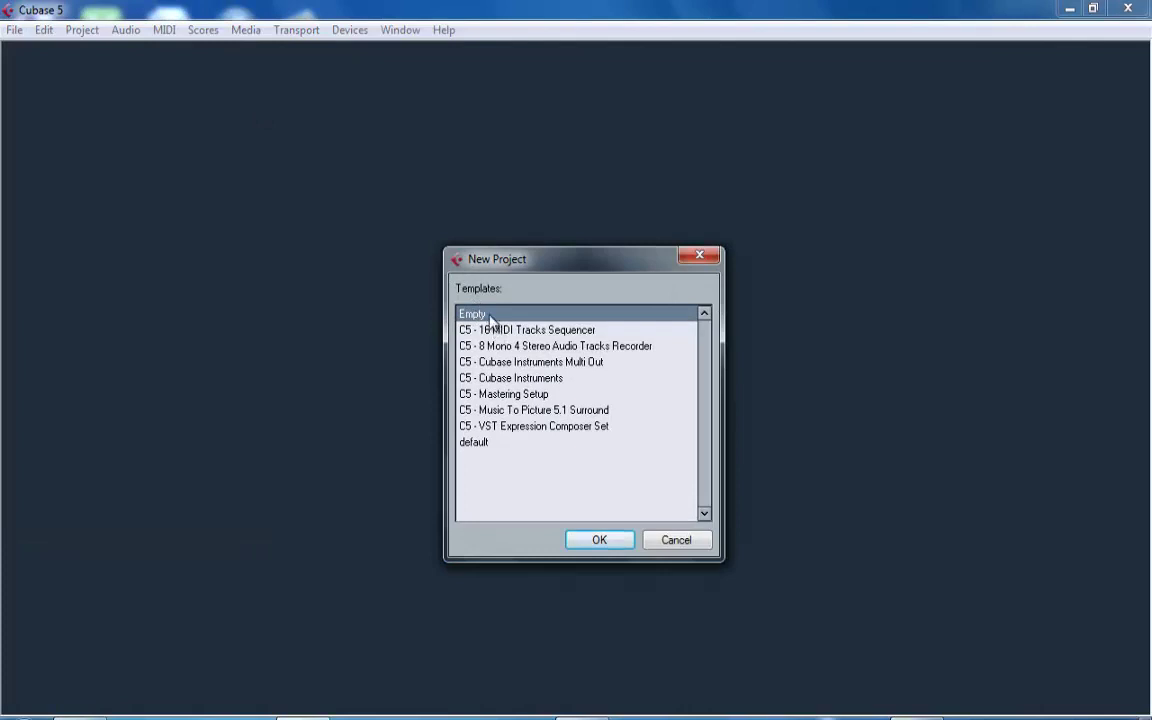
Create a new project from the Empty template in the album1 folder and maximize the project window.
{"action": "left_click_drag", "start_coordinate": [575, 266], "coordinate": [525, 237]}
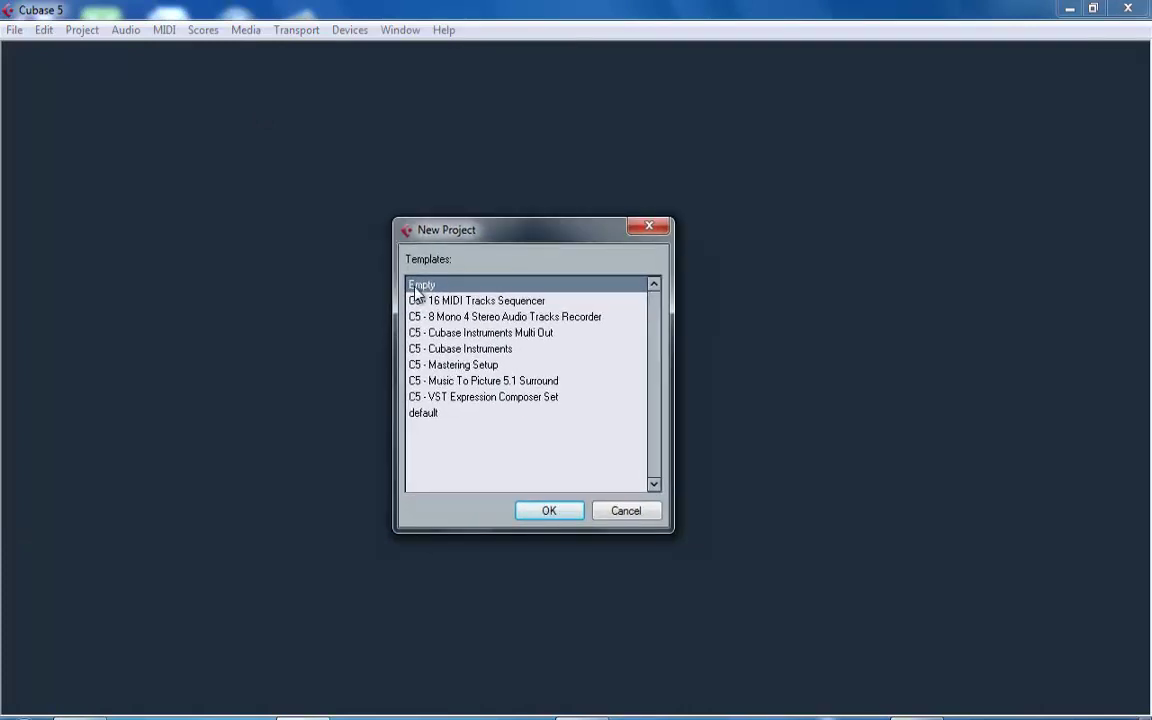
{"action": "left_click", "coordinate": [556, 511]}
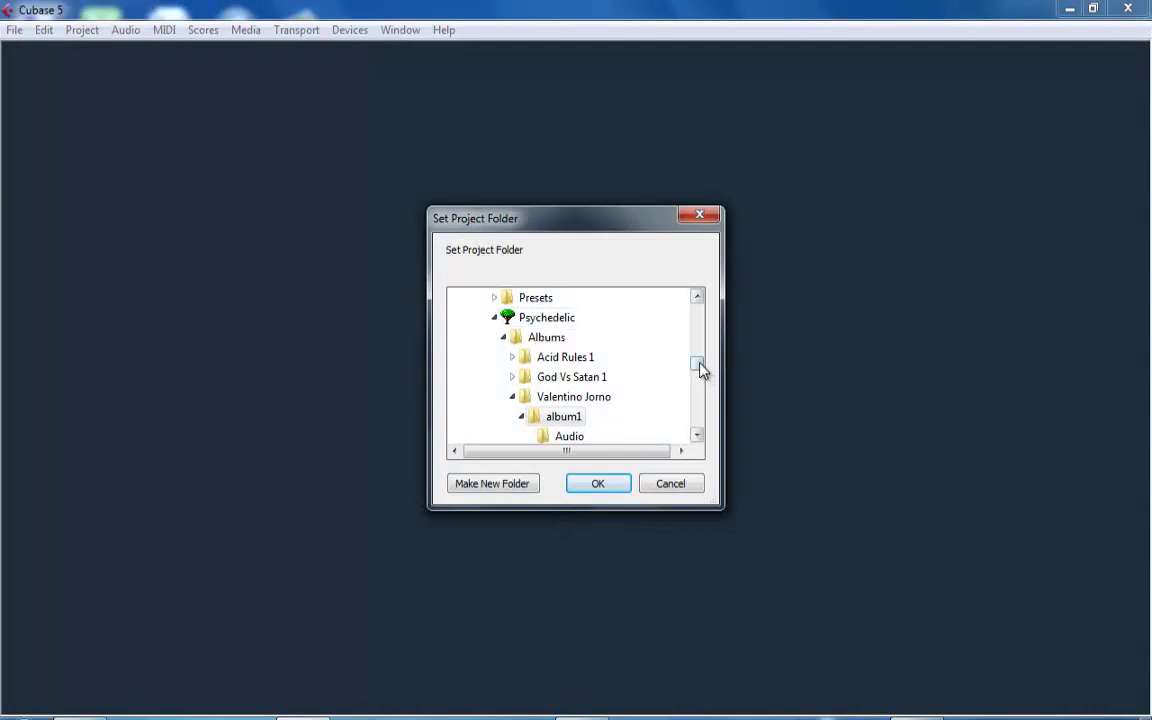
{"action": "left_click_drag", "start_coordinate": [699, 367], "coordinate": [690, 319]}
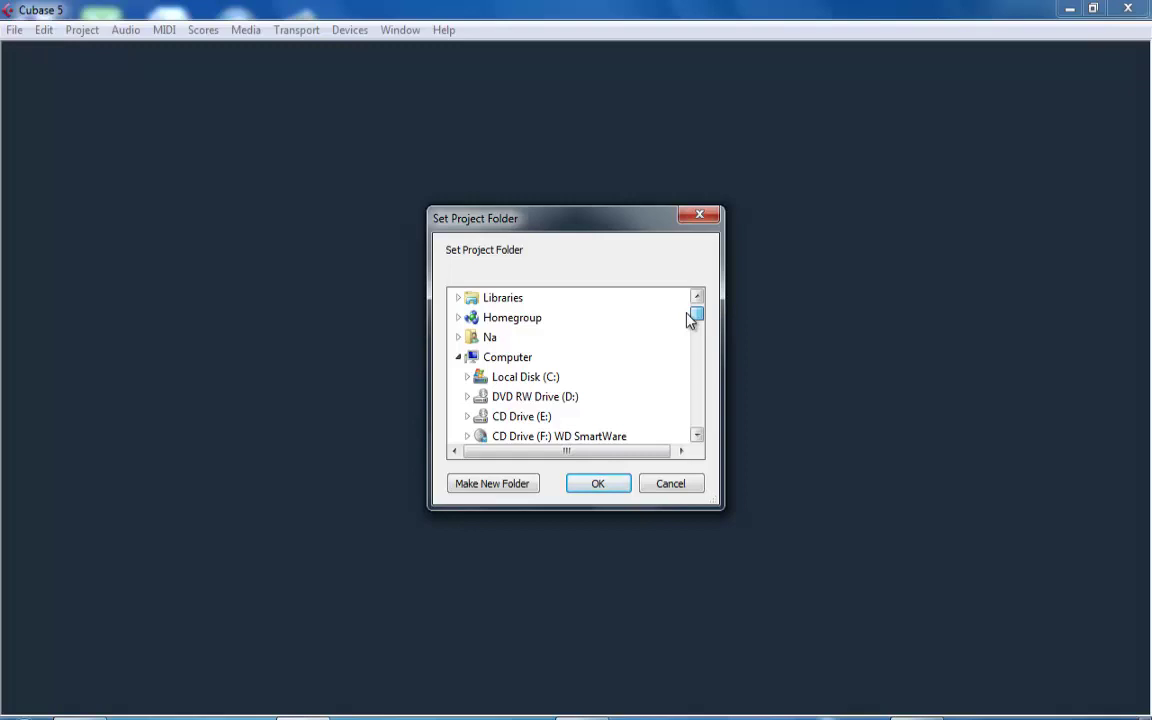
{"action": "left_click_drag", "start_coordinate": [687, 311], "coordinate": [687, 321]}
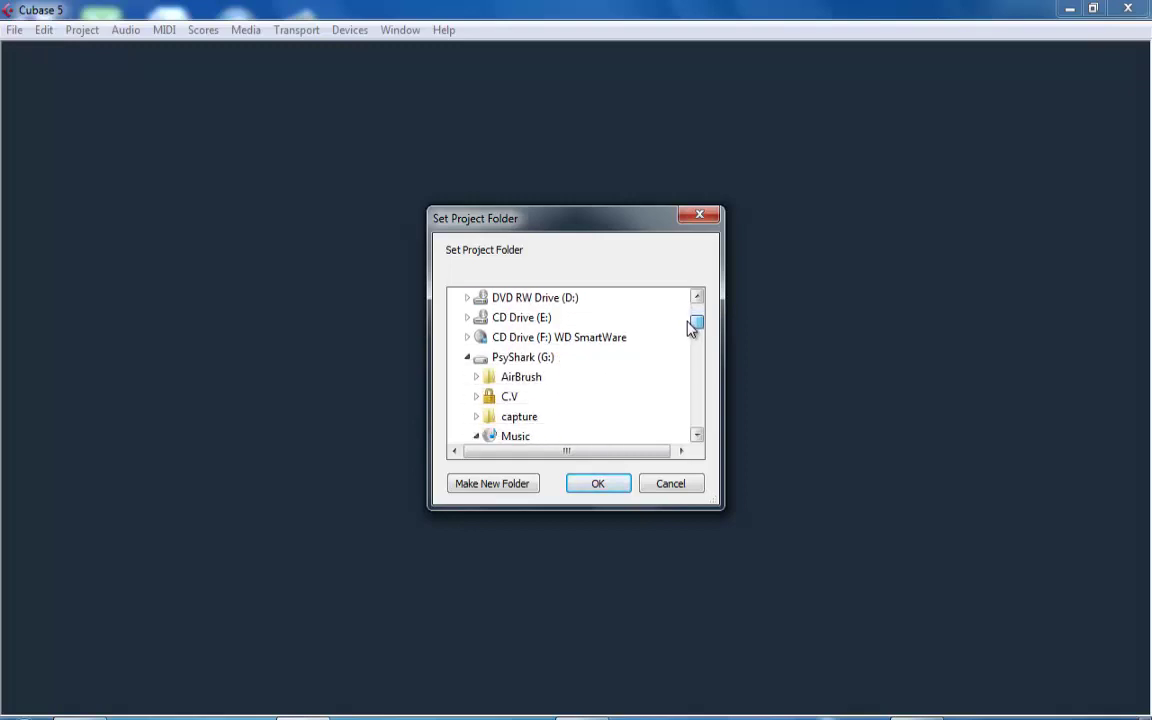
{"action": "left_click", "coordinate": [605, 484]}
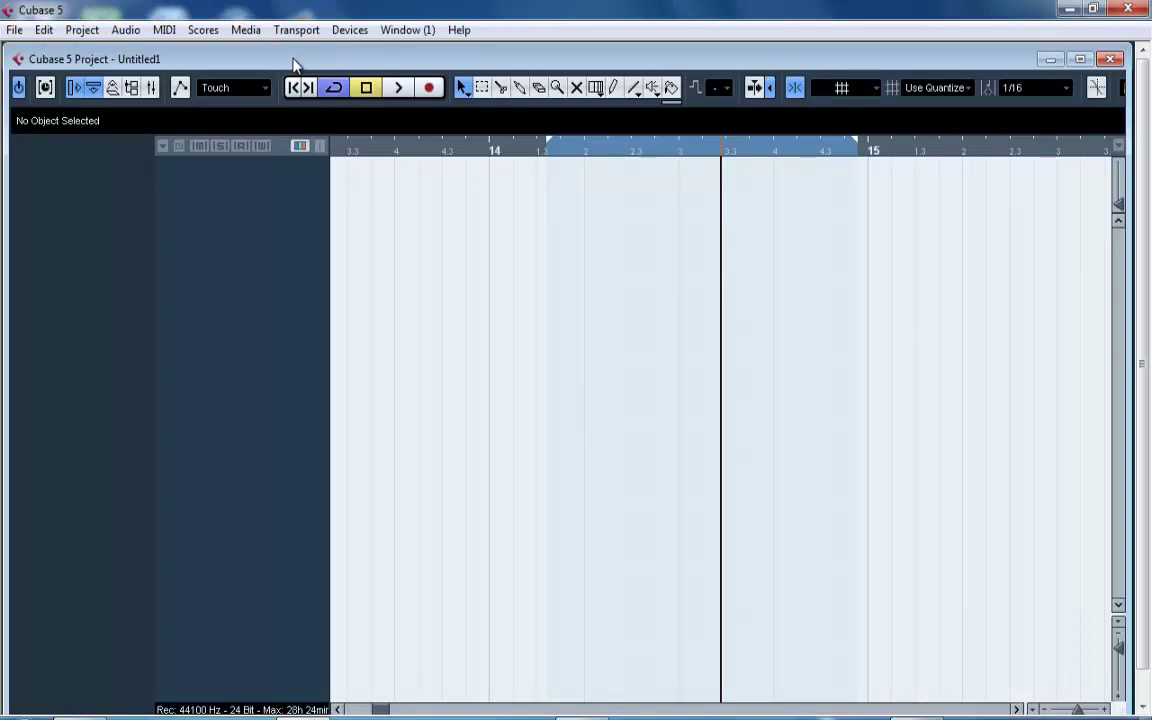
{"action": "double_click", "coordinate": [293, 65]}
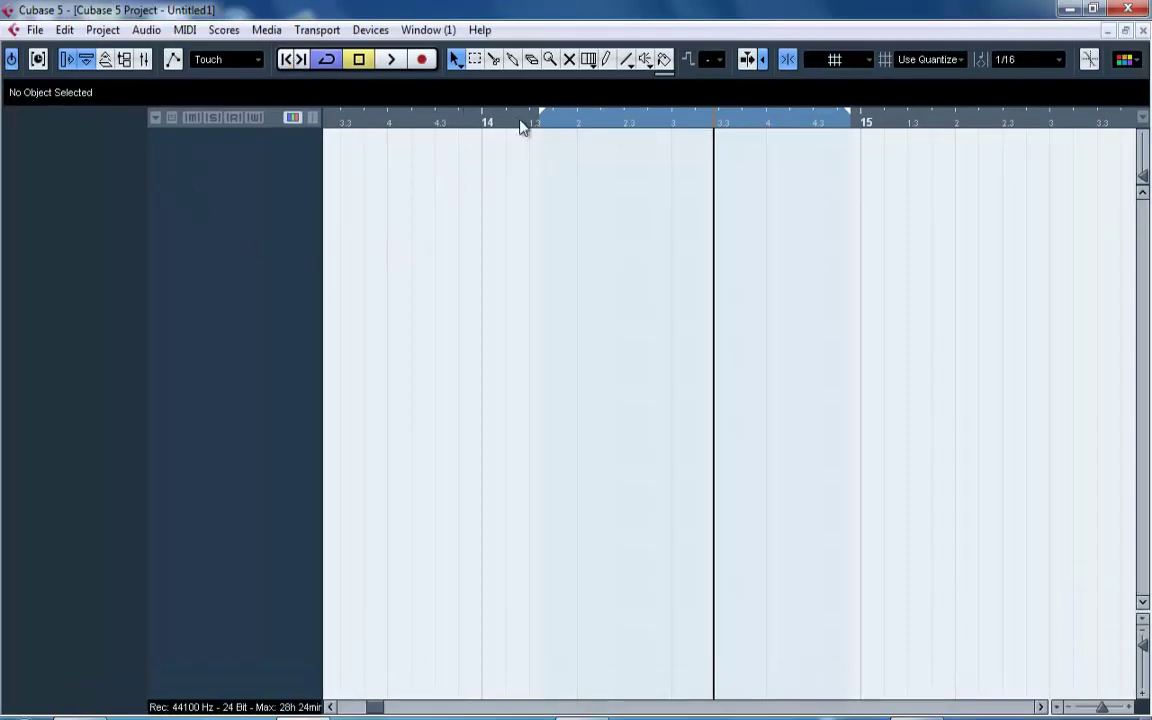
Set the cycle range on the timeline ruler from bar 41 to bar 89.
{"action": "left_click_drag", "start_coordinate": [520, 121], "coordinate": [501, 48]}
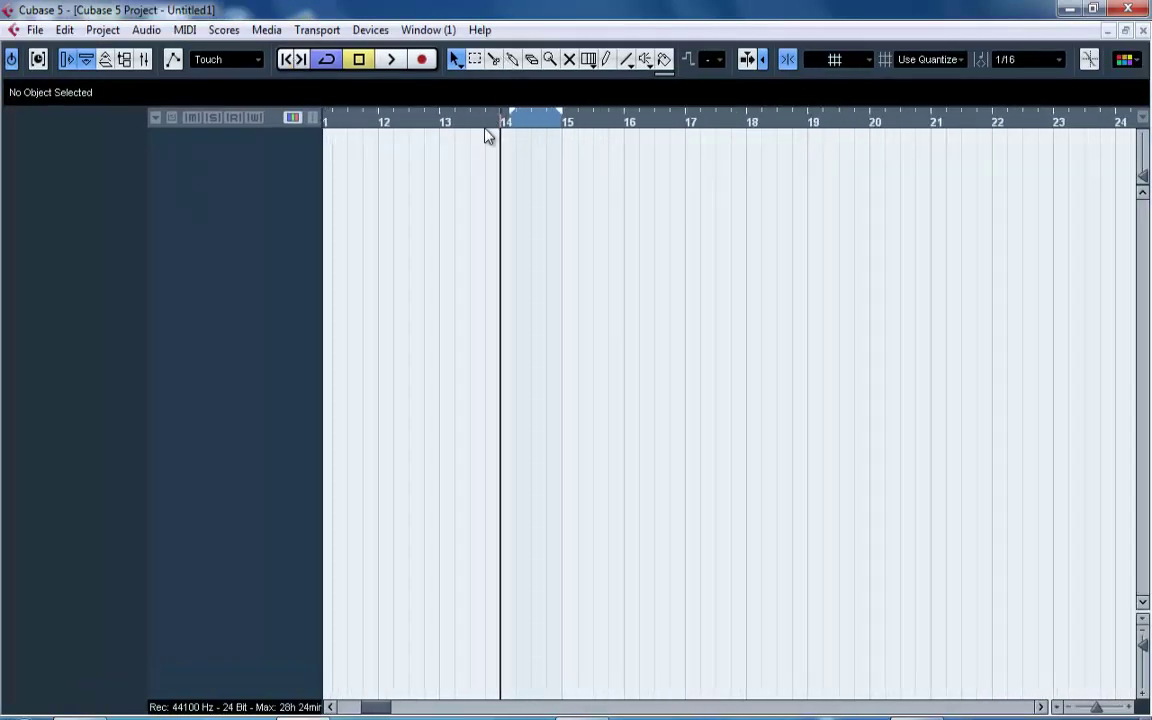
{"action": "left_click_drag", "start_coordinate": [501, 155], "coordinate": [330, 131]}
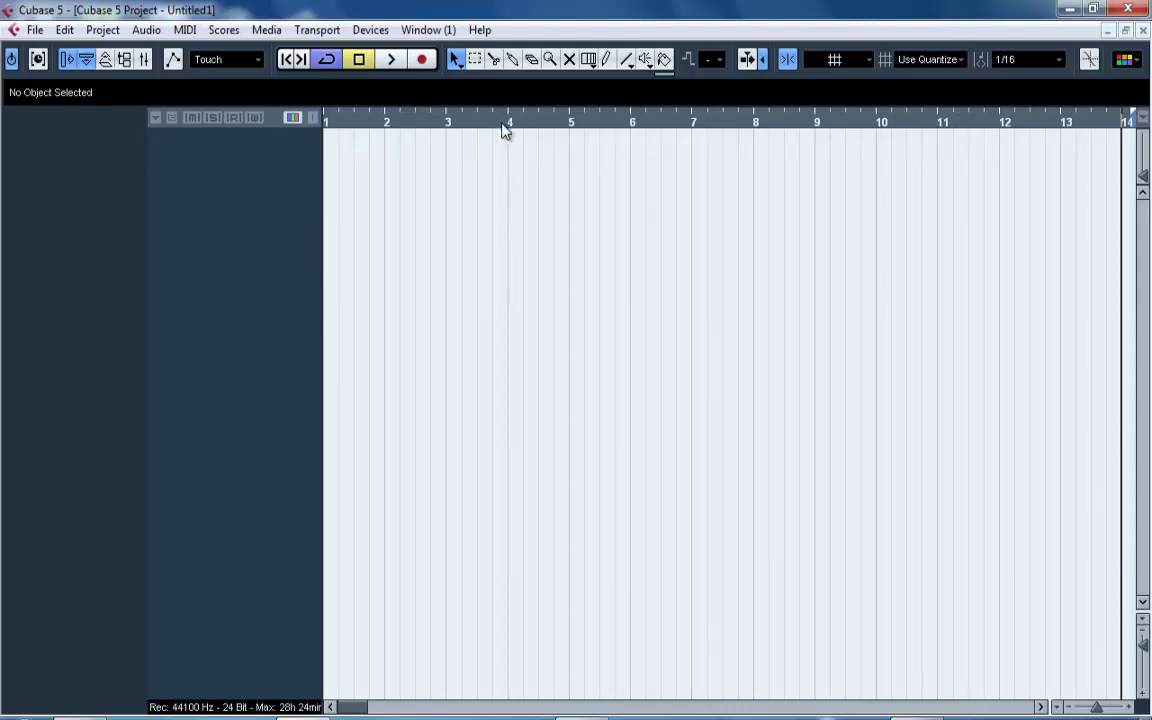
{"action": "left_click_drag", "start_coordinate": [501, 123], "coordinate": [478, 28]}
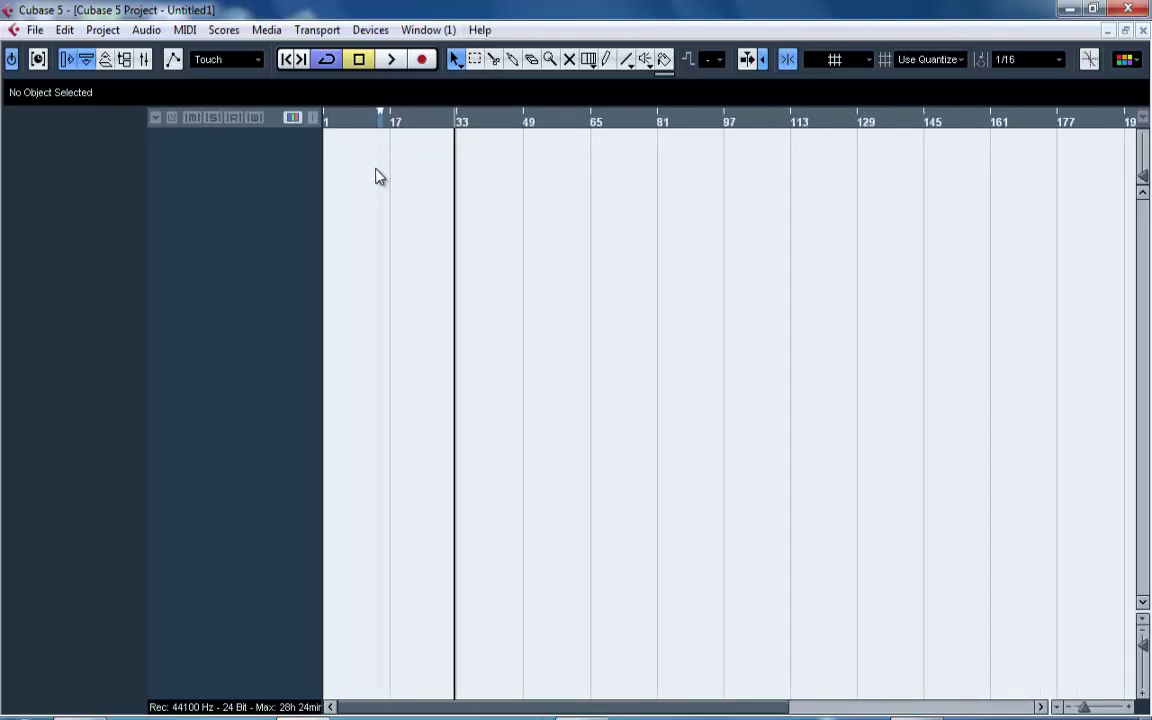
{"action": "left_click_drag", "start_coordinate": [373, 168], "coordinate": [325, 168]}
{"action": "left_click_drag", "start_coordinate": [386, 116], "coordinate": [674, 105]}
{"action": "left_click_drag", "start_coordinate": [368, 122], "coordinate": [492, 140]}
Set the grid type to Bar and place the project cursor at bar 20.
{"action": "left_click", "coordinate": [927, 60]}
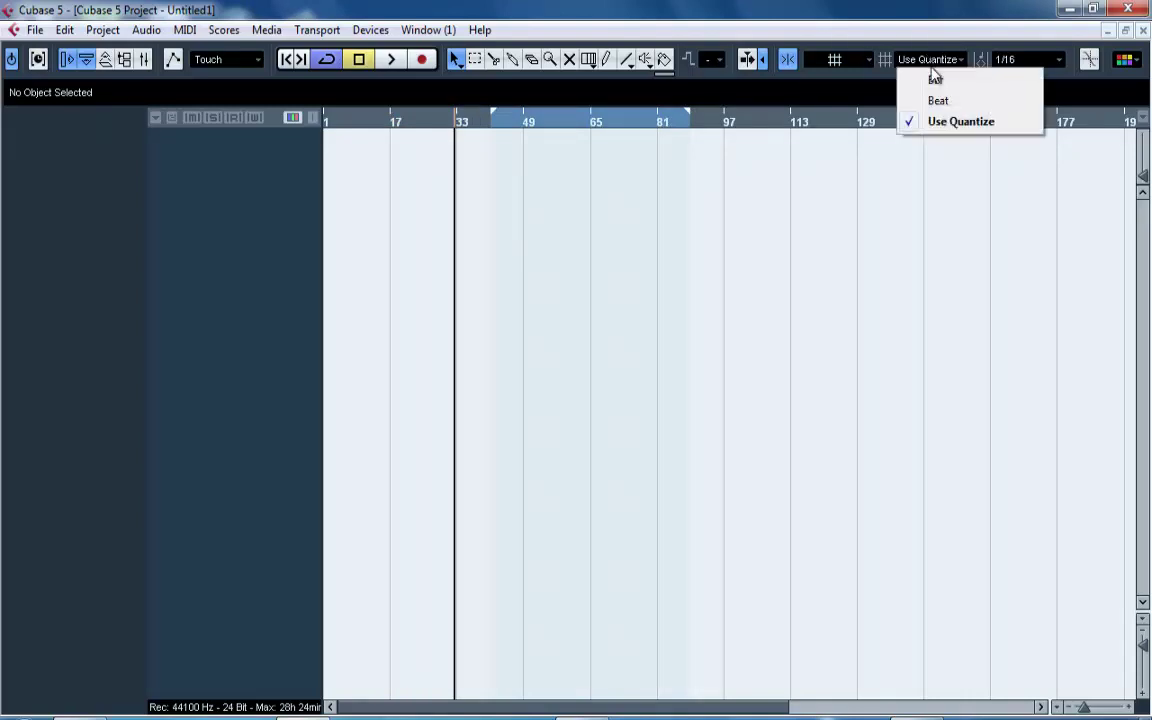
{"action": "left_click", "coordinate": [936, 82]}
{"action": "left_click_drag", "start_coordinate": [425, 126], "coordinate": [327, 152]}
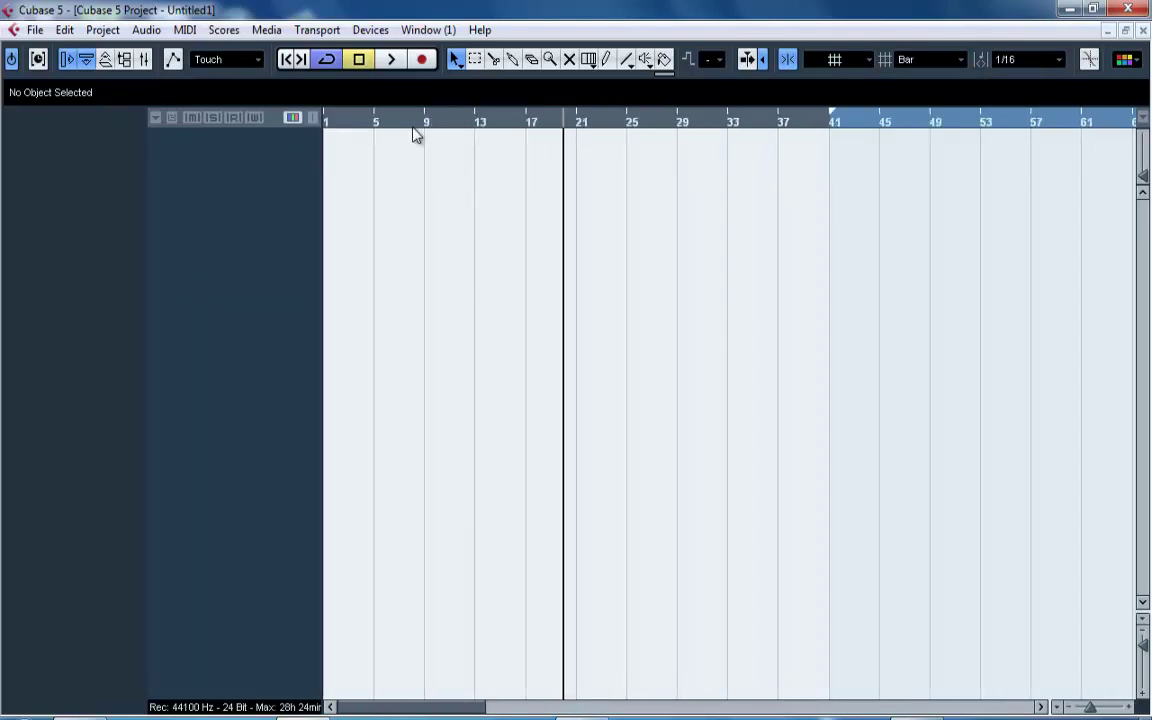
{"action": "left_click", "coordinate": [124, 59]}
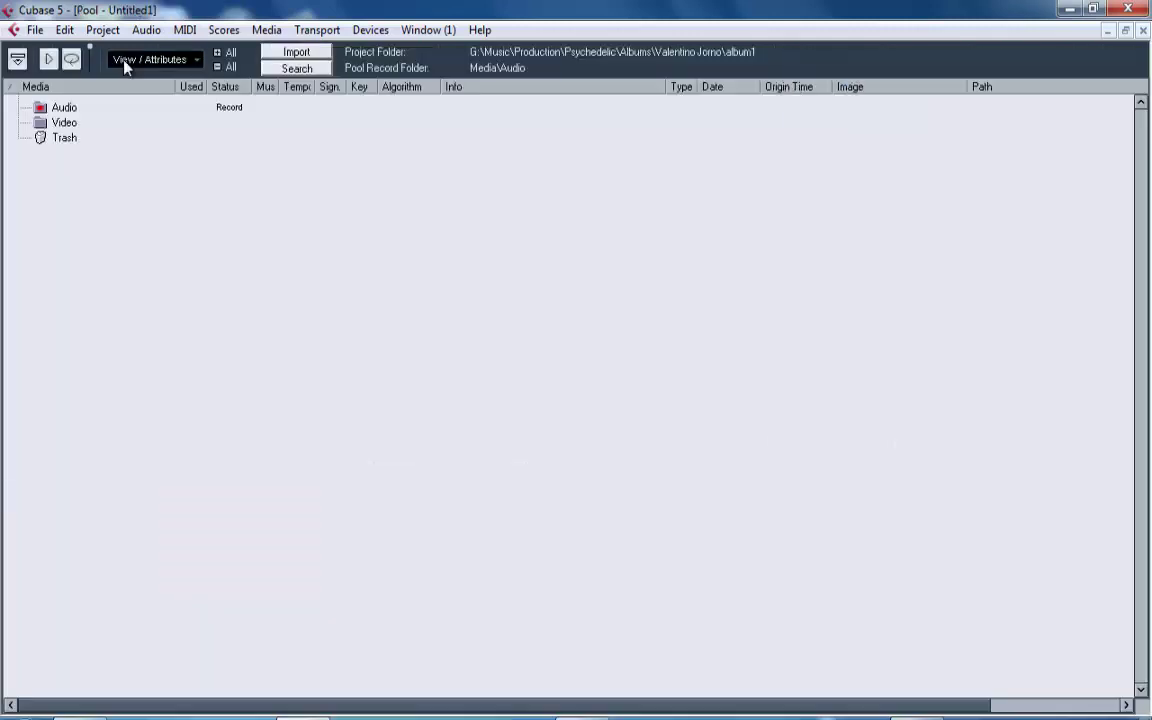
{"action": "left_click", "coordinate": [309, 55]}
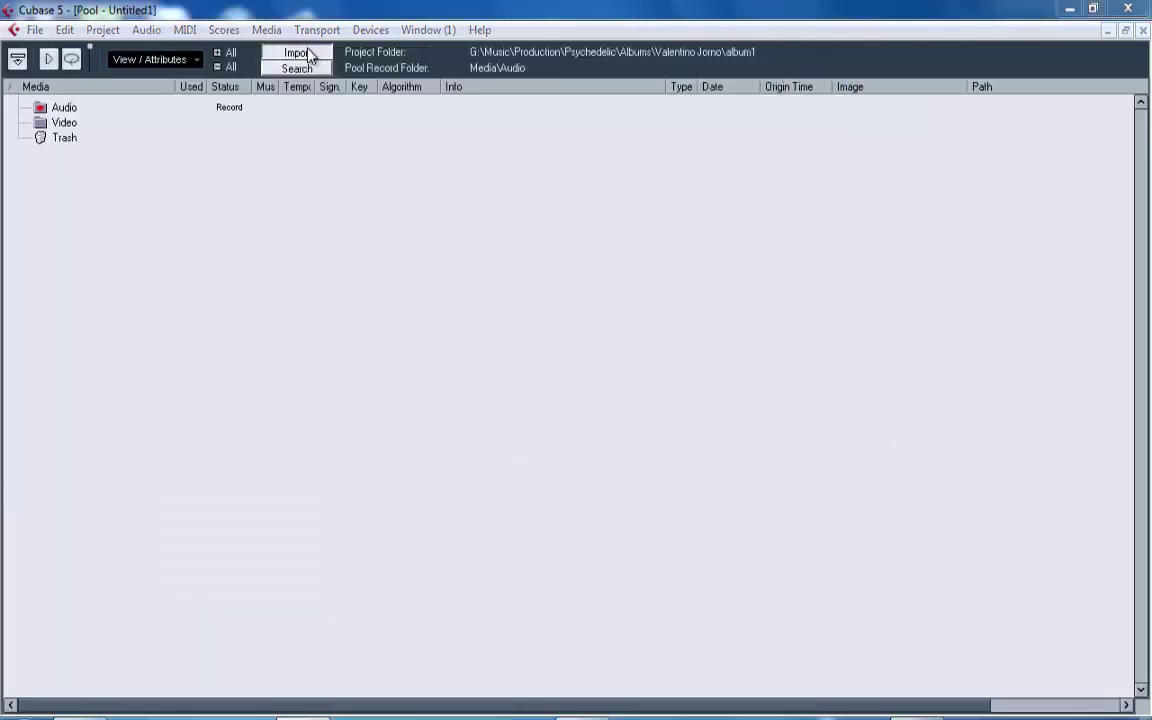
{"action": "left_click", "coordinate": [490, 51]}
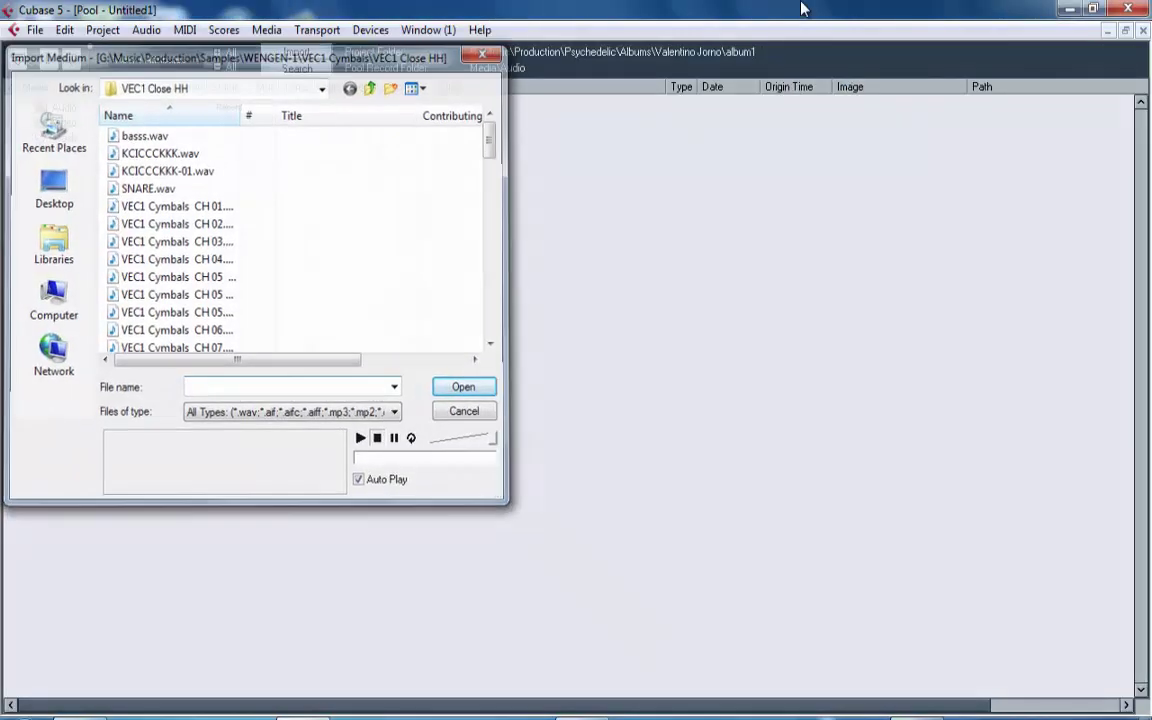
{"action": "left_click", "coordinate": [1143, 31]}
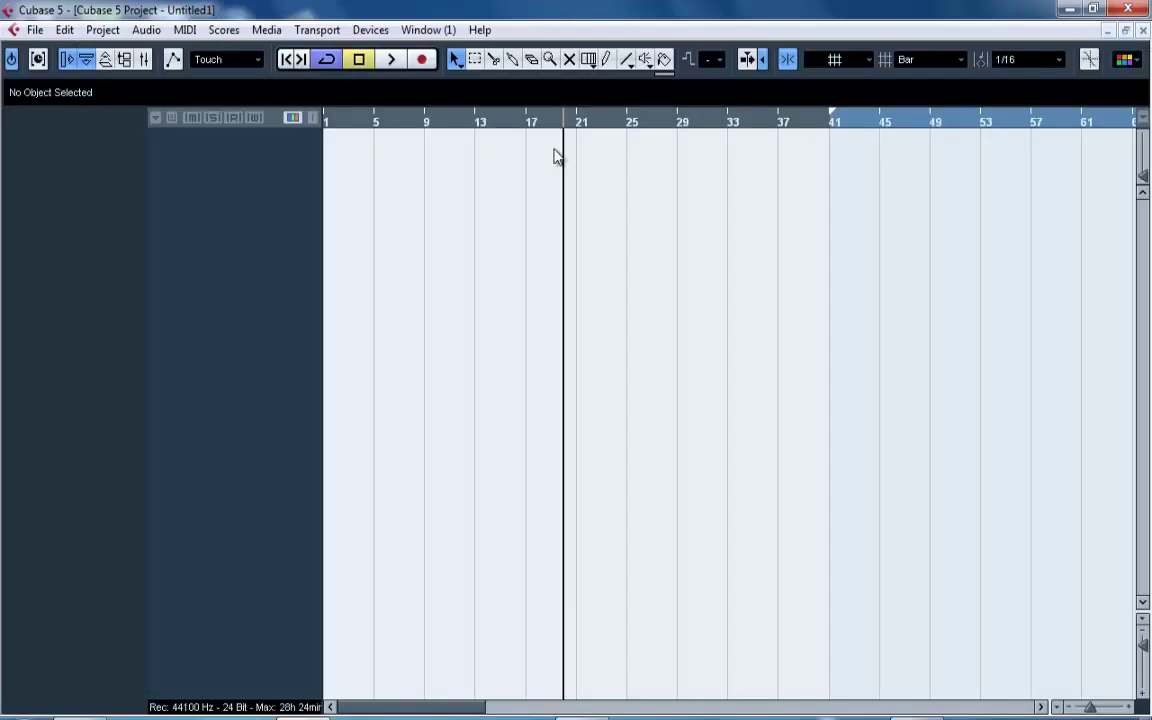
Start a media import into the Pool and browse to the WENGEN-1 sample folder VEC1 Bassdrums\VEC1 Trancy.
{"action": "left_click", "coordinate": [127, 62]}
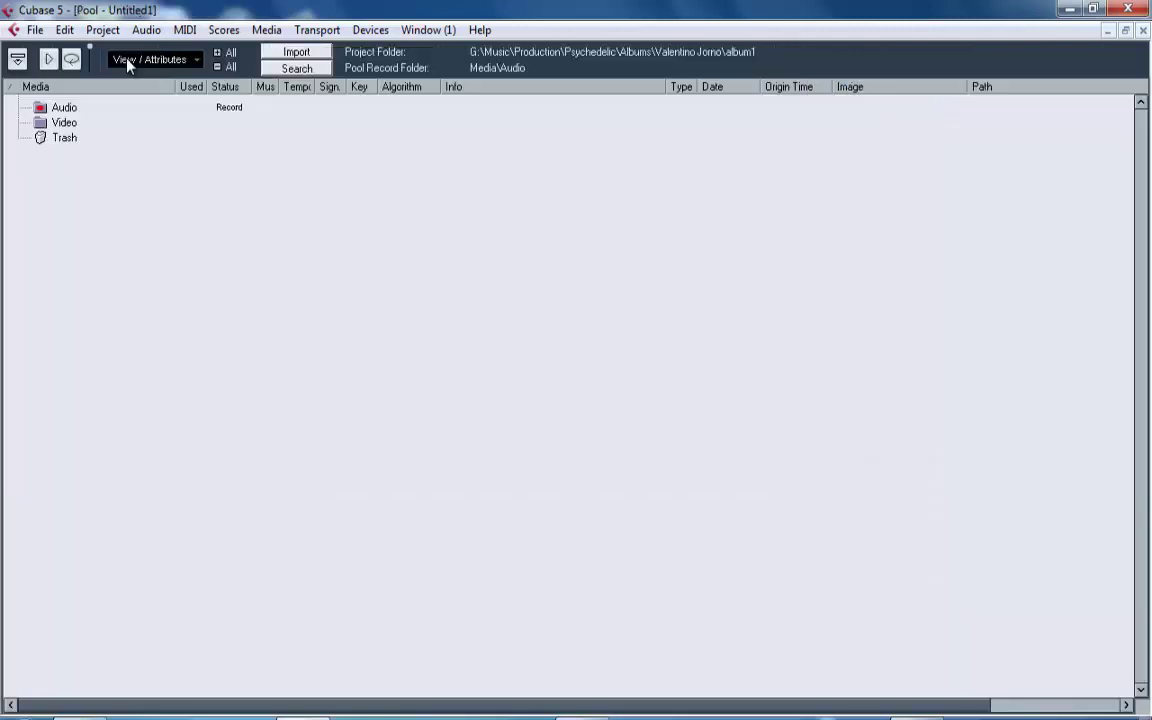
{"action": "left_click", "coordinate": [313, 57]}
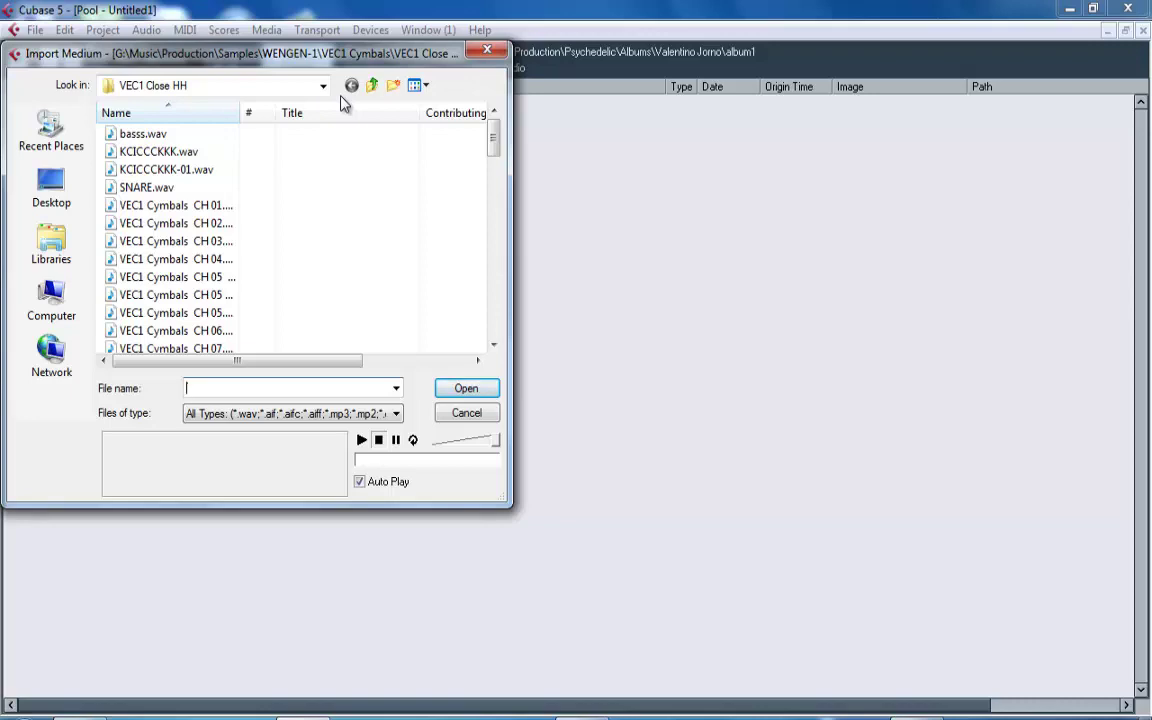
{"action": "left_click", "coordinate": [372, 86]}
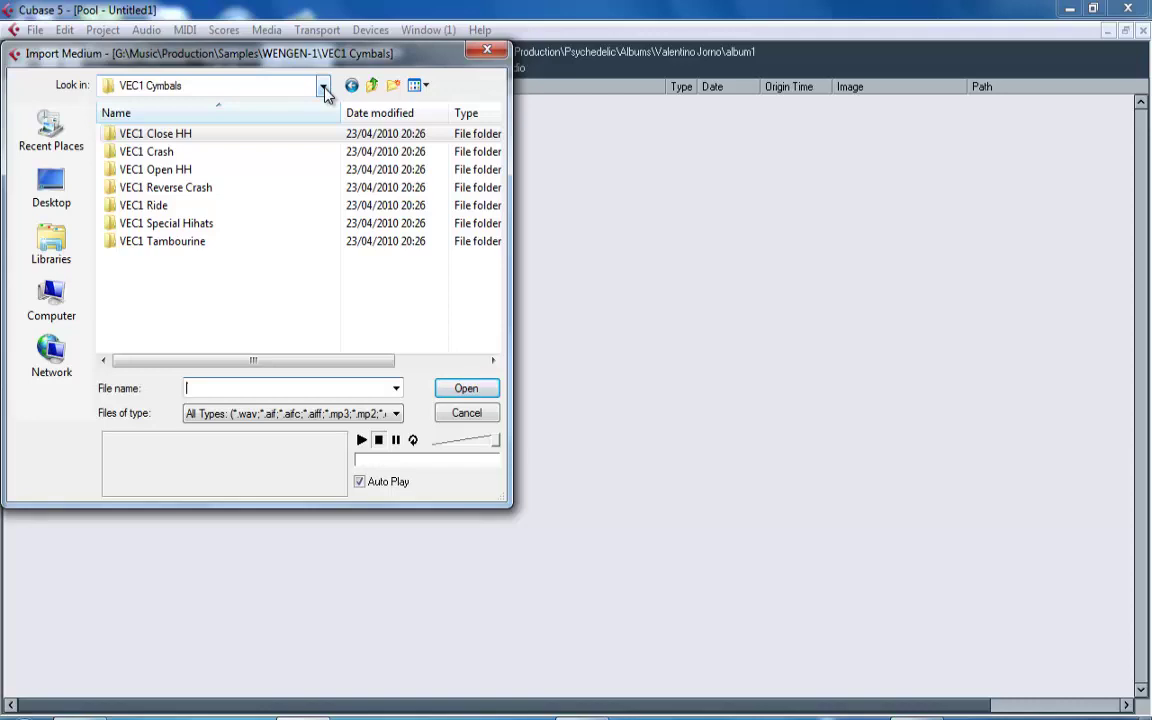
{"action": "left_click", "coordinate": [324, 88]}
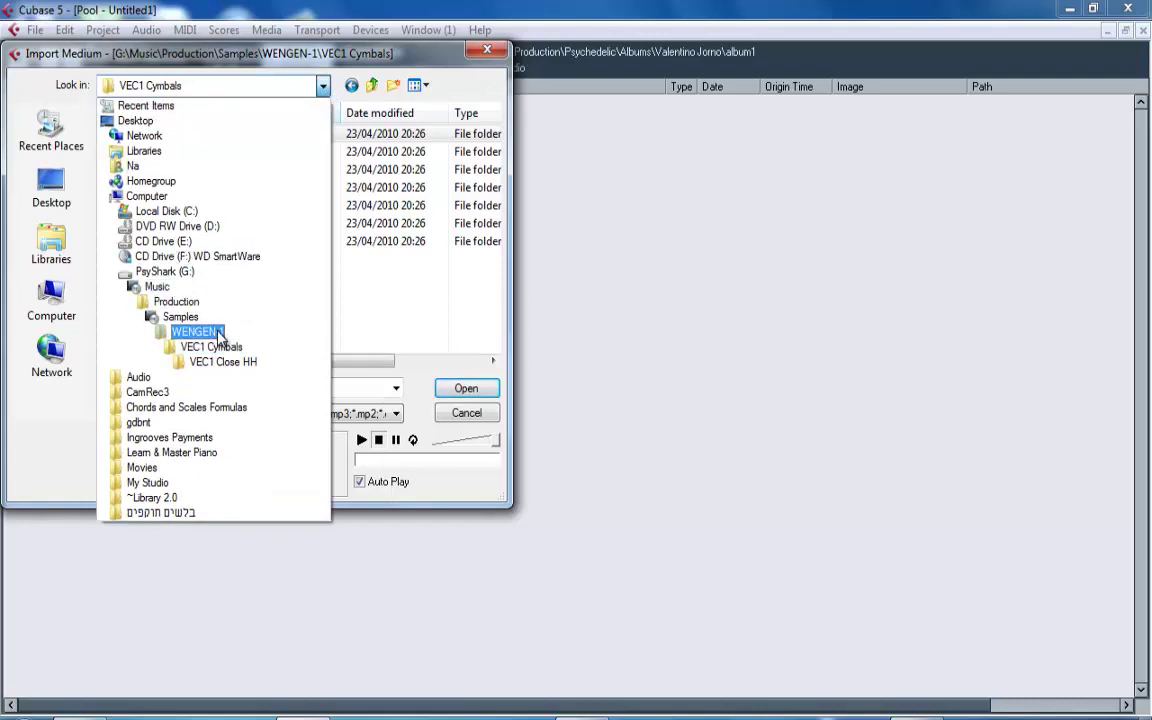
{"action": "left_click", "coordinate": [218, 334]}
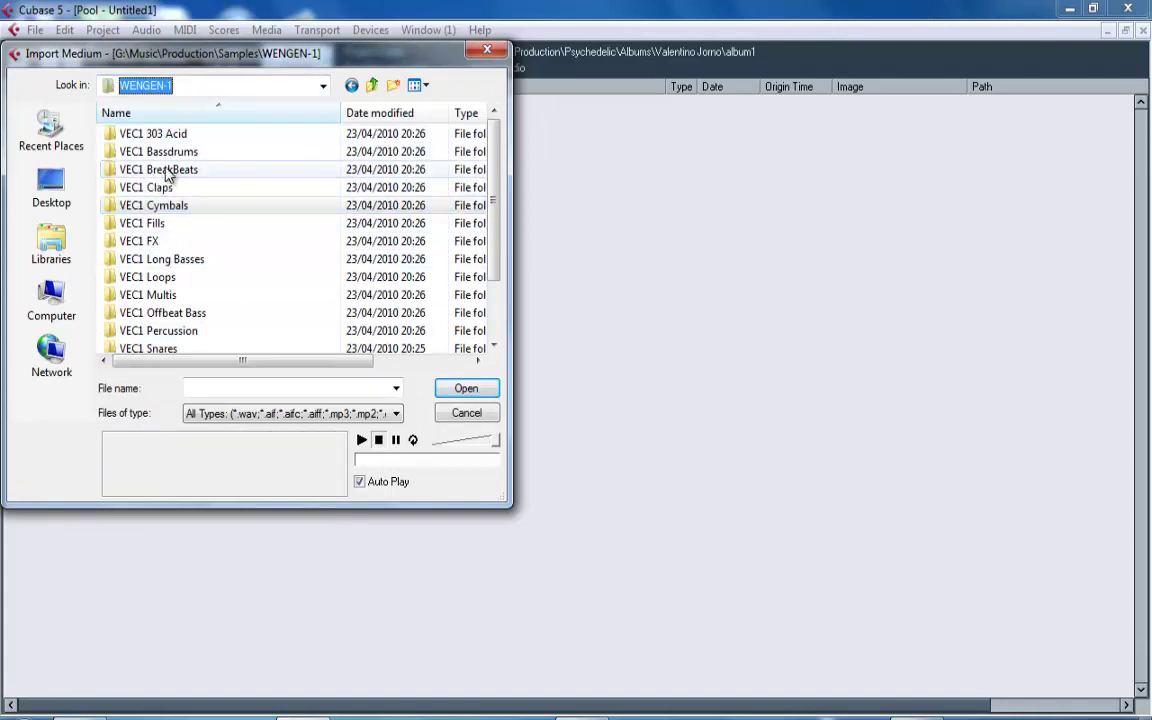
{"action": "double_click", "coordinate": [158, 152]}
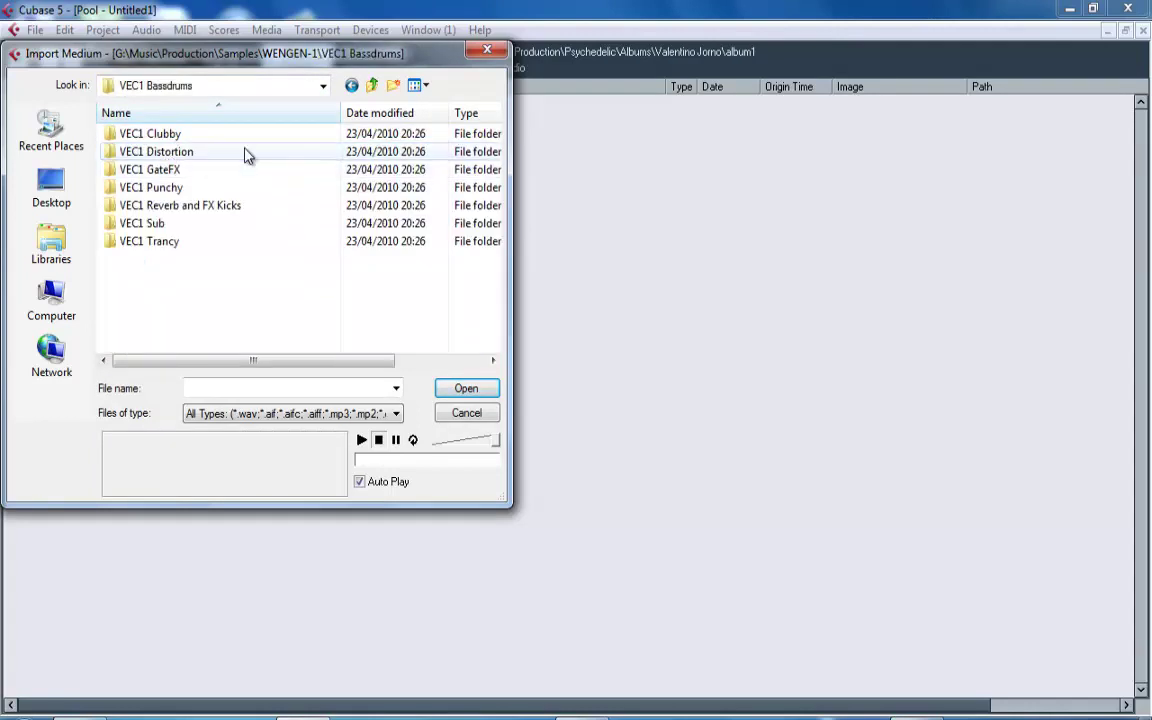
{"action": "double_click", "coordinate": [190, 240]}
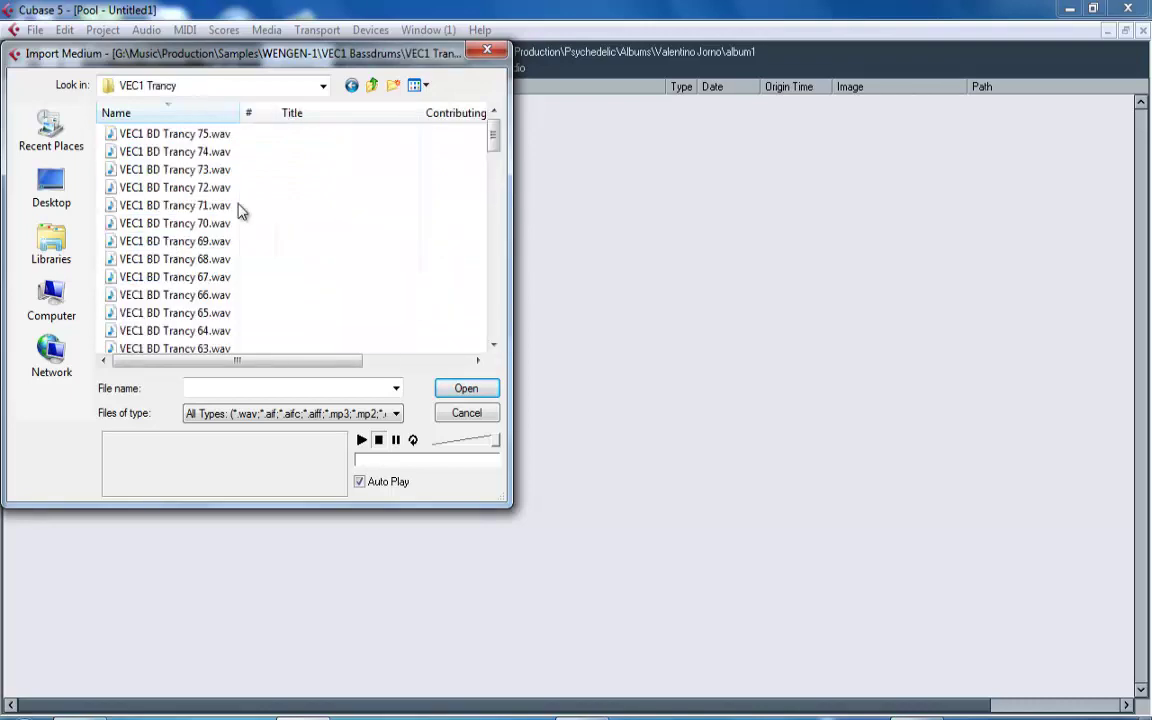
Audition the Trancy kick samples and import VEC1 BD Trancy 67.wav into the Pool, copying the file to the working directory.
{"action": "left_click", "coordinate": [225, 259]}
{"action": "key", "text": "Down"}
{"action": "key", "text": "Down"}
{"action": "key", "text": "Down"}
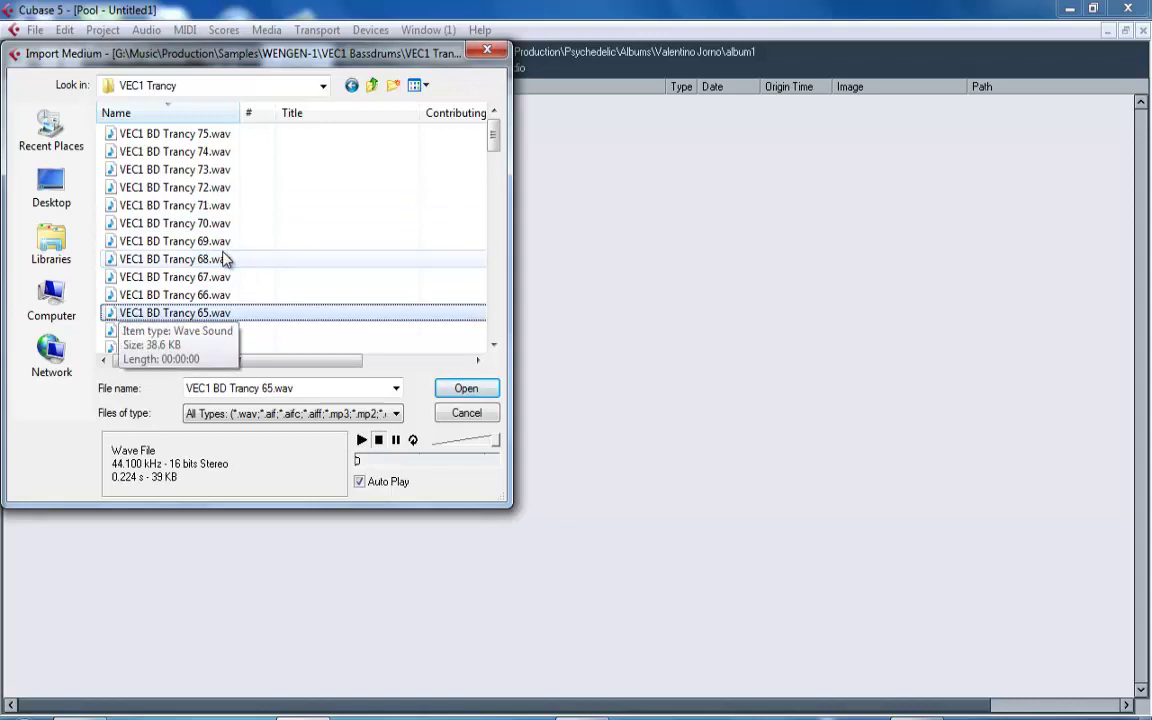
{"action": "key", "text": "Up"}
{"action": "key", "text": "Up"}
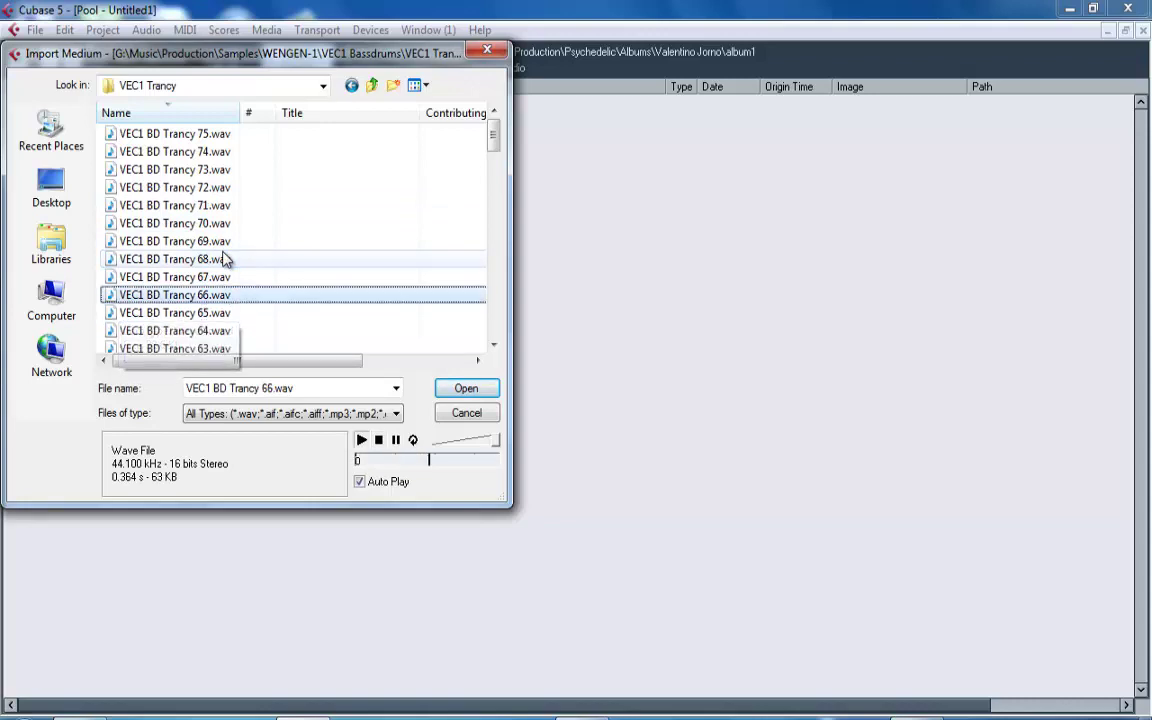
{"action": "left_click", "coordinate": [488, 396]}
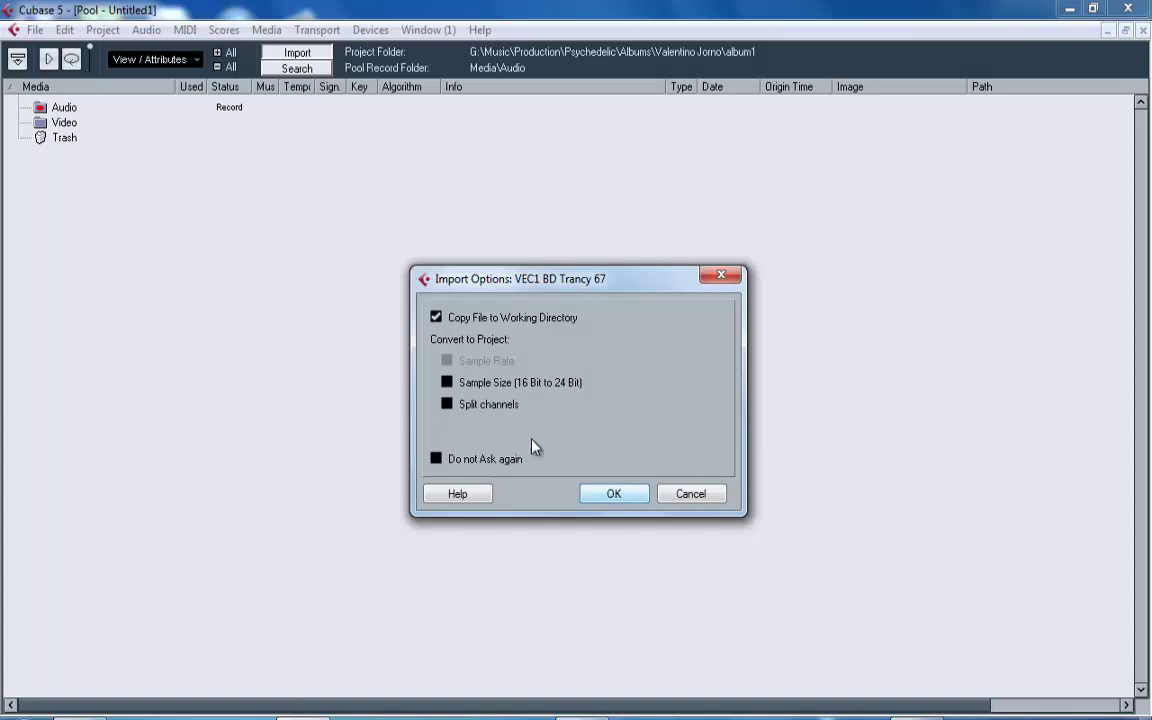
{"action": "left_click", "coordinate": [613, 494]}
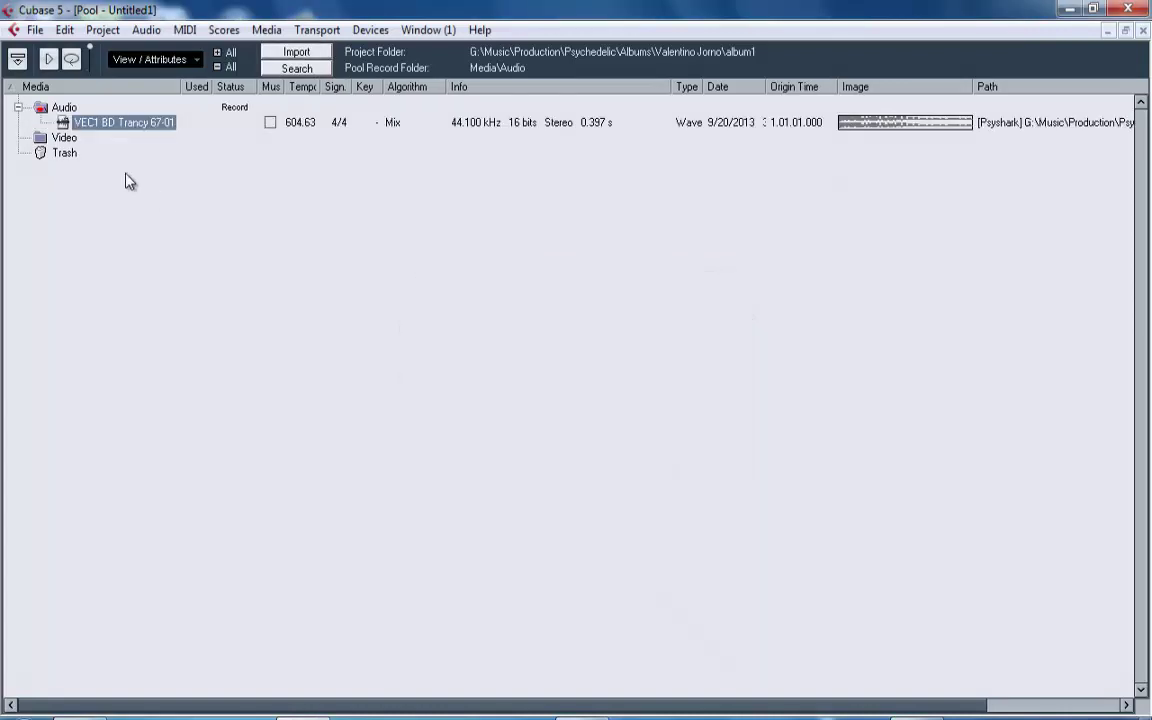
Insert the imported kick sample into the project at the cursor and close the Pool.
{"action": "left_click", "coordinate": [130, 122]}
{"action": "right_click", "coordinate": [140, 128]}
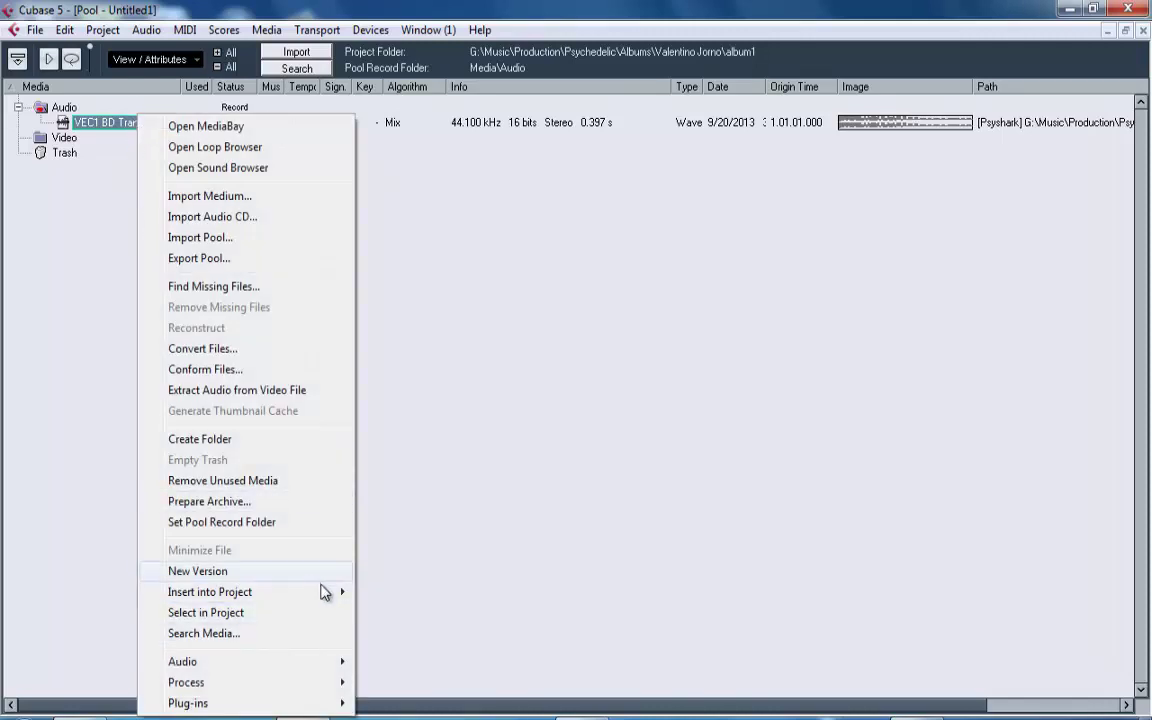
{"action": "mouse_move", "coordinate": [326, 593]}
{"action": "left_click", "coordinate": [384, 593]}
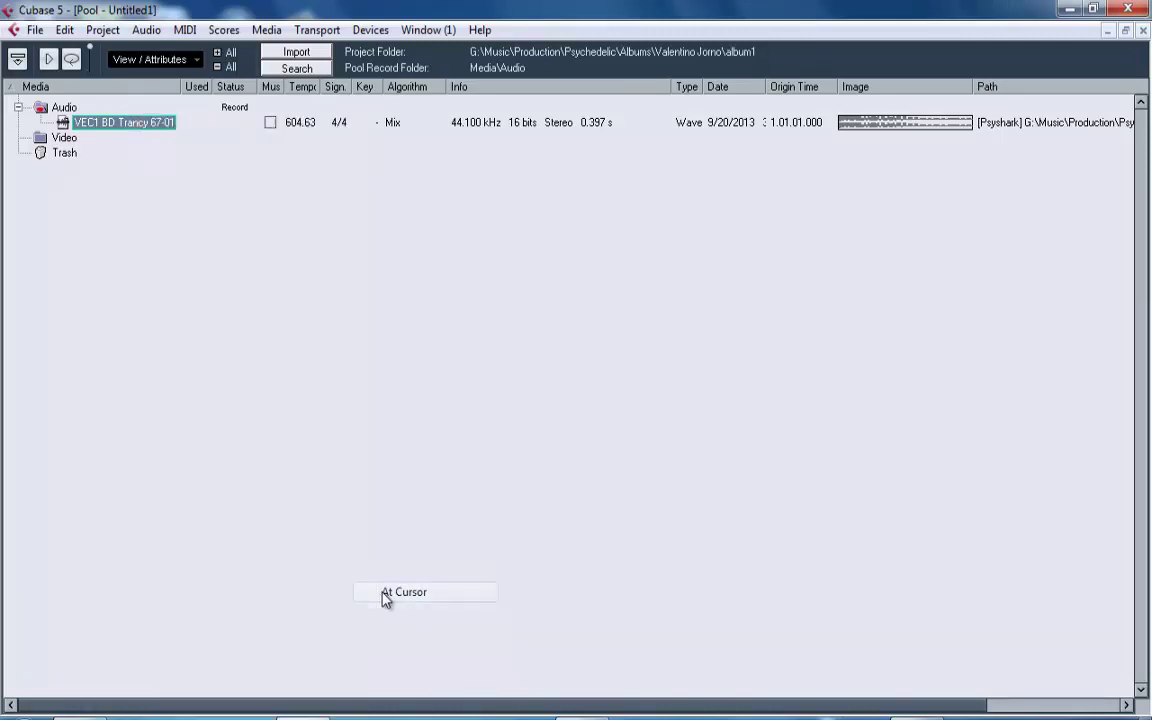
{"action": "left_click", "coordinate": [1144, 31]}
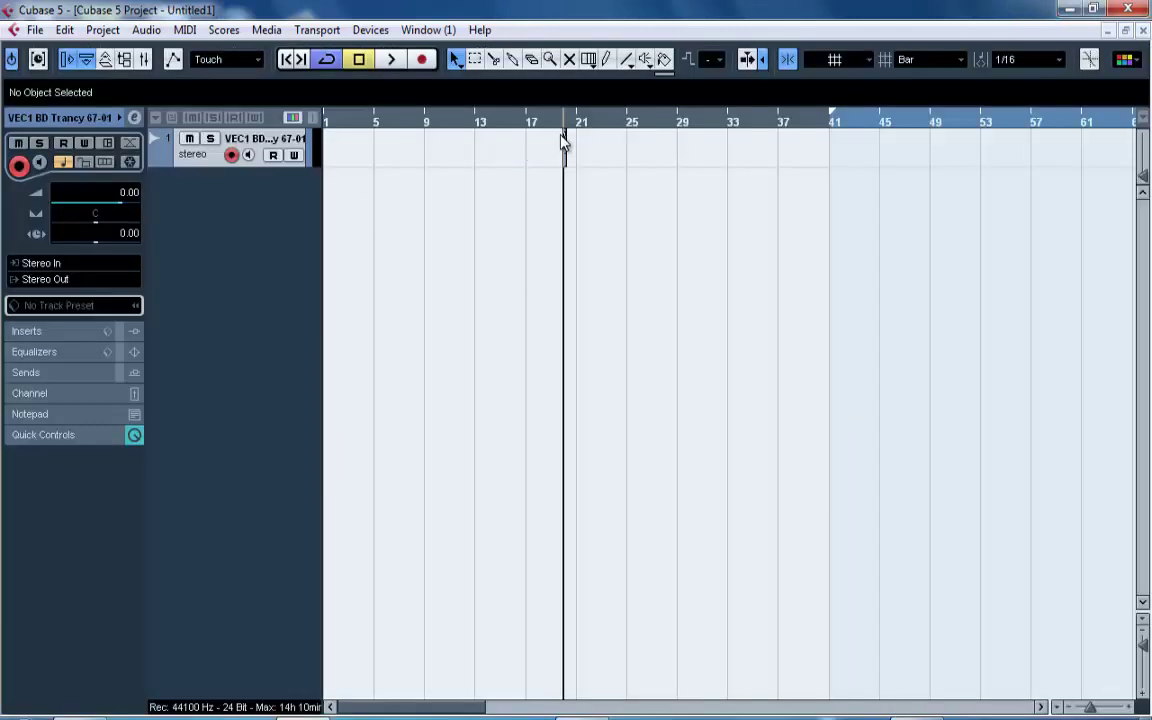
Play back the kick clip at bar 20 from just before its start.
{"action": "left_click_drag", "start_coordinate": [562, 141], "coordinate": [560, 177]}
{"action": "left_click", "coordinate": [908, 718]}
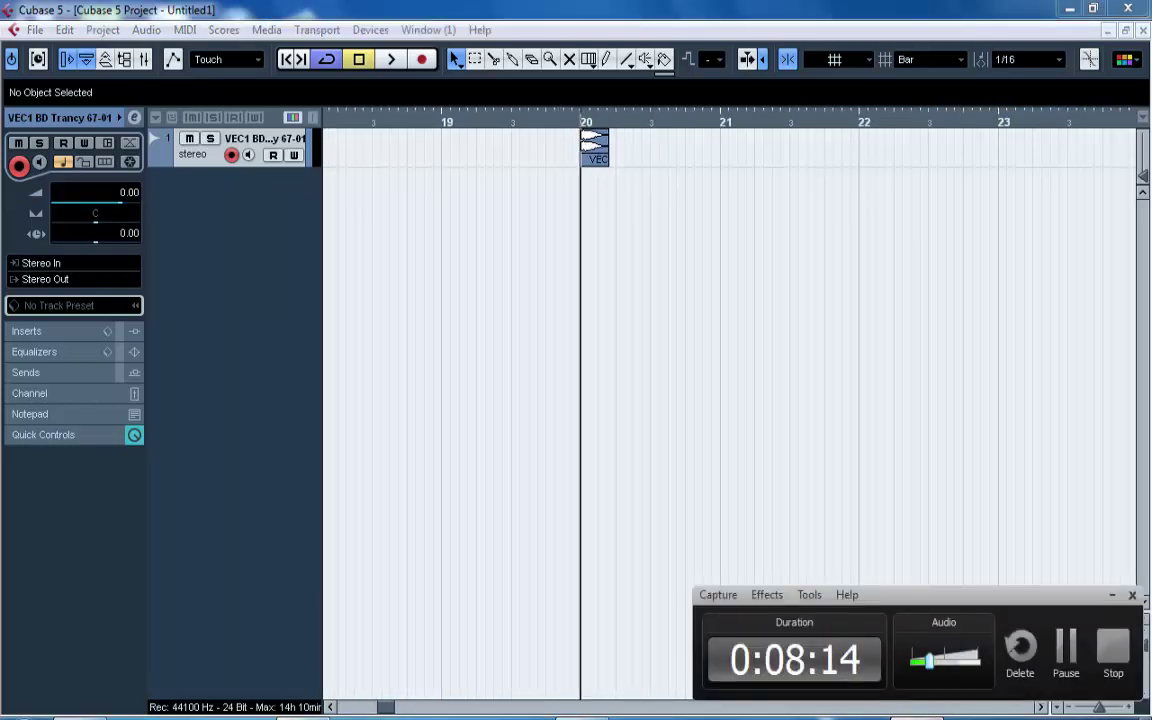
{"action": "left_click", "coordinate": [912, 718]}
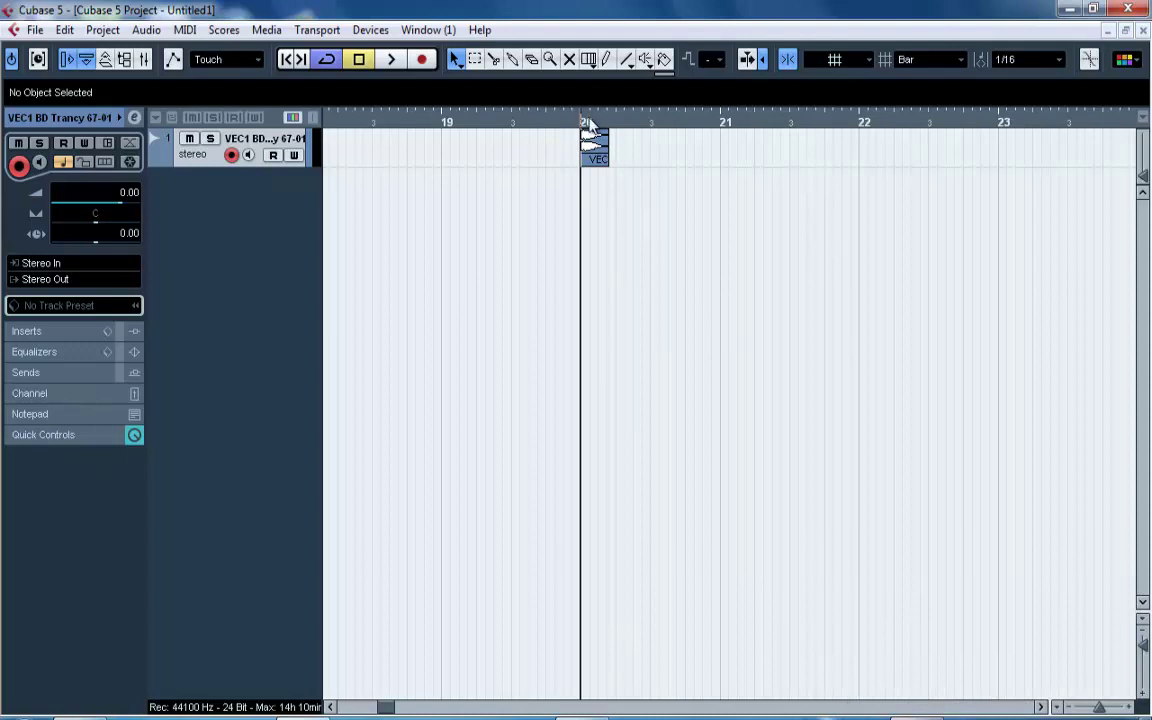
{"action": "left_click_drag", "start_coordinate": [584, 120], "coordinate": [545, 44]}
{"action": "left_click_drag", "start_coordinate": [493, 122], "coordinate": [504, 149]}
{"action": "key", "text": "space"}
{"action": "key", "text": "space"}
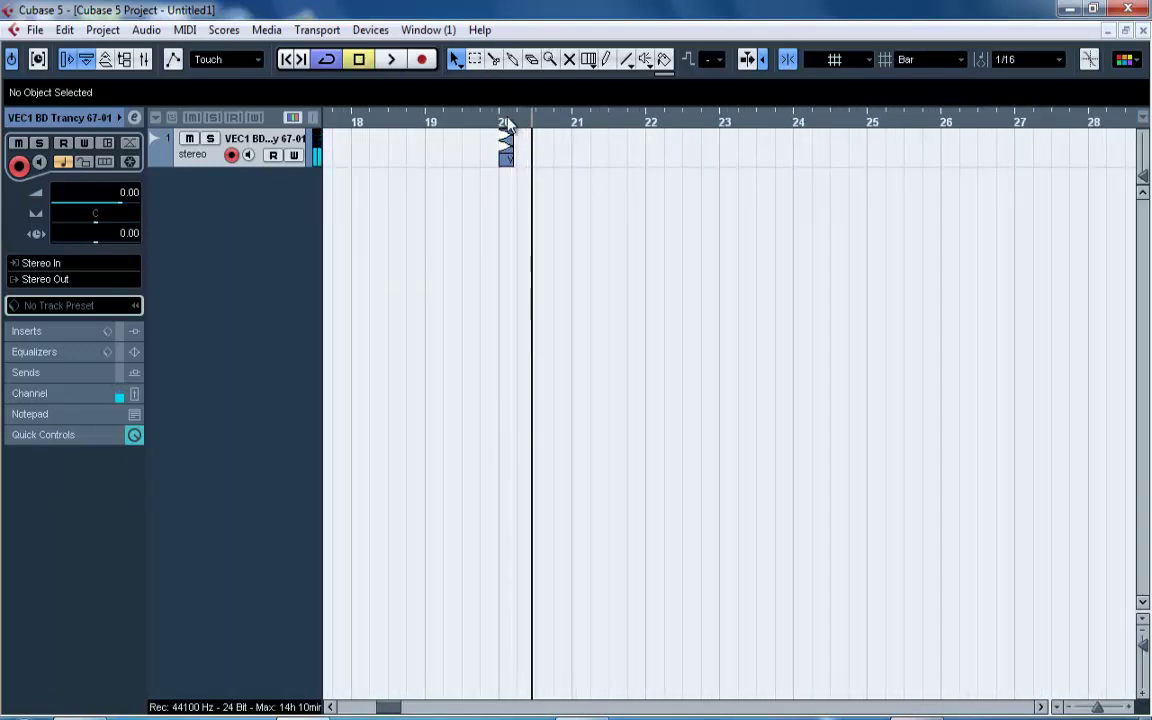
{"action": "left_click_drag", "start_coordinate": [472, 130], "coordinate": [404, 56]}
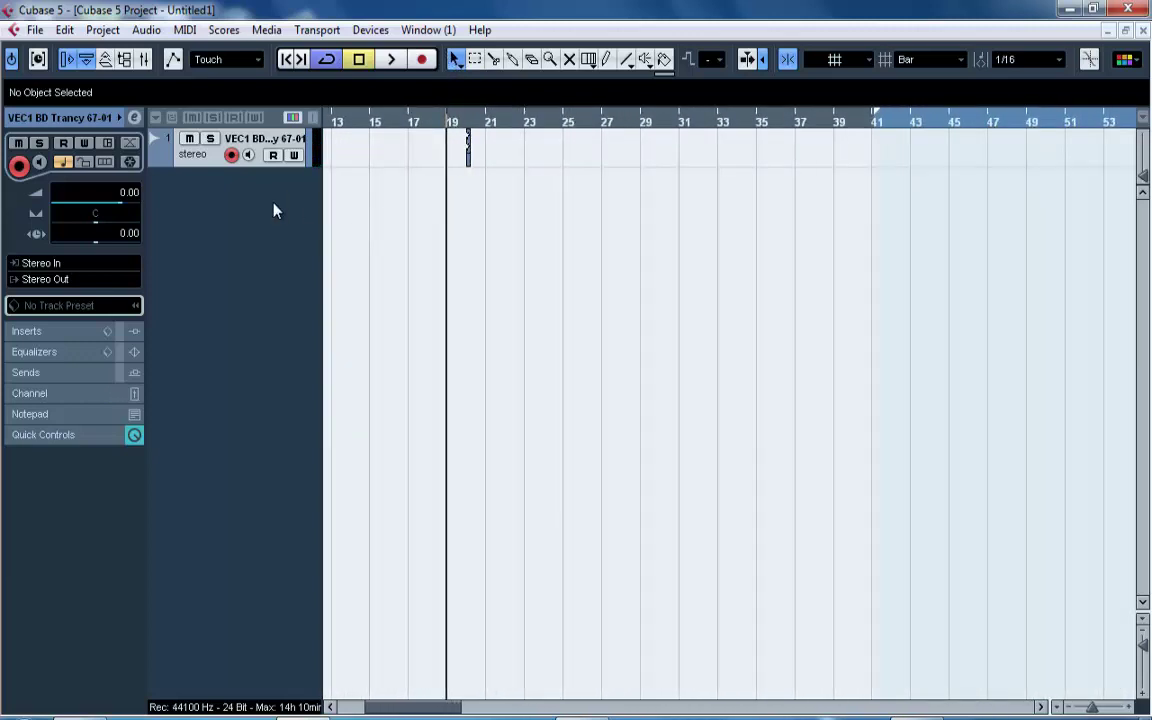
{"action": "left_click_drag", "start_coordinate": [274, 204], "coordinate": [412, 186]}
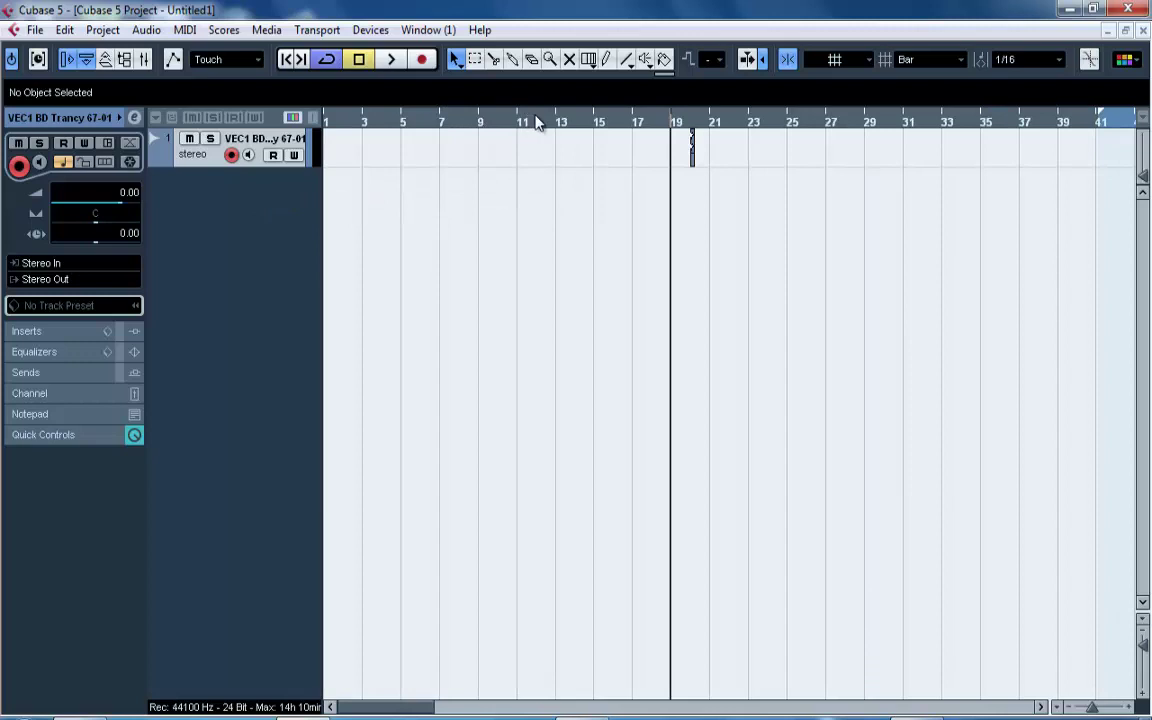
{"action": "left_click_drag", "start_coordinate": [536, 121], "coordinate": [518, 86]}
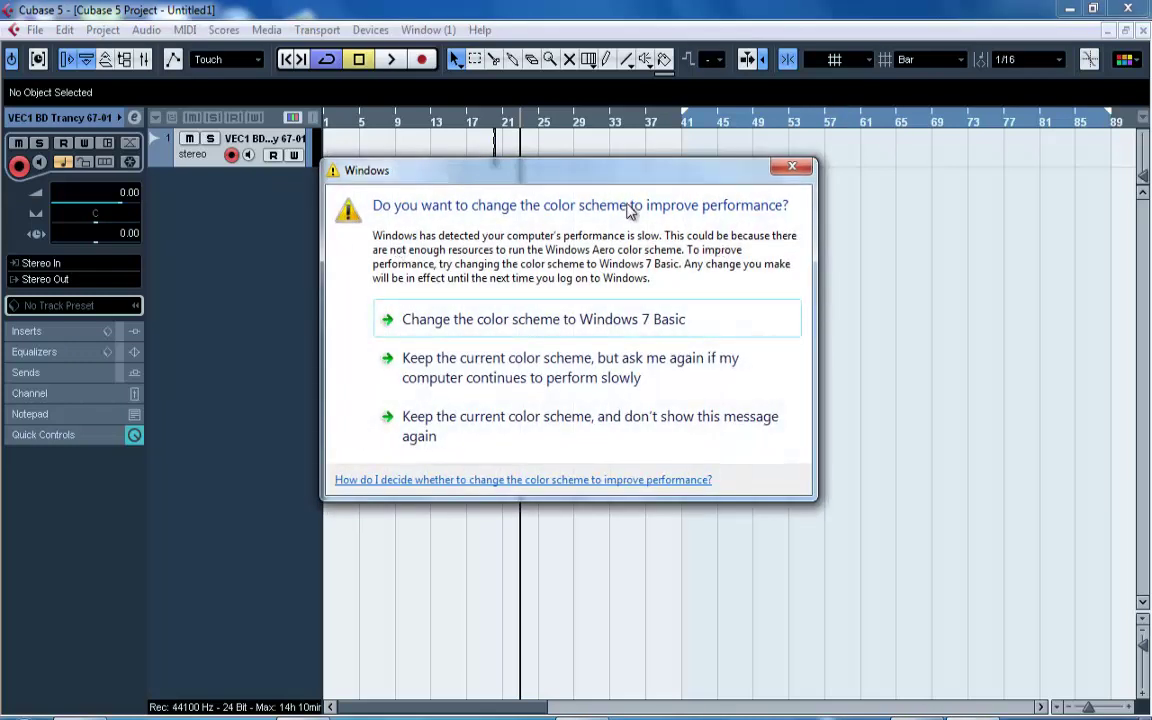
Keep the current Windows color scheme, with the option to be asked again if performance stays slow.
{"action": "left_click_drag", "start_coordinate": [560, 190], "coordinate": [571, 218]}
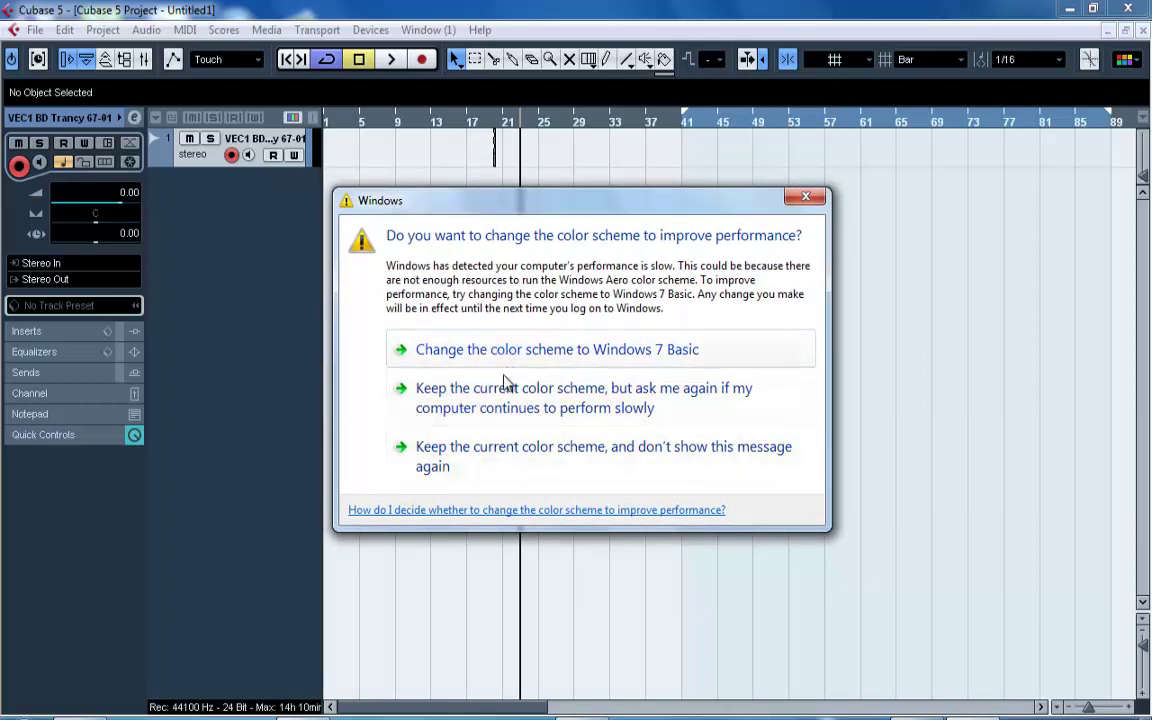
{"action": "left_click", "coordinate": [495, 410]}
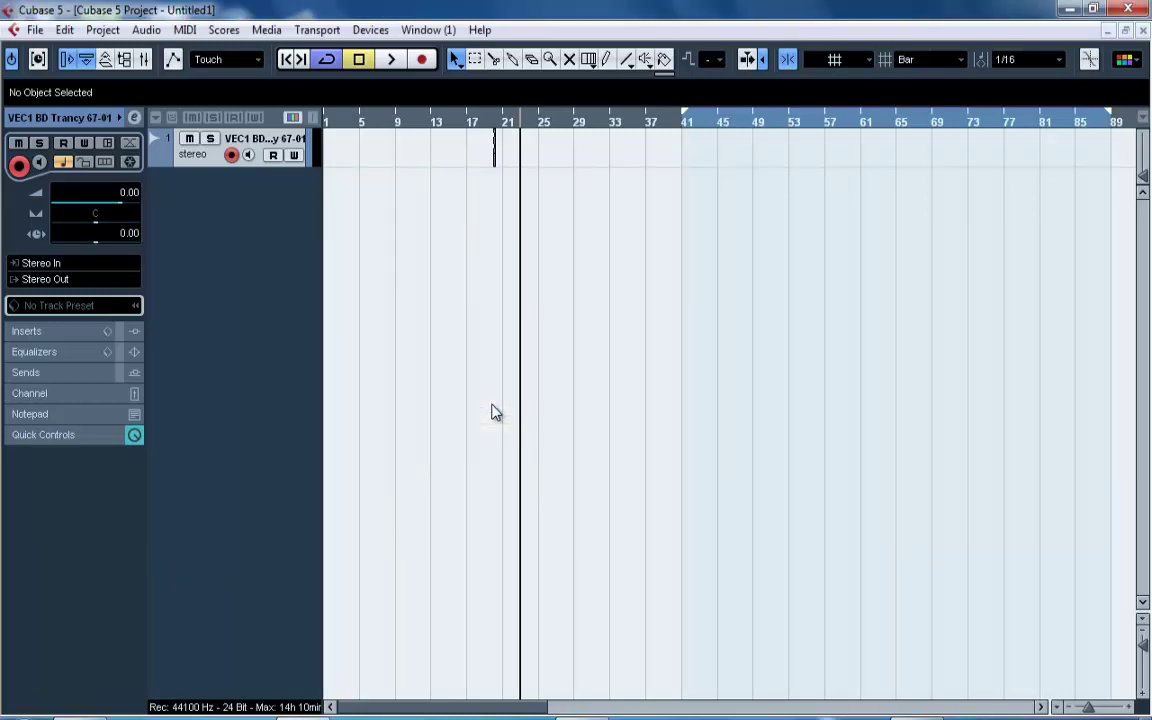
Copy the kick clip from bar 20 to bars 17, 18 and 19, and set the loop range from bar 17 to bar 21.
{"action": "left_click_drag", "start_coordinate": [498, 130], "coordinate": [497, 170]}
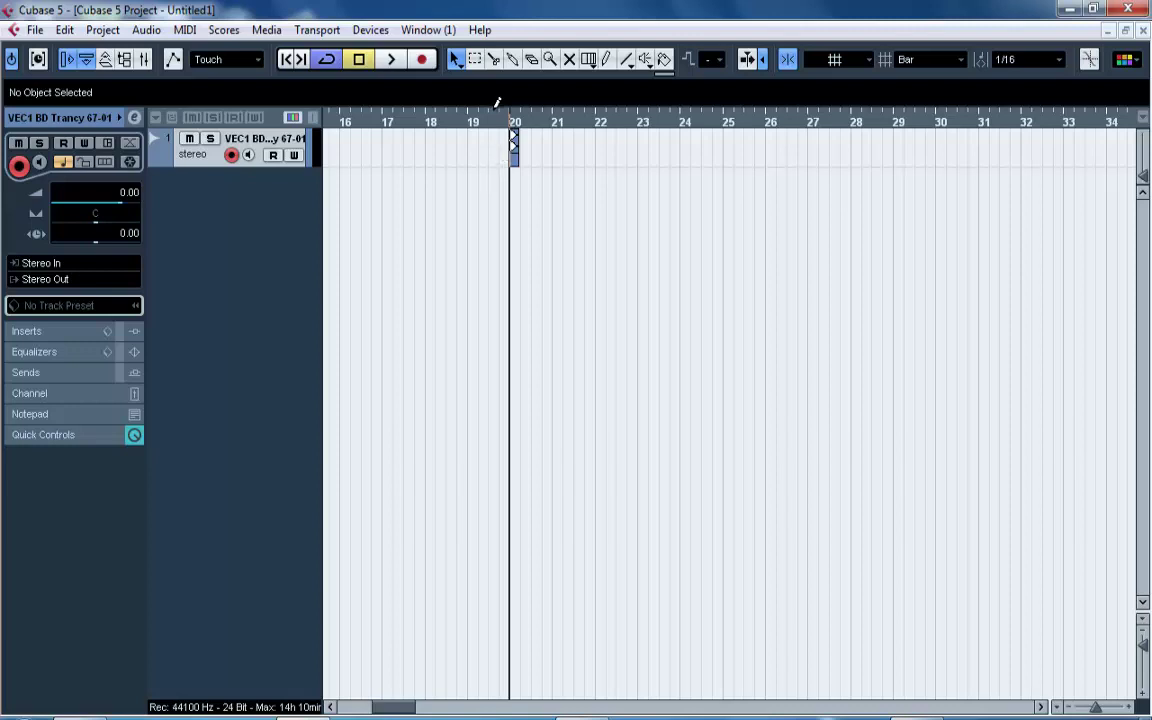
{"action": "left_click_drag", "start_coordinate": [511, 128], "coordinate": [490, 100]}
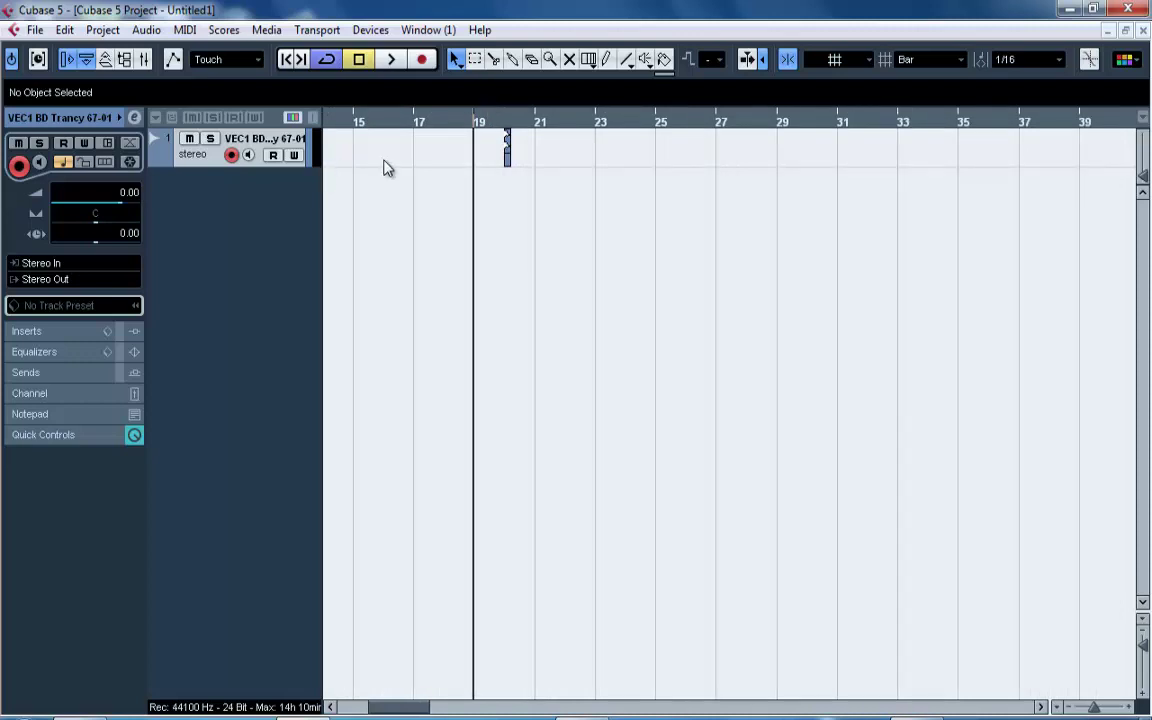
{"action": "left_click_drag", "start_coordinate": [498, 128], "coordinate": [462, 84]}
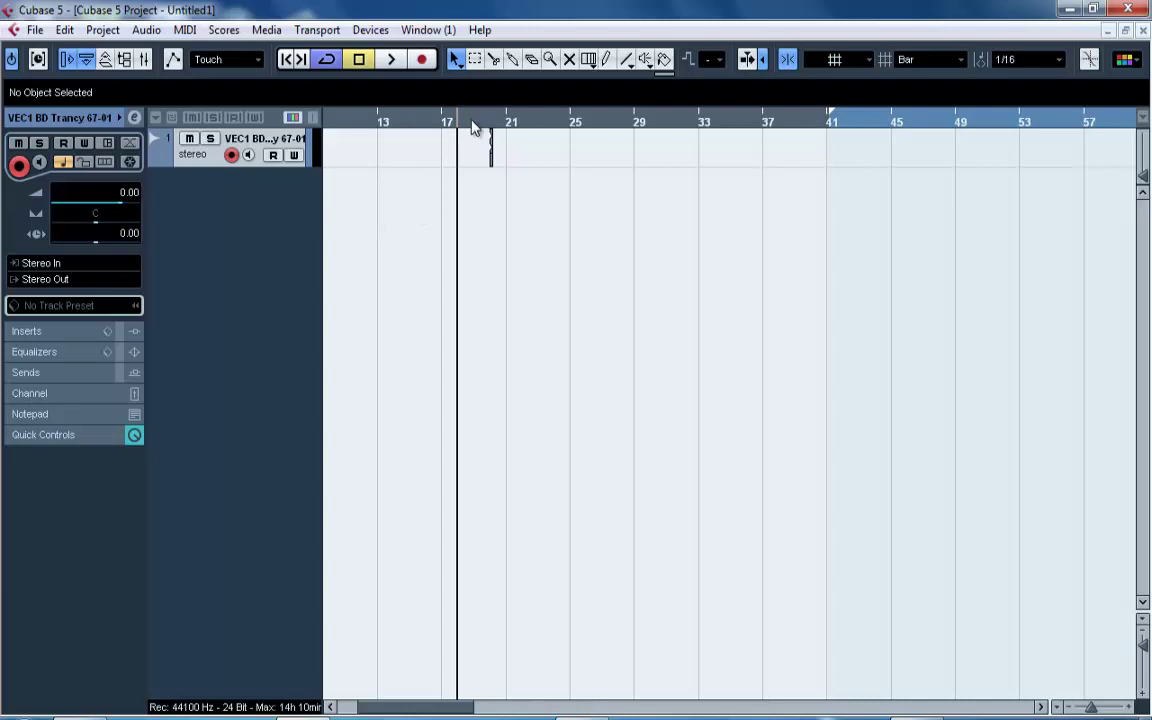
{"action": "left_click_drag", "start_coordinate": [492, 128], "coordinate": [489, 106]}
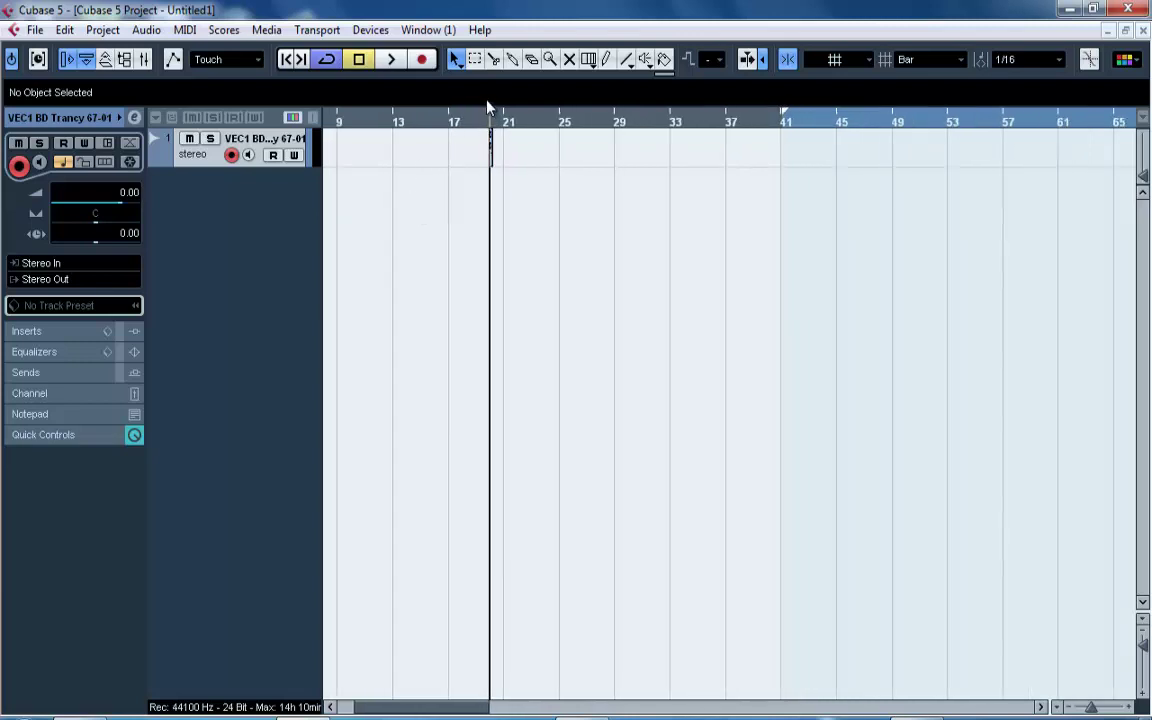
{"action": "left_click", "coordinate": [444, 122]}
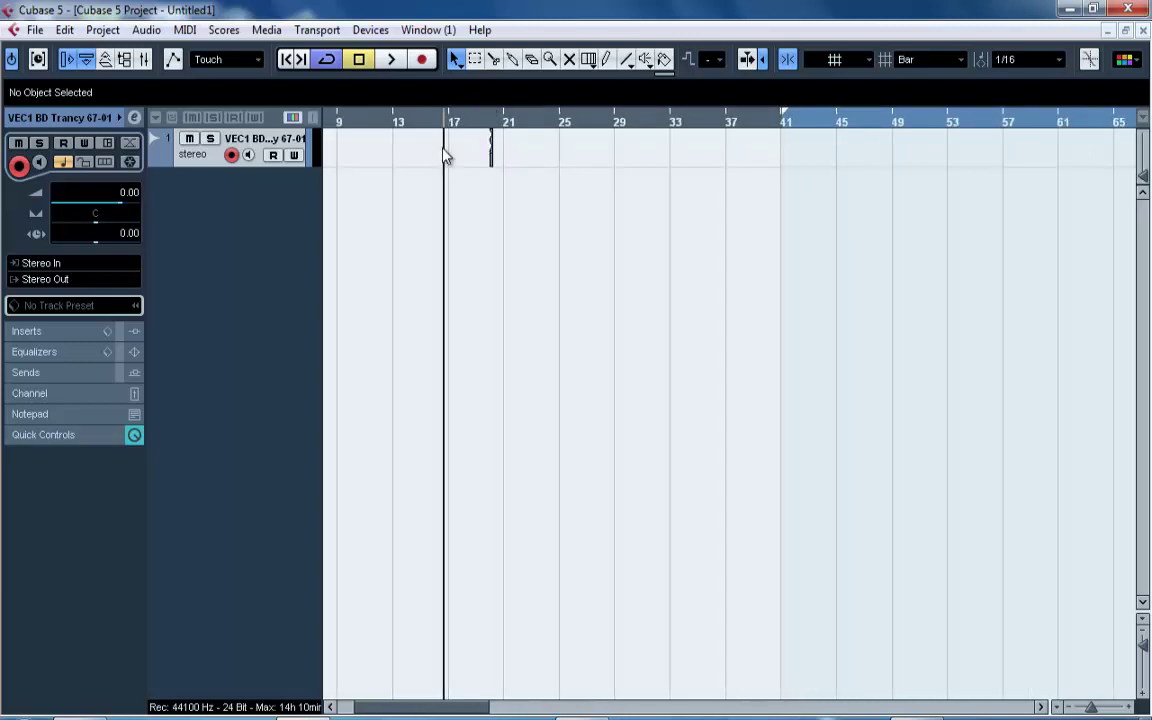
{"action": "left_click_drag", "start_coordinate": [443, 149], "coordinate": [443, 151]}
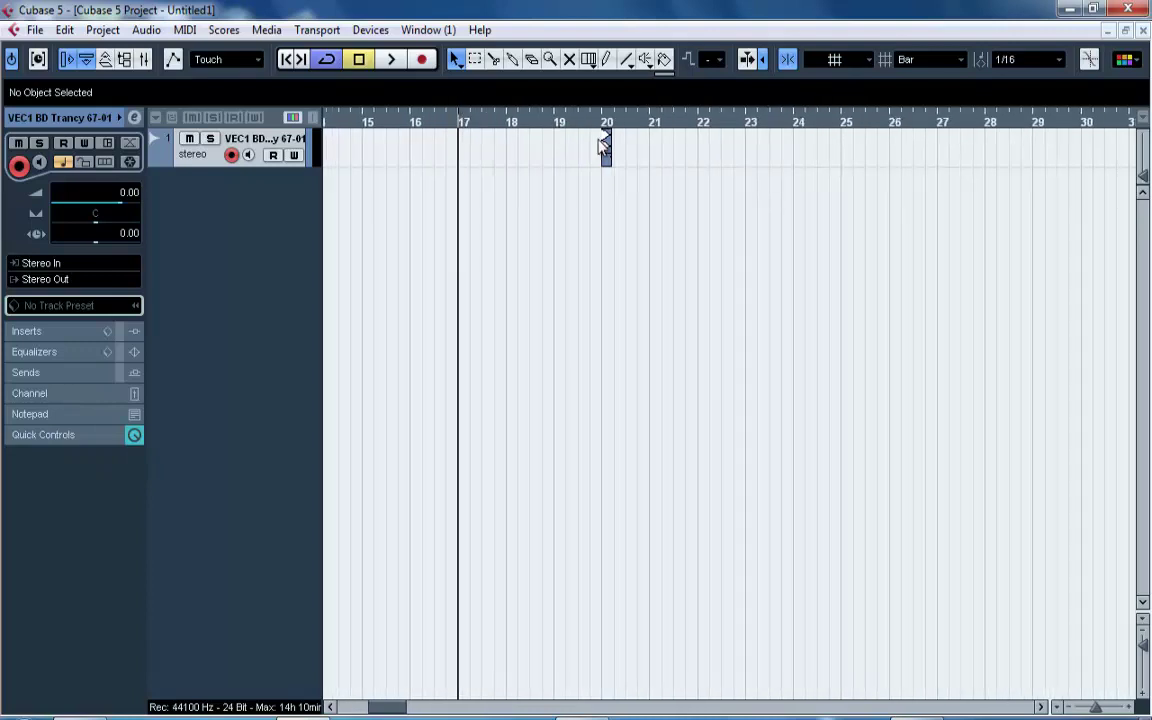
{"action": "mouse_move", "coordinate": [605, 148]}
{"action": "left_mouse_down"}
{"action": "mouse_move", "coordinate": [458, 159]}
{"action": "mouse_move", "coordinate": [606, 160]}
{"action": "left_mouse_up"}
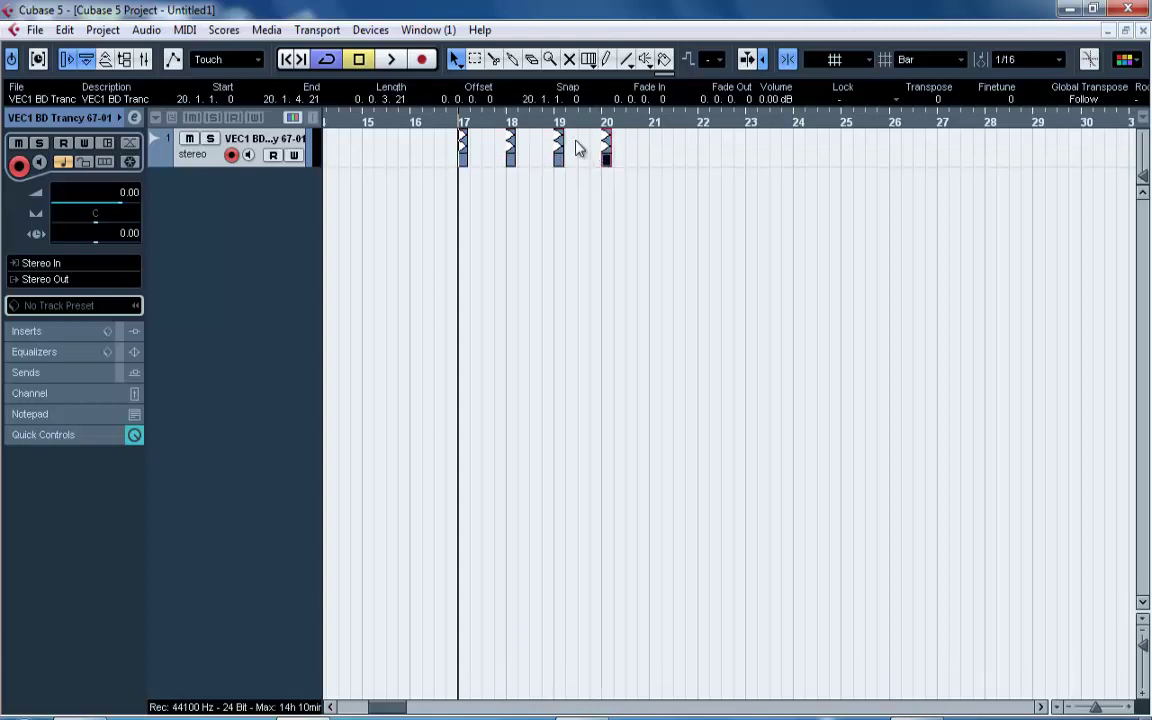
{"action": "mouse_move", "coordinate": [460, 109]}
{"action": "left_mouse_down"}
{"action": "mouse_move", "coordinate": [613, 84]}
{"action": "mouse_move", "coordinate": [633, 95]}
{"action": "left_mouse_up"}
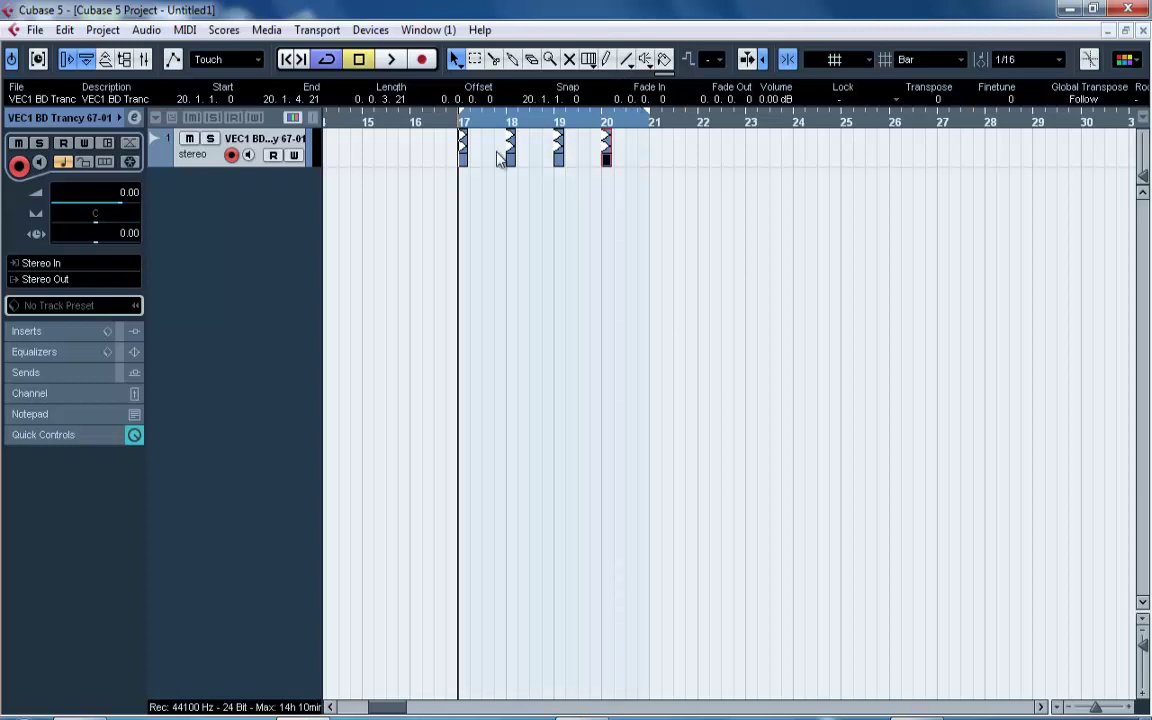
Switch the project to a fixed tempo of 146 BPM in the Transport panel and hide the panel.
{"action": "key", "text": "F2"}
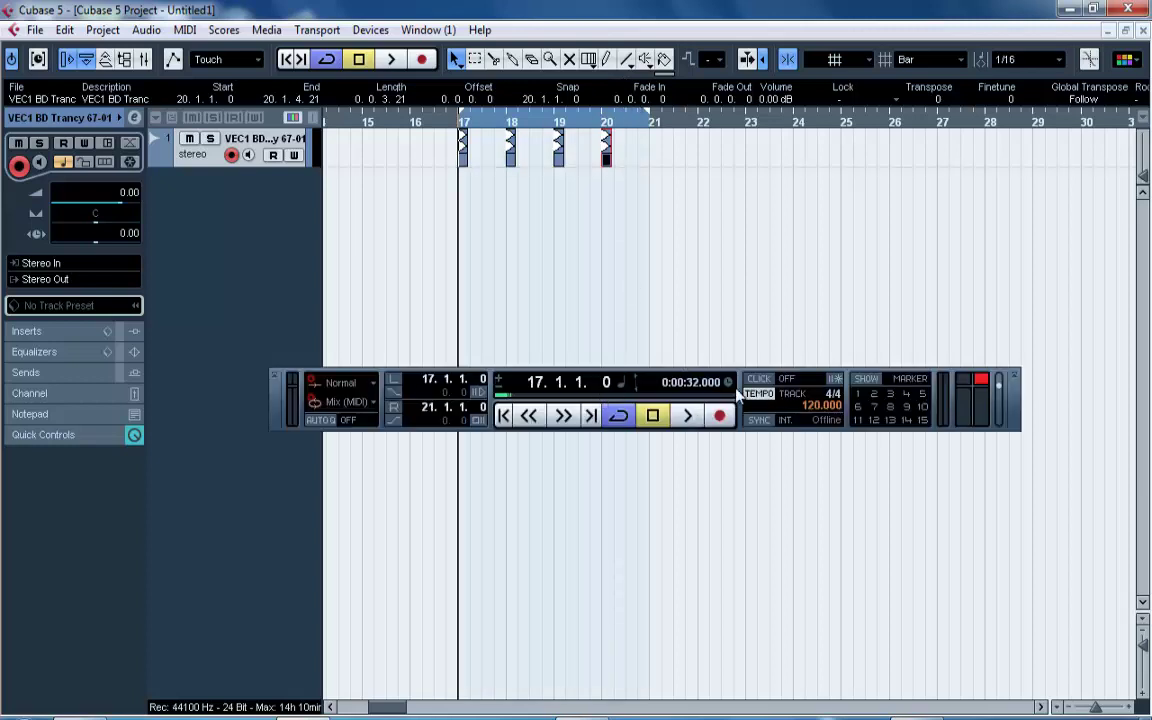
{"action": "left_click_drag", "start_coordinate": [740, 379], "coordinate": [686, 377]}
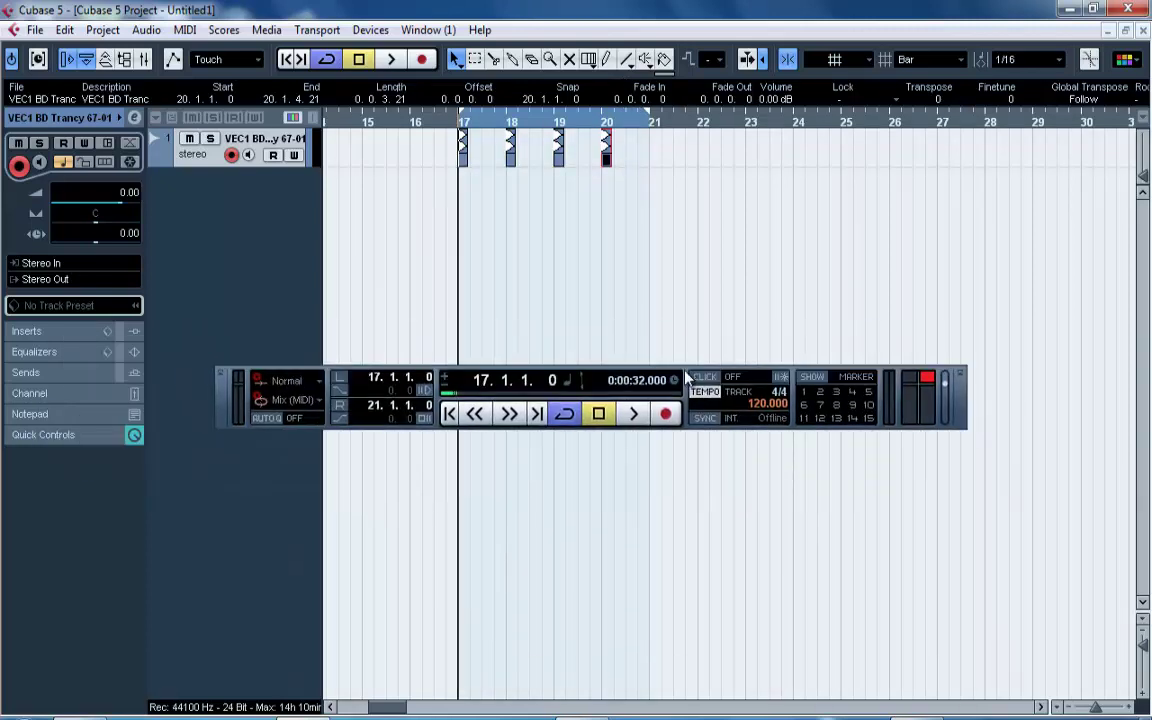
{"action": "left_click", "coordinate": [751, 392]}
{"action": "left_click", "coordinate": [757, 407]}
{"action": "type", "text": "146"}
{"action": "key", "text": "Return"}
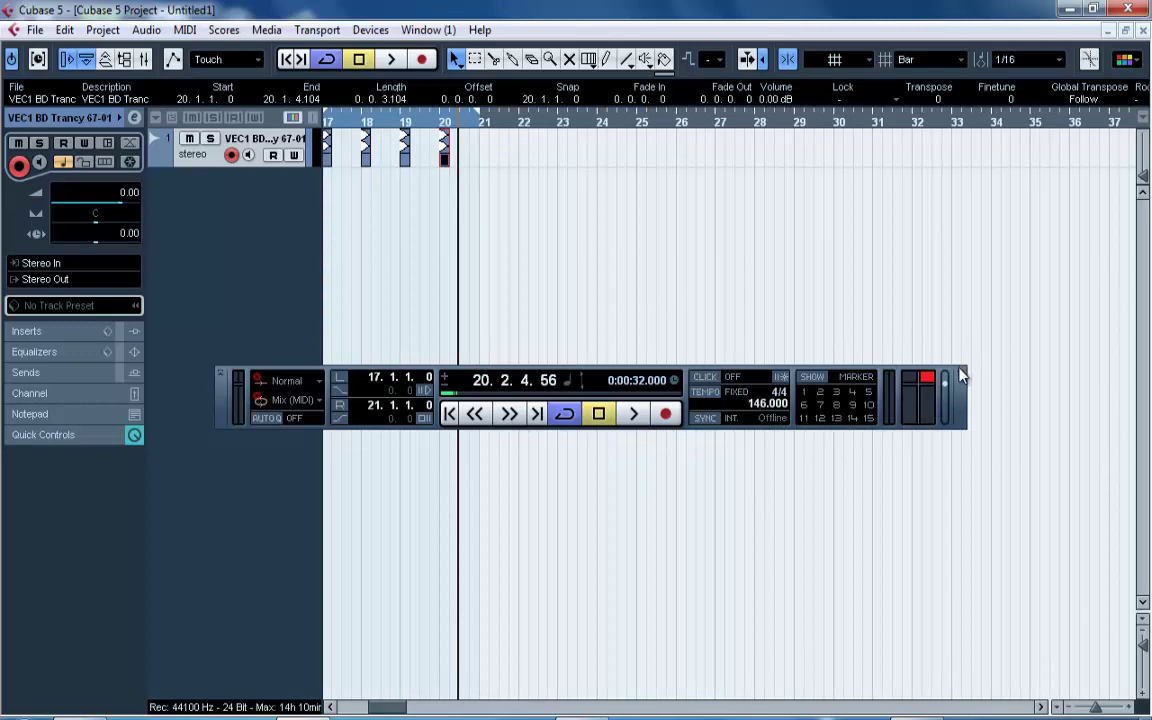
{"action": "key", "text": "F2"}
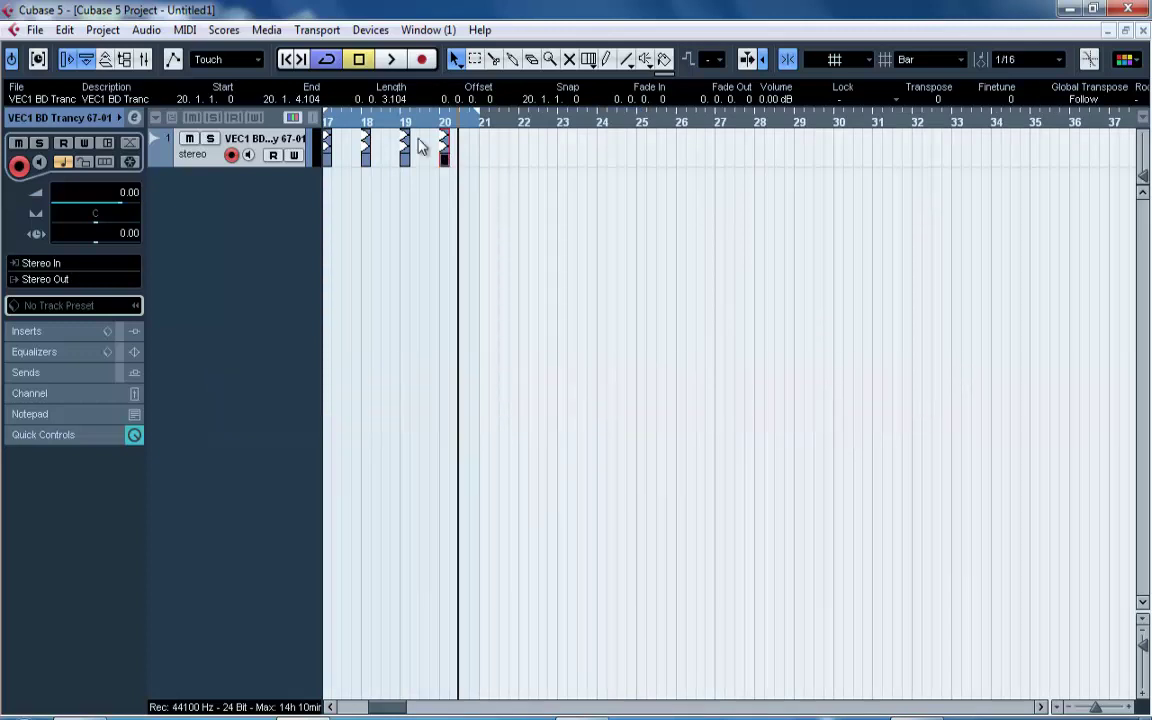
Play the kicks from bar 17, shorten the loop range to end at bar 18, and stop playback.
{"action": "left_click", "coordinate": [387, 218]}
{"action": "scroll", "coordinate": [387, 218], "scroll_direction": "left", "scroll_amount": 5}
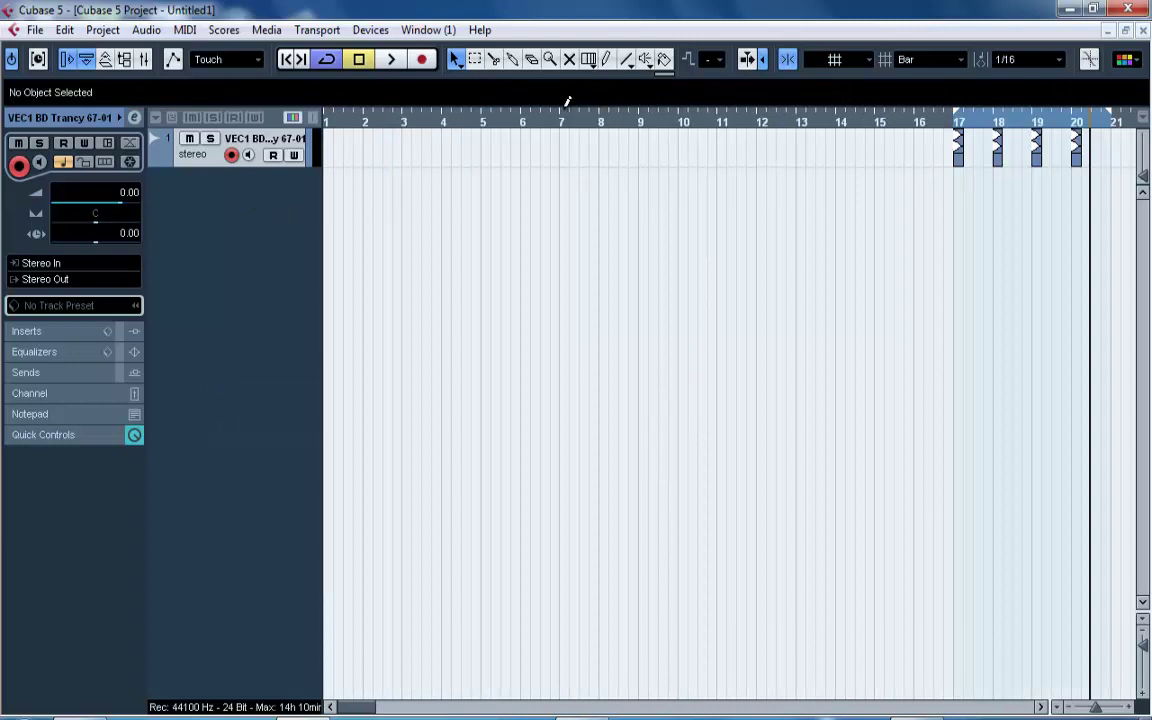
{"action": "left_click", "coordinate": [960, 122]}
{"action": "key", "text": "space"}
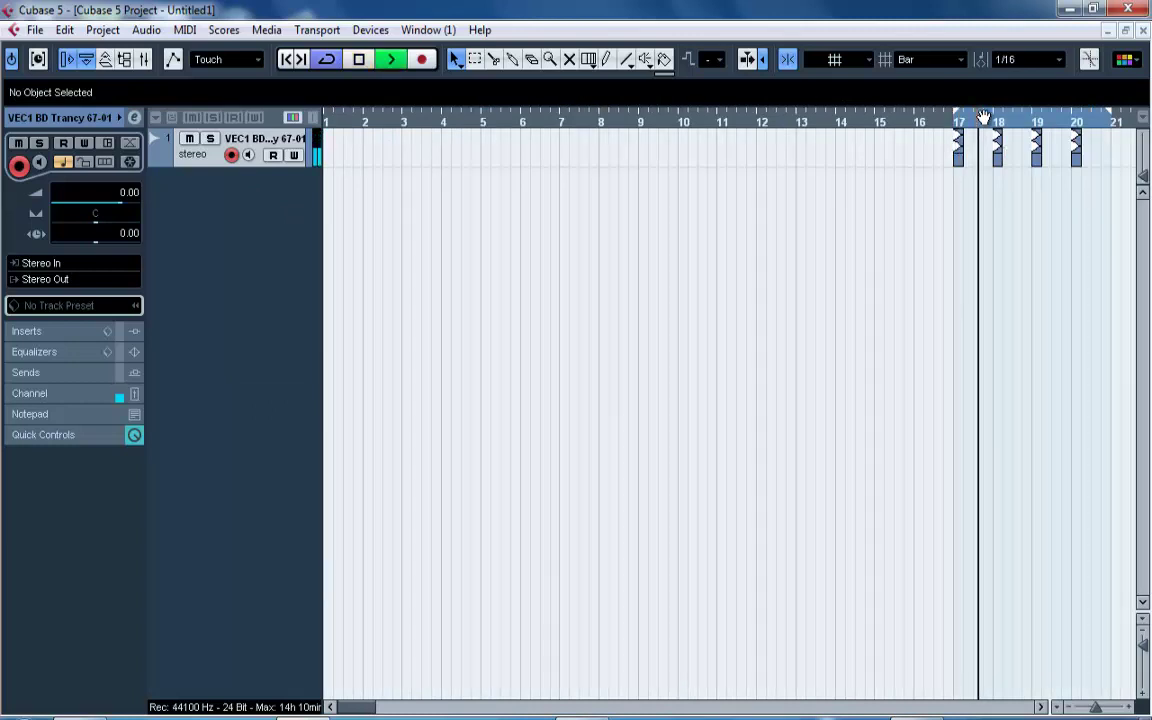
{"action": "left_click_drag", "start_coordinate": [986, 119], "coordinate": [948, 173]}
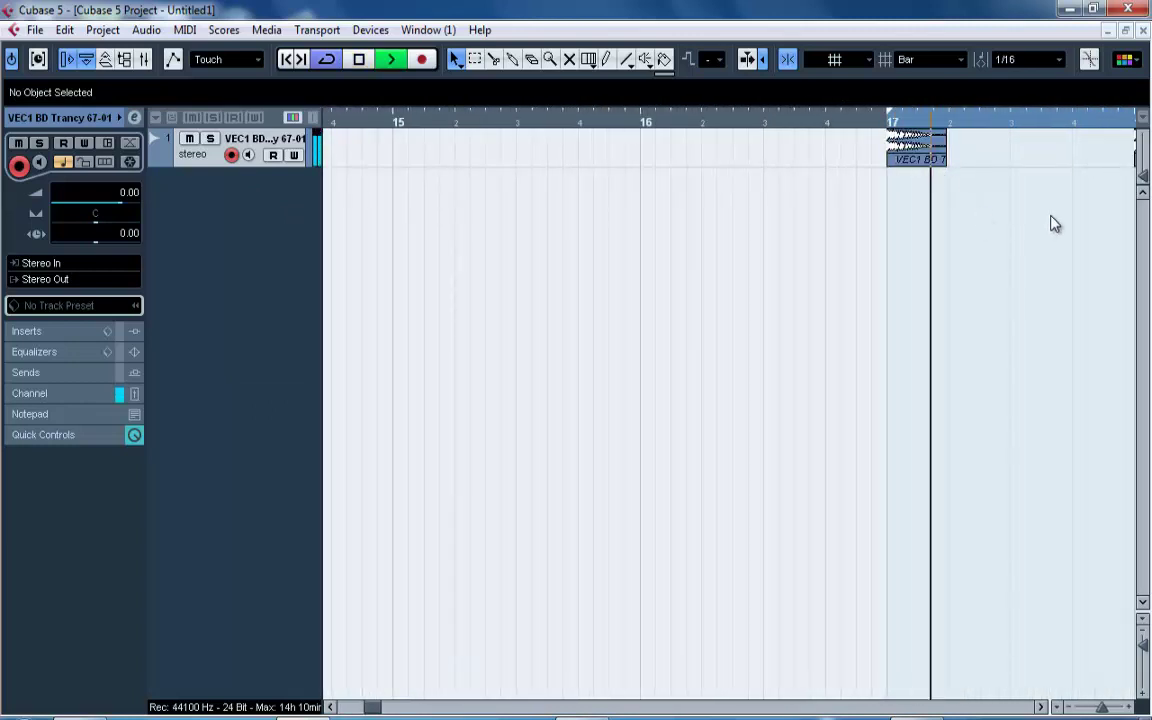
{"action": "scroll", "coordinate": [885, 300], "scroll_direction": "right", "scroll_amount": 3}
{"action": "left_click", "coordinate": [850, 122], "text": "alt"}
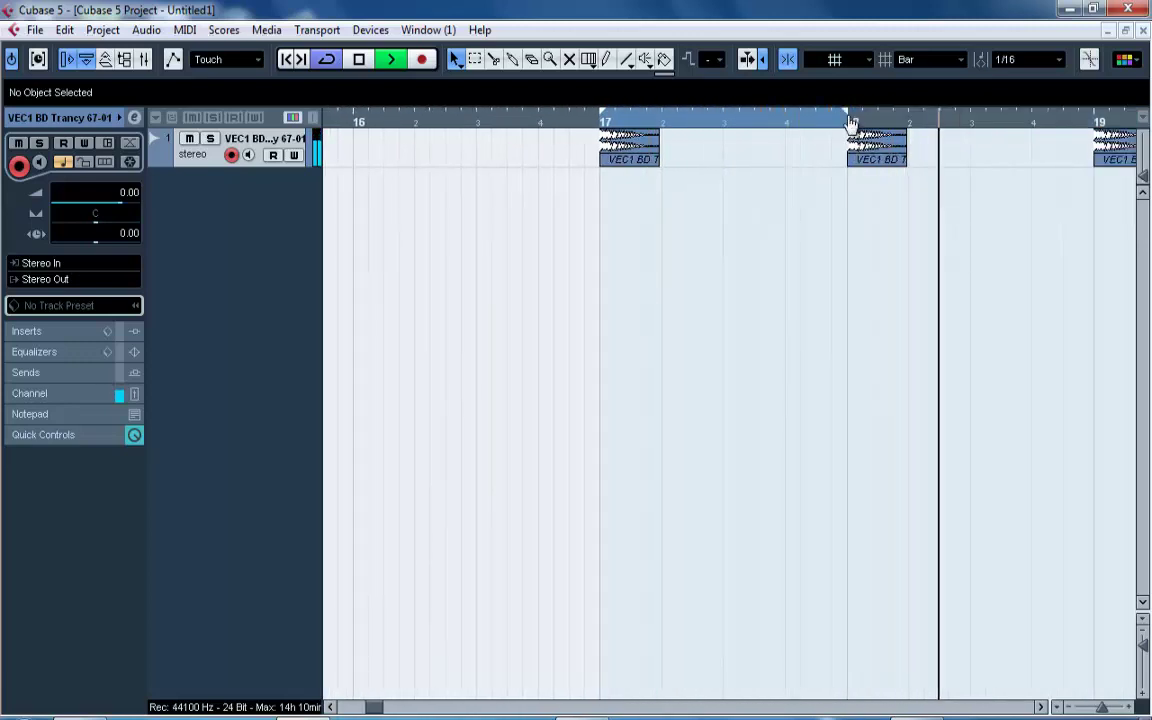
{"action": "key", "text": "space"}
Set the snap grid to Beat and copy the bar 17 kick onto beats 2, 3 and 4 of that bar.
{"action": "left_click_drag", "start_coordinate": [648, 149], "coordinate": [692, 140]}
{"action": "left_click", "coordinate": [910, 60]}
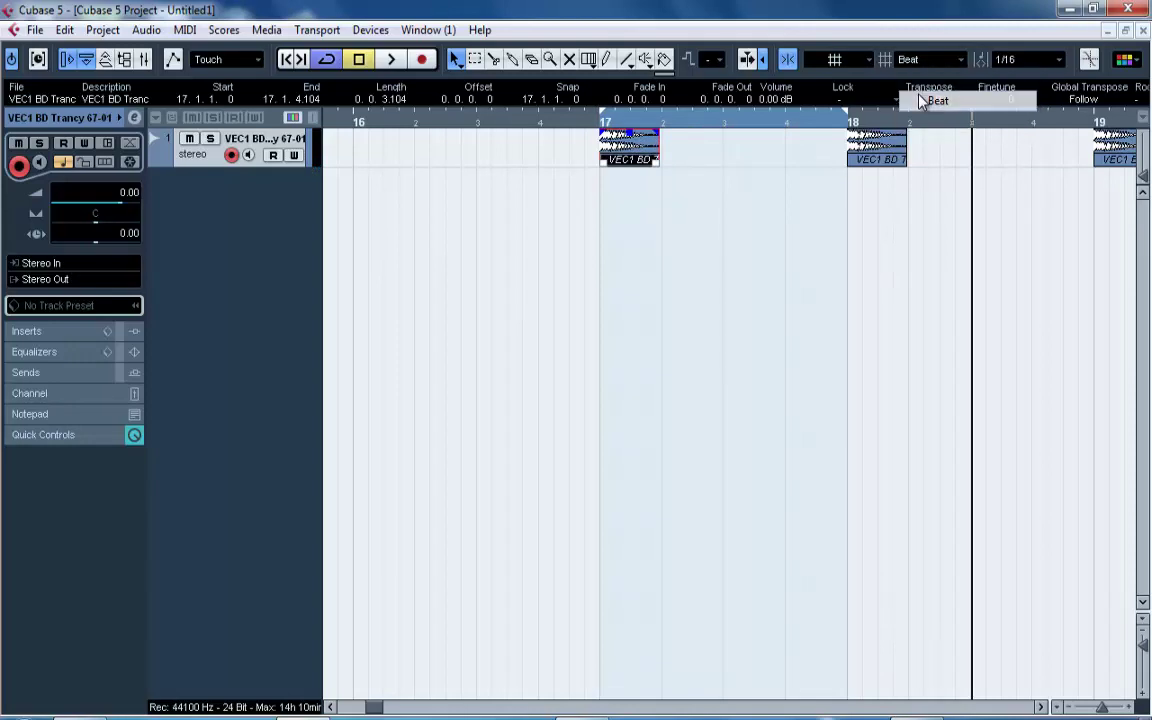
{"action": "left_click", "coordinate": [922, 101]}
{"action": "left_click_drag", "start_coordinate": [632, 160], "coordinate": [740, 150]}
{"action": "left_click_drag", "start_coordinate": [740, 150], "coordinate": [802, 153]}
Play the four-beat kick pattern from bar 17, stop, and place the cursor just before bar 17.
{"action": "left_click", "coordinate": [606, 122]}
{"action": "key", "text": "space"}
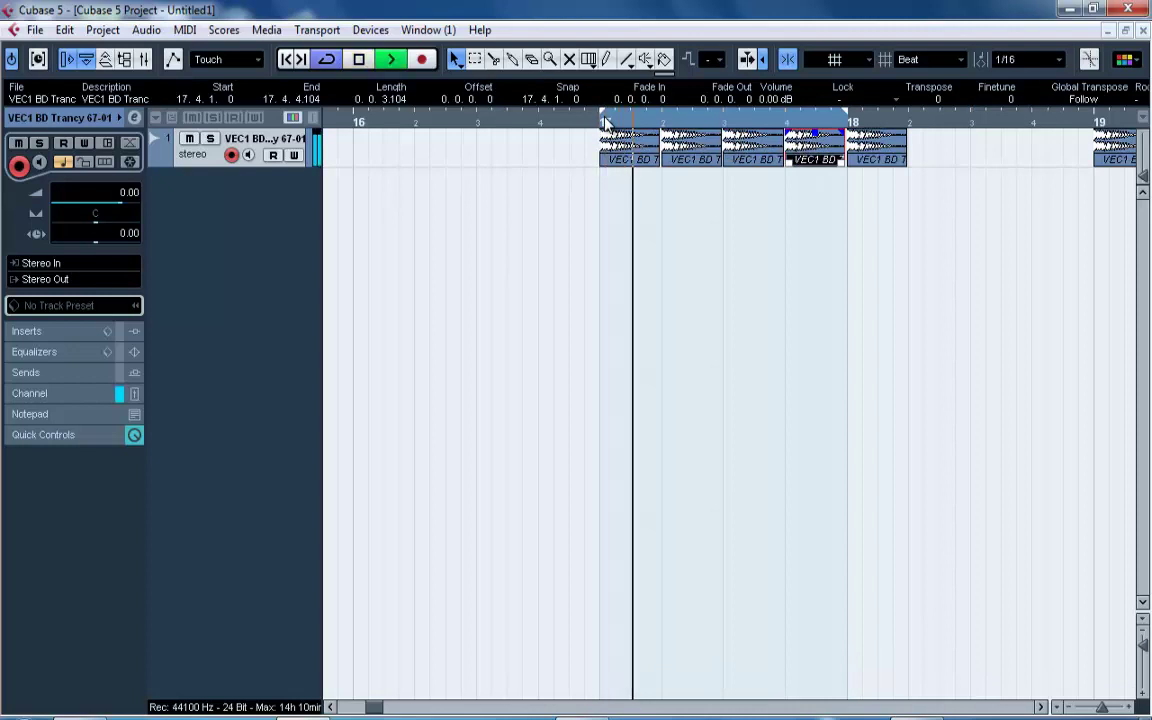
{"action": "key", "text": "space"}
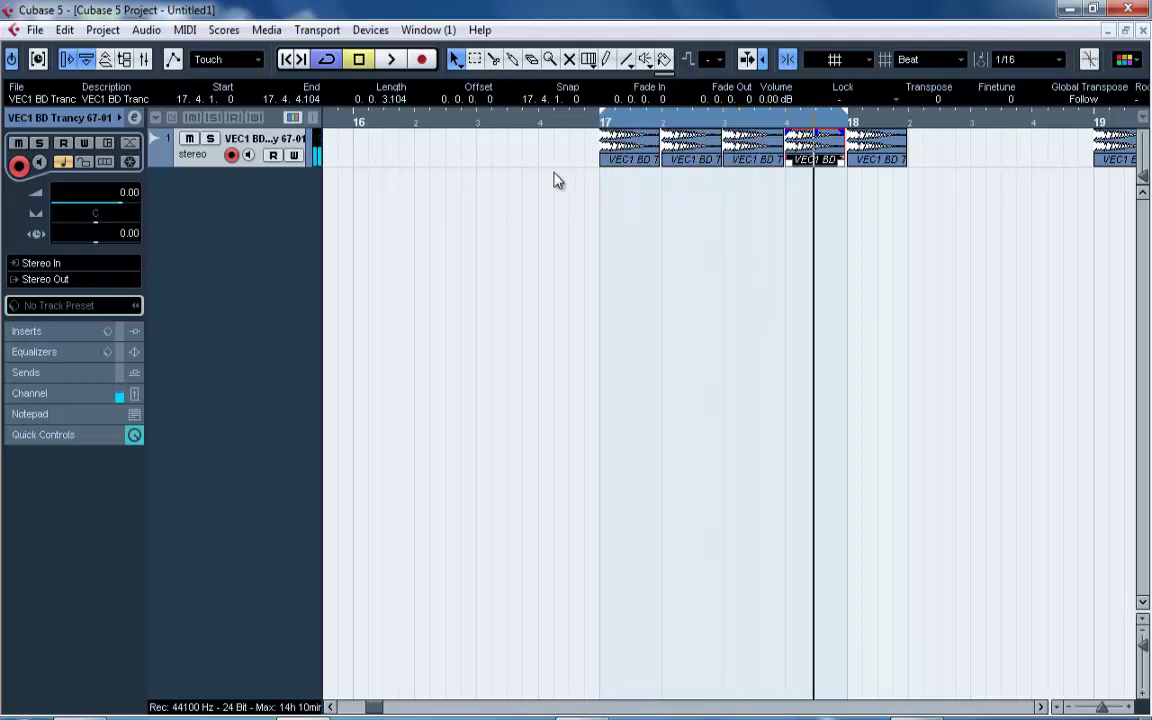
{"action": "left_click", "coordinate": [578, 116]}
{"action": "left_click_drag", "start_coordinate": [576, 110], "coordinate": [561, 64]}
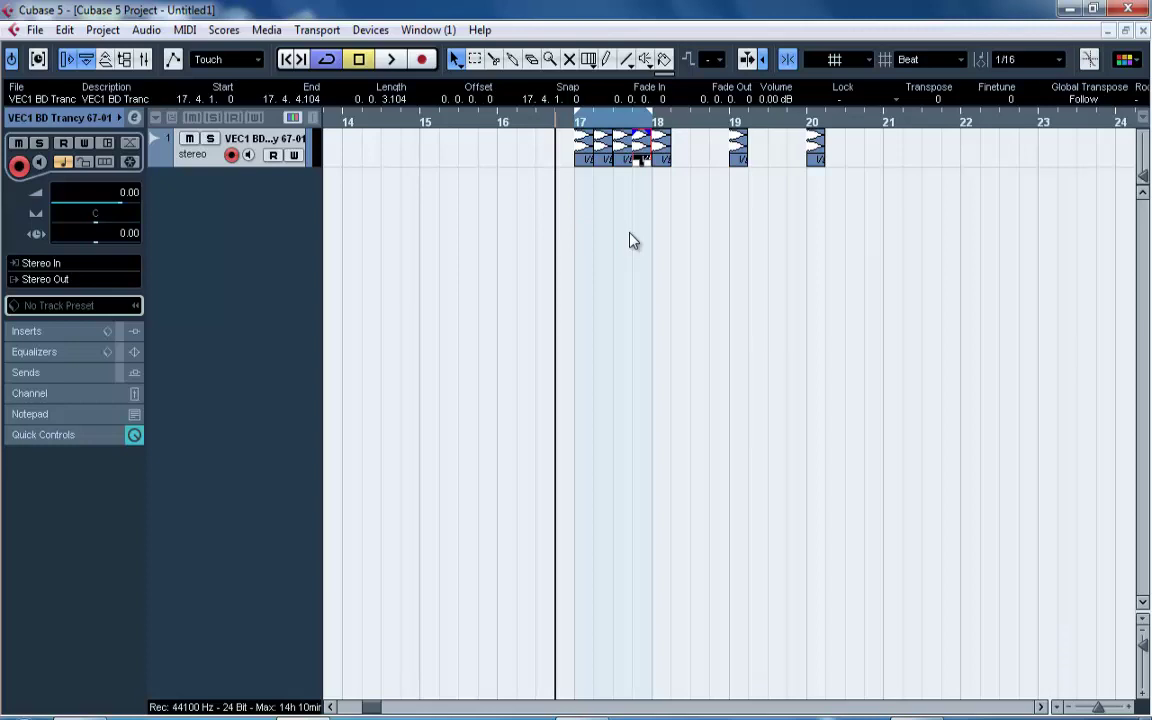
{"action": "left_click", "coordinate": [33, 30]}
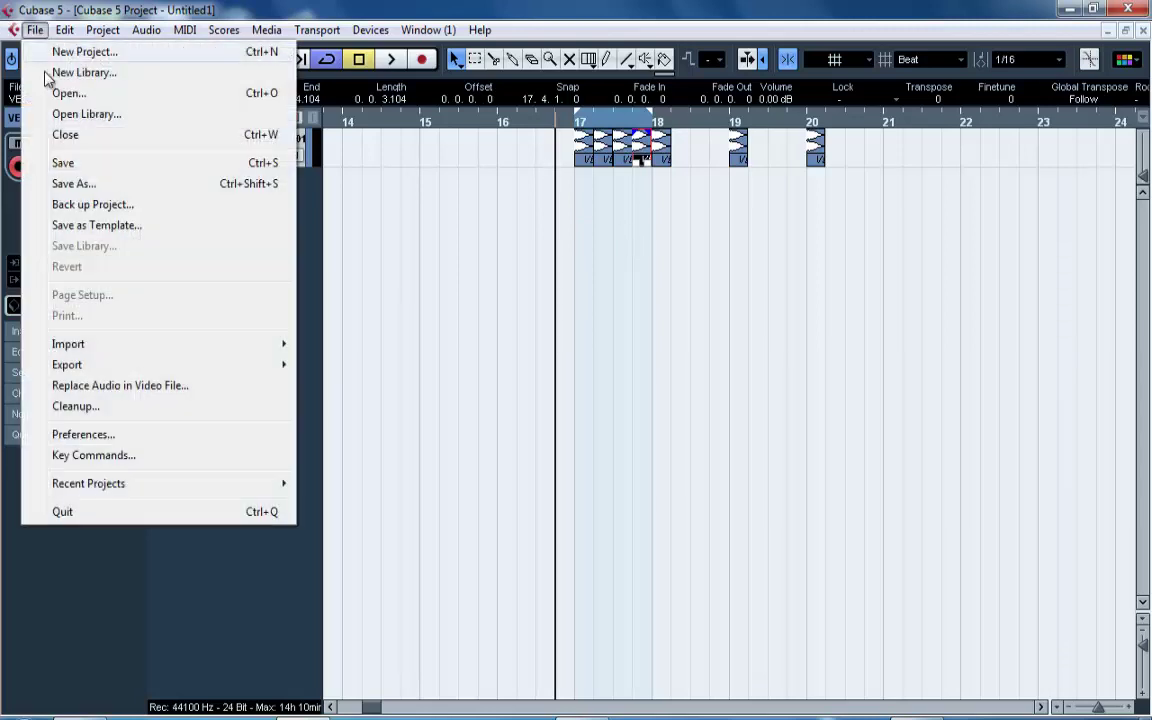
{"action": "left_click", "coordinate": [74, 162]}
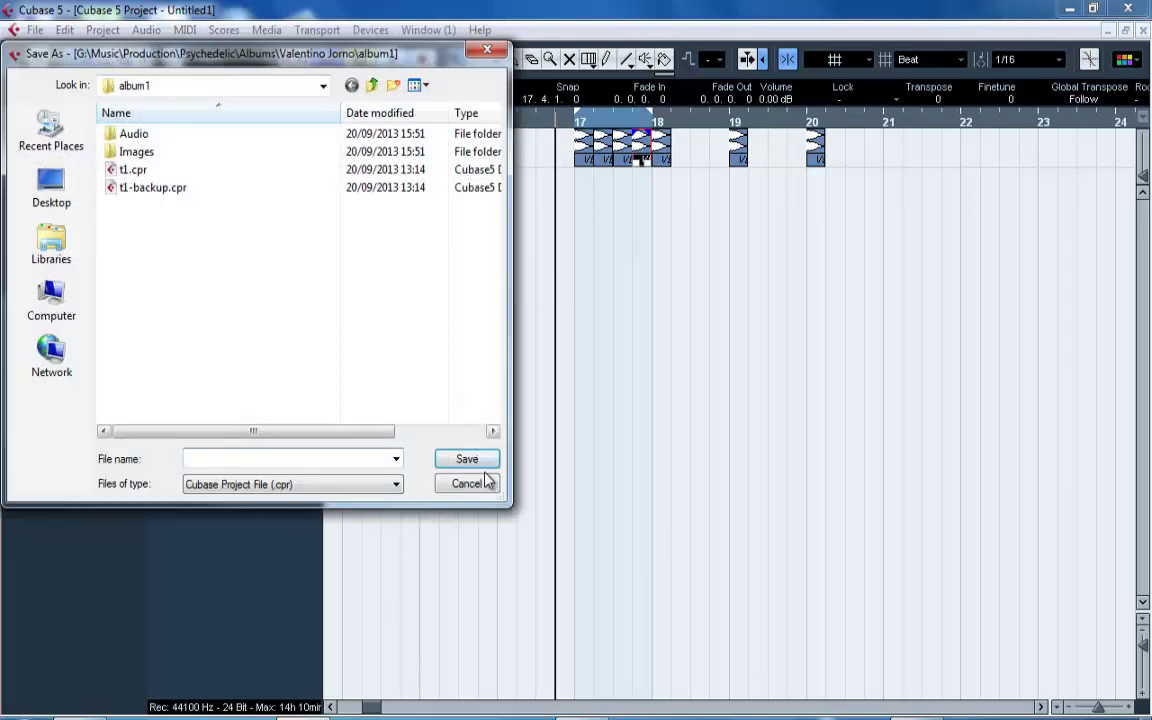
{"action": "left_click", "coordinate": [488, 488]}
Save the project as t1 in the album1 folder, replacing the existing t1.cpr.
{"action": "key", "text": "ctrl+s"}
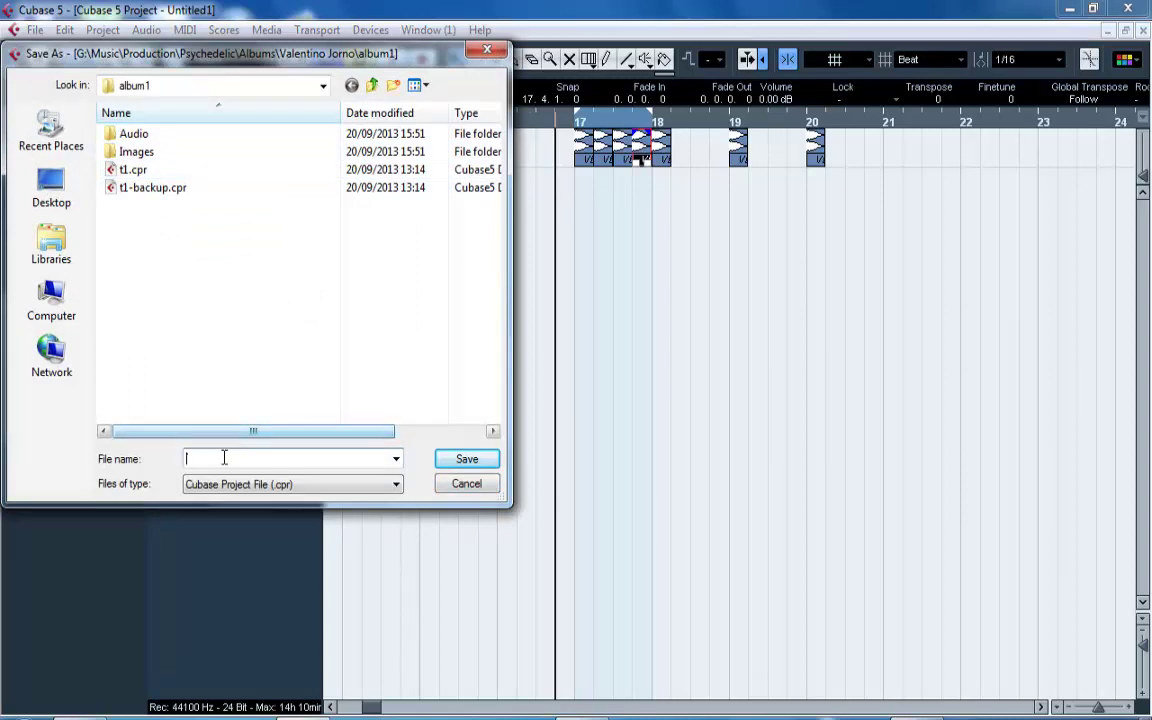
{"action": "type", "text": "t1"}
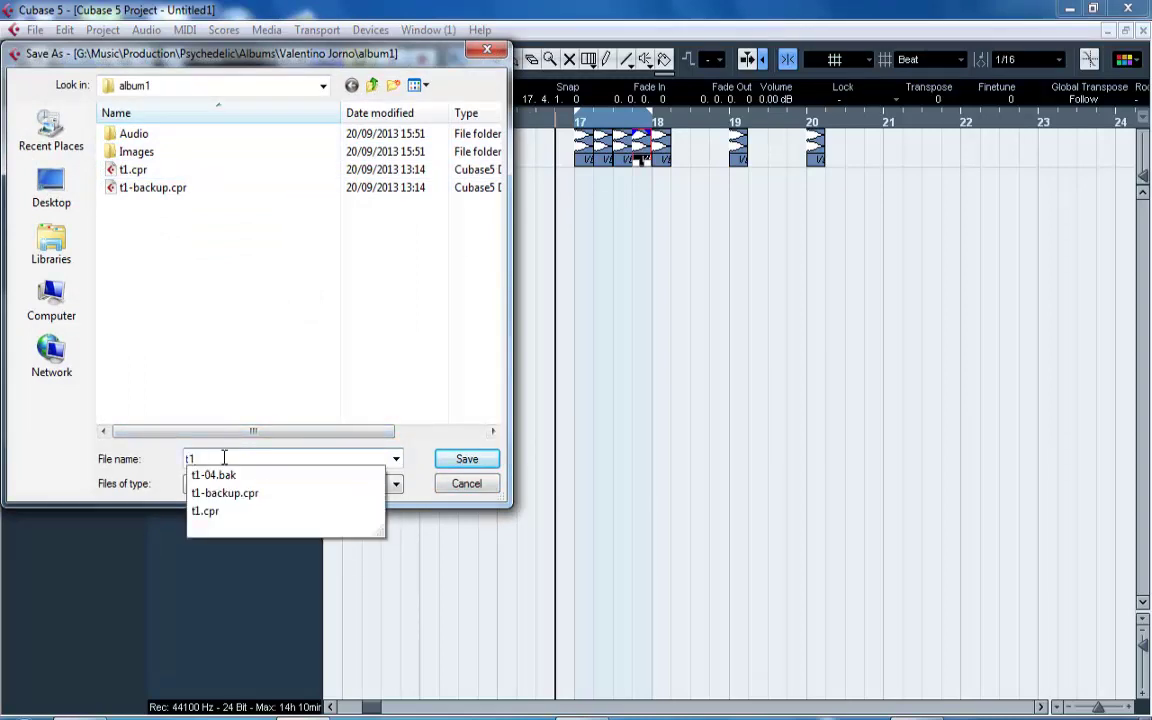
{"action": "left_click", "coordinate": [455, 455]}
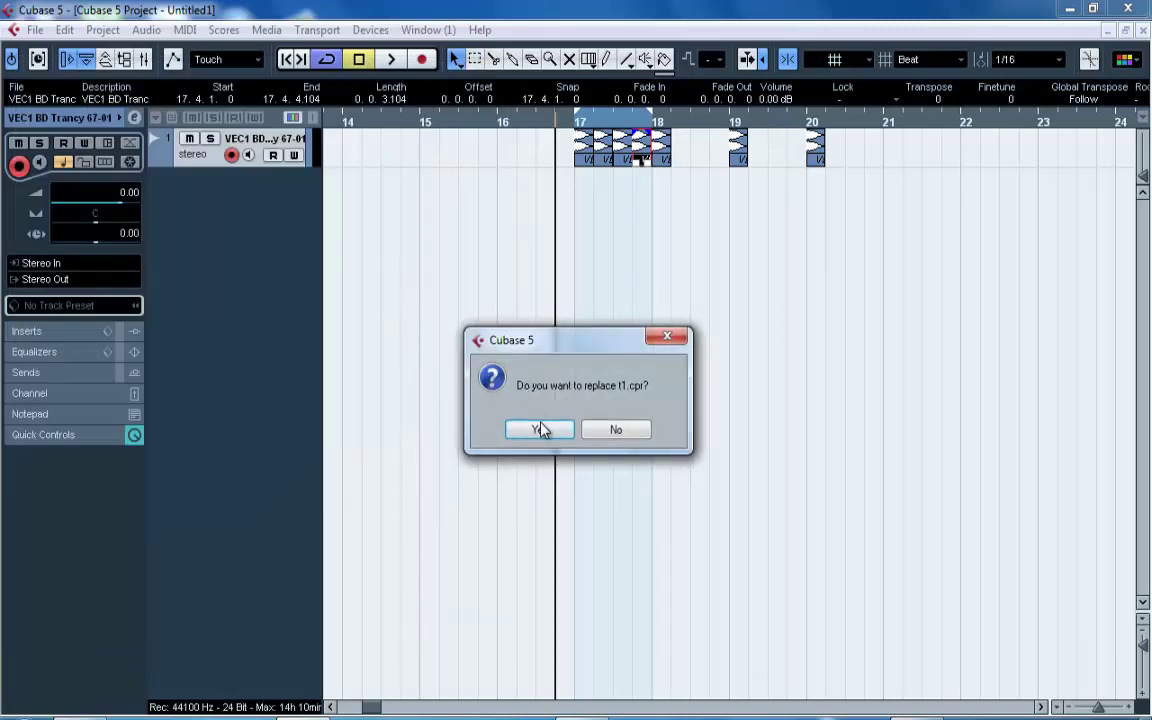
{"action": "left_click", "coordinate": [540, 427]}
{"action": "left_click", "coordinate": [35, 30]}
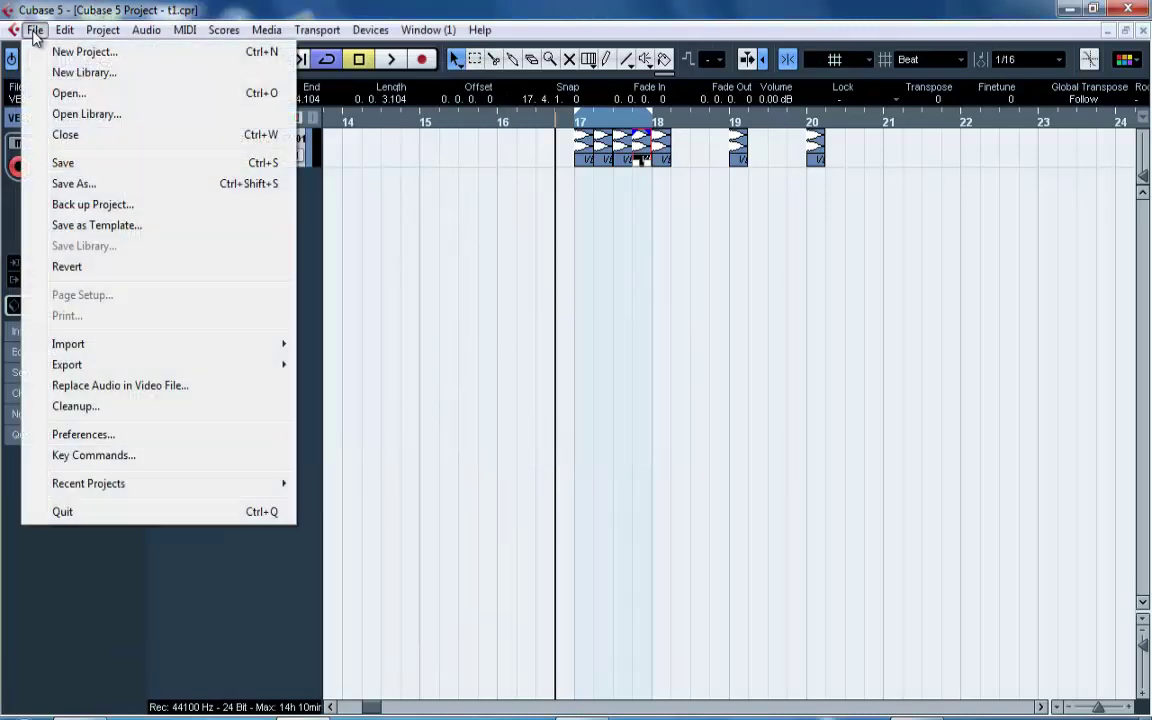
{"action": "left_click", "coordinate": [76, 182]}
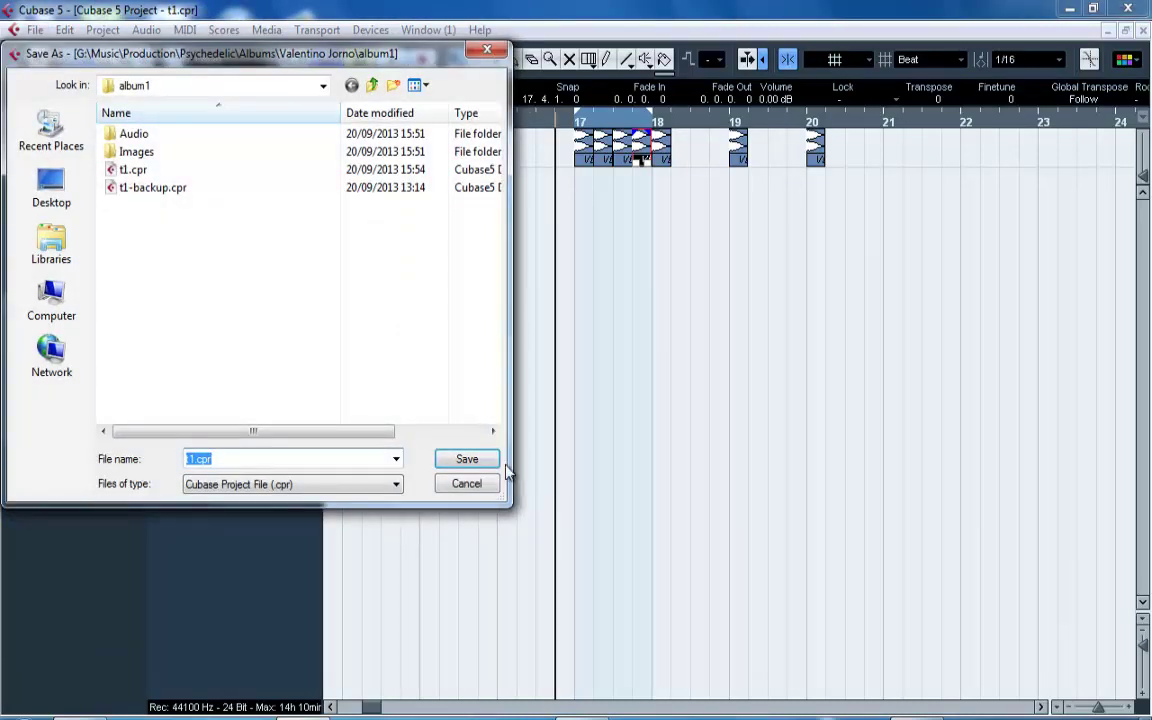
{"action": "left_click", "coordinate": [490, 486]}
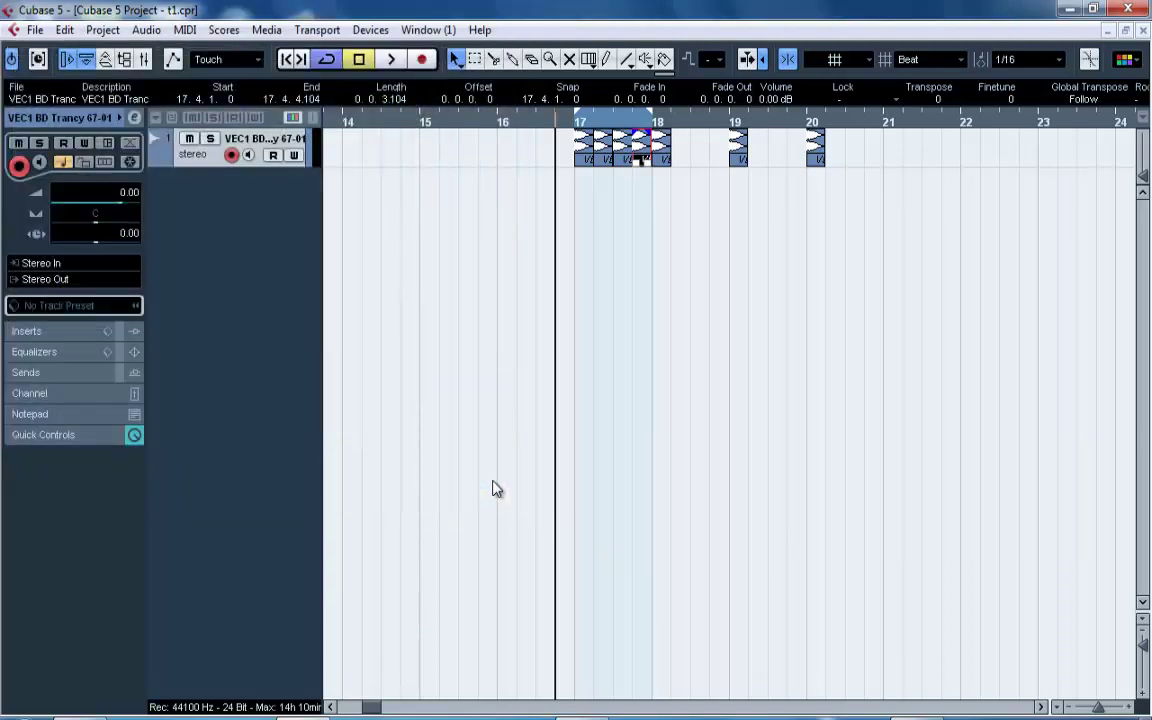
Save a backup copy of the project as t1-backup in the album1 folder, replacing the existing t1-backup.cpr.
{"action": "key", "text": "ctrl+shift+s"}
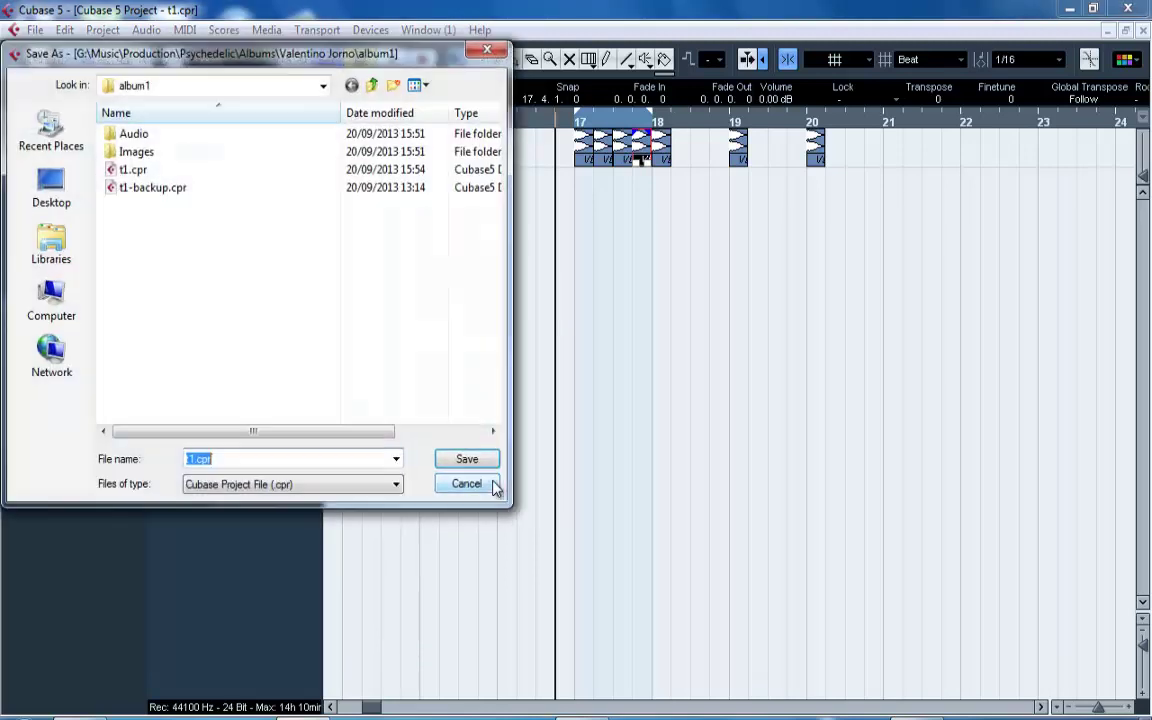
{"action": "left_click", "coordinate": [147, 189]}
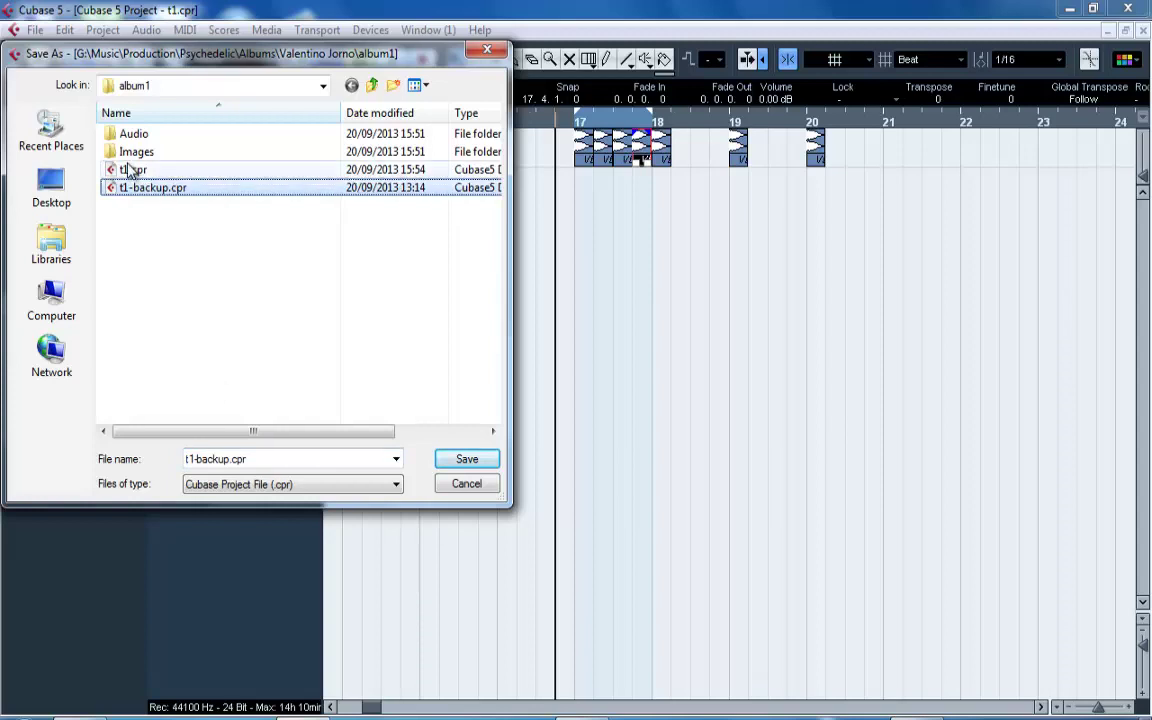
{"action": "left_click_drag", "start_coordinate": [298, 461], "coordinate": [110, 437]}
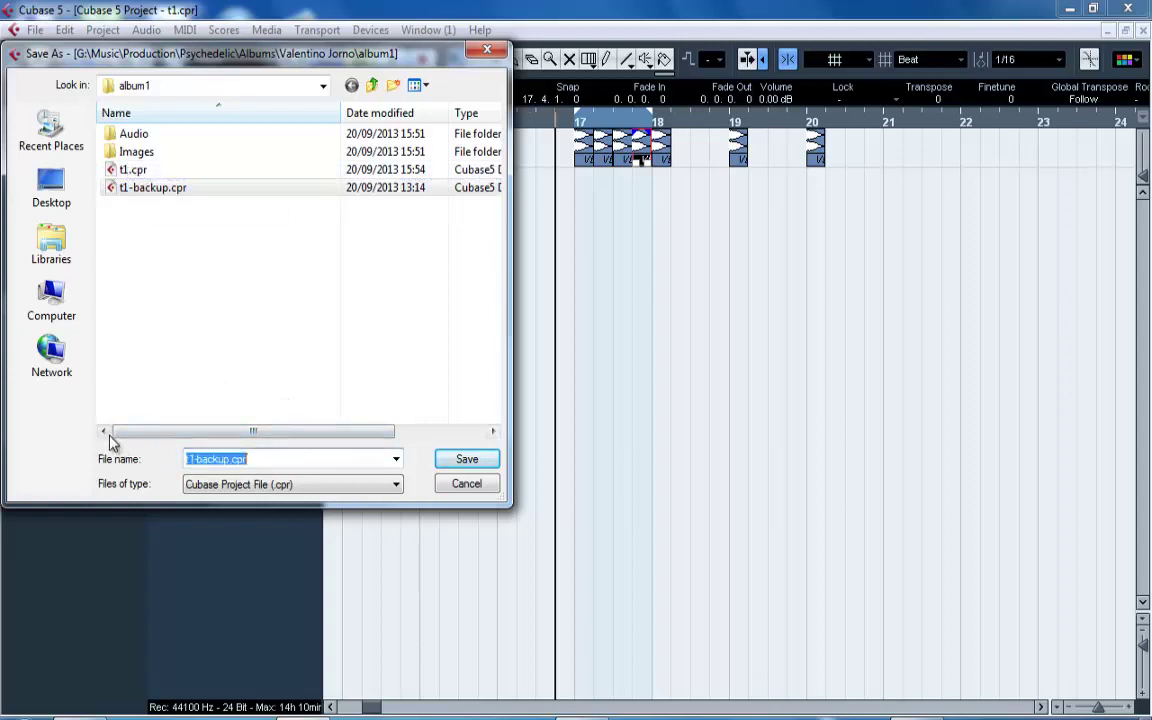
{"action": "type", "text": "t1"}
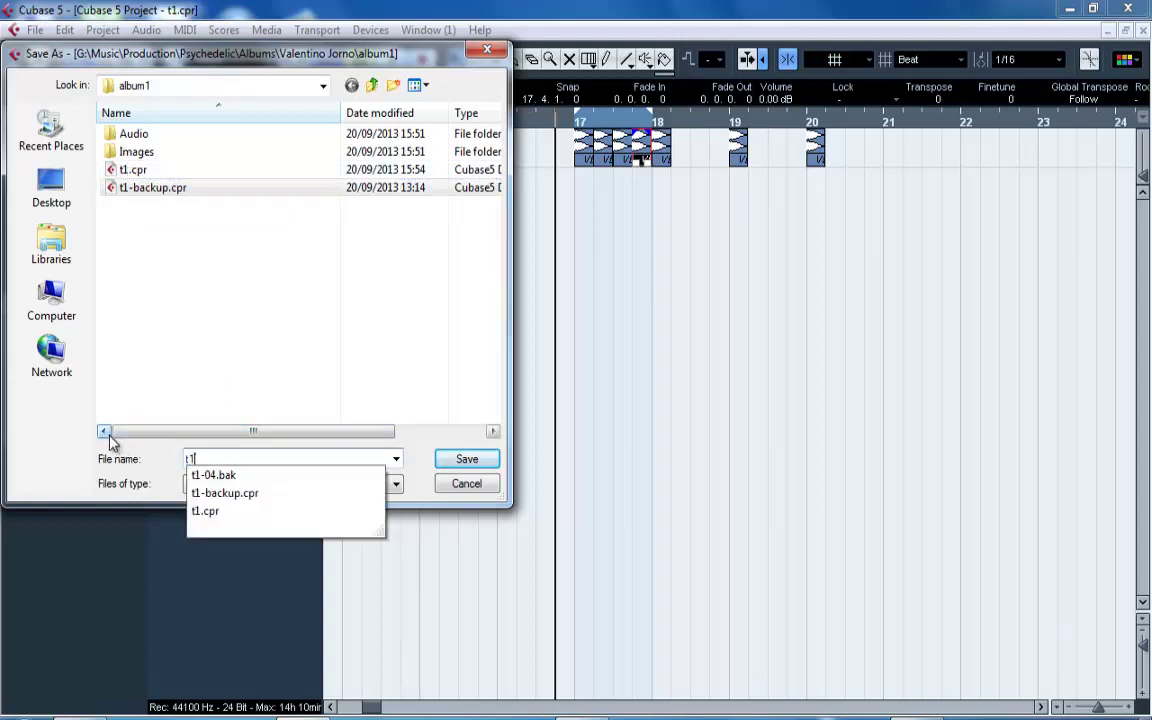
{"action": "type", "text": "-backup"}
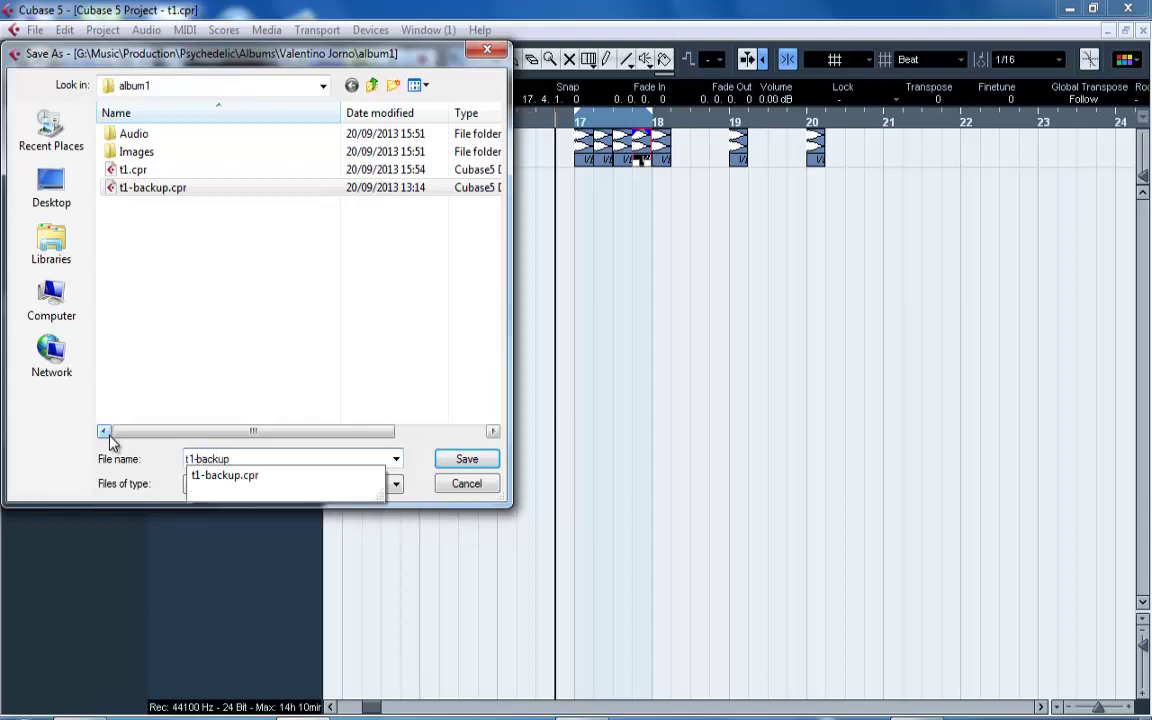
{"action": "key", "text": "Return"}
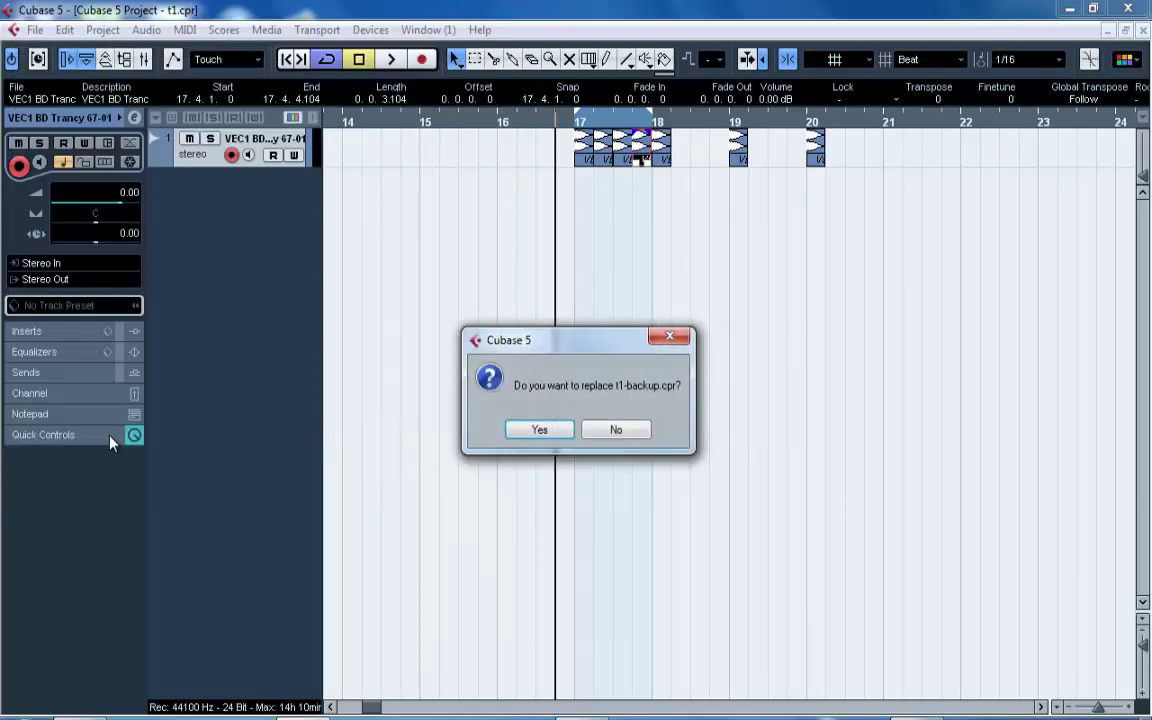
{"action": "left_click", "coordinate": [540, 430]}
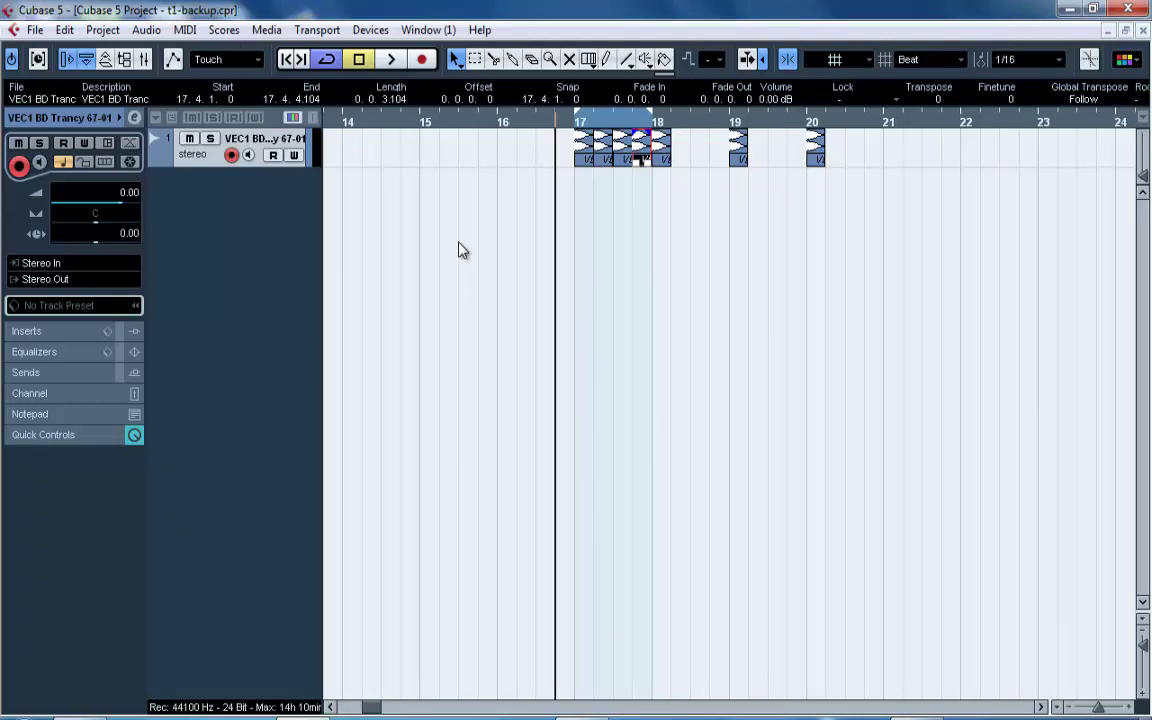
{"action": "key", "text": "ctrl+shift+s"}
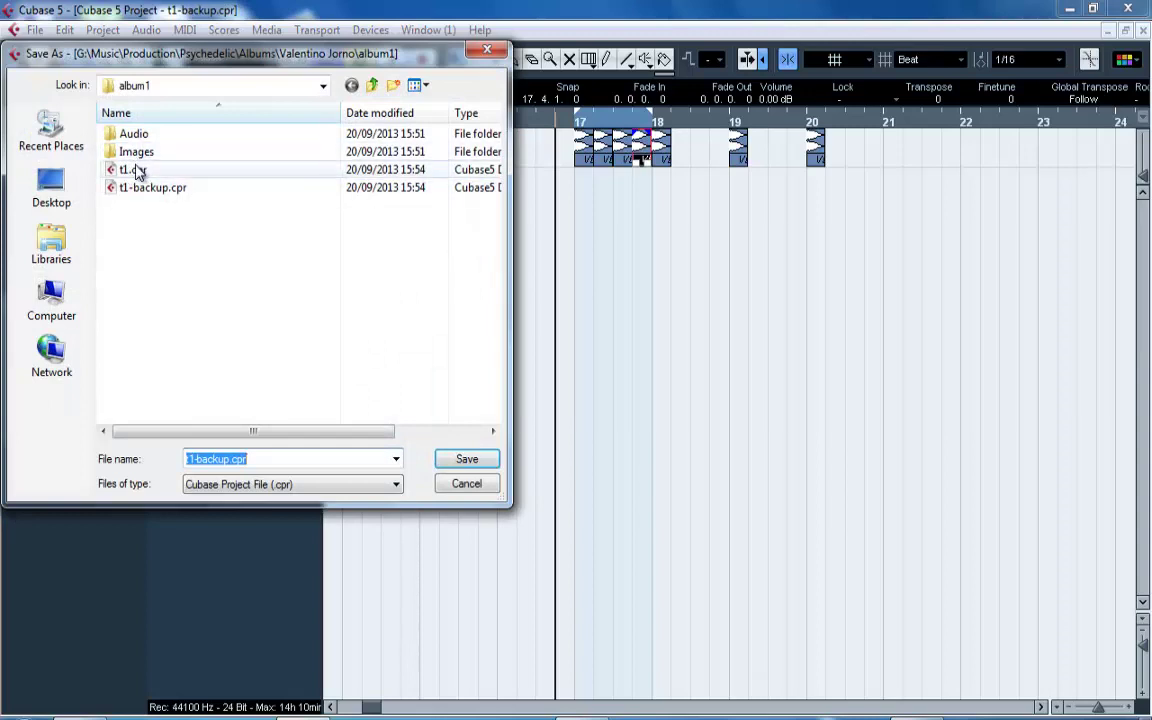
{"action": "left_click", "coordinate": [134, 170]}
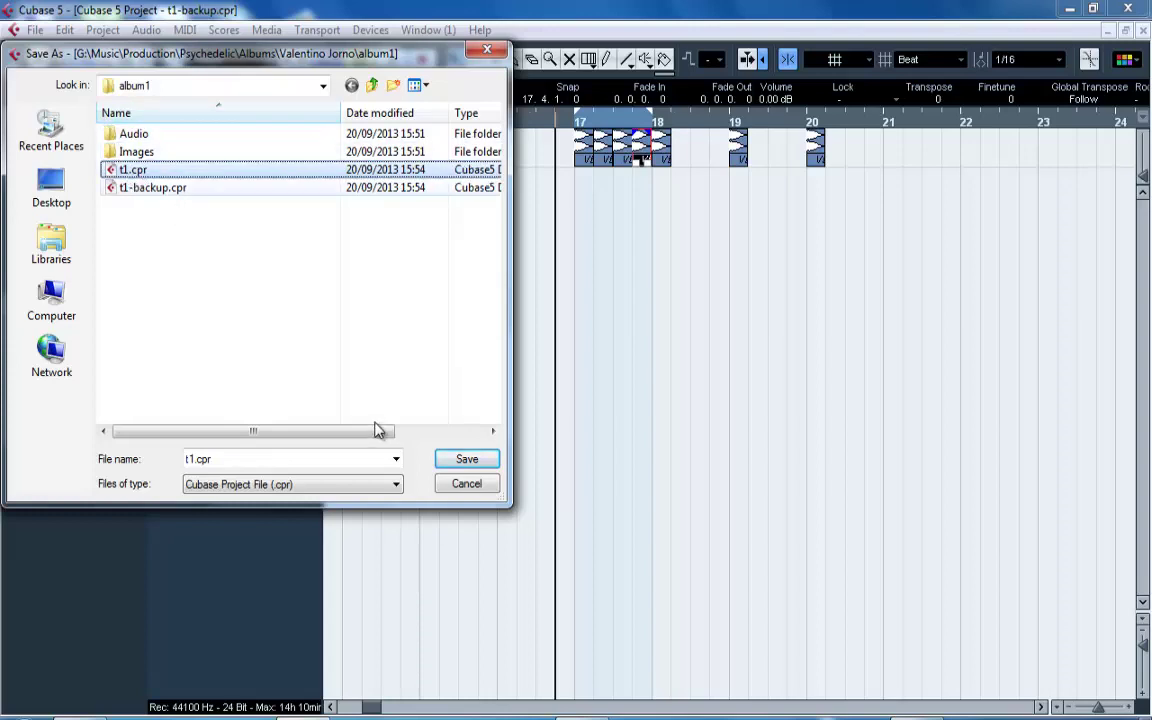
{"action": "left_click", "coordinate": [464, 484]}
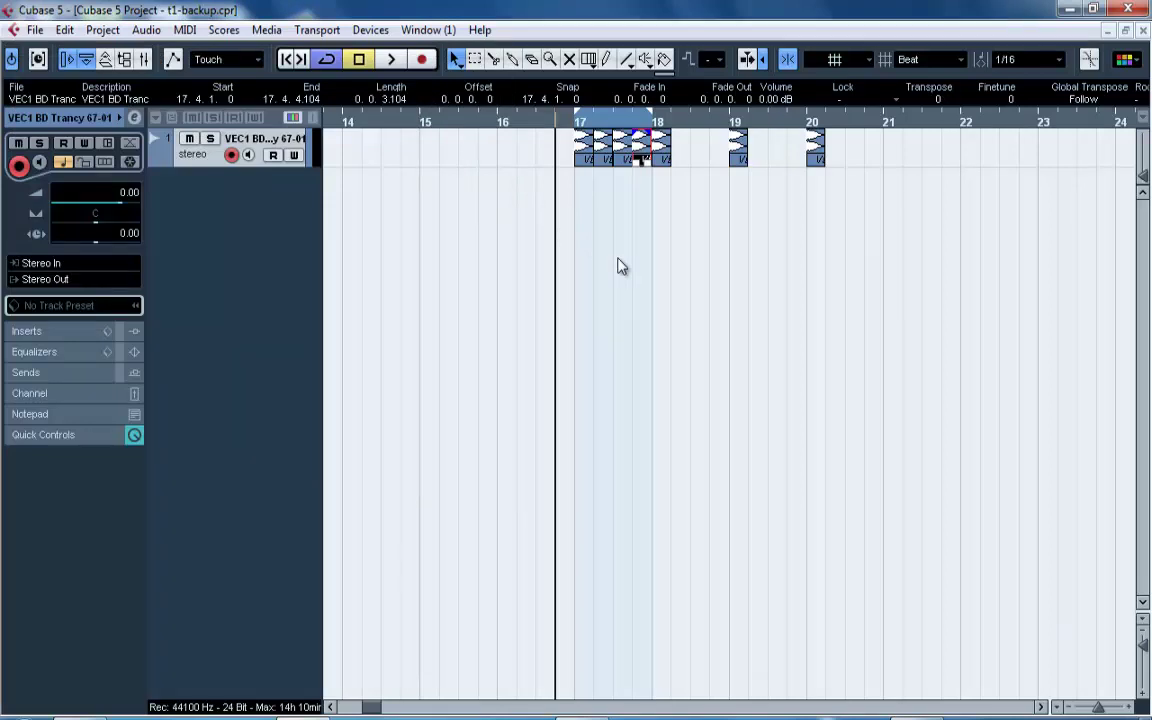
Save the project again over t1-backup.cpr in the album1 folder, accepting the replacement.
{"action": "key", "text": "ctrl+shift+s"}
{"action": "left_click", "coordinate": [168, 190]}
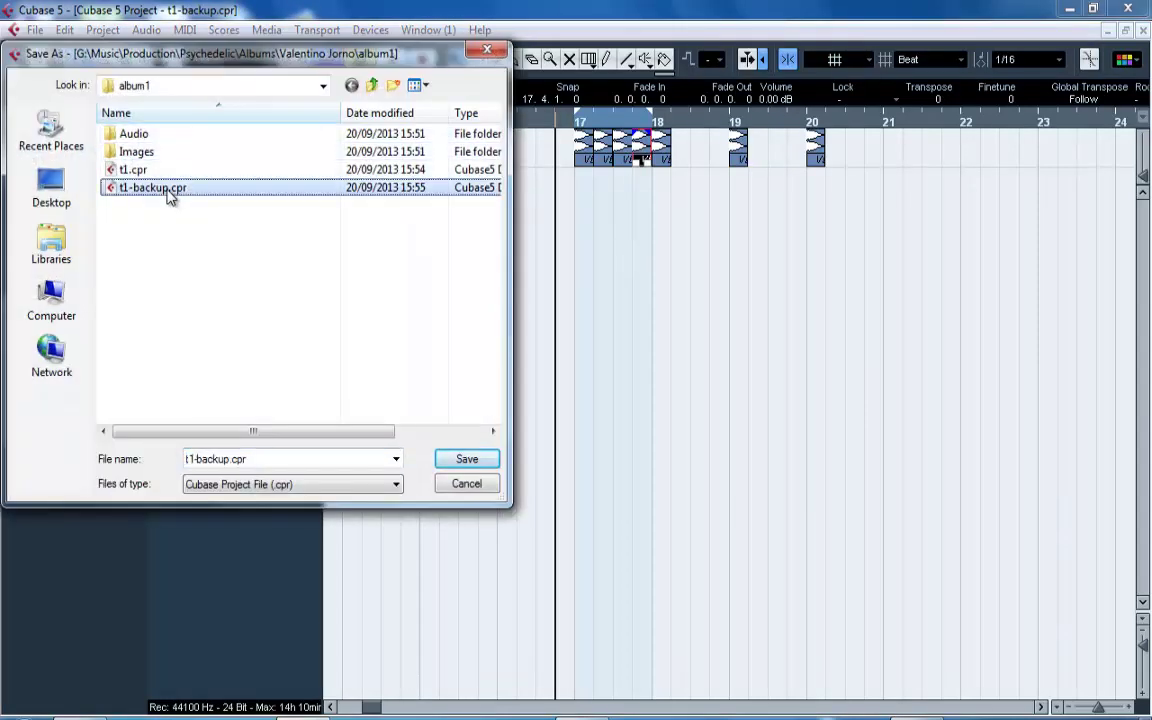
{"action": "double_click", "coordinate": [168, 190]}
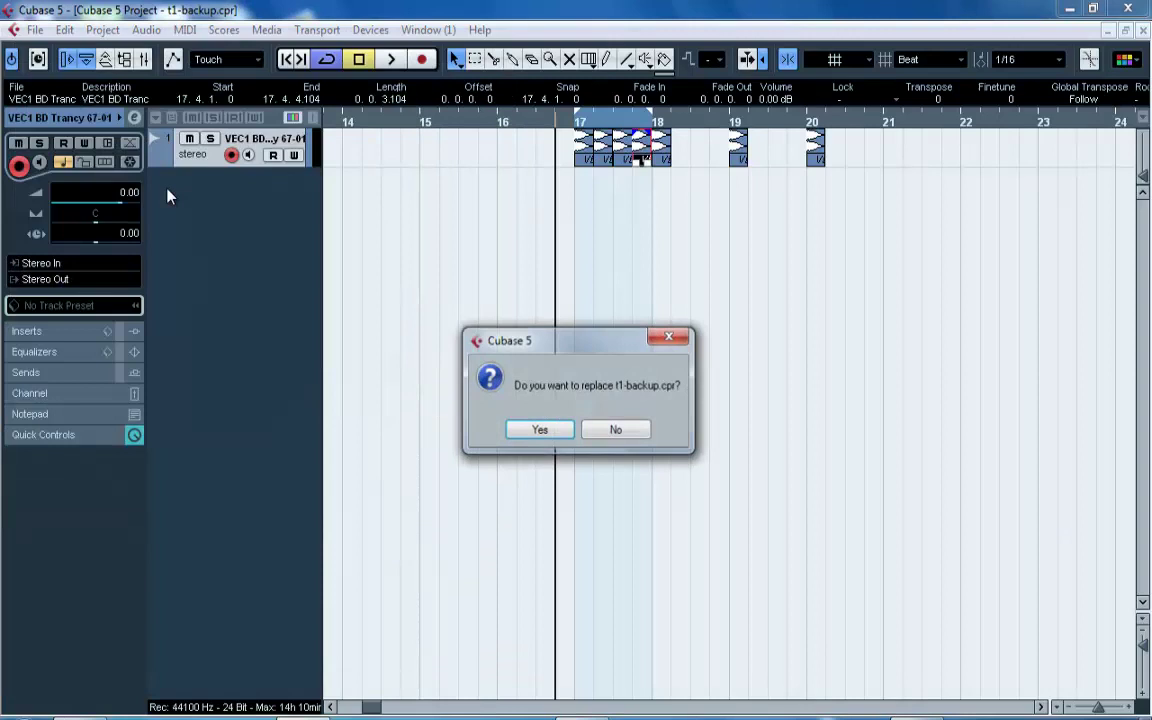
{"action": "left_click", "coordinate": [558, 434]}
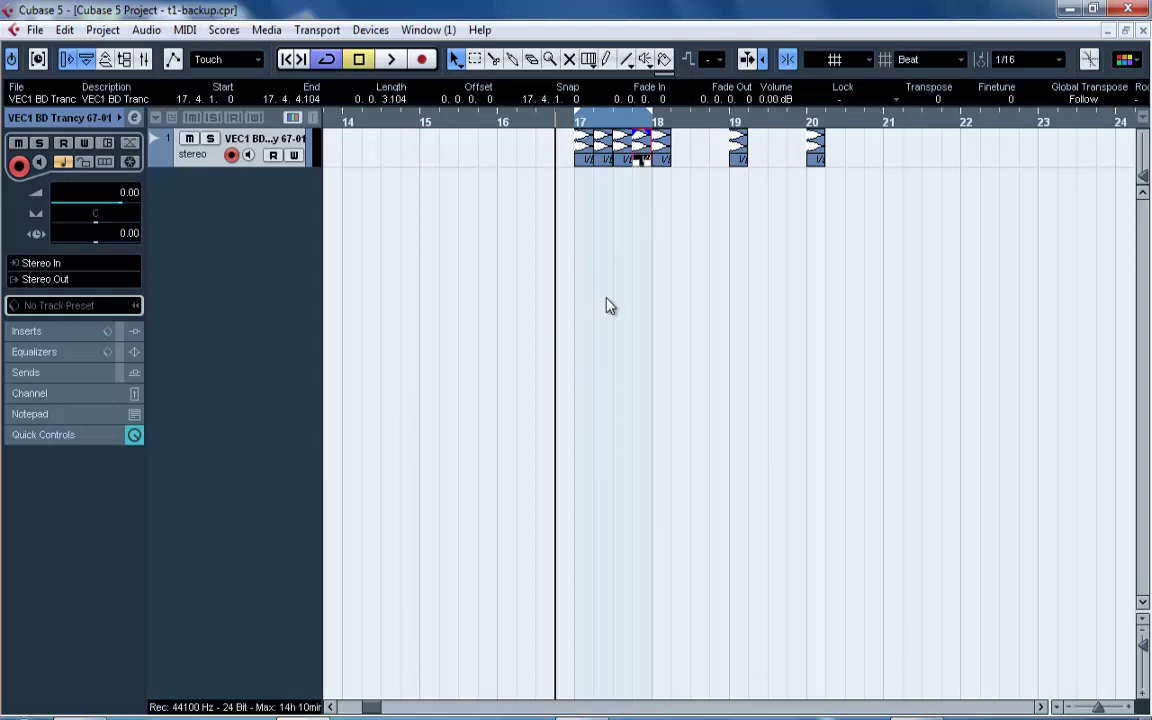
{"action": "key", "text": "ctrl+shift+s"}
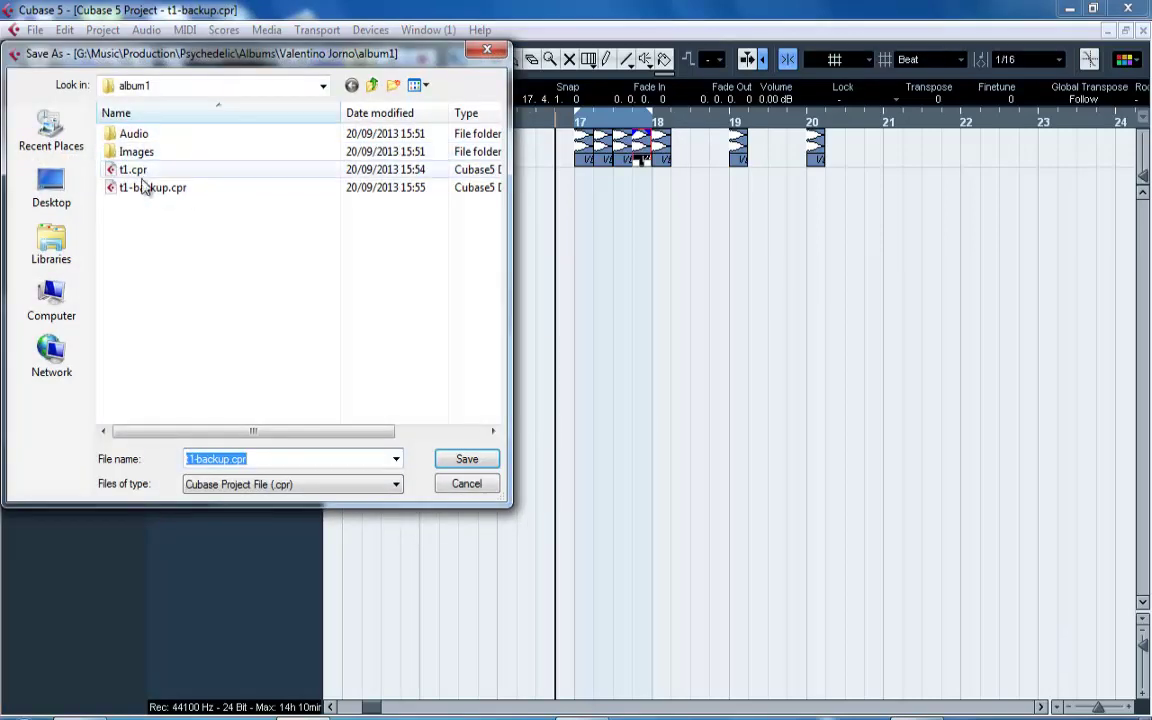
{"action": "left_click", "coordinate": [472, 486]}
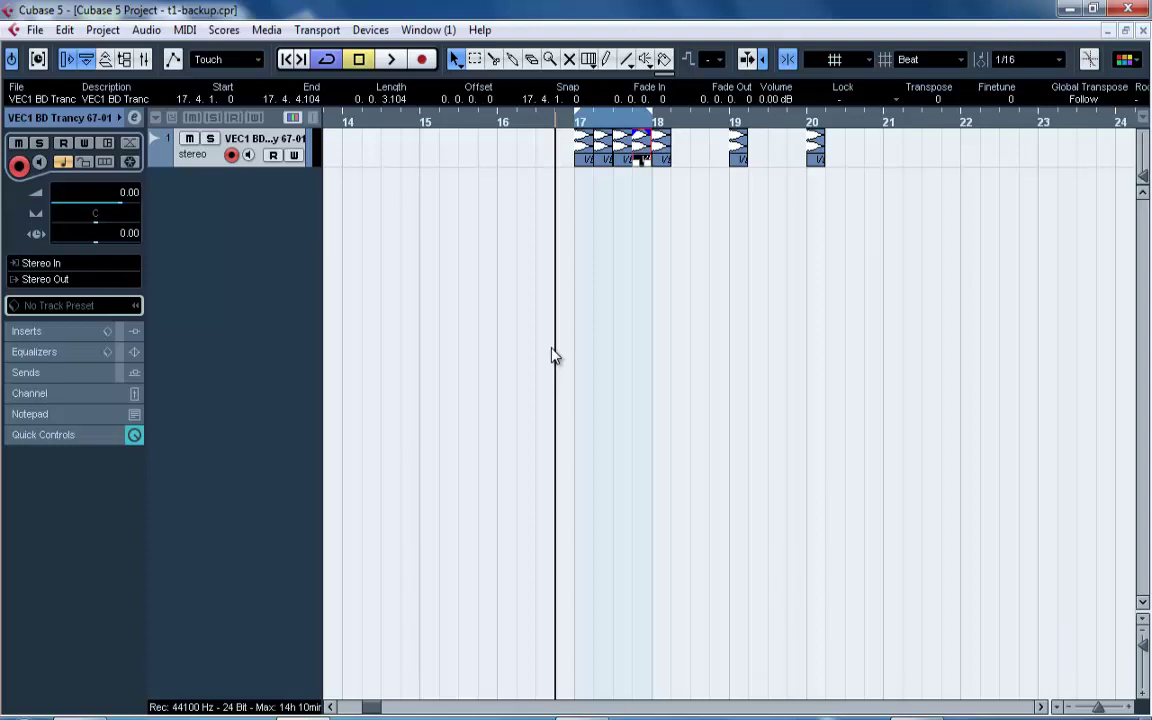
{"action": "key", "text": "ctrl+shift+s"}
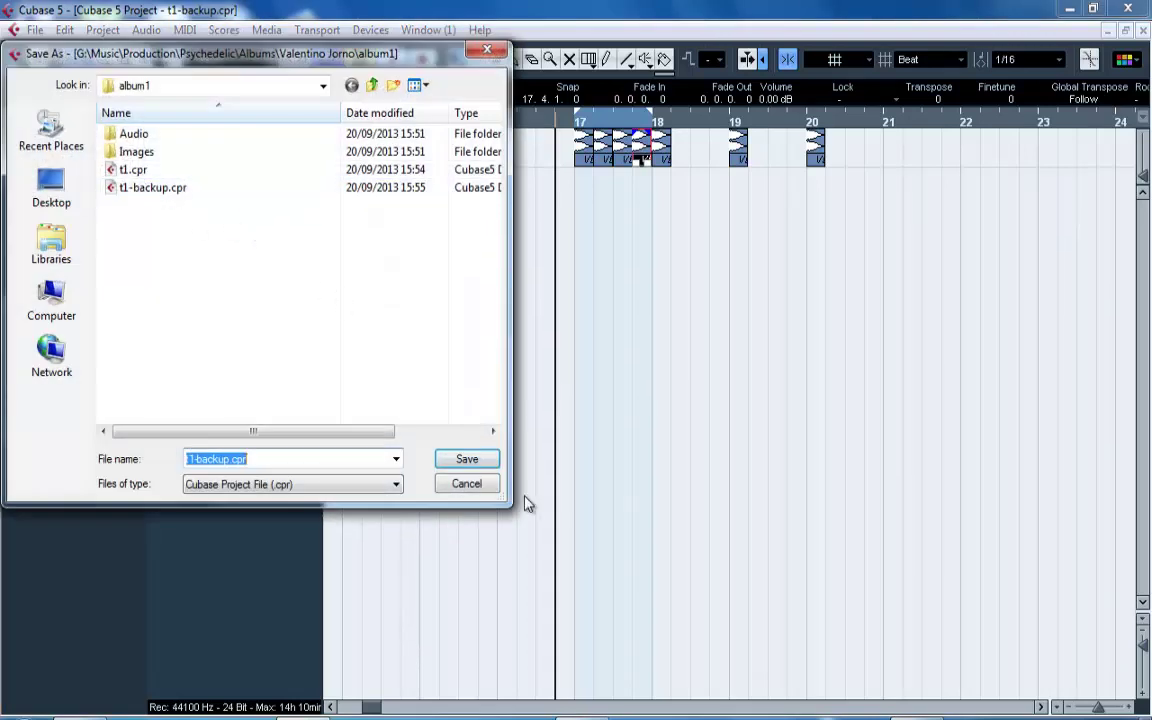
{"action": "key", "text": "Escape"}
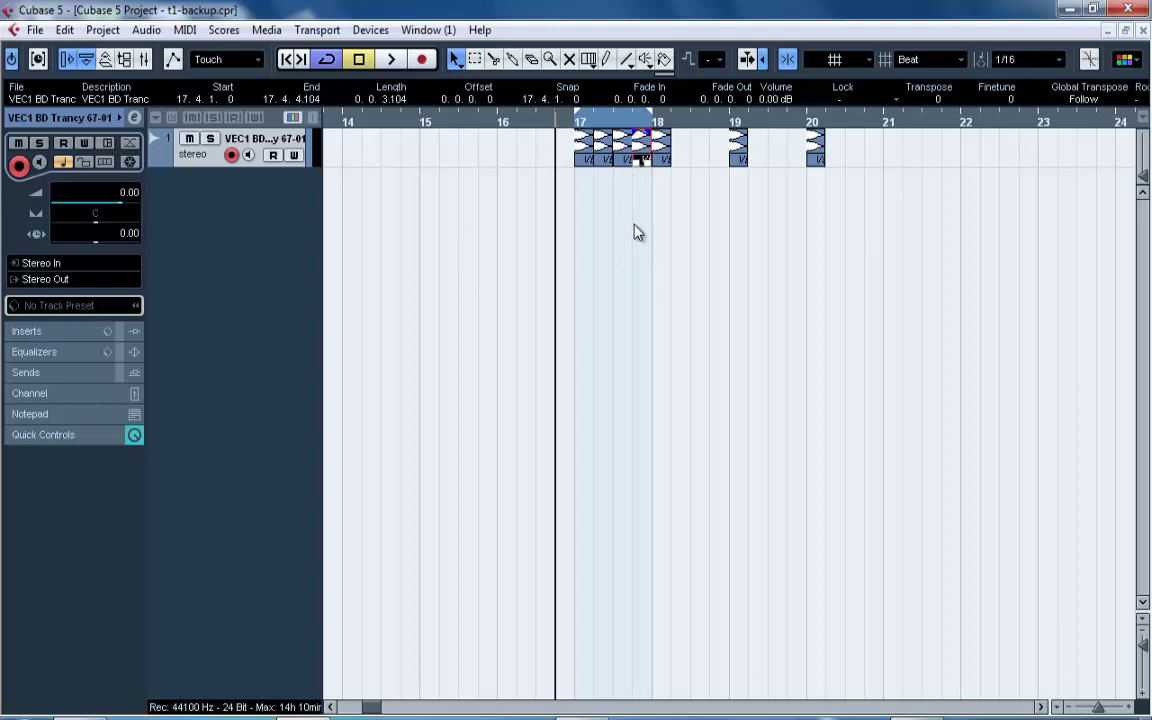
Add a marker track and move it above the VEC1 BD kick audio track.
{"action": "left_click_drag", "start_coordinate": [548, 124], "coordinate": [536, 119]}
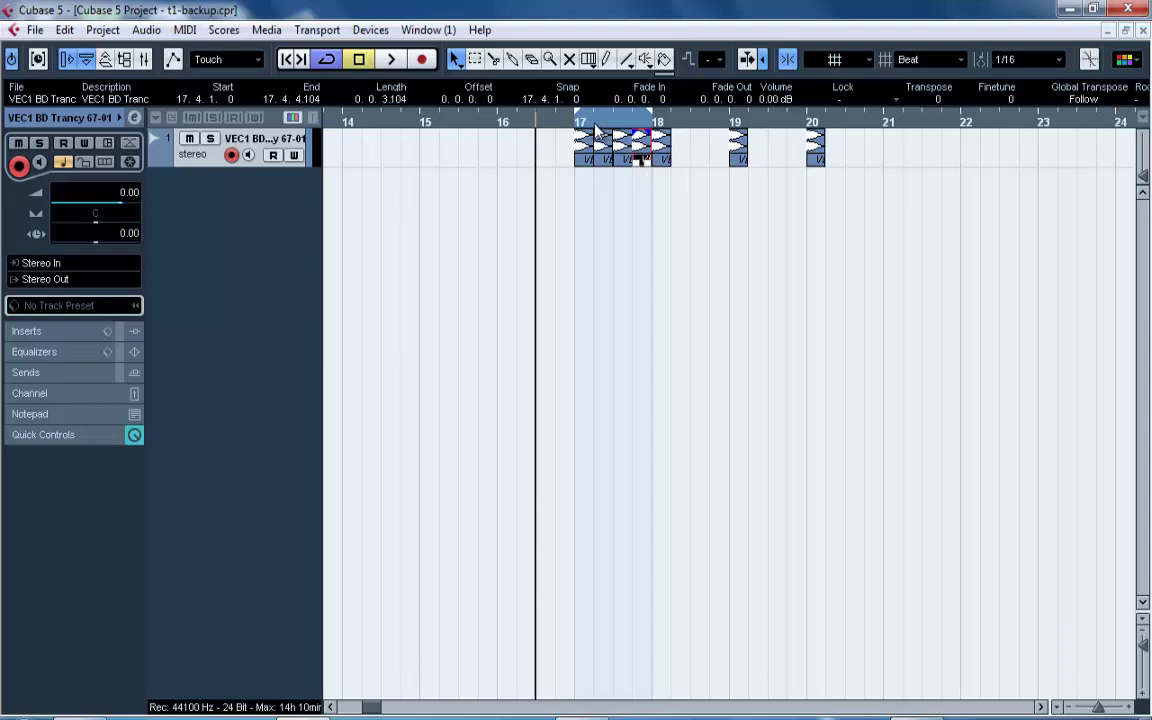
{"action": "mouse_move", "coordinate": [576, 120]}
{"action": "left_mouse_down"}
{"action": "mouse_move", "coordinate": [567, 154]}
{"action": "mouse_move", "coordinate": [569, 131]}
{"action": "left_mouse_up"}
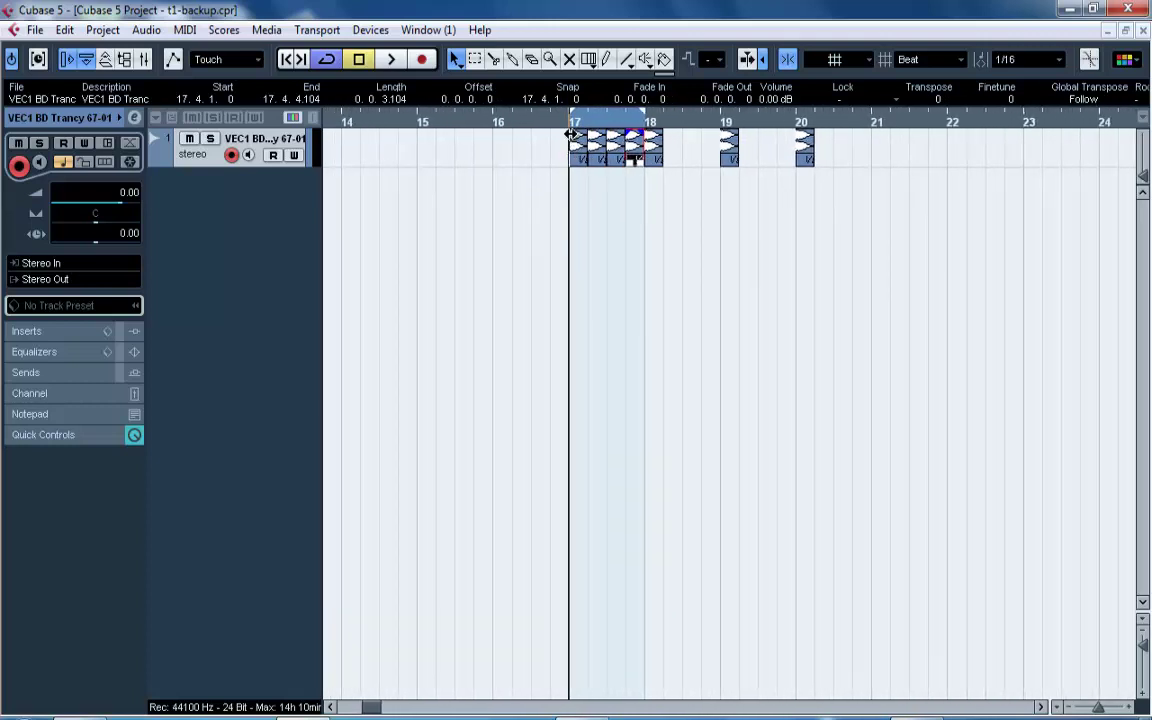
{"action": "right_click", "coordinate": [277, 190]}
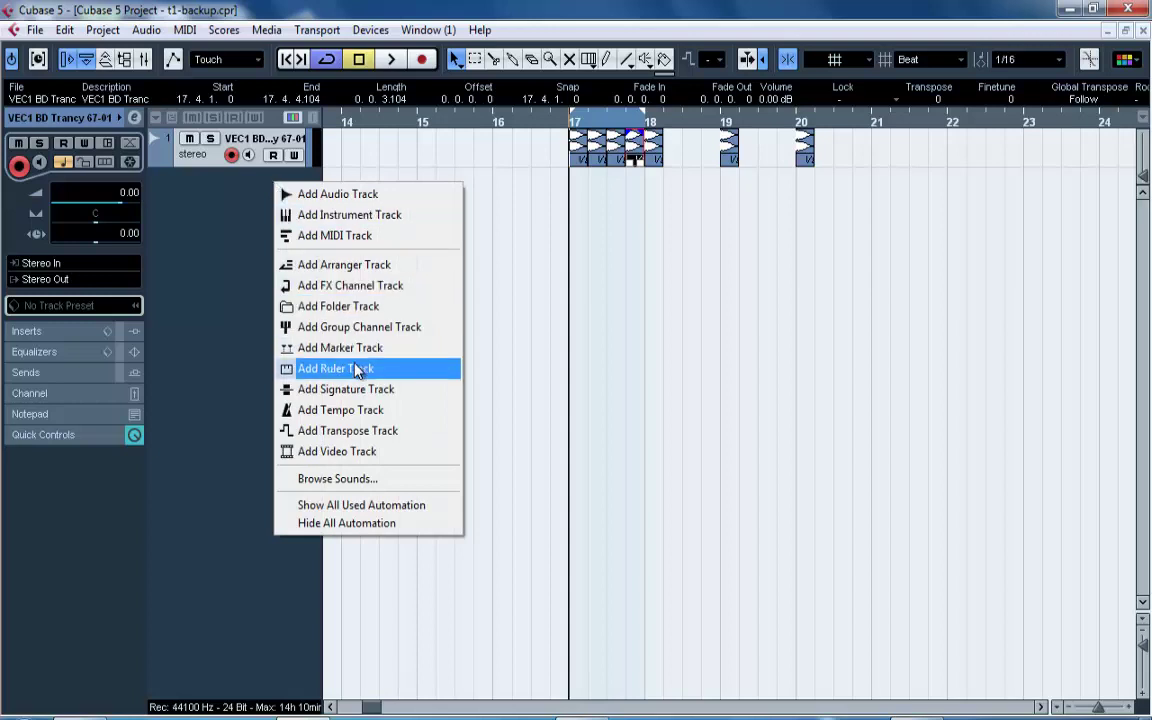
{"action": "right_click", "coordinate": [224, 217]}
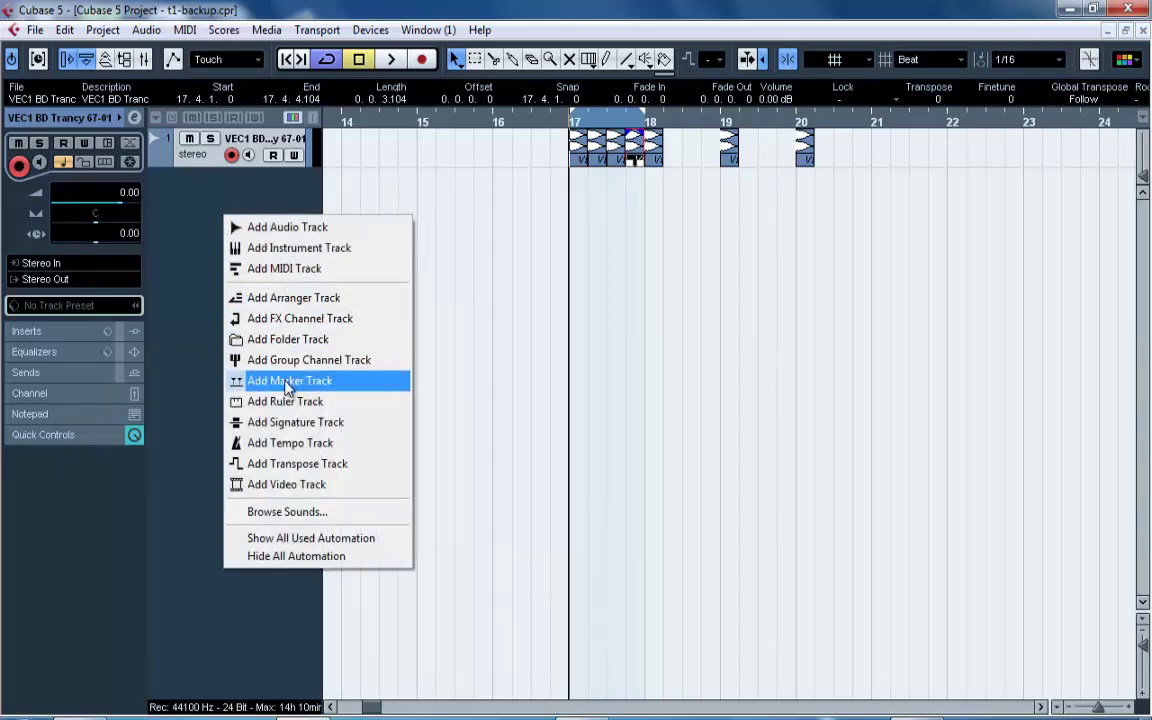
{"action": "left_click", "coordinate": [311, 383]}
{"action": "left_click", "coordinate": [303, 148]}
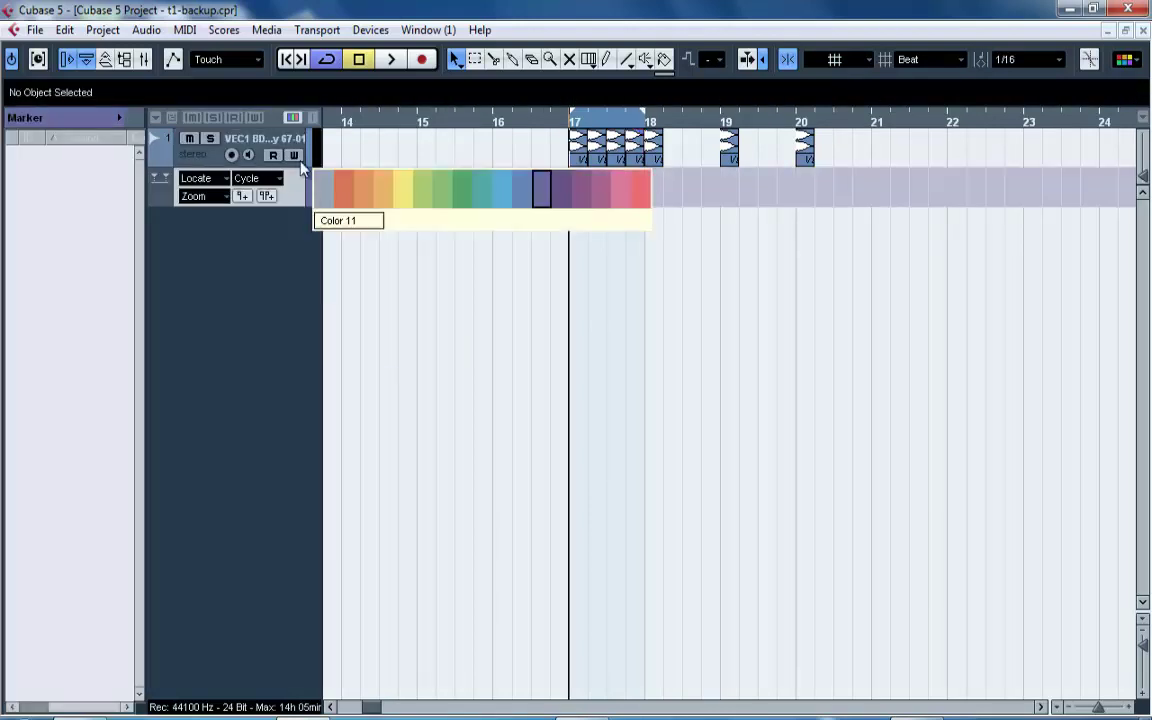
{"action": "left_click", "coordinate": [302, 181]}
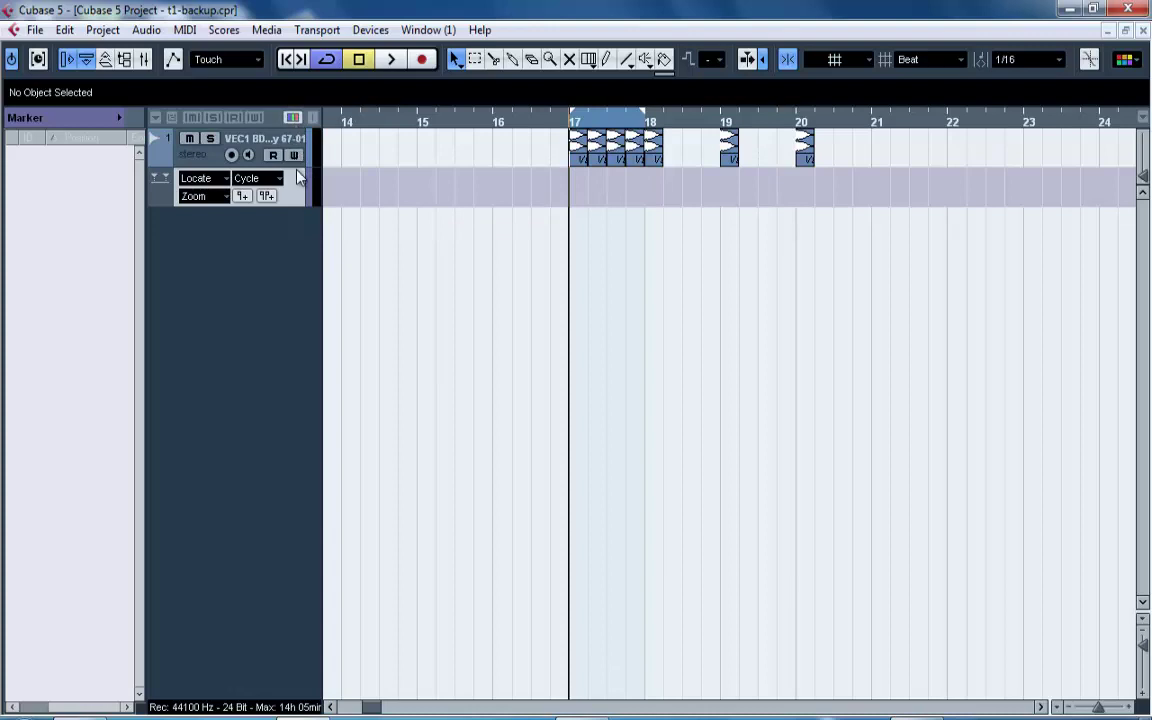
{"action": "left_click_drag", "start_coordinate": [298, 171], "coordinate": [297, 145]}
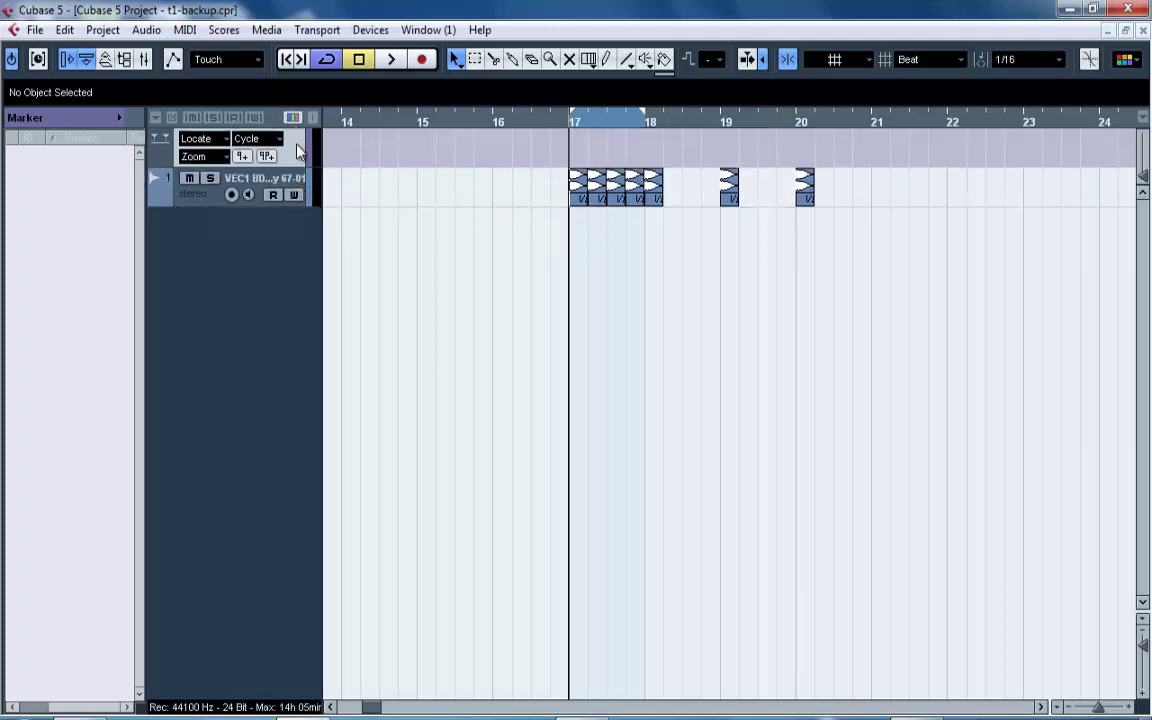
Set the snap grid to Bar for placing markers along the arrangement.
{"action": "left_click_drag", "start_coordinate": [419, 126], "coordinate": [408, 45]}
{"action": "left_click_drag", "start_coordinate": [391, 275], "coordinate": [228, 260]}
{"action": "left_click_drag", "start_coordinate": [399, 112], "coordinate": [397, 97]}
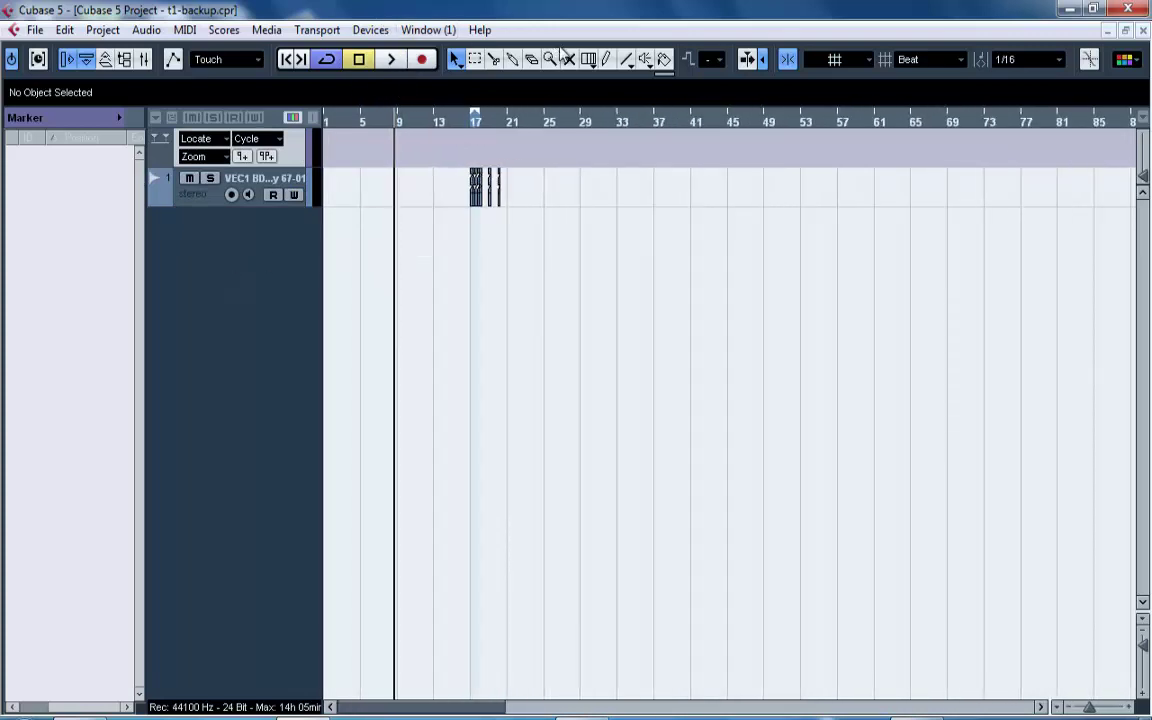
{"action": "left_click", "coordinate": [916, 62]}
{"action": "left_click", "coordinate": [924, 80]}
{"action": "left_click", "coordinate": [910, 60]}
{"action": "left_click", "coordinate": [925, 80]}
{"action": "right_click", "coordinate": [565, 125]}
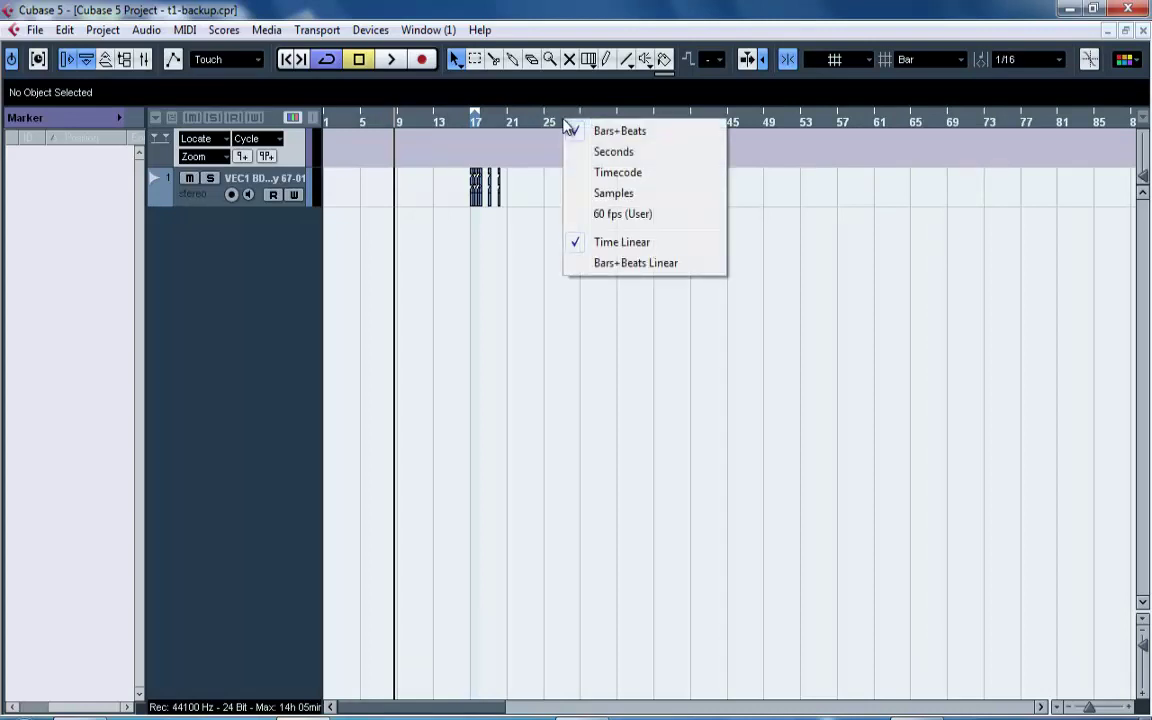
{"action": "left_click", "coordinate": [500, 280]}
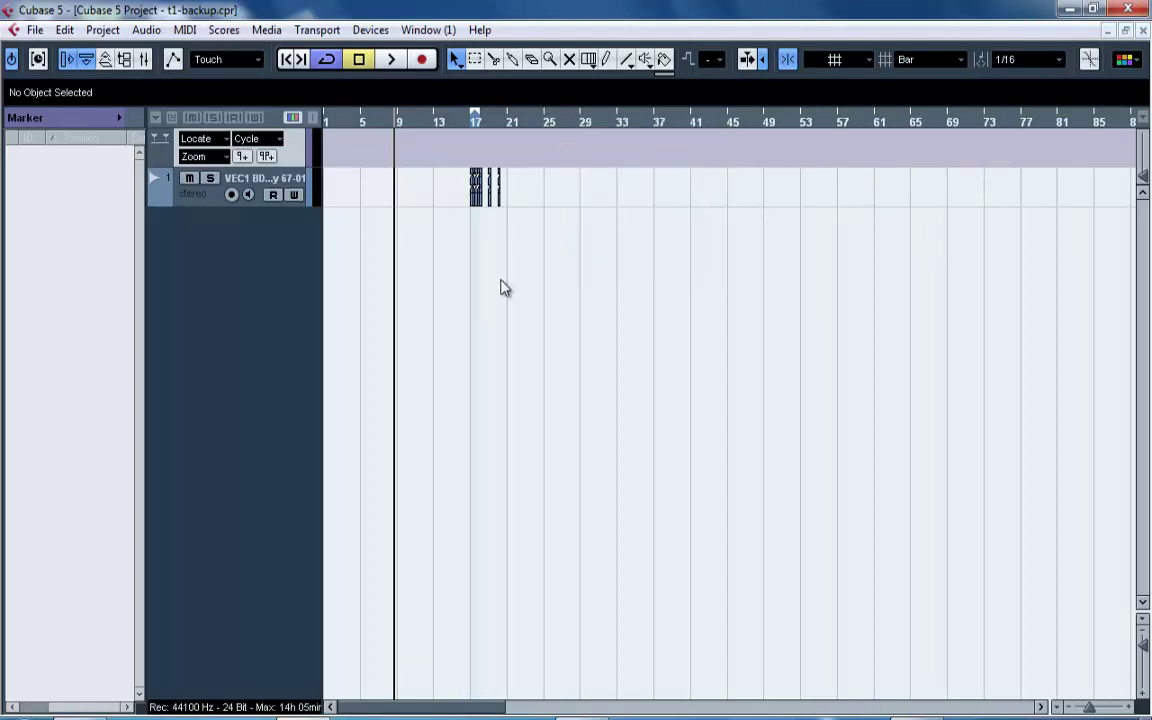
Keep the current Windows color scheme and choose not to be shown the performance message again.
{"action": "left_click_drag", "start_coordinate": [383, 133], "coordinate": [373, 88]}
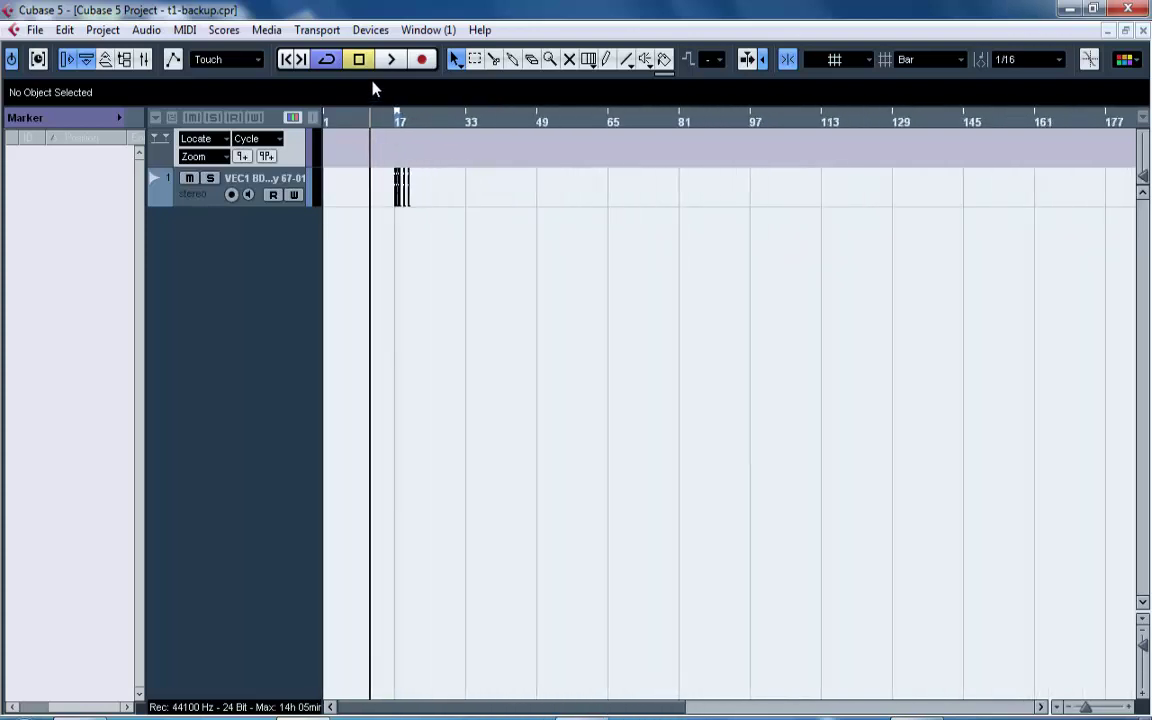
{"action": "left_click_drag", "start_coordinate": [439, 188], "coordinate": [450, 121]}
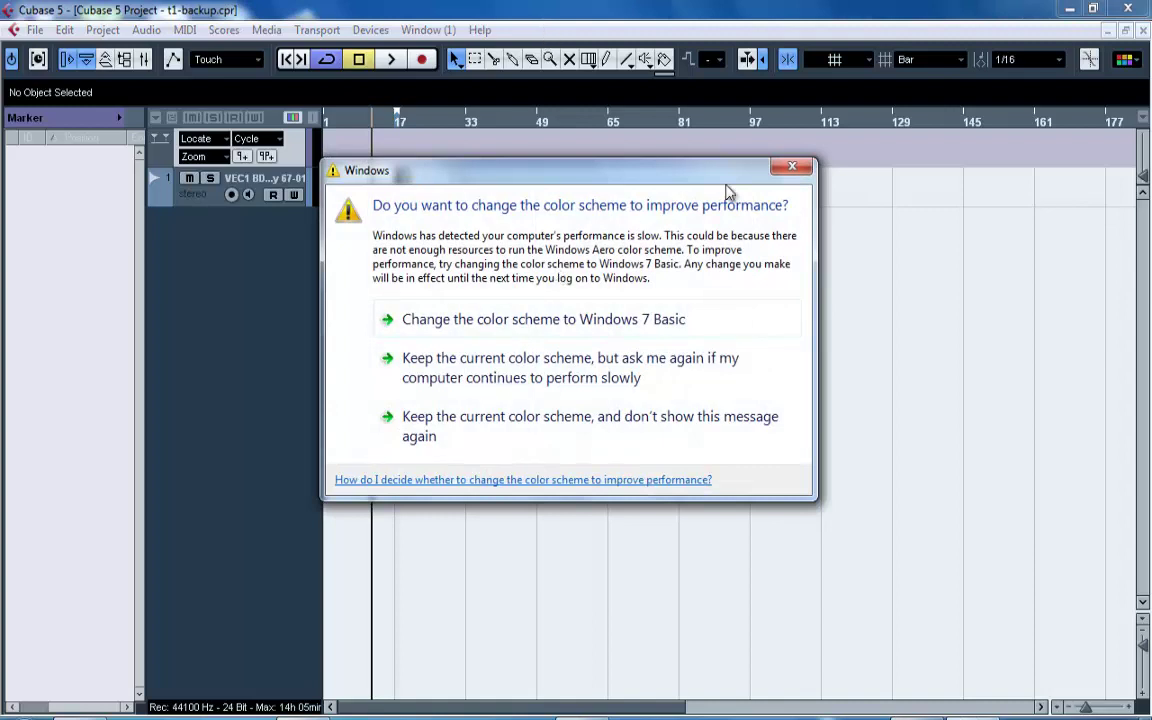
{"action": "left_click", "coordinate": [532, 435]}
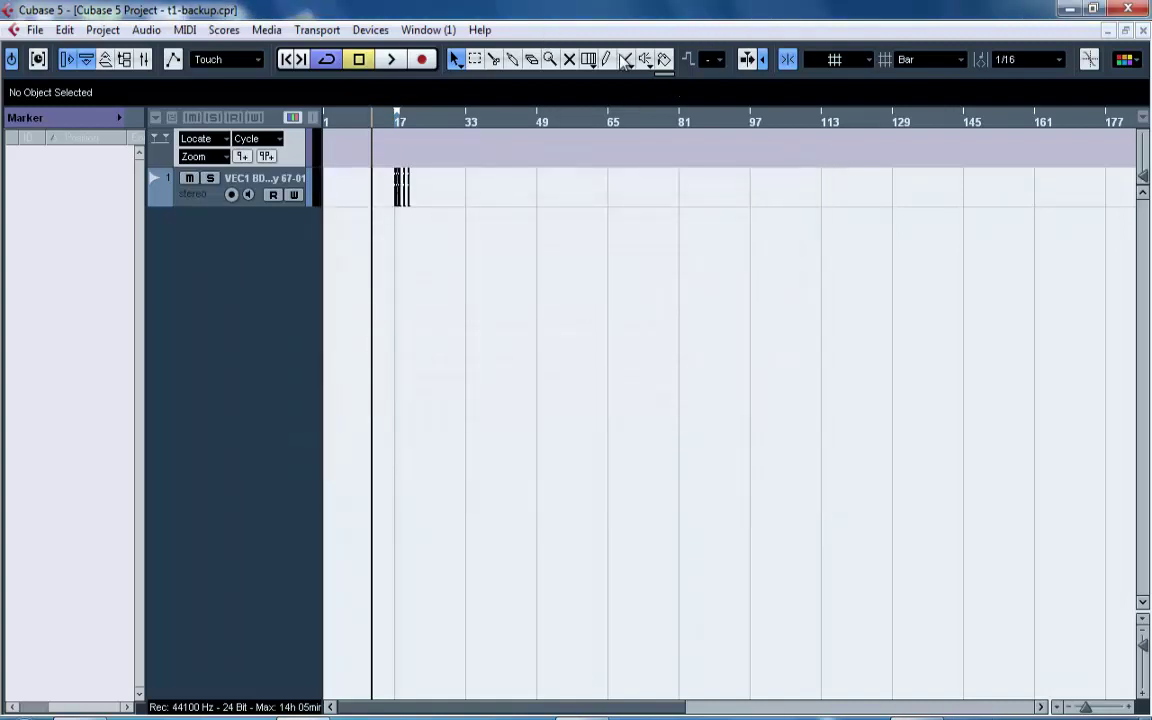
Place markers on the marker track at bars 1, 17, 33, 49 and 65 with the Draw tool.
{"action": "left_click", "coordinate": [606, 59]}
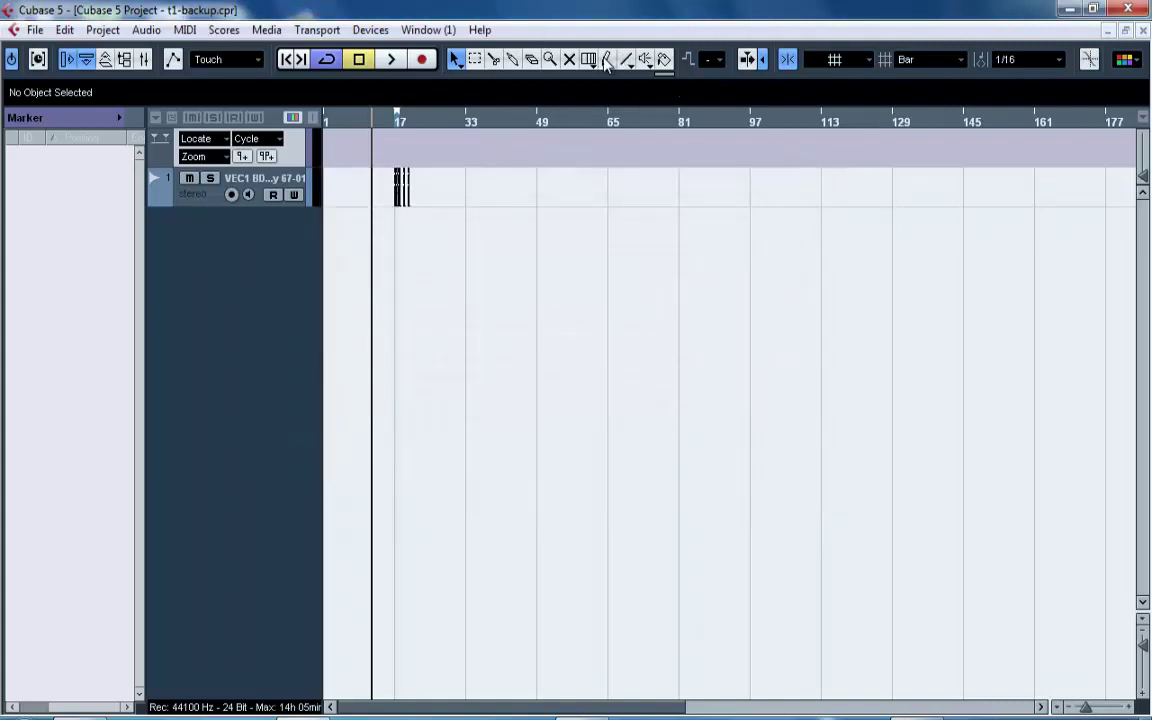
{"action": "left_click", "coordinate": [323, 147]}
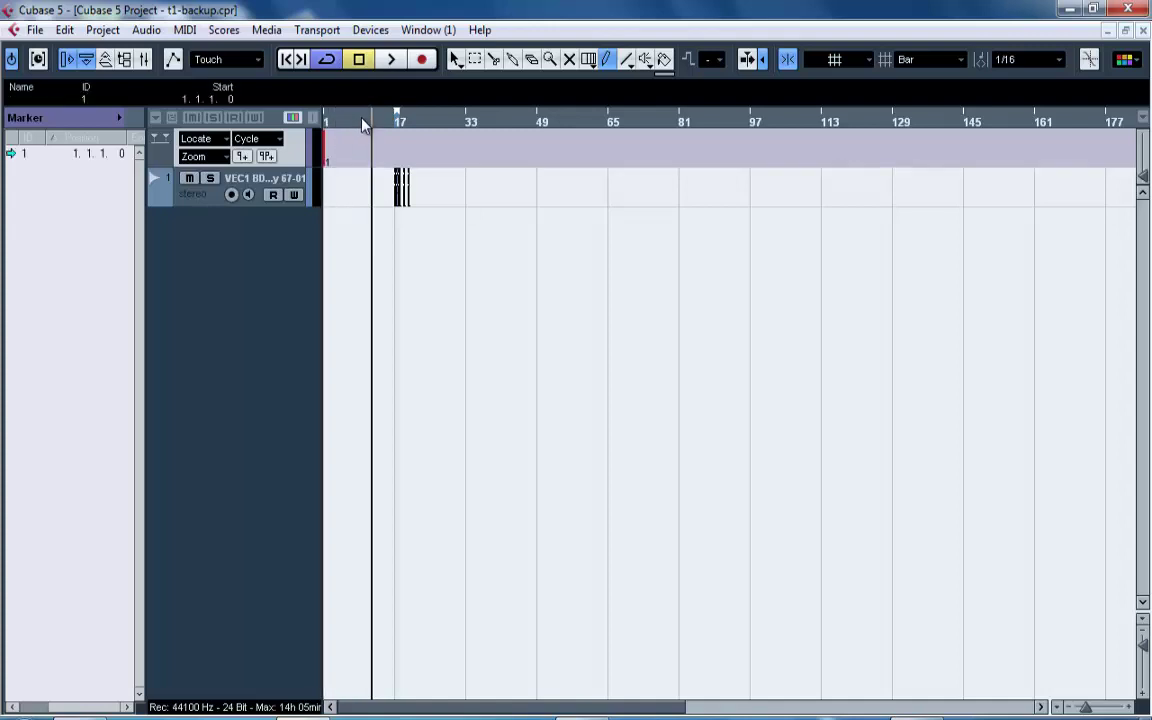
{"action": "mouse_move", "coordinate": [363, 123]}
{"action": "left_mouse_down"}
{"action": "mouse_move", "coordinate": [335, 160]}
{"action": "mouse_move", "coordinate": [363, 183]}
{"action": "mouse_move", "coordinate": [413, 193]}
{"action": "mouse_move", "coordinate": [411, 108]}
{"action": "mouse_move", "coordinate": [409, 198]}
{"action": "left_mouse_up"}
{"action": "left_click", "coordinate": [420, 131]}
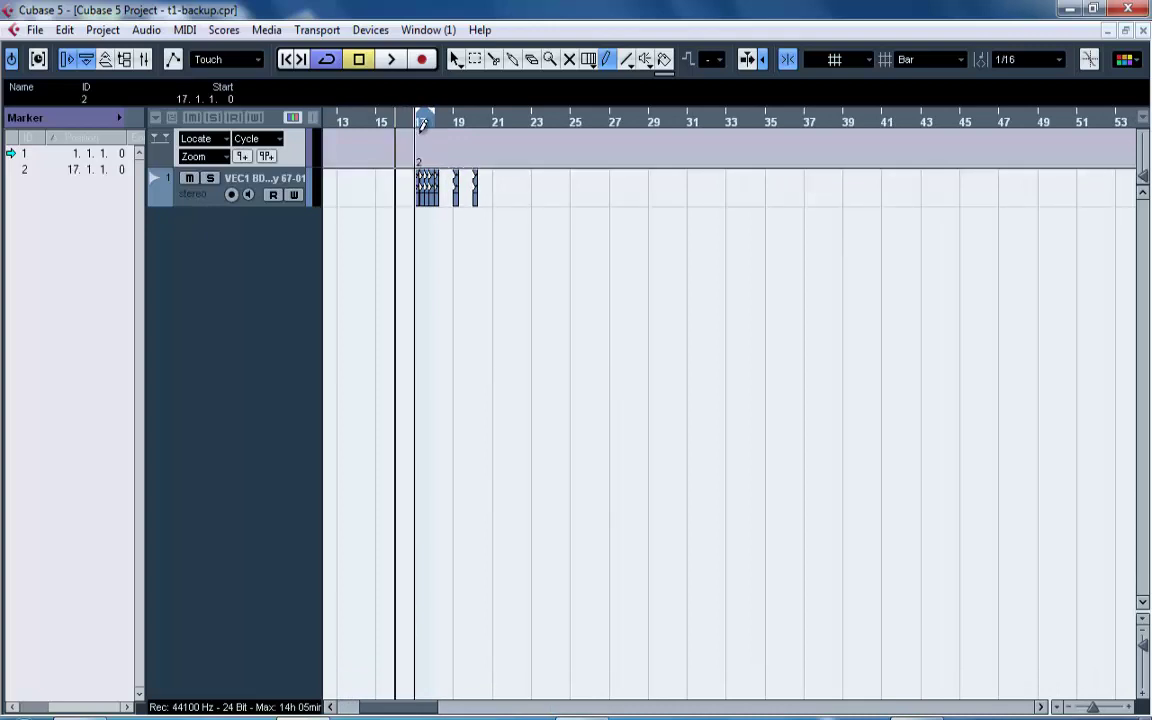
{"action": "left_click_drag", "start_coordinate": [472, 121], "coordinate": [455, 69]}
{"action": "left_click", "coordinate": [552, 132]}
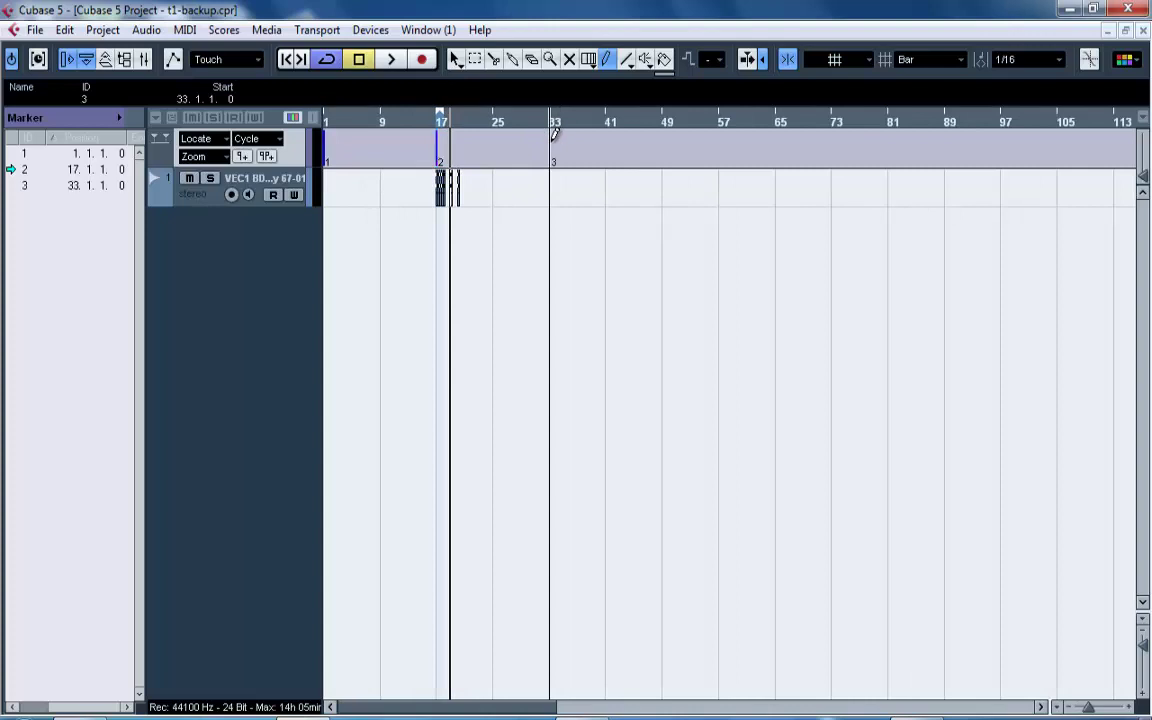
{"action": "mouse_move", "coordinate": [570, 121]}
{"action": "left_mouse_down"}
{"action": "mouse_move", "coordinate": [560, 102]}
{"action": "mouse_move", "coordinate": [514, 90]}
{"action": "left_mouse_up"}
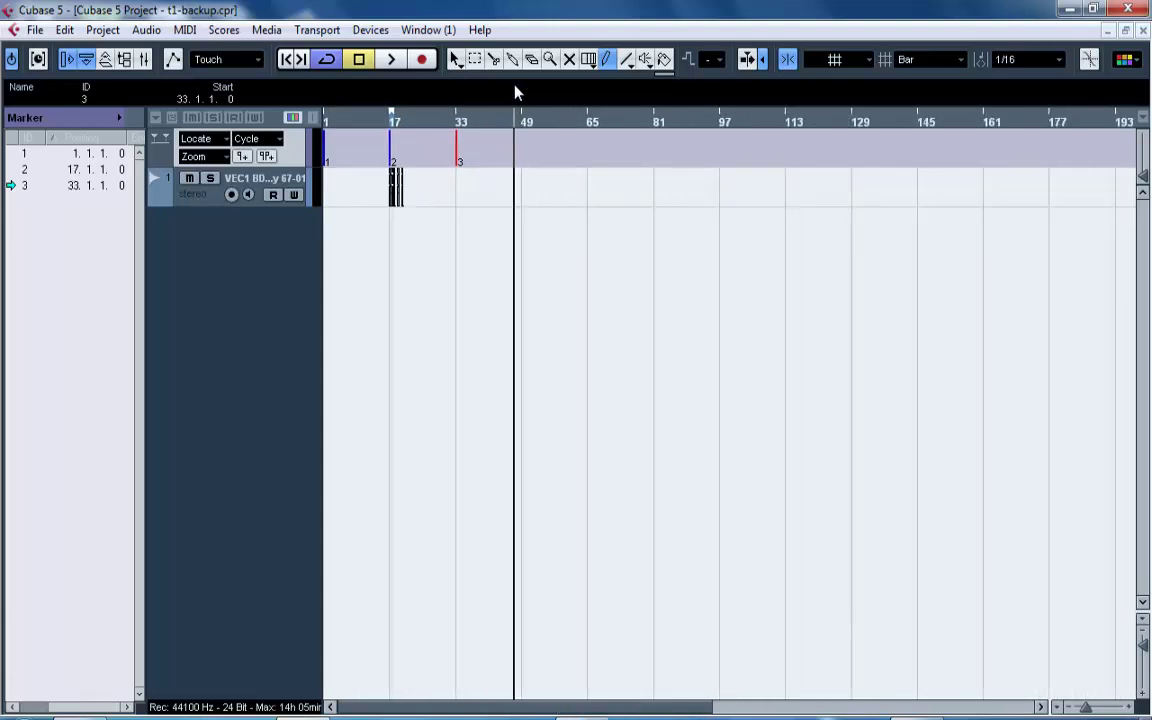
{"action": "left_click", "coordinate": [522, 143]}
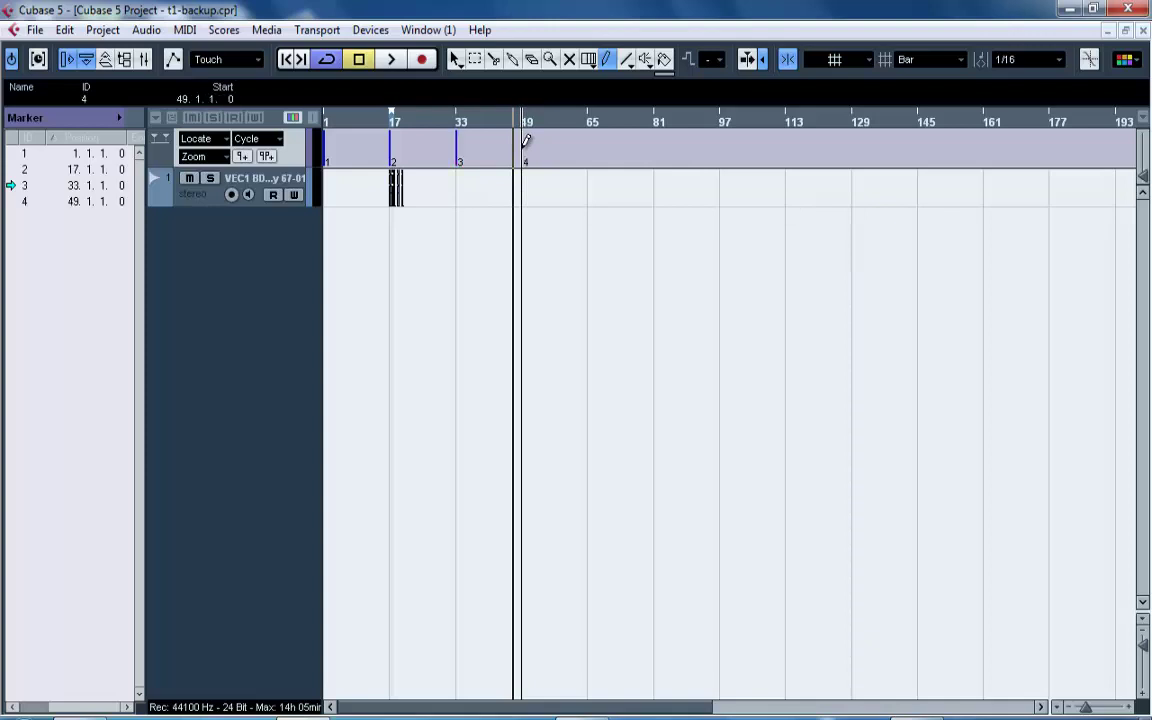
{"action": "left_click", "coordinate": [591, 142]}
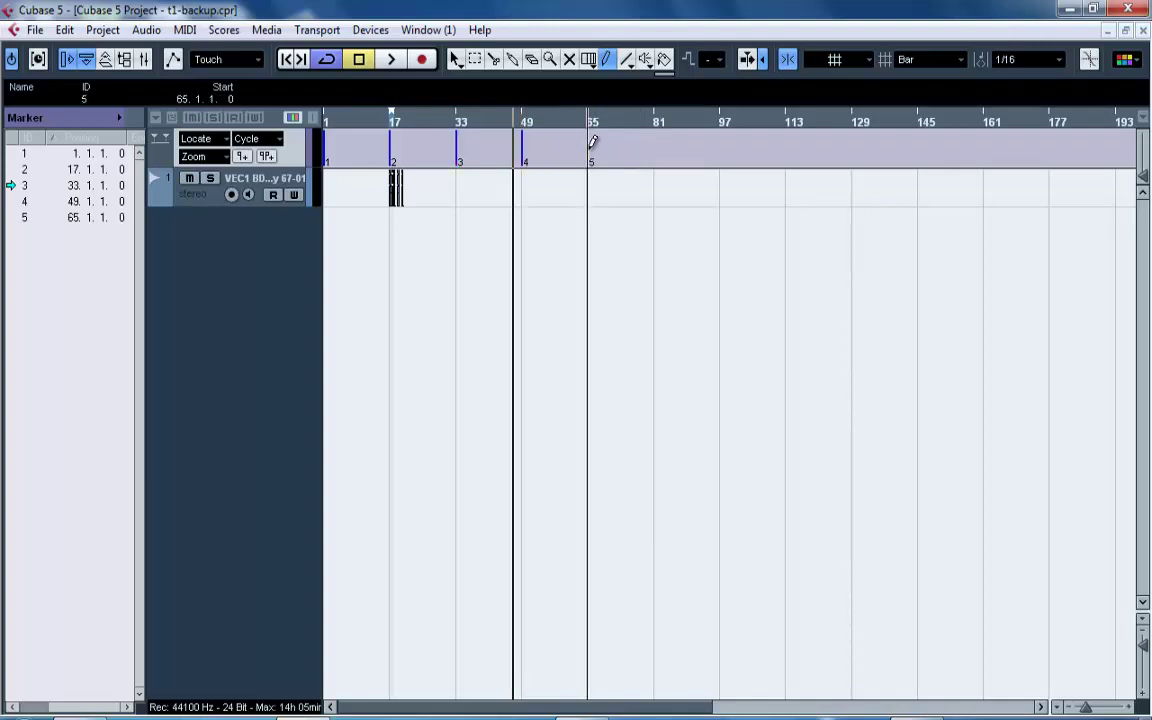
Show the transport panel and check the elapsed time at bars 163, 226 and 241.
{"action": "key", "text": "F2"}
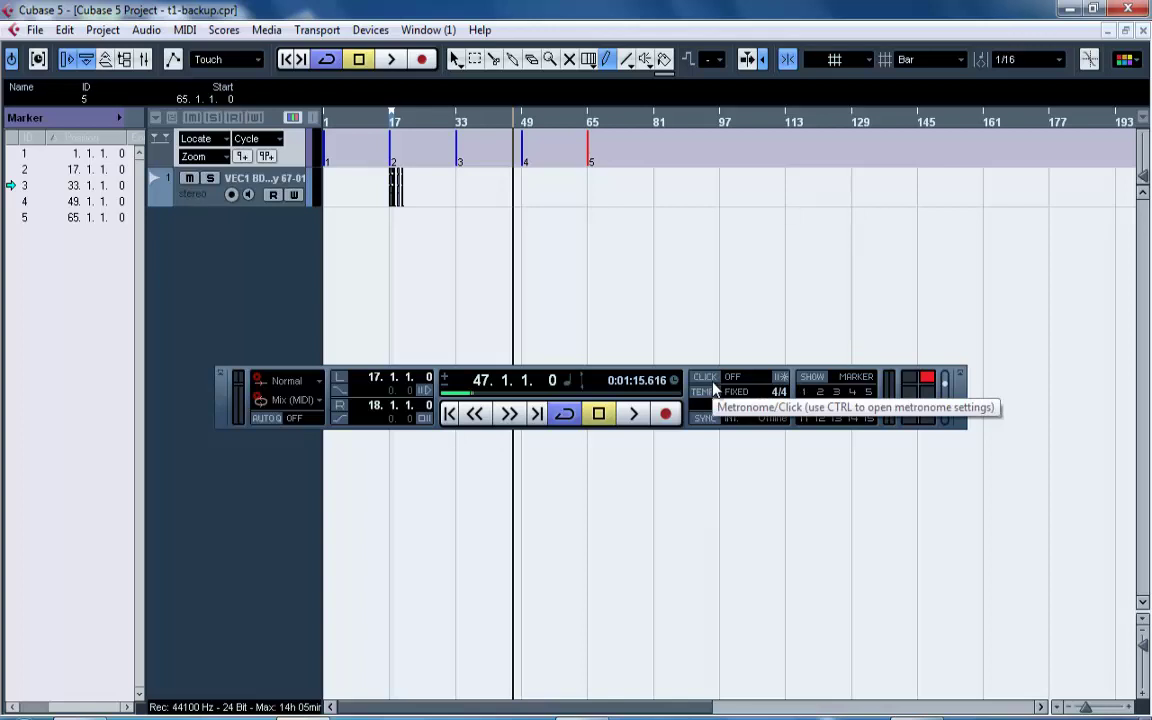
{"action": "left_click_drag", "start_coordinate": [630, 122], "coordinate": [625, 82]}
{"action": "left_click", "coordinate": [686, 121]}
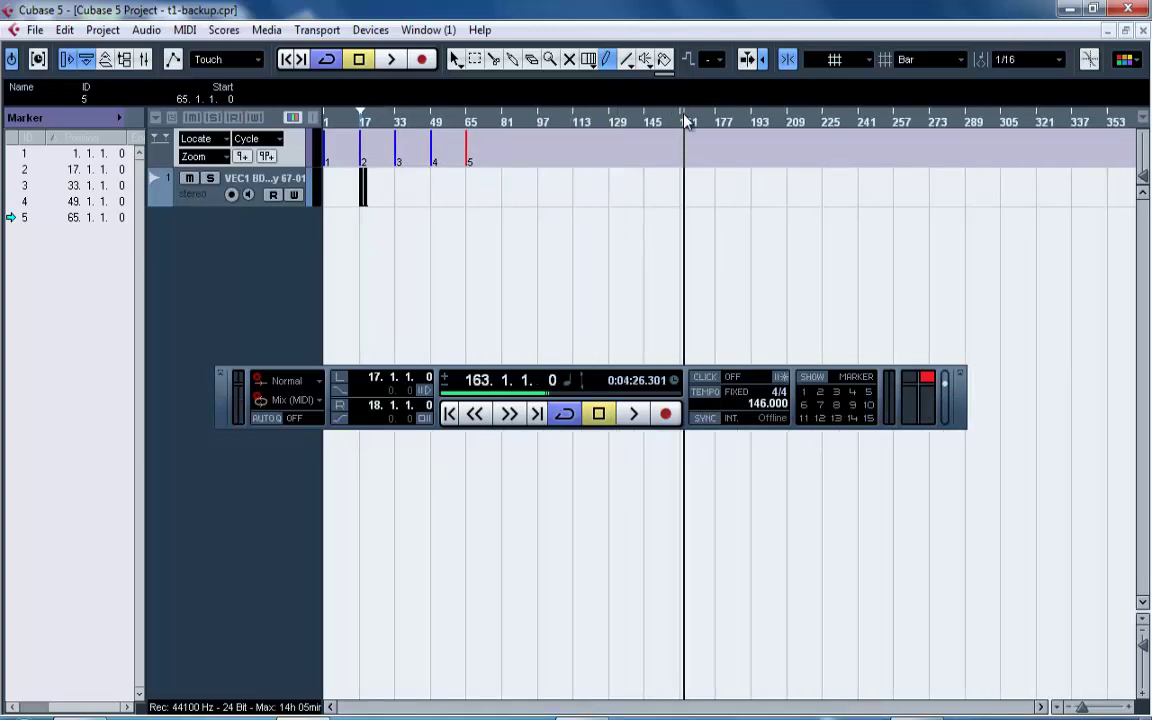
{"action": "left_click", "coordinate": [824, 123]}
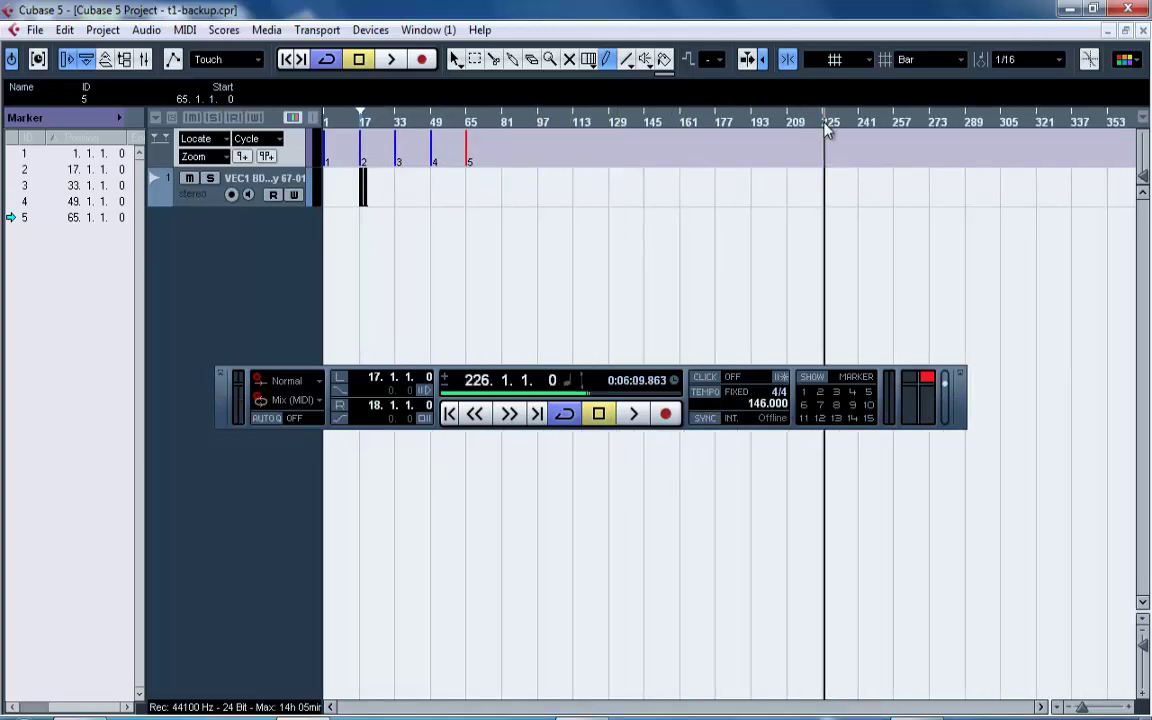
{"action": "left_click", "coordinate": [851, 122]}
{"action": "left_click", "coordinate": [857, 122]}
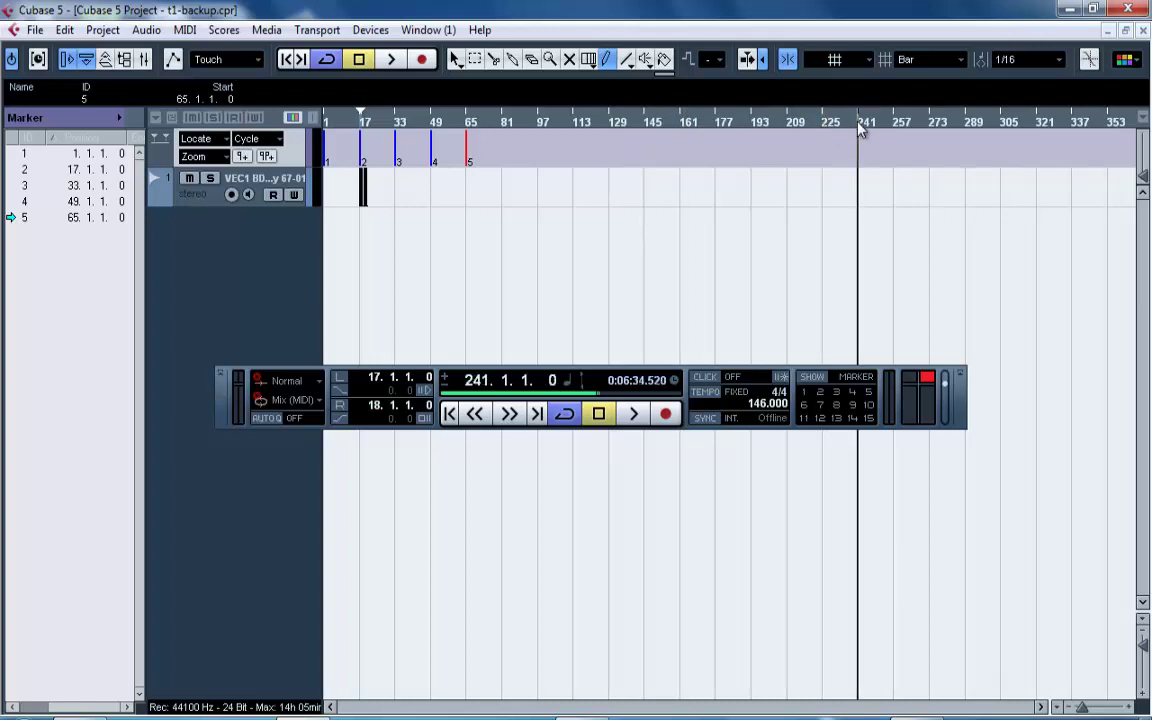
Continue the marker row with markers at bars 81, 98, 115, 128, 144 and 160.
{"action": "left_click", "coordinate": [505, 150]}
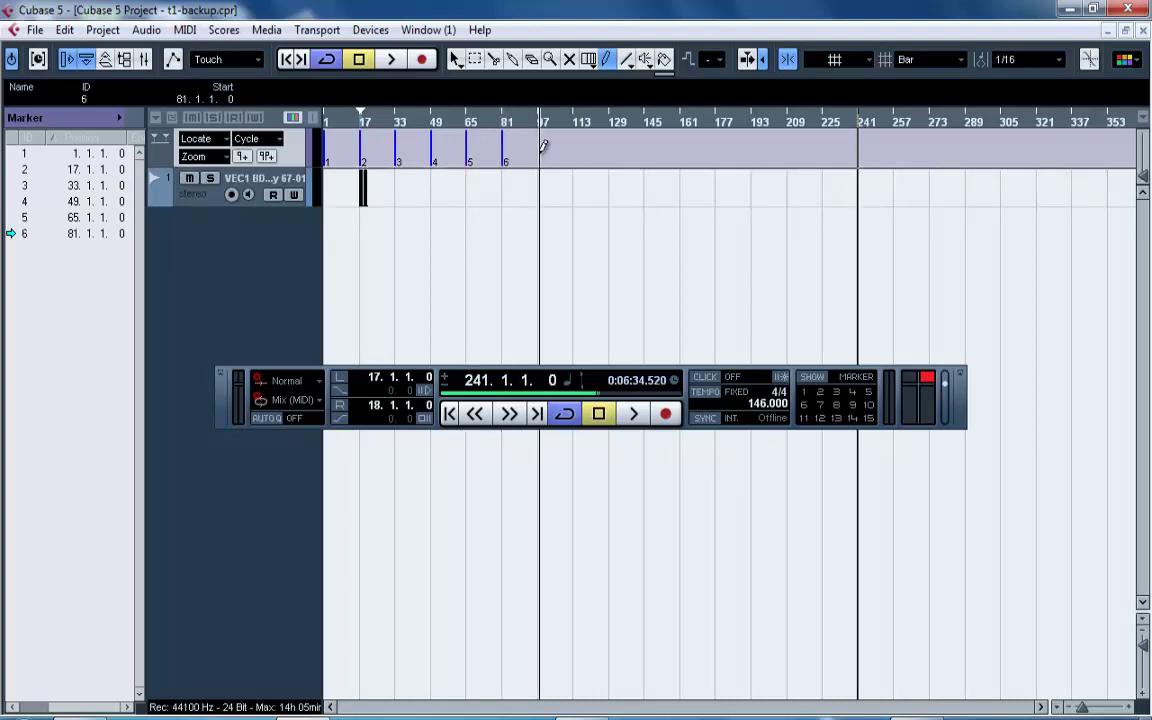
{"action": "left_click", "coordinate": [542, 148]}
{"action": "left_click", "coordinate": [580, 146]}
{"action": "left_click", "coordinate": [609, 146]}
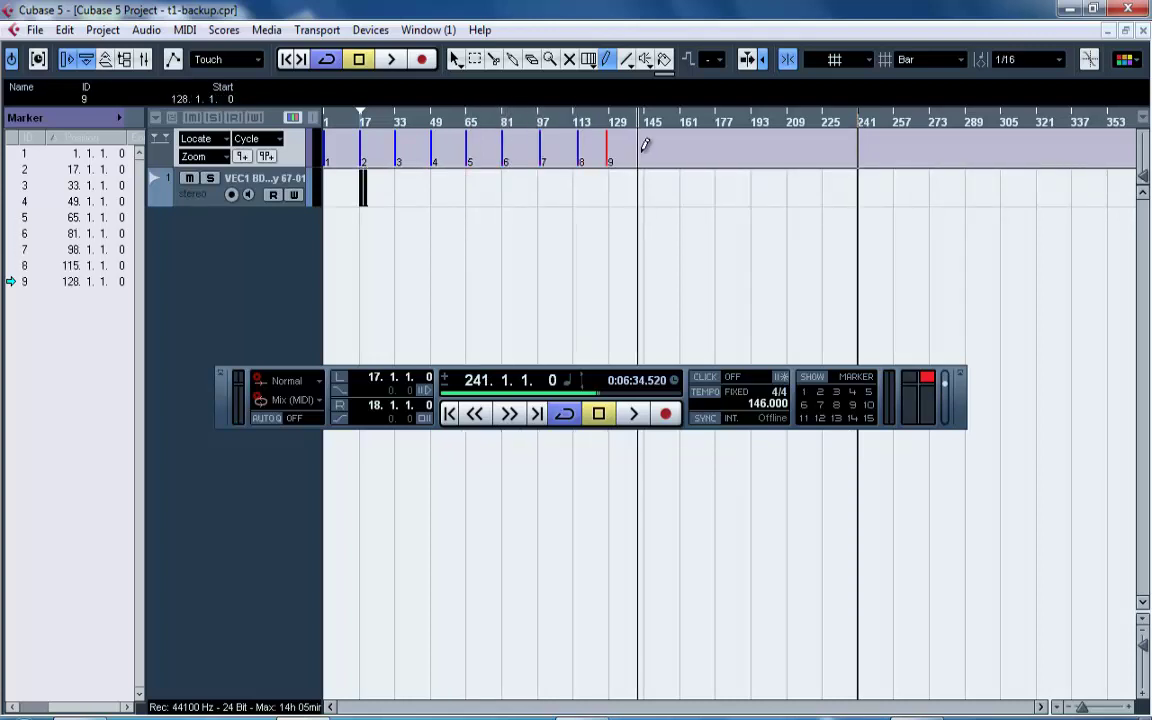
{"action": "left_click", "coordinate": [643, 146]}
{"action": "left_click", "coordinate": [679, 145]}
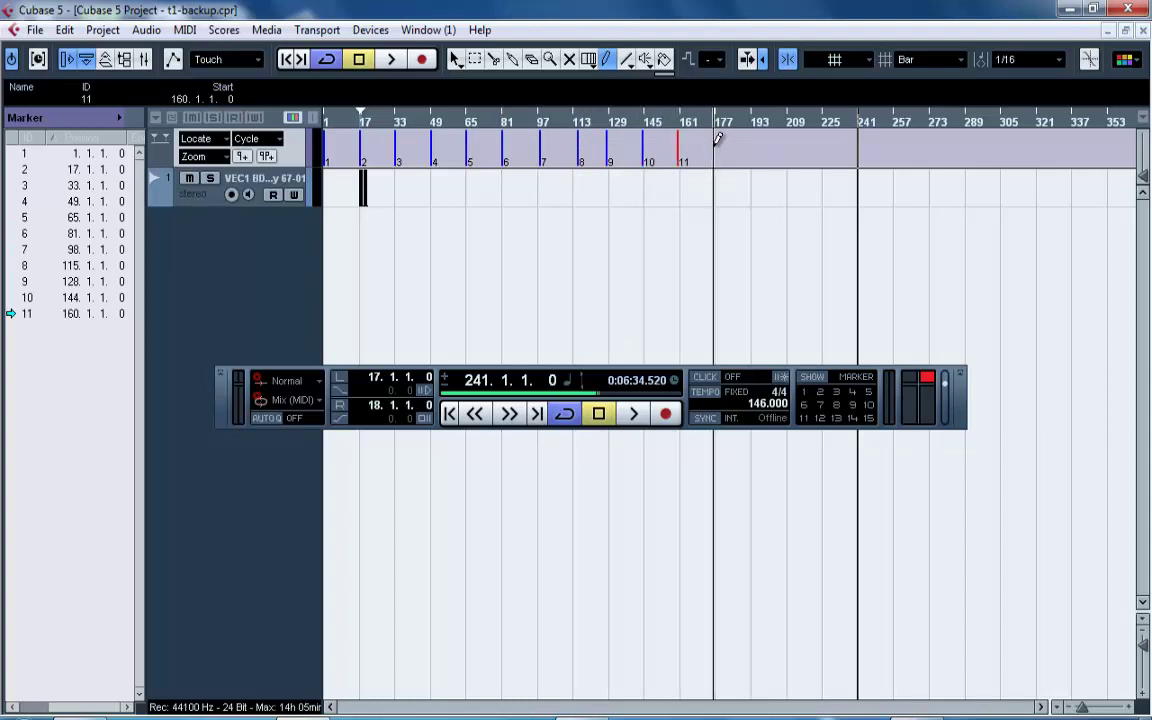
Add markers at bars 176, 193, 209, 225 and 242, finishing with the selection tool active.
{"action": "left_click", "coordinate": [714, 145]}
{"action": "left_click", "coordinate": [752, 145]}
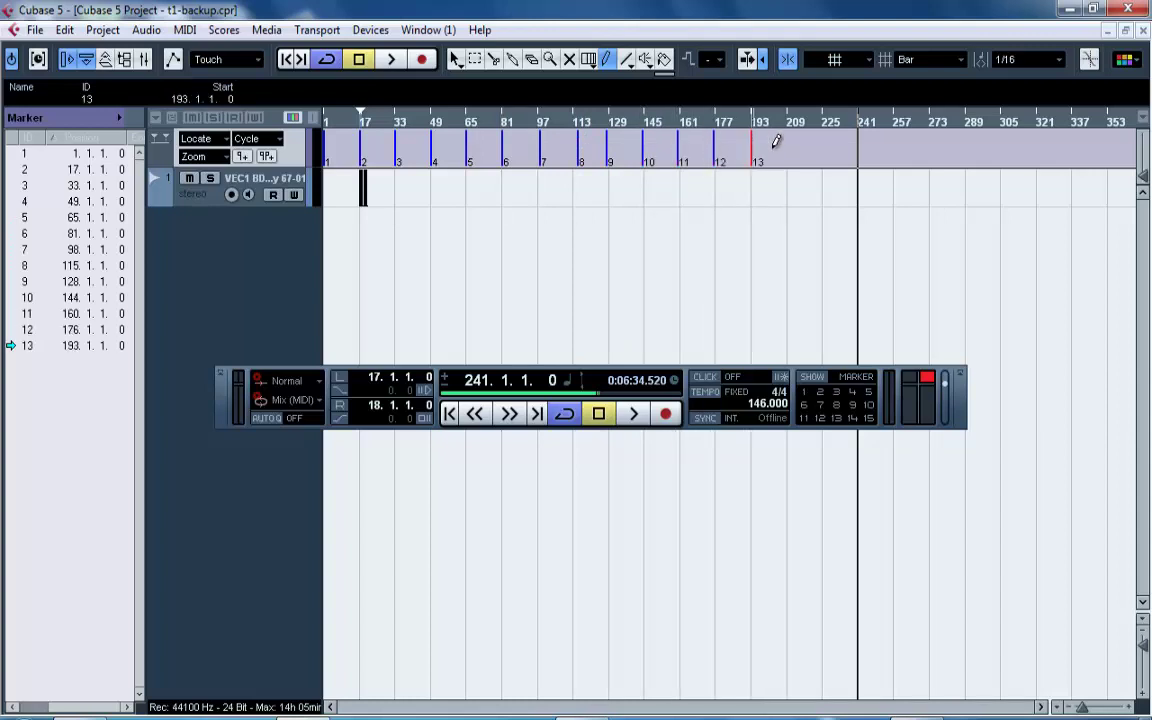
{"action": "left_click", "coordinate": [787, 145]}
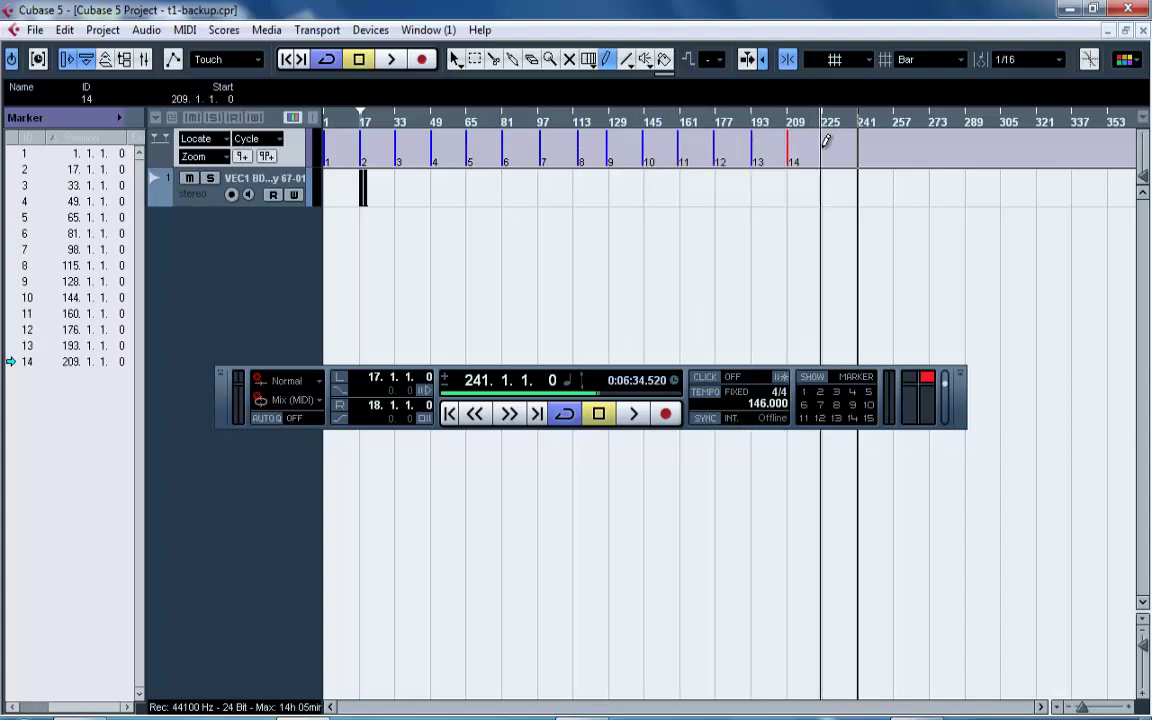
{"action": "left_click", "coordinate": [823, 145]}
{"action": "left_click", "coordinate": [859, 140]}
{"action": "key", "text": "1"}
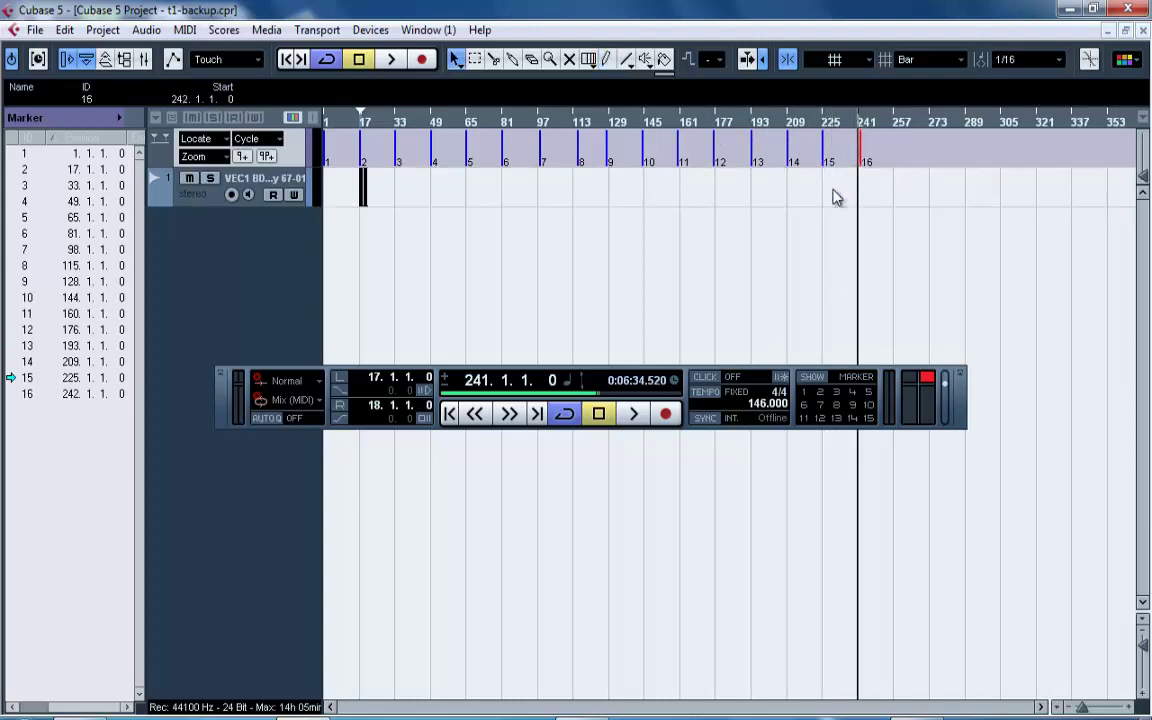
Examine markers 1 to 6 up close against the ruler to check their bar positions.
{"action": "mouse_move", "coordinate": [336, 133]}
{"action": "left_mouse_down"}
{"action": "mouse_move", "coordinate": [321, 154]}
{"action": "mouse_move", "coordinate": [321, 192]}
{"action": "left_mouse_up"}
{"action": "left_click_drag", "start_coordinate": [402, 122], "coordinate": [445, 158]}
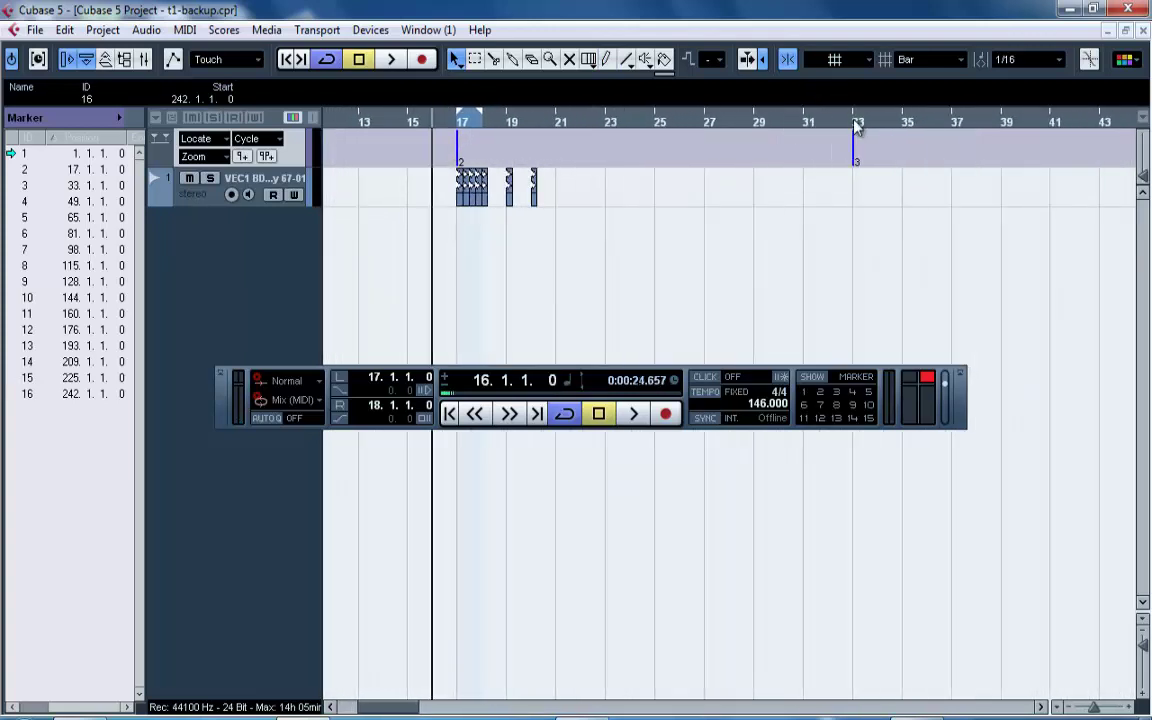
{"action": "mouse_move", "coordinate": [856, 122]}
{"action": "left_mouse_down"}
{"action": "mouse_move", "coordinate": [853, 172]}
{"action": "mouse_move", "coordinate": [830, 122]}
{"action": "mouse_move", "coordinate": [726, 67]}
{"action": "mouse_move", "coordinate": [637, 112]}
{"action": "mouse_move", "coordinate": [710, 212]}
{"action": "mouse_move", "coordinate": [699, 134]}
{"action": "left_mouse_up"}
{"action": "left_click_drag", "start_coordinate": [968, 185], "coordinate": [928, 150]}
{"action": "left_click_drag", "start_coordinate": [1114, 272], "coordinate": [745, 256]}
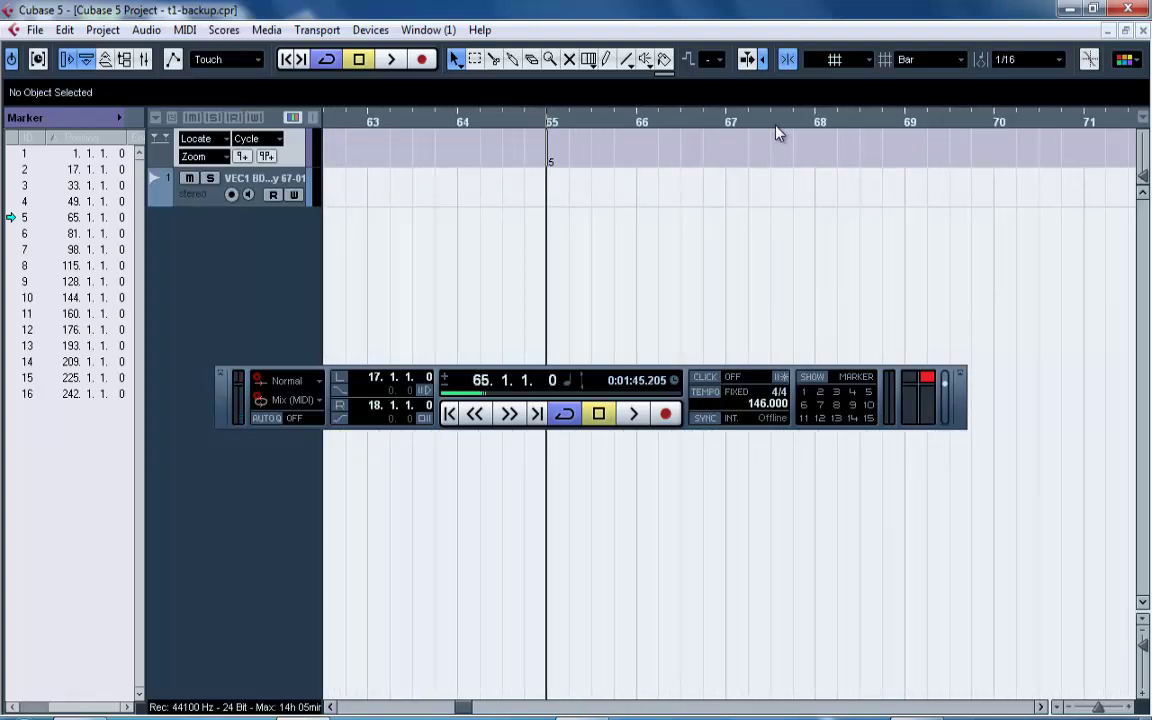
{"action": "left_click_drag", "start_coordinate": [760, 121], "coordinate": [745, 70]}
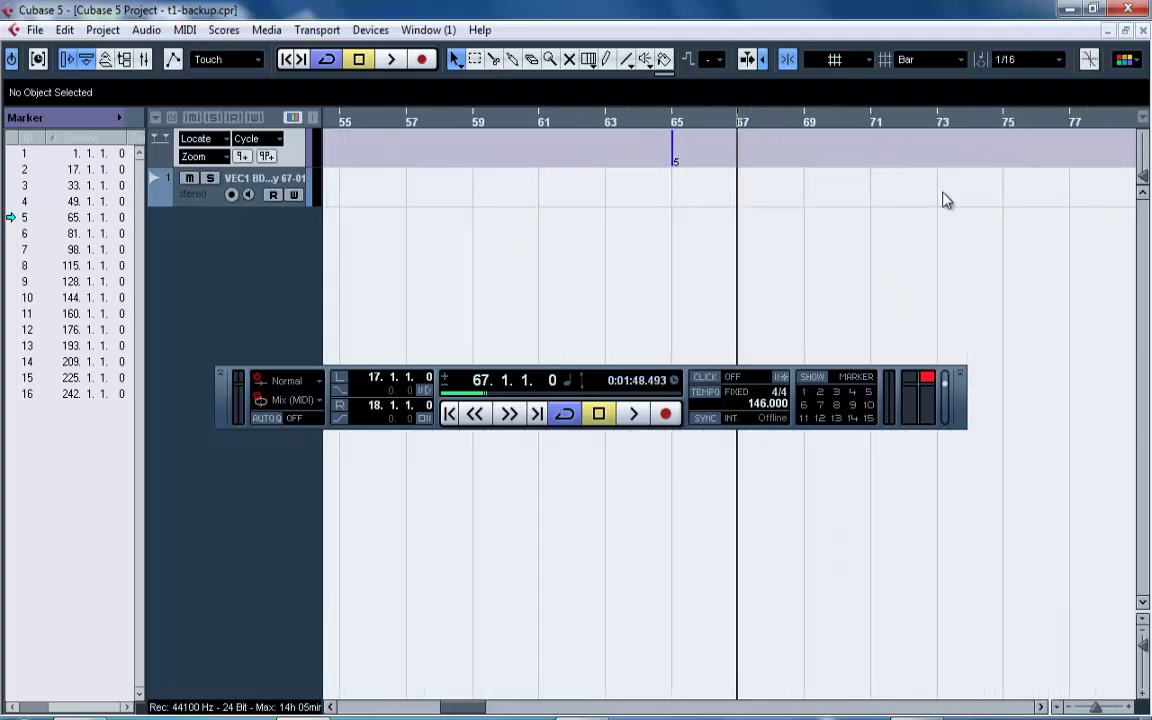
{"action": "left_click_drag", "start_coordinate": [1031, 206], "coordinate": [779, 190]}
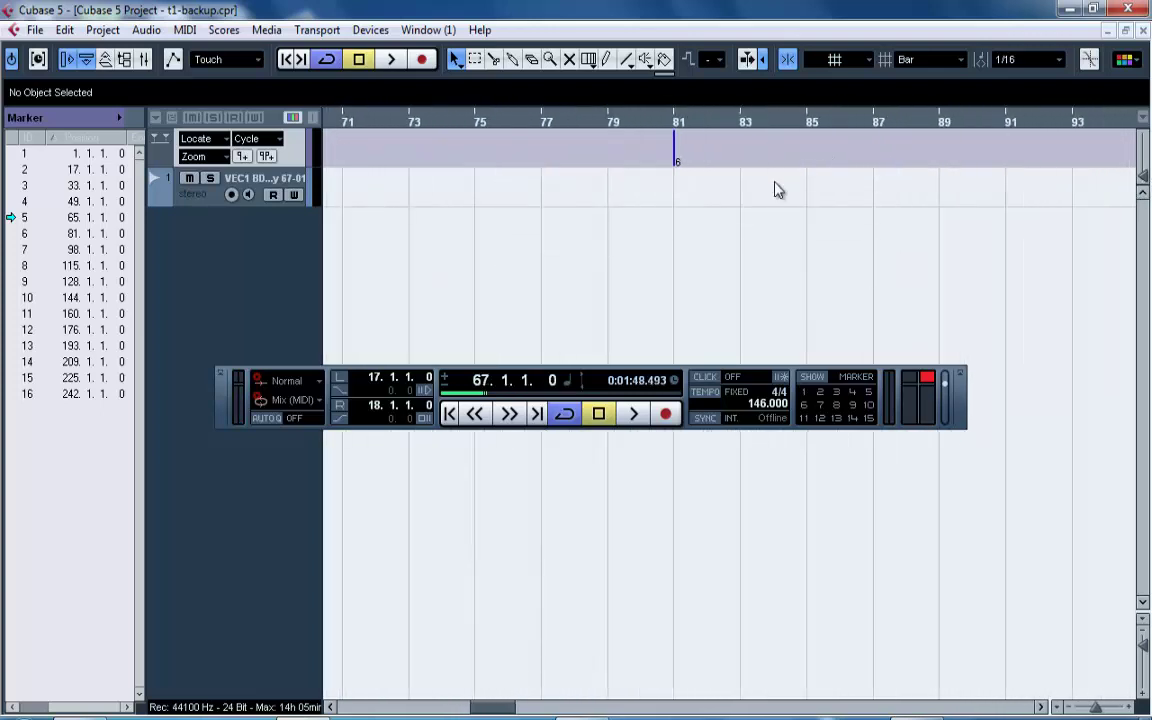
{"action": "left_click_drag", "start_coordinate": [670, 124], "coordinate": [632, 104]}
Move marker 7 to bar 97 and marker 8 to bar 113.
{"action": "left_click_drag", "start_coordinate": [1072, 232], "coordinate": [905, 298]}
{"action": "left_click", "coordinate": [592, 124]}
{"action": "mouse_move", "coordinate": [590, 122]}
{"action": "left_mouse_down"}
{"action": "mouse_move", "coordinate": [571, 69]}
{"action": "mouse_move", "coordinate": [573, 150]}
{"action": "mouse_move", "coordinate": [576, 129]}
{"action": "mouse_move", "coordinate": [576, 152]}
{"action": "mouse_move", "coordinate": [648, 159]}
{"action": "mouse_move", "coordinate": [600, 155]}
{"action": "mouse_move", "coordinate": [600, 86]}
{"action": "mouse_move", "coordinate": [585, 54]}
{"action": "left_mouse_up"}
{"action": "mouse_move", "coordinate": [784, 123]}
{"action": "left_mouse_down"}
{"action": "mouse_move", "coordinate": [770, 75]}
{"action": "mouse_move", "coordinate": [782, 150]}
{"action": "mouse_move", "coordinate": [848, 148]}
{"action": "mouse_move", "coordinate": [798, 150]}
{"action": "left_mouse_up"}
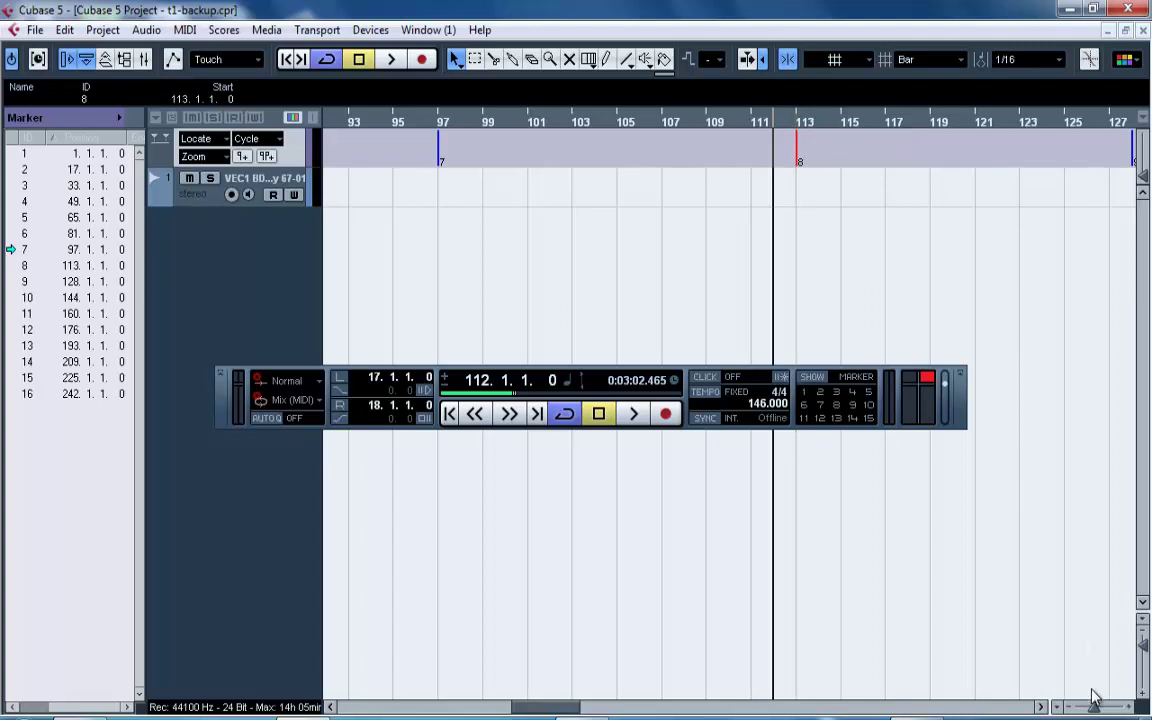
Move marker 9 to bar 129 and marker 10 to bar 145.
{"action": "left_click_drag", "start_coordinate": [1093, 710], "coordinate": [1087, 710]}
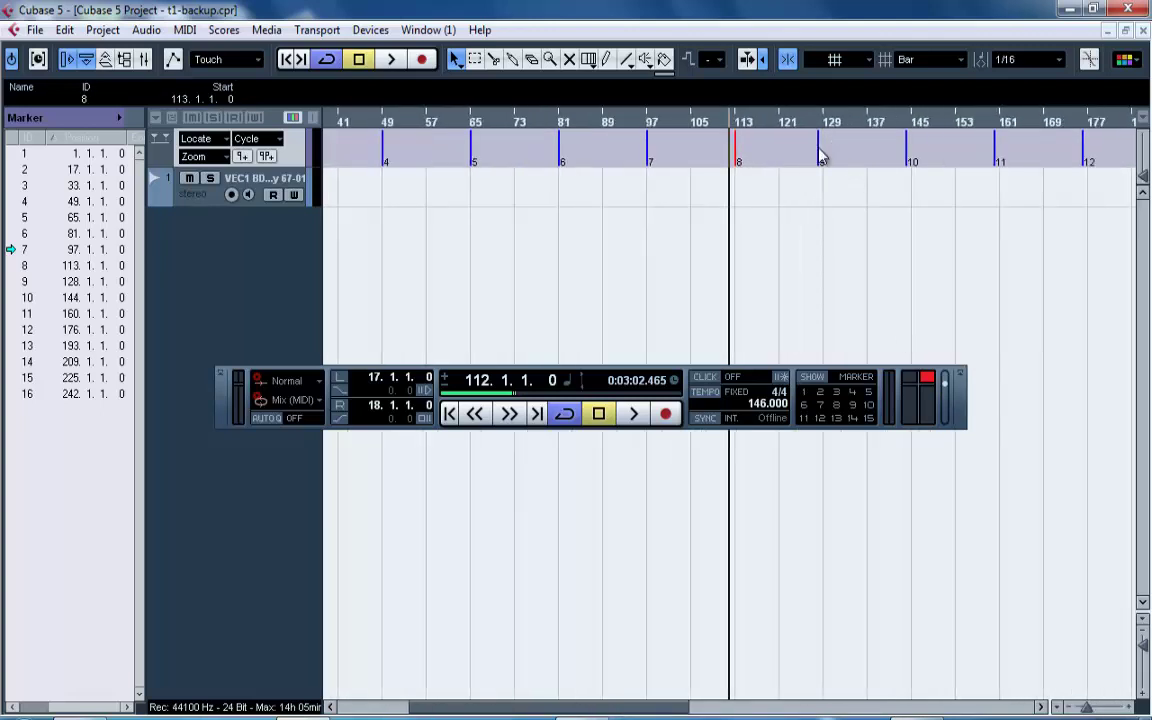
{"action": "mouse_move", "coordinate": [820, 155]}
{"action": "left_mouse_down"}
{"action": "mouse_move", "coordinate": [818, 215]}
{"action": "mouse_move", "coordinate": [789, 151]}
{"action": "left_mouse_up"}
{"action": "mouse_move", "coordinate": [956, 211]}
{"action": "left_mouse_down"}
{"action": "mouse_move", "coordinate": [1003, 226]}
{"action": "mouse_move", "coordinate": [1140, 226]}
{"action": "mouse_move", "coordinate": [854, 224]}
{"action": "left_mouse_up"}
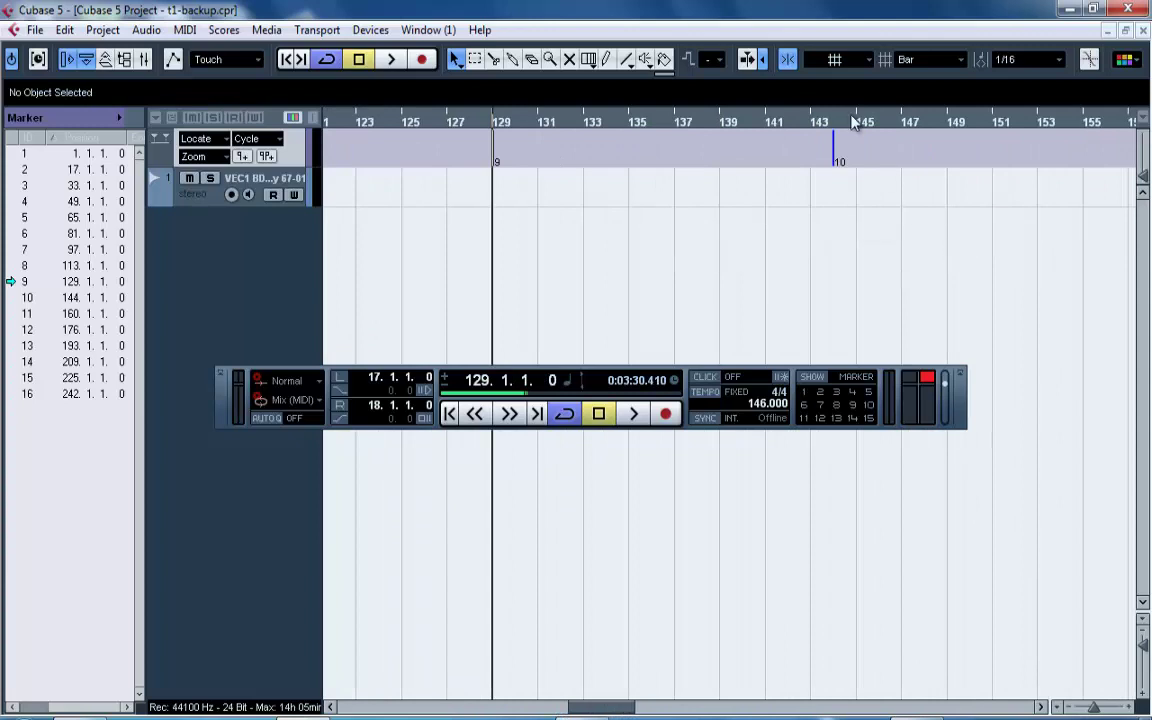
{"action": "left_click_drag", "start_coordinate": [833, 122], "coordinate": [806, 60]}
{"action": "mouse_move", "coordinate": [638, 122]}
{"action": "left_mouse_down"}
{"action": "mouse_move", "coordinate": [632, 170]}
{"action": "mouse_move", "coordinate": [644, 160]}
{"action": "left_mouse_up"}
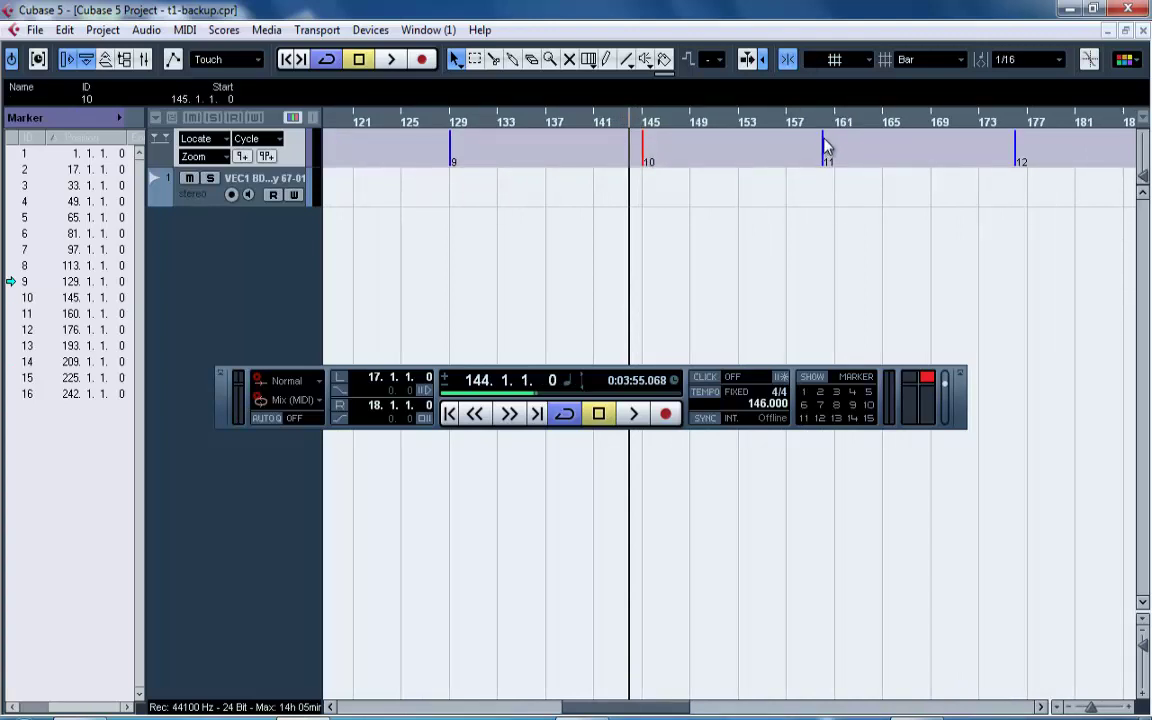
Move marker 11 to bar 161 and marker 12 to bar 177.
{"action": "mouse_move", "coordinate": [826, 148]}
{"action": "left_mouse_down"}
{"action": "mouse_move", "coordinate": [833, 164]}
{"action": "mouse_move", "coordinate": [818, 170]}
{"action": "mouse_move", "coordinate": [804, 123]}
{"action": "left_mouse_up"}
{"action": "mouse_move", "coordinate": [1060, 228]}
{"action": "left_mouse_down"}
{"action": "mouse_move", "coordinate": [1135, 240]}
{"action": "mouse_move", "coordinate": [856, 267]}
{"action": "mouse_move", "coordinate": [820, 250]}
{"action": "left_mouse_up"}
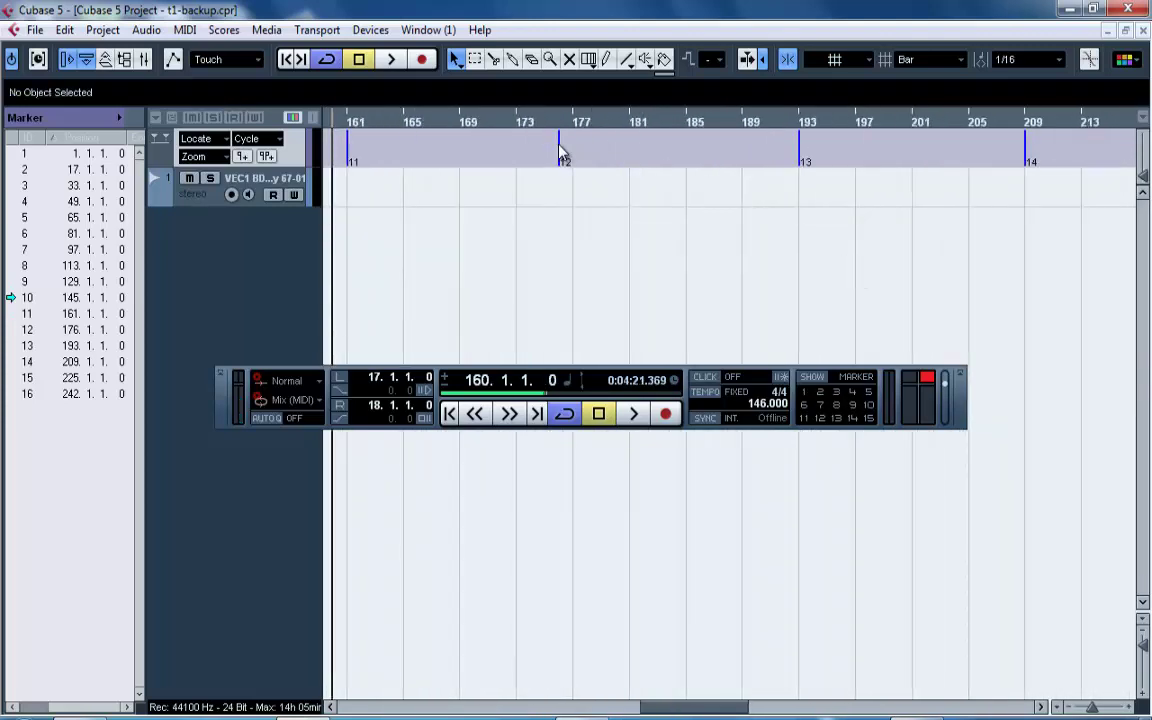
{"action": "left_click_drag", "start_coordinate": [562, 156], "coordinate": [577, 153]}
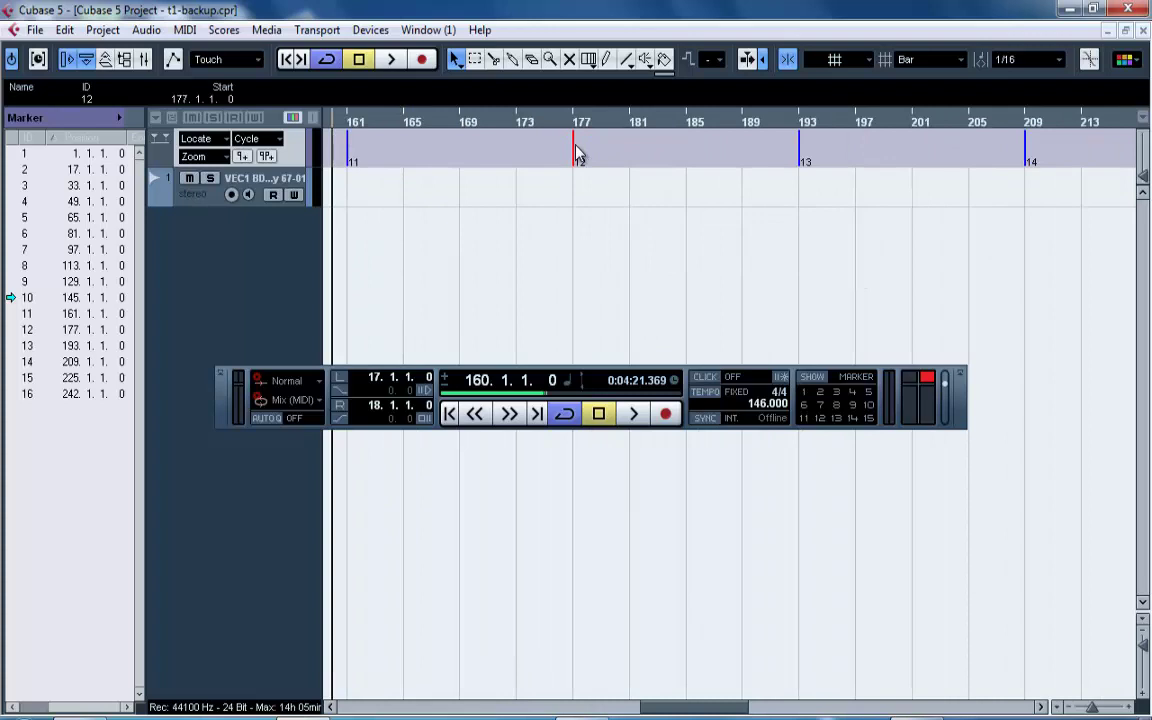
Check markers 13 to 15 against the ruler and move marker 16 to bar 241.
{"action": "mouse_move", "coordinate": [577, 127]}
{"action": "left_mouse_down"}
{"action": "mouse_move", "coordinate": [568, 213]}
{"action": "mouse_move", "coordinate": [561, 121]}
{"action": "left_mouse_up"}
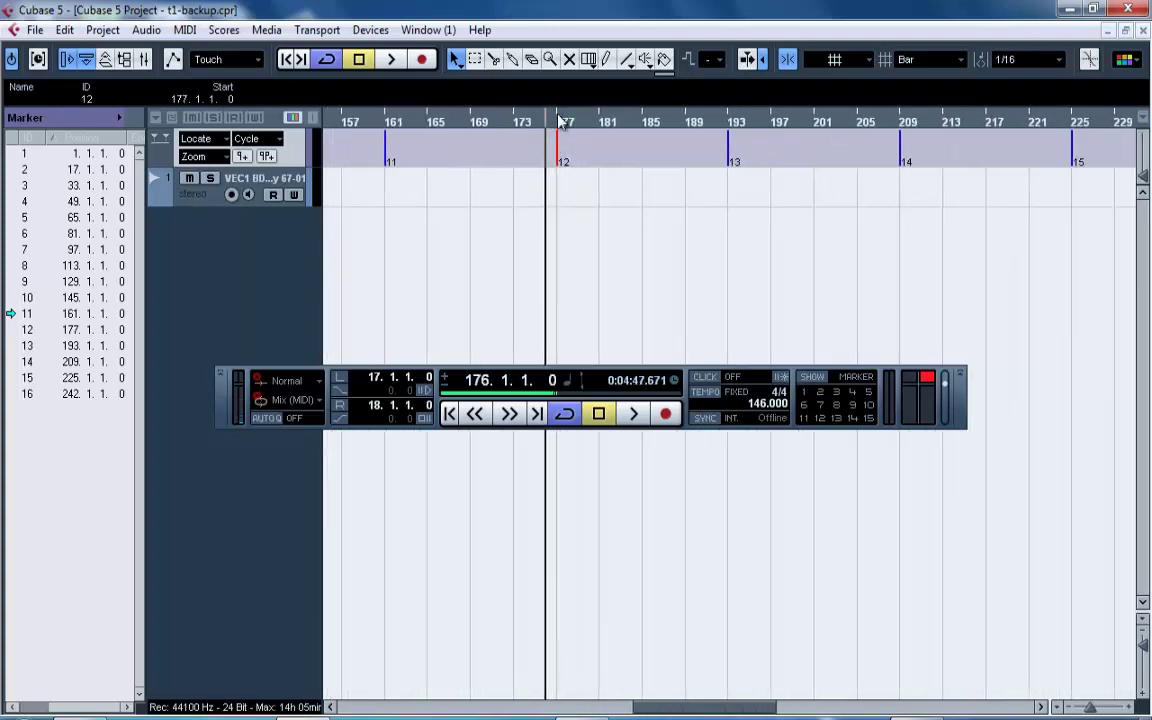
{"action": "left_click_drag", "start_coordinate": [735, 123], "coordinate": [950, 115]}
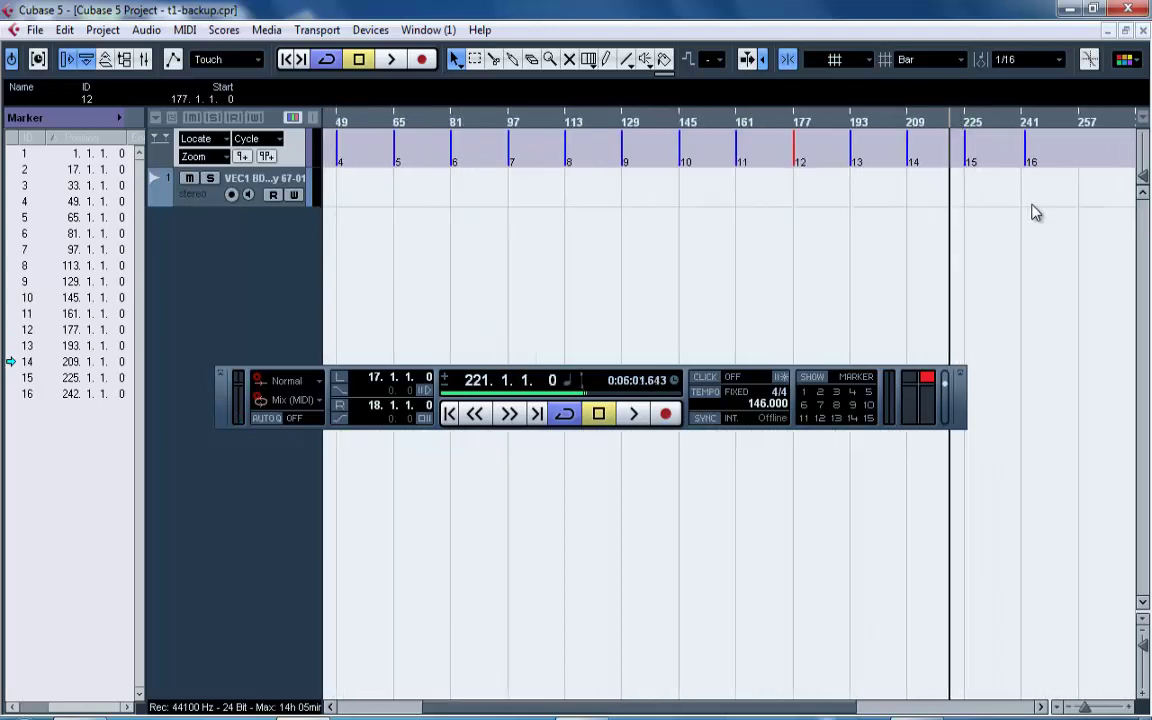
{"action": "mouse_move", "coordinate": [1027, 119]}
{"action": "left_mouse_down"}
{"action": "mouse_move", "coordinate": [1020, 187]}
{"action": "mouse_move", "coordinate": [1040, 155]}
{"action": "mouse_move", "coordinate": [1025, 155]}
{"action": "left_mouse_up"}
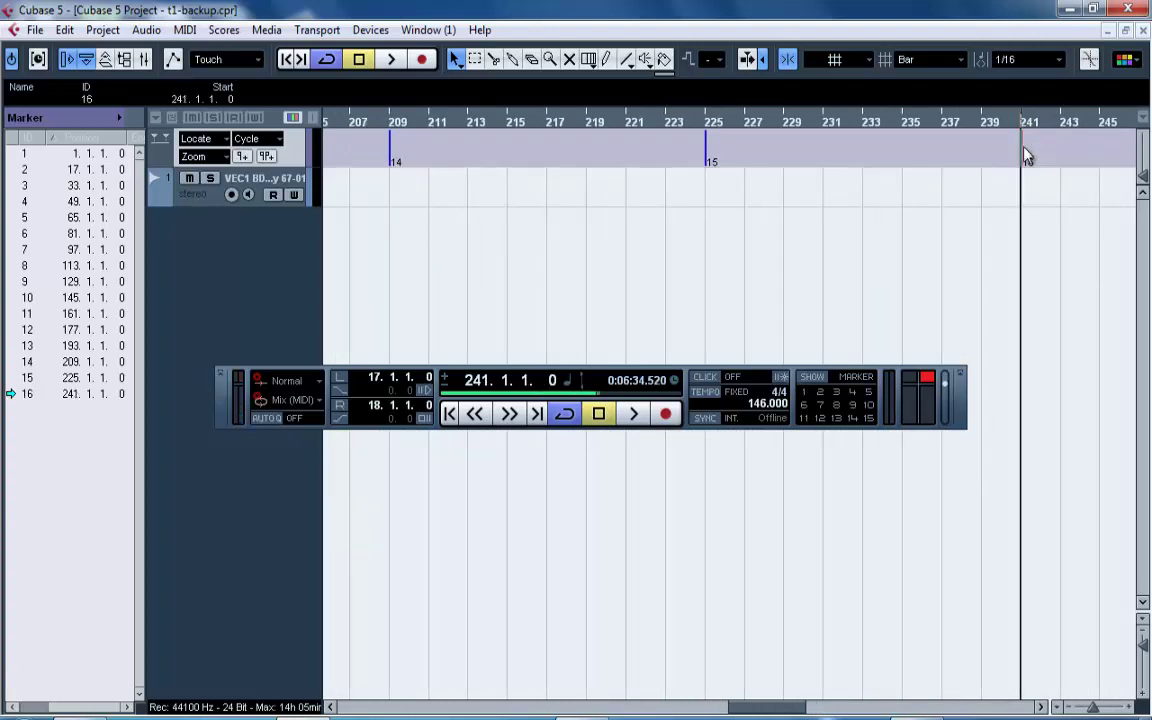
{"action": "left_click", "coordinate": [992, 718]}
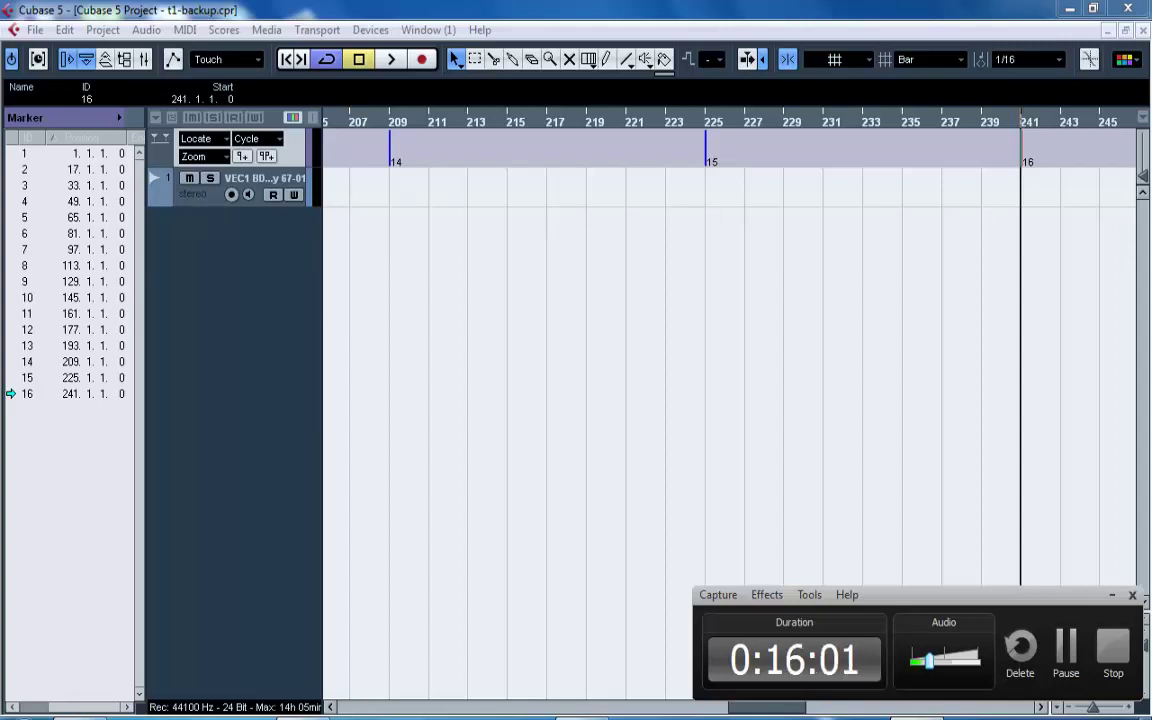
{"action": "mouse_move", "coordinate": [916, 718]}
{"action": "left_click", "coordinate": [887, 391]}
Name the marker at bar 1 "Intro".
{"action": "left_click_drag", "start_coordinate": [1032, 123], "coordinate": [996, 10]}
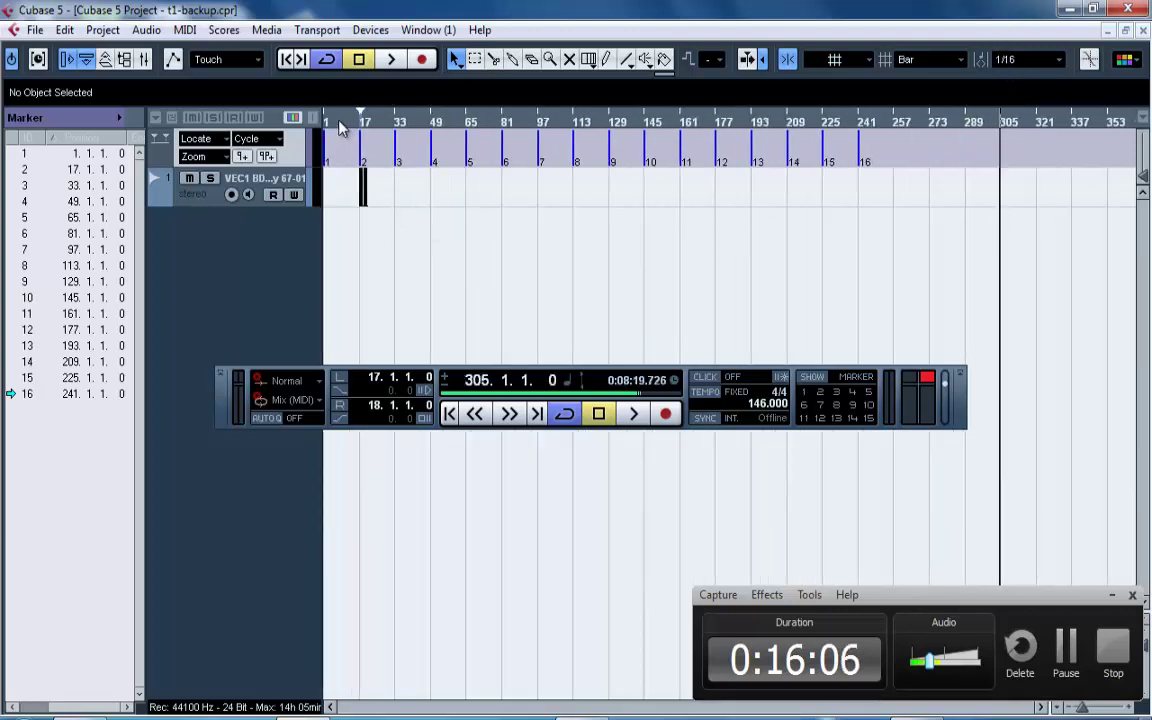
{"action": "mouse_move", "coordinate": [339, 121]}
{"action": "left_mouse_down"}
{"action": "mouse_move", "coordinate": [318, 148]}
{"action": "mouse_move", "coordinate": [290, 131]}
{"action": "left_mouse_up"}
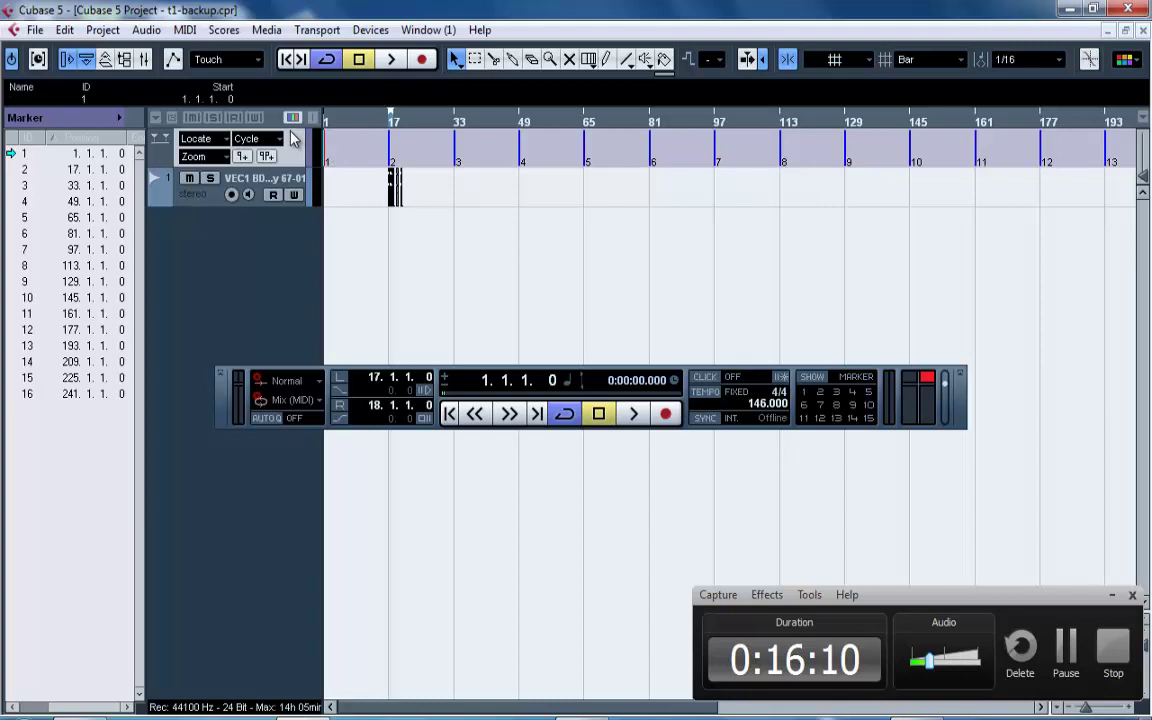
{"action": "left_click", "coordinate": [22, 100]}
{"action": "type", "text": "Intro"}
{"action": "key", "text": "Return"}
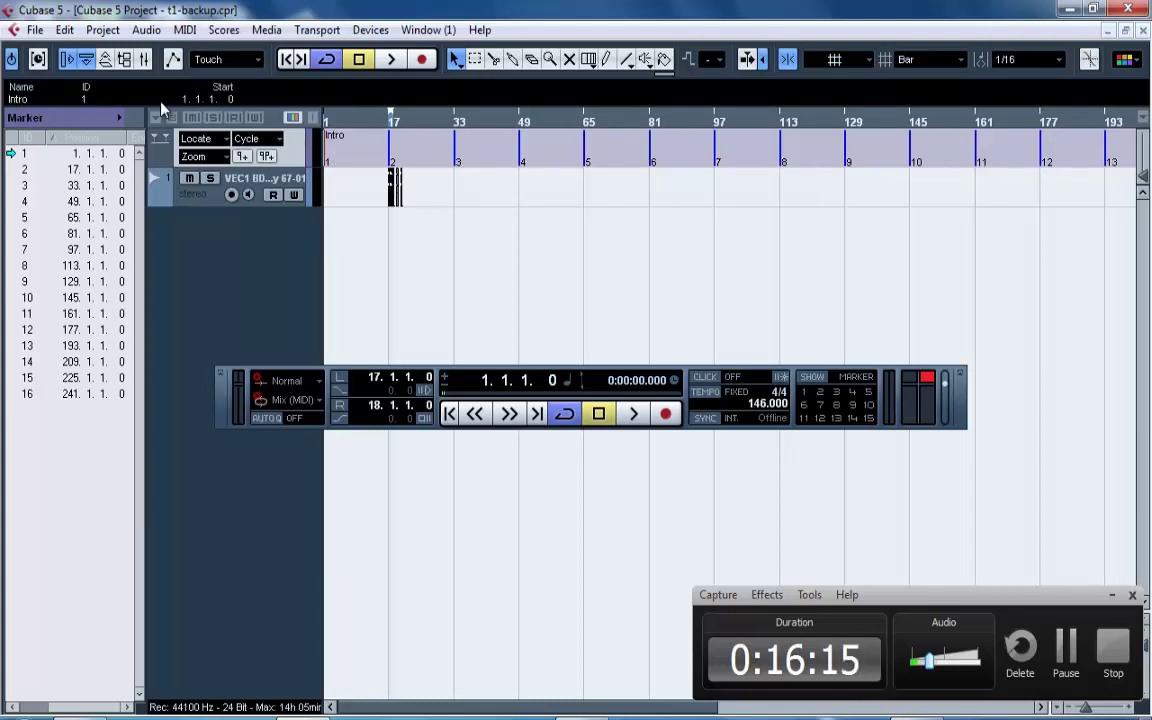
Name the marker at bar 17 "warming up".
{"action": "left_click", "coordinate": [391, 124]}
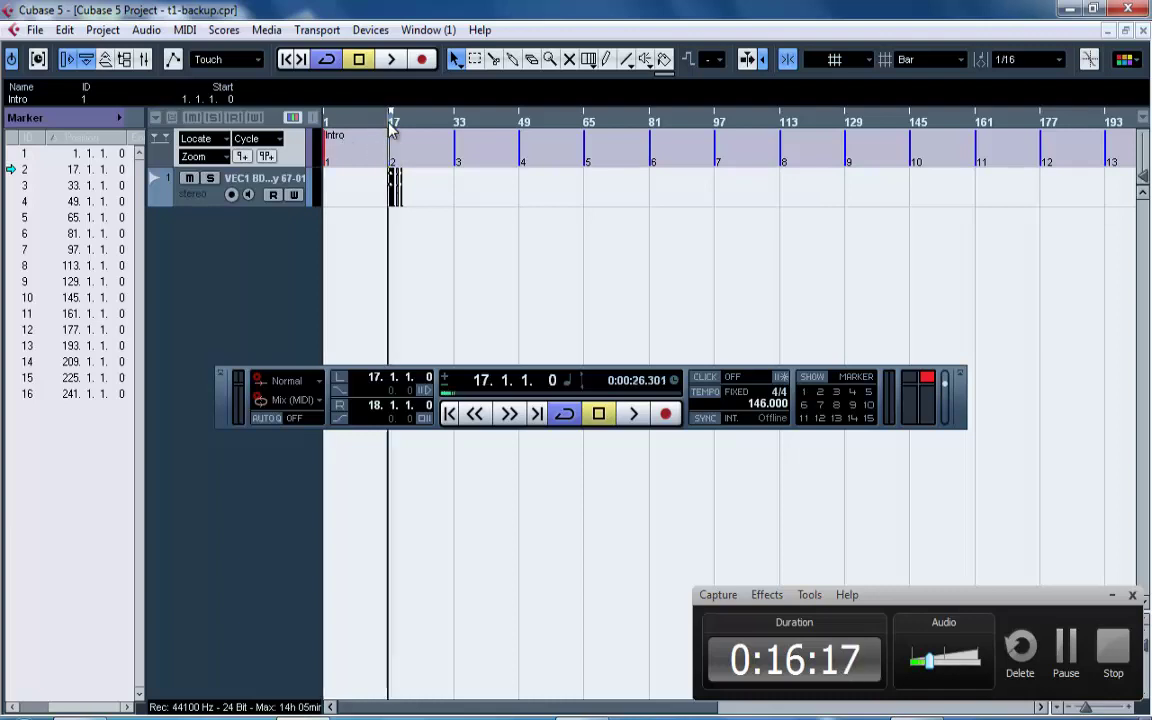
{"action": "left_click", "coordinate": [326, 122]}
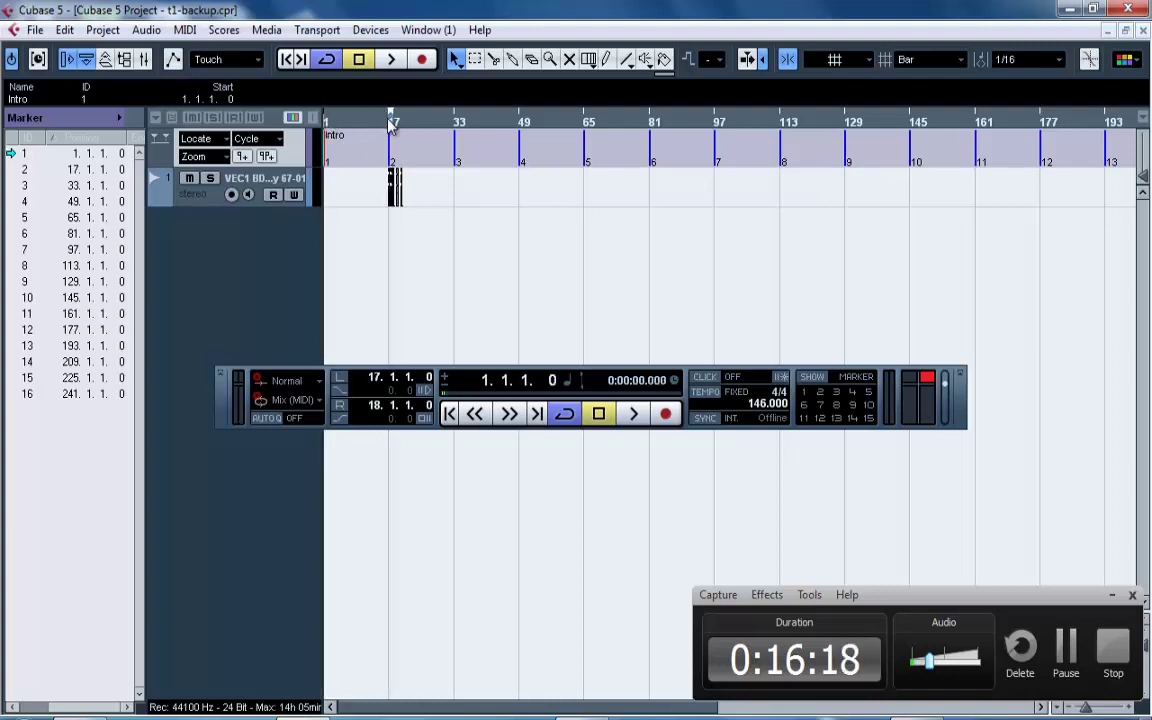
{"action": "left_click", "coordinate": [391, 124]}
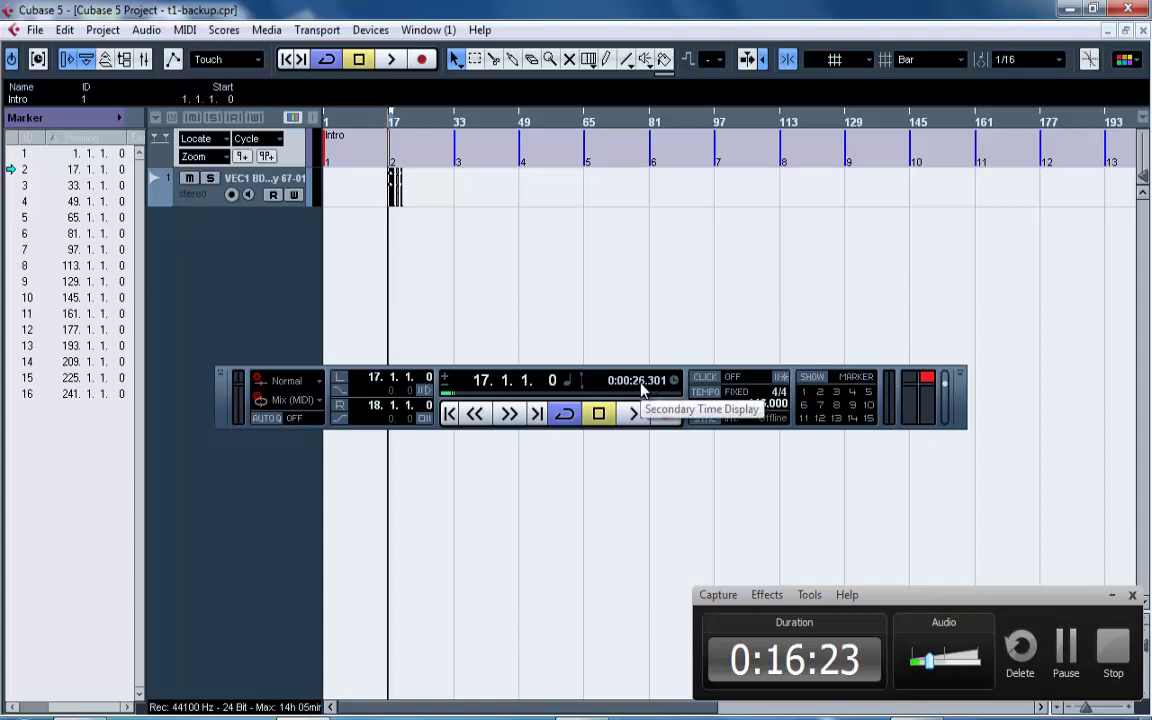
{"action": "left_click", "coordinate": [391, 123]}
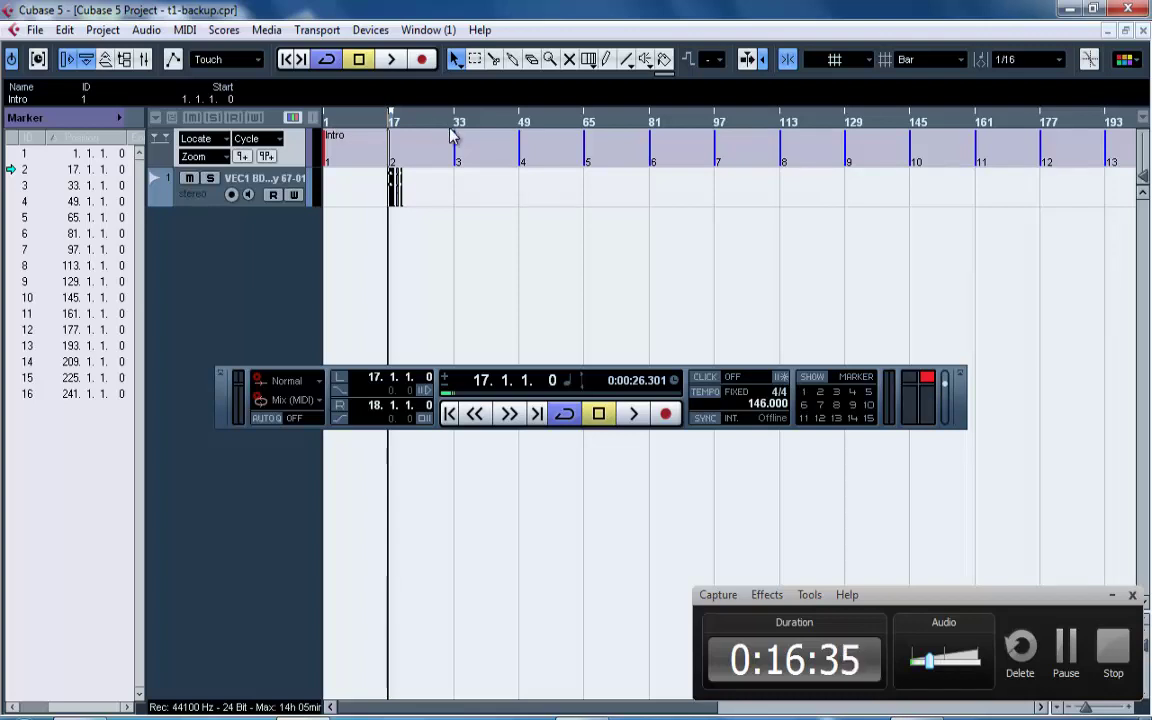
{"action": "left_click", "coordinate": [389, 165]}
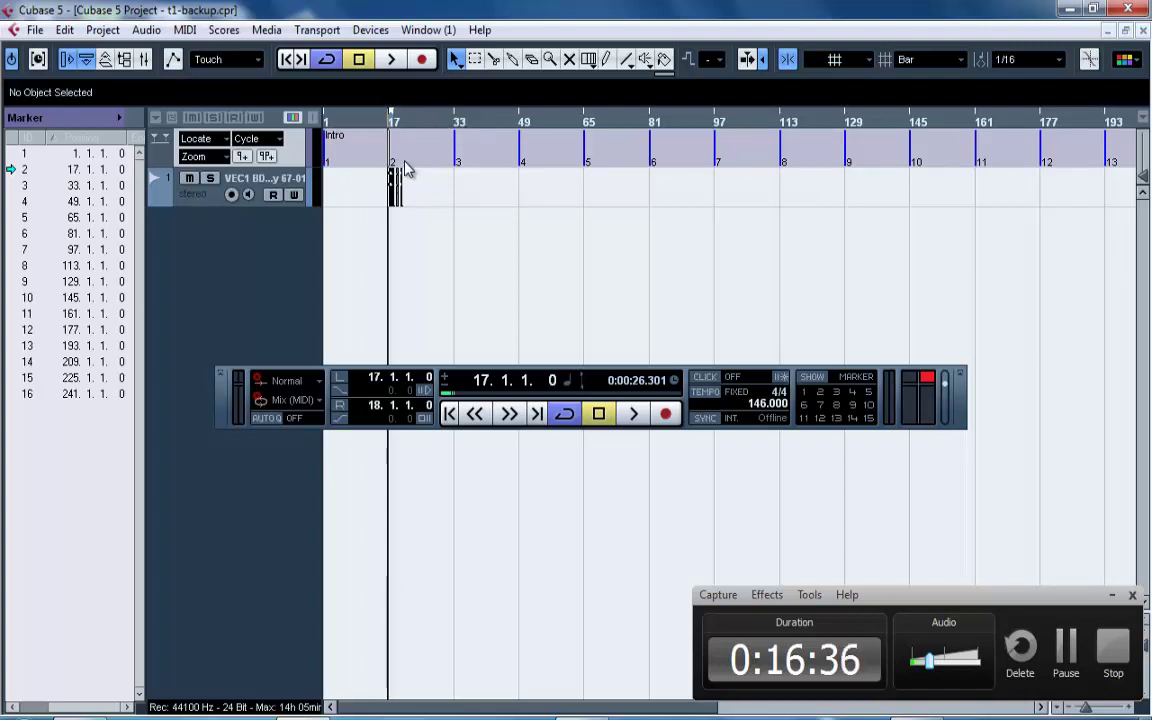
{"action": "left_click", "coordinate": [390, 160]}
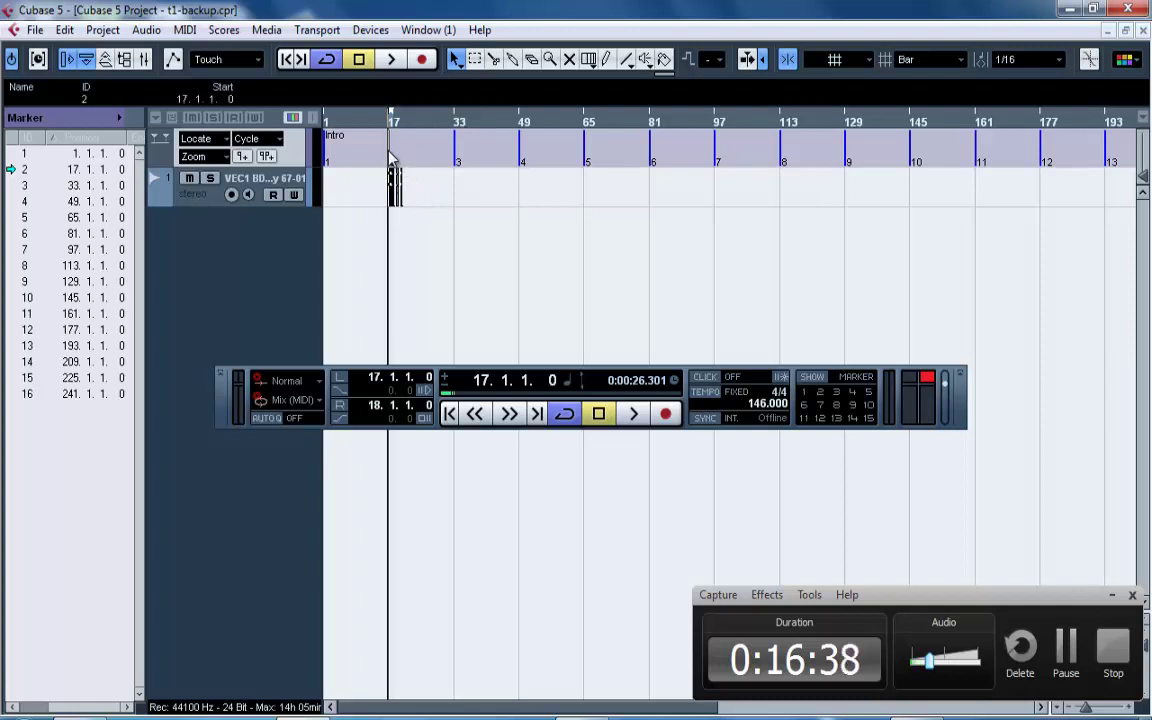
{"action": "left_click", "coordinate": [24, 98]}
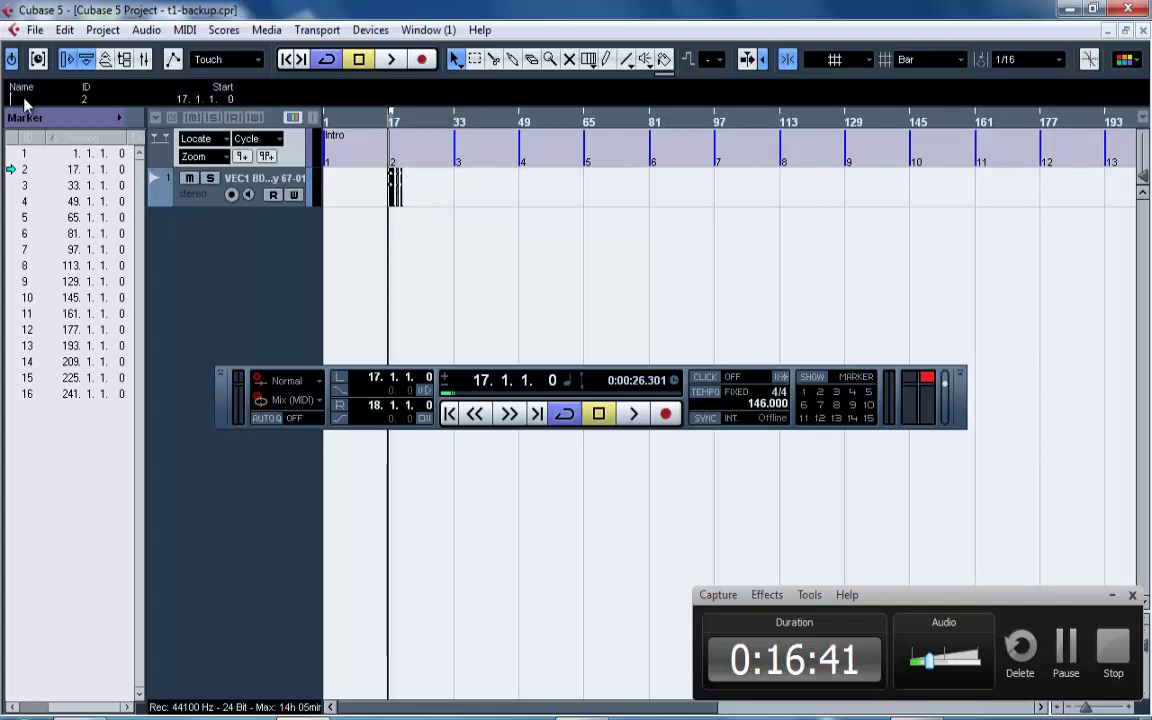
{"action": "type", "text": "warming"}
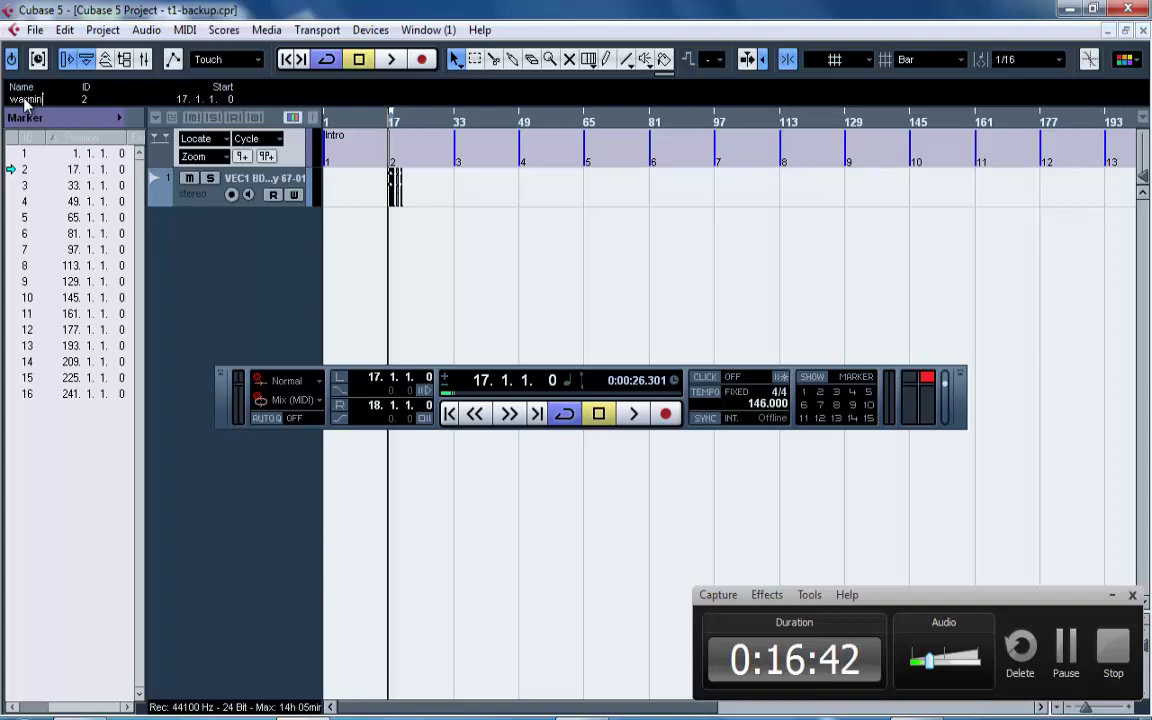
{"action": "type", "text": " up"}
{"action": "key", "text": "Return"}
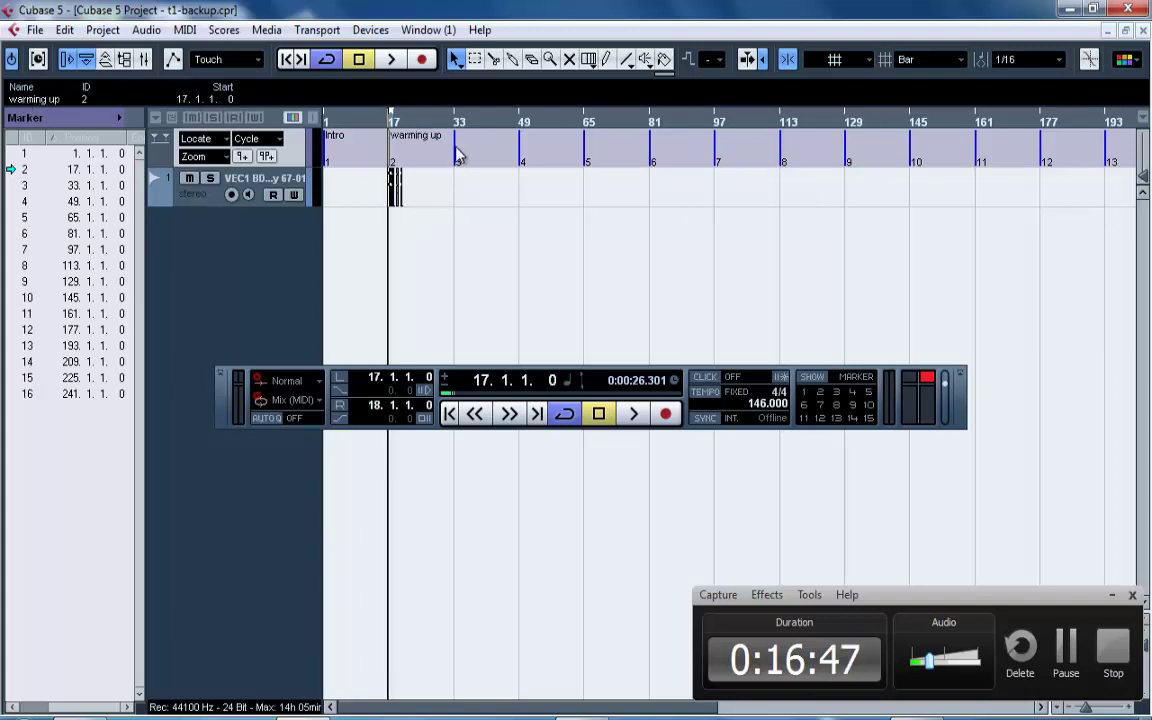
Name the marker at bar 33 "warming up".
{"action": "left_click", "coordinate": [455, 147]}
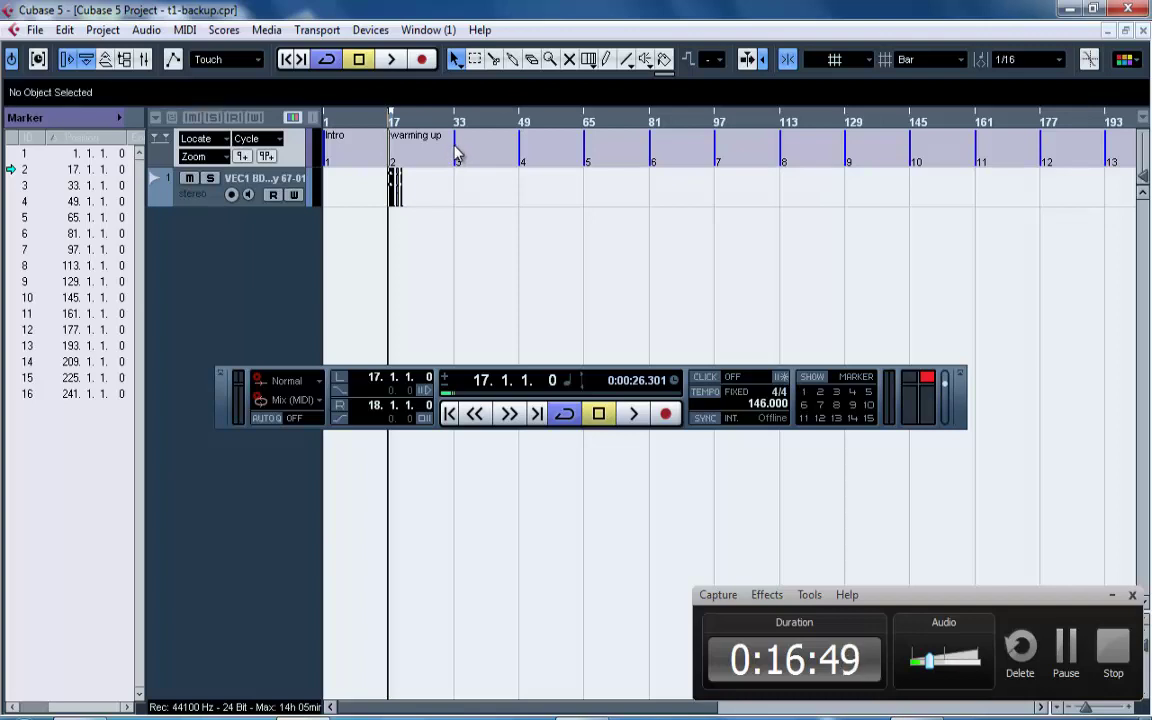
{"action": "left_click", "coordinate": [456, 148]}
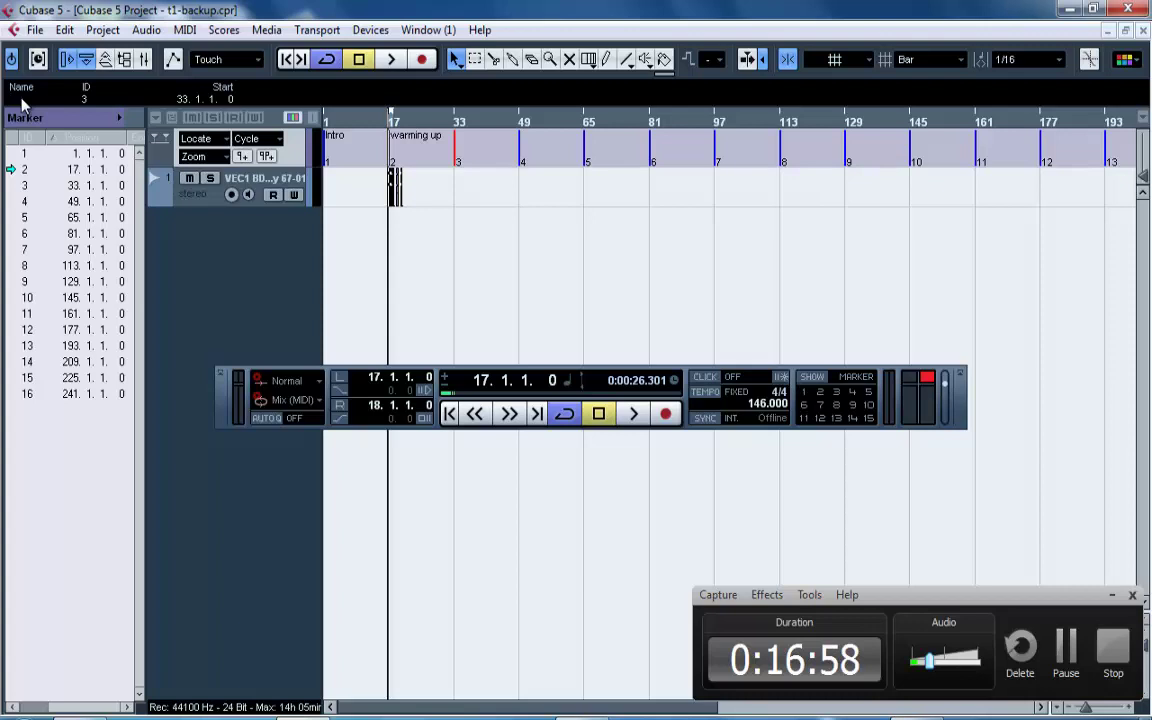
{"action": "type", "text": "war"}
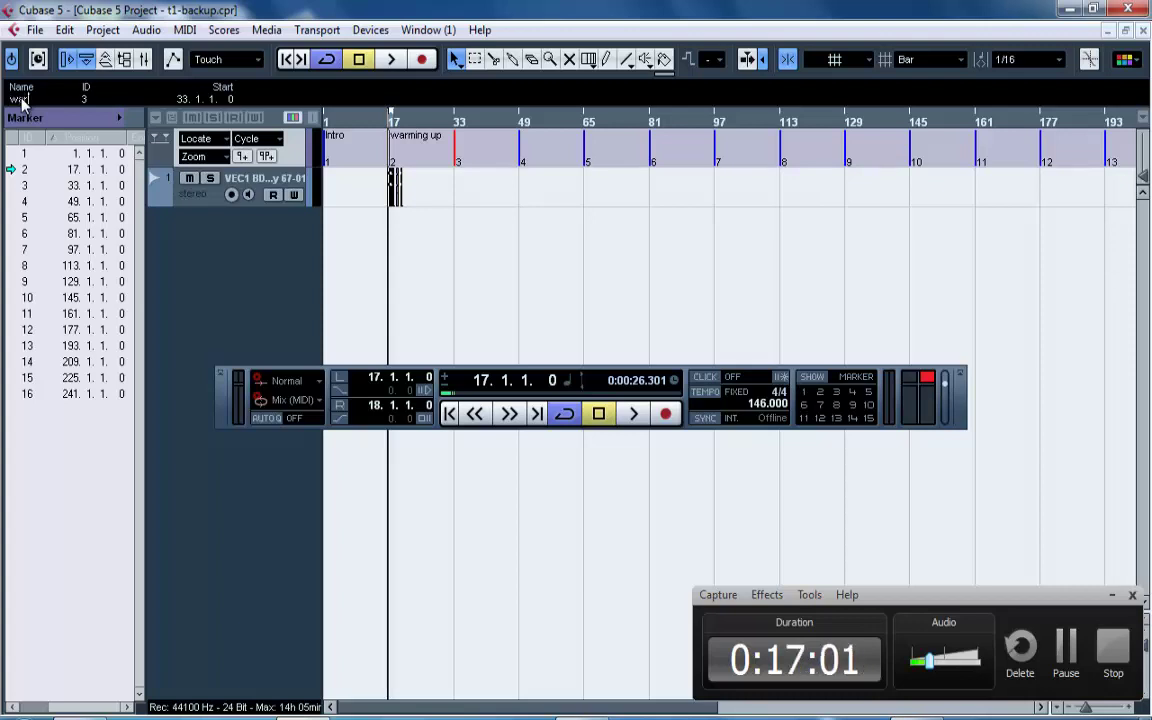
{"action": "type", "text": "ming up"}
{"action": "key", "text": "Return"}
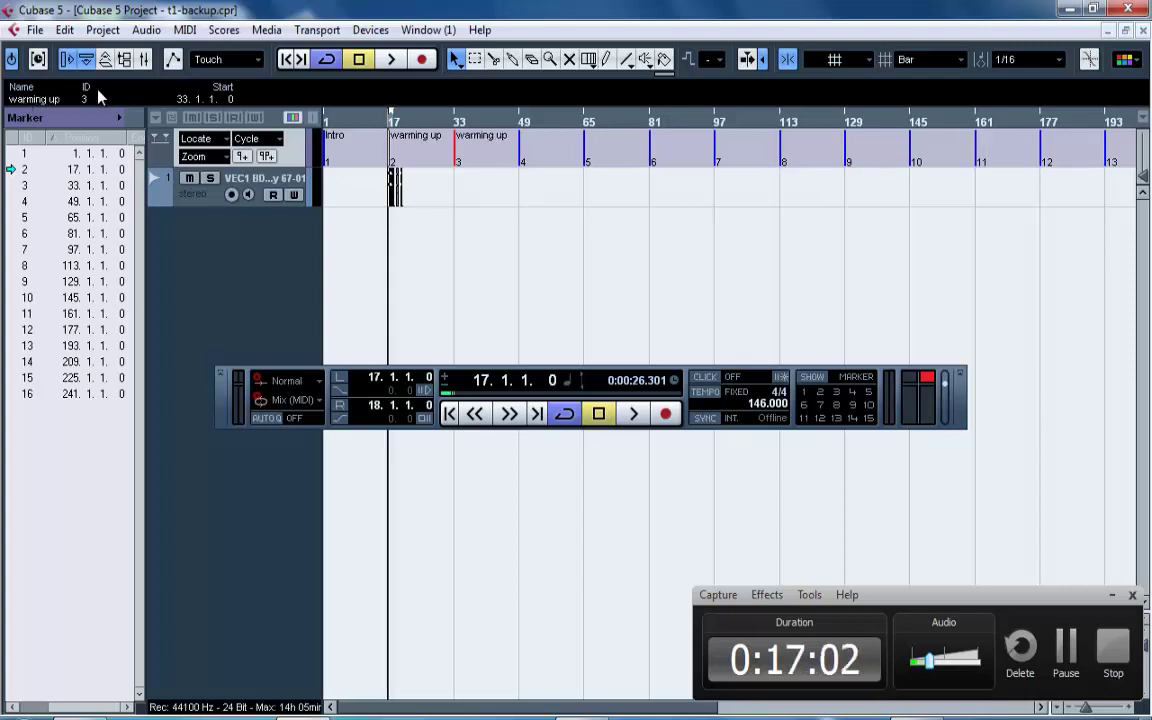
Move the playhead to bar 49 and name the marker there "break+tension".
{"action": "left_click", "coordinate": [453, 121]}
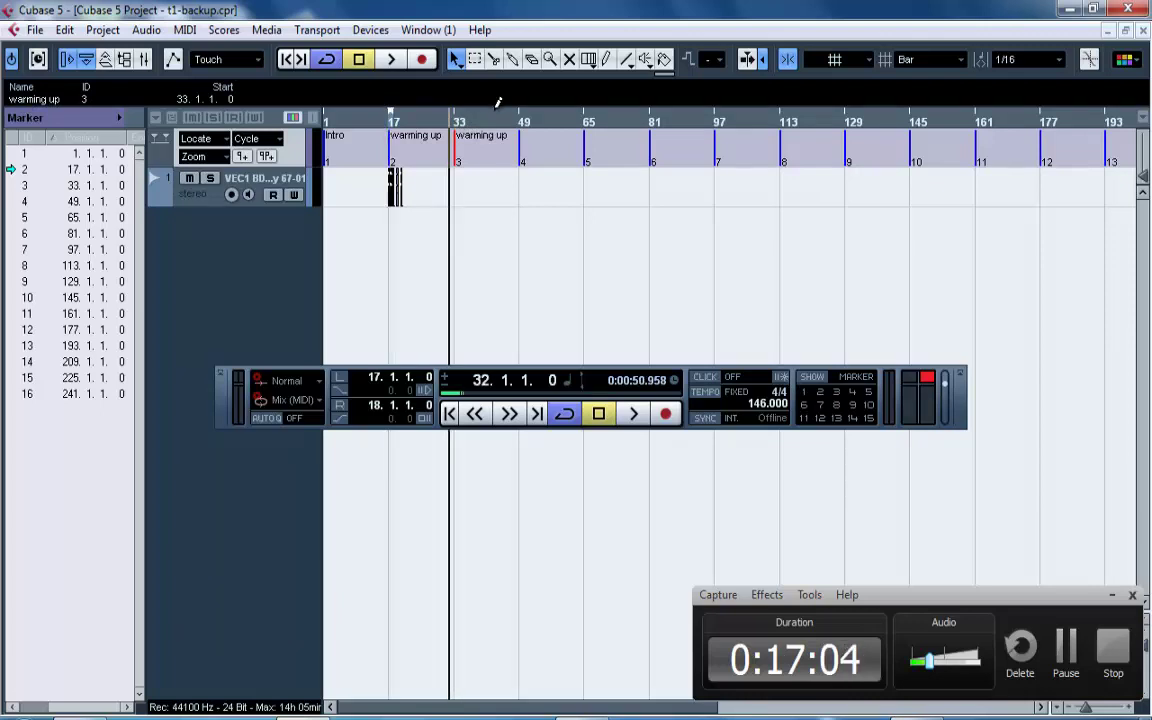
{"action": "left_click", "coordinate": [520, 122]}
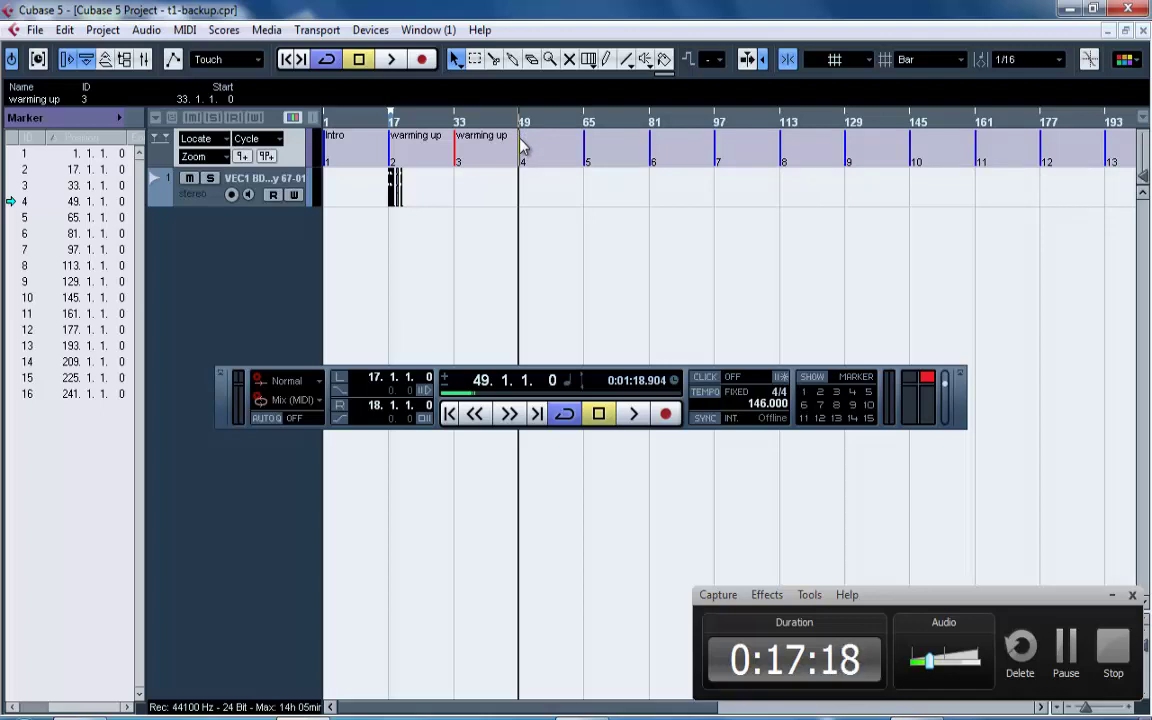
{"action": "left_click_drag", "start_coordinate": [515, 121], "coordinate": [522, 147]}
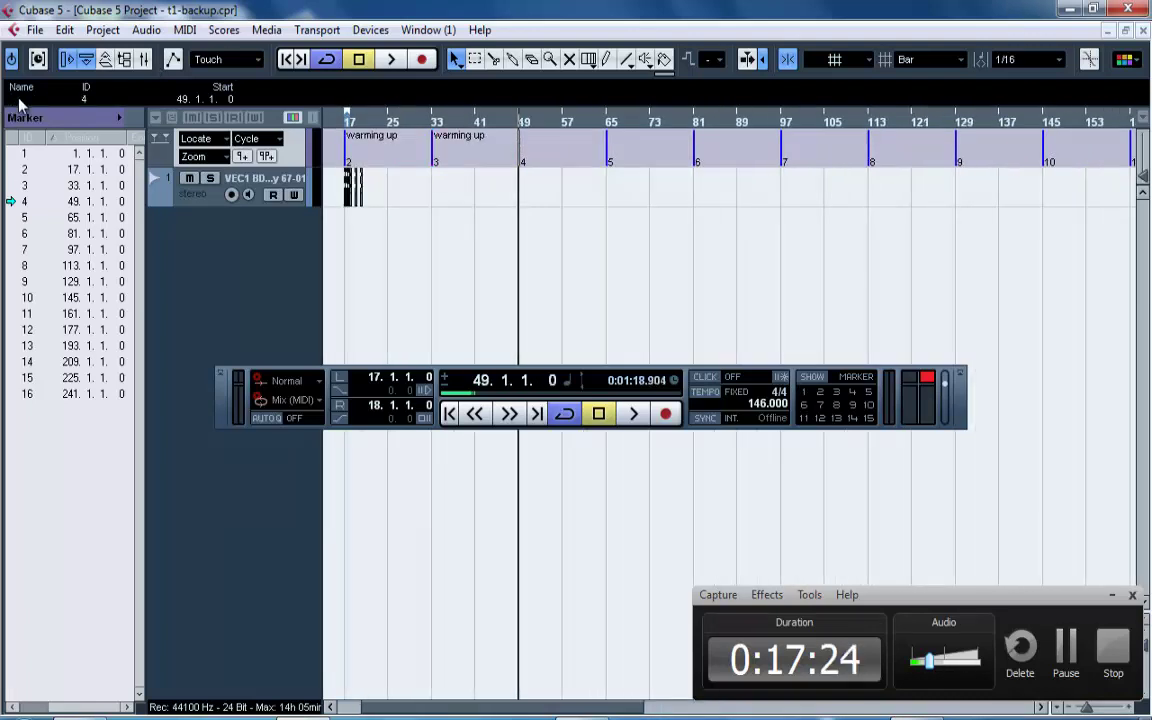
{"action": "type", "text": "br"}
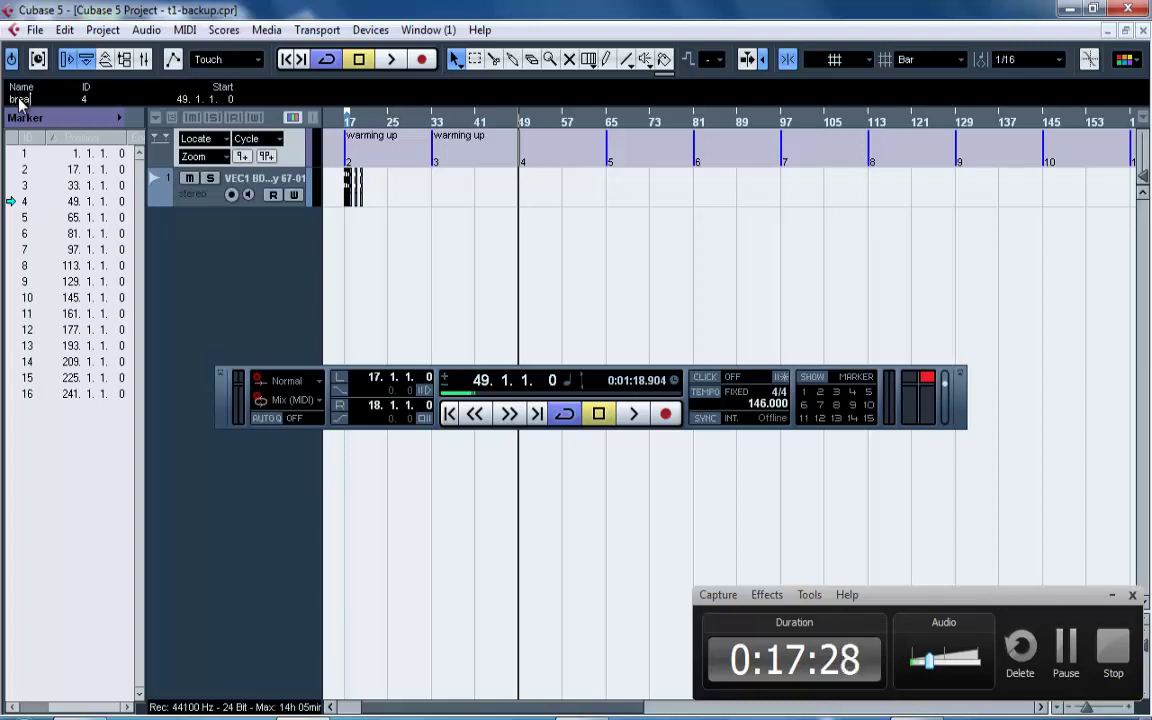
{"action": "type", "text": "eak+"}
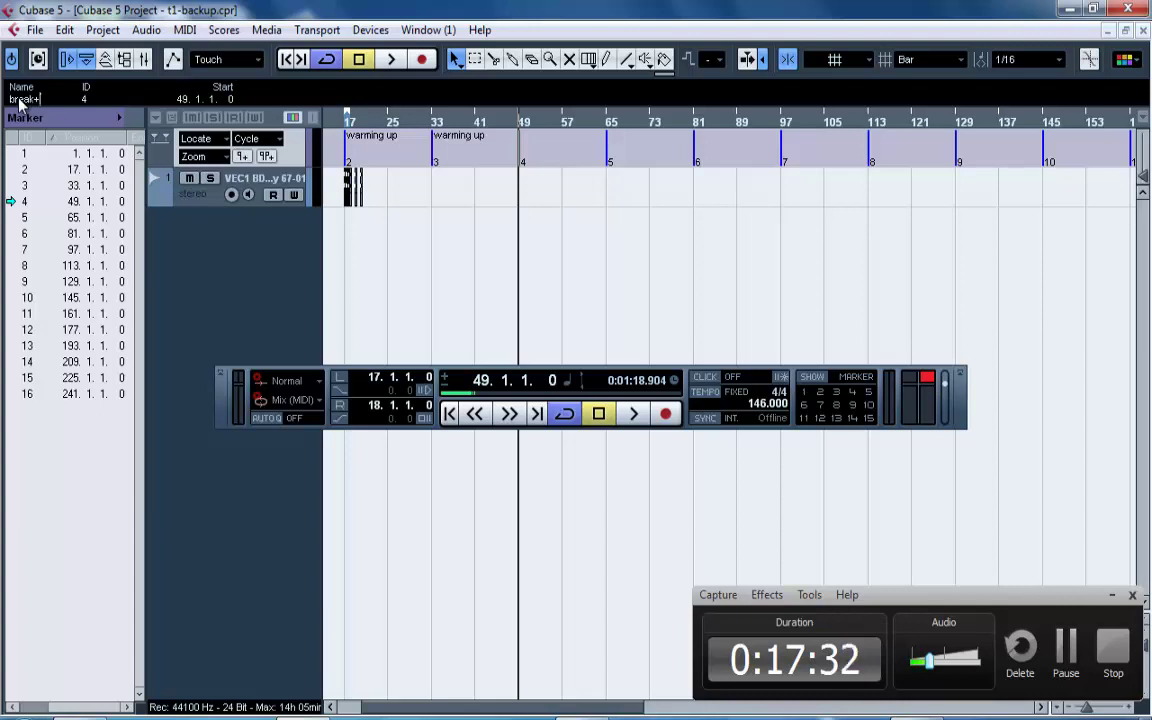
{"action": "type", "text": "tension"}
{"action": "key", "text": "Return"}
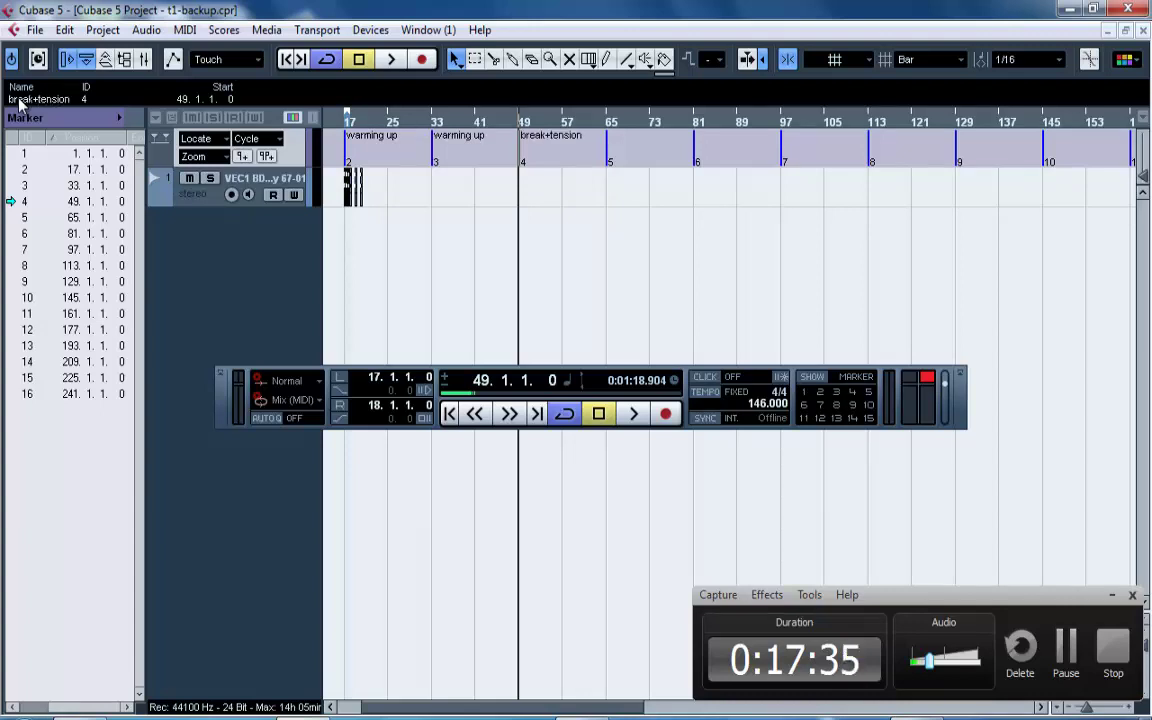
Name the marker at bar 65 "Action".
{"action": "left_click_drag", "start_coordinate": [543, 130], "coordinate": [567, 142]}
{"action": "left_click", "coordinate": [587, 121]}
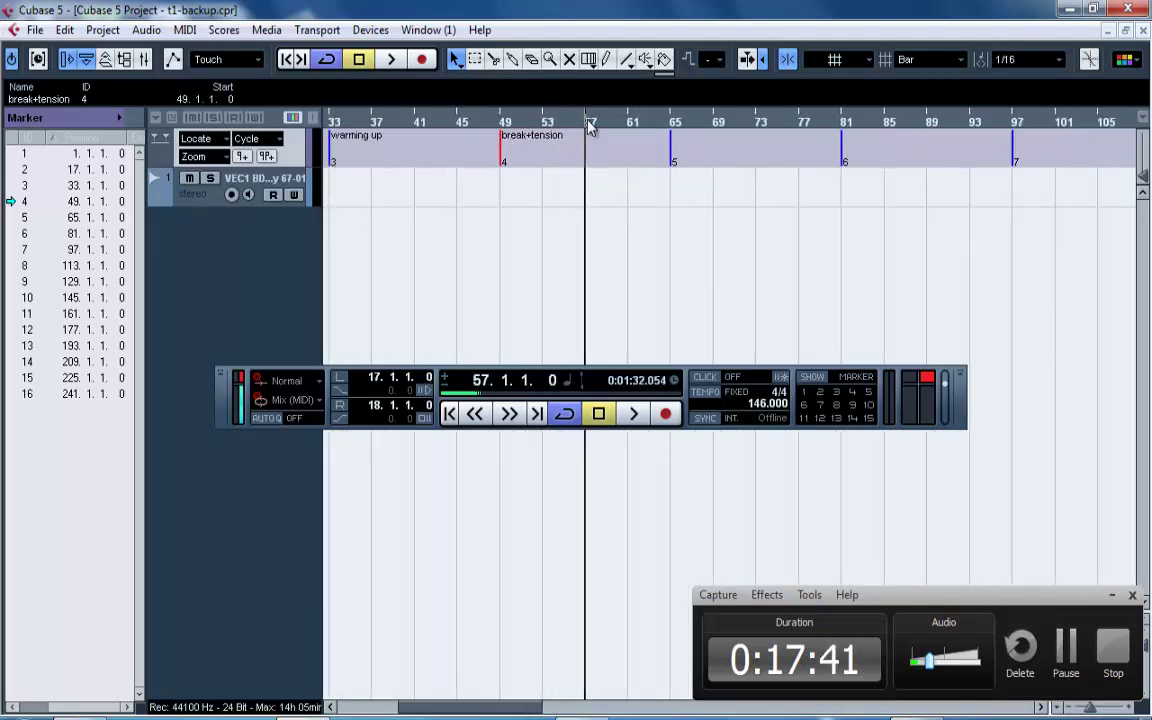
{"action": "left_click", "coordinate": [668, 120]}
{"action": "left_click_drag", "start_coordinate": [508, 118], "coordinate": [550, 88]}
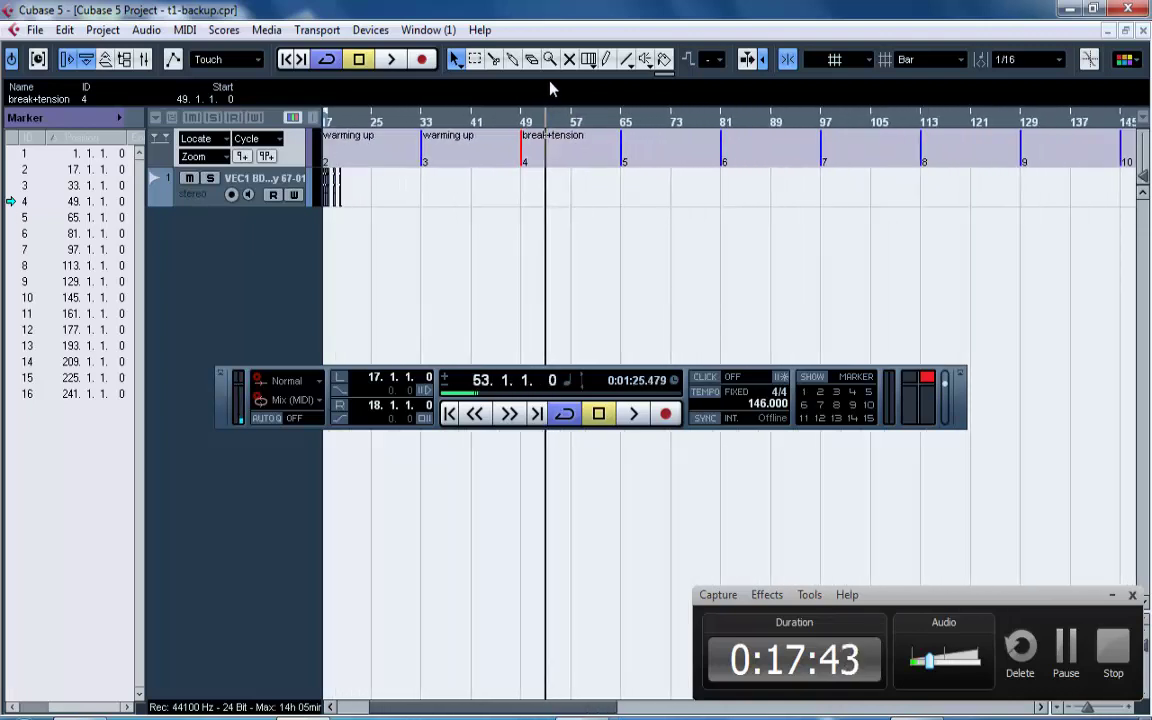
{"action": "left_click", "coordinate": [622, 152]}
{"action": "type", "text": "Action"}
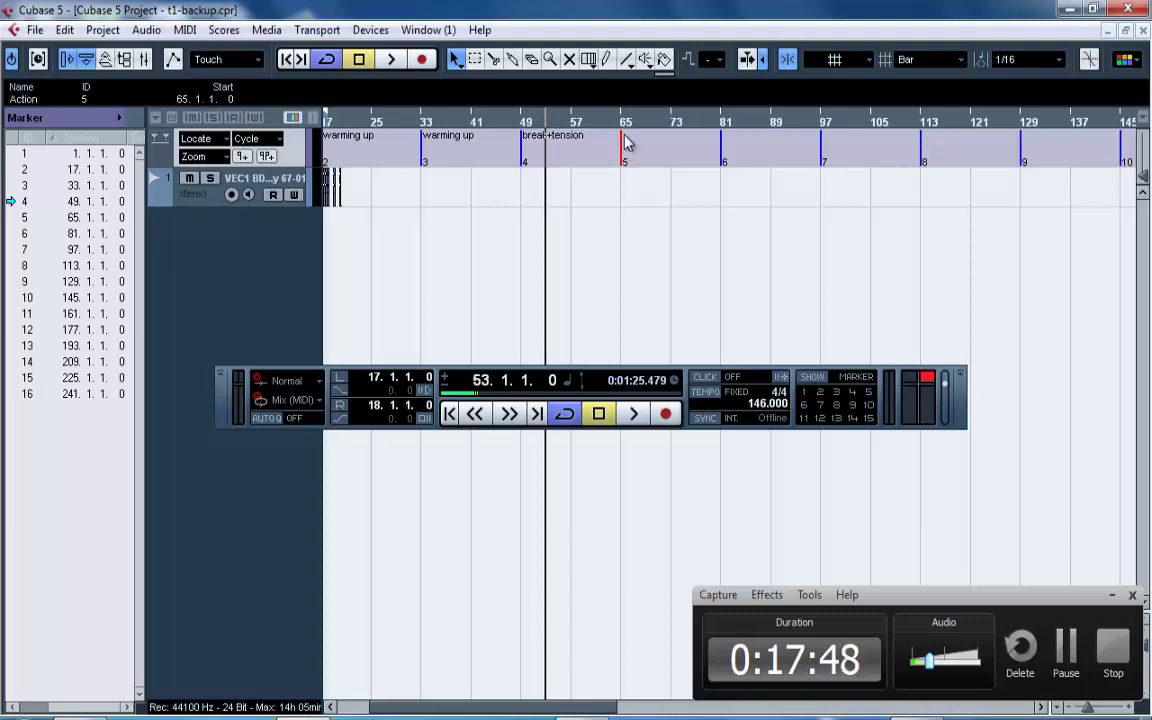
{"action": "left_click", "coordinate": [633, 200]}
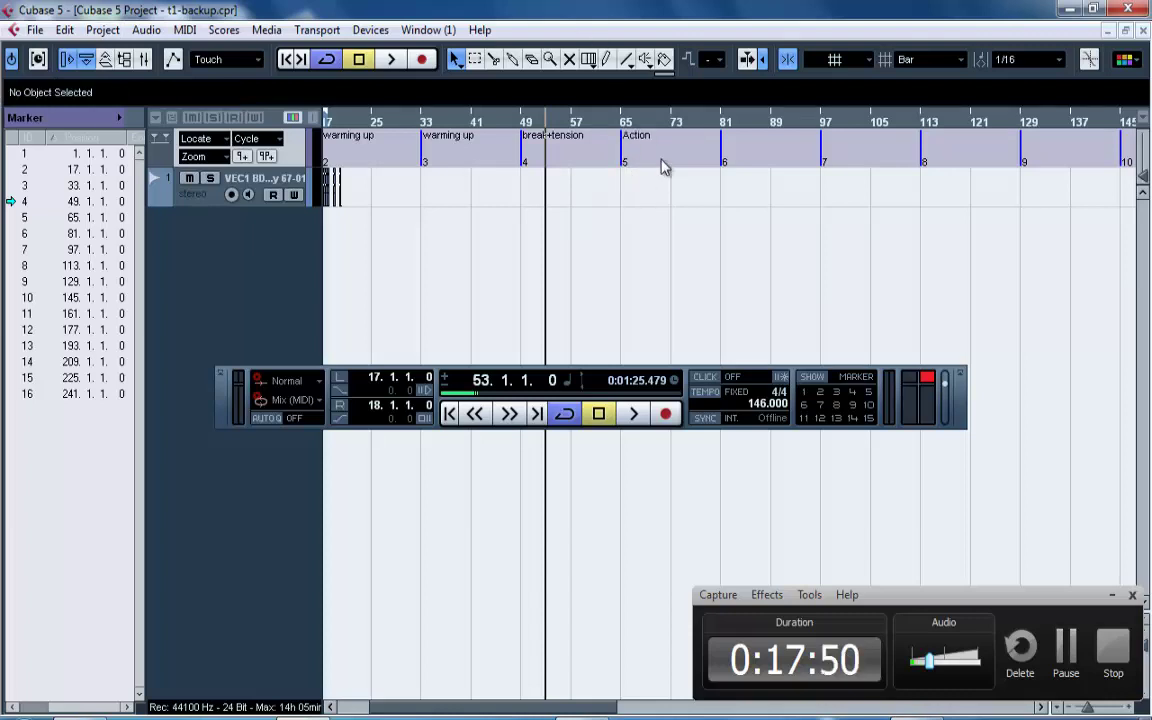
Name the marker at bar 81 "Action".
{"action": "left_click", "coordinate": [722, 152]}
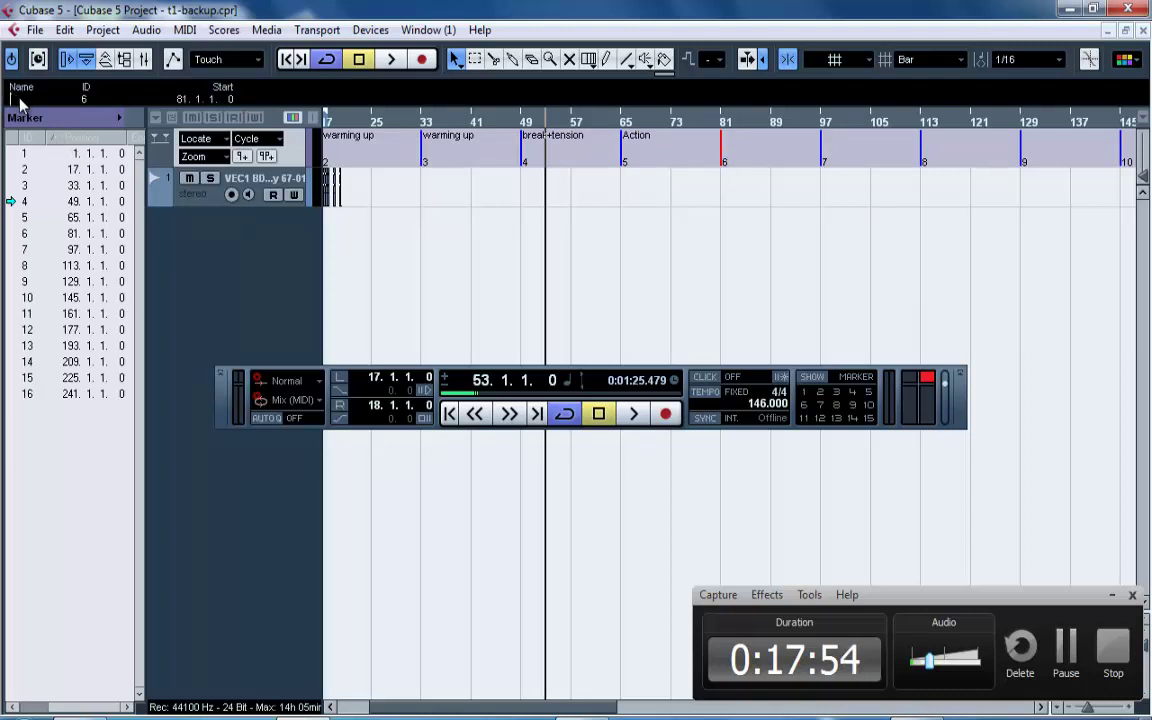
{"action": "type", "text": "Action"}
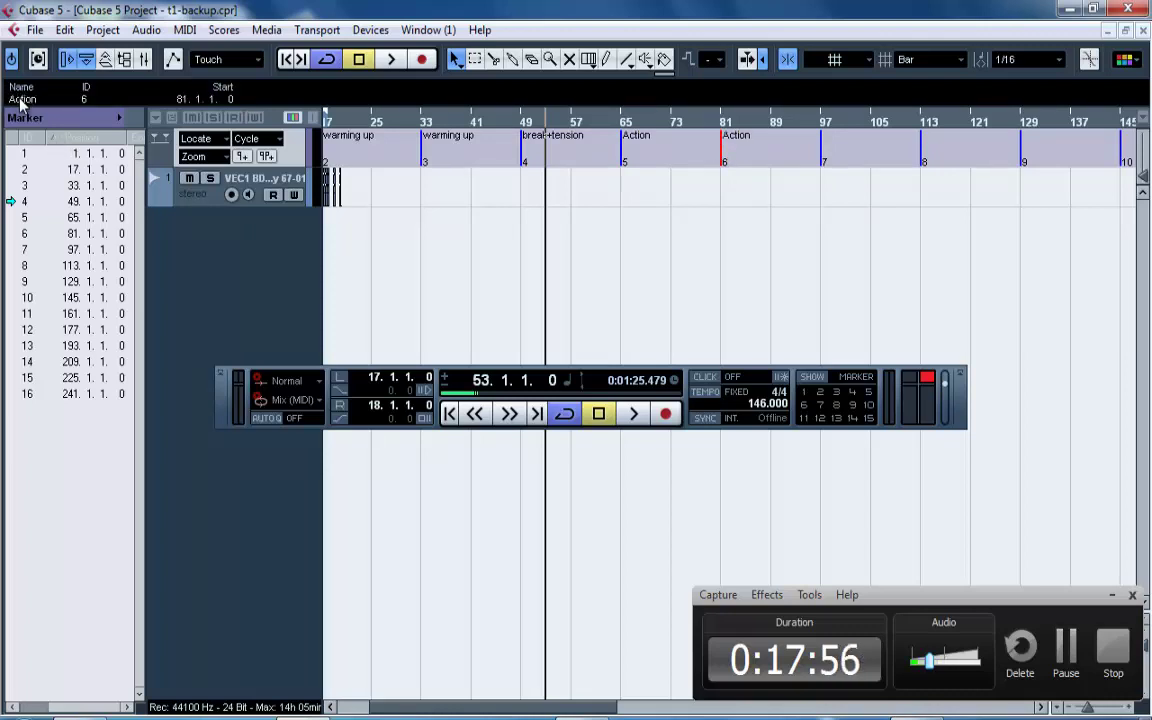
{"action": "key", "text": "Return"}
Delete the two separate kick events at bars 19 and 20 on the kick track.
{"action": "left_click_drag", "start_coordinate": [644, 120], "coordinate": [636, 87]}
{"action": "left_click", "coordinate": [561, 122]}
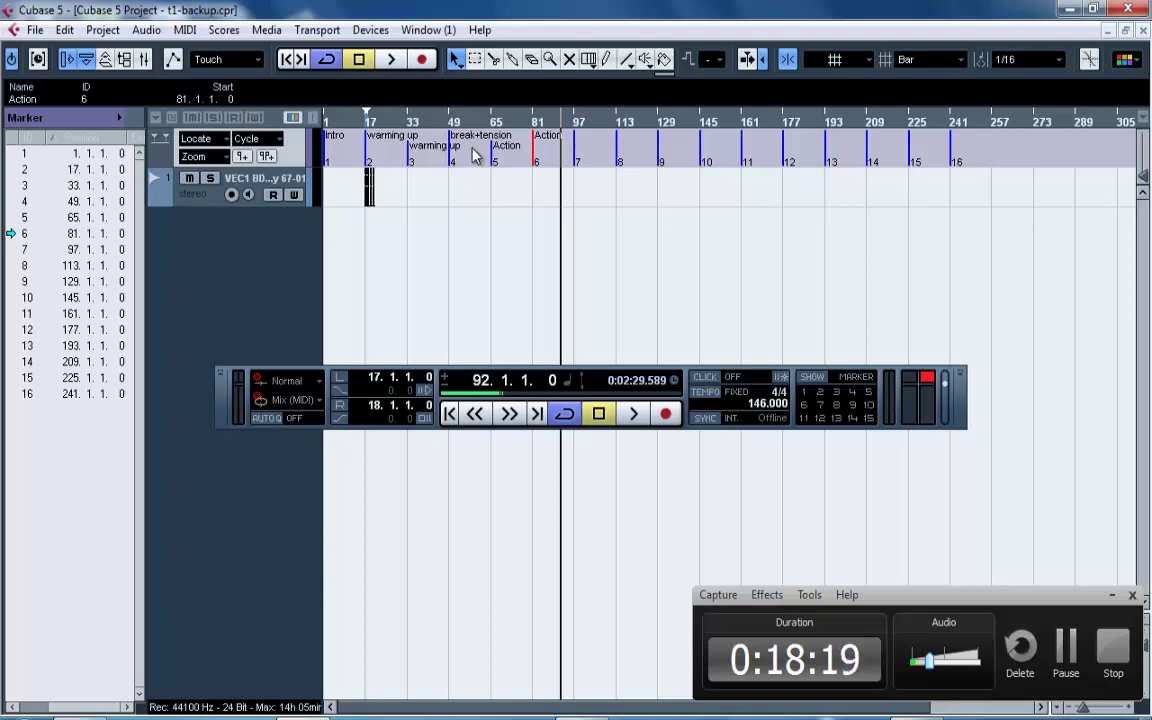
{"action": "mouse_move", "coordinate": [341, 119]}
{"action": "left_mouse_down"}
{"action": "mouse_move", "coordinate": [347, 165]}
{"action": "mouse_move", "coordinate": [372, 140]}
{"action": "mouse_move", "coordinate": [362, 165]}
{"action": "mouse_move", "coordinate": [358, 145]}
{"action": "mouse_move", "coordinate": [342, 159]}
{"action": "mouse_move", "coordinate": [345, 125]}
{"action": "mouse_move", "coordinate": [364, 123]}
{"action": "mouse_move", "coordinate": [353, 94]}
{"action": "mouse_move", "coordinate": [357, 180]}
{"action": "mouse_move", "coordinate": [386, 204]}
{"action": "left_mouse_up"}
{"action": "left_click_drag", "start_coordinate": [473, 120], "coordinate": [463, 108]}
{"action": "left_click_drag", "start_coordinate": [633, 249], "coordinate": [545, 188]}
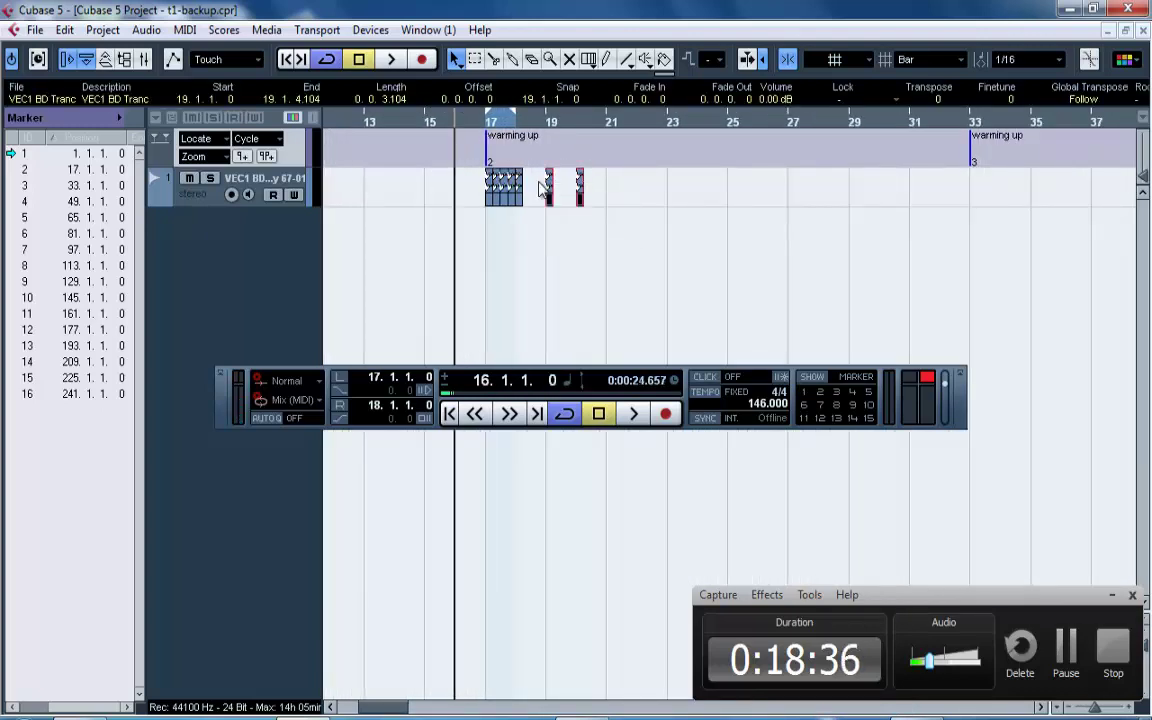
{"action": "key", "text": "Delete"}
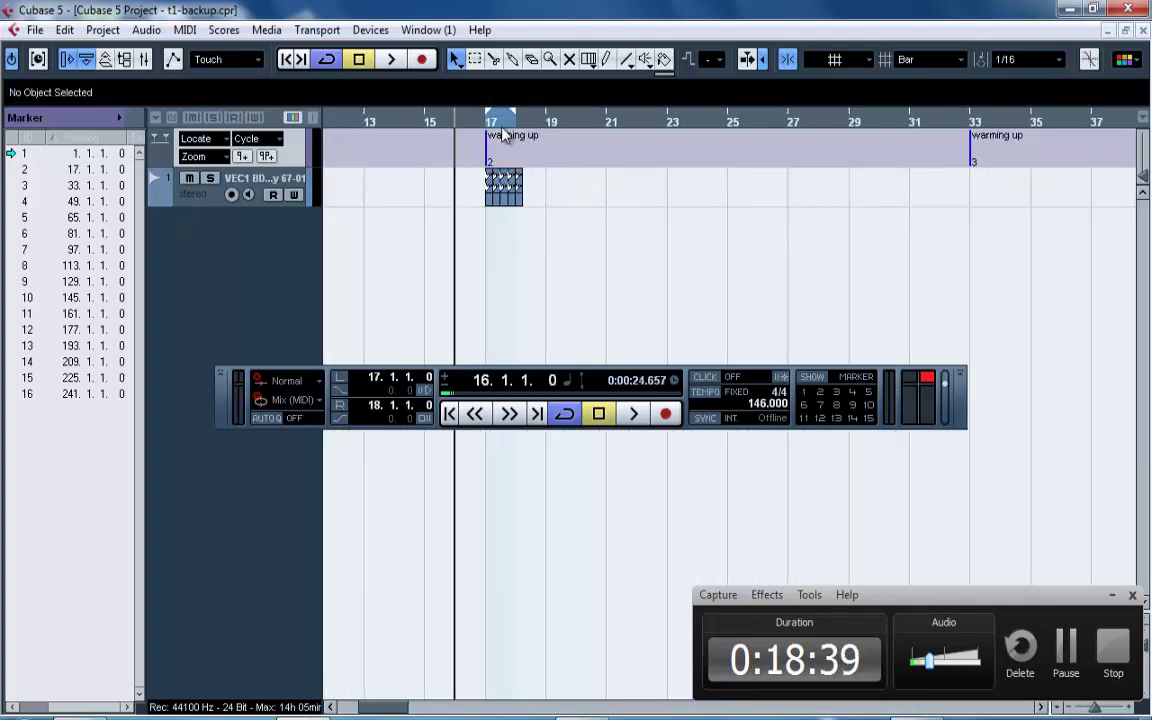
Delete the fifth kick event, at bar 18, leaving four kicks in bar 17.
{"action": "left_click_drag", "start_coordinate": [505, 135], "coordinate": [786, 215]}
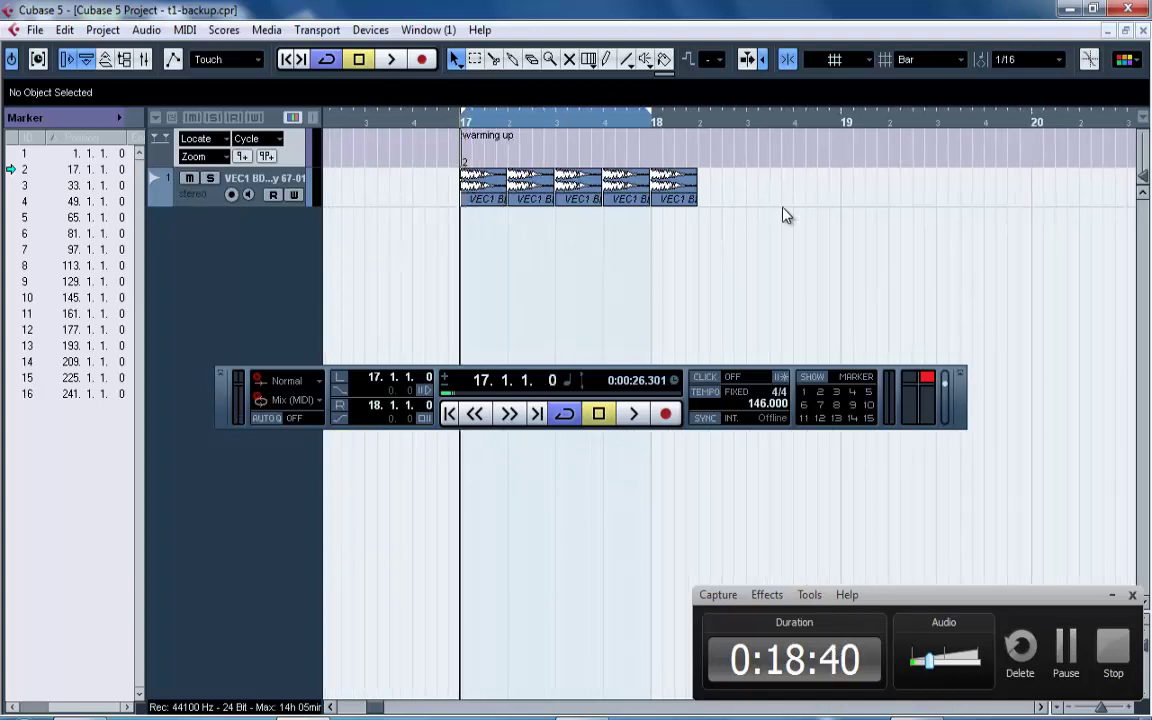
{"action": "left_click", "coordinate": [687, 193]}
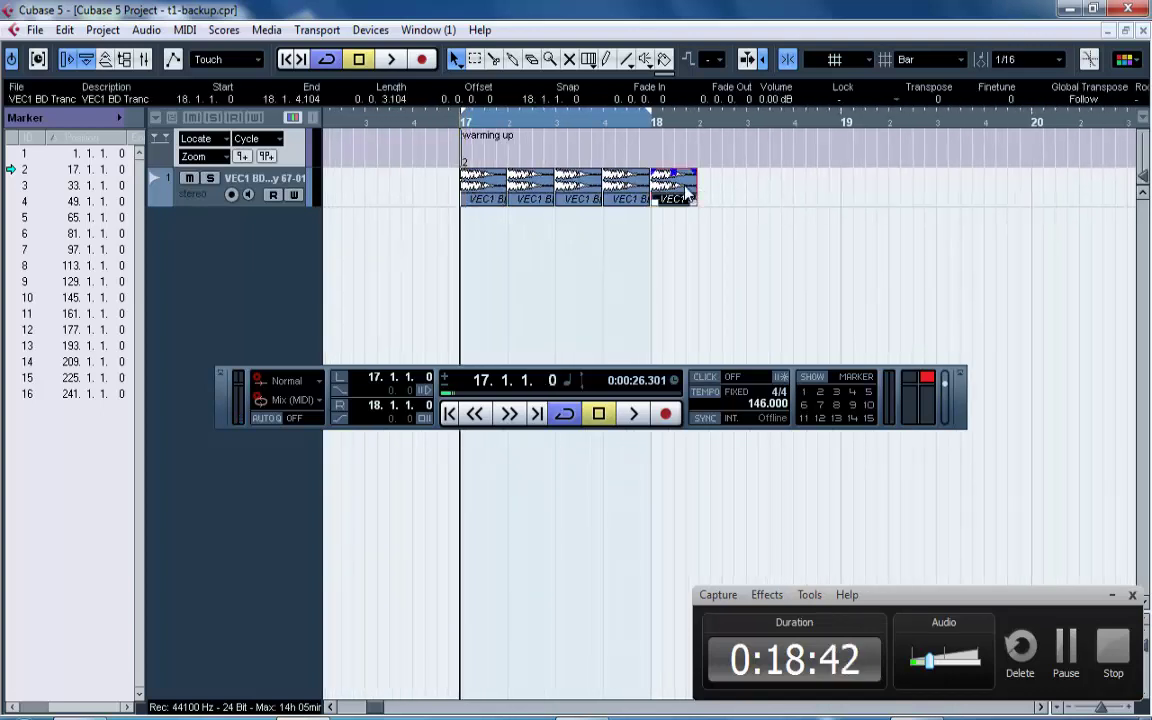
{"action": "key", "text": "Delete"}
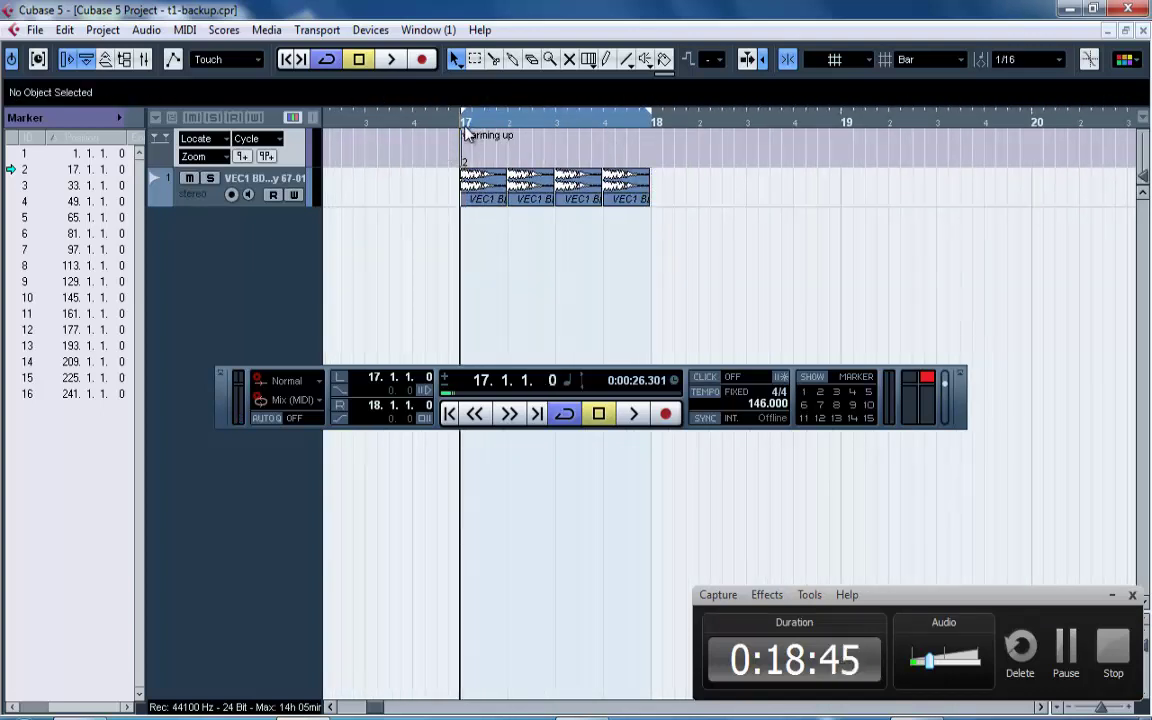
{"action": "left_click_drag", "start_coordinate": [461, 121], "coordinate": [452, 75]}
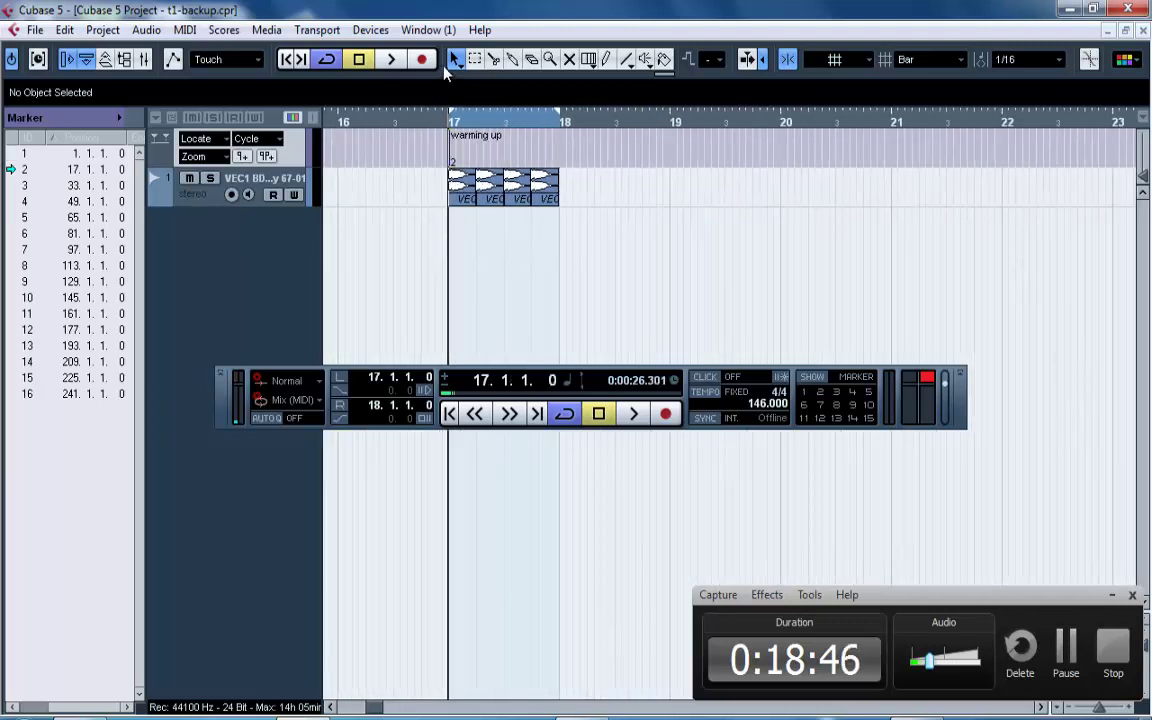
{"action": "left_click_drag", "start_coordinate": [542, 119], "coordinate": [541, 173]}
{"action": "scroll", "coordinate": [391, 267], "scroll_direction": "left", "scroll_amount": 8}
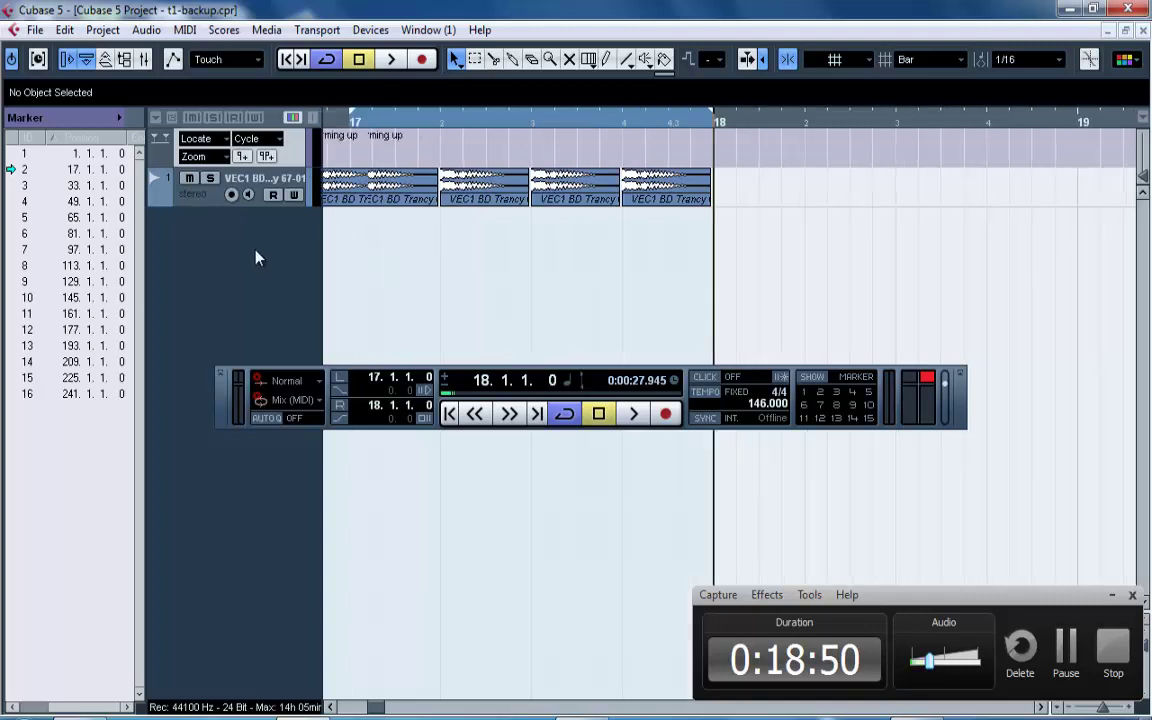
{"action": "left_click_drag", "start_coordinate": [1087, 260], "coordinate": [876, 262]}
{"action": "left_click_drag", "start_coordinate": [731, 120], "coordinate": [710, 90]}
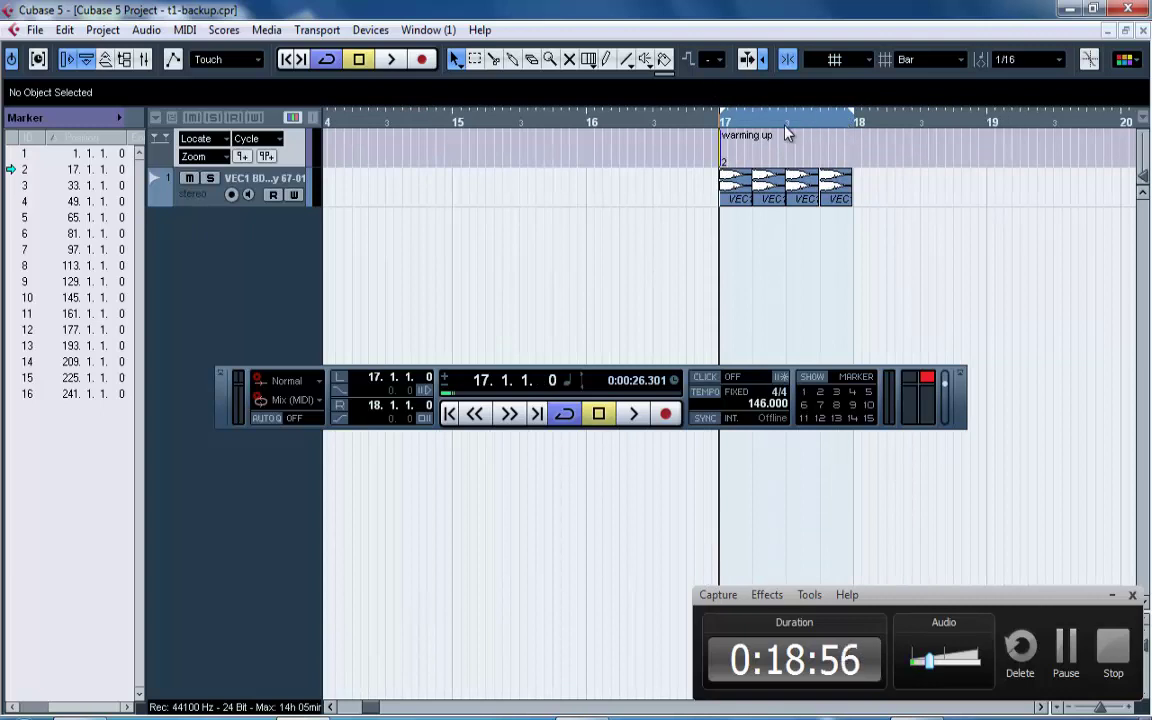
Add six folder tracks to the track list above the kick track.
{"action": "right_click", "coordinate": [215, 221]}
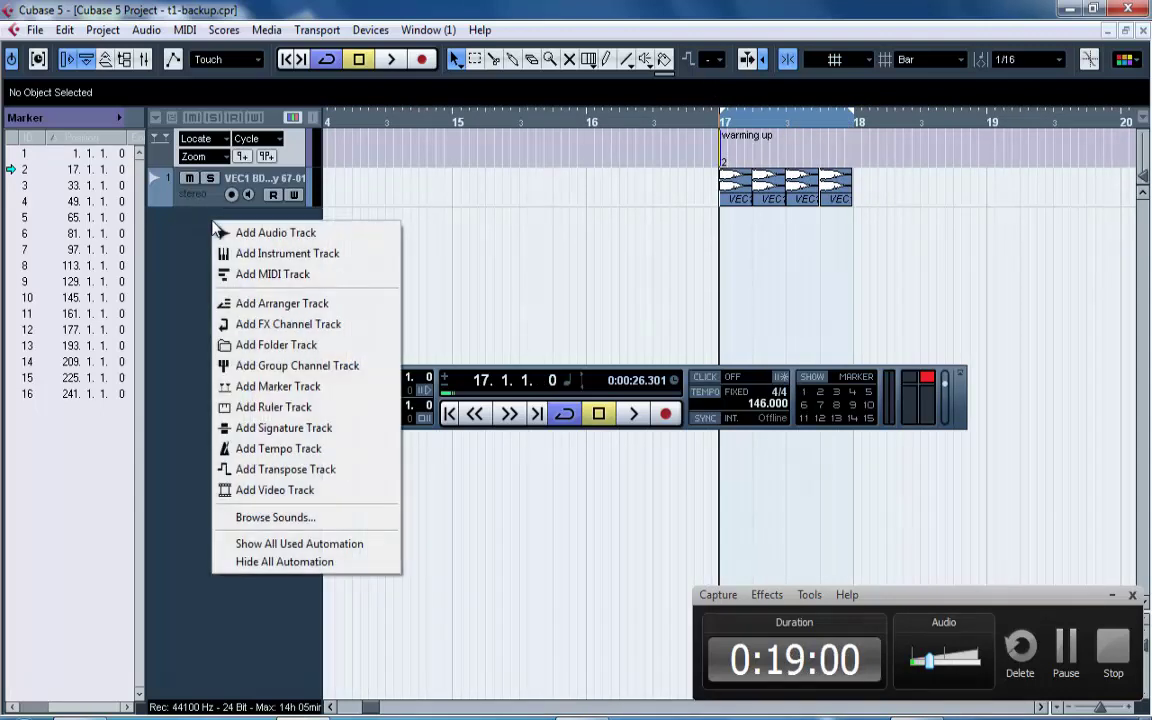
{"action": "left_click", "coordinate": [278, 344]}
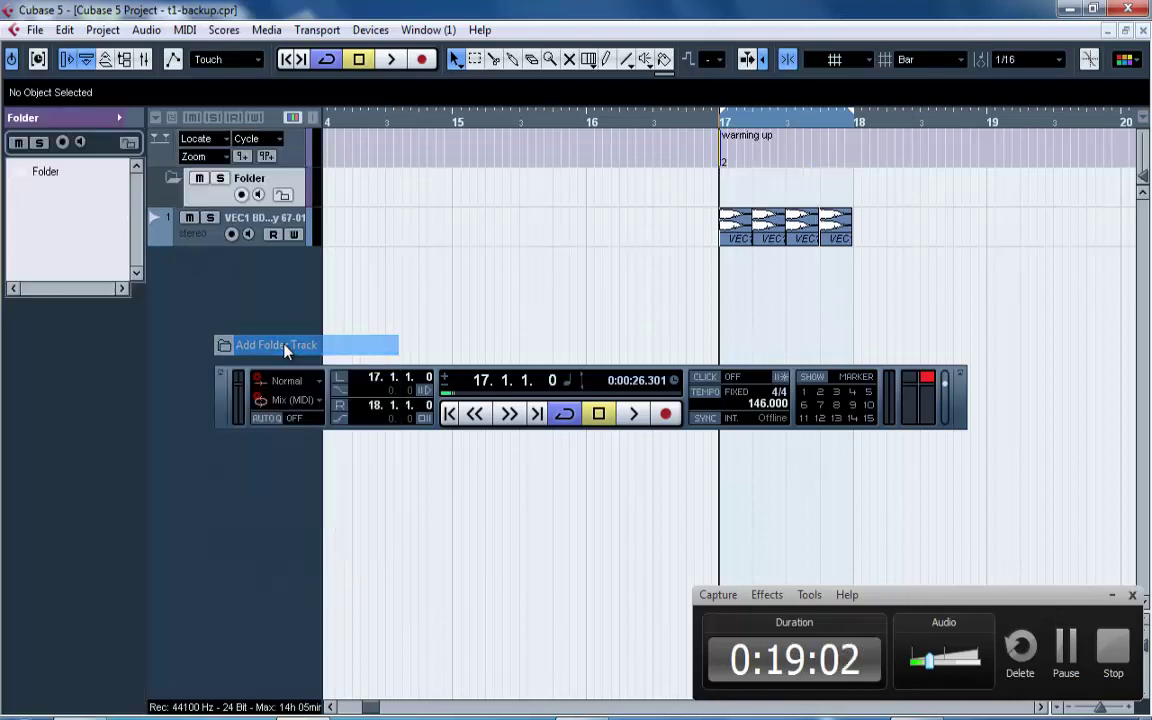
{"action": "right_click", "coordinate": [208, 258]}
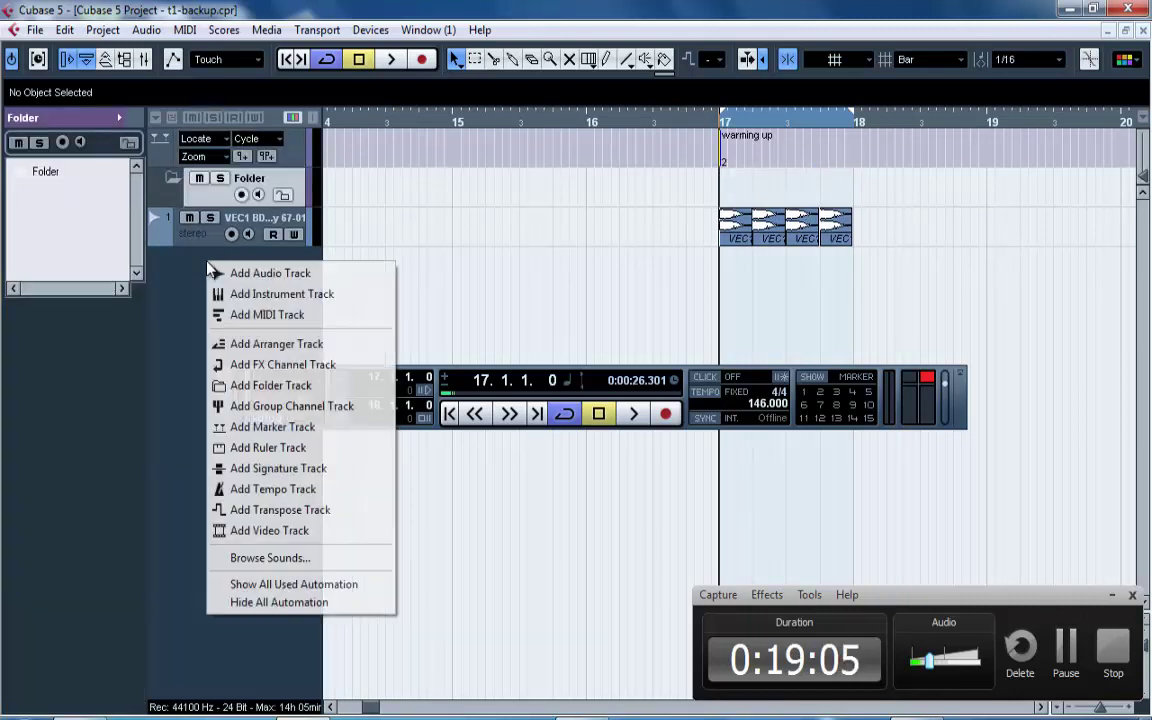
{"action": "left_click", "coordinate": [281, 396]}
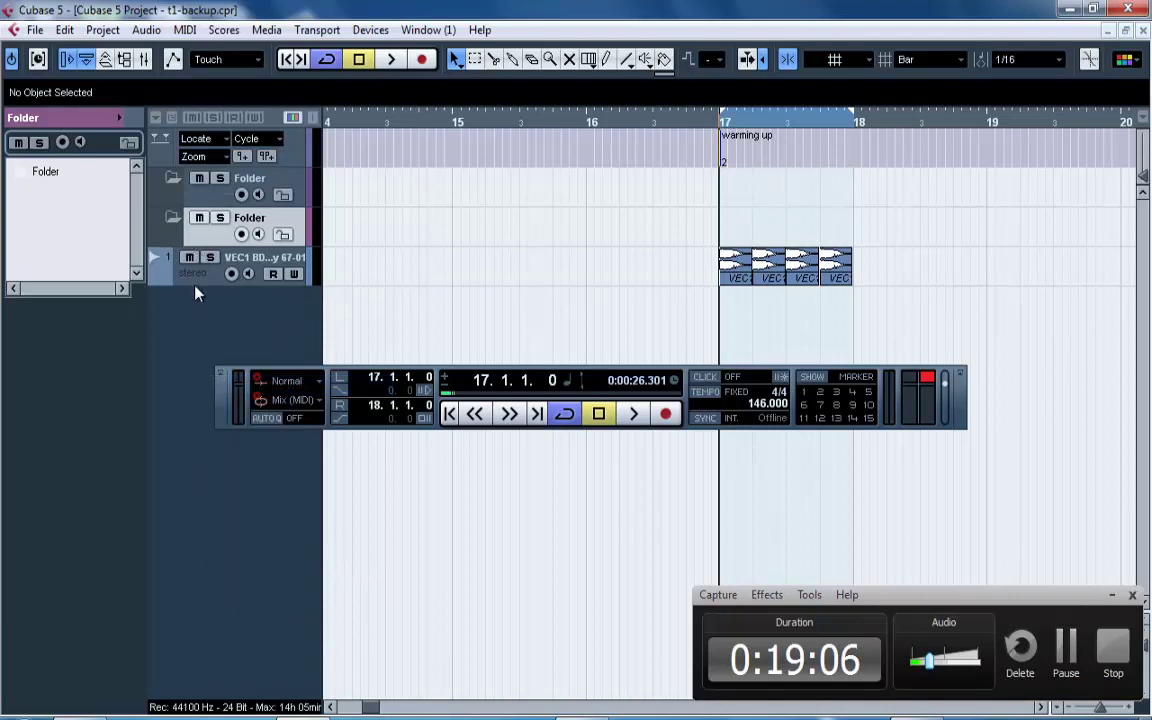
{"action": "right_click", "coordinate": [197, 299]}
{"action": "left_click", "coordinate": [236, 423]}
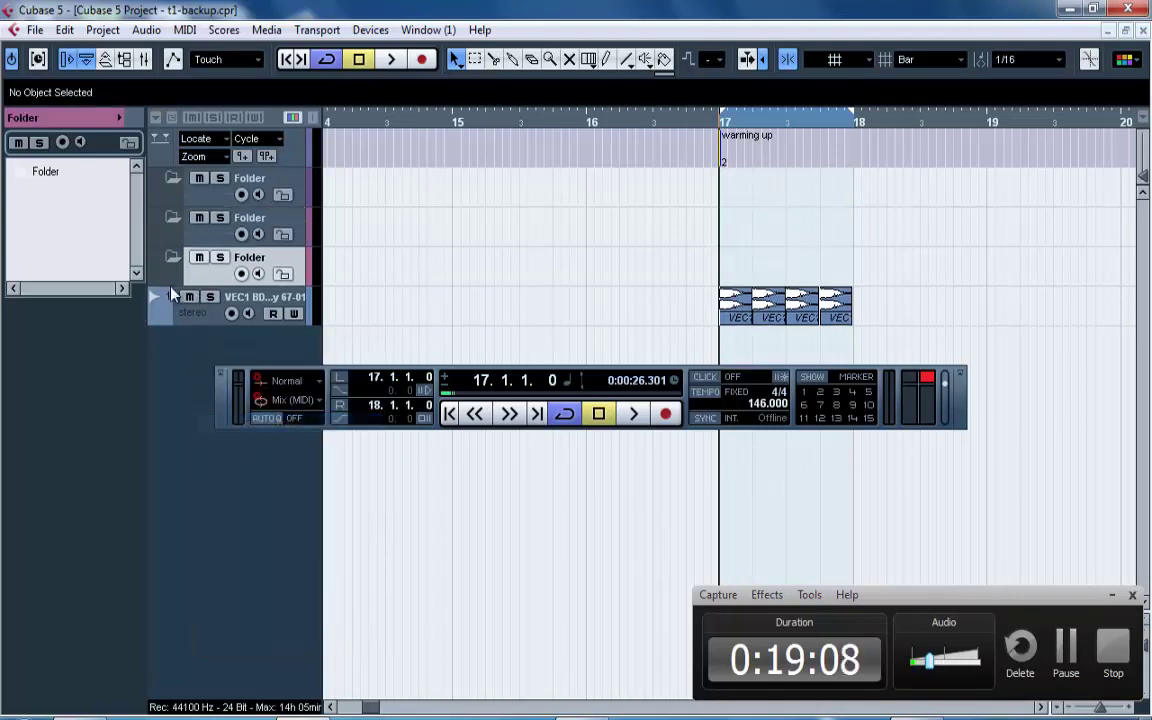
{"action": "right_click", "coordinate": [195, 302]}
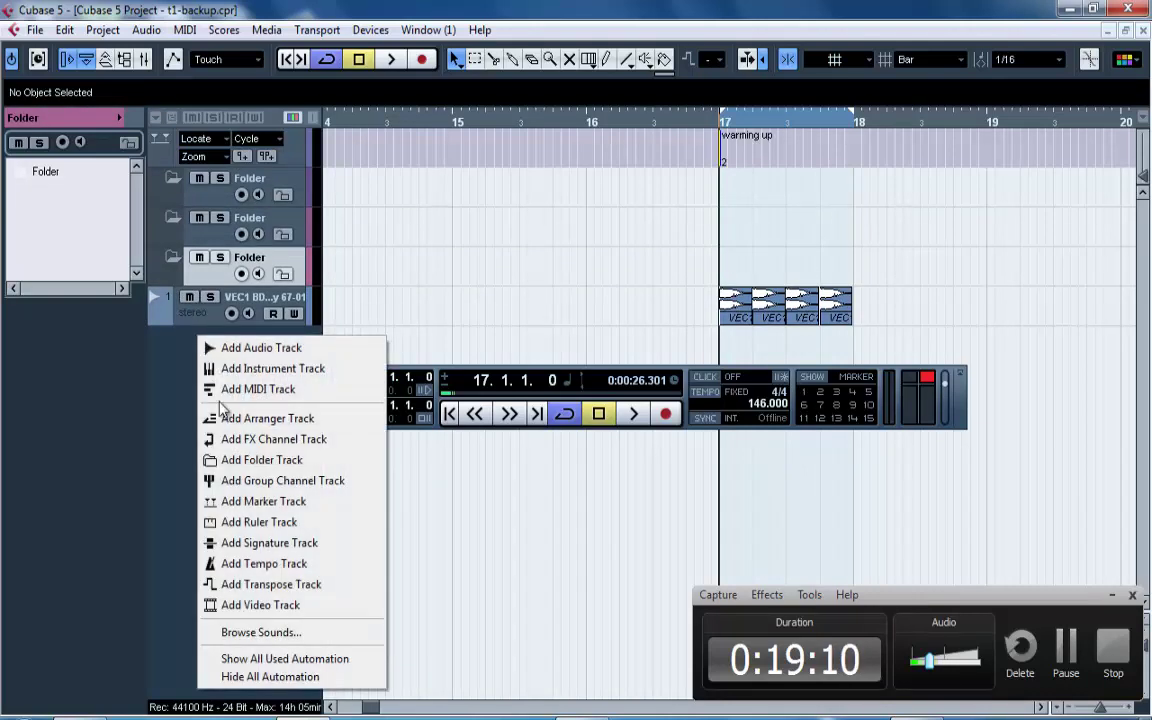
{"action": "left_click", "coordinate": [224, 462]}
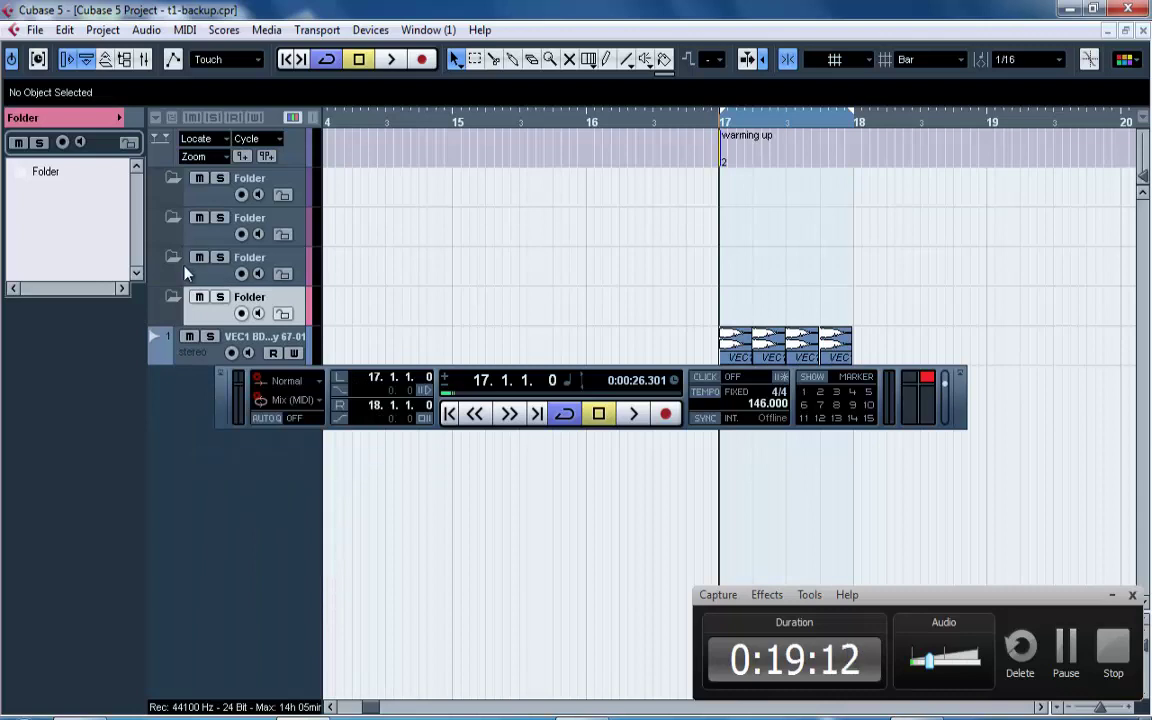
{"action": "right_click", "coordinate": [183, 390]}
{"action": "left_click", "coordinate": [230, 153]}
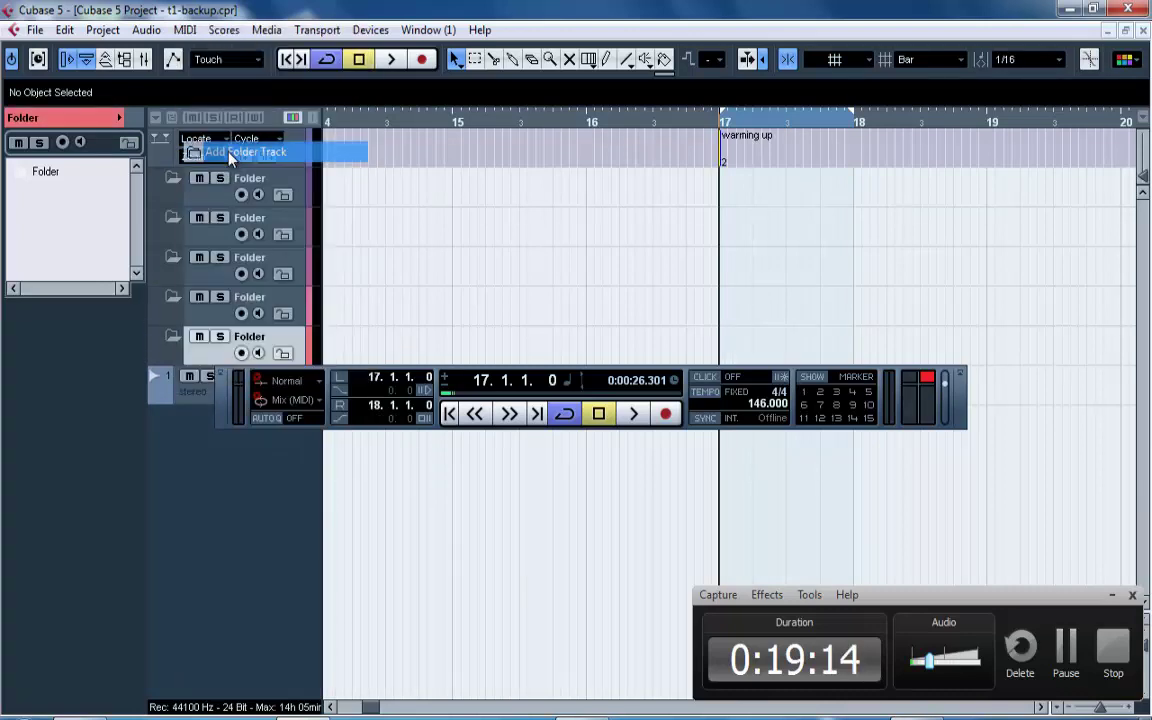
{"action": "right_click", "coordinate": [178, 377]}
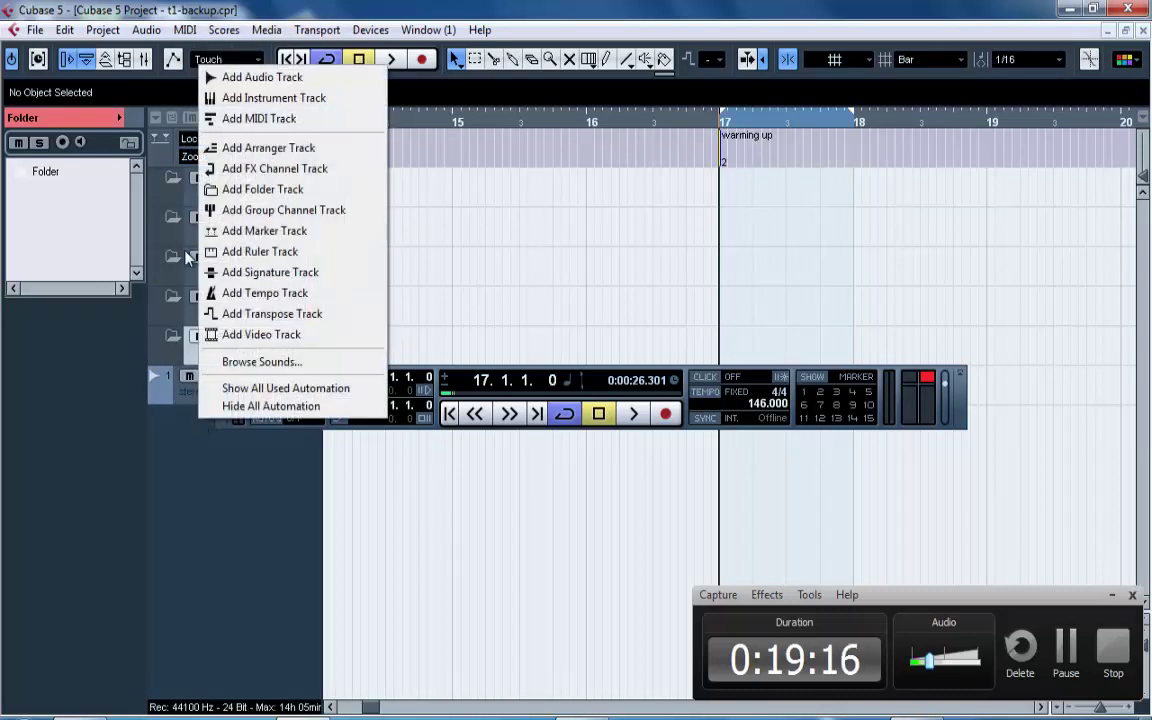
{"action": "left_click", "coordinate": [258, 190]}
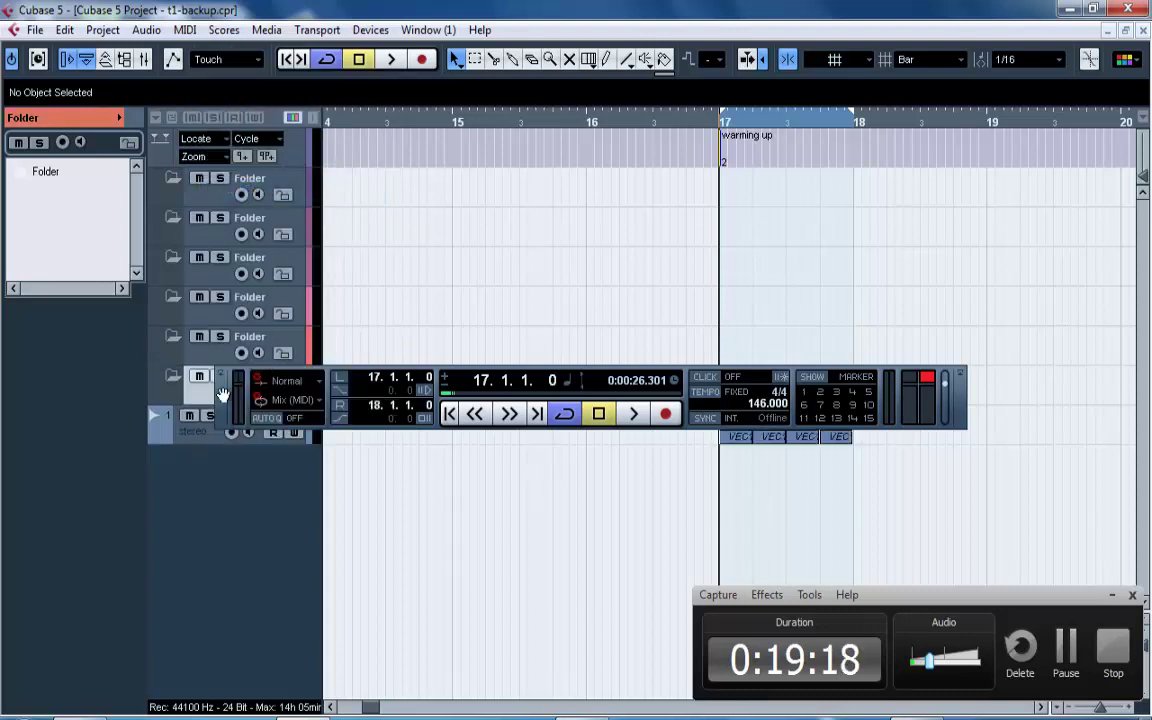
Move the transport panel clear of the track list and name the first folder track "Kick+Bass".
{"action": "left_click_drag", "start_coordinate": [222, 393], "coordinate": [253, 598]}
{"action": "double_click", "coordinate": [250, 181]}
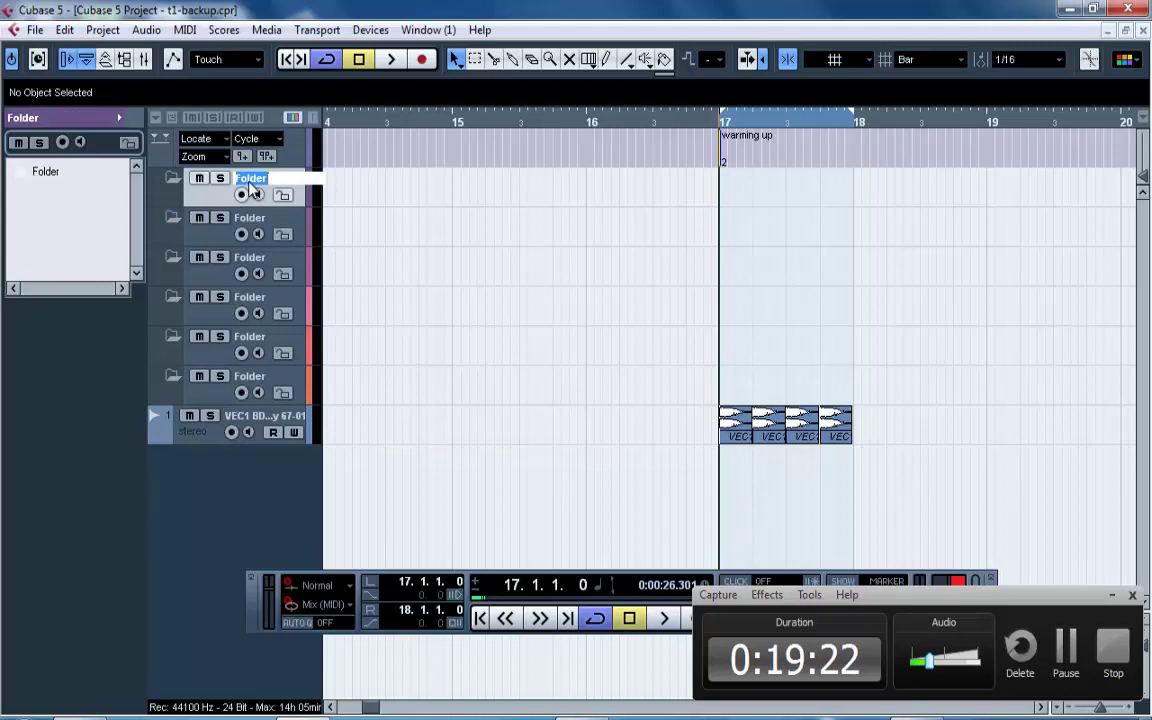
{"action": "type", "text": "Kc"}
{"action": "type", "text": "ck"}
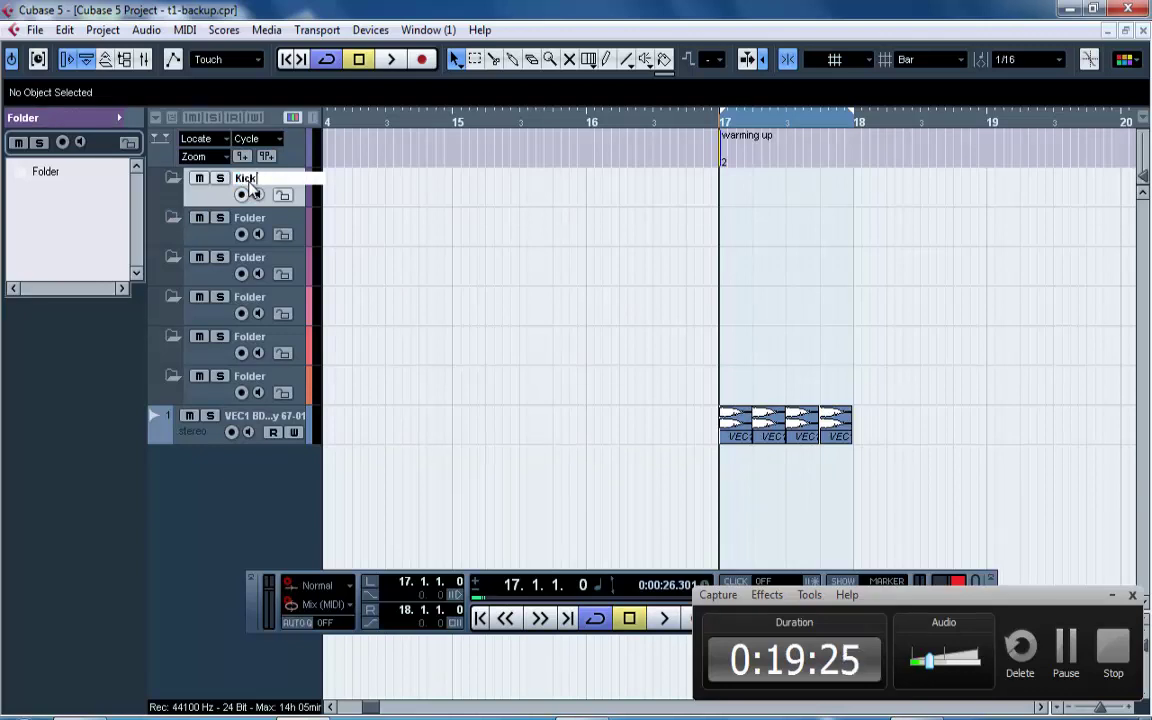
{"action": "type", "text": "+Bass"}
{"action": "key", "text": "Return"}
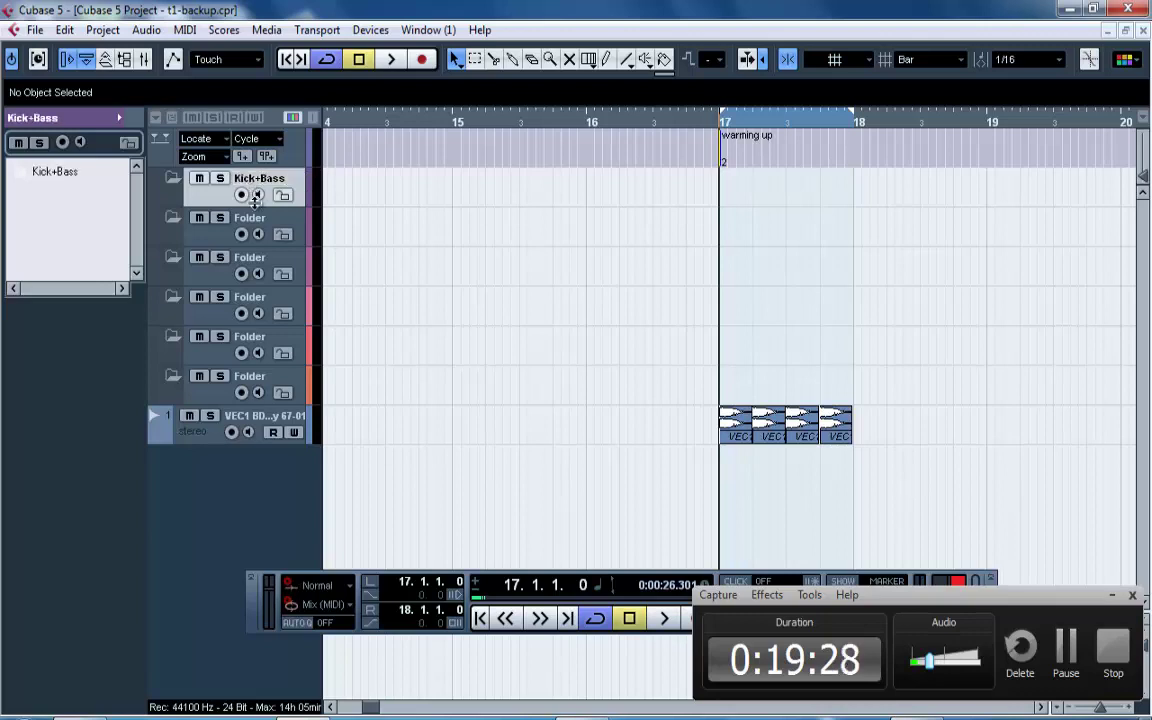
Rename the second folder track, directly below Kick+Bass, as "Cymbals".
{"action": "double_click", "coordinate": [252, 220]}
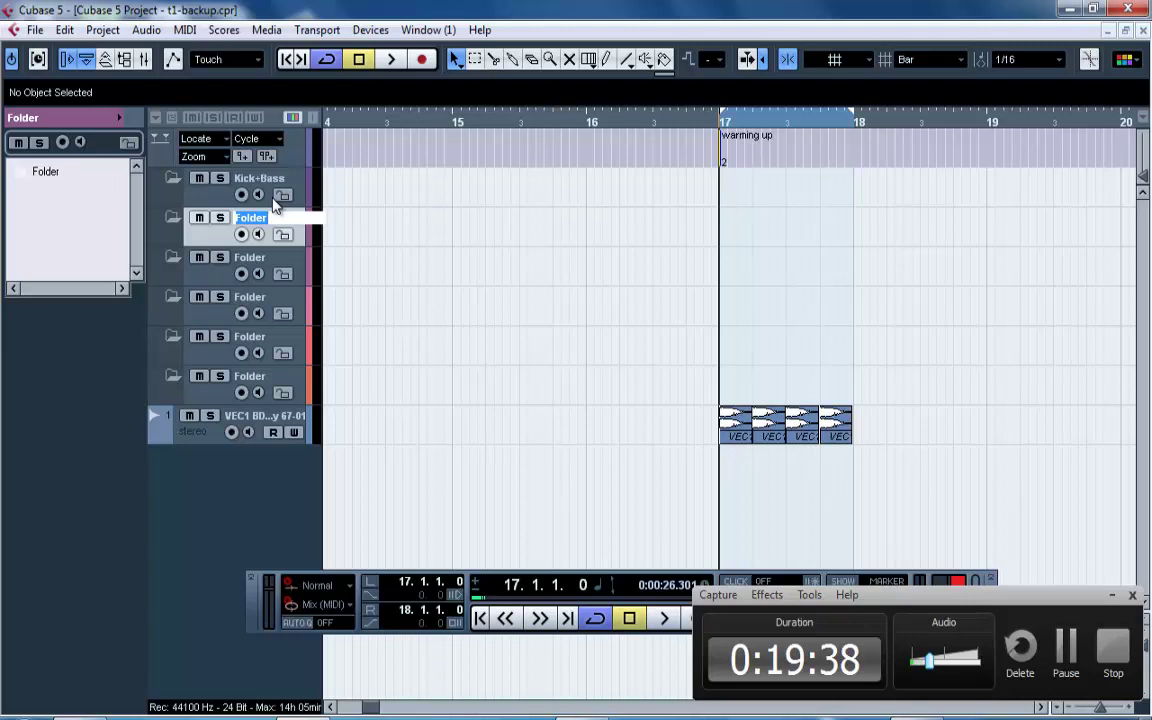
{"action": "type", "text": "Cy"}
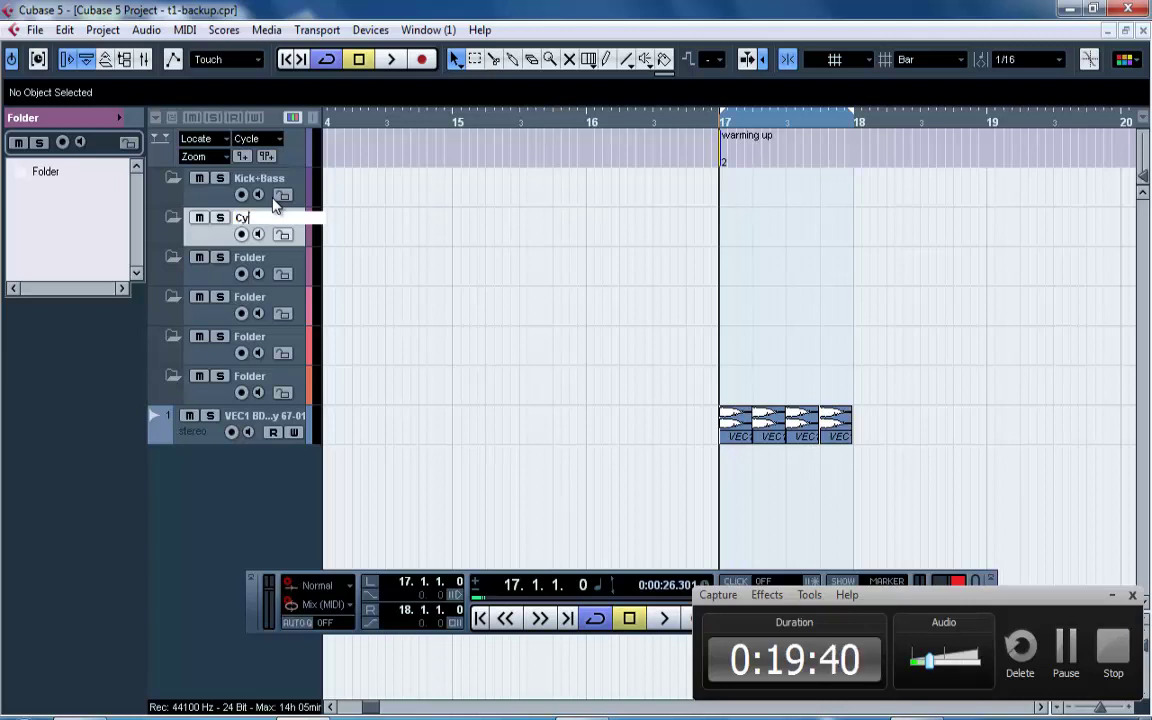
{"action": "type", "text": "mbals"}
{"action": "key", "text": "Return"}
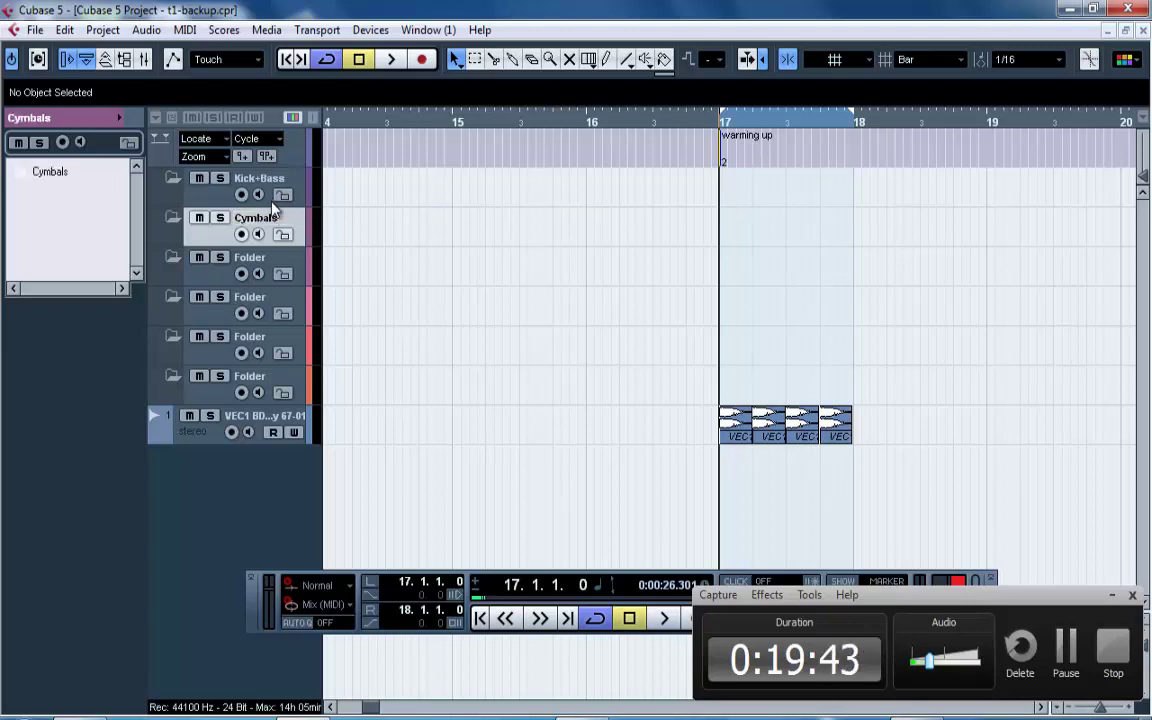
Rename the third folder track, directly below Cymbals, as "Vocals".
{"action": "left_click", "coordinate": [256, 263]}
{"action": "double_click", "coordinate": [256, 263]}
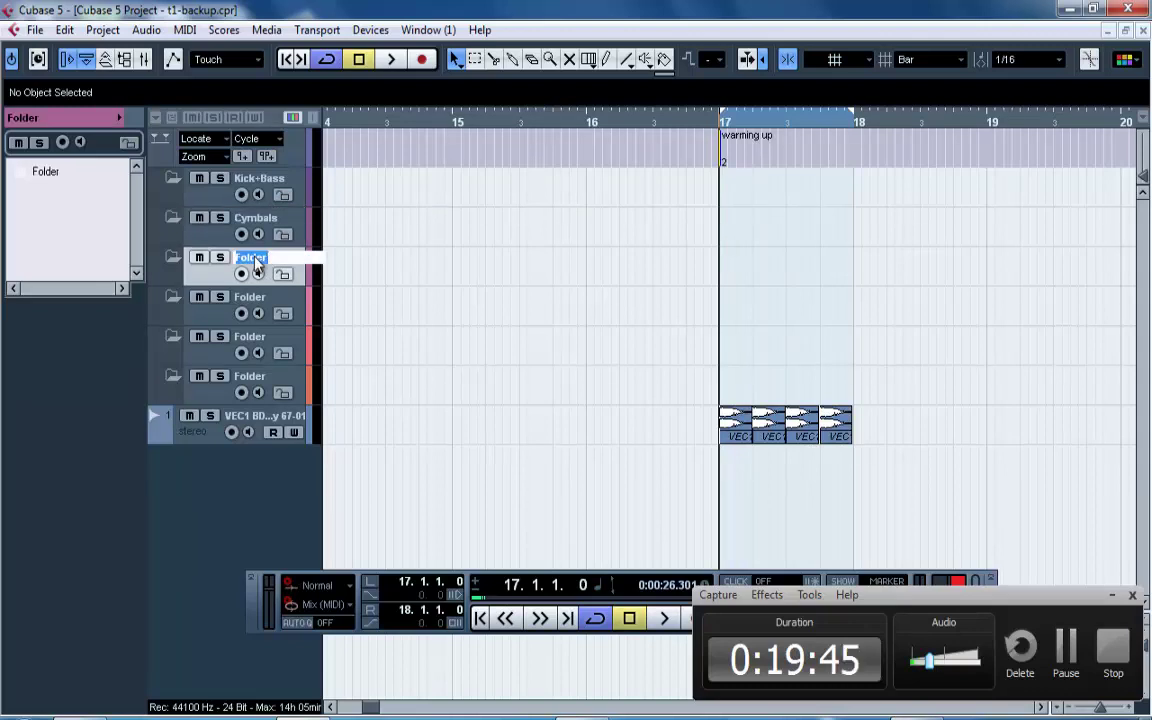
{"action": "type", "text": "Vo"}
{"action": "key", "text": "BackSpace"}
{"action": "key", "text": "BackSpace"}
{"action": "type", "text": "als"}
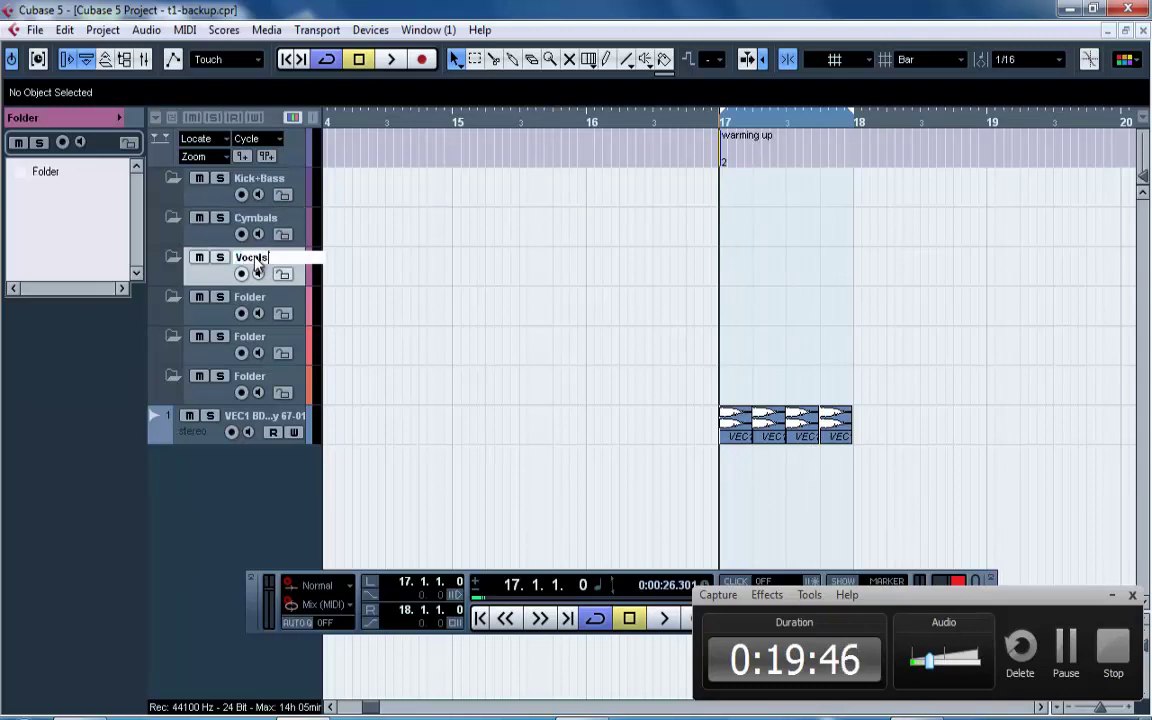
{"action": "key", "text": "Return"}
Rename the fourth folder track, directly below Vocals, as "Pads".
{"action": "double_click", "coordinate": [250, 298]}
{"action": "type", "text": "Pa"}
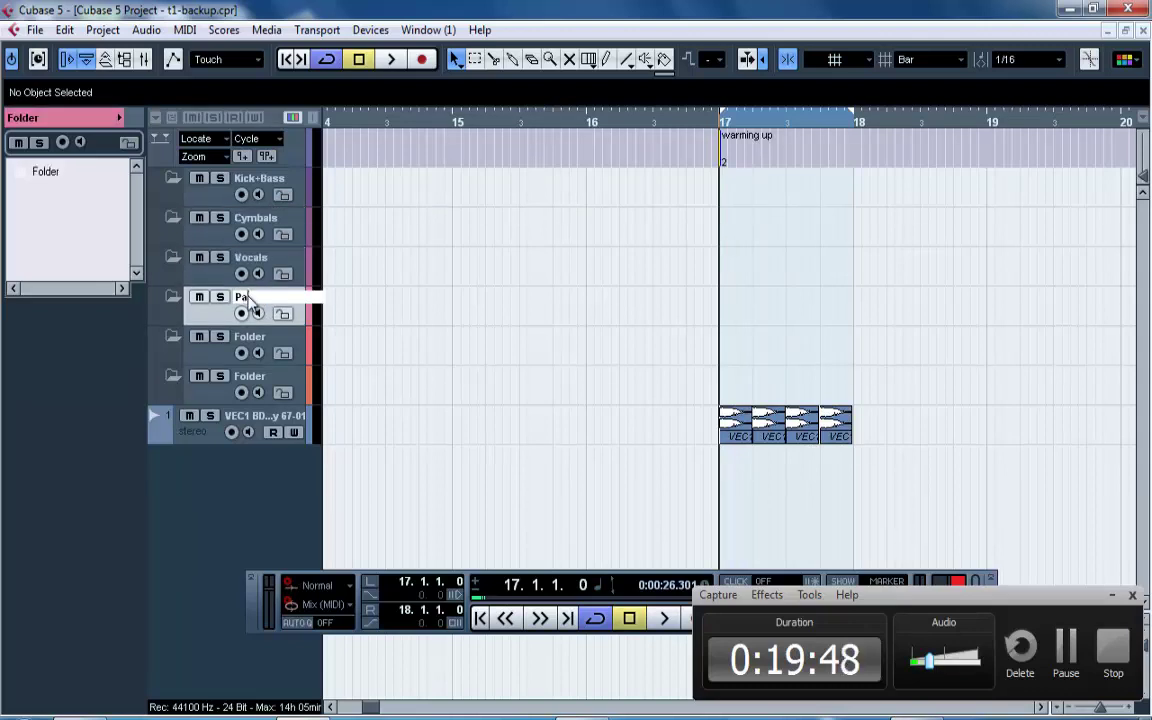
{"action": "type", "text": "ds"}
{"action": "key", "text": "Return"}
Rename the fifth folder track, directly below Pads, as "Melodies".
{"action": "double_click", "coordinate": [250, 337]}
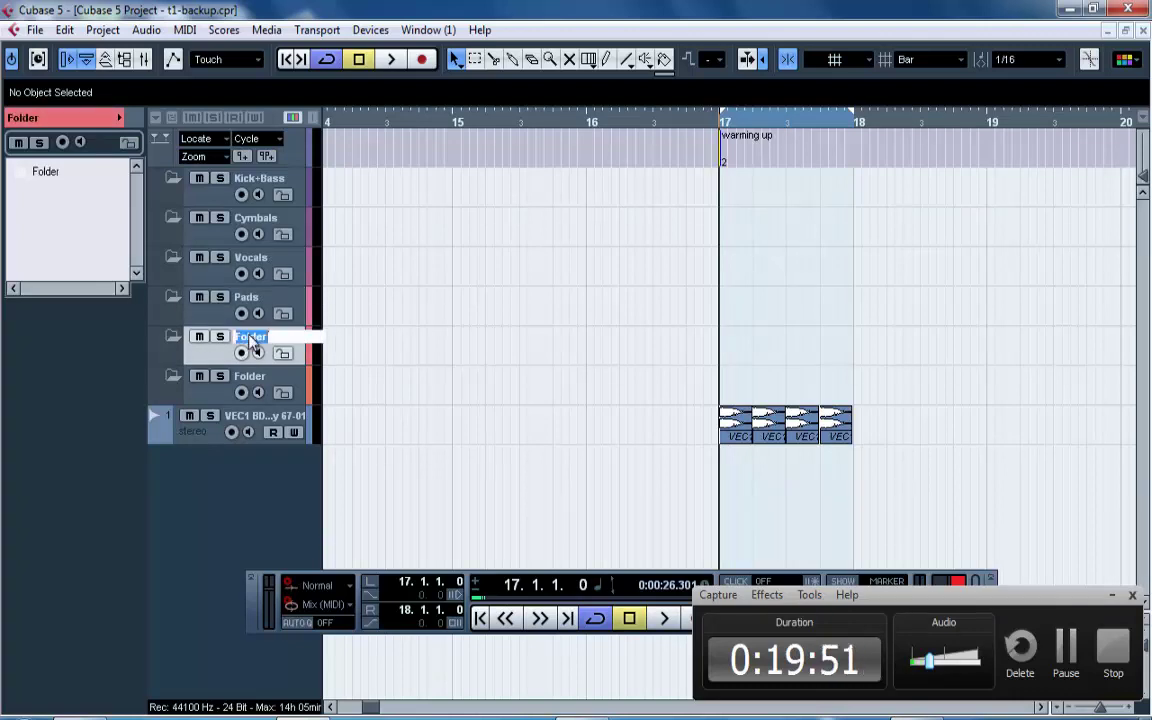
{"action": "type", "text": "Melode"}
{"action": "key", "text": "BackSpace"}
{"action": "type", "text": "ies"}
{"action": "key", "text": "Return"}
Rename the sixth folder track, directly below Melodies, as "FX's".
{"action": "double_click", "coordinate": [251, 377]}
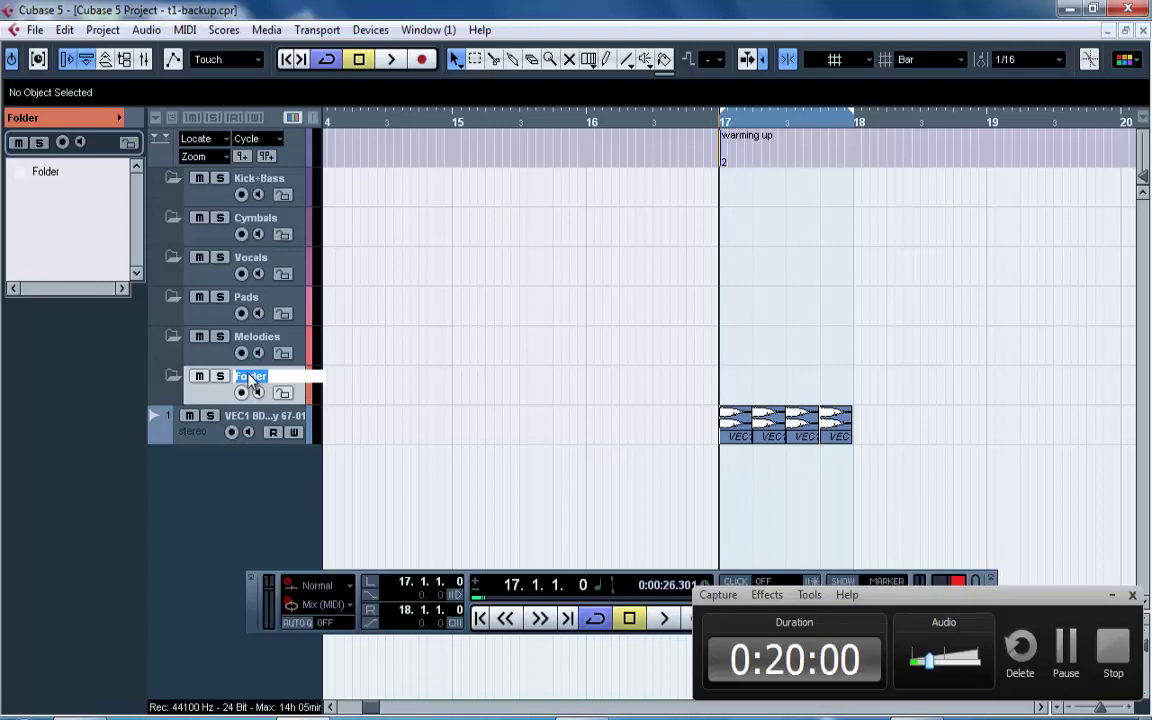
{"action": "type", "text": "FX's"}
{"action": "key", "text": "Return"}
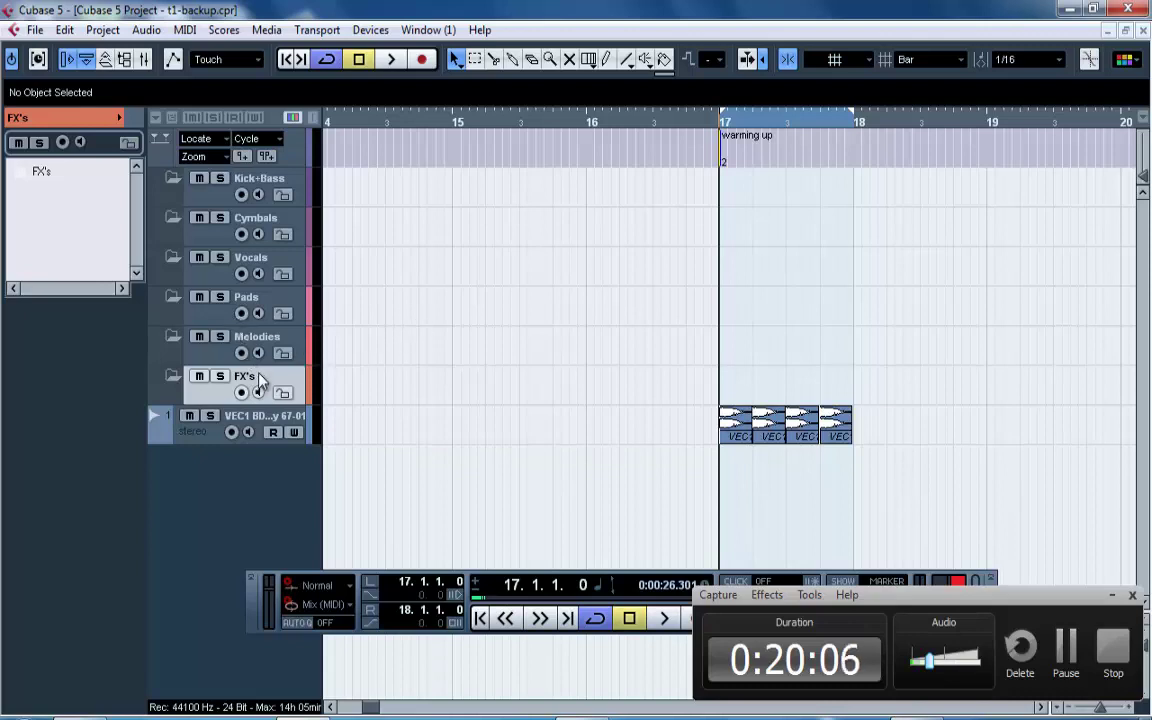
Add a seventh folder track below FX's and name it "Midi".
{"action": "right_click", "coordinate": [258, 380]}
{"action": "right_click", "coordinate": [219, 468]}
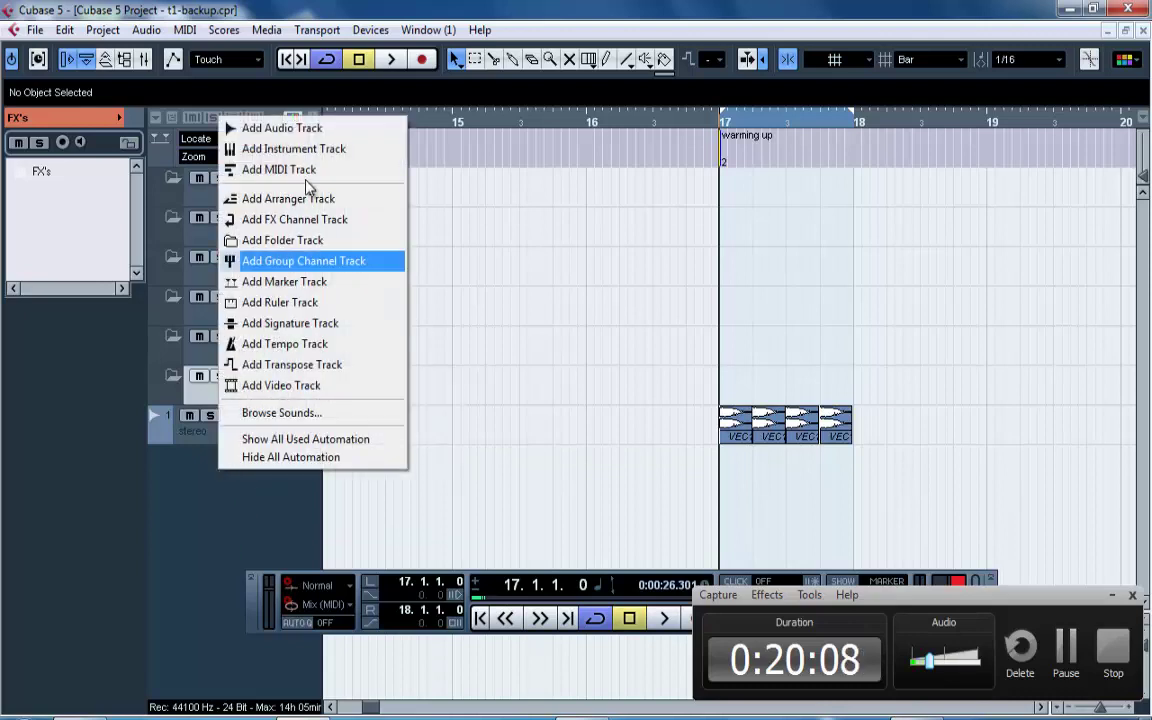
{"action": "left_click", "coordinate": [268, 240]}
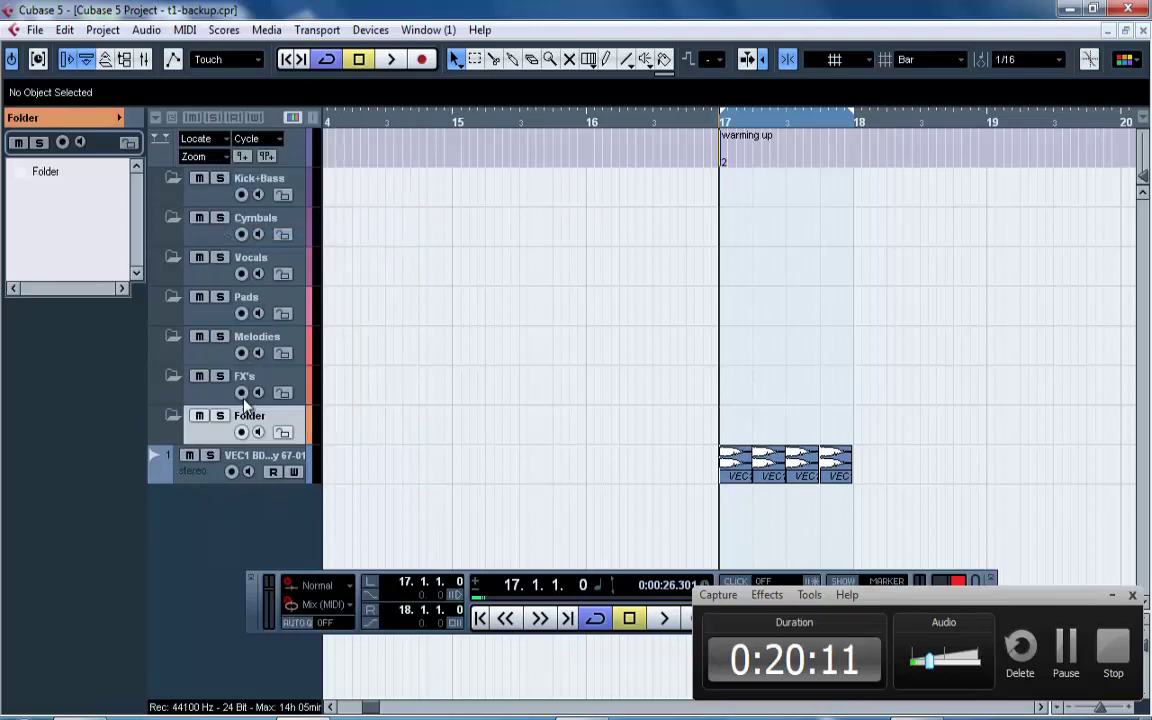
{"action": "double_click", "coordinate": [249, 416]}
{"action": "type", "text": "Mi"}
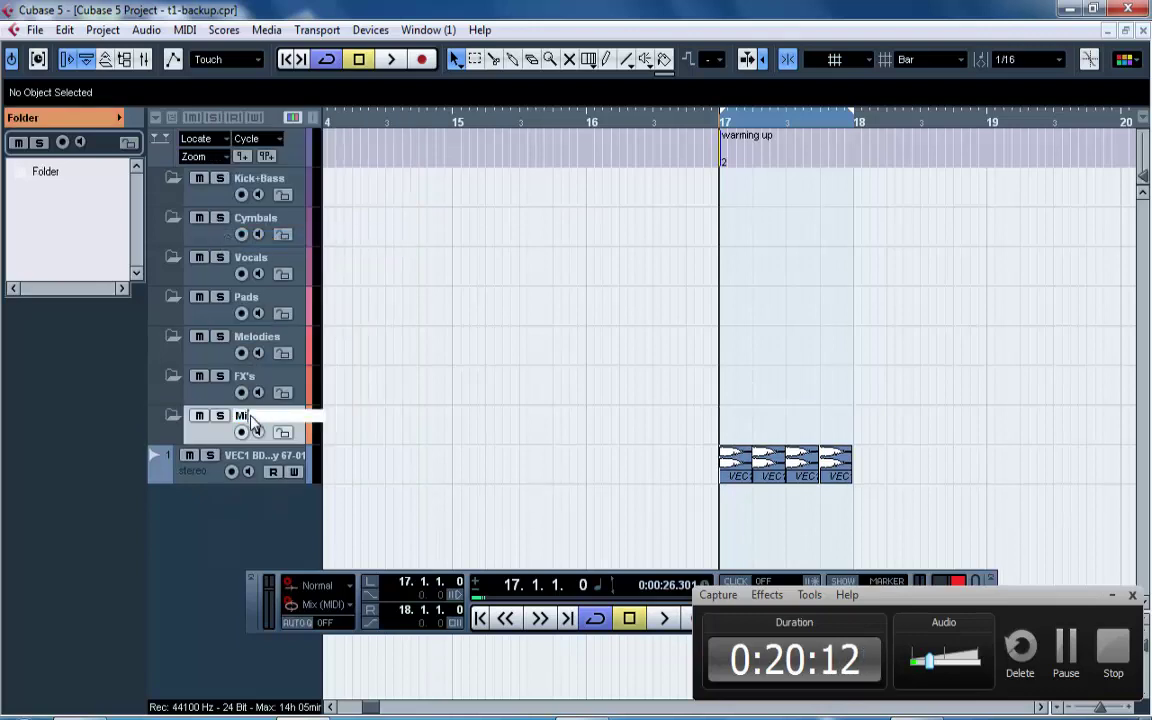
{"action": "type", "text": "di"}
{"action": "key", "text": "Return"}
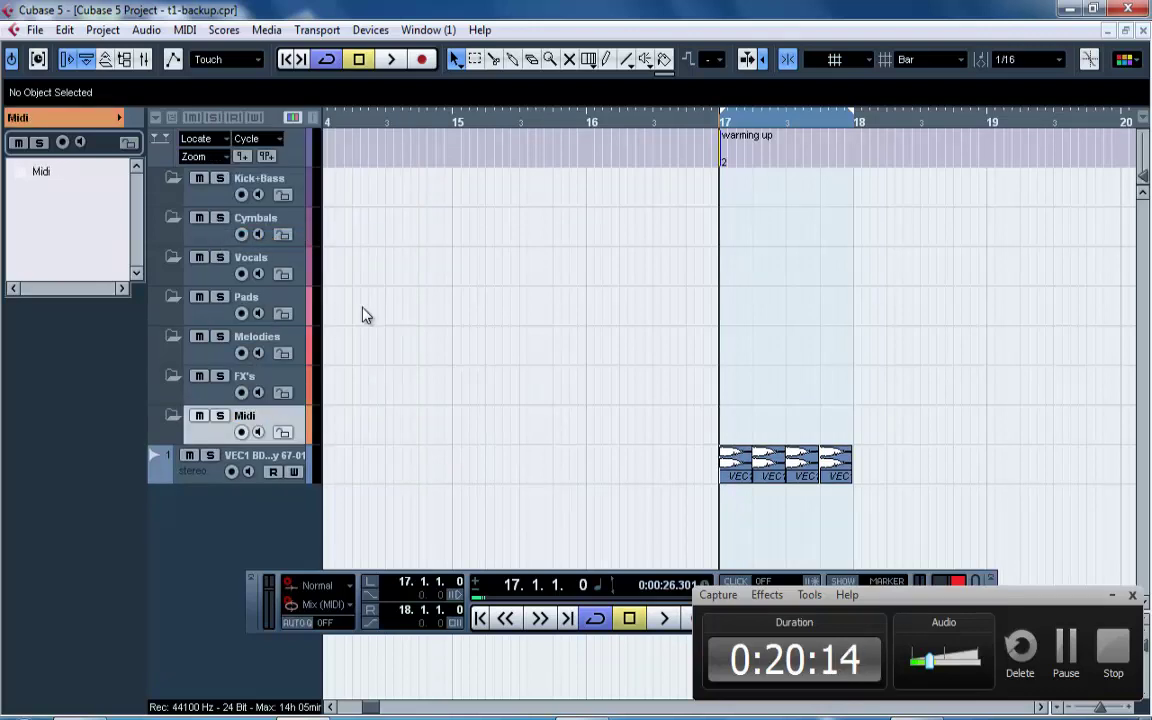
Move the VEC1 BD Trancy kick track into the Kick+Bass folder and play the bar 17 loop briefly.
{"action": "left_click", "coordinate": [285, 457]}
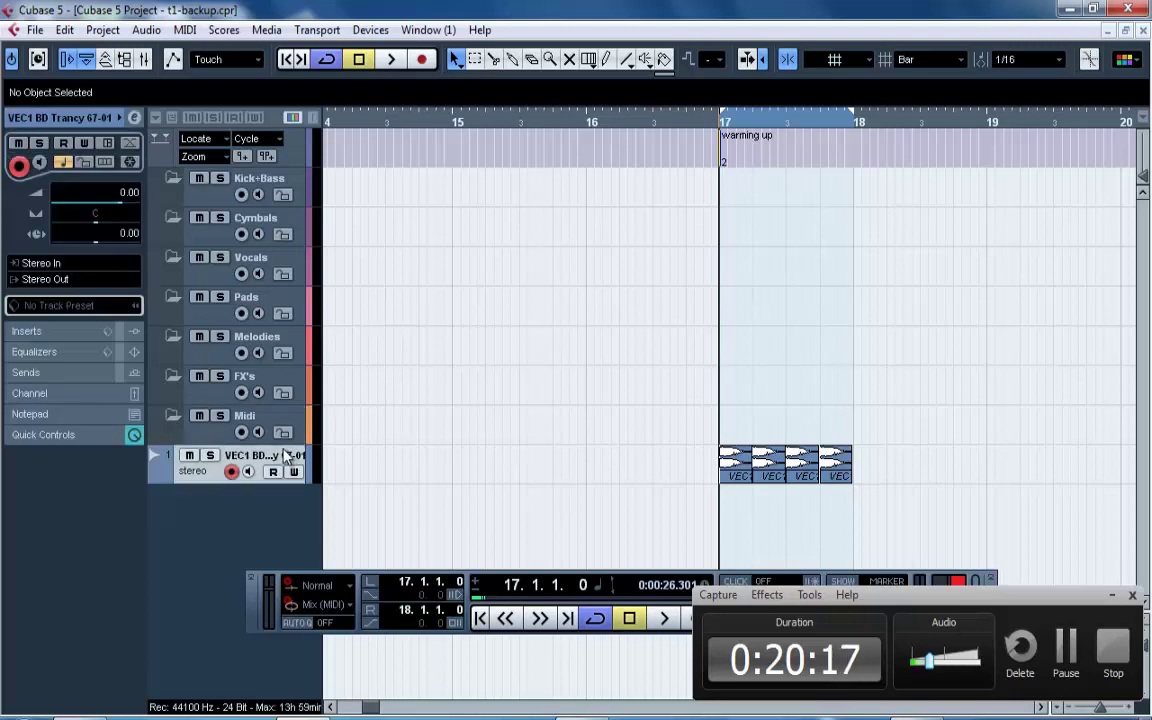
{"action": "left_click_drag", "start_coordinate": [285, 457], "coordinate": [248, 200]}
{"action": "key", "text": "space"}
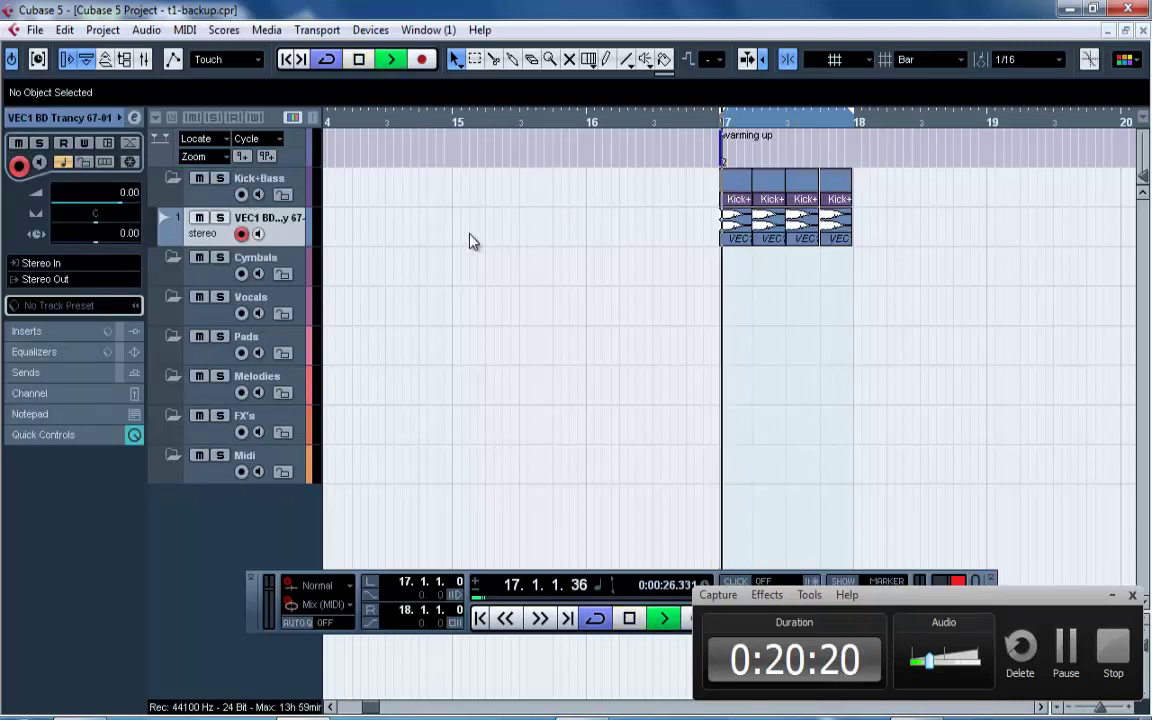
{"action": "key", "text": "space"}
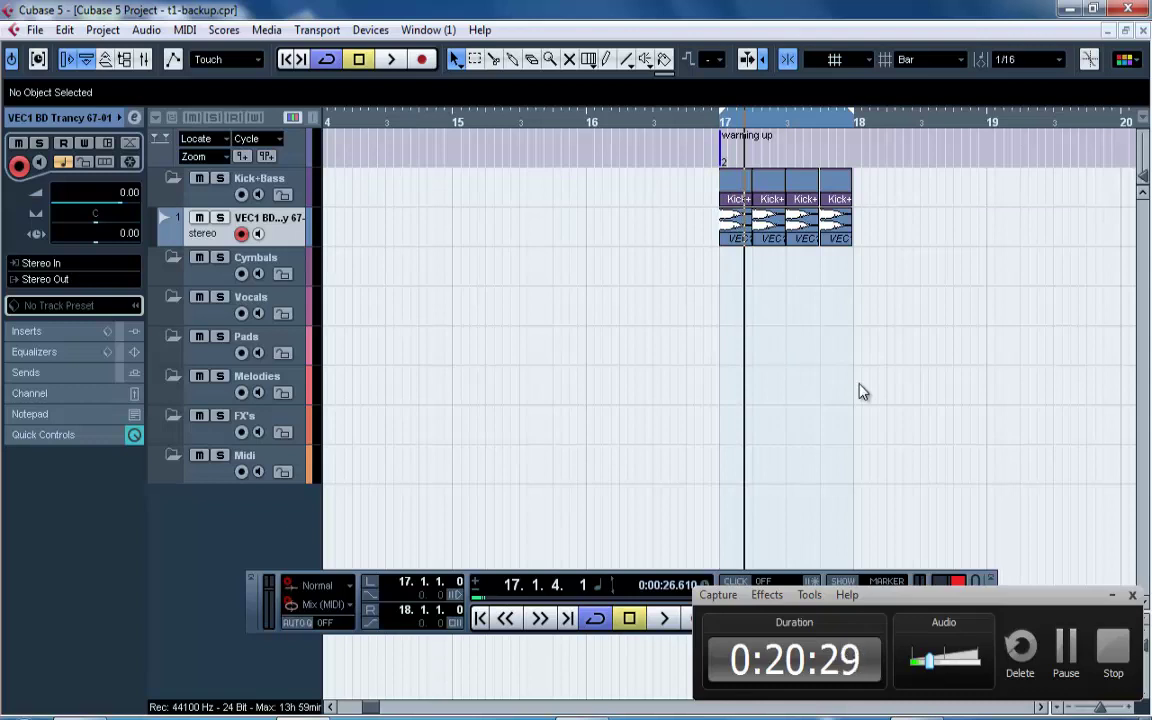
Open the VST Instruments rack.
{"action": "key", "text": "F11"}
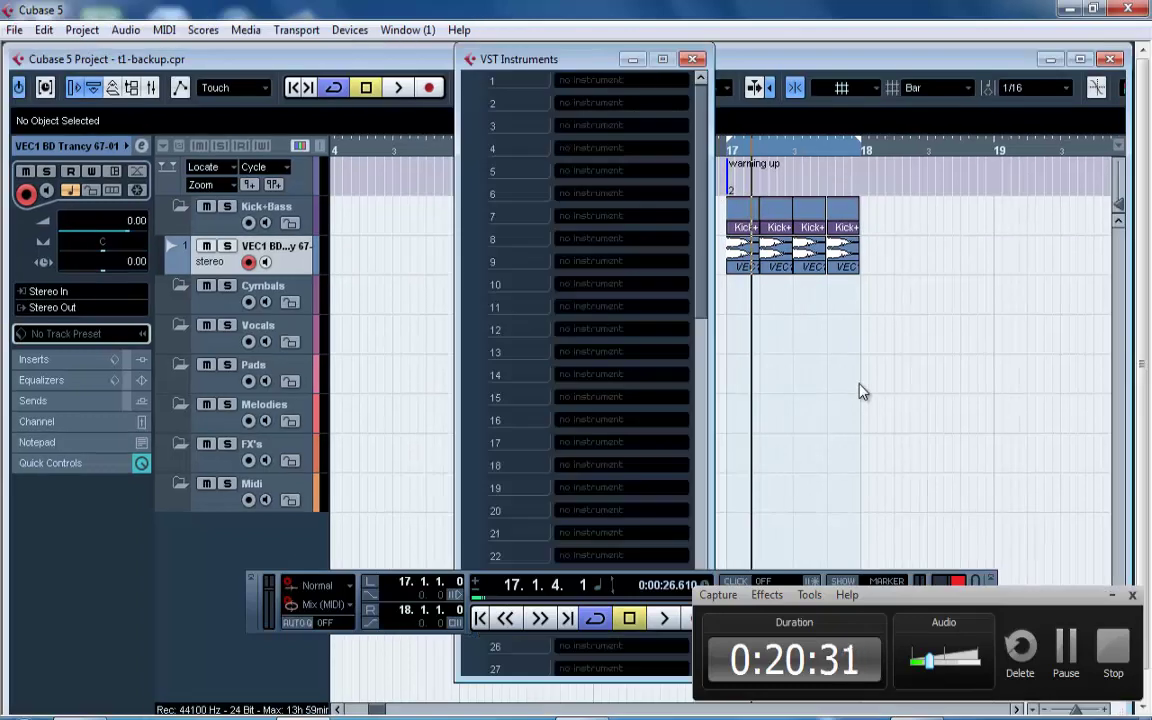
{"action": "key", "text": "F11"}
{"action": "left_click", "coordinate": [356, 29]}
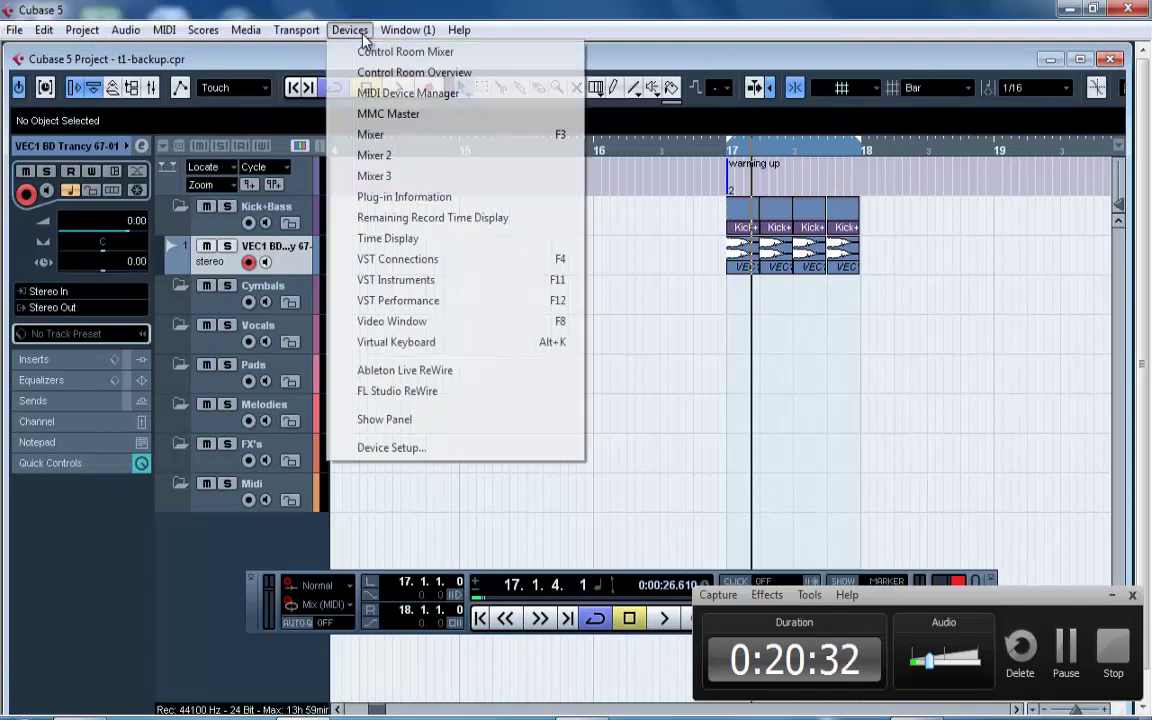
{"action": "left_click", "coordinate": [440, 283]}
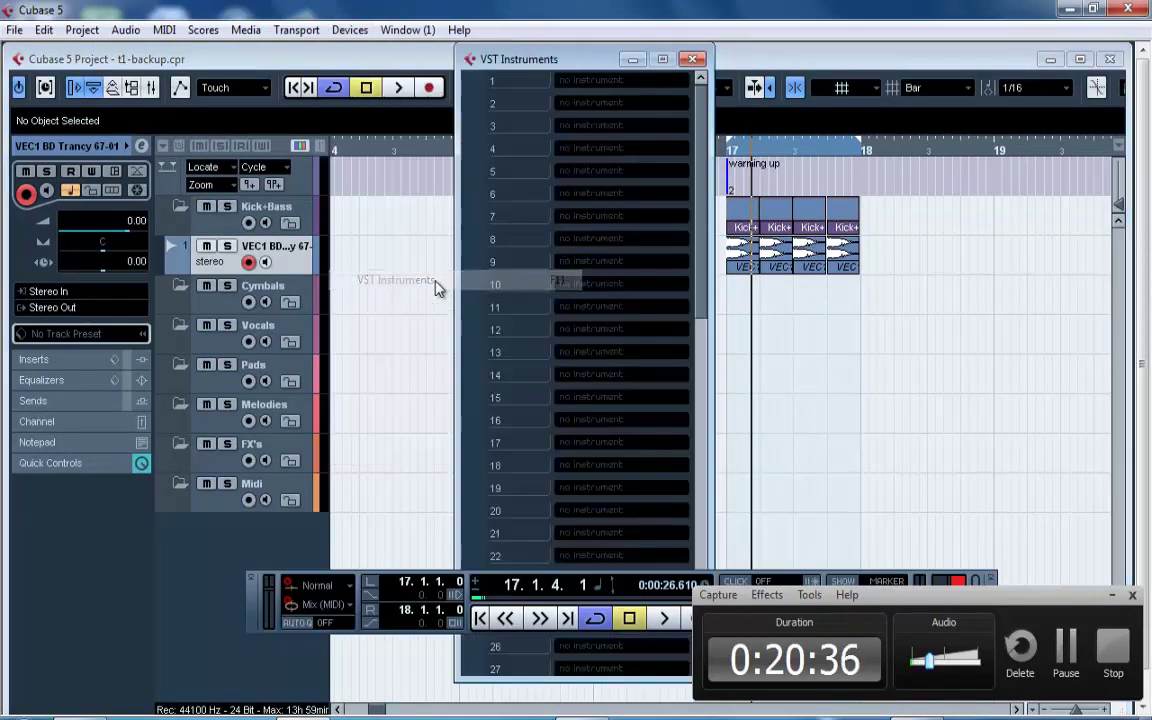
Load G-Sonique Alien 303 into the first VST instrument slot with an assigned MIDI track, and close the rack.
{"action": "left_click", "coordinate": [585, 82]}
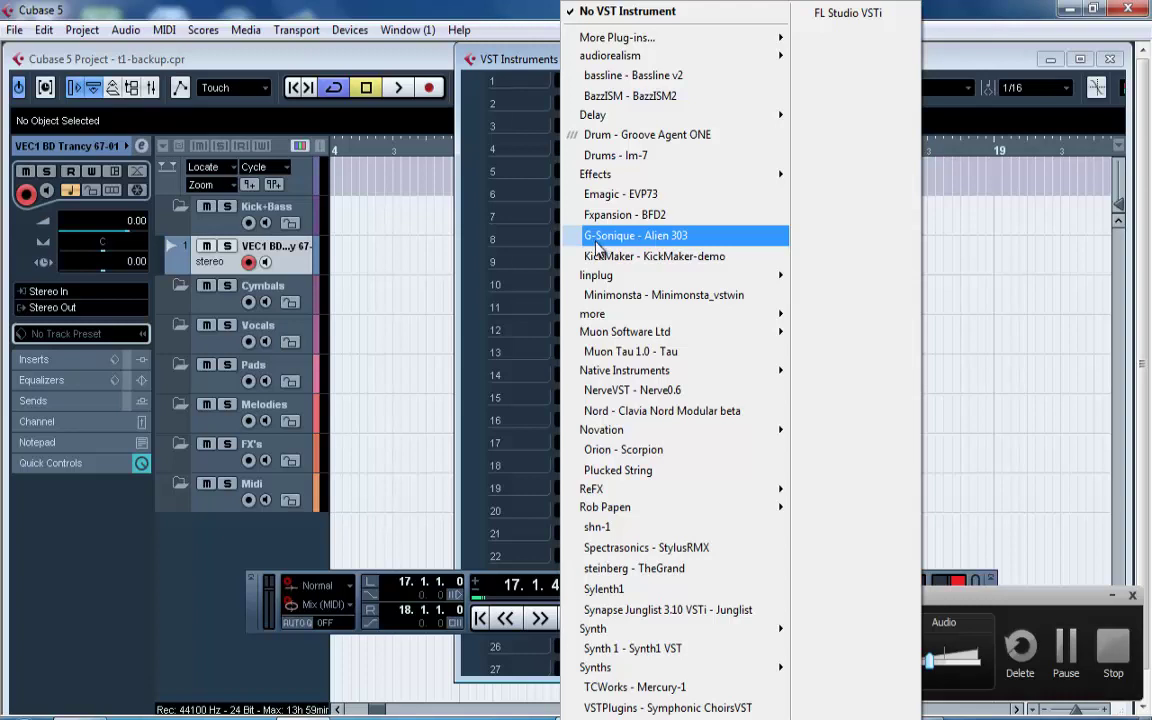
{"action": "left_click", "coordinate": [651, 247]}
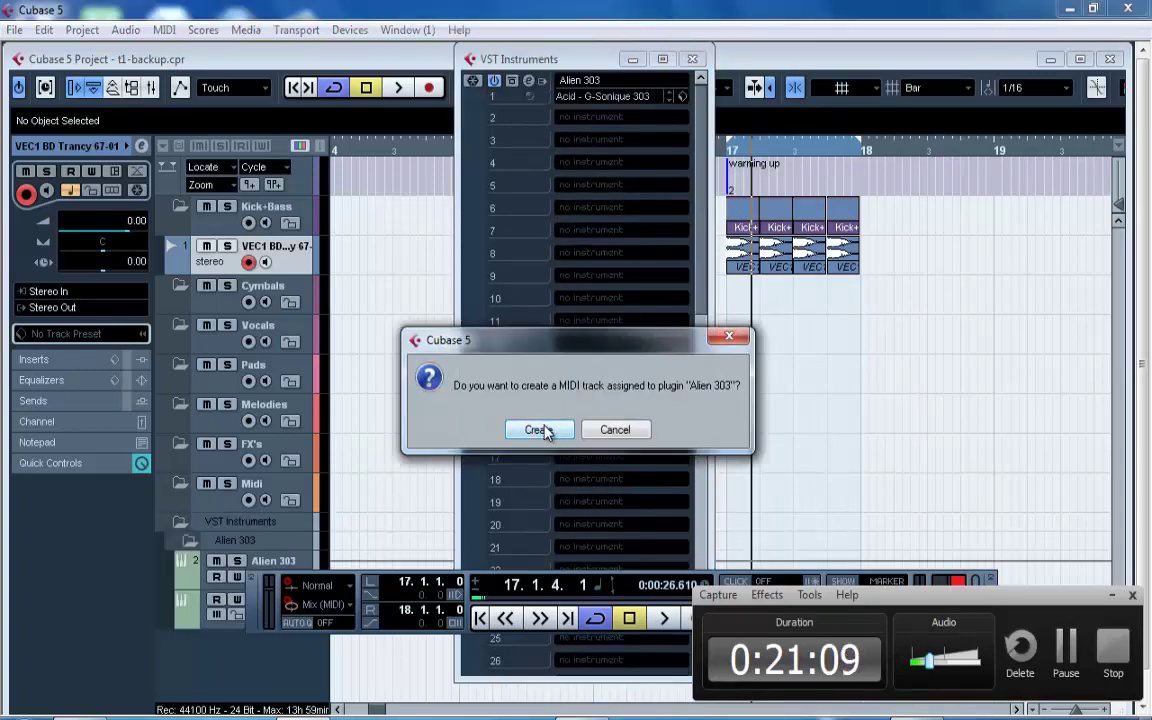
{"action": "left_click", "coordinate": [535, 432]}
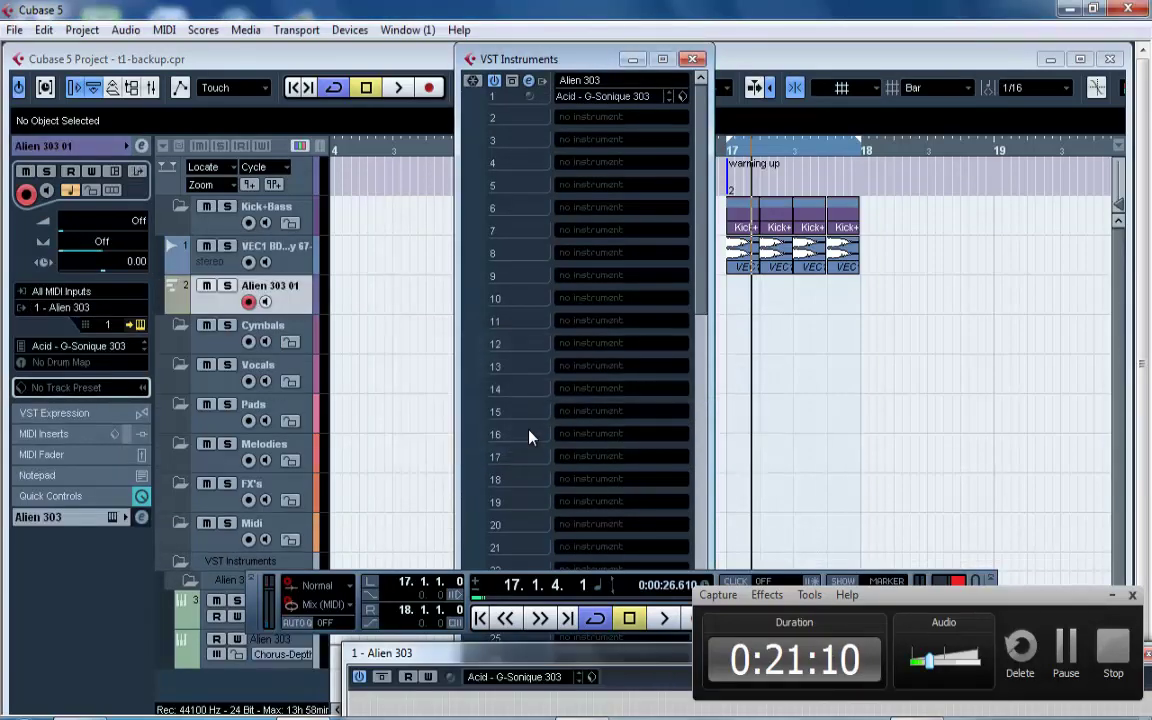
{"action": "left_click", "coordinate": [692, 60]}
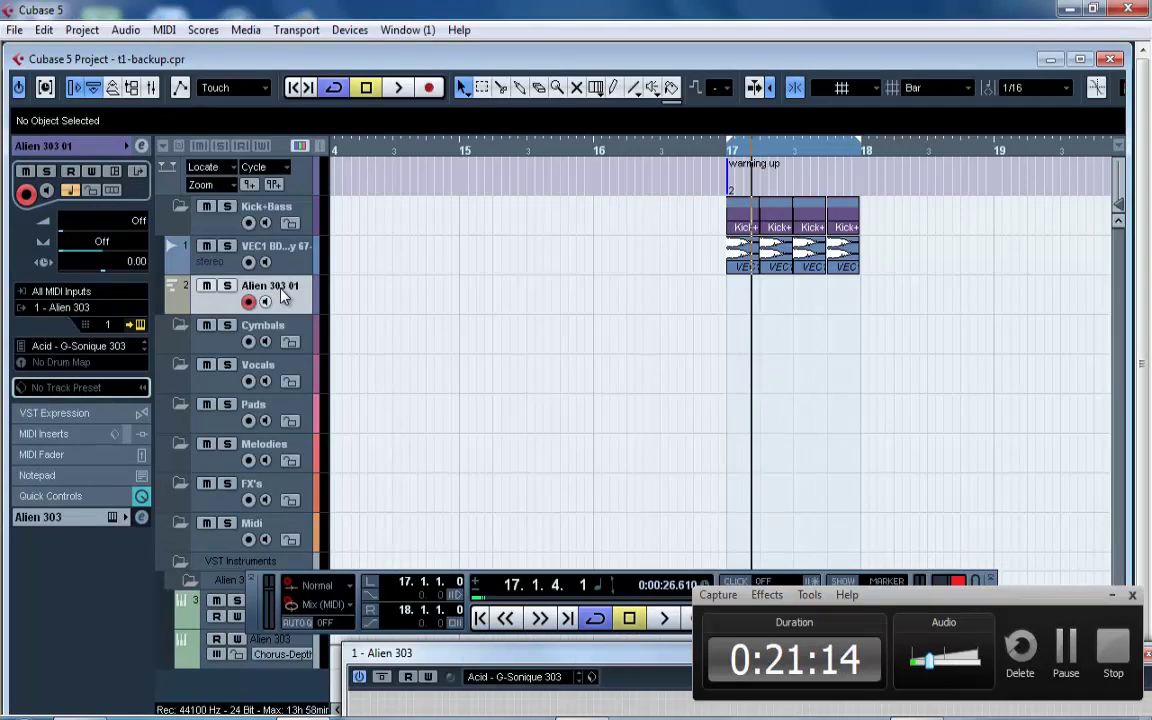
Reopen the Alien 303 instrument window and move the Alien 303 01 track above the kick track in the Kick+Bass folder.
{"action": "left_click", "coordinate": [141, 324]}
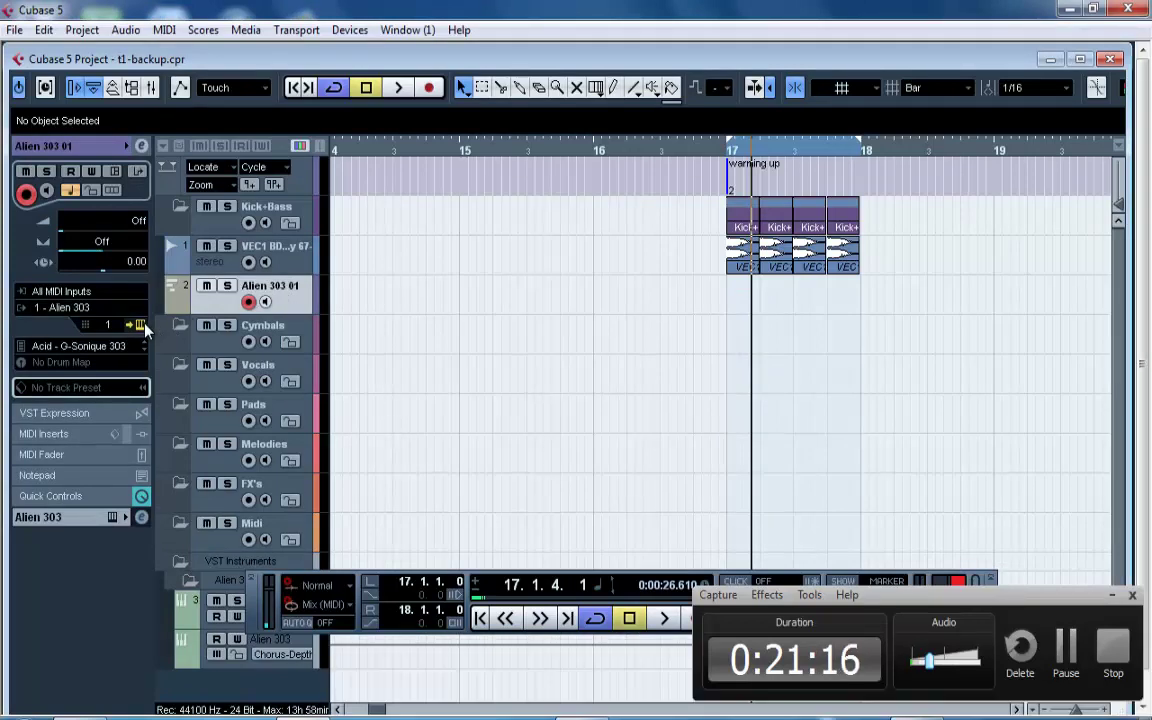
{"action": "left_click", "coordinate": [141, 324]}
{"action": "left_click_drag", "start_coordinate": [414, 650], "coordinate": [411, 590]}
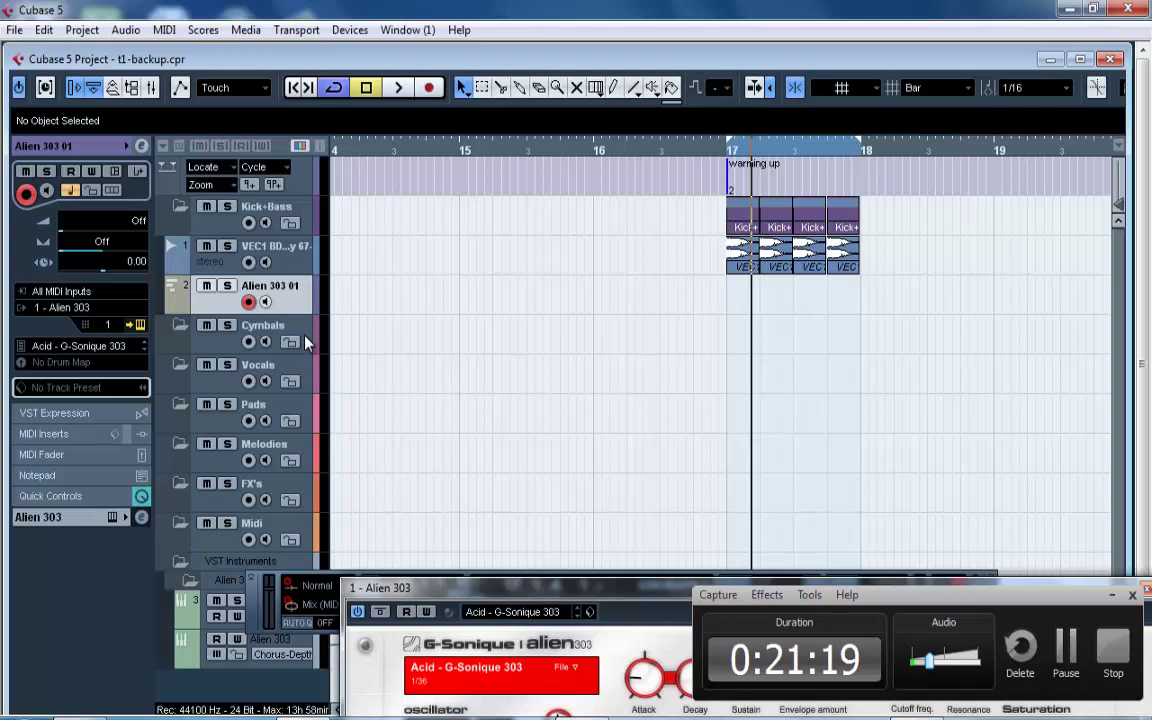
{"action": "left_click", "coordinate": [222, 543]}
{"action": "left_click_drag", "start_coordinate": [293, 293], "coordinate": [280, 227]}
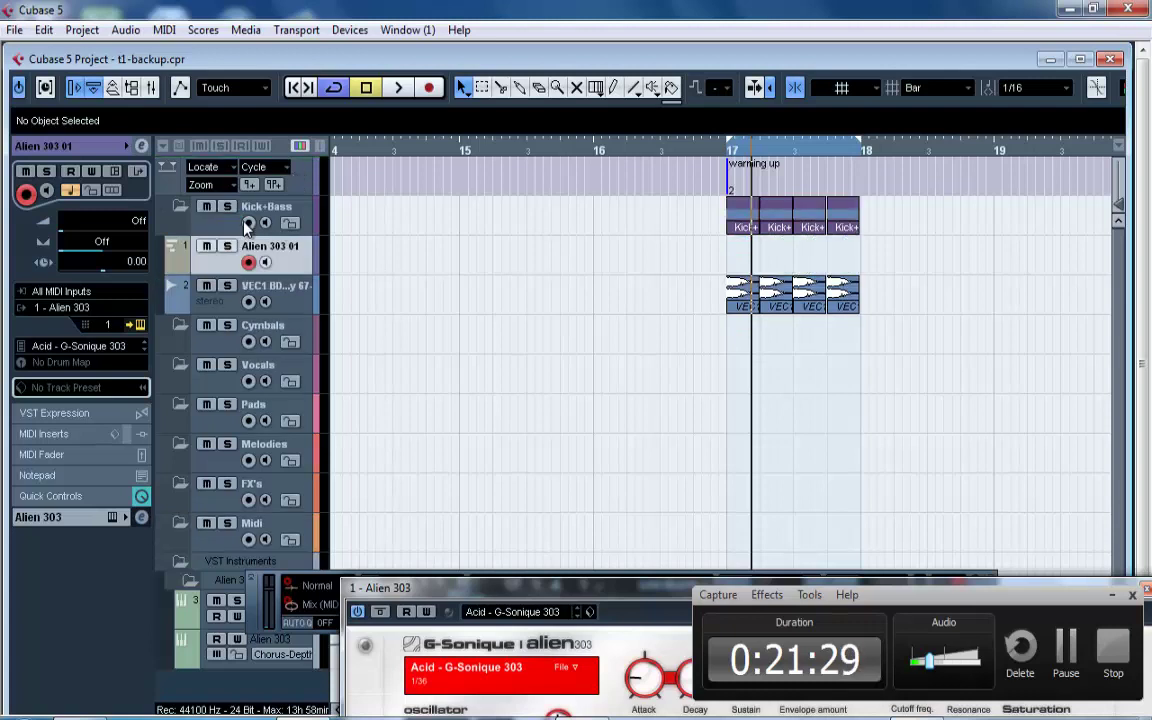
Collapse all folder tracks from Kick+Bass down to Midi, and the VST Instruments folder.
{"action": "left_click", "coordinate": [179, 210]}
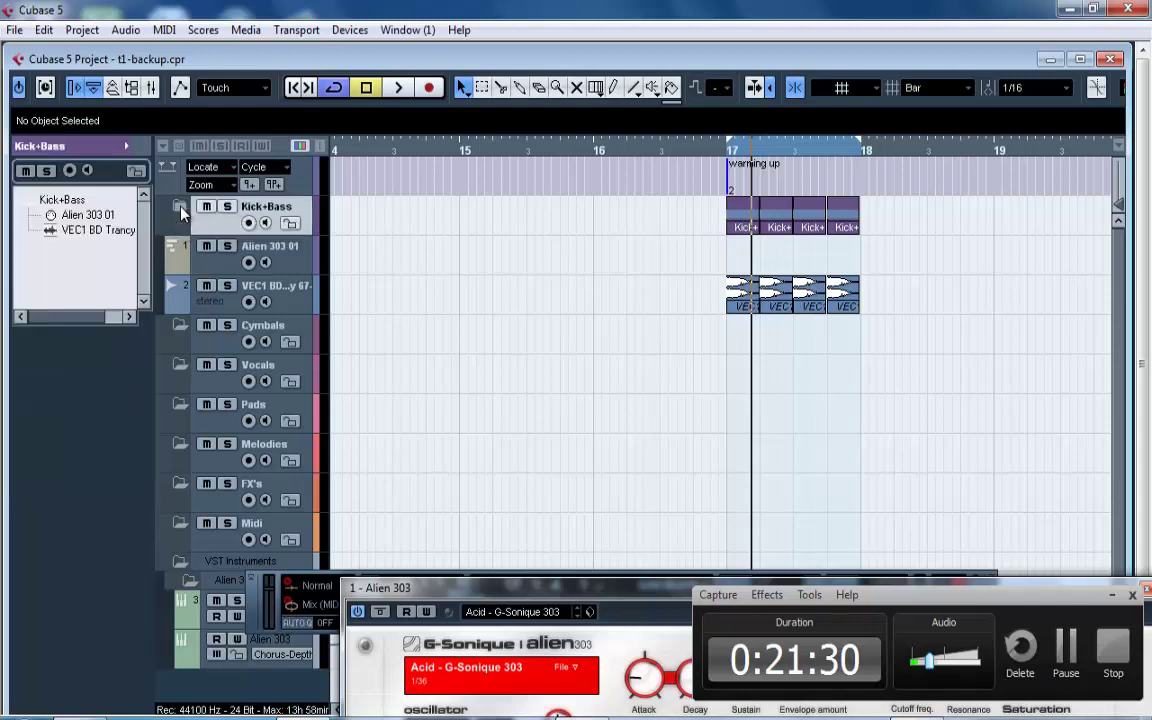
{"action": "left_click", "coordinate": [179, 243]}
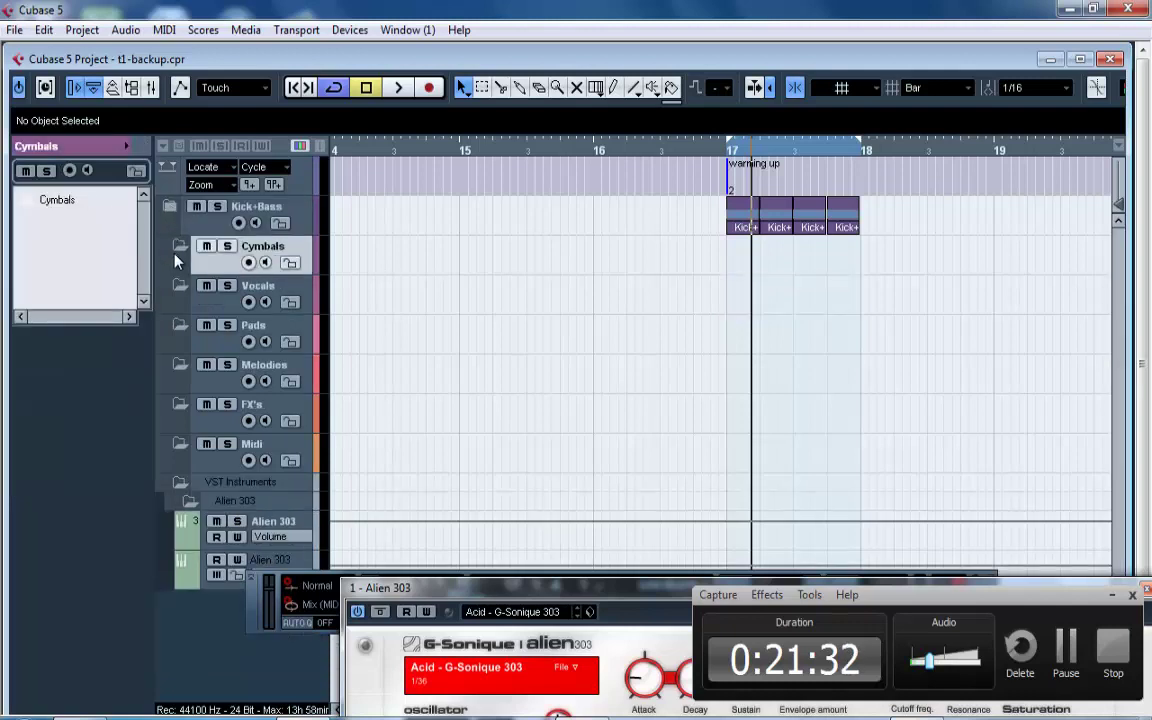
{"action": "left_click", "coordinate": [180, 287]}
{"action": "left_click", "coordinate": [180, 325]}
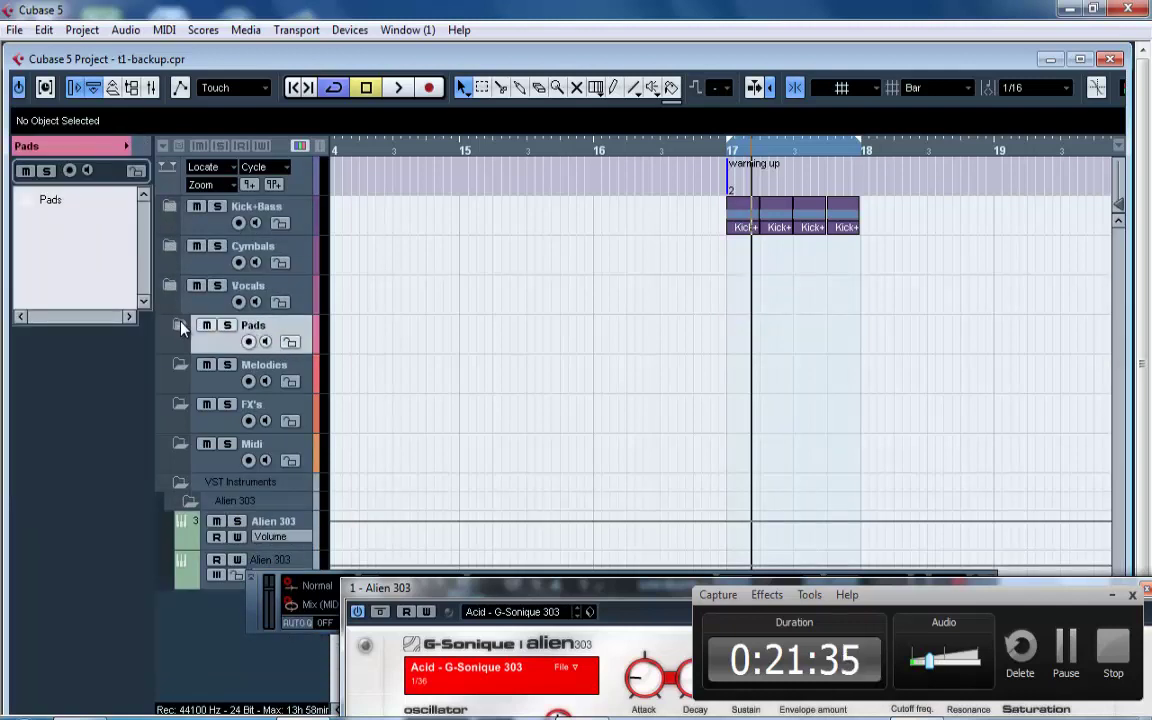
{"action": "left_click", "coordinate": [180, 365]}
{"action": "left_click", "coordinate": [181, 404]}
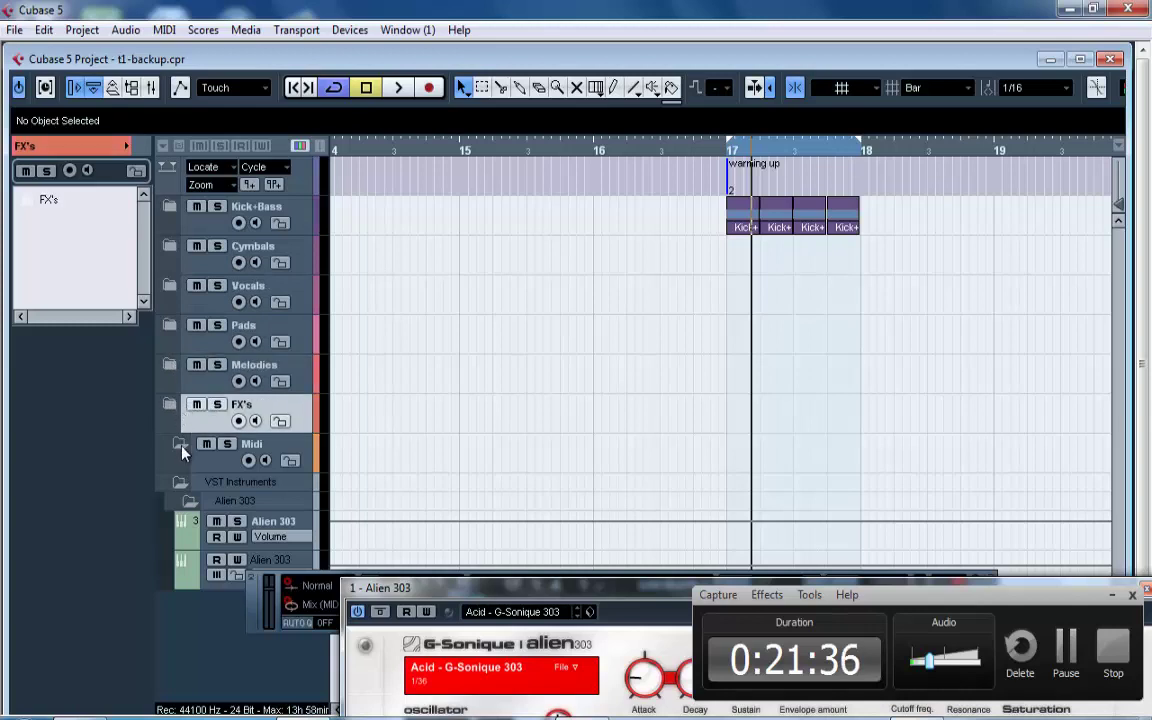
{"action": "left_click", "coordinate": [181, 446]}
{"action": "left_click", "coordinate": [180, 486]}
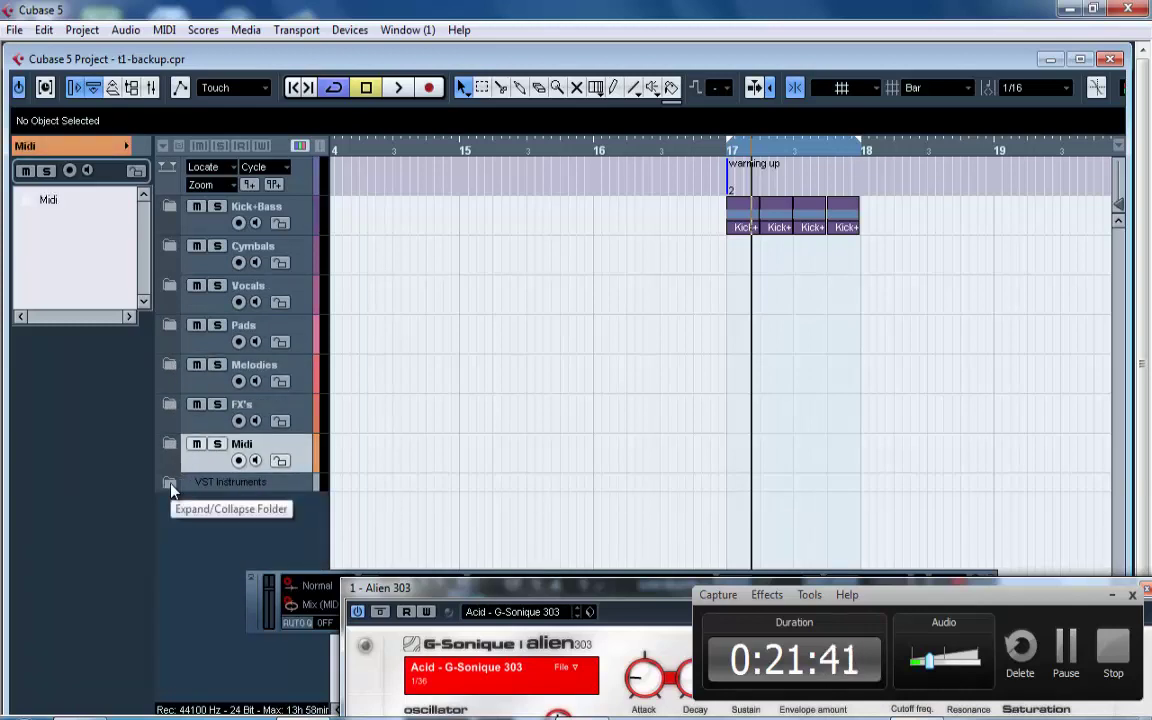
{"action": "left_click", "coordinate": [171, 486]}
{"action": "left_click", "coordinate": [171, 486]}
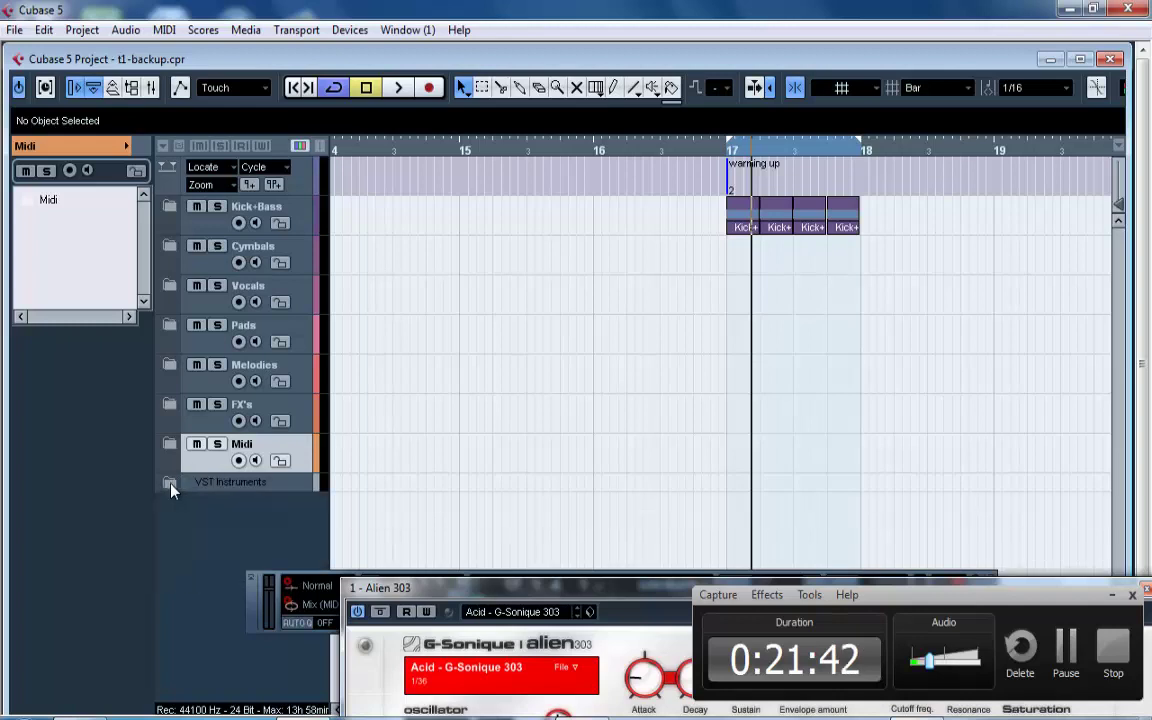
Expand the Kick+Bass folder and create an empty one-bar MIDI part at bar 17 on the Alien 303 01 track.
{"action": "left_click", "coordinate": [170, 219]}
{"action": "left_click", "coordinate": [170, 219]}
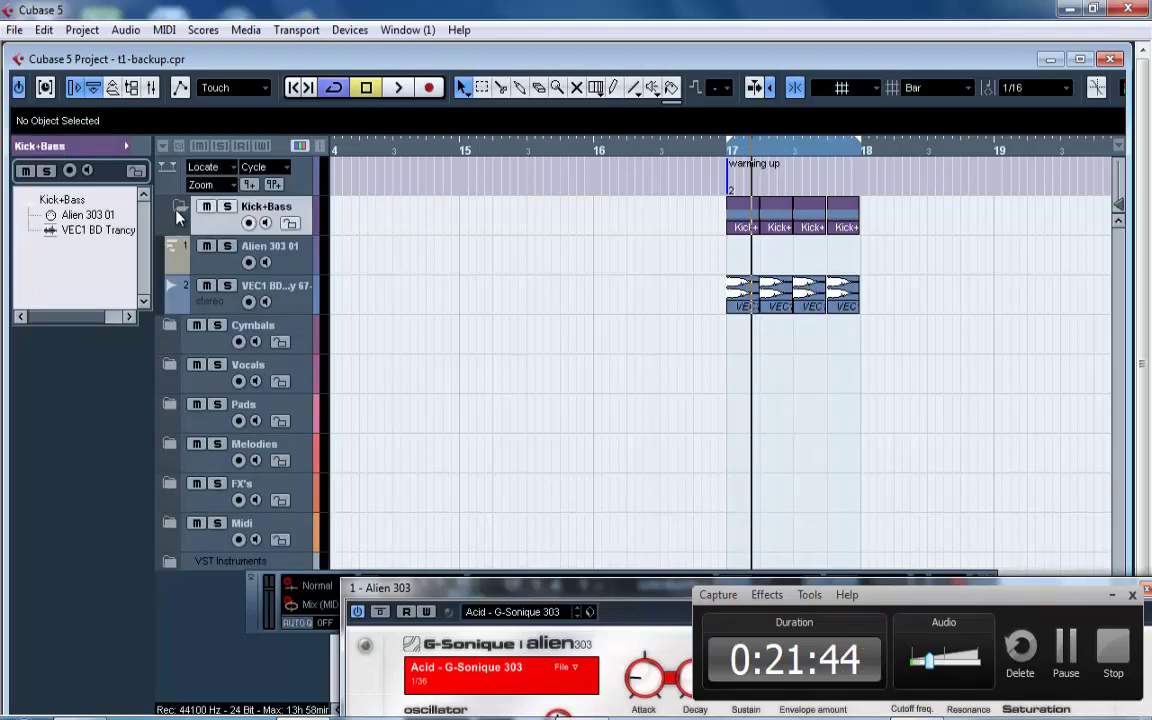
{"action": "double_click", "coordinate": [739, 268]}
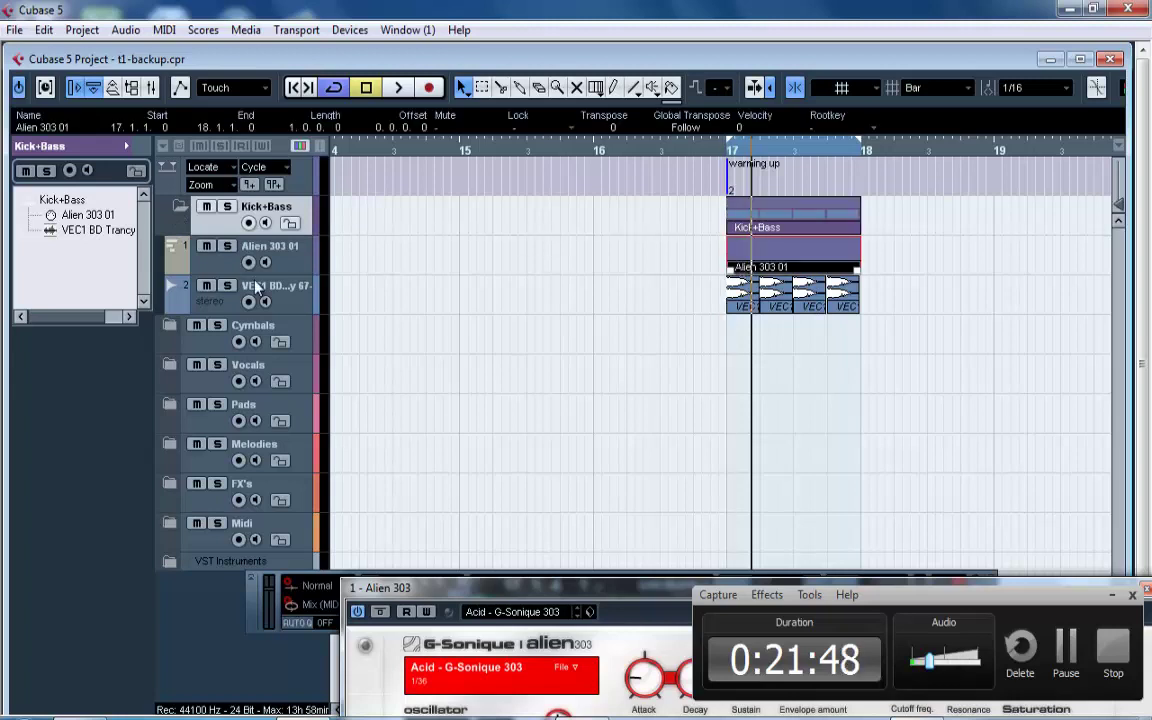
Load the Bass - Fat preset in the Alien 303 instrument and close its window.
{"action": "left_click", "coordinate": [285, 258]}
{"action": "left_click", "coordinate": [139, 326]}
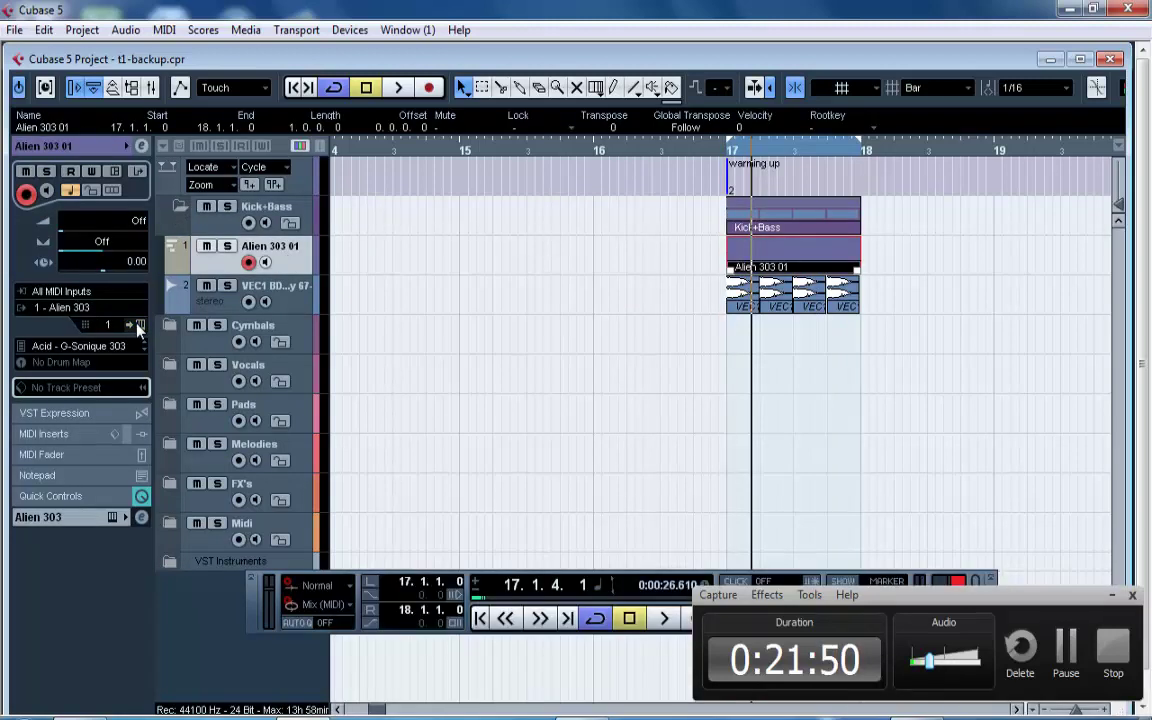
{"action": "left_click", "coordinate": [139, 326]}
{"action": "left_click_drag", "start_coordinate": [475, 593], "coordinate": [325, 294]}
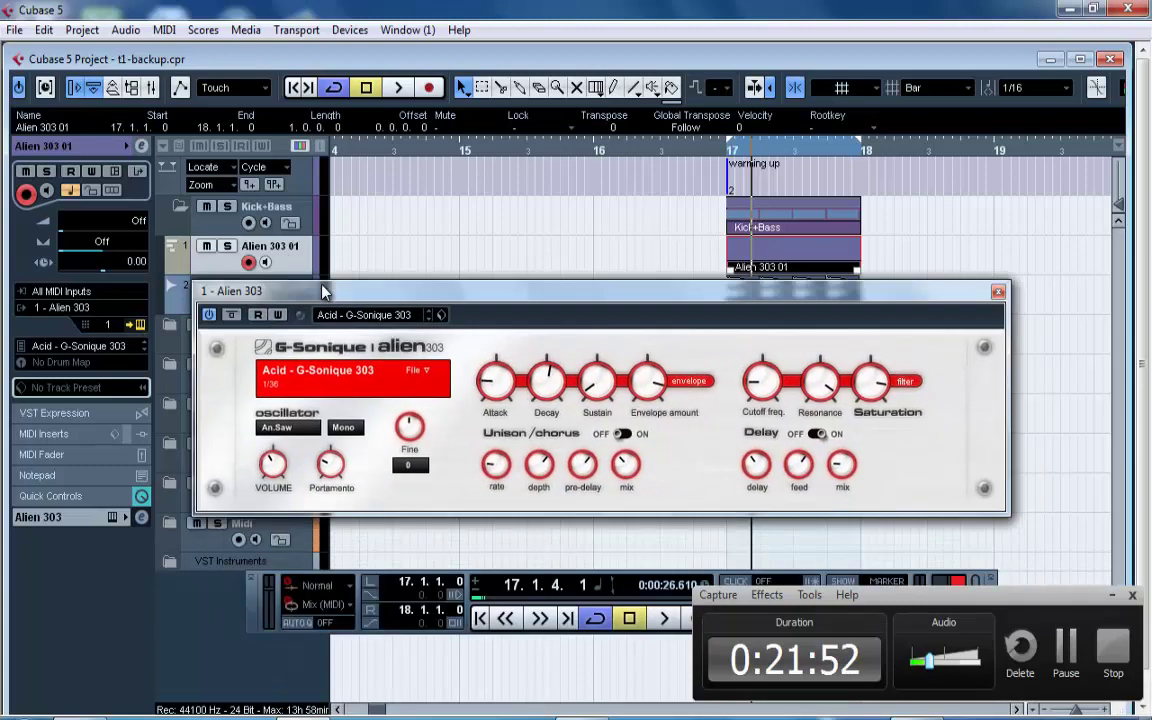
{"action": "left_click", "coordinate": [365, 314]}
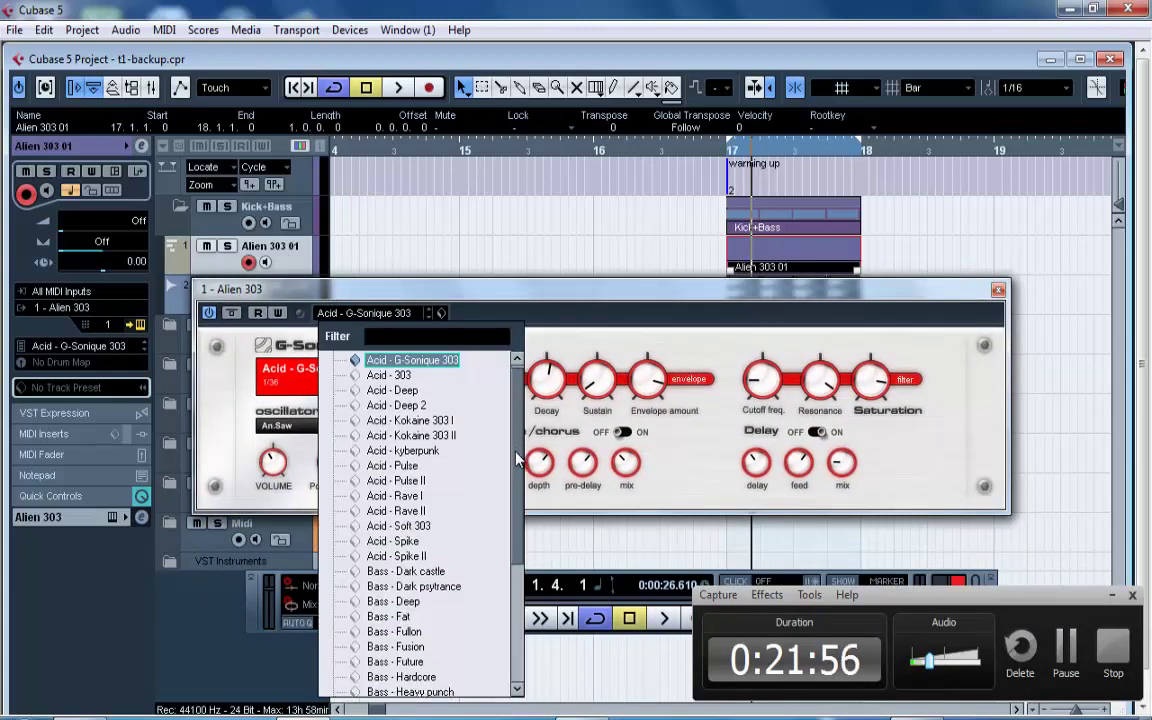
{"action": "scroll", "coordinate": [495, 450], "scroll_direction": "down", "scroll_amount": 2}
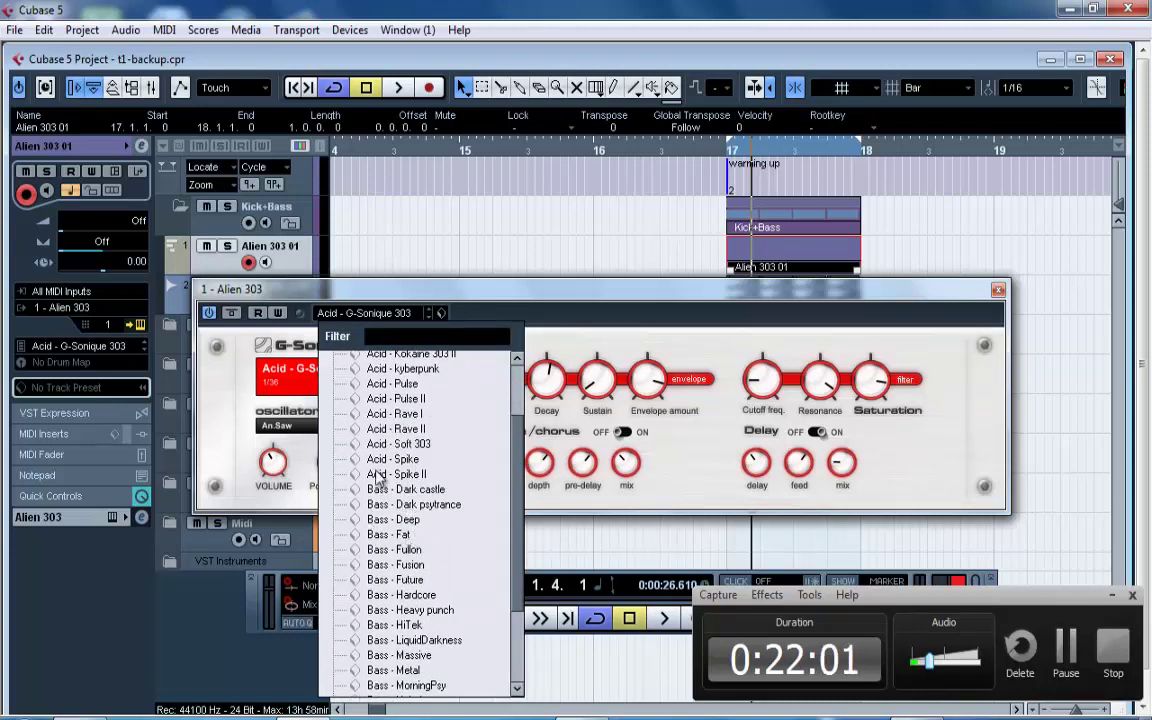
{"action": "left_click", "coordinate": [390, 535]}
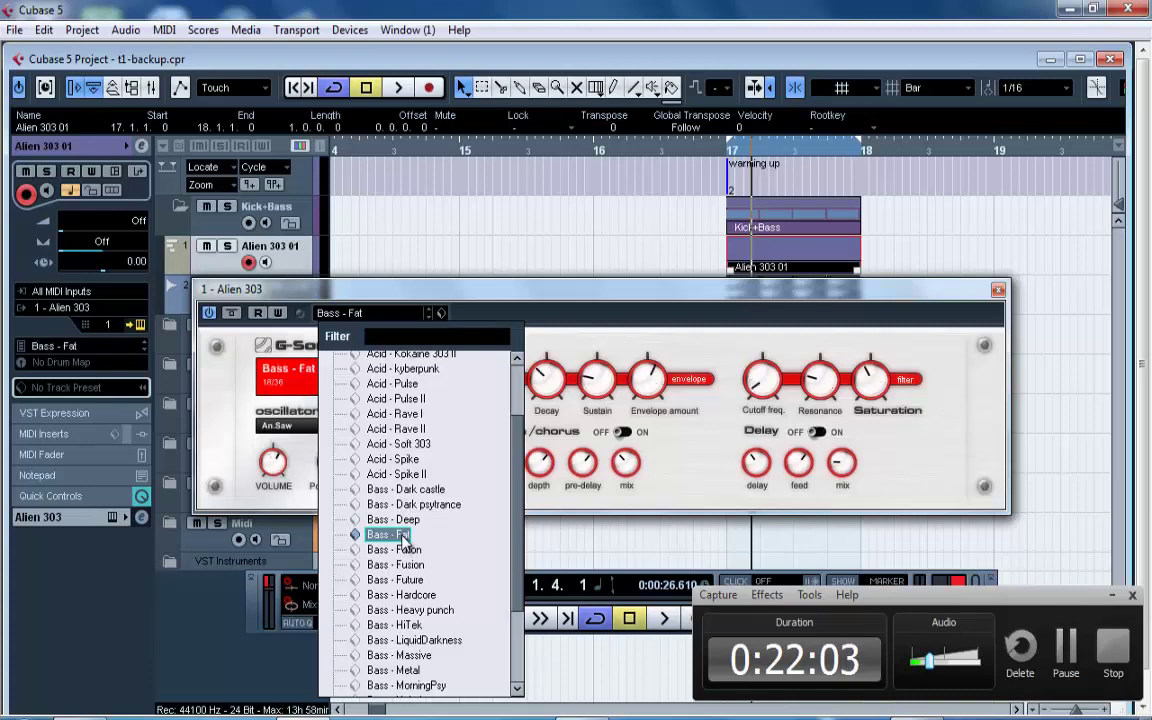
{"action": "left_click", "coordinate": [1001, 291]}
View the Alien 303 01 part in the Key Editor, close the editor and maximise the project window.
{"action": "double_click", "coordinate": [751, 258]}
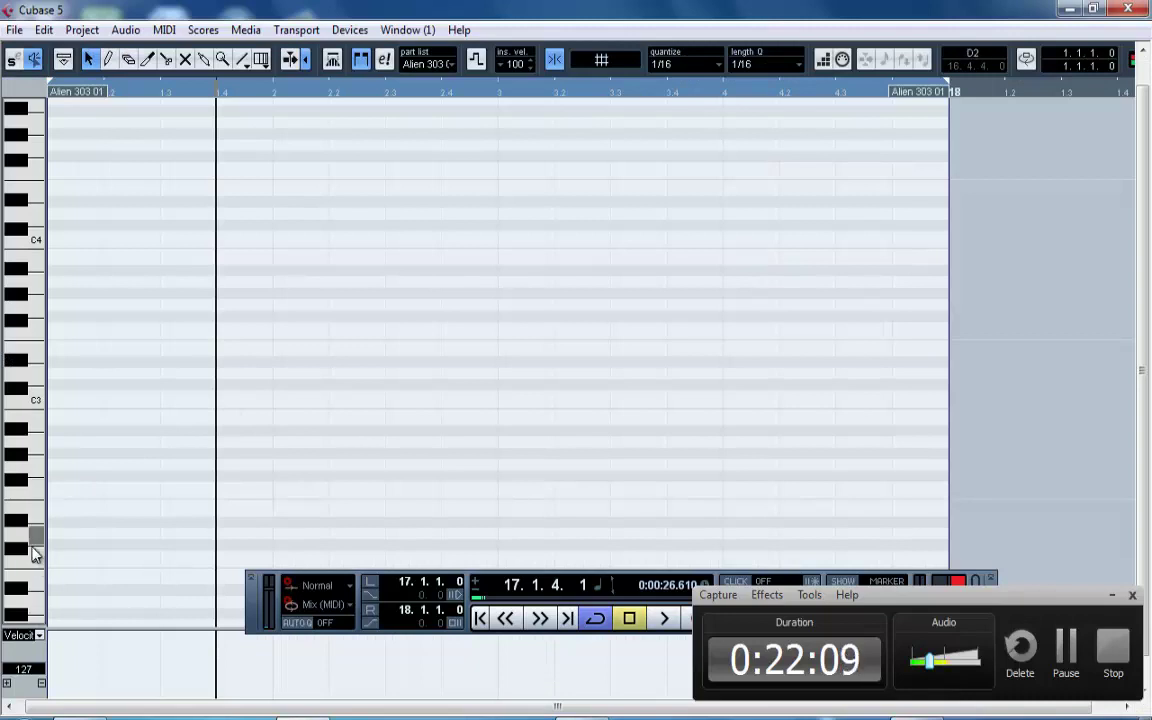
{"action": "left_click", "coordinate": [1145, 64]}
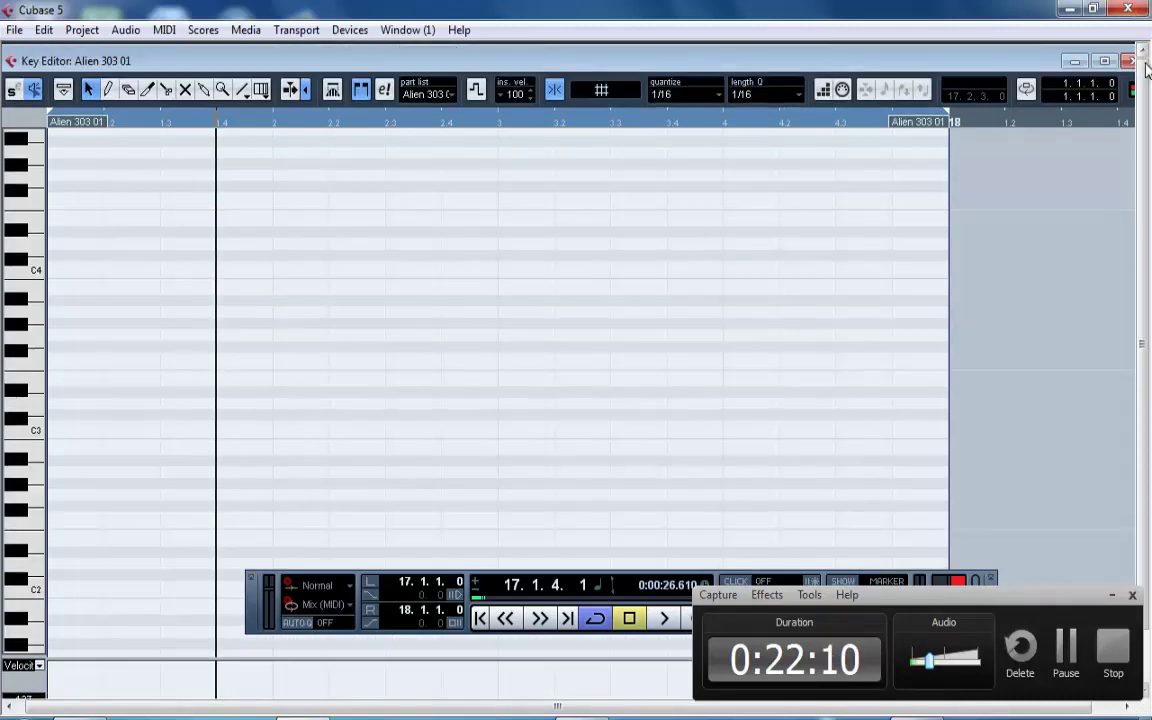
{"action": "left_click", "coordinate": [1128, 61]}
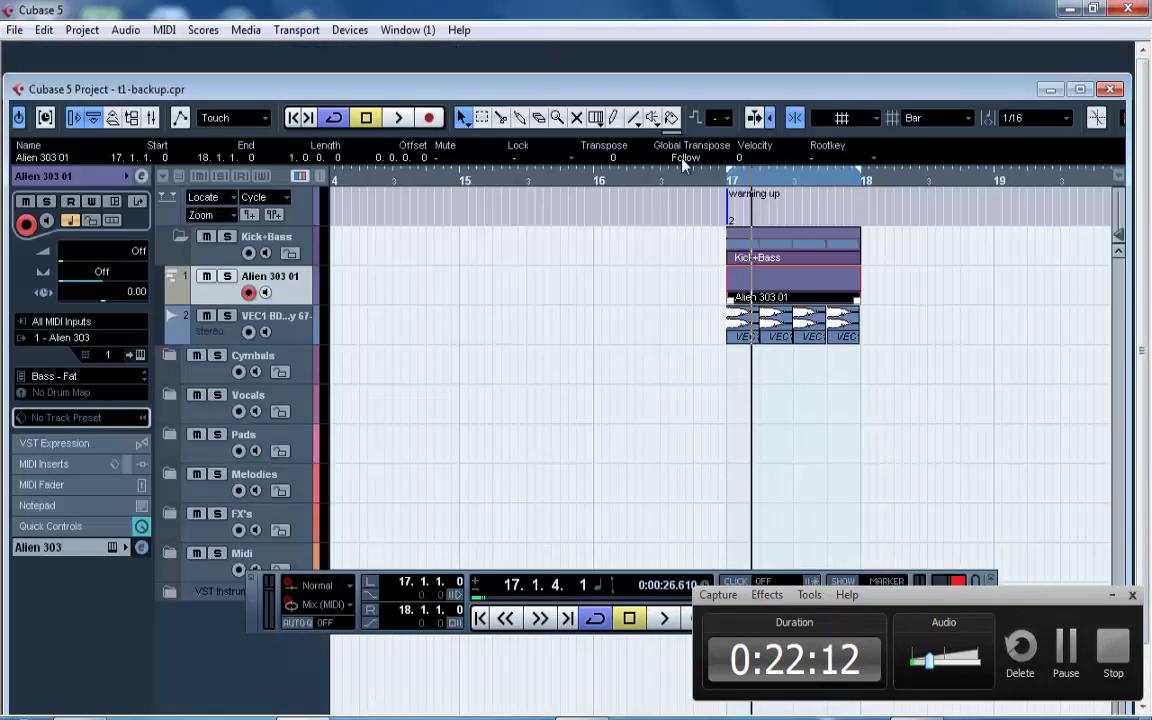
{"action": "double_click", "coordinate": [749, 93]}
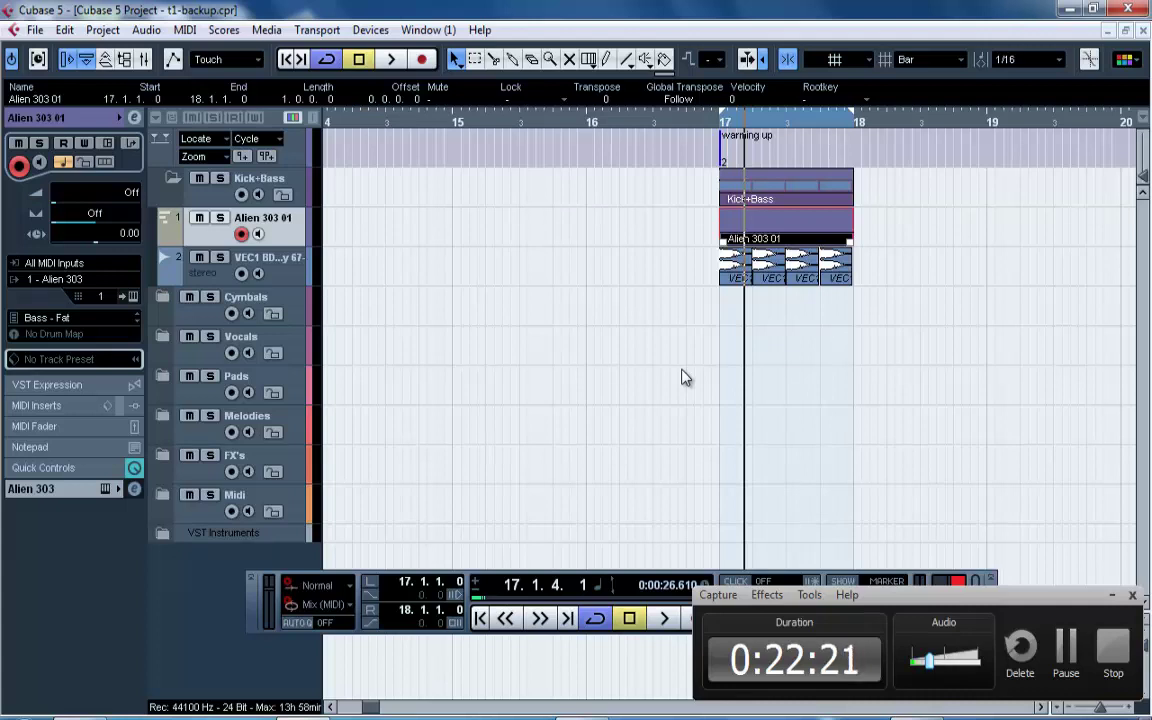
Select the VEC1 BD Trancy kick track and listen briefly to the bar 17 loop.
{"action": "left_click", "coordinate": [298, 264]}
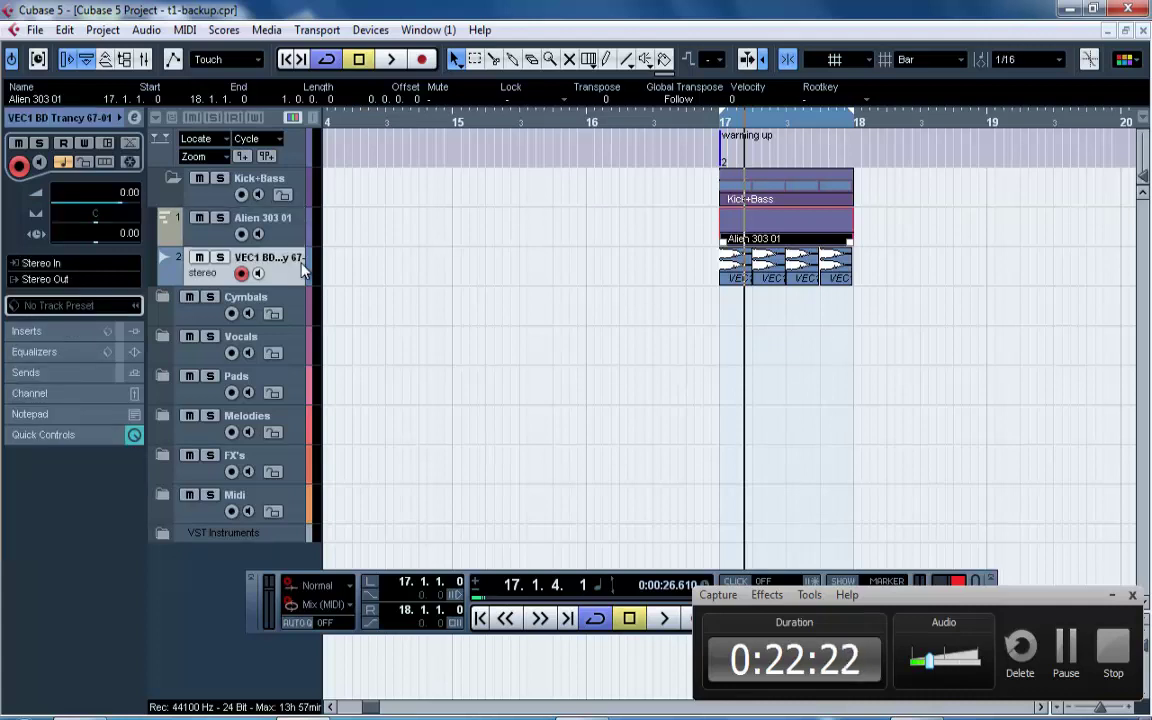
{"action": "key", "text": "space"}
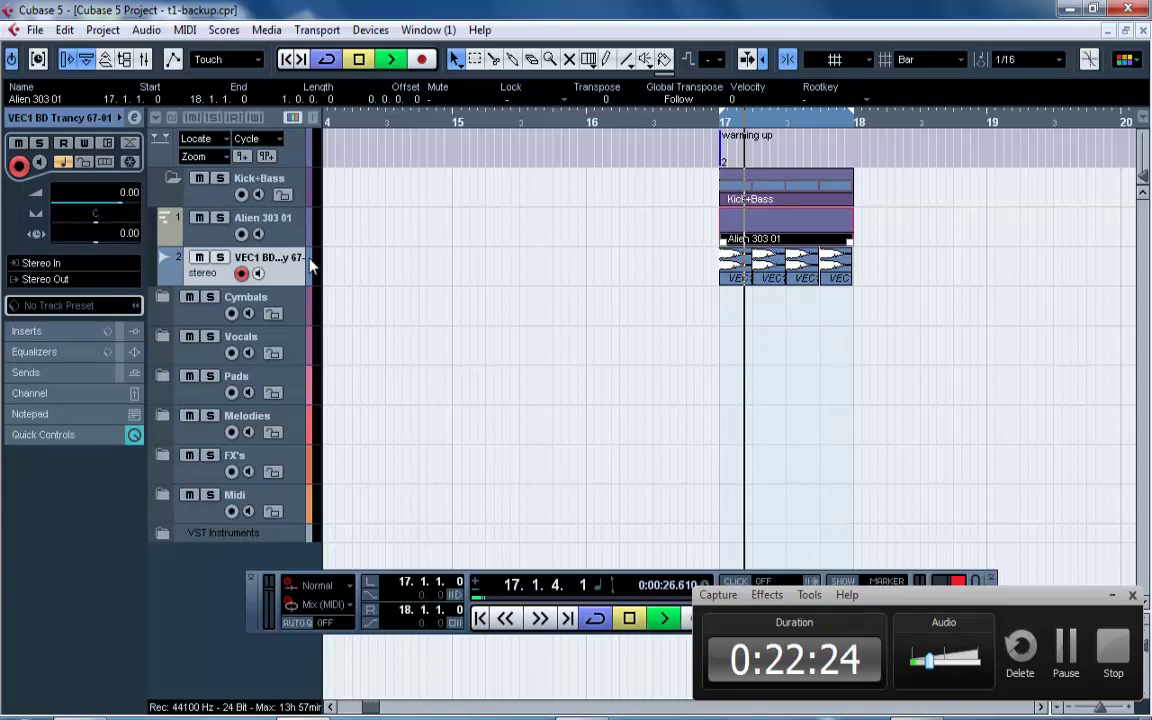
{"action": "key", "text": "space"}
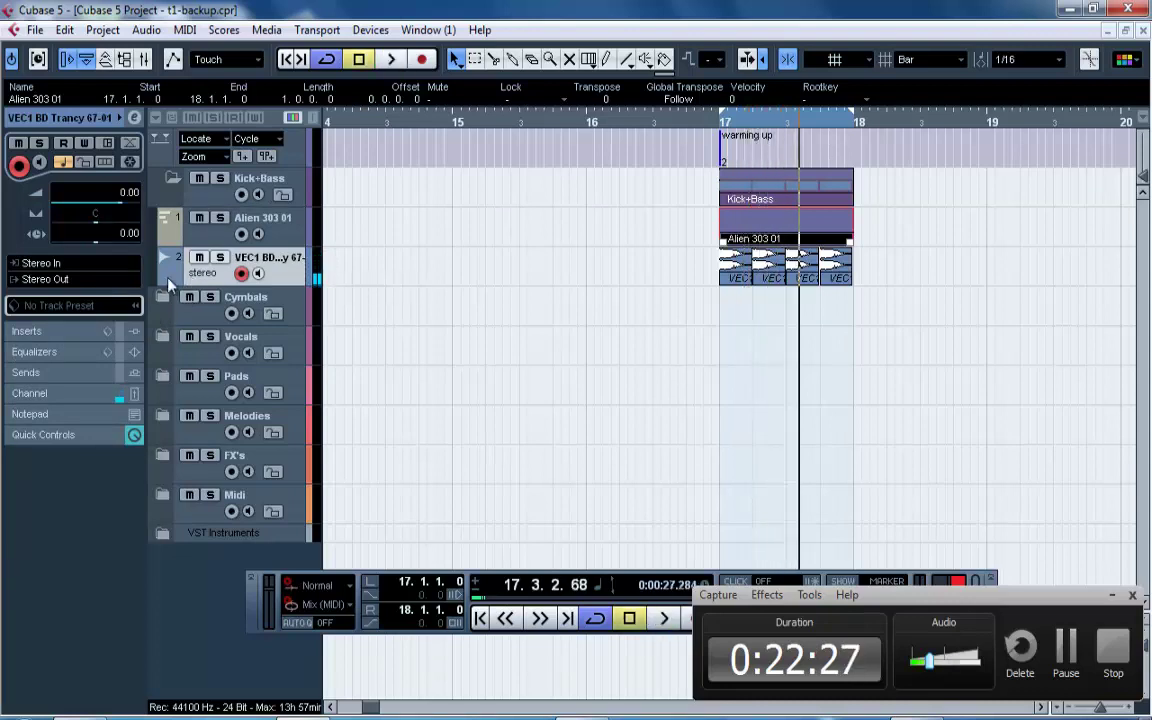
Add the Tuner as the kick track's first insert effect and play the loop to read the kick's pitch.
{"action": "left_click", "coordinate": [140, 337]}
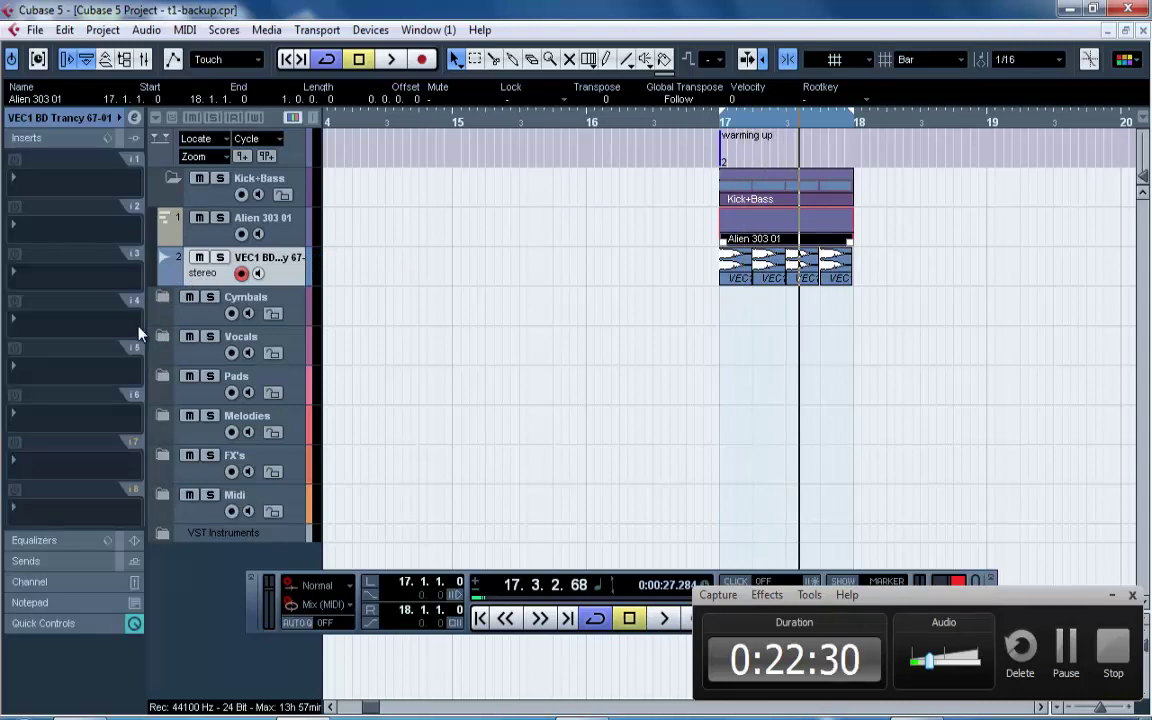
{"action": "left_click", "coordinate": [52, 167]}
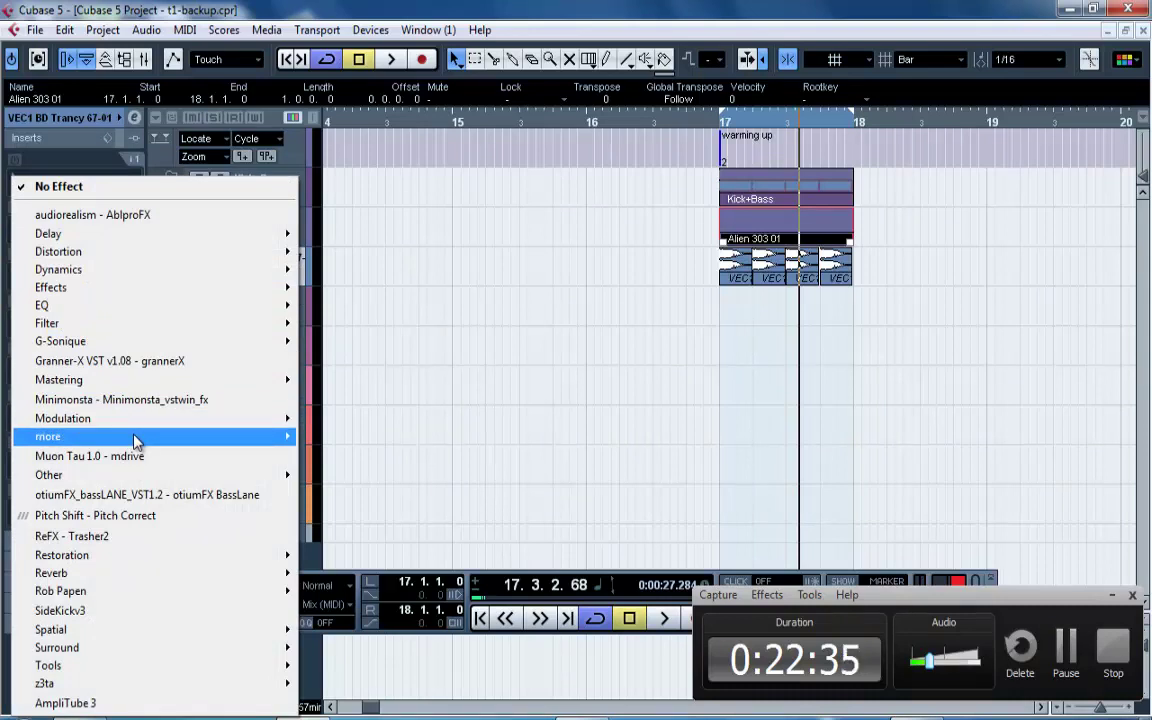
{"action": "mouse_move", "coordinate": [137, 441]}
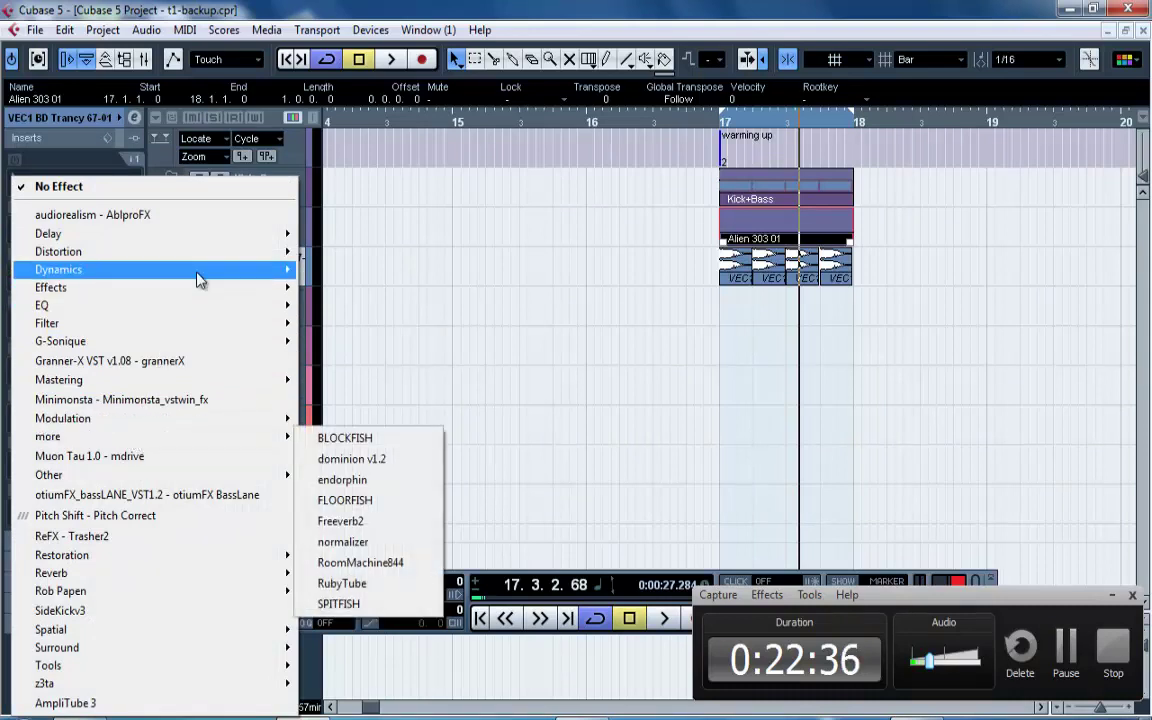
{"action": "mouse_move", "coordinate": [198, 294]}
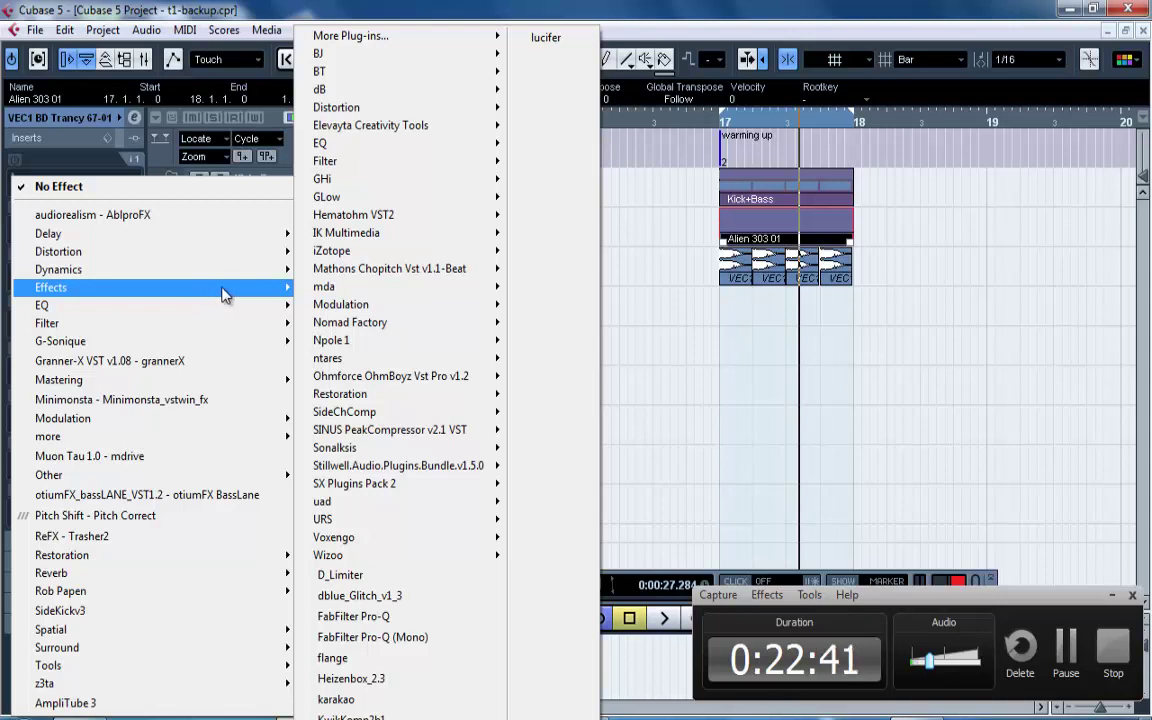
{"action": "mouse_move", "coordinate": [208, 437]}
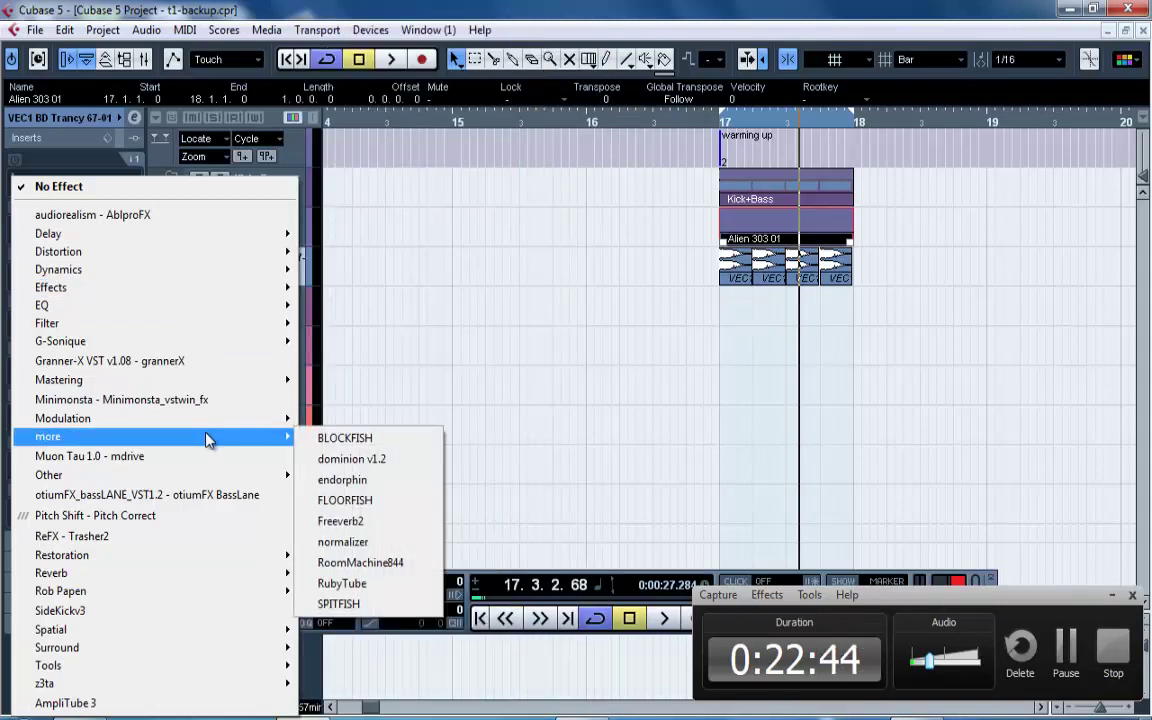
{"action": "mouse_move", "coordinate": [192, 477]}
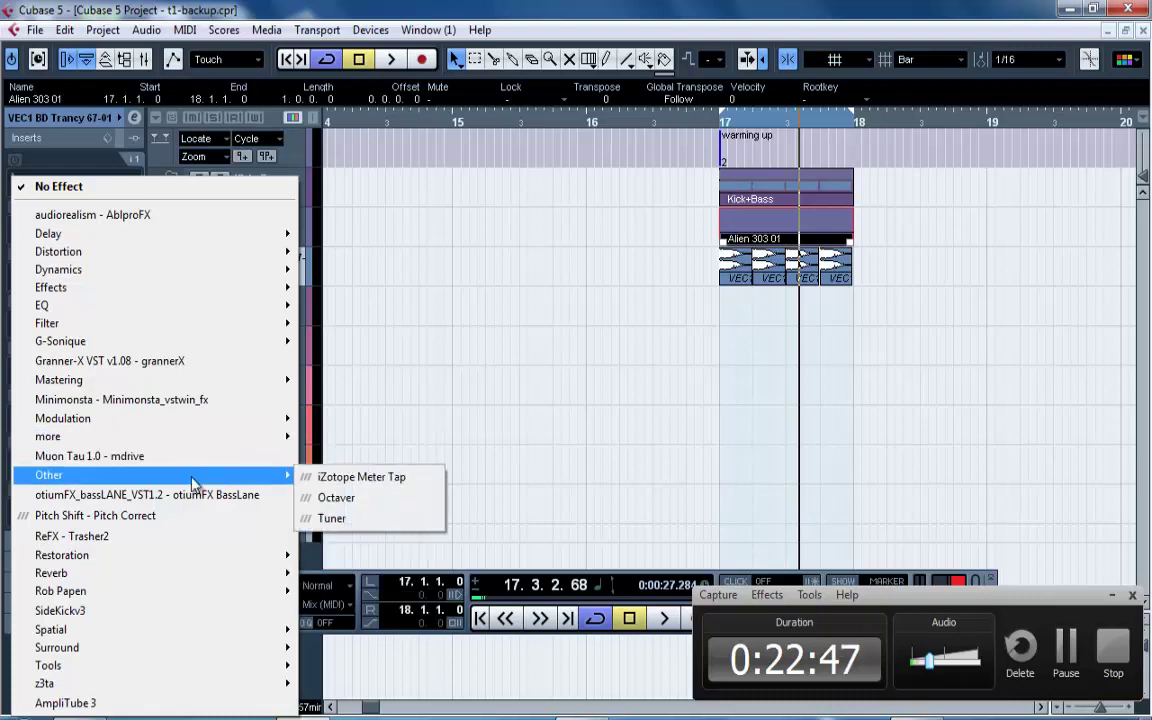
{"action": "left_click", "coordinate": [330, 518]}
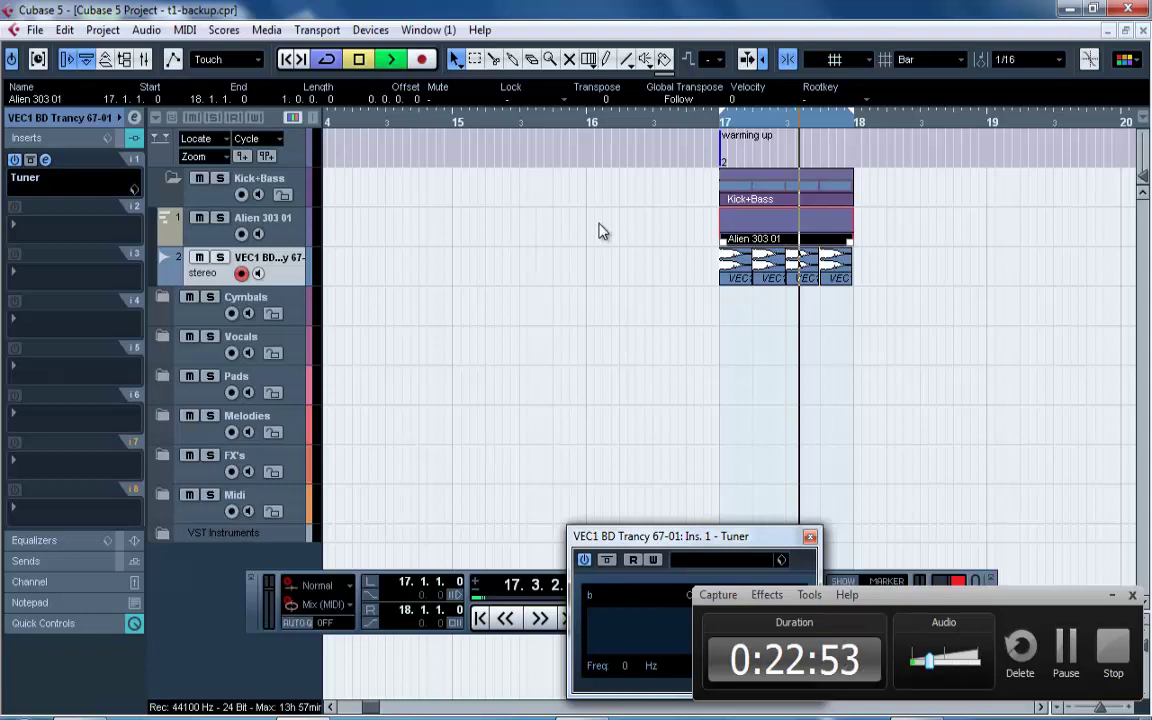
{"action": "key", "text": "space"}
{"action": "left_click_drag", "start_coordinate": [740, 537], "coordinate": [639, 369]}
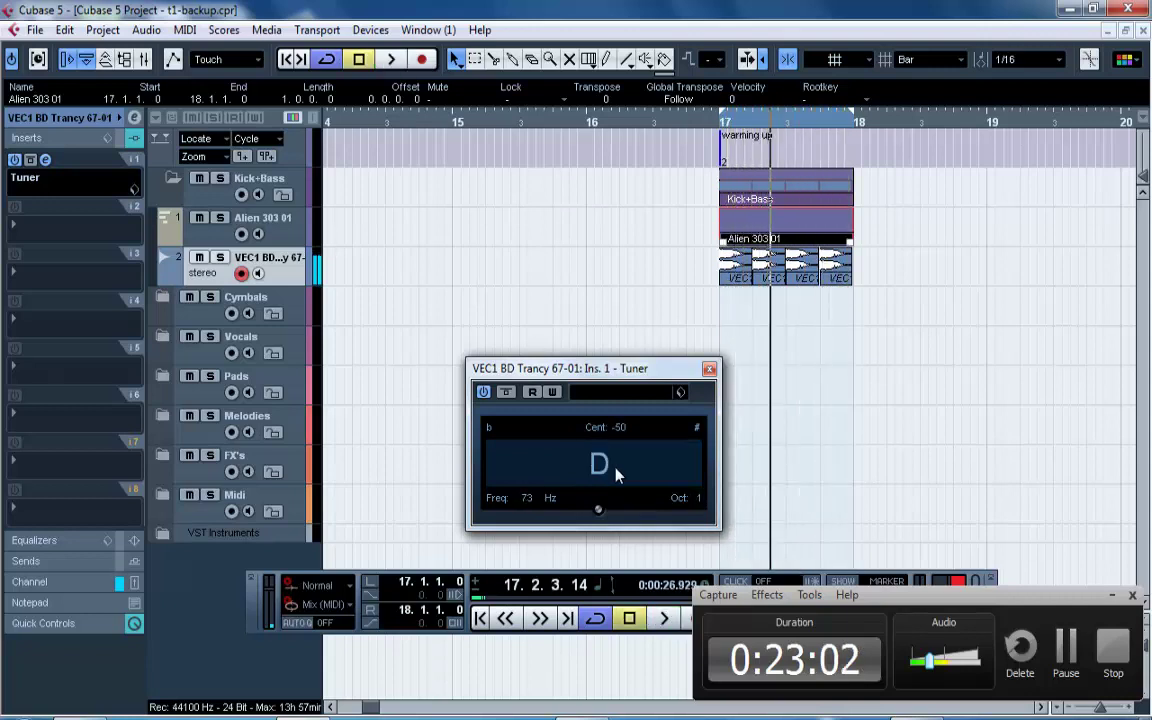
Stop playback, close the Tuner and run the Spectrum Analyzer on the first kick event with 4096 samples, 512 overlap, Hamming window and Mono left.
{"action": "key", "text": "space"}
{"action": "left_click", "coordinate": [710, 369]}
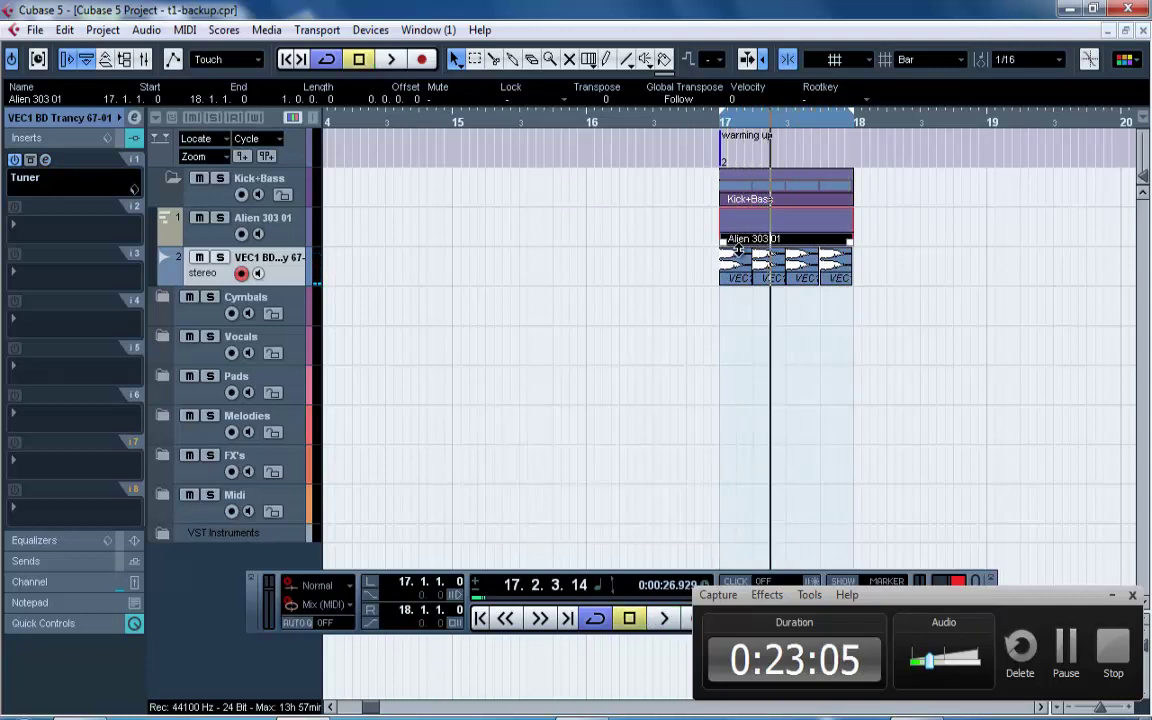
{"action": "left_click", "coordinate": [742, 258]}
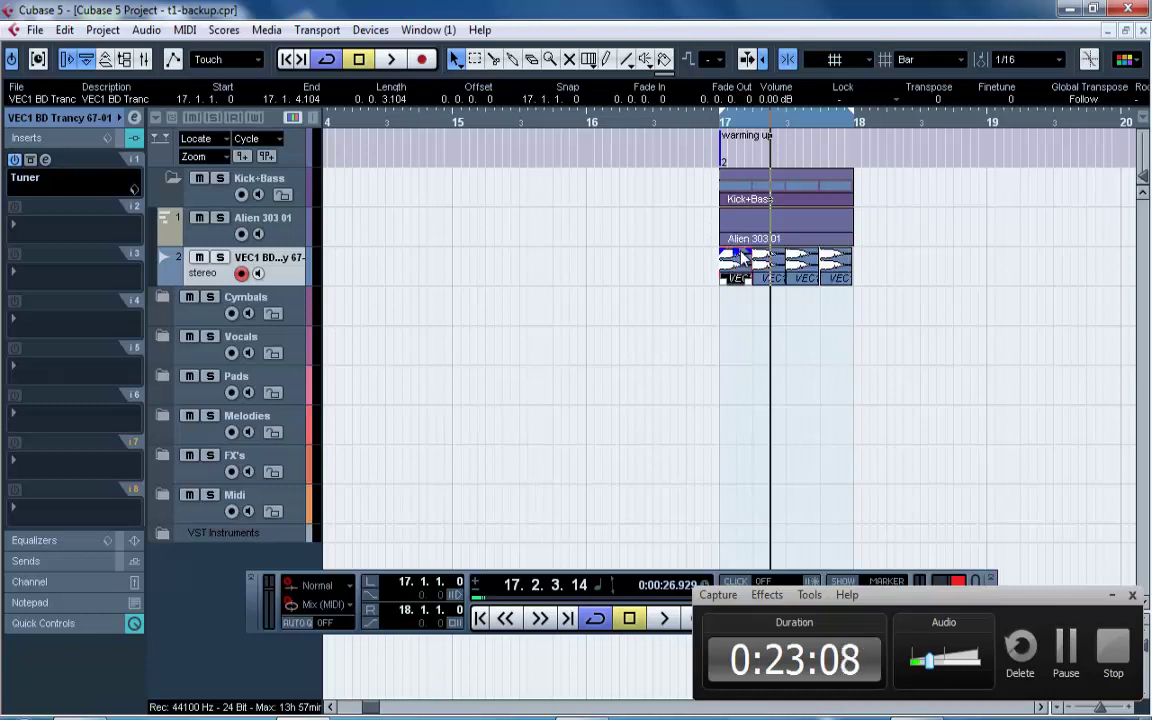
{"action": "right_click", "coordinate": [741, 255]}
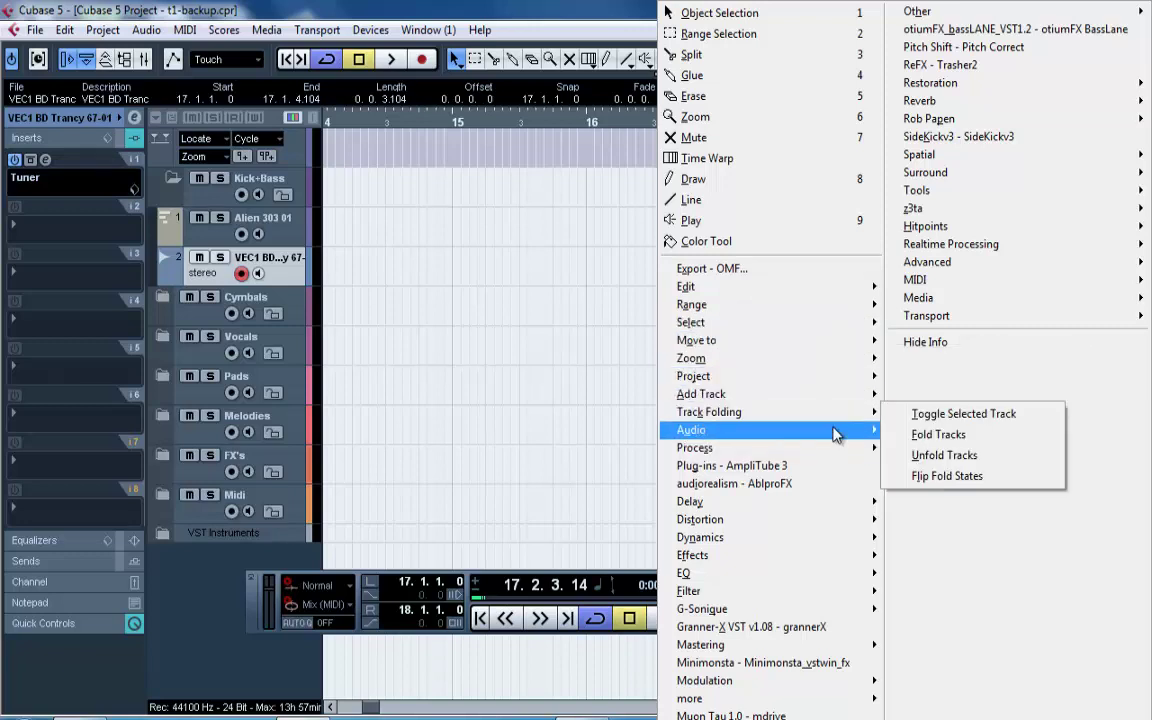
{"action": "mouse_move", "coordinate": [836, 432]}
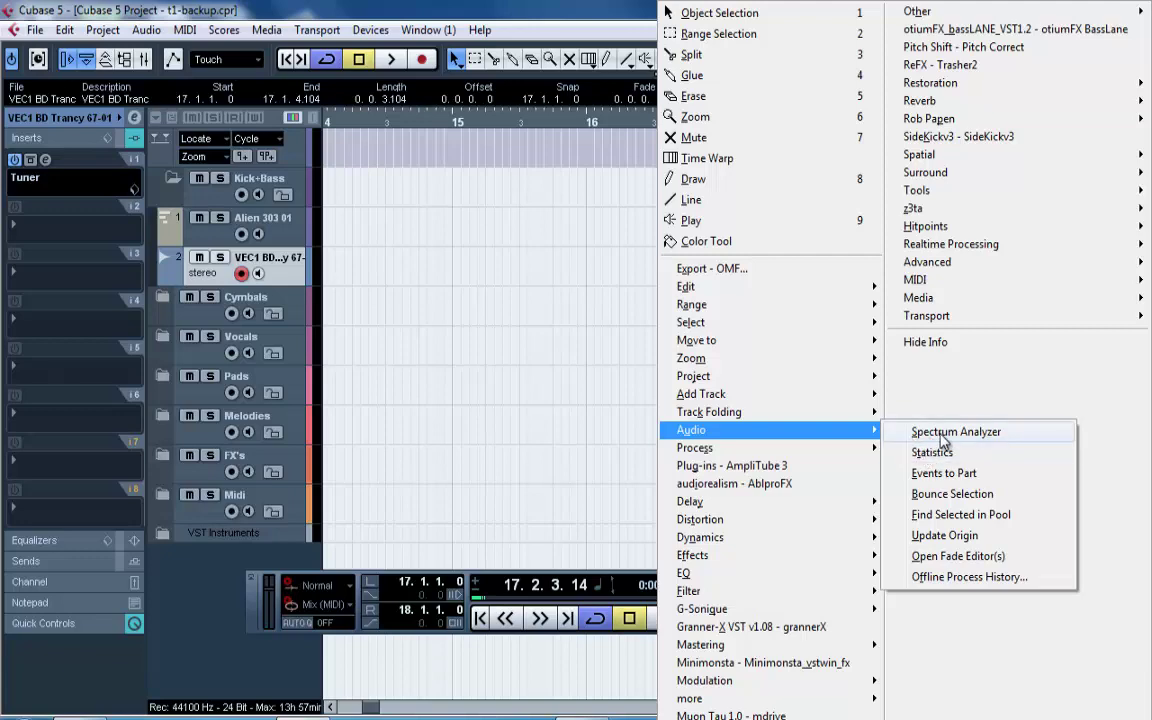
{"action": "left_click", "coordinate": [943, 437]}
{"action": "left_click", "coordinate": [632, 479]}
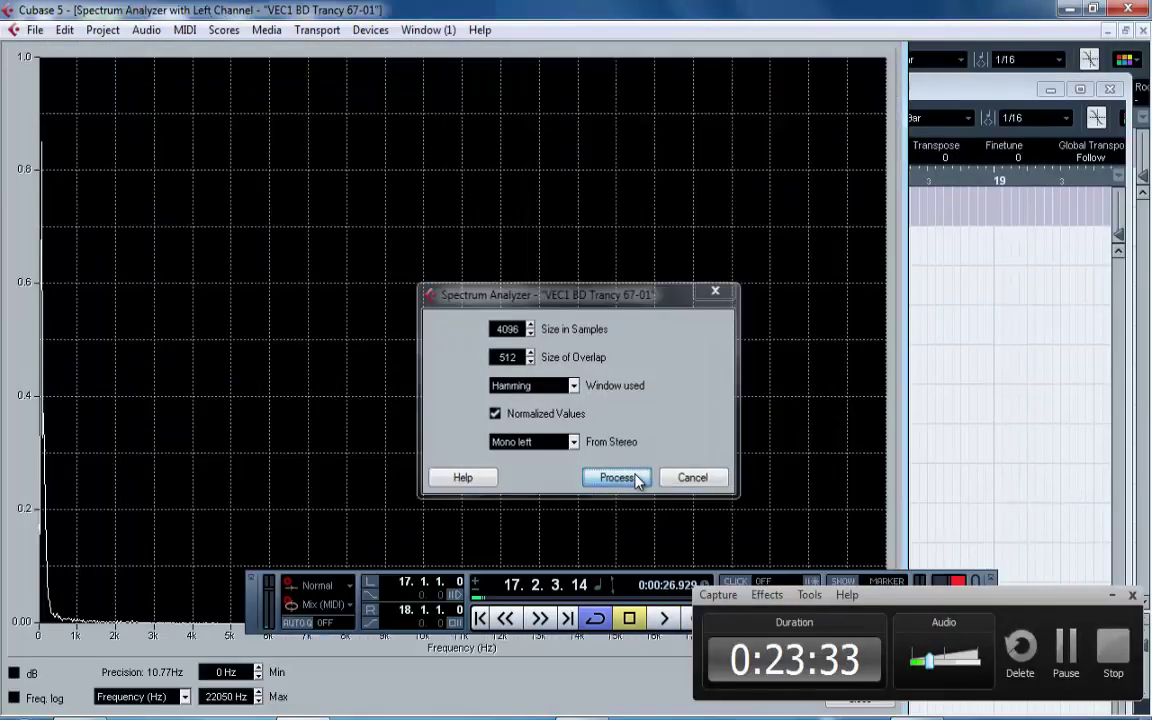
Show the kick's spectrum in dB on a logarithmic frequency scale, examine its fundamental peak and close the analyzer.
{"action": "left_click_drag", "start_coordinate": [257, 608], "coordinate": [522, 718]}
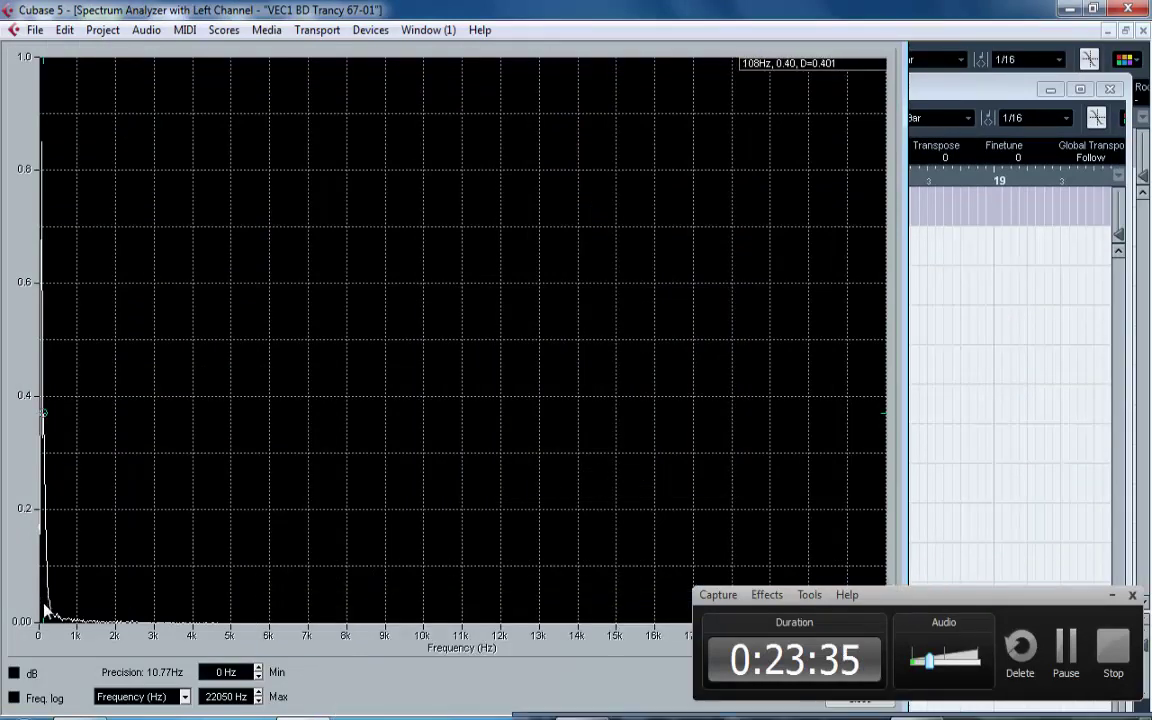
{"action": "left_click", "coordinate": [13, 674]}
{"action": "left_click", "coordinate": [14, 699]}
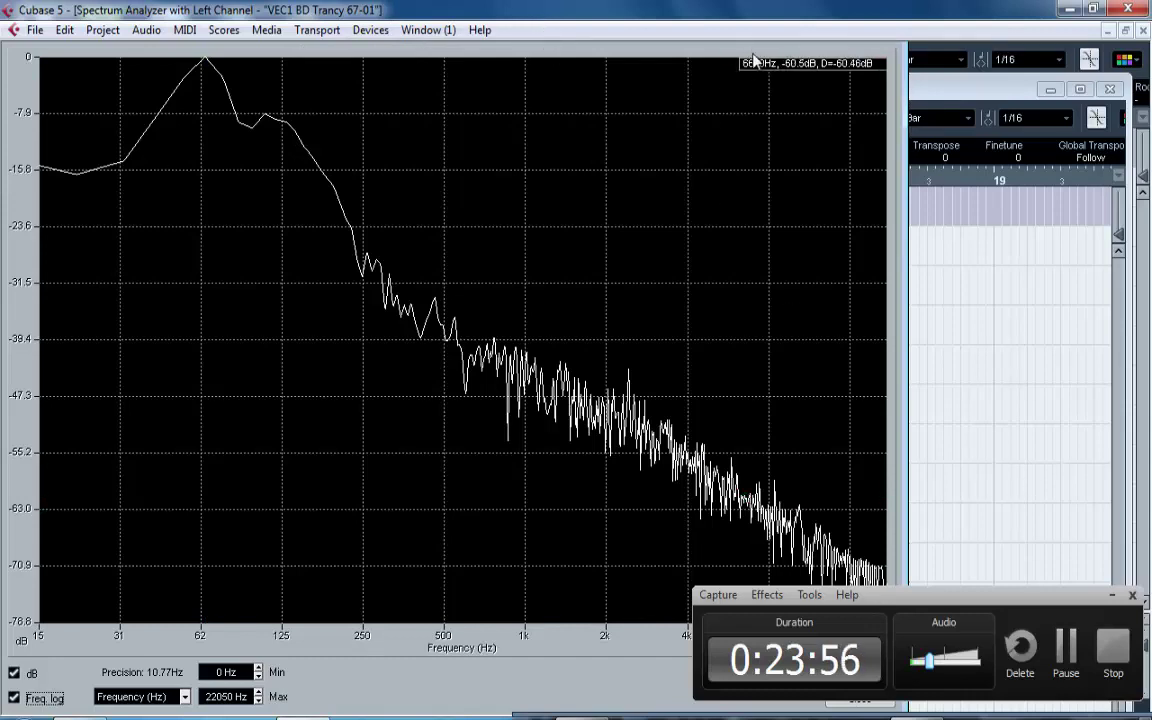
{"action": "left_click", "coordinate": [1111, 595]}
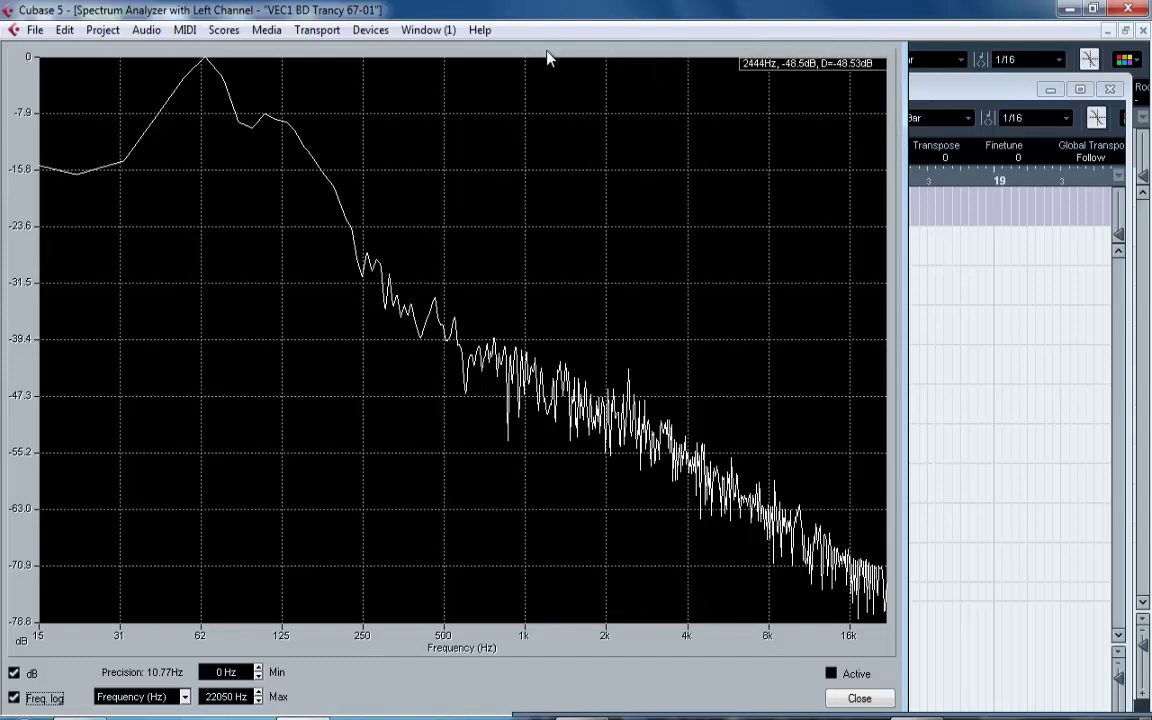
{"action": "left_click", "coordinate": [860, 698]}
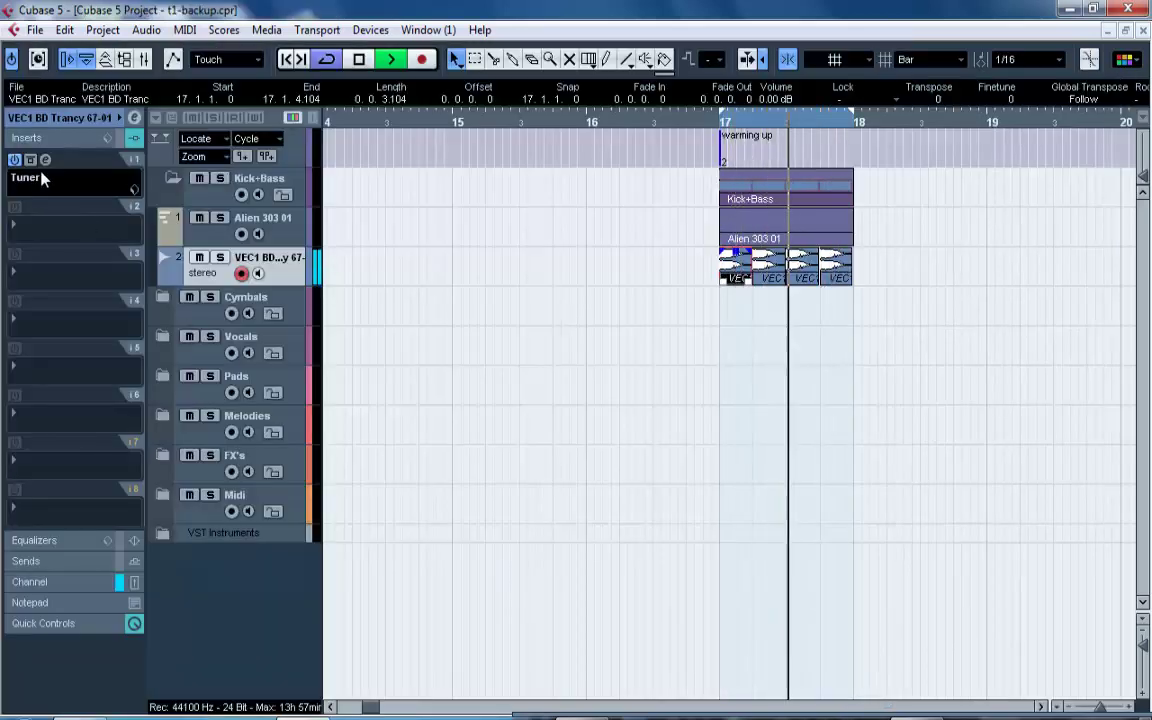
Reopen the kick track's Tuner and replay the bar 17 loop to recheck the kick's pitch.
{"action": "left_click", "coordinate": [44, 159]}
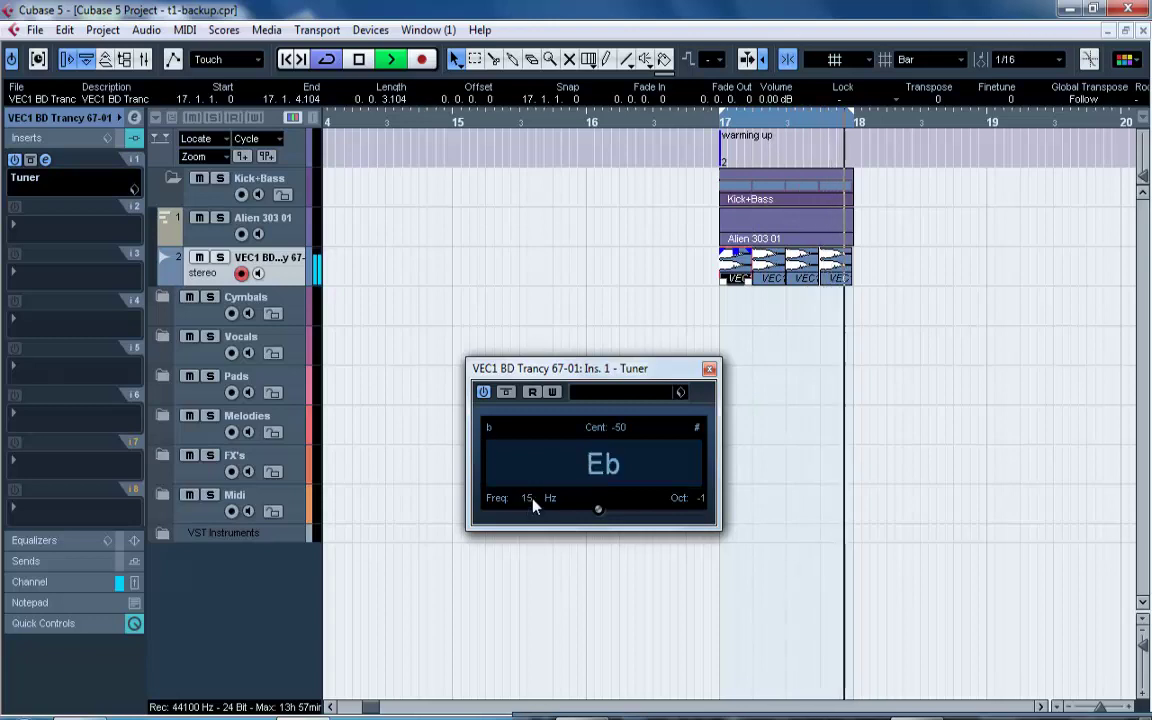
{"action": "key", "text": "space"}
{"action": "left_click", "coordinate": [709, 369]}
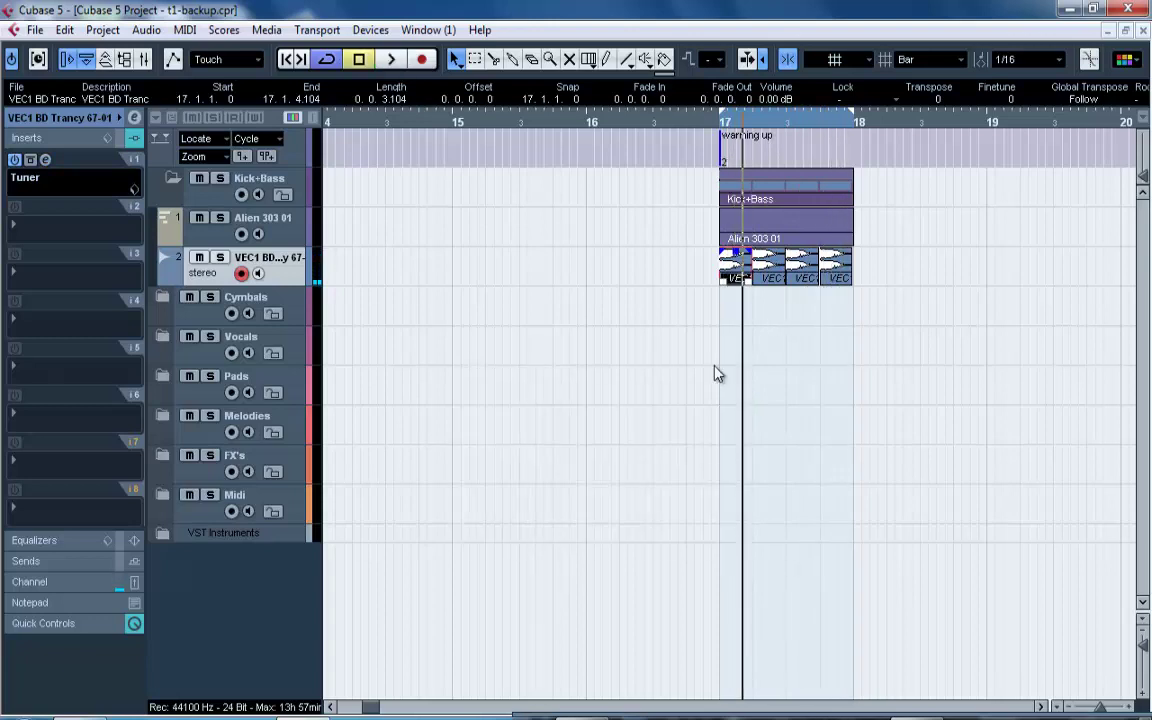
{"action": "left_click", "coordinate": [288, 243]}
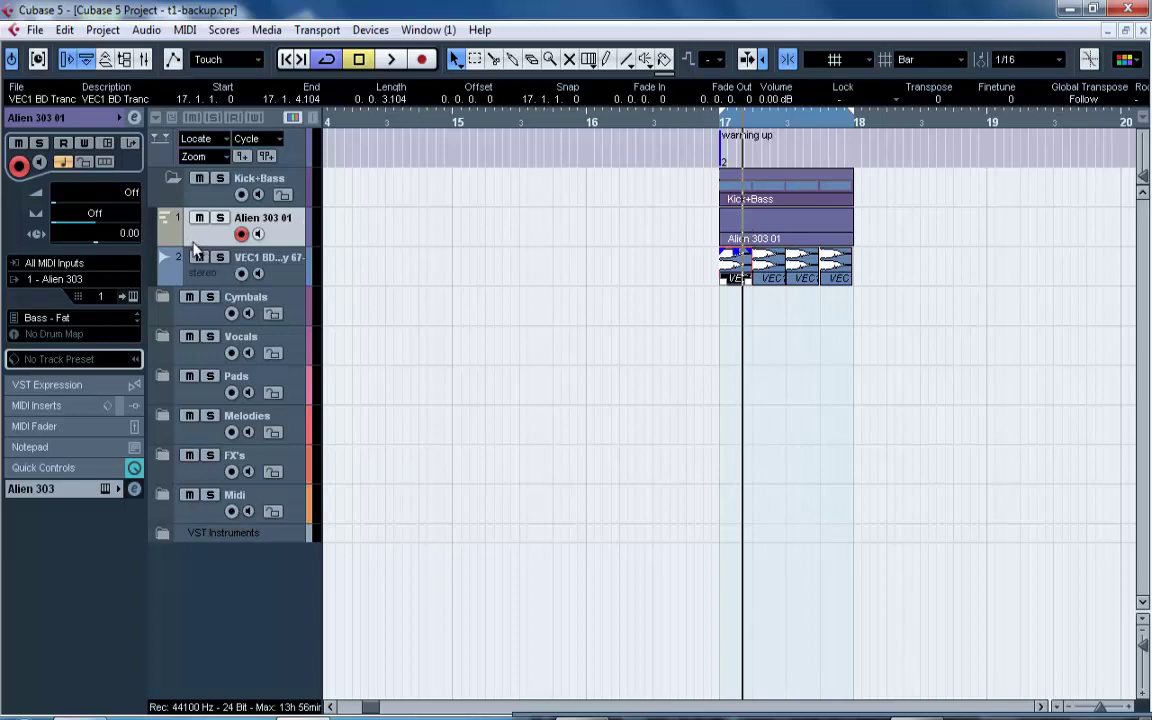
{"action": "left_click", "coordinate": [193, 274]}
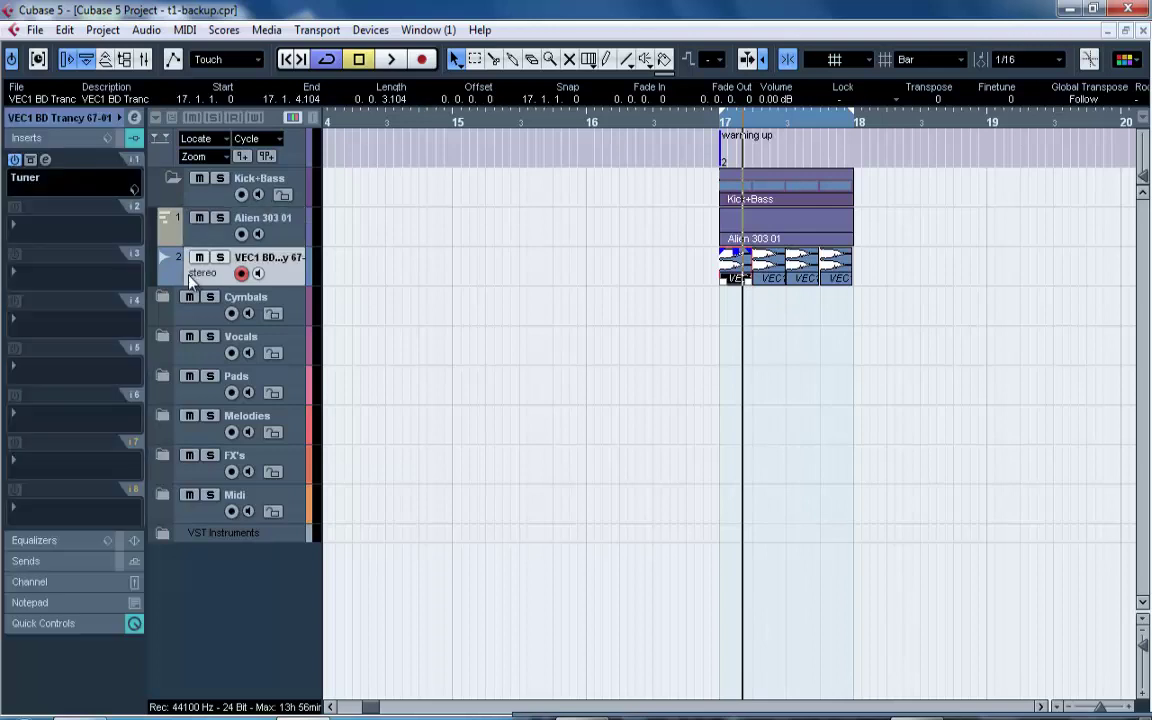
{"action": "left_click", "coordinate": [50, 176]}
{"action": "key", "text": "space"}
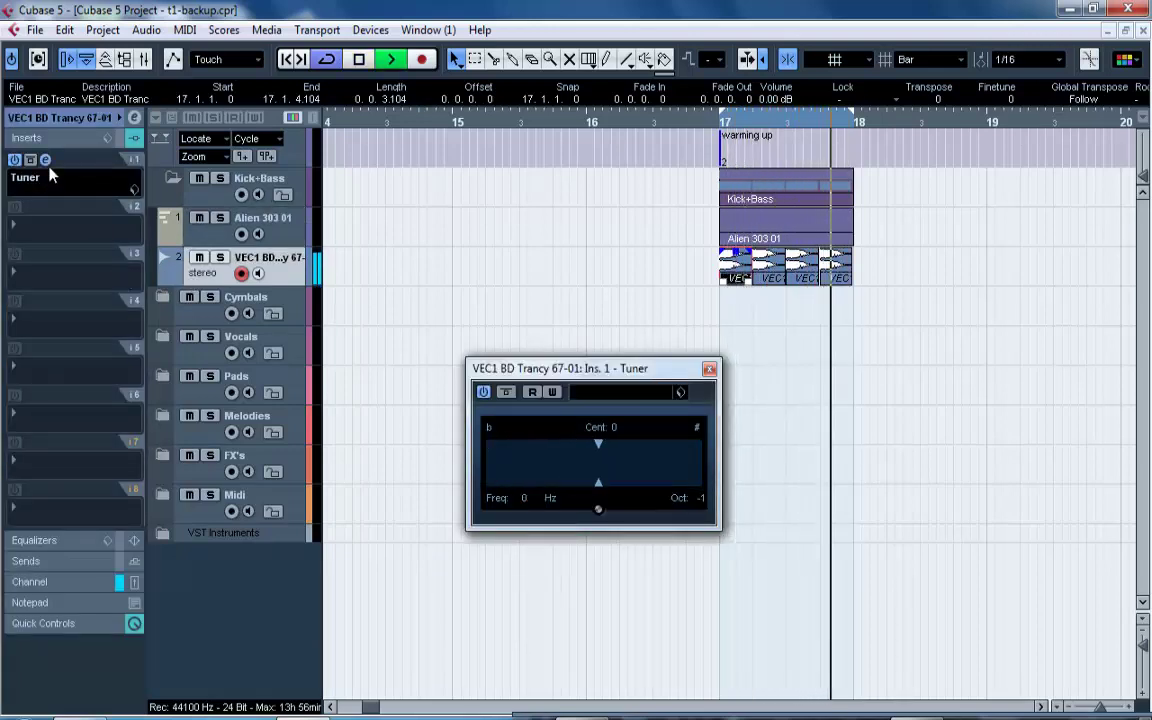
{"action": "key", "text": "space"}
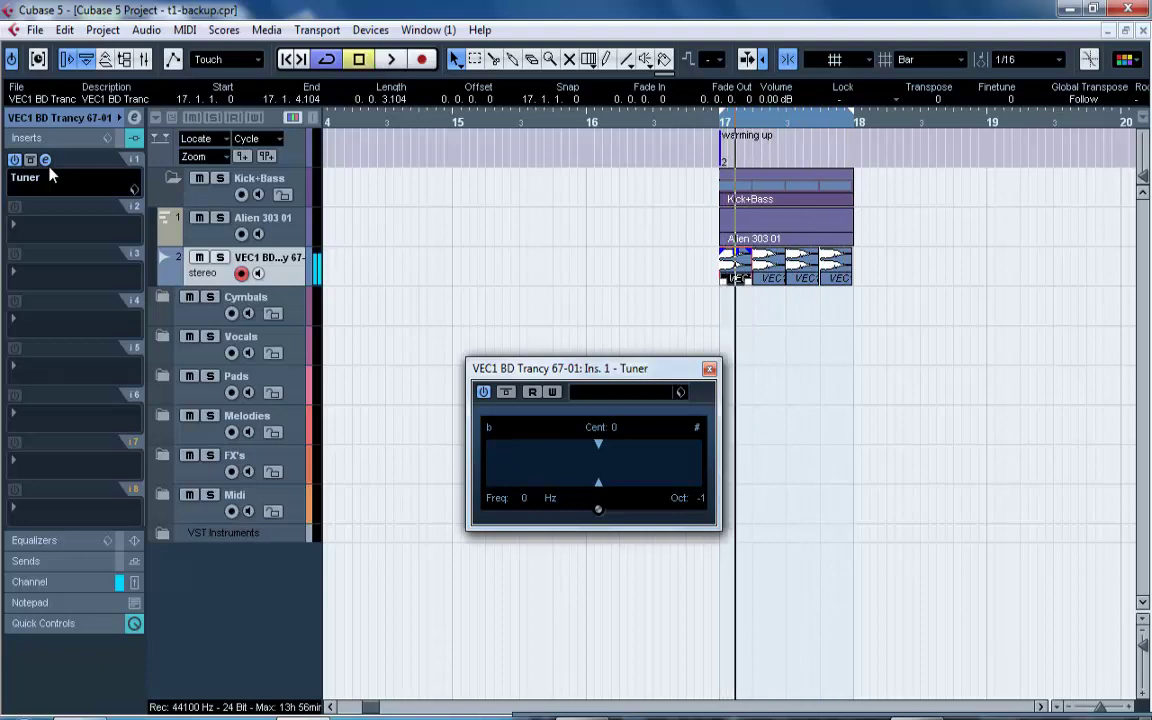
Open the Alien 303 01 part in the Key Editor with taller note rows and close the Tuner window.
{"action": "double_click", "coordinate": [728, 237]}
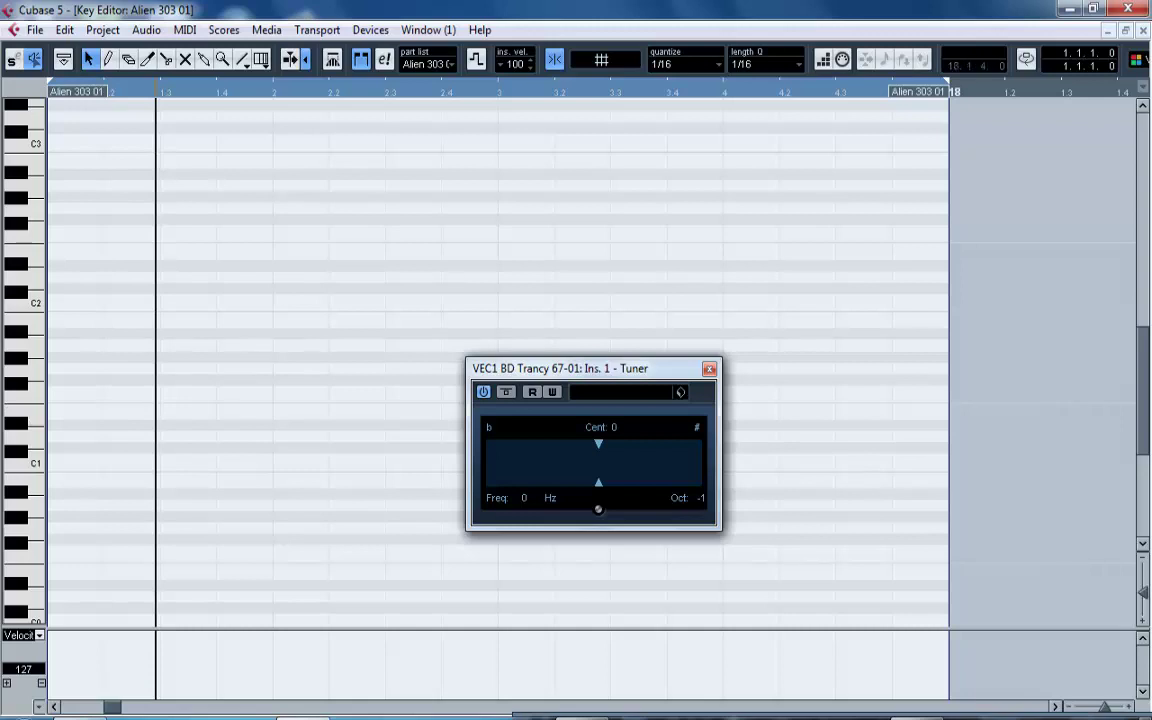
{"action": "left_click", "coordinate": [1144, 624]}
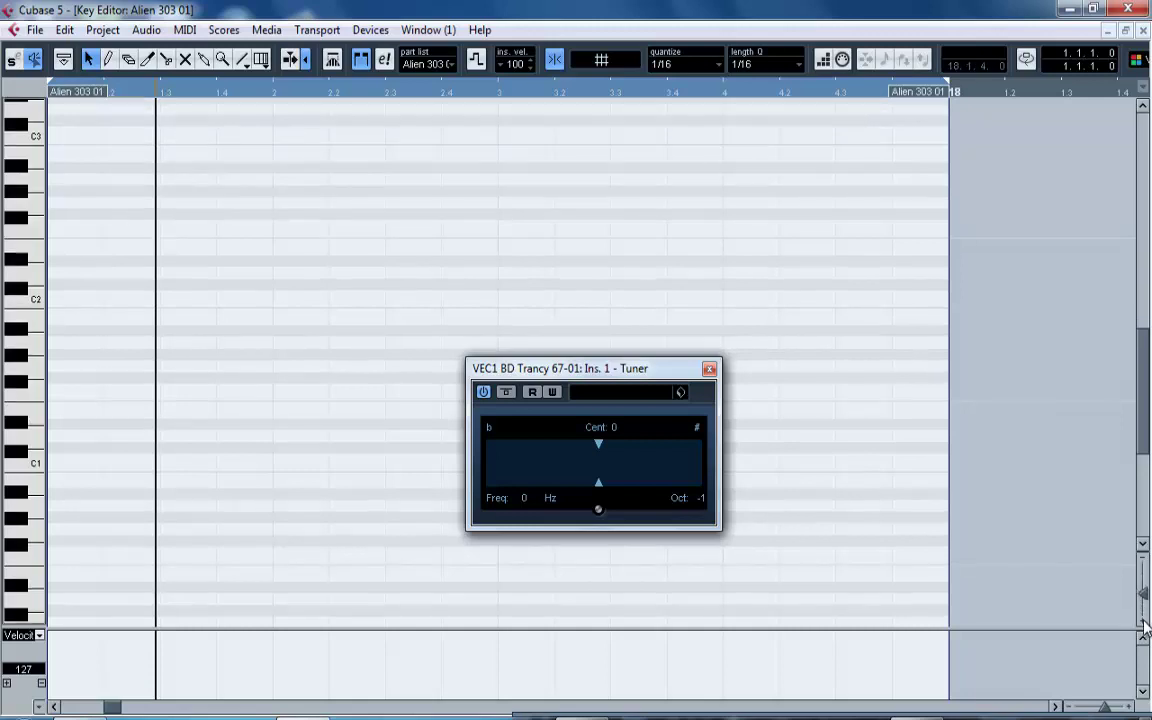
{"action": "left_click", "coordinate": [1144, 624]}
{"action": "left_click", "coordinate": [1144, 624]}
{"action": "left_click", "coordinate": [1144, 624]}
{"action": "left_click", "coordinate": [1144, 624]}
{"action": "left_click", "coordinate": [1144, 624]}
{"action": "left_click", "coordinate": [1144, 624]}
{"action": "left_click", "coordinate": [1144, 624]}
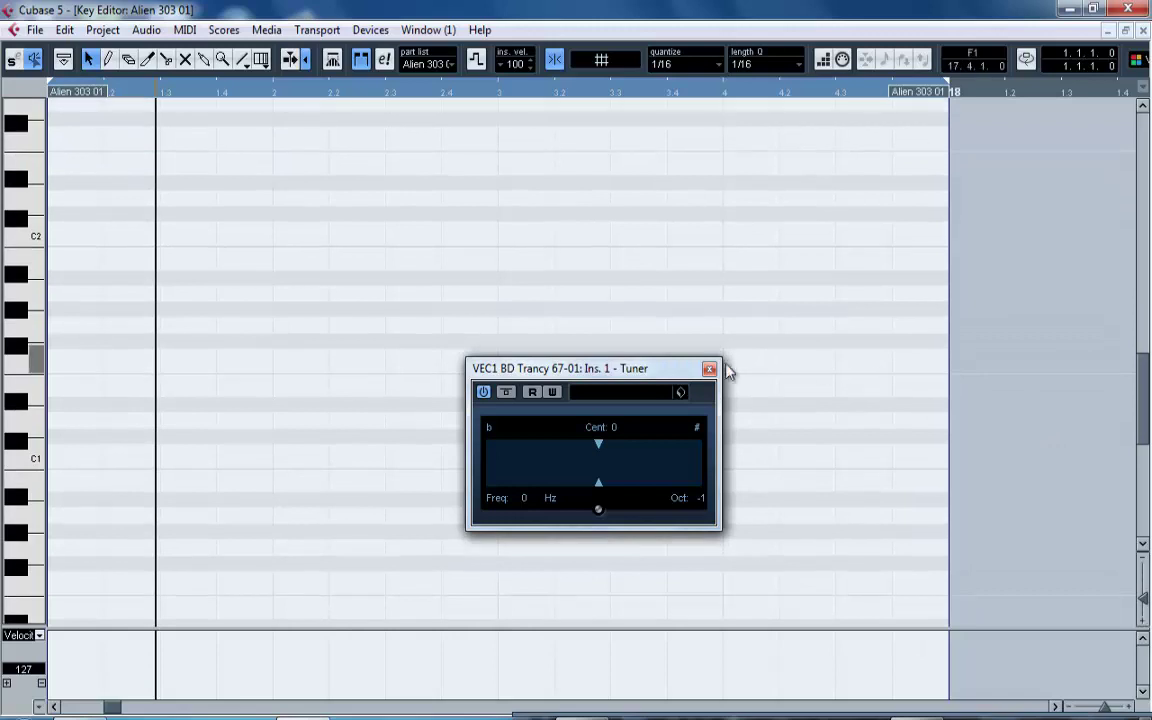
{"action": "left_click", "coordinate": [709, 370]}
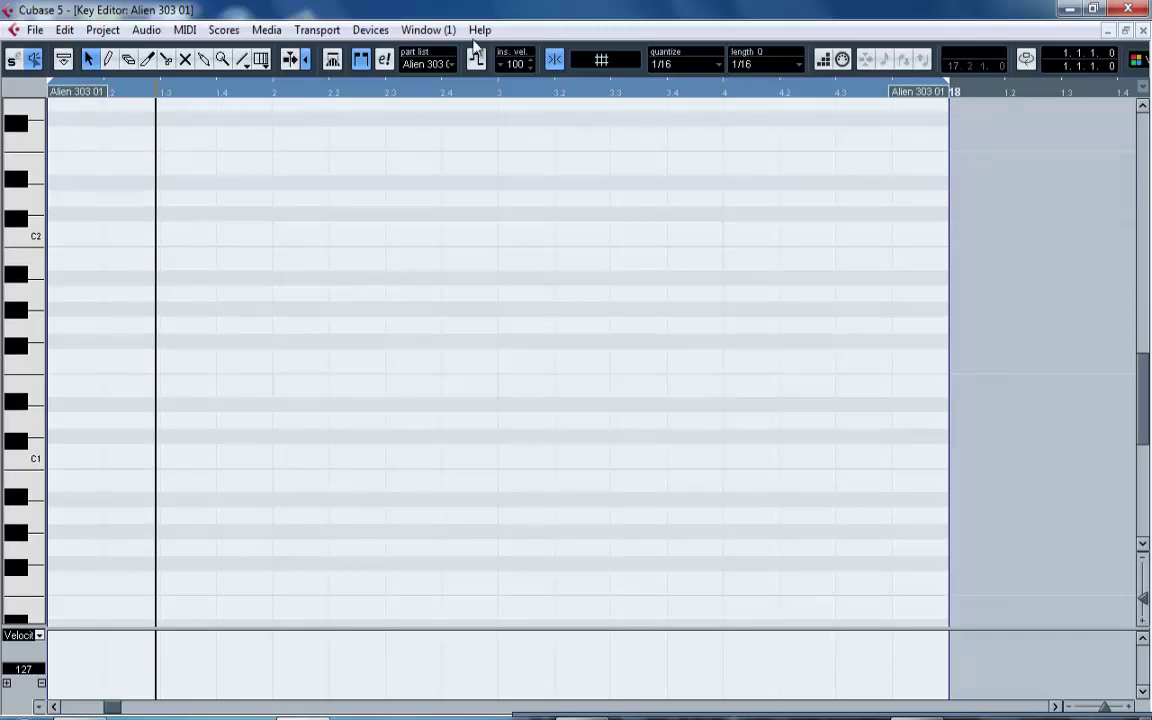
Set the project cursor to the start of bar 17 and reopen the Alien 303 01 part in the Key Editor.
{"action": "left_click", "coordinate": [1104, 33]}
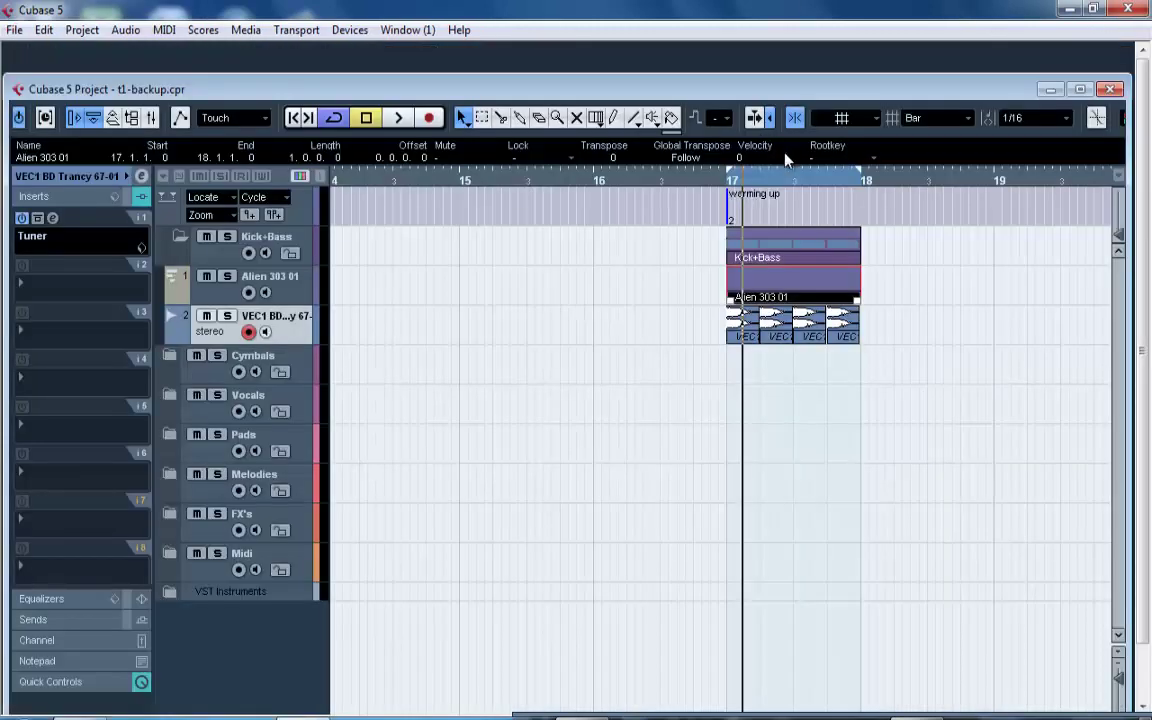
{"action": "left_click_drag", "start_coordinate": [745, 185], "coordinate": [728, 222]}
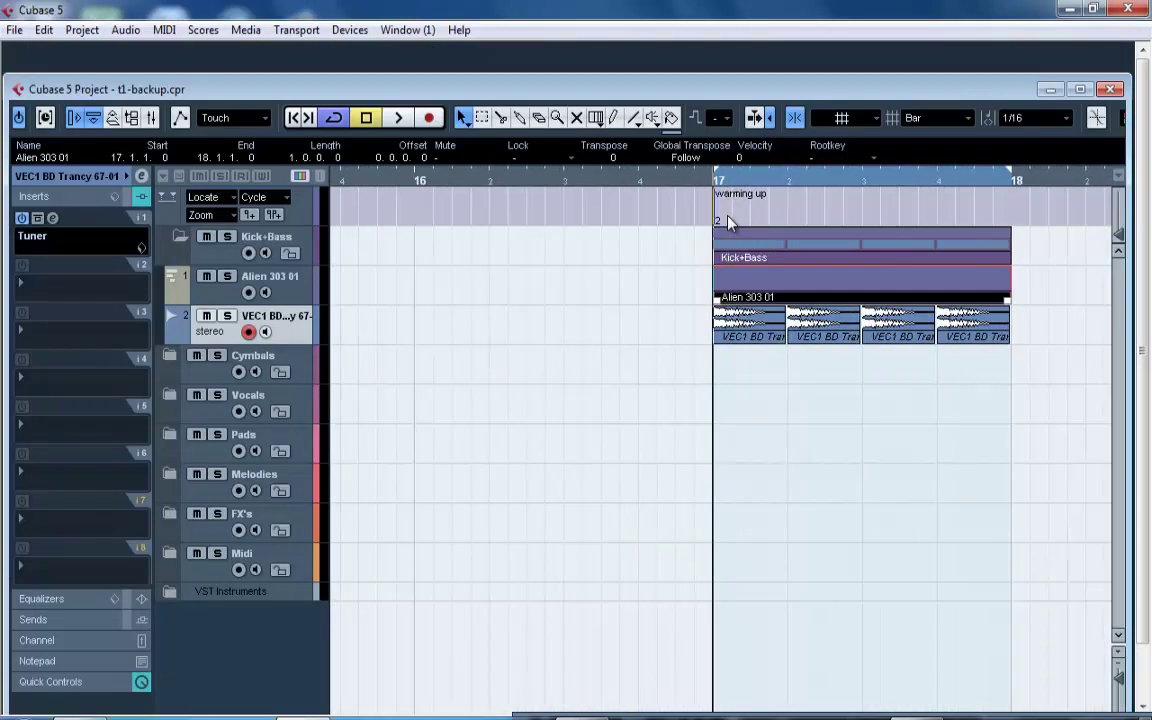
{"action": "double_click", "coordinate": [727, 281]}
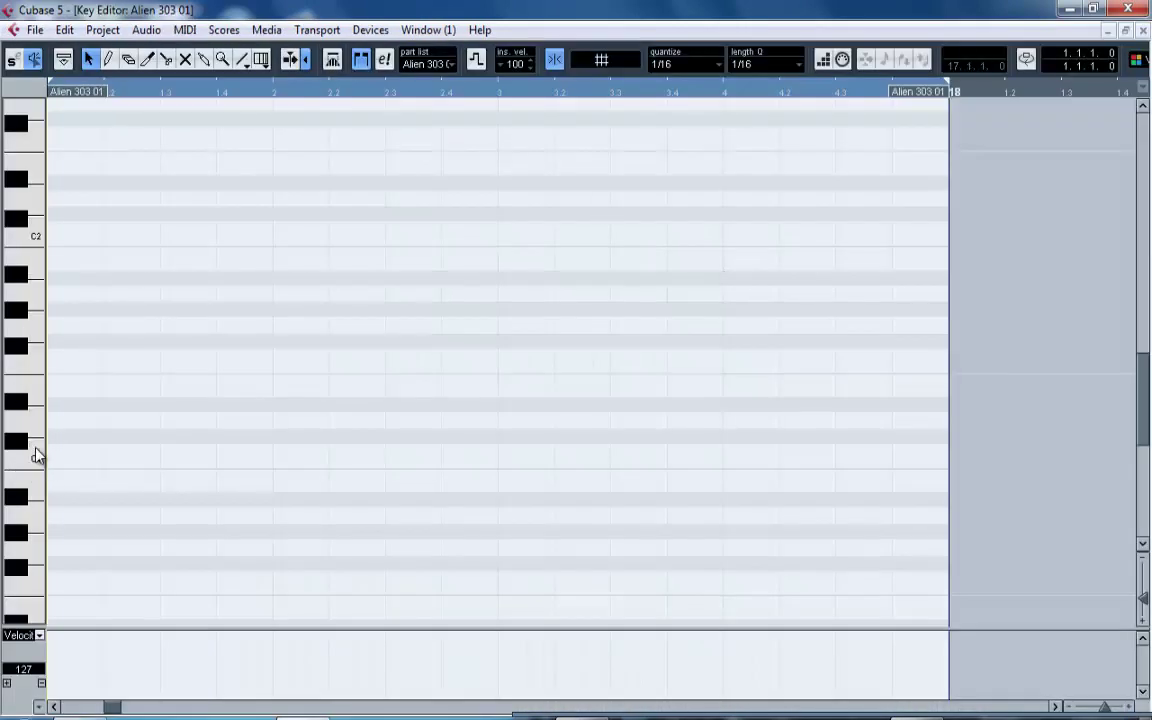
Draw three consecutive 1/16 C1 notes from 17.1.2 to 17.1.4, leaving the first sixteenth of the beat empty.
{"action": "right_click", "coordinate": [122, 459]}
{"action": "left_click", "coordinate": [141, 444]}
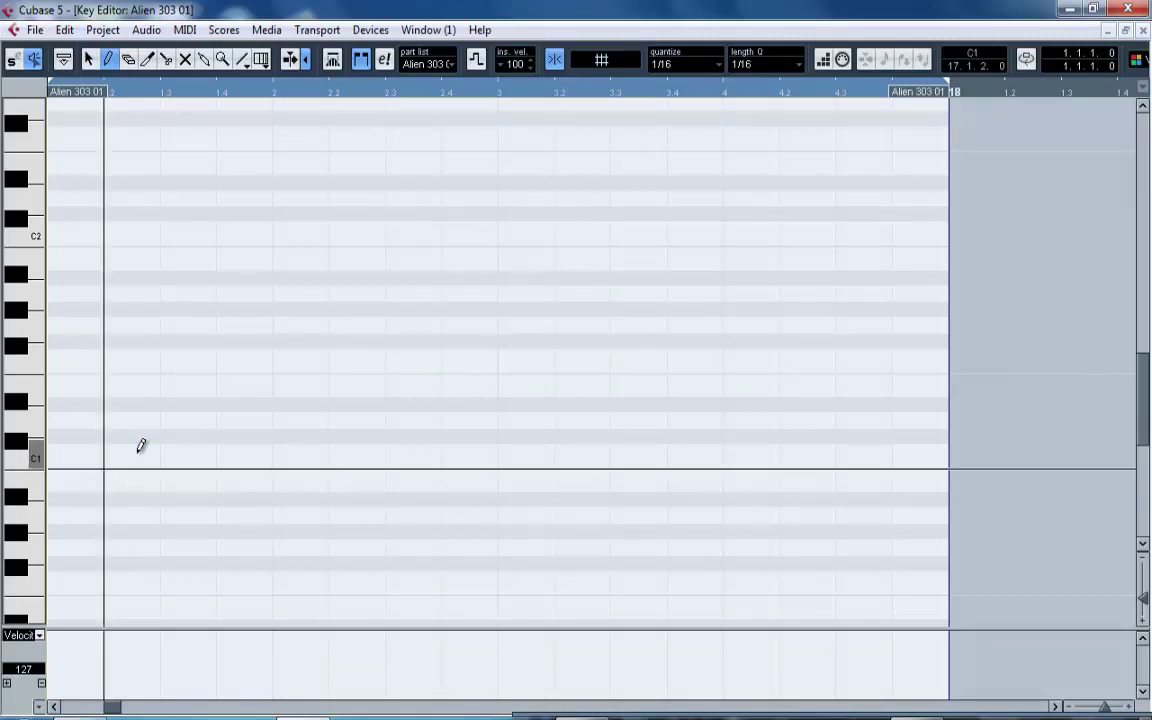
{"action": "left_click_drag", "start_coordinate": [105, 452], "coordinate": [221, 450]}
{"action": "right_click", "coordinate": [212, 355]}
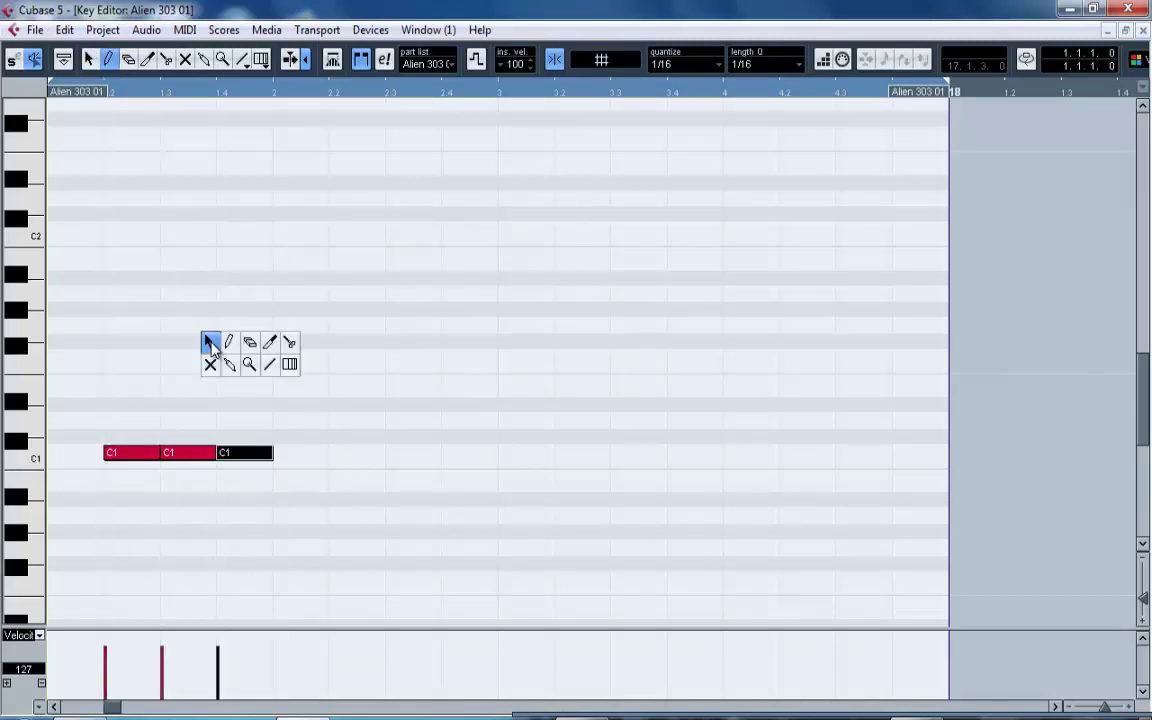
{"action": "left_click", "coordinate": [211, 341]}
Copy the three-note C1 group to beats 2, 3 and 4 to fill the one-bar bassline.
{"action": "left_click_drag", "start_coordinate": [97, 437], "coordinate": [336, 452]}
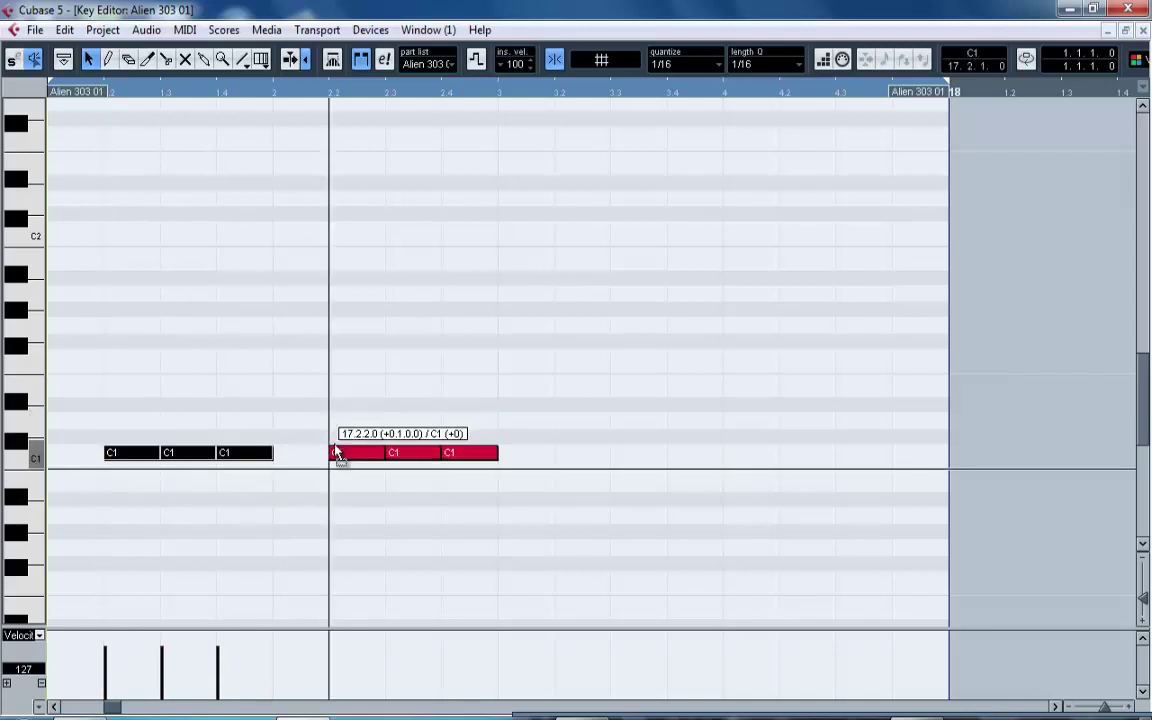
{"action": "left_click_drag", "start_coordinate": [337, 436], "coordinate": [337, 437]}
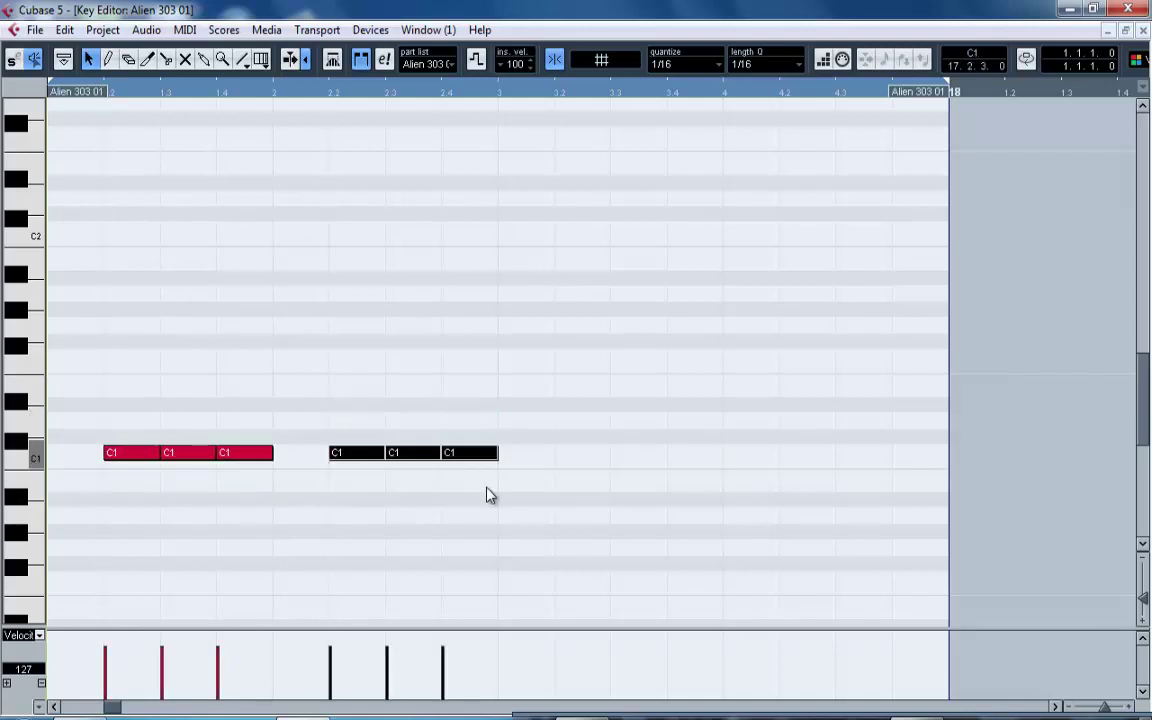
{"action": "left_click_drag", "start_coordinate": [489, 494], "coordinate": [576, 468]}
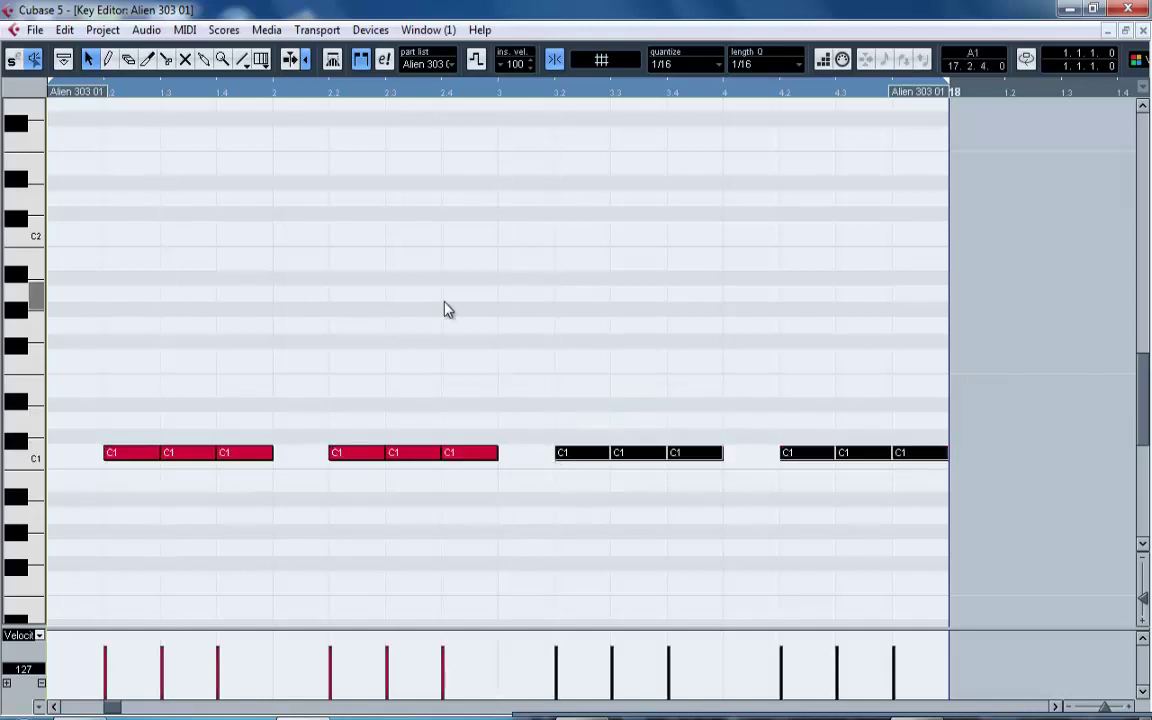
Play the pattern briefly, close the Key Editor, and solo the Alien 303 01 track to listen to the bassline loop.
{"action": "key", "text": "space"}
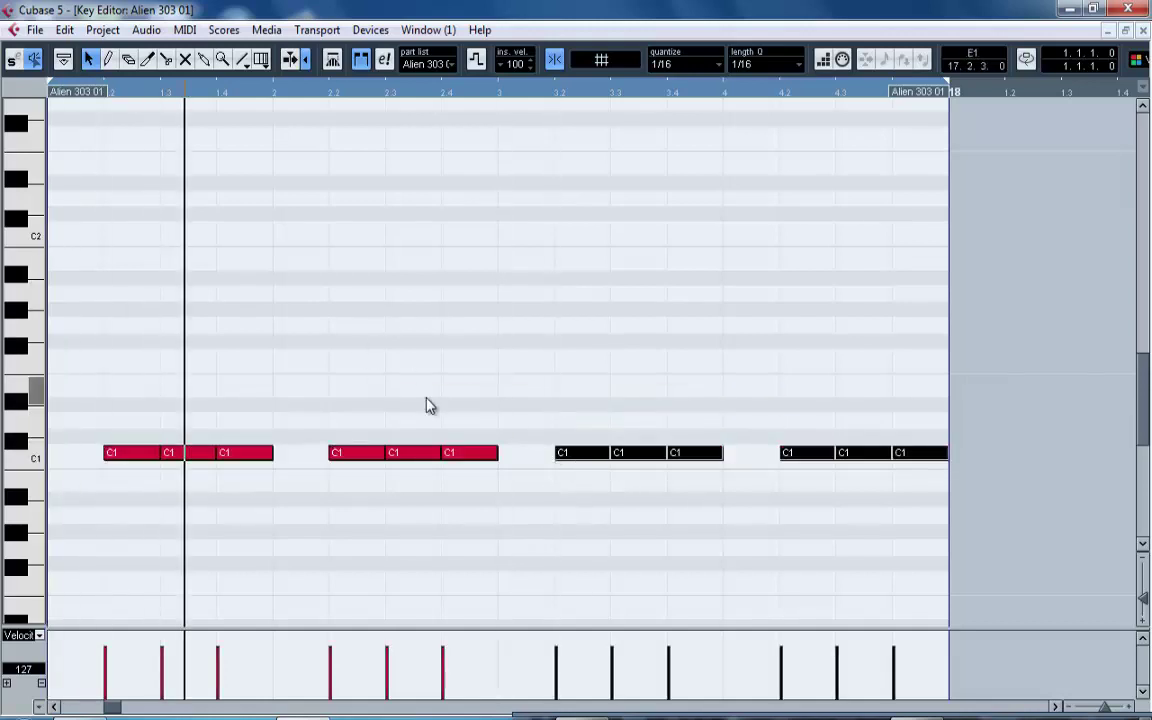
{"action": "left_click", "coordinate": [1108, 32]}
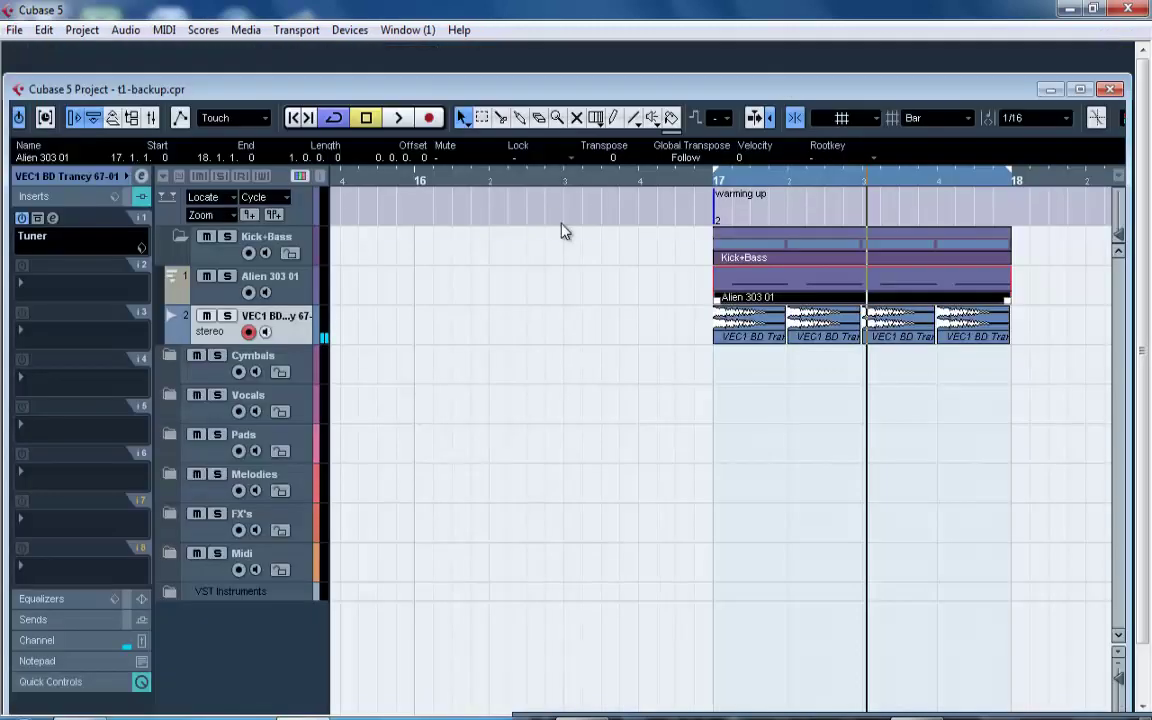
{"action": "left_click", "coordinate": [228, 279]}
{"action": "key", "text": "space"}
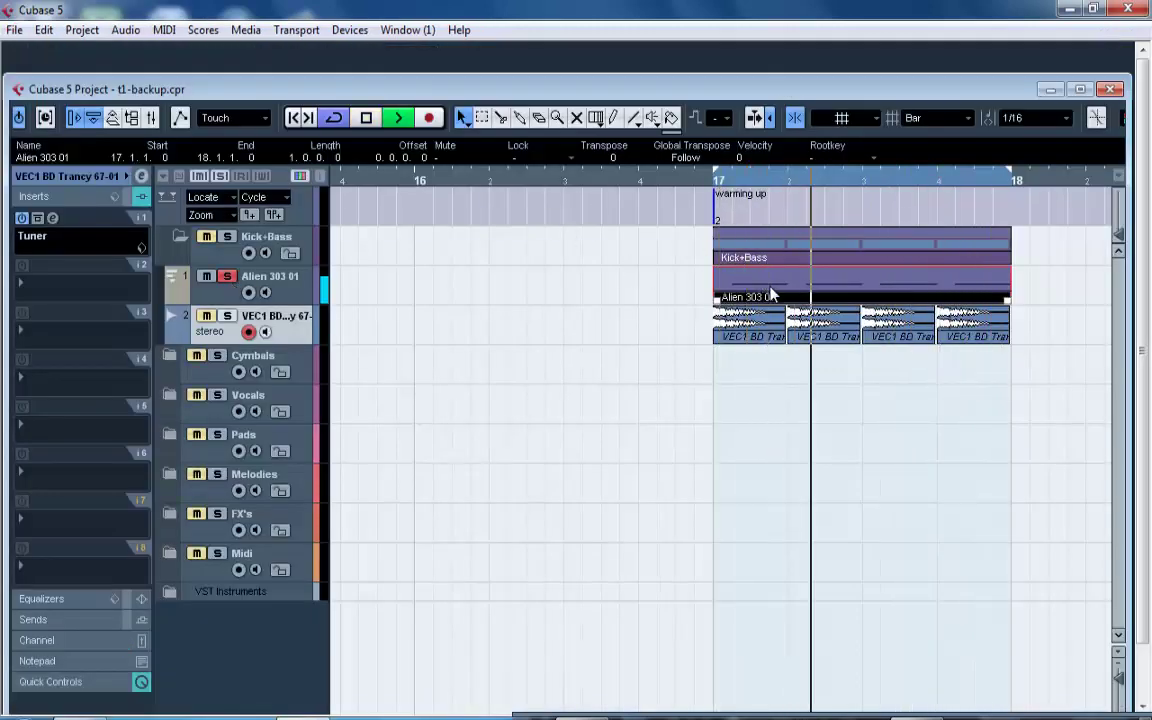
{"action": "left_click", "coordinate": [207, 300]}
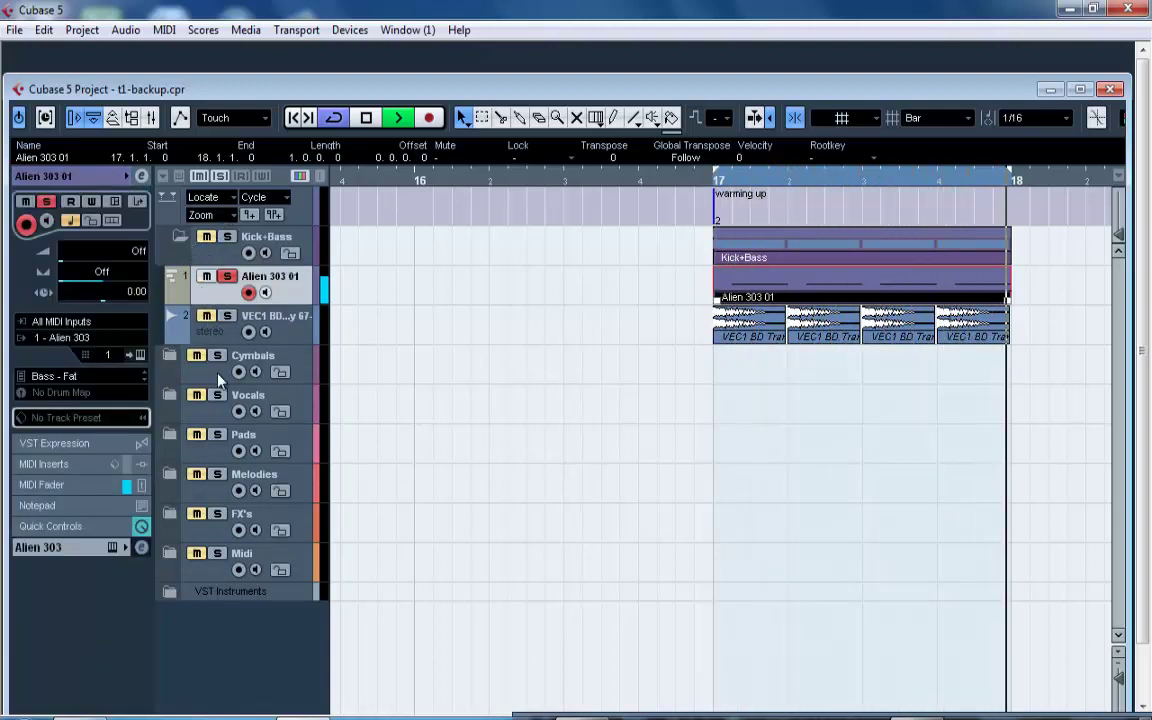
Move the Alien 303 folder from VST Instruments into the Kick+Bass folder and collapse Kick+Bass.
{"action": "left_click", "coordinate": [170, 594]}
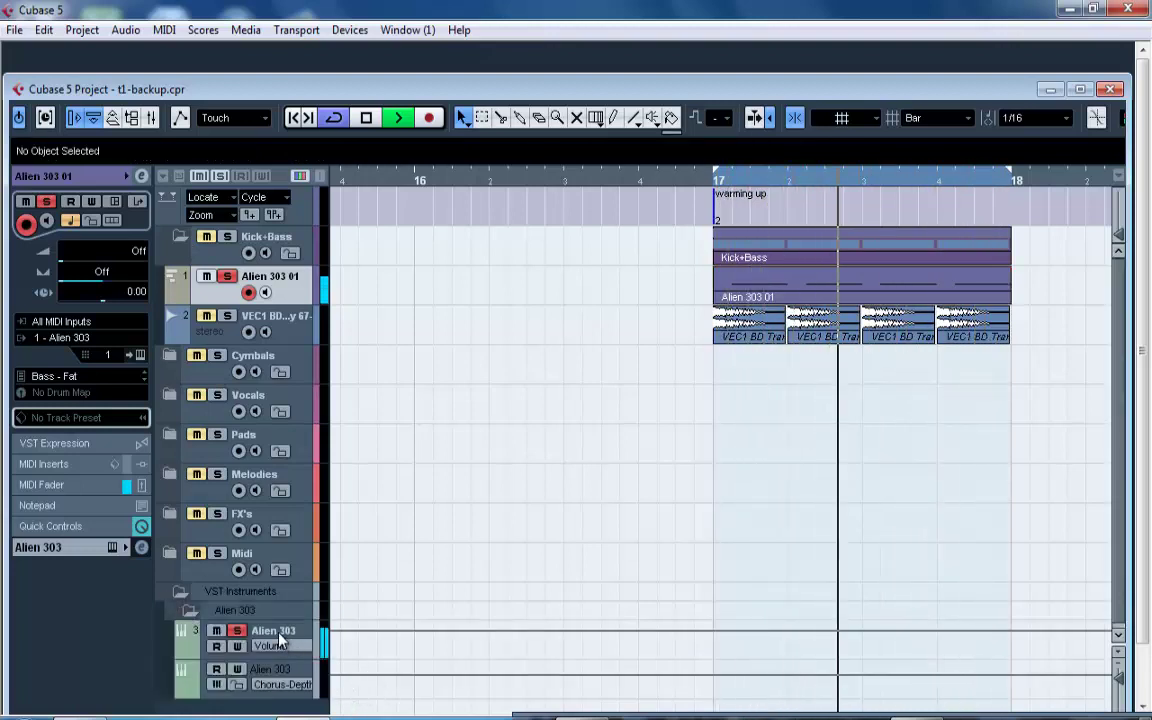
{"action": "left_click", "coordinate": [212, 609]}
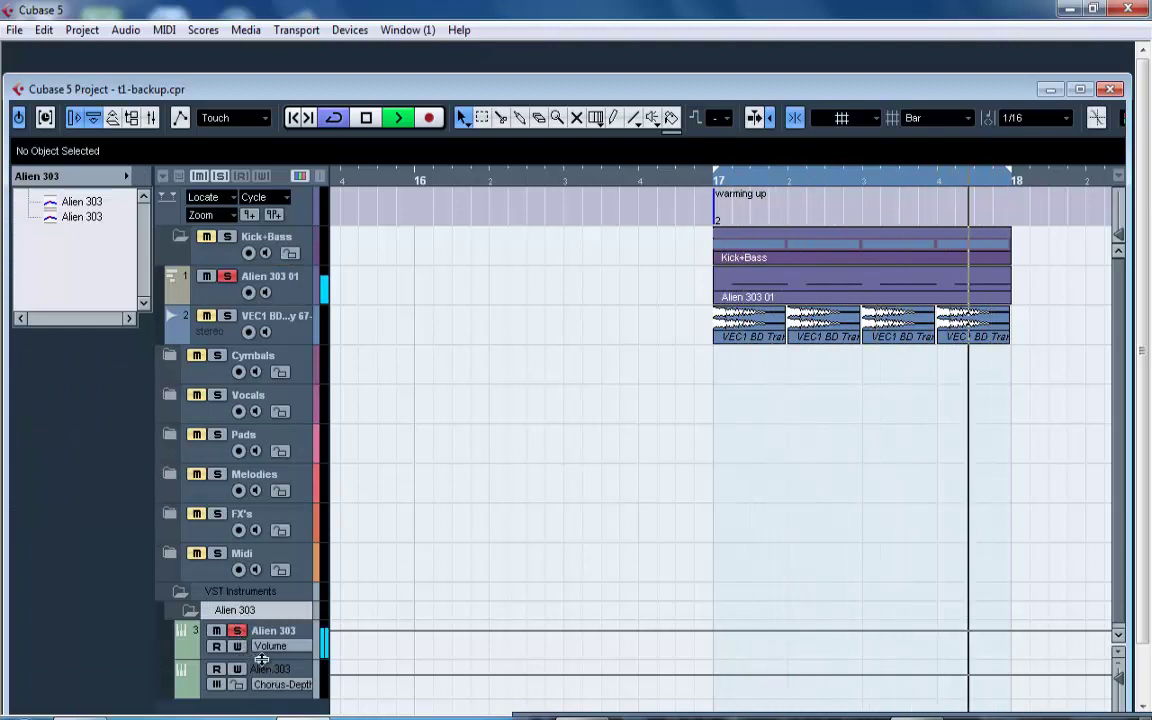
{"action": "left_click_drag", "start_coordinate": [259, 612], "coordinate": [249, 258]}
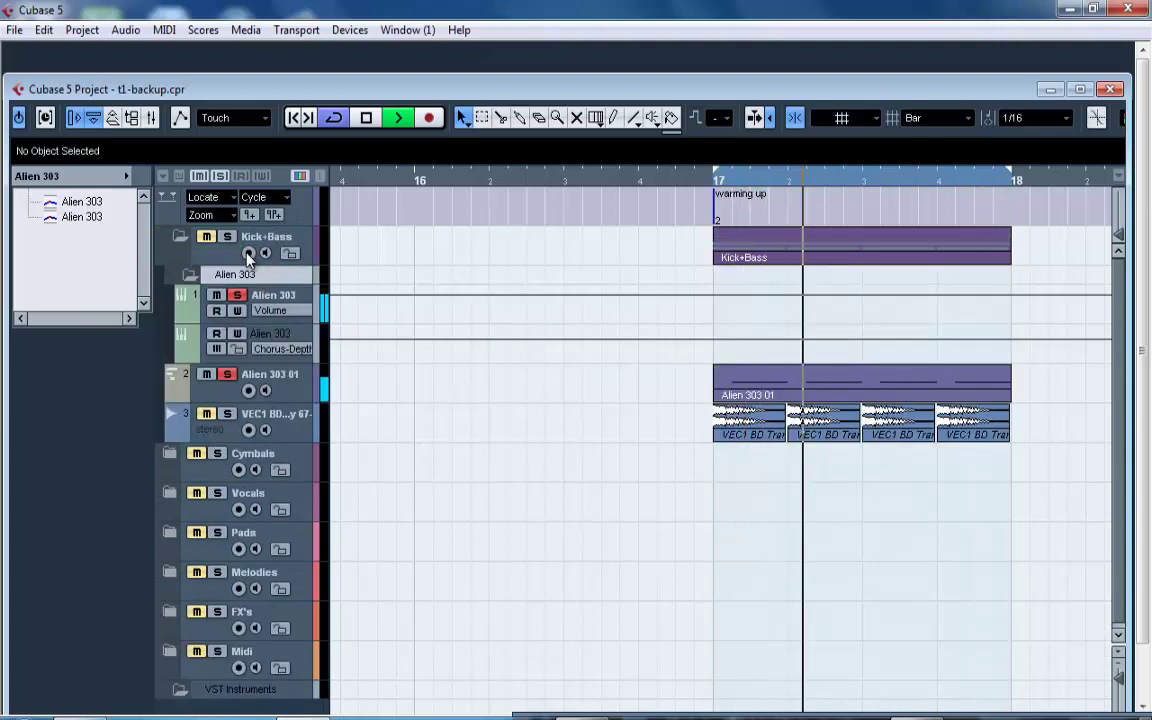
{"action": "left_click", "coordinate": [178, 238]}
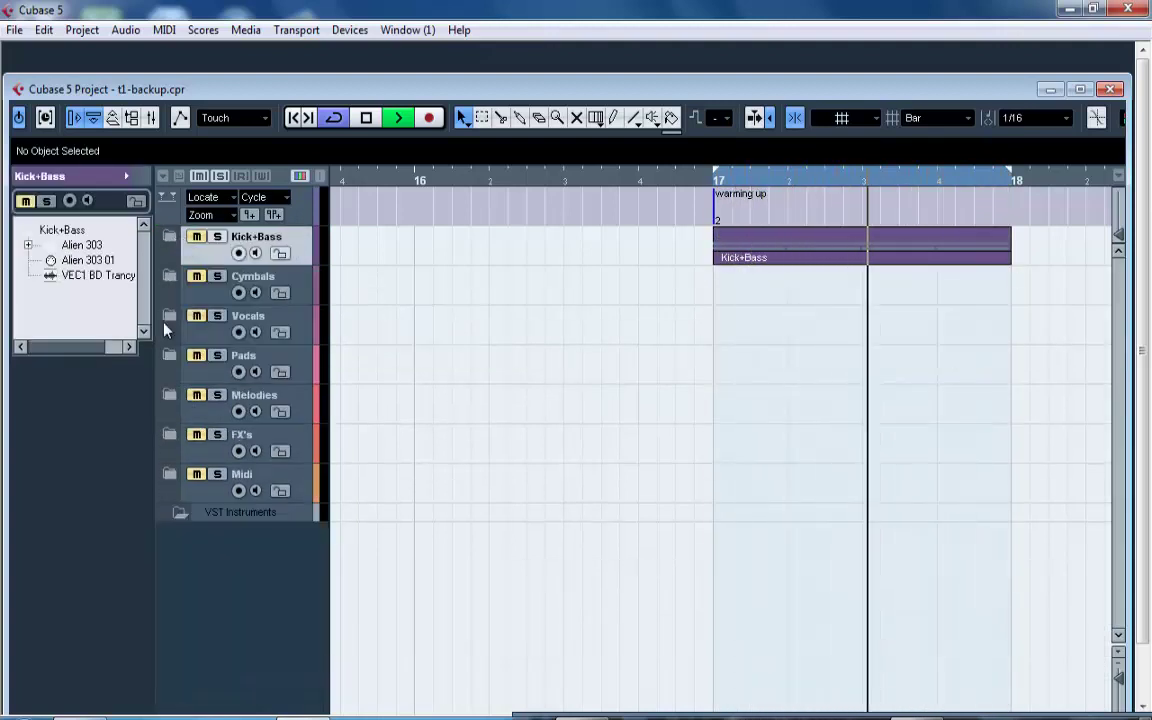
Expand the Kick+Bass folder and insert the Tuner effect in the first insert slot of the Alien 303 instrument track.
{"action": "left_click", "coordinate": [170, 238]}
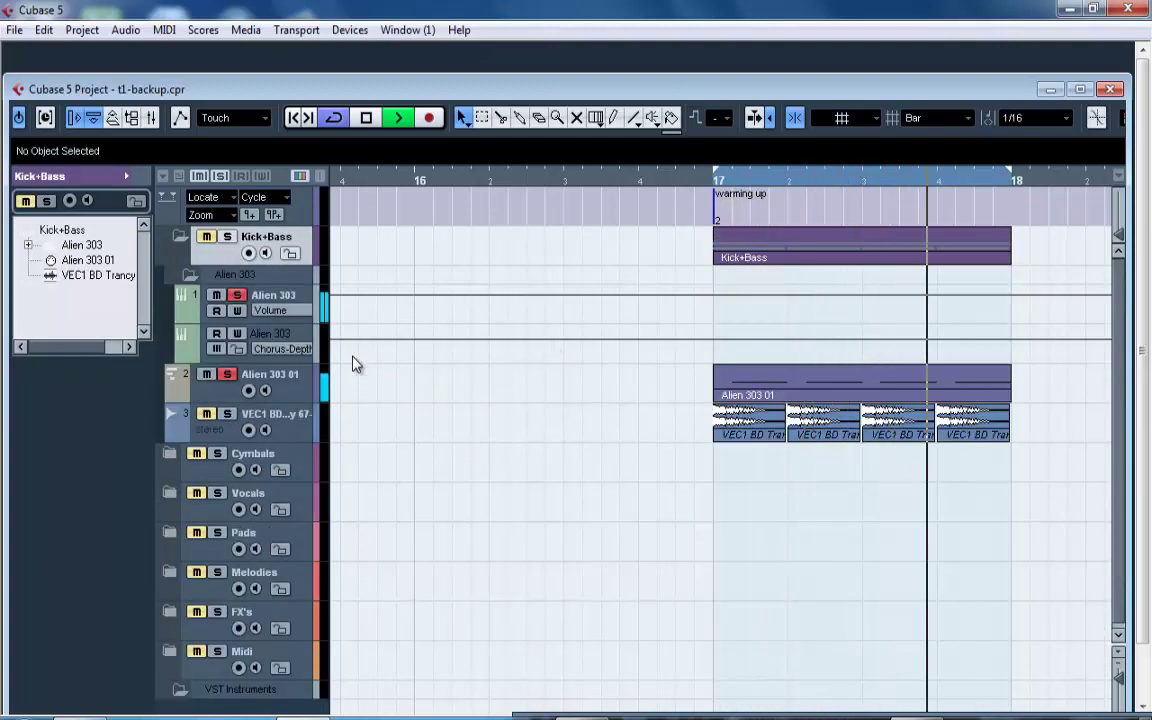
{"action": "left_click", "coordinate": [279, 300]}
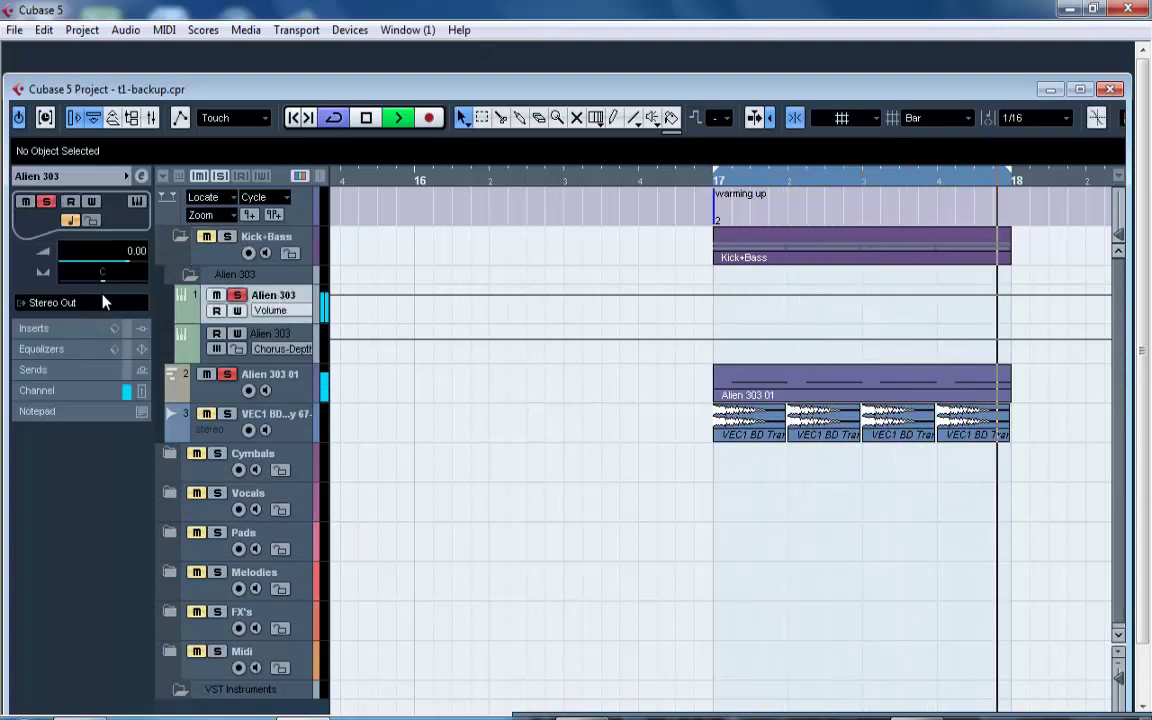
{"action": "left_click", "coordinate": [130, 330]}
{"action": "left_click", "coordinate": [72, 245]}
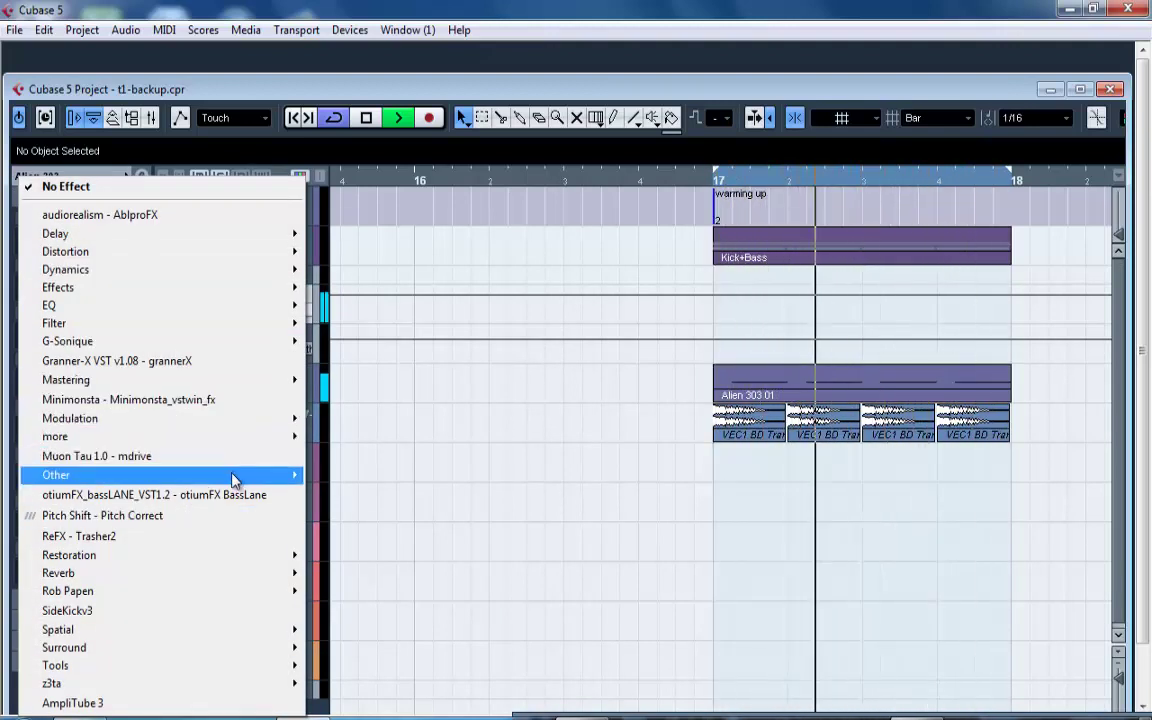
{"action": "mouse_move", "coordinate": [237, 476]}
{"action": "left_click", "coordinate": [358, 519]}
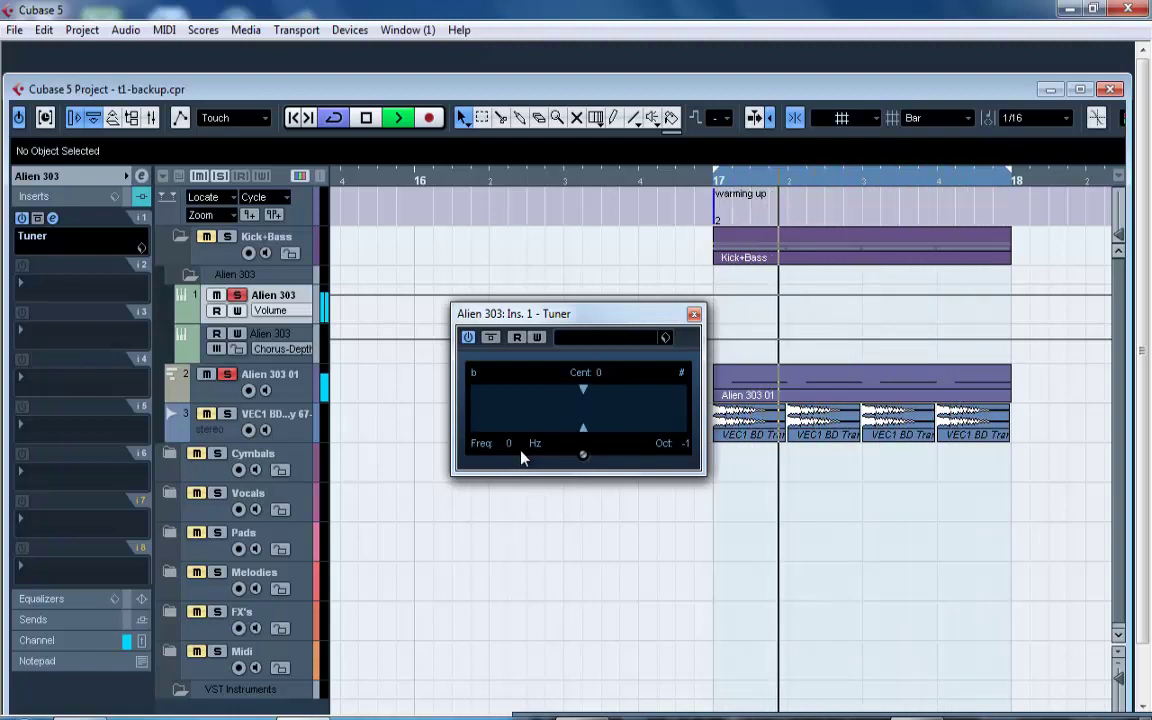
Transpose all Alien 303 01 notes to C2, comparing B1 against the Tuner, and close the Tuner and the Key Editor.
{"action": "left_click", "coordinate": [757, 390]}
{"action": "double_click", "coordinate": [758, 387]}
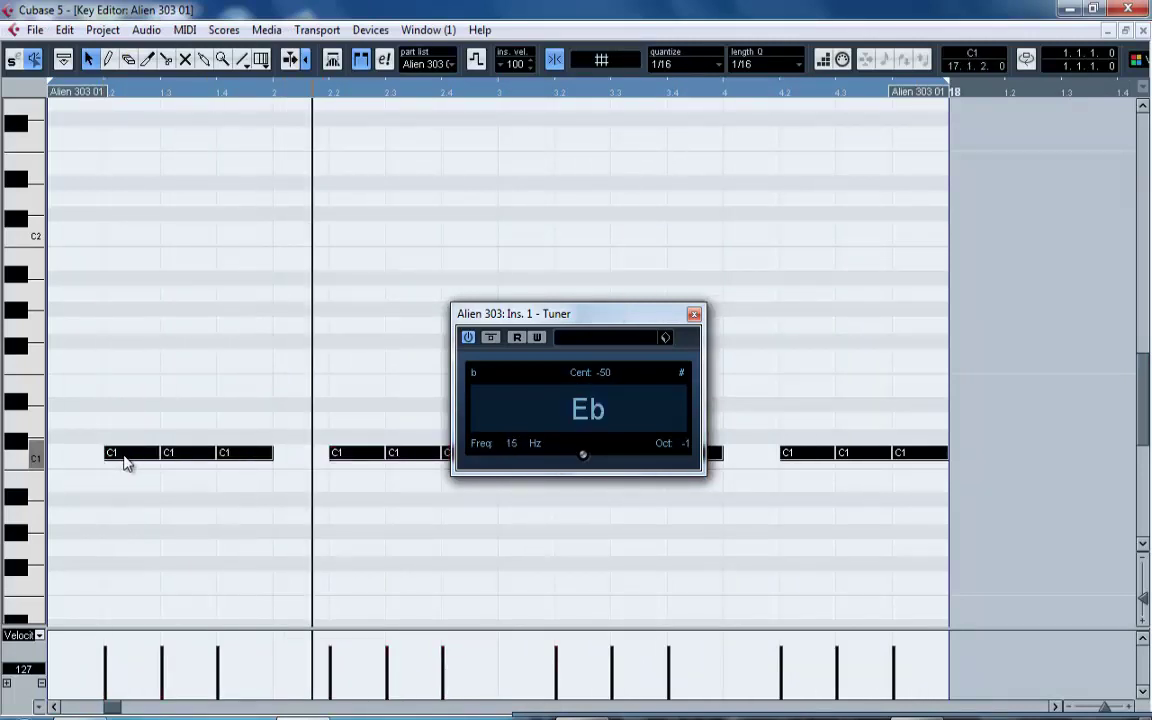
{"action": "left_click_drag", "start_coordinate": [119, 454], "coordinate": [113, 250]}
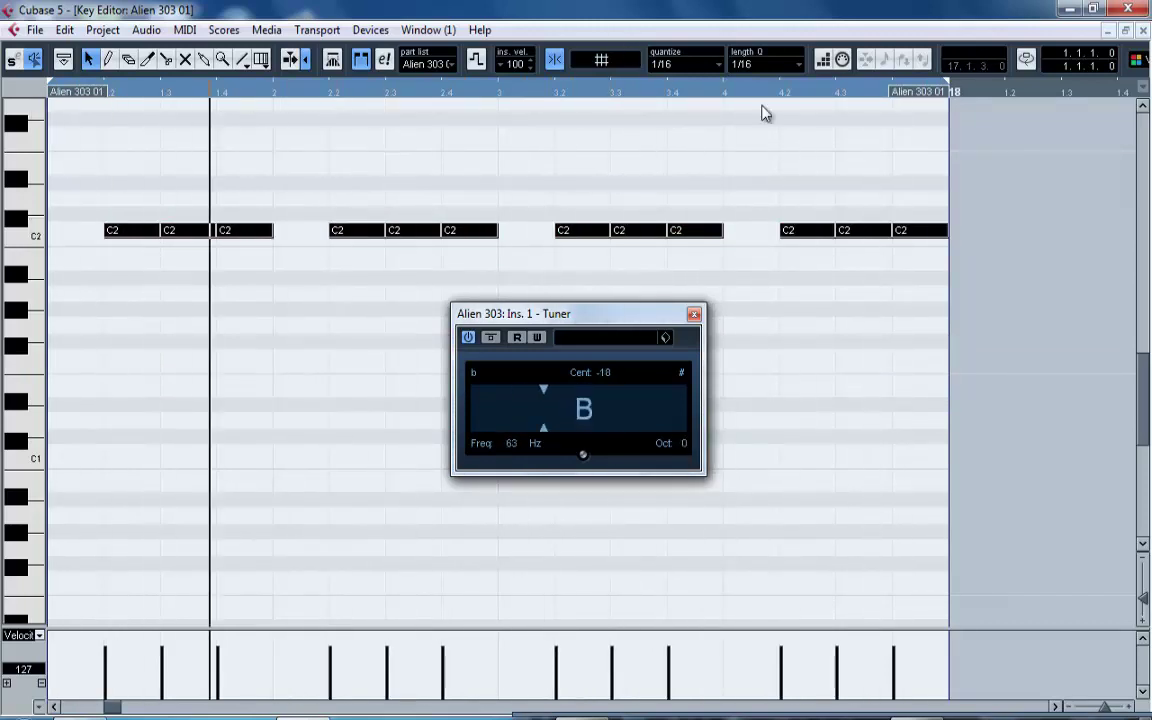
{"action": "left_click_drag", "start_coordinate": [1146, 403], "coordinate": [1144, 394]}
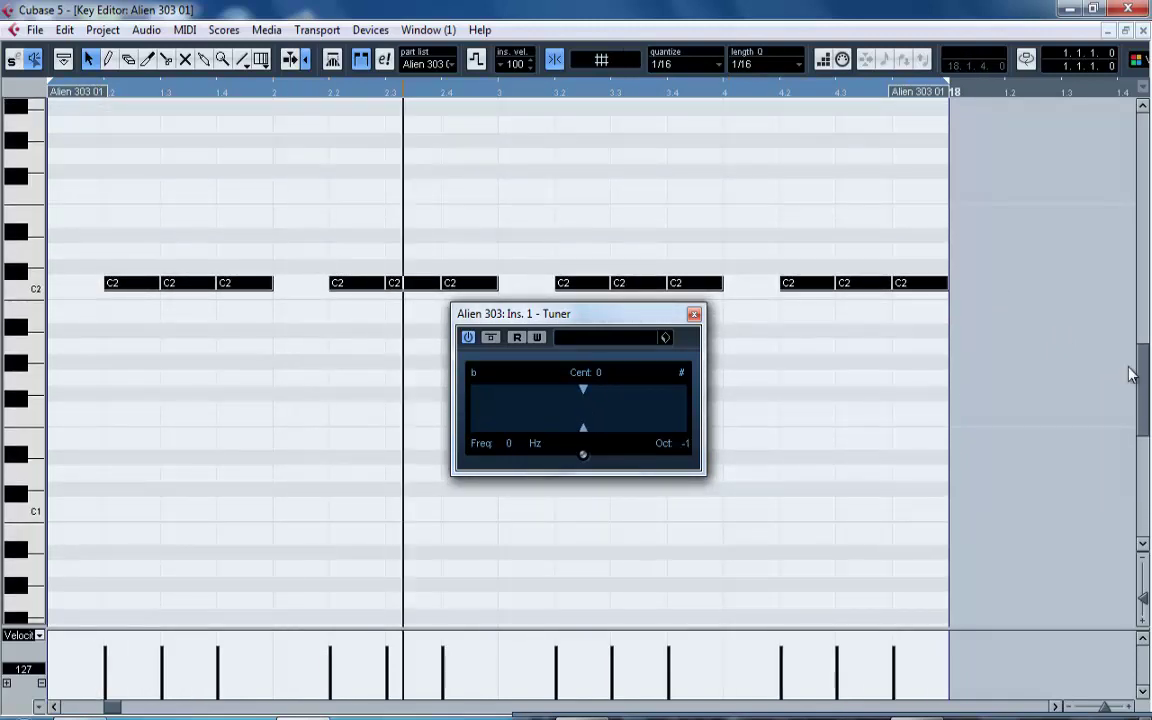
{"action": "left_click_drag", "start_coordinate": [130, 289], "coordinate": [130, 316]}
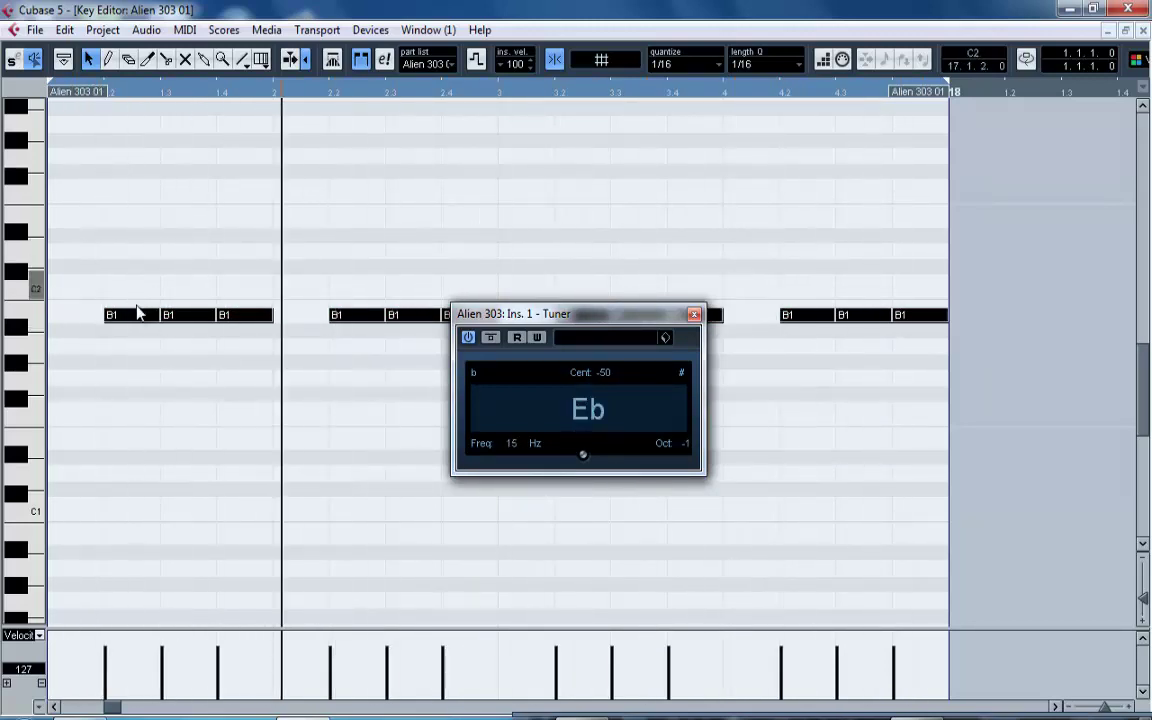
{"action": "left_click_drag", "start_coordinate": [135, 322], "coordinate": [134, 290]}
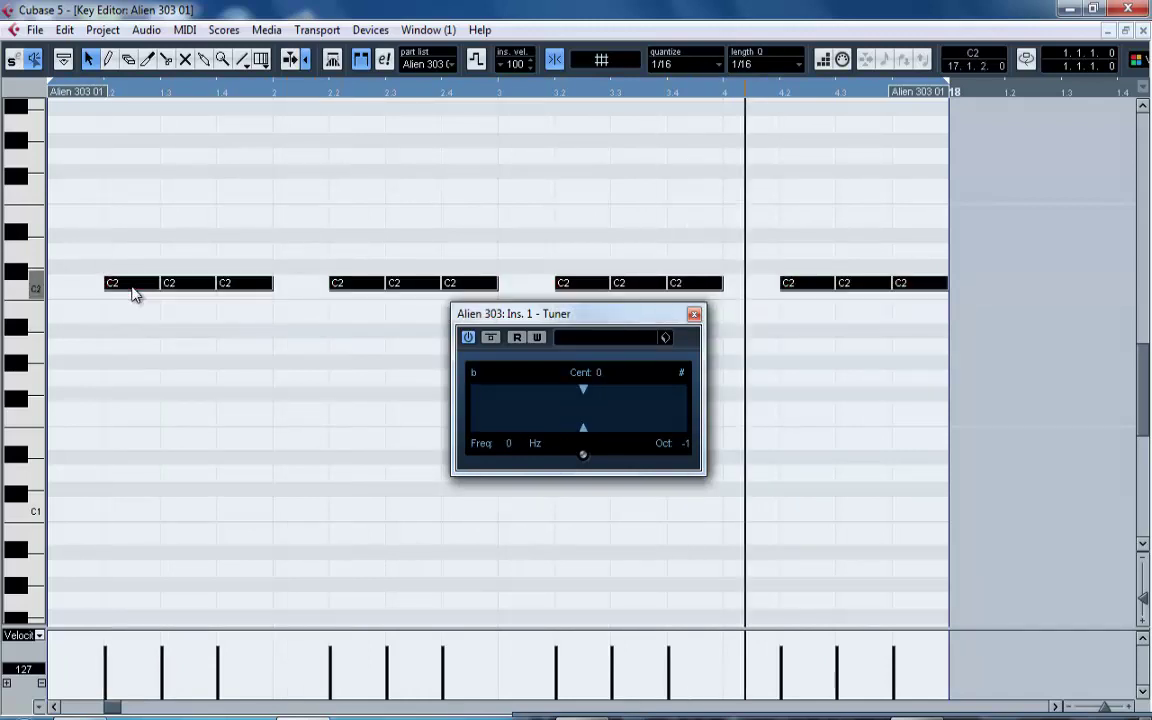
{"action": "left_click", "coordinate": [694, 314]}
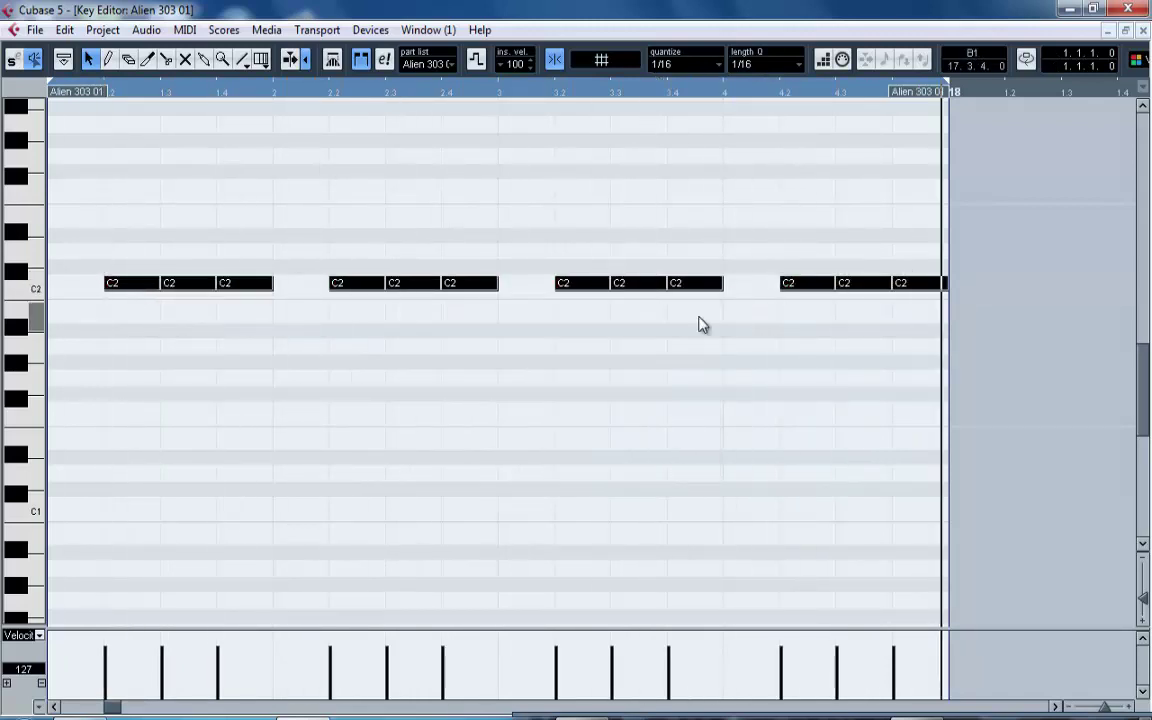
{"action": "left_click", "coordinate": [1108, 31]}
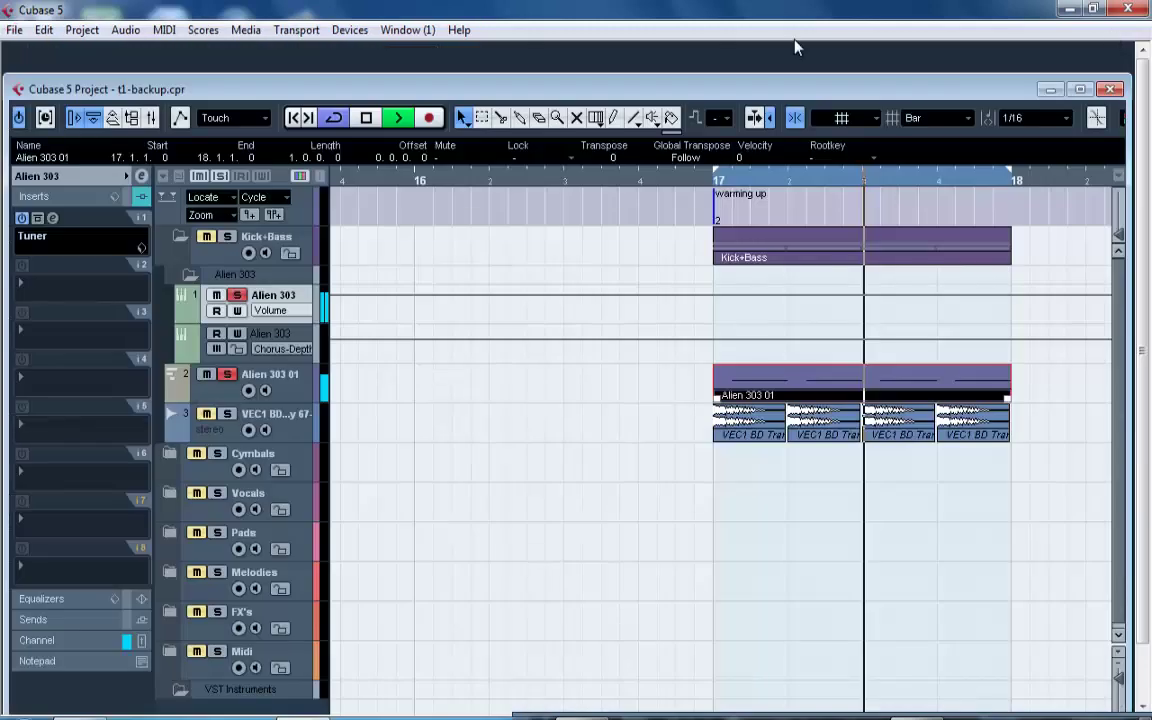
Mute the VEC1 BD kick track and shorten all C2 notes in the Alien 303 01 part to about half a sixteenth.
{"action": "left_click", "coordinate": [207, 414]}
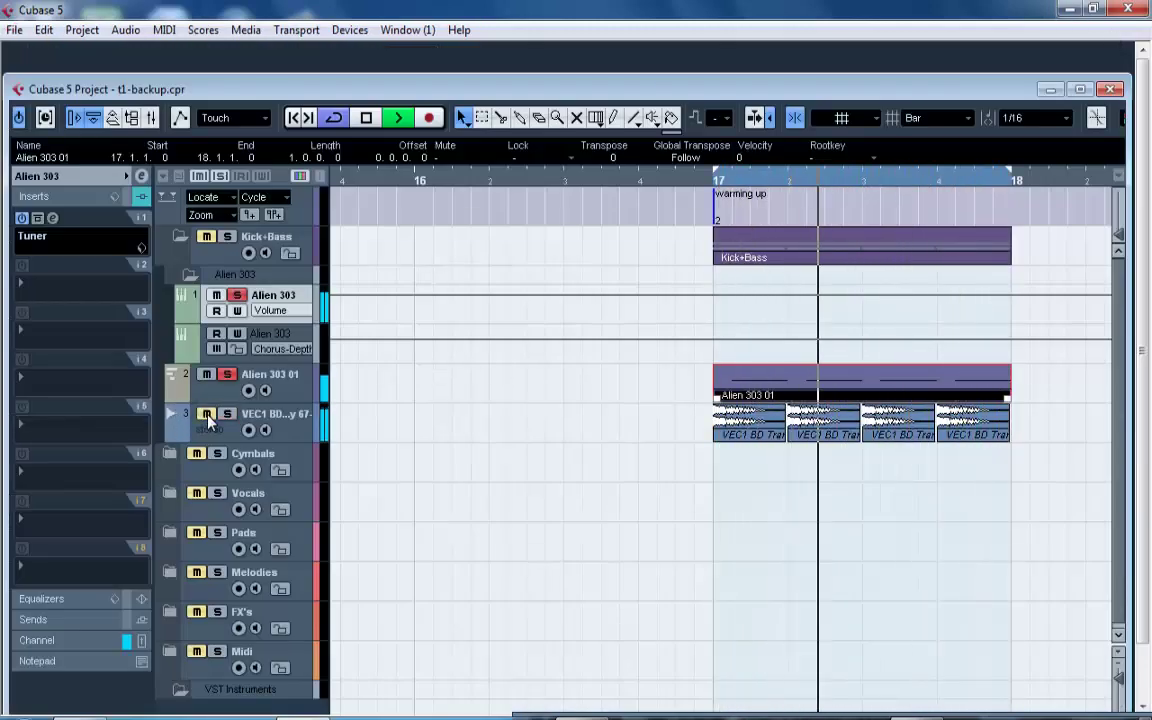
{"action": "double_click", "coordinate": [751, 378]}
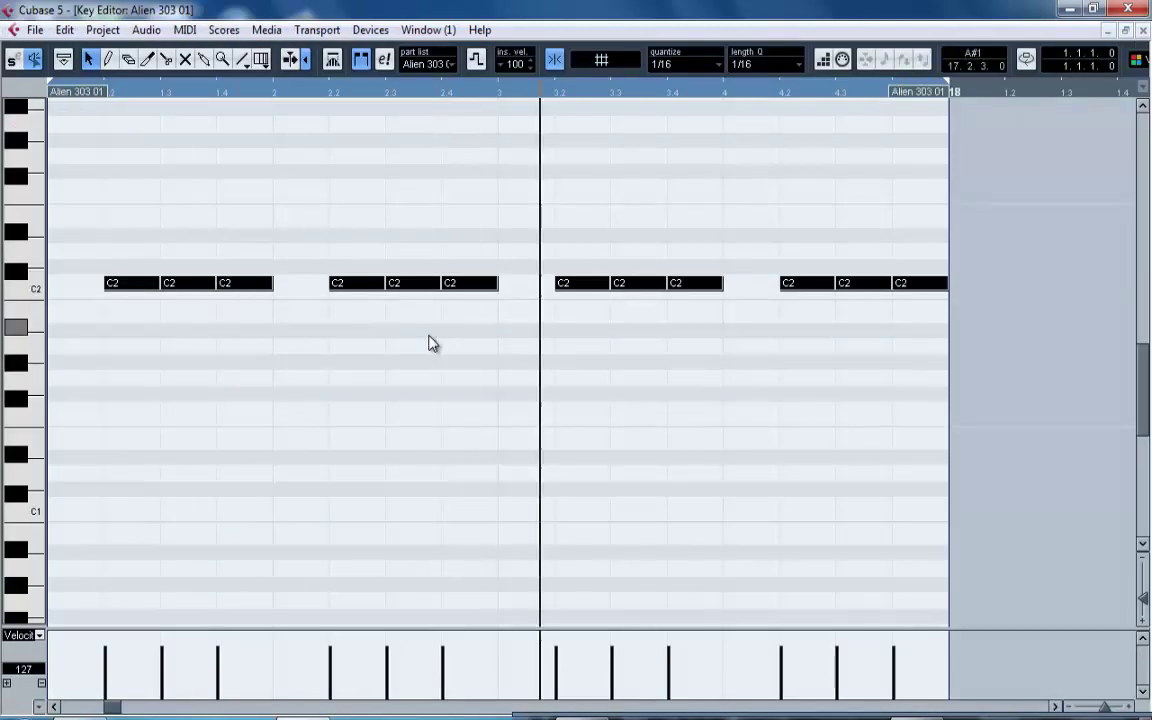
{"action": "left_click_drag", "start_coordinate": [930, 305], "coordinate": [88, 130]}
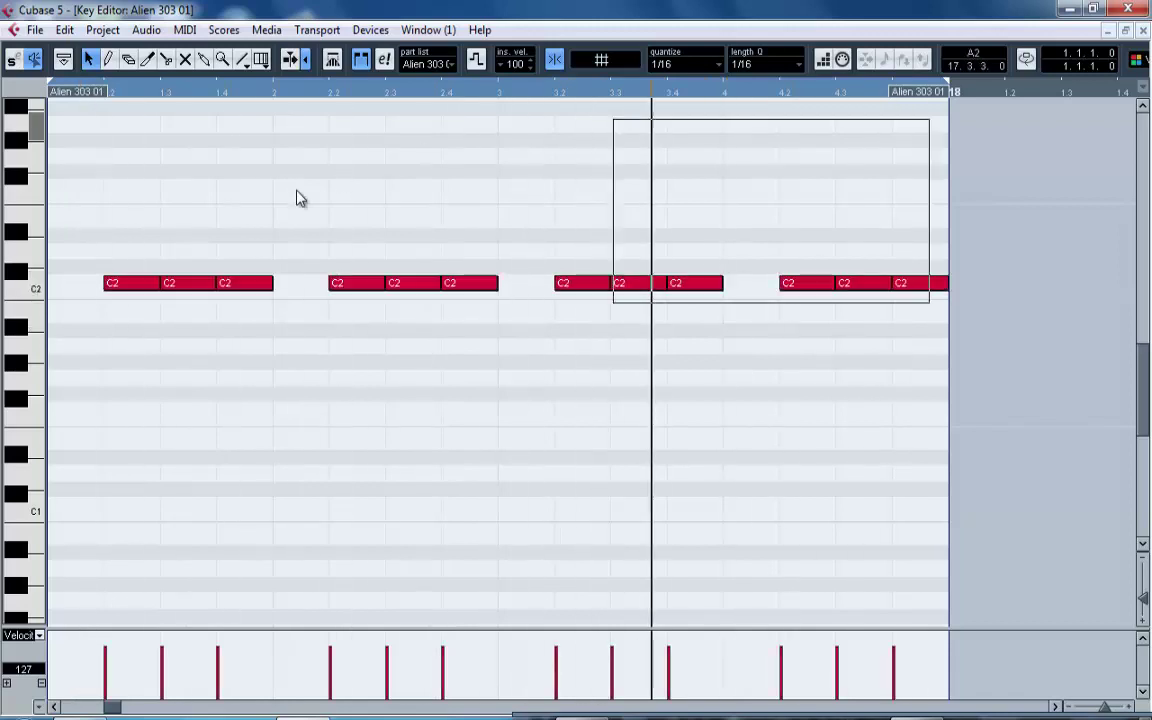
{"action": "left_click_drag", "start_coordinate": [292, 190], "coordinate": [90, 303]}
{"action": "left_click_drag", "start_coordinate": [928, 314], "coordinate": [82, 246]}
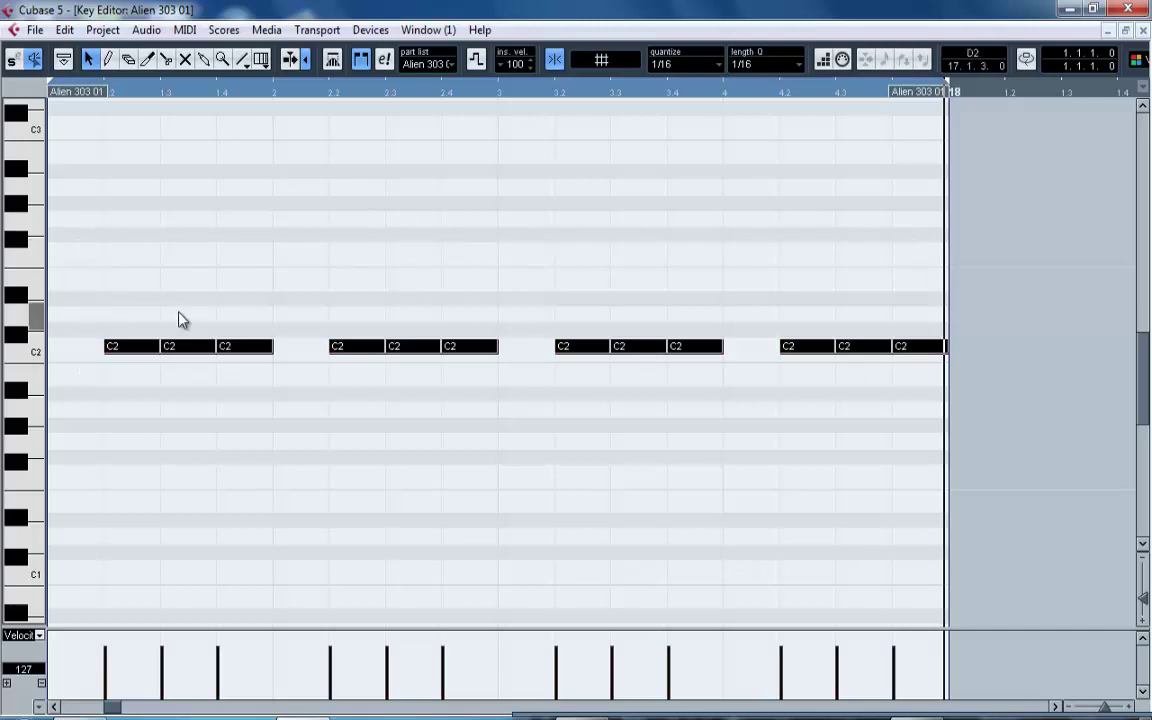
{"action": "left_click_drag", "start_coordinate": [158, 348], "coordinate": [134, 346]}
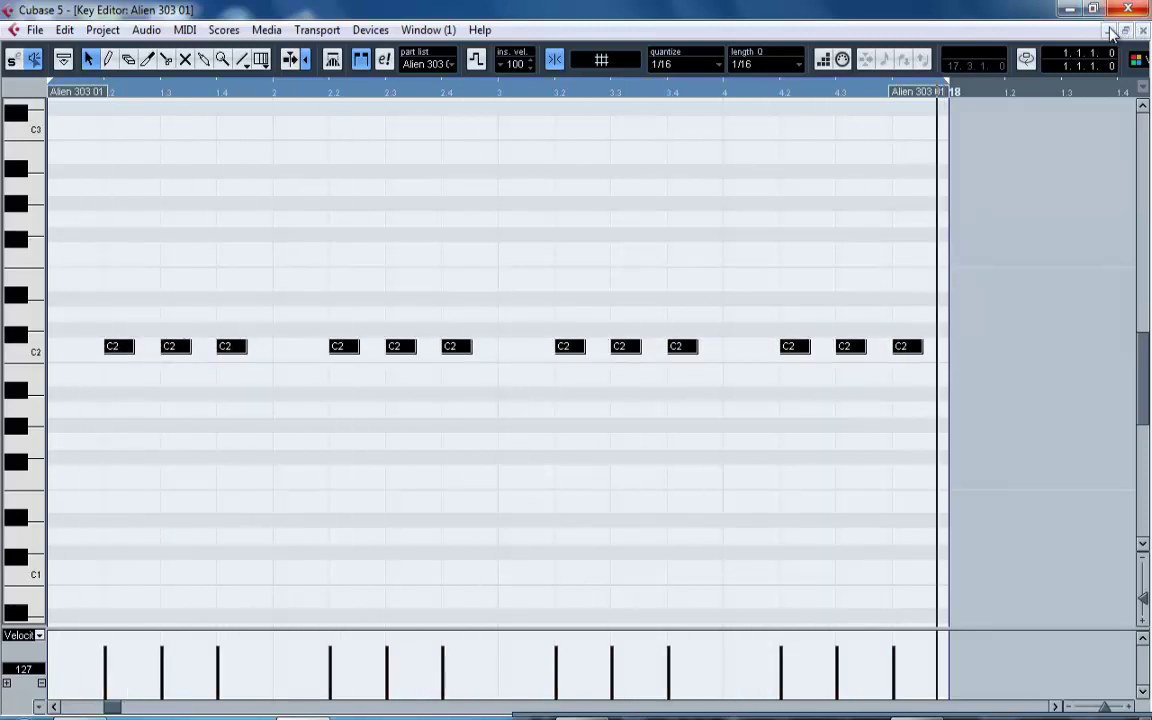
{"action": "left_click", "coordinate": [1143, 31]}
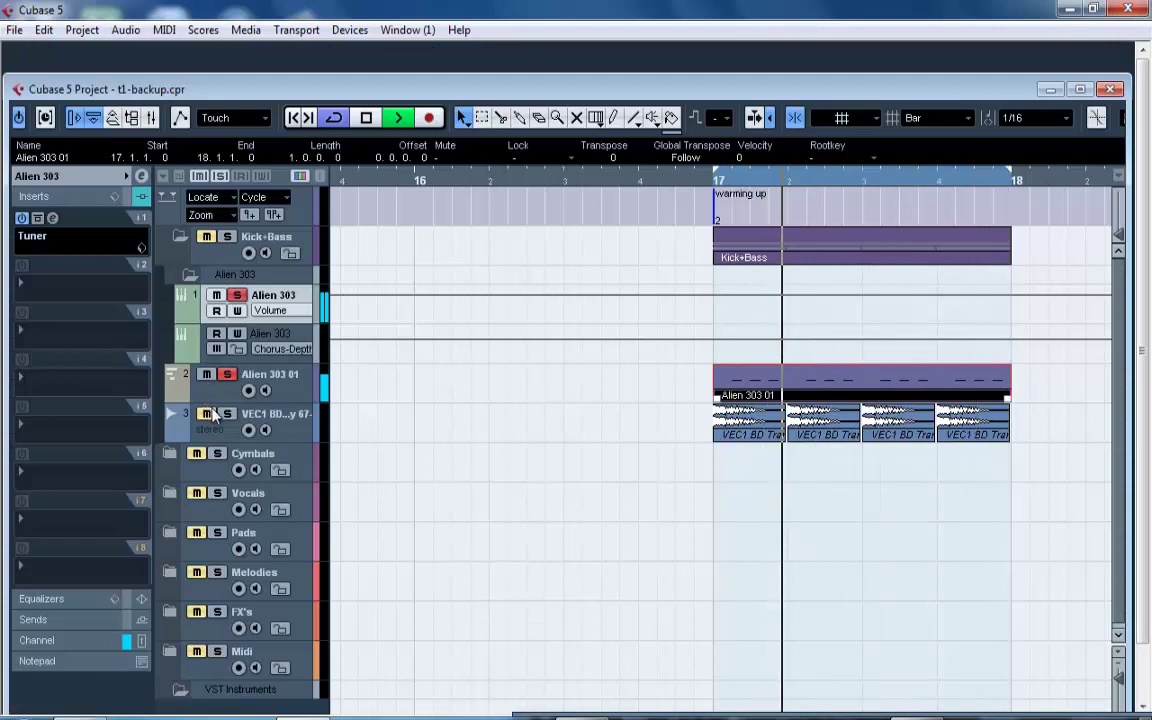
Unmute the kick alongside the bass and shorten all C2 notes further to about a third of a sixteenth.
{"action": "left_click", "coordinate": [209, 415]}
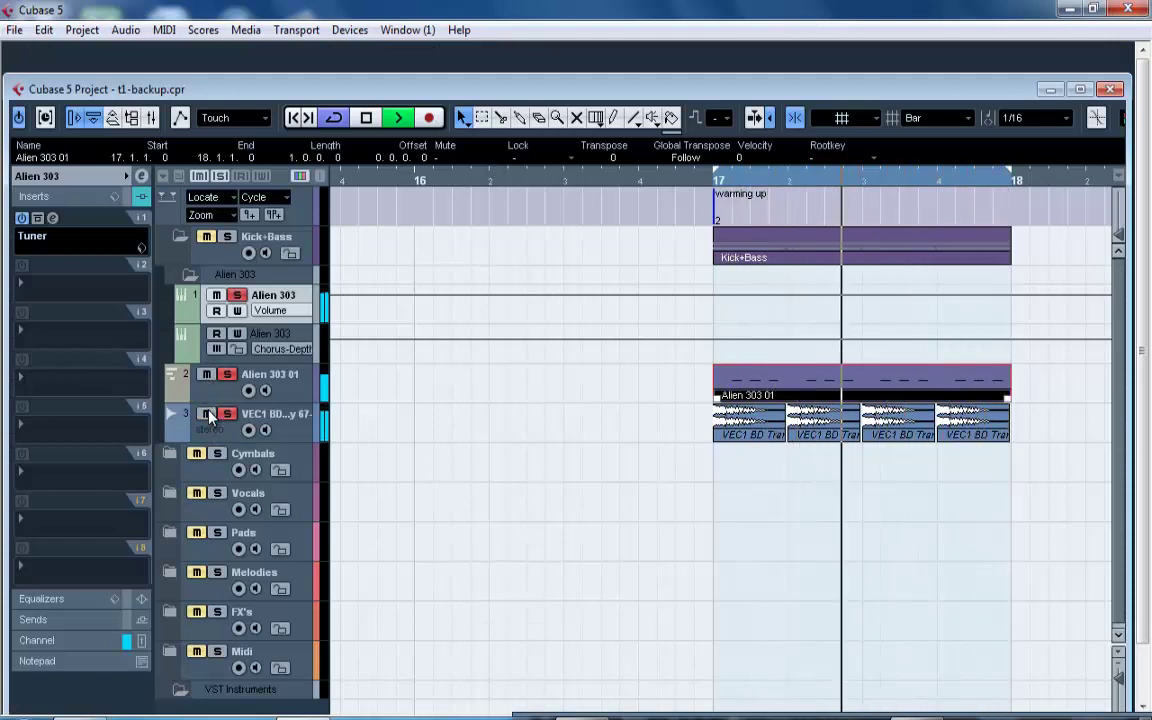
{"action": "double_click", "coordinate": [754, 394]}
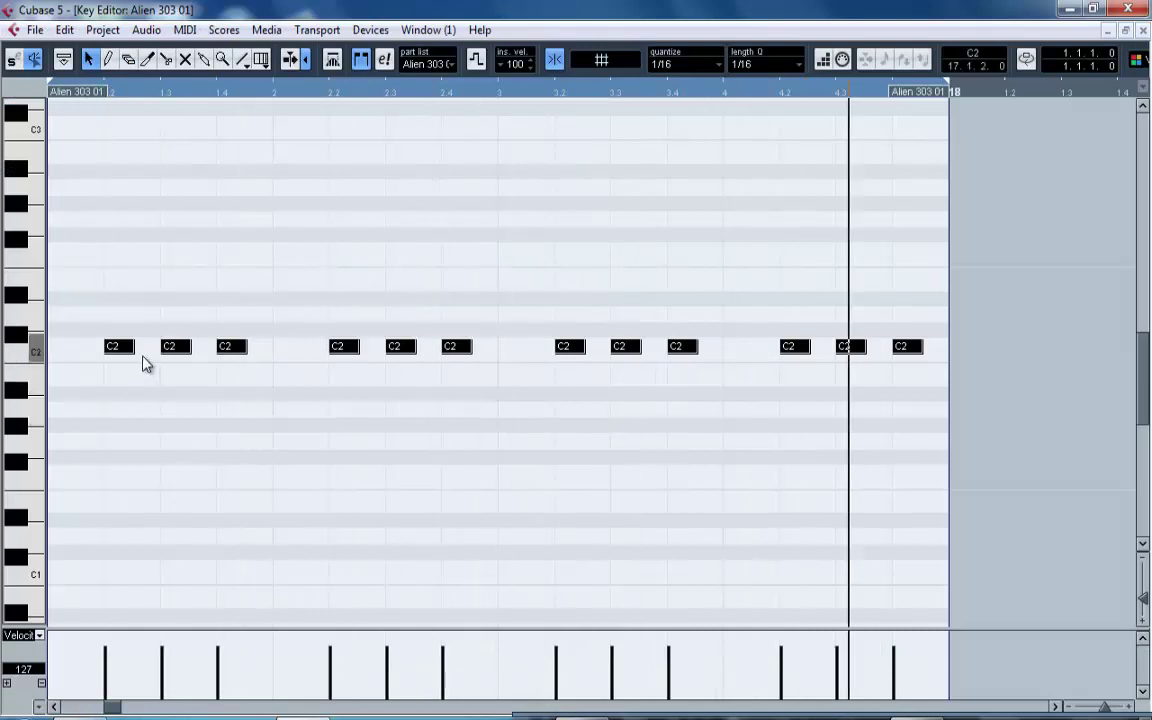
{"action": "left_click_drag", "start_coordinate": [133, 348], "coordinate": [120, 353]}
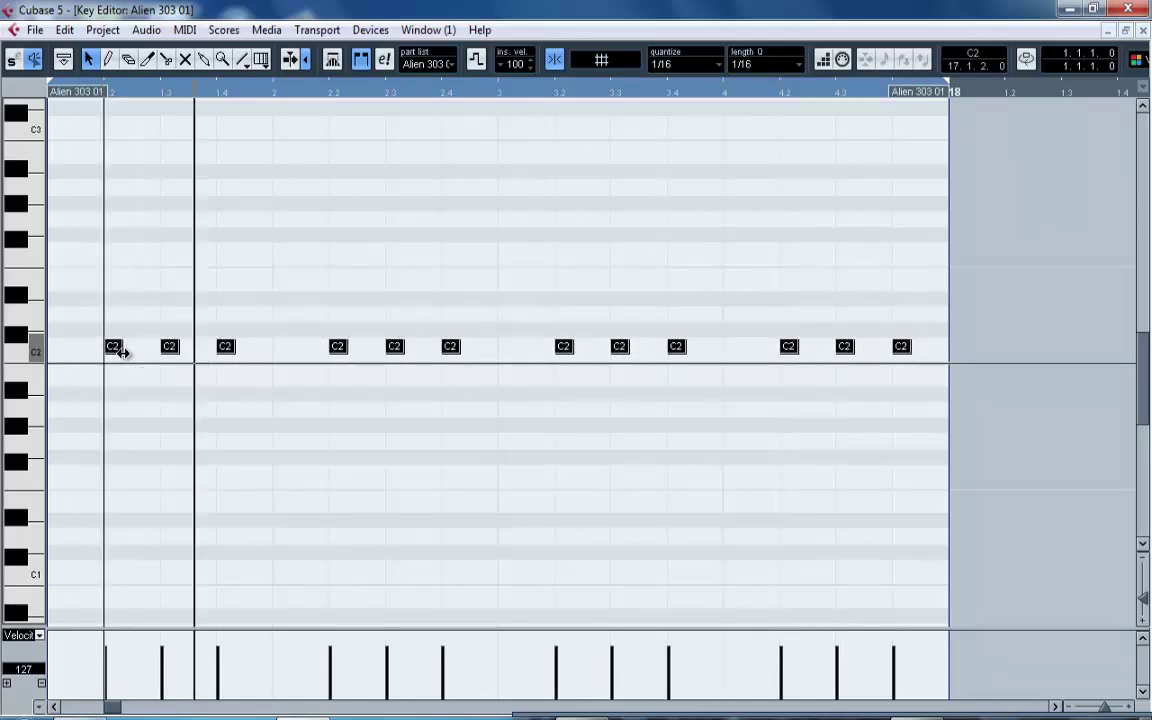
{"action": "left_click", "coordinate": [1114, 30]}
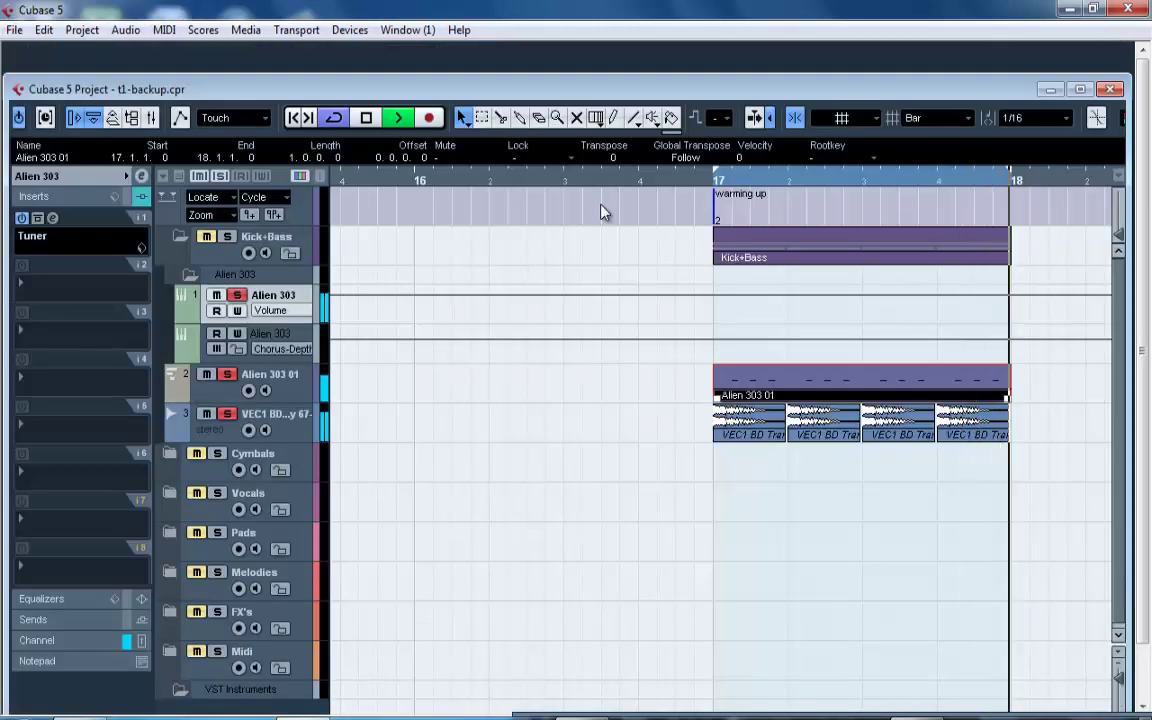
Lower the Alien 303 synth's envelope amount, raise its filter cutoff and saturation, and close the instrument window.
{"action": "left_click", "coordinate": [305, 374]}
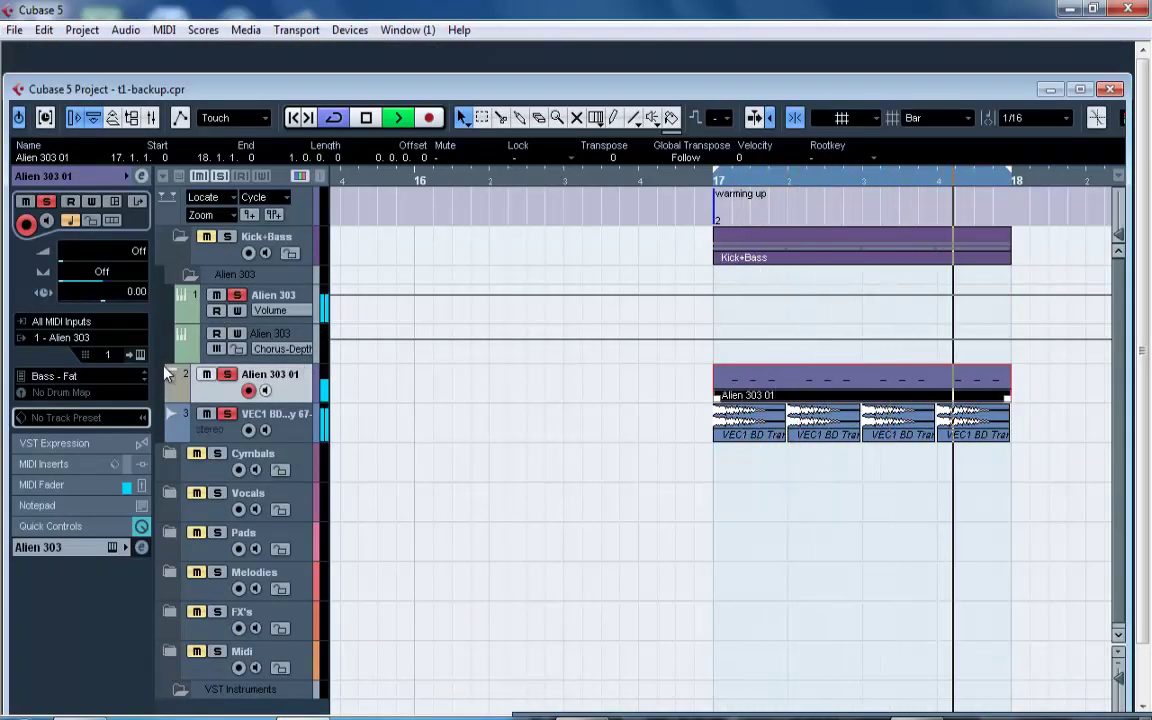
{"action": "left_click", "coordinate": [140, 355]}
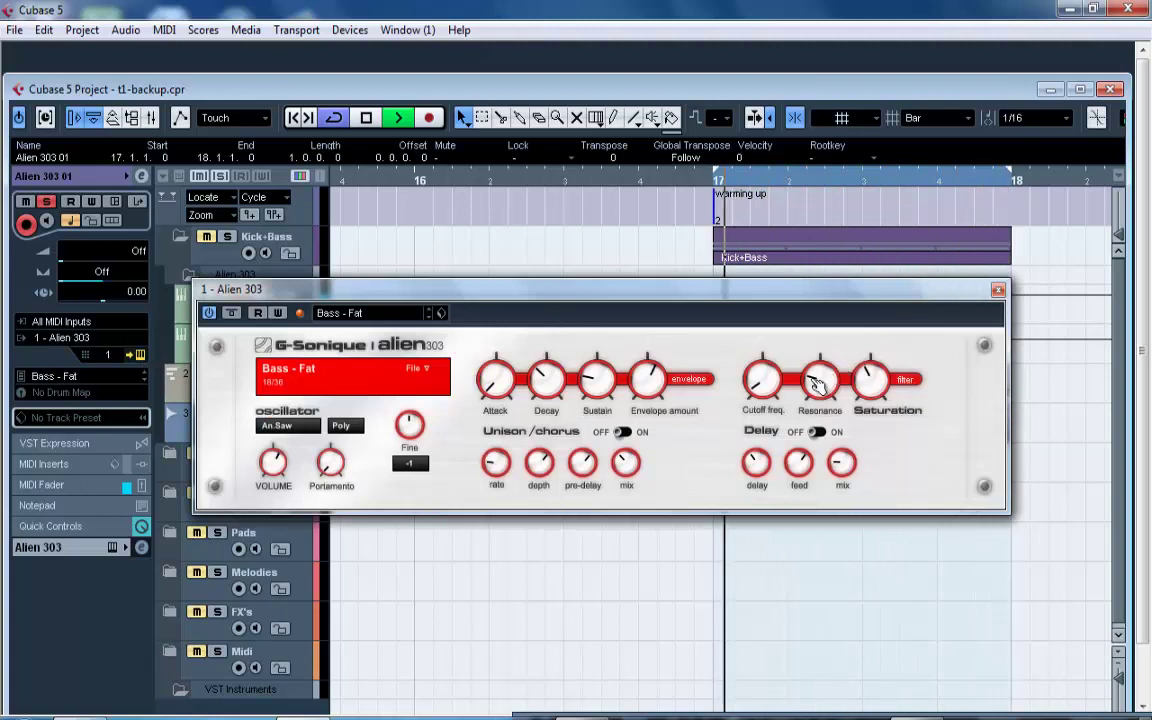
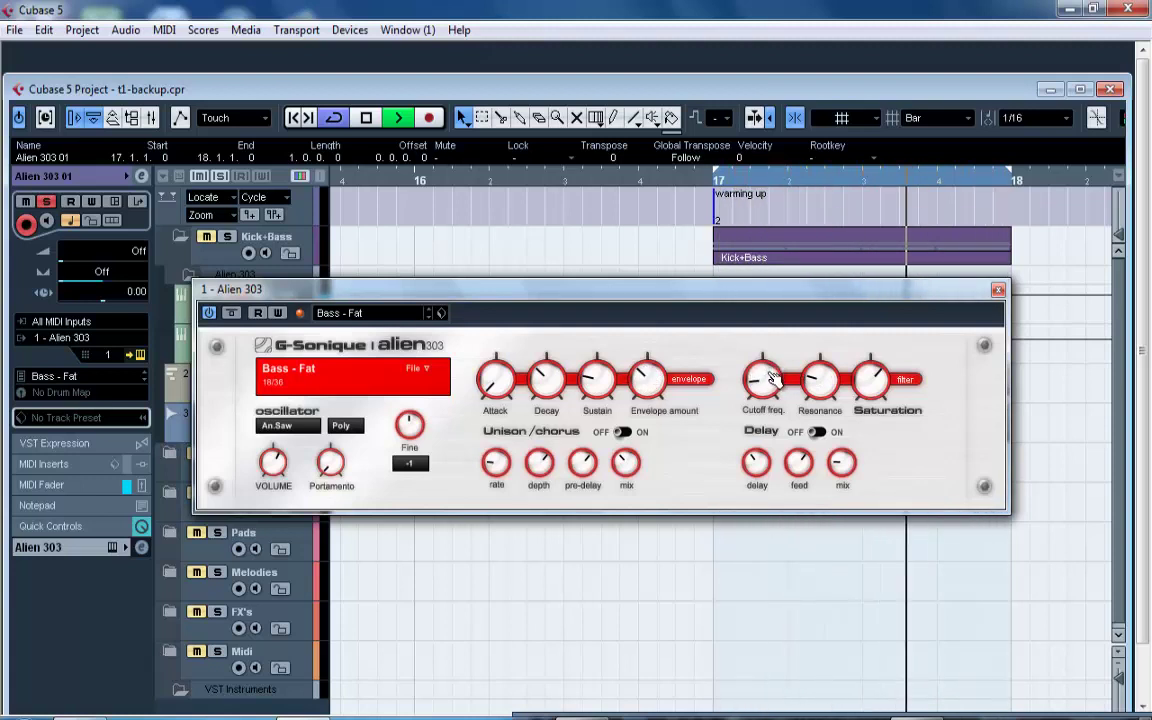
{"action": "left_click", "coordinate": [998, 291]}
Raise the Alien 303 01 bass notes at 17.1.4 and 17.3.3 from the C2 line to C3.
{"action": "double_click", "coordinate": [915, 383]}
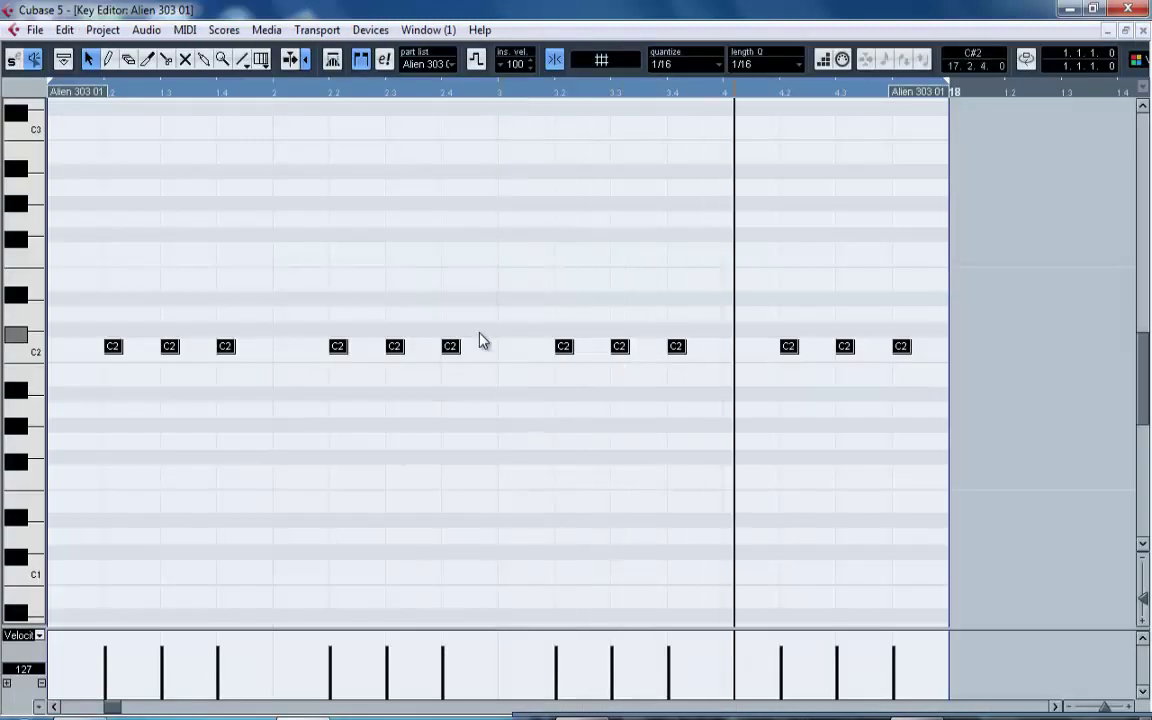
{"action": "key", "text": "space"}
{"action": "left_click", "coordinate": [116, 348]}
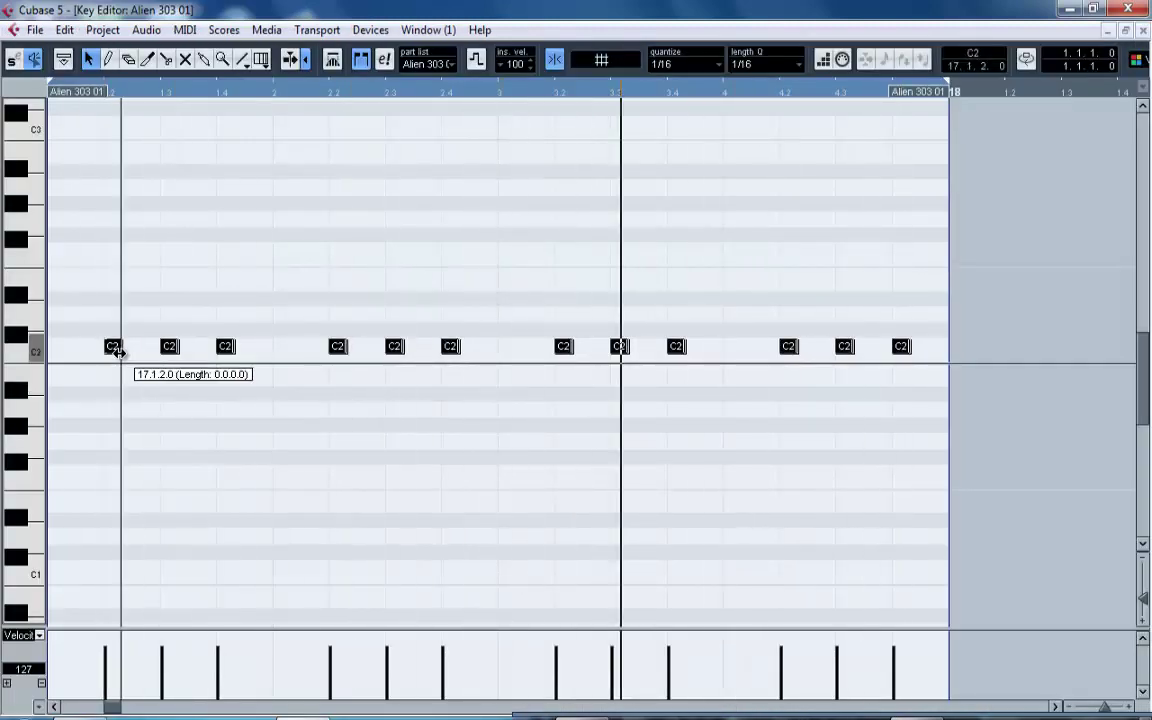
{"action": "key", "text": "ctrl+a"}
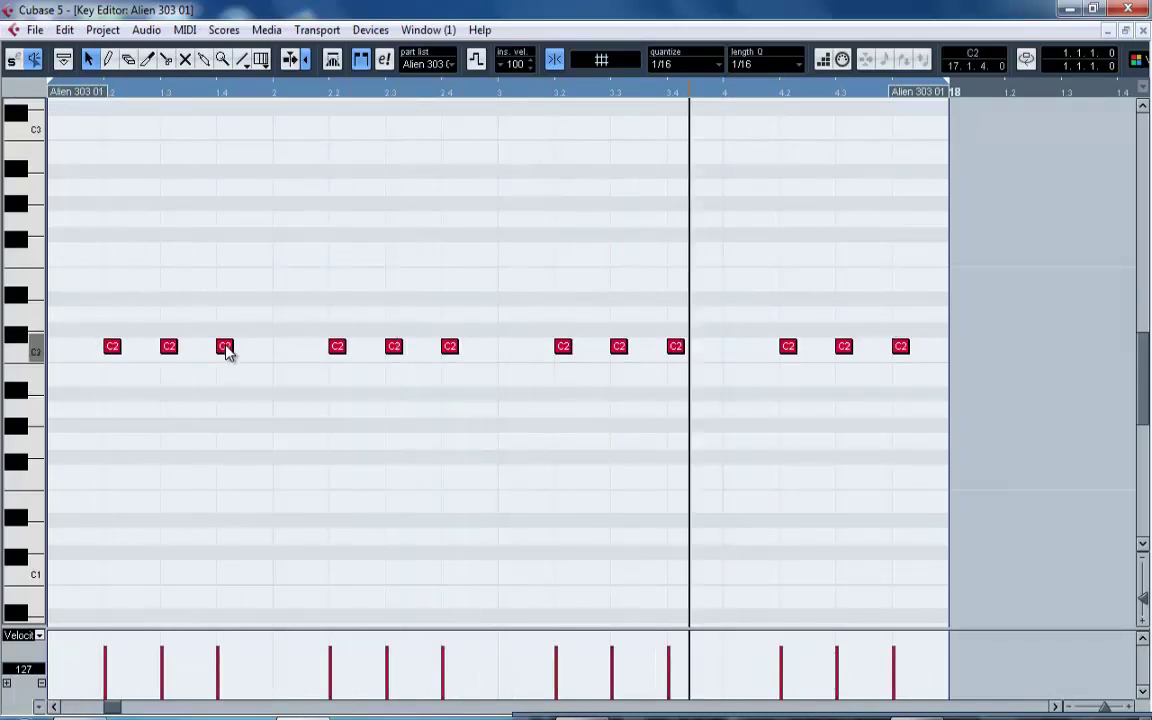
{"action": "left_click_drag", "start_coordinate": [227, 345], "coordinate": [229, 139]}
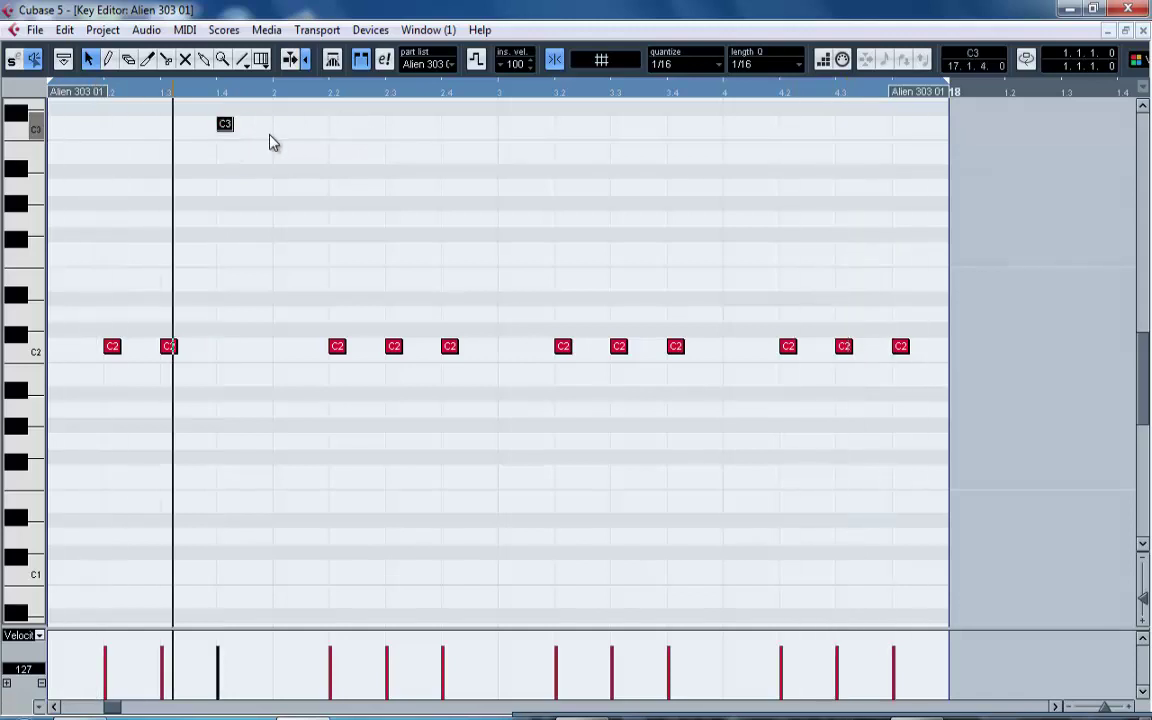
{"action": "left_click", "coordinate": [558, 195]}
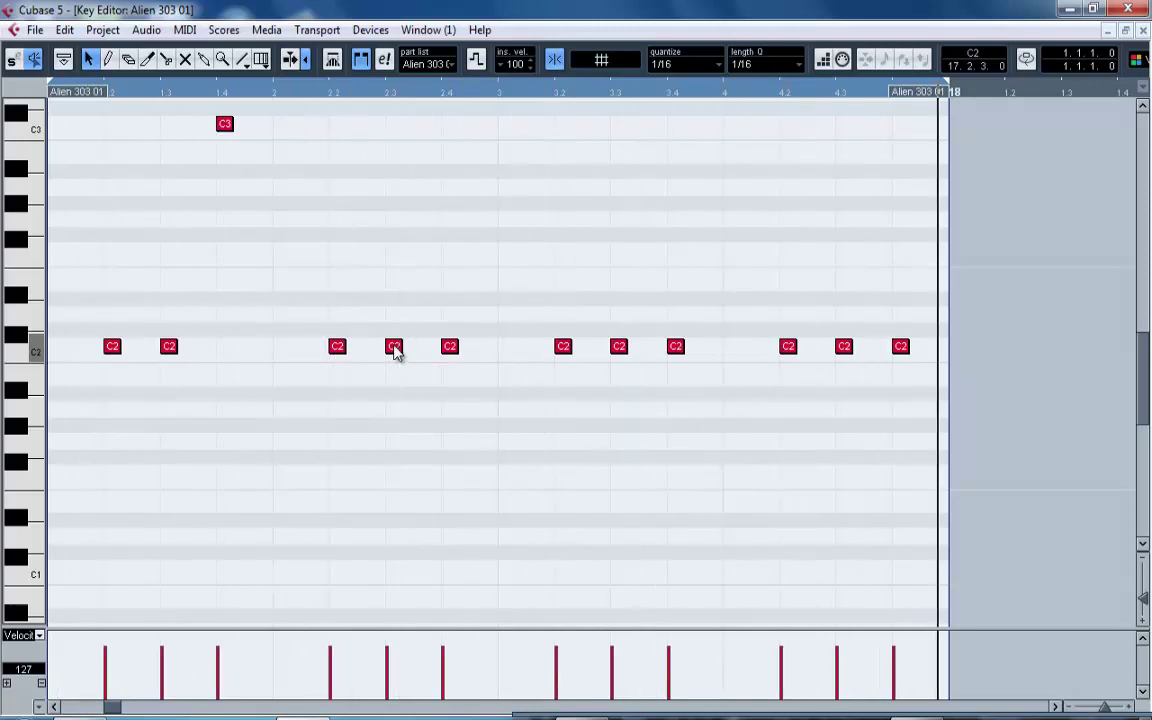
{"action": "left_click_drag", "start_coordinate": [395, 347], "coordinate": [401, 447]}
{"action": "left_click_drag", "start_coordinate": [620, 440], "coordinate": [630, 222]}
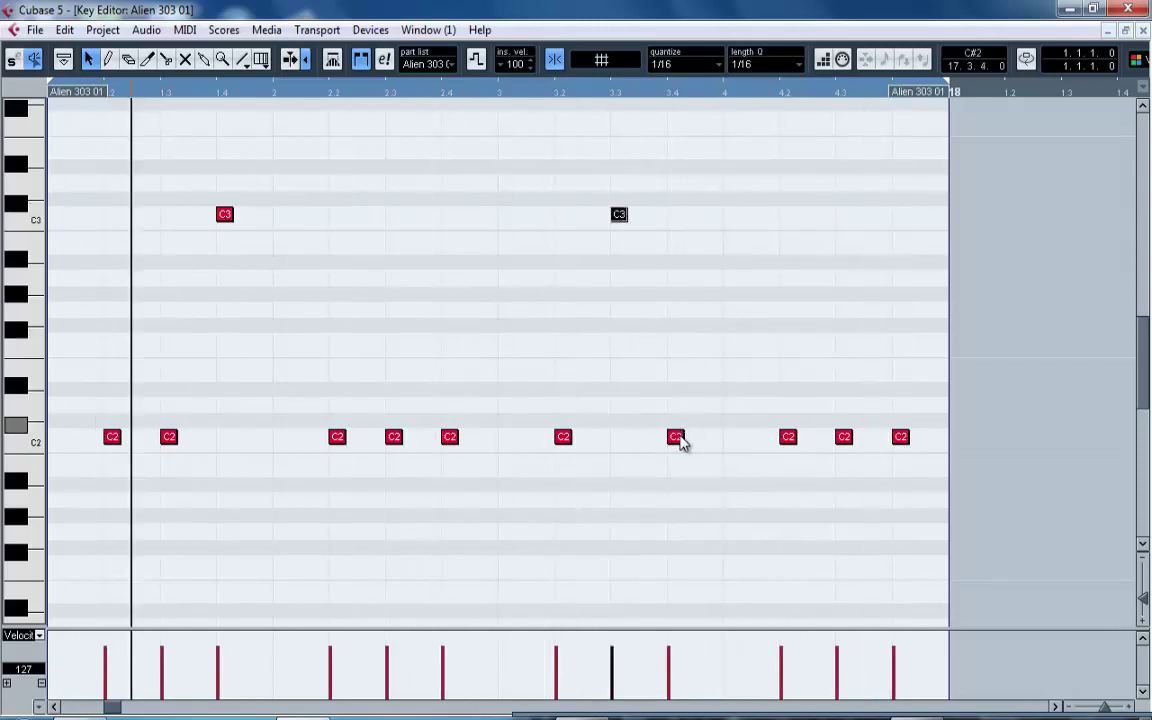
Try the bass note at 17.3.4 on B2 and return it to C2.
{"action": "left_click_drag", "start_coordinate": [451, 438], "coordinate": [556, 426]}
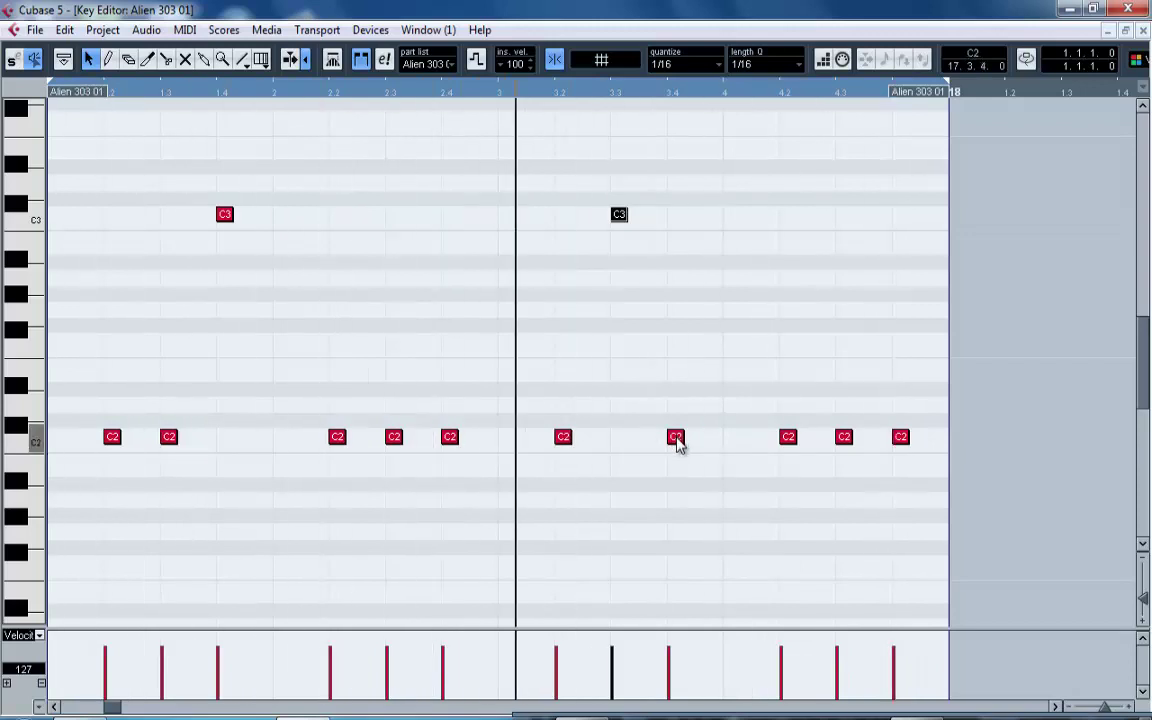
{"action": "left_click_drag", "start_coordinate": [676, 444], "coordinate": [689, 249]}
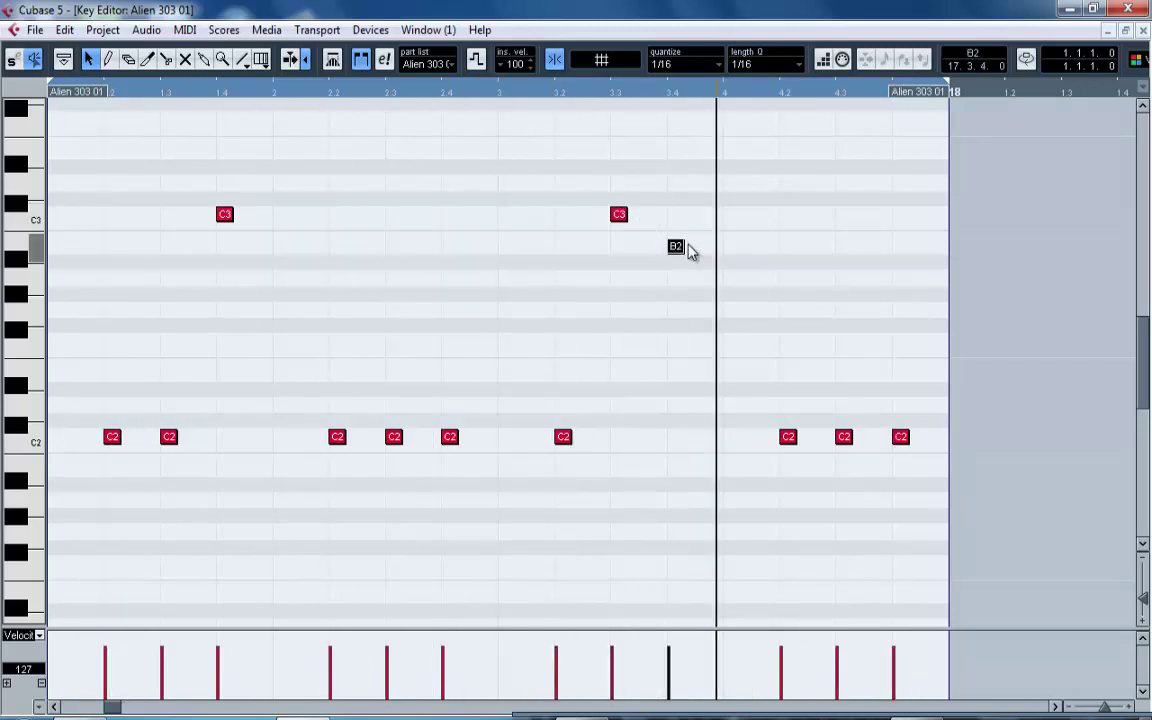
{"action": "left_click", "coordinate": [681, 281]}
{"action": "left_click", "coordinate": [680, 248]}
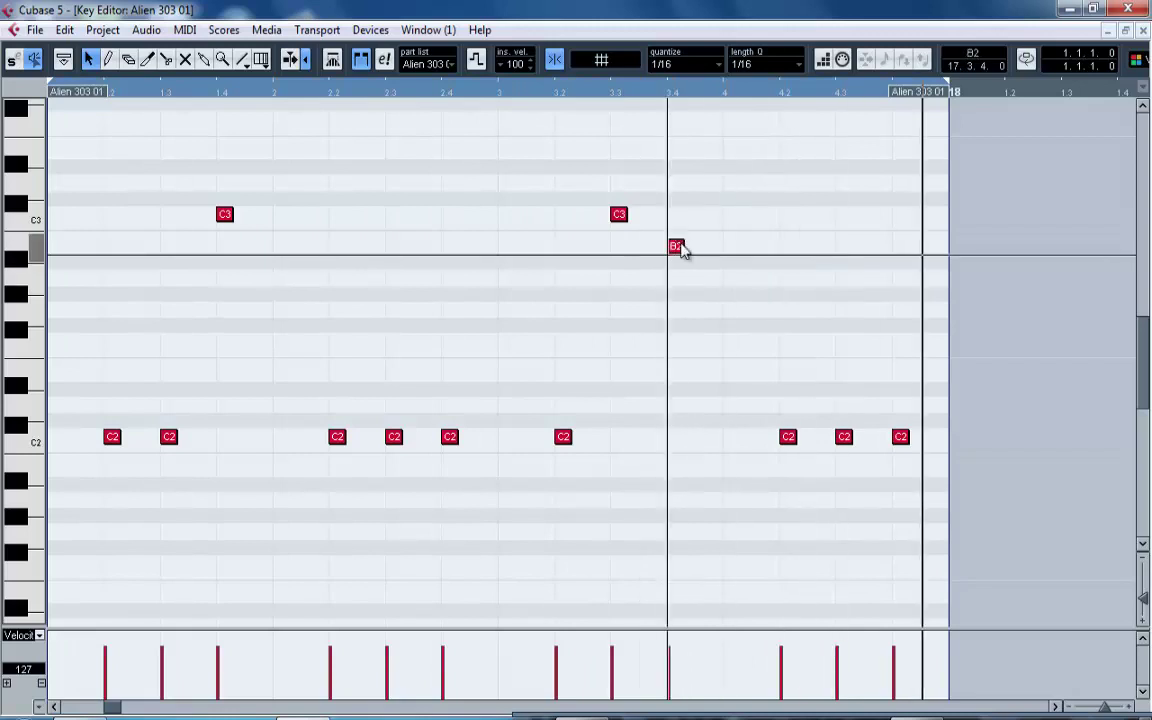
{"action": "left_click_drag", "start_coordinate": [682, 252], "coordinate": [678, 440]}
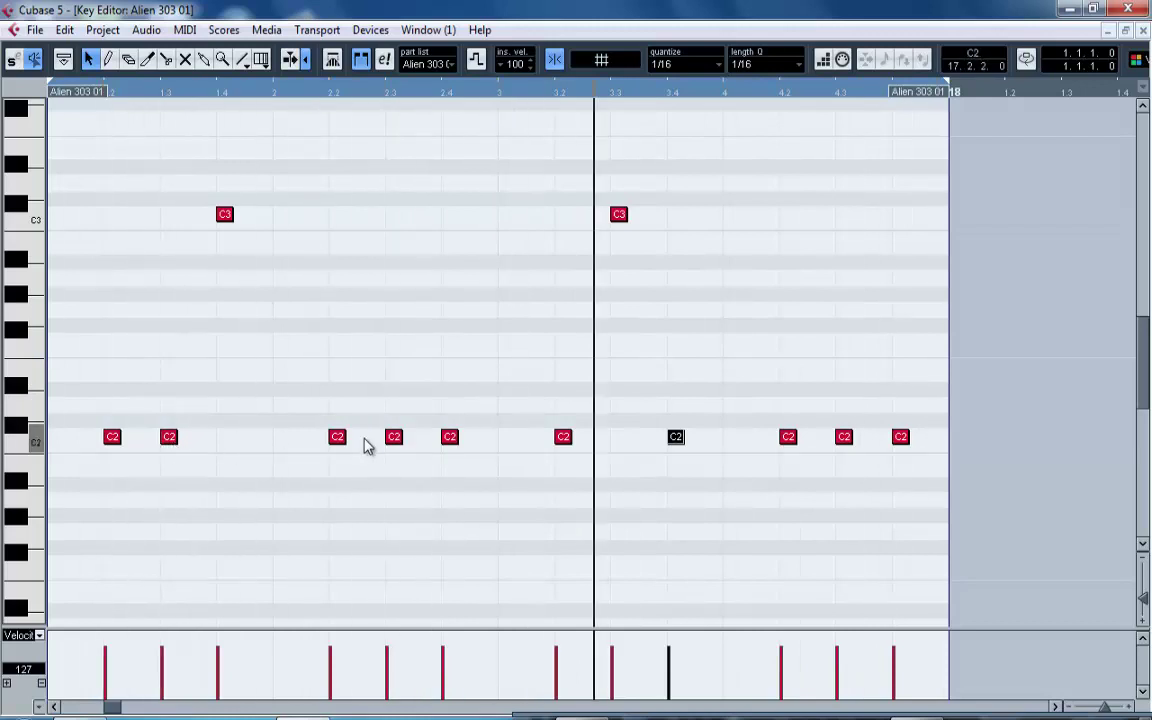
Raise the Alien 303 01 bass notes at 17.2.4, 17.4.2 and 17.4.4 from C2 to C3, and leave the Key Editor.
{"action": "left_click", "coordinate": [394, 444]}
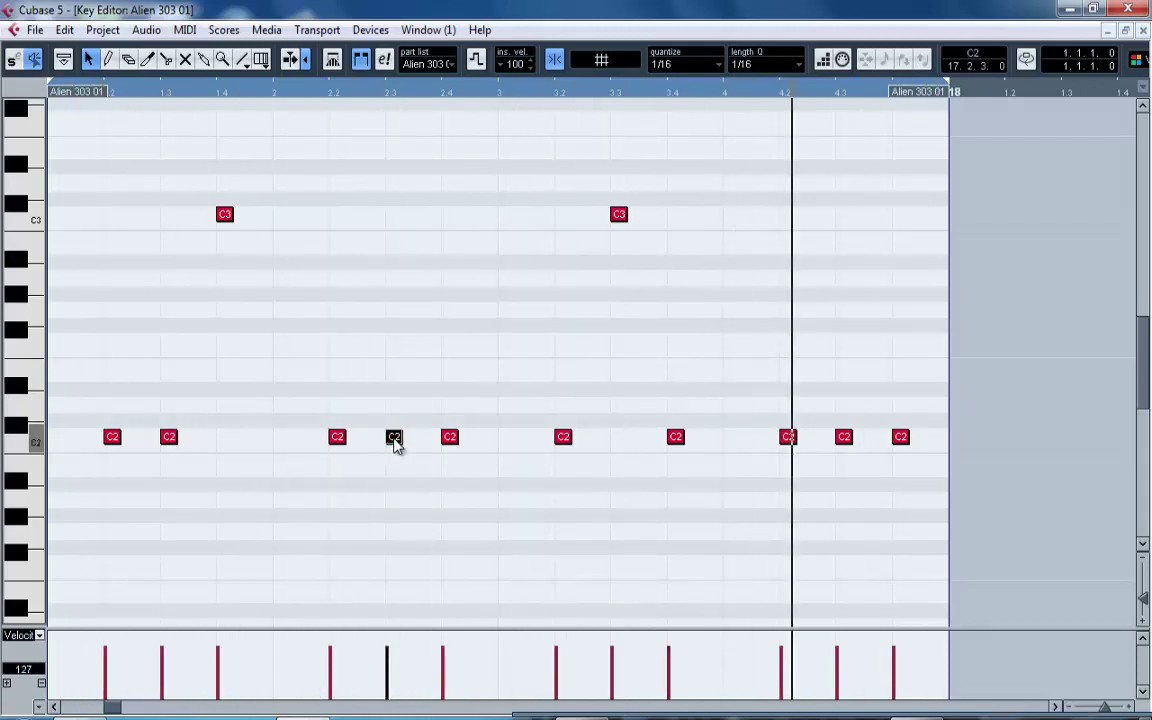
{"action": "left_click_drag", "start_coordinate": [395, 438], "coordinate": [397, 375]}
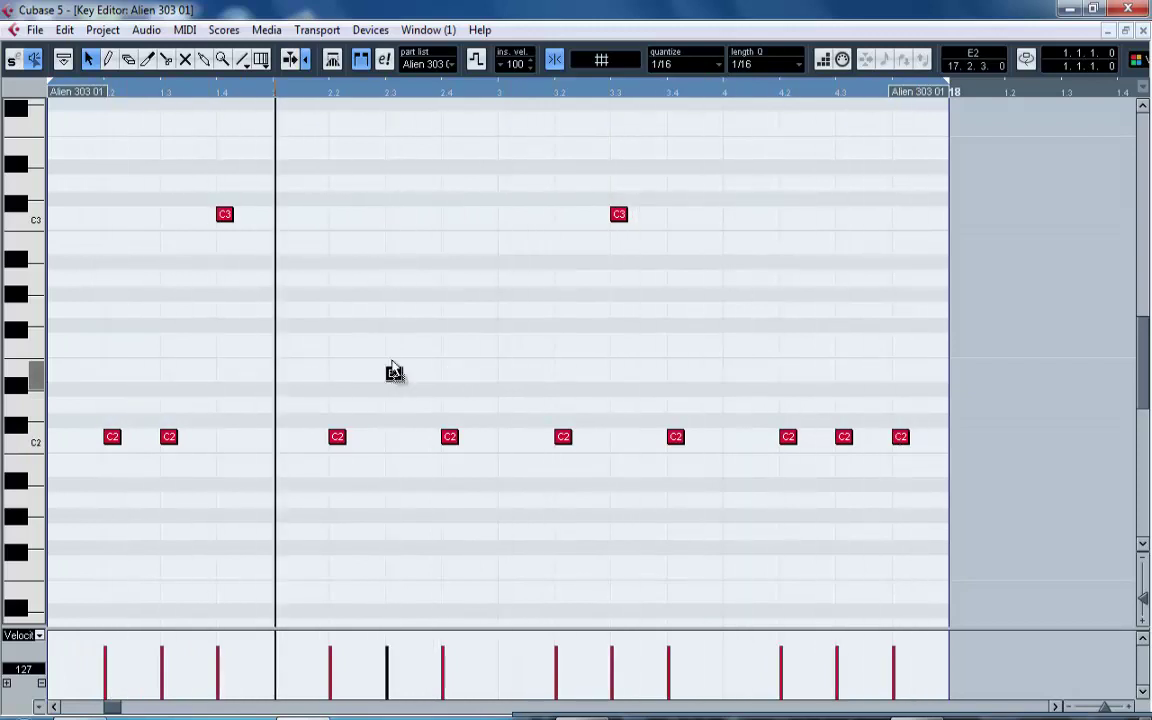
{"action": "left_click_drag", "start_coordinate": [393, 374], "coordinate": [460, 239]}
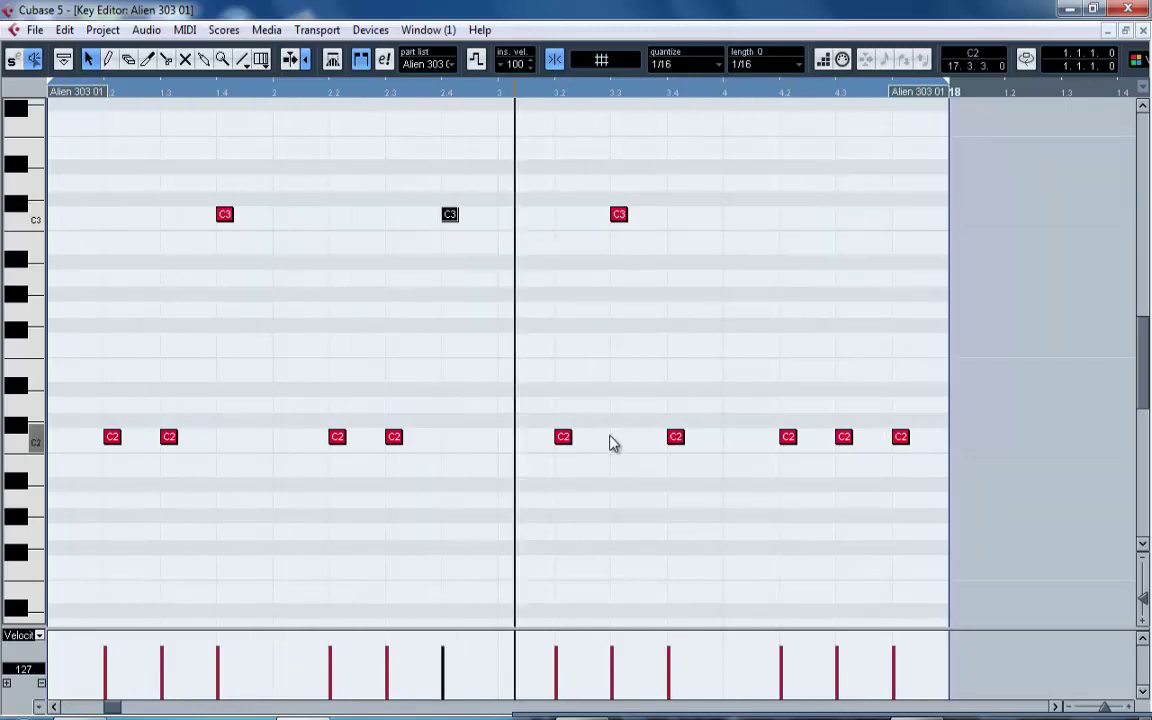
{"action": "left_click_drag", "start_coordinate": [789, 438], "coordinate": [808, 224]}
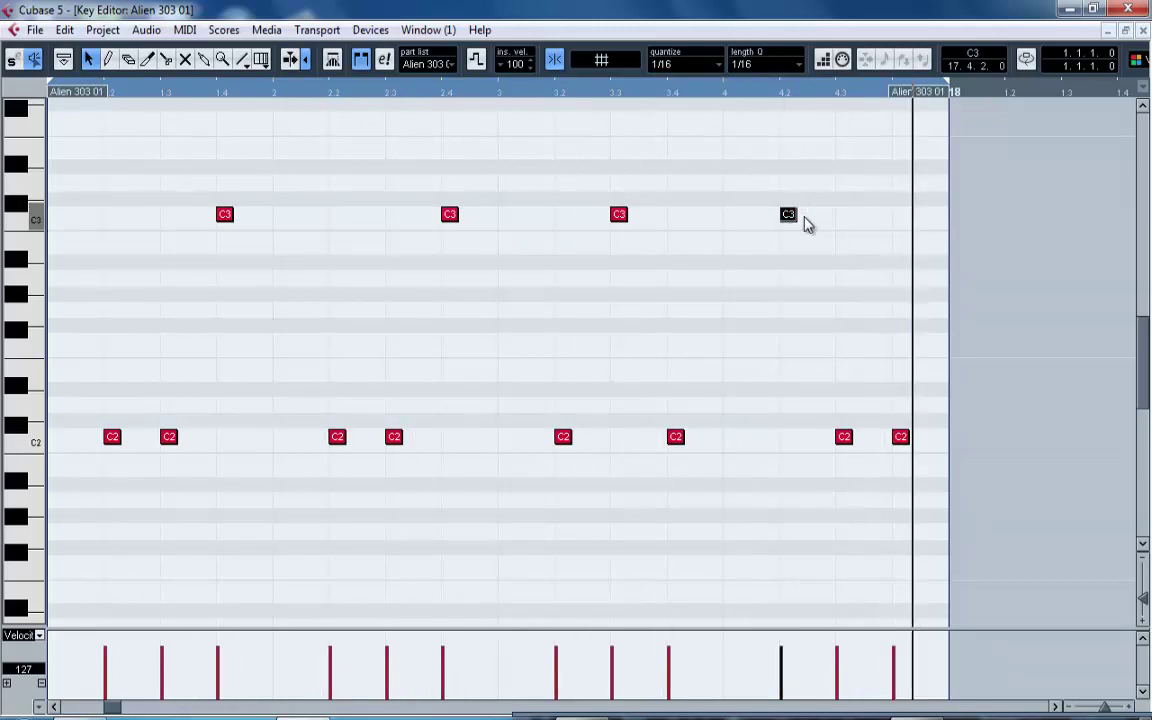
{"action": "left_click_drag", "start_coordinate": [901, 438], "coordinate": [913, 228]}
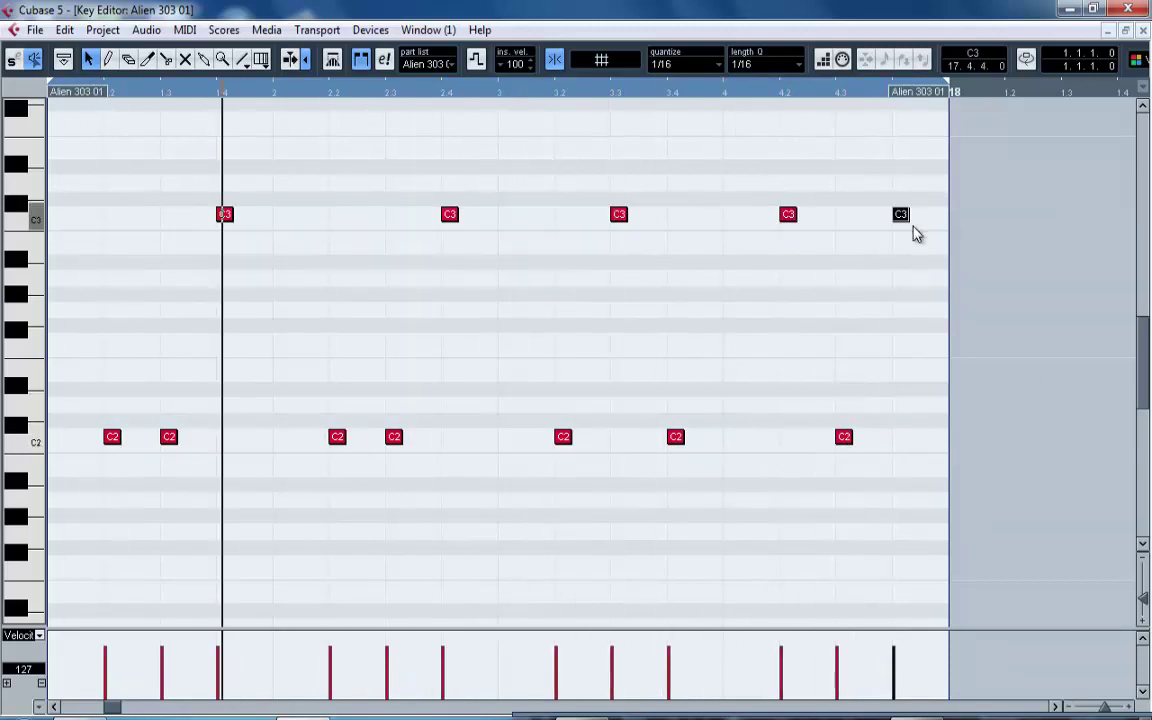
{"action": "left_click", "coordinate": [1108, 33]}
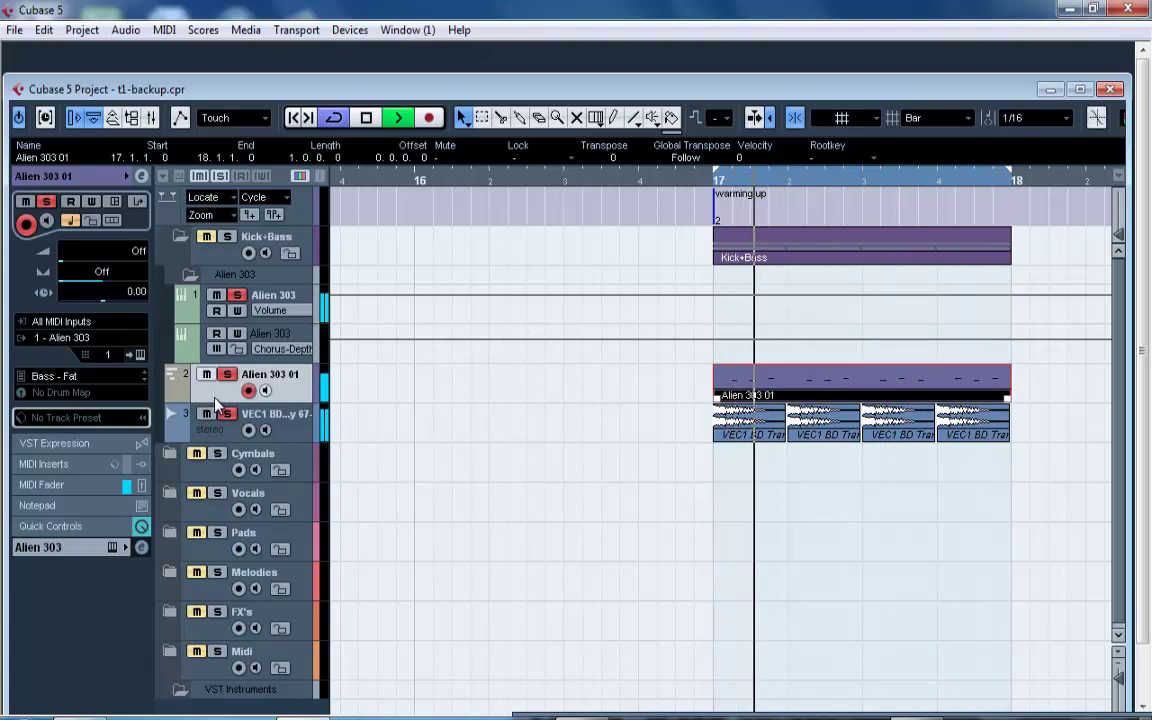
Load the Quantizer effect into the first MIDI insert slot of the Alien 303 01 track.
{"action": "left_click", "coordinate": [140, 464]}
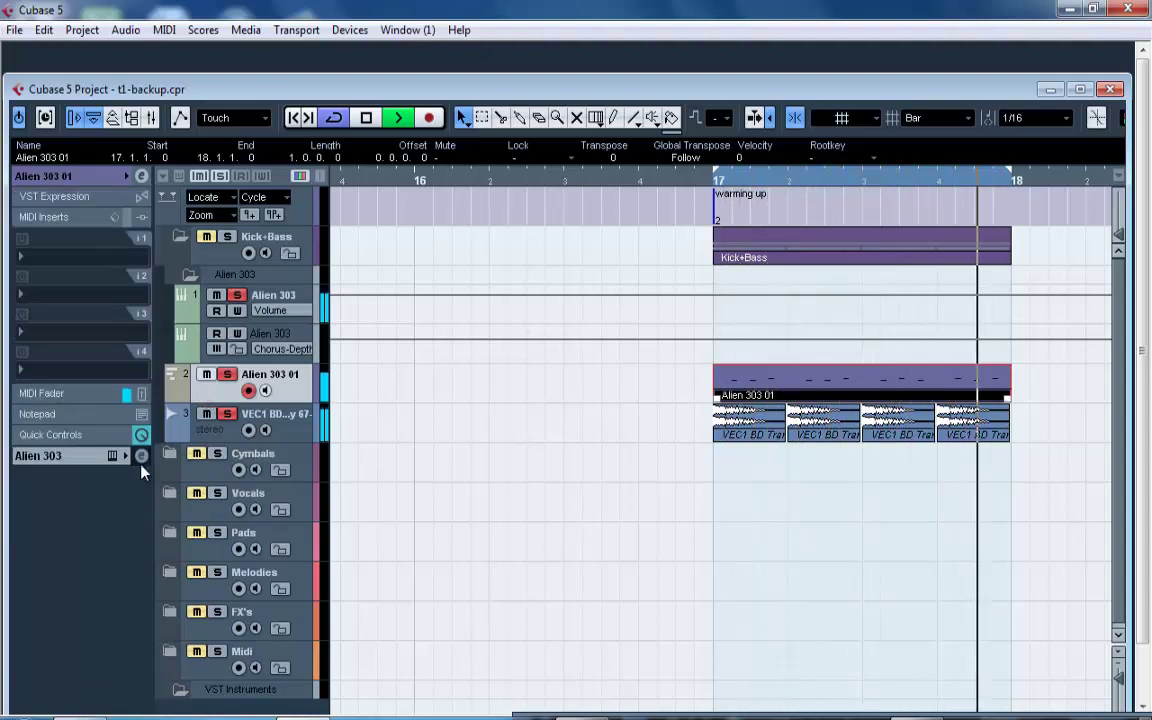
{"action": "left_click", "coordinate": [59, 251]}
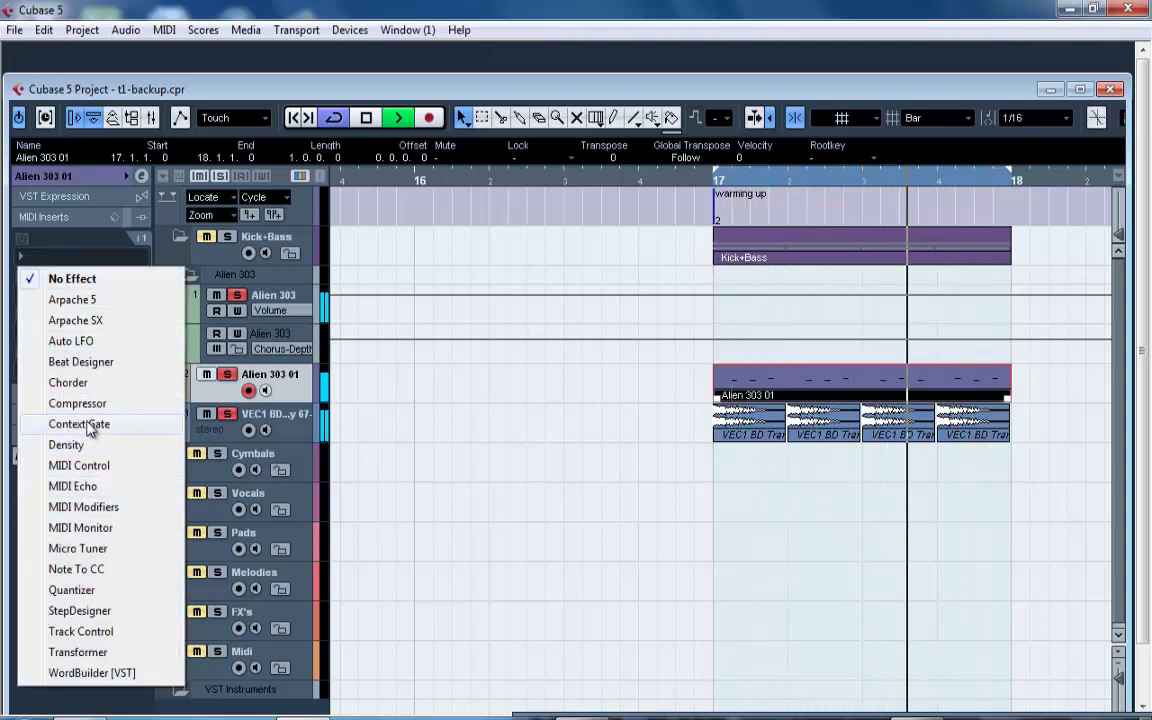
{"action": "left_click", "coordinate": [88, 590]}
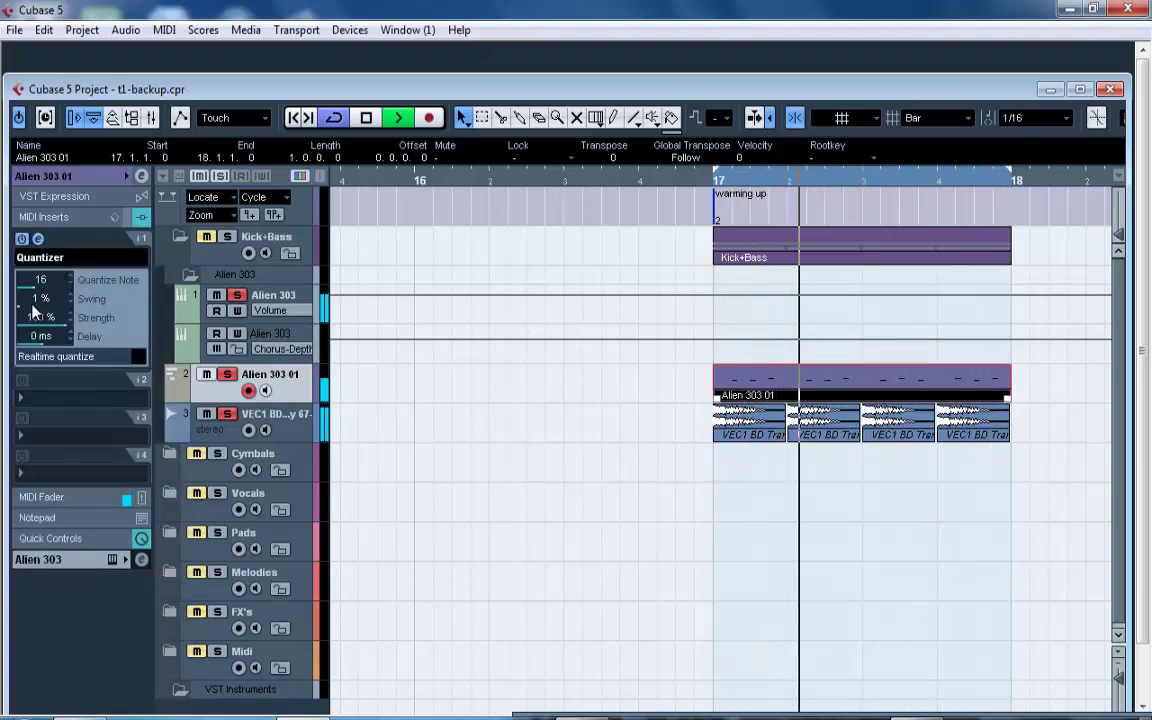
{"action": "left_click", "coordinate": [62, 258]}
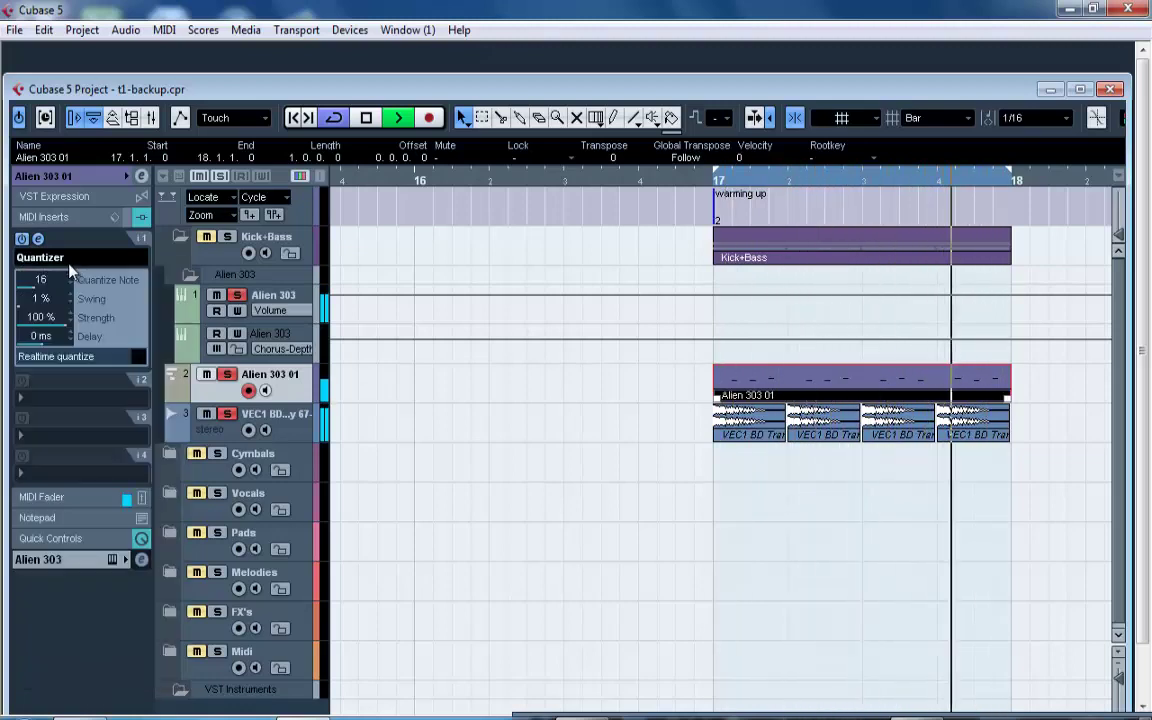
{"action": "left_click", "coordinate": [78, 265]}
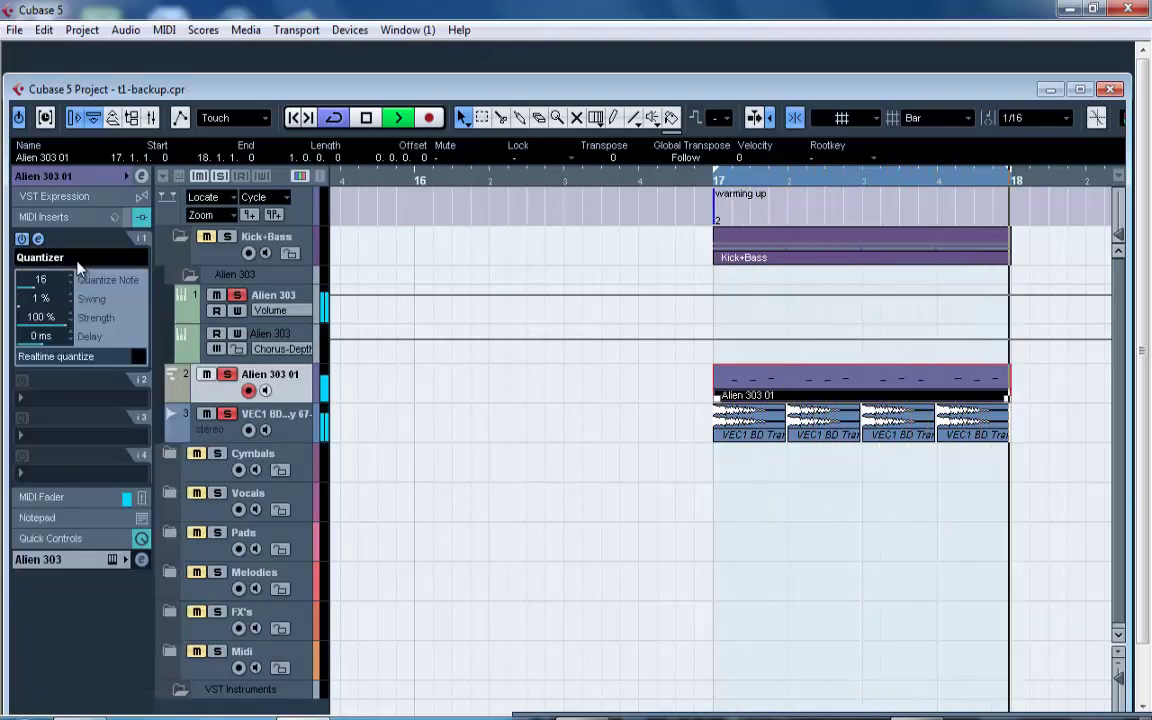
{"action": "left_click", "coordinate": [78, 262]}
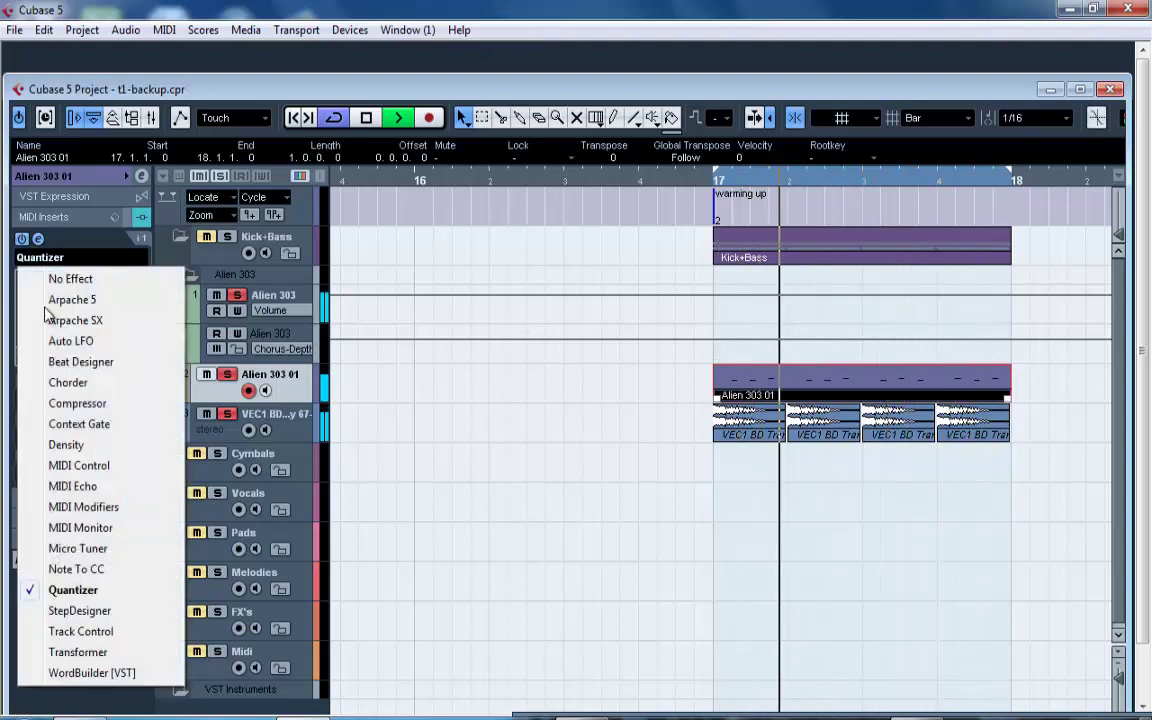
{"action": "left_click", "coordinate": [96, 258]}
Set the Quantizer's swing to 100% and compare the bassline with the effect bypassed and active.
{"action": "left_click_drag", "start_coordinate": [40, 298], "coordinate": [150, 322]}
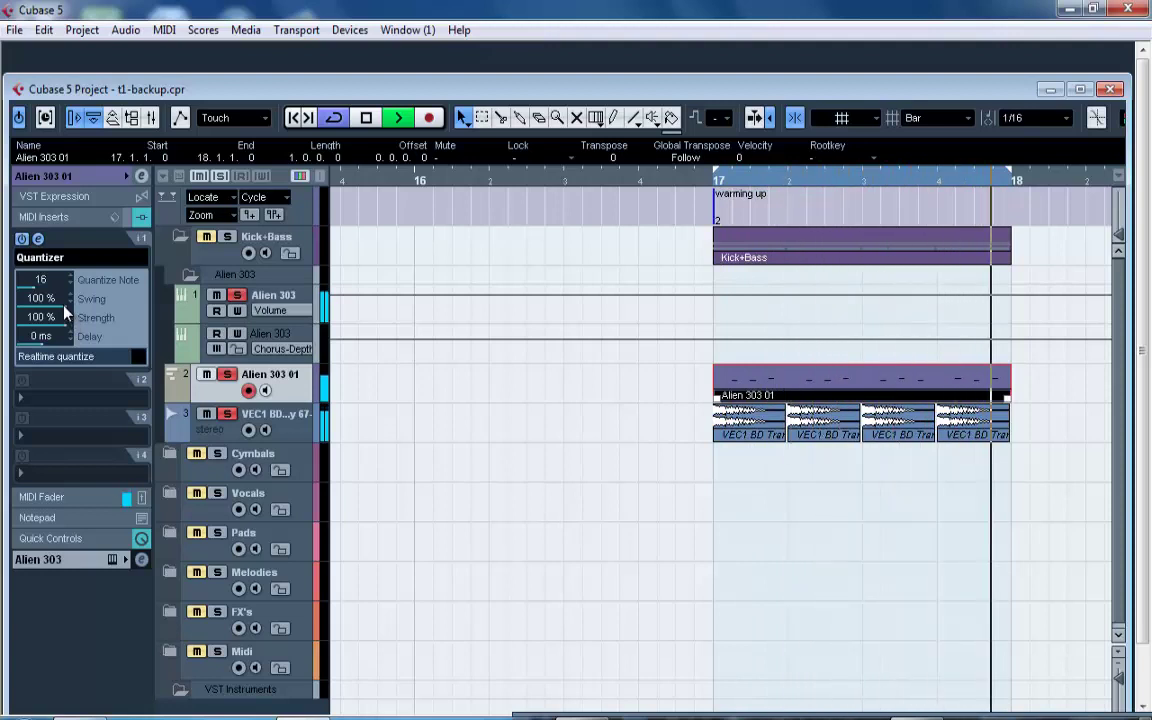
{"action": "left_click", "coordinate": [23, 245]}
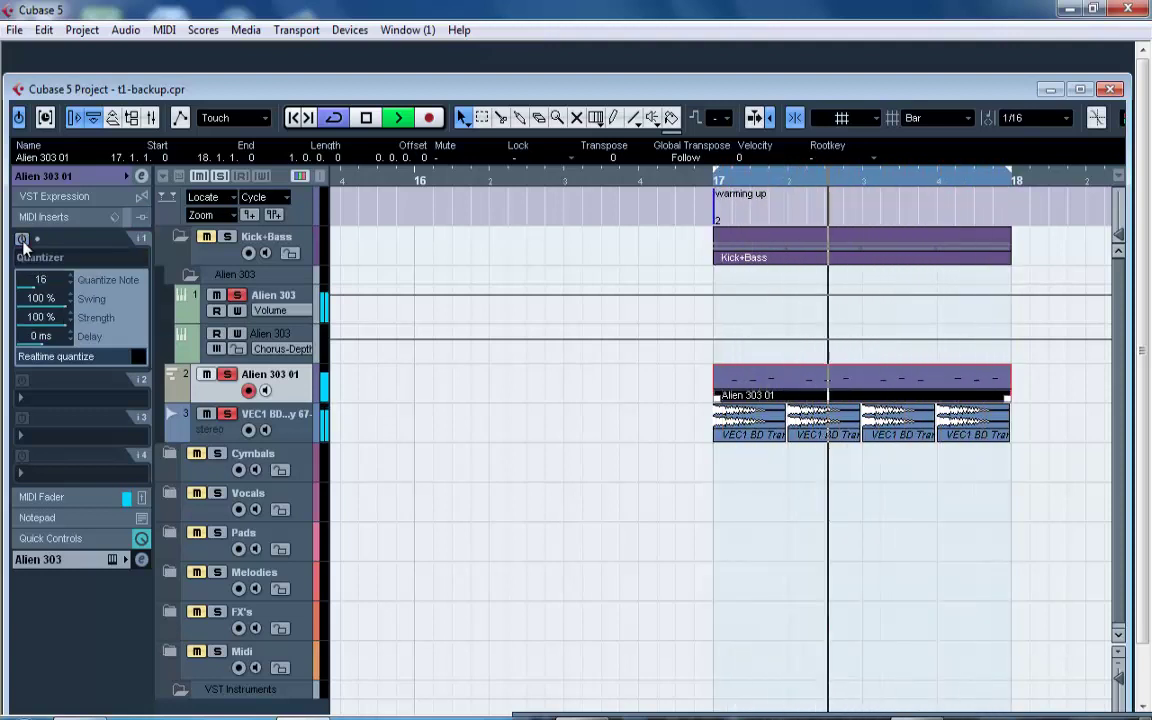
{"action": "left_click", "coordinate": [22, 240]}
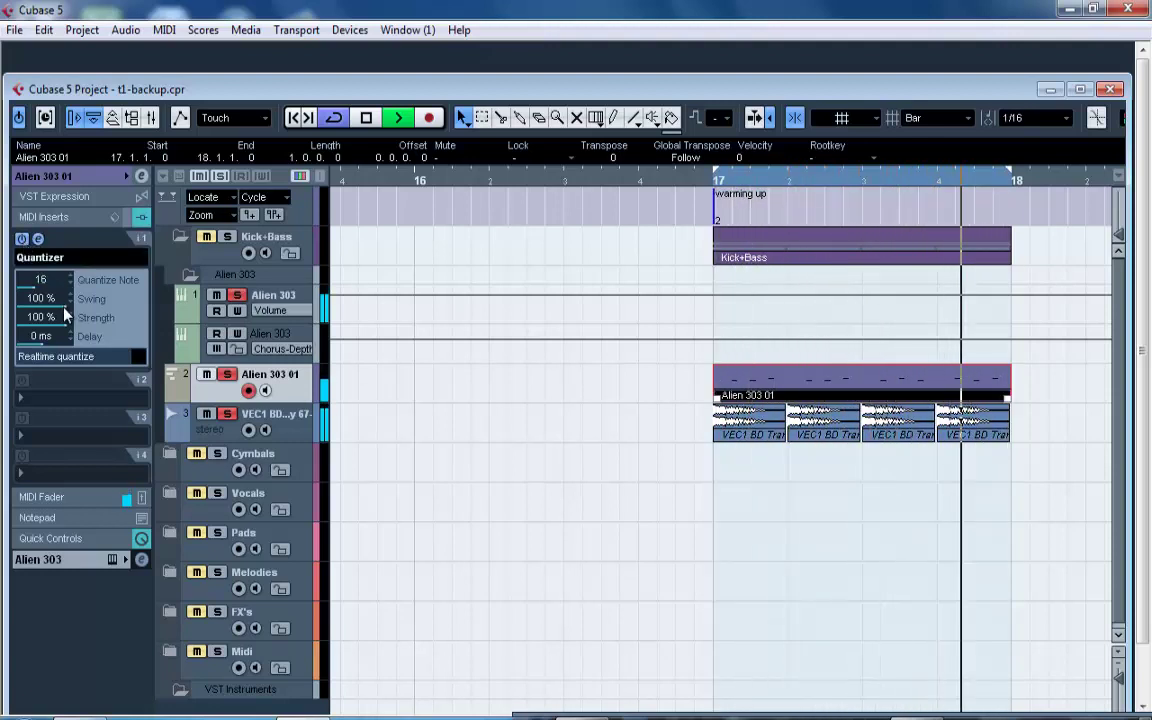
Try the Quantizer with 58% swing and a -32 ms delay, comparing the bassline with the effect off and on.
{"action": "left_click_drag", "start_coordinate": [62, 297], "coordinate": [77, 370]}
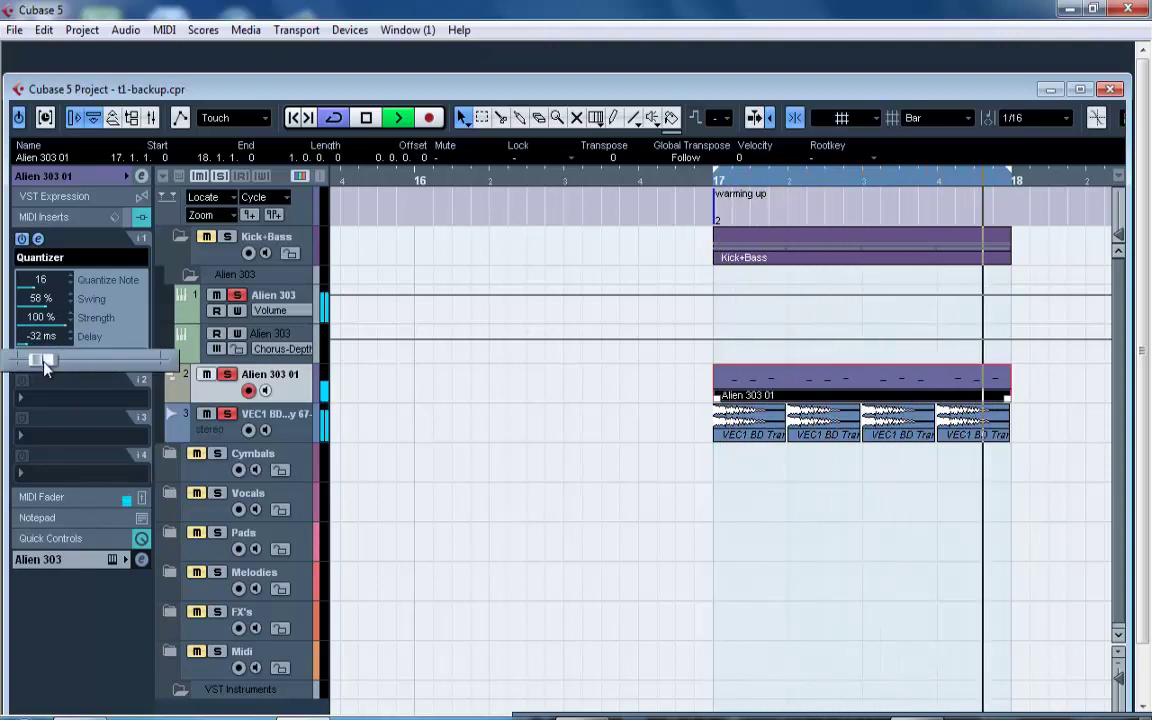
{"action": "left_click_drag", "start_coordinate": [44, 367], "coordinate": [44, 367]}
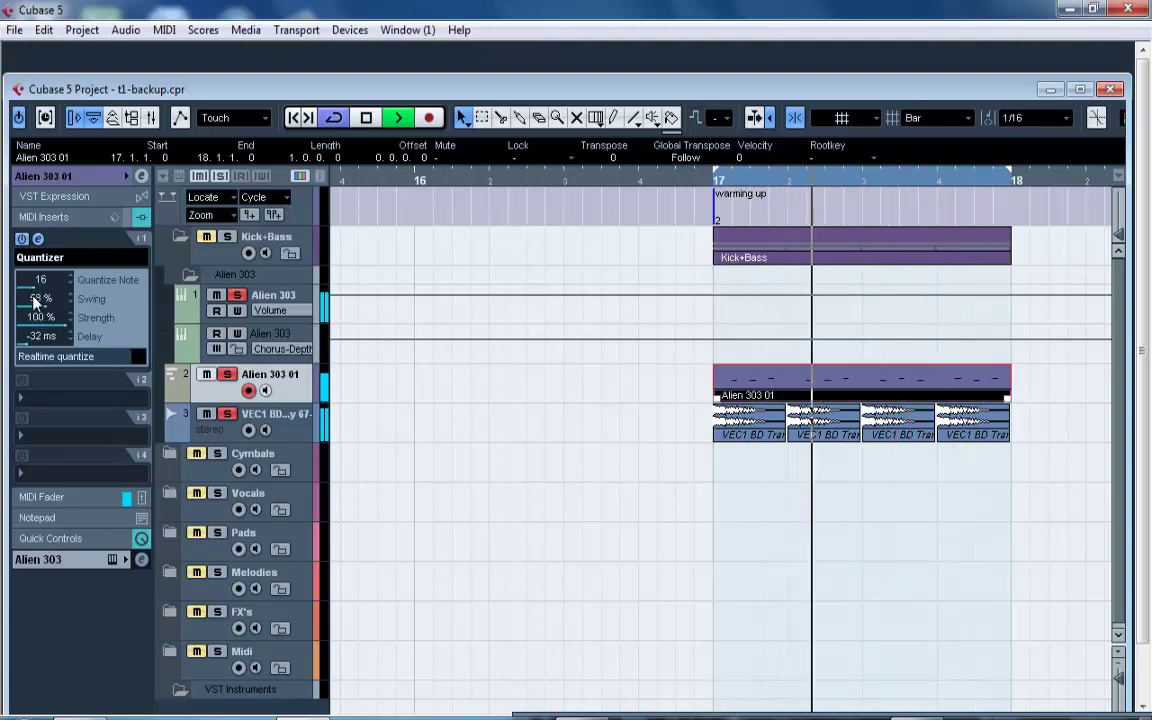
{"action": "left_click", "coordinate": [23, 240]}
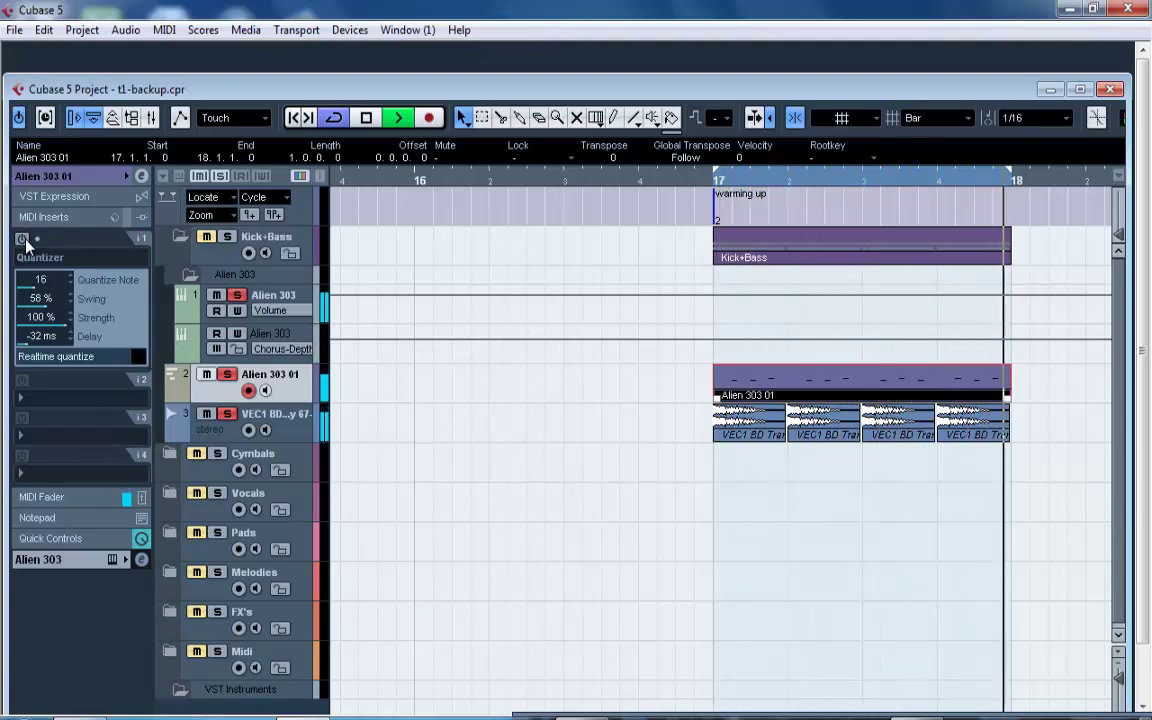
{"action": "left_click", "coordinate": [23, 240]}
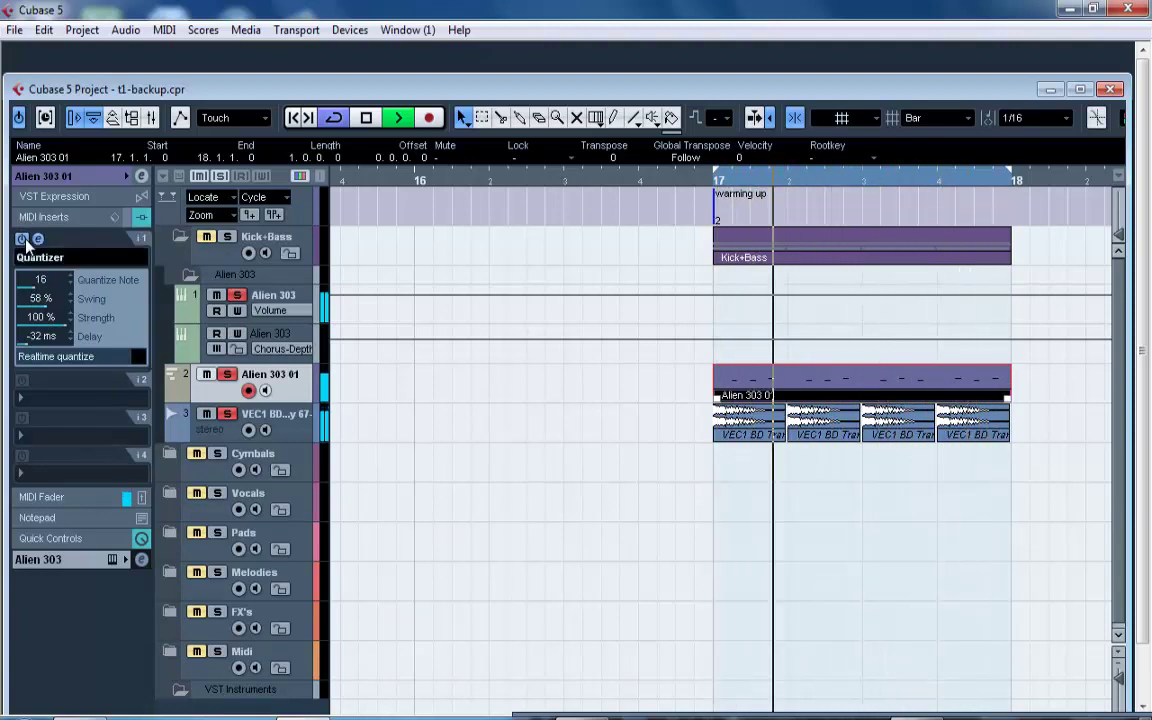
Set the Quantizer's quantize note to 32T, its swing to 100% and its delay to -5 ms.
{"action": "left_click_drag", "start_coordinate": [37, 288], "coordinate": [152, 332]}
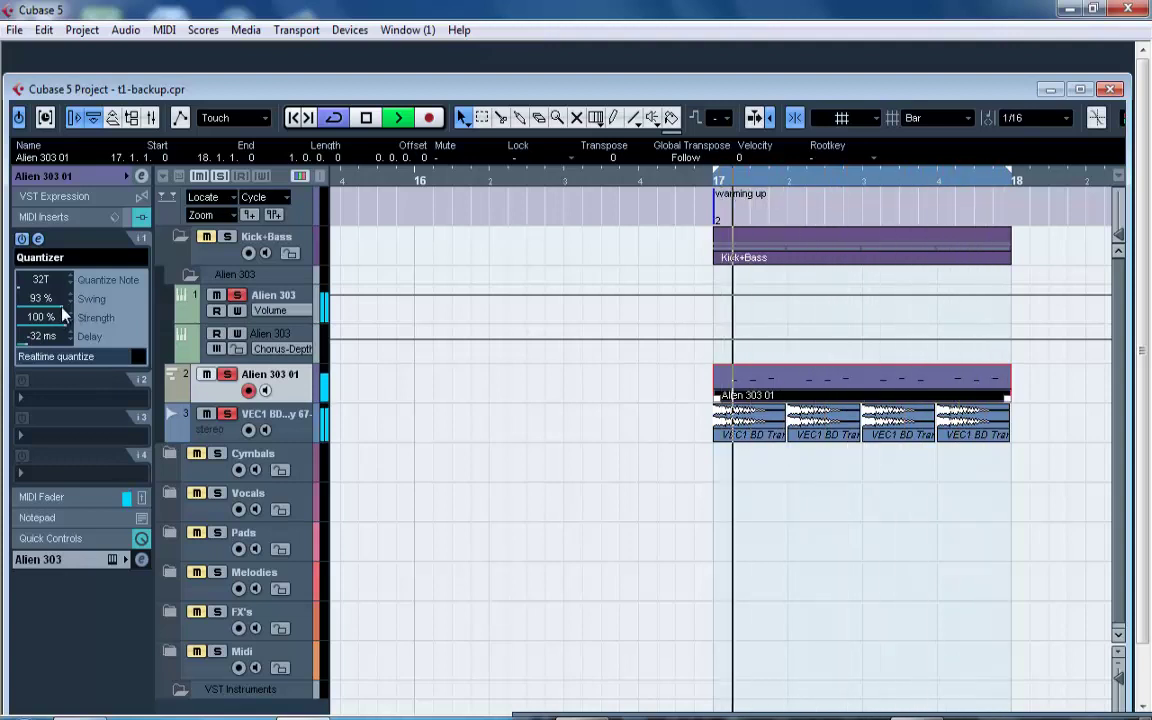
{"action": "left_click_drag", "start_coordinate": [45, 298], "coordinate": [175, 300]}
{"action": "left_click_drag", "start_coordinate": [30, 346], "coordinate": [75, 371]}
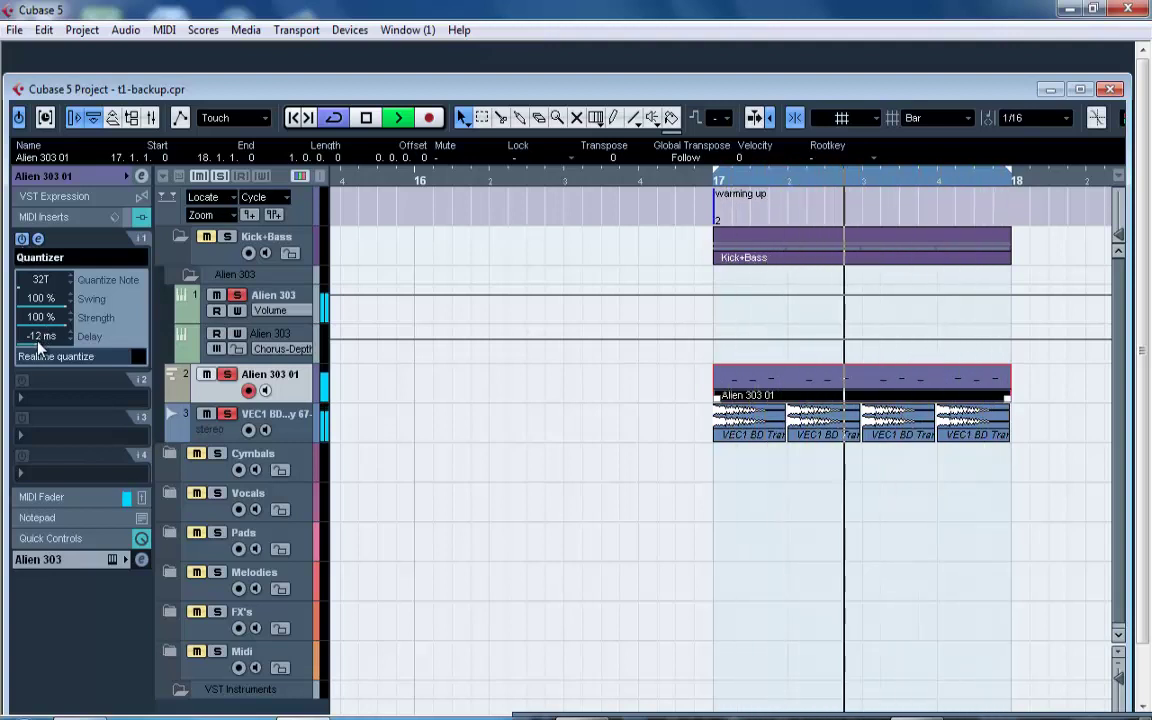
{"action": "left_click_drag", "start_coordinate": [40, 343], "coordinate": [83, 367]}
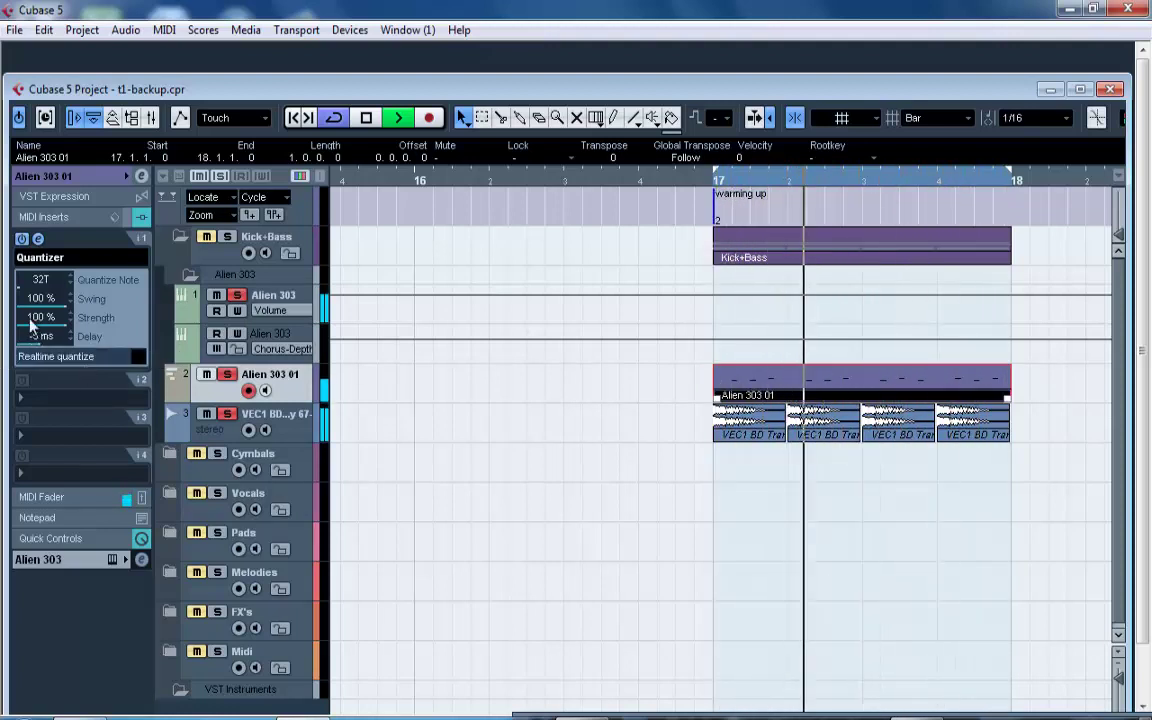
Try dotted 32 and 16T as the Quantizer's quantize note, and return it to 32T with the effect active.
{"action": "left_click_drag", "start_coordinate": [30, 318], "coordinate": [41, 313]}
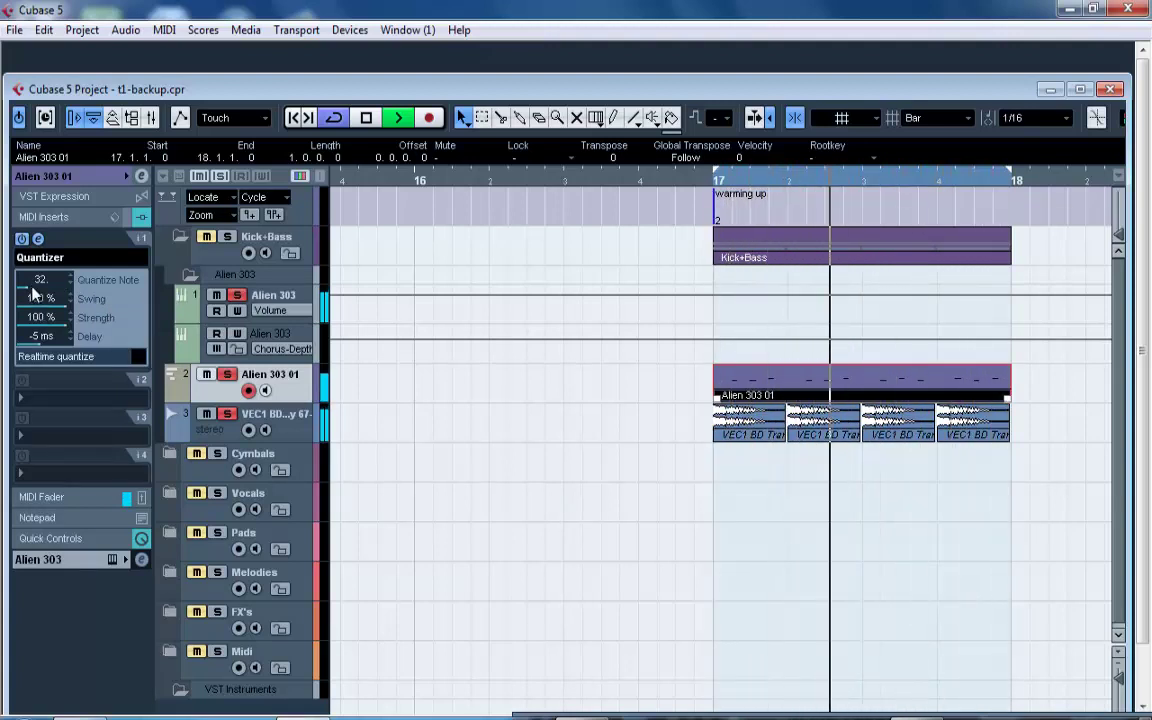
{"action": "left_click_drag", "start_coordinate": [35, 297], "coordinate": [53, 312]}
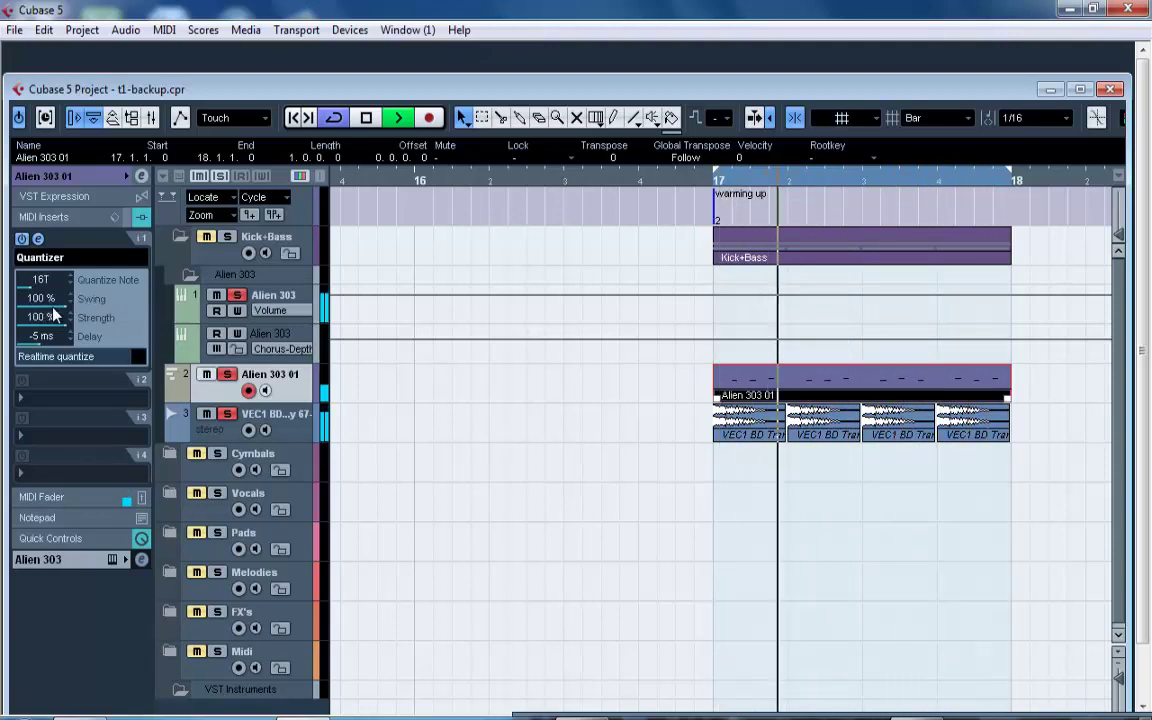
{"action": "left_click", "coordinate": [23, 241]}
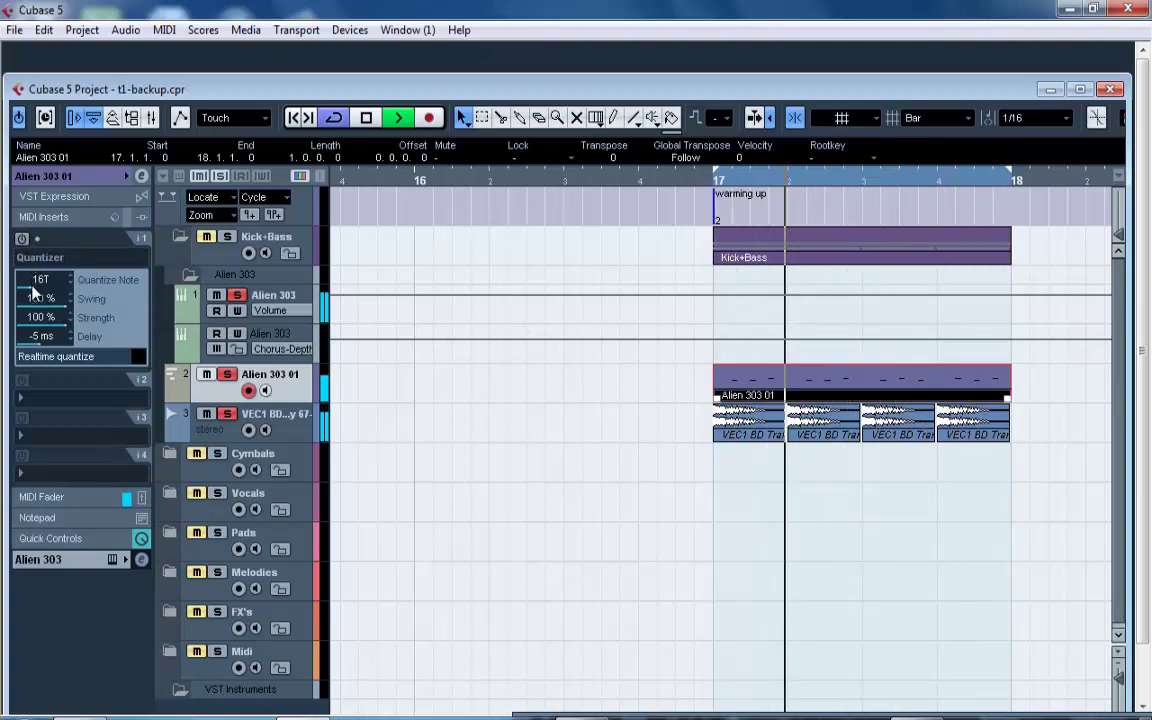
{"action": "left_click_drag", "start_coordinate": [34, 284], "coordinate": [16, 310]}
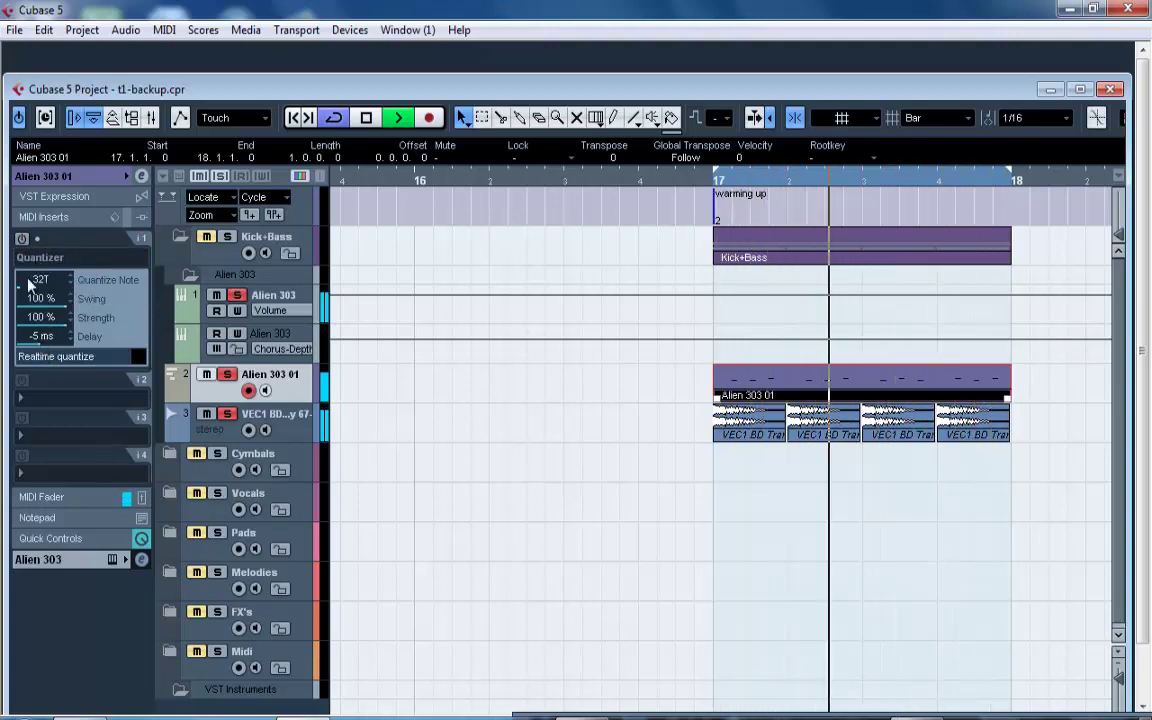
{"action": "left_click", "coordinate": [21, 241]}
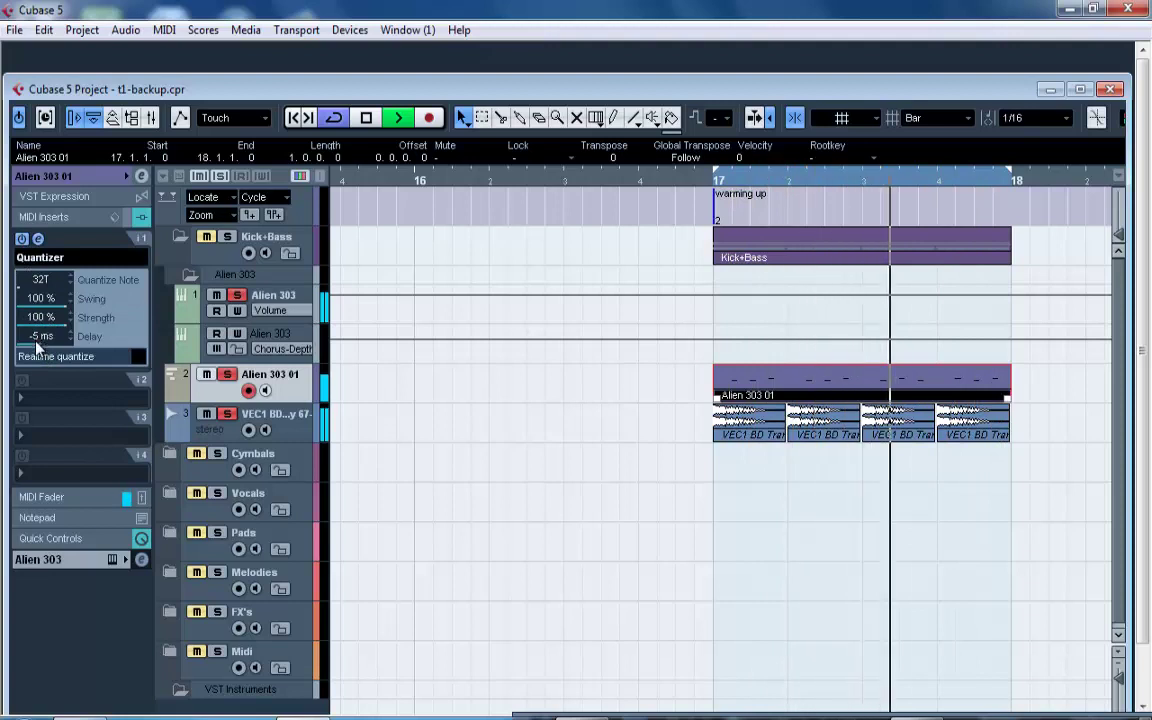
{"action": "left_click_drag", "start_coordinate": [37, 346], "coordinate": [78, 360]}
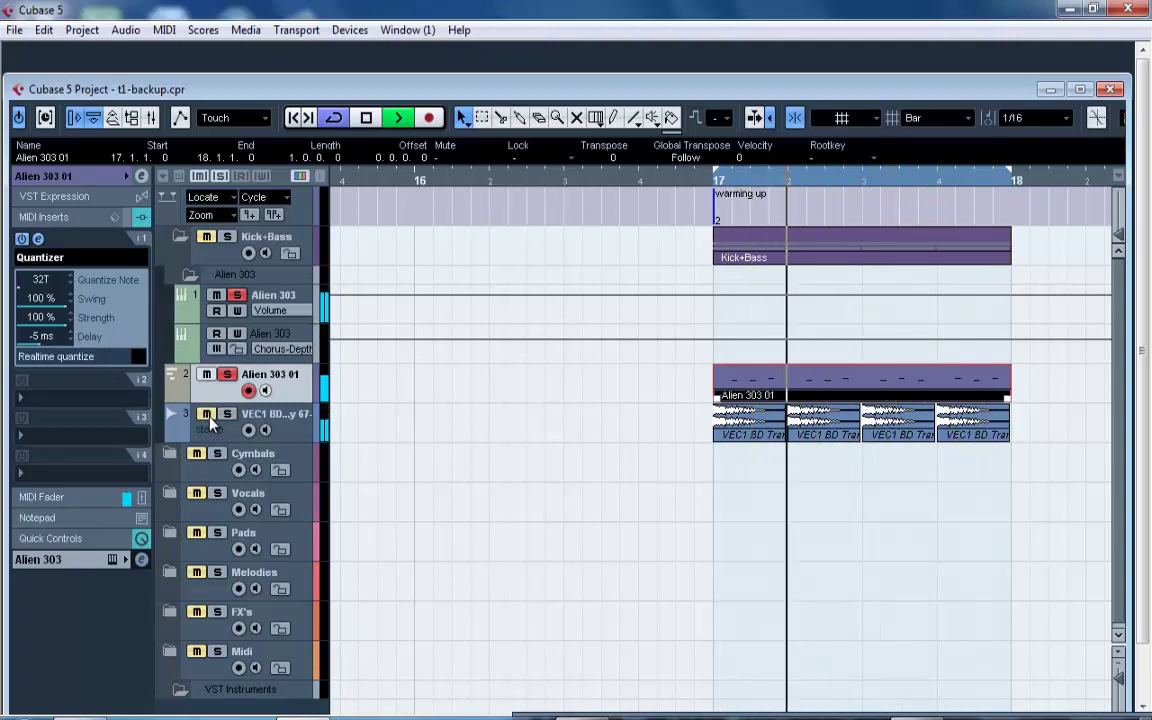
Solo the Alien 303 01 bass without the kick and compare it with the Quantizer bypassed and active.
{"action": "left_click", "coordinate": [208, 375]}
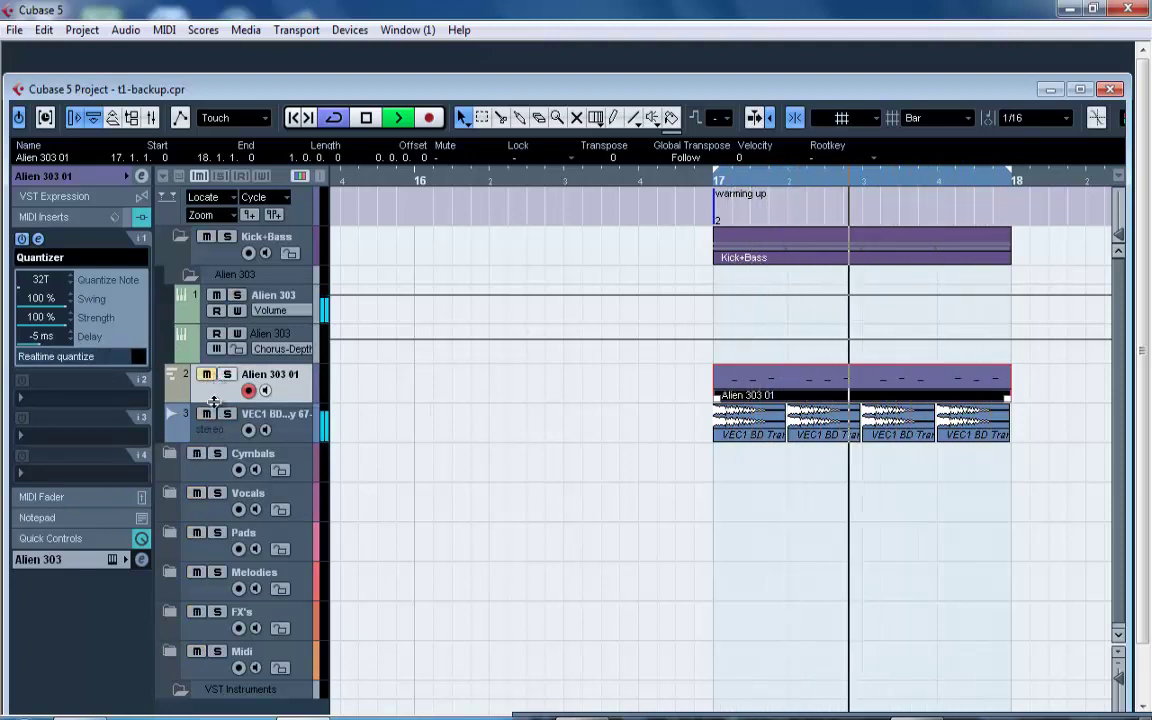
{"action": "key", "text": "space"}
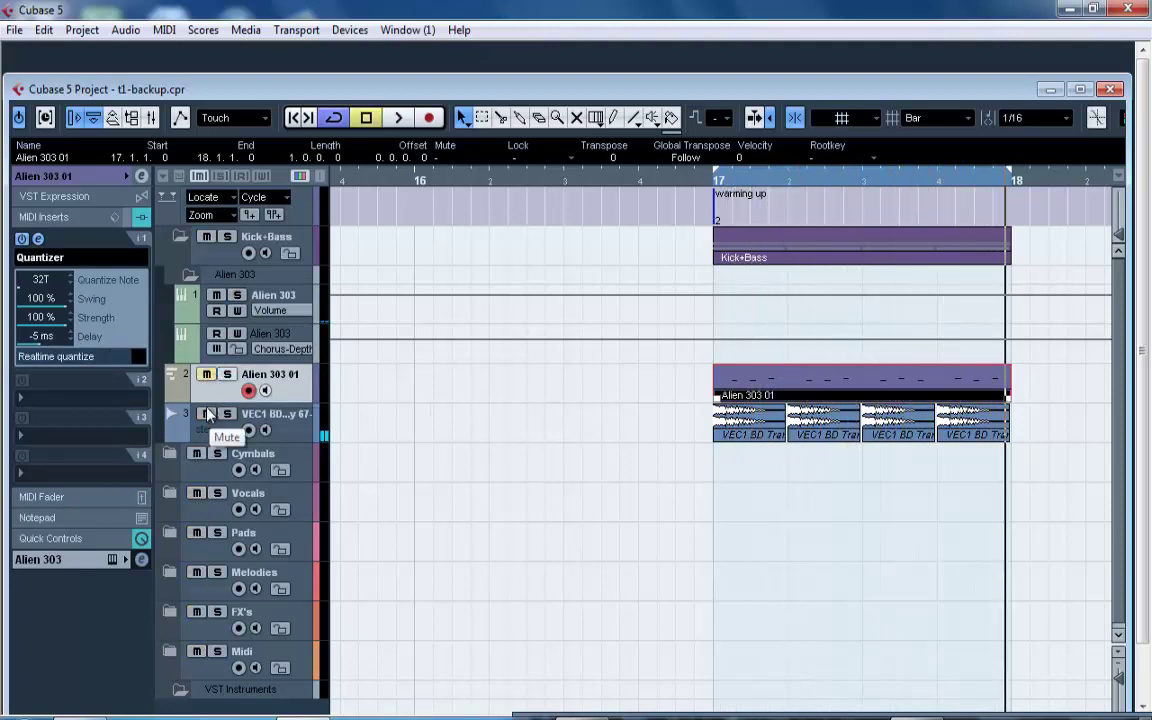
{"action": "left_click", "coordinate": [85, 402]}
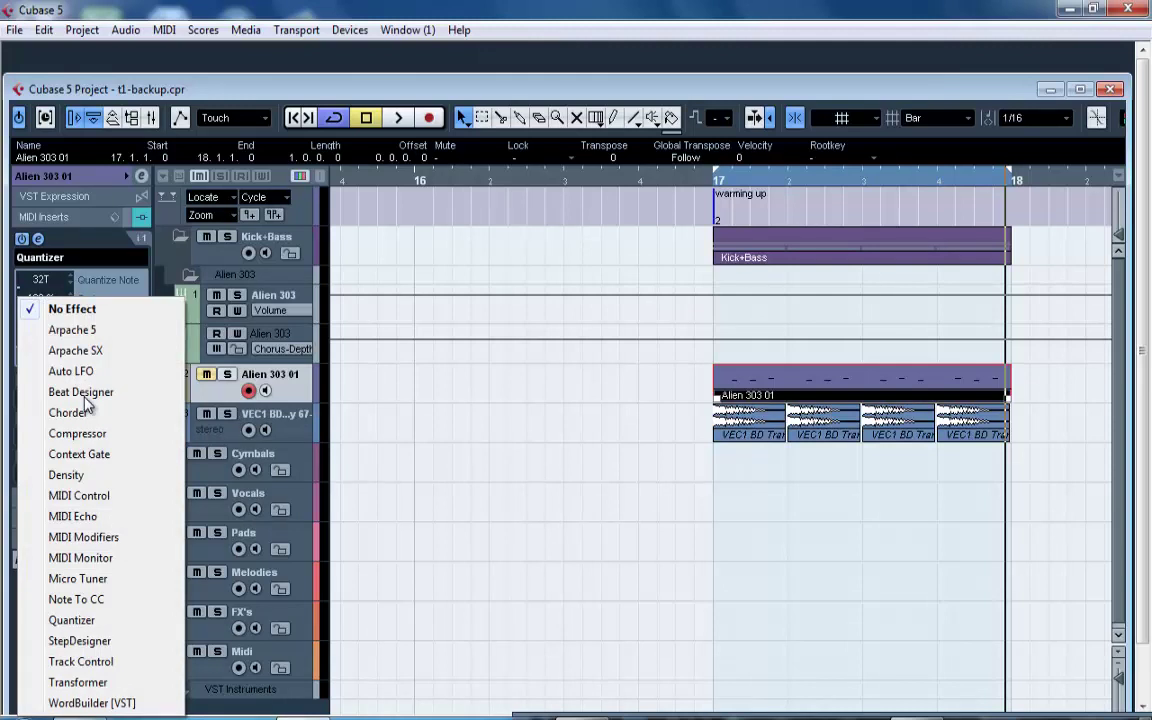
{"action": "left_click", "coordinate": [468, 414]}
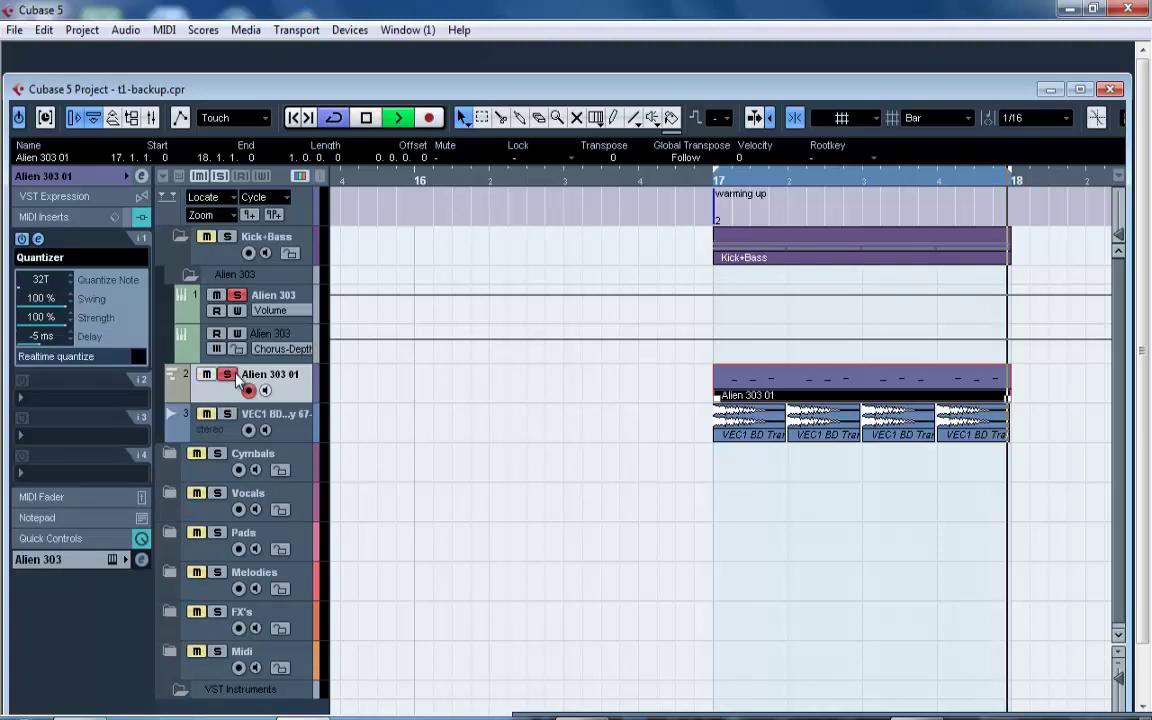
{"action": "left_click", "coordinate": [22, 240]}
{"action": "left_click", "coordinate": [22, 240]}
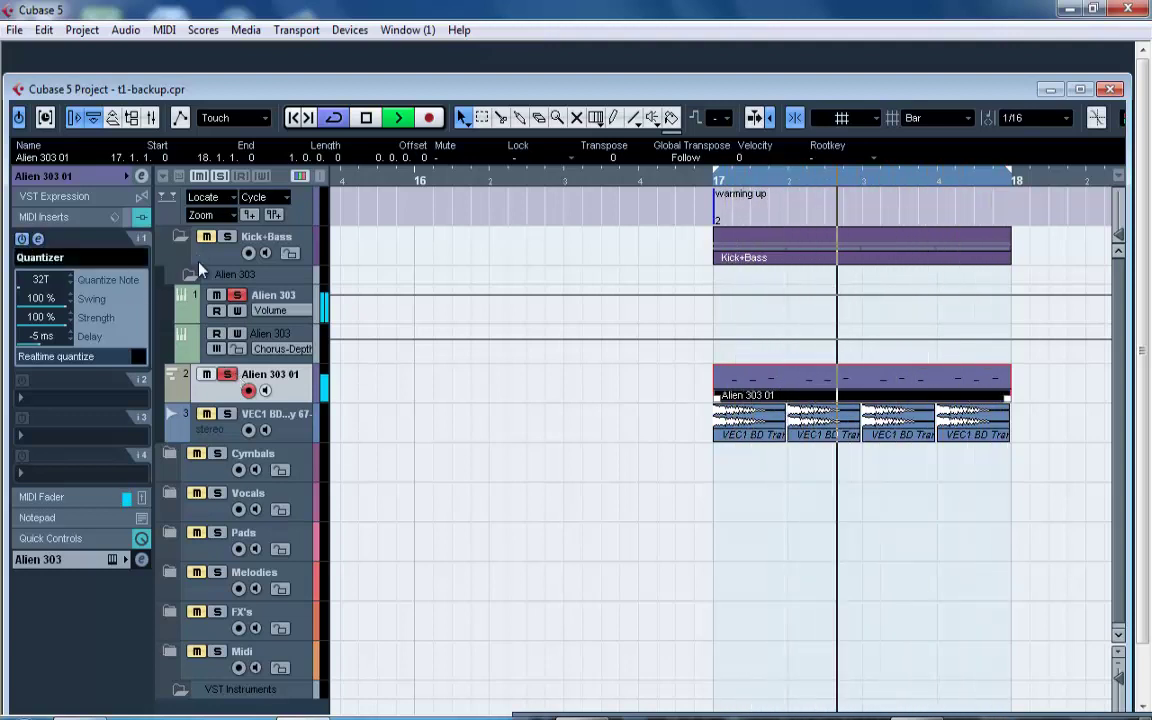
Remove the Tuner insert from both the Alien 303 and the VEC1 BD kick tracks, and return to the Alien 303 track.
{"action": "left_click", "coordinate": [191, 310]}
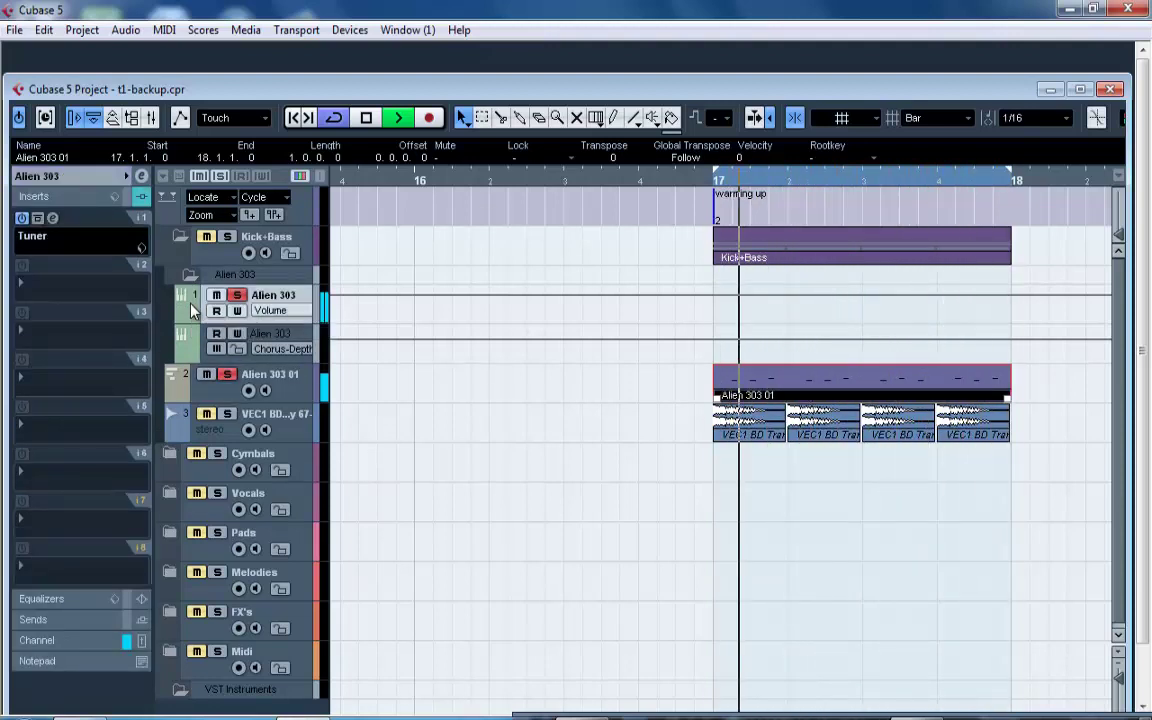
{"action": "left_click", "coordinate": [46, 245]}
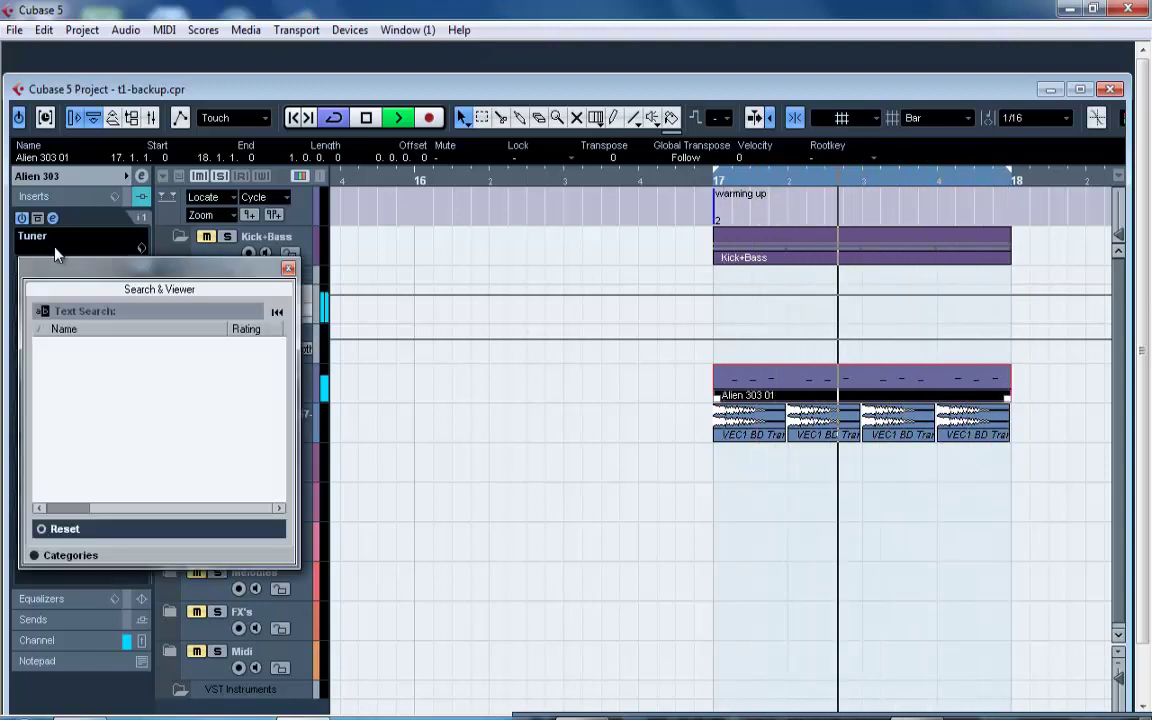
{"action": "left_click", "coordinate": [46, 245]}
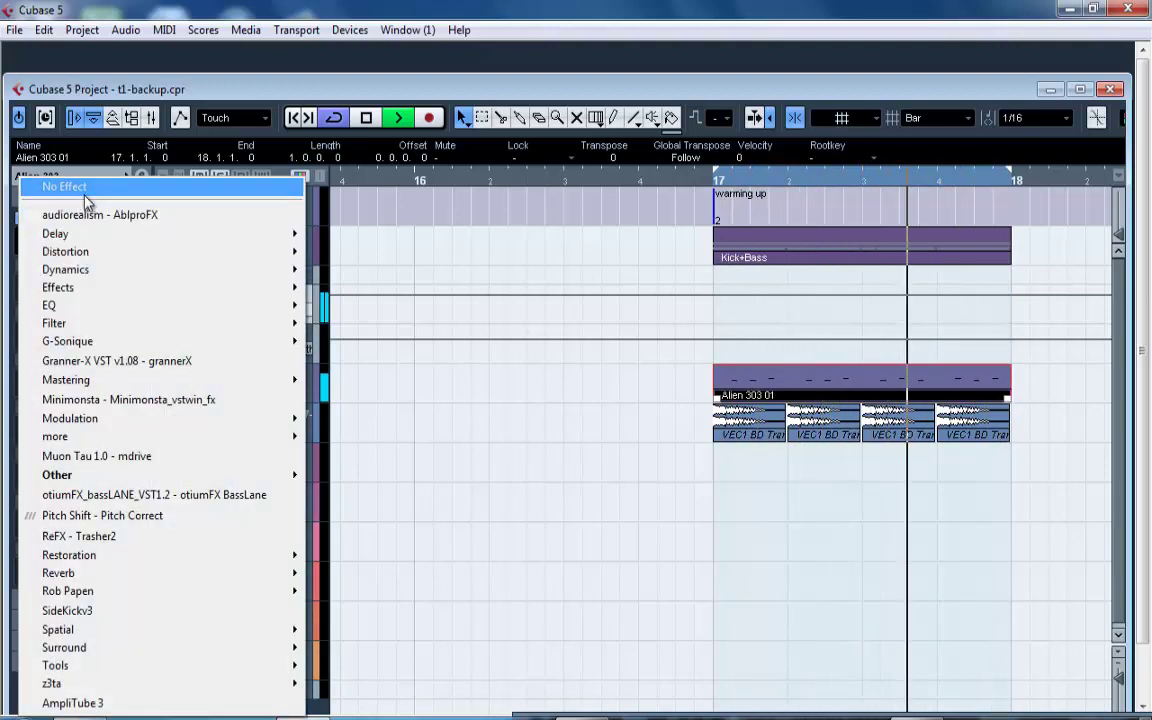
{"action": "left_click", "coordinate": [80, 184]}
{"action": "left_click", "coordinate": [217, 434]}
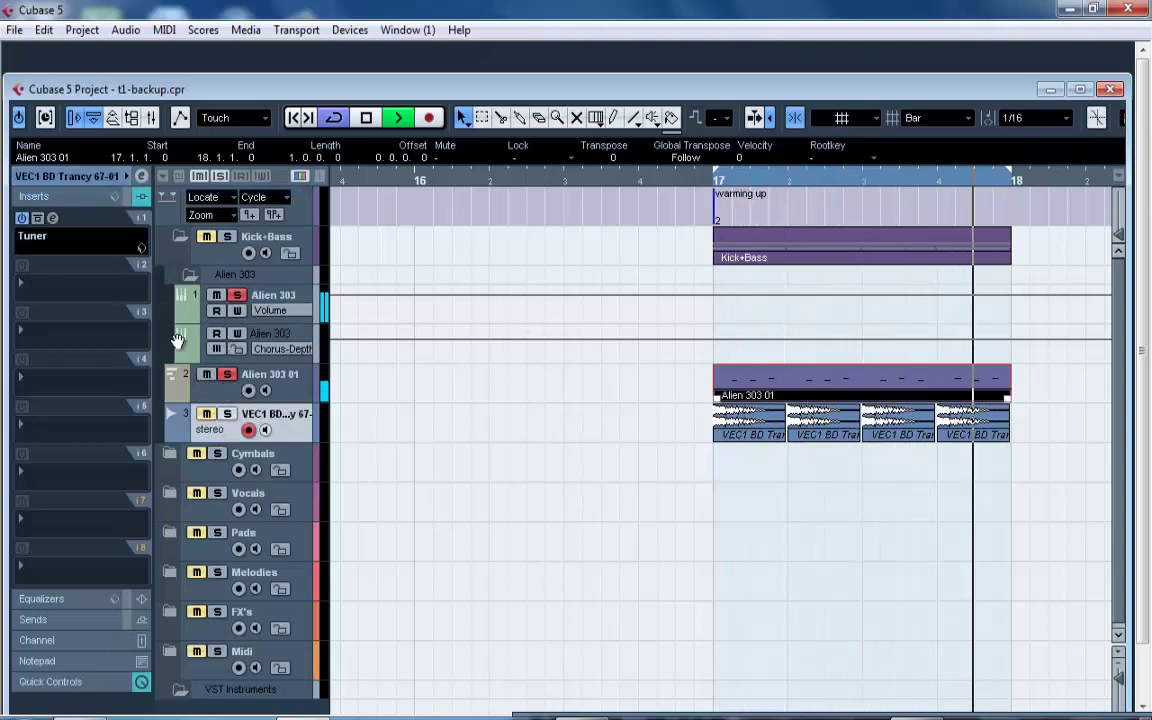
{"action": "left_click", "coordinate": [55, 240]}
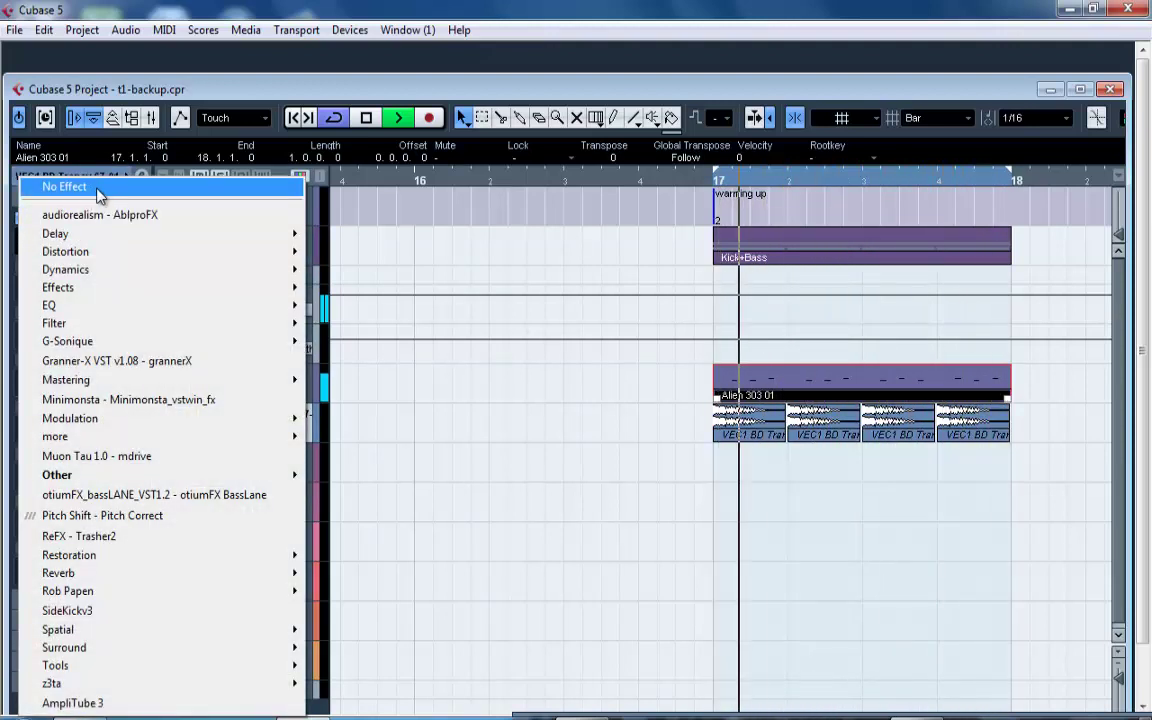
{"action": "left_click", "coordinate": [98, 190]}
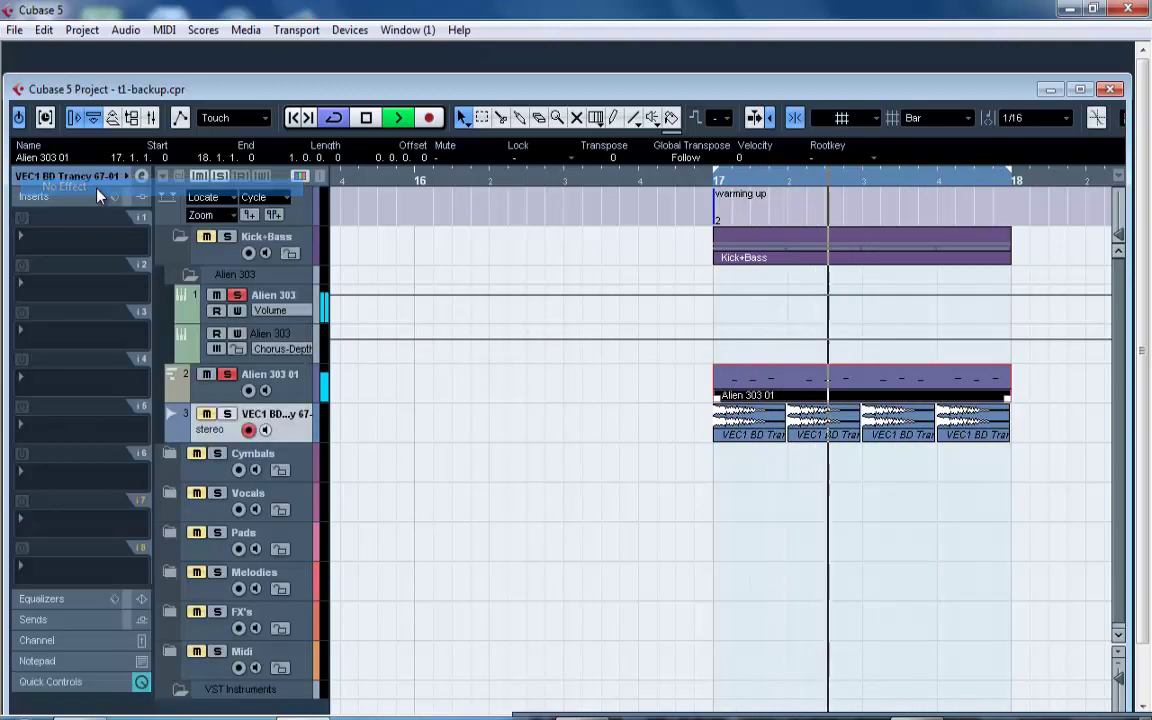
{"action": "left_click", "coordinate": [188, 300]}
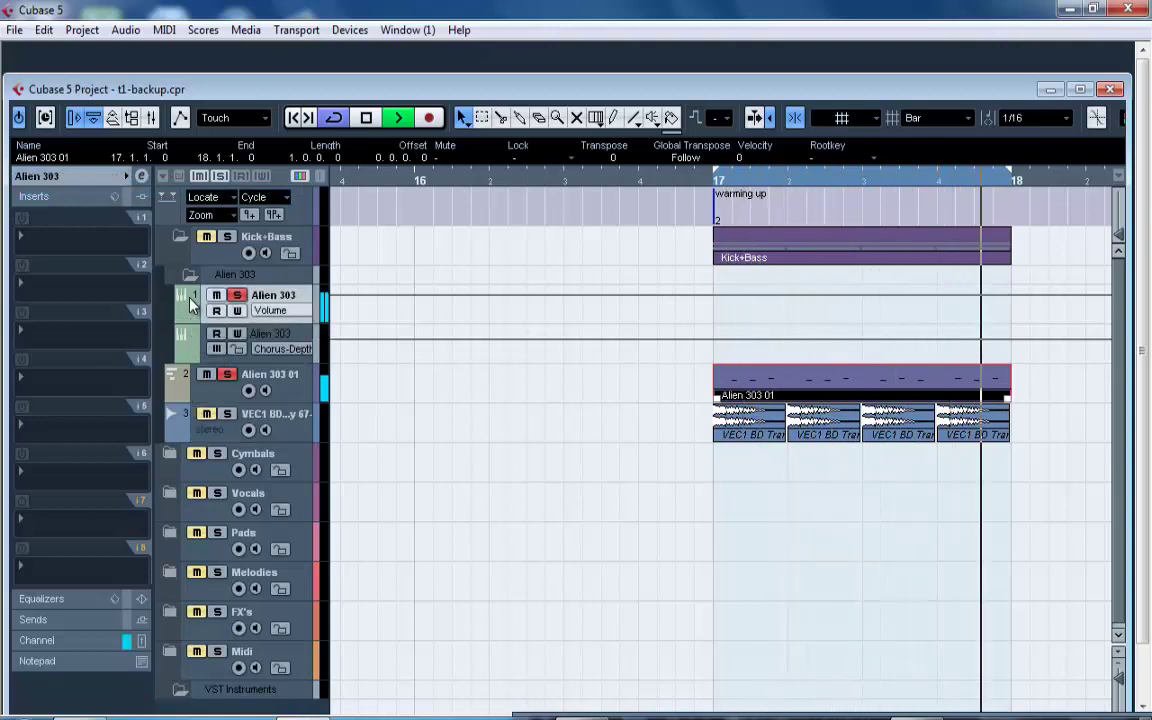
Try the Distortion effect in the Alien 303's first insert slot and adjust its boost.
{"action": "left_click", "coordinate": [75, 246]}
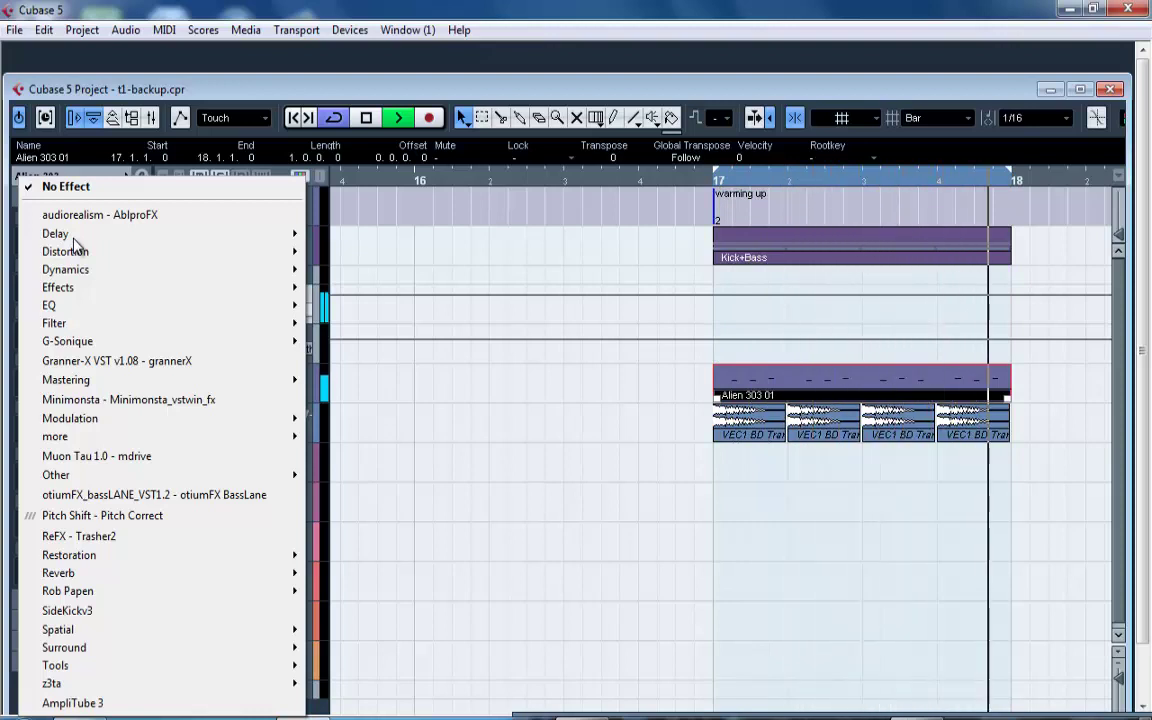
{"action": "mouse_move", "coordinate": [205, 259]}
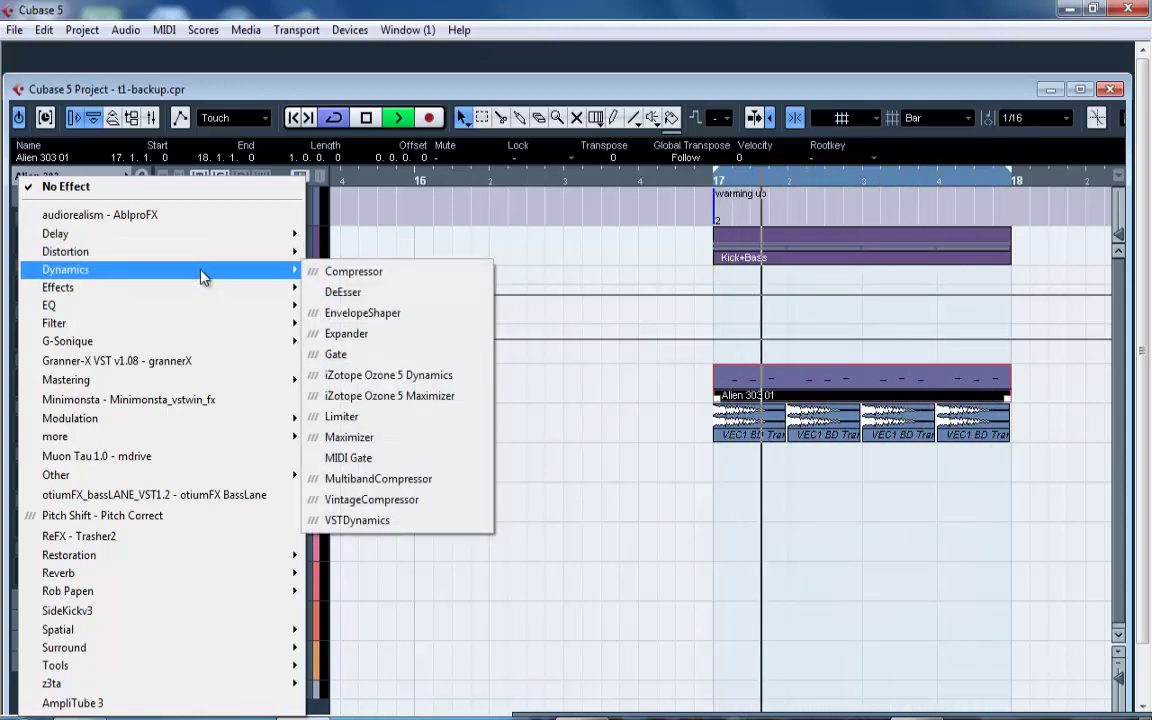
{"action": "mouse_move", "coordinate": [249, 259]}
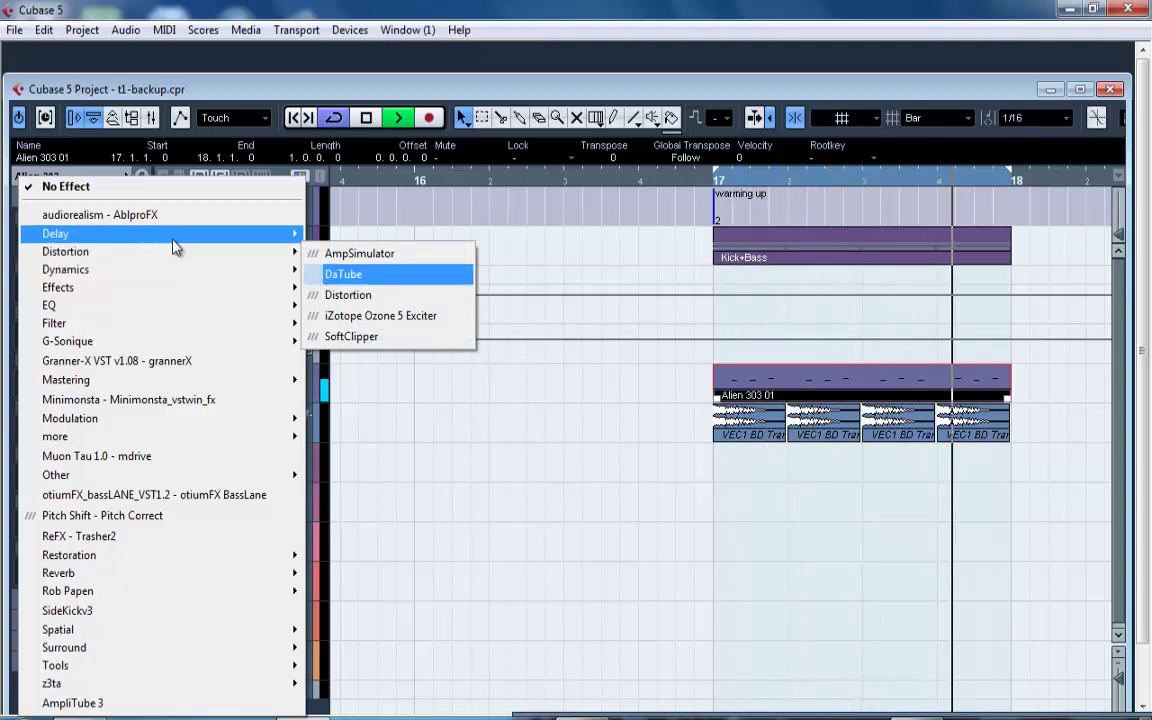
{"action": "left_click", "coordinate": [327, 300]}
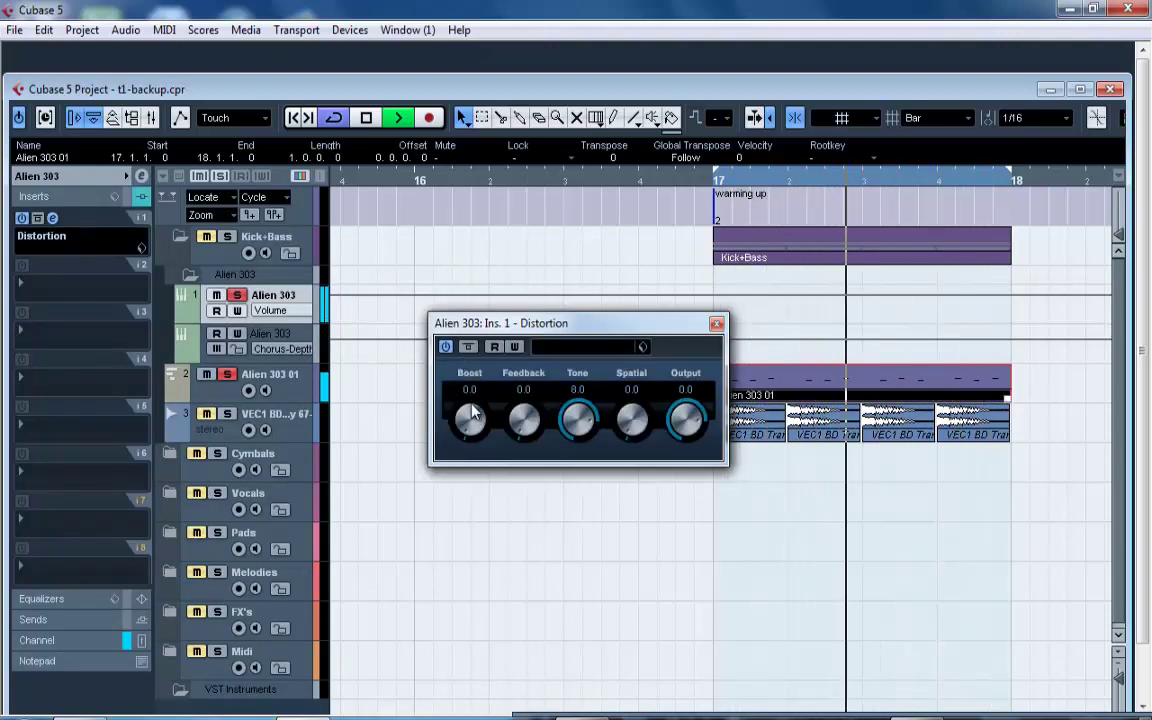
{"action": "mouse_move", "coordinate": [473, 417]}
{"action": "left_mouse_down"}
{"action": "mouse_move", "coordinate": [466, 373]}
{"action": "mouse_move", "coordinate": [473, 408]}
{"action": "left_mouse_up"}
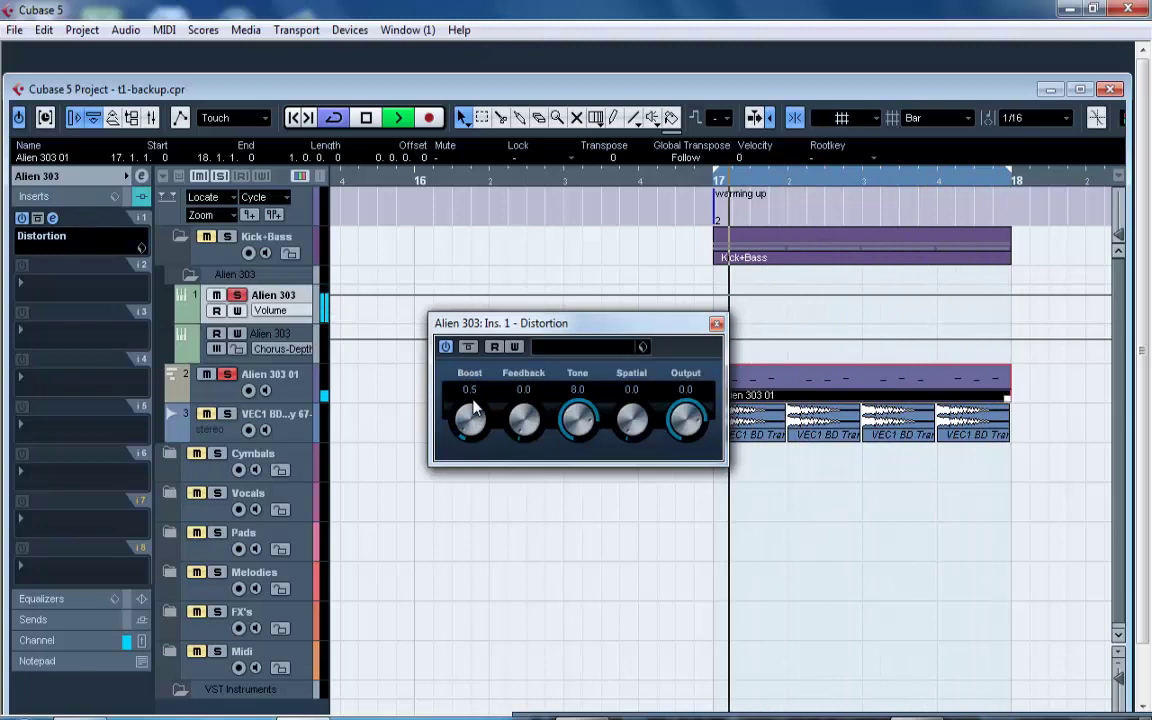
Load DaTube in the Alien 303's first insert slot and set its drive to 54%.
{"action": "left_click", "coordinate": [55, 236]}
{"action": "mouse_move", "coordinate": [103, 254]}
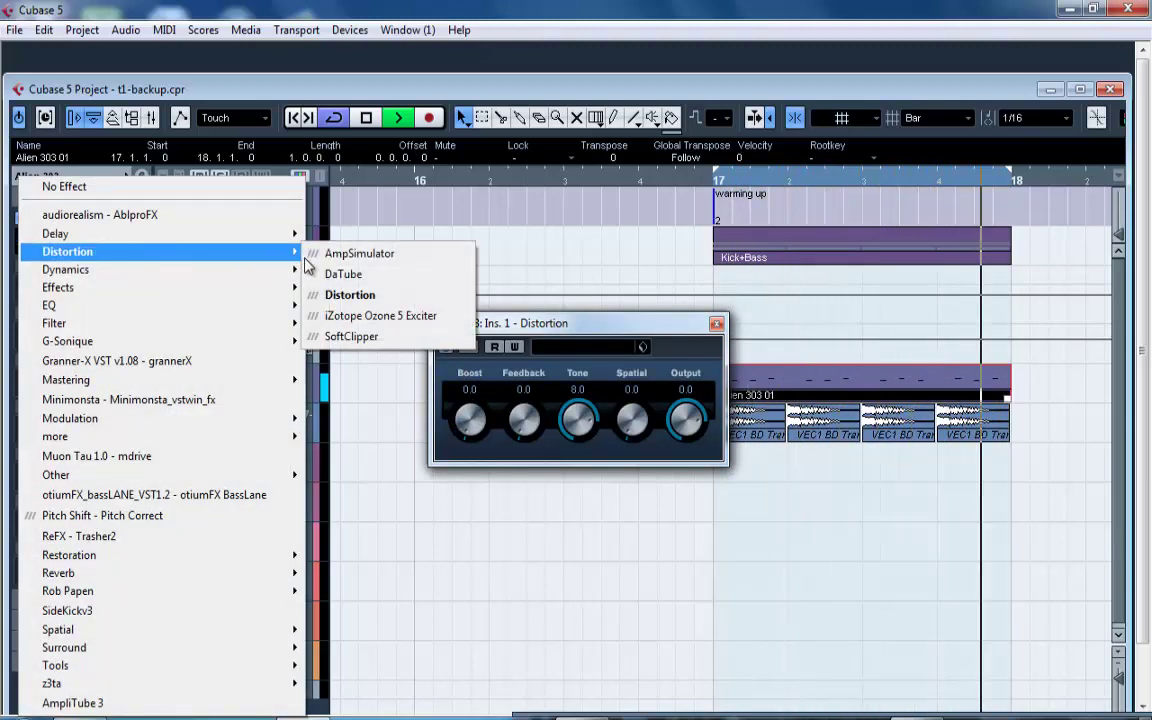
{"action": "left_click", "coordinate": [348, 274]}
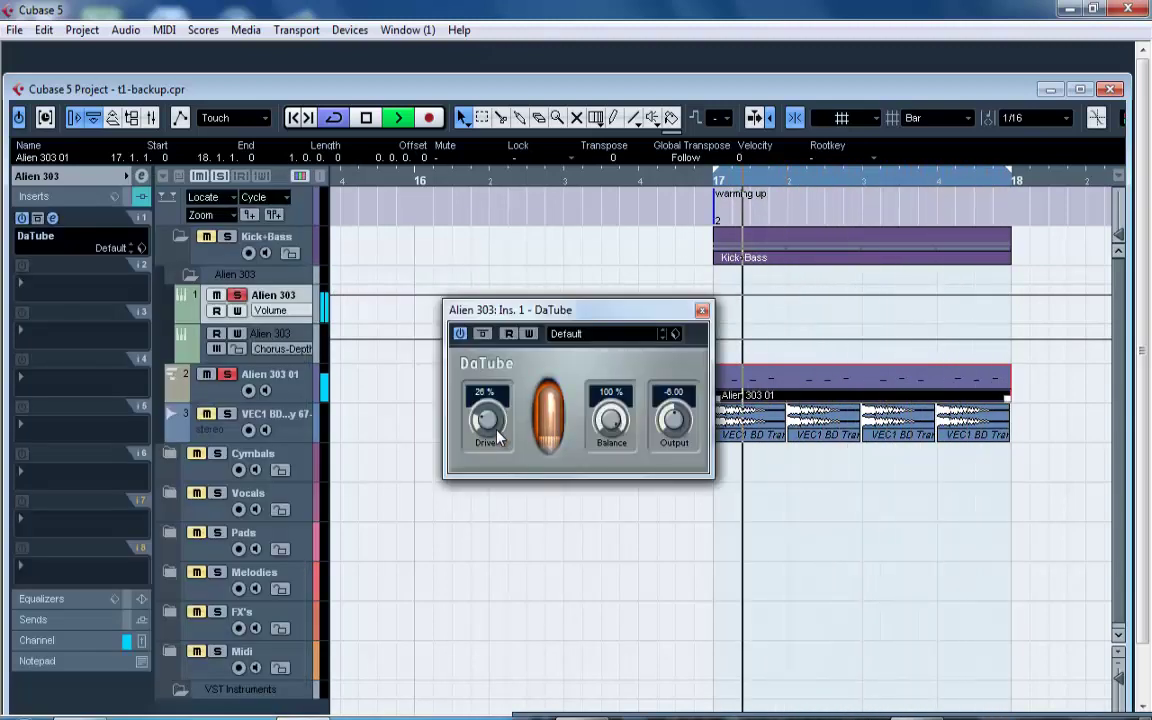
{"action": "left_click_drag", "start_coordinate": [483, 425], "coordinate": [490, 367]}
Add BitCrusher from SX Plugins Pack 2 to the Alien 303's second insert slot.
{"action": "left_click", "coordinate": [42, 253]}
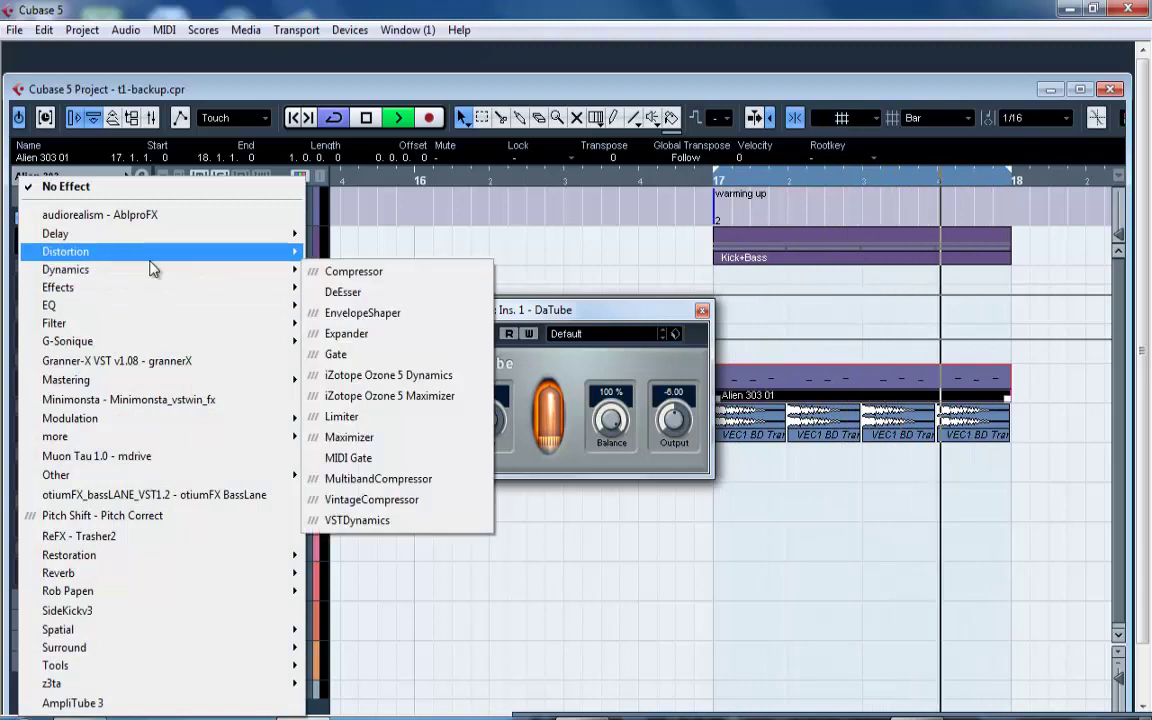
{"action": "mouse_move", "coordinate": [153, 279]}
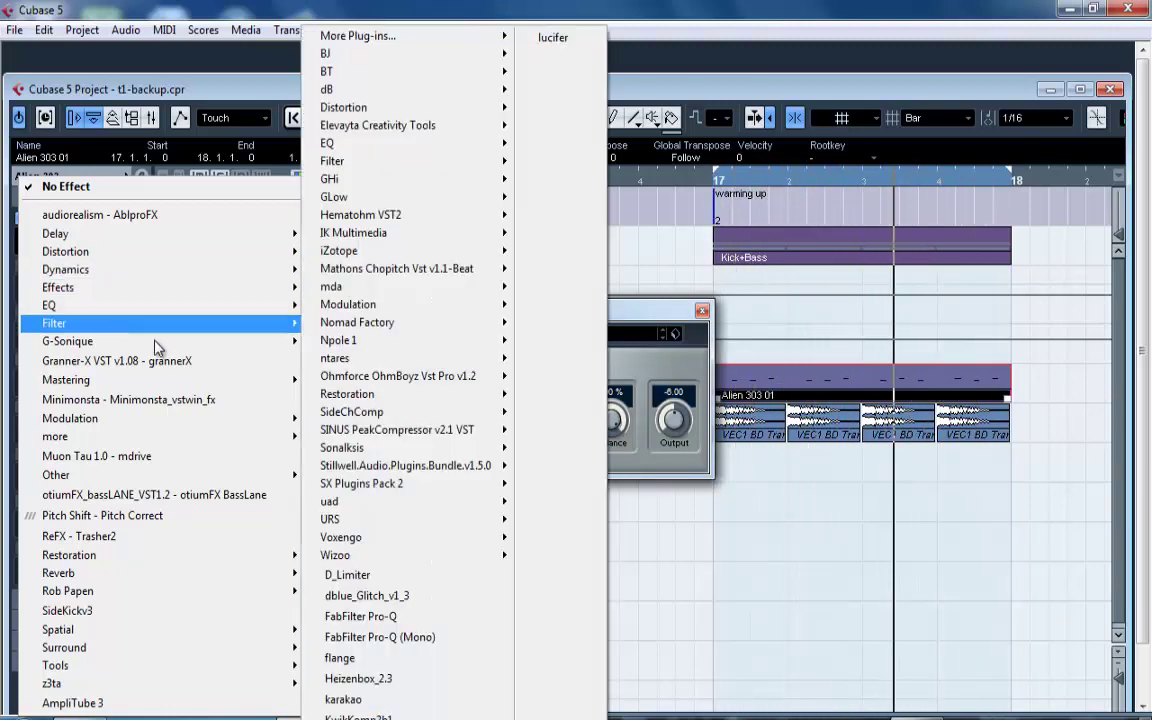
{"action": "mouse_move", "coordinate": [172, 437]}
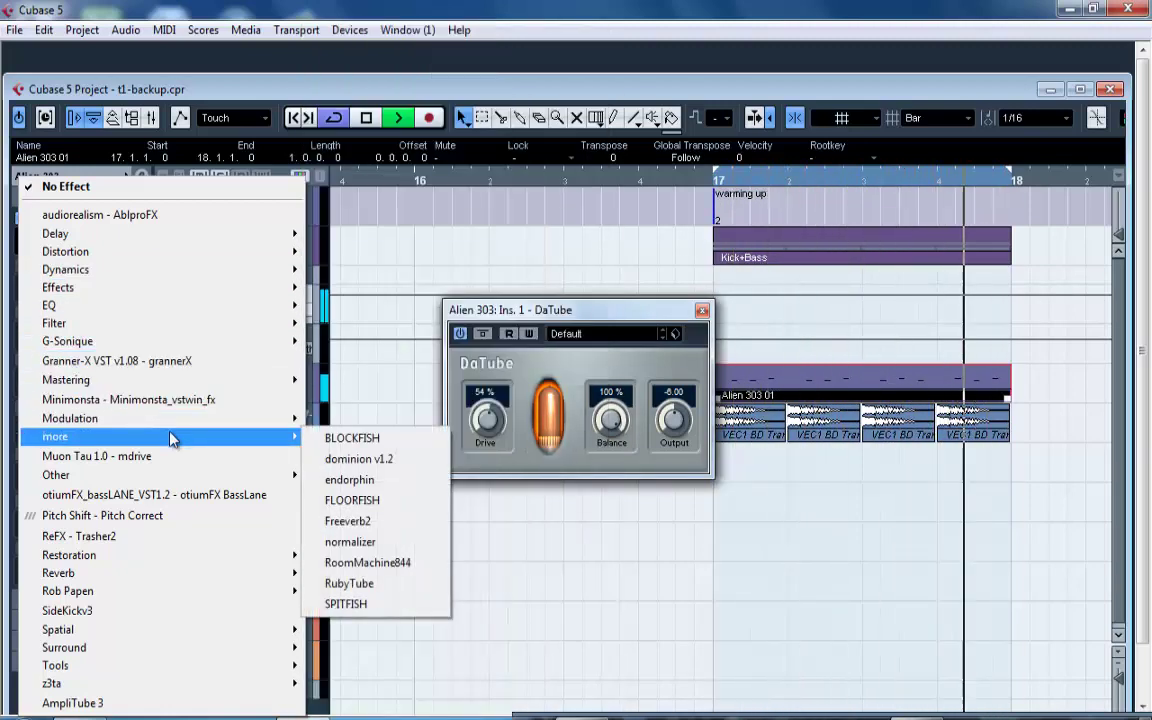
{"action": "mouse_move", "coordinate": [172, 476]}
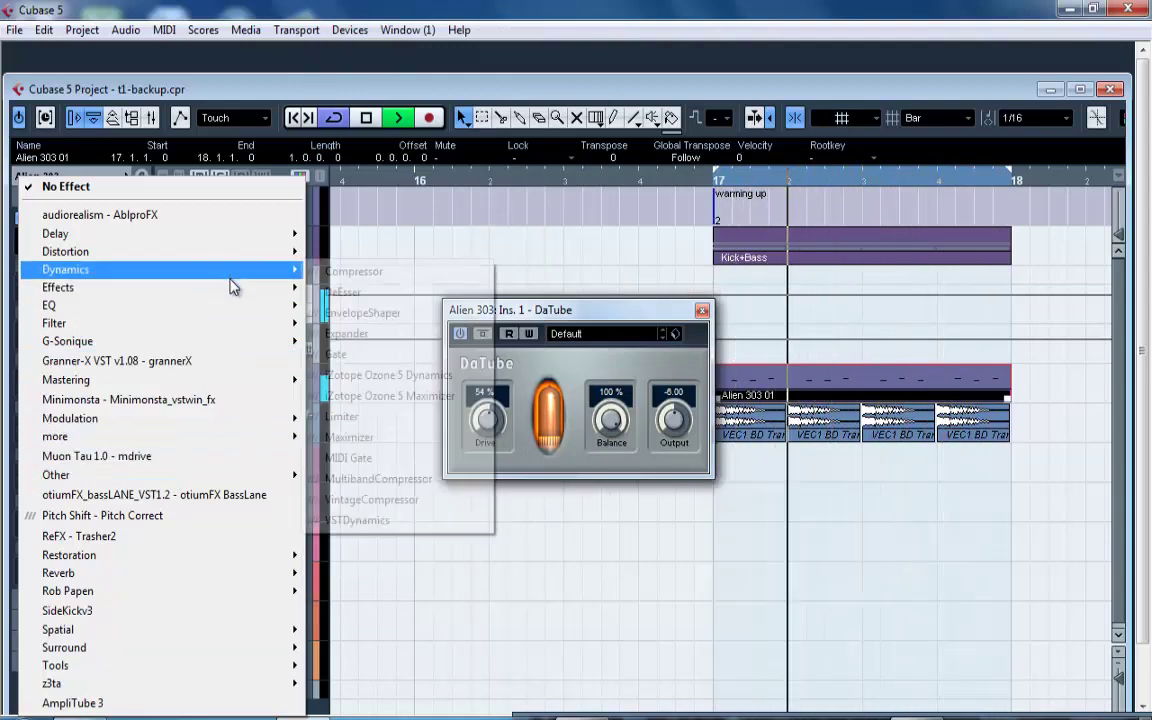
{"action": "mouse_move", "coordinate": [231, 290]}
{"action": "mouse_move", "coordinate": [433, 455]}
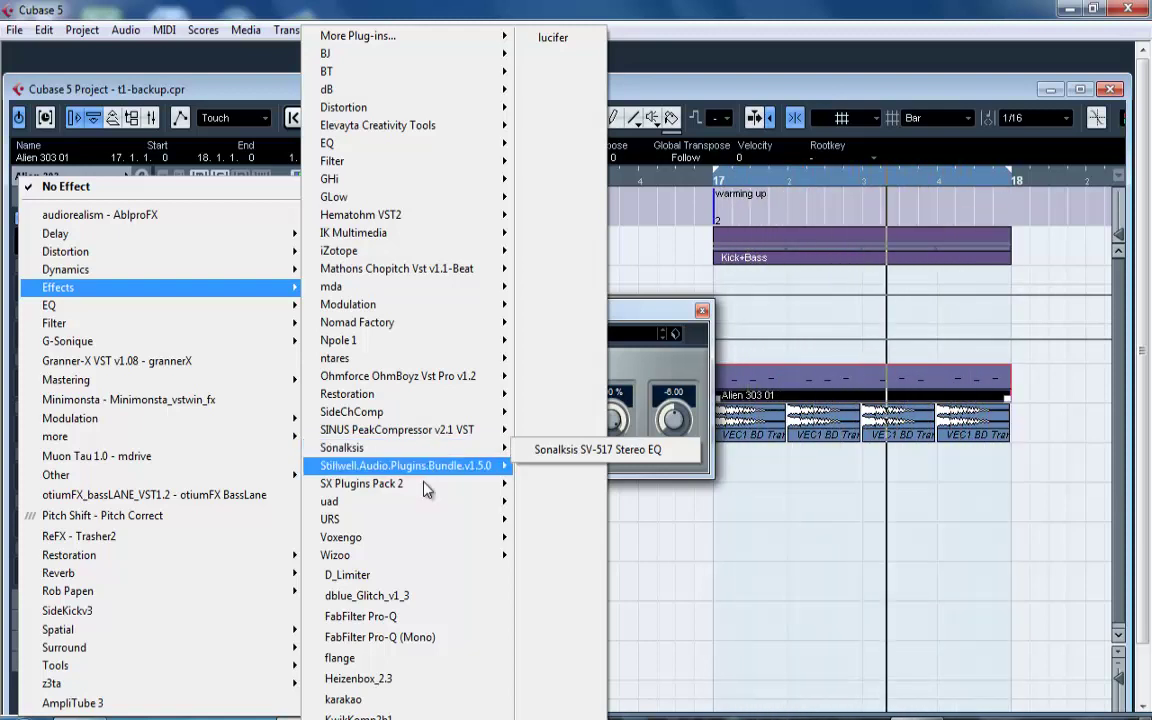
{"action": "mouse_move", "coordinate": [463, 483]}
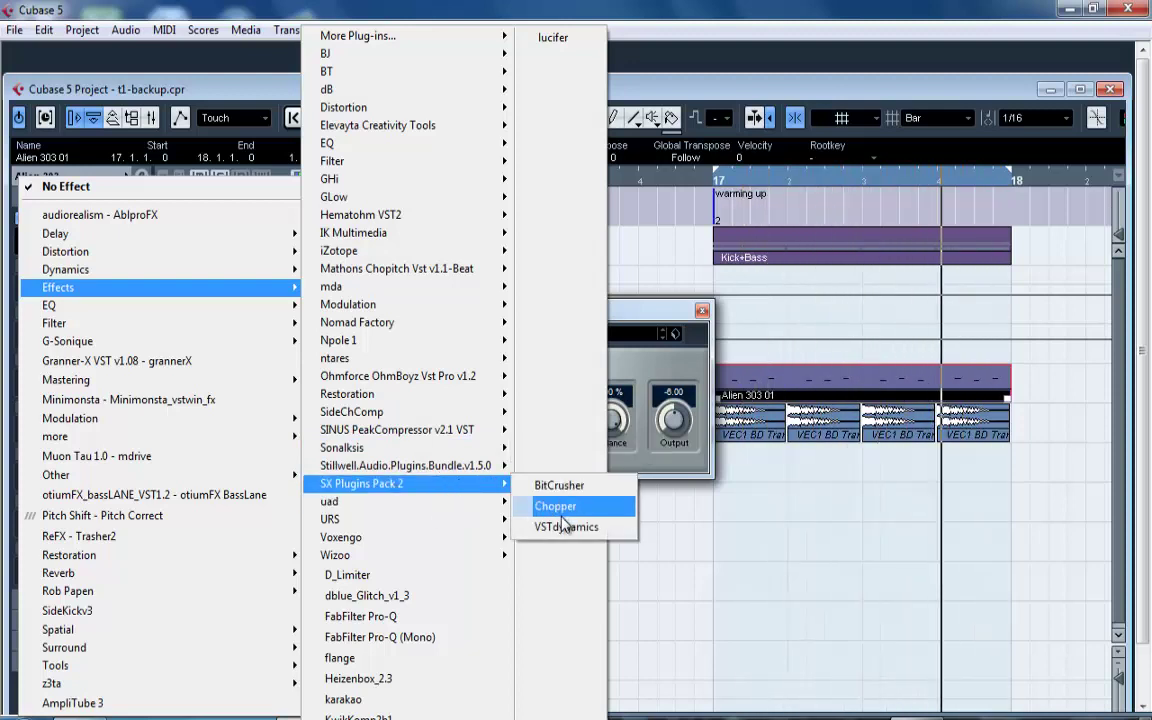
{"action": "left_click", "coordinate": [561, 495]}
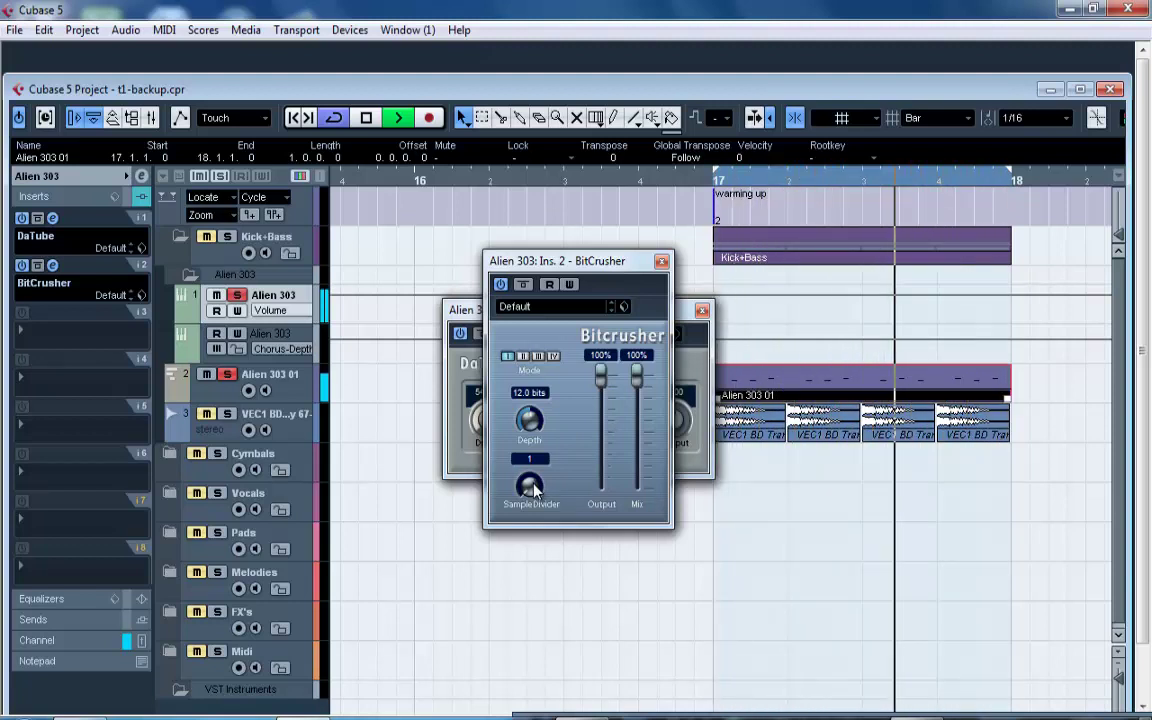
Set the BitCrusher's sample divider to 3, its mix to 68% and its depth to 21.5 bits.
{"action": "key", "text": "alt+Tab"}
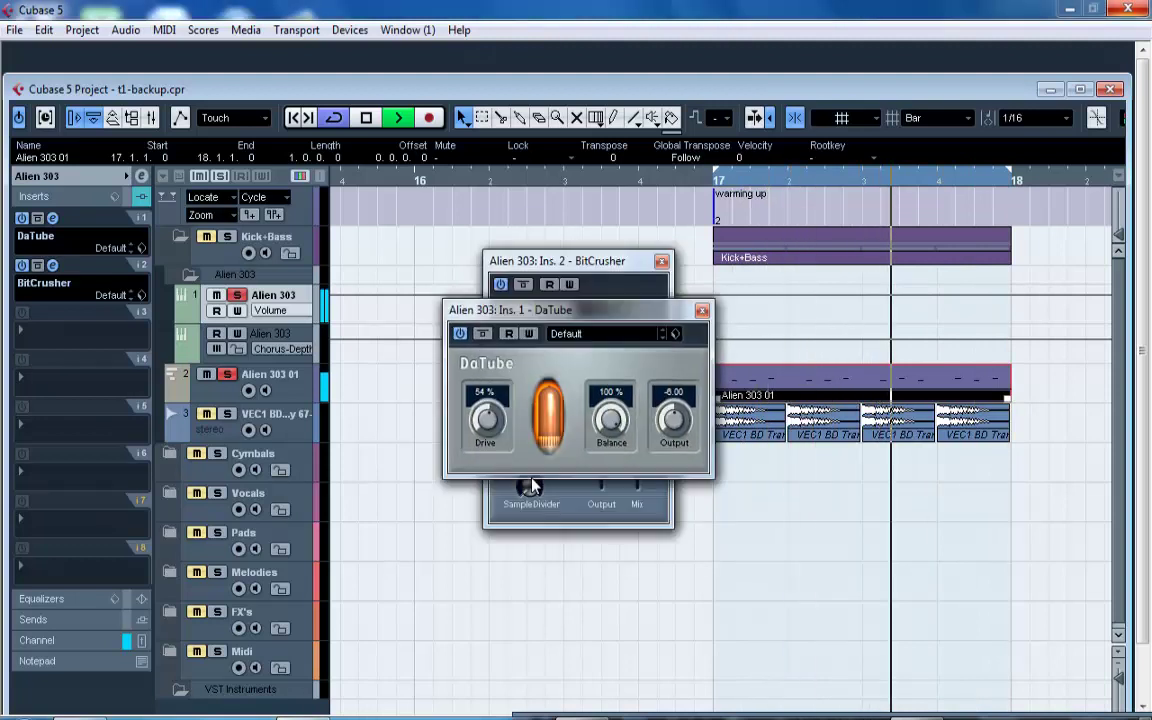
{"action": "left_click", "coordinate": [538, 507]}
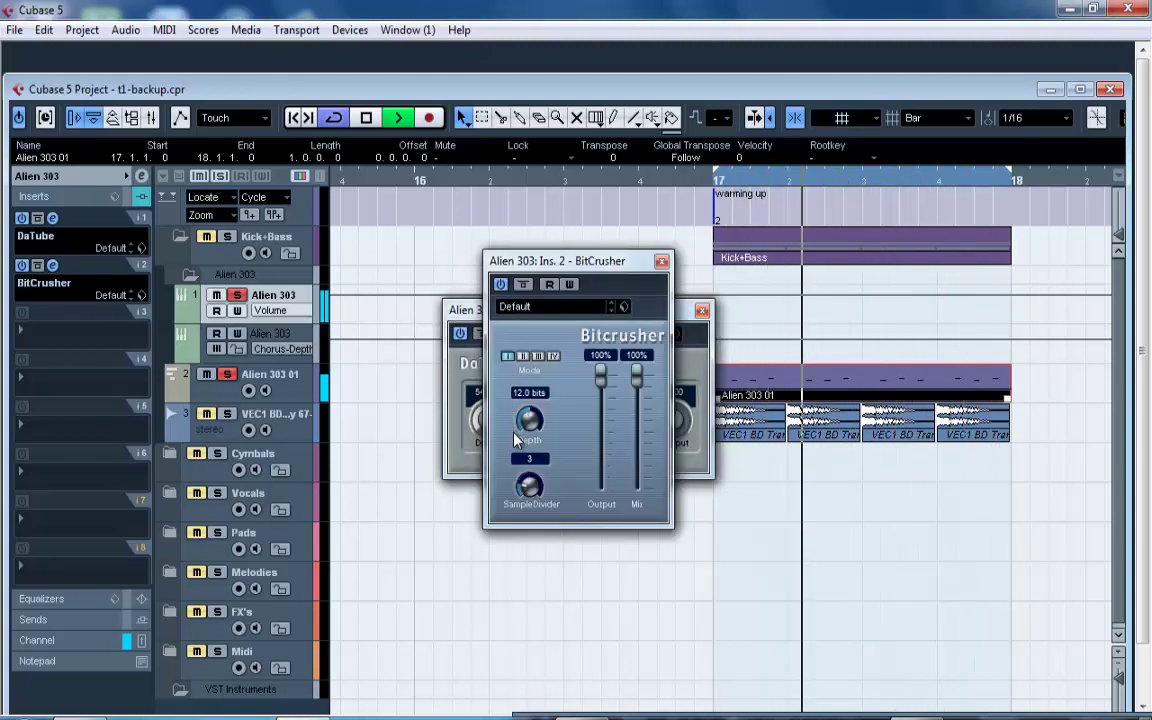
{"action": "left_click_drag", "start_coordinate": [518, 314], "coordinate": [522, 367]}
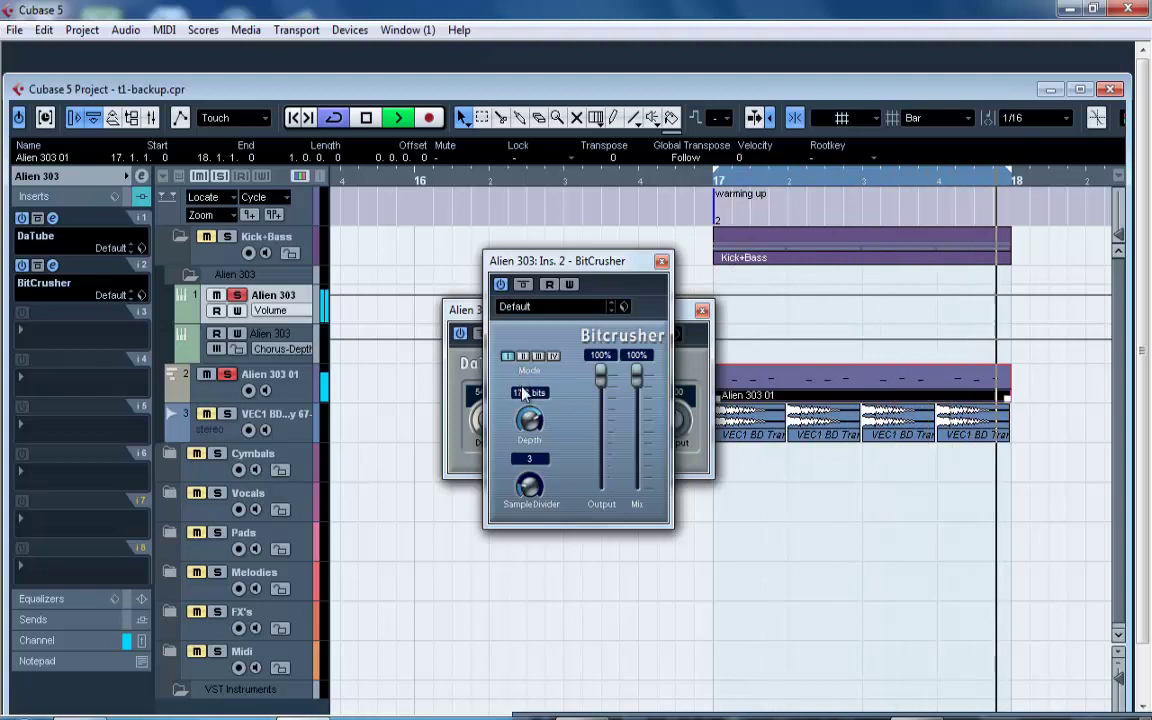
{"action": "left_click_drag", "start_coordinate": [638, 376], "coordinate": [638, 553]}
{"action": "mouse_move", "coordinate": [636, 412]}
{"action": "left_mouse_down"}
{"action": "mouse_move", "coordinate": [641, 389]}
{"action": "mouse_move", "coordinate": [641, 413]}
{"action": "left_mouse_up"}
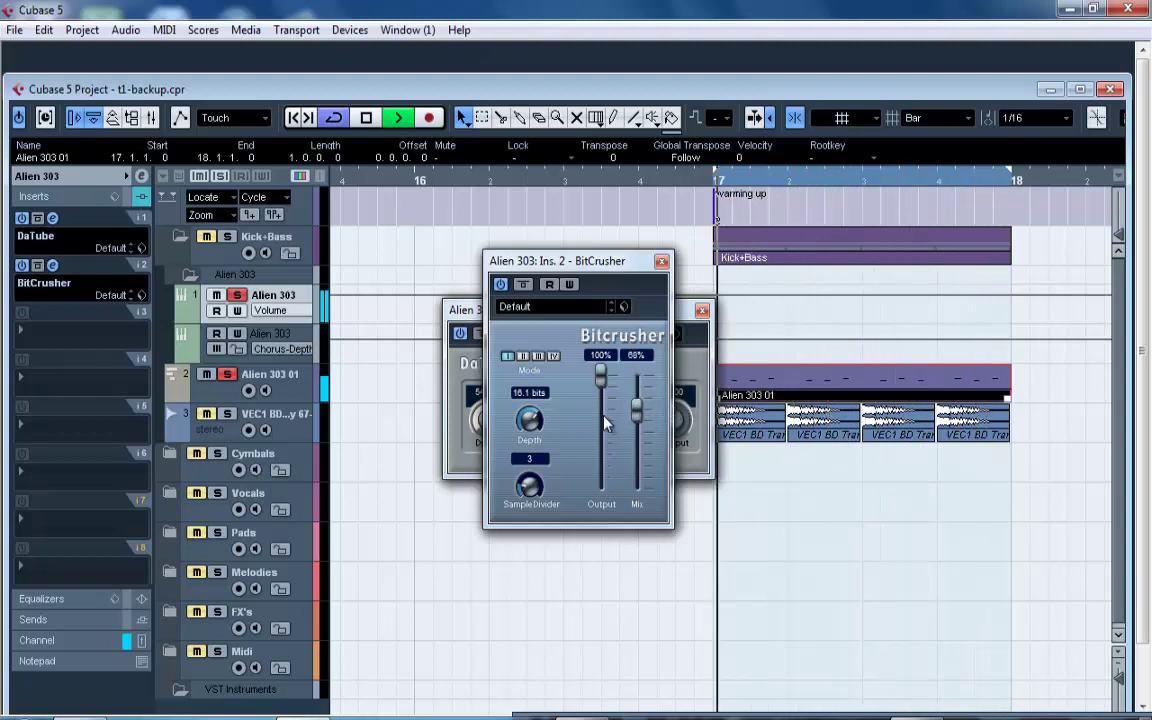
{"action": "left_click_drag", "start_coordinate": [536, 422], "coordinate": [522, 366]}
Try BitCrusher modes II and IV, return to mode I, and close both effect windows.
{"action": "left_click", "coordinate": [524, 358]}
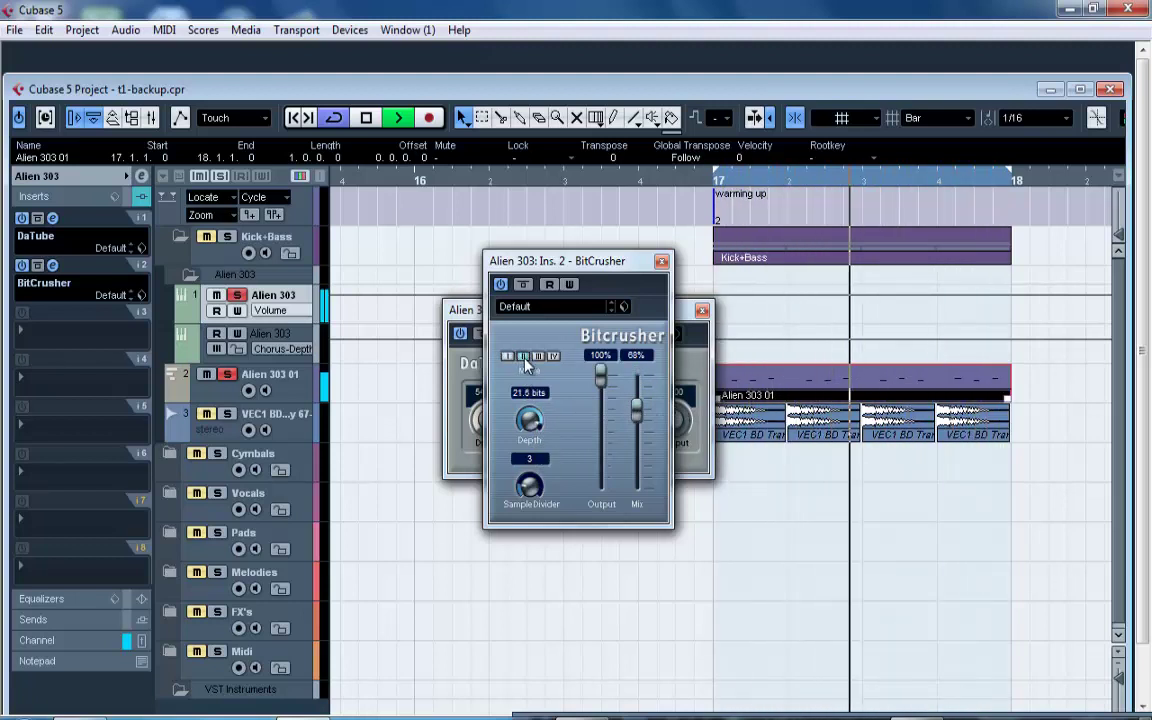
{"action": "left_click", "coordinate": [552, 358]}
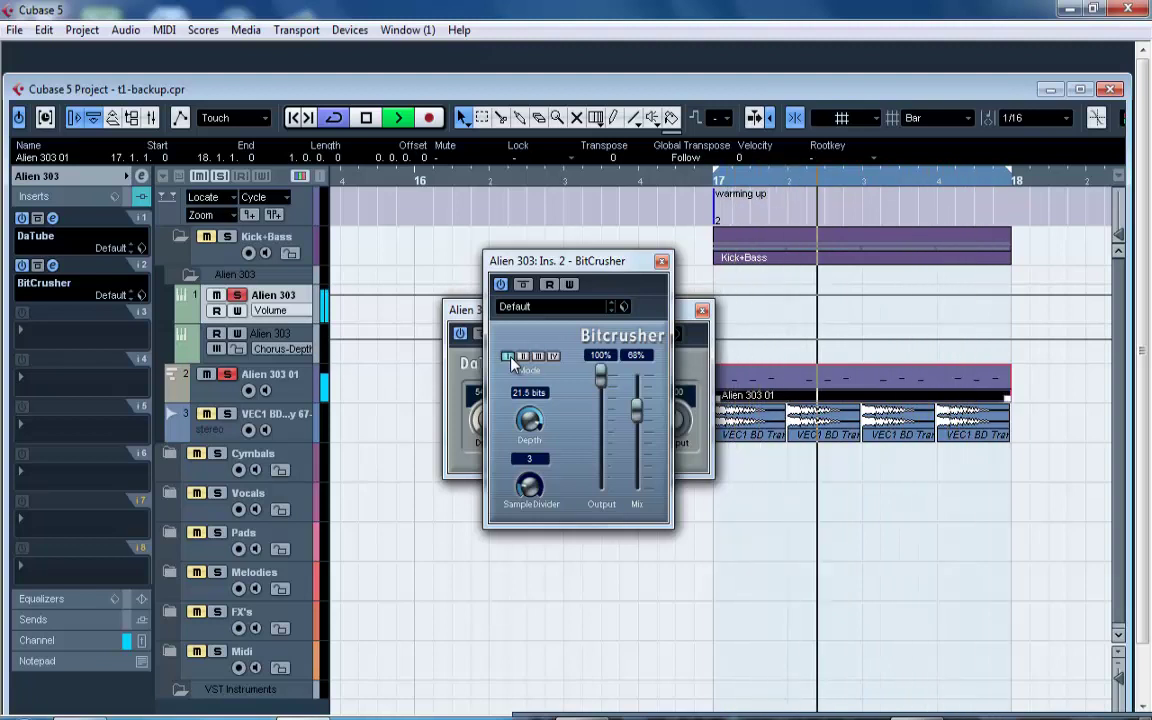
{"action": "left_click", "coordinate": [661, 261]}
{"action": "left_click", "coordinate": [703, 313]}
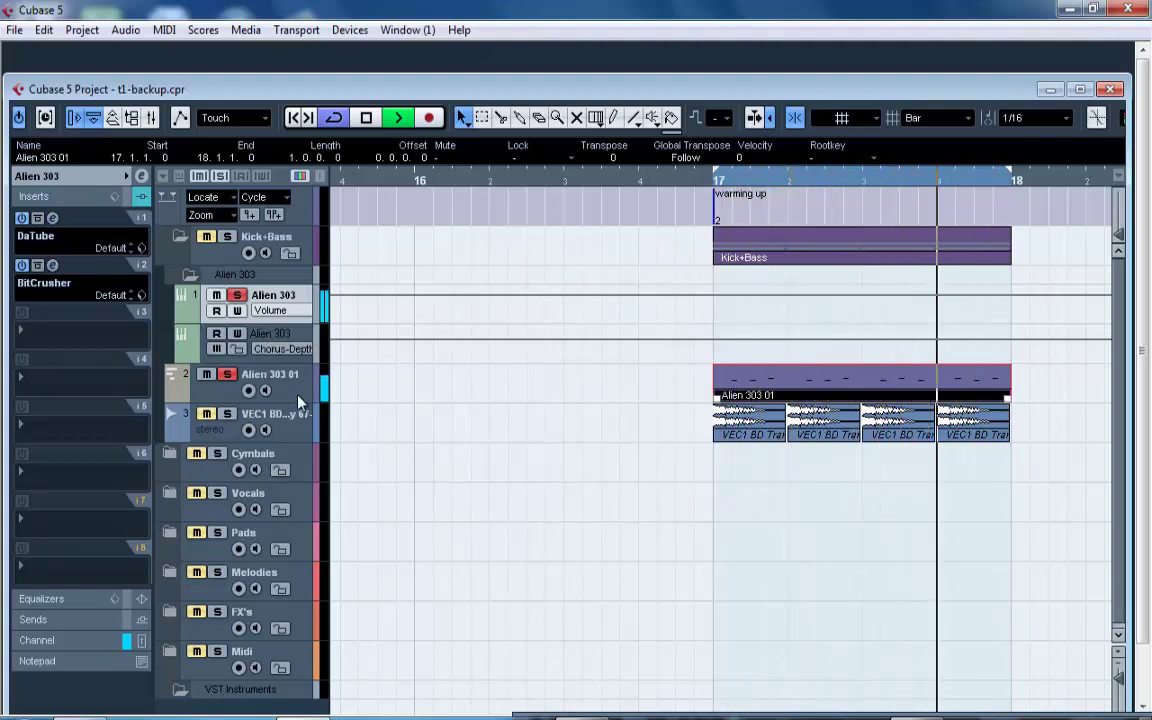
Solo the kick together with the bass and compare the Alien 303 inserts bypassed and active.
{"action": "left_click", "coordinate": [208, 419]}
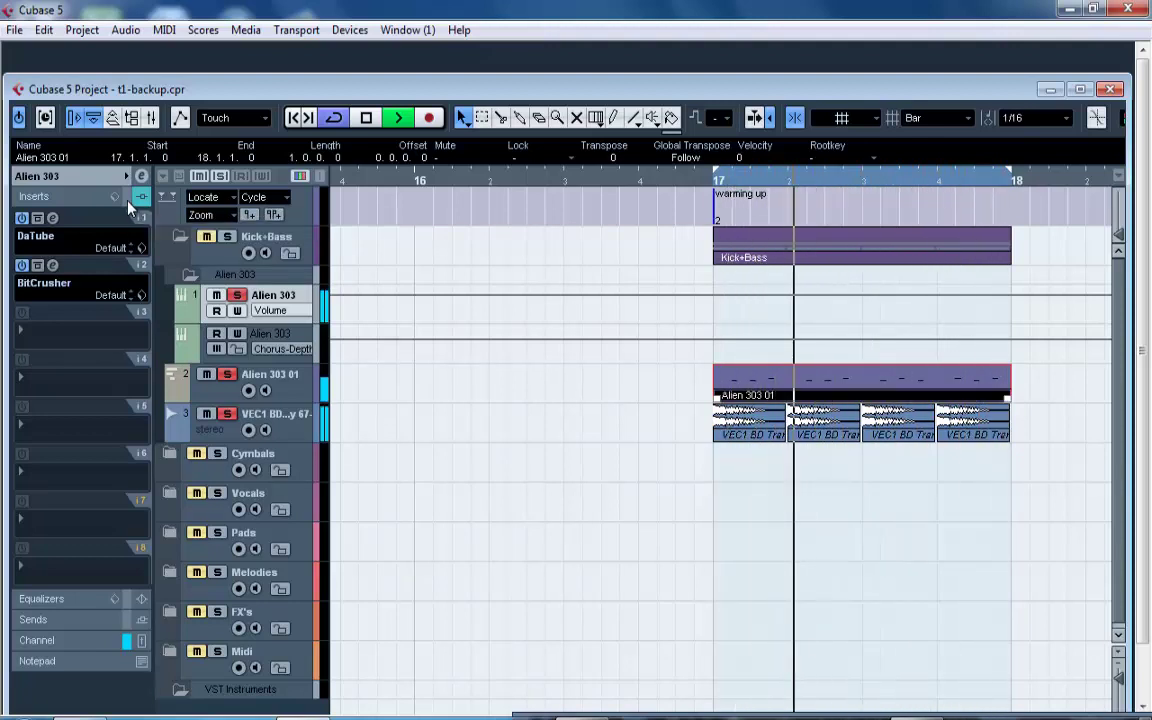
{"action": "left_click", "coordinate": [129, 198]}
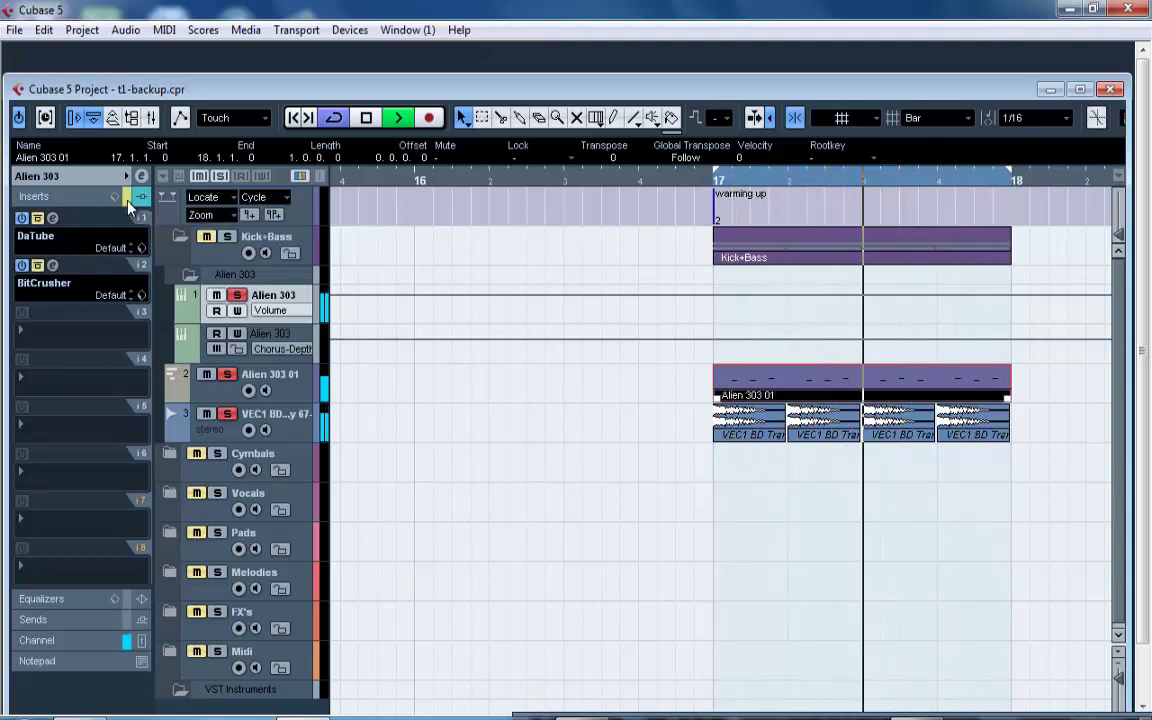
{"action": "left_click", "coordinate": [129, 199]}
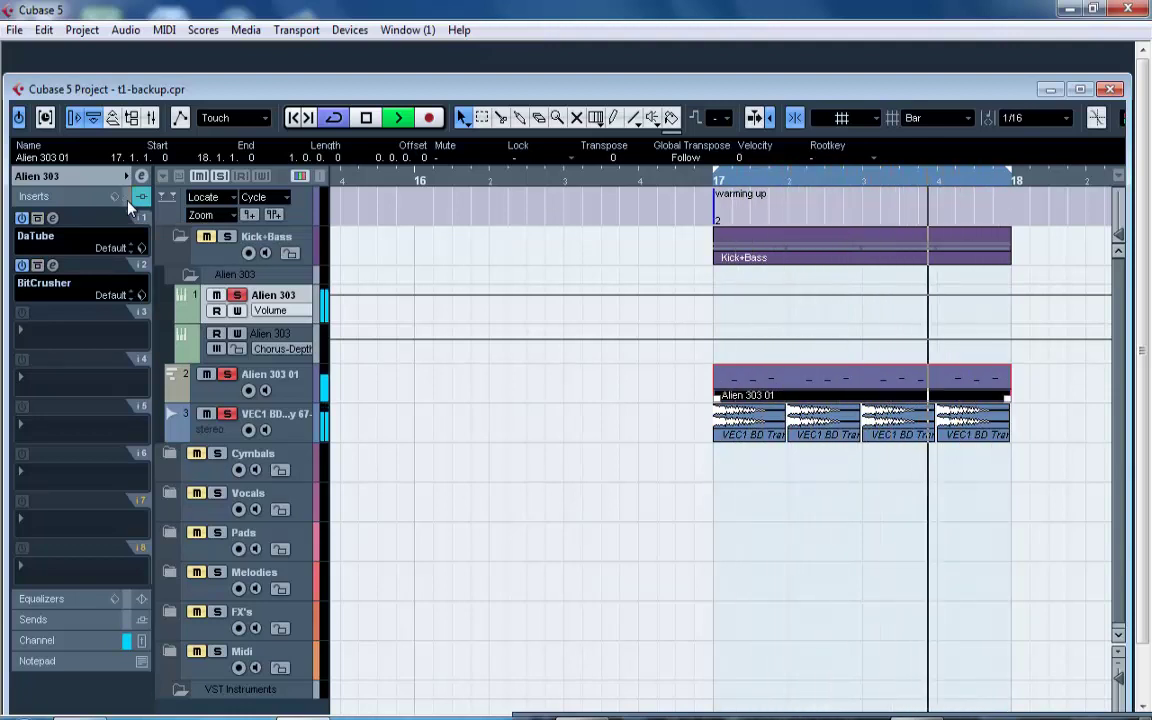
{"action": "left_click", "coordinate": [129, 200]}
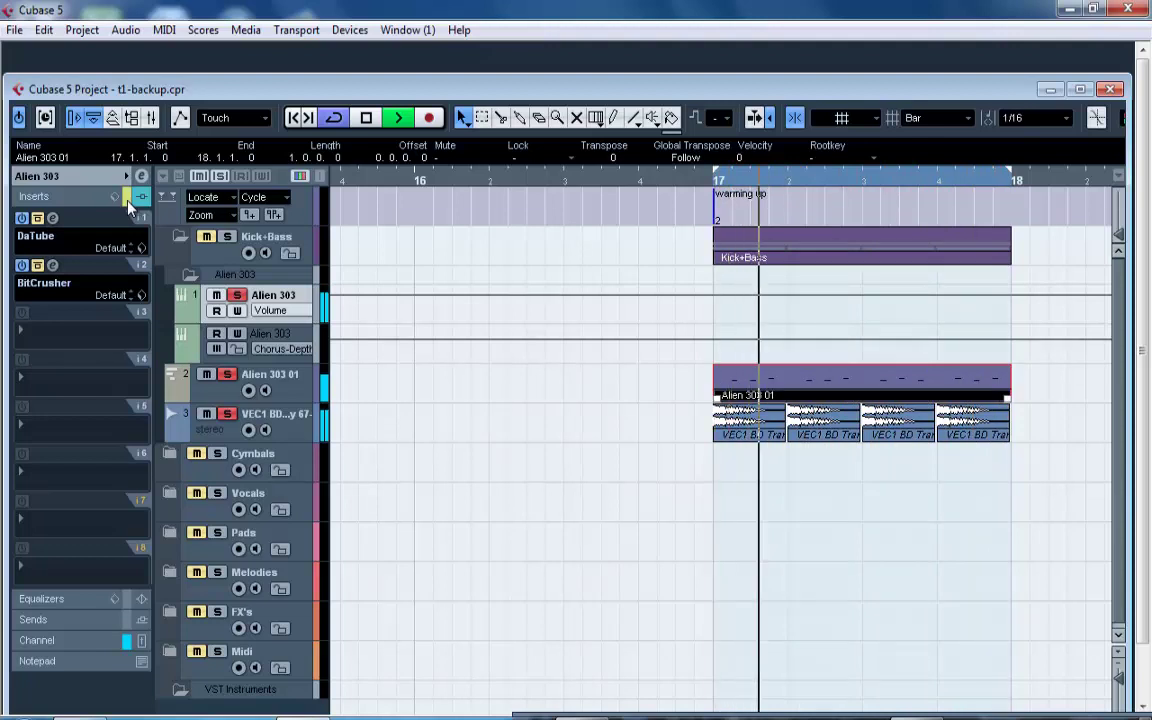
{"action": "left_click", "coordinate": [129, 200]}
Lower the BitCrusher's mix to 58% and DaTube's drive to 39%.
{"action": "left_click", "coordinate": [52, 265]}
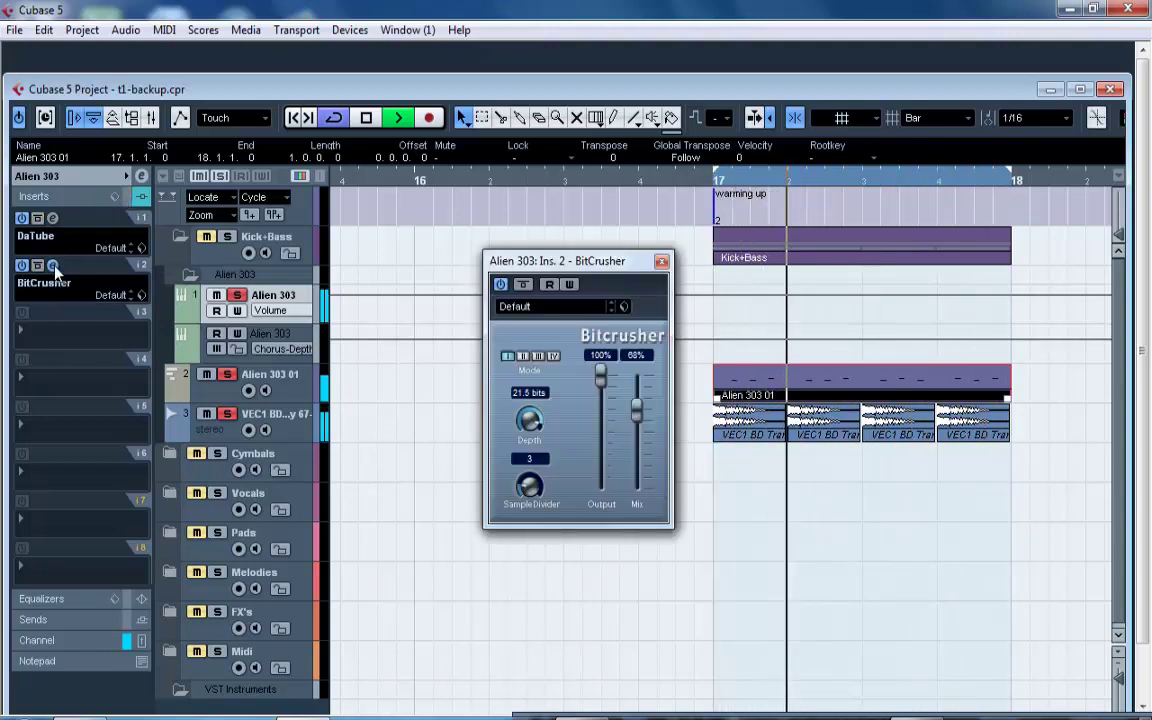
{"action": "left_click_drag", "start_coordinate": [637, 408], "coordinate": [638, 424]}
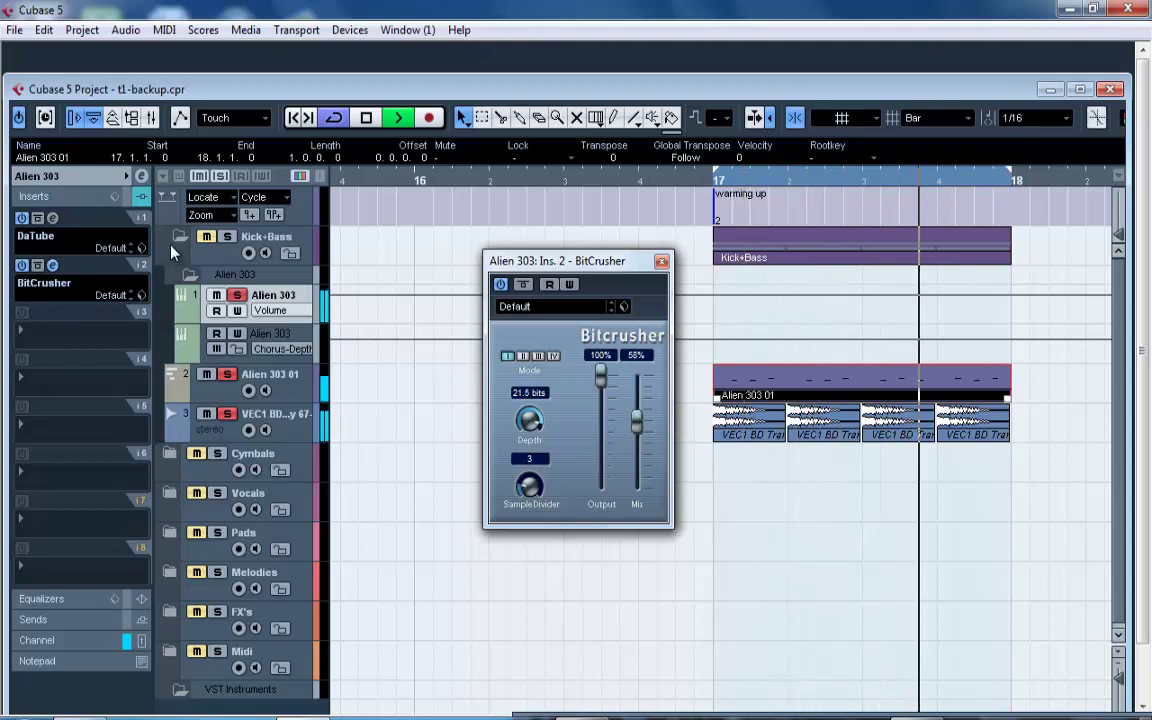
{"action": "left_click", "coordinate": [52, 219]}
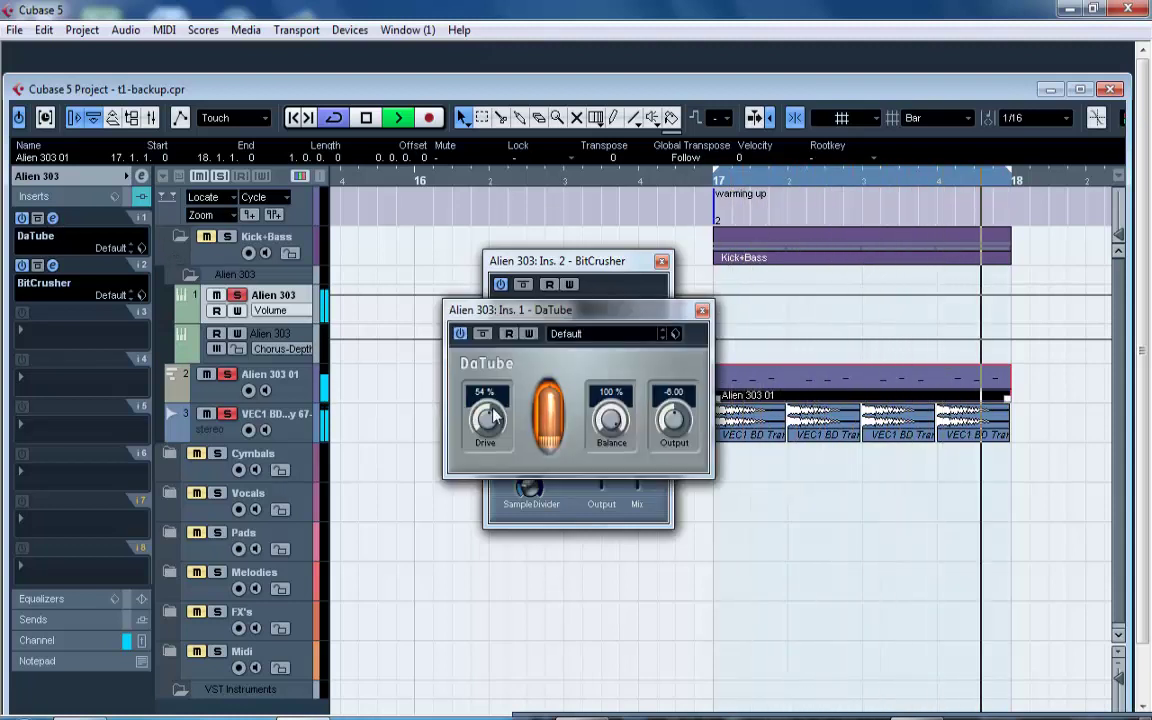
{"action": "left_click_drag", "start_coordinate": [487, 420], "coordinate": [473, 444]}
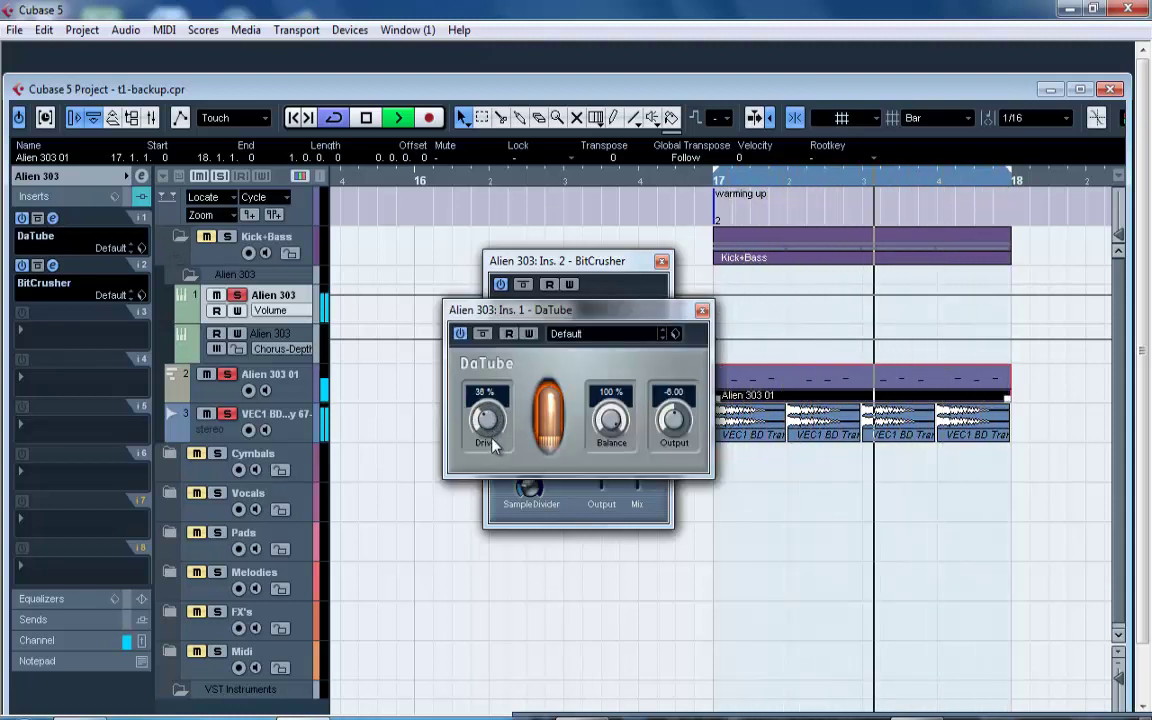
Compare the adjusted Alien 303 inserts bypassed and active, leave them active, and close both effect windows.
{"action": "left_click", "coordinate": [117, 197]}
{"action": "left_click", "coordinate": [128, 199]}
{"action": "left_click", "coordinate": [128, 199]}
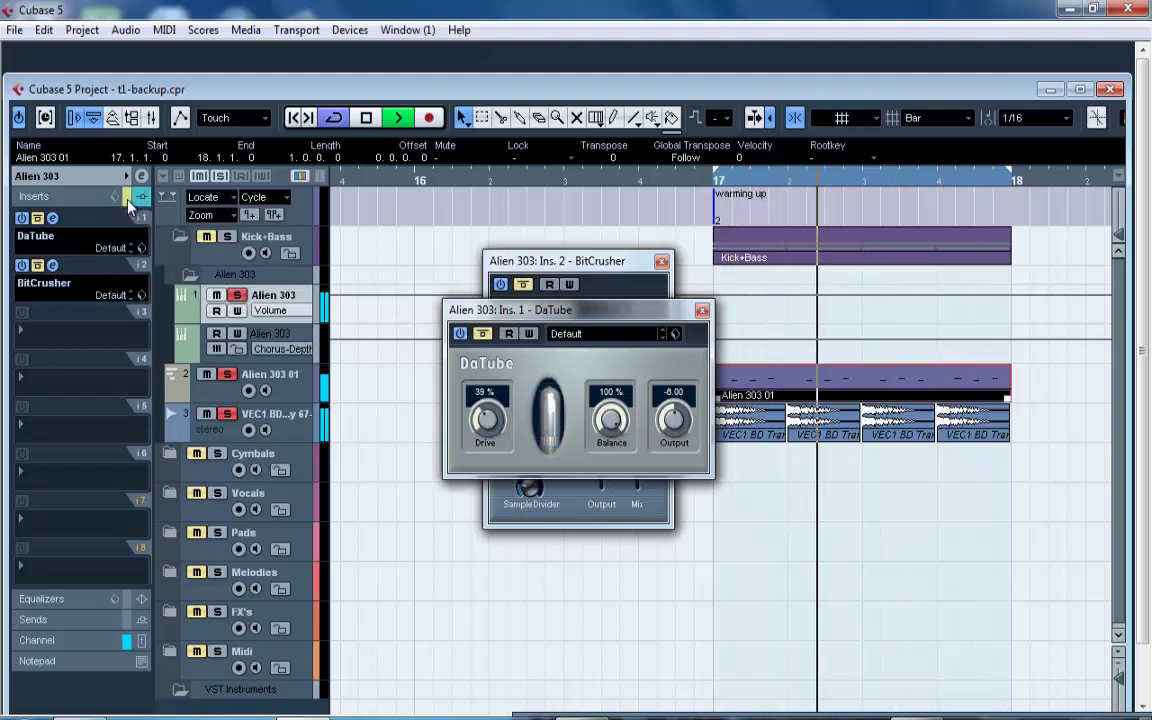
{"action": "left_click", "coordinate": [128, 199]}
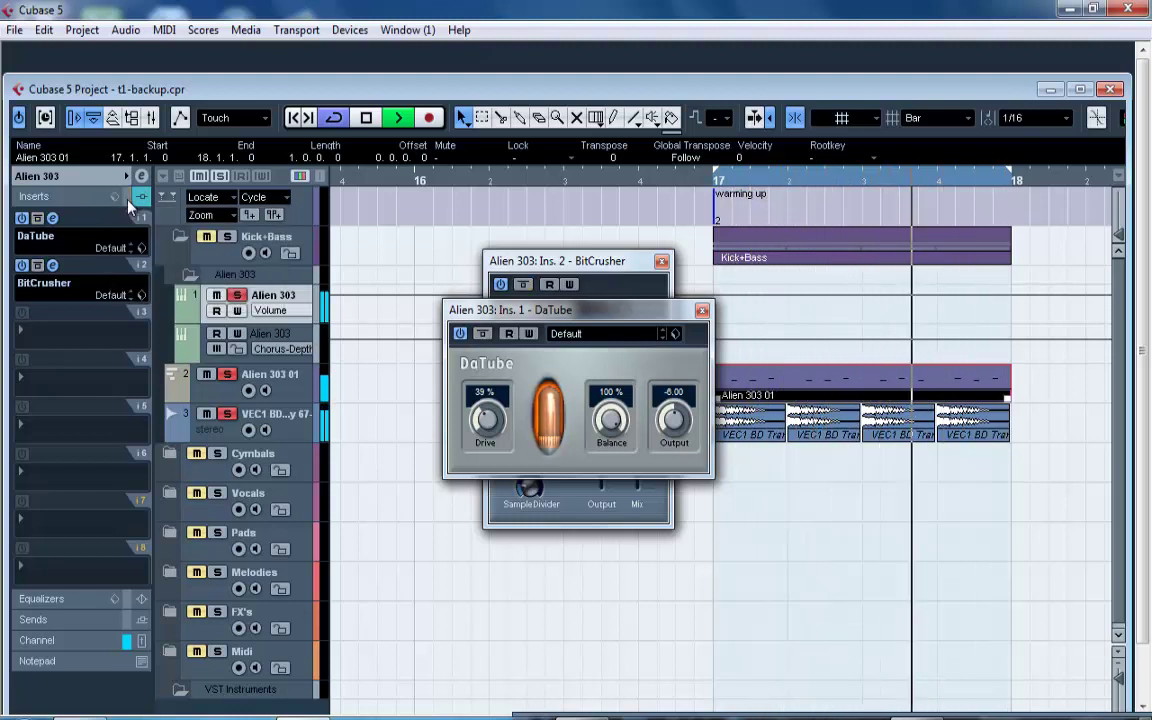
{"action": "left_click", "coordinate": [702, 310]}
{"action": "left_click", "coordinate": [661, 261]}
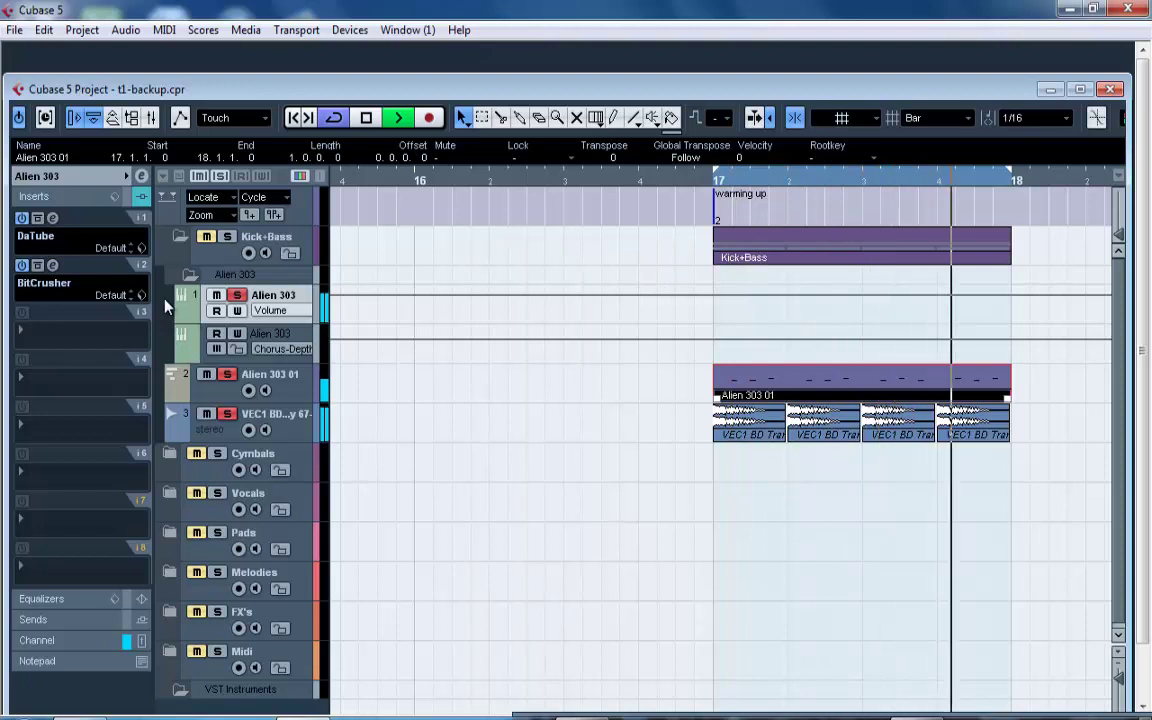
Stop playback and open the effect choices for the Alien 303's third insert slot.
{"action": "key", "text": "space"}
{"action": "left_click", "coordinate": [64, 334]}
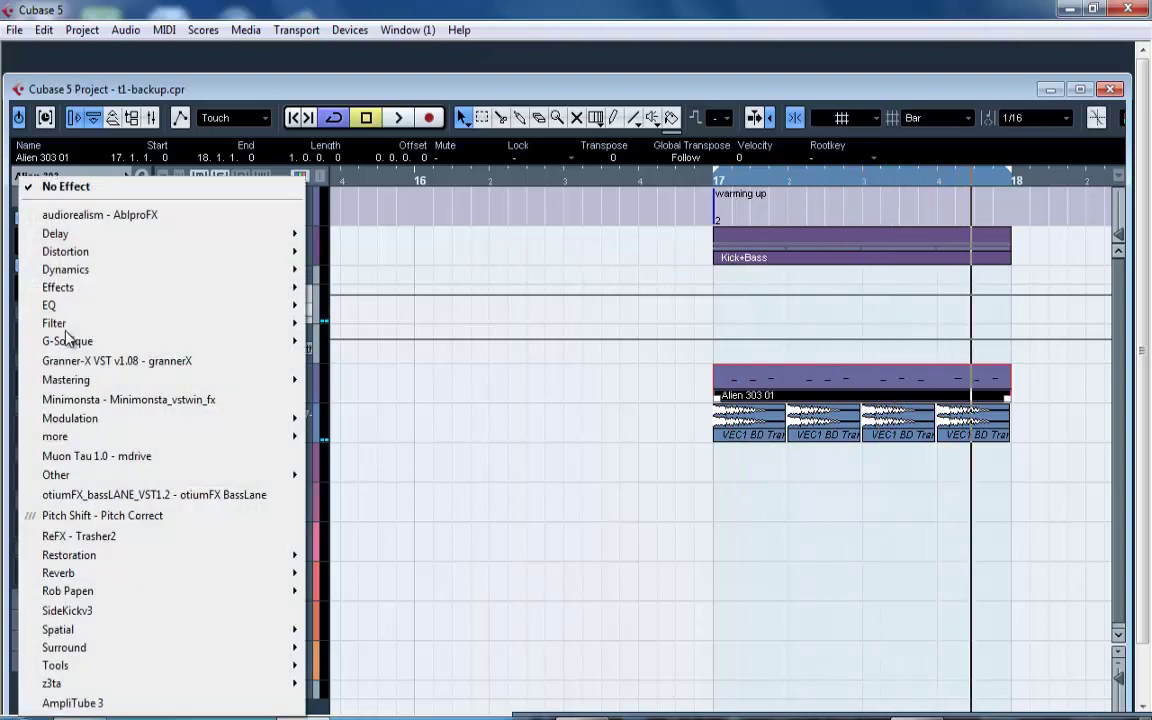
Insert StudioEQ in the third insert slot of the Alien 303 track.
{"action": "mouse_move", "coordinate": [247, 289]}
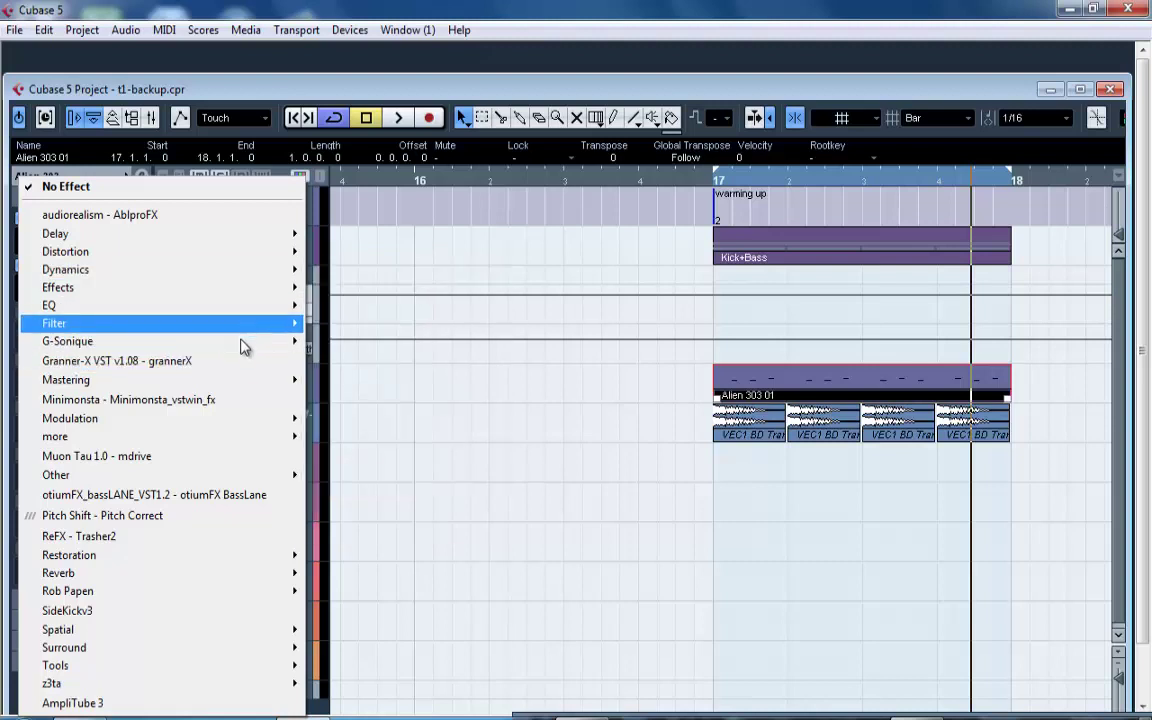
{"action": "mouse_move", "coordinate": [243, 311]}
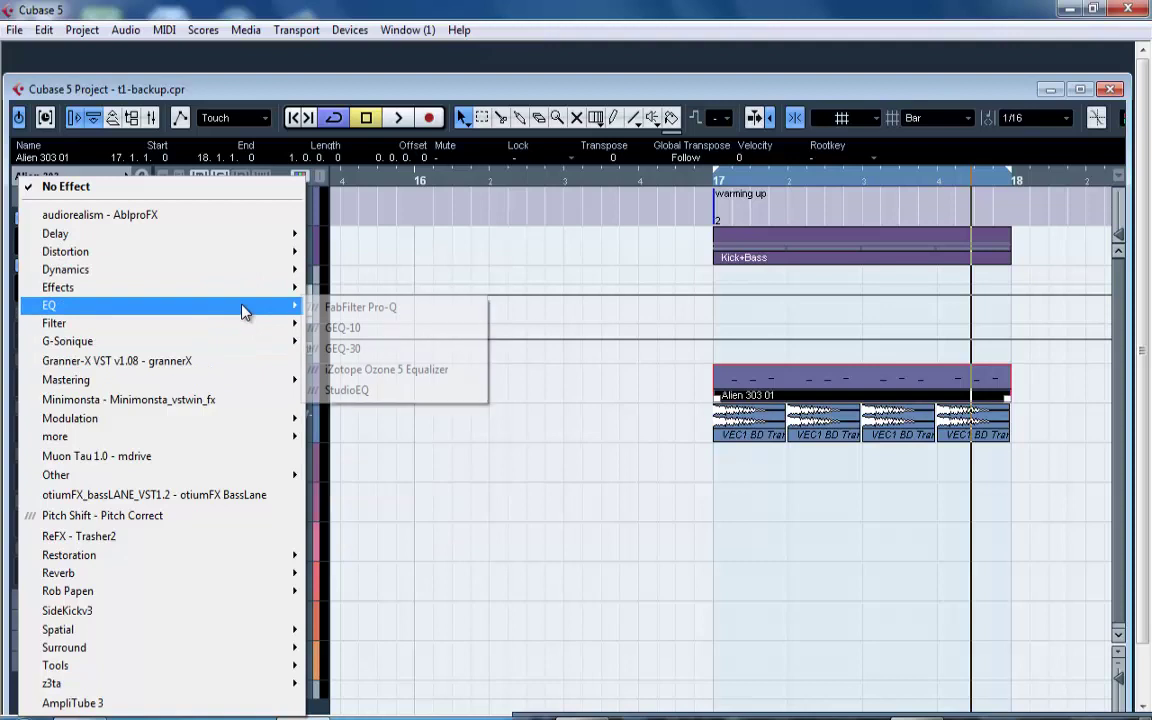
{"action": "left_click", "coordinate": [348, 392]}
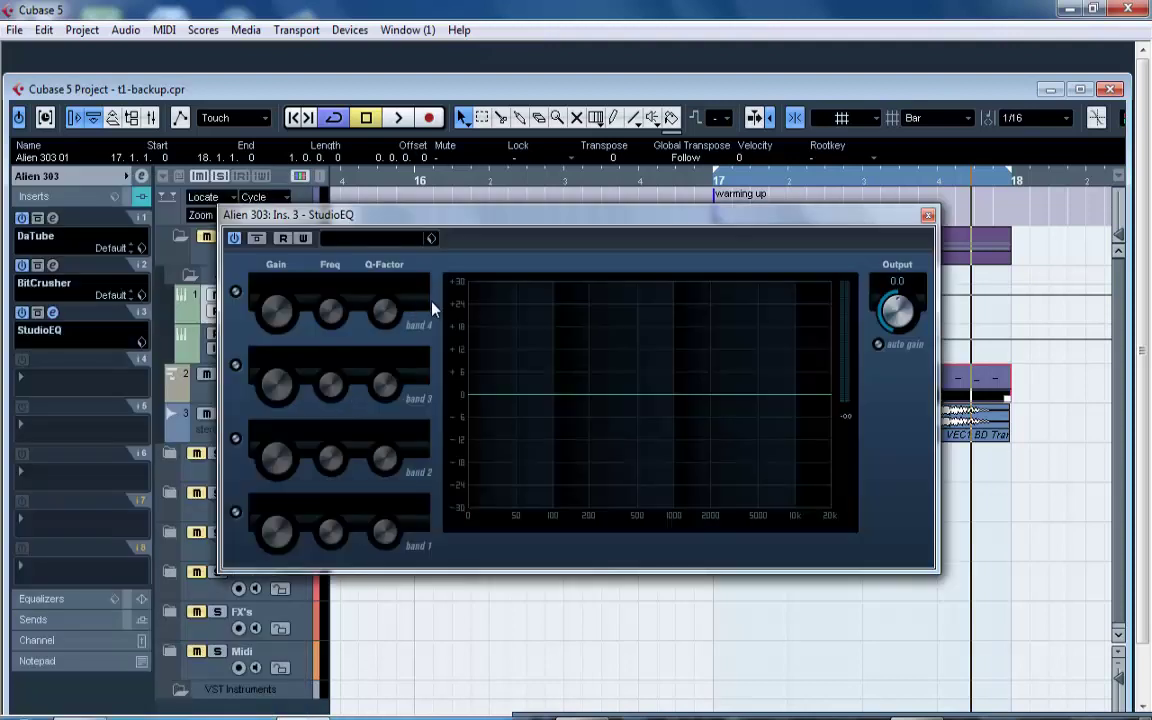
Start loop playback and enable all four bands of the Alien 303 StudioEQ.
{"action": "key", "text": "space"}
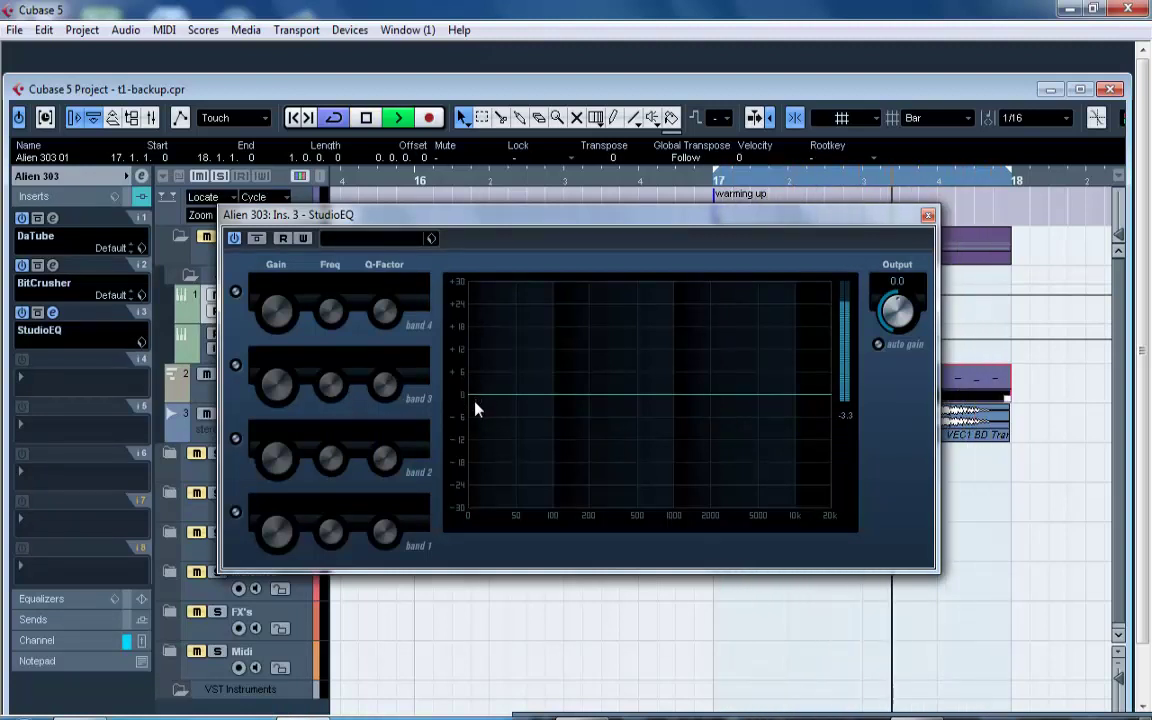
{"action": "left_click", "coordinate": [236, 439]}
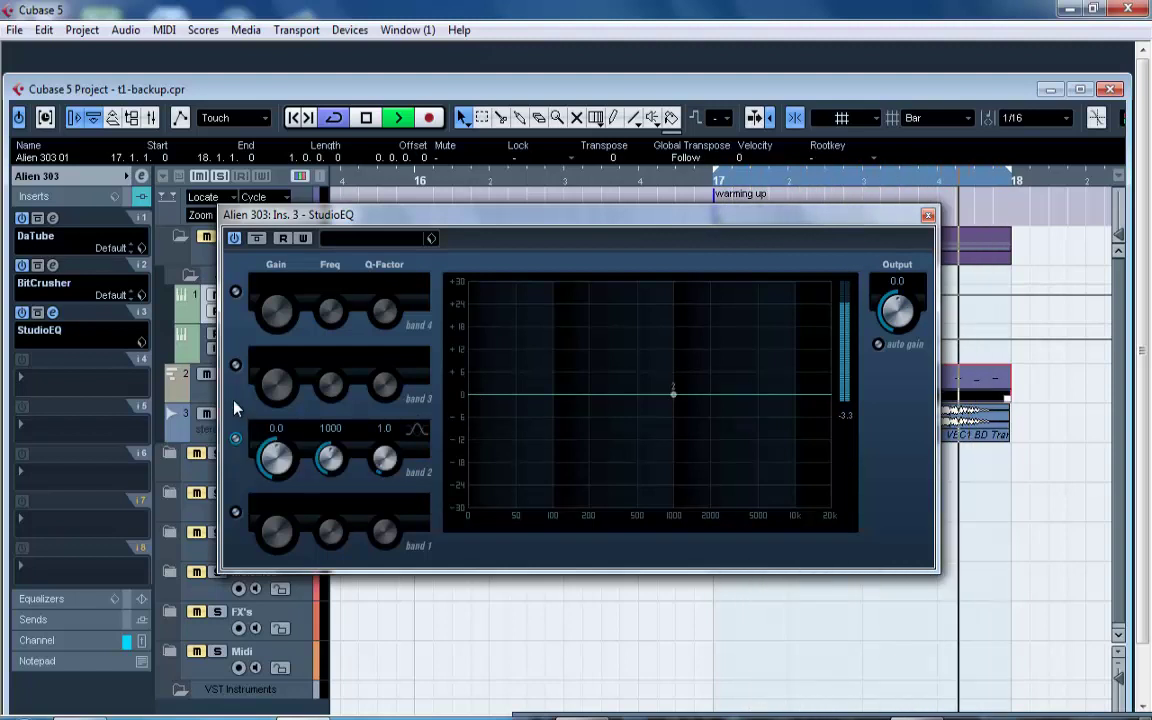
{"action": "left_click", "coordinate": [235, 365]}
{"action": "left_click", "coordinate": [235, 292]}
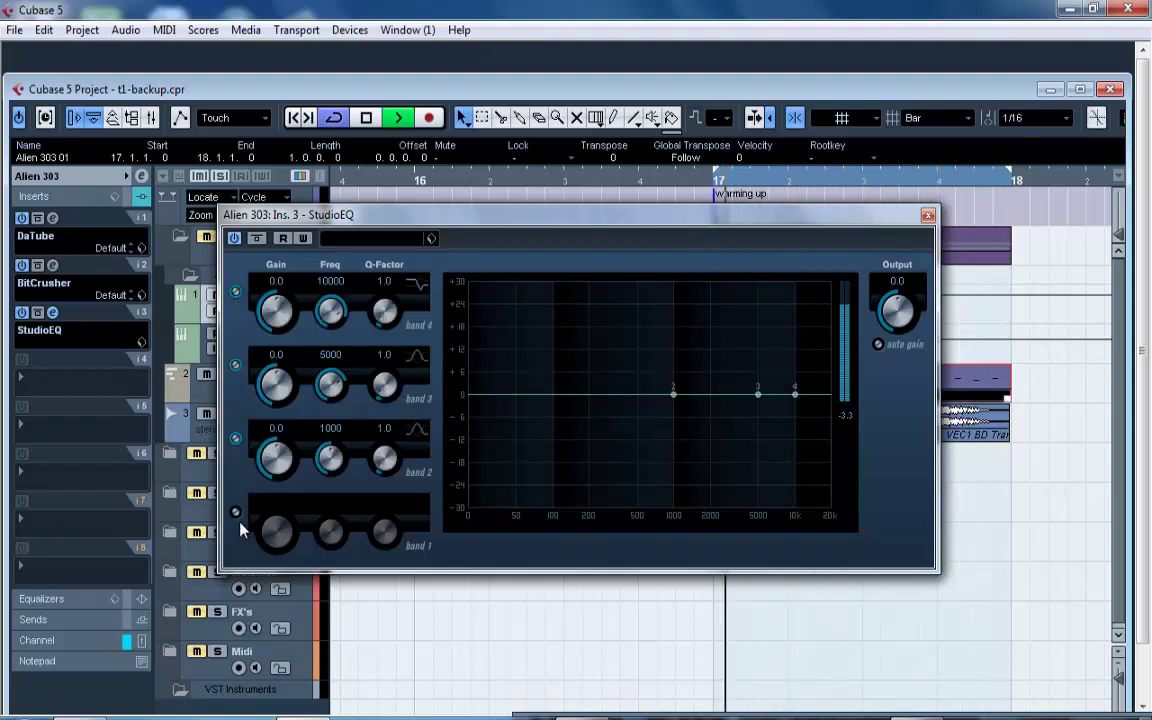
{"action": "left_click", "coordinate": [236, 512]}
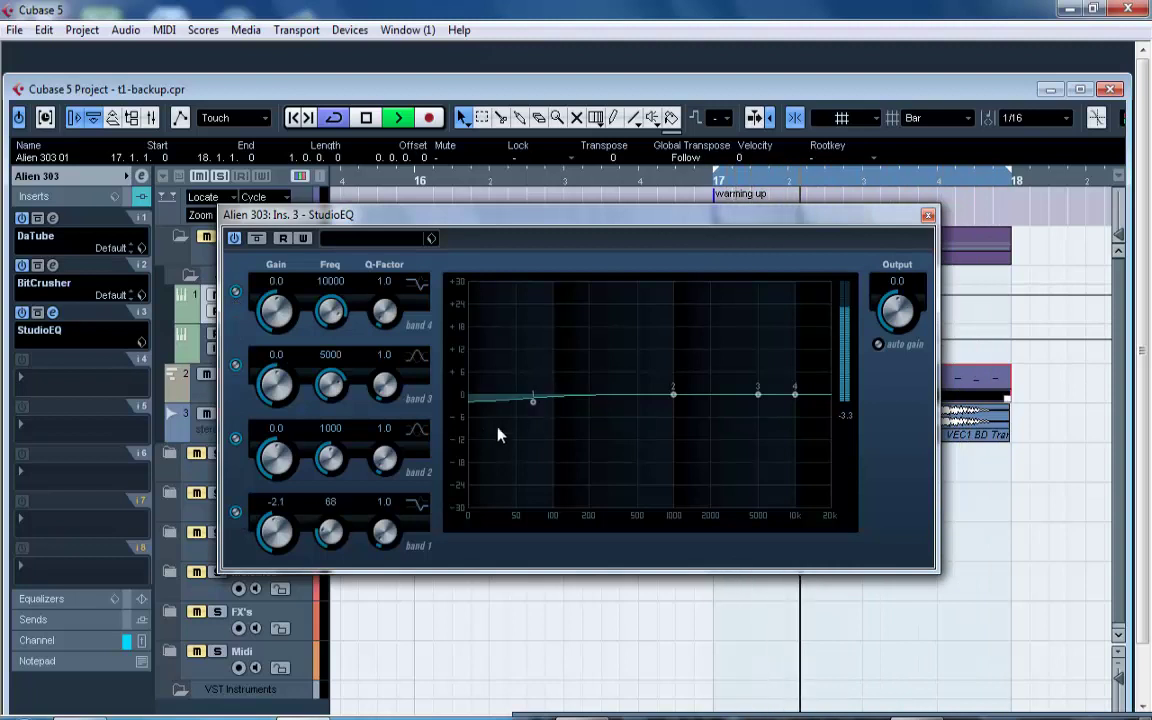
Shape the Alien 303 EQ with band 1 at about -9.2 dB, 42 Hz and band 2 at about 3.4 dB, 182 Hz.
{"action": "left_click_drag", "start_coordinate": [500, 435], "coordinate": [538, 531]}
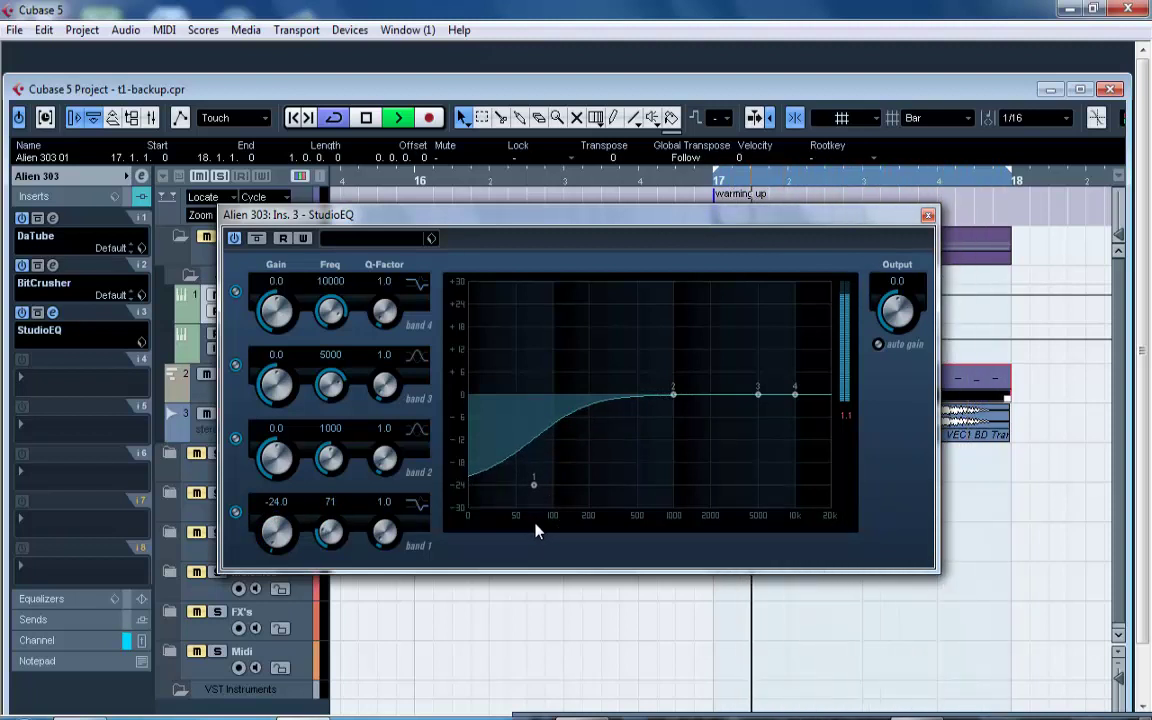
{"action": "left_click_drag", "start_coordinate": [535, 527], "coordinate": [628, 530]}
{"action": "left_click_drag", "start_coordinate": [625, 485], "coordinate": [492, 338]}
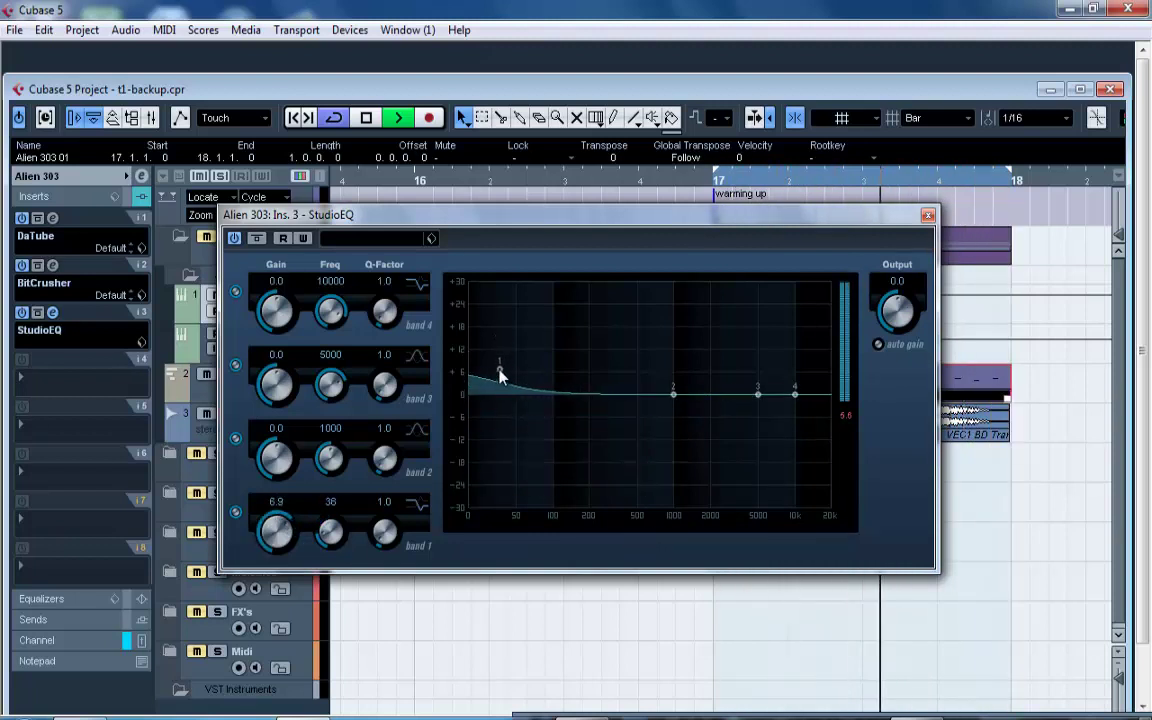
{"action": "left_click_drag", "start_coordinate": [557, 318], "coordinate": [508, 428]}
{"action": "left_click_drag", "start_coordinate": [673, 395], "coordinate": [587, 390]}
{"action": "left_click", "coordinate": [540, 606]}
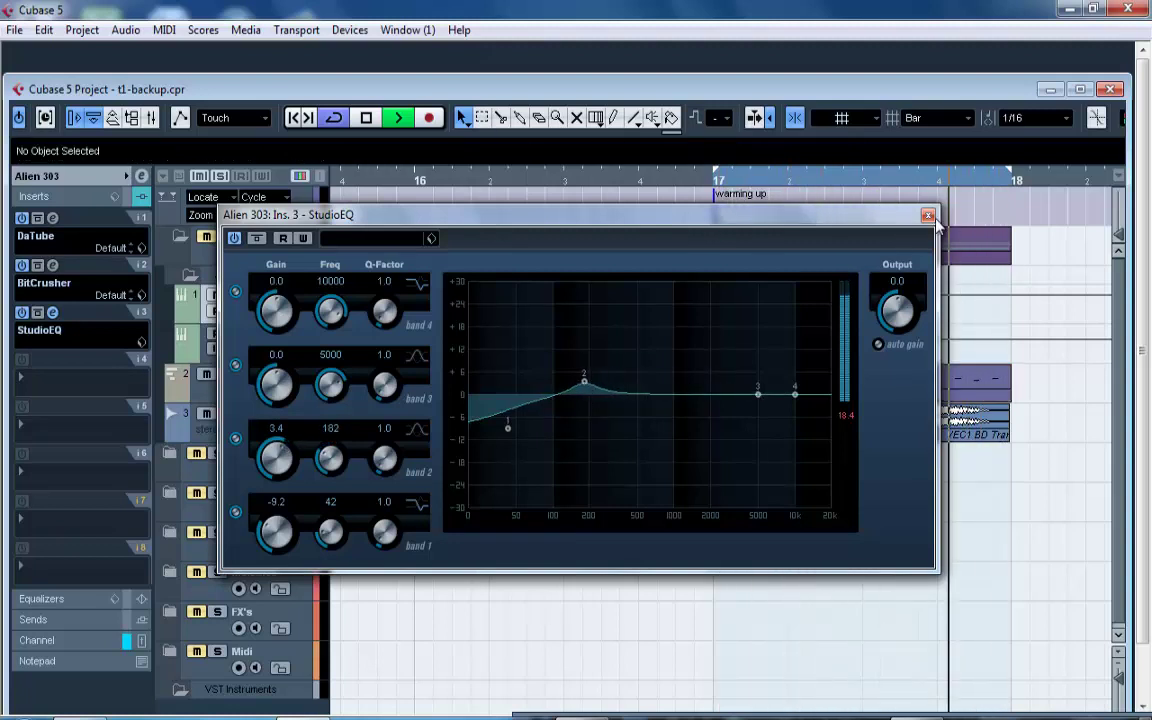
{"action": "left_click", "coordinate": [929, 216]}
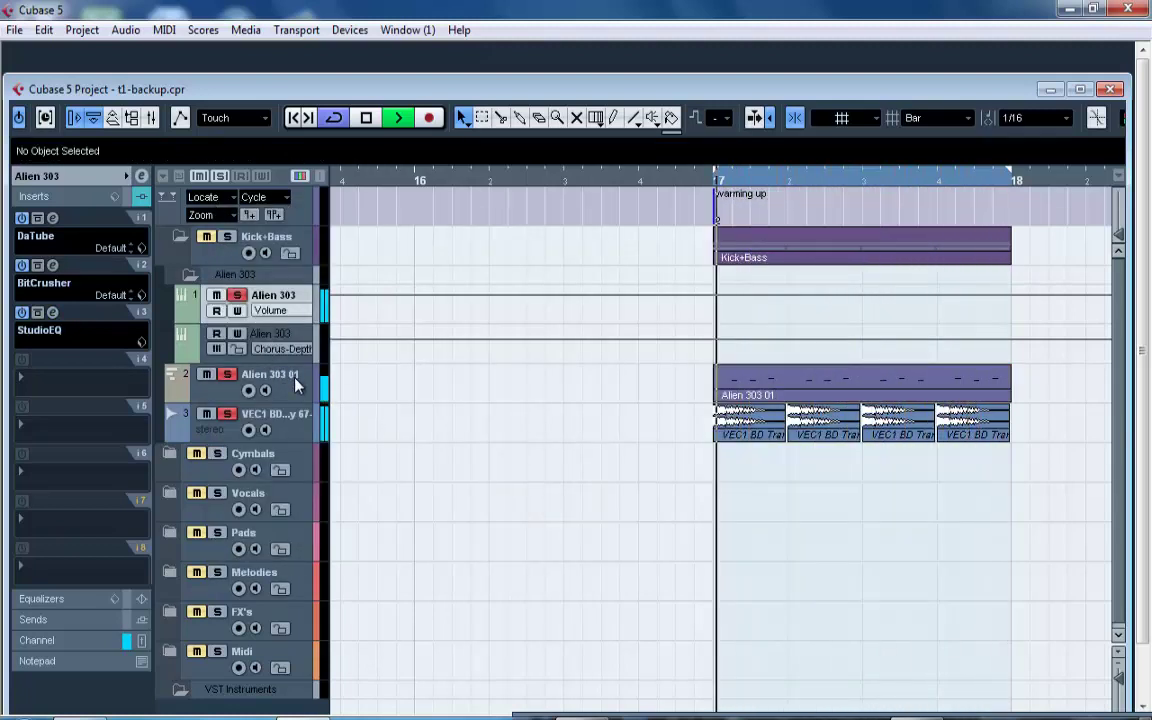
Insert BitCrusher from SX Plugins Pack 2 in the first insert slot of the VEC1 BD Trancy track.
{"action": "left_click", "coordinate": [296, 421]}
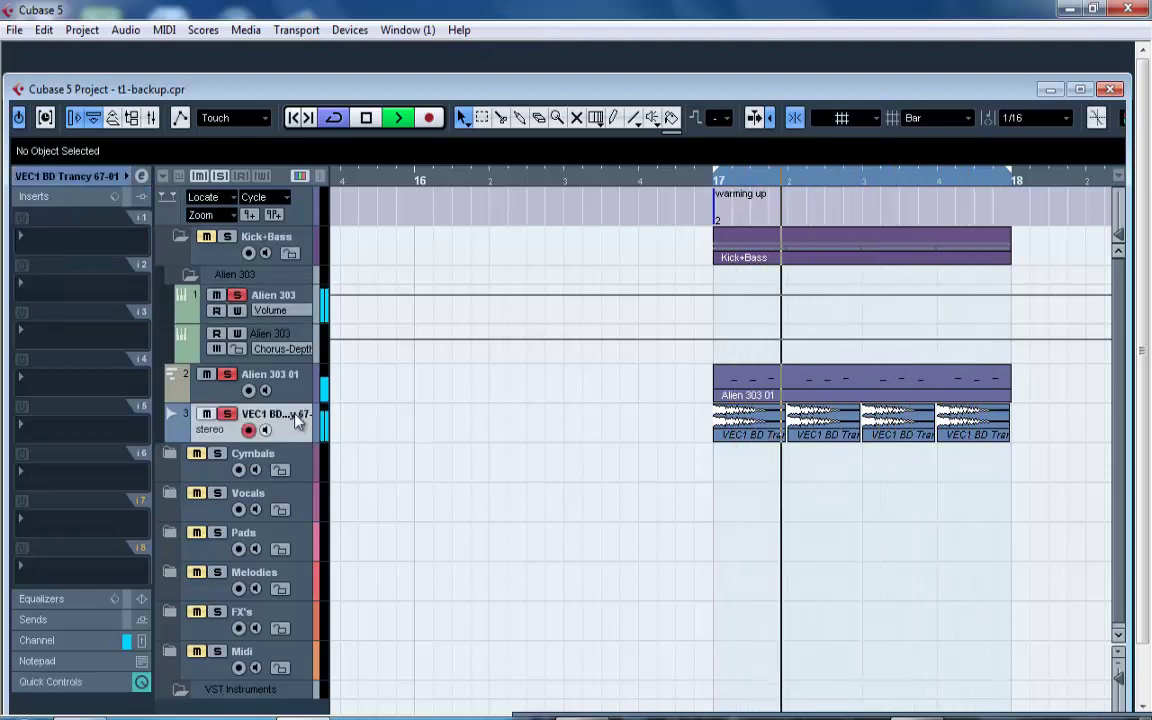
{"action": "left_click", "coordinate": [55, 247]}
{"action": "mouse_move", "coordinate": [224, 384]}
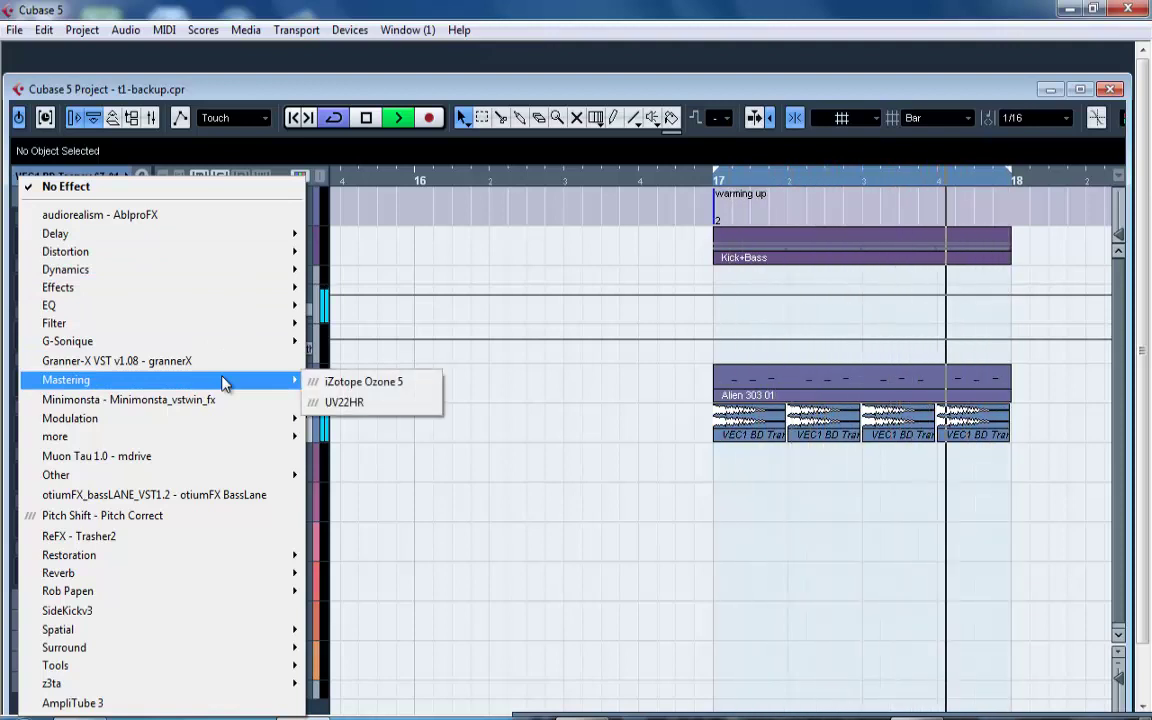
{"action": "mouse_move", "coordinate": [237, 285]}
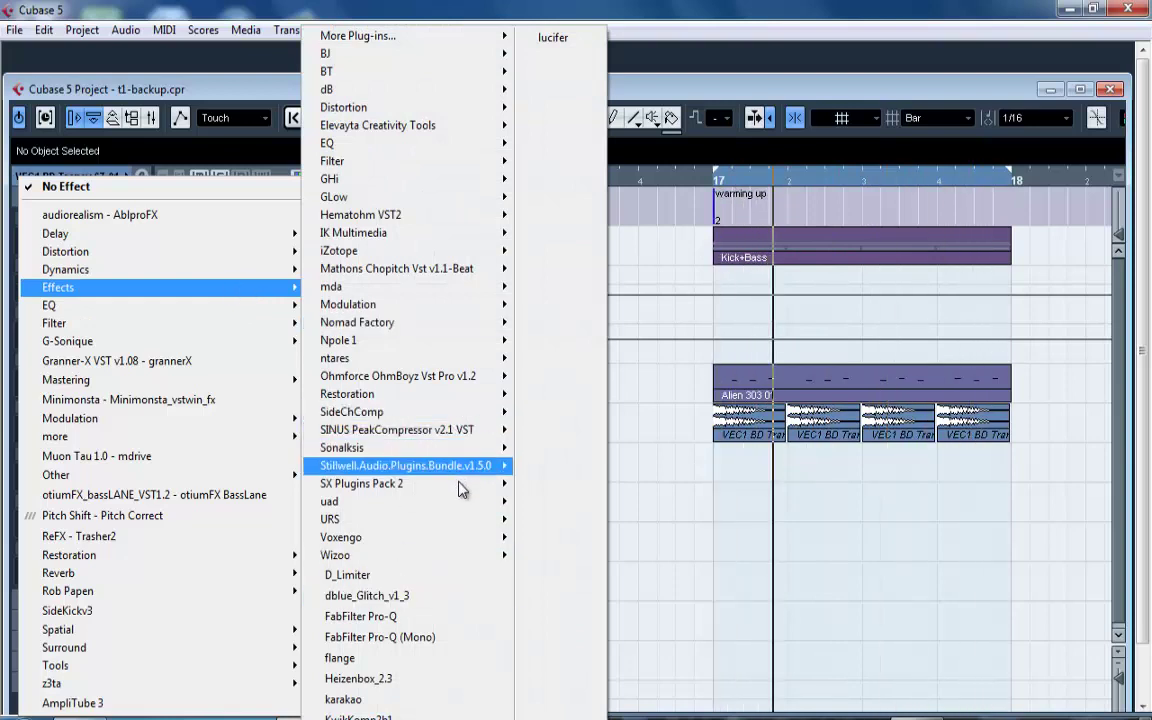
{"action": "mouse_move", "coordinate": [464, 490]}
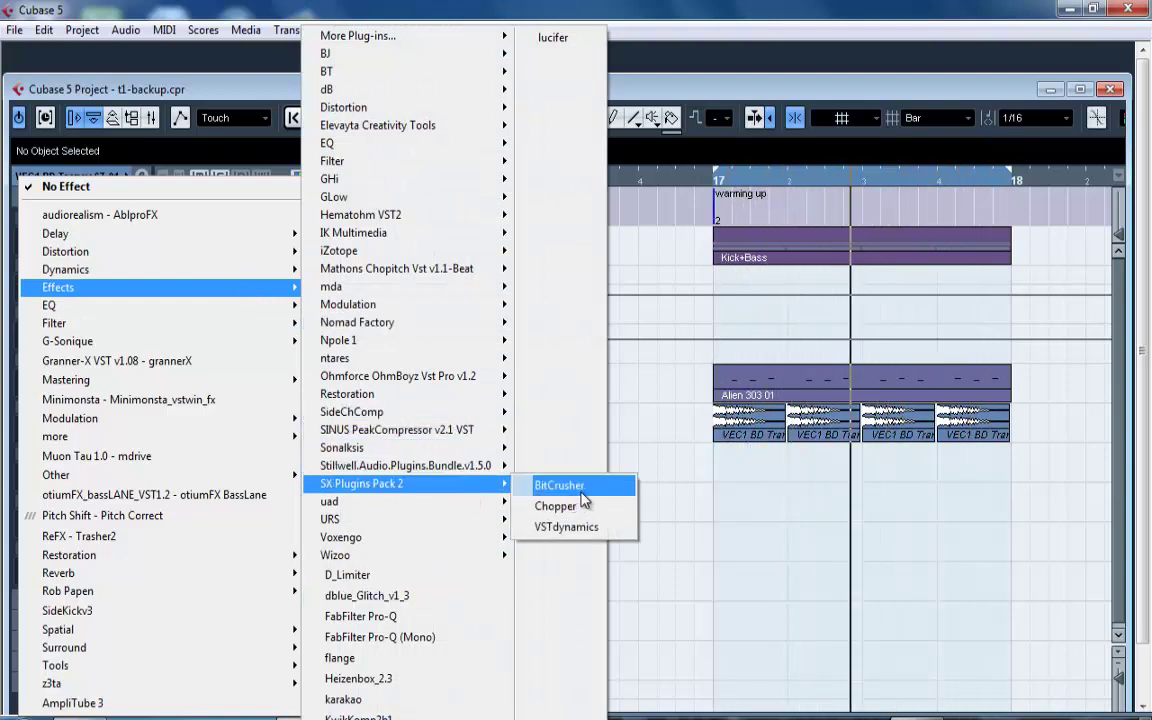
{"action": "left_click", "coordinate": [583, 488]}
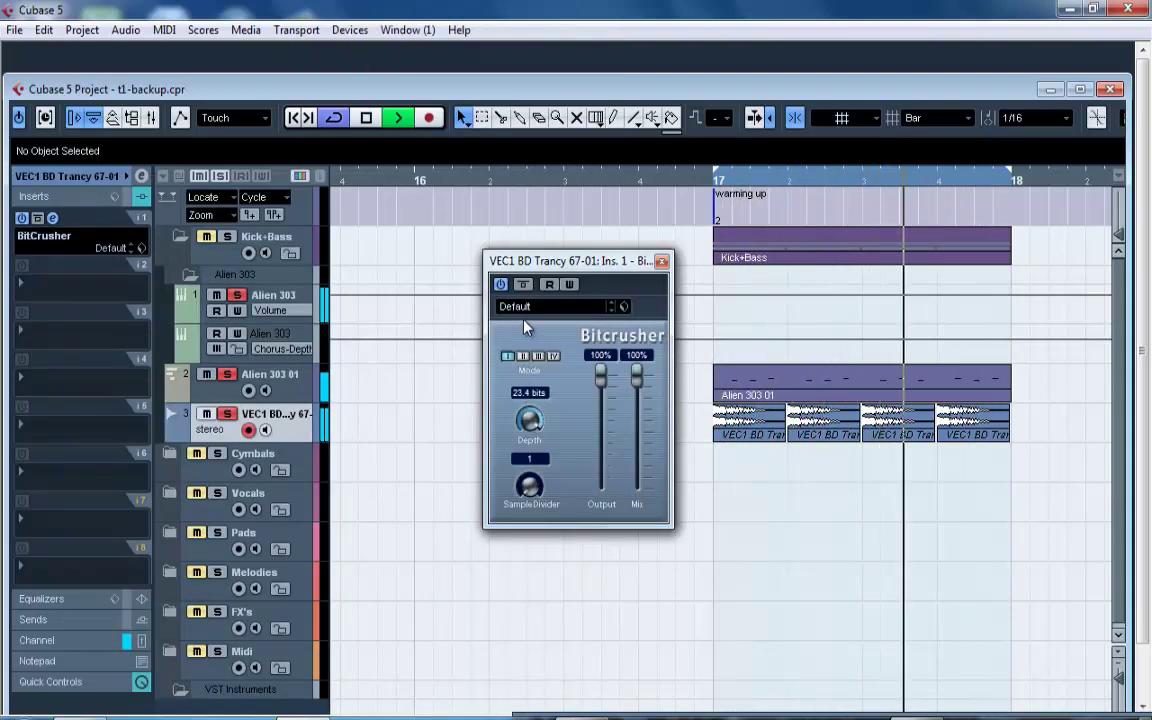
Solo only the VEC1 BD Trancy track and set its BitCrusher to 24.0 bits depth, sample divider 3 and 80% mix.
{"action": "left_click", "coordinate": [207, 375]}
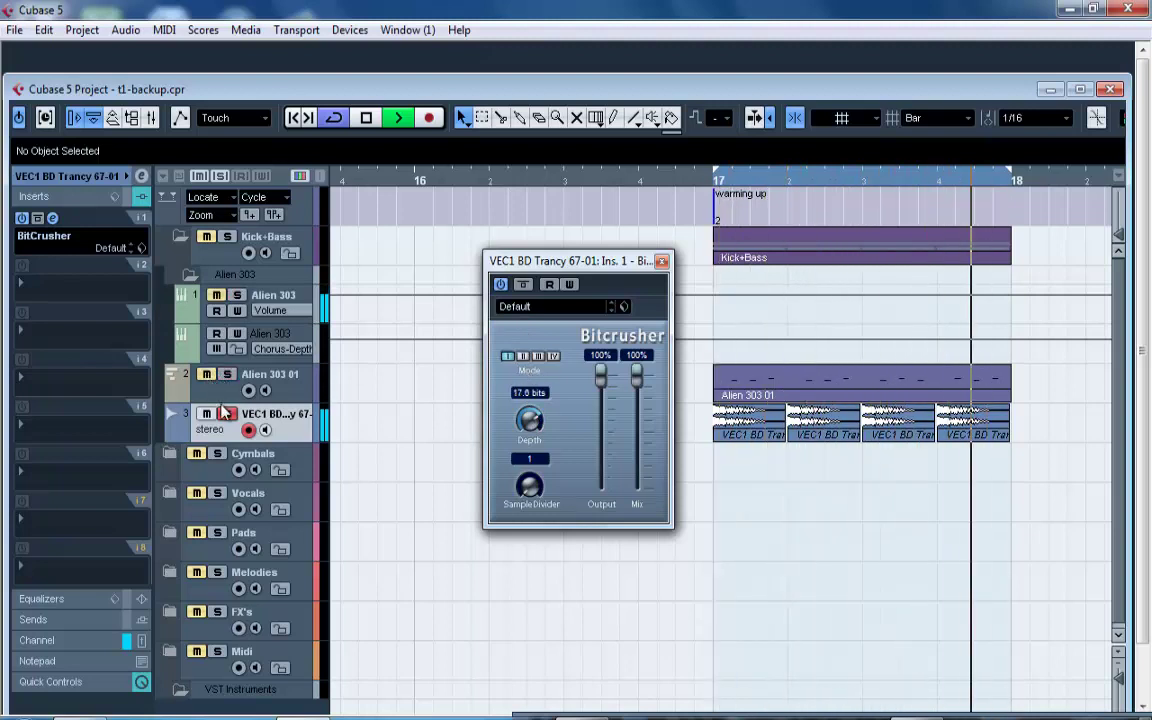
{"action": "left_click", "coordinate": [227, 413]}
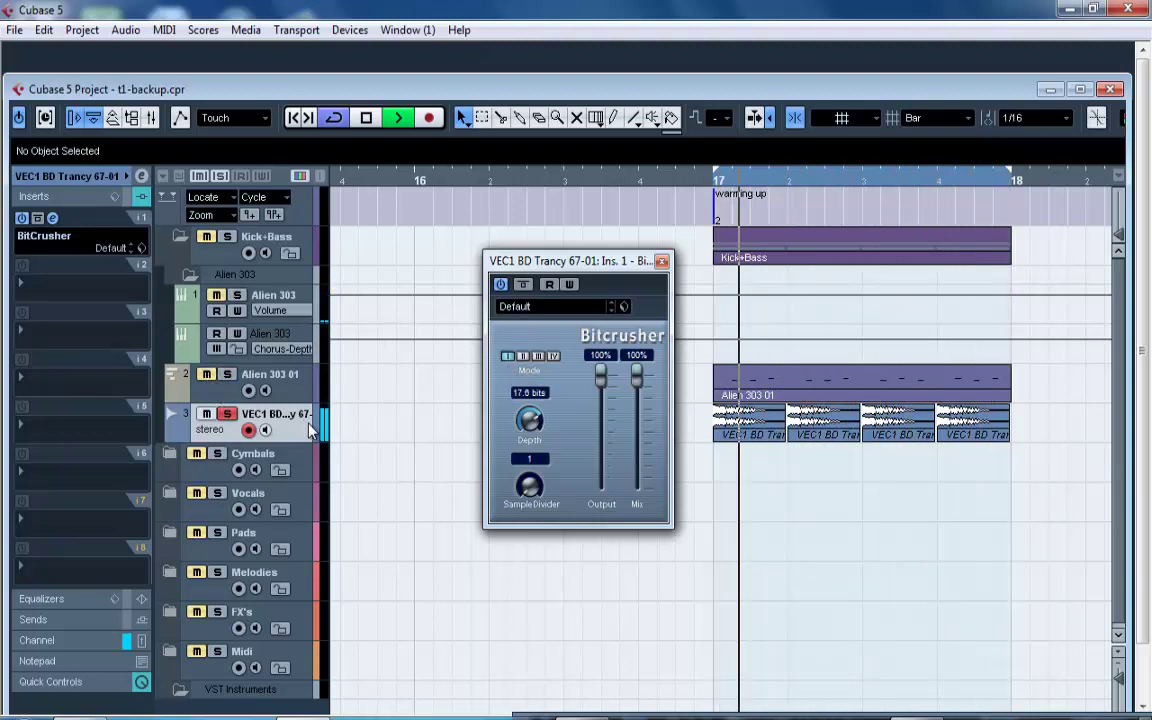
{"action": "left_click_drag", "start_coordinate": [530, 483], "coordinate": [527, 368]}
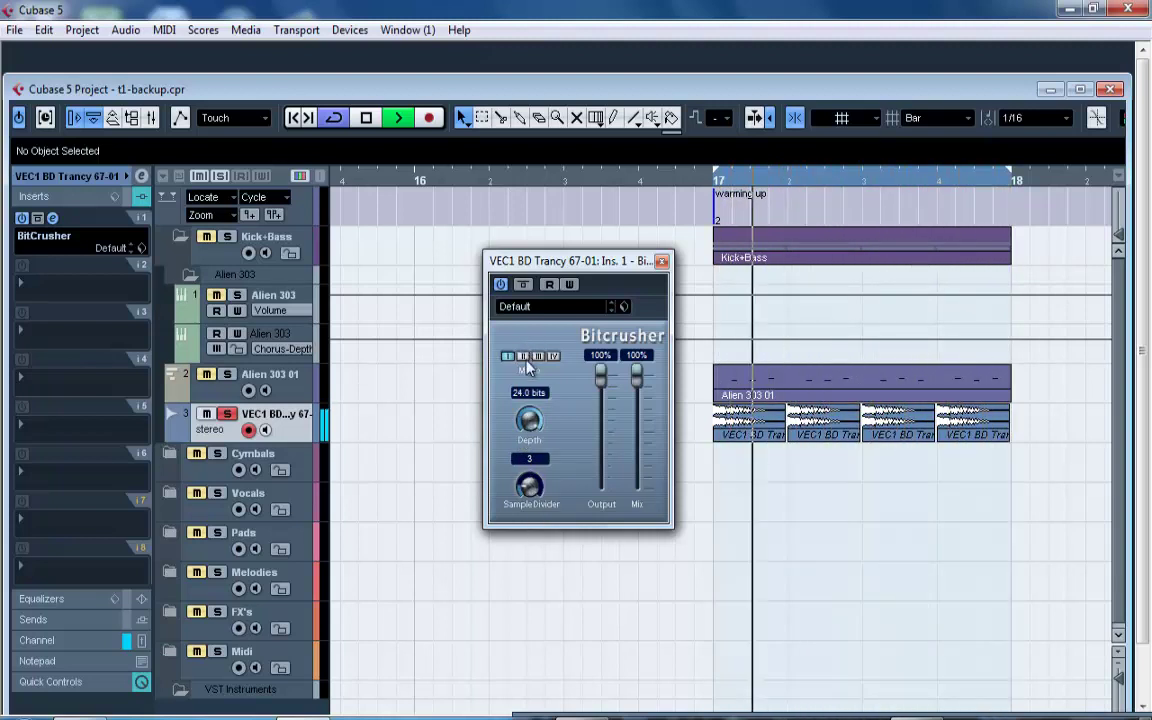
{"action": "mouse_move", "coordinate": [635, 378]}
{"action": "left_mouse_down"}
{"action": "mouse_move", "coordinate": [645, 458]}
{"action": "mouse_move", "coordinate": [638, 375]}
{"action": "left_mouse_up"}
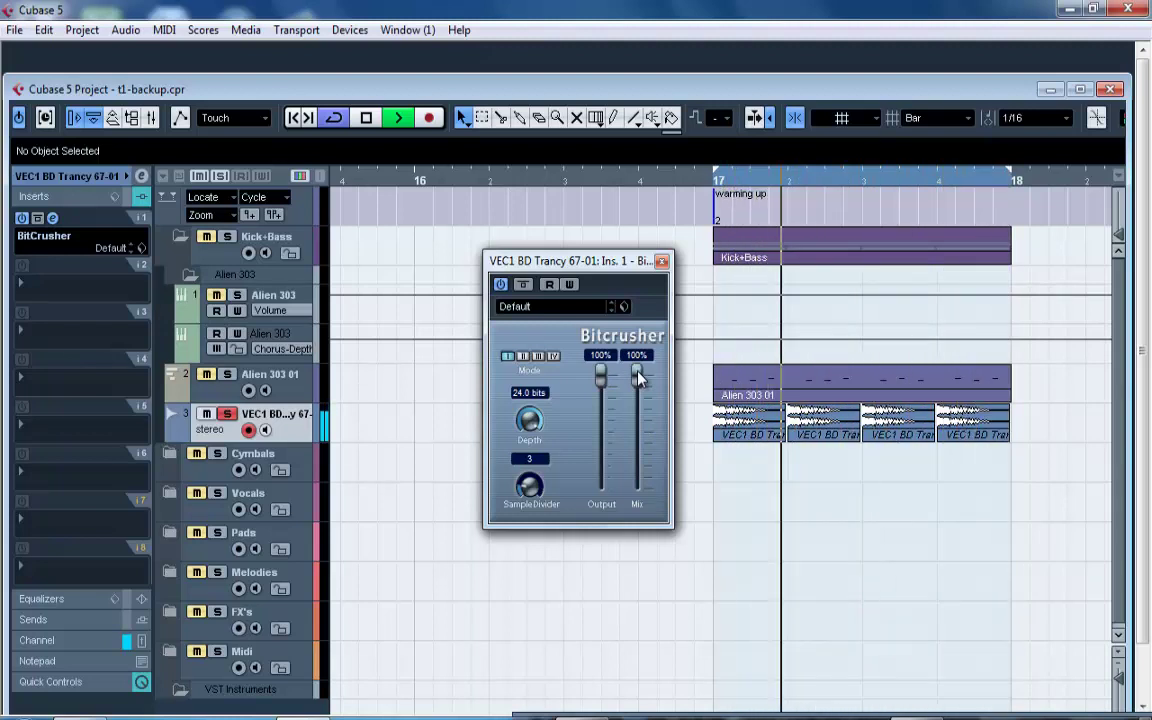
{"action": "left_click_drag", "start_coordinate": [640, 378], "coordinate": [640, 412]}
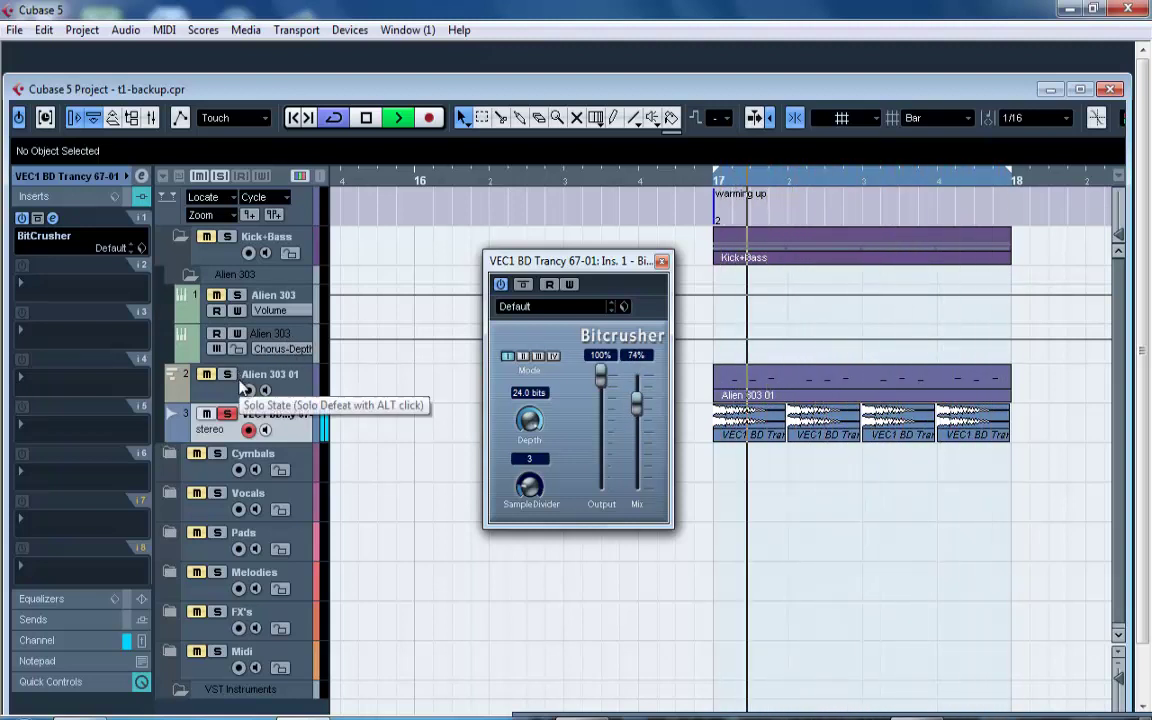
{"action": "mouse_move", "coordinate": [641, 407]}
{"action": "left_mouse_down"}
{"action": "mouse_move", "coordinate": [641, 417]}
{"action": "mouse_move", "coordinate": [635, 397]}
{"action": "left_mouse_up"}
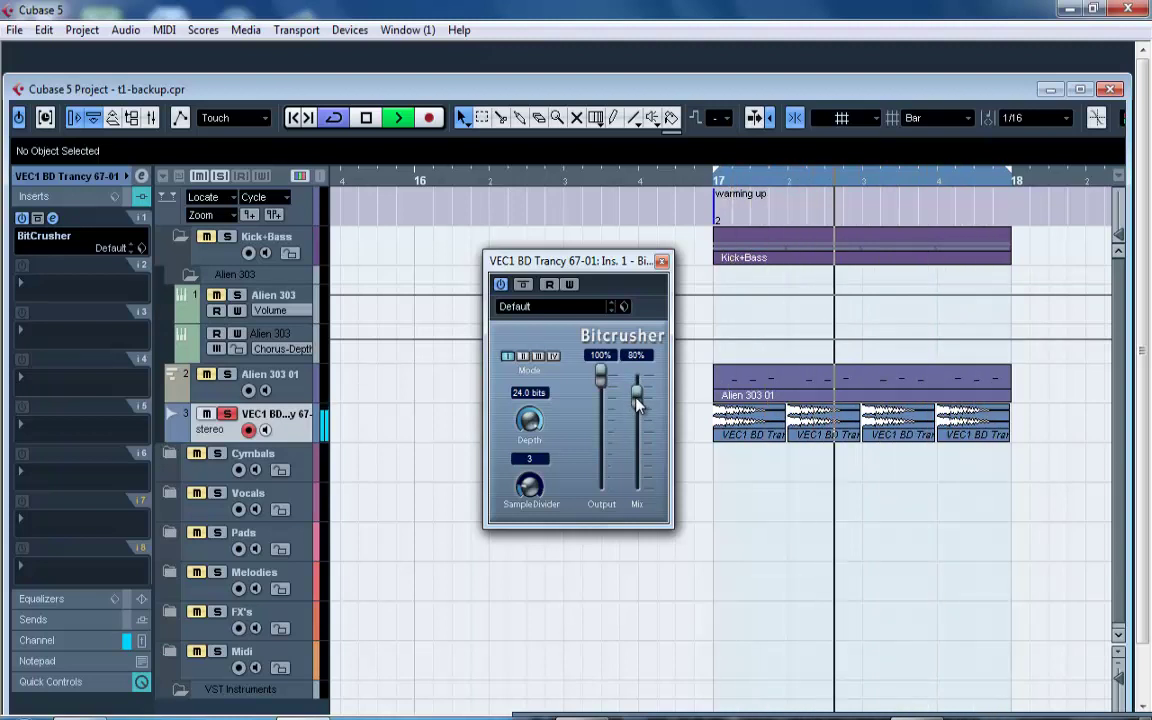
Solo the Alien 303 01 track again and insert StudioEQ in the second insert slot of the VEC1 BD Trancy track.
{"action": "left_click", "coordinate": [214, 378]}
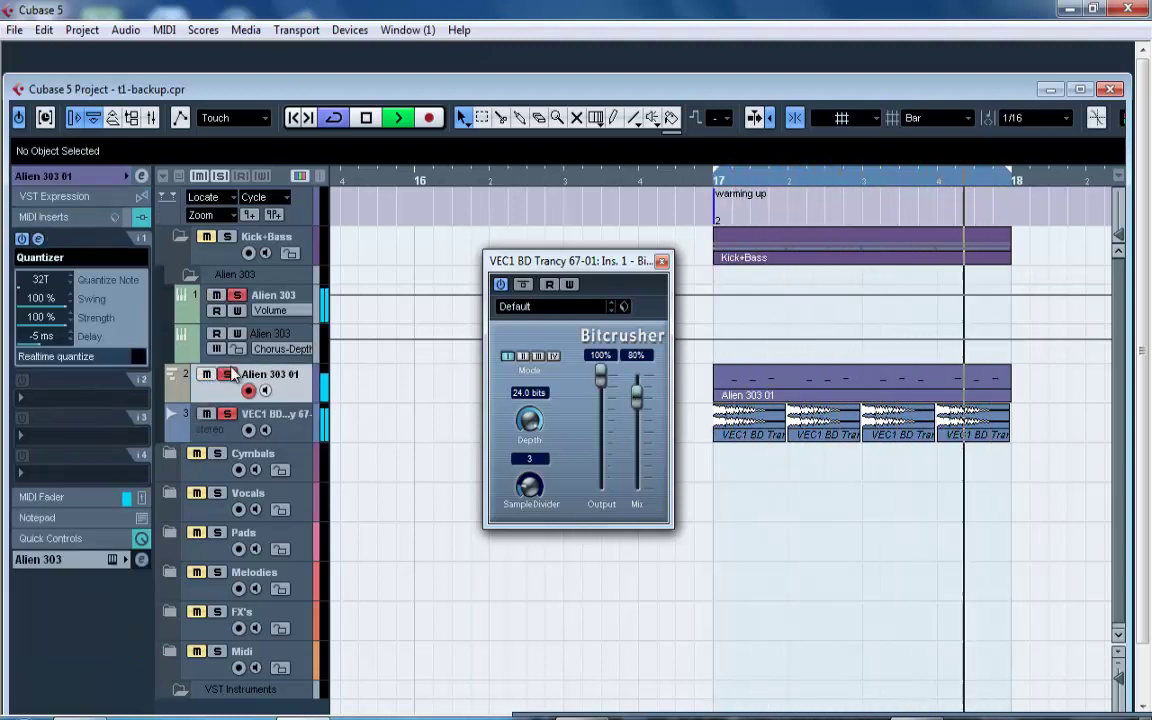
{"action": "left_click", "coordinate": [200, 428]}
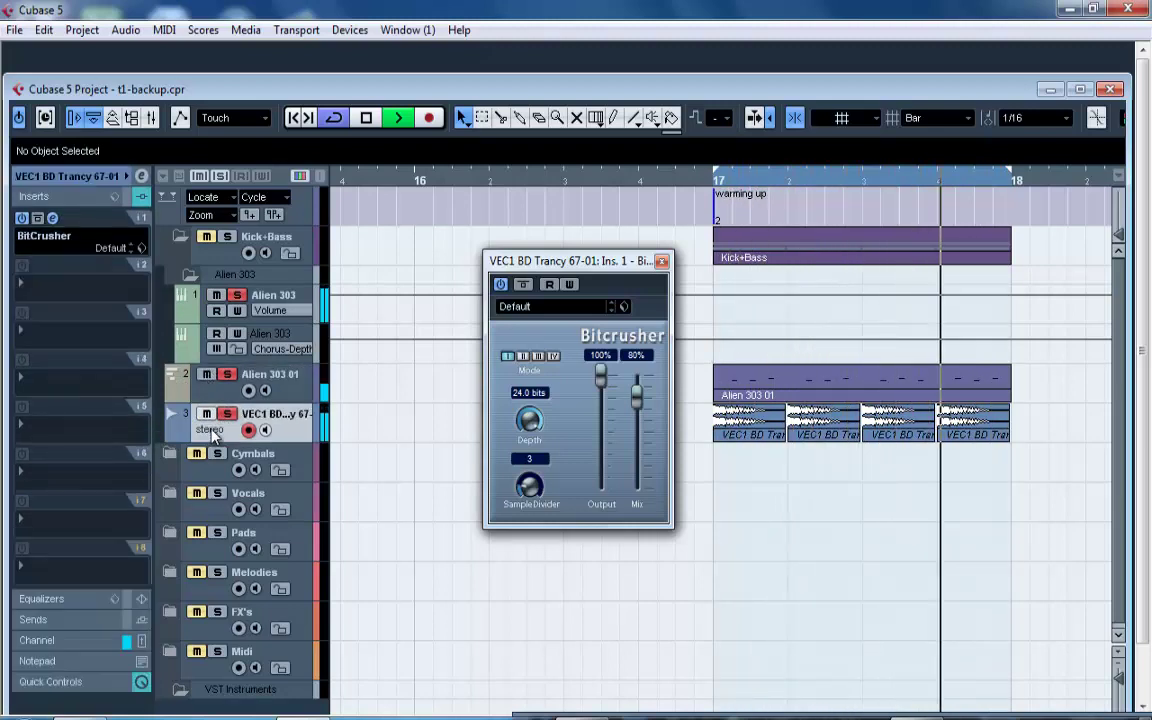
{"action": "left_click", "coordinate": [56, 255]}
{"action": "mouse_move", "coordinate": [75, 306]}
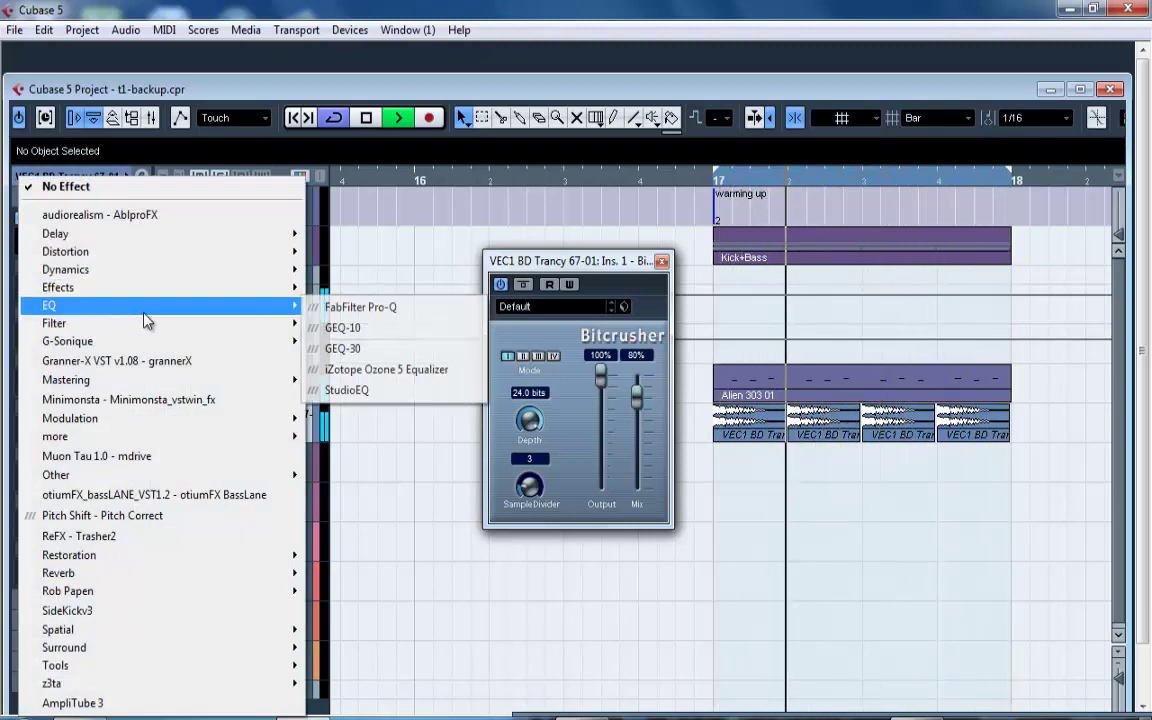
{"action": "left_click", "coordinate": [336, 391]}
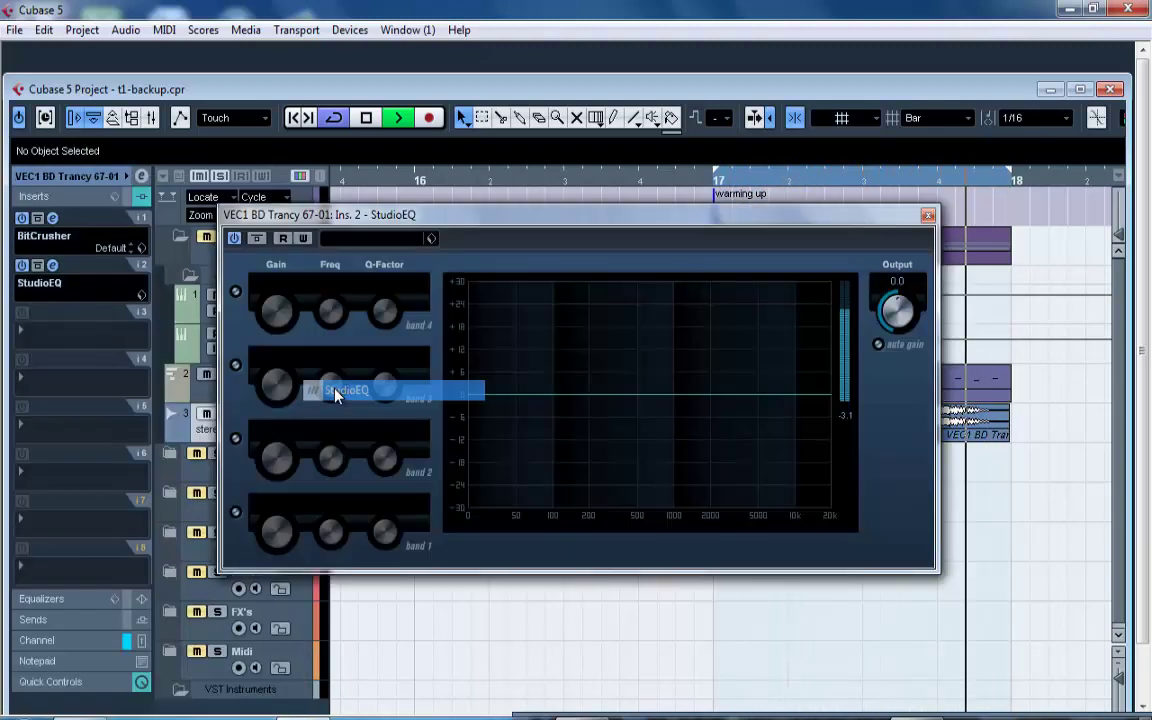
Enable all four bands of the VEC1 BD Trancy StudioEQ.
{"action": "left_click", "coordinate": [236, 292]}
{"action": "left_click", "coordinate": [236, 365]}
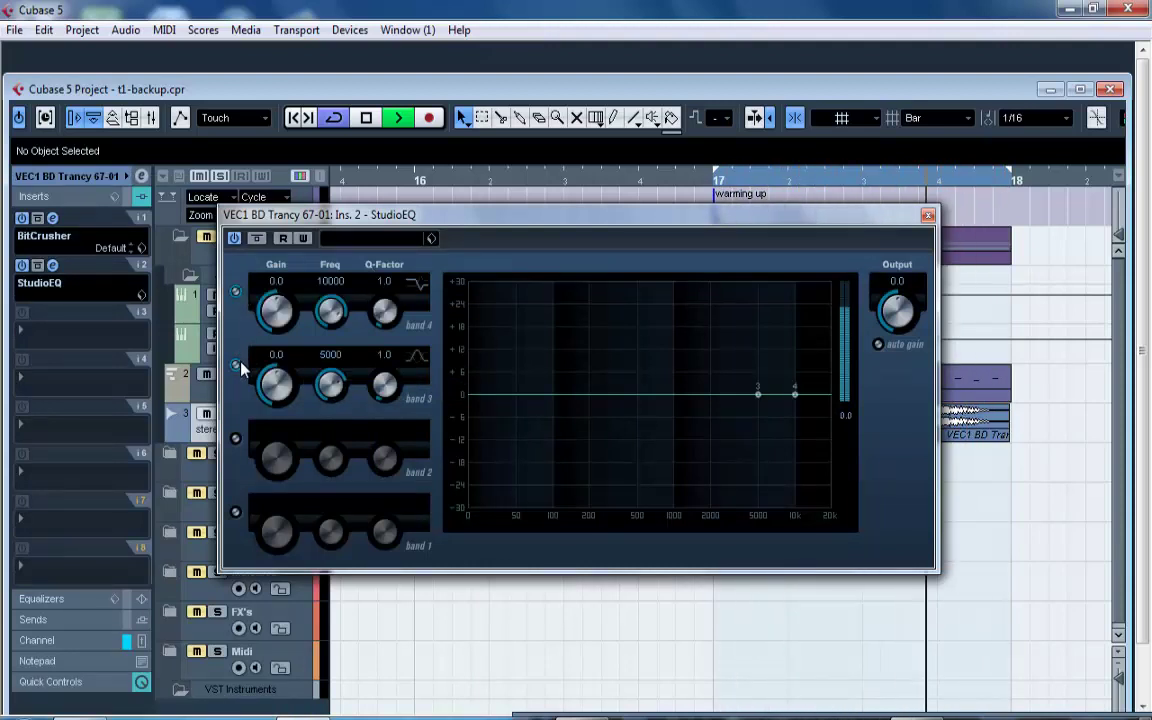
{"action": "left_click", "coordinate": [236, 439]}
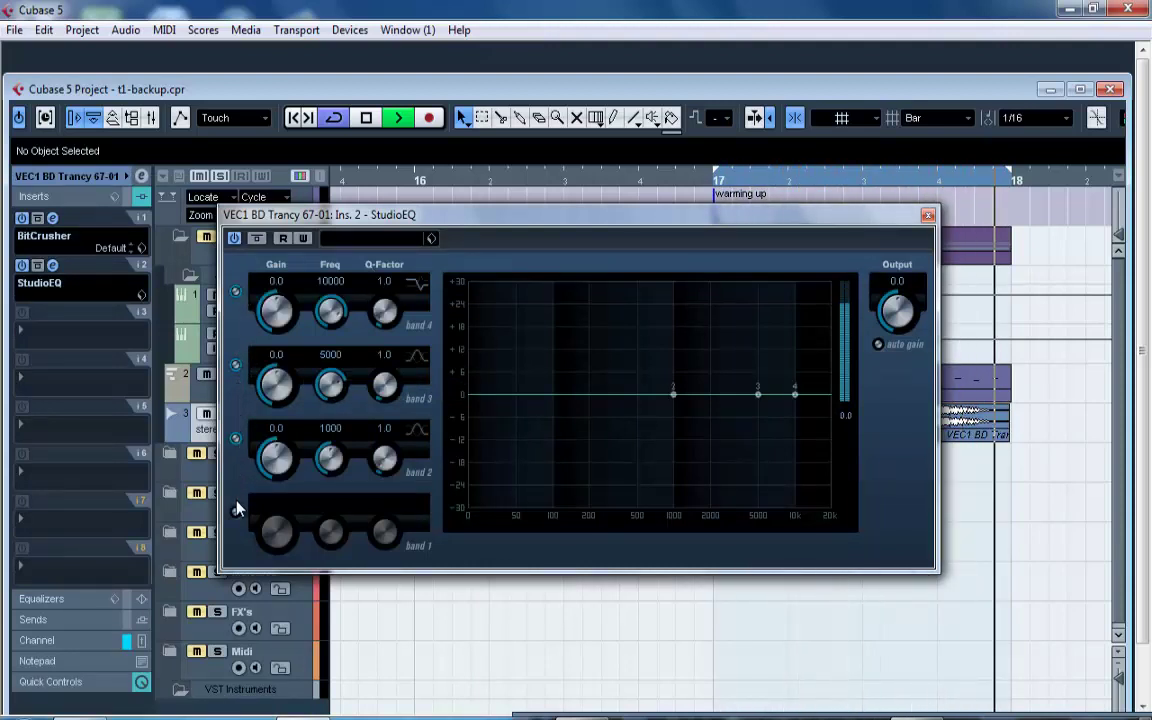
{"action": "left_click", "coordinate": [236, 512]}
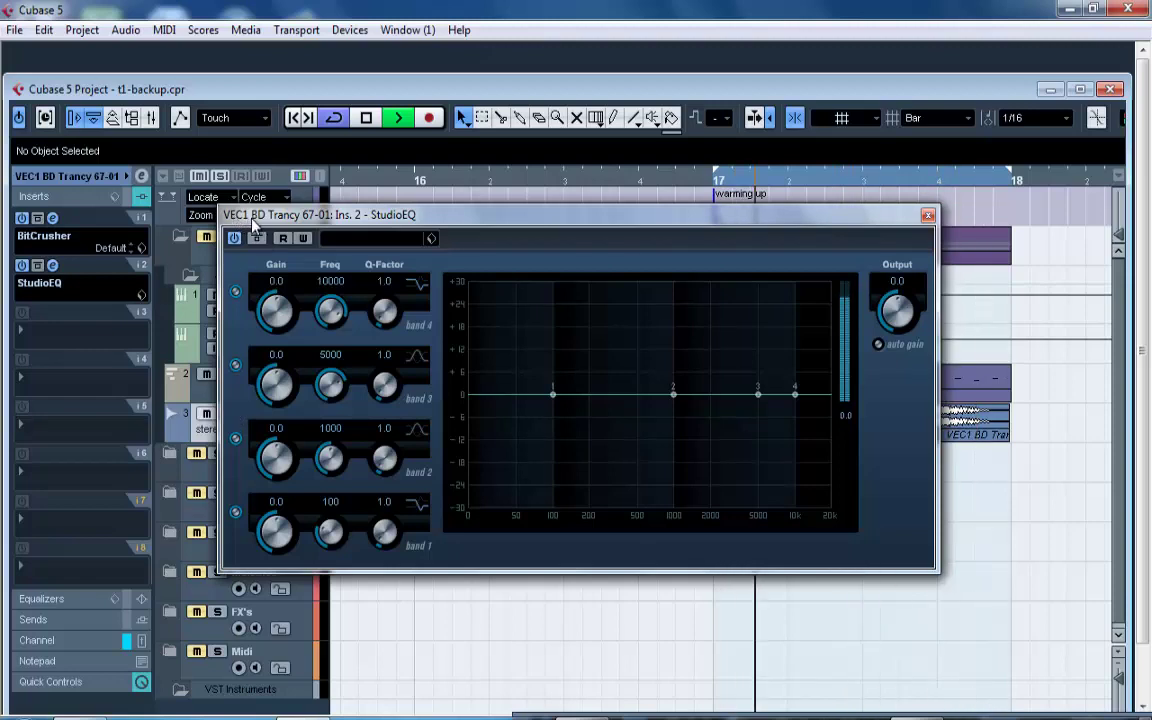
Open the Alien 303 track's StudioEQ and arrange its window alongside the VEC1 BD Trancy StudioEQ for comparison.
{"action": "left_click_drag", "start_coordinate": [265, 222], "coordinate": [133, 383]}
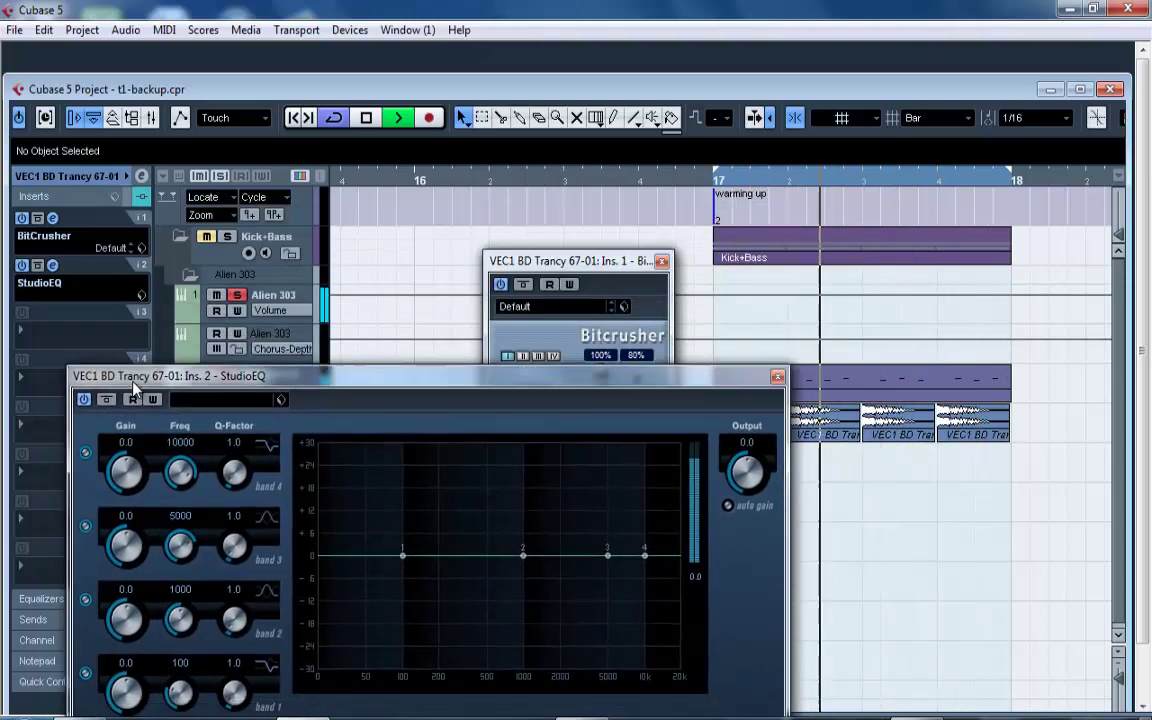
{"action": "right_click", "coordinate": [373, 405]}
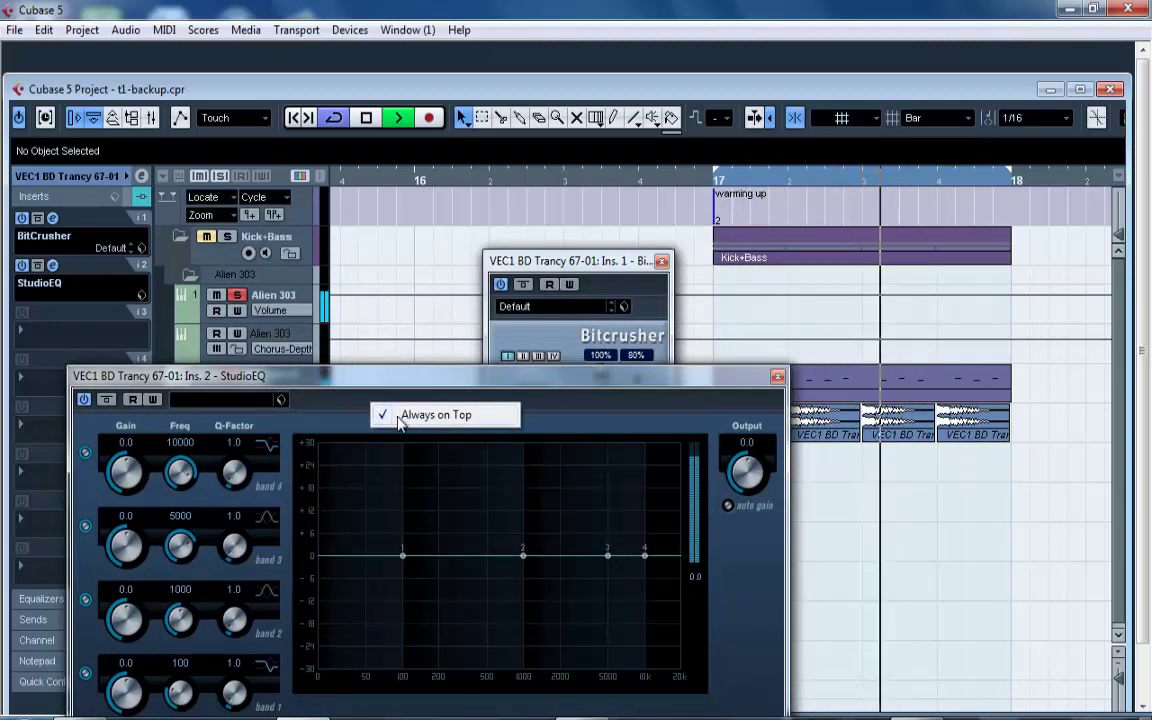
{"action": "left_click", "coordinate": [289, 296]}
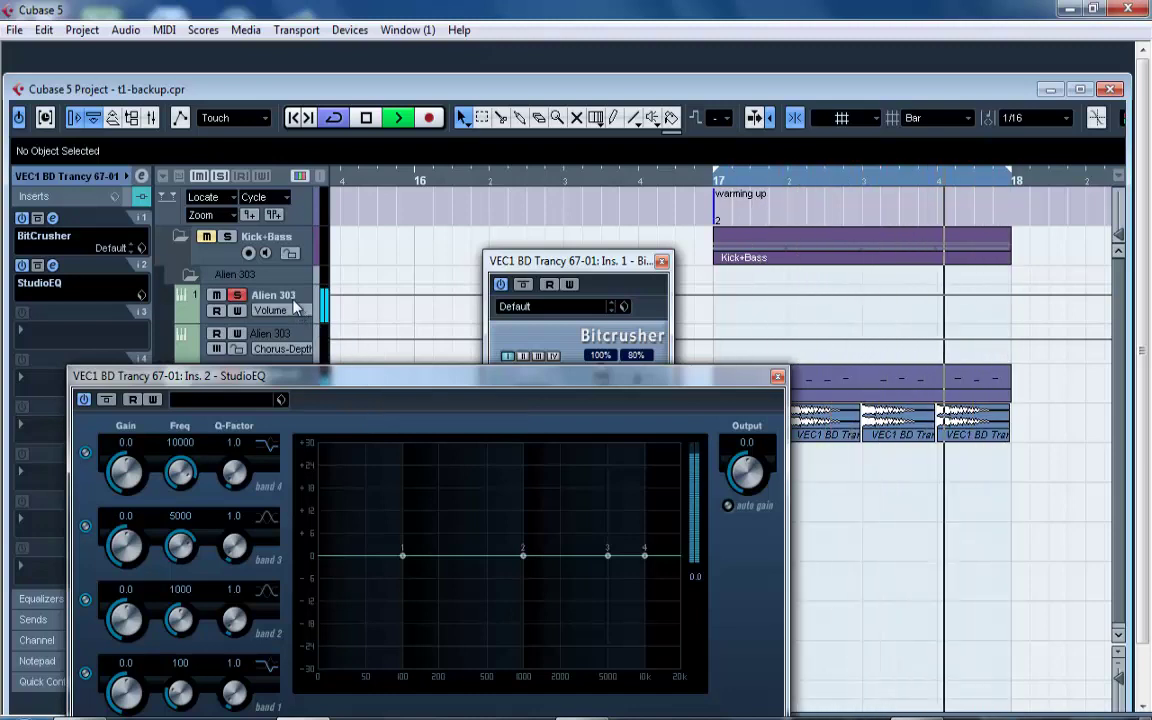
{"action": "left_click", "coordinate": [53, 313]}
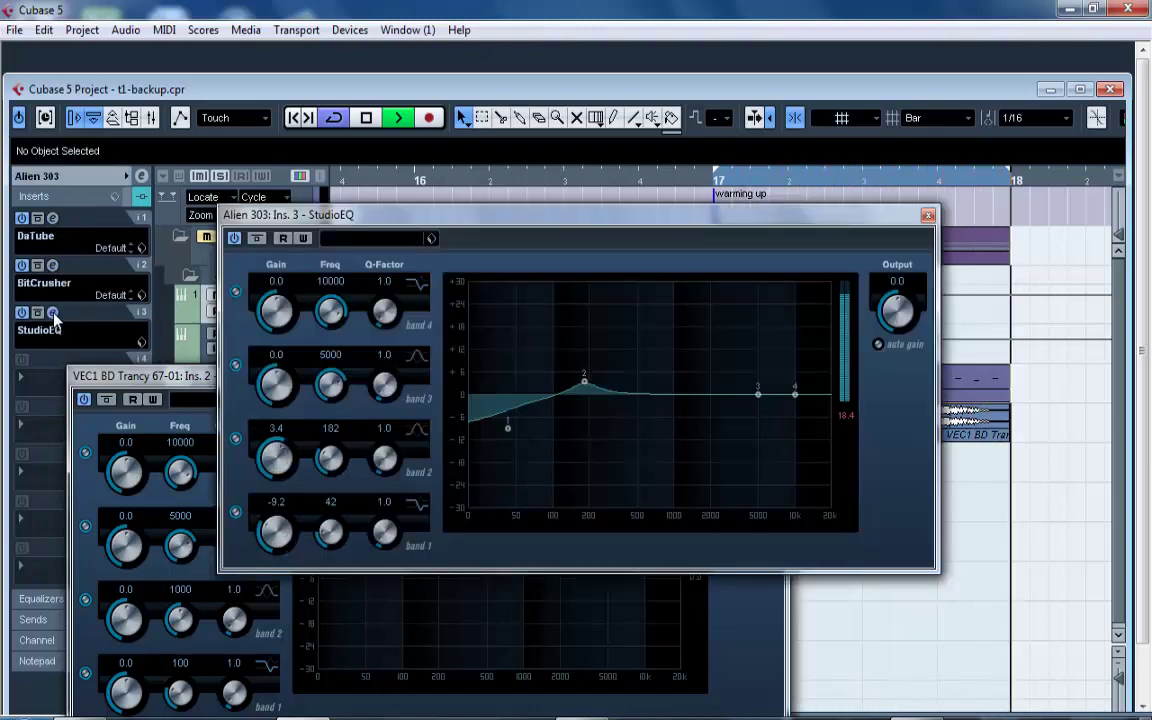
{"action": "left_click_drag", "start_coordinate": [349, 224], "coordinate": [585, 207]}
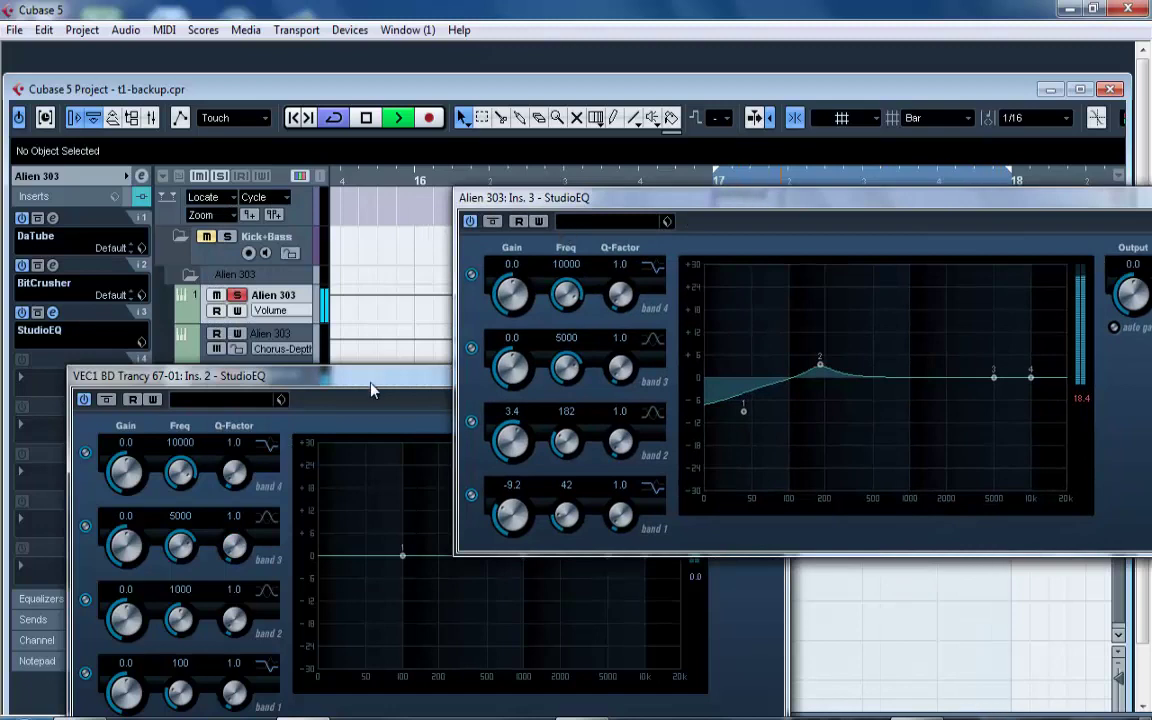
{"action": "left_click_drag", "start_coordinate": [373, 378], "coordinate": [349, 40]}
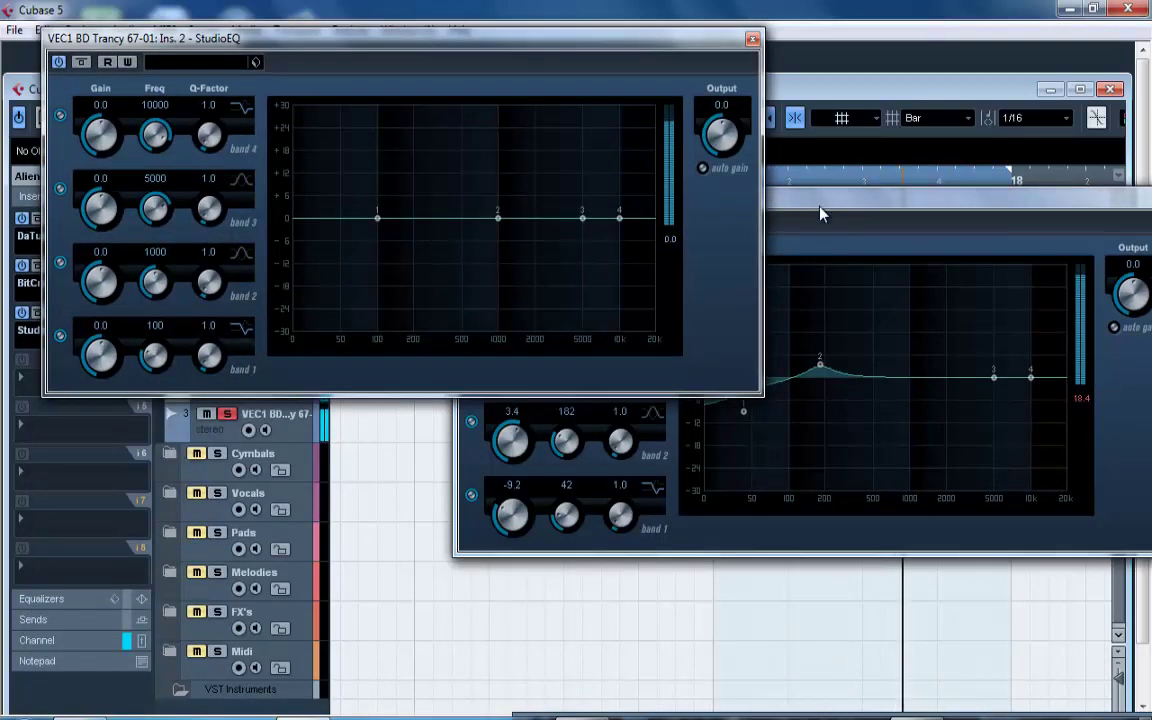
{"action": "left_click_drag", "start_coordinate": [820, 213], "coordinate": [713, 345]}
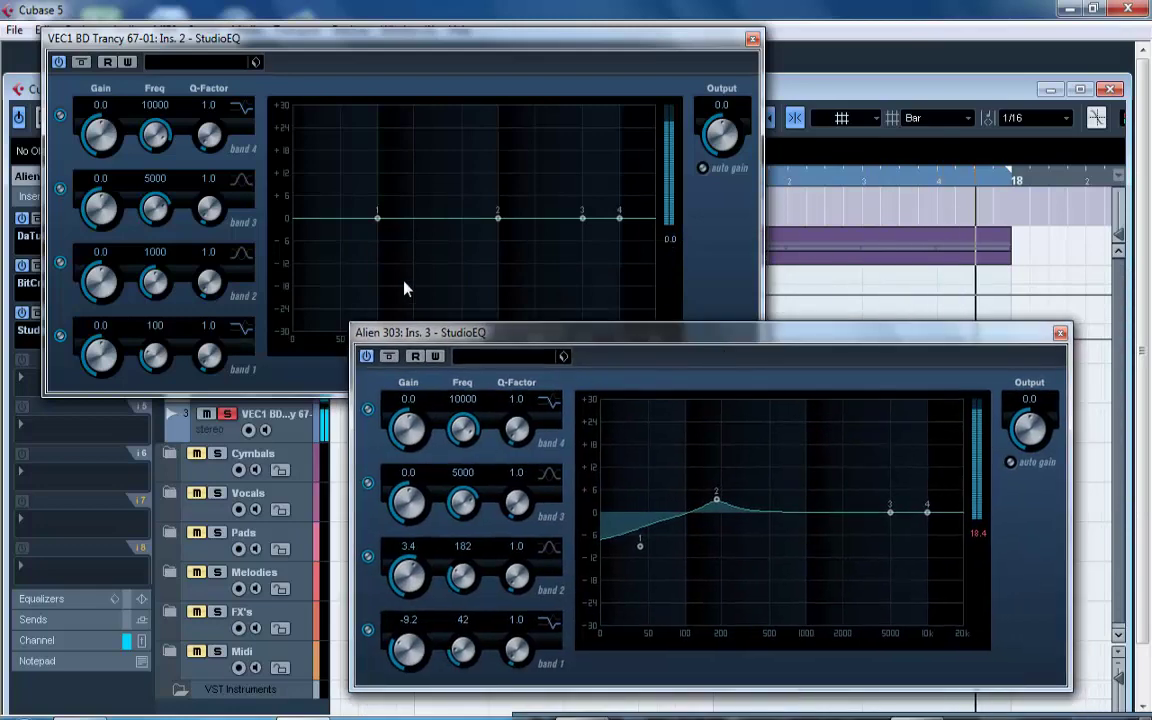
{"action": "left_click_drag", "start_coordinate": [404, 337], "coordinate": [351, 364]}
Cut band 1 of the VEC1 BD Trancy StudioEQ to -6.7 dB at 40 Hz.
{"action": "left_click_drag", "start_coordinate": [378, 222], "coordinate": [353, 232]}
{"action": "left_click_drag", "start_coordinate": [505, 328], "coordinate": [364, 128]}
{"action": "left_click_drag", "start_coordinate": [393, 313], "coordinate": [344, 220]}
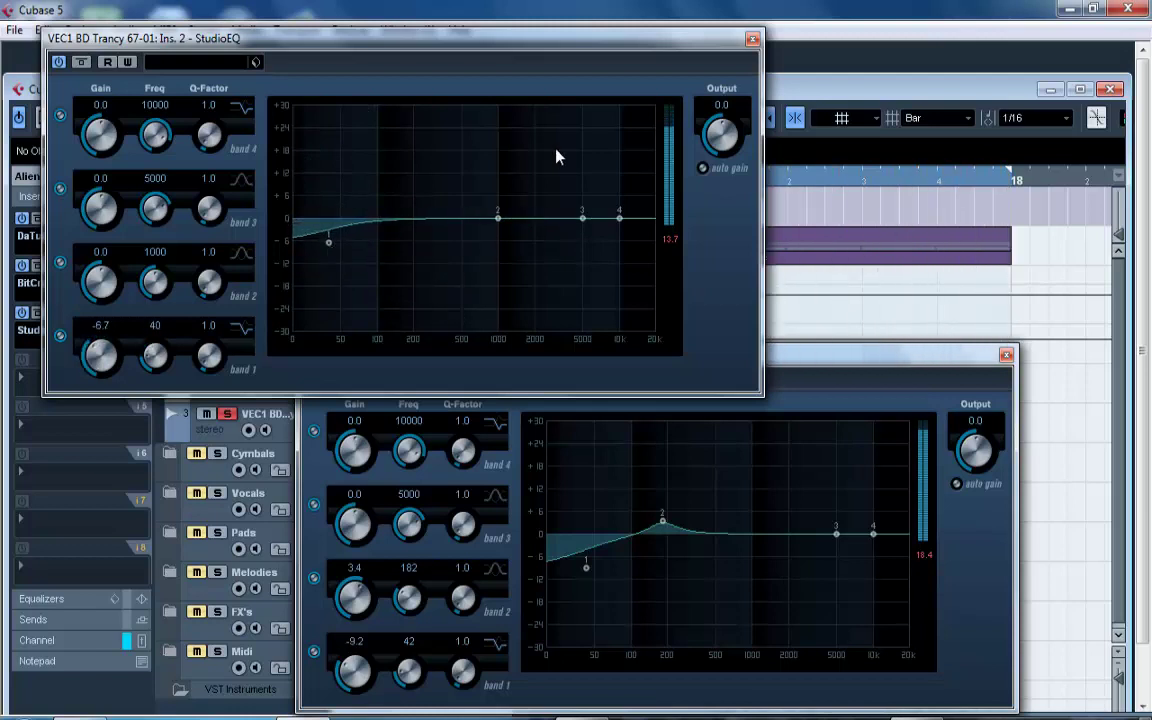
Set the VEC1 BD Trancy StudioEQ's band 2 to 4.1 dB at 77 Hz with Q 2.3, and band 3 to 2.1 dB at 561 Hz.
{"action": "left_click_drag", "start_coordinate": [500, 226], "coordinate": [515, 202]}
{"action": "mouse_move", "coordinate": [376, 216]}
{"action": "left_mouse_down"}
{"action": "mouse_move", "coordinate": [522, 204]}
{"action": "mouse_move", "coordinate": [470, 188]}
{"action": "mouse_move", "coordinate": [545, 206]}
{"action": "mouse_move", "coordinate": [400, 243]}
{"action": "mouse_move", "coordinate": [542, 229]}
{"action": "mouse_move", "coordinate": [550, 216]}
{"action": "mouse_move", "coordinate": [364, 212]}
{"action": "left_mouse_up"}
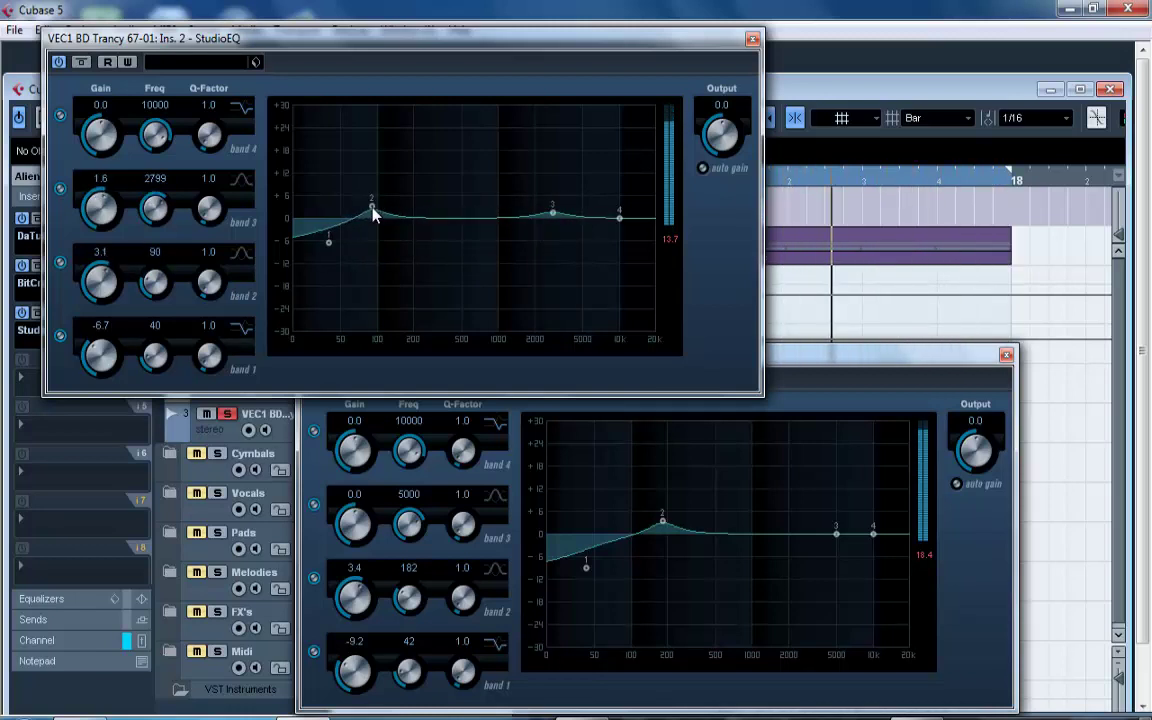
{"action": "mouse_move", "coordinate": [368, 213]}
{"action": "left_mouse_down"}
{"action": "mouse_move", "coordinate": [377, 211]}
{"action": "mouse_move", "coordinate": [356, 212]}
{"action": "mouse_move", "coordinate": [360, 187]}
{"action": "mouse_move", "coordinate": [362, 212]}
{"action": "left_mouse_up"}
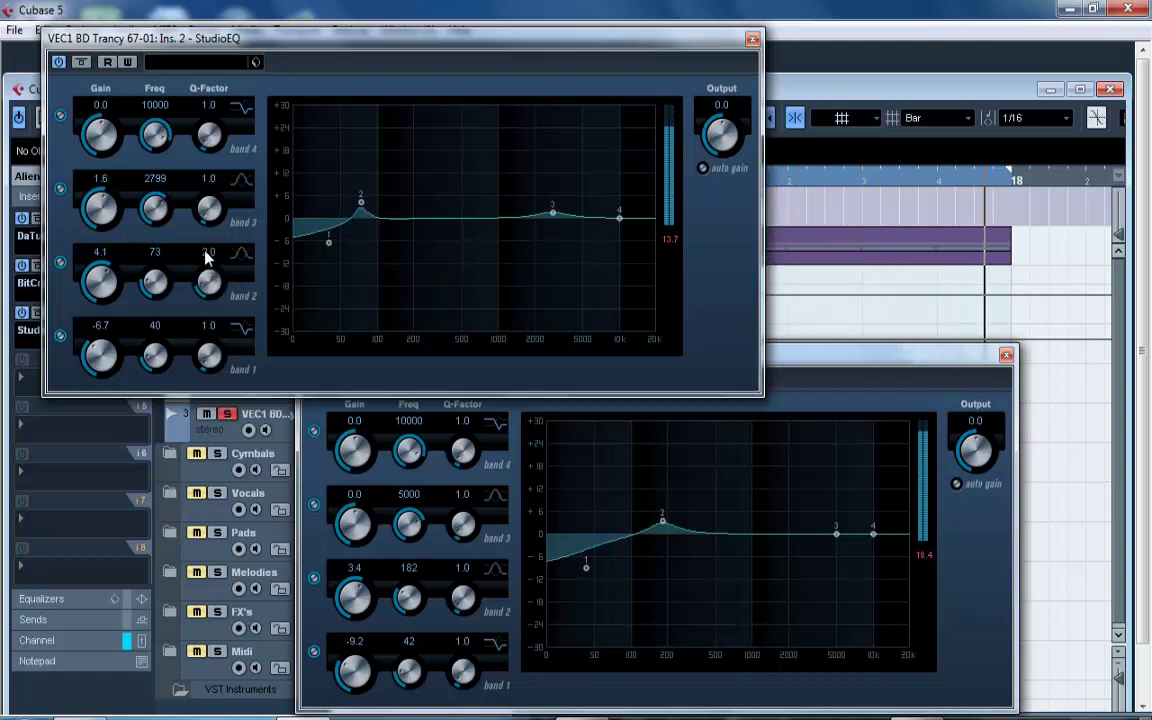
{"action": "mouse_move", "coordinate": [366, 205]}
{"action": "left_mouse_down"}
{"action": "mouse_move", "coordinate": [352, 200]}
{"action": "mouse_move", "coordinate": [368, 197]}
{"action": "mouse_move", "coordinate": [367, 207]}
{"action": "left_mouse_up"}
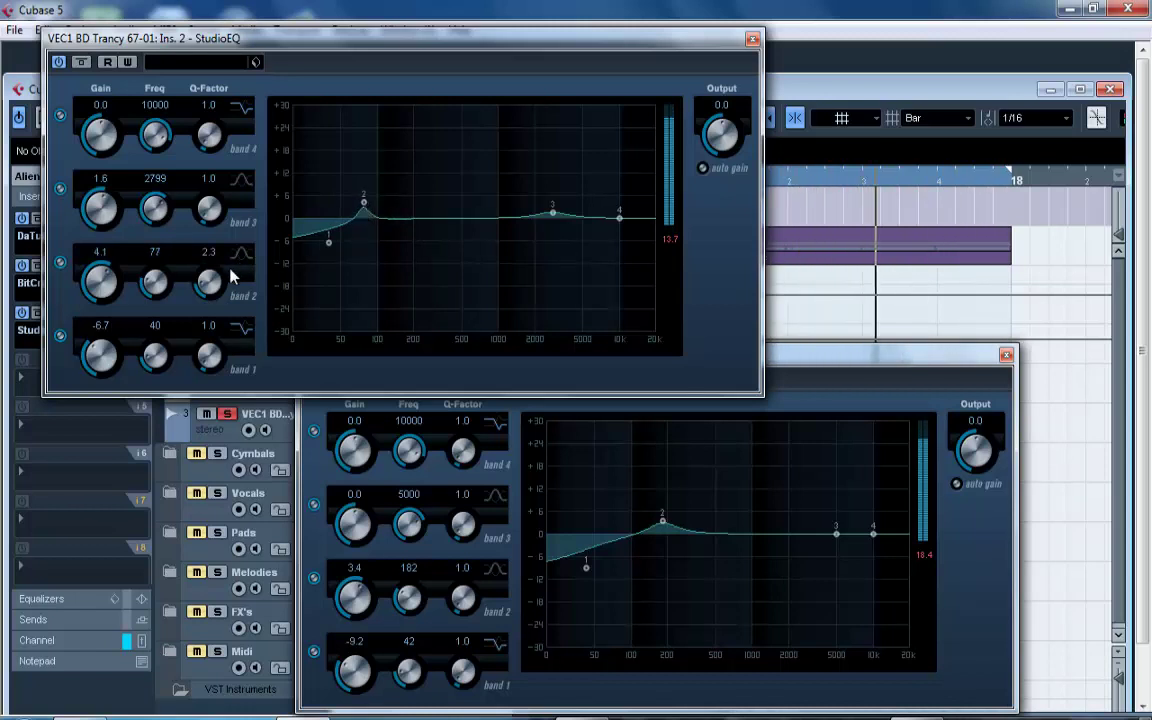
{"action": "left_click_drag", "start_coordinate": [217, 269], "coordinate": [216, 276]}
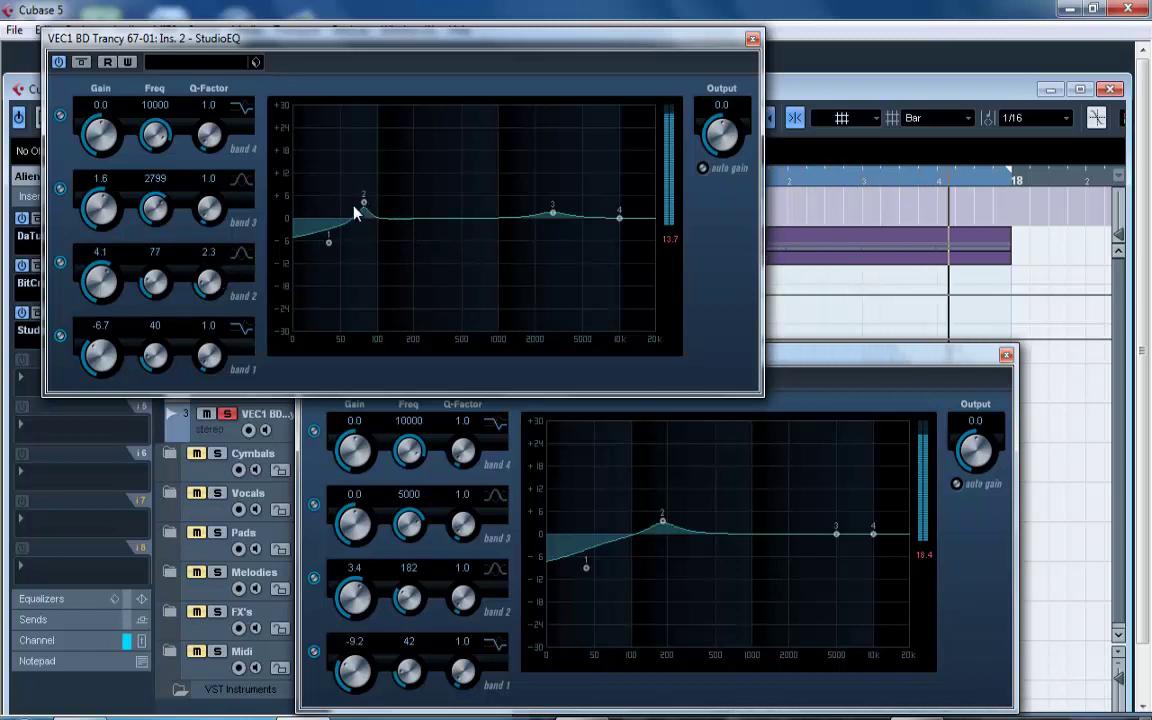
{"action": "left_click_drag", "start_coordinate": [530, 216], "coordinate": [507, 270]}
{"action": "left_click_drag", "start_coordinate": [455, 303], "coordinate": [471, 219]}
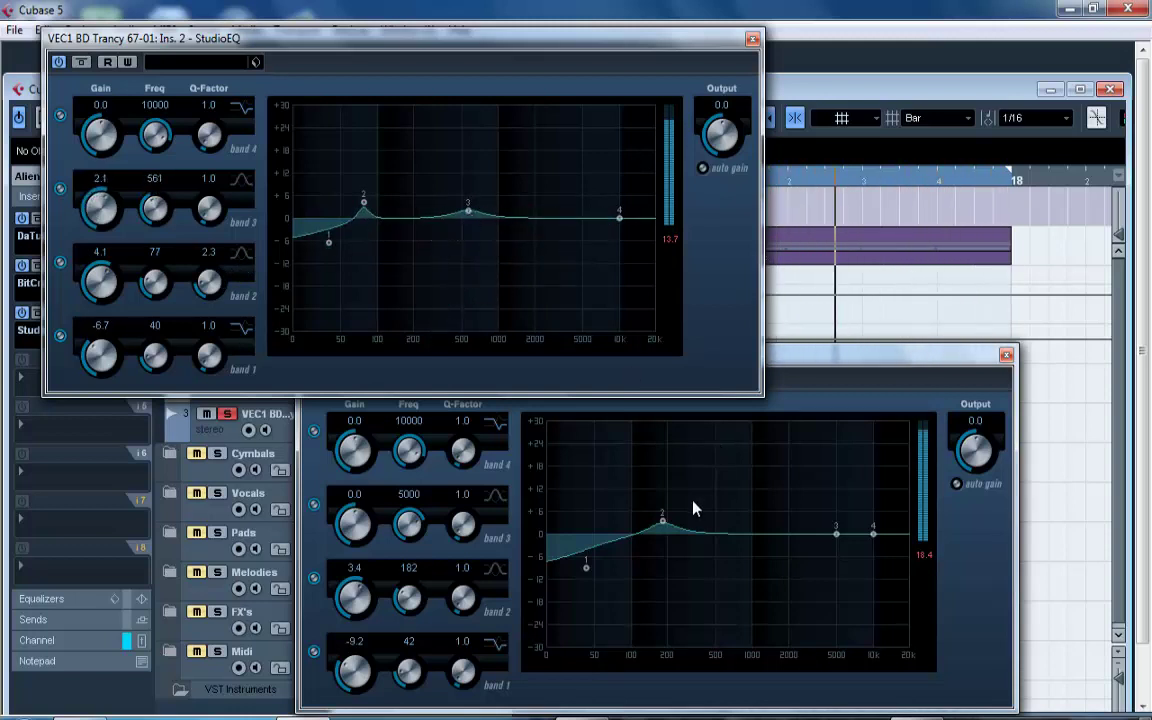
Set the Alien 303 StudioEQ's band 3 to 0.4 dB at 2897 Hz and band 2 to 4.1 dB at 156 Hz, closing both equalizers.
{"action": "left_click_drag", "start_coordinate": [838, 541], "coordinate": [807, 534]}
{"action": "left_click_drag", "start_coordinate": [665, 528], "coordinate": [657, 530]}
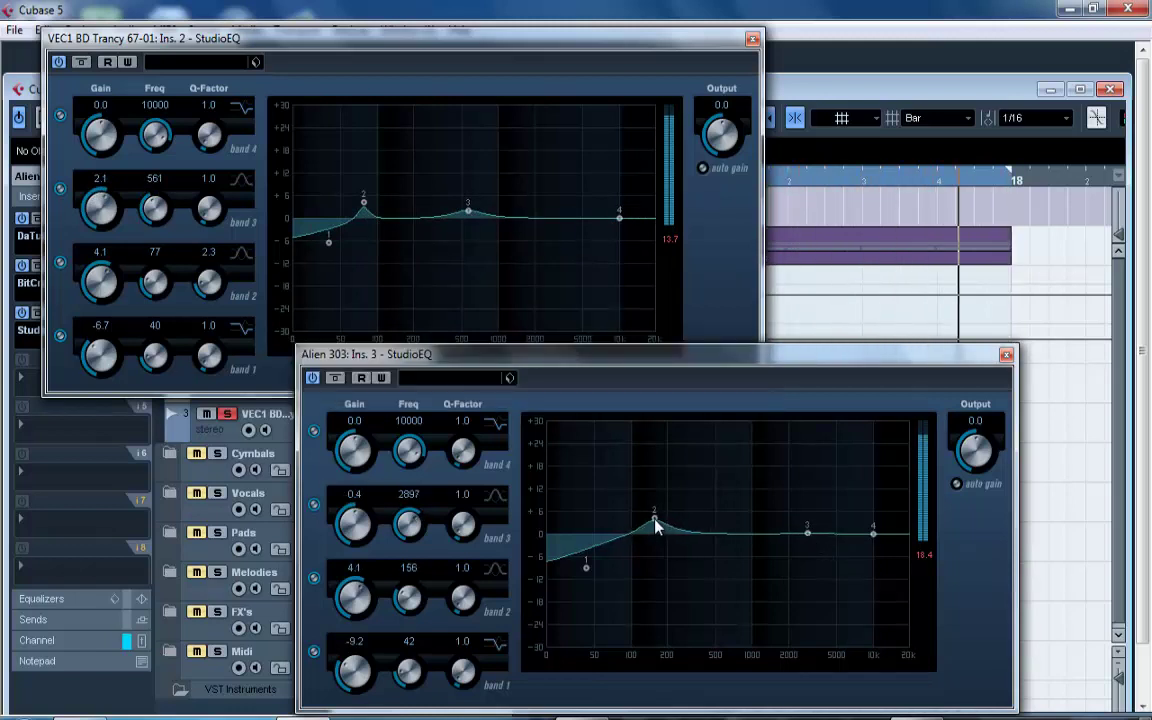
{"action": "left_click", "coordinate": [1006, 354]}
{"action": "left_click", "coordinate": [753, 40]}
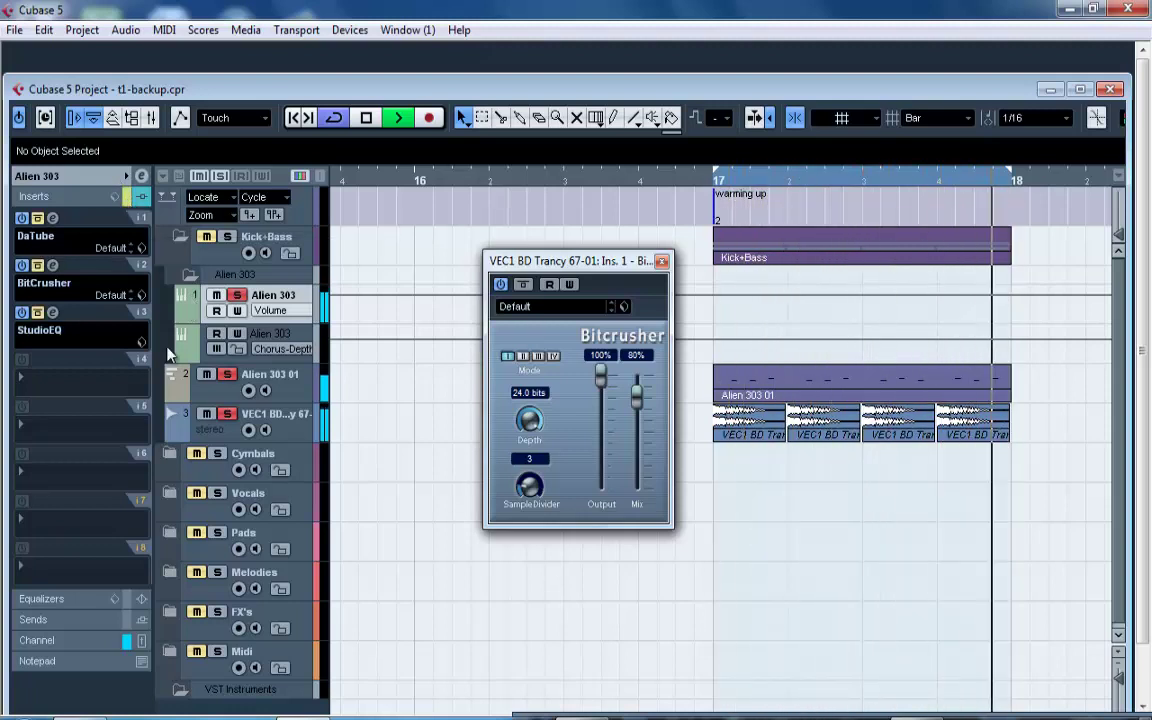
Compare the looped kick and bass with and without the inserts on the VEC1 BD Trancy and Alien 303 tracks.
{"action": "left_click", "coordinate": [220, 428]}
{"action": "left_click", "coordinate": [123, 196]}
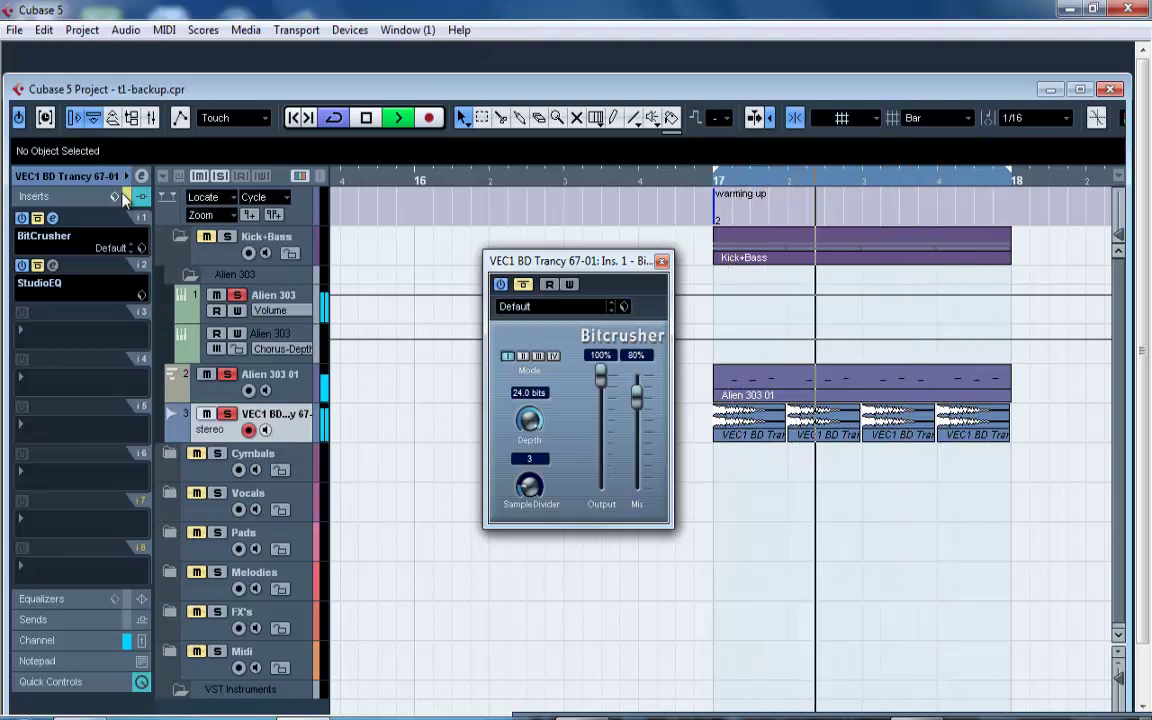
{"action": "key", "text": "space"}
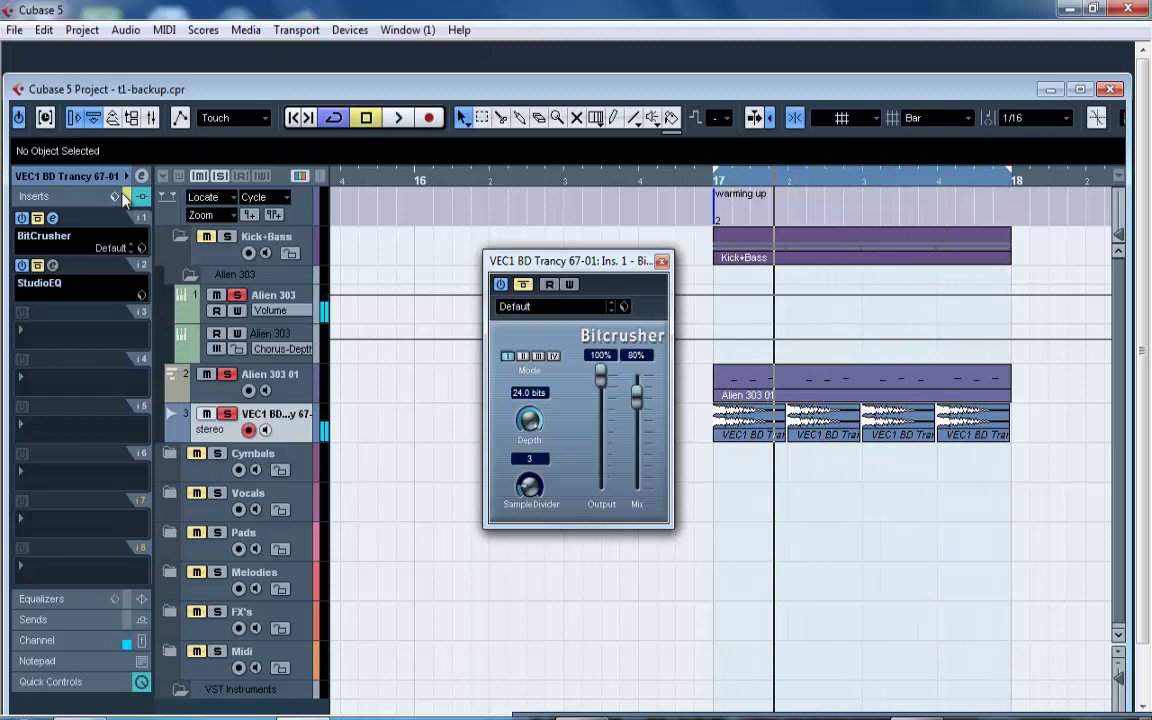
{"action": "key", "text": "space"}
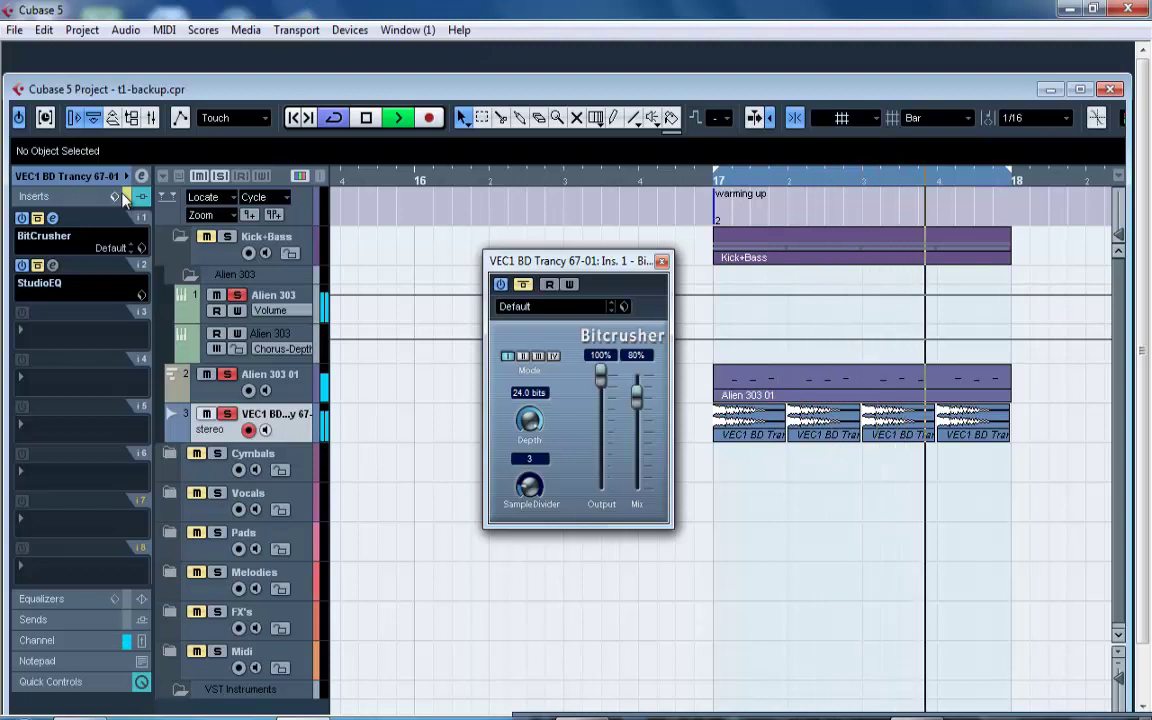
{"action": "key", "text": "space"}
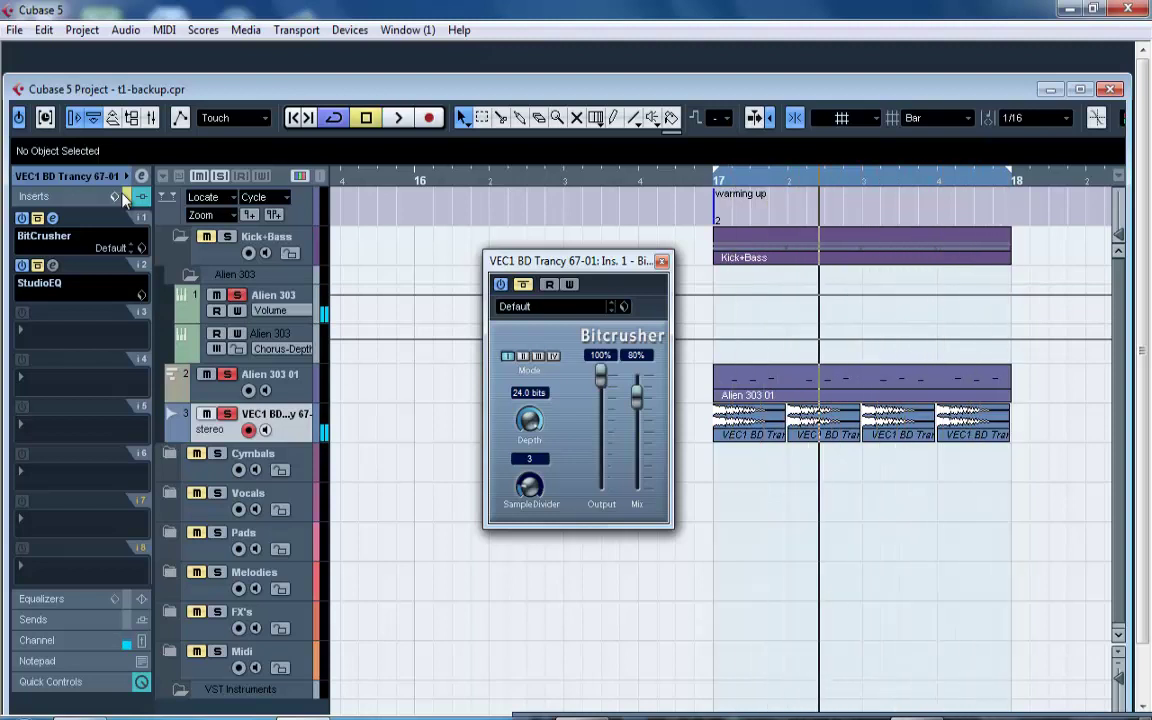
{"action": "key", "text": "space"}
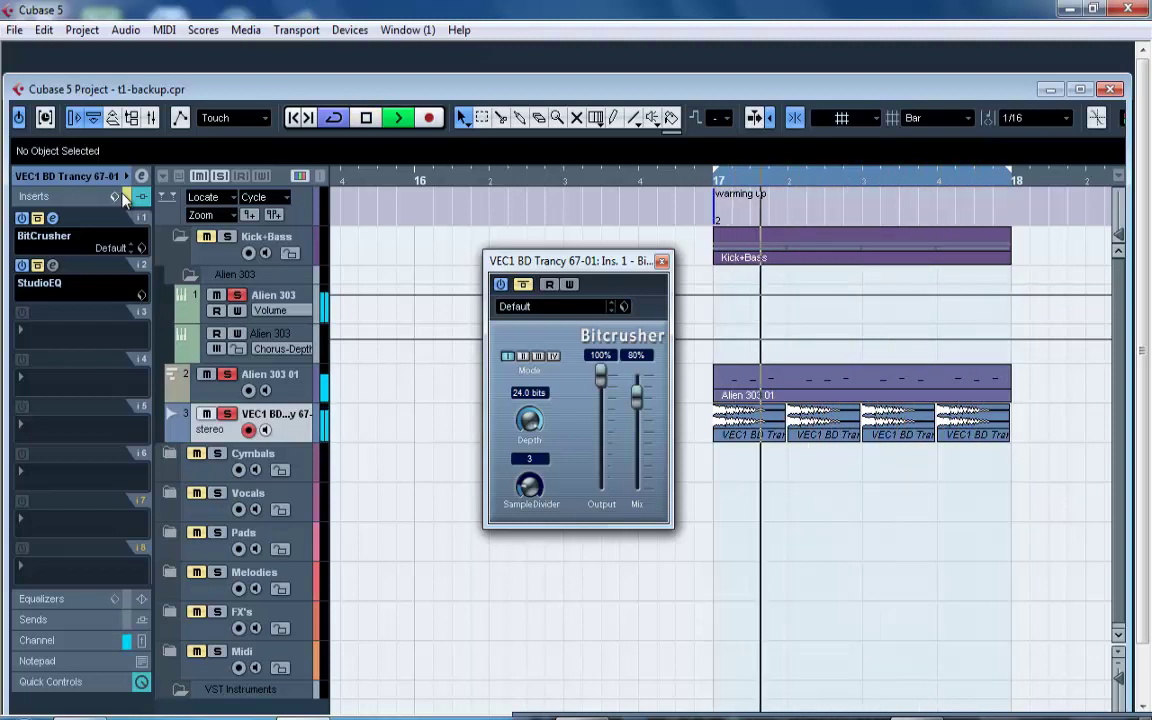
{"action": "left_click", "coordinate": [912, 717]}
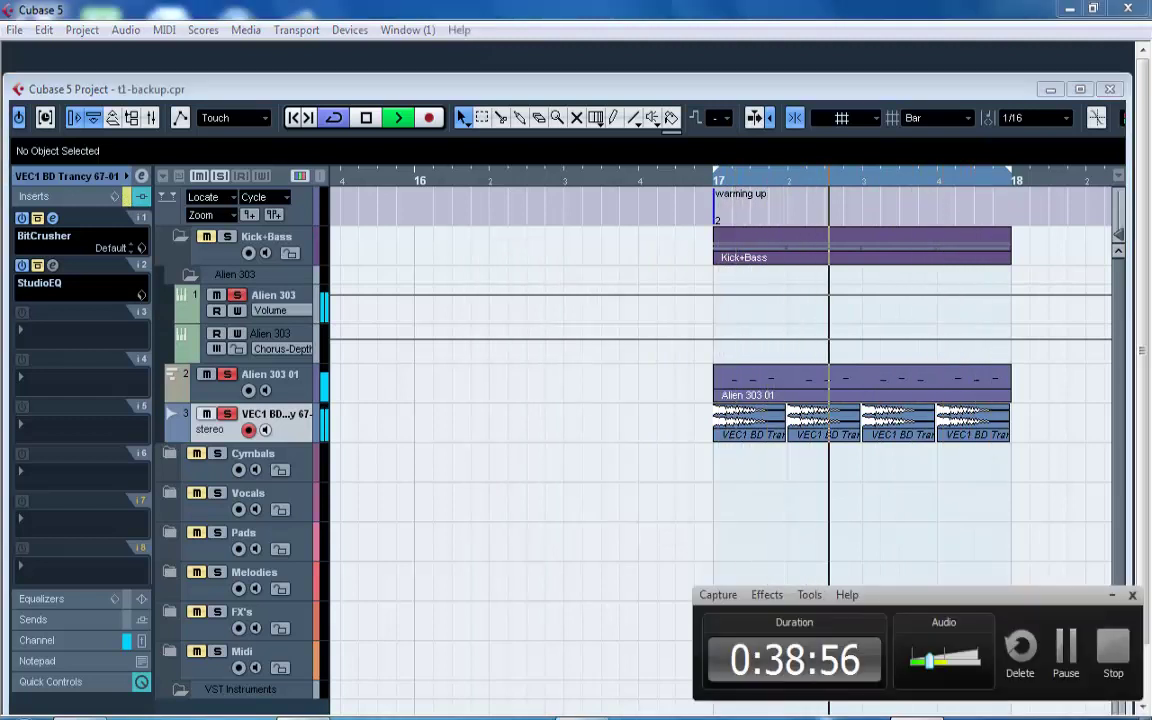
{"action": "left_click", "coordinate": [912, 717]}
{"action": "key", "text": "space"}
{"action": "key", "text": "space"}
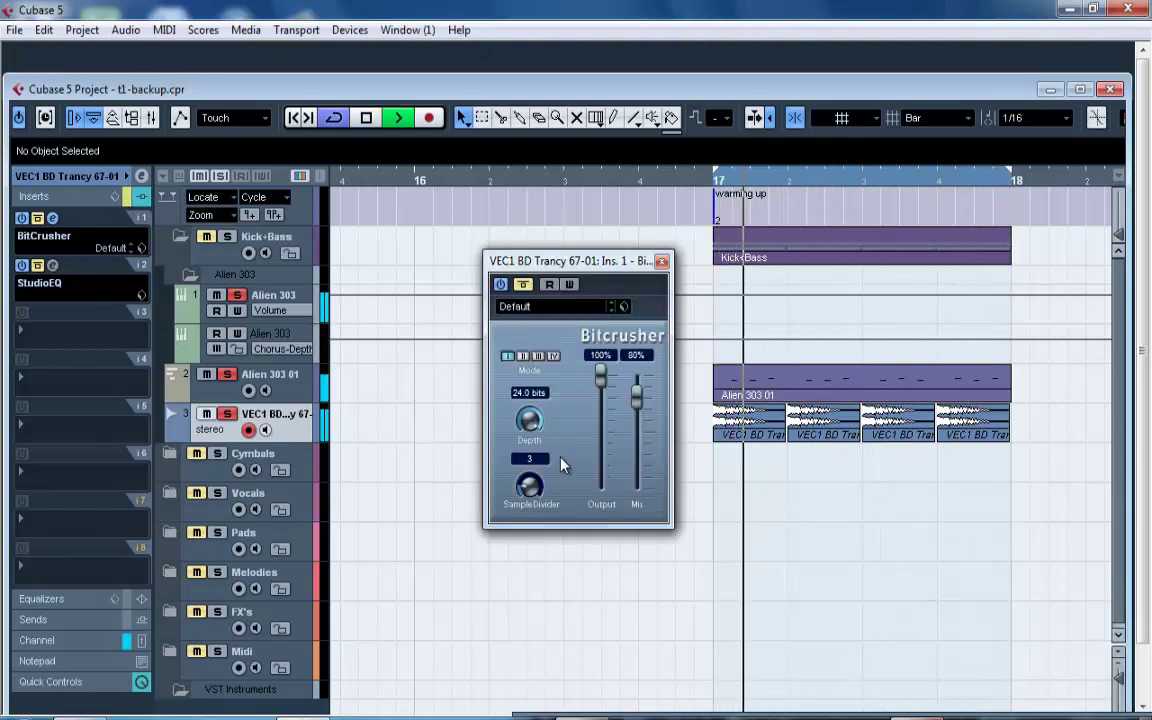
{"action": "key", "text": "space"}
{"action": "key", "text": "space"}
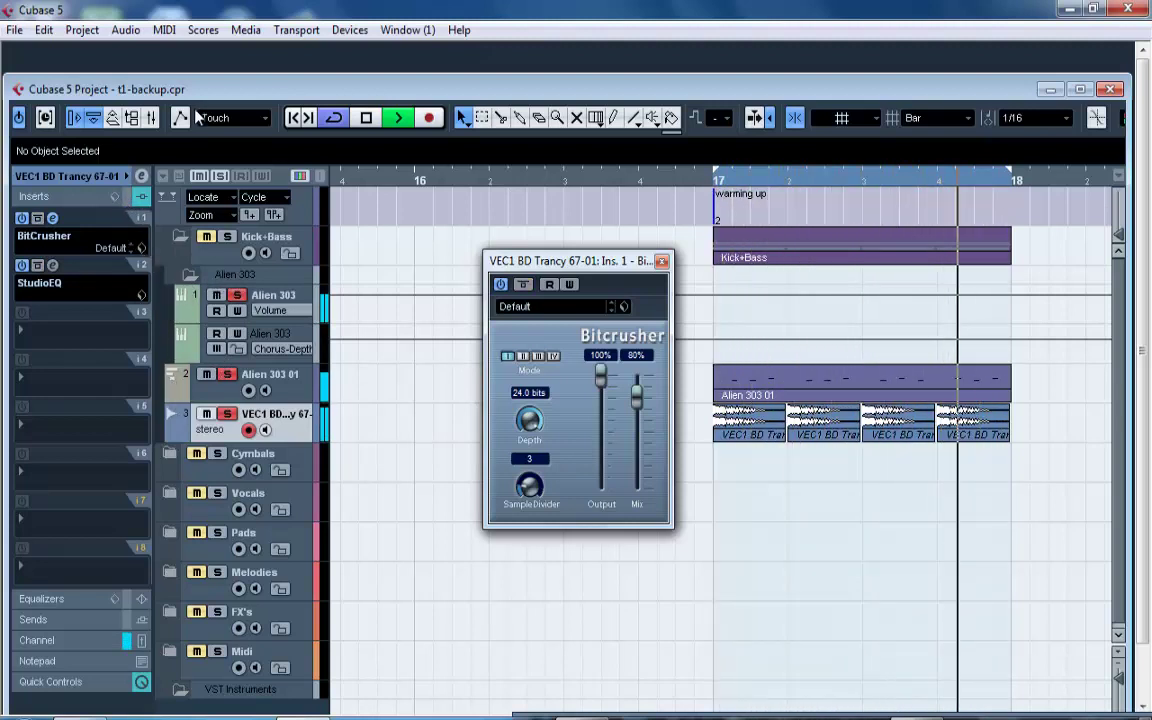
{"action": "left_click", "coordinate": [184, 313]}
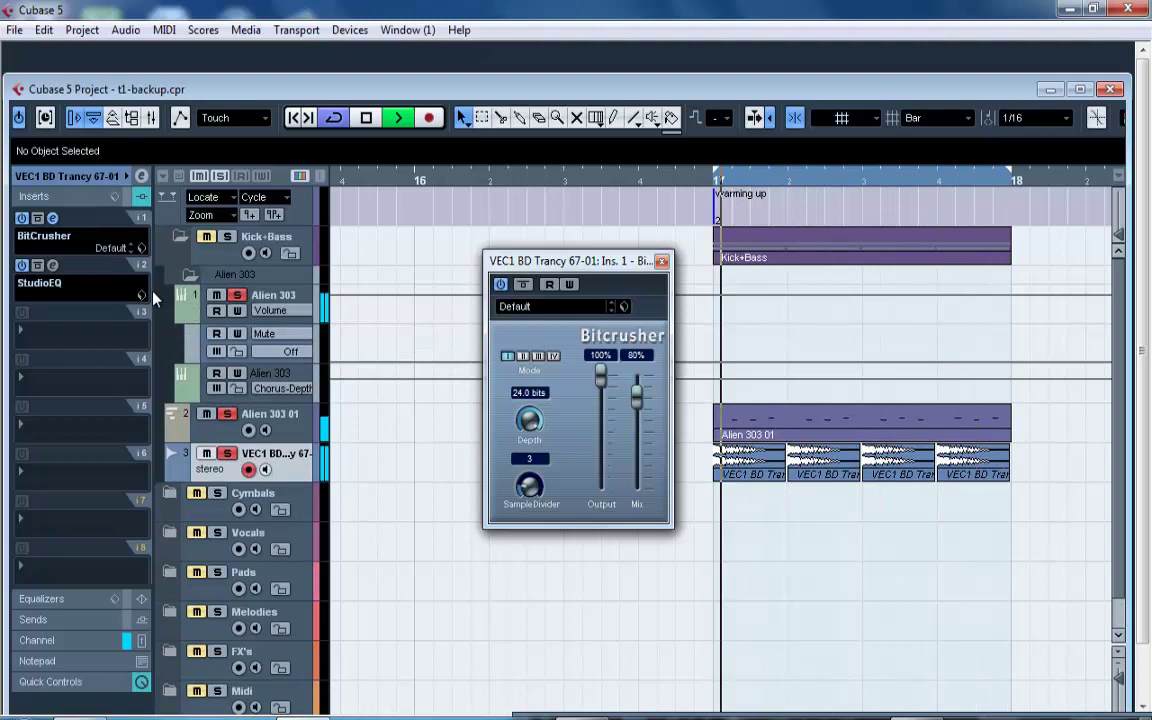
{"action": "left_click", "coordinate": [190, 313]}
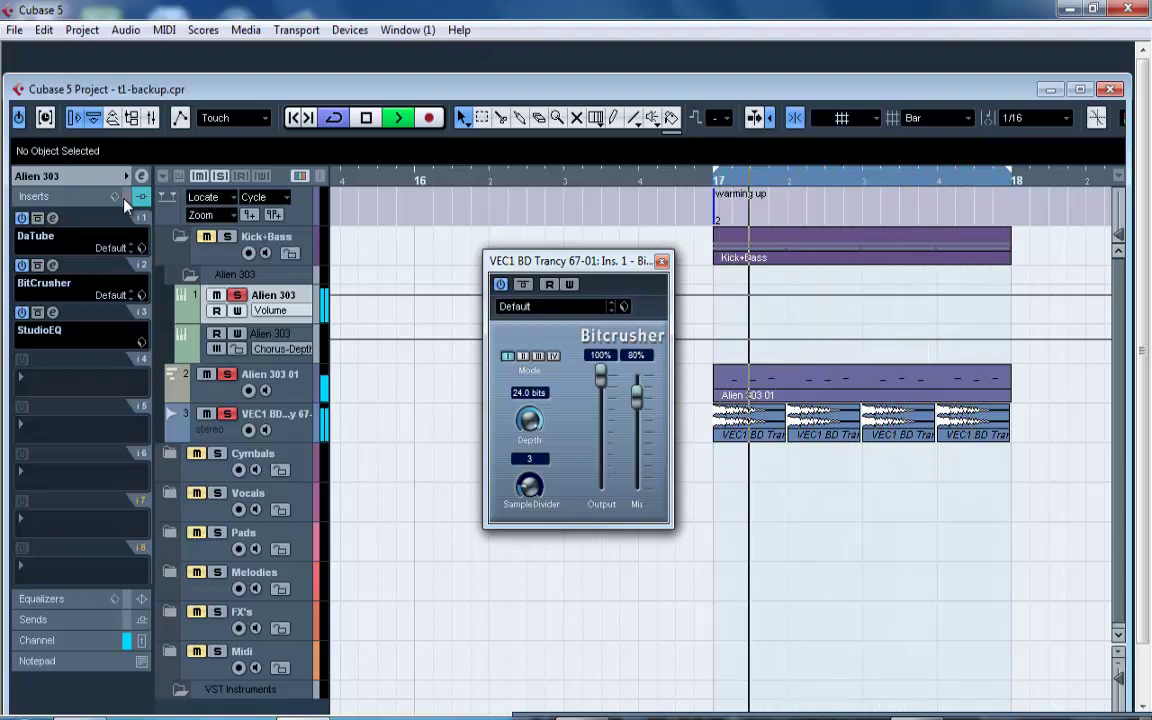
{"action": "key", "text": "space"}
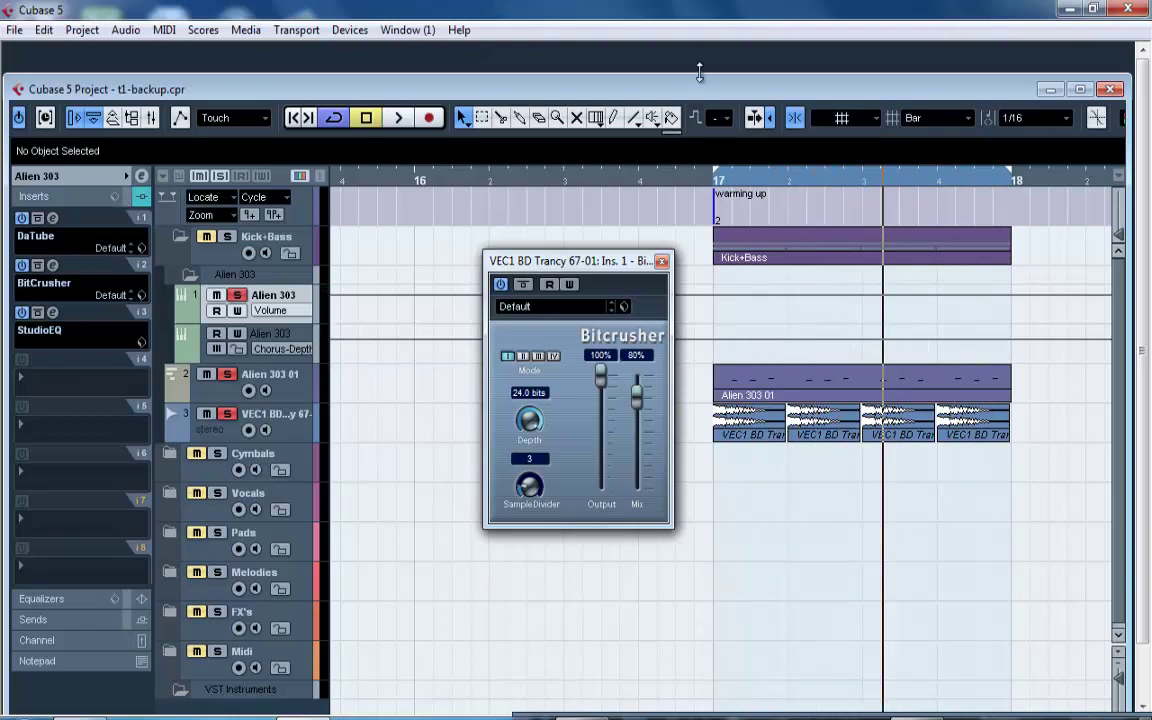
Maximize the project window, close the BitCrusher editor and show bars 13 to 21 of the timeline.
{"action": "double_click", "coordinate": [640, 88]}
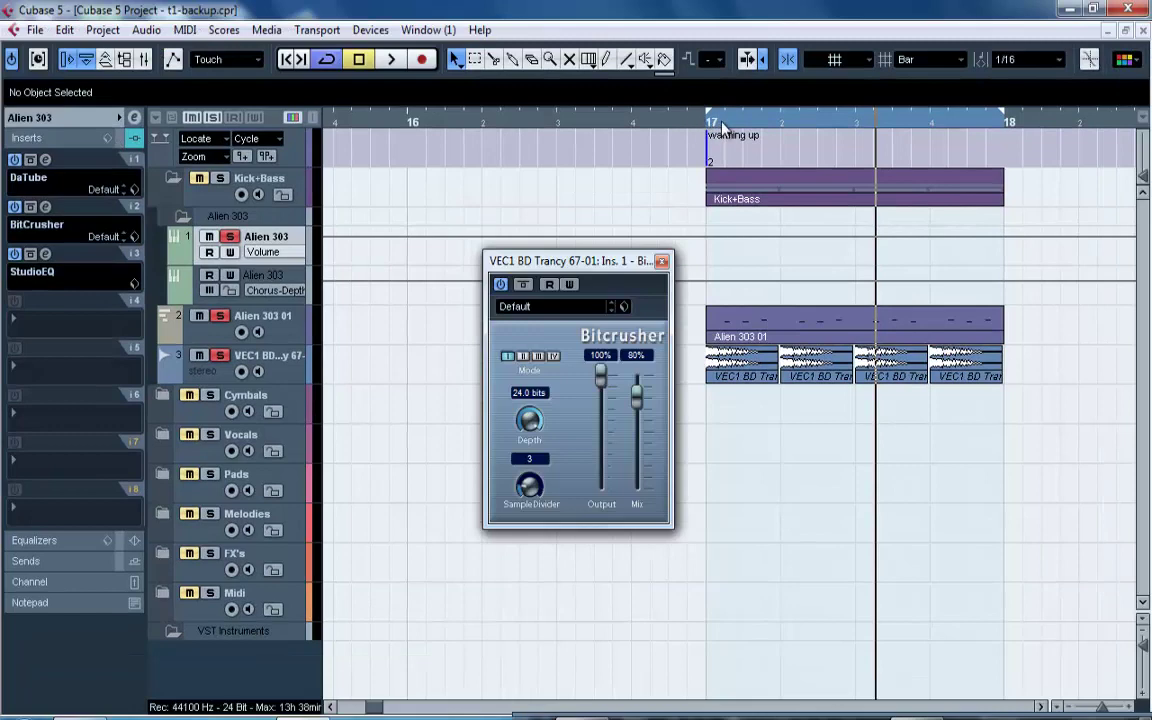
{"action": "left_click_drag", "start_coordinate": [722, 122], "coordinate": [700, 83]}
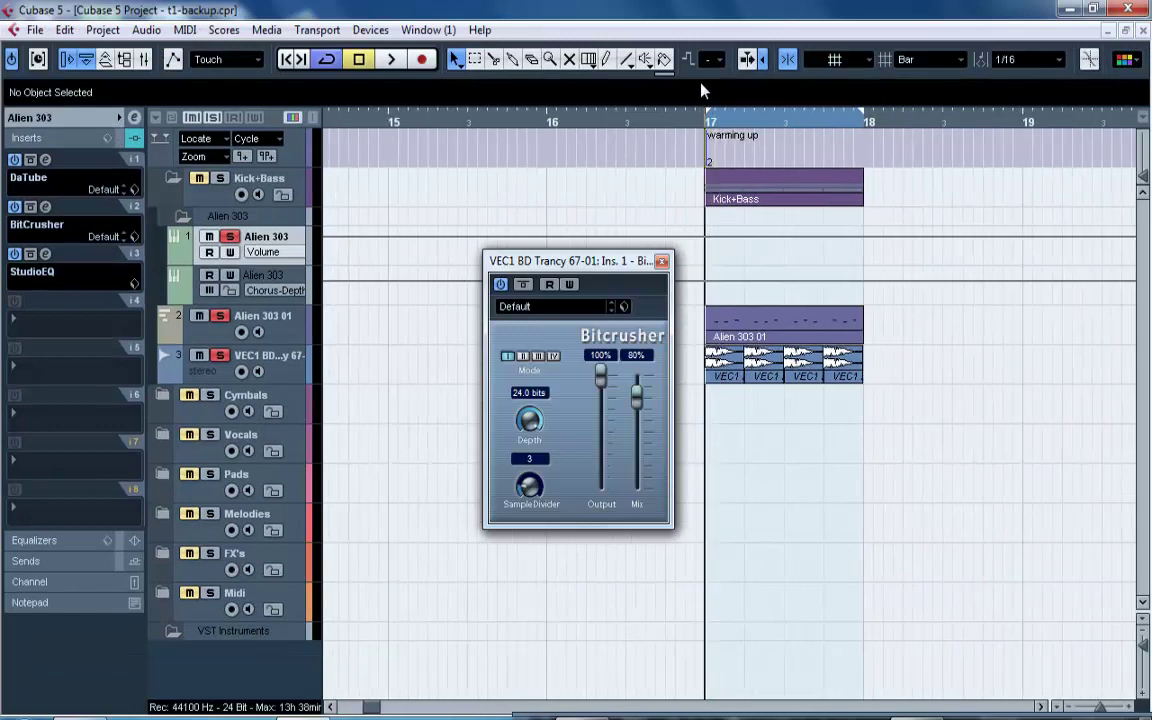
{"action": "left_click", "coordinate": [661, 261]}
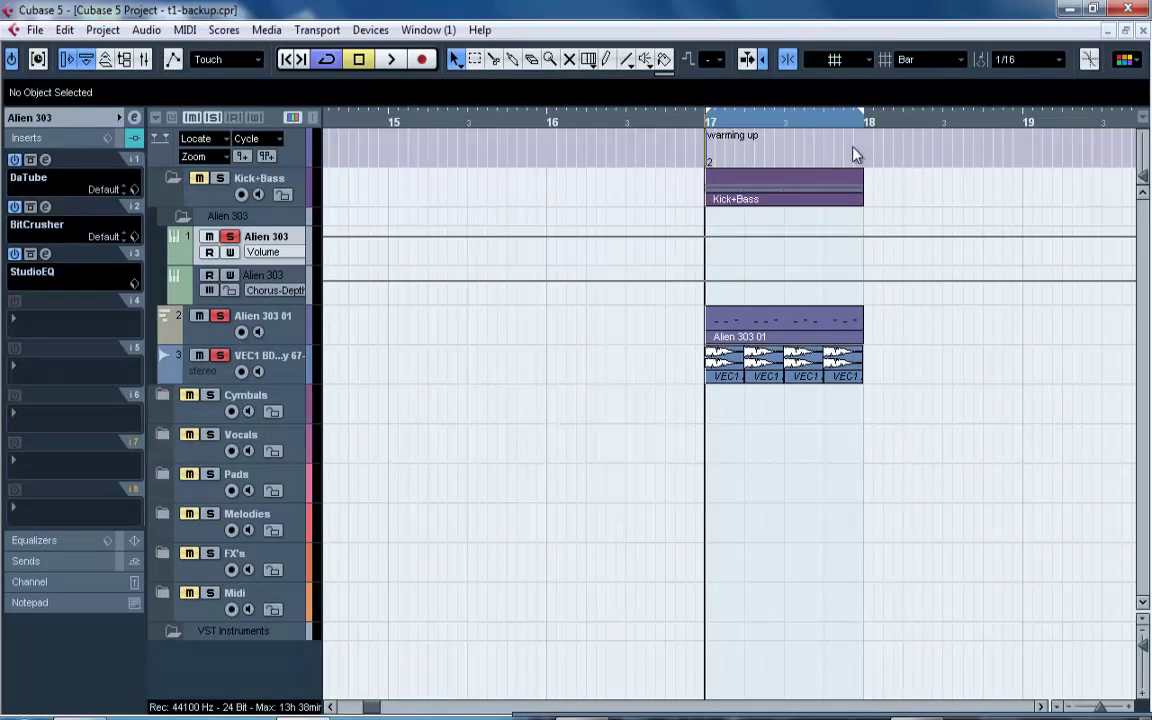
{"action": "left_click_drag", "start_coordinate": [693, 130], "coordinate": [703, 97]}
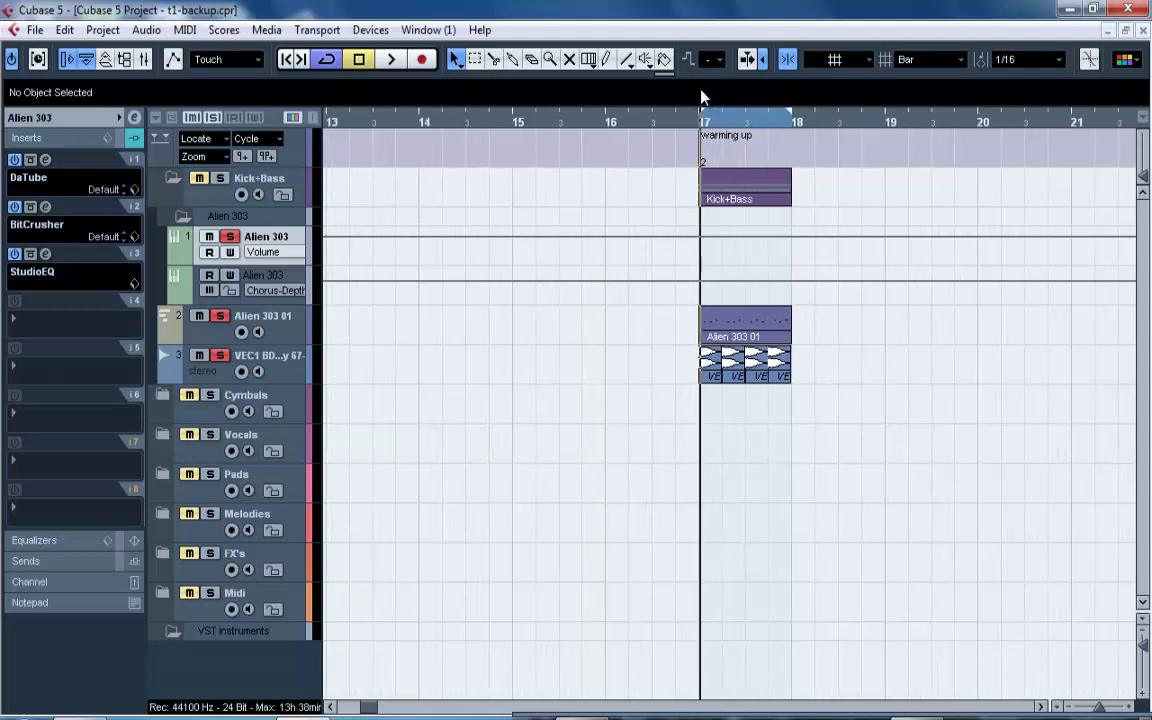
Collapse the Kick+Bass folder track and expand the Cymbals folder track.
{"action": "left_click", "coordinate": [174, 184]}
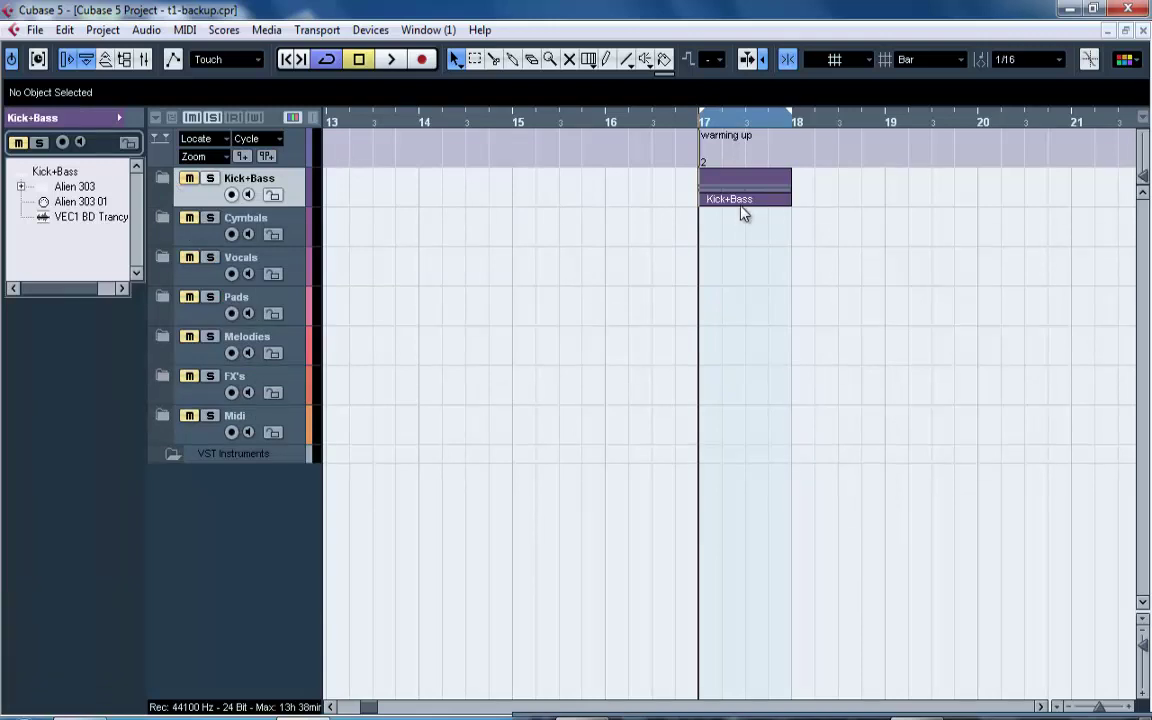
{"action": "left_click", "coordinate": [163, 221]}
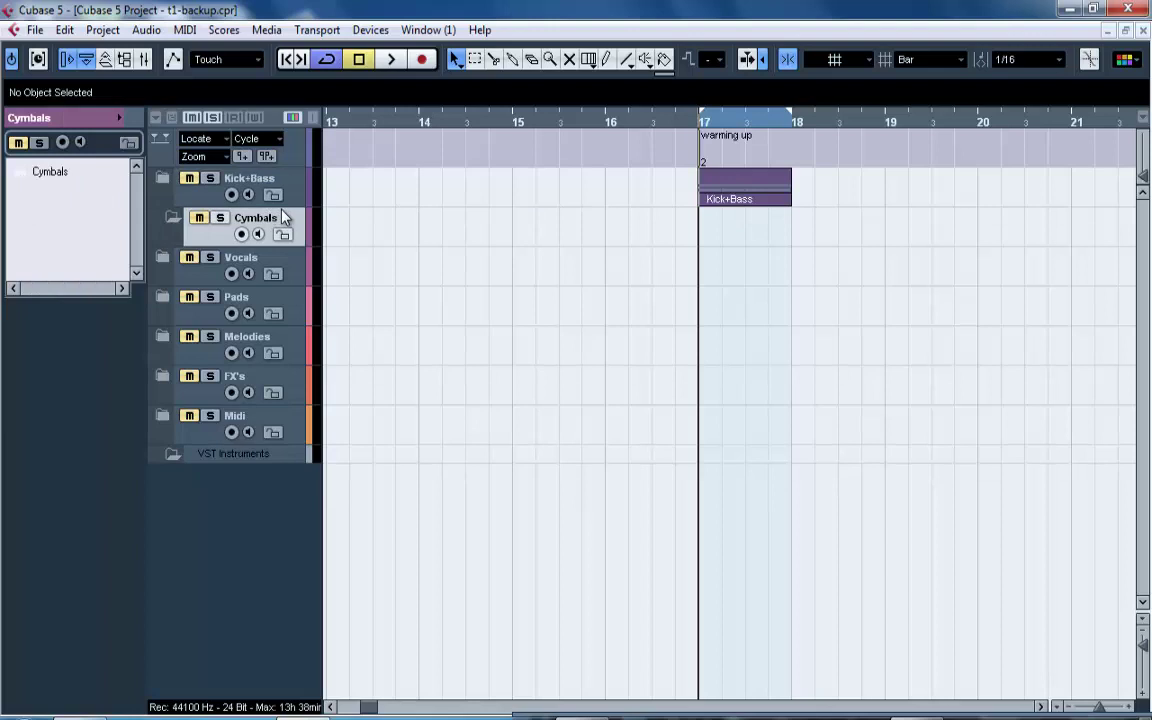
Start a media import into the Pool and browse to the VEC1 Close HH folder inside WENGEN-1's VEC1 Cymbals.
{"action": "left_click", "coordinate": [135, 58]}
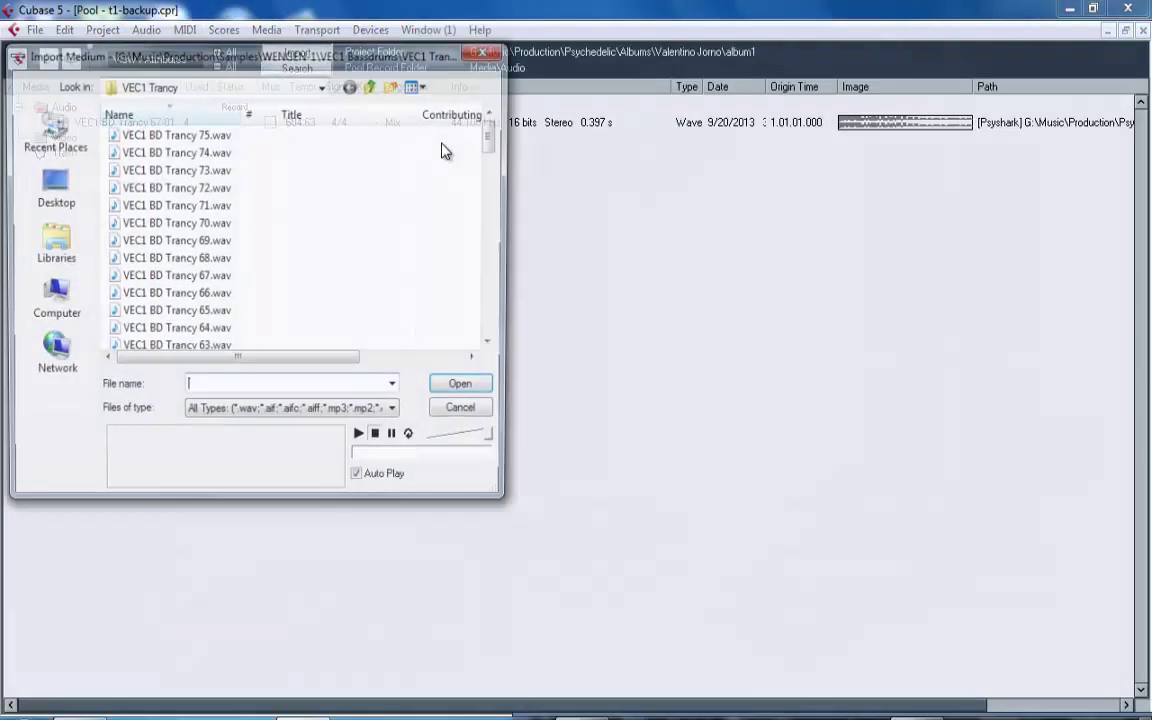
{"action": "left_click", "coordinate": [424, 187]}
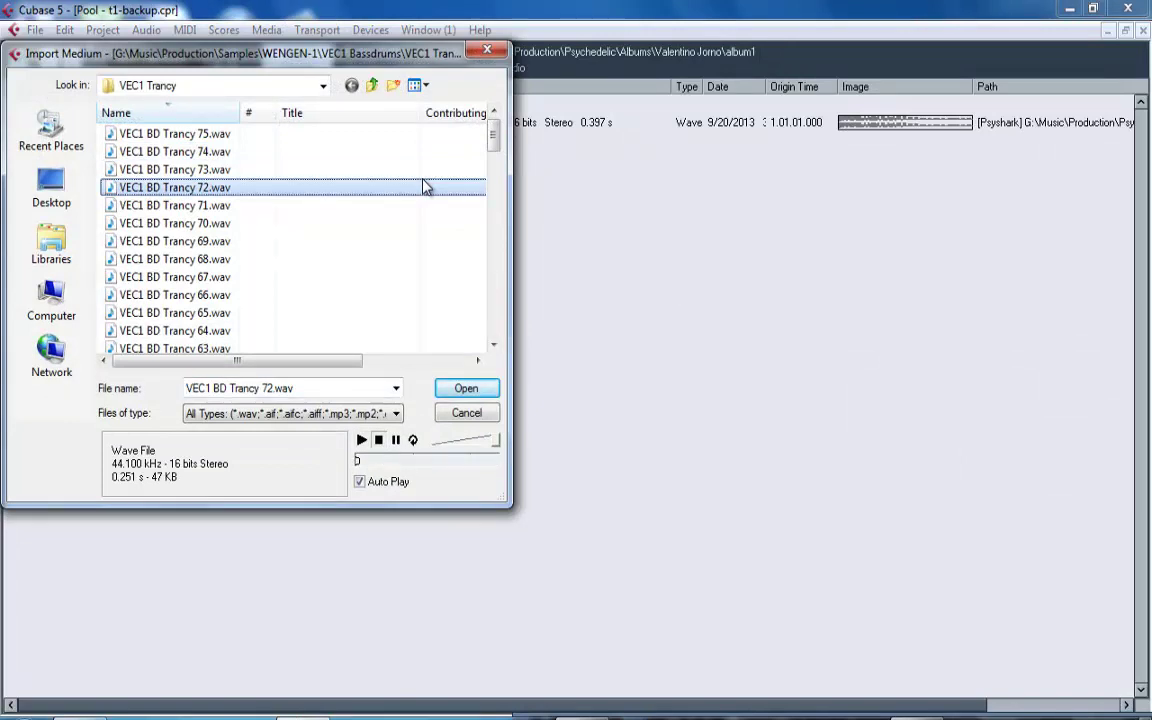
{"action": "left_click", "coordinate": [351, 86]}
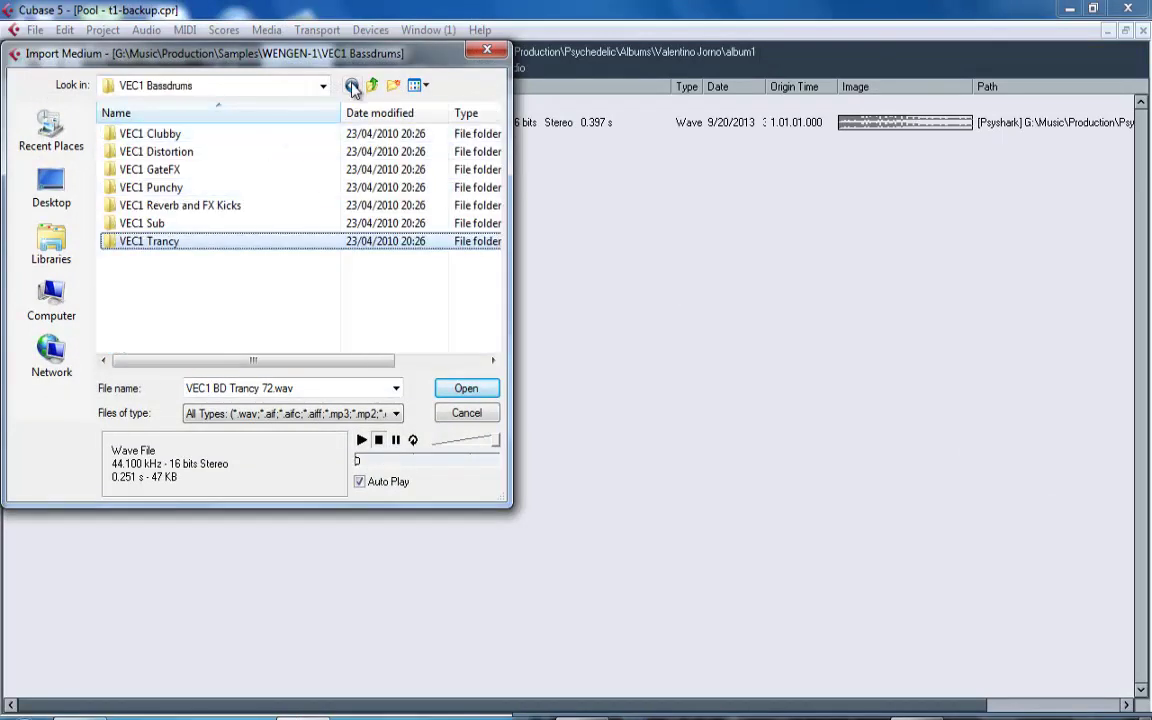
{"action": "left_click", "coordinate": [372, 87]}
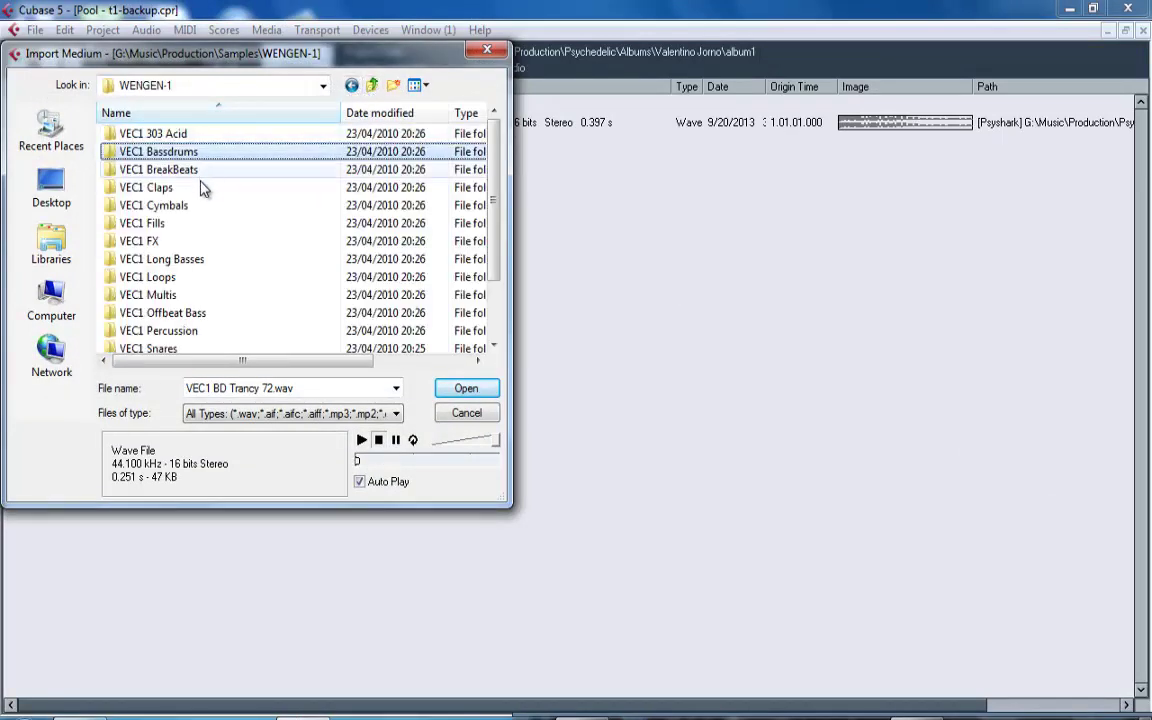
{"action": "double_click", "coordinate": [183, 212]}
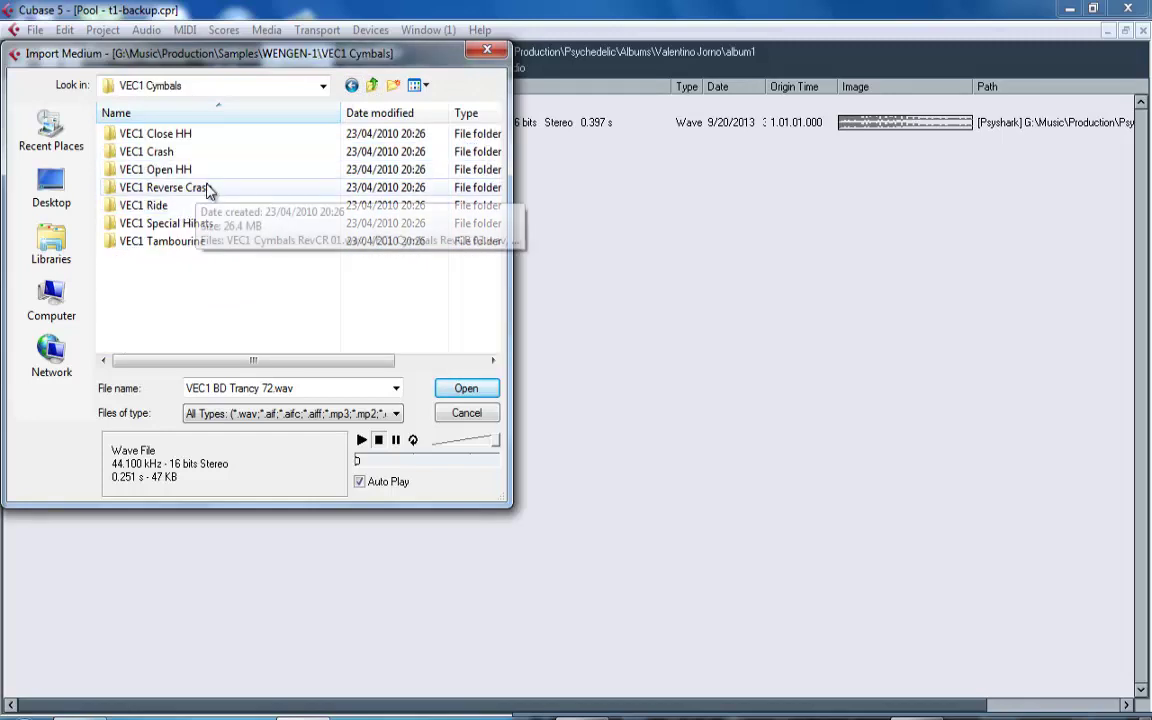
{"action": "double_click", "coordinate": [180, 133]}
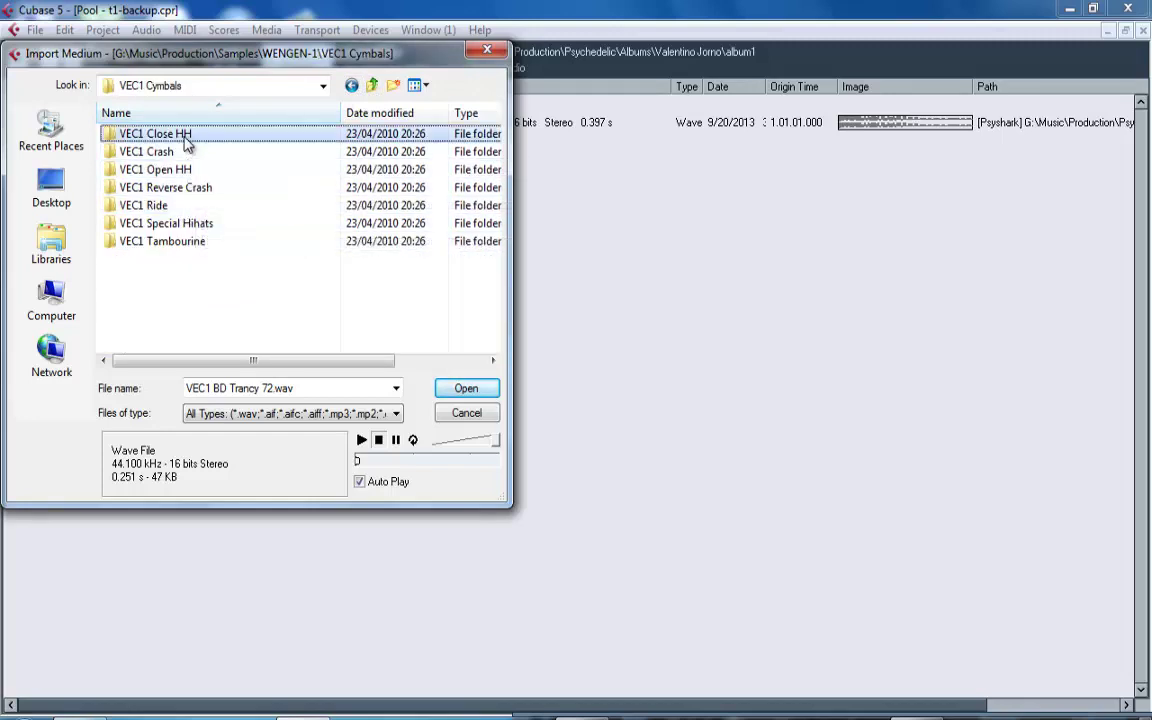
Audition the closed hi-hat samples and import VEC1 Cymbals CH 05.wav, copying the file to the working directory.
{"action": "left_click", "coordinate": [178, 243]}
{"action": "key", "text": "Down"}
{"action": "key", "text": "Down"}
{"action": "key", "text": "Down"}
{"action": "key", "text": "Down"}
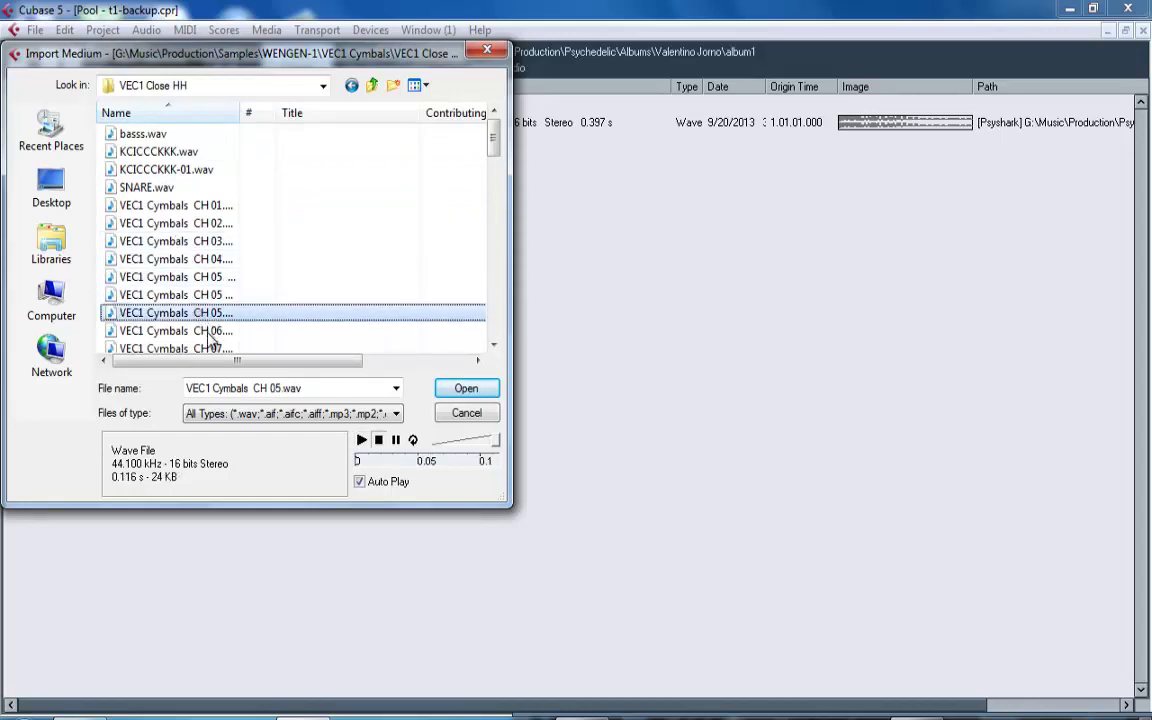
{"action": "key", "text": "Return"}
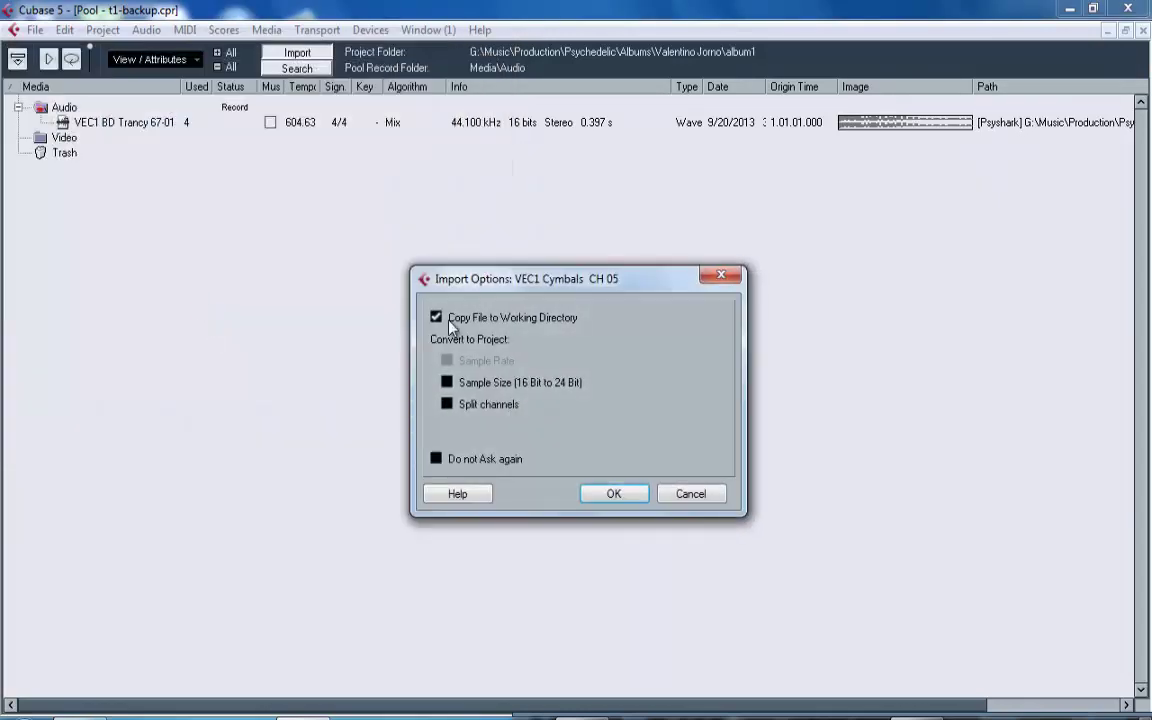
{"action": "left_click", "coordinate": [615, 494]}
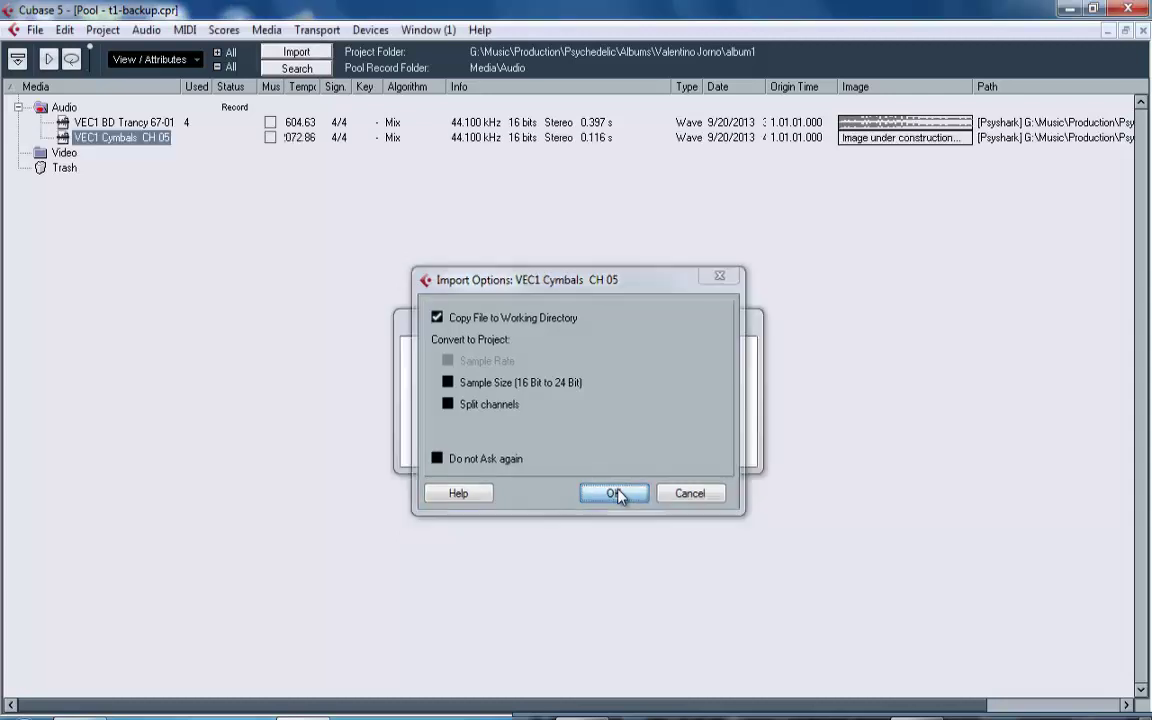
Insert VEC1 Cymbals CH 05 into the project at the cursor and move its track into the Cymbals folder.
{"action": "right_click", "coordinate": [124, 135]}
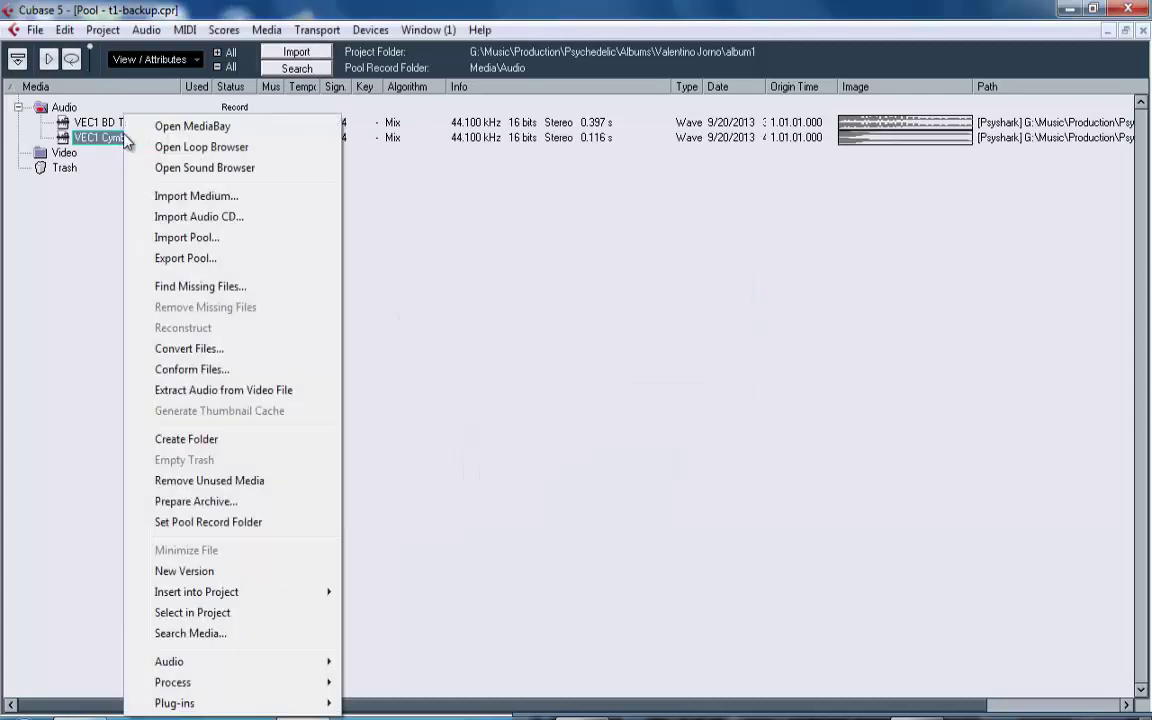
{"action": "mouse_move", "coordinate": [289, 597]}
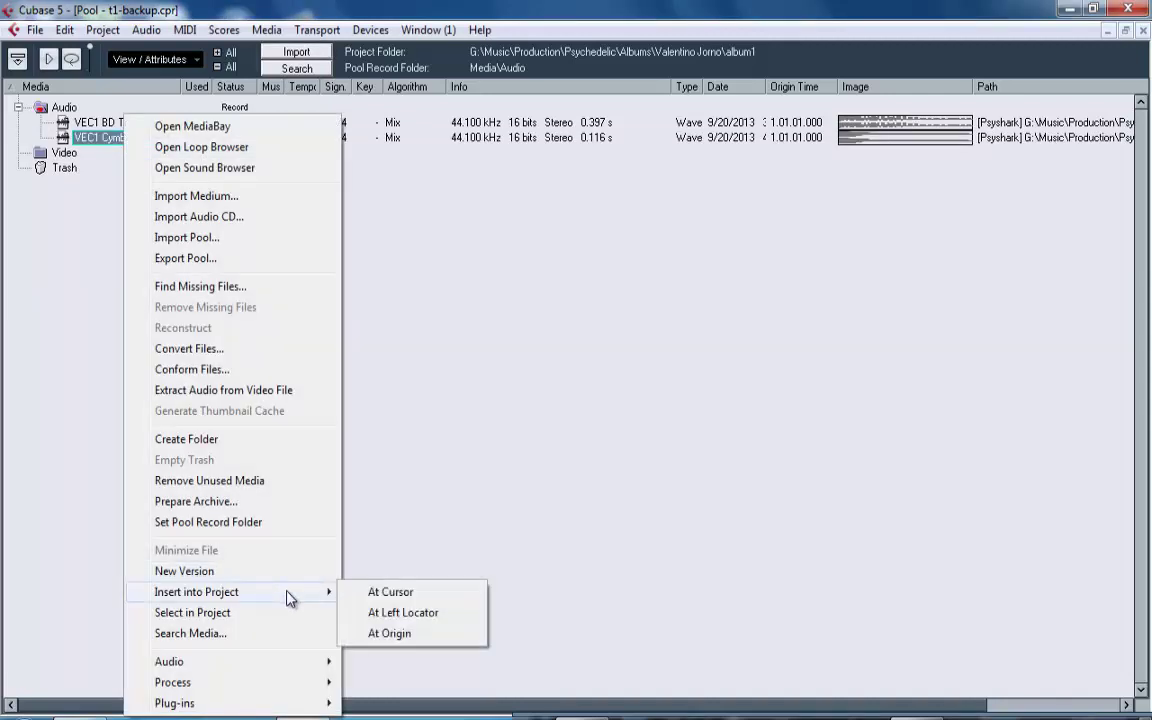
{"action": "left_click", "coordinate": [376, 593]}
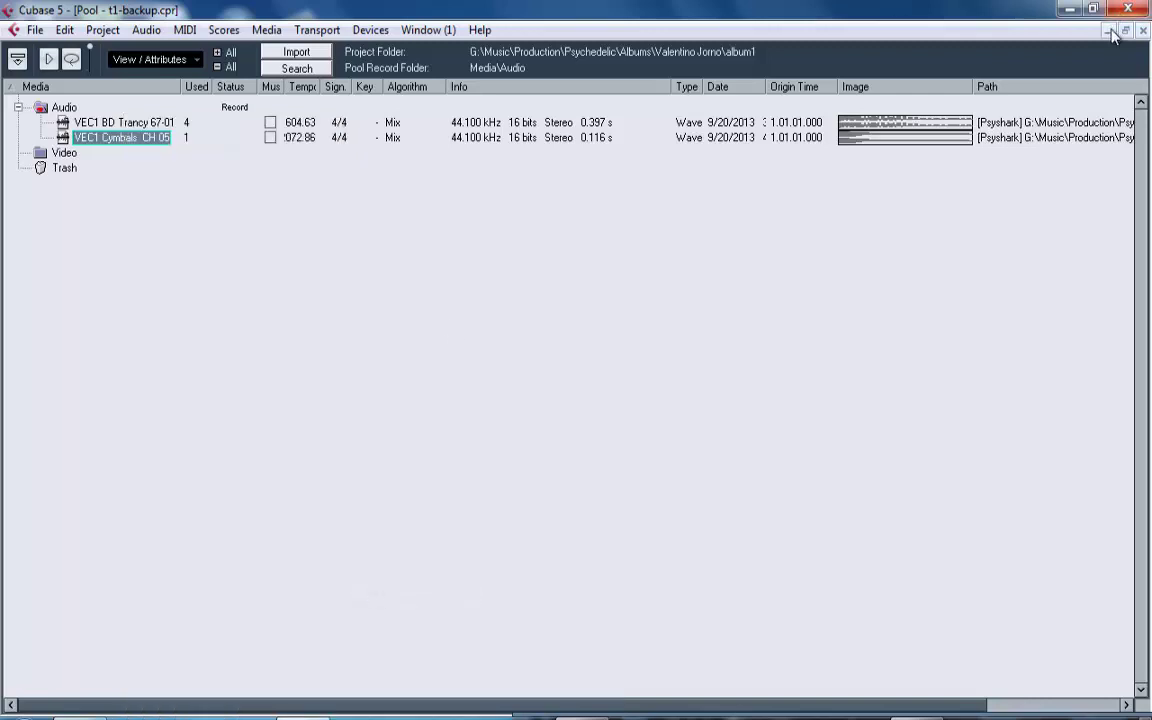
{"action": "left_click", "coordinate": [1111, 31]}
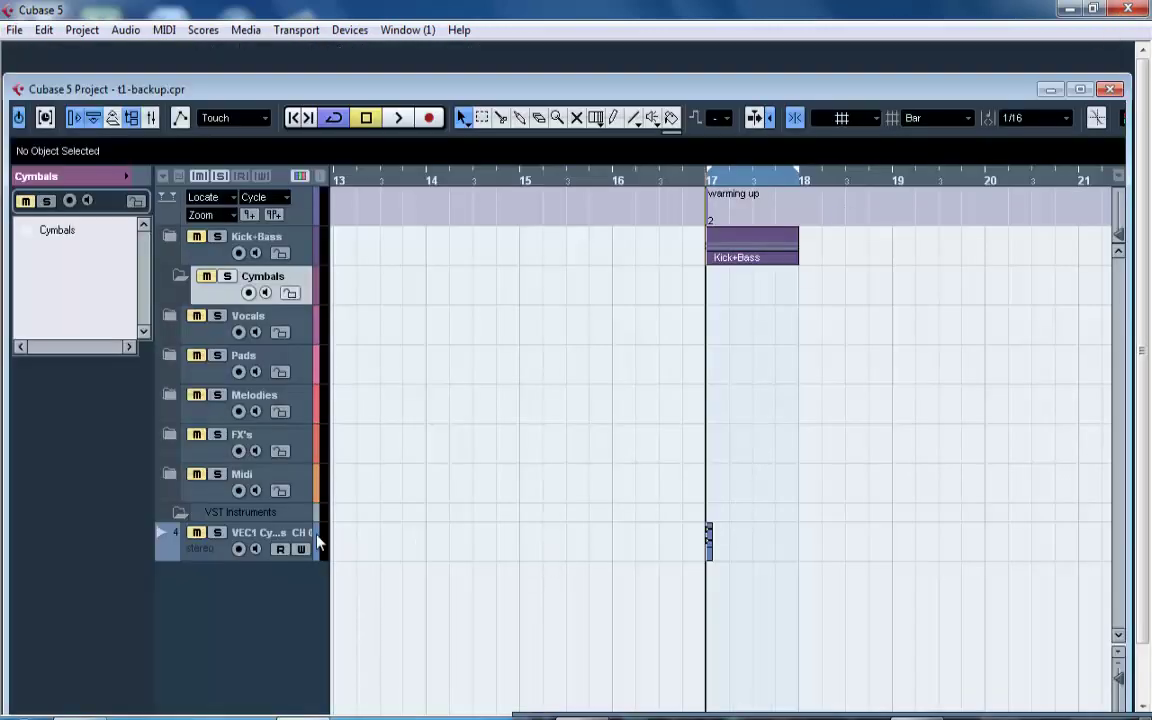
{"action": "left_click_drag", "start_coordinate": [310, 541], "coordinate": [290, 298]}
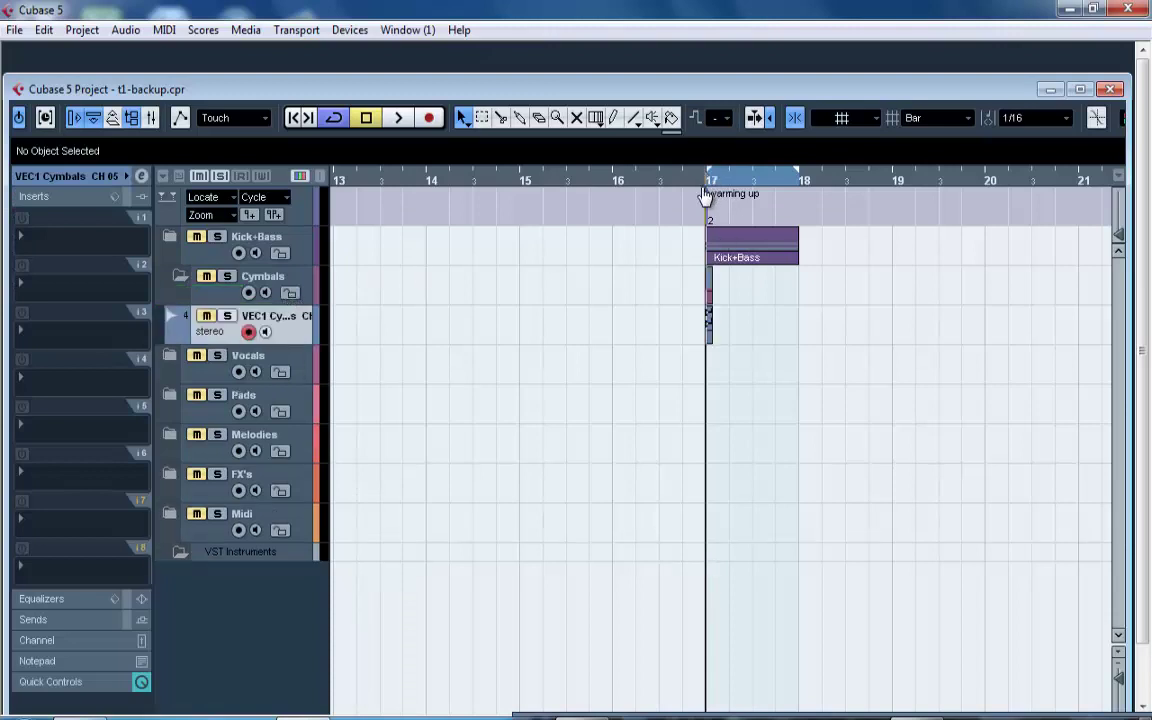
Expand the Kick+Bass folder, unsolo the Alien 303 bass and play the soloed VEC1 BD Trancy kick with the Mixer open.
{"action": "left_click", "coordinate": [199, 257]}
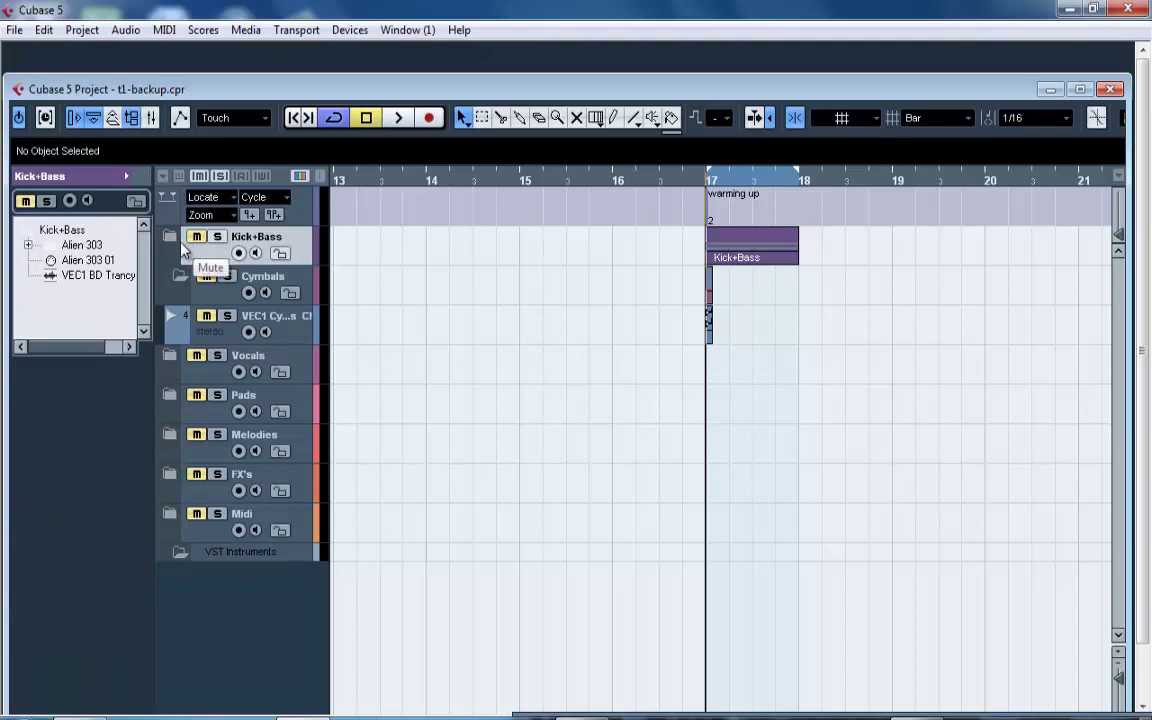
{"action": "left_click", "coordinate": [171, 242]}
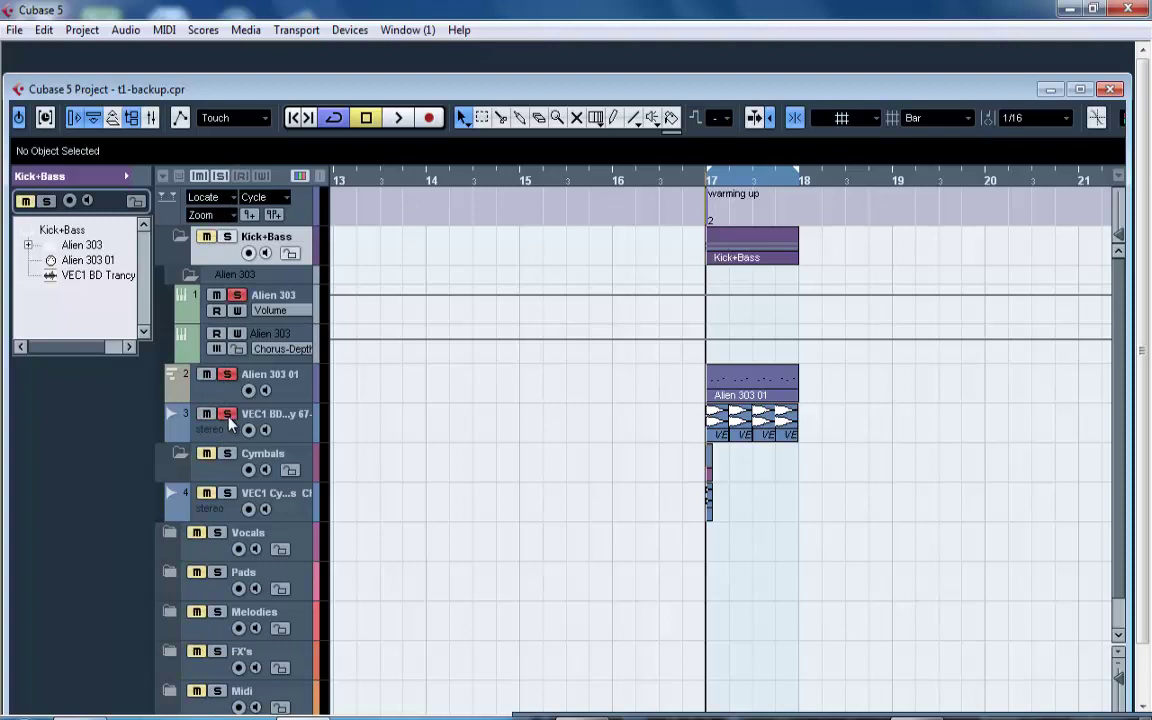
{"action": "left_click", "coordinate": [227, 376]}
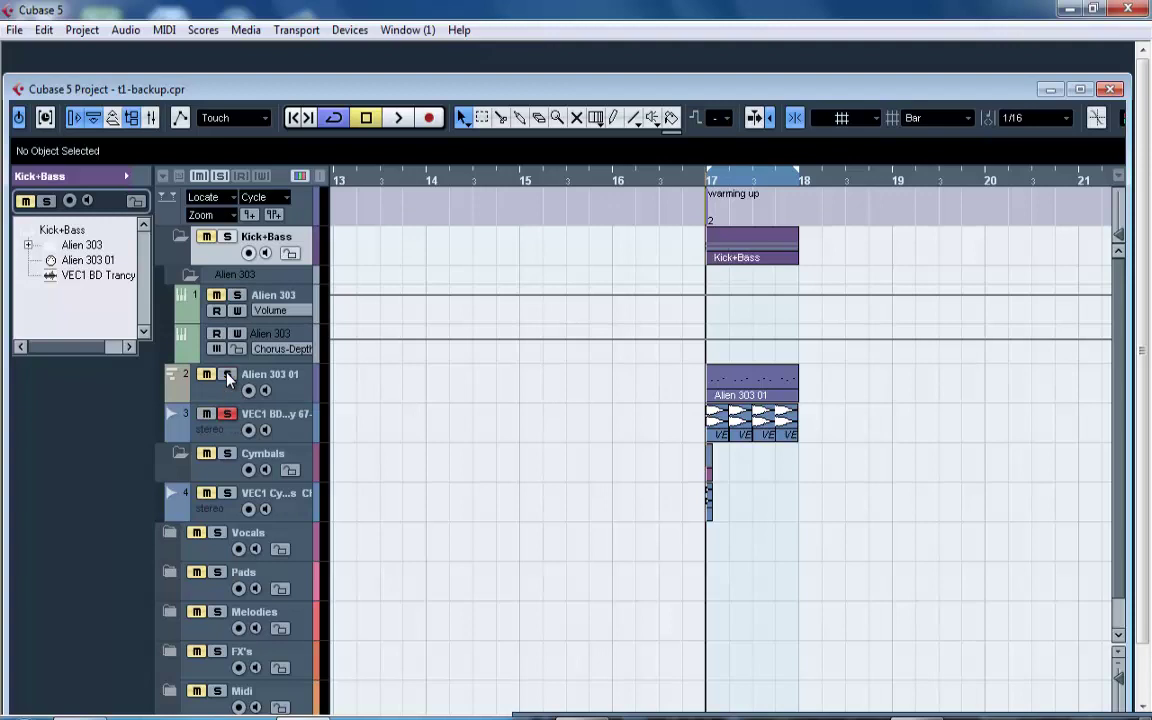
{"action": "key", "text": "space"}
{"action": "key", "text": "F3"}
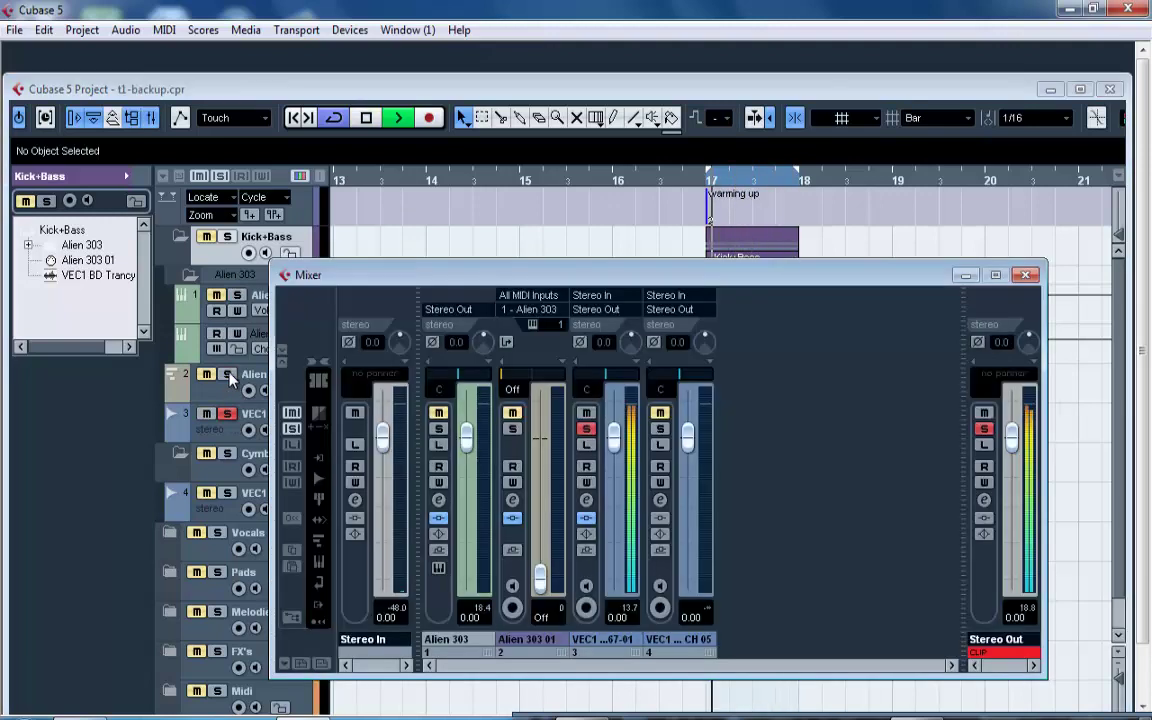
Lower the VEC1 BD Trancy kick's channel level to -9.55 dB, reset its peak meter and close the Mixer.
{"action": "left_click_drag", "start_coordinate": [613, 433], "coordinate": [618, 476]}
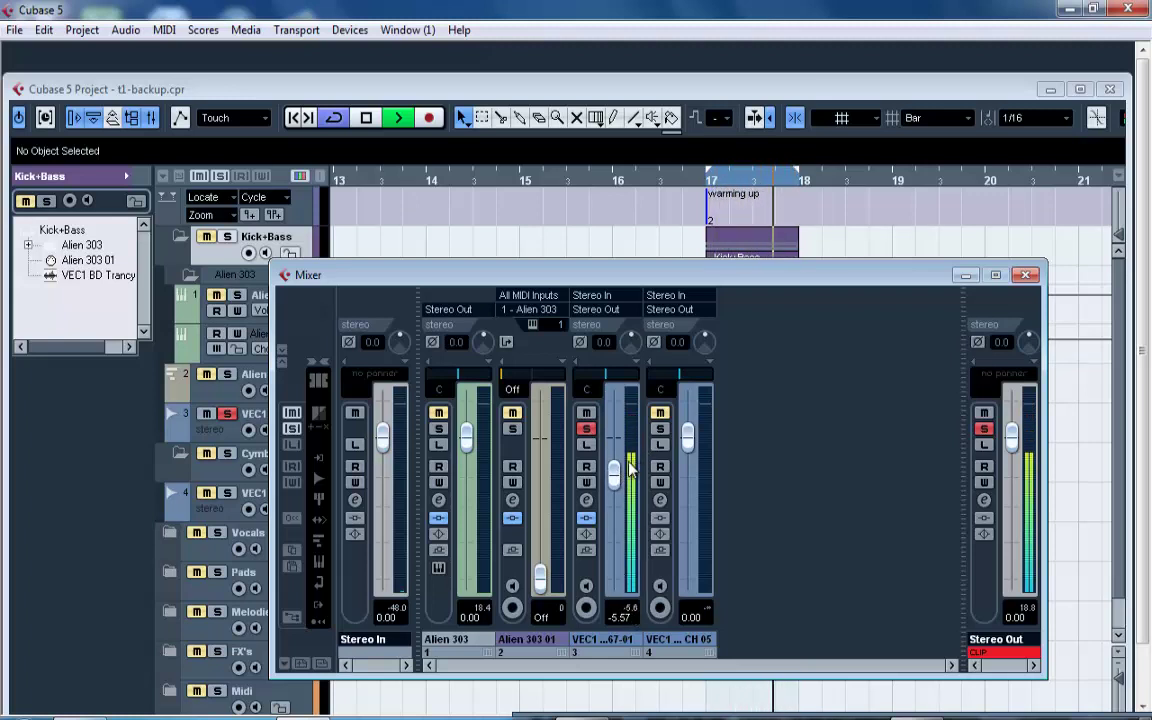
{"action": "left_click_drag", "start_coordinate": [620, 477], "coordinate": [621, 487]}
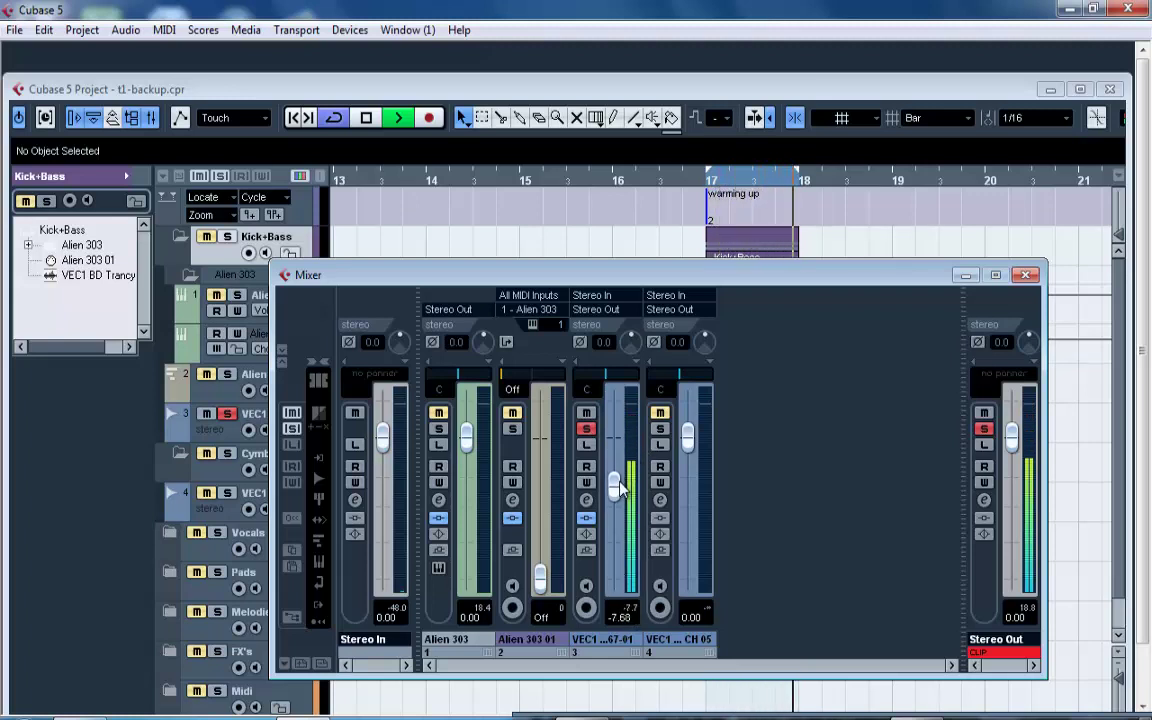
{"action": "left_click", "coordinate": [632, 615]}
{"action": "left_click", "coordinate": [632, 616]}
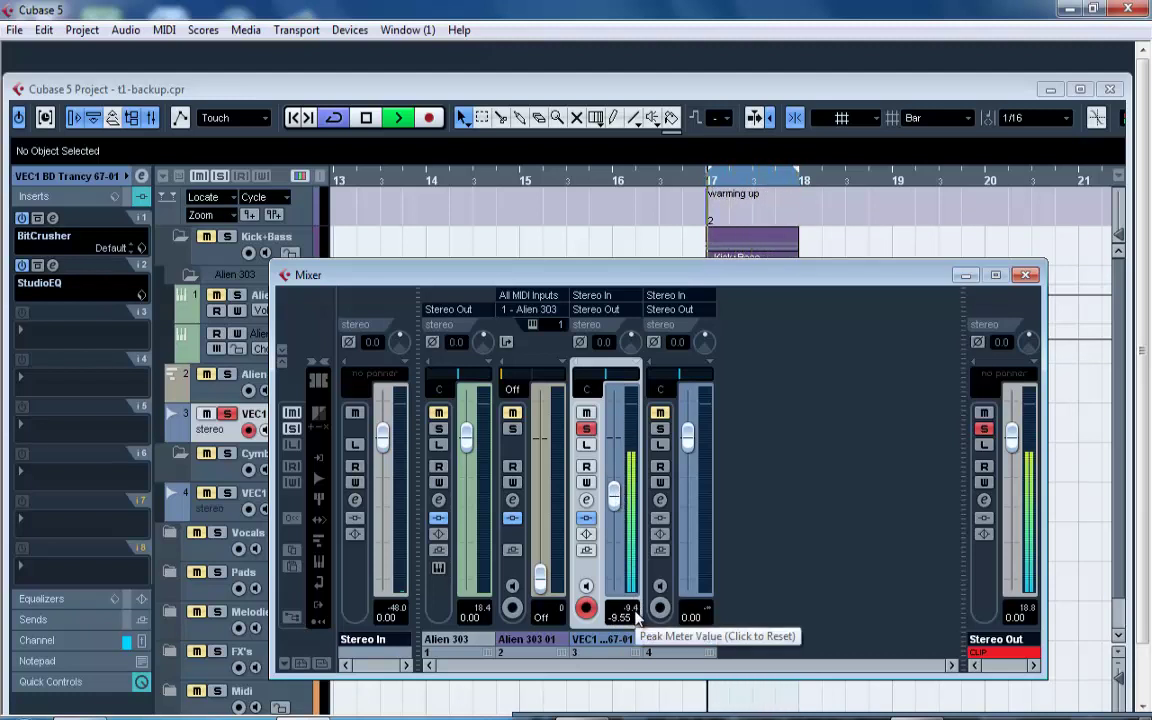
{"action": "left_click", "coordinate": [1026, 279]}
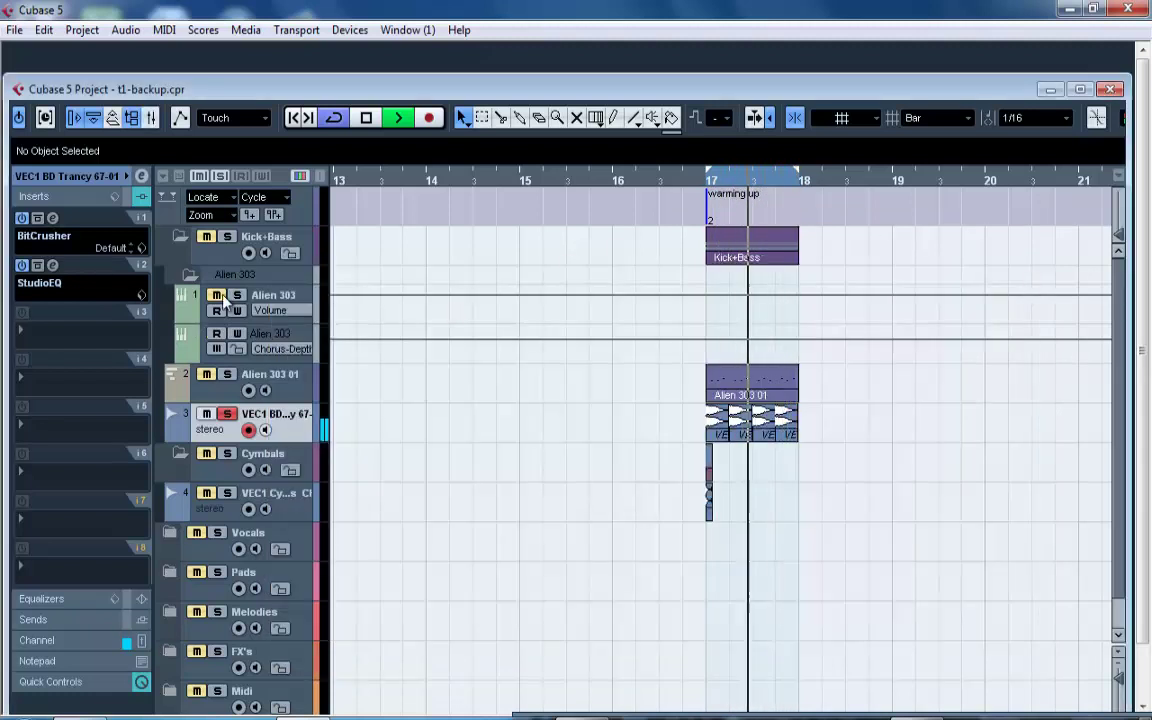
Solo the Alien 303 bass alongside the kick and lower the Alien 303 channel level to -10.35 dB in the Mixer.
{"action": "left_click", "coordinate": [211, 375]}
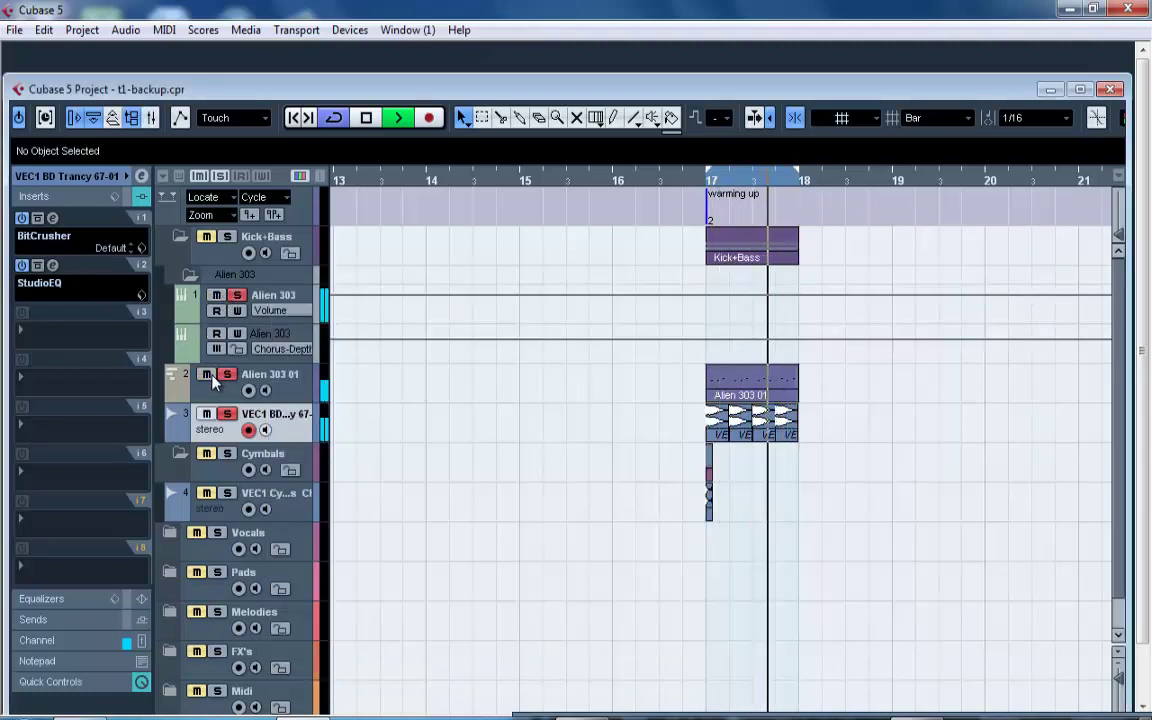
{"action": "key", "text": "F3"}
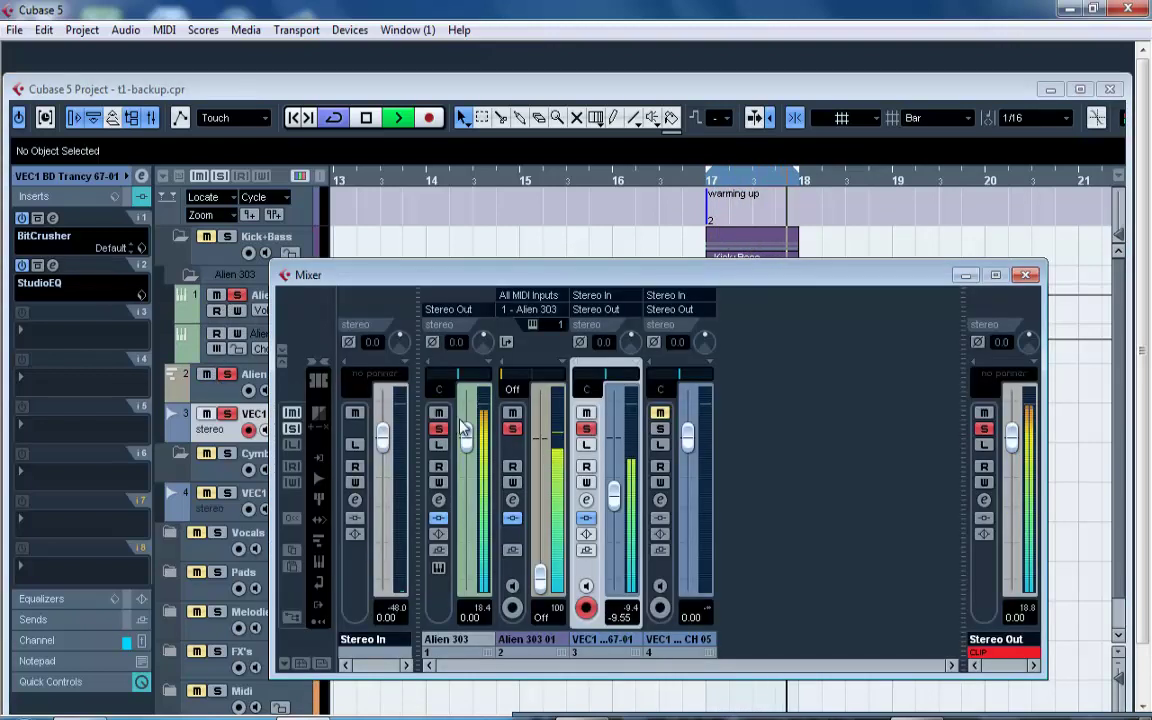
{"action": "left_click_drag", "start_coordinate": [468, 445], "coordinate": [466, 509]}
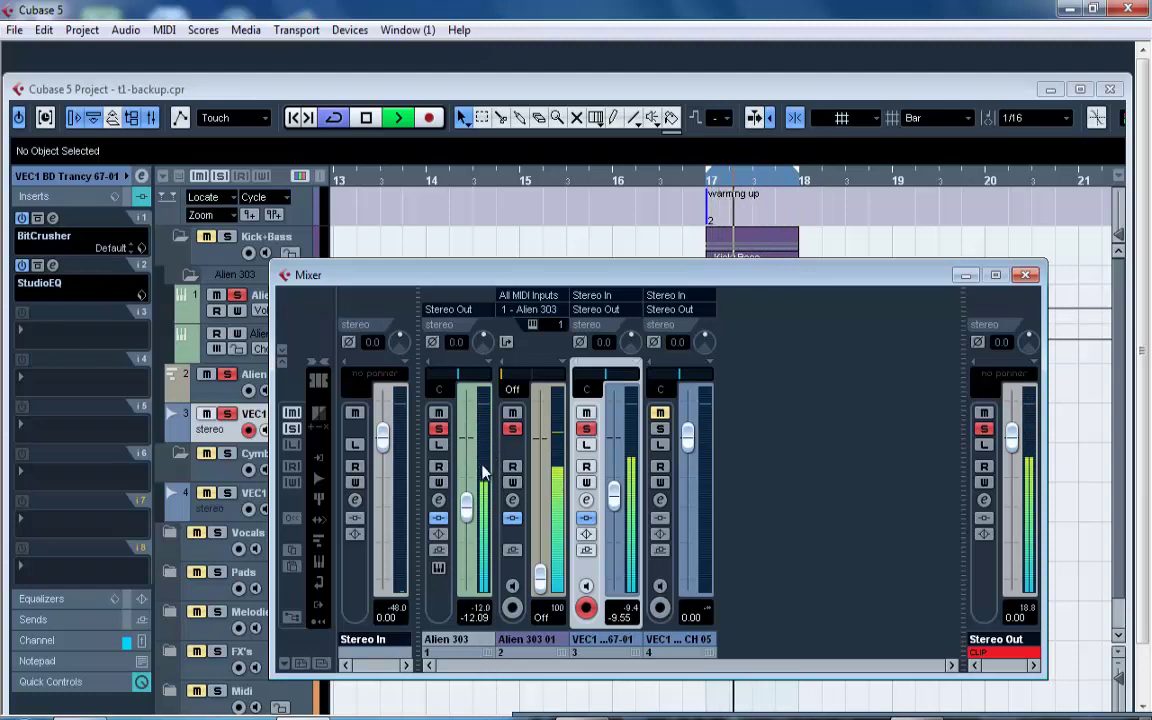
{"action": "left_click_drag", "start_coordinate": [468, 507], "coordinate": [470, 500]}
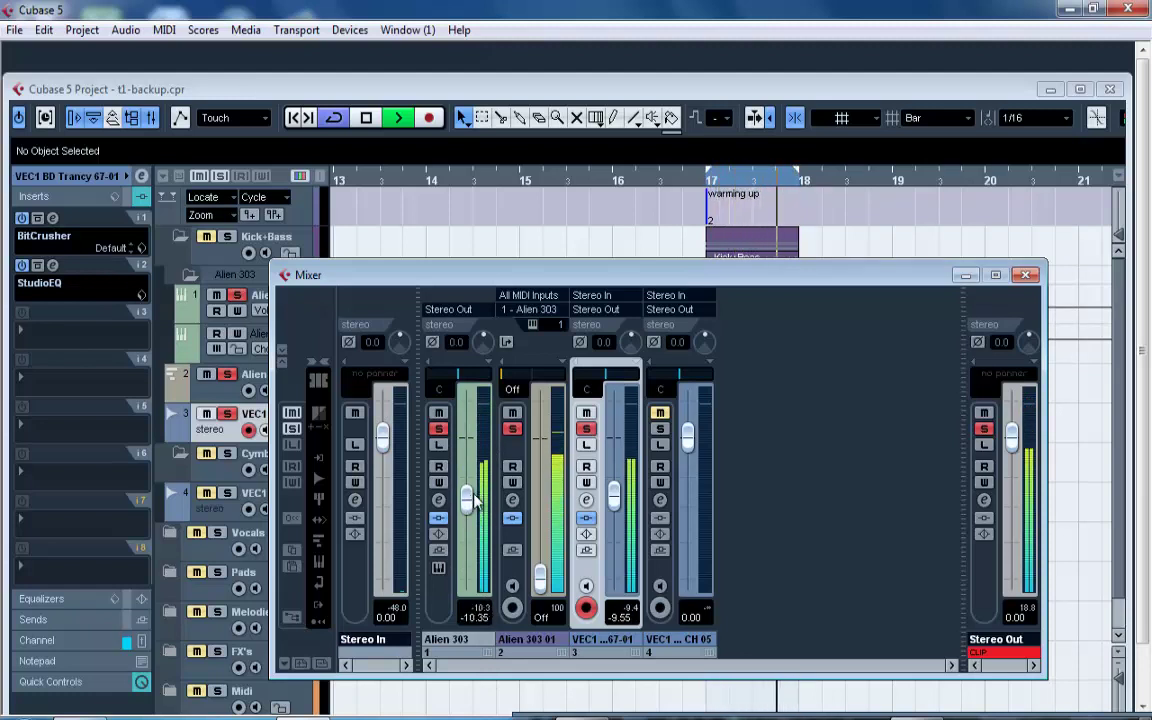
{"action": "mouse_move", "coordinate": [468, 499]}
{"action": "left_mouse_down"}
{"action": "mouse_move", "coordinate": [477, 617]}
{"action": "mouse_move", "coordinate": [474, 500]}
{"action": "left_mouse_up"}
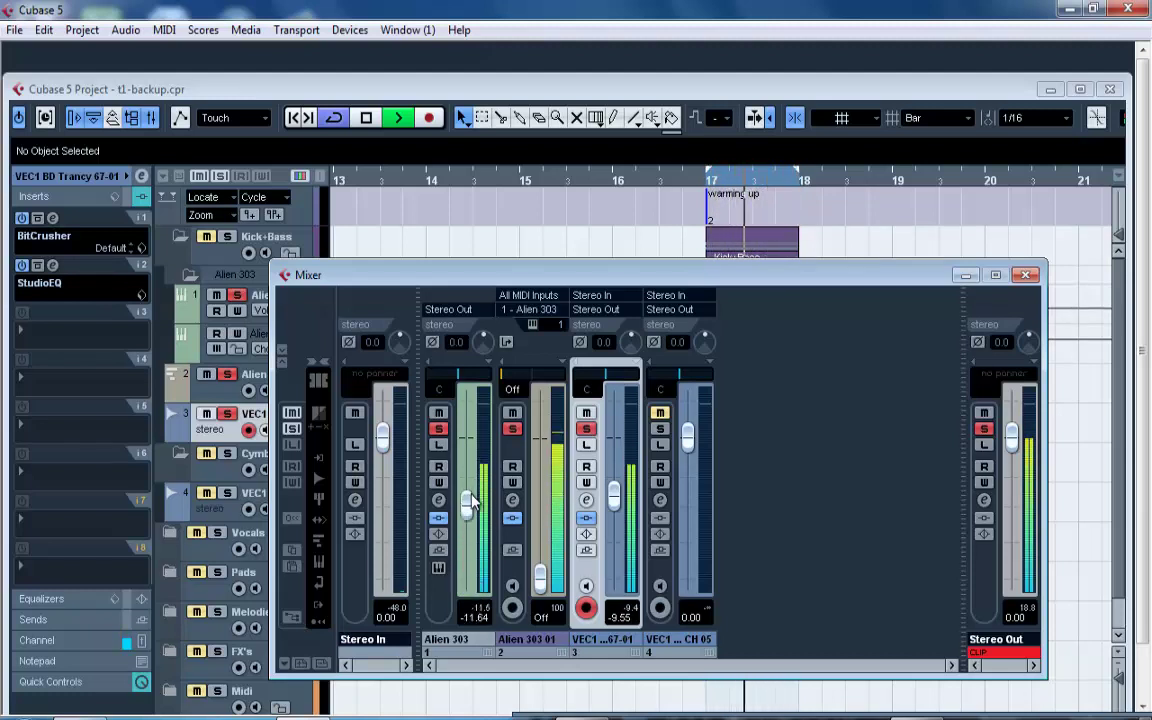
{"action": "left_click_drag", "start_coordinate": [472, 503], "coordinate": [478, 475]}
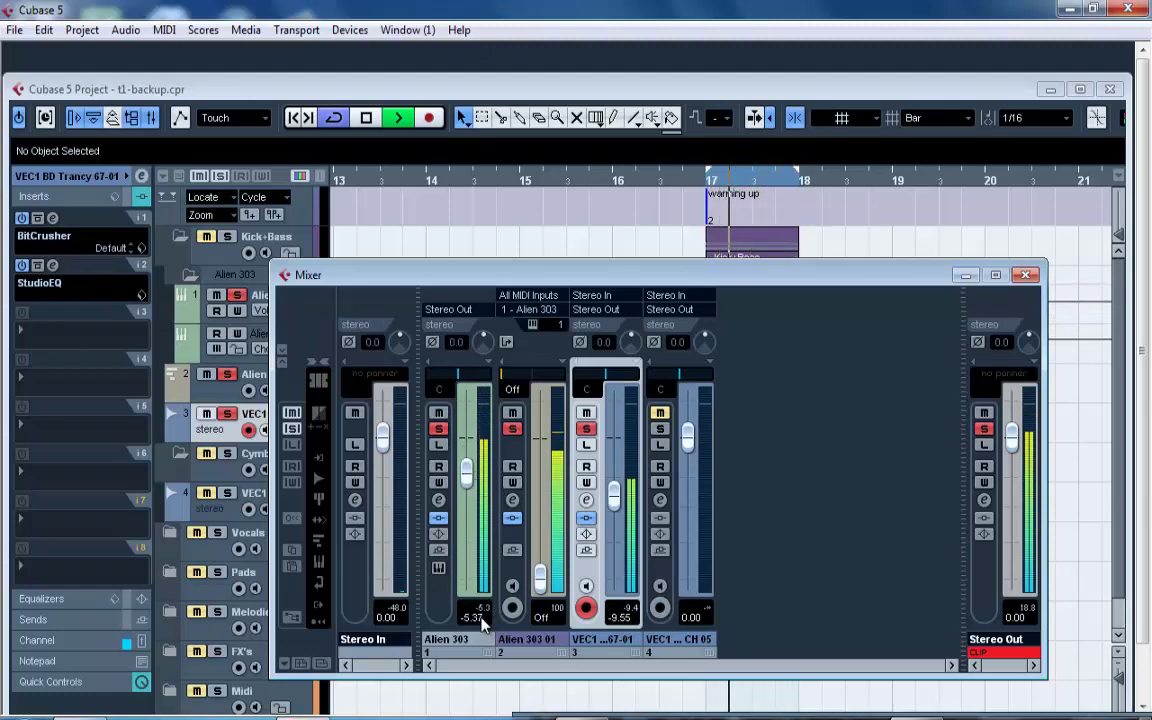
{"action": "left_click_drag", "start_coordinate": [472, 481], "coordinate": [474, 497]}
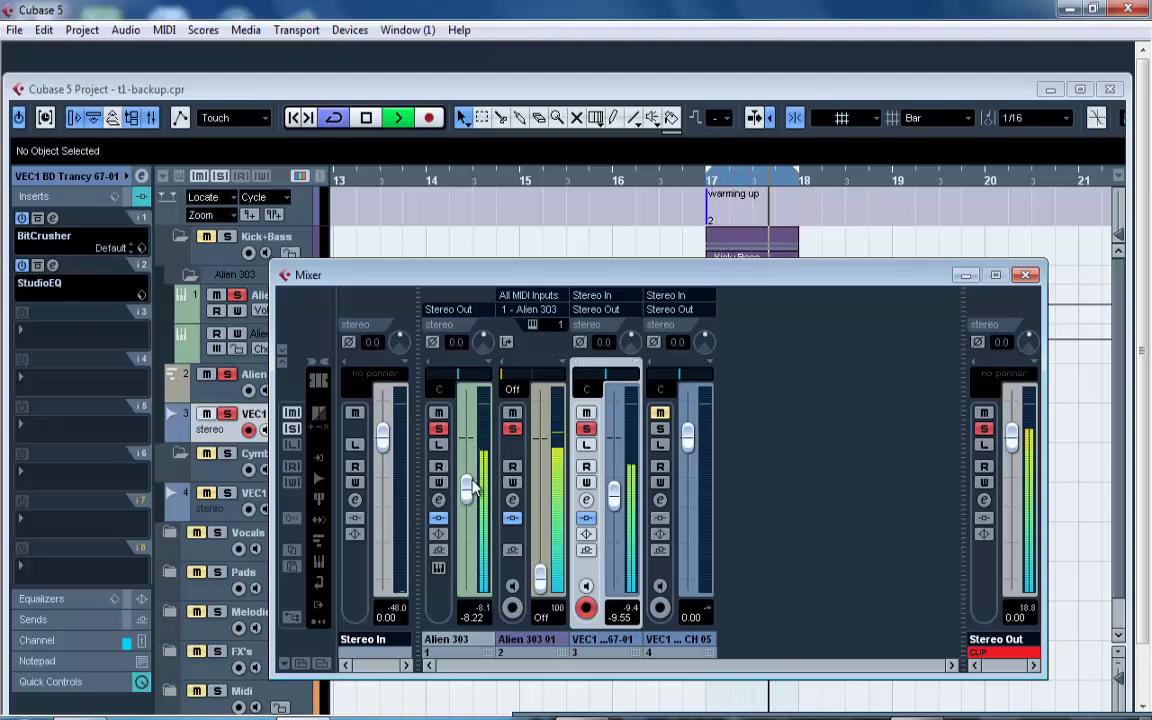
{"action": "left_click_drag", "start_coordinate": [474, 490], "coordinate": [476, 497]}
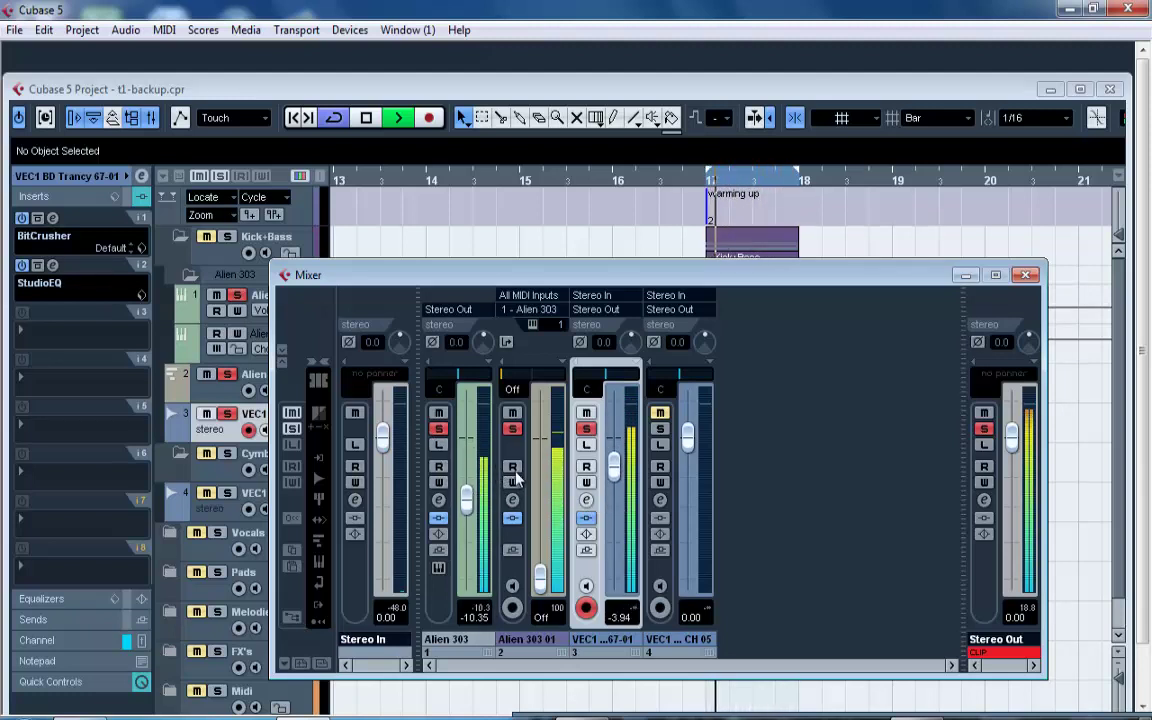
Compare the kick with and without the bass, setting Alien 303 to -9.95 dB and the VEC1 BD Trancy kick to -9.15 dB.
{"action": "left_click", "coordinate": [438, 428]}
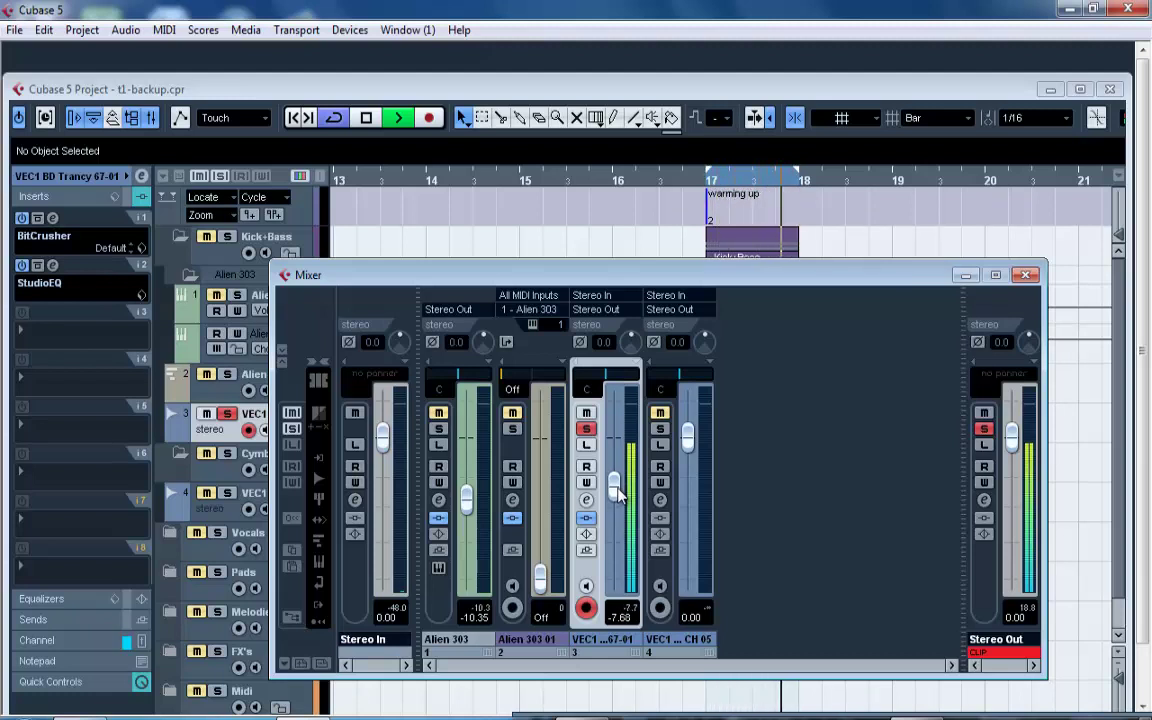
{"action": "left_click", "coordinate": [444, 427]}
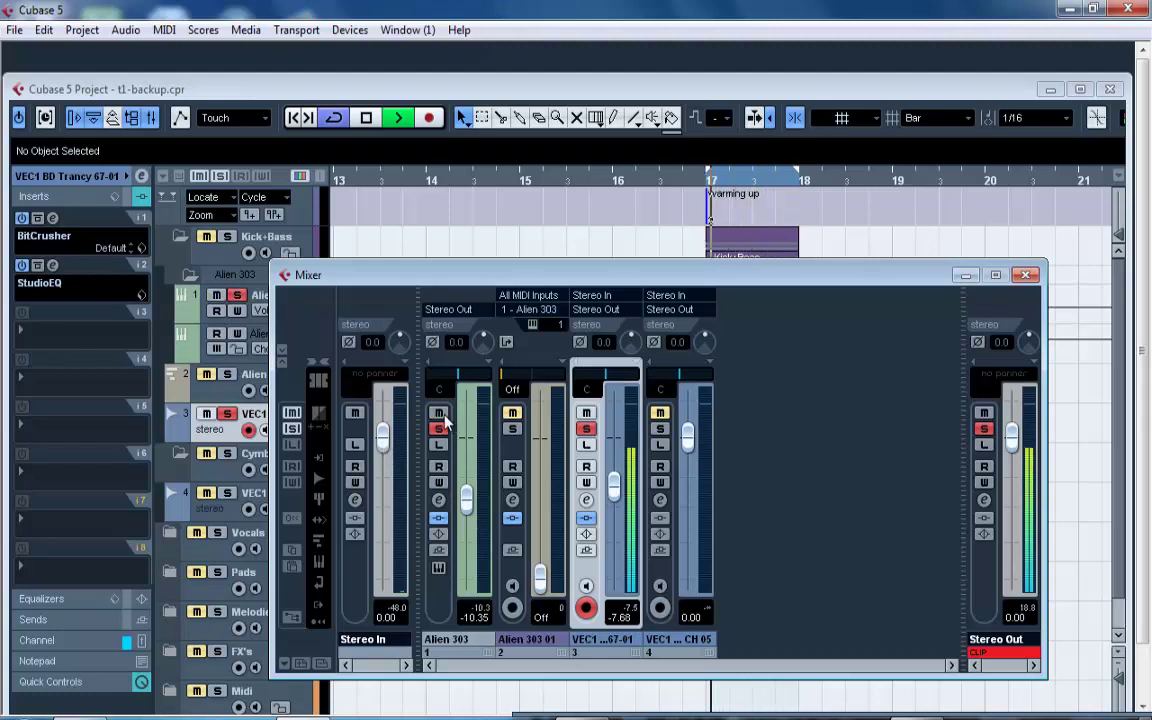
{"action": "left_click", "coordinate": [512, 428]}
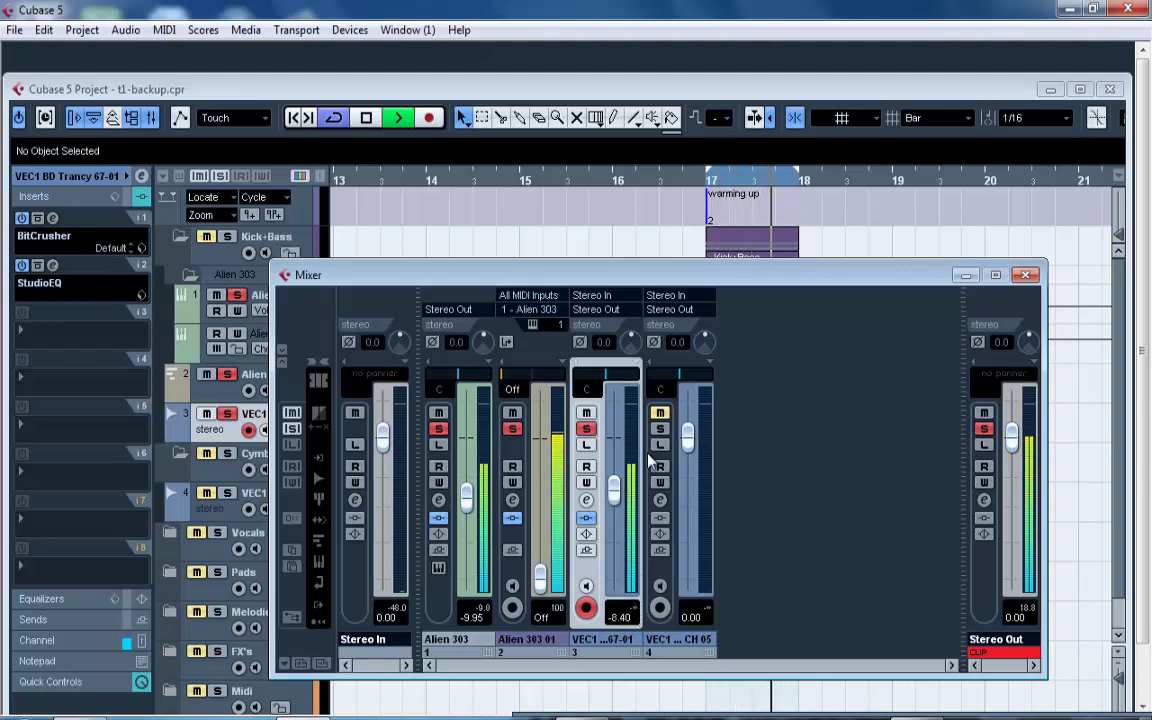
{"action": "left_click_drag", "start_coordinate": [617, 492], "coordinate": [617, 501]}
{"action": "left_click", "coordinate": [632, 607]}
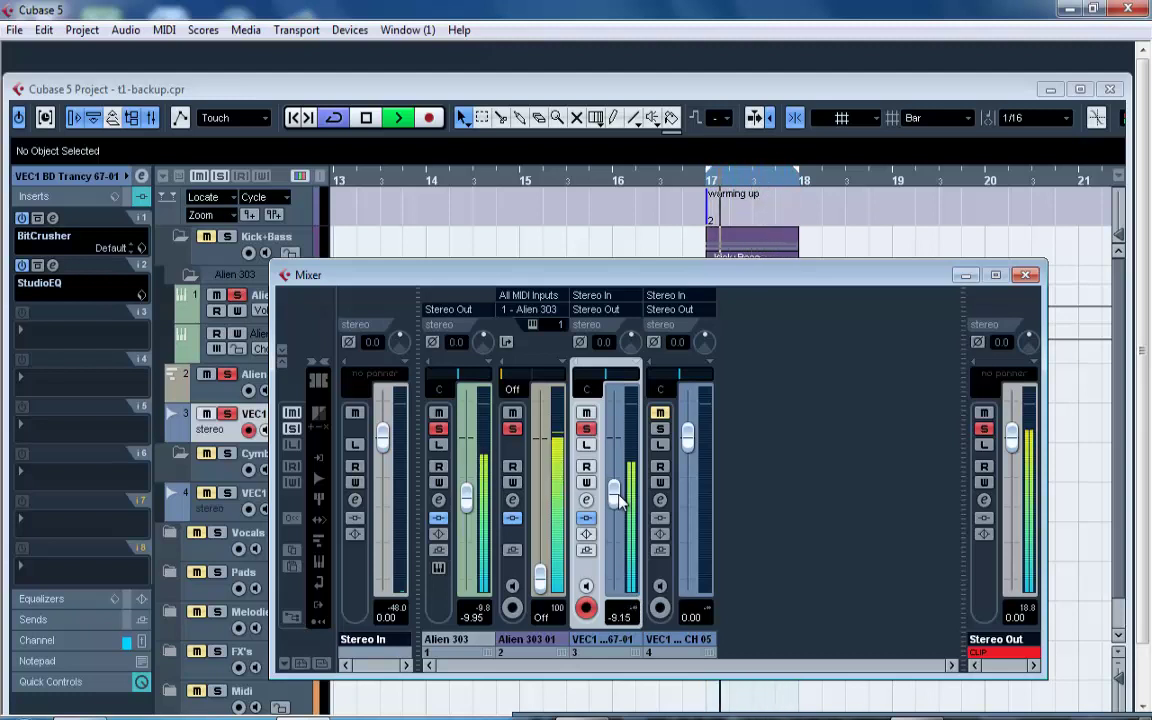
{"action": "left_click", "coordinate": [632, 610]}
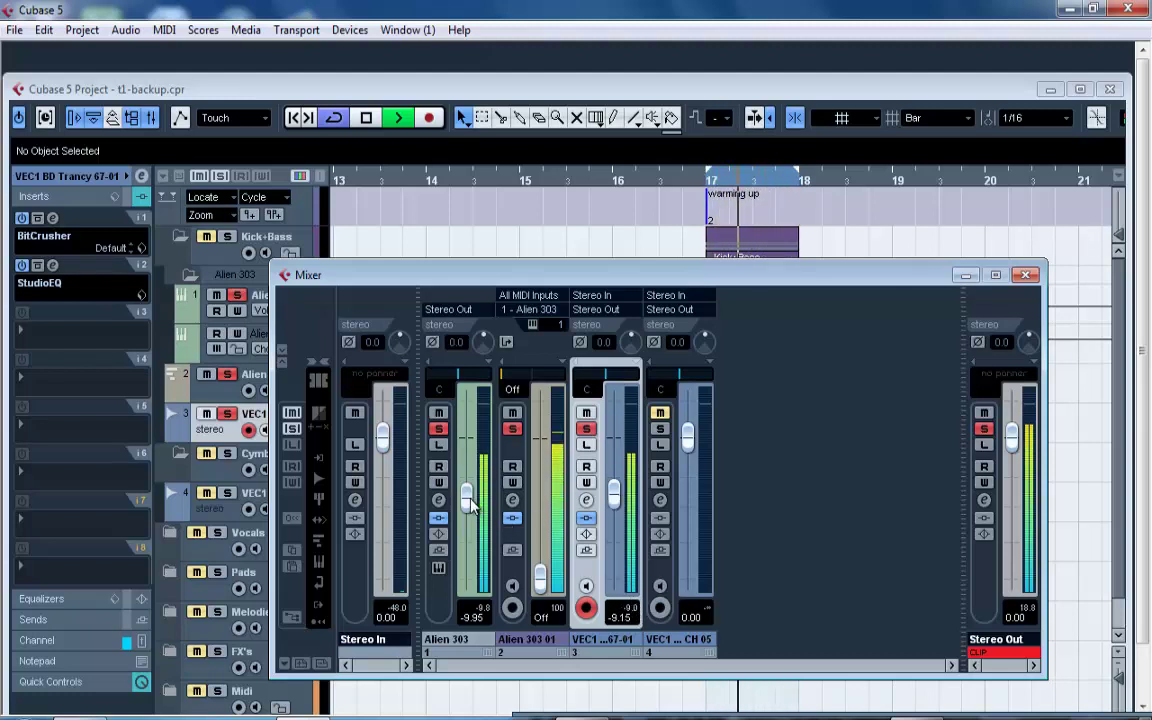
Lower the Alien 303 channel level to -10.35 dB, stop playback and close the Mixer.
{"action": "left_click_drag", "start_coordinate": [467, 497], "coordinate": [470, 501]}
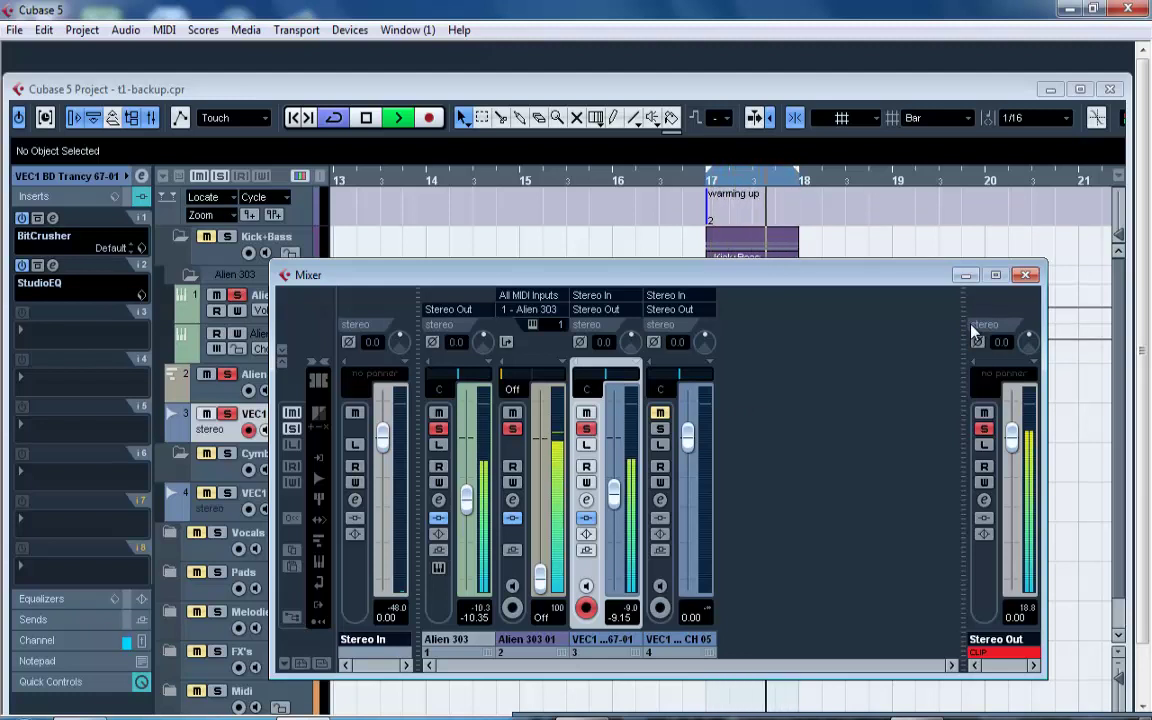
{"action": "key", "text": "space"}
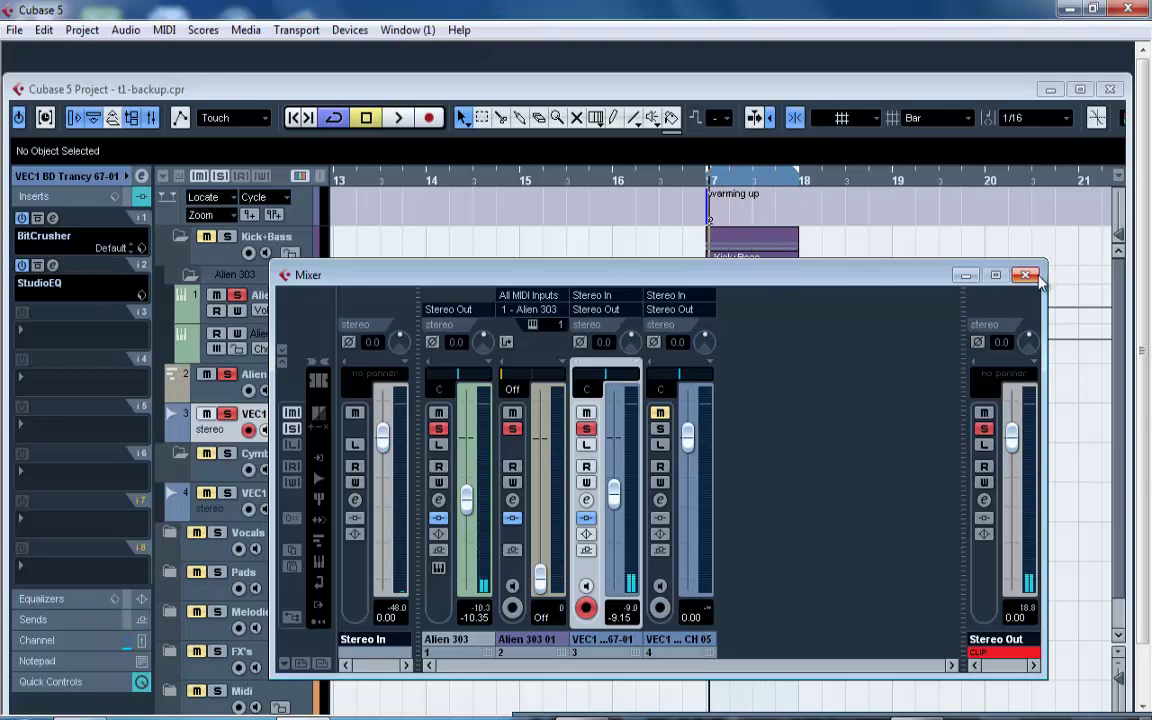
{"action": "left_click", "coordinate": [1026, 275]}
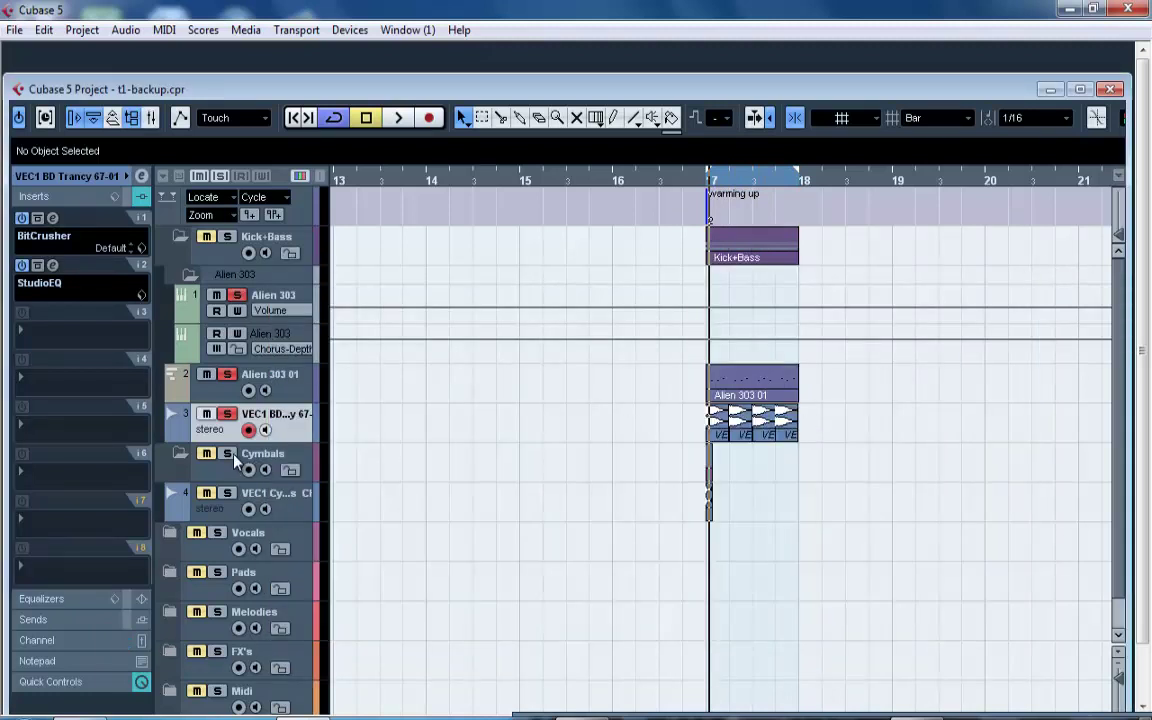
Audition the soloed VEC1 Cymbals track, and replay it unsoloed with the Kick+Bass folder muted.
{"action": "left_click", "coordinate": [181, 244]}
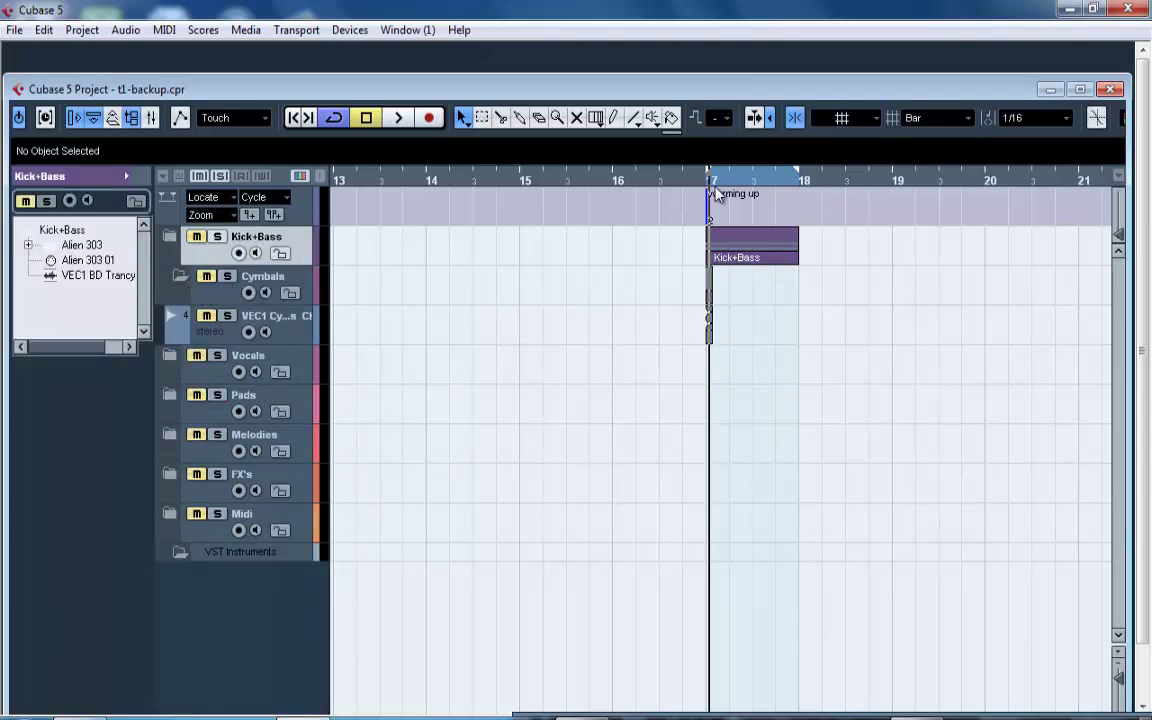
{"action": "left_click_drag", "start_coordinate": [708, 185], "coordinate": [703, 233]}
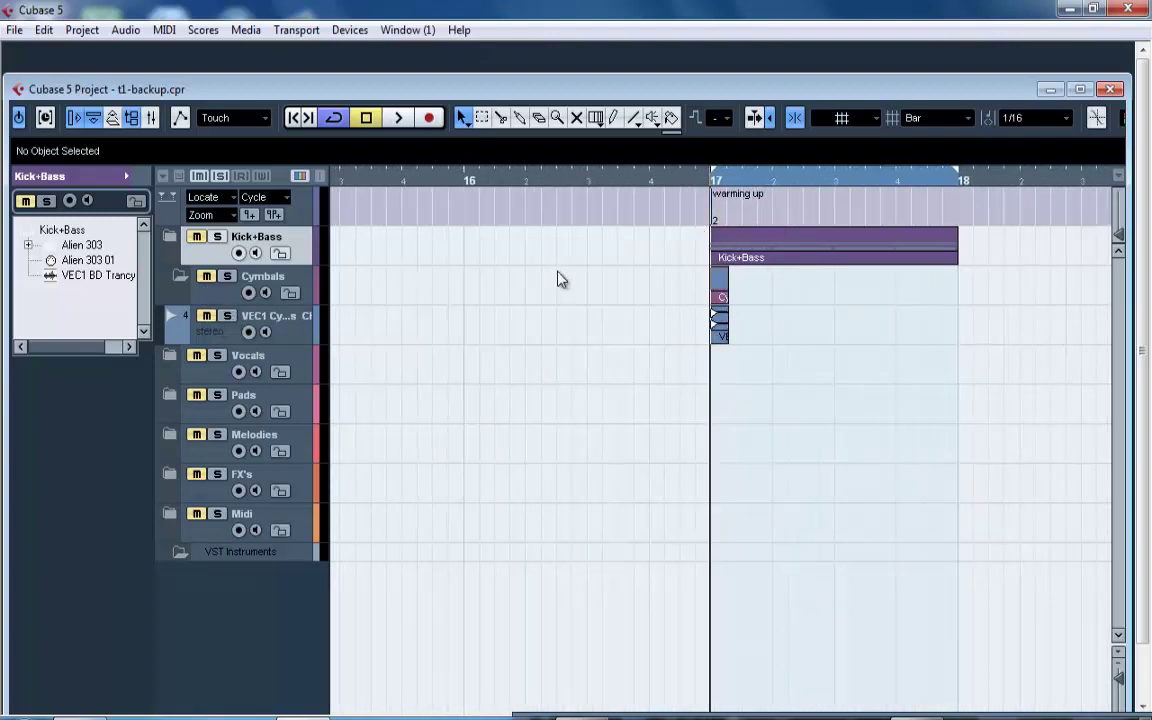
{"action": "left_click", "coordinate": [227, 317]}
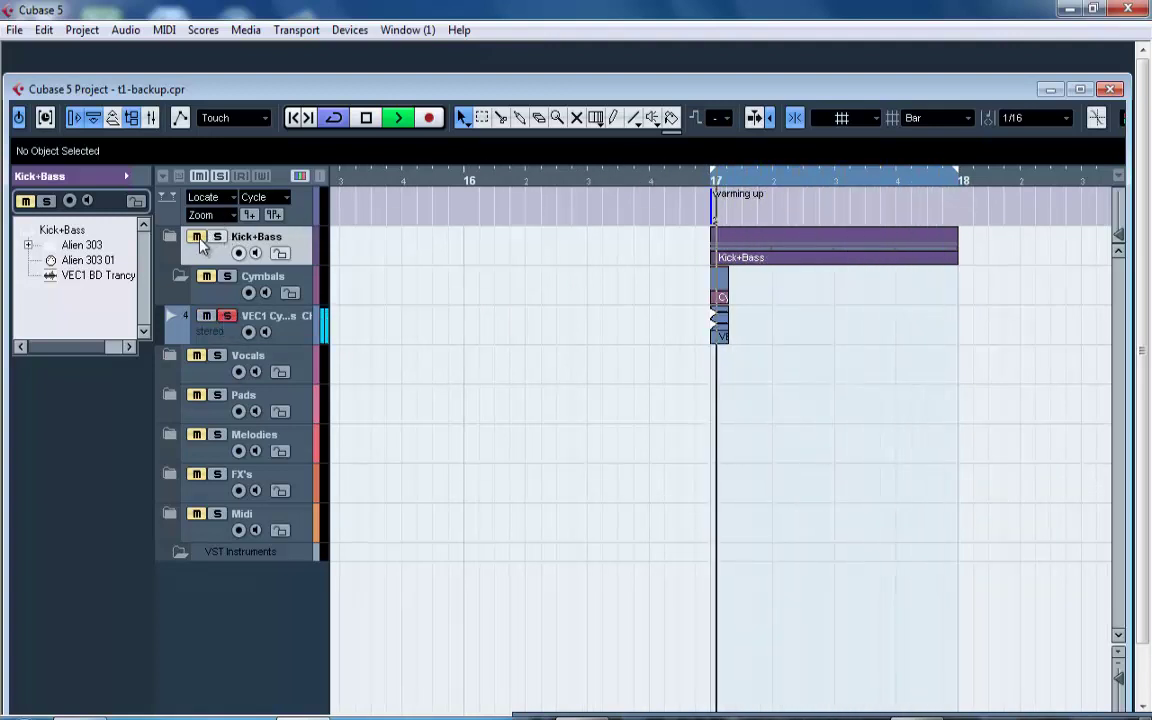
{"action": "key", "text": "space"}
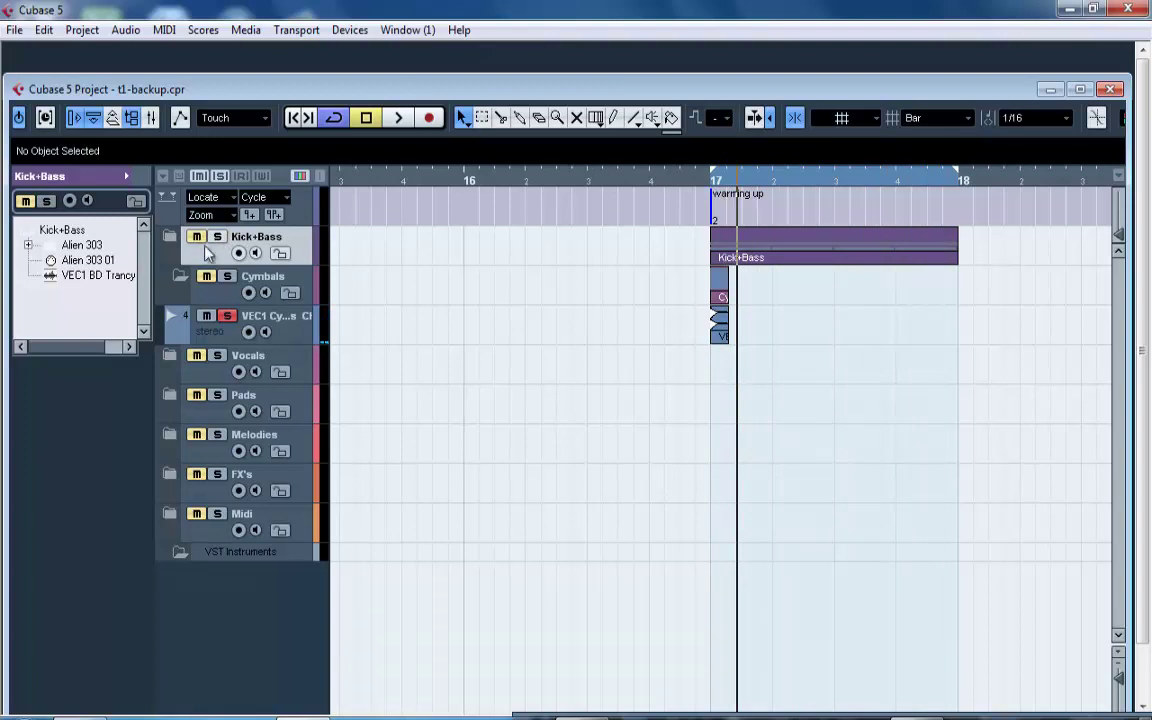
{"action": "left_click", "coordinate": [211, 319]}
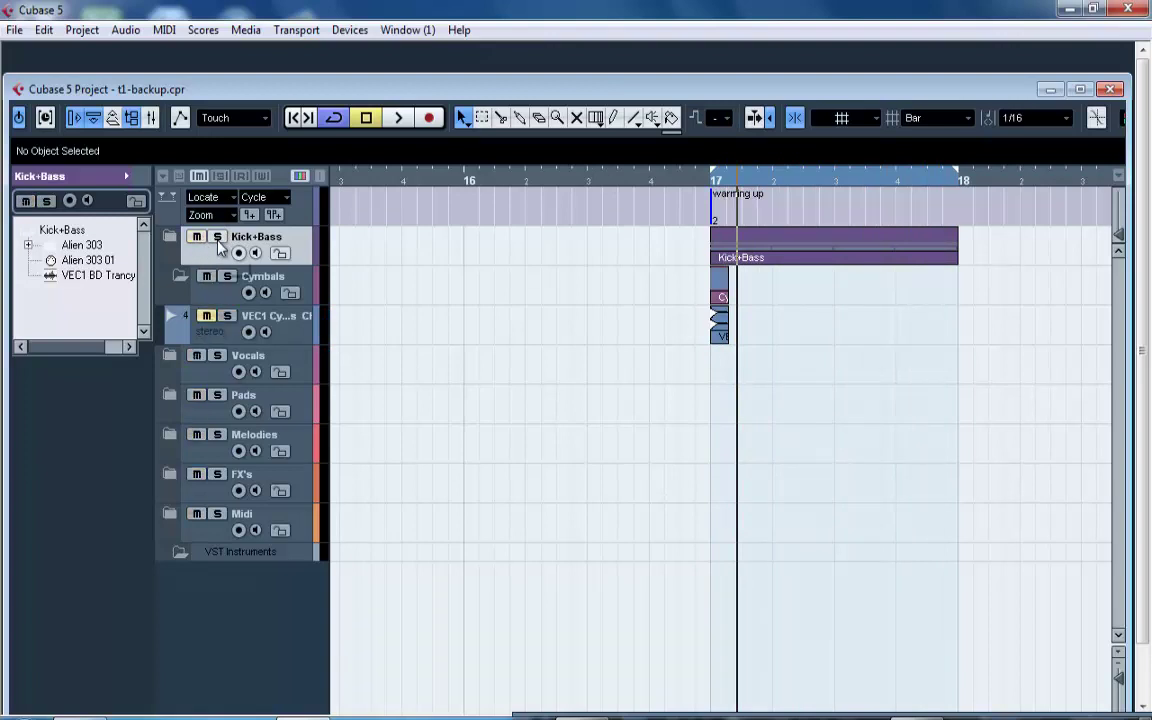
{"action": "left_click", "coordinate": [171, 240]}
{"action": "key", "text": "space"}
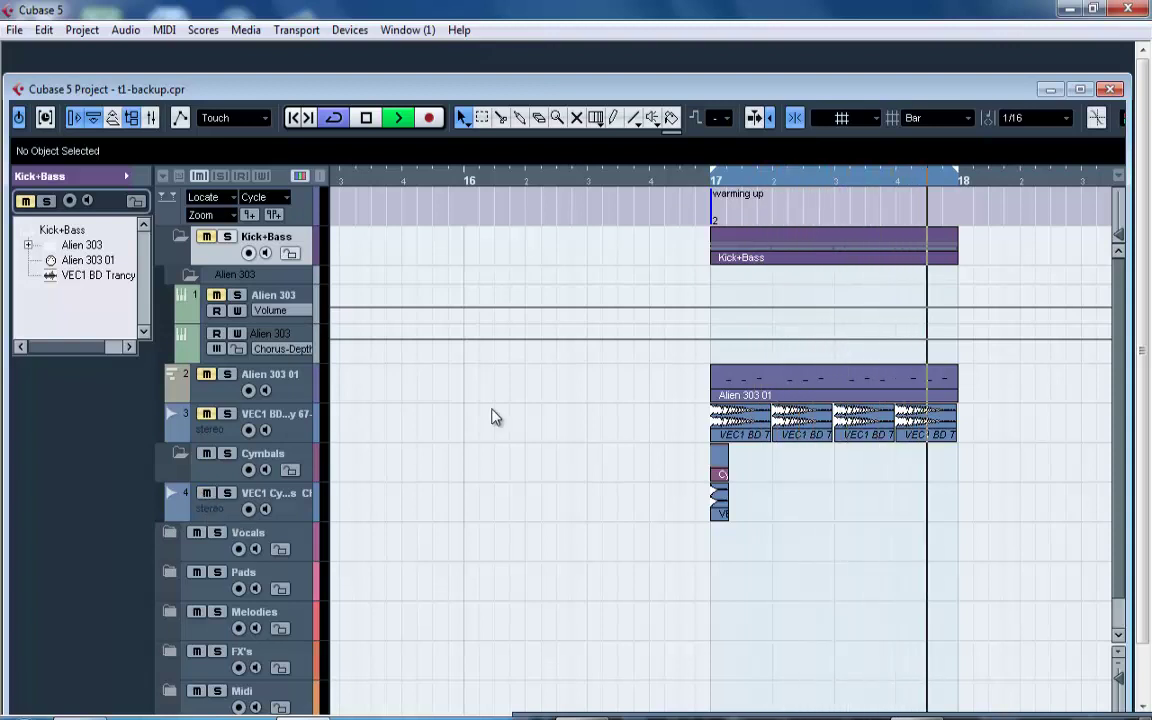
Repeat the VEC1 Cymbals CH 05 event across bar 17, delete the copy running past bar 18 and stop playback.
{"action": "left_click_drag", "start_coordinate": [702, 177], "coordinate": [706, 240]}
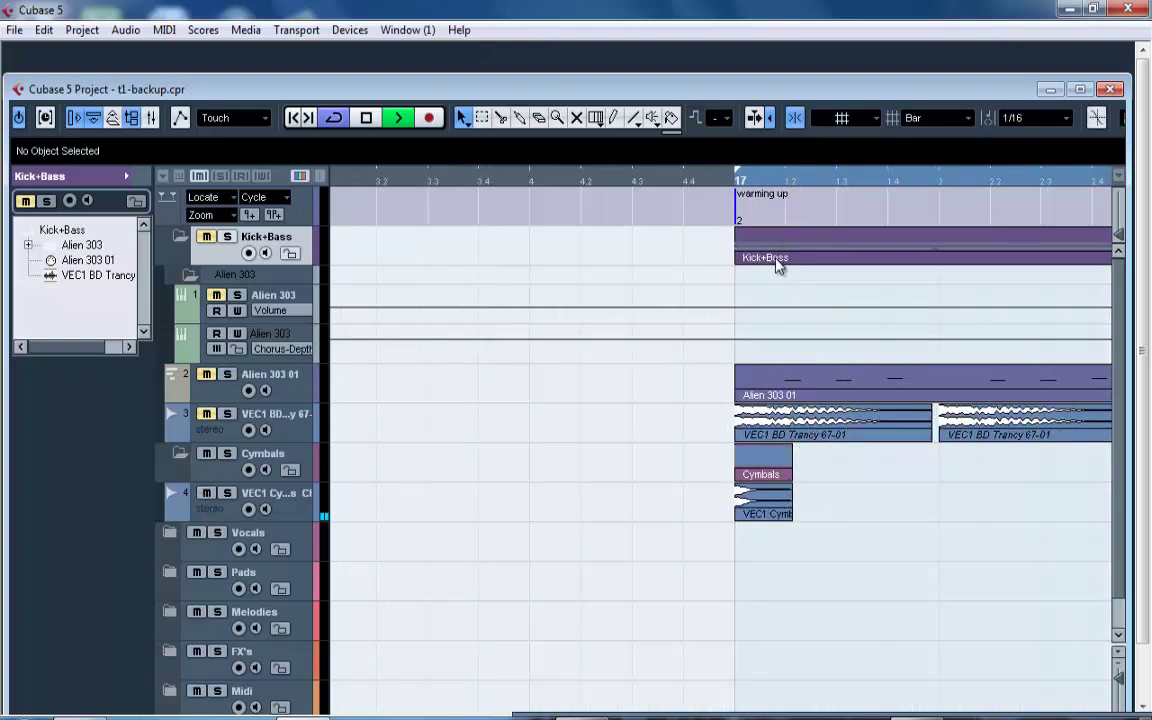
{"action": "left_click_drag", "start_coordinate": [695, 180], "coordinate": [670, 132]}
{"action": "left_click", "coordinate": [714, 500]}
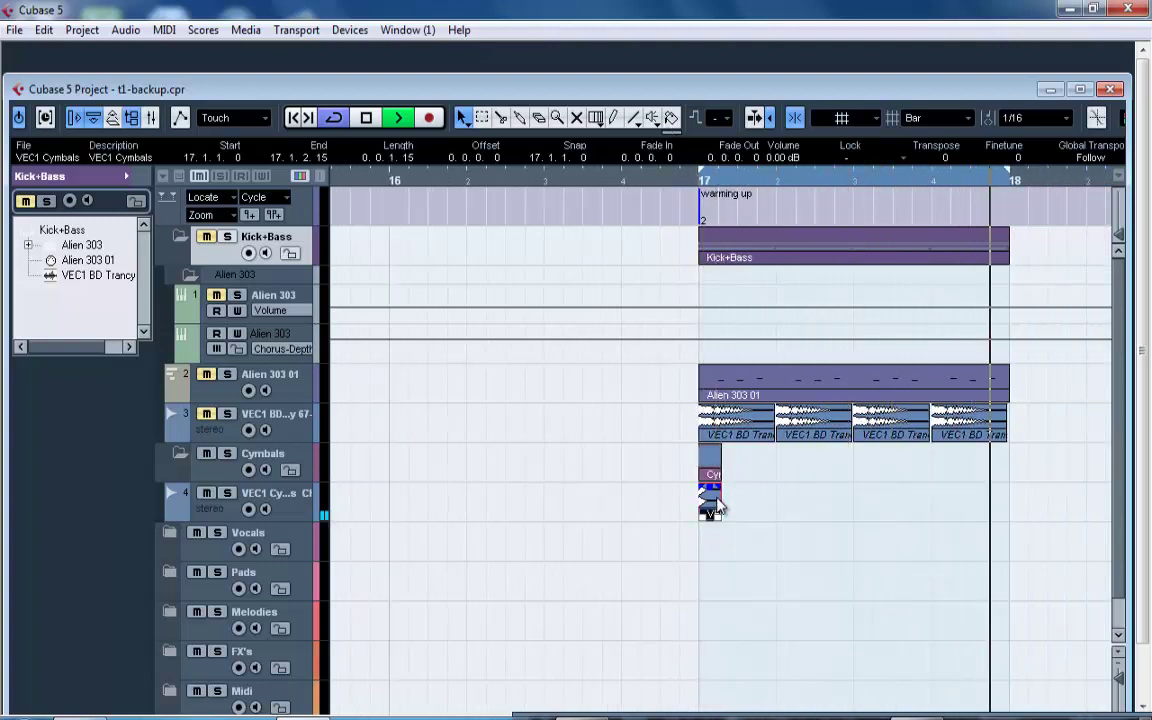
{"action": "key", "text": "ctrl+d"}
{"action": "key", "text": "ctrl+d"}
{"action": "key", "text": "ctrl+d"}
{"action": "key", "text": "ctrl+d"}
{"action": "key", "text": "ctrl+d"}
{"action": "key", "text": "ctrl+d"}
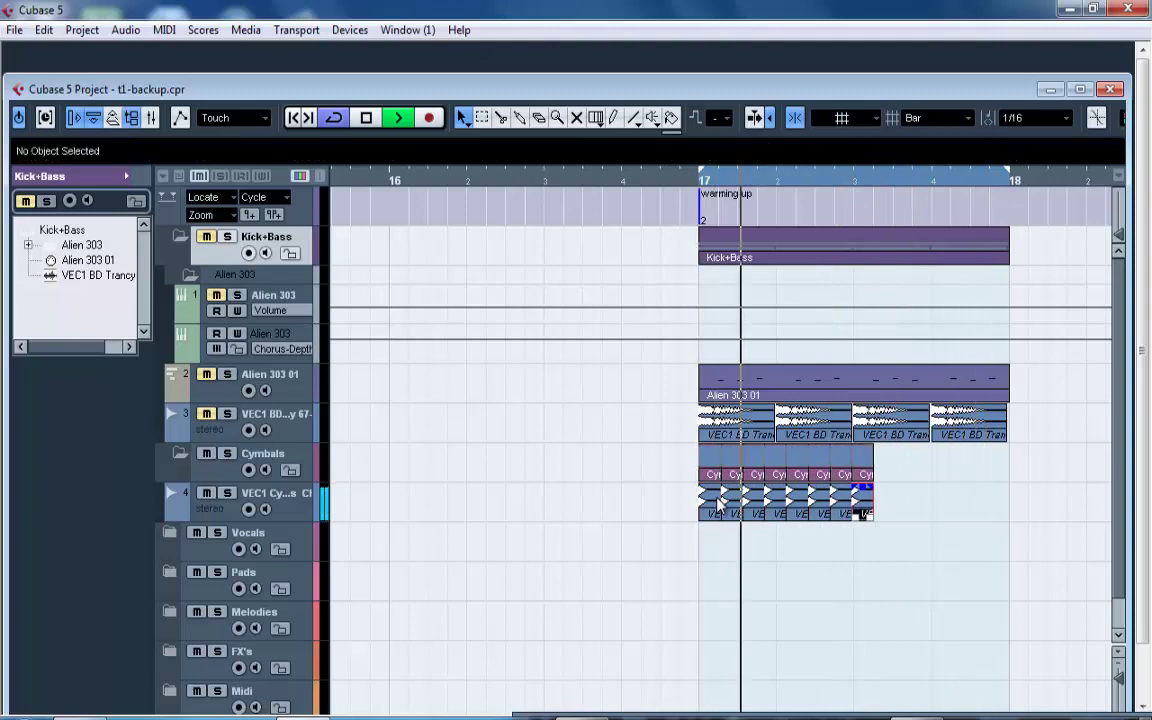
{"action": "key", "text": "ctrl+d"}
{"action": "key", "text": "ctrl+d"}
{"action": "key", "text": "ctrl+d"}
{"action": "key", "text": "ctrl+d"}
{"action": "key", "text": "ctrl+d"}
{"action": "key", "text": "ctrl+d"}
{"action": "key", "text": "ctrl+d"}
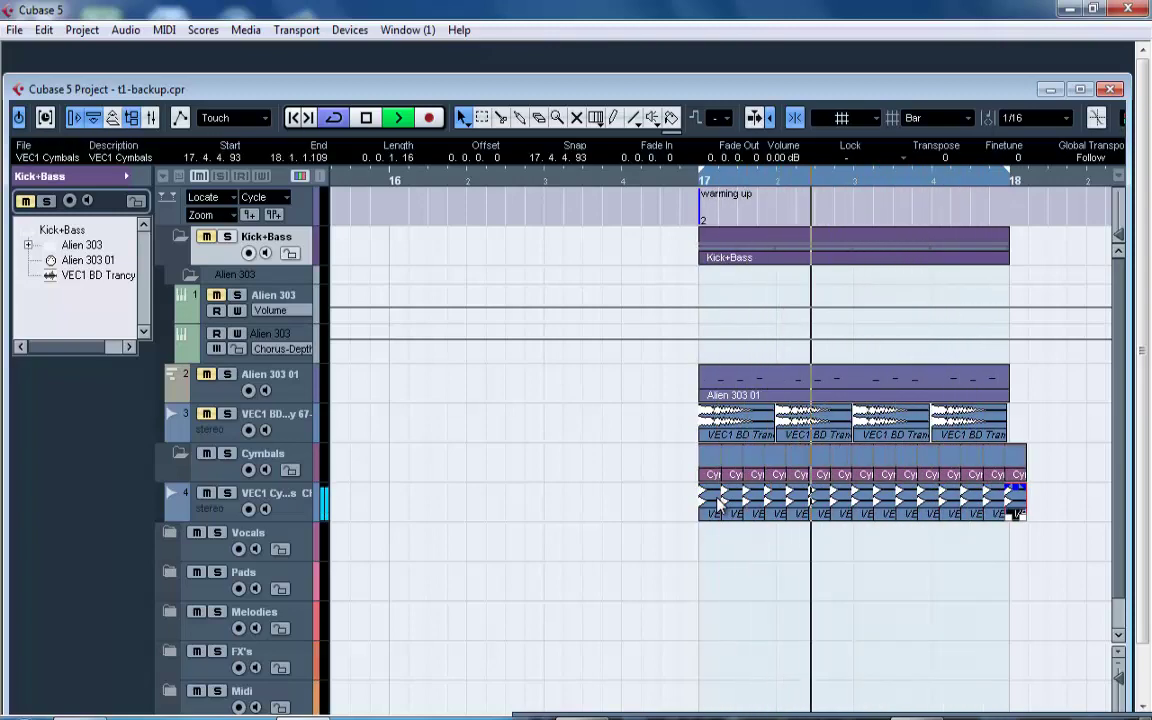
{"action": "key", "text": "Delete"}
{"action": "key", "text": "space"}
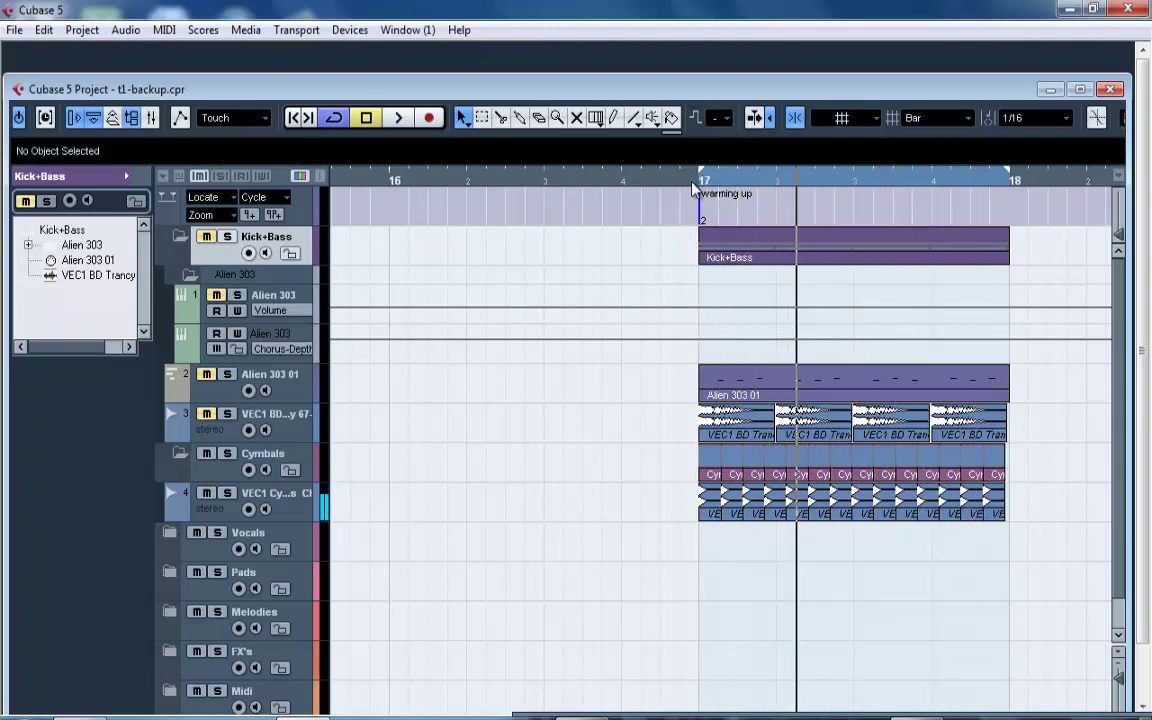
Set the snap grid type to Use Quantize.
{"action": "left_click_drag", "start_coordinate": [693, 190], "coordinate": [689, 219]}
{"action": "left_click", "coordinate": [910, 118]}
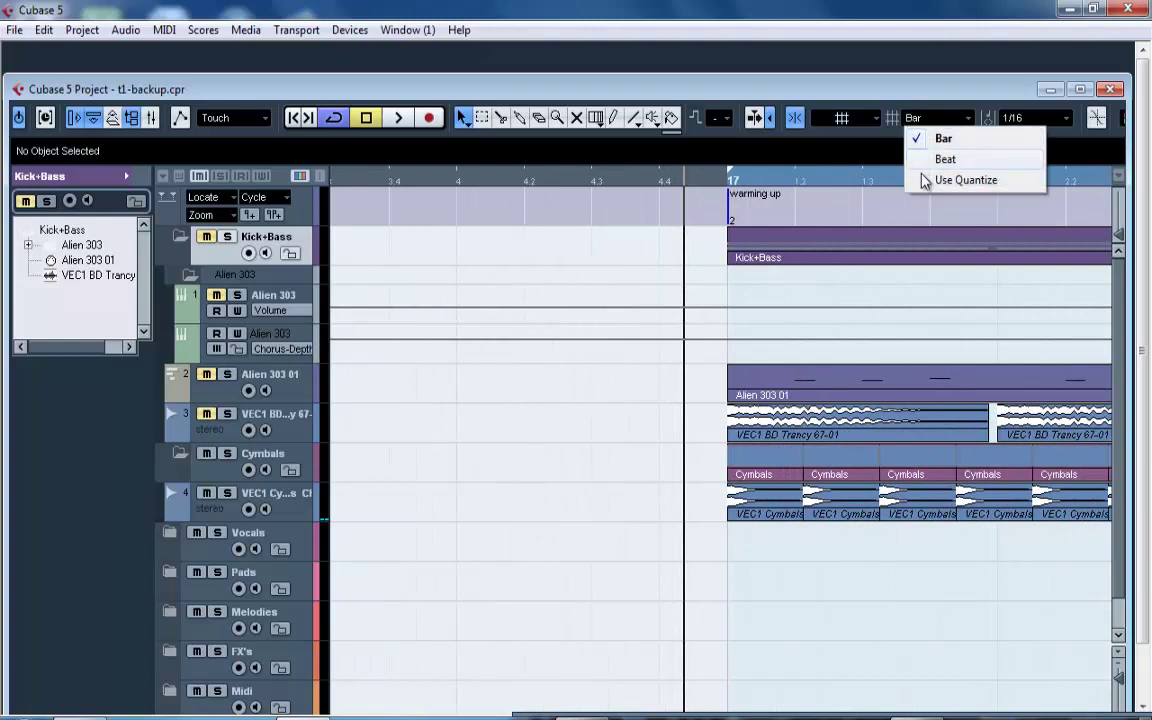
{"action": "left_click", "coordinate": [955, 180]}
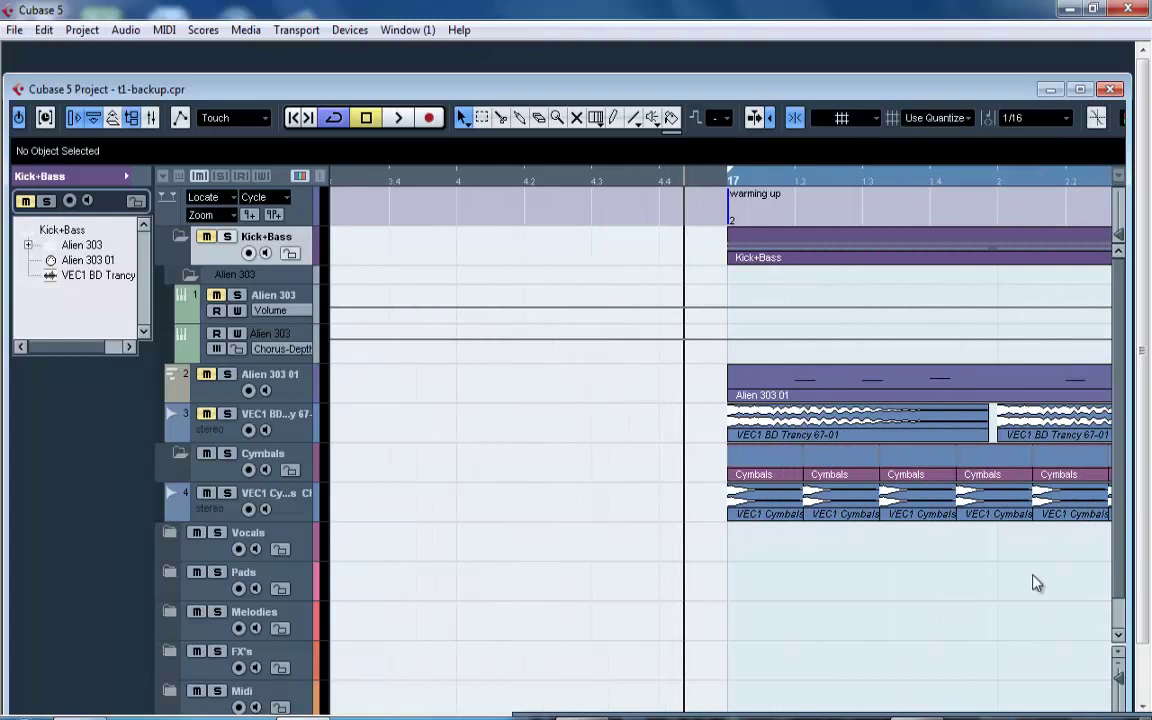
Delete all the VEC1 Cymbals events in bar 17 except the first one.
{"action": "scroll", "coordinate": [1035, 583], "scroll_direction": "right", "scroll_amount": 5}
{"action": "left_click_drag", "start_coordinate": [693, 182], "coordinate": [677, 142]}
{"action": "left_click_drag", "start_coordinate": [895, 541], "coordinate": [514, 490]}
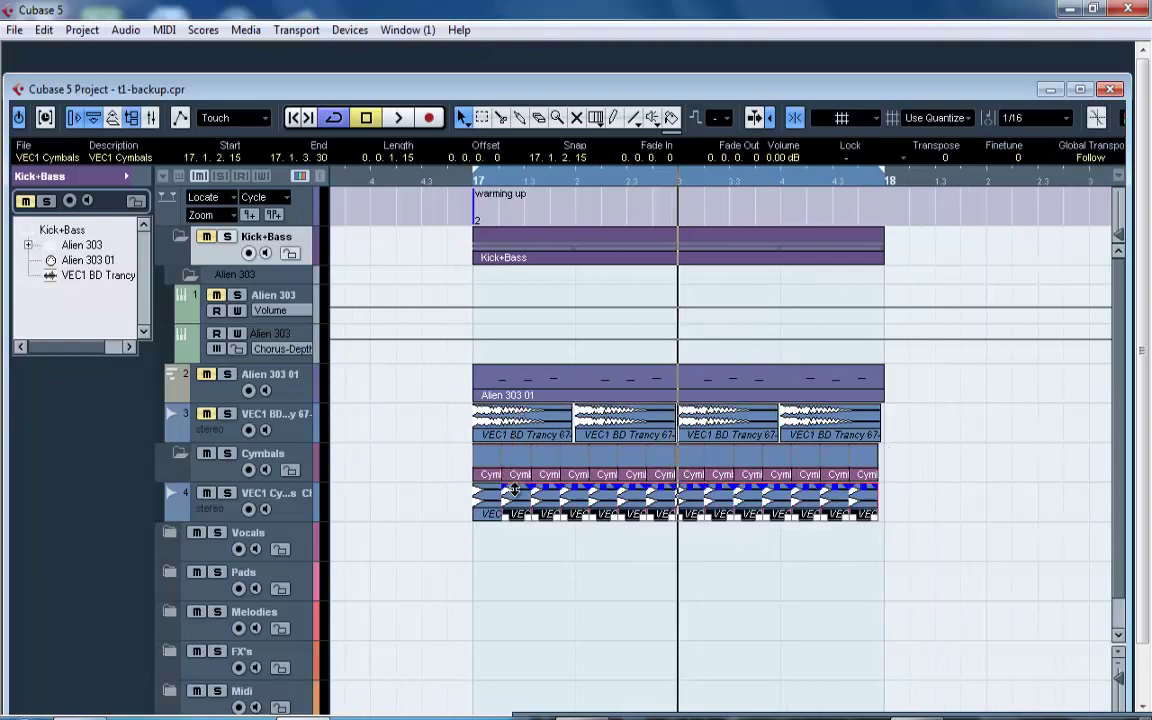
{"action": "key", "text": "Delete"}
Trim the remaining cymbal event to one sixteenth note and copy it to positions 17.1.2 and 17.1.3.
{"action": "left_click_drag", "start_coordinate": [455, 188], "coordinate": [460, 218]}
{"action": "mouse_move", "coordinate": [576, 190]}
{"action": "left_mouse_down"}
{"action": "mouse_move", "coordinate": [571, 226]}
{"action": "mouse_move", "coordinate": [571, 200]}
{"action": "mouse_move", "coordinate": [586, 205]}
{"action": "left_mouse_up"}
{"action": "left_click_drag", "start_coordinate": [601, 519], "coordinate": [648, 503]}
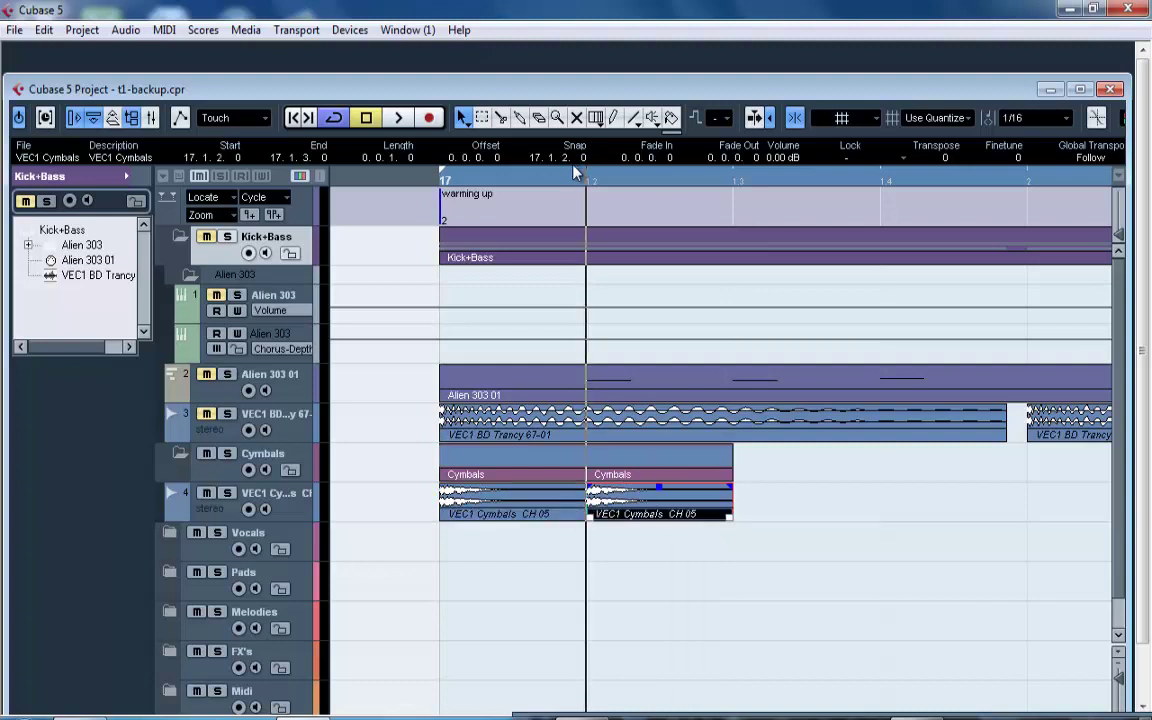
{"action": "left_click_drag", "start_coordinate": [571, 175], "coordinate": [548, 138]}
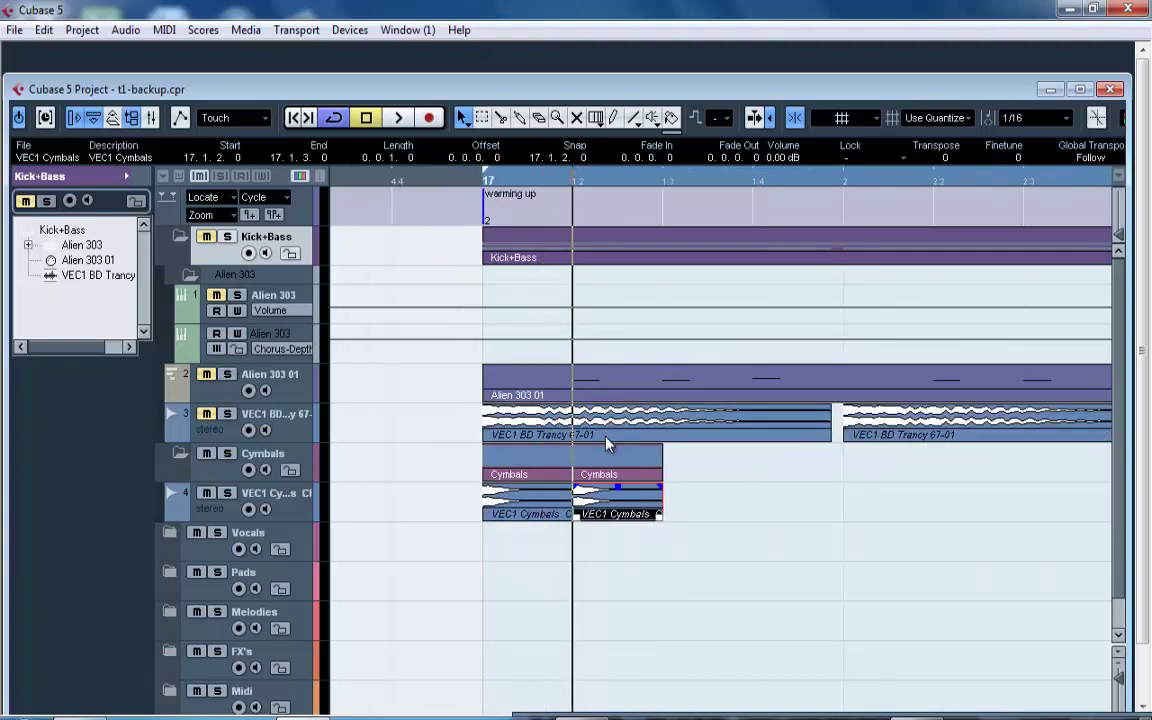
{"action": "left_click_drag", "start_coordinate": [598, 503], "coordinate": [694, 503]}
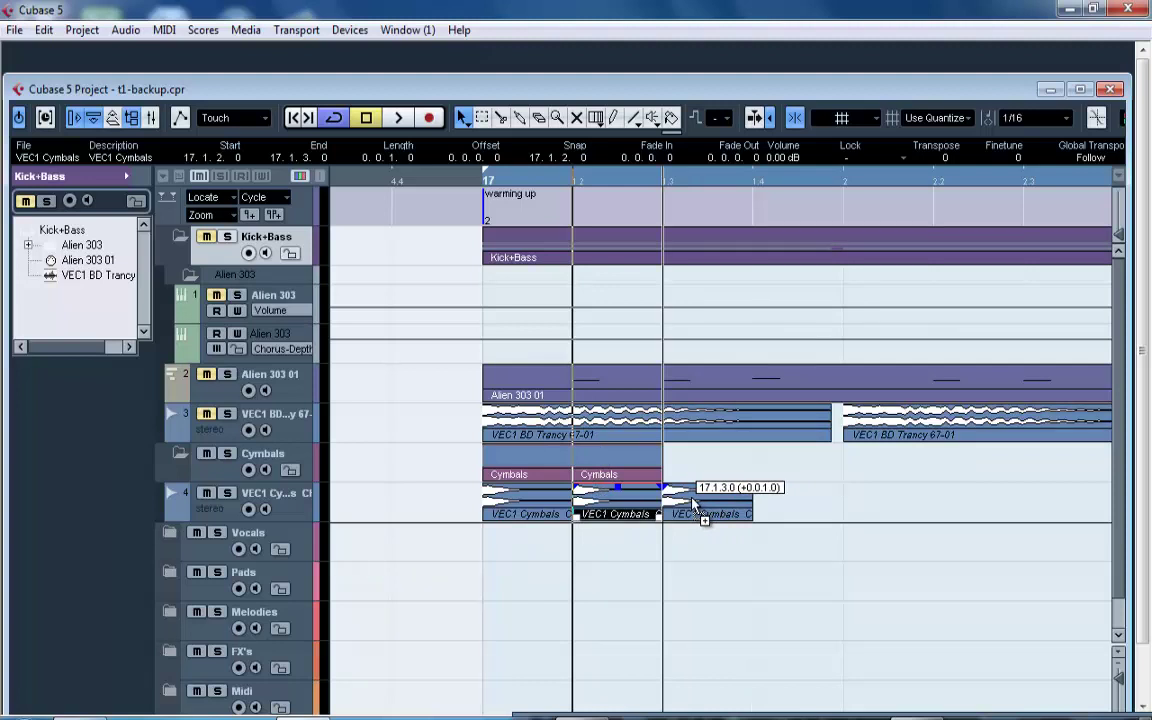
{"action": "left_click_drag", "start_coordinate": [694, 503], "coordinate": [694, 503]}
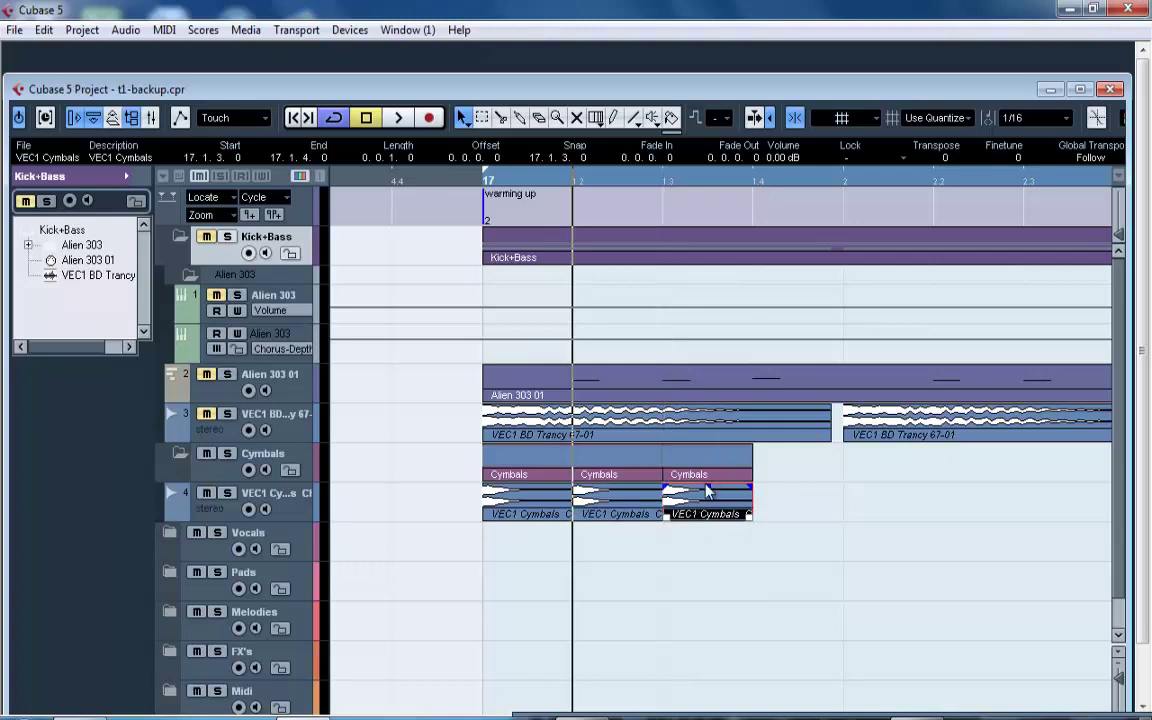
Maximize the project window, check the 1/16 quantize setting and copy the cymbal event to position 17.1.4.
{"action": "mouse_move", "coordinate": [667, 184]}
{"action": "left_mouse_down"}
{"action": "mouse_move", "coordinate": [663, 239]}
{"action": "mouse_move", "coordinate": [653, 164]}
{"action": "left_mouse_up"}
{"action": "double_click", "coordinate": [945, 91]}
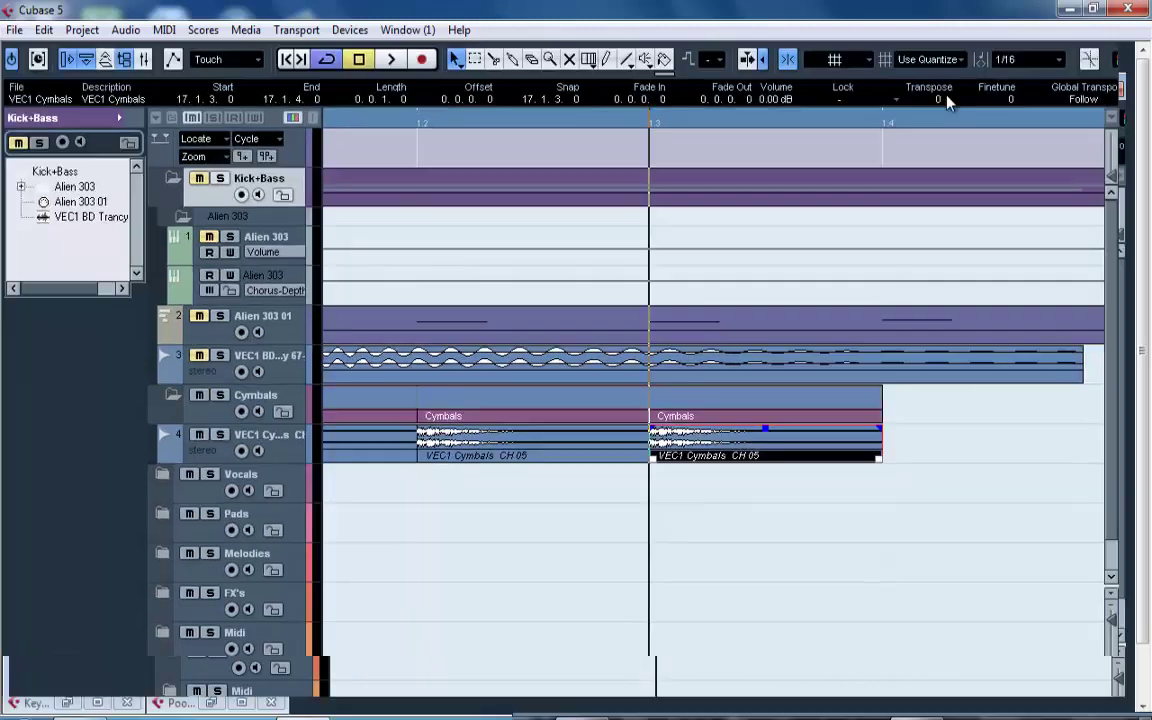
{"action": "left_click", "coordinate": [925, 62]}
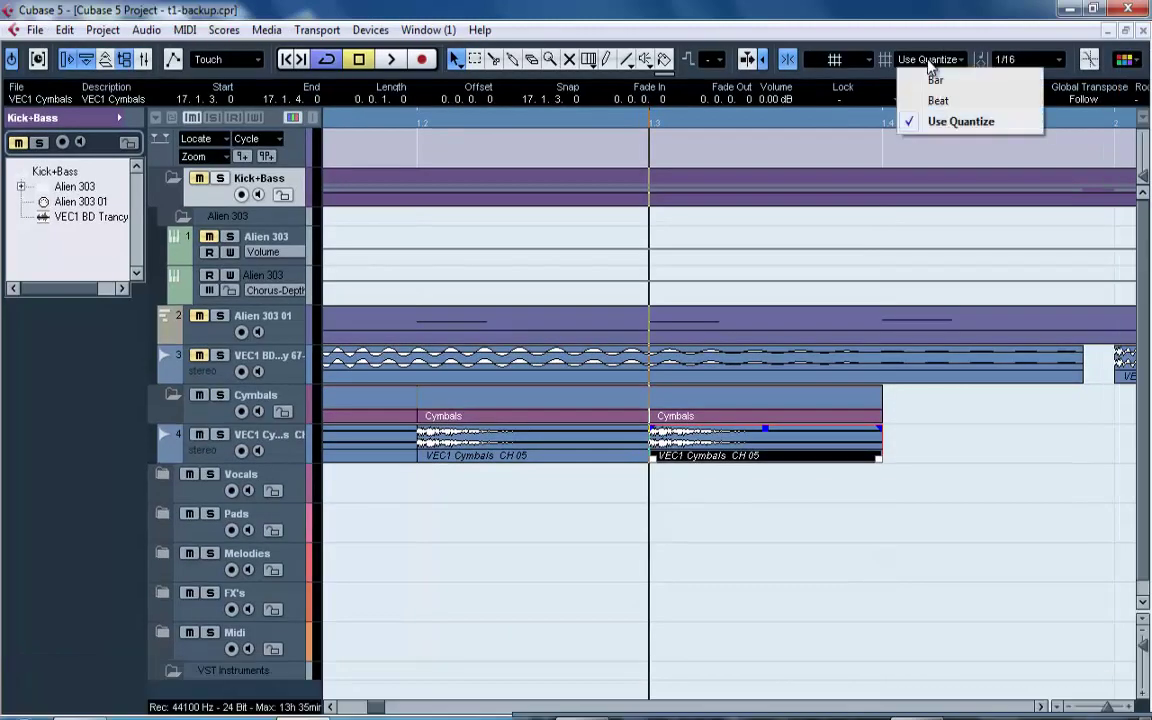
{"action": "left_click", "coordinate": [1005, 60]}
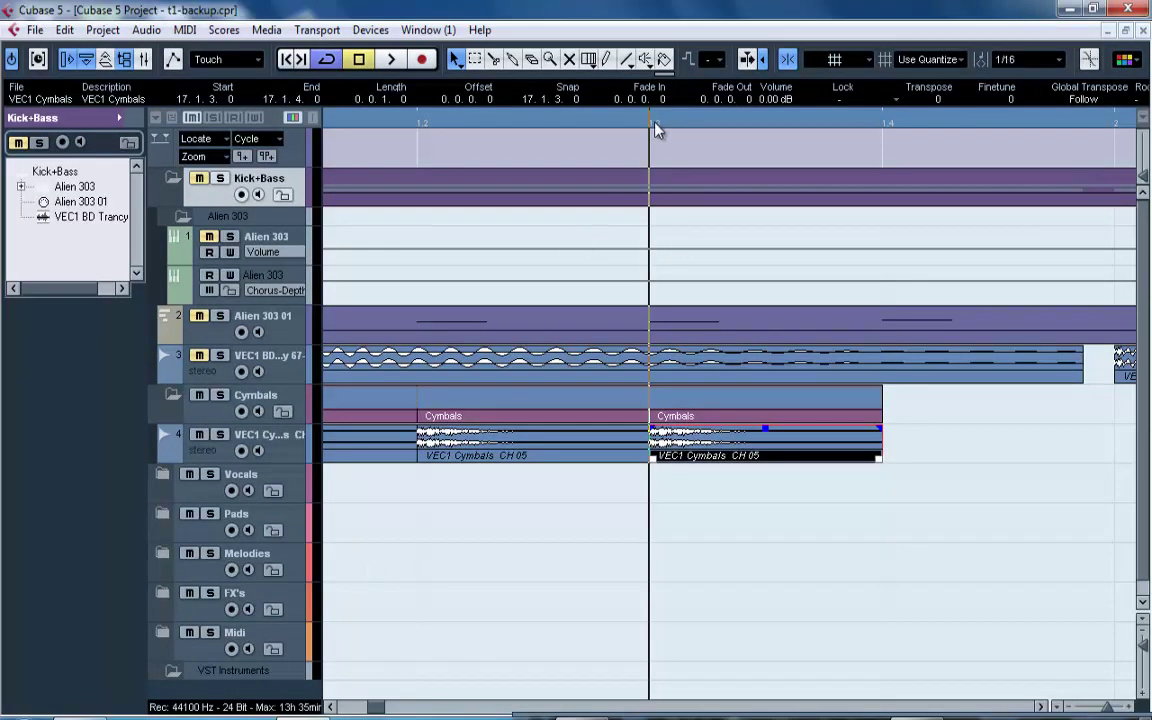
{"action": "left_click_drag", "start_coordinate": [656, 123], "coordinate": [640, 86]}
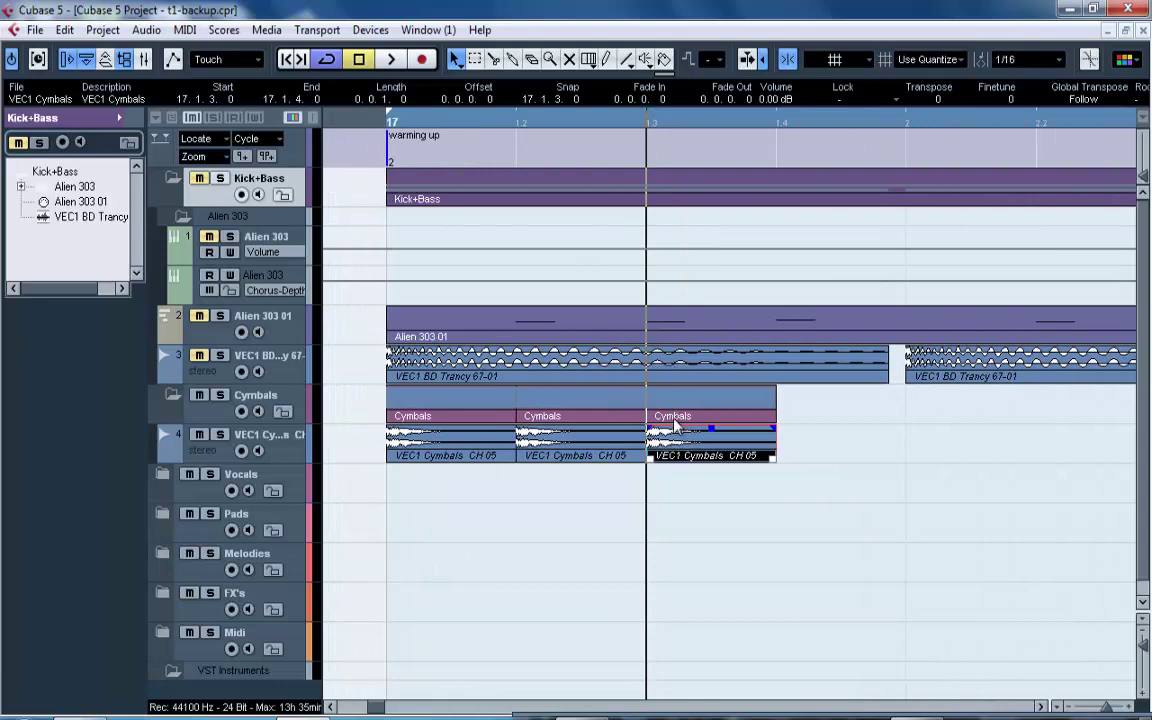
{"action": "left_click_drag", "start_coordinate": [692, 450], "coordinate": [795, 446]}
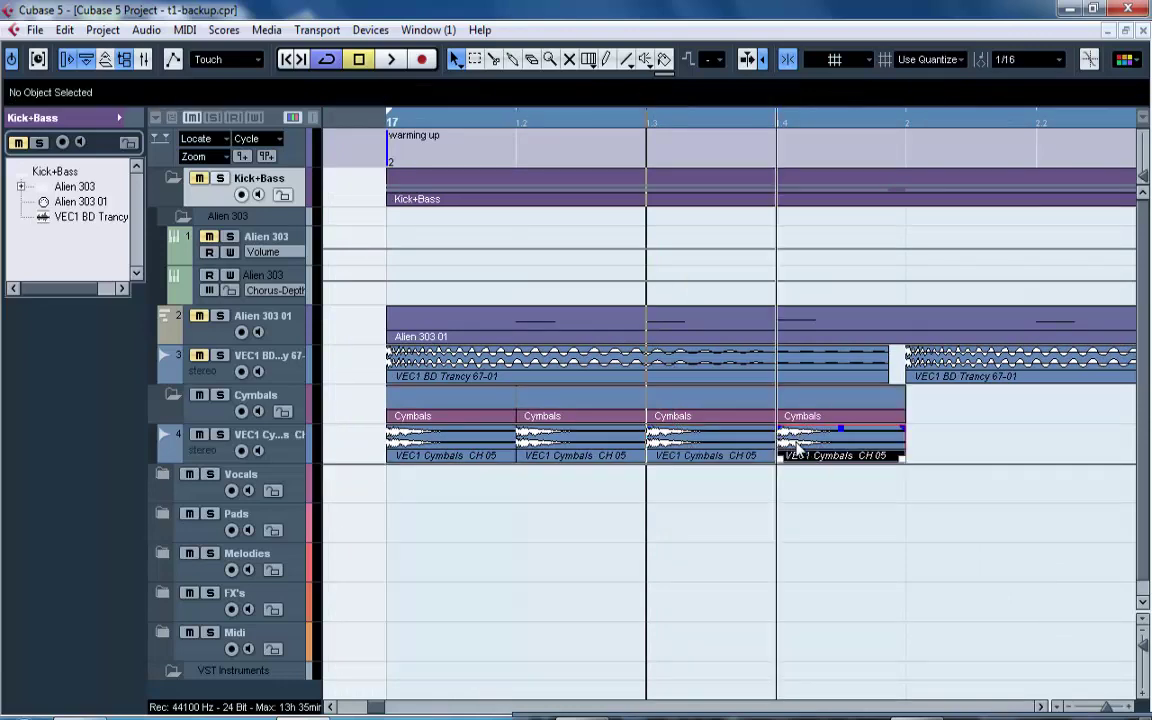
Duplicate the four cymbal events of the first beat onto the second beat of bar 17.
{"action": "left_click", "coordinate": [634, 117]}
{"action": "key", "text": "g"}
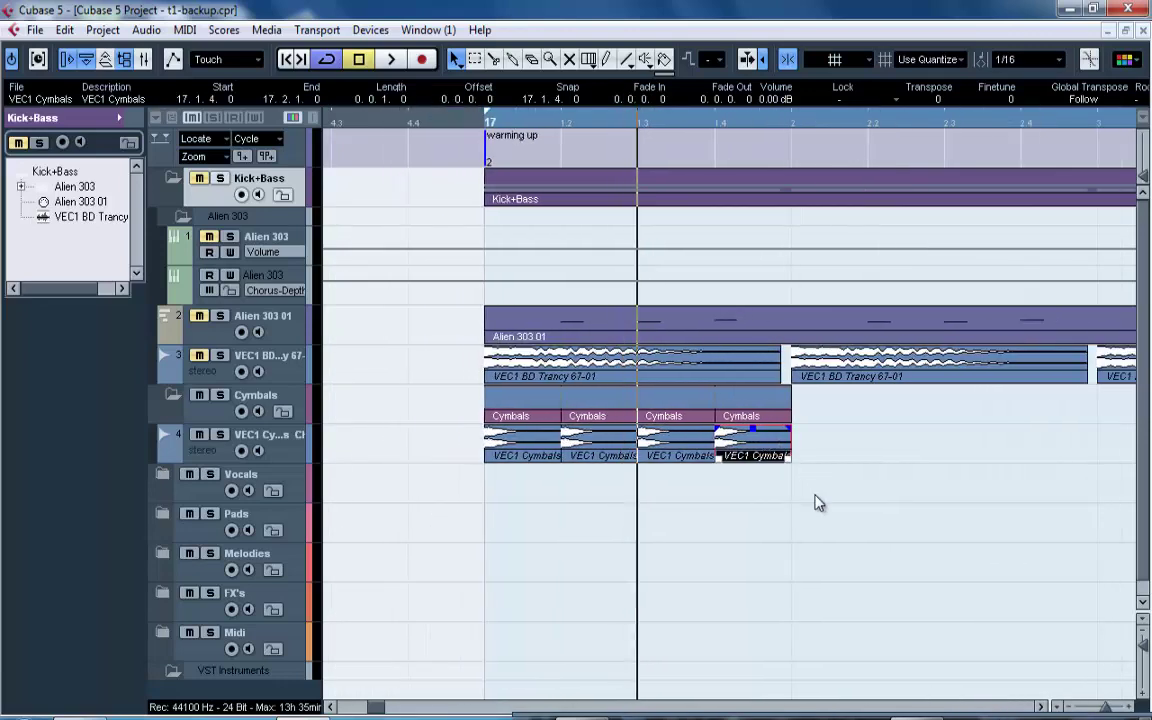
{"action": "left_click_drag", "start_coordinate": [815, 503], "coordinate": [468, 400]}
{"action": "key", "text": "ctrl+d"}
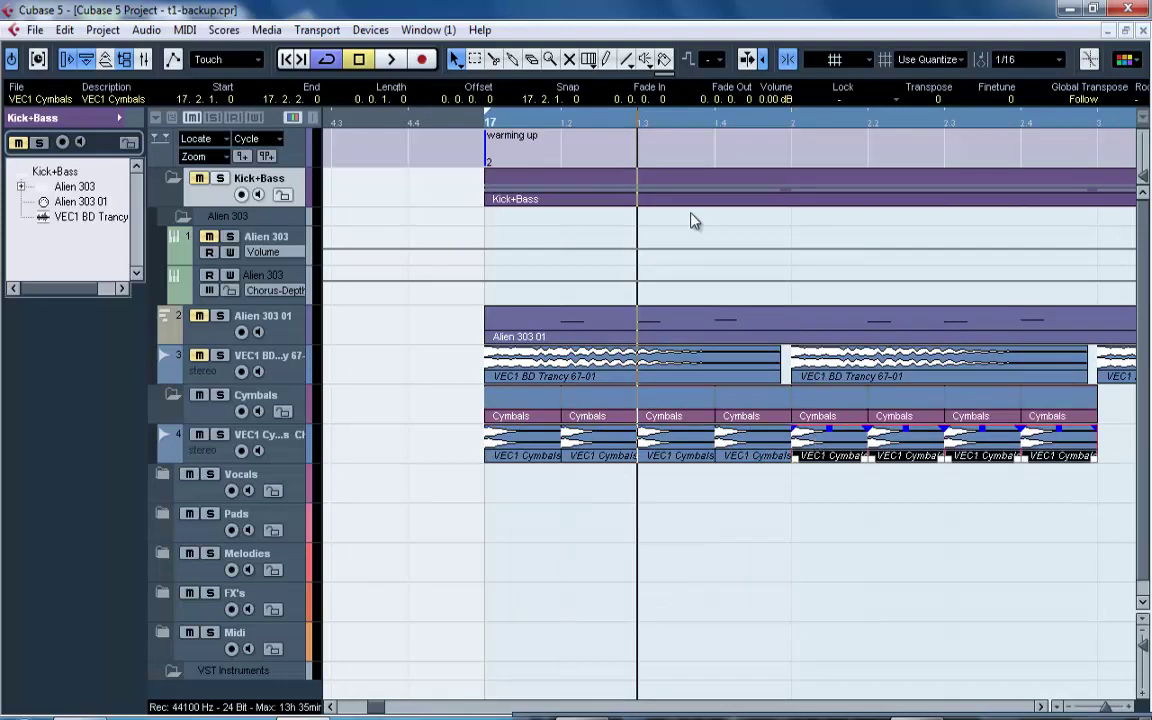
Try to copy the eight cymbal events into the second half of bar 17.
{"action": "key", "text": "g"}
{"action": "key", "text": "g"}
{"action": "key", "text": "g"}
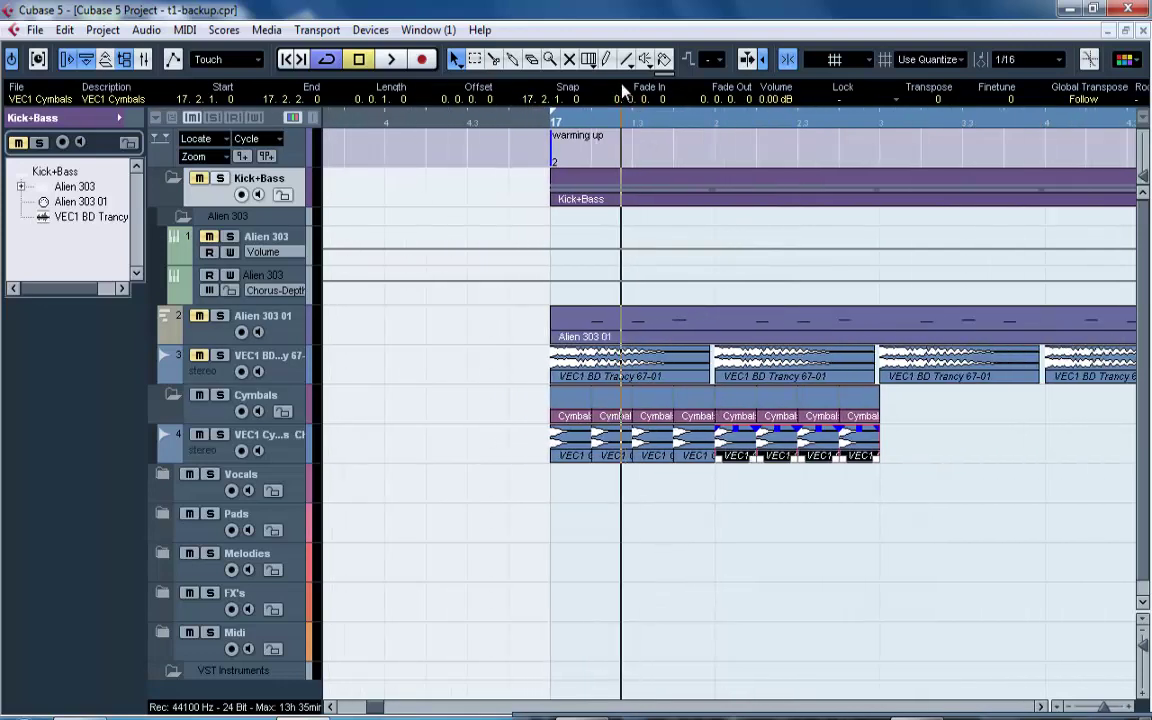
{"action": "key", "text": "ctrl+d"}
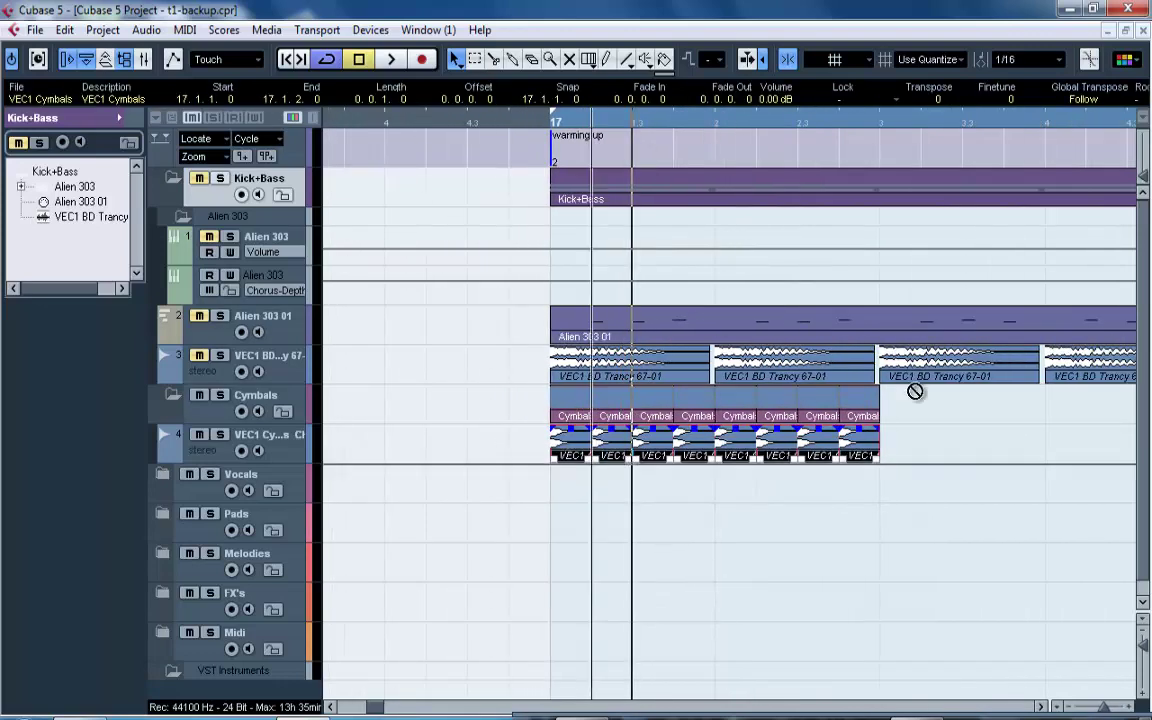
{"action": "left_click_drag", "start_coordinate": [1035, 505], "coordinate": [1017, 521]}
{"action": "key", "text": "ctrl+z"}
Duplicate all eight cymbal events so that the sixteenth-note pattern fills bar 17.
{"action": "left_click_drag", "start_coordinate": [736, 480], "coordinate": [340, 437]}
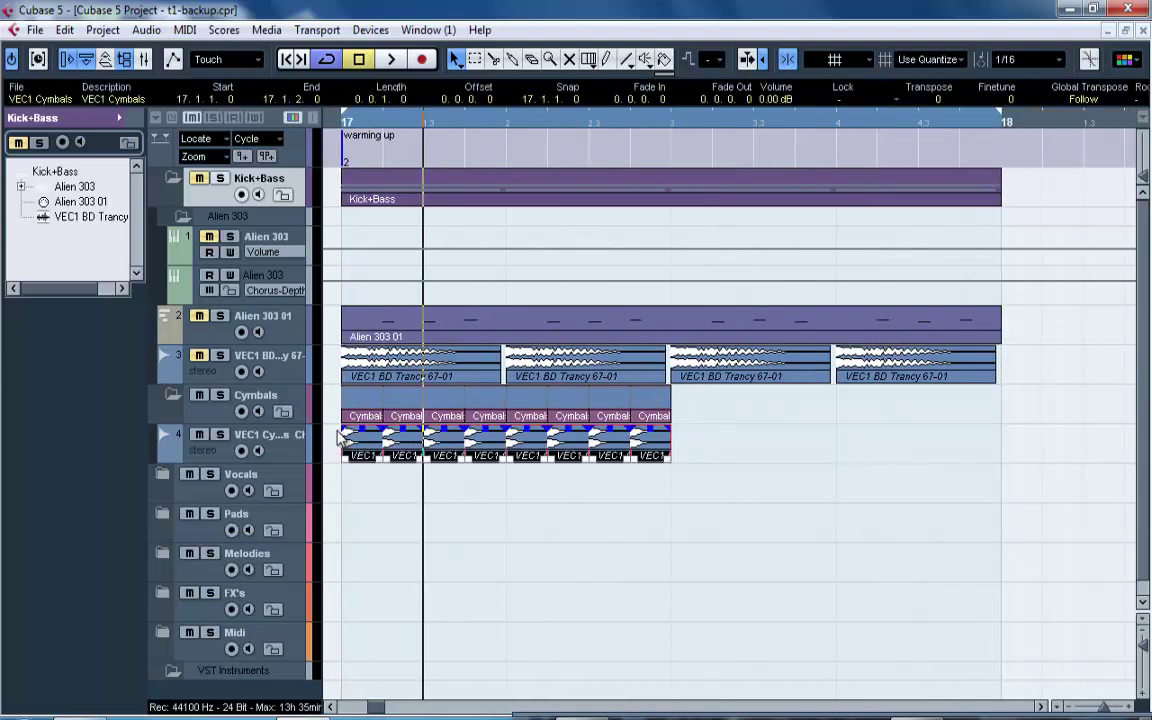
{"action": "key", "text": "ctrl+d"}
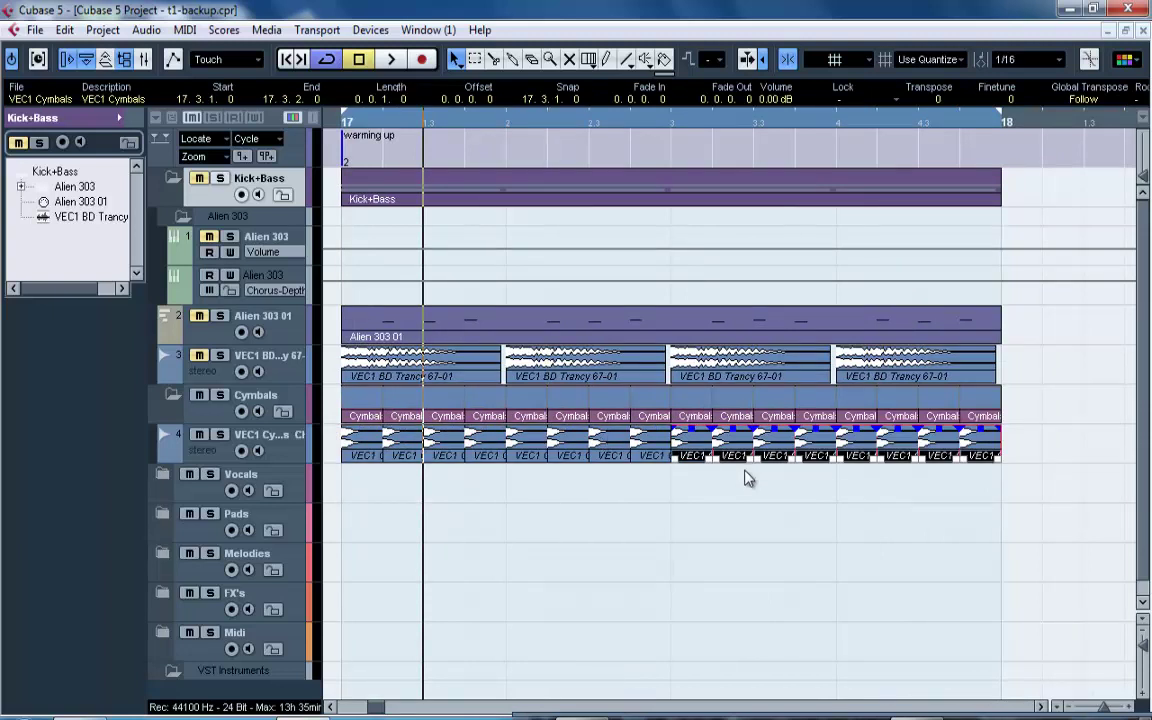
Play the bar 17 loop and shorten all the cymbal events together to a length of 0.0.0.95.
{"action": "key", "text": "space"}
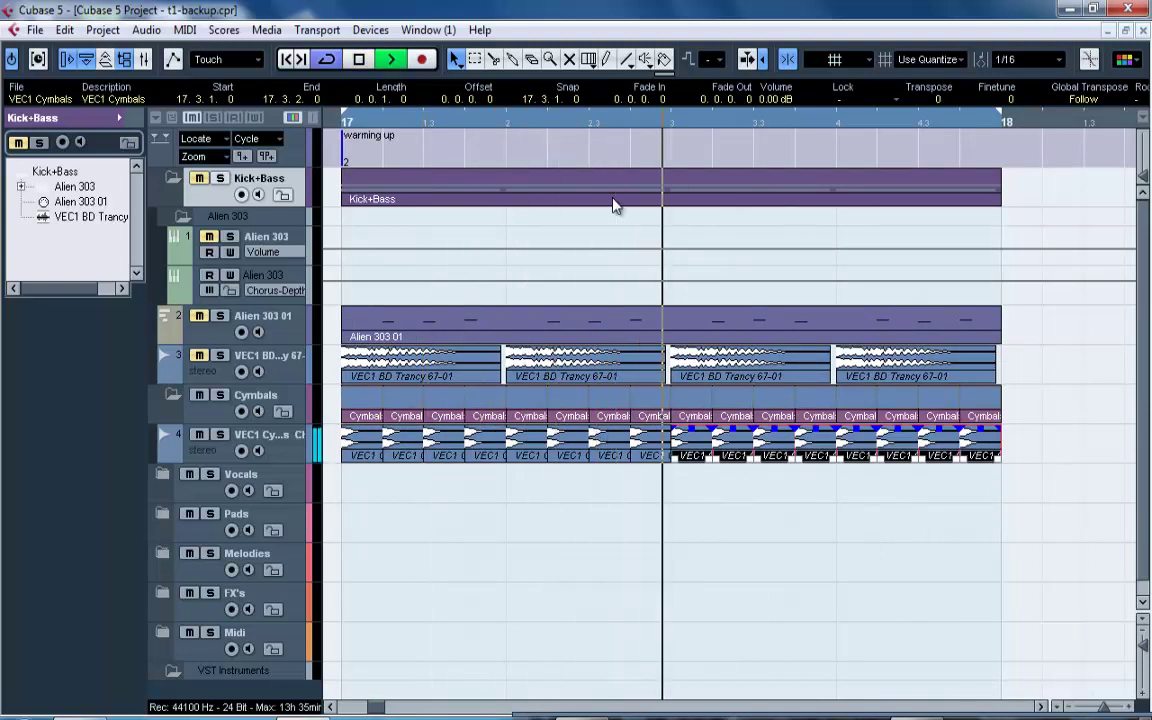
{"action": "left_click_drag", "start_coordinate": [1010, 488], "coordinate": [370, 457]}
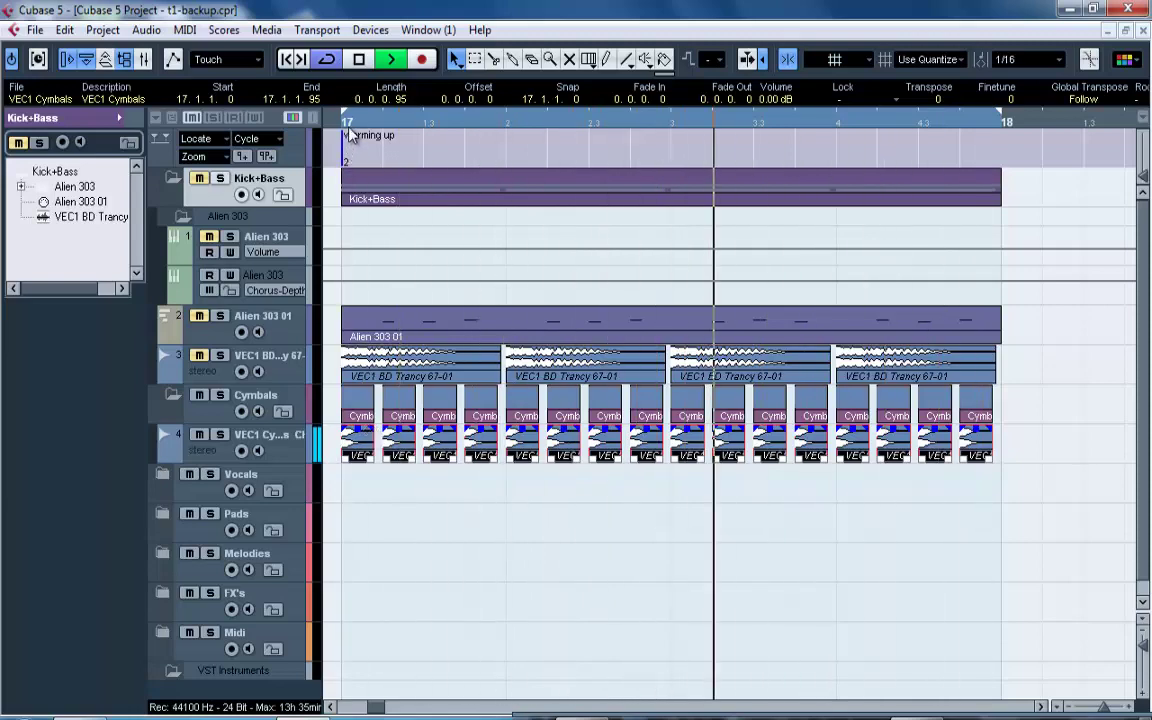
{"action": "left_click_drag", "start_coordinate": [350, 122], "coordinate": [349, 188]}
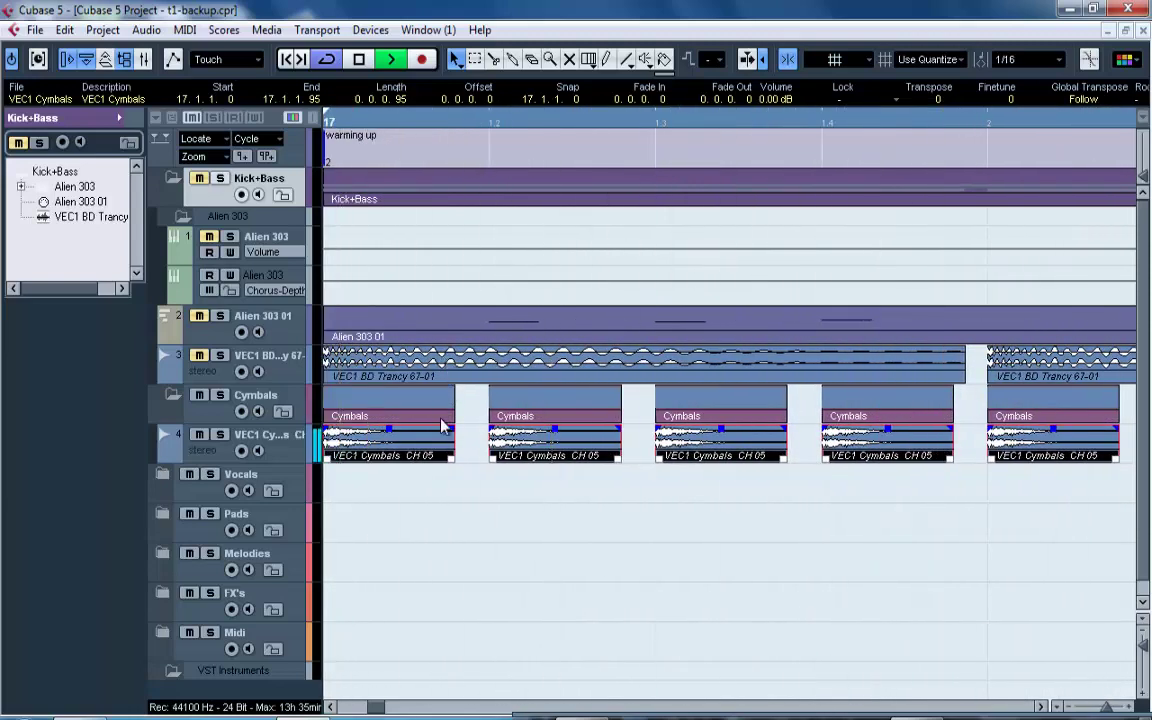
Add a fade-out of 0.0.0.7 to all the selected cymbal events in bar 17 and deselect them.
{"action": "left_click_drag", "start_coordinate": [450, 428], "coordinate": [440, 428]}
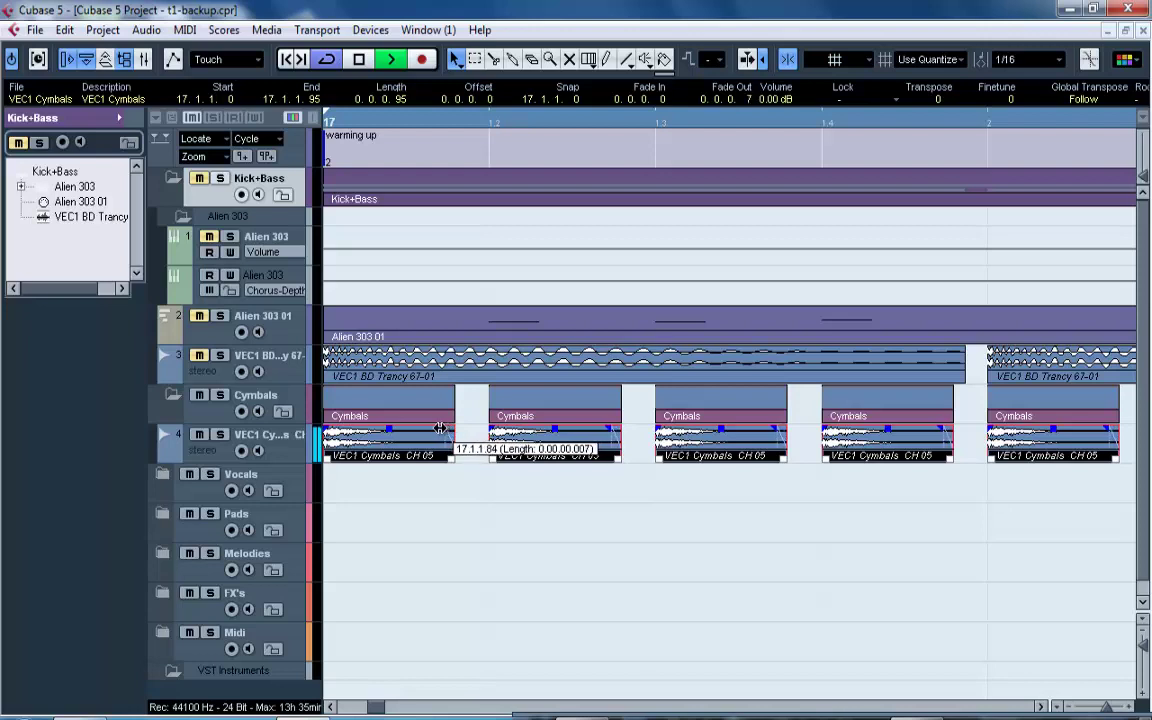
{"action": "left_click_drag", "start_coordinate": [440, 428], "coordinate": [440, 428]}
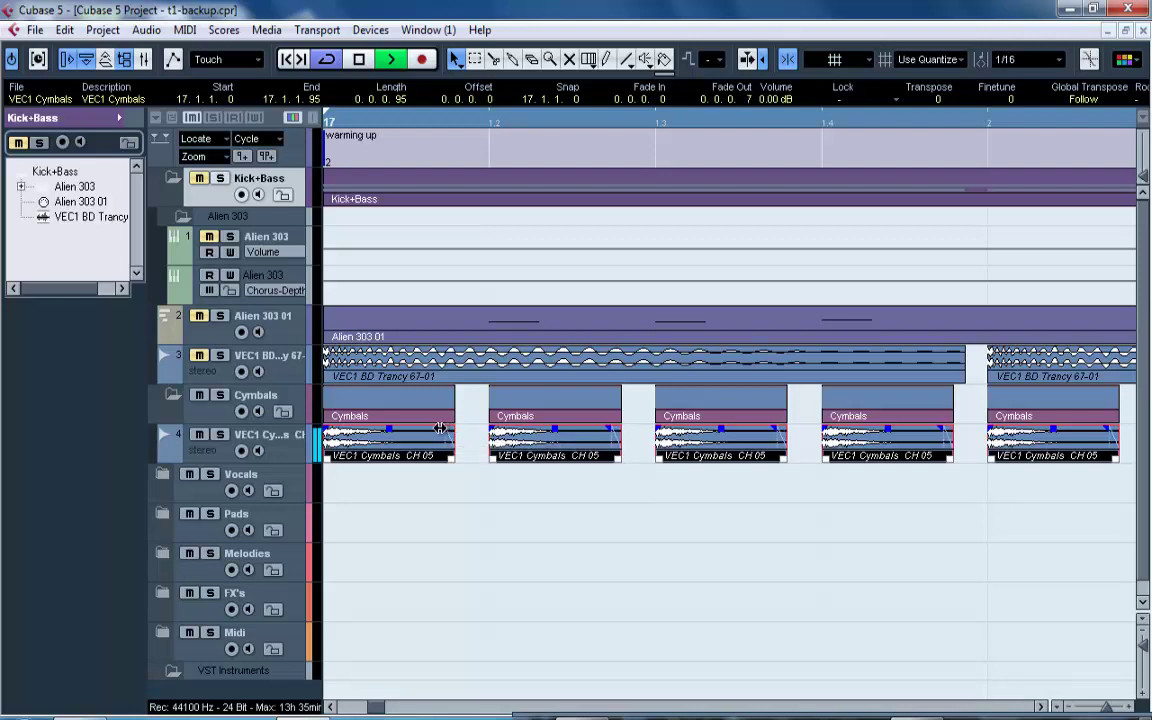
{"action": "left_click", "coordinate": [472, 519]}
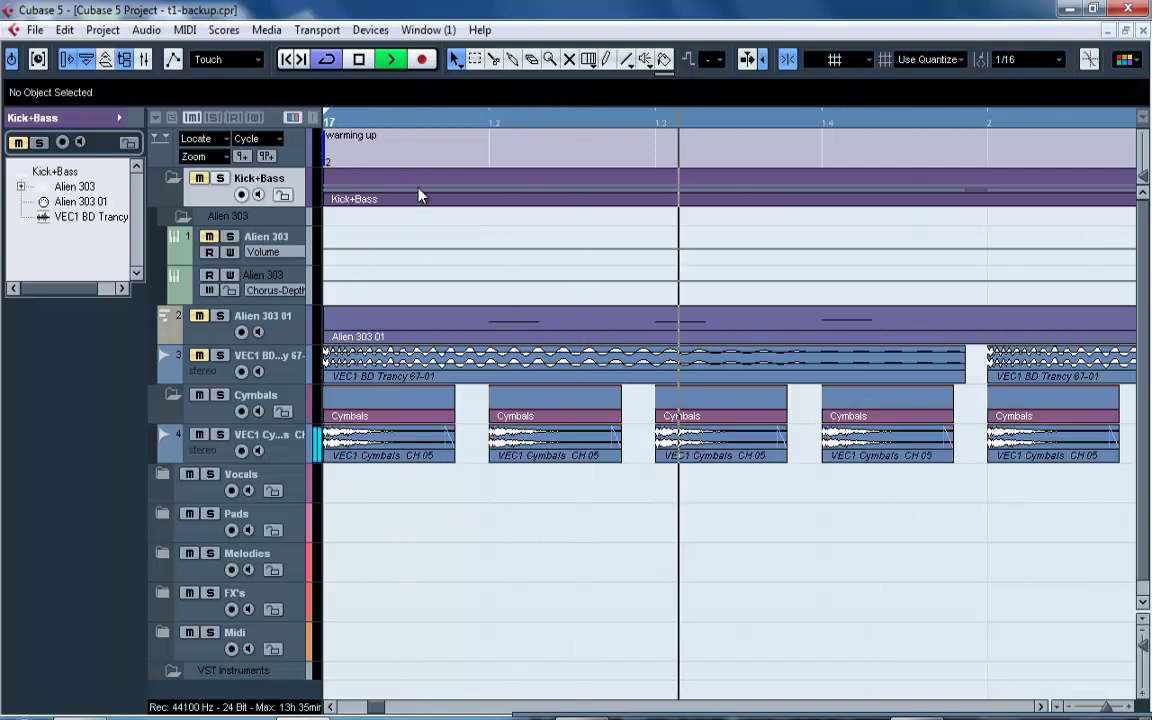
Solo the VEC1 Cymbals CH 05 track during loop playback, lower its mixer level to -20.81 dB, and clear the solo.
{"action": "key", "text": "space"}
{"action": "left_click_drag", "start_coordinate": [453, 118], "coordinate": [379, 72]}
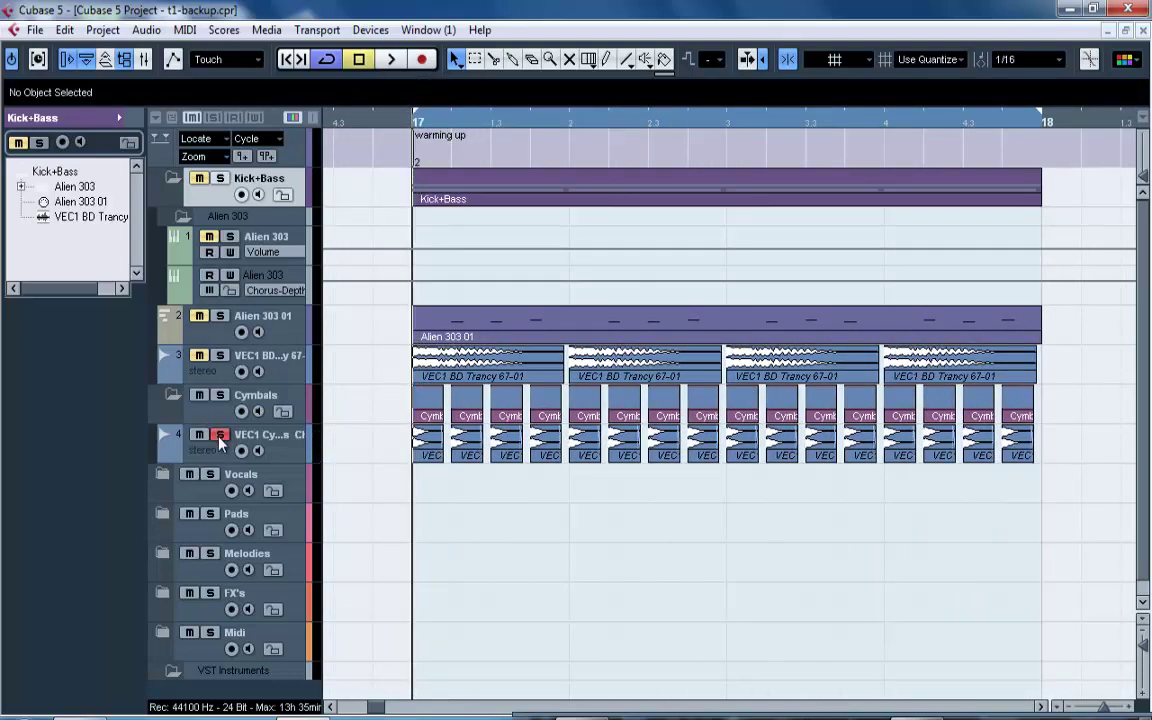
{"action": "key", "text": "space"}
{"action": "key", "text": "F3"}
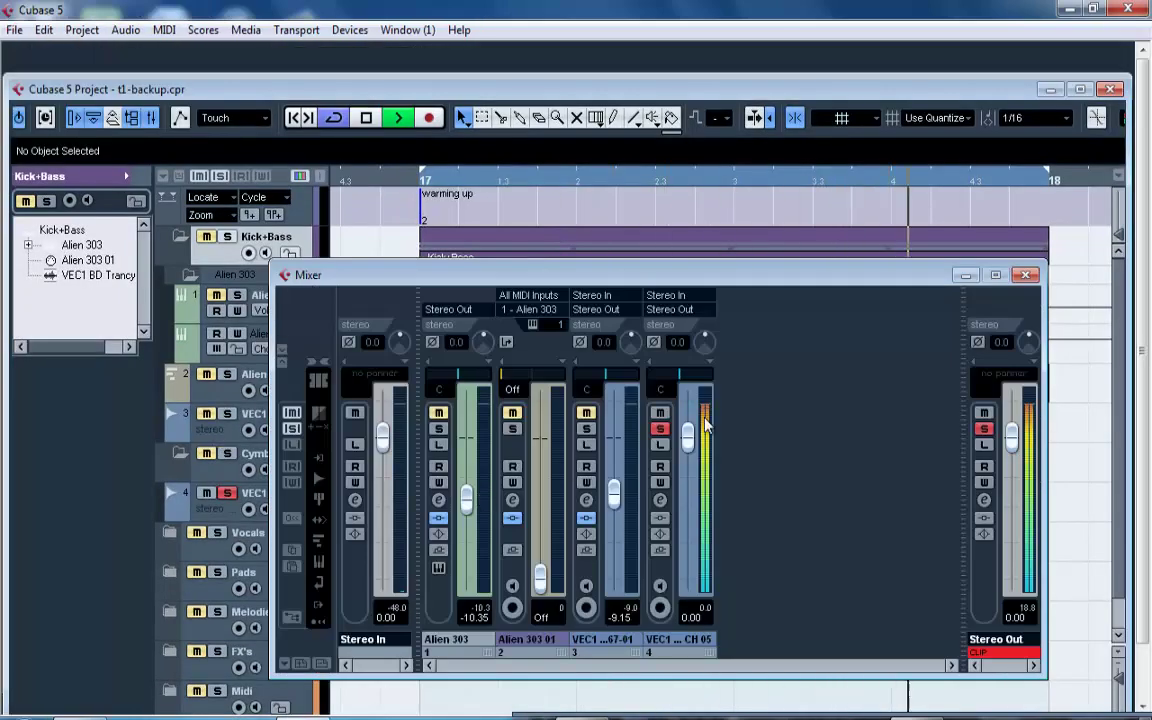
{"action": "left_click_drag", "start_coordinate": [688, 434], "coordinate": [686, 537]}
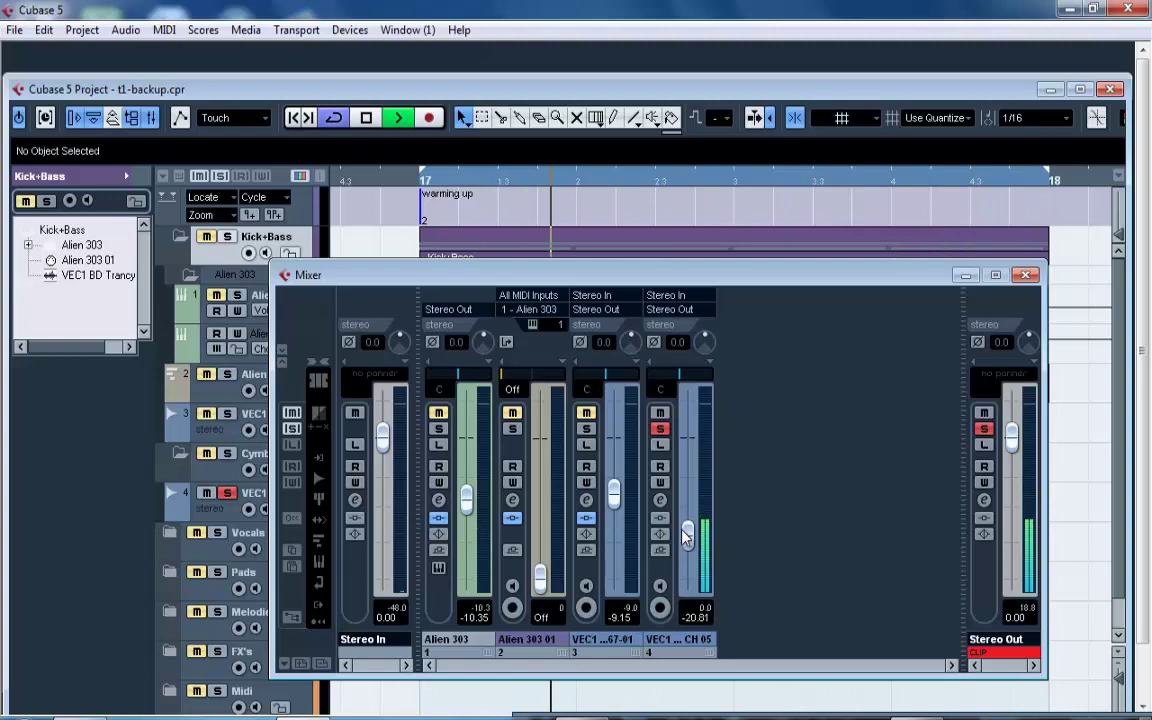
{"action": "left_click", "coordinate": [985, 430]}
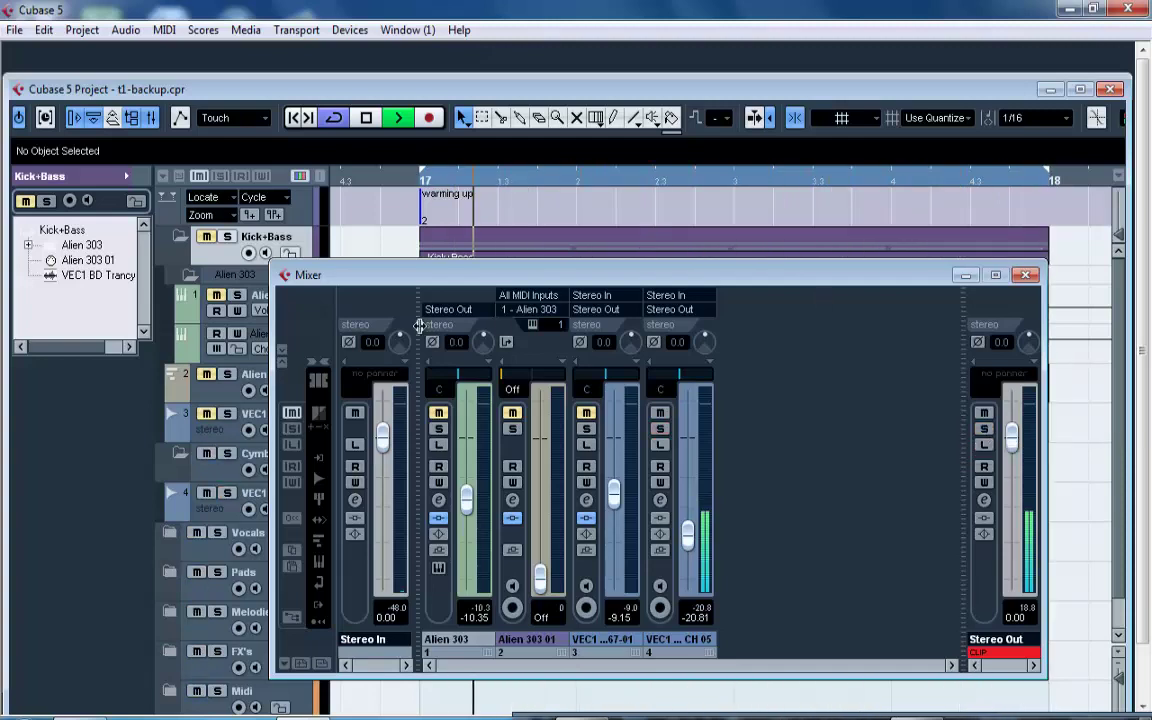
Solo the Kick+Bass and Cymbals folders together and select the VEC1 Cymbals CH 05 track for mixing.
{"action": "key", "text": "F3"}
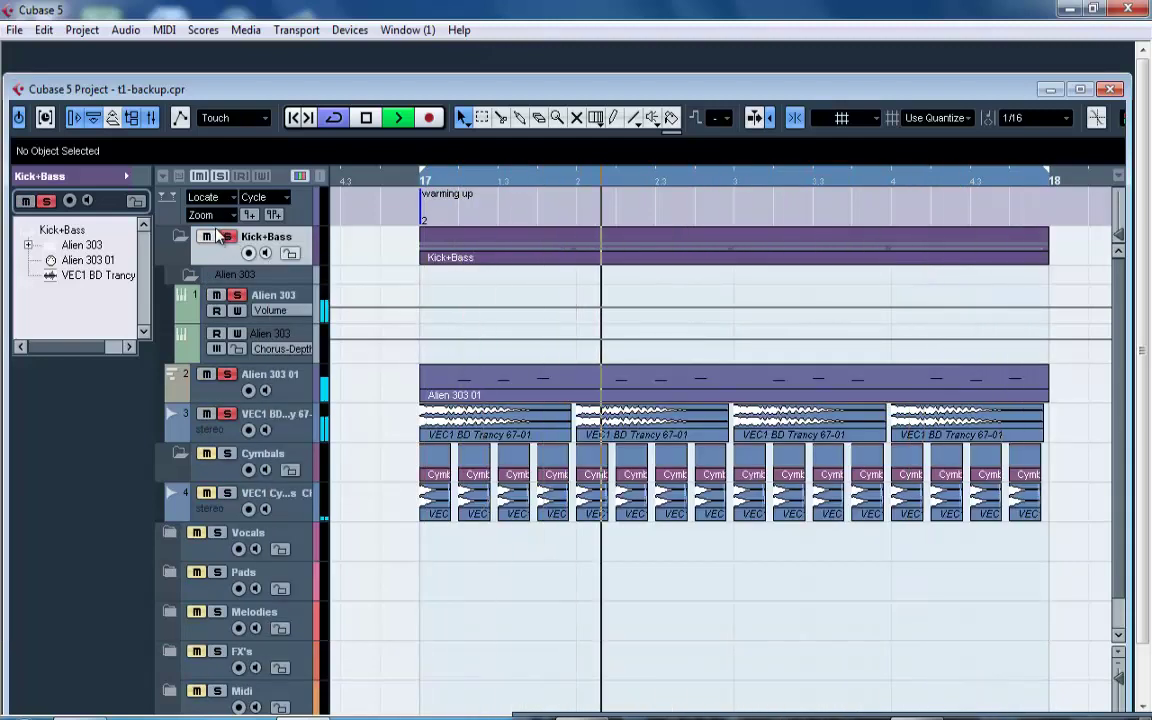
{"action": "left_click", "coordinate": [228, 237]}
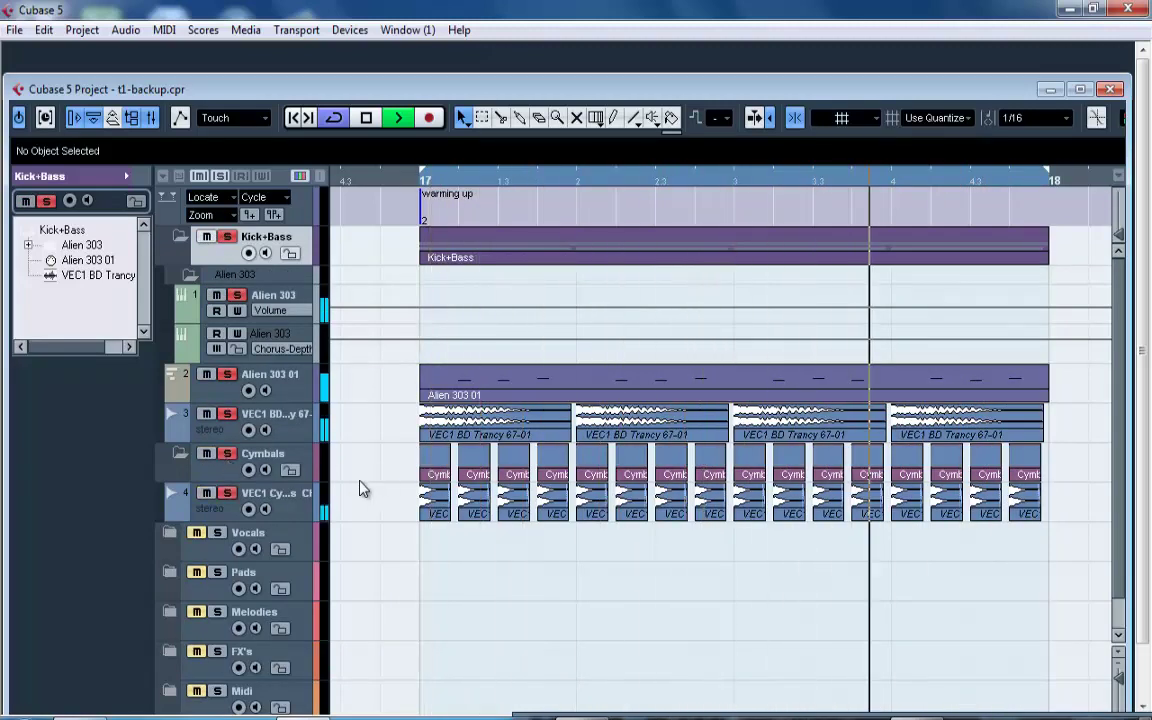
{"action": "left_click", "coordinate": [298, 497]}
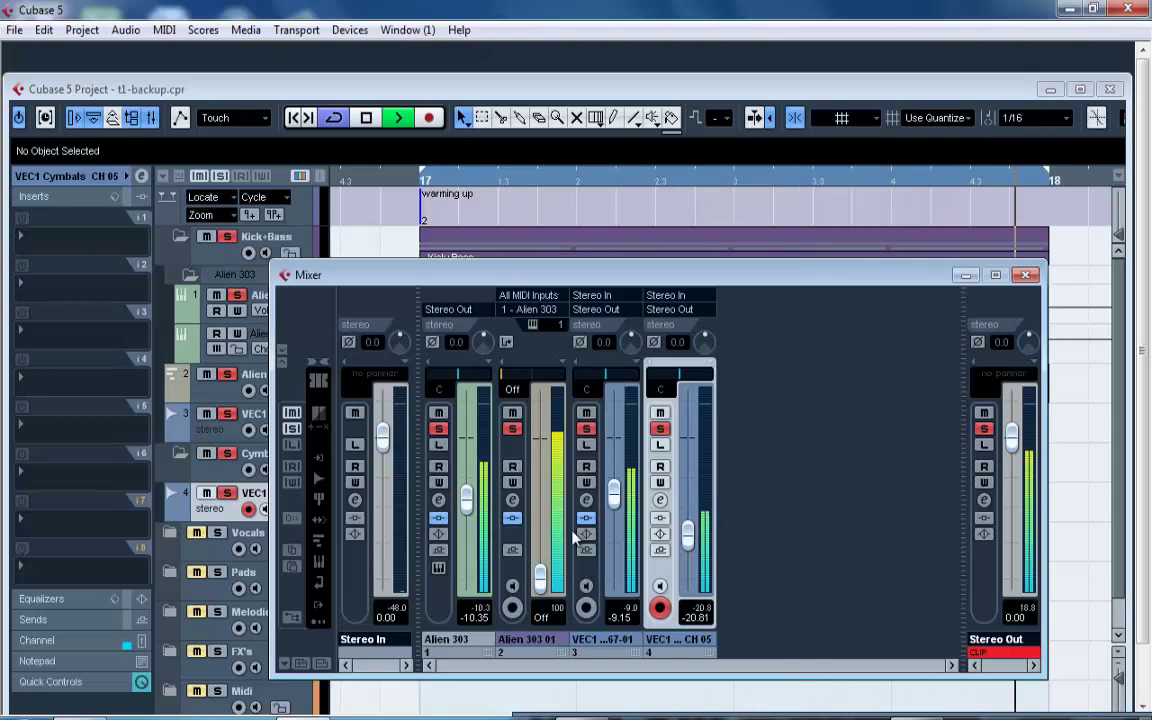
Compare the VEC1 Cymbals CH 05 track silent, muted and at -26.07 dB and -4.81 dB against the soloed kick and bass.
{"action": "left_click_drag", "start_coordinate": [689, 514], "coordinate": [693, 625]}
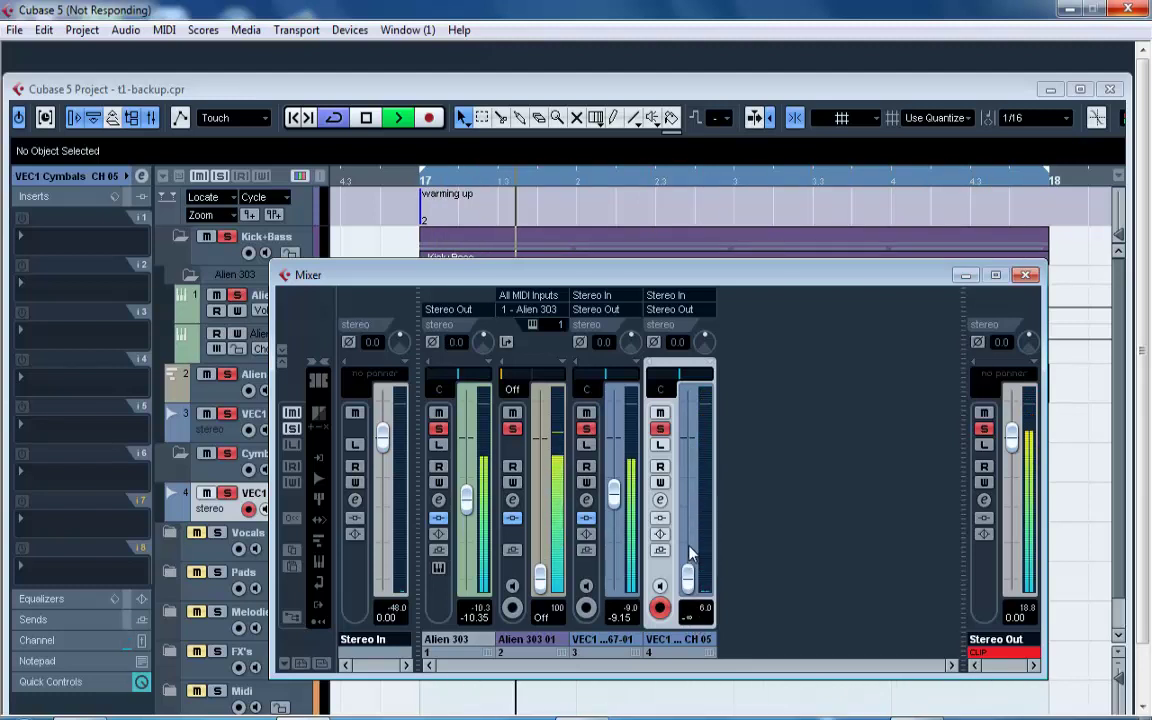
{"action": "left_click_drag", "start_coordinate": [688, 580], "coordinate": [688, 551]}
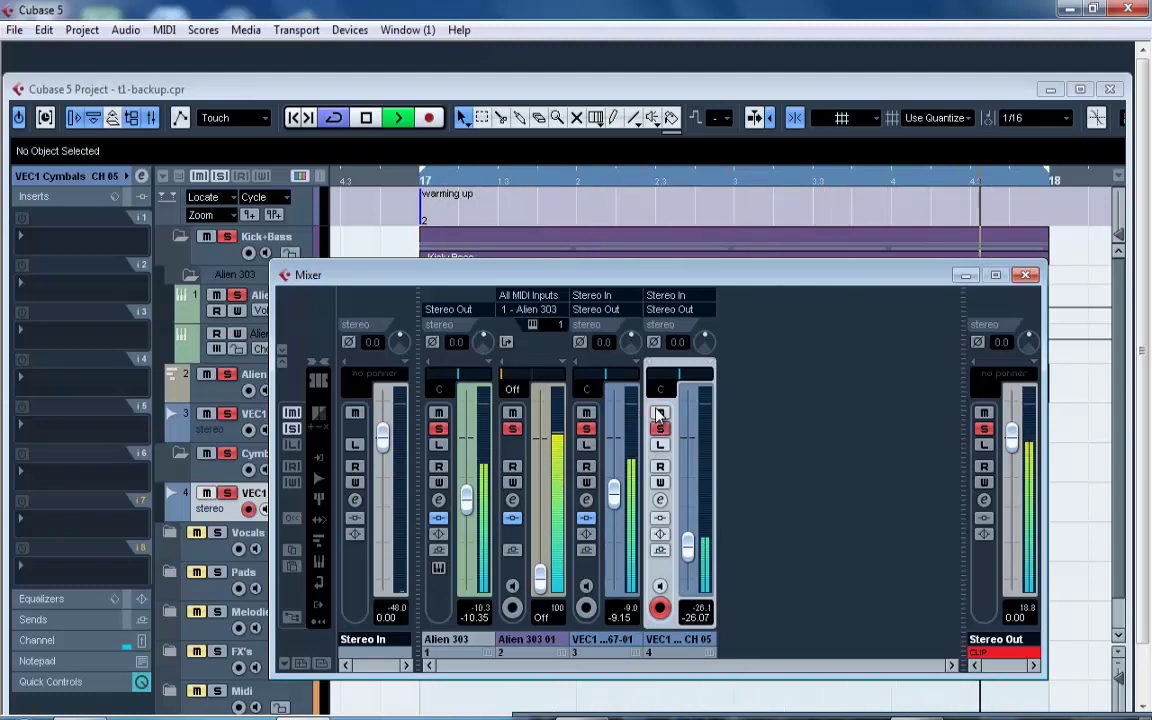
{"action": "left_click_drag", "start_coordinate": [693, 552], "coordinate": [680, 455]}
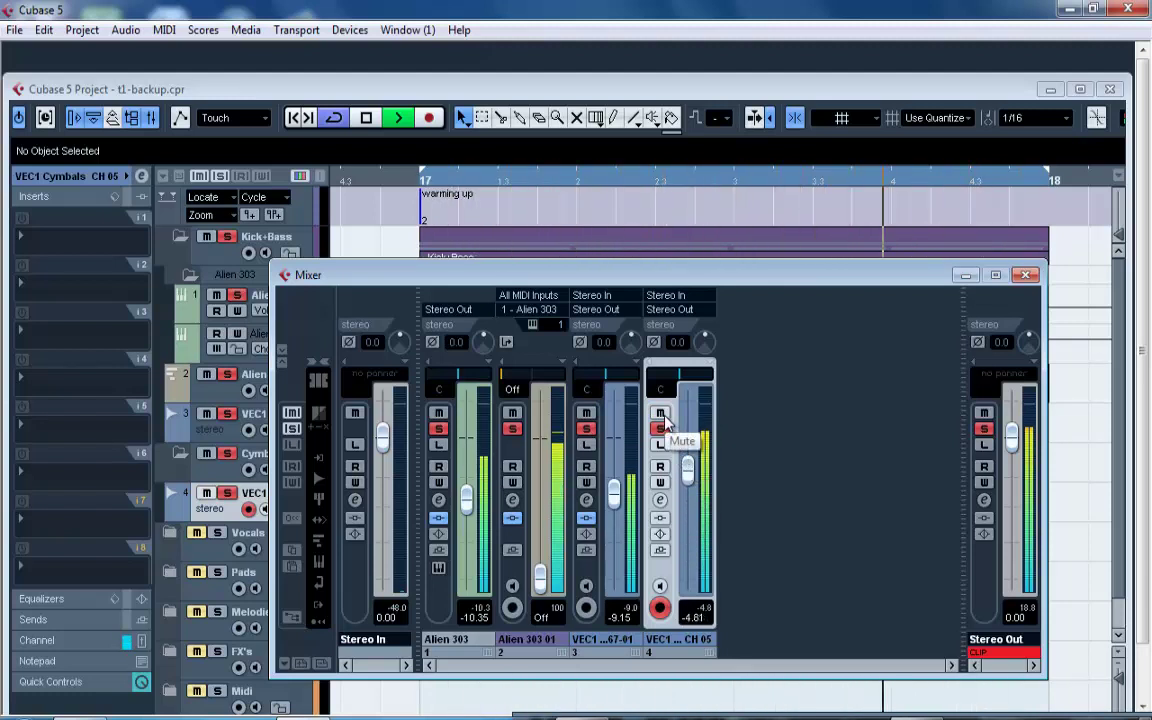
{"action": "left_click", "coordinate": [664, 415]}
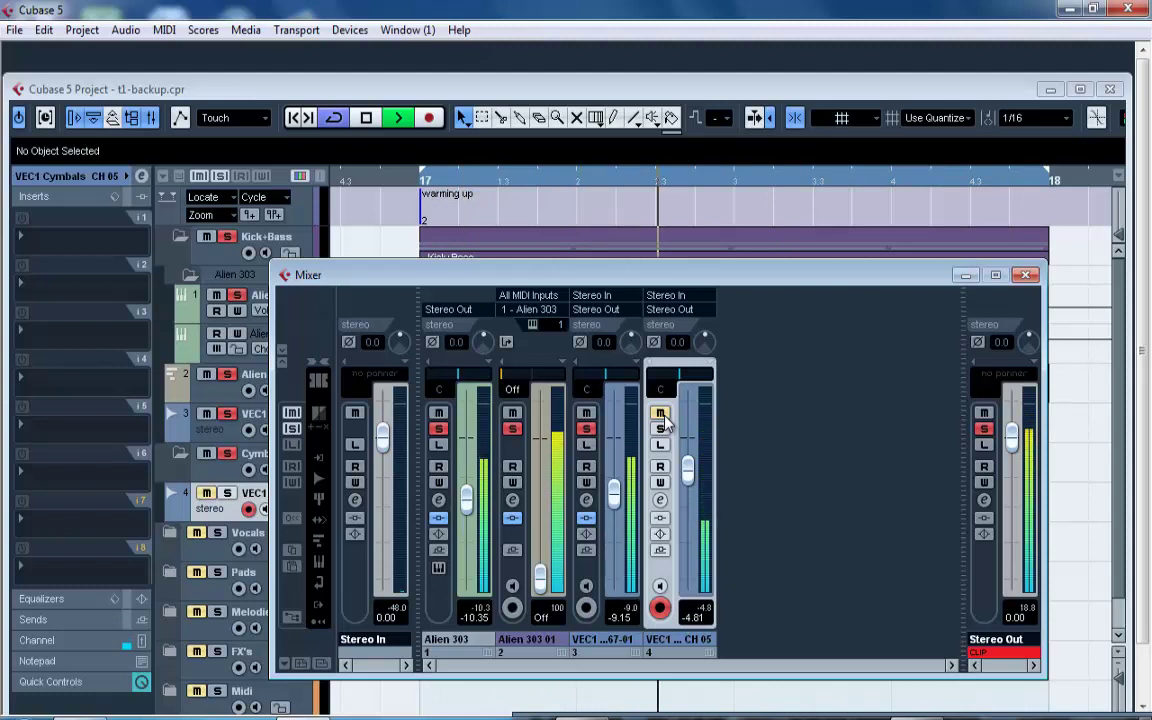
{"action": "left_click_drag", "start_coordinate": [688, 478], "coordinate": [710, 707]}
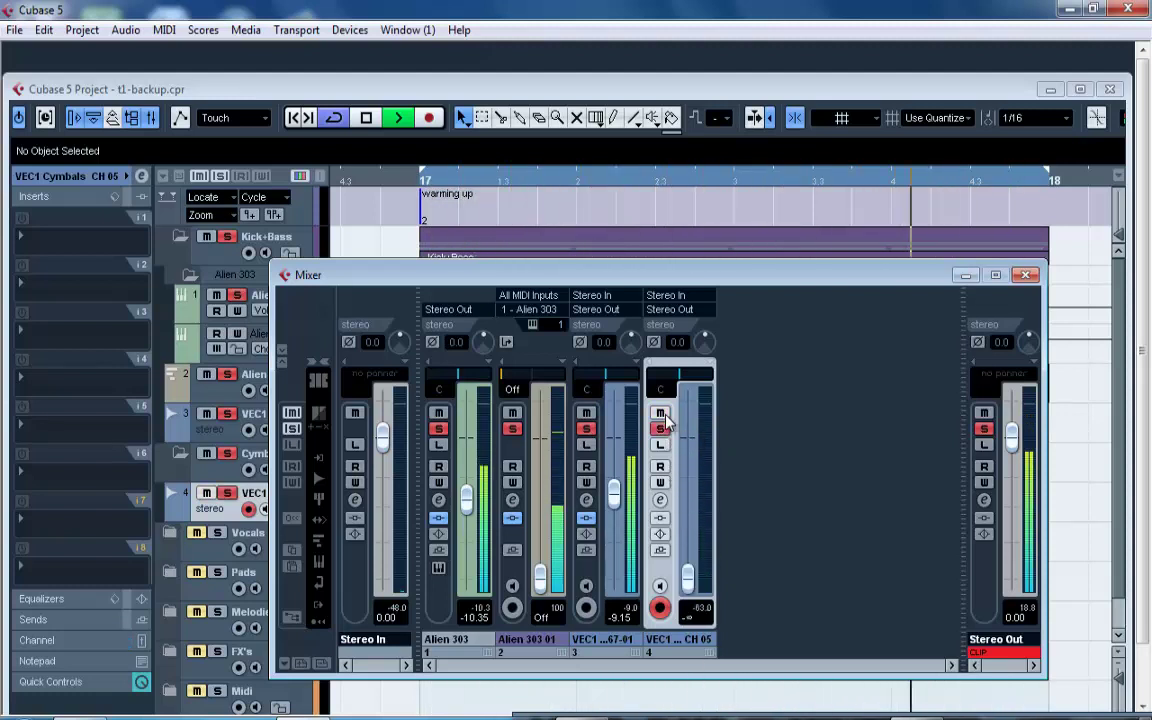
Set the VEC1 Cymbals CH 05 mixer level to -22.40 dB, stop playback and close the mixer.
{"action": "left_click_drag", "start_coordinate": [688, 578], "coordinate": [689, 543]}
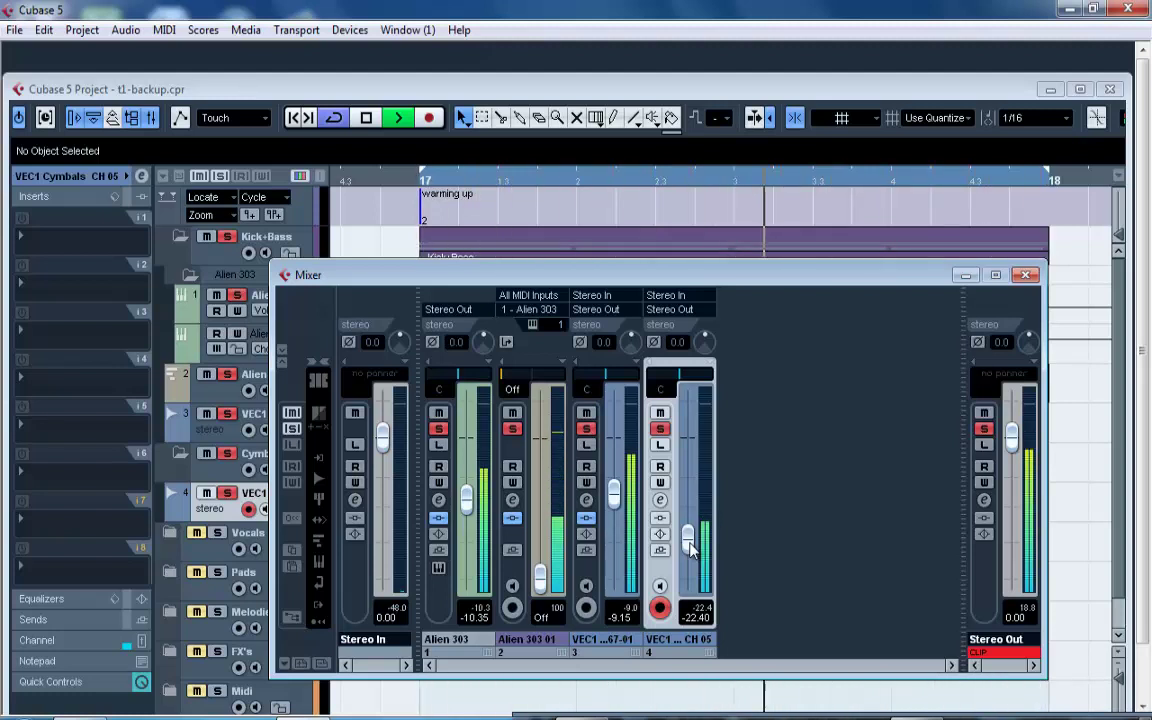
{"action": "key", "text": "space"}
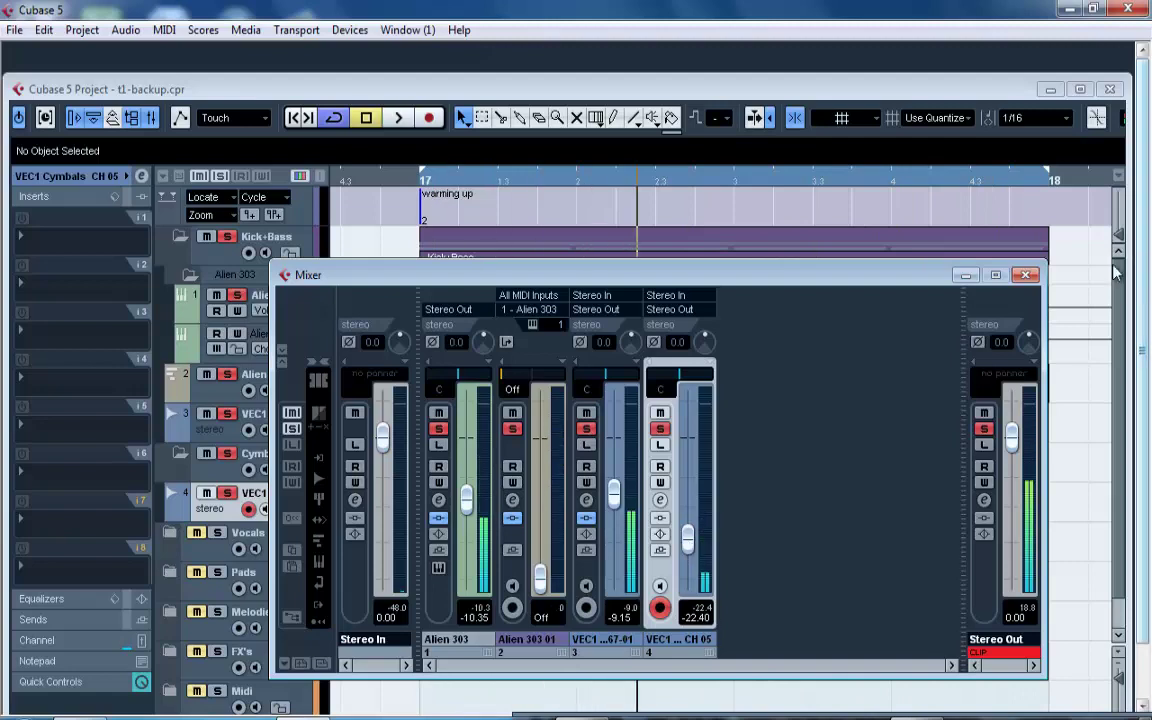
{"action": "left_click", "coordinate": [1027, 275]}
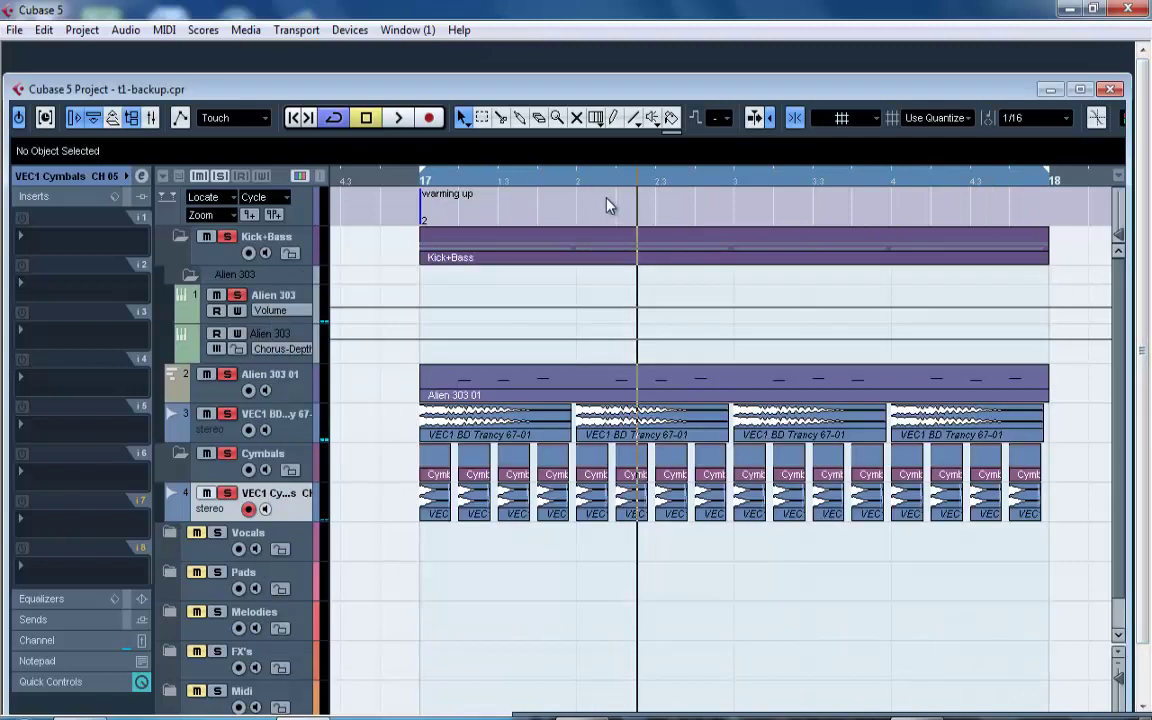
{"action": "left_click", "coordinate": [131, 118]}
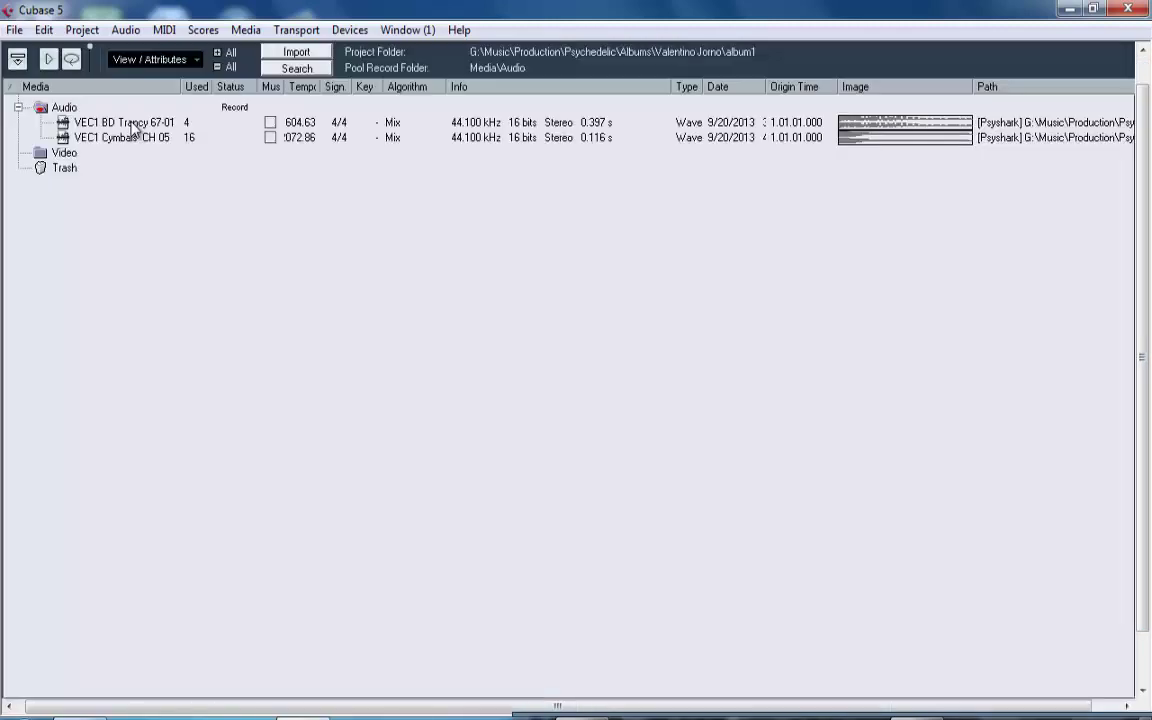
{"action": "left_click", "coordinate": [297, 53]}
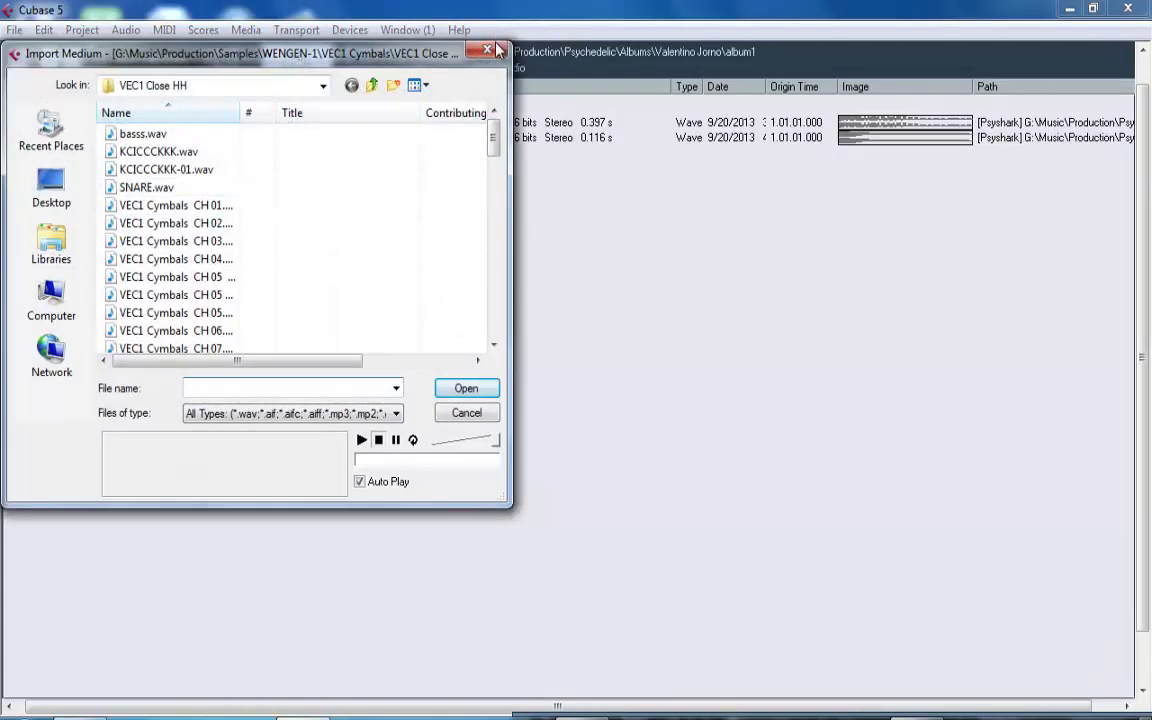
{"action": "left_click", "coordinate": [488, 50]}
{"action": "left_click", "coordinate": [1143, 51]}
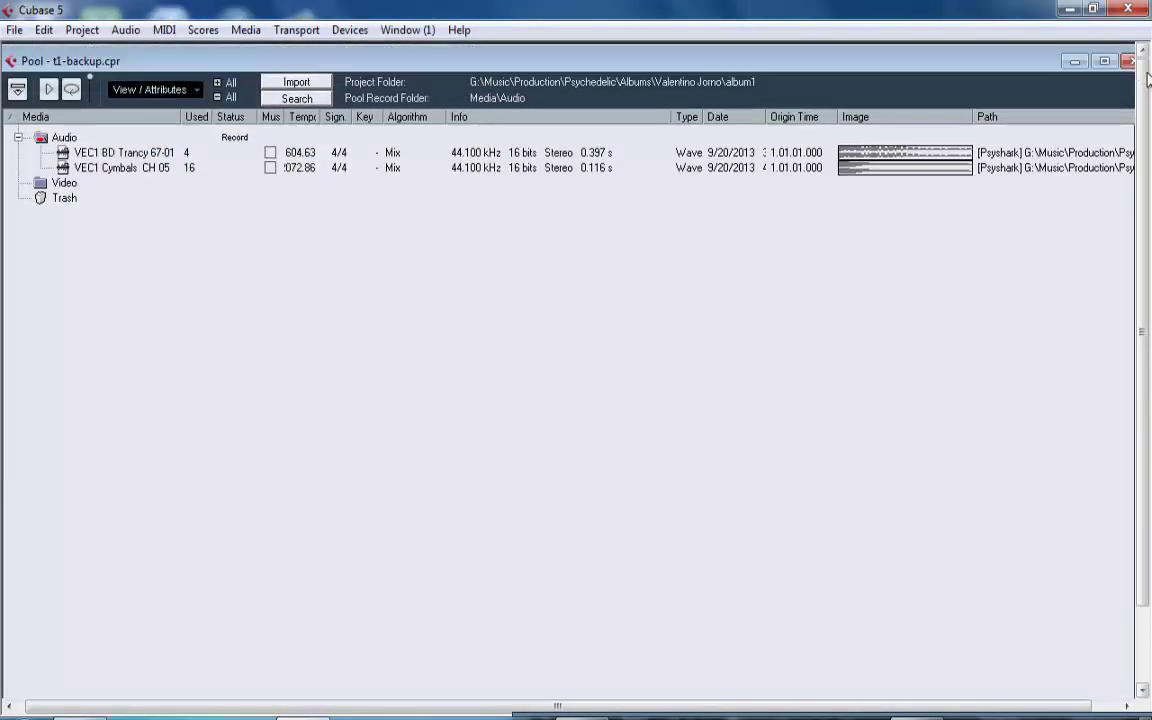
{"action": "left_click", "coordinate": [1074, 62]}
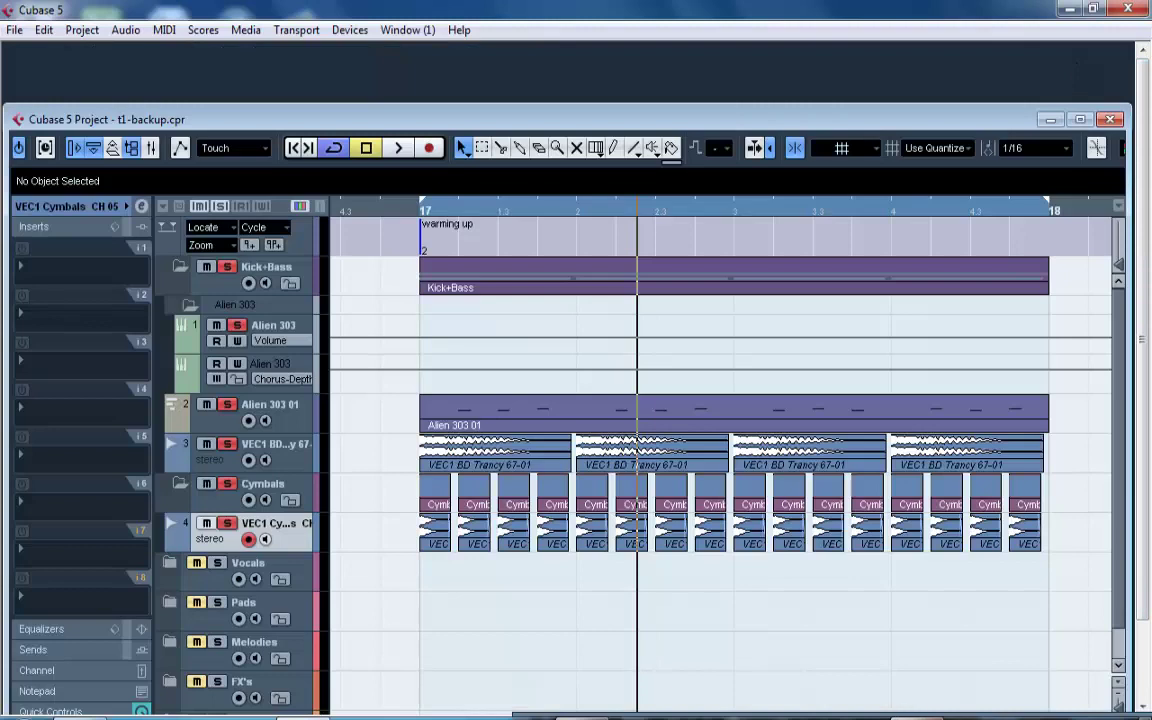
Save the project over the existing t1-backup.cpr file in the album1 folder.
{"action": "left_click", "coordinate": [917, 718]}
{"action": "left_click", "coordinate": [917, 718]}
{"action": "key", "text": "ctrl+shift+s"}
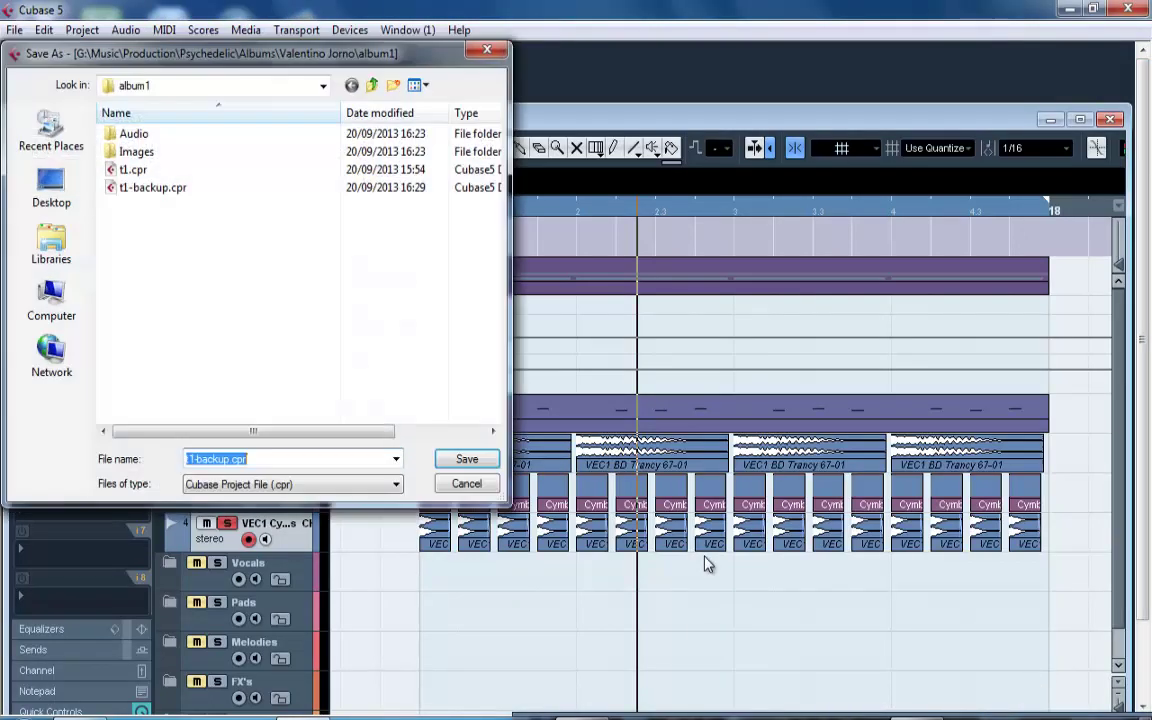
{"action": "double_click", "coordinate": [145, 188]}
{"action": "key", "text": "Return"}
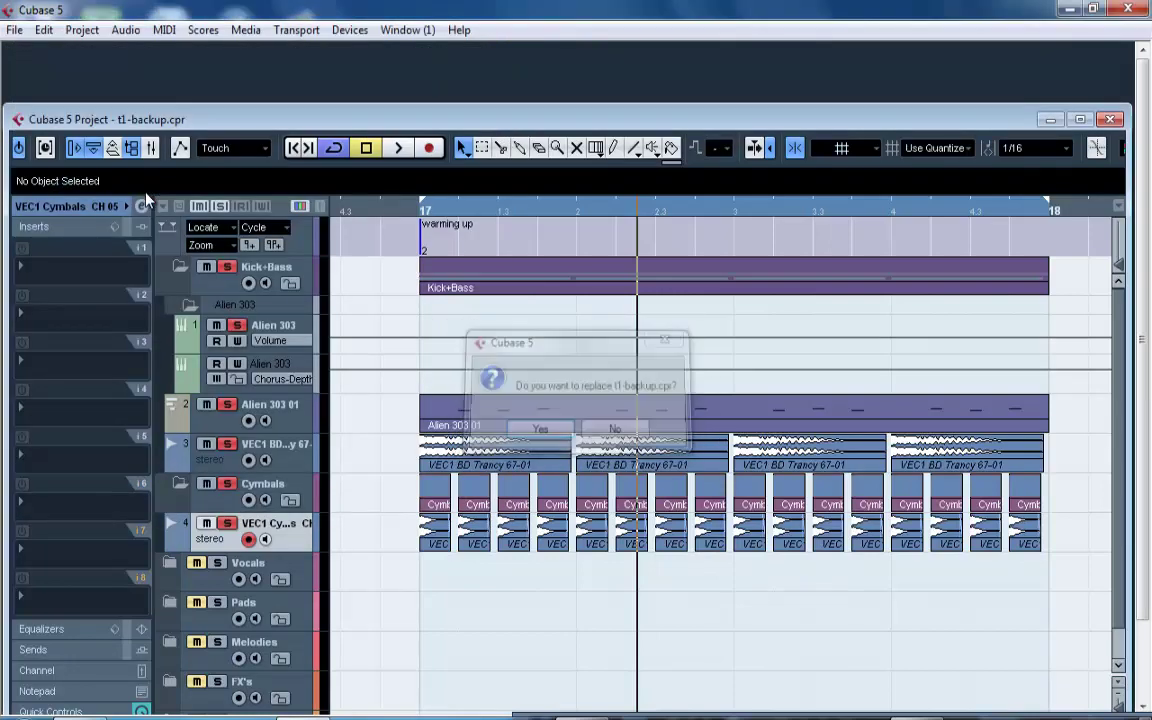
Save the project again as t1.cpr in the album1 folder, replacing the existing file.
{"action": "key", "text": "ctrl+shift+s"}
{"action": "left_click", "coordinate": [142, 172]}
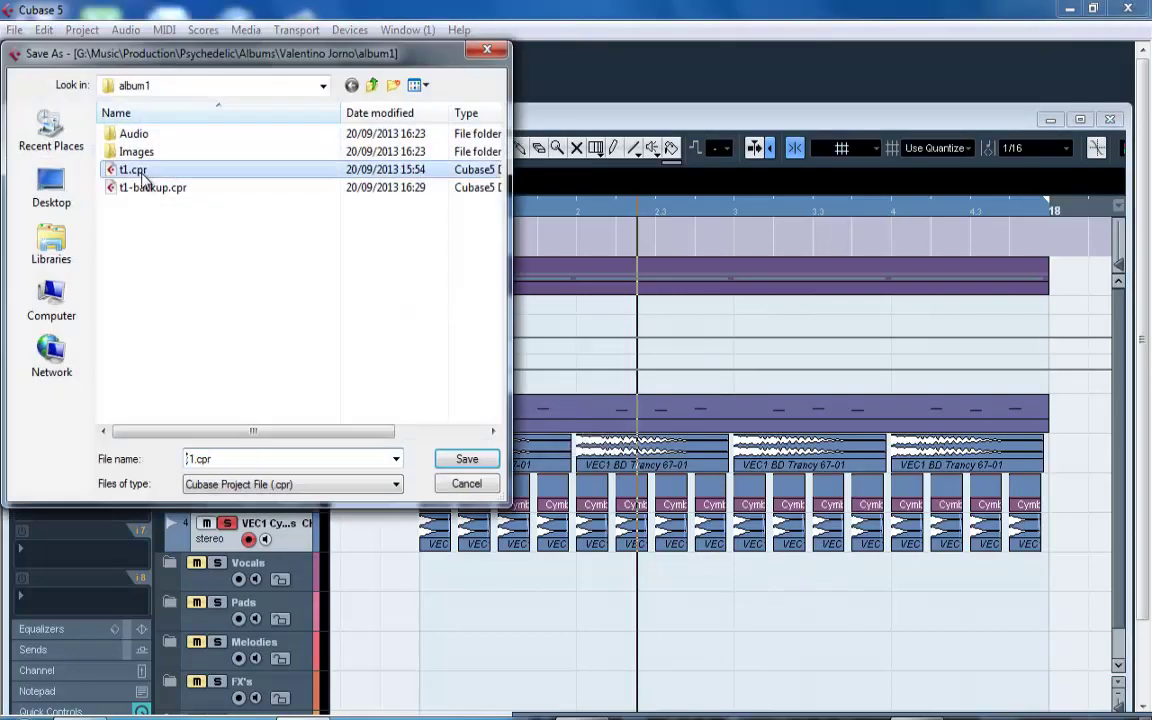
{"action": "double_click", "coordinate": [142, 176]}
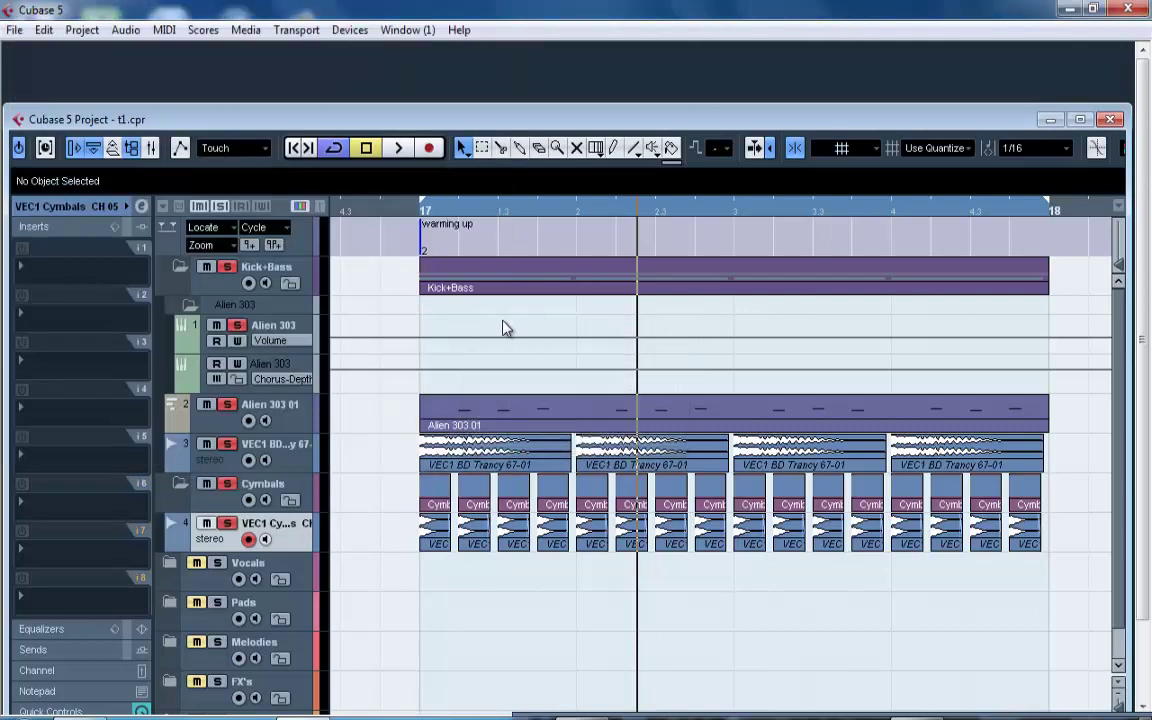
Start a media import from the Pool and browse to the VEC1 Open HH folder inside VEC1 Cymbals.
{"action": "left_click", "coordinate": [130, 148]}
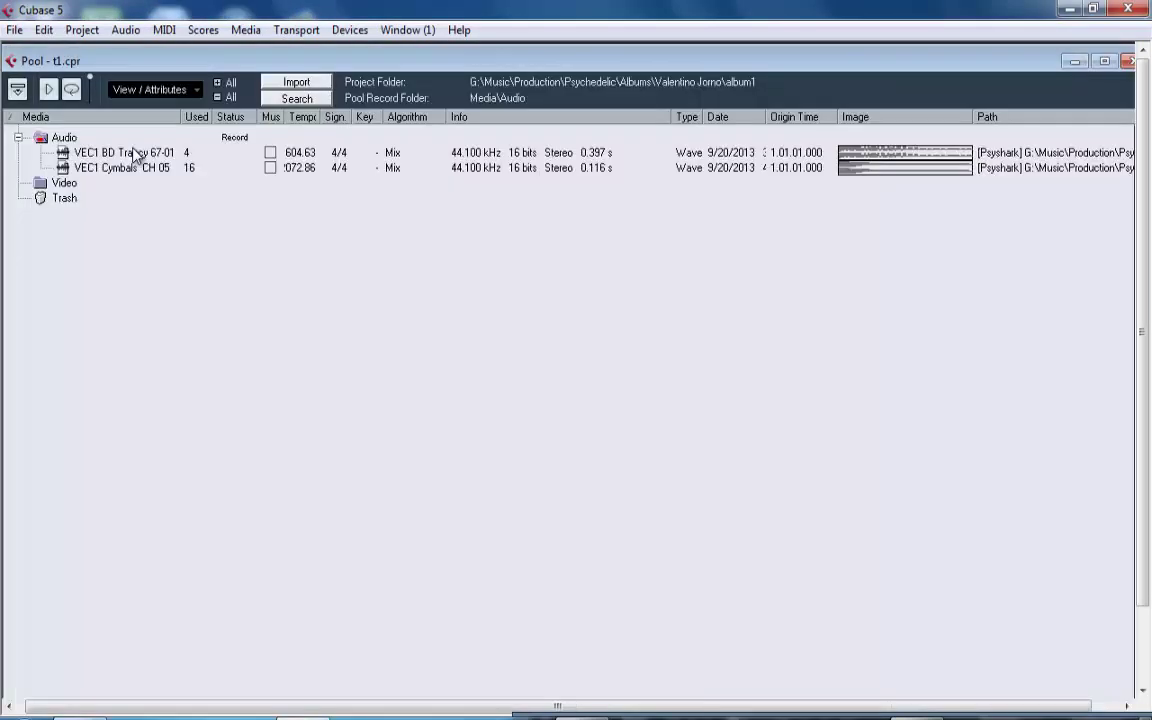
{"action": "left_click", "coordinate": [298, 83]}
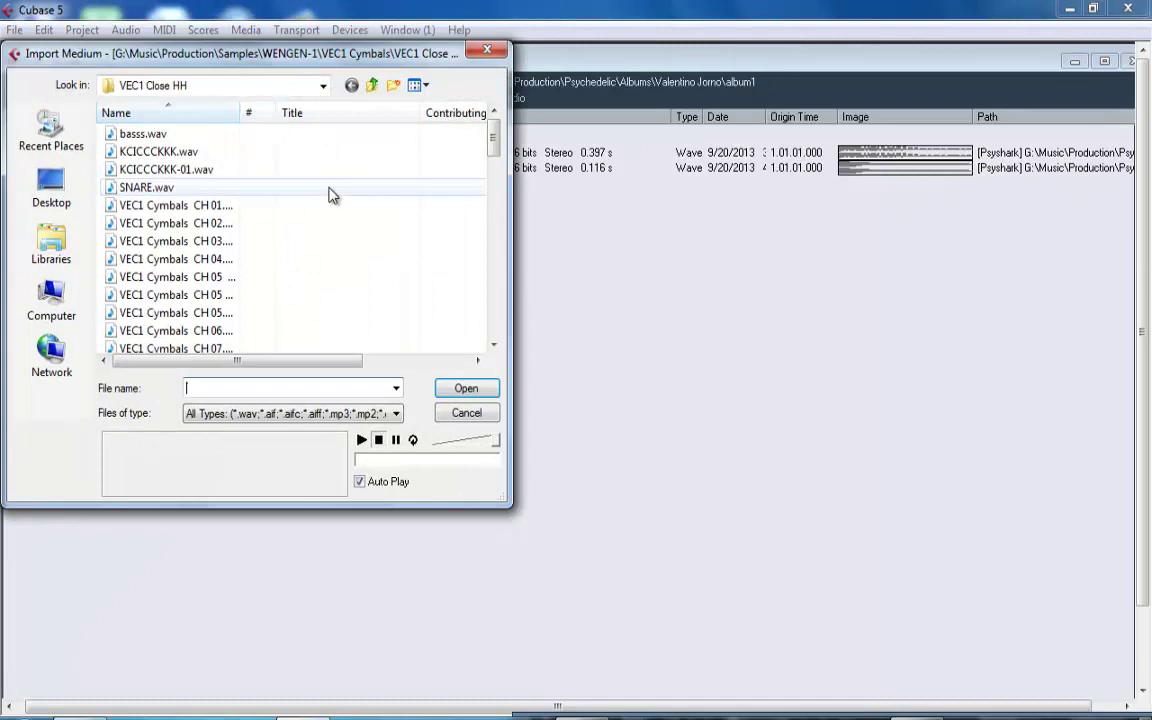
{"action": "left_click", "coordinate": [371, 86]}
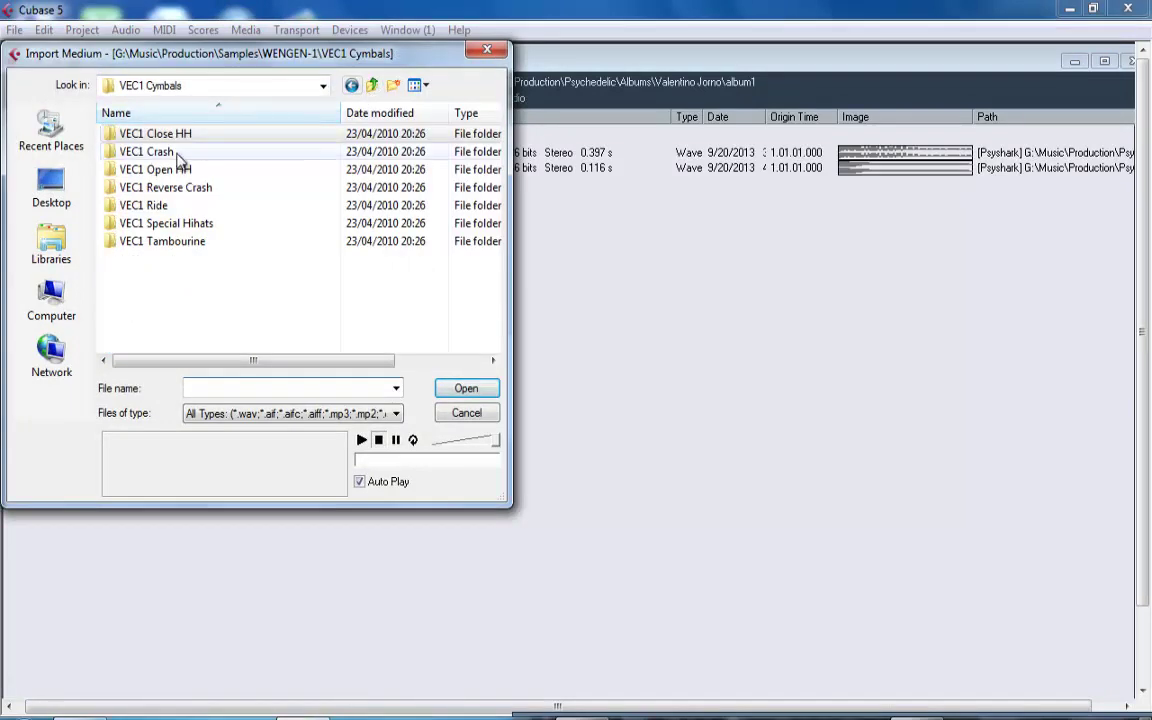
{"action": "double_click", "coordinate": [175, 169]}
Audition the open hi-hat samples and import VEC1 Cymbals OH 009.wav, copying the file to the working directory.
{"action": "left_click", "coordinate": [176, 170]}
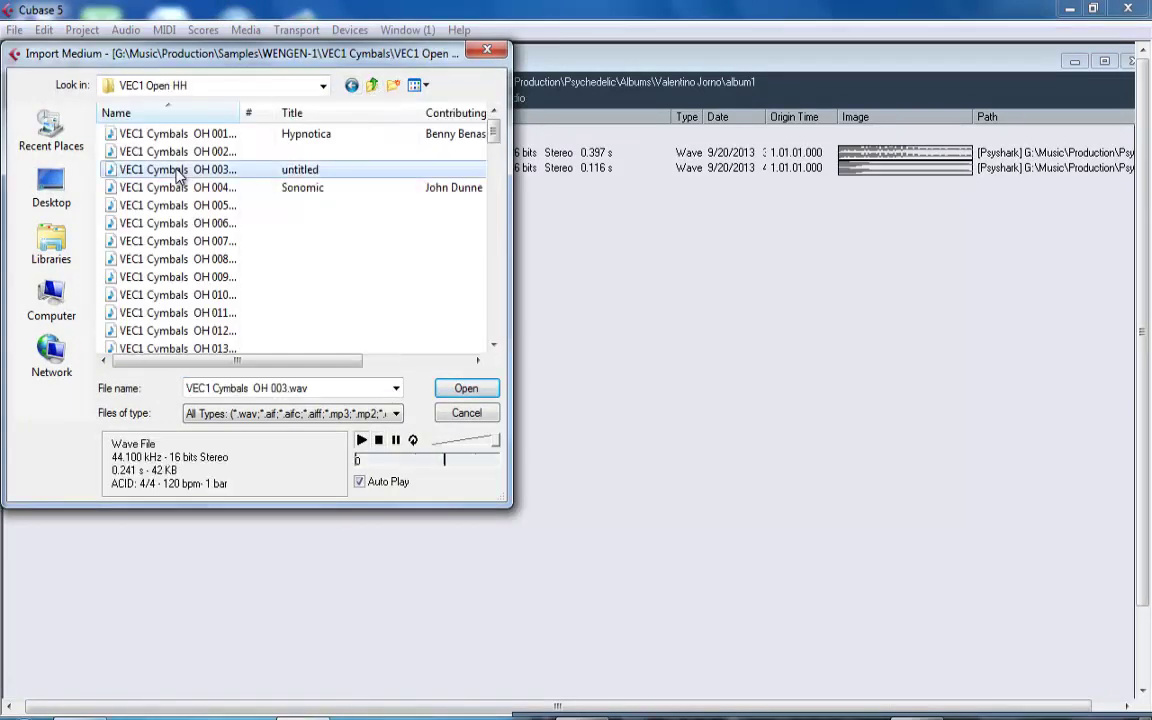
{"action": "key", "text": "Down"}
{"action": "key", "text": "Down"}
{"action": "key", "text": "Down"}
{"action": "key", "text": "Down"}
{"action": "key", "text": "Down"}
{"action": "key", "text": "Down"}
{"action": "key", "text": "Down"}
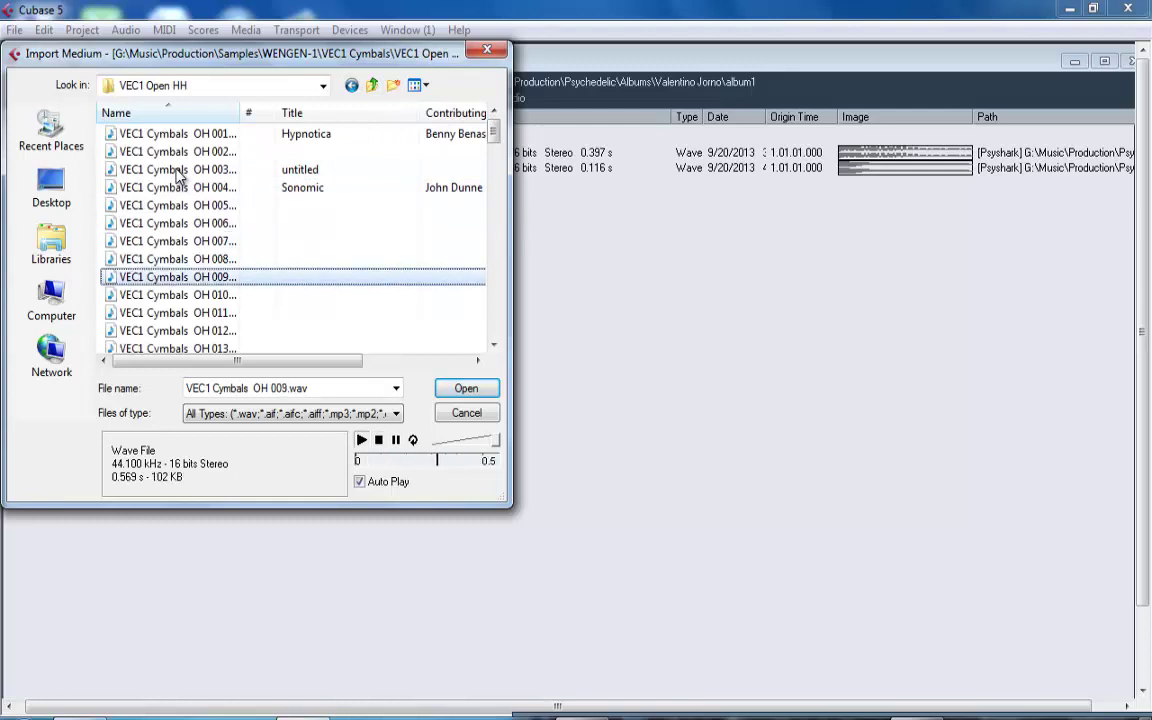
{"action": "key", "text": "Up"}
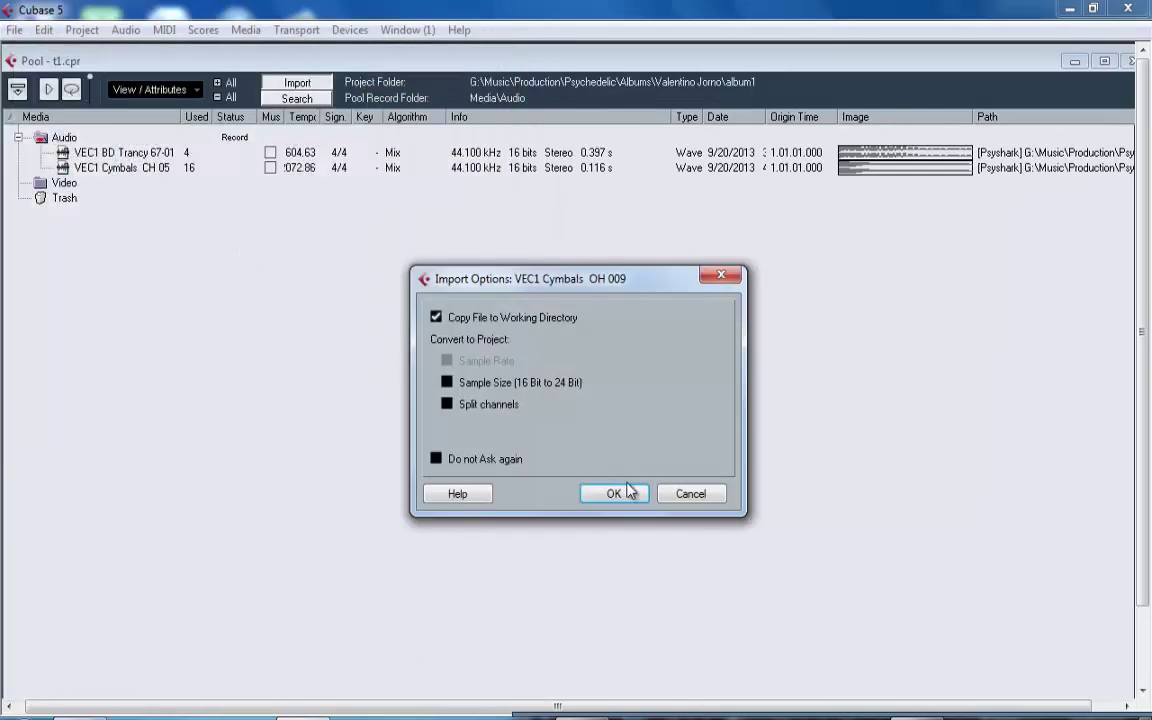
{"action": "left_click", "coordinate": [613, 494]}
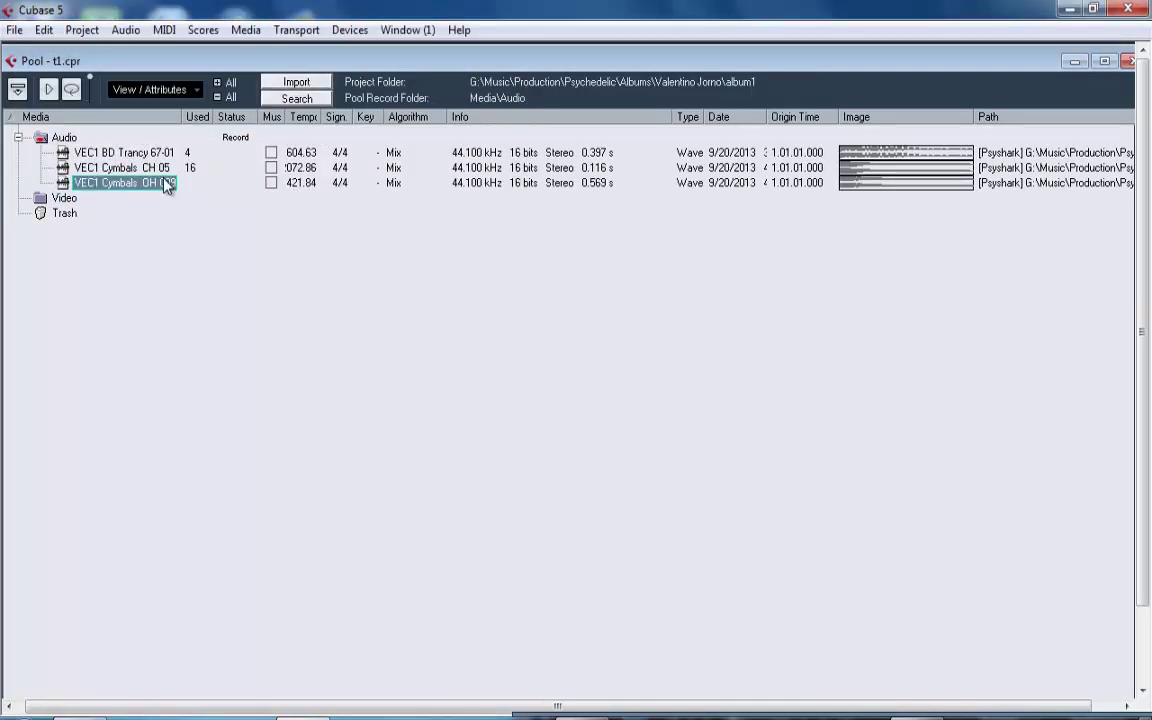
Insert the VEC1 Cymbals OH 009 sample into the project at the cursor and minimize the Pool.
{"action": "right_click", "coordinate": [166, 190]}
{"action": "mouse_move", "coordinate": [350, 592]}
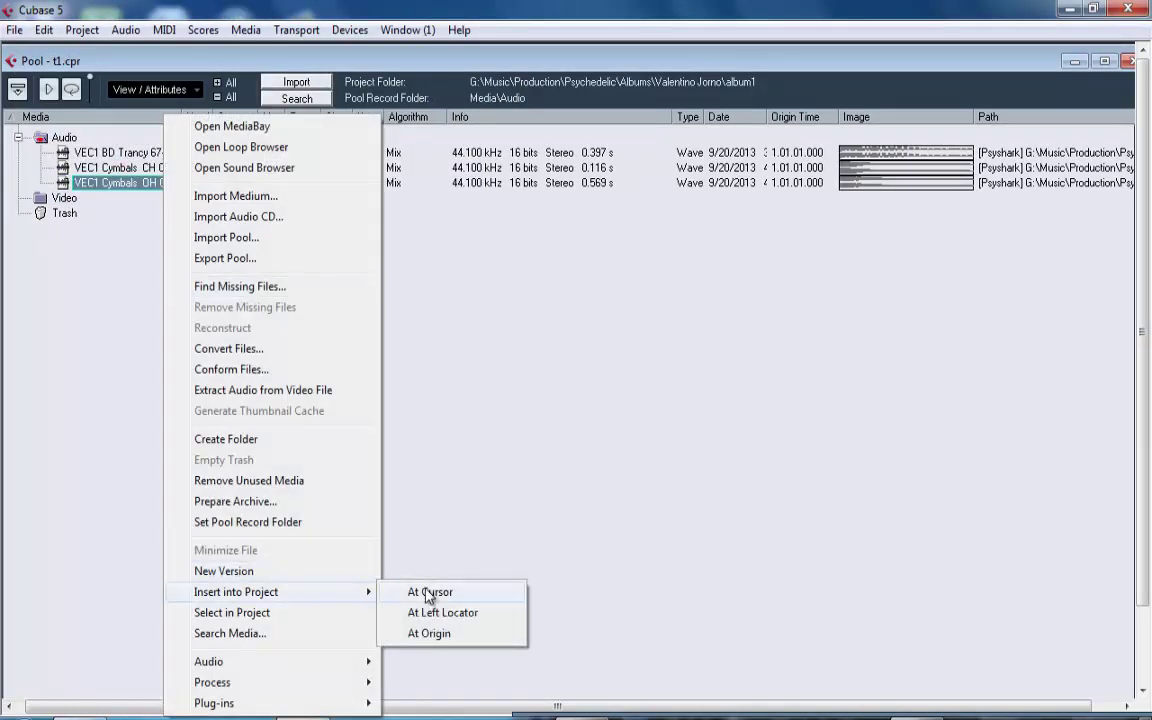
{"action": "left_click", "coordinate": [435, 591]}
{"action": "left_click", "coordinate": [1076, 61]}
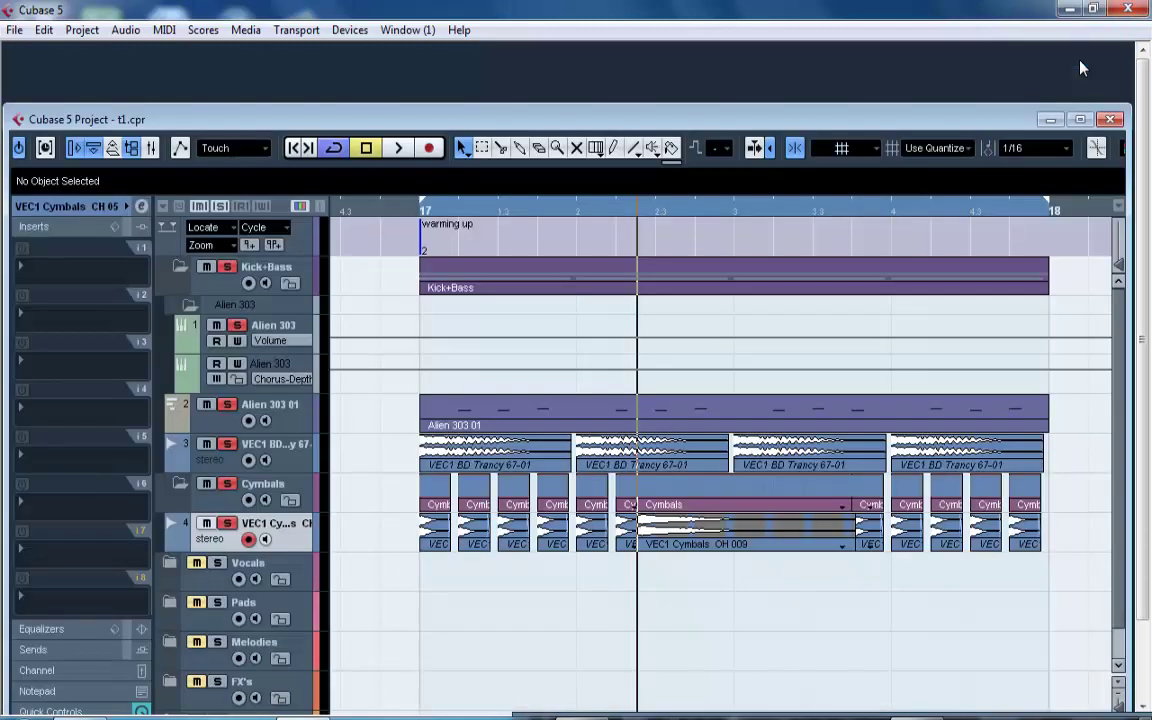
Open the Pool and examine the Insert into Project options for the VEC1 Cymbals OH 009 sample.
{"action": "double_click", "coordinate": [759, 129]}
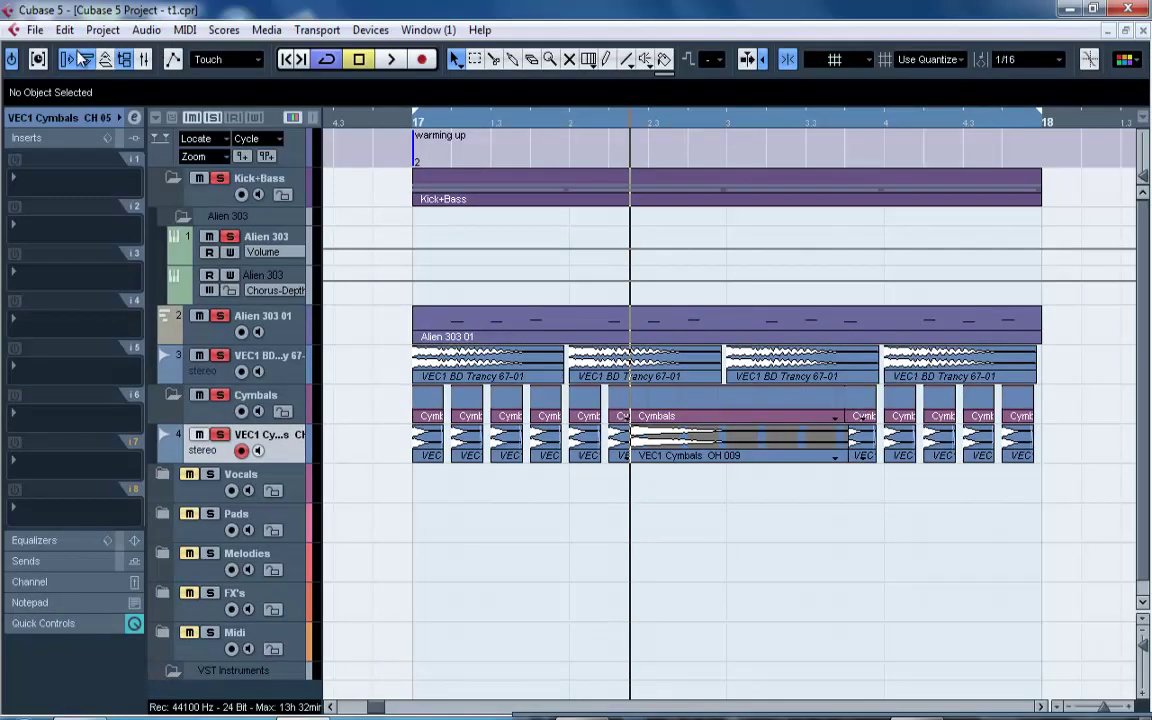
{"action": "left_click", "coordinate": [125, 60]}
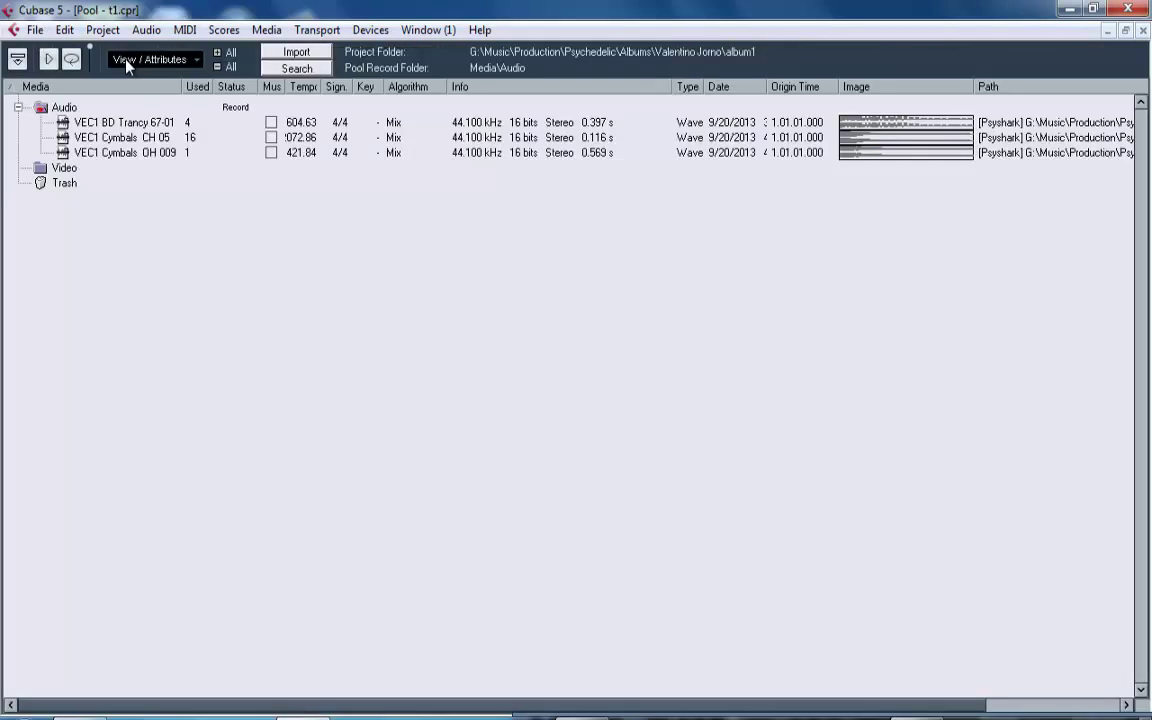
{"action": "right_click", "coordinate": [116, 154]}
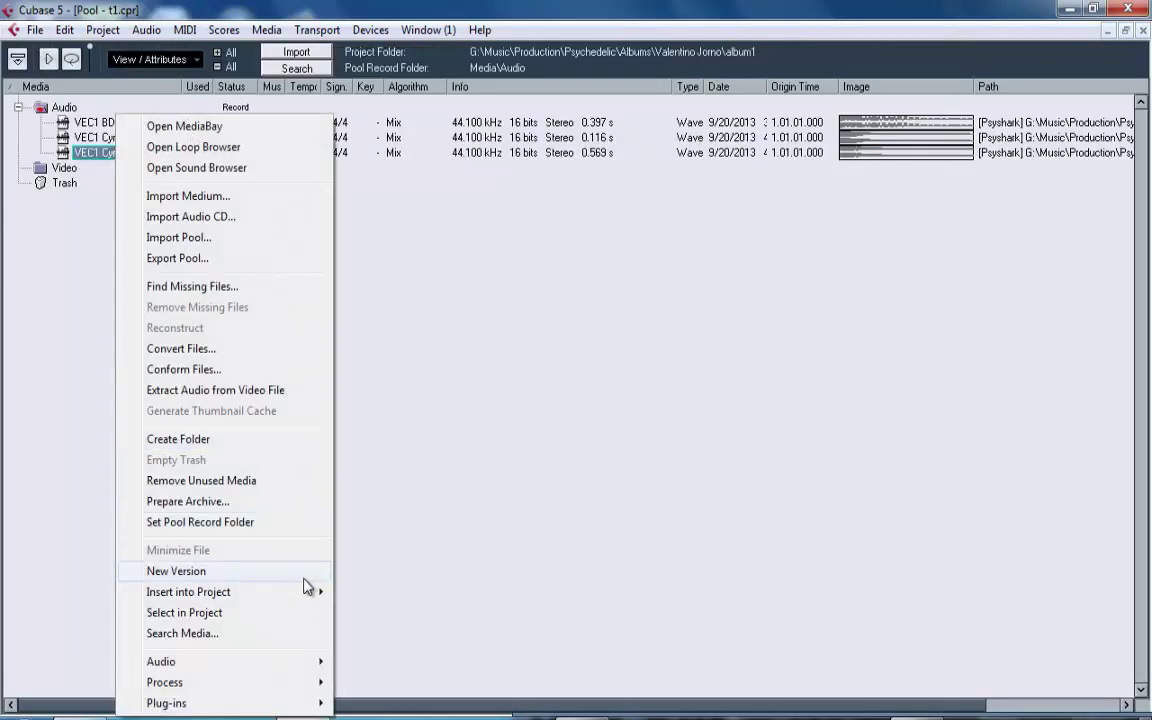
{"action": "mouse_move", "coordinate": [311, 595]}
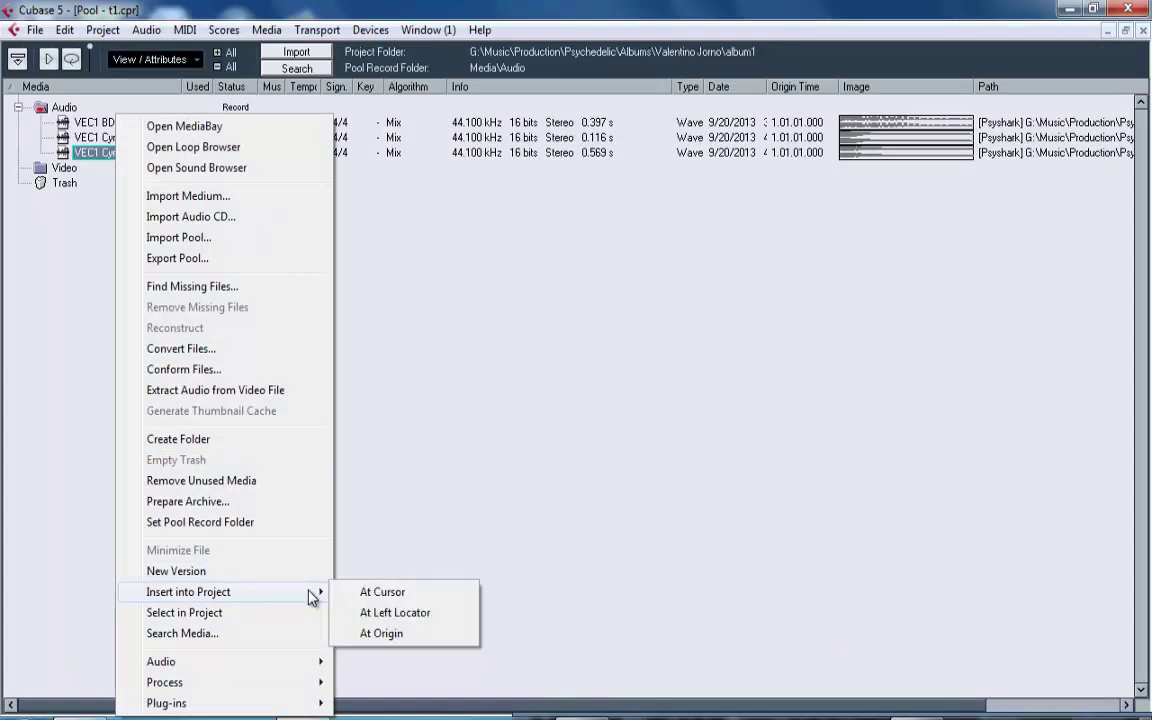
{"action": "left_click", "coordinate": [868, 276]}
{"action": "left_click", "coordinate": [1109, 32]}
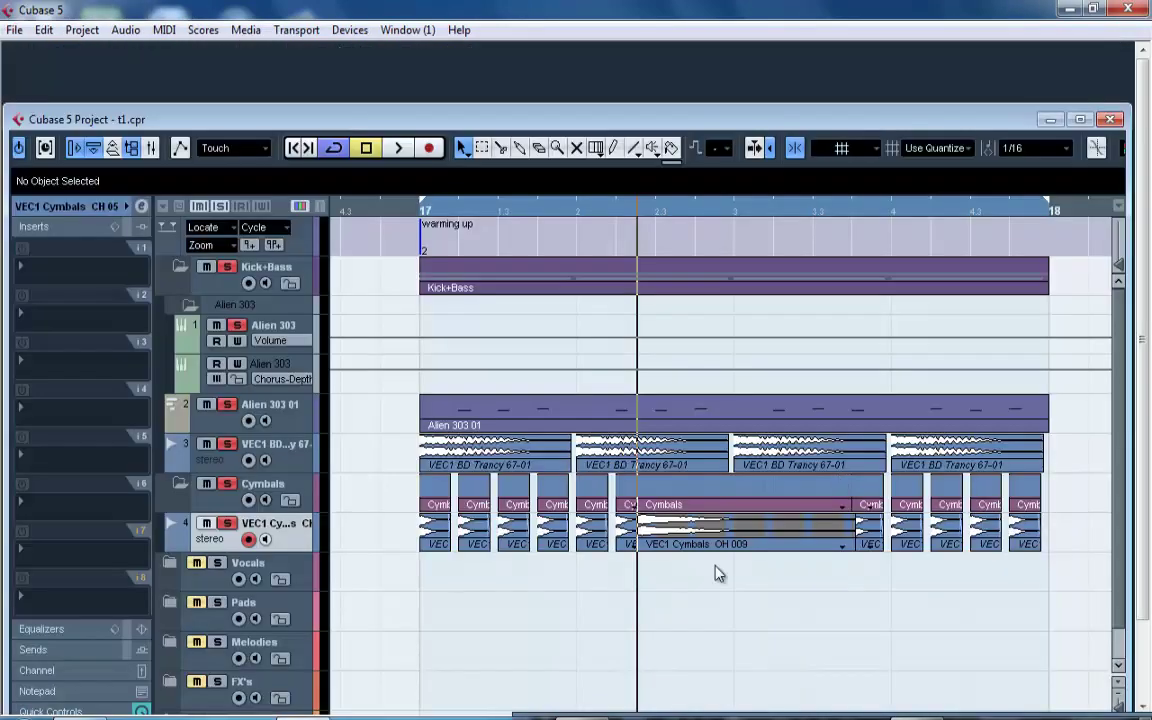
Move the VEC1 Cymbals OH 009 event off the closed hi-hat track onto a new track below the others, starting at 17.2.2.0.
{"action": "left_click", "coordinate": [668, 541]}
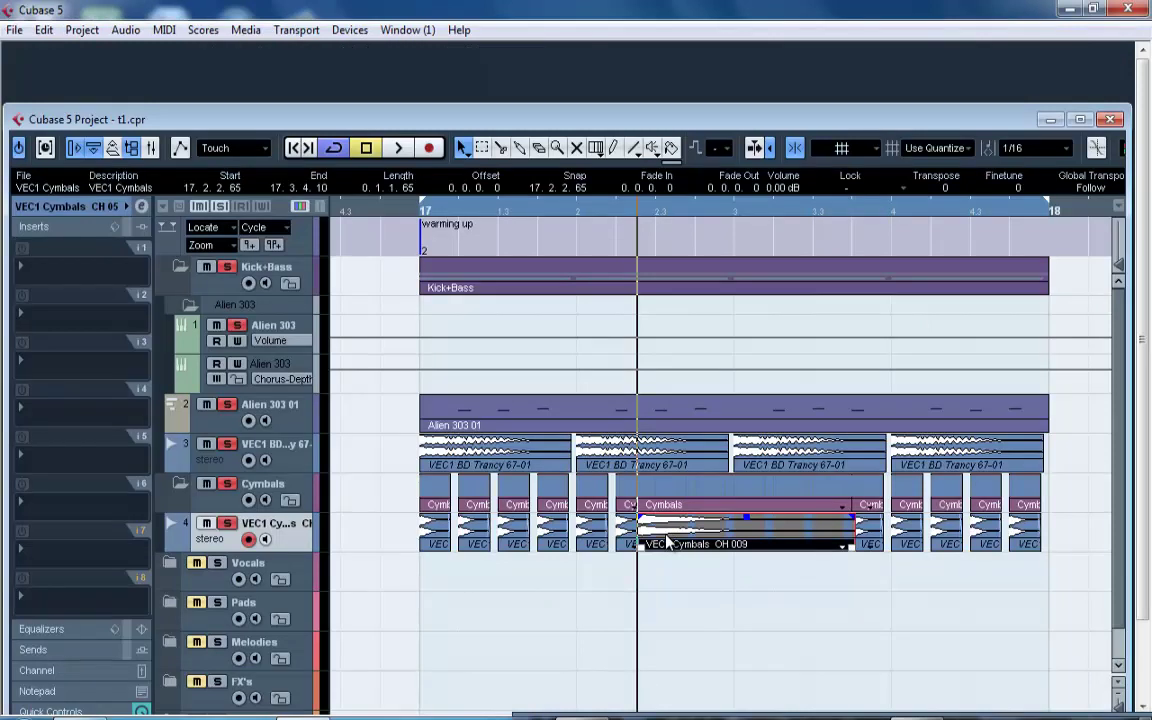
{"action": "left_click_drag", "start_coordinate": [668, 543], "coordinate": [670, 546]}
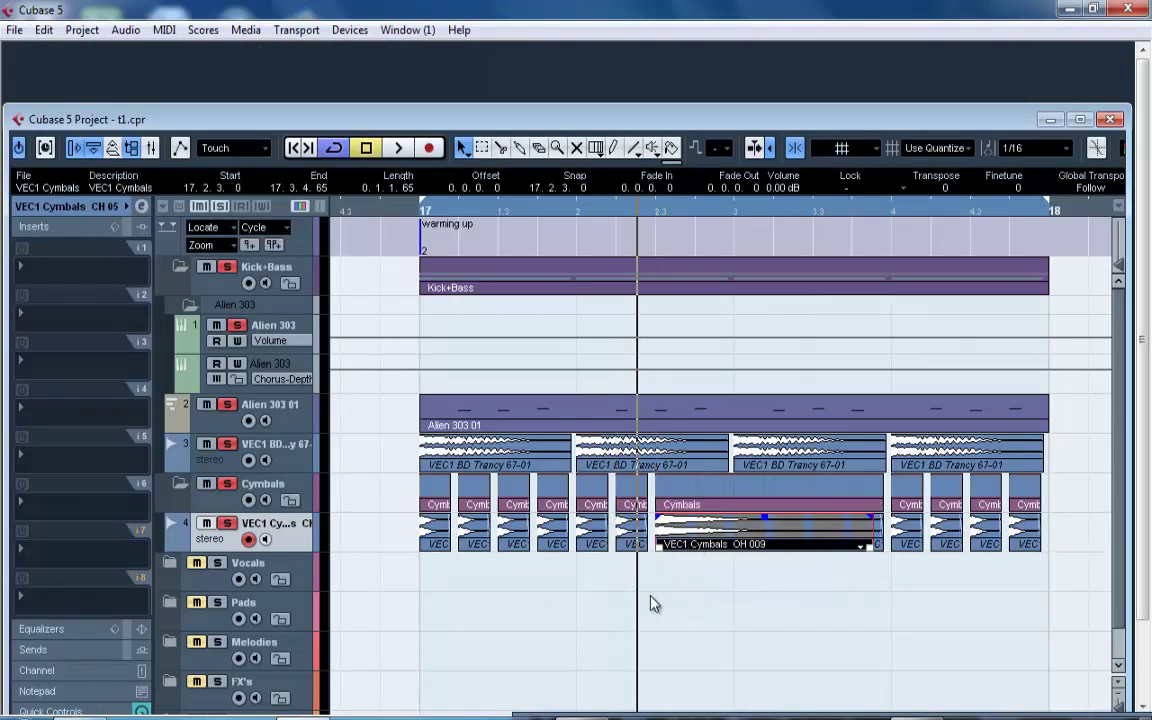
{"action": "double_click", "coordinate": [626, 117]}
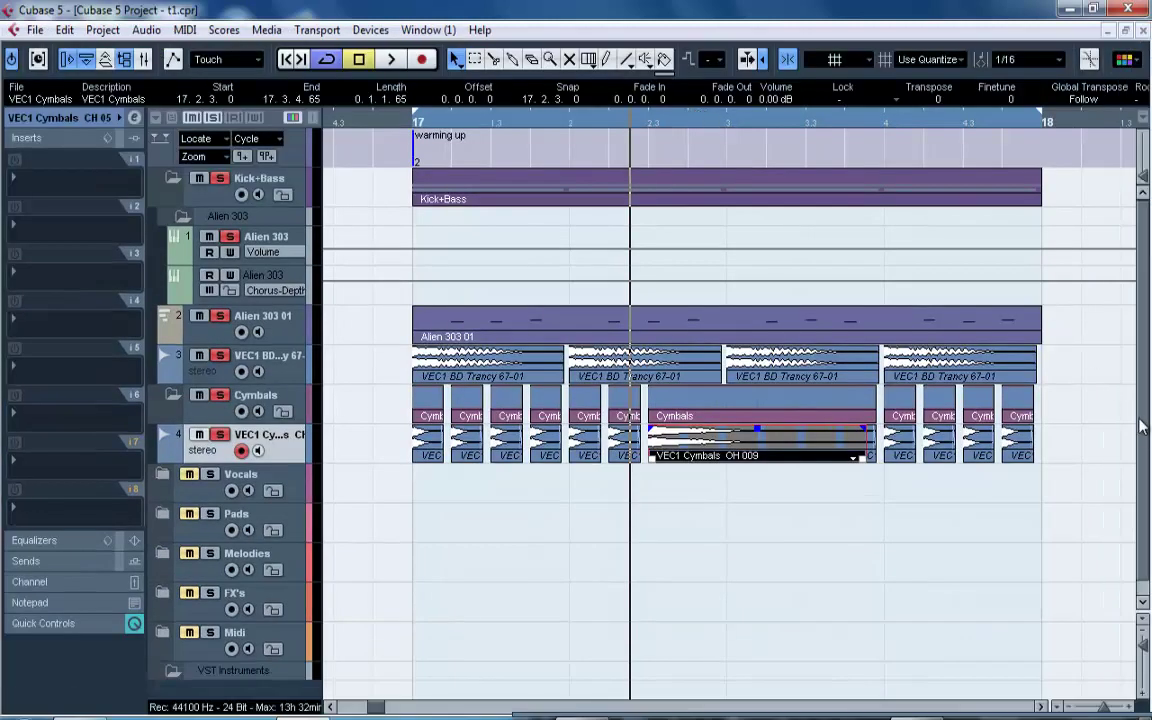
{"action": "scroll", "coordinate": [1120, 440], "scroll_direction": "down", "scroll_amount": 1}
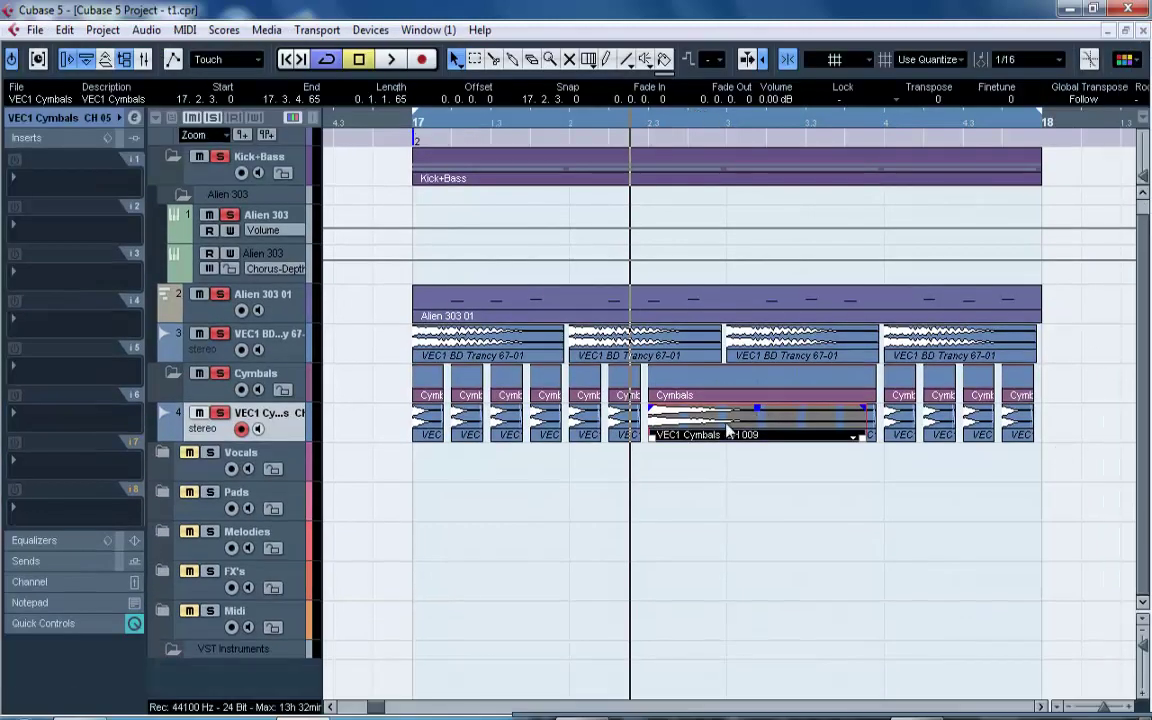
{"action": "left_click_drag", "start_coordinate": [727, 432], "coordinate": [690, 680]}
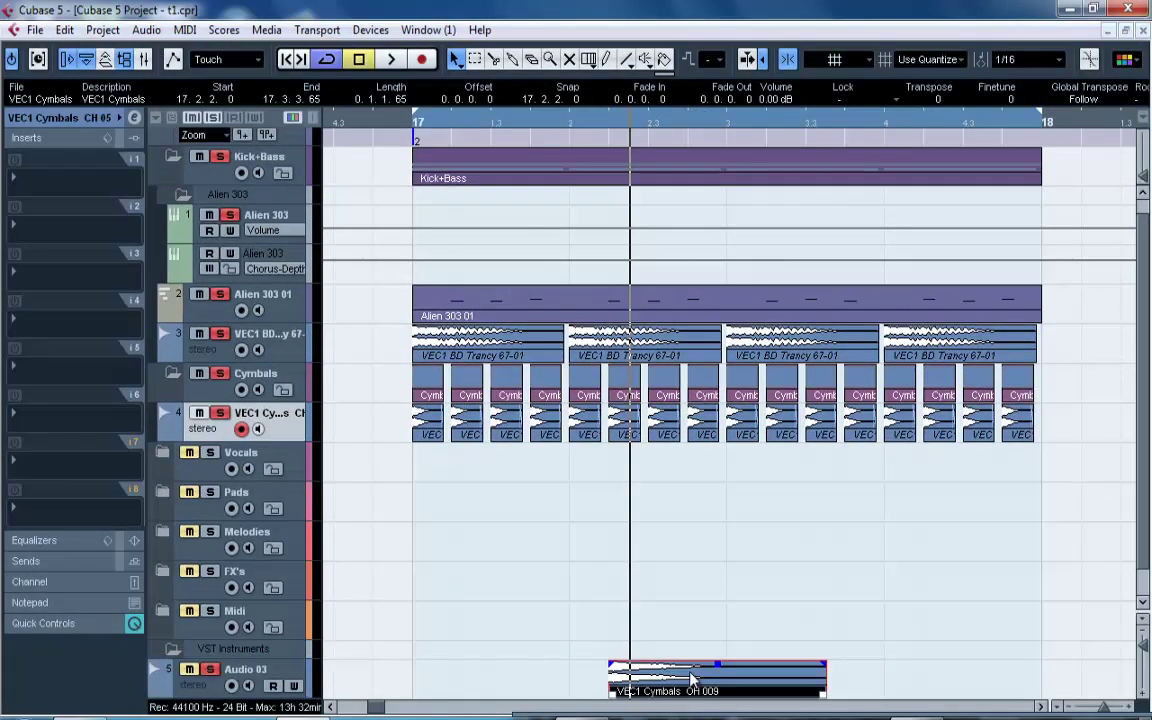
Add one stereo audio track, and move the open hi-hat event onto another new track at the end of the track list, starting at 17.2.1.0.
{"action": "left_click_drag", "start_coordinate": [1143, 536], "coordinate": [1148, 597]}
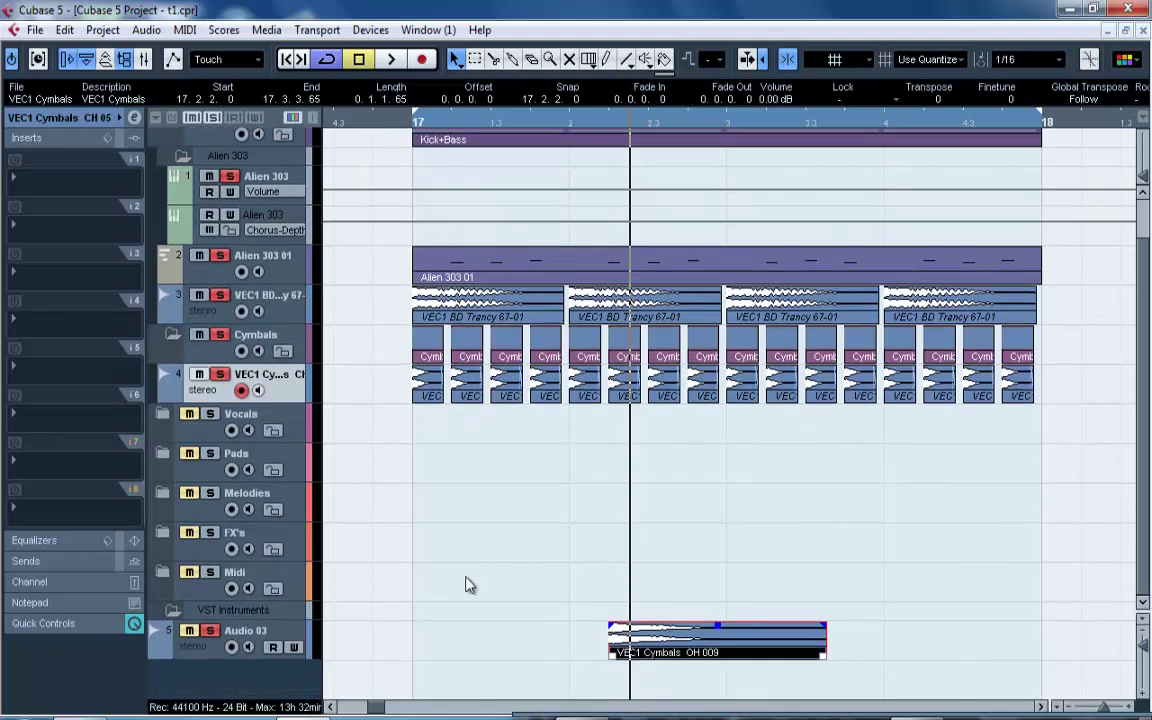
{"action": "right_click", "coordinate": [285, 673]}
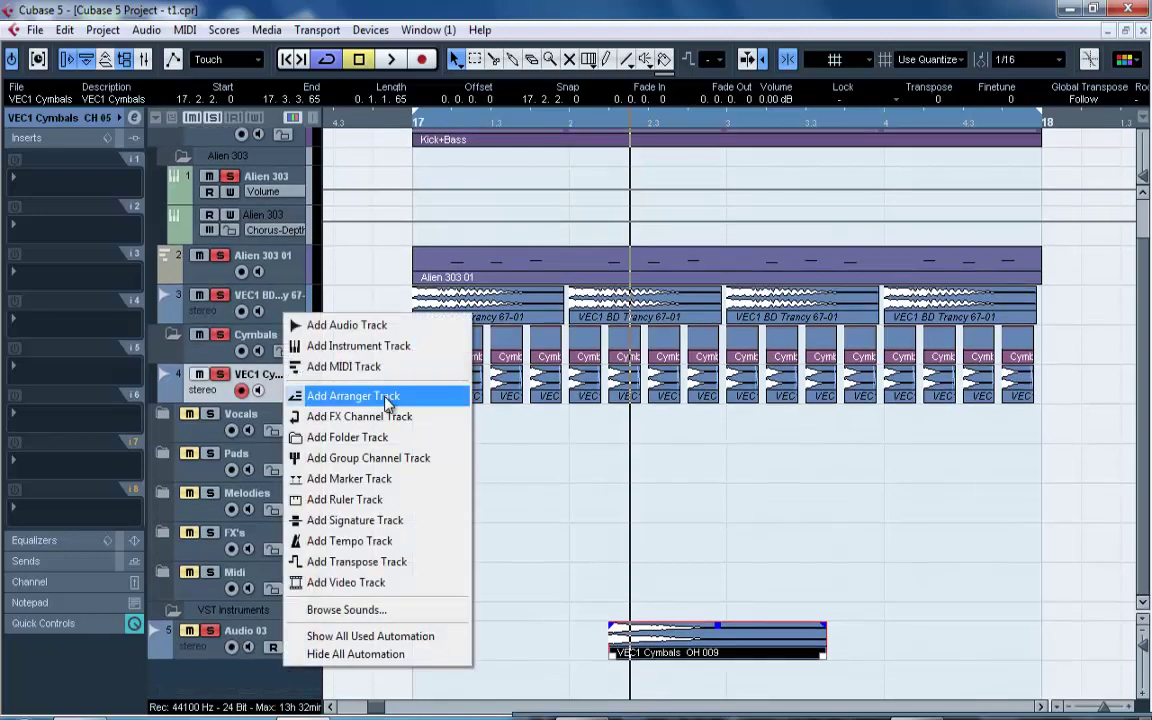
{"action": "left_click", "coordinate": [366, 330]}
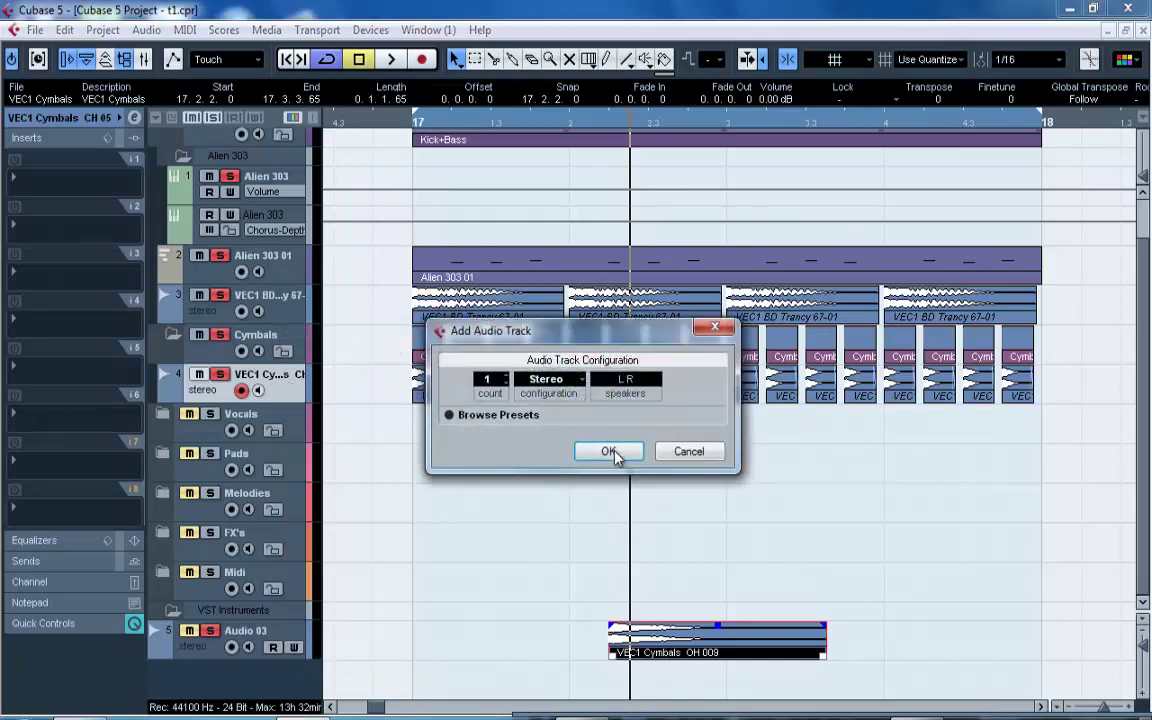
{"action": "left_click", "coordinate": [612, 453]}
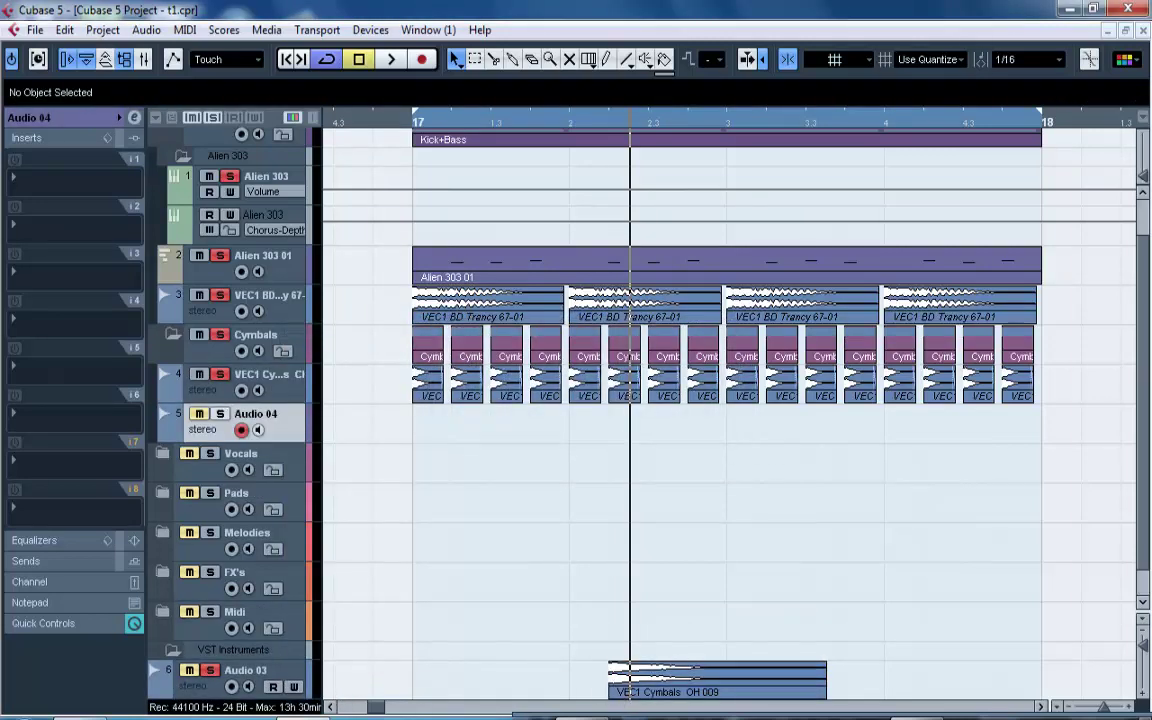
{"action": "left_click_drag", "start_coordinate": [1148, 541], "coordinate": [1146, 595]}
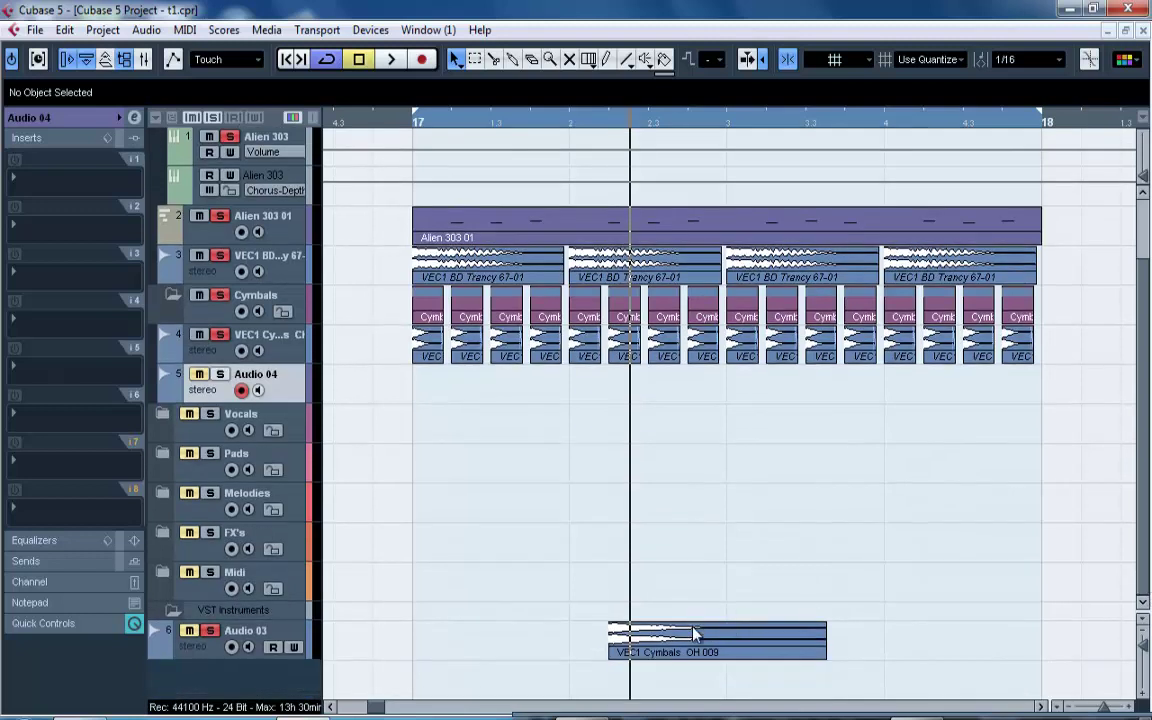
{"action": "left_click_drag", "start_coordinate": [695, 632], "coordinate": [668, 700]}
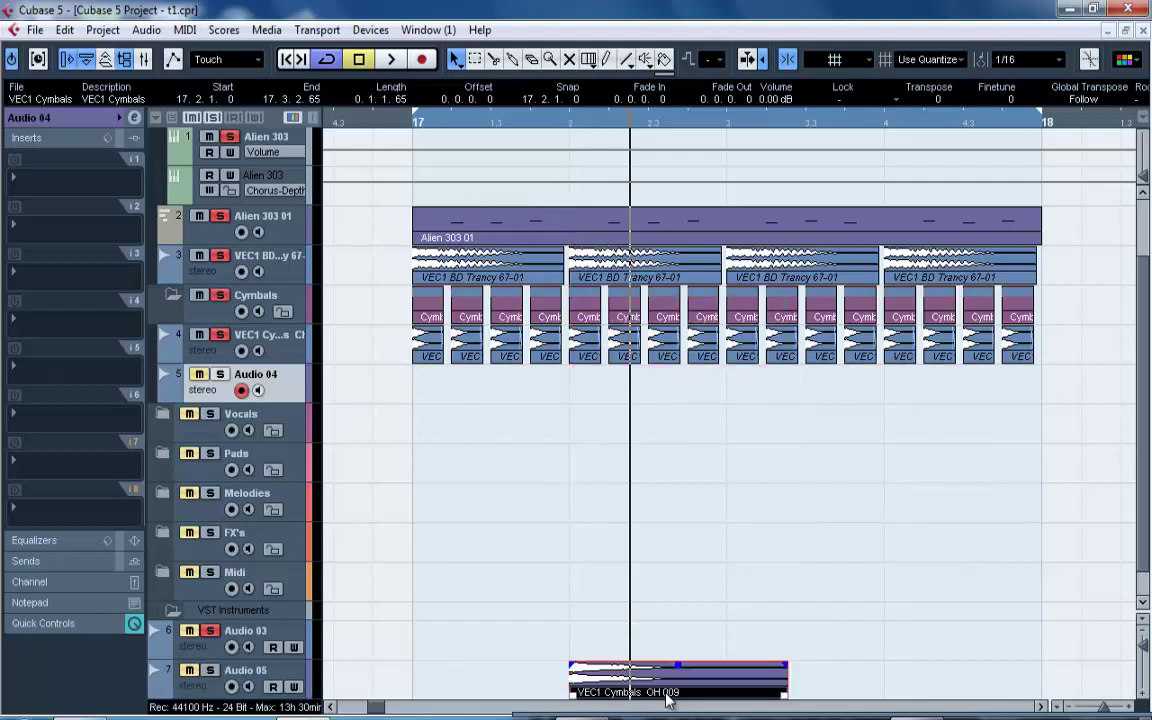
Expand the basic settings of the Audio 04 track and examine its output routing options.
{"action": "right_click", "coordinate": [280, 389]}
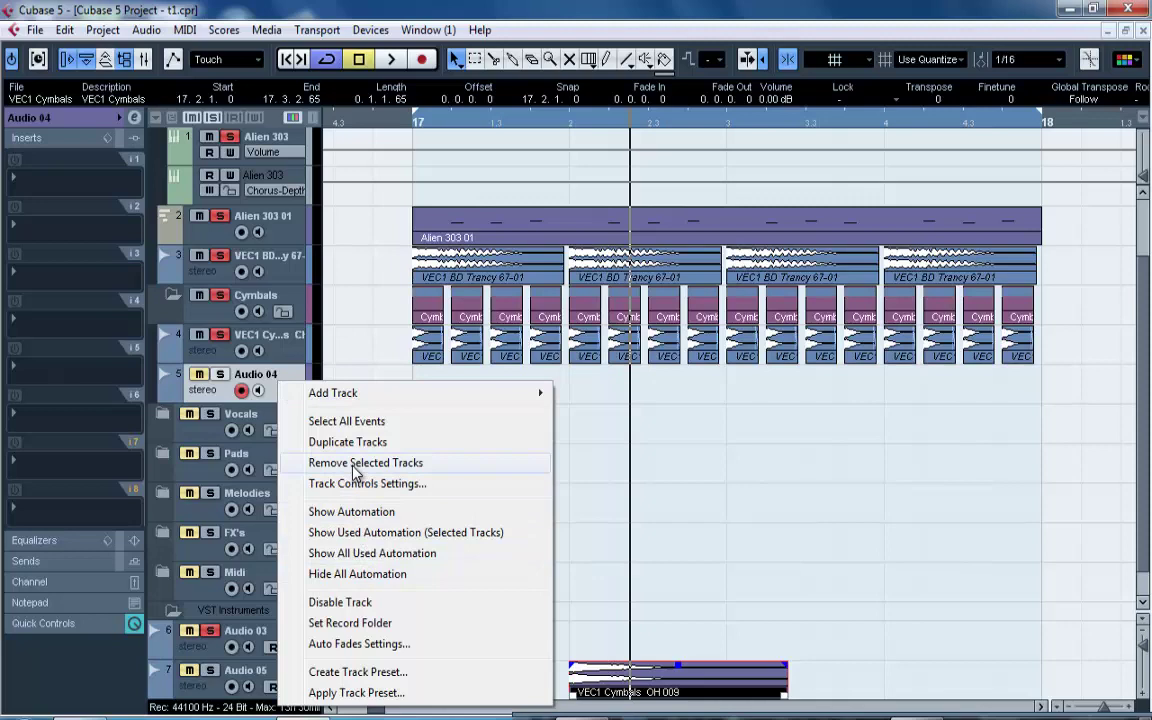
{"action": "left_click", "coordinate": [276, 381]}
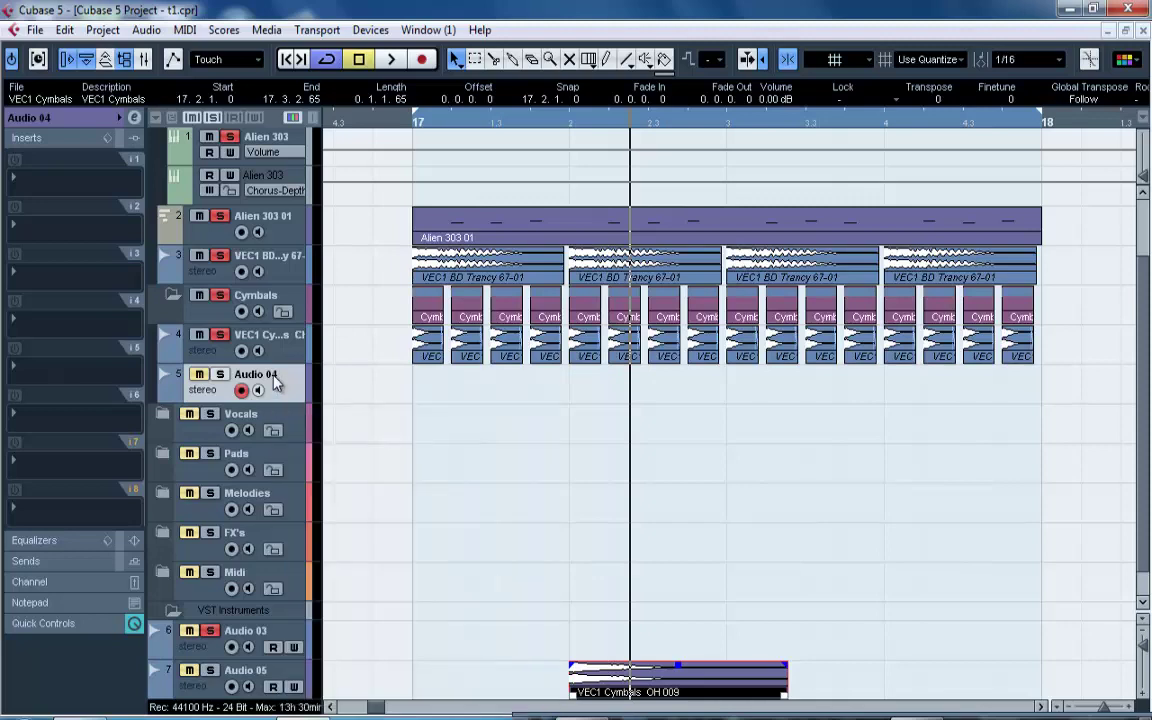
{"action": "left_click", "coordinate": [133, 119]}
{"action": "double_click", "coordinate": [240, 120]}
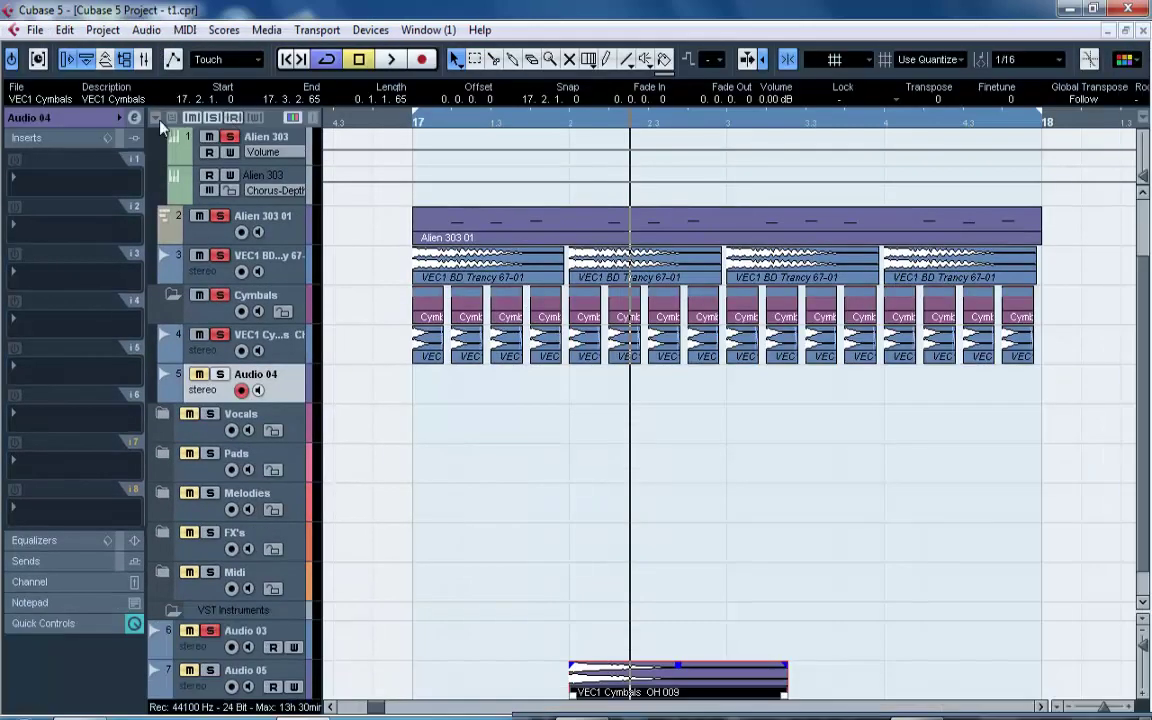
{"action": "left_click", "coordinate": [105, 120]}
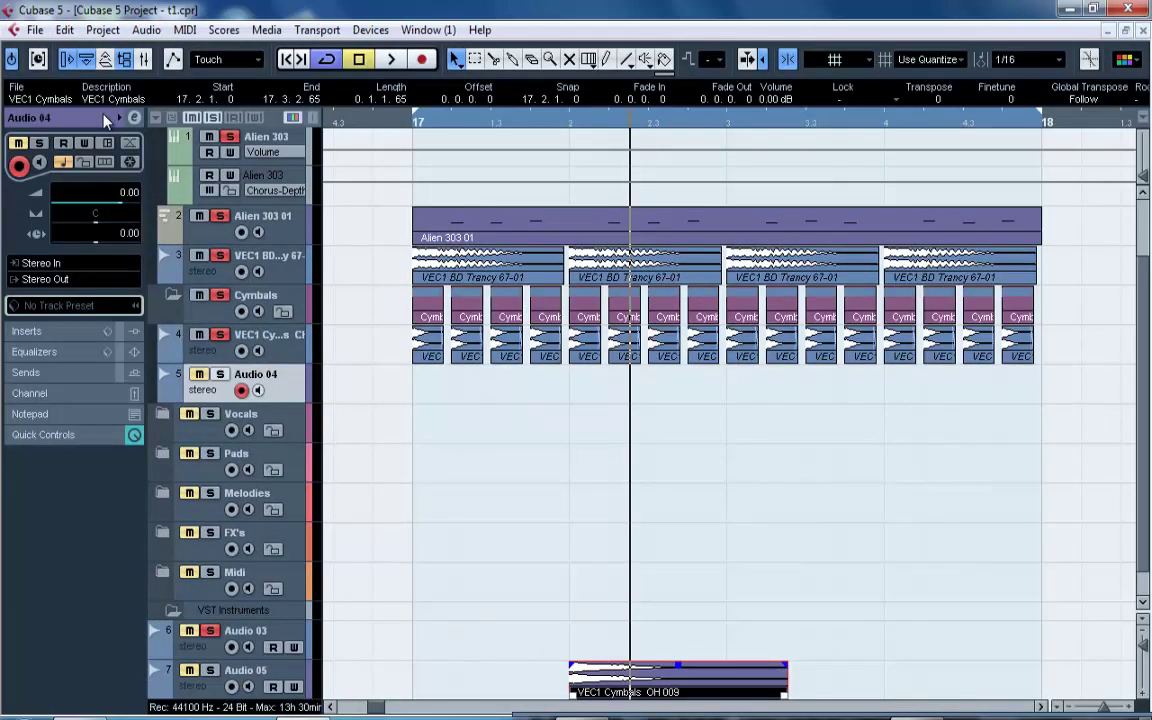
{"action": "left_click", "coordinate": [98, 282]}
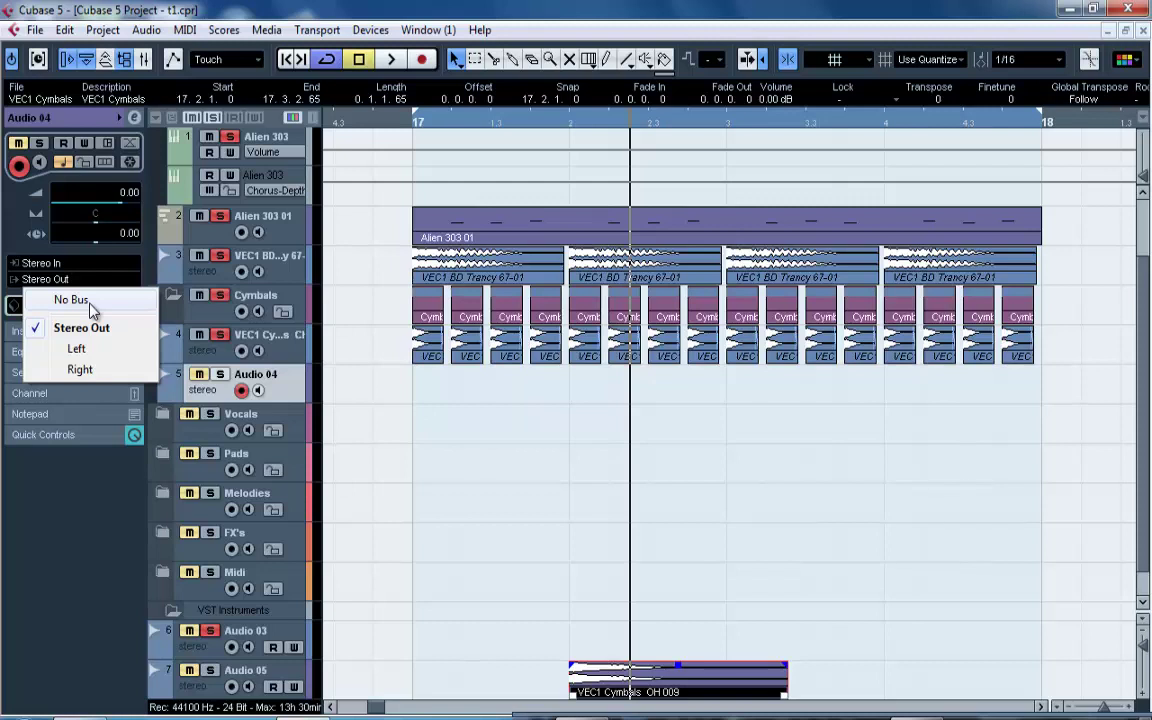
{"action": "left_click", "coordinate": [50, 606]}
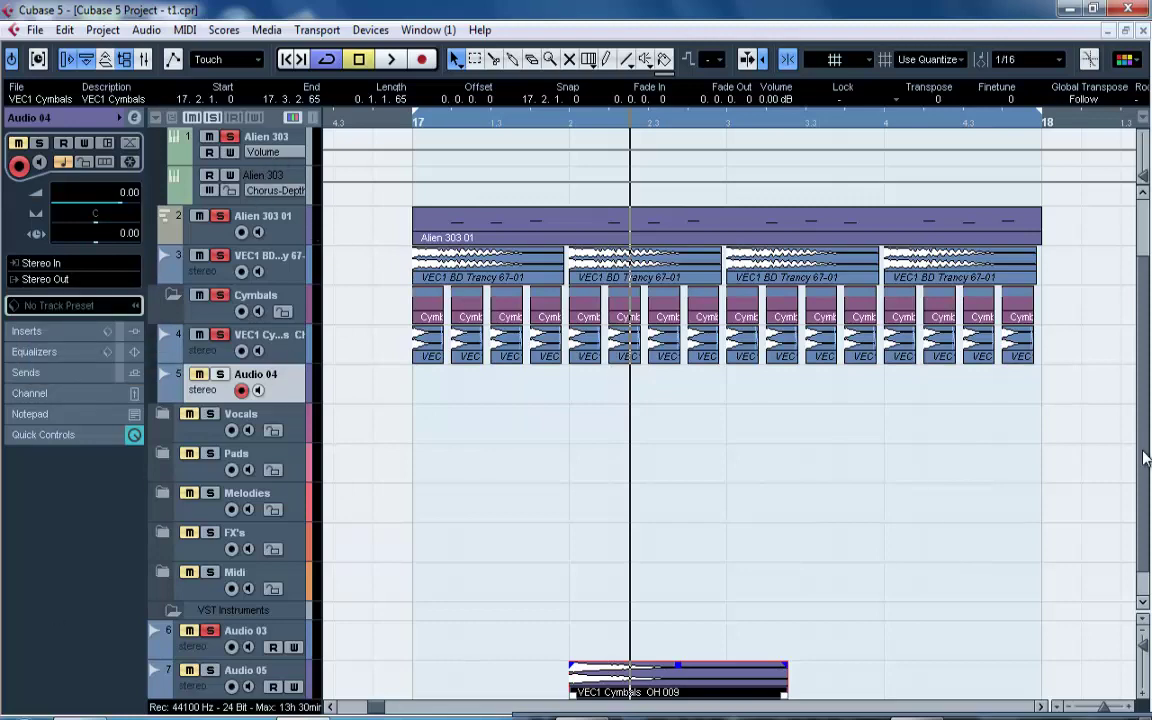
Add a MIDI track and set its output routing to Not Connected.
{"action": "scroll", "coordinate": [1146, 458], "scroll_direction": "down", "scroll_amount": 2}
{"action": "right_click", "coordinate": [277, 668]}
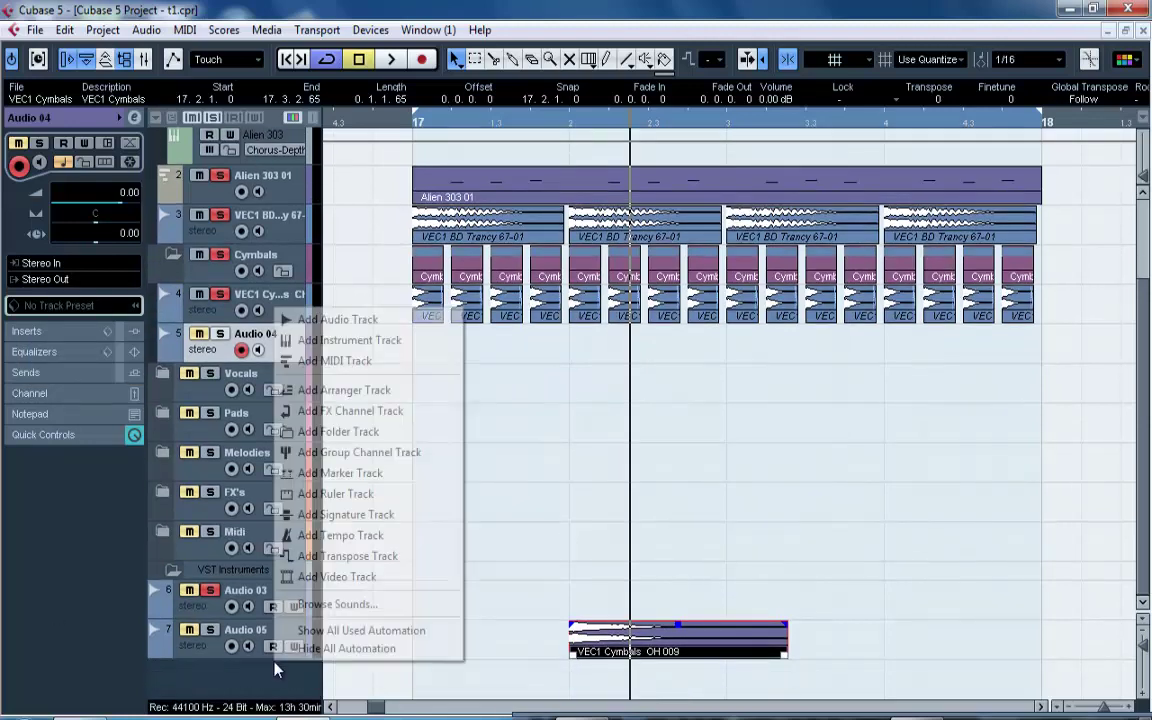
{"action": "left_click", "coordinate": [340, 362]}
{"action": "left_click", "coordinate": [607, 451]}
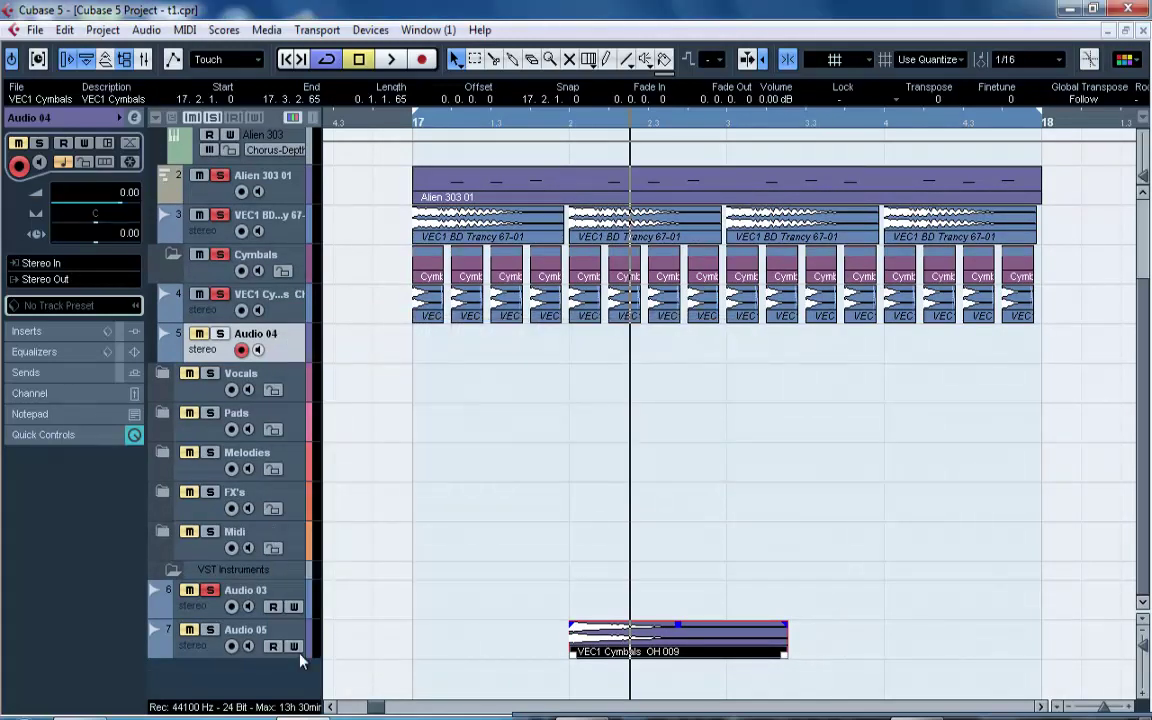
{"action": "left_click", "coordinate": [71, 116]}
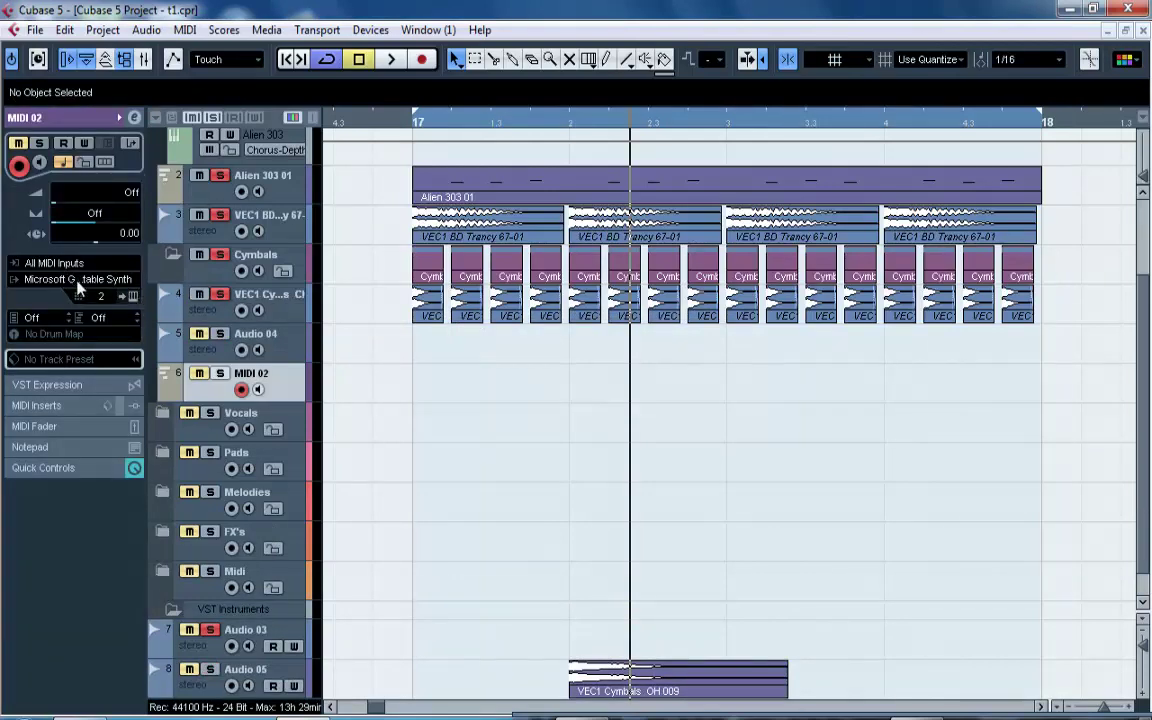
{"action": "left_click", "coordinate": [77, 281]}
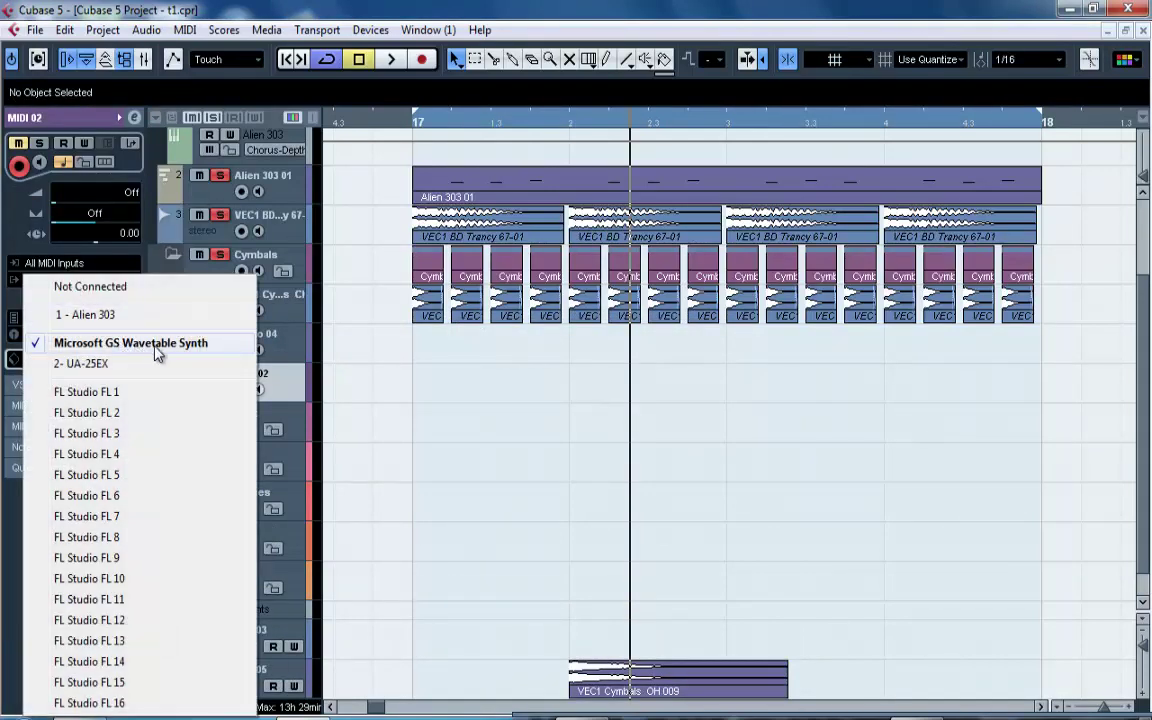
{"action": "left_click", "coordinate": [101, 292]}
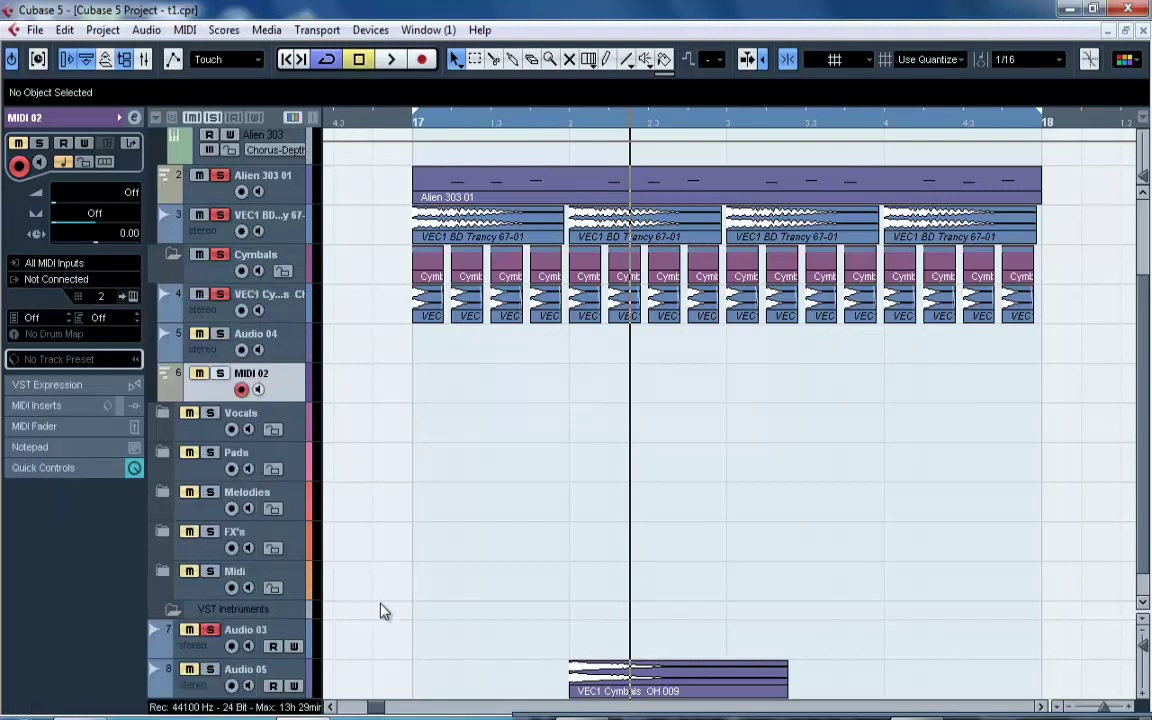
Remove the MIDI 02 track and the empty Audio 03 track from the project.
{"action": "left_click_drag", "start_coordinate": [381, 604], "coordinate": [361, 402]}
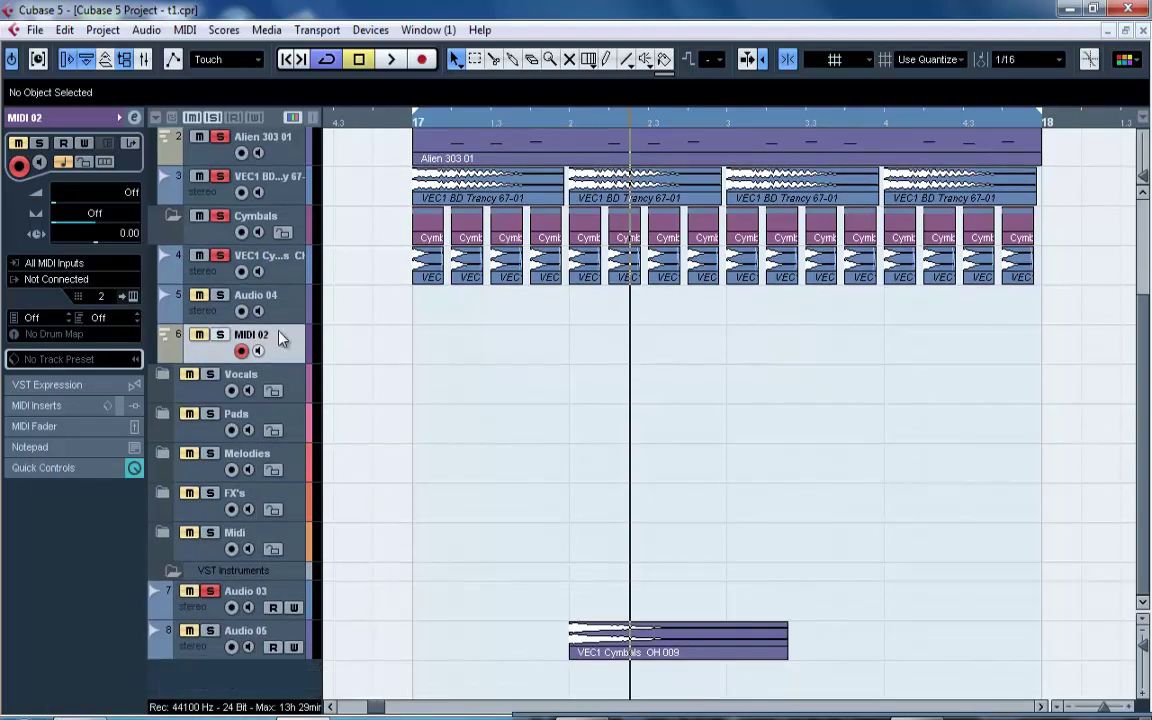
{"action": "right_click", "coordinate": [290, 344]}
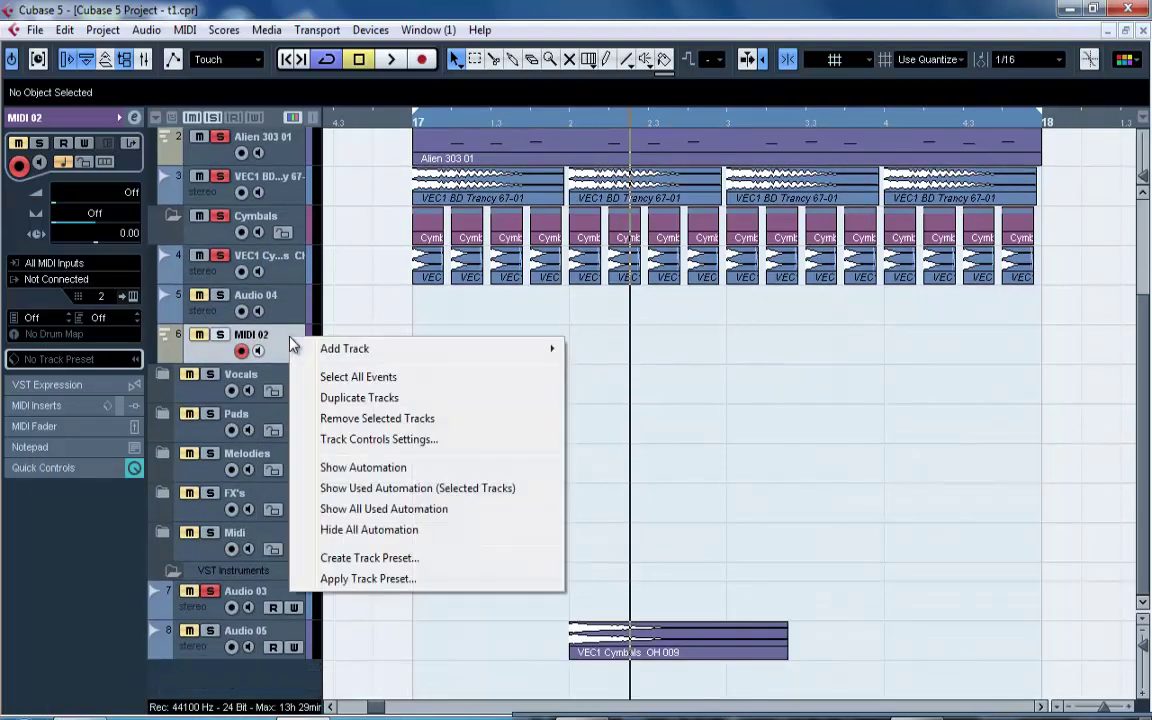
{"action": "left_click", "coordinate": [366, 420]}
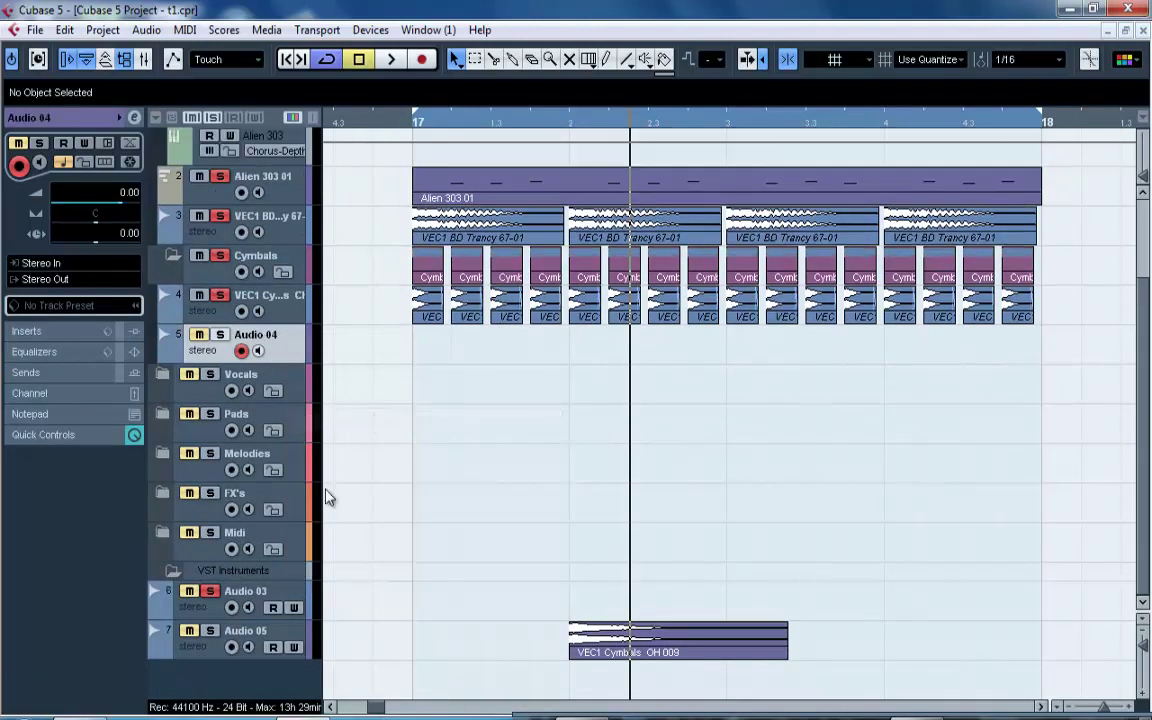
{"action": "left_click", "coordinate": [301, 591]}
{"action": "right_click", "coordinate": [301, 591]}
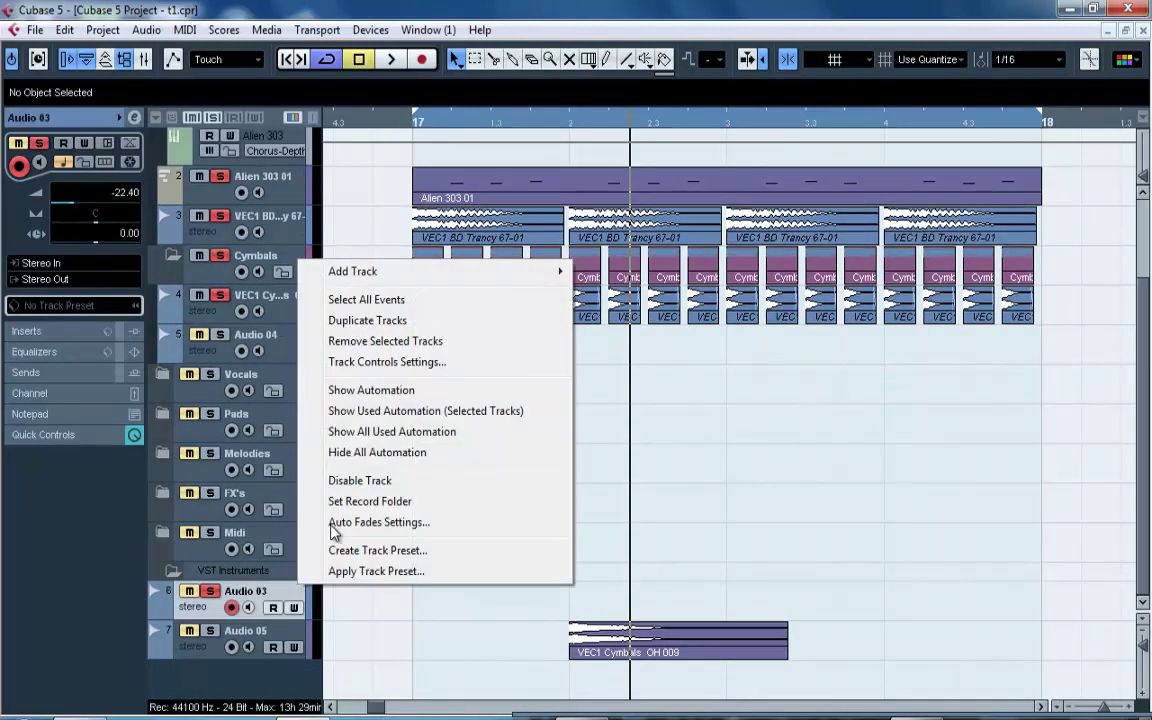
{"action": "left_click", "coordinate": [378, 343]}
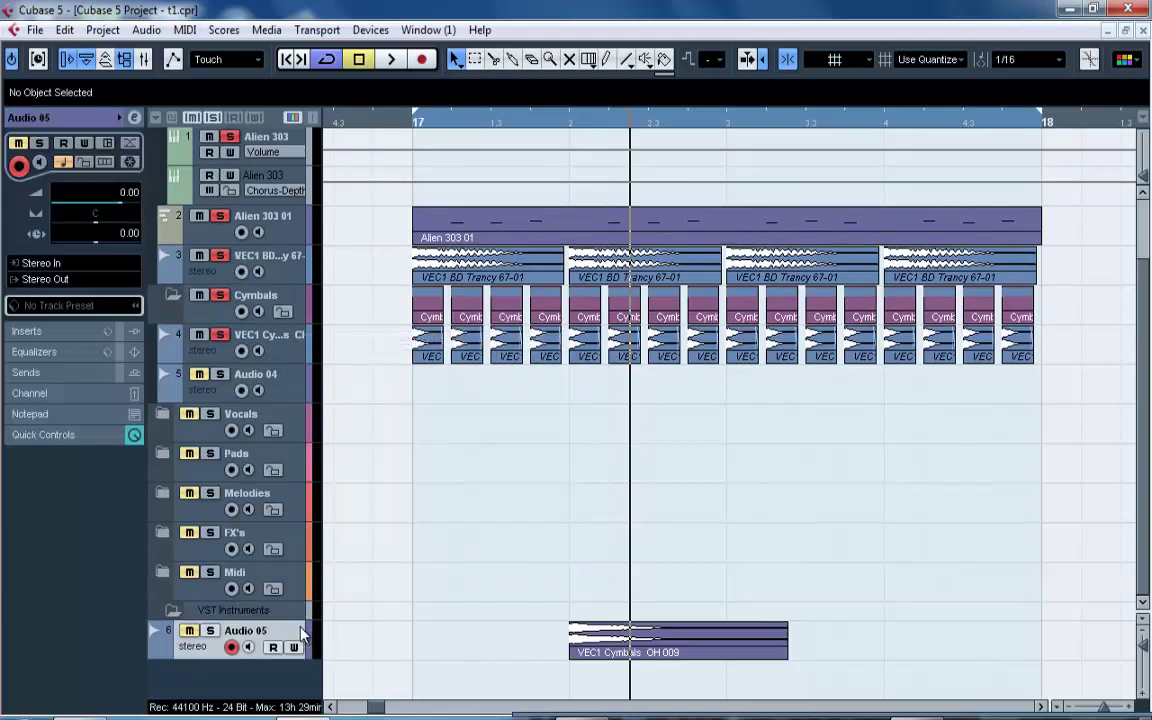
Move the Audio 05 track into the Cymbals folder above the closed hi-hat track and collapse the Kick+Bass folder.
{"action": "left_click_drag", "start_coordinate": [295, 515], "coordinate": [295, 338]}
{"action": "left_click_drag", "start_coordinate": [290, 320], "coordinate": [290, 320]}
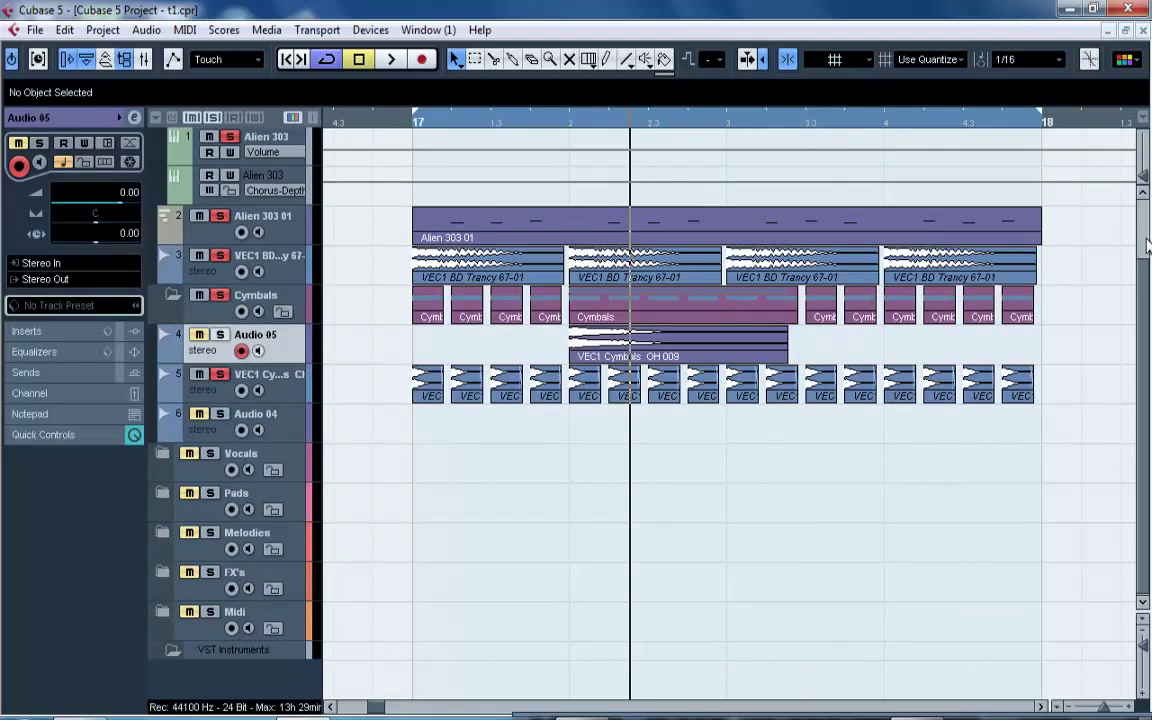
{"action": "scroll", "coordinate": [537, 250], "scroll_direction": "up", "scroll_amount": 3}
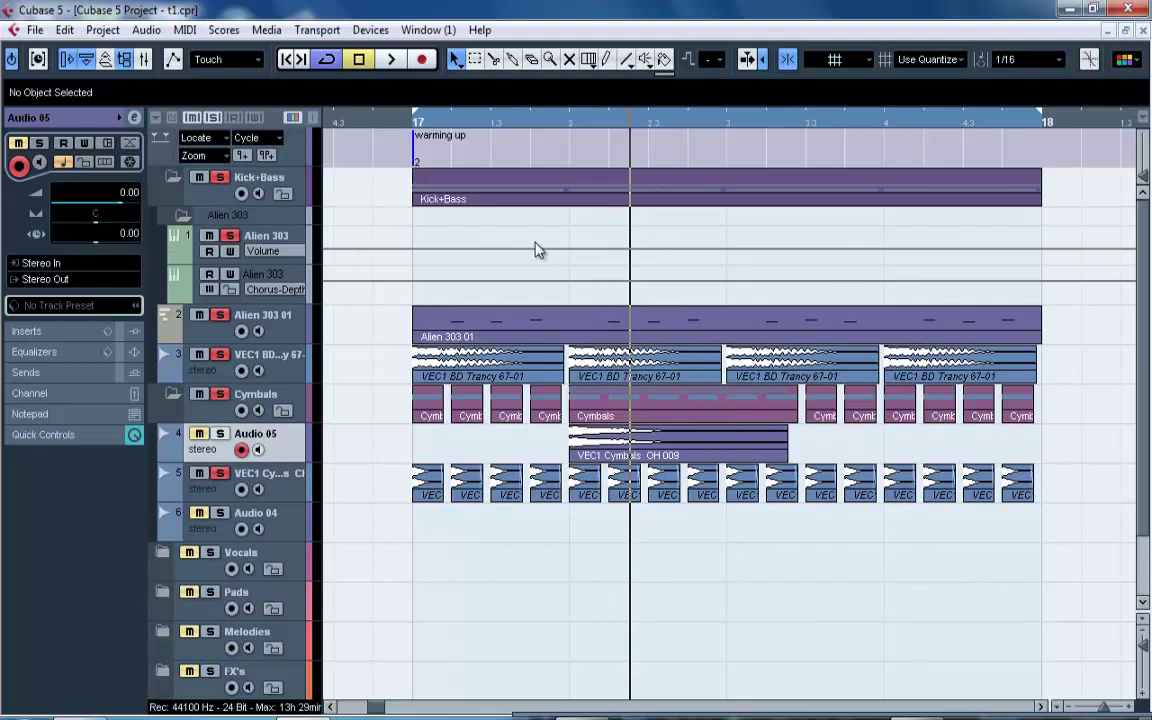
{"action": "left_click", "coordinate": [172, 180]}
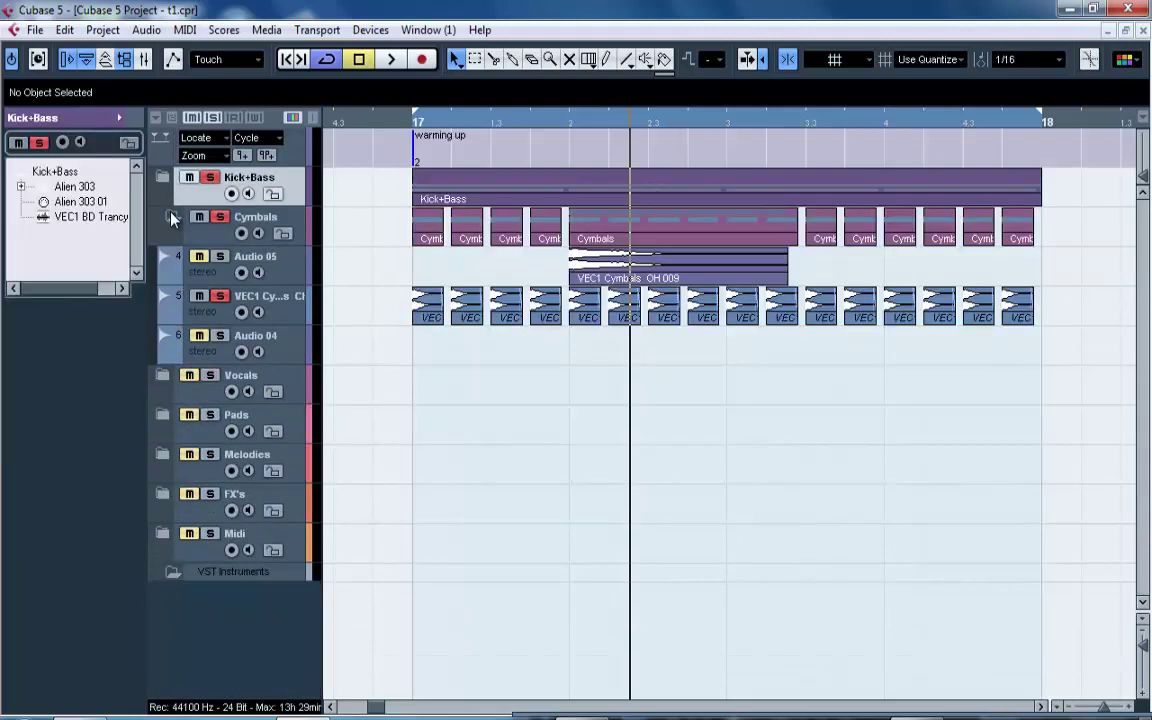
Move the open hi-hat event on Audio 05 to the start of bar 17 and shorten it to 0.0.0.118 with a 0.0.0.19 fade-out.
{"action": "left_click", "coordinate": [172, 219]}
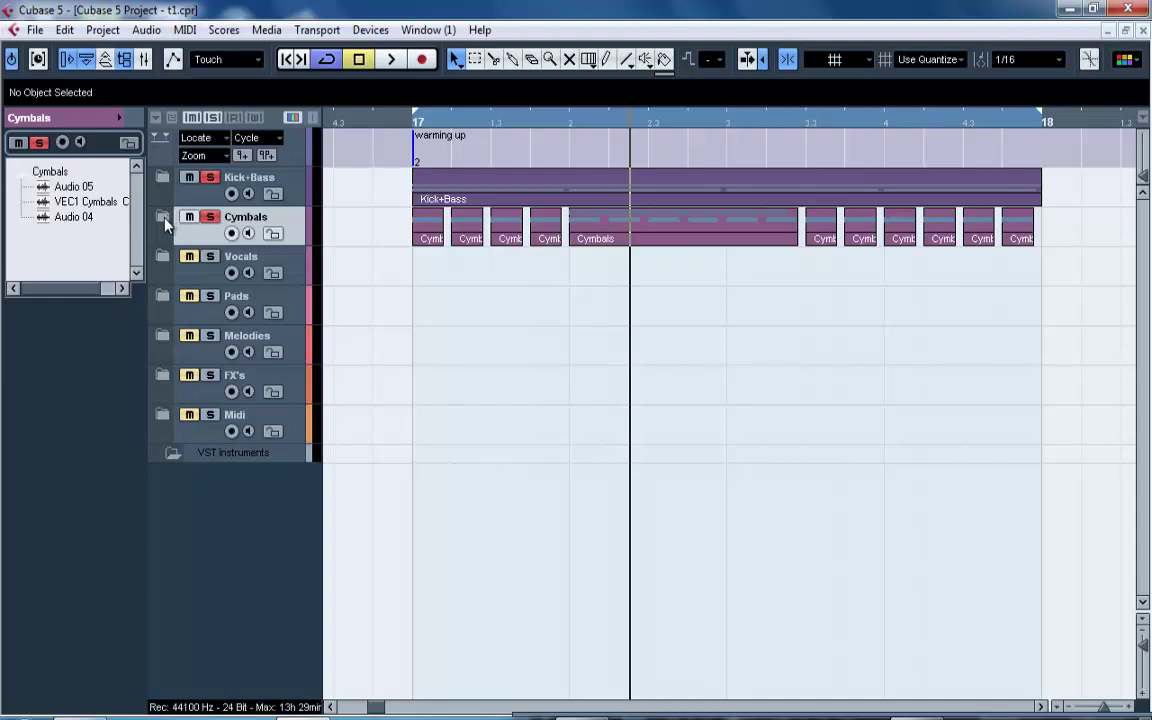
{"action": "left_click", "coordinate": [165, 219]}
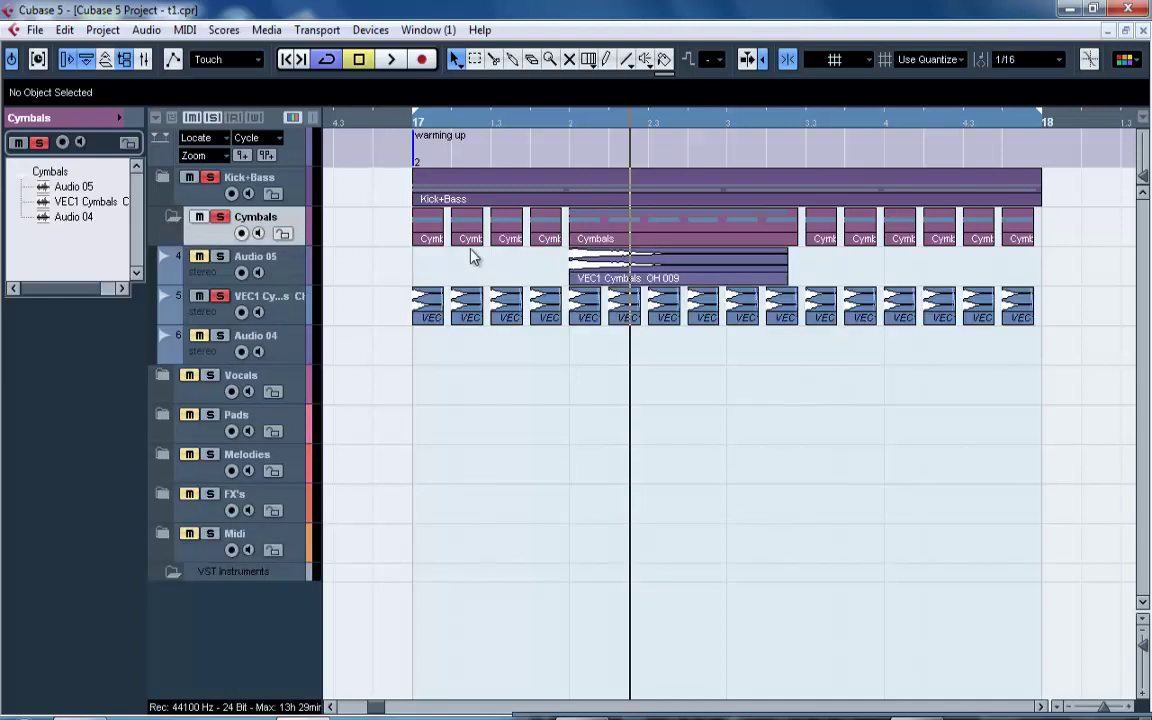
{"action": "left_click_drag", "start_coordinate": [600, 268], "coordinate": [443, 268]}
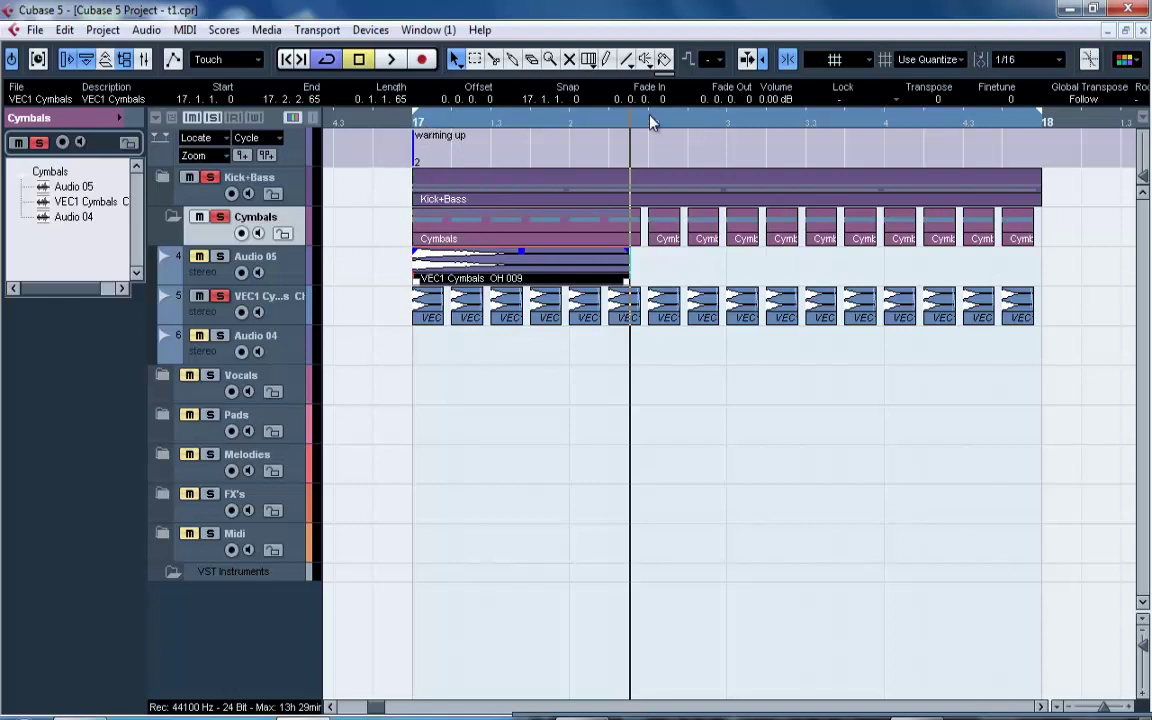
{"action": "left_click_drag", "start_coordinate": [426, 122], "coordinate": [401, 159]}
{"action": "left_click_drag", "start_coordinate": [1016, 282], "coordinate": [487, 254]}
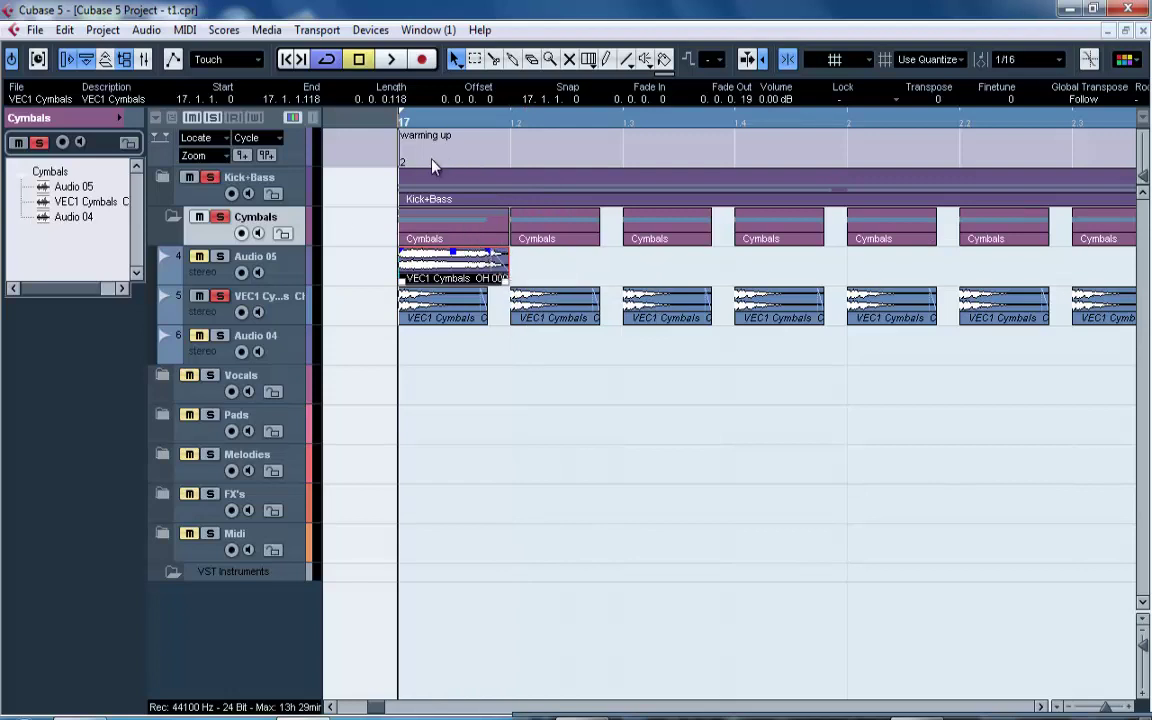
Expand the Kick+Bass folder and move the open hi-hat event to the offbeat at 17.1.3.
{"action": "left_click", "coordinate": [161, 181]}
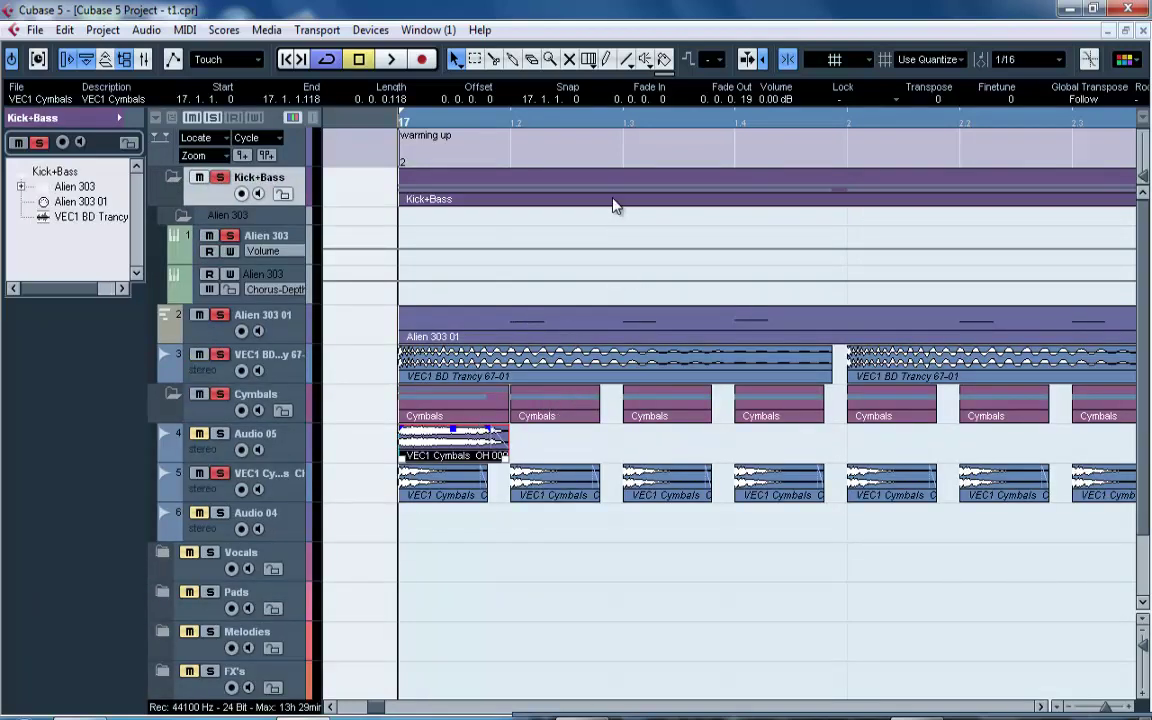
{"action": "left_click_drag", "start_coordinate": [585, 129], "coordinate": [563, 93]}
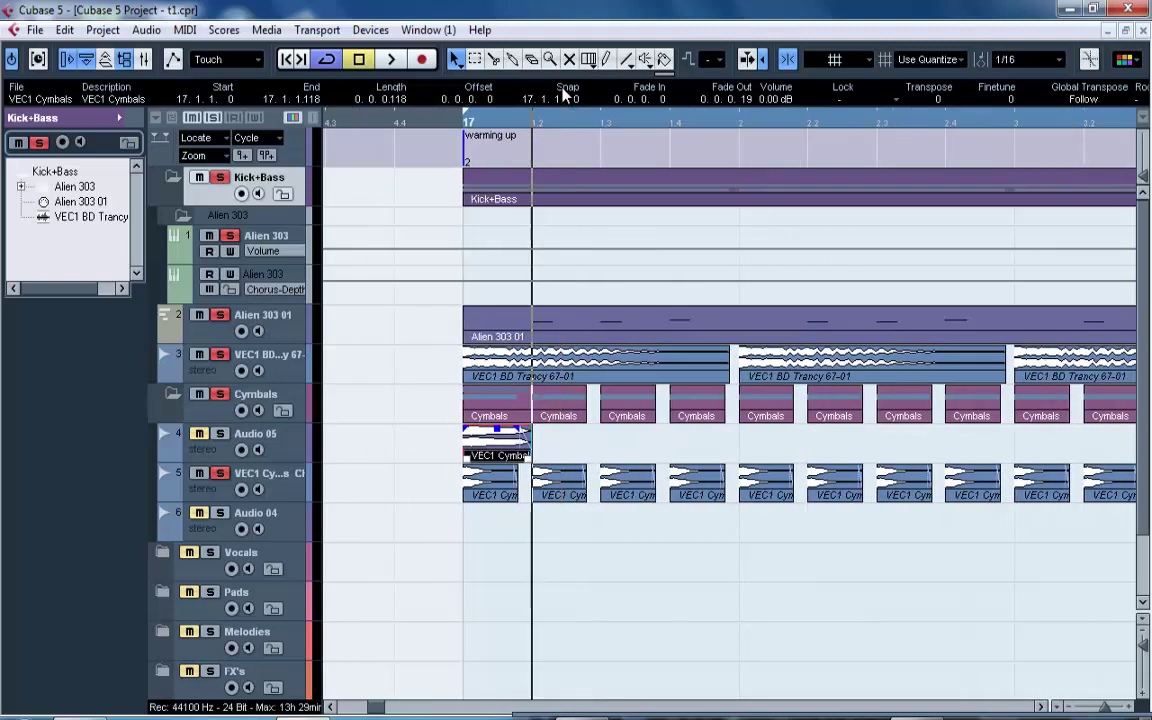
{"action": "left_click", "coordinate": [601, 117]}
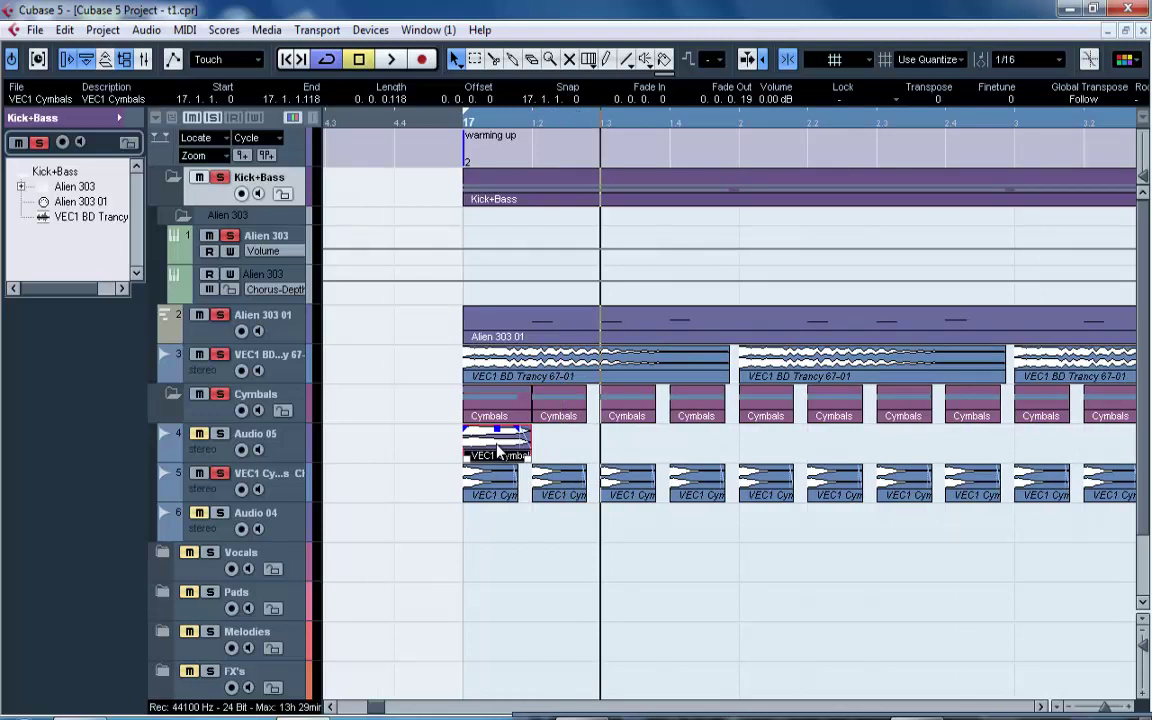
{"action": "left_click_drag", "start_coordinate": [498, 452], "coordinate": [632, 441]}
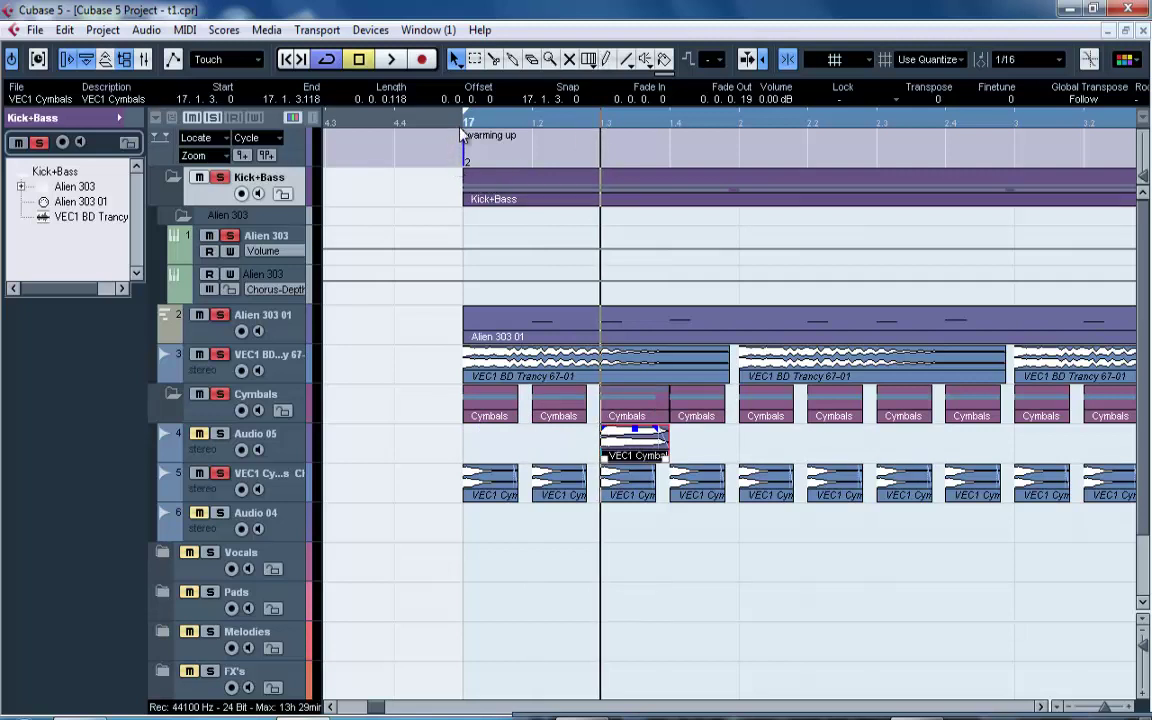
Listen to the loop with Audio 05 added to the soloed tracks.
{"action": "key", "text": "space"}
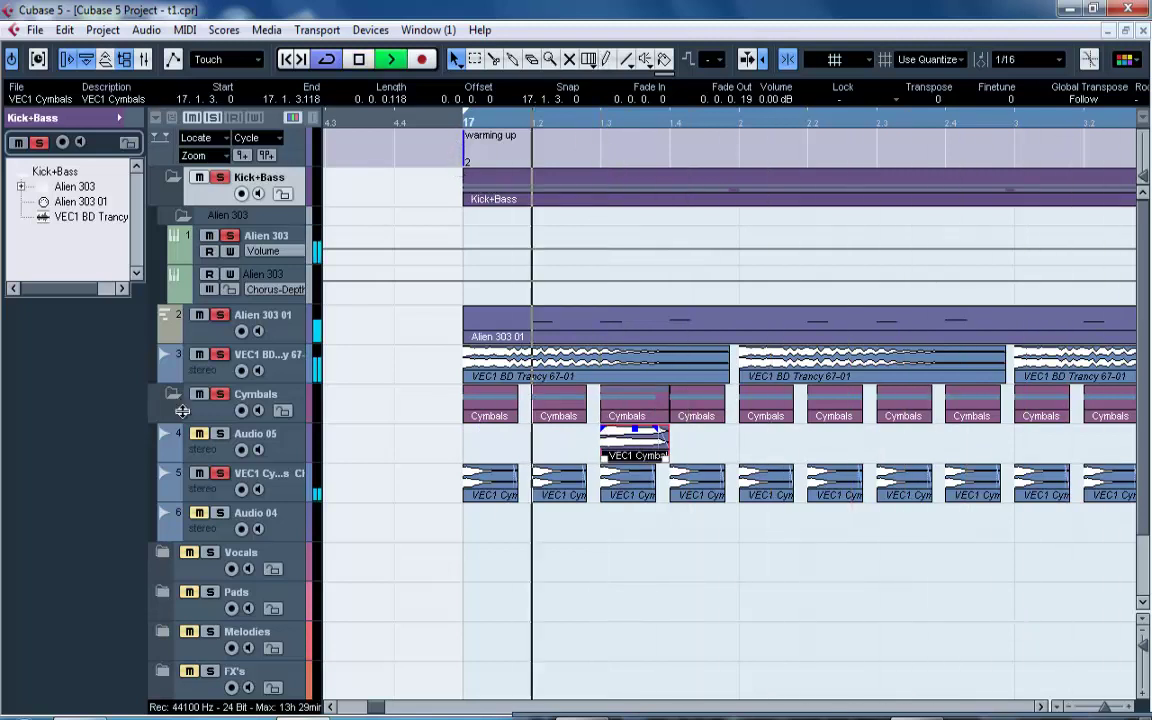
{"action": "left_click", "coordinate": [220, 435]}
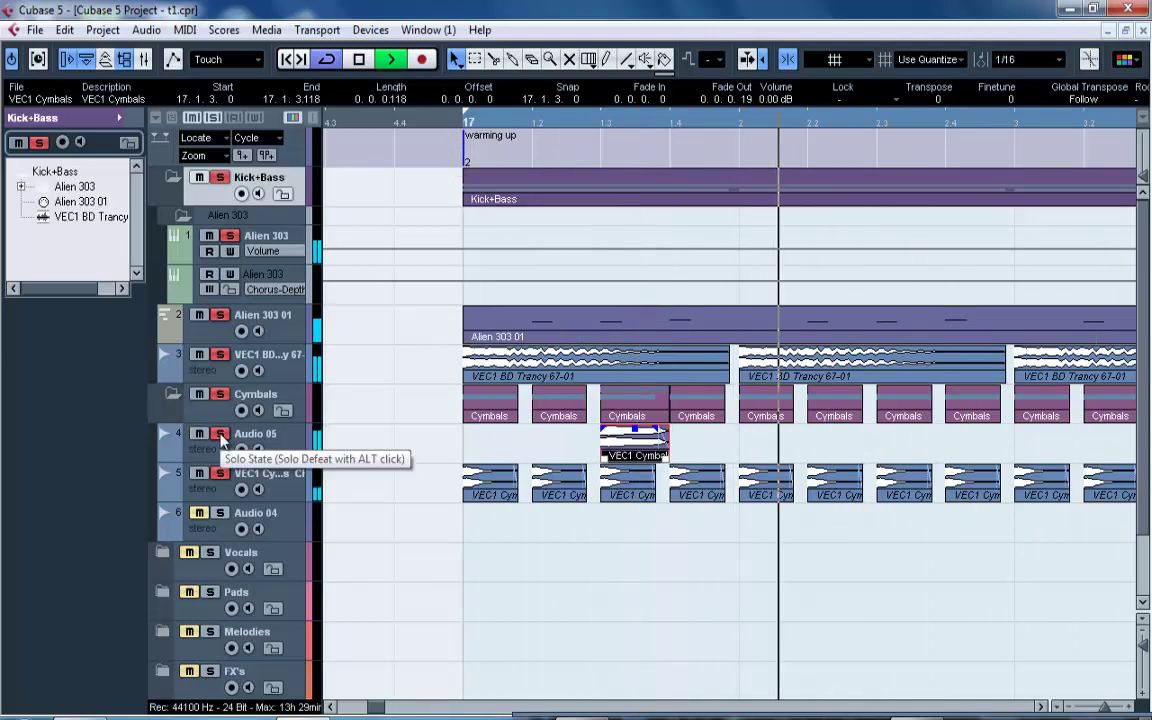
{"action": "left_click", "coordinate": [220, 435]}
{"action": "key", "text": "space"}
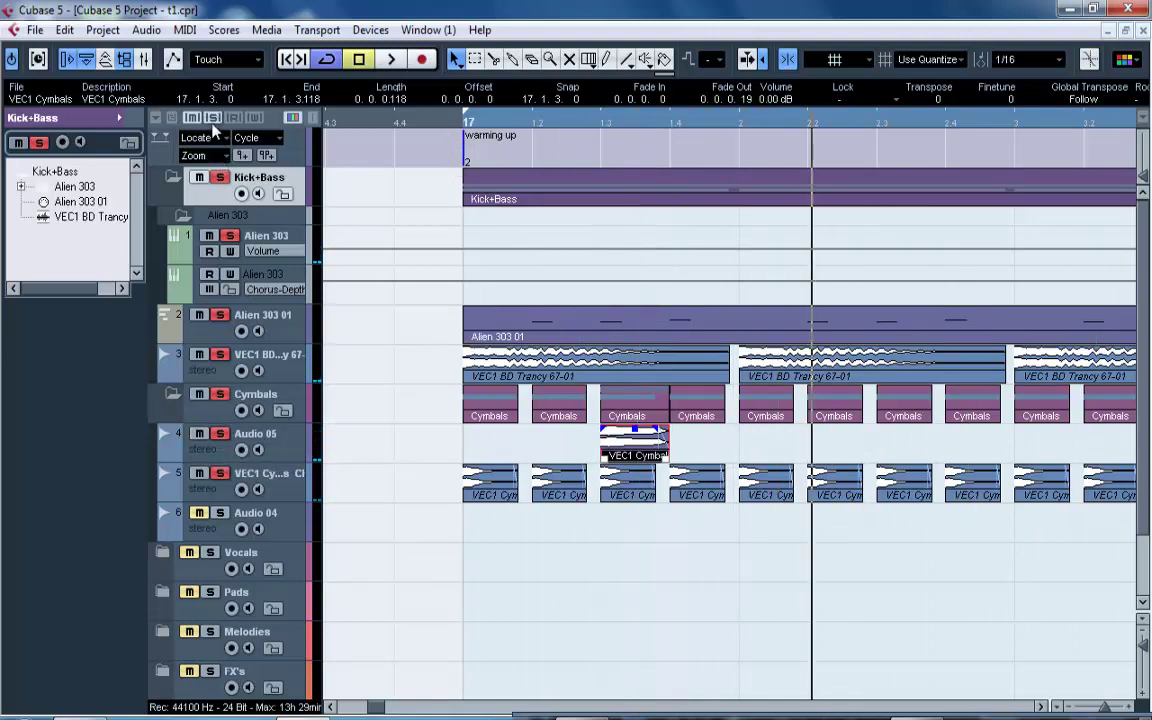
Clear all solo and mute states, solo only Audio 05 and audition its open hi-hat in the loop.
{"action": "left_click", "coordinate": [213, 118]}
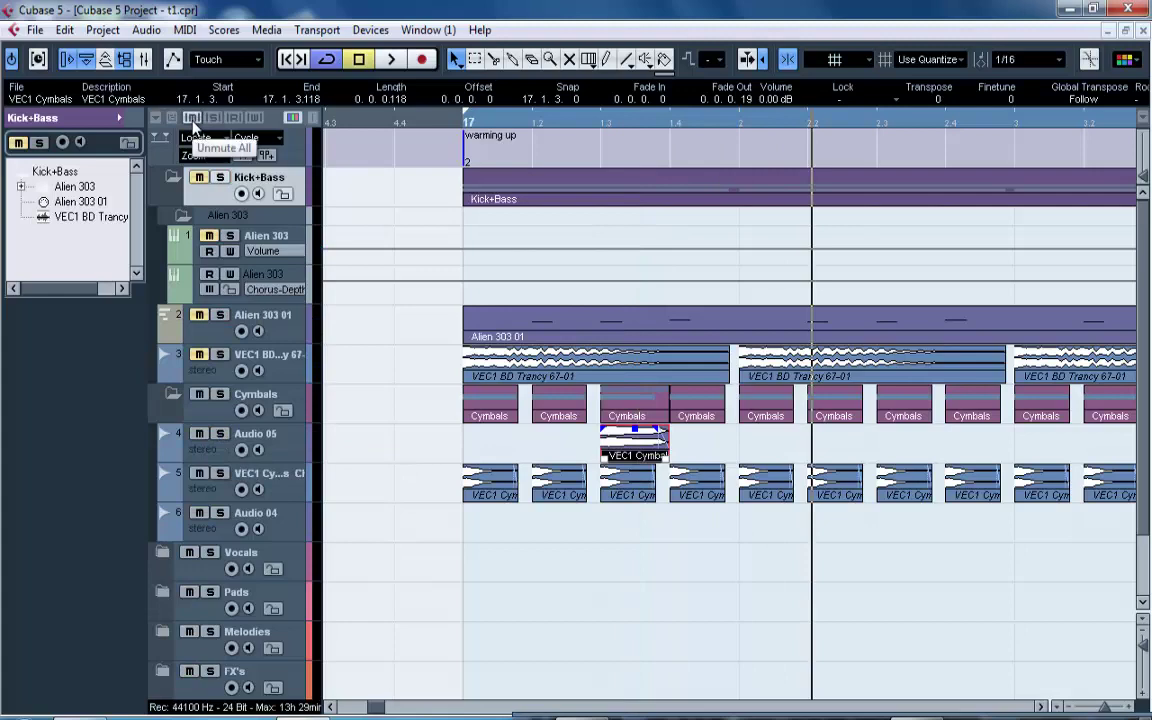
{"action": "left_click", "coordinate": [193, 118]}
{"action": "left_click", "coordinate": [220, 435]}
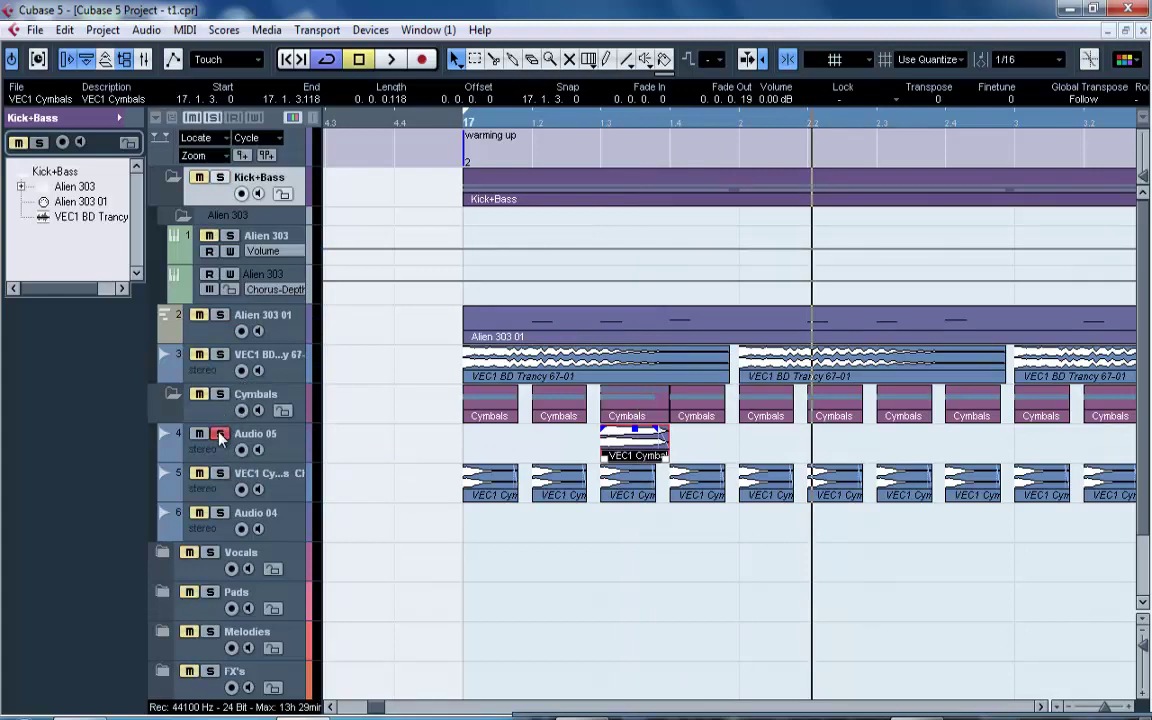
{"action": "key", "text": "space"}
{"action": "left_click_drag", "start_coordinate": [538, 120], "coordinate": [522, 90]}
{"action": "key", "text": "space"}
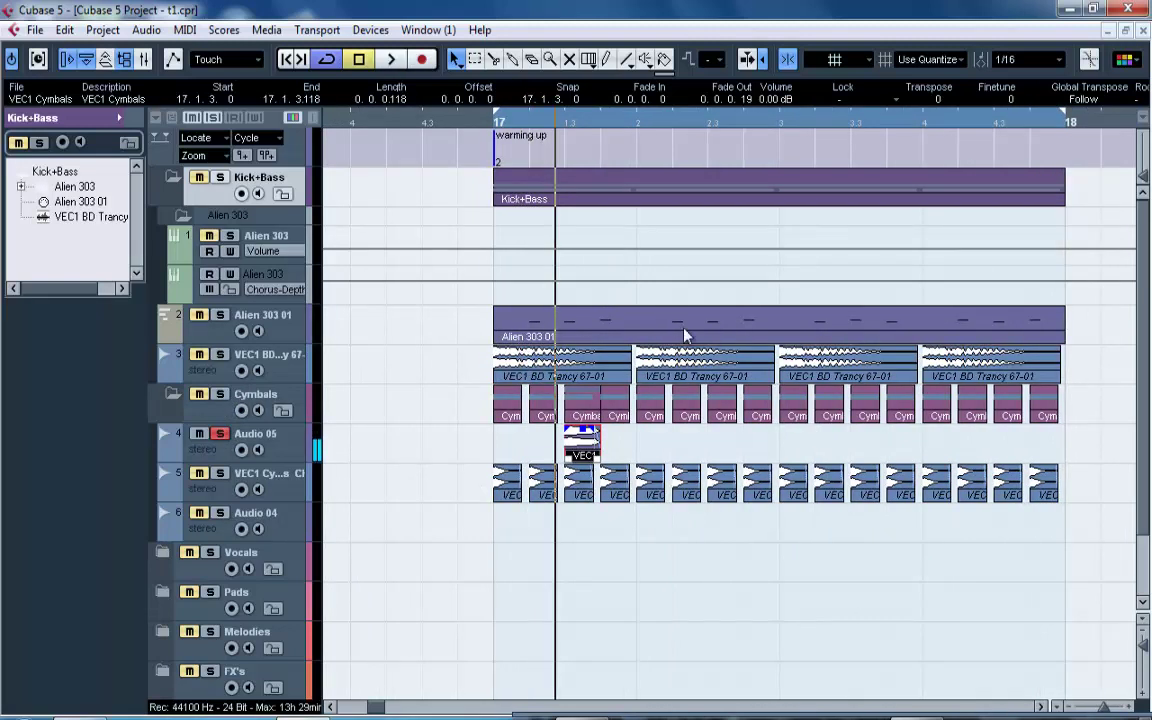
Copy the open hi-hat event to the remaining offbeats of bar 17 at 17.2.3, 17.3.3 and 17.4.3.
{"action": "left_click", "coordinate": [708, 122]}
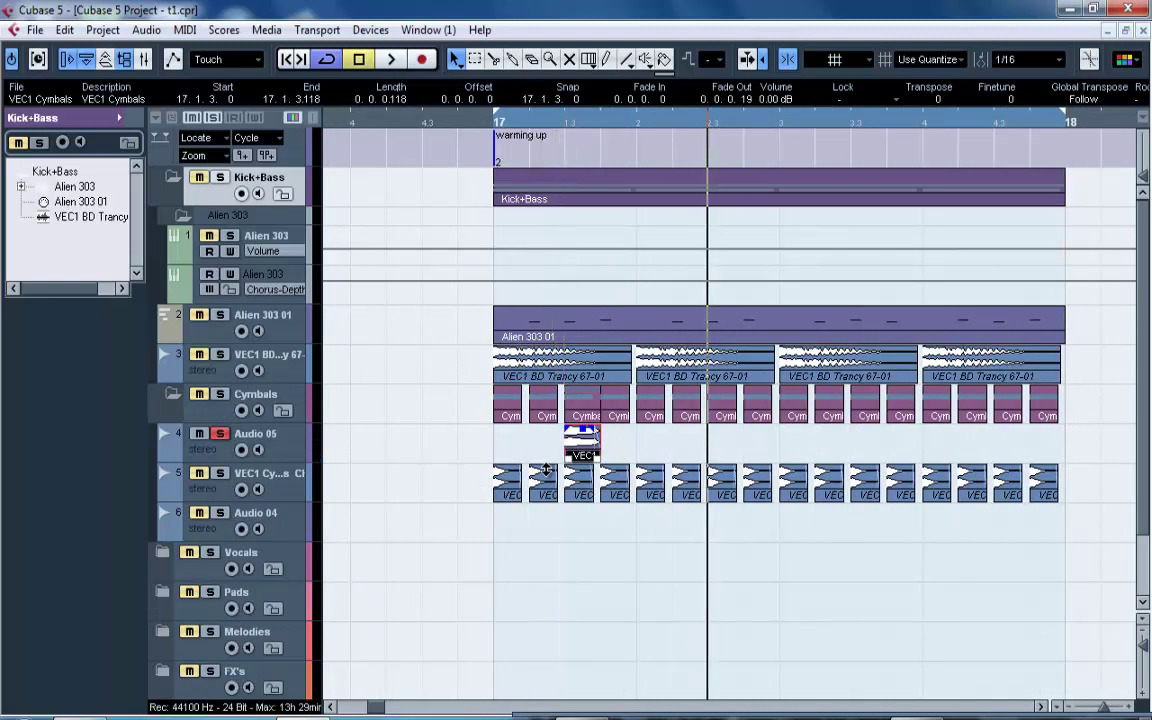
{"action": "left_click_drag", "start_coordinate": [583, 453], "coordinate": [745, 453]}
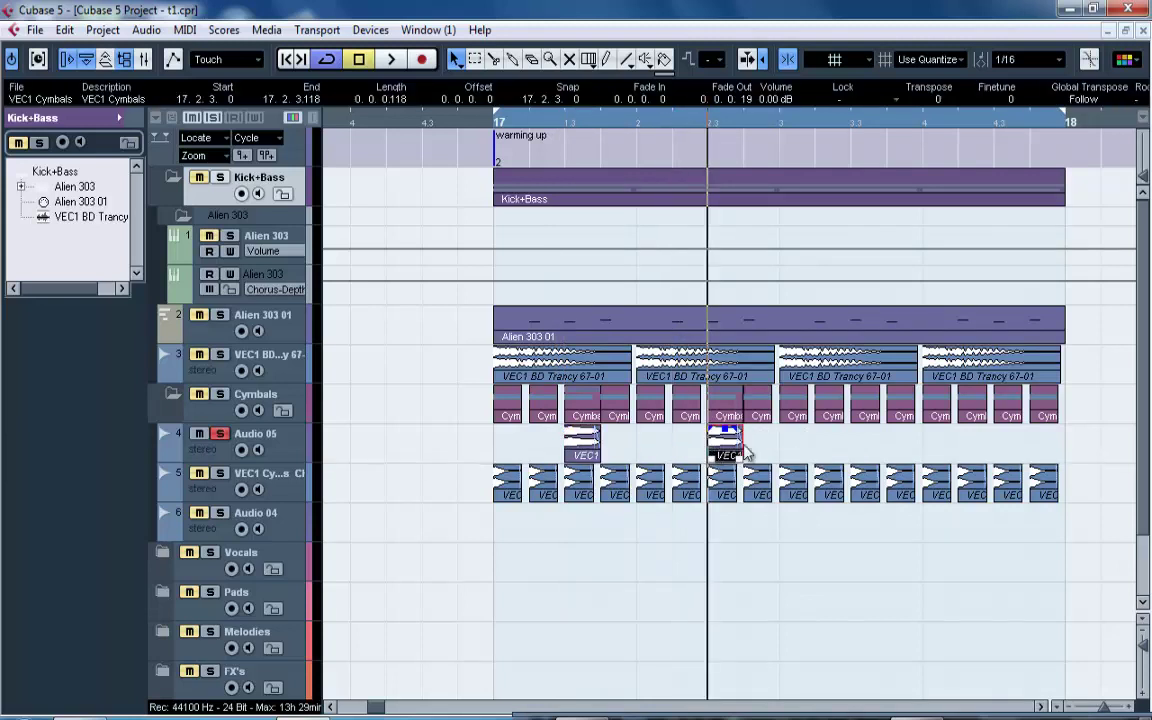
{"action": "left_click", "coordinate": [583, 452]}
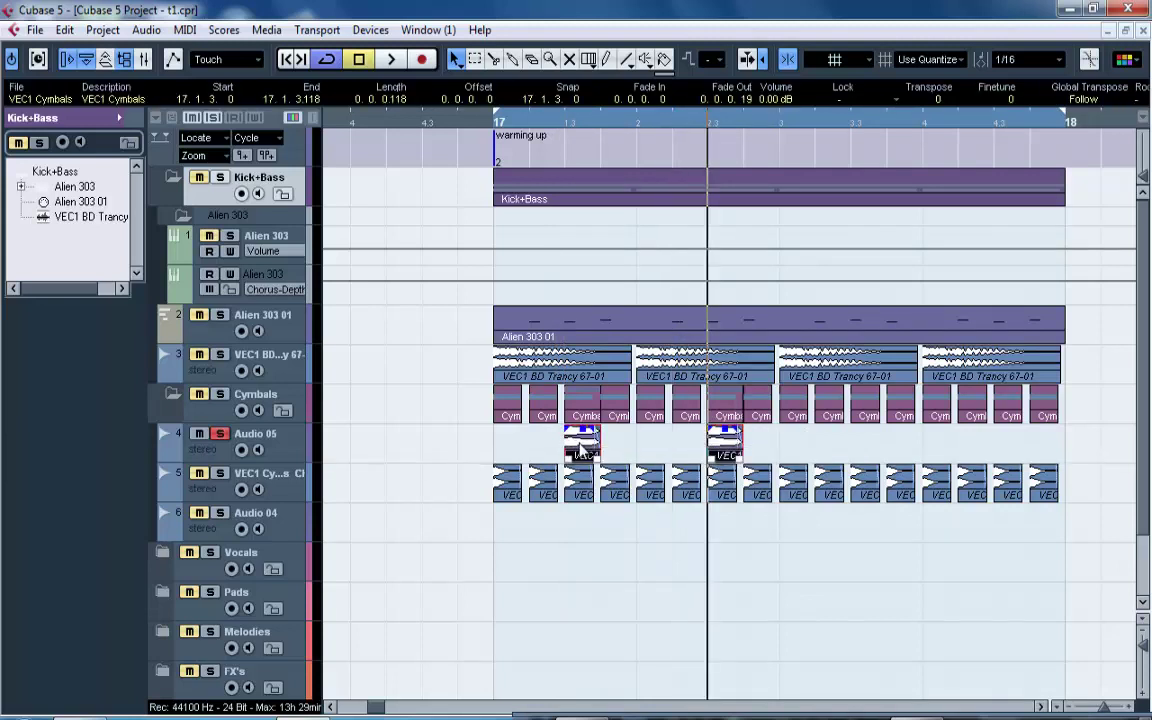
{"action": "left_click_drag", "start_coordinate": [600, 450], "coordinate": [884, 450]}
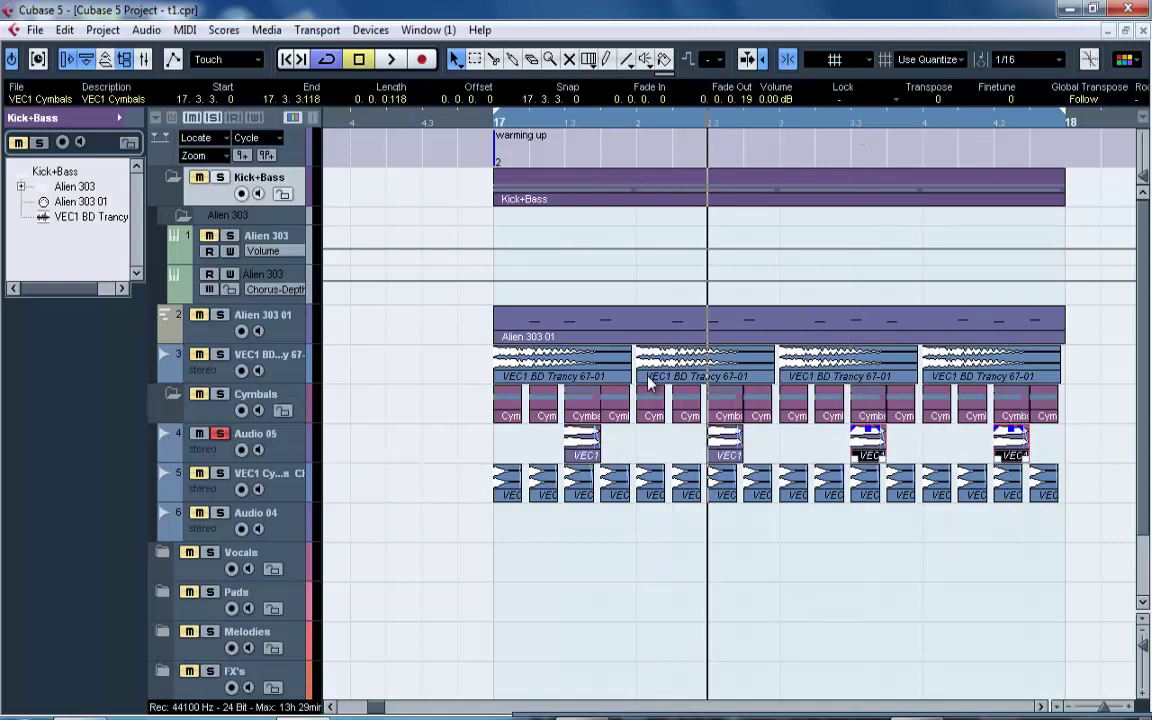
Play the soloed open hi-hat and lower the Audio 05 channel to -10.56 dB in the mixer.
{"action": "key", "text": "space"}
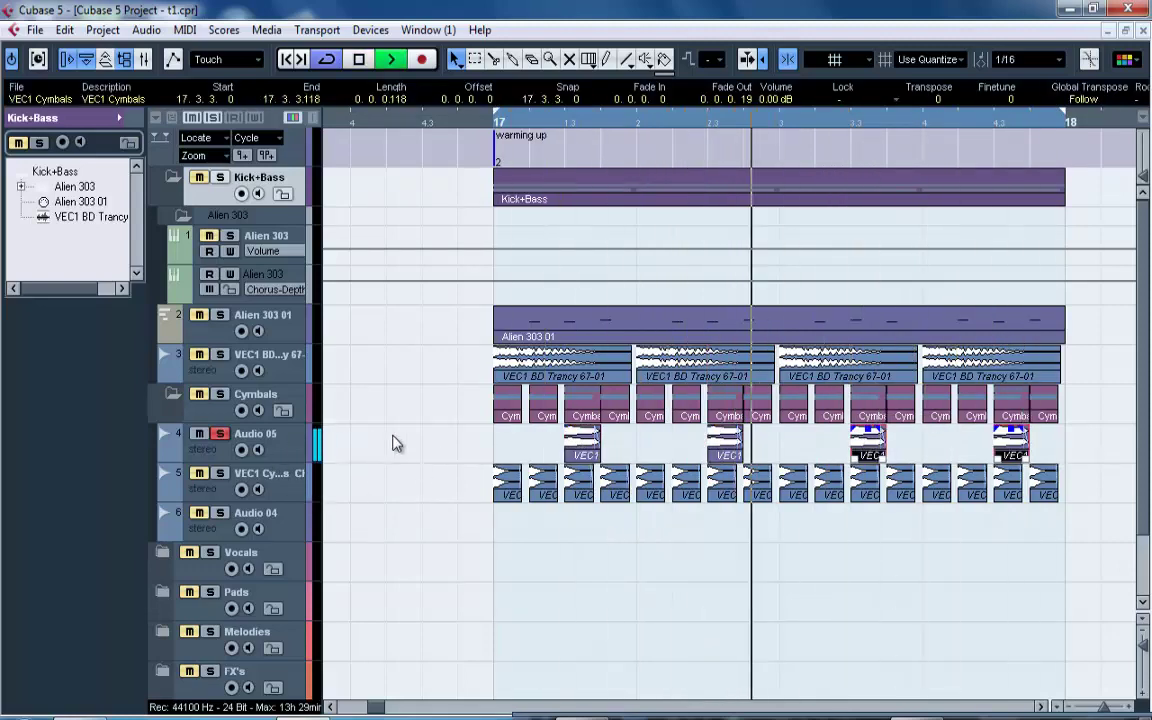
{"action": "key", "text": "F3"}
{"action": "left_click_drag", "start_coordinate": [687, 445], "coordinate": [687, 507]}
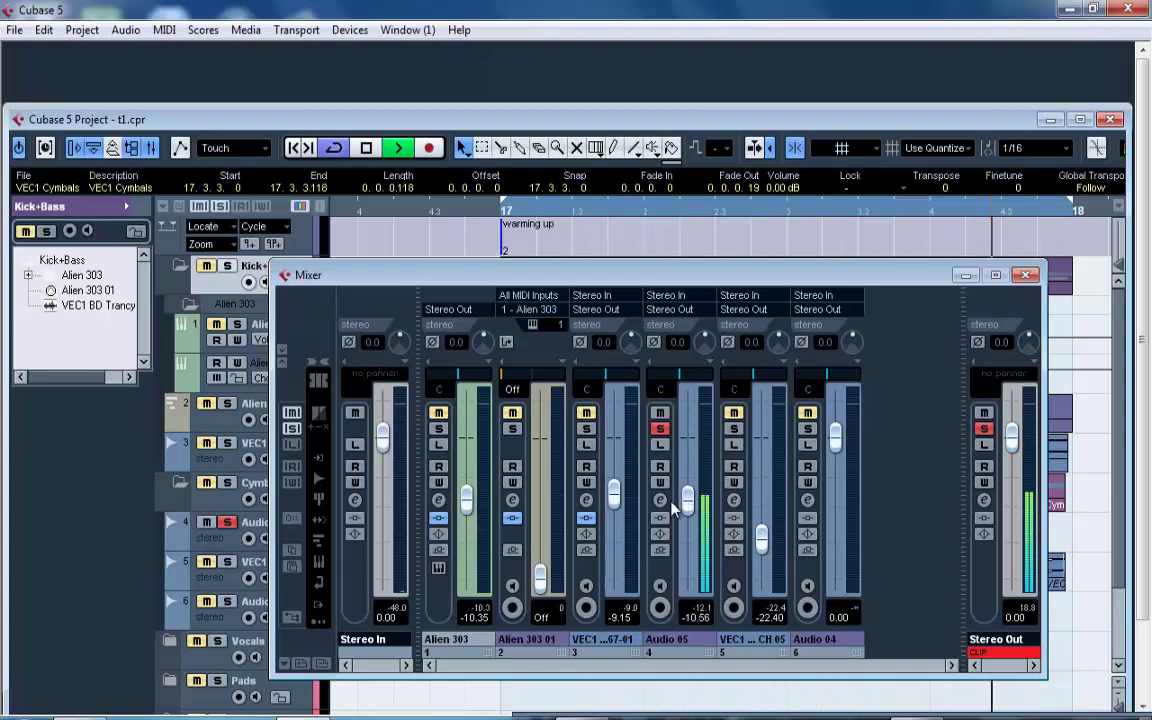
Open the channel settings of Audio 05 and reposition the window so all four equalizer bands are accessible.
{"action": "left_click", "coordinate": [660, 499]}
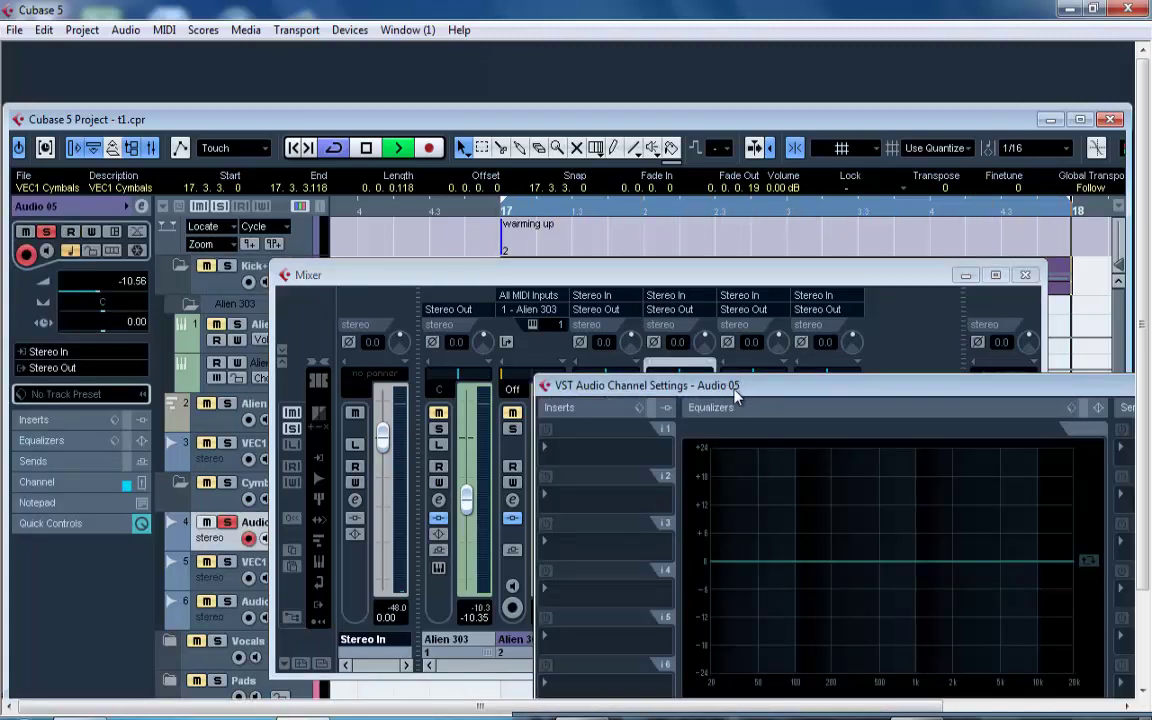
{"action": "left_click_drag", "start_coordinate": [735, 388], "coordinate": [495, 351]}
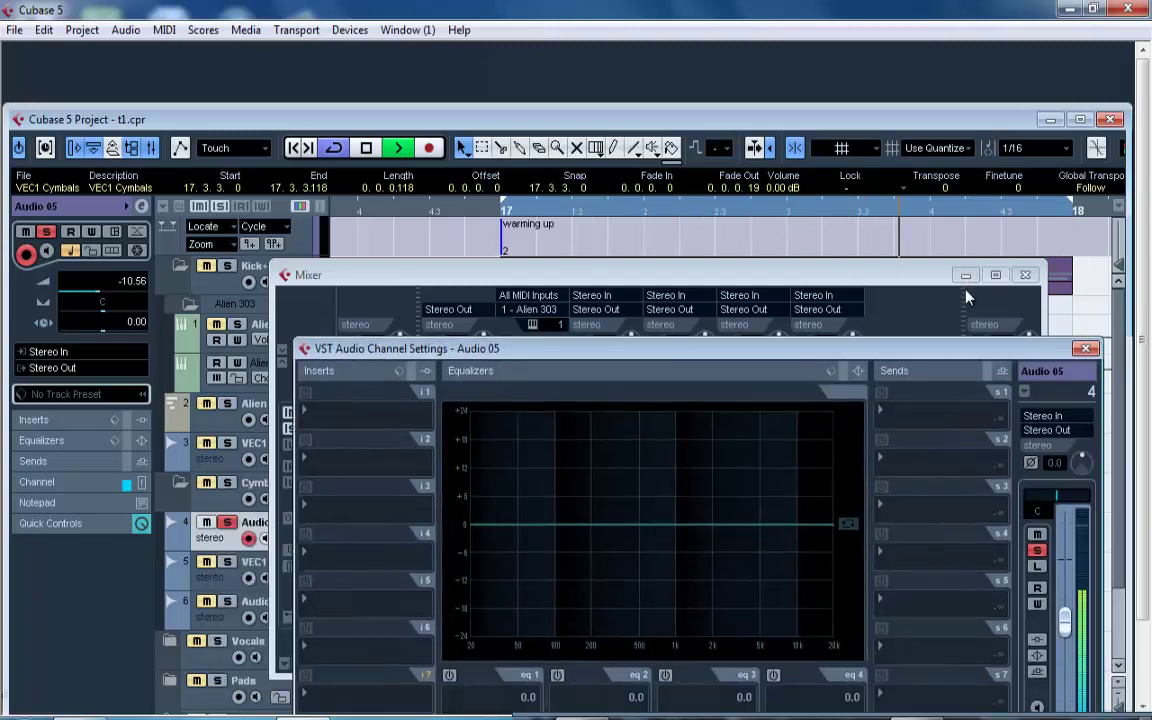
{"action": "left_click", "coordinate": [1086, 350]}
{"action": "left_click", "coordinate": [660, 499]}
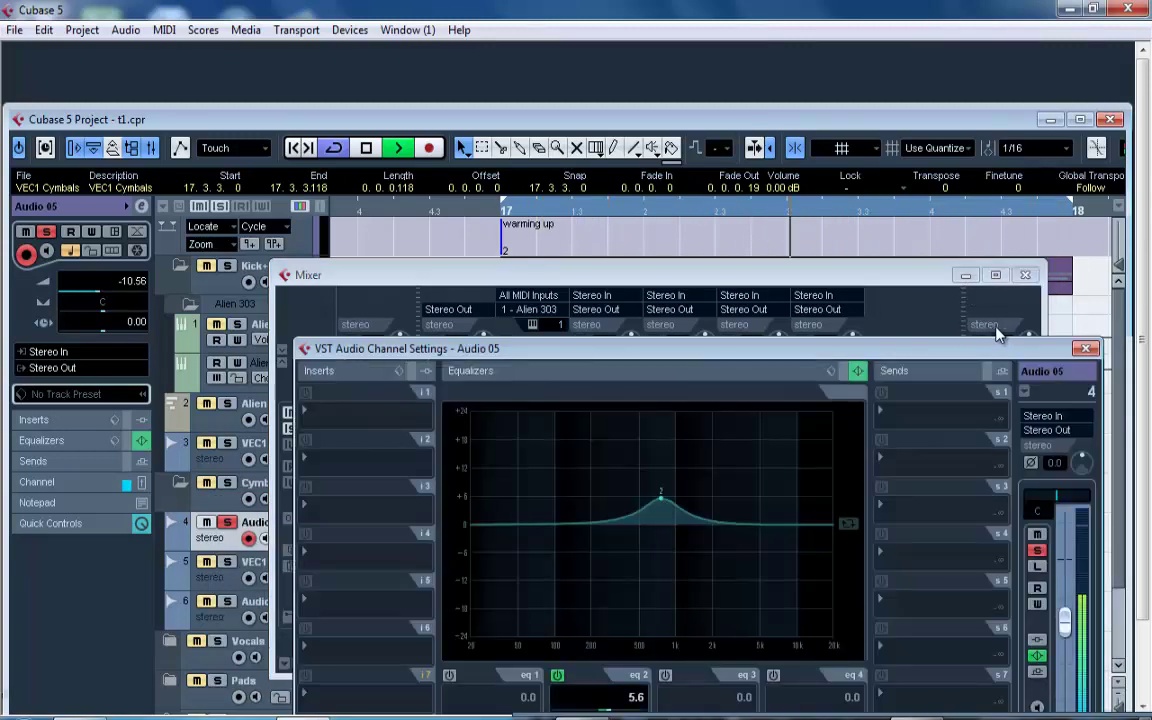
{"action": "left_click", "coordinate": [1085, 350]}
{"action": "left_click", "coordinate": [660, 500]}
{"action": "left_click_drag", "start_coordinate": [435, 349], "coordinate": [403, 207]}
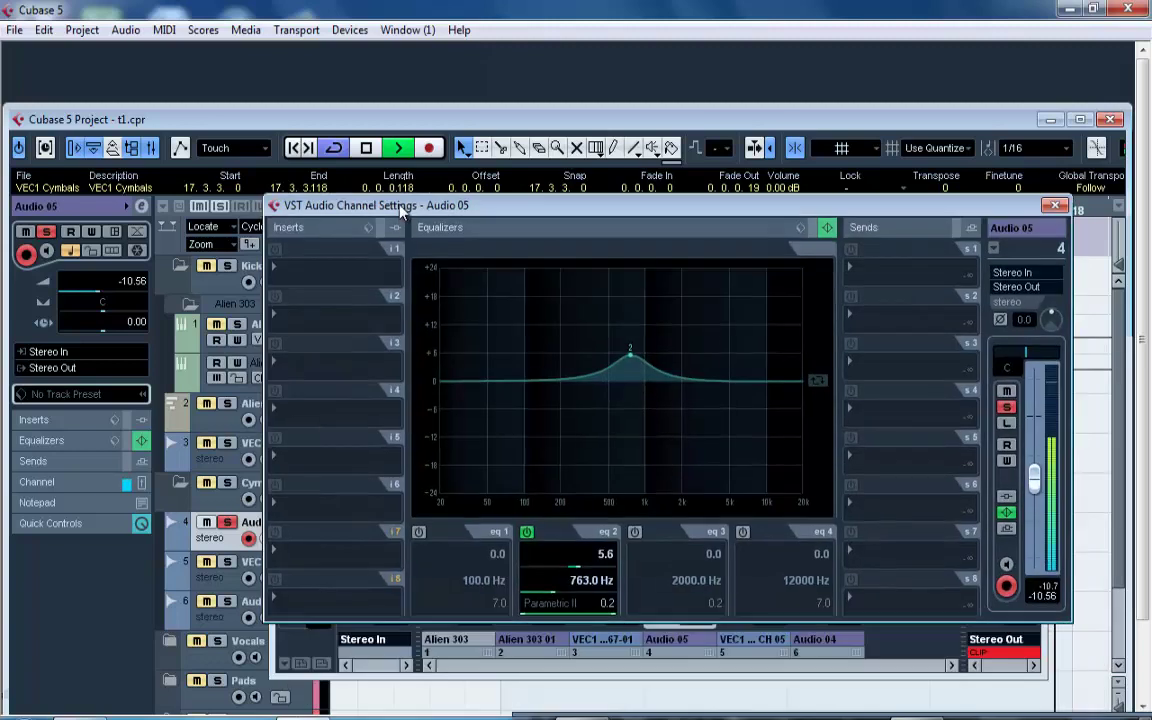
Enable eq 1 on Audio 05 as a High Pass II filter and switch off eq 2.
{"action": "left_click", "coordinate": [419, 532]}
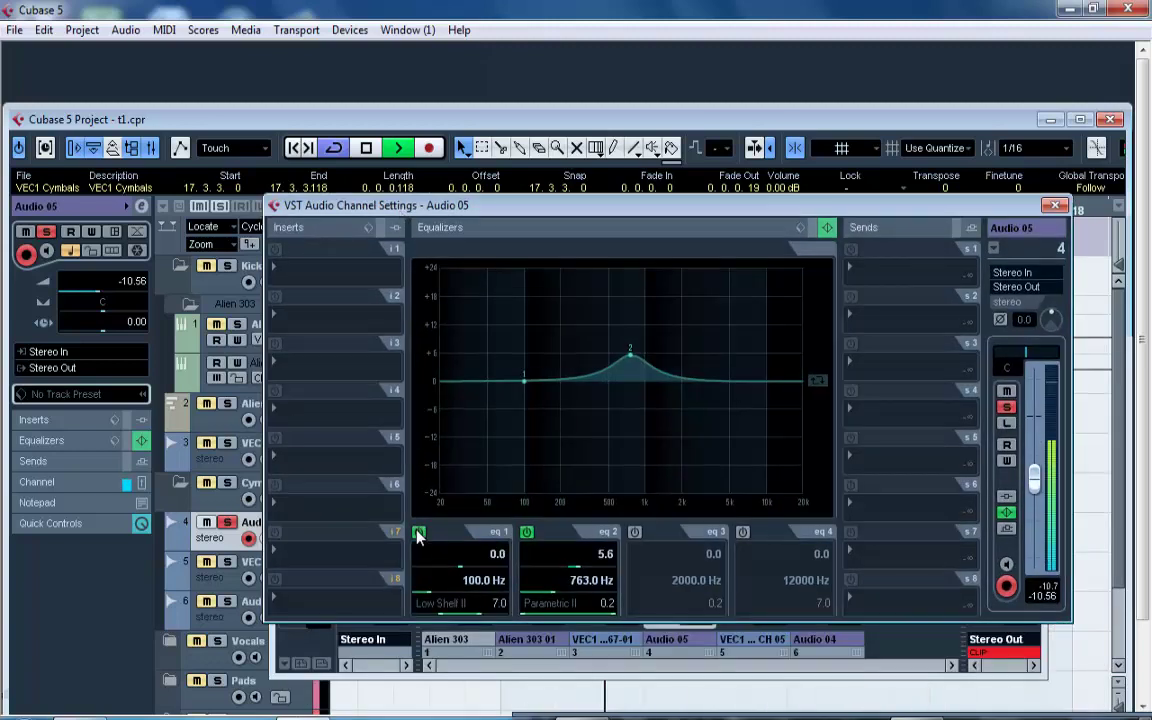
{"action": "left_click", "coordinate": [526, 532]}
{"action": "left_click", "coordinate": [447, 604]}
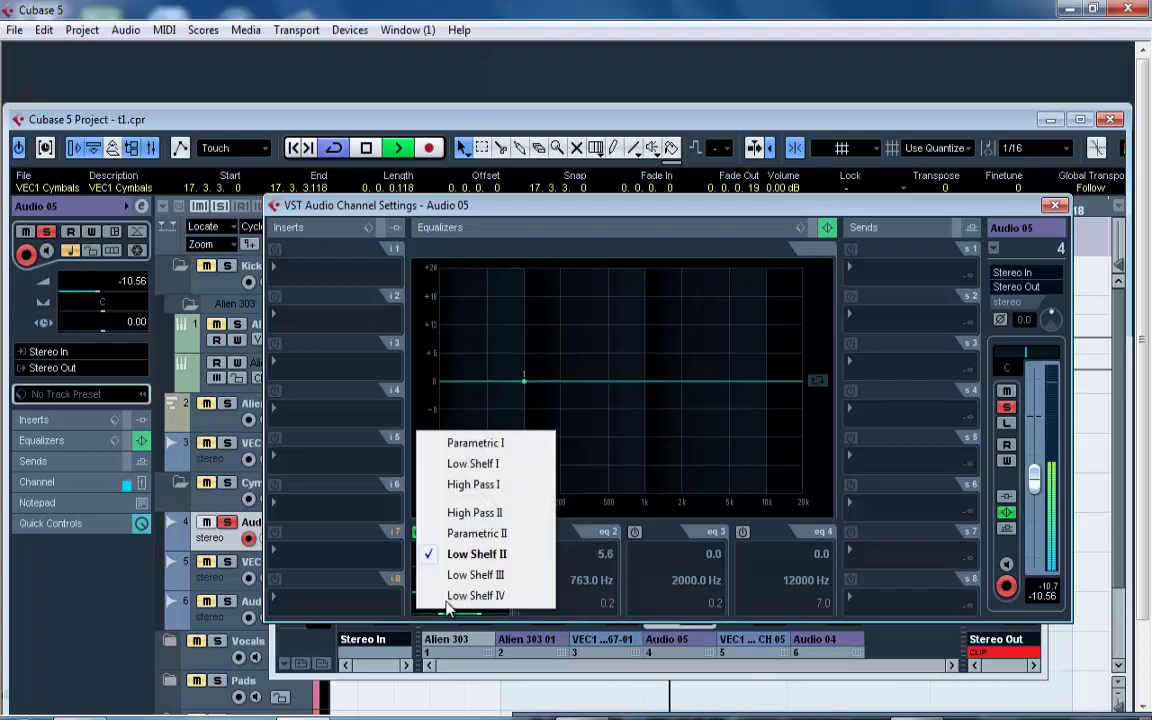
{"action": "left_click", "coordinate": [477, 513]}
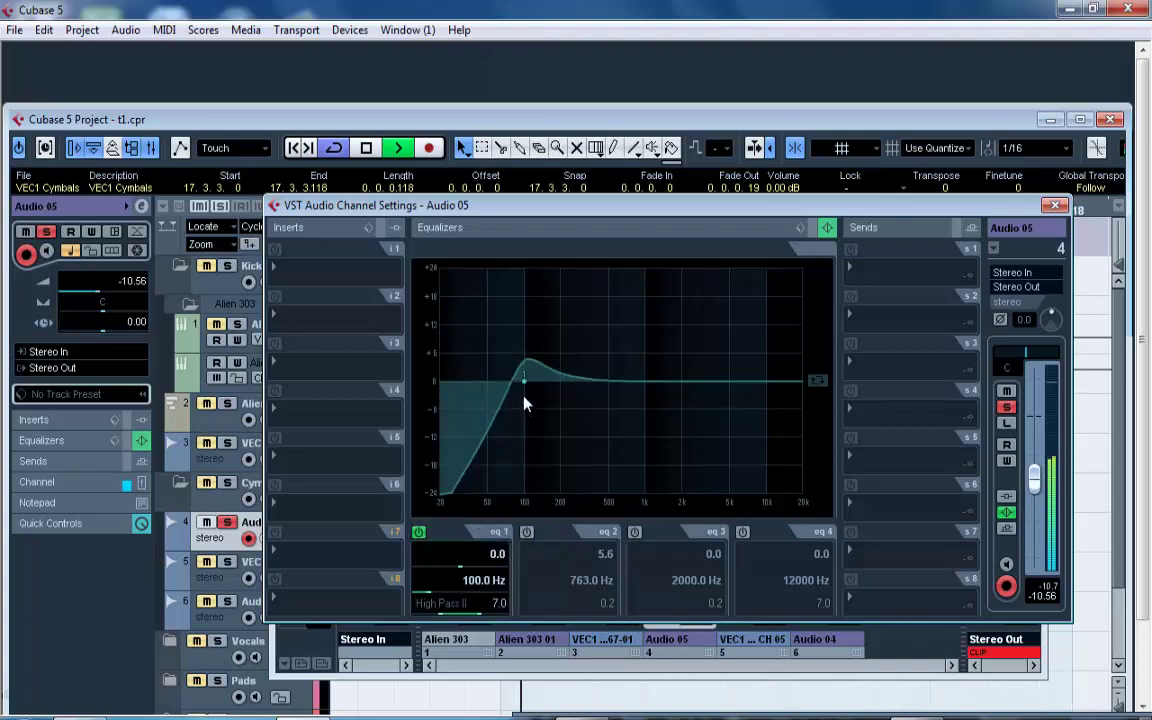
Shape the Audio 05 equalizer with the high pass at 1232 Hz and an eq 2 boost of 3.8 dB at 5839 Hz.
{"action": "left_click_drag", "start_coordinate": [524, 385], "coordinate": [755, 356]}
{"action": "left_click", "coordinate": [690, 368]}
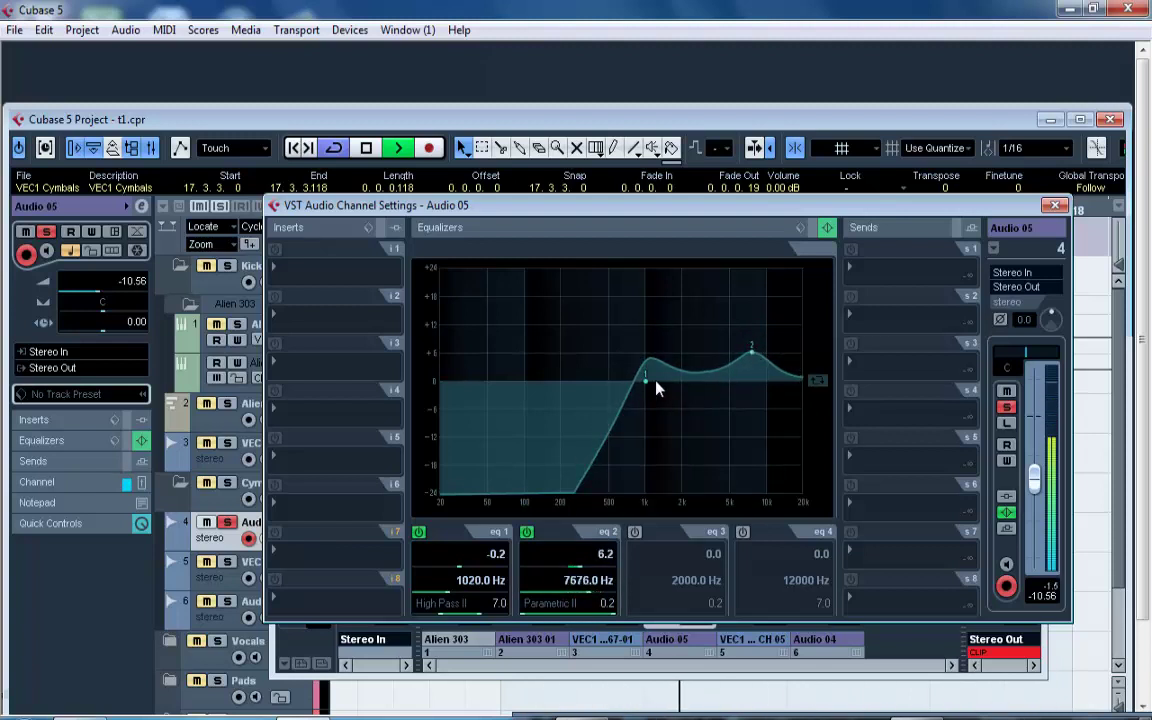
{"action": "mouse_move", "coordinate": [647, 385]}
{"action": "left_mouse_down"}
{"action": "mouse_move", "coordinate": [673, 387]}
{"action": "mouse_move", "coordinate": [655, 386]}
{"action": "left_mouse_up"}
{"action": "left_click_drag", "start_coordinate": [753, 352], "coordinate": [738, 365]}
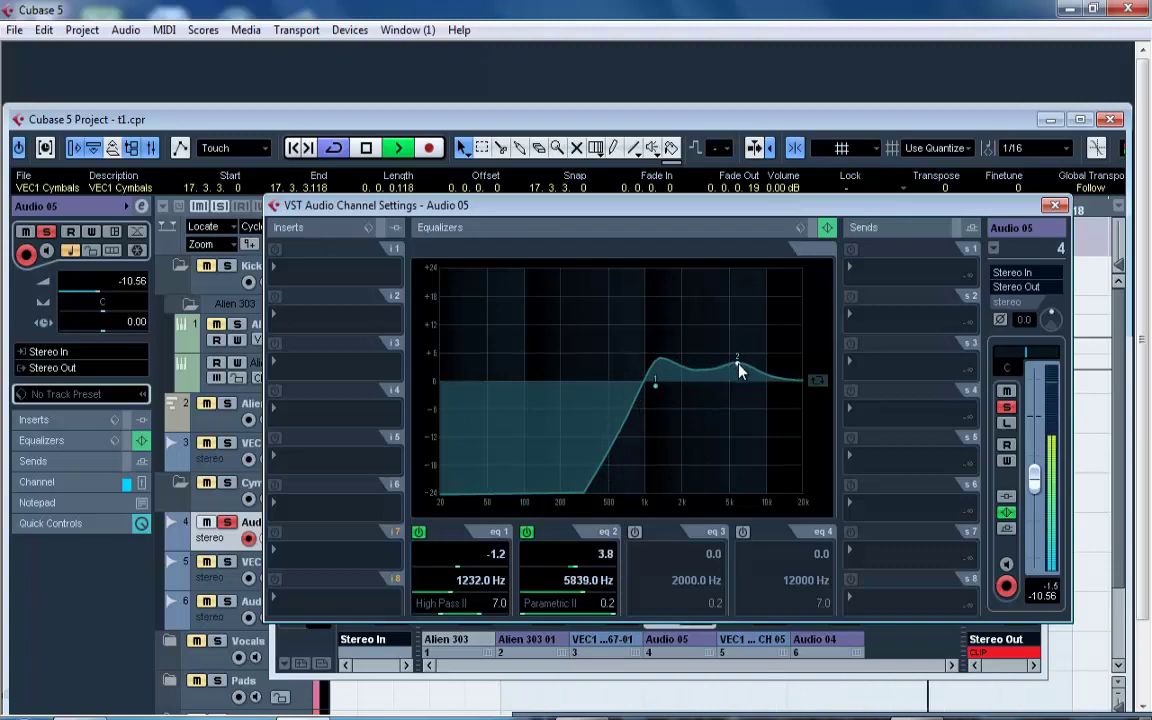
{"action": "left_click", "coordinate": [1055, 206]}
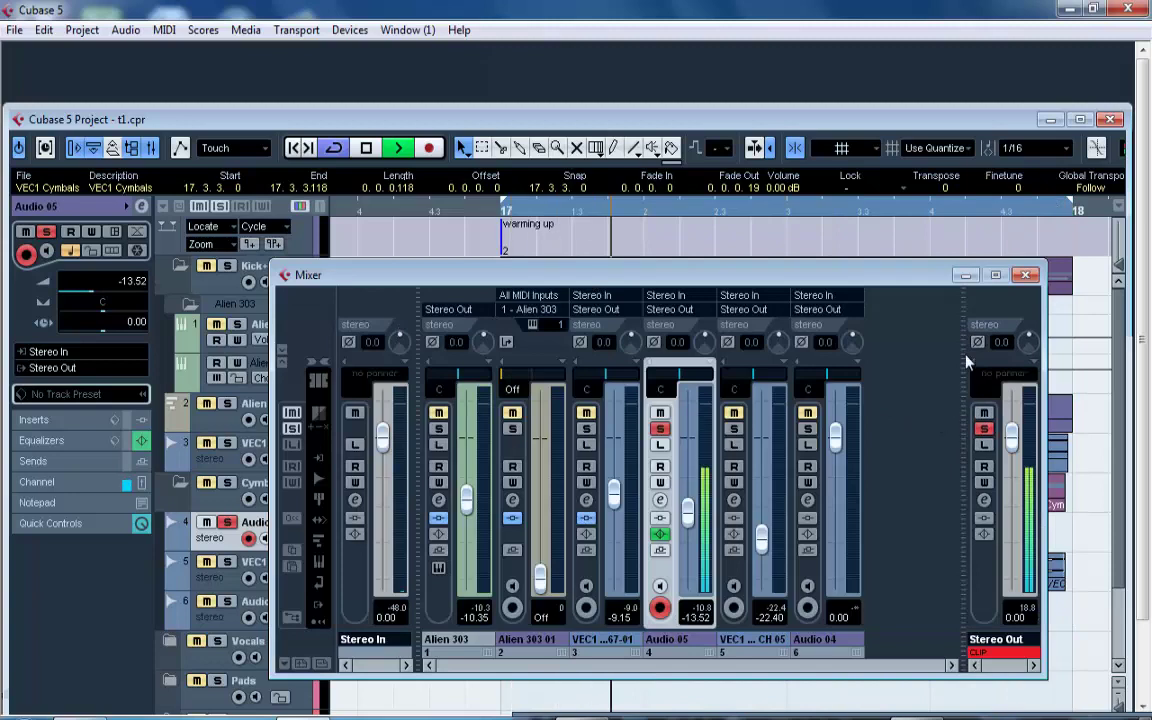
Close the mixer, maximize the project window and play the full loop with Audio 05 unsoloed.
{"action": "left_click", "coordinate": [1027, 276]}
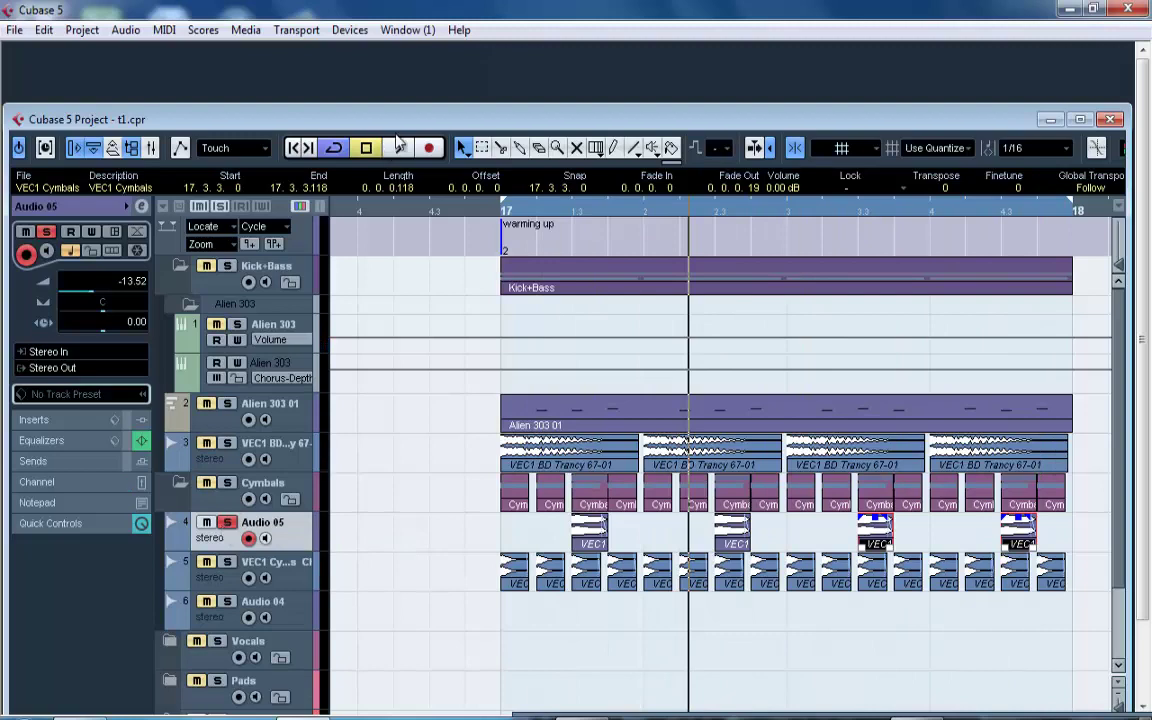
{"action": "double_click", "coordinate": [363, 114]}
{"action": "key", "text": "space"}
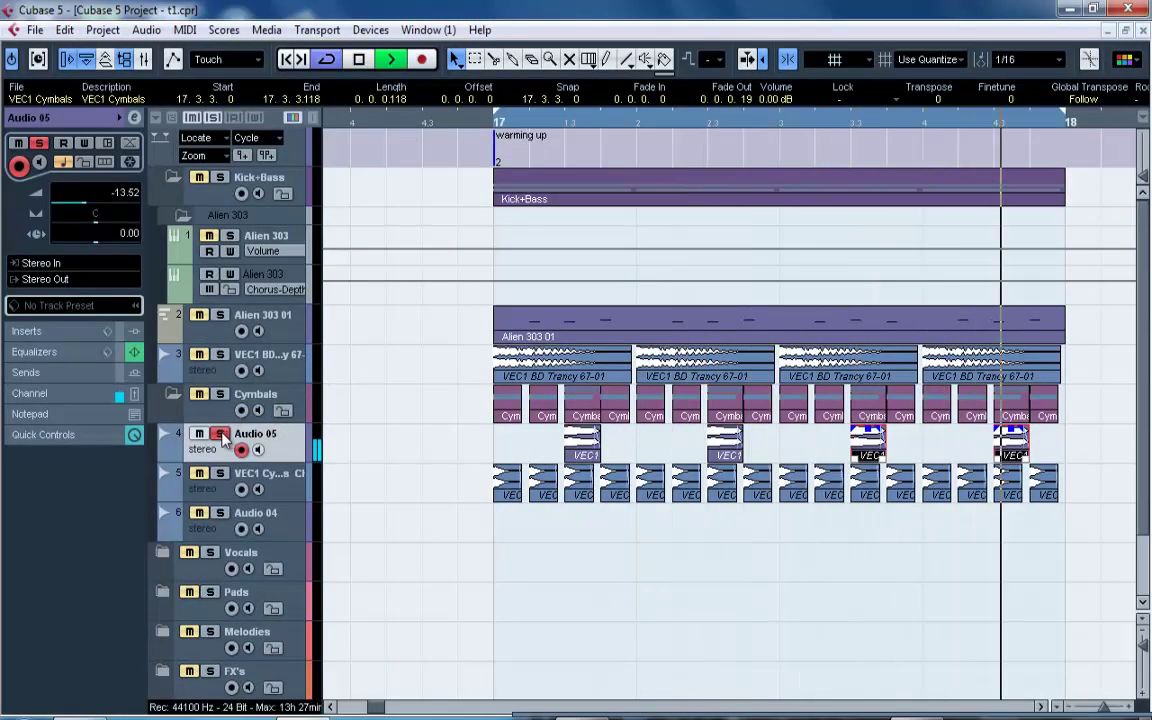
{"action": "left_click", "coordinate": [222, 436]}
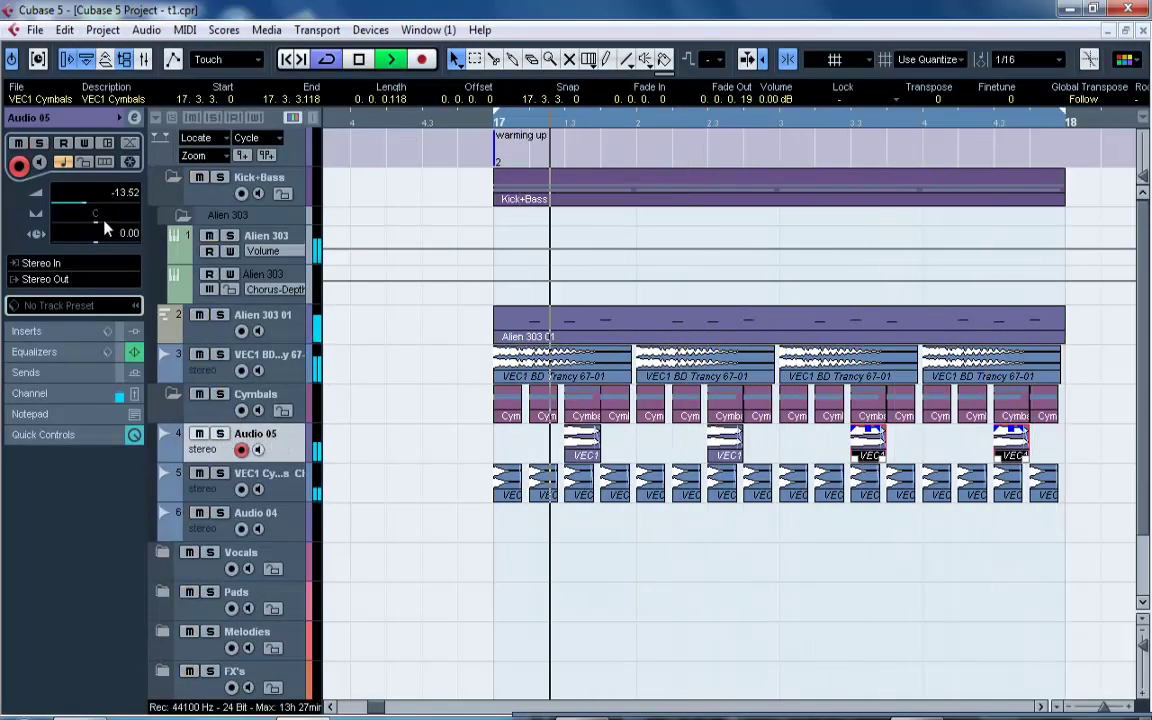
Set the volume of Audio 05 to -22.30 dB and shorten its four open hi-hat events to 0.0.0.86.
{"action": "mouse_move", "coordinate": [86, 209]}
{"action": "left_mouse_down"}
{"action": "mouse_move", "coordinate": [63, 205]}
{"action": "mouse_move", "coordinate": [72, 208]}
{"action": "left_mouse_up"}
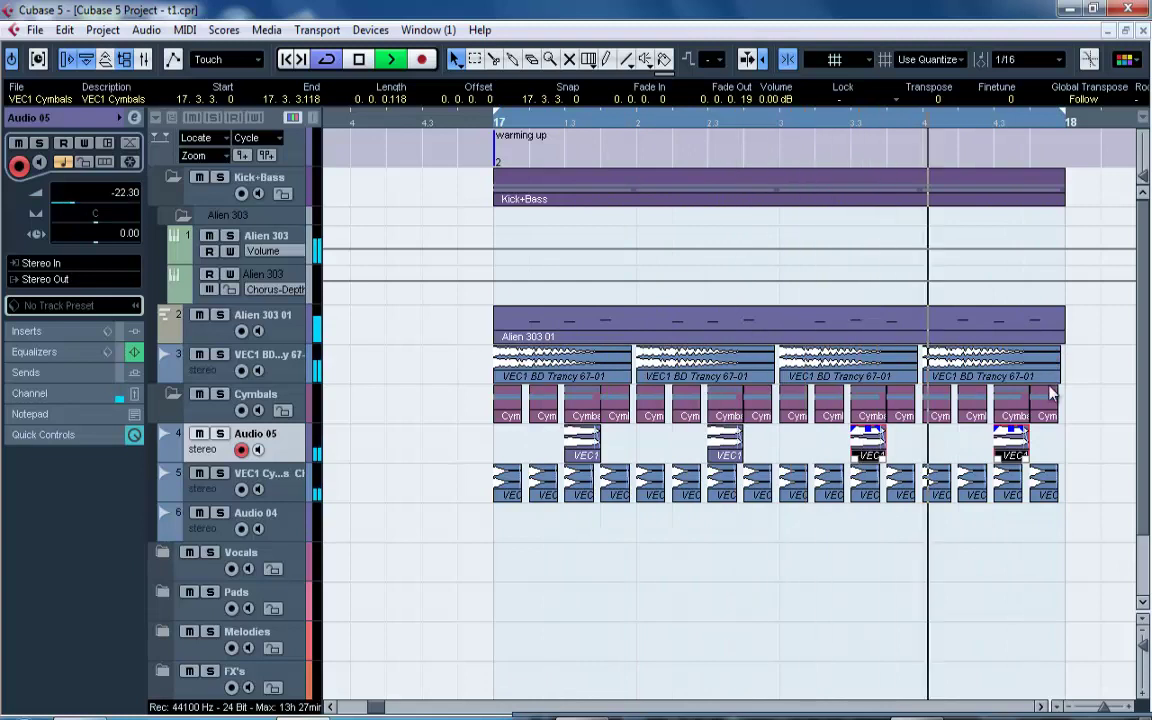
{"action": "left_click_drag", "start_coordinate": [1041, 442], "coordinate": [588, 458]}
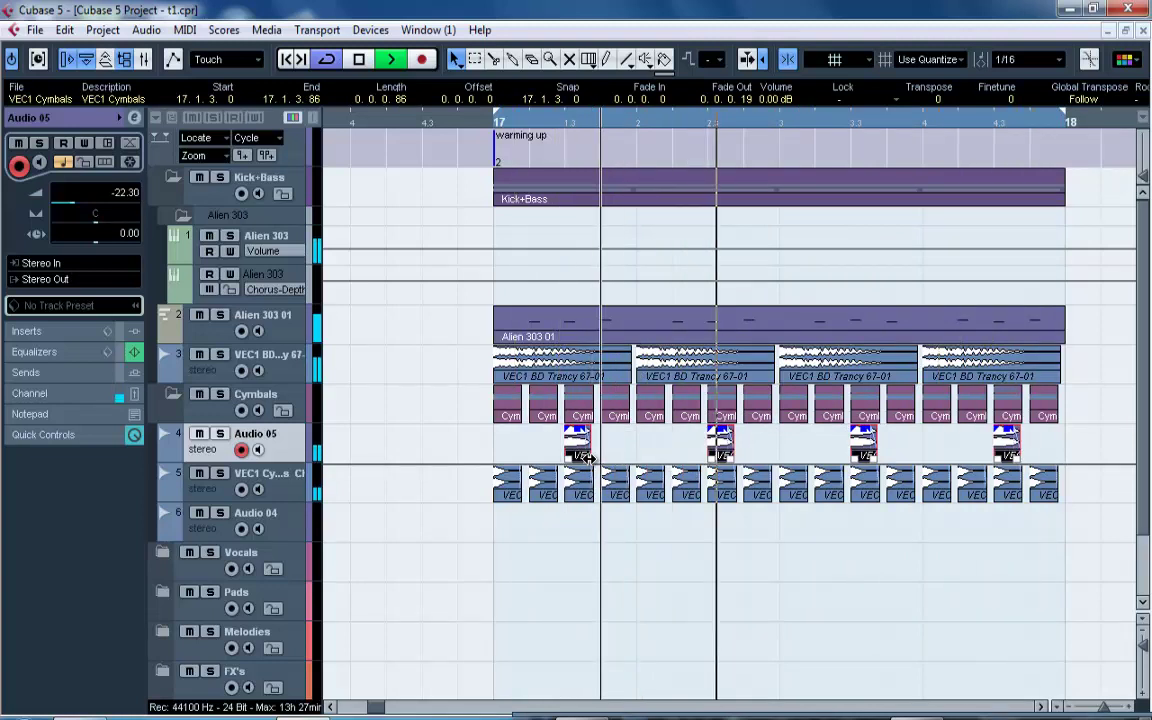
Lengthen the four open hi-hat events on Audio 05 to 0.0.1.51 and set the track's volume to -18.59 dB.
{"action": "left_click", "coordinate": [76, 205]}
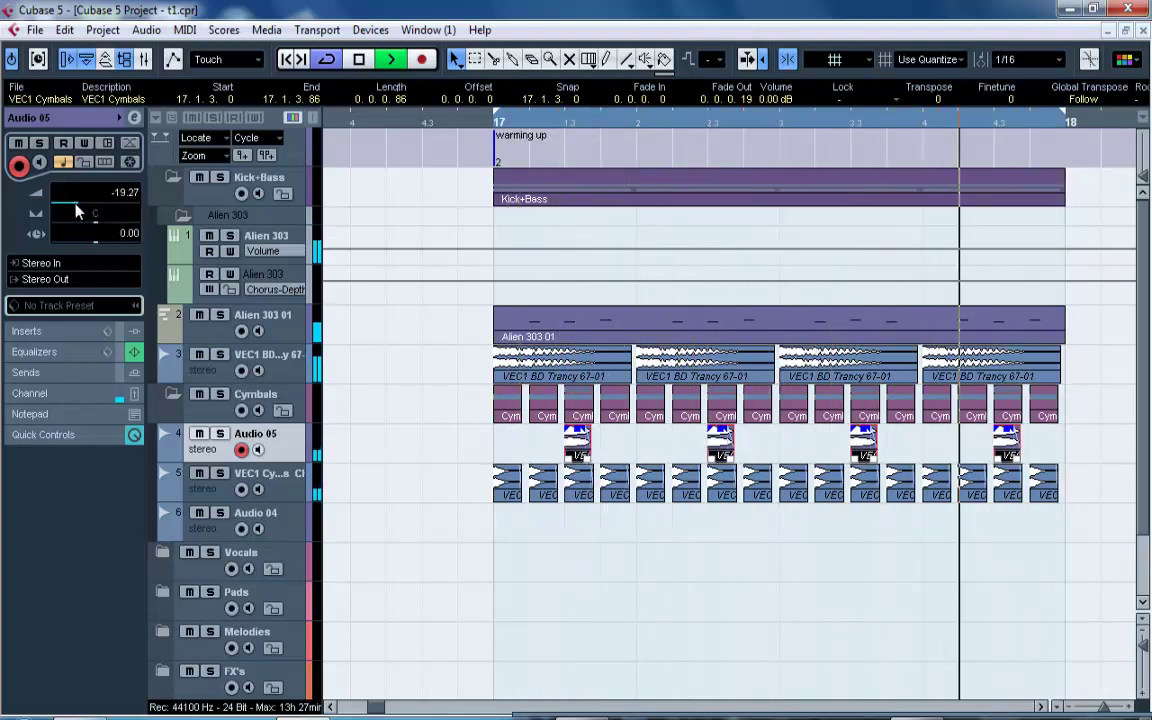
{"action": "left_click_drag", "start_coordinate": [77, 210], "coordinate": [98, 210]}
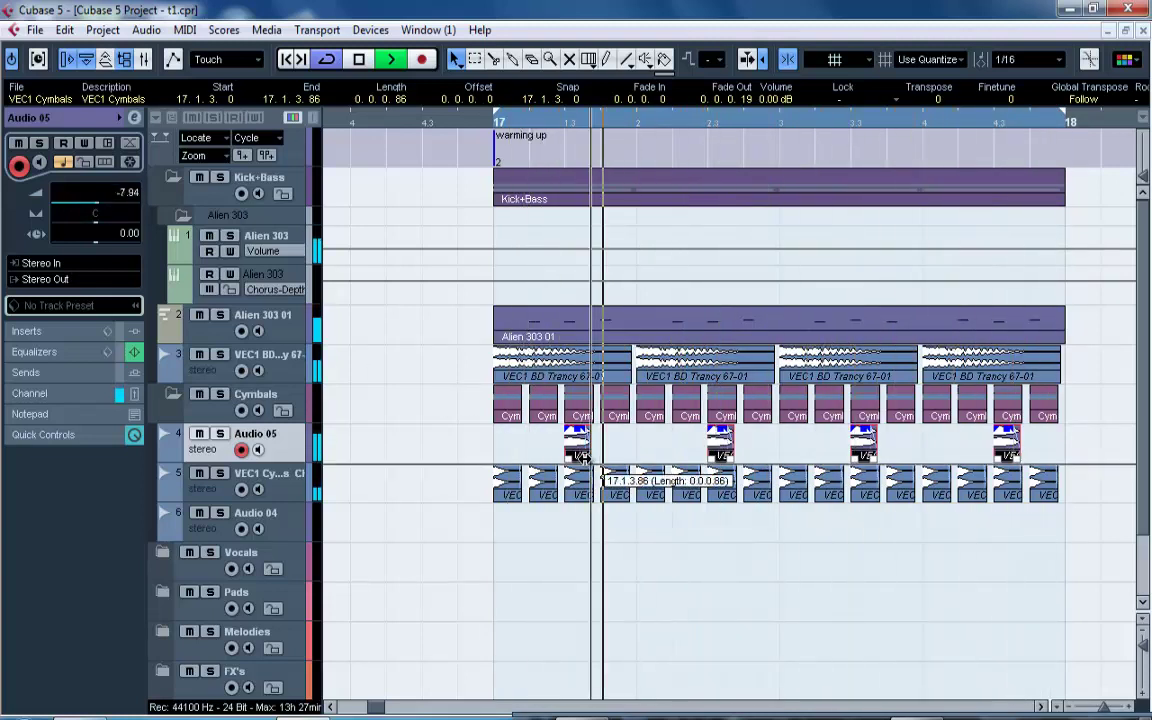
{"action": "left_click_drag", "start_coordinate": [583, 457], "coordinate": [616, 457]}
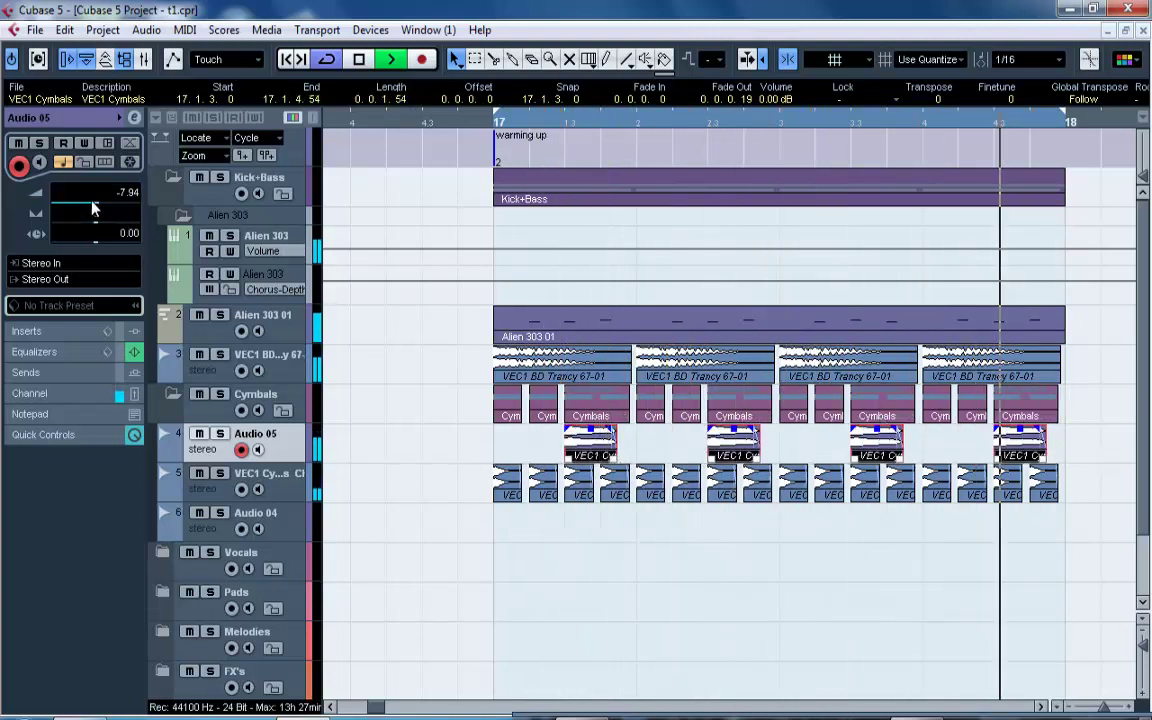
{"action": "mouse_move", "coordinate": [92, 207]}
{"action": "left_mouse_down"}
{"action": "mouse_move", "coordinate": [68, 206]}
{"action": "mouse_move", "coordinate": [78, 208]}
{"action": "left_mouse_up"}
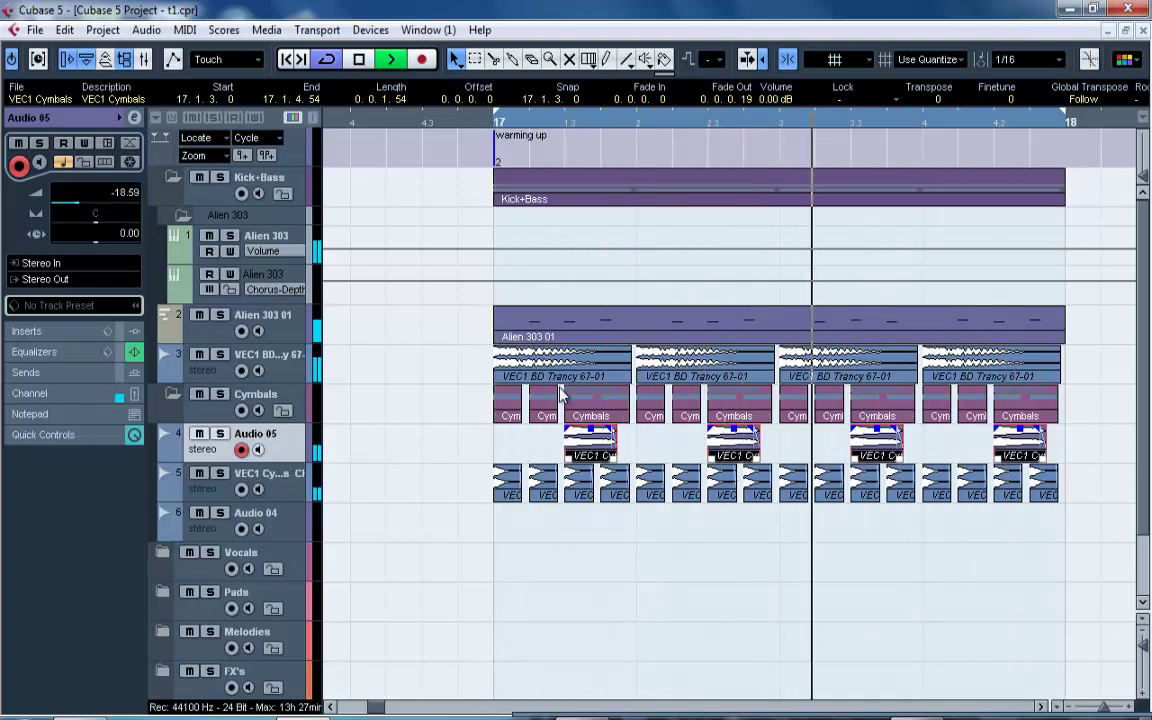
{"action": "mouse_move", "coordinate": [617, 456]}
{"action": "left_mouse_down"}
{"action": "mouse_move", "coordinate": [594, 457]}
{"action": "mouse_move", "coordinate": [617, 456]}
{"action": "left_mouse_up"}
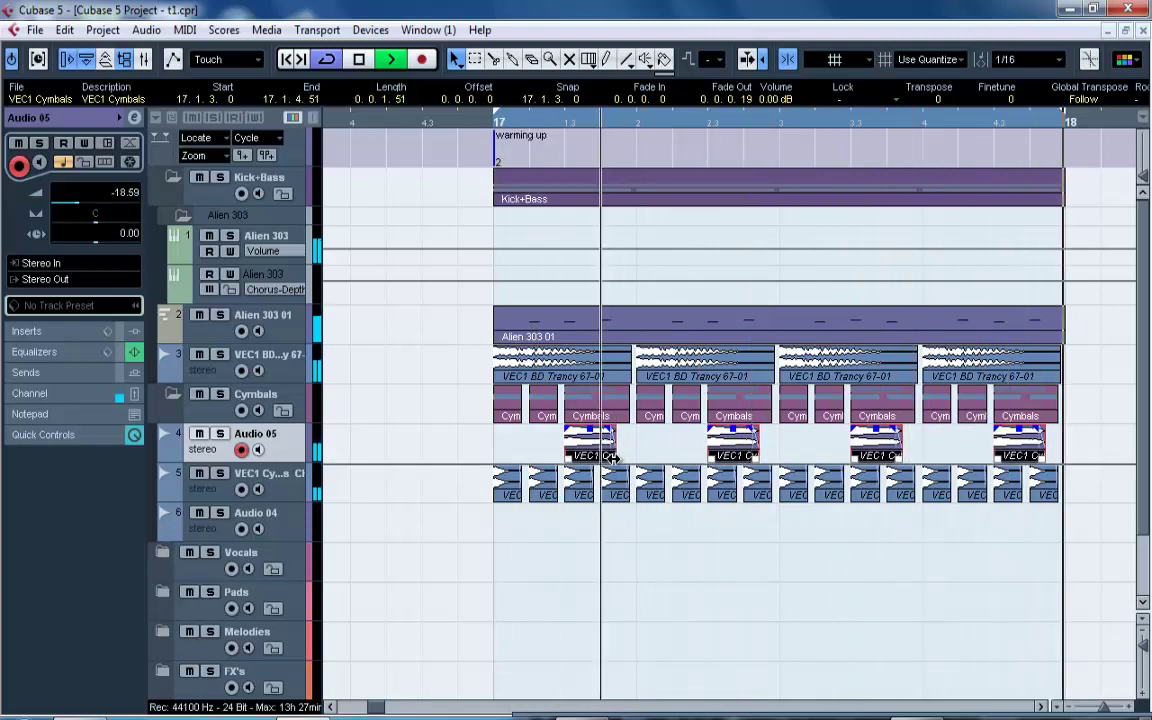
Set the volume of VEC1 Cymbals CH 05 to -27.03 dB and trim the Audio 05 open hi-hats to 0.0.1.45.
{"action": "left_click", "coordinate": [276, 478]}
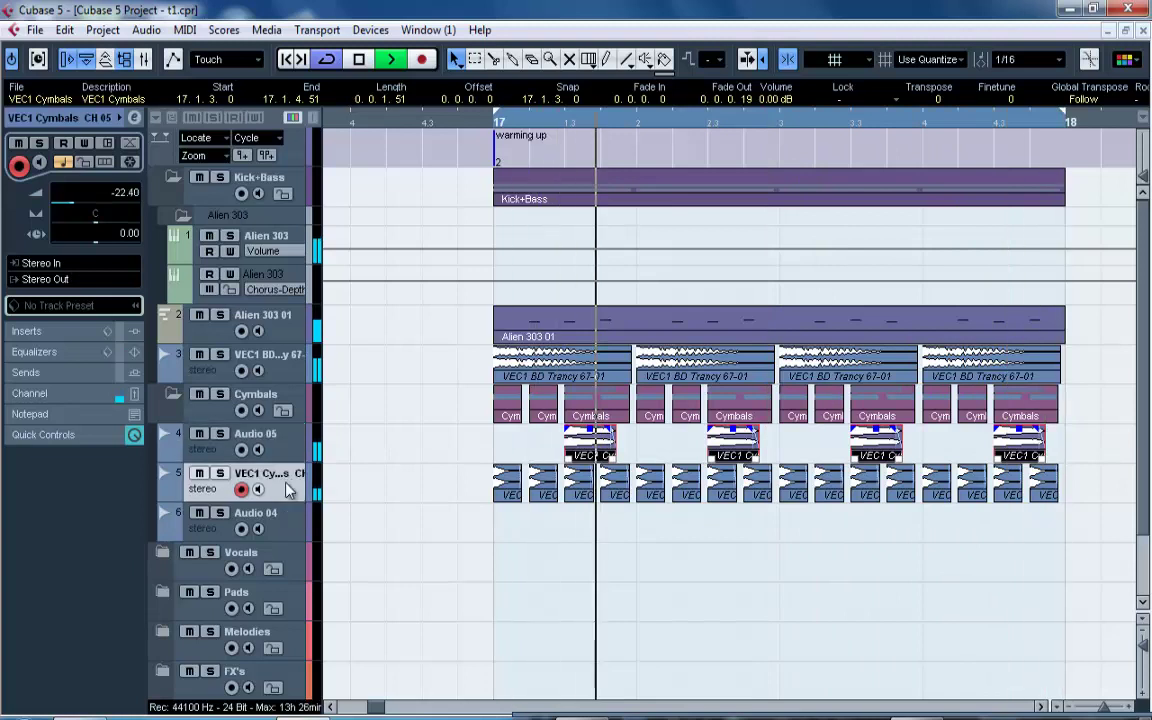
{"action": "left_click_drag", "start_coordinate": [70, 204], "coordinate": [67, 204]}
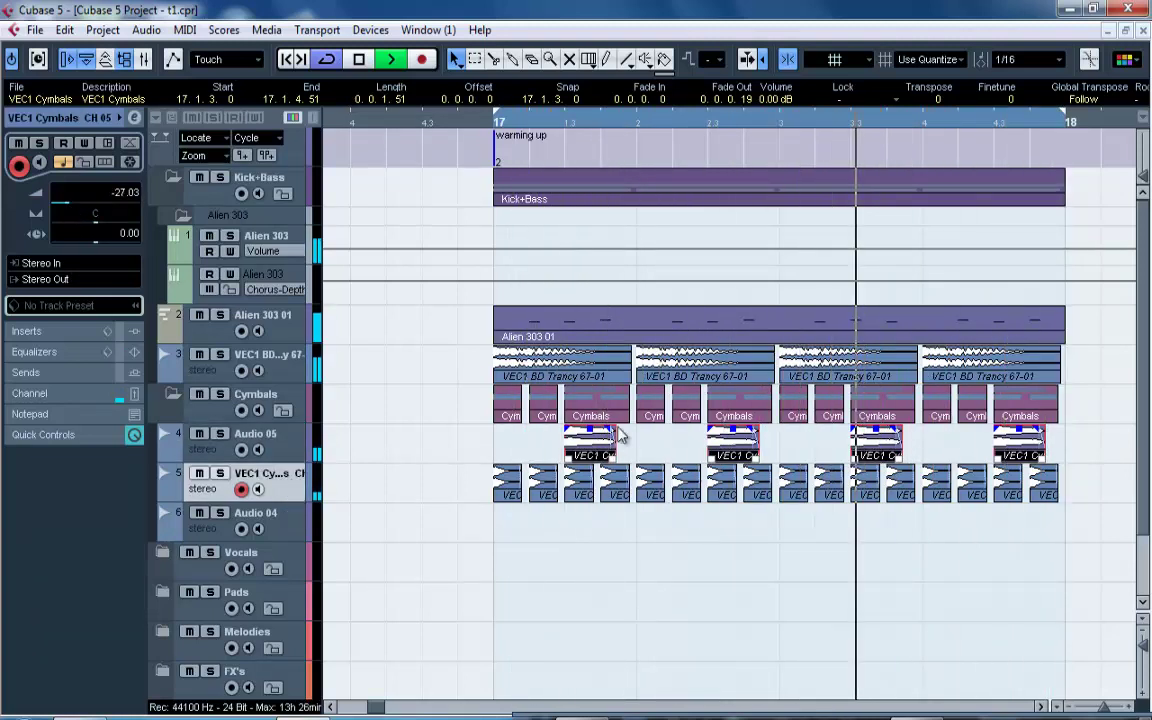
{"action": "left_click", "coordinate": [307, 455]}
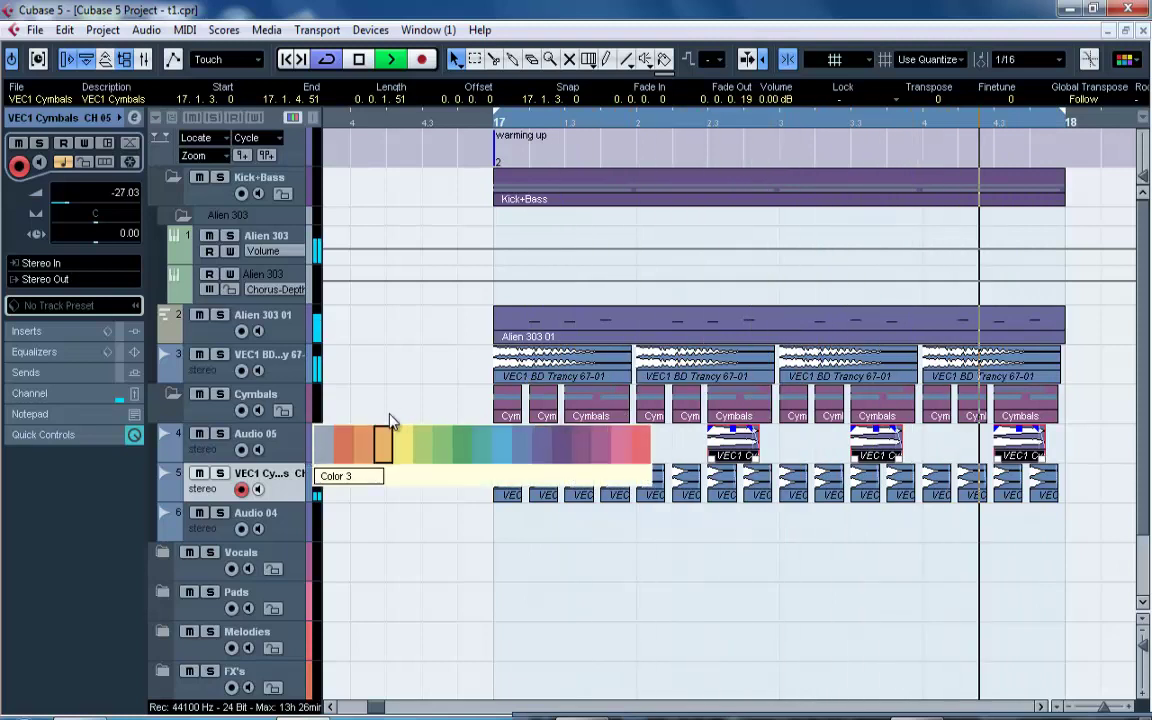
{"action": "left_click", "coordinate": [302, 445]}
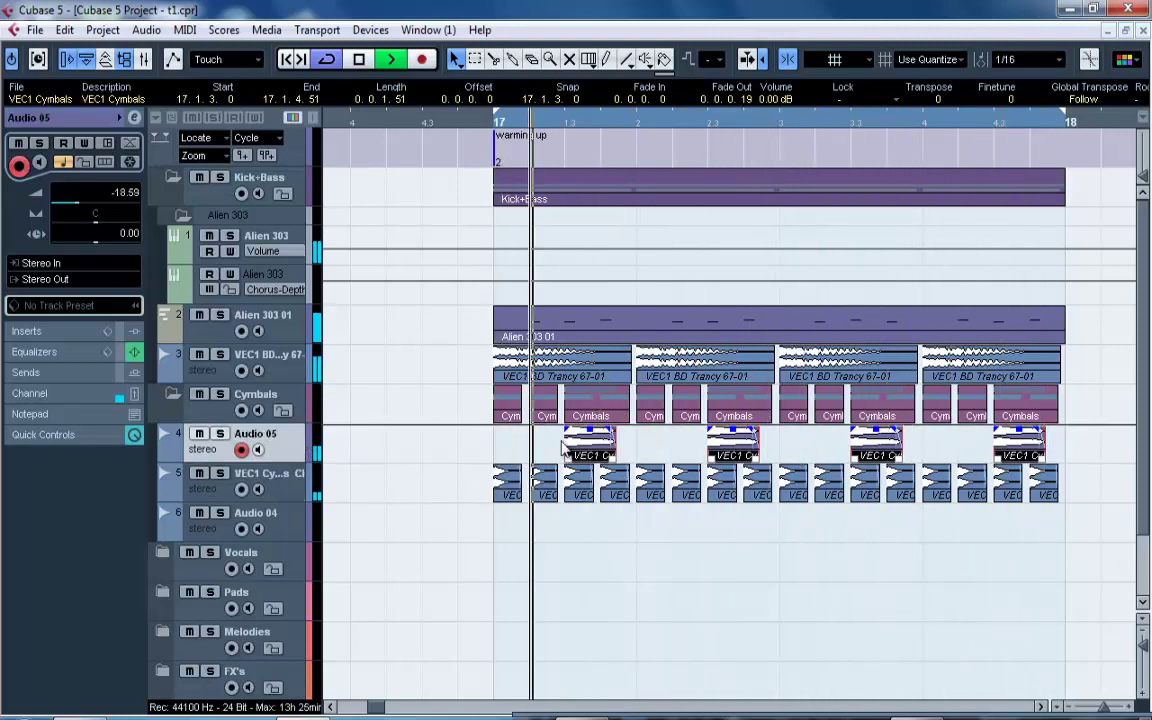
{"action": "left_click_drag", "start_coordinate": [614, 458], "coordinate": [609, 458]}
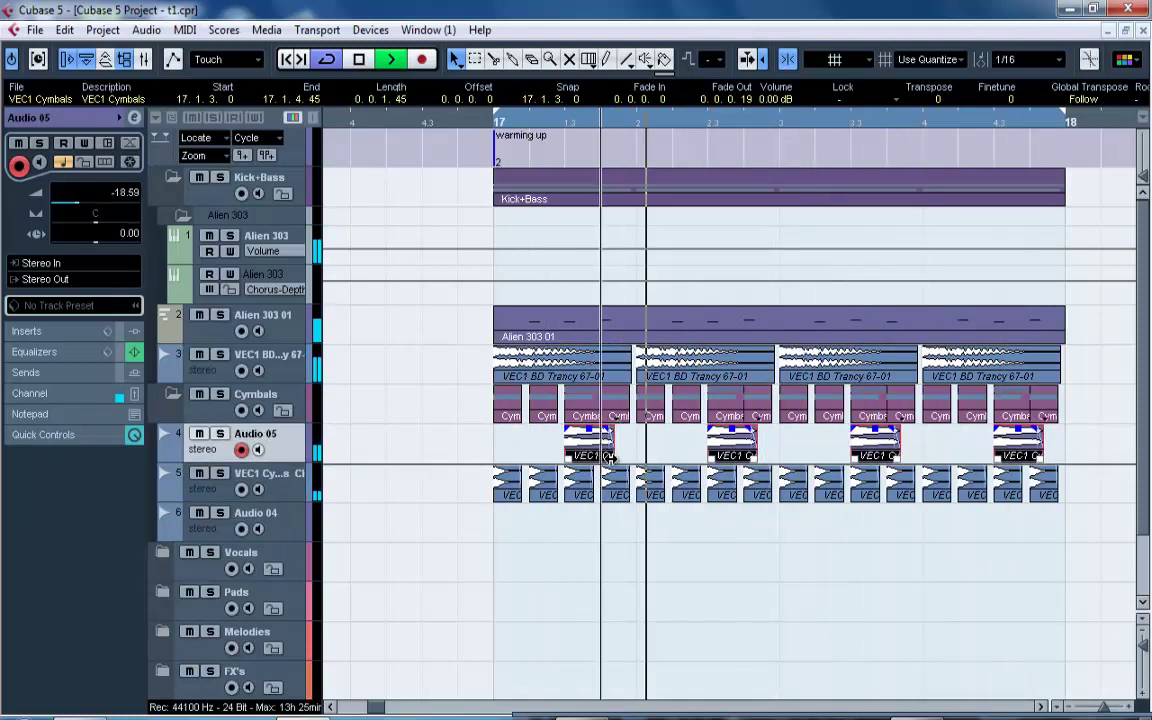
Solo VEC1 Cymbals CH 05 and enable eq 1 in its channel settings as a High Pass II filter.
{"action": "left_click", "coordinate": [283, 490]}
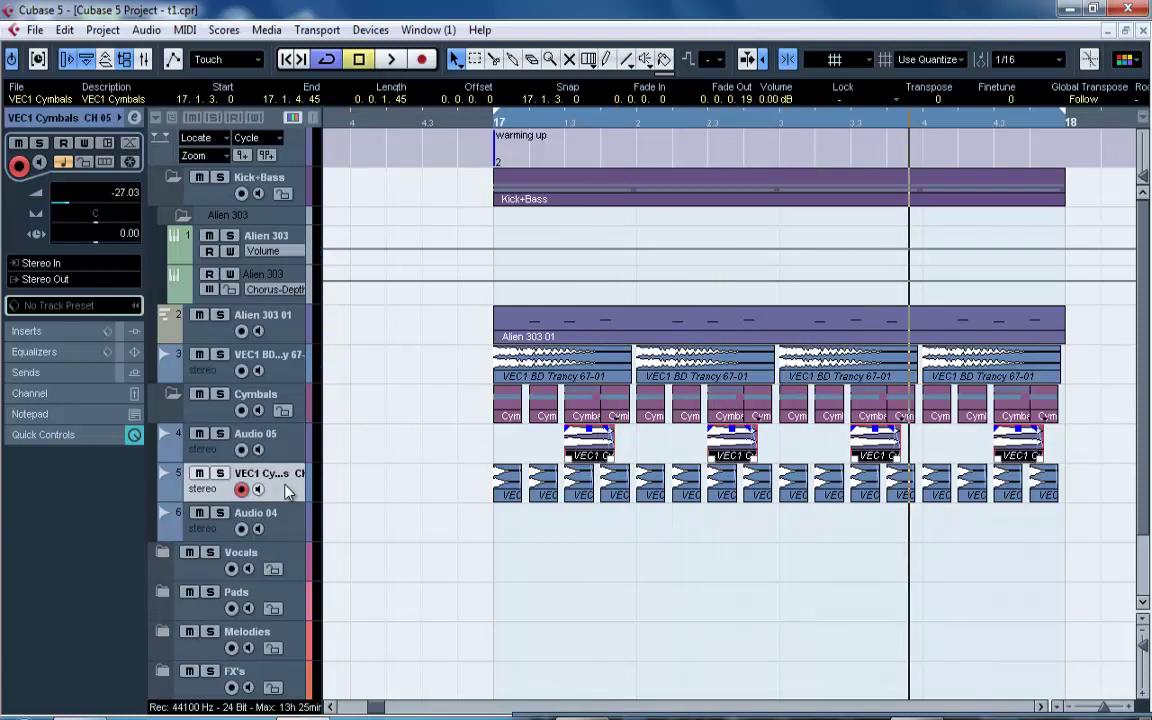
{"action": "key", "text": "F3"}
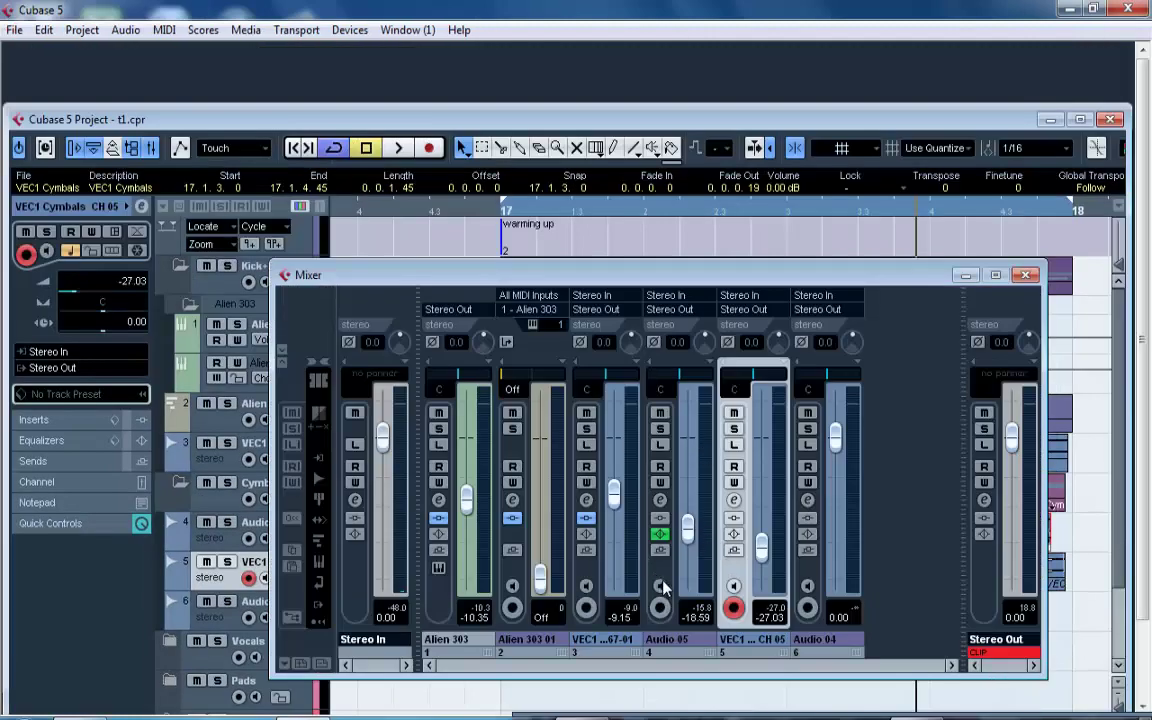
{"action": "left_click", "coordinate": [229, 563]}
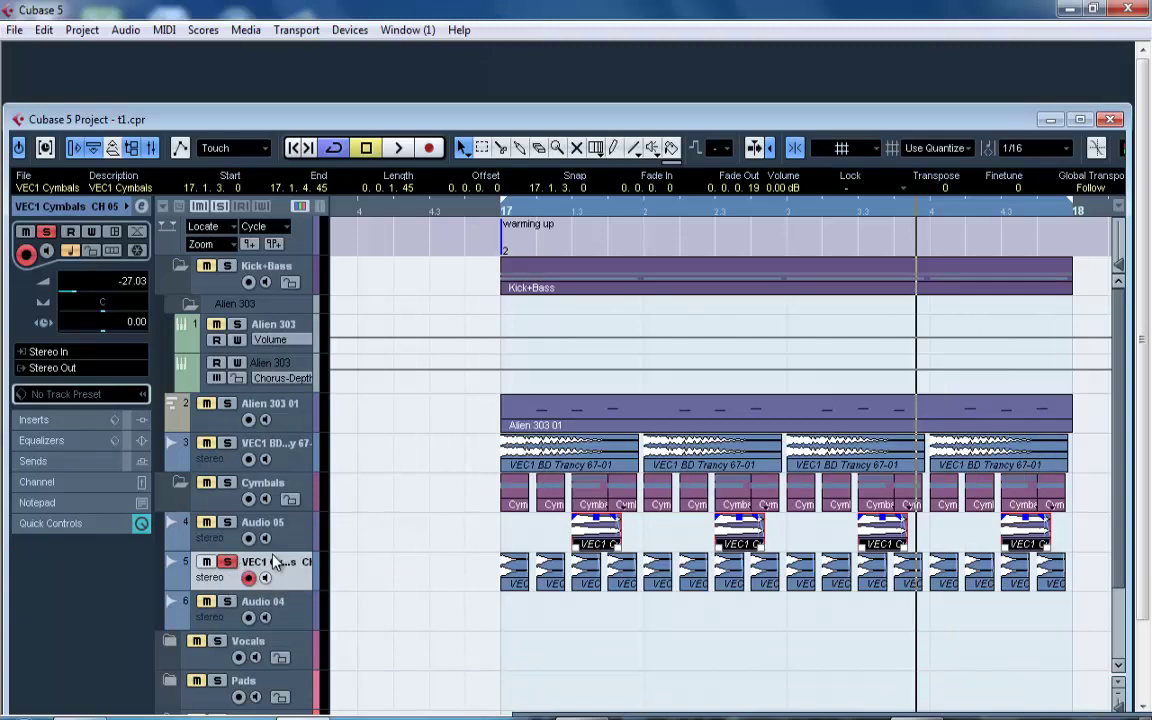
{"action": "key", "text": "F3"}
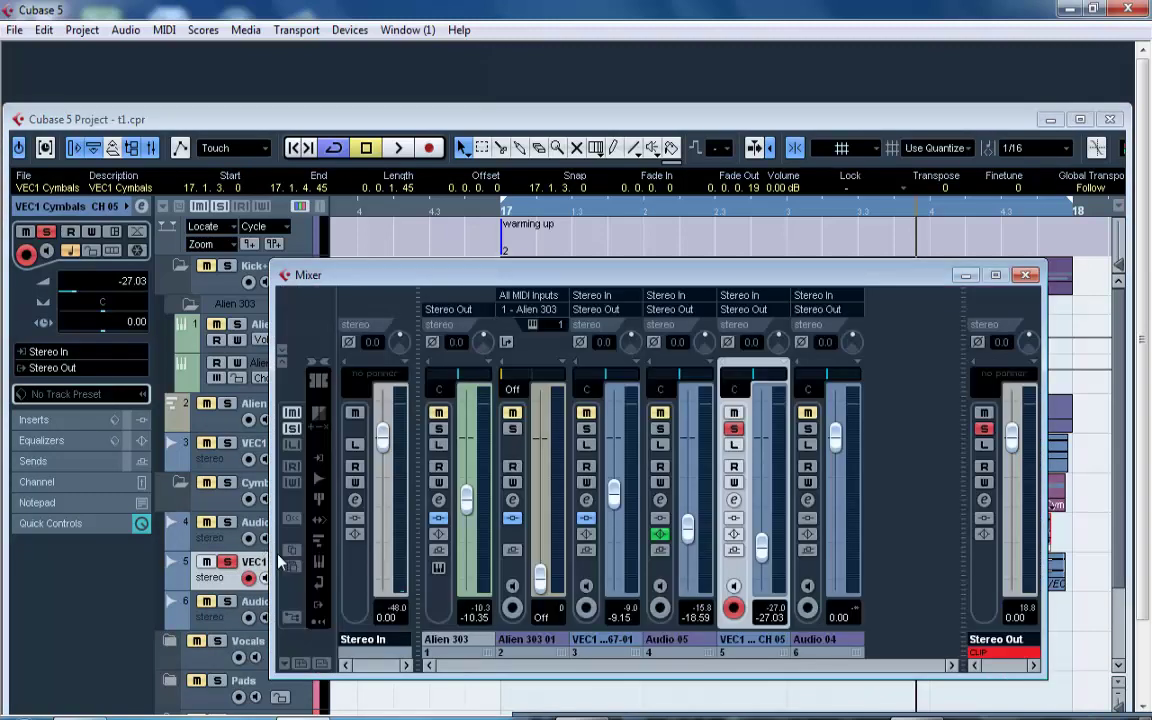
{"action": "left_click", "coordinate": [734, 502]}
{"action": "left_click", "coordinate": [419, 532]}
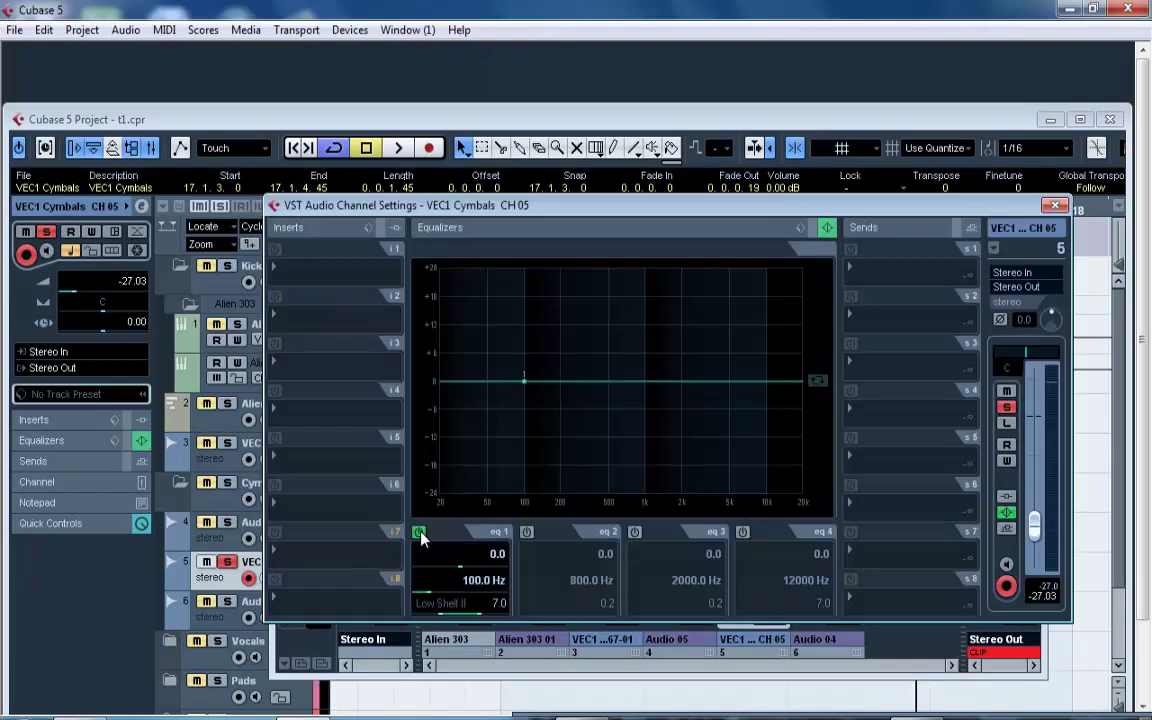
{"action": "left_click", "coordinate": [437, 604]}
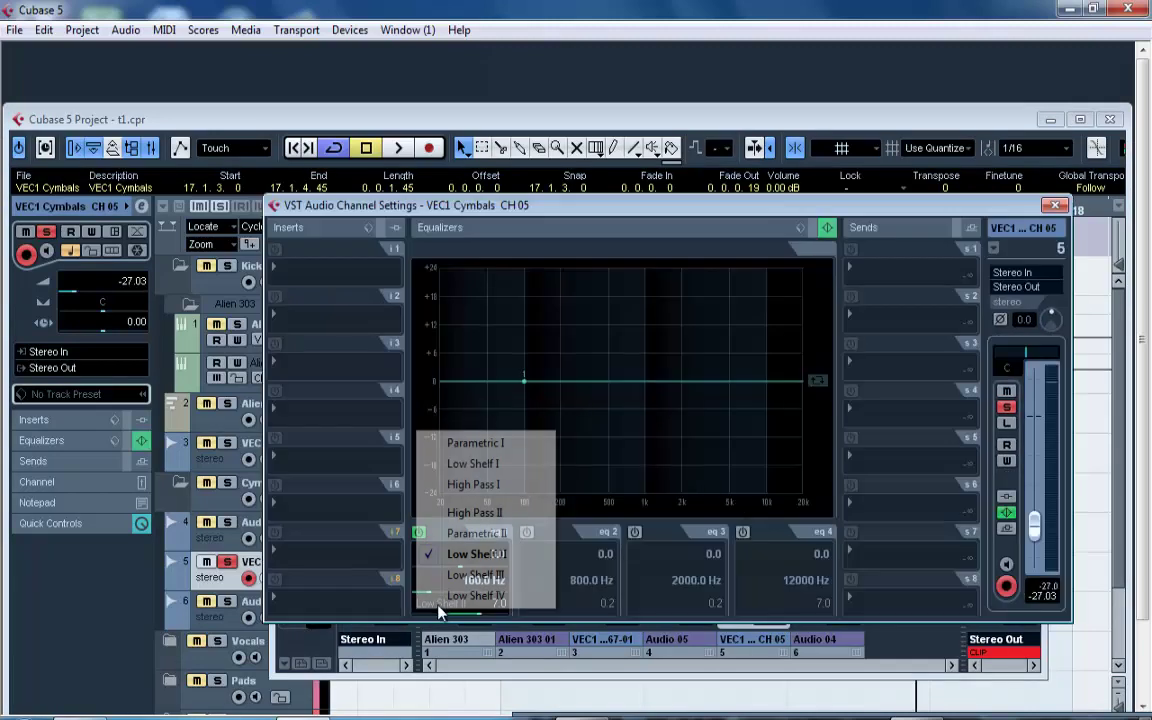
{"action": "left_click", "coordinate": [474, 513]}
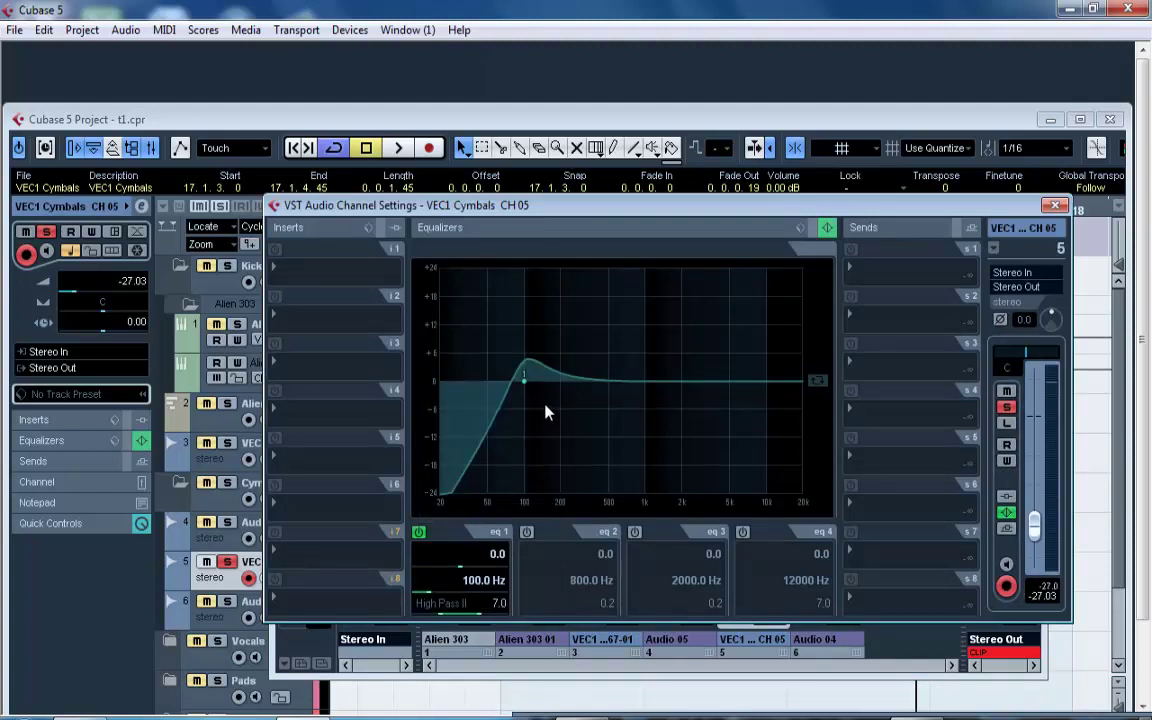
Shape the VEC1 Cymbals CH 05 equalizer with the high pass at 1647 Hz and an eq 2 boost of 6.0 dB at 6470 Hz.
{"action": "left_click_drag", "start_coordinate": [527, 388], "coordinate": [525, 272]}
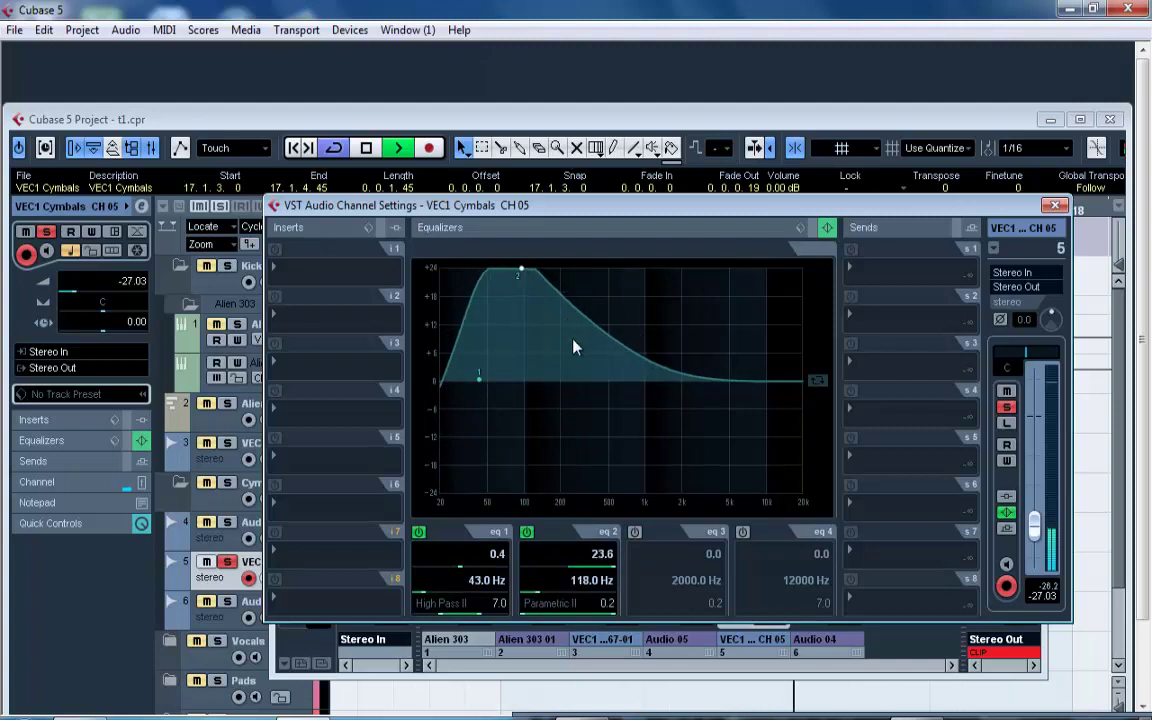
{"action": "left_click_drag", "start_coordinate": [575, 347], "coordinate": [507, 320]}
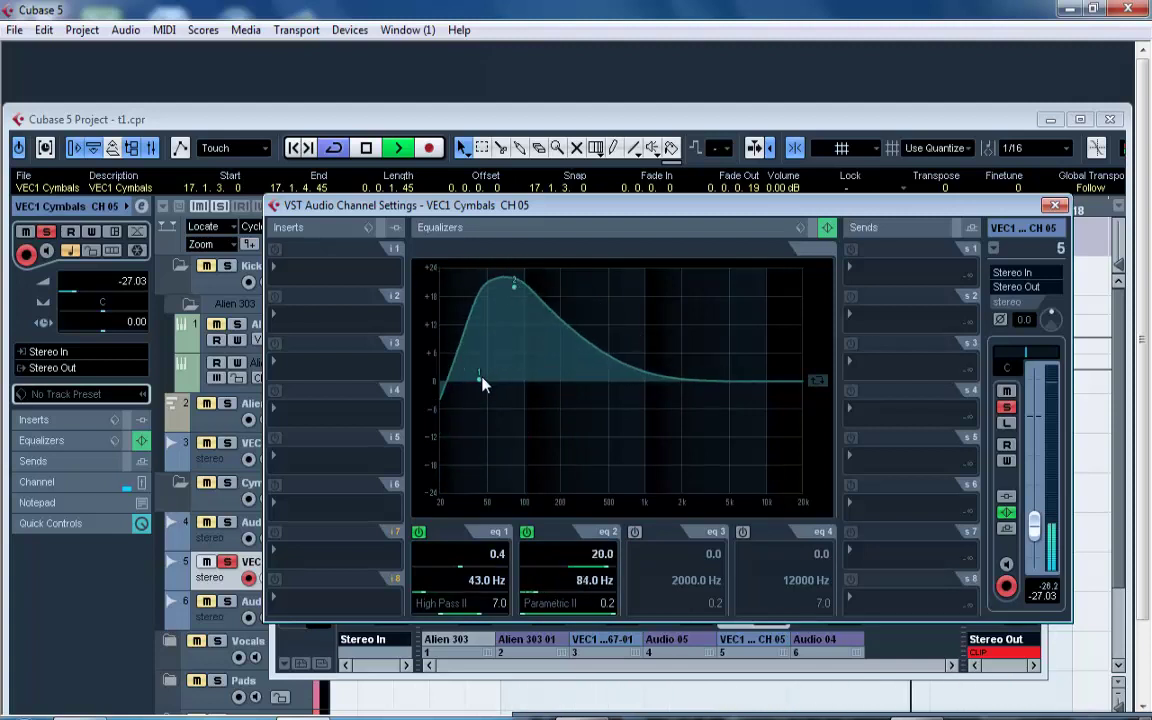
{"action": "left_click_drag", "start_coordinate": [481, 380], "coordinate": [672, 378]}
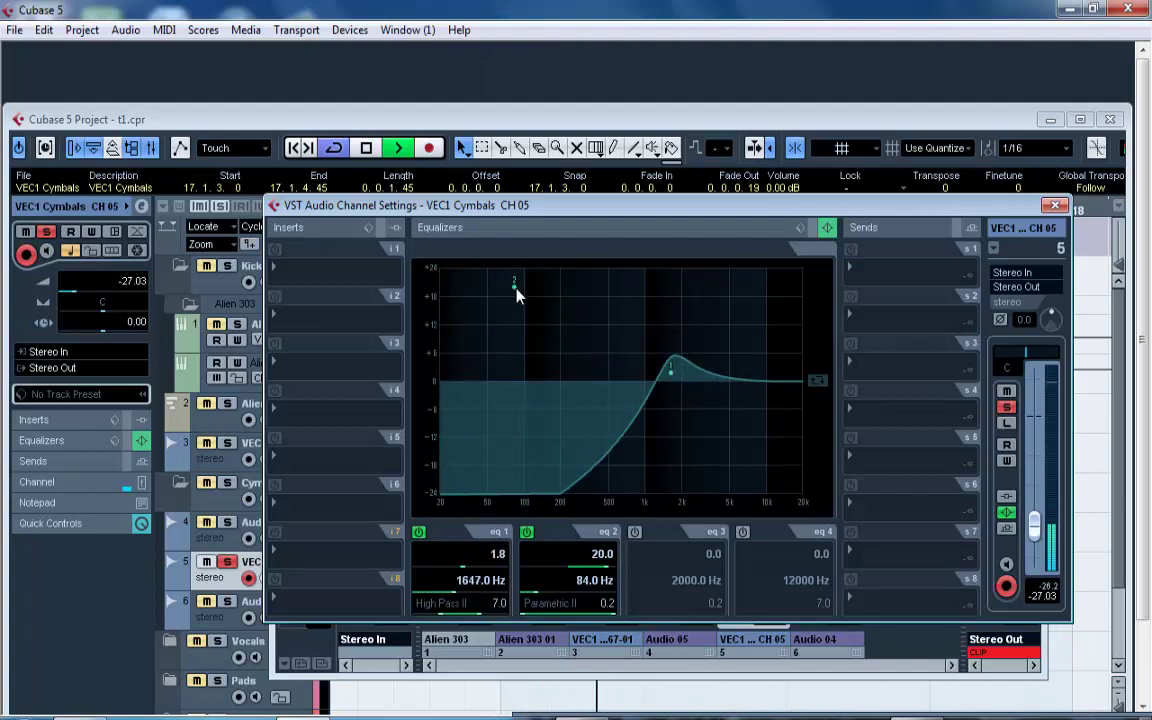
{"action": "left_click_drag", "start_coordinate": [517, 293], "coordinate": [743, 362]}
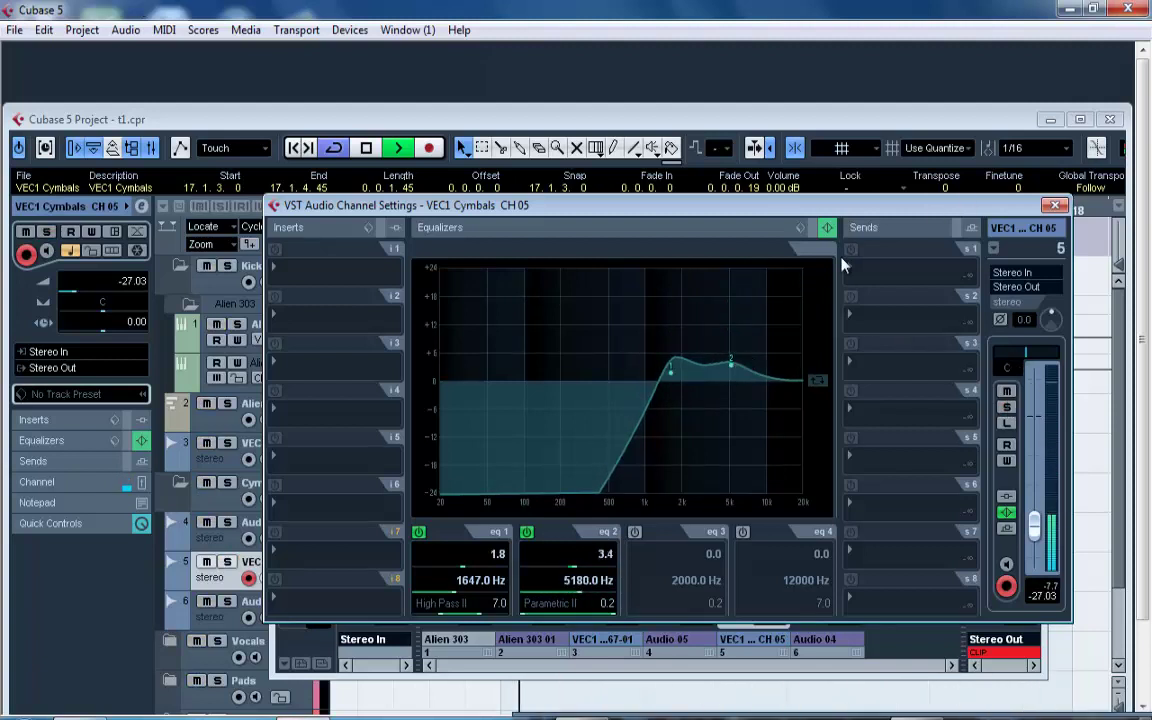
{"action": "left_click_drag", "start_coordinate": [718, 355], "coordinate": [744, 360]}
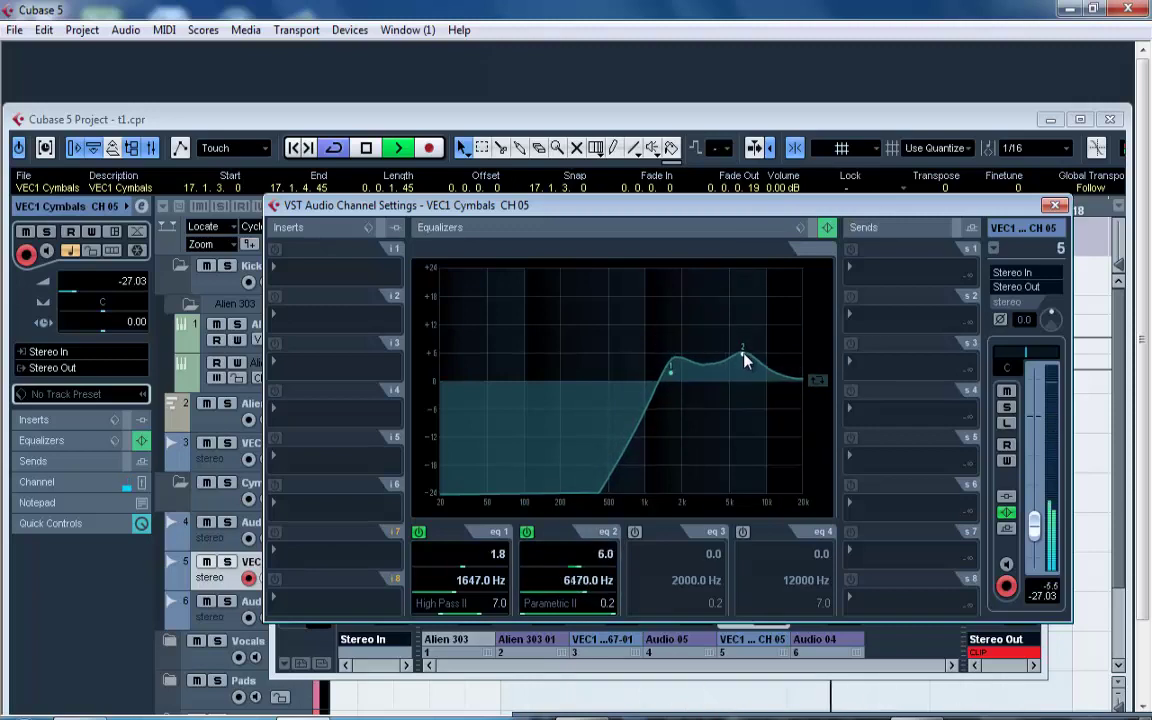
Play the full loop with VEC1 Cymbals CH 05 unsoloed and close its channel settings and the mixer.
{"action": "left_click", "coordinate": [1055, 207]}
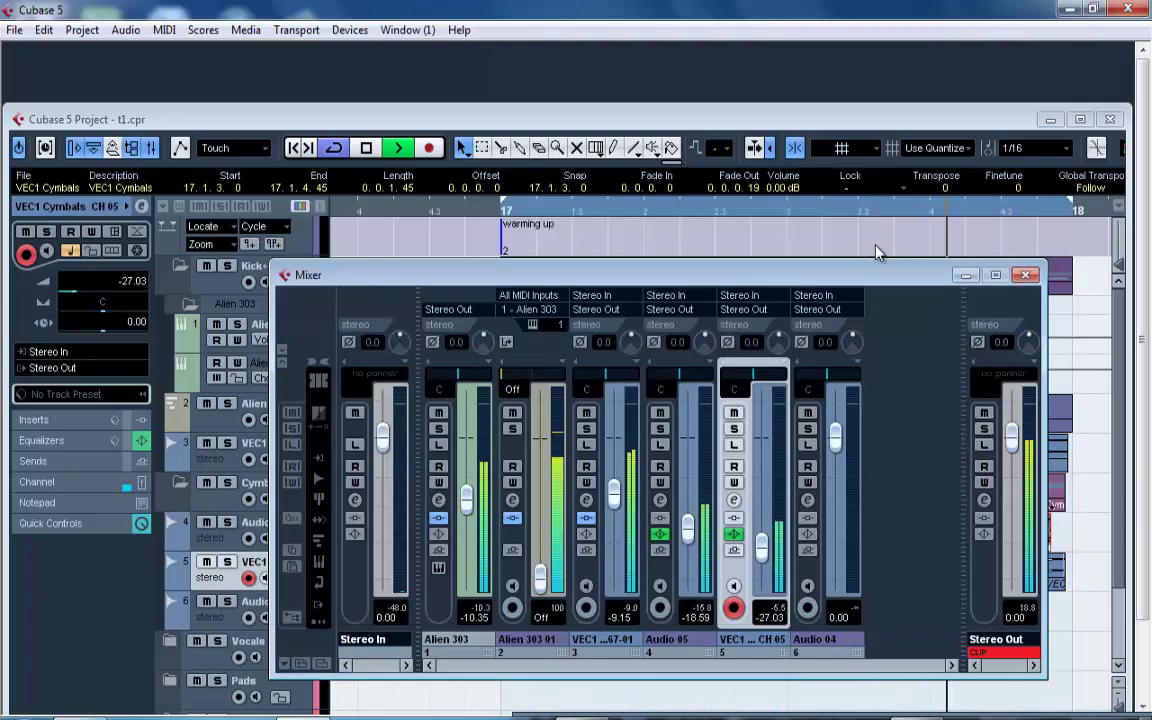
{"action": "left_click", "coordinate": [1025, 276]}
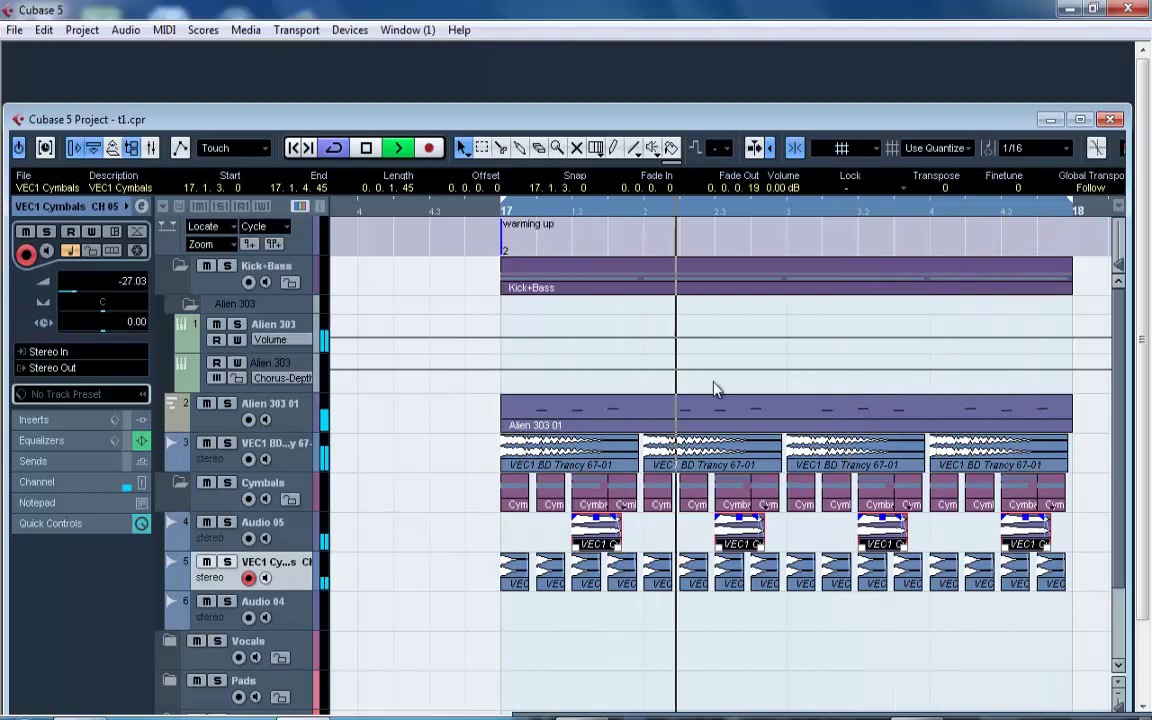
{"action": "key", "text": "space"}
Open the Alien 303 01 part for editing, move its C3 notes down to C2 and shorten all notes slightly.
{"action": "double_click", "coordinate": [700, 415]}
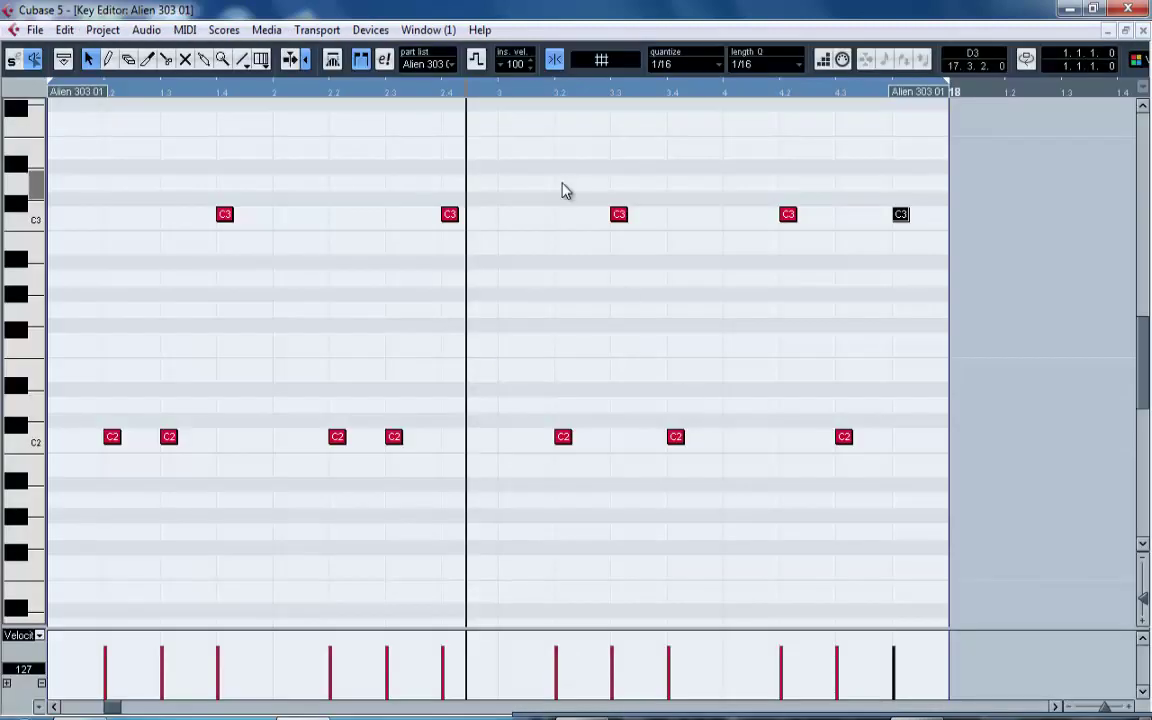
{"action": "left_click_drag", "start_coordinate": [922, 278], "coordinate": [210, 442]}
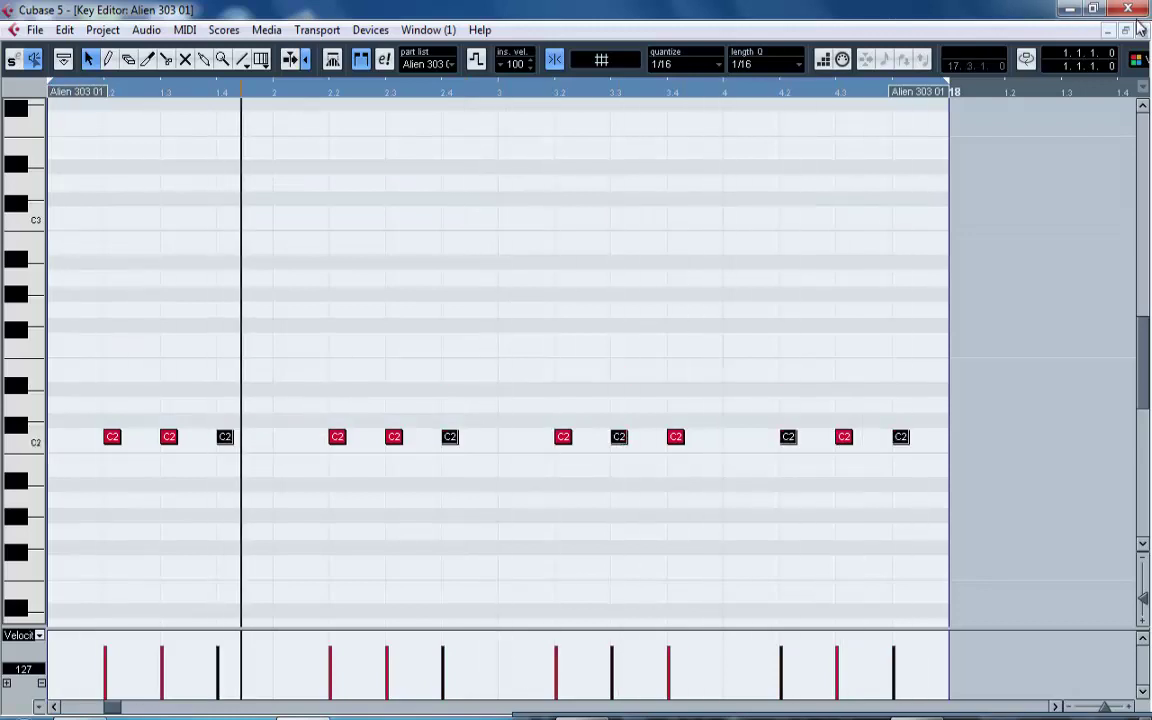
{"action": "left_click_drag", "start_coordinate": [936, 465], "coordinate": [113, 438]}
{"action": "left_click", "coordinate": [113, 438]}
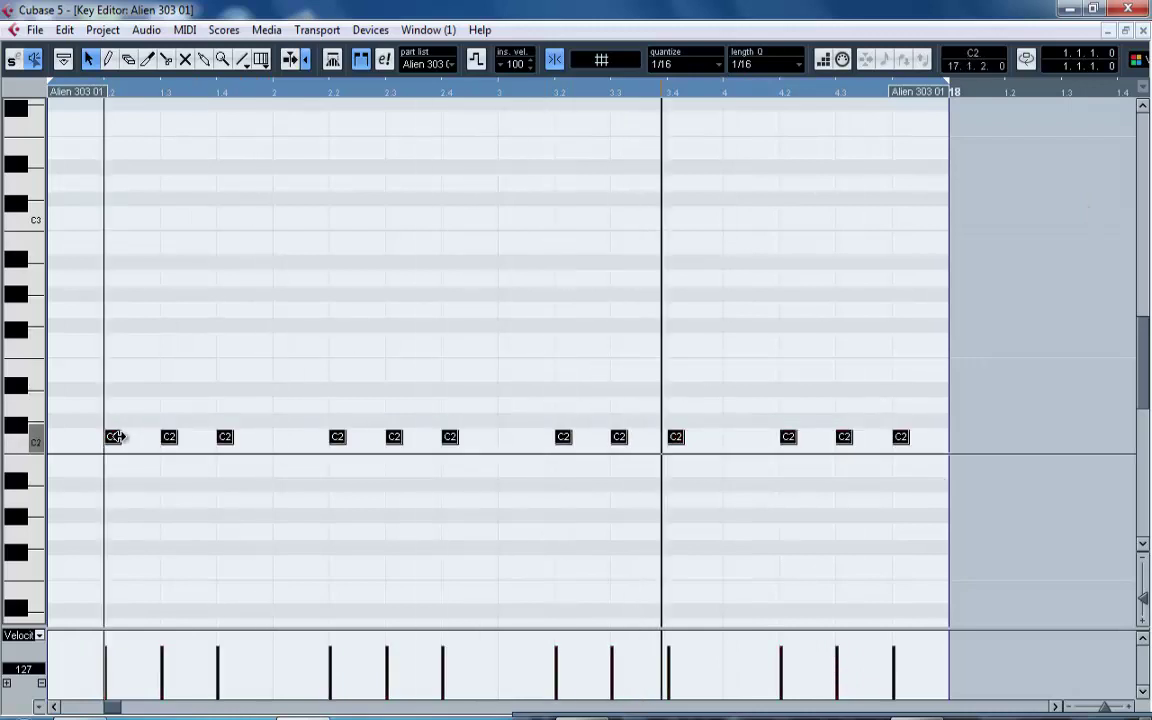
{"action": "left_click", "coordinate": [121, 499]}
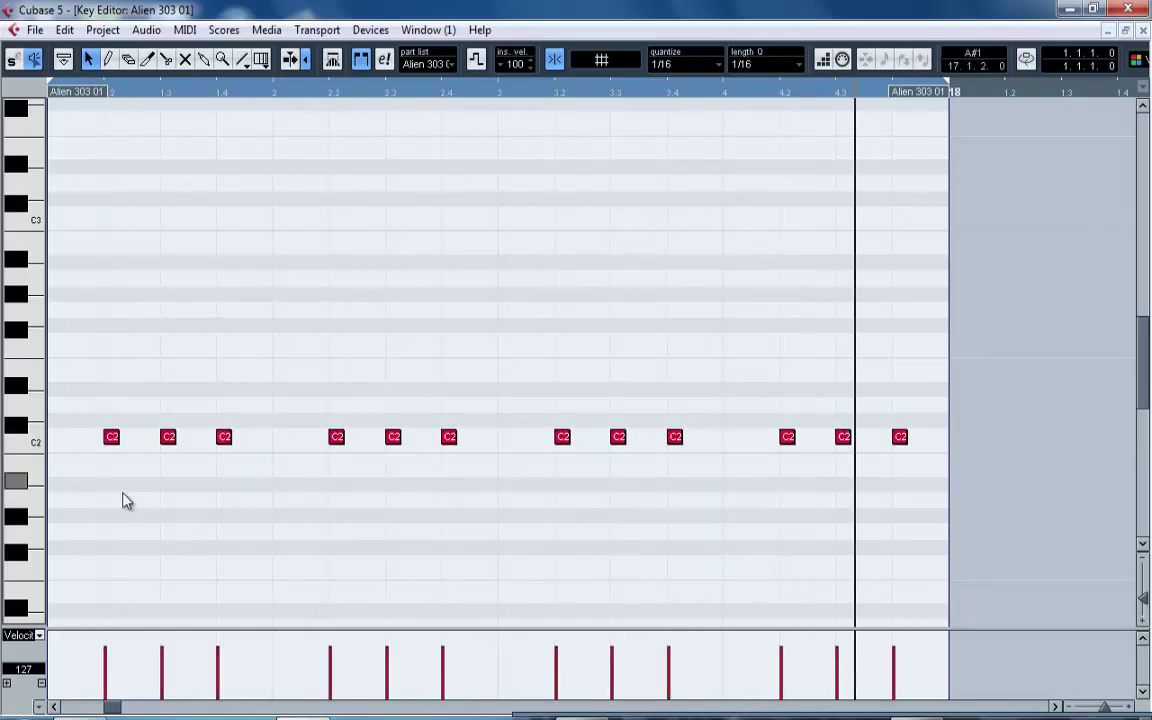
Draw a velocity of about 40 for the first bass note of each beat, at 17.1.2, 17.2.2, 17.3.2 and 17.4.2.
{"action": "right_click", "coordinate": [145, 549]}
{"action": "left_click", "coordinate": [157, 540]}
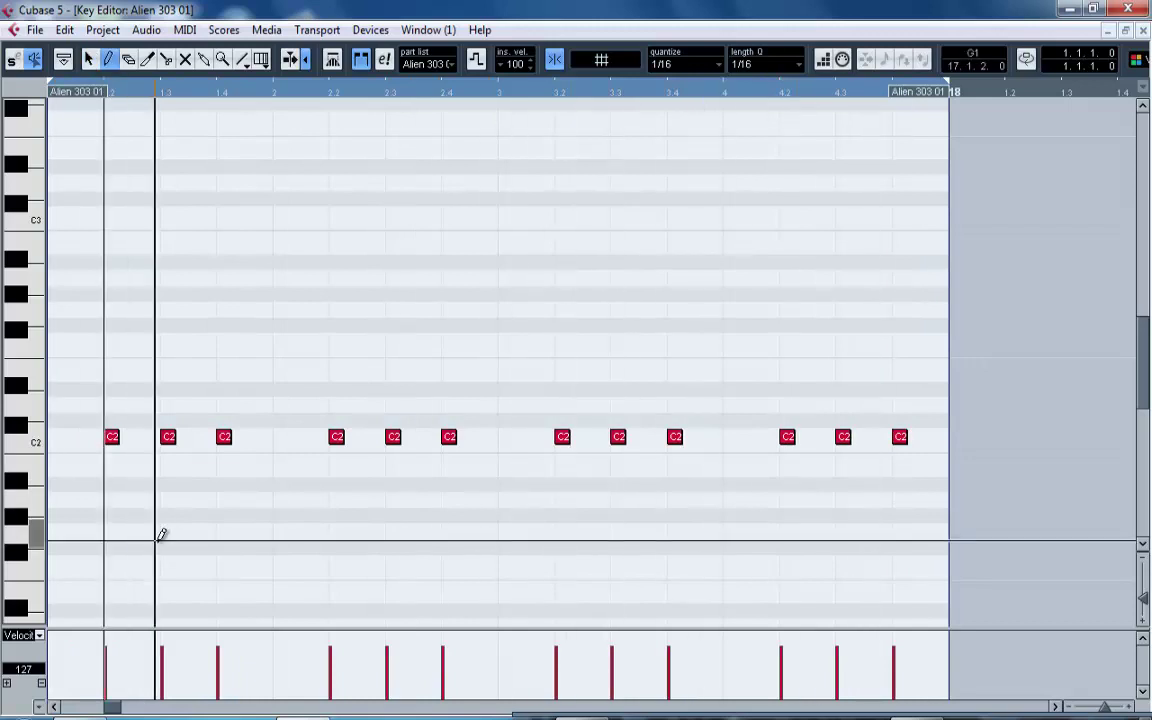
{"action": "left_click", "coordinate": [108, 661]}
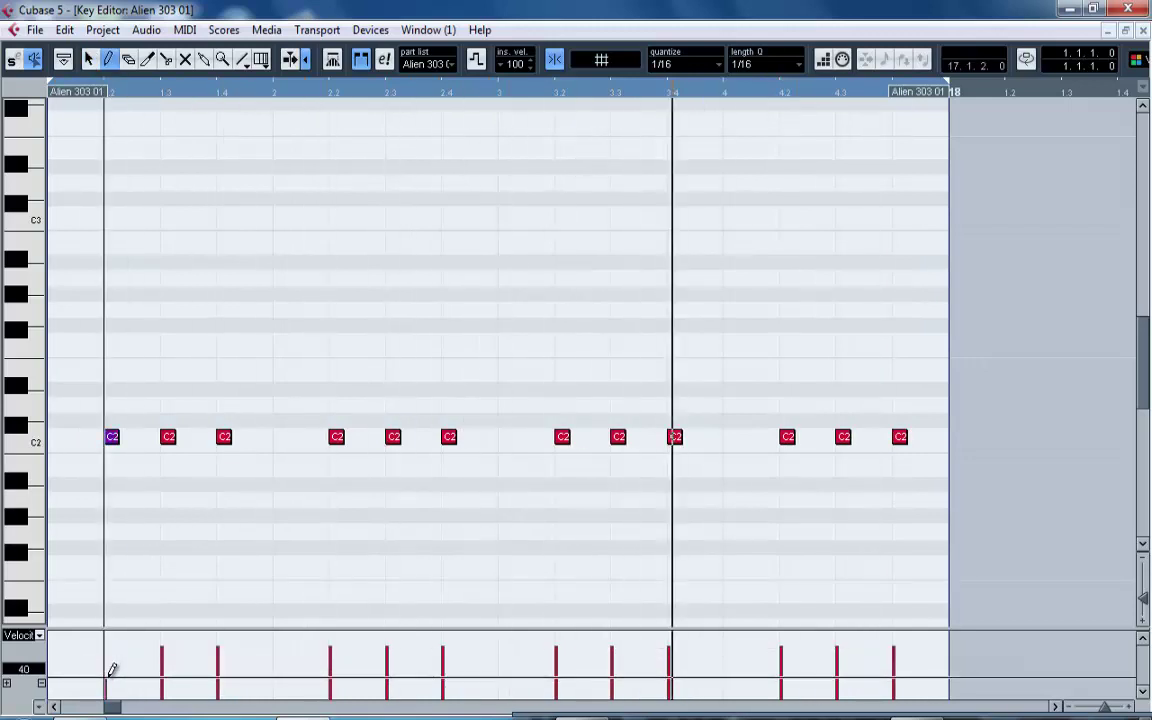
{"action": "left_click", "coordinate": [336, 668]}
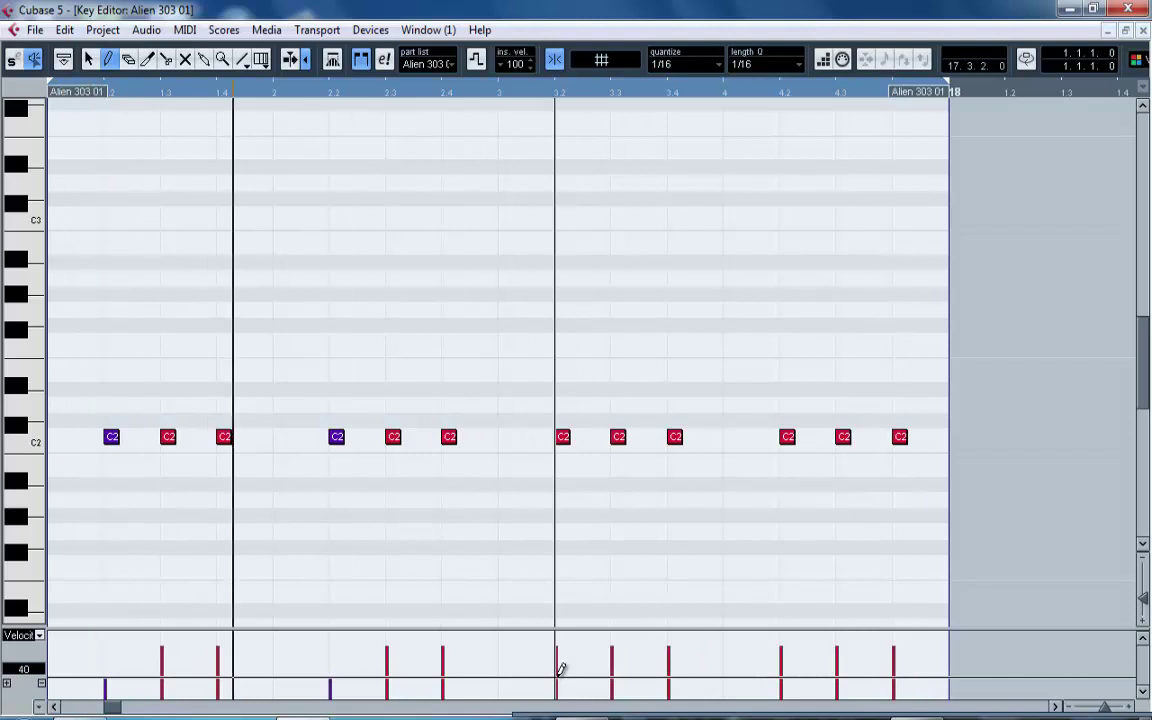
{"action": "left_click", "coordinate": [558, 668]}
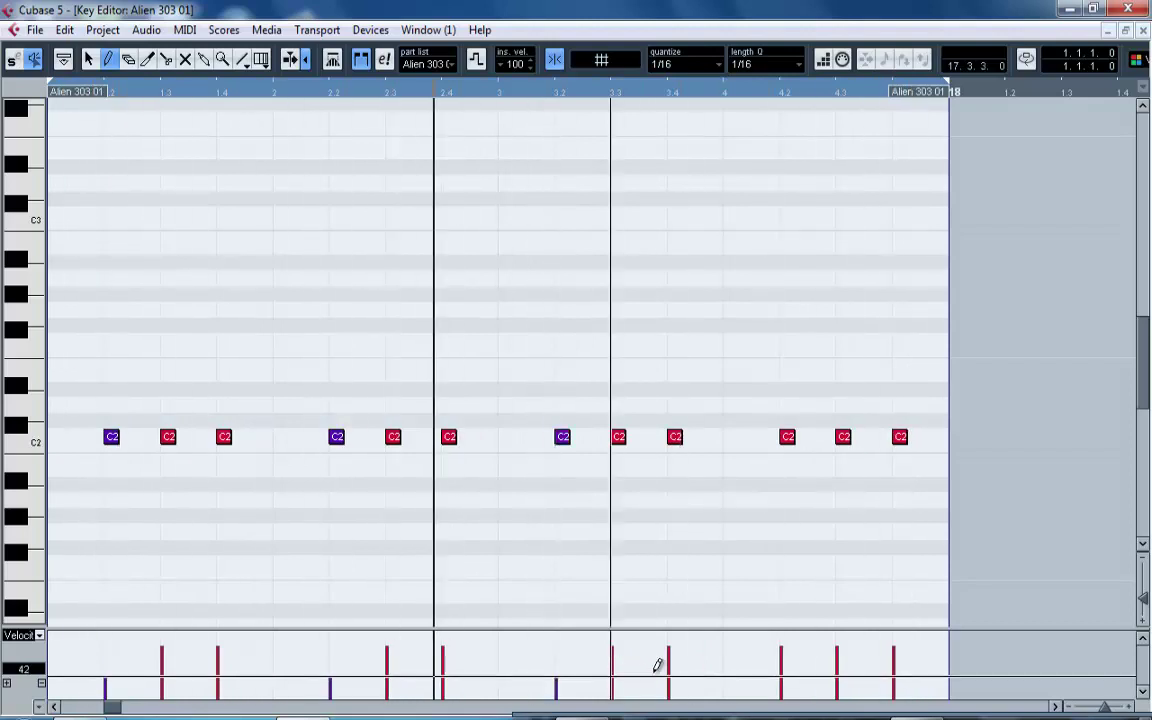
{"action": "left_click", "coordinate": [785, 669]}
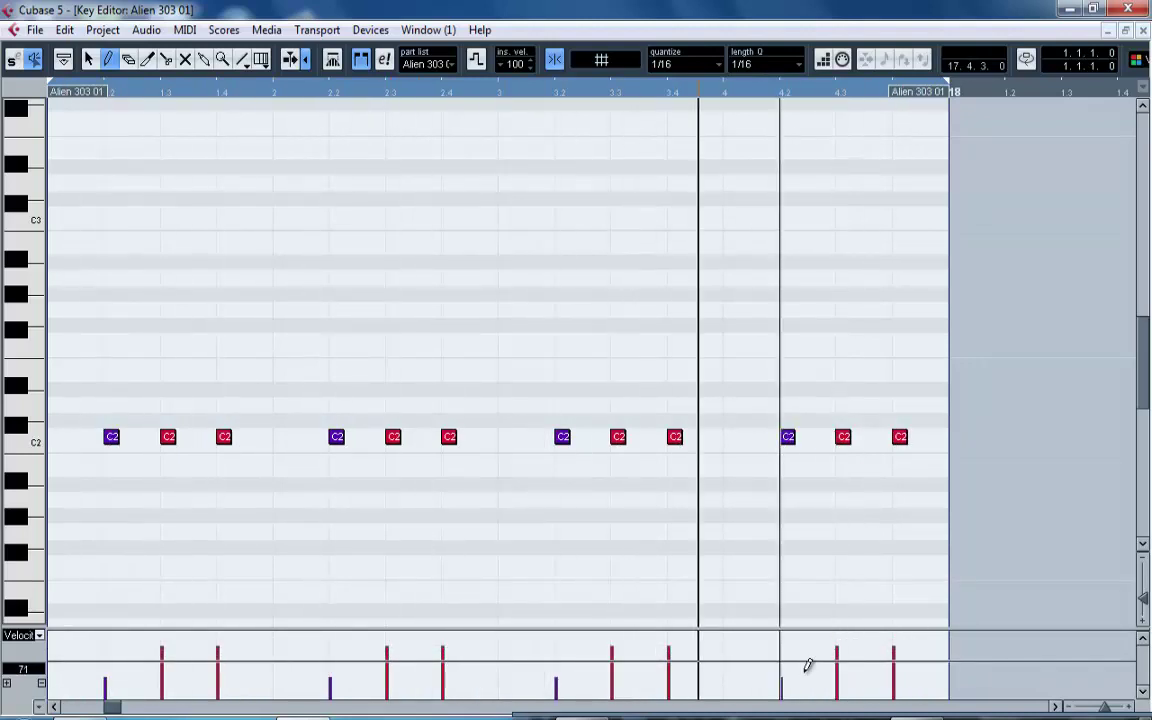
Lower the velocity of the first bass note in each beat to between about 11 and 18, and solo the Kick+Bass folder.
{"action": "left_click_drag", "start_coordinate": [785, 685], "coordinate": [786, 697]}
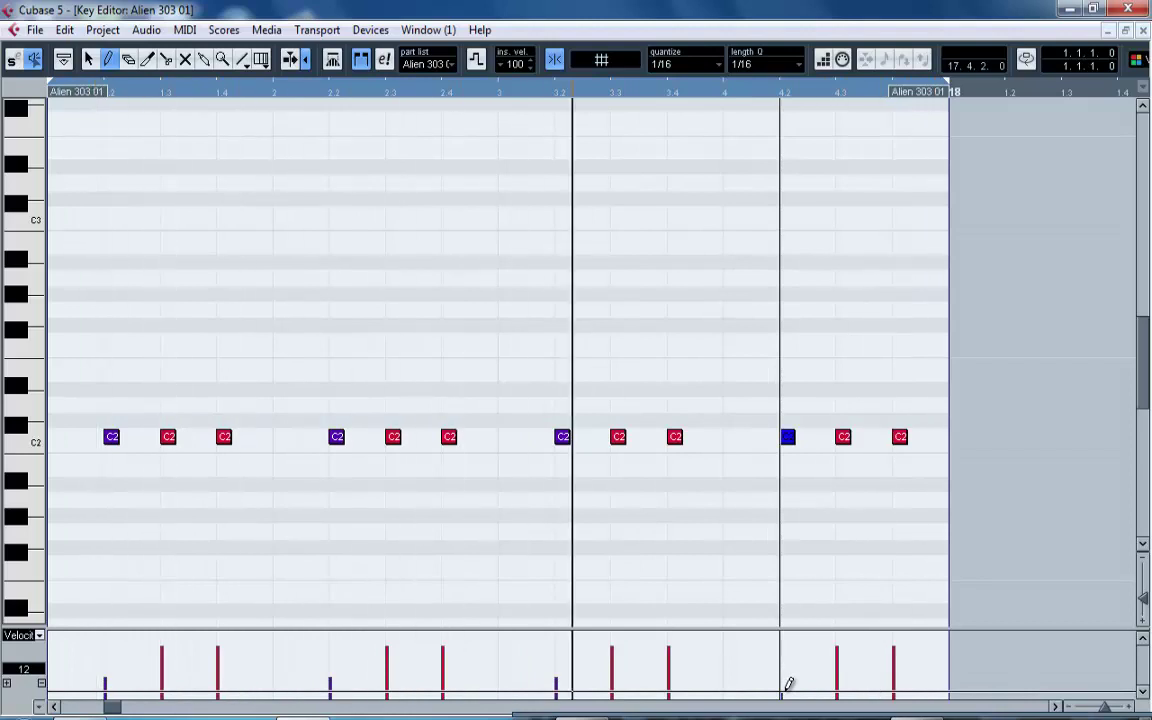
{"action": "left_click", "coordinate": [563, 686]}
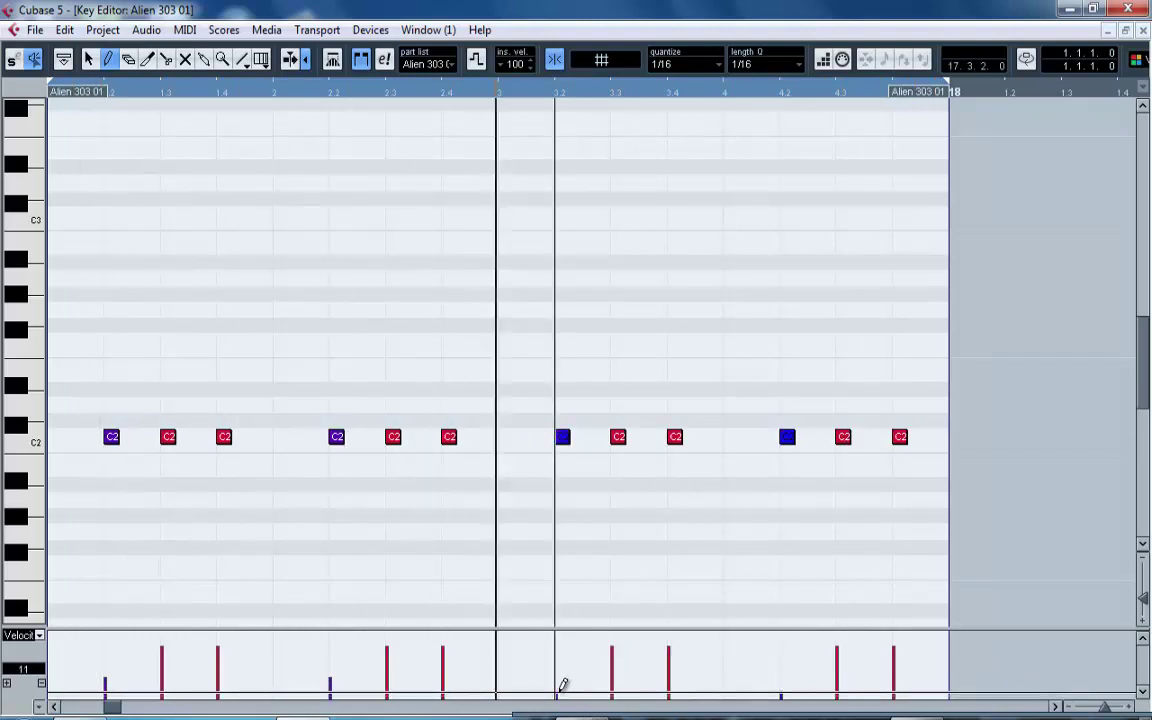
{"action": "left_click", "coordinate": [336, 688]}
{"action": "left_click", "coordinate": [333, 688]}
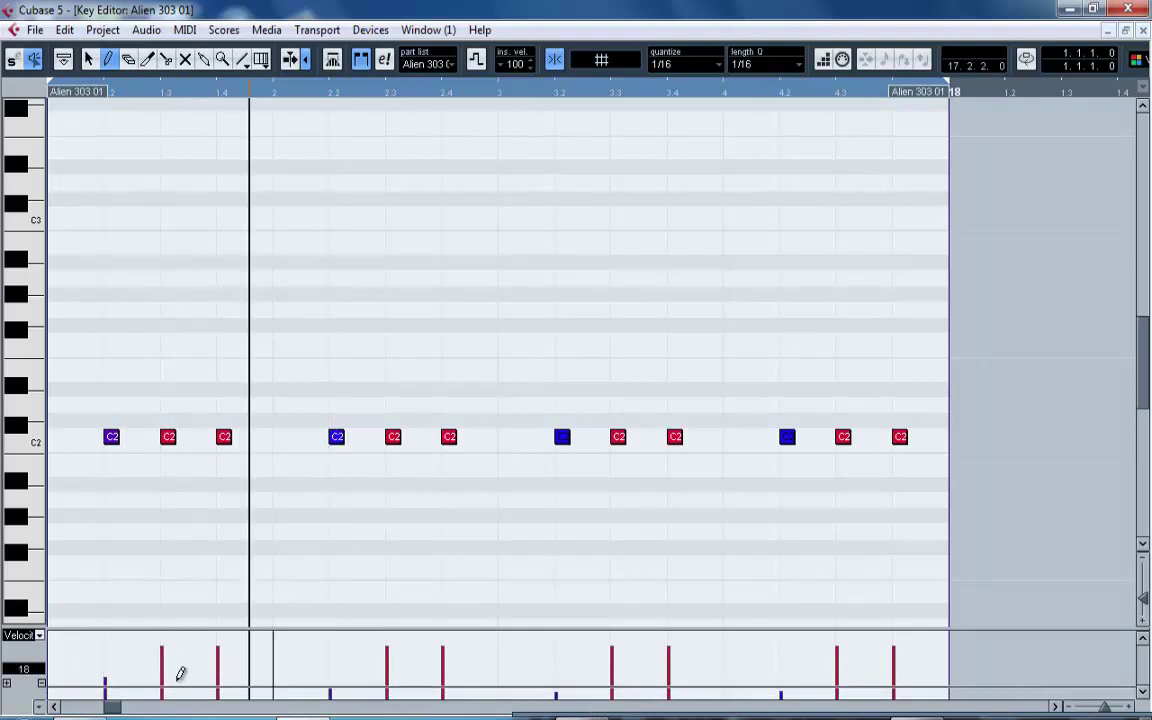
{"action": "left_click", "coordinate": [113, 681]}
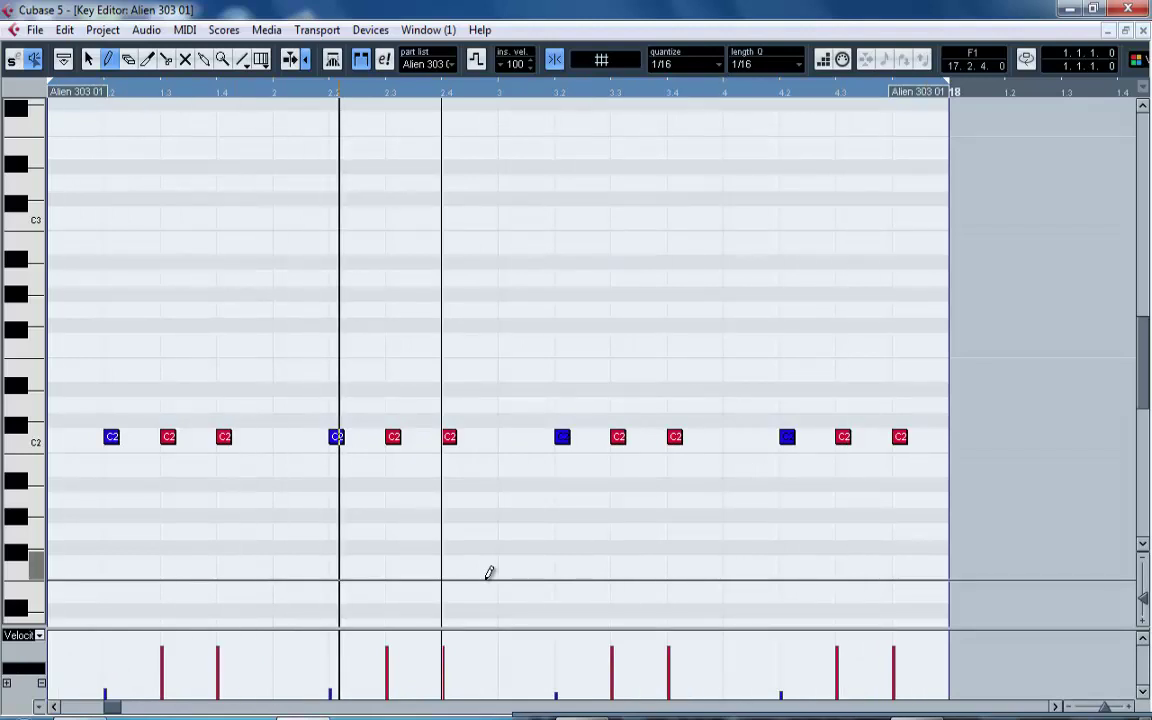
{"action": "left_click", "coordinate": [1110, 30]}
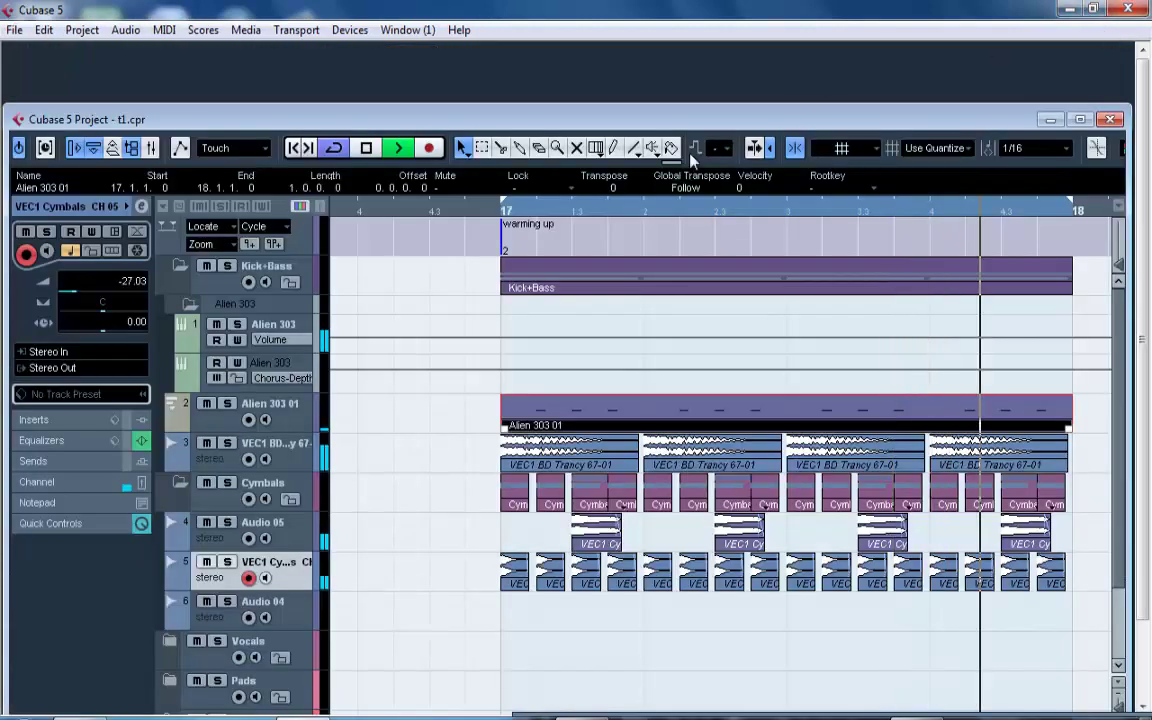
{"action": "left_click", "coordinate": [228, 267]}
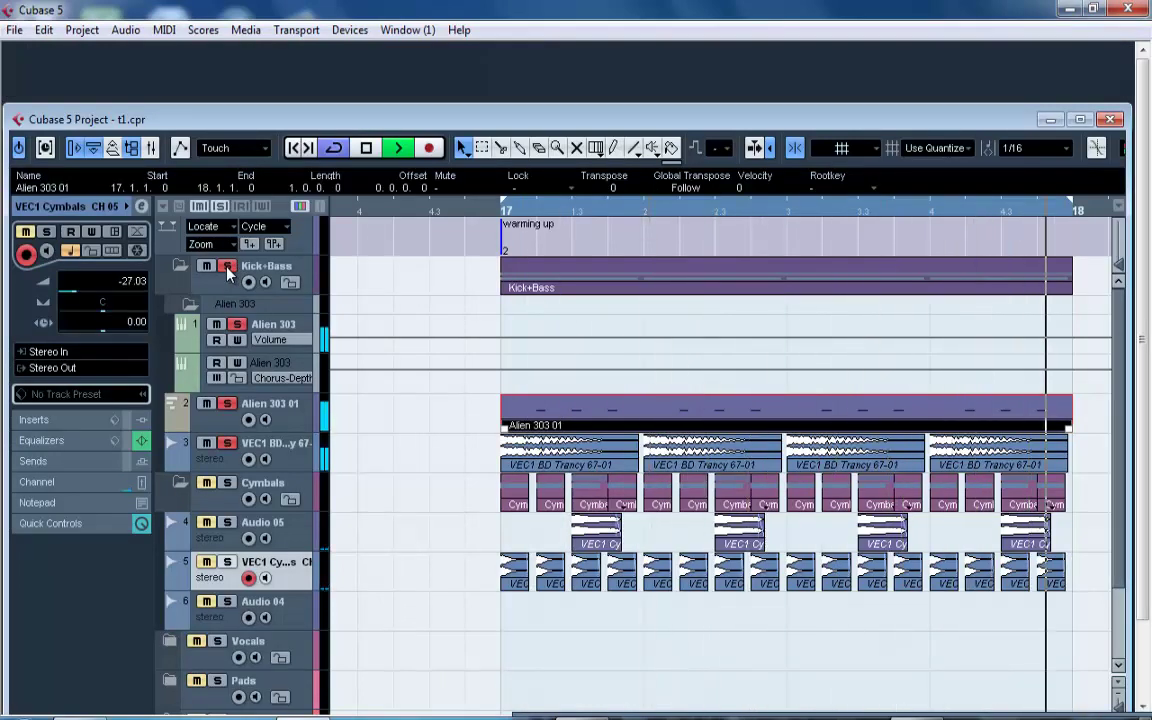
Reopen the Alien 303 01 part in the key editor and undo the velocity edits on the first bass note of each beat.
{"action": "double_click", "coordinate": [613, 399]}
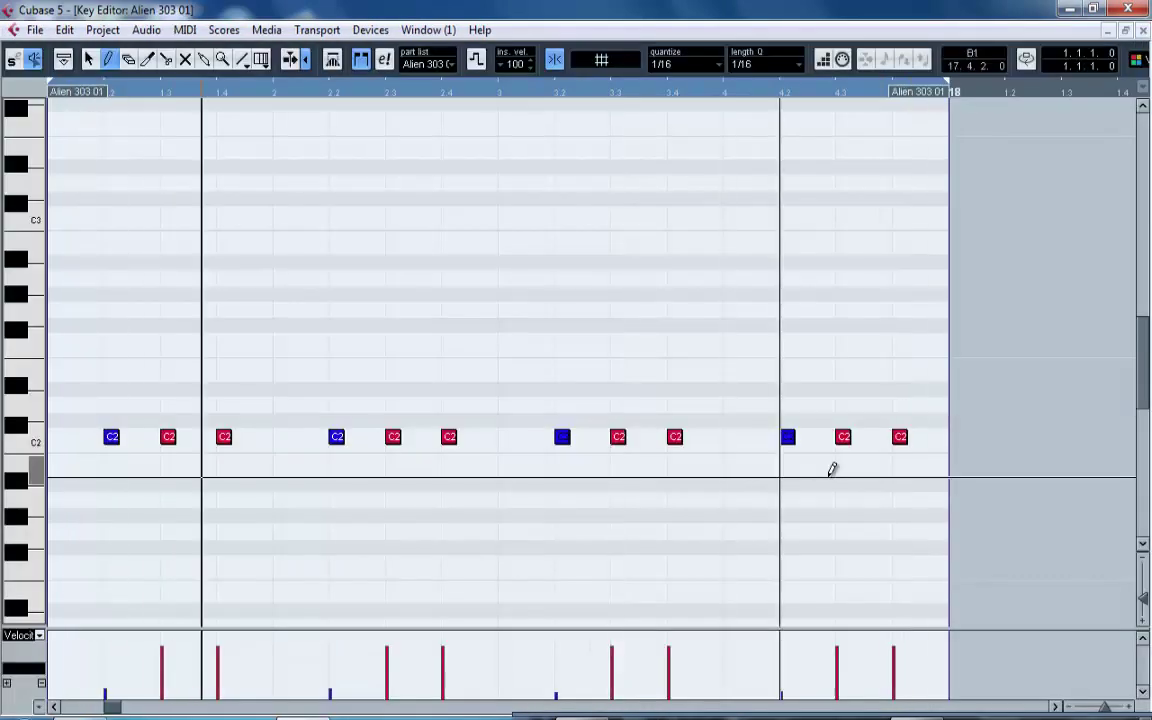
{"action": "key", "text": "ctrl+z"}
{"action": "key", "text": "ctrl+z"}
{"action": "key", "text": "ctrl+z"}
{"action": "key", "text": "ctrl+z"}
{"action": "key", "text": "ctrl+z"}
{"action": "key", "text": "ctrl+z"}
{"action": "key", "text": "ctrl+z"}
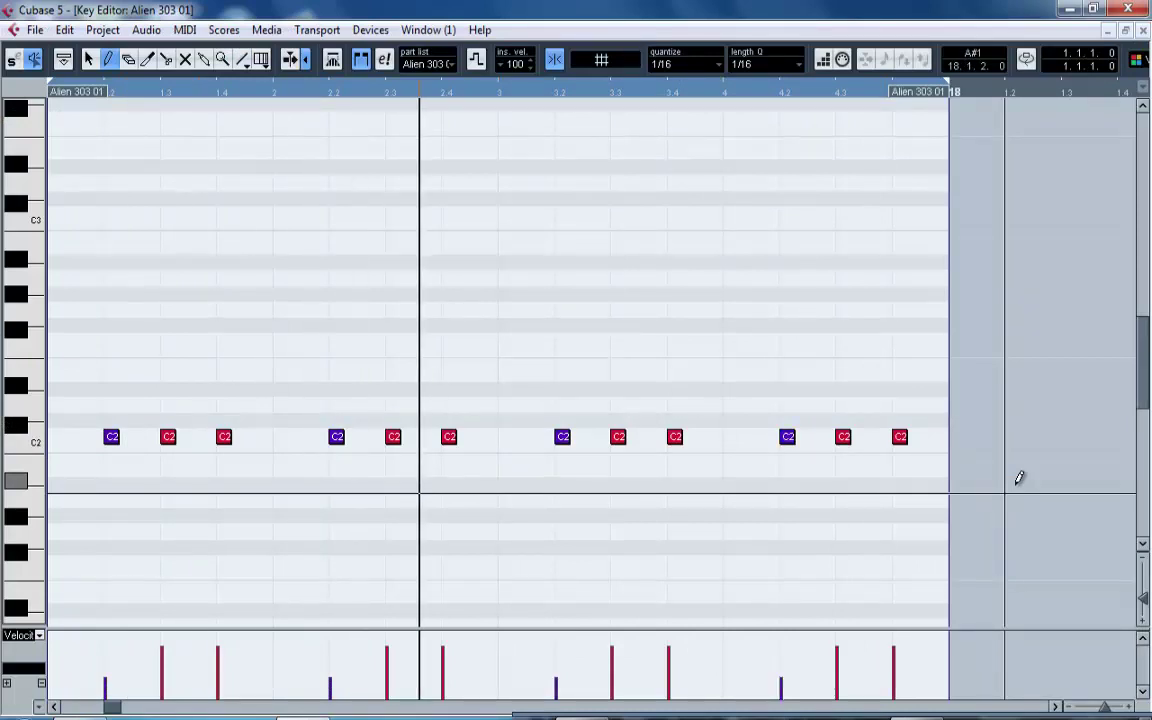
{"action": "key", "text": "ctrl+z"}
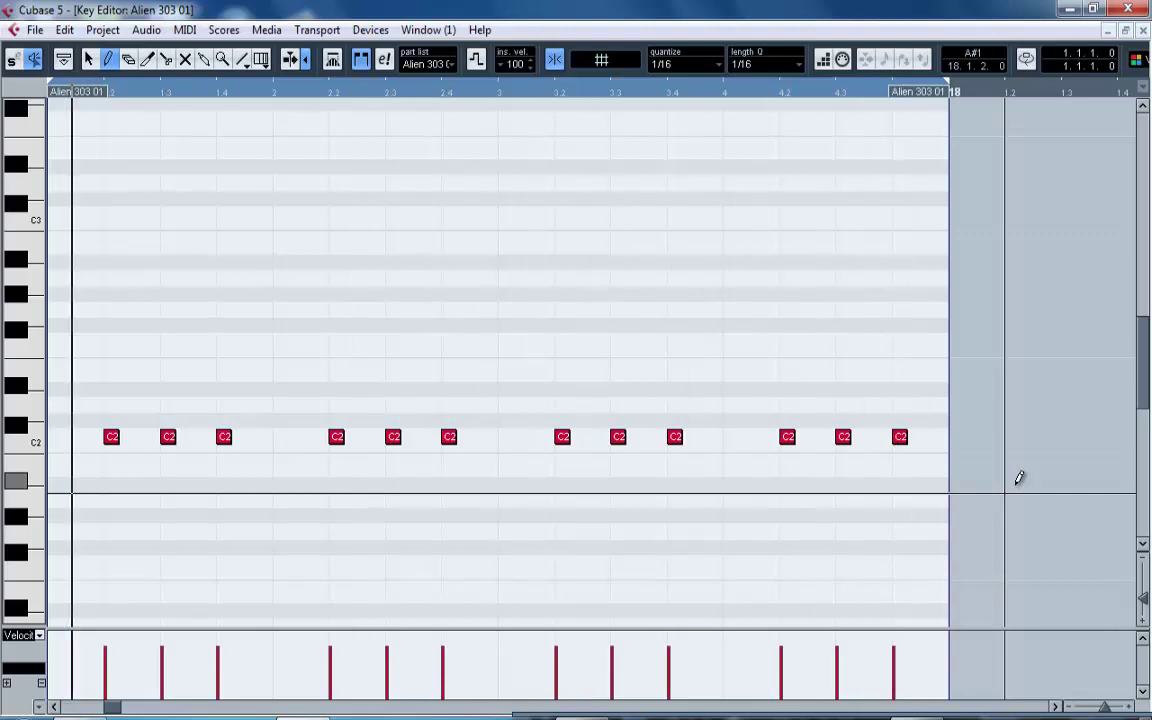
Redo the velocity reductions on the first bass note of each beat and close the key editor.
{"action": "key", "text": "ctrl+shift+z"}
{"action": "key", "text": "ctrl+shift+z"}
{"action": "key", "text": "ctrl+shift+z"}
{"action": "key", "text": "ctrl+shift+z"}
{"action": "key", "text": "ctrl+shift+z"}
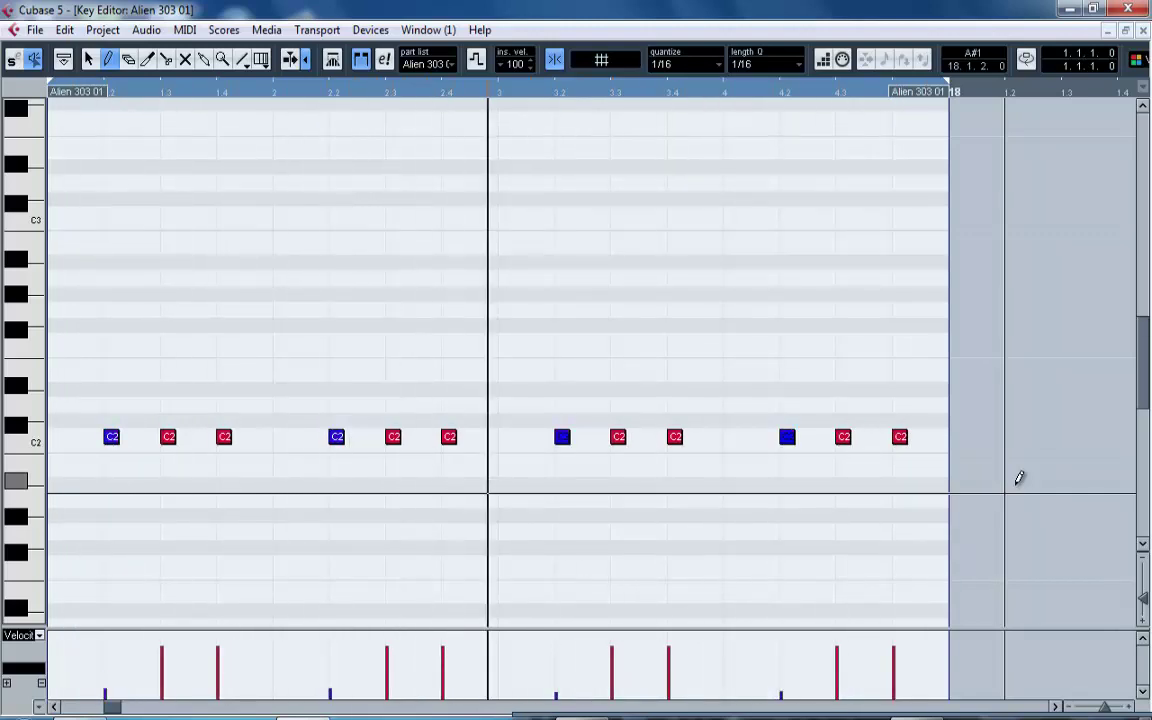
{"action": "left_click", "coordinate": [1124, 10]}
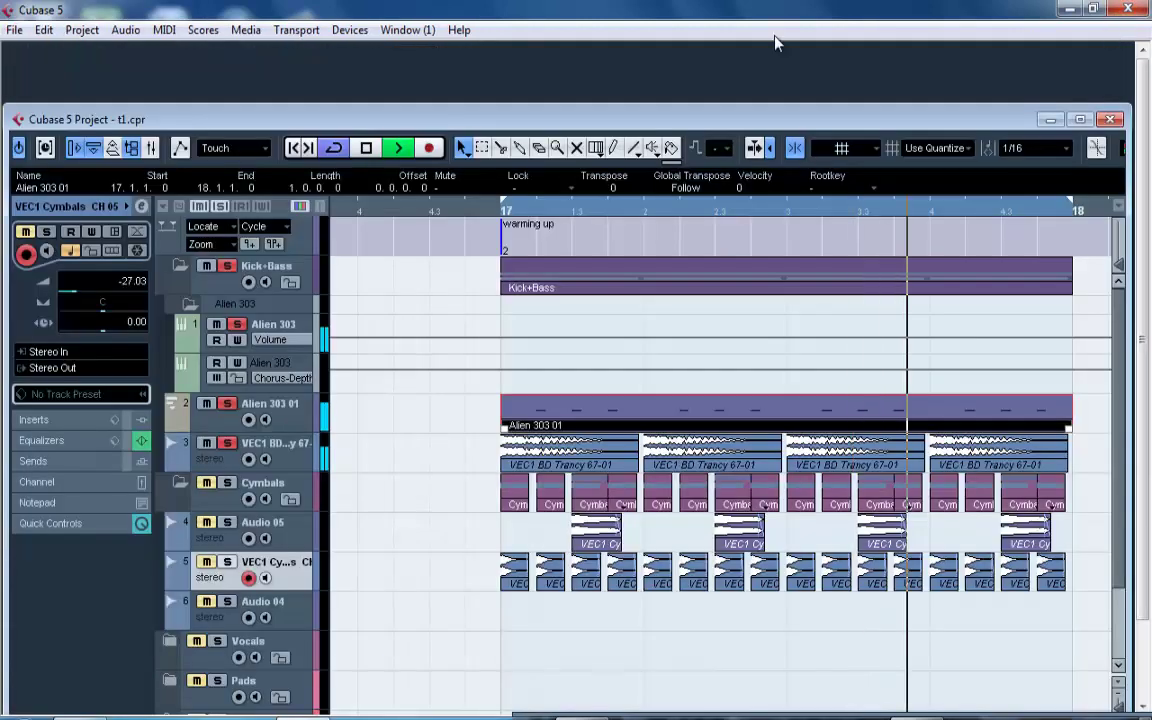
Show the MIDI inserts of the Alien 303 01 track and try Quantizer delays of 0 ms and -4 ms, comparing against bypass.
{"action": "left_click", "coordinate": [275, 410]}
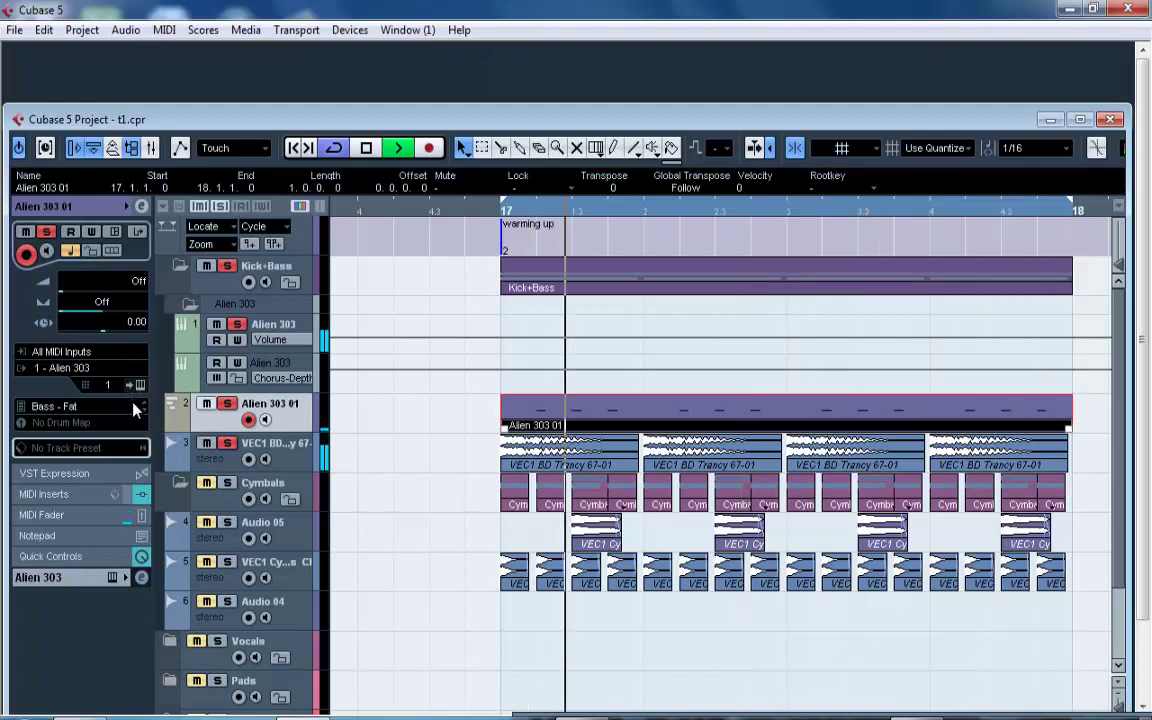
{"action": "left_click", "coordinate": [143, 497]}
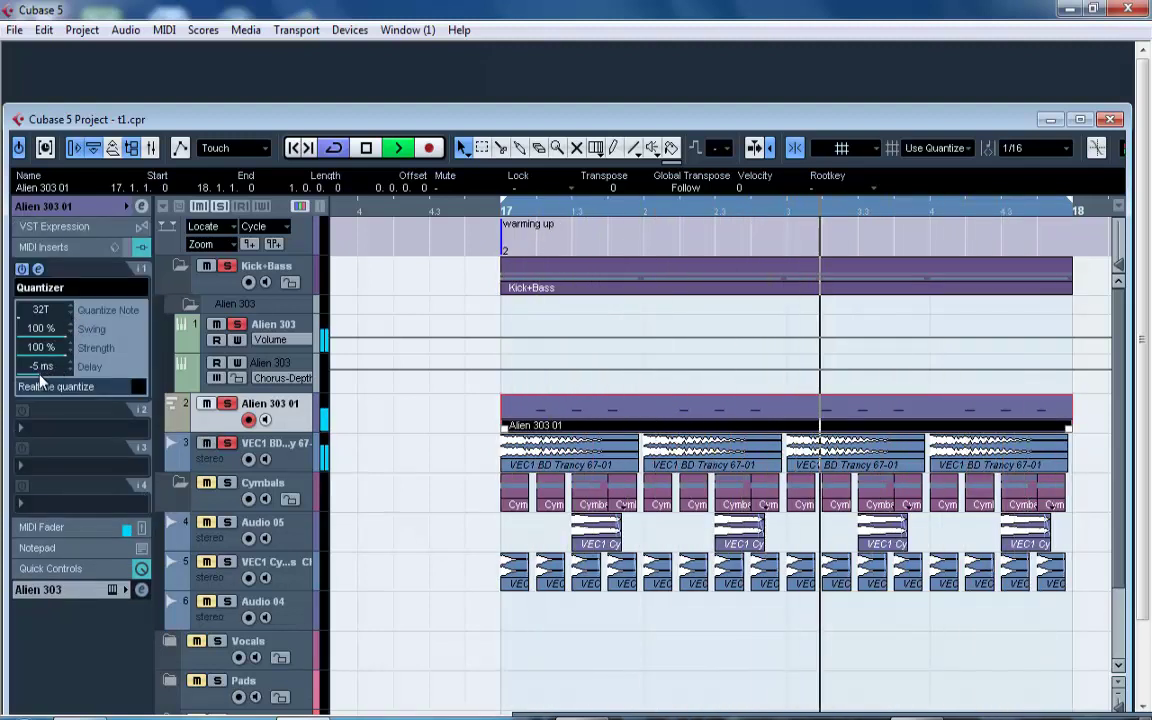
{"action": "left_click_drag", "start_coordinate": [38, 375], "coordinate": [90, 402]}
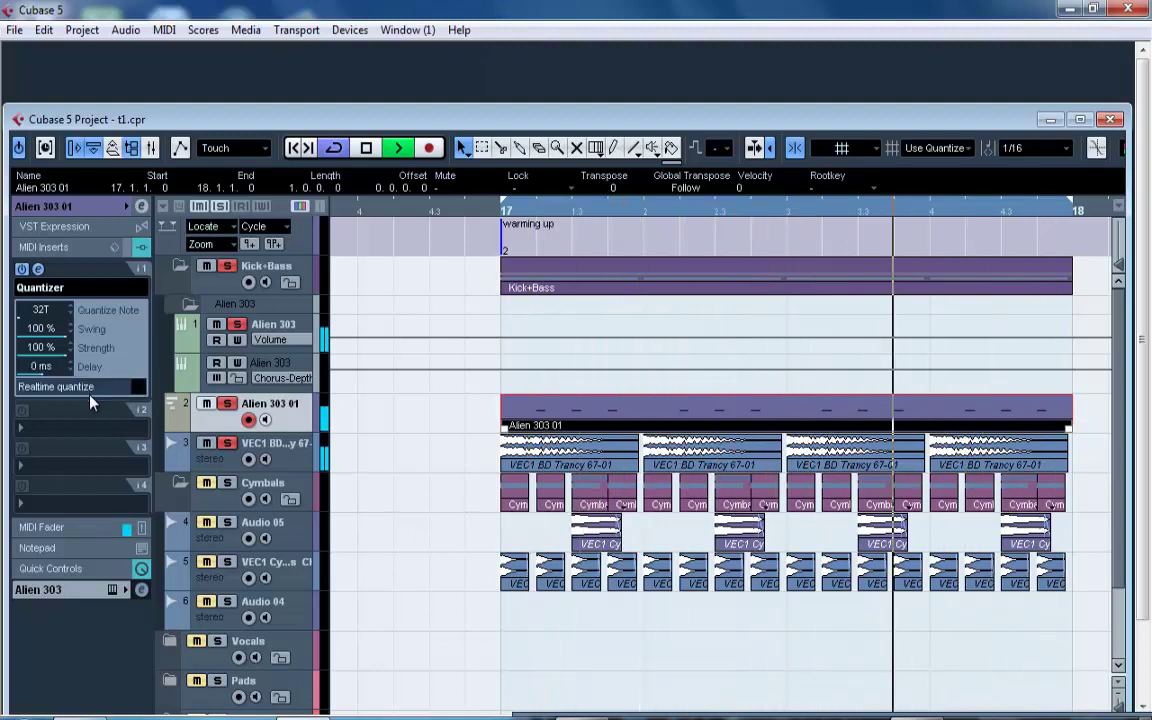
{"action": "left_click", "coordinate": [23, 268]}
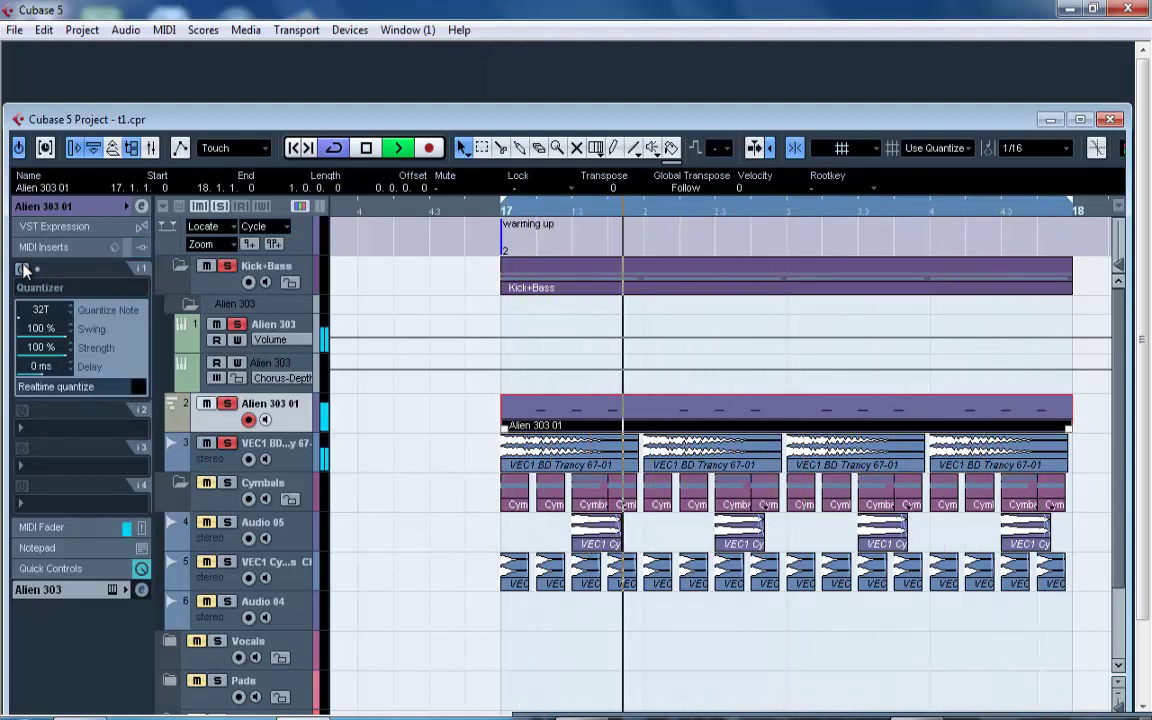
{"action": "left_click", "coordinate": [23, 268]}
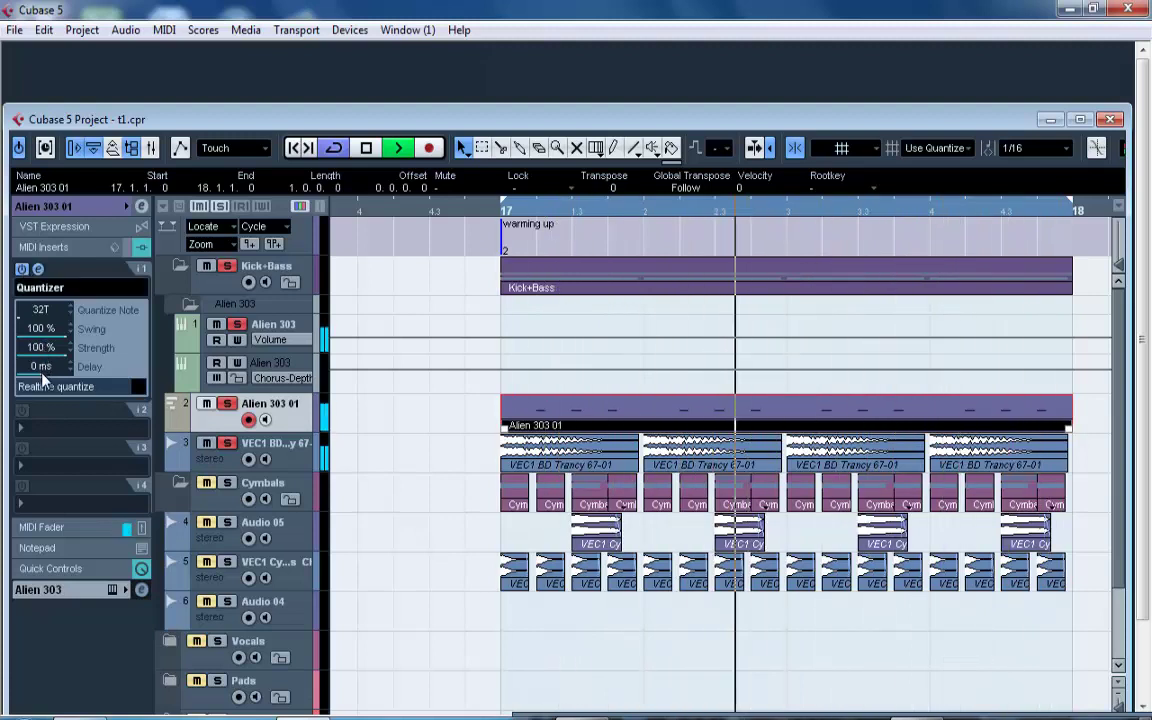
{"action": "left_click_drag", "start_coordinate": [42, 373], "coordinate": [84, 392]}
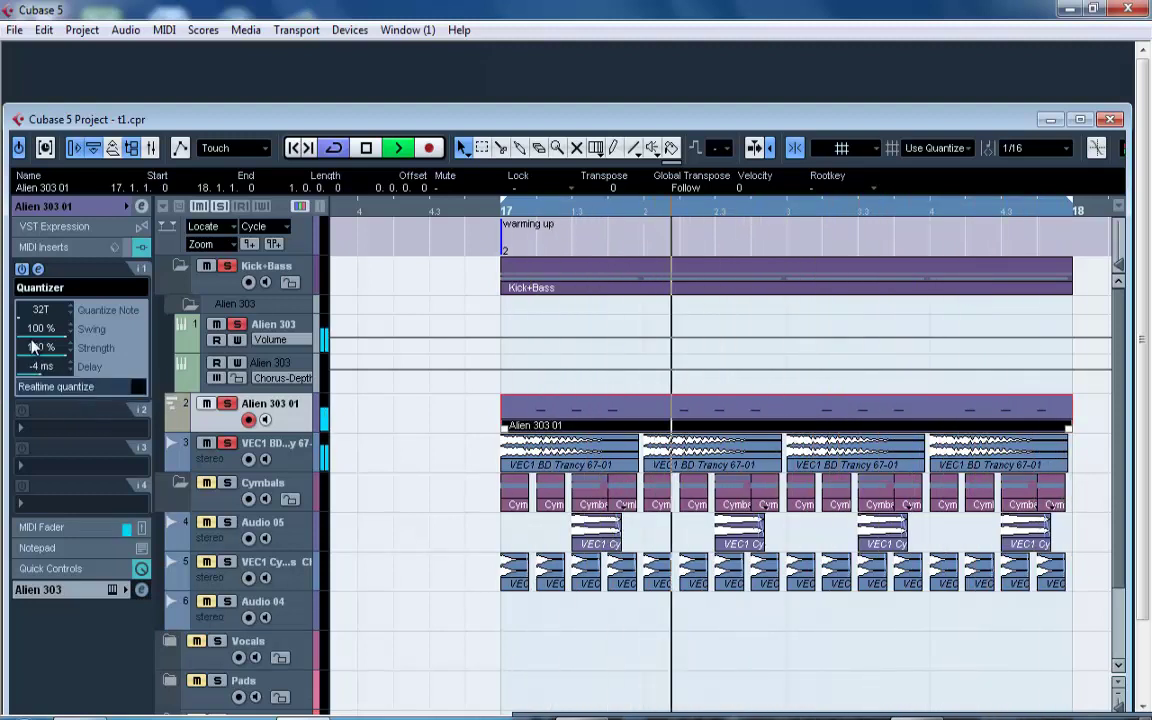
Set the Alien 303 01 Quantizer to note 16, 8 % swing and 6 ms delay, and compare it with the effect bypassed.
{"action": "left_click_drag", "start_coordinate": [27, 321], "coordinate": [101, 396]}
{"action": "left_click_drag", "start_coordinate": [38, 345], "coordinate": [152, 362]}
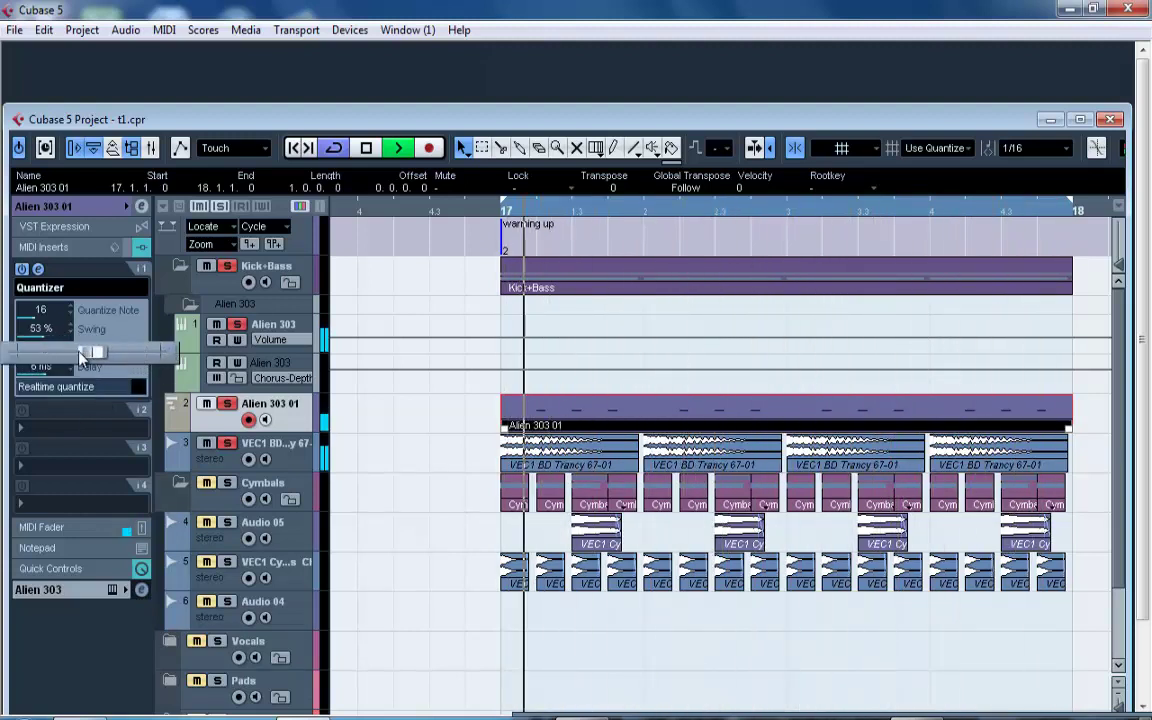
{"action": "left_click_drag", "start_coordinate": [38, 353], "coordinate": [30, 356]}
{"action": "left_click", "coordinate": [23, 271]}
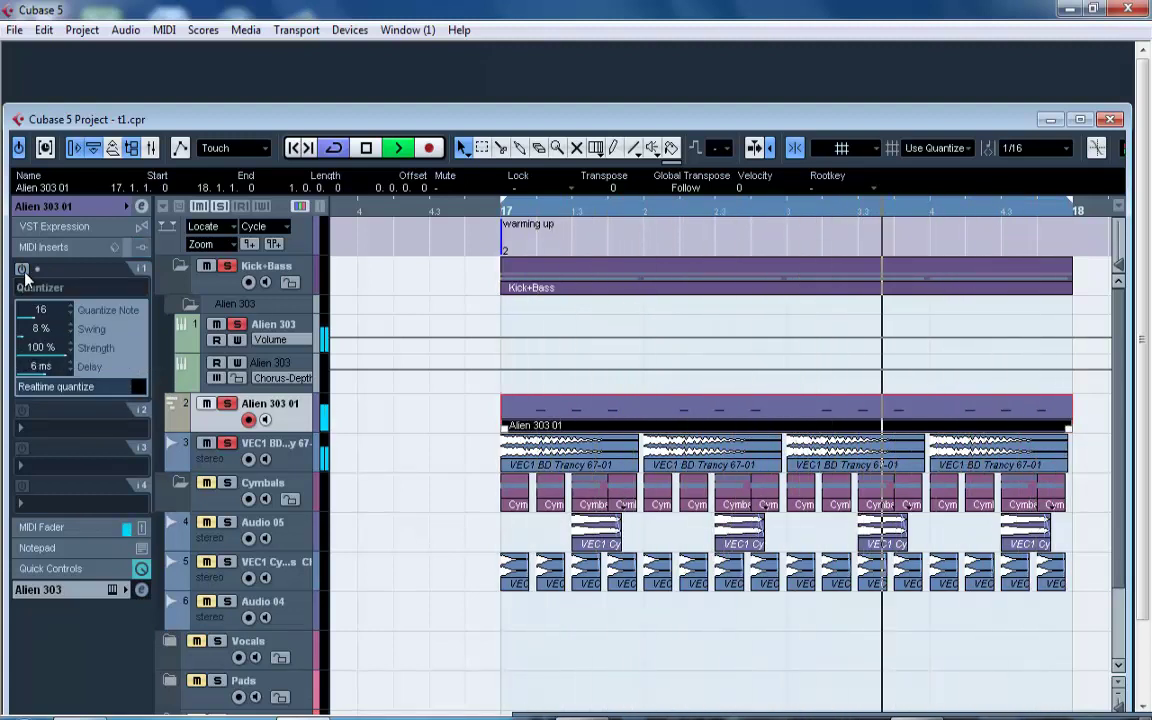
{"action": "left_click", "coordinate": [23, 271]}
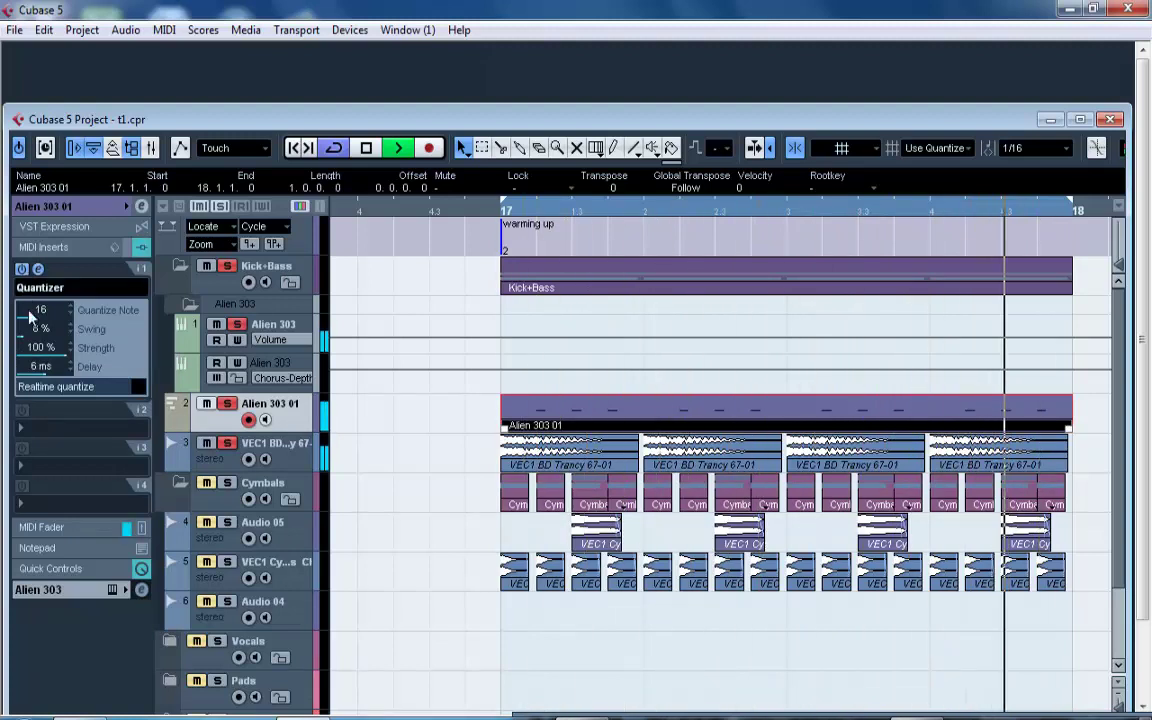
Try 1 % swing in the Alien 303 01 Quantizer and compare it with the effect bypassed.
{"action": "left_click_drag", "start_coordinate": [26, 343], "coordinate": [10, 364]}
{"action": "left_click", "coordinate": [23, 271]}
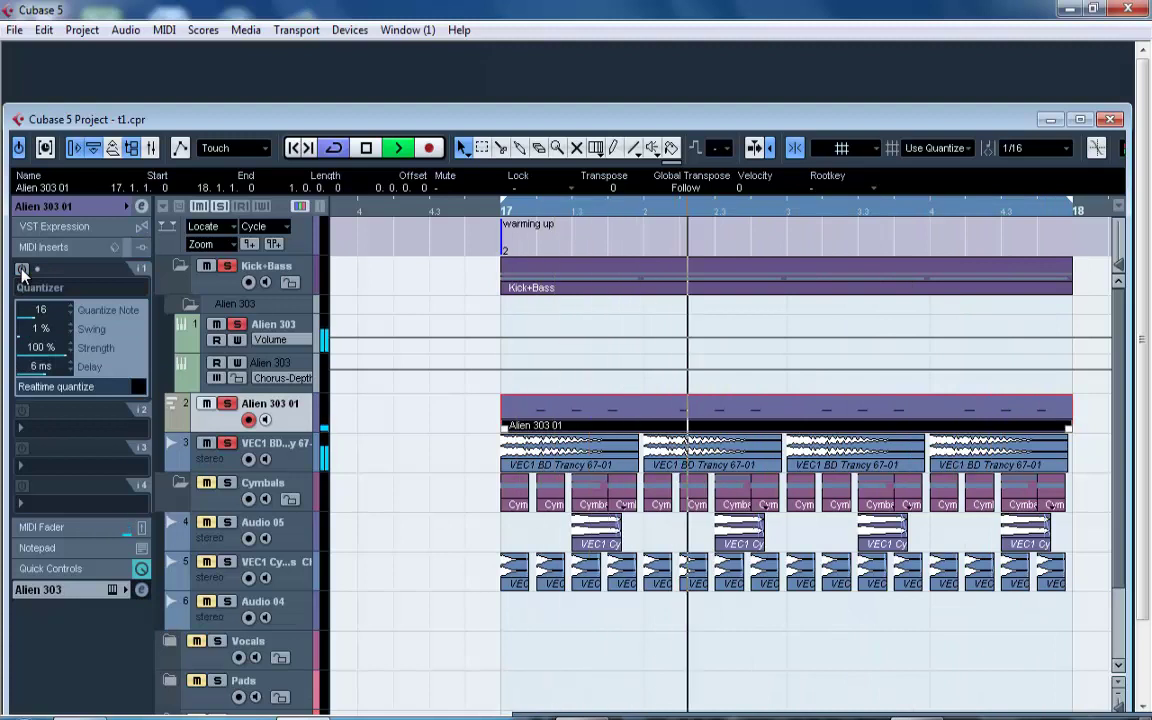
{"action": "left_click", "coordinate": [23, 271]}
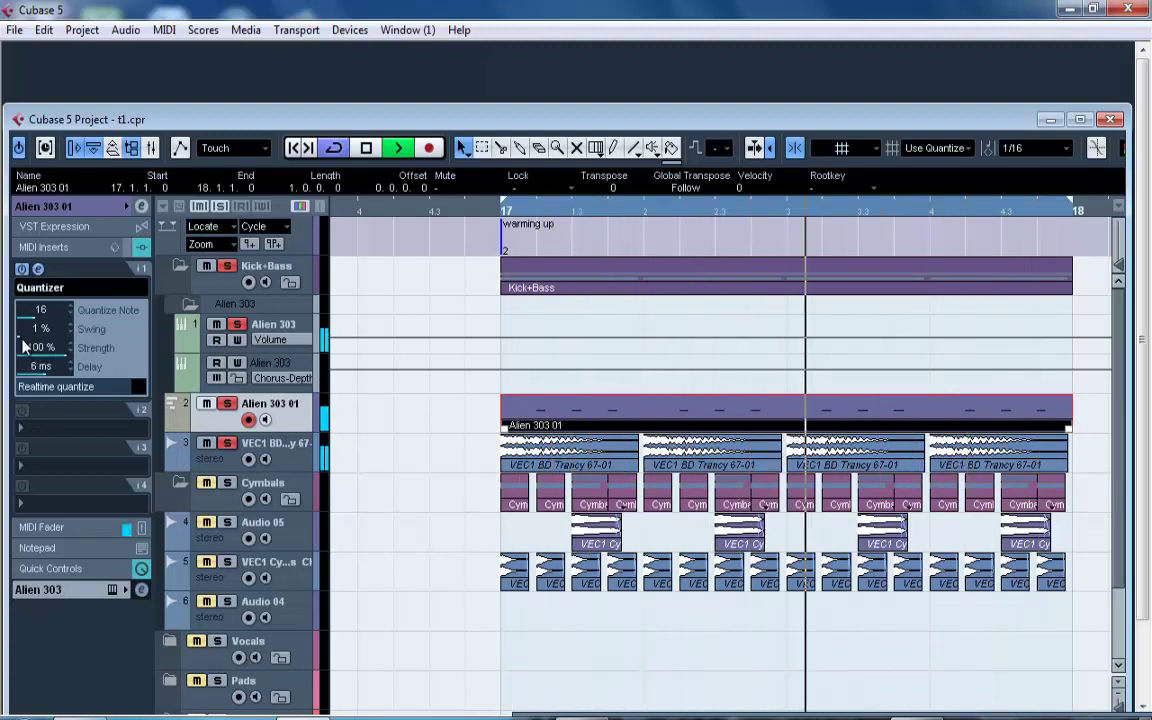
Set the Quantizer swing to 7 % and delay to -5 ms, check it against bypass and leave the effect on.
{"action": "left_click_drag", "start_coordinate": [26, 345], "coordinate": [95, 402]}
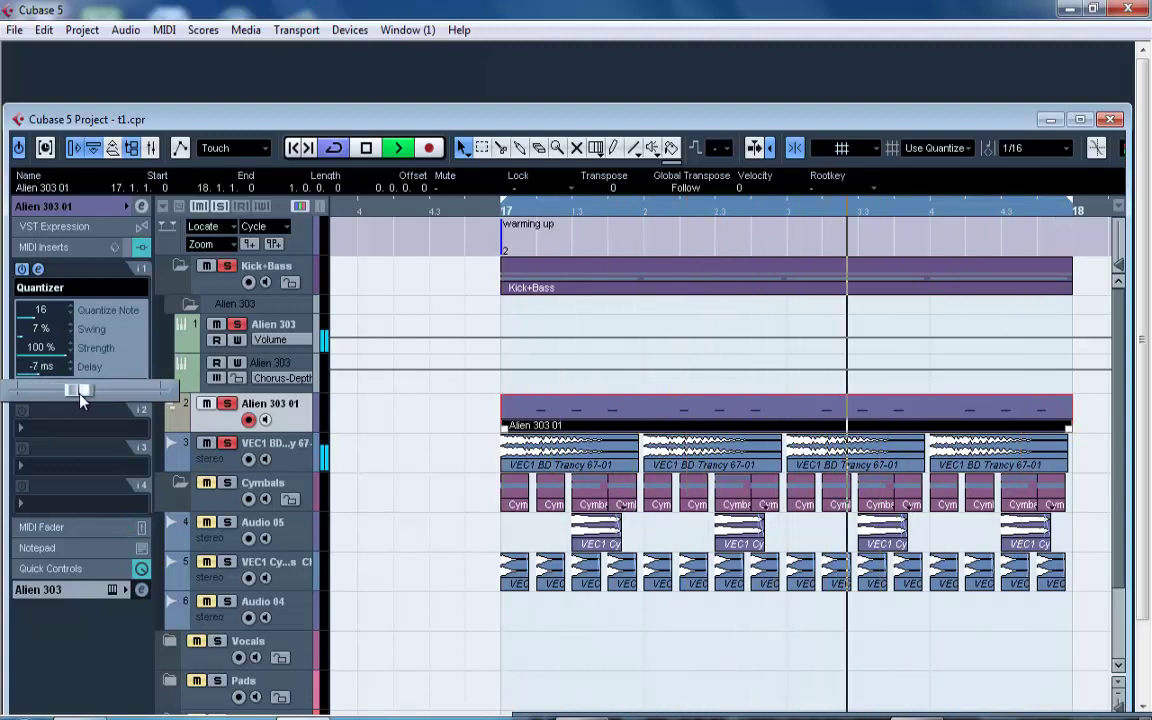
{"action": "left_click_drag", "start_coordinate": [79, 392], "coordinate": [84, 400]}
{"action": "left_click", "coordinate": [22, 270]}
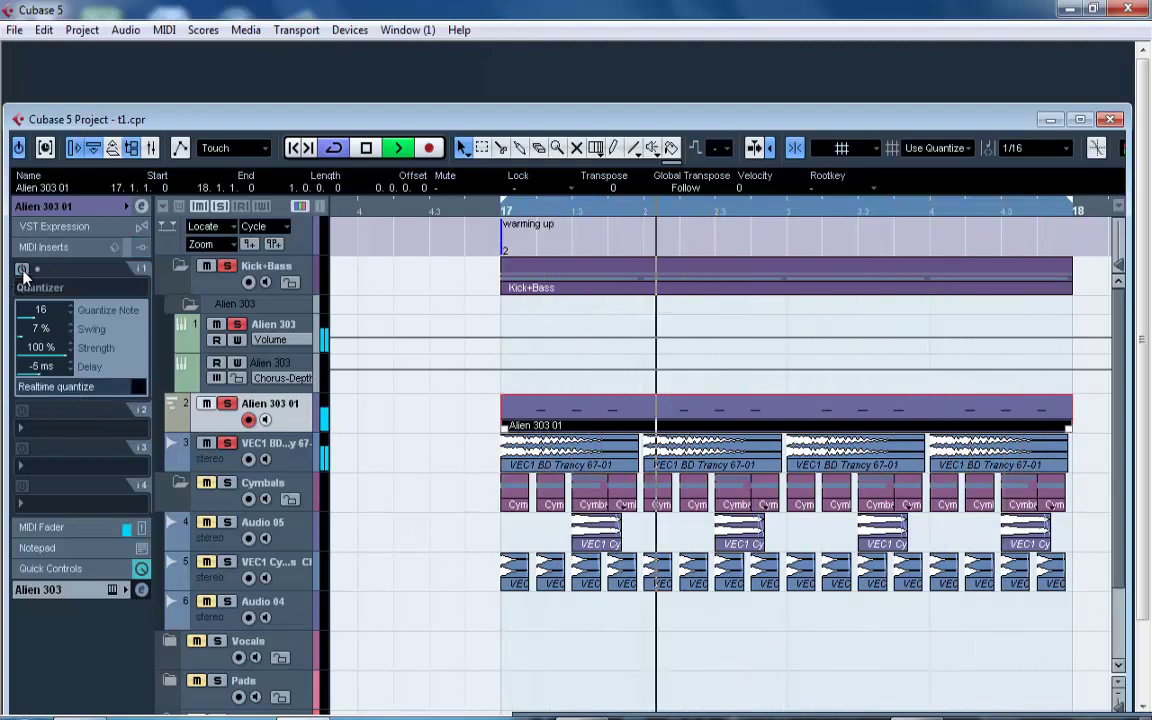
{"action": "left_click", "coordinate": [22, 270]}
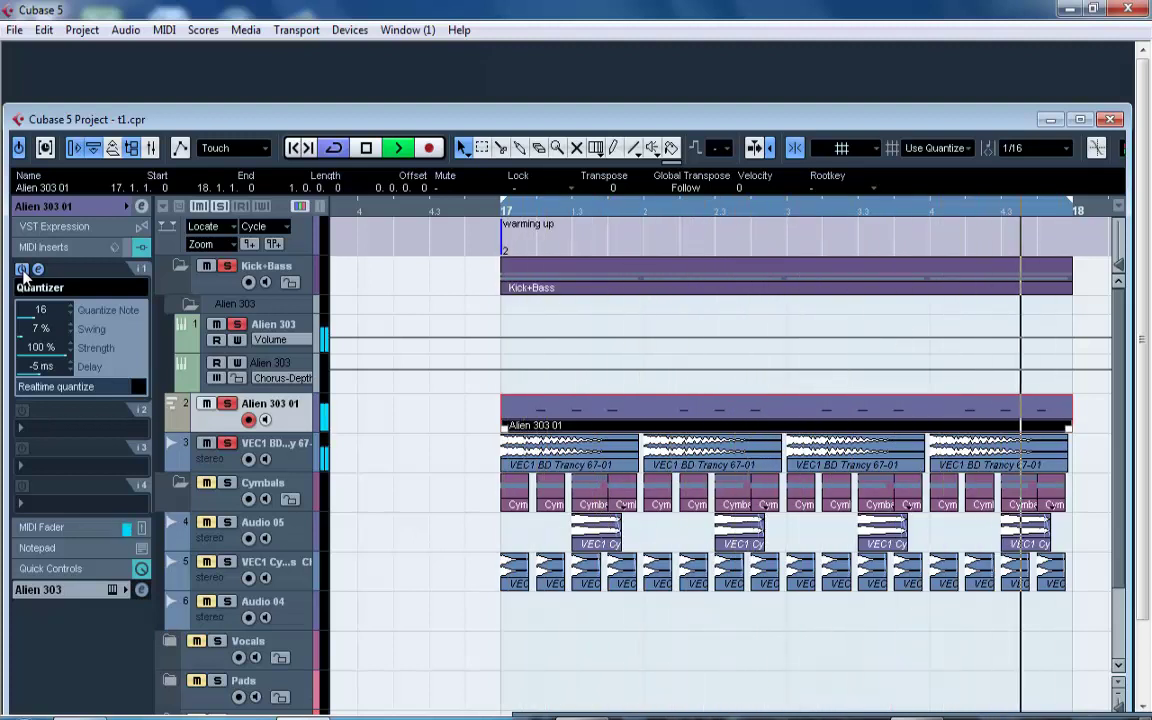
Unsolo the kick and bass tracks, lower the Audio 05 track volume to -24.98 and stop playback.
{"action": "left_click", "coordinate": [236, 325]}
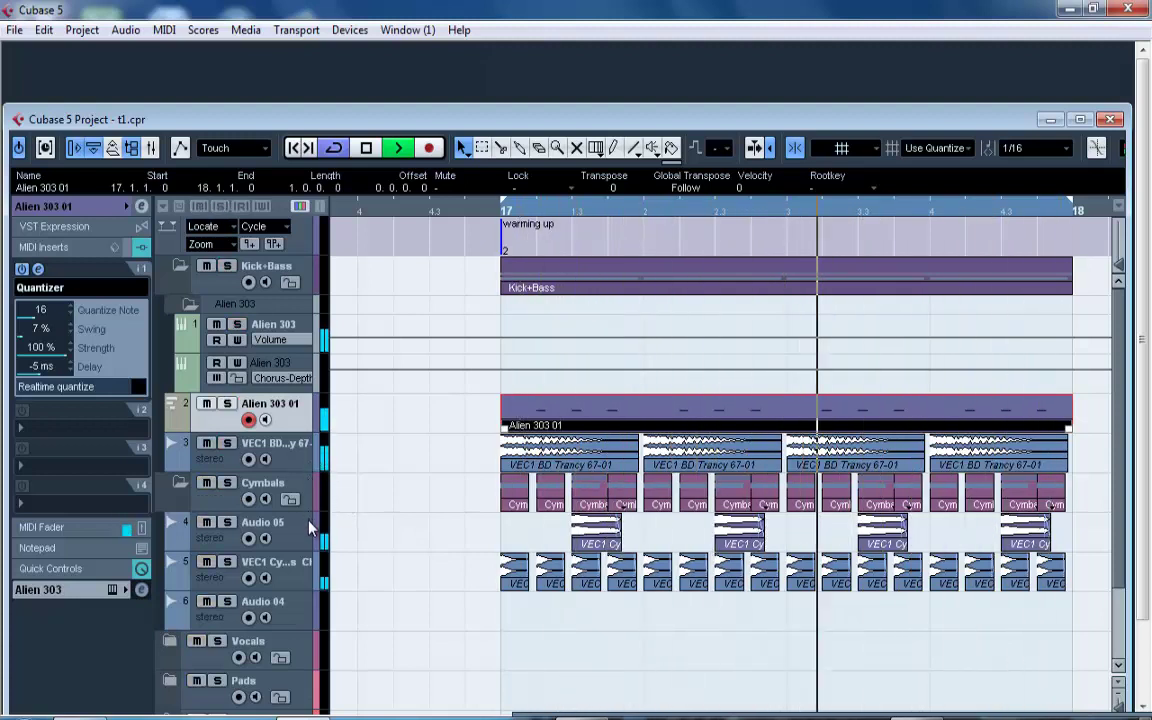
{"action": "left_click", "coordinate": [206, 522]}
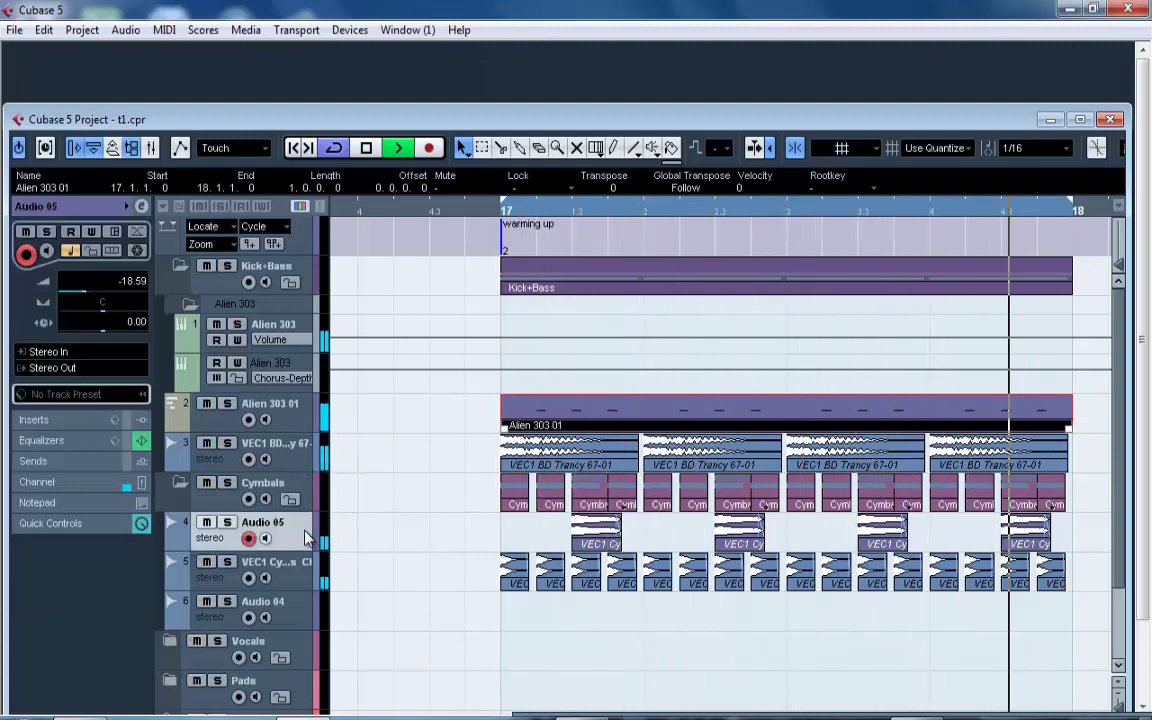
{"action": "left_click", "coordinate": [210, 523]}
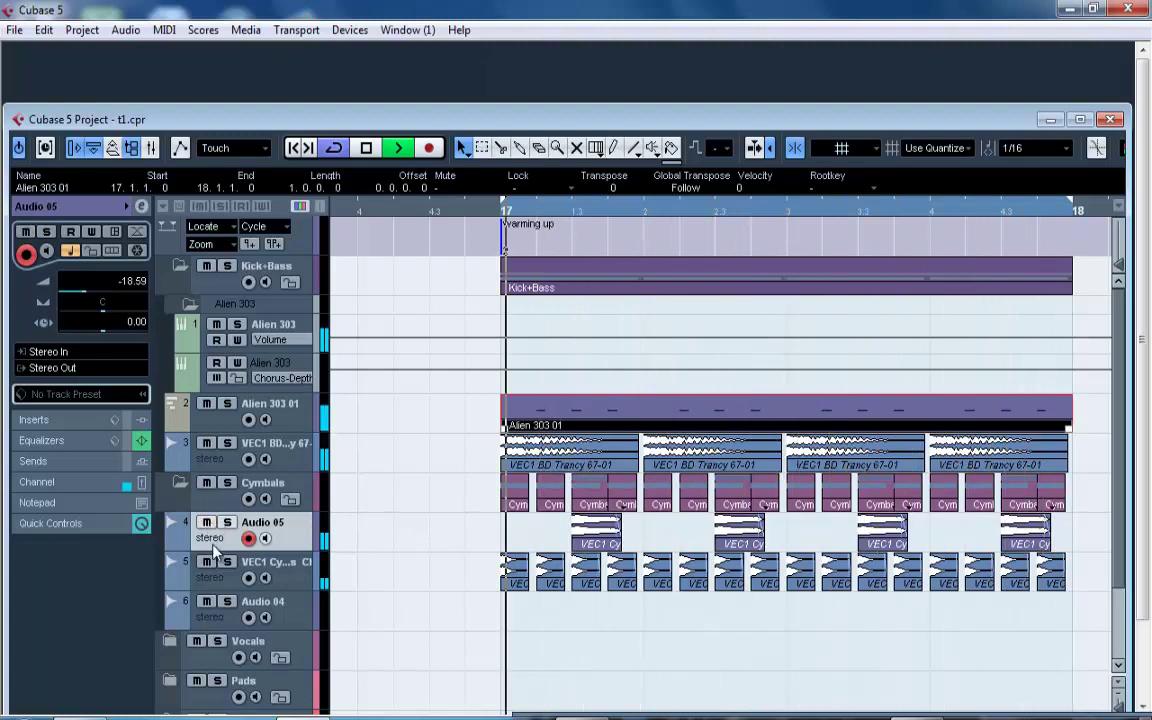
{"action": "left_click_drag", "start_coordinate": [81, 291], "coordinate": [76, 294]}
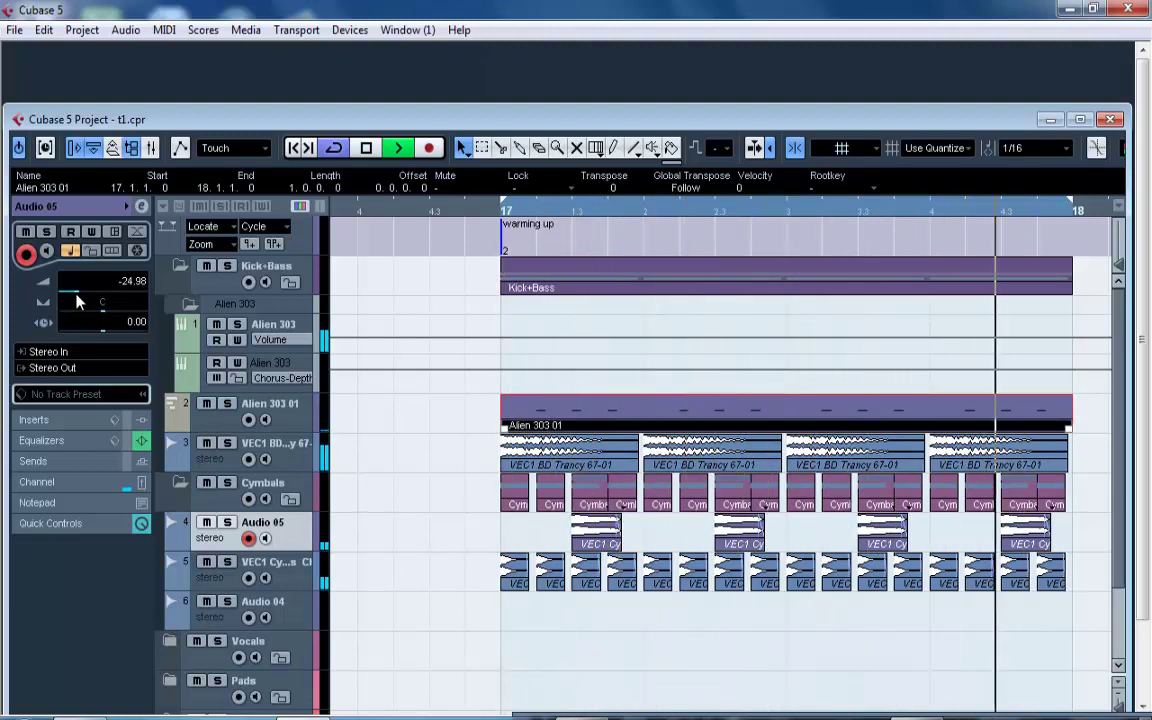
{"action": "key", "text": "space"}
{"action": "left_click", "coordinate": [917, 718]}
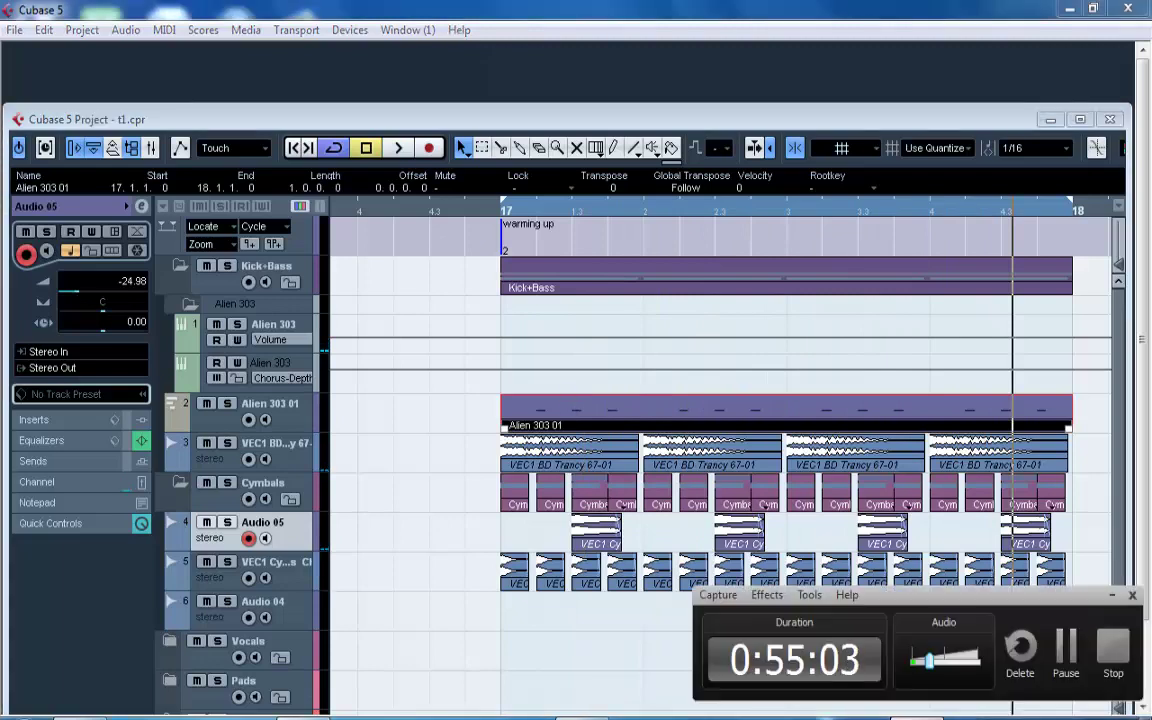
{"action": "left_click", "coordinate": [1066, 652]}
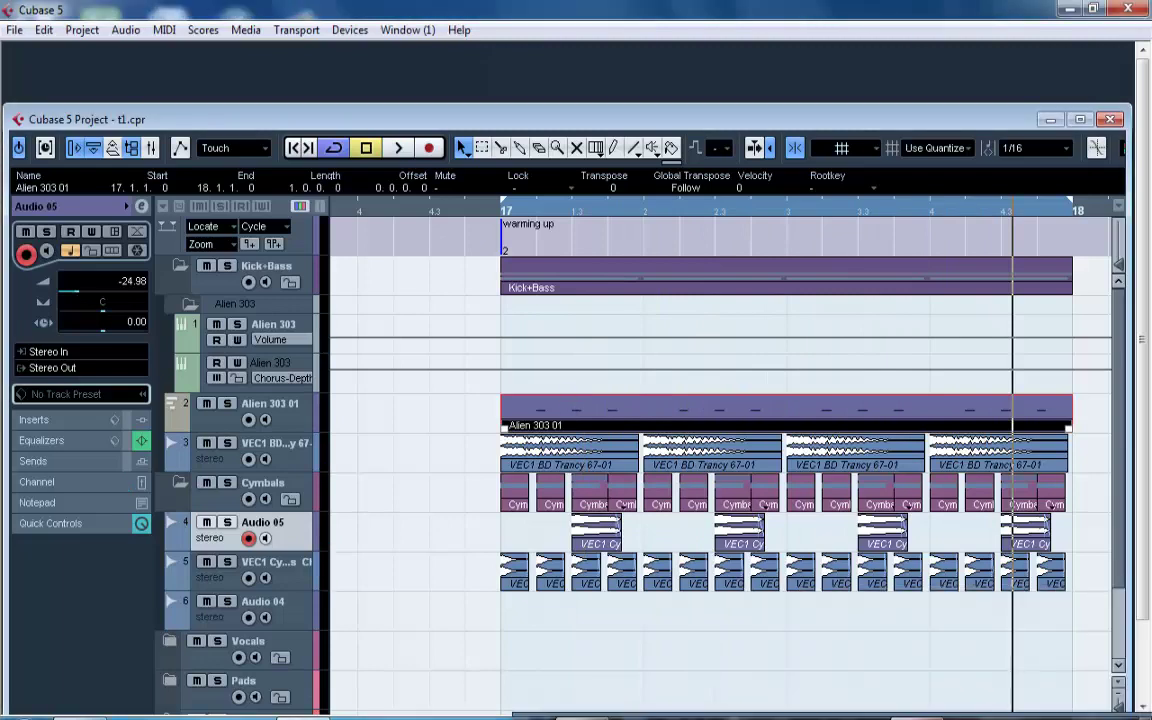
Open the audio Pool's import dialog and browse to the VEC1 Claps folder inside WENGEN-1.
{"action": "left_click", "coordinate": [133, 148]}
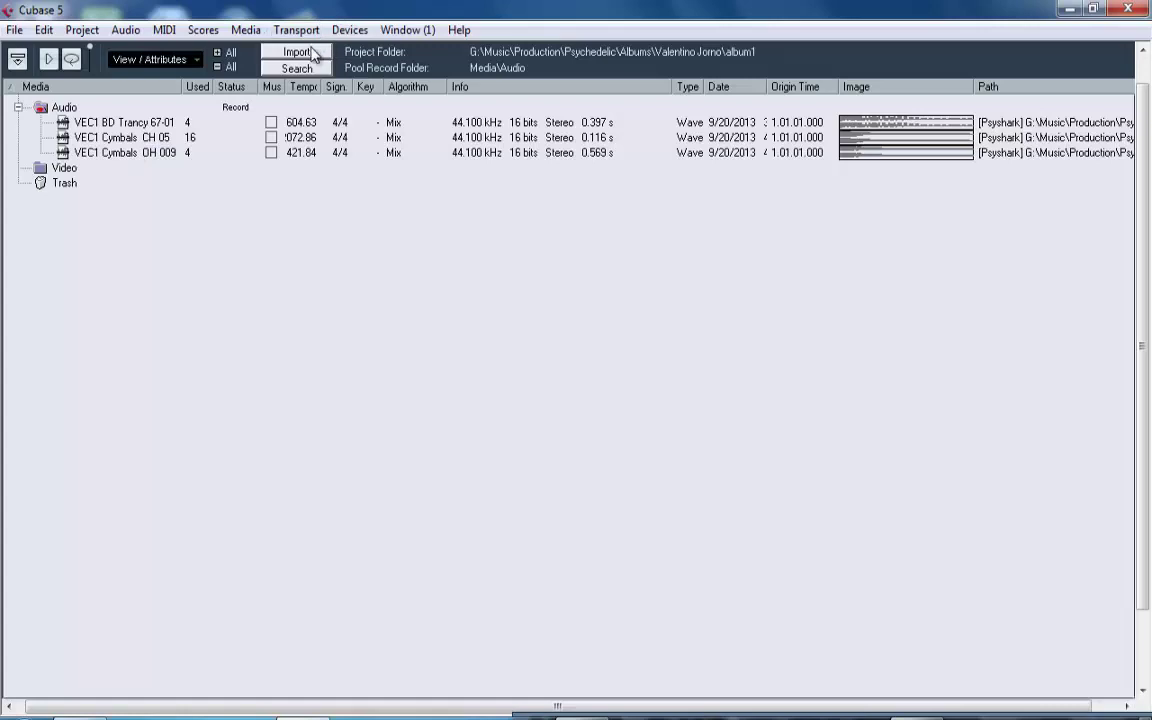
{"action": "left_click", "coordinate": [297, 52]}
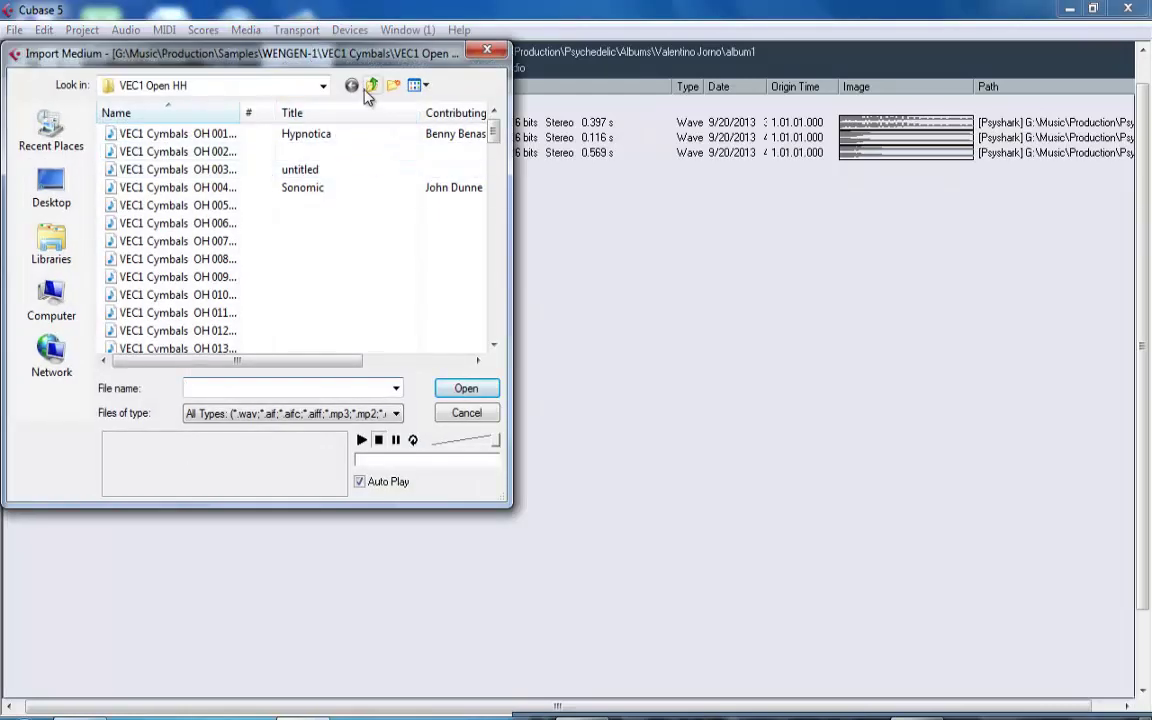
{"action": "left_click", "coordinate": [367, 87]}
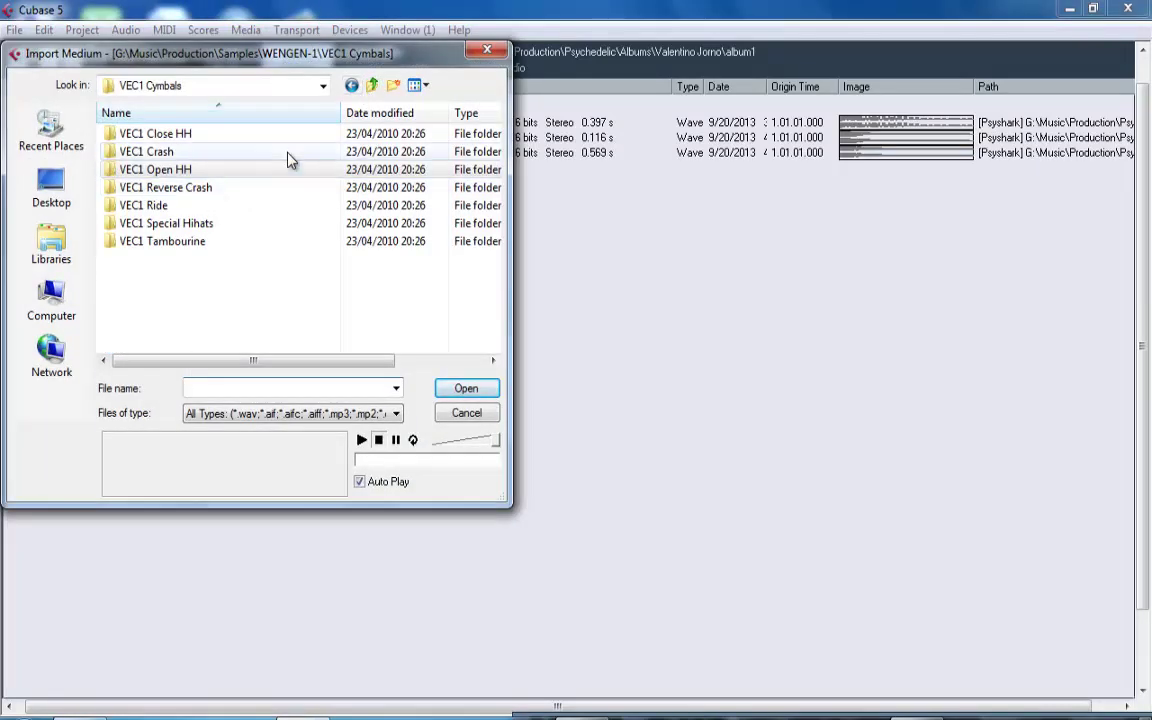
{"action": "left_click", "coordinate": [370, 88]}
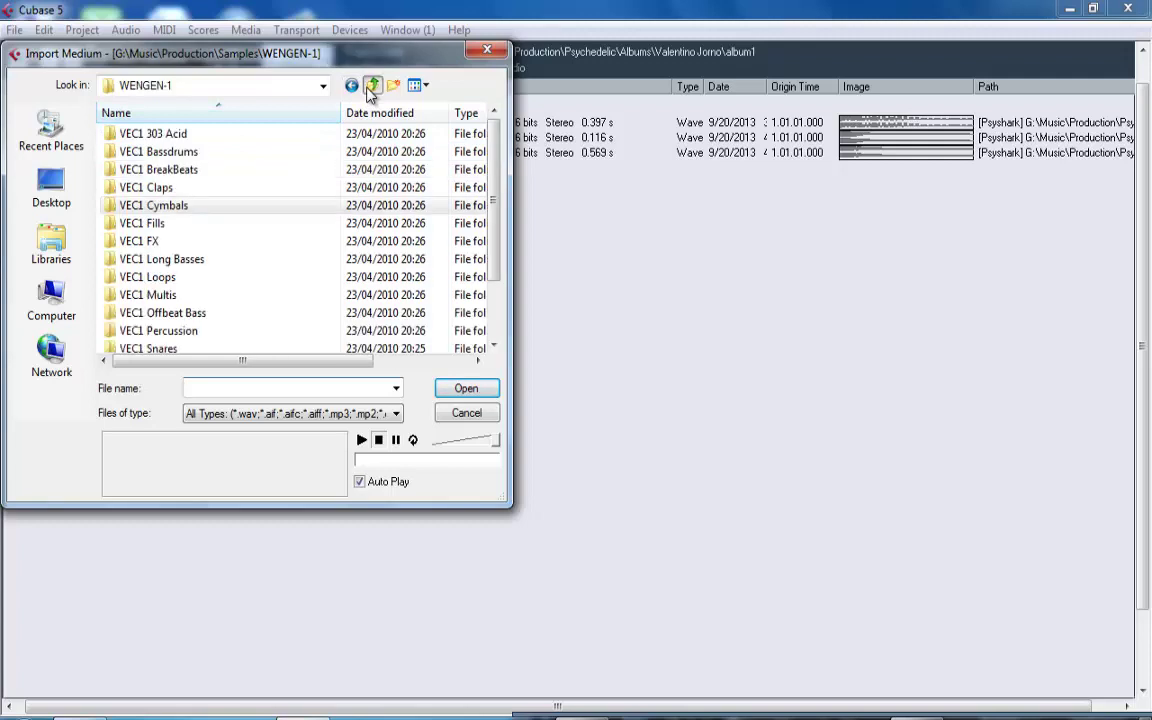
{"action": "double_click", "coordinate": [208, 190]}
Audition the clap samples and import VEC1 Clap 003 and VEC1 Clap 004, copying the files to the working directory.
{"action": "left_click", "coordinate": [208, 189]}
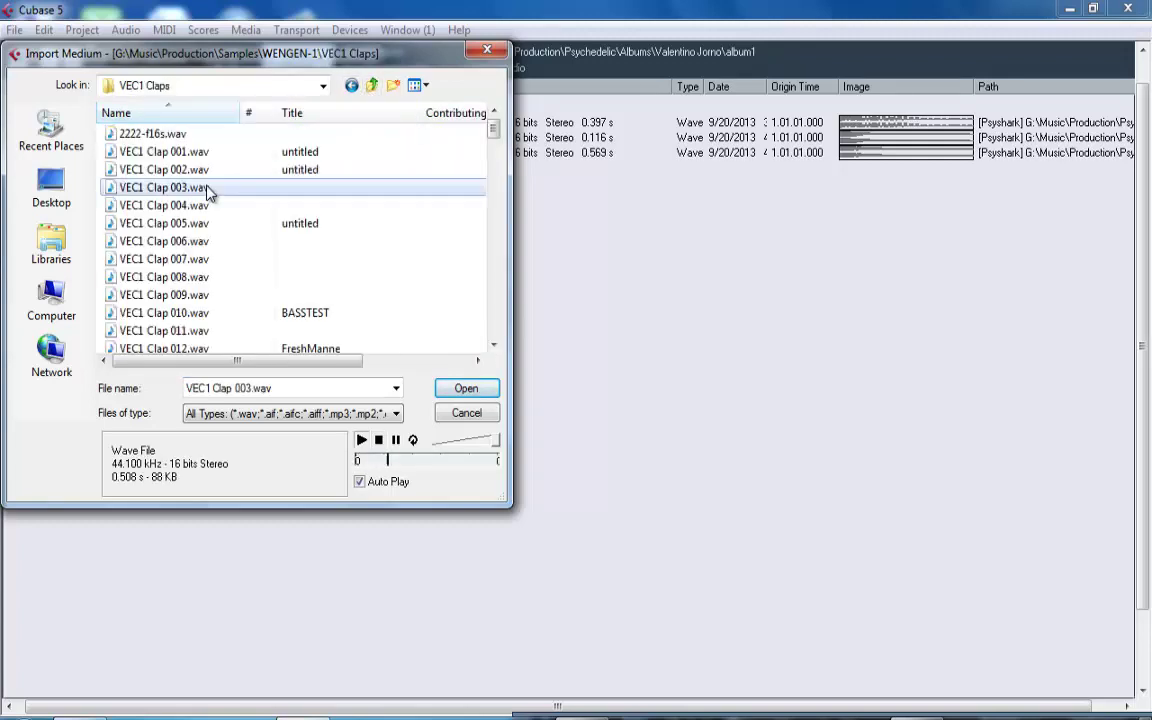
{"action": "key", "text": "Down"}
{"action": "key", "text": "Down"}
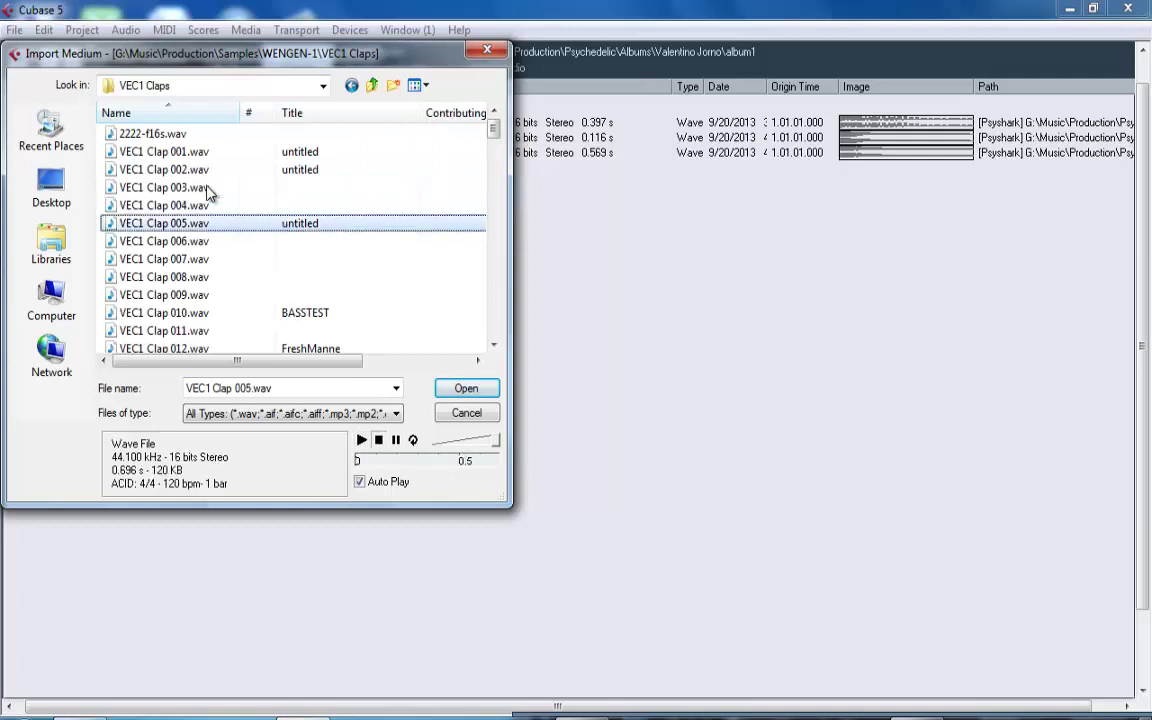
{"action": "key", "text": "Up"}
{"action": "key", "text": "Up"}
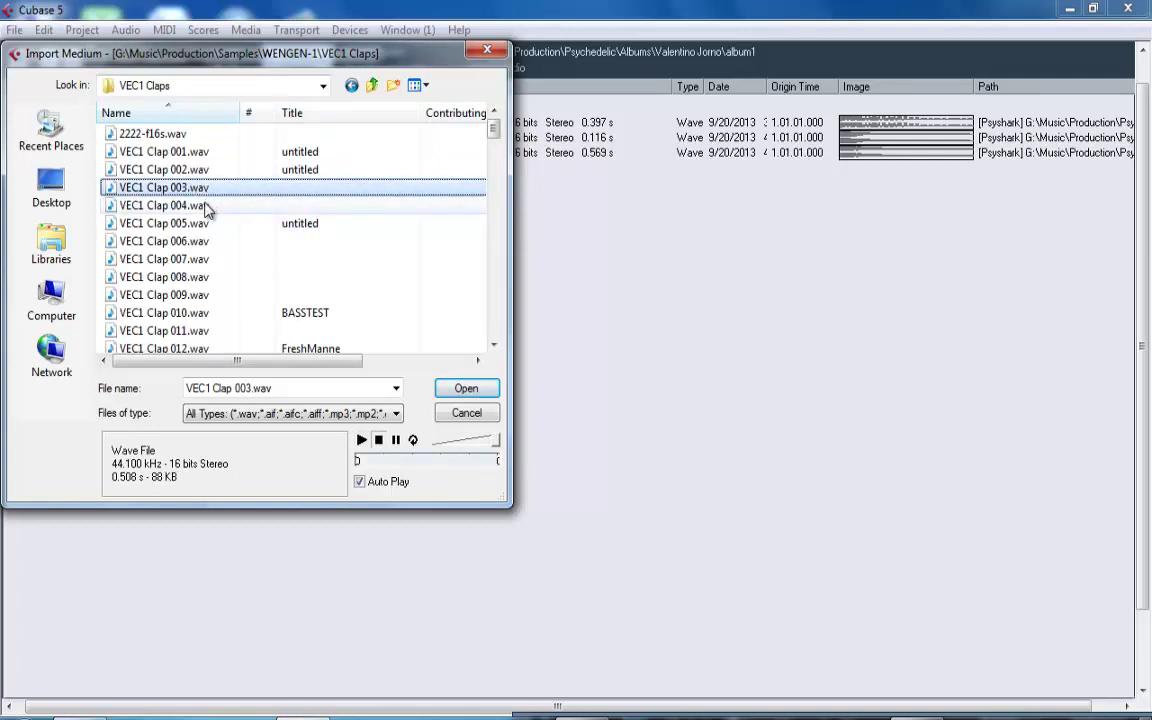
{"action": "left_click", "coordinate": [205, 206], "text": "ctrl"}
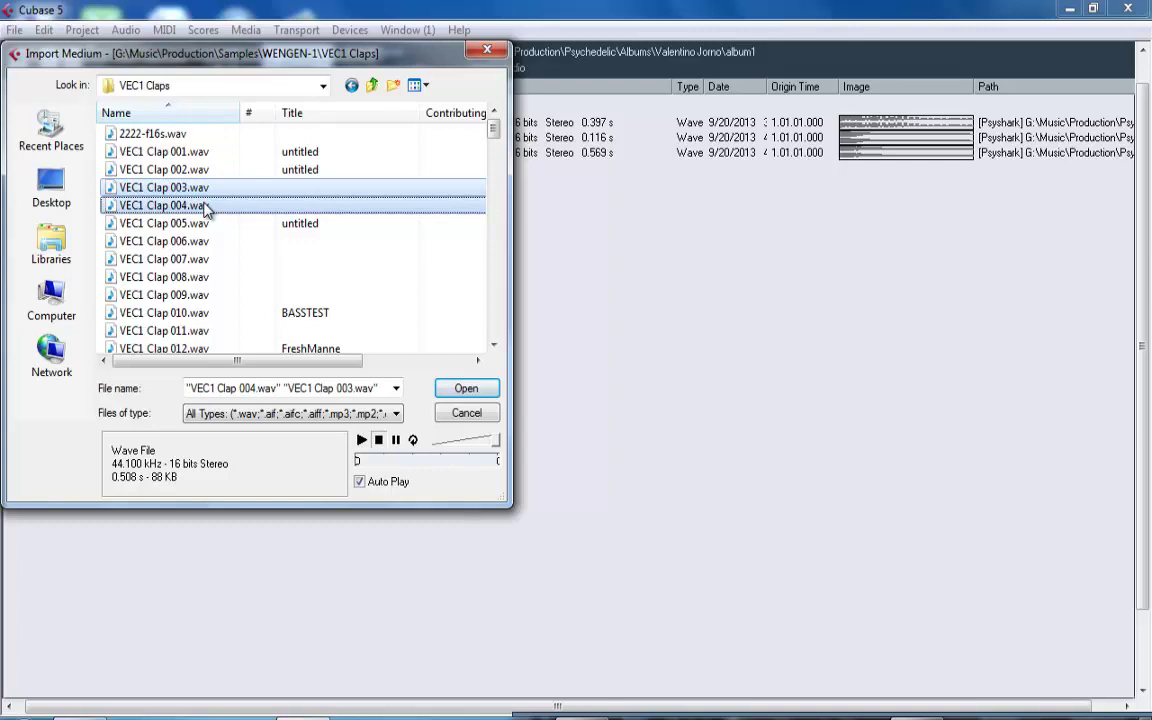
{"action": "key", "text": "Return"}
{"action": "left_click", "coordinate": [614, 451]}
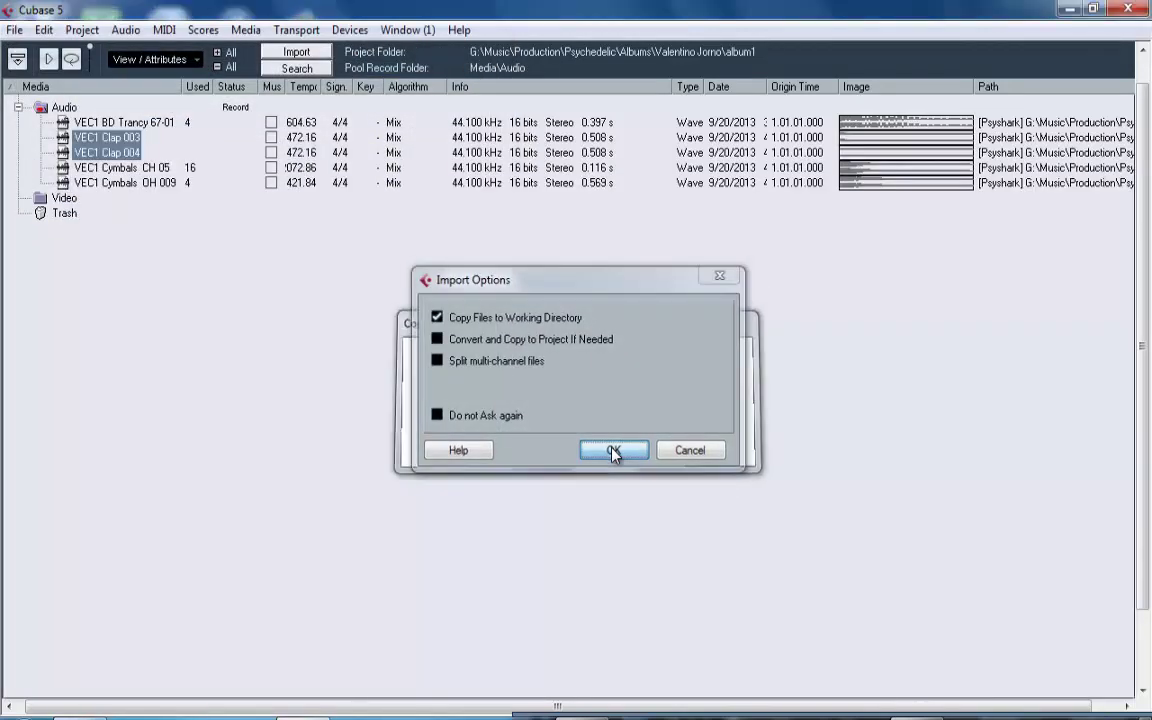
Insert both clap clips into the project at the cursor on different tracks and return to the maximized project window.
{"action": "right_click", "coordinate": [113, 152]}
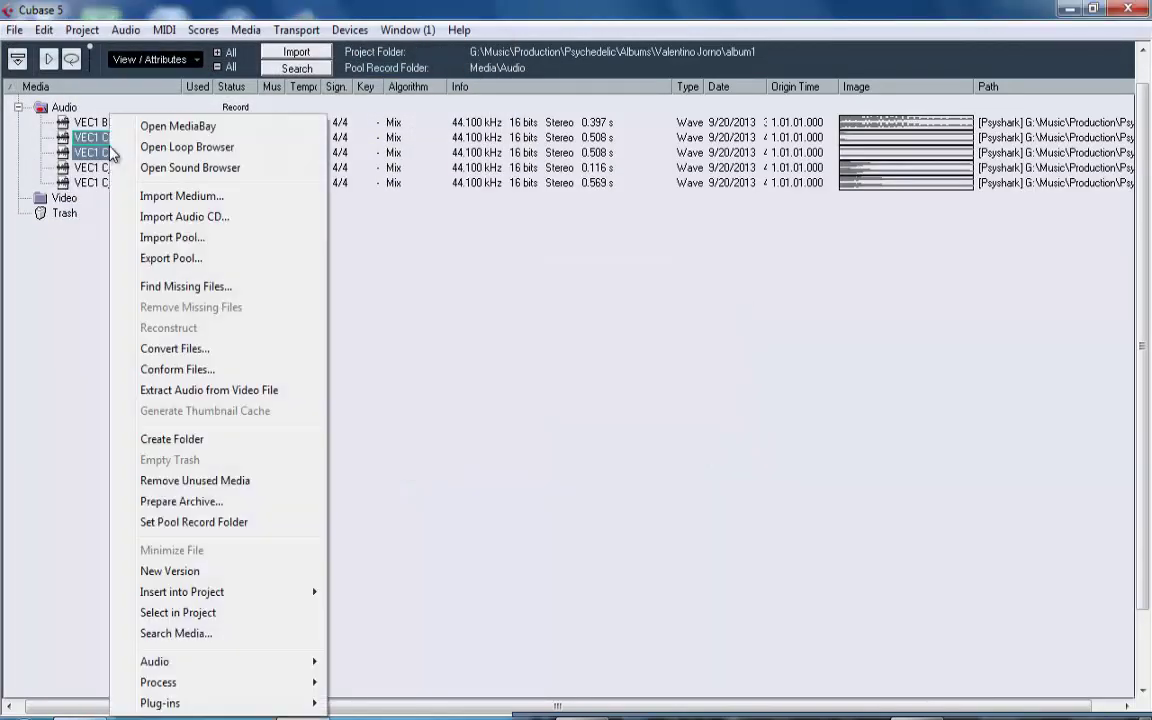
{"action": "mouse_move", "coordinate": [291, 595]}
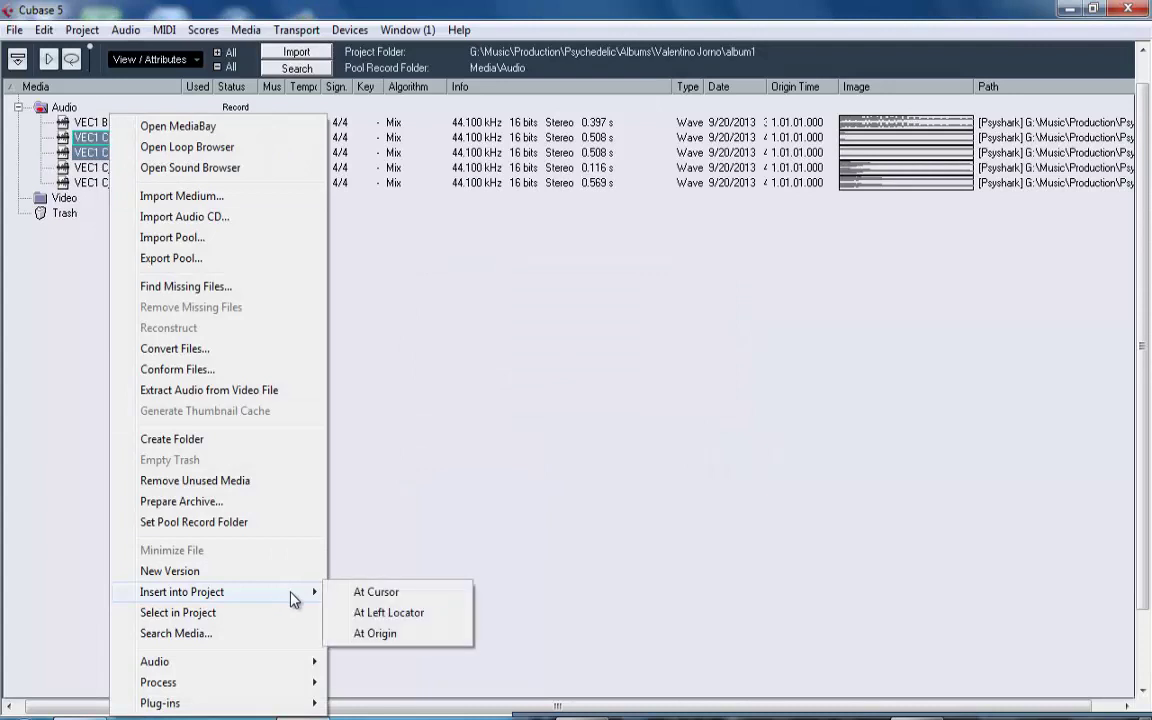
{"action": "left_click", "coordinate": [369, 596]}
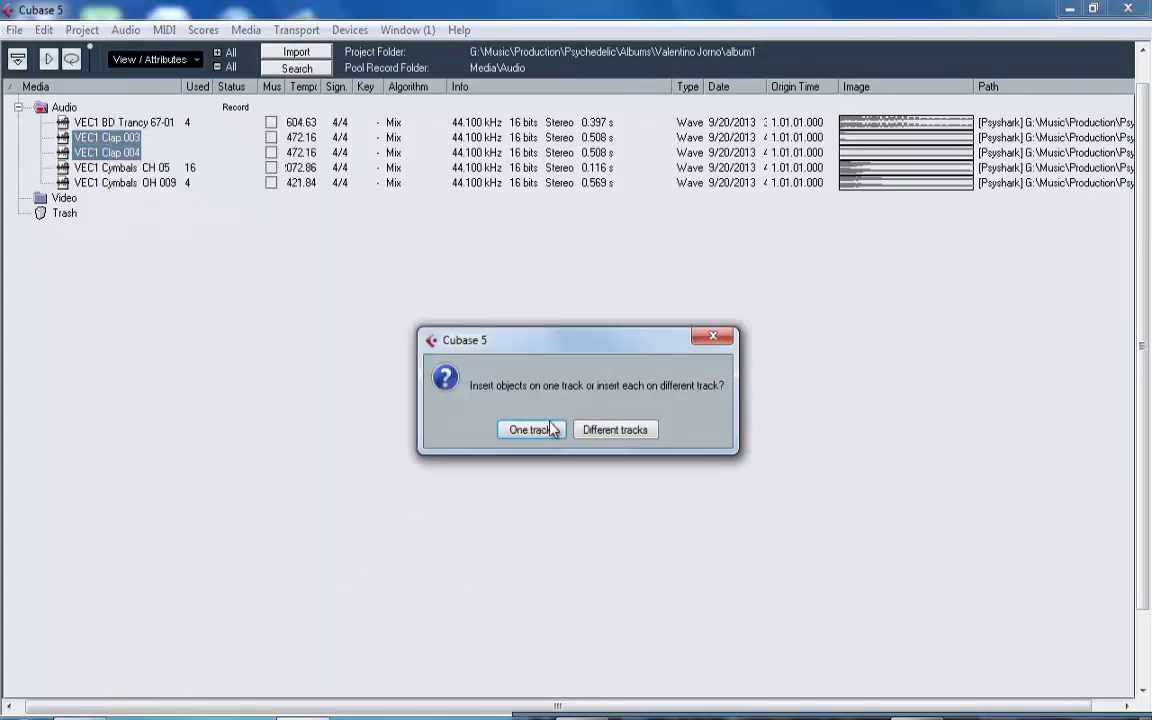
{"action": "left_click", "coordinate": [615, 432]}
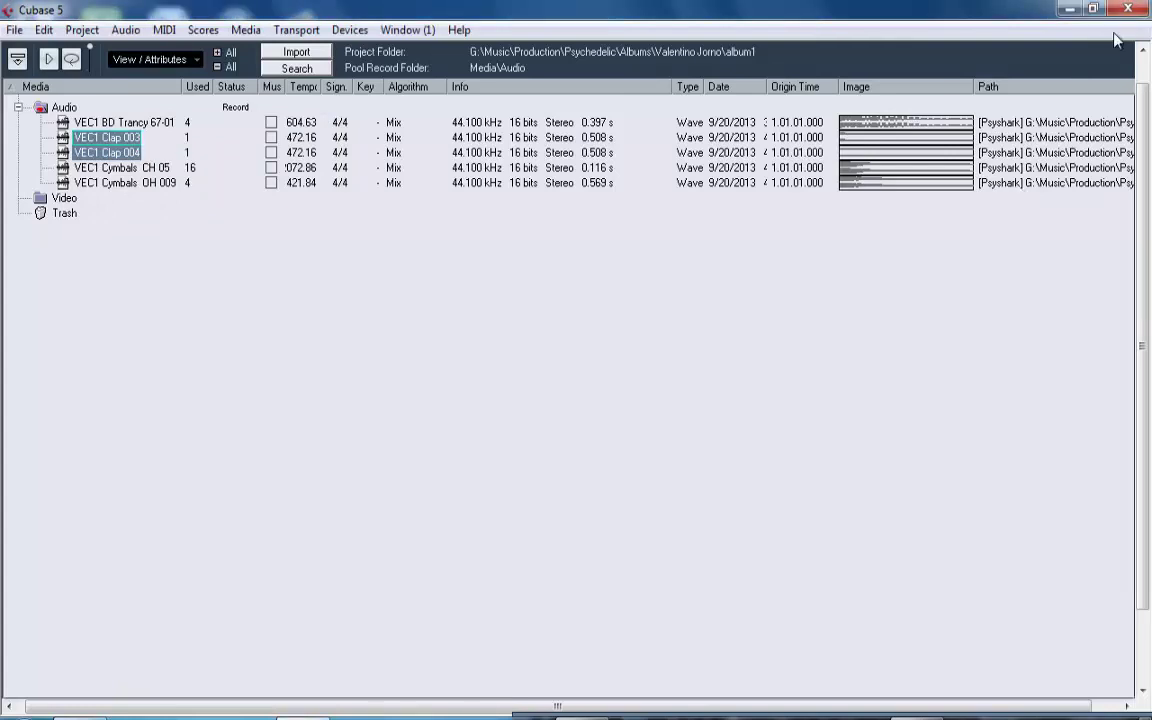
{"action": "left_click", "coordinate": [1145, 70]}
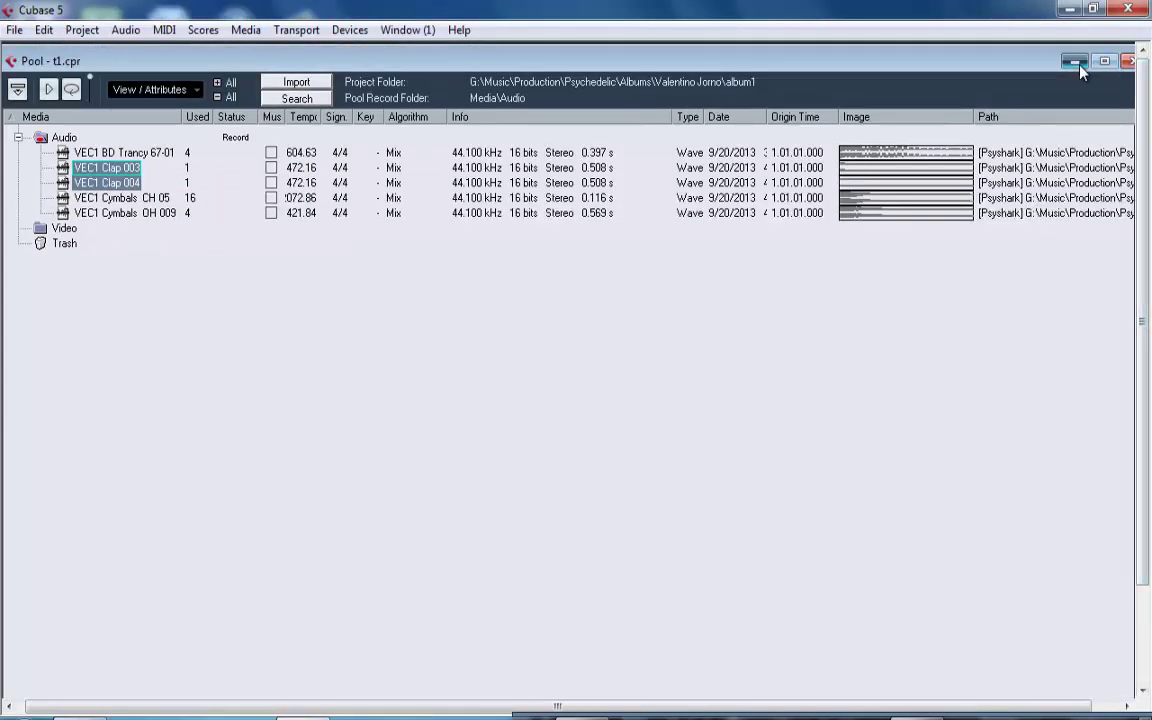
{"action": "left_click", "coordinate": [1079, 64]}
{"action": "double_click", "coordinate": [770, 150]}
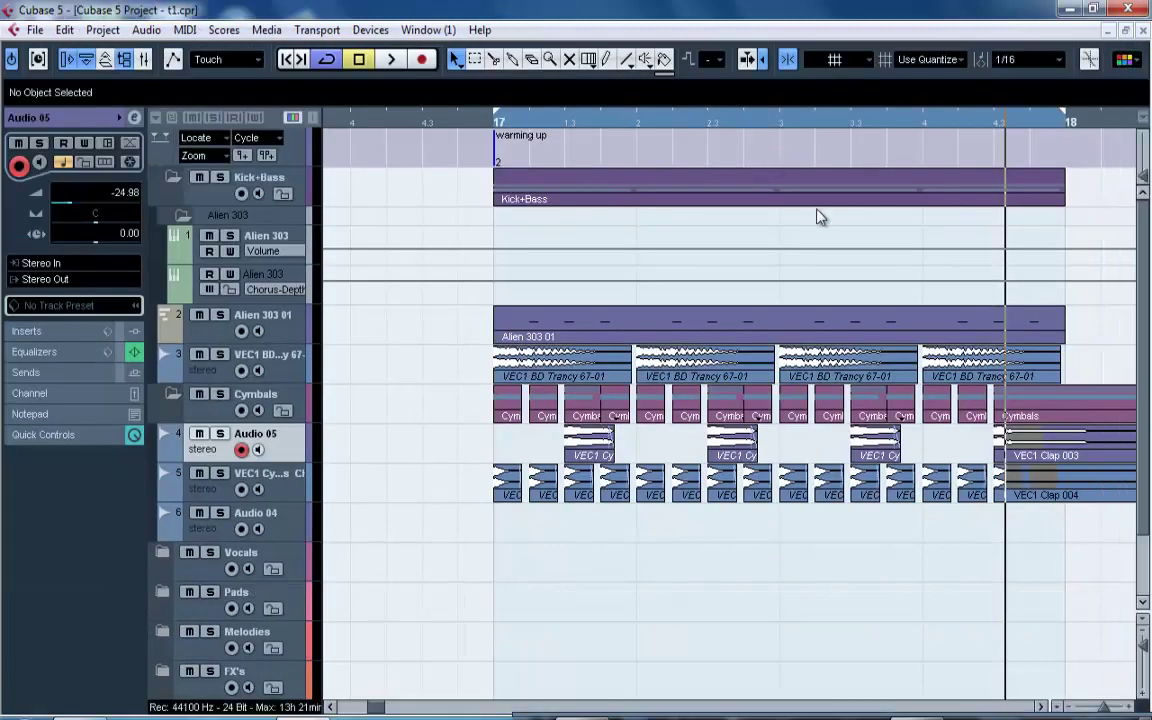
Move the VEC1 Clap 003 and VEC1 Clap 004 events off the cymbal tracks onto two new audio tracks below all others.
{"action": "left_click", "coordinate": [1035, 445]}
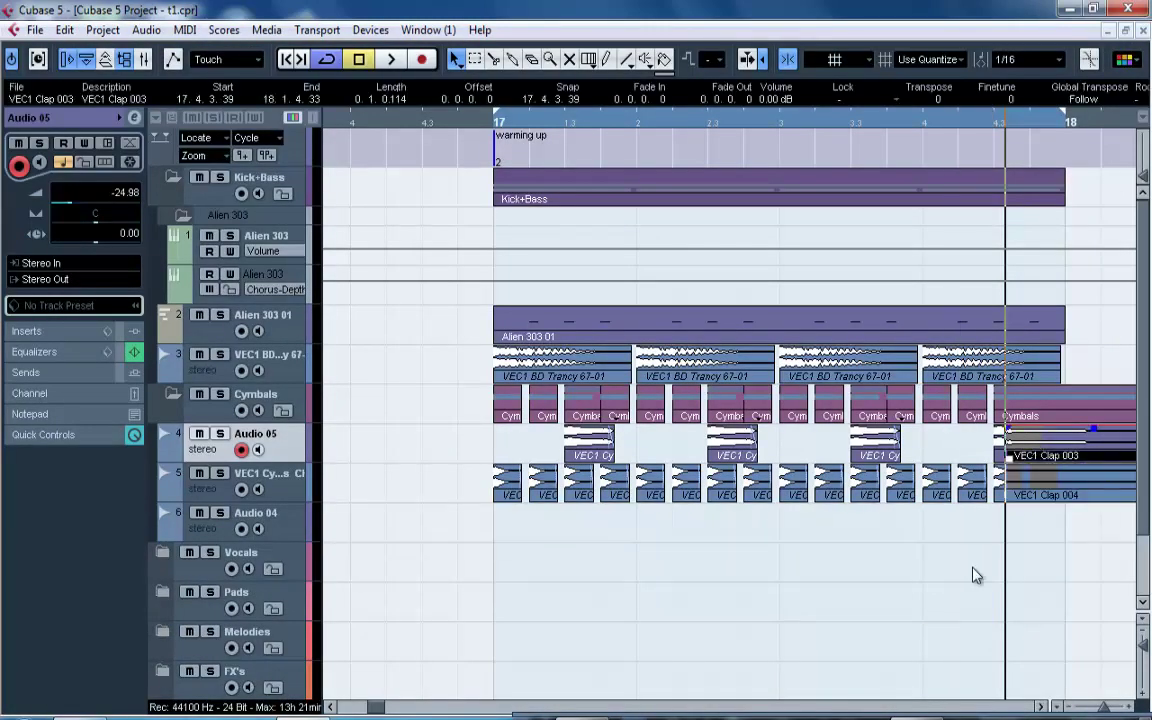
{"action": "scroll", "coordinate": [1120, 470], "scroll_direction": "down", "scroll_amount": 3}
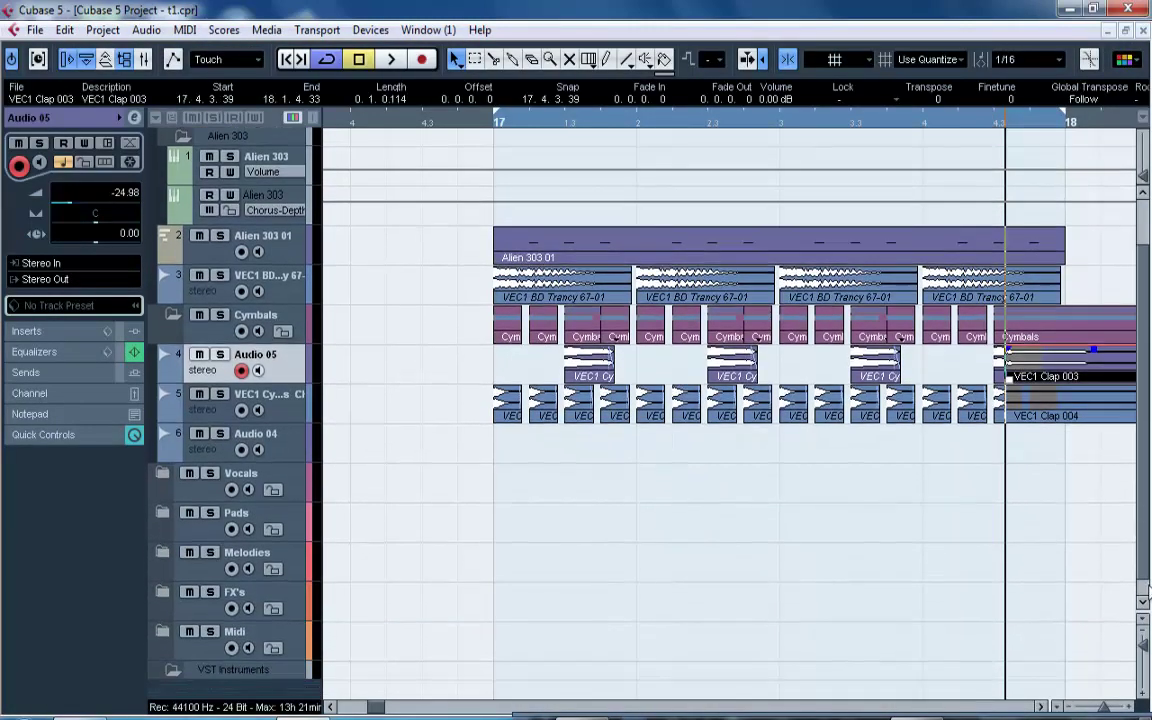
{"action": "left_click_drag", "start_coordinate": [1055, 347], "coordinate": [753, 694]}
{"action": "left_click", "coordinate": [1047, 387]}
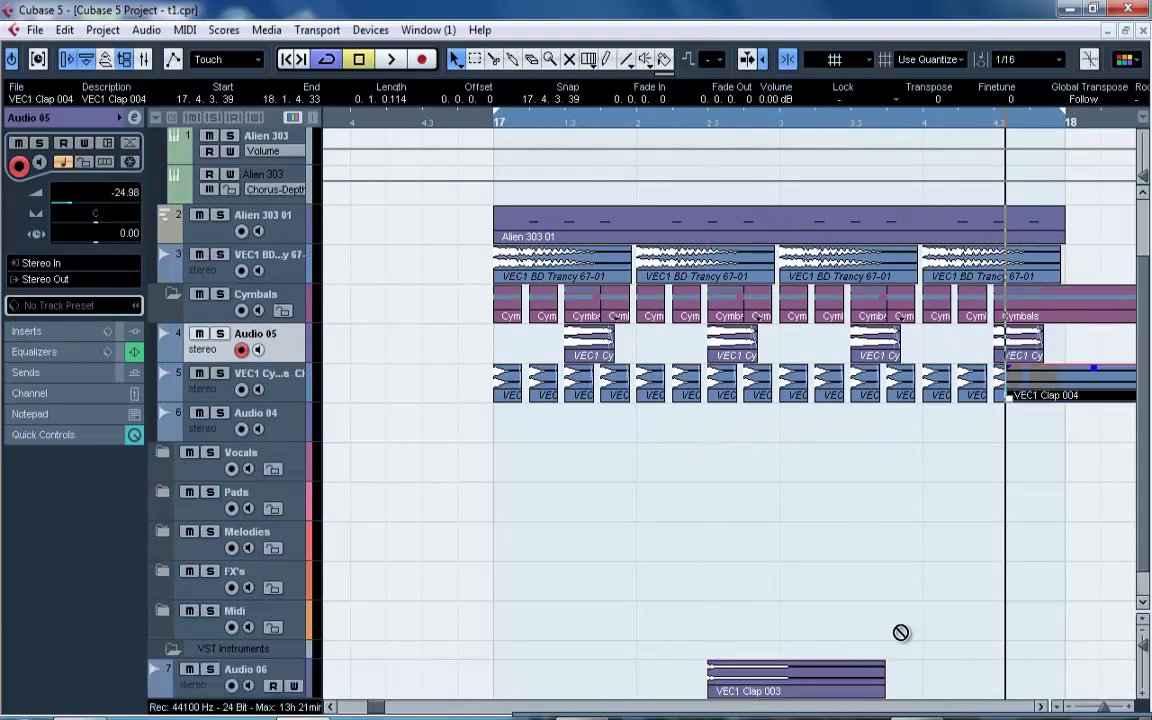
{"action": "left_click_drag", "start_coordinate": [900, 632], "coordinate": [800, 686]}
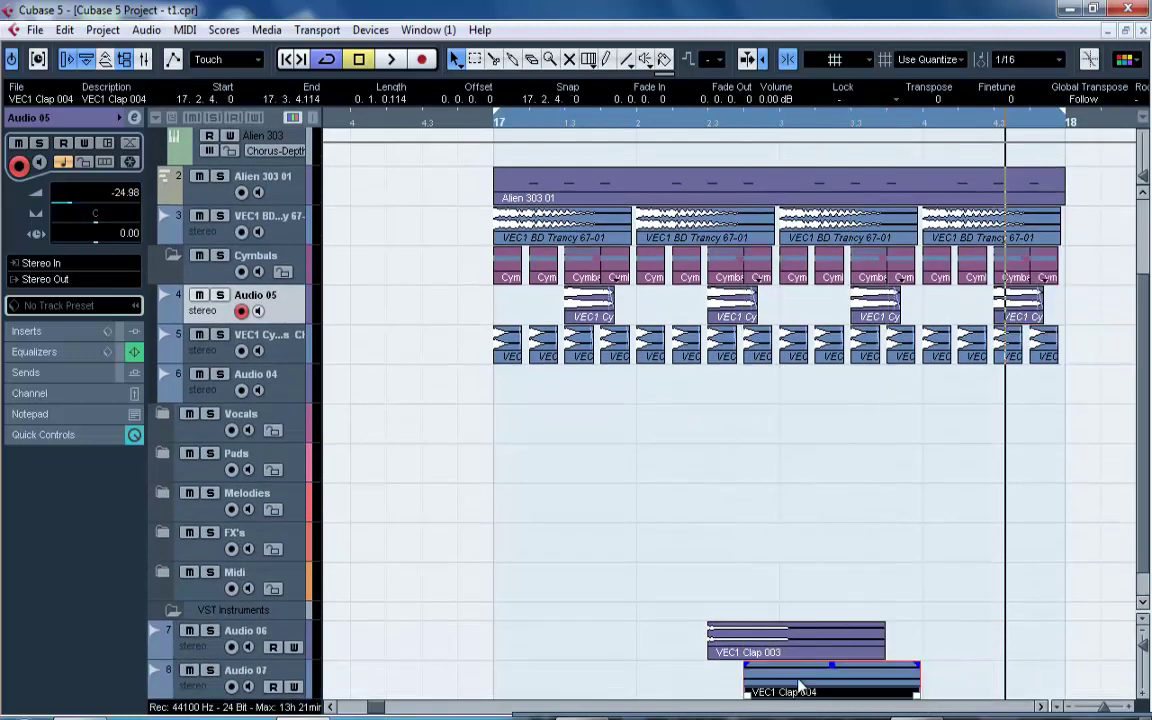
{"action": "left_click_drag", "start_coordinate": [831, 593], "coordinate": [744, 717]}
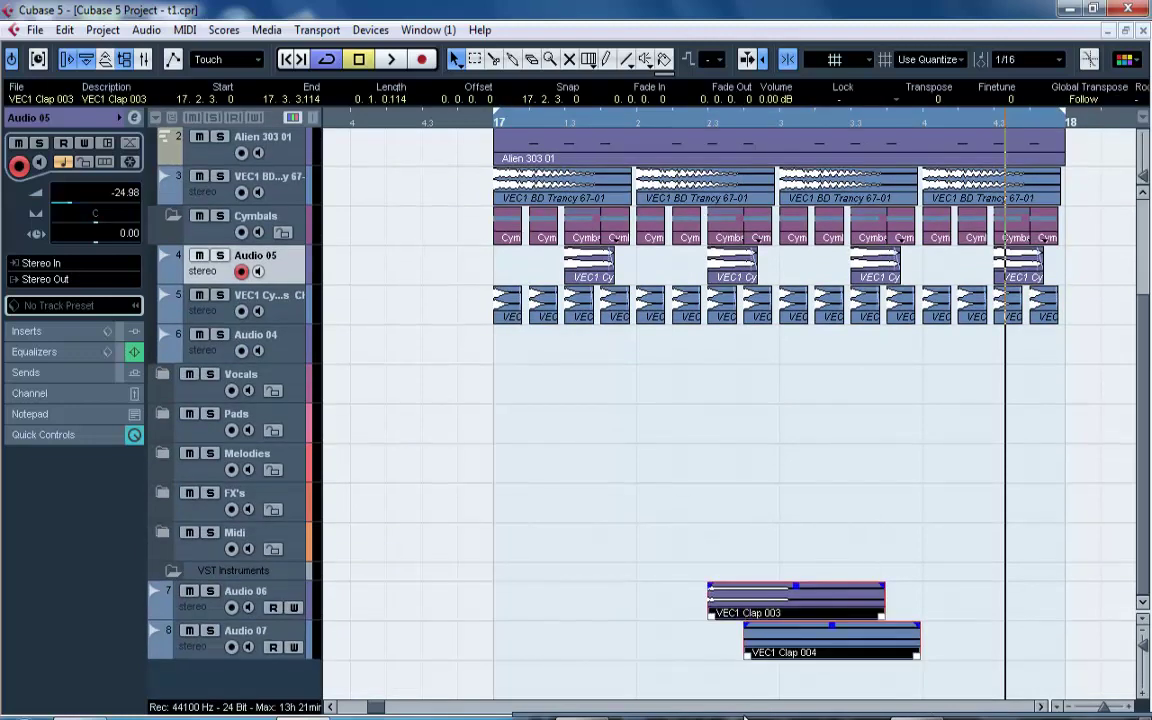
Move the Audio 06 and Audio 07 tracks together into the Cymbals folder, above Audio 05.
{"action": "left_click", "coordinate": [262, 610]}
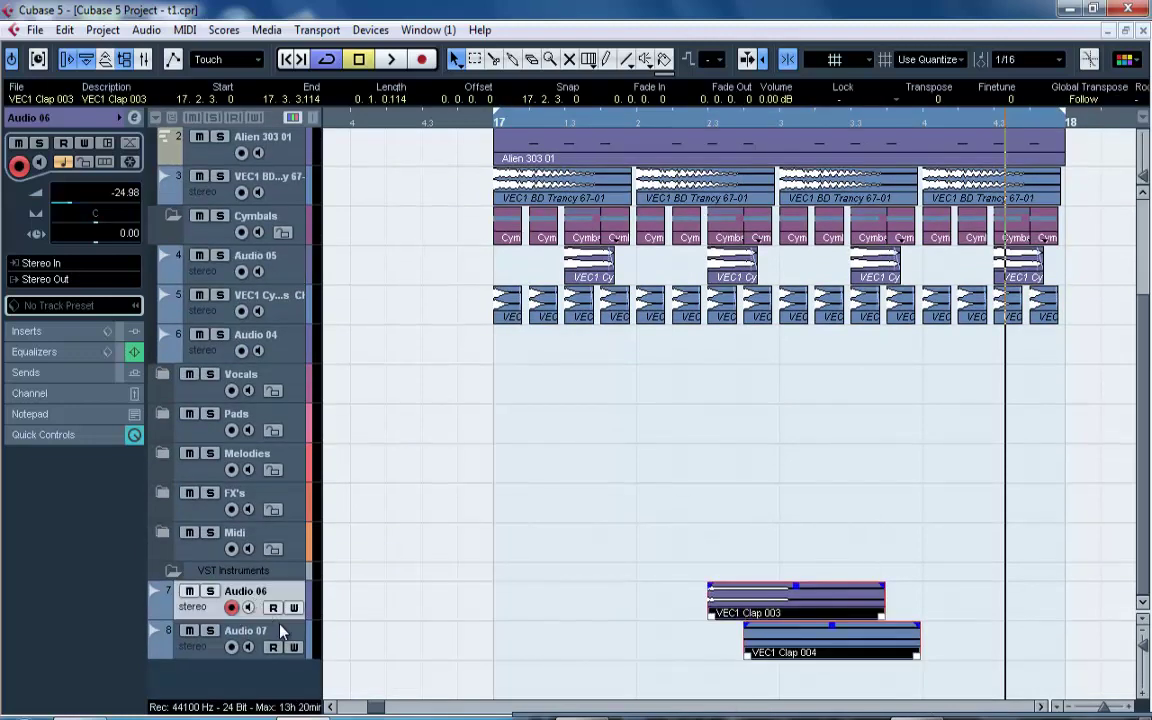
{"action": "left_click", "coordinate": [281, 631], "text": "ctrl"}
{"action": "left_click_drag", "start_coordinate": [278, 278], "coordinate": [240, 214]}
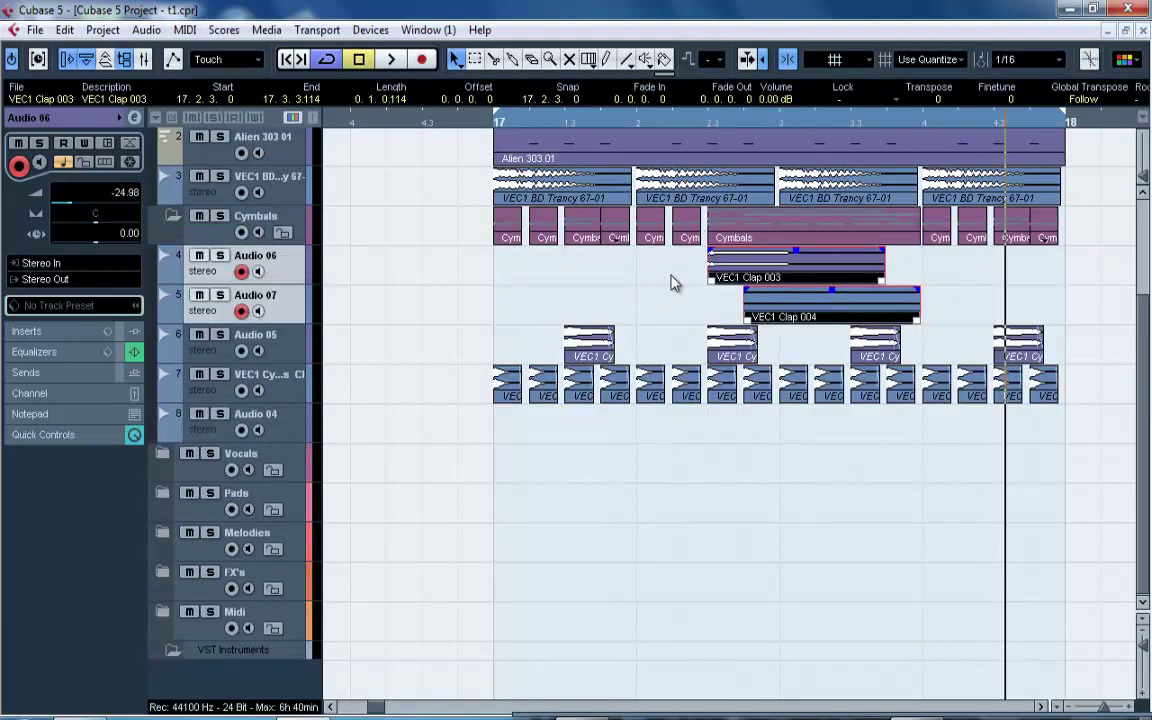
Align the VEC1 Clap 003 and VEC1 Clap 004 events so both start at 17.2.1.
{"action": "left_click", "coordinate": [700, 292]}
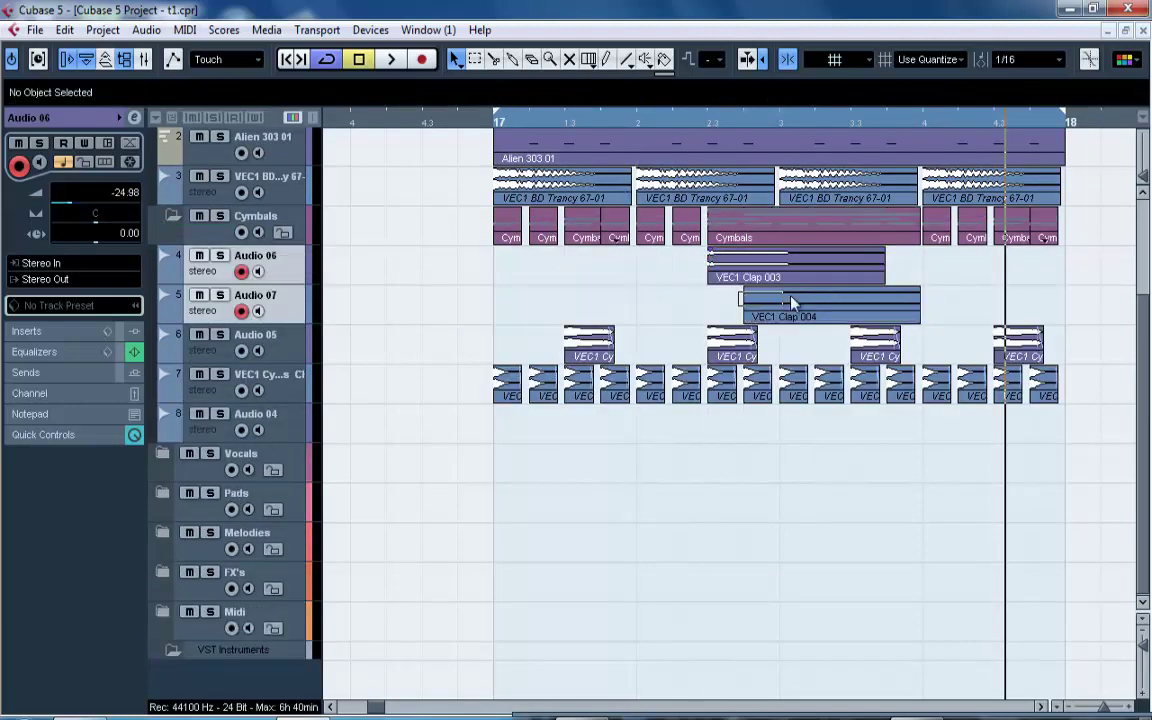
{"action": "left_click", "coordinate": [792, 302]}
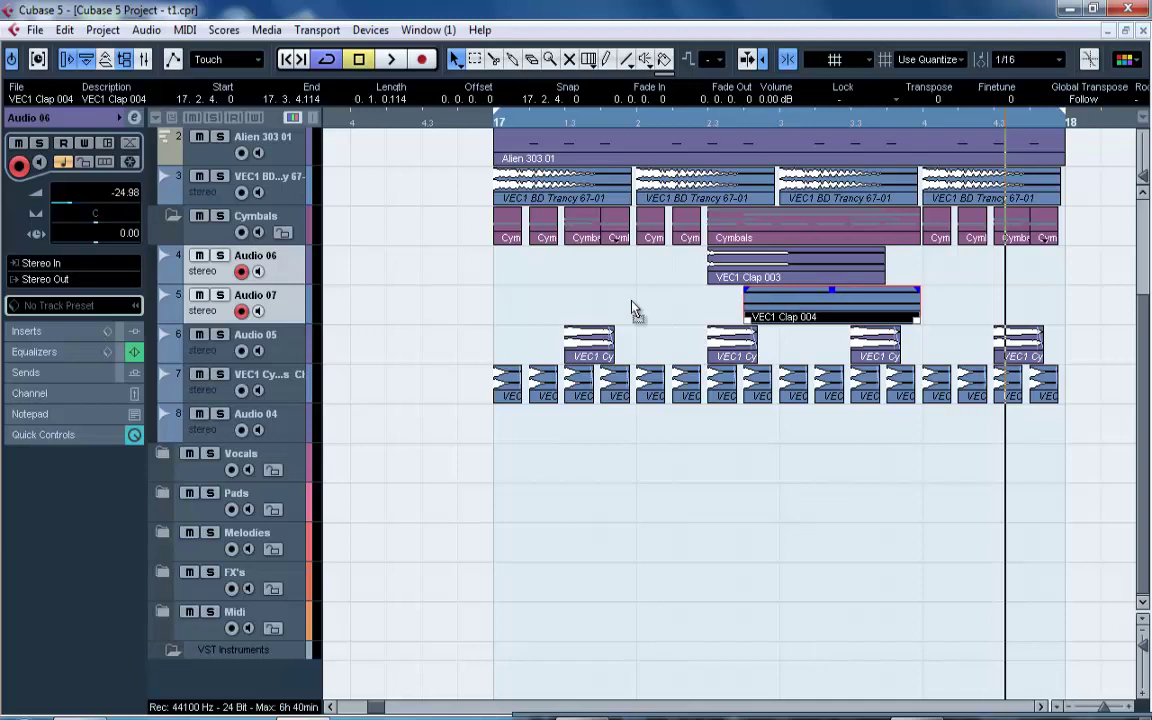
{"action": "left_click_drag", "start_coordinate": [785, 305], "coordinate": [607, 301]}
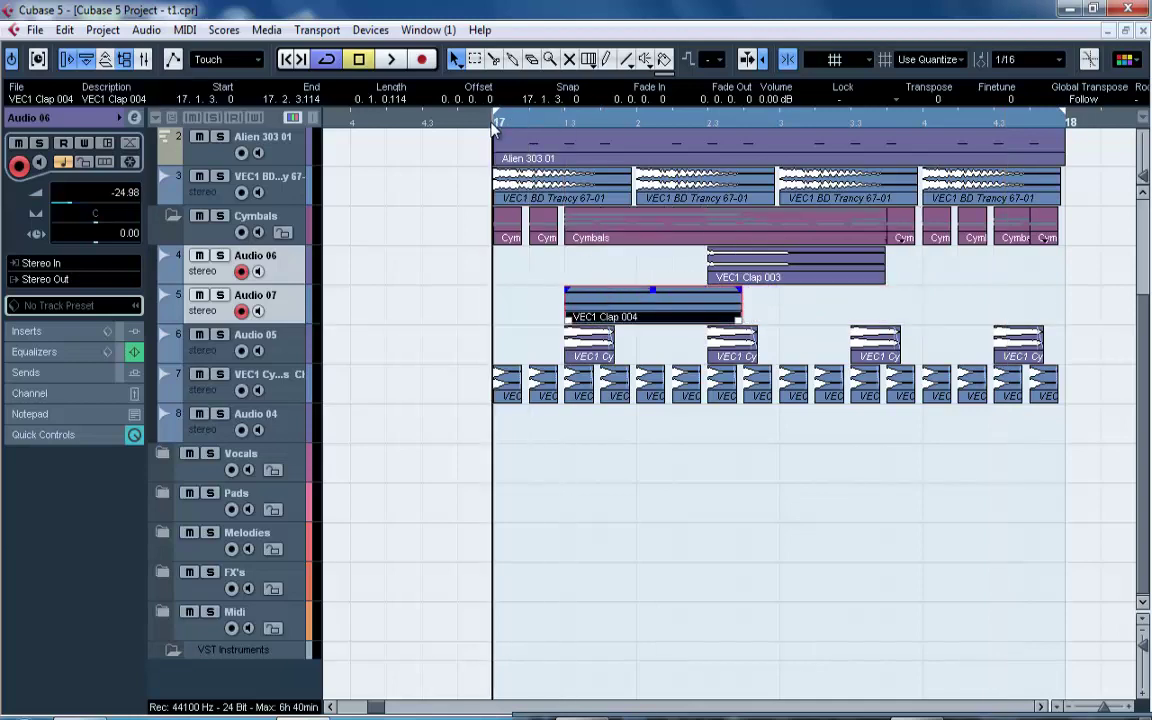
{"action": "mouse_move", "coordinate": [492, 128]}
{"action": "left_mouse_down"}
{"action": "mouse_move", "coordinate": [483, 140]}
{"action": "mouse_move", "coordinate": [476, 128]}
{"action": "left_mouse_up"}
{"action": "left_click_drag", "start_coordinate": [630, 313], "coordinate": [666, 274]}
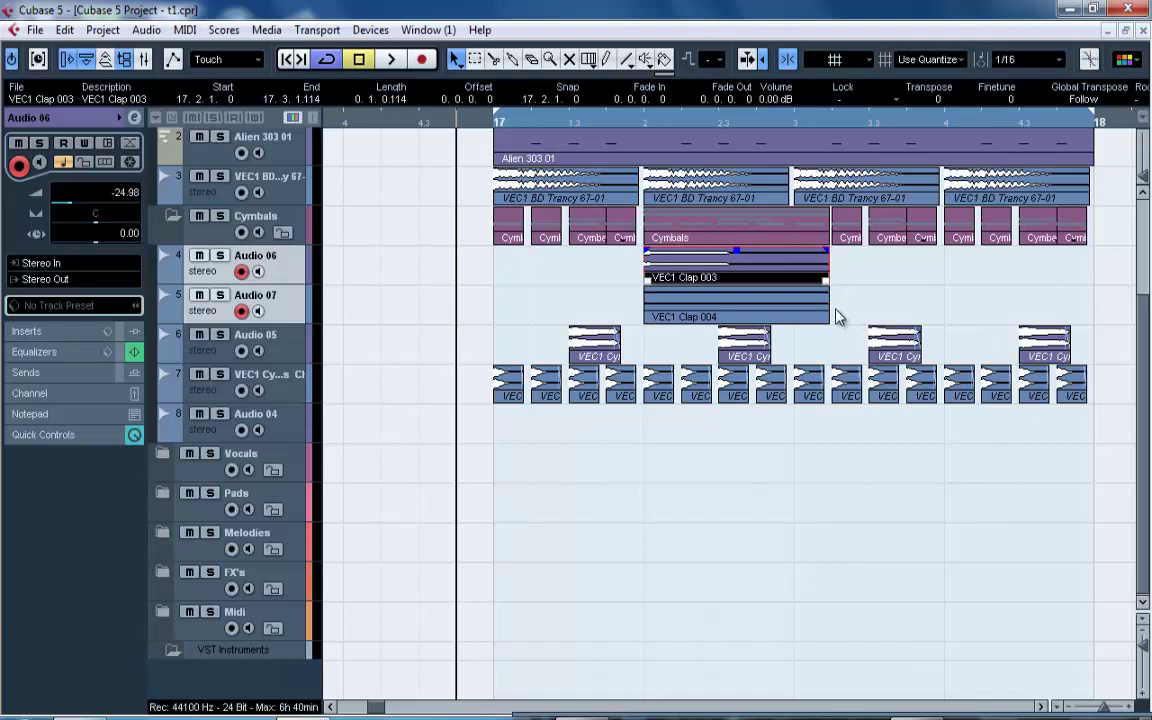
Solo the Audio 06 and Audio 07 clap tracks and play them from just before beat 2 of bar 17.
{"action": "left_click_drag", "start_coordinate": [638, 127], "coordinate": [586, 134]}
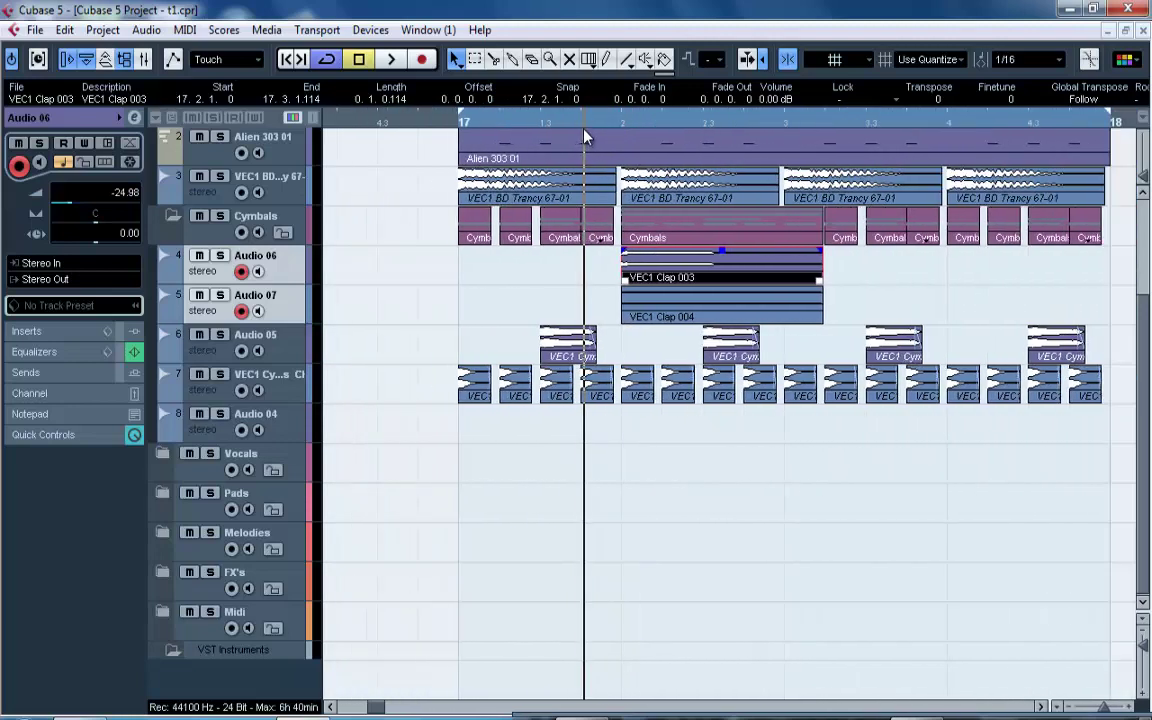
{"action": "left_click", "coordinate": [219, 296]}
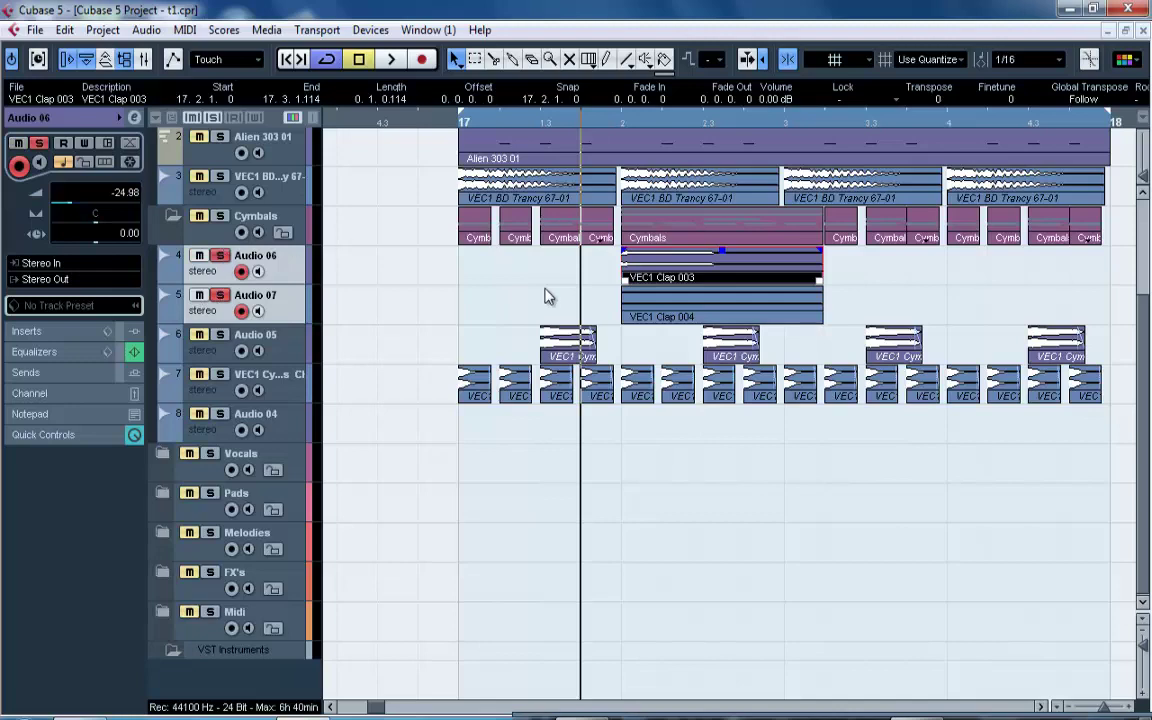
{"action": "key", "text": "F3"}
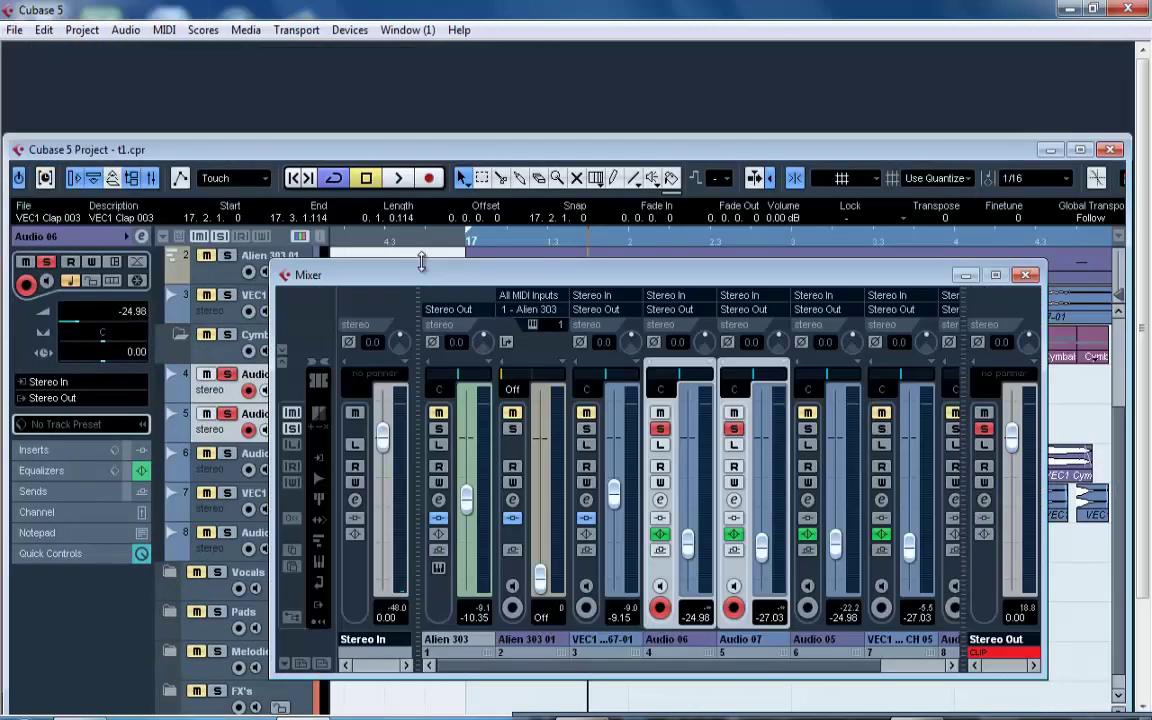
{"action": "key", "text": "space"}
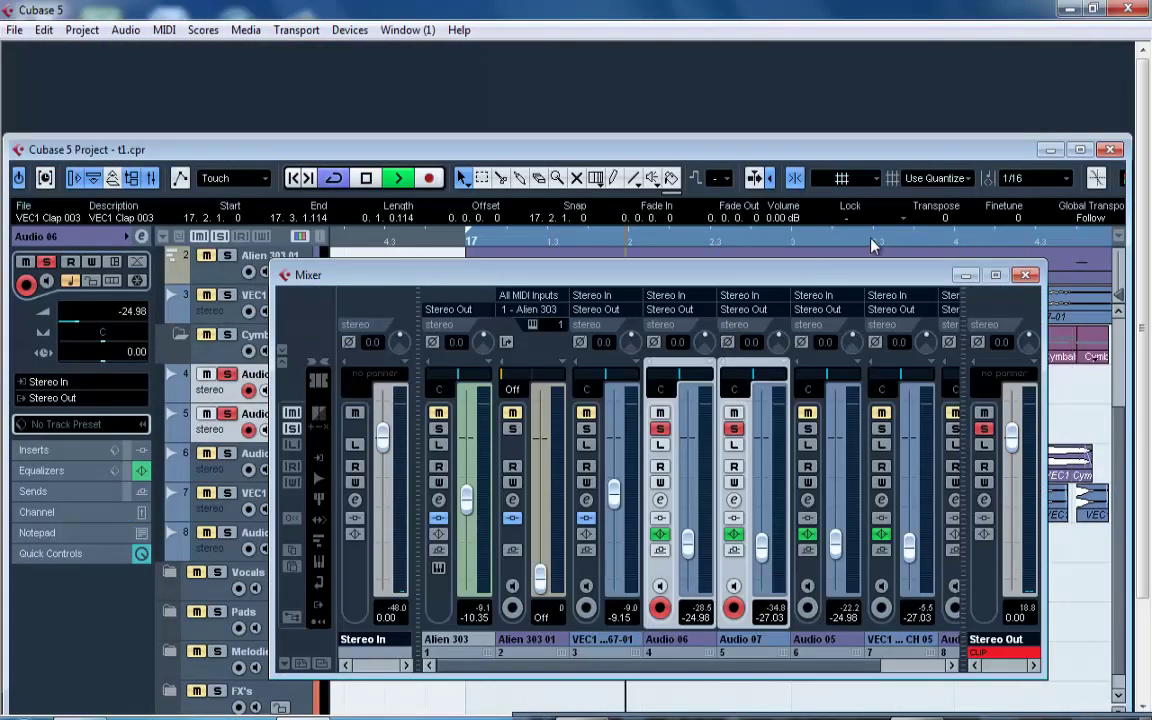
{"action": "left_click", "coordinate": [1025, 276]}
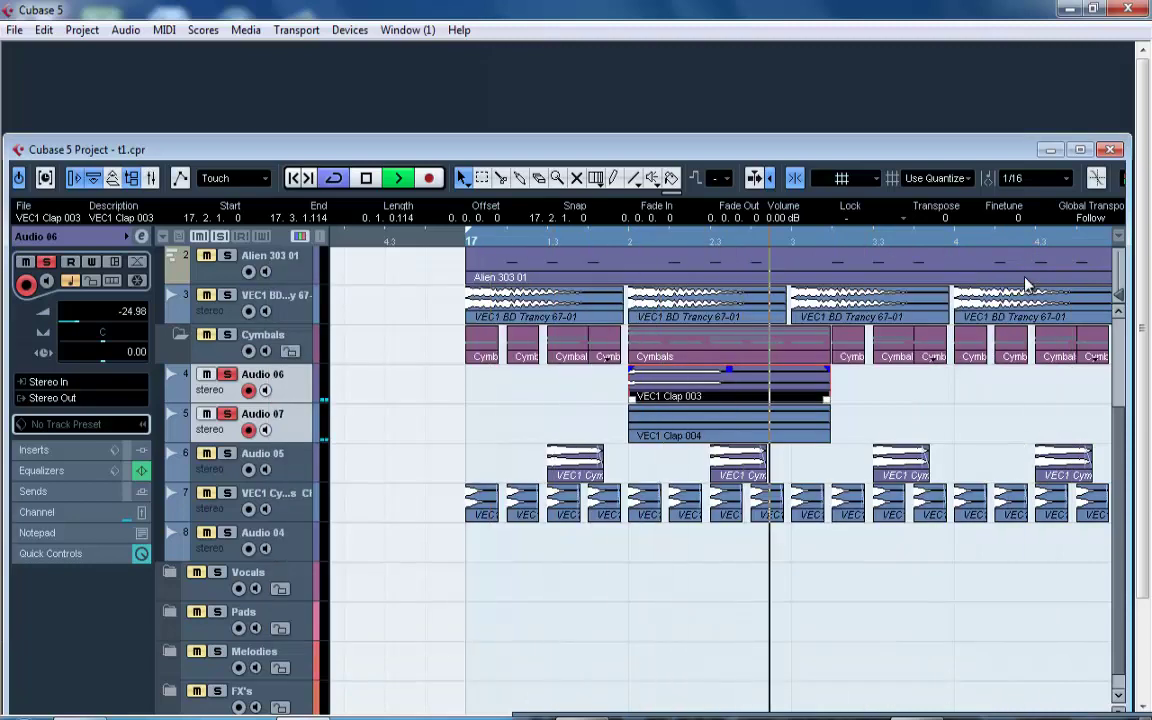
{"action": "double_click", "coordinate": [966, 155]}
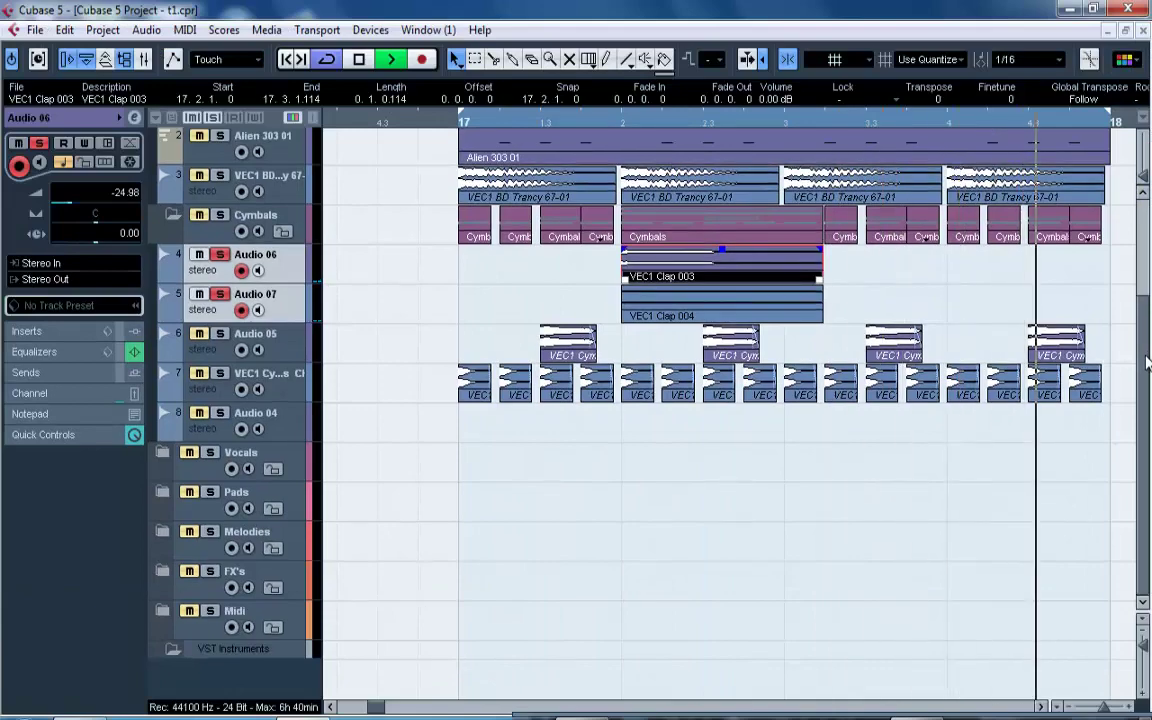
{"action": "left_click_drag", "start_coordinate": [1142, 329], "coordinate": [1143, 283]}
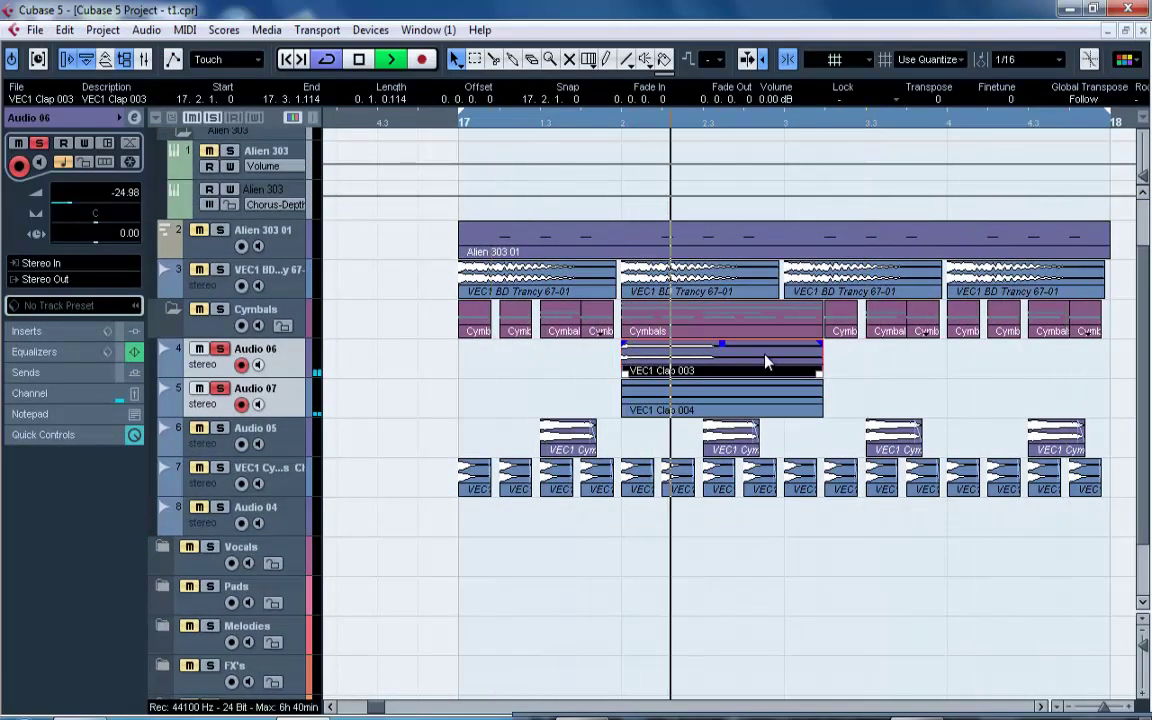
Raise the mixer volumes to -15.35 for the Audio 07 clap track and -13.27 for the Audio 06 clap track.
{"action": "key", "text": "F3"}
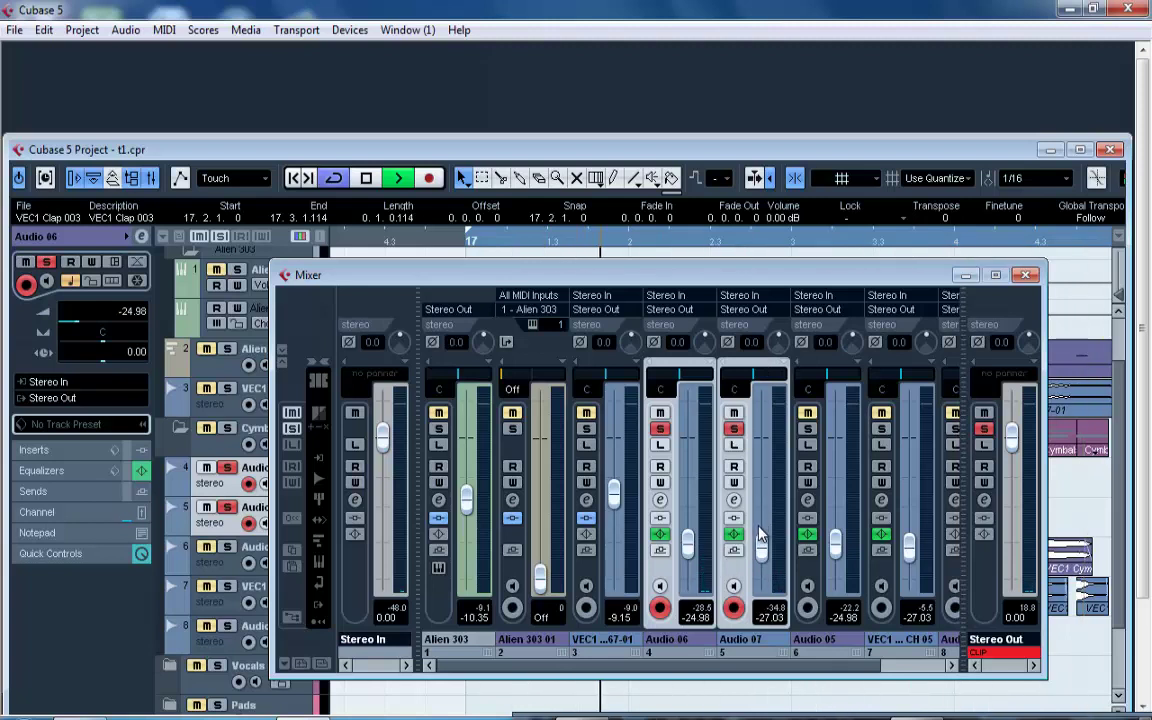
{"action": "left_click_drag", "start_coordinate": [762, 553], "coordinate": [762, 523]}
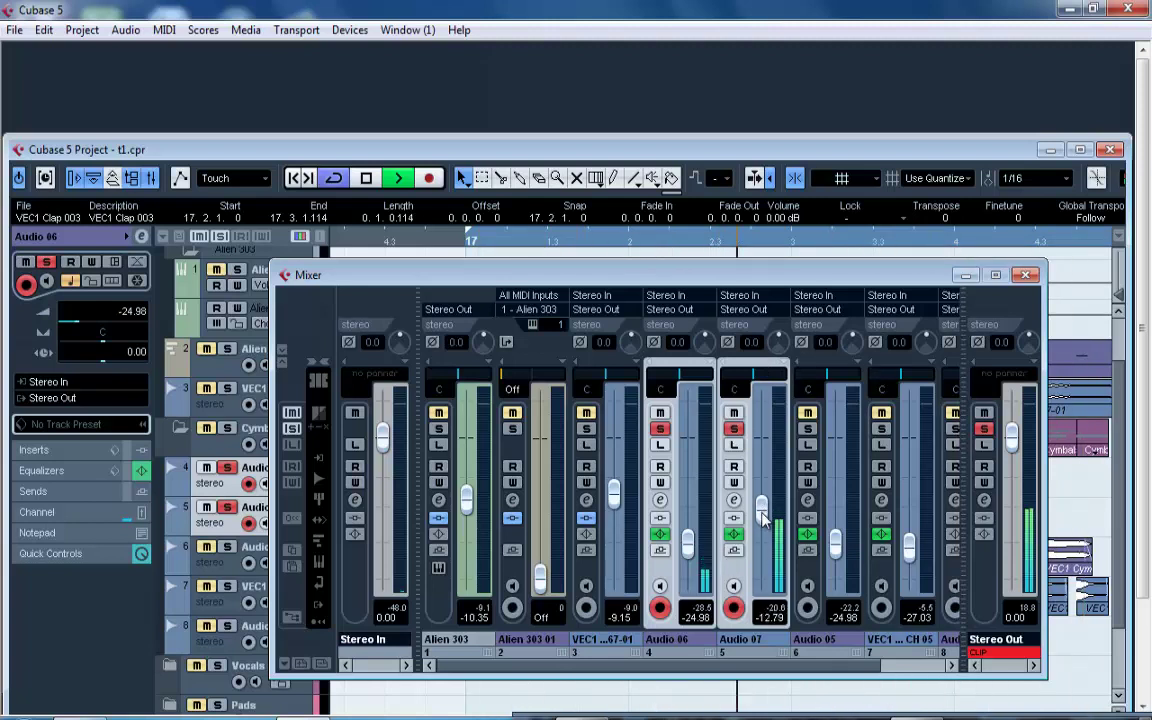
{"action": "left_click_drag", "start_coordinate": [688, 541], "coordinate": [688, 508]}
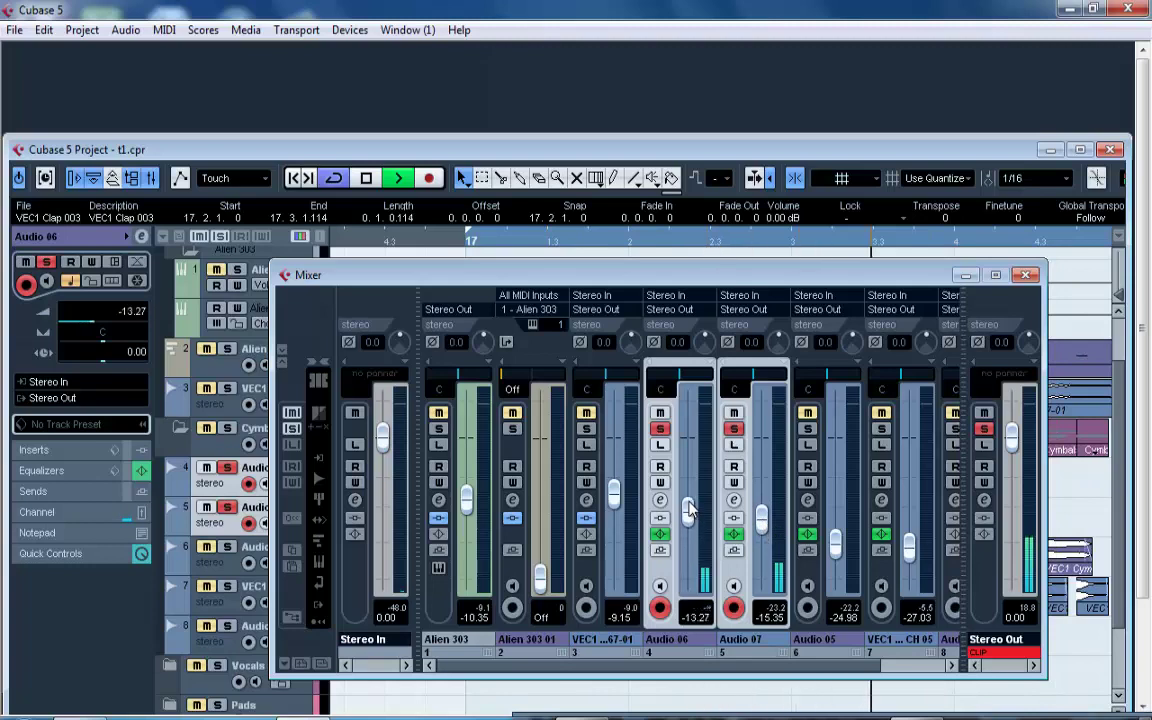
{"action": "left_click", "coordinate": [1025, 274]}
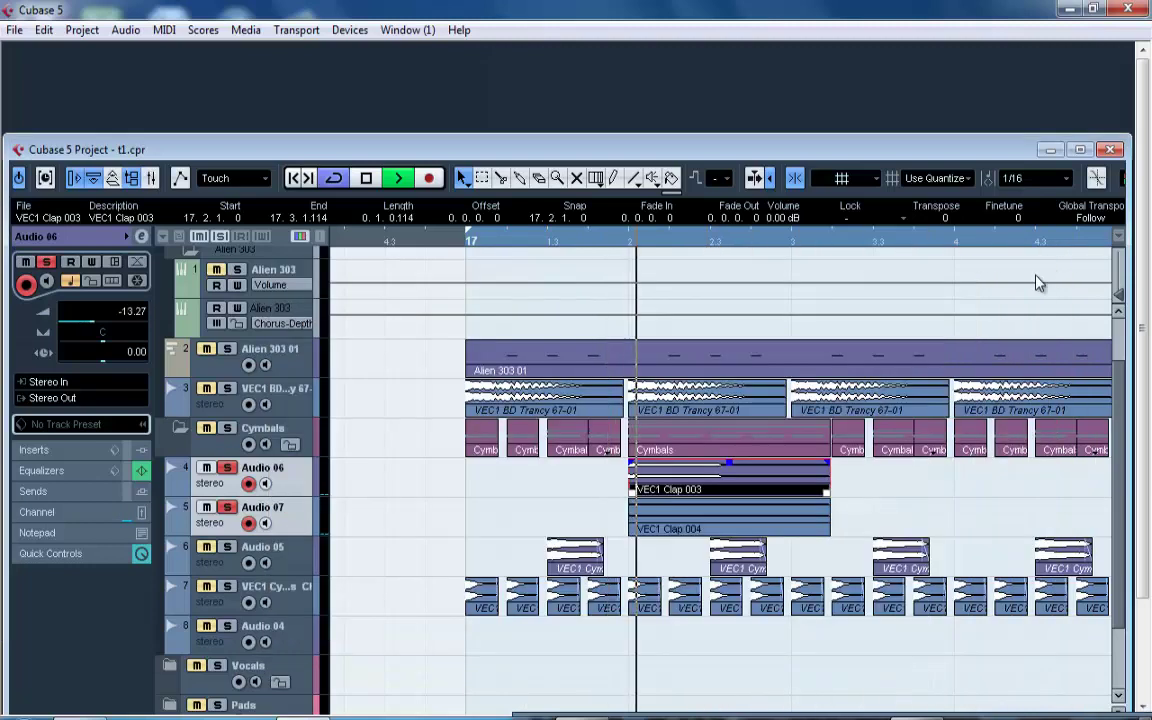
Shorten the VEC1 Clap 003 and VEC1 Clap 004 events together so both end at 17.2.3.112.
{"action": "double_click", "coordinate": [848, 525]}
{"action": "key", "text": "ctrl+z"}
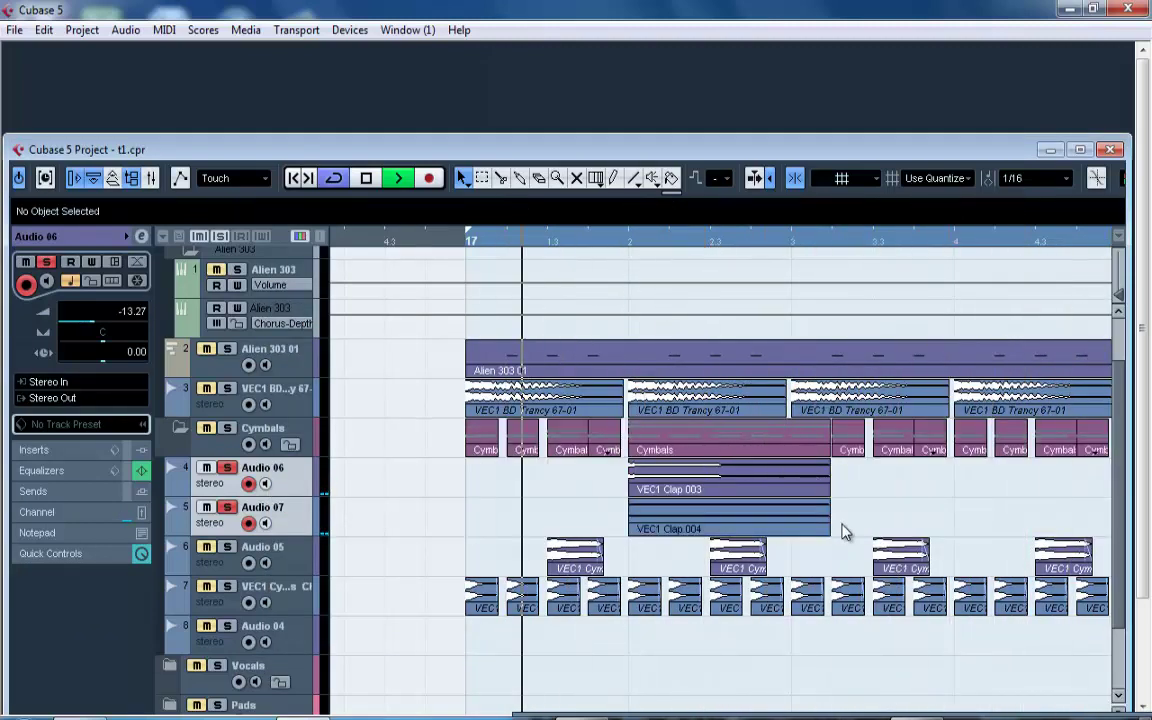
{"action": "left_click", "coordinate": [790, 479]}
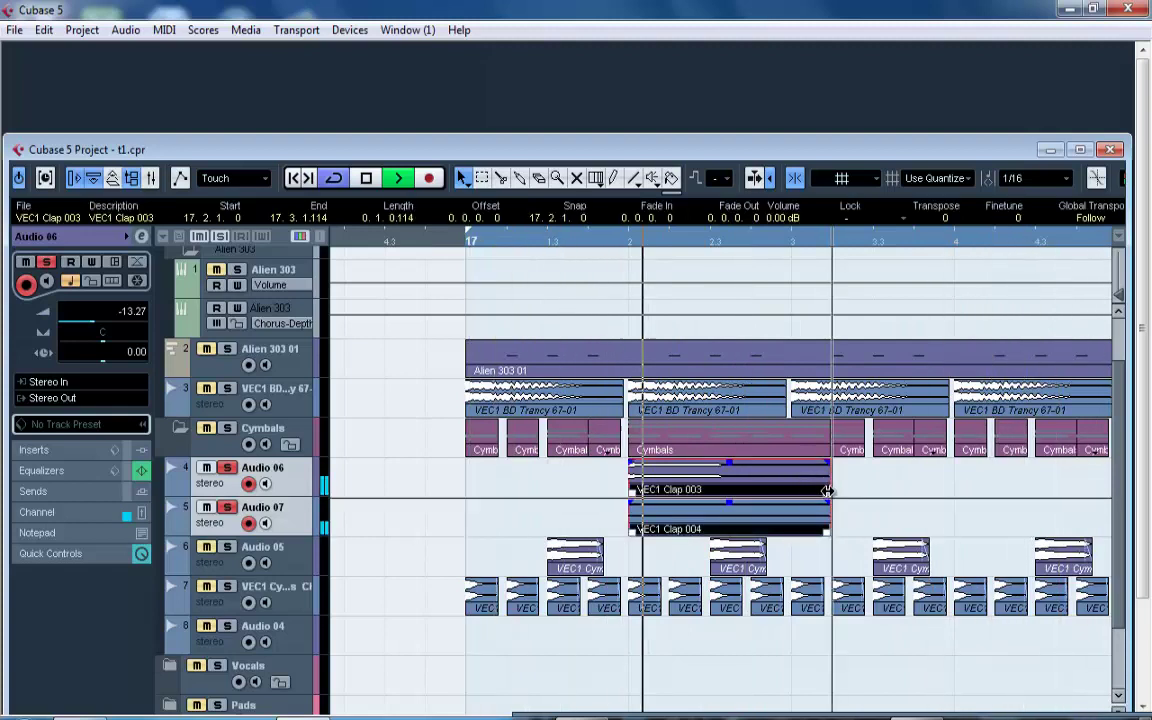
{"action": "left_click_drag", "start_coordinate": [829, 490], "coordinate": [747, 490]}
Briefly mute Audio 06 during playback, solo it again and maximize the project window.
{"action": "left_click", "coordinate": [207, 469]}
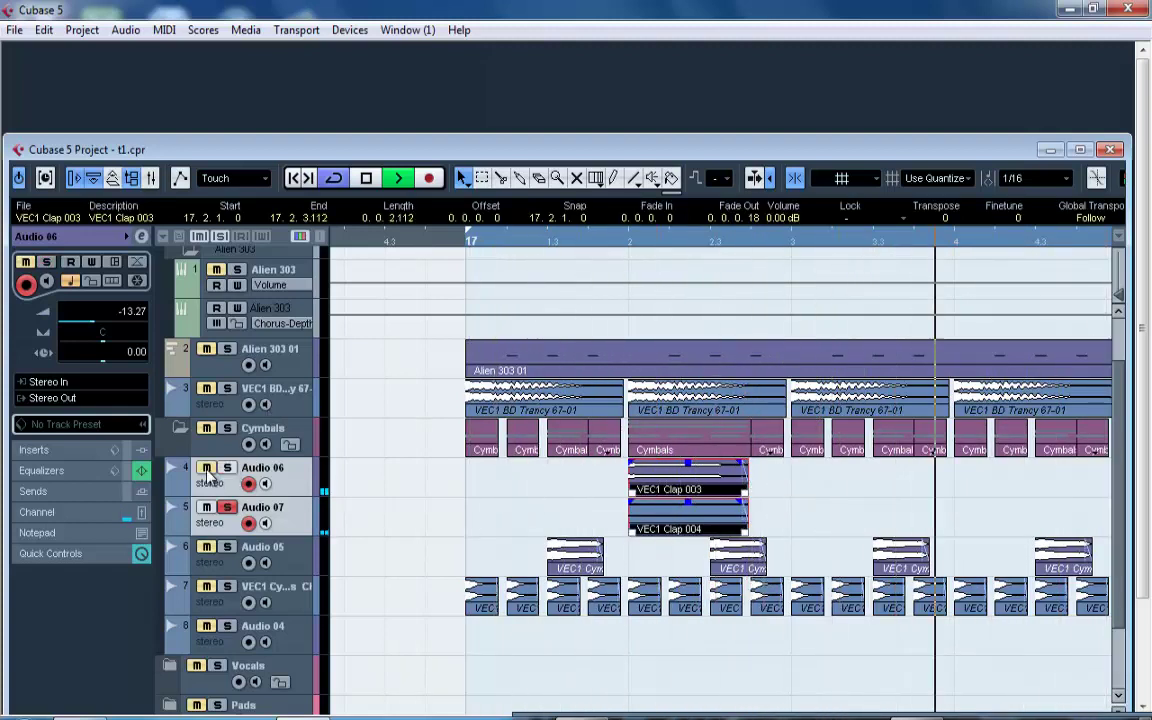
{"action": "left_click", "coordinate": [207, 468]}
{"action": "left_click", "coordinate": [227, 468]}
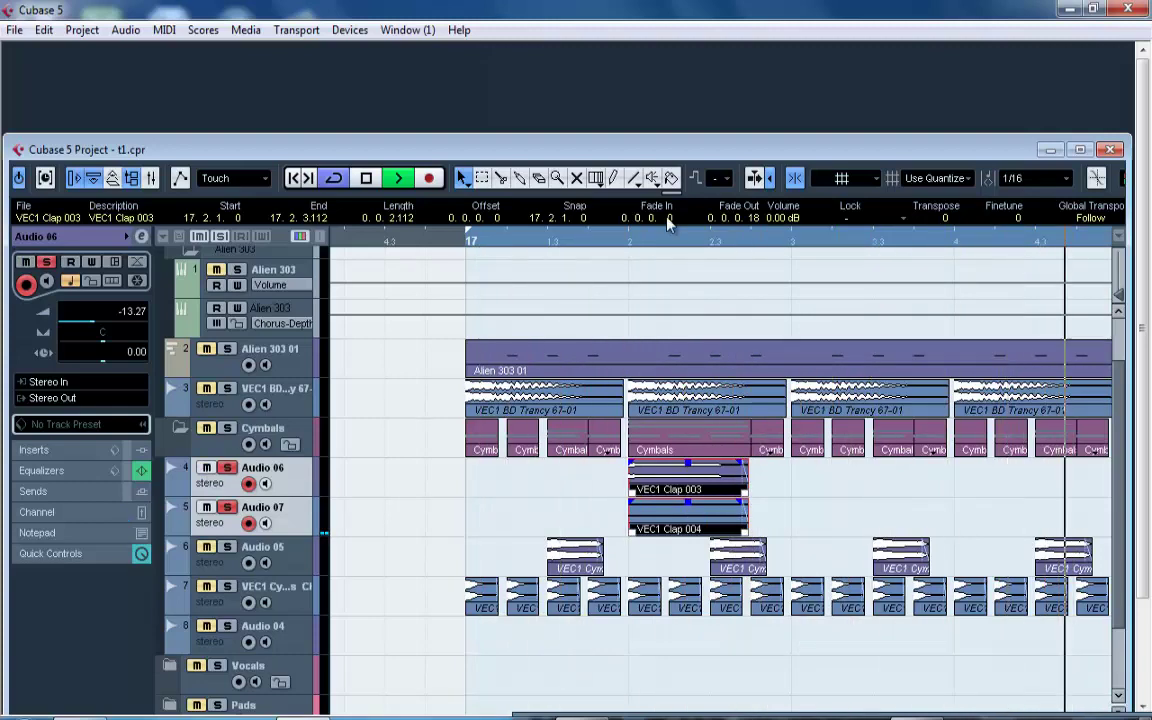
{"action": "left_click", "coordinate": [1080, 149]}
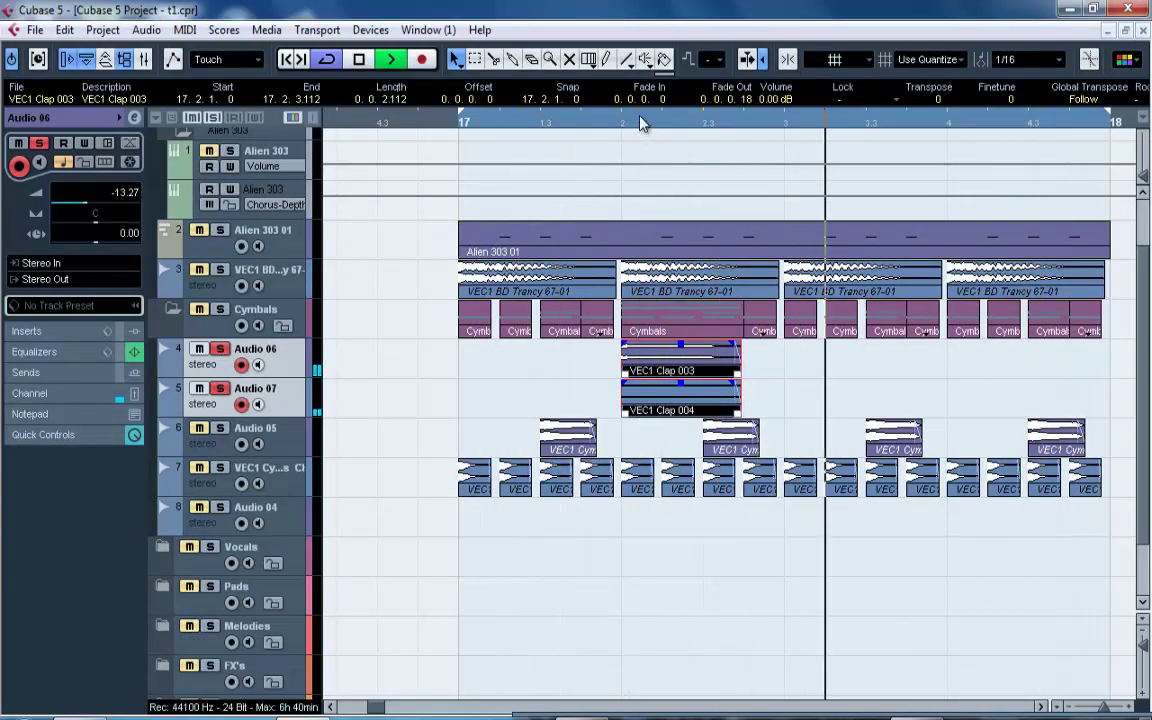
Nudge VEC1 Clap 004 slightly ahead of beat 2 to 17.1.4.117 with snap off, and audition it with all tracks unsoloed.
{"action": "left_click_drag", "start_coordinate": [636, 122], "coordinate": [563, 404]}
{"action": "key", "text": "ctrl+z"}
{"action": "left_click", "coordinate": [527, 442]}
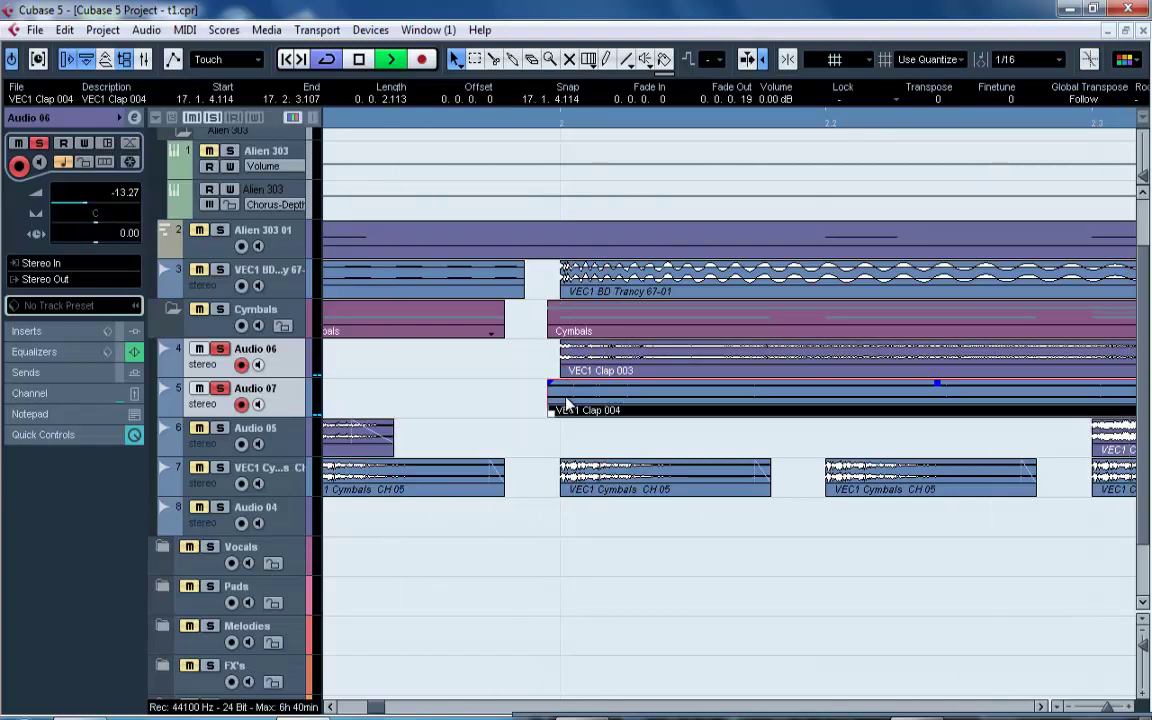
{"action": "left_click_drag", "start_coordinate": [566, 402], "coordinate": [569, 404]}
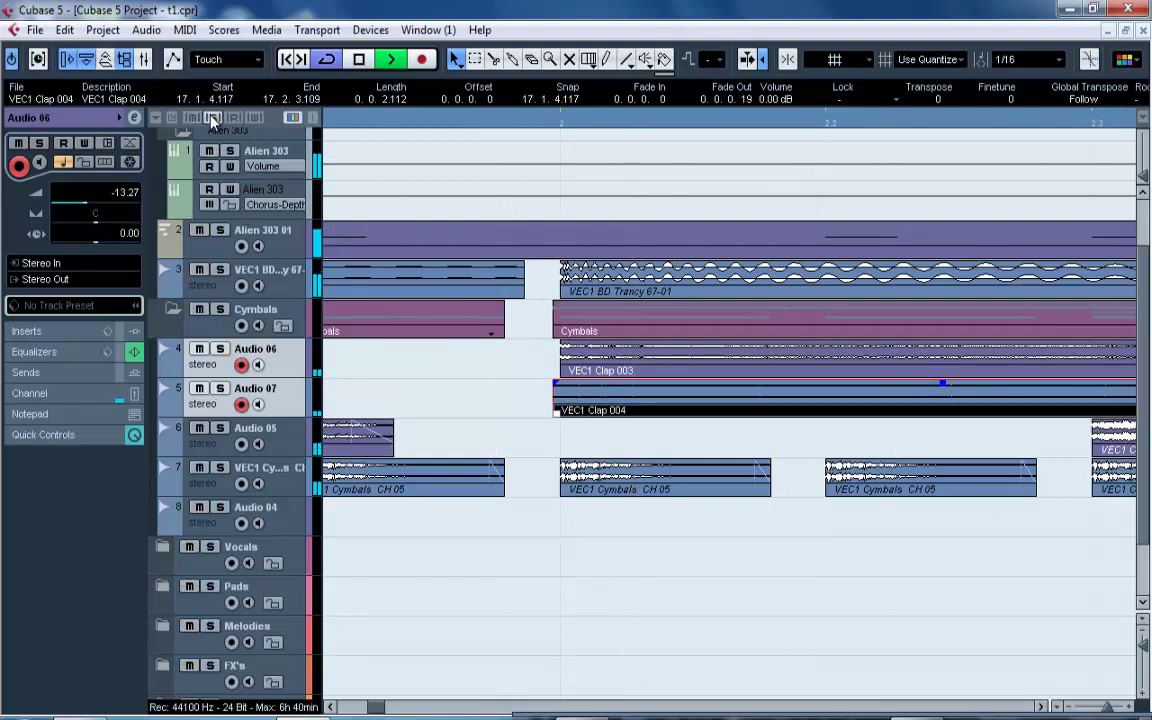
{"action": "left_click", "coordinate": [535, 392]}
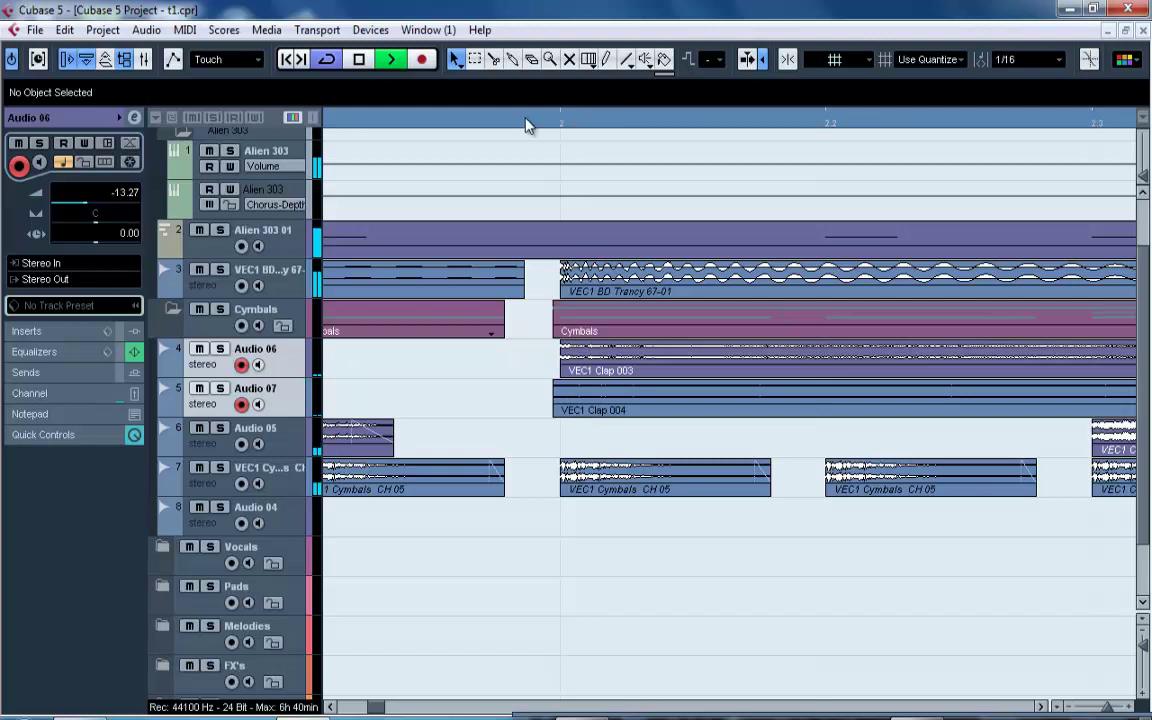
{"action": "left_click", "coordinate": [570, 401]}
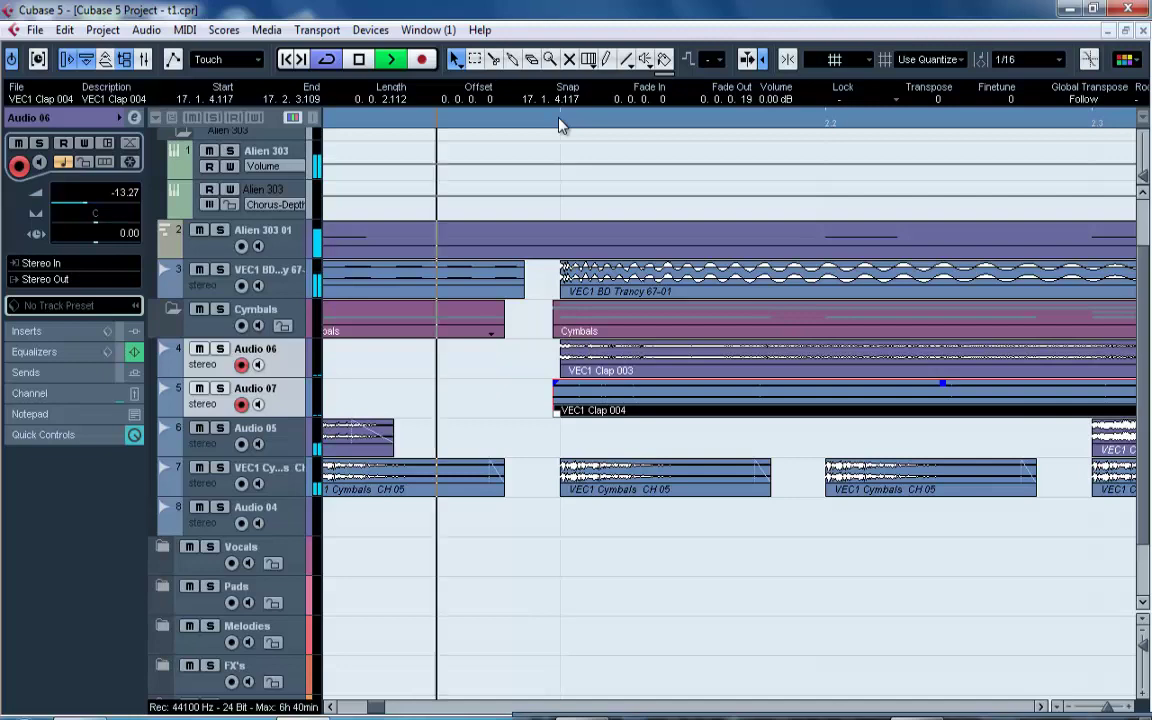
{"action": "key", "text": "space"}
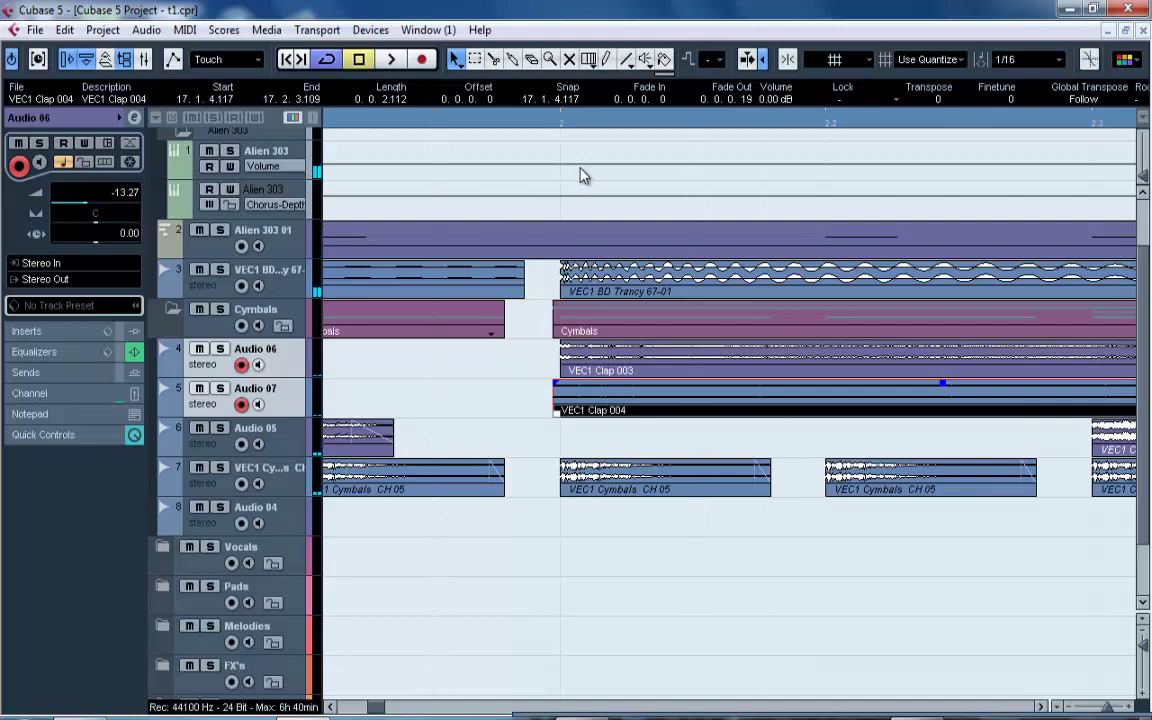
Compare the start points of the kick, VEC1 Clap 003 and VEC1 Clap 004 events around beat 2 of bar 17.
{"action": "left_click_drag", "start_coordinate": [560, 118], "coordinate": [546, 212]}
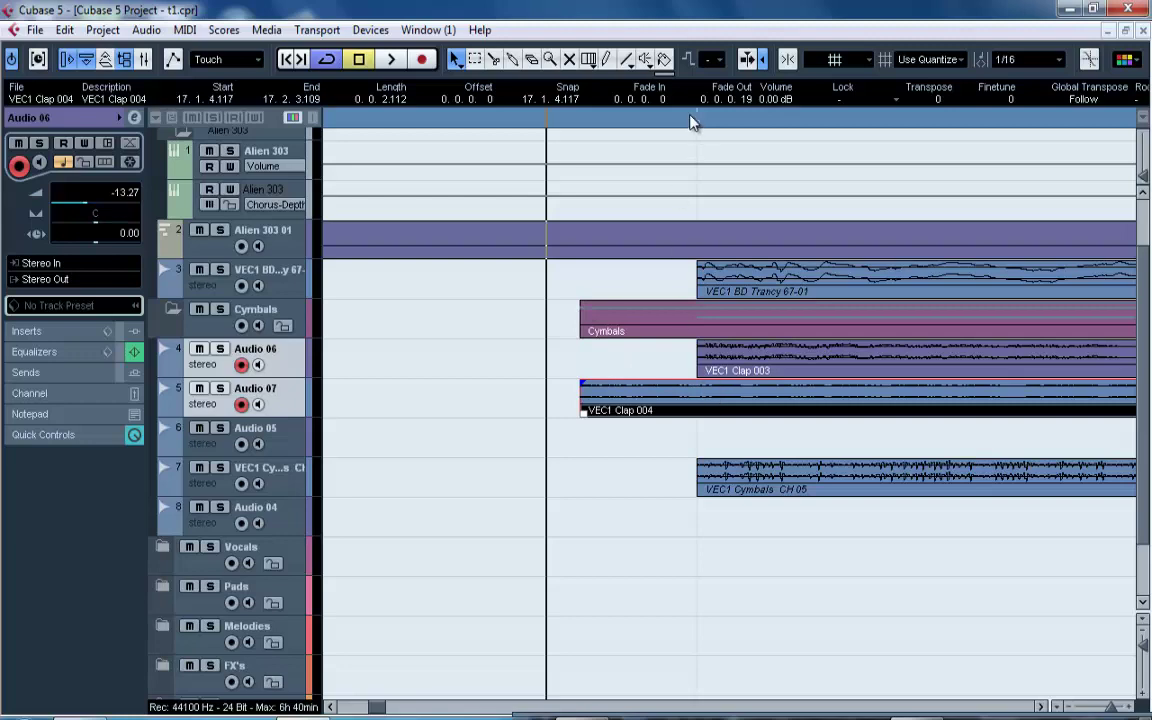
{"action": "left_click_drag", "start_coordinate": [695, 134], "coordinate": [665, 92]}
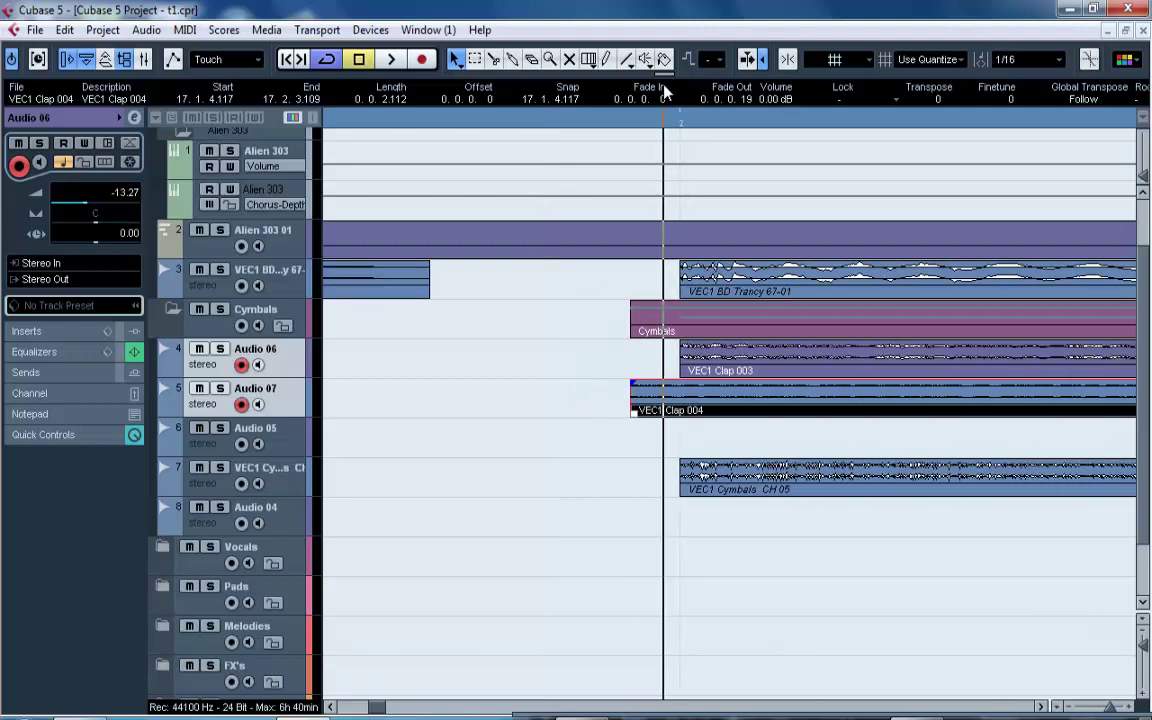
{"action": "left_click", "coordinate": [690, 278]}
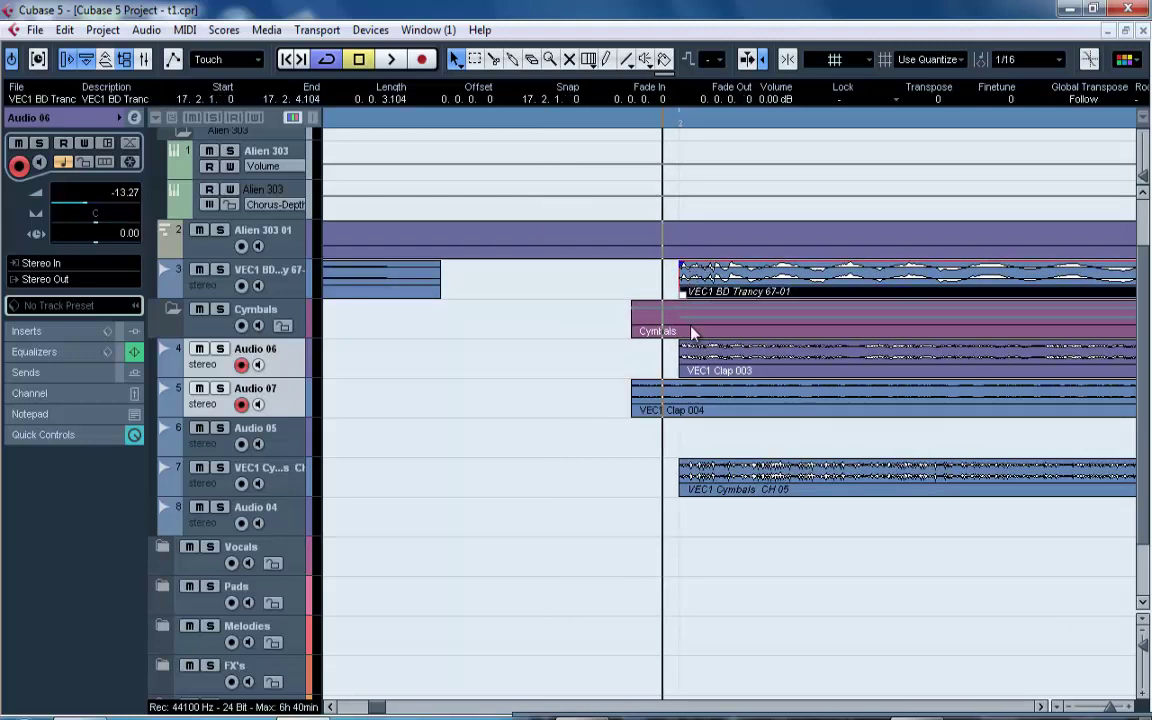
{"action": "left_click", "coordinate": [697, 361]}
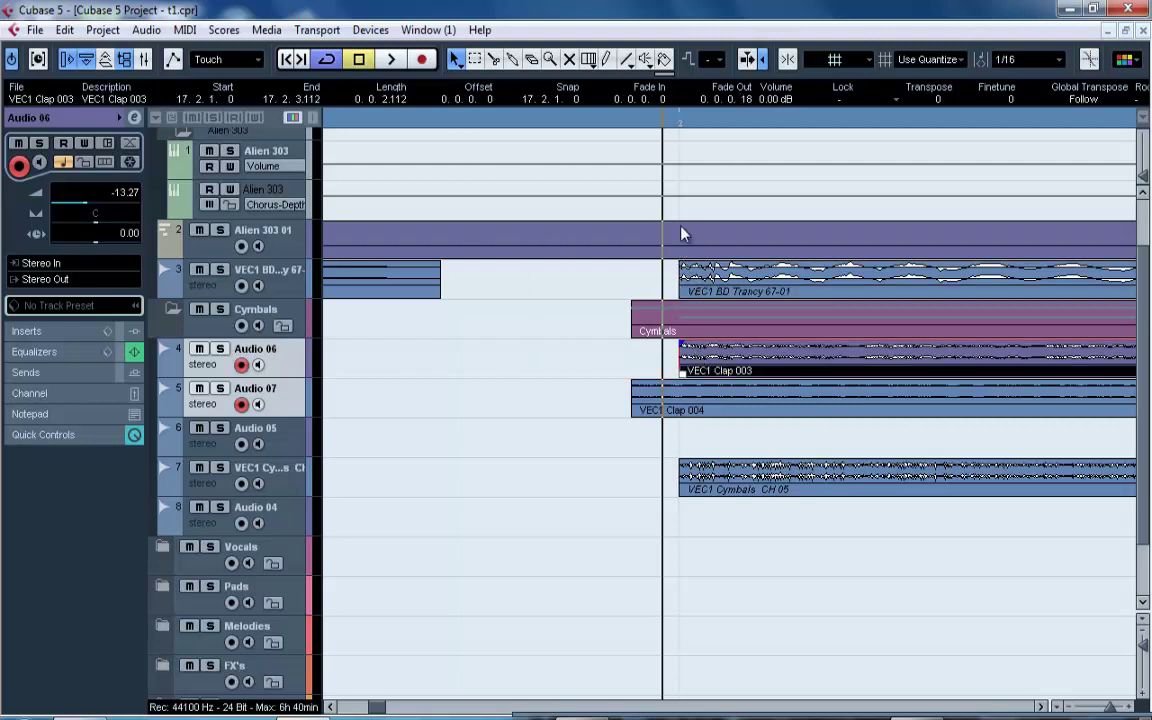
{"action": "left_click", "coordinate": [670, 392]}
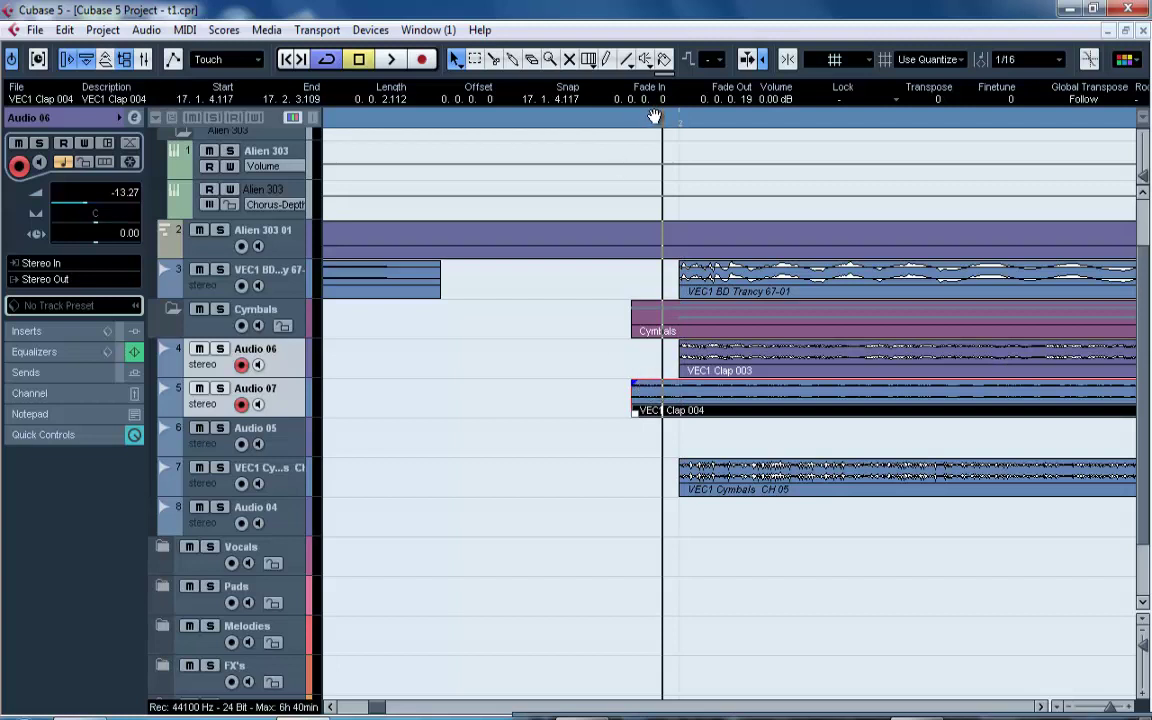
Solo the VEC1 BD kick track together with the clap tracks and play the loop.
{"action": "left_click", "coordinate": [220, 270]}
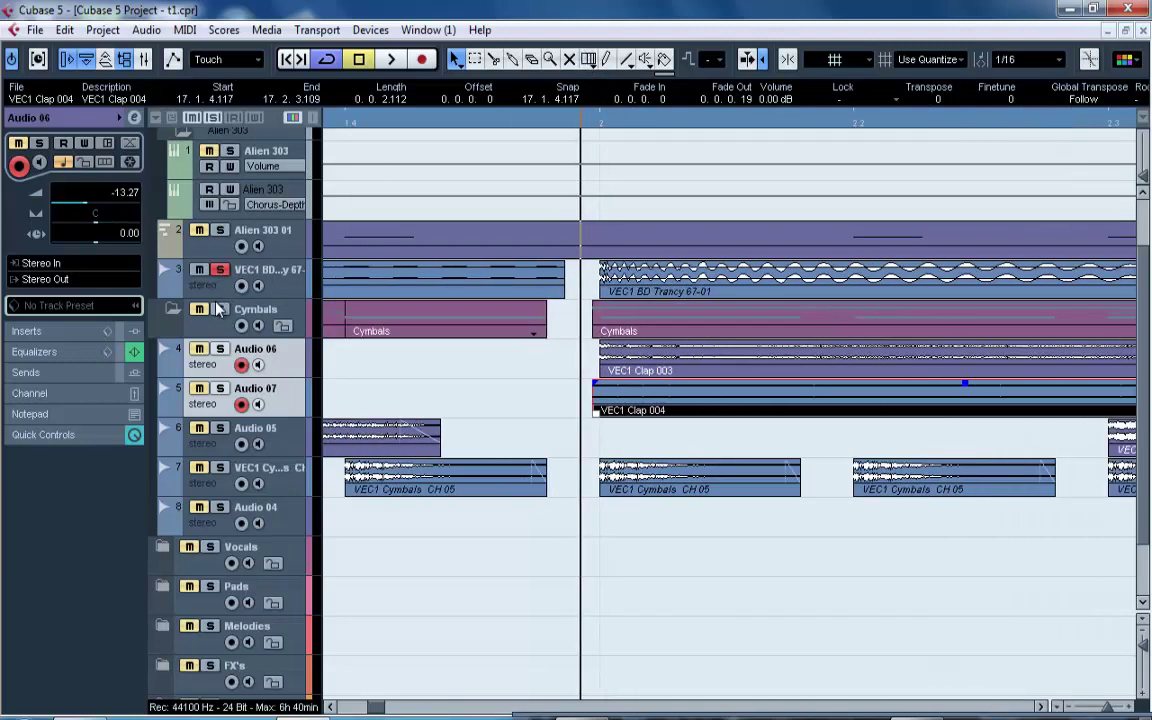
{"action": "key", "text": "s"}
{"action": "key", "text": "space"}
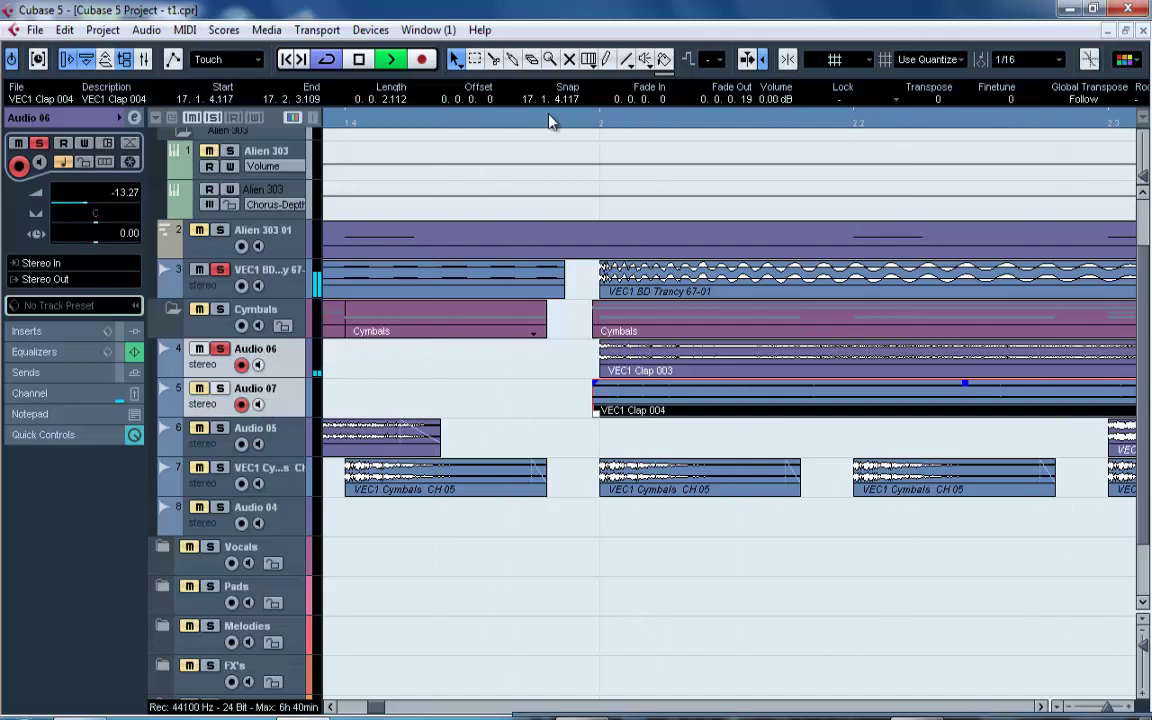
Copy the VEC1 Clap 003 and VEC1 Clap 004 events to beat 4 of bar 17, both starting at 17.4.1.
{"action": "left_click_drag", "start_coordinate": [555, 120], "coordinate": [510, 43]}
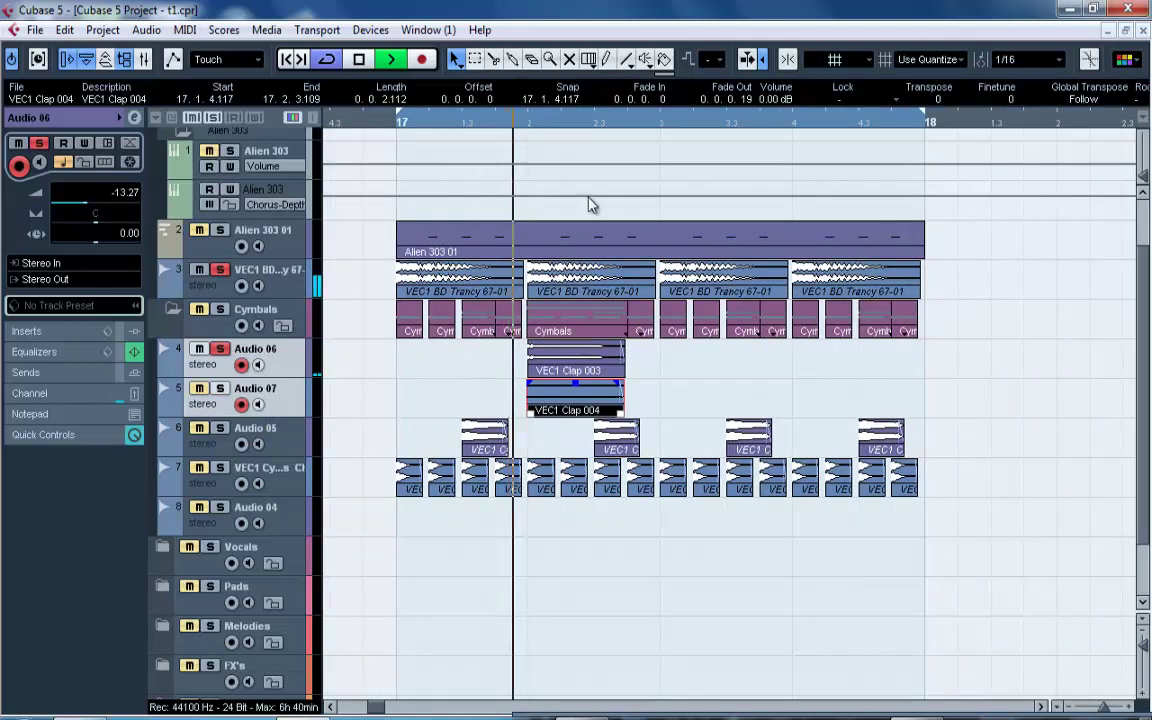
{"action": "key", "text": "space"}
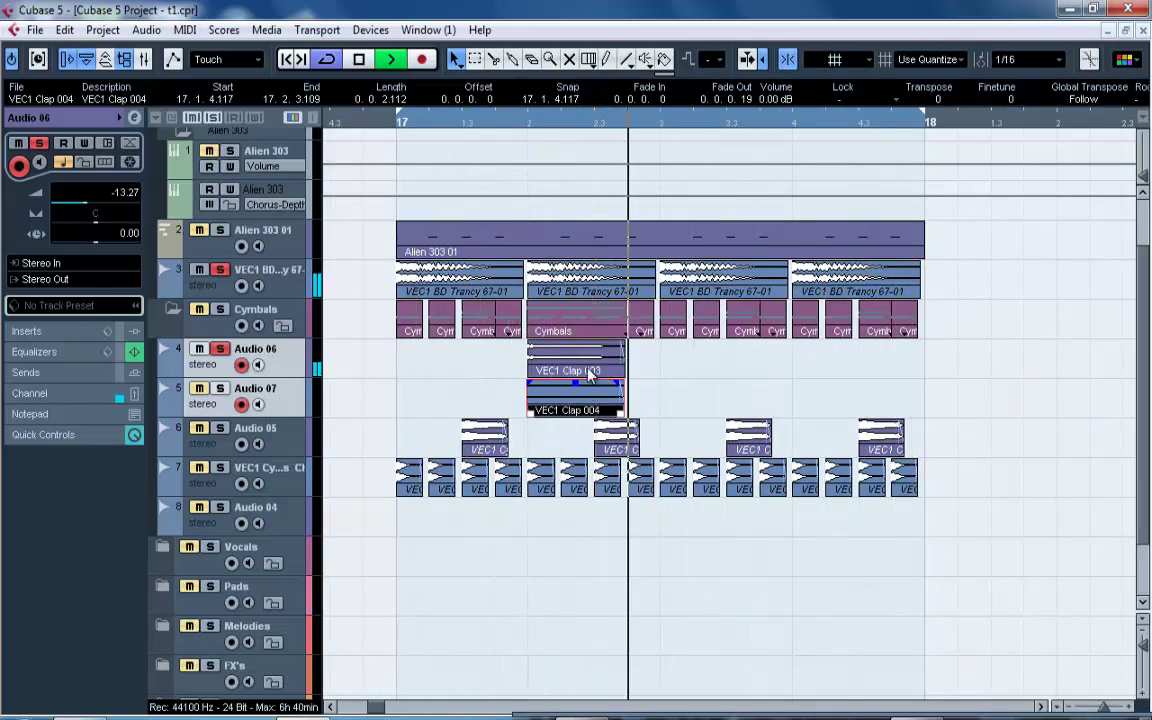
{"action": "left_click_drag", "start_coordinate": [590, 374], "coordinate": [826, 356]}
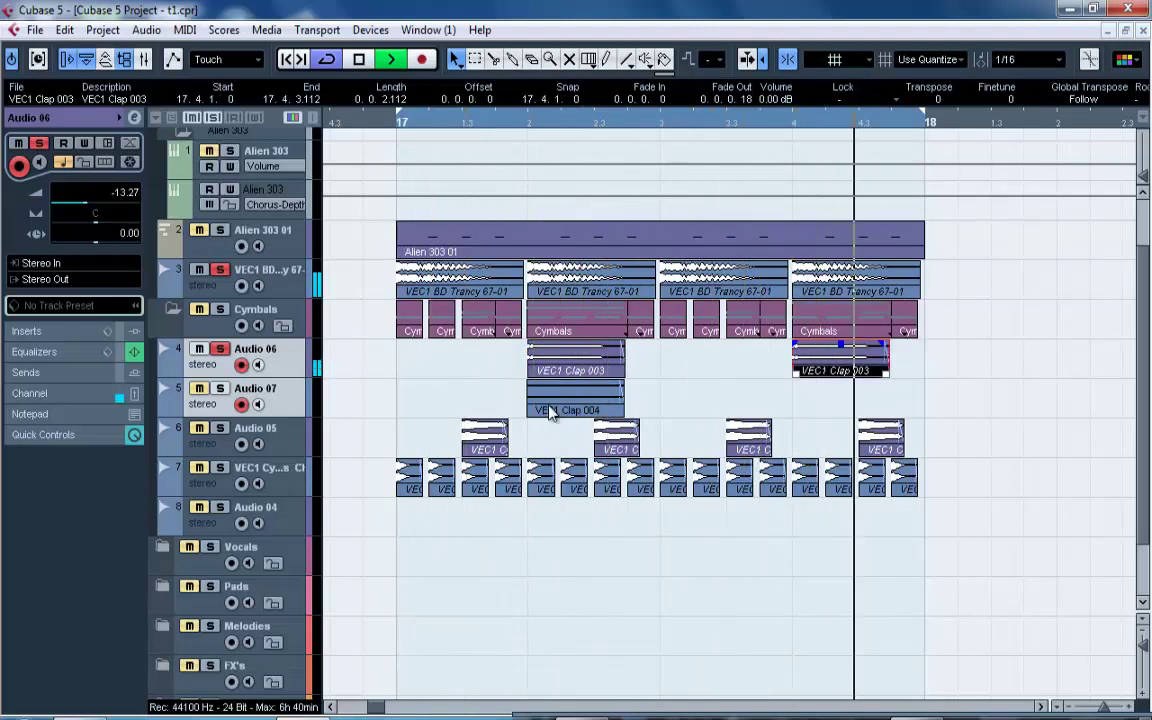
{"action": "left_click_drag", "start_coordinate": [549, 413], "coordinate": [798, 410]}
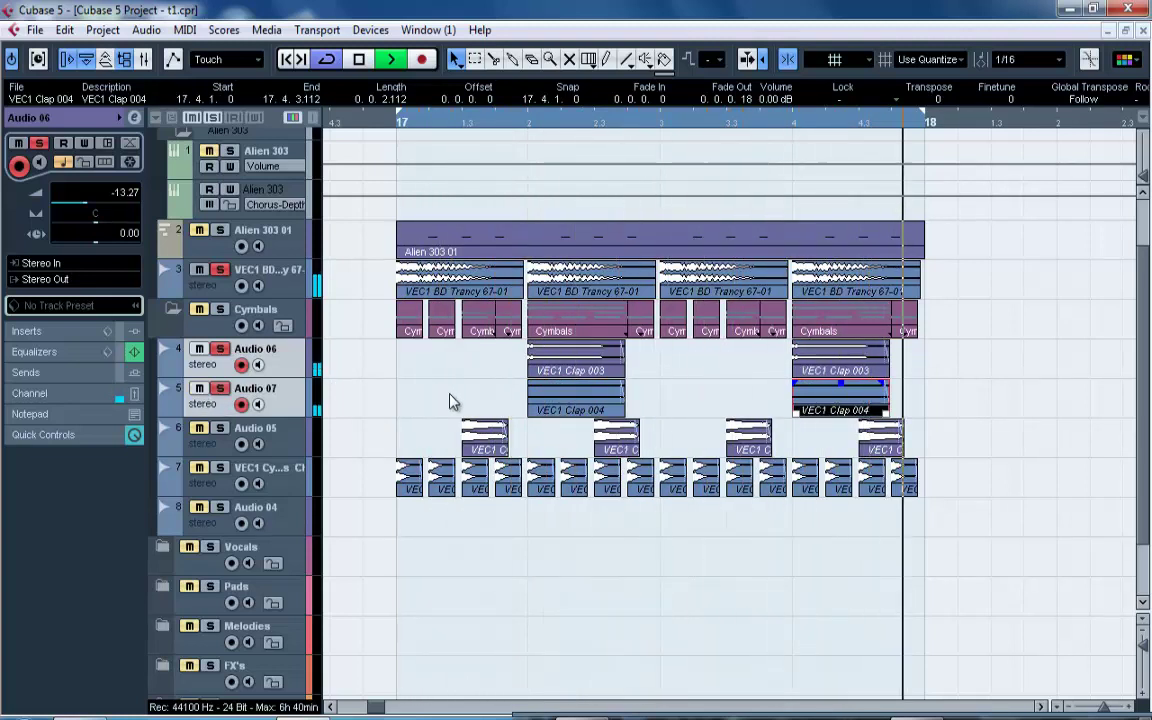
Try shifting both VEC1 Clap 004 events slightly ahead of the beat, with the first at 17.1.4.116, and undo the shift.
{"action": "left_click_drag", "start_coordinate": [450, 401], "coordinate": [808, 398]}
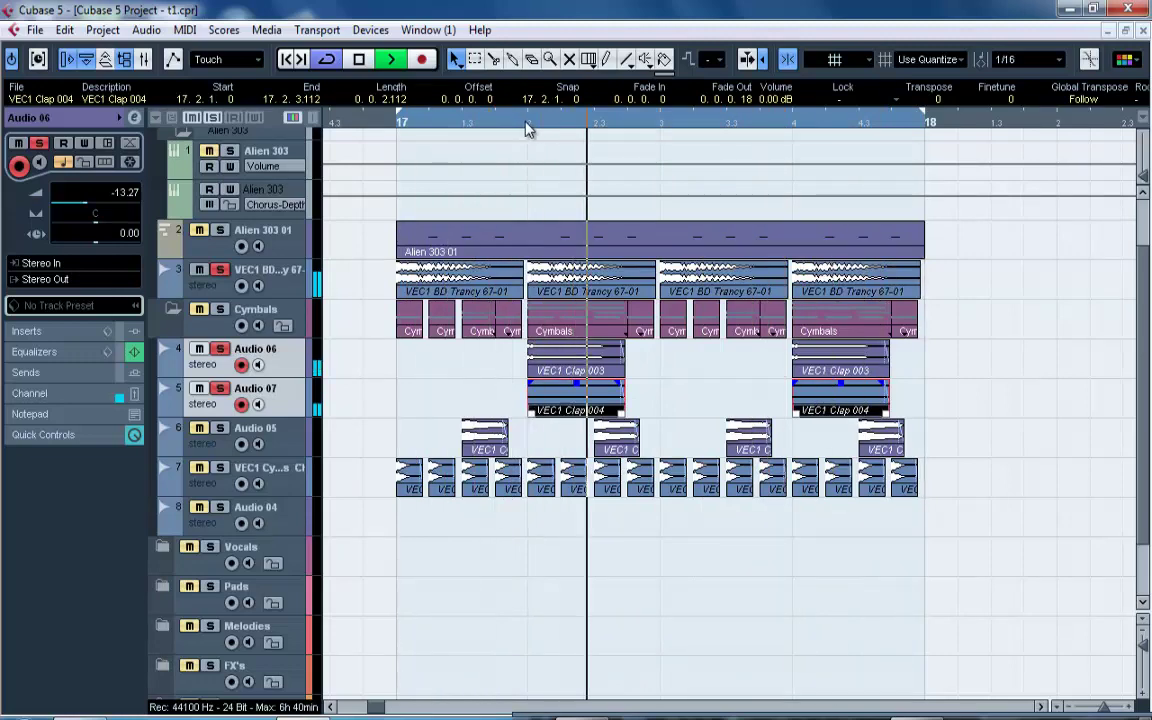
{"action": "left_click_drag", "start_coordinate": [526, 123], "coordinate": [521, 166]}
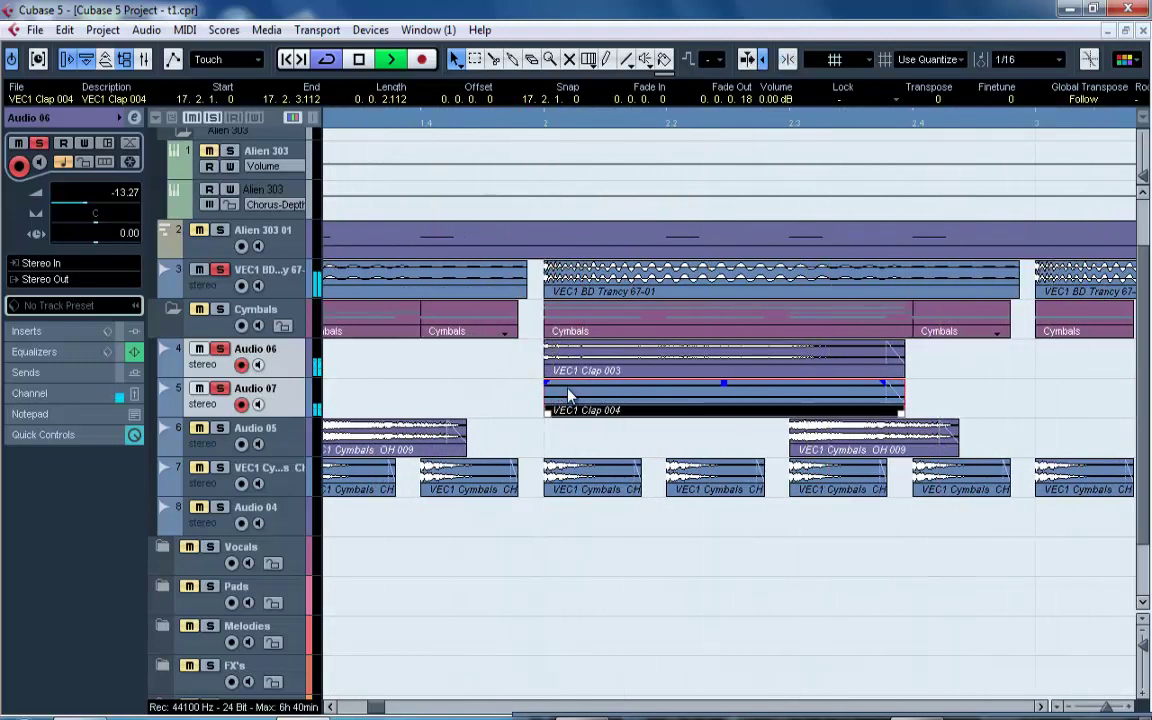
{"action": "left_click_drag", "start_coordinate": [561, 403], "coordinate": [557, 403]}
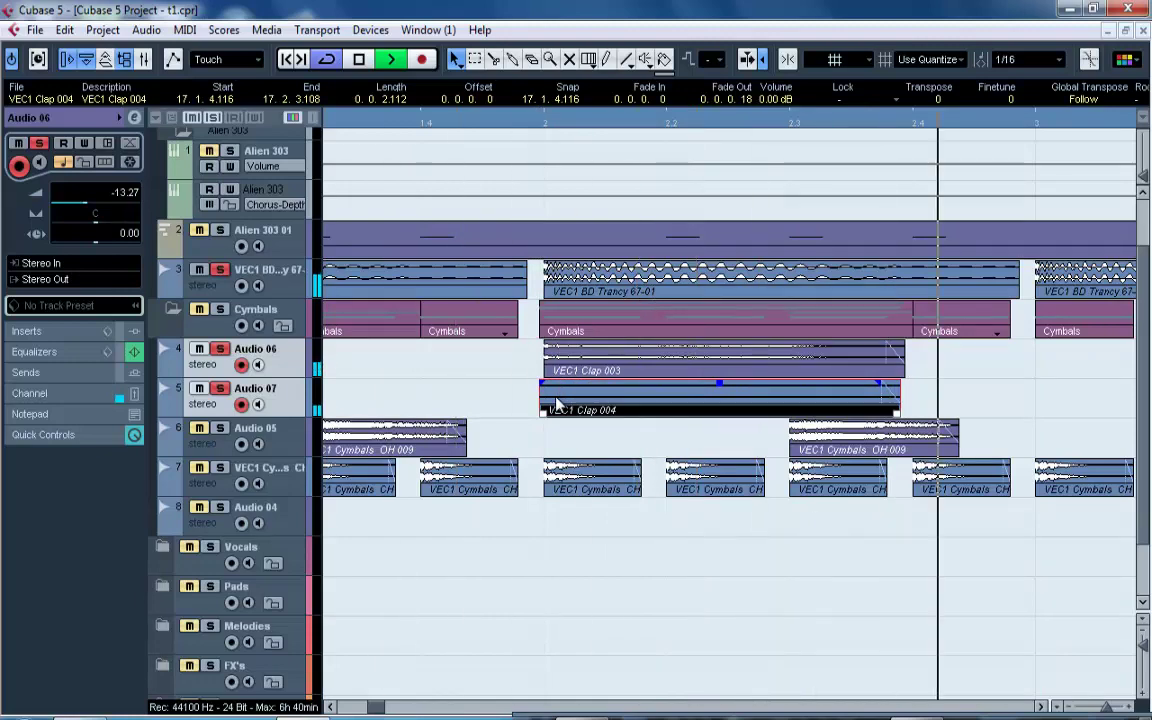
{"action": "key", "text": "ctrl+z"}
{"action": "key", "text": "ctrl+z"}
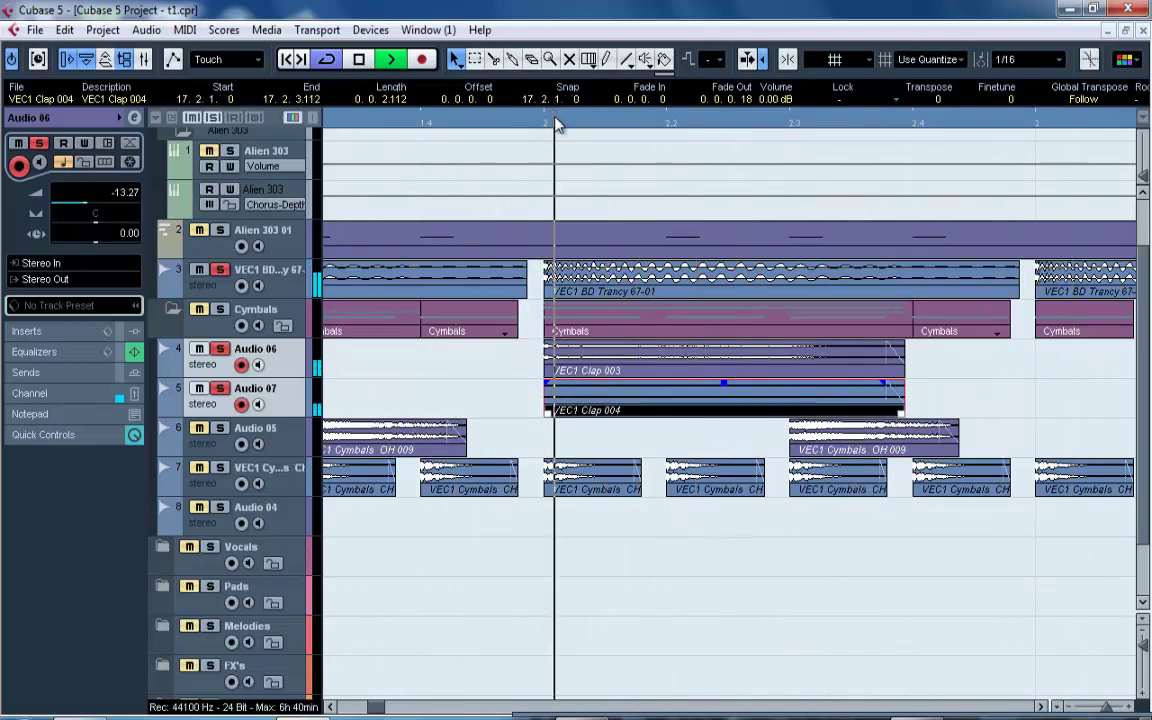
Try nudging both VEC1 Clap 003 events a hair ahead of beats 2 and 4, and undo the move.
{"action": "left_click_drag", "start_coordinate": [553, 118], "coordinate": [537, 88]}
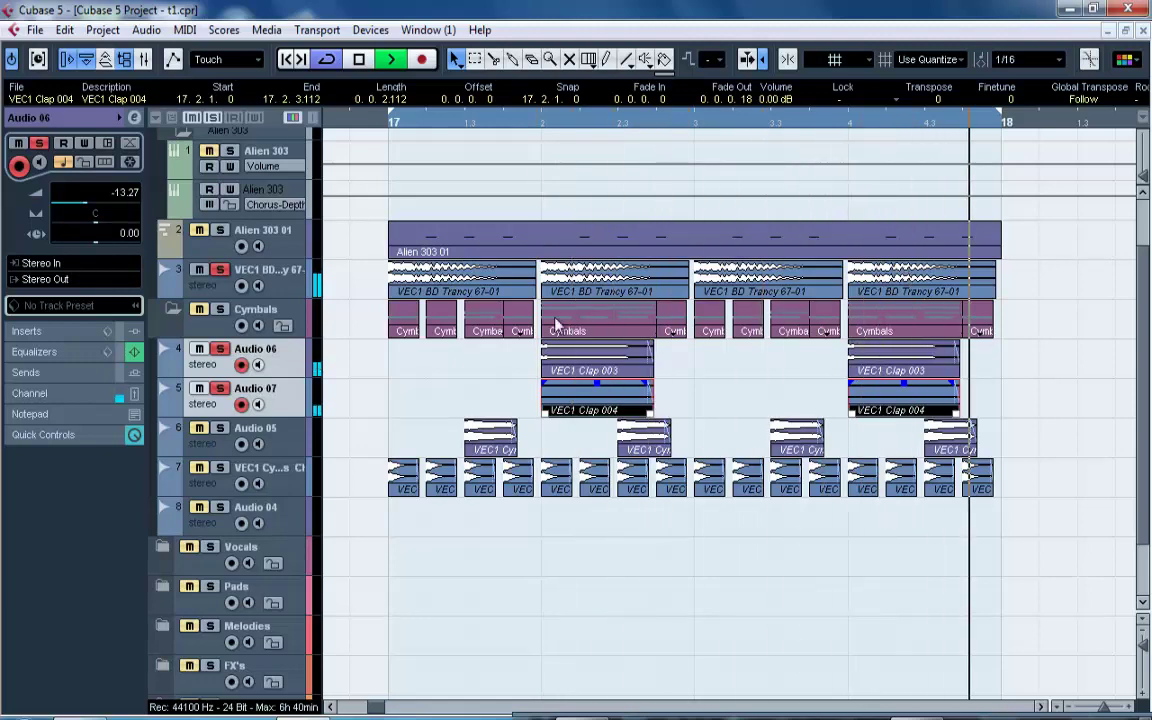
{"action": "left_click_drag", "start_coordinate": [975, 367], "coordinate": [536, 345]}
{"action": "left_click_drag", "start_coordinate": [548, 129], "coordinate": [510, 305]}
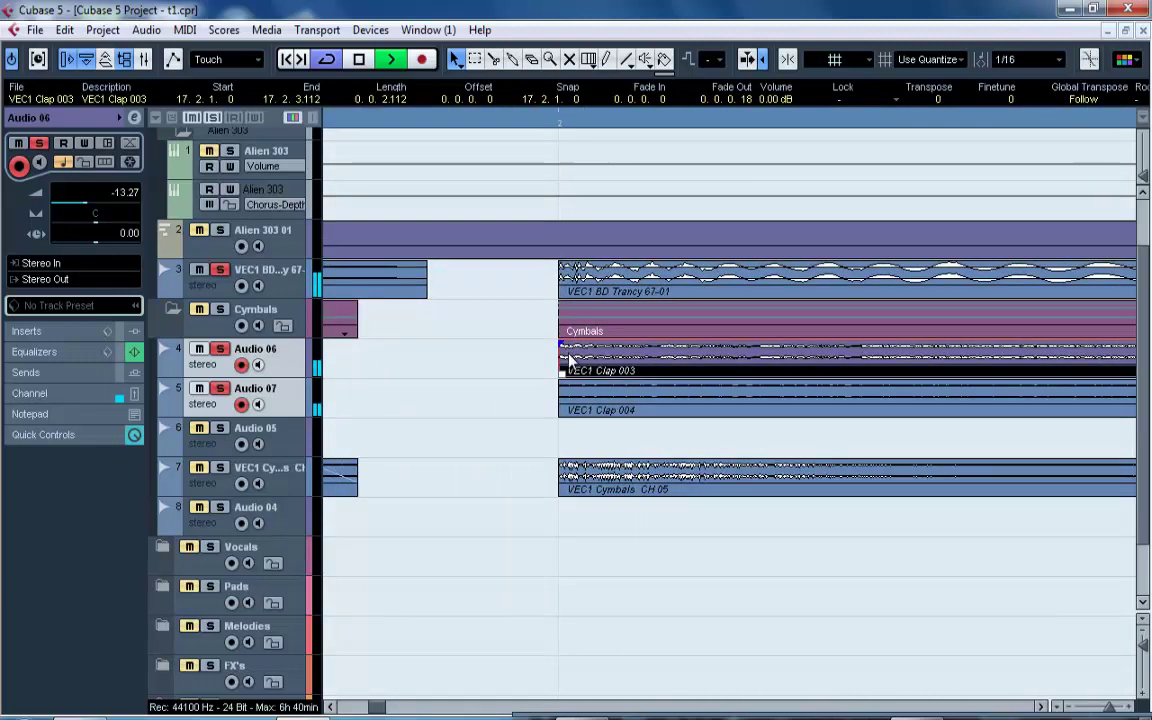
{"action": "left_click_drag", "start_coordinate": [553, 128], "coordinate": [545, 172]}
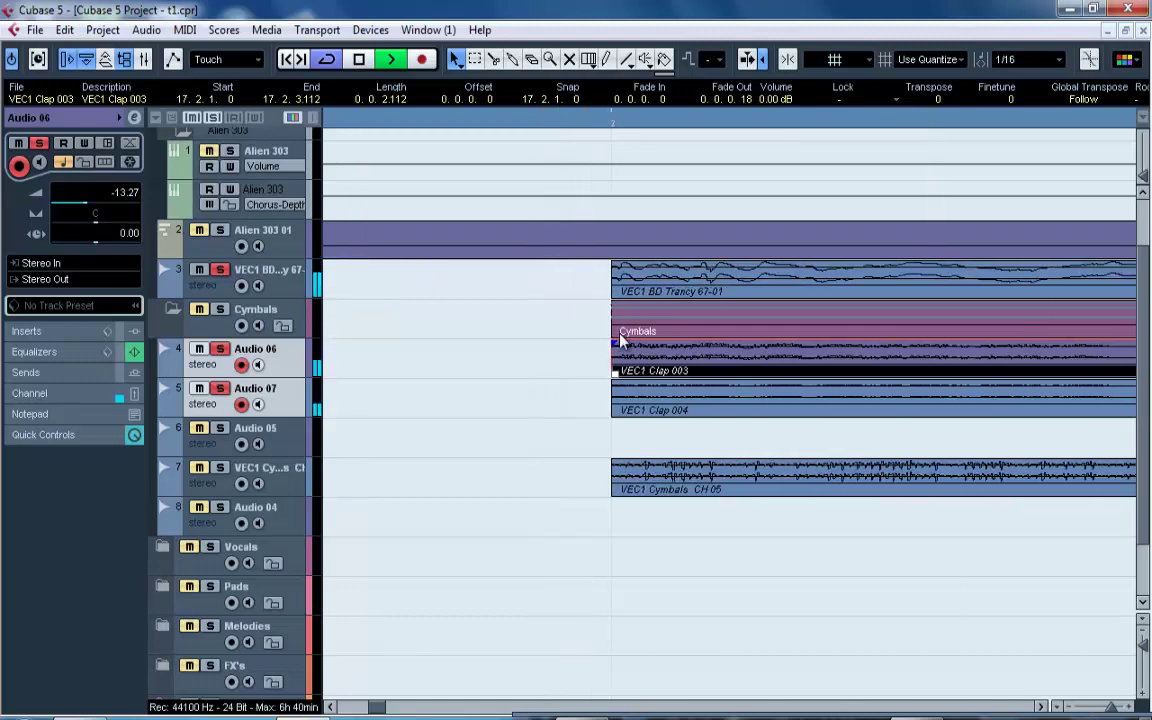
{"action": "left_click_drag", "start_coordinate": [620, 360], "coordinate": [618, 360]}
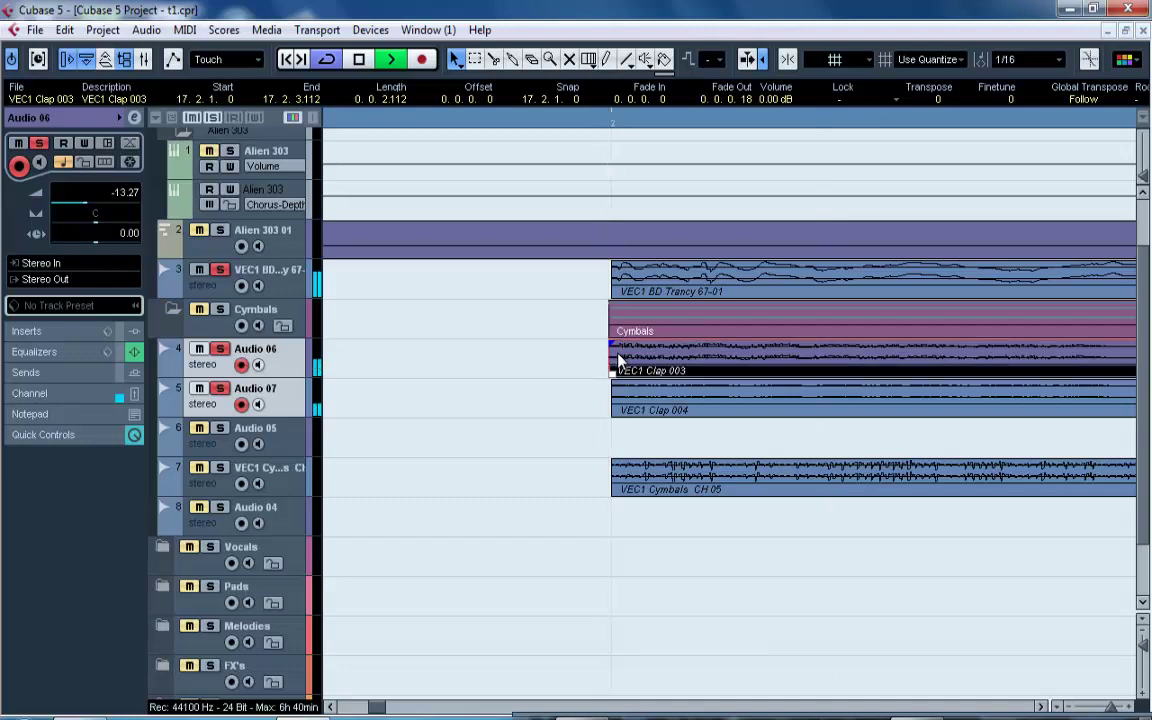
{"action": "key", "text": "ctrl+z"}
{"action": "key", "text": "ctrl+z"}
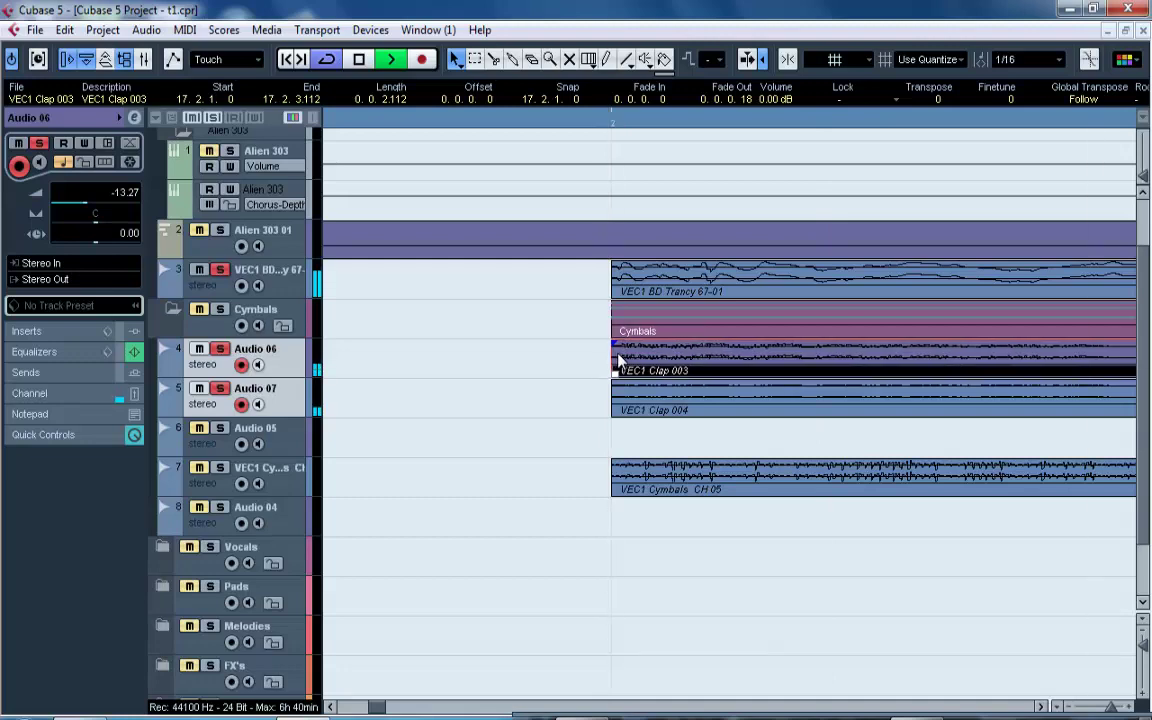
Nudge both VEC1 Clap 004 events by less than one tick ahead of beats 2 and 4 of bar 17.
{"action": "left_click_drag", "start_coordinate": [612, 124], "coordinate": [585, 33]}
{"action": "left_click_drag", "start_coordinate": [572, 122], "coordinate": [545, 73]}
{"action": "left_click_drag", "start_coordinate": [1123, 440], "coordinate": [495, 391]}
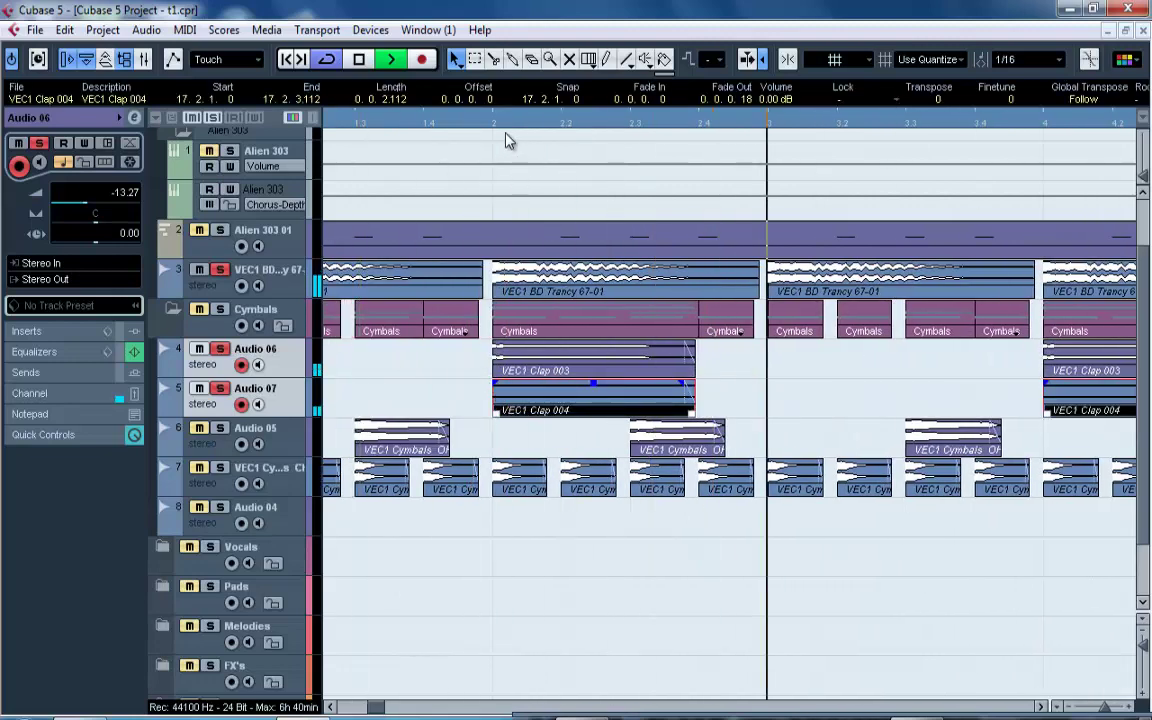
{"action": "left_click_drag", "start_coordinate": [504, 132], "coordinate": [470, 232]}
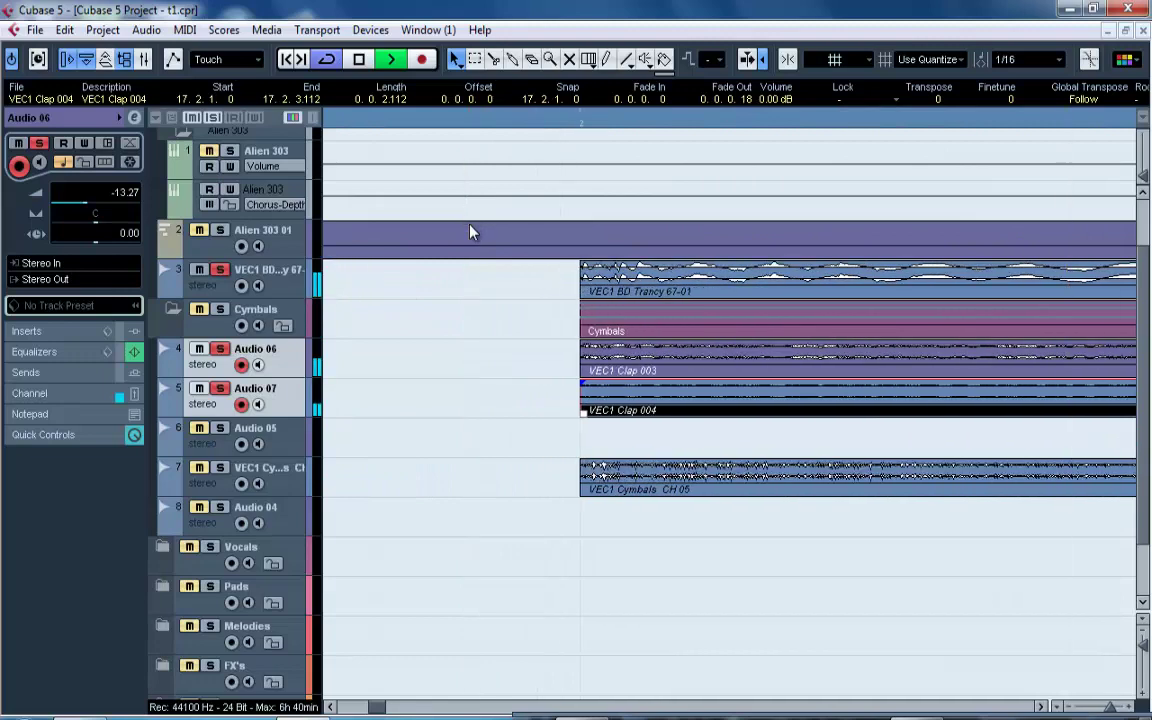
{"action": "left_click_drag", "start_coordinate": [581, 413], "coordinate": [579, 414]}
{"action": "left_click_drag", "start_coordinate": [575, 125], "coordinate": [571, 204]}
{"action": "left_click_drag", "start_coordinate": [604, 410], "coordinate": [643, 410]}
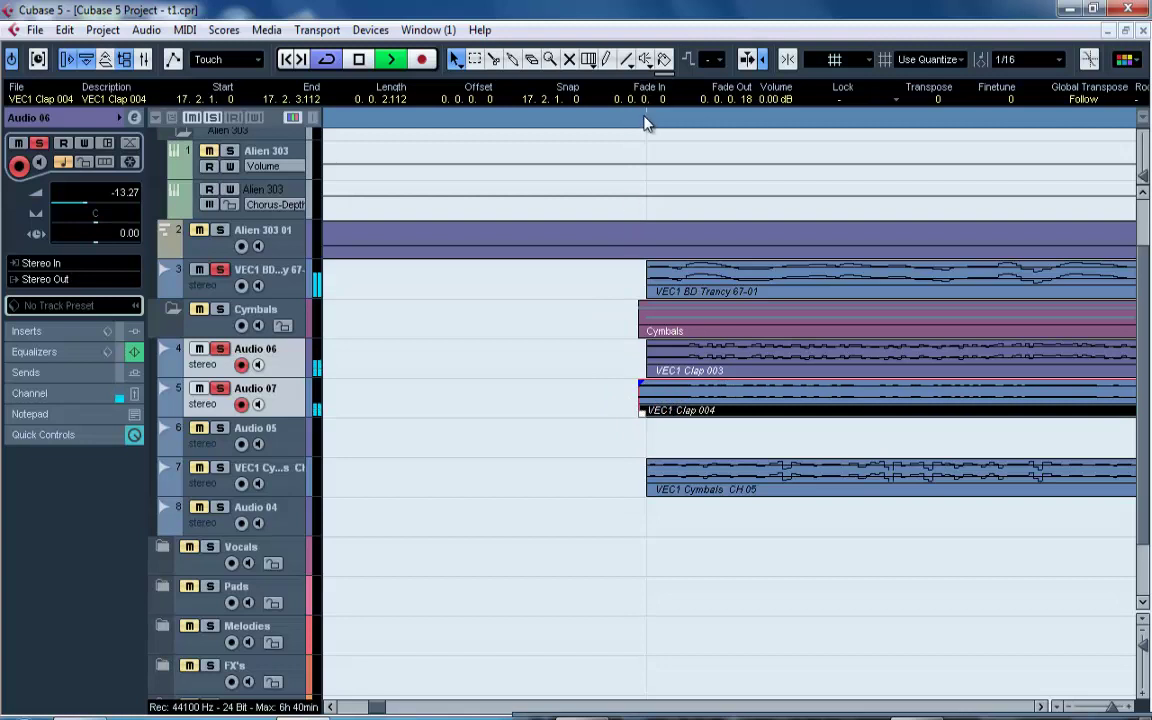
{"action": "left_click_drag", "start_coordinate": [645, 122], "coordinate": [622, 205]}
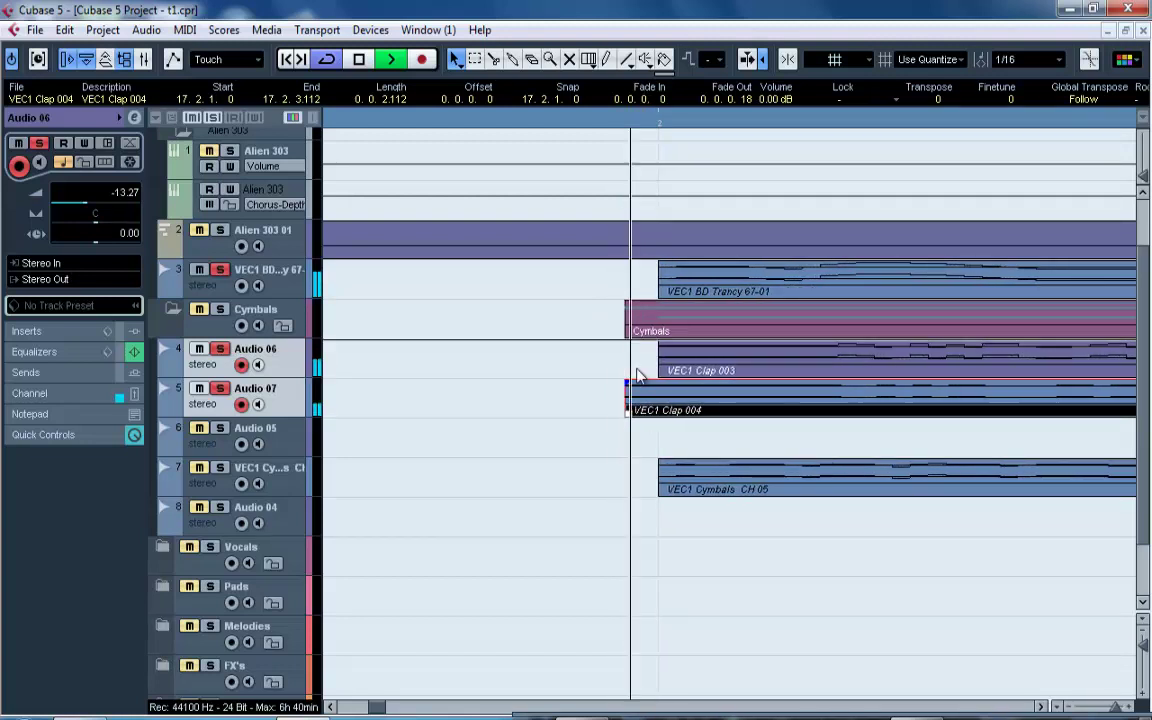
Shift the VEC1 Clap 004 event on the Audio 07 track slightly closer to bar 2, keeping its start just ahead of the bar line.
{"action": "left_click_drag", "start_coordinate": [638, 405], "coordinate": [653, 403]}
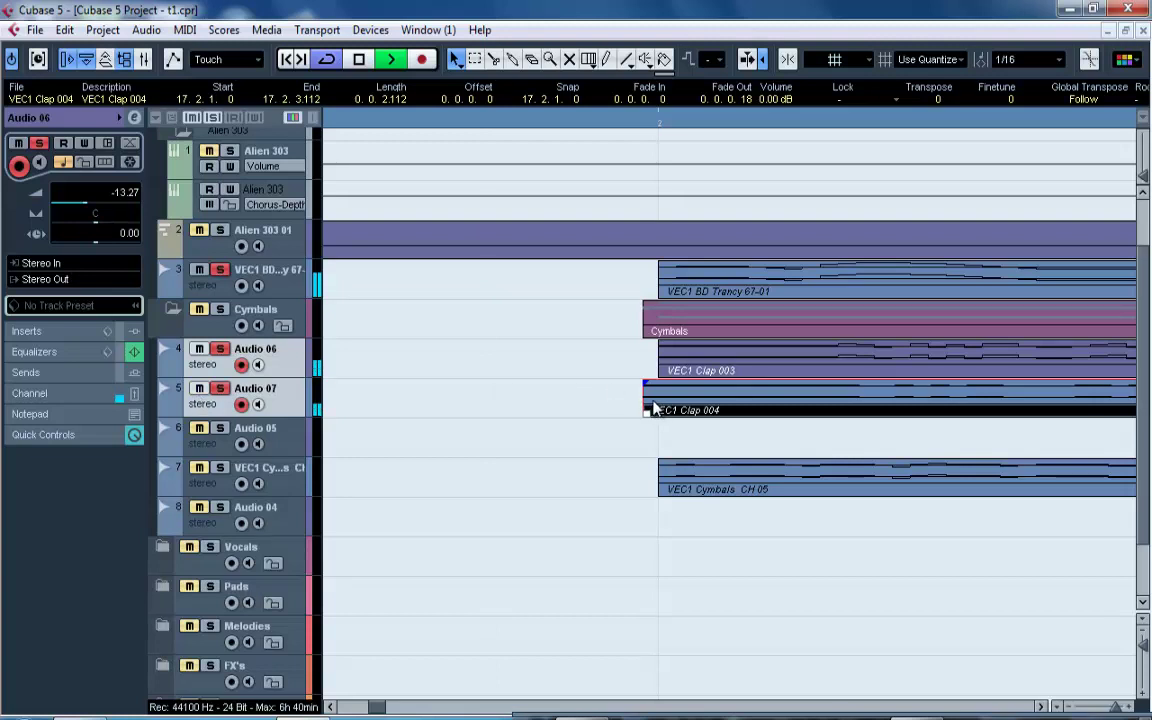
{"action": "left_click_drag", "start_coordinate": [656, 402], "coordinate": [651, 401]}
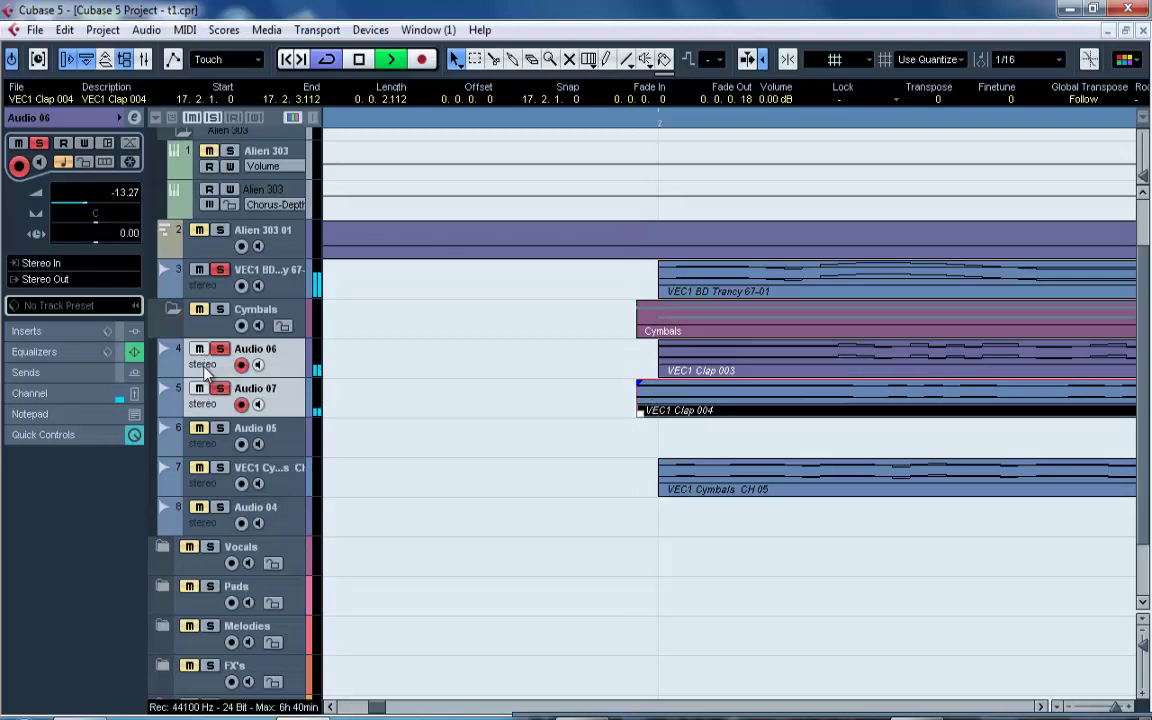
Turn off solo for all channels in the mixer and return to the full-size project window.
{"action": "key", "text": "F3"}
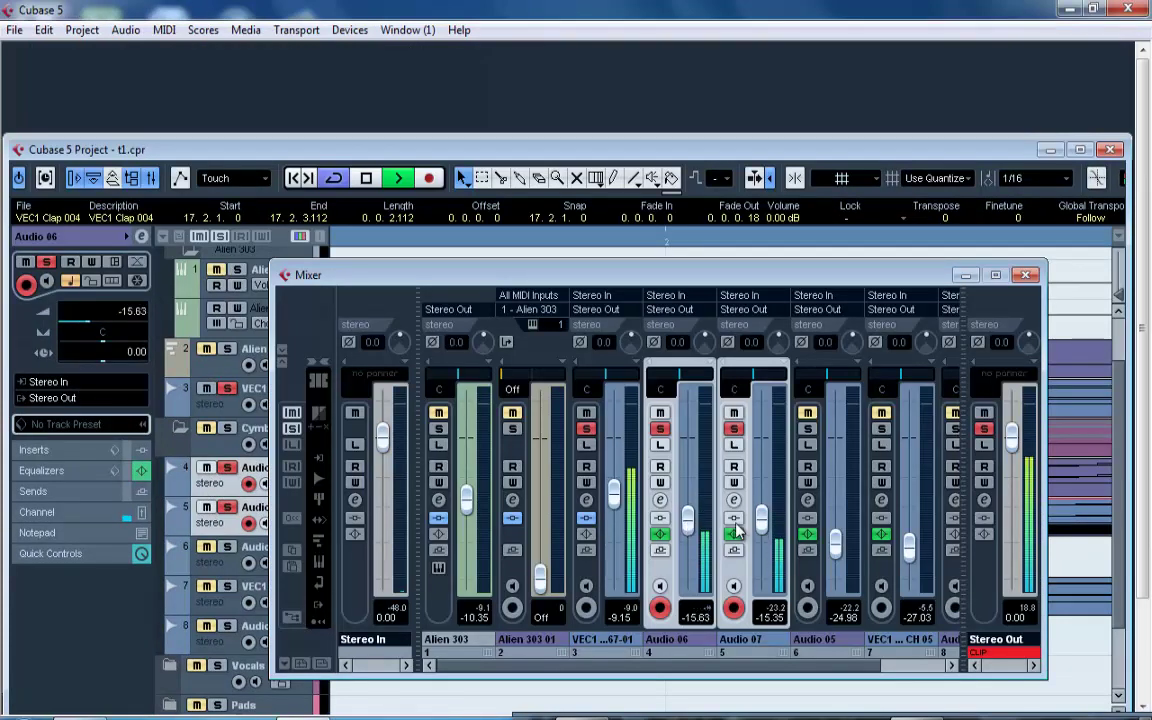
{"action": "left_click", "coordinate": [985, 429]}
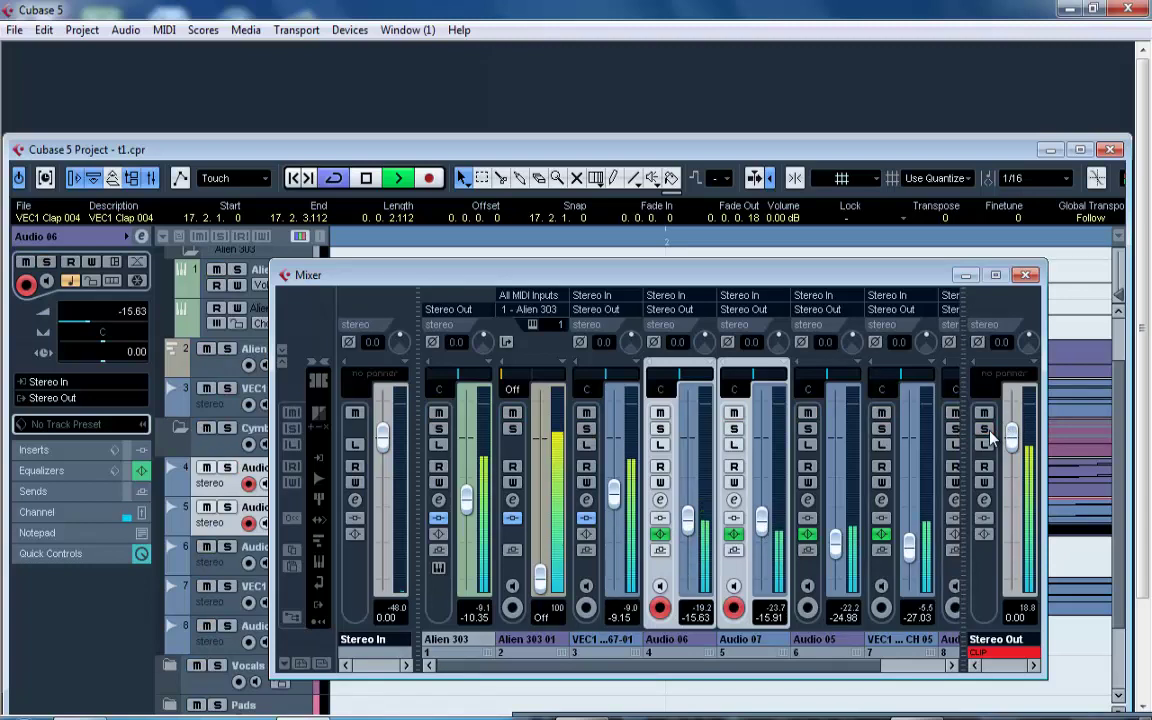
{"action": "left_click", "coordinate": [1080, 149]}
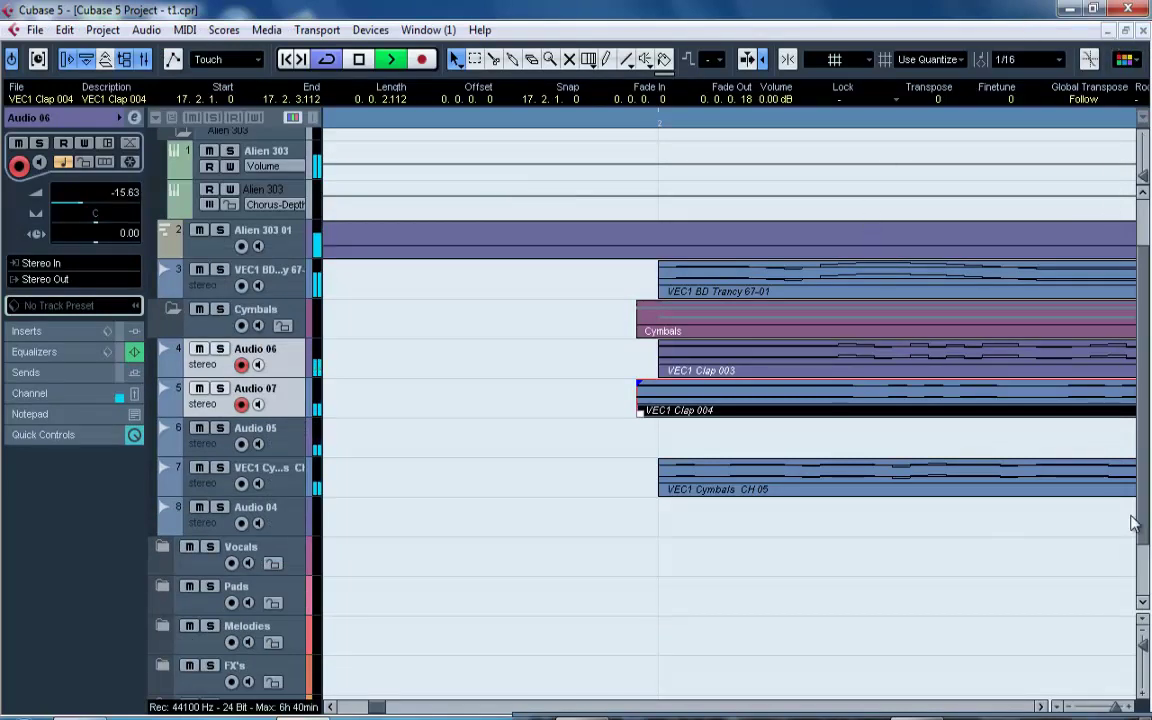
Set band 3 of the VEC1 BD Trancy kick track's StudioEQ to about 6.4 dB gain at 1764 Hz.
{"action": "scroll", "coordinate": [1025, 480], "scroll_direction": "up", "scroll_amount": 2}
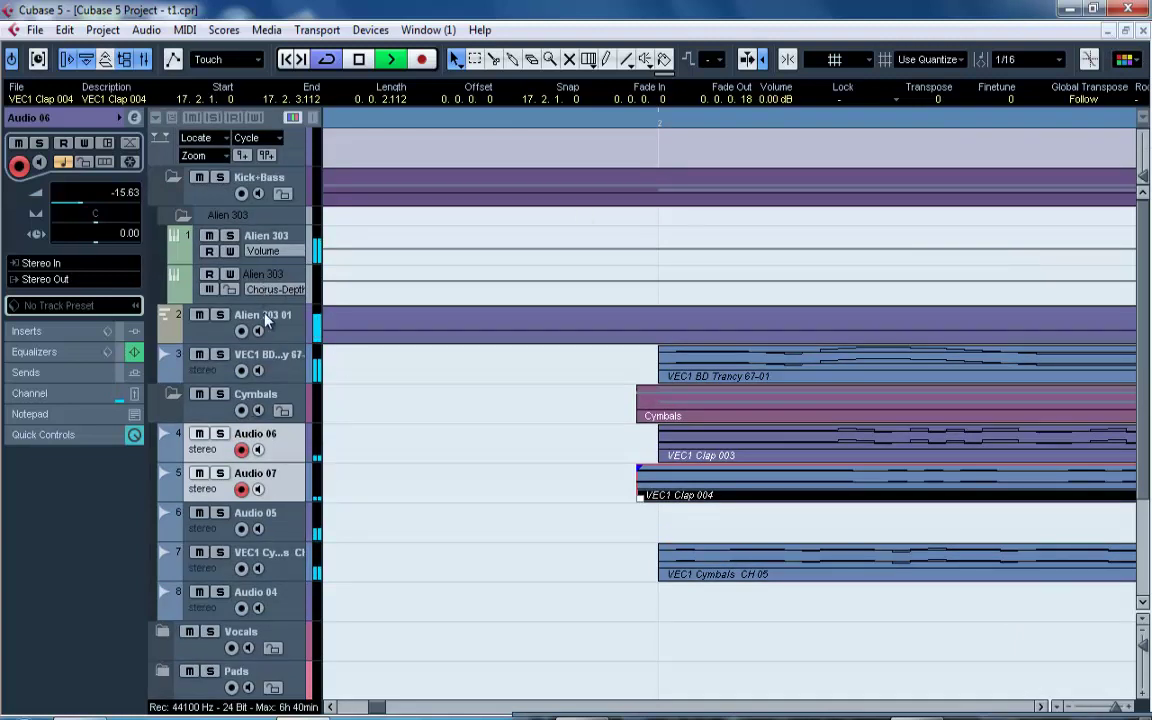
{"action": "left_click", "coordinate": [262, 366]}
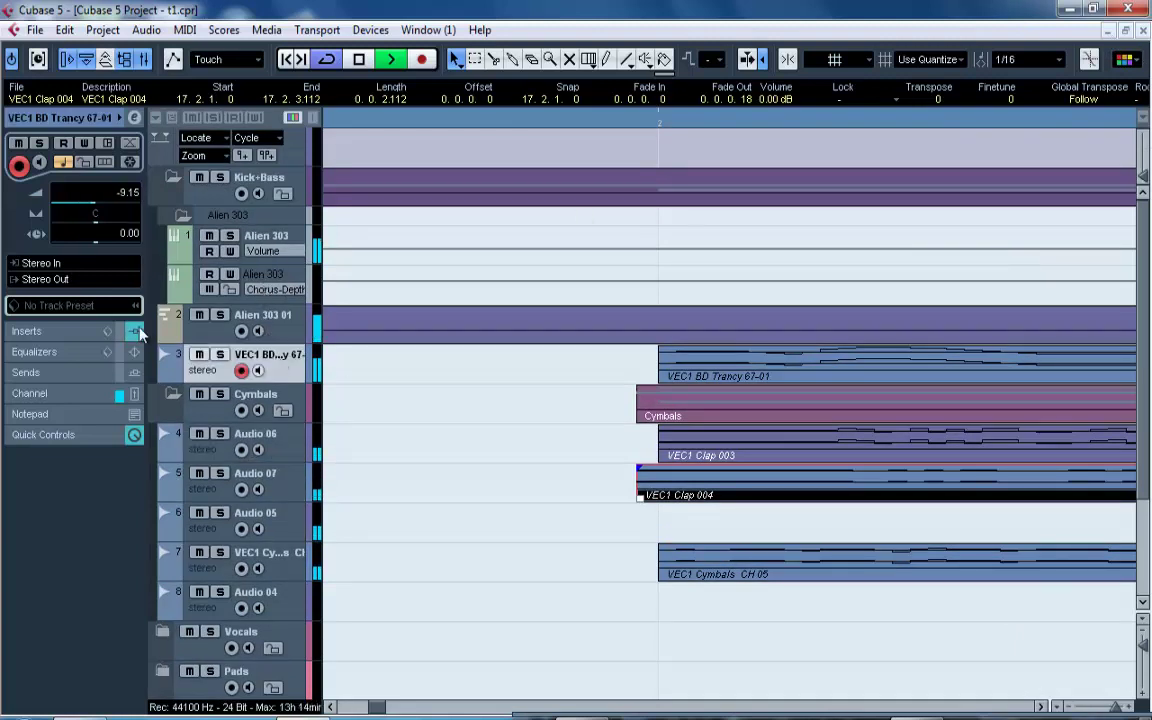
{"action": "left_click", "coordinate": [40, 331]}
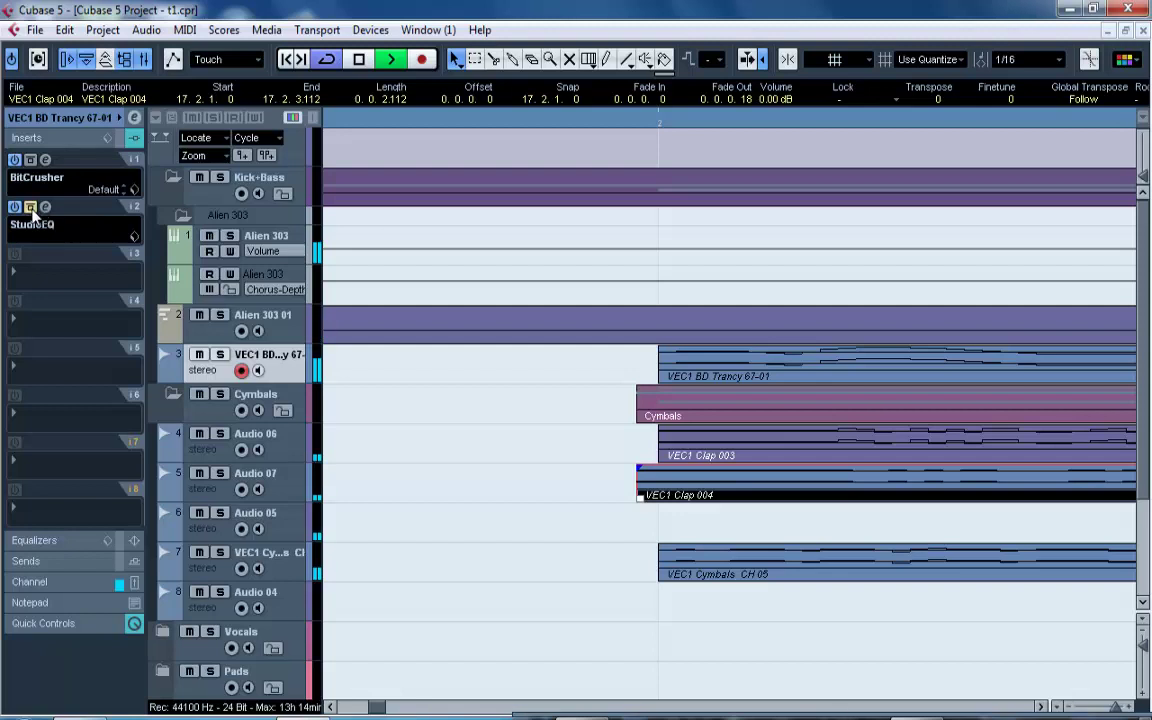
{"action": "left_click", "coordinate": [44, 207]}
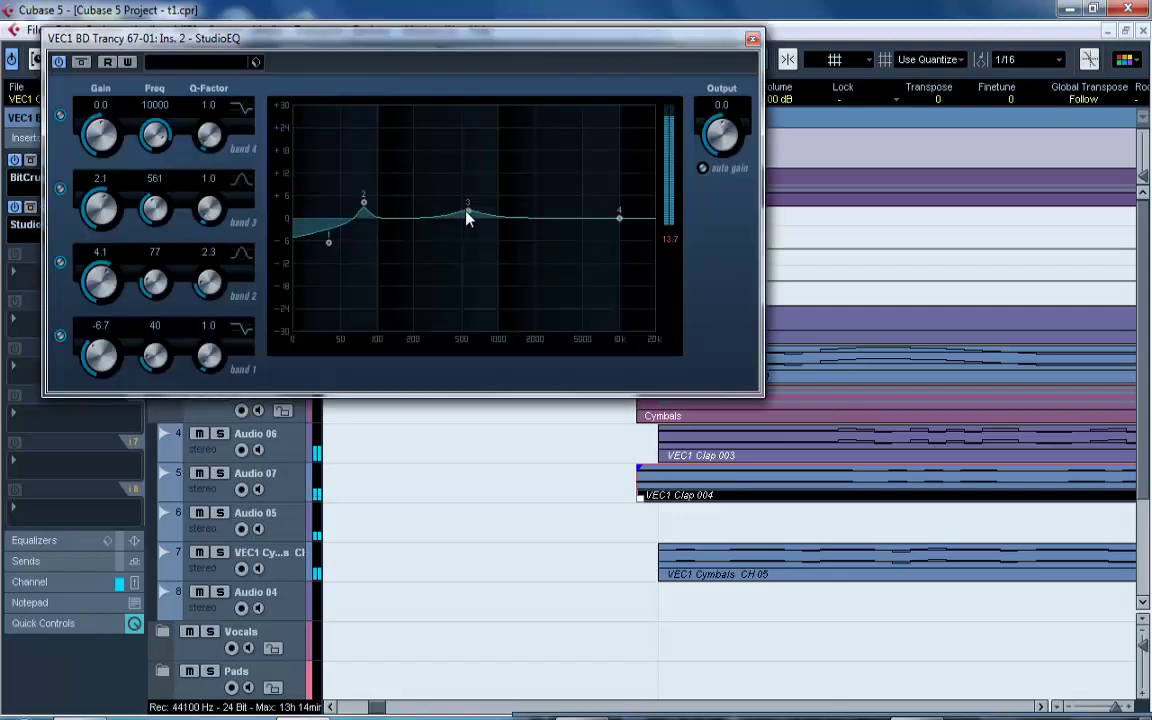
{"action": "left_click_drag", "start_coordinate": [468, 218], "coordinate": [533, 201]}
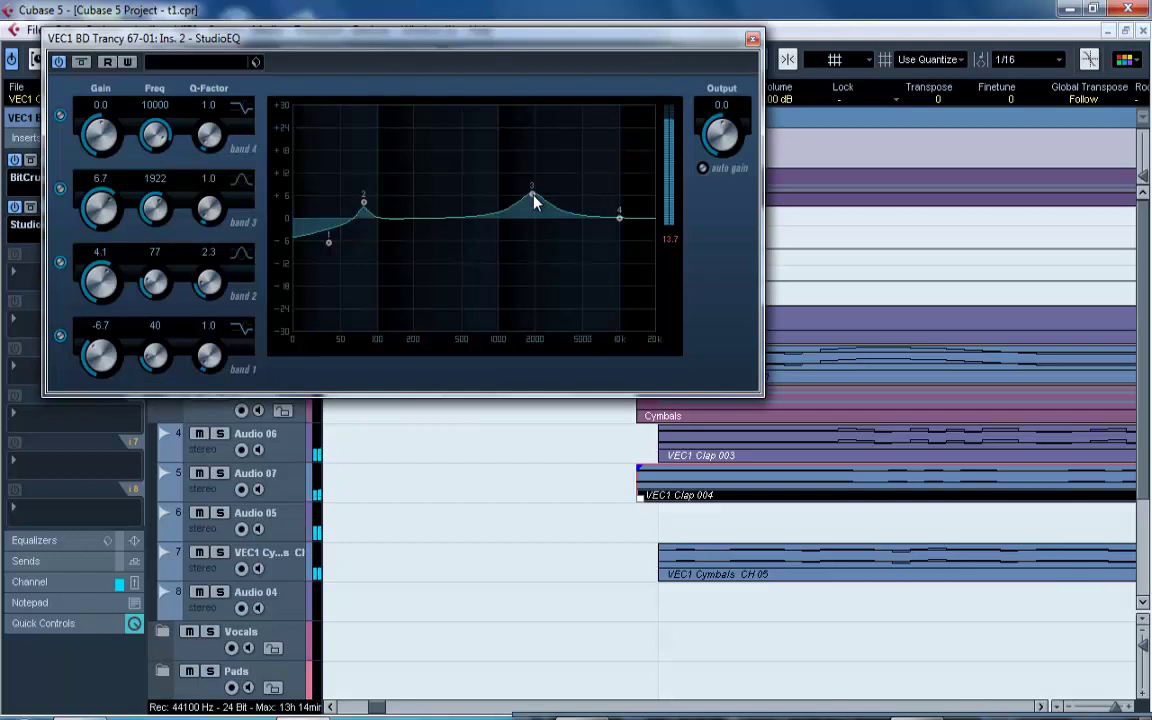
{"action": "left_click_drag", "start_coordinate": [533, 201], "coordinate": [530, 202]}
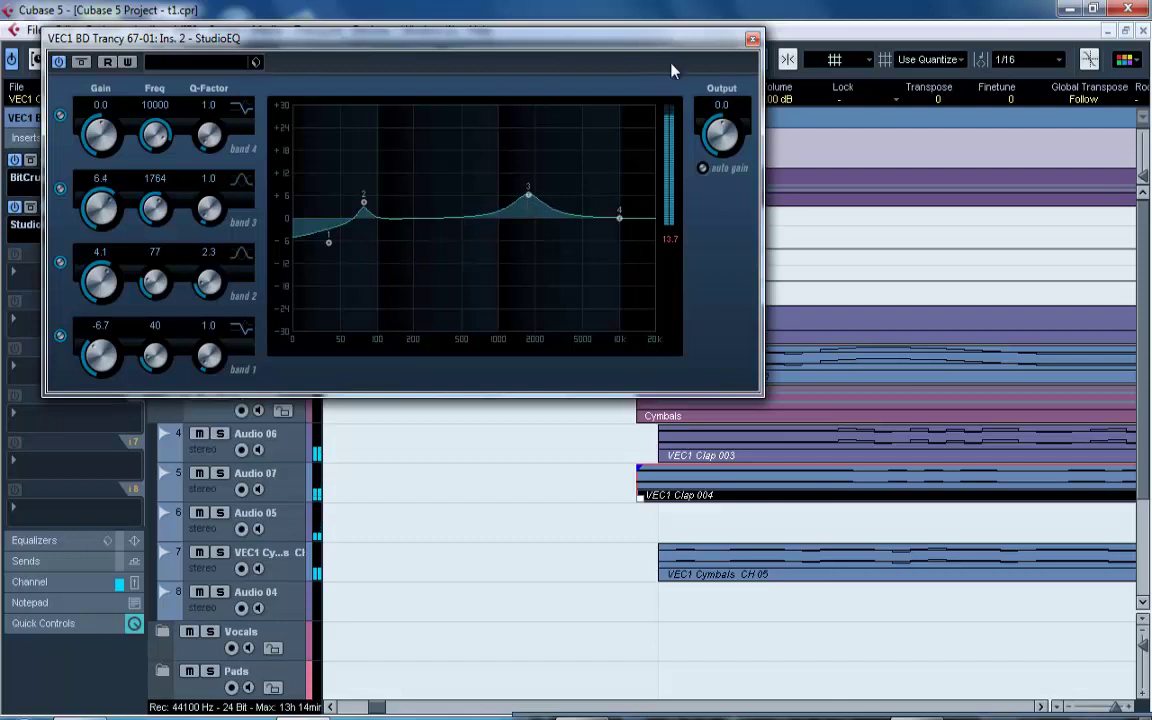
{"action": "left_click", "coordinate": [752, 40]}
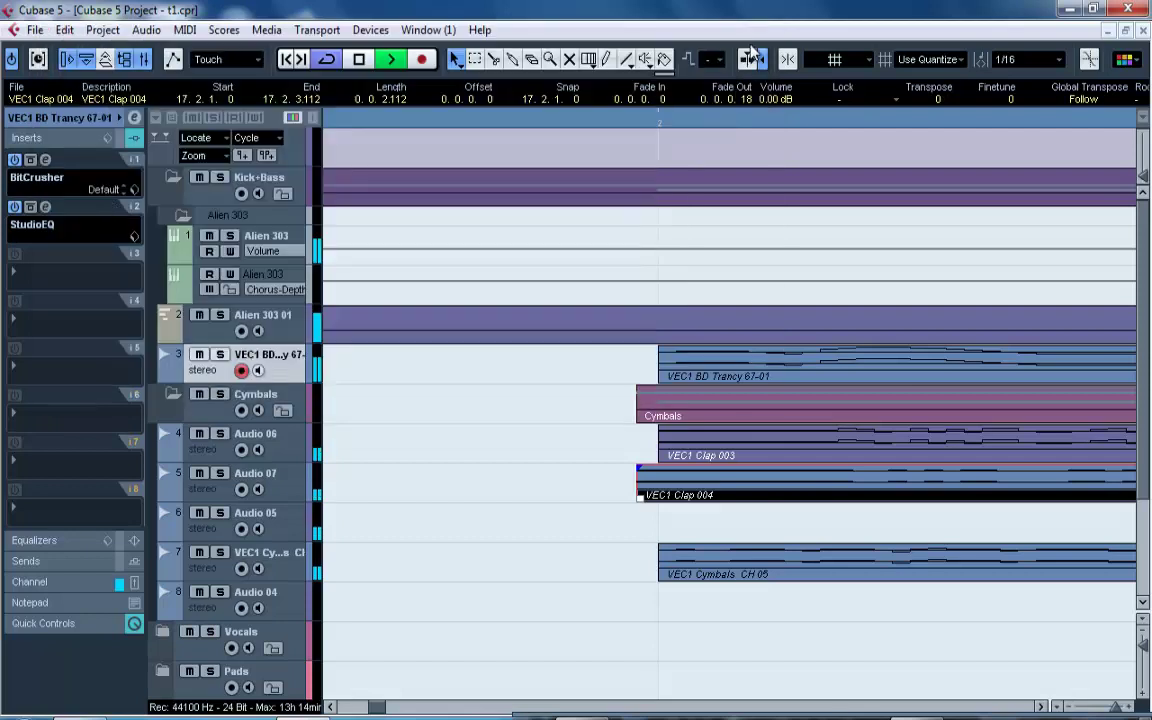
Set the kick track's BitCrusher mix to 100% and its sample divider to 5.
{"action": "left_click", "coordinate": [45, 161]}
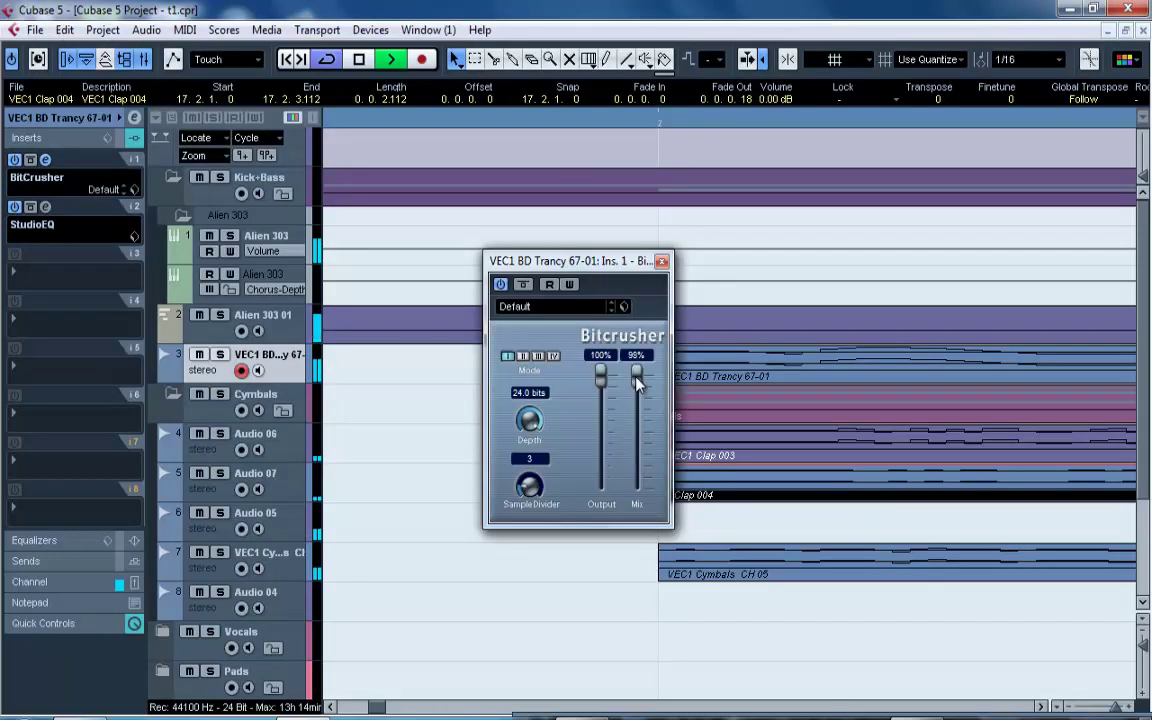
{"action": "left_click_drag", "start_coordinate": [637, 388], "coordinate": [637, 372]}
{"action": "left_click_drag", "start_coordinate": [537, 483], "coordinate": [528, 450]}
{"action": "left_click_drag", "start_coordinate": [529, 461], "coordinate": [530, 467]}
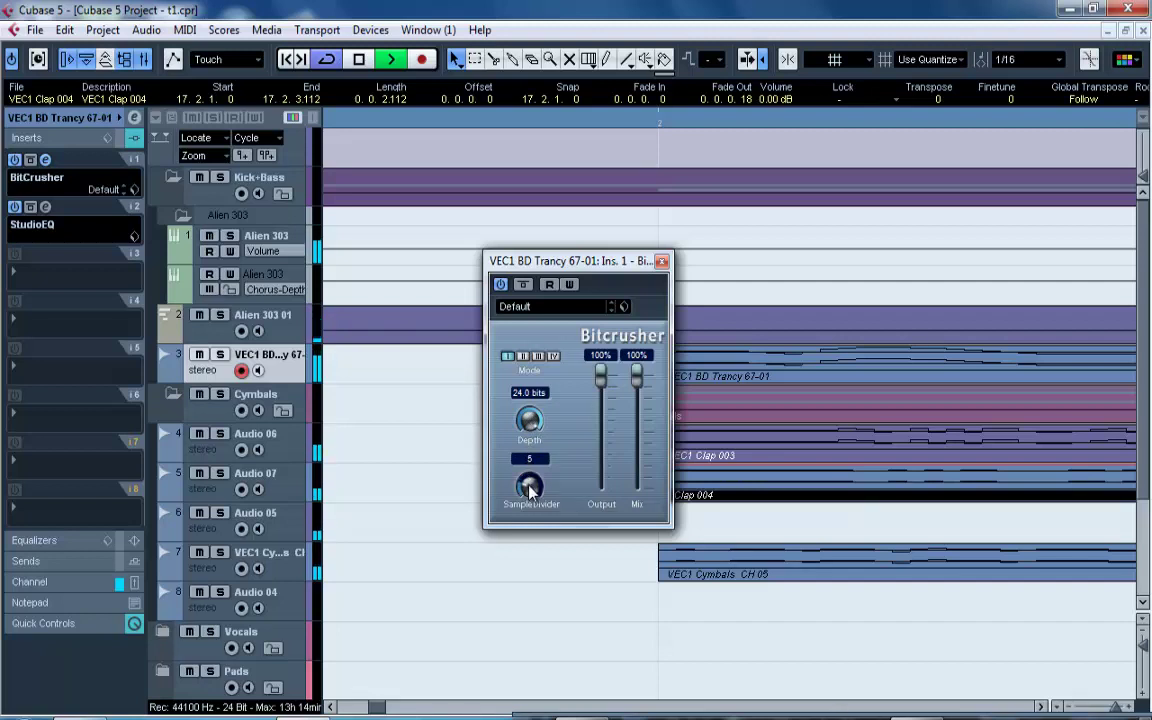
{"action": "scroll", "coordinate": [530, 487], "scroll_direction": "down", "scroll_amount": 1}
{"action": "left_click", "coordinate": [662, 261]}
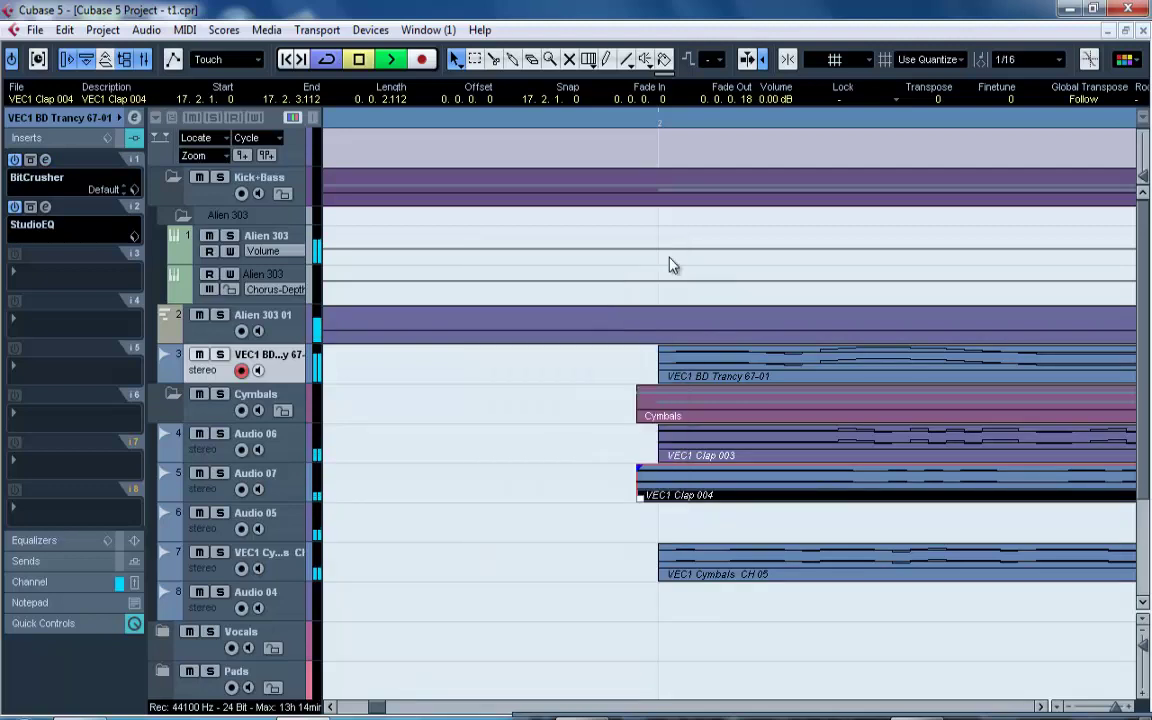
Stop playback and start importing a media file into the Pool.
{"action": "left_click", "coordinate": [359, 59]}
{"action": "left_click", "coordinate": [123, 60]}
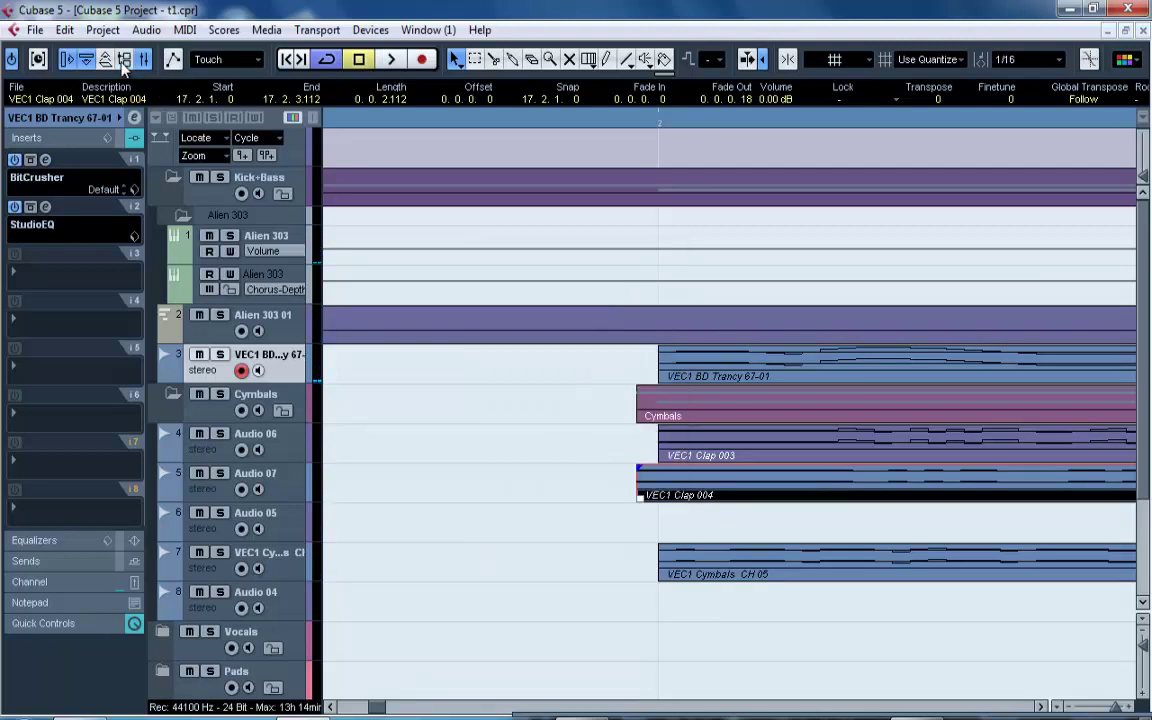
{"action": "left_click", "coordinate": [271, 55]}
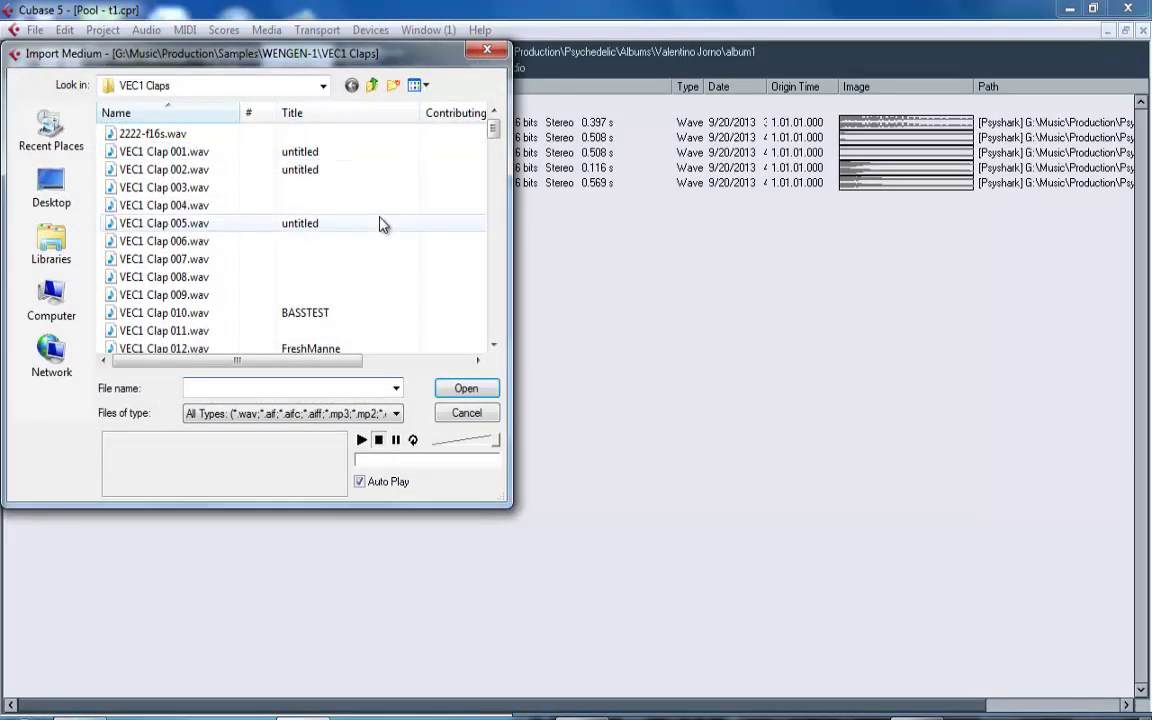
Browse to the VEC1 Ride folder inside WENGEN-1, VEC1 Cymbals.
{"action": "left_click", "coordinate": [380, 224]}
{"action": "key", "text": "BackSpace"}
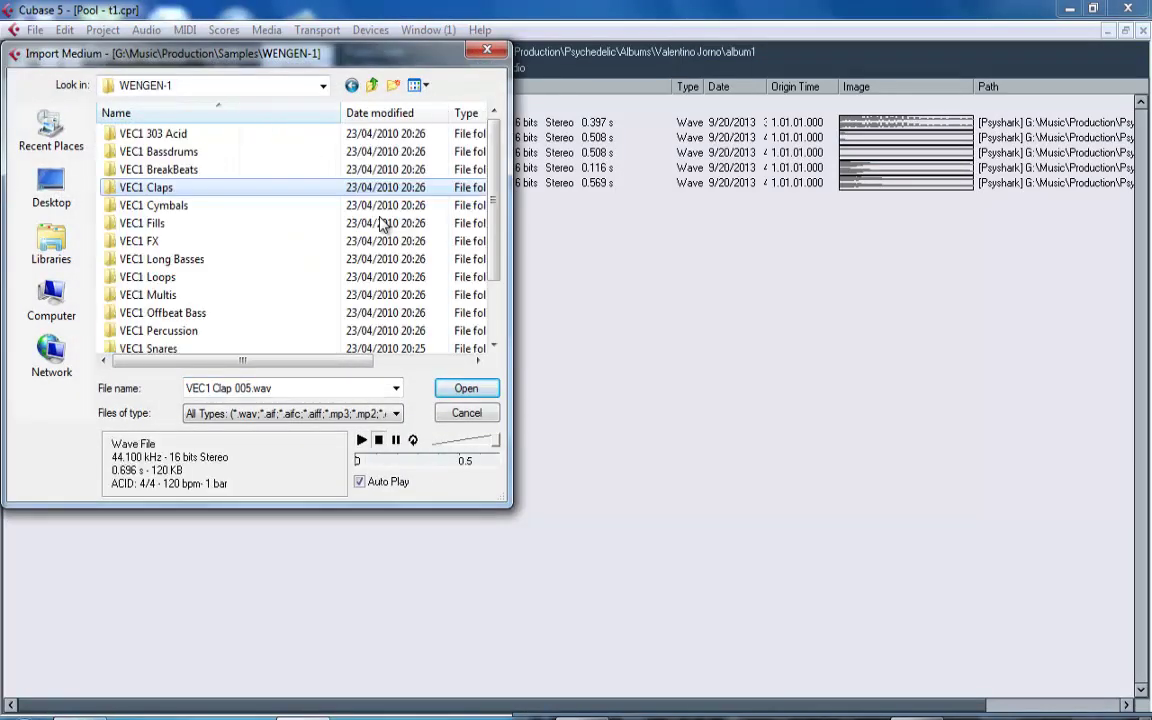
{"action": "key", "text": "BackSpace"}
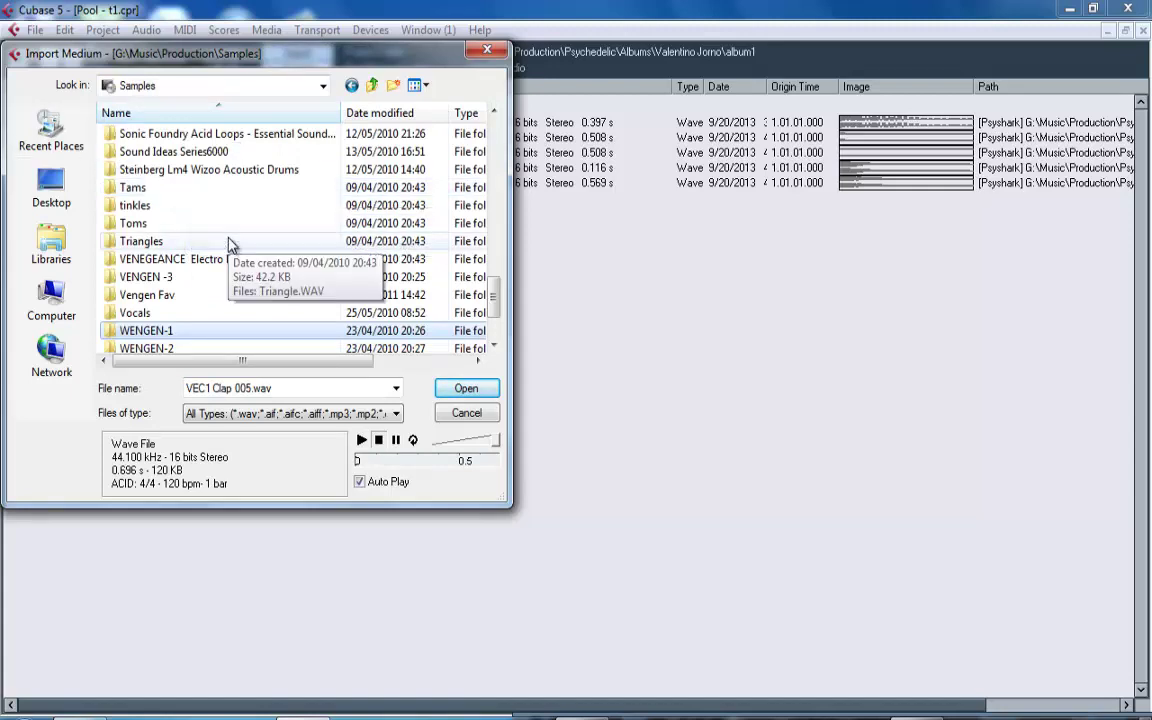
{"action": "double_click", "coordinate": [190, 331]}
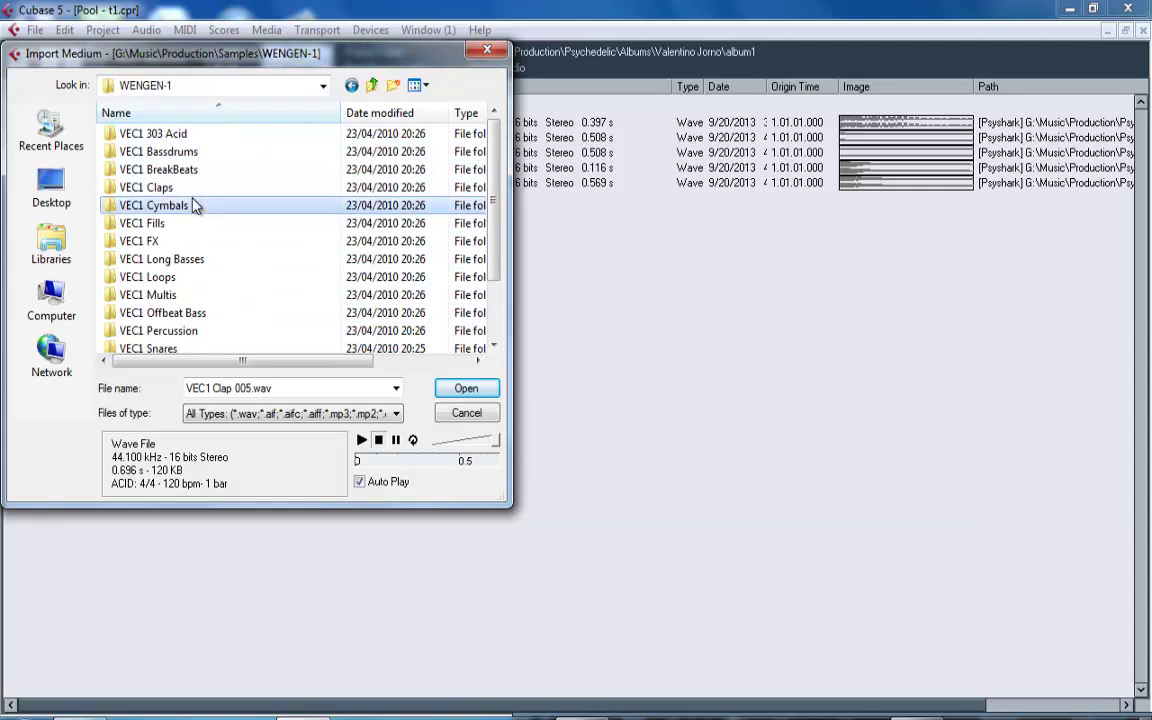
{"action": "double_click", "coordinate": [192, 205]}
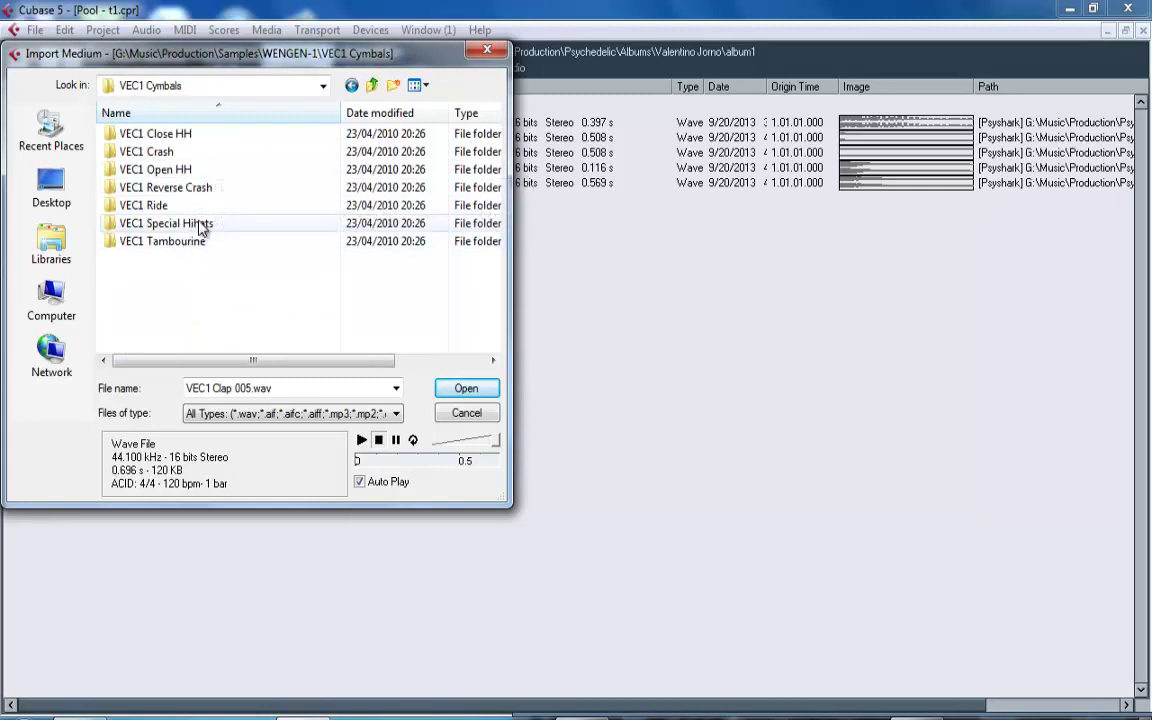
{"action": "double_click", "coordinate": [211, 209]}
Audition the ride samples from VEC1 Cymbals RD 05 through RD 13.
{"action": "left_click", "coordinate": [213, 211]}
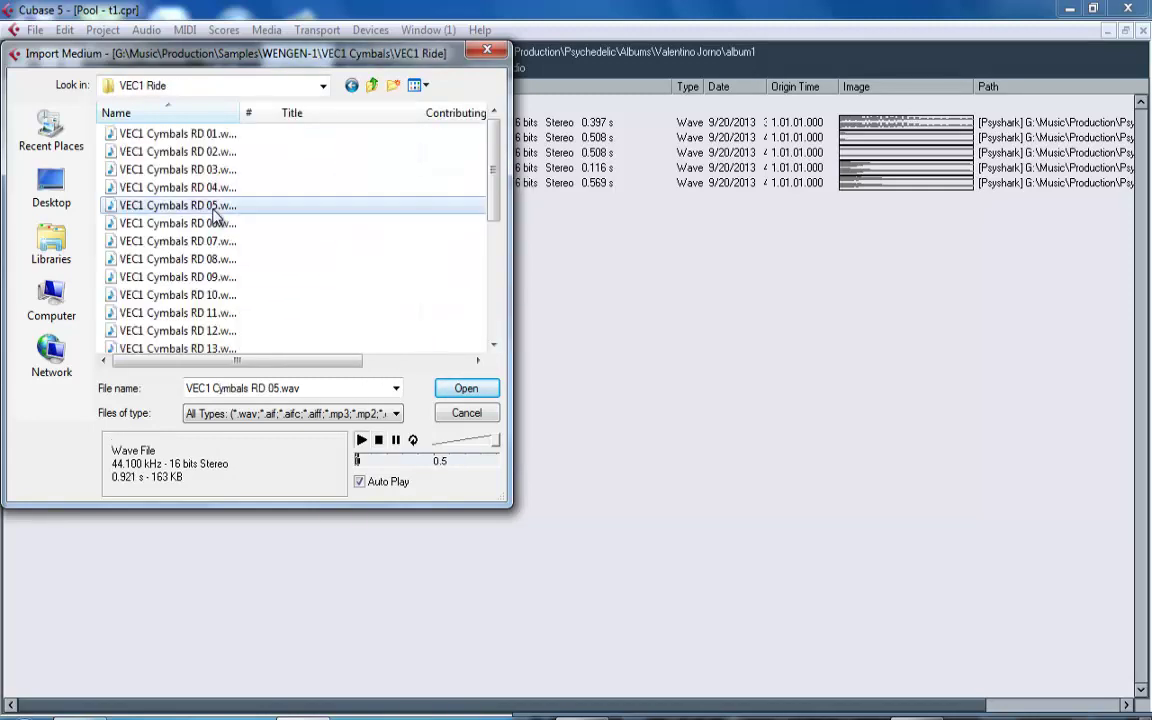
{"action": "key", "text": "Down"}
{"action": "key", "text": "Down"}
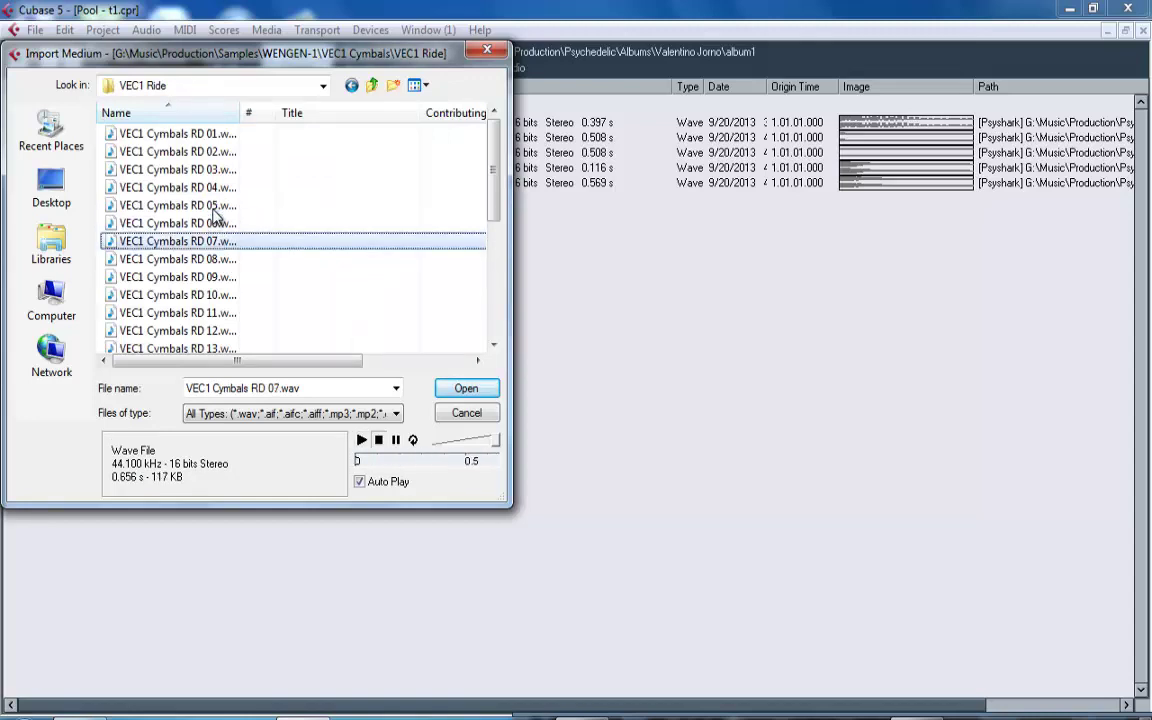
{"action": "key", "text": "Down"}
{"action": "key", "text": "Down"}
{"action": "key", "text": "Down"}
{"action": "key", "text": "Down"}
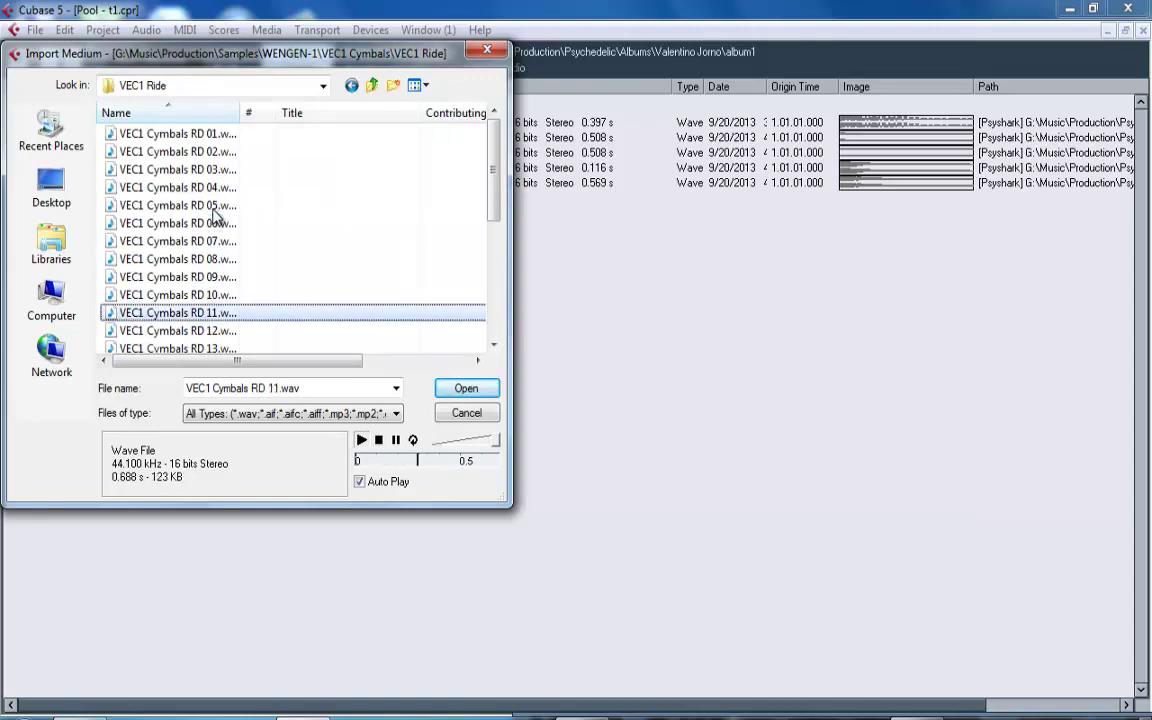
{"action": "key", "text": "Down"}
{"action": "key", "text": "Down"}
{"action": "key", "text": "Up"}
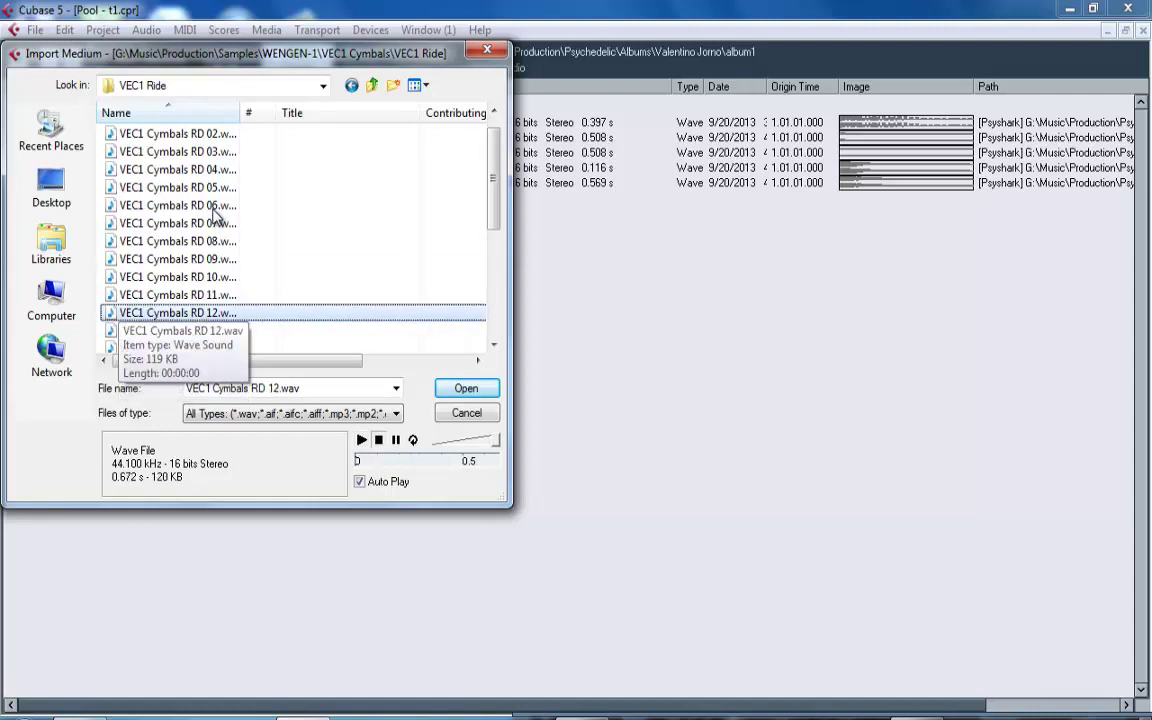
Audition the ride samples again from the start of the folder up to RD 08, comparing RD 06 and RD 07.
{"action": "key", "text": "BackSpace"}
{"action": "key", "text": "Return"}
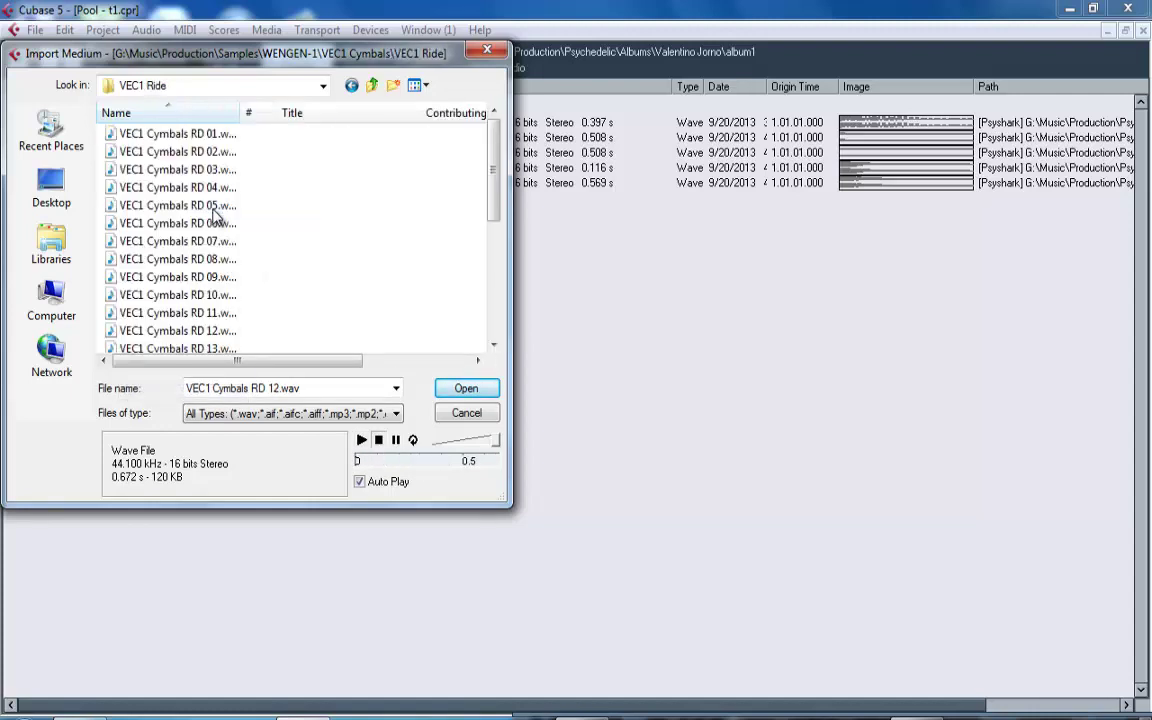
{"action": "key", "text": "Down"}
{"action": "key", "text": "Down"}
{"action": "key", "text": "Down"}
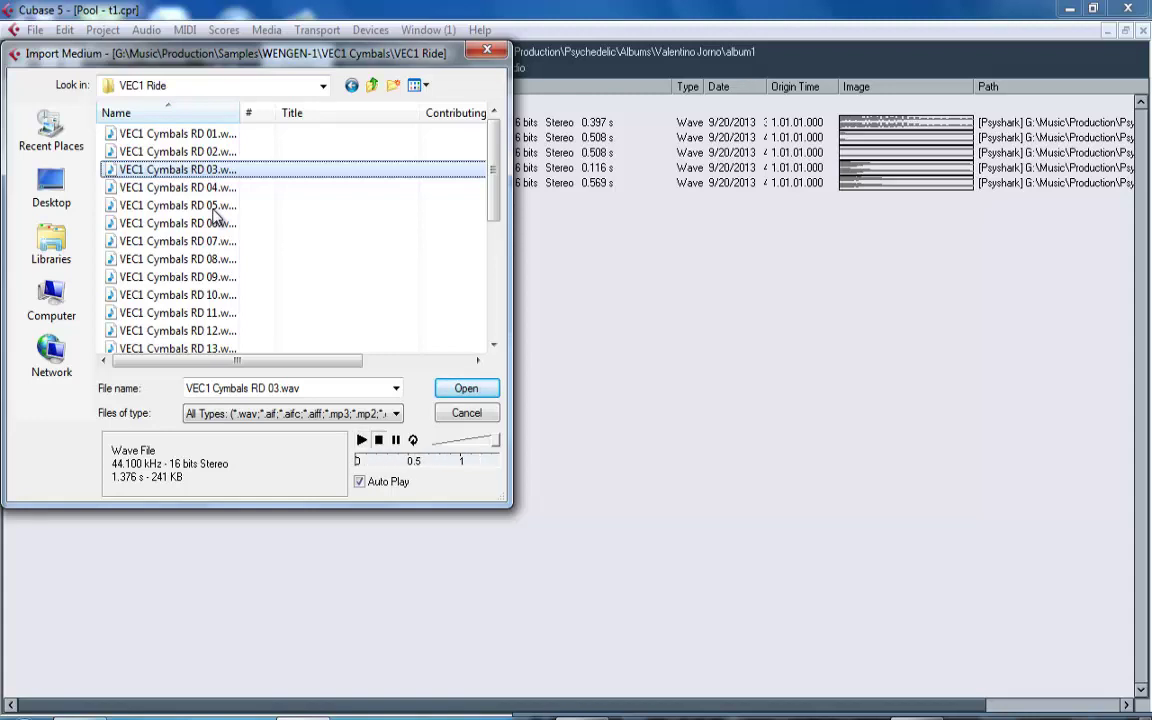
{"action": "key", "text": "Down"}
{"action": "key", "text": "Down"}
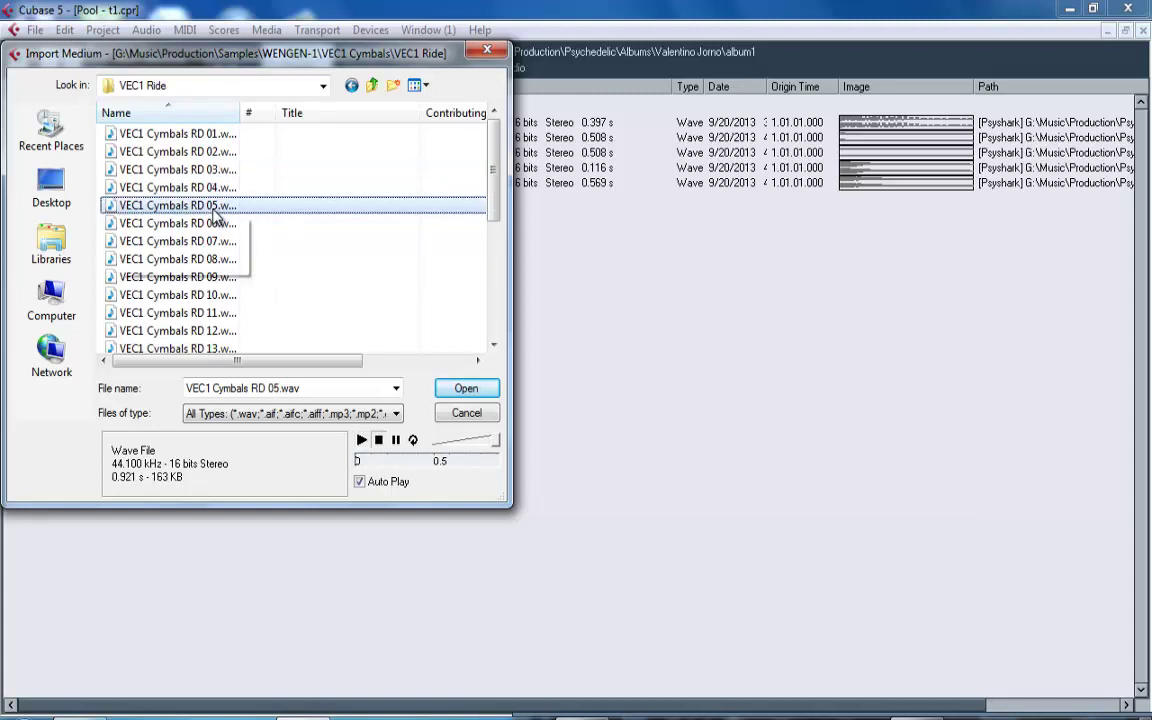
{"action": "key", "text": "Down"}
{"action": "key", "text": "Down"}
{"action": "key", "text": "Down"}
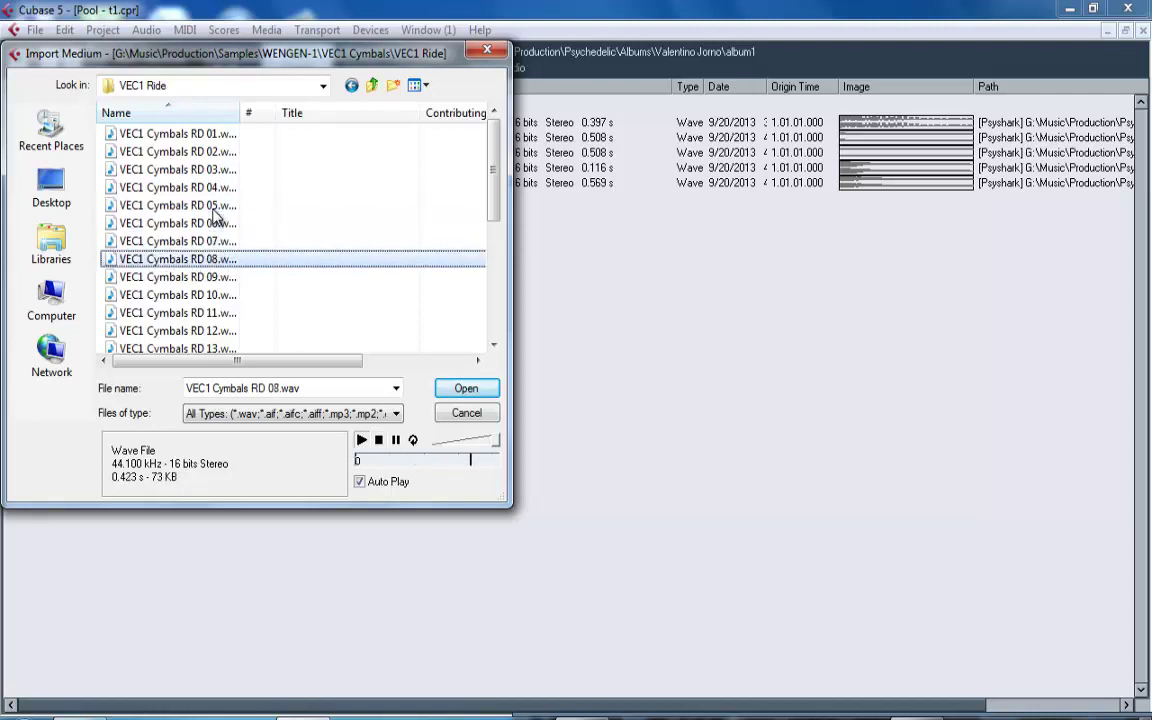
{"action": "key", "text": "Up"}
{"action": "key", "text": "Up"}
{"action": "key", "text": "Down"}
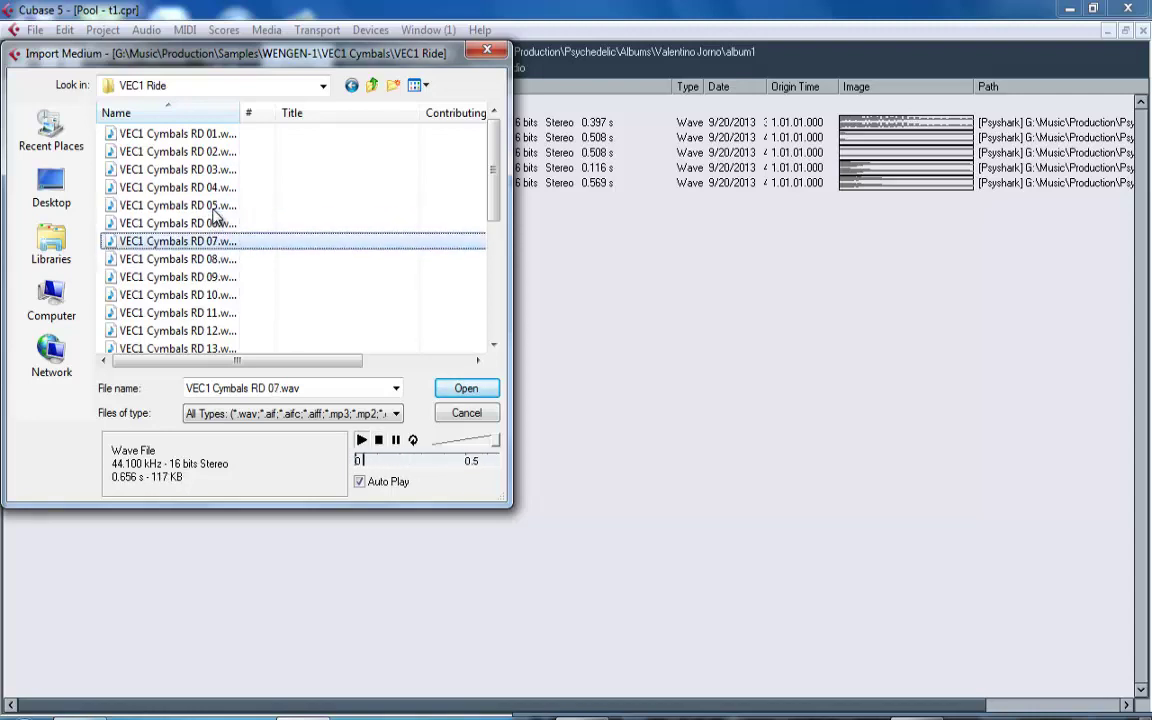
Import VEC1 Cymbals RD 07.wav into the Pool with a copy in the working directory, and insert it into the project.
{"action": "double_click", "coordinate": [227, 242]}
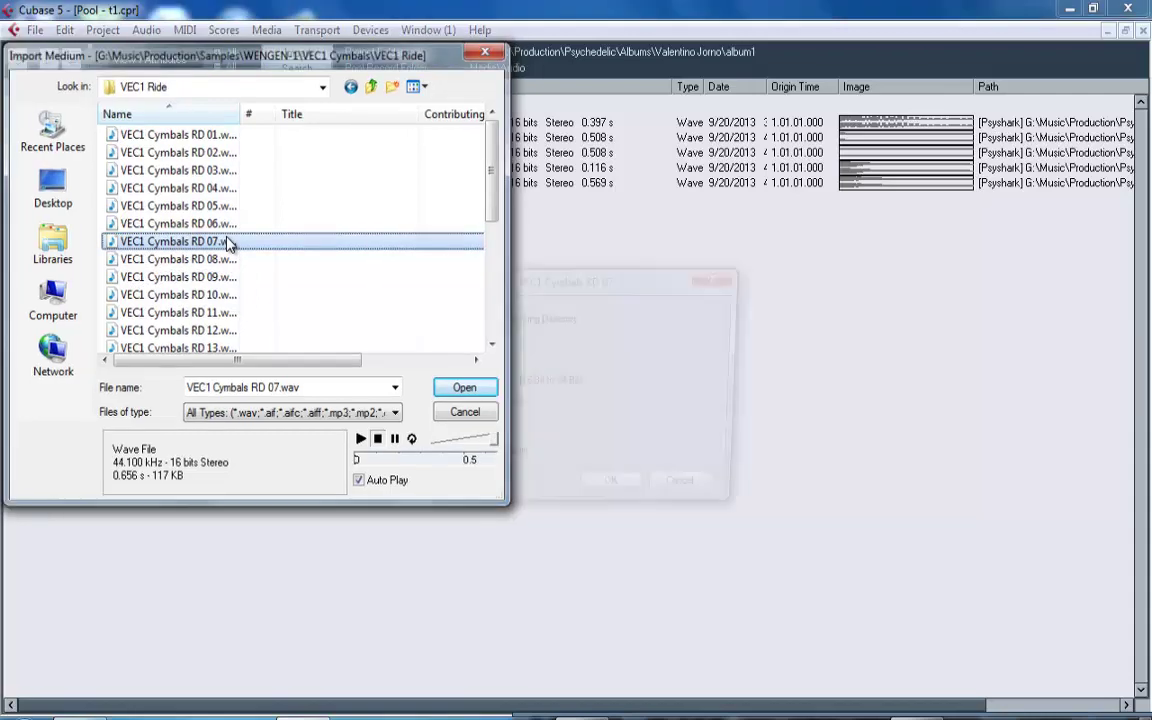
{"action": "left_click", "coordinate": [614, 494]}
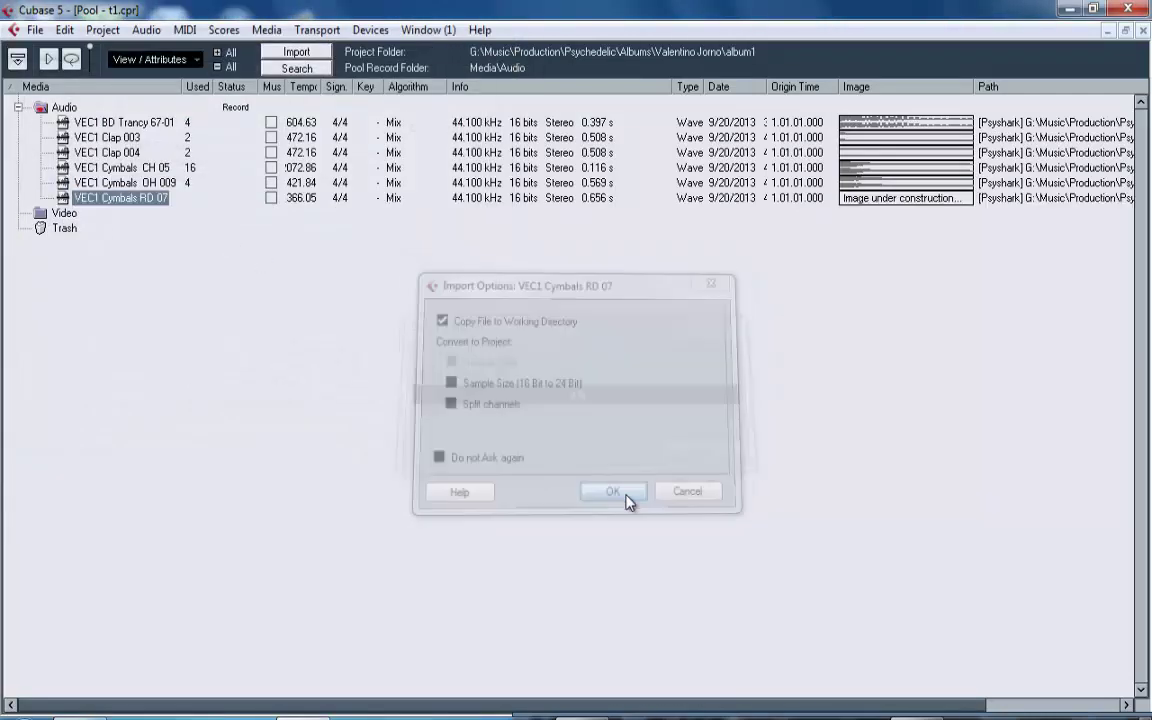
{"action": "right_click", "coordinate": [143, 204]}
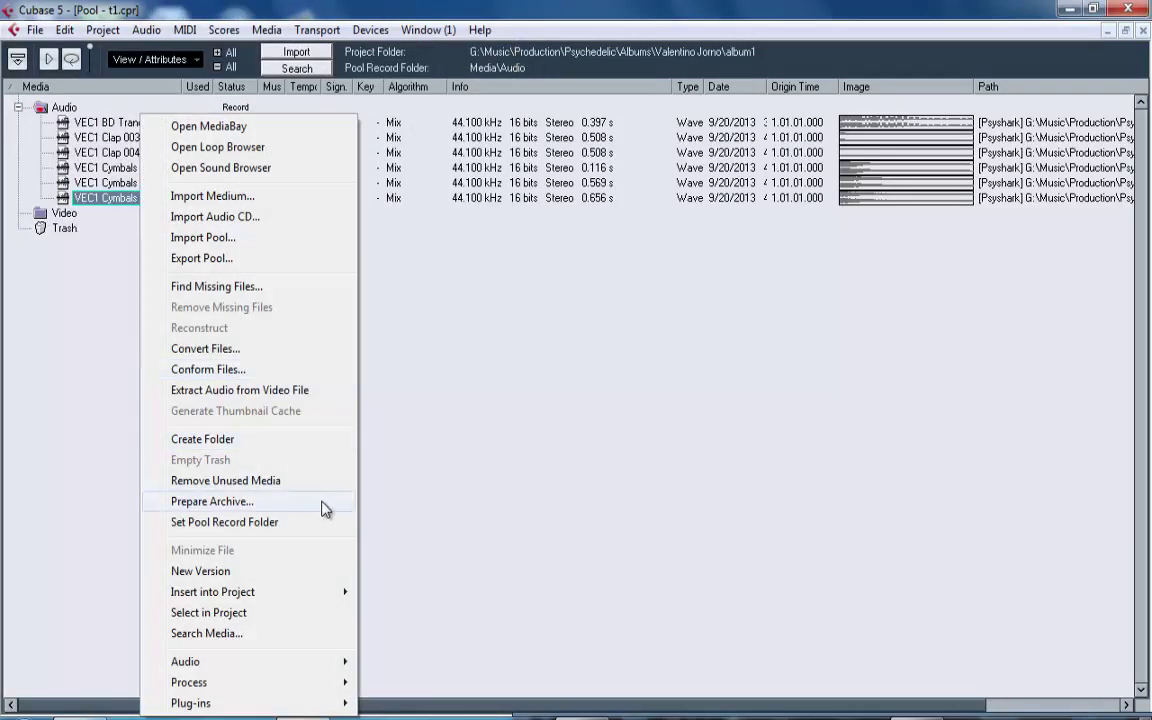
{"action": "mouse_move", "coordinate": [342, 592]}
{"action": "left_click", "coordinate": [391, 596]}
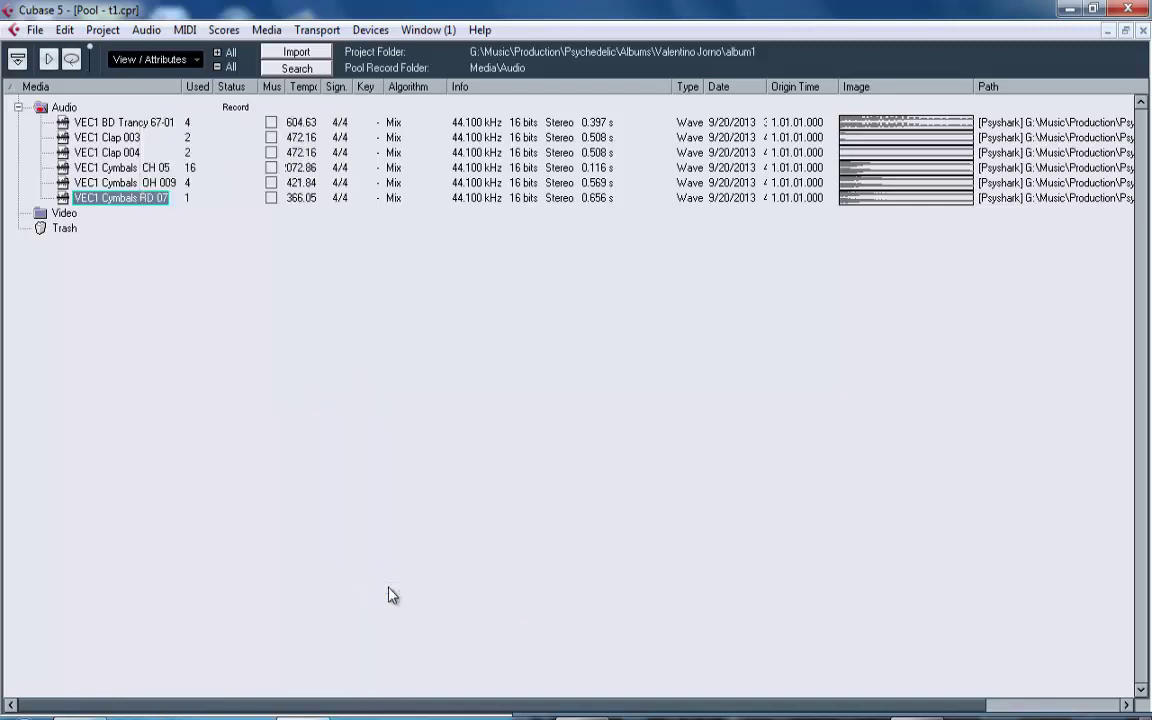
{"action": "left_click", "coordinate": [1114, 33]}
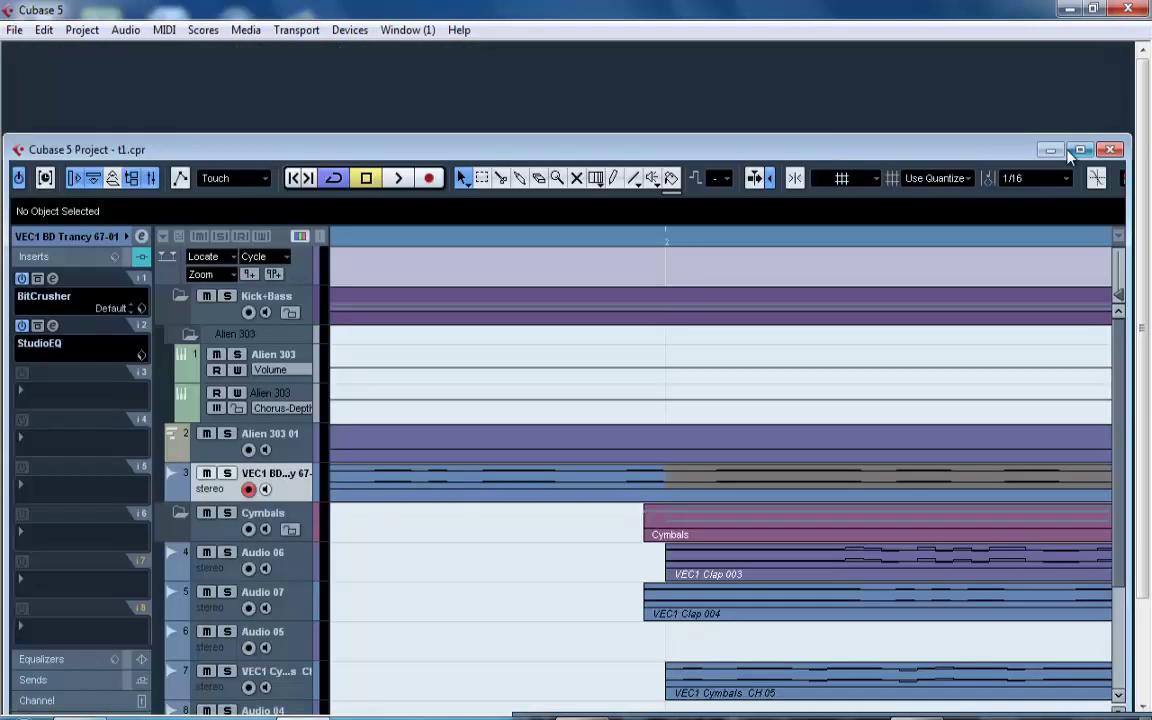
Move the VEC1 Cymbals RD 07 clip off the kick track onto a new audio track of its own at bar 17.
{"action": "left_click", "coordinate": [1082, 150]}
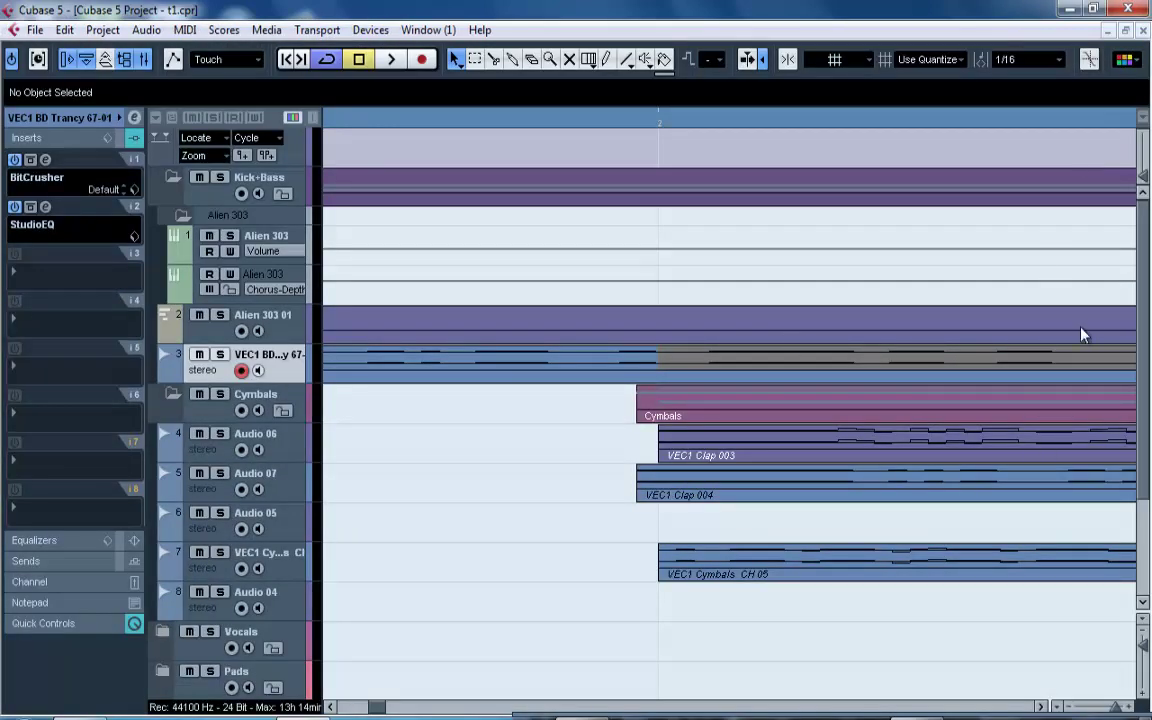
{"action": "left_click", "coordinate": [1145, 648]}
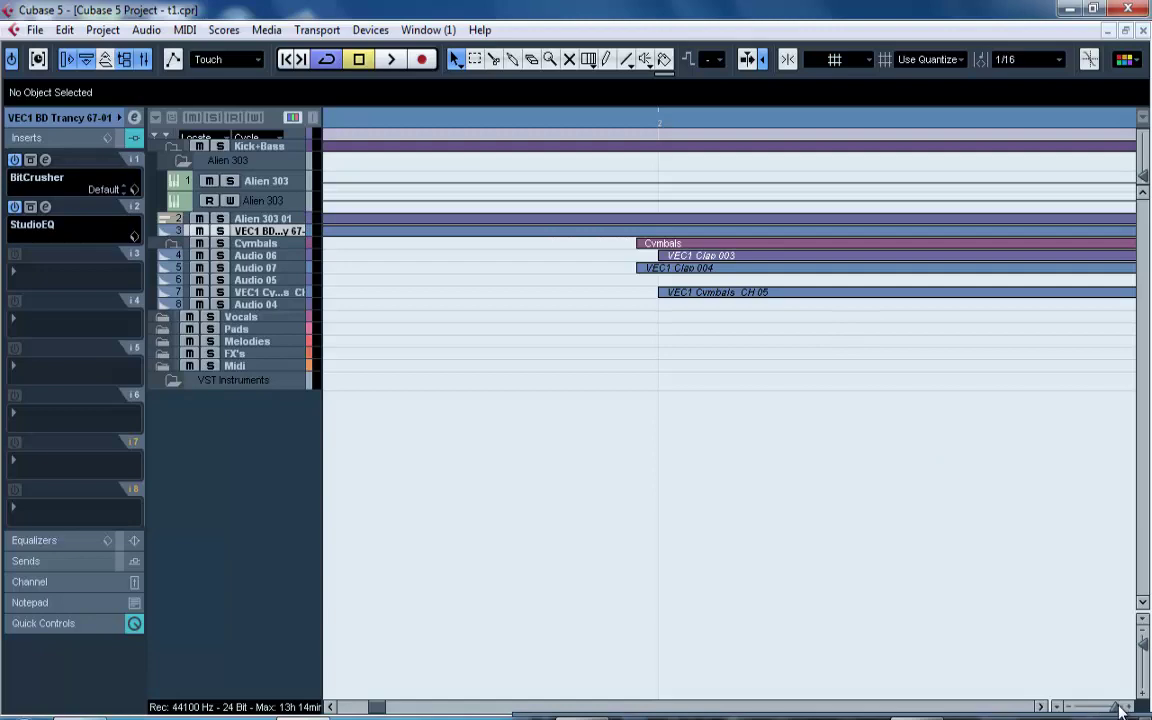
{"action": "left_click_drag", "start_coordinate": [1118, 707], "coordinate": [1107, 708]}
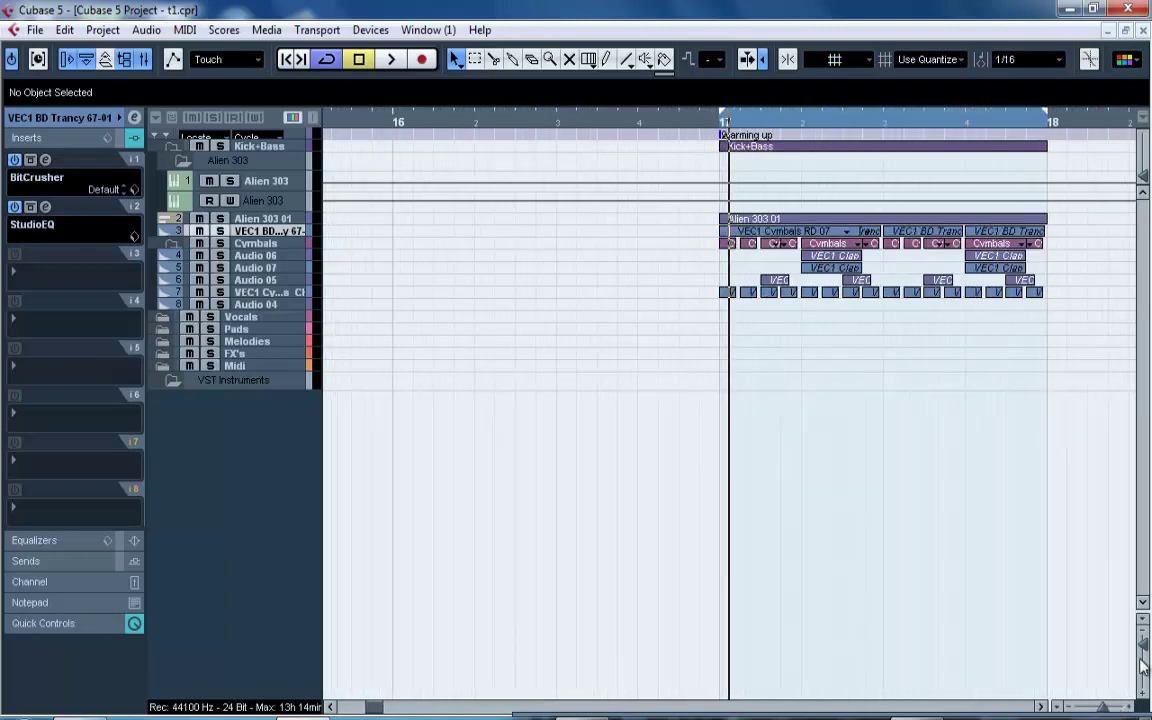
{"action": "left_click_drag", "start_coordinate": [1145, 648], "coordinate": [1145, 570]}
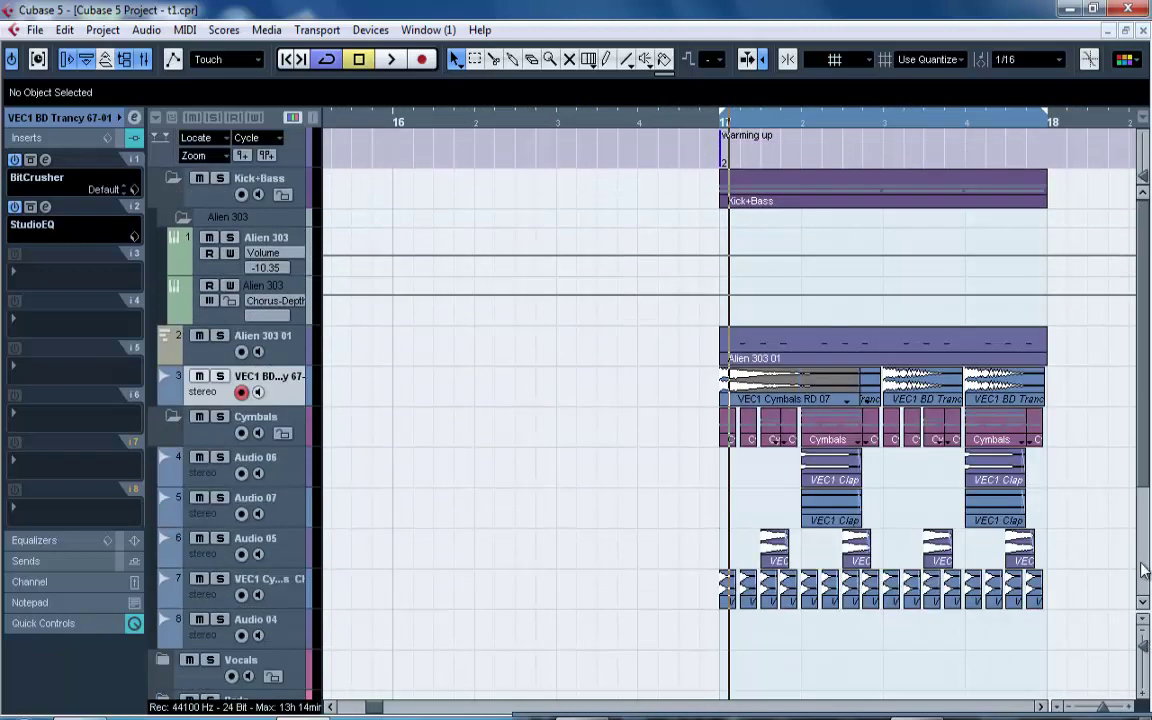
{"action": "scroll", "coordinate": [1142, 422], "scroll_direction": "down", "scroll_amount": 4}
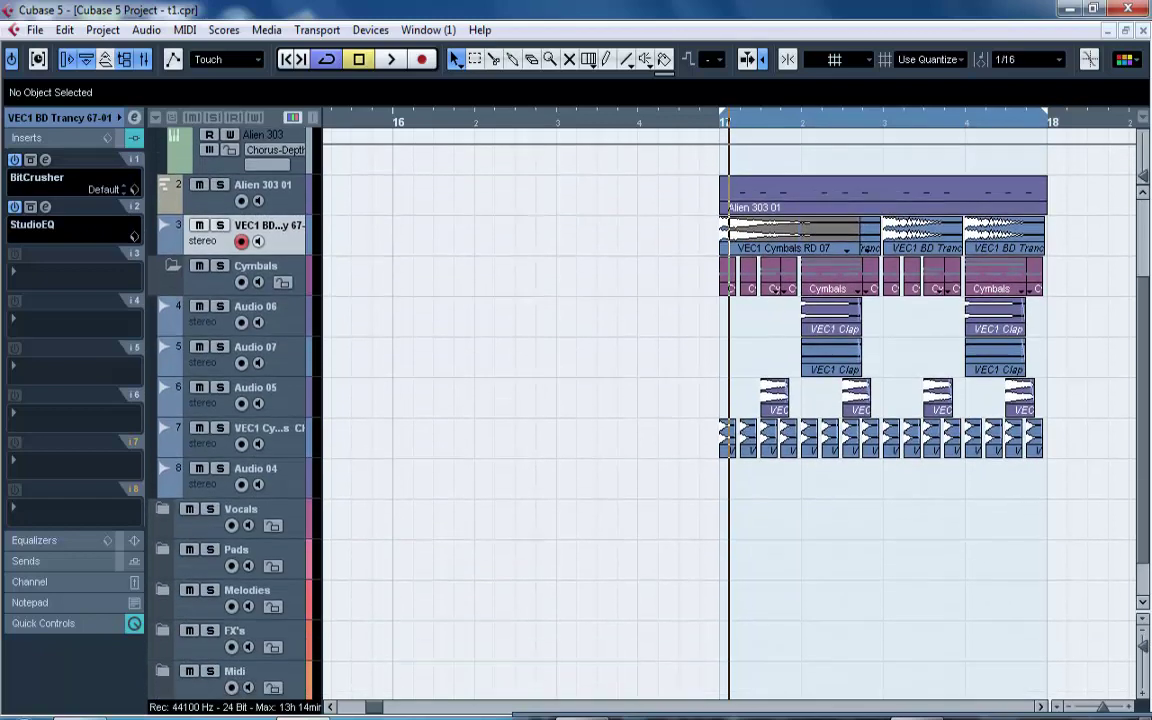
{"action": "left_click", "coordinate": [745, 232]}
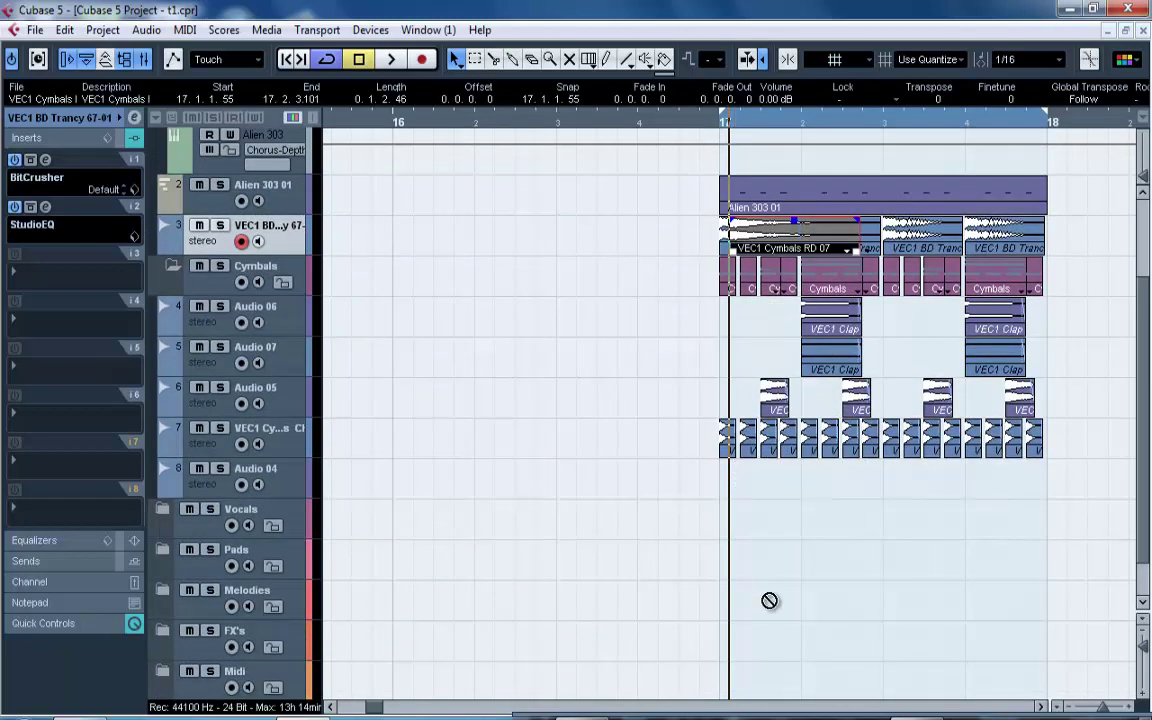
{"action": "left_click_drag", "start_coordinate": [765, 651], "coordinate": [741, 696]}
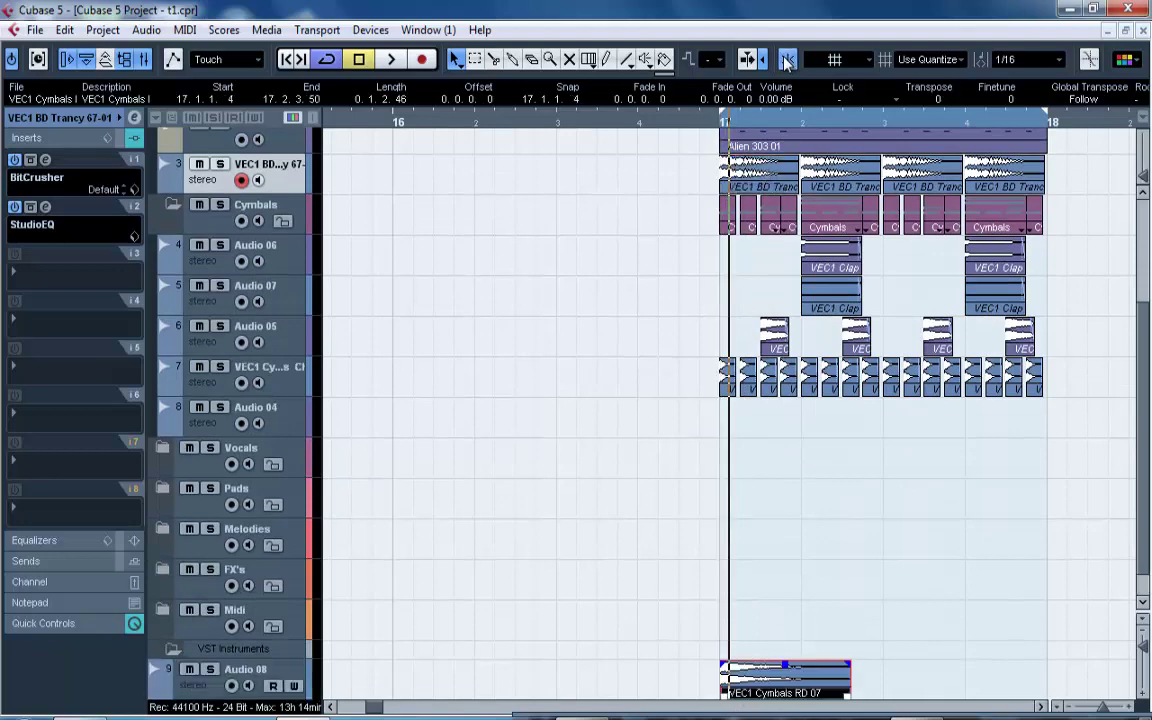
Move the new Audio 08 ride track into the Kick+Bass folder.
{"action": "left_click", "coordinate": [300, 683]}
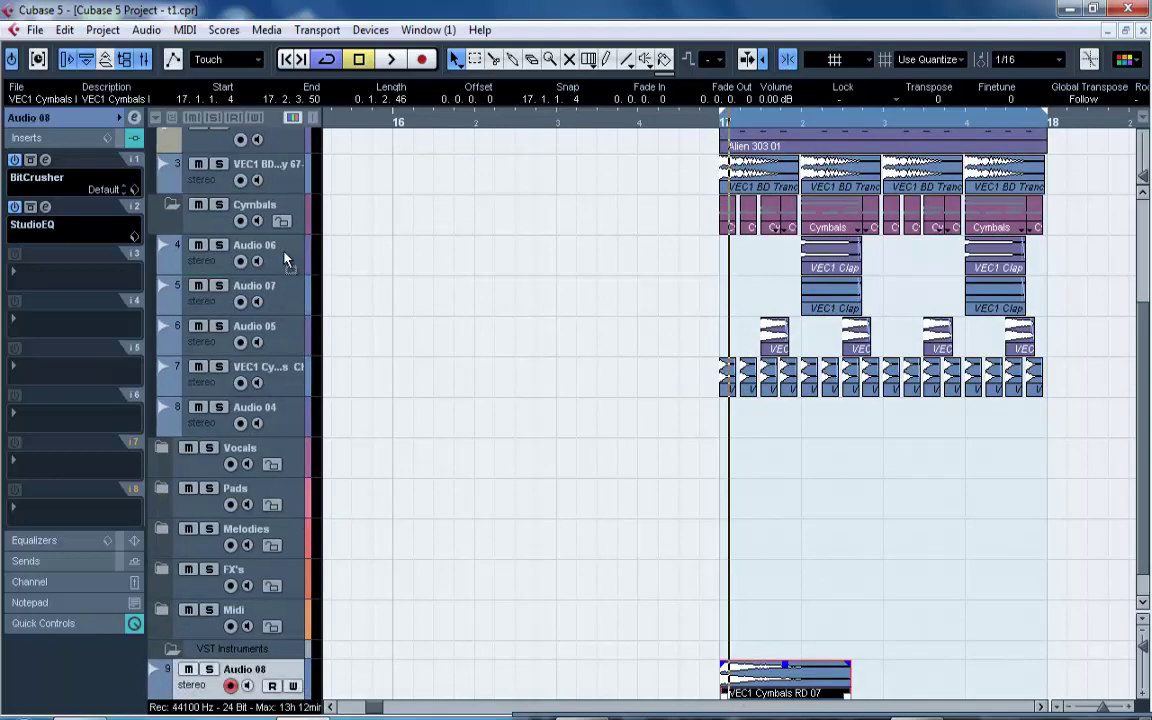
{"action": "scroll", "coordinate": [283, 174], "scroll_direction": "up", "scroll_amount": 5}
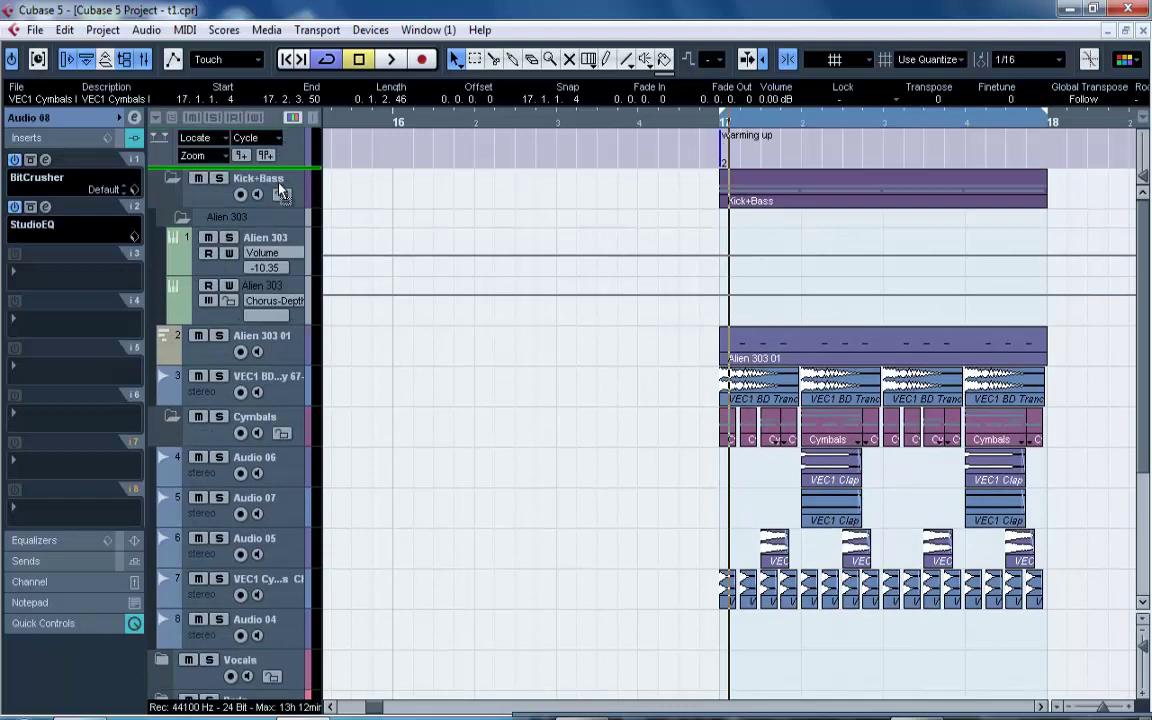
{"action": "left_click_drag", "start_coordinate": [270, 205], "coordinate": [270, 206]}
Collapse the Cymbals and Alien 303 folders in the track list, keeping Kick+Bass expanded.
{"action": "left_click", "coordinate": [170, 461]}
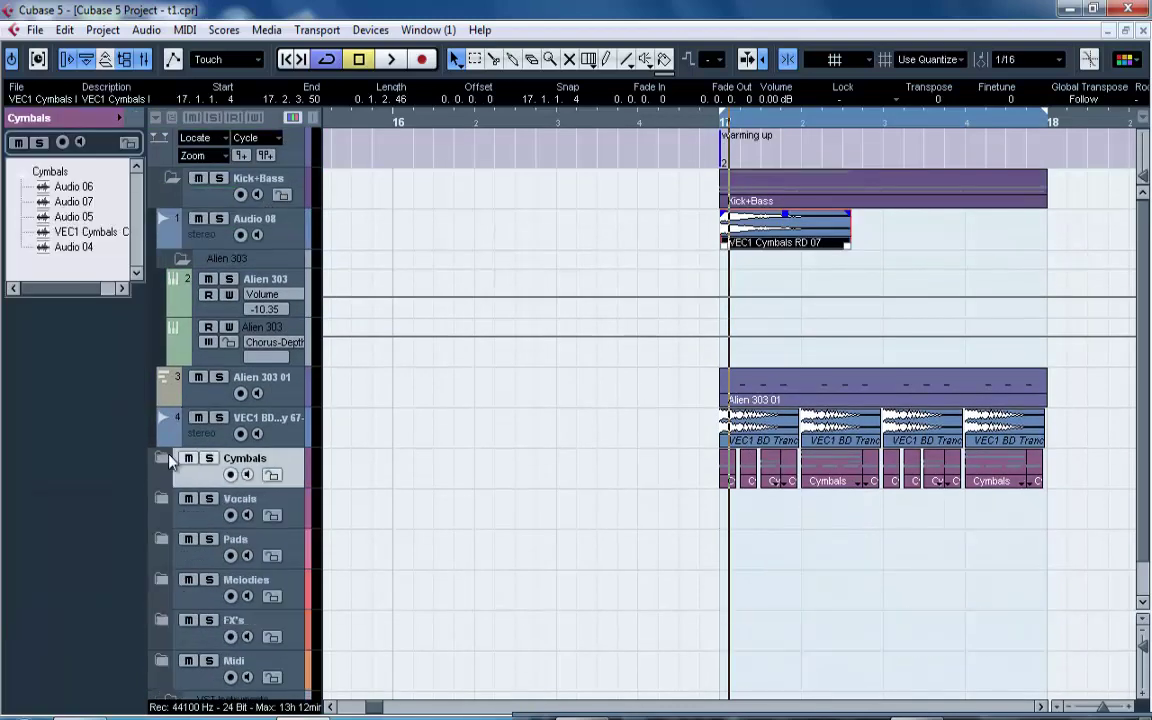
{"action": "left_click", "coordinate": [182, 262]}
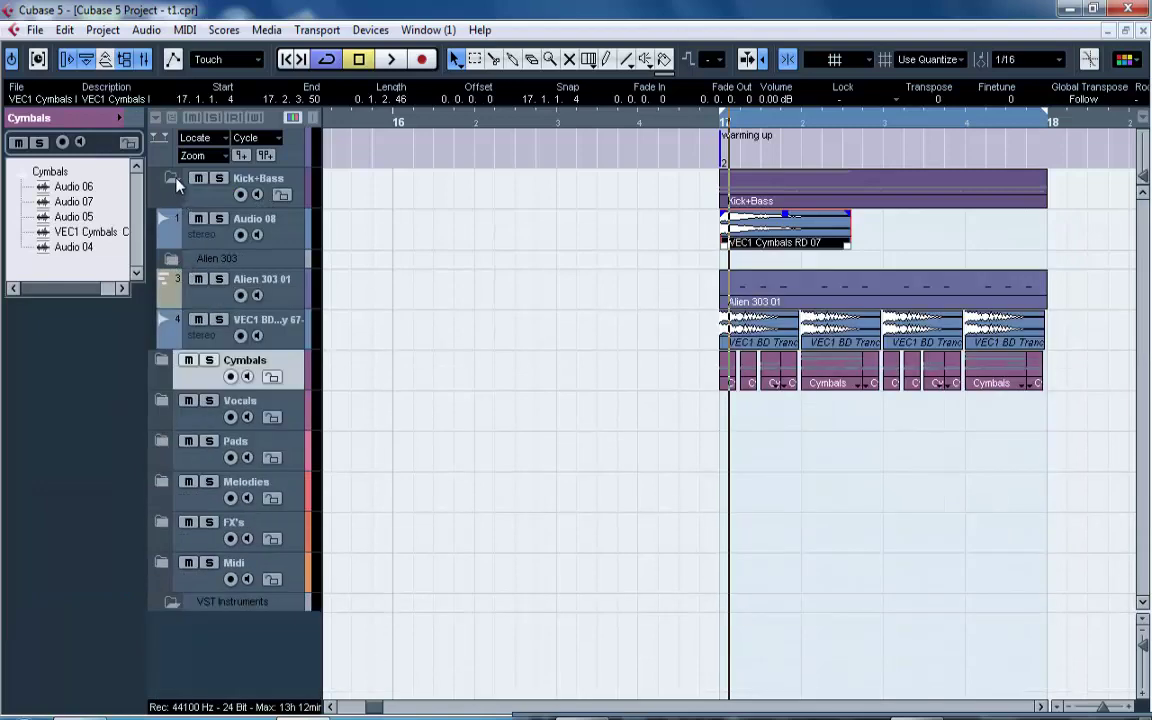
{"action": "left_click", "coordinate": [162, 179]}
{"action": "left_click", "coordinate": [164, 179]}
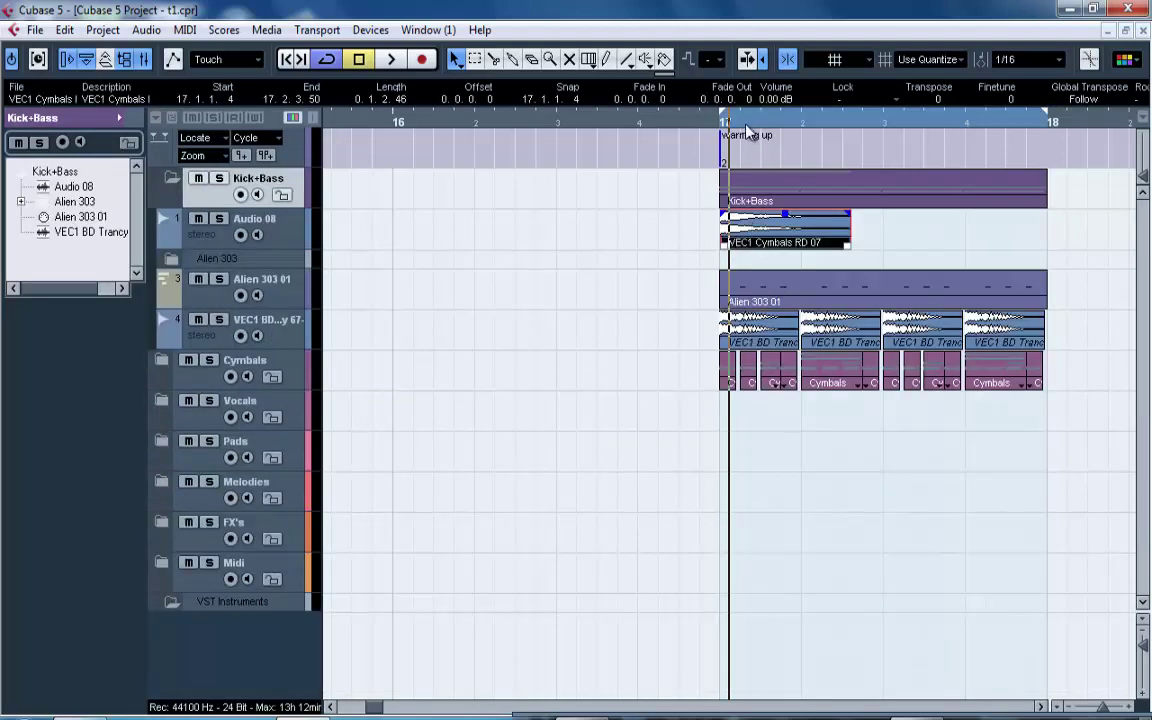
Place Audio 08 directly below the kick track and shorten its ride clip to end at 17.1.4.
{"action": "left_click_drag", "start_coordinate": [732, 119], "coordinate": [714, 156]}
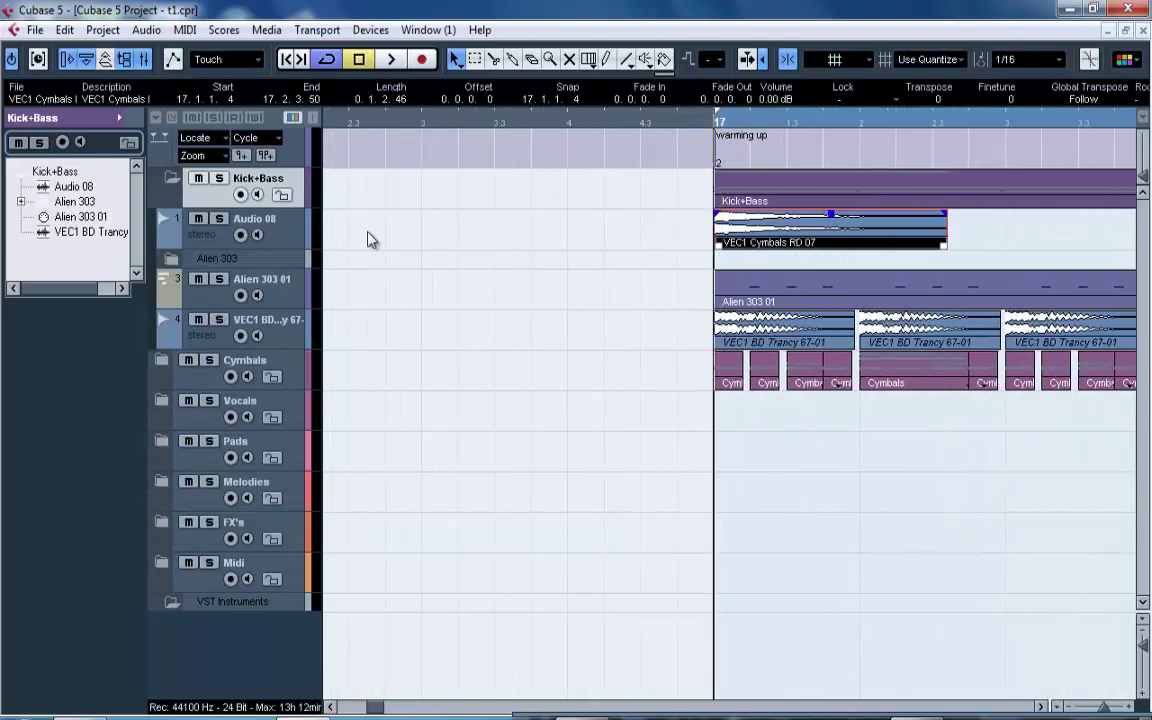
{"action": "left_click", "coordinate": [300, 240]}
{"action": "left_click_drag", "start_coordinate": [296, 338], "coordinate": [296, 338]}
{"action": "left_click_drag", "start_coordinate": [940, 346], "coordinate": [800, 333]}
Solo Audio 08, play the loop, and lower the track's level to -17.09 dB in the mixer.
{"action": "left_click", "coordinate": [219, 318]}
{"action": "key", "text": "space"}
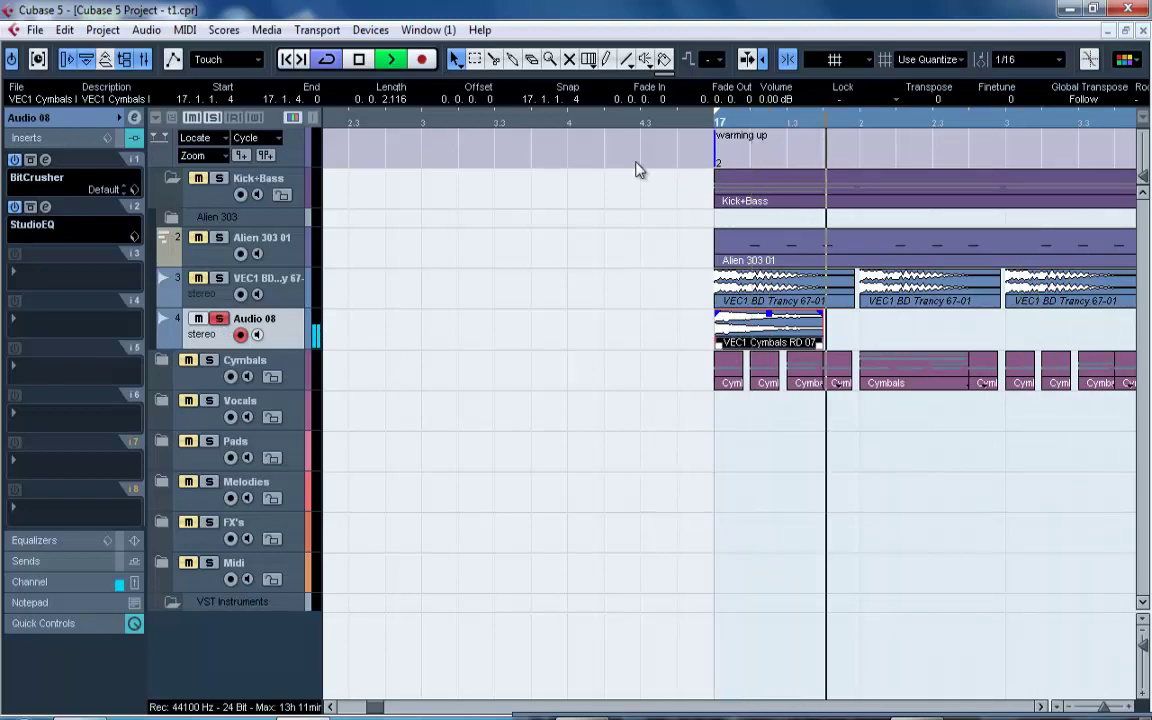
{"action": "key", "text": "F3"}
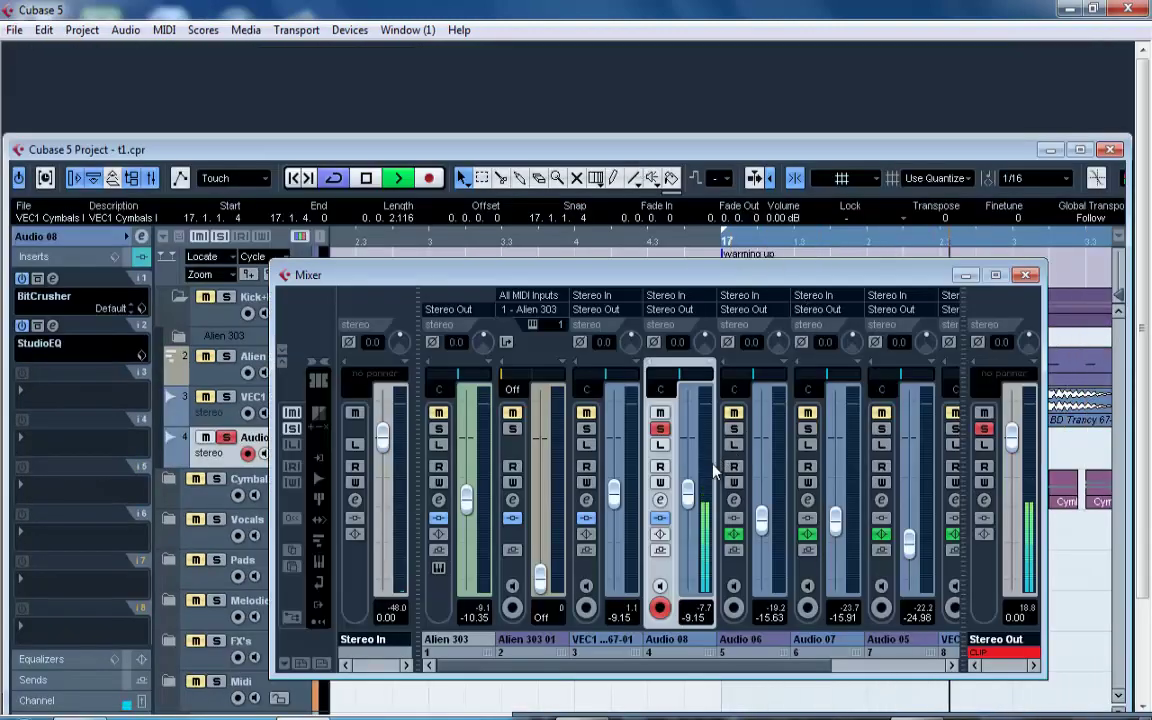
{"action": "left_click_drag", "start_coordinate": [690, 495], "coordinate": [690, 528]}
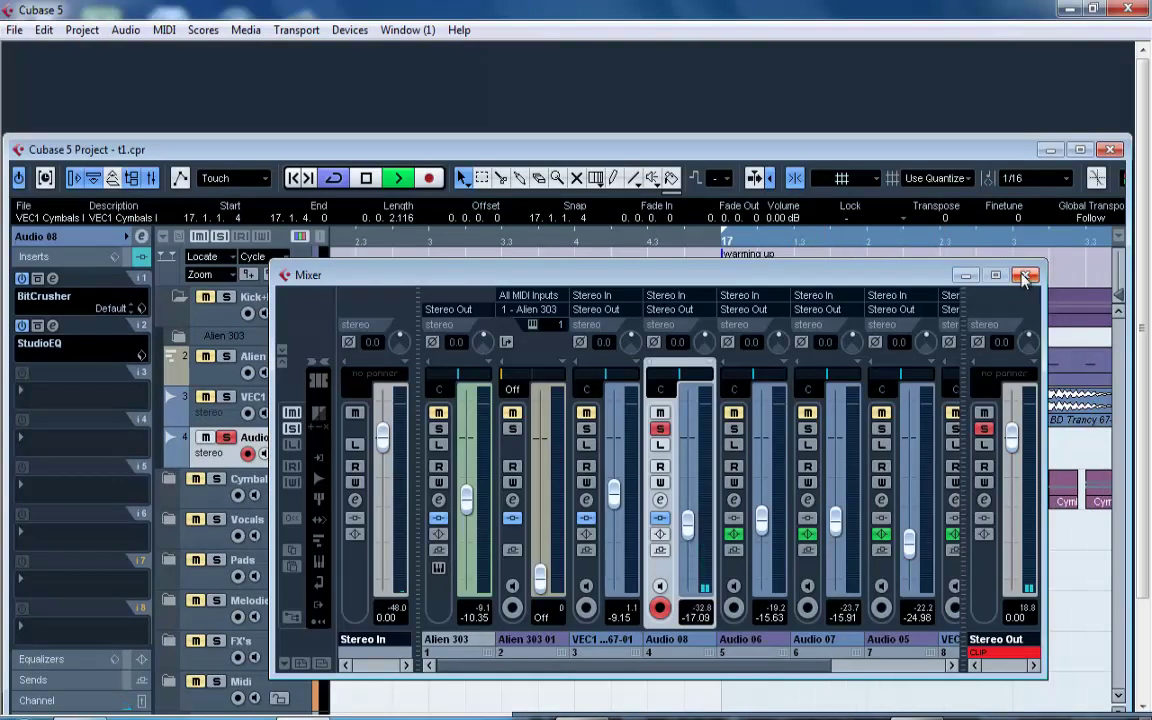
{"action": "left_click", "coordinate": [1024, 276]}
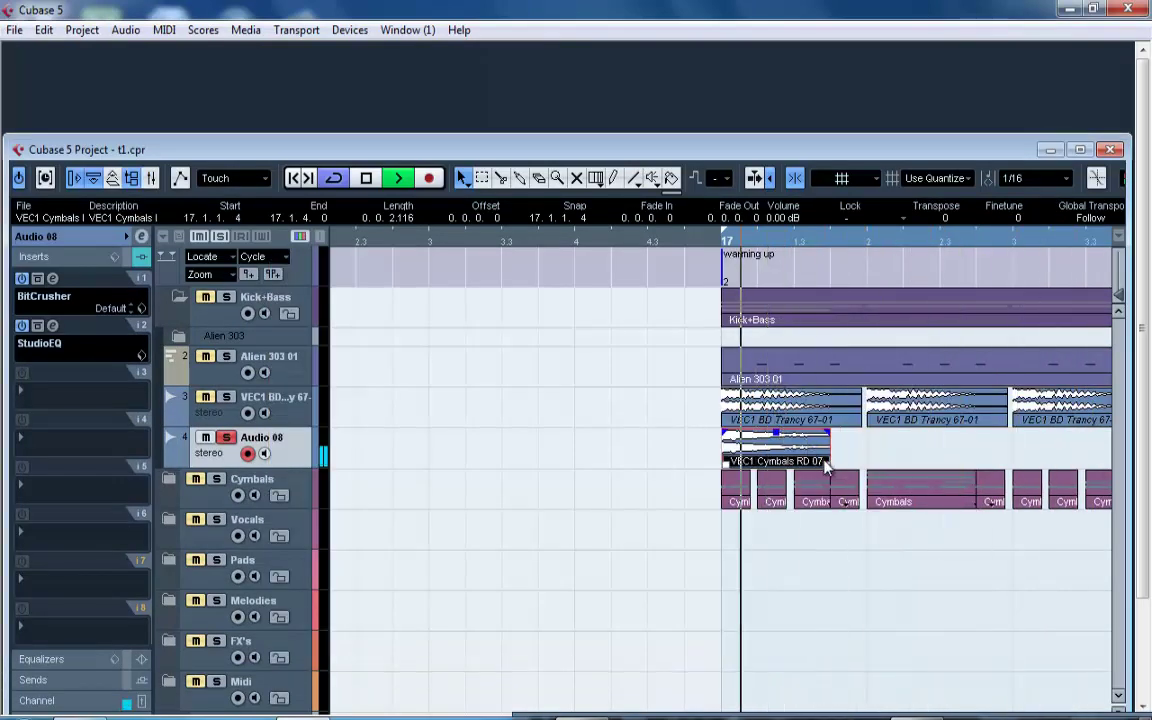
Shorten the ride clip to a length of 0.0.0.36 and align its start exactly with 17.1.1.0.
{"action": "left_click_drag", "start_coordinate": [826, 468], "coordinate": [732, 456]}
{"action": "left_click_drag", "start_coordinate": [724, 240], "coordinate": [705, 322]}
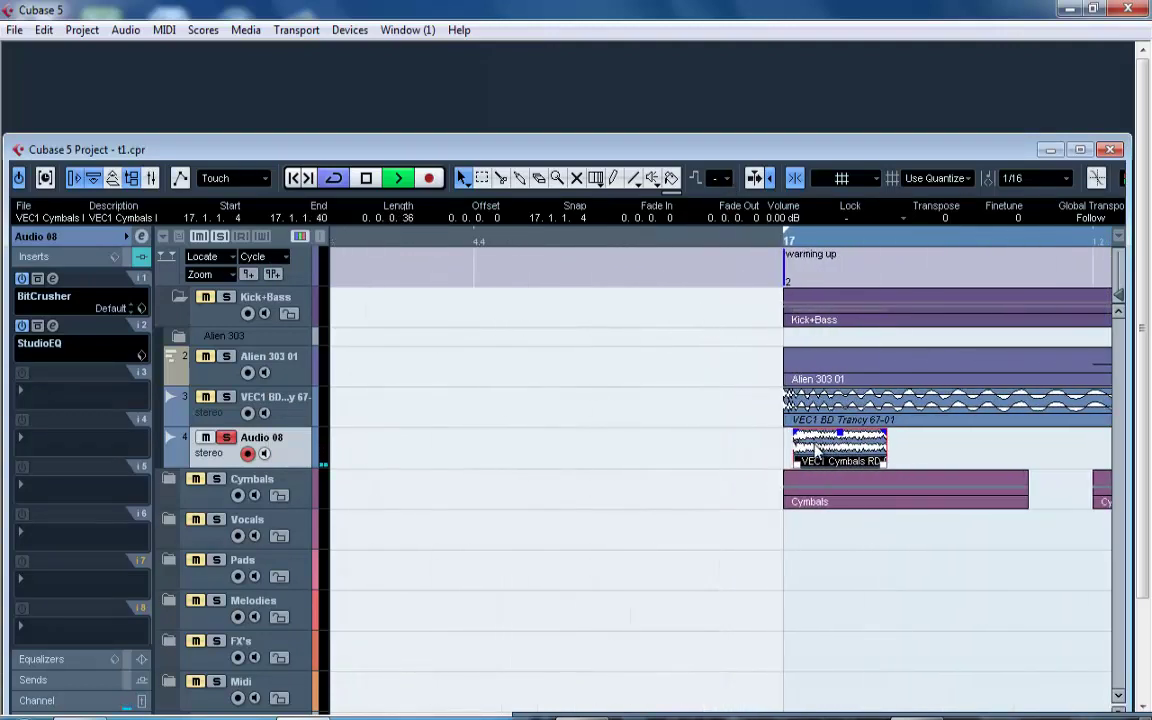
{"action": "left_click_drag", "start_coordinate": [816, 452], "coordinate": [806, 452]}
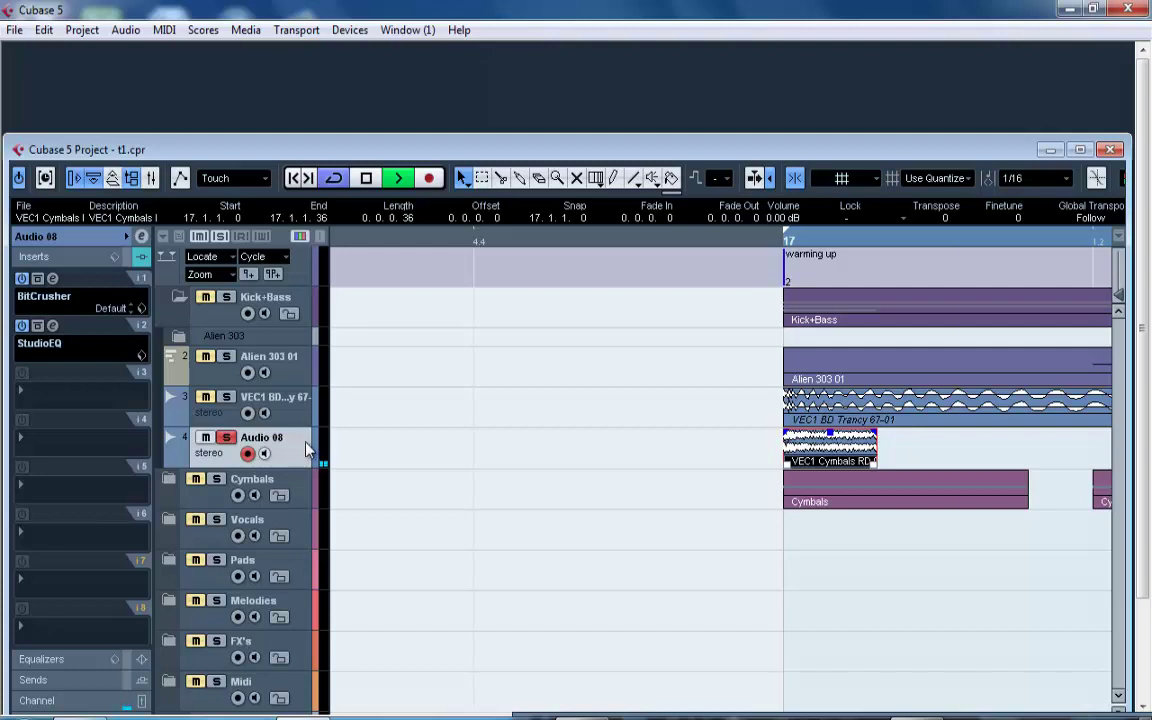
Check the neighbouring tracks' inserts, and remove StudioEQ and BitCrusher from the Audio 08 track.
{"action": "left_click", "coordinate": [300, 366]}
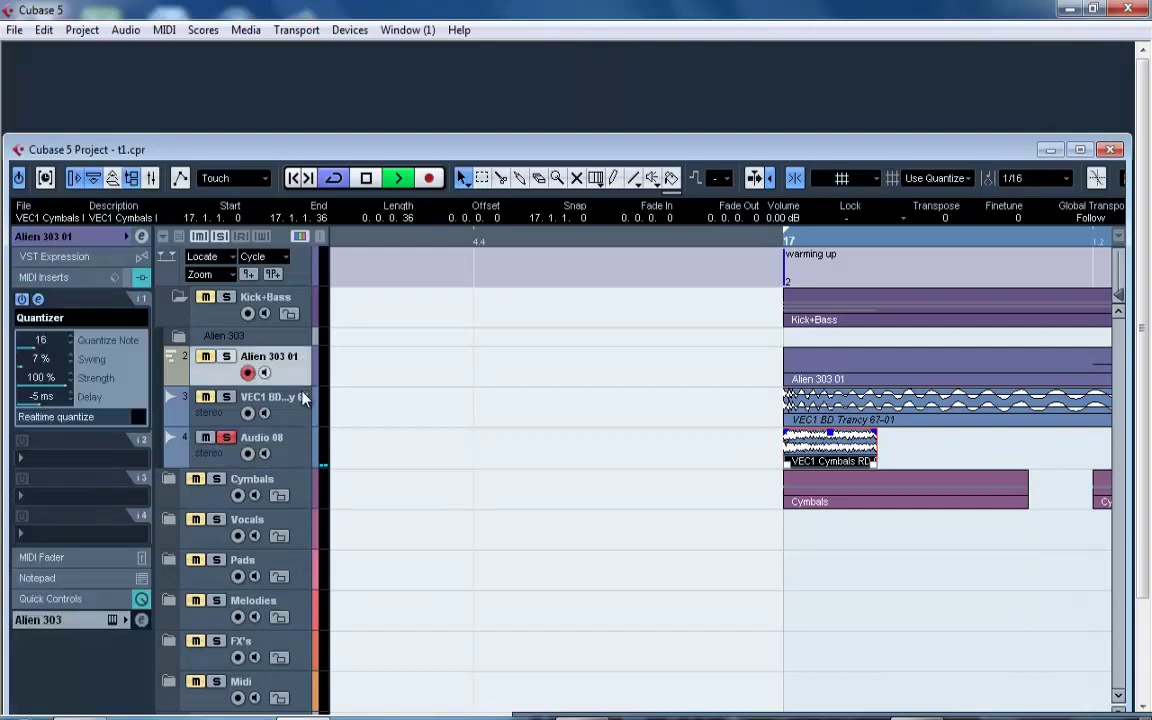
{"action": "left_click", "coordinate": [303, 399]}
{"action": "left_click", "coordinate": [303, 446]}
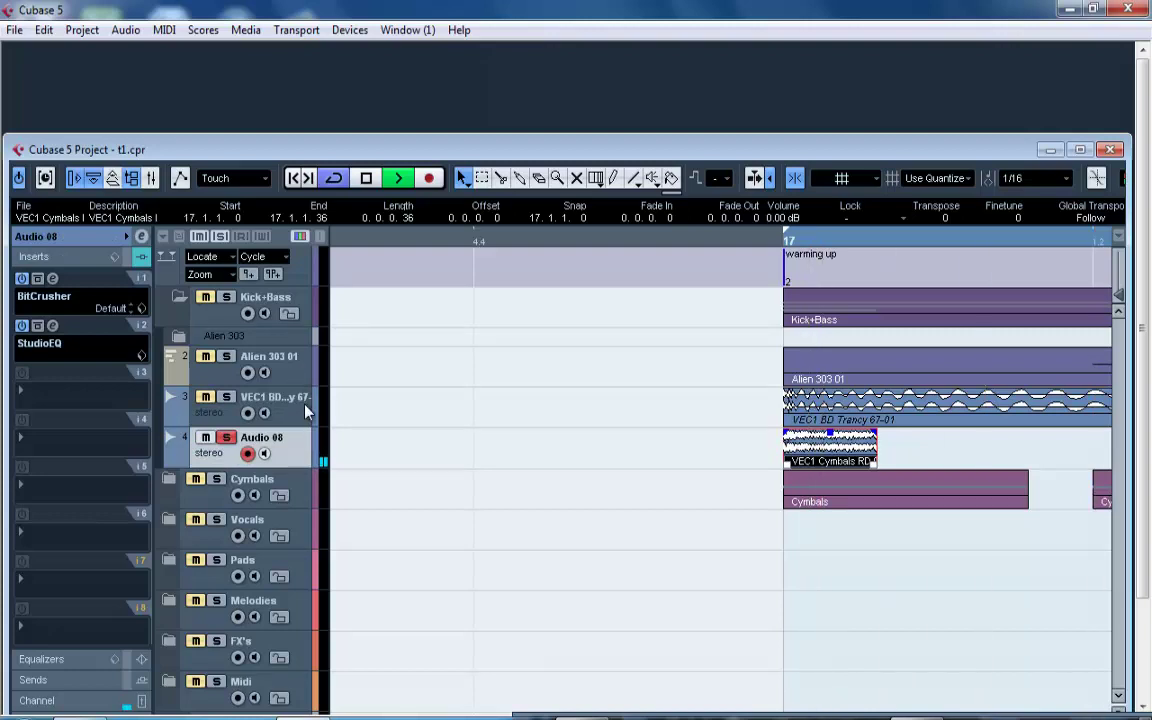
{"action": "left_click", "coordinate": [81, 354]}
{"action": "left_click", "coordinate": [78, 186]}
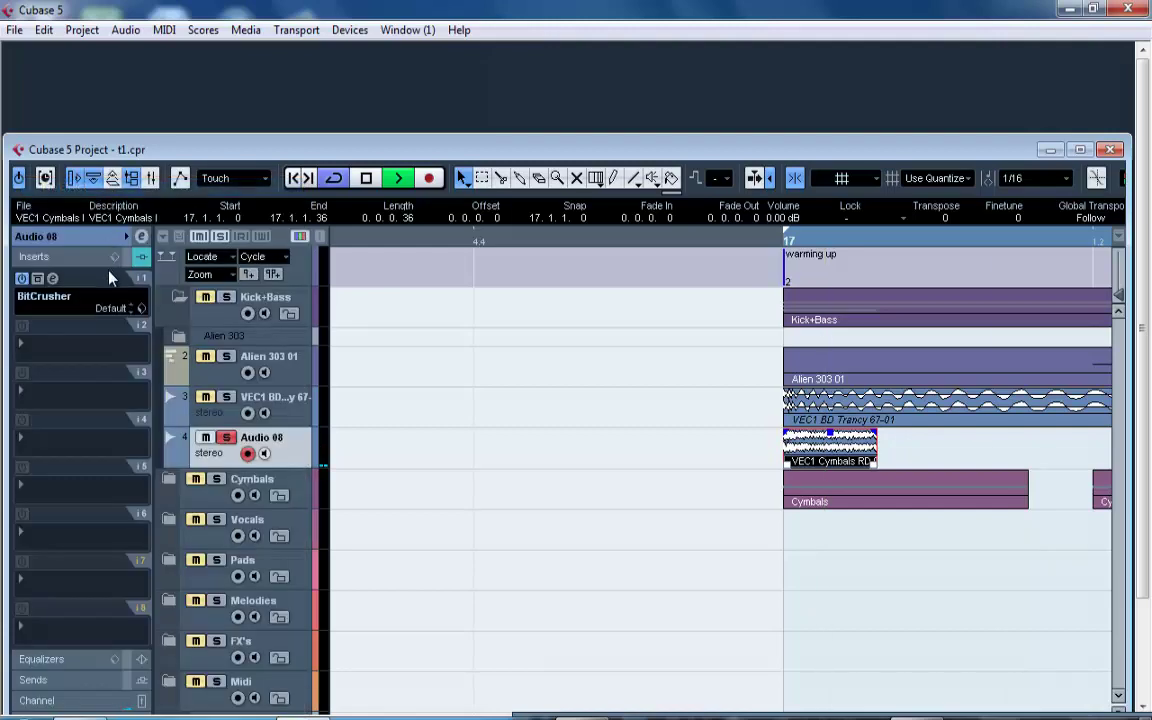
{"action": "left_click", "coordinate": [103, 299]}
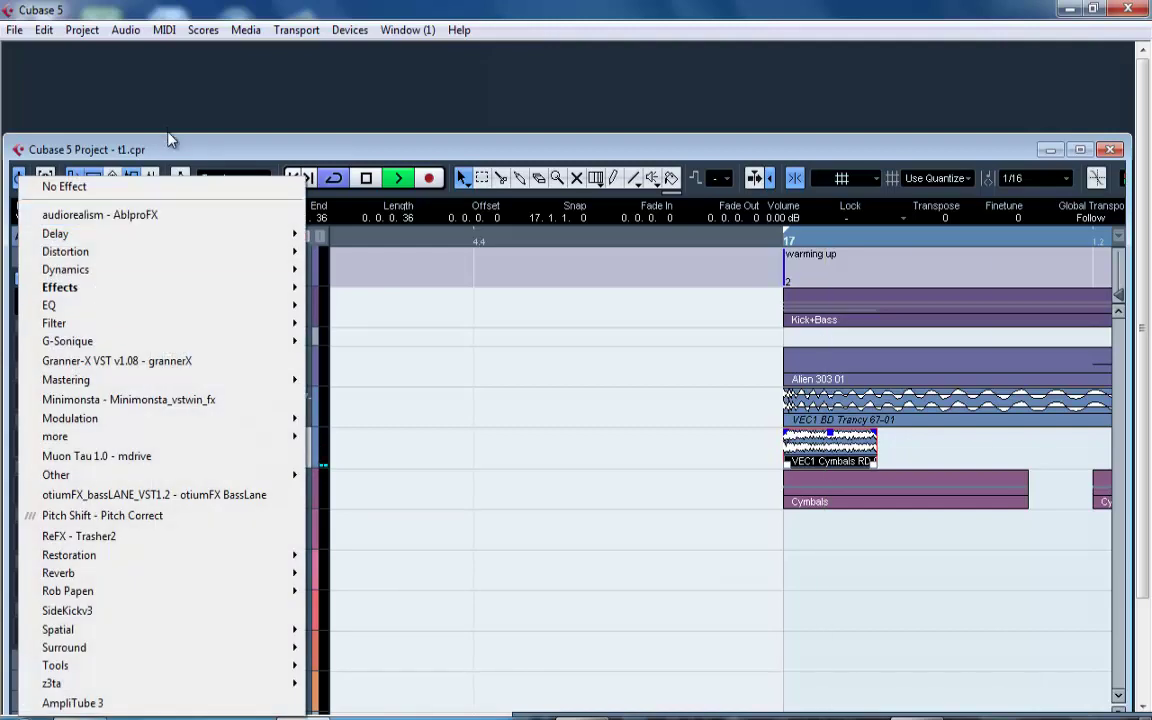
{"action": "left_click", "coordinate": [165, 193]}
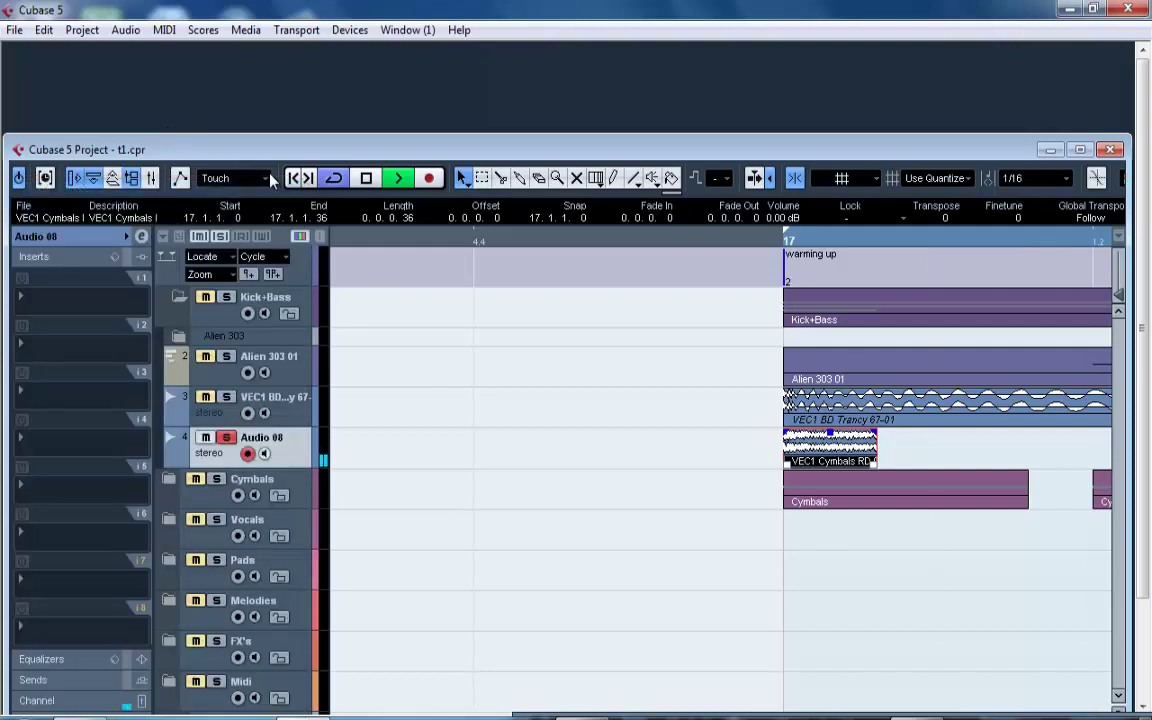
Expand the Cymbals folder and check the inserts of the Audio 07 and Audio 06 clap tracks.
{"action": "double_click", "coordinate": [311, 150]}
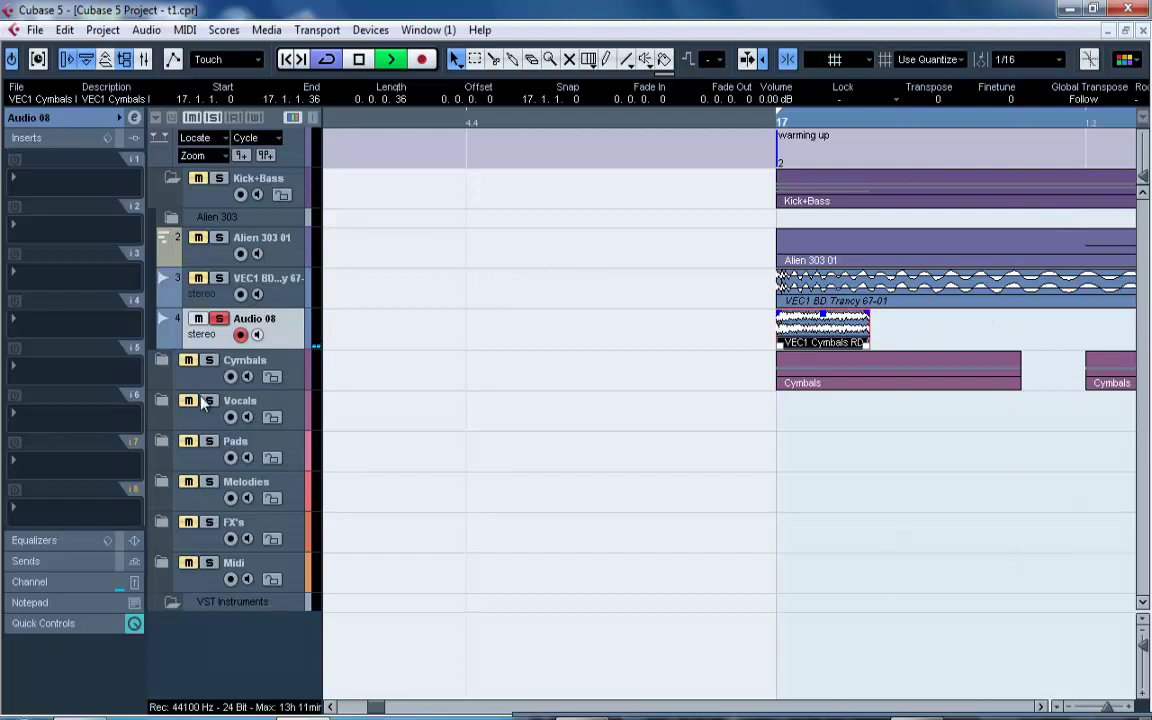
{"action": "left_click", "coordinate": [161, 367]}
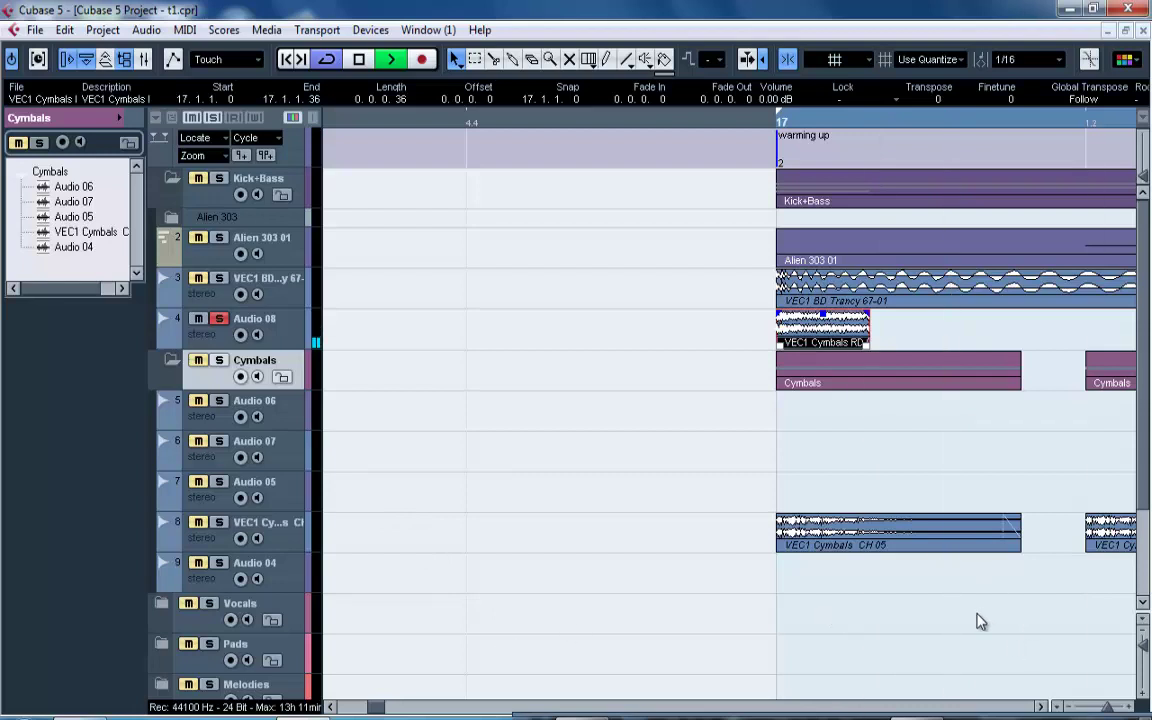
{"action": "left_click_drag", "start_coordinate": [1107, 708], "coordinate": [1103, 709]}
{"action": "left_click", "coordinate": [302, 452]}
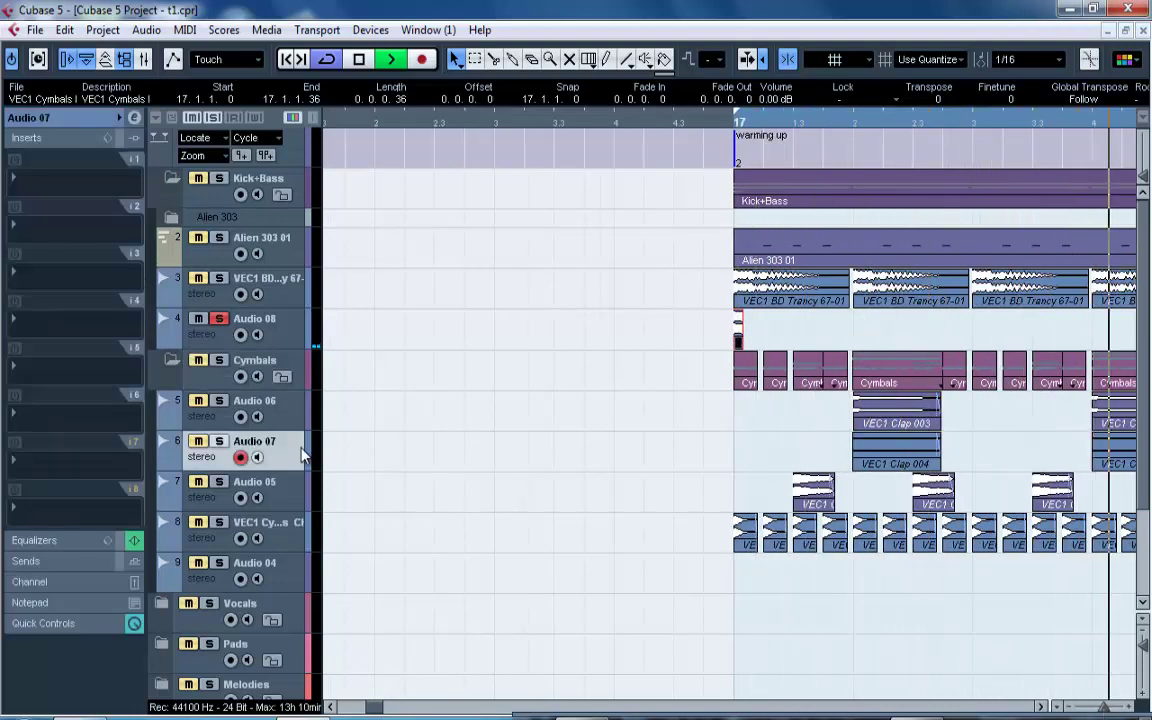
{"action": "left_click", "coordinate": [299, 425]}
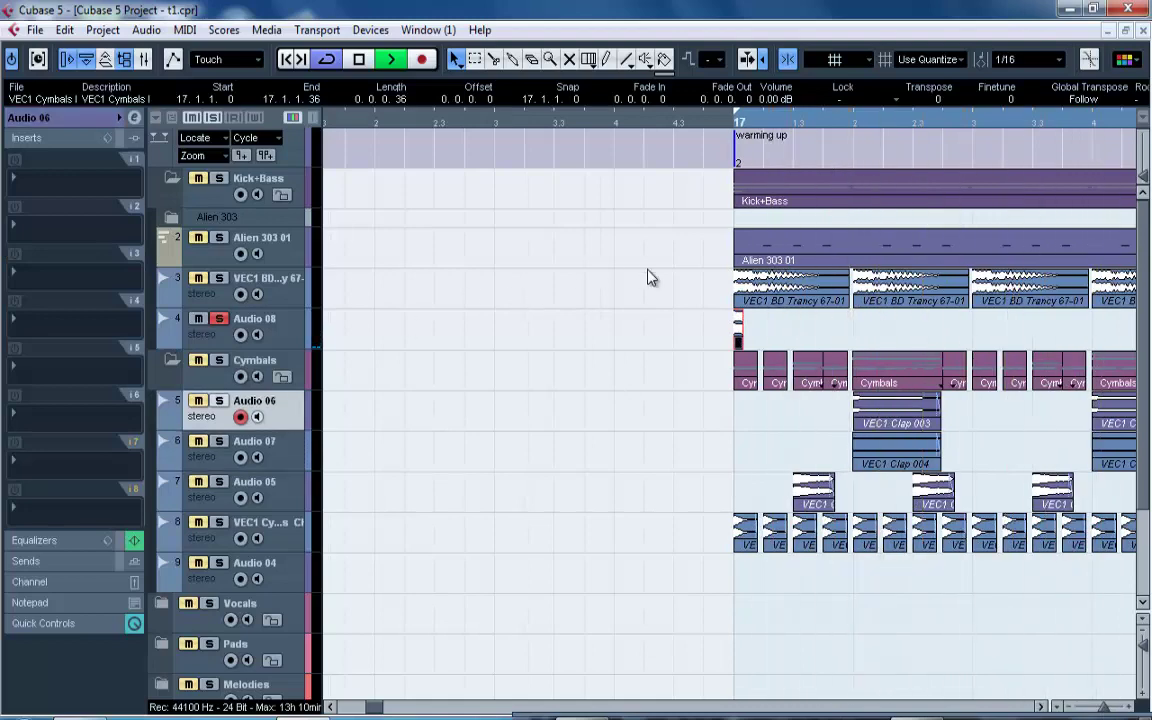
Trim the ride clip on Audio 08 to a length of 0.0.0.8 with a fade-out of 1 tick.
{"action": "left_click_drag", "start_coordinate": [744, 120], "coordinate": [726, 200]}
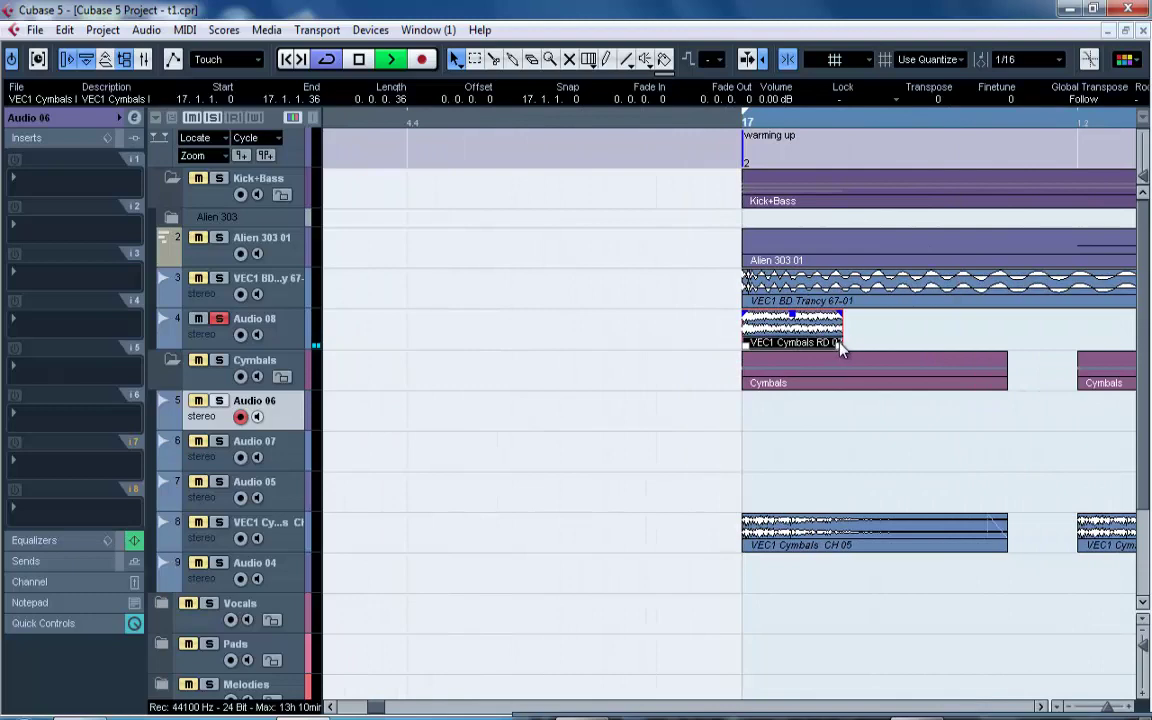
{"action": "left_click_drag", "start_coordinate": [838, 342], "coordinate": [770, 347]}
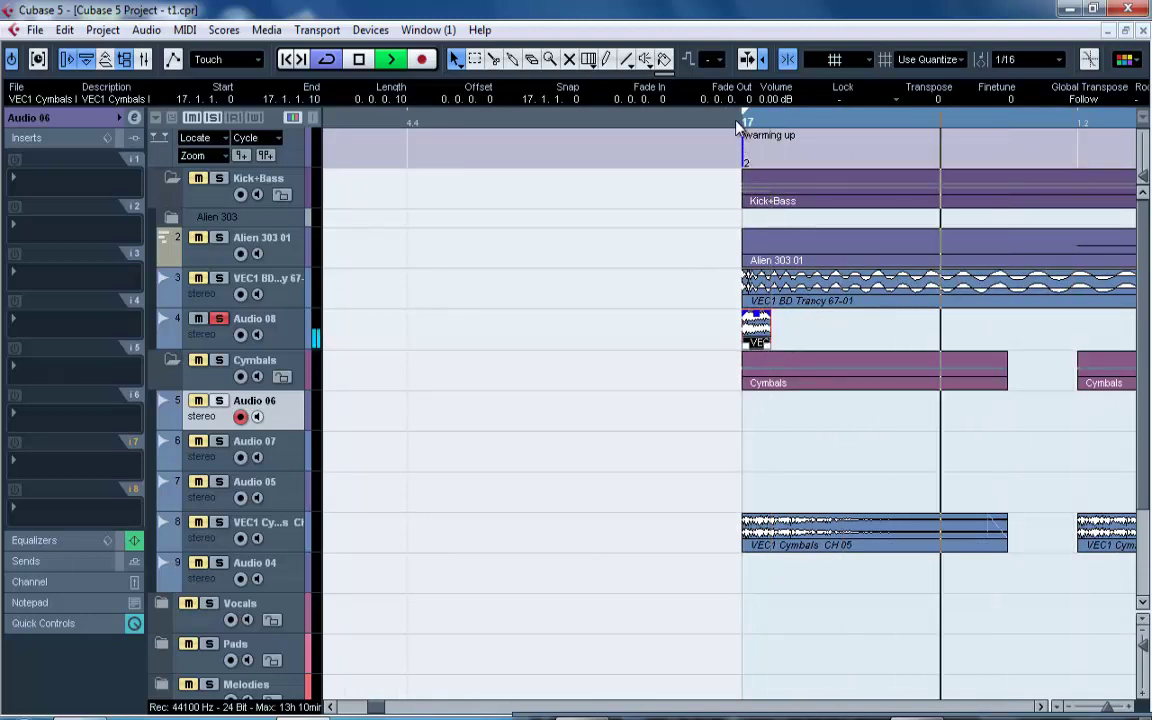
{"action": "left_click_drag", "start_coordinate": [741, 121], "coordinate": [731, 166]}
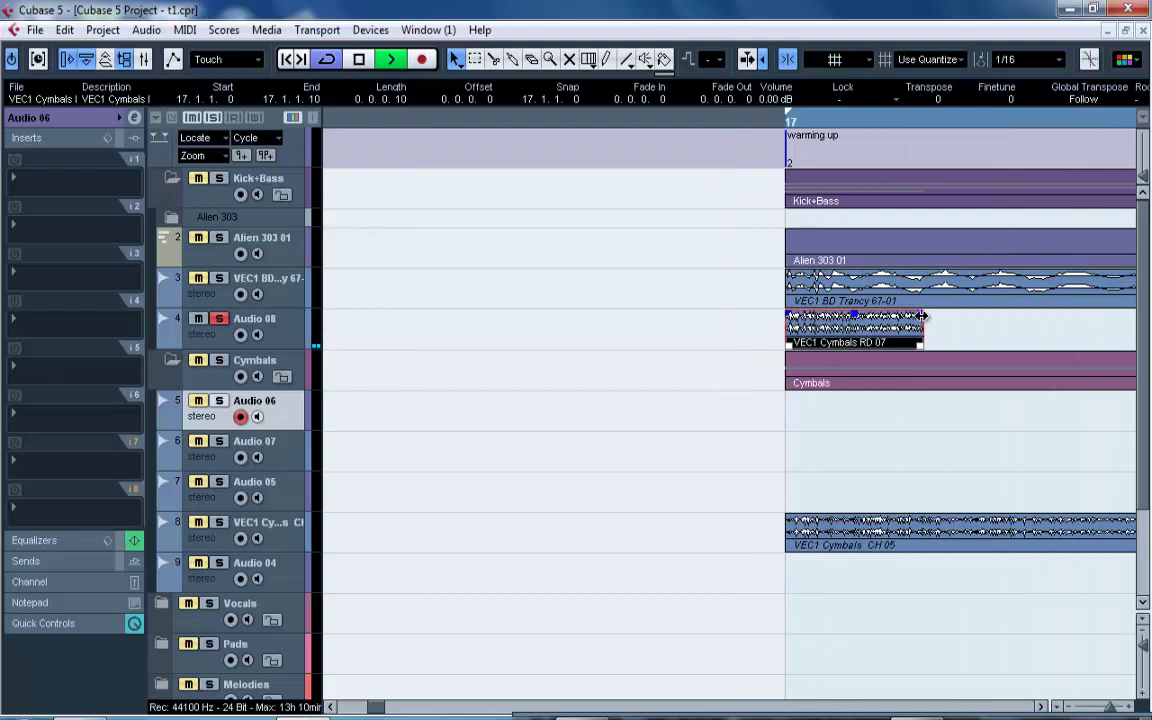
{"action": "left_click_drag", "start_coordinate": [922, 316], "coordinate": [904, 354]}
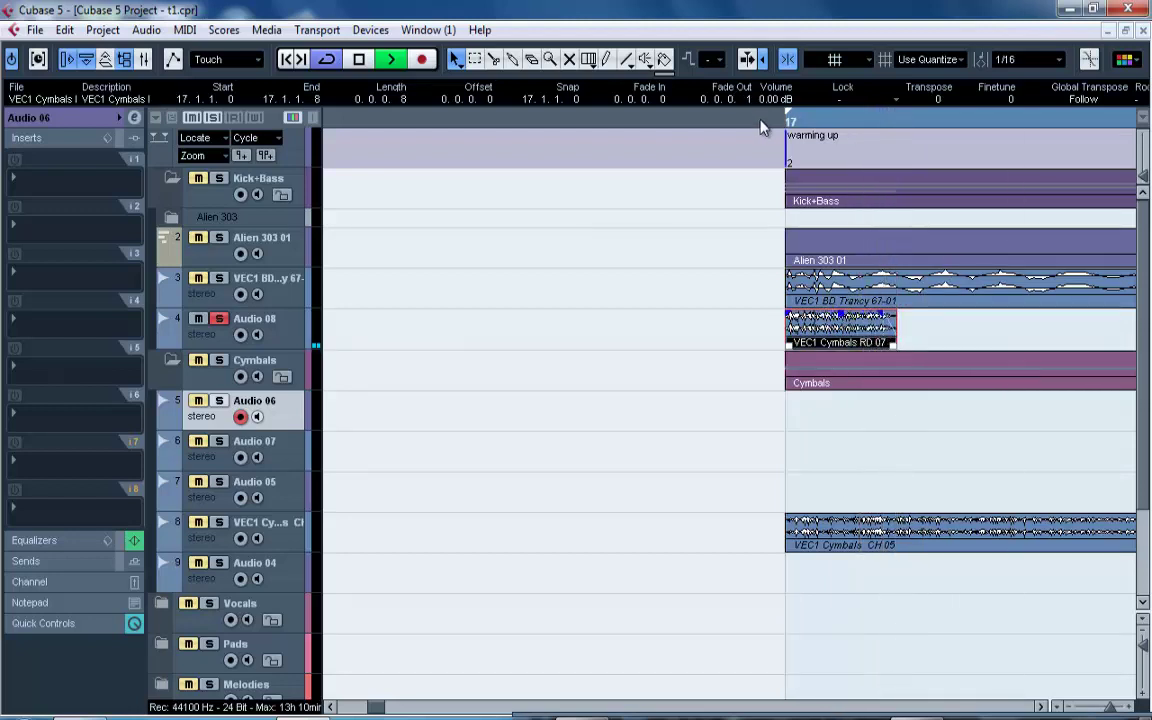
Copy the trimmed ride clip on Audio 08 to the second beat at 17.2.1.0.
{"action": "left_click_drag", "start_coordinate": [754, 118], "coordinate": [711, 47]}
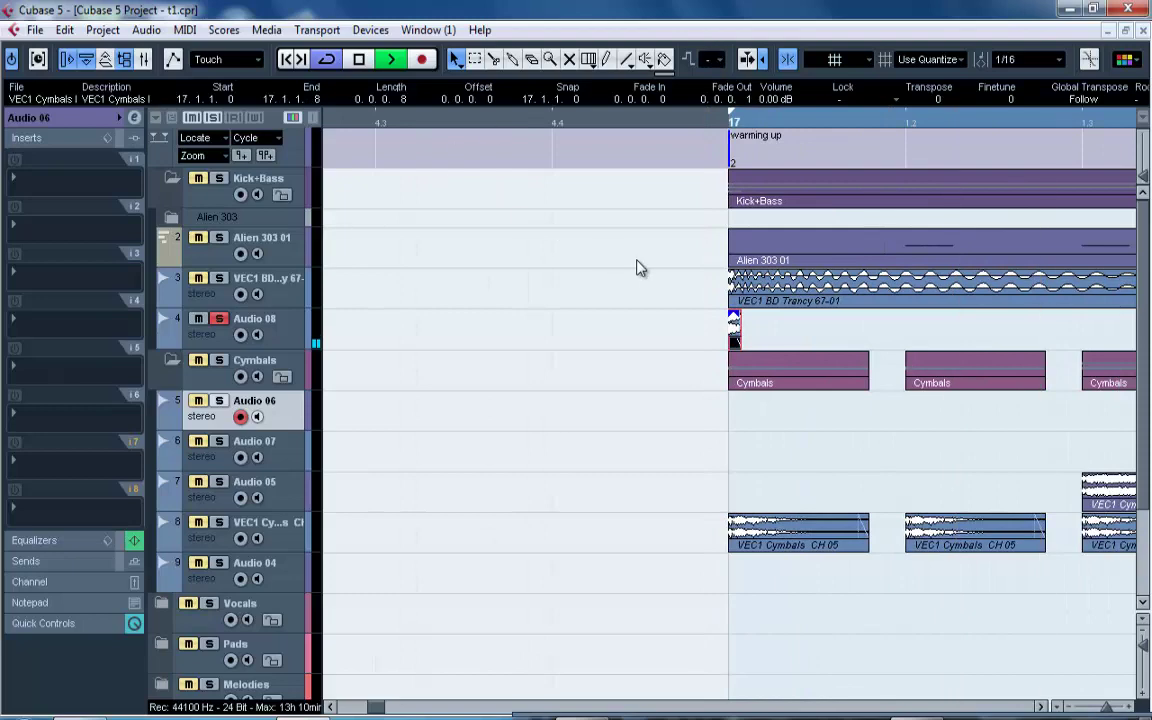
{"action": "left_click_drag", "start_coordinate": [667, 118], "coordinate": [641, 83]}
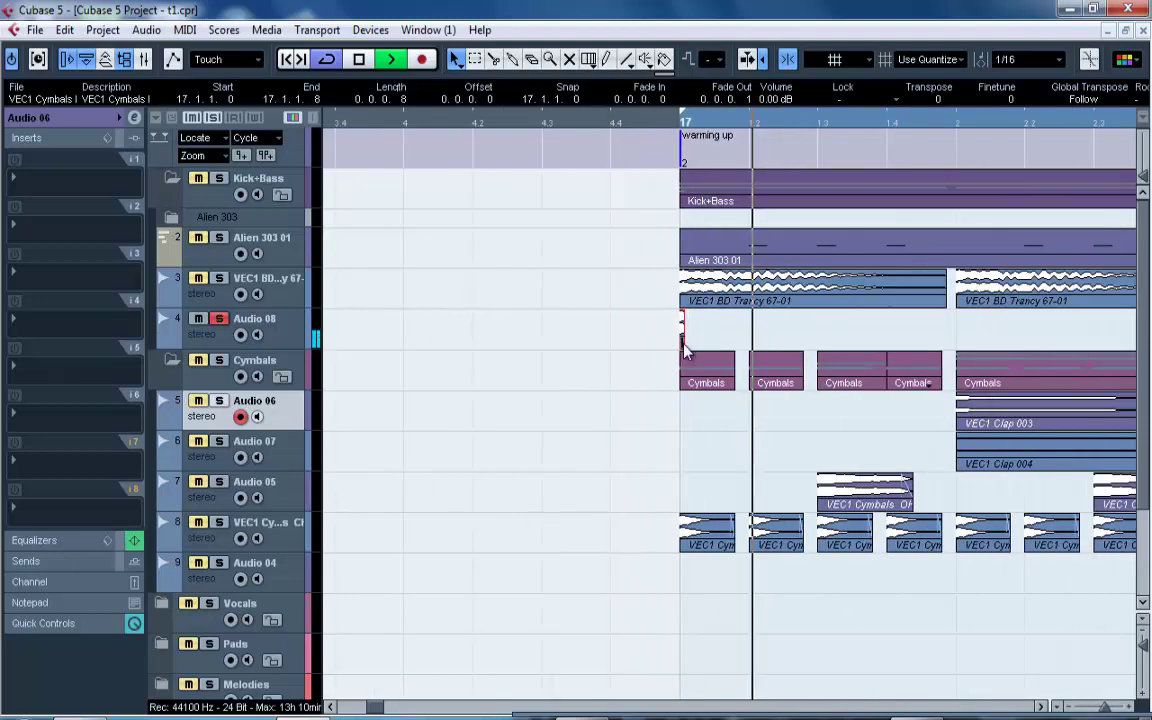
{"action": "left_click_drag", "start_coordinate": [951, 352], "coordinate": [977, 347]}
{"action": "left_click_drag", "start_coordinate": [775, 122], "coordinate": [748, 67]}
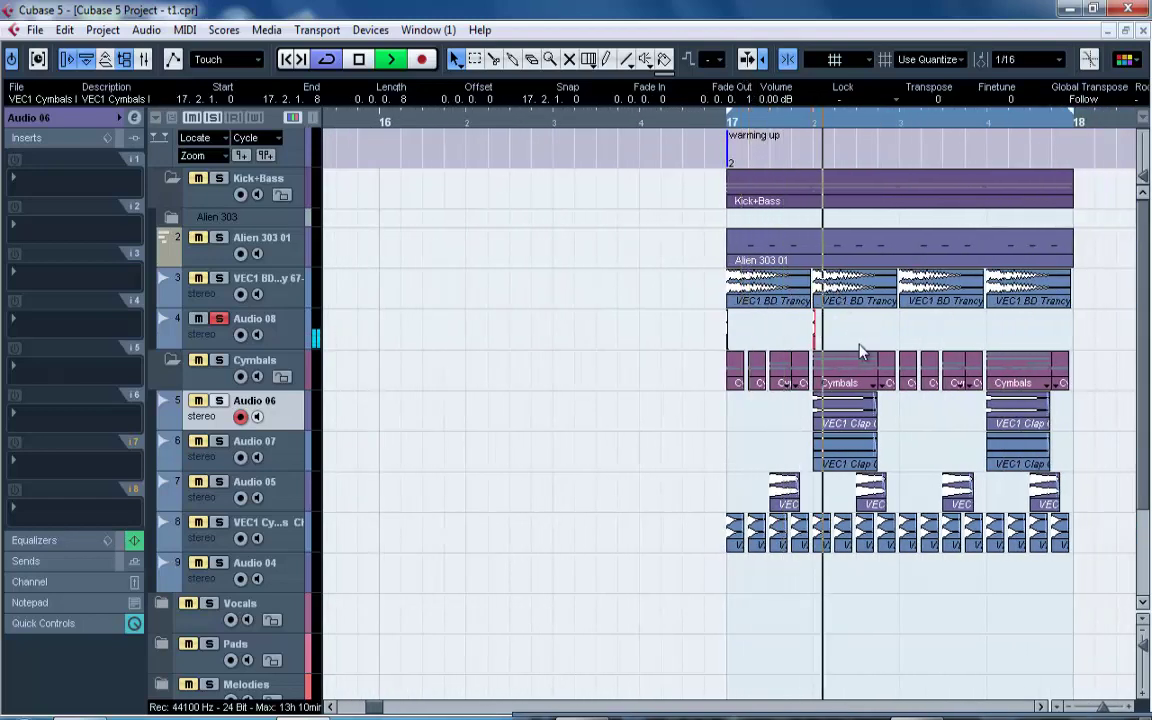
Copy the first two ride clips on Audio 08 to 17.3.1.0, covering beats three and four, and solo the kick track.
{"action": "left_click_drag", "start_coordinate": [857, 343], "coordinate": [904, 344]}
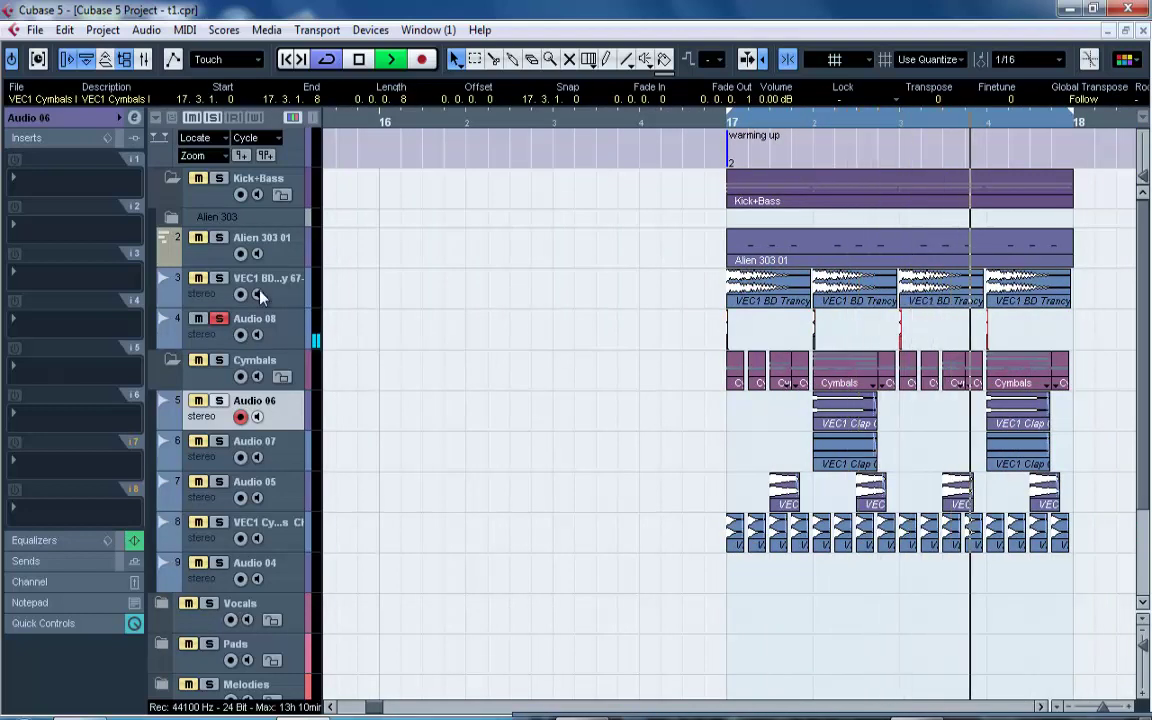
{"action": "left_click", "coordinate": [198, 281]}
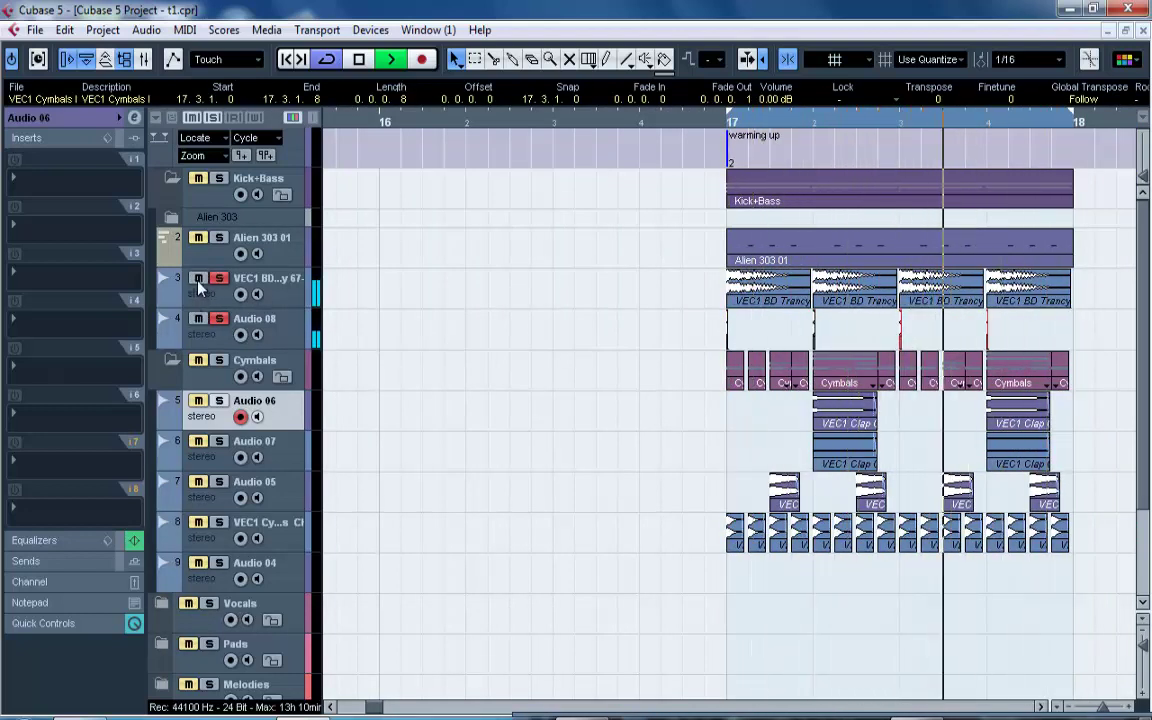
Set the volume of the Audio 08 ride track to -13.43 against the soloed kick.
{"action": "left_click", "coordinate": [296, 335]}
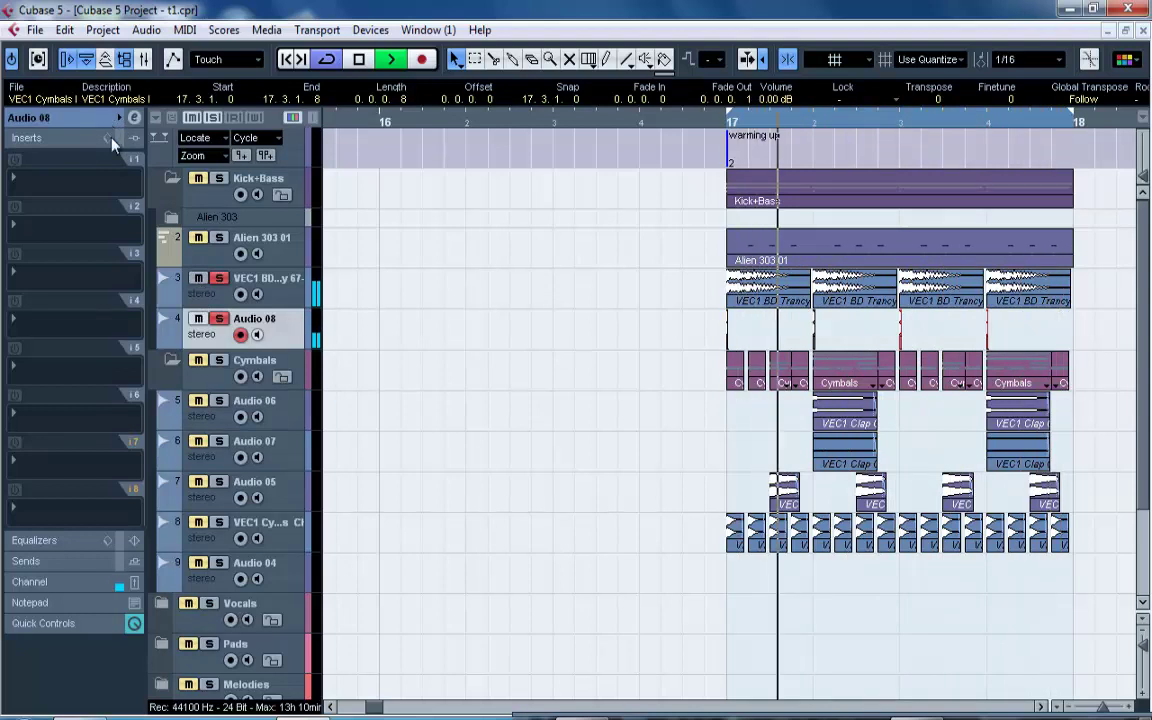
{"action": "left_click", "coordinate": [100, 119]}
{"action": "left_click_drag", "start_coordinate": [83, 208], "coordinate": [145, 212]}
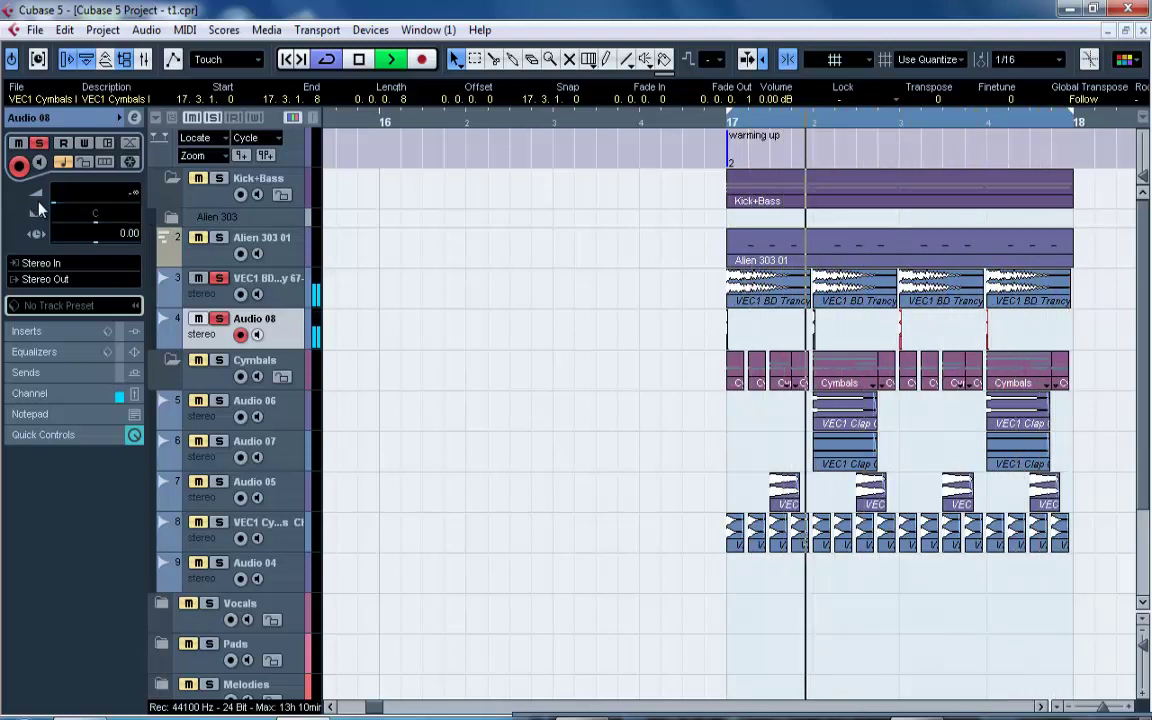
{"action": "left_click_drag", "start_coordinate": [125, 213], "coordinate": [84, 212]}
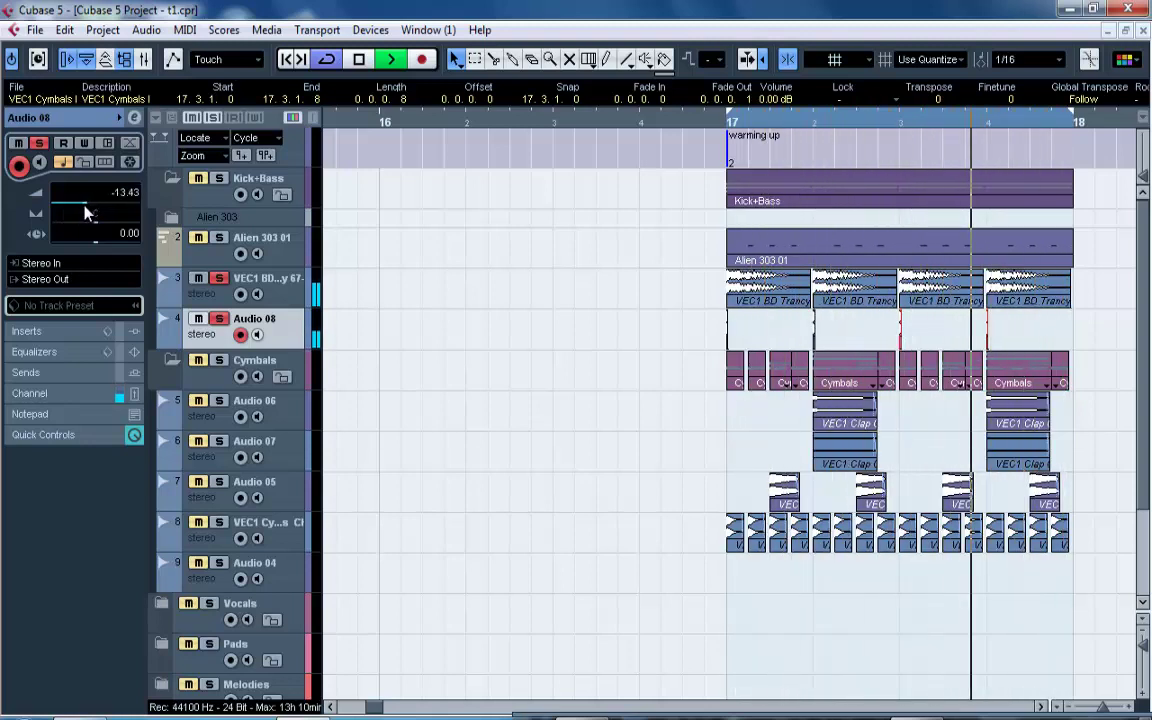
Equalize Audio 08 with a High Pass II band at 1889 Hz, gain -1.4, and a Parametric II boost of 6.8 at 5361 Hz.
{"action": "left_click", "coordinate": [220, 319]}
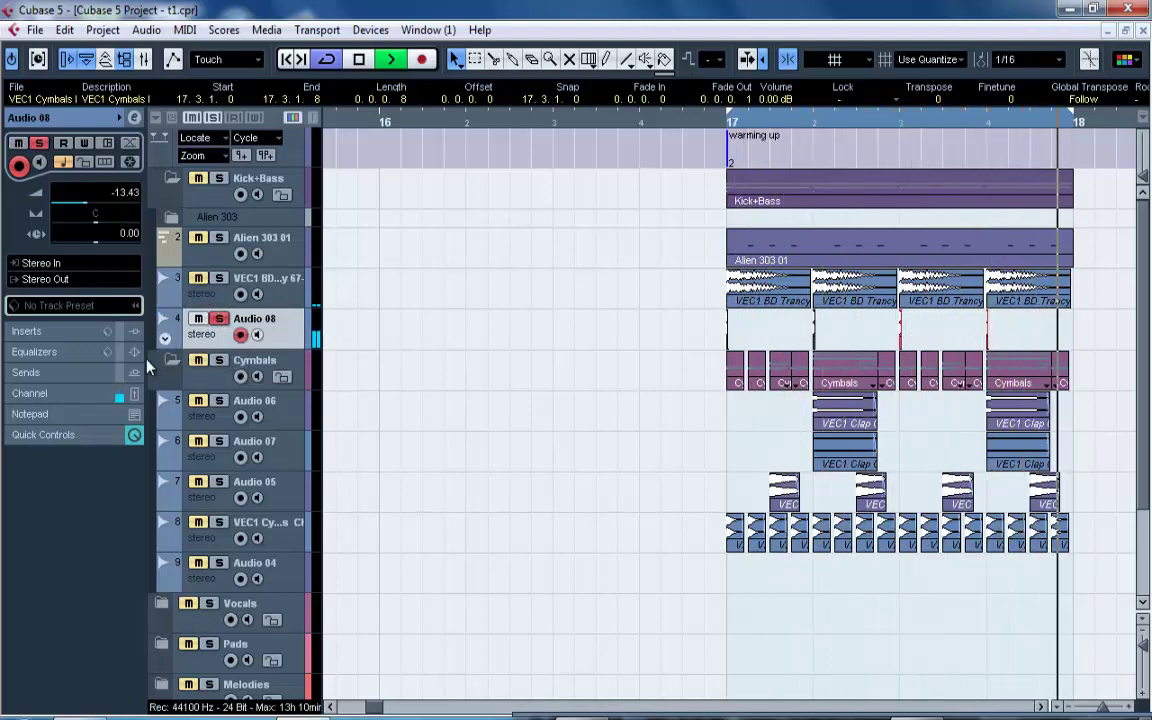
{"action": "left_click", "coordinate": [134, 117]}
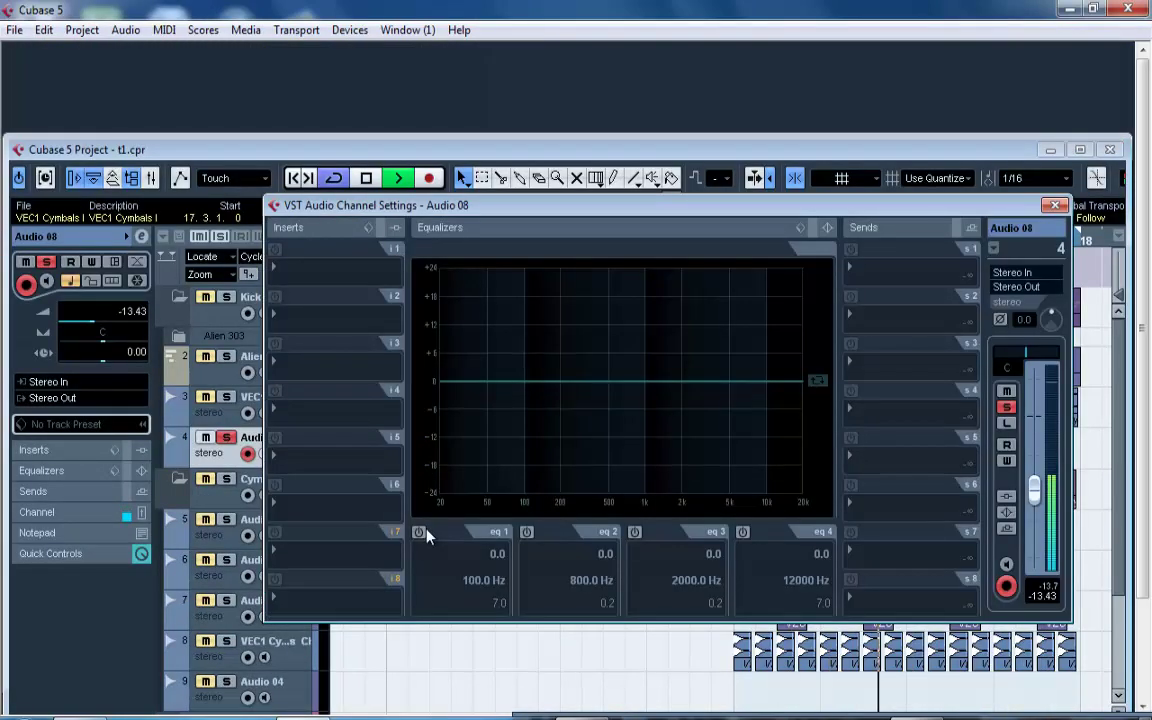
{"action": "left_click", "coordinate": [421, 532]}
{"action": "left_click", "coordinate": [446, 612]}
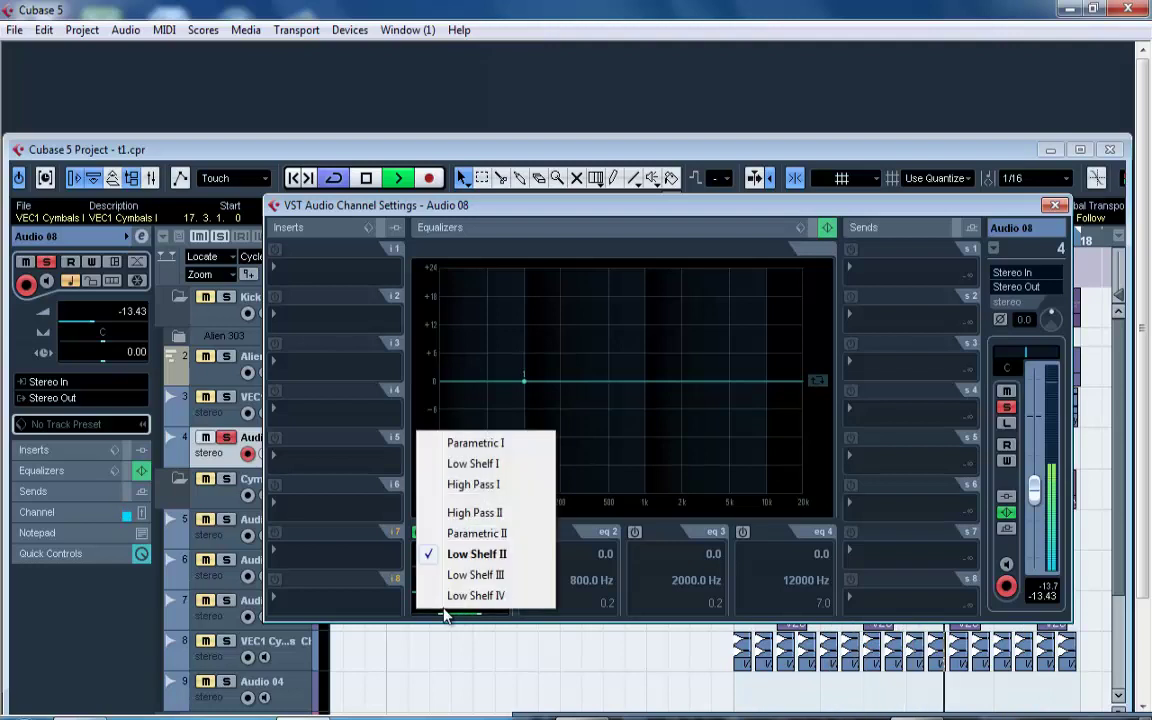
{"action": "left_click", "coordinate": [474, 512]}
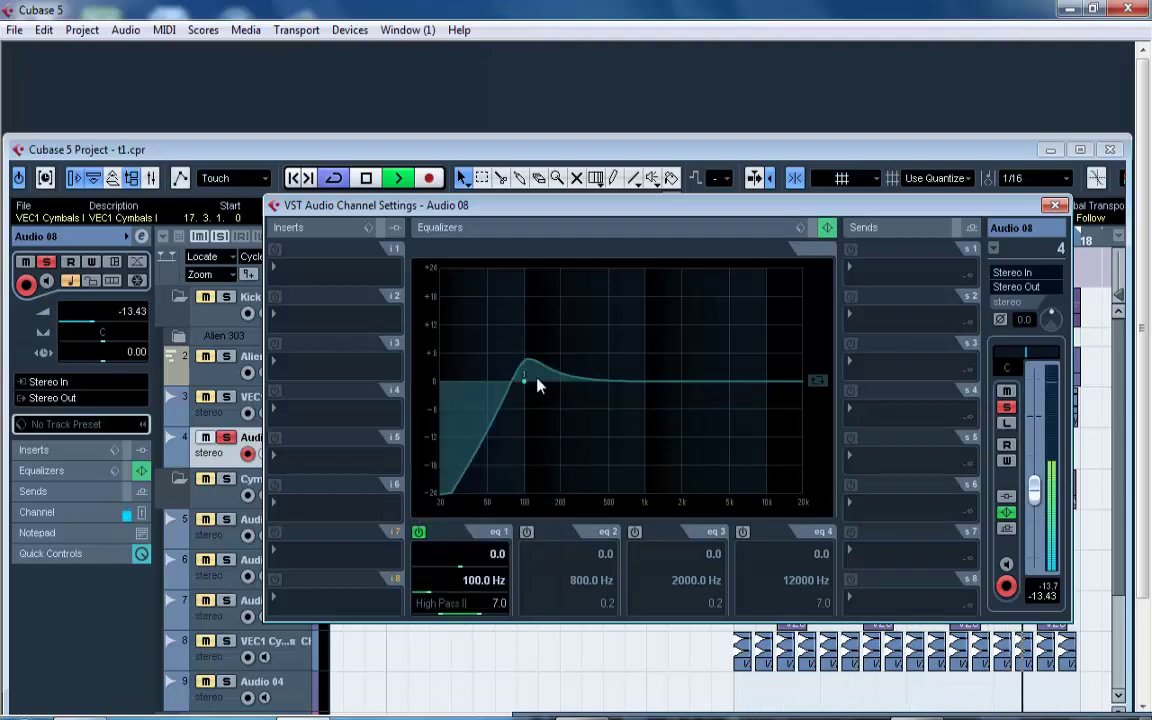
{"action": "left_click_drag", "start_coordinate": [537, 381], "coordinate": [735, 357]}
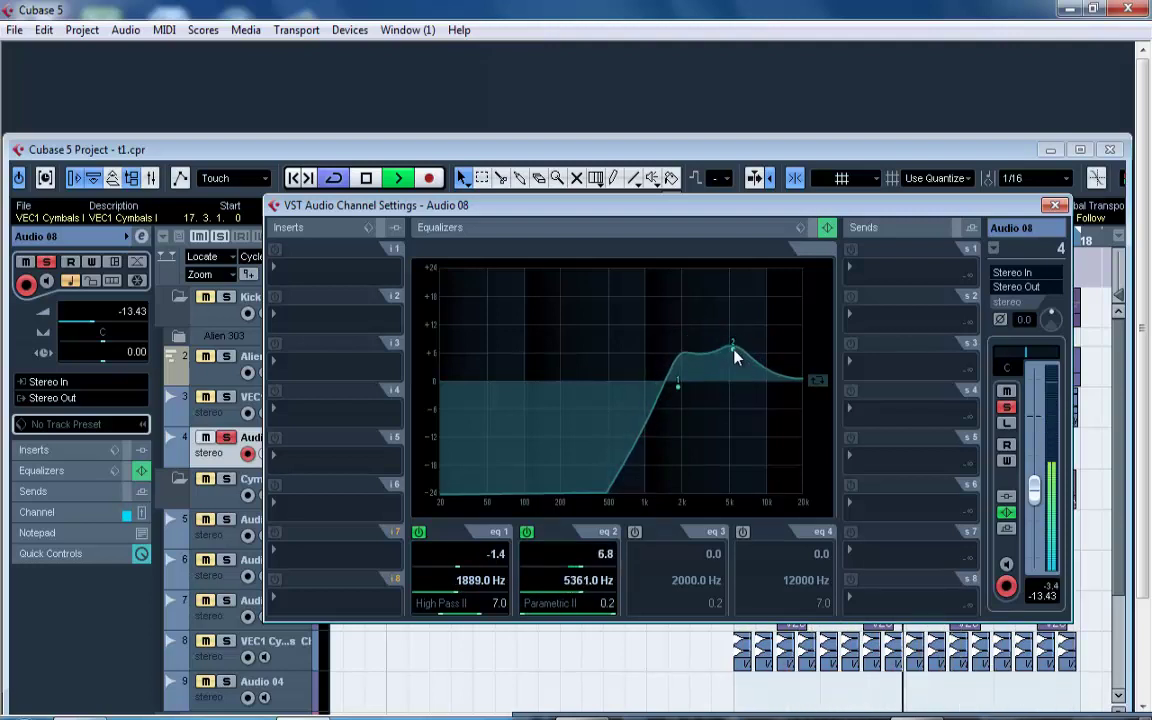
{"action": "left_click", "coordinate": [1007, 407]}
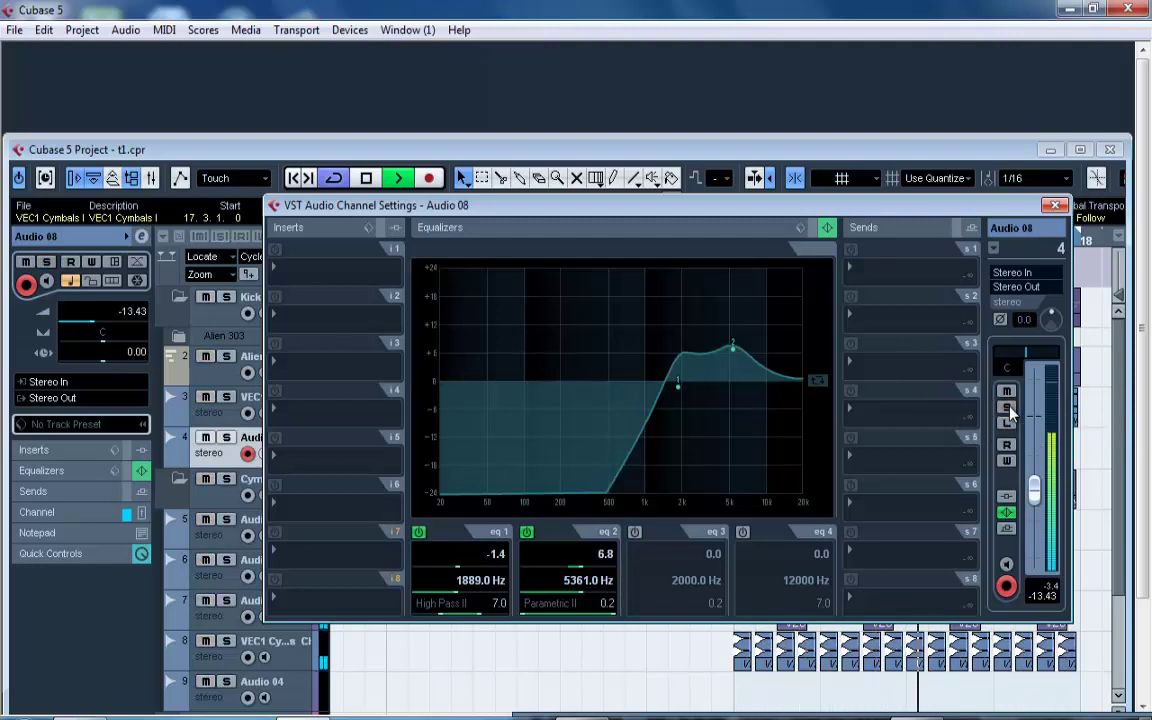
{"action": "left_click", "coordinate": [1055, 206]}
Solo the kick and compare it with and without the Audio 08 ride, checking the inserts on both tracks.
{"action": "left_click", "coordinate": [228, 398]}
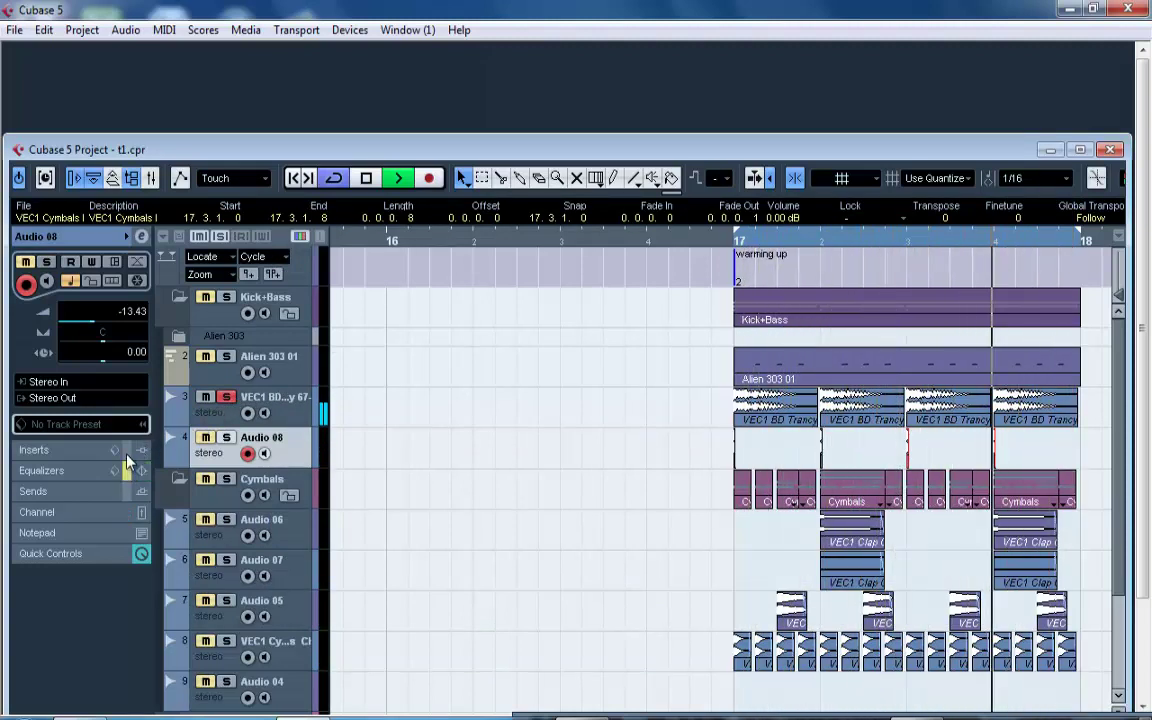
{"action": "left_click", "coordinate": [272, 412]}
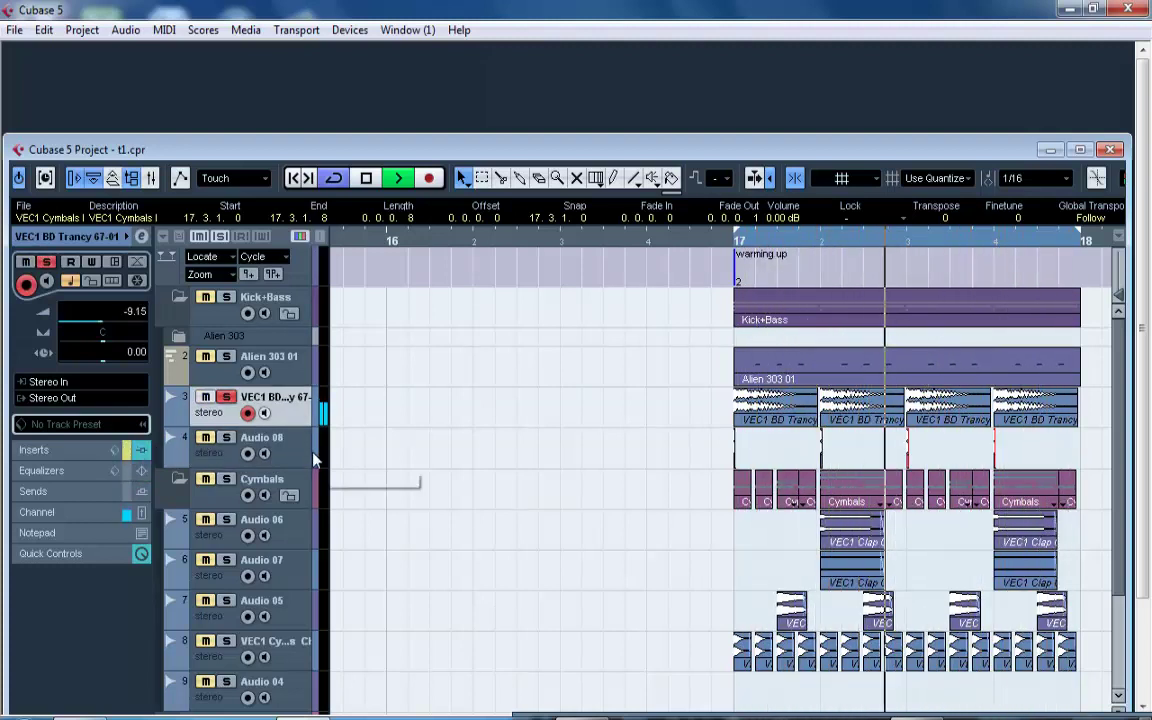
{"action": "left_click", "coordinate": [224, 456]}
{"action": "left_click", "coordinate": [226, 438]}
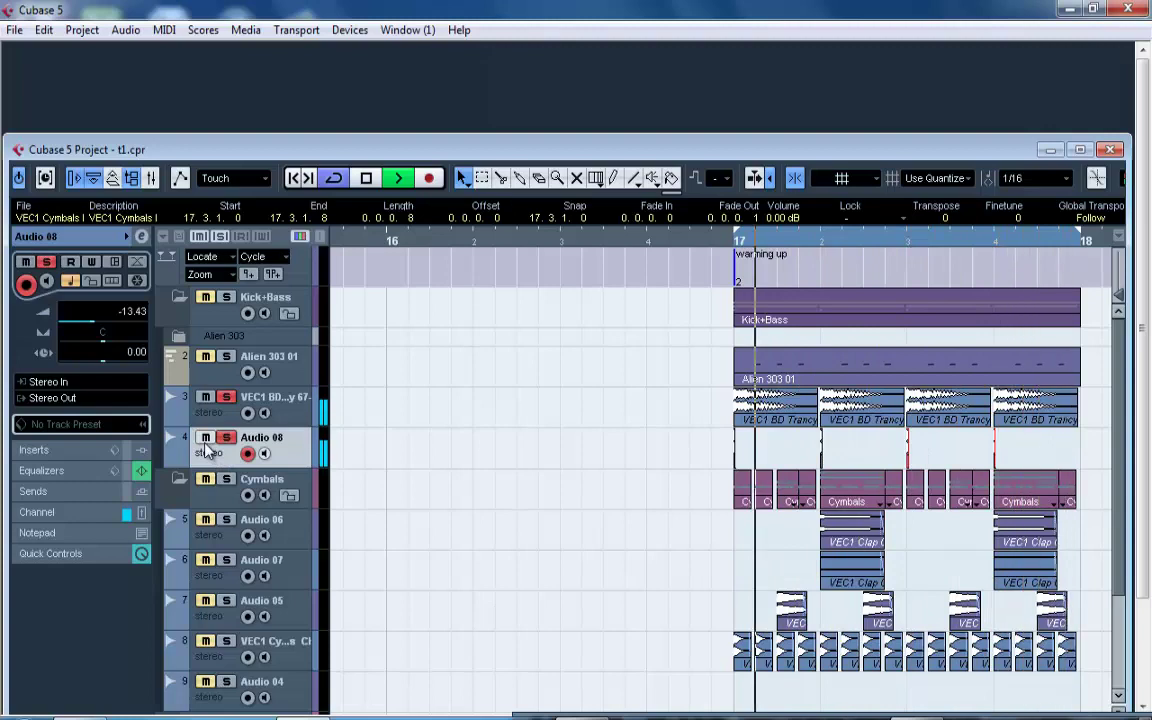
{"action": "left_click_drag", "start_coordinate": [752, 245], "coordinate": [645, 252]}
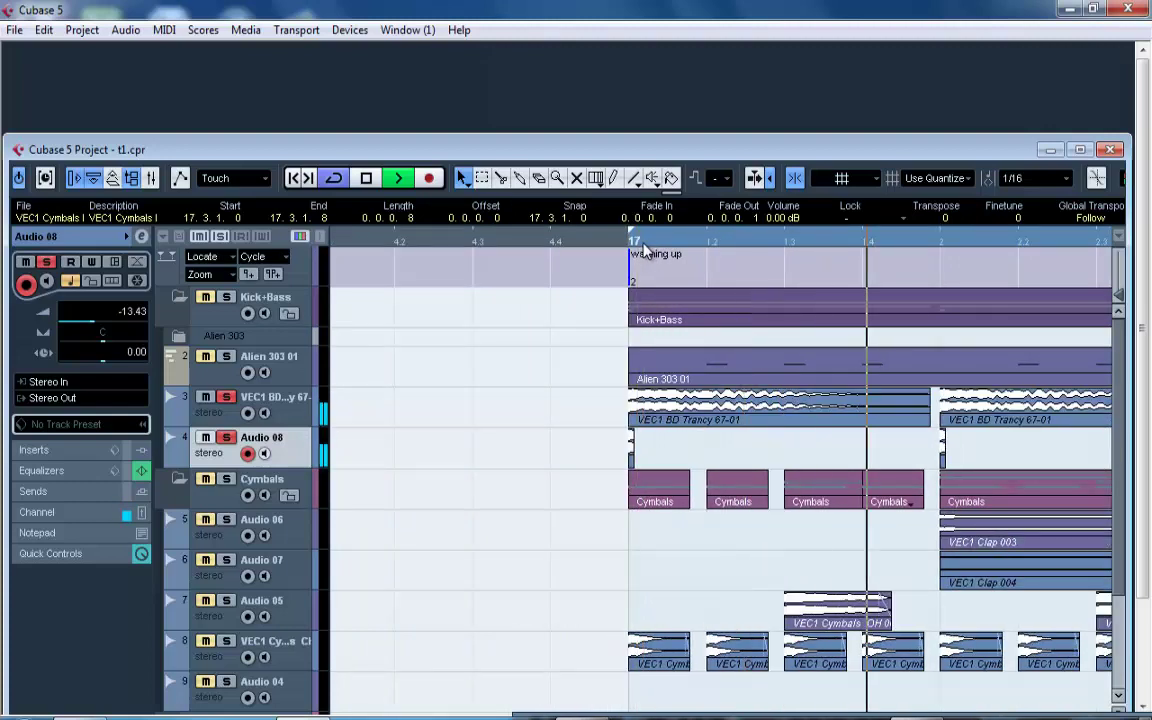
{"action": "left_click", "coordinate": [213, 418]}
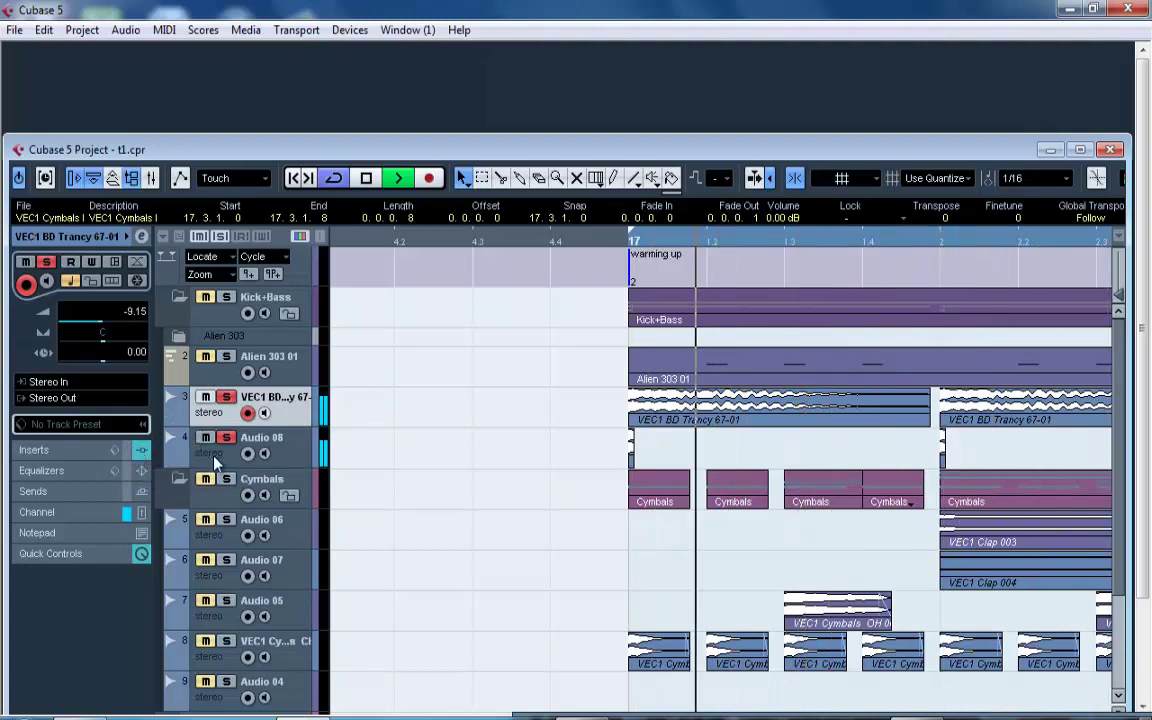
{"action": "left_click", "coordinate": [133, 455]}
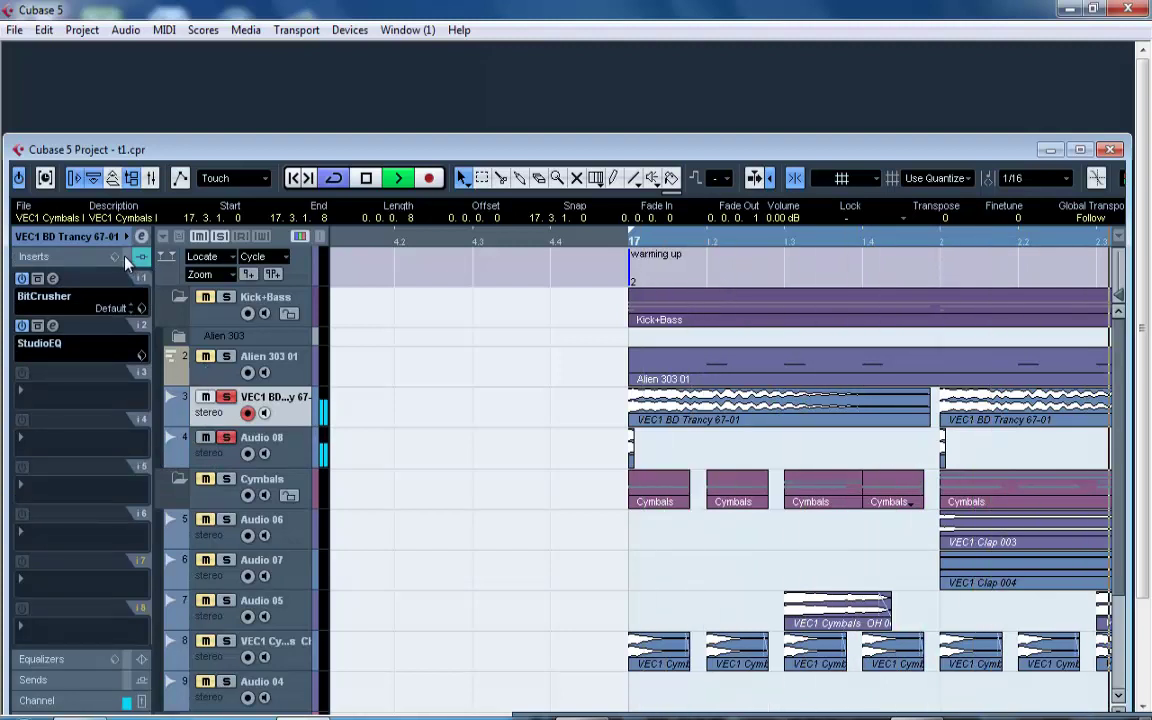
{"action": "left_click", "coordinate": [190, 450]}
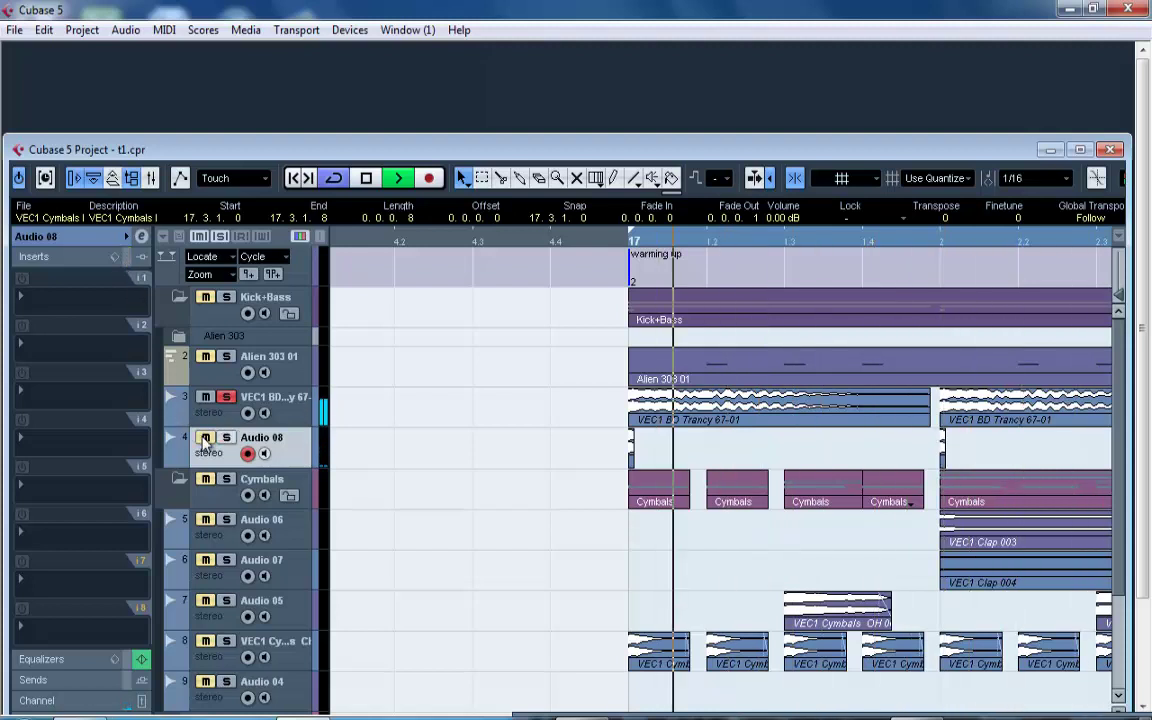
Clear all solos and mutes, maximize the project window, and audition the mix with Audio 08 muted and the kick's inserts bypassed.
{"action": "left_click", "coordinate": [188, 400]}
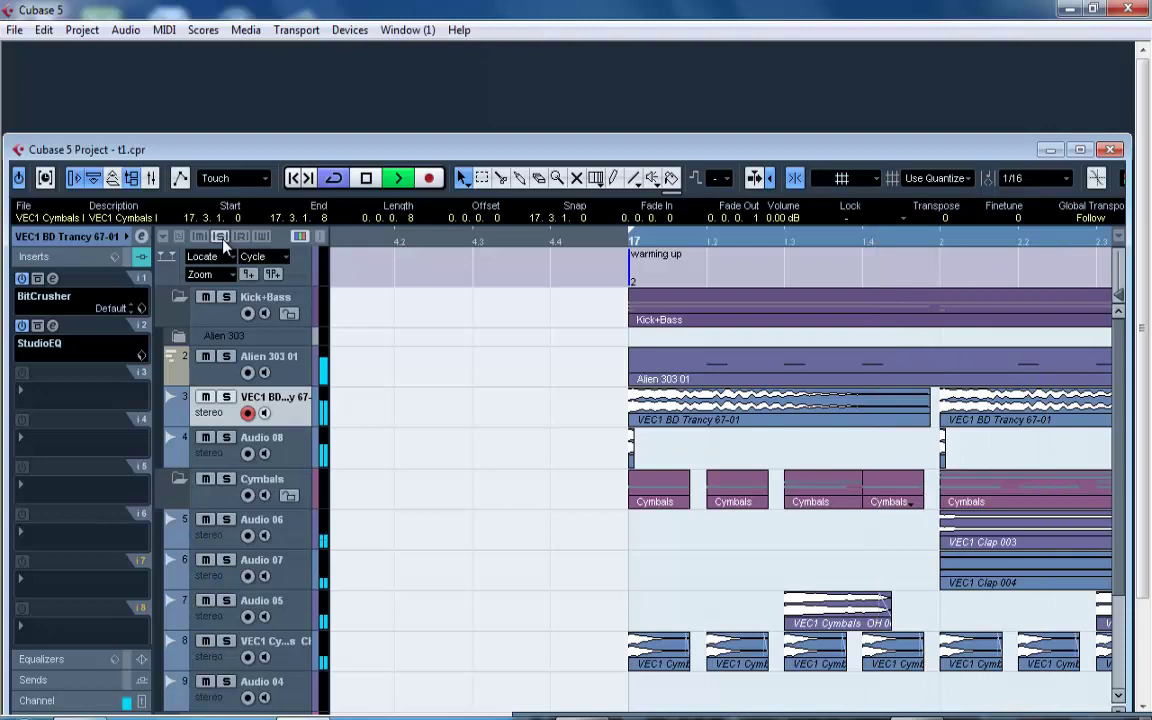
{"action": "double_click", "coordinate": [420, 150]}
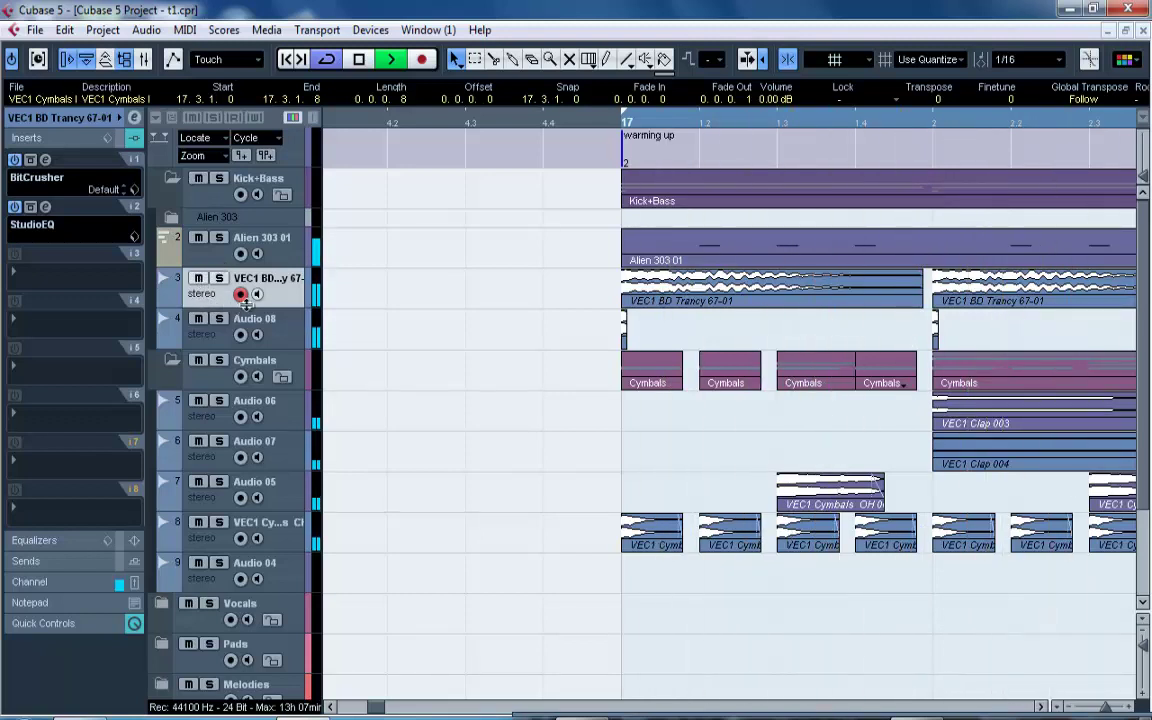
{"action": "left_click", "coordinate": [276, 323]}
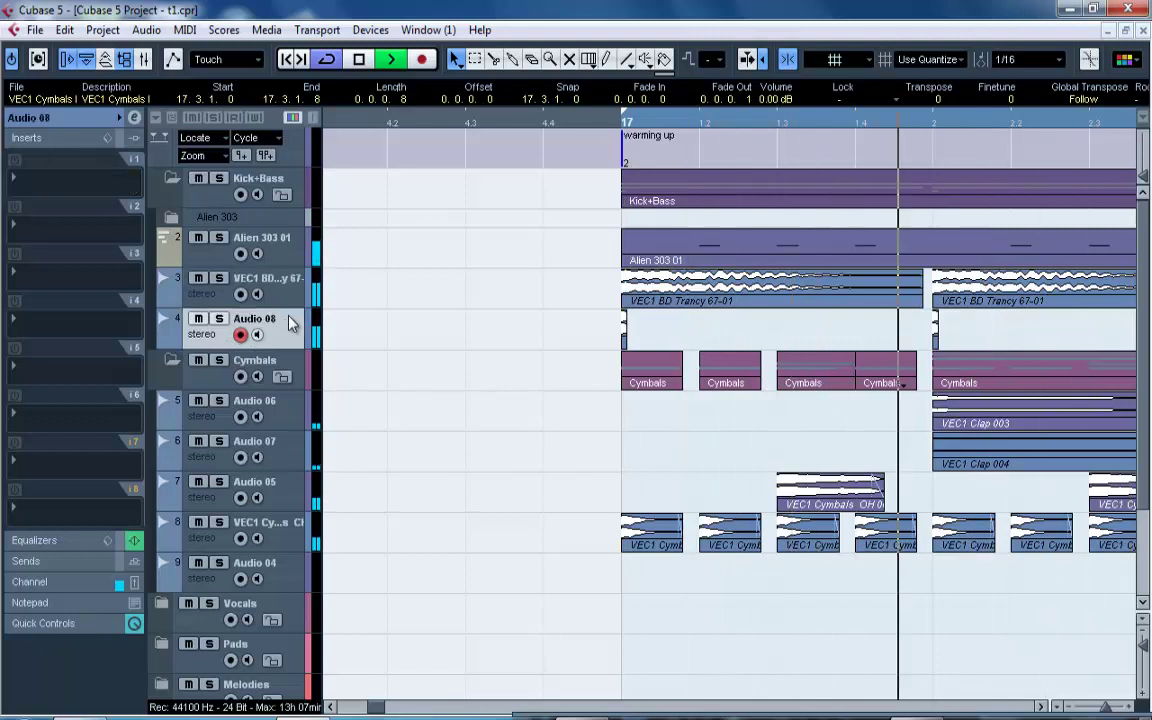
{"action": "left_click", "coordinate": [198, 318]}
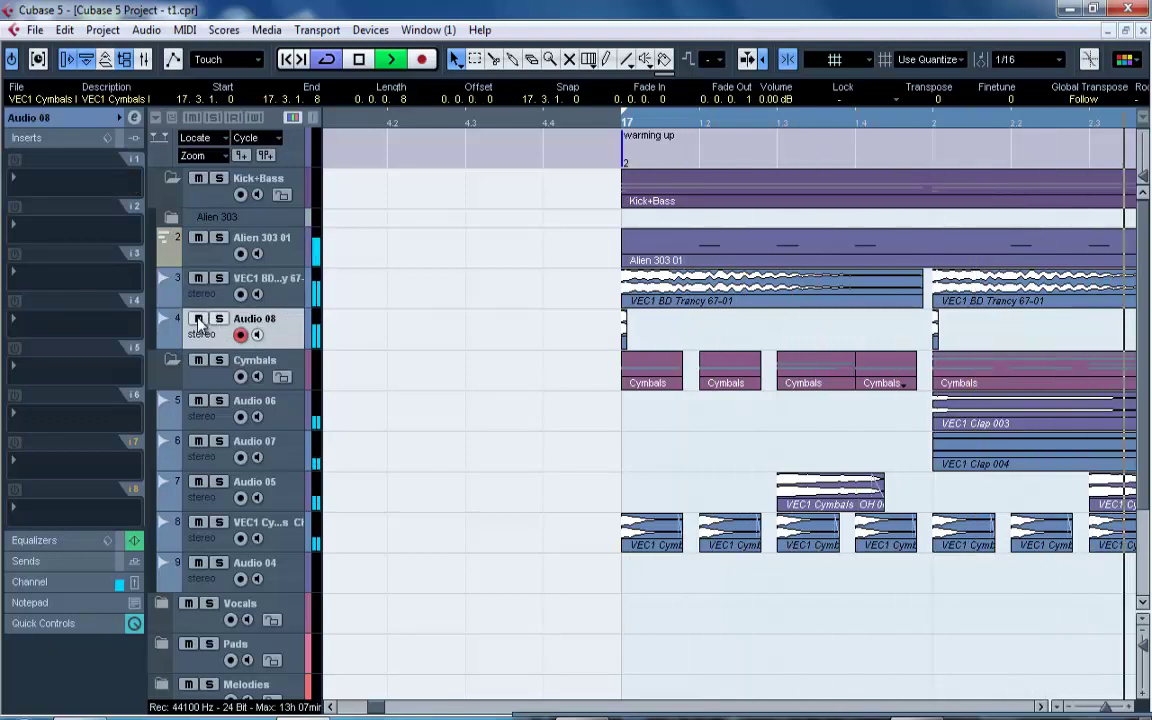
{"action": "left_click", "coordinate": [180, 280]}
{"action": "left_click", "coordinate": [119, 140]}
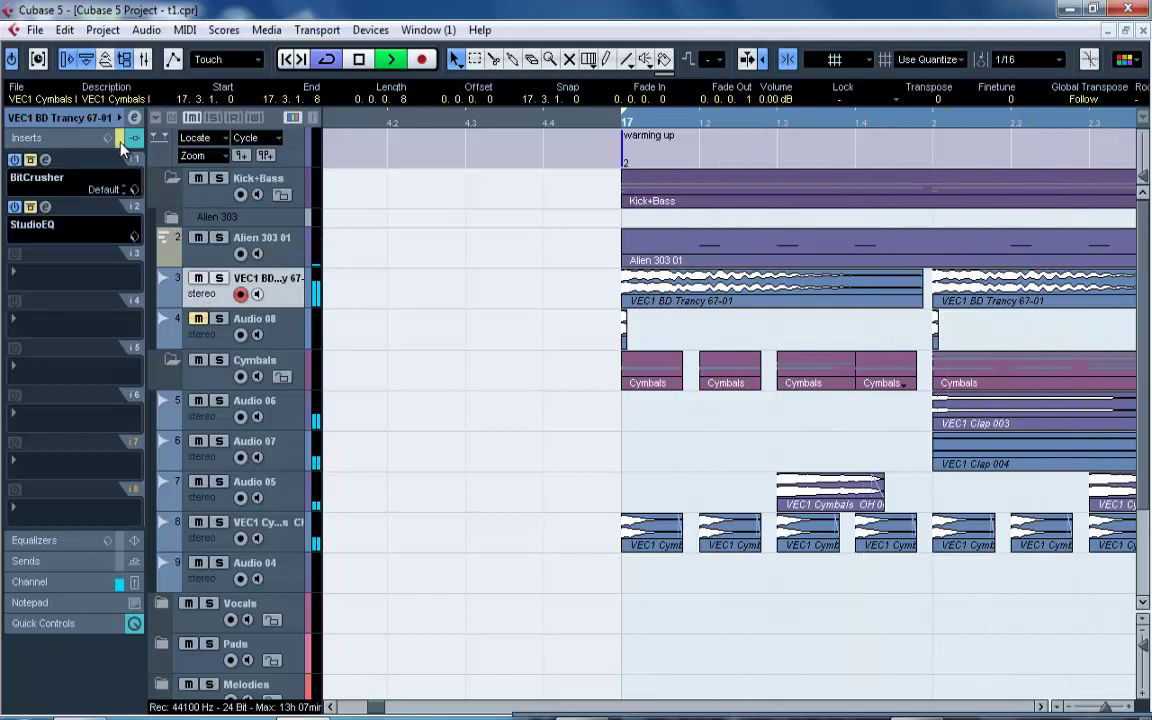
{"action": "left_click", "coordinate": [198, 319]}
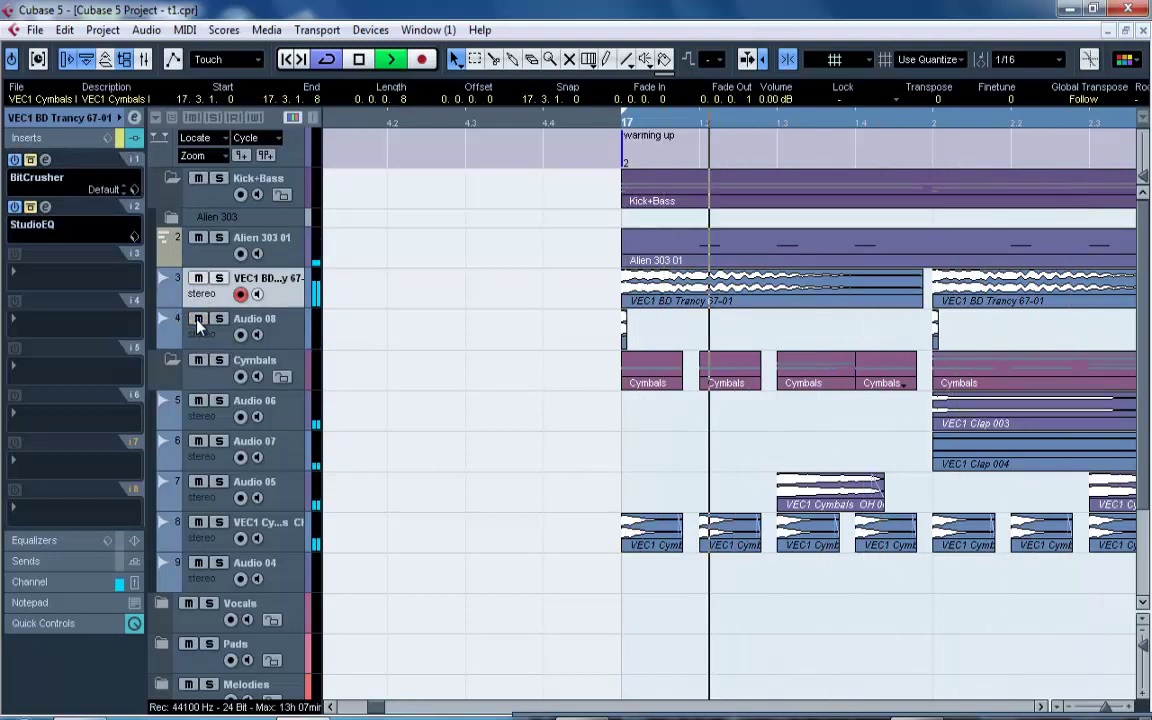
{"action": "left_click", "coordinate": [119, 140]}
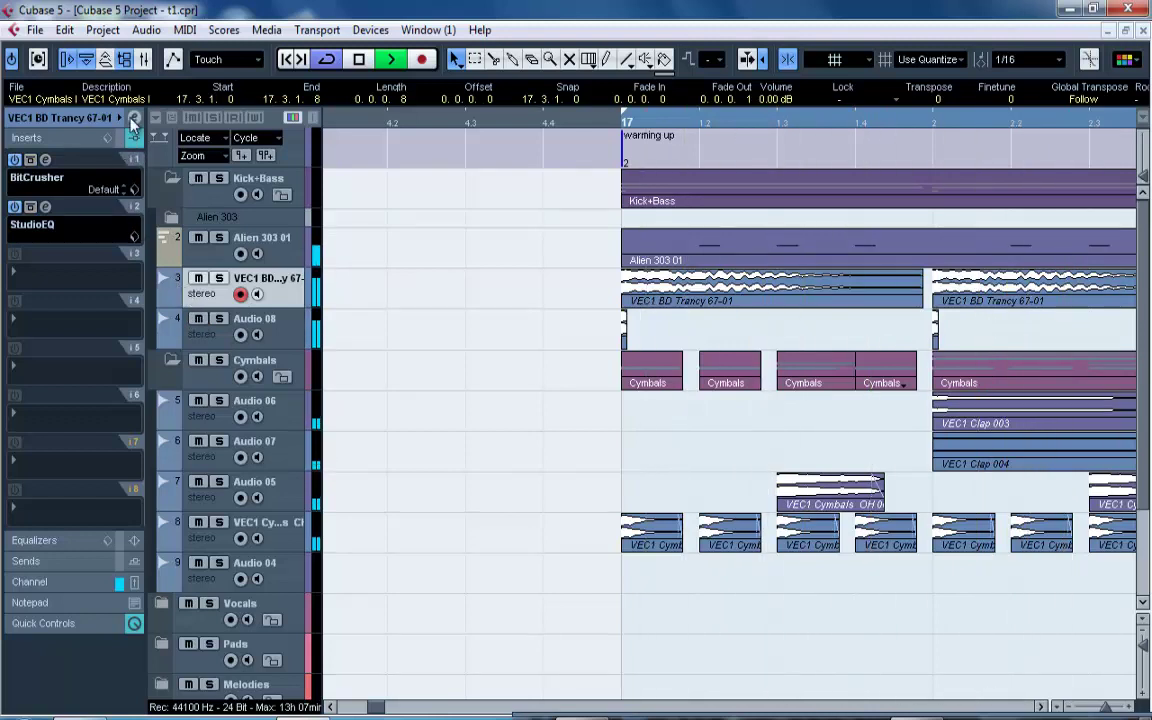
Set the kick track's volume to -9.85 and the Audio 08 ride's volume to -17.31, and stop playback.
{"action": "left_click", "coordinate": [119, 119]}
{"action": "left_click", "coordinate": [102, 120]}
{"action": "left_click", "coordinate": [102, 120]}
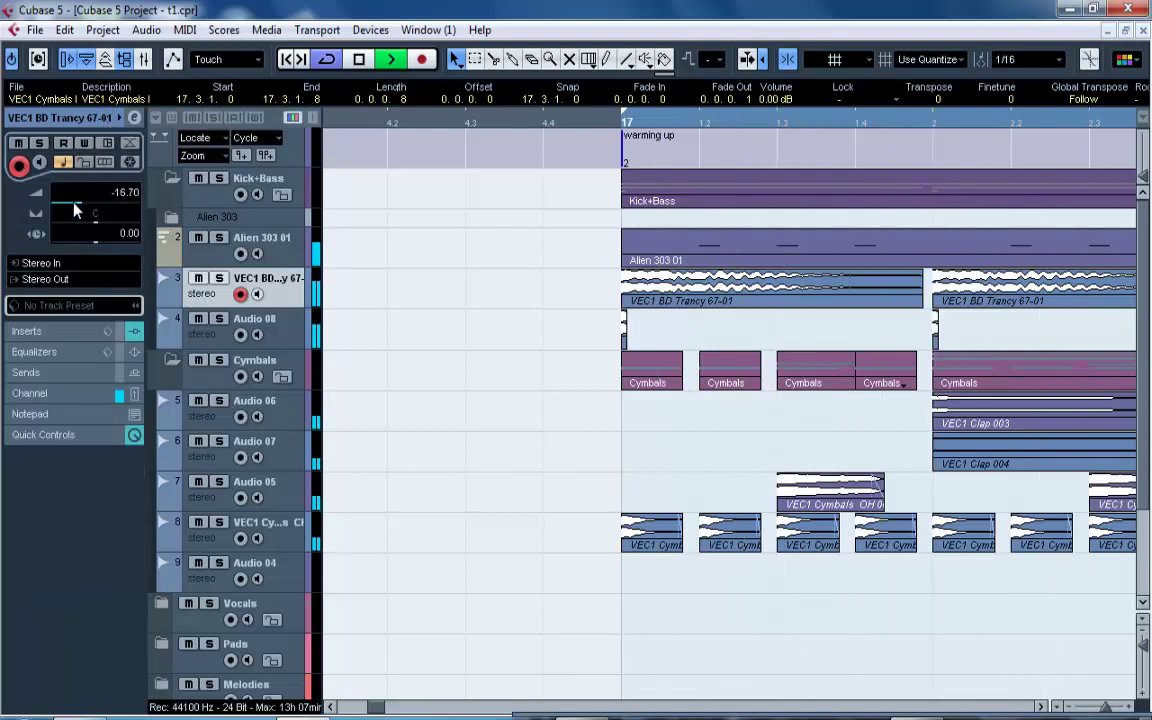
{"action": "mouse_move", "coordinate": [73, 208]}
{"action": "left_mouse_down"}
{"action": "mouse_move", "coordinate": [100, 206]}
{"action": "mouse_move", "coordinate": [88, 208]}
{"action": "left_mouse_up"}
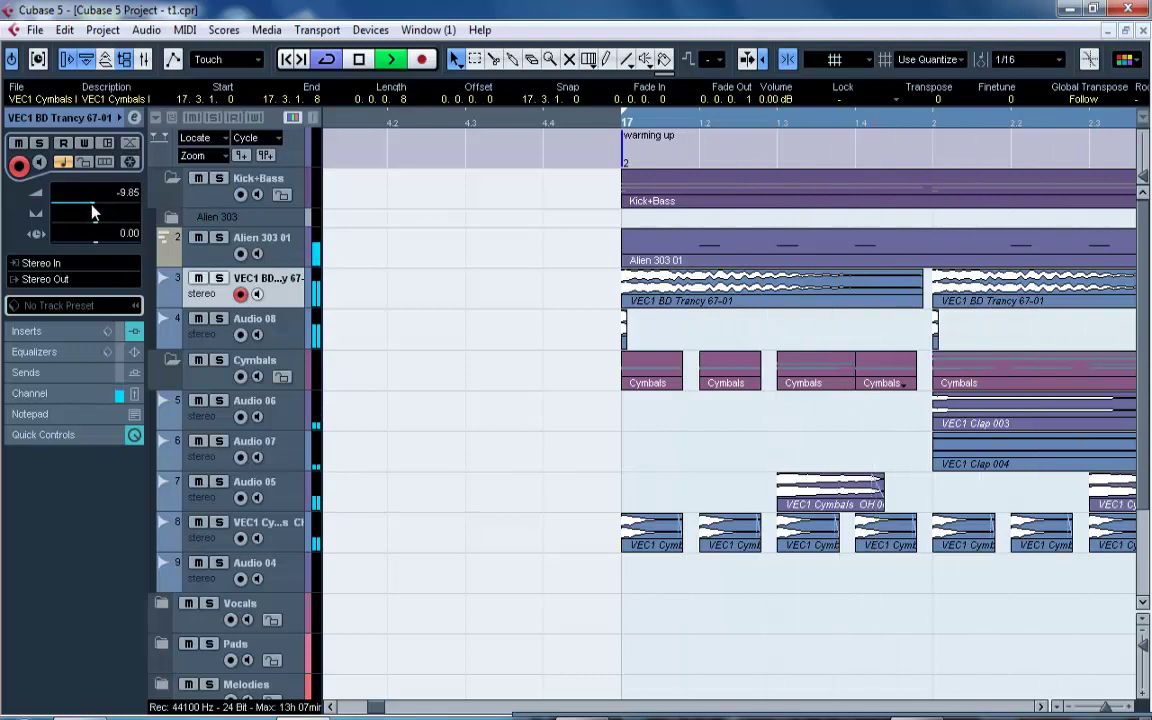
{"action": "left_click", "coordinate": [210, 339]}
{"action": "left_click_drag", "start_coordinate": [79, 204], "coordinate": [78, 206]}
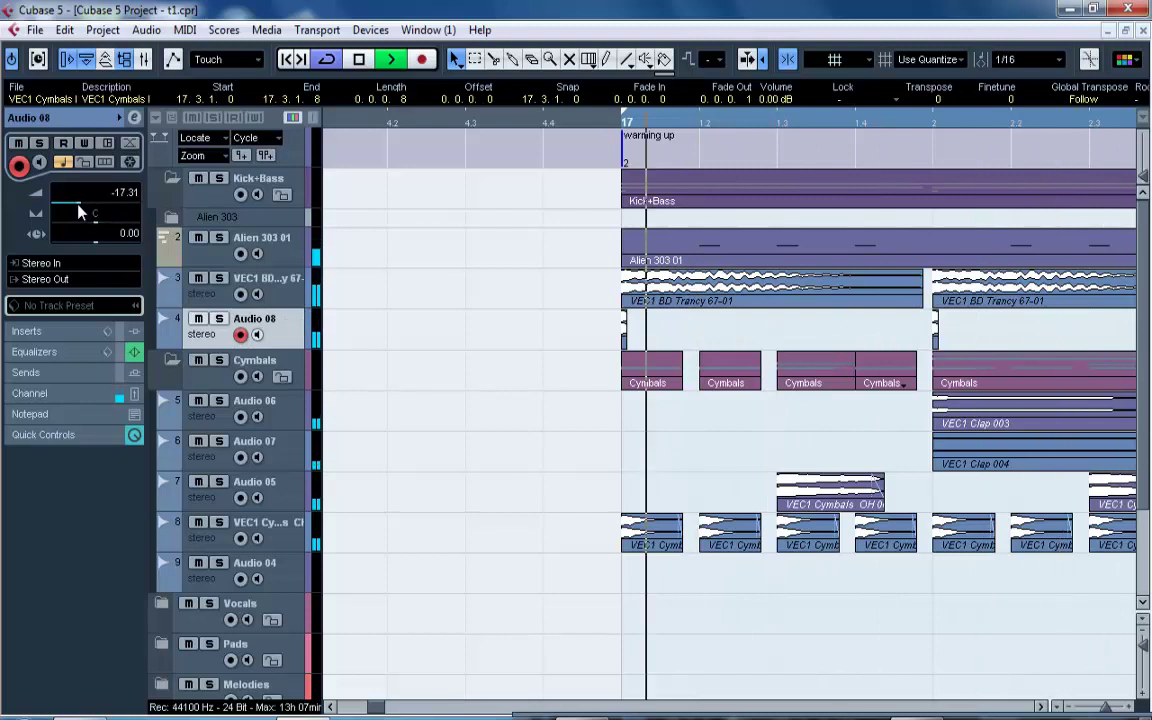
{"action": "key", "text": "space"}
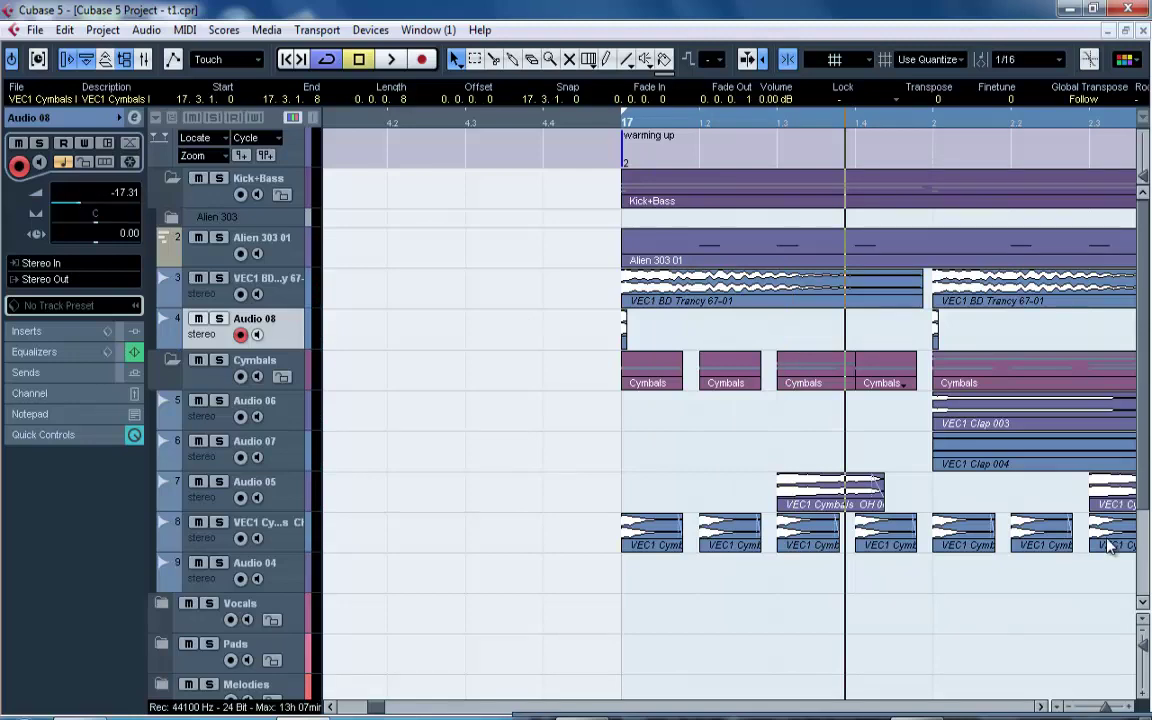
Deselect all clips, play back the complete bar 17 loop, and collapse the Cymbals folder.
{"action": "mouse_move", "coordinate": [1109, 707]}
{"action": "left_mouse_down"}
{"action": "mouse_move", "coordinate": [1091, 707]}
{"action": "mouse_move", "coordinate": [1103, 708]}
{"action": "left_mouse_up"}
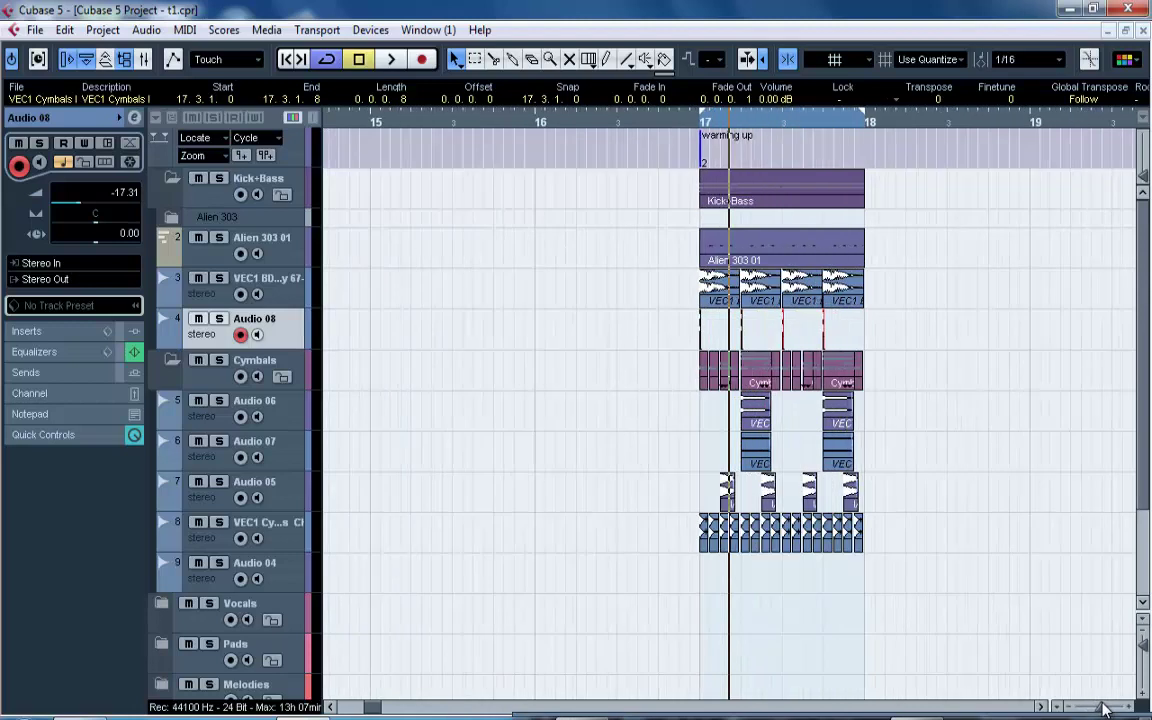
{"action": "left_click", "coordinate": [915, 718]}
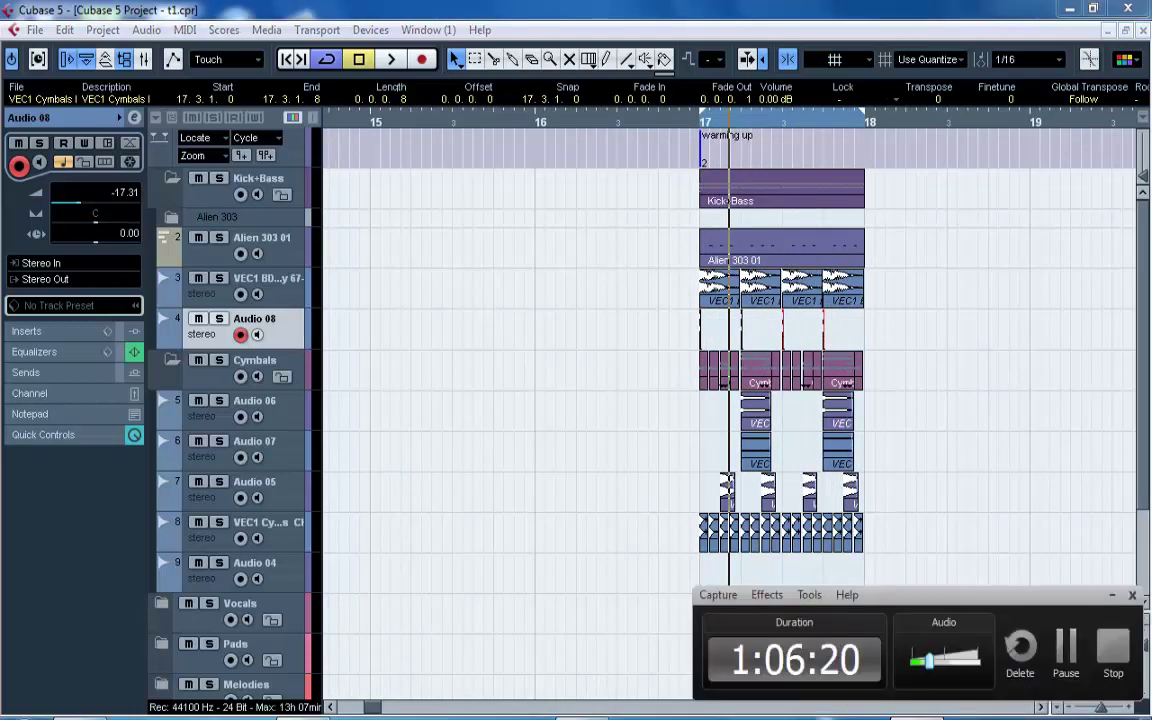
{"action": "left_click", "coordinate": [941, 405]}
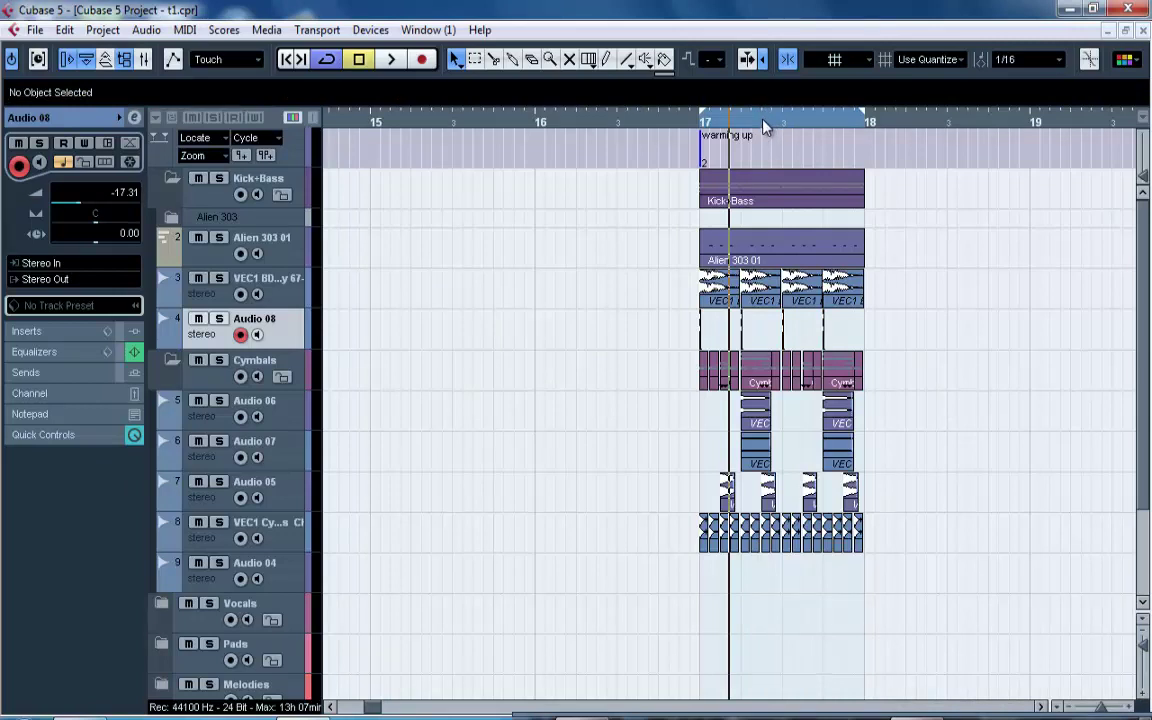
{"action": "key", "text": "space"}
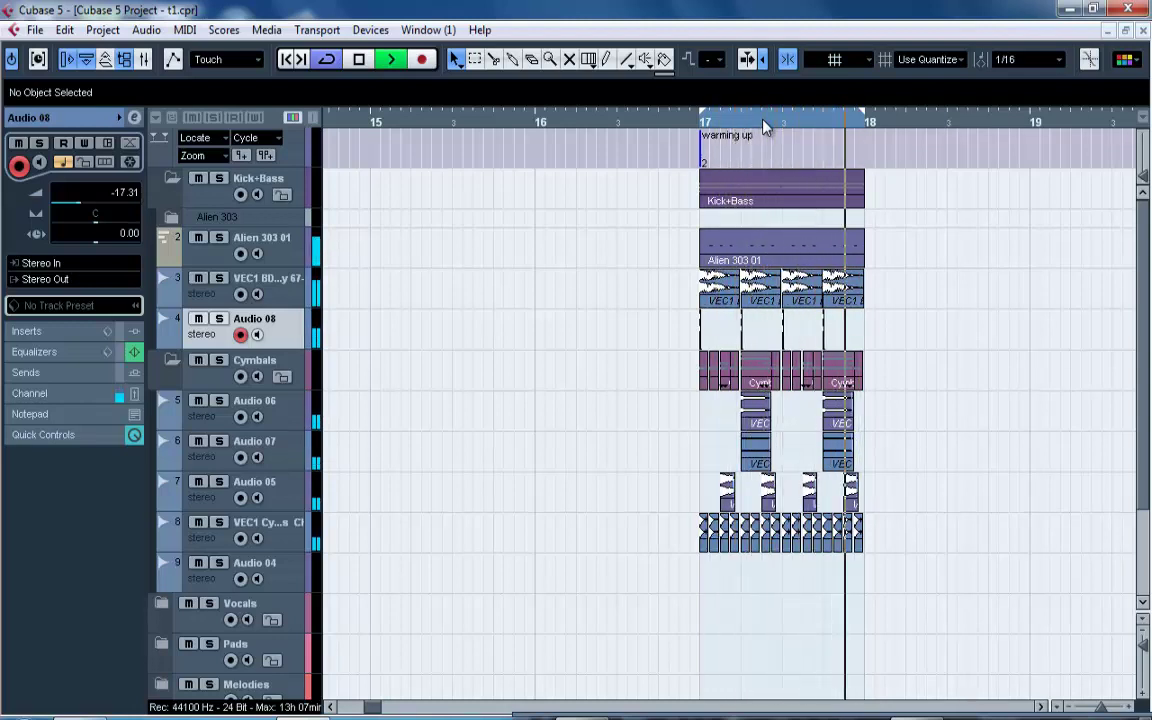
{"action": "key", "text": "space"}
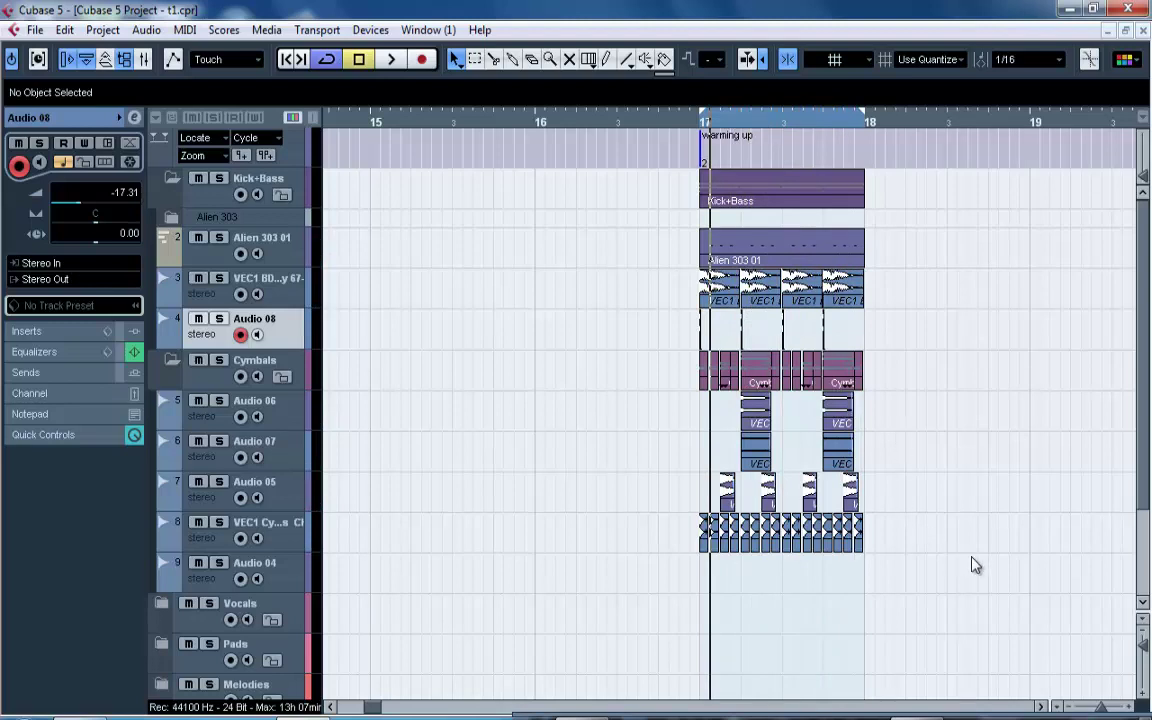
{"action": "left_click", "coordinate": [173, 362]}
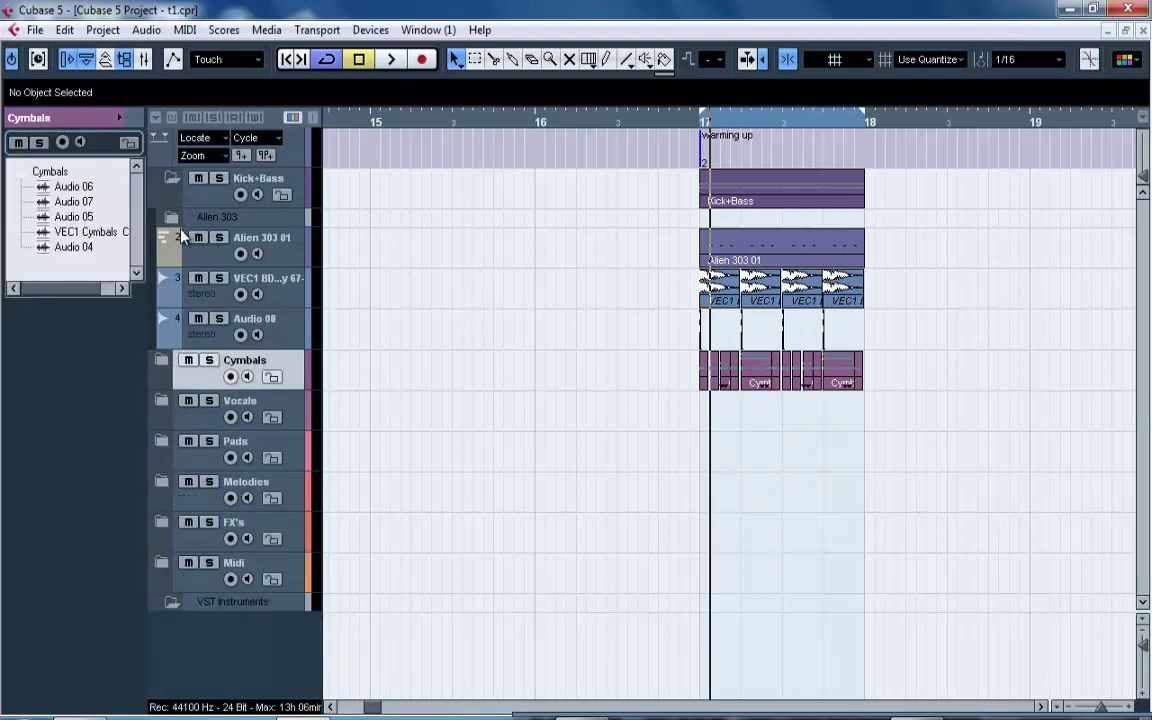
Collapse the Kick+Bass folder and expand the Cymbals folder to inspect its clips in the bar 17 loop.
{"action": "left_click", "coordinate": [297, 287]}
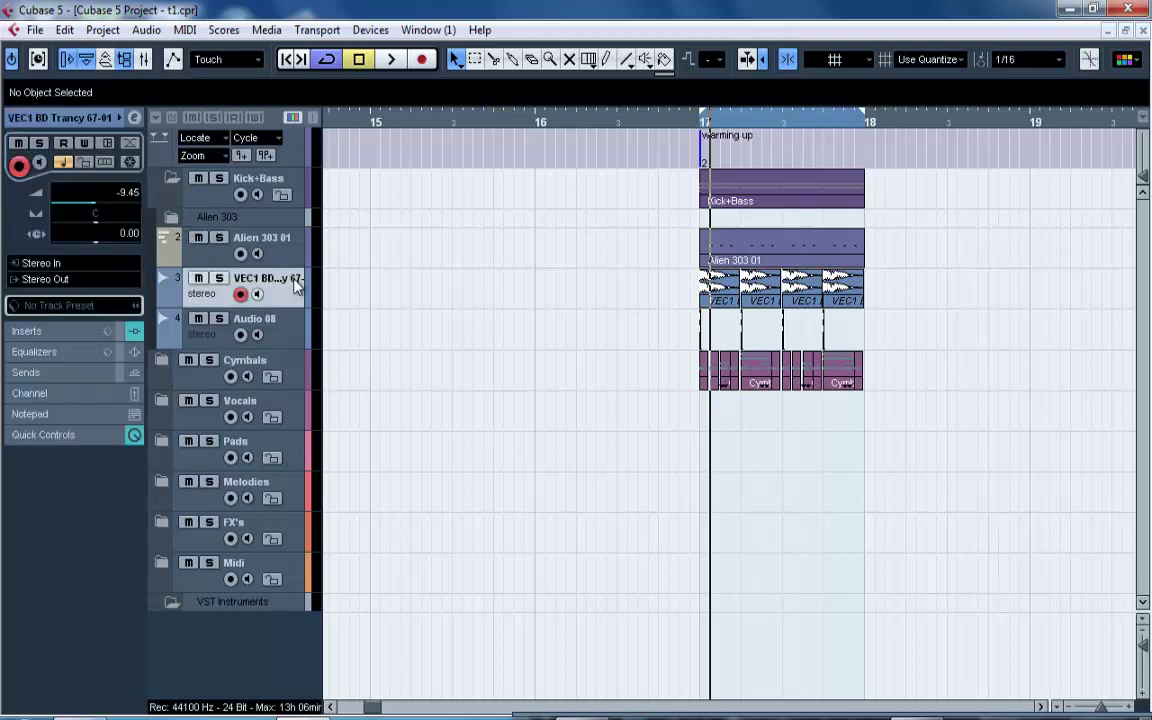
{"action": "left_click", "coordinate": [176, 182]}
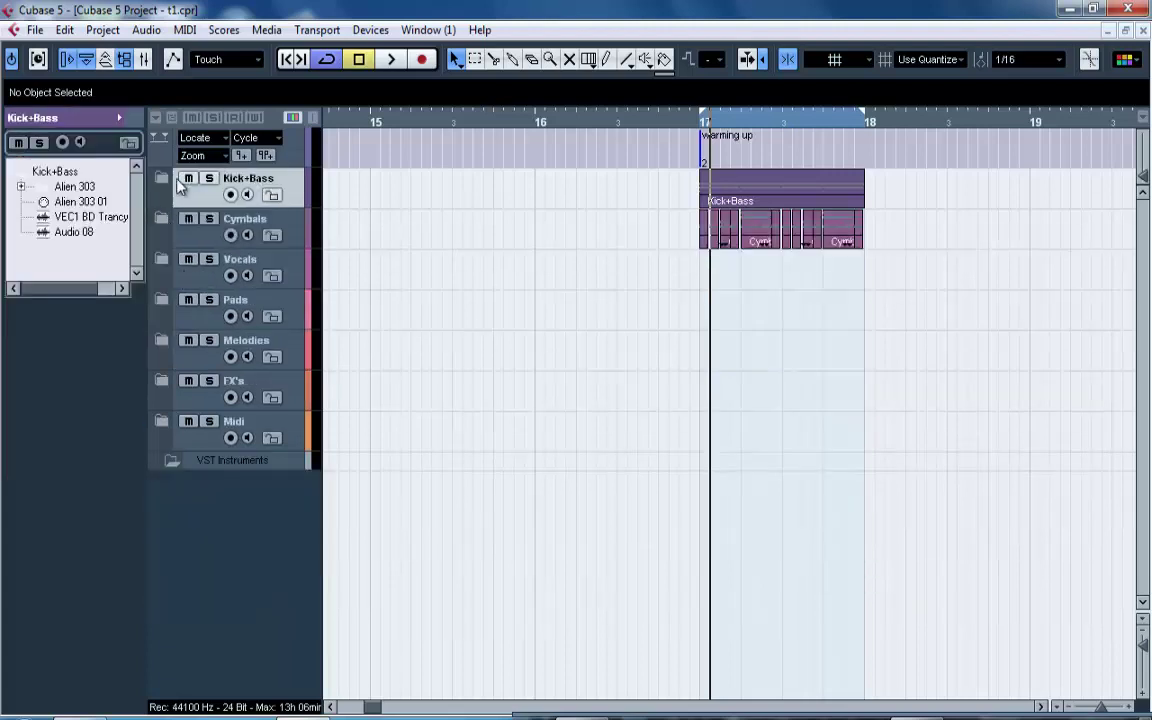
{"action": "left_click_drag", "start_coordinate": [742, 122], "coordinate": [634, 146]}
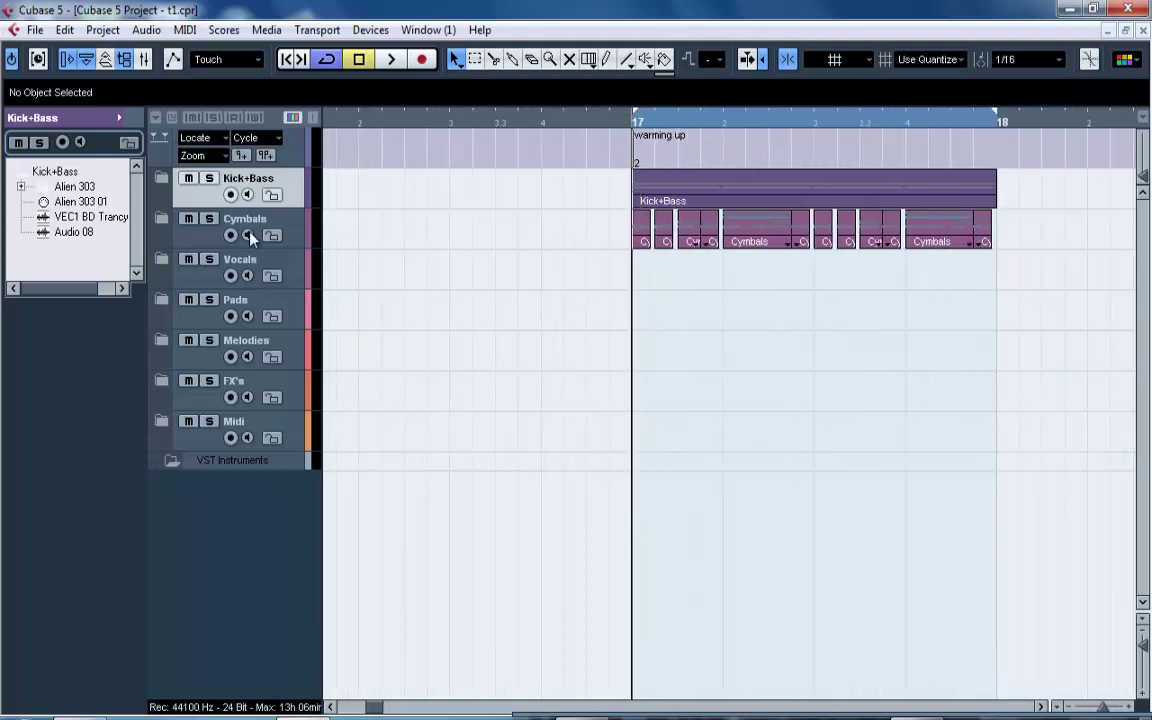
{"action": "left_click", "coordinate": [161, 219]}
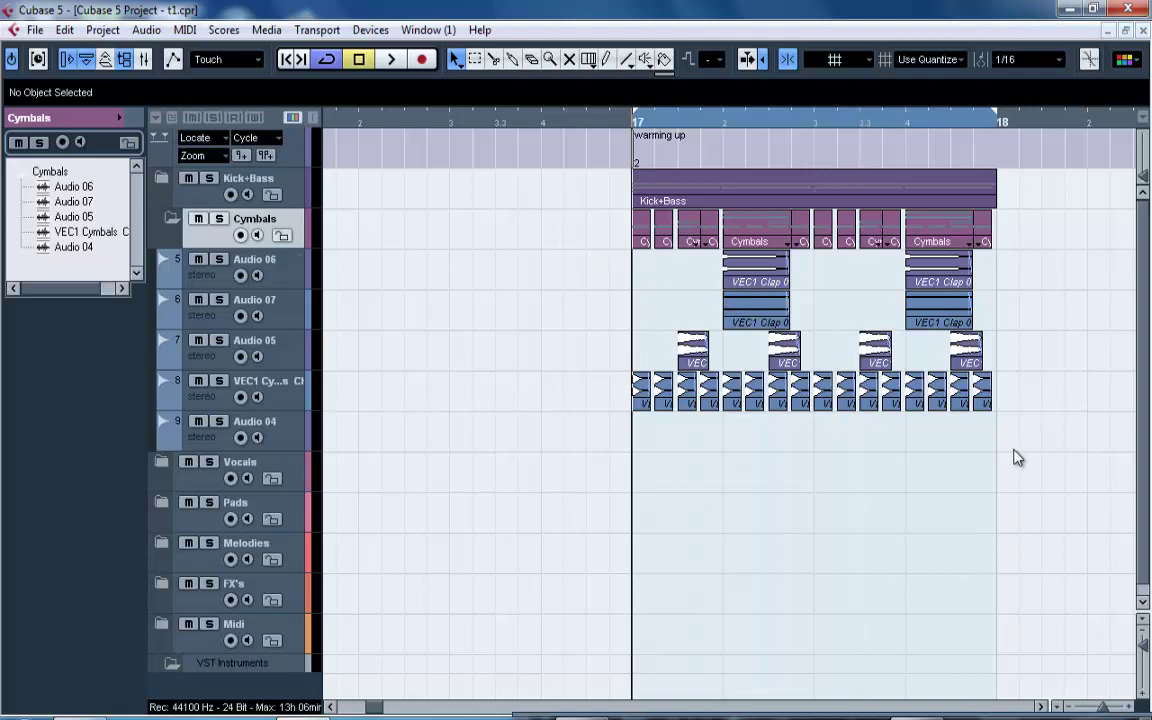
{"action": "left_click_drag", "start_coordinate": [1023, 435], "coordinate": [620, 265]}
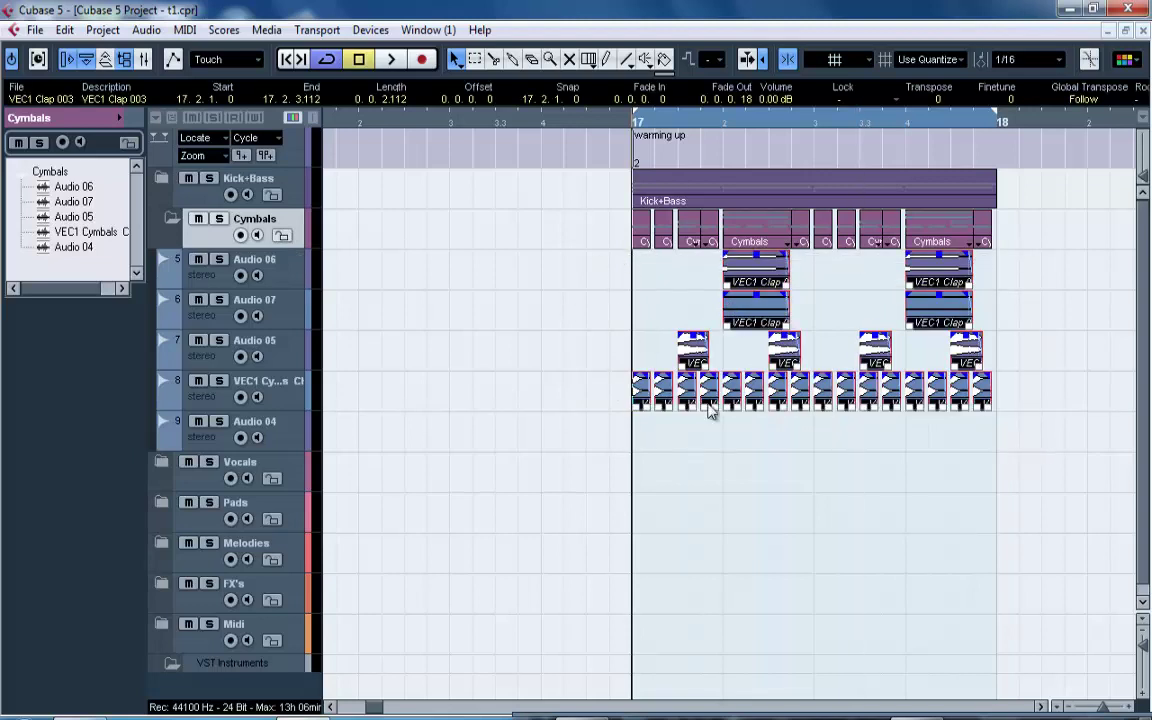
{"action": "left_click", "coordinate": [806, 474]}
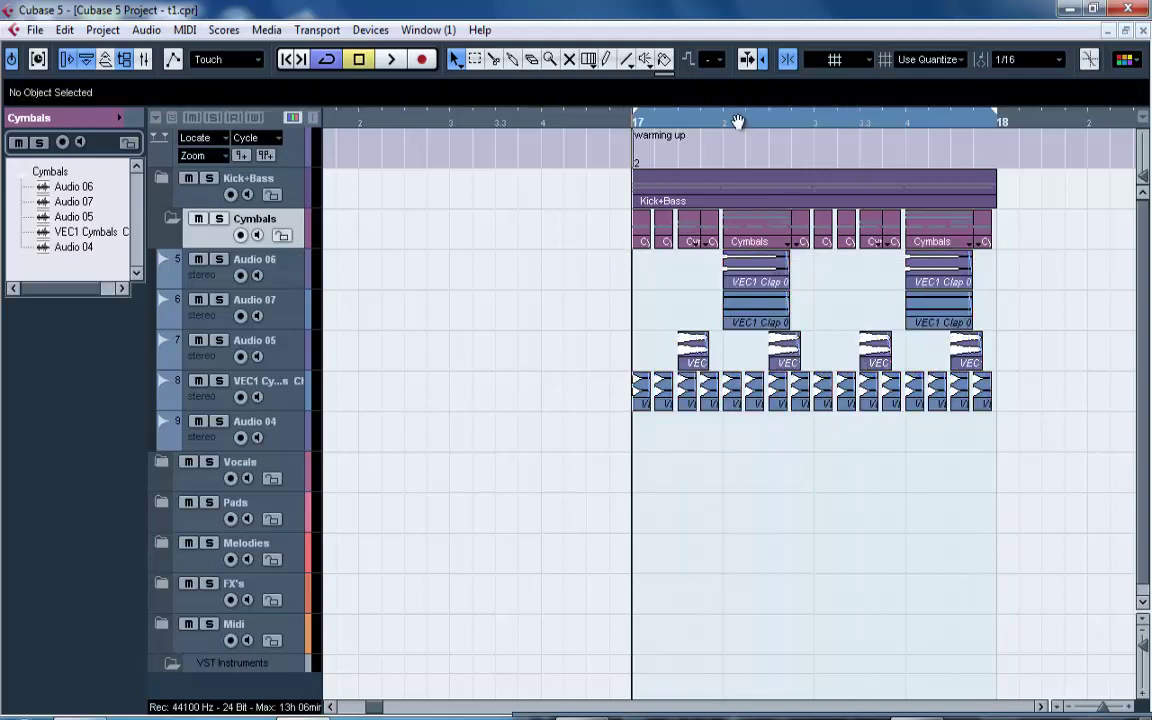
{"action": "right_click", "coordinate": [295, 258]}
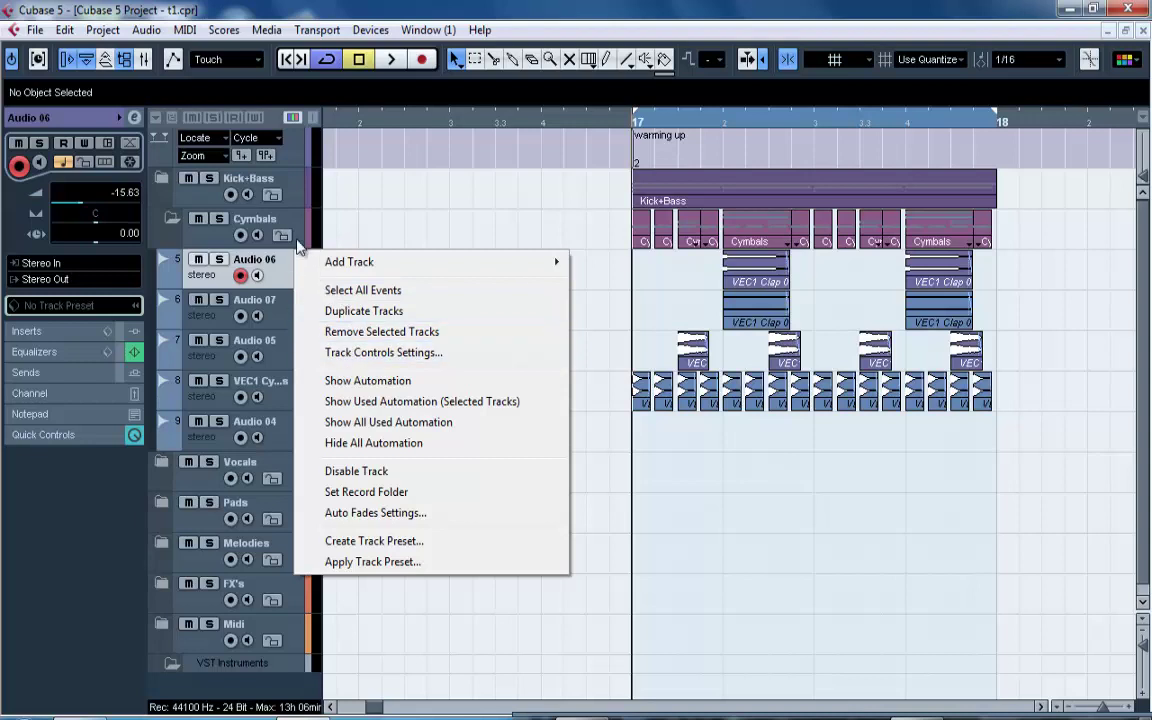
{"action": "mouse_move", "coordinate": [352, 262]}
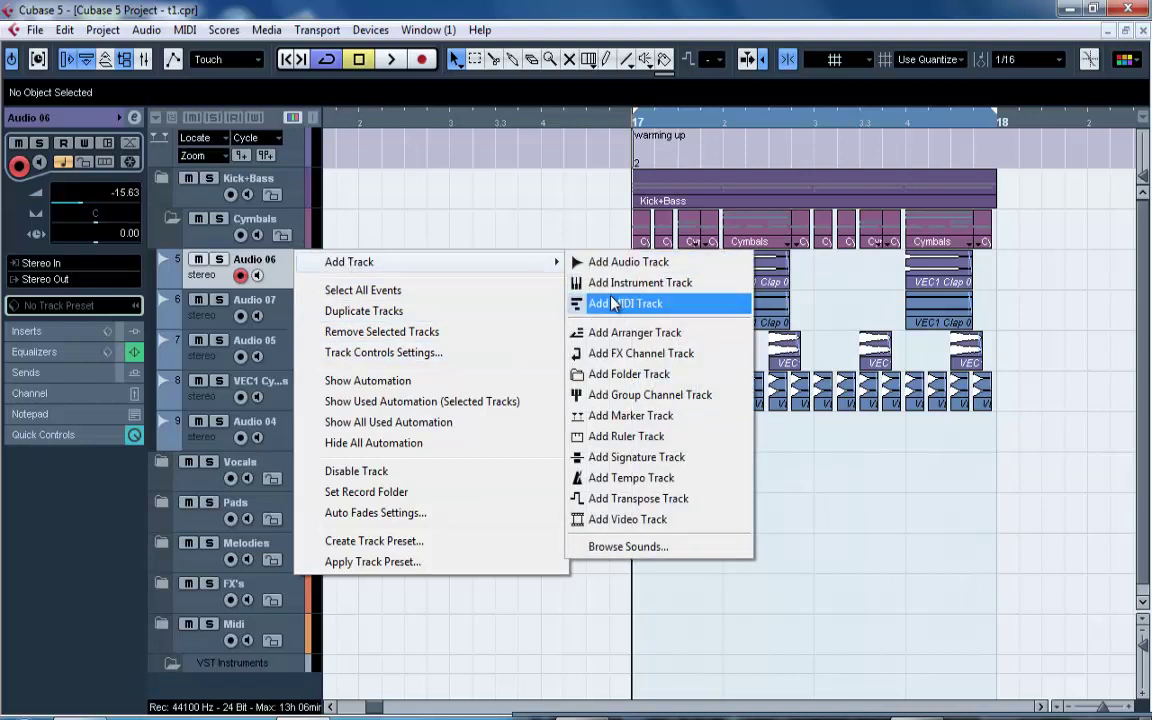
{"action": "left_click", "coordinate": [556, 216]}
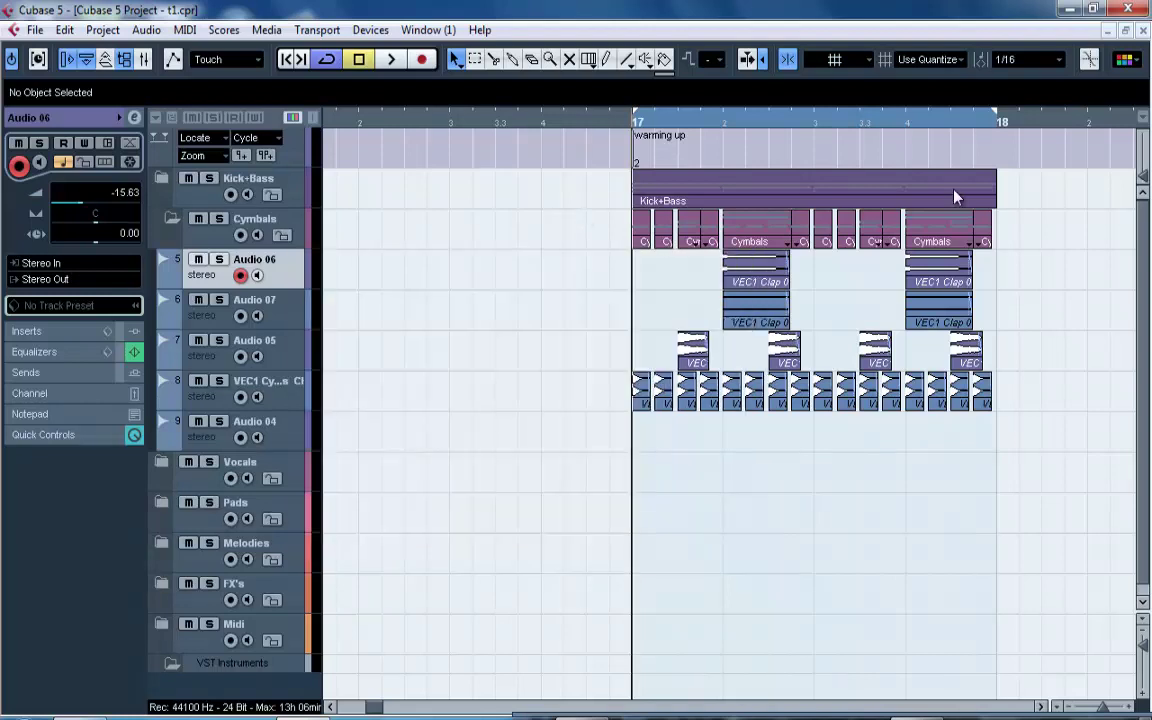
Try duplicating the fragmented Cymbals folder parts past bar 18, and delete the resulting copies.
{"action": "left_click_drag", "start_coordinate": [1037, 236], "coordinate": [556, 254]}
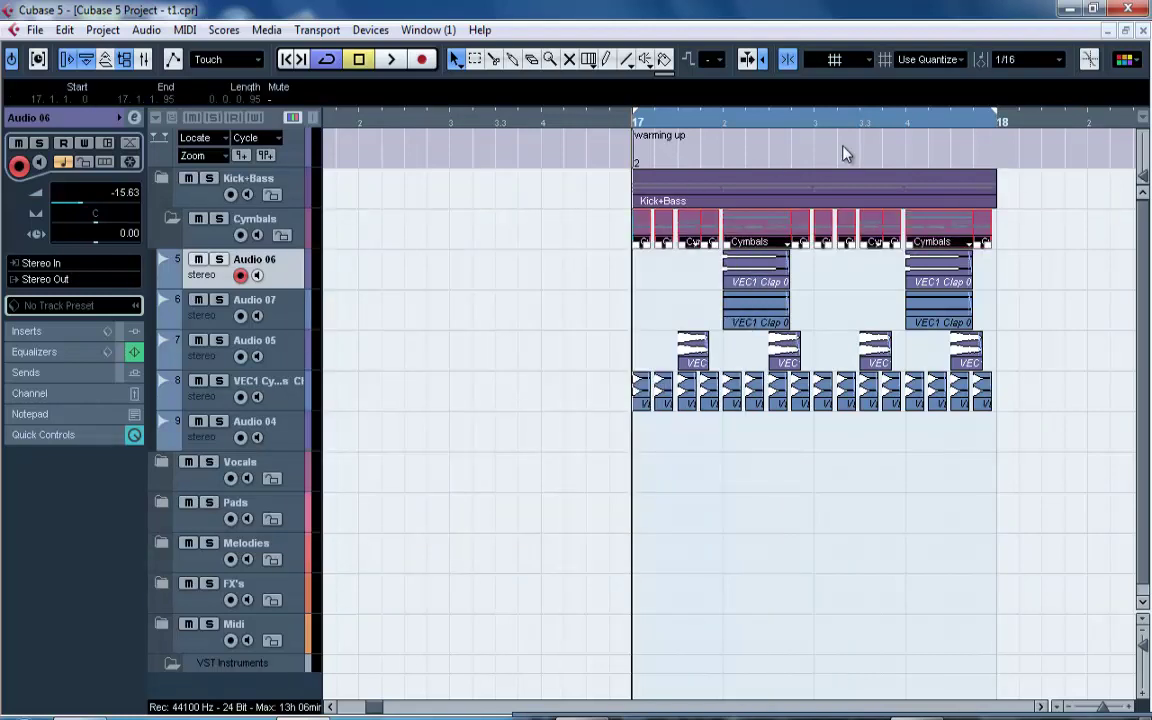
{"action": "key", "text": "ctrl+d"}
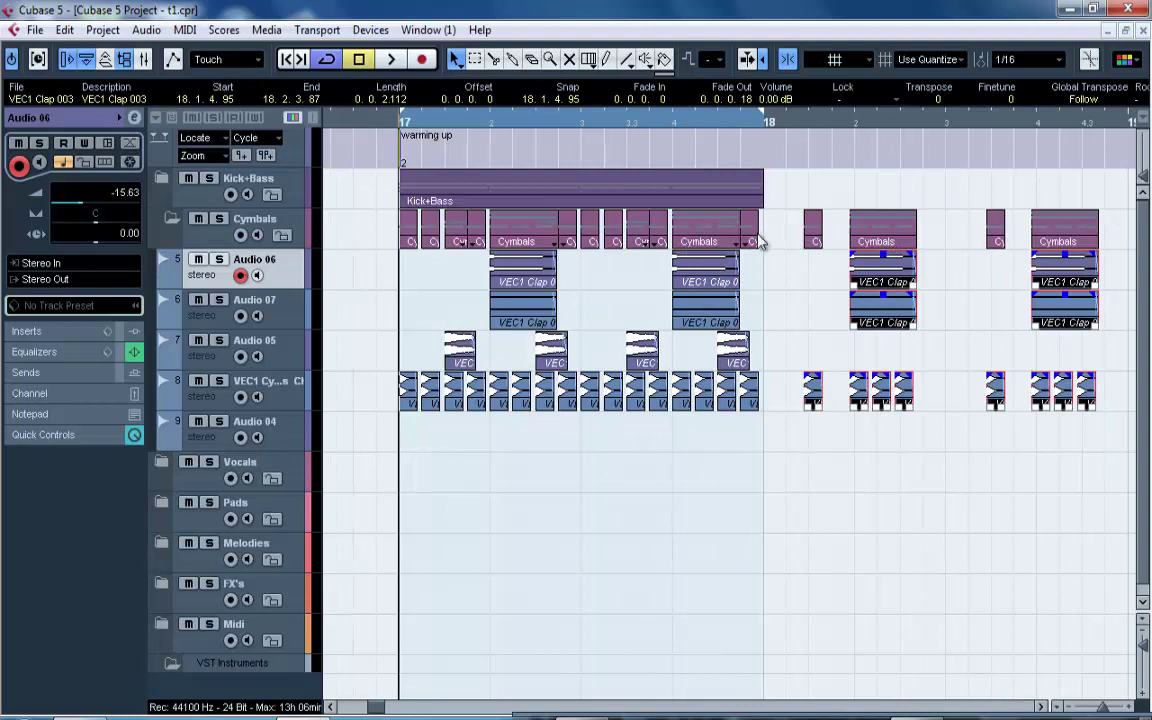
{"action": "key", "text": "Delete"}
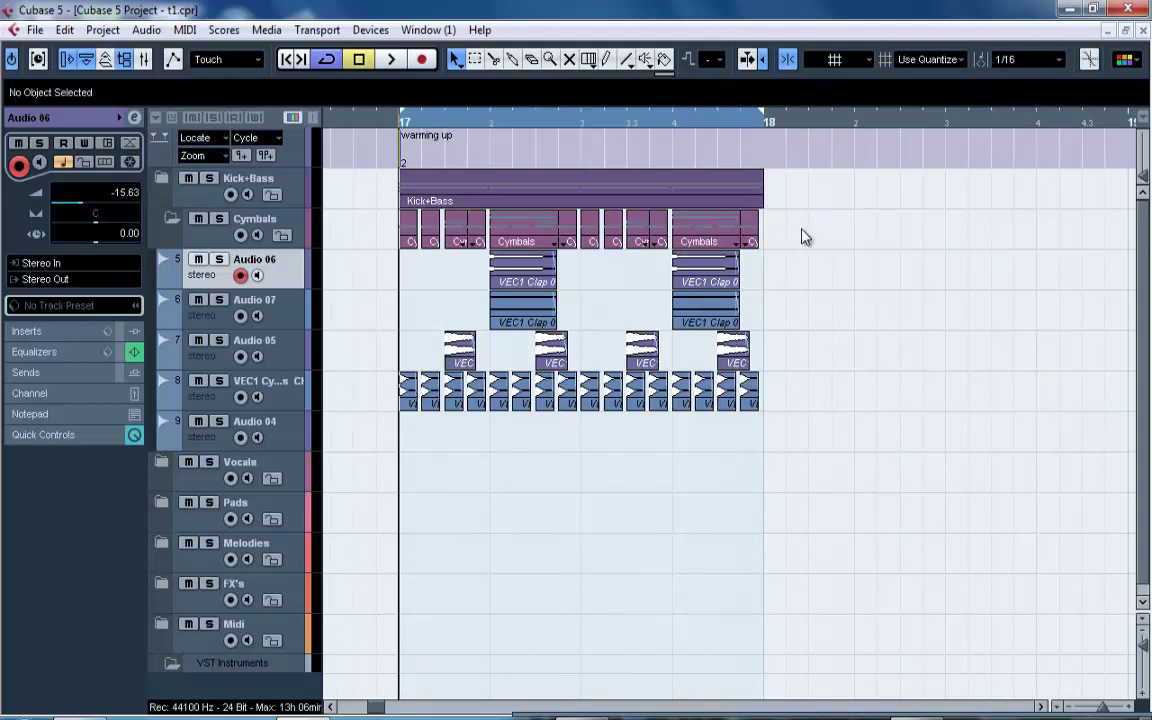
{"action": "key", "text": "ctrl+z"}
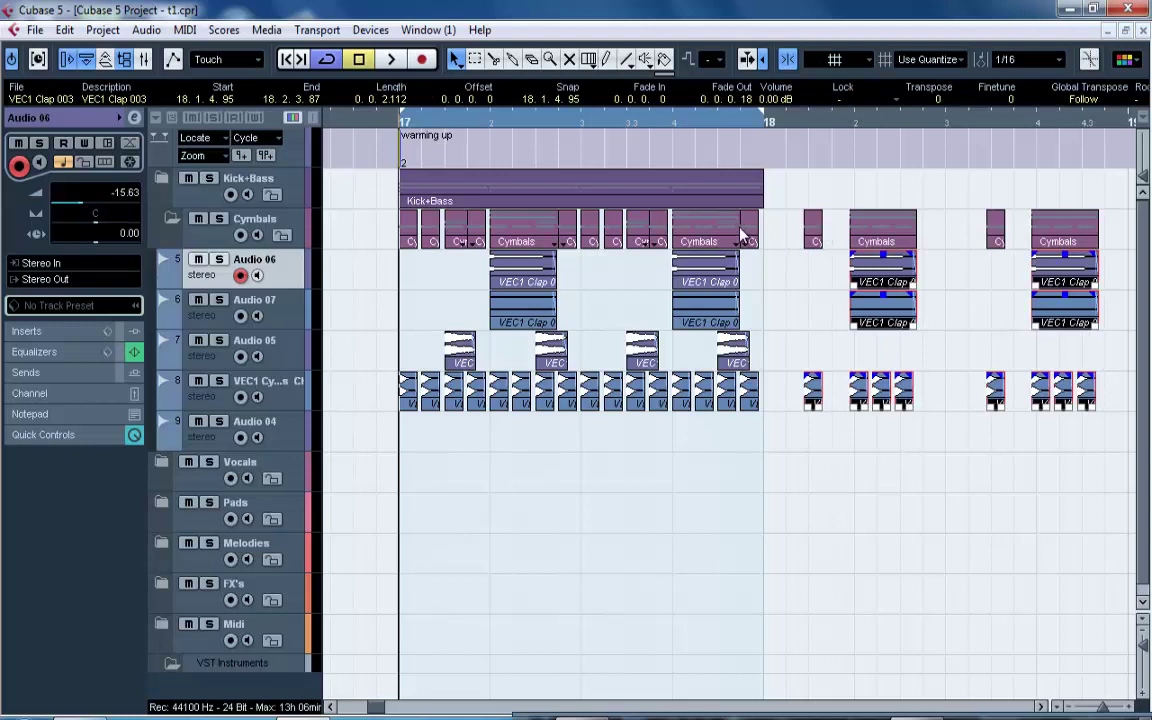
{"action": "left_click_drag", "start_coordinate": [1093, 417], "coordinate": [810, 203]}
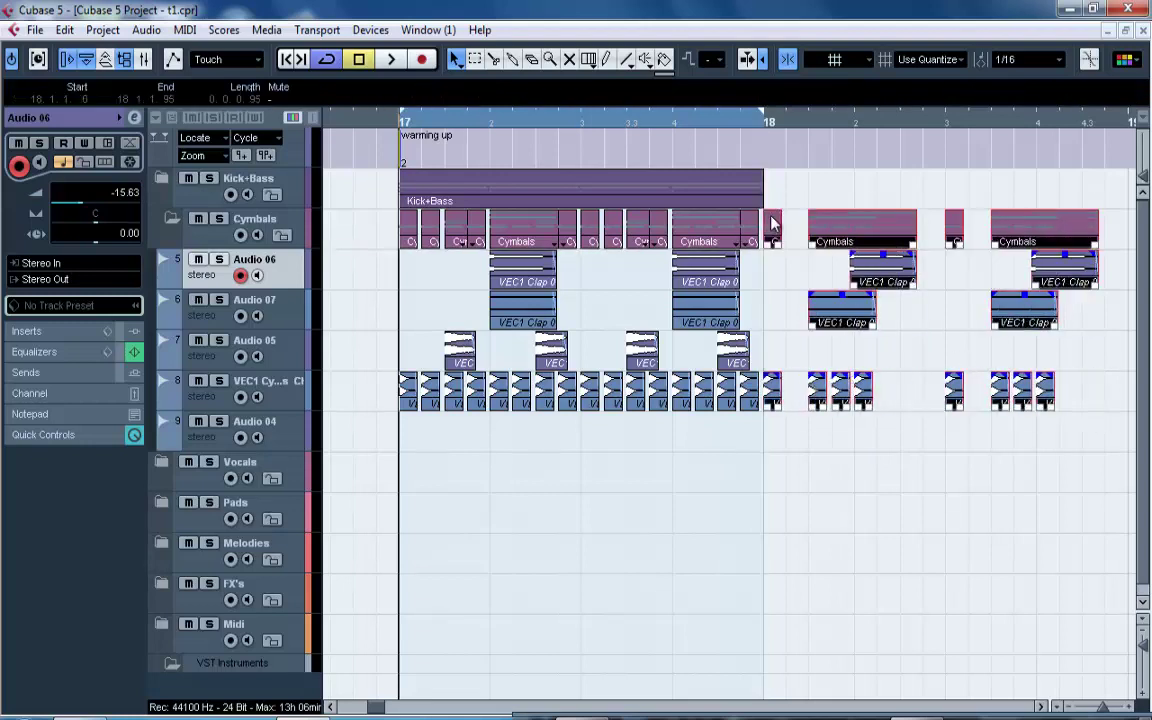
{"action": "key", "text": "Delete"}
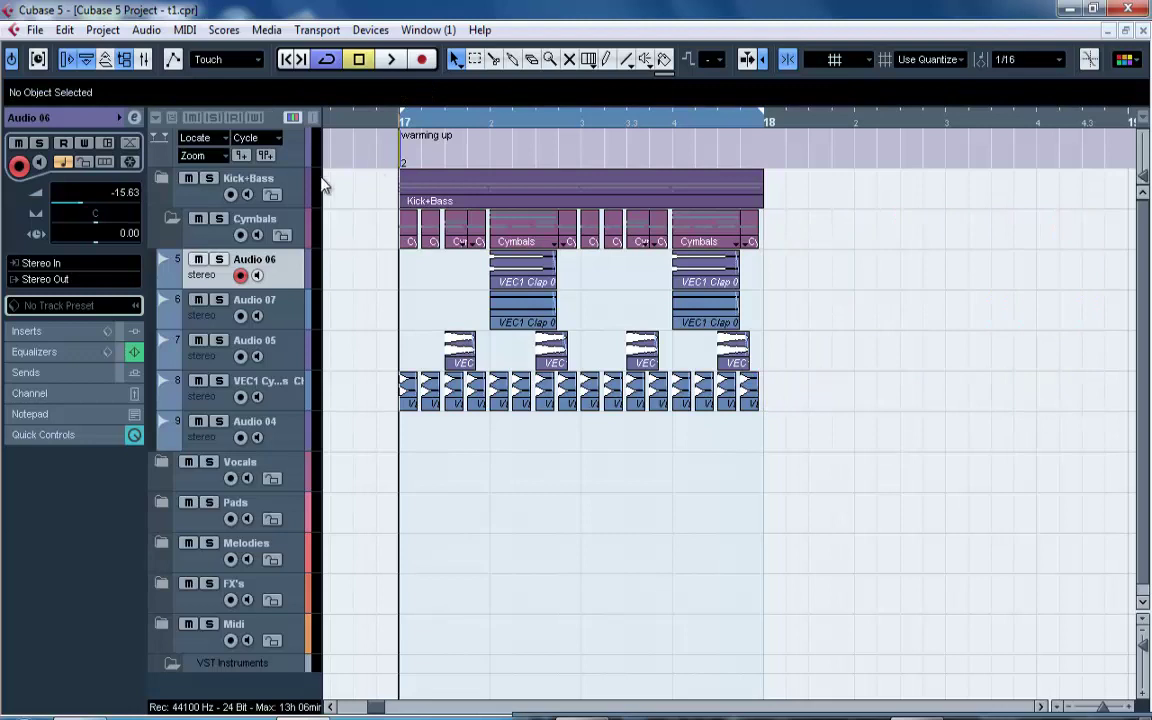
Add one MIDI track and move it into the Cymbals folder as its first track, above Audio 06.
{"action": "right_click", "coordinate": [228, 243]}
{"action": "mouse_move", "coordinate": [280, 250]}
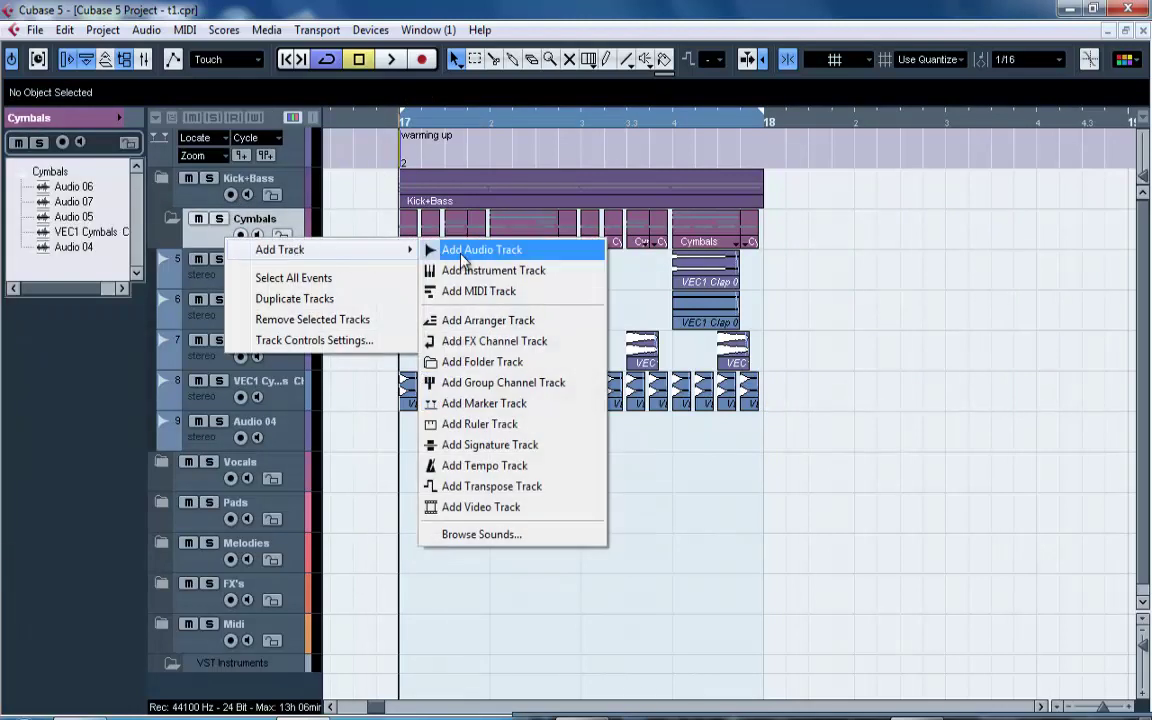
{"action": "left_click", "coordinate": [484, 292]}
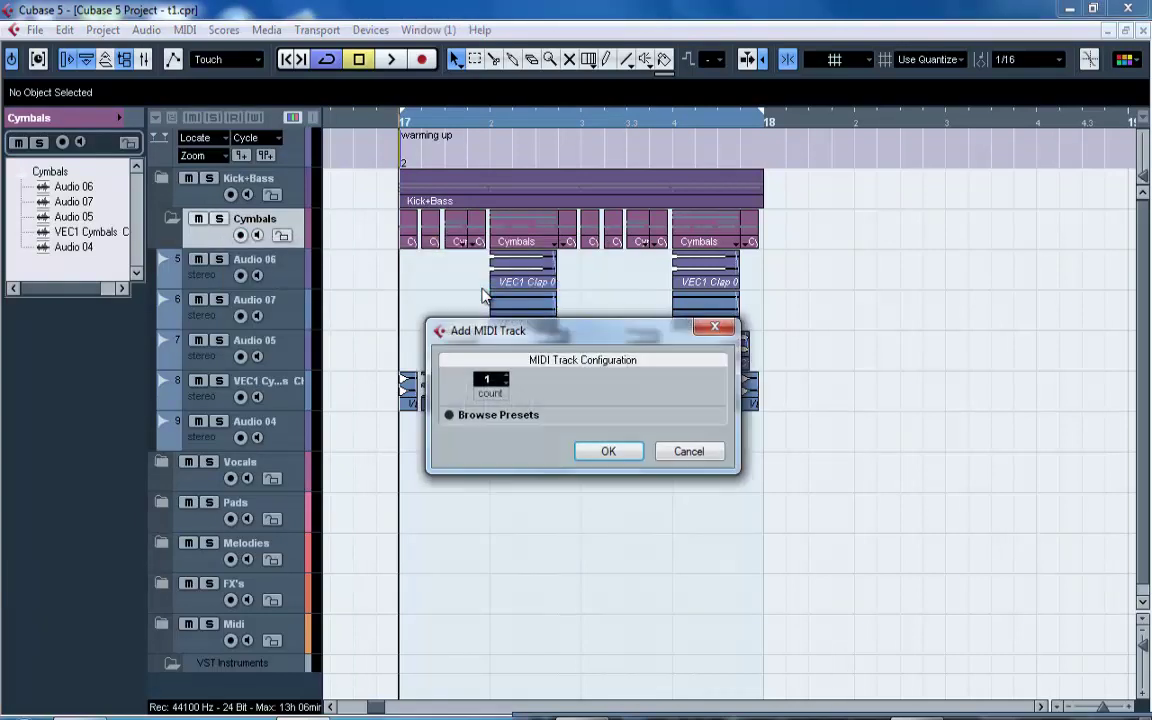
{"action": "left_click", "coordinate": [606, 451]}
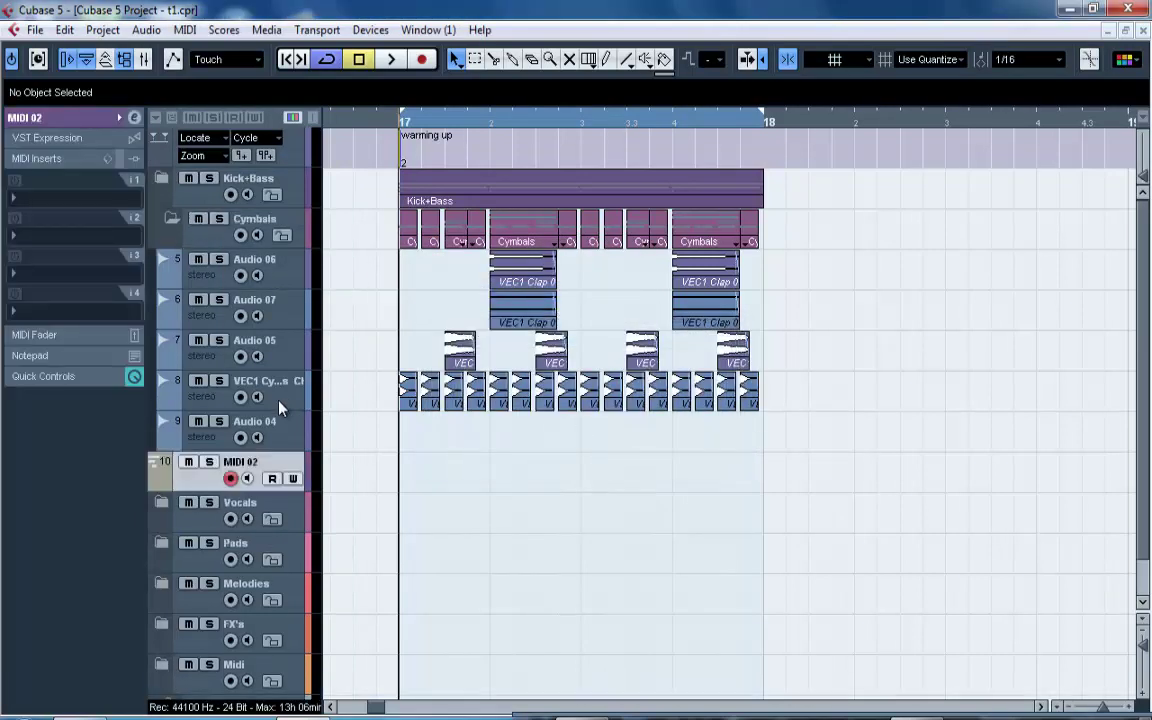
{"action": "left_click_drag", "start_coordinate": [286, 466], "coordinate": [260, 234]}
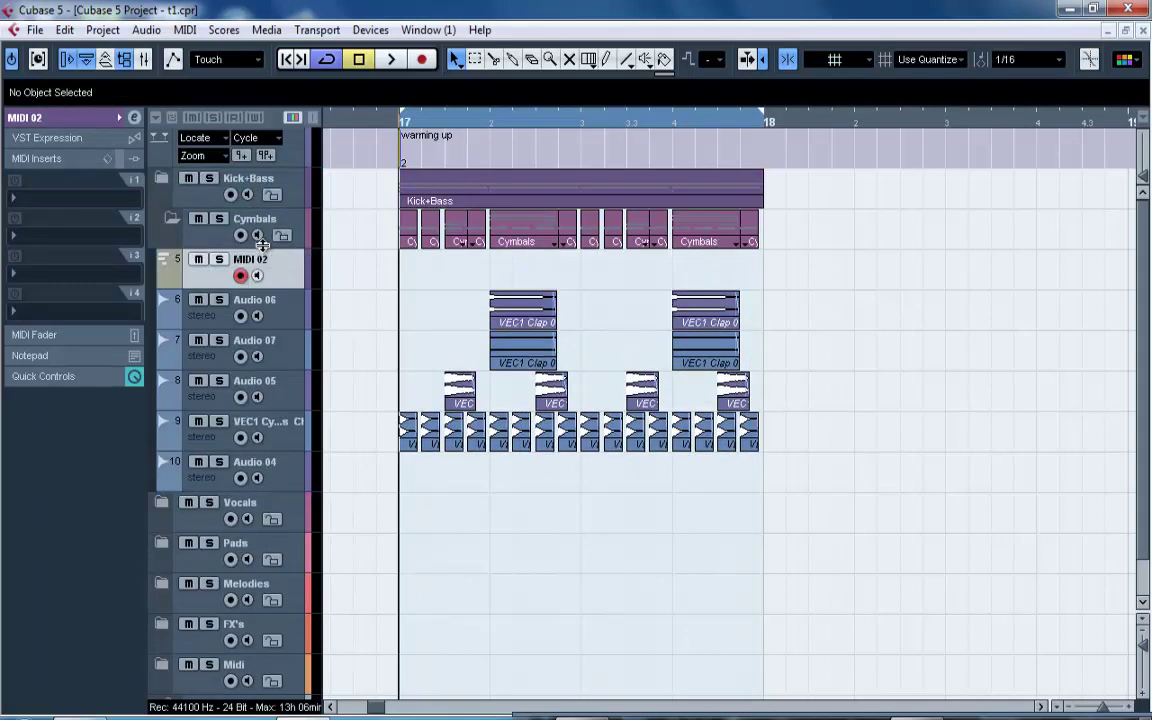
Show the MIDI 02 track's basic settings and set its output to Not Connected.
{"action": "left_click", "coordinate": [109, 138]}
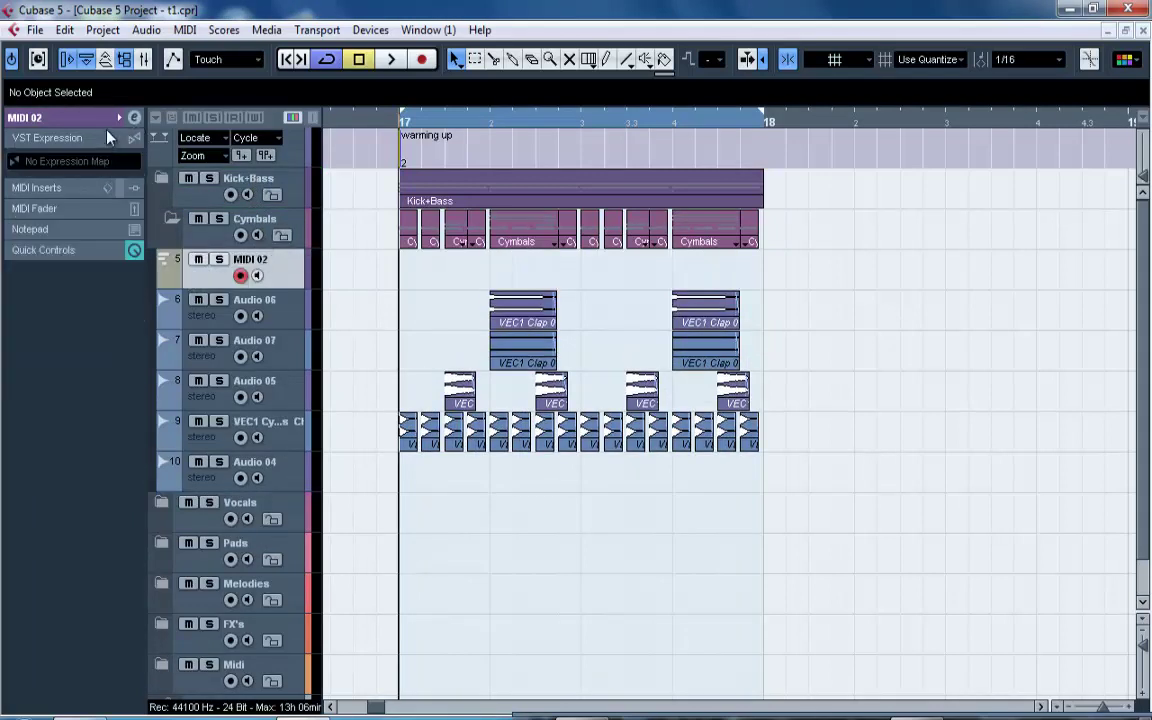
{"action": "left_click", "coordinate": [101, 118]}
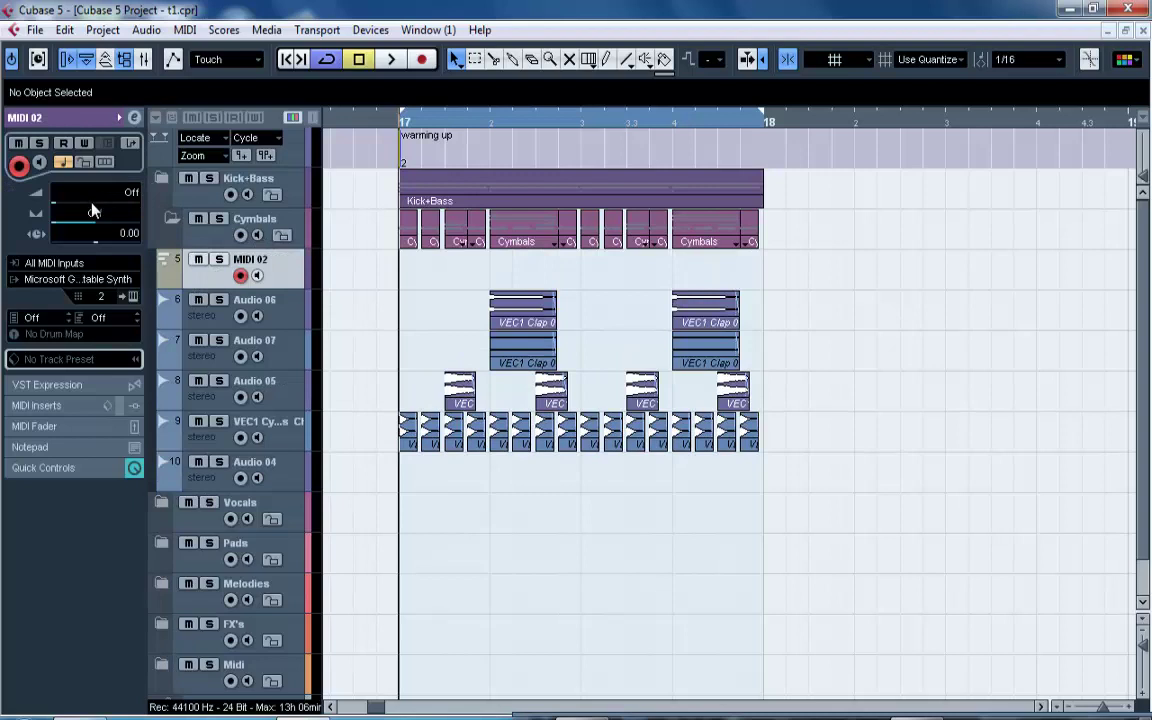
{"action": "left_click", "coordinate": [90, 278]}
{"action": "left_click", "coordinate": [103, 289]}
Create an empty MIDI 02 part at bar 17, move it to bar 18 and back, and delete it.
{"action": "double_click", "coordinate": [408, 267]}
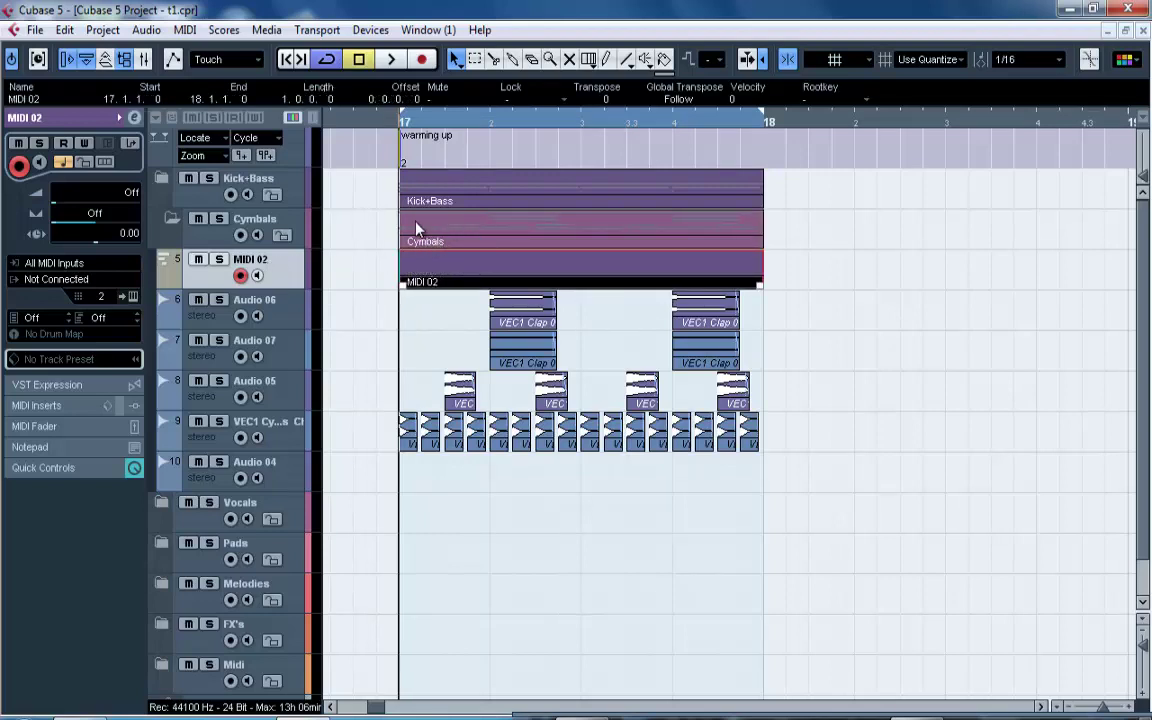
{"action": "left_click_drag", "start_coordinate": [420, 267], "coordinate": [795, 280]}
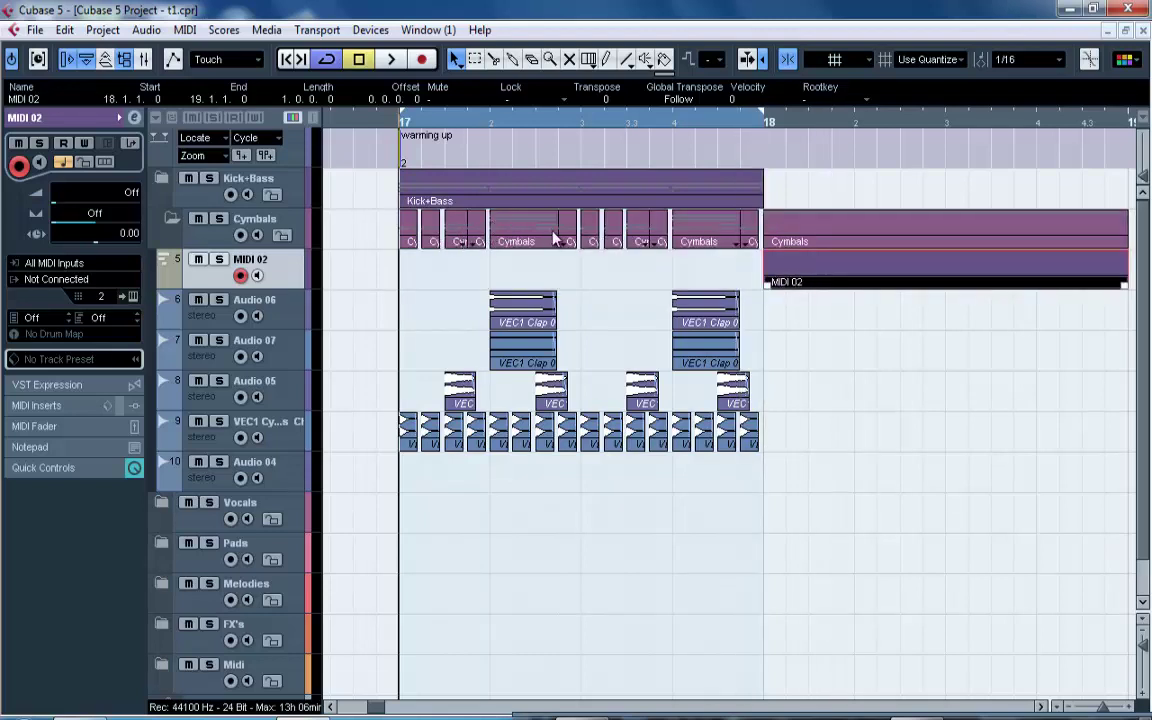
{"action": "left_click_drag", "start_coordinate": [805, 270], "coordinate": [440, 272]}
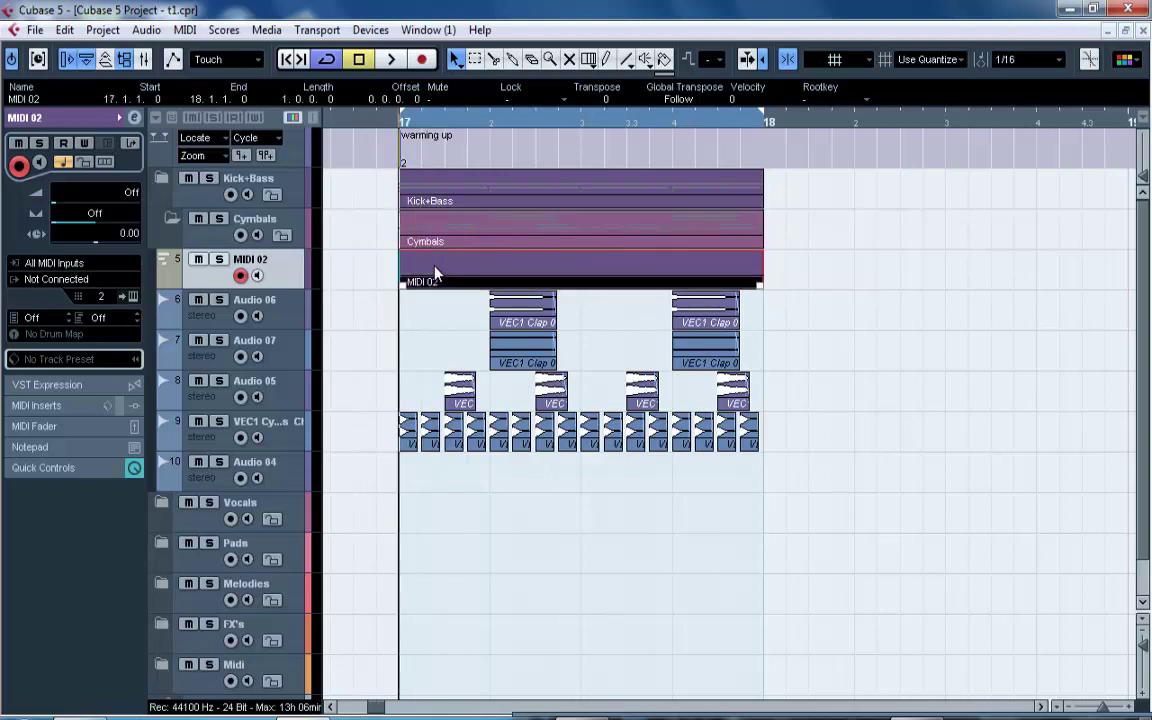
{"action": "key", "text": "Delete"}
Create an empty one-bar MIDI 02 part at bar 17 and duplicate the unified Cymbals folder part to bar 18.
{"action": "double_click", "coordinate": [412, 267]}
{"action": "left_click", "coordinate": [465, 242]}
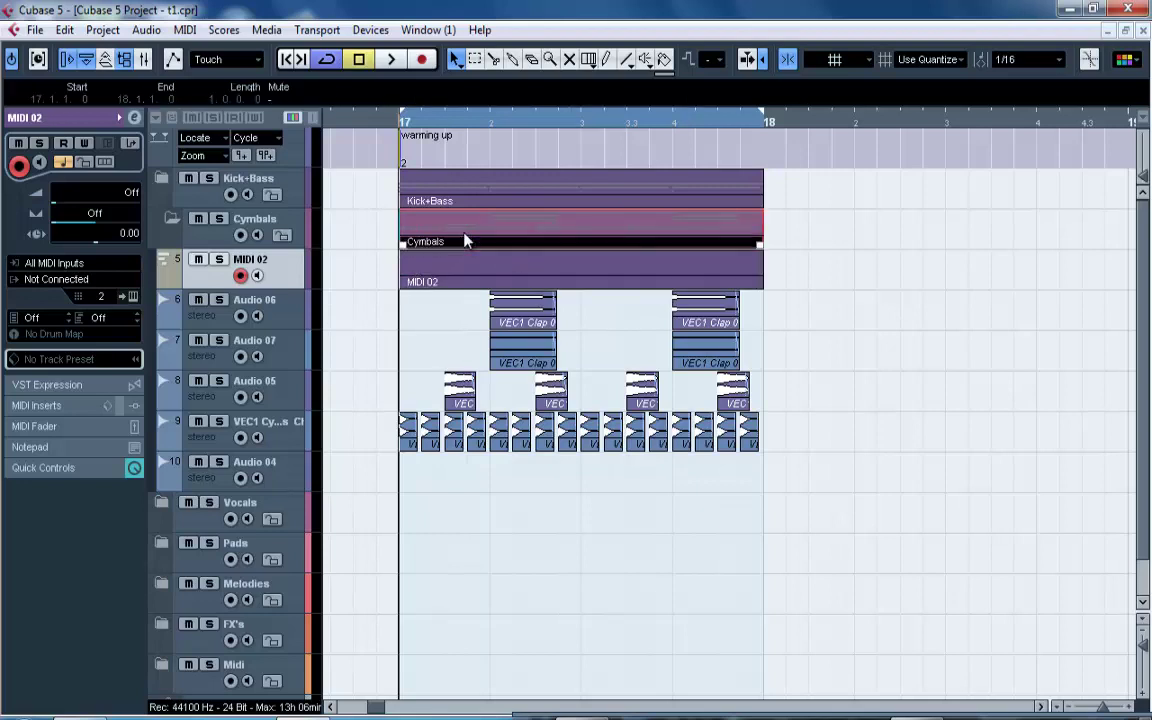
{"action": "key", "text": "ctrl+d"}
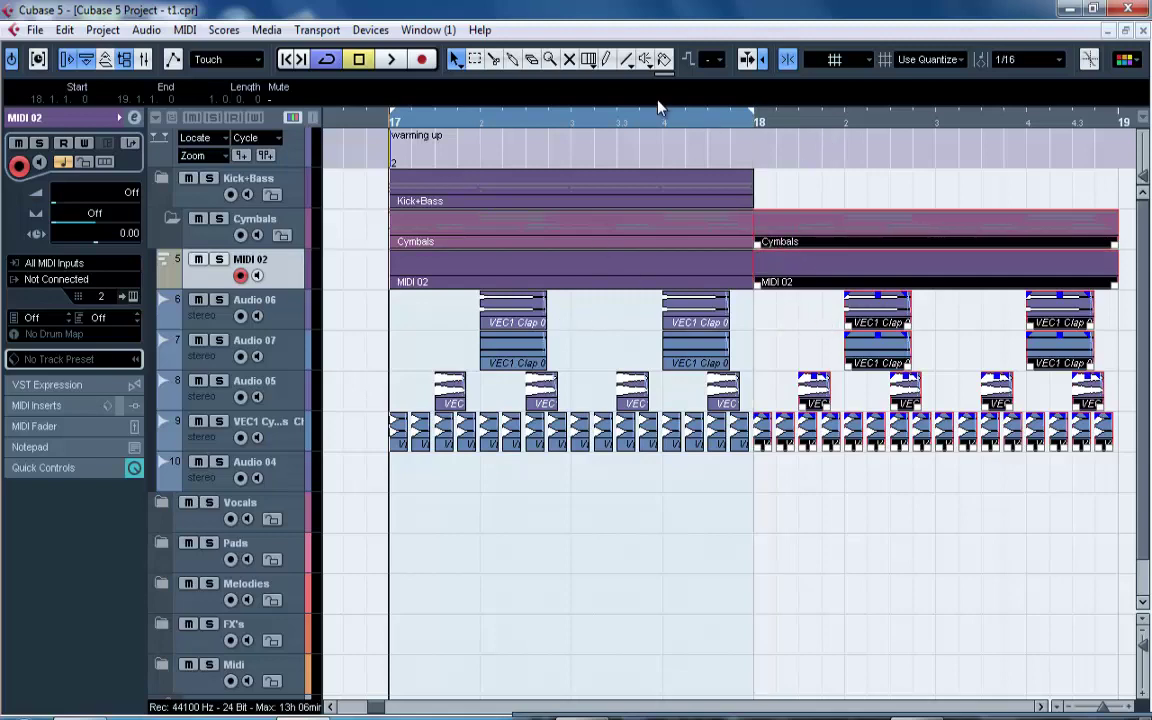
Set the grid type to Bar, extend the loop's end to bar 19, and start playback.
{"action": "left_click_drag", "start_coordinate": [663, 128], "coordinate": [621, 95]}
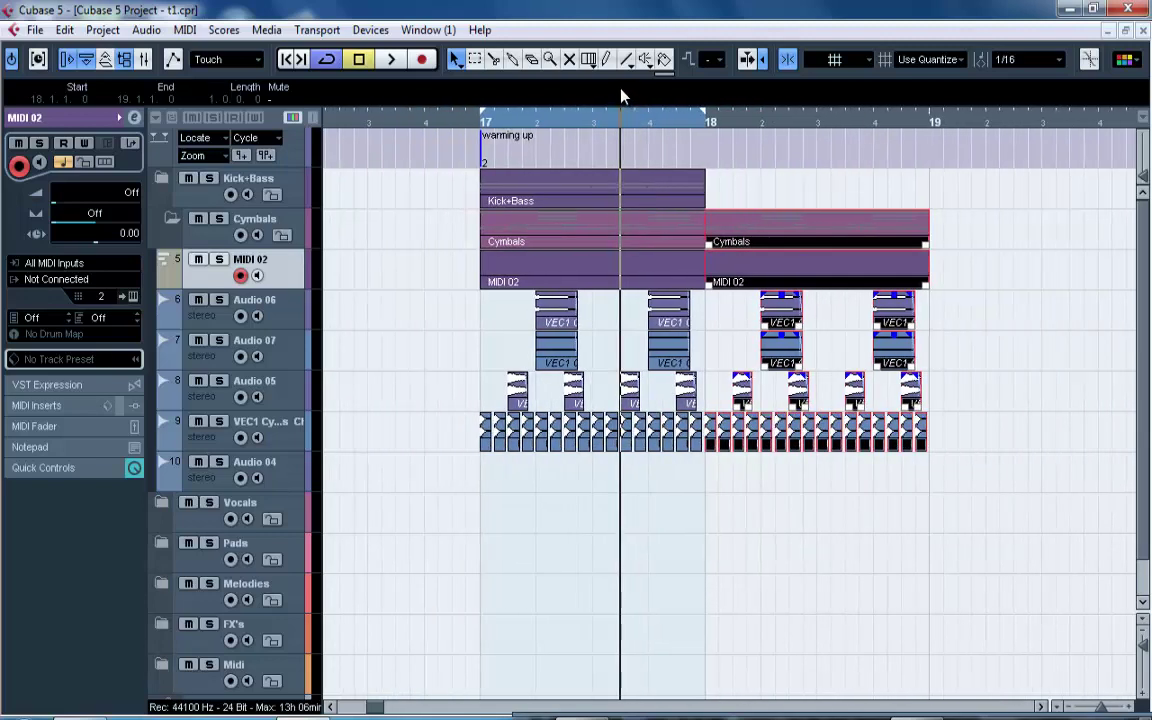
{"action": "left_click", "coordinate": [928, 59]}
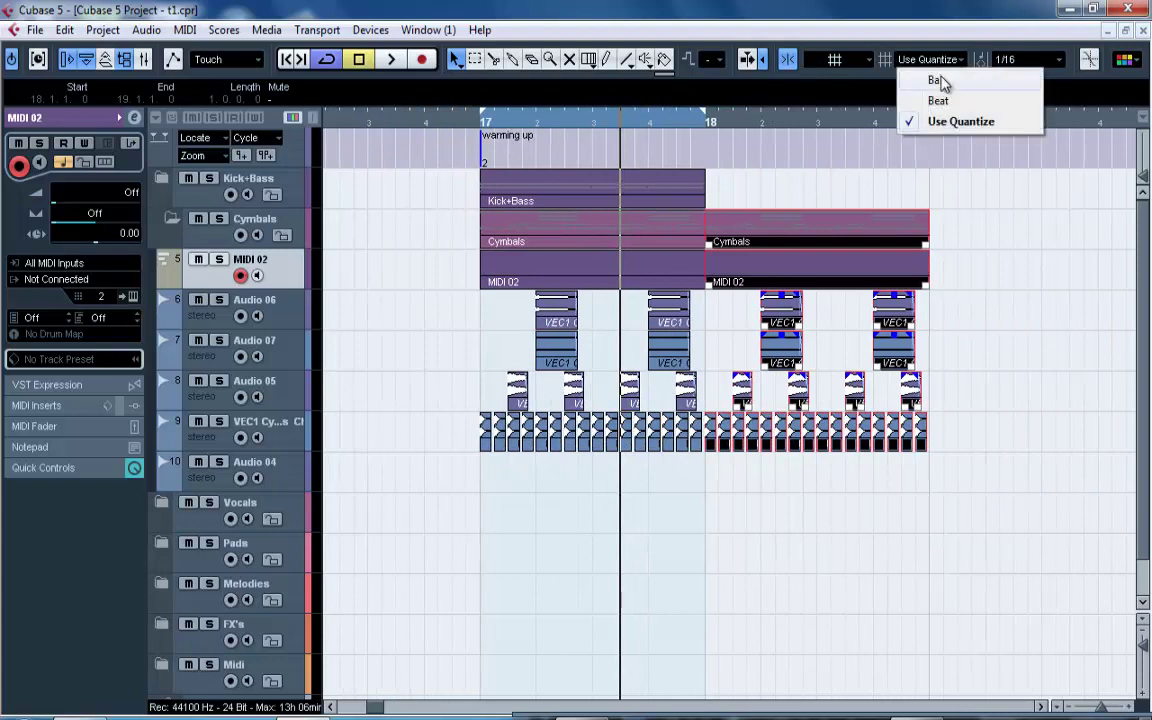
{"action": "left_click", "coordinate": [933, 76]}
{"action": "left_click", "coordinate": [930, 121], "text": "alt"}
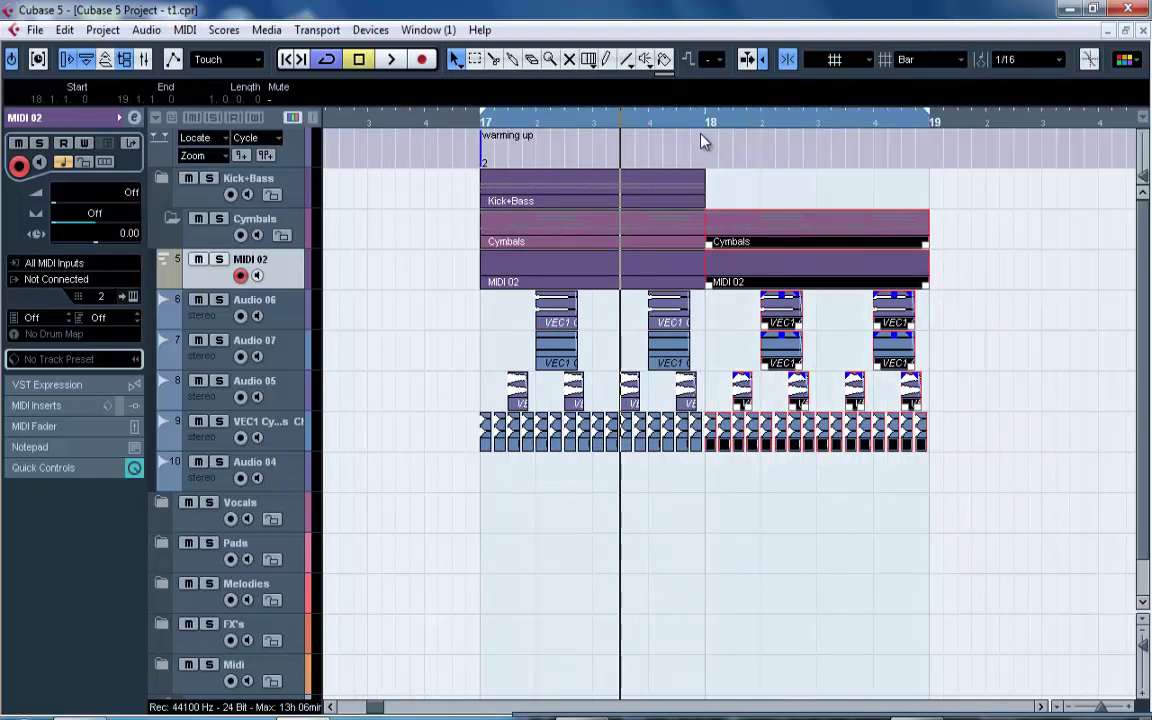
{"action": "key", "text": "space"}
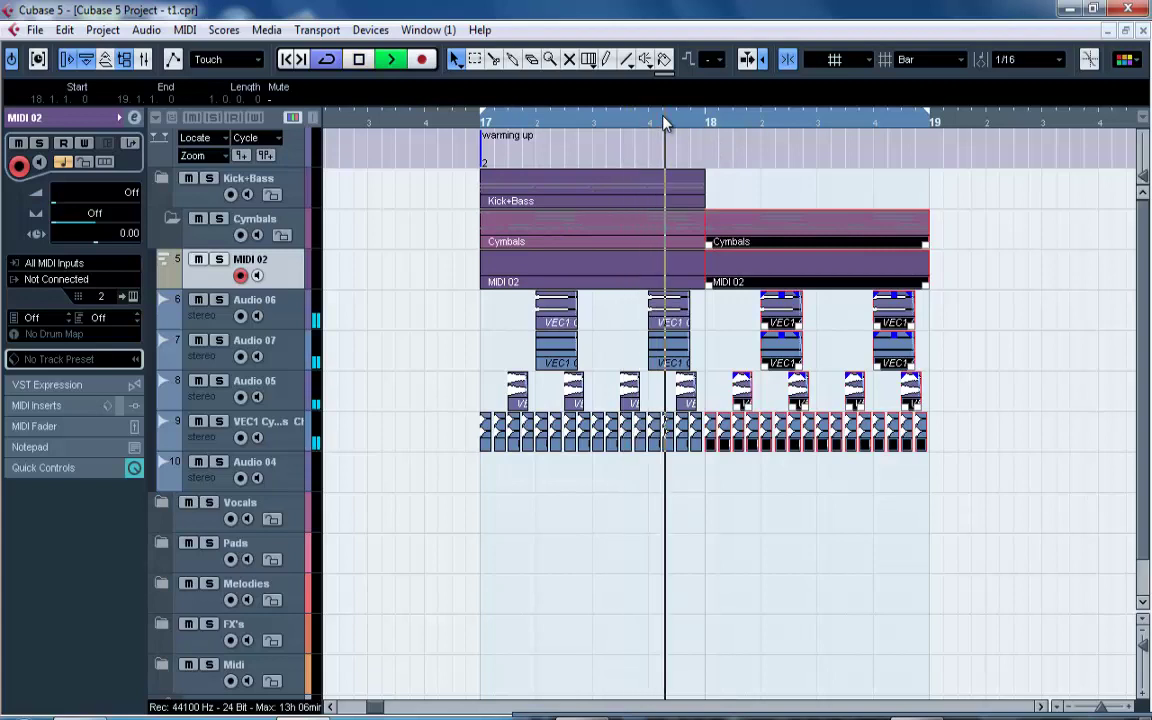
Expand the Kick+Bass folder, duplicate its bar 17 folder part to bar 18, and play the two-bar loop from bar 17.
{"action": "left_click", "coordinate": [161, 178]}
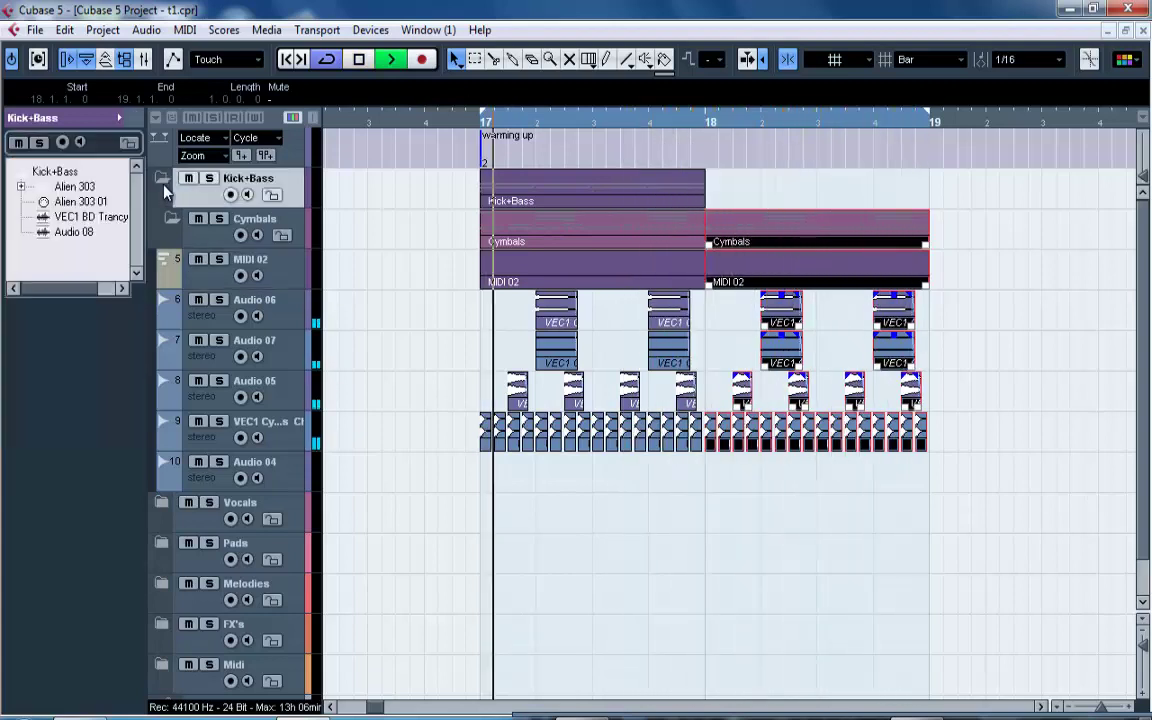
{"action": "key", "text": "space"}
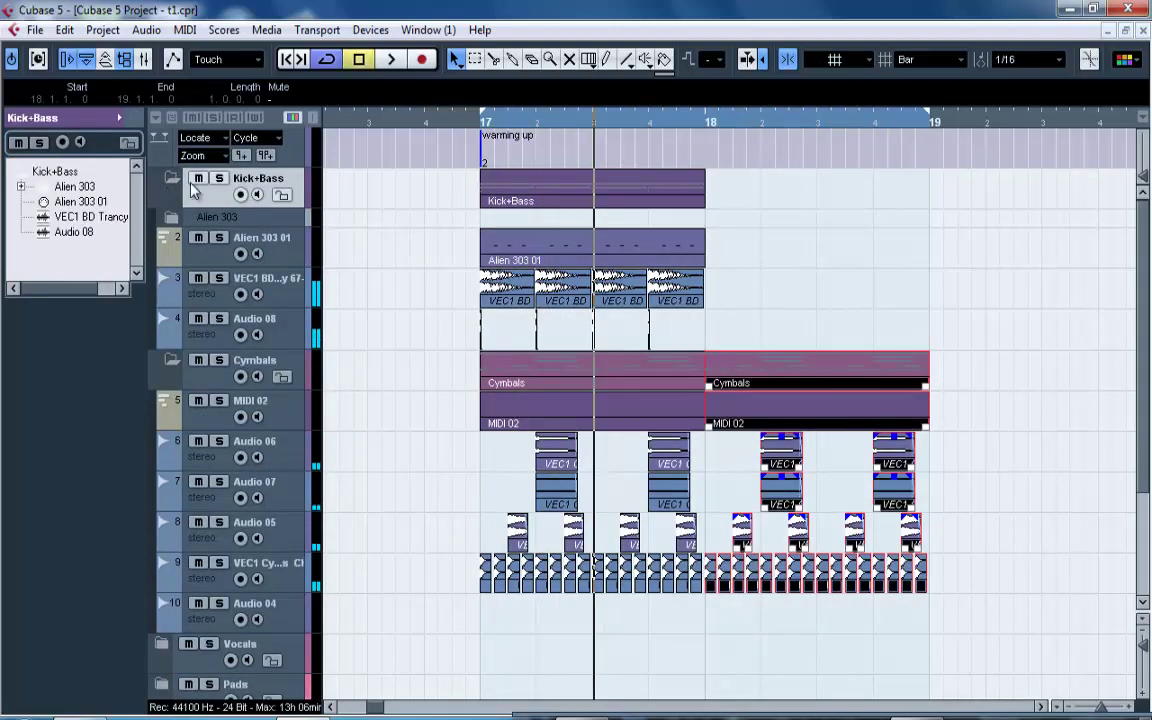
{"action": "left_click", "coordinate": [537, 240]}
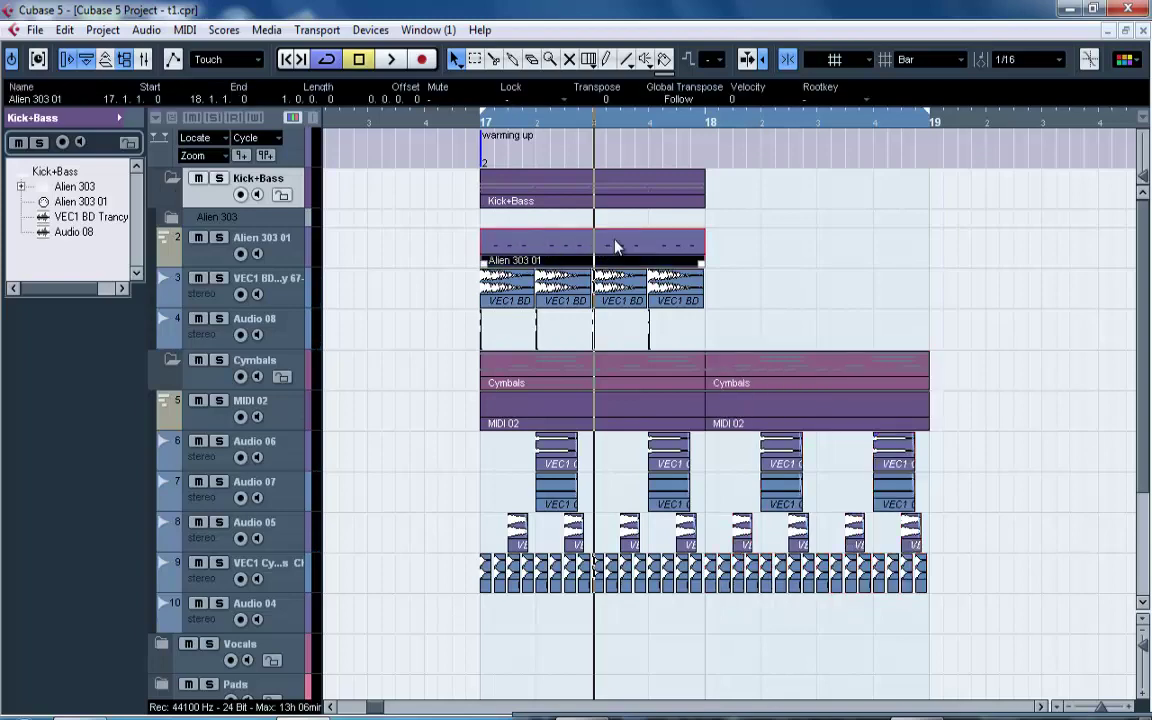
{"action": "left_click", "coordinate": [606, 201]}
{"action": "key", "text": "ctrl+d"}
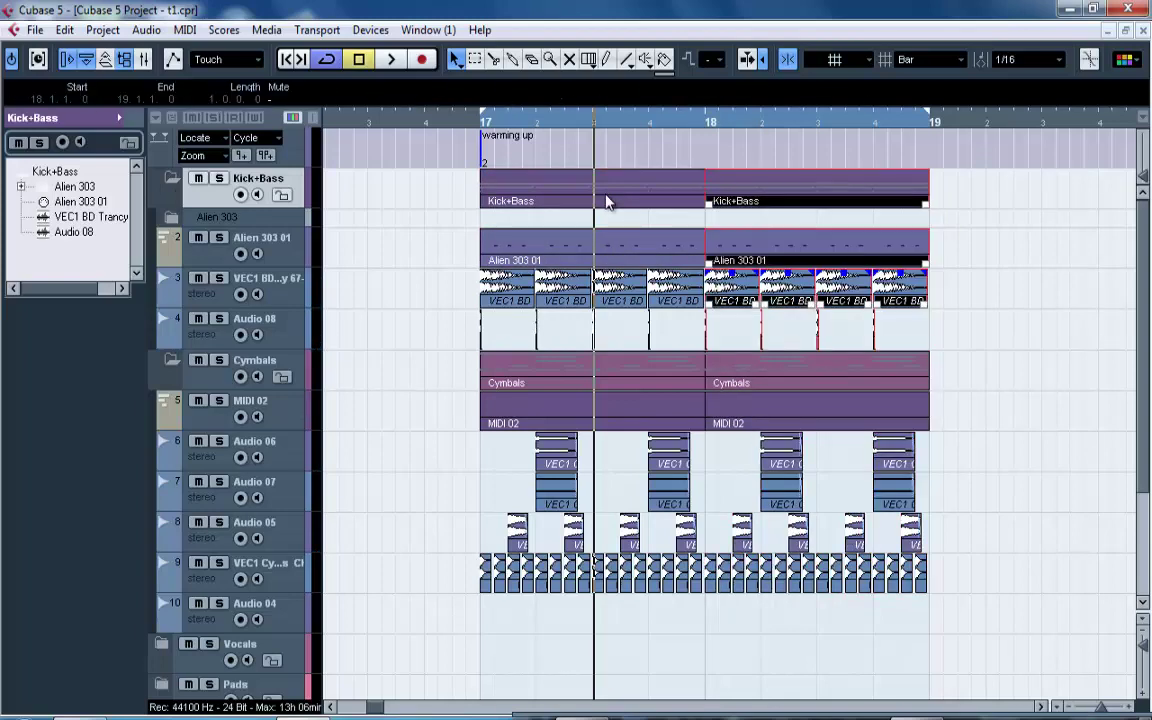
{"action": "left_click_drag", "start_coordinate": [518, 124], "coordinate": [510, 66]}
{"action": "key", "text": "space"}
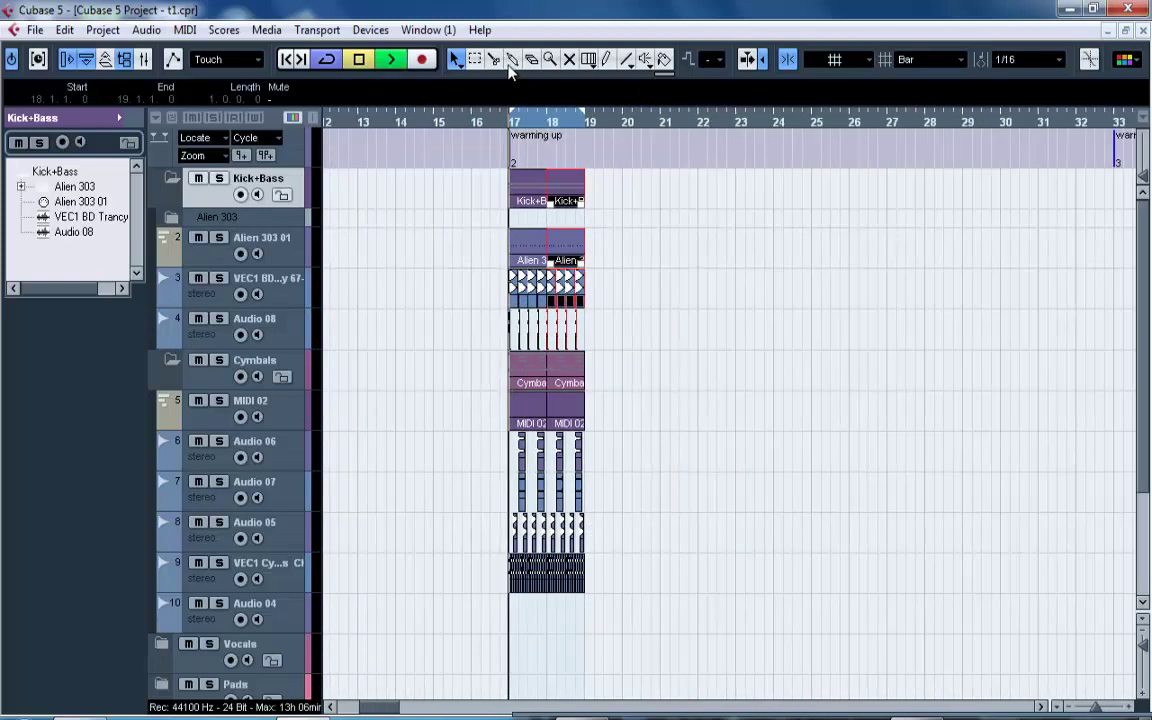
Stop playback, collapse the Kick+Bass and Cymbals folders, and duplicate both folders' parts from bars 17–18 to bars 19–20.
{"action": "key", "text": "space"}
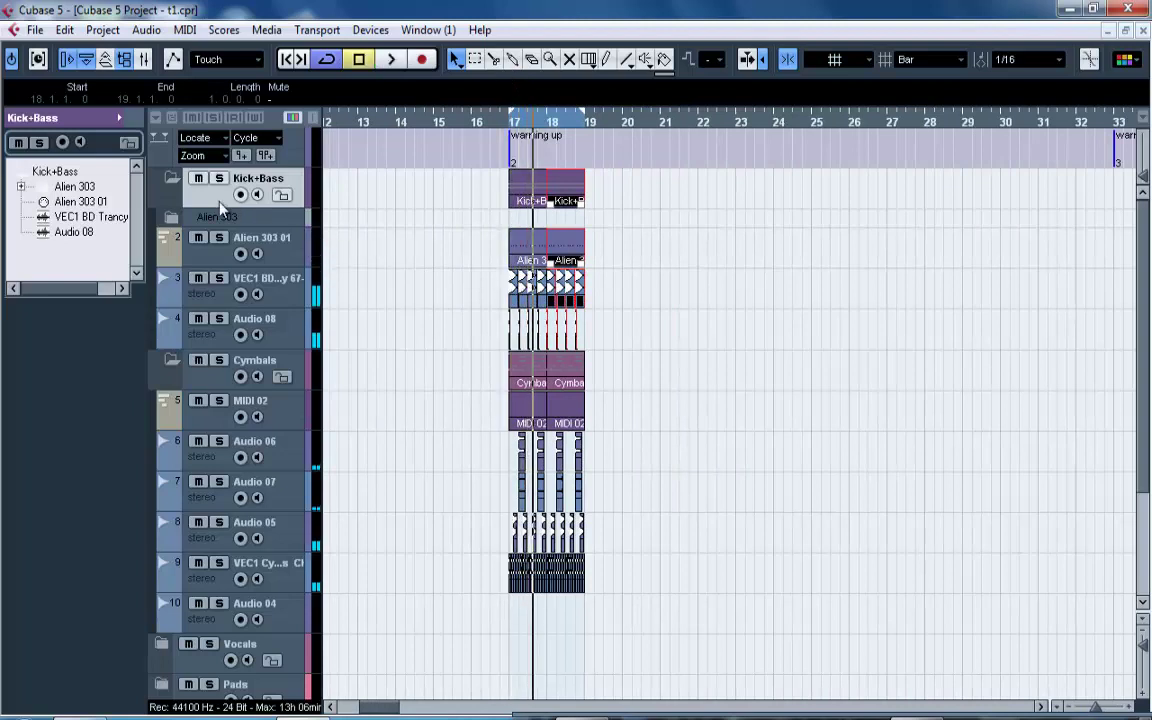
{"action": "left_click", "coordinate": [160, 174]}
{"action": "left_click", "coordinate": [171, 222]}
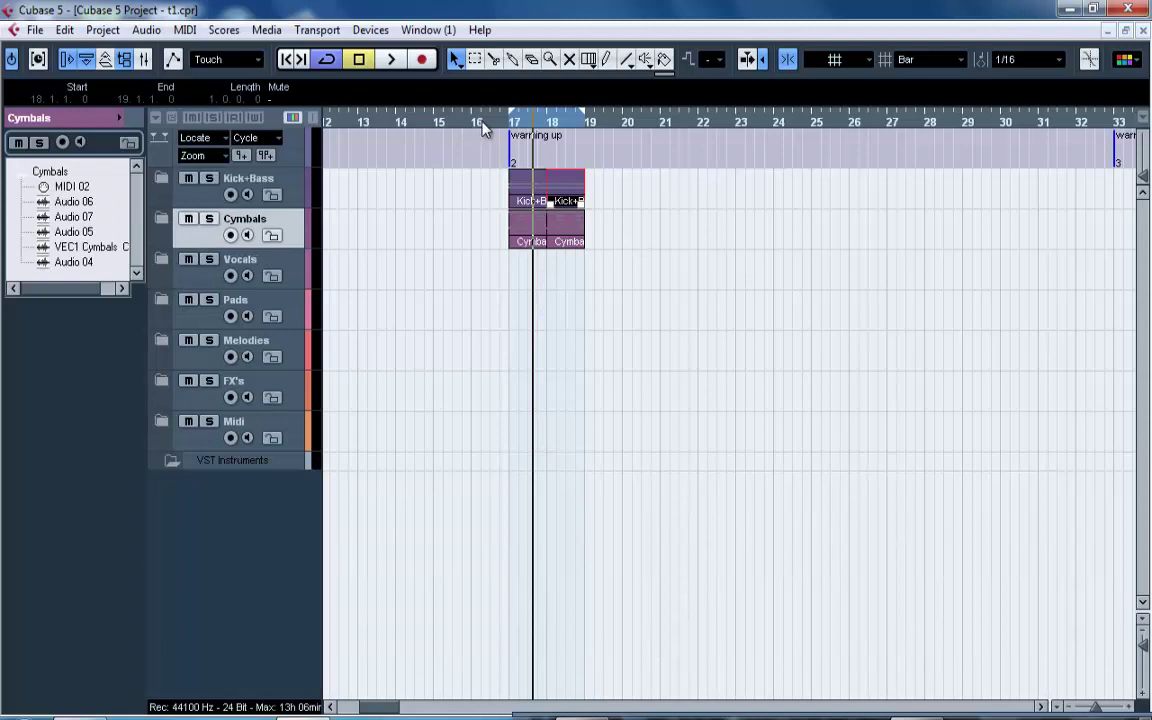
{"action": "left_click_drag", "start_coordinate": [481, 122], "coordinate": [396, 55]}
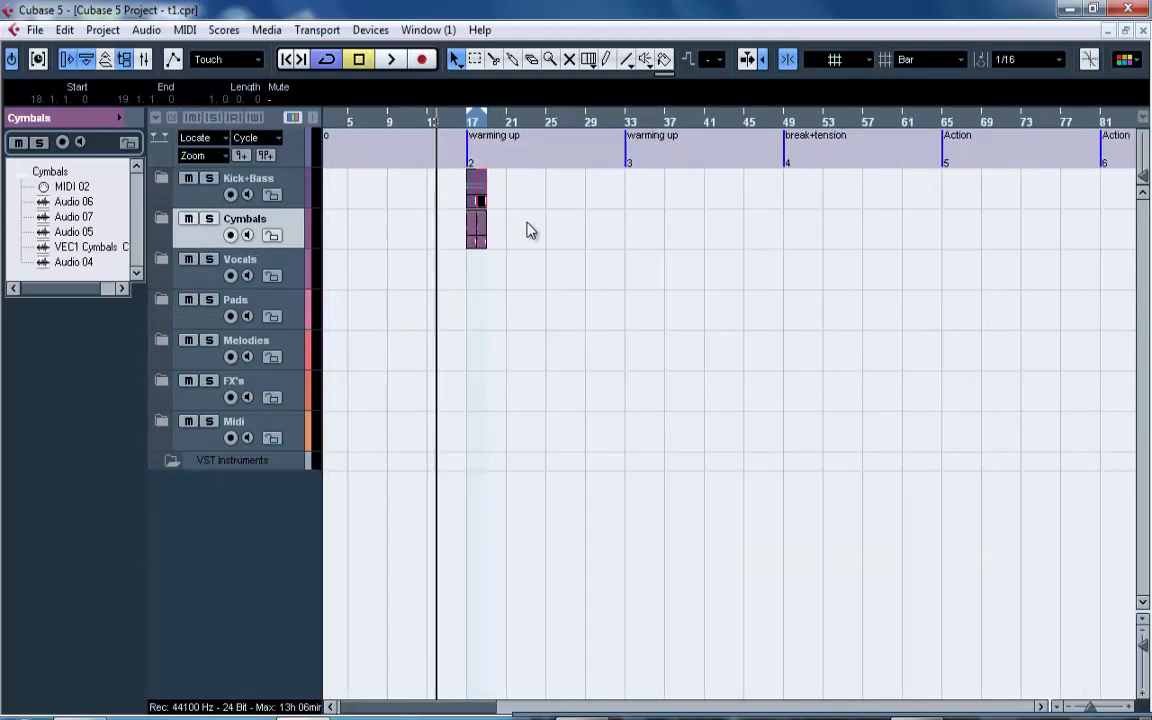
{"action": "left_click", "coordinate": [434, 183]}
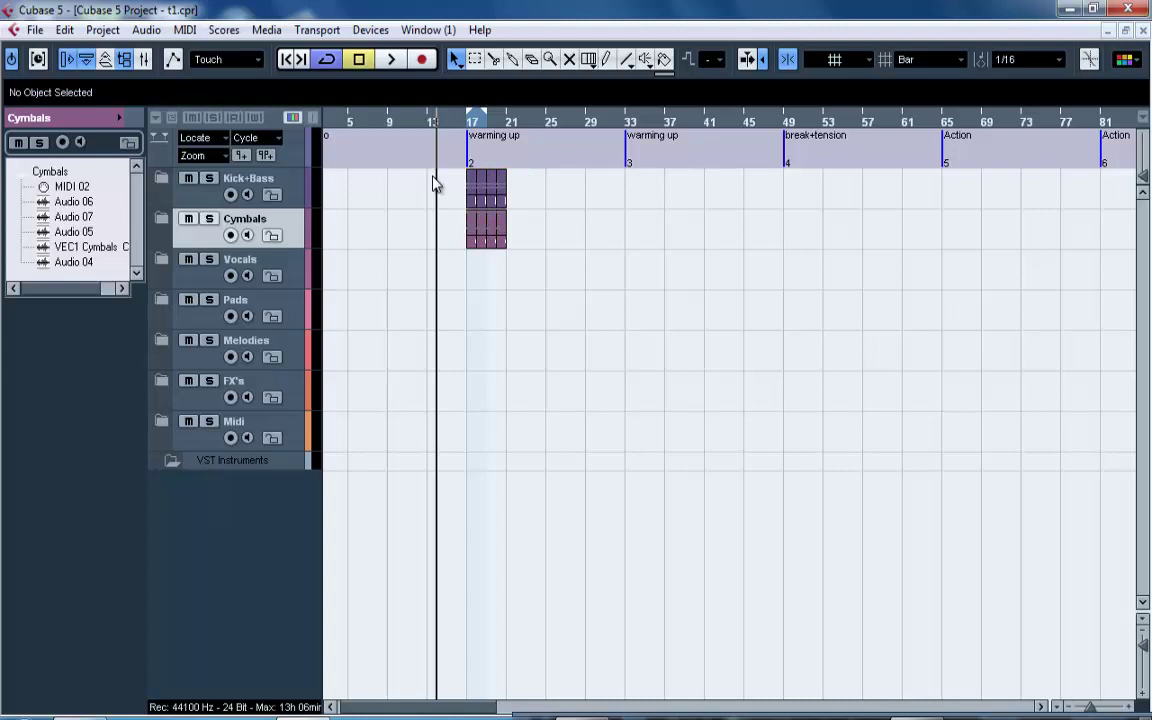
Try to duplicate the Kick+Bass and Cymbals parts at bars 17–20 together with the bar 17 marker, and undo the duplication.
{"action": "left_click_drag", "start_coordinate": [589, 250], "coordinate": [401, 167]}
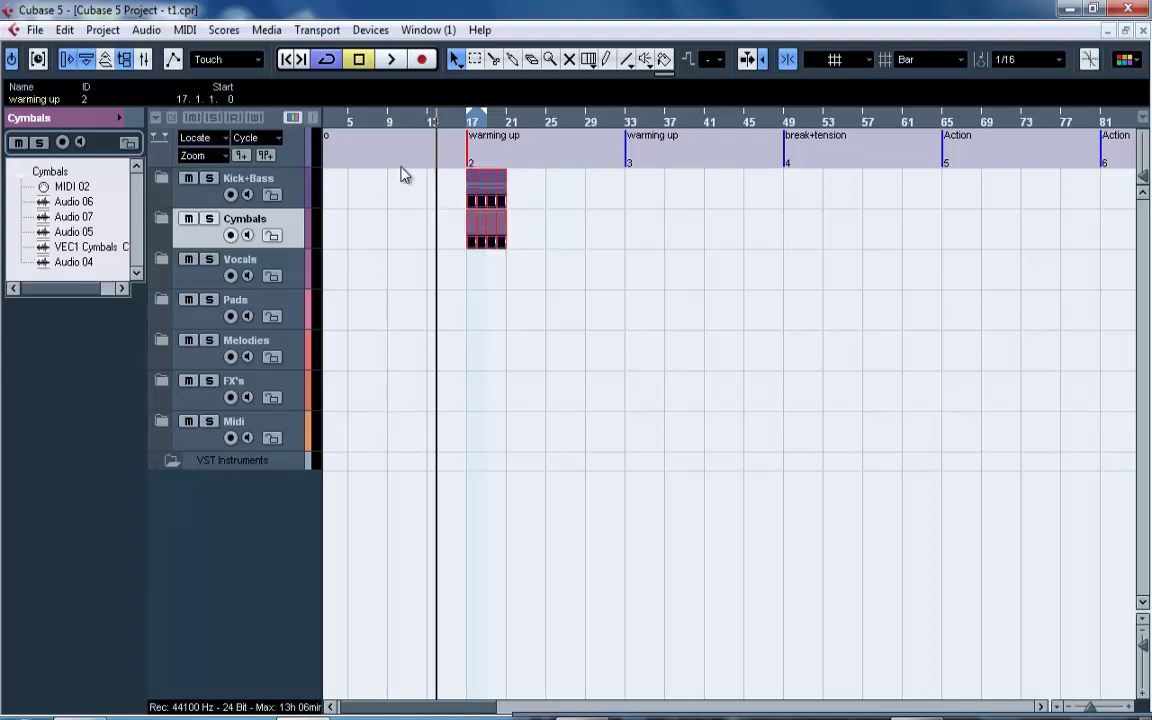
{"action": "left_click", "coordinate": [557, 236]}
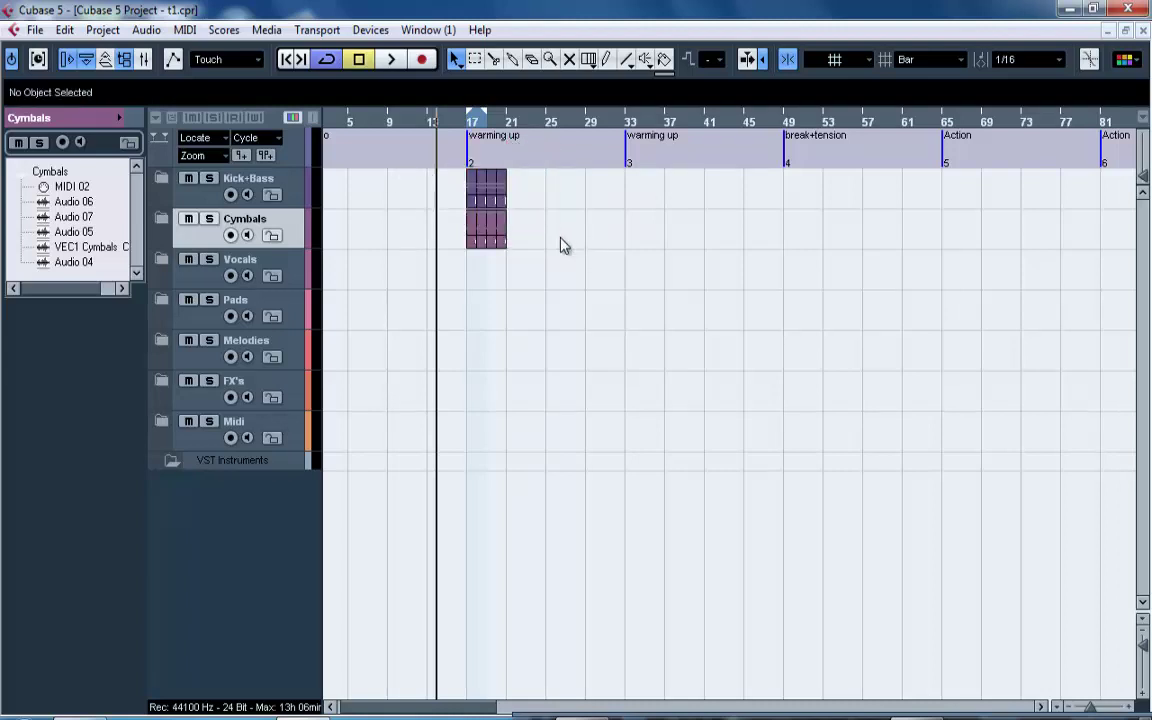
{"action": "left_click_drag", "start_coordinate": [563, 246], "coordinate": [434, 163]}
{"action": "key", "text": "ctrl+d"}
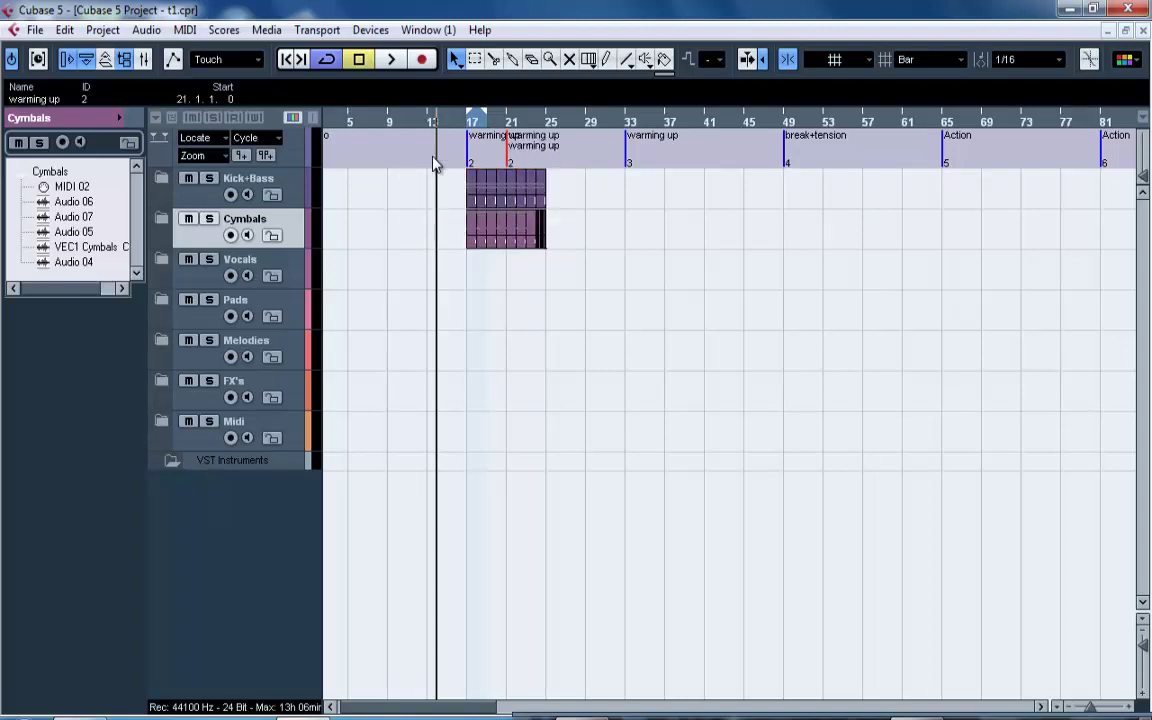
{"action": "left_click", "coordinate": [435, 166]}
{"action": "key", "text": "ctrl+z"}
Try to extend the Kick+Bass and Cymbals folder parts to bar 33 by repeated duplication, and undo the copies.
{"action": "mouse_move", "coordinate": [560, 216]}
{"action": "left_mouse_down"}
{"action": "mouse_move", "coordinate": [391, 170]}
{"action": "mouse_move", "coordinate": [399, 190]}
{"action": "mouse_move", "coordinate": [424, 183]}
{"action": "left_mouse_up"}
{"action": "key", "text": "ctrl+d"}
{"action": "key", "text": "ctrl+d"}
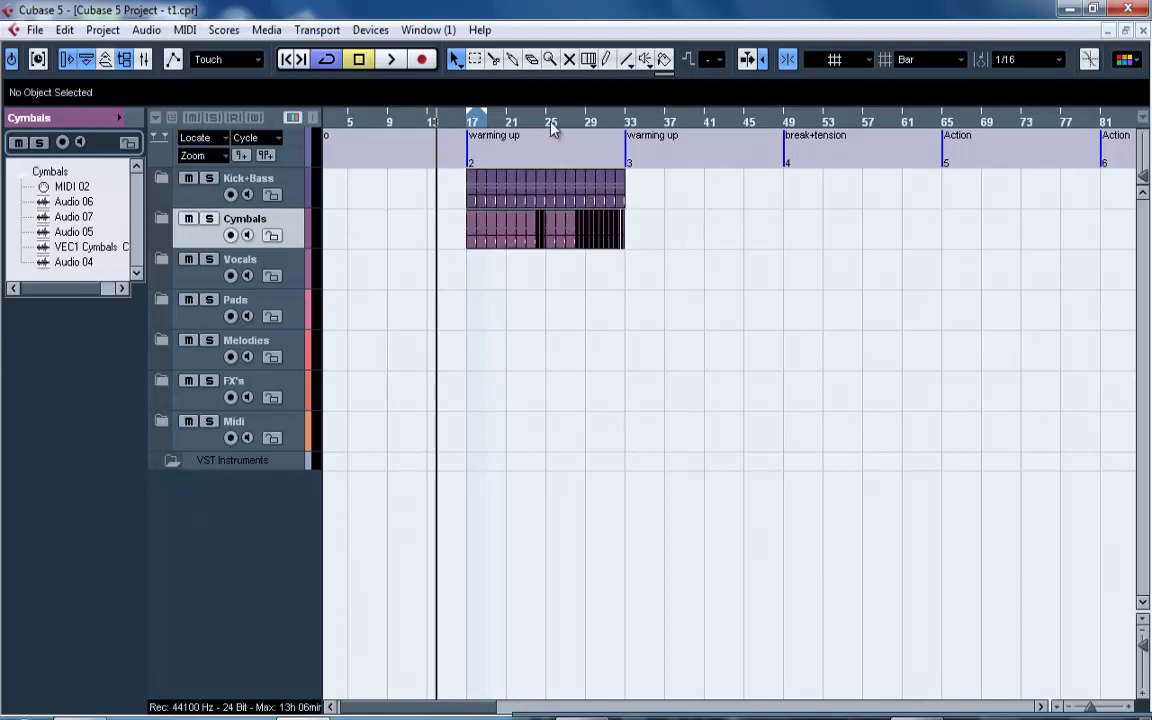
{"action": "left_click_drag", "start_coordinate": [531, 124], "coordinate": [528, 157]}
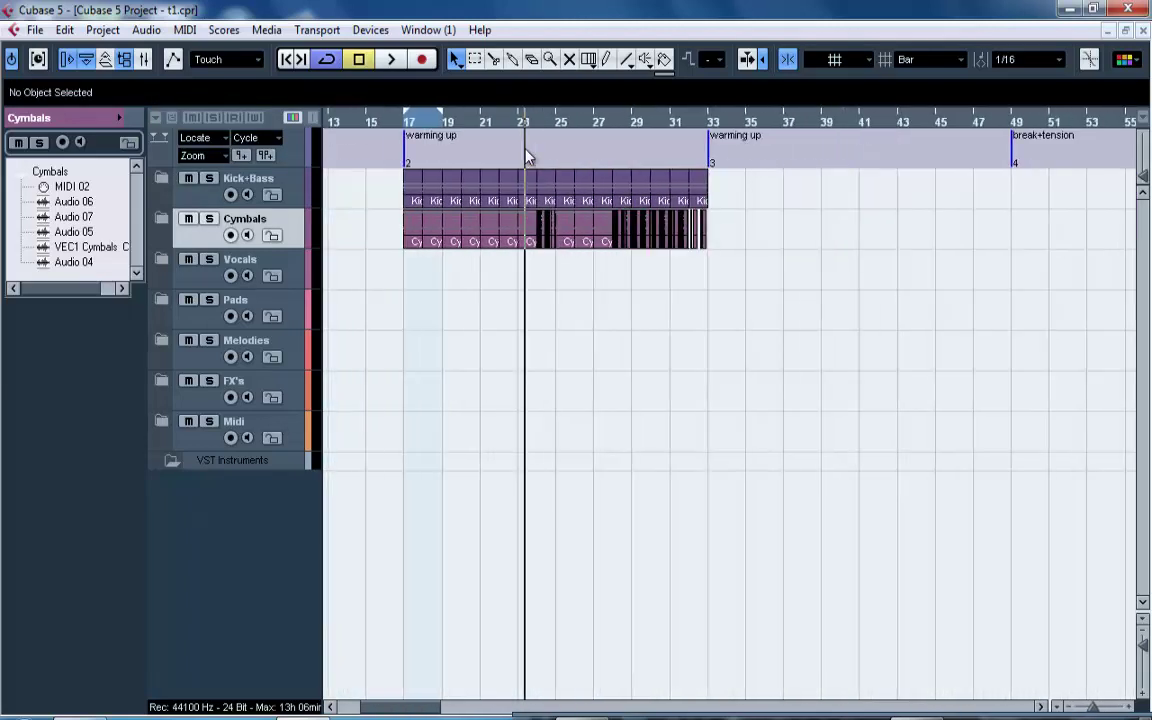
{"action": "key", "text": "ctrl+z"}
{"action": "key", "text": "ctrl+z"}
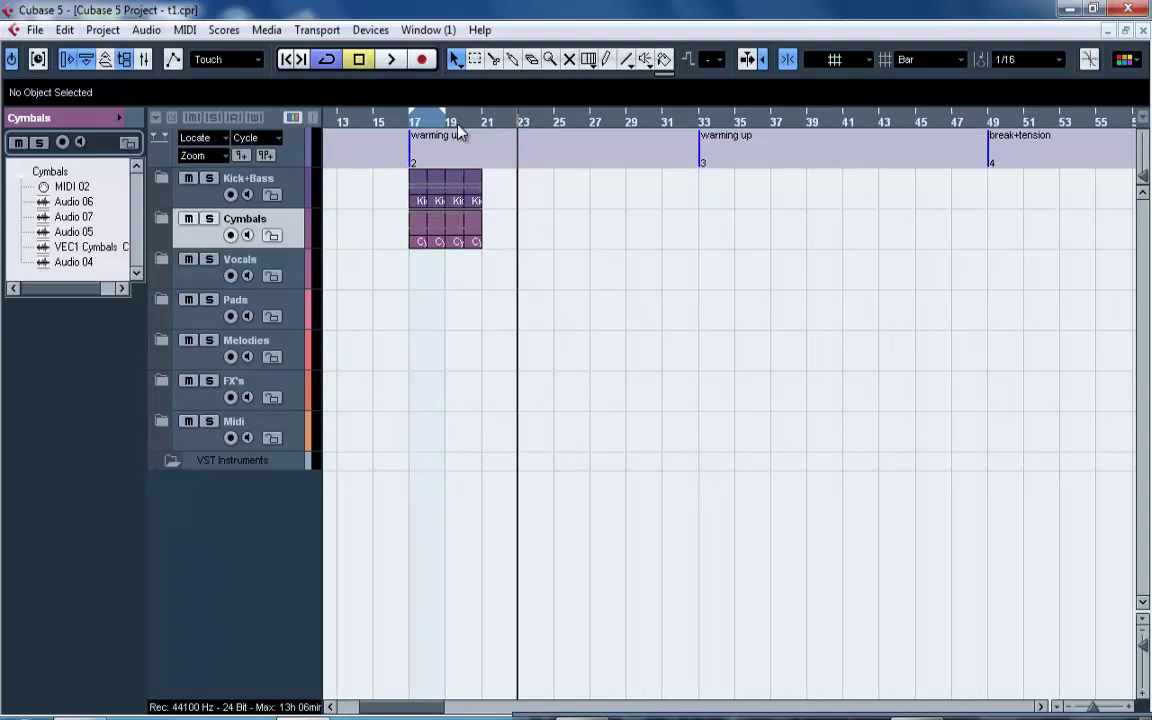
Try to duplicate all four bars of Kick+Bass and Cymbals parts in one go up to bar 25, and undo it.
{"action": "left_click_drag", "start_coordinate": [466, 122], "coordinate": [480, 165]}
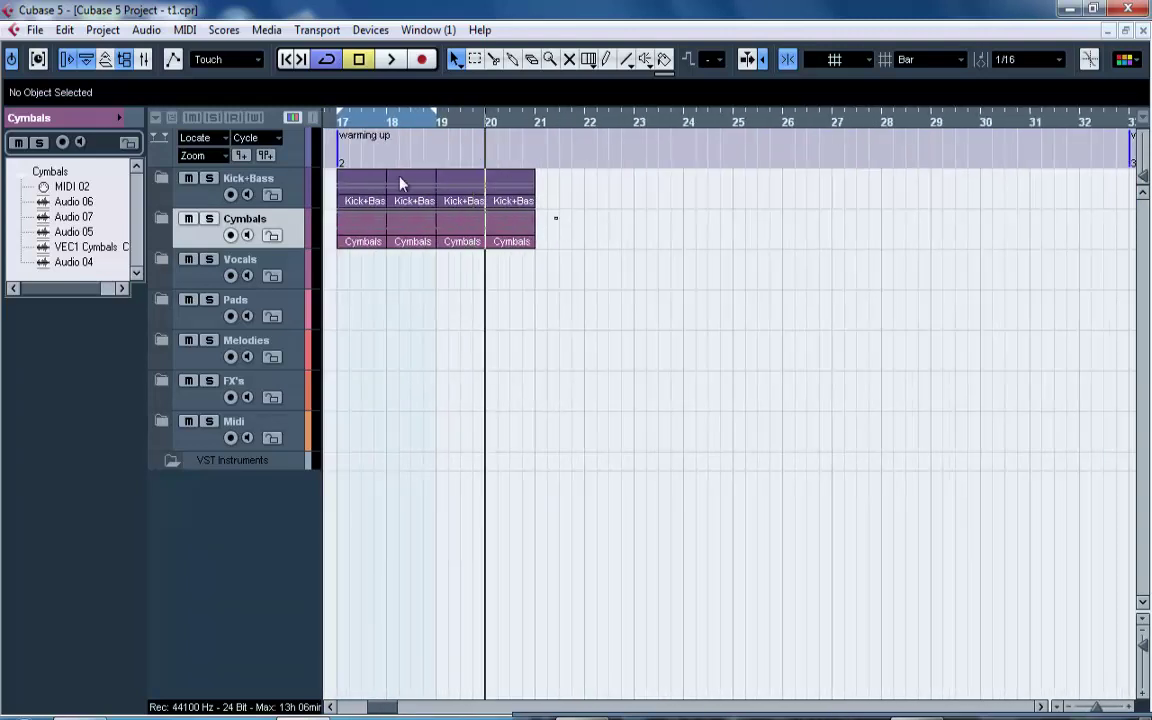
{"action": "key", "text": "ctrl+a"}
{"action": "key", "text": "ctrl+d"}
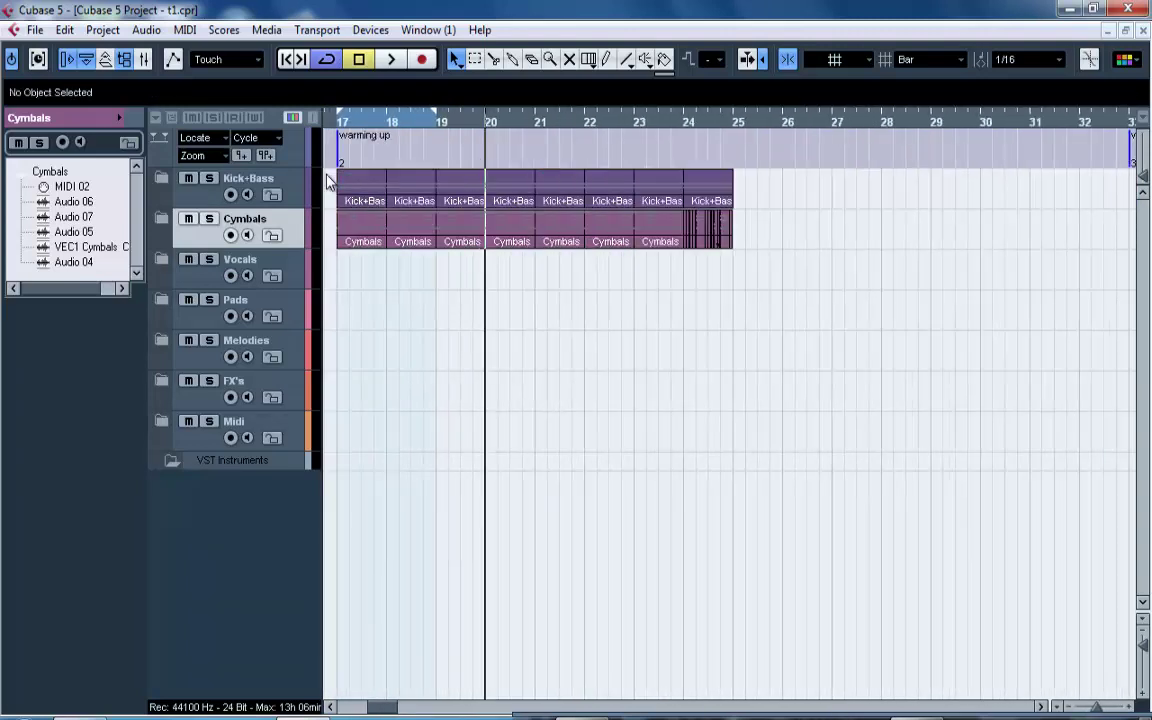
{"action": "key", "text": "ctrl+z"}
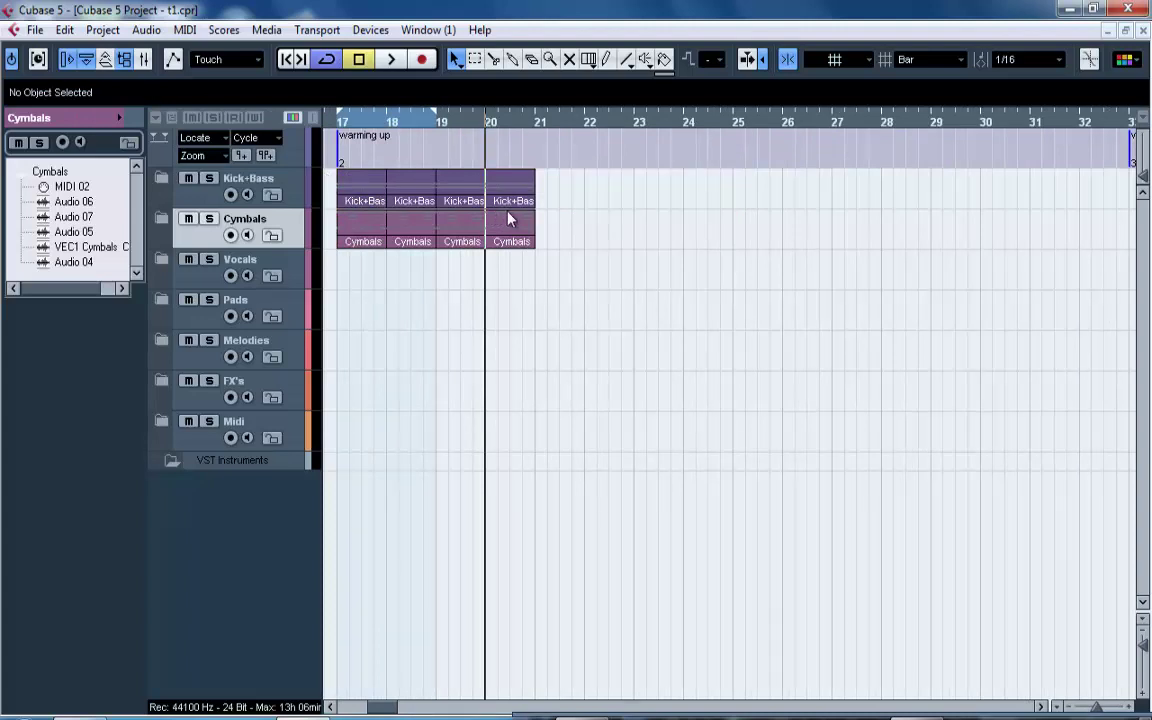
Expand the Cymbals folder, try duplicating its bar 20 folder part to bar 21, and delete the copy.
{"action": "left_click", "coordinate": [168, 220]}
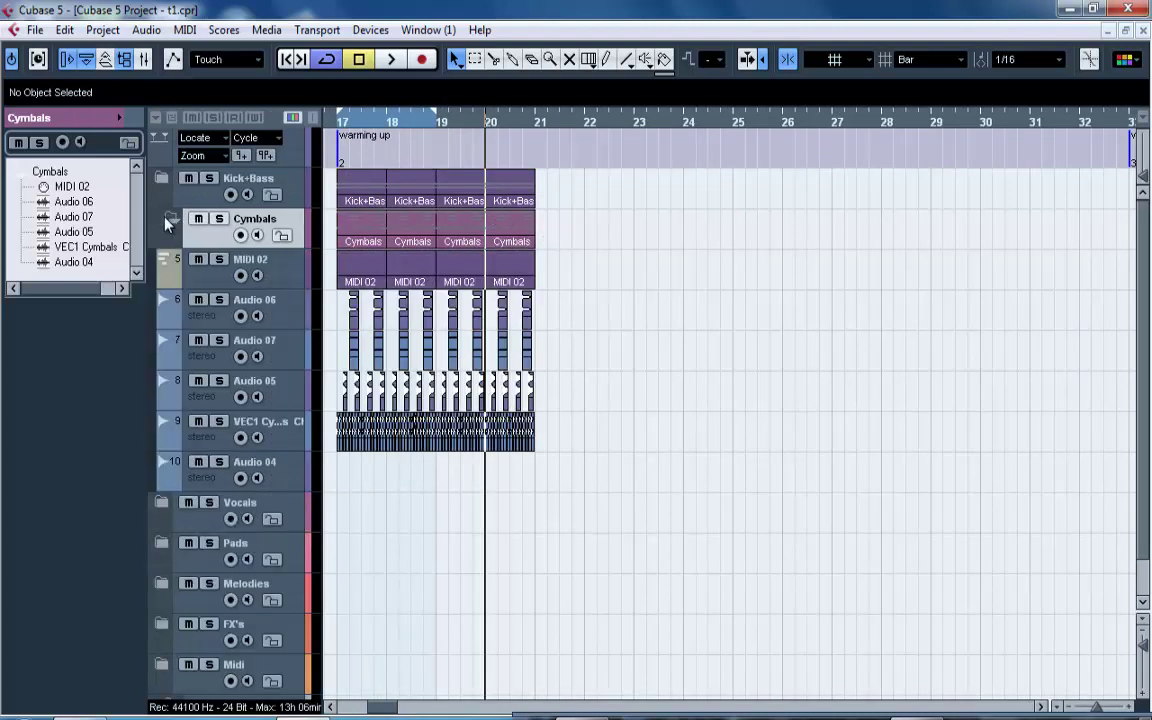
{"action": "left_click", "coordinate": [512, 237]}
{"action": "key", "text": "ctrl+d"}
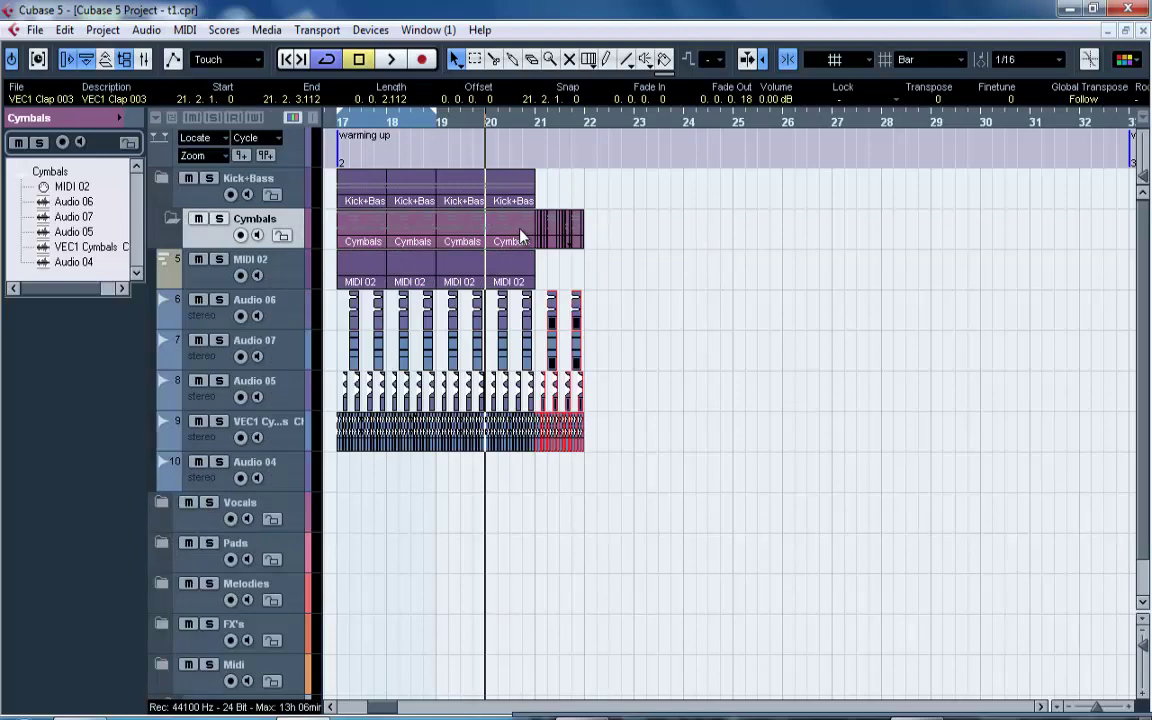
{"action": "left_click_drag", "start_coordinate": [563, 127], "coordinate": [549, 188]}
{"action": "key", "text": "Delete"}
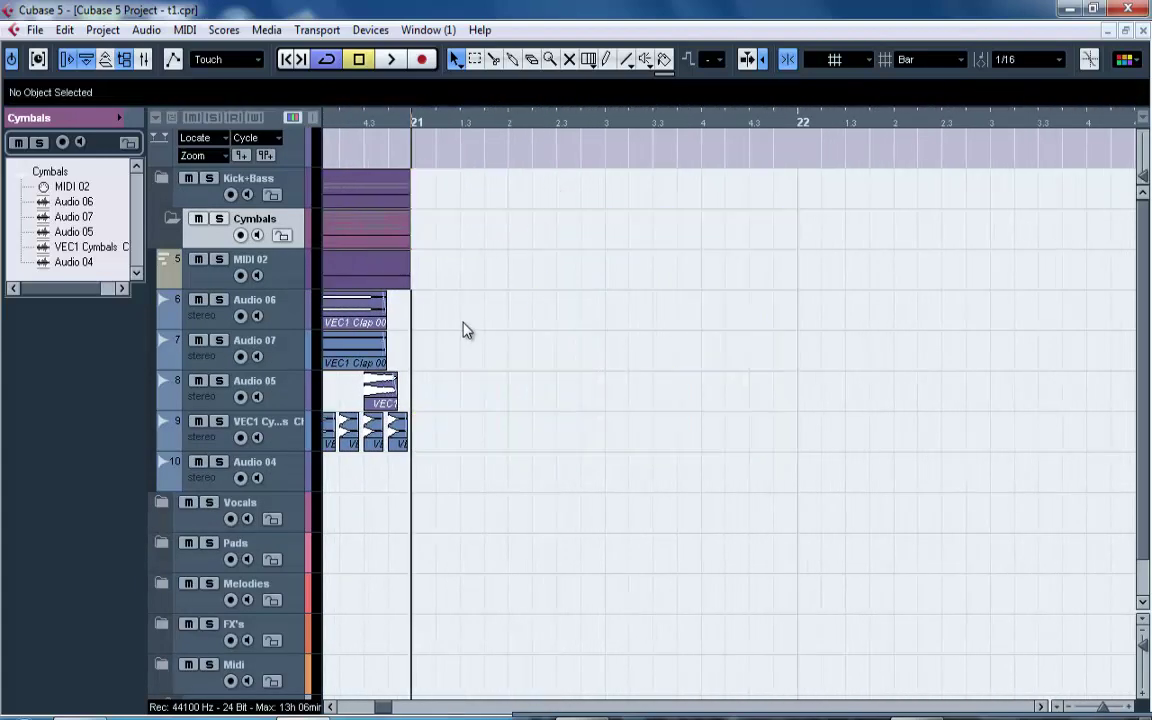
Collapse the Cymbals folder and duplicate only the four Kick+Bass folder parts, extending them to bar 25.
{"action": "scroll", "coordinate": [435, 481], "scroll_direction": "left", "scroll_amount": 5}
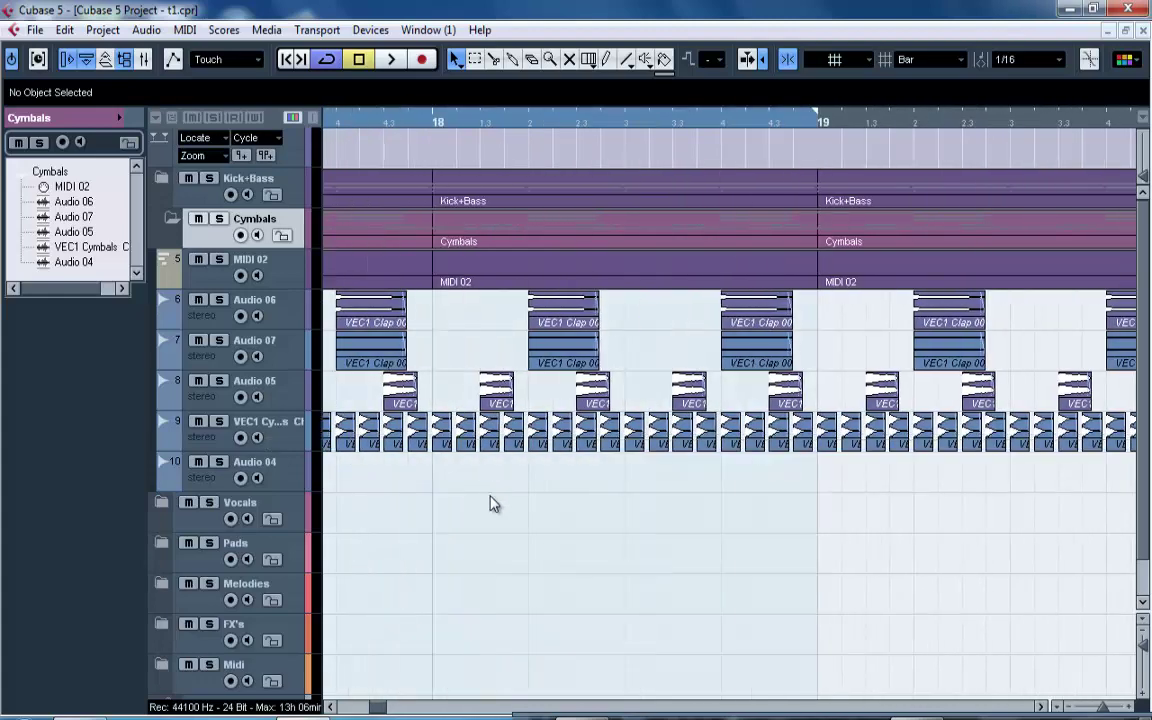
{"action": "left_click_drag", "start_coordinate": [548, 133], "coordinate": [512, 66]}
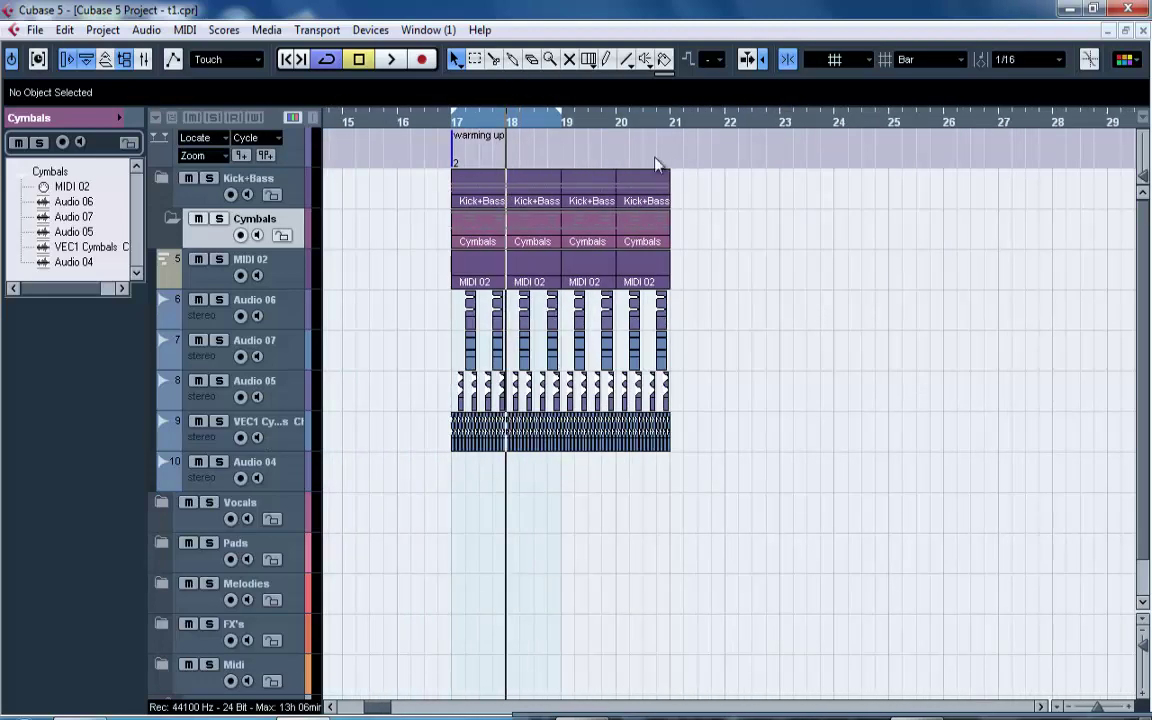
{"action": "left_click_drag", "start_coordinate": [585, 119], "coordinate": [545, 80]}
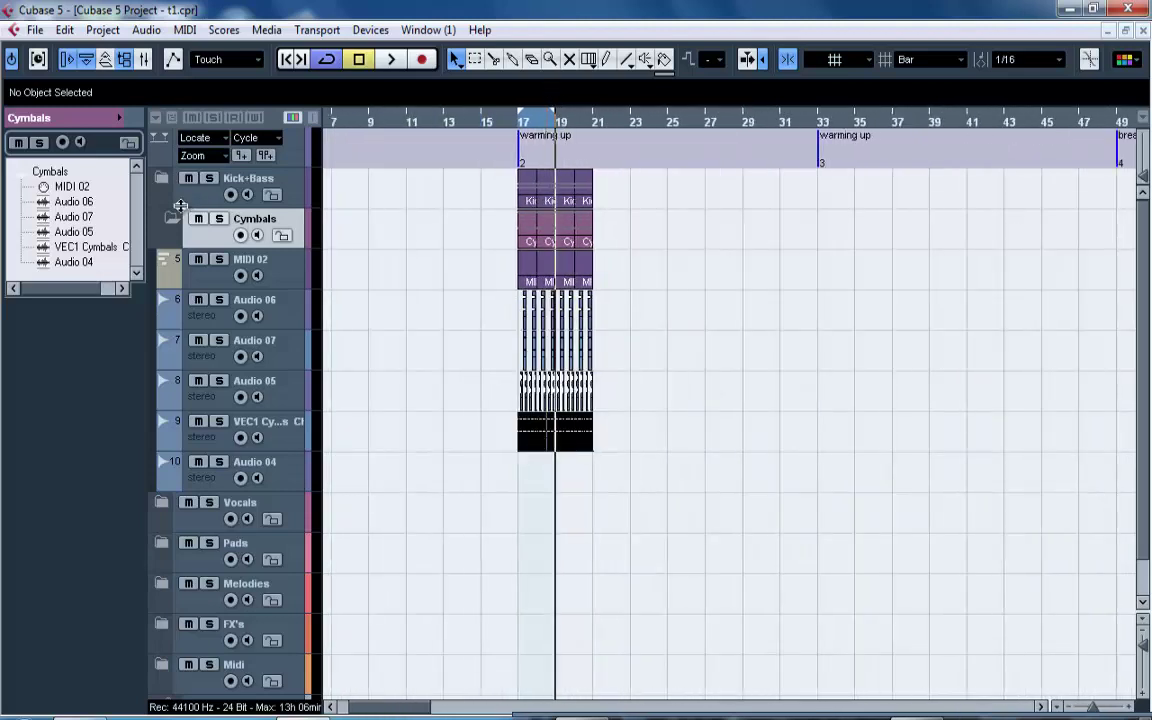
{"action": "left_click", "coordinate": [174, 221]}
{"action": "left_click_drag", "start_coordinate": [618, 192], "coordinate": [492, 183]}
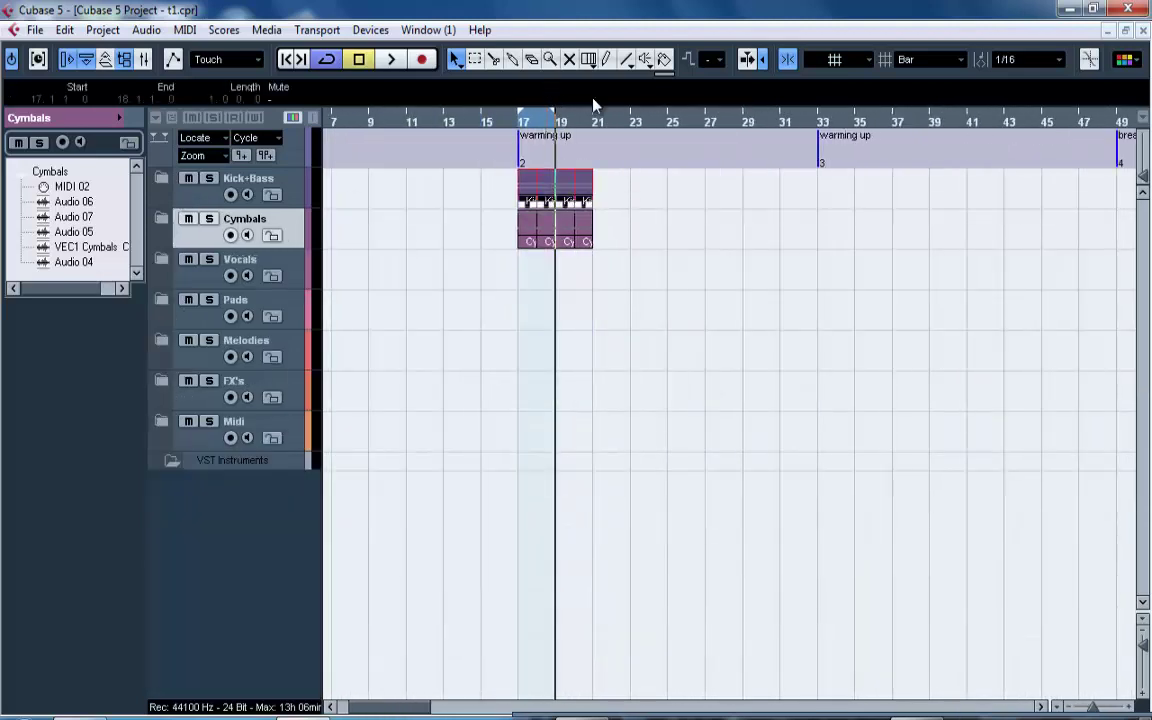
{"action": "left_click_drag", "start_coordinate": [538, 130], "coordinate": [479, 84]}
{"action": "key", "text": "ctrl+d"}
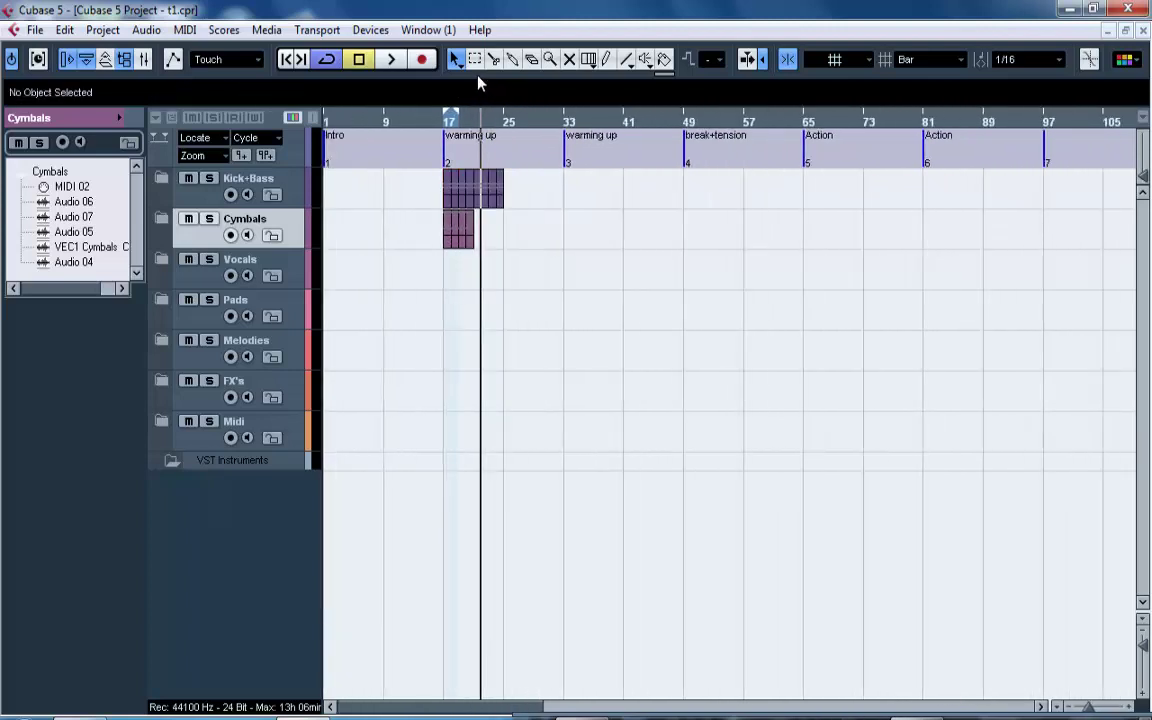
Duplicate the whole run of Kick+Bass folder parts twice, extending it from bar 25 to bar 49.
{"action": "left_click_drag", "start_coordinate": [545, 195], "coordinate": [419, 195]}
{"action": "key", "text": "ctrl+d"}
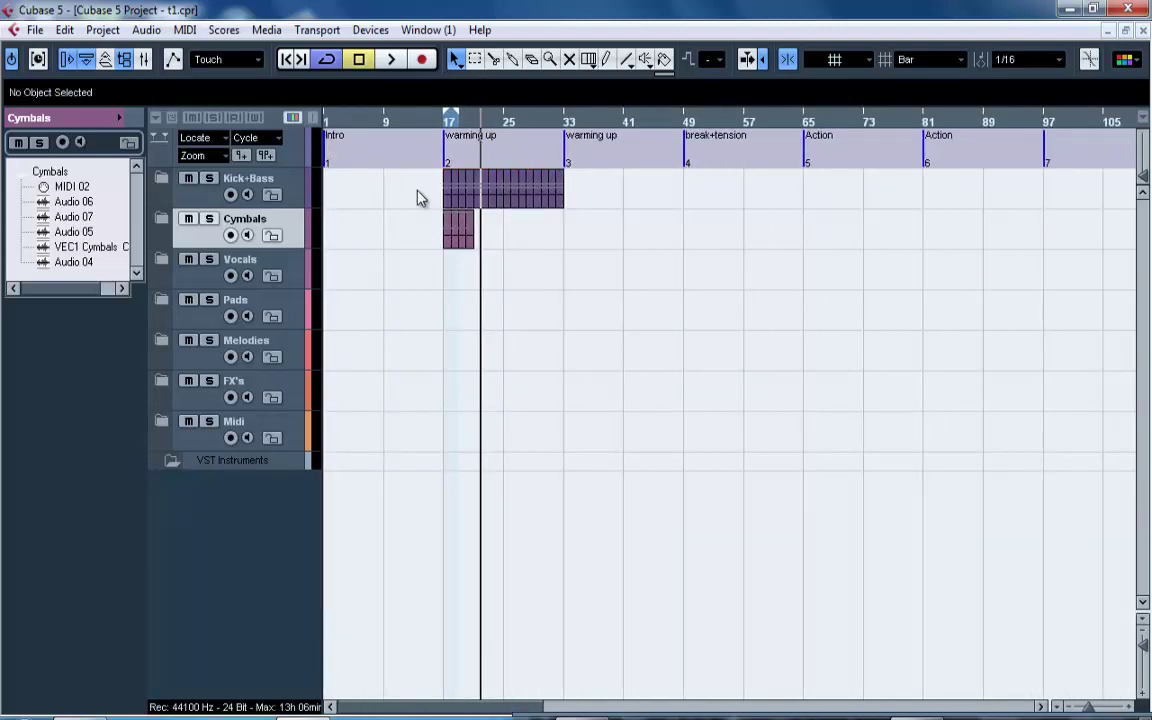
{"action": "left_click_drag", "start_coordinate": [603, 196], "coordinate": [355, 180]}
{"action": "key", "text": "ctrl+d"}
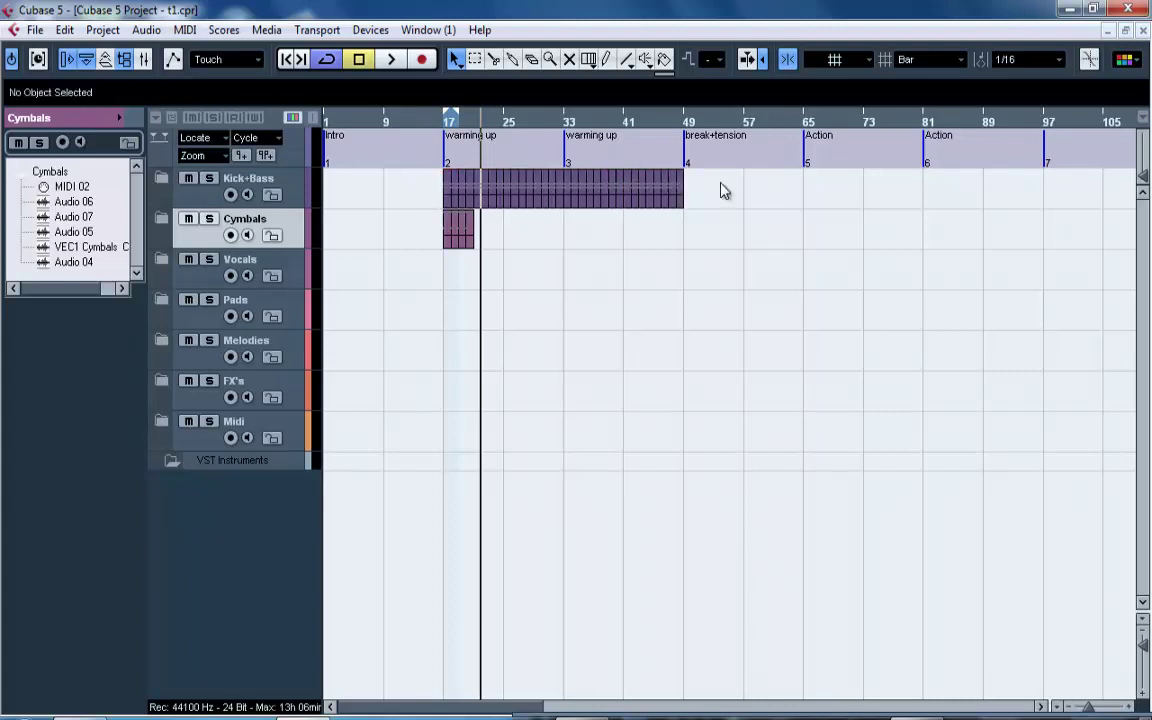
Duplicate all Kick+Bass folder parts two more times, extending them to bar 145.
{"action": "left_click_drag", "start_coordinate": [722, 188], "coordinate": [428, 196]}
{"action": "key", "text": "ctrl+d"}
{"action": "left_click_drag", "start_coordinate": [574, 120], "coordinate": [563, 88]}
{"action": "left_click_drag", "start_coordinate": [622, 178], "coordinate": [358, 186]}
{"action": "key", "text": "ctrl+d"}
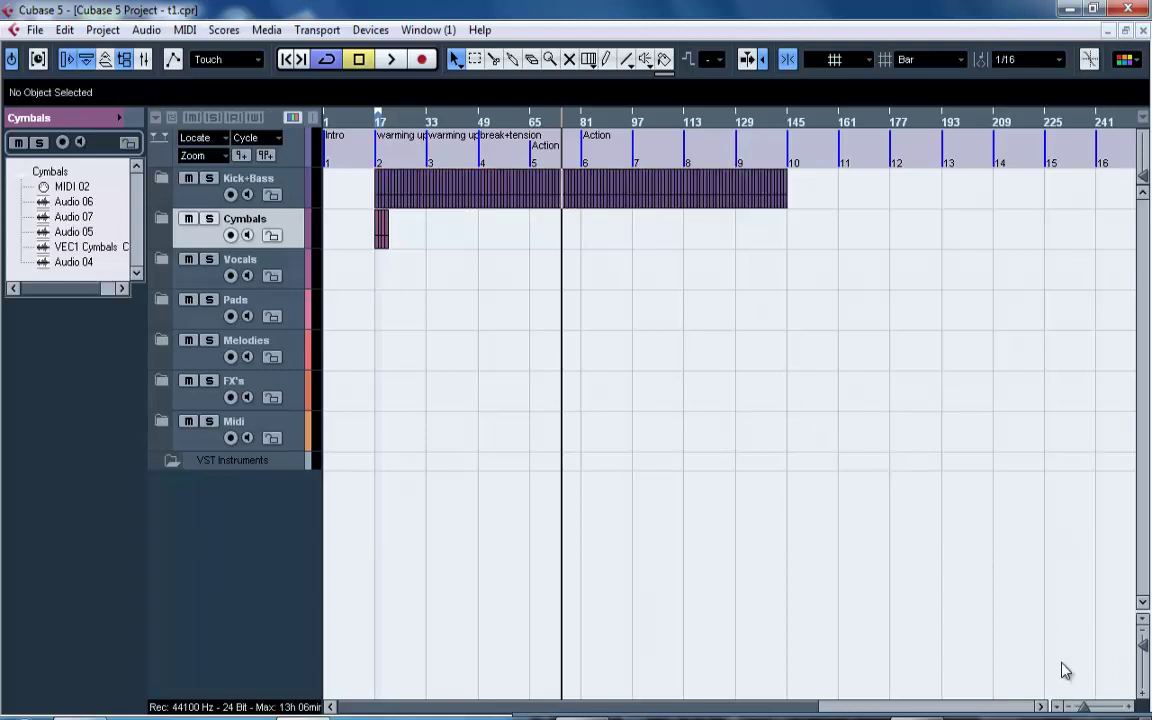
Duplicate the entire Kick+Bass run once more and delete the parts beyond marker 16 at bar 241.
{"action": "left_click_drag", "start_coordinate": [1084, 709], "coordinate": [1083, 709]}
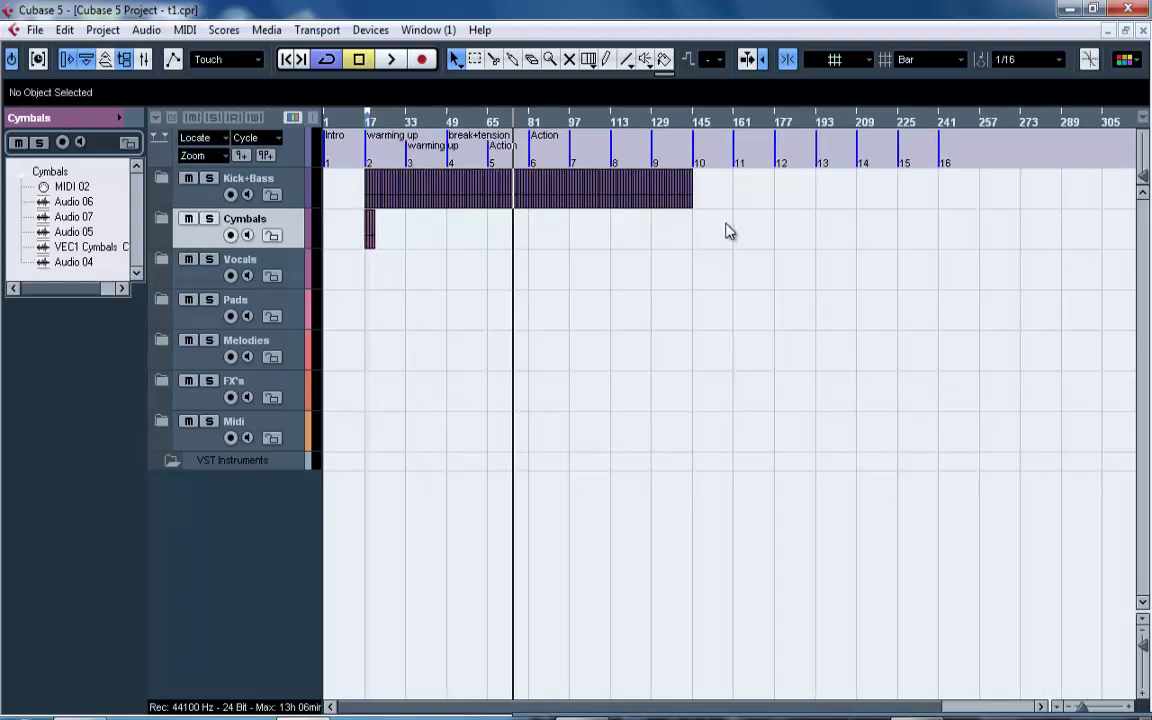
{"action": "left_click_drag", "start_coordinate": [730, 198], "coordinate": [343, 186]}
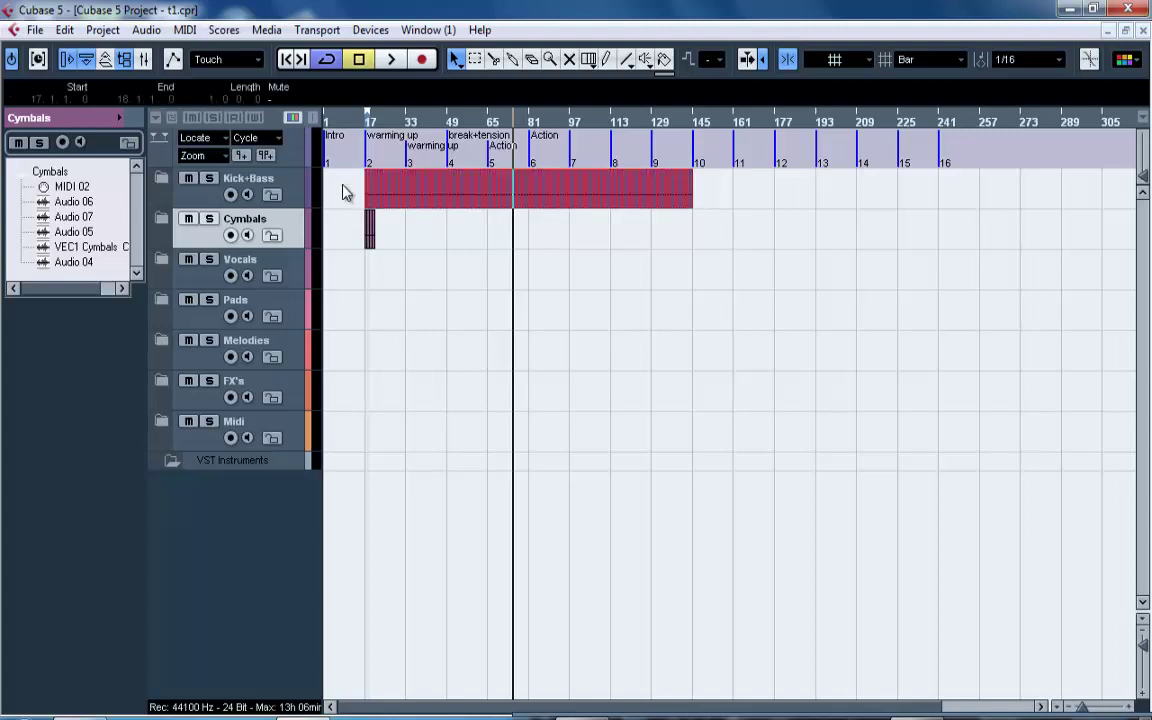
{"action": "key", "text": "ctrl+d"}
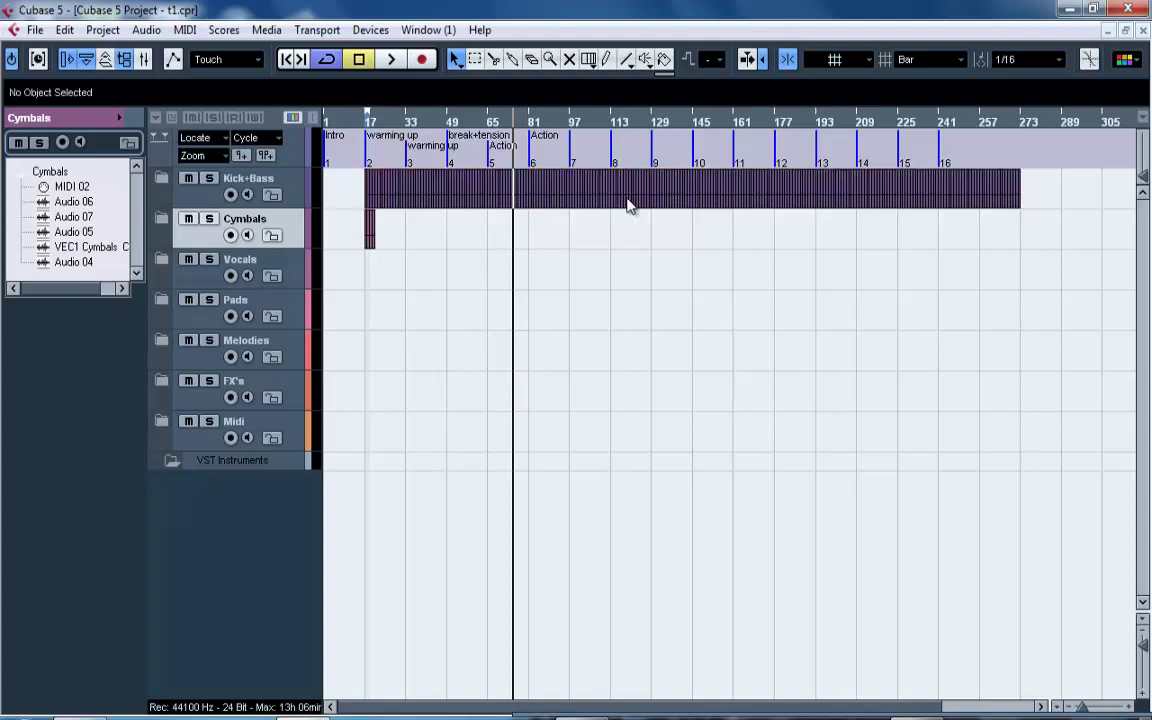
{"action": "left_click_drag", "start_coordinate": [1069, 252], "coordinate": [944, 185]}
{"action": "key", "text": "Delete"}
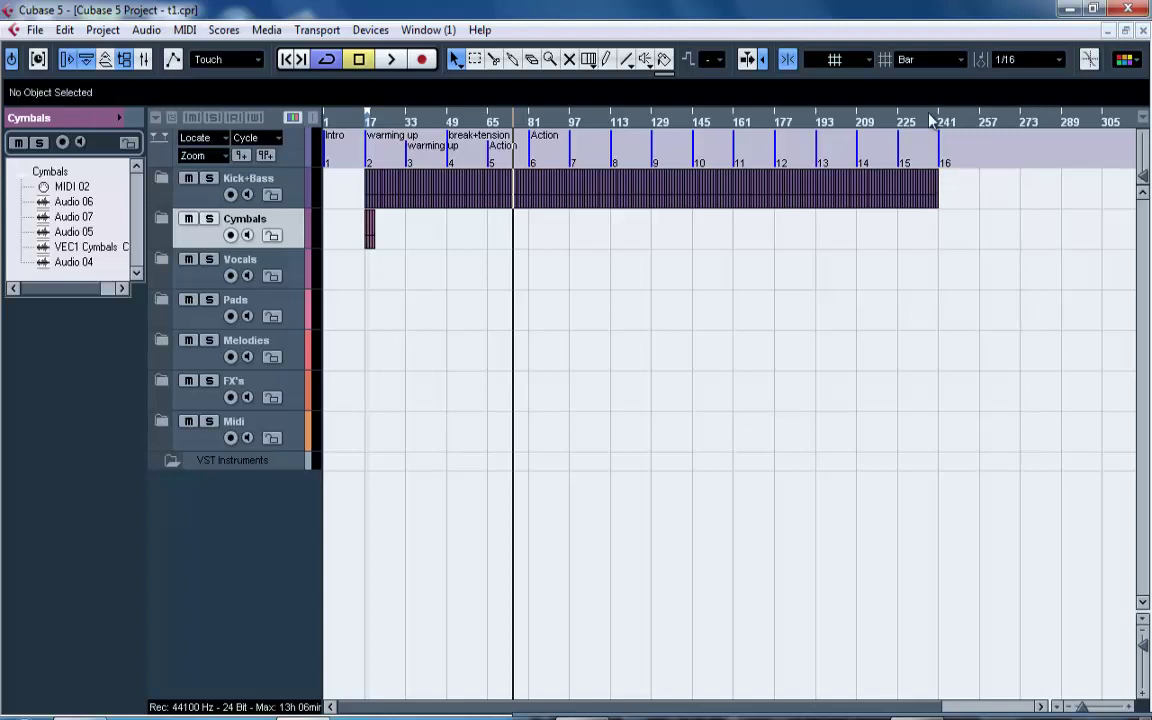
Expand the Kick+Bass folder and play the extended arrangement from around bar 101.
{"action": "left_click_drag", "start_coordinate": [929, 121], "coordinate": [839, 115]}
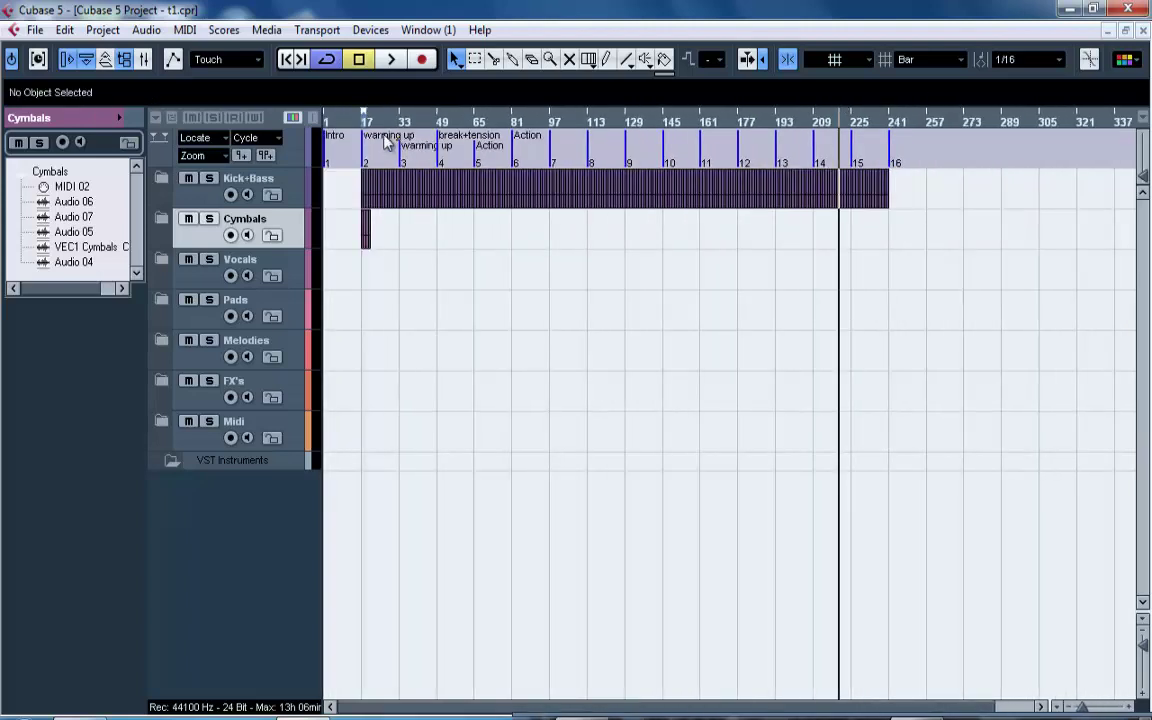
{"action": "left_click_drag", "start_coordinate": [366, 122], "coordinate": [213, 200]}
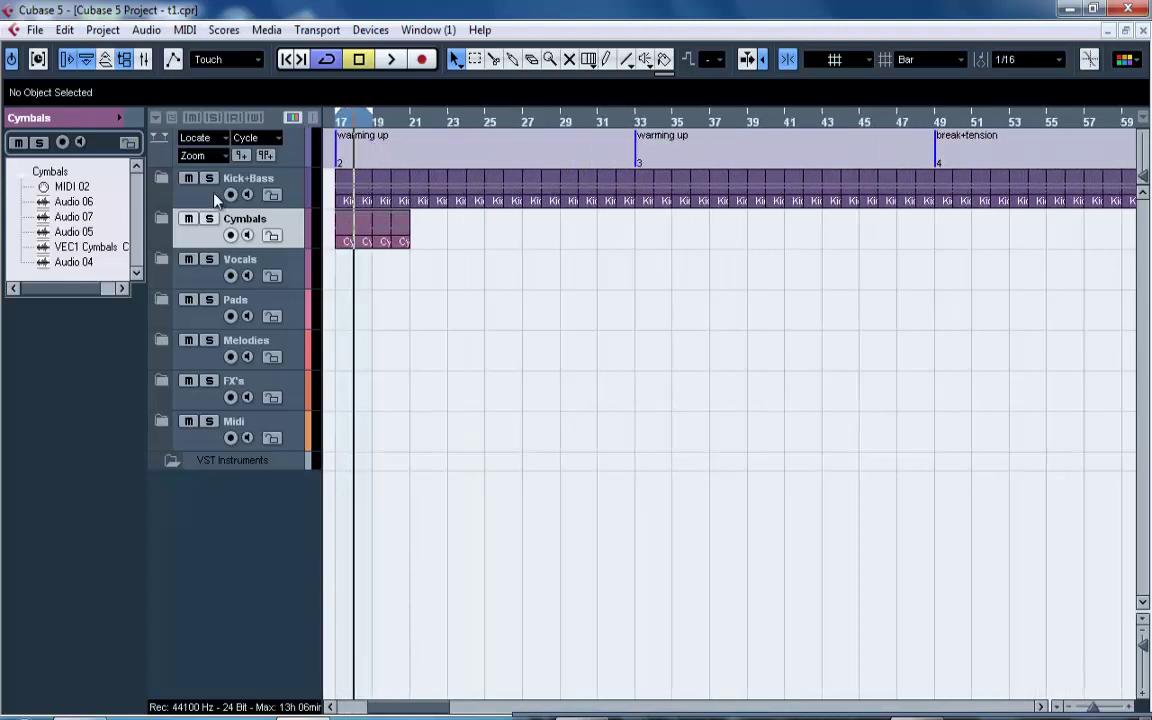
{"action": "left_click", "coordinate": [170, 183]}
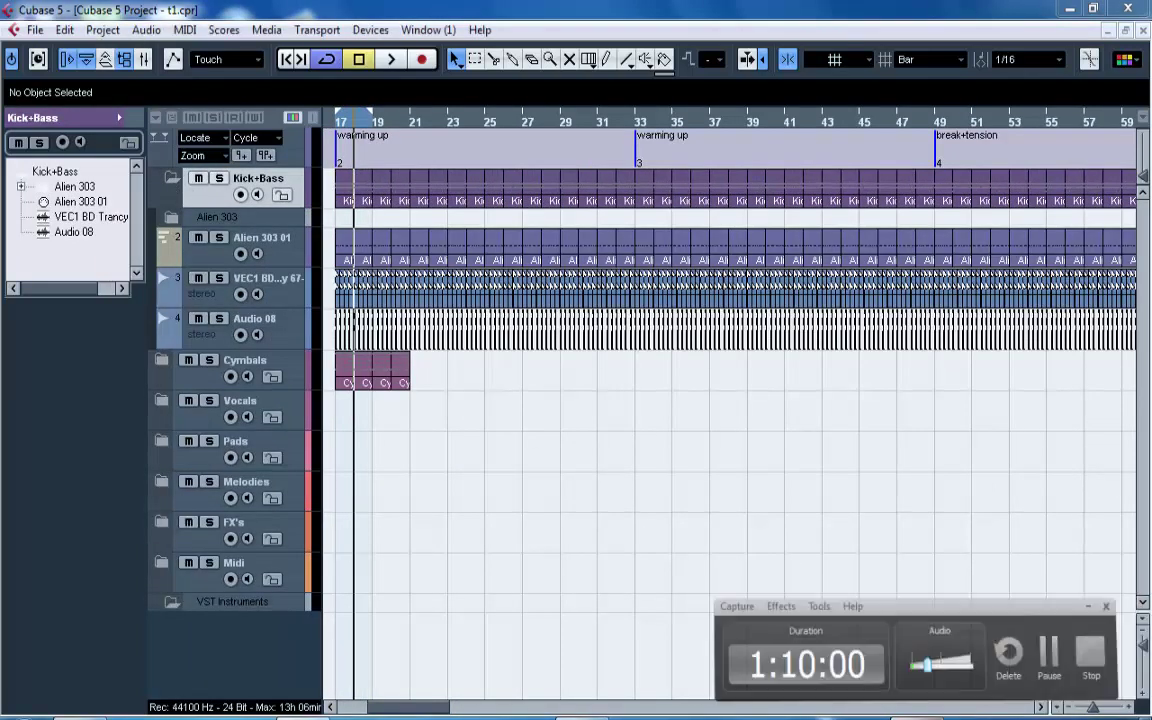
{"action": "left_click_drag", "start_coordinate": [479, 120], "coordinate": [519, 40]}
{"action": "left_click", "coordinate": [610, 123]}
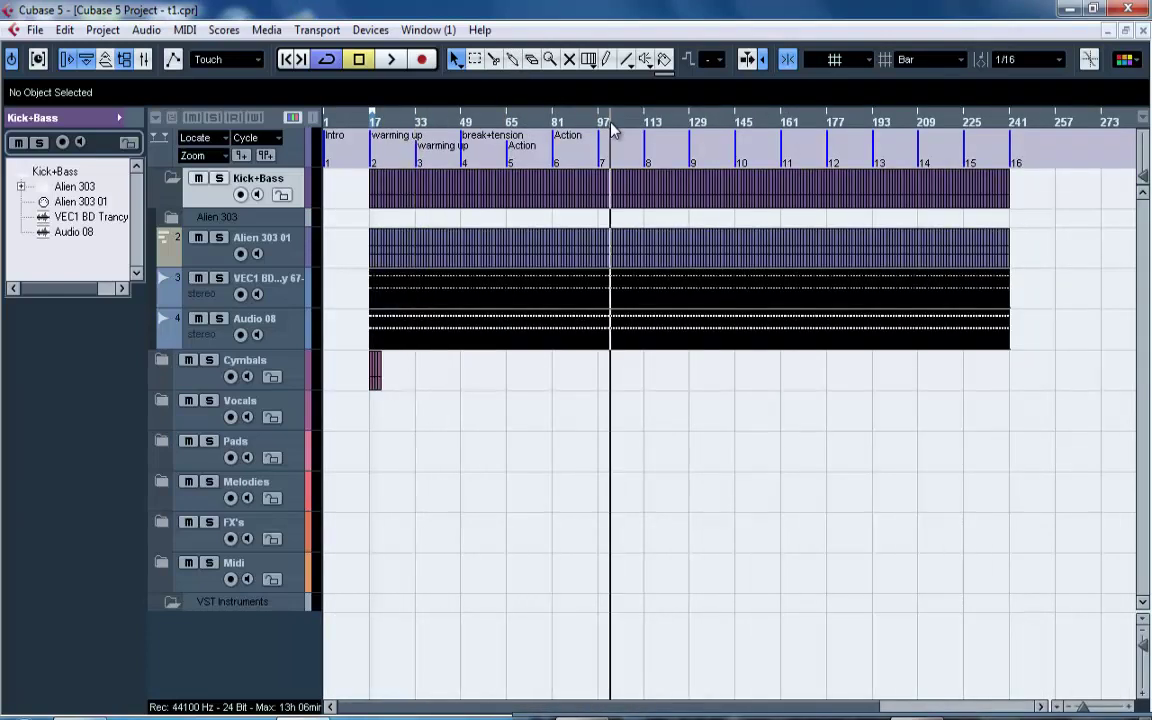
{"action": "key", "text": "space"}
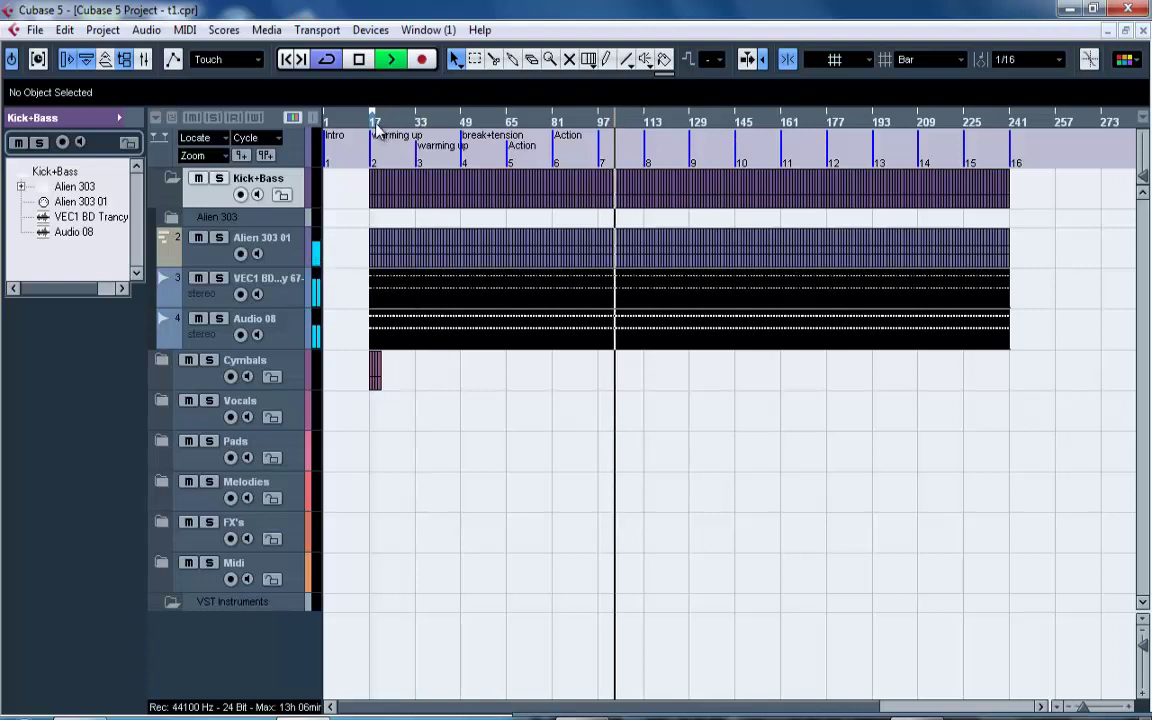
Return playback to bar 17, stop it, and enlarge the timeline around the start of the Kick+Bass parts.
{"action": "left_click_drag", "start_coordinate": [373, 121], "coordinate": [375, 208]}
{"action": "key", "text": "space"}
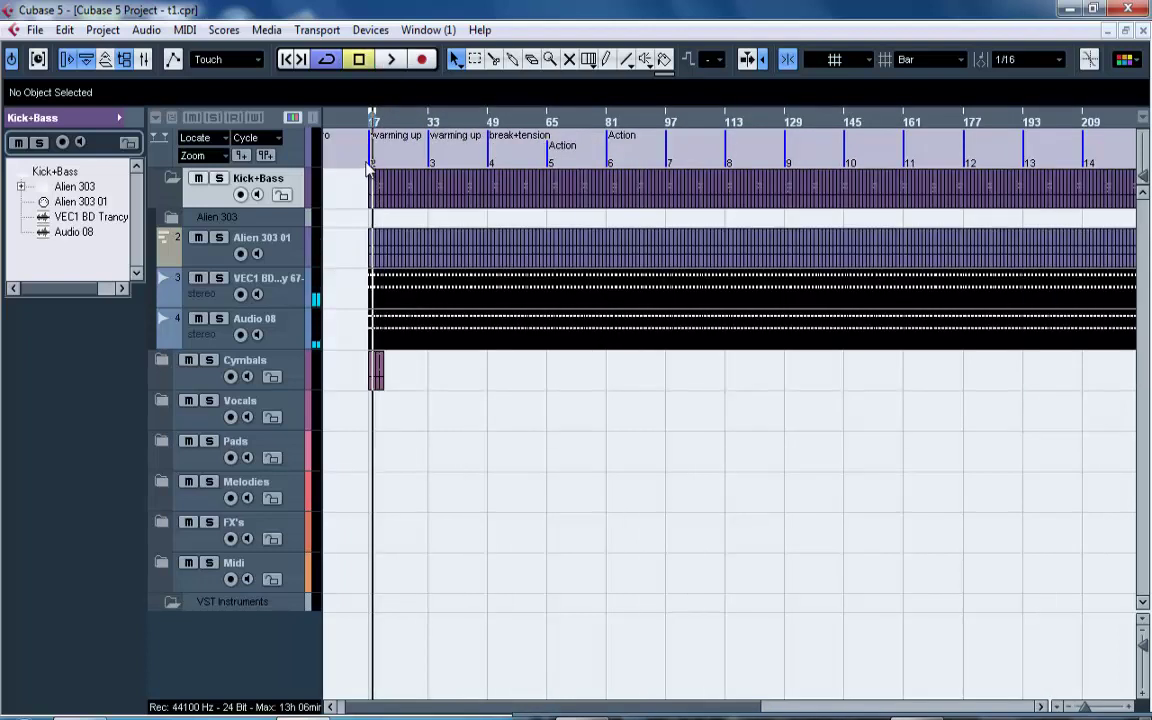
{"action": "key", "text": "h"}
{"action": "key", "text": "h"}
{"action": "key", "text": "h"}
{"action": "key", "text": "h"}
{"action": "key", "text": "h"}
{"action": "key", "text": "h"}
{"action": "key", "text": "h"}
{"action": "key", "text": "h"}
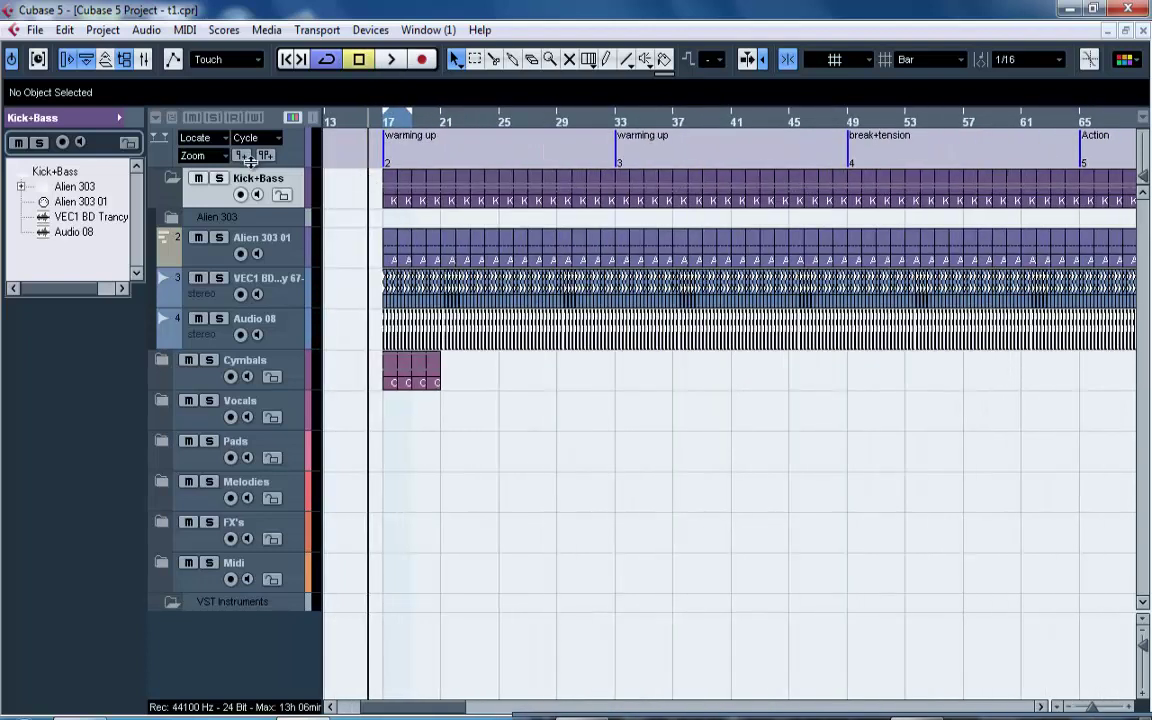
Collapse the Kick+Bass folder and expand the Cymbals folder, enlarging its tracks around bar 20.
{"action": "left_click", "coordinate": [173, 178]}
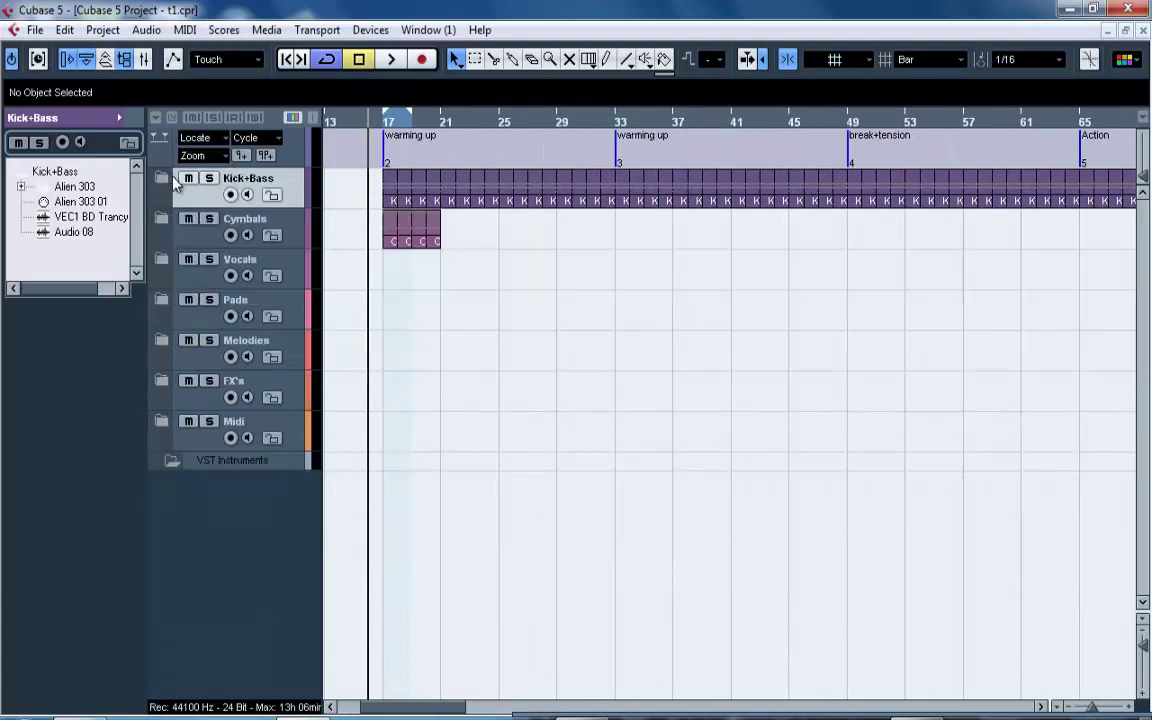
{"action": "left_click", "coordinate": [437, 226]}
{"action": "key", "text": "ctrl+d"}
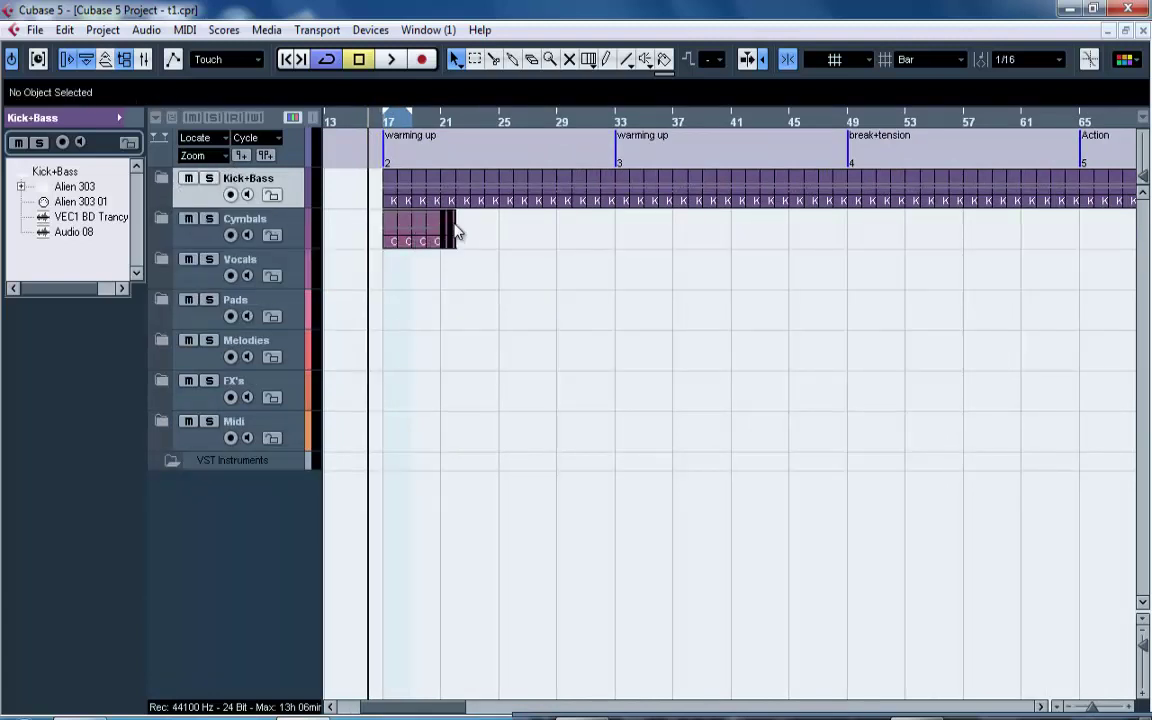
{"action": "key", "text": "ctrl+z"}
{"action": "left_click", "coordinate": [168, 222]}
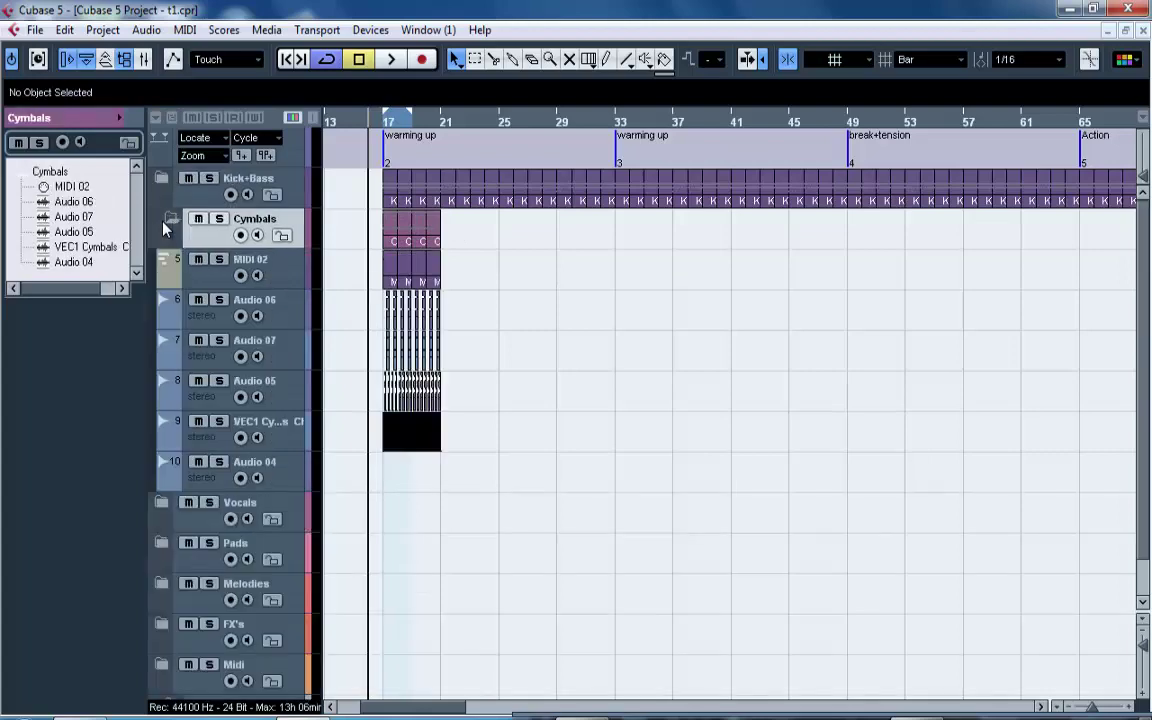
{"action": "left_click_drag", "start_coordinate": [433, 121], "coordinate": [420, 190]}
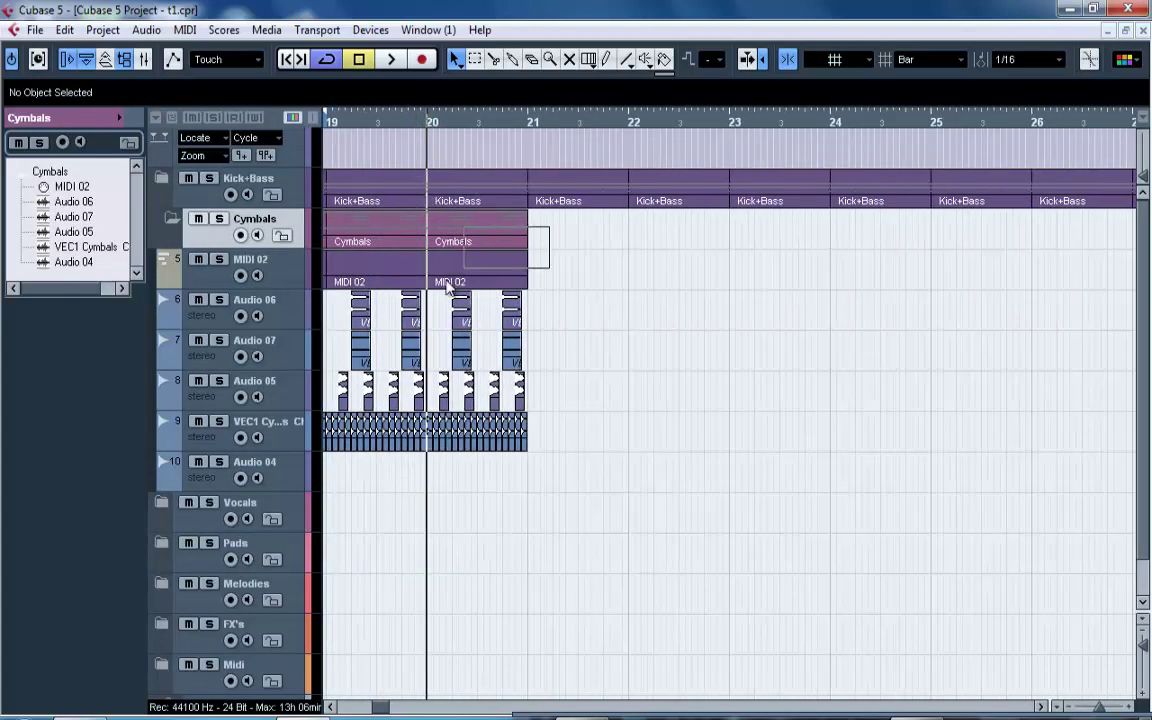
Try to duplicate the Cymbals parts and events of bar 20 into bar 21, removing the copies after each attempt.
{"action": "left_click_drag", "start_coordinate": [447, 287], "coordinate": [447, 286]}
{"action": "key", "text": "ctrl+d"}
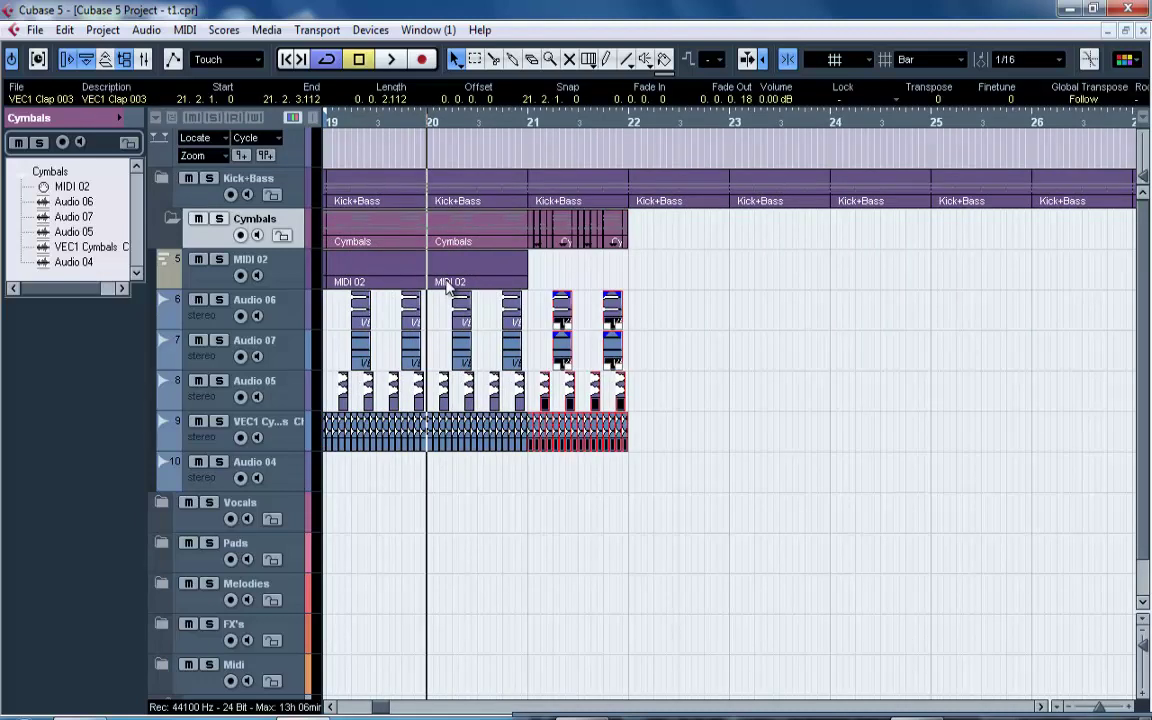
{"action": "key", "text": "Delete"}
{"action": "left_click", "coordinate": [443, 226]}
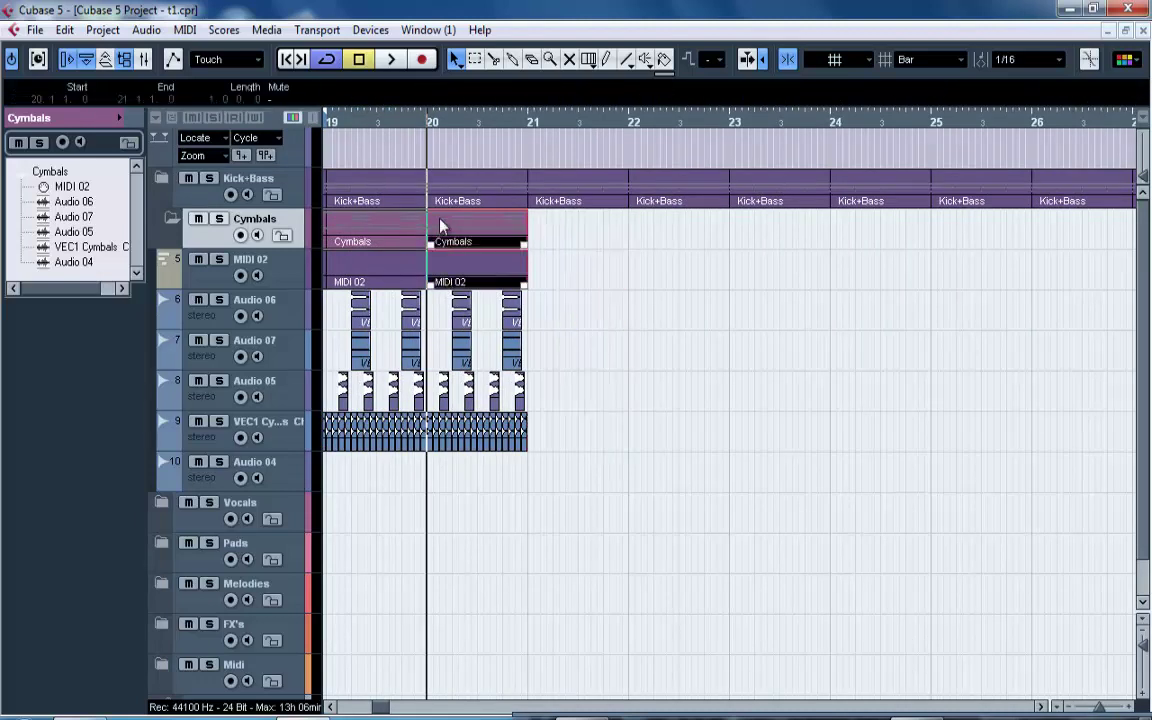
{"action": "key", "text": "ctrl+d"}
{"action": "key", "text": "Delete"}
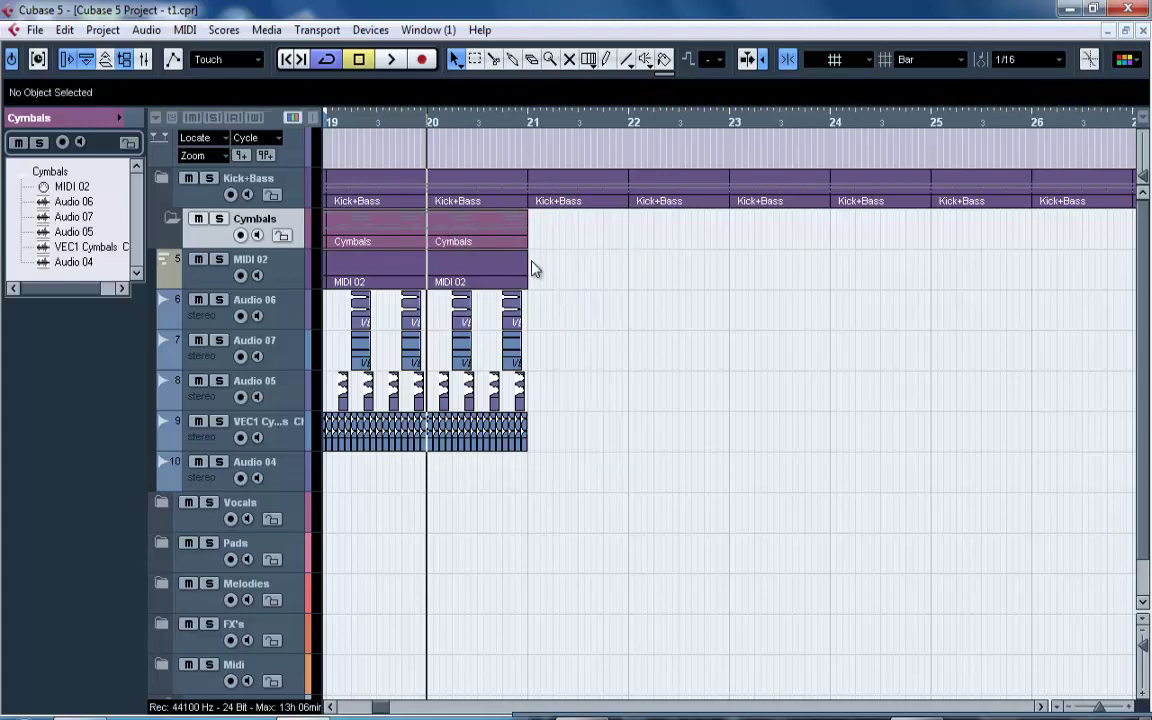
{"action": "left_click", "coordinate": [493, 225]}
{"action": "key", "text": "ctrl+d"}
{"action": "key", "text": "Delete"}
{"action": "left_click_drag", "start_coordinate": [564, 287], "coordinate": [680, 294]}
{"action": "scroll", "coordinate": [340, 327], "scroll_direction": "left", "scroll_amount": 9}
{"action": "left_click_drag", "start_coordinate": [674, 317], "coordinate": [442, 329]}
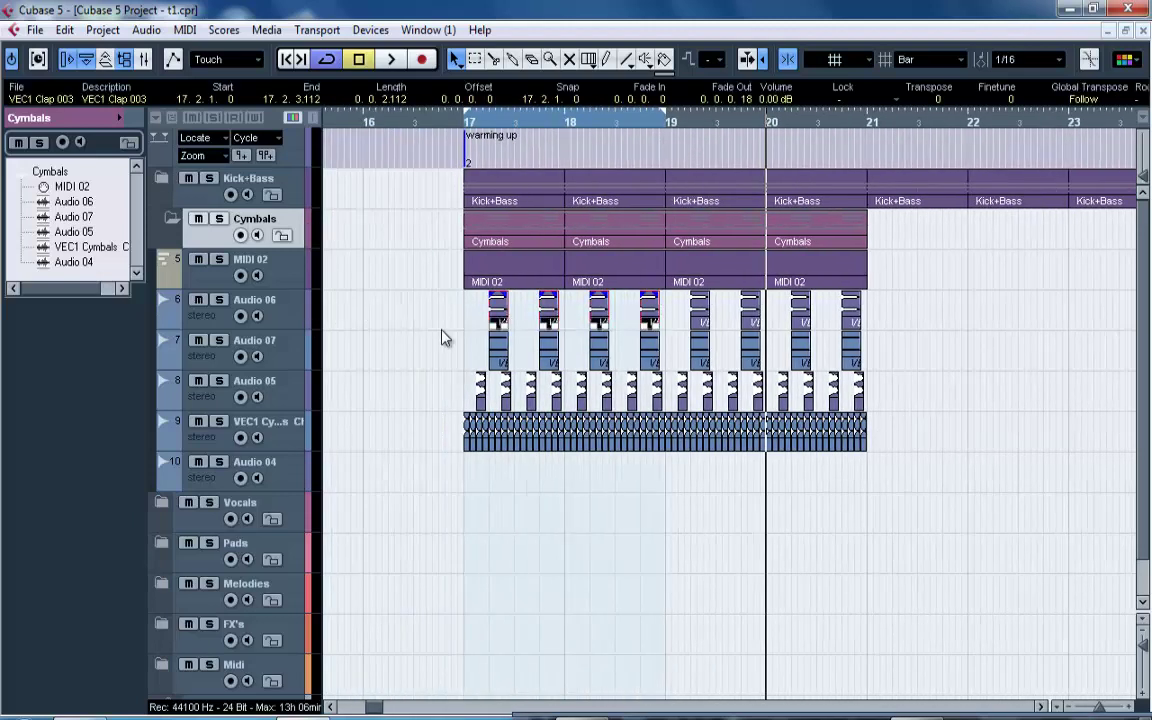
{"action": "left_click", "coordinate": [900, 329]}
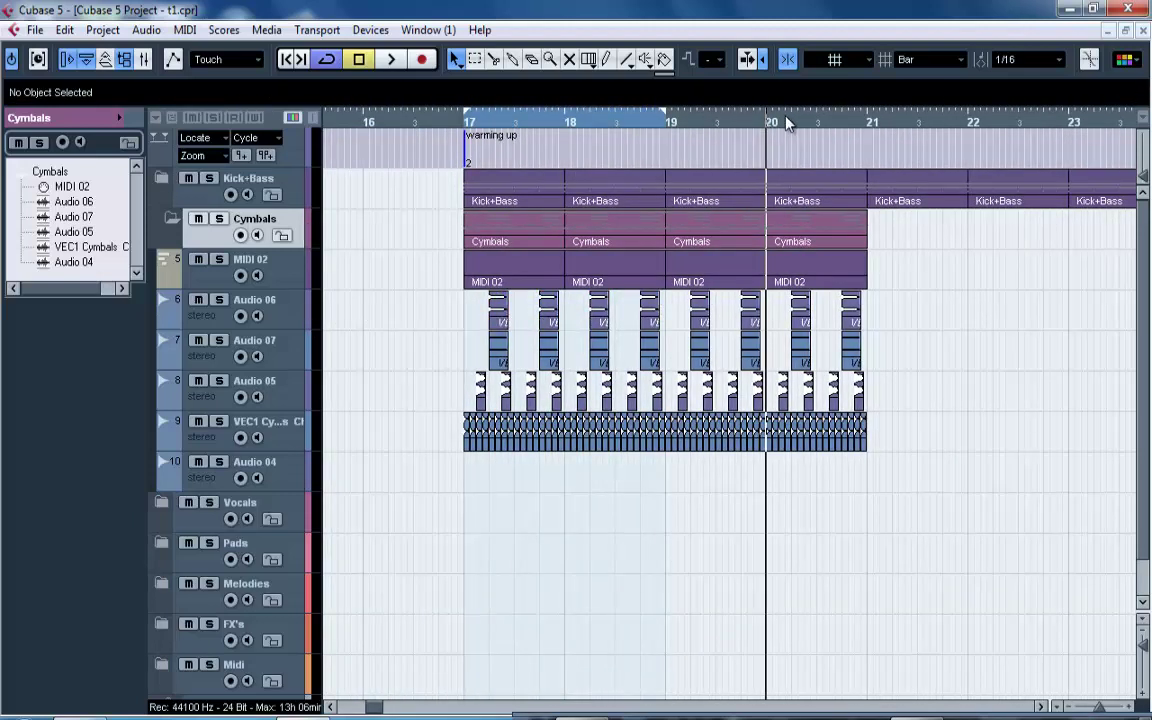
Try deleting the bar 20 Cymbals events and MIDI 02 part, and undo the removal.
{"action": "left_click_drag", "start_coordinate": [786, 122], "coordinate": [724, 162]}
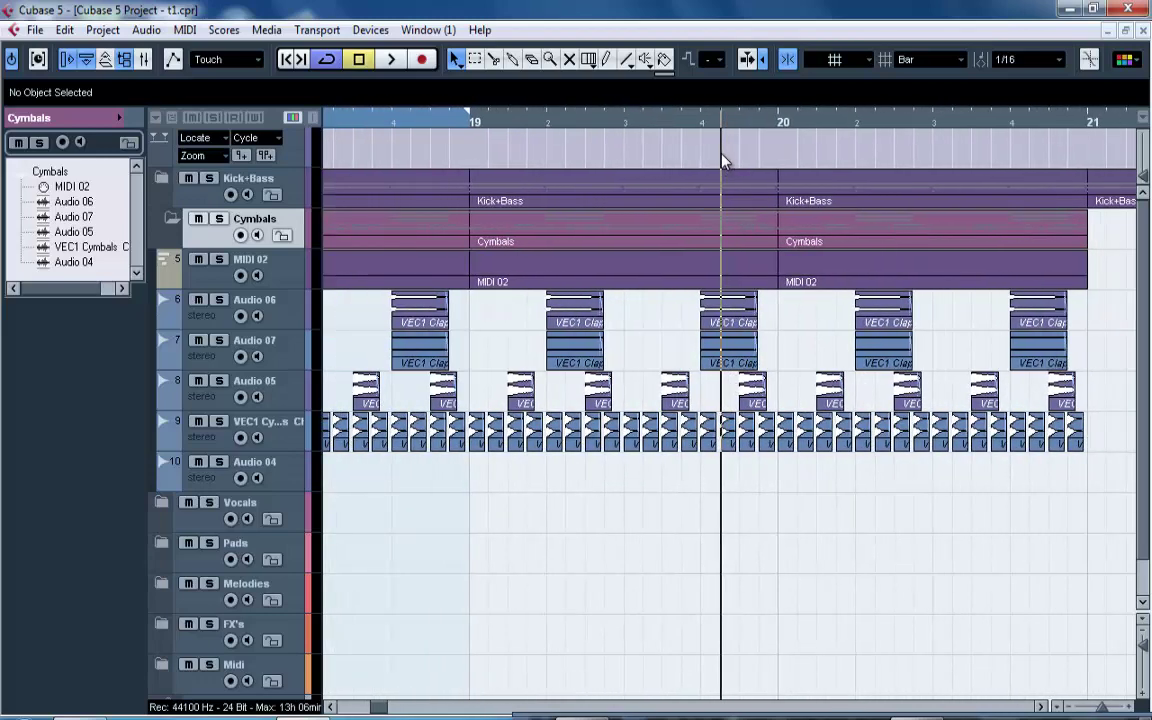
{"action": "left_click_drag", "start_coordinate": [721, 154], "coordinate": [721, 154]}
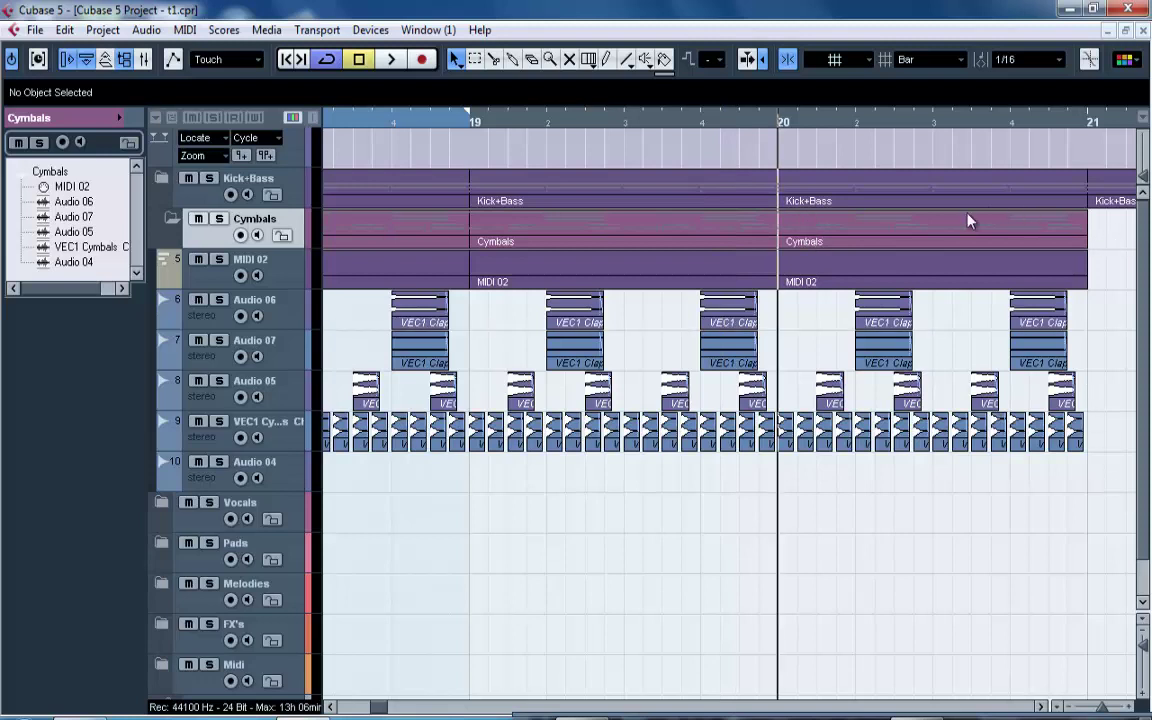
{"action": "left_click", "coordinate": [833, 231]}
{"action": "key", "text": "Delete"}
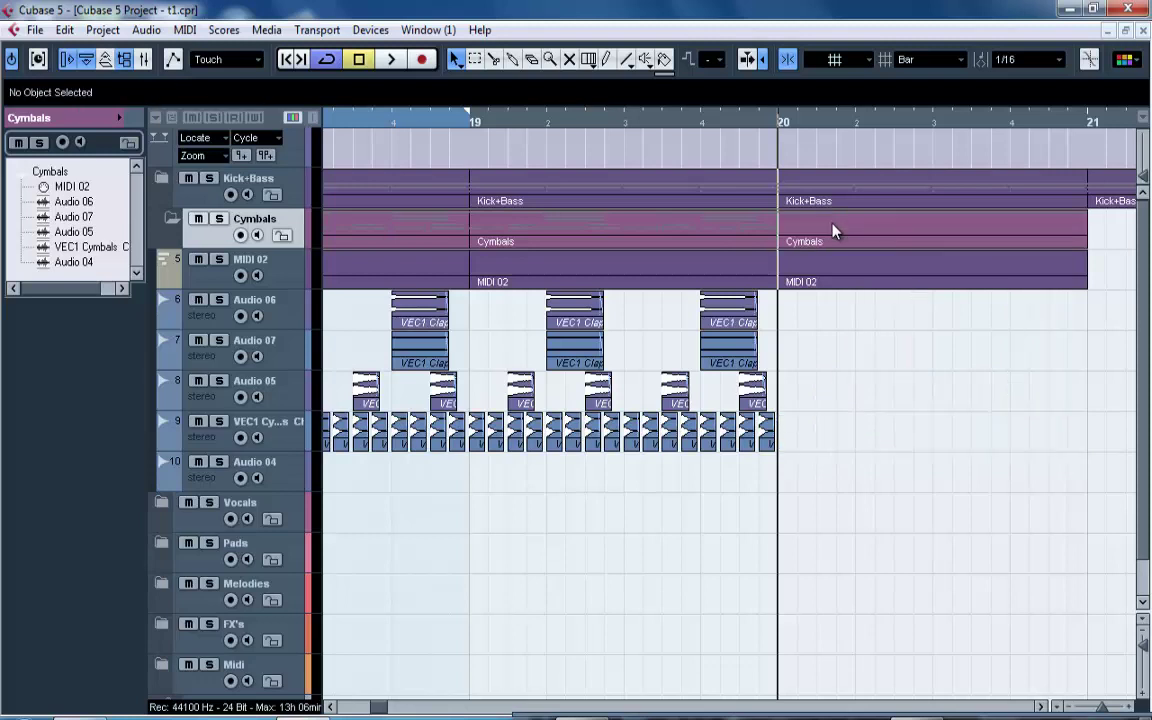
{"action": "left_click", "coordinate": [845, 234]}
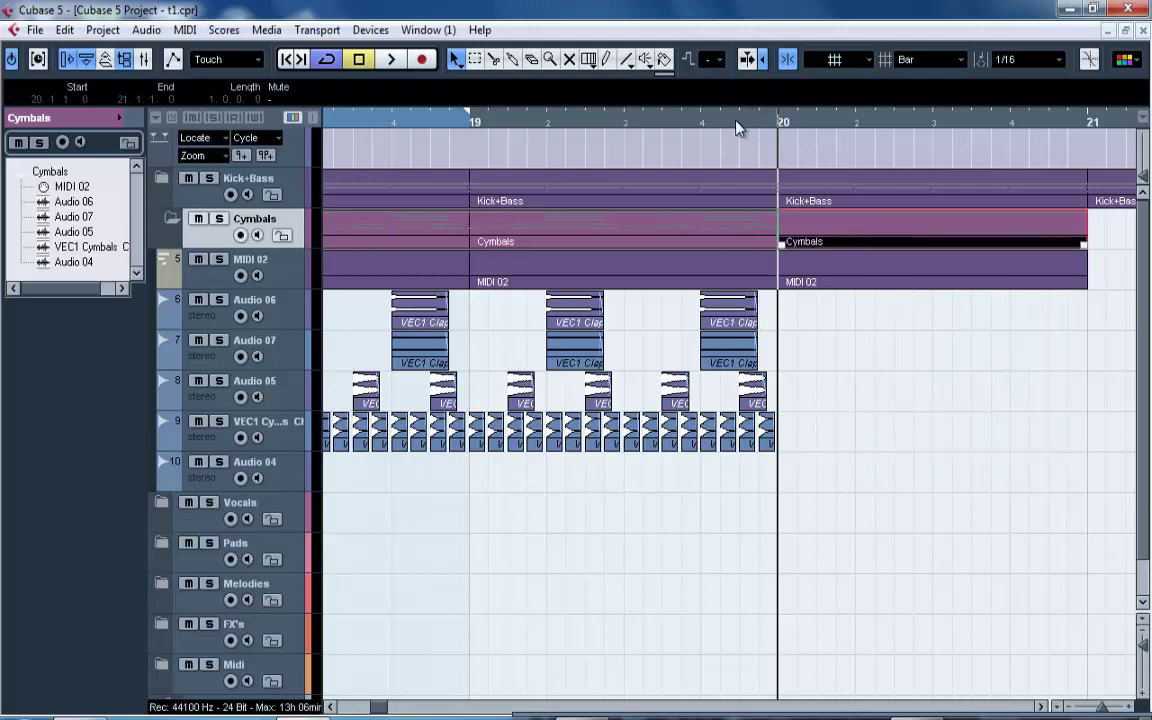
{"action": "left_click", "coordinate": [830, 269]}
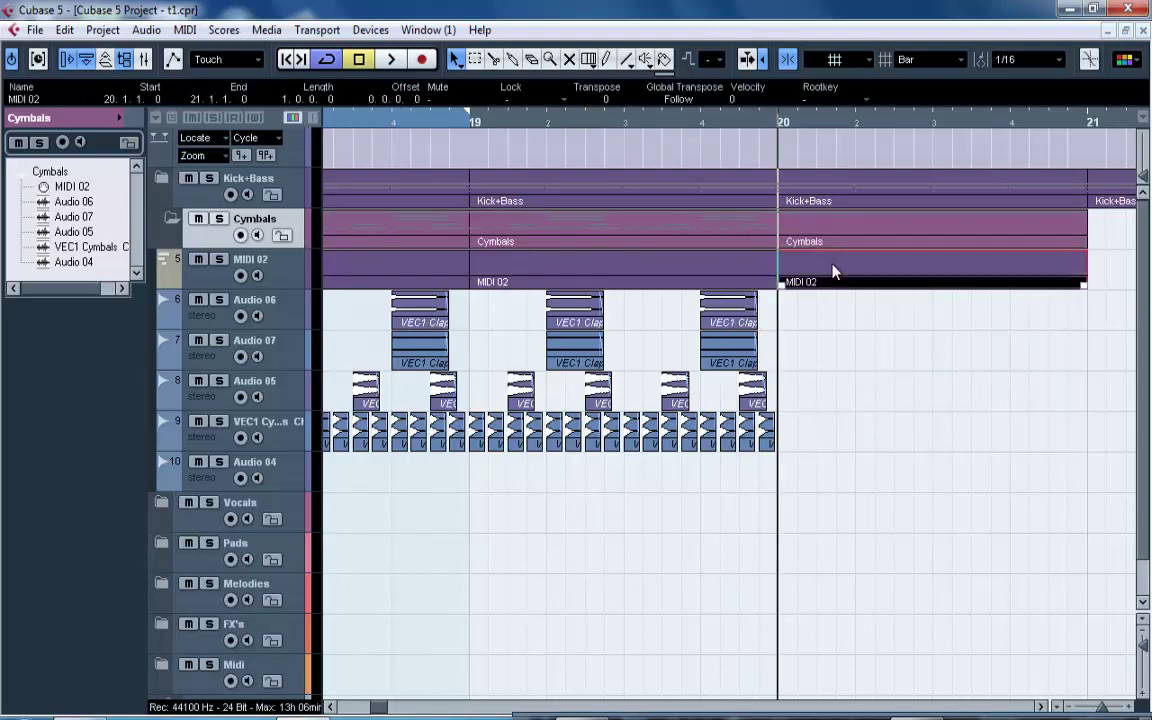
{"action": "key", "text": "Delete"}
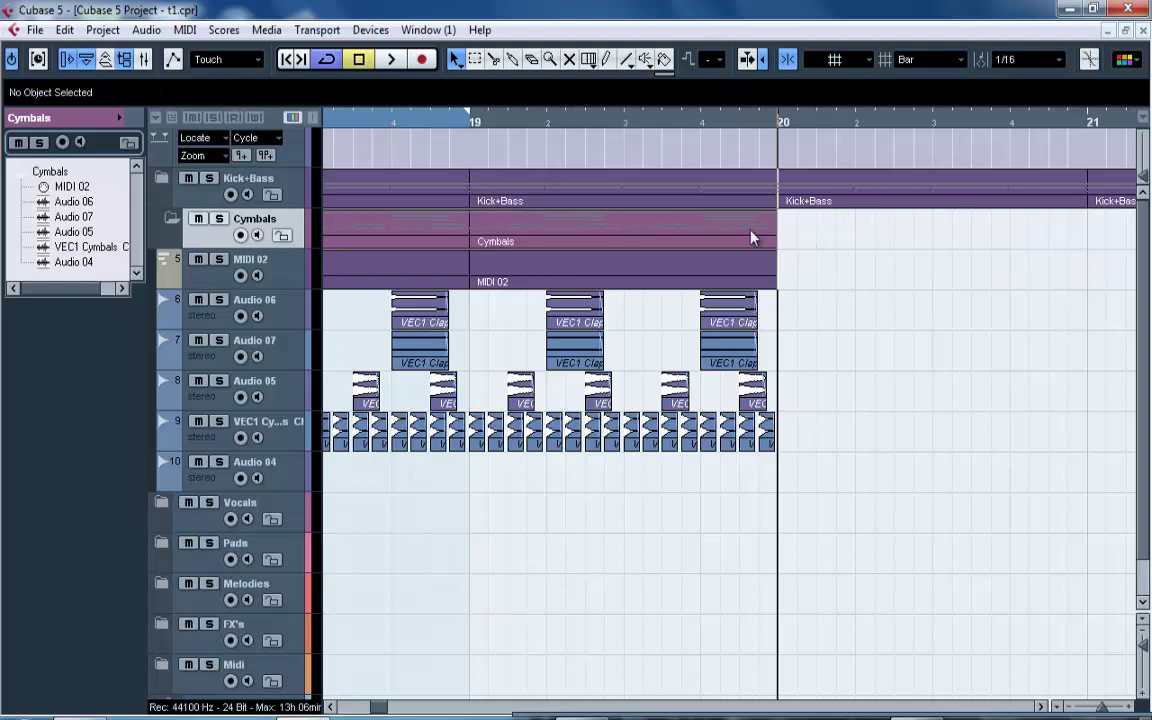
{"action": "key", "text": "ctrl+z"}
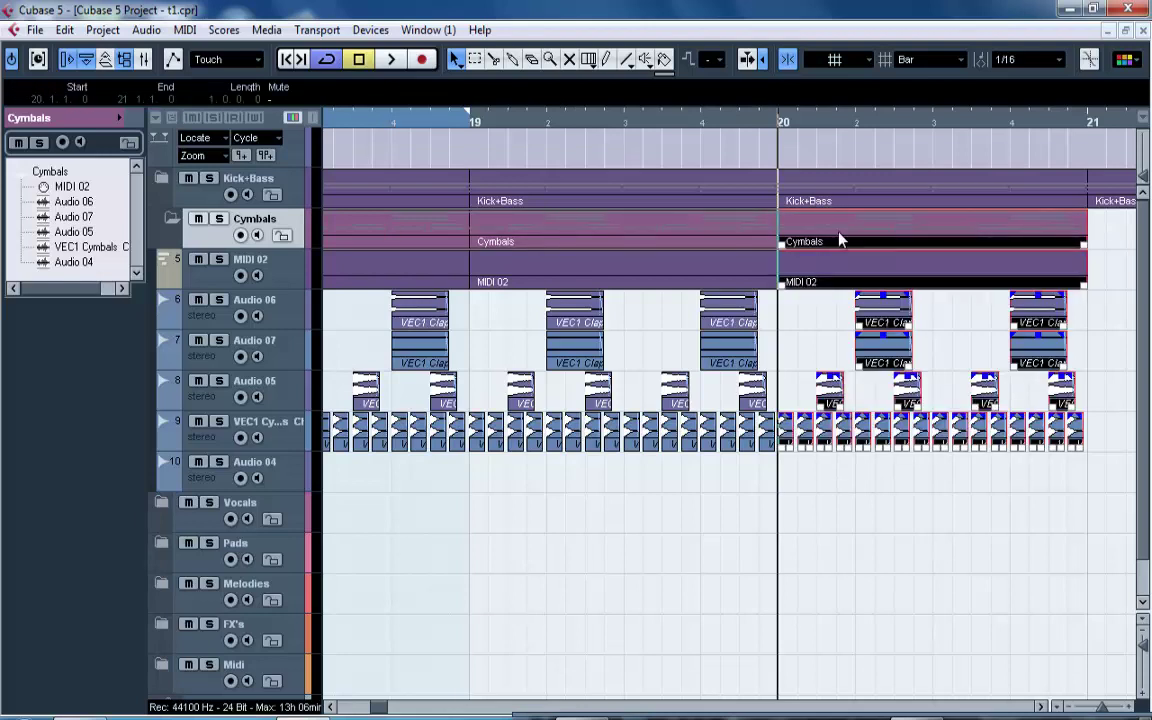
Try duplicating the selected bar 20 Cymbals contents twice, and undo both copies.
{"action": "key", "text": "ctrl+d"}
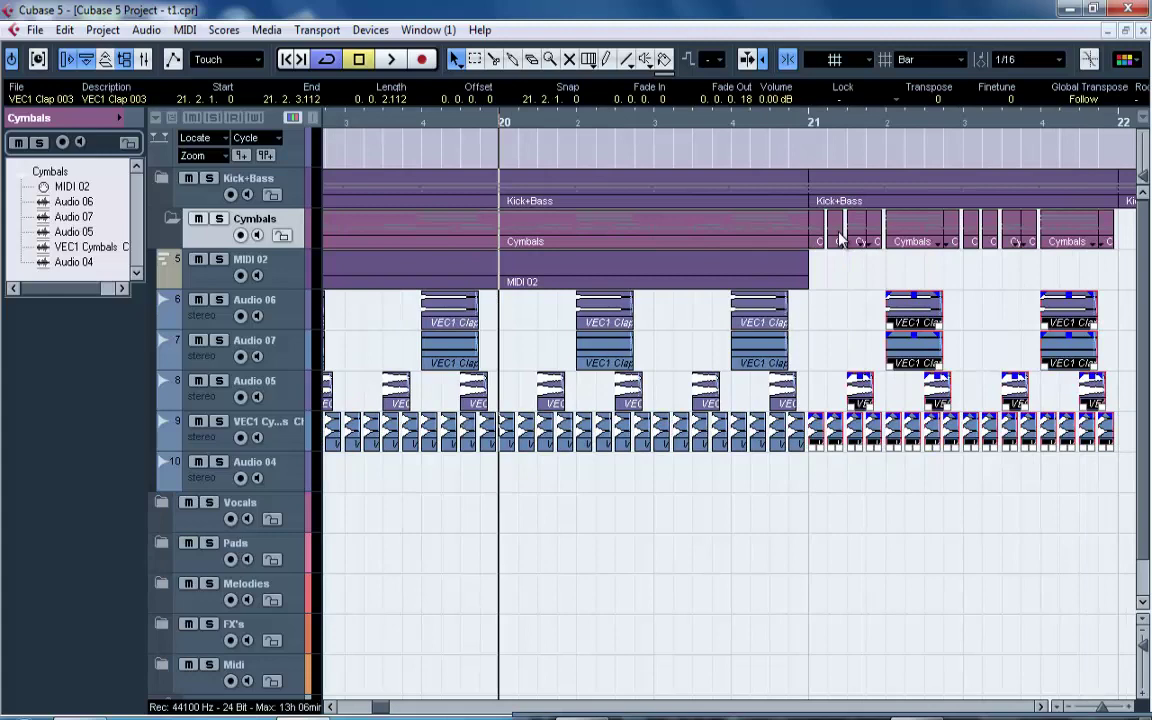
{"action": "key", "text": "ctrl+d"}
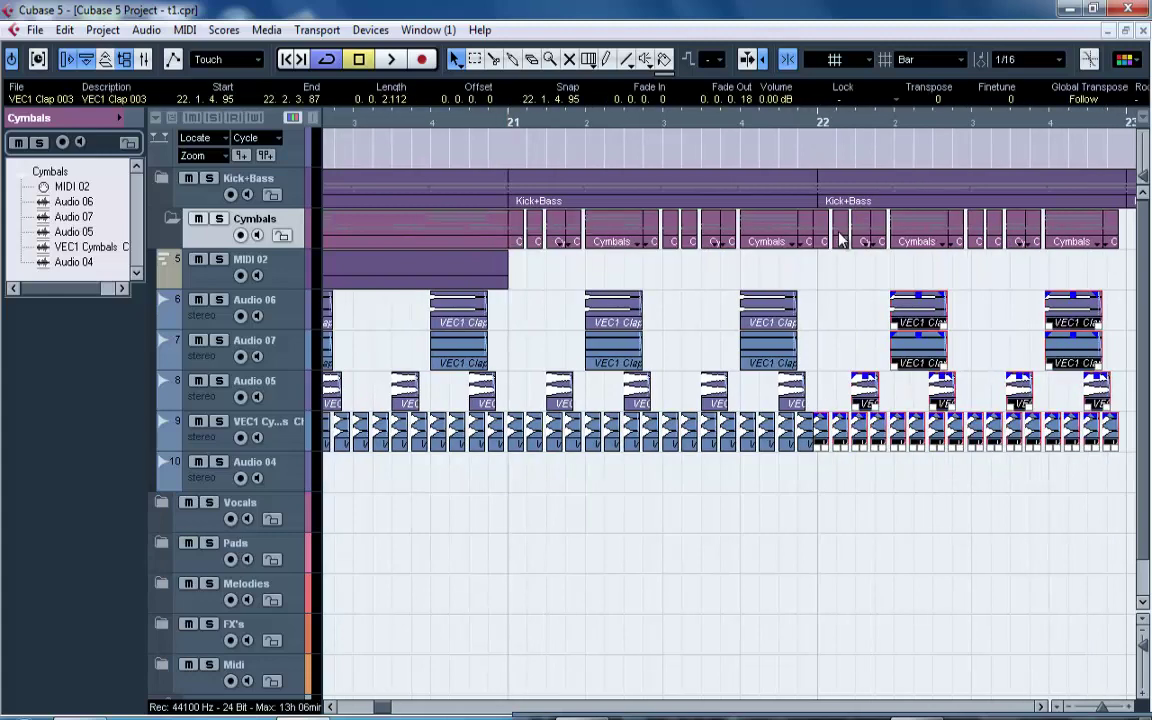
{"action": "key", "text": "ctrl+z"}
{"action": "key", "text": "ctrl+z"}
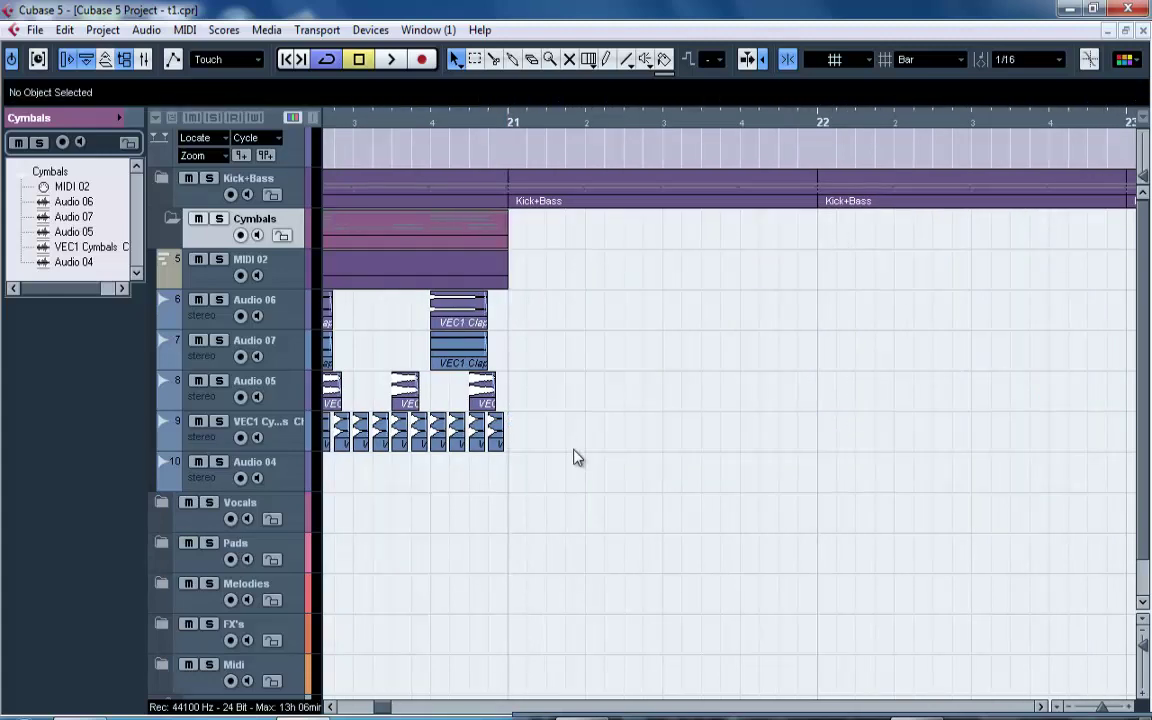
Glue all the separate VEC1 Cymbals hits in bar 20 into one continuous part.
{"action": "left_click_drag", "start_coordinate": [577, 457], "coordinate": [700, 514]}
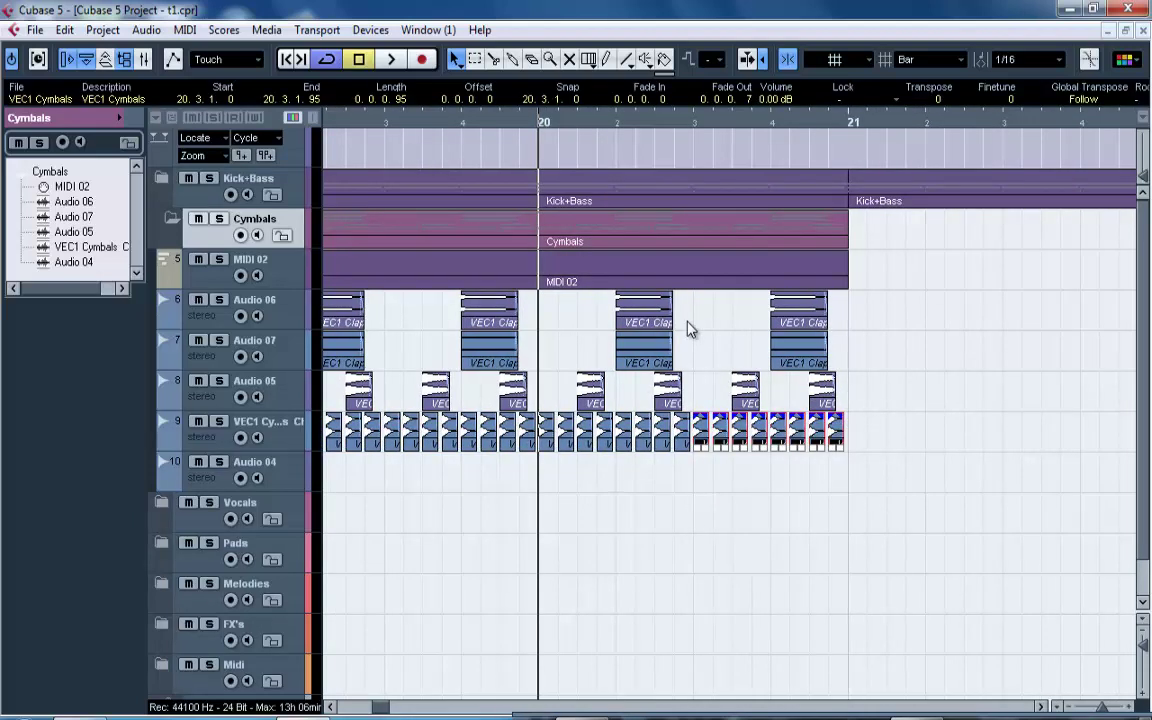
{"action": "left_click", "coordinate": [512, 59]}
{"action": "left_click", "coordinate": [553, 425]}
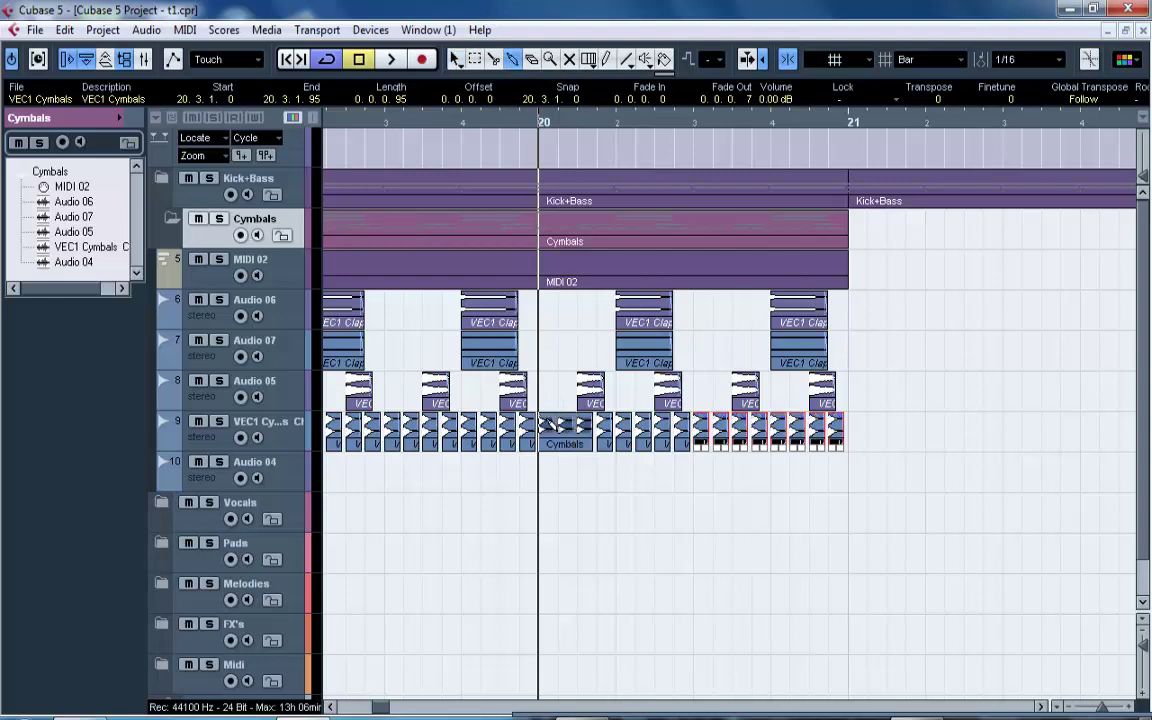
{"action": "left_click", "coordinate": [553, 425]}
{"action": "left_click", "coordinate": [553, 425]}
{"action": "left_click", "coordinate": [553, 425]}
{"action": "left_click", "coordinate": [553, 425]}
{"action": "left_click", "coordinate": [553, 425]}
{"action": "left_click", "coordinate": [553, 425]}
{"action": "left_click", "coordinate": [553, 425]}
{"action": "left_click", "coordinate": [553, 425]}
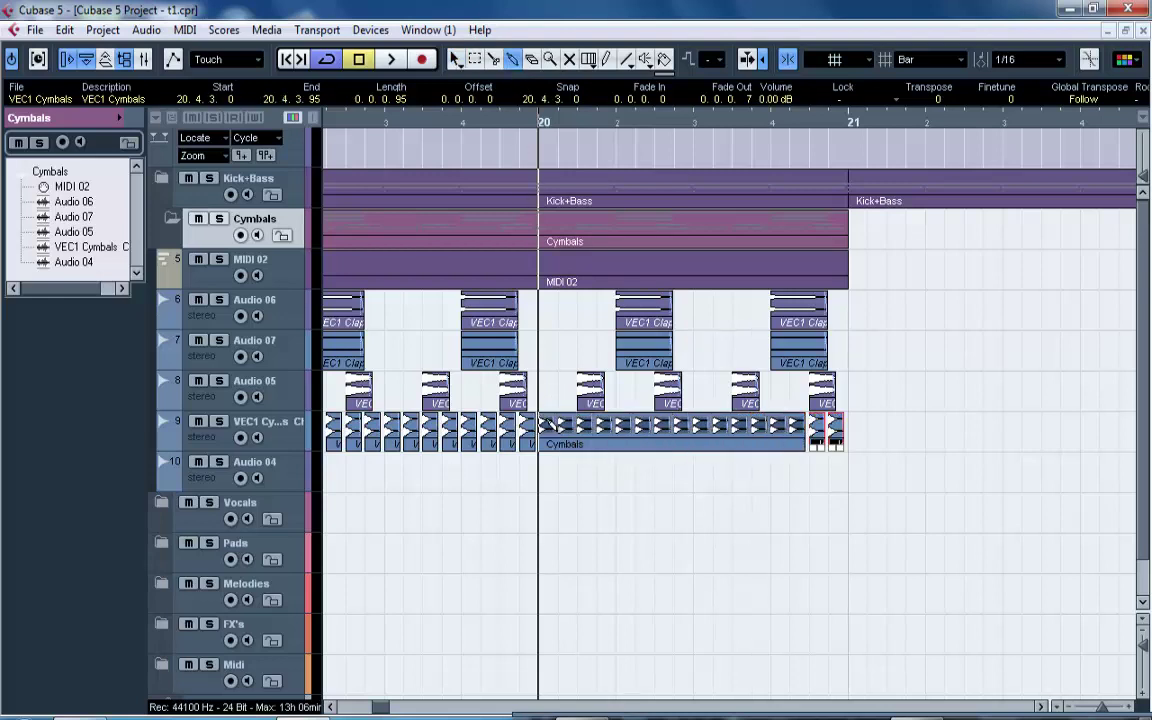
{"action": "left_click", "coordinate": [553, 425]}
{"action": "left_click", "coordinate": [553, 425]}
{"action": "left_click", "coordinate": [553, 425]}
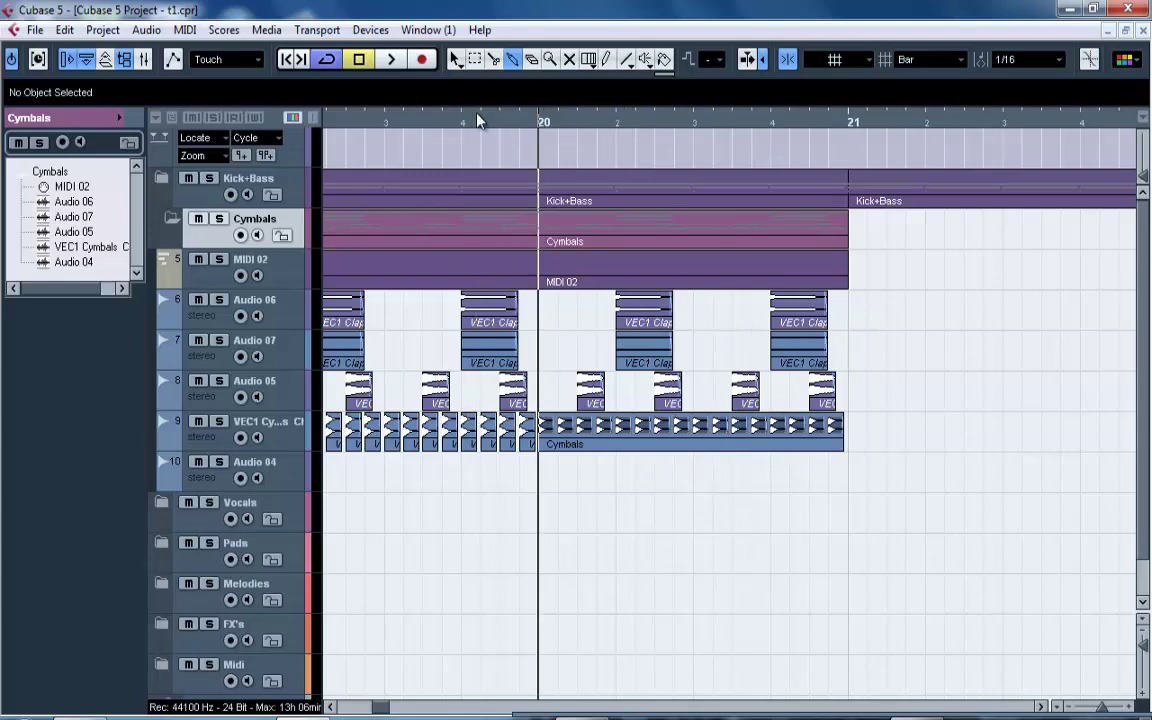
Delete all Cymbals folder parts and events from bar 18 onward, keeping only the bar 17 loop.
{"action": "scroll", "coordinate": [430, 487], "scroll_direction": "left", "scroll_amount": 5}
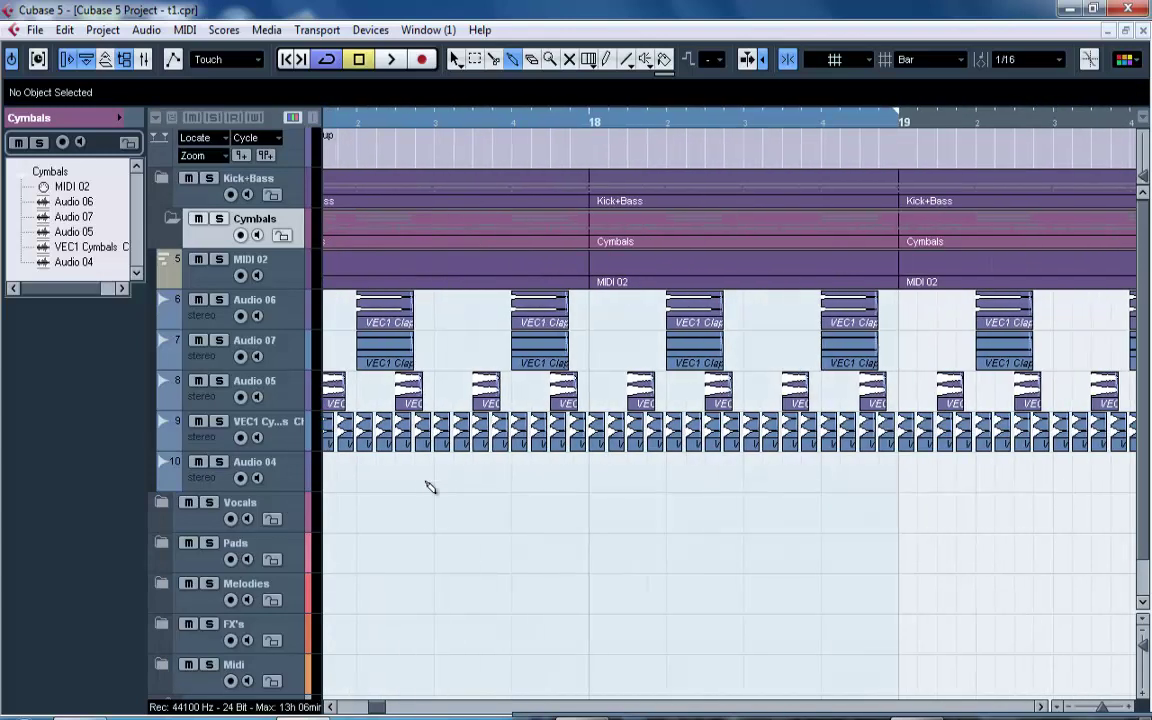
{"action": "left_click", "coordinate": [512, 58]}
{"action": "left_click_drag", "start_coordinate": [570, 116], "coordinate": [555, 83]}
{"action": "right_click", "coordinate": [893, 322]}
{"action": "left_click", "coordinate": [893, 322]}
{"action": "left_click_drag", "start_coordinate": [888, 455], "coordinate": [586, 228]}
{"action": "key", "text": "Delete"}
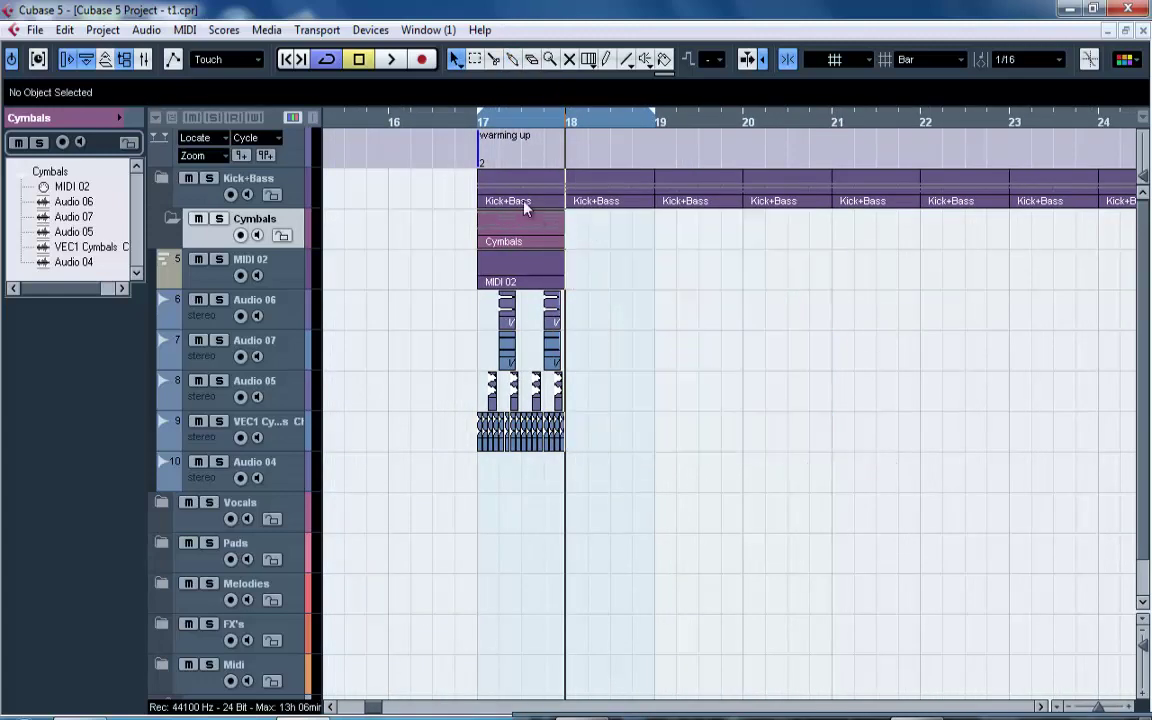
Glue all the VEC1 Cymbals hits in bar 17 into a single part.
{"action": "left_click_drag", "start_coordinate": [496, 123], "coordinate": [456, 195]}
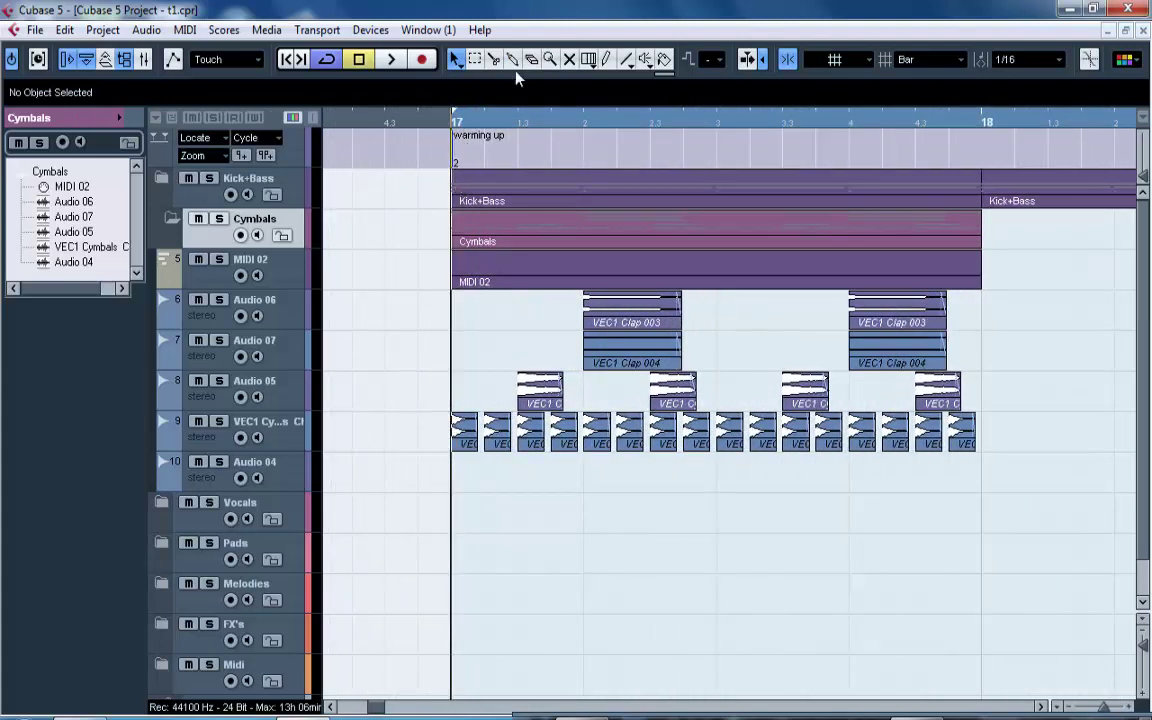
{"action": "left_click", "coordinate": [513, 58]}
{"action": "left_click", "coordinate": [479, 429]}
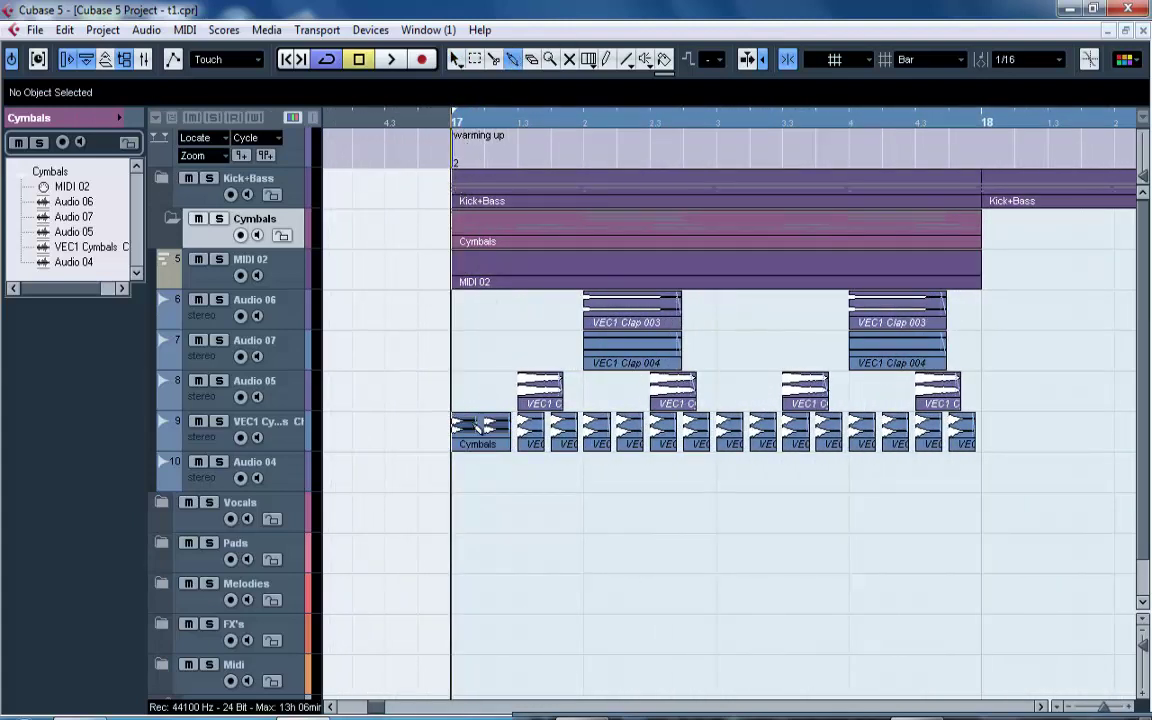
{"action": "left_click", "coordinate": [481, 430]}
{"action": "left_click", "coordinate": [481, 430]}
{"action": "left_click", "coordinate": [481, 430]}
{"action": "left_click", "coordinate": [481, 430]}
{"action": "left_click", "coordinate": [481, 430]}
{"action": "left_click", "coordinate": [481, 430]}
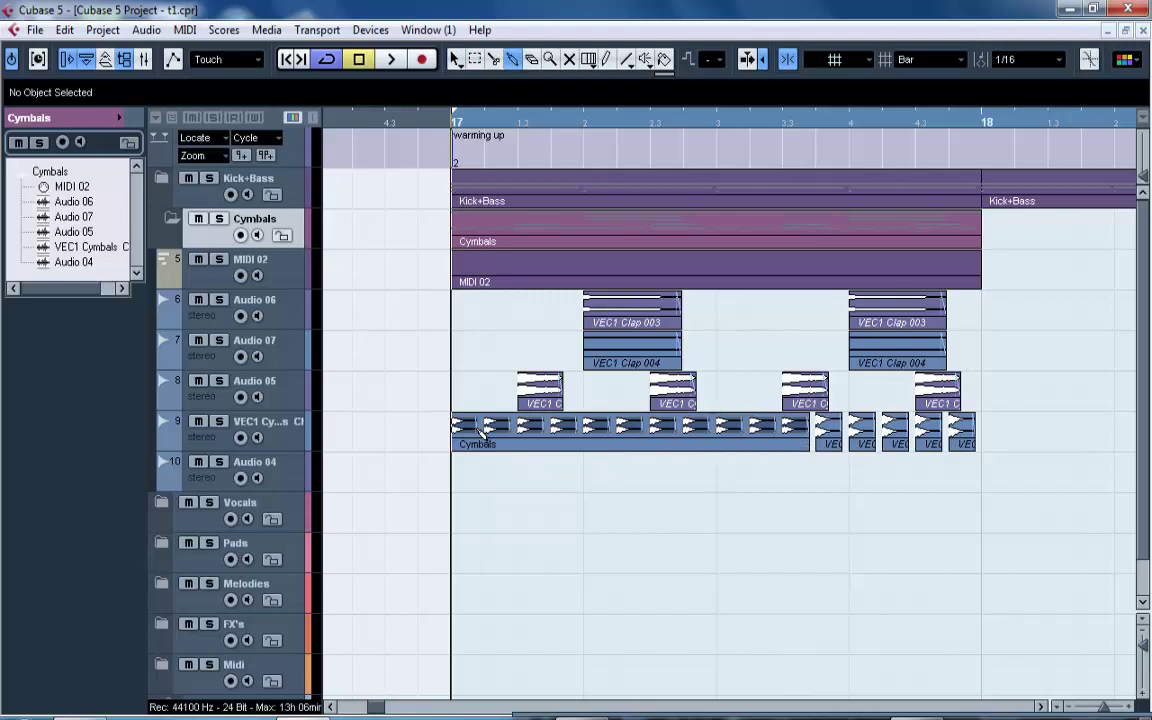
{"action": "left_click", "coordinate": [481, 431]}
{"action": "left_click", "coordinate": [481, 432]}
{"action": "left_click", "coordinate": [481, 430]}
{"action": "left_click", "coordinate": [481, 430]}
{"action": "left_click", "coordinate": [481, 430]}
Glue the bar 17 hits on Audio 05, Audio 07 and Audio 06 into one part per track.
{"action": "left_click", "coordinate": [540, 398]}
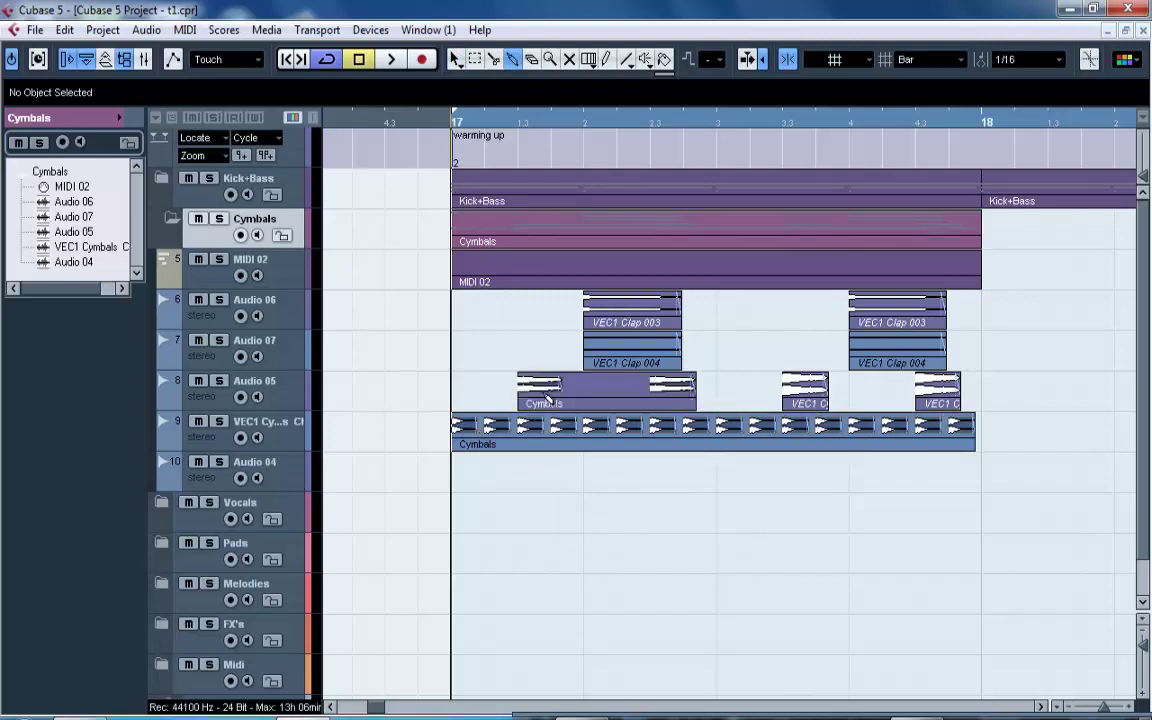
{"action": "left_click", "coordinate": [545, 398]}
{"action": "left_click", "coordinate": [547, 399]}
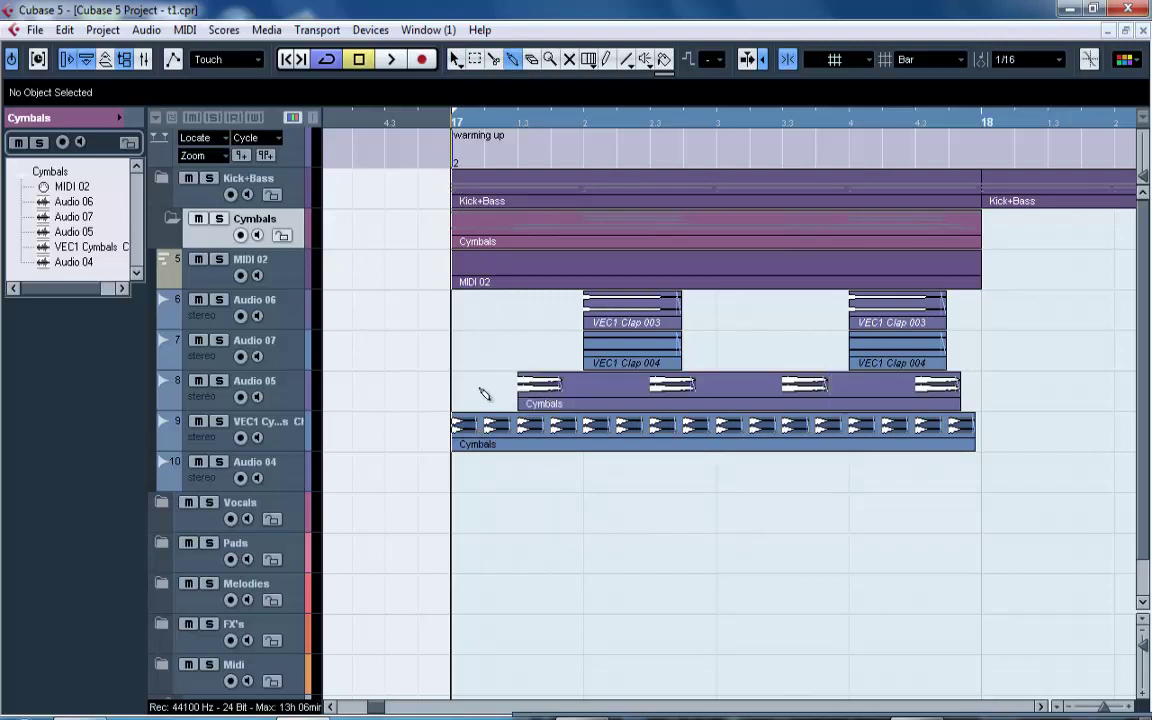
{"action": "left_click", "coordinate": [612, 348]}
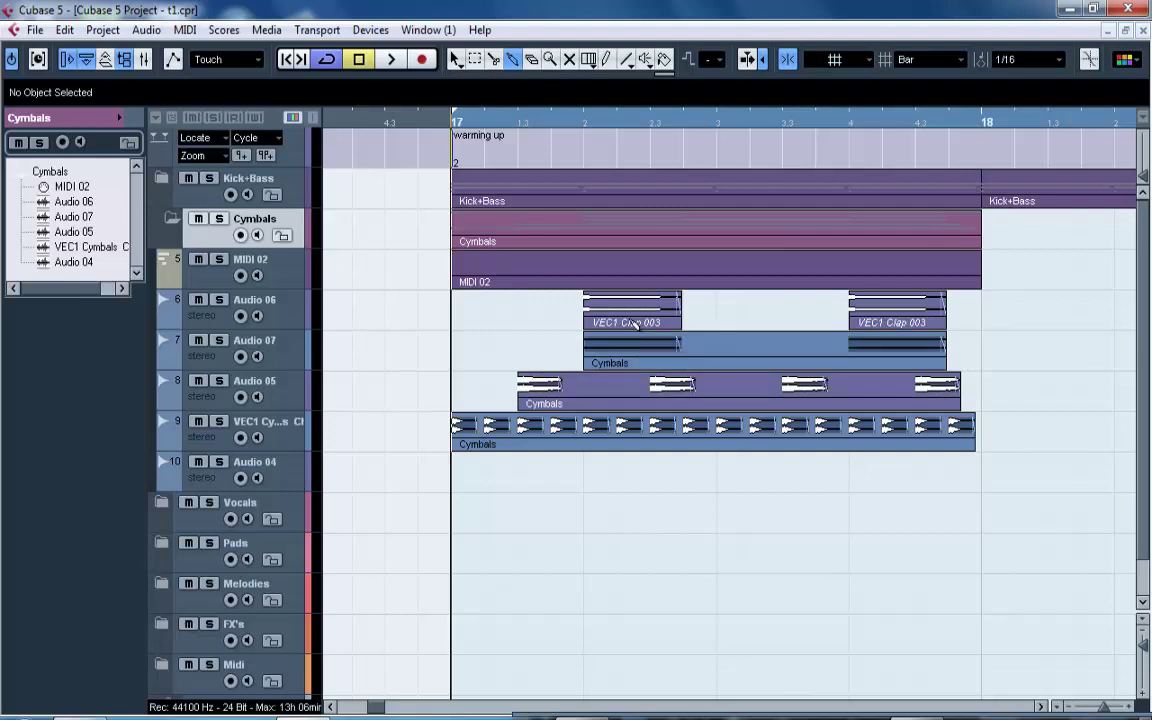
{"action": "left_click", "coordinate": [634, 325]}
Try deleting the bar 17 MIDI 02 part and duplicating the Cymbals folder part, and undo both changes.
{"action": "right_click", "coordinate": [882, 328]}
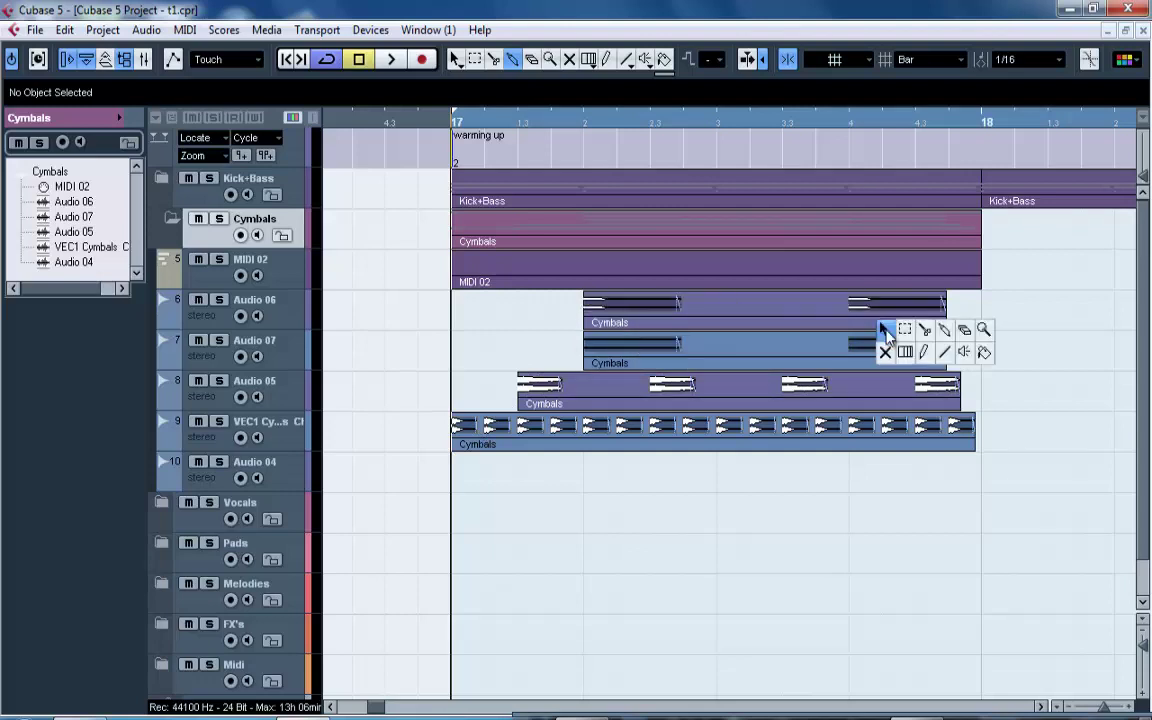
{"action": "left_click", "coordinate": [887, 332]}
{"action": "left_click", "coordinate": [698, 268]}
{"action": "key", "text": "Delete"}
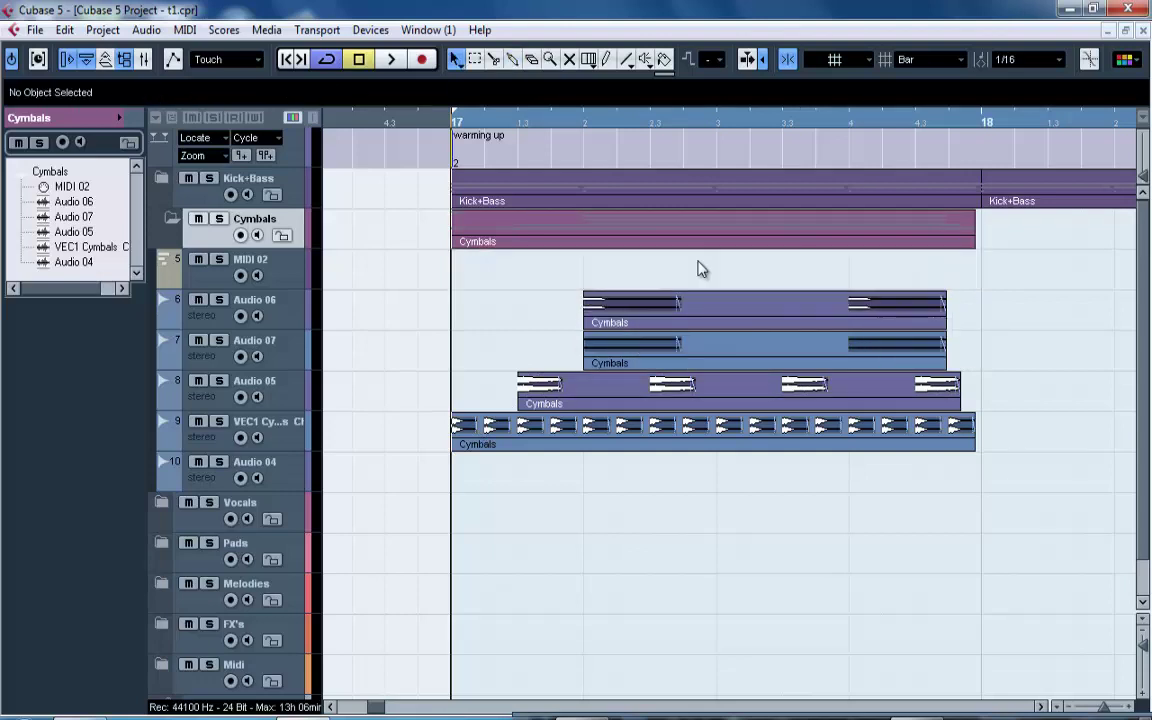
{"action": "left_click", "coordinate": [665, 243]}
{"action": "key", "text": "ctrl+d"}
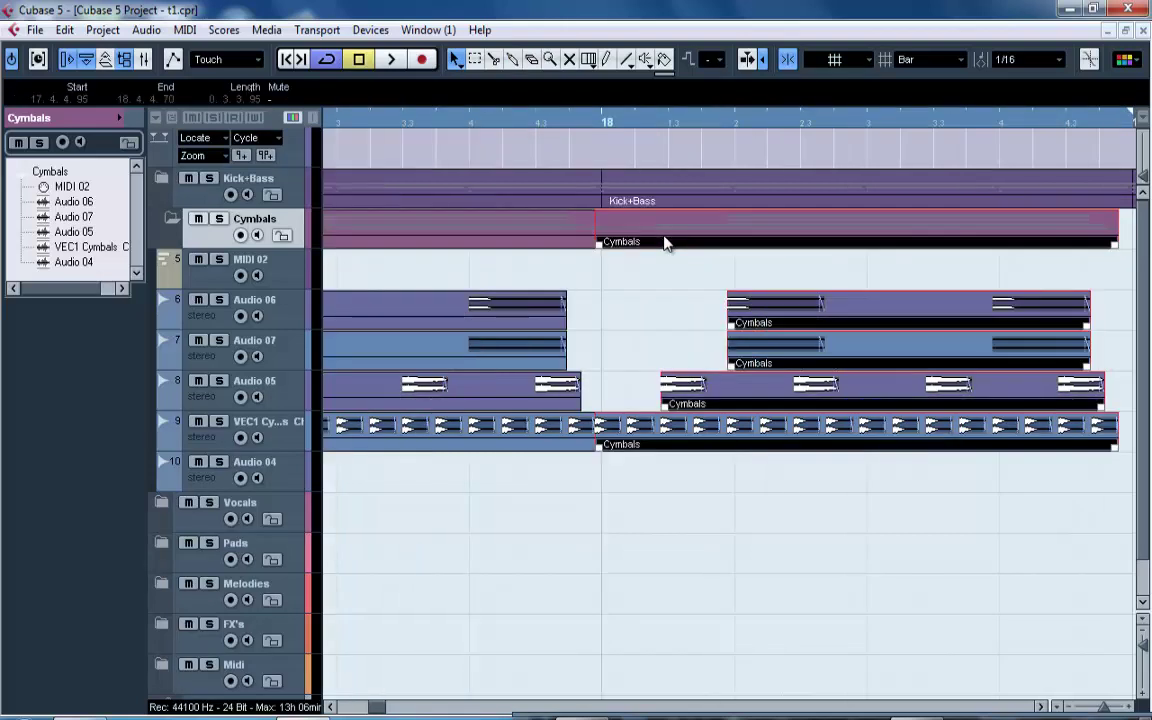
{"action": "key", "text": "ctrl+z"}
{"action": "key", "text": "ctrl+z"}
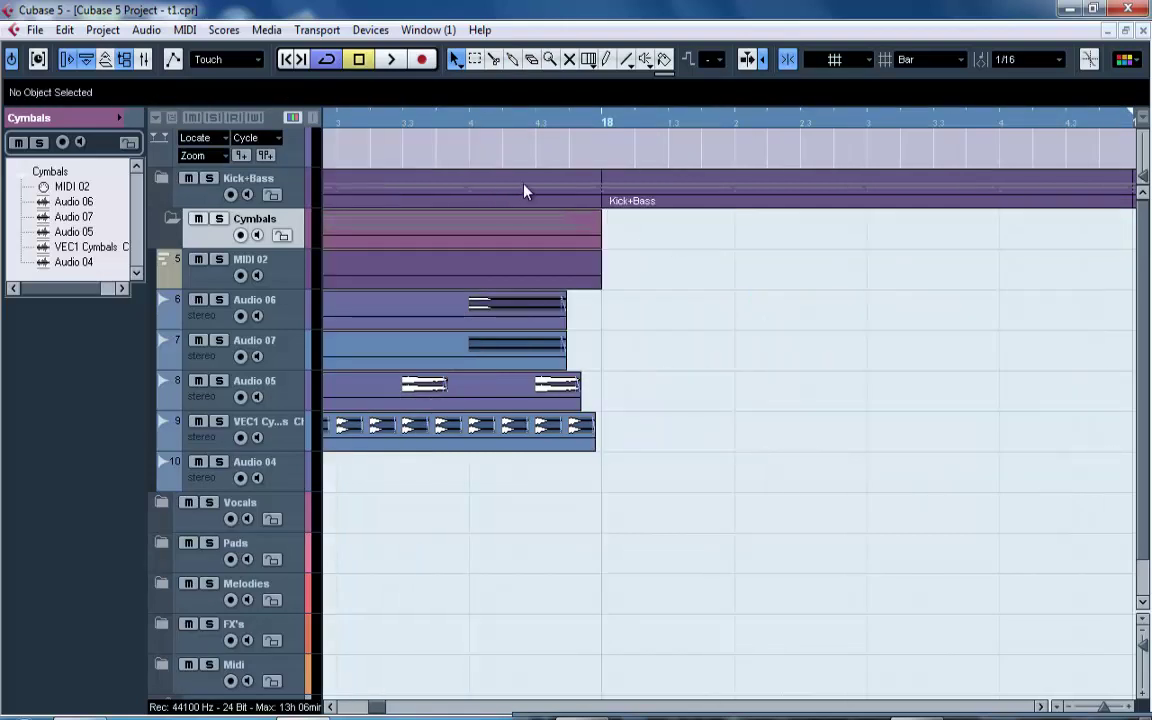
Duplicate the bar 17 Cymbals folder part twice to fill bars 18 and 19.
{"action": "left_click", "coordinate": [477, 230]}
{"action": "key", "text": "ctrl+d"}
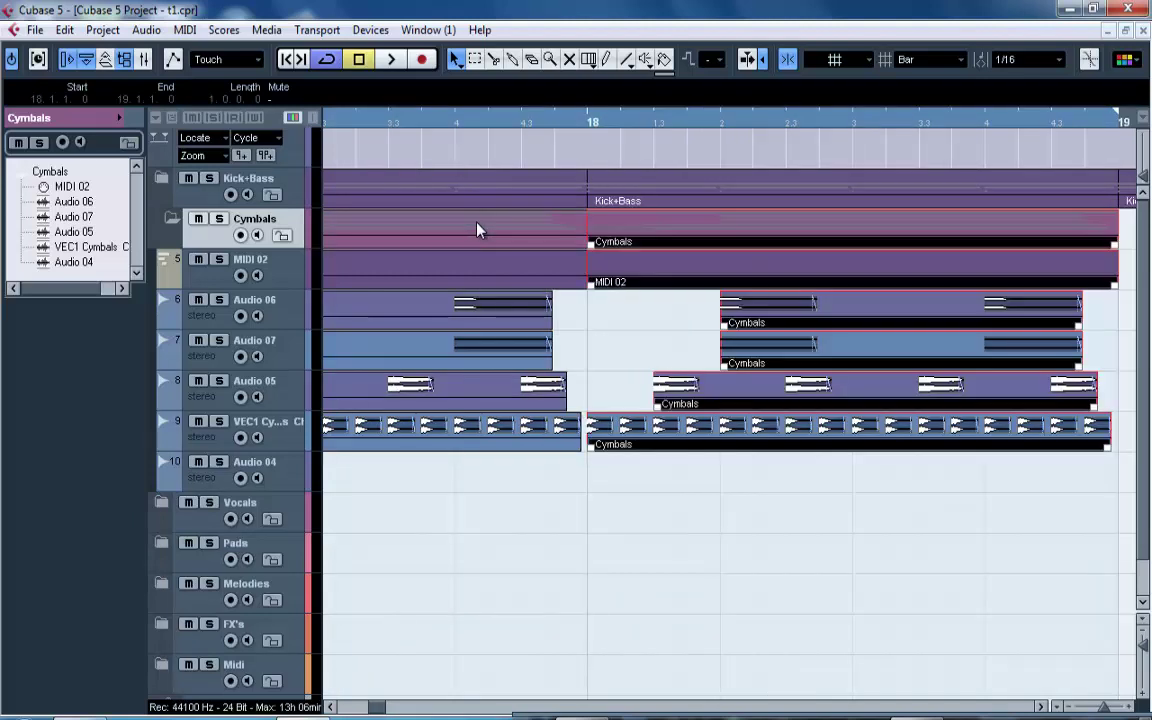
{"action": "key", "text": "g"}
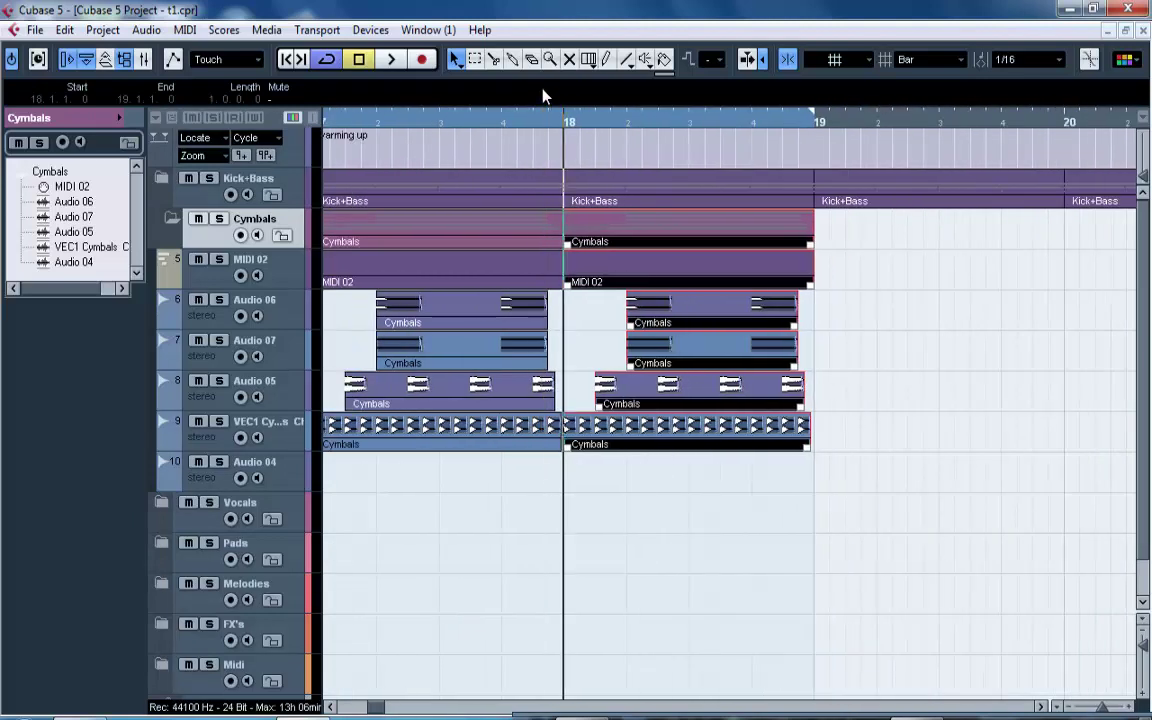
{"action": "key", "text": "ctrl+d"}
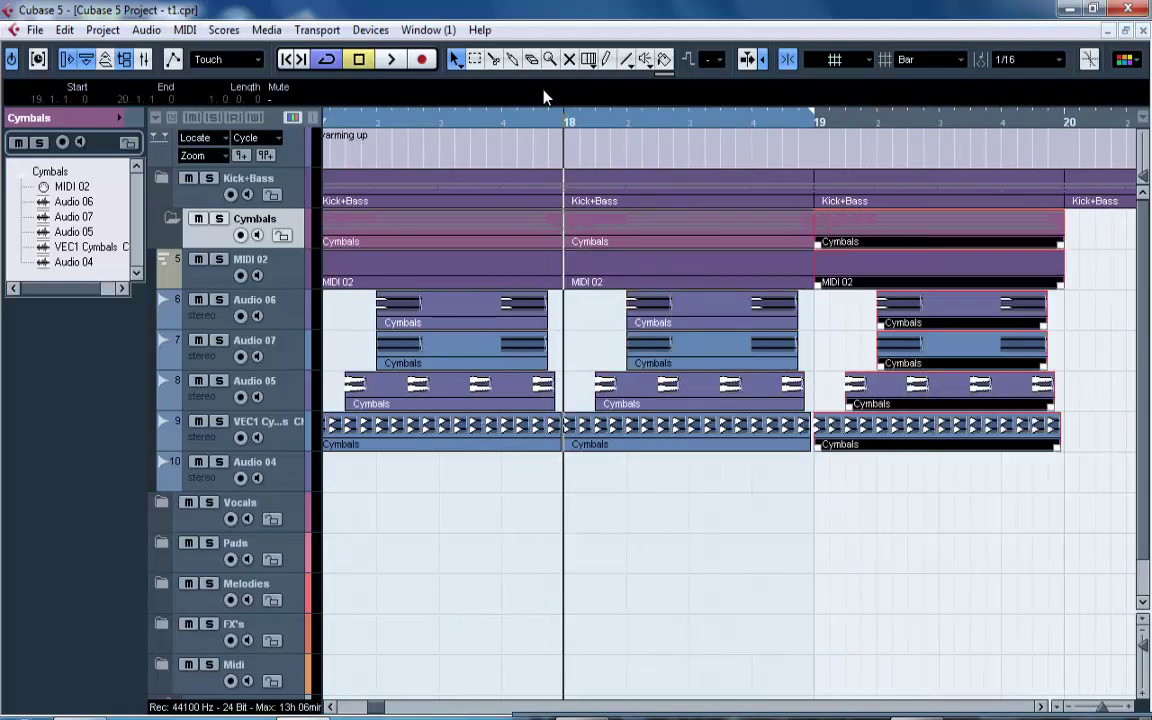
Select the Cymbals folder's parts in bars 17 to 19 and duplicate this three-bar block repeatedly up to bar 65.
{"action": "left_click_drag", "start_coordinate": [561, 119], "coordinate": [533, 92]}
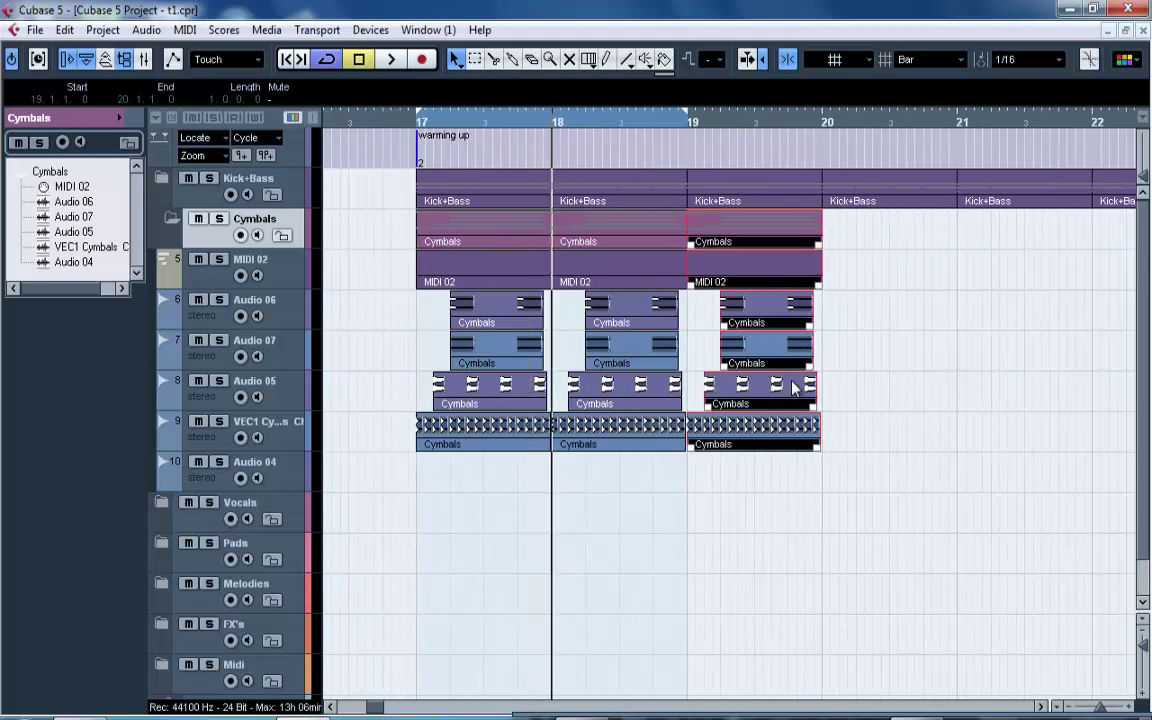
{"action": "left_click", "coordinate": [892, 461]}
{"action": "left_click_drag", "start_coordinate": [812, 381], "coordinate": [396, 204]}
{"action": "left_click_drag", "start_coordinate": [864, 484], "coordinate": [425, 233]}
{"action": "key", "text": "ctrl+d"}
{"action": "key", "text": "ctrl+d"}
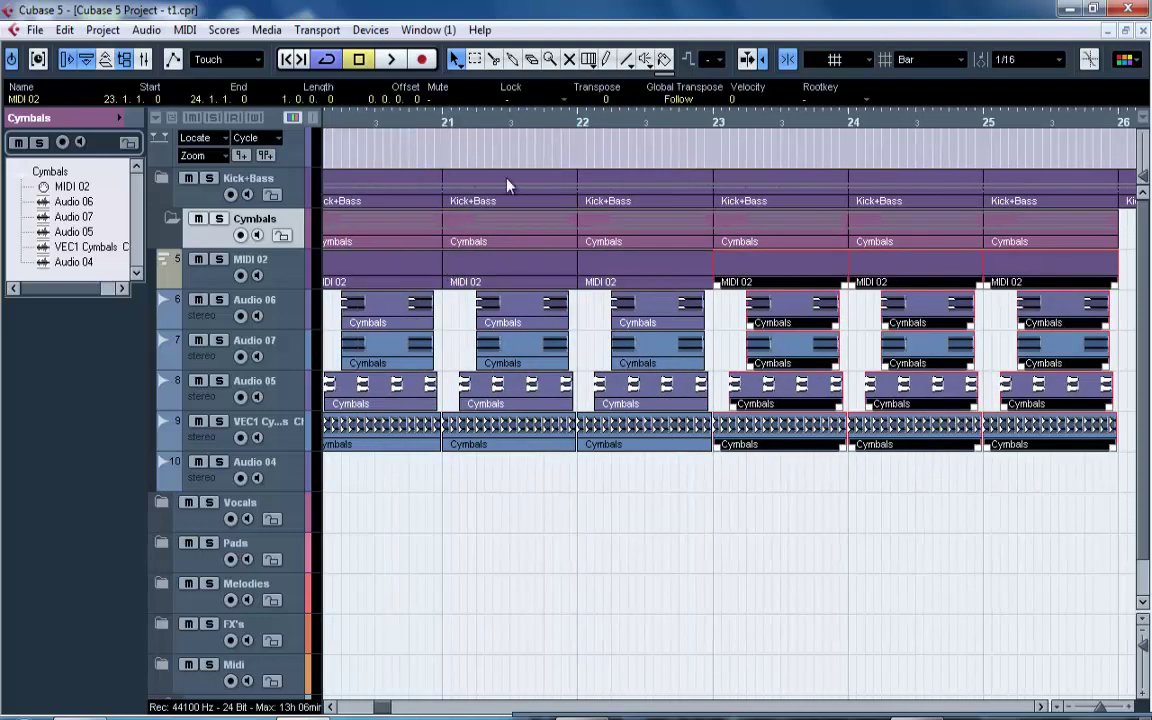
{"action": "left_click_drag", "start_coordinate": [529, 118], "coordinate": [474, 66]}
{"action": "key", "text": "ctrl+d"}
{"action": "key", "text": "ctrl+d"}
{"action": "key", "text": "ctrl+d"}
{"action": "key", "text": "ctrl+d"}
{"action": "key", "text": "ctrl+d"}
{"action": "key", "text": "ctrl+d"}
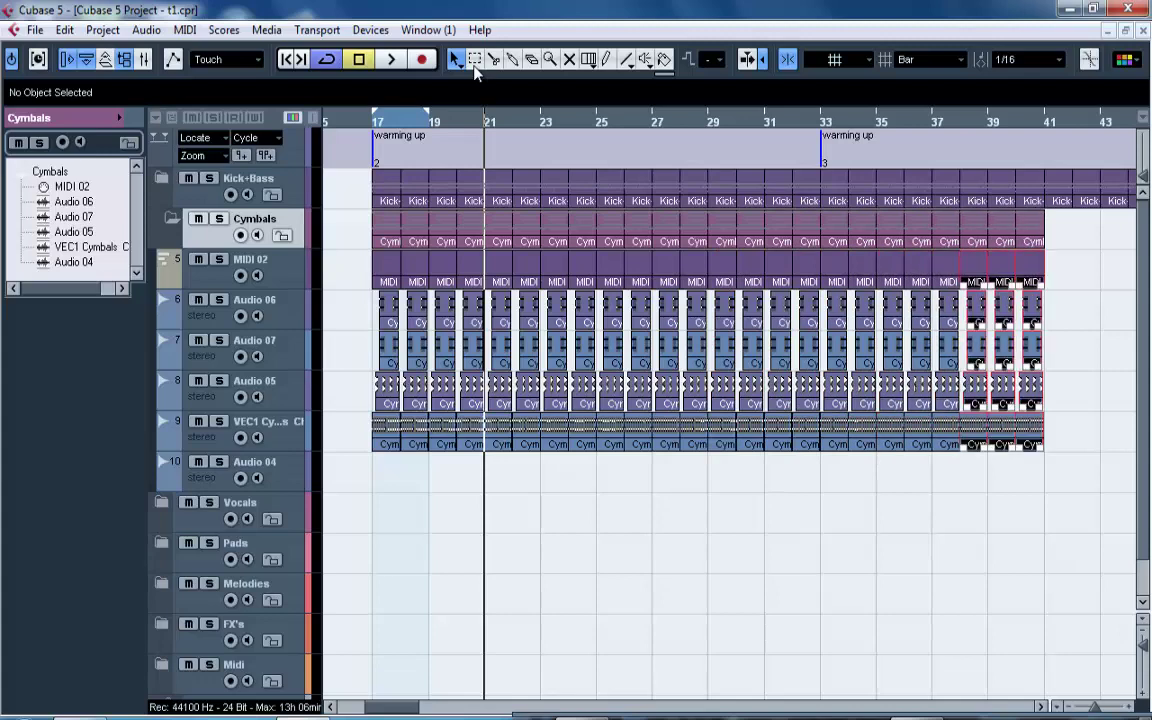
{"action": "key", "text": "ctrl+d"}
{"action": "key", "text": "ctrl+d"}
{"action": "key", "text": "ctrl+d"}
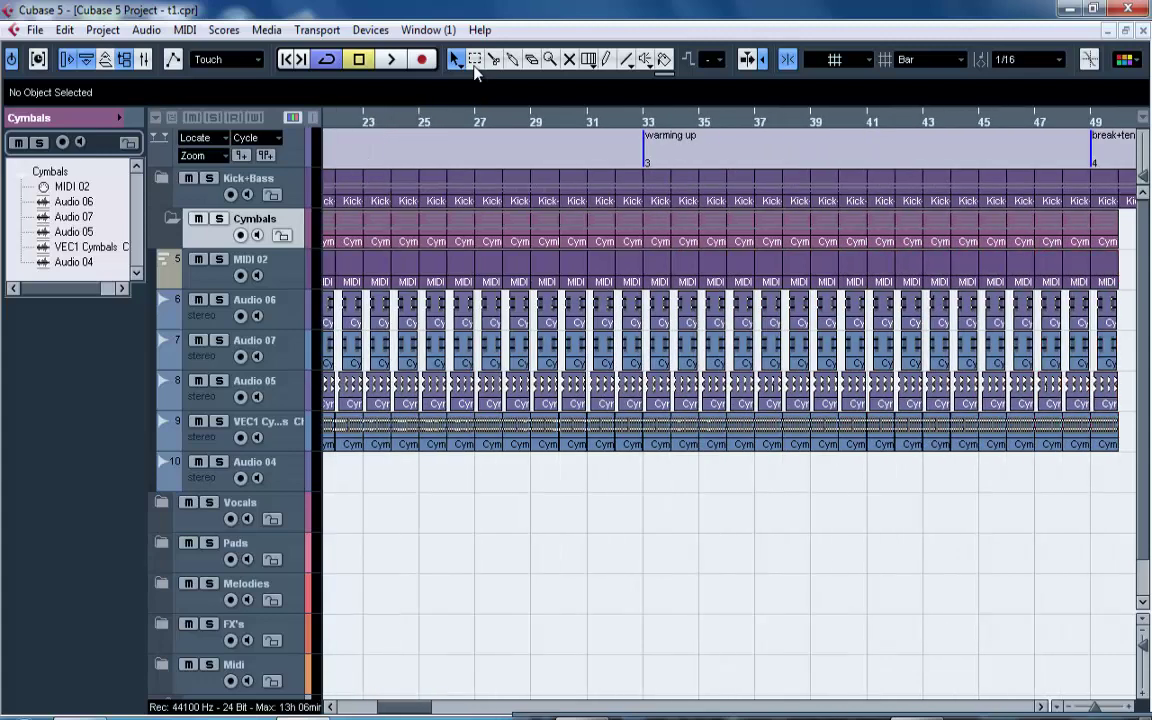
{"action": "key", "text": "ctrl+d"}
{"action": "key", "text": "ctrl+d"}
{"action": "key", "text": "ctrl+d"}
{"action": "key", "text": "ctrl+d"}
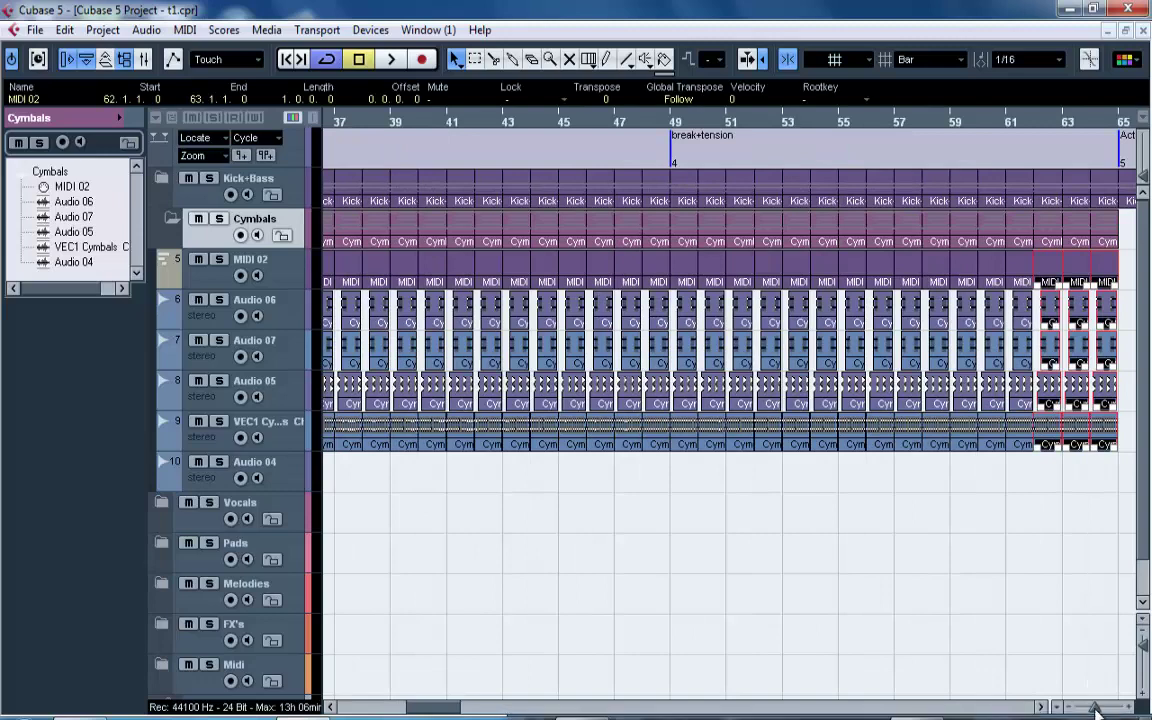
Try duplicating the whole Cymbals block from bars 17 to 64, and delete the copies from bar 65 onward.
{"action": "left_click_drag", "start_coordinate": [1096, 709], "coordinate": [1088, 710]}
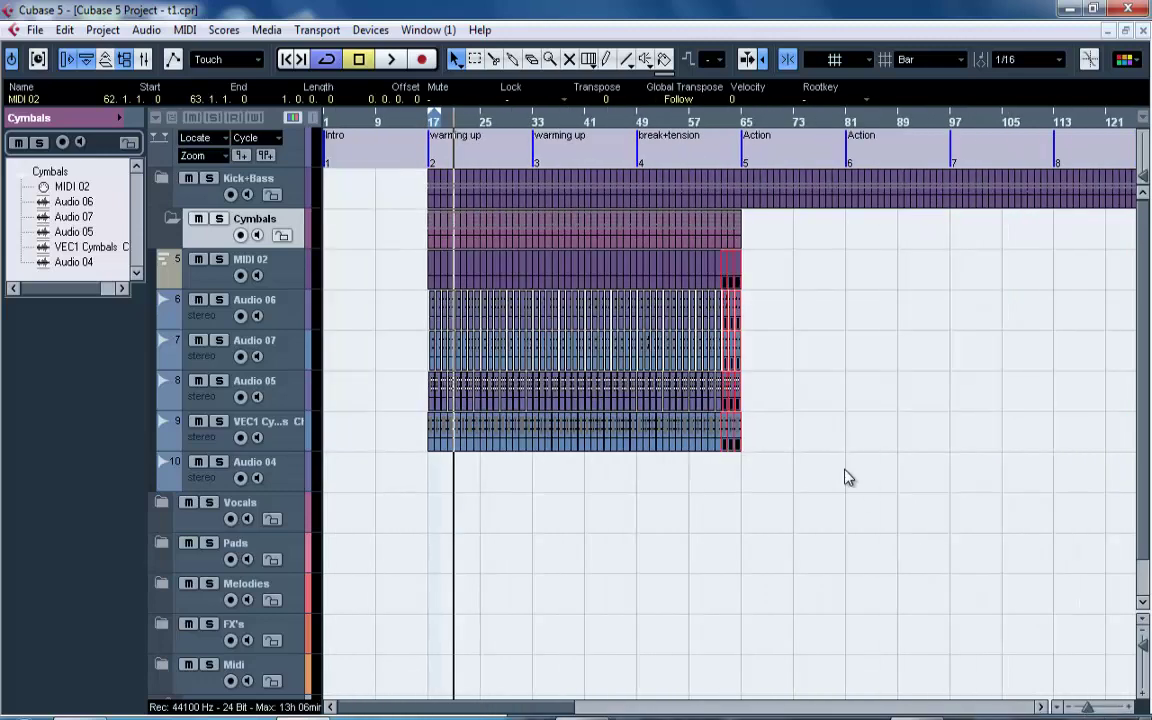
{"action": "left_click_drag", "start_coordinate": [845, 477], "coordinate": [390, 225]}
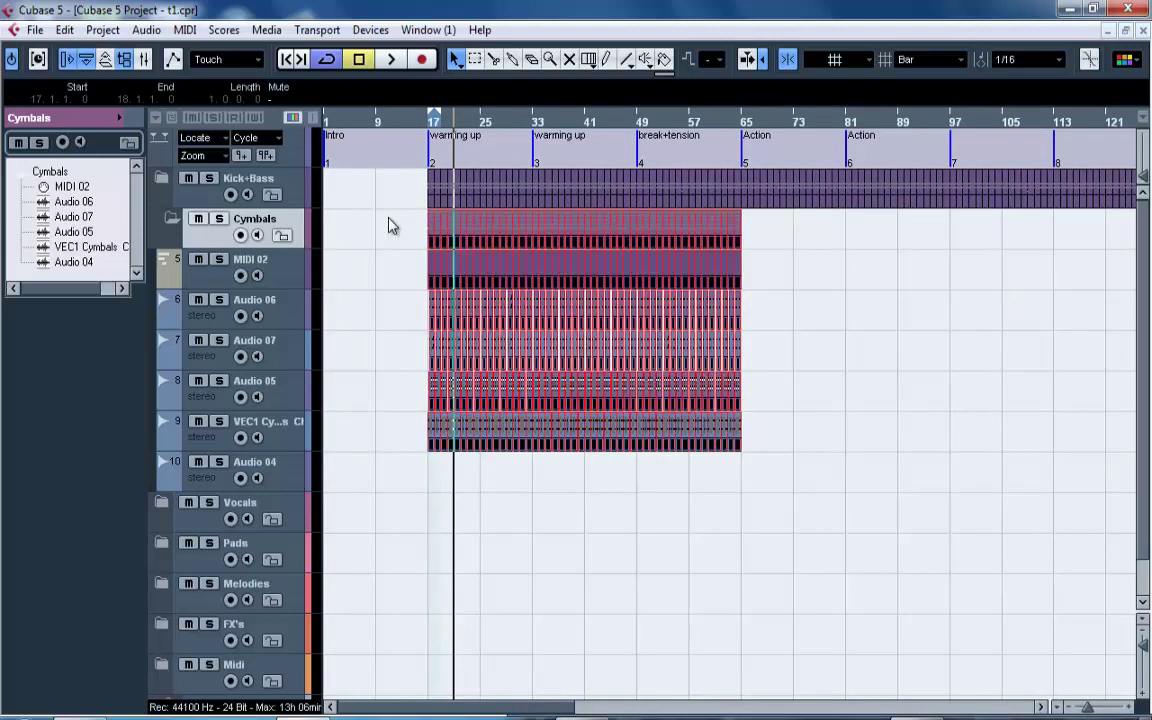
{"action": "key", "text": "ctrl+d"}
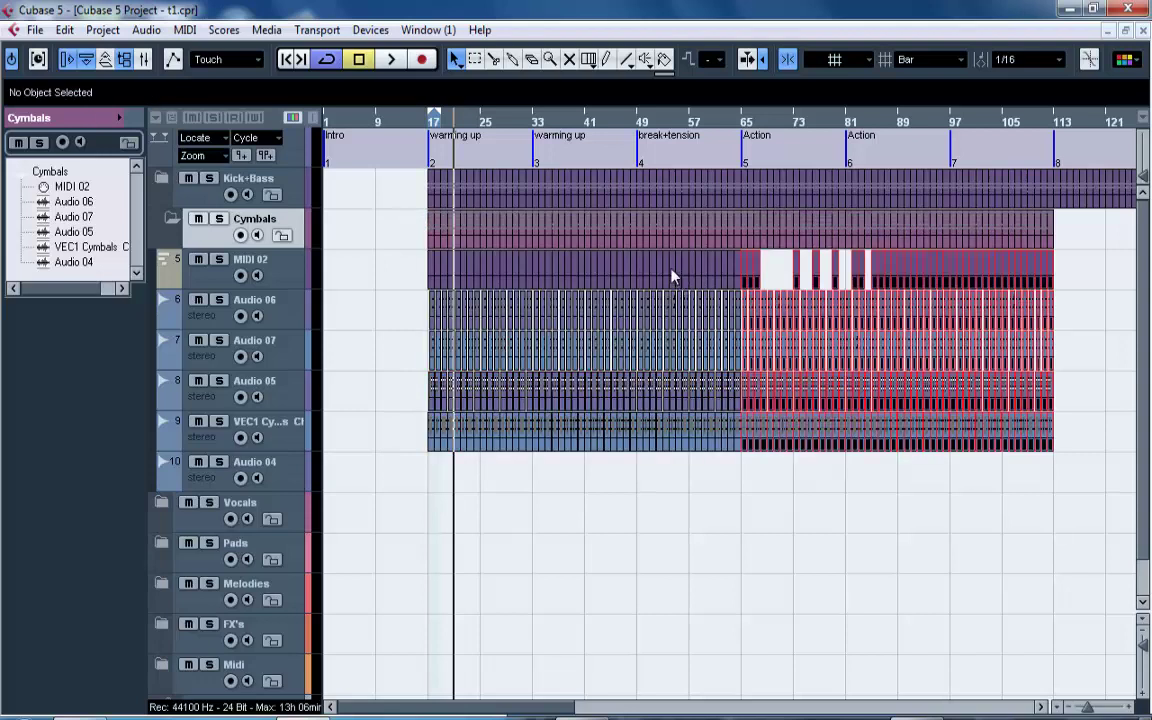
{"action": "key", "text": "Delete"}
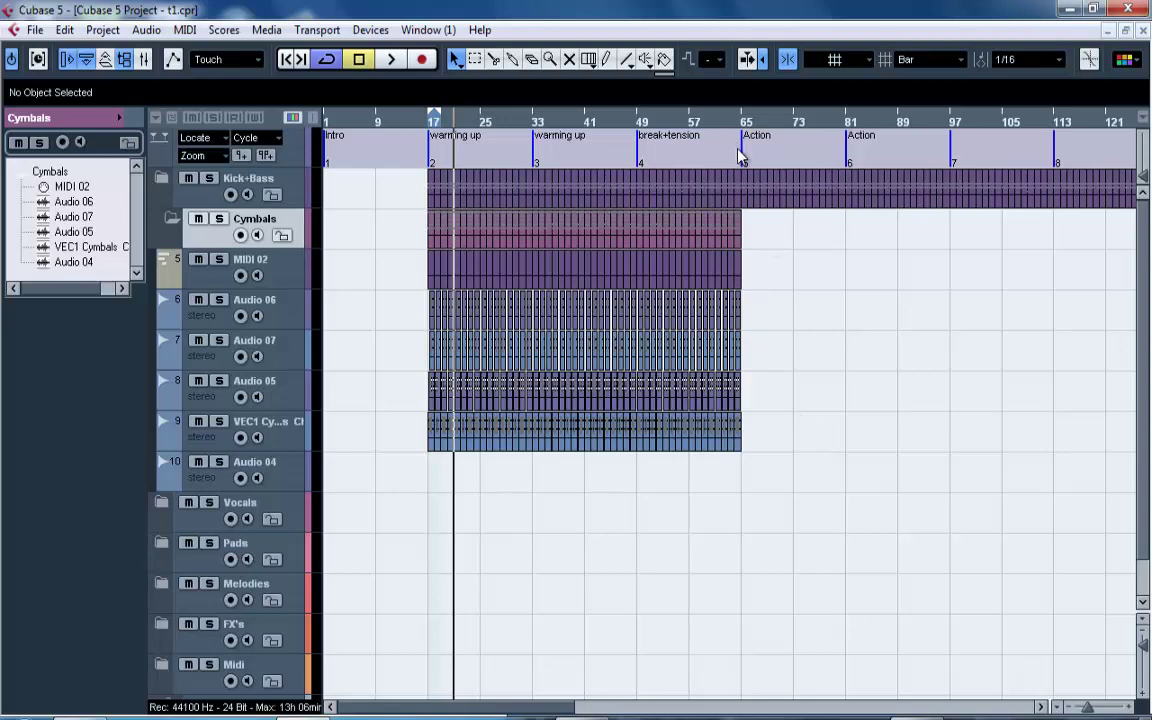
Duplicate a two-bar block of Cymbals folder parts from bars 63 and 64 repeatedly up to bar 97.
{"action": "left_click_drag", "start_coordinate": [722, 122], "coordinate": [726, 180]}
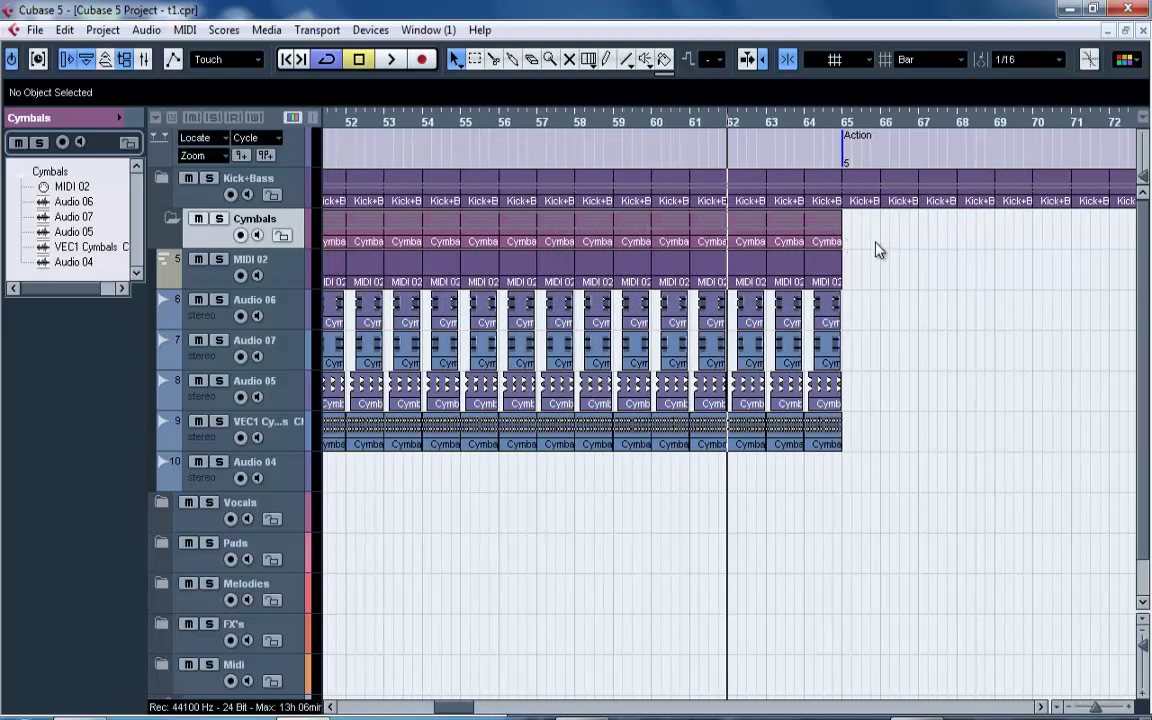
{"action": "left_click", "coordinate": [786, 242]}
{"action": "key", "text": "ctrl+d"}
{"action": "key", "text": "ctrl+d"}
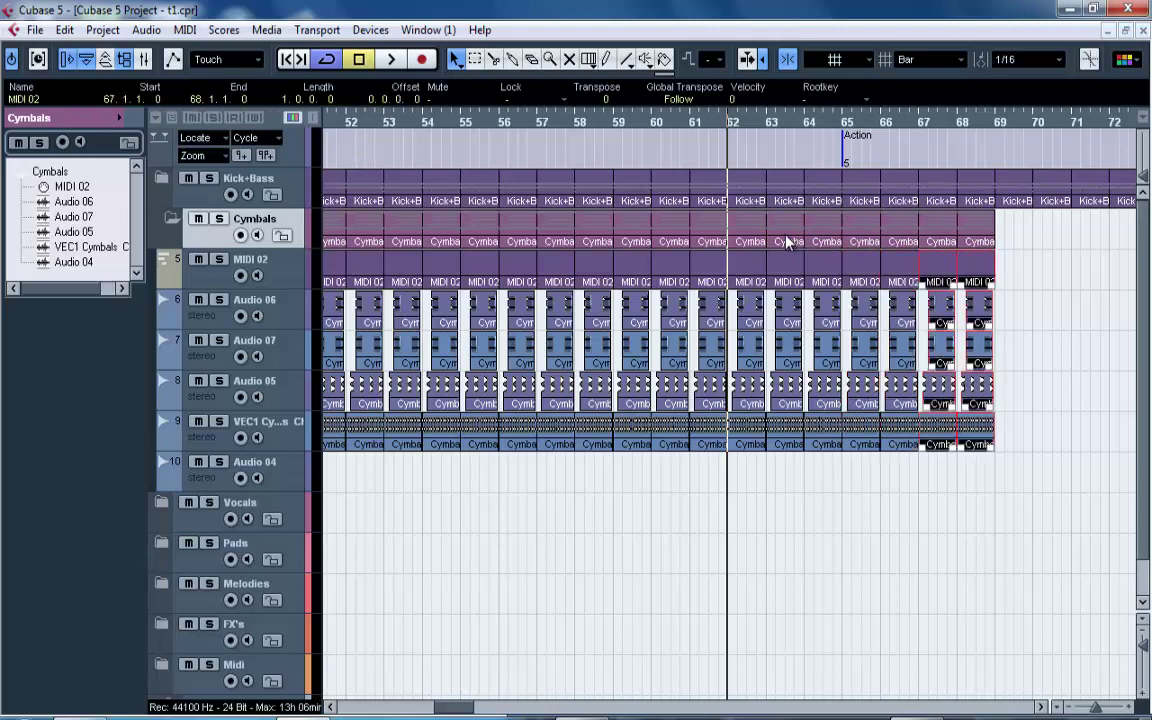
{"action": "key", "text": "ctrl+d"}
{"action": "key", "text": "ctrl+d"}
{"action": "key", "text": "ctrl+d"}
{"action": "key", "text": "ctrl+d"}
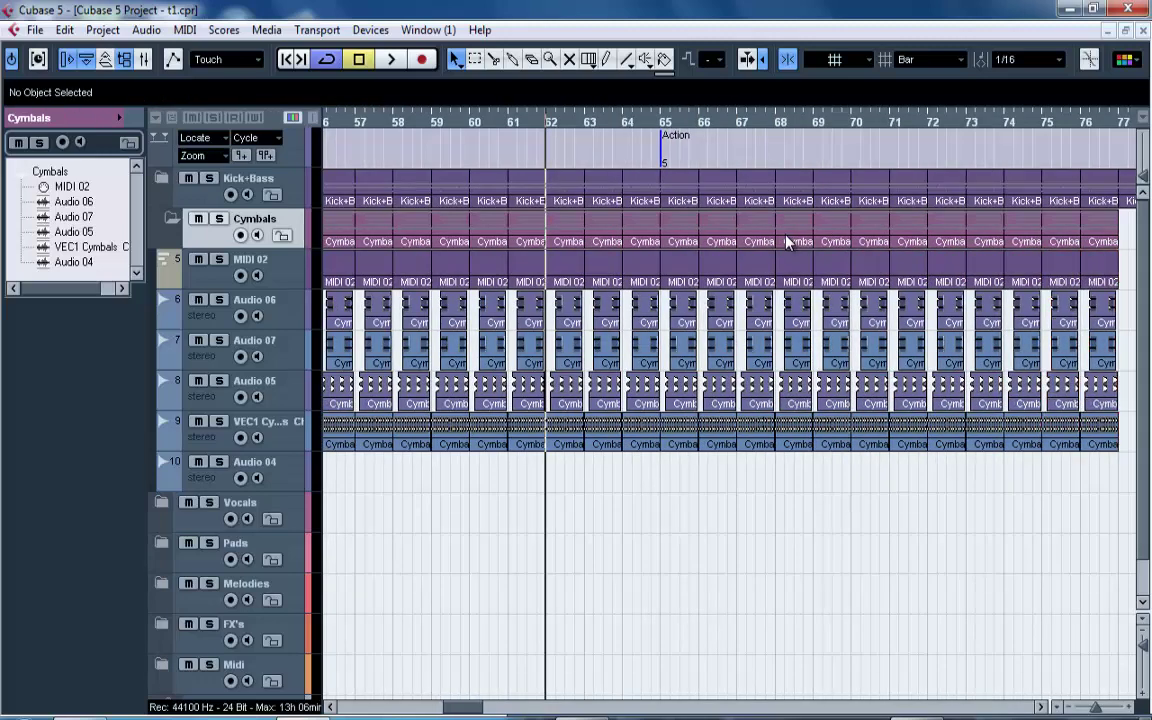
{"action": "key", "text": "ctrl+d"}
{"action": "key", "text": "ctrl+d"}
{"action": "key", "text": "ctrl+d"}
{"action": "key", "text": "ctrl+d"}
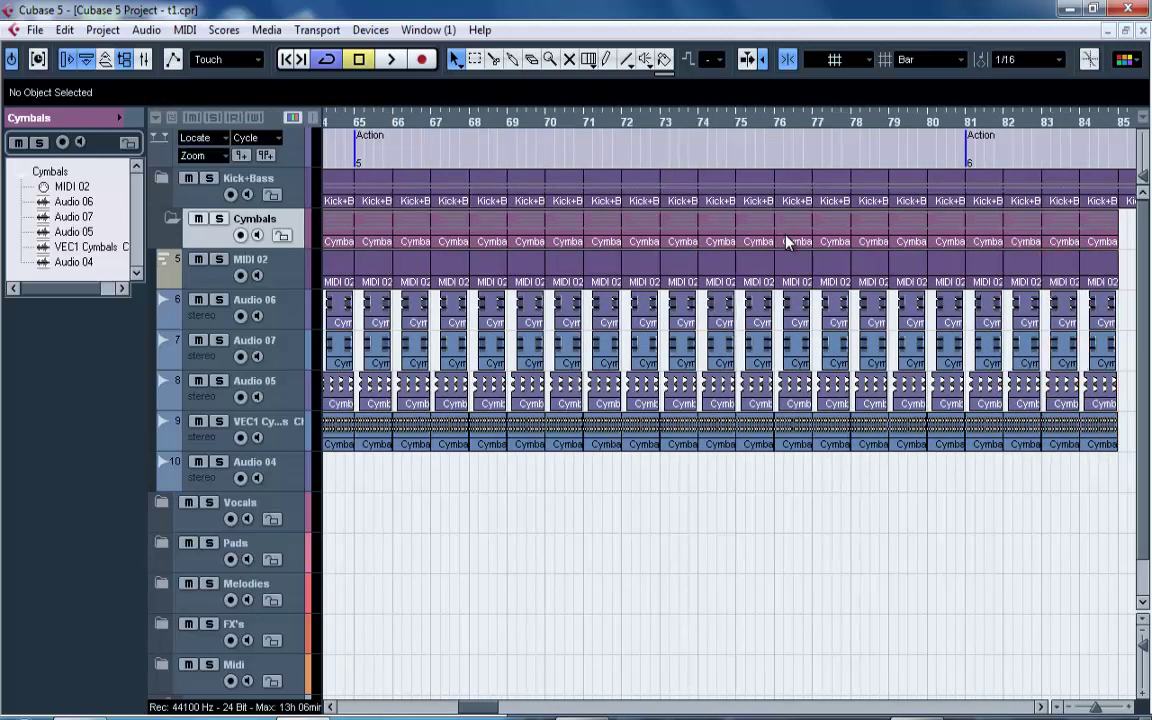
{"action": "key", "text": "ctrl+d"}
{"action": "key", "text": "ctrl+d"}
{"action": "left_click_drag", "start_coordinate": [745, 122], "coordinate": [718, 102]}
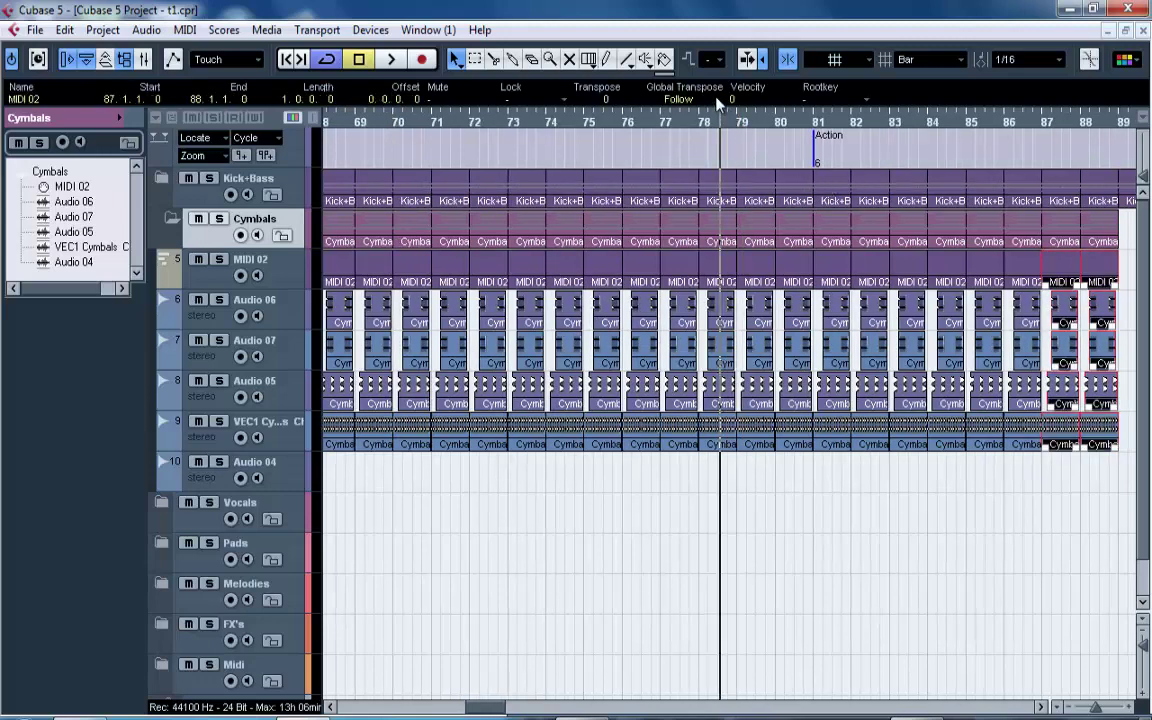
{"action": "key", "text": "g"}
{"action": "key", "text": "g"}
{"action": "key", "text": "g"}
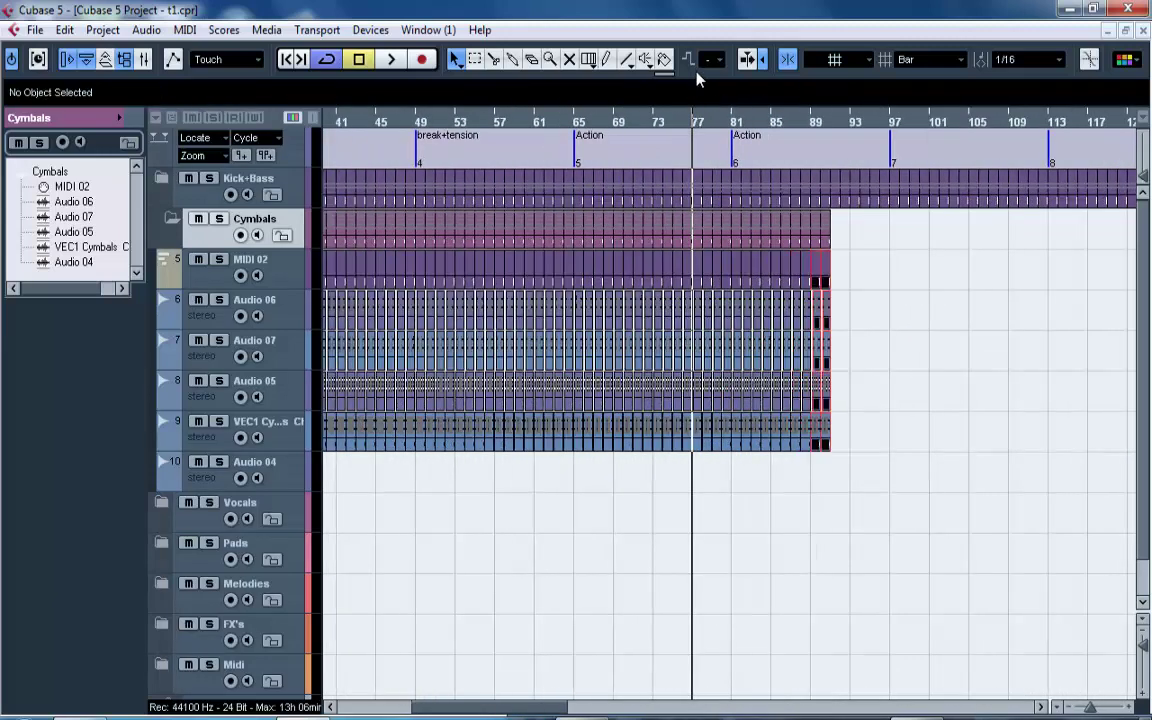
{"action": "key", "text": "ctrl+d"}
{"action": "key", "text": "ctrl+d"}
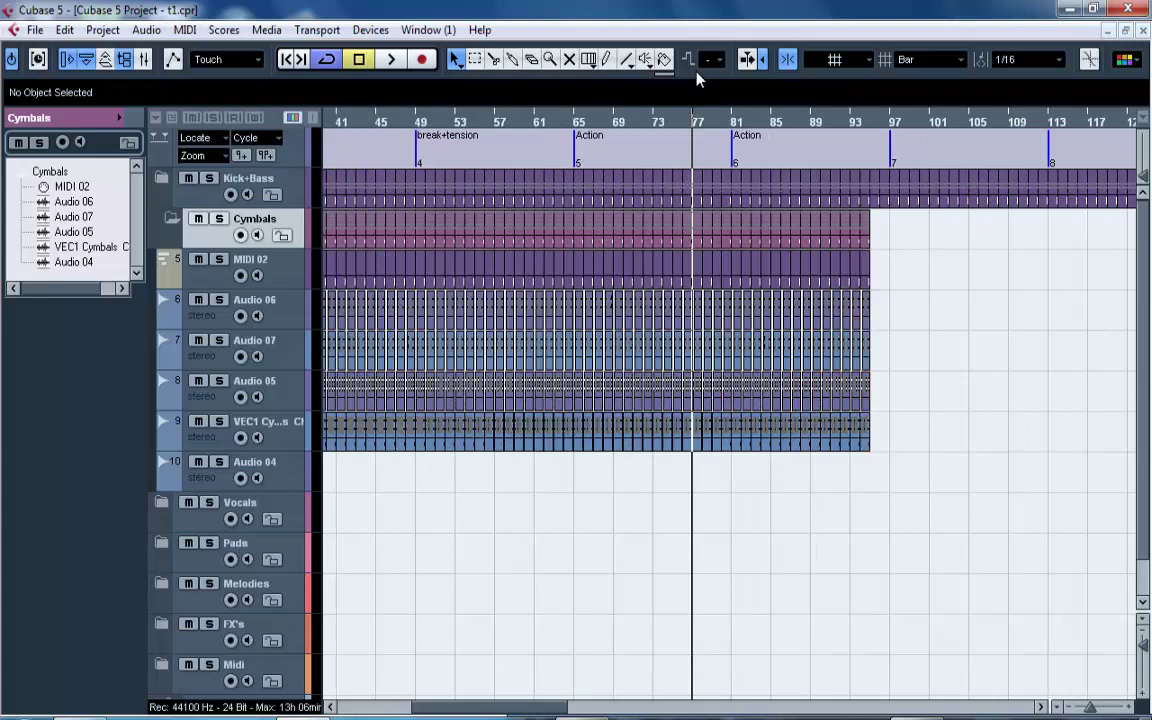
{"action": "key", "text": "ctrl+d"}
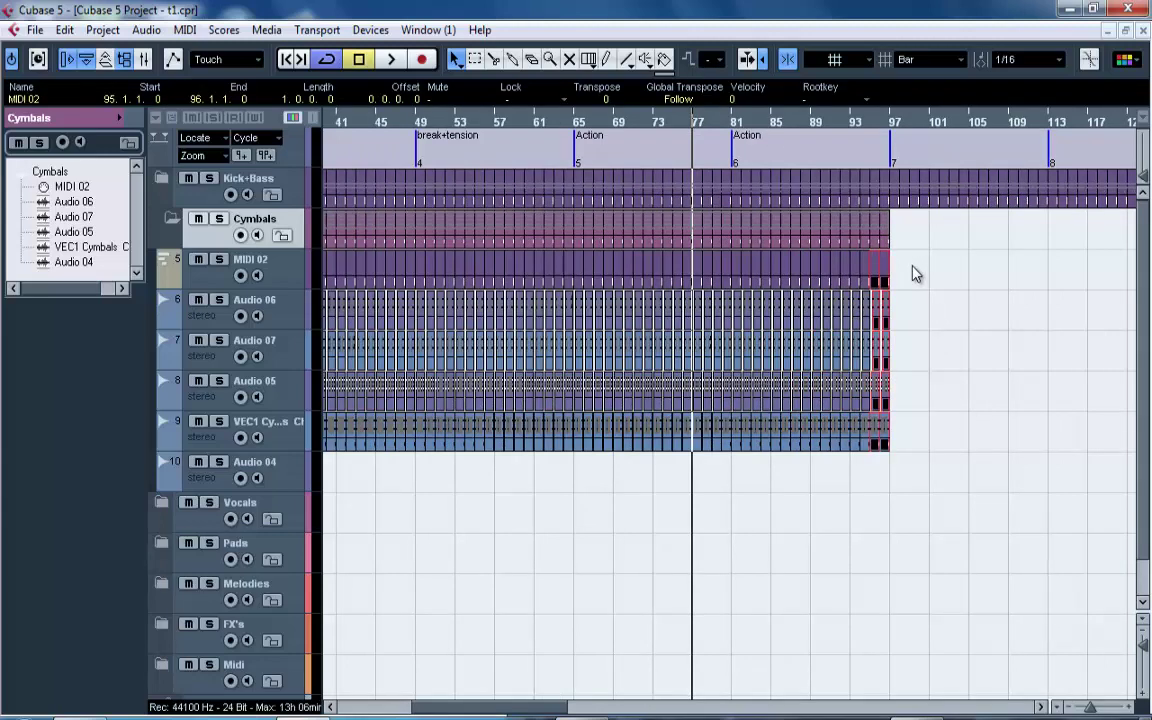
Select the Cymbals folder parts from about bar 75 to bar 96 and duplicate them up to bar 119.
{"action": "left_click_drag", "start_coordinate": [911, 263], "coordinate": [682, 213]}
{"action": "key", "text": "ctrl+d"}
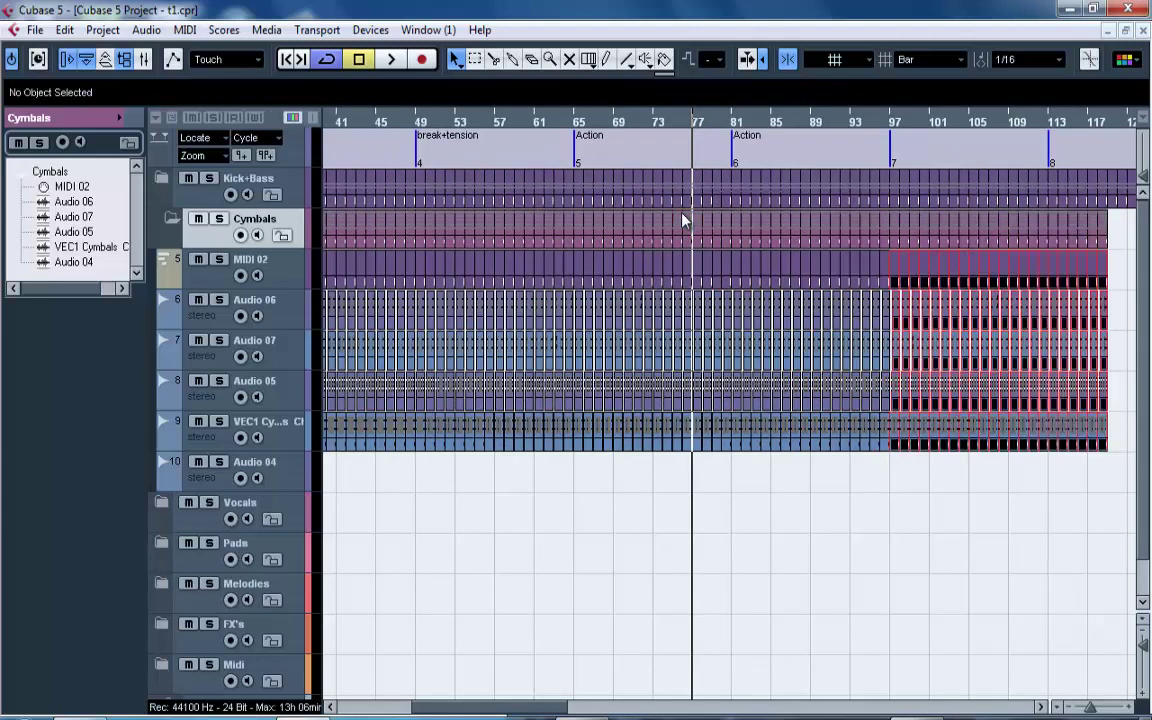
{"action": "left_click_drag", "start_coordinate": [1072, 300], "coordinate": [1148, 460]}
{"action": "left_click_drag", "start_coordinate": [666, 125], "coordinate": [627, 85]}
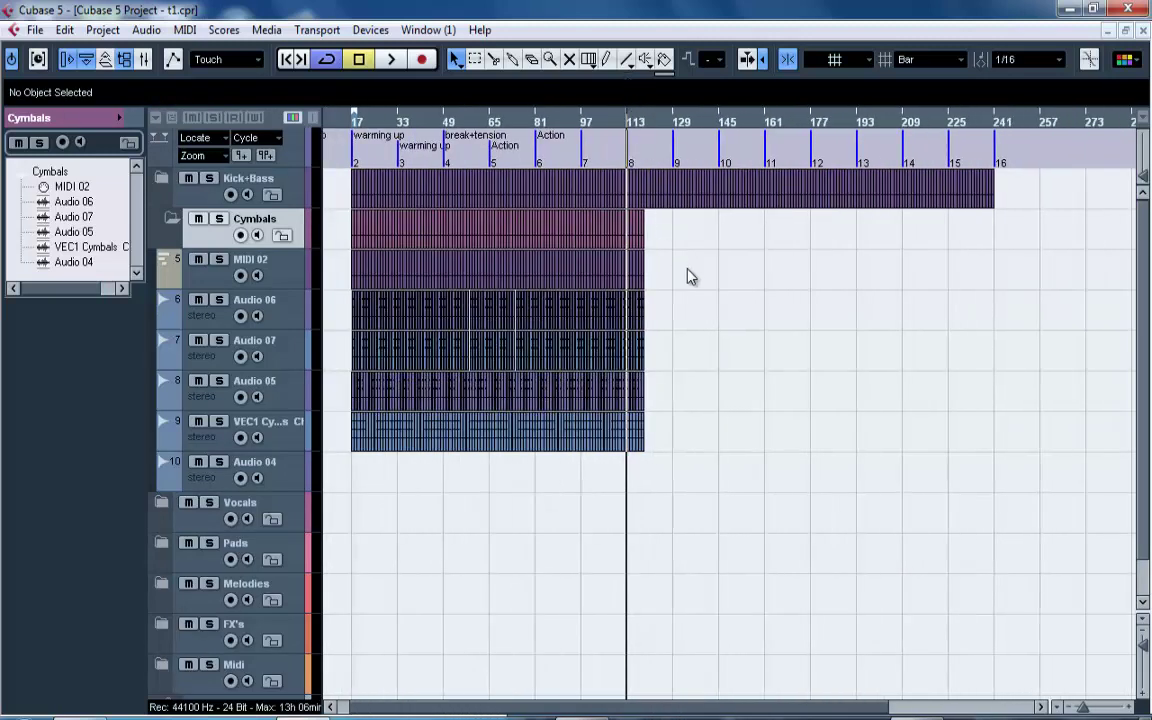
Duplicate two successively selected large blocks of Cymbals parts to extend the folder to about bar 230.
{"action": "left_click_drag", "start_coordinate": [686, 275], "coordinate": [483, 221]}
{"action": "key", "text": "ctrl+d"}
{"action": "left_click_drag", "start_coordinate": [866, 272], "coordinate": [655, 228]}
{"action": "key", "text": "ctrl+d"}
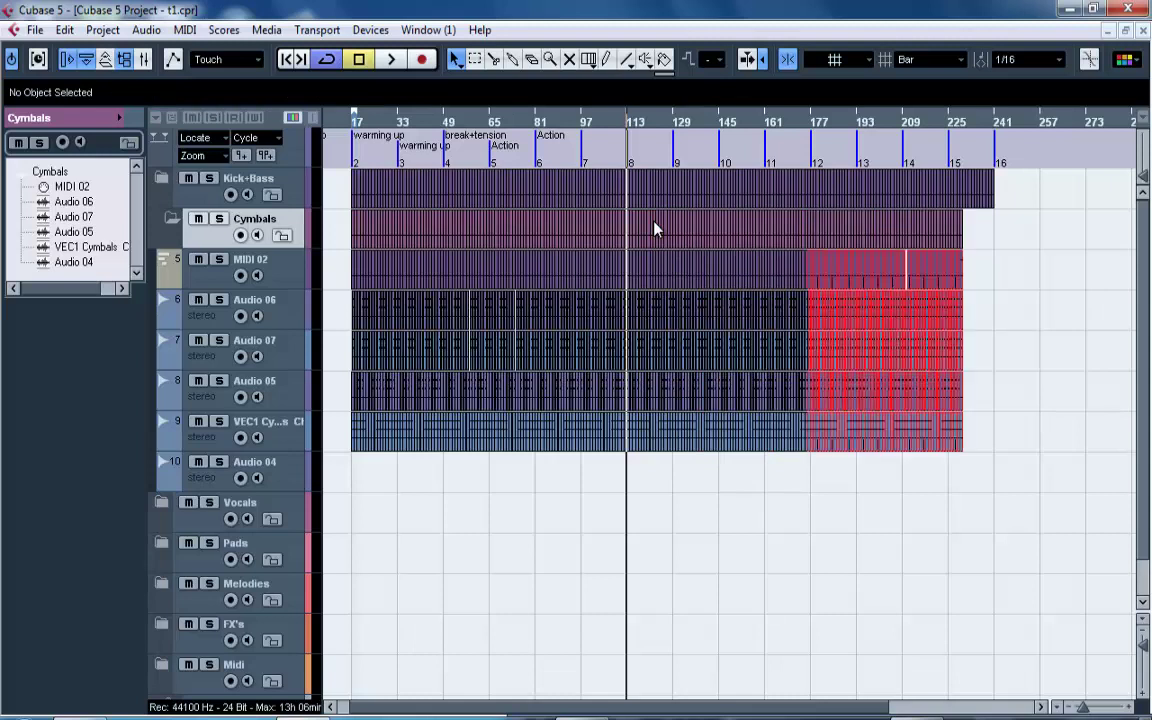
Delete all Cymbals folder parts and events from bar 210 onward, where the MIDI 02 gap starts.
{"action": "left_click", "coordinate": [1017, 272]}
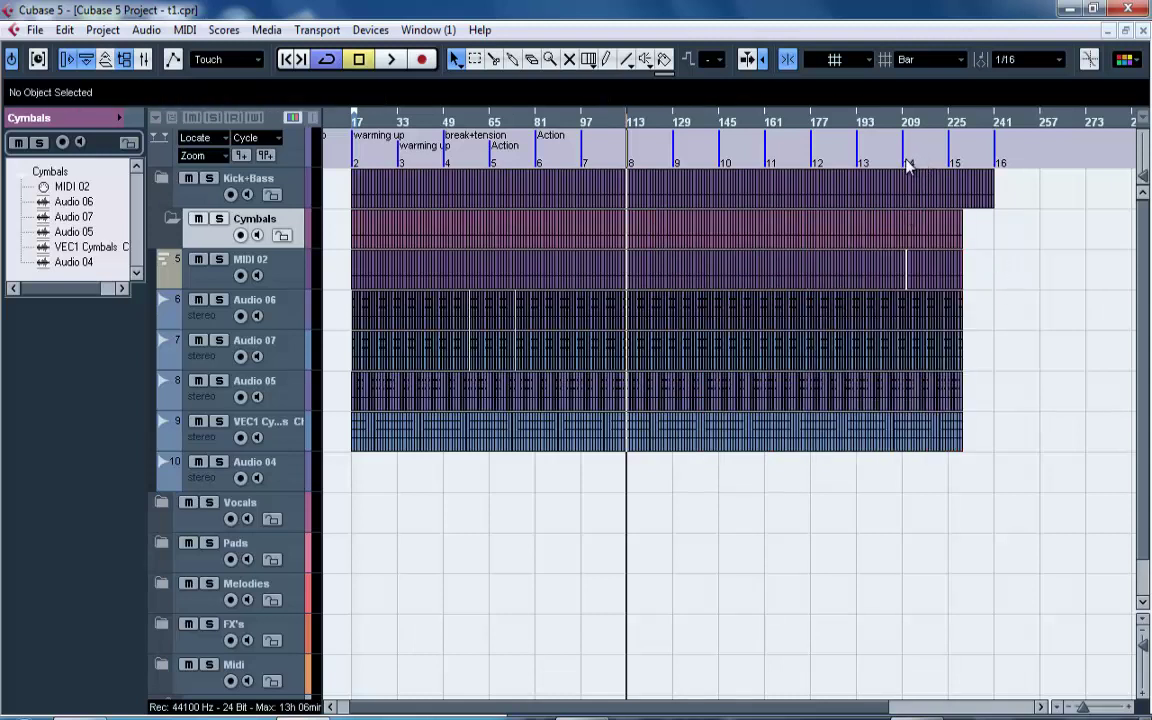
{"action": "left_click_drag", "start_coordinate": [906, 164], "coordinate": [903, 233]}
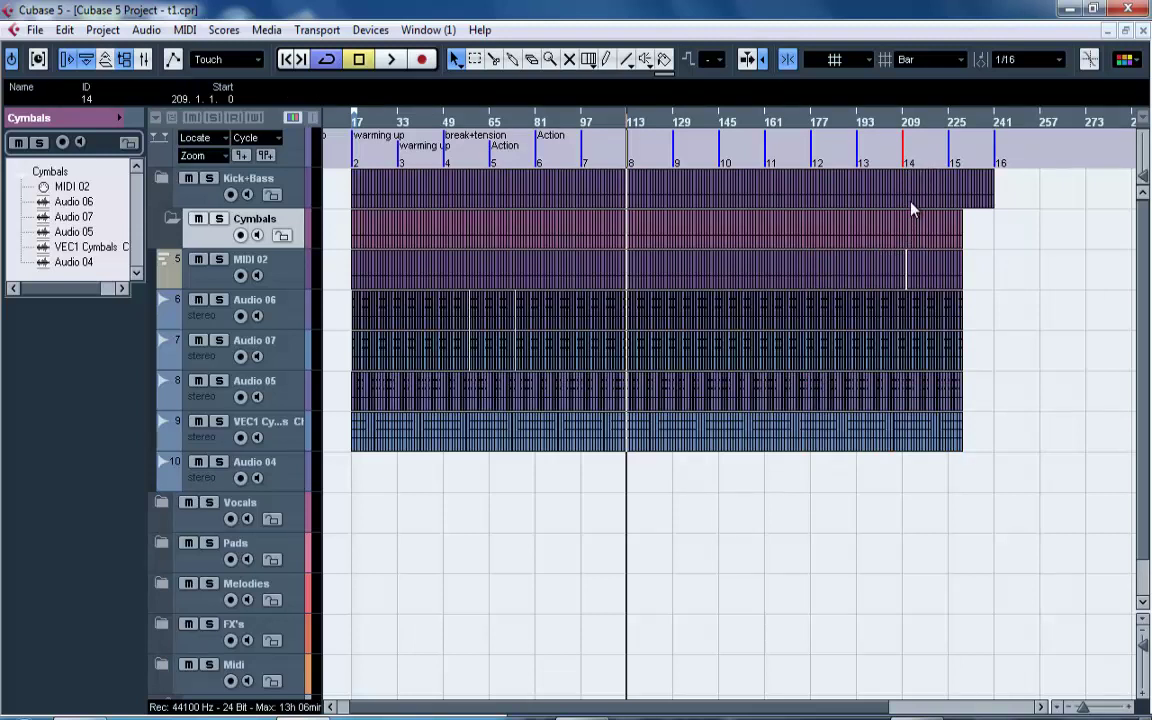
{"action": "left_click", "coordinate": [1036, 280]}
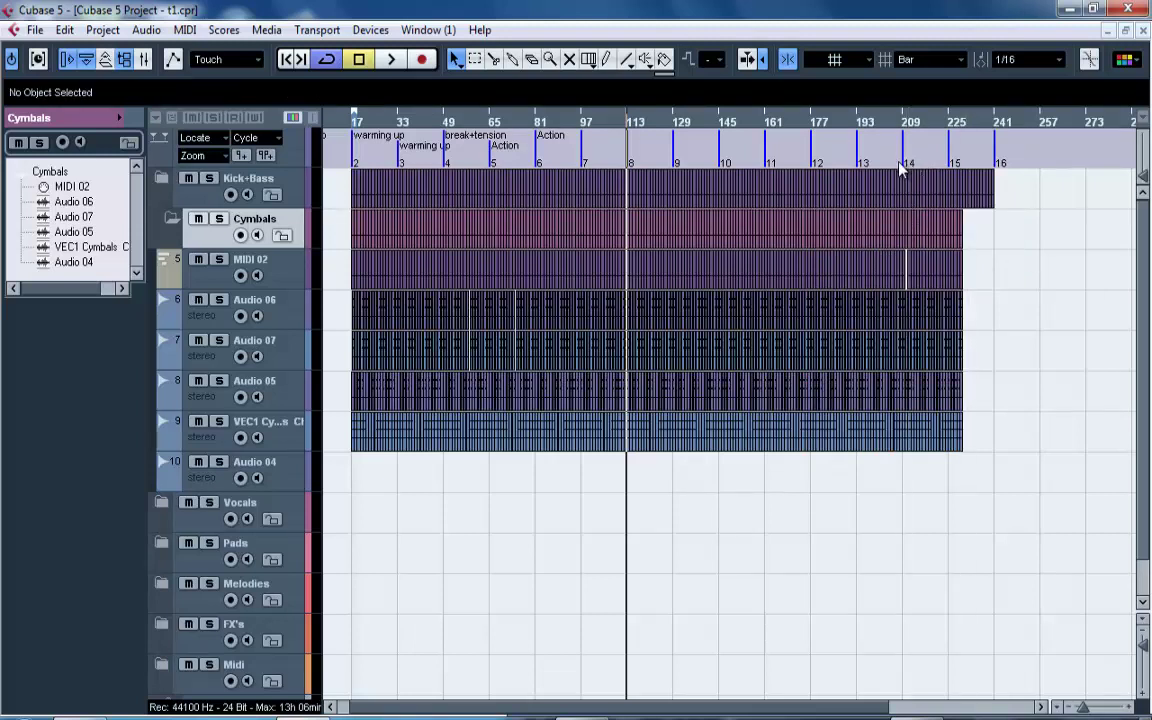
{"action": "left_click_drag", "start_coordinate": [904, 243], "coordinate": [903, 275]}
{"action": "left_click", "coordinate": [1044, 286]}
{"action": "left_click_drag", "start_coordinate": [903, 125], "coordinate": [900, 192]}
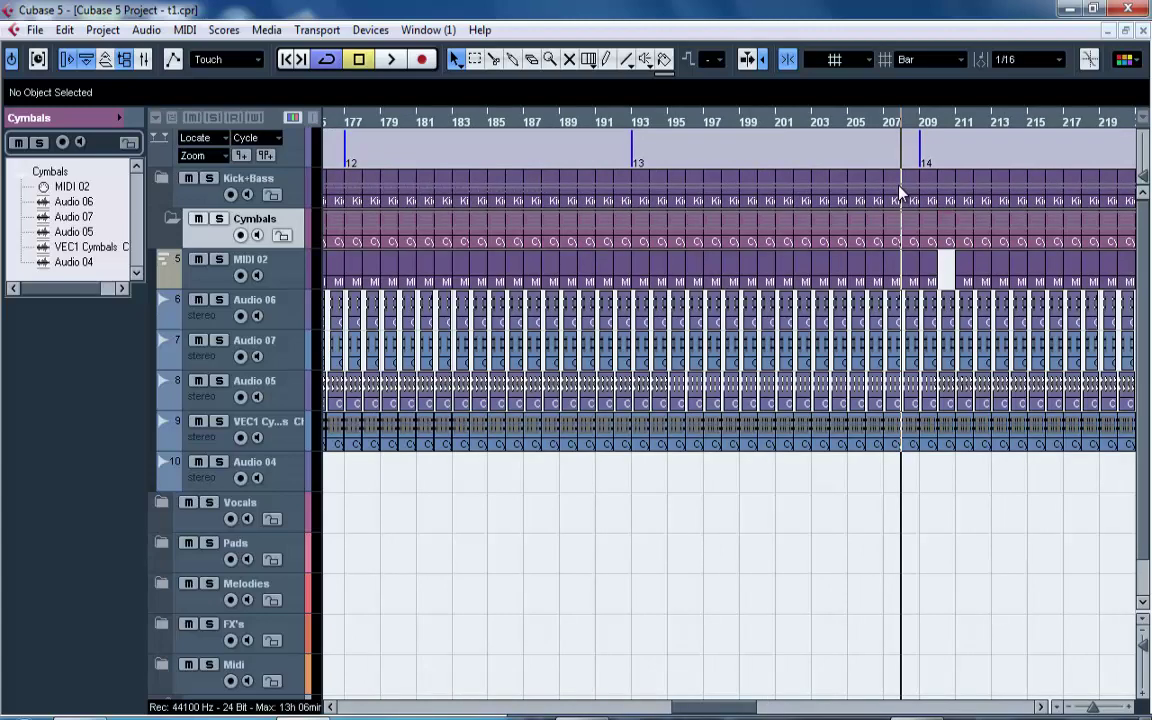
{"action": "left_click_drag", "start_coordinate": [1122, 518], "coordinate": [645, 242]}
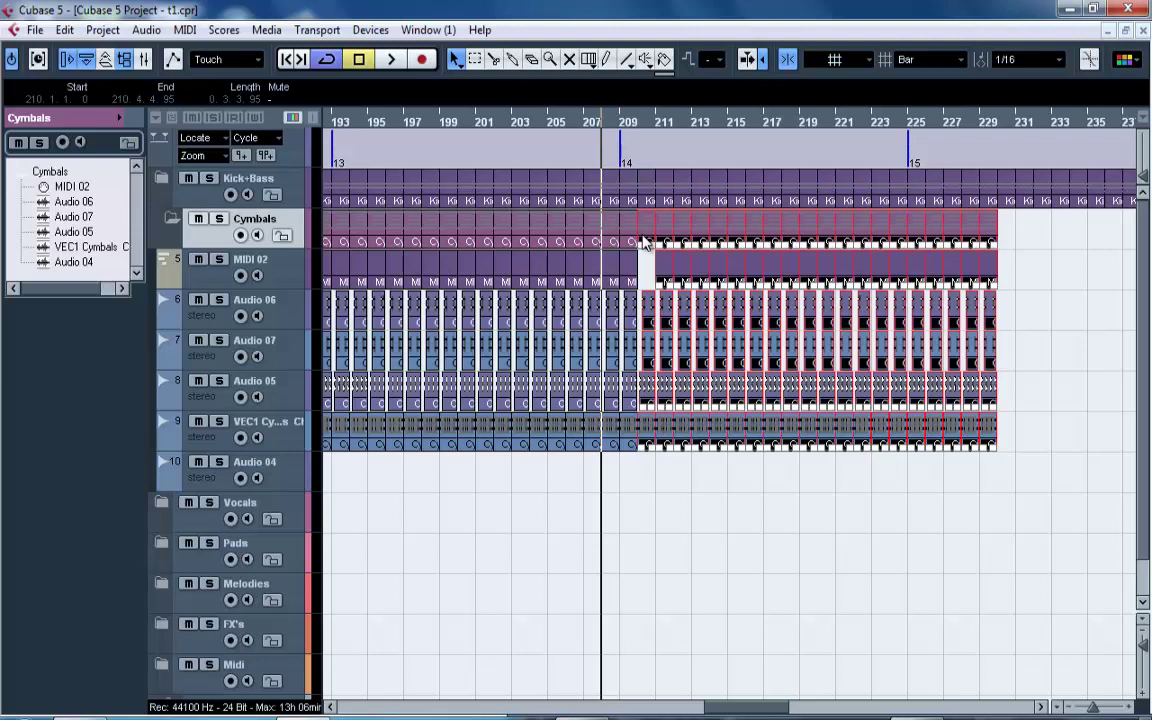
{"action": "key", "text": "Delete"}
Select the Cymbals folder parts in bars 199 to 209 and duplicate this block three times from bar 210.
{"action": "left_click_drag", "start_coordinate": [691, 471], "coordinate": [650, 300]}
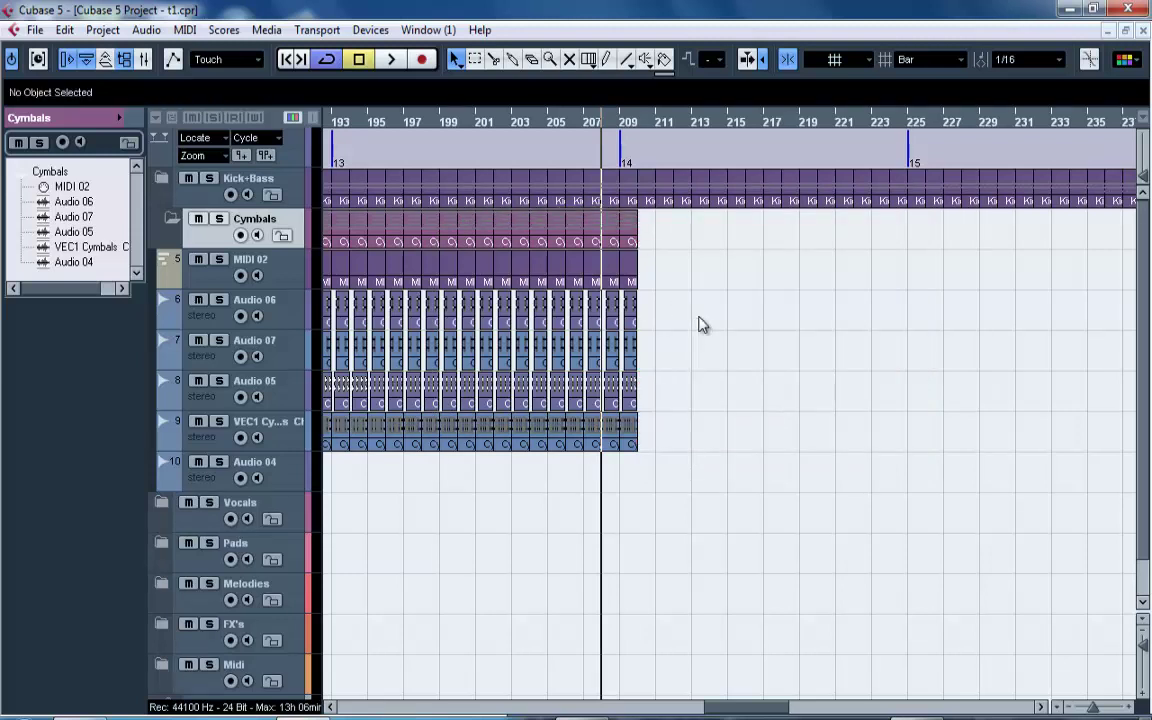
{"action": "left_click_drag", "start_coordinate": [678, 243], "coordinate": [457, 437]}
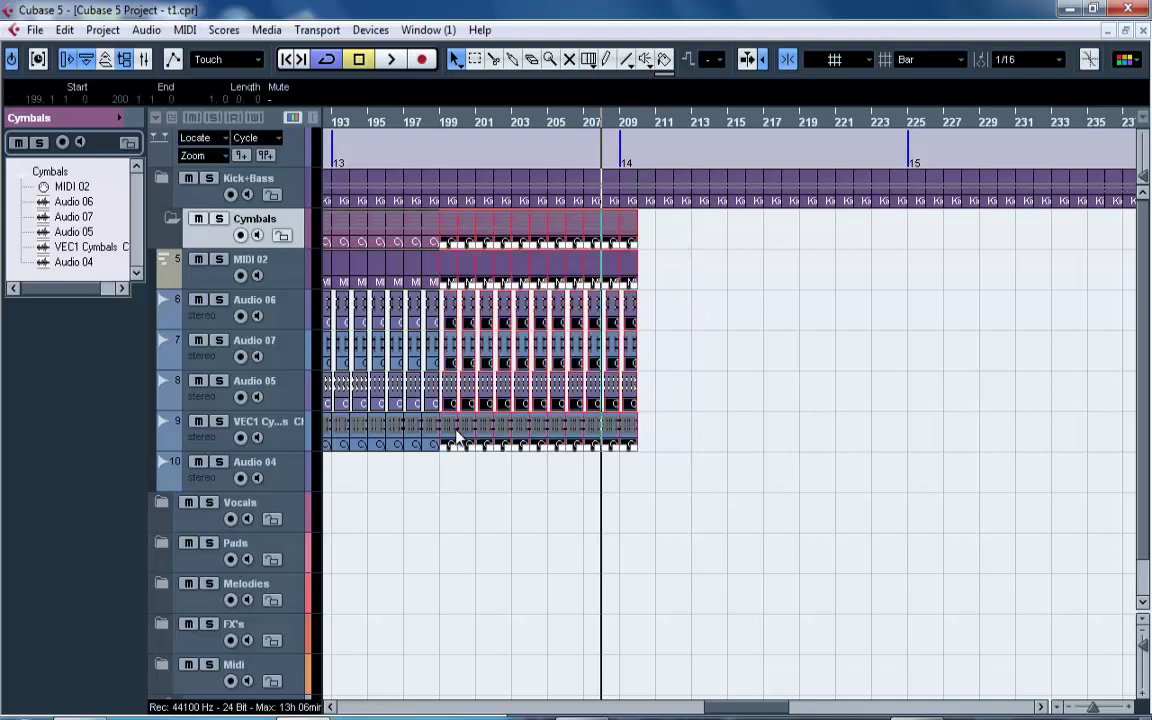
{"action": "key", "text": "ctrl+d"}
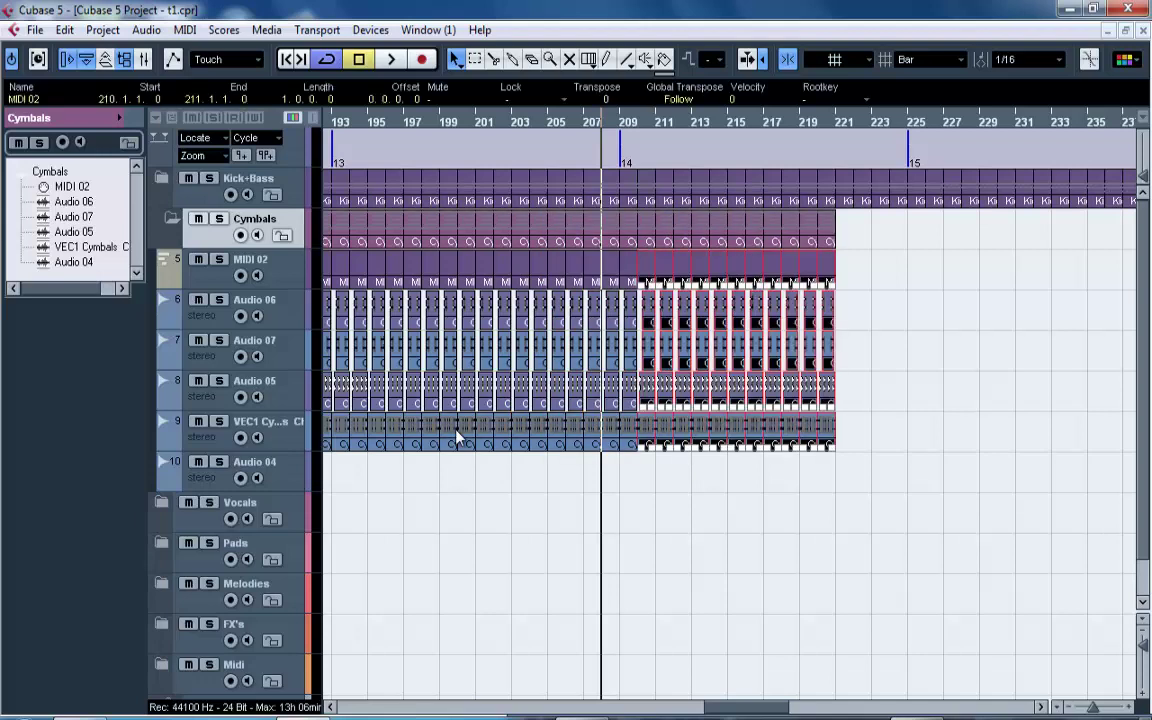
{"action": "key", "text": "ctrl+d"}
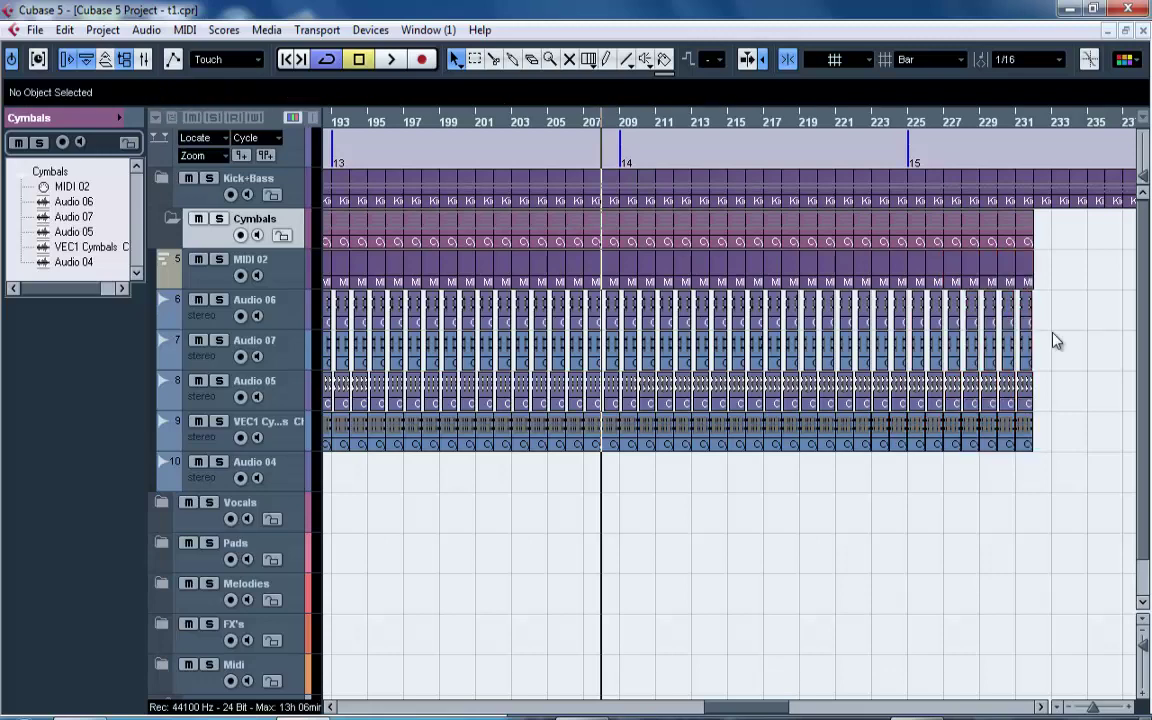
{"action": "key", "text": "ctrl+d"}
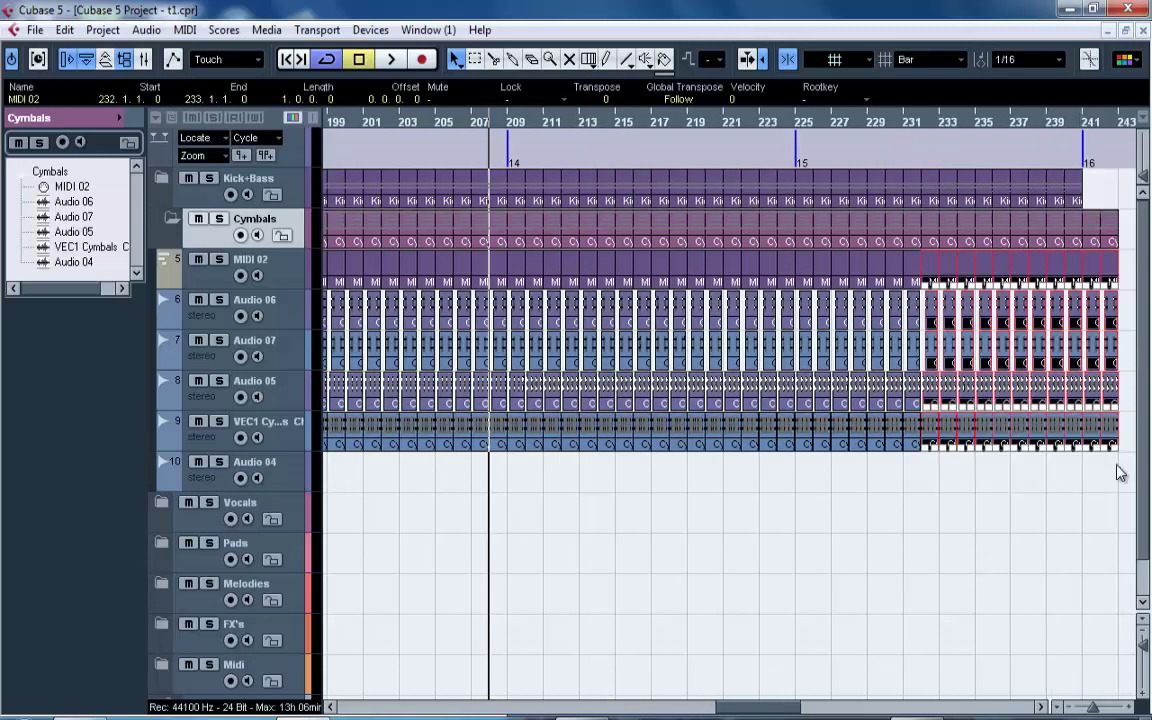
Delete the surplus Cymbals folder parts from bar 241 onward so the folder ends with Kick+Bass.
{"action": "left_click_drag", "start_coordinate": [1115, 462], "coordinate": [1092, 222]}
{"action": "key", "text": "Delete"}
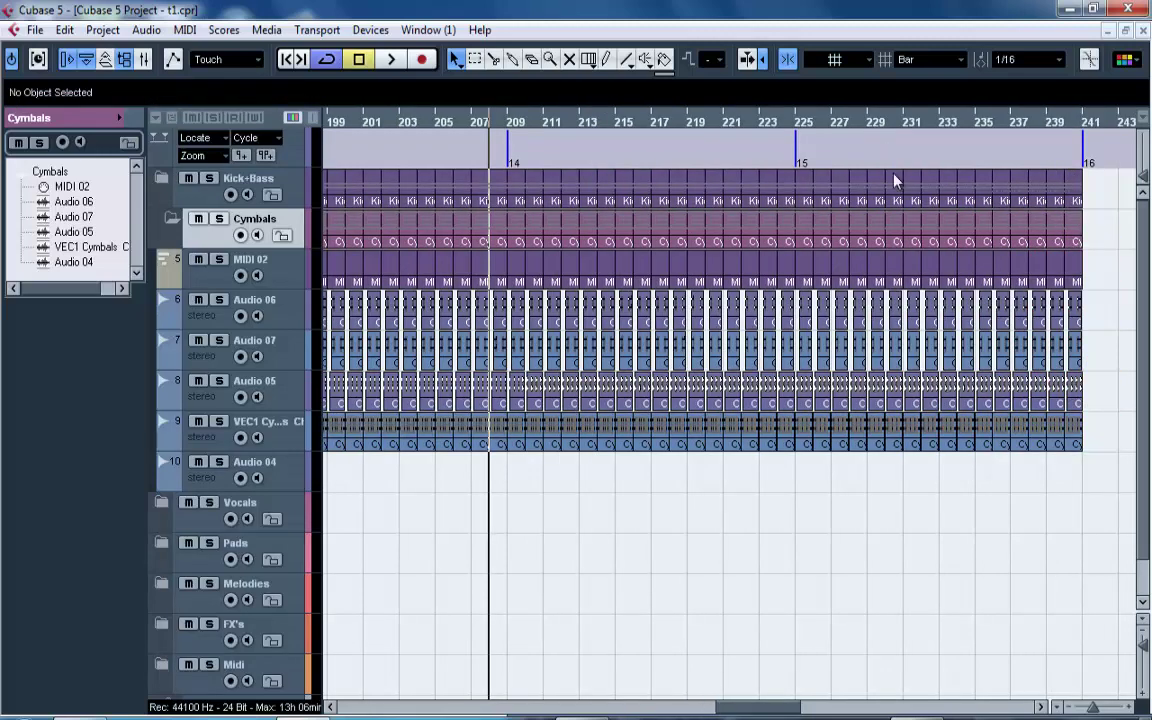
{"action": "left_click", "coordinate": [790, 124]}
{"action": "left_click_drag", "start_coordinate": [776, 88], "coordinate": [793, 36]}
{"action": "left_click", "coordinate": [560, 128]}
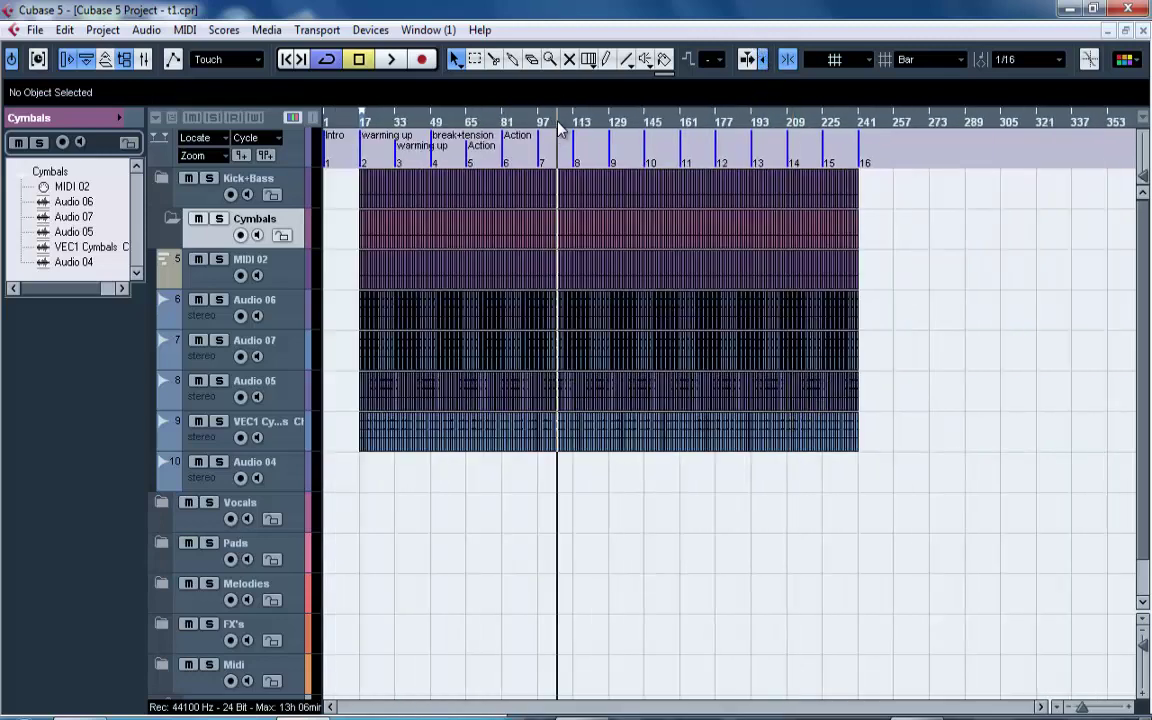
Play back the arrangement from about bar 168 and from about bar 200 to check the filled sections.
{"action": "key", "text": "space"}
{"action": "left_click", "coordinate": [703, 122]}
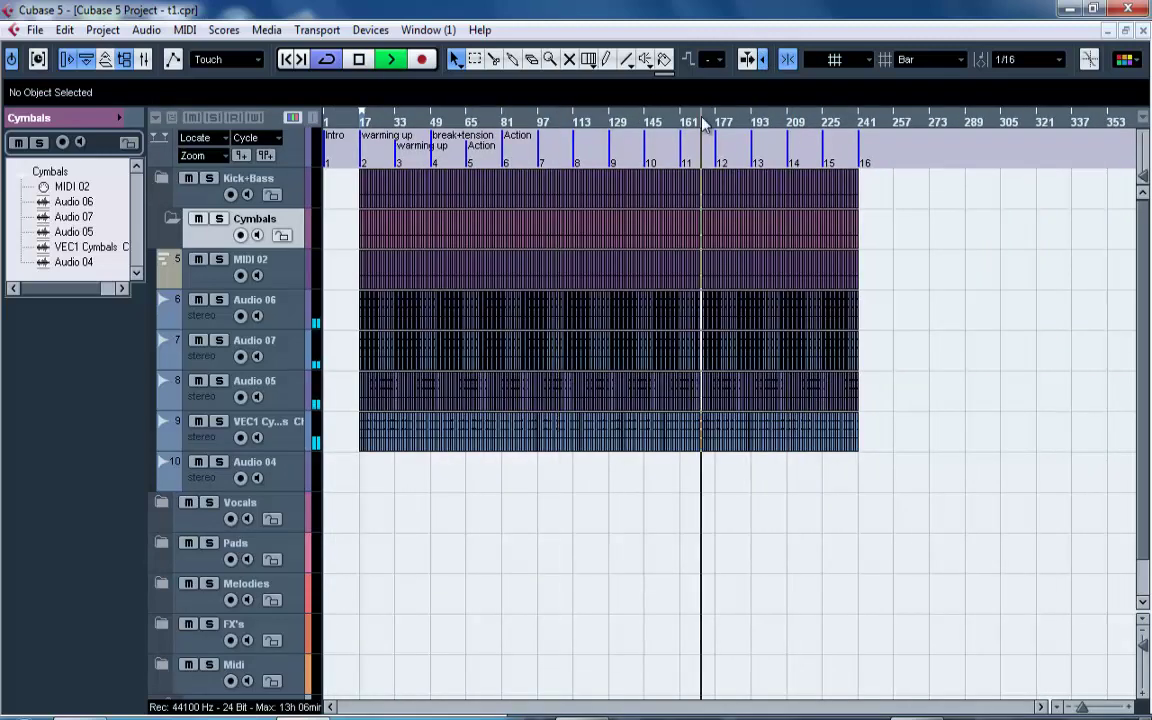
{"action": "left_click", "coordinate": [772, 122]}
Save the project over the existing t1.cpr file in the album1 folder.
{"action": "key", "text": "ctrl+shift+s"}
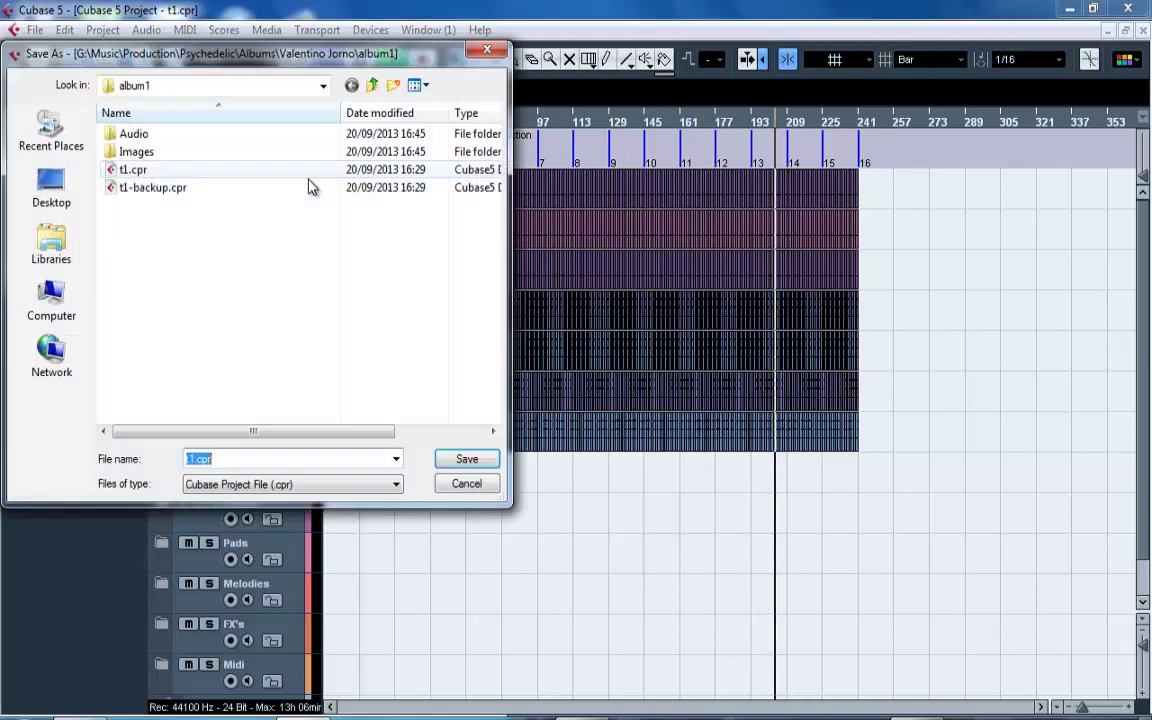
{"action": "left_click", "coordinate": [173, 156]}
{"action": "key", "text": "Return"}
{"action": "key", "text": "Return"}
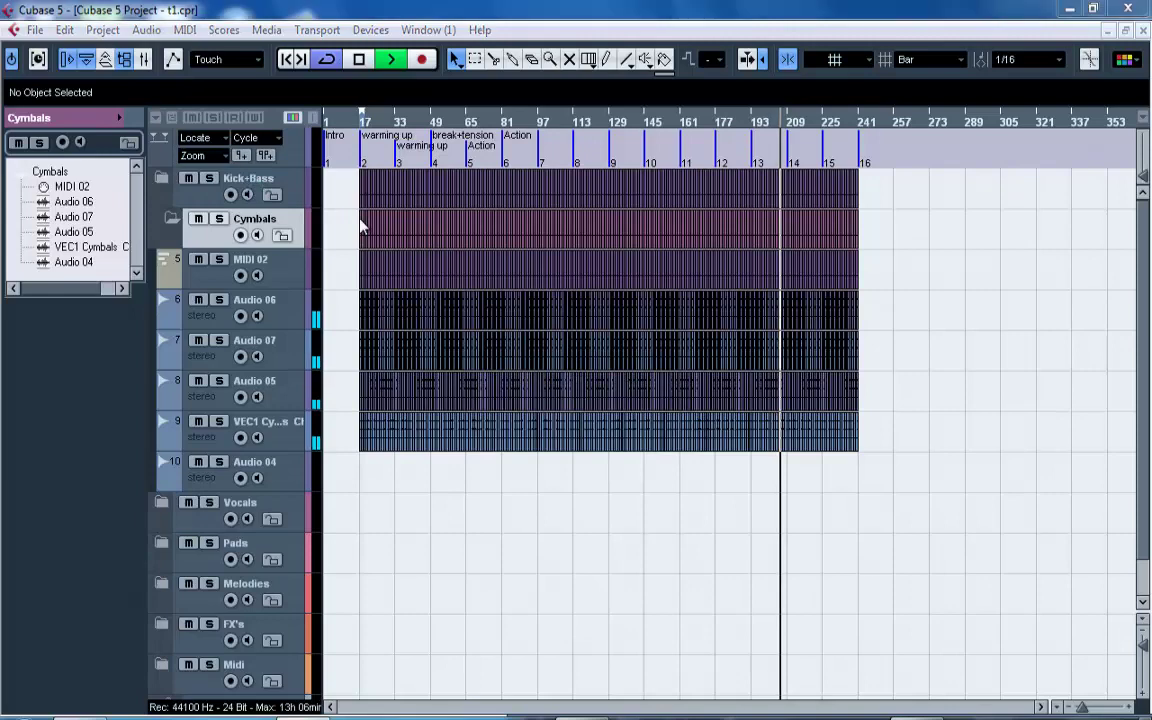
Save another copy of the project over t1-backup.cpr in the album1 folder.
{"action": "key", "text": "ctrl+shift+s"}
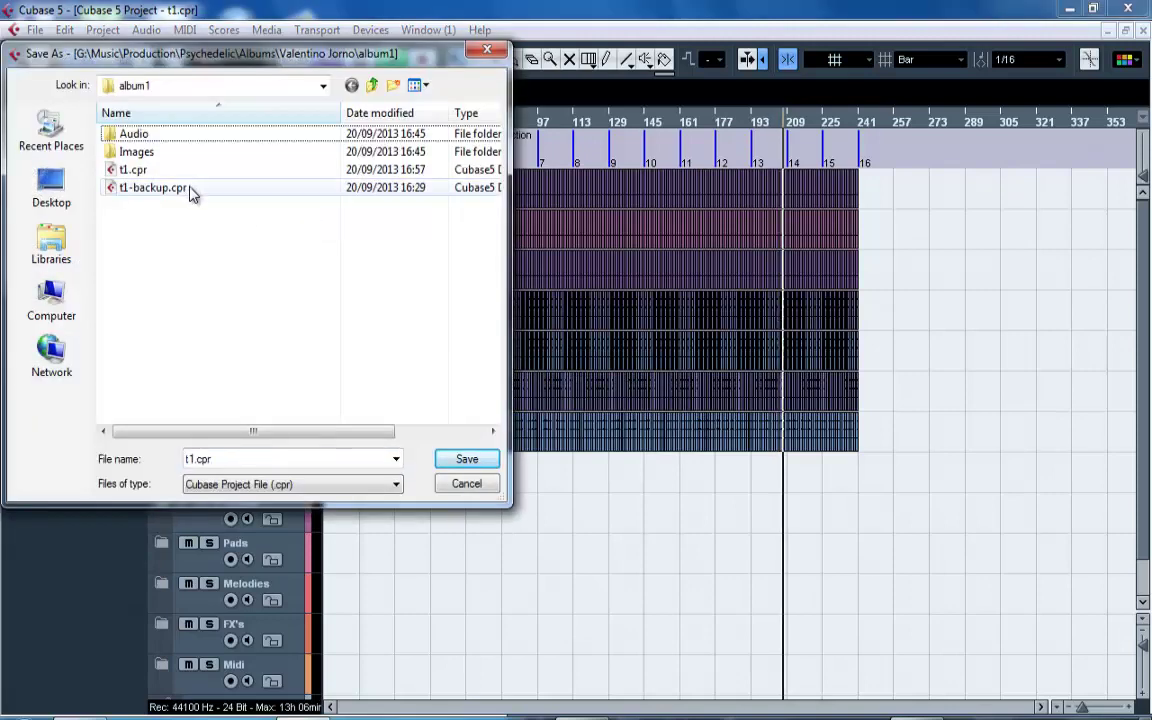
{"action": "left_click", "coordinate": [185, 188]}
{"action": "key", "text": "Return"}
{"action": "key", "text": "Return"}
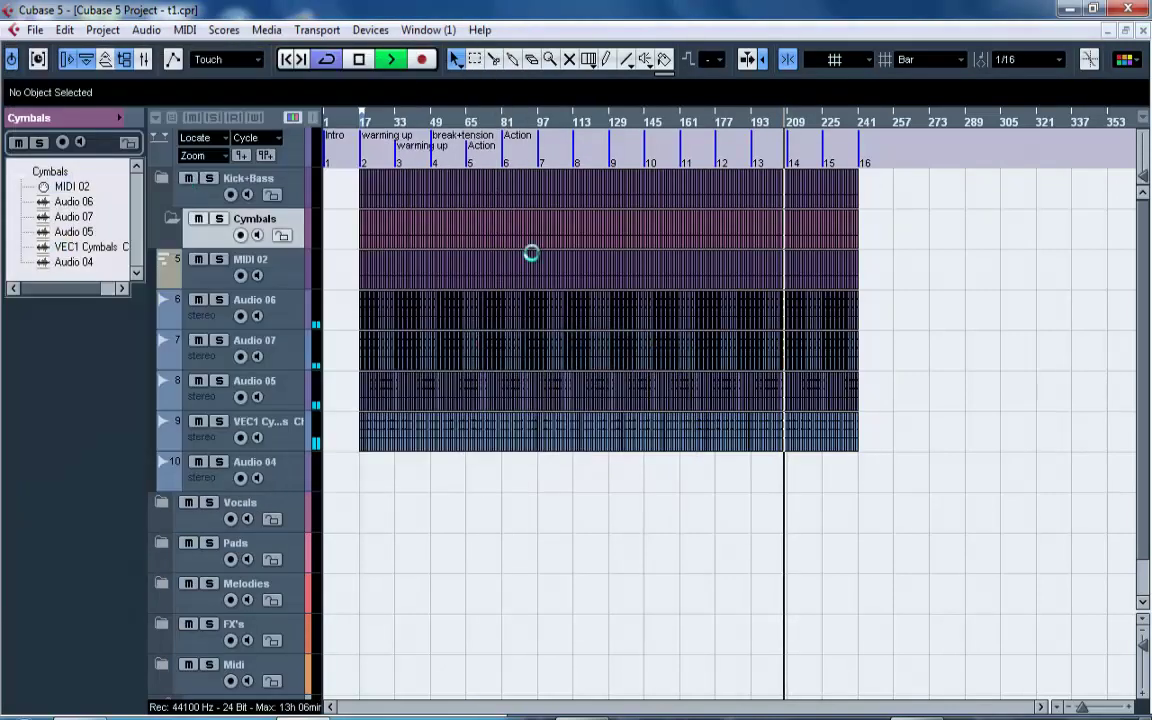
Stop playback, place the cursor near bar 83 and expand the Kick+Bass folder.
{"action": "left_click", "coordinate": [489, 124]}
{"action": "key", "text": "space"}
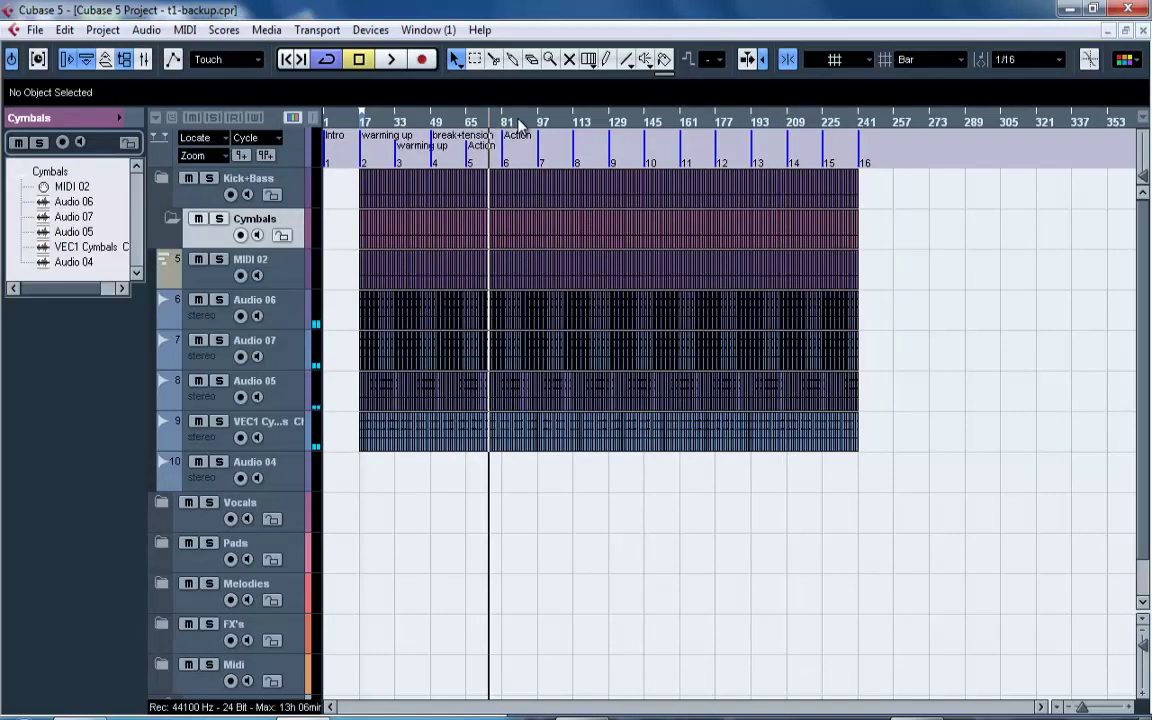
{"action": "left_click", "coordinate": [519, 124]}
{"action": "left_click_drag", "start_coordinate": [516, 157], "coordinate": [498, 200]}
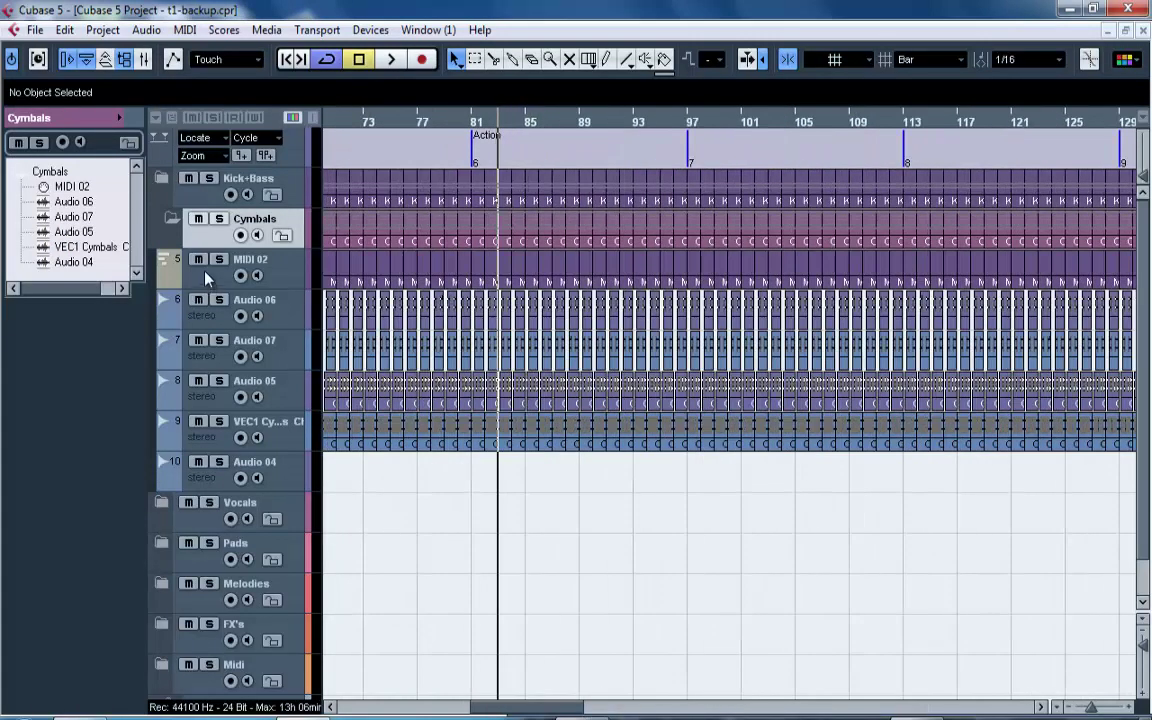
{"action": "left_click", "coordinate": [164, 181]}
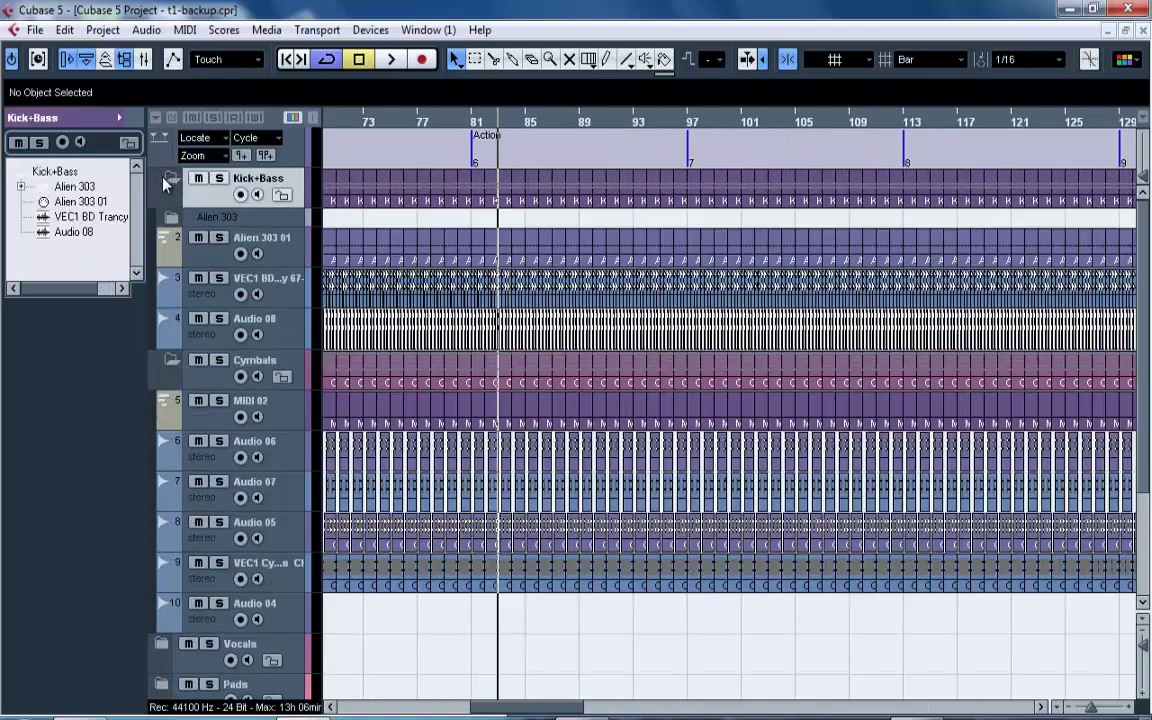
Play from about bar 45 and examine how the Kick+Bass and Cymbals parts line up across the arrangement.
{"action": "left_click_drag", "start_coordinate": [475, 626], "coordinate": [318, 626]}
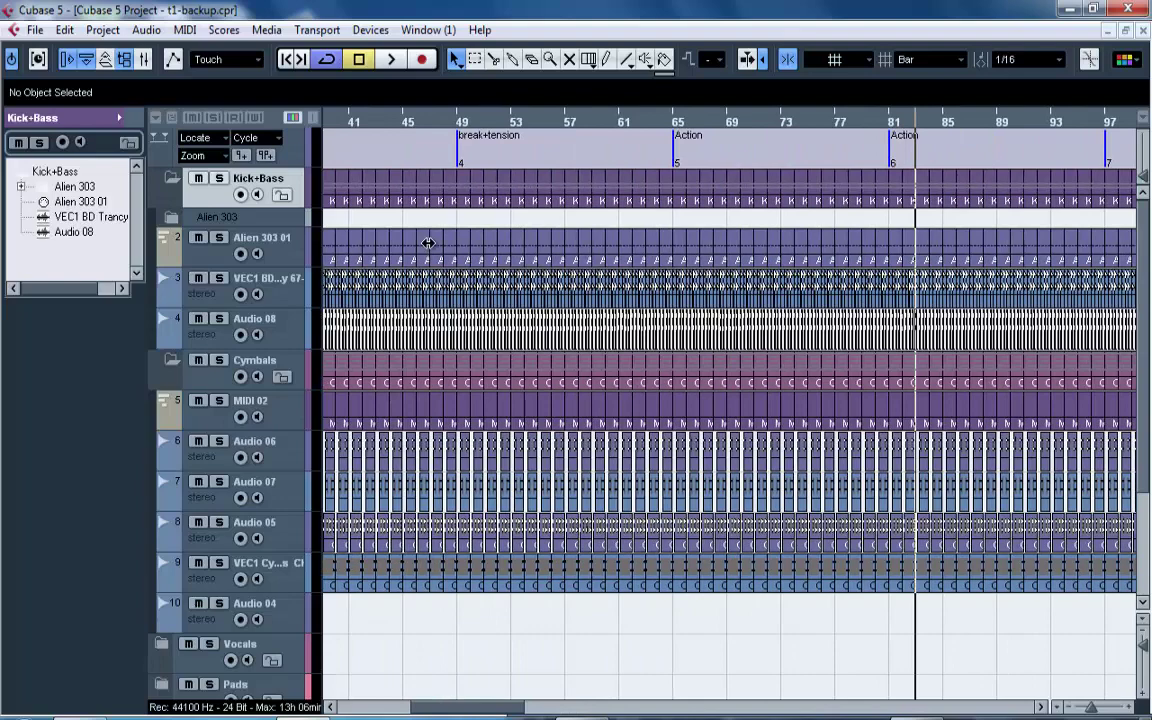
{"action": "left_click", "coordinate": [410, 130]}
{"action": "key", "text": "space"}
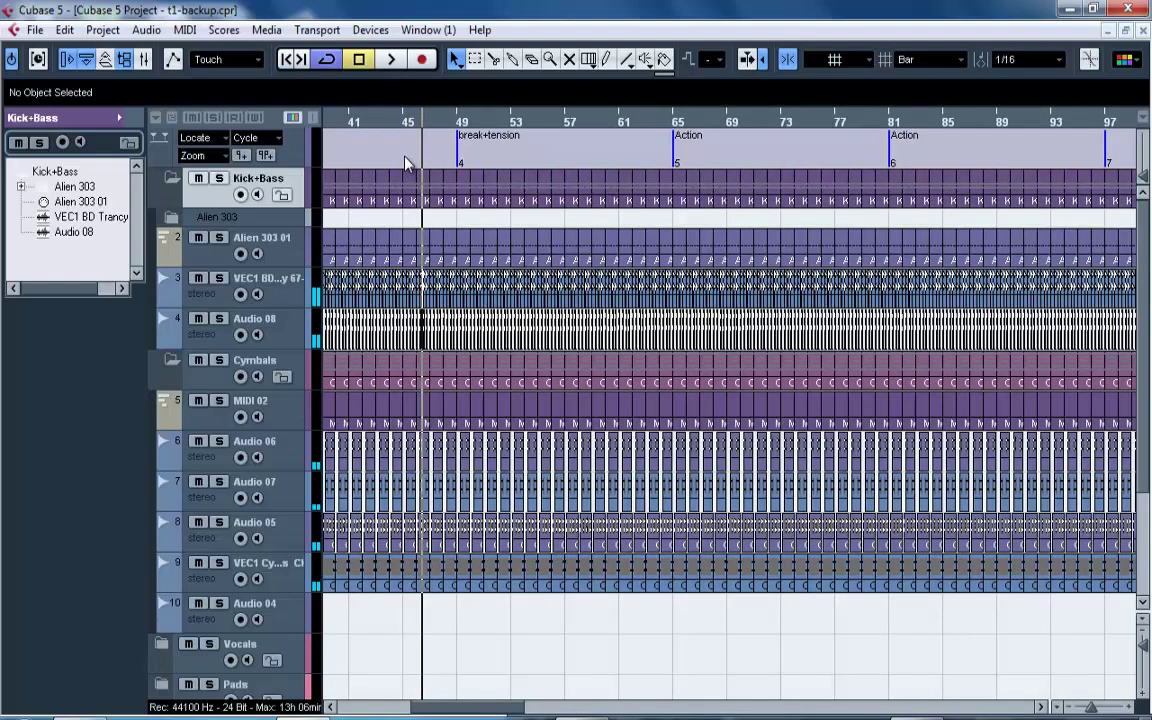
{"action": "left_click_drag", "start_coordinate": [392, 120], "coordinate": [395, 230]}
{"action": "left_click", "coordinate": [411, 413]}
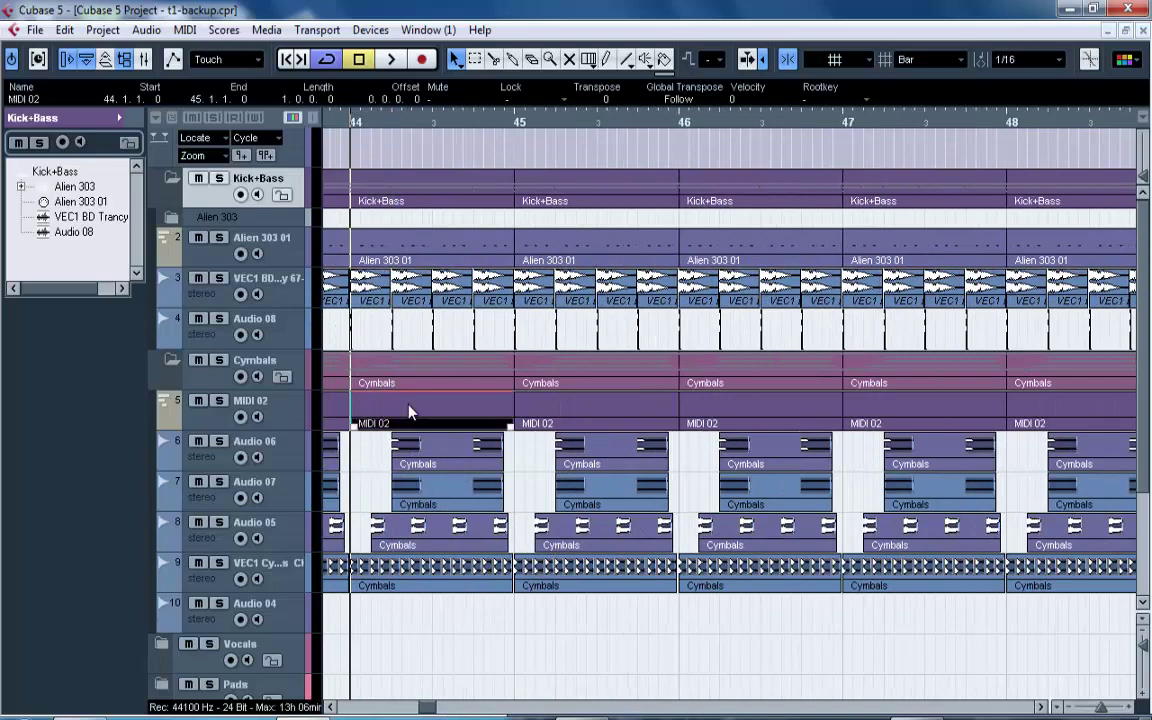
{"action": "left_click", "coordinate": [497, 128]}
{"action": "left_click_drag", "start_coordinate": [497, 128], "coordinate": [486, 70]}
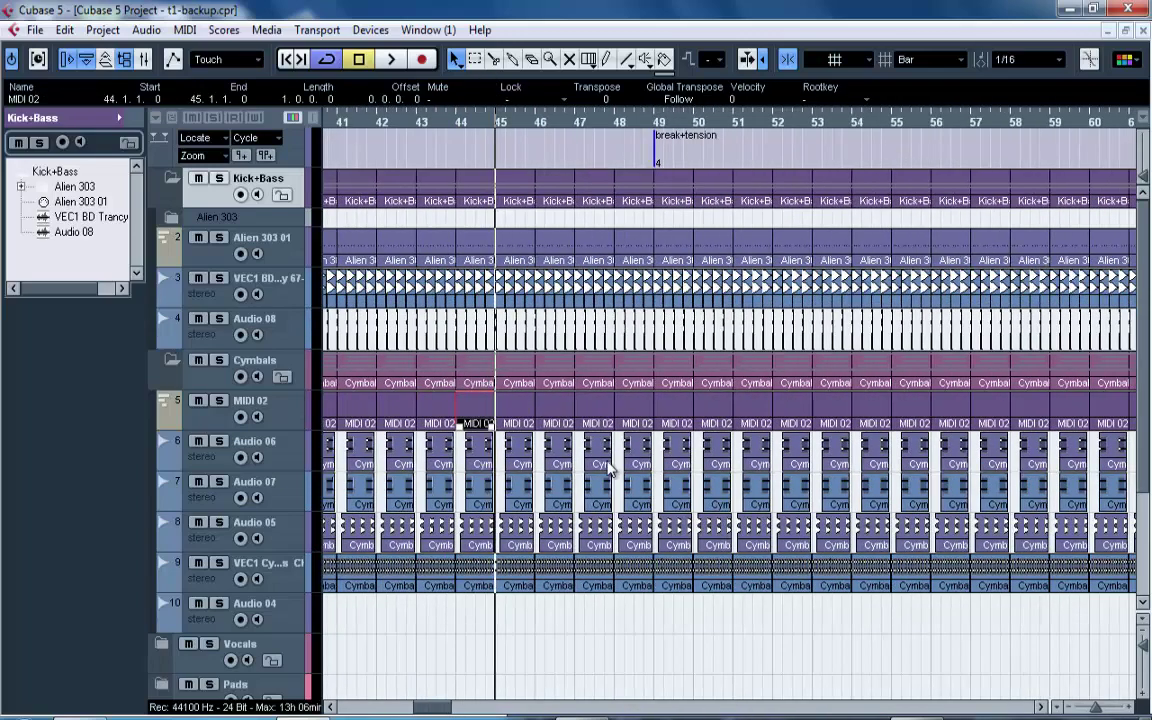
{"action": "left_click_drag", "start_coordinate": [397, 614], "coordinate": [496, 661]}
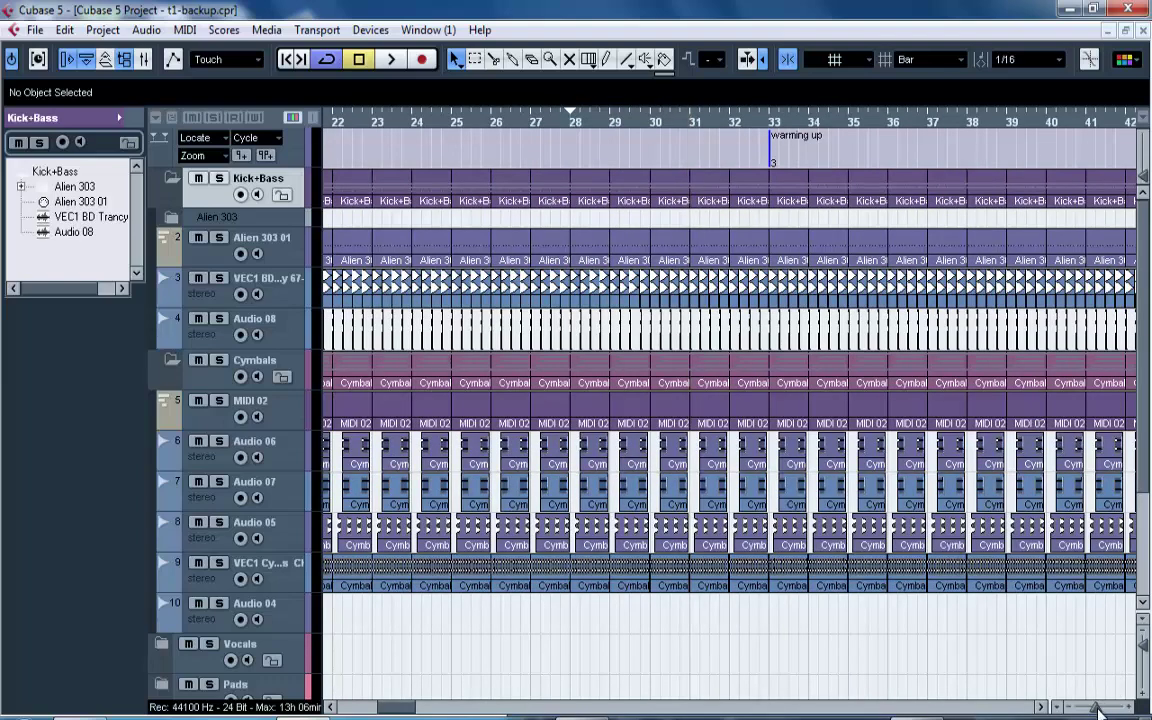
{"action": "left_click_drag", "start_coordinate": [1097, 708], "coordinate": [1088, 708]}
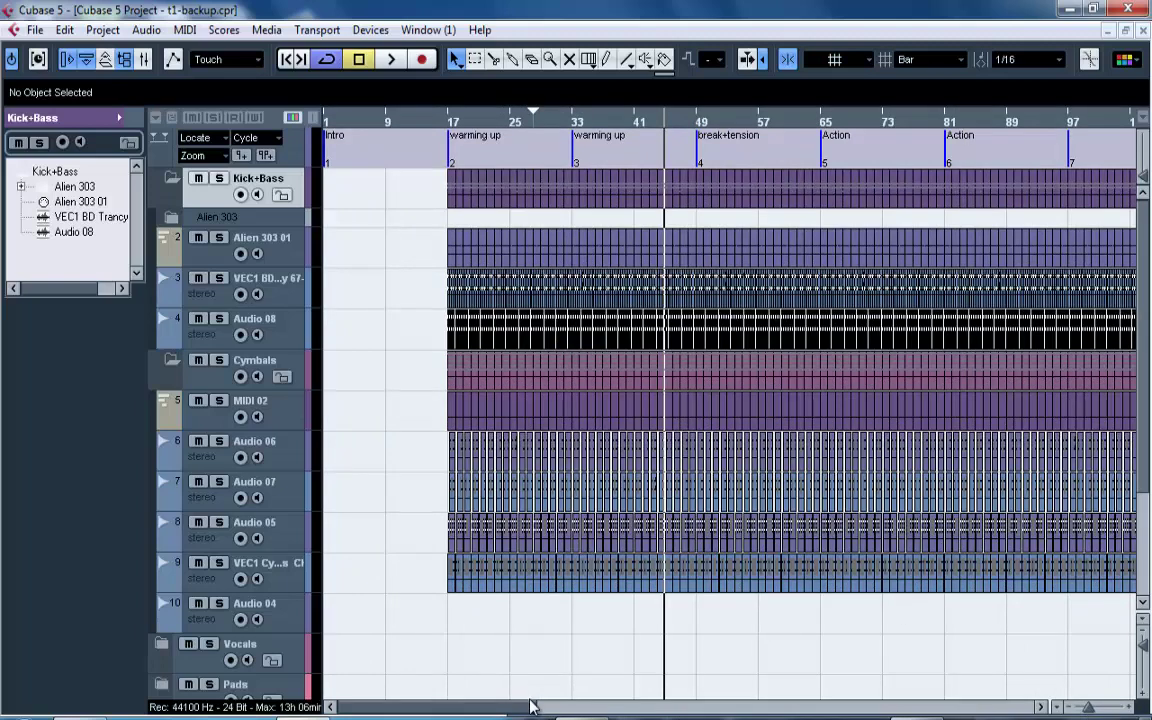
{"action": "left_click_drag", "start_coordinate": [530, 708], "coordinate": [551, 708]}
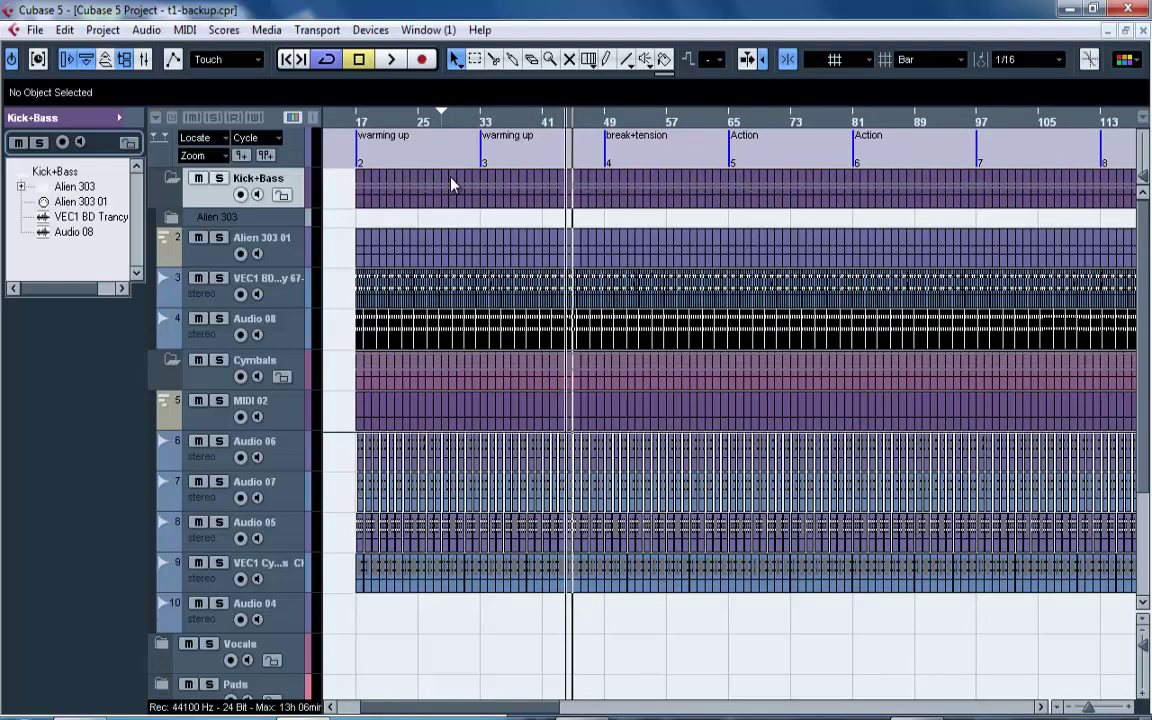
Collapse the Cymbals folder and open the empty Midi folder.
{"action": "left_click", "coordinate": [172, 358]}
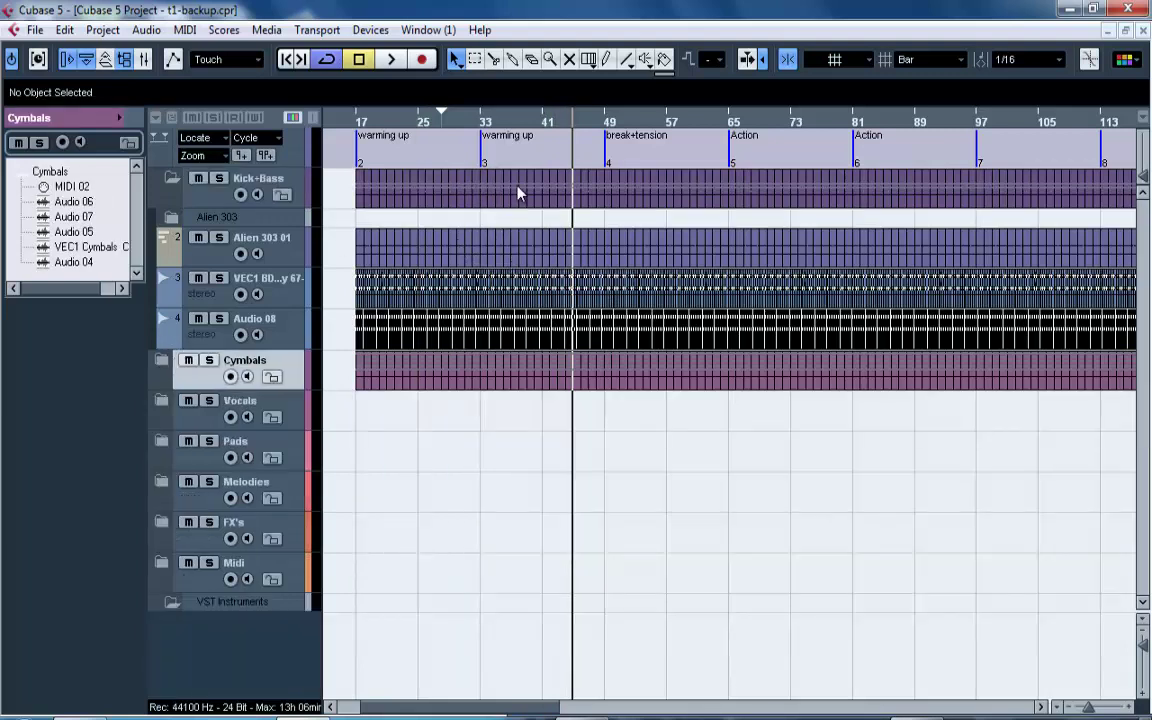
{"action": "left_click", "coordinate": [573, 188]}
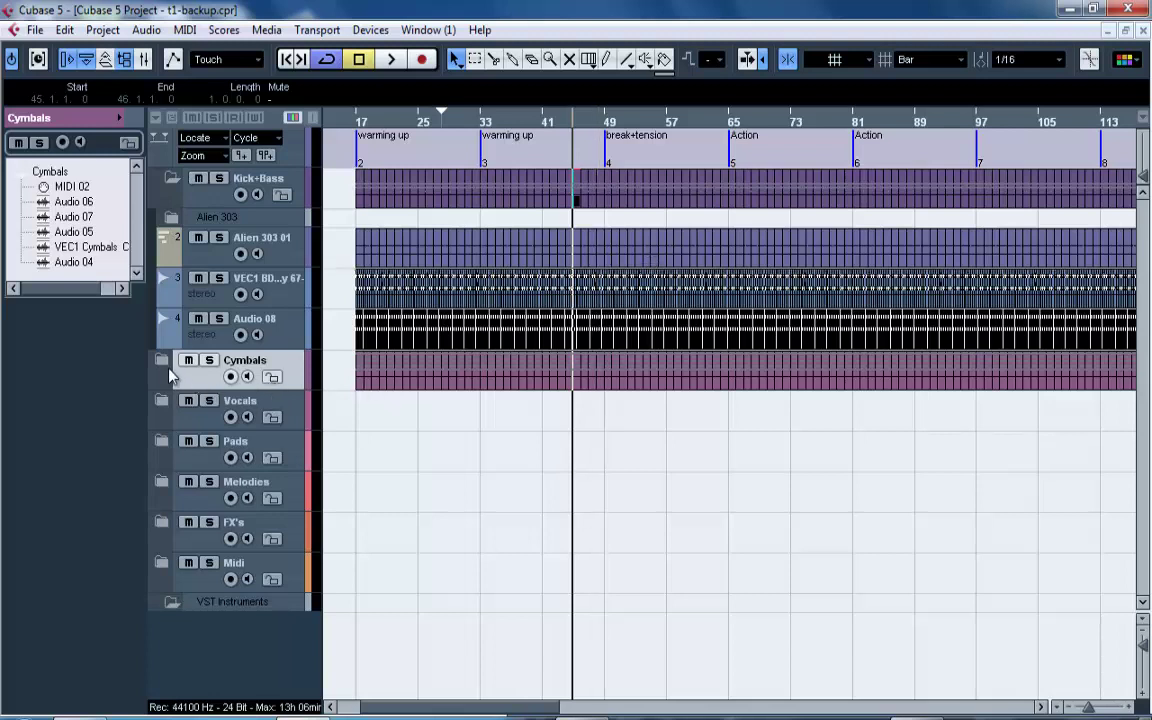
{"action": "left_click", "coordinate": [232, 565]}
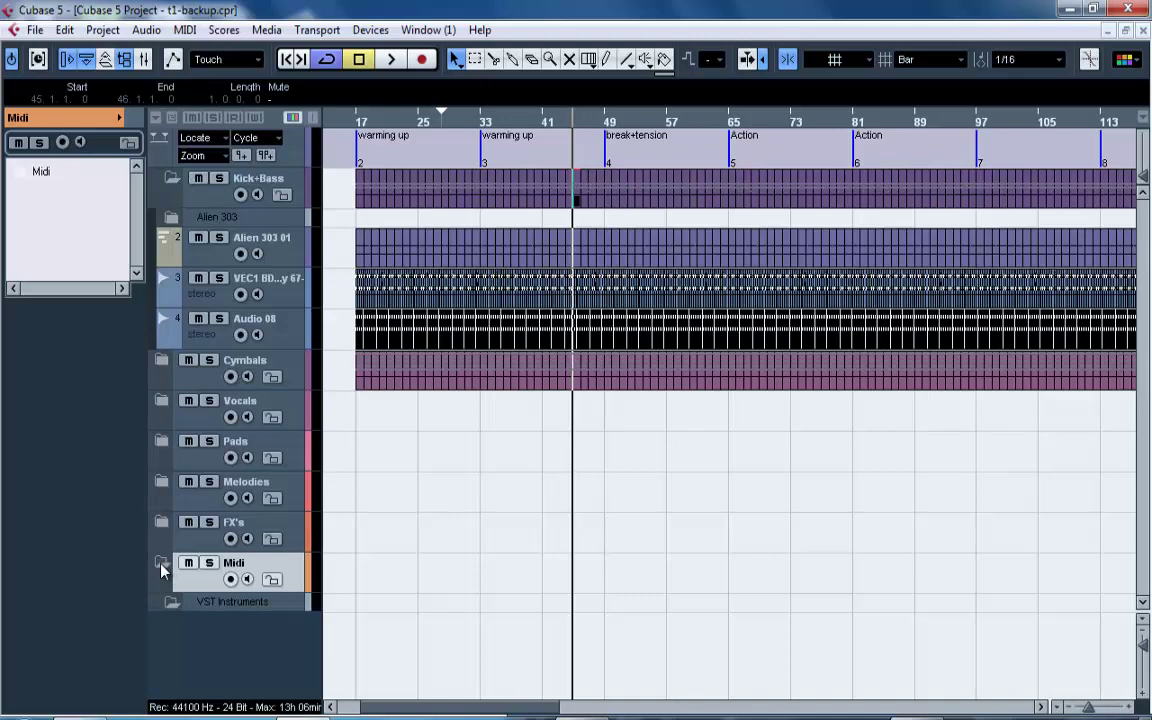
{"action": "left_click", "coordinate": [162, 565]}
Load the linplug Albino3 synth into the second VST instrument slot and create a MIDI track for it in the Midi folder.
{"action": "key", "text": "F11"}
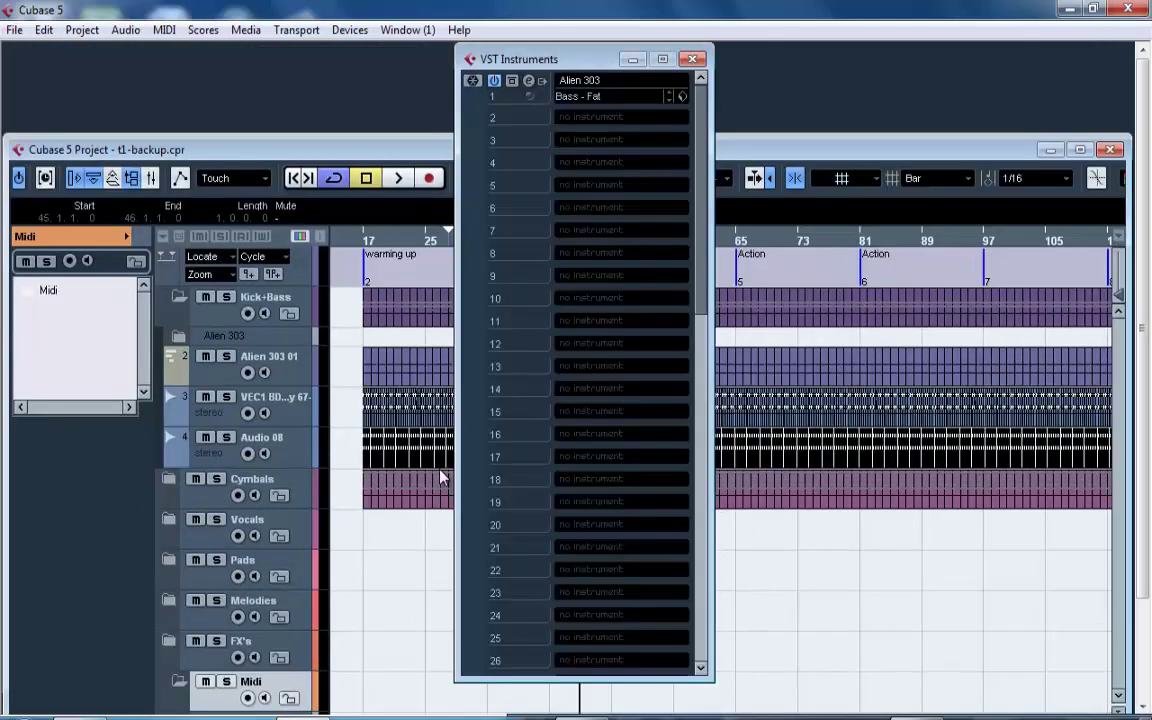
{"action": "left_click", "coordinate": [584, 118]}
{"action": "left_click", "coordinate": [553, 118]}
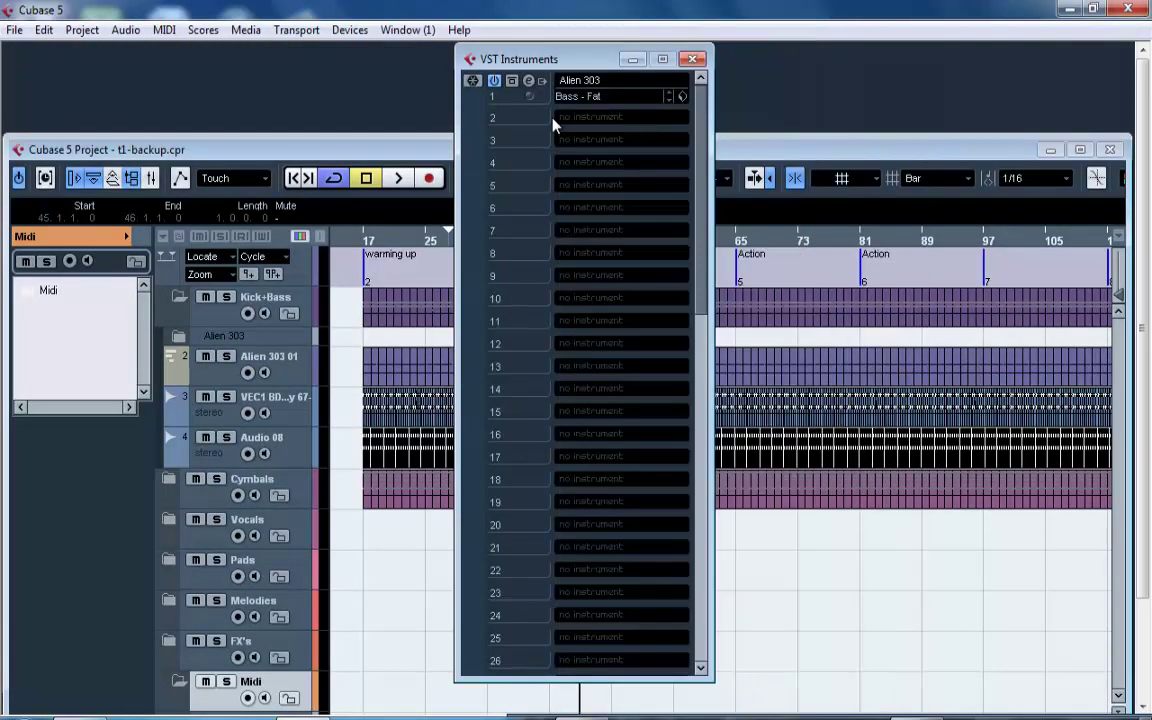
{"action": "left_click", "coordinate": [575, 118]}
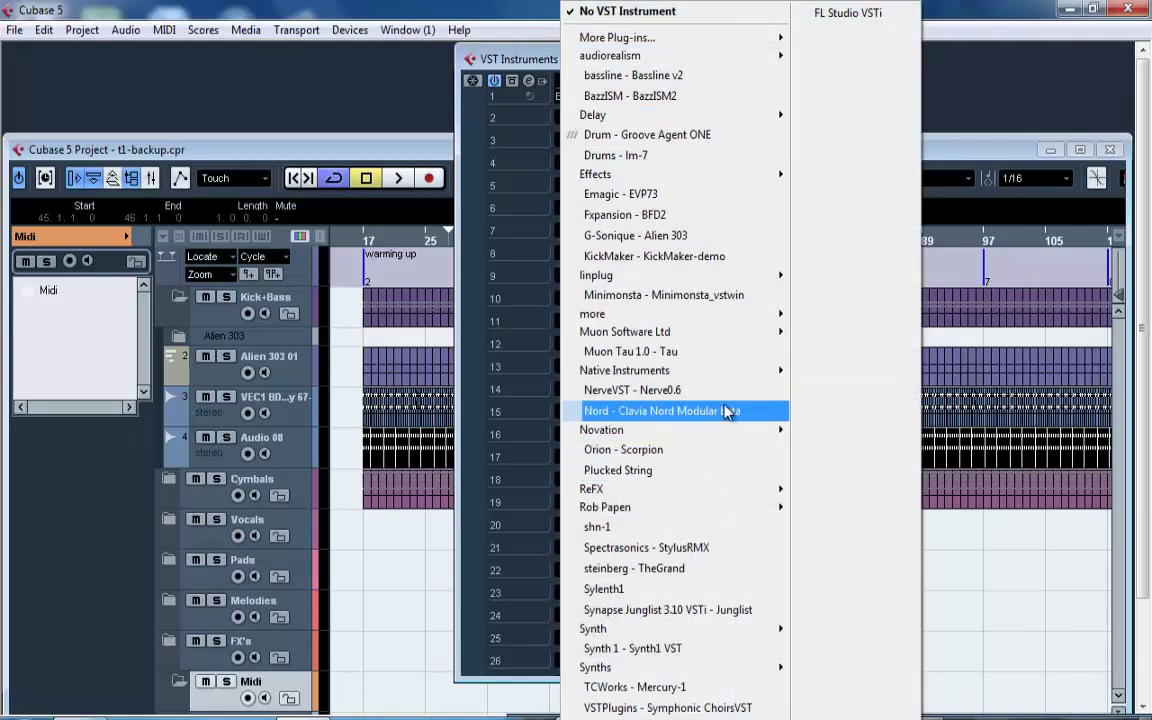
{"action": "mouse_move", "coordinate": [740, 284]}
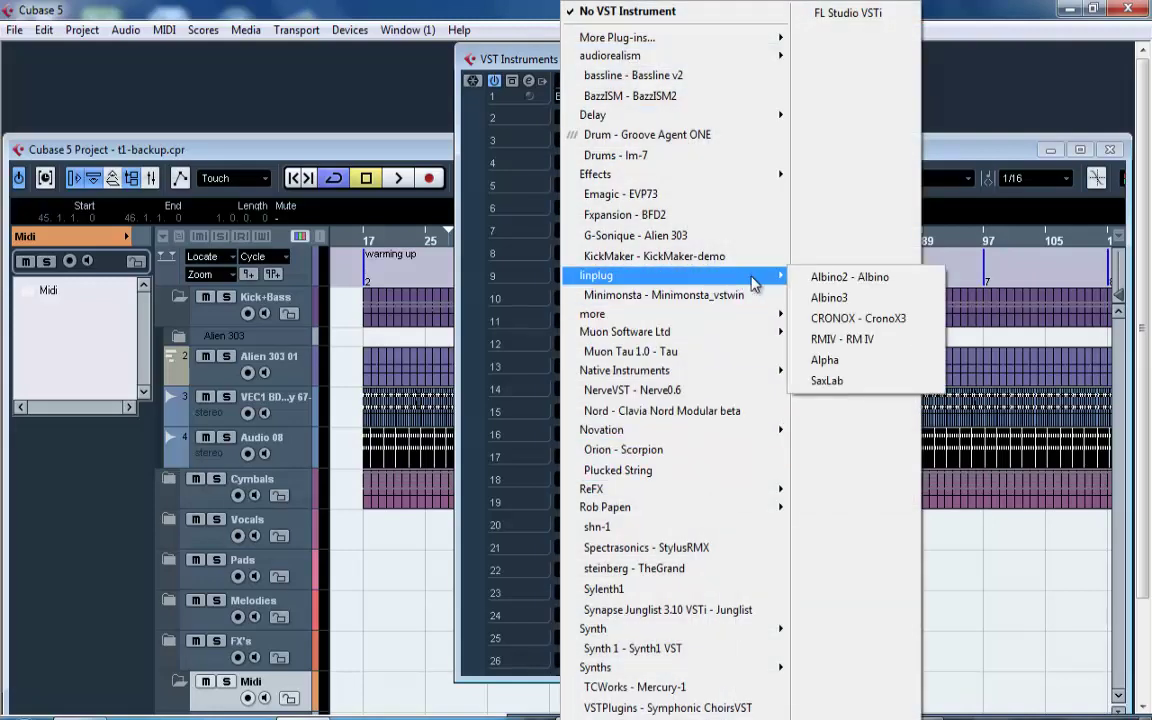
{"action": "left_click", "coordinate": [830, 299]}
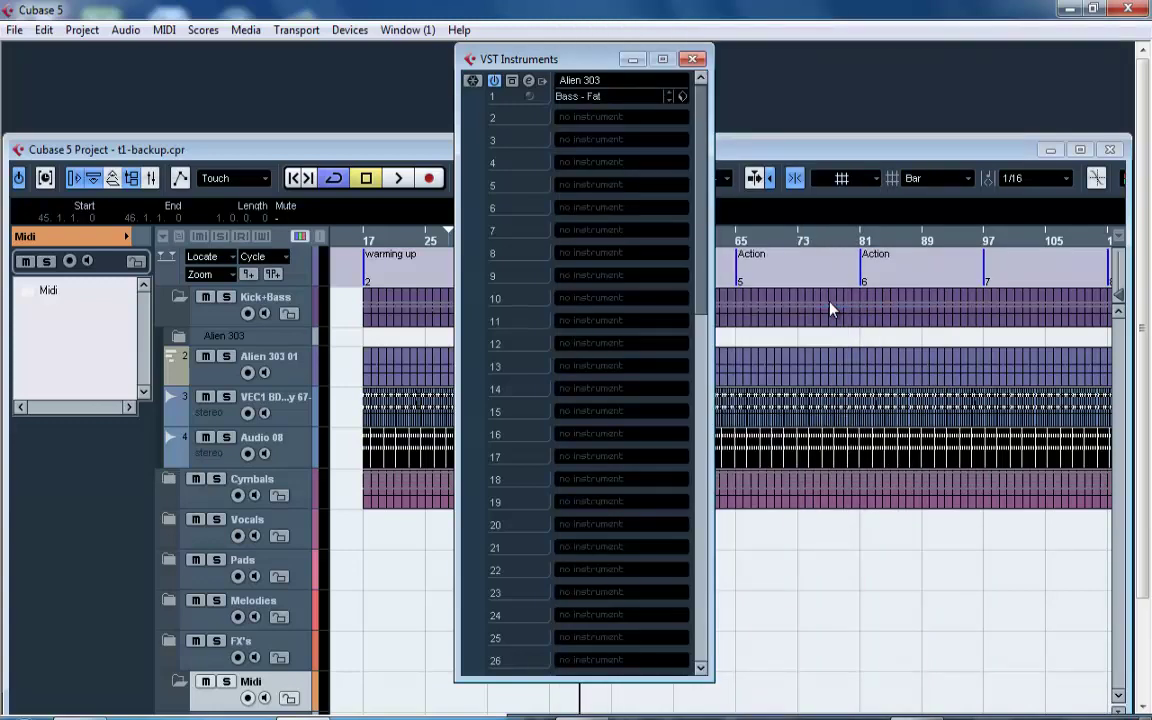
{"action": "left_click", "coordinate": [538, 429]}
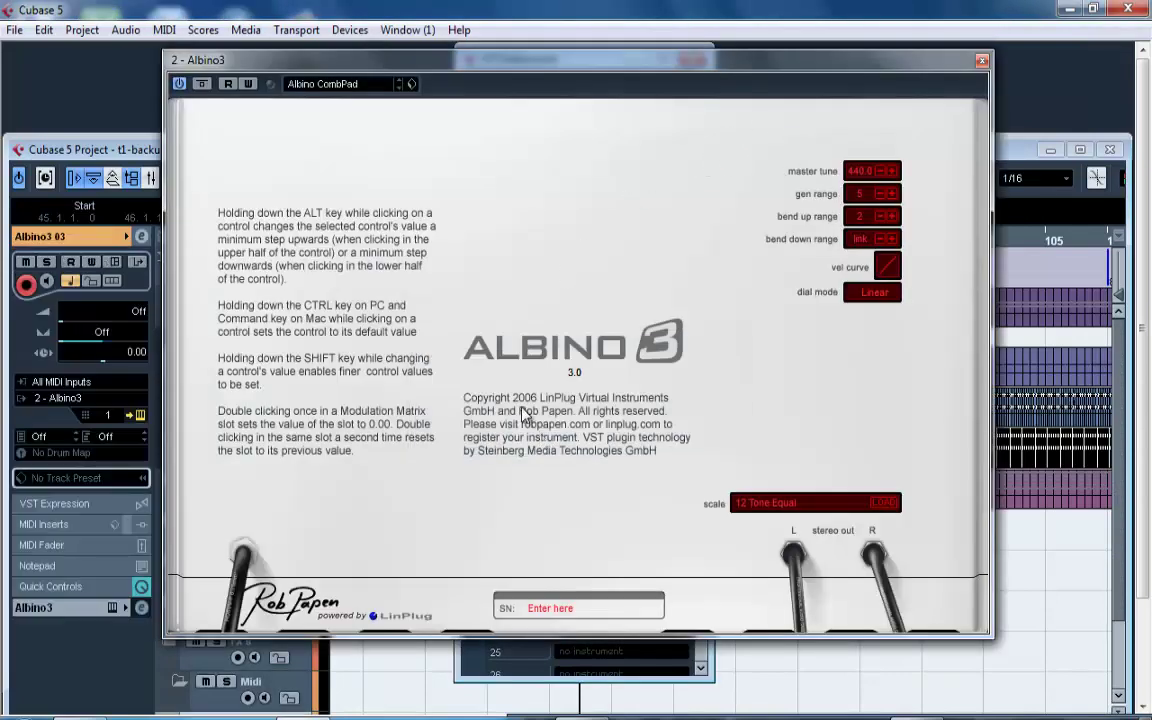
Look over Albino3's synth controls and its about page with the global settings, ending on the synth controls.
{"action": "left_click", "coordinate": [505, 341]}
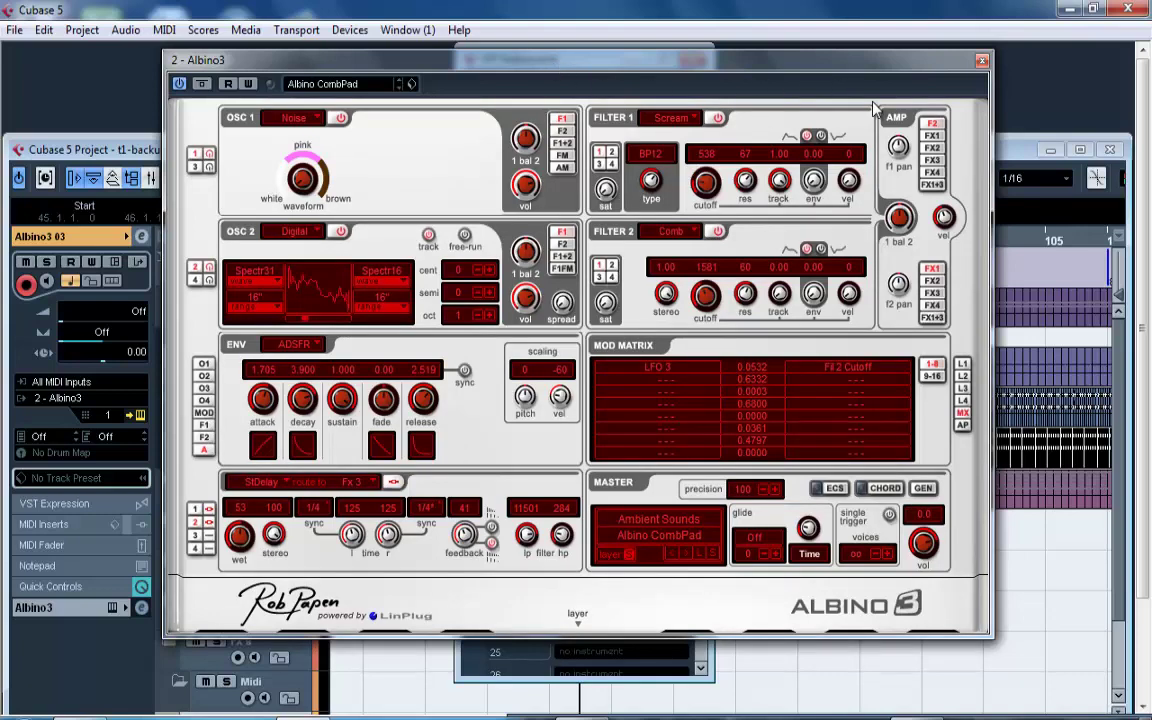
{"action": "left_click", "coordinate": [838, 607]}
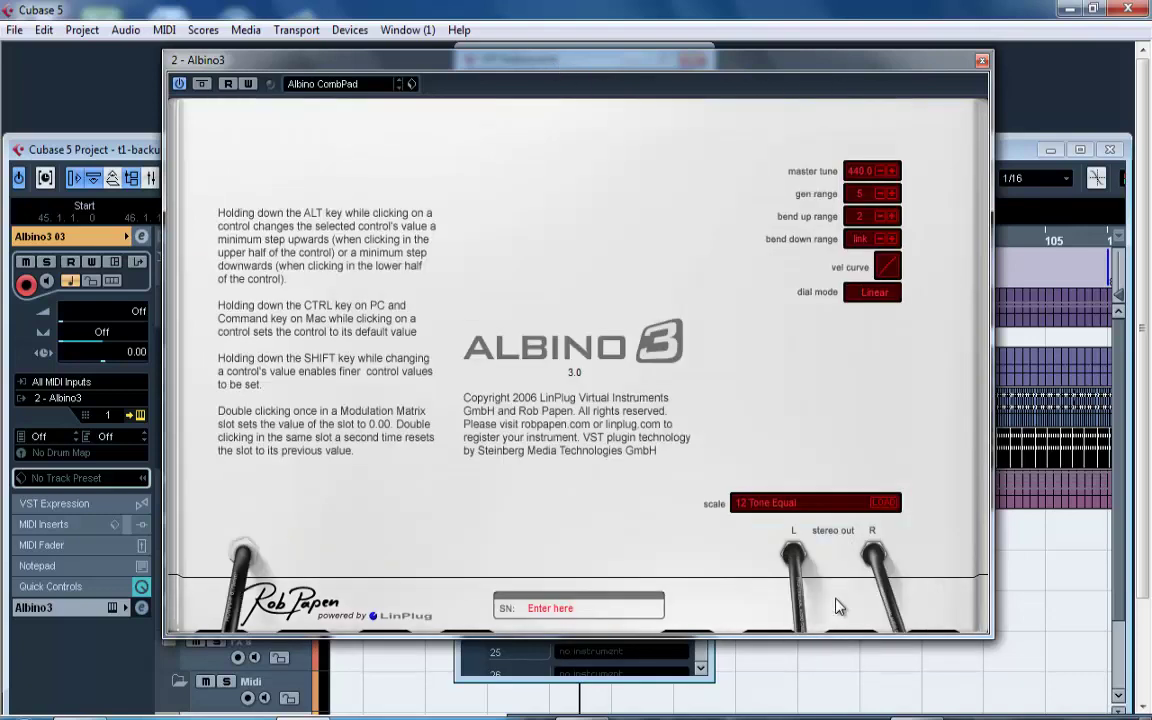
{"action": "left_click", "coordinate": [539, 610]}
{"action": "left_click", "coordinate": [620, 332]}
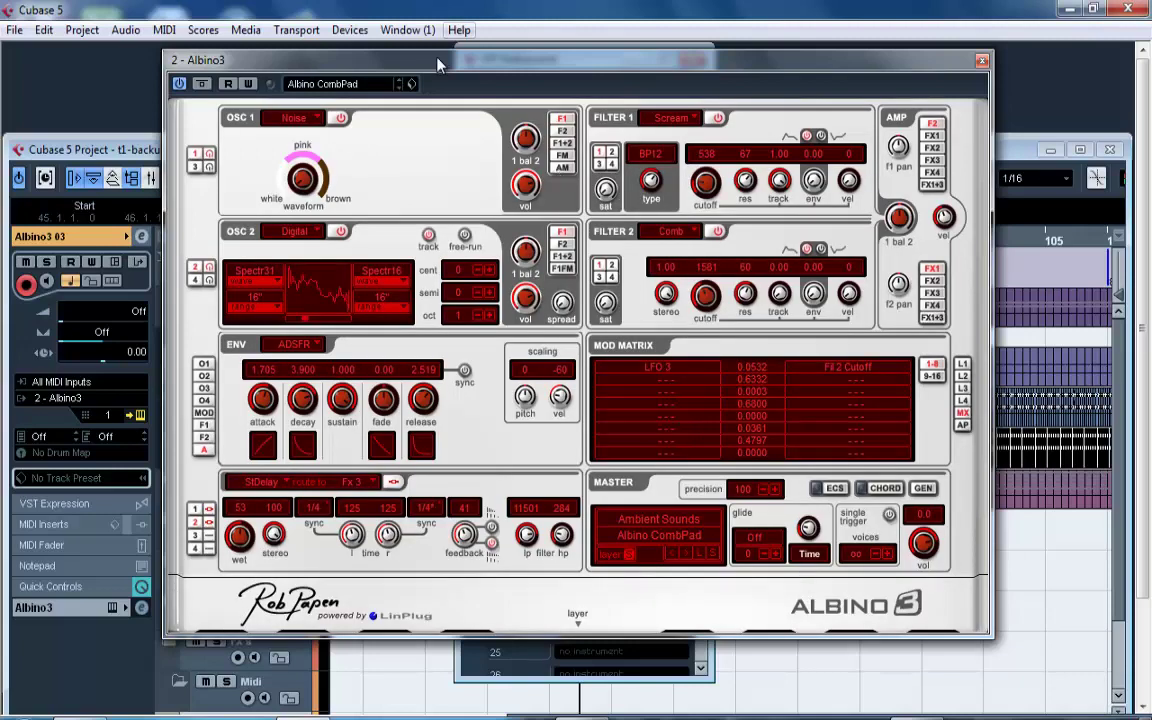
Browse Albino3's presets in the preset search window and the program list, and close the instrument editor.
{"action": "left_click", "coordinate": [411, 84]}
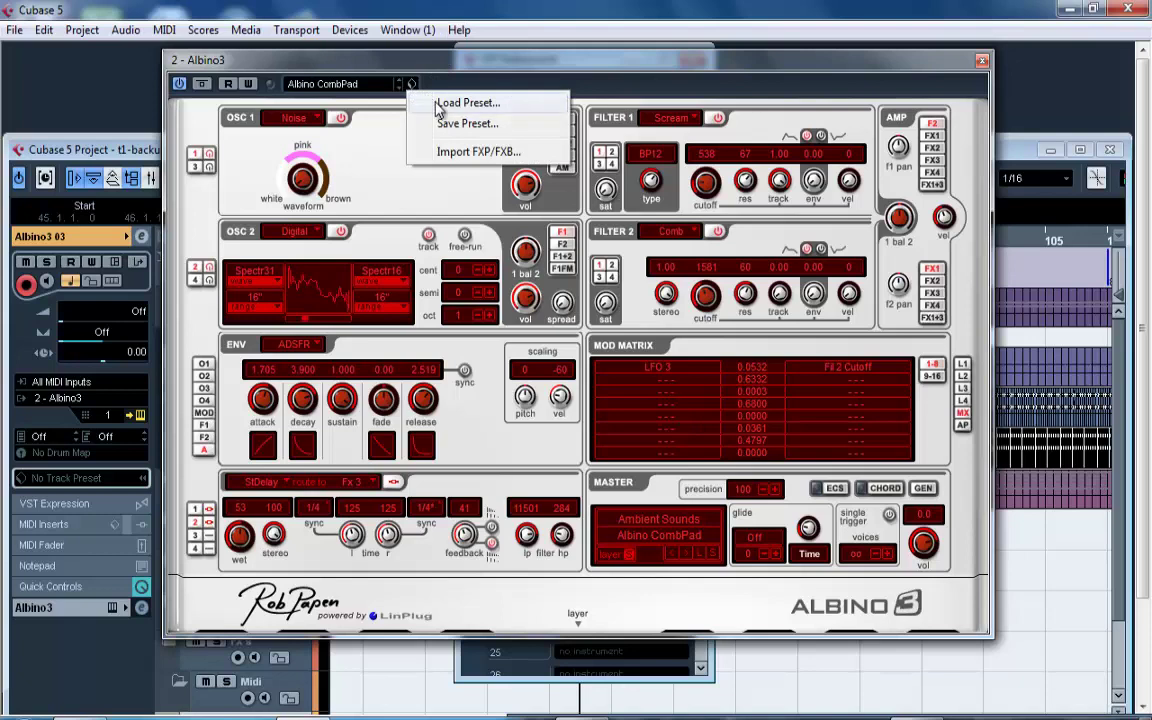
{"action": "left_click", "coordinate": [440, 103]}
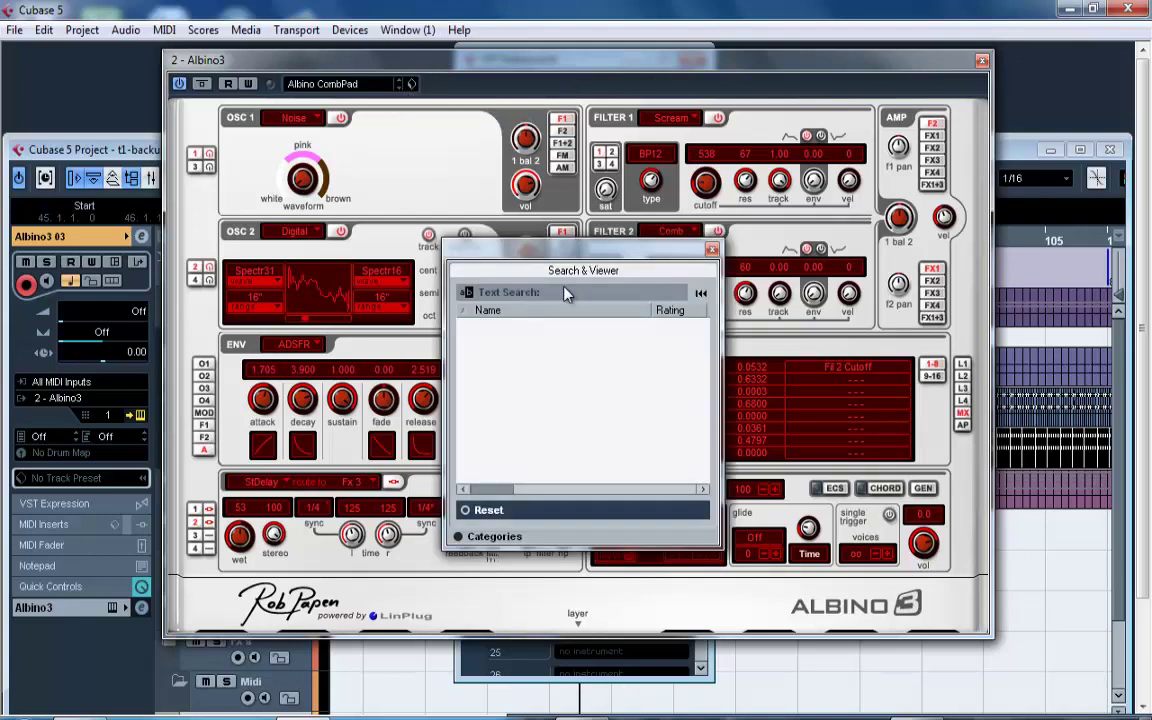
{"action": "left_click", "coordinate": [712, 250]}
{"action": "left_click", "coordinate": [366, 89]}
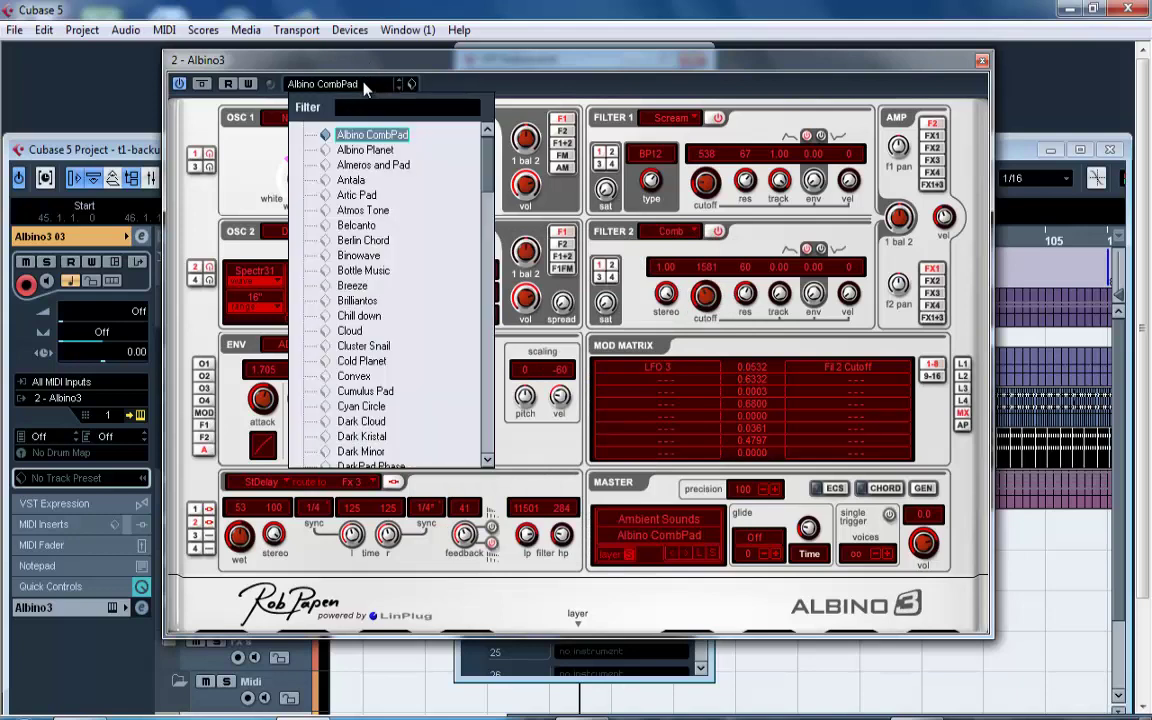
{"action": "mouse_move", "coordinate": [482, 160]}
{"action": "left_mouse_down"}
{"action": "mouse_move", "coordinate": [492, 430]}
{"action": "mouse_move", "coordinate": [498, 143]}
{"action": "left_mouse_up"}
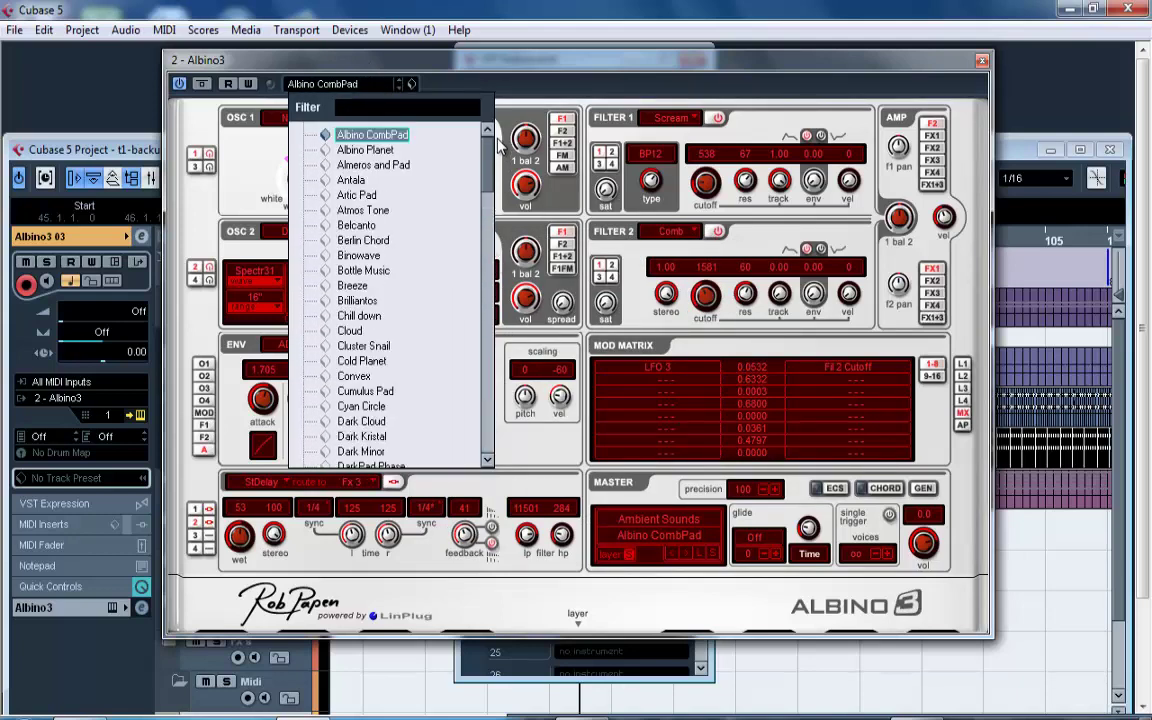
{"action": "left_click", "coordinate": [982, 64]}
{"action": "left_click", "coordinate": [982, 63]}
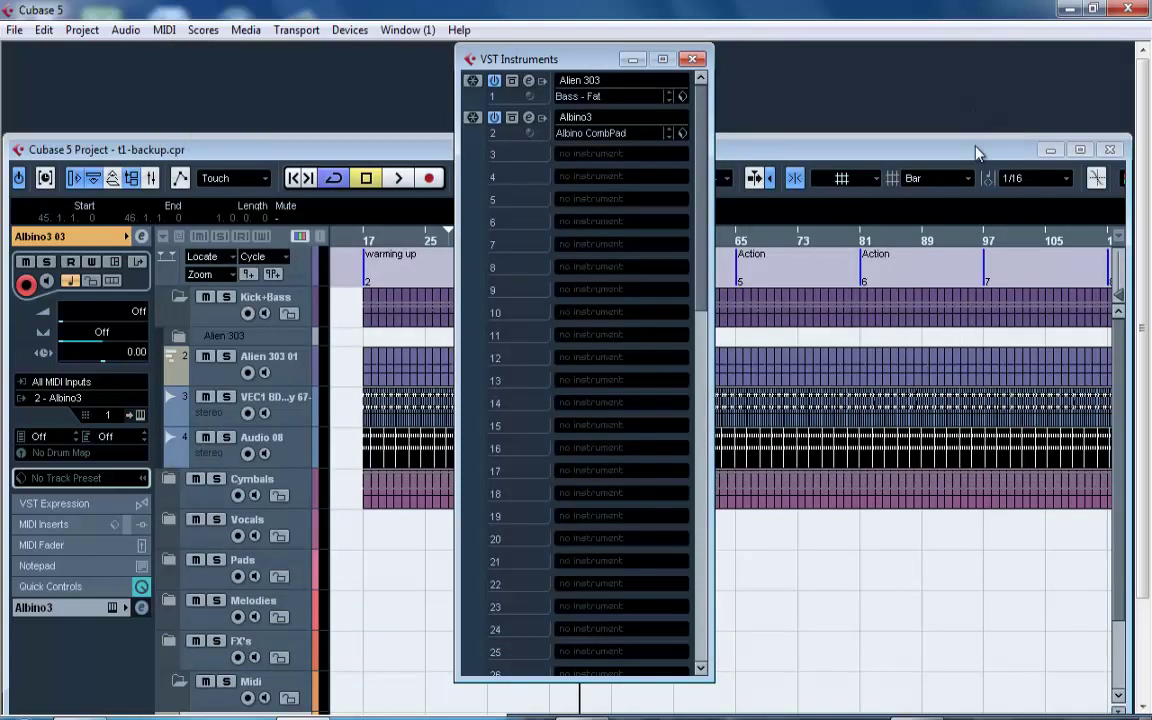
Maximize the project window and play the arrangement from the start of the drums at bar 17.
{"action": "double_click", "coordinate": [878, 145]}
{"action": "left_click", "coordinate": [386, 121]}
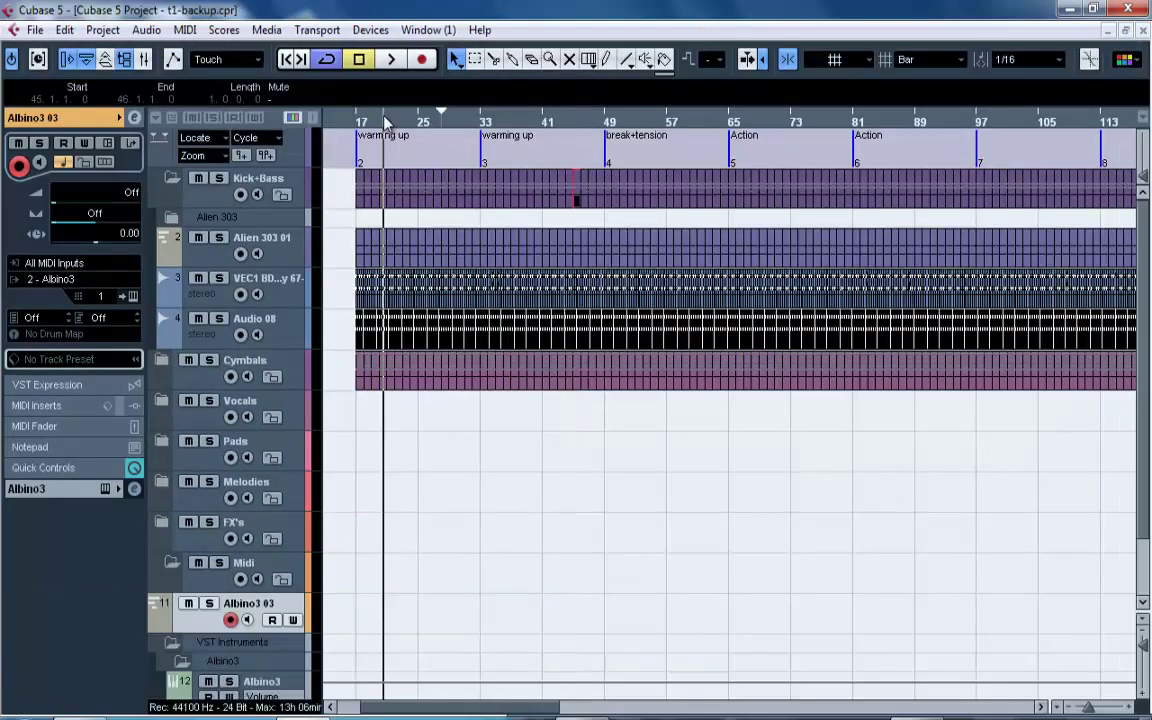
{"action": "key", "text": "space"}
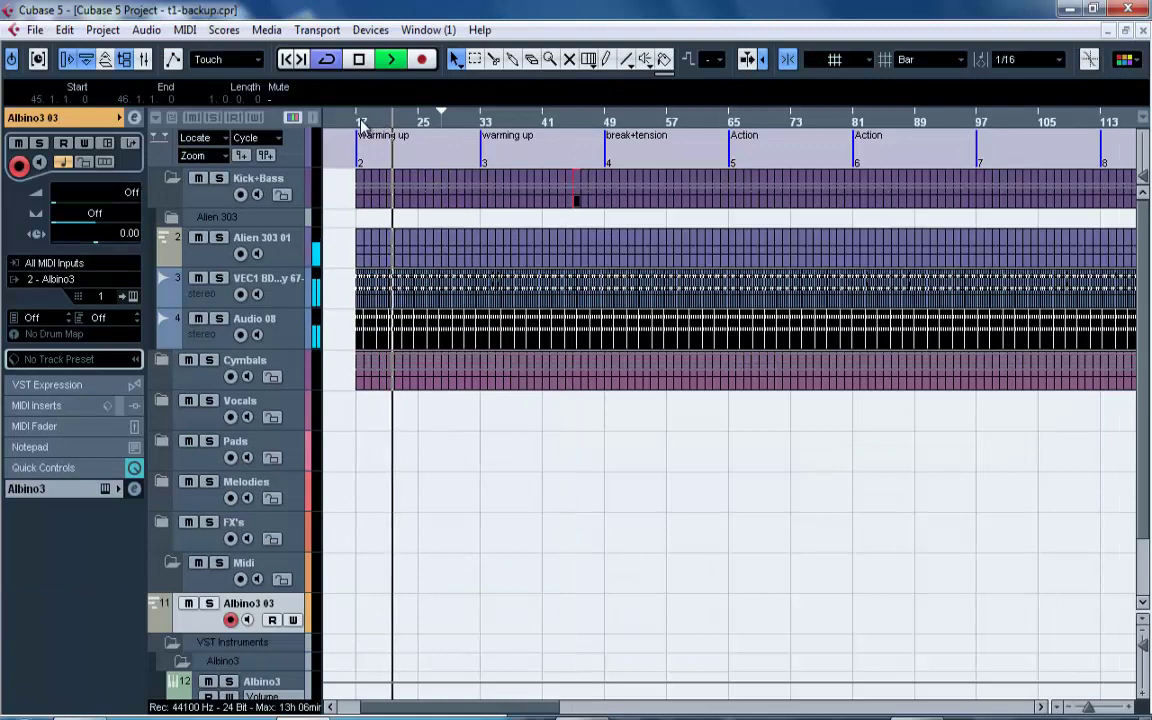
{"action": "left_click_drag", "start_coordinate": [355, 122], "coordinate": [367, 183]}
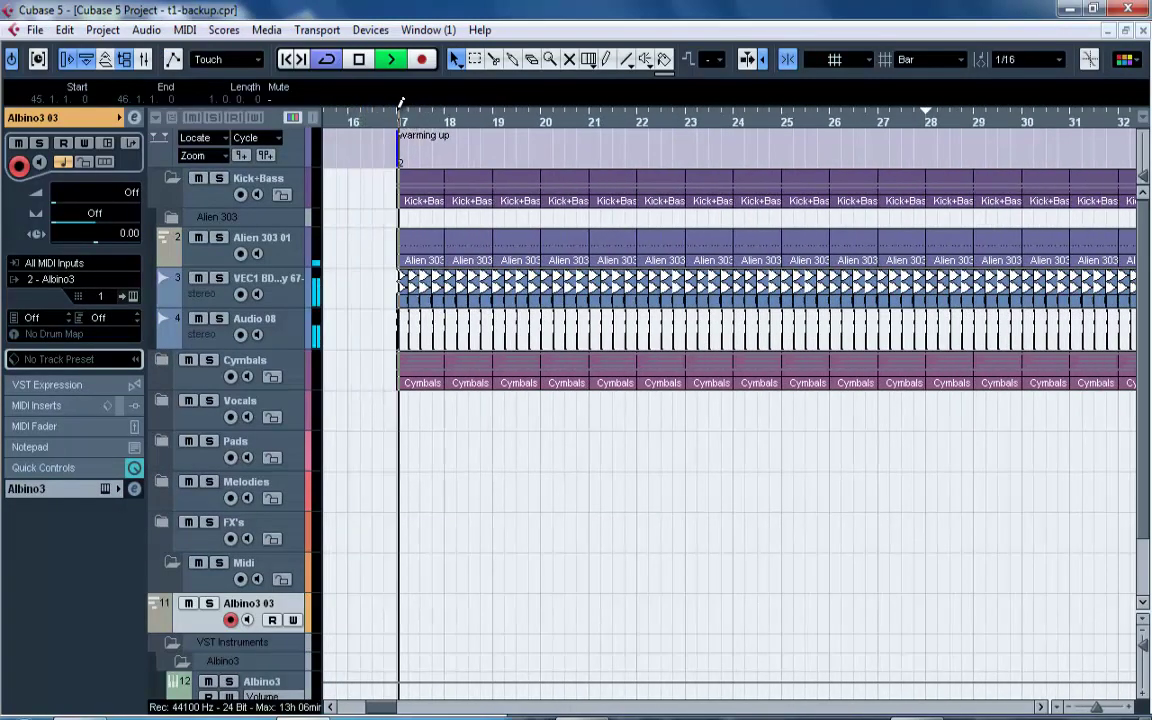
Set the cycle range from bar 17 to bar 20, stop playback and deselect everything in the arrangement.
{"action": "left_click_drag", "start_coordinate": [400, 121], "coordinate": [545, 124]}
{"action": "key", "text": "space"}
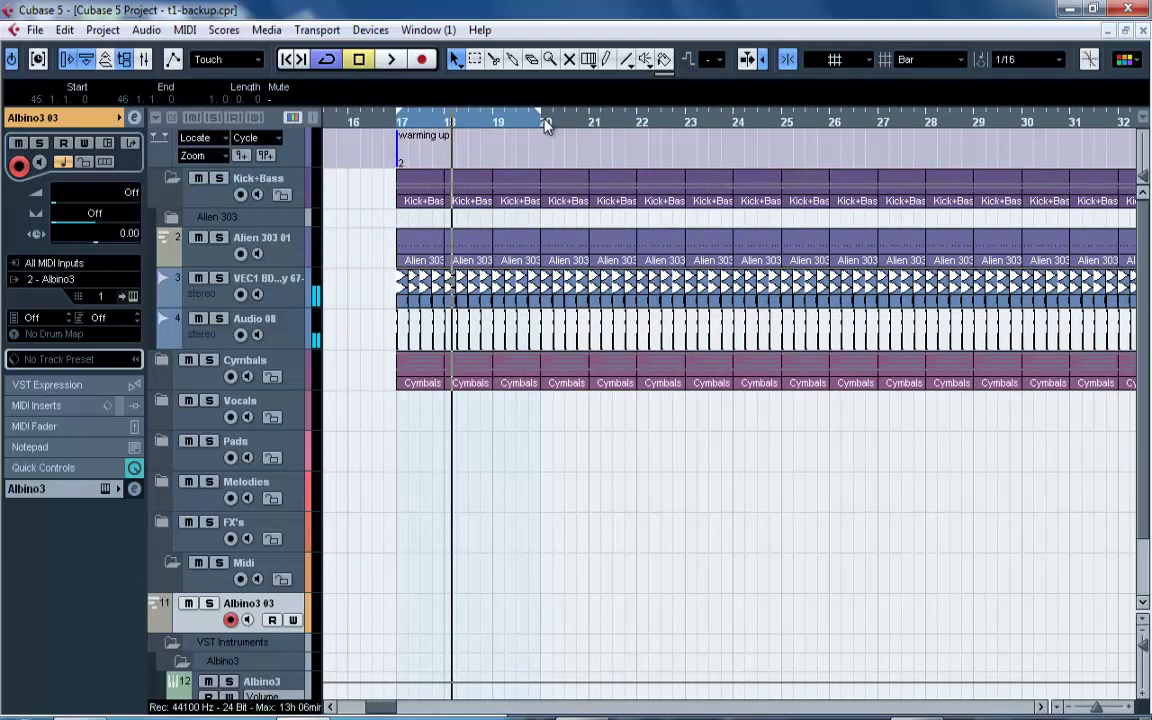
{"action": "left_click", "coordinate": [341, 582]}
{"action": "scroll", "coordinate": [341, 582], "scroll_direction": "down", "scroll_amount": 2}
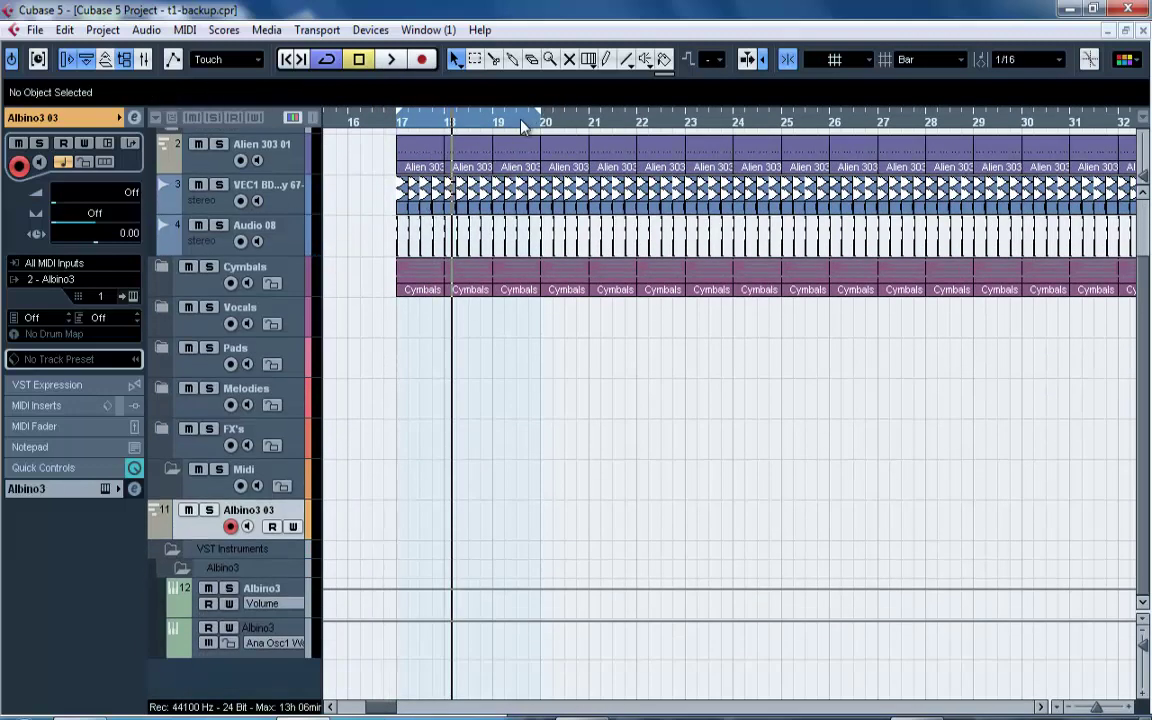
Play the arrangement briefly, set the cycle range from bar 17 to bar 21, and return the project cursor to bar 17.
{"action": "key", "text": "space"}
{"action": "left_click_drag", "start_coordinate": [443, 121], "coordinate": [420, 62]}
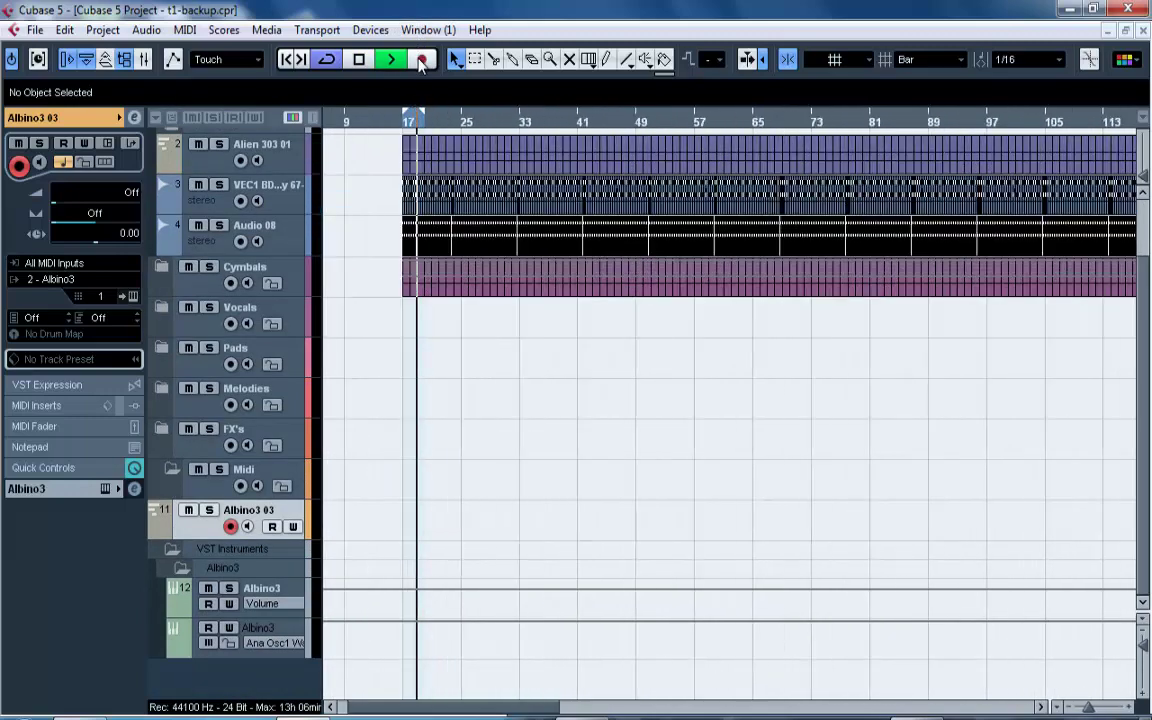
{"action": "key", "text": "space"}
{"action": "scroll", "coordinate": [1145, 237], "scroll_direction": "up", "scroll_amount": 3}
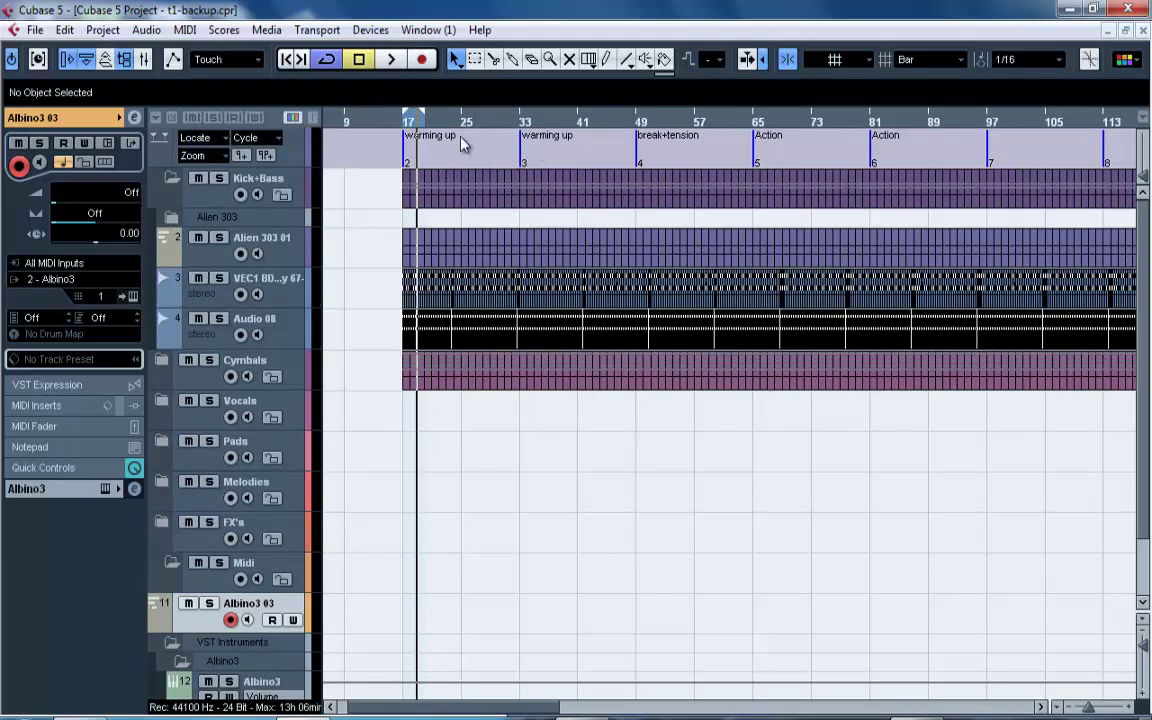
{"action": "left_click_drag", "start_coordinate": [410, 127], "coordinate": [455, 124]}
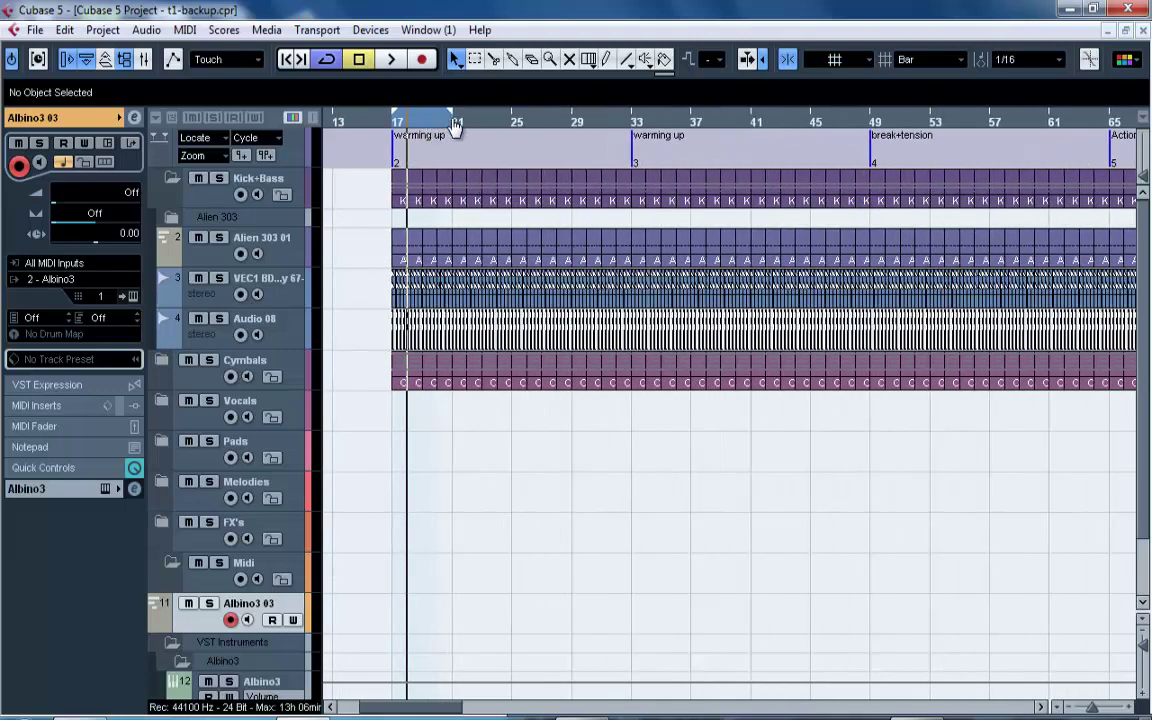
{"action": "left_click", "coordinate": [397, 130]}
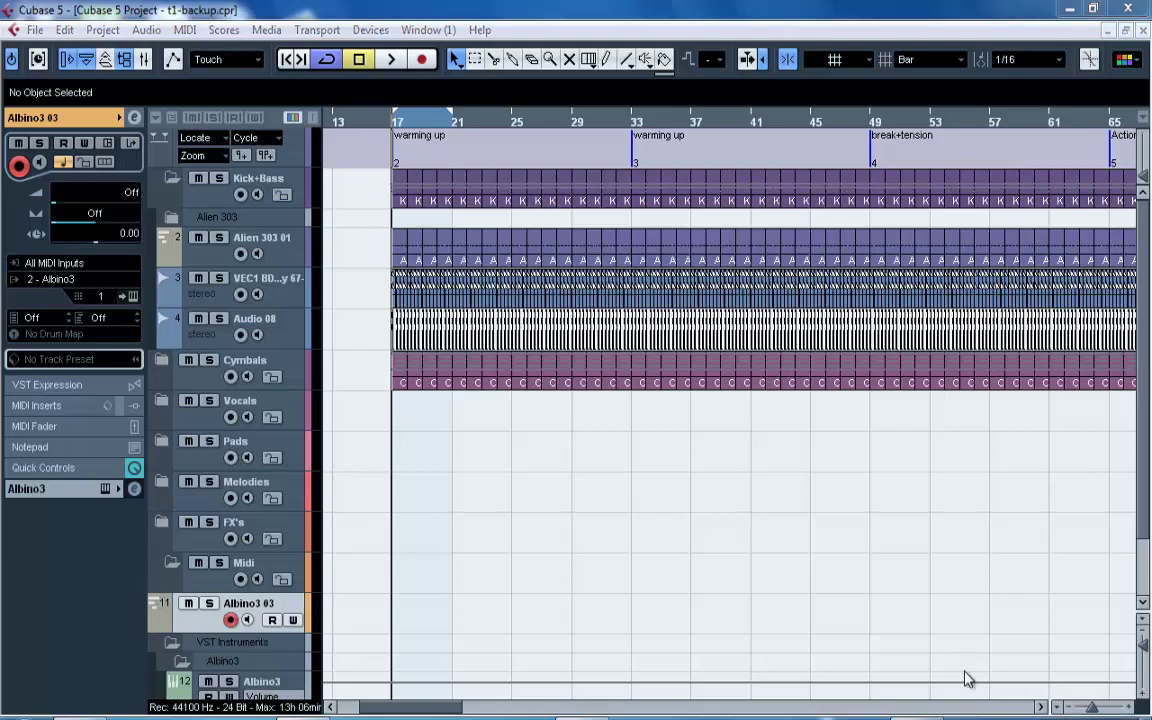
Restore the project window to a smaller size and move it aside to uncover part of the desktop.
{"action": "double_click", "coordinate": [897, 3]}
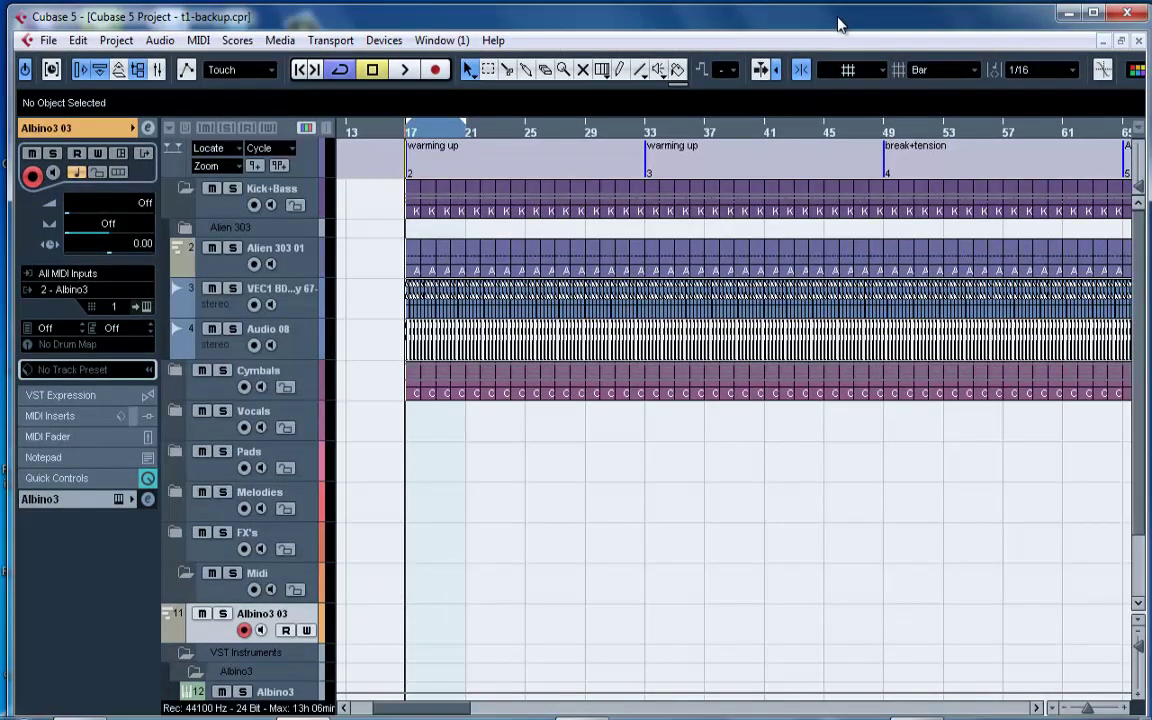
{"action": "left_click_drag", "start_coordinate": [838, 24], "coordinate": [716, 18]}
{"action": "right_click", "coordinate": [1067, 44]}
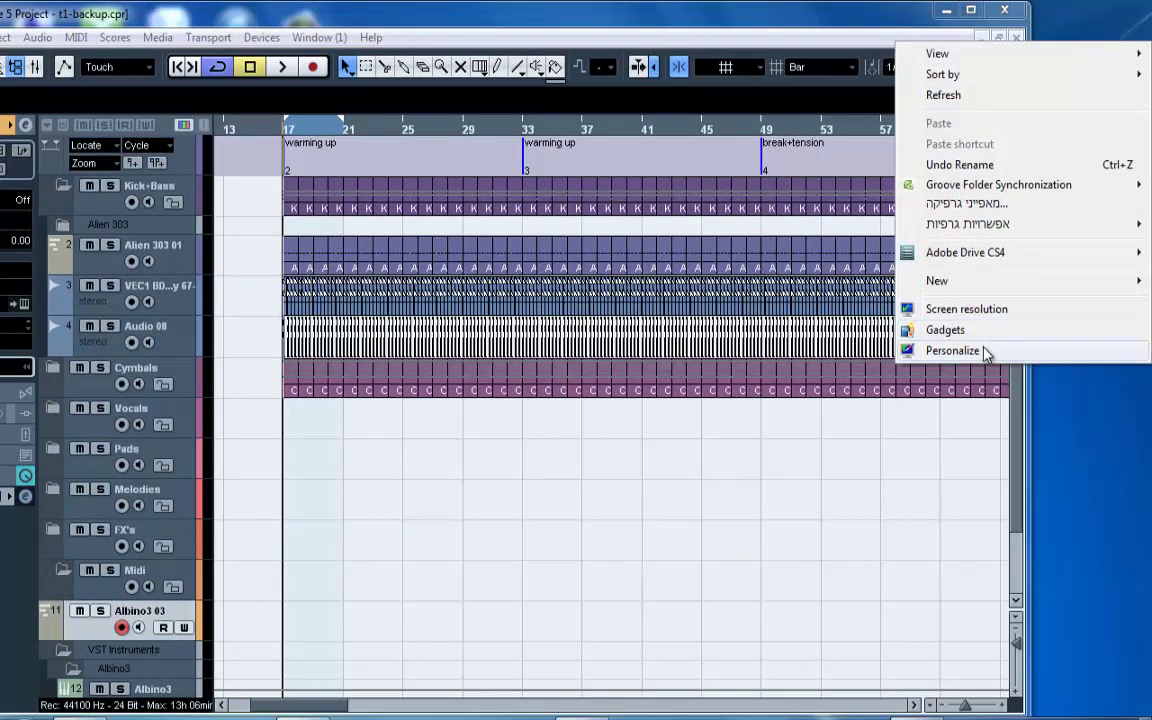
{"action": "left_click", "coordinate": [952, 351]}
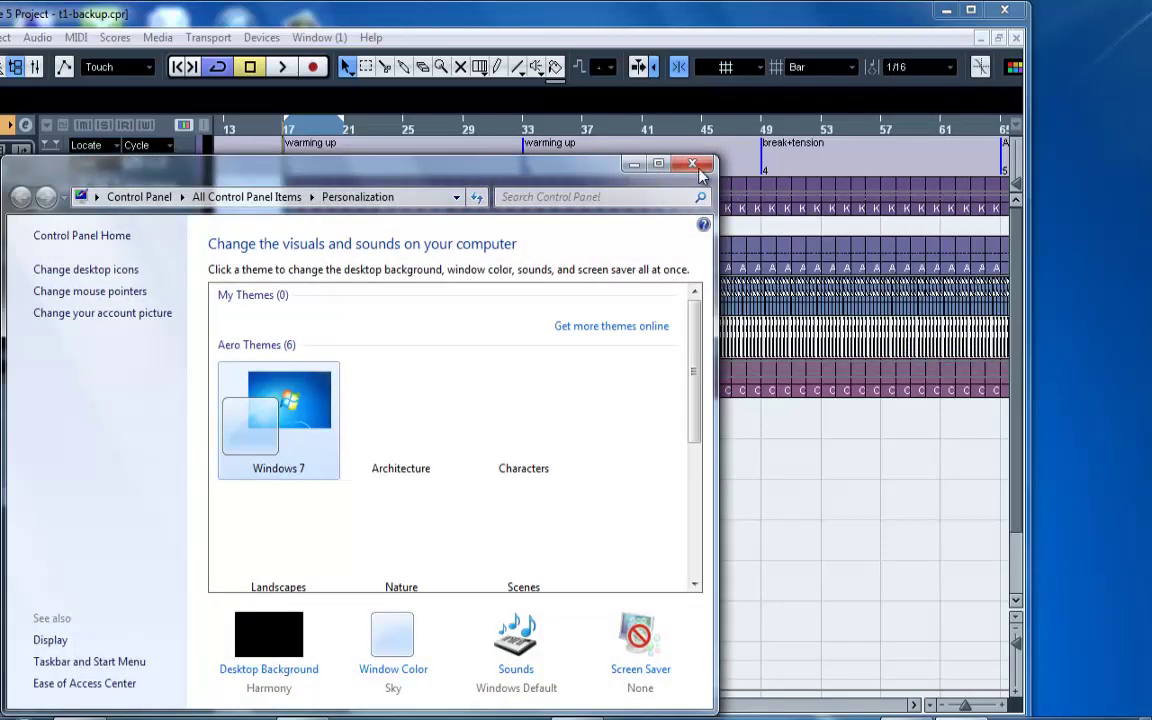
{"action": "left_click", "coordinate": [935, 90]}
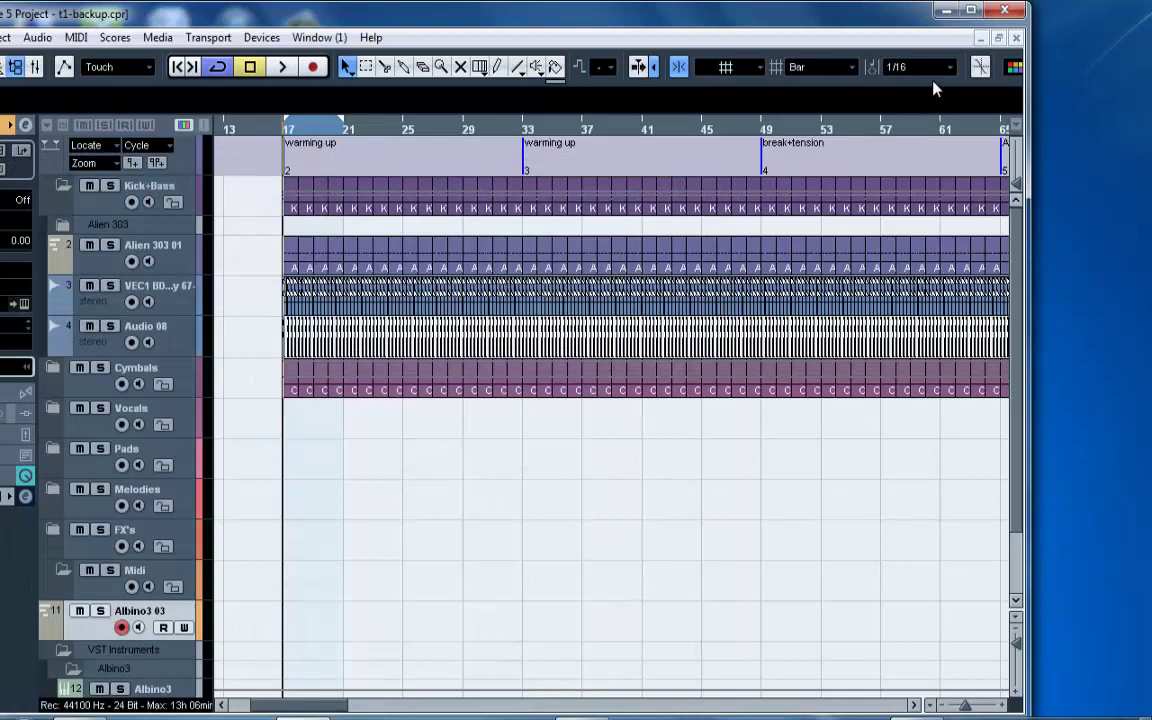
Change the Windows screen resolution to 1280 × 720 and keep the new display settings.
{"action": "right_click", "coordinate": [1088, 88]}
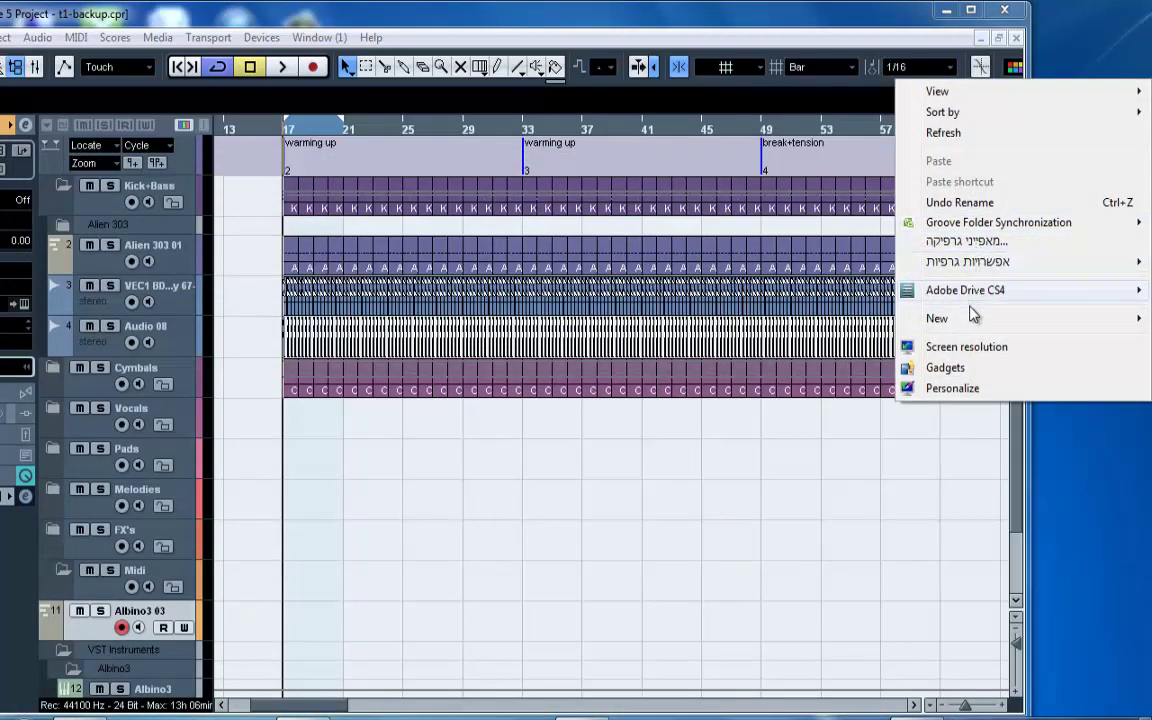
{"action": "left_click", "coordinate": [955, 350]}
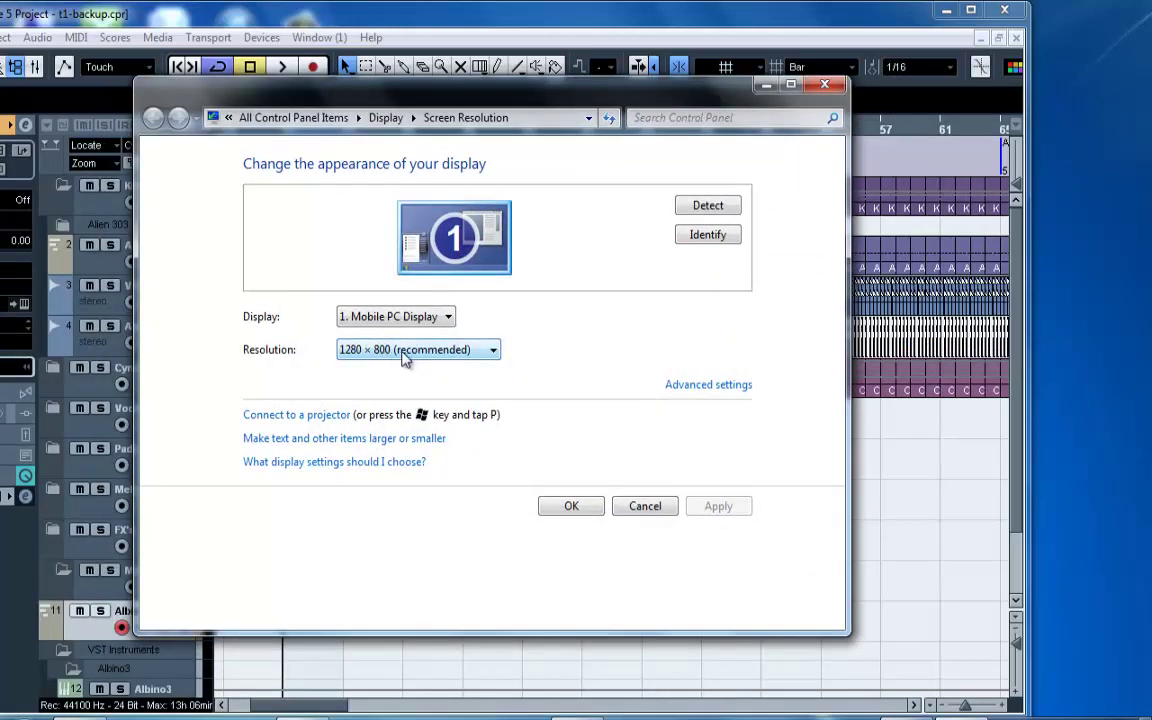
{"action": "left_click", "coordinate": [406, 358]}
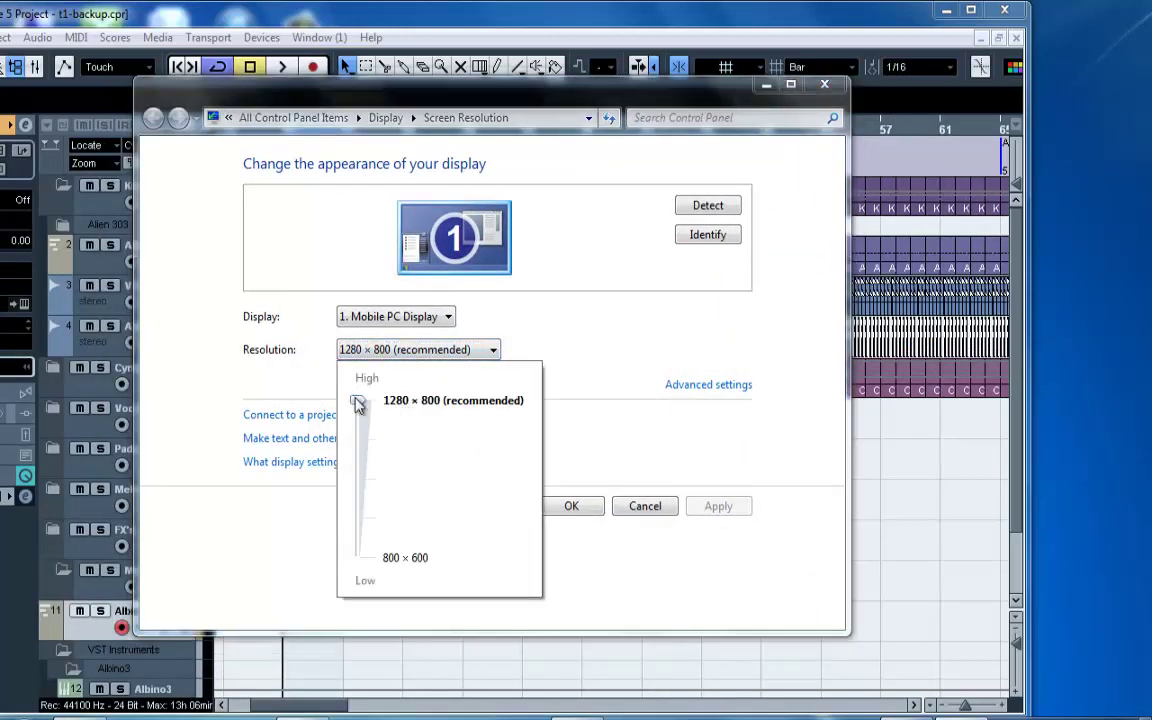
{"action": "left_click_drag", "start_coordinate": [358, 403], "coordinate": [356, 437]}
{"action": "left_click", "coordinate": [718, 533]}
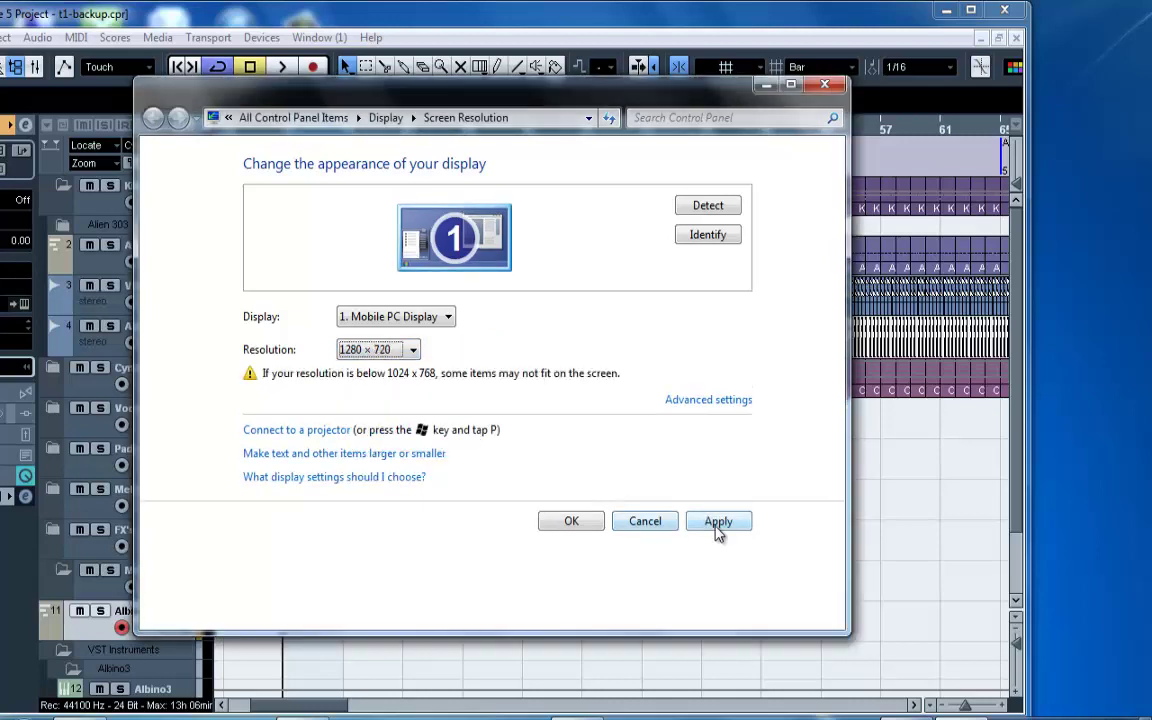
{"action": "left_click", "coordinate": [718, 523]}
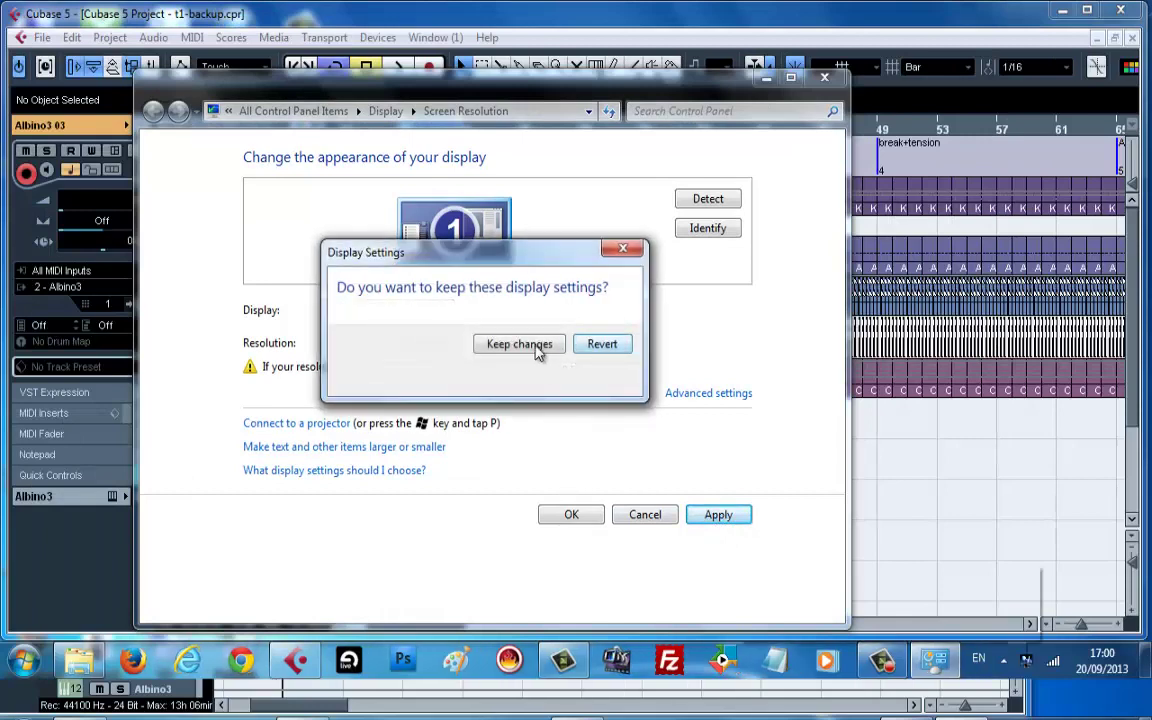
{"action": "left_click", "coordinate": [543, 352]}
{"action": "key", "text": "Return"}
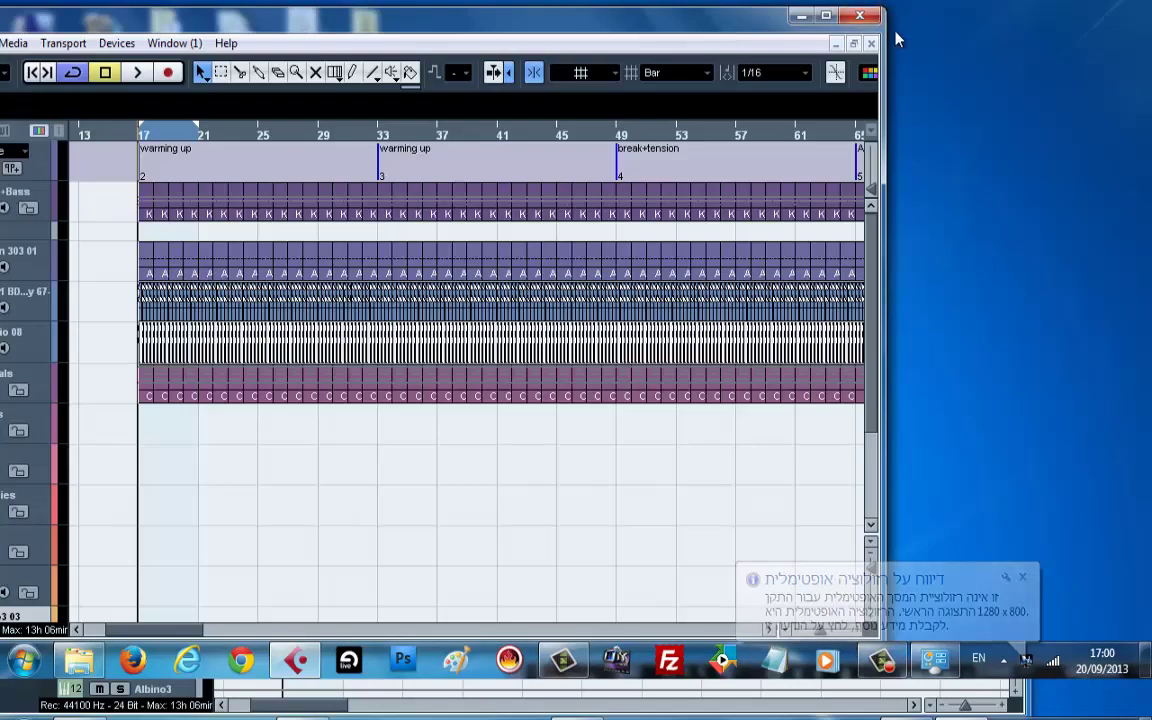
Change the Windows screen resolution to 800 × 600 and keep the new display settings.
{"action": "right_click", "coordinate": [897, 31]}
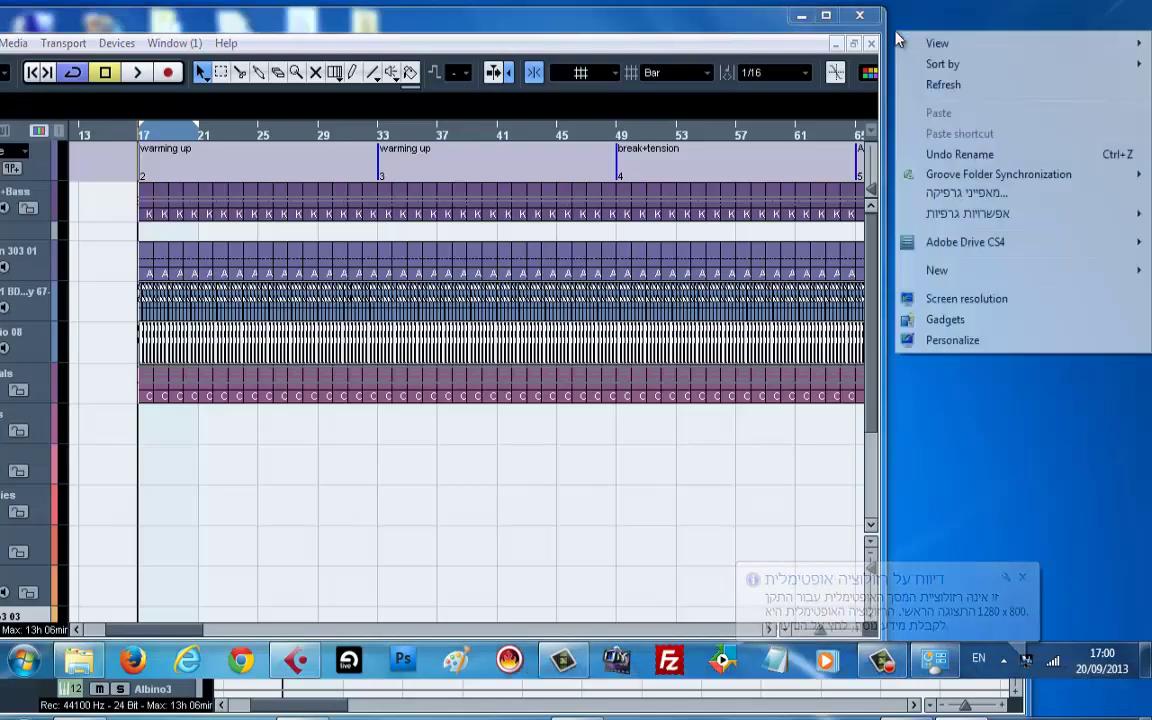
{"action": "left_click", "coordinate": [948, 300]}
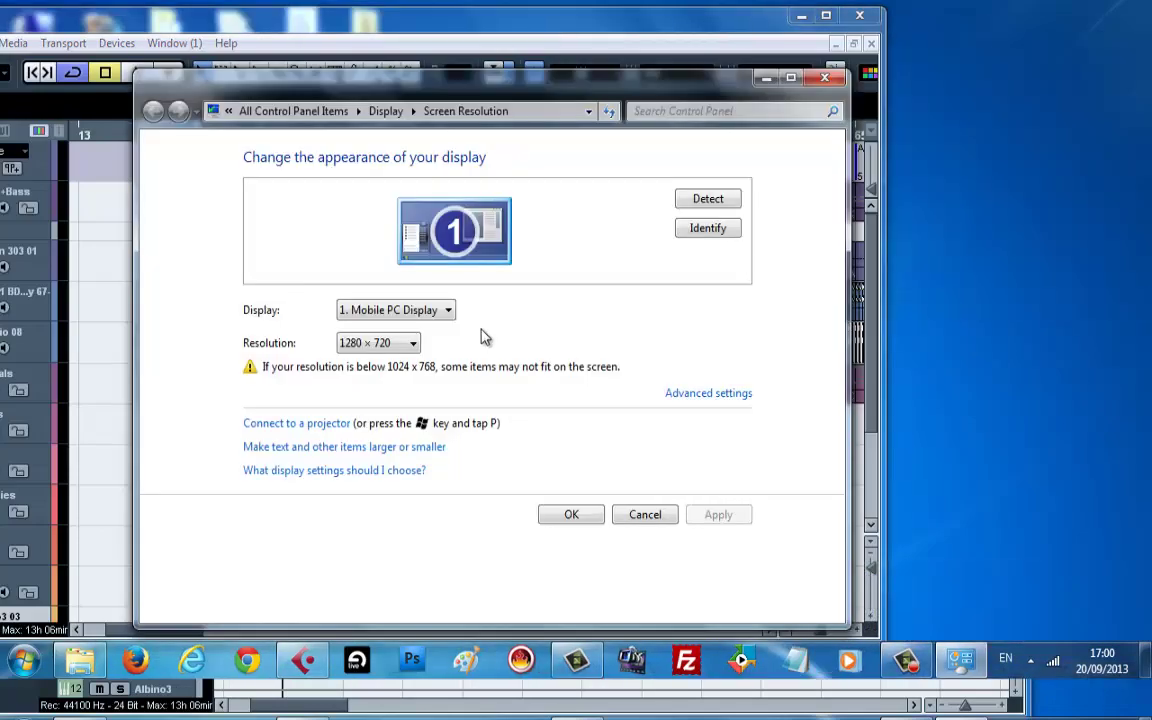
{"action": "left_click", "coordinate": [388, 343]}
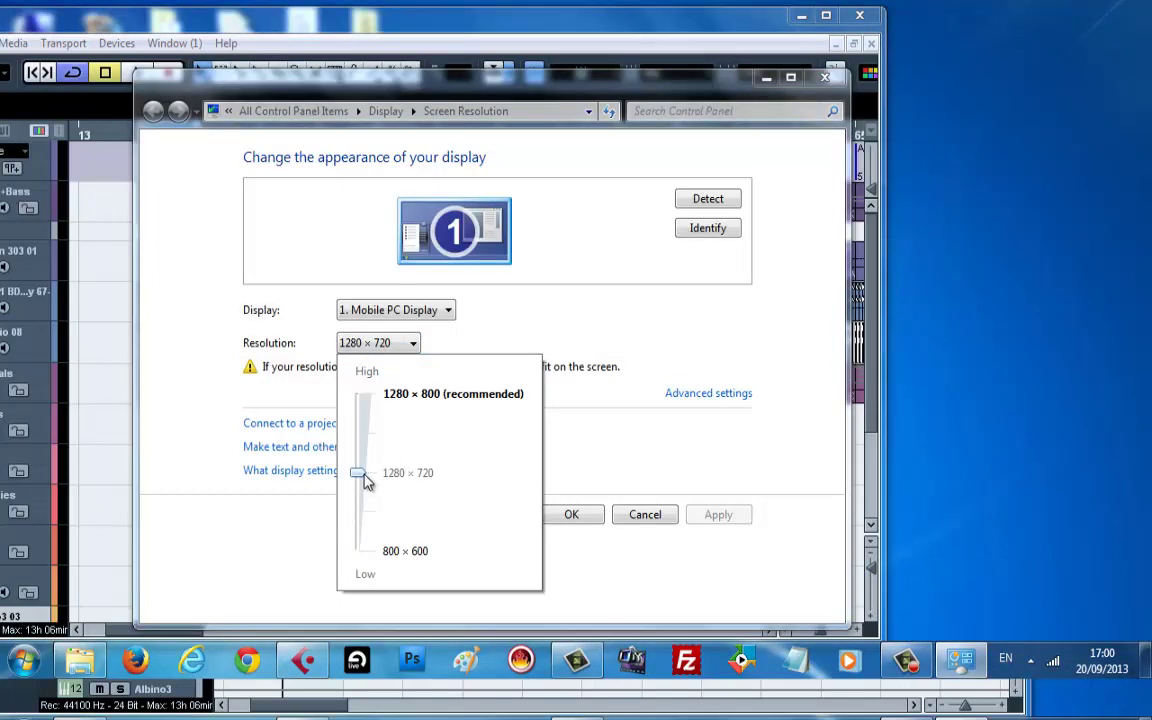
{"action": "left_click_drag", "start_coordinate": [364, 482], "coordinate": [368, 566]}
{"action": "left_click", "coordinate": [708, 516]}
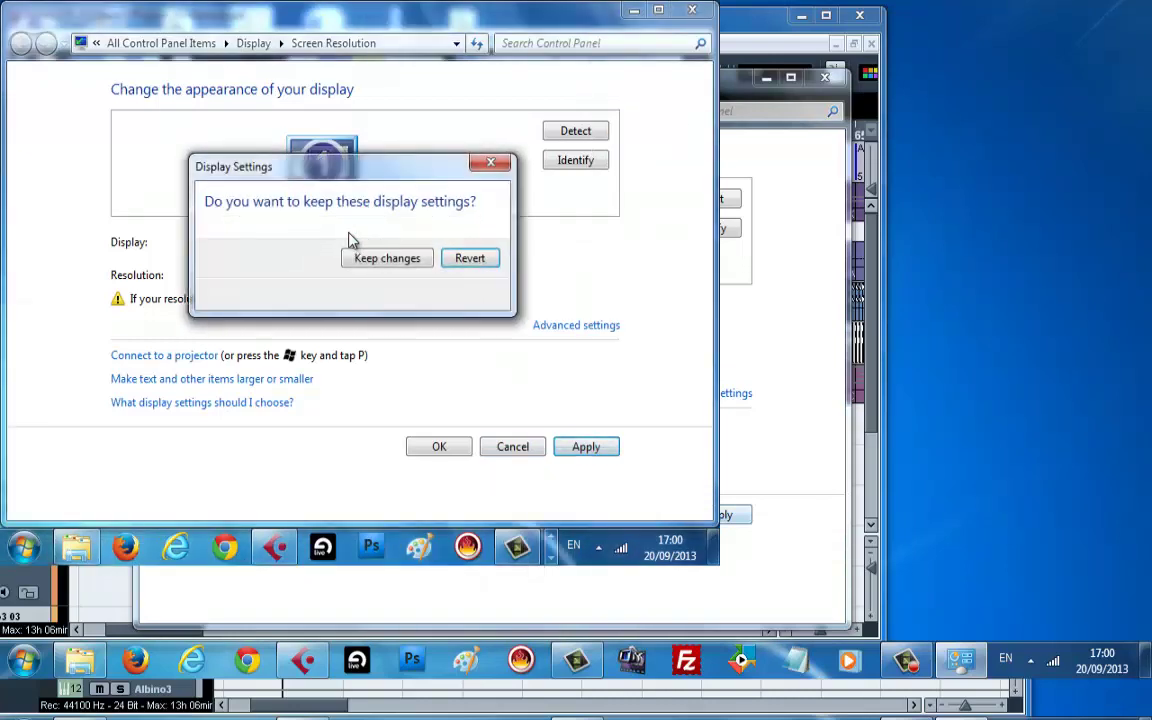
{"action": "left_click", "coordinate": [355, 262]}
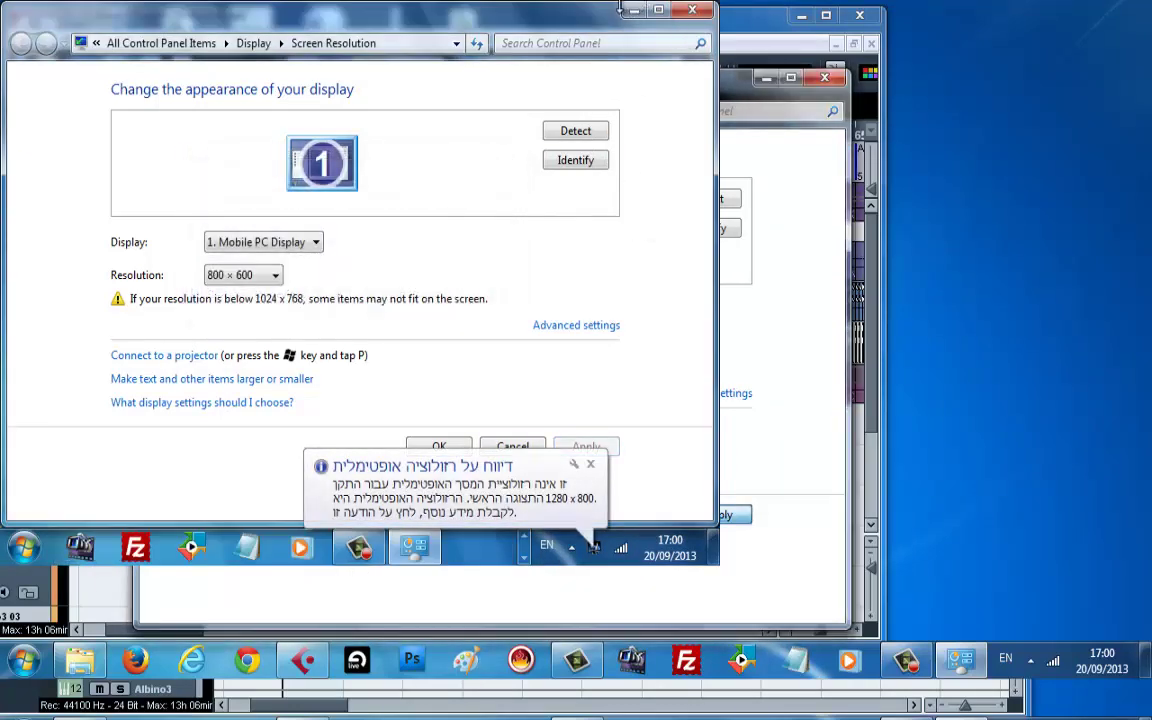
Move the open windows out of the way, then change the screen resolution to 1280 × 768 and keep the new display settings.
{"action": "left_click_drag", "start_coordinate": [598, 13], "coordinate": [660, 449]}
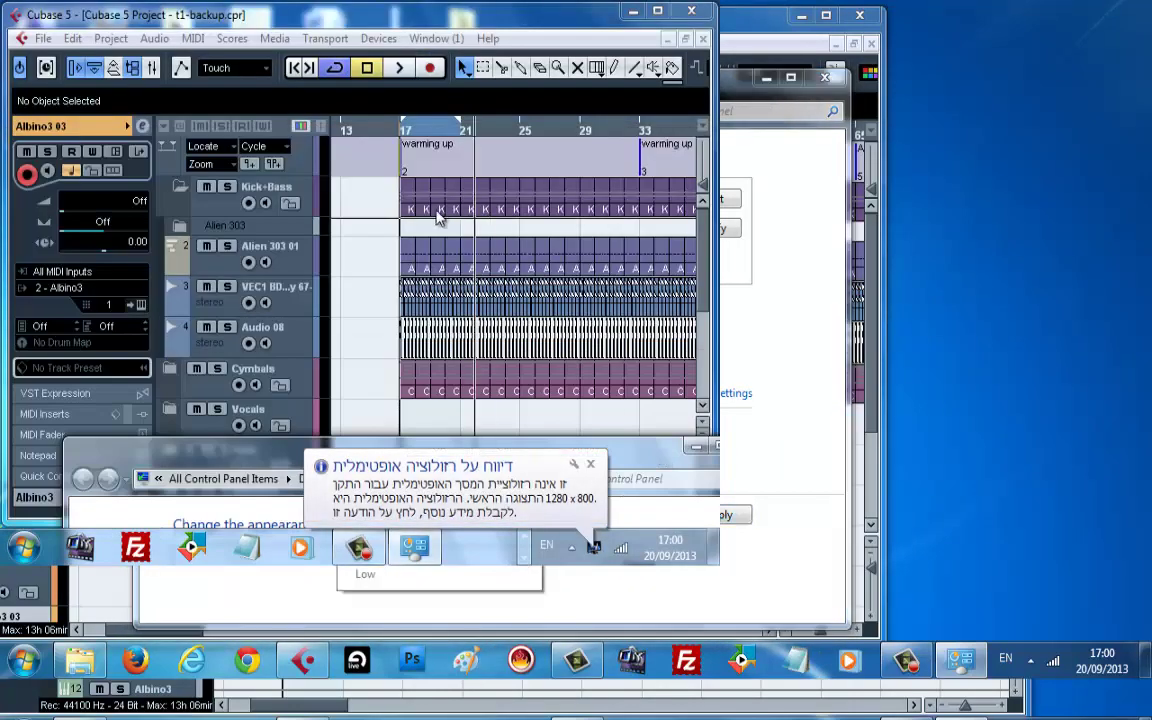
{"action": "left_click", "coordinate": [390, 252]}
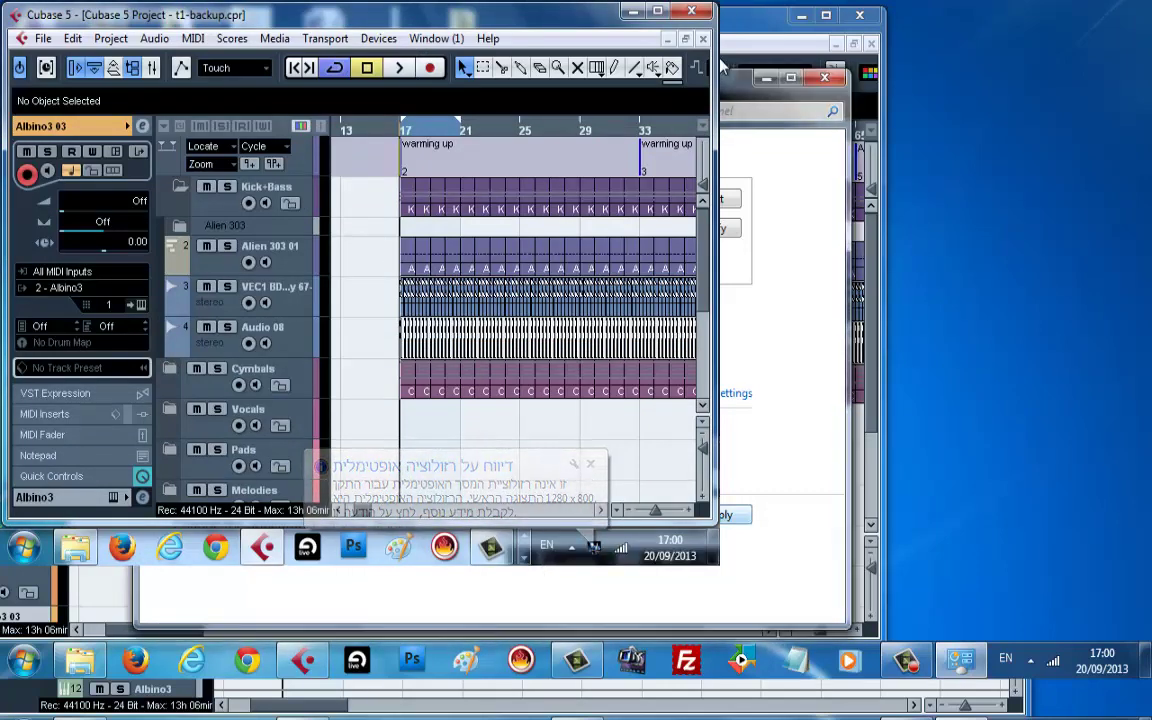
{"action": "left_click_drag", "start_coordinate": [572, 17], "coordinate": [442, 87]}
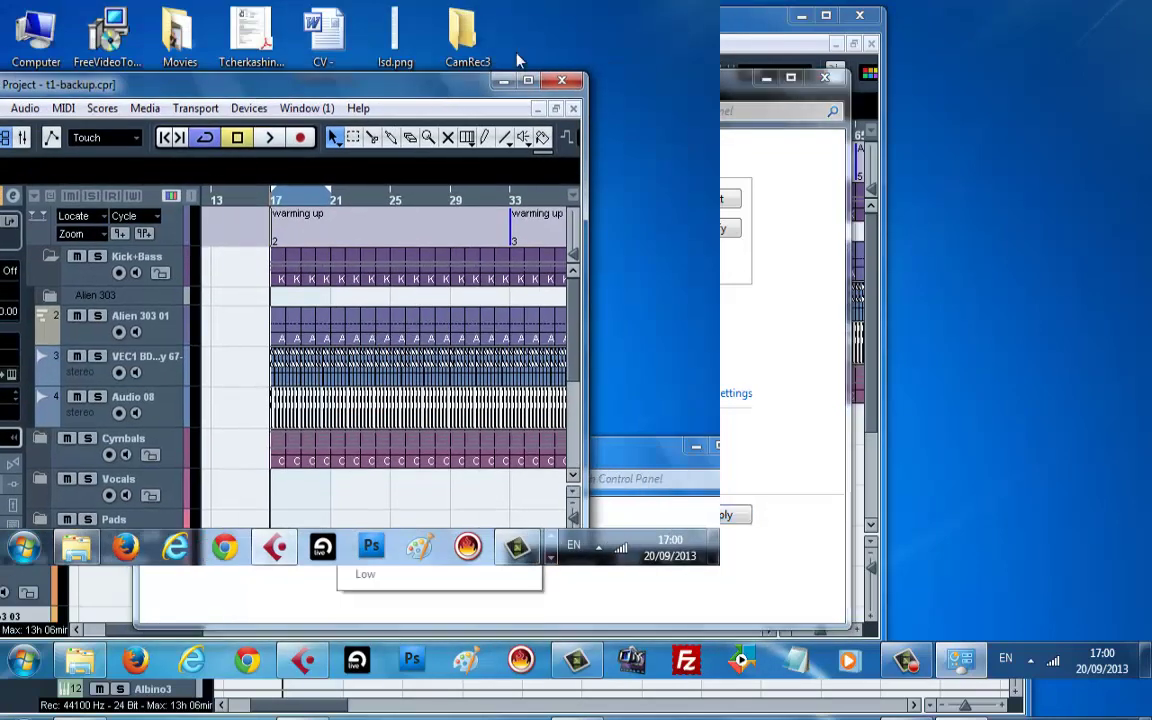
{"action": "right_click", "coordinate": [645, 34]}
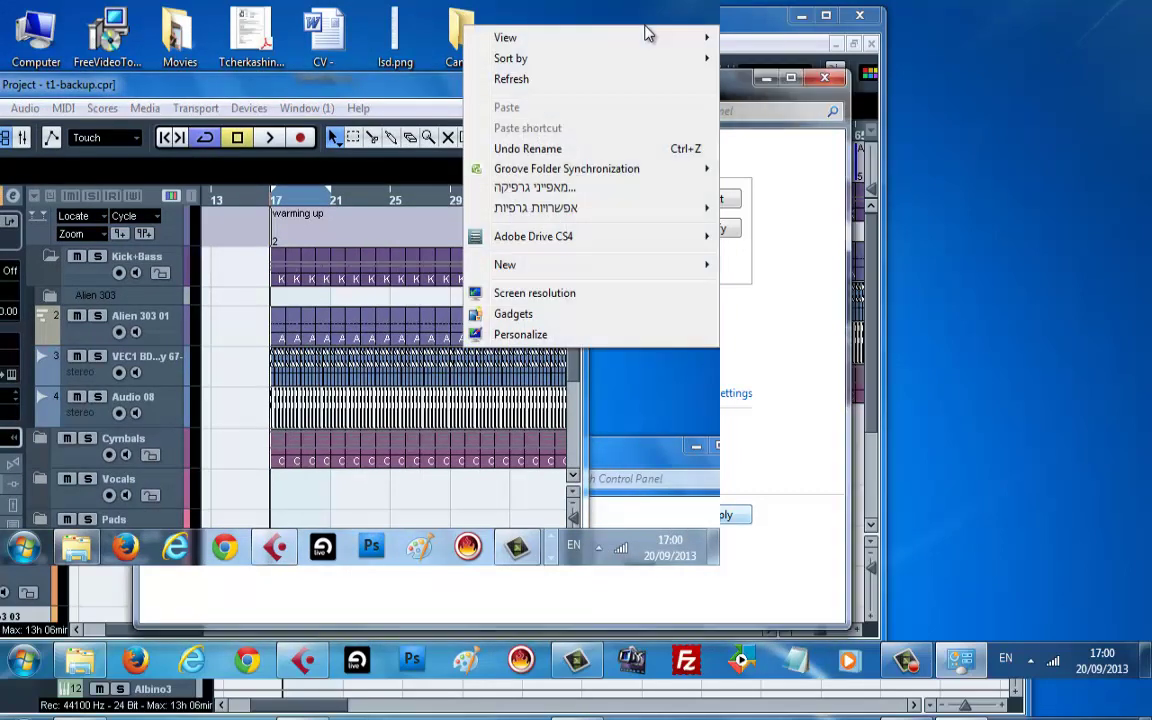
{"action": "left_click", "coordinate": [544, 299]}
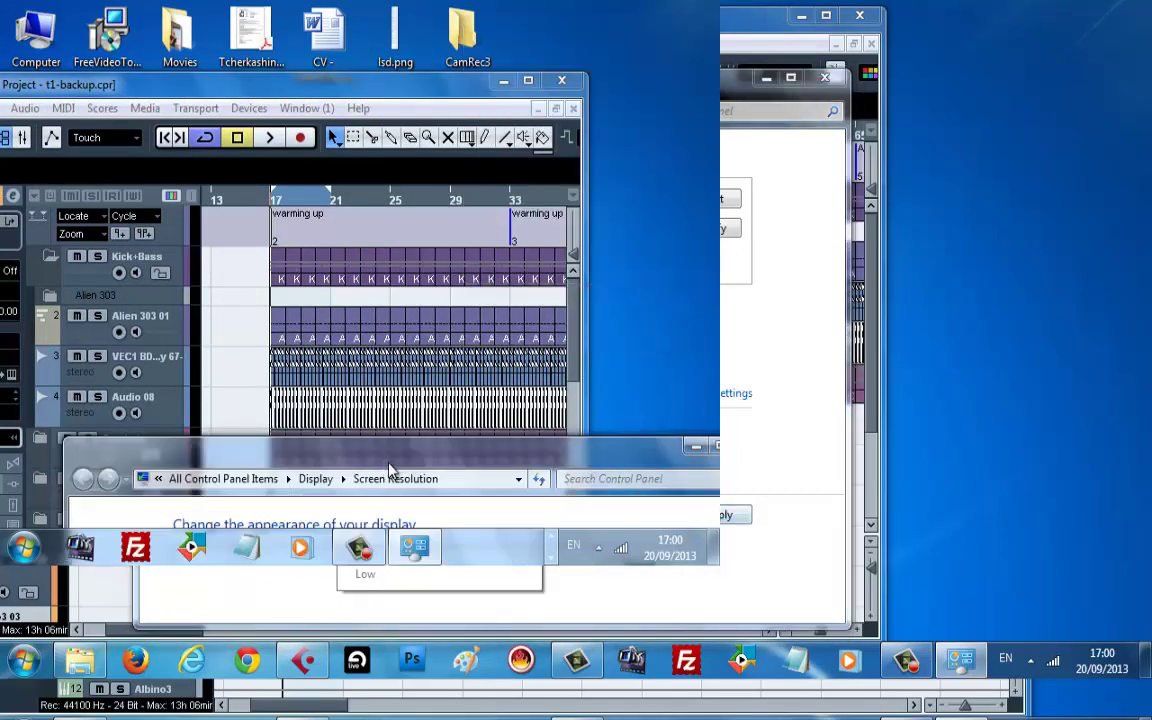
{"action": "left_click_drag", "start_coordinate": [389, 464], "coordinate": [283, 6]}
{"action": "left_click", "coordinate": [210, 278]}
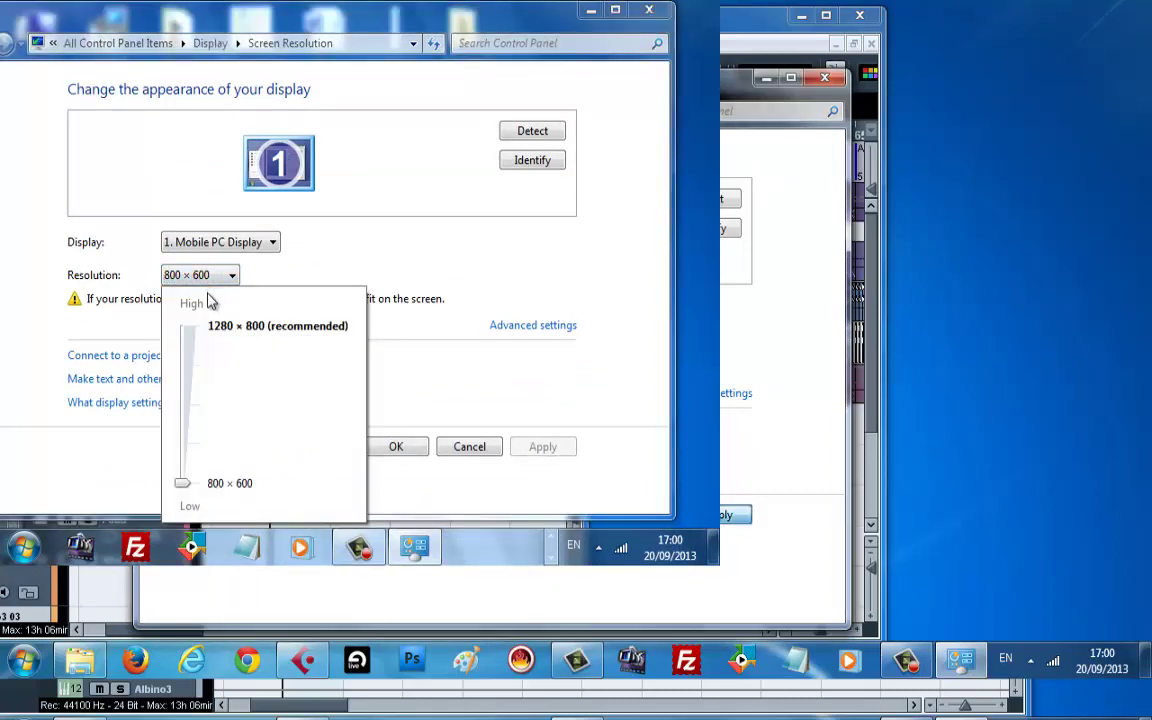
{"action": "left_click_drag", "start_coordinate": [181, 479], "coordinate": [183, 363]}
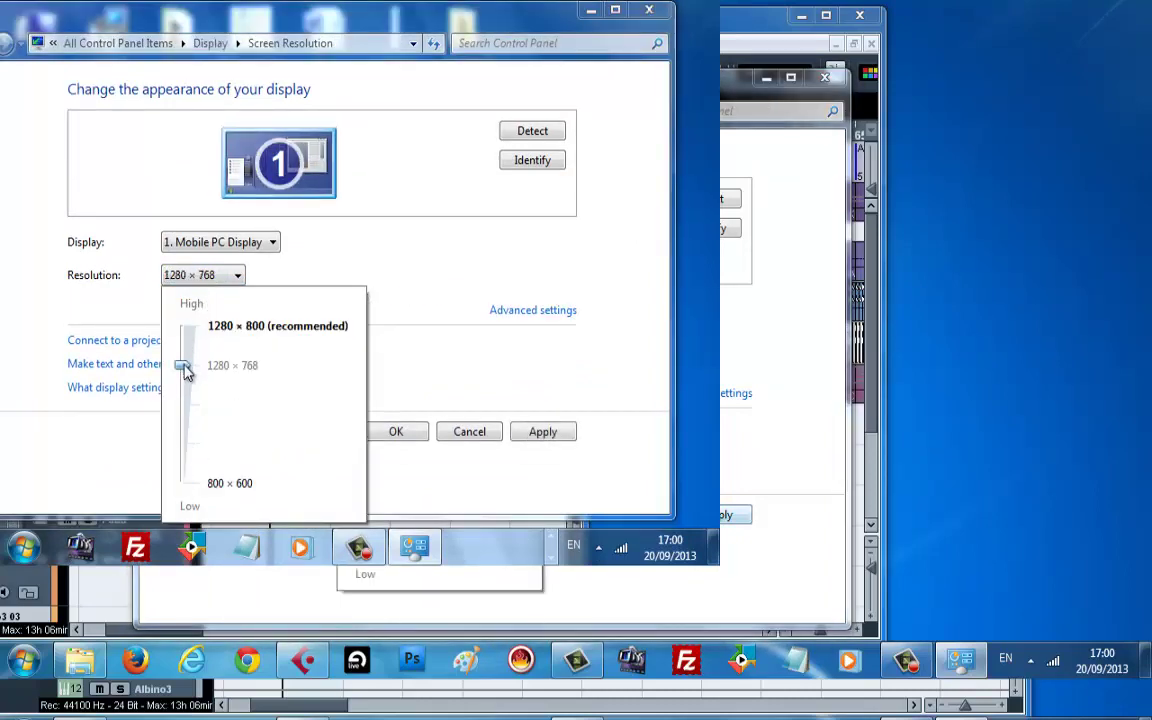
{"action": "left_click", "coordinate": [579, 421]}
{"action": "left_click", "coordinate": [556, 432]}
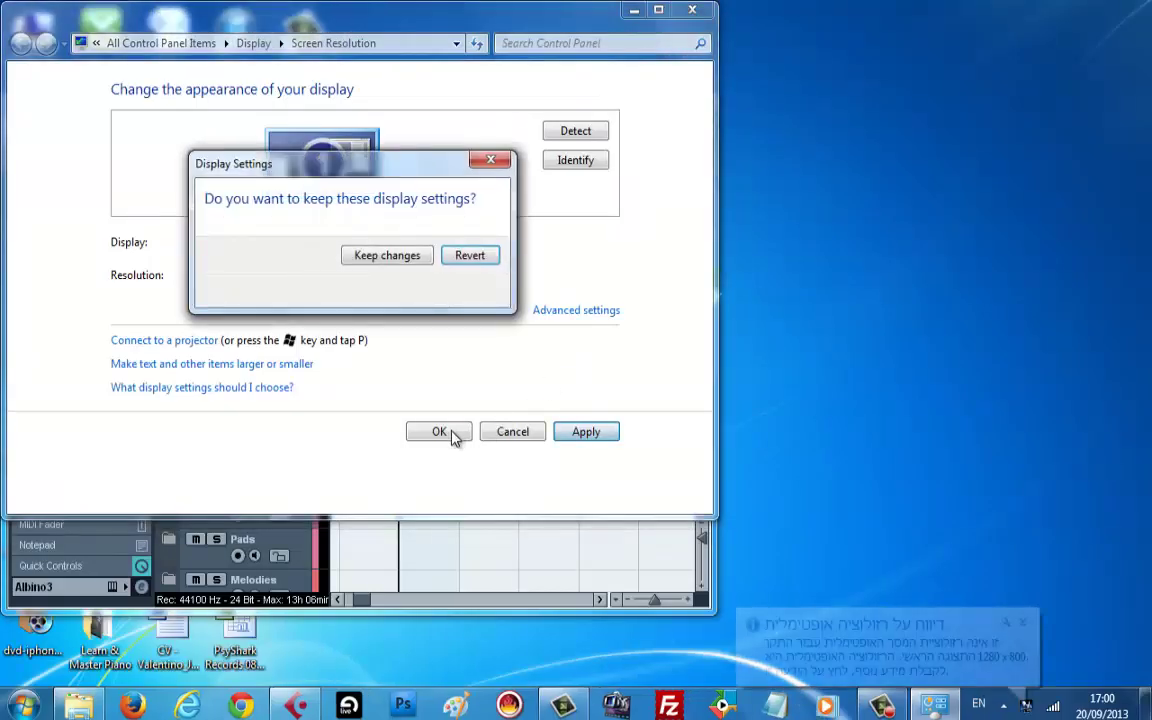
{"action": "left_click", "coordinate": [394, 262]}
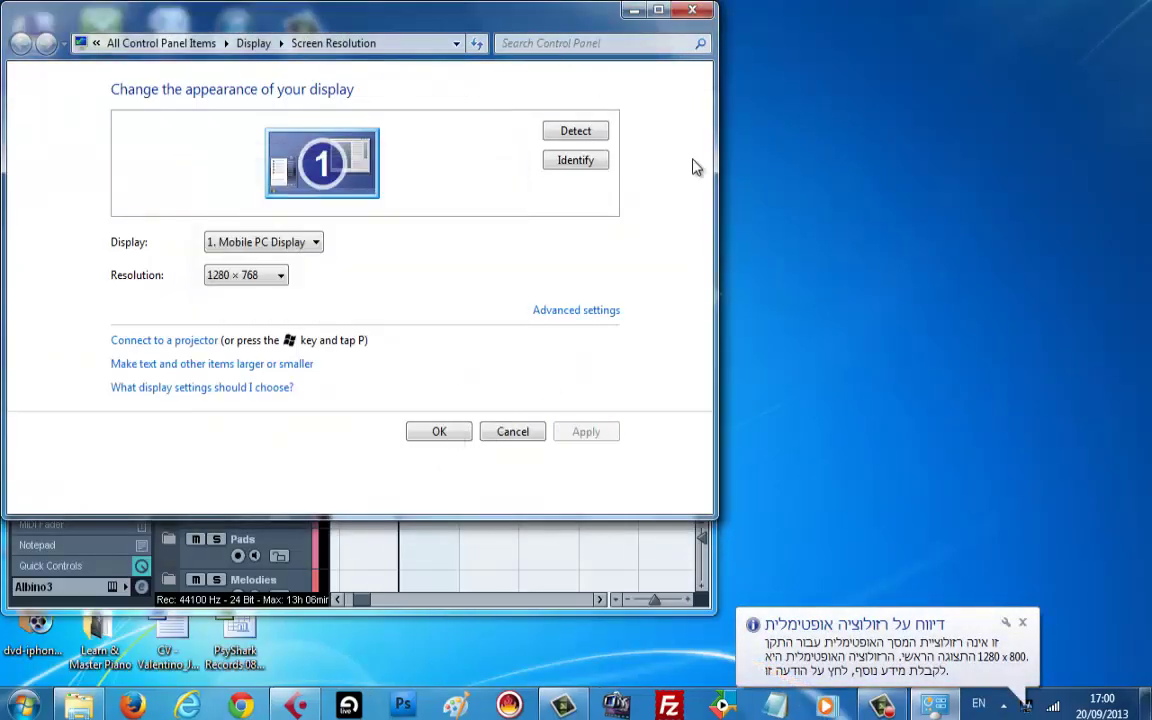
Minimize the settings window, move the transport panel aside, then change the Windows screen resolution to 1280 × 800 and keep the new display settings.
{"action": "left_click", "coordinate": [635, 14]}
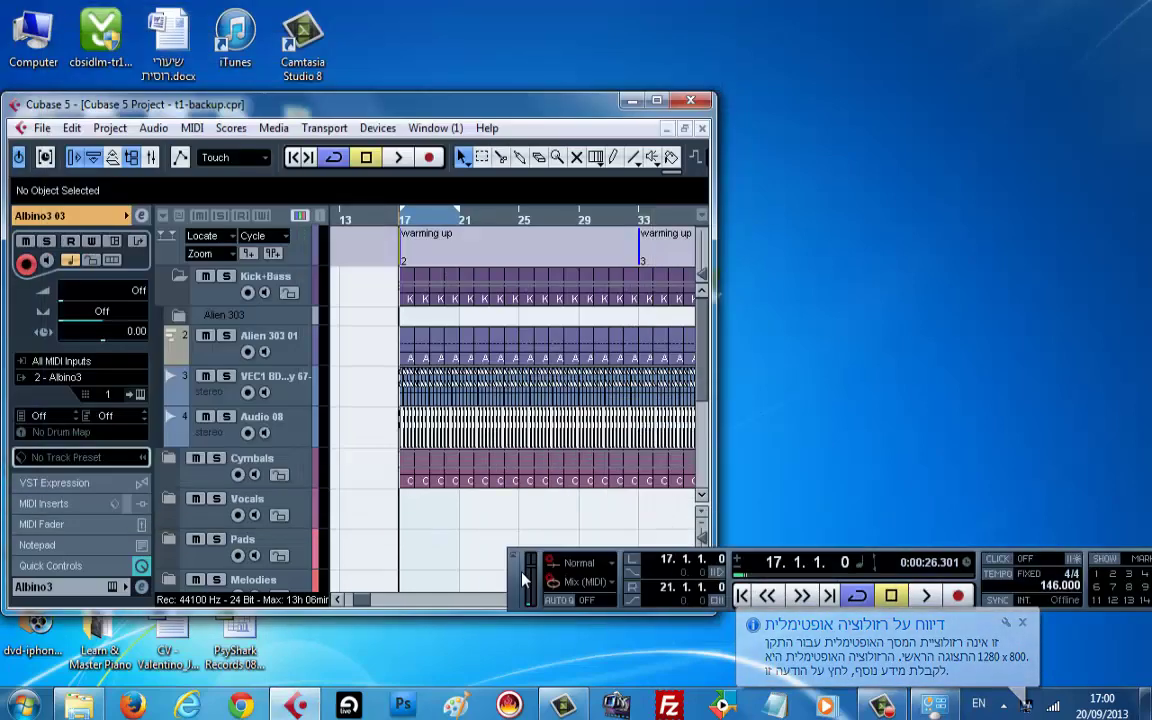
{"action": "left_click_drag", "start_coordinate": [536, 557], "coordinate": [80, 450]}
{"action": "right_click", "coordinate": [790, 78]}
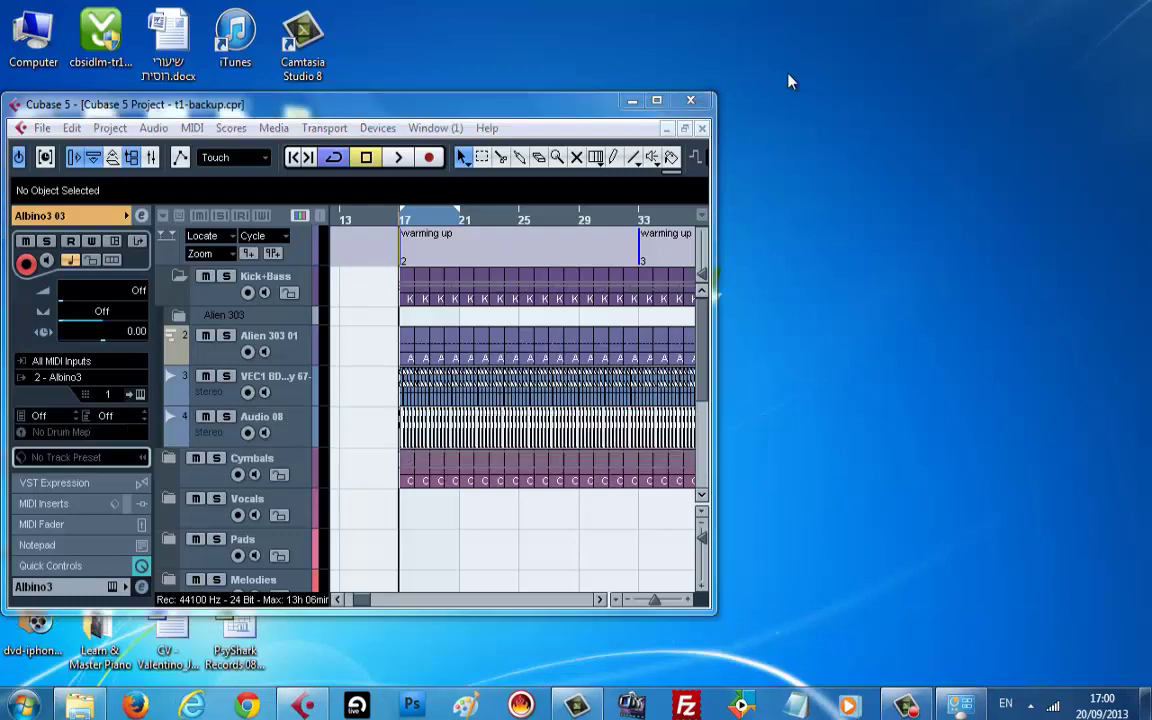
{"action": "left_click", "coordinate": [822, 340]}
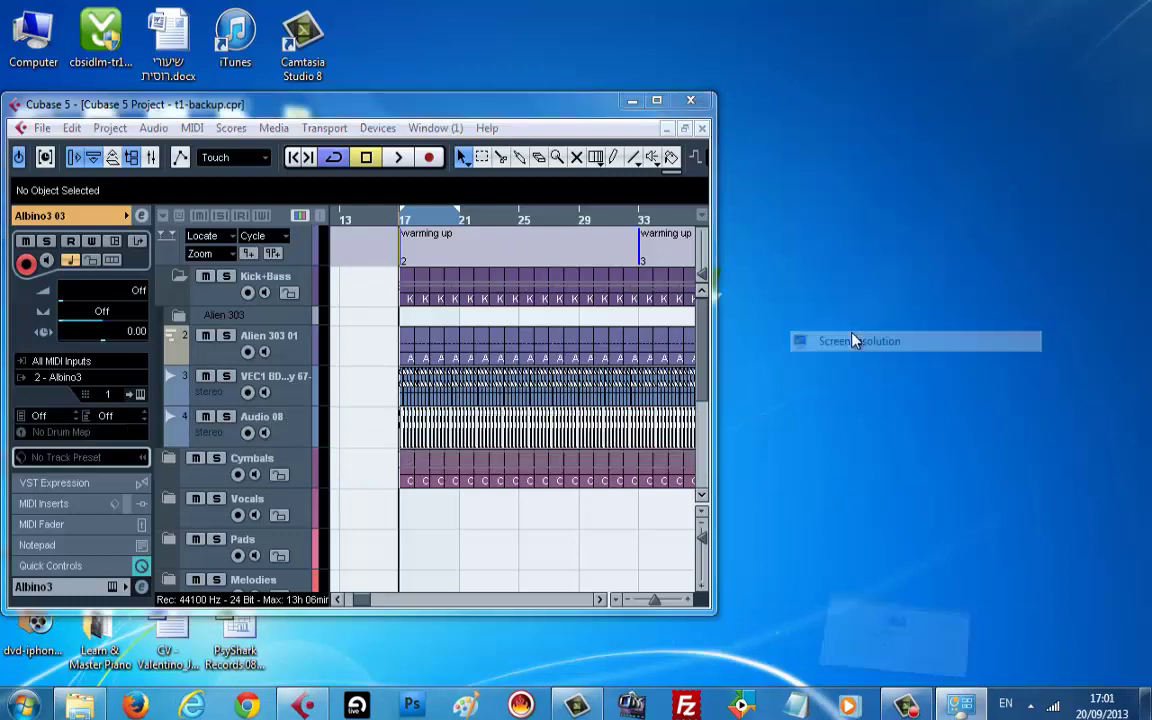
{"action": "left_click", "coordinate": [241, 275]}
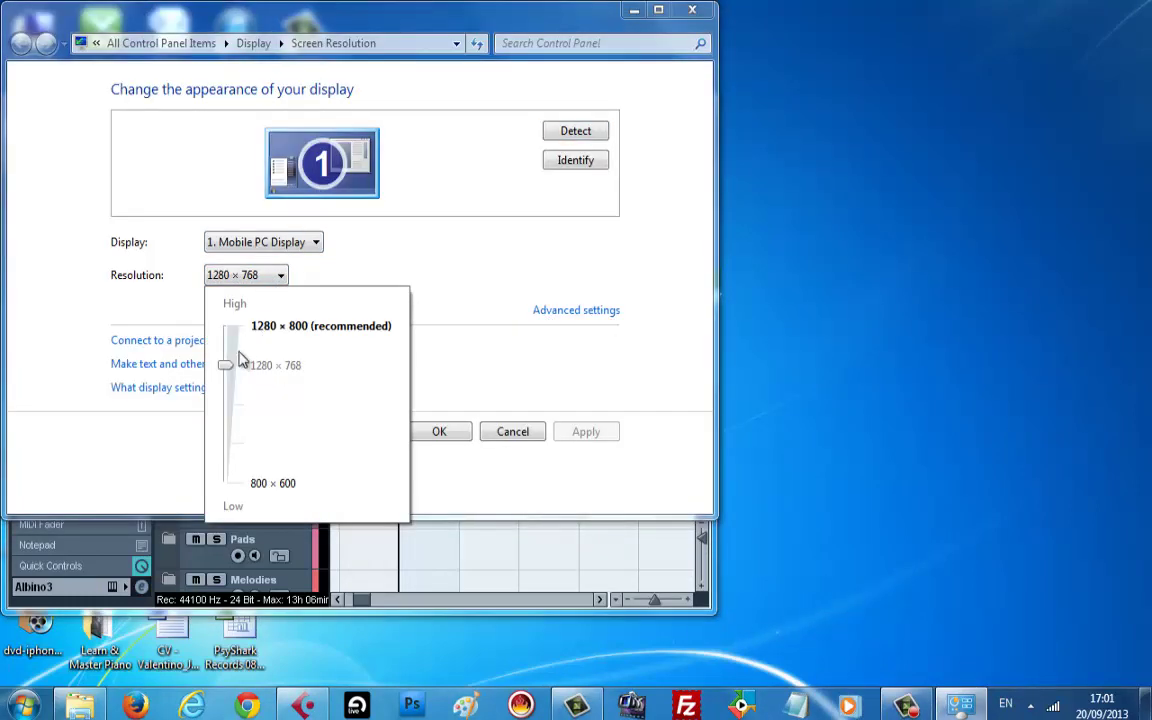
{"action": "left_click_drag", "start_coordinate": [228, 368], "coordinate": [230, 330]}
{"action": "left_click", "coordinate": [445, 429]}
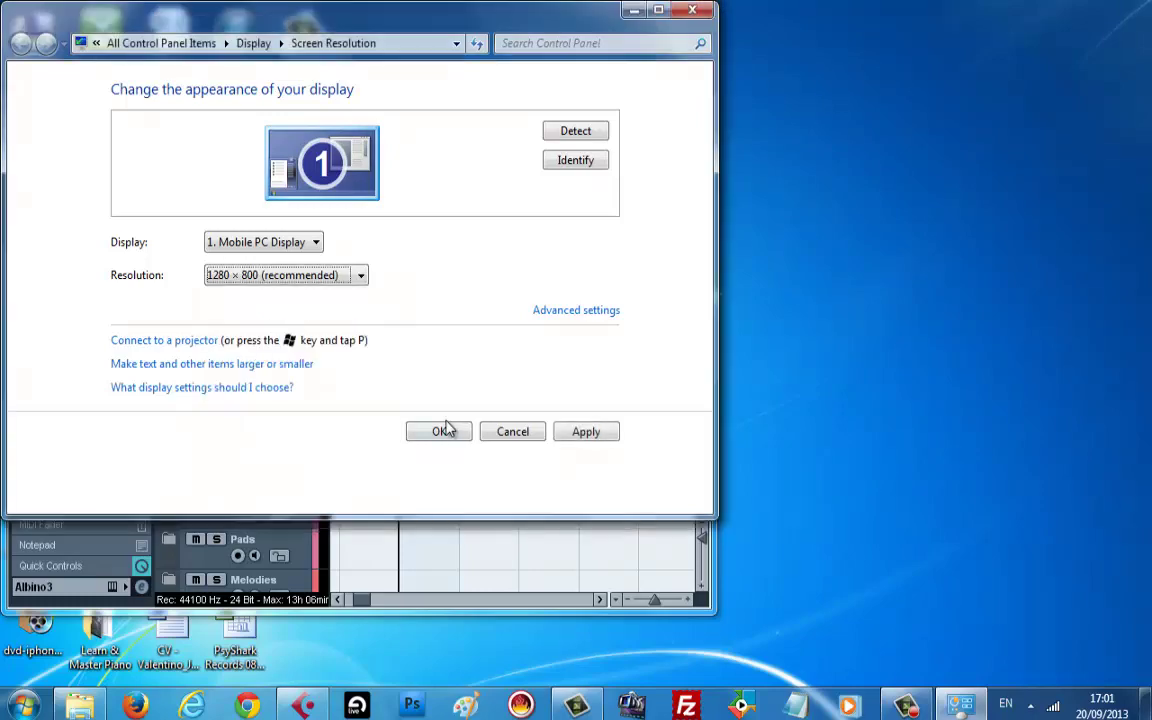
{"action": "left_click", "coordinate": [445, 429]}
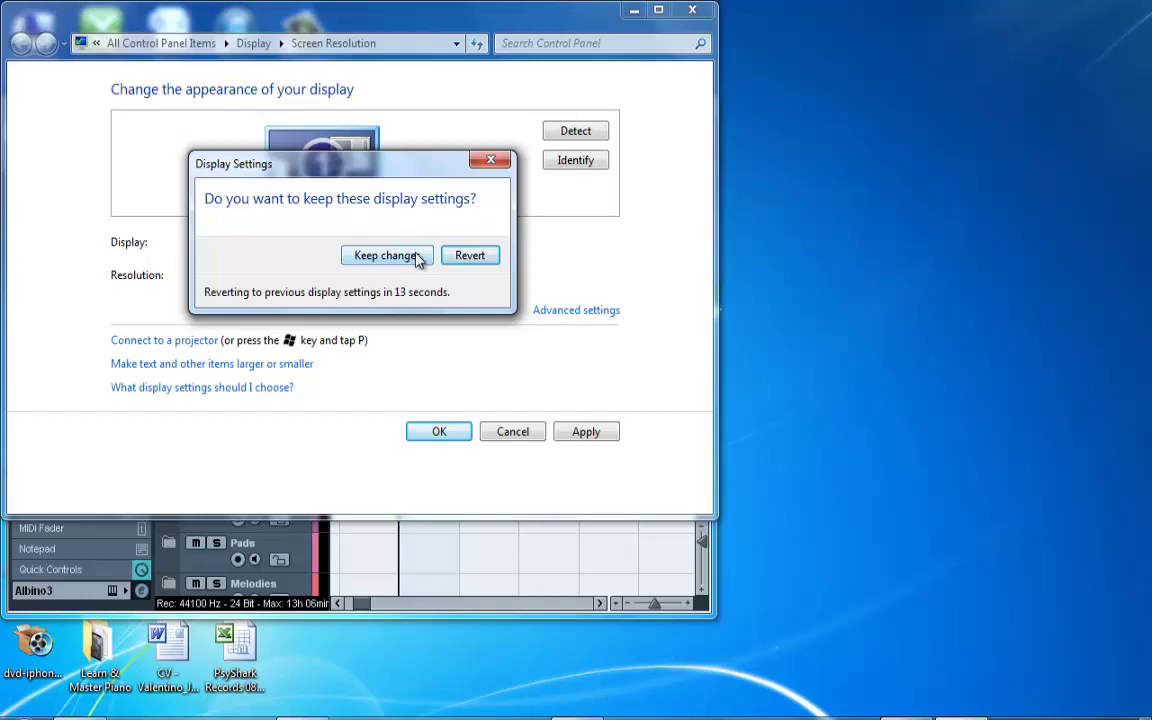
{"action": "left_click", "coordinate": [418, 258]}
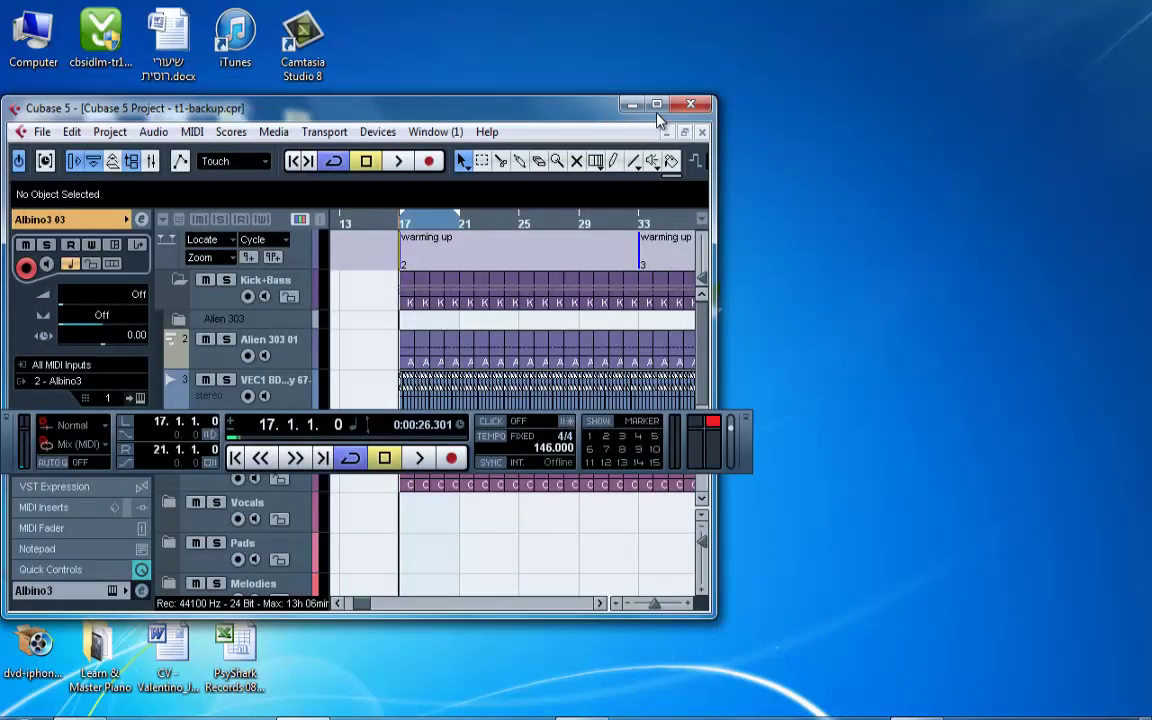
Maximize the project window, move the transport panel off the track list and briefly play the loop from bar 17.
{"action": "left_click", "coordinate": [657, 112]}
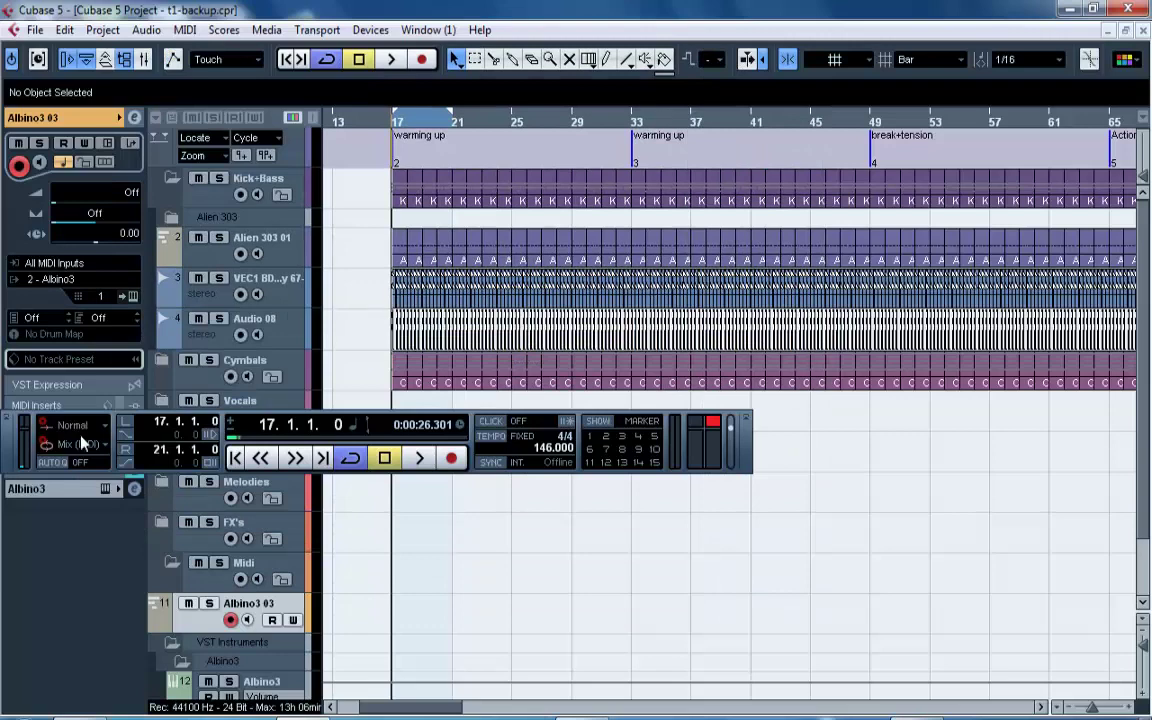
{"action": "left_click_drag", "start_coordinate": [72, 464], "coordinate": [352, 550]}
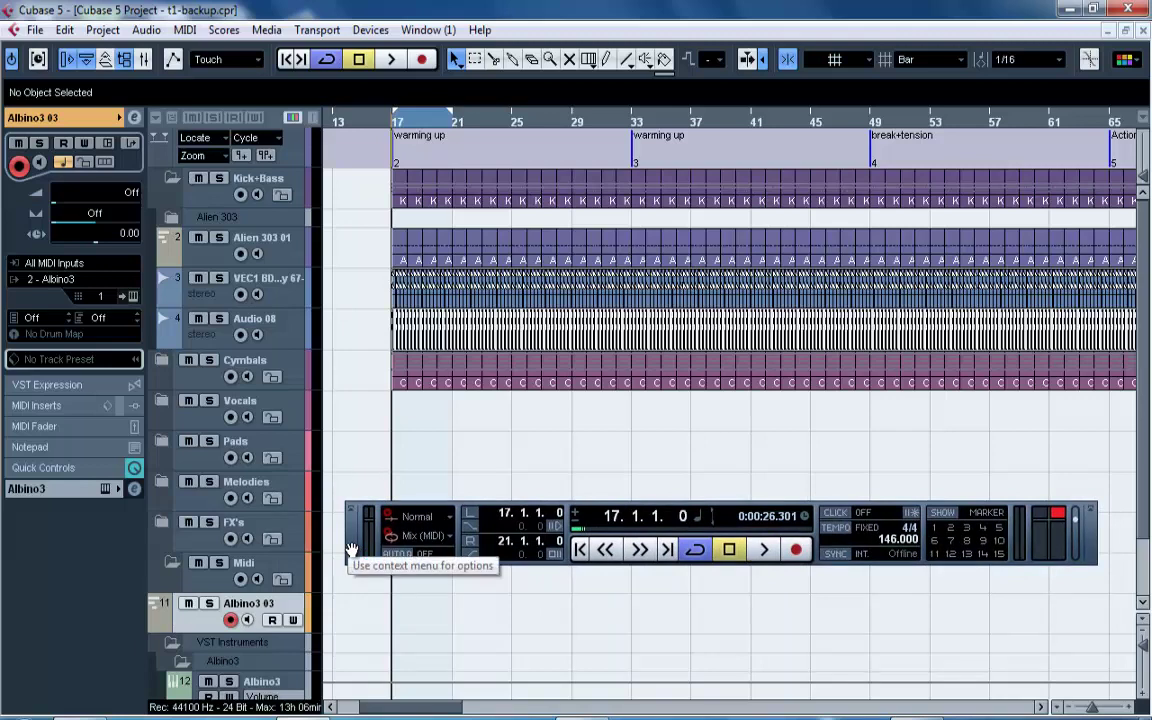
{"action": "key", "text": "space"}
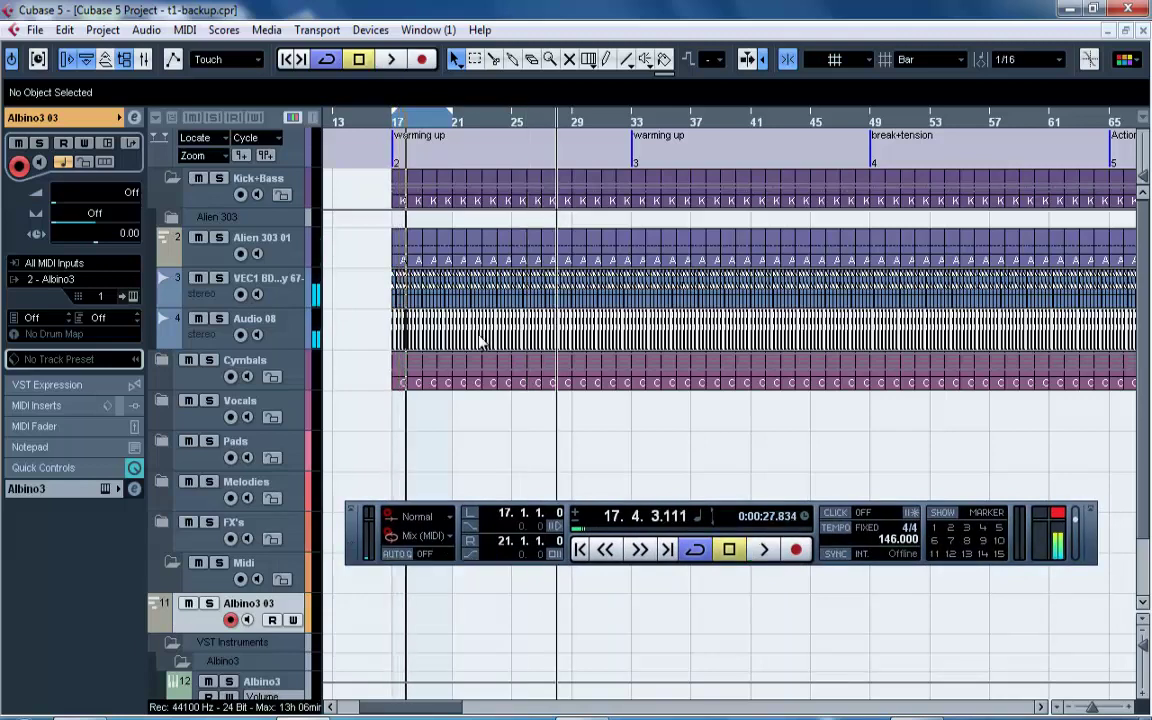
Move the transport panel further aside, create a part from bar 17 to 21 on the Albino3 03 track and solo the track.
{"action": "left_click_drag", "start_coordinate": [357, 534], "coordinate": [755, 482]}
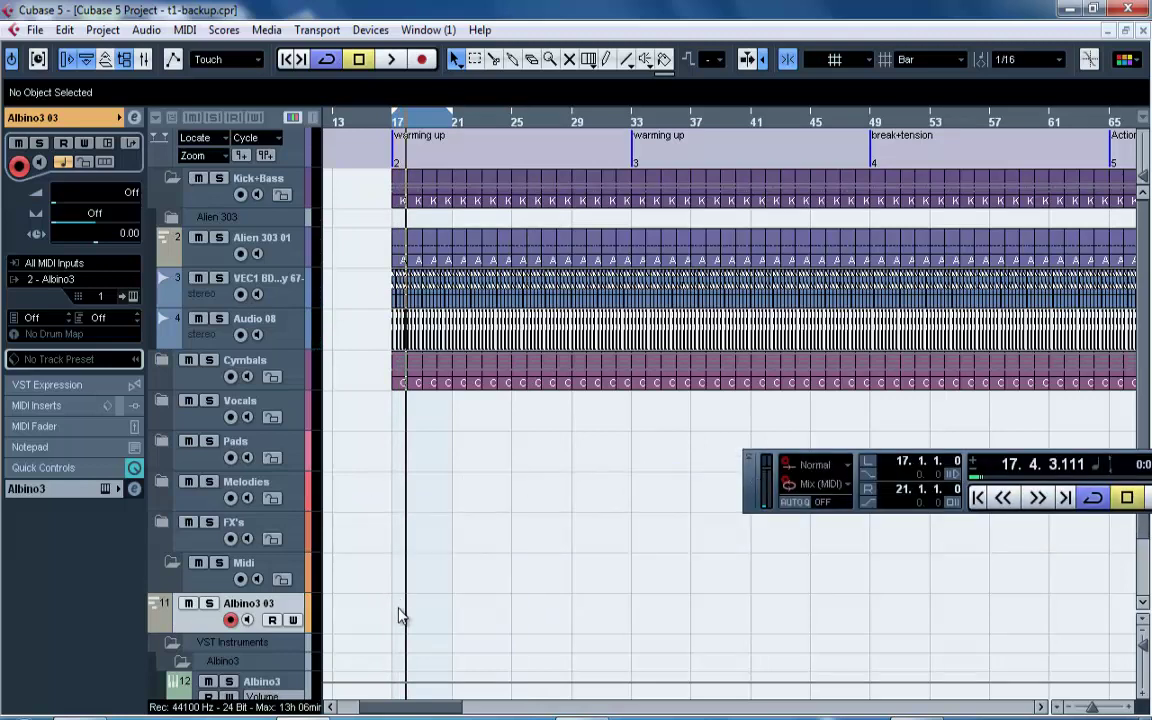
{"action": "double_click", "coordinate": [398, 615]}
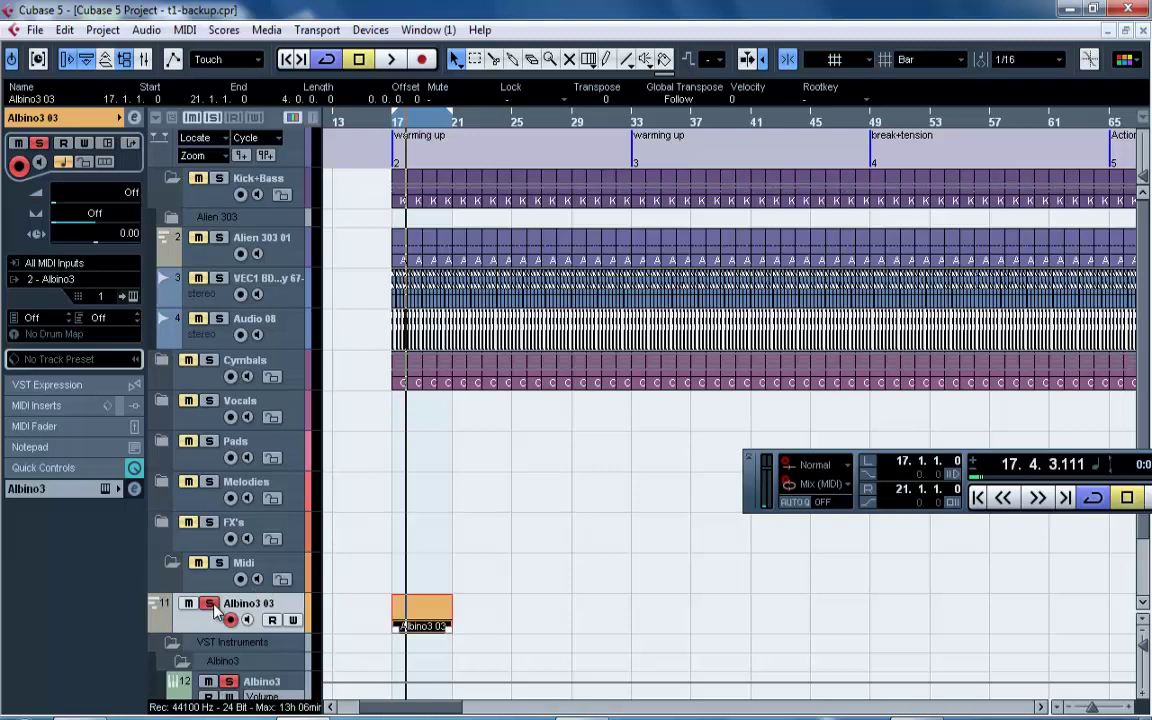
Save the project over the existing t1.cpr and again over t1-backup.cpr, replacing both files in the album1 folder.
{"action": "key", "text": "ctrl+shift+s"}
{"action": "left_click", "coordinate": [110, 172]}
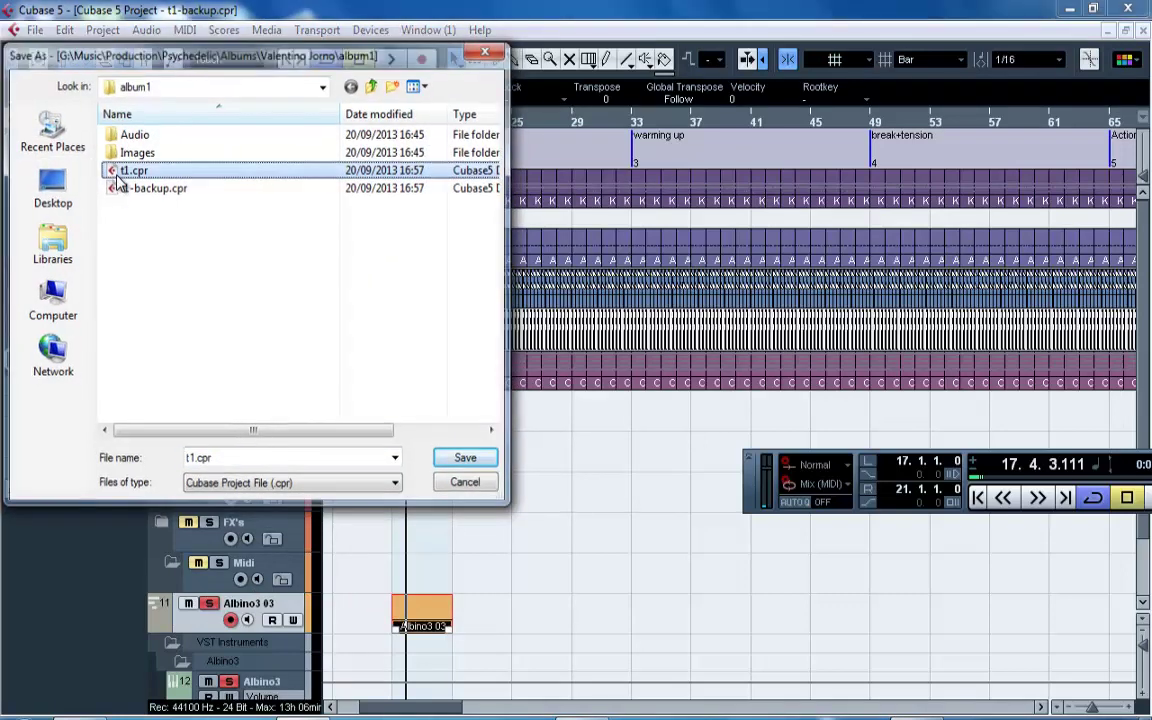
{"action": "key", "text": "Return"}
{"action": "key", "text": "Return"}
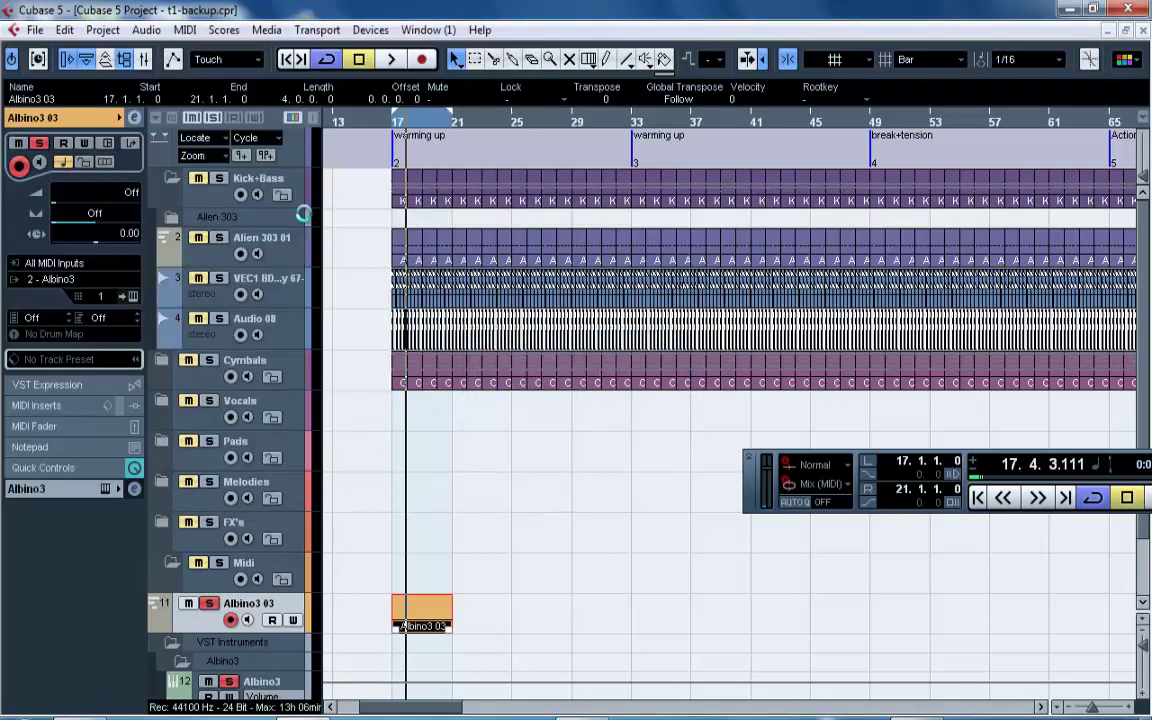
{"action": "key", "text": "ctrl+shift+s"}
{"action": "left_click", "coordinate": [155, 188]}
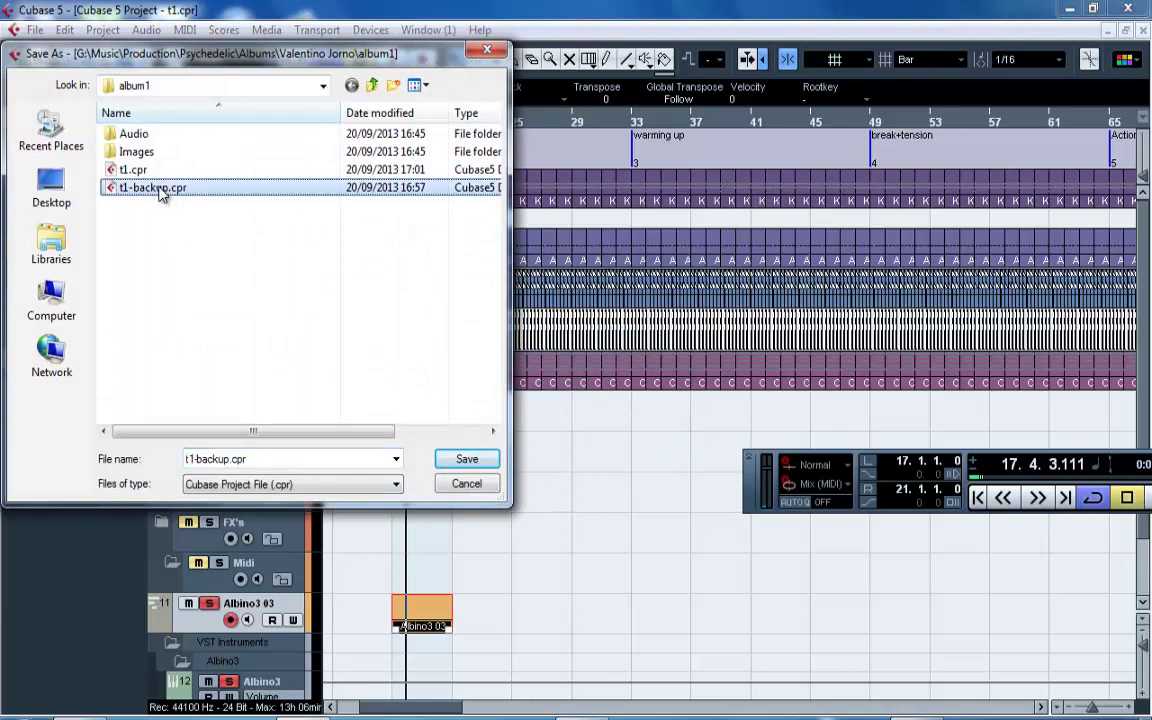
{"action": "key", "text": "Return"}
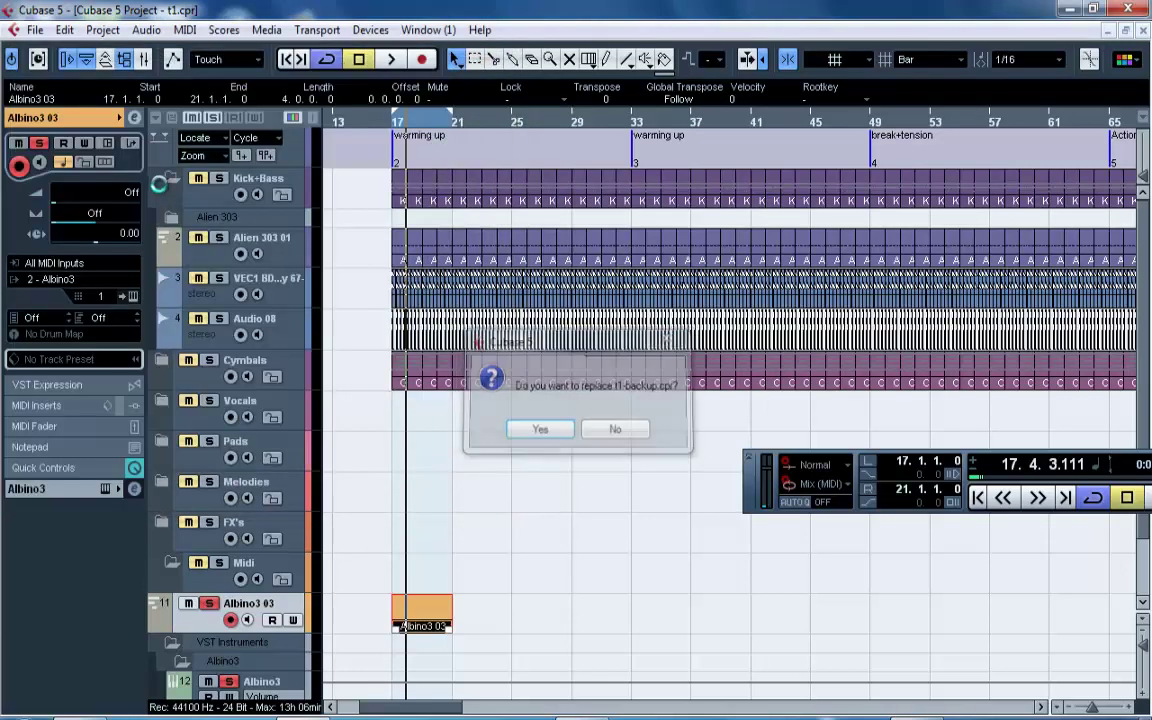
{"action": "key", "text": "Return"}
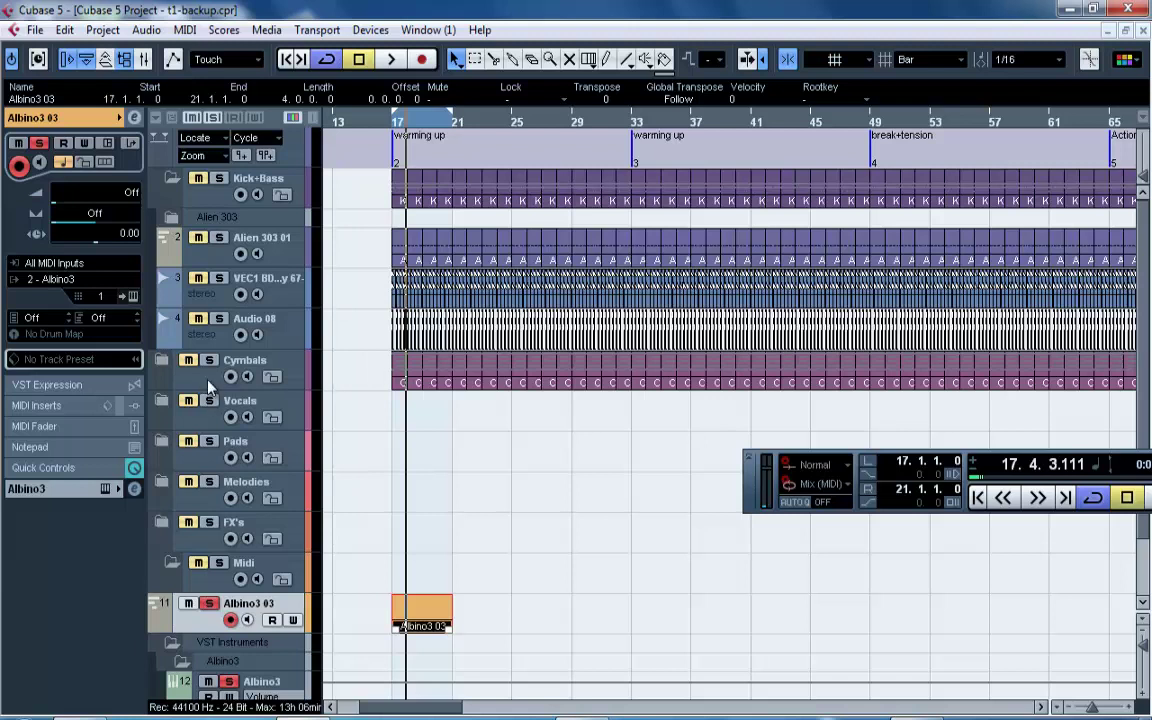
Open the Albino3 instrument on its synth controls page and move its window aside to uncover the new part.
{"action": "left_click", "coordinate": [133, 297]}
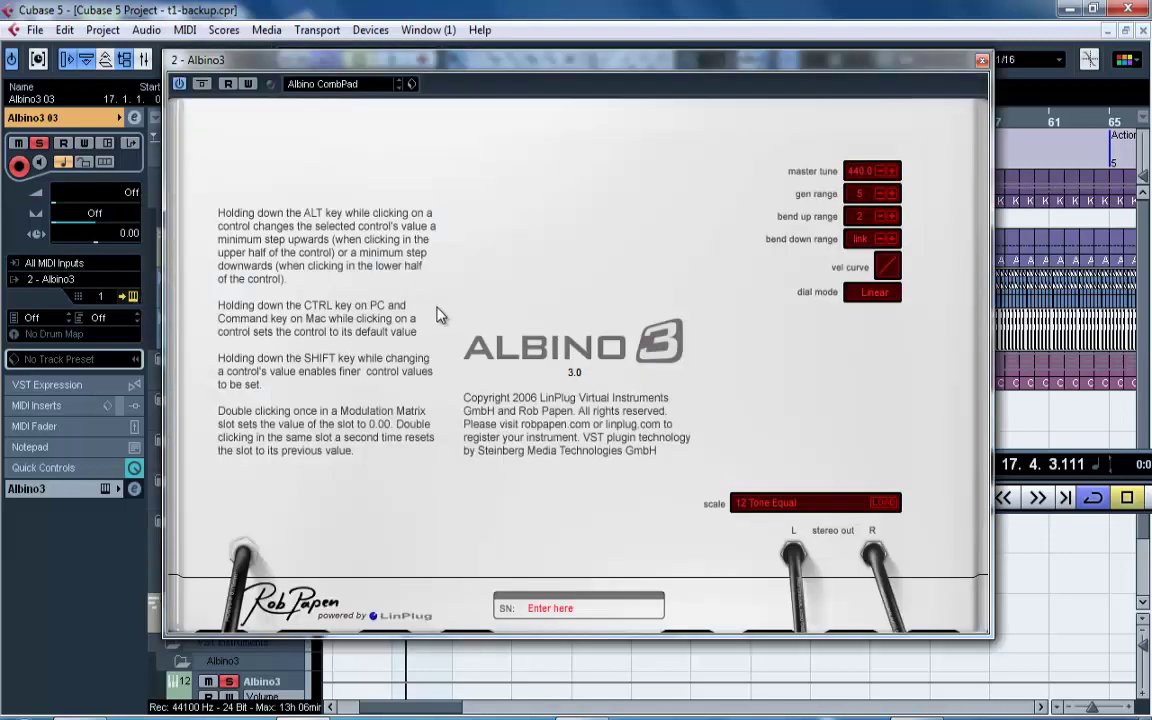
{"action": "left_click", "coordinate": [643, 376]}
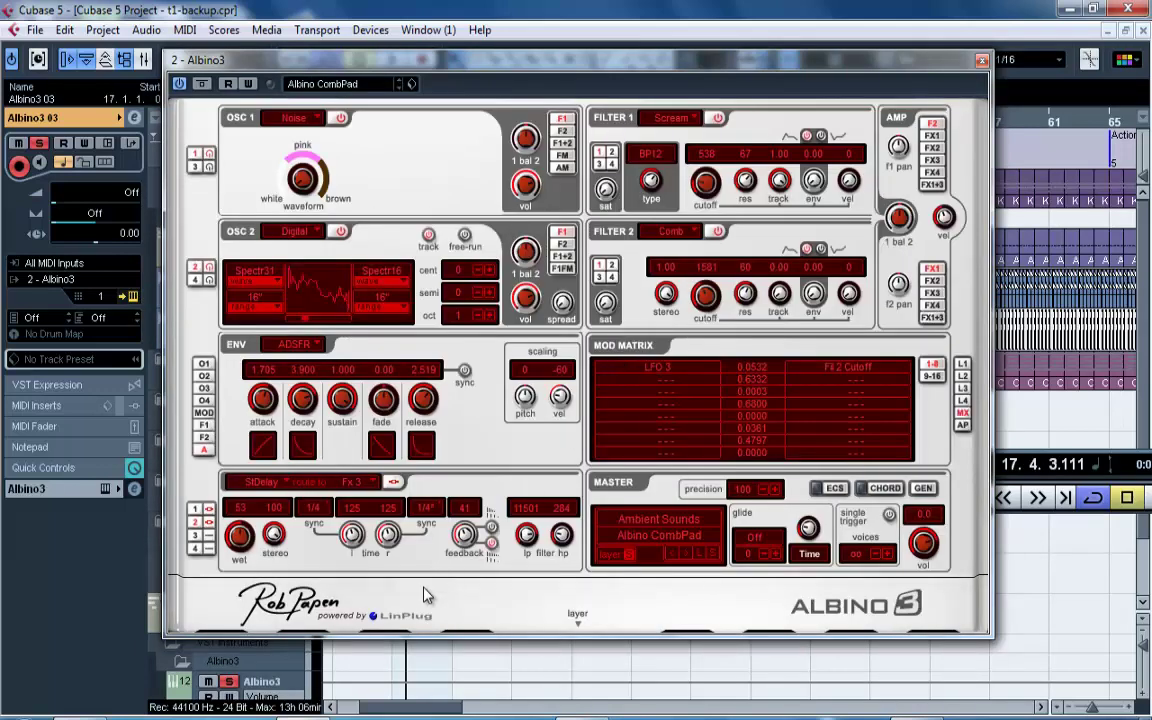
{"action": "left_click_drag", "start_coordinate": [478, 58], "coordinate": [873, 72]}
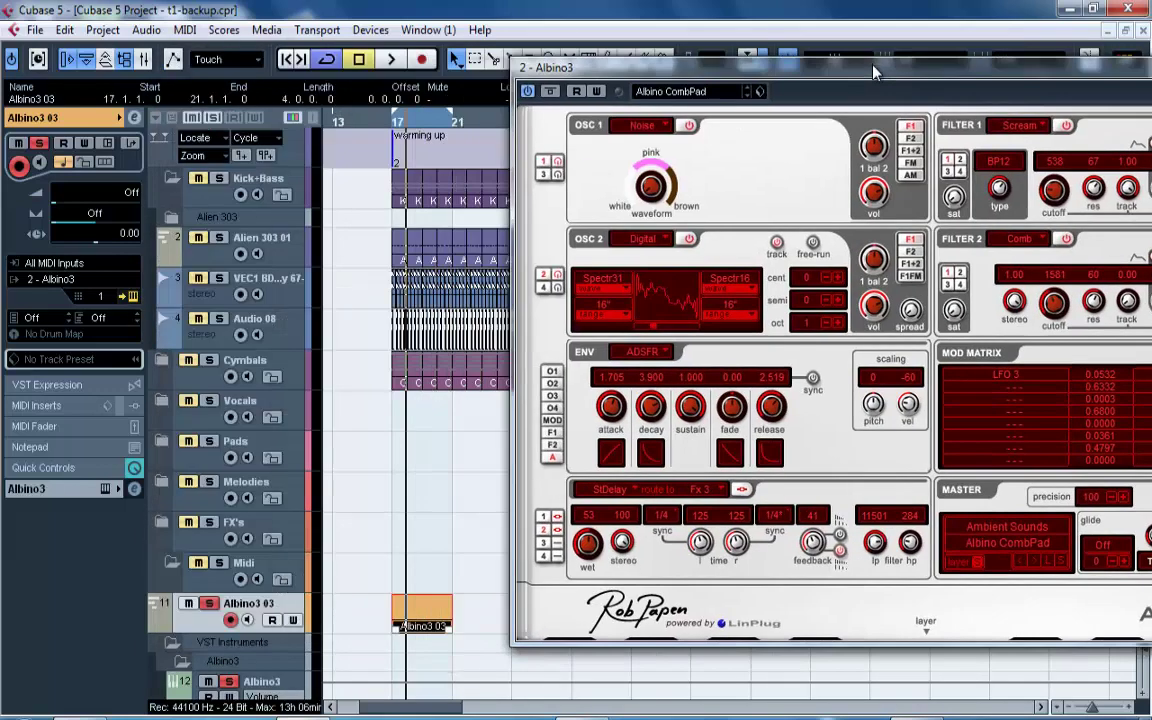
Open the Albino3 03 part in the Key Editor, audition keys around C3 and view the highest octaves of the keyboard.
{"action": "double_click", "coordinate": [420, 610]}
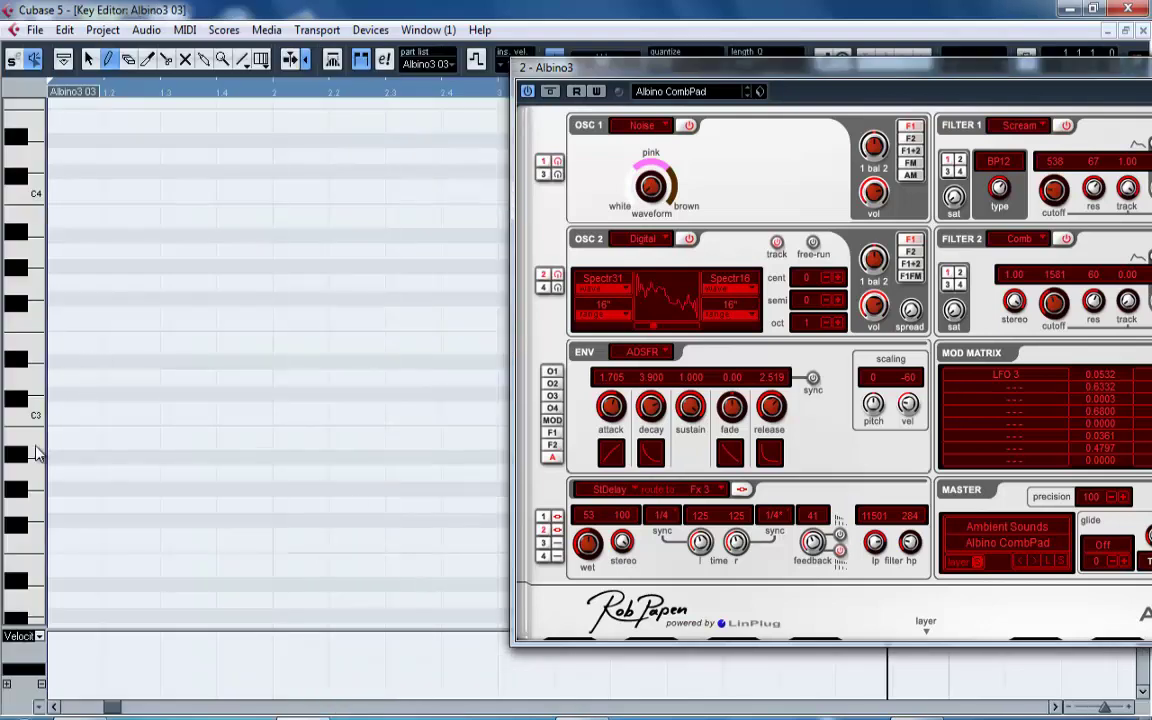
{"action": "left_click_drag", "start_coordinate": [37, 451], "coordinate": [32, 411]}
{"action": "left_click_drag", "start_coordinate": [1037, 70], "coordinate": [930, 147]}
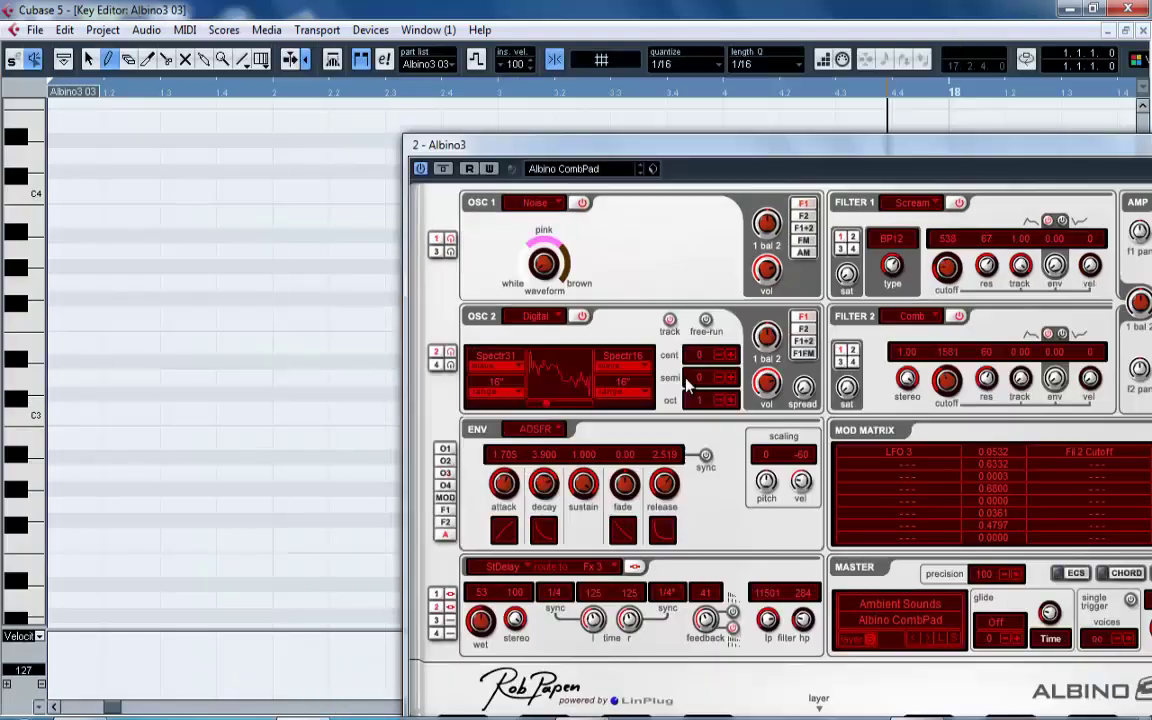
{"action": "left_click_drag", "start_coordinate": [686, 385], "coordinate": [686, 387]}
{"action": "left_click", "coordinate": [1143, 160]}
{"action": "left_click", "coordinate": [1143, 160]}
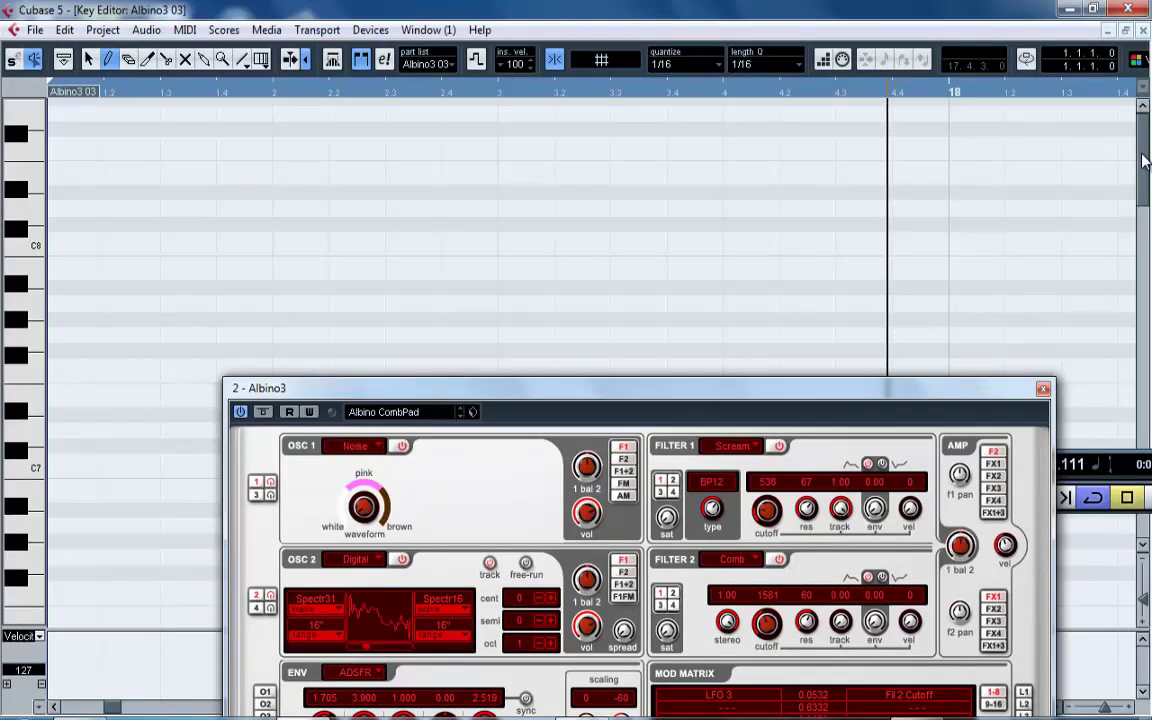
Close the Key Editor and maximize the project window, keeping the Albino3 window beside the track list.
{"action": "left_click", "coordinate": [1107, 31]}
{"action": "left_click_drag", "start_coordinate": [606, 389], "coordinate": [729, 80]}
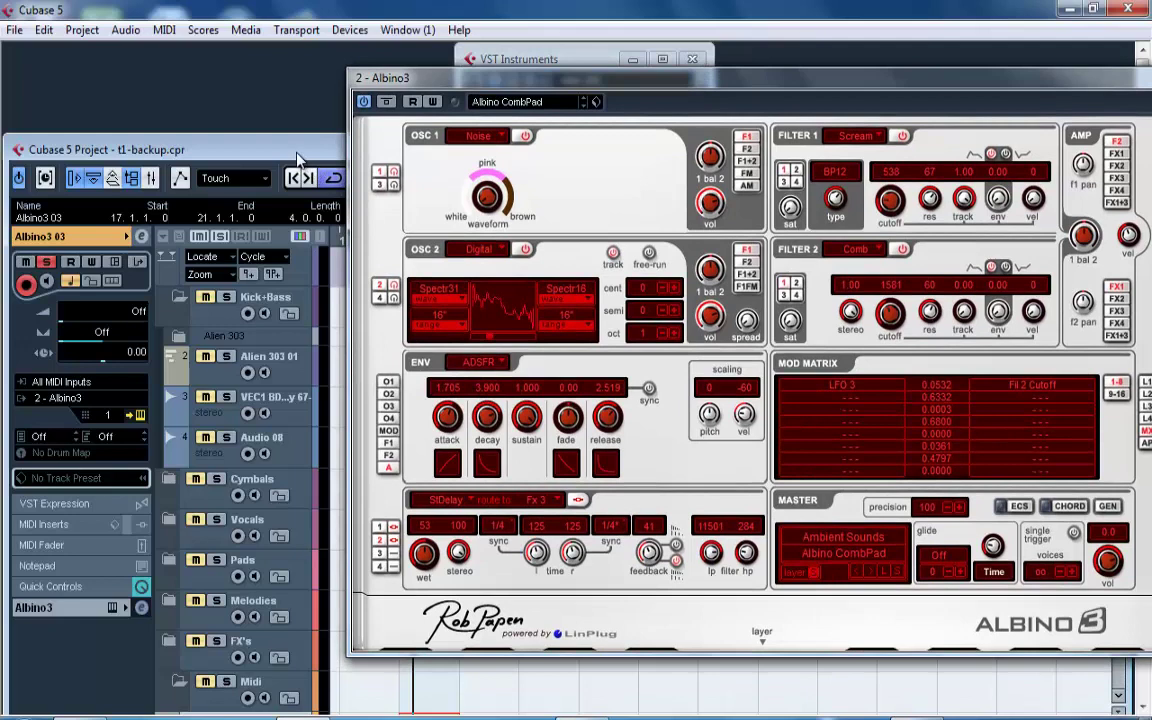
{"action": "double_click", "coordinate": [297, 152]}
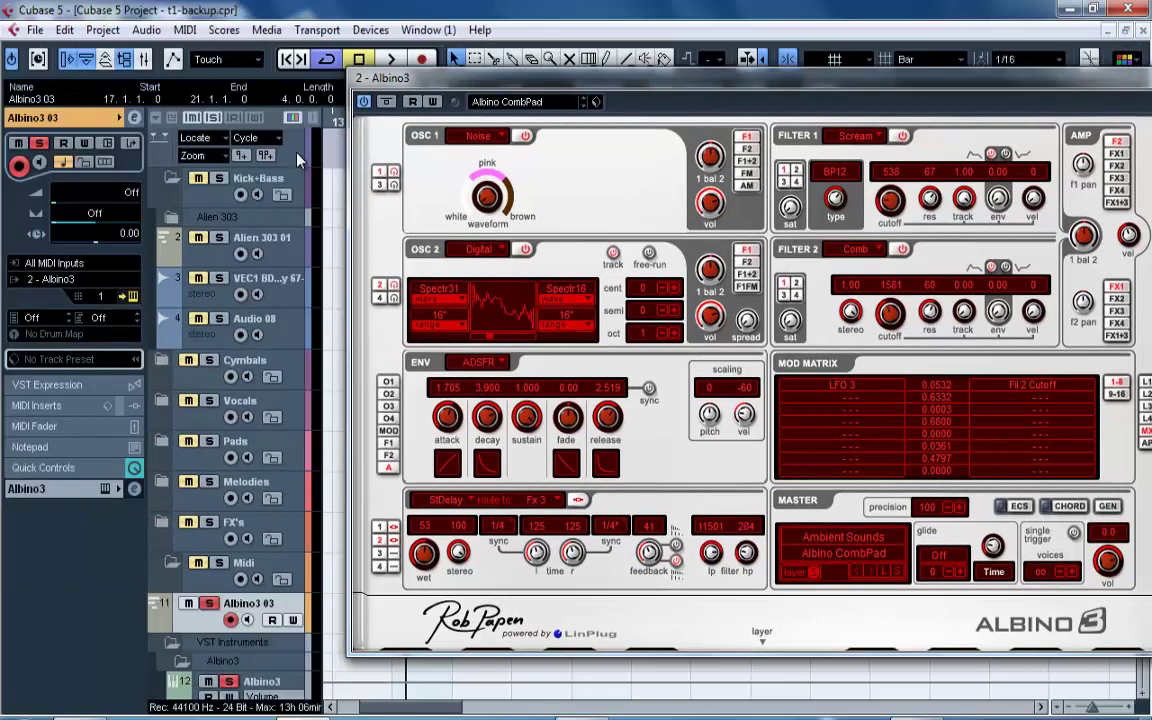
Load the Bottle Music preset in Albino3 and take the Albino3 03 track out of solo.
{"action": "left_click", "coordinate": [533, 104]}
{"action": "left_click", "coordinate": [548, 288]}
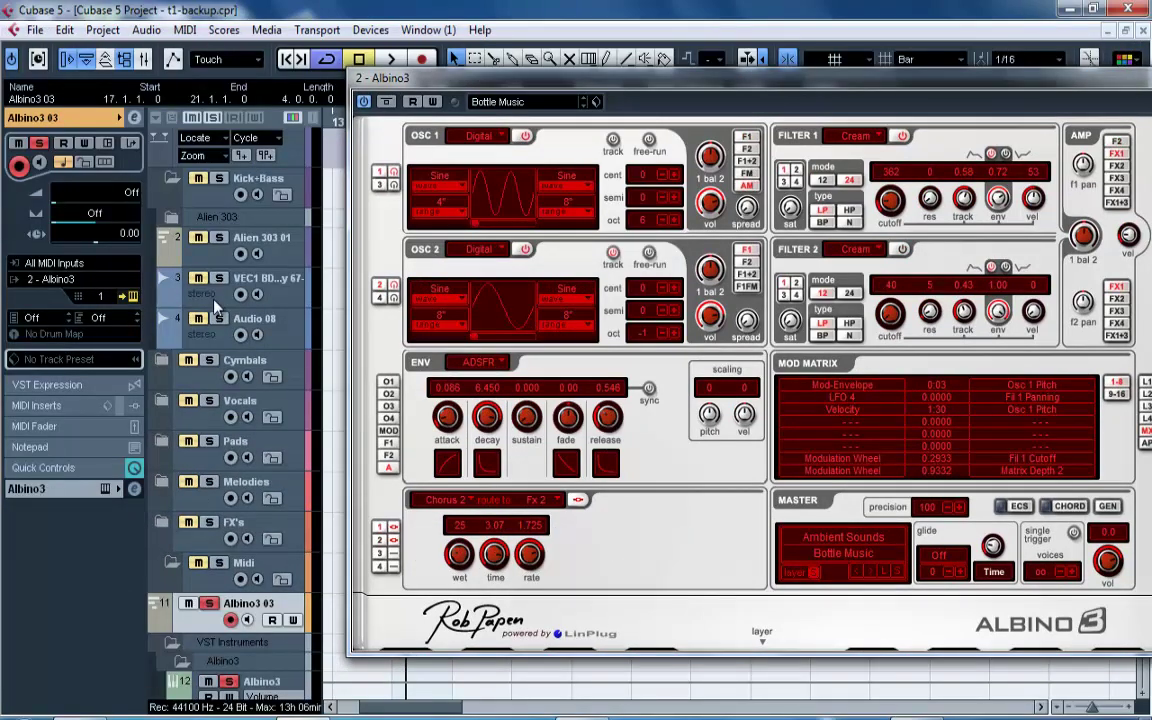
{"action": "left_click", "coordinate": [210, 605]}
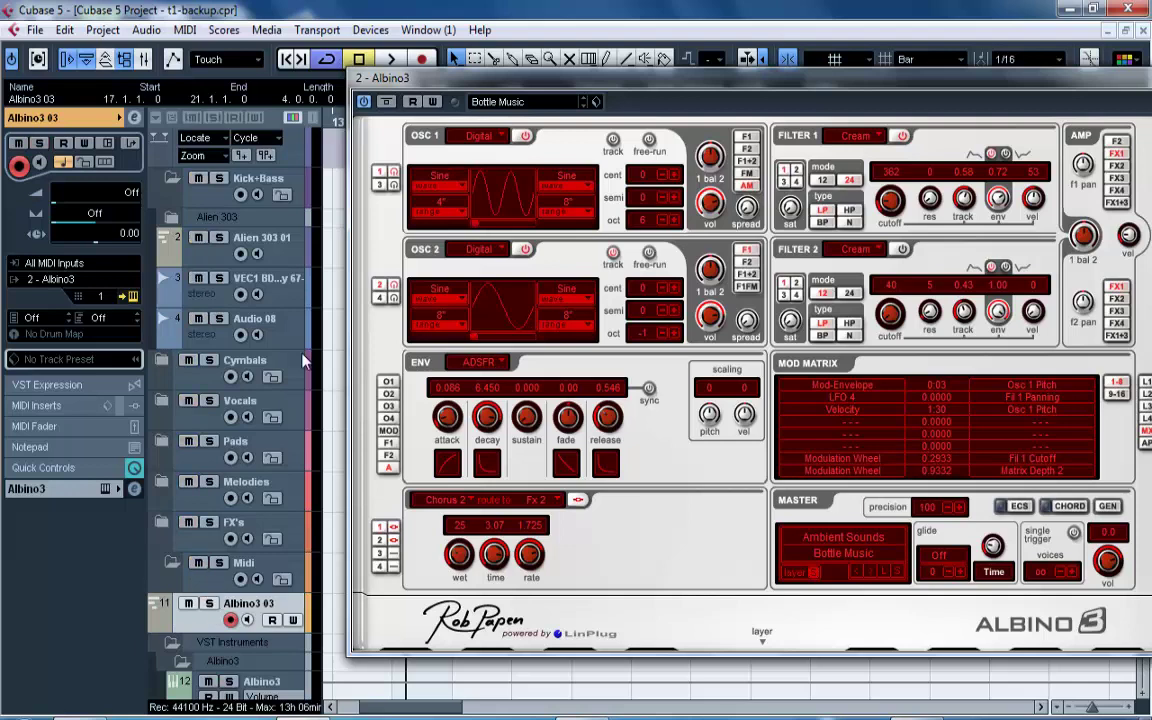
View the Albino3 03 part in the Key Editor beside the synth, then close the Albino3 window and the editor.
{"action": "left_click_drag", "start_coordinate": [476, 85], "coordinate": [761, 68]}
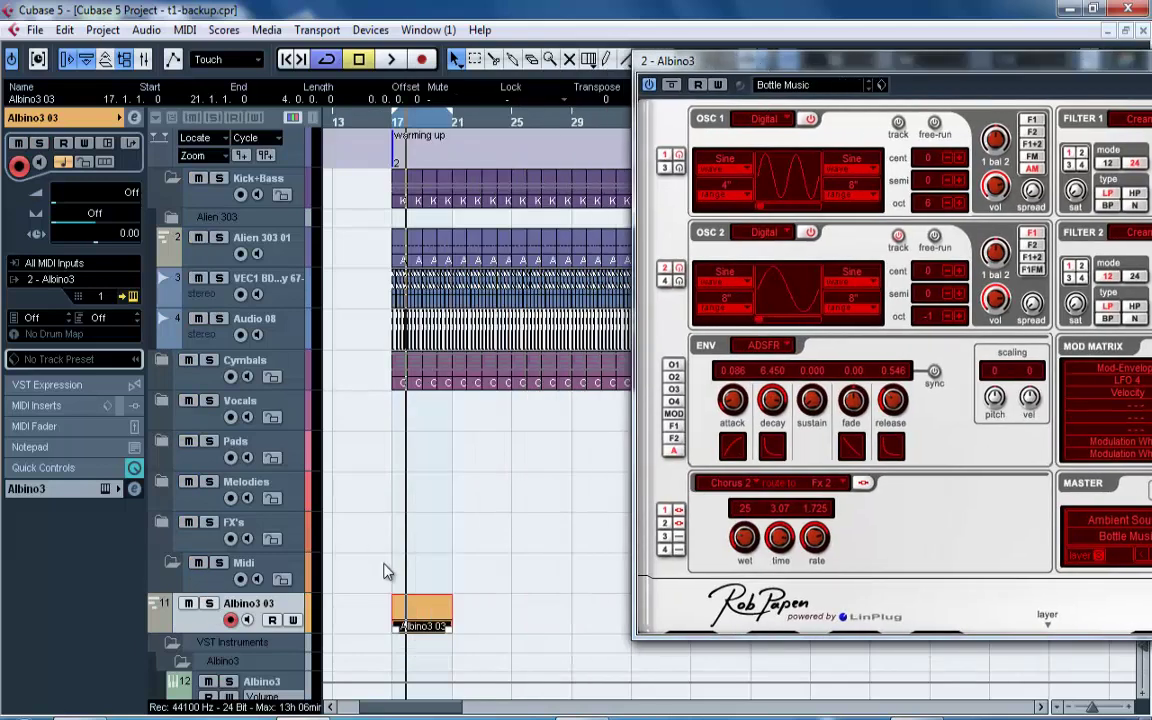
{"action": "double_click", "coordinate": [410, 605]}
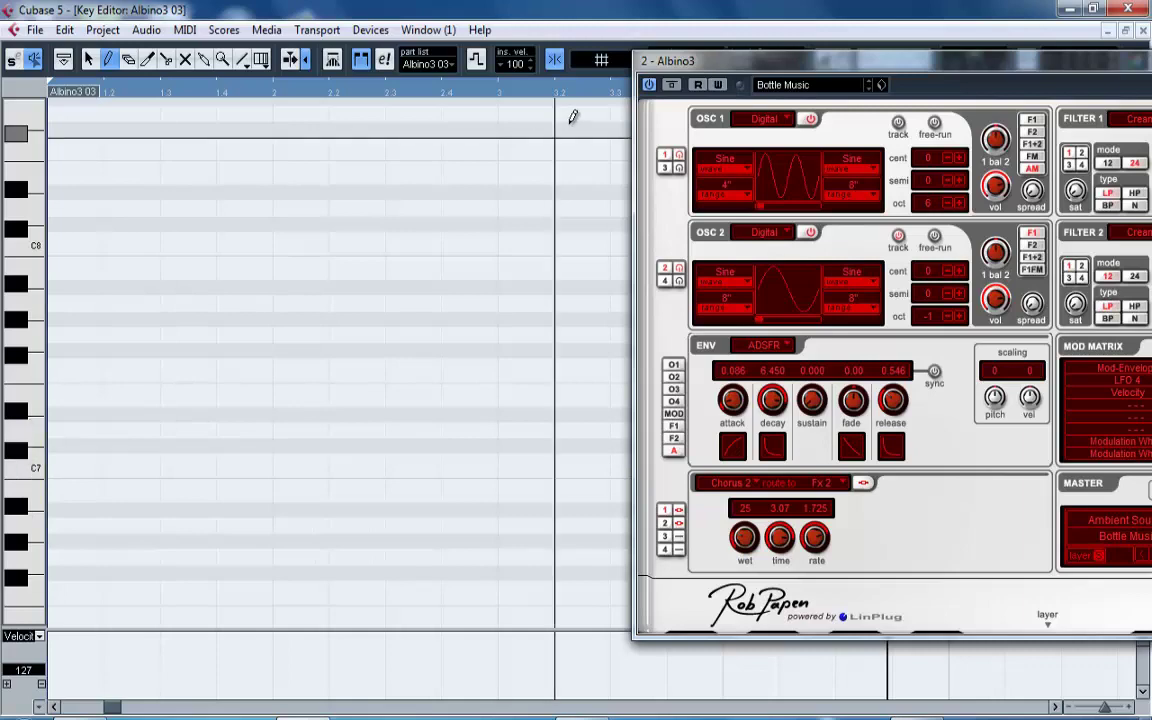
{"action": "left_click_drag", "start_coordinate": [745, 67], "coordinate": [139, 63]}
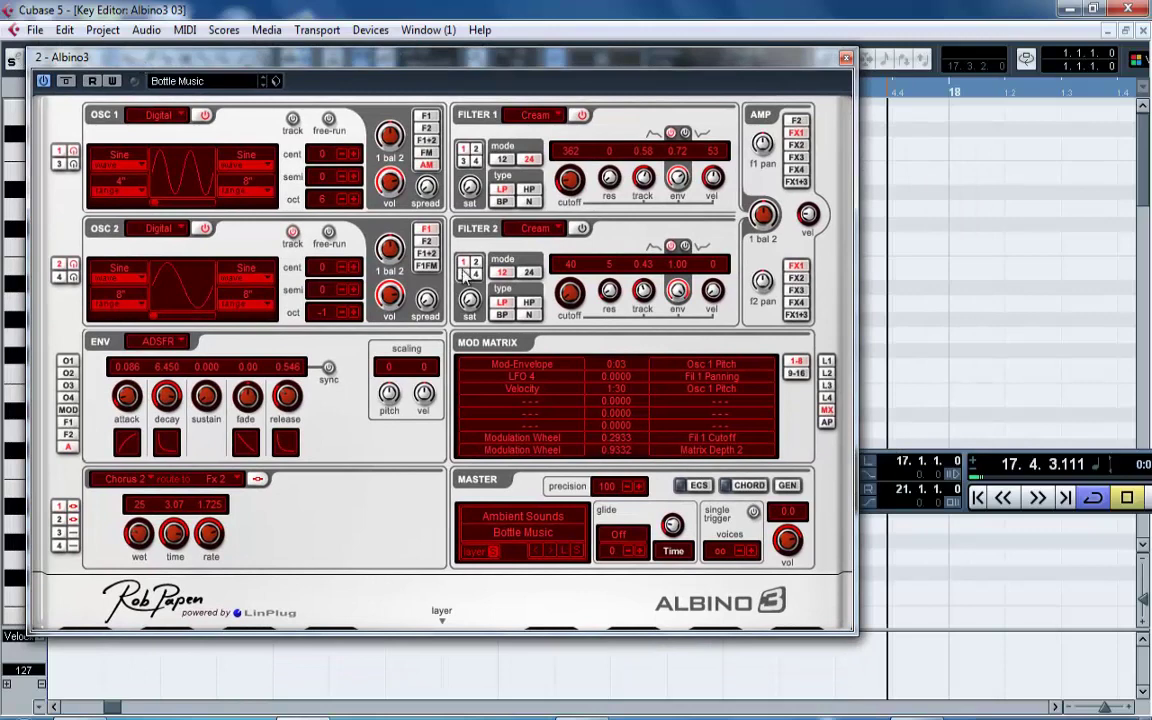
{"action": "left_click", "coordinate": [846, 60]}
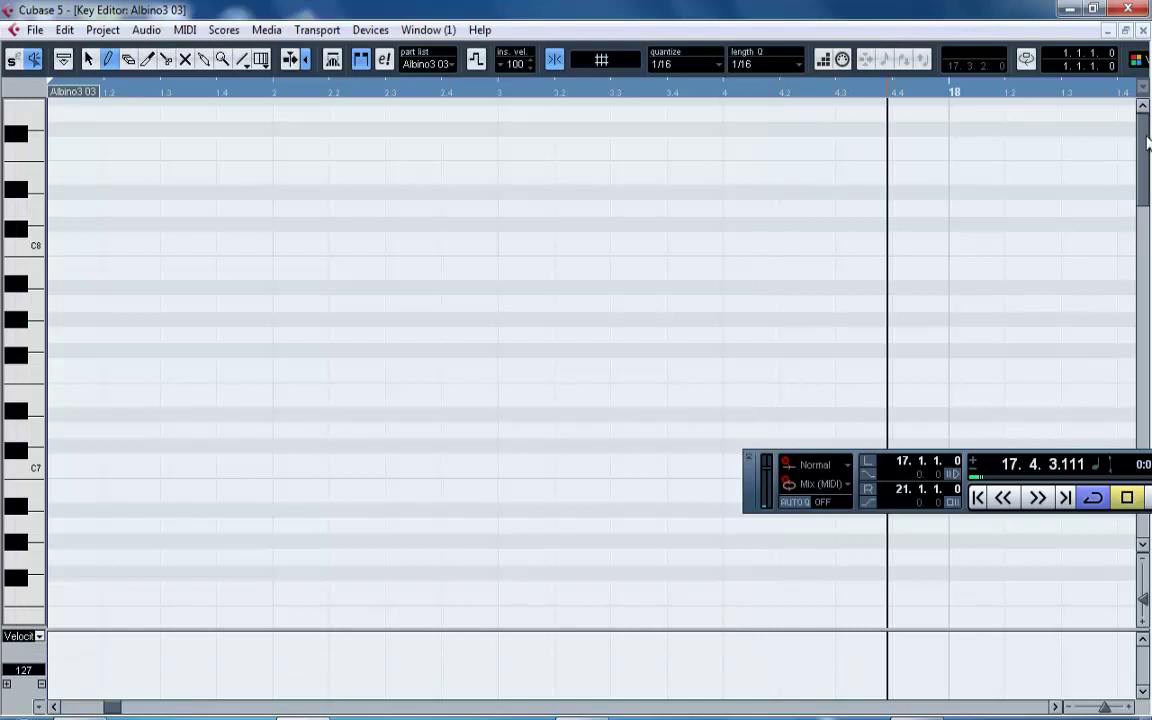
{"action": "left_click", "coordinate": [1110, 31]}
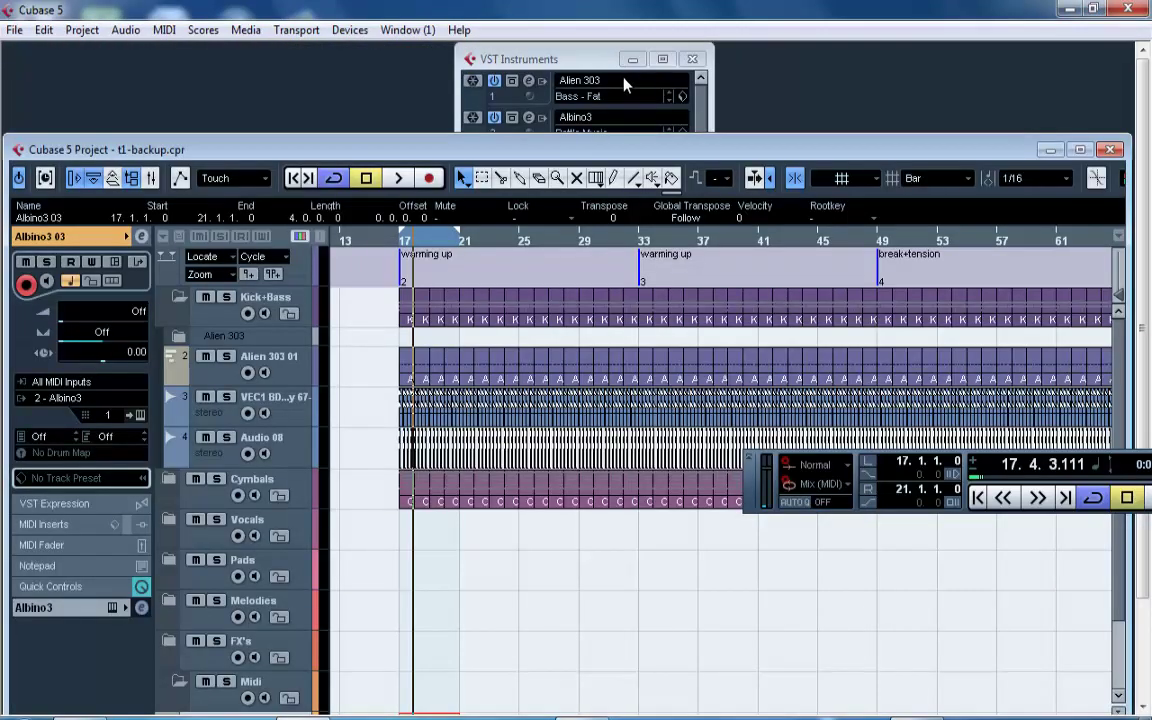
Load Sylenth1 into VST instrument slot 3 with an assigned MIDI track, and close its plug-in window.
{"action": "left_click", "coordinate": [630, 118]}
{"action": "left_click", "coordinate": [546, 155]}
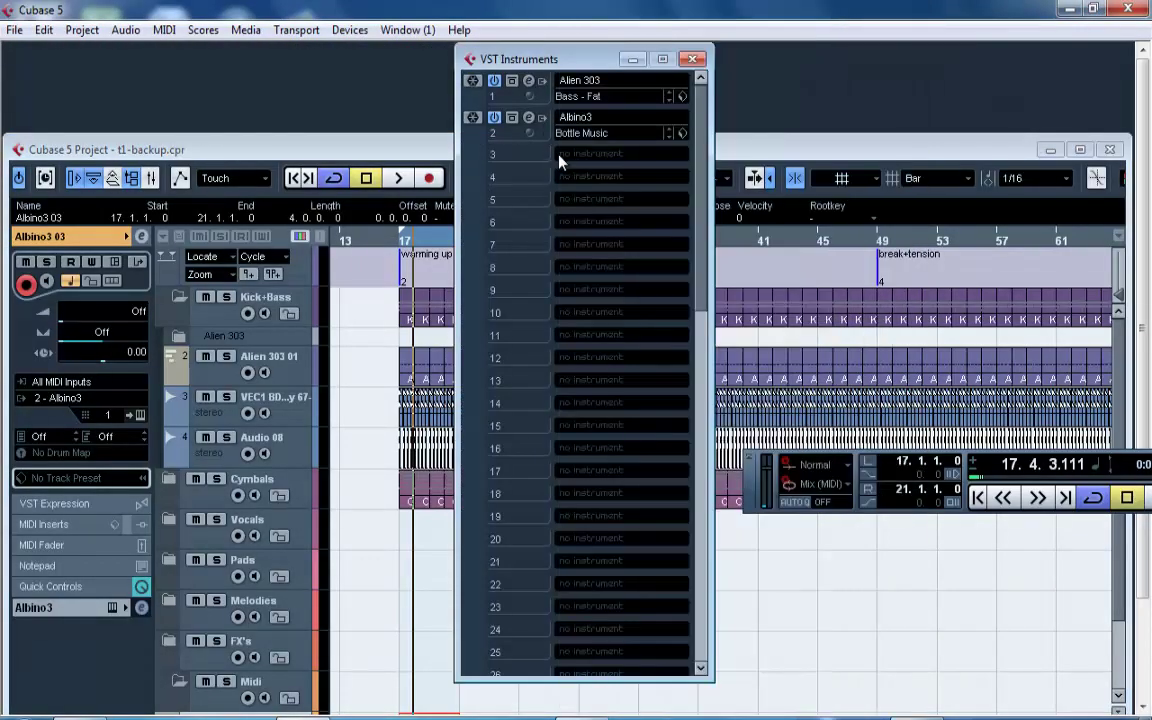
{"action": "left_click", "coordinate": [557, 157]}
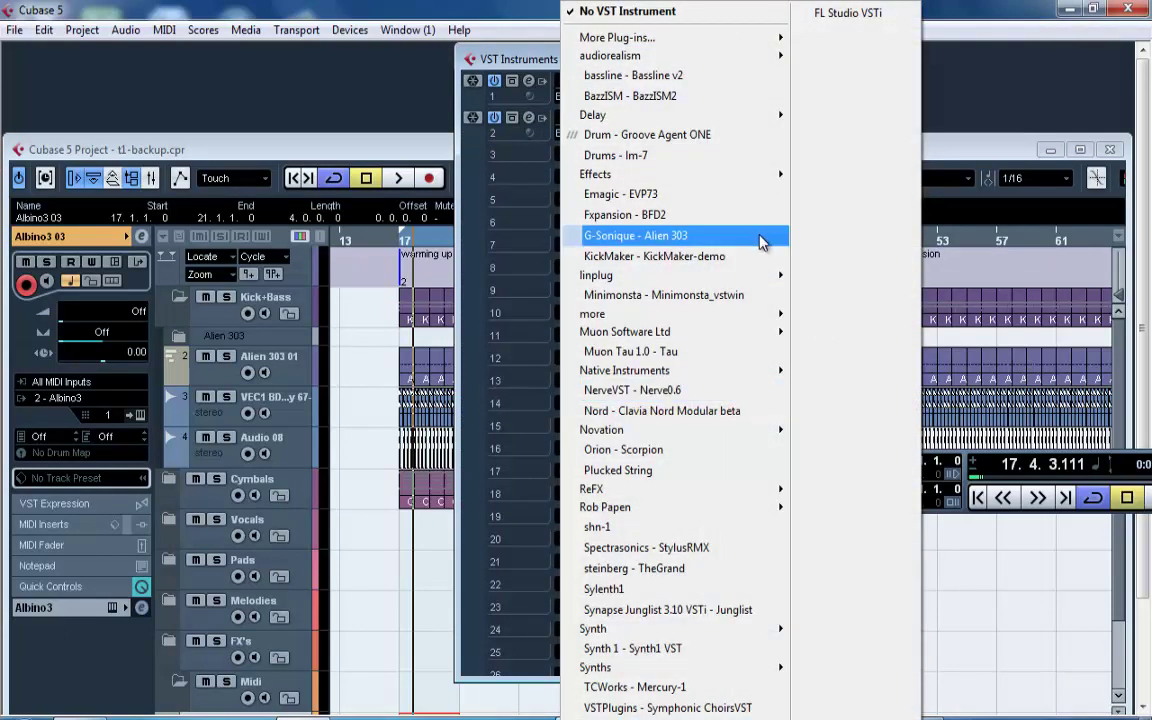
{"action": "mouse_move", "coordinate": [755, 276]}
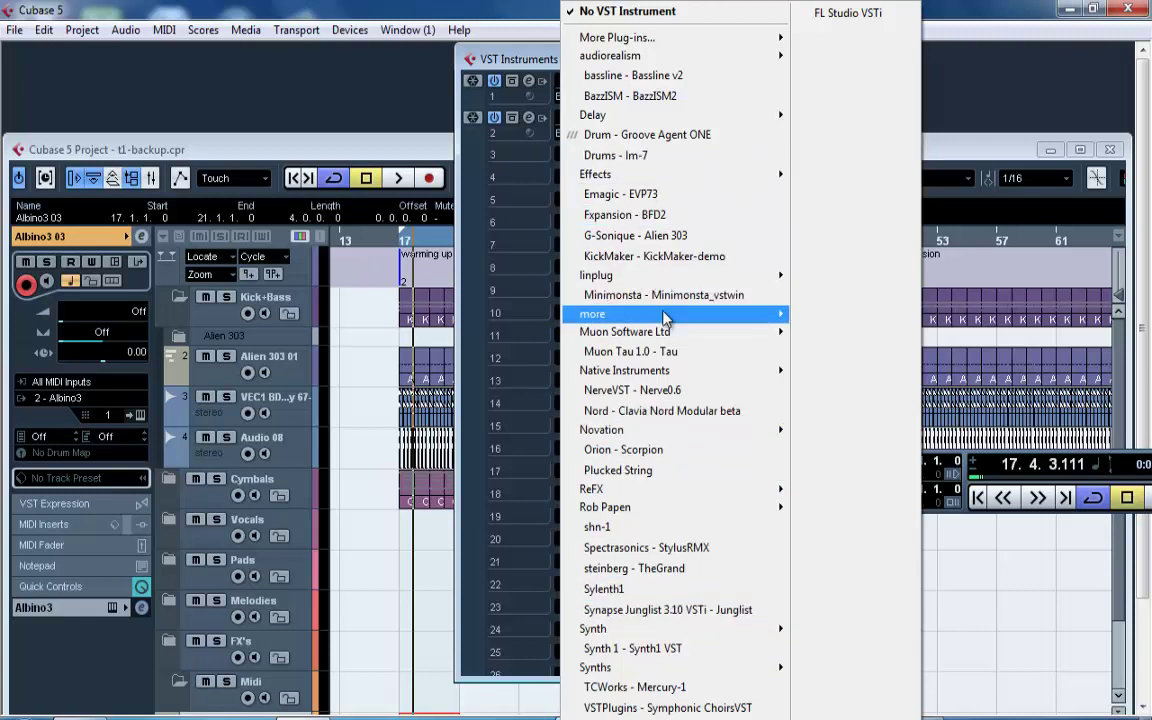
{"action": "mouse_move", "coordinate": [652, 378]}
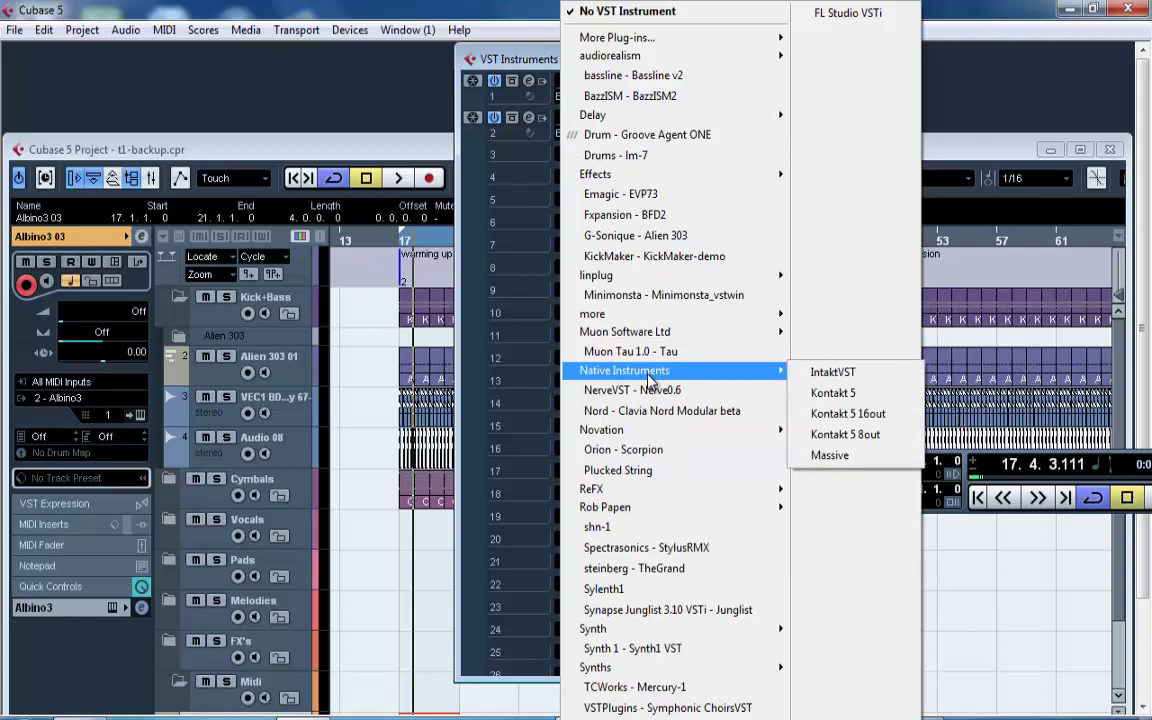
{"action": "left_click", "coordinate": [641, 591]}
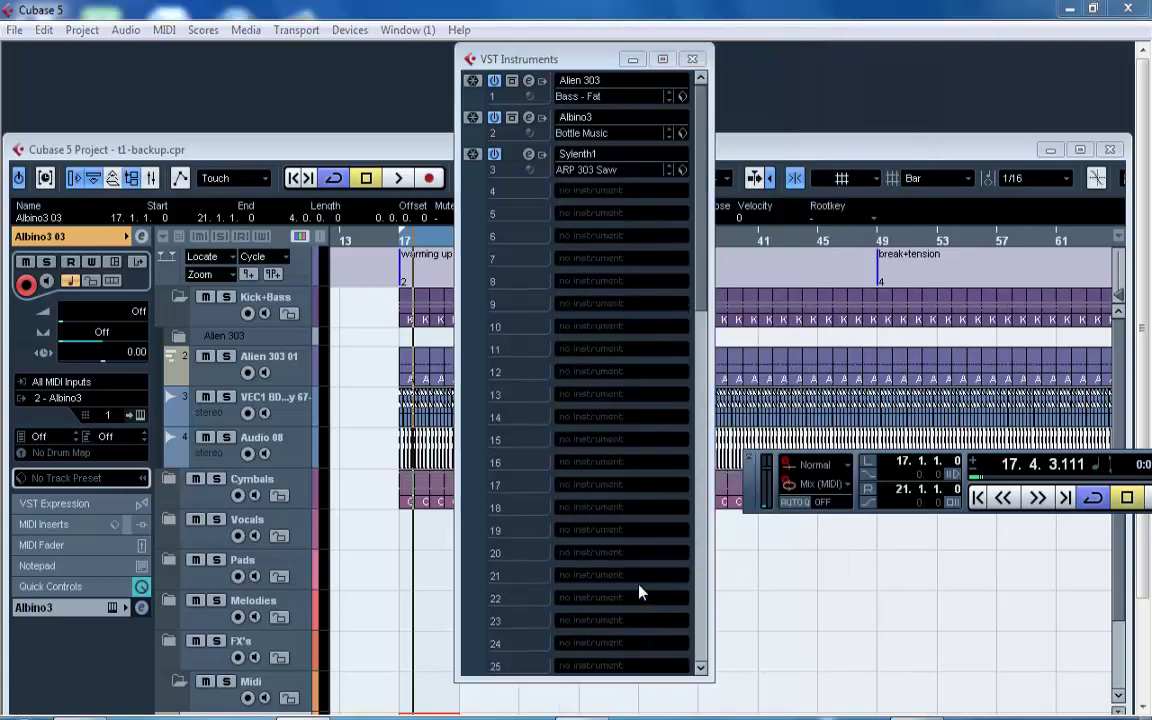
{"action": "left_click", "coordinate": [539, 430]}
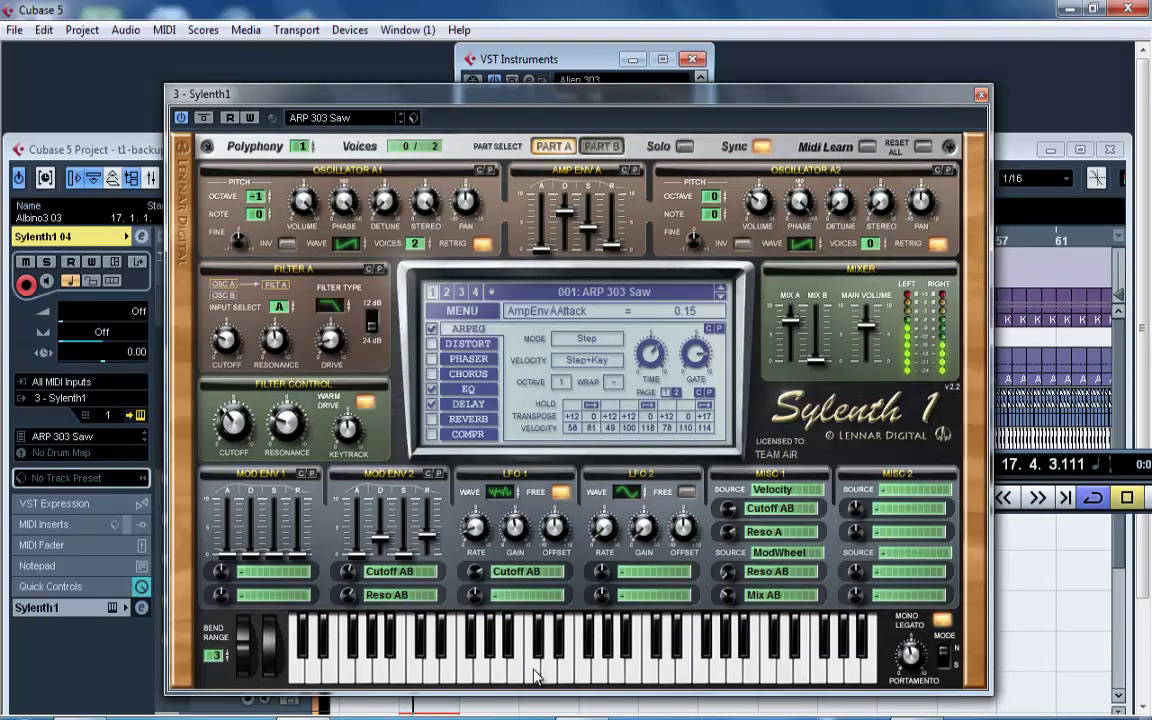
{"action": "left_click", "coordinate": [980, 94]}
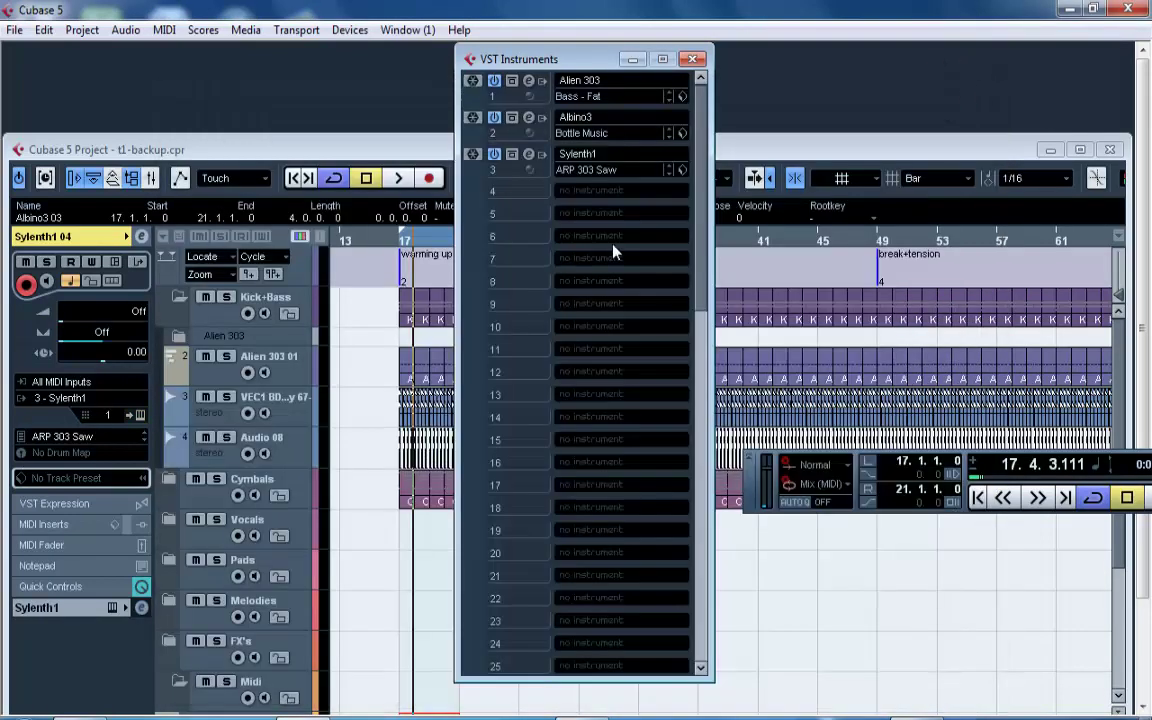
Load Discovery_v2 into VST instrument slot 4 and create a MIDI track assigned to it.
{"action": "left_click", "coordinate": [590, 195]}
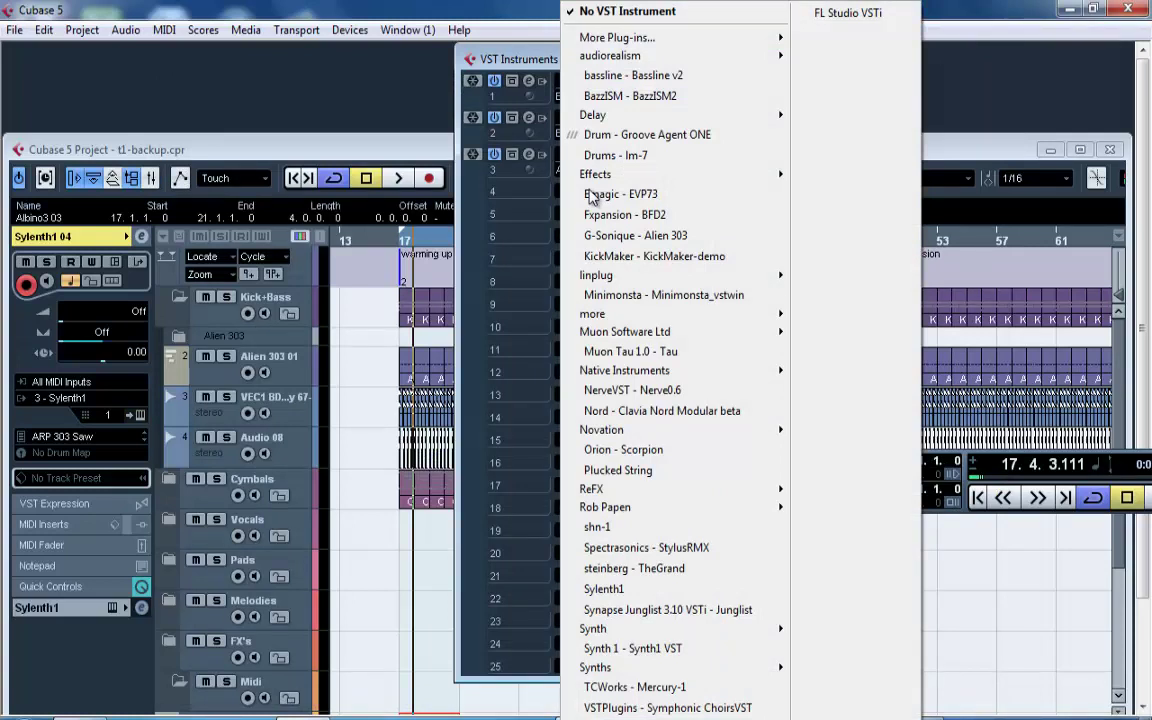
{"action": "mouse_move", "coordinate": [685, 283]}
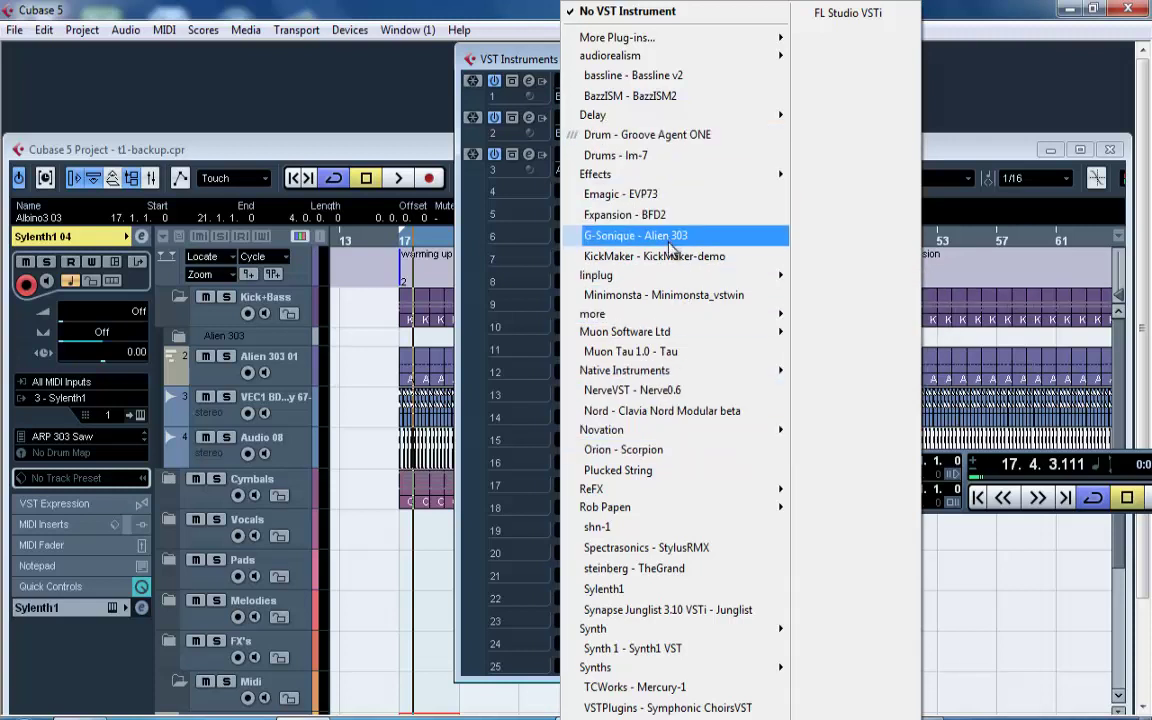
{"action": "mouse_move", "coordinate": [664, 336]}
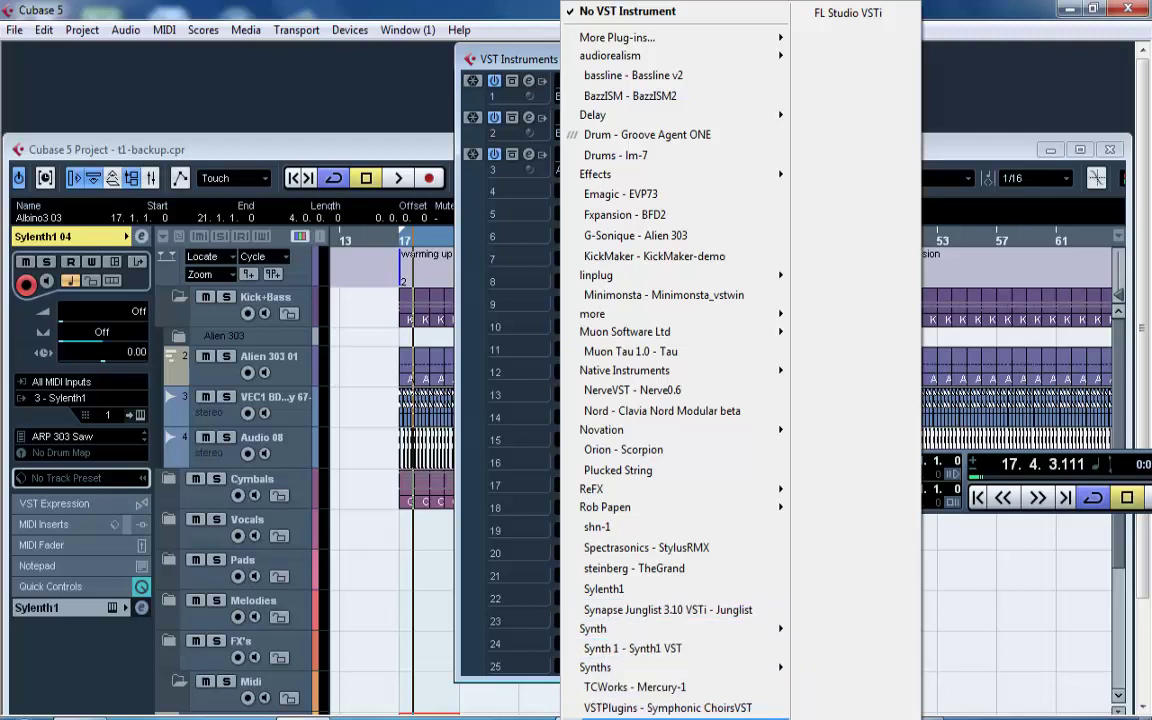
{"action": "left_click", "coordinate": [864, 682]}
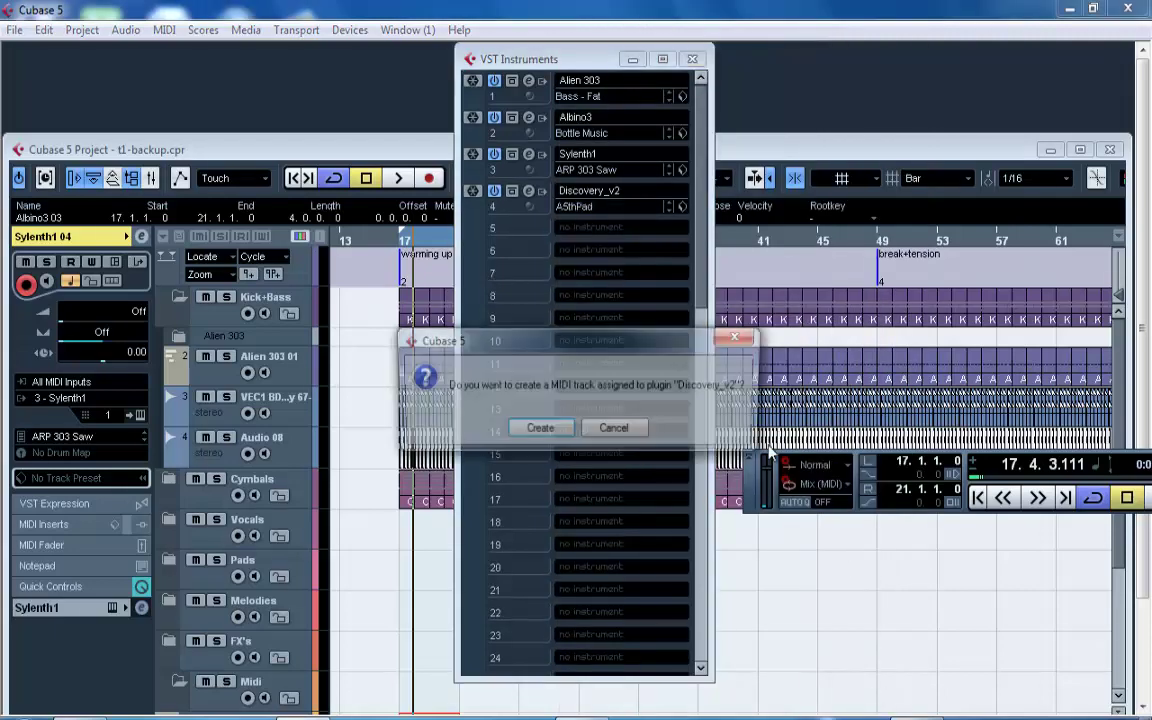
{"action": "left_click", "coordinate": [563, 424]}
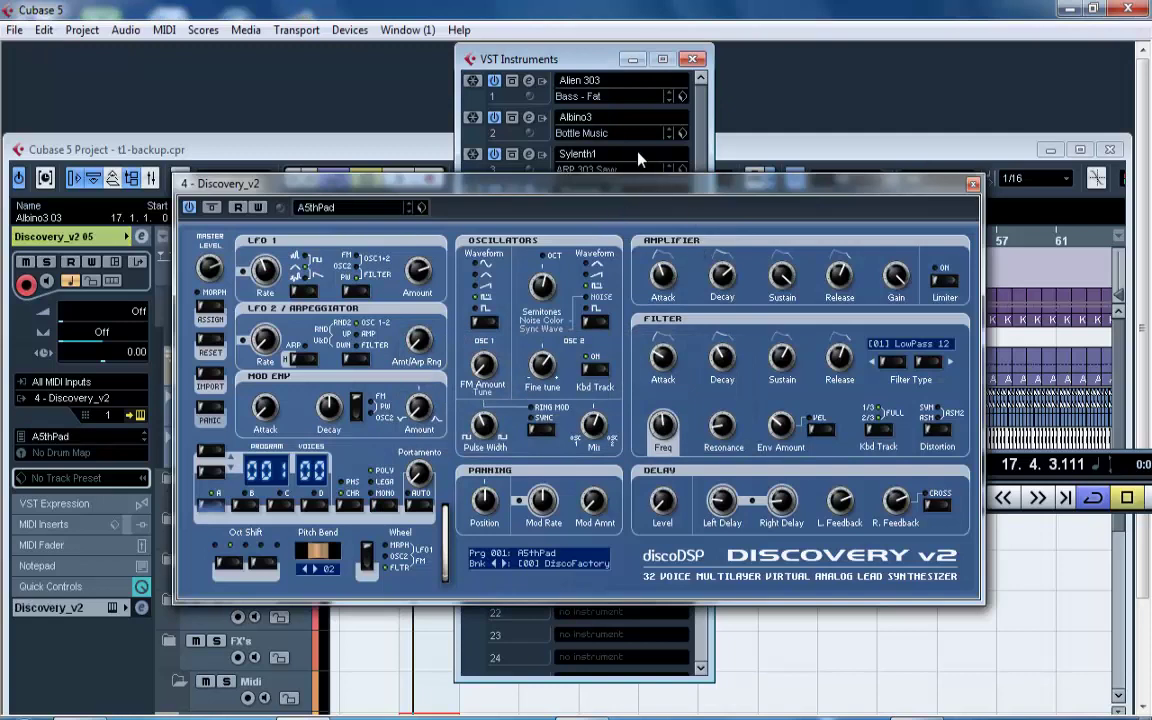
Maximize the project window and rearrange the Discovery_v2 window, transport and screen recorder over it.
{"action": "double_click", "coordinate": [833, 155]}
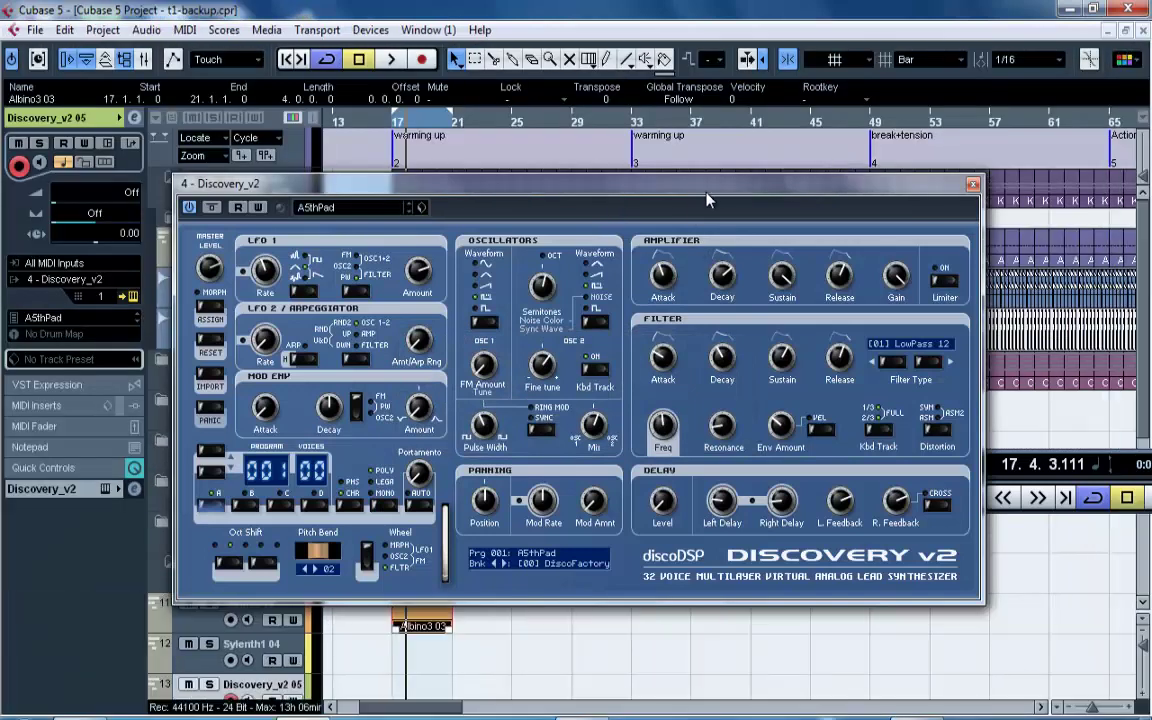
{"action": "left_click_drag", "start_coordinate": [706, 200], "coordinate": [800, 133]}
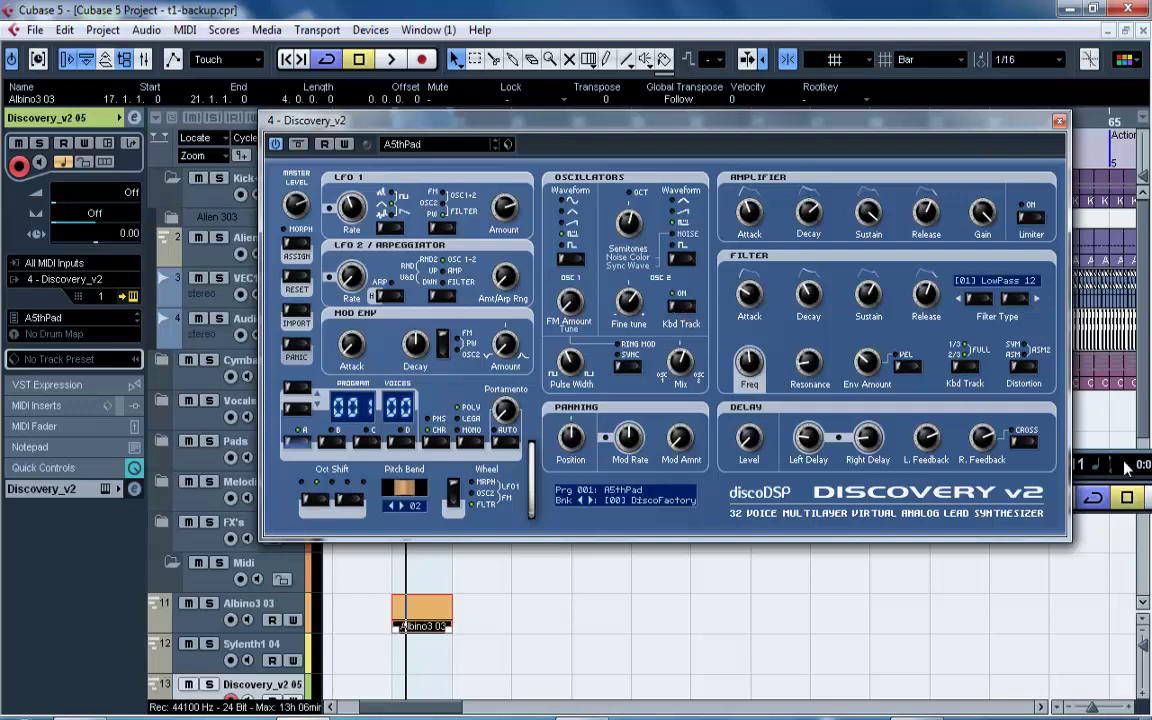
{"action": "left_click_drag", "start_coordinate": [1118, 462], "coordinate": [957, 477]}
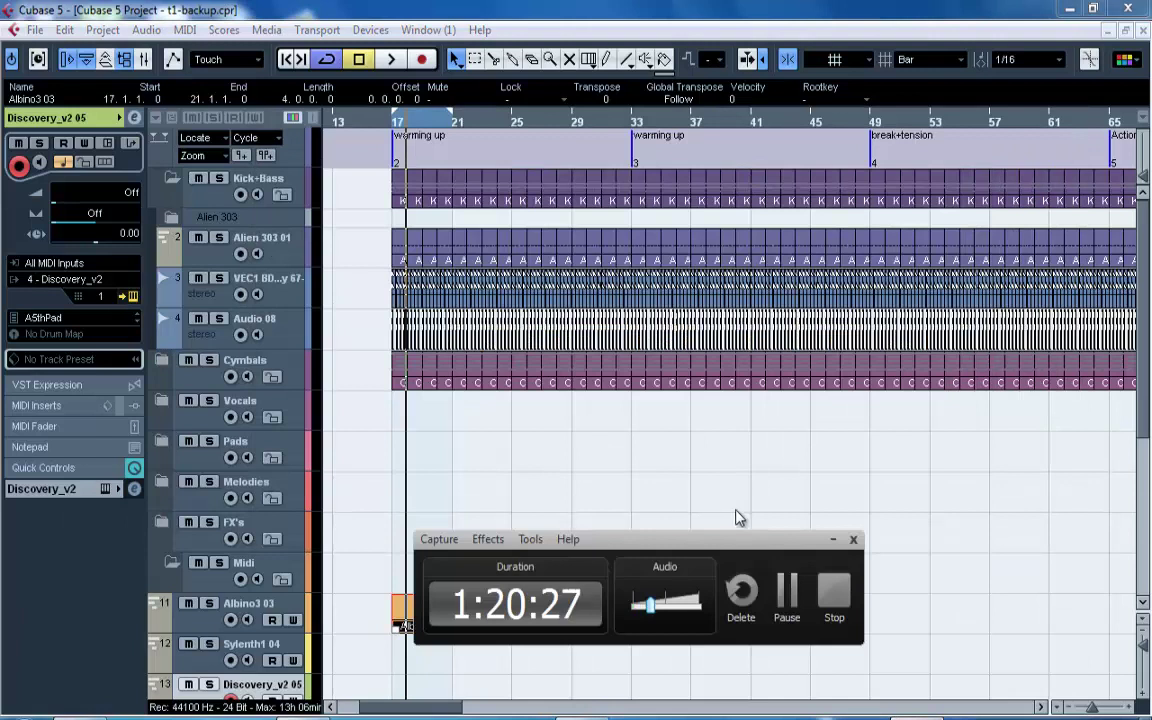
{"action": "left_click_drag", "start_coordinate": [610, 547], "coordinate": [737, 458]}
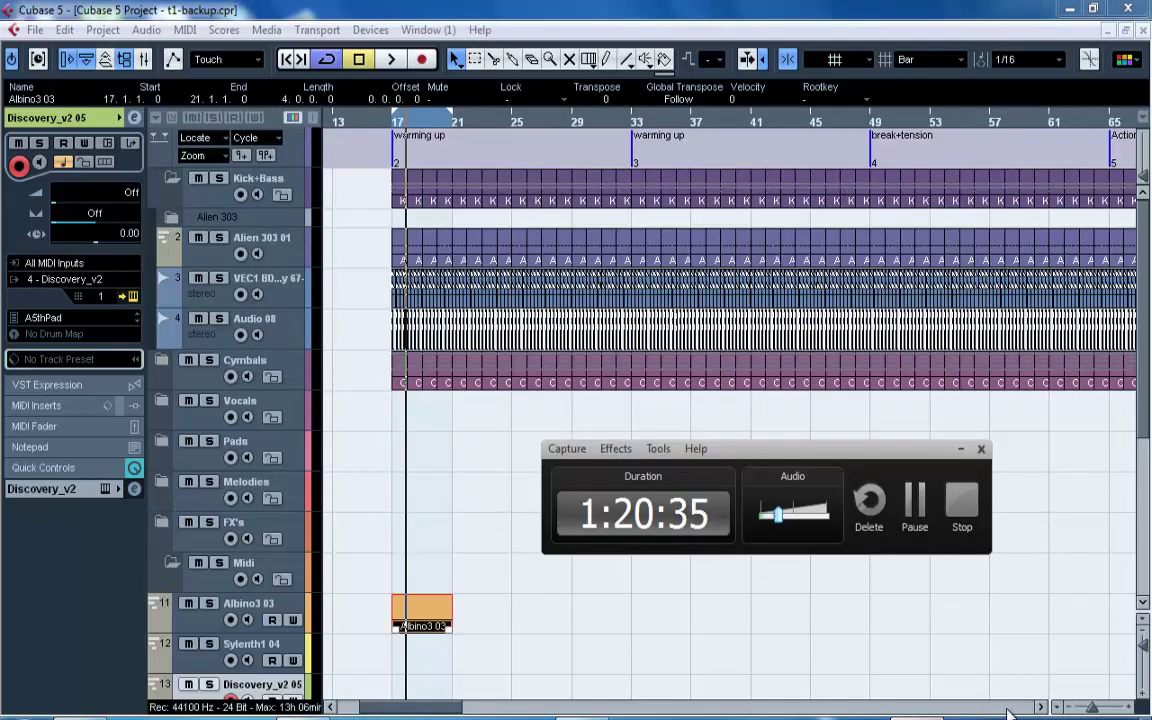
{"action": "left_click", "coordinate": [911, 641]}
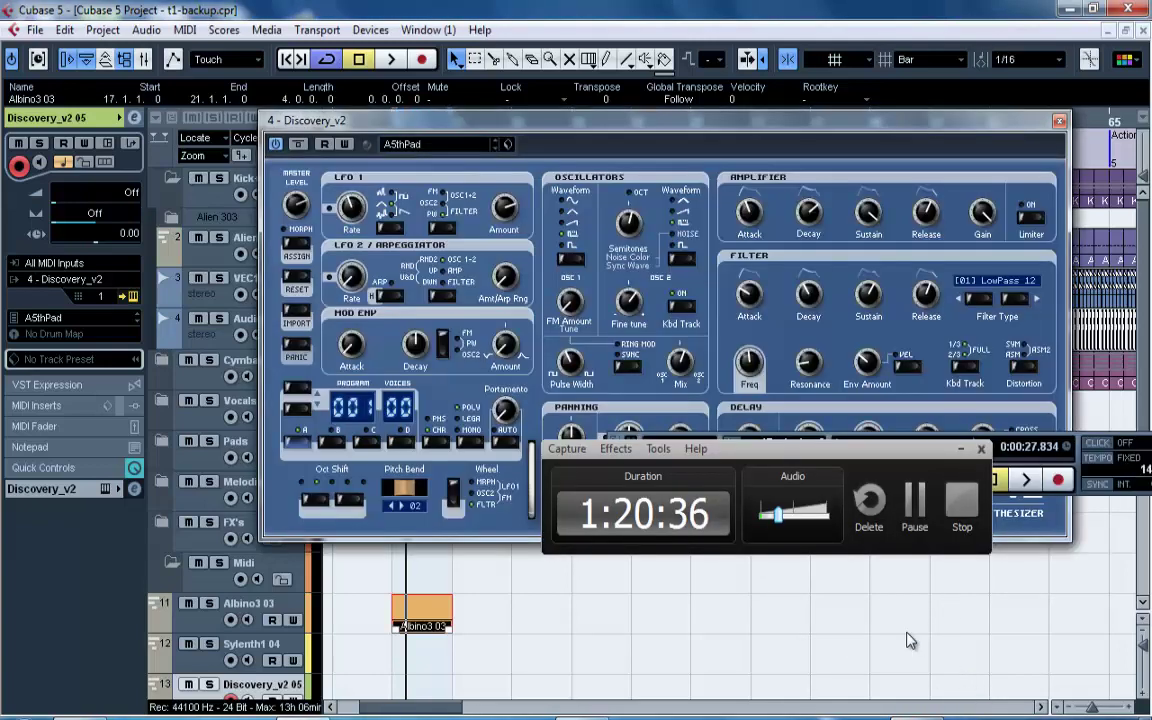
Create a MIDI part from bar 17 to 21 on the Discovery_v2 05 track and draw an F3 note in its Key Editor.
{"action": "left_click", "coordinate": [648, 610]}
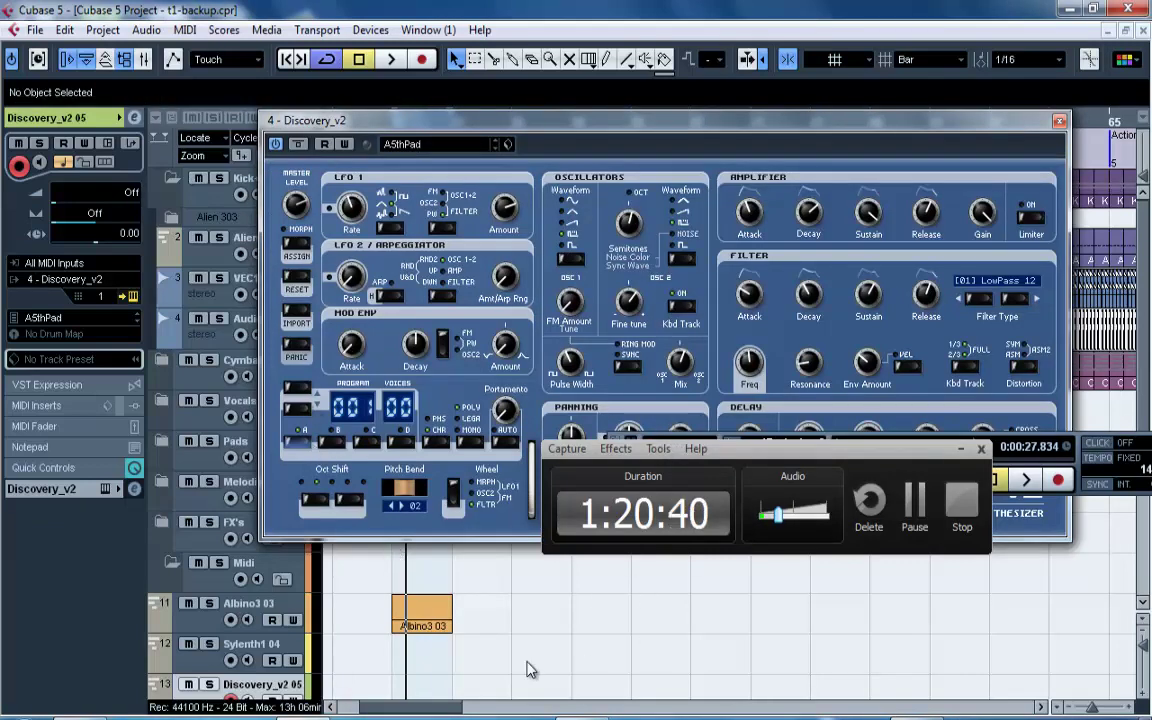
{"action": "scroll", "coordinate": [525, 655], "scroll_direction": "down", "scroll_amount": 5}
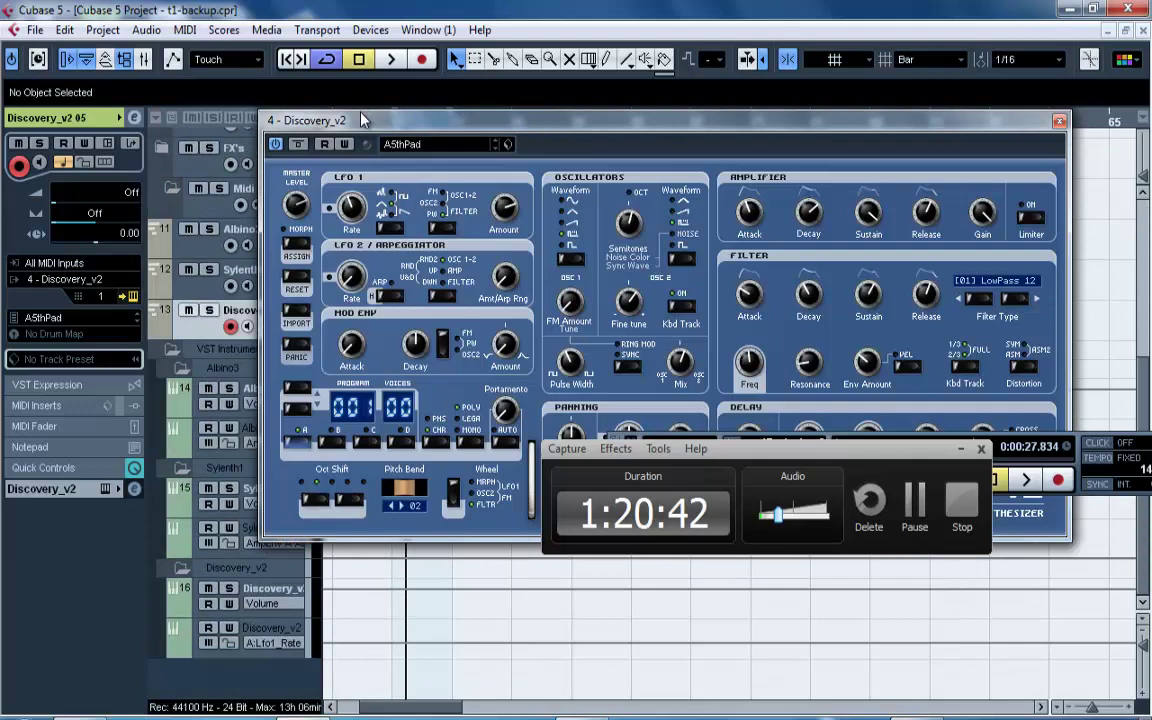
{"action": "left_click_drag", "start_coordinate": [363, 120], "coordinate": [679, 137]}
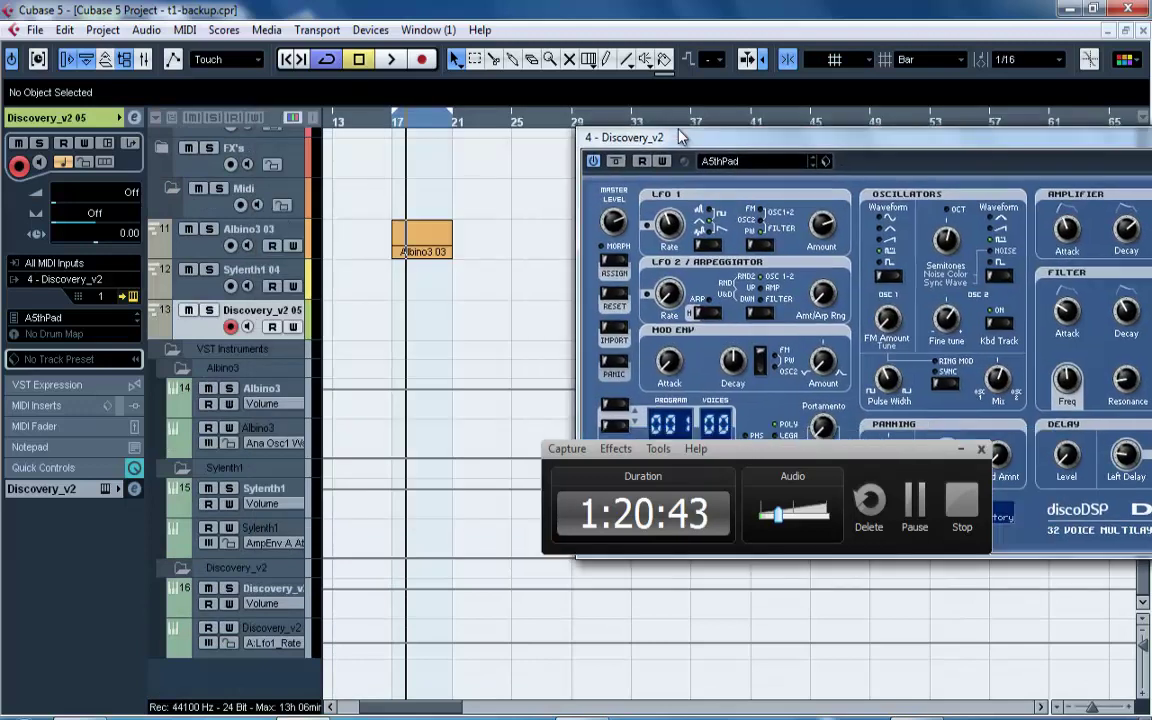
{"action": "double_click", "coordinate": [399, 321]}
{"action": "double_click", "coordinate": [405, 321]}
{"action": "left_click", "coordinate": [404, 314]}
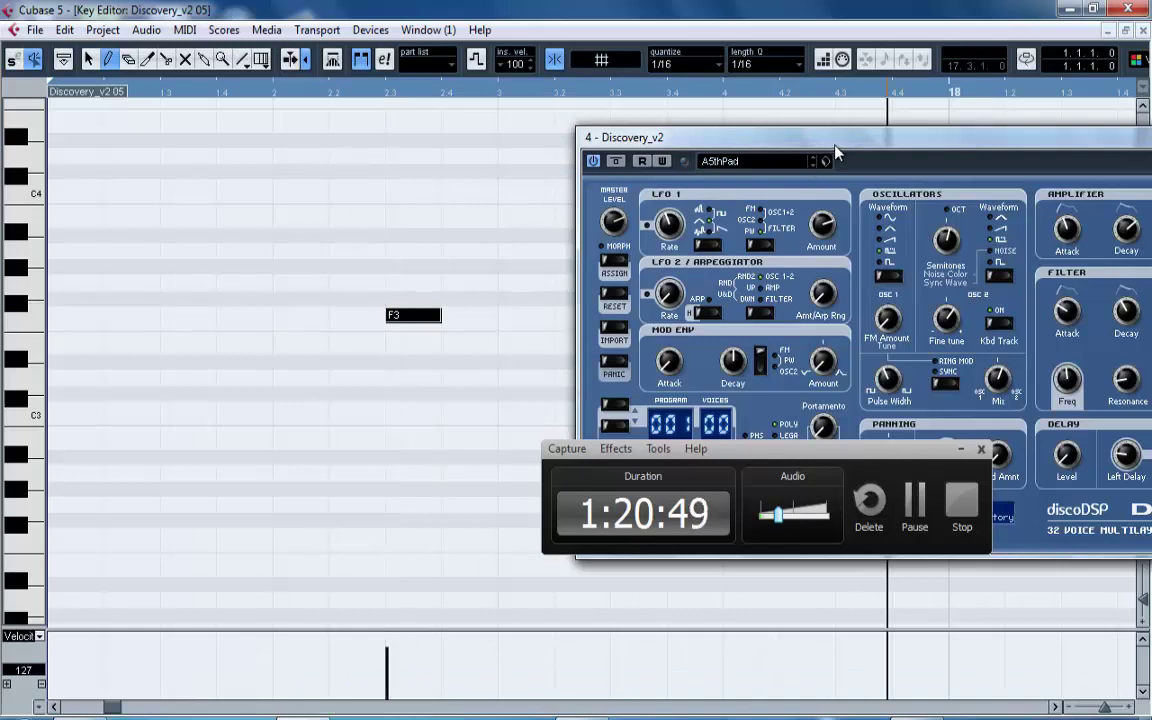
View the Discovery_v2 preset browser and its preset load and import options, and close both.
{"action": "left_click_drag", "start_coordinate": [765, 138], "coordinate": [607, 134]}
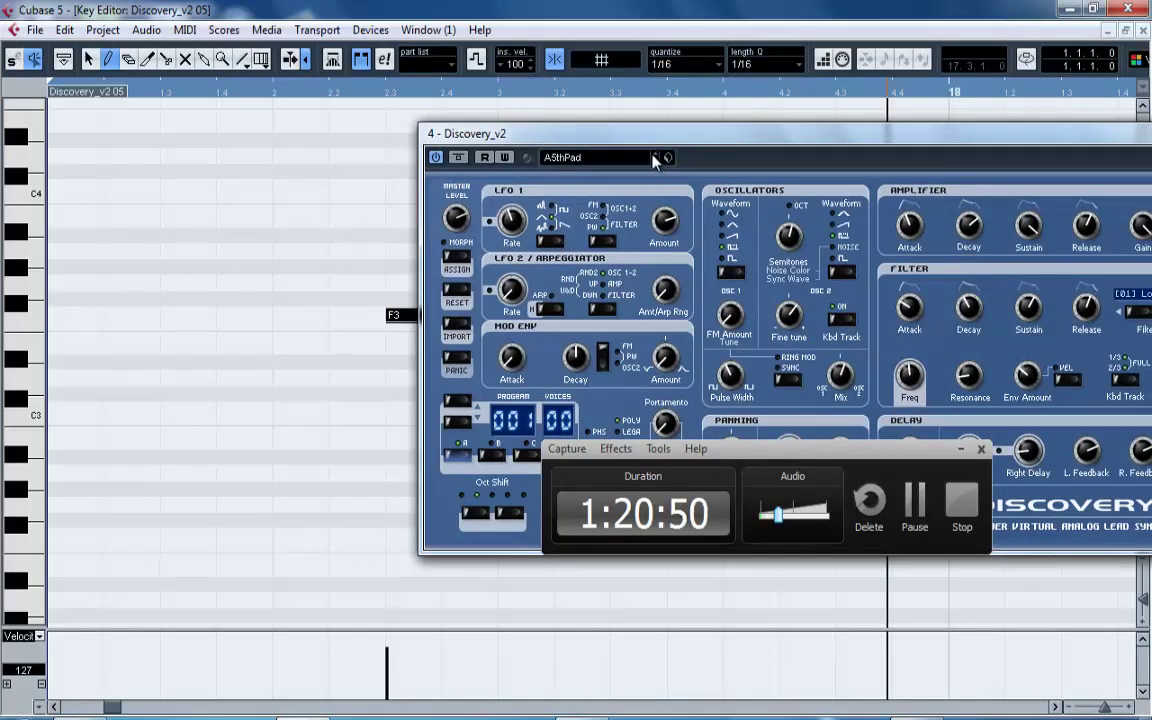
{"action": "left_click", "coordinate": [668, 158]}
{"action": "left_click", "coordinate": [686, 177]}
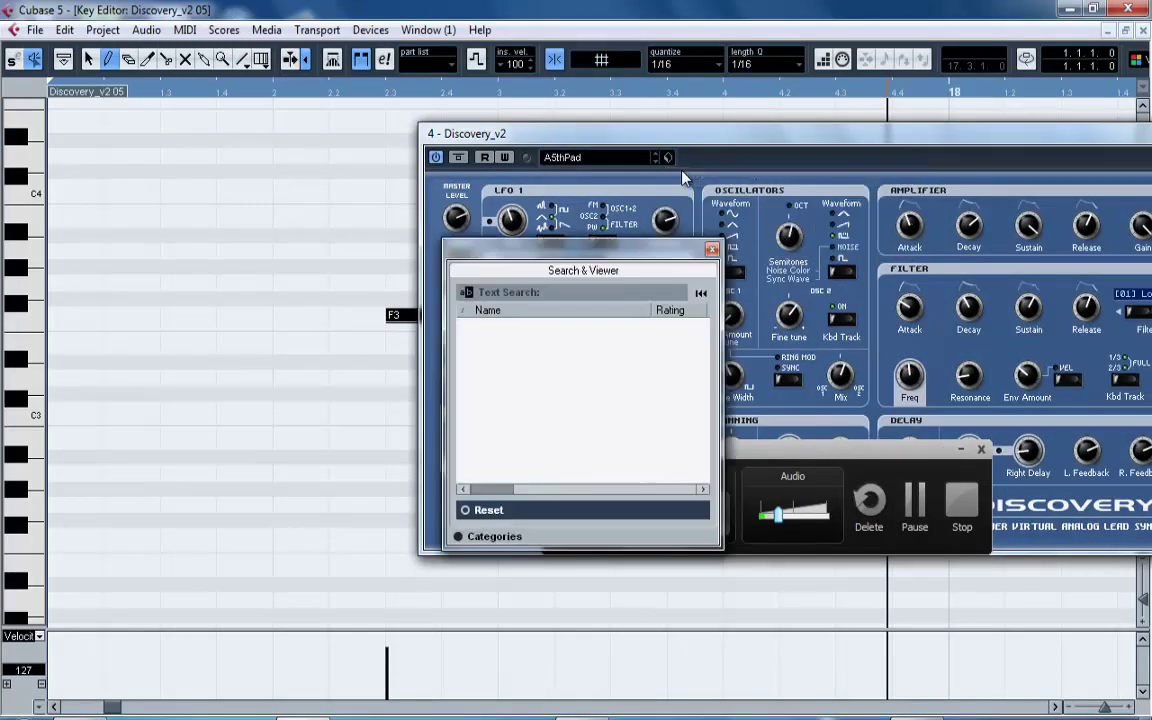
{"action": "left_click", "coordinate": [711, 251]}
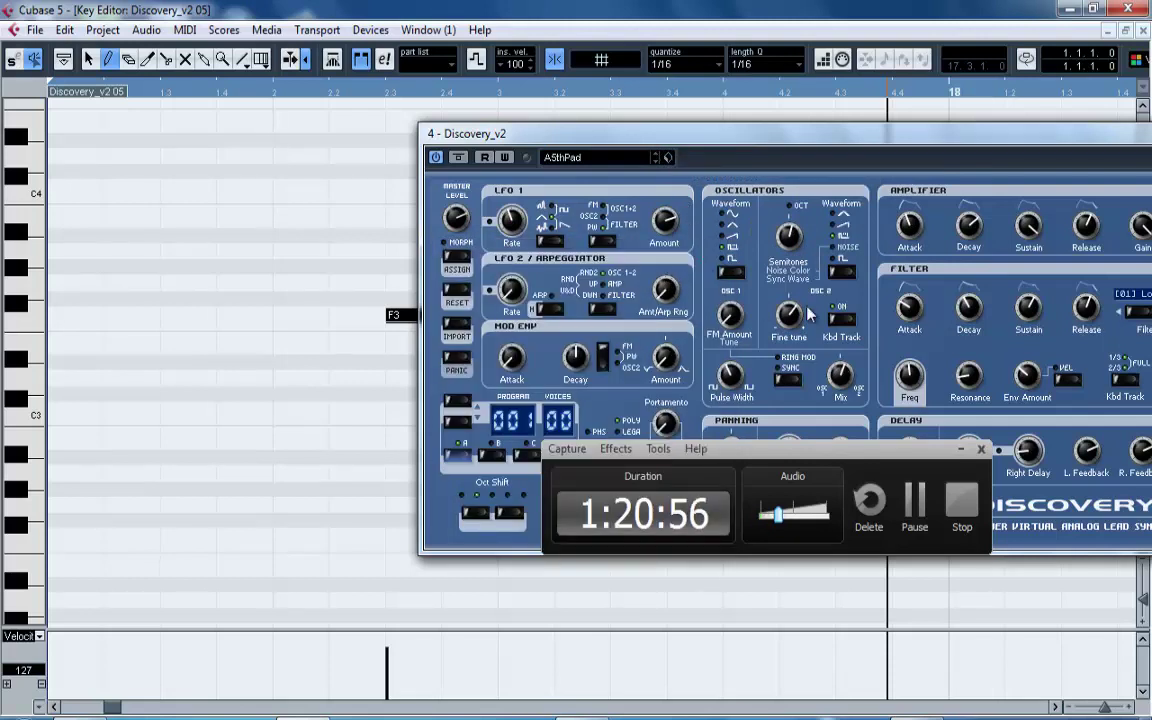
{"action": "left_click", "coordinate": [668, 158]}
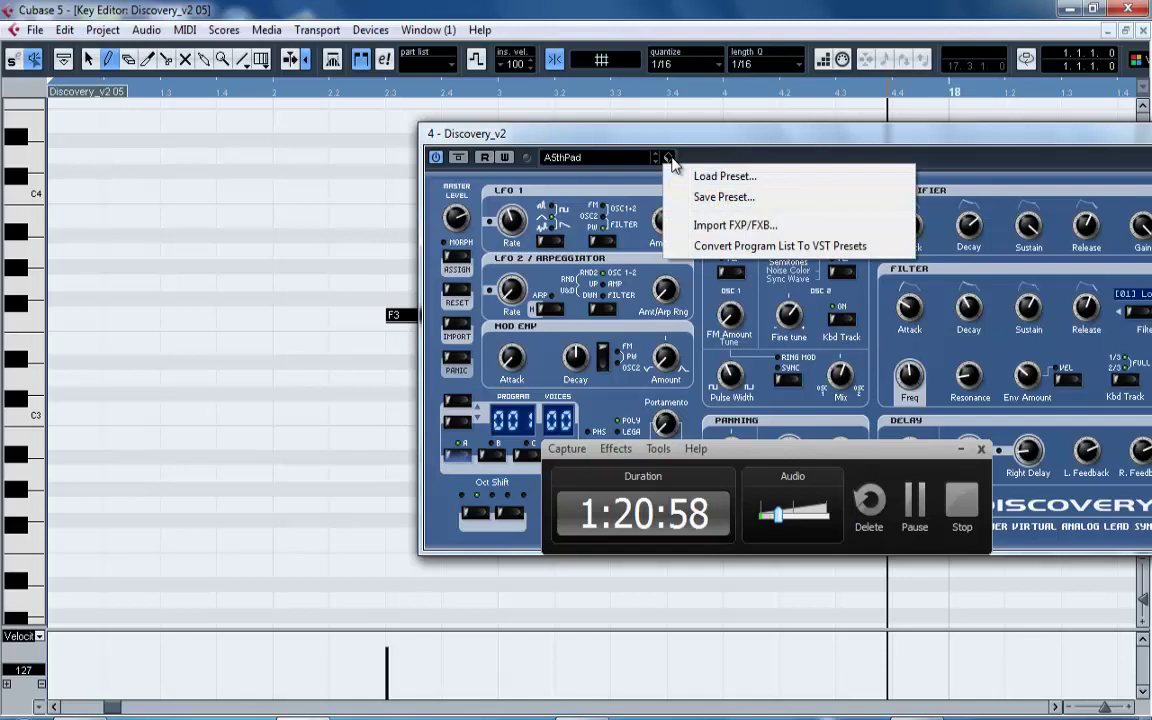
{"action": "left_click", "coordinate": [670, 161]}
{"action": "double_click", "coordinate": [757, 3]}
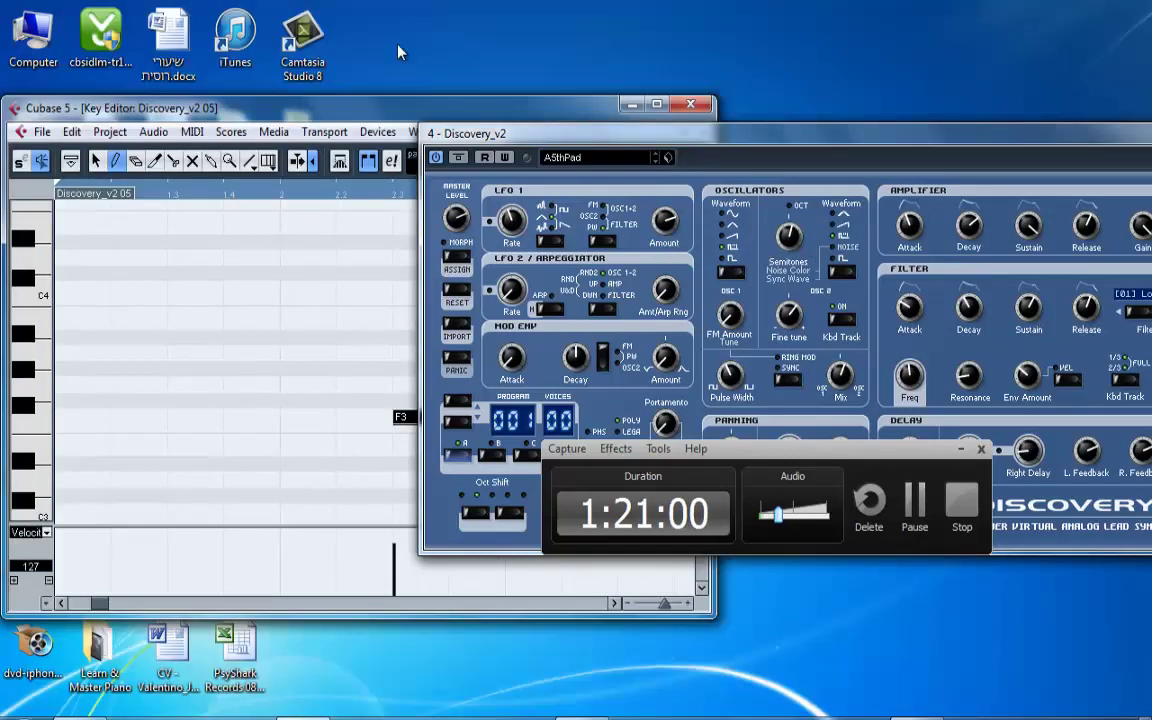
{"action": "left_click_drag", "start_coordinate": [310, 110], "coordinate": [397, 52]}
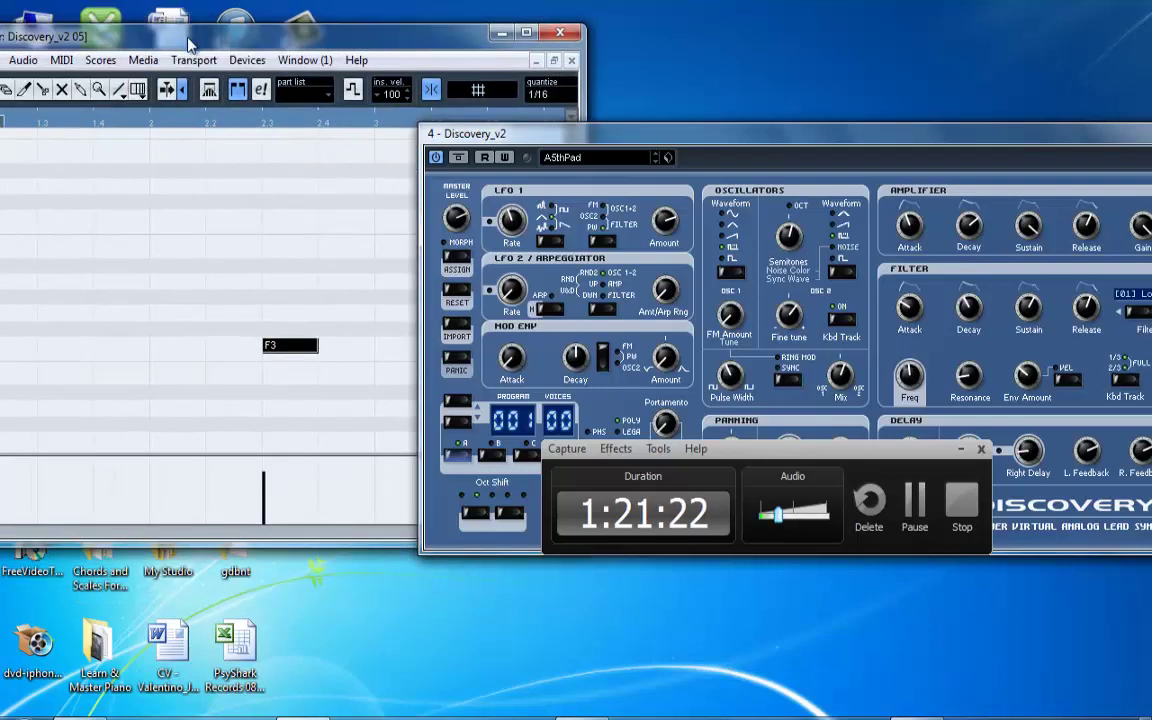
{"action": "left_click_drag", "start_coordinate": [190, 40], "coordinate": [450, 30]}
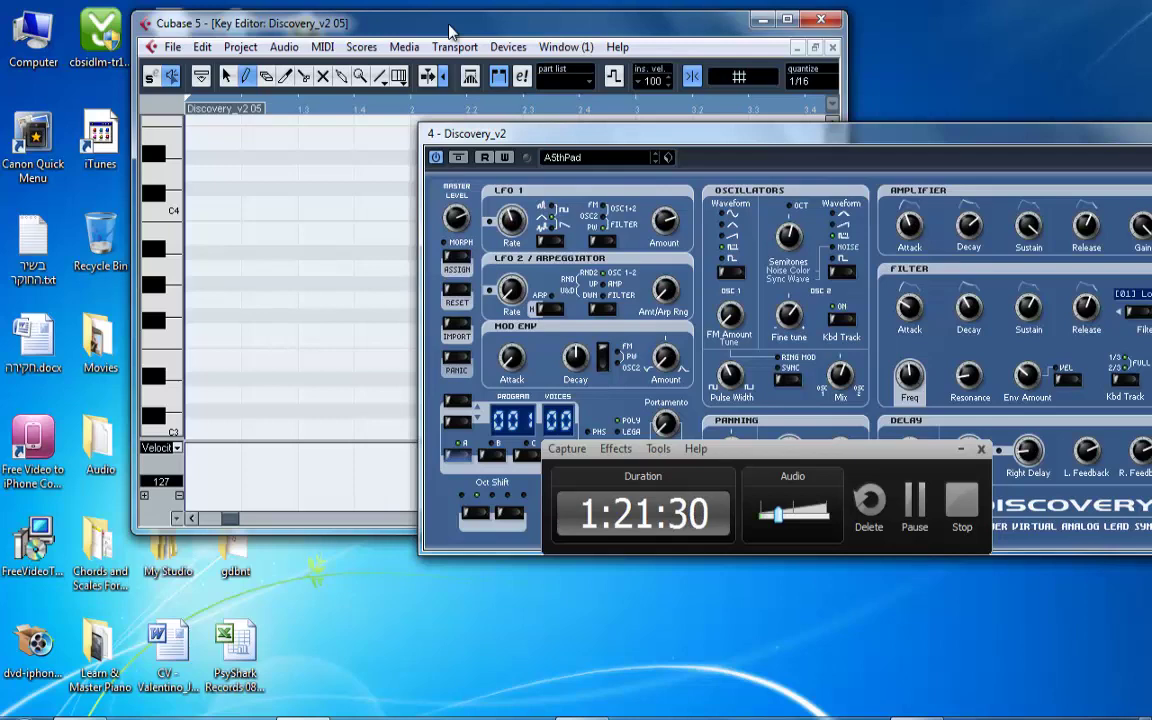
{"action": "double_click", "coordinate": [450, 32]}
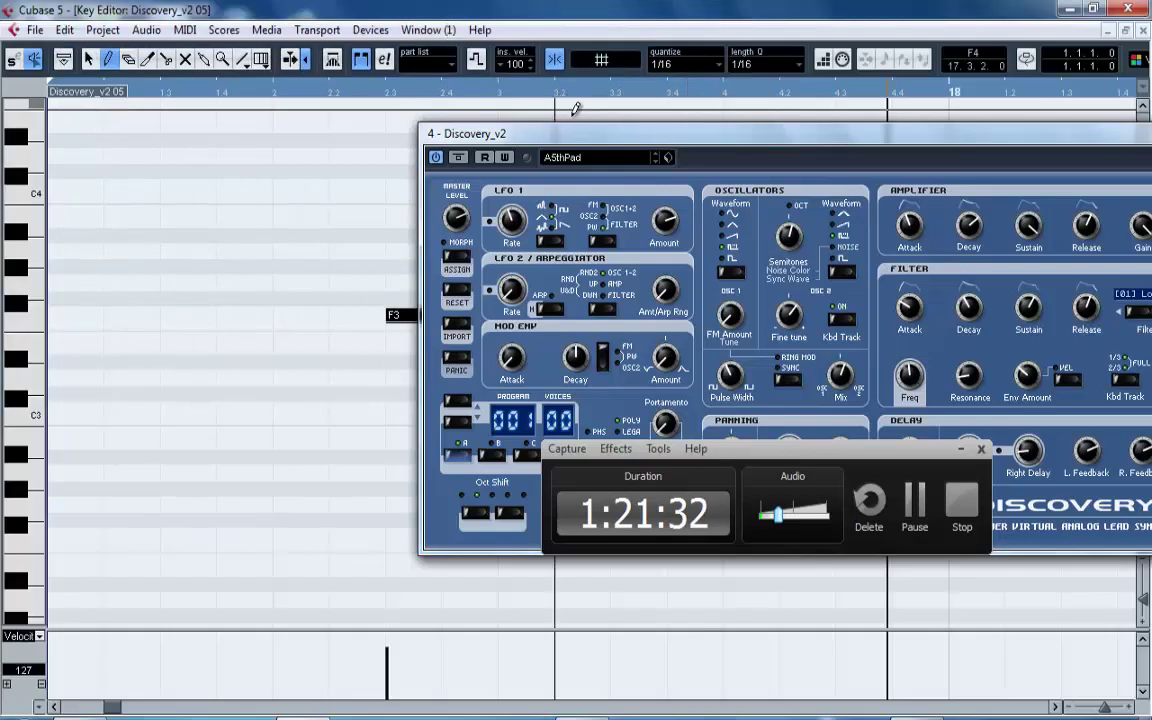
Move the Discovery_v2 window fully into view over the Key Editor.
{"action": "left_click_drag", "start_coordinate": [577, 139], "coordinate": [437, 122]}
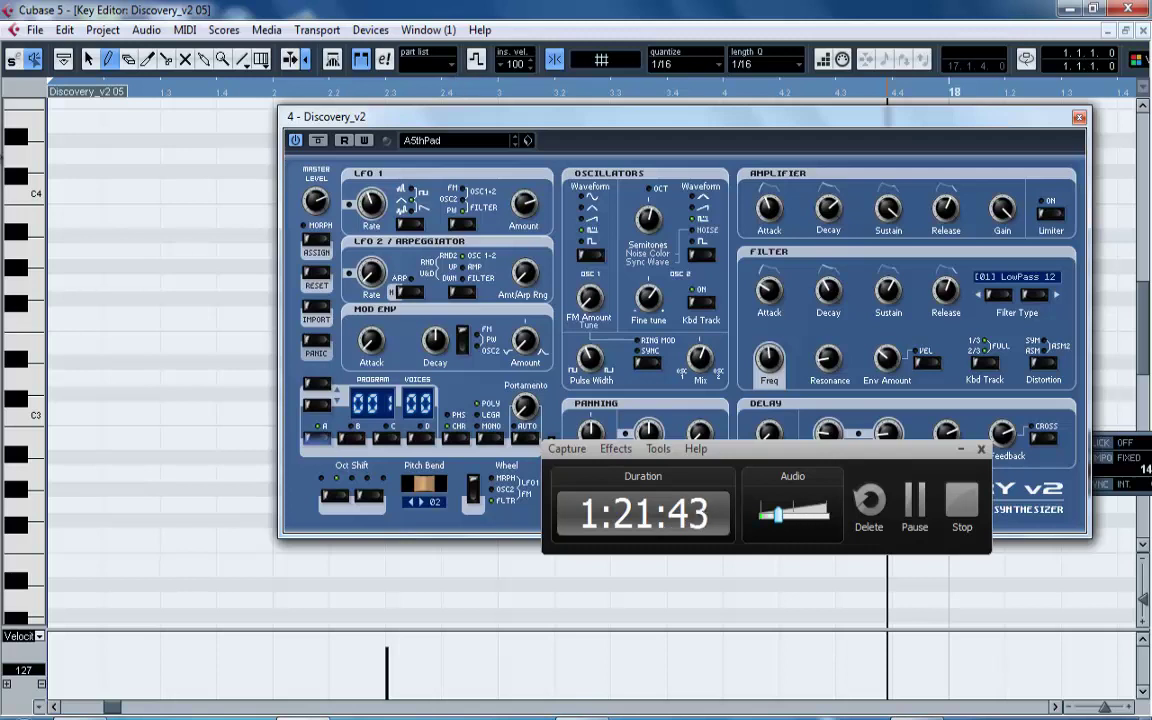
Audition notes on the editor's keyboard while turning the Osc 2 Semitones knob in the Discovery_v2 synth.
{"action": "left_click", "coordinate": [24, 440]}
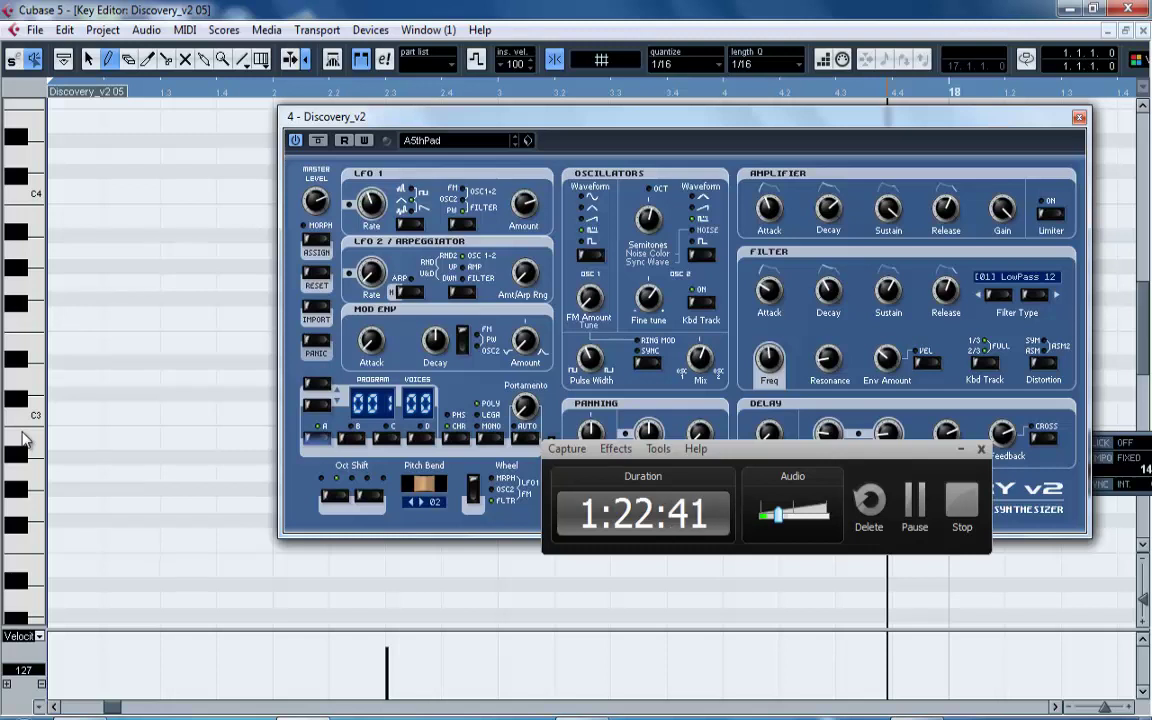
{"action": "left_click", "coordinate": [25, 440]}
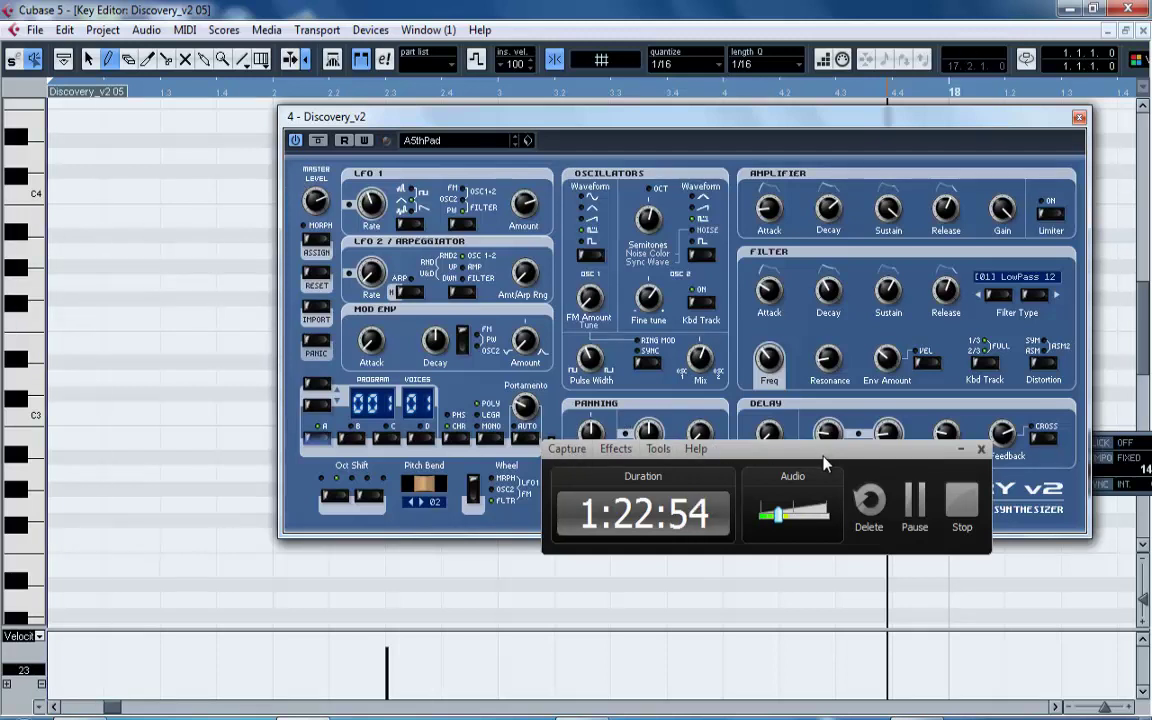
{"action": "left_click_drag", "start_coordinate": [824, 457], "coordinate": [839, 656]}
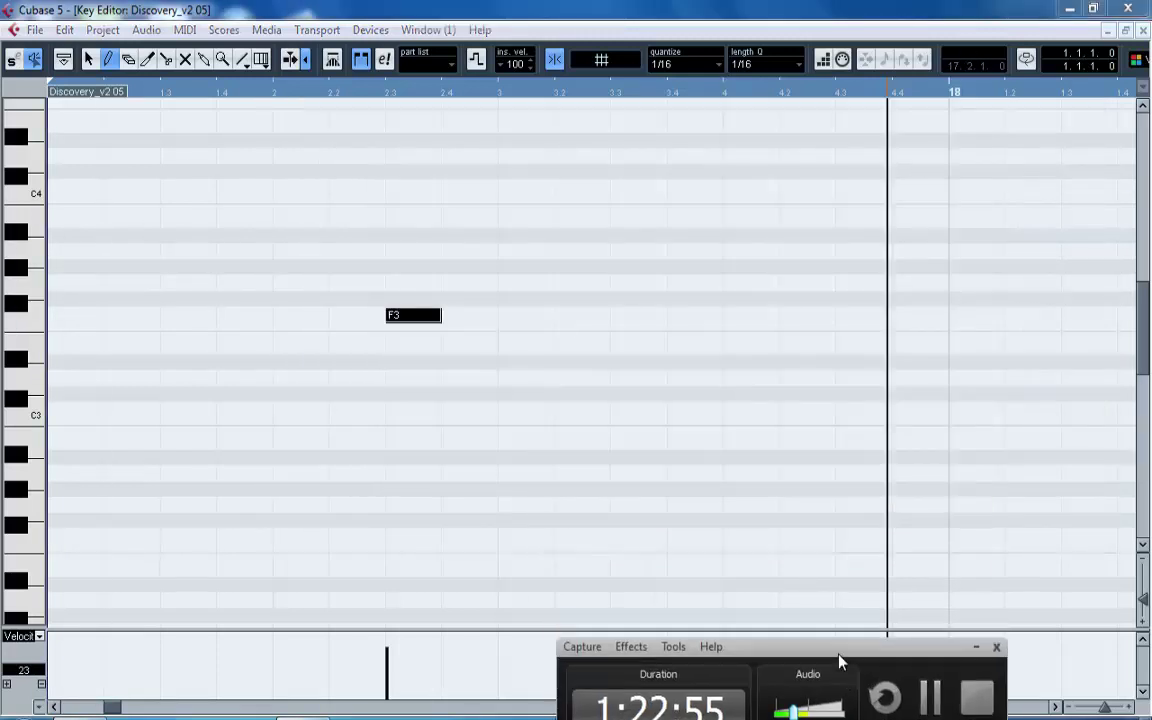
{"action": "left_click", "coordinate": [1101, 33]}
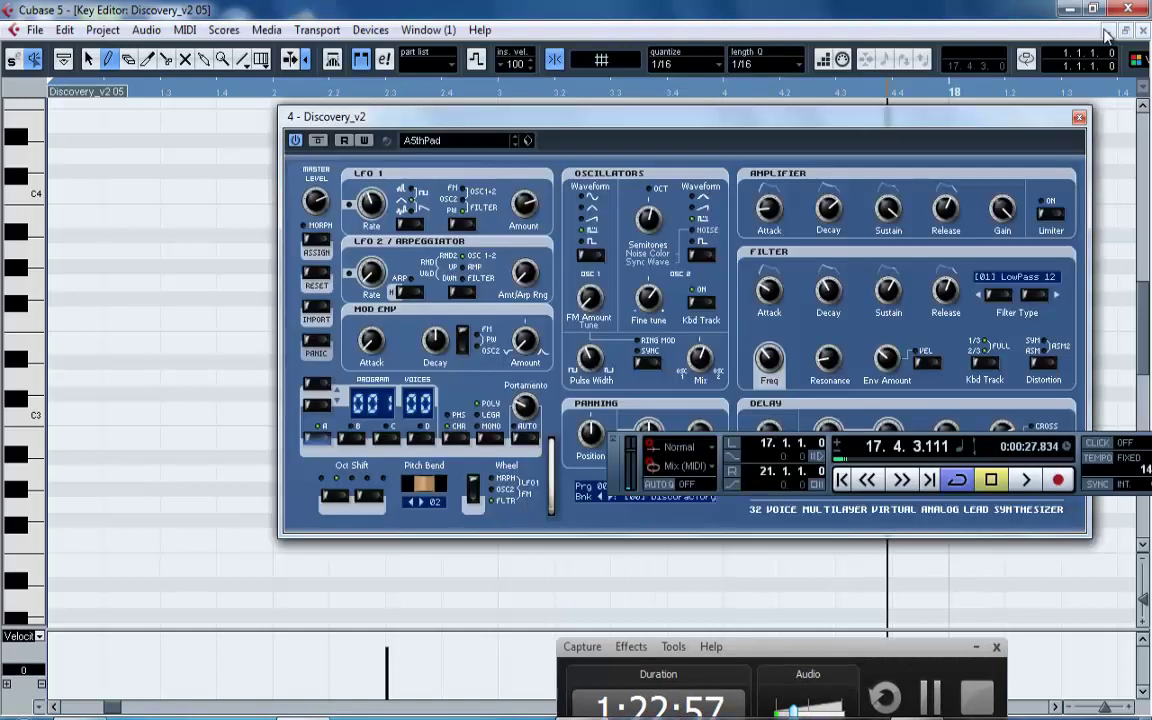
{"action": "left_click", "coordinate": [634, 226]}
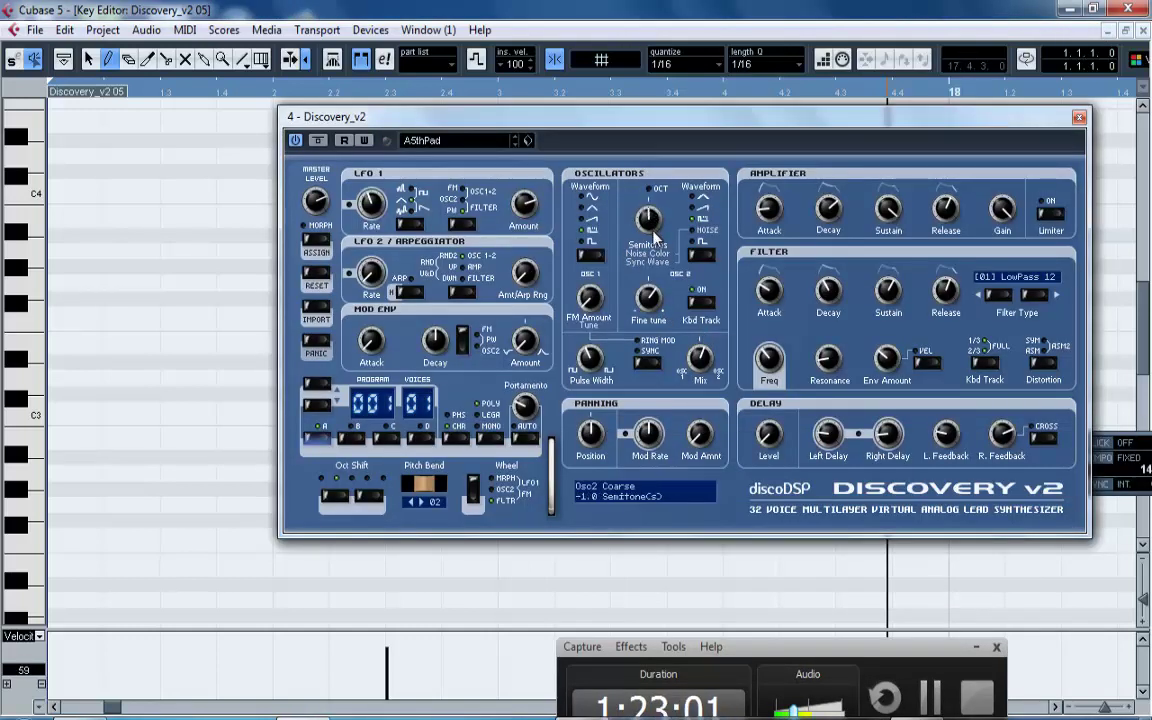
{"action": "left_click_drag", "start_coordinate": [655, 228], "coordinate": [656, 173]}
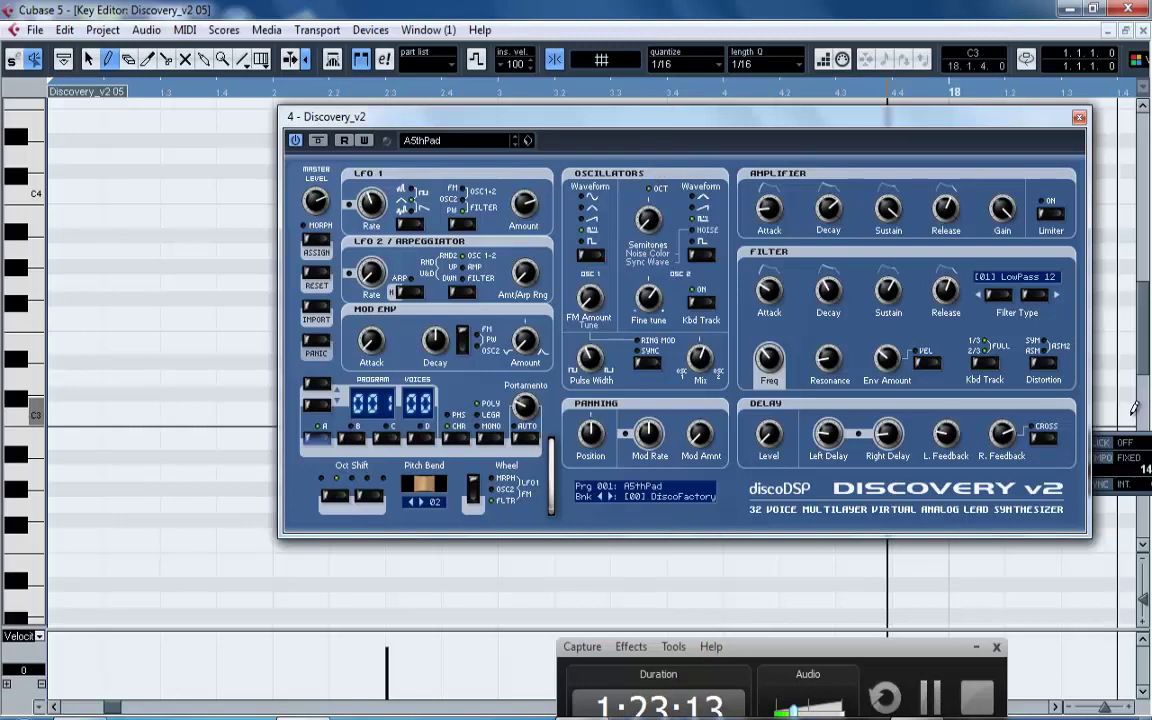
Return to a maximized project window and audition a sweep of Discovery_v2's Osc 2 Semitones knob.
{"action": "left_click", "coordinate": [1107, 33]}
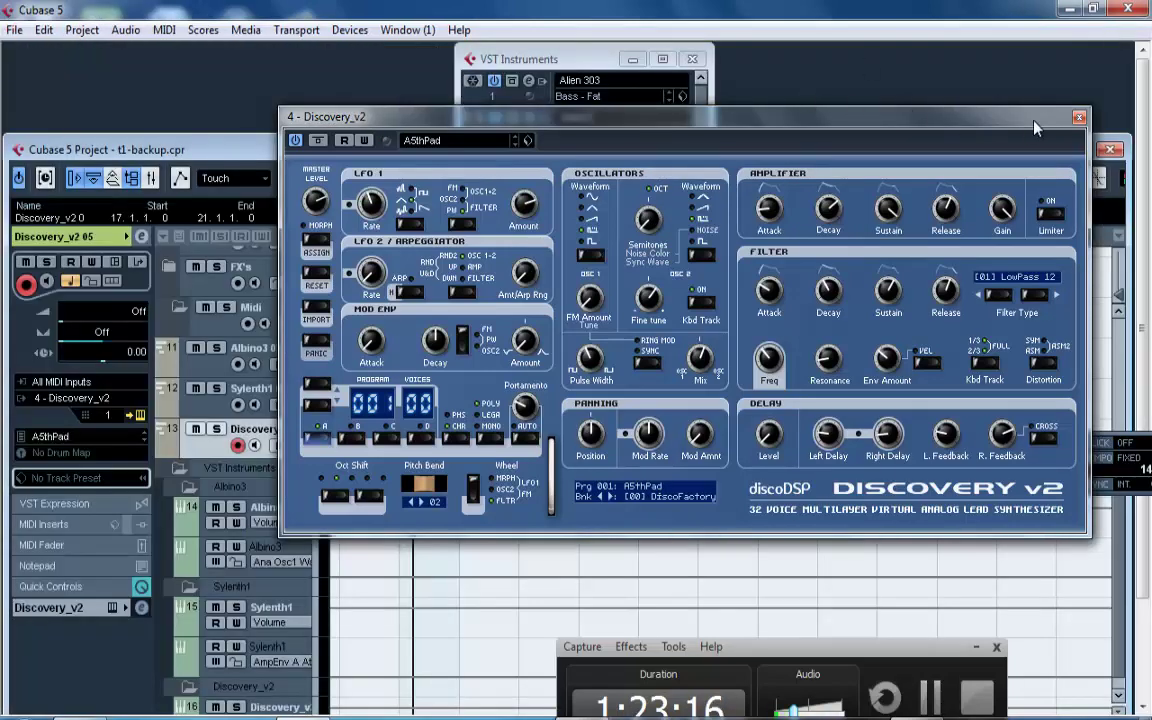
{"action": "left_click_drag", "start_coordinate": [1034, 120], "coordinate": [910, 292]}
{"action": "double_click", "coordinate": [970, 152]}
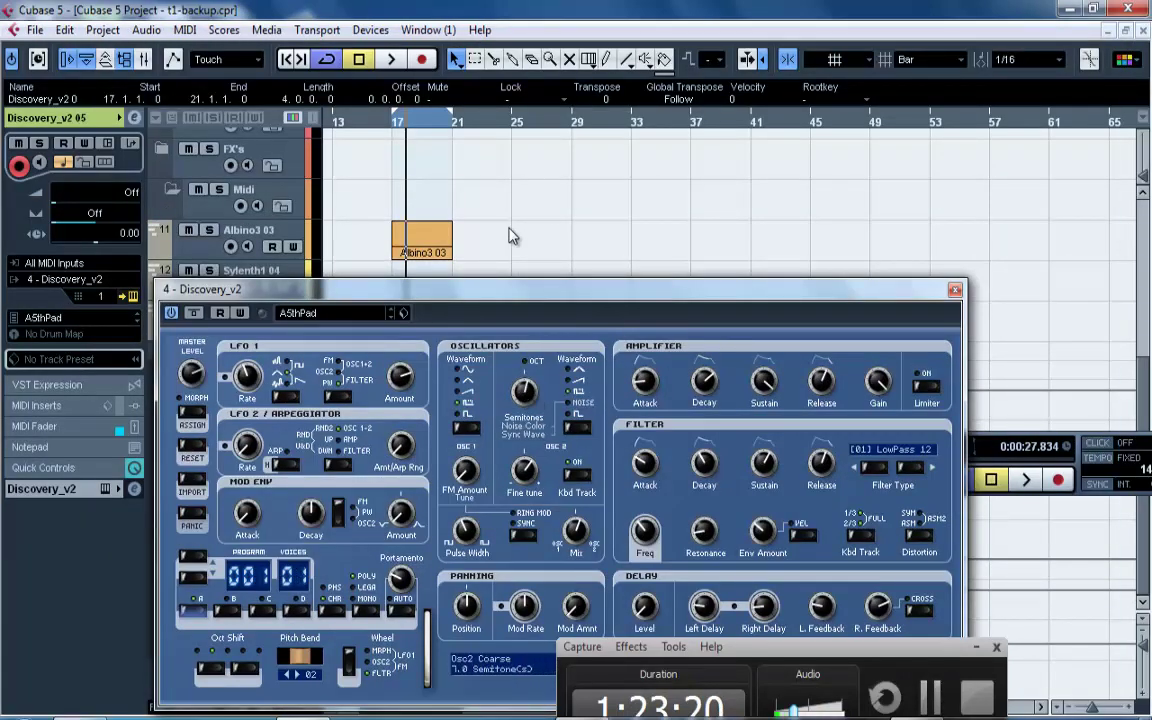
{"action": "left_click_drag", "start_coordinate": [562, 291], "coordinate": [702, 184]}
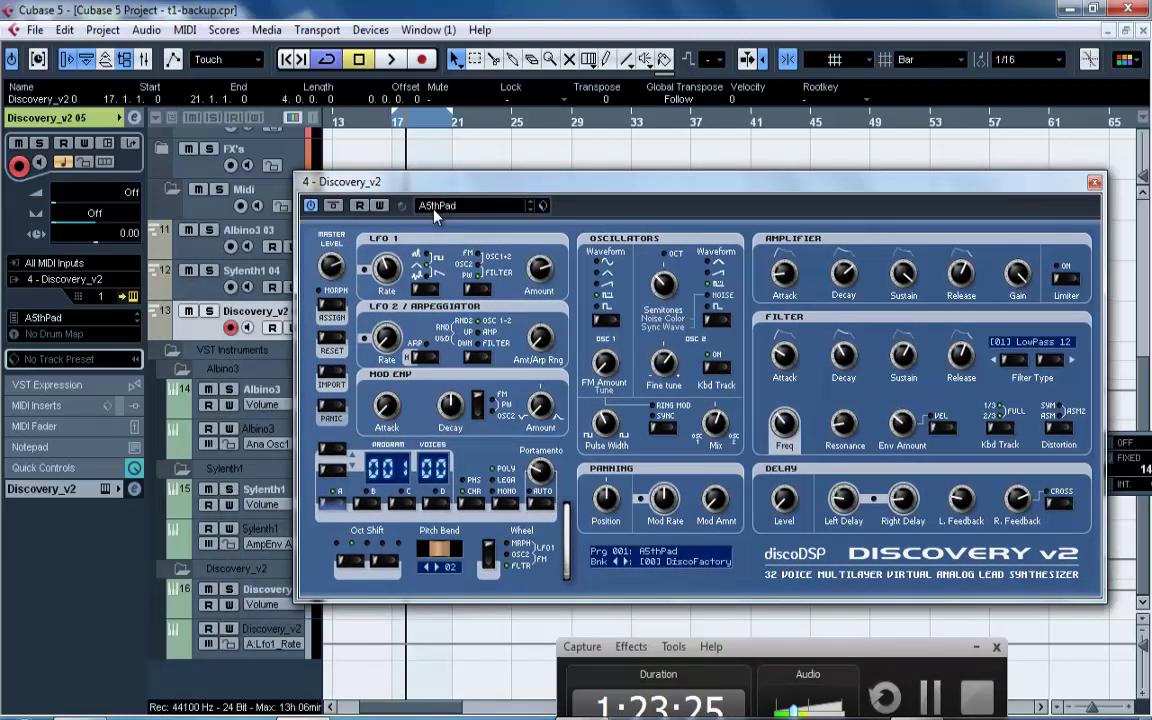
{"action": "left_click_drag", "start_coordinate": [657, 280], "coordinate": [673, 174]}
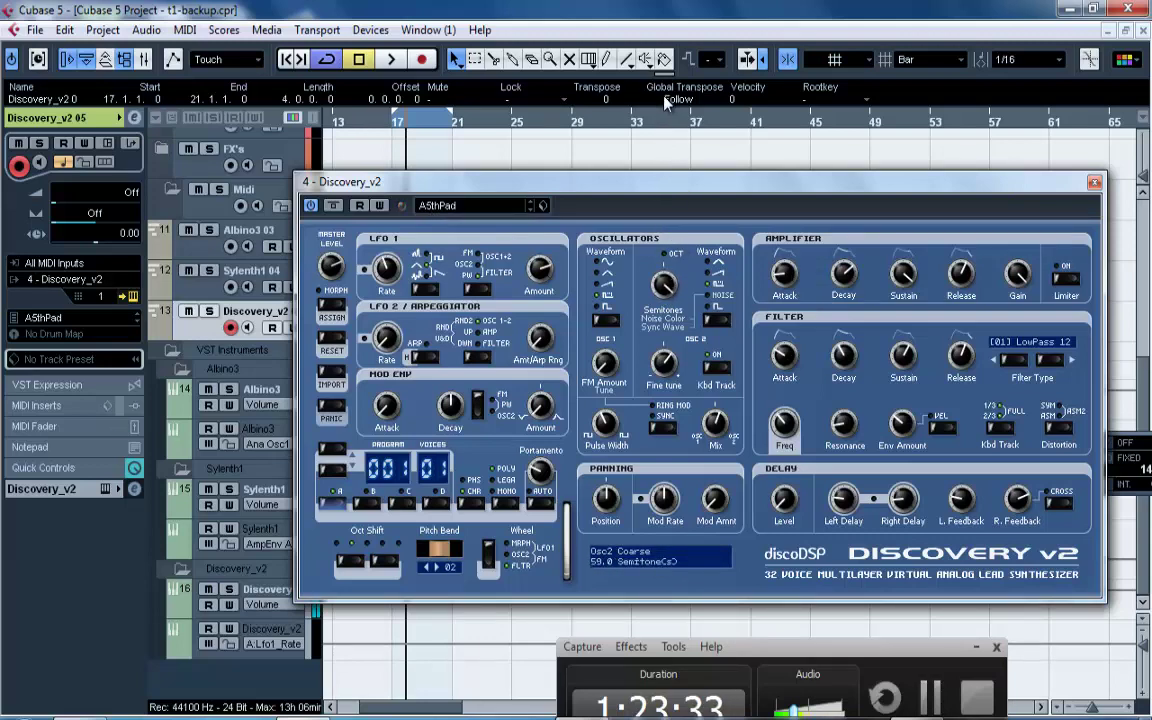
{"action": "left_click_drag", "start_coordinate": [665, 100], "coordinate": [665, 8]}
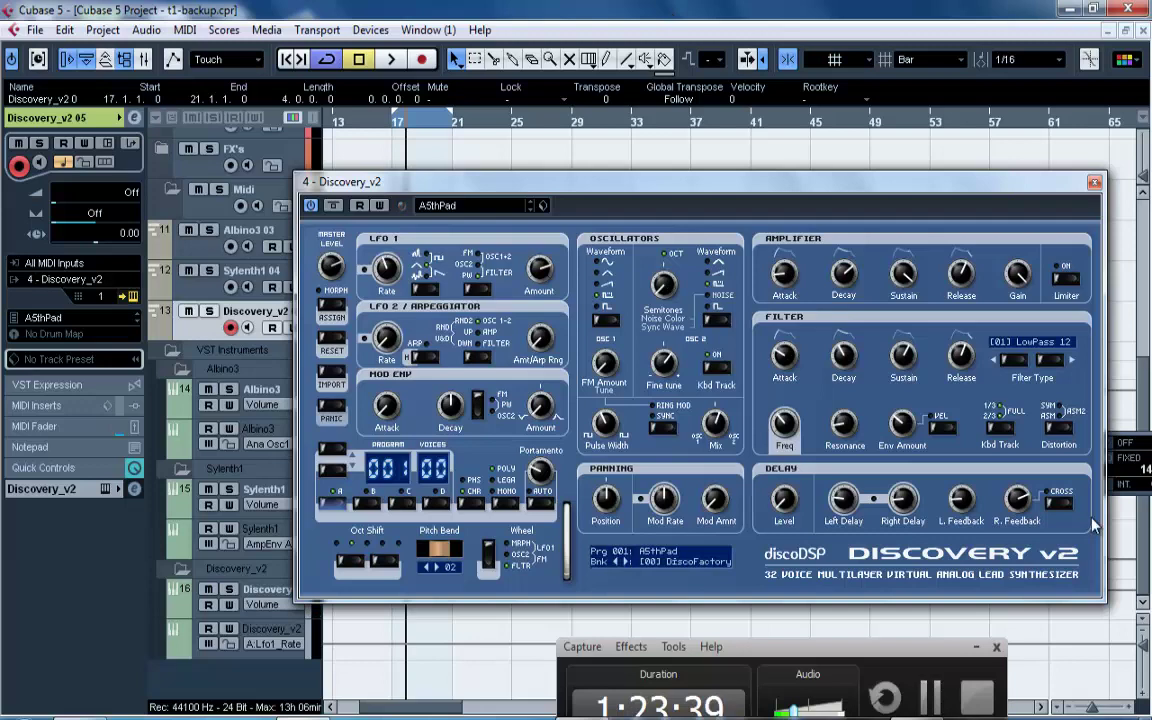
Close the Discovery_v2 synth window and add a stereo audio track below the Discovery_v2 05 track.
{"action": "left_click", "coordinate": [1094, 183]}
{"action": "right_click", "coordinate": [255, 315]}
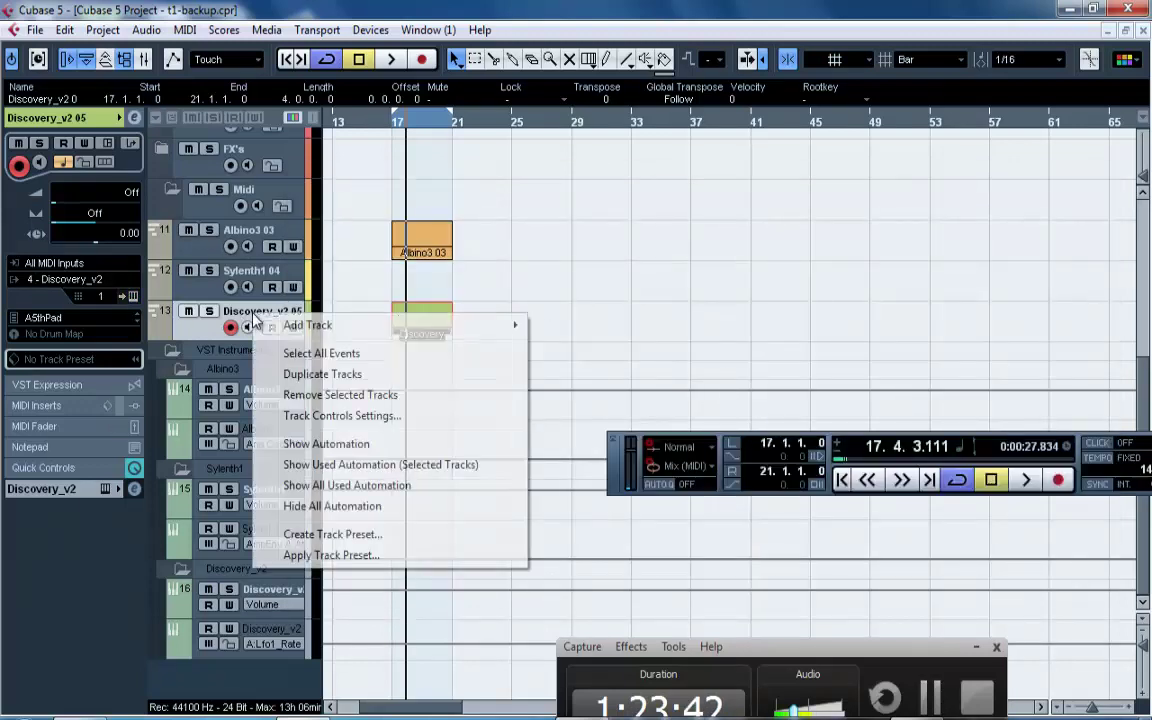
{"action": "mouse_move", "coordinate": [410, 337]}
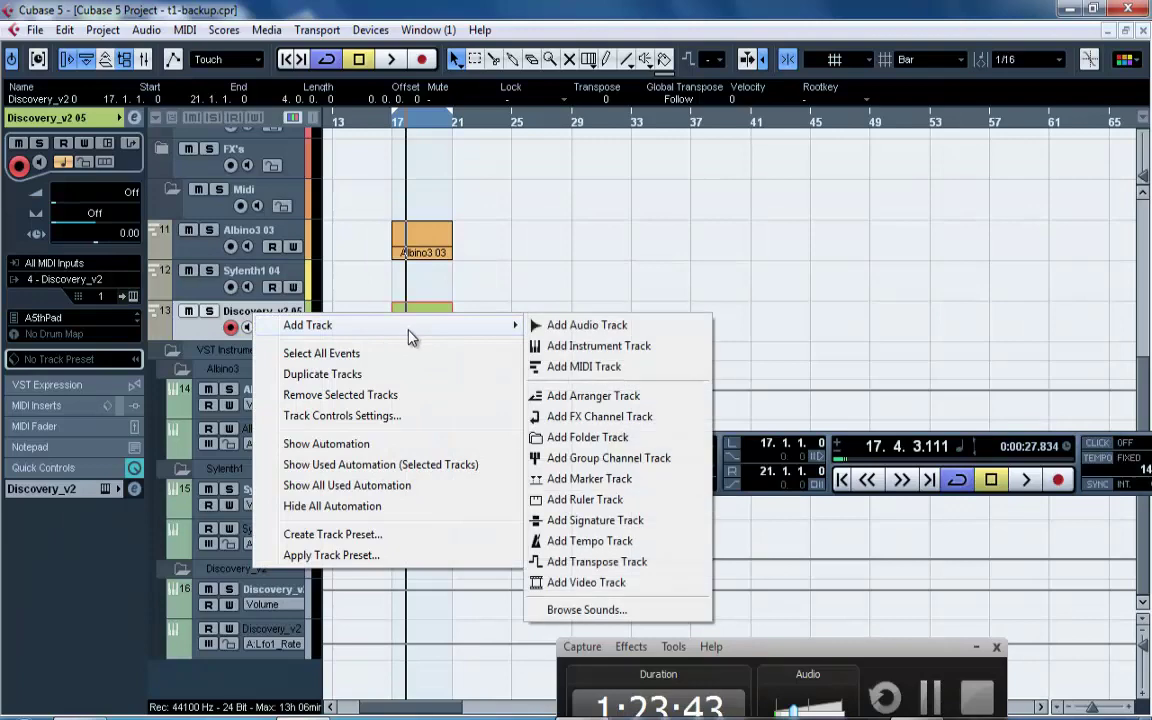
{"action": "left_click", "coordinate": [555, 325]}
{"action": "left_click", "coordinate": [606, 450]}
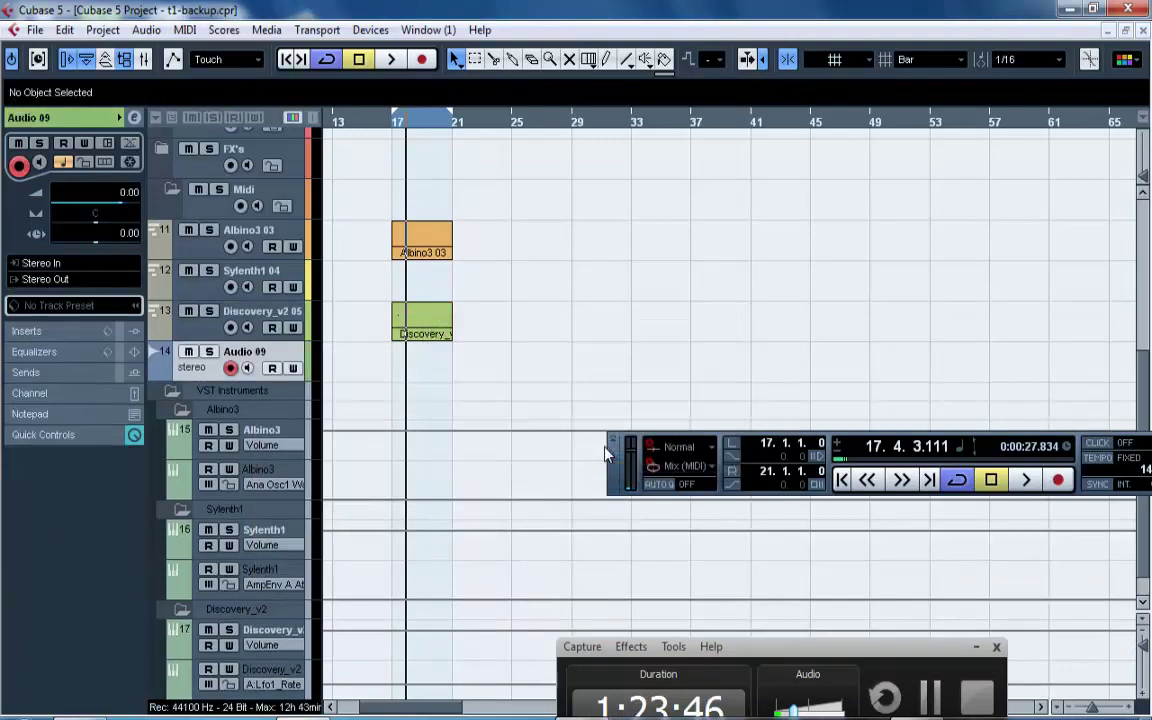
Solo both the Discovery_v2 05 track and the Audio 09 track.
{"action": "left_click", "coordinate": [209, 311]}
{"action": "left_click", "coordinate": [209, 352]}
{"action": "left_click", "coordinate": [244, 331]}
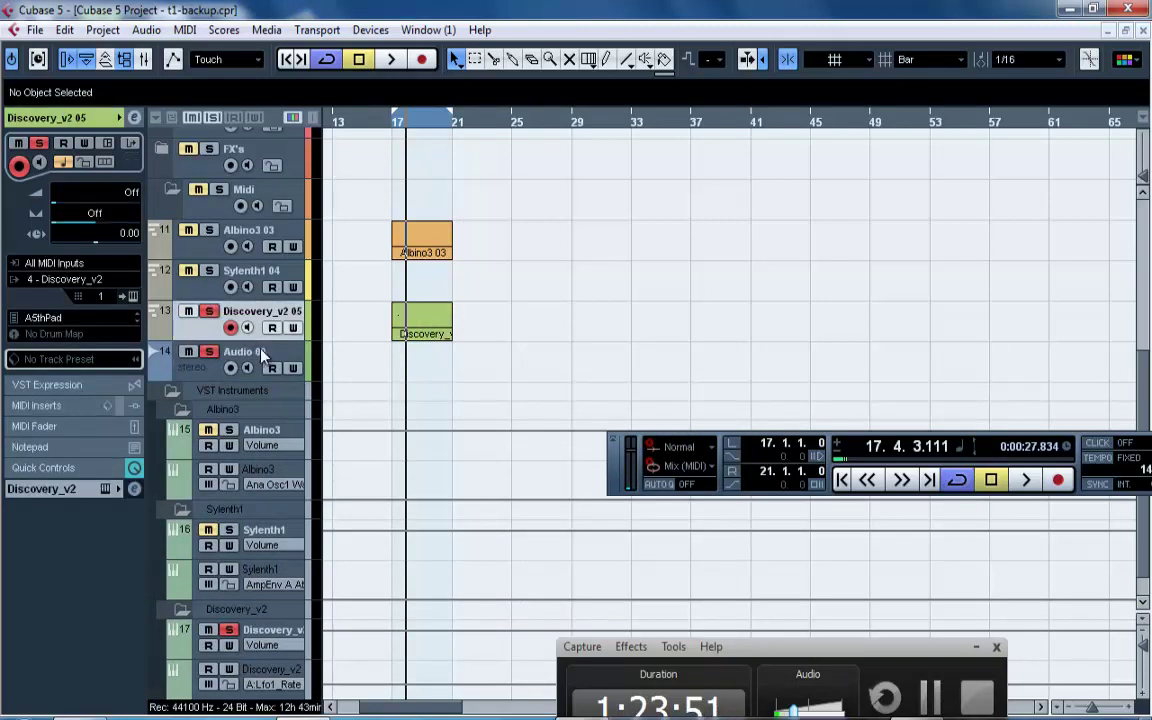
{"action": "left_click", "coordinate": [261, 352]}
Place the playback cursor at bar 17 with cycling turned off, and open the Discovery_v2 synth beside the arrangement.
{"action": "left_click", "coordinate": [395, 127]}
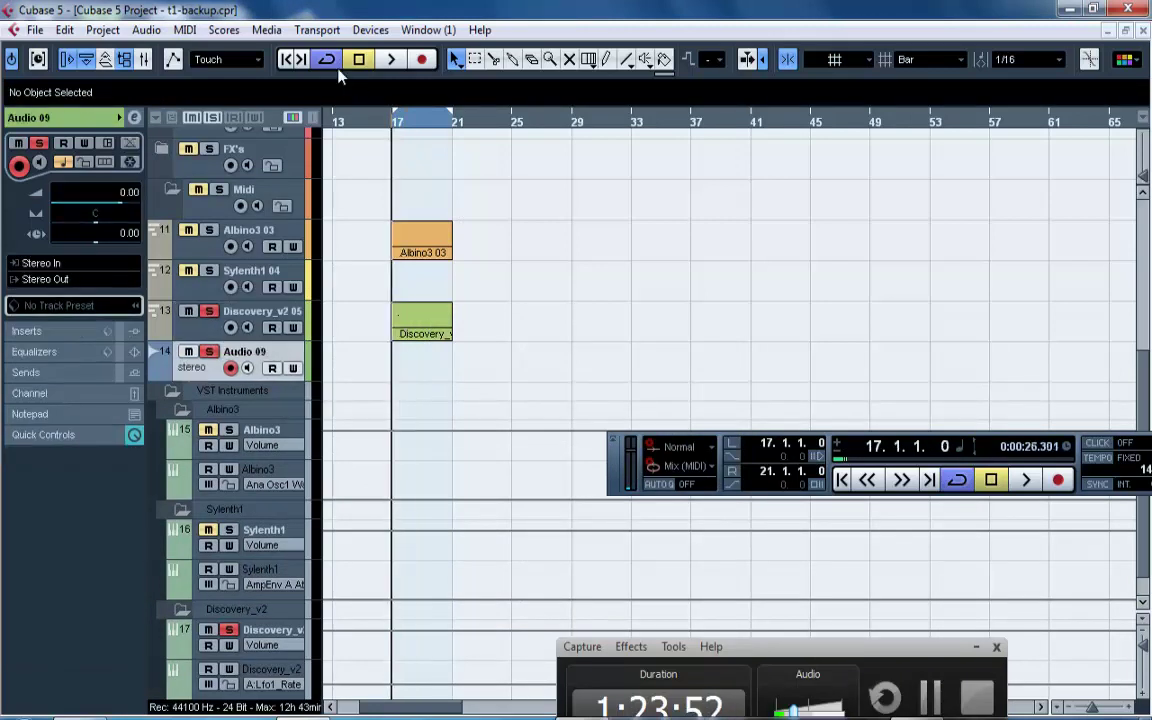
{"action": "left_click", "coordinate": [336, 66]}
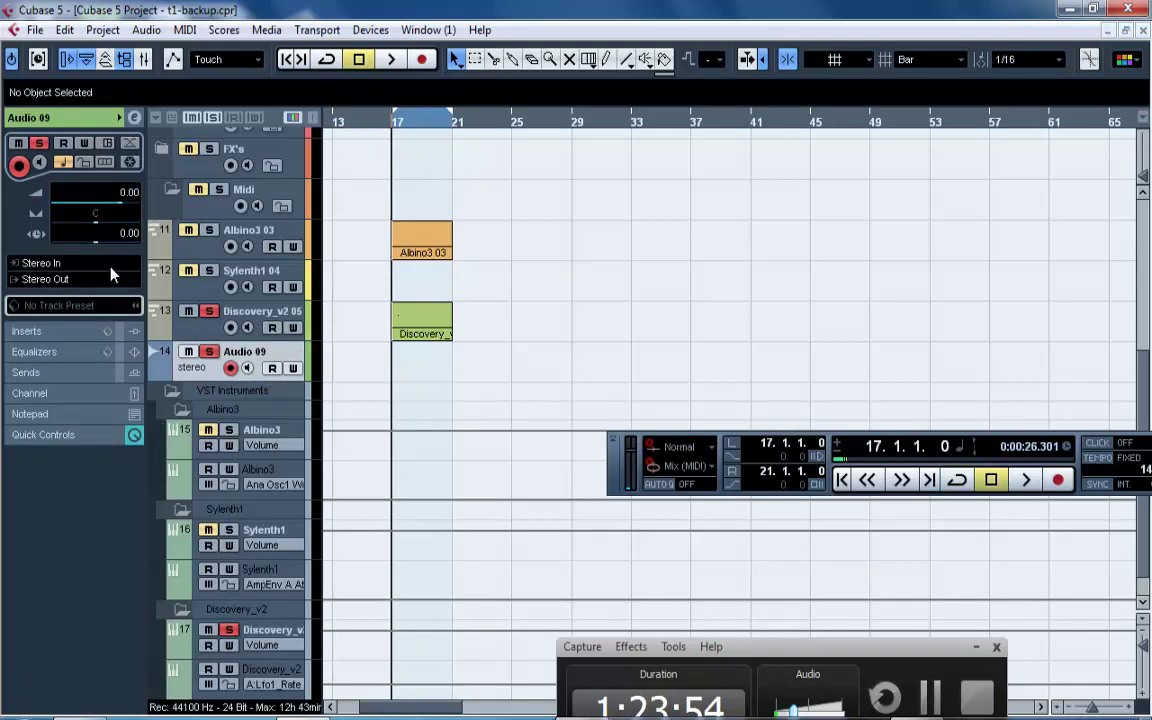
{"action": "left_click", "coordinate": [197, 333]}
{"action": "left_click", "coordinate": [131, 296]}
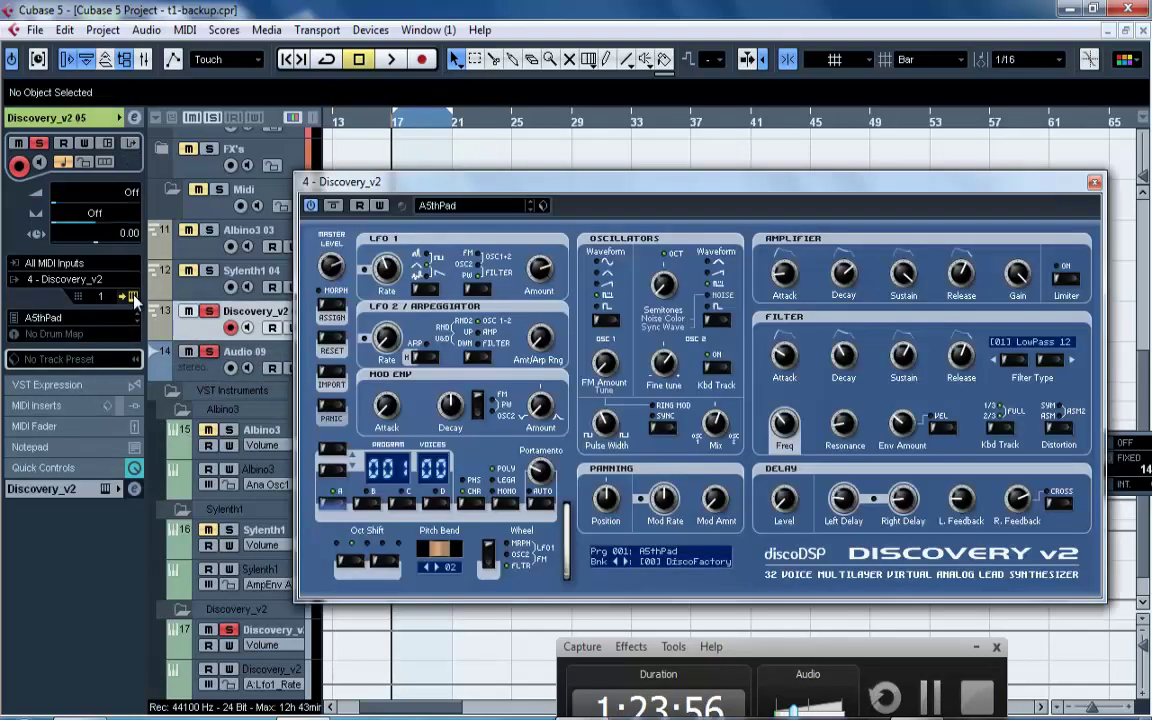
{"action": "left_click_drag", "start_coordinate": [414, 203], "coordinate": [692, 181]}
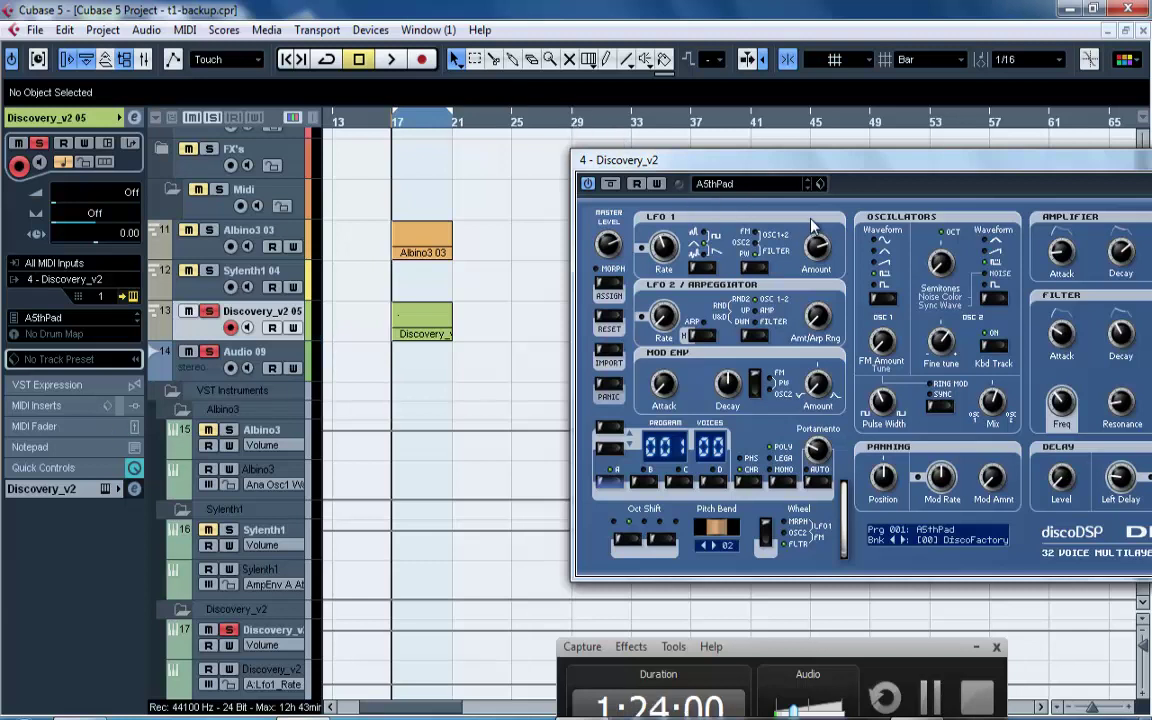
Record a short take on the Discovery_v2 05 track from bar 17 while sweeping the Osc 2 Semitones knob.
{"action": "left_click", "coordinate": [391, 59]}
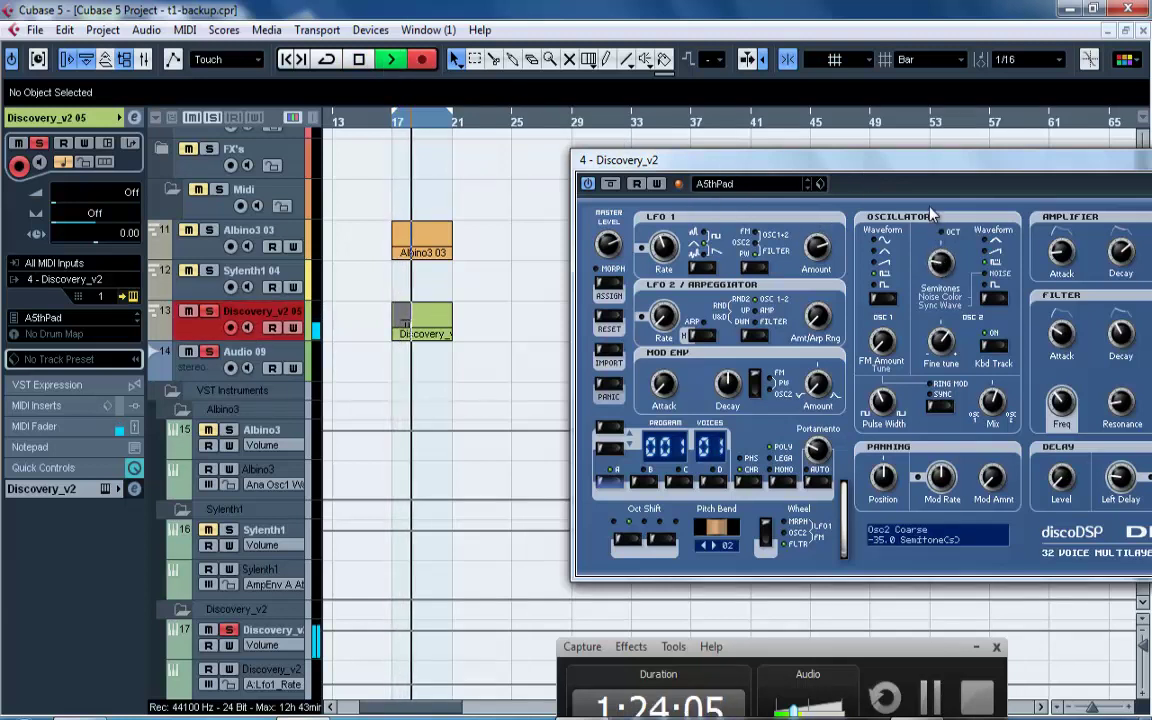
{"action": "key", "text": "space"}
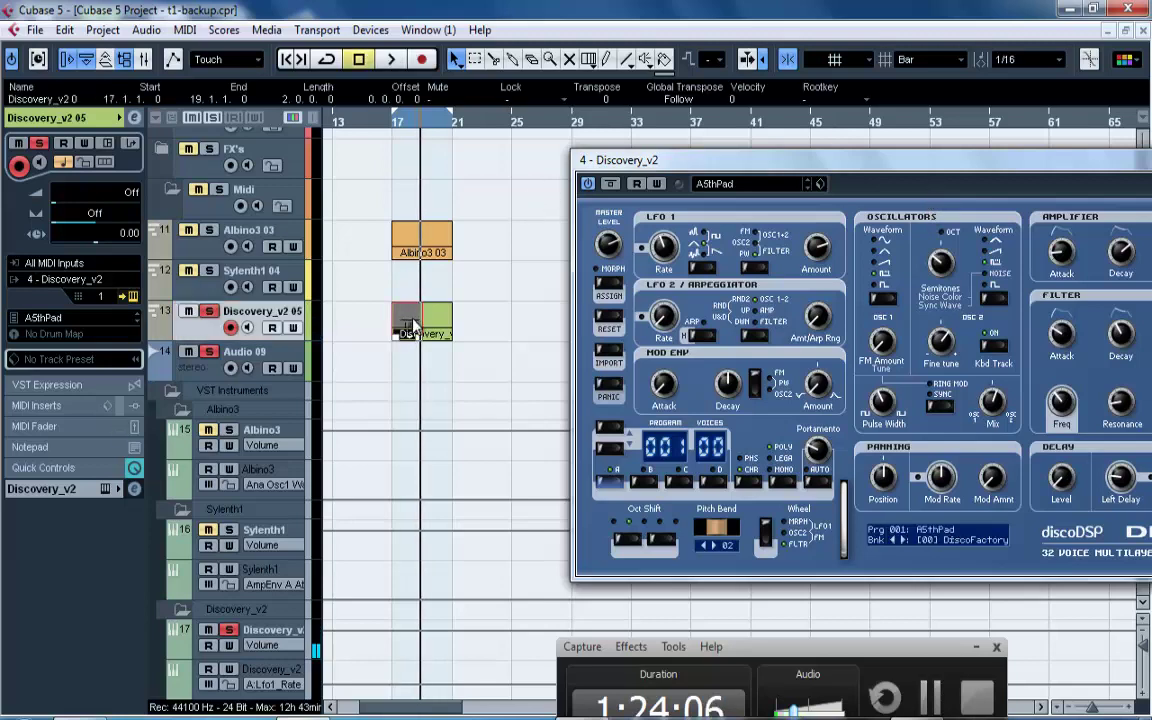
Delete the original Discovery_v2 05 part that extends to bar 21, keeping the newly recorded one.
{"action": "left_click", "coordinate": [293, 353]}
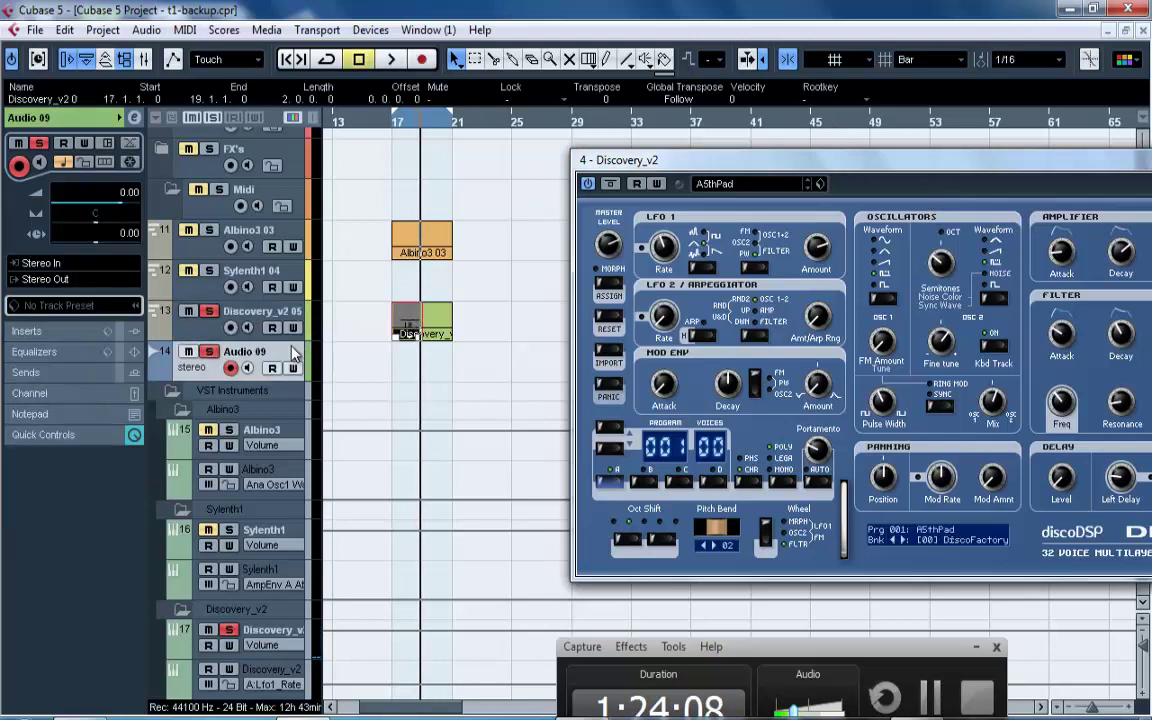
{"action": "left_click", "coordinate": [435, 316]}
{"action": "key", "text": "Delete"}
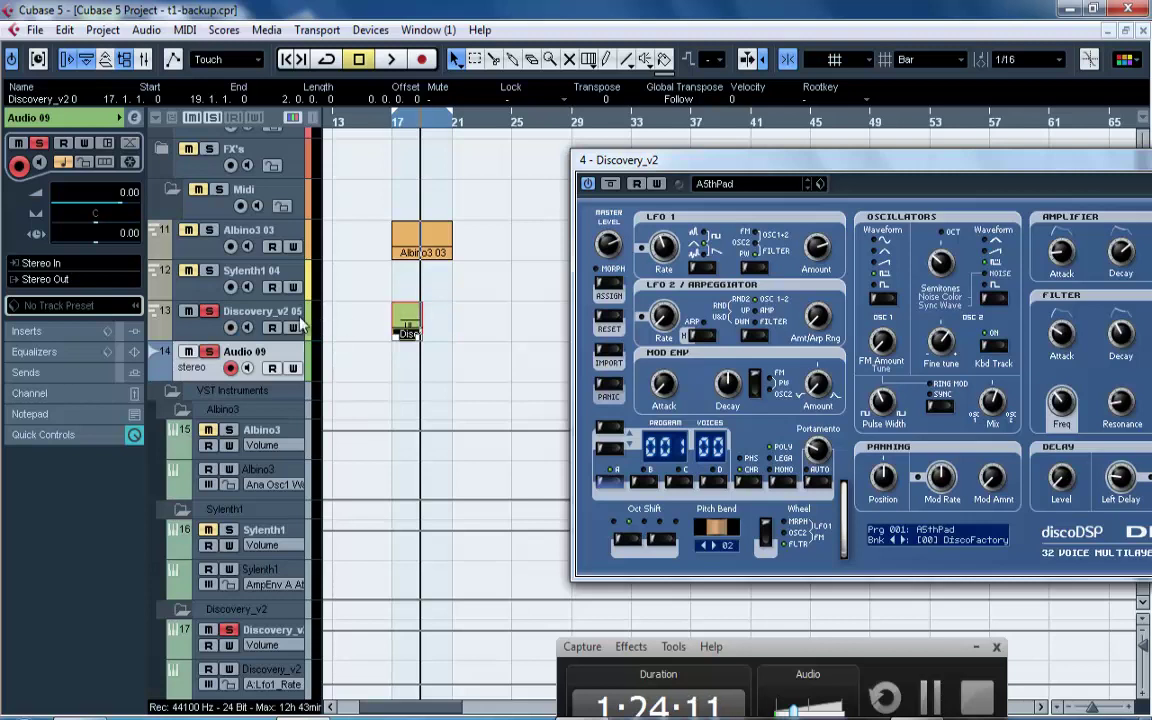
Record the Discovery_v2 05 and Audio 09 tracks together while raising the Osc 2 Semitones knob.
{"action": "left_click", "coordinate": [233, 328]}
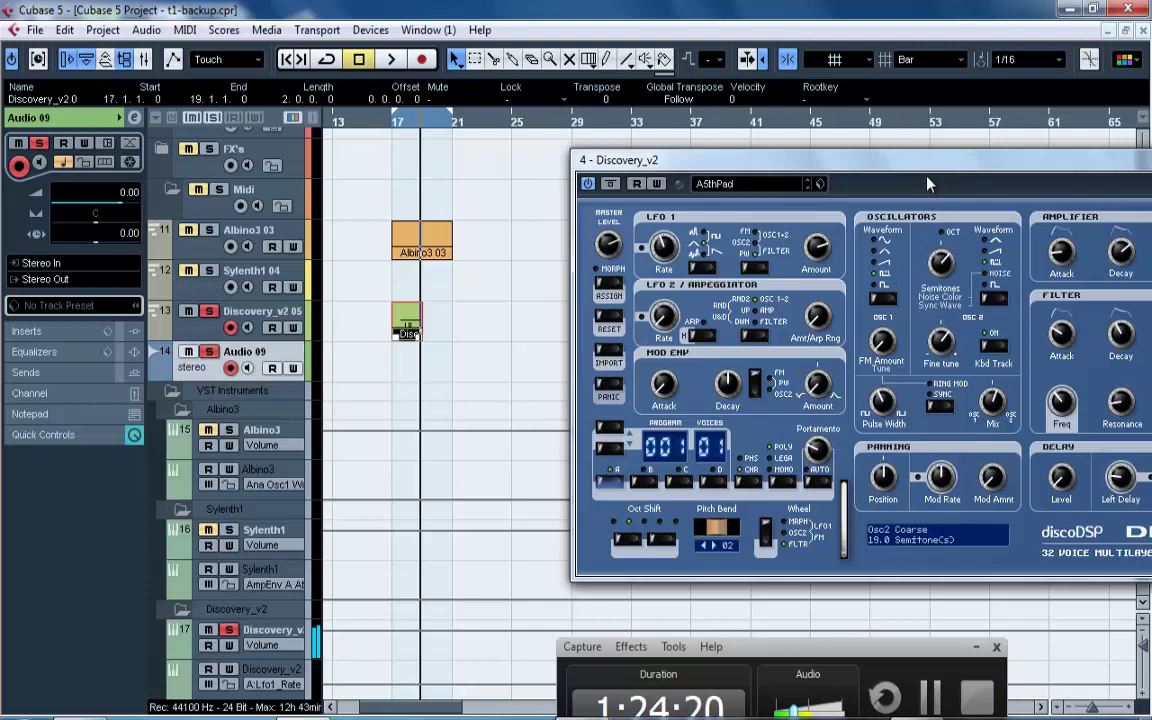
{"action": "left_click", "coordinate": [421, 59]}
{"action": "left_click_drag", "start_coordinate": [938, 254], "coordinate": [937, 215]}
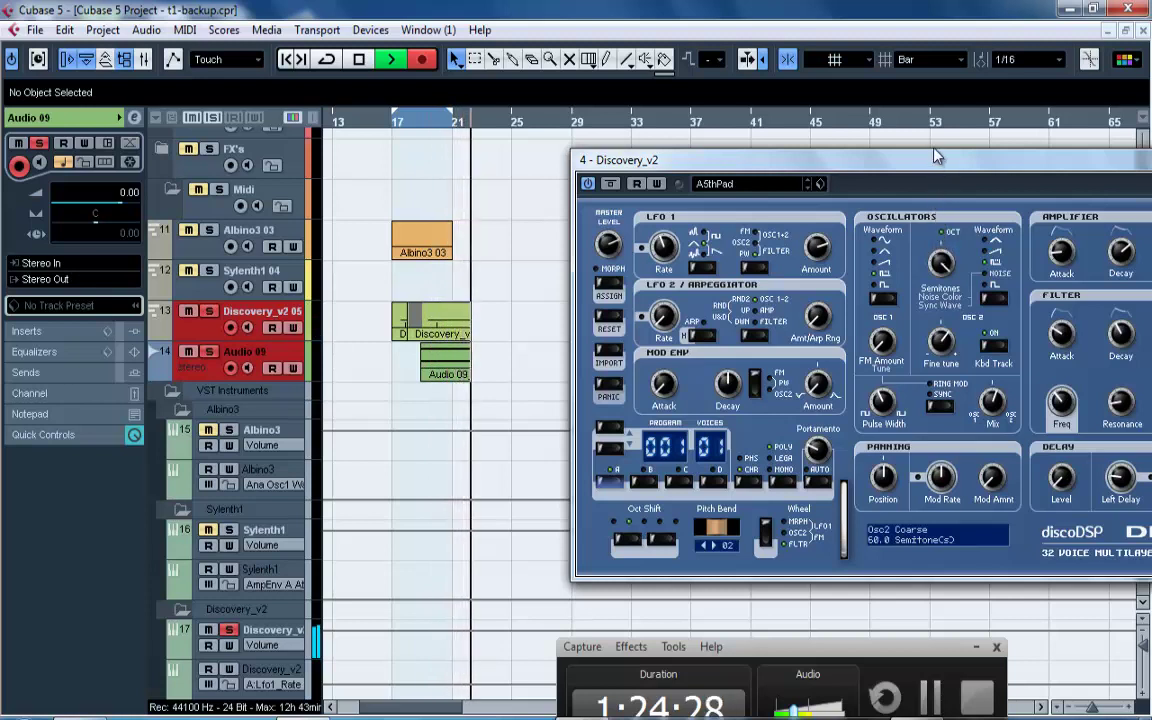
{"action": "key", "text": "space"}
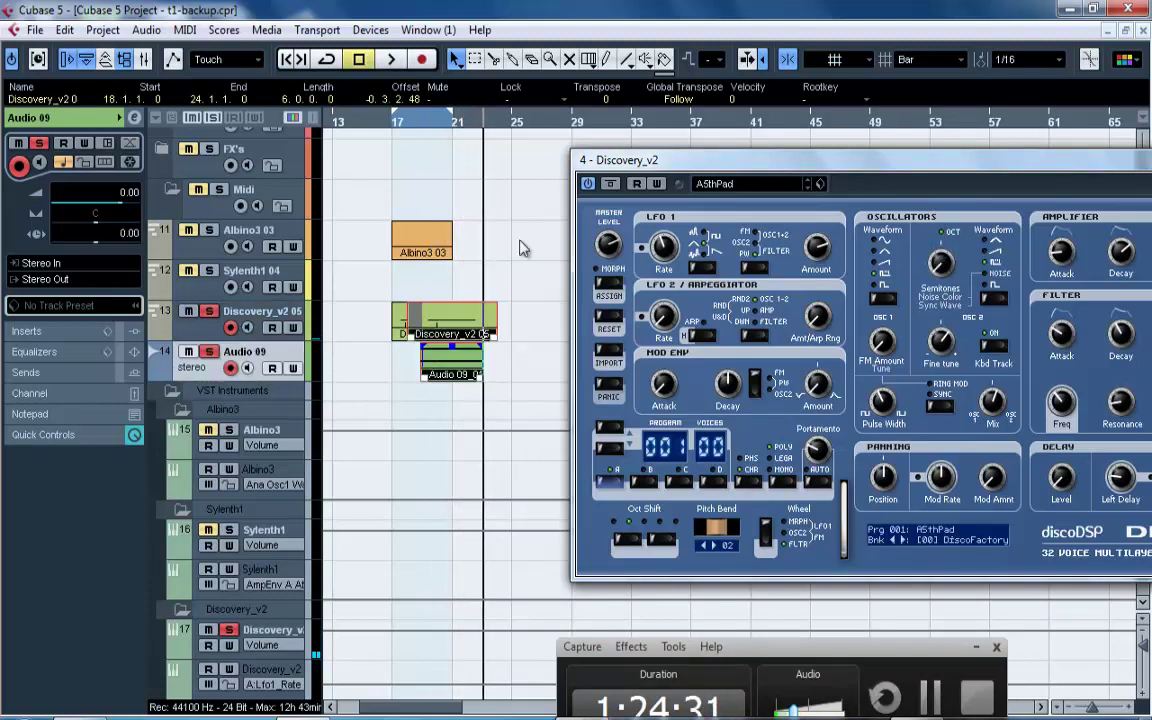
Play back the recorded takes from bar 21 with the Discovery_v2 05 track's solo turned off.
{"action": "left_click", "coordinate": [453, 122]}
{"action": "key", "text": "space"}
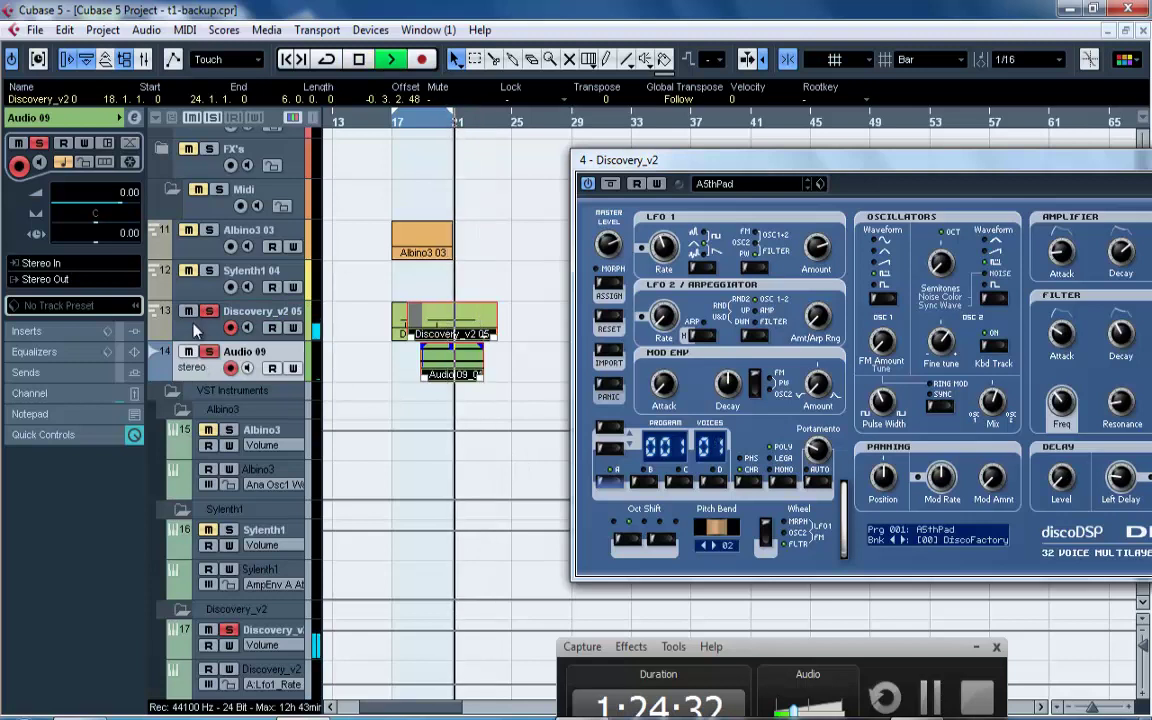
{"action": "key", "text": "space"}
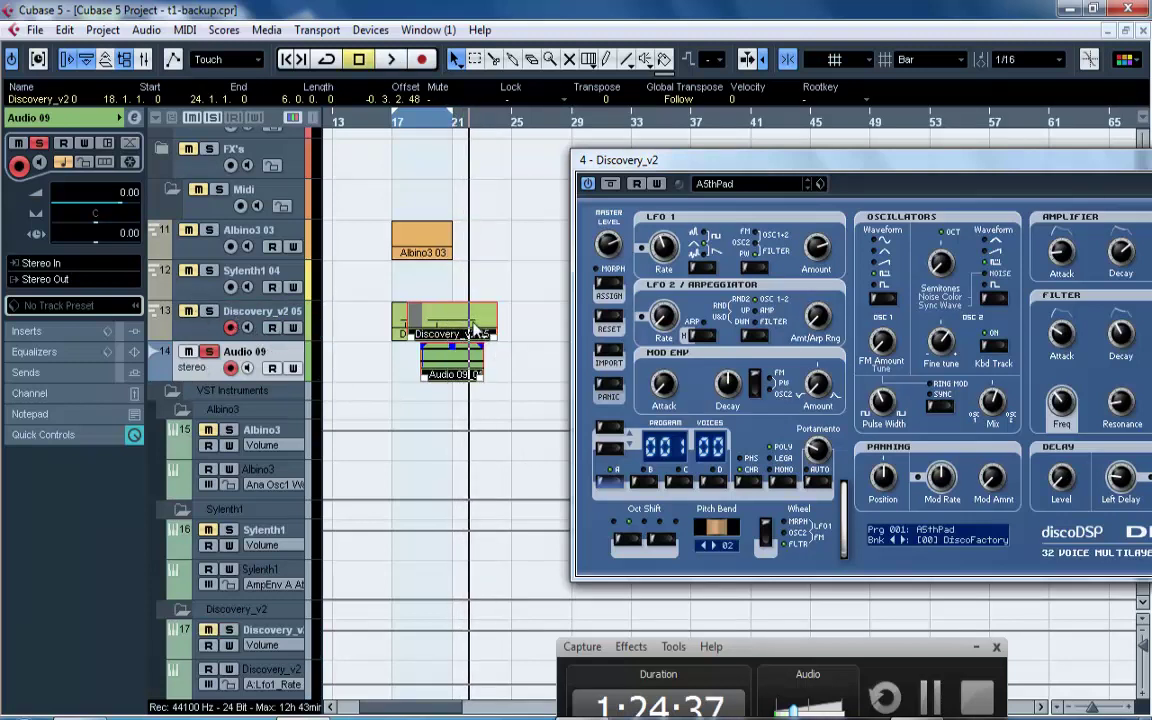
Delete both recorded Discovery_v2 05 parts and the recorded clip on the Audio 09 track.
{"action": "key", "text": "Delete"}
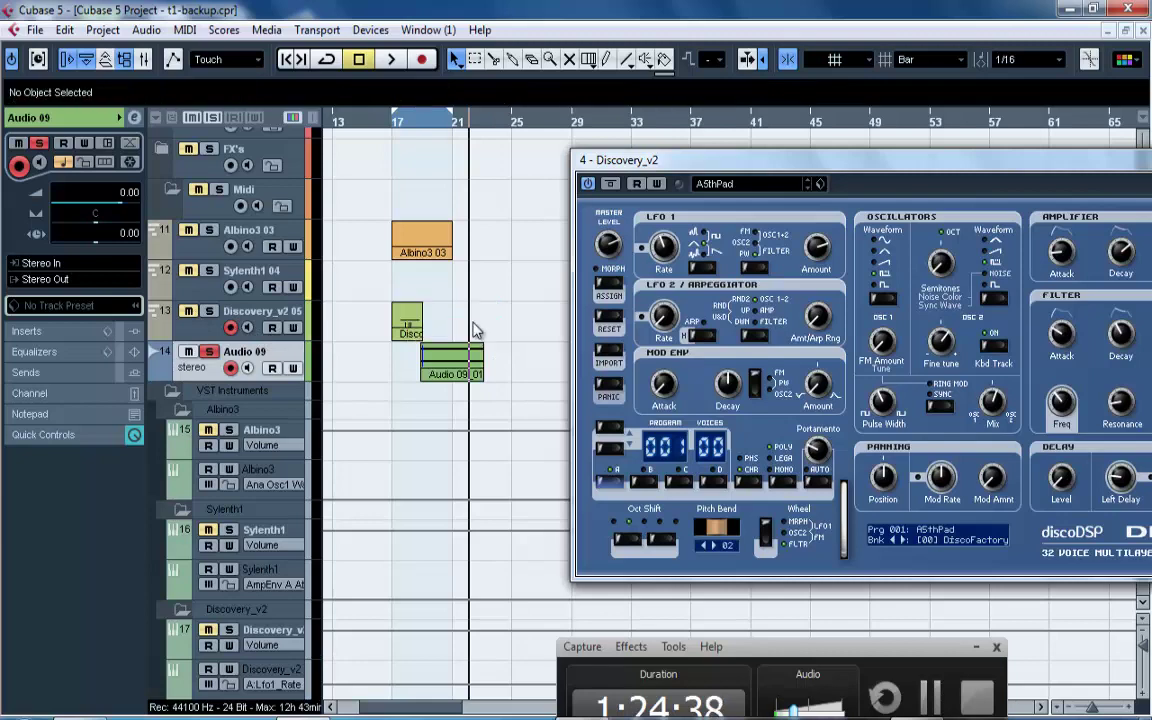
{"action": "left_click", "coordinate": [400, 318]}
{"action": "key", "text": "Delete"}
{"action": "left_click", "coordinate": [437, 358]}
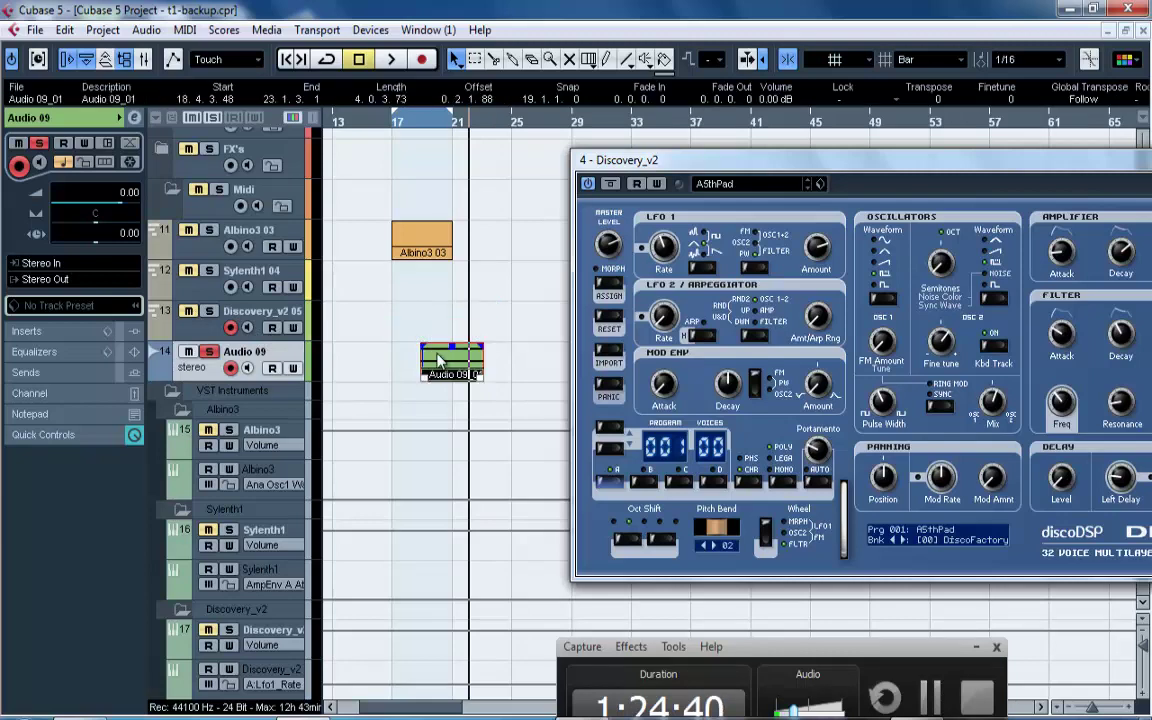
{"action": "key", "text": "Delete"}
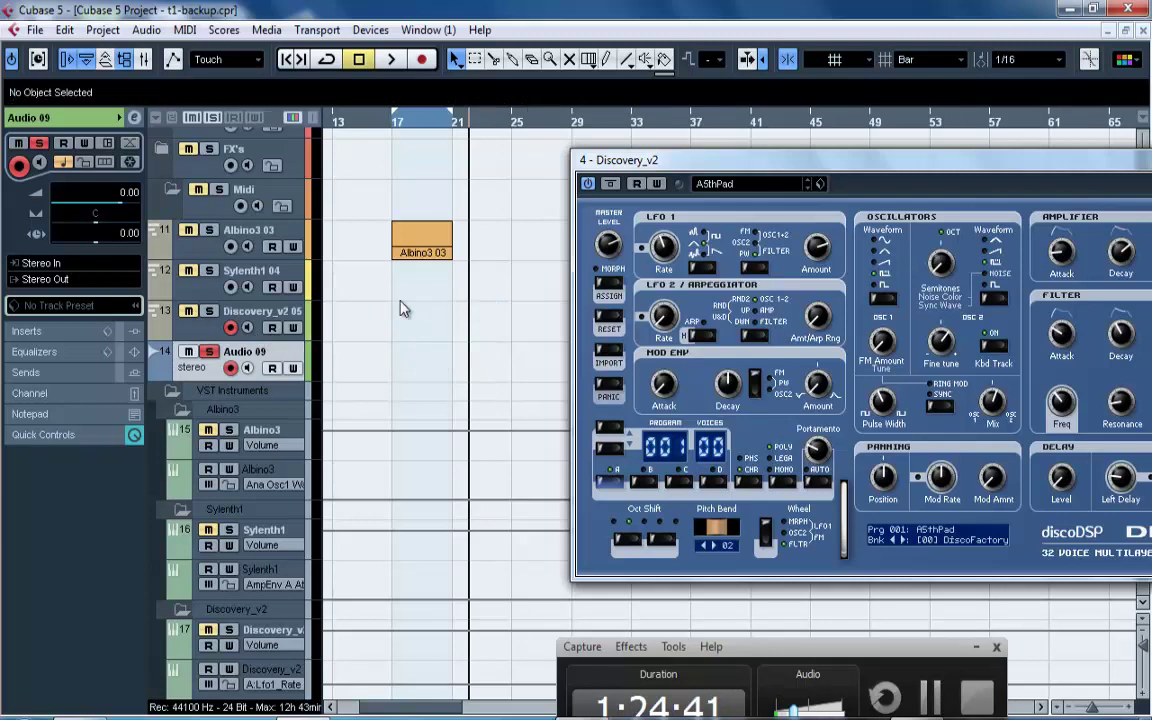
Solo the Discovery_v2 05 track with the playhead at bar 17, and enable automation reading and writing on its synth.
{"action": "left_click", "coordinate": [392, 137]}
{"action": "left_click", "coordinate": [283, 317]}
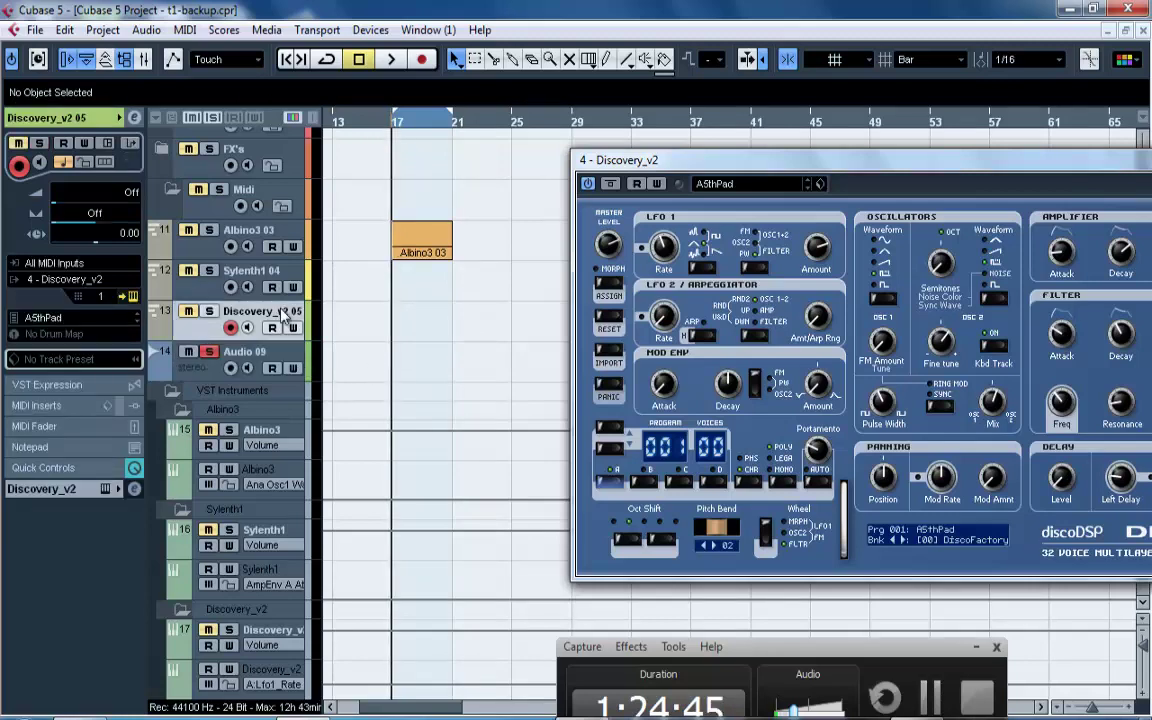
{"action": "left_click_drag", "start_coordinate": [735, 183], "coordinate": [567, 185]}
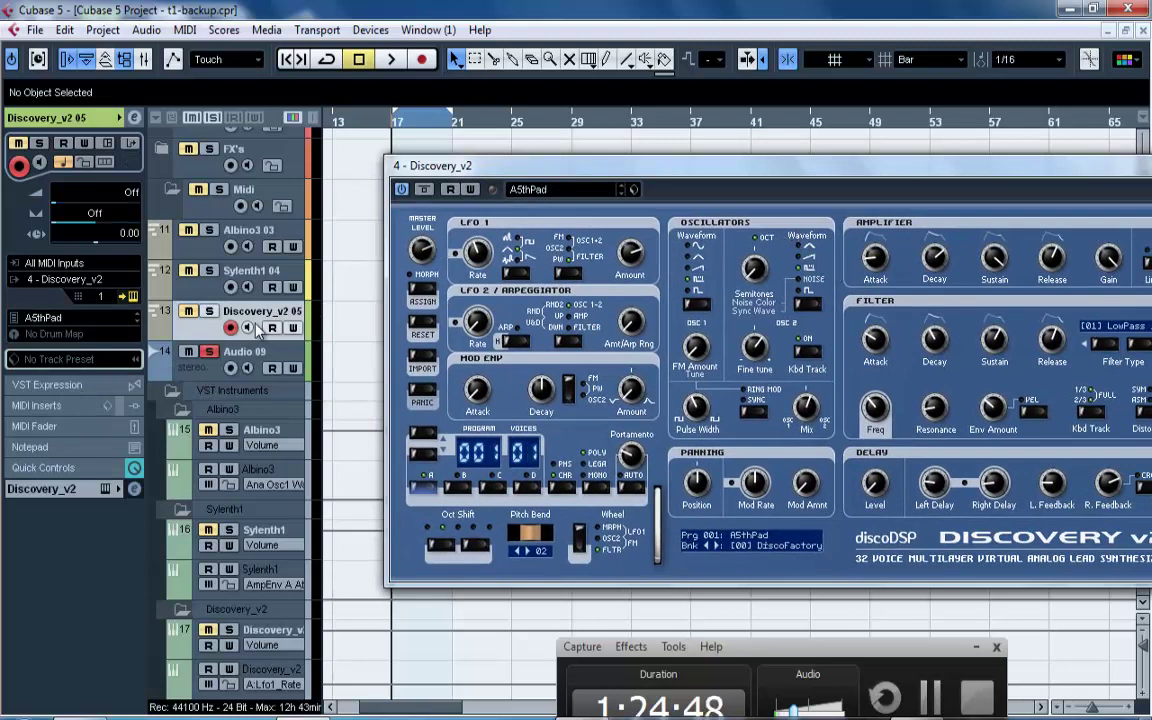
{"action": "left_click", "coordinate": [209, 311]}
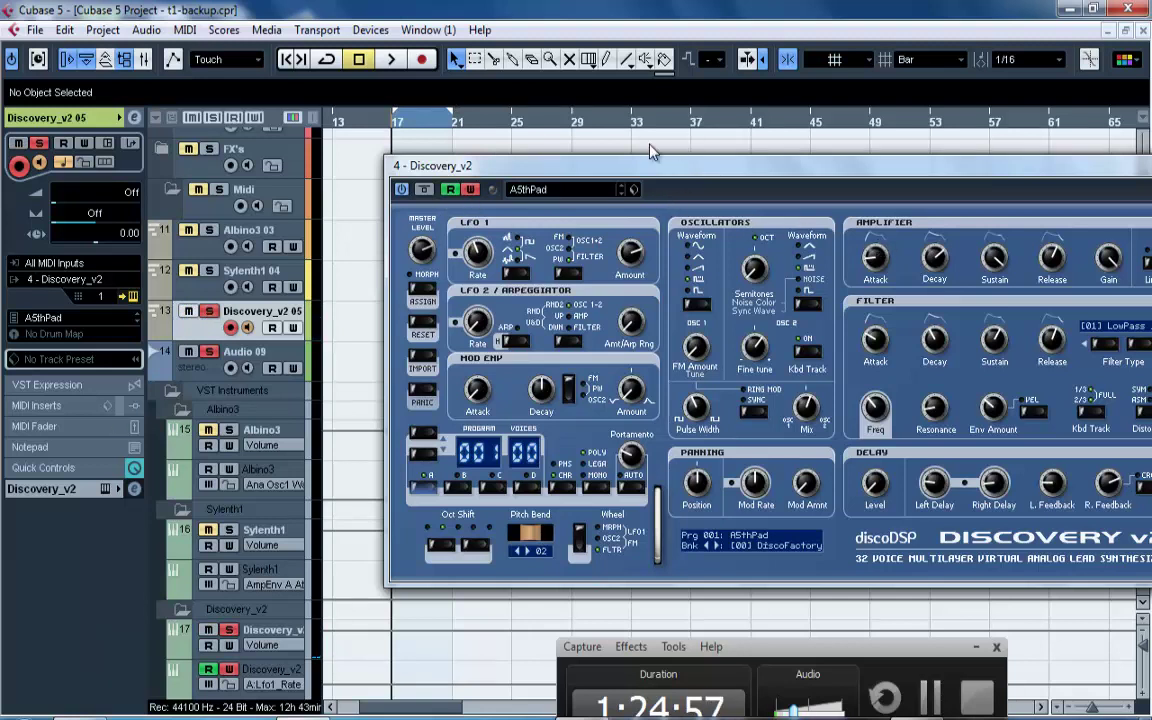
Record the Discovery_v2 05 track from bar 17 while sweeping the Osc 2 Semitones knob, turning off the synth's automation writing before stopping.
{"action": "left_click", "coordinate": [423, 62]}
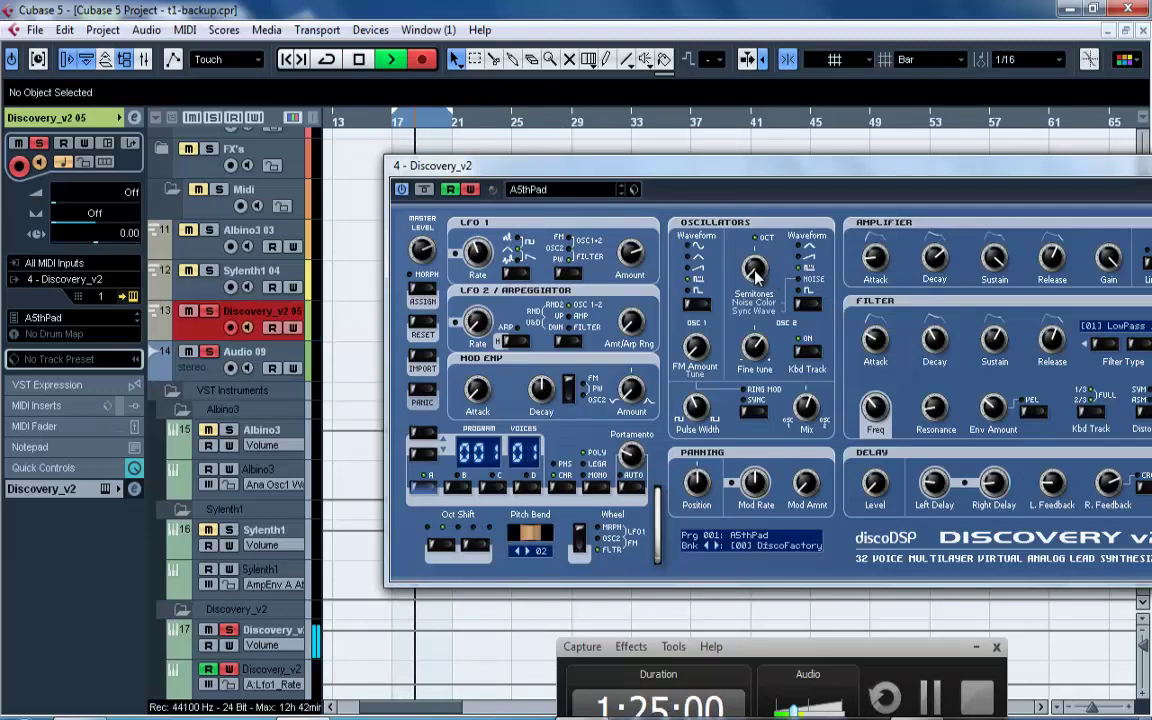
{"action": "left_click_drag", "start_coordinate": [758, 270], "coordinate": [742, 200]}
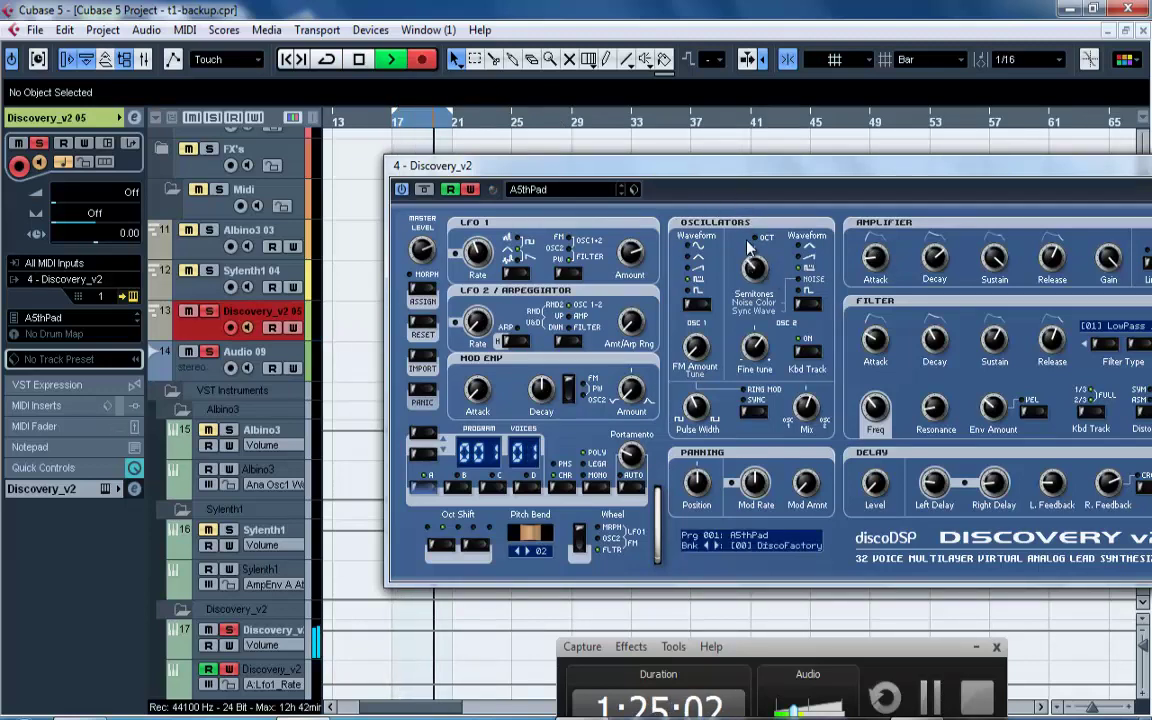
{"action": "left_click_drag", "start_coordinate": [751, 265], "coordinate": [744, 217]}
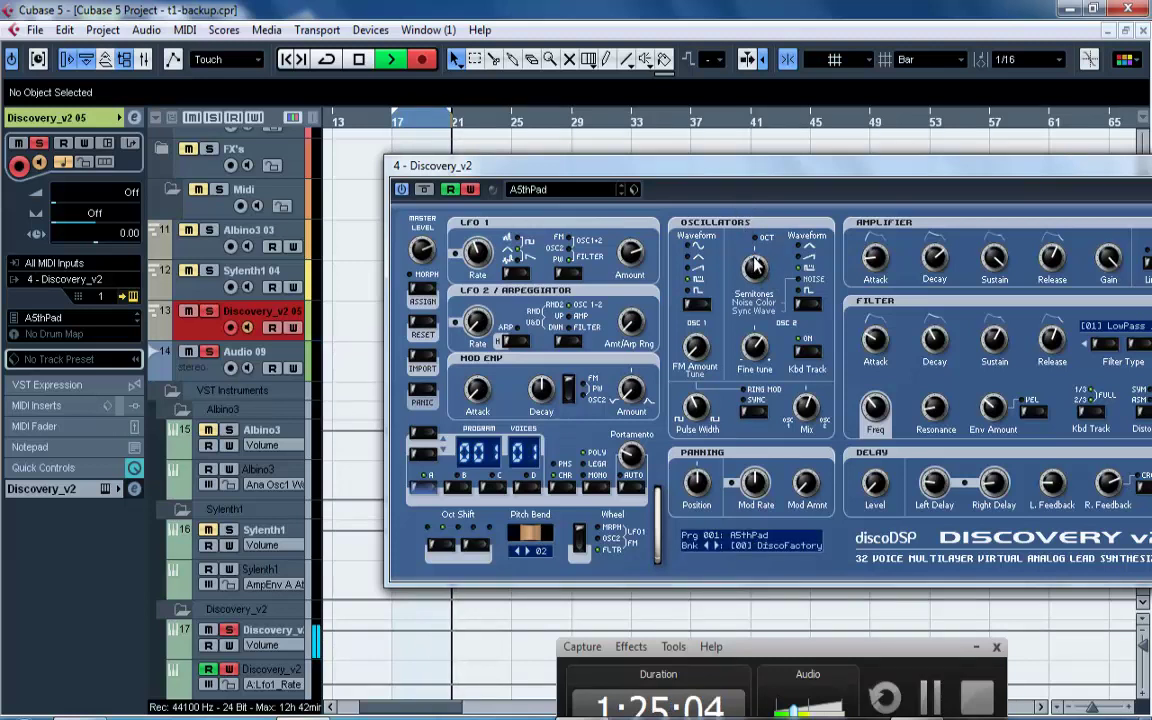
{"action": "left_click_drag", "start_coordinate": [755, 262], "coordinate": [750, 144]}
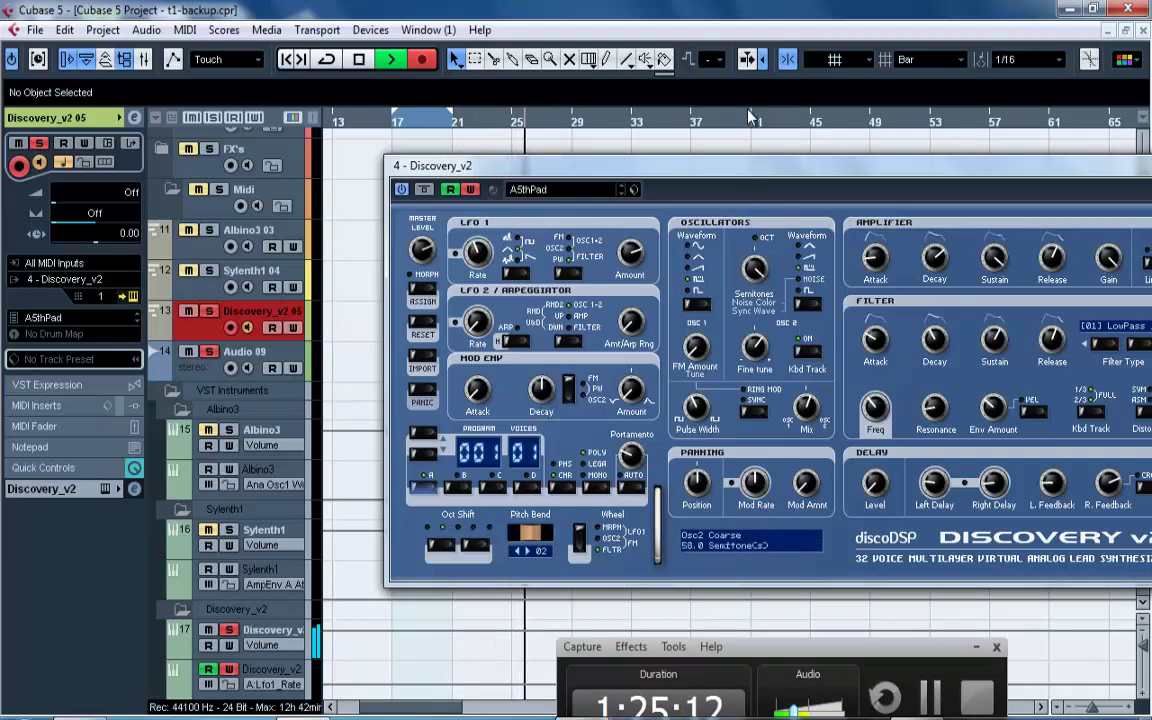
{"action": "right_click", "coordinate": [754, 266]}
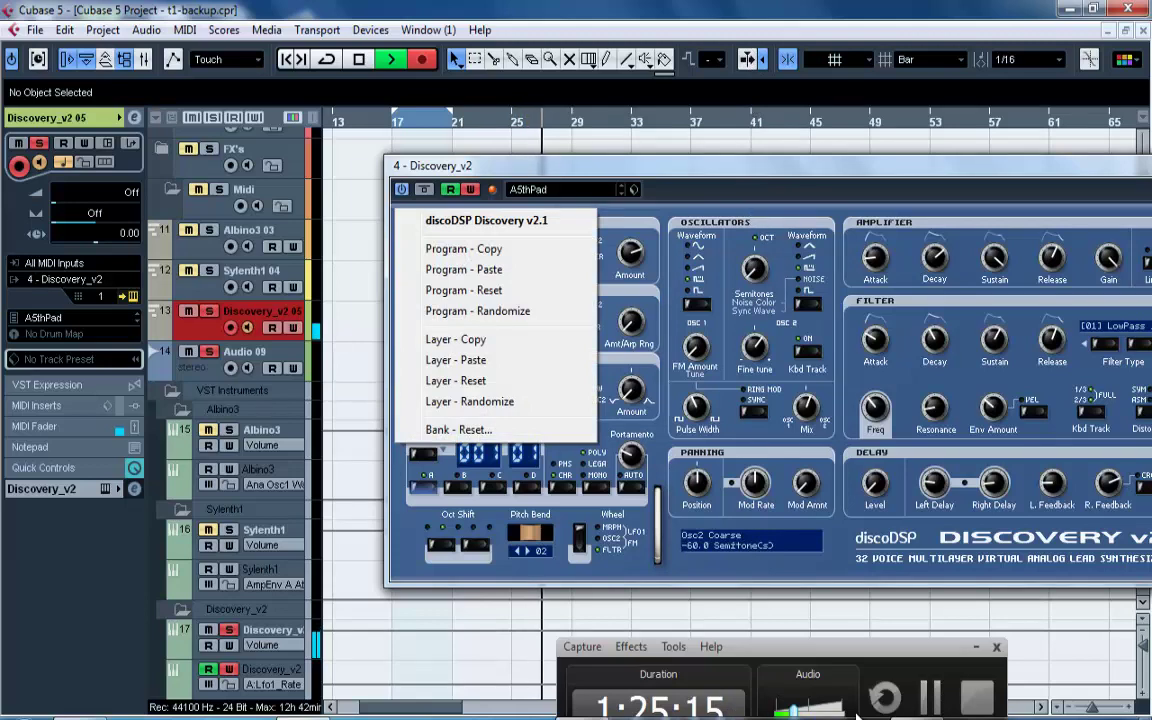
{"action": "left_click", "coordinate": [471, 190]}
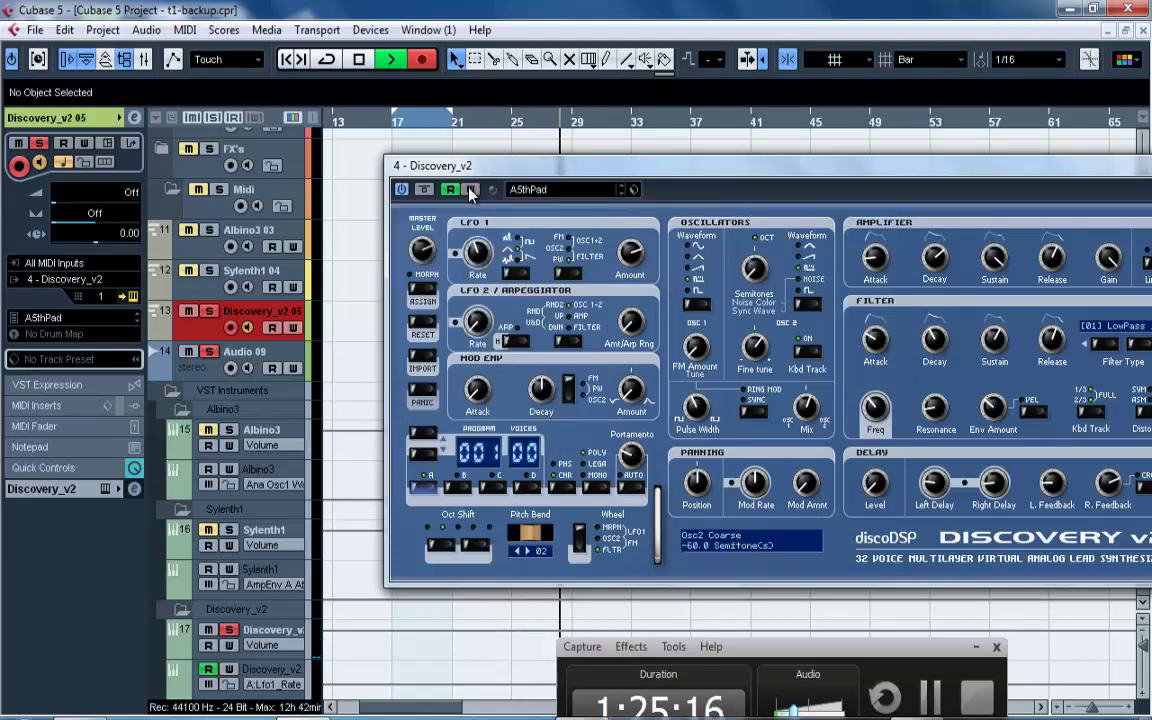
{"action": "left_click", "coordinate": [359, 60]}
Set the locators around the recorded Discovery_v2 05 part, from bar 17 to bar 29.
{"action": "left_click_drag", "start_coordinate": [476, 170], "coordinate": [676, 163]}
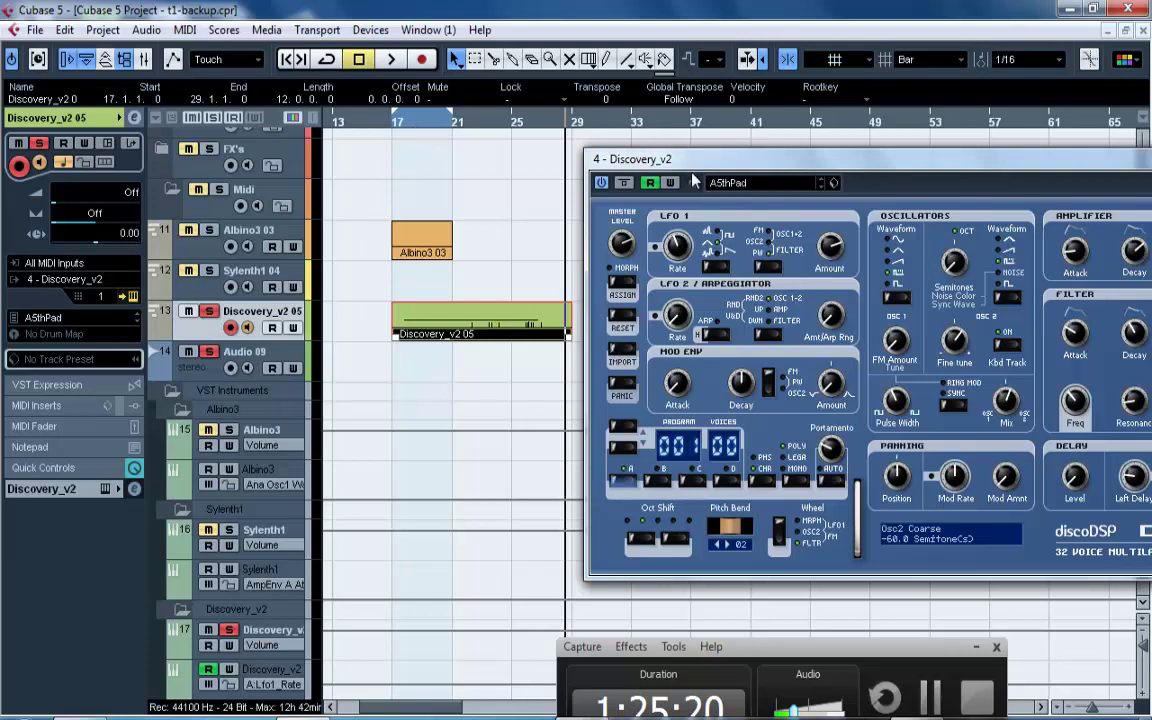
{"action": "left_click_drag", "start_coordinate": [689, 164], "coordinate": [955, 359]}
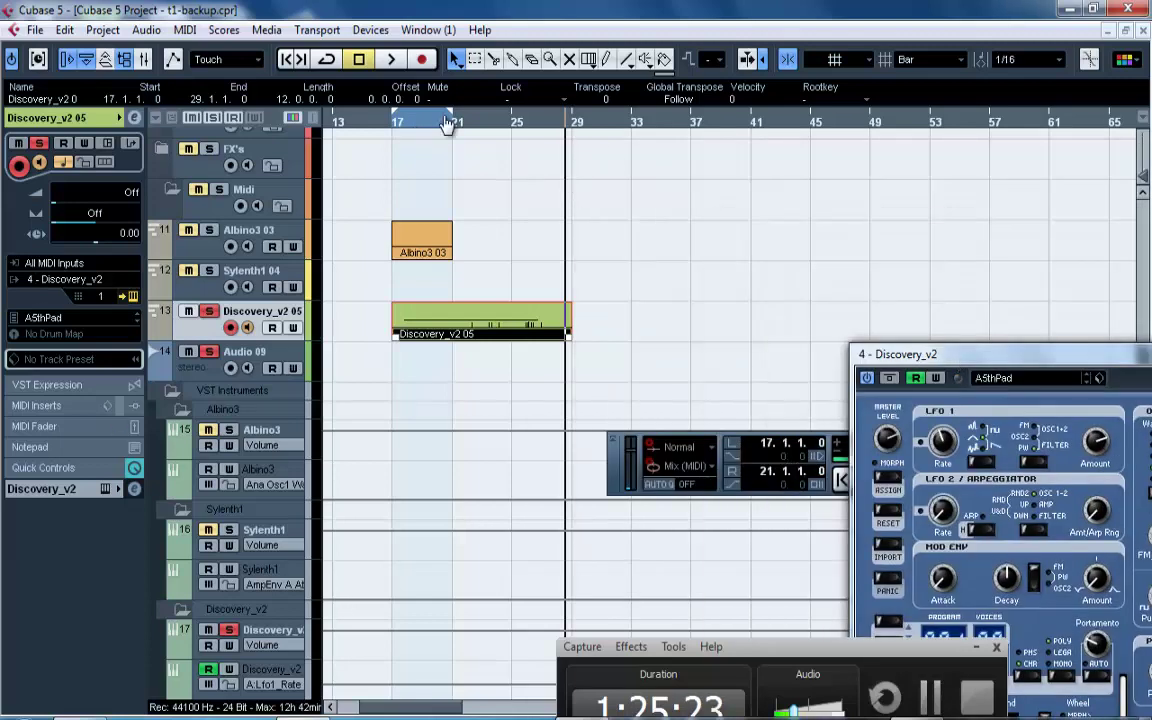
{"action": "key", "text": "p"}
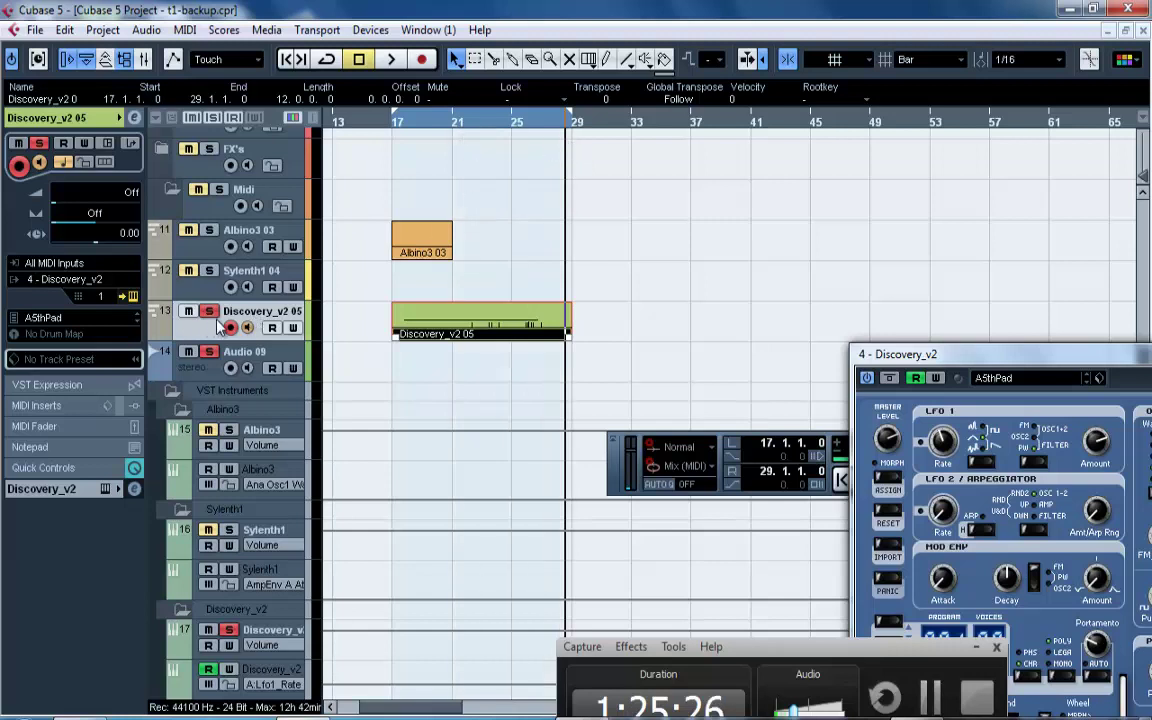
{"action": "left_click", "coordinate": [248, 328]}
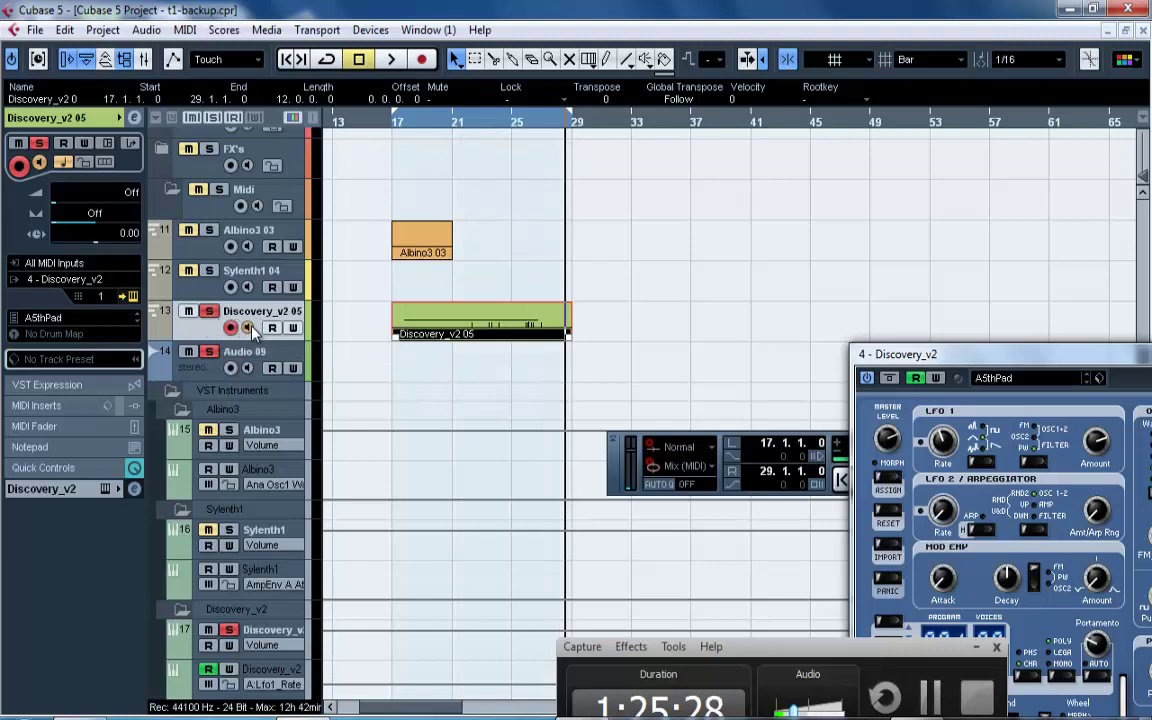
Play back the recorded Discovery_v2 05 part from bar 17 and check the response of the synth's Semitones knob.
{"action": "left_click", "coordinate": [396, 126]}
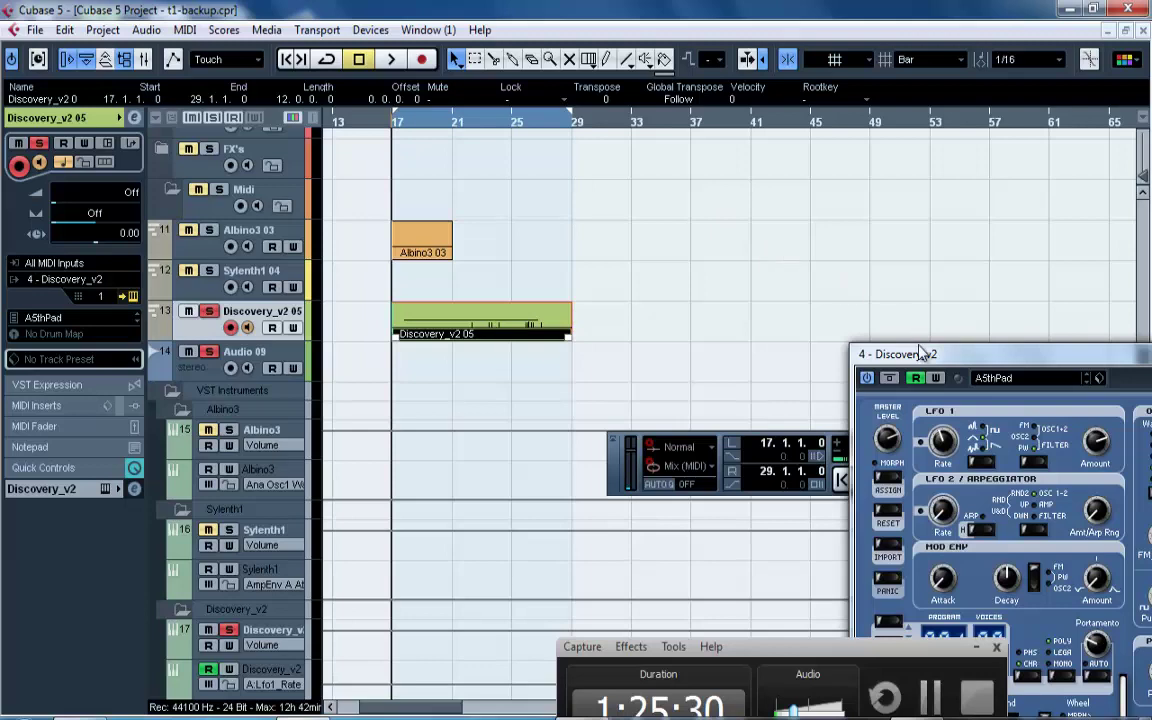
{"action": "left_click_drag", "start_coordinate": [920, 354], "coordinate": [466, 145]}
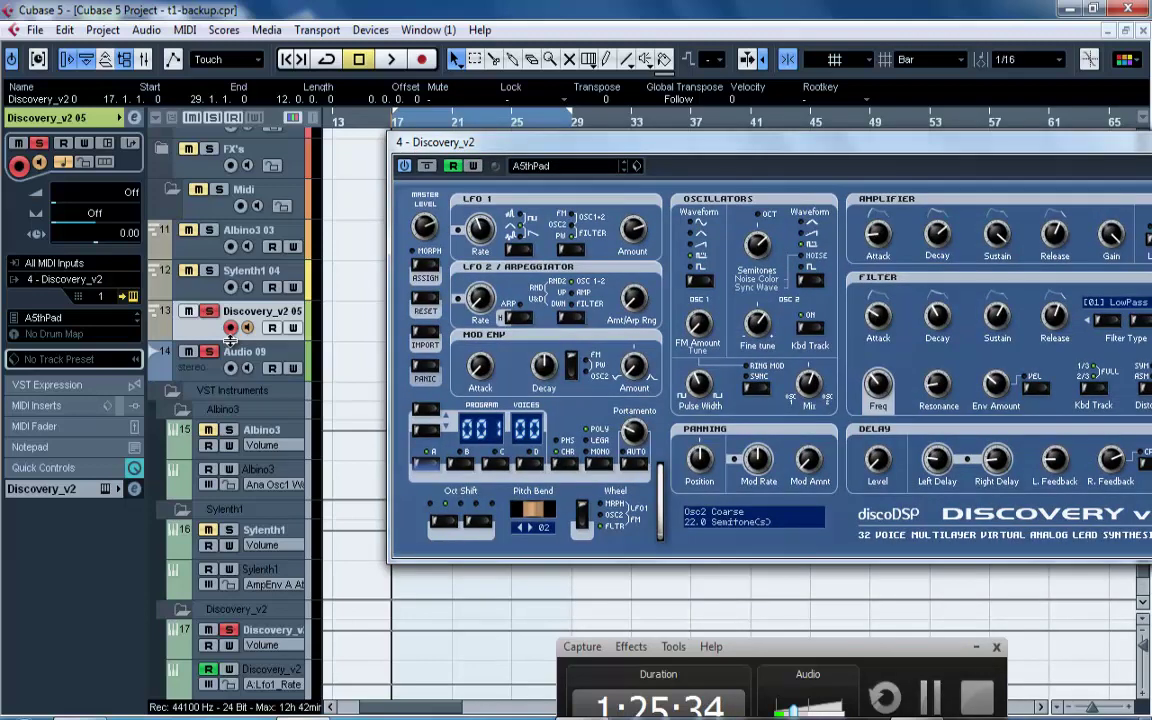
{"action": "key", "text": "space"}
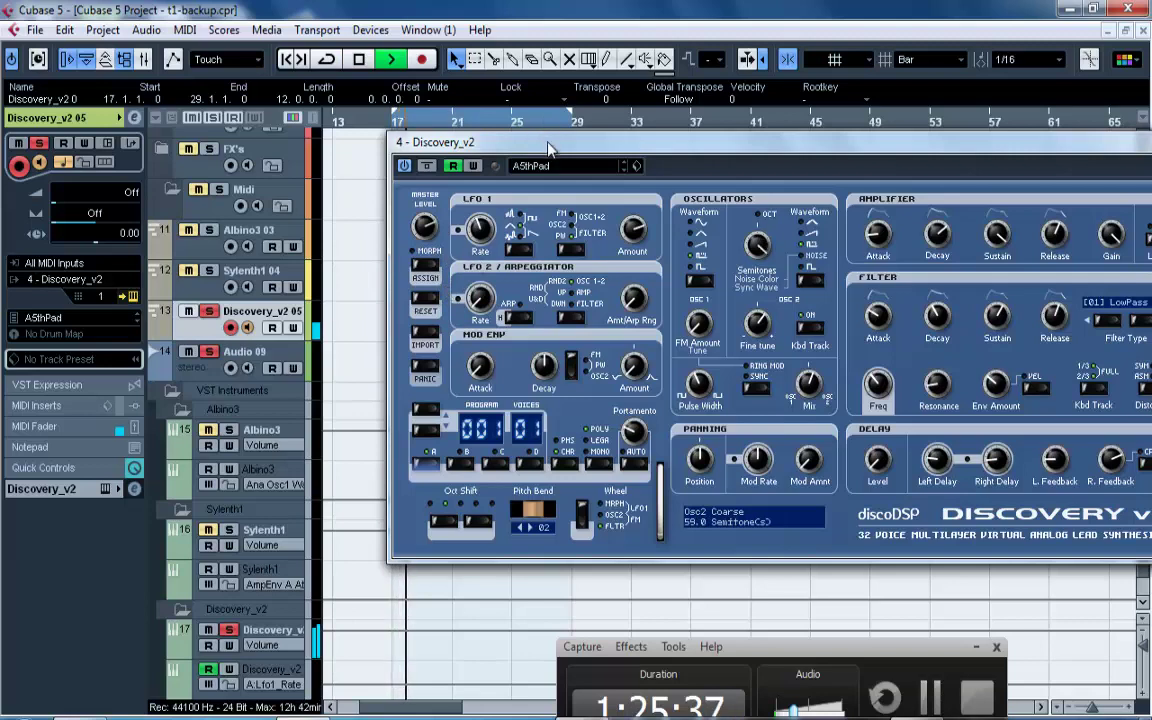
{"action": "left_click_drag", "start_coordinate": [548, 148], "coordinate": [506, 217]}
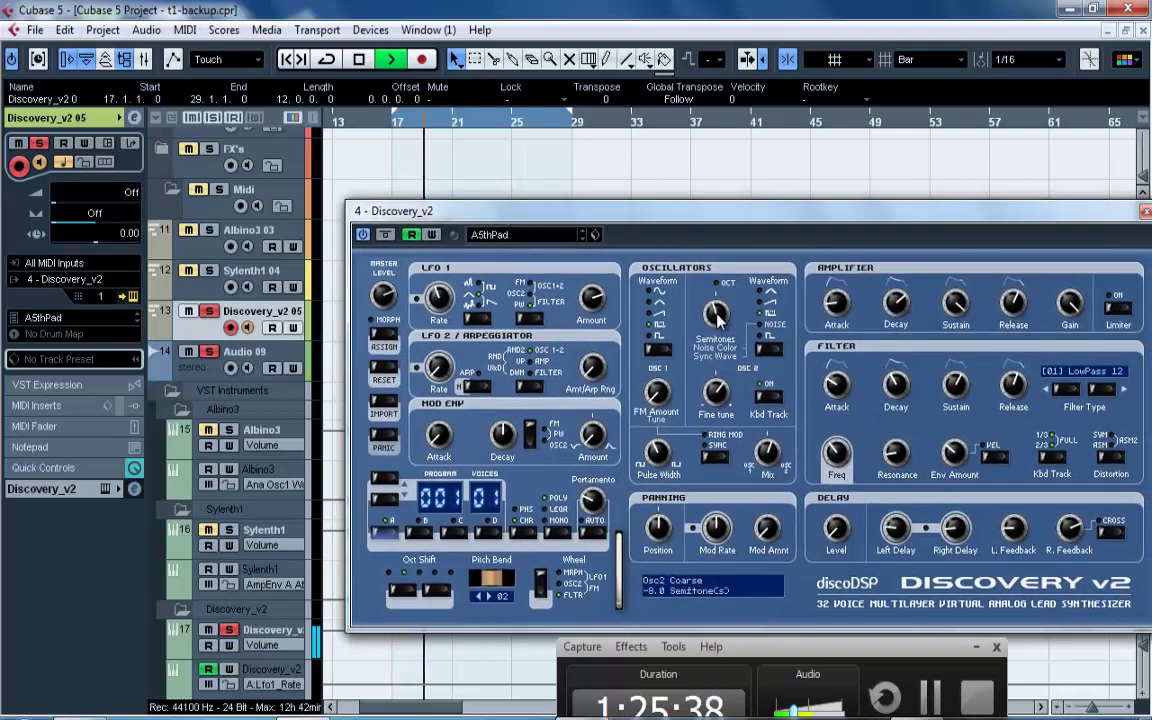
{"action": "left_click_drag", "start_coordinate": [718, 318], "coordinate": [720, 307]}
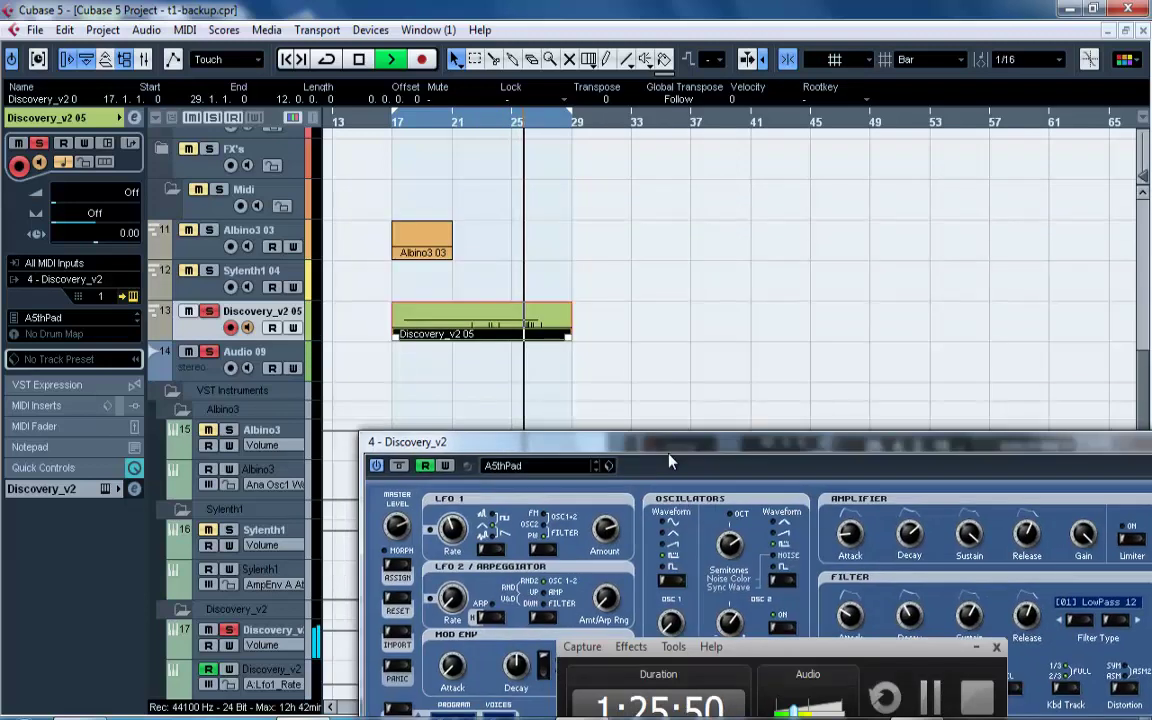
{"action": "left_click_drag", "start_coordinate": [607, 211], "coordinate": [622, 442]}
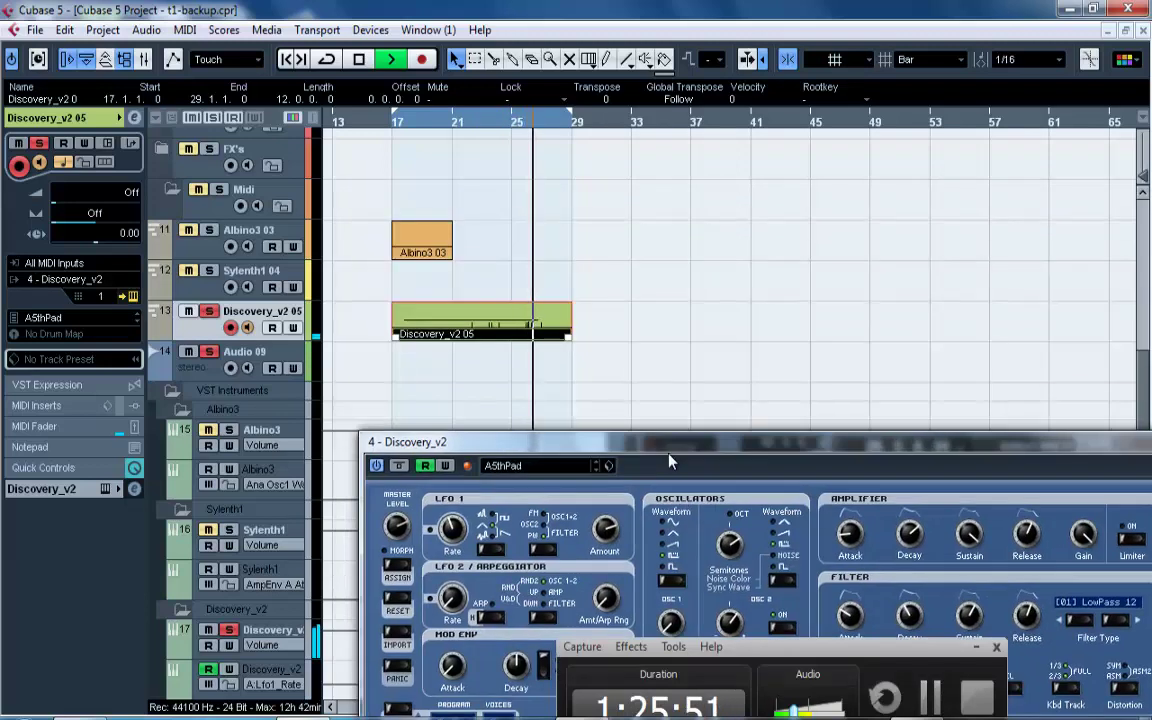
{"action": "key", "text": "space"}
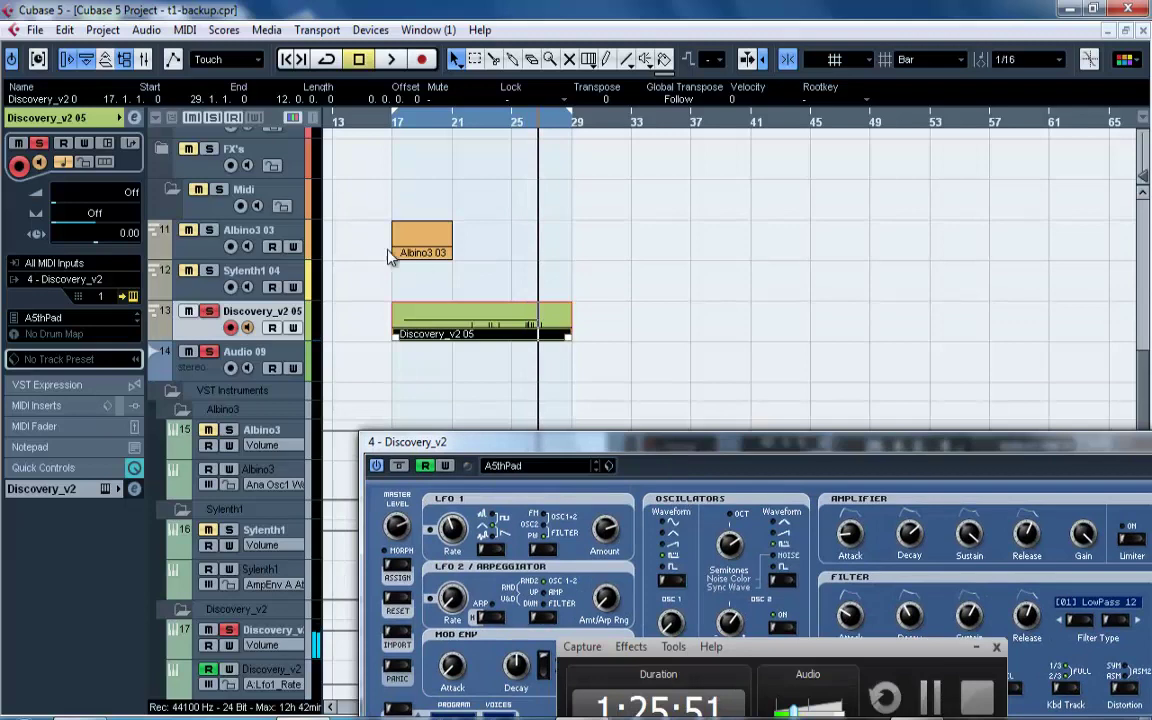
Open the Discovery_v2 05 part in the Key Editor and show CC 84 (Porta Ctrl) in its controller lane.
{"action": "double_click", "coordinate": [443, 330]}
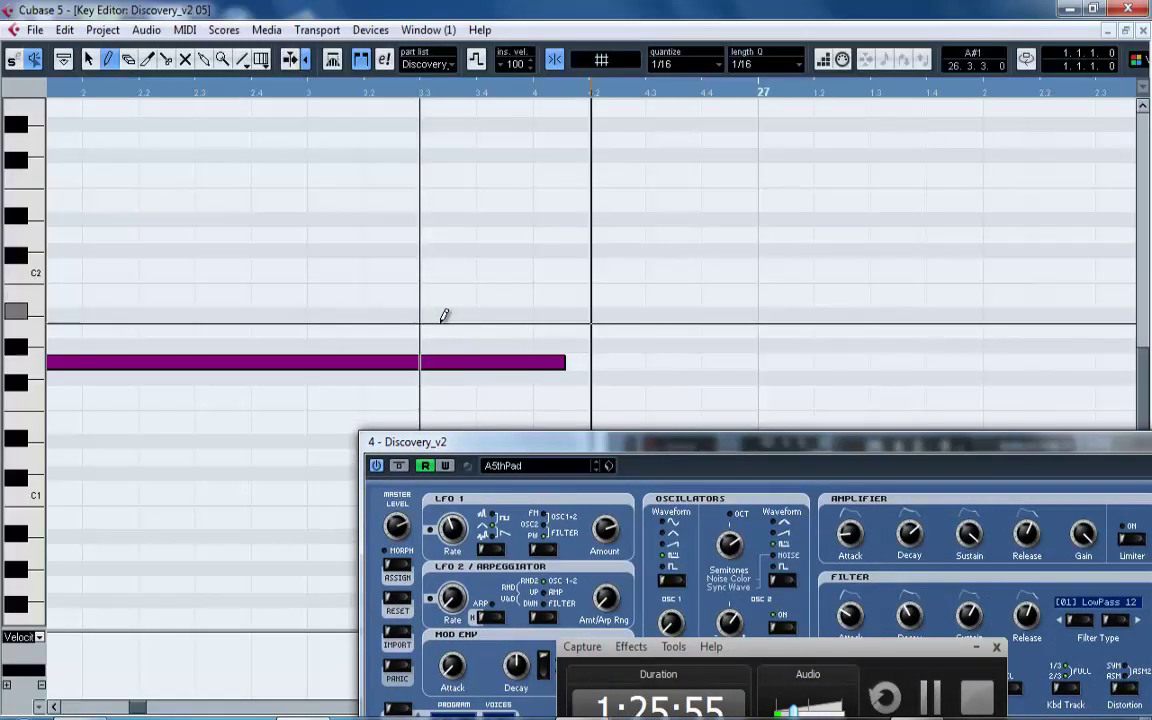
{"action": "left_click_drag", "start_coordinate": [705, 441], "coordinate": [1131, 360]}
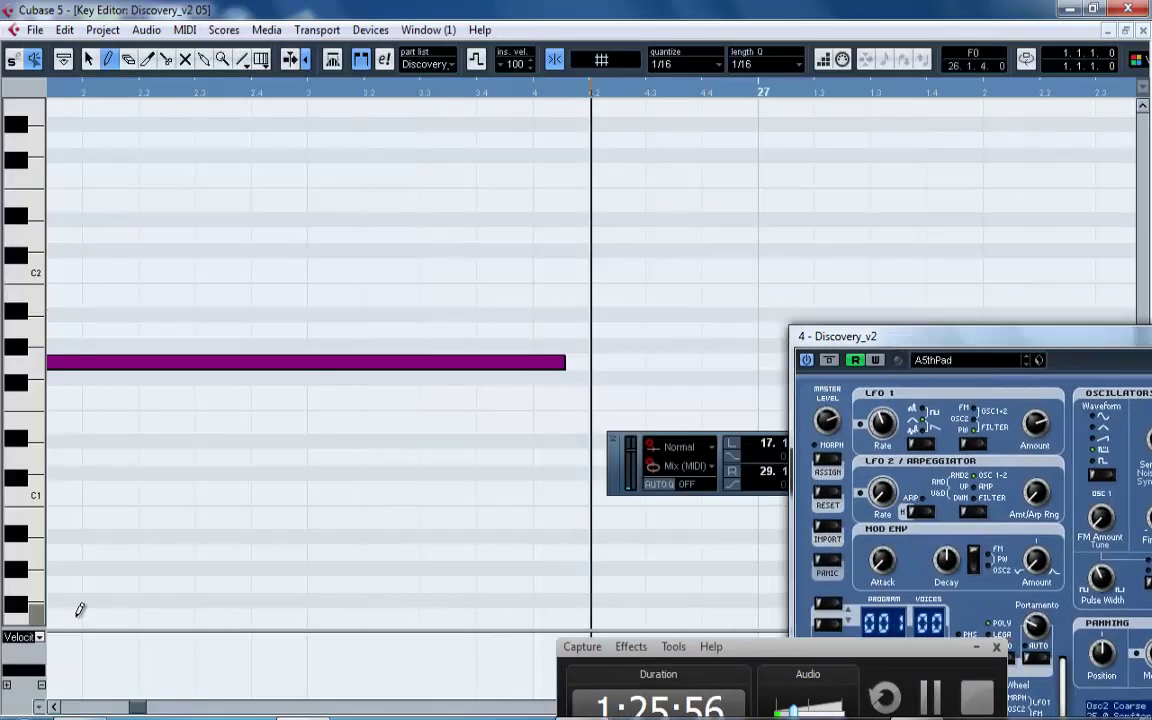
{"action": "left_click", "coordinate": [35, 638]}
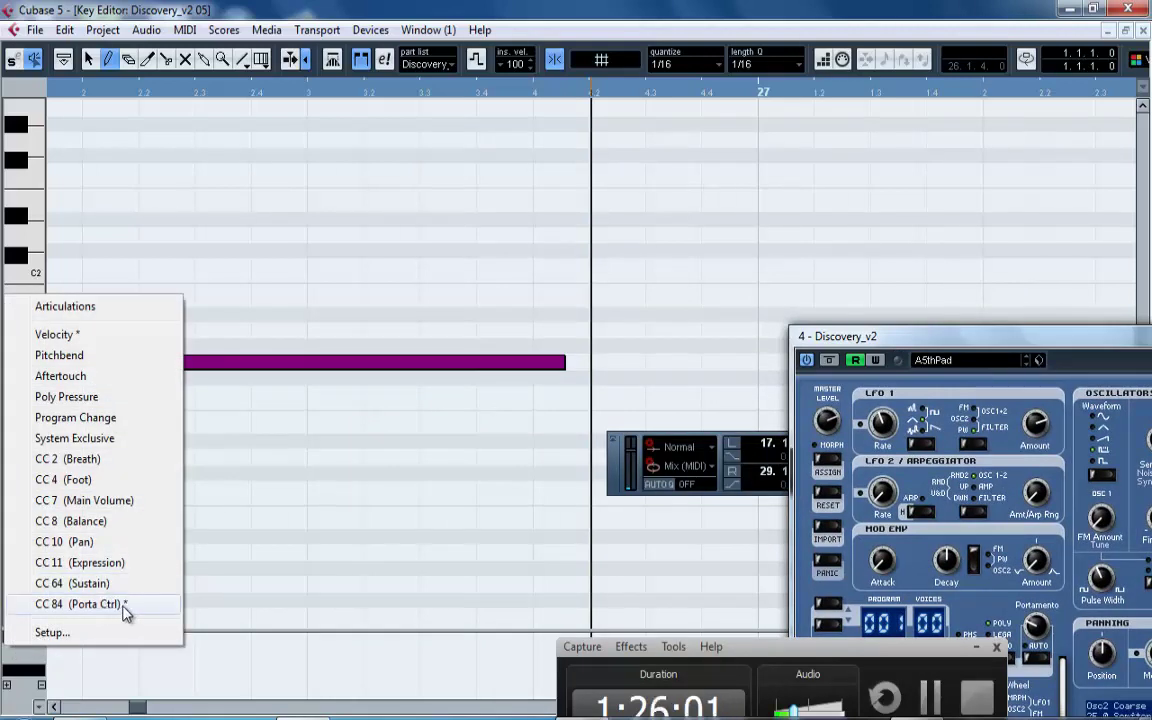
{"action": "left_click", "coordinate": [28, 665]}
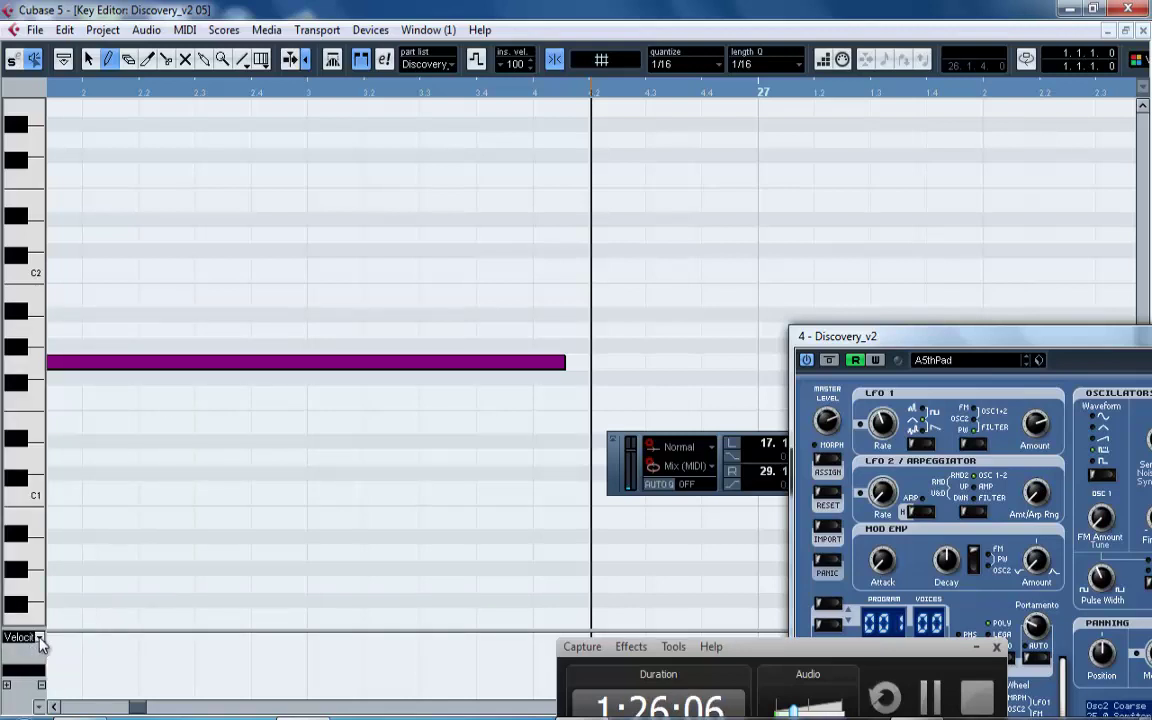
{"action": "left_click", "coordinate": [40, 638]}
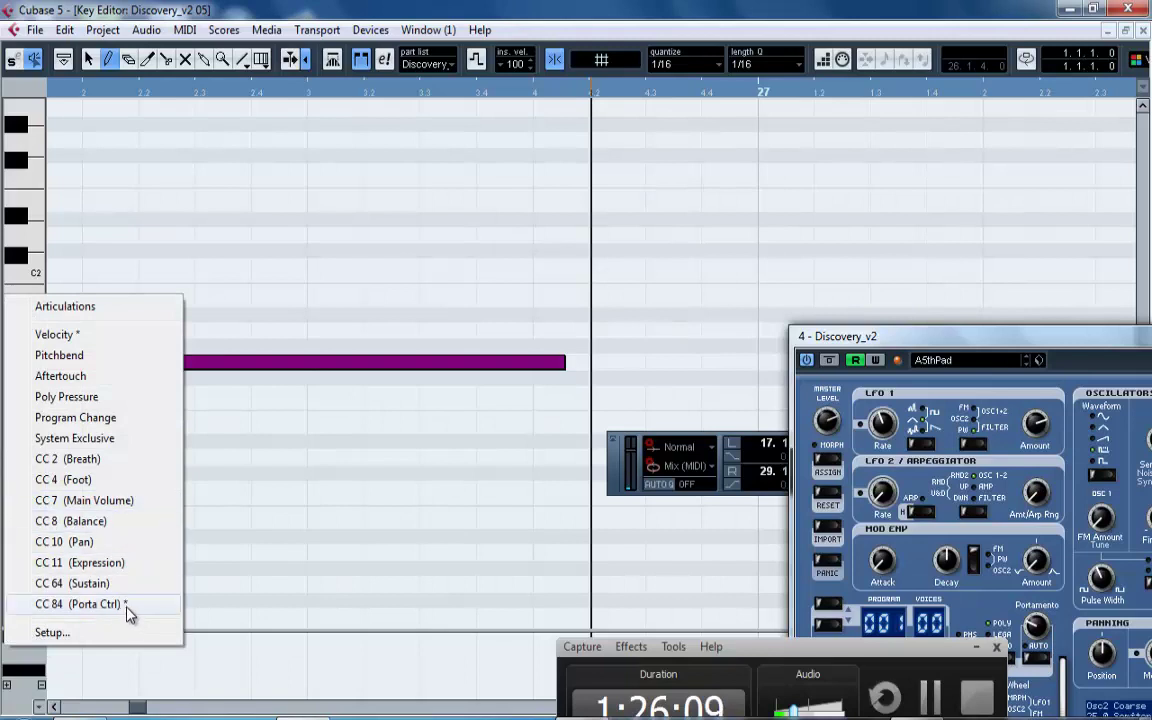
{"action": "left_click", "coordinate": [80, 604]}
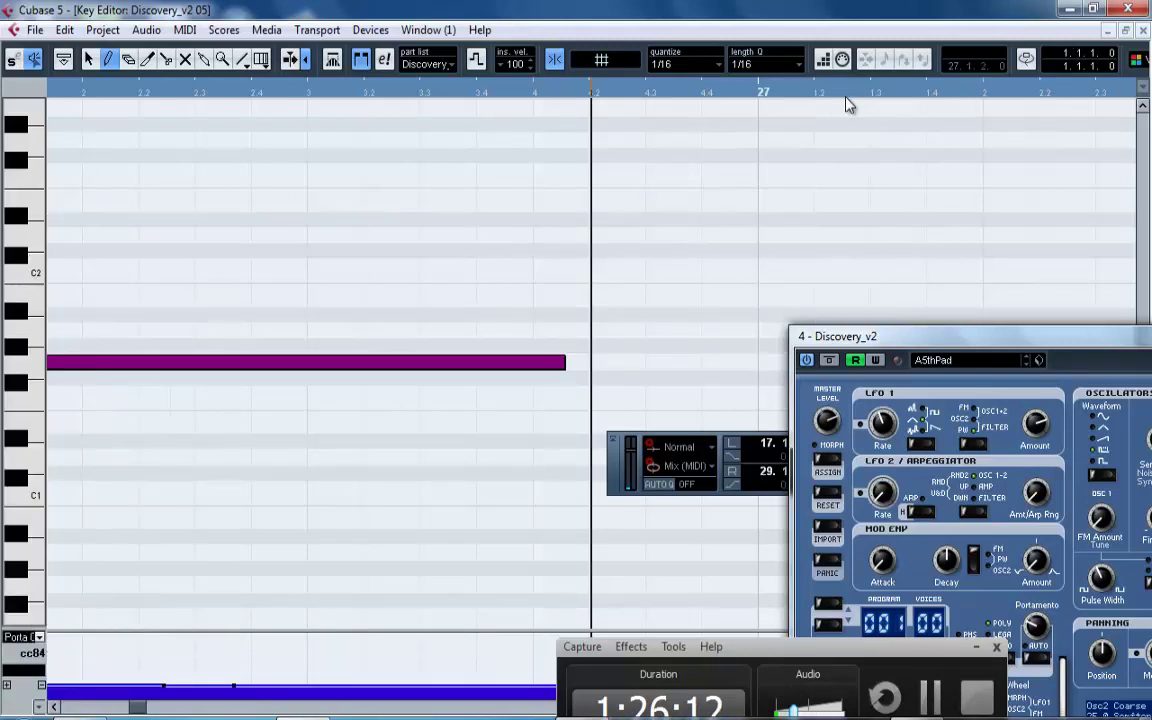
Draw a rising CC 84 curve from just before bar 23 to about bar 27, reaching a value of 127.
{"action": "left_click_drag", "start_coordinate": [848, 103], "coordinate": [775, 45]}
{"action": "left_click", "coordinate": [512, 90]}
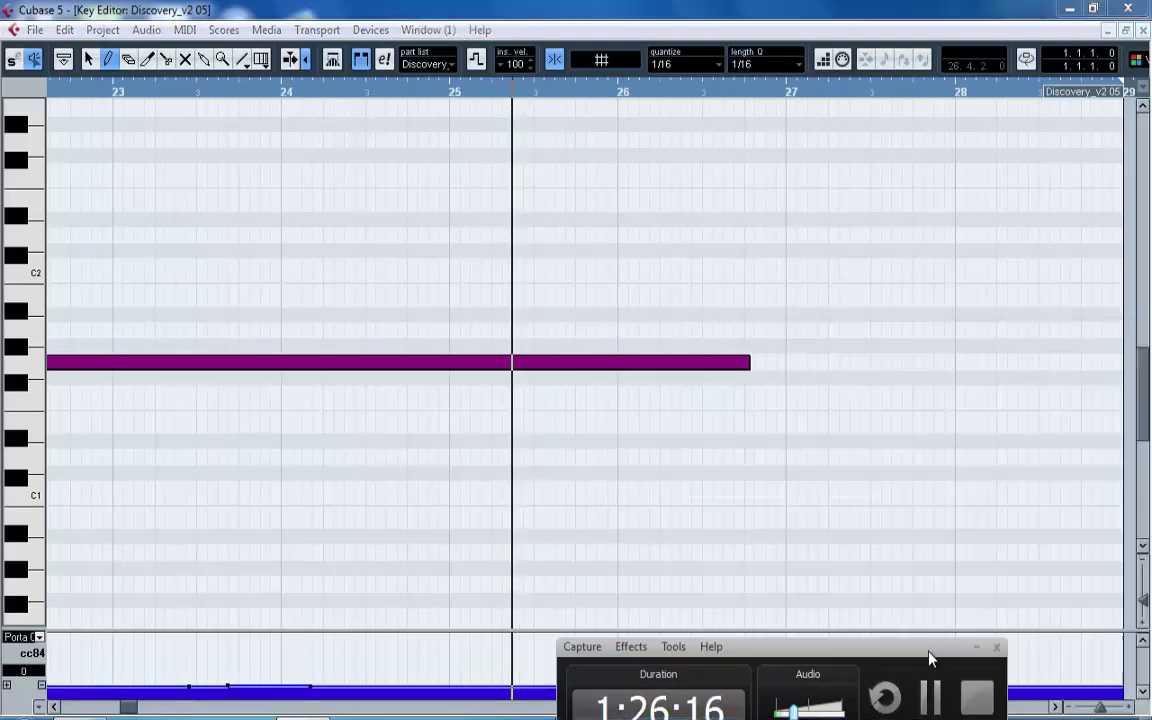
{"action": "left_click", "coordinate": [930, 697]}
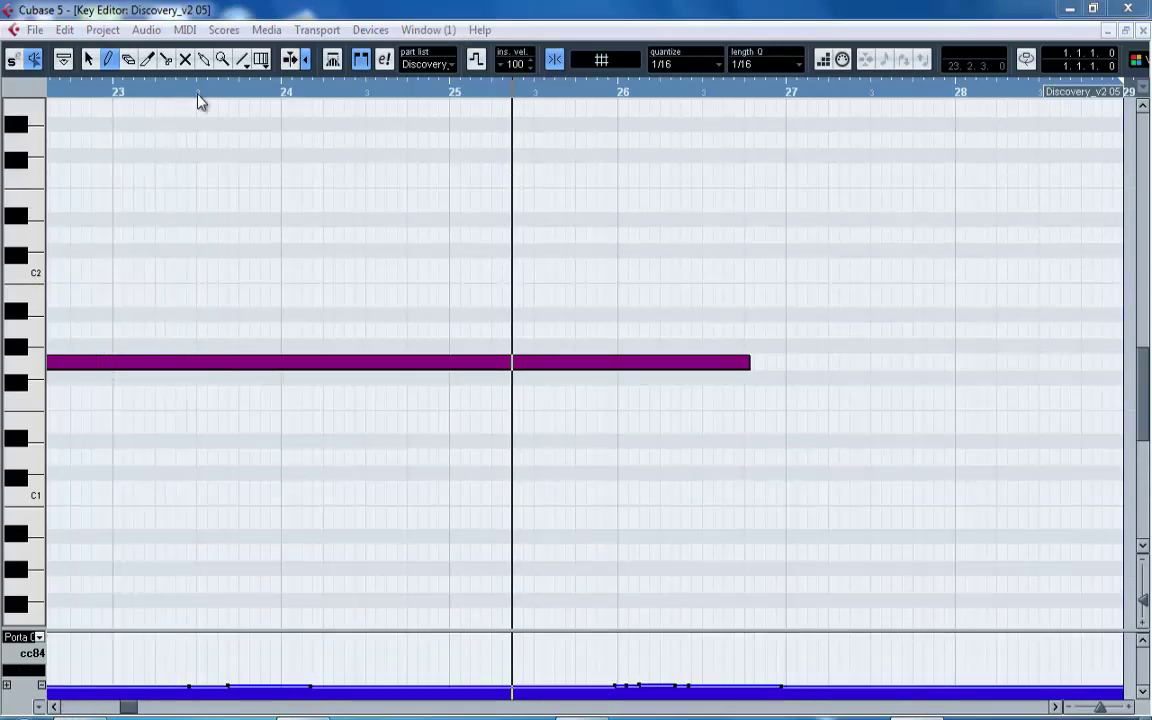
{"action": "left_click", "coordinate": [174, 47]}
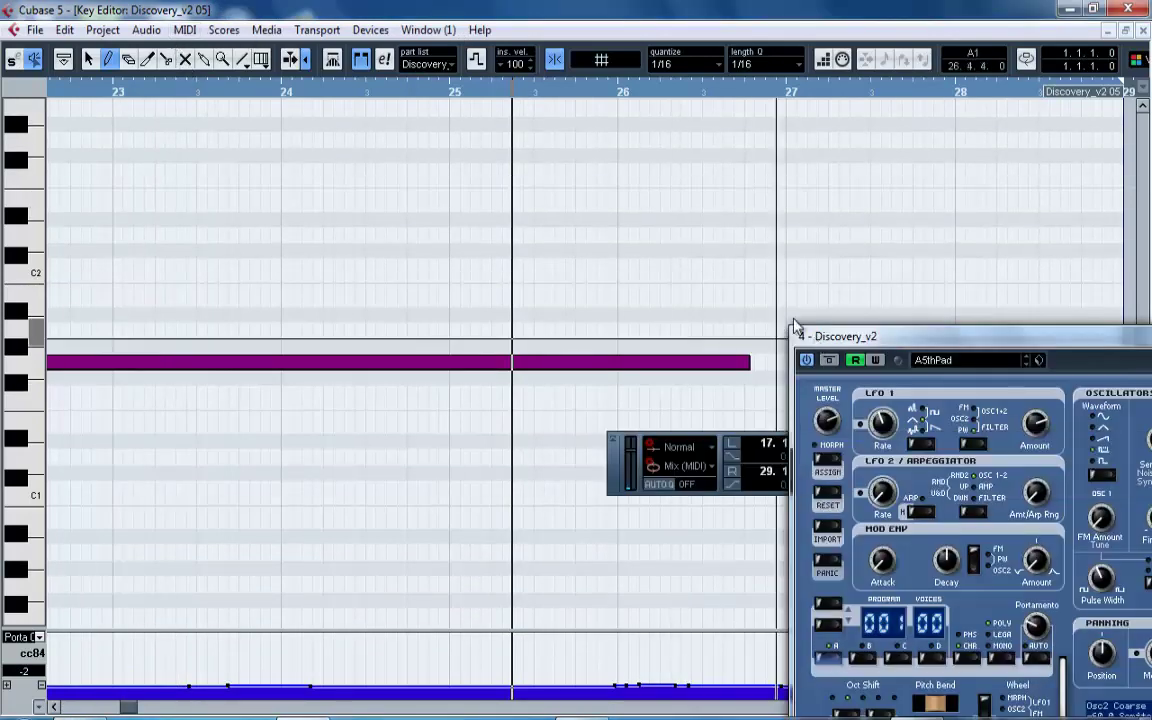
{"action": "left_click_drag", "start_coordinate": [800, 333], "coordinate": [638, 183]}
{"action": "right_click", "coordinate": [887, 213]}
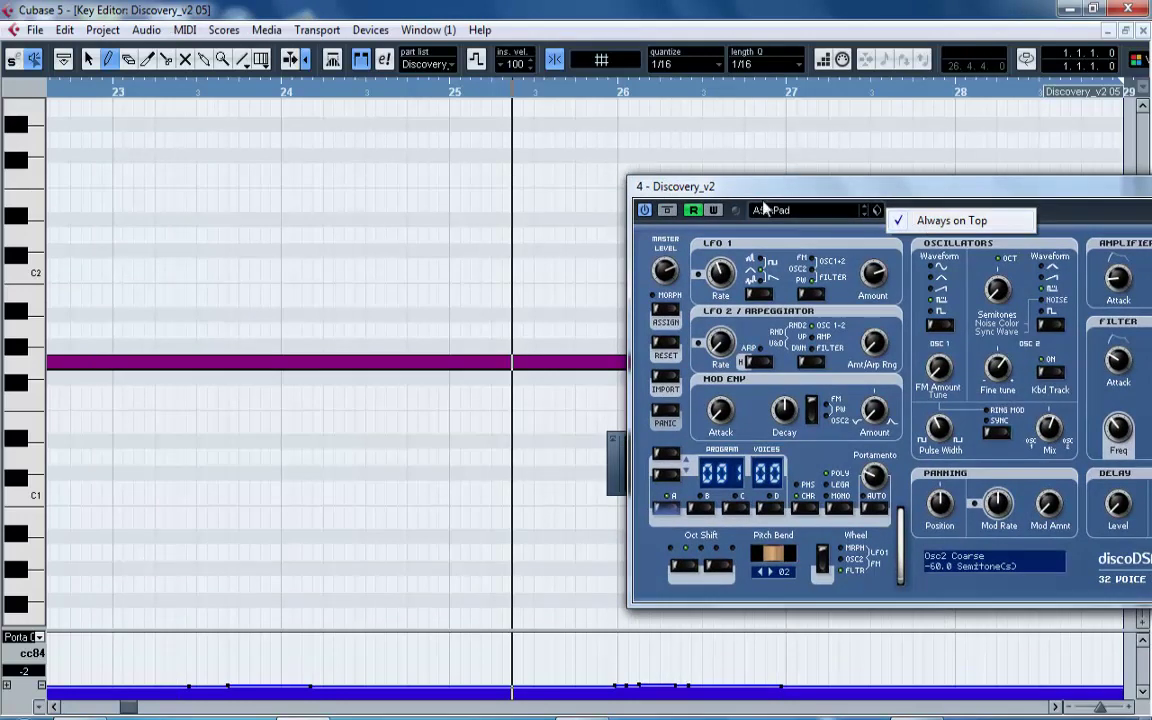
{"action": "mouse_move", "coordinate": [57, 691]}
{"action": "left_mouse_down"}
{"action": "mouse_move", "coordinate": [177, 660]}
{"action": "mouse_move", "coordinate": [810, 636]}
{"action": "left_mouse_up"}
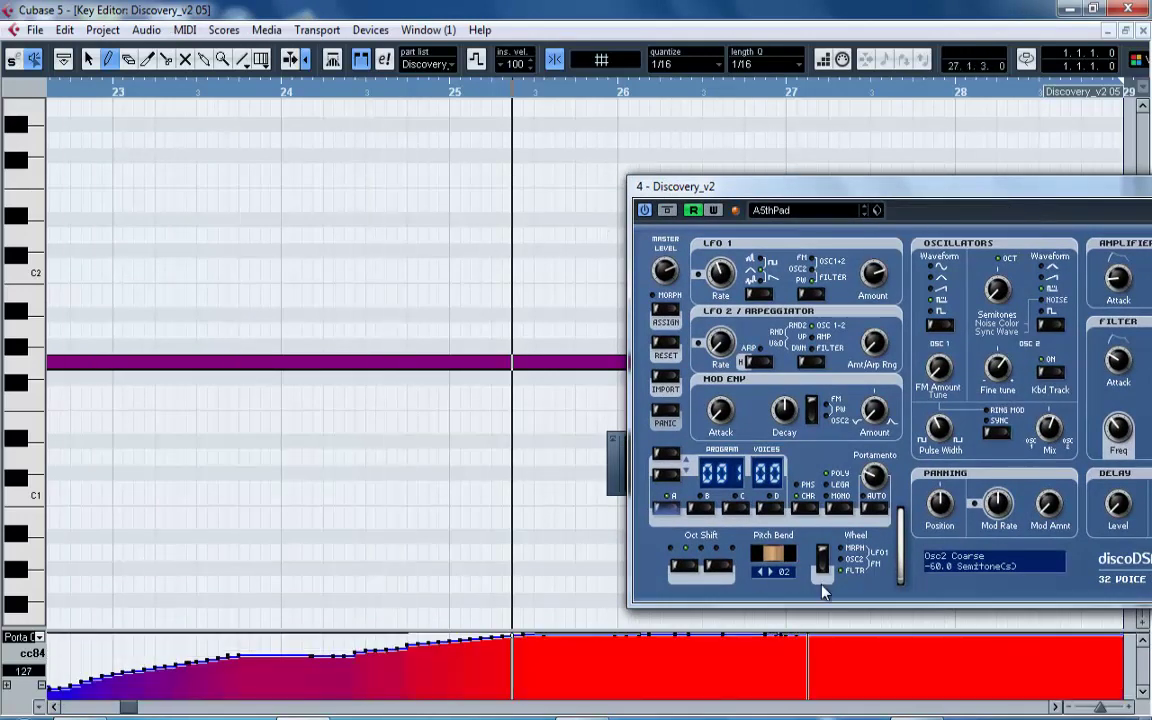
Play back the part from between bars 23 and 24 to hear the drawn CC 84 curve.
{"action": "left_click", "coordinate": [228, 97]}
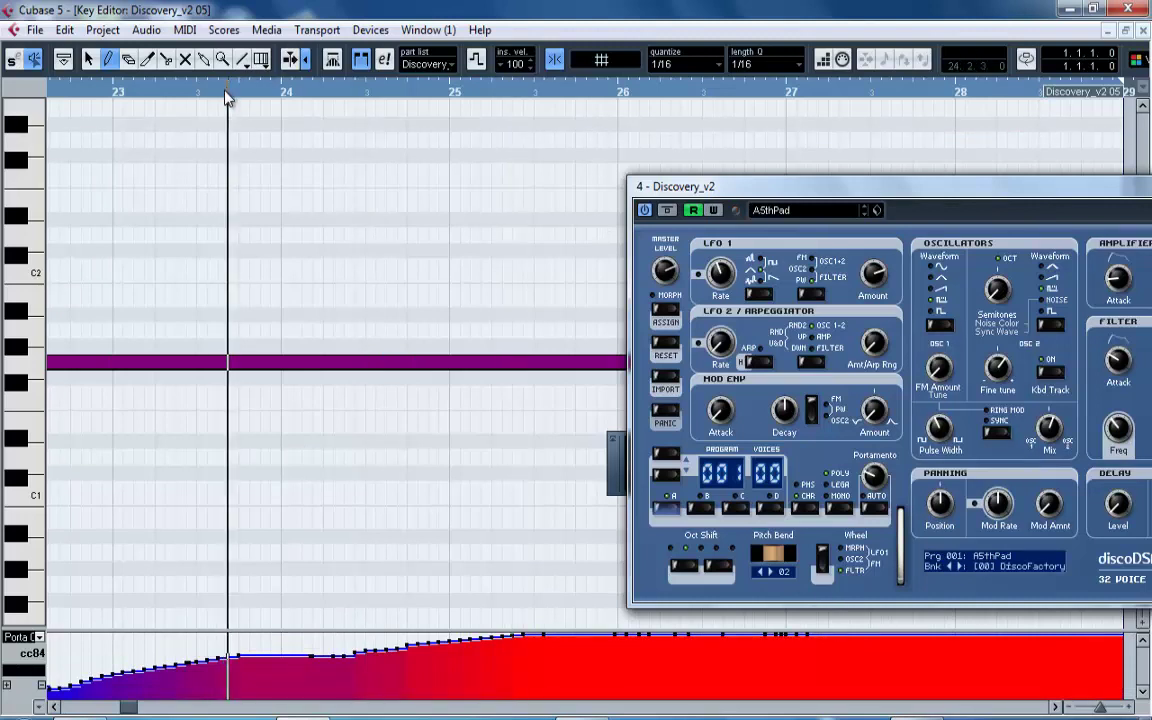
{"action": "key", "text": "space"}
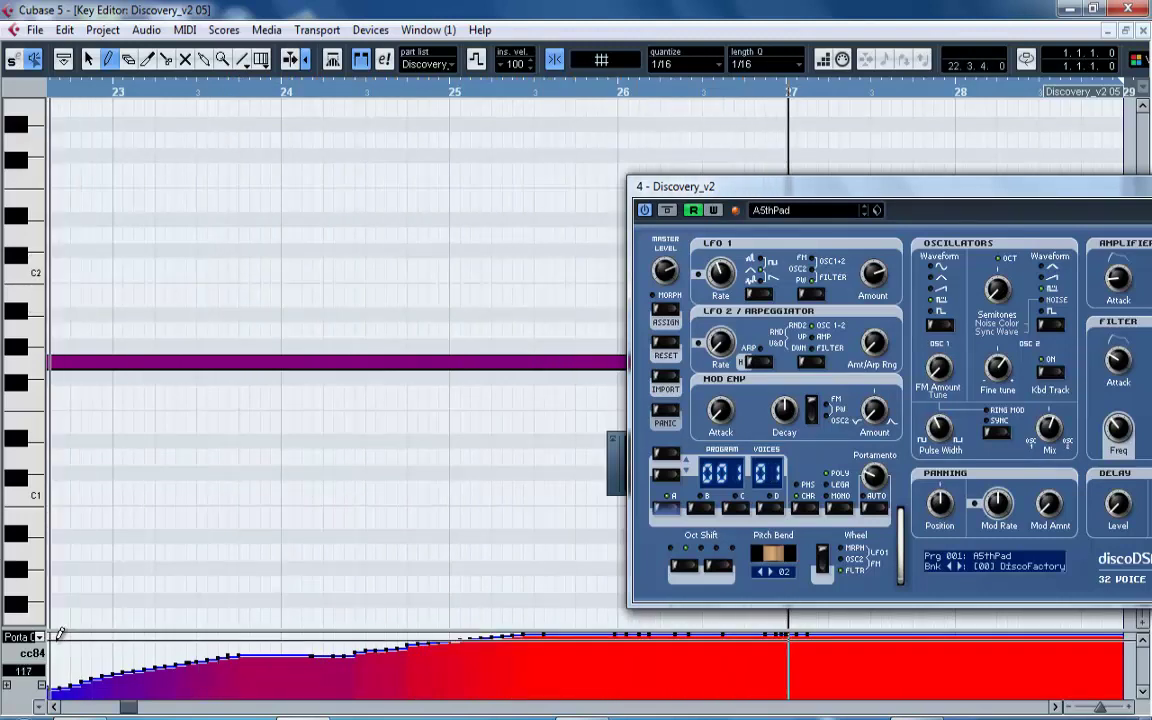
{"action": "key", "text": "space"}
Redraw the CC 84 curve high up to bar 23, falling past bar 24 and low until bar 26, and play it back.
{"action": "mouse_move", "coordinate": [57, 640]}
{"action": "left_mouse_down"}
{"action": "mouse_move", "coordinate": [586, 658]}
{"action": "mouse_move", "coordinate": [193, 623]}
{"action": "mouse_move", "coordinate": [510, 692]}
{"action": "mouse_move", "coordinate": [123, 636]}
{"action": "left_mouse_up"}
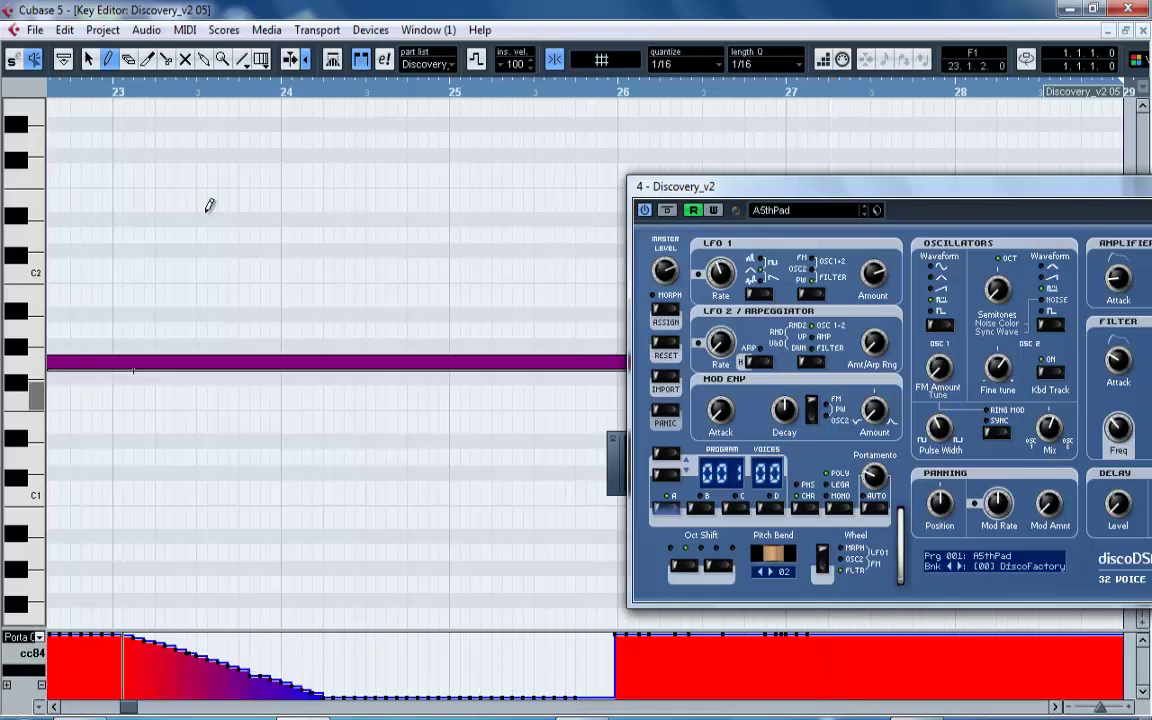
{"action": "left_click", "coordinate": [85, 90]}
{"action": "key", "text": "space"}
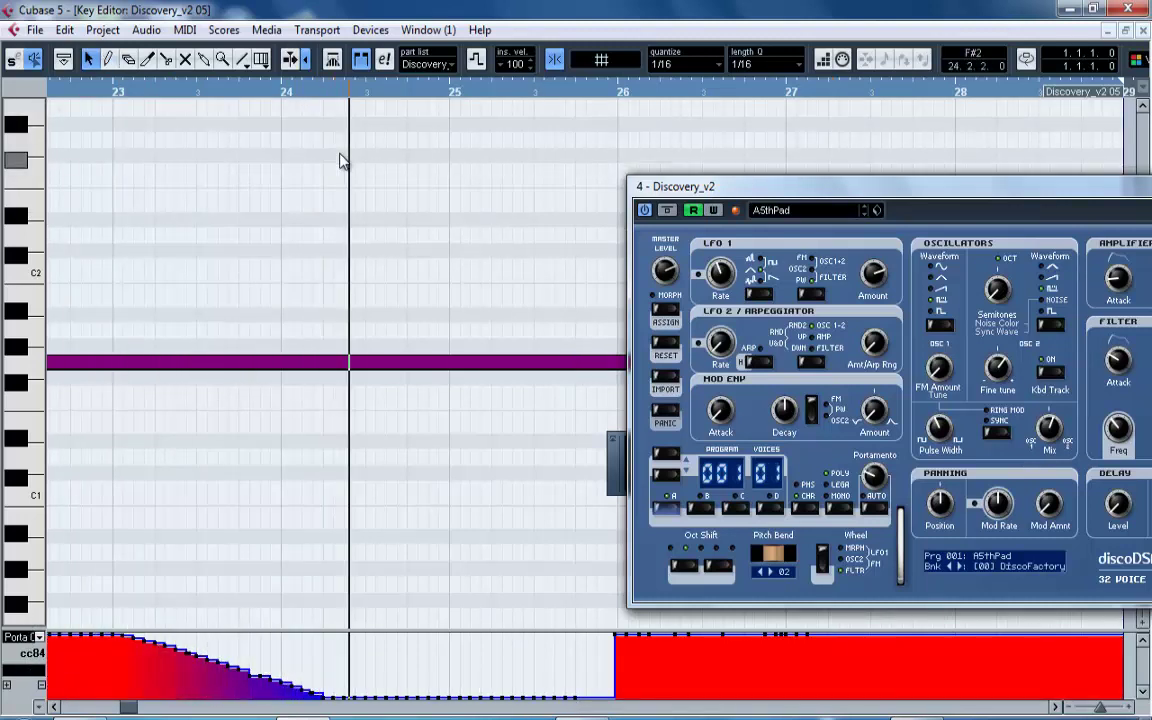
Undo the drawn CC 84 edits to bring back the recorded controller curve.
{"action": "key", "text": "ctrl+z"}
{"action": "key", "text": "ctrl+z"}
{"action": "key", "text": "ctrl+z"}
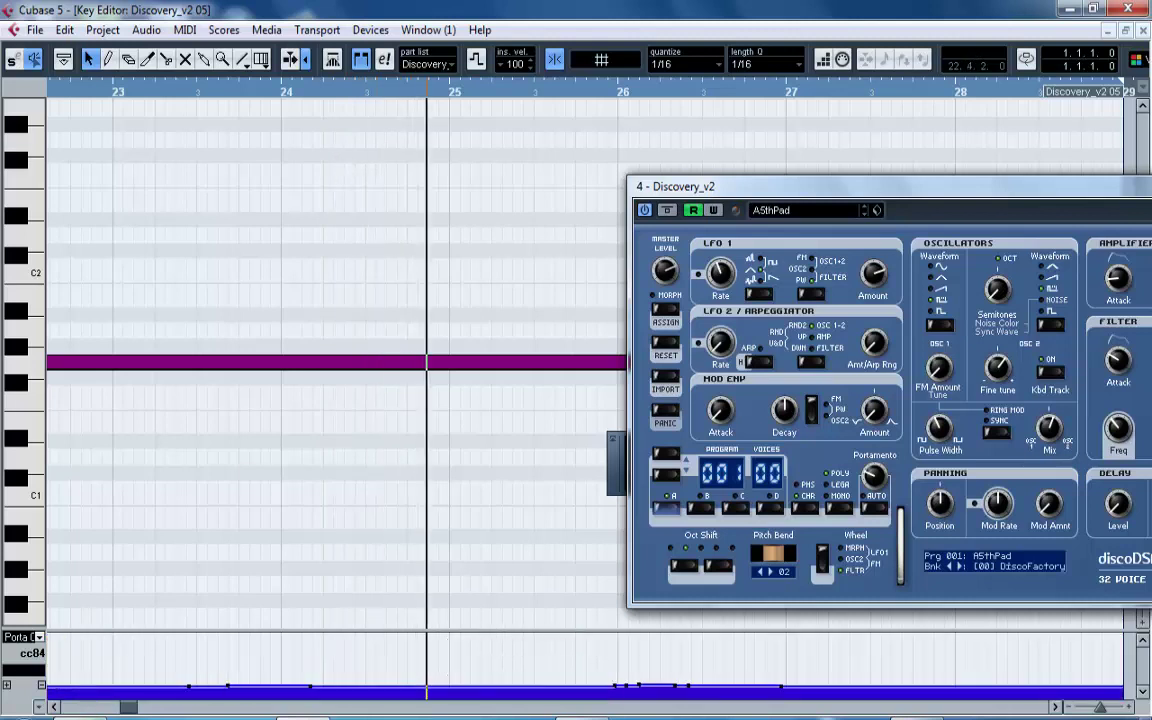
Open a new file explorer window and browse to Music > Production > Synthesis on the PsyShark (G:) drive.
{"action": "right_click", "coordinate": [113, 718]}
{"action": "left_click", "coordinate": [113, 636]}
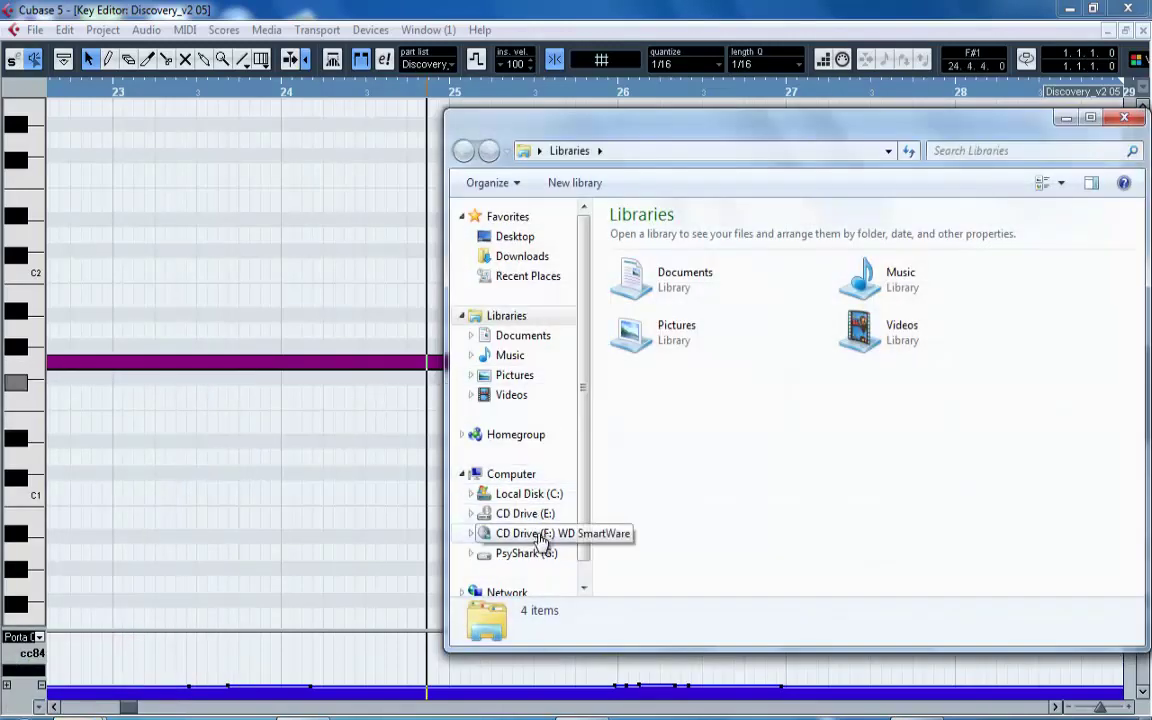
{"action": "left_click", "coordinate": [510, 553]}
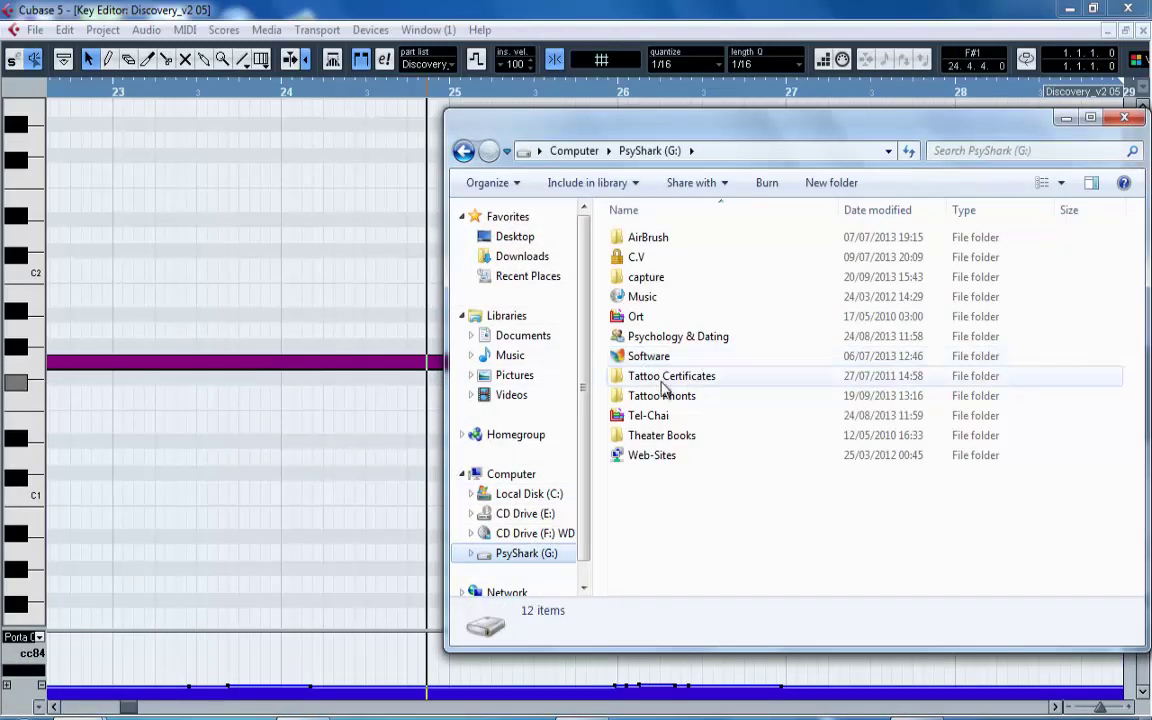
{"action": "double_click", "coordinate": [642, 296]}
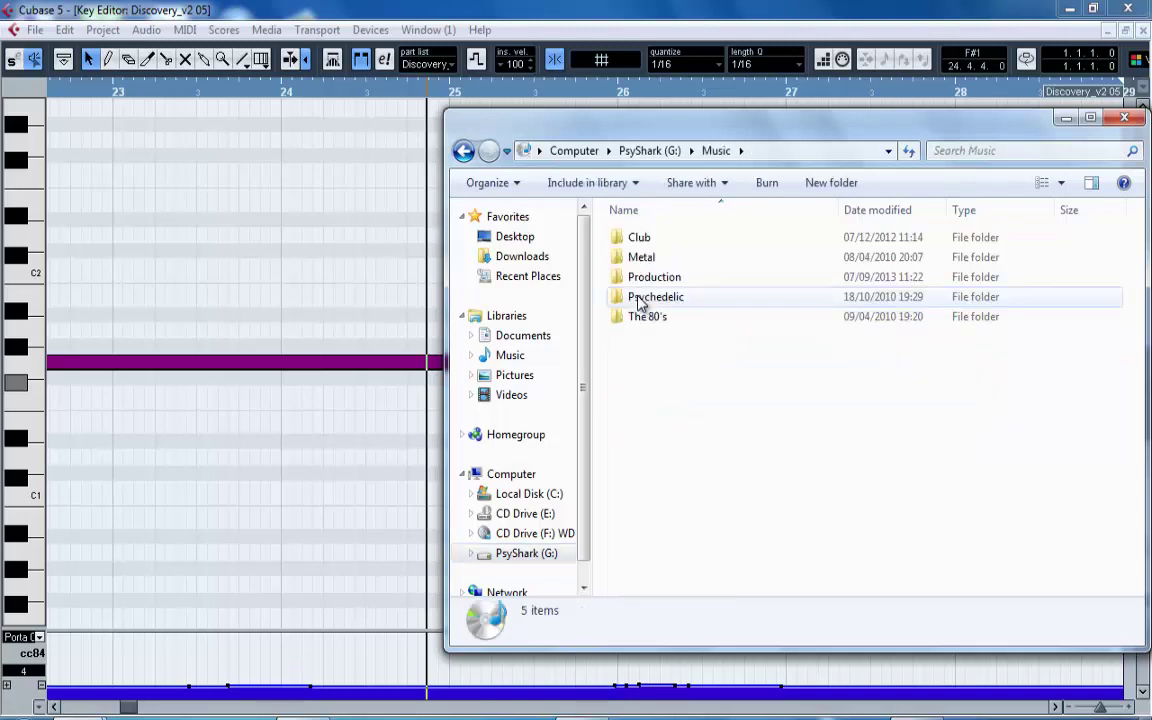
{"action": "double_click", "coordinate": [652, 279]}
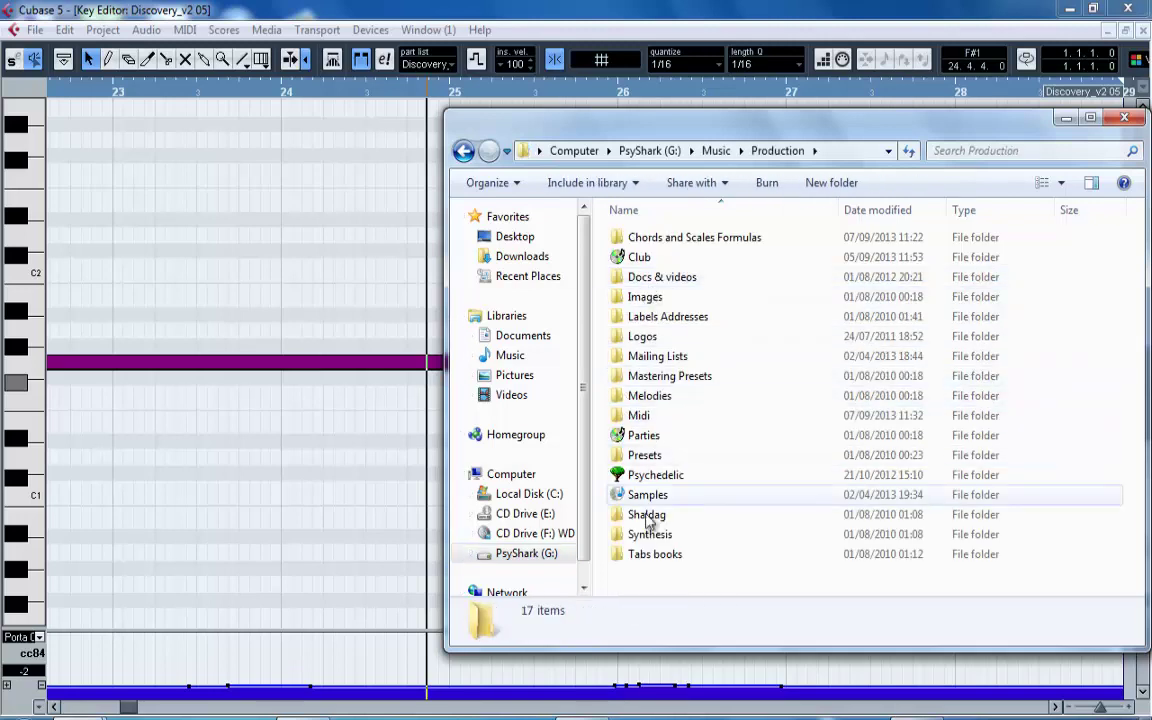
{"action": "double_click", "coordinate": [650, 534]}
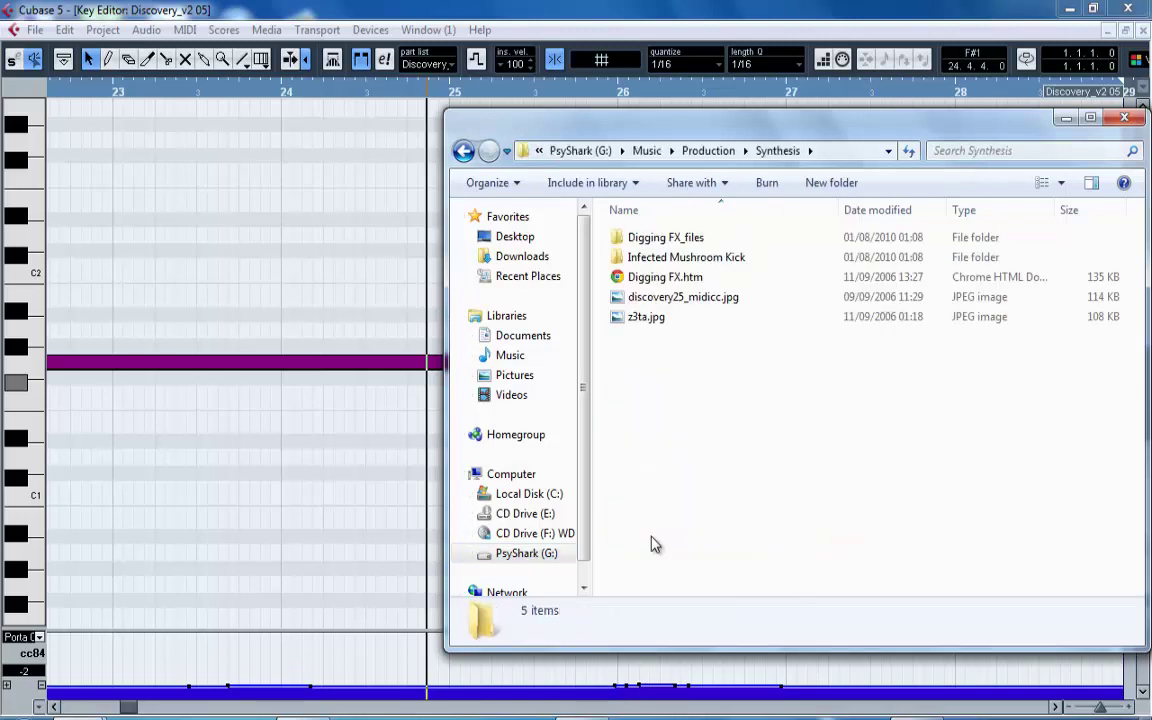
Examine the Discovery MIDI controller numbers in discovery25_midicc.jpg, glance at z3ta.jpg, and close the image viewer.
{"action": "left_click", "coordinate": [680, 300]}
{"action": "double_click", "coordinate": [680, 300]}
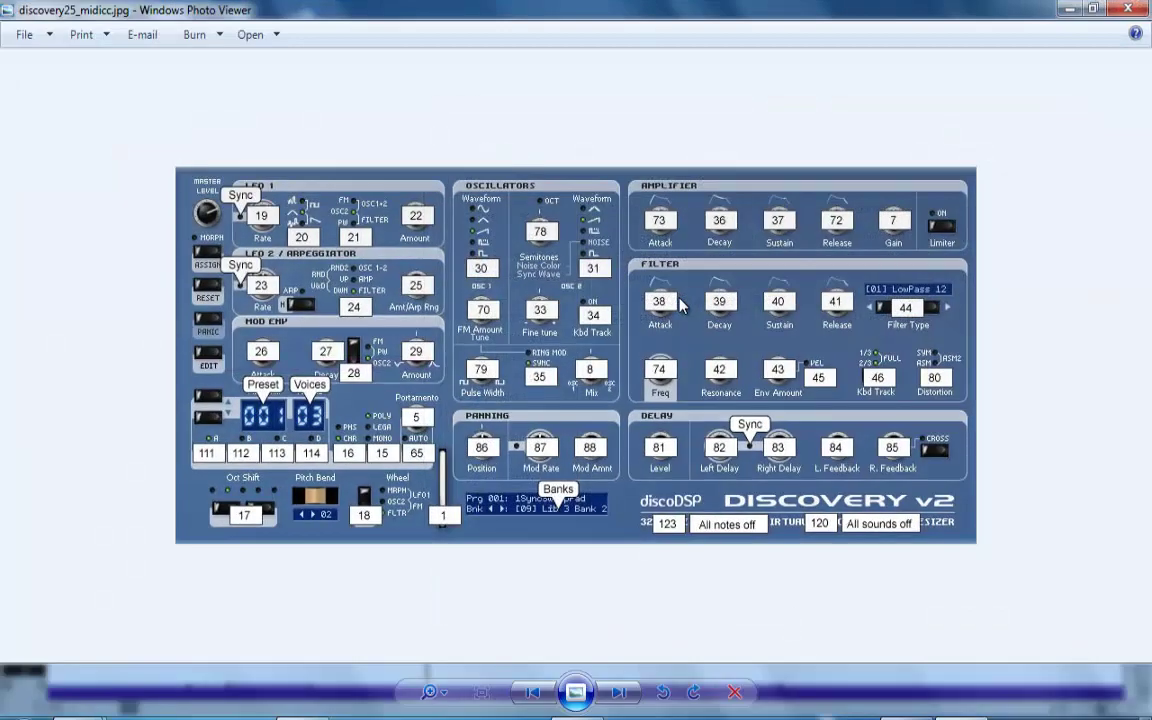
{"action": "key", "text": "Right"}
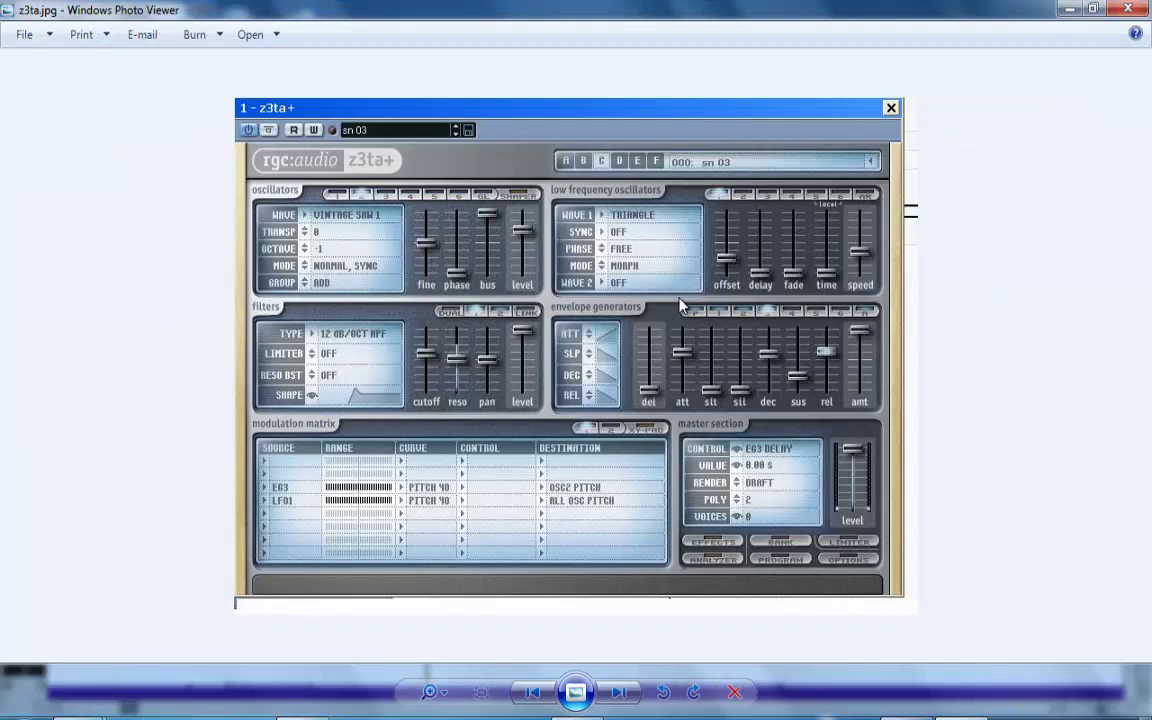
{"action": "key", "text": "Left"}
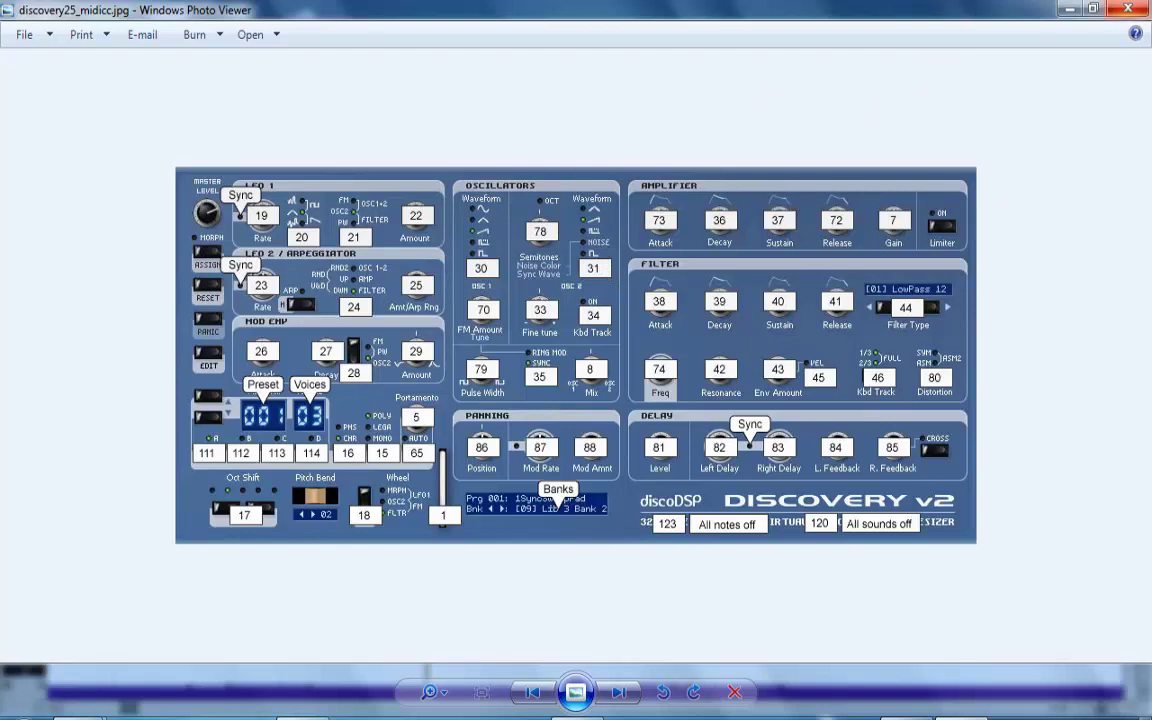
{"action": "left_click", "coordinate": [1131, 9]}
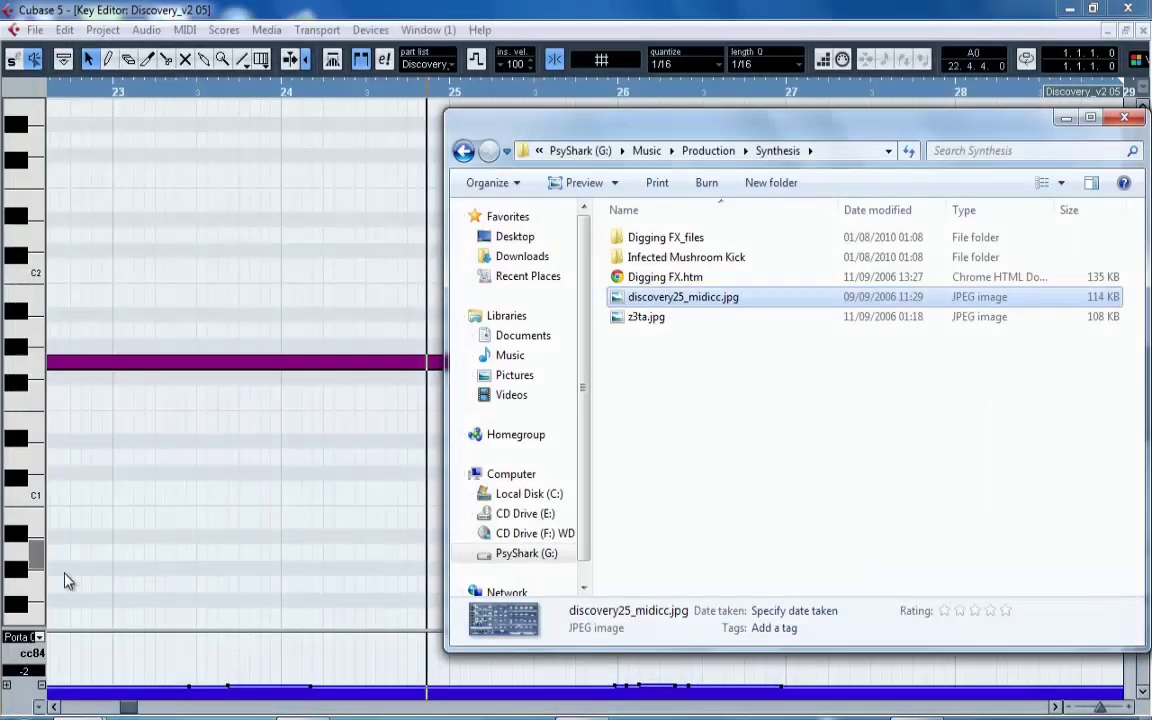
{"action": "left_click", "coordinate": [36, 638]}
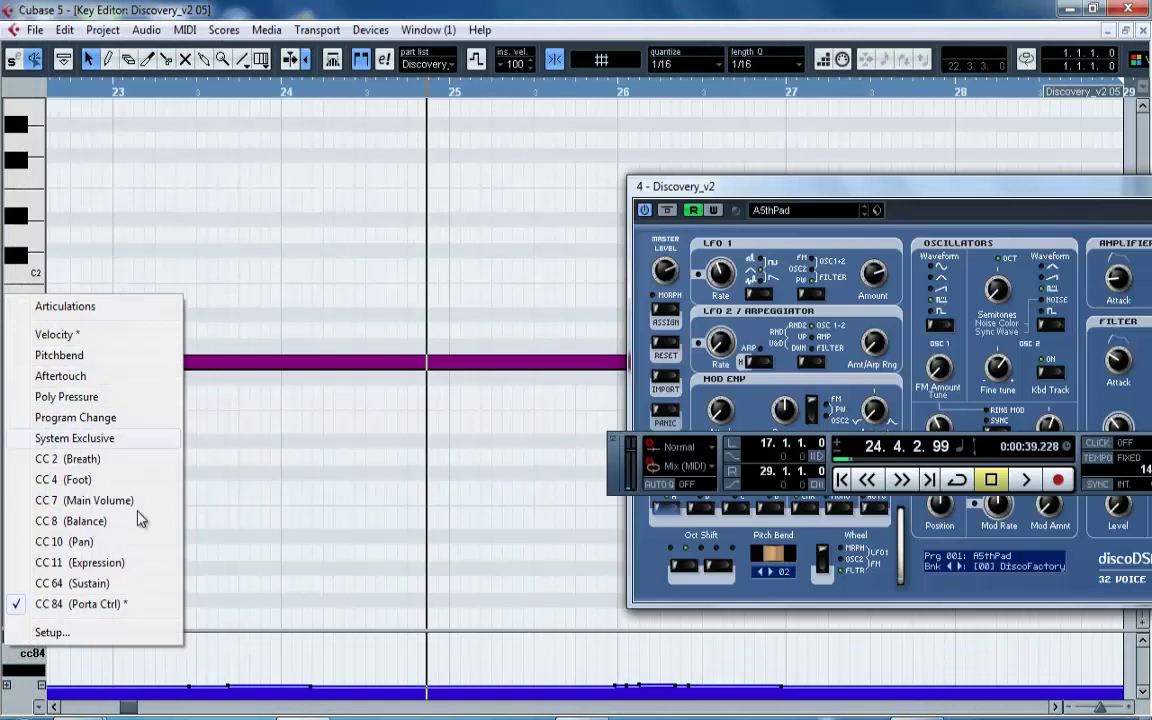
{"action": "left_click", "coordinate": [50, 632]}
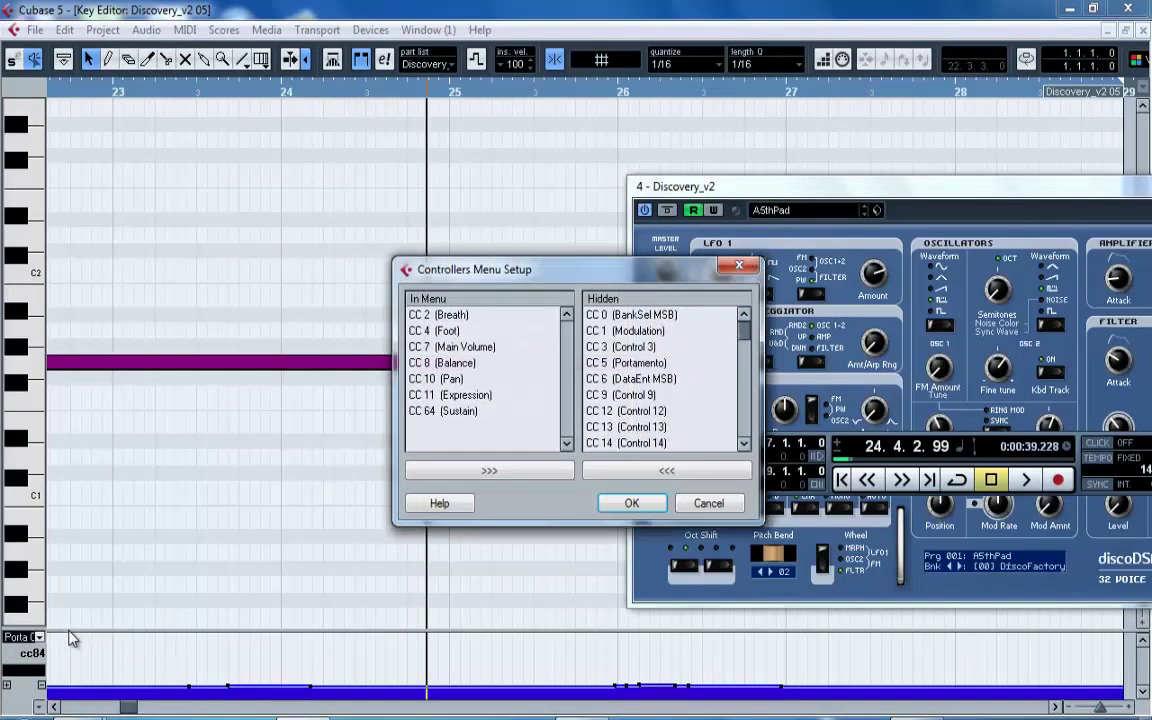
{"action": "left_click", "coordinate": [708, 503]}
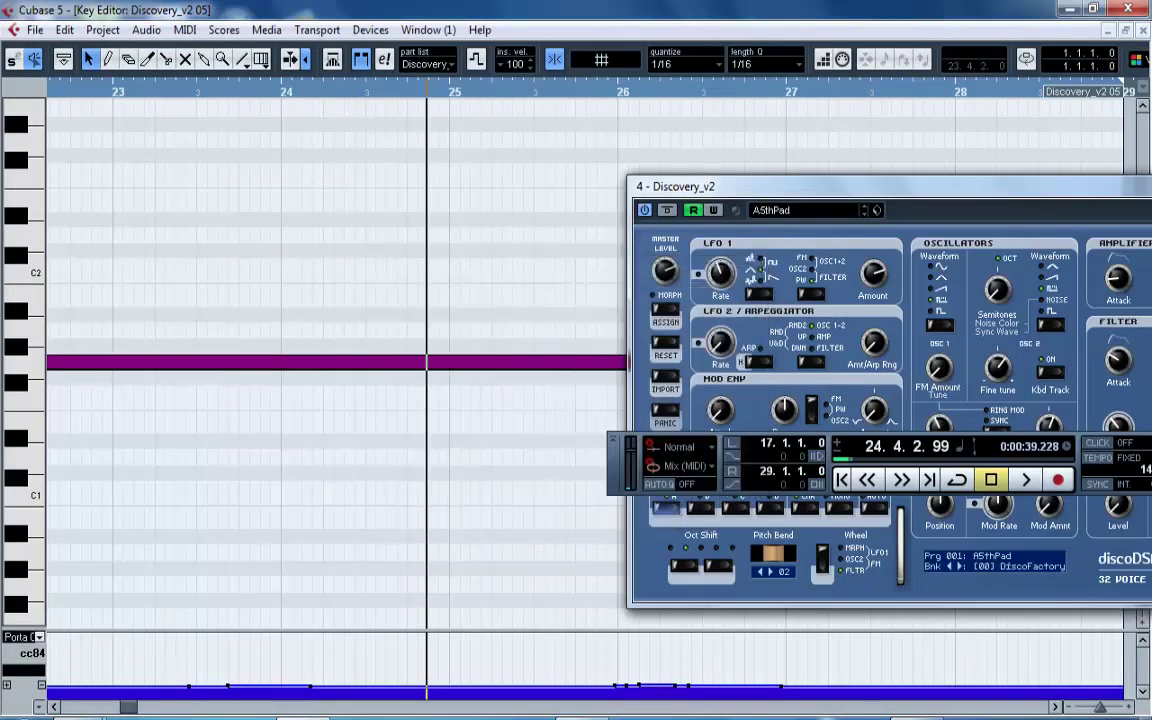
{"action": "left_click", "coordinate": [38, 640]}
{"action": "left_click", "coordinate": [68, 308]}
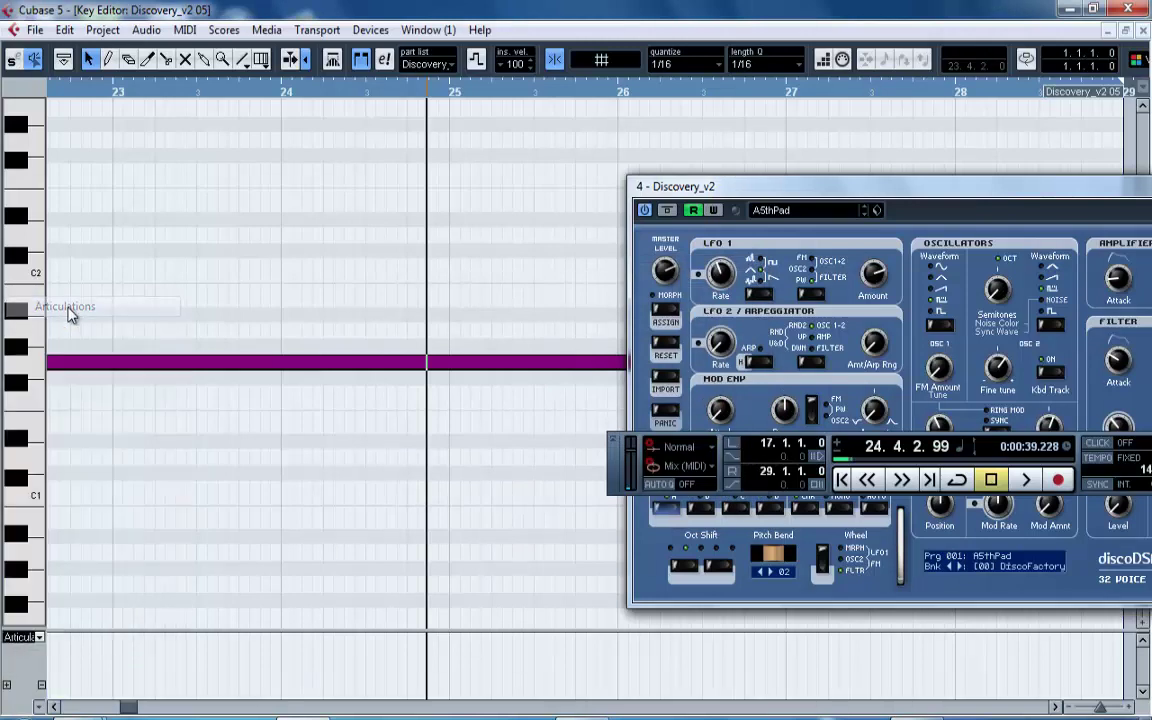
Open the Key Editor's Controllers Menu Setup and bring the hidden controllers CC 73 to CC 81 into view.
{"action": "left_click", "coordinate": [38, 640]}
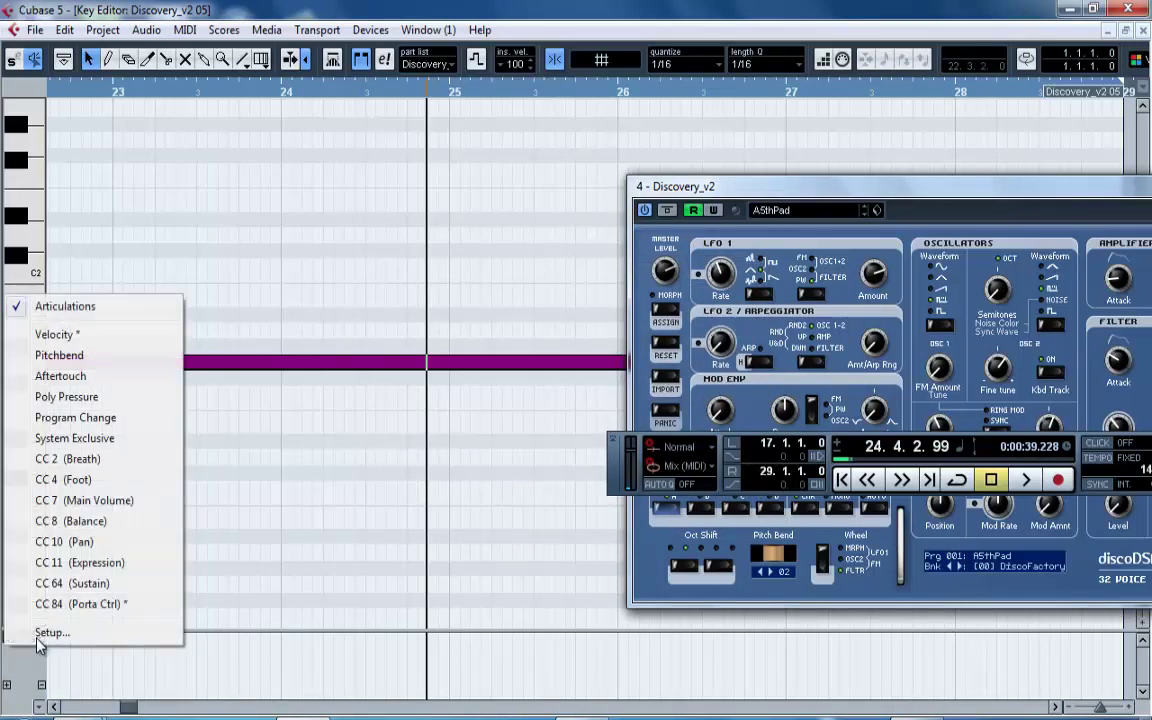
{"action": "left_click", "coordinate": [100, 628]}
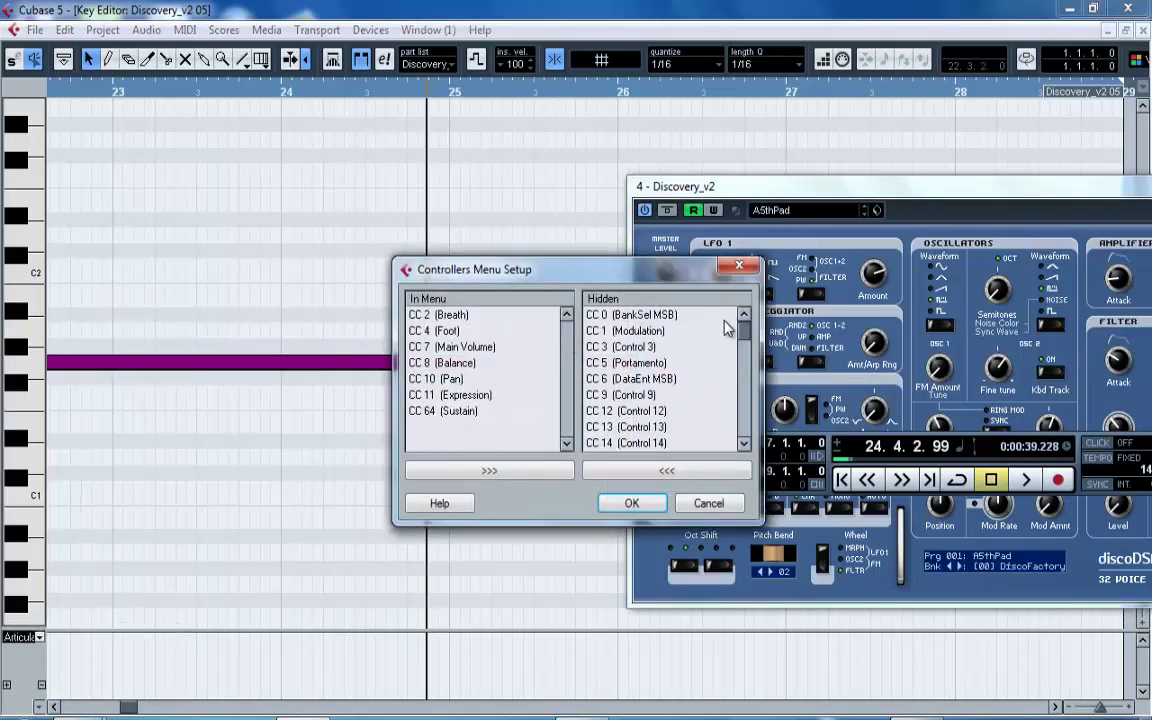
{"action": "left_click_drag", "start_coordinate": [744, 342], "coordinate": [748, 400]}
{"action": "scroll", "coordinate": [748, 400], "scroll_direction": "up", "scroll_amount": 1}
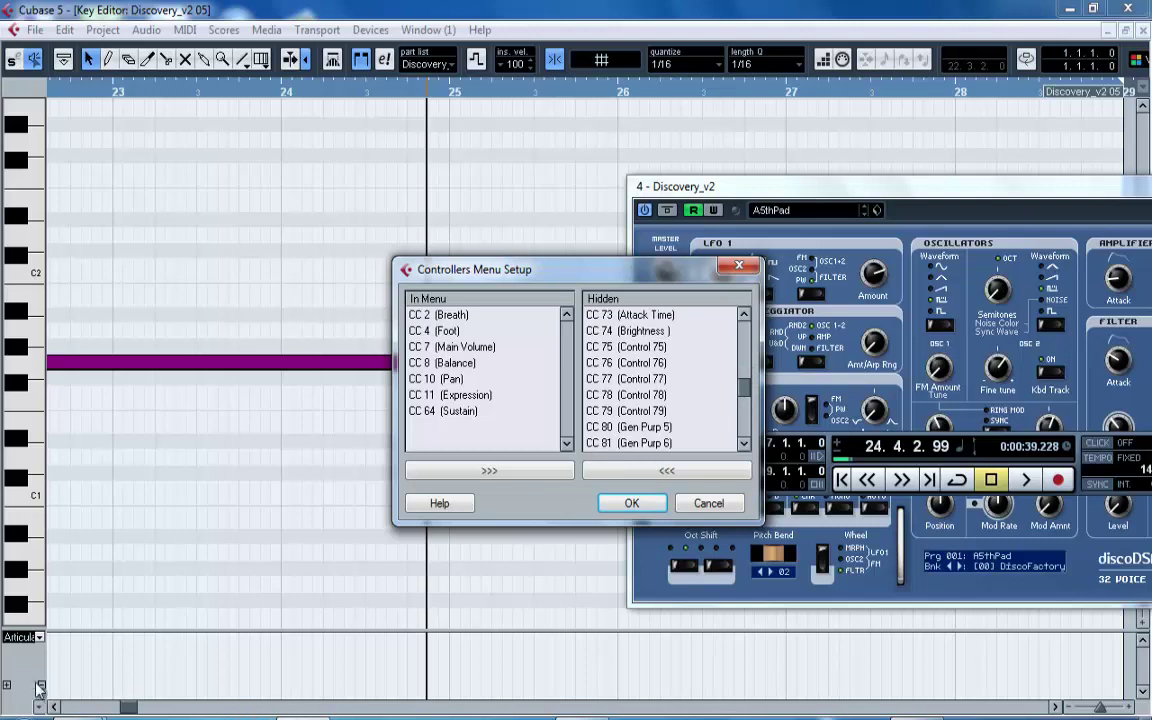
Reopen discovery25_midicc.jpg to check the controller number of the Semitones knob, and close the image.
{"action": "mouse_move", "coordinate": [347, 571]}
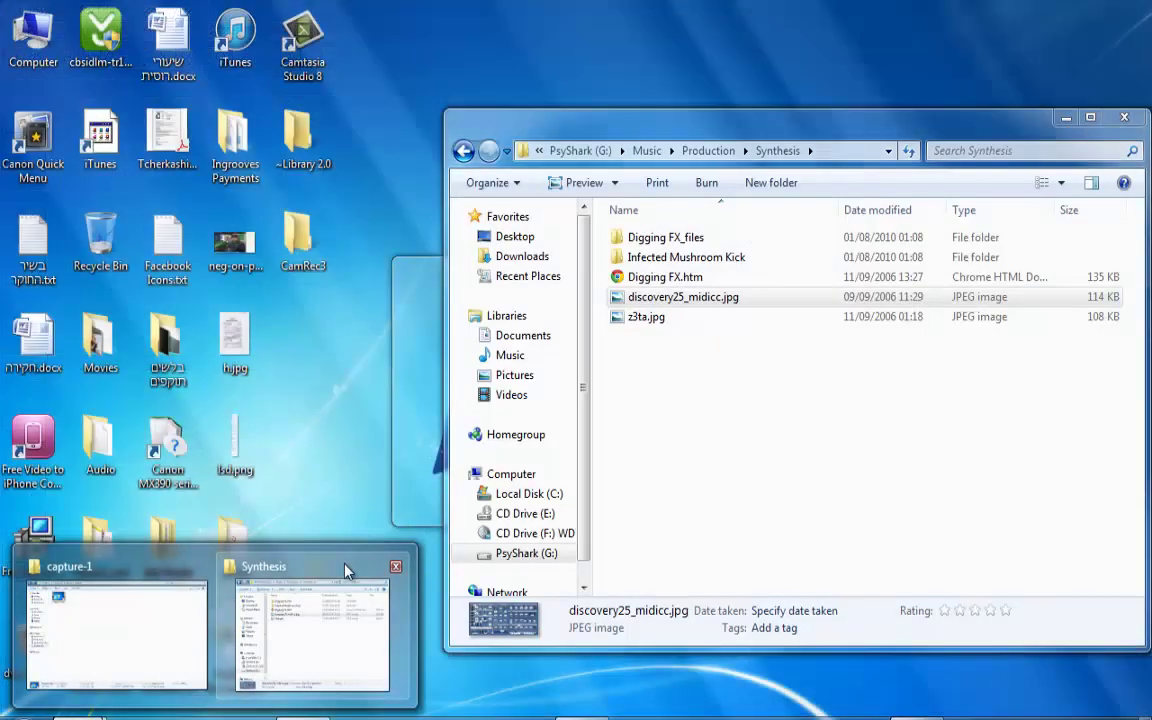
{"action": "left_click", "coordinate": [352, 619]}
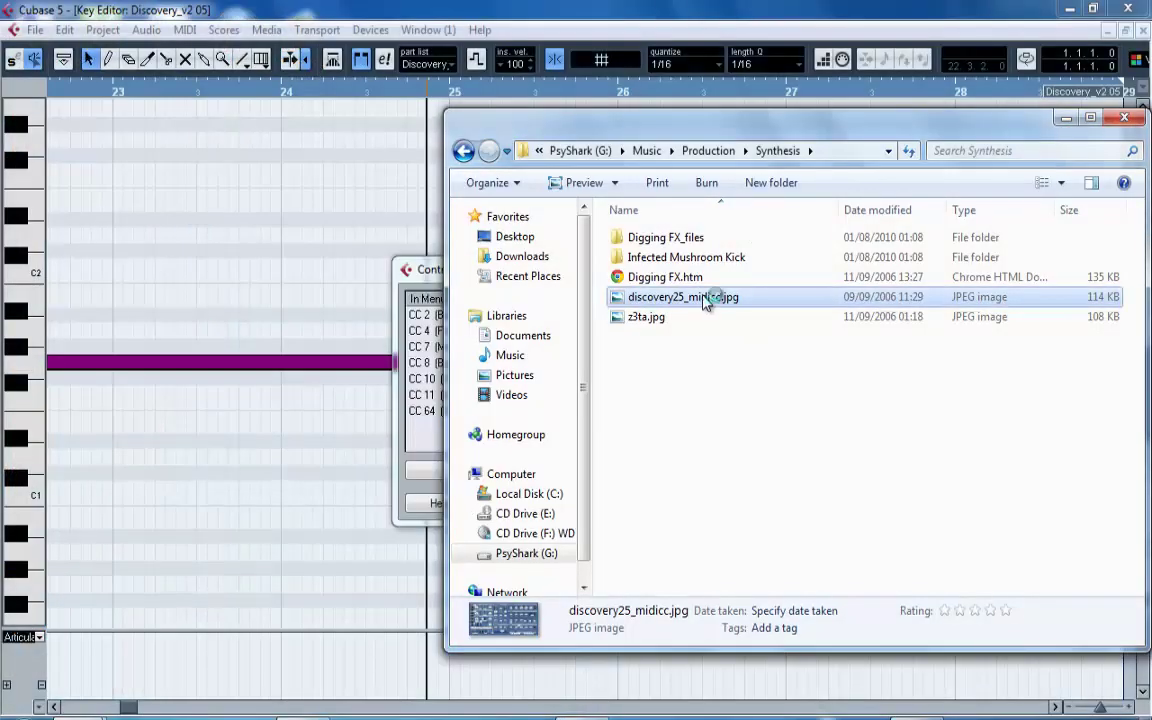
{"action": "double_click", "coordinate": [632, 299]}
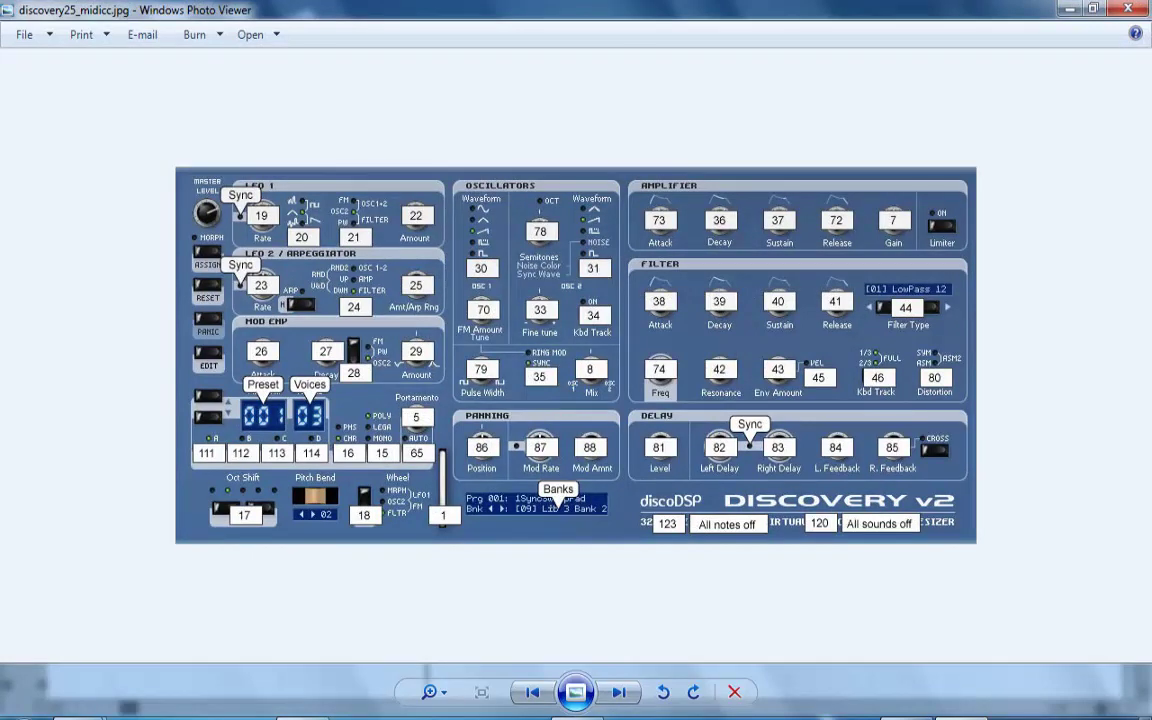
{"action": "left_click", "coordinate": [1130, 8]}
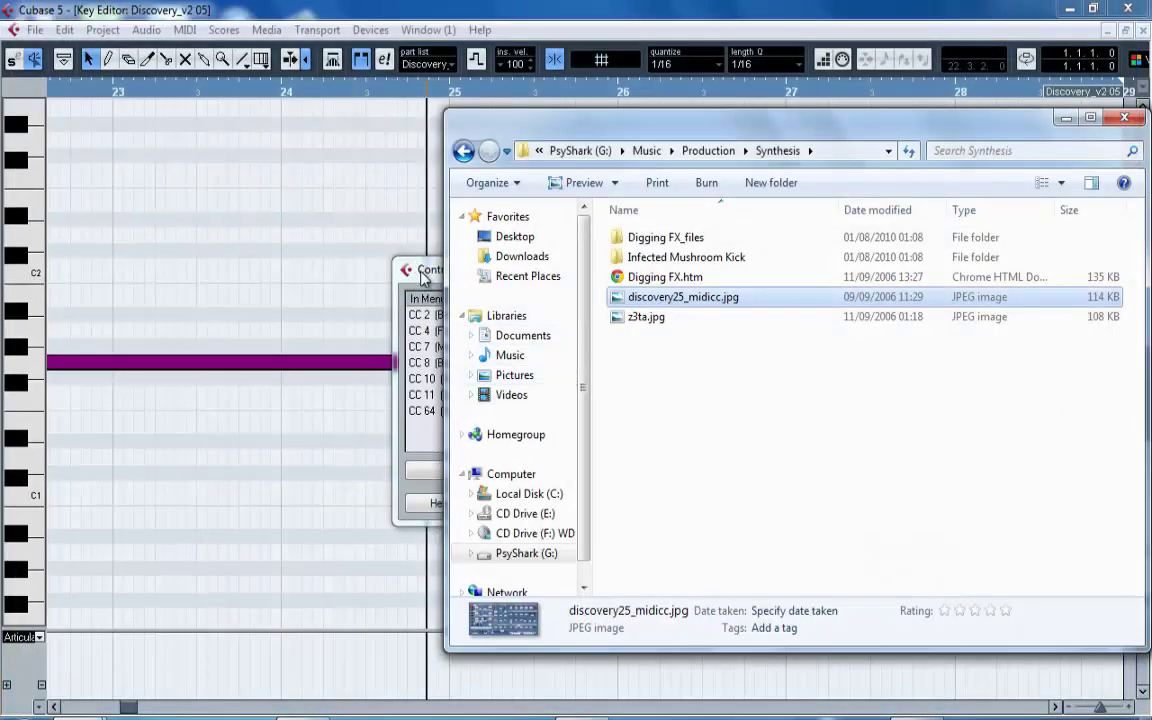
Add the hidden CC 78 (Control 78) to the controllers menu and show it in the controller lane.
{"action": "left_click", "coordinate": [424, 277]}
{"action": "left_click", "coordinate": [622, 397]}
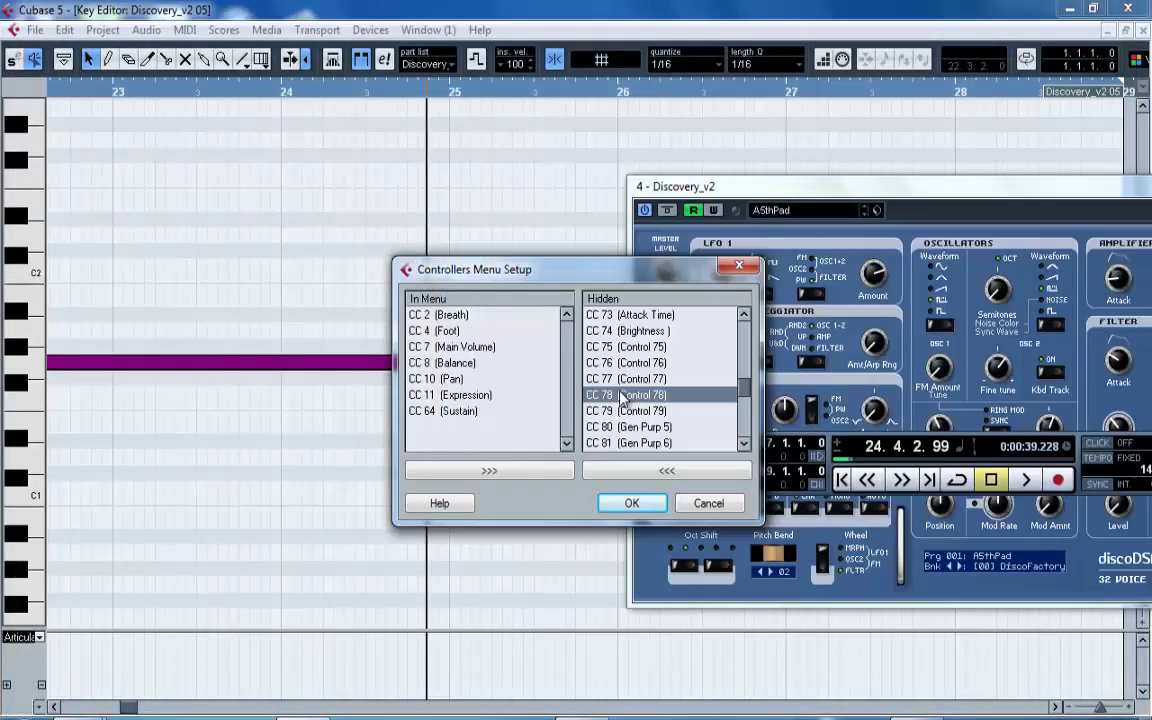
{"action": "left_click", "coordinate": [619, 472]}
{"action": "left_click", "coordinate": [632, 503]}
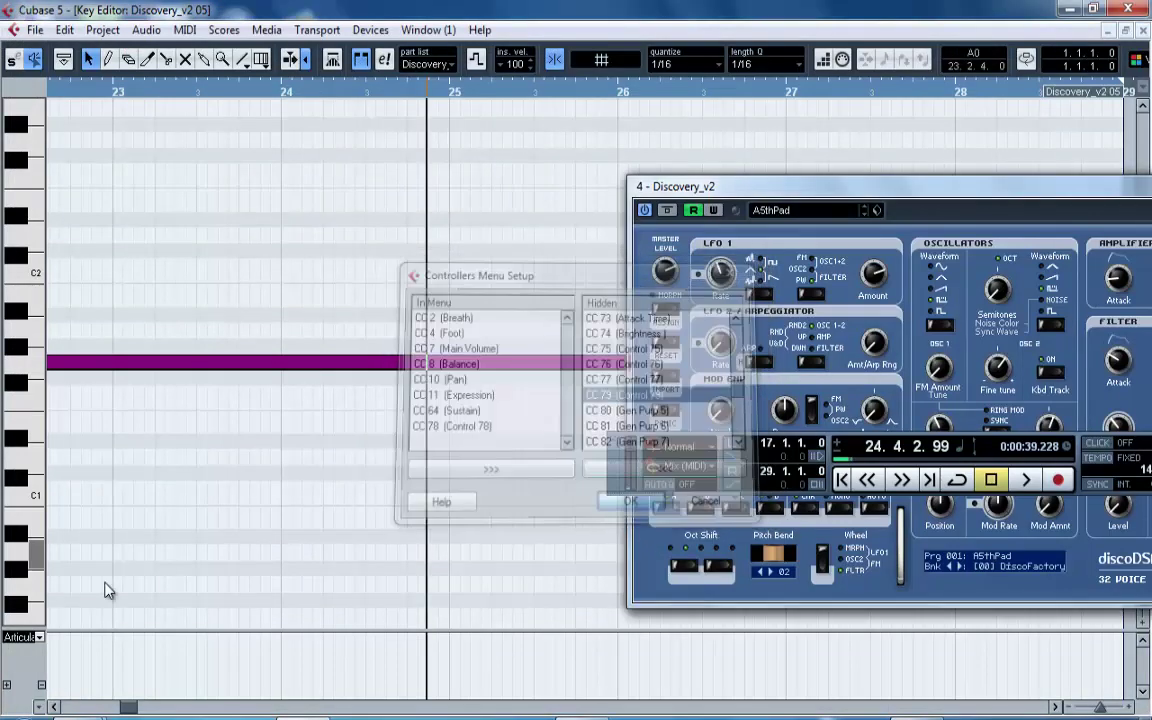
{"action": "left_click", "coordinate": [33, 635]}
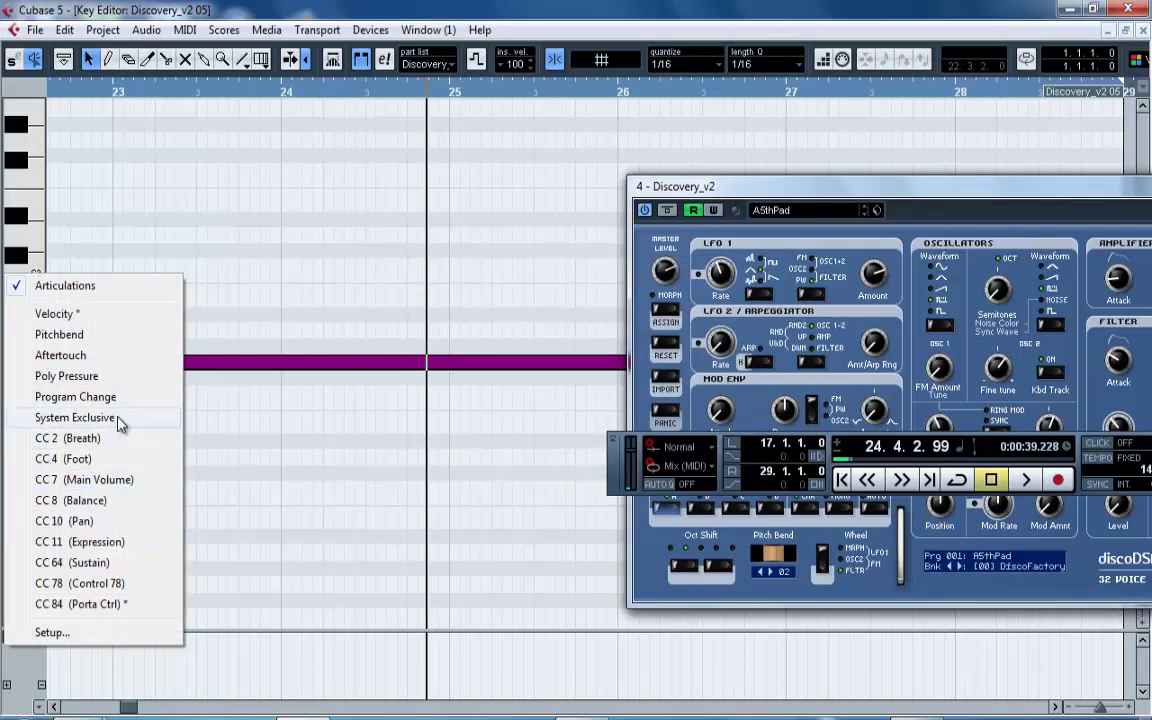
{"action": "left_click", "coordinate": [75, 583]}
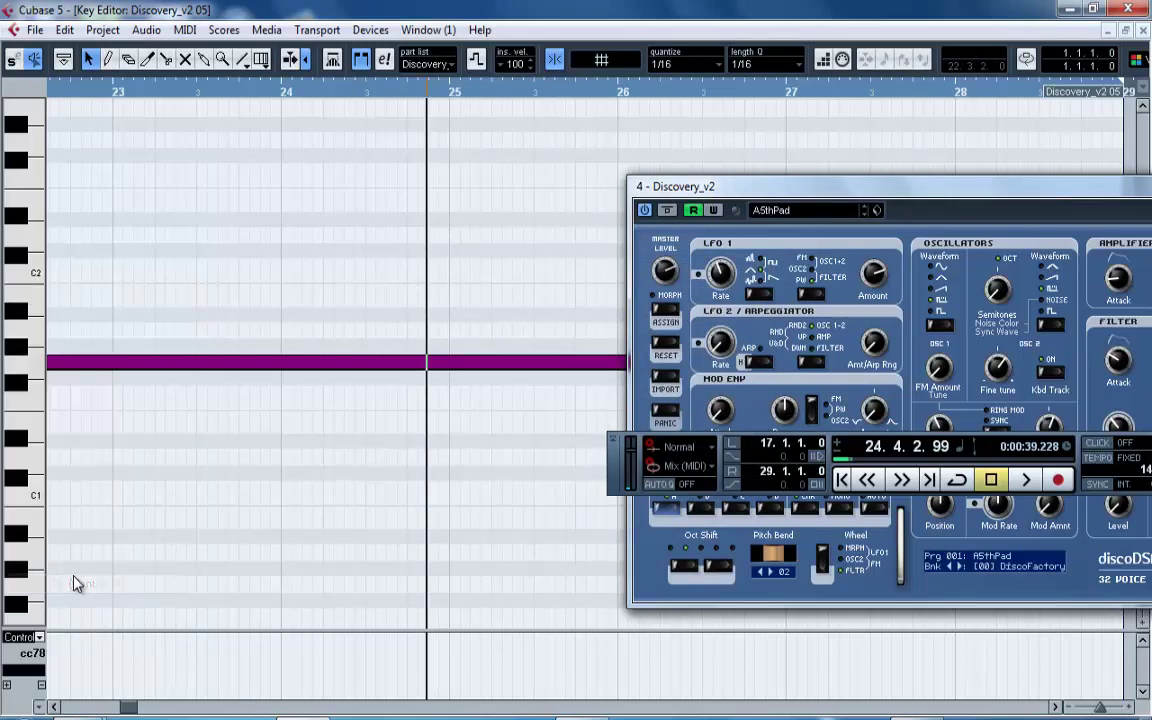
Move the Discovery_v2 window clear of the note and lengthen the long note to about a third into bar 28.
{"action": "left_click_drag", "start_coordinate": [359, 90], "coordinate": [359, 60]}
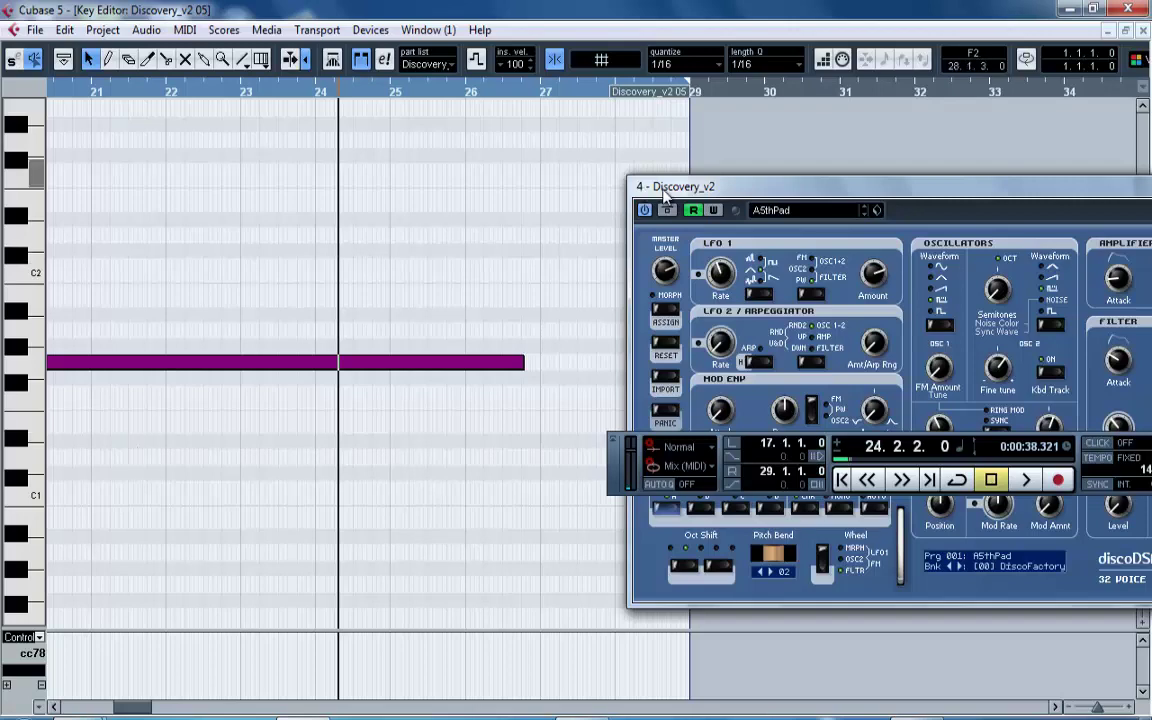
{"action": "left_click_drag", "start_coordinate": [663, 193], "coordinate": [618, 103]}
{"action": "left_click_drag", "start_coordinate": [688, 116], "coordinate": [716, 116]}
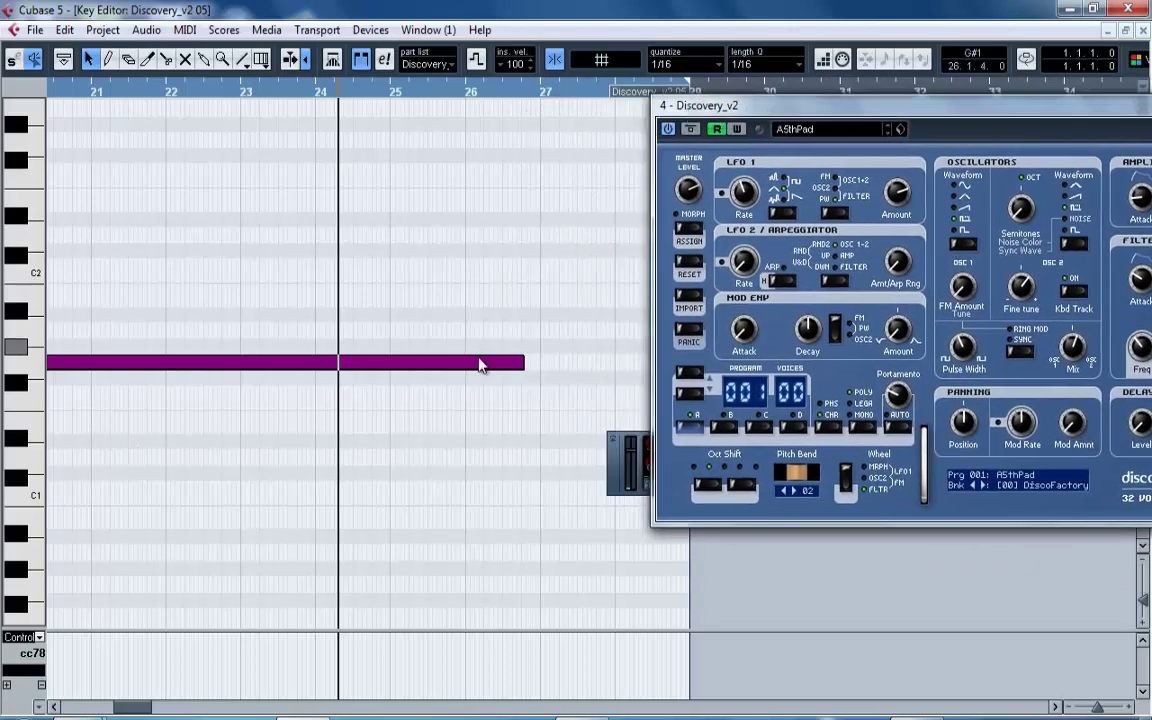
{"action": "left_click_drag", "start_coordinate": [521, 362], "coordinate": [697, 332]}
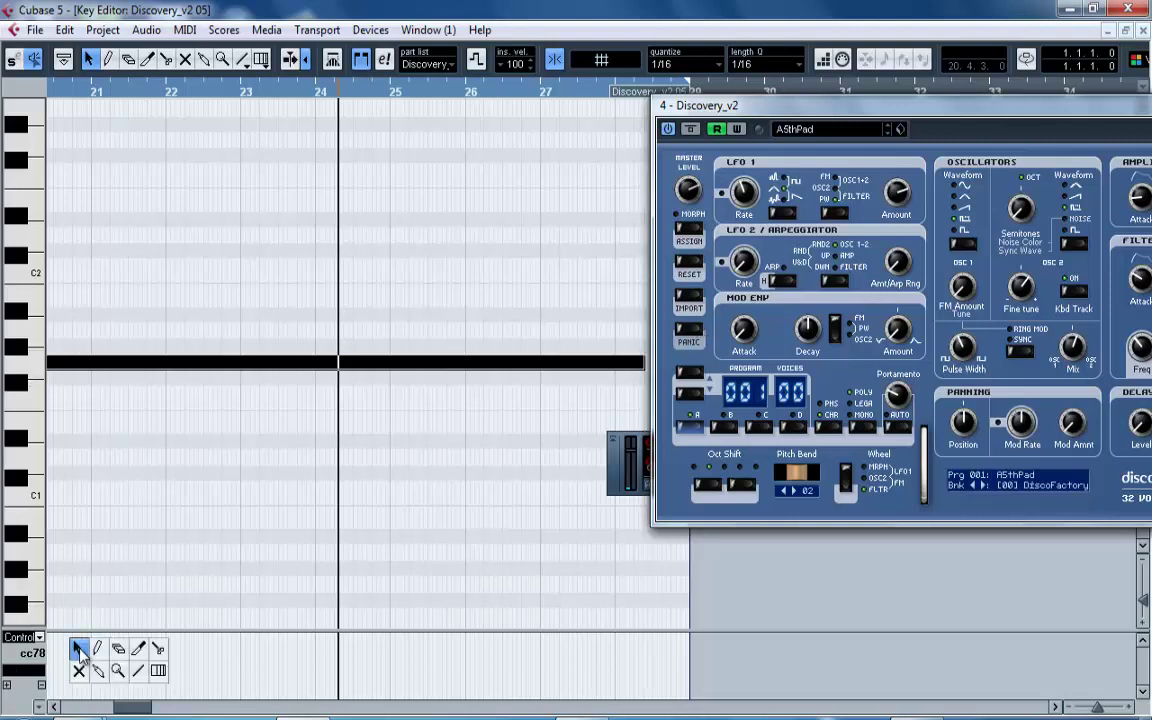
Draw a CC 78 curve rising from mid bar 20 to its maximum near bar 24, and play it back from before bar 21.
{"action": "left_click", "coordinate": [98, 649]}
{"action": "left_click_drag", "start_coordinate": [54, 683], "coordinate": [526, 614]}
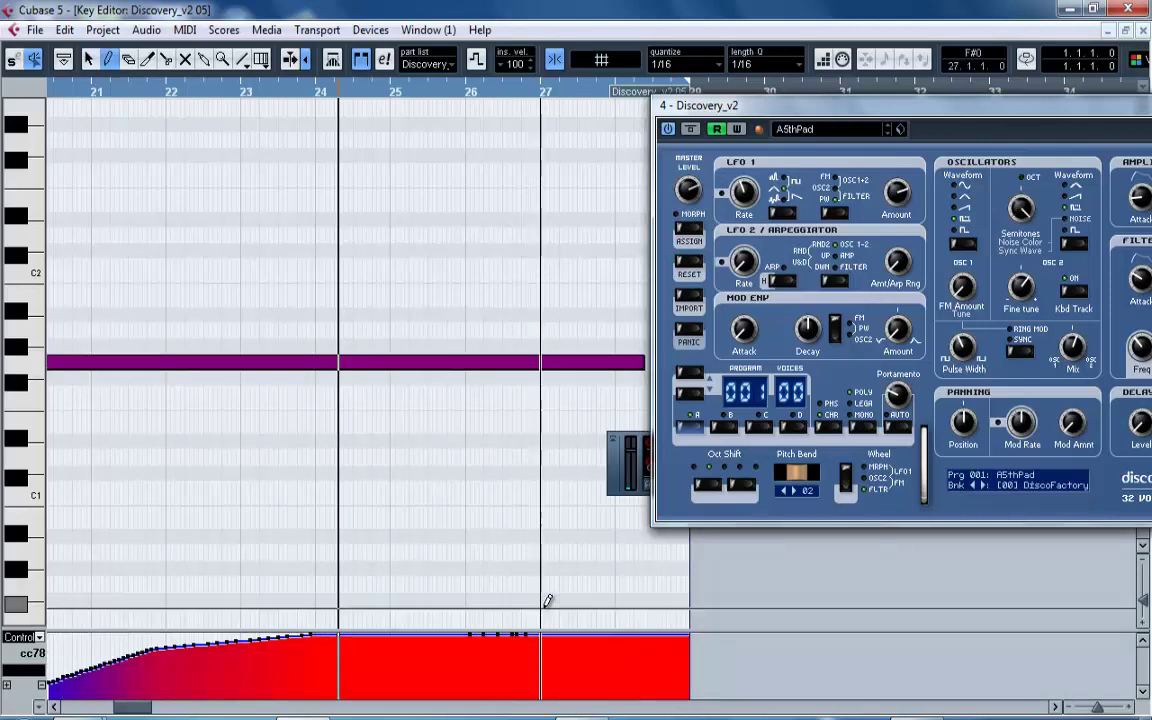
{"action": "left_click", "coordinate": [70, 100]}
{"action": "key", "text": "space"}
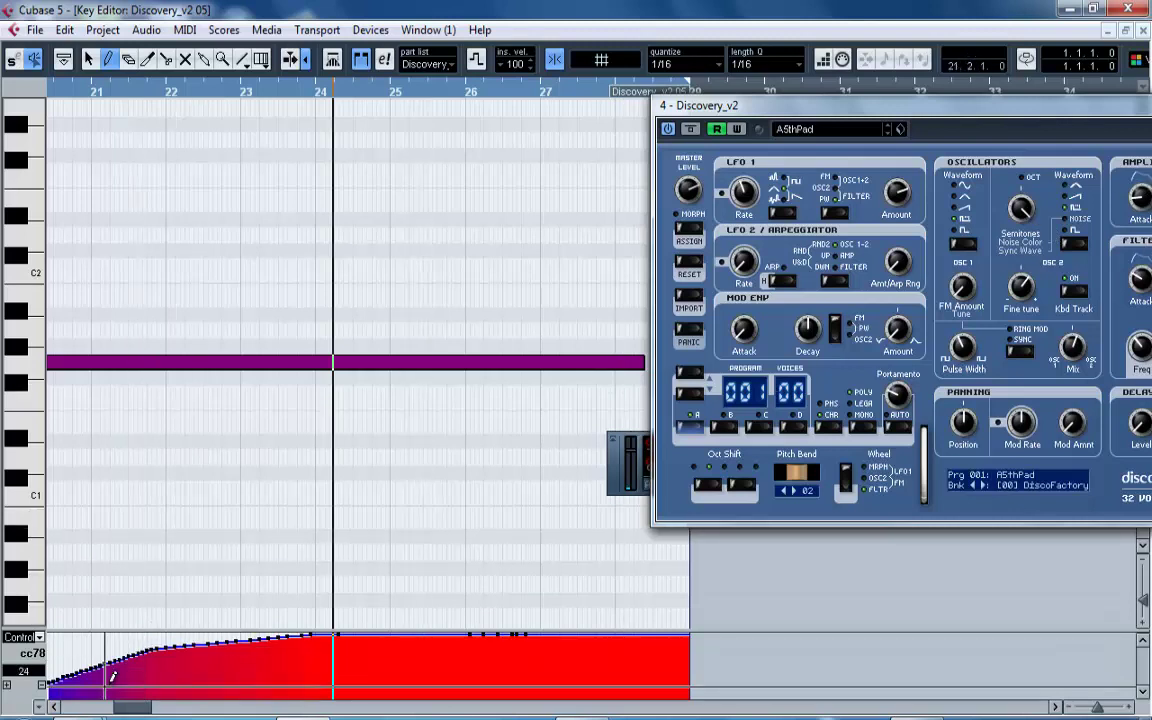
Redraw the CC 78 curve rising from mid bar 20 to maximum at bar 23, holding past bar 28 and falling towards bar 29.
{"action": "left_click_drag", "start_coordinate": [79, 662], "coordinate": [35, 707]}
{"action": "mouse_move", "coordinate": [112, 662]}
{"action": "left_mouse_down"}
{"action": "mouse_move", "coordinate": [155, 640]}
{"action": "mouse_move", "coordinate": [617, 597]}
{"action": "mouse_move", "coordinate": [731, 703]}
{"action": "left_mouse_up"}
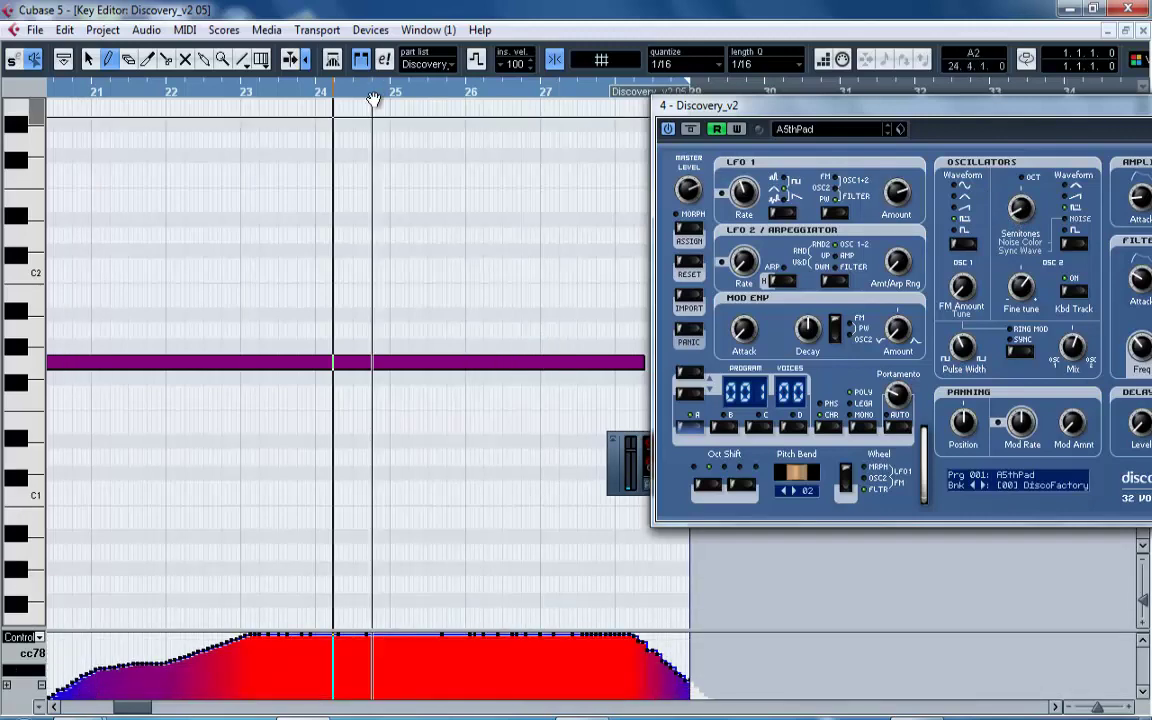
Draw a rising parabola in the CC 78 lane from about bar 17 to mid bar 22, ending at about 98.
{"action": "left_click_drag", "start_coordinate": [360, 93], "coordinate": [270, 66]}
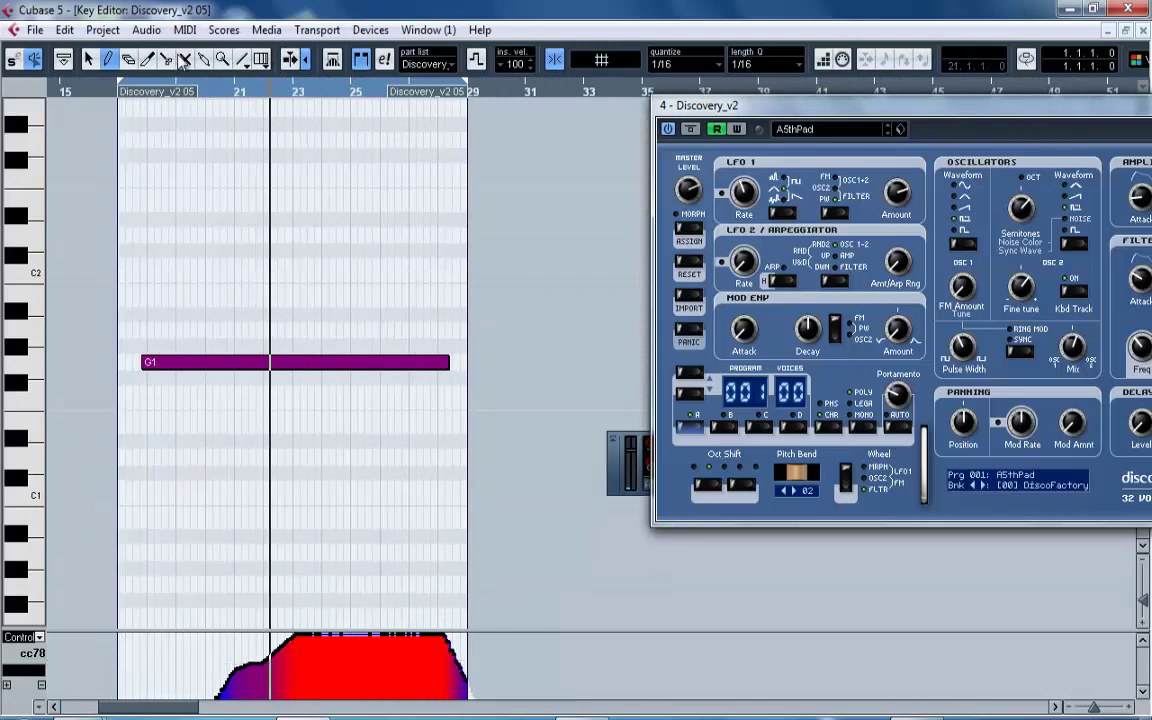
{"action": "left_click", "coordinate": [243, 62]}
{"action": "left_click", "coordinate": [243, 62]}
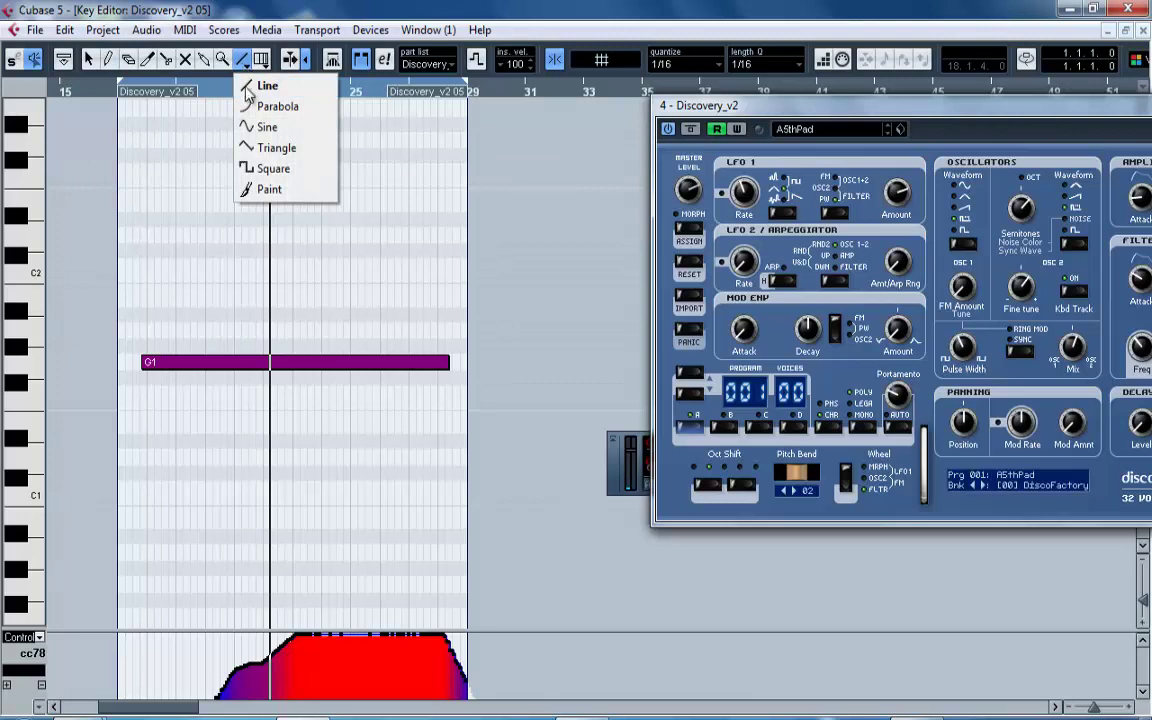
{"action": "left_click", "coordinate": [267, 90]}
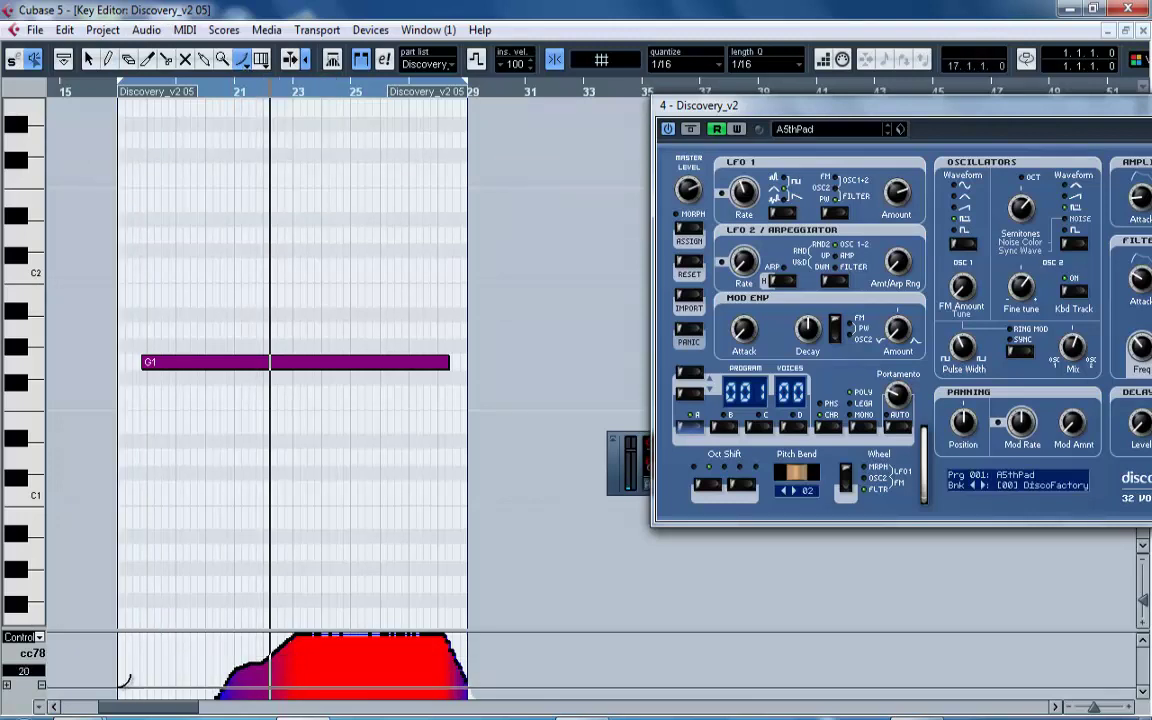
{"action": "left_click_drag", "start_coordinate": [127, 688], "coordinate": [279, 648]}
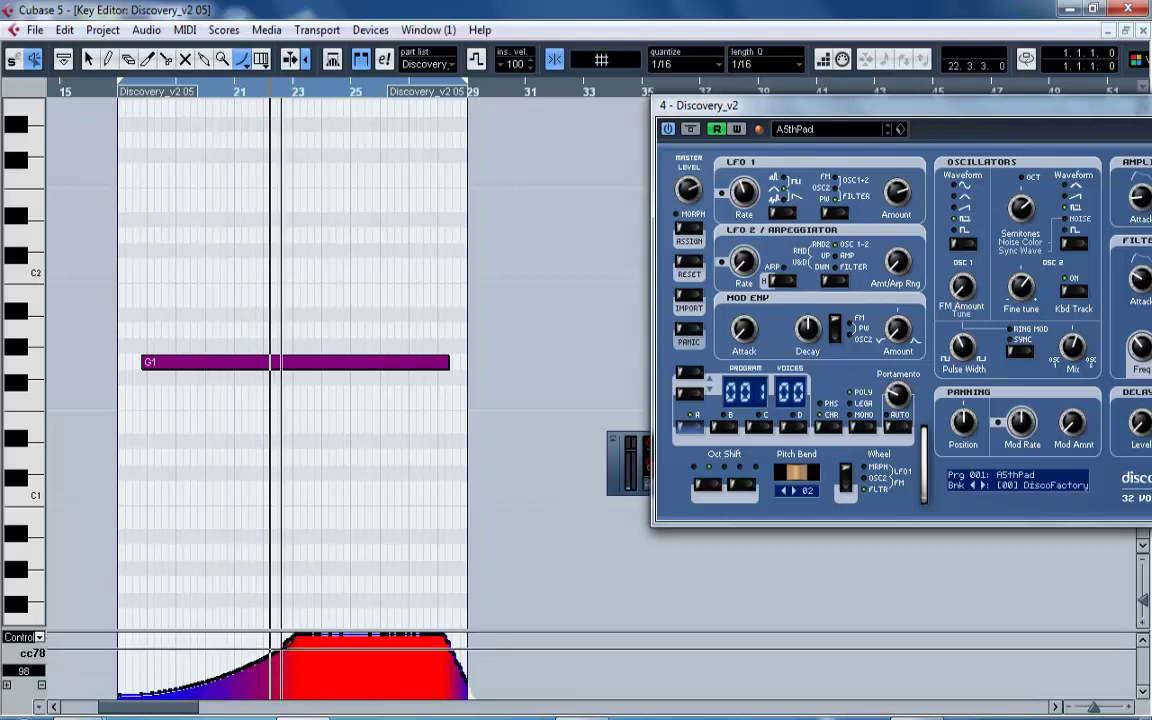
Try out the Triangle and Sine drawing shapes in the CC 78 lane between bar 17 and about bar 27.
{"action": "left_click", "coordinate": [244, 63]}
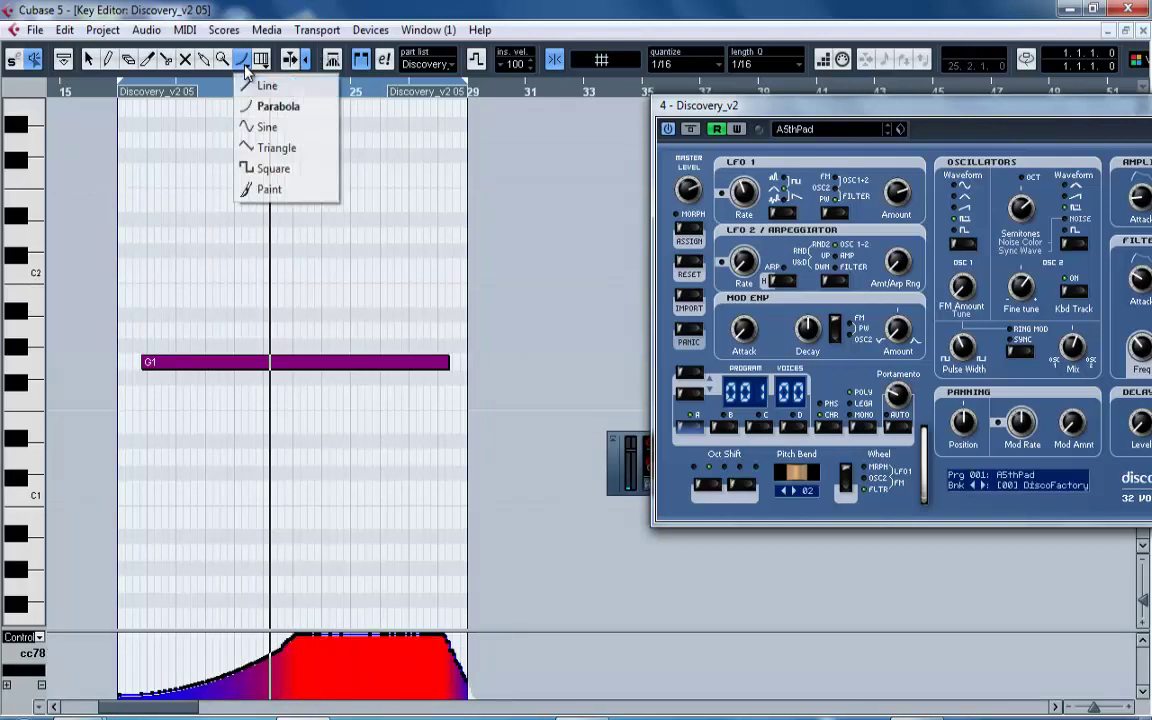
{"action": "left_click", "coordinate": [275, 148]}
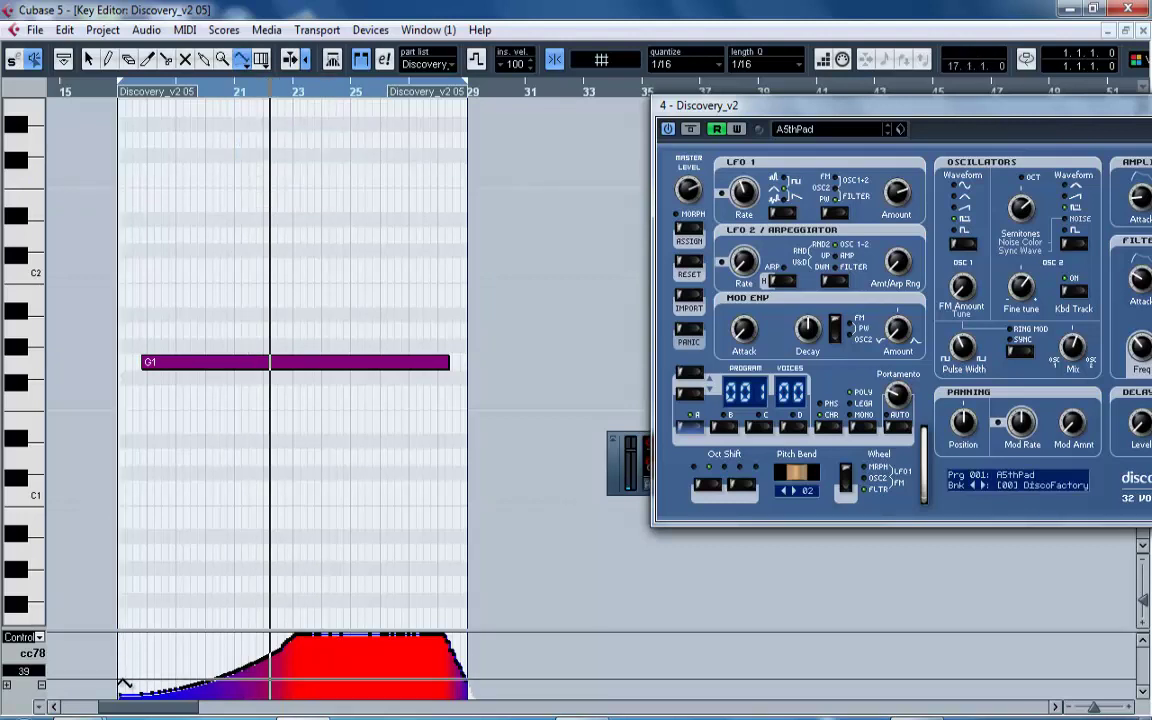
{"action": "left_click_drag", "start_coordinate": [336, 638], "coordinate": [426, 641]}
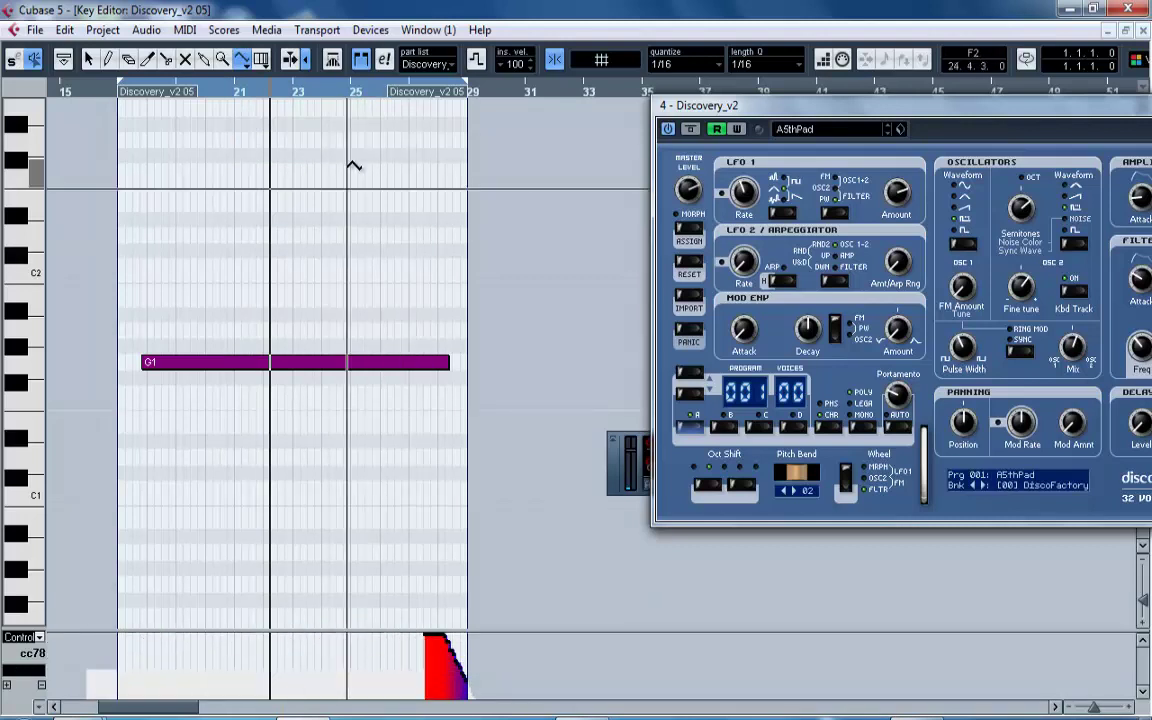
{"action": "left_click", "coordinate": [238, 64]}
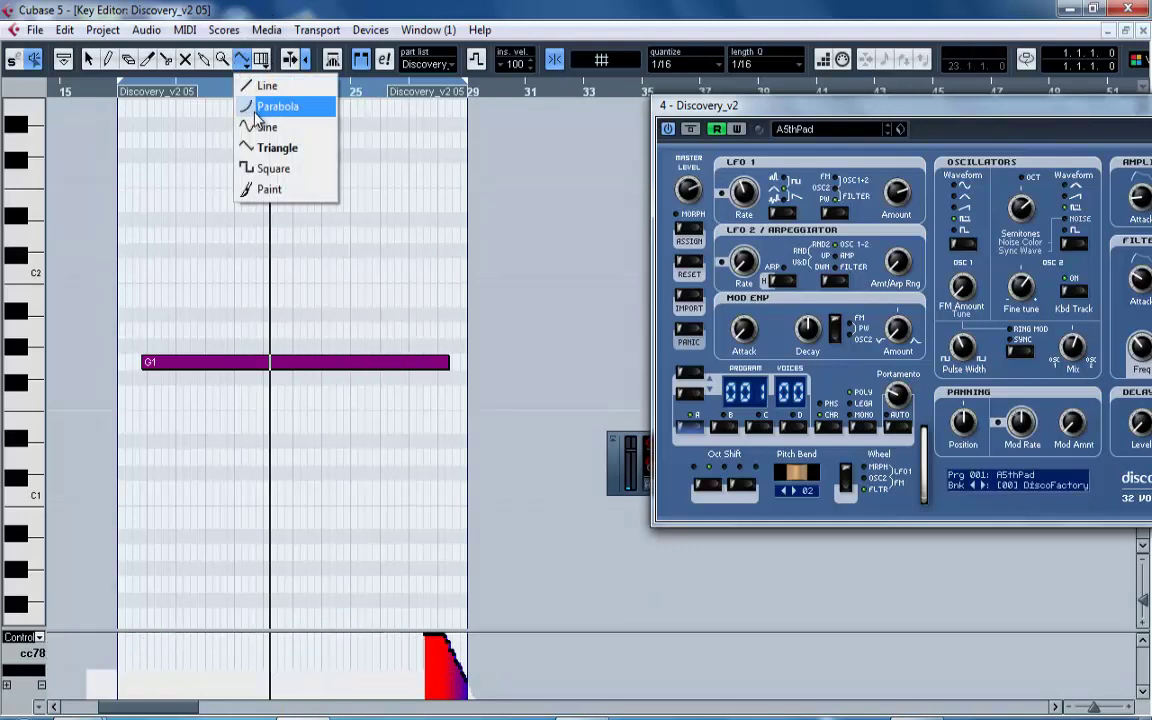
{"action": "left_click", "coordinate": [262, 128]}
{"action": "left_click_drag", "start_coordinate": [129, 679], "coordinate": [356, 657]}
Paint a freehand CC 78 curve rising from bar 17 to its peak near bar 23 and falling off towards bar 29.
{"action": "left_click", "coordinate": [250, 64]}
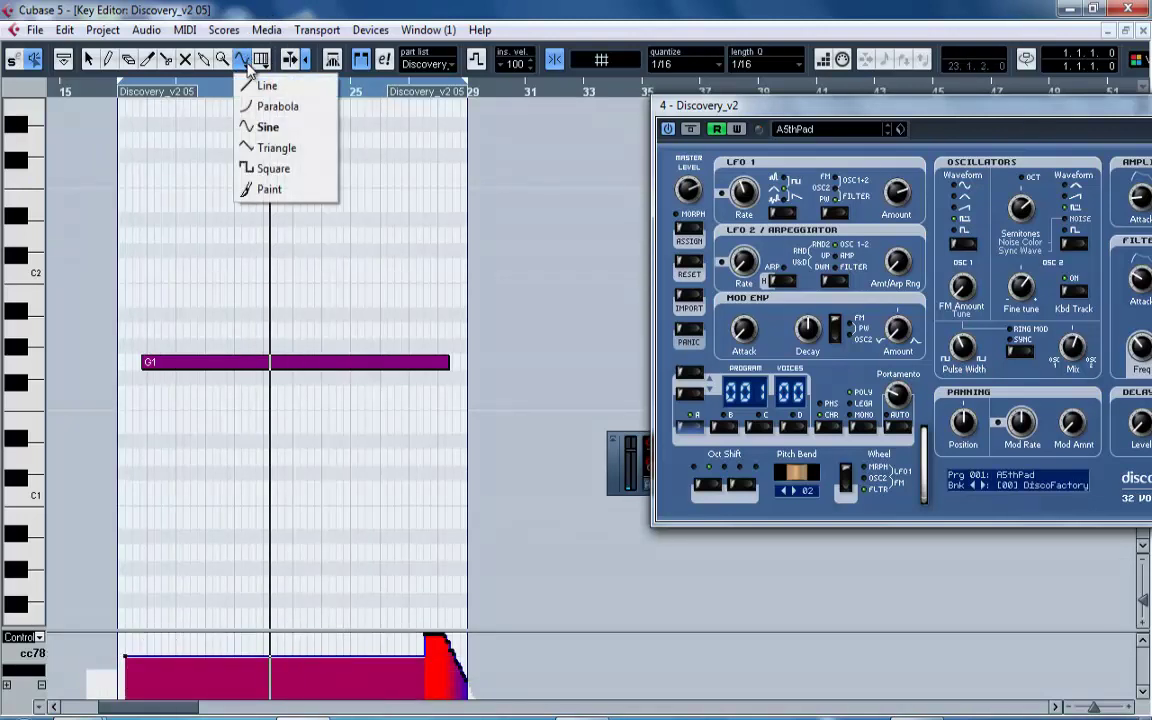
{"action": "left_click", "coordinate": [250, 188]}
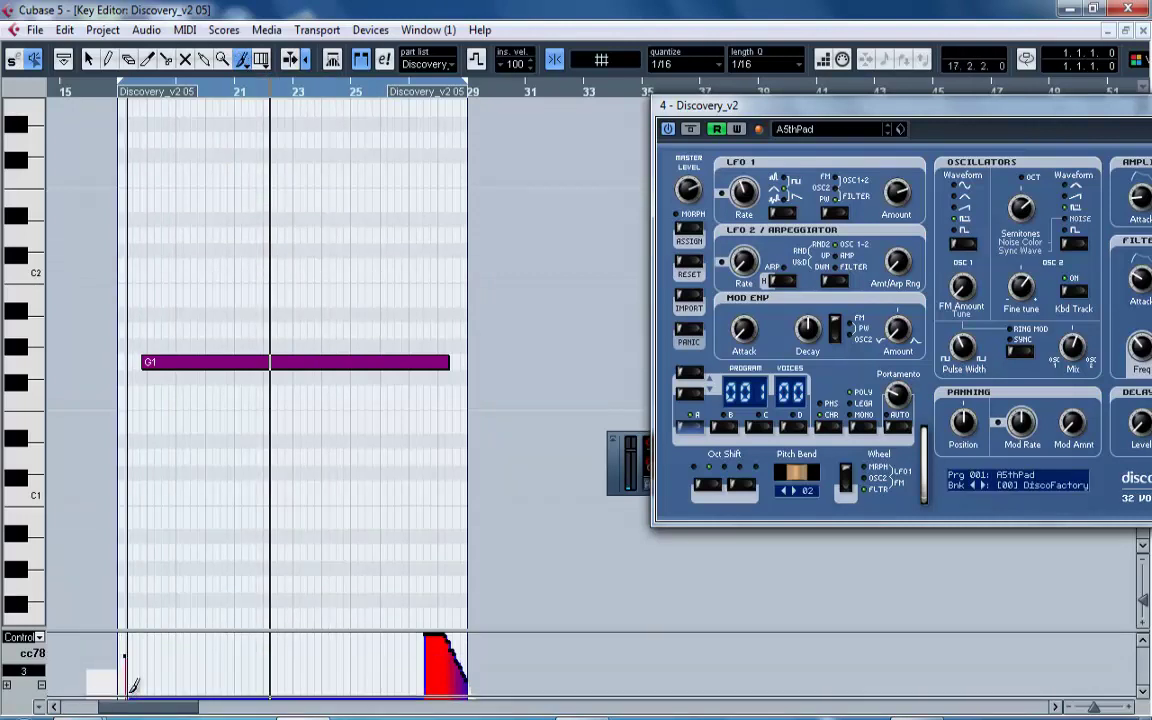
{"action": "mouse_move", "coordinate": [129, 688]}
{"action": "left_mouse_down"}
{"action": "mouse_move", "coordinate": [207, 653]}
{"action": "mouse_move", "coordinate": [386, 636]}
{"action": "mouse_move", "coordinate": [424, 636]}
{"action": "mouse_move", "coordinate": [504, 681]}
{"action": "left_mouse_up"}
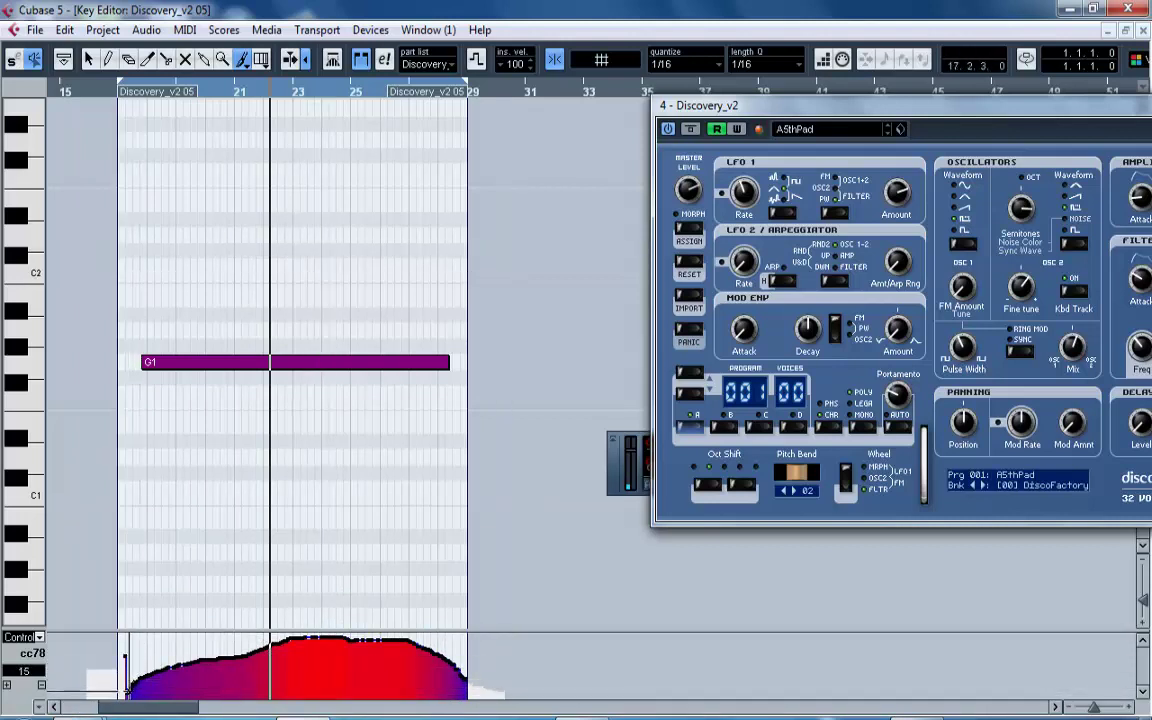
Extend the G1 note so that it starts at bar 17 and ends at bar 29.
{"action": "right_click", "coordinate": [122, 298]}
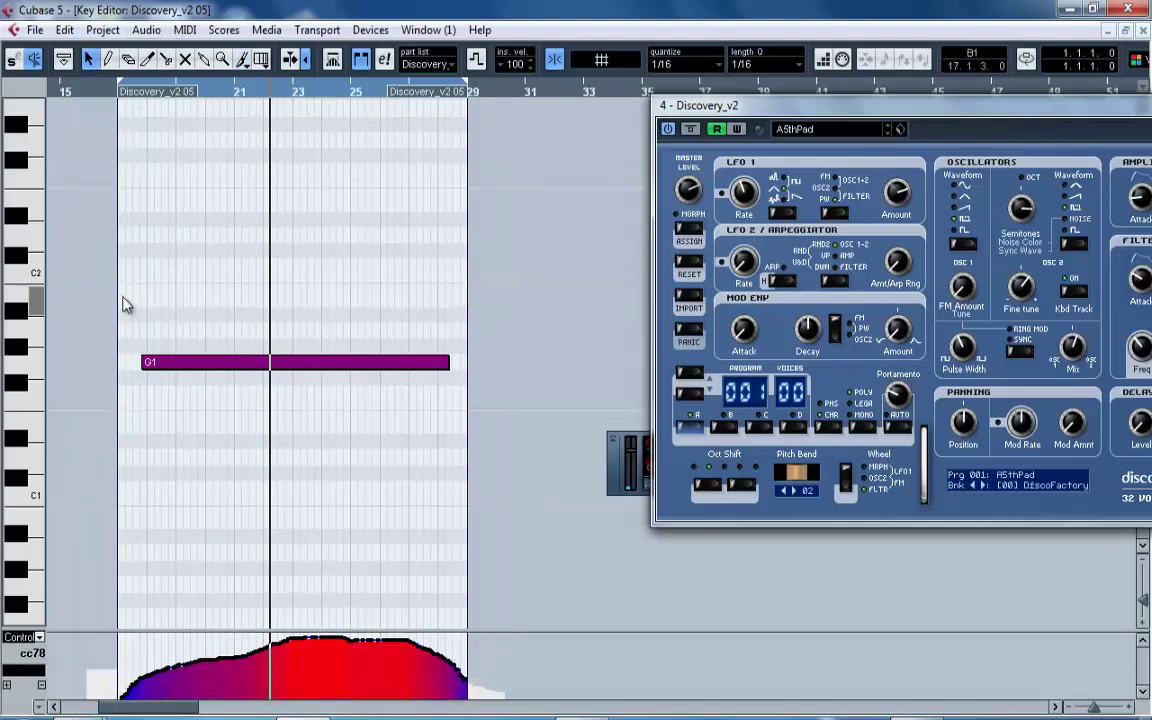
{"action": "left_click_drag", "start_coordinate": [142, 355], "coordinate": [121, 358]}
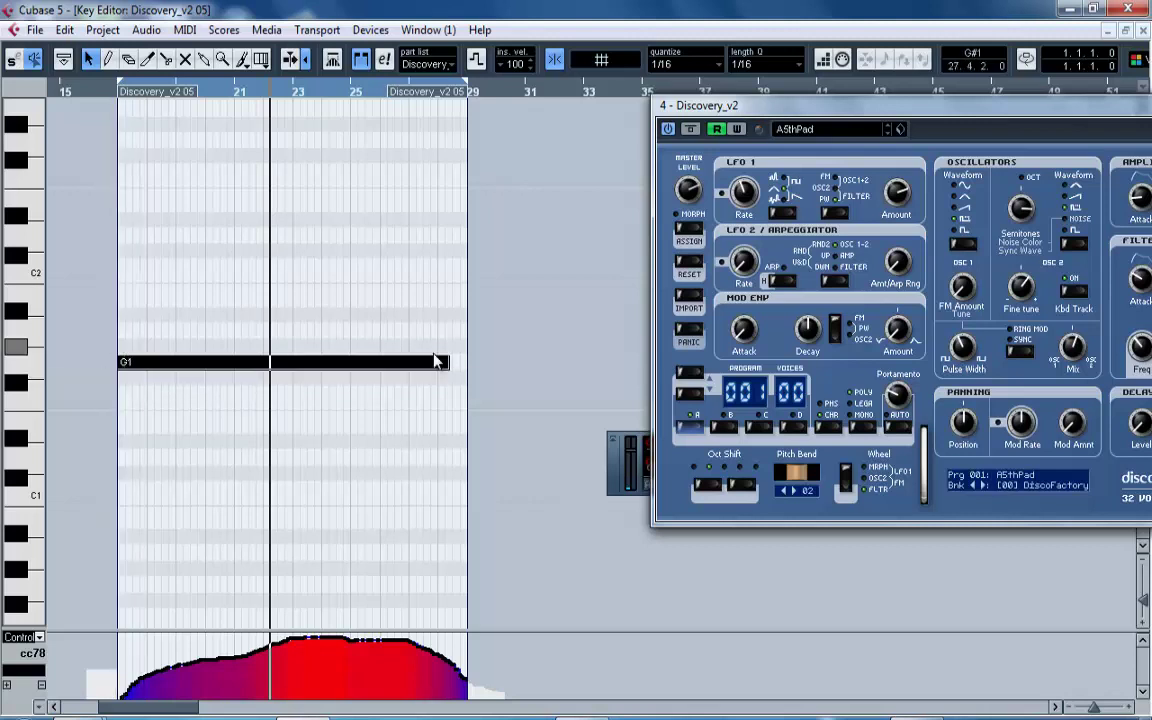
{"action": "left_click_drag", "start_coordinate": [448, 362], "coordinate": [468, 371]}
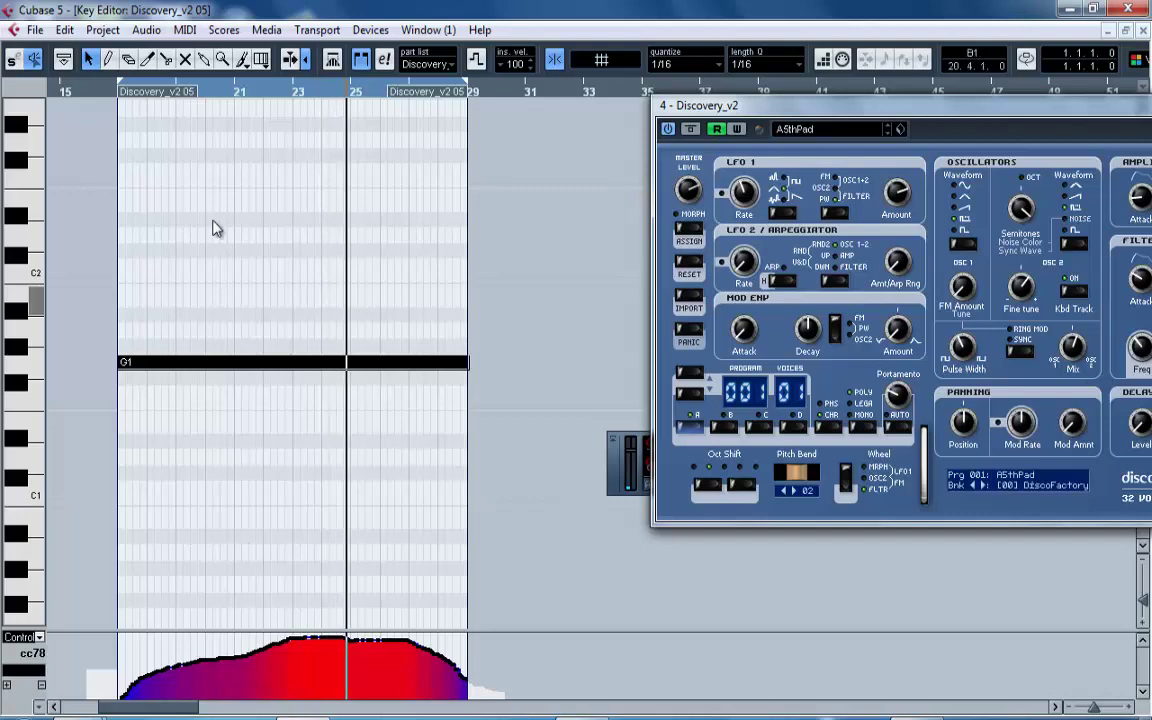
Shorten the G1 note to end at bar 21 and set the right locator at bar 21.
{"action": "left_click_drag", "start_coordinate": [102, 88], "coordinate": [68, 82]}
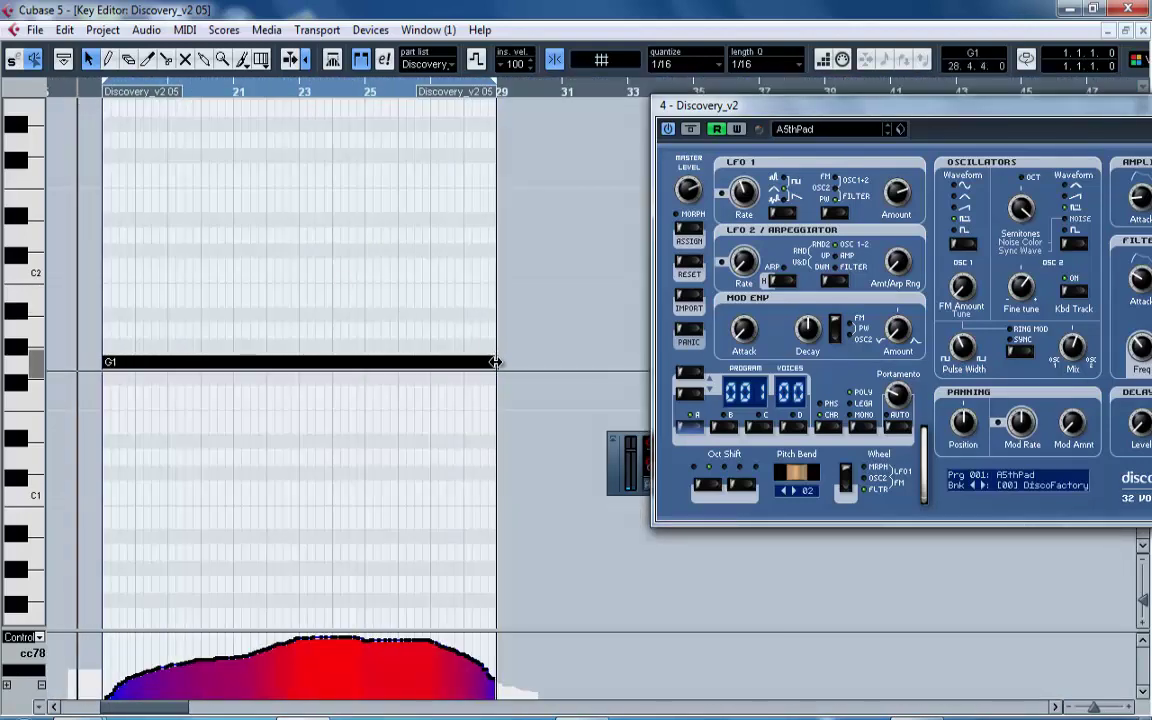
{"action": "left_click_drag", "start_coordinate": [495, 362], "coordinate": [233, 399]}
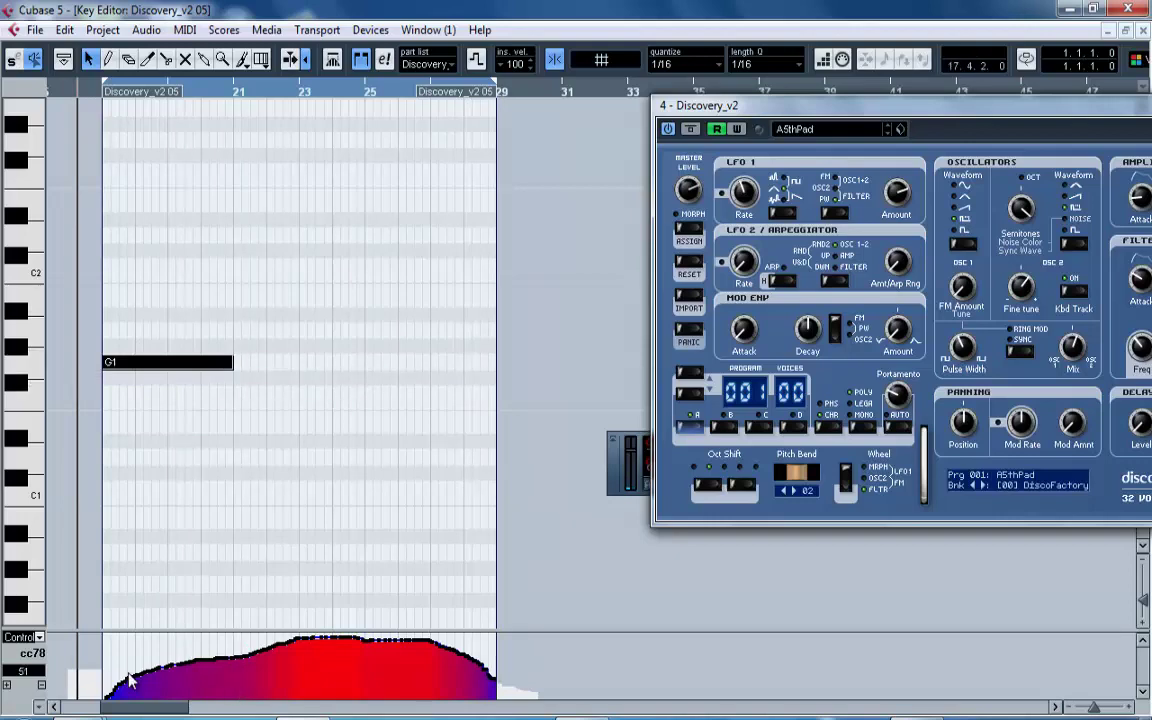
{"action": "left_click_drag", "start_coordinate": [90, 88], "coordinate": [80, 120]}
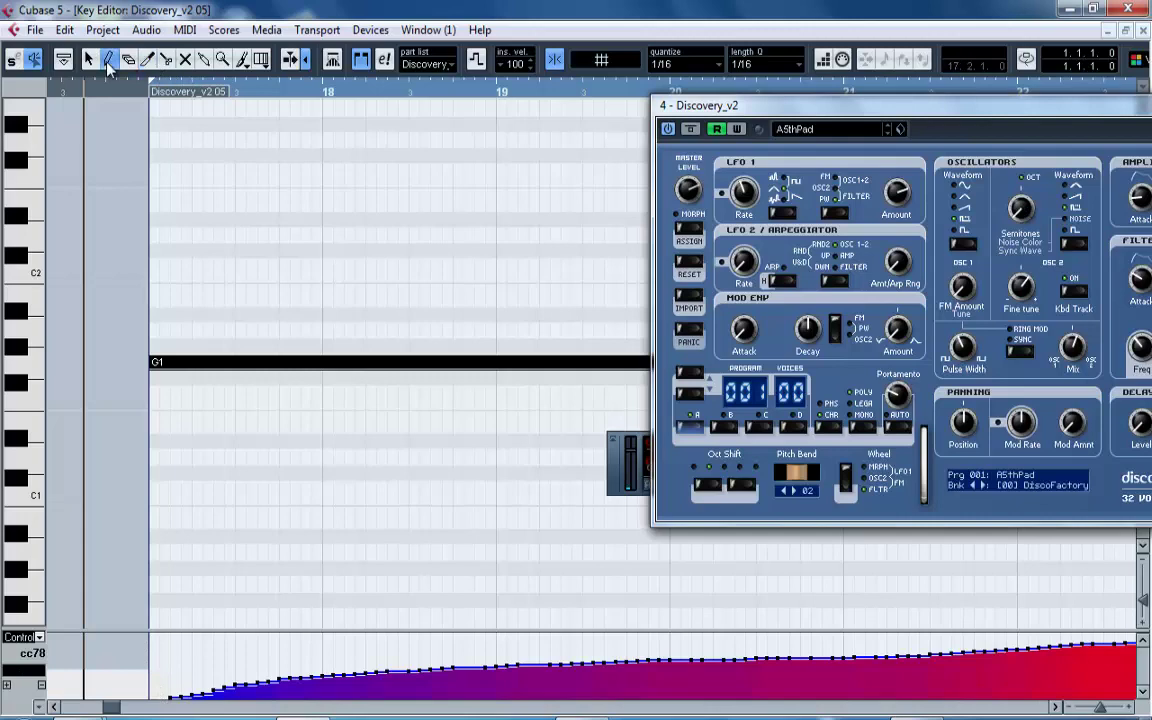
{"action": "left_click", "coordinate": [269, 95]}
{"action": "left_click_drag", "start_coordinate": [268, 96], "coordinate": [220, 26]}
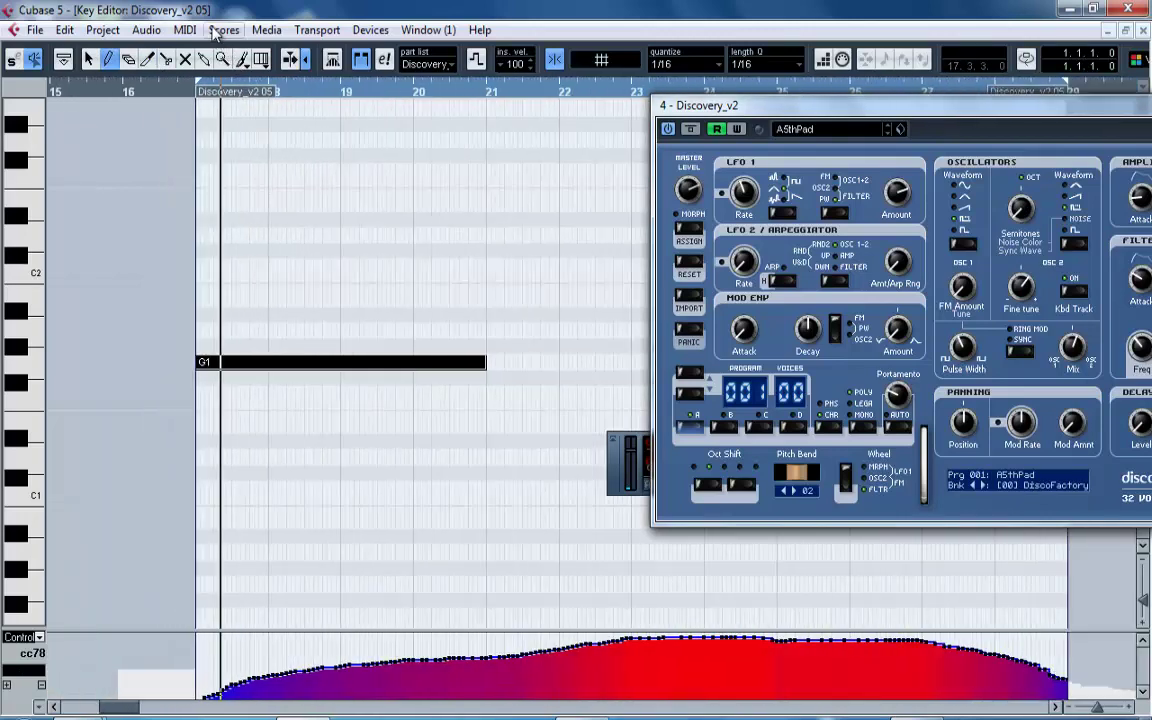
{"action": "left_click_drag", "start_coordinate": [281, 92], "coordinate": [292, 62]}
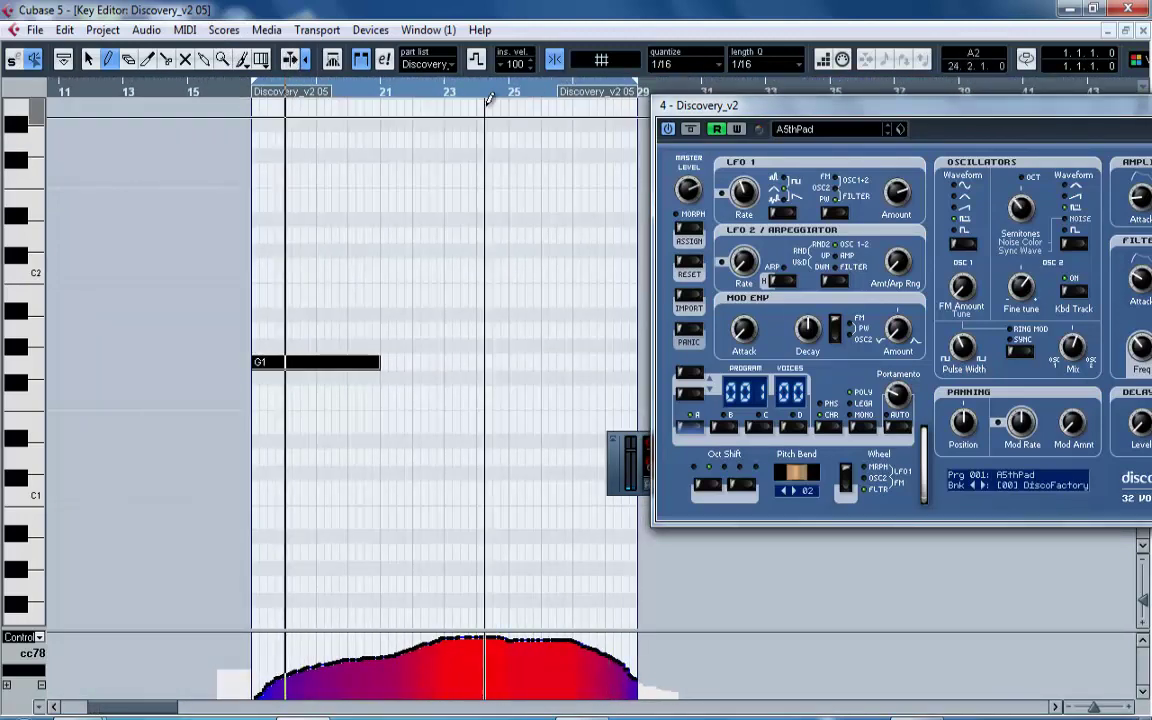
{"action": "left_click", "coordinate": [381, 92], "text": "alt"}
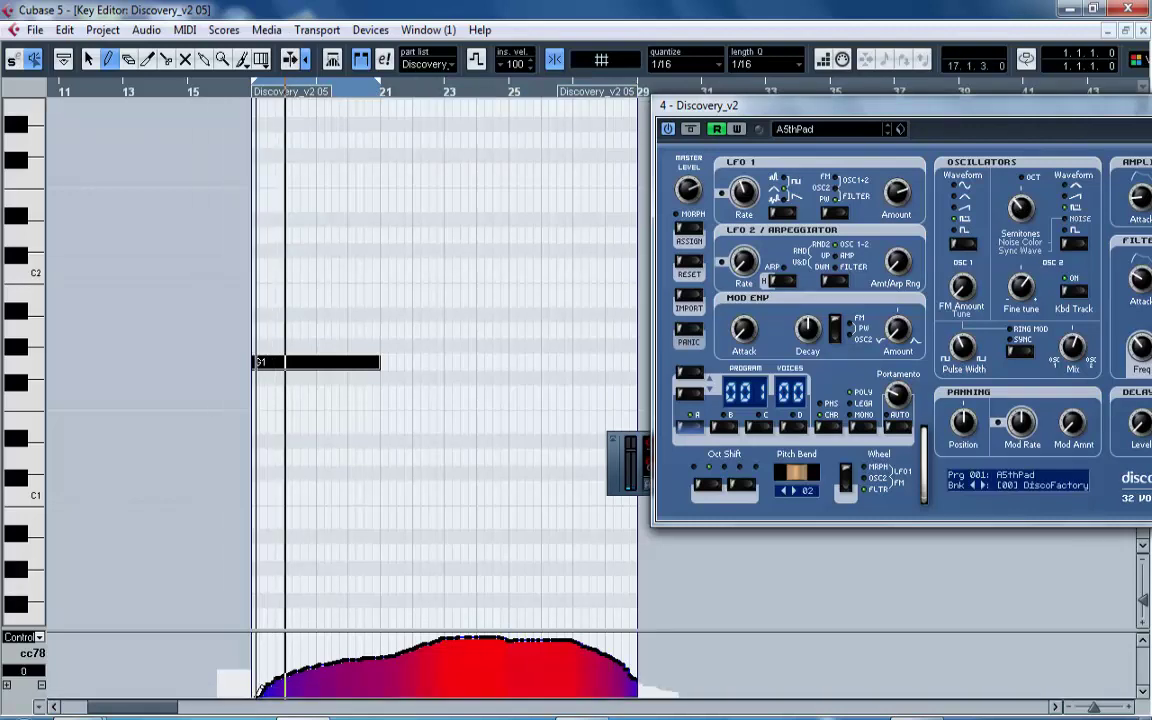
Draw a freehand CC 78 hump from bar 17 peaking past bar 19 and dropping to 0 near bar 21, and play it back.
{"action": "mouse_move", "coordinate": [258, 688]}
{"action": "left_mouse_down"}
{"action": "mouse_move", "coordinate": [390, 688]}
{"action": "mouse_move", "coordinate": [350, 660]}
{"action": "mouse_move", "coordinate": [299, 655]}
{"action": "mouse_move", "coordinate": [254, 696]}
{"action": "mouse_move", "coordinate": [296, 640]}
{"action": "mouse_move", "coordinate": [334, 632]}
{"action": "mouse_move", "coordinate": [388, 690]}
{"action": "left_mouse_up"}
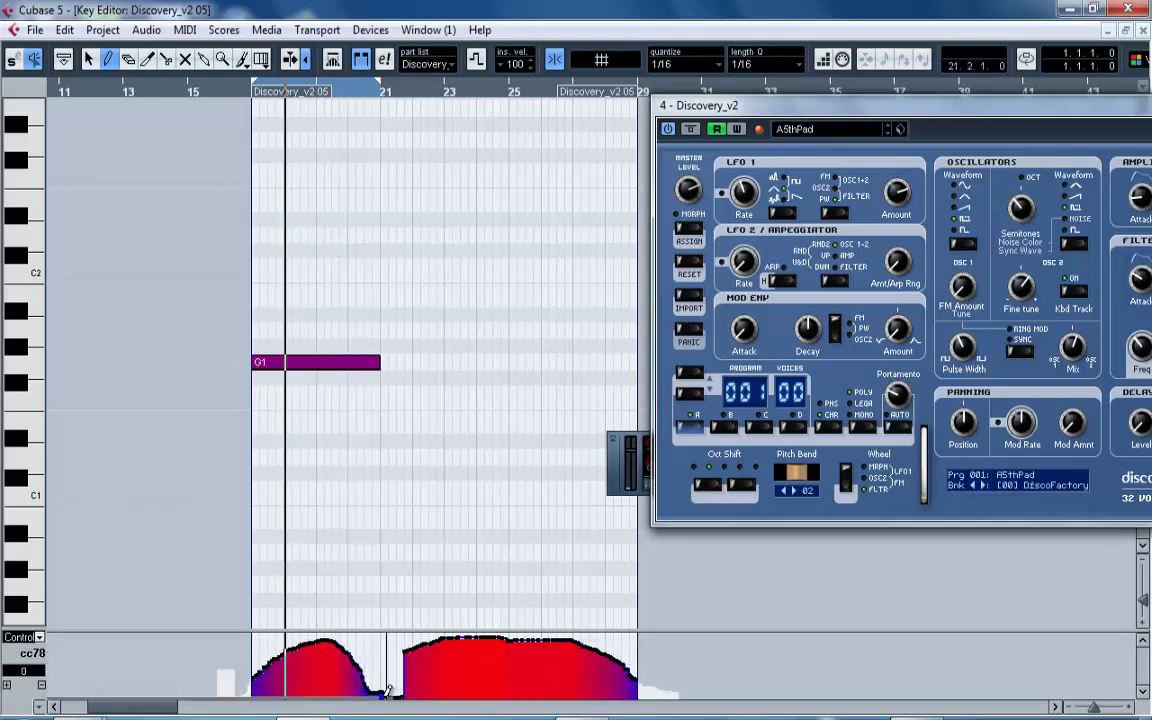
{"action": "left_click", "coordinate": [244, 94]}
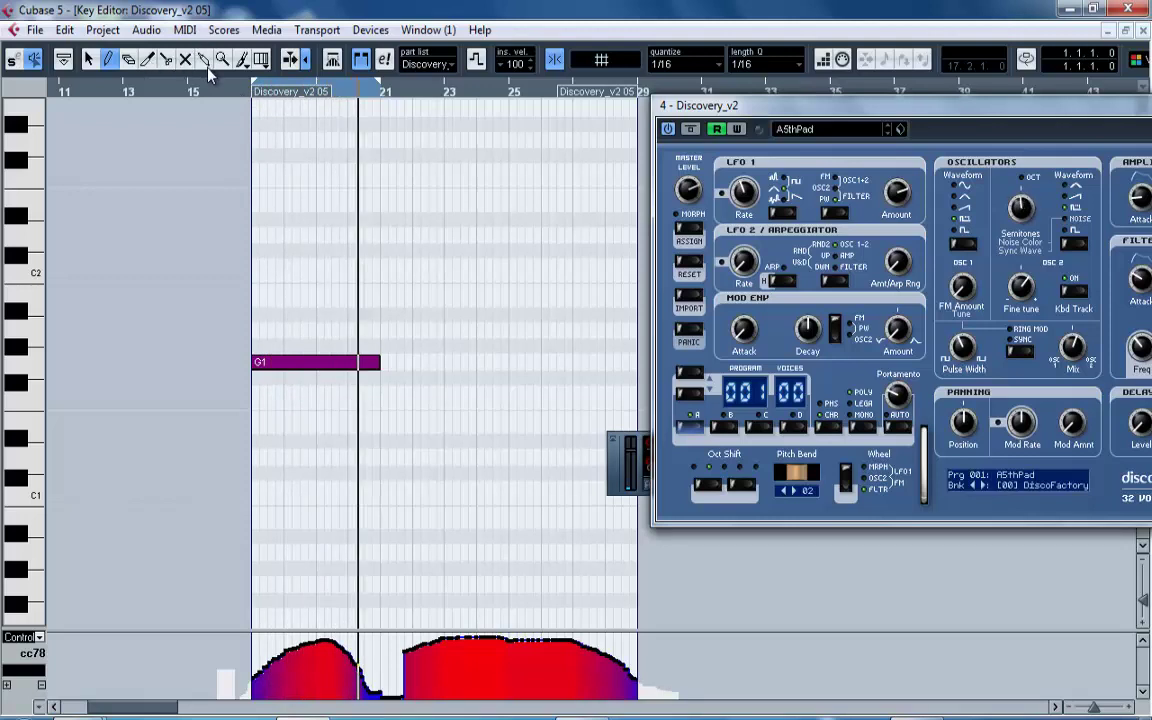
With the Line tool, draw a CC 78 ramp from bar 17 up to about 124 past bar 18 and down past bar 20, and play it back.
{"action": "left_click", "coordinate": [241, 61]}
{"action": "left_click", "coordinate": [241, 63]}
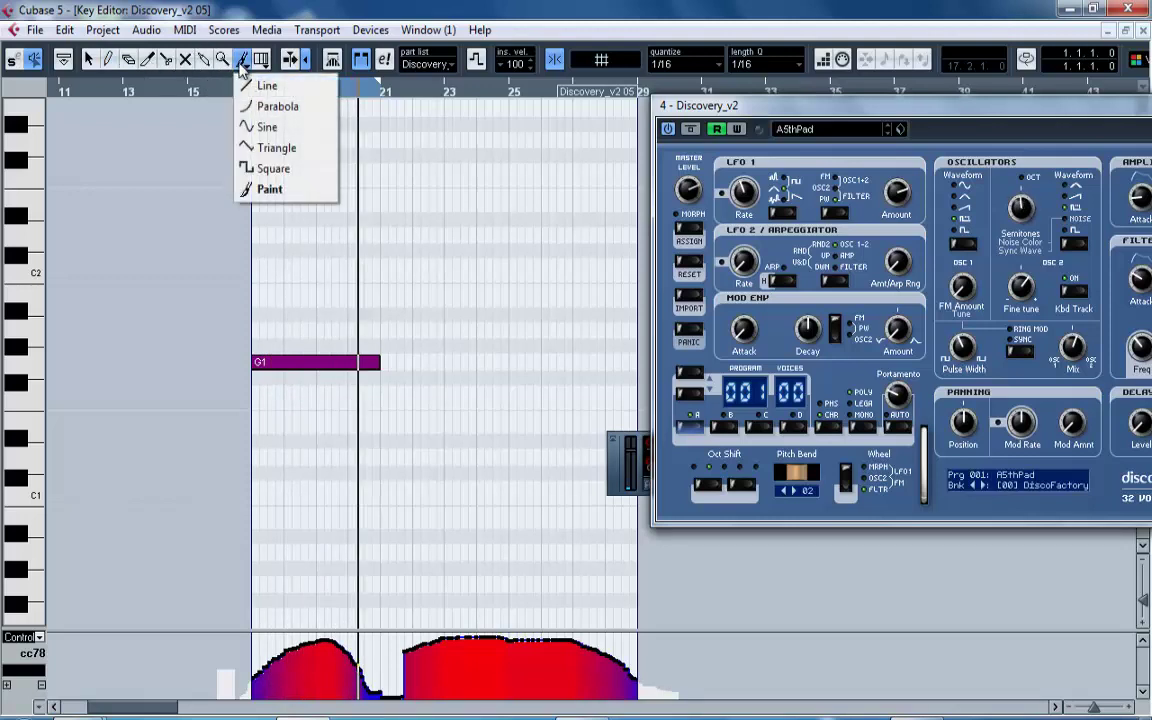
{"action": "left_click", "coordinate": [265, 85]}
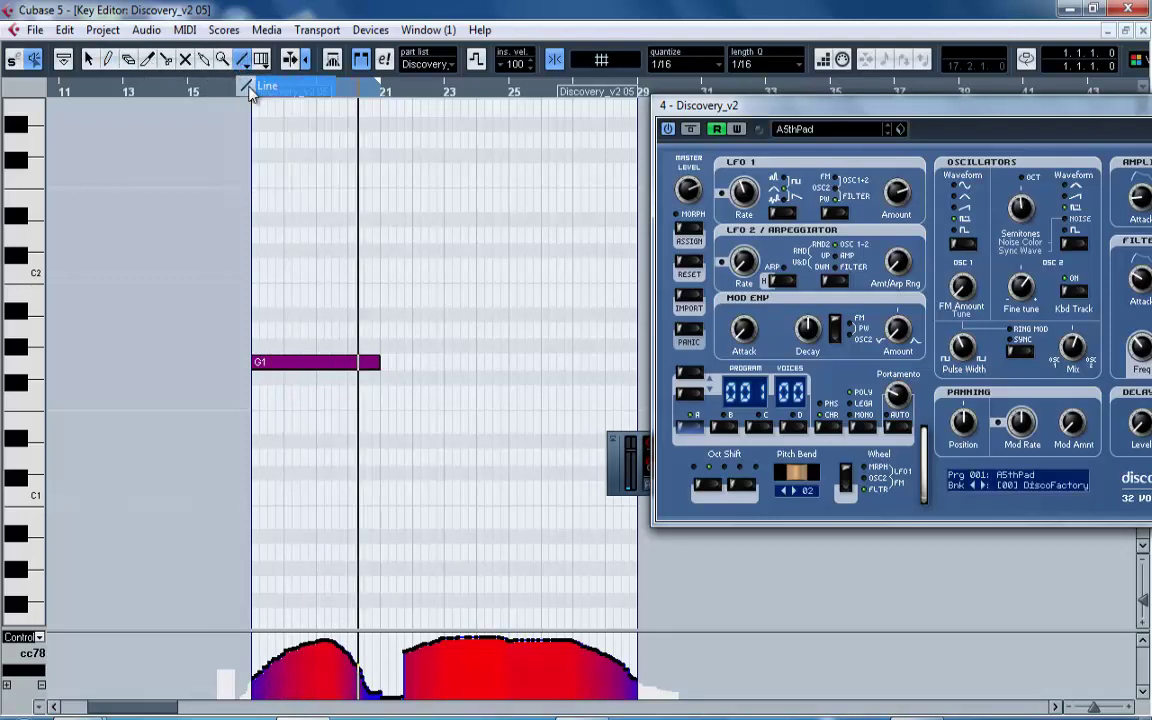
{"action": "left_click", "coordinate": [257, 707]}
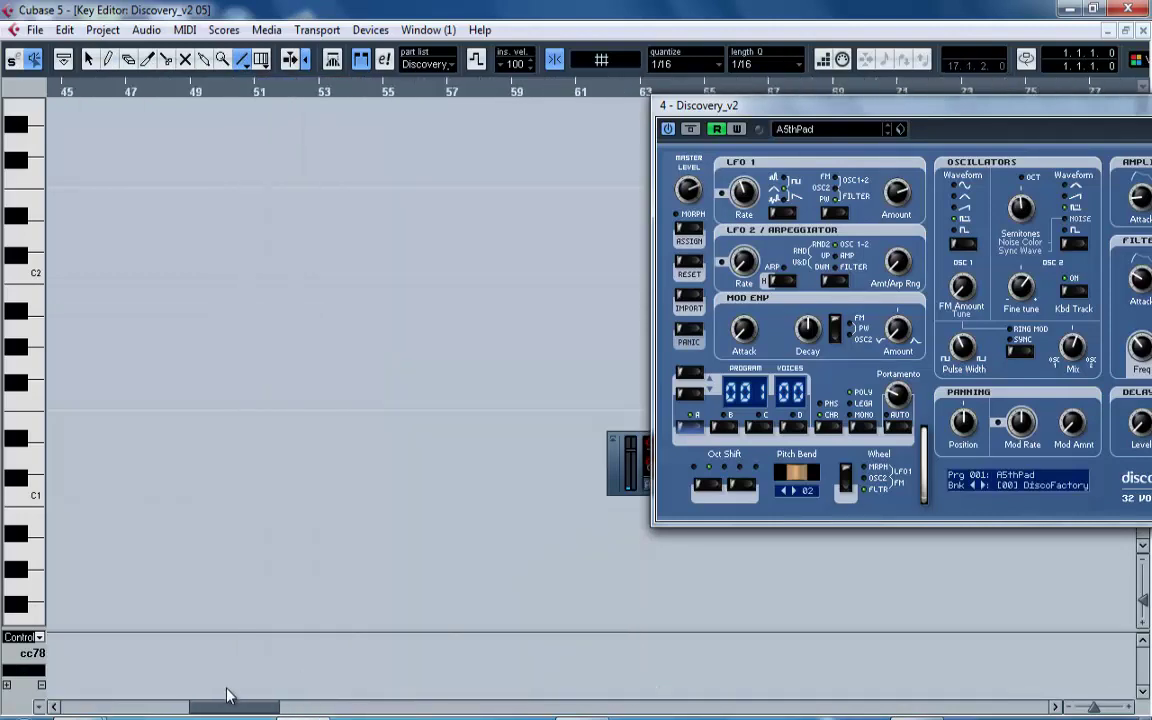
{"action": "left_click_drag", "start_coordinate": [226, 689], "coordinate": [181, 687]}
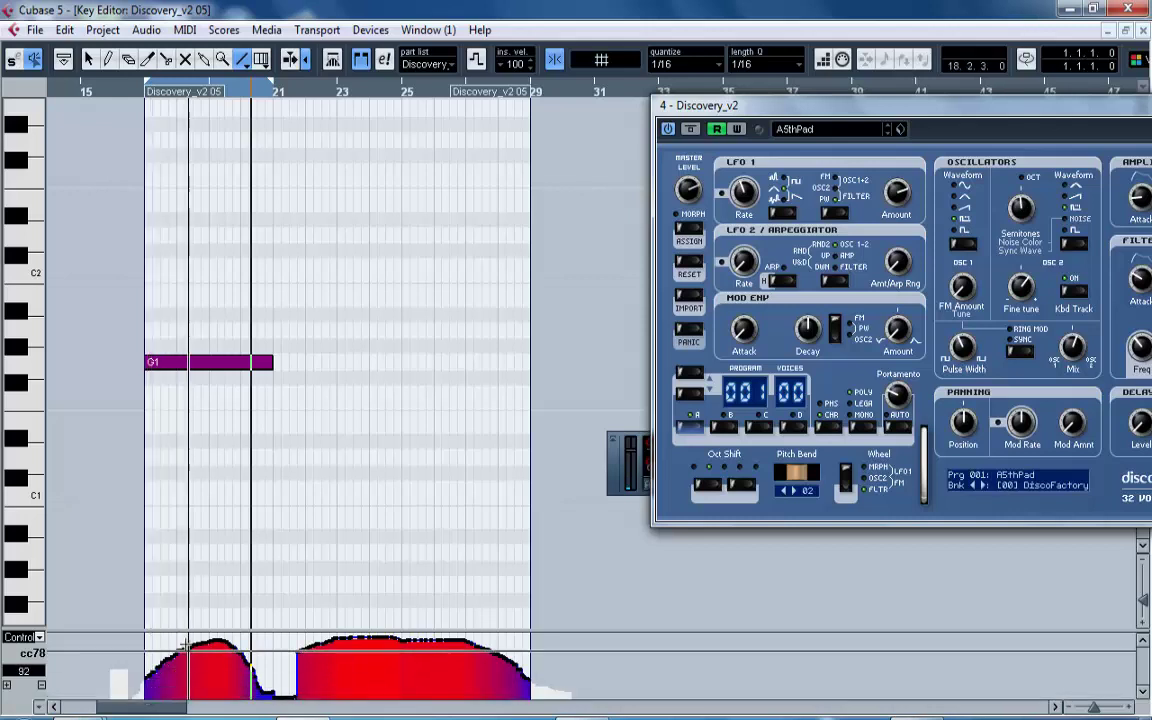
{"action": "left_click_drag", "start_coordinate": [183, 631], "coordinate": [247, 605]}
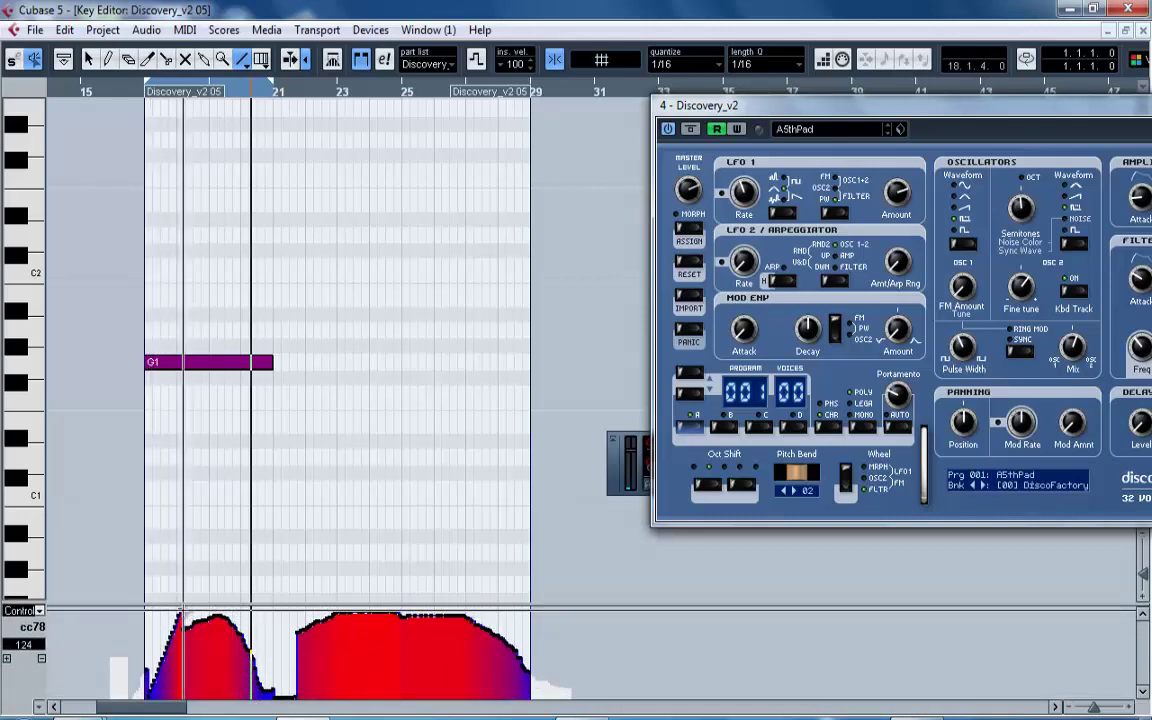
{"action": "left_click_drag", "start_coordinate": [250, 712], "coordinate": [249, 706]}
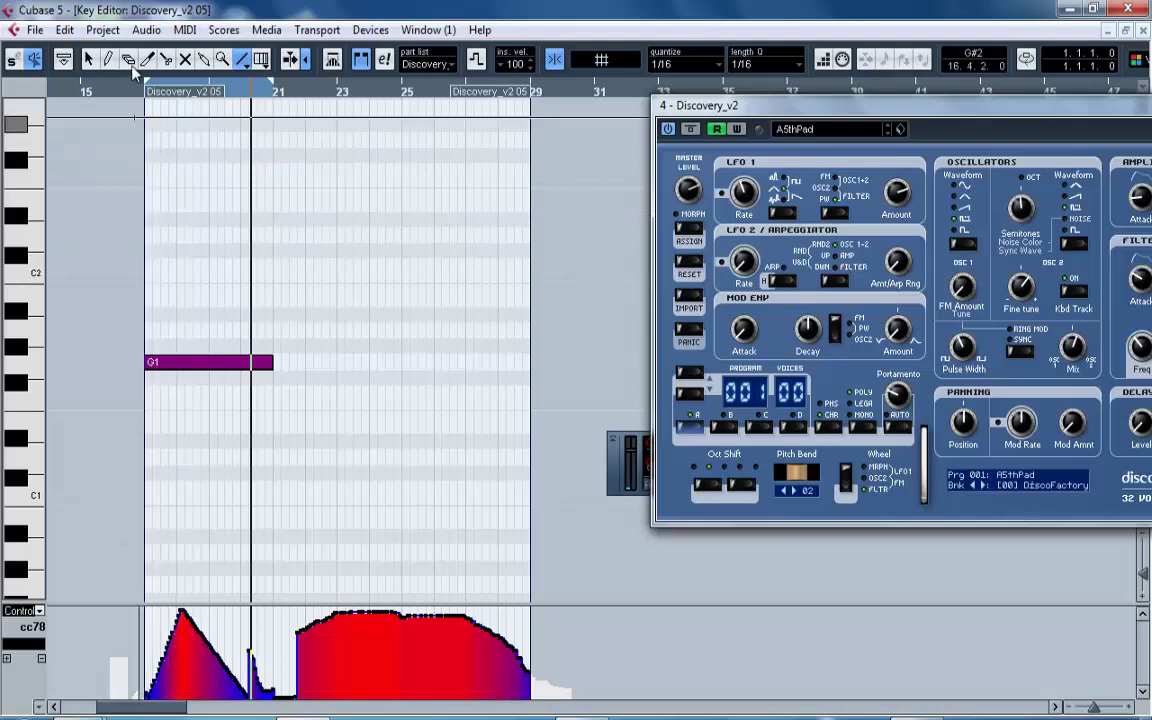
{"action": "left_click", "coordinate": [143, 90]}
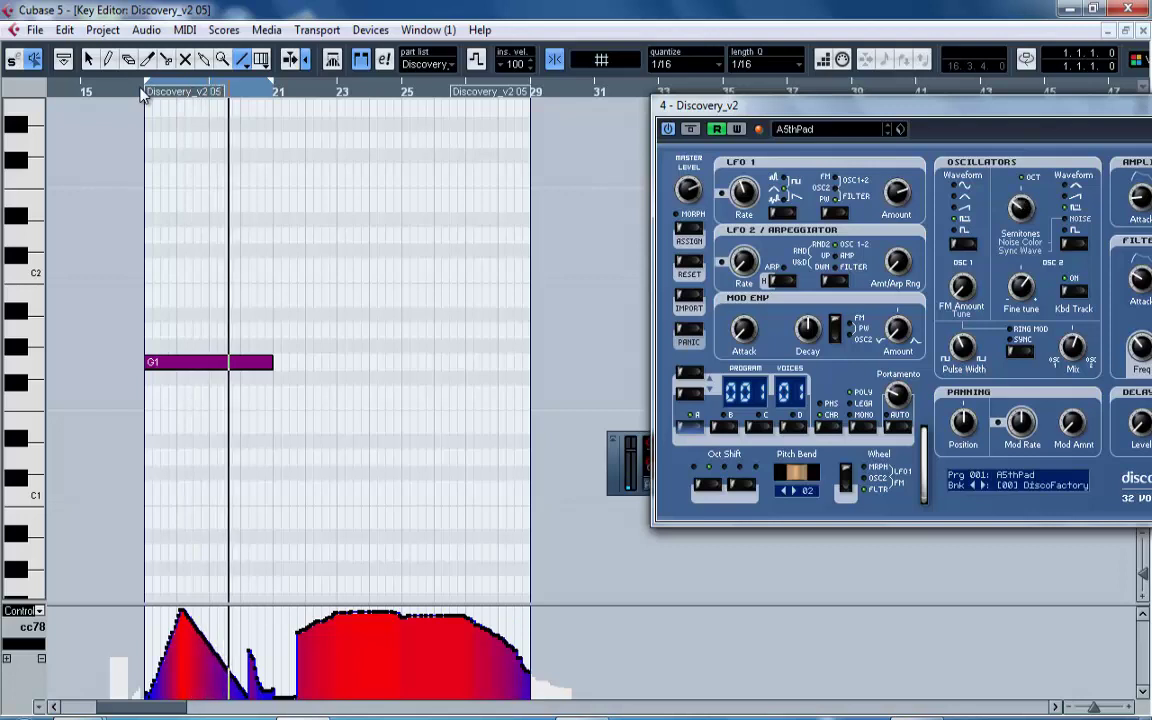
Draw a straight CC 78 line rising from about bar 19 to the maximum just before bar 21.
{"action": "right_click", "coordinate": [252, 242]}
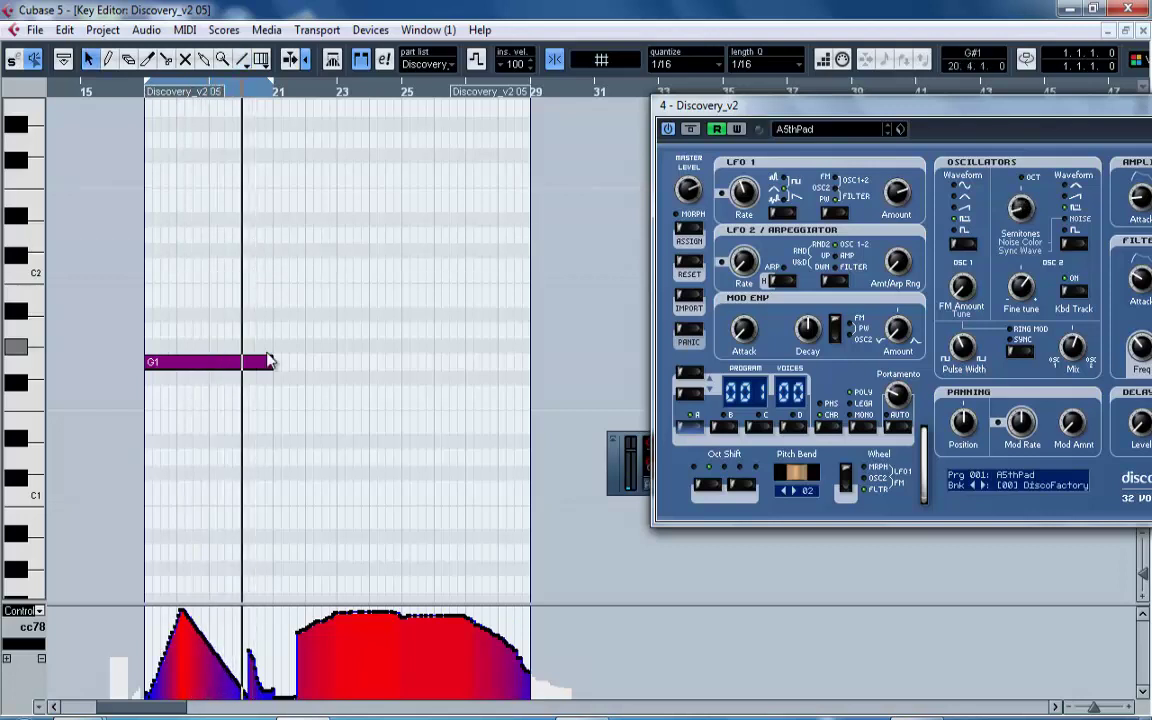
{"action": "mouse_move", "coordinate": [270, 362]}
{"action": "left_mouse_down"}
{"action": "mouse_move", "coordinate": [238, 362]}
{"action": "mouse_move", "coordinate": [268, 365]}
{"action": "left_mouse_up"}
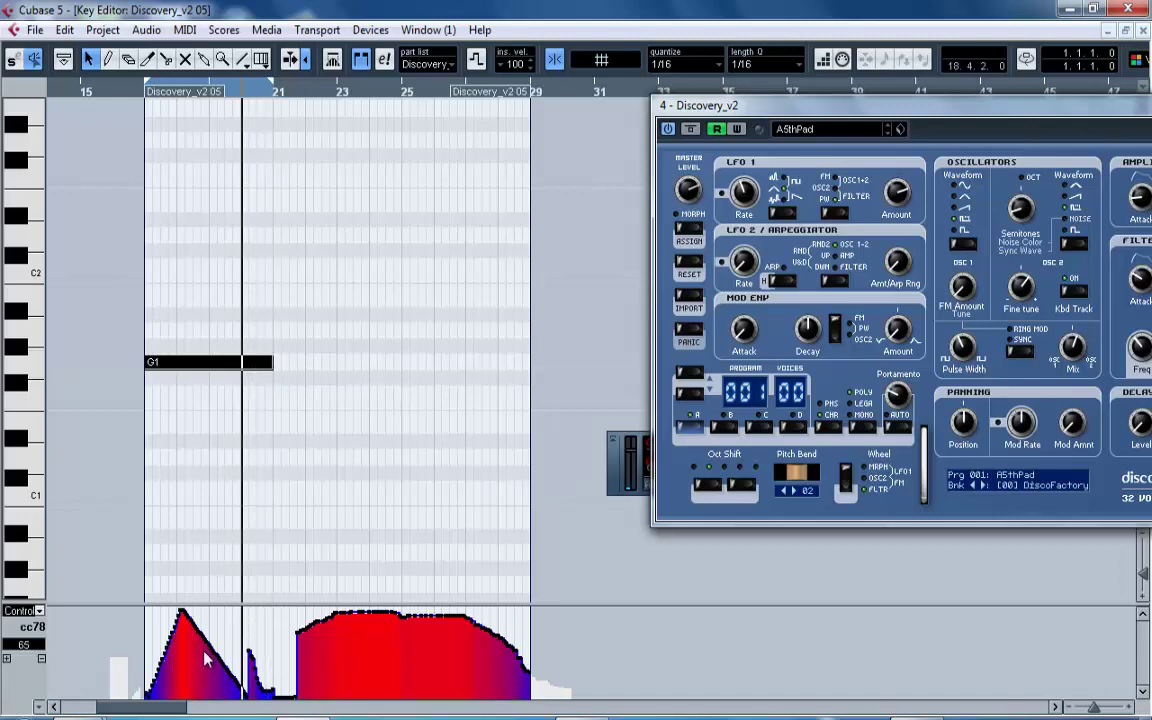
{"action": "left_click", "coordinate": [241, 59]}
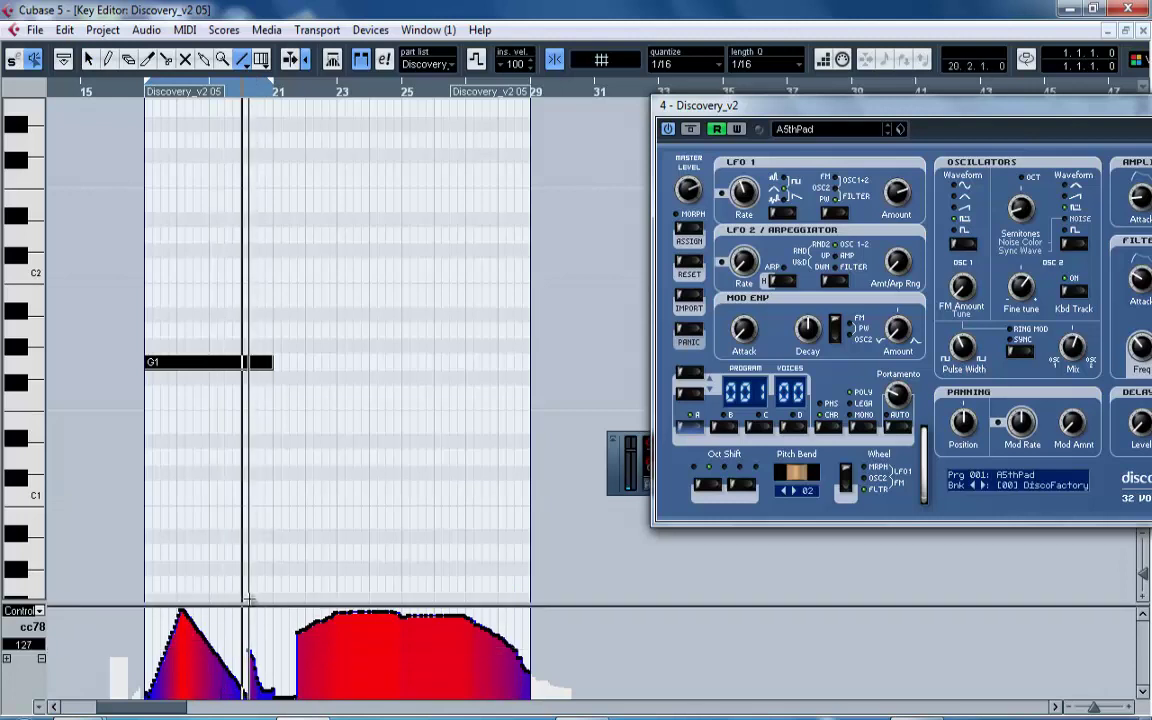
{"action": "left_click_drag", "start_coordinate": [268, 605], "coordinate": [210, 648]}
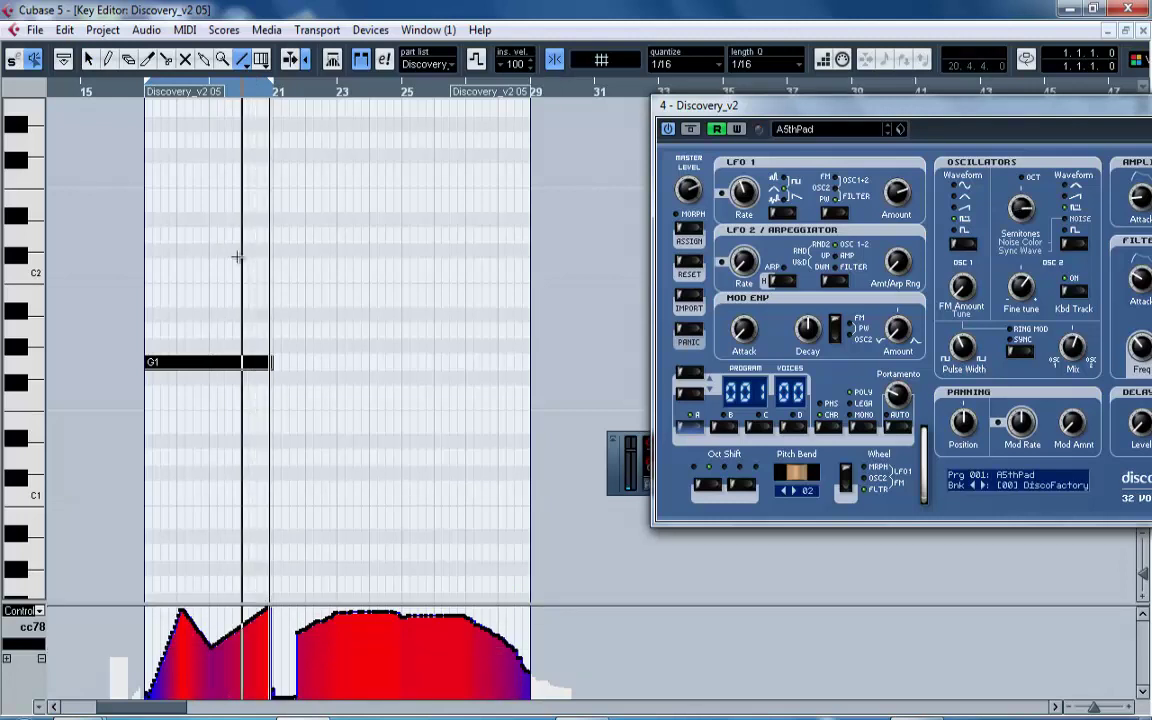
Play back the edited curve and extend both the right locator and the end of the G1 note to bar 23.
{"action": "left_click", "coordinate": [150, 91]}
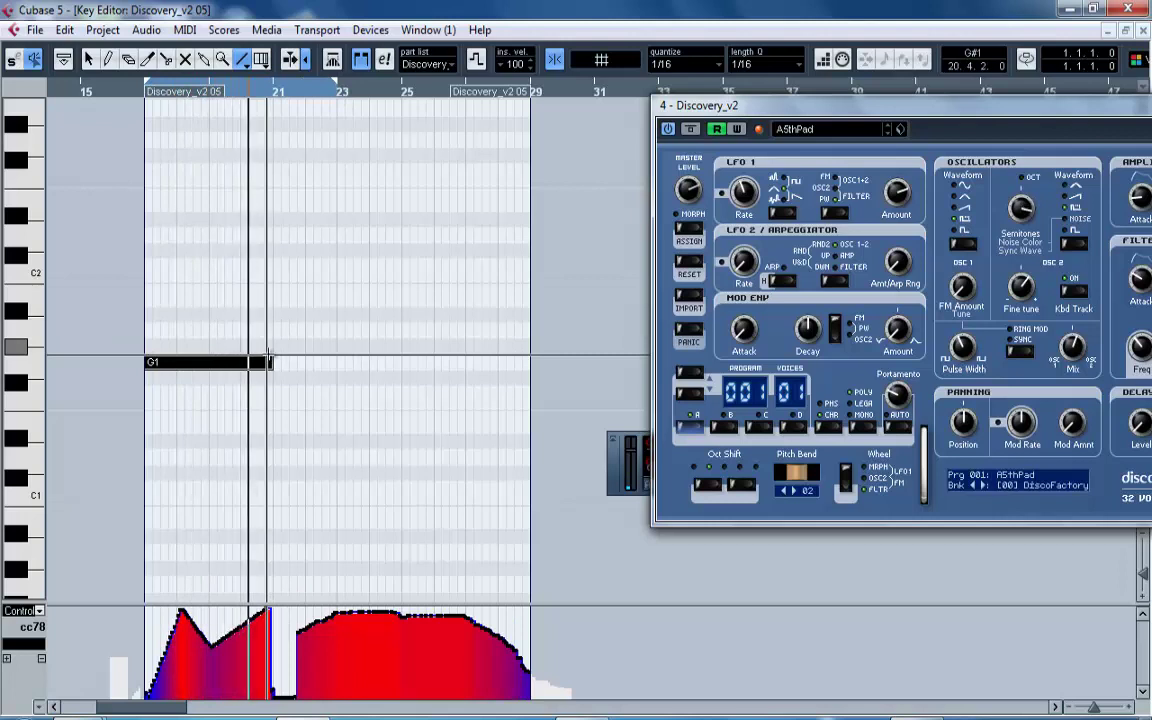
{"action": "key", "text": "space"}
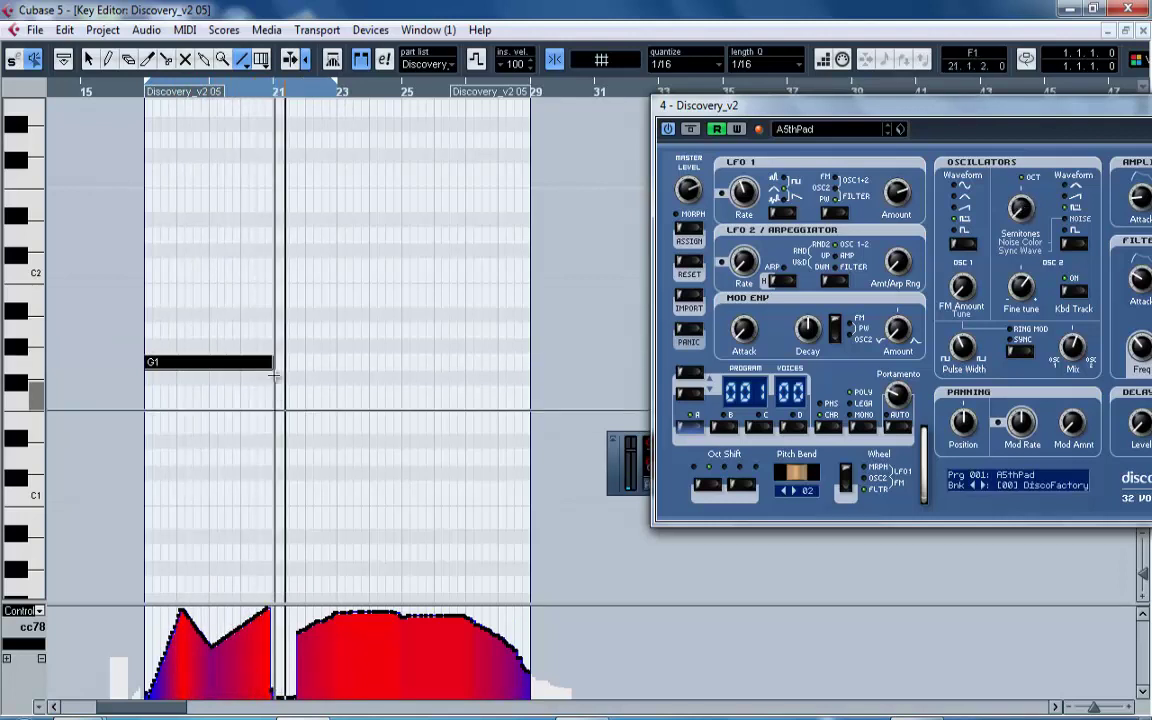
{"action": "right_click", "coordinate": [267, 275]}
{"action": "left_click", "coordinate": [273, 284]}
{"action": "left_click_drag", "start_coordinate": [269, 362], "coordinate": [334, 379]}
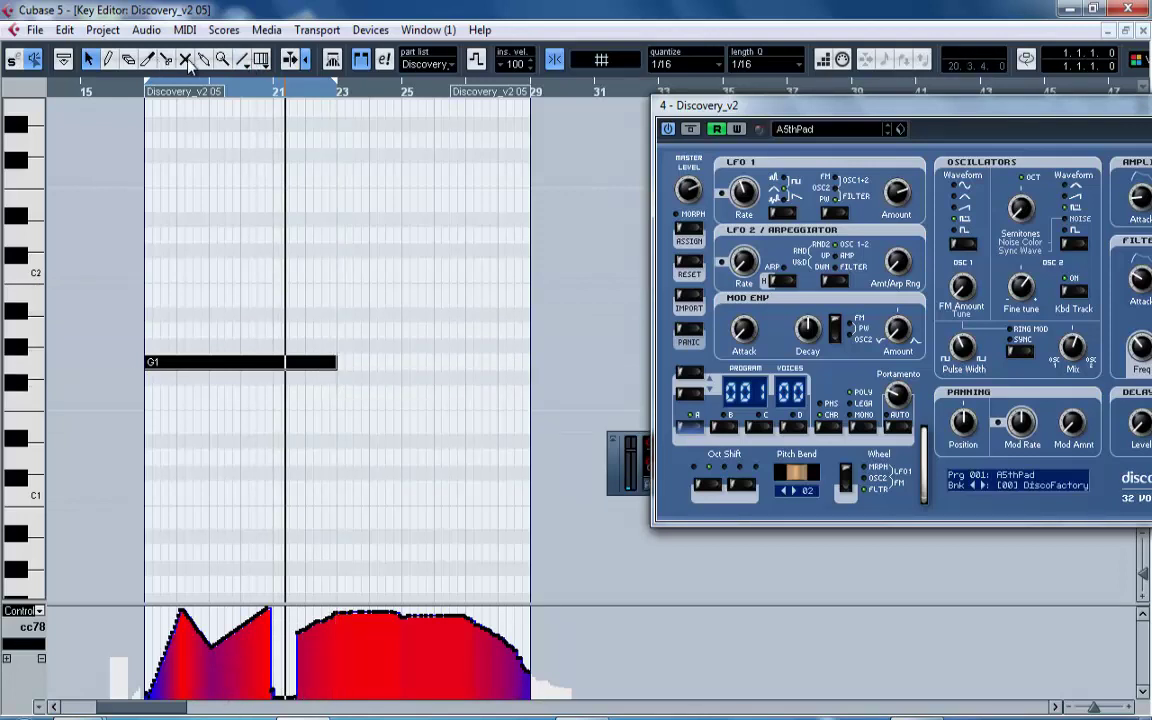
Draw a gently falling straight CC 78 line from just past bar 20 to almost bar 23, and play it back from bar 17.
{"action": "left_click", "coordinate": [242, 60]}
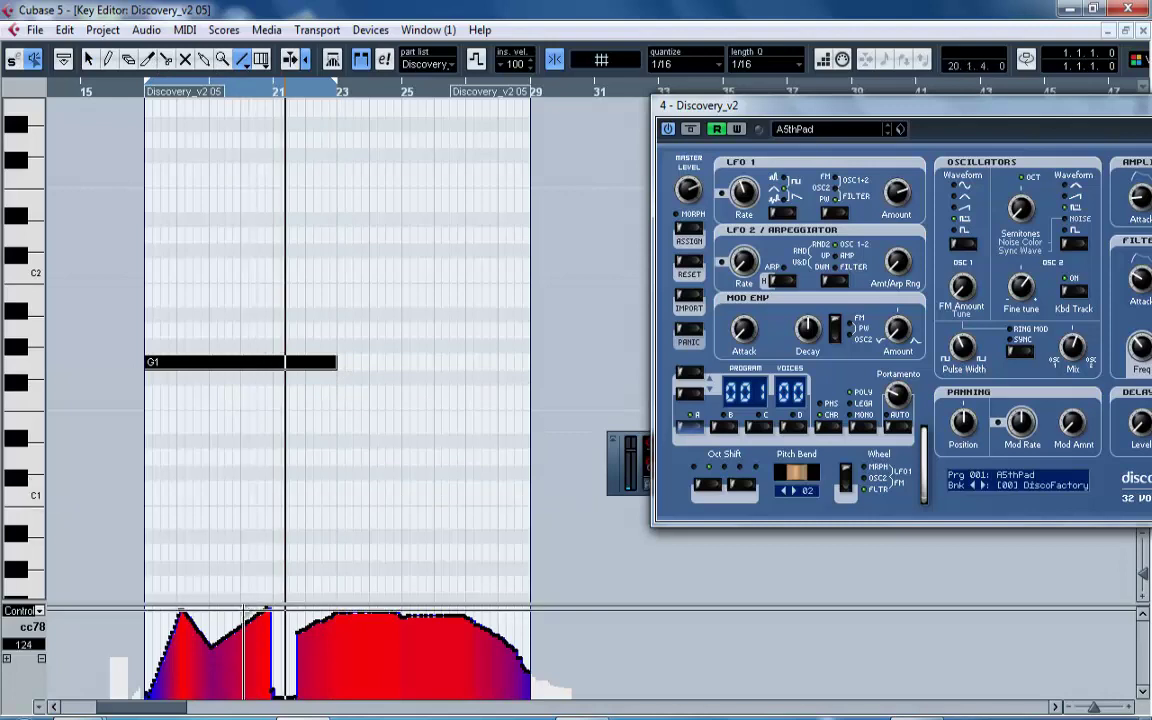
{"action": "left_click_drag", "start_coordinate": [245, 621], "coordinate": [333, 636]}
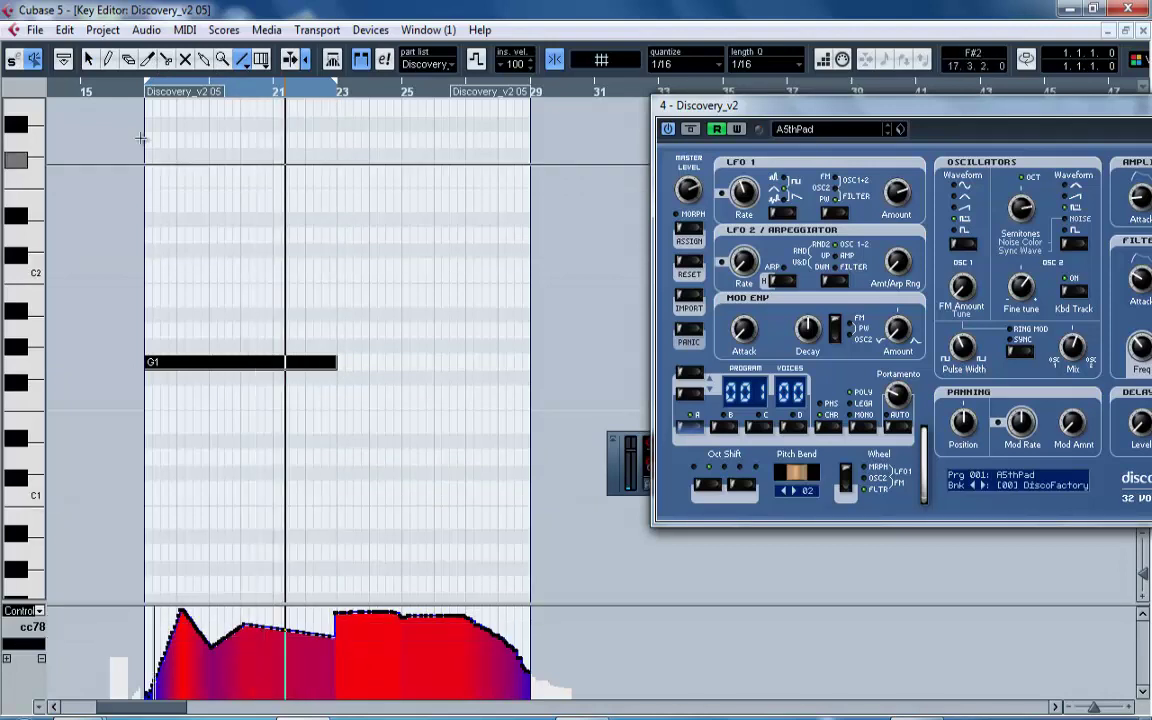
{"action": "left_click", "coordinate": [143, 93]}
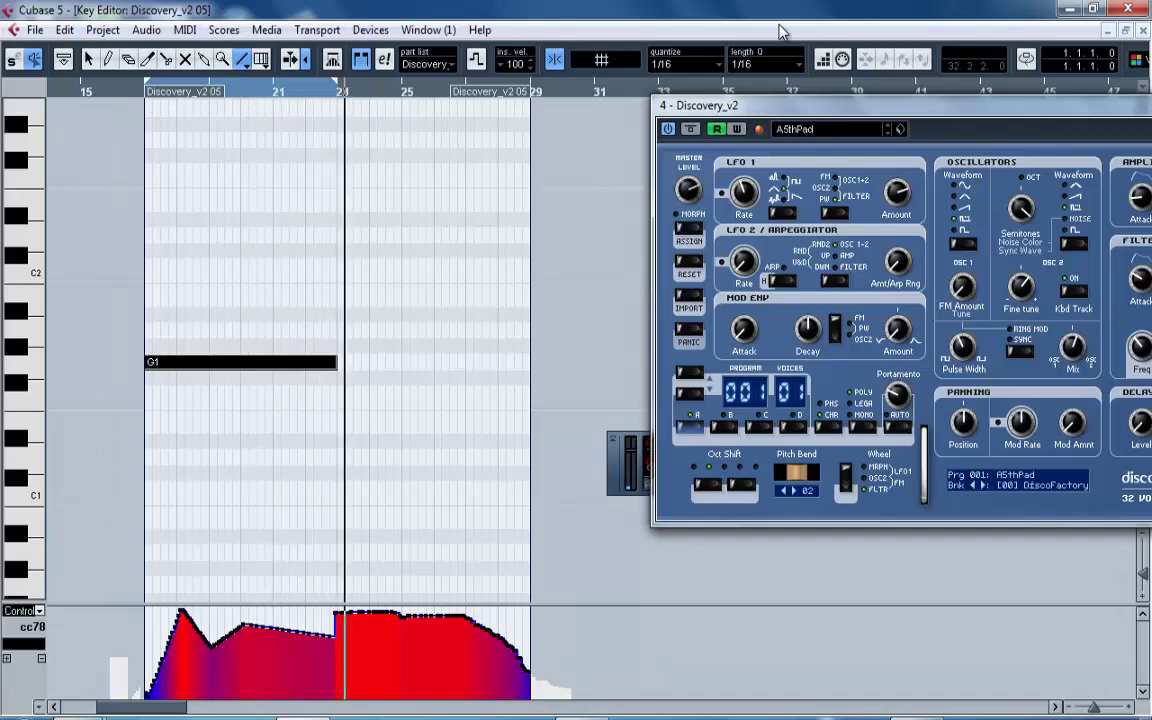
Stop playback, close the Key Editor, and split the Discovery_v2 05 part at bar 23, deleting the portion after it.
{"action": "key", "text": "space"}
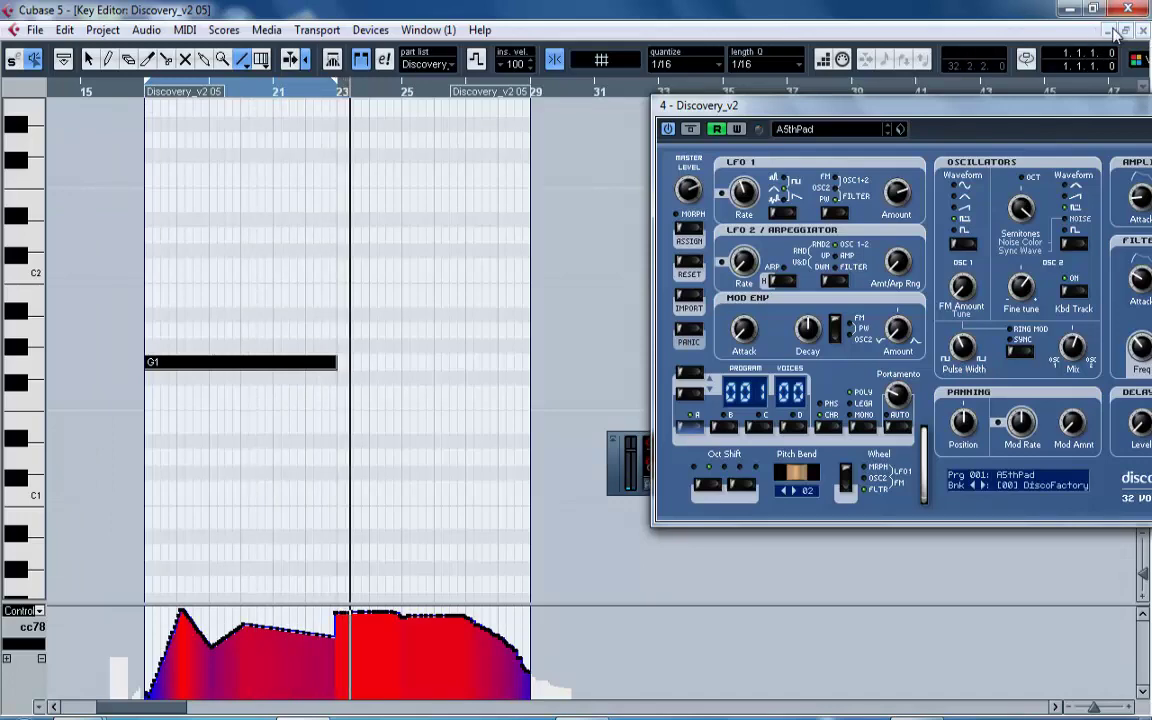
{"action": "left_click", "coordinate": [1112, 31]}
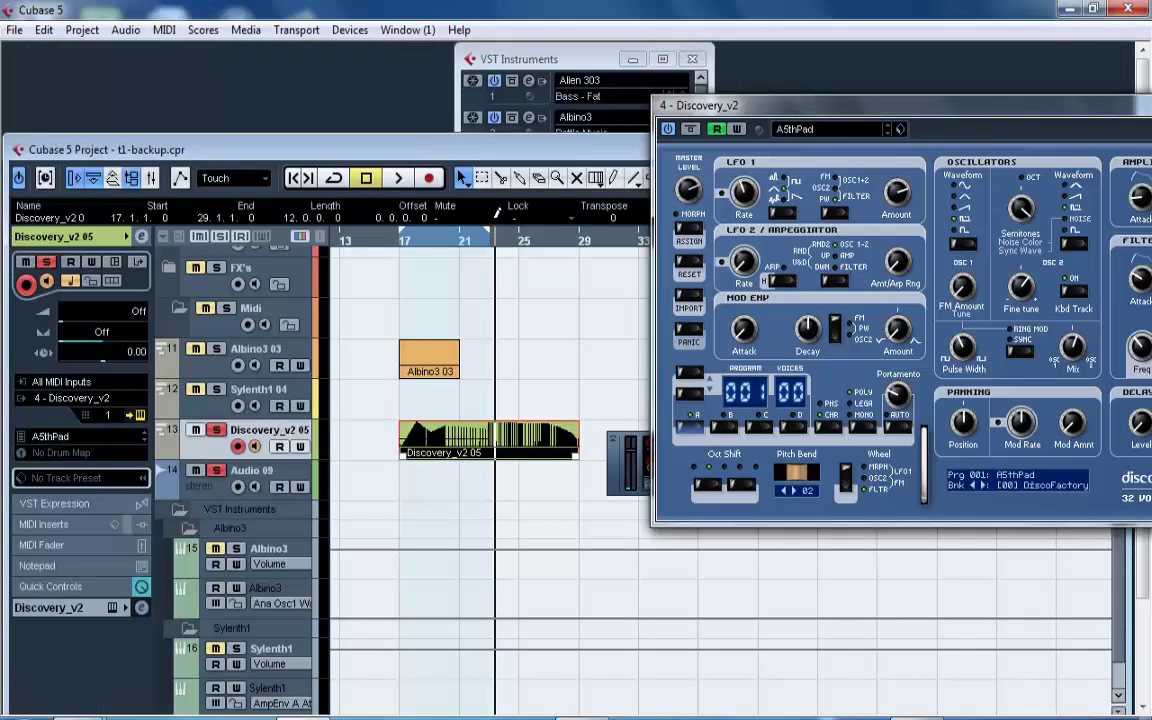
{"action": "left_click_drag", "start_coordinate": [497, 213], "coordinate": [508, 249]}
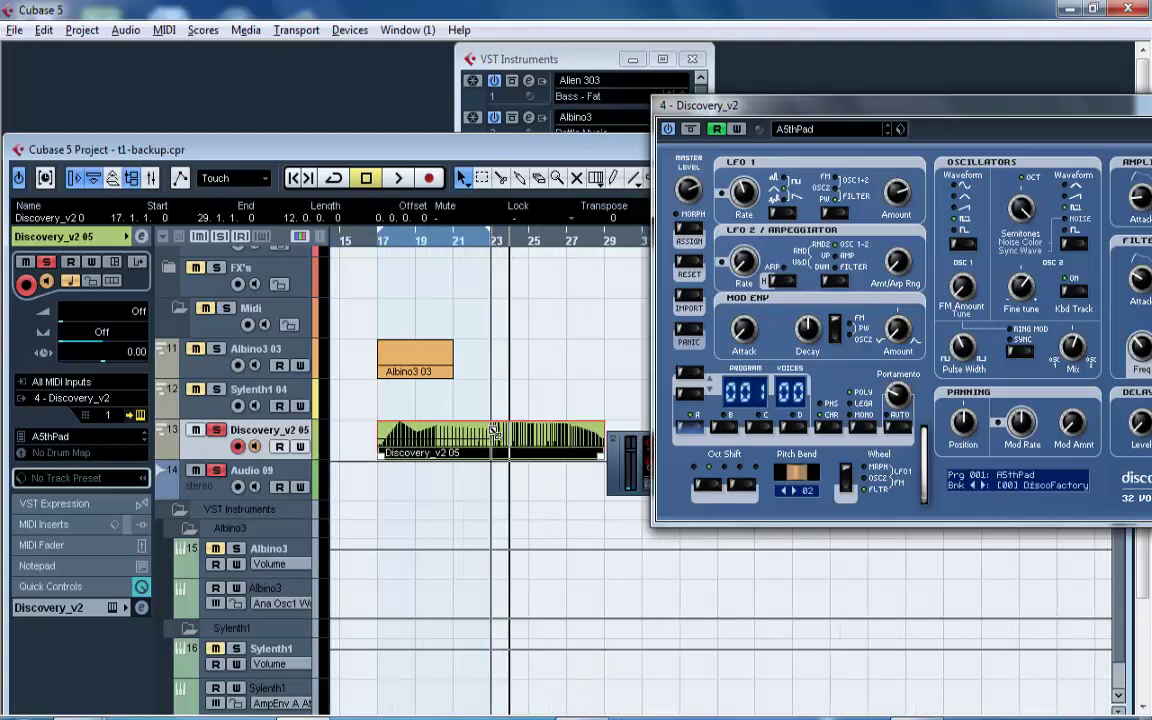
{"action": "left_click", "coordinate": [494, 430], "text": "alt"}
{"action": "key", "text": "Delete"}
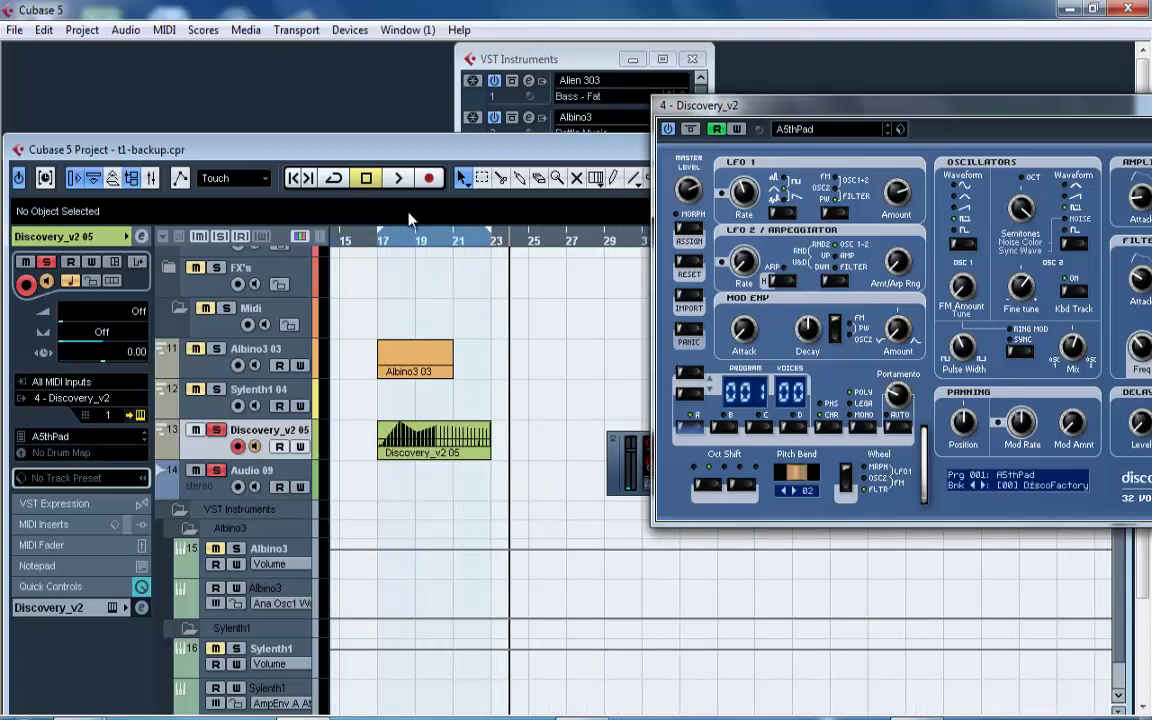
Delete the Albino3 03 part from the arrangement and maximize the project window.
{"action": "left_click", "coordinate": [399, 362]}
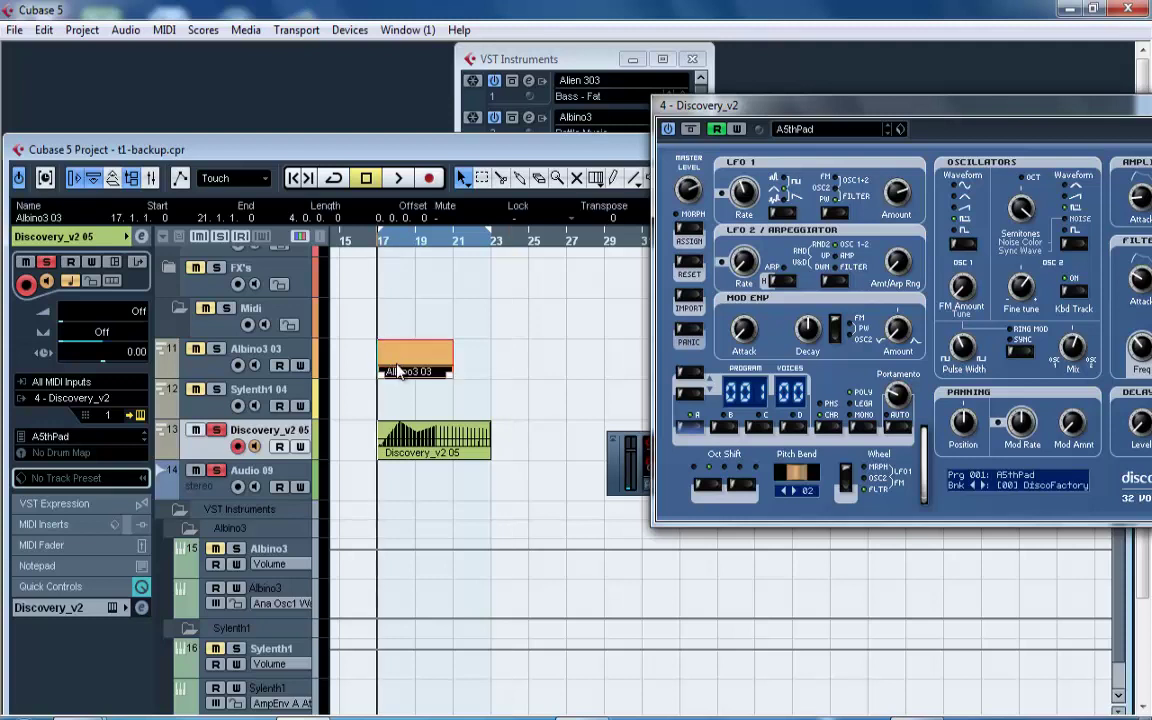
{"action": "key", "text": "Delete"}
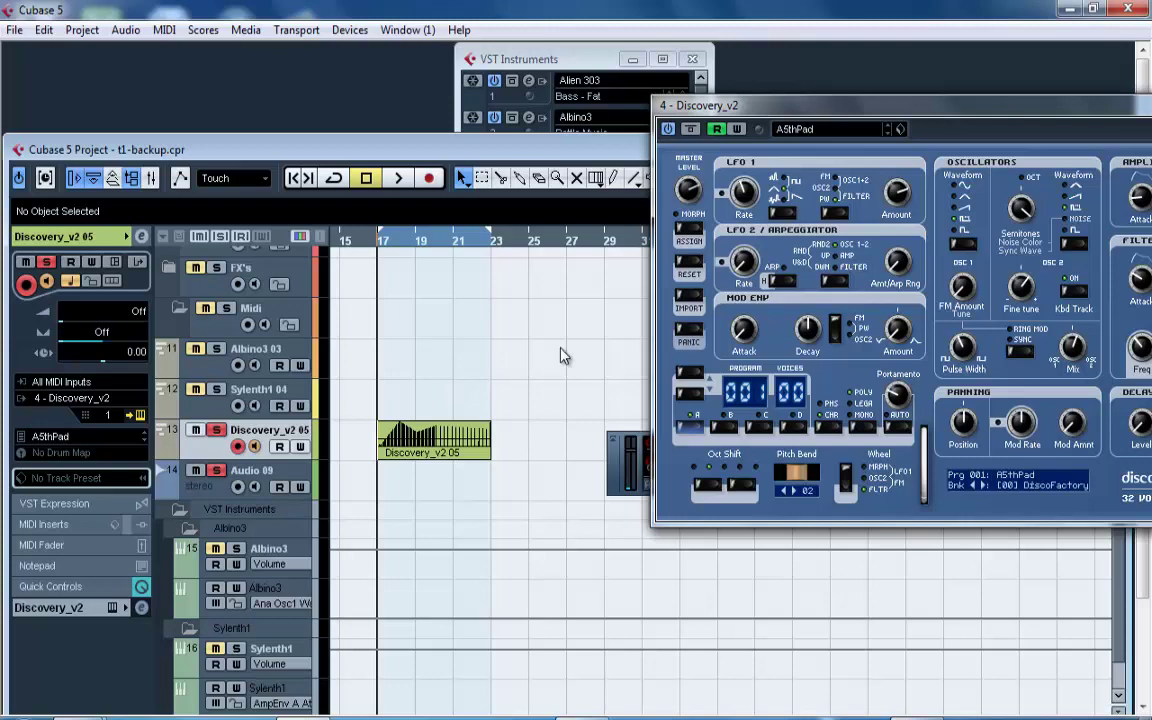
{"action": "double_click", "coordinate": [418, 150]}
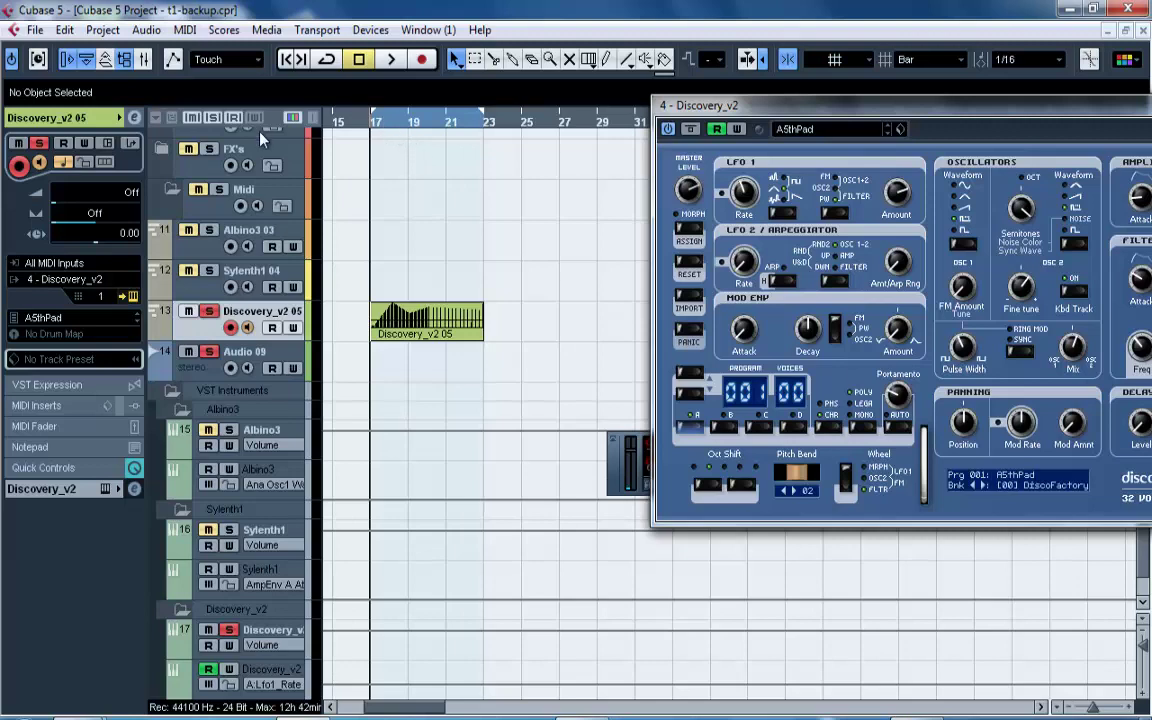
Open the Audio Mixdown export and set its path to the project audio folder.
{"action": "left_click", "coordinate": [32, 28]}
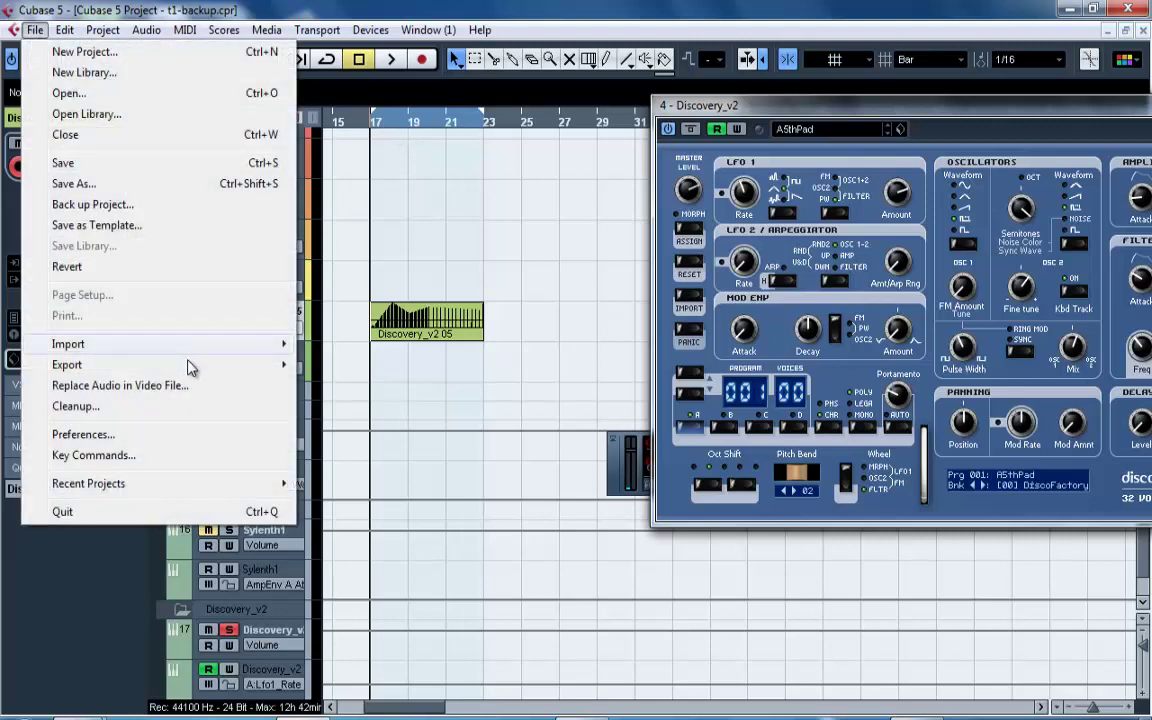
{"action": "mouse_move", "coordinate": [193, 370]}
{"action": "left_click", "coordinate": [362, 406]}
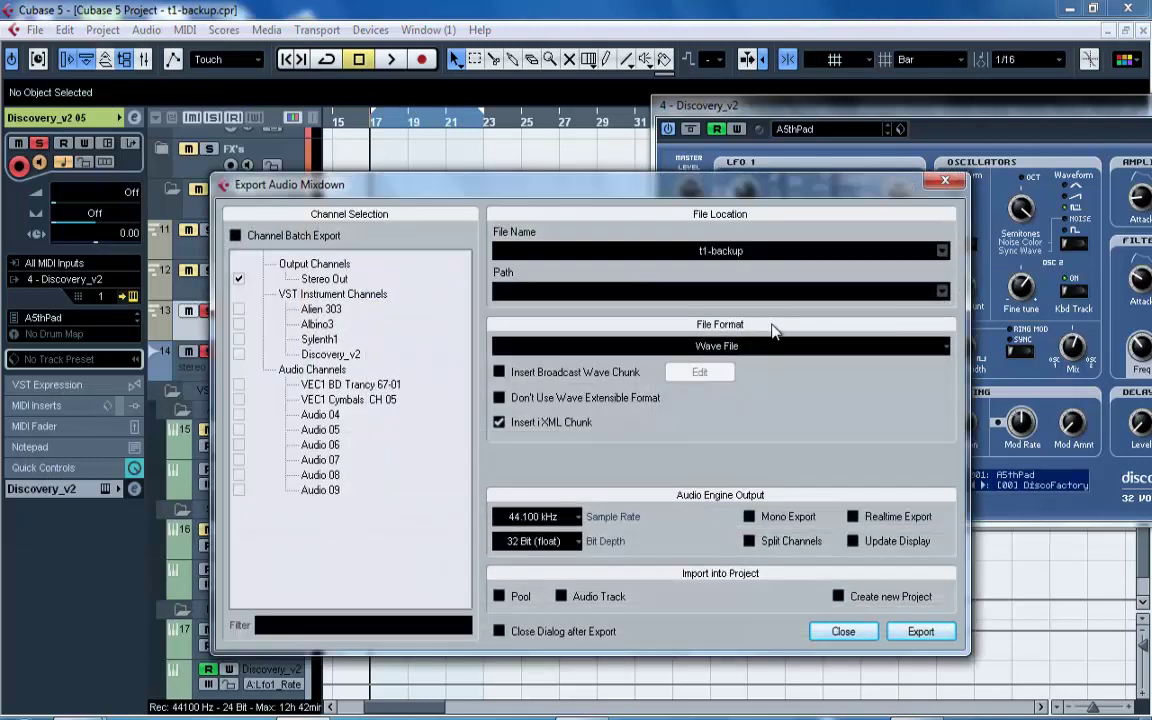
{"action": "left_click", "coordinate": [940, 292]}
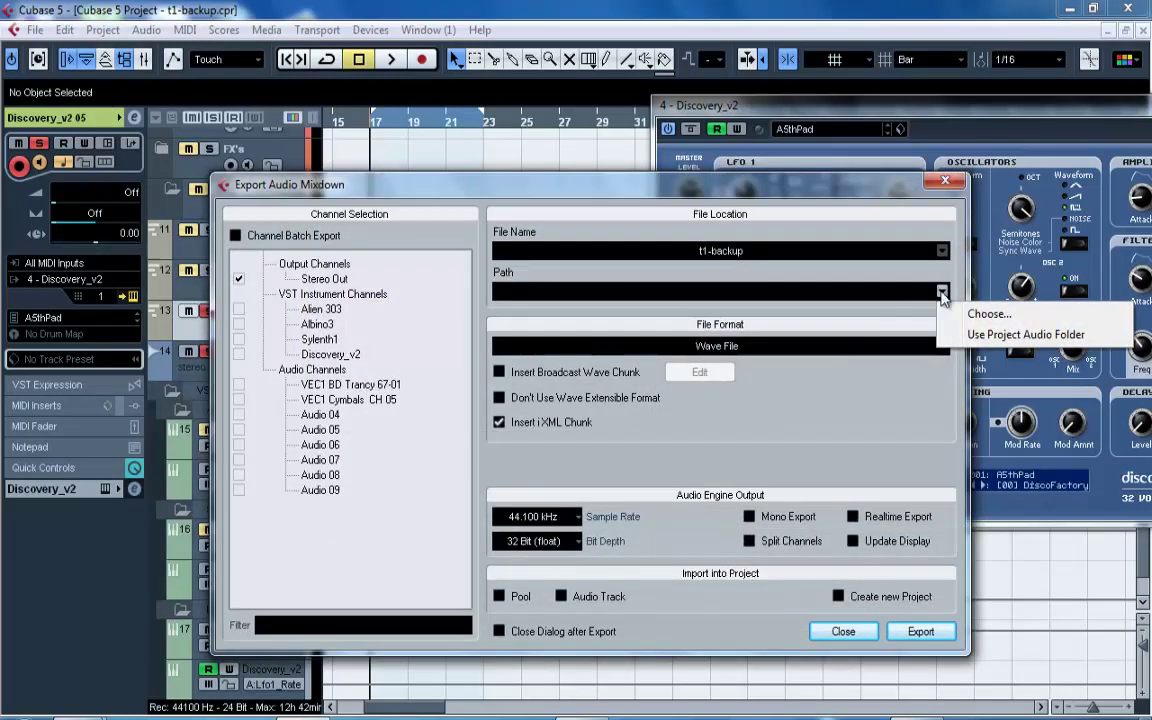
{"action": "left_click", "coordinate": [998, 336]}
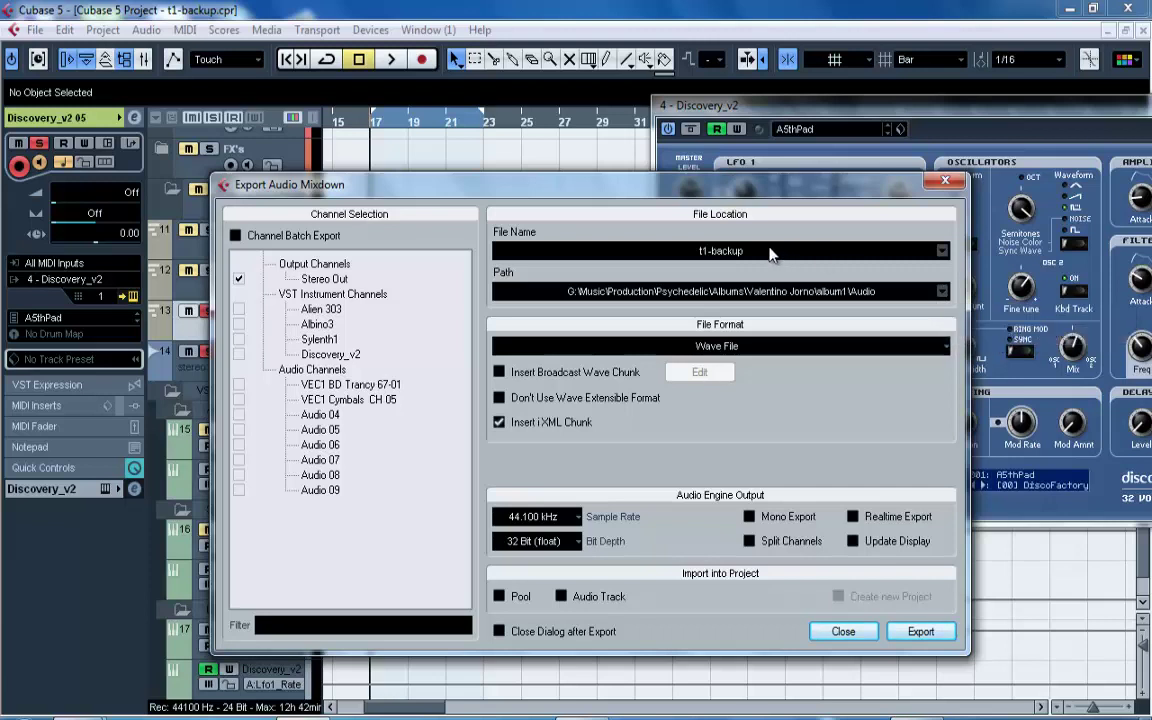
{"action": "double_click", "coordinate": [713, 252]}
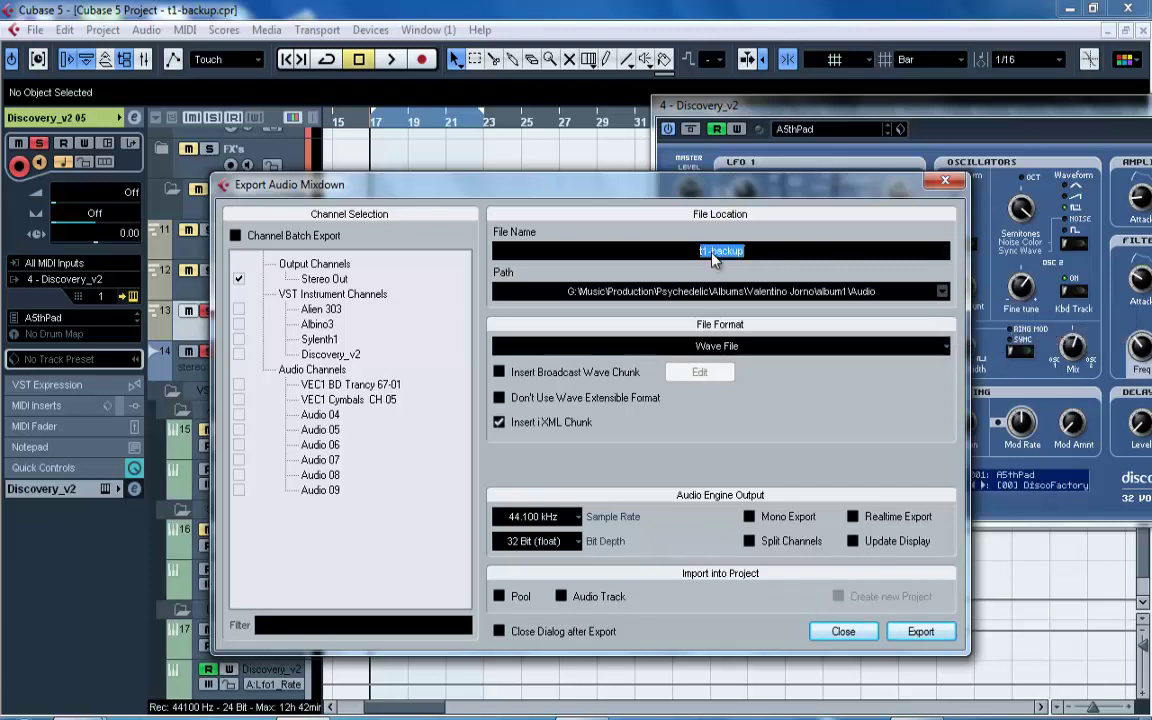
{"action": "left_click", "coordinate": [713, 257]}
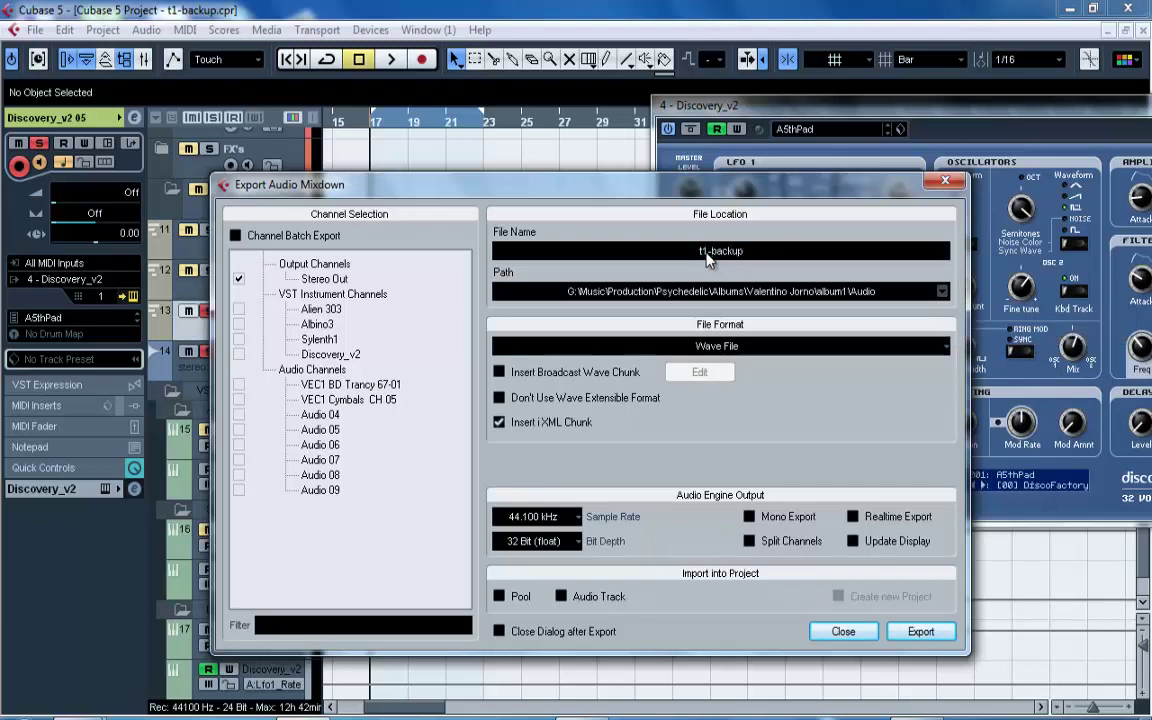
{"action": "left_click_drag", "start_coordinate": [706, 258], "coordinate": [698, 258]}
{"action": "key", "text": "Right"}
{"action": "left_click_drag", "start_coordinate": [712, 257], "coordinate": [832, 268]}
{"action": "left_click_drag", "start_coordinate": [713, 184], "coordinate": [668, 267]}
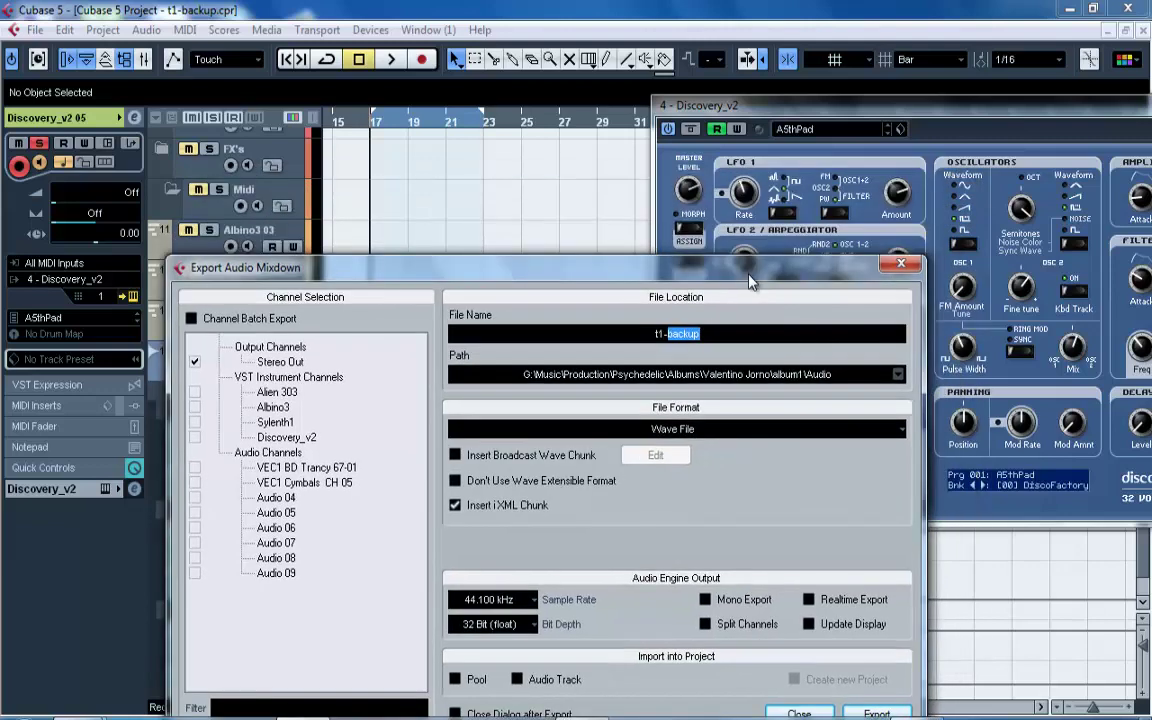
{"action": "left_click_drag", "start_coordinate": [326, 266], "coordinate": [712, 236]}
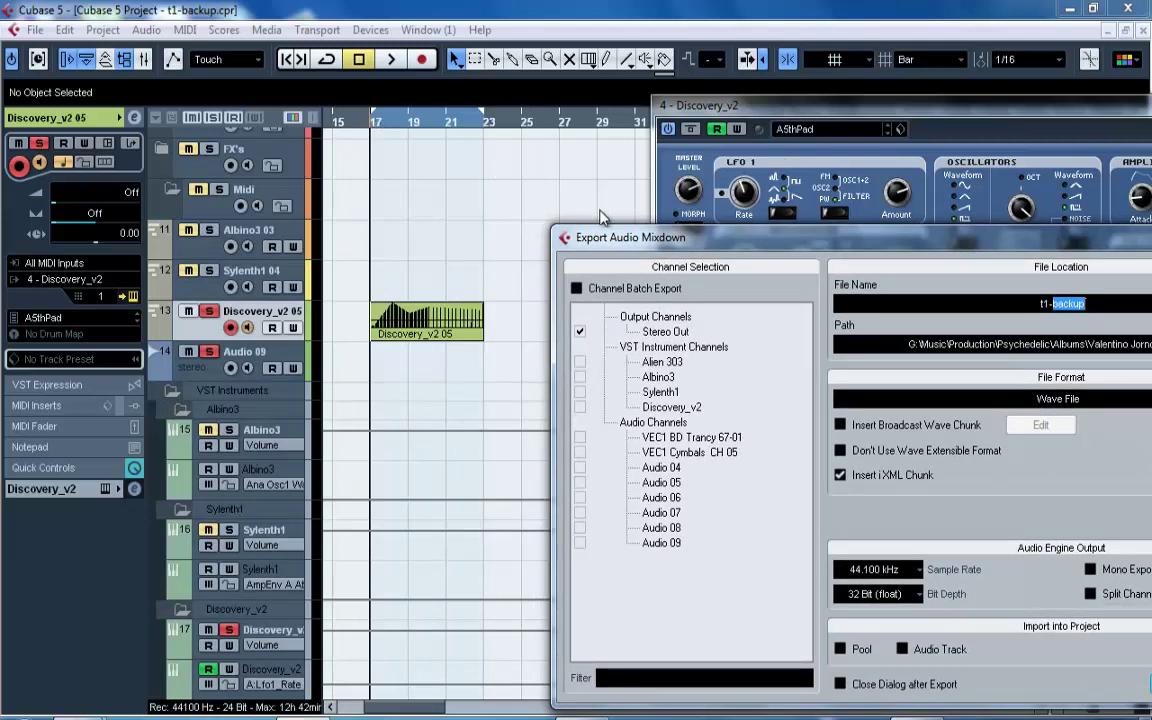
{"action": "left_click_drag", "start_coordinate": [600, 238], "coordinate": [152, 328]}
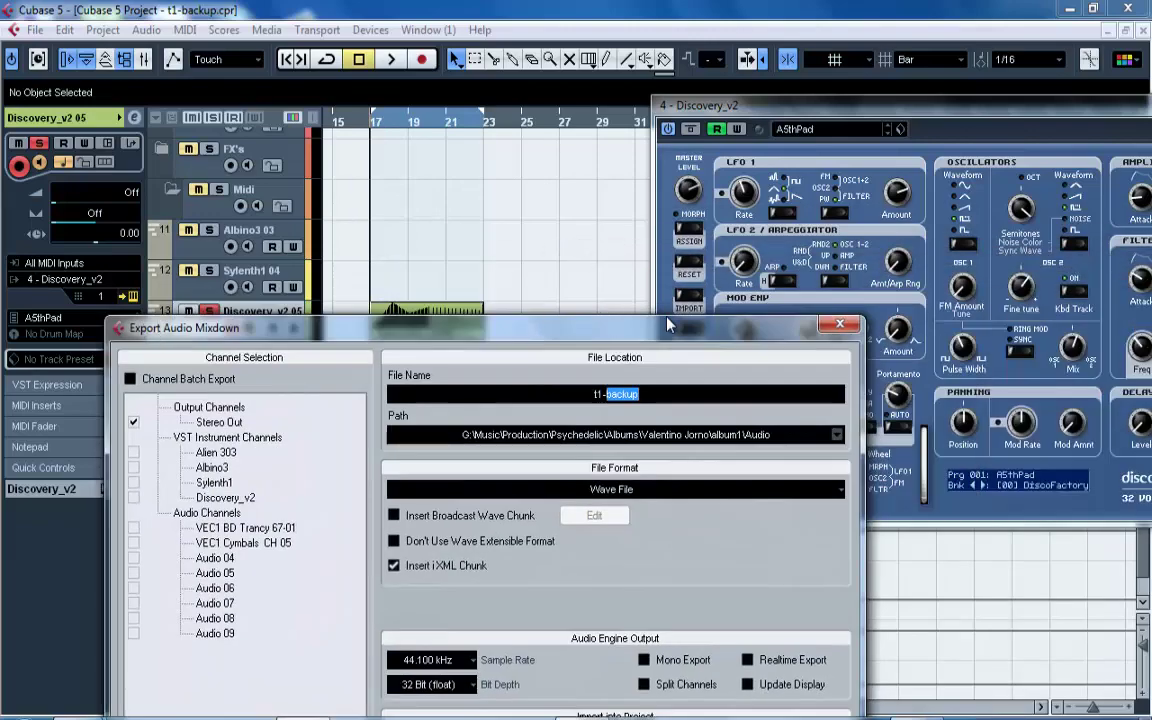
{"action": "left_click", "coordinate": [833, 330]}
Audition the mix with Discovery_v2 05 unsoloed, solo the track again, and return the cursor to bar 17.
{"action": "left_click_drag", "start_coordinate": [869, 96], "coordinate": [833, 517]}
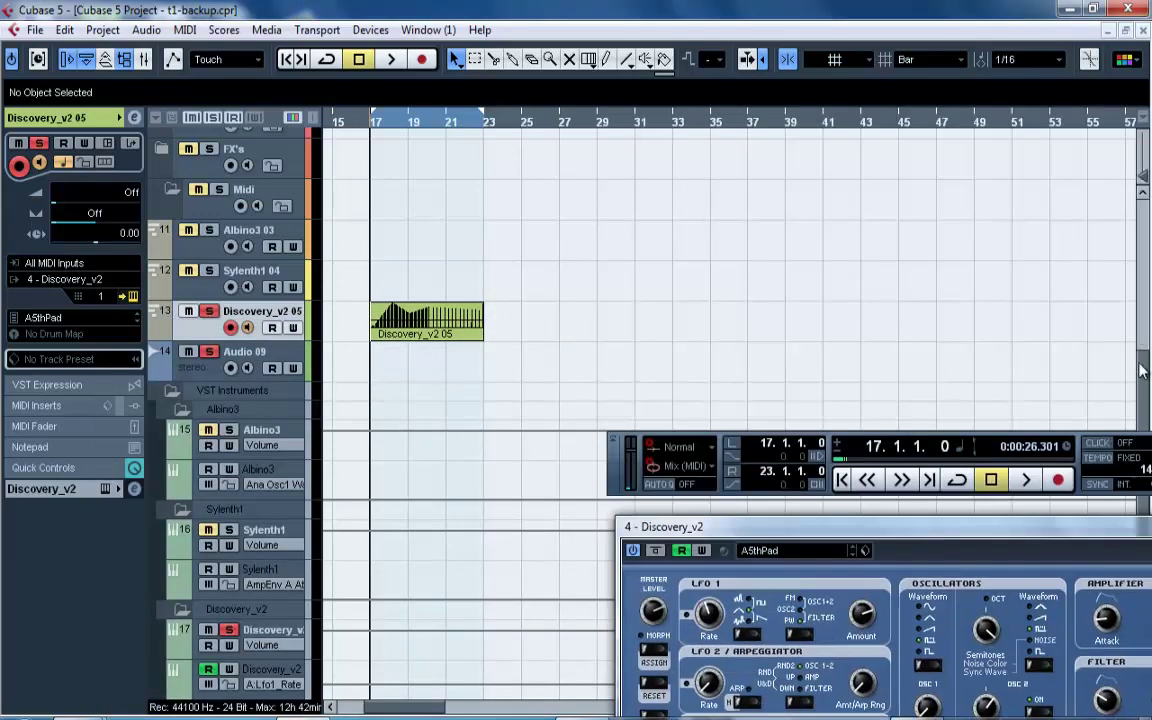
{"action": "scroll", "coordinate": [1138, 213], "scroll_direction": "up", "scroll_amount": 10}
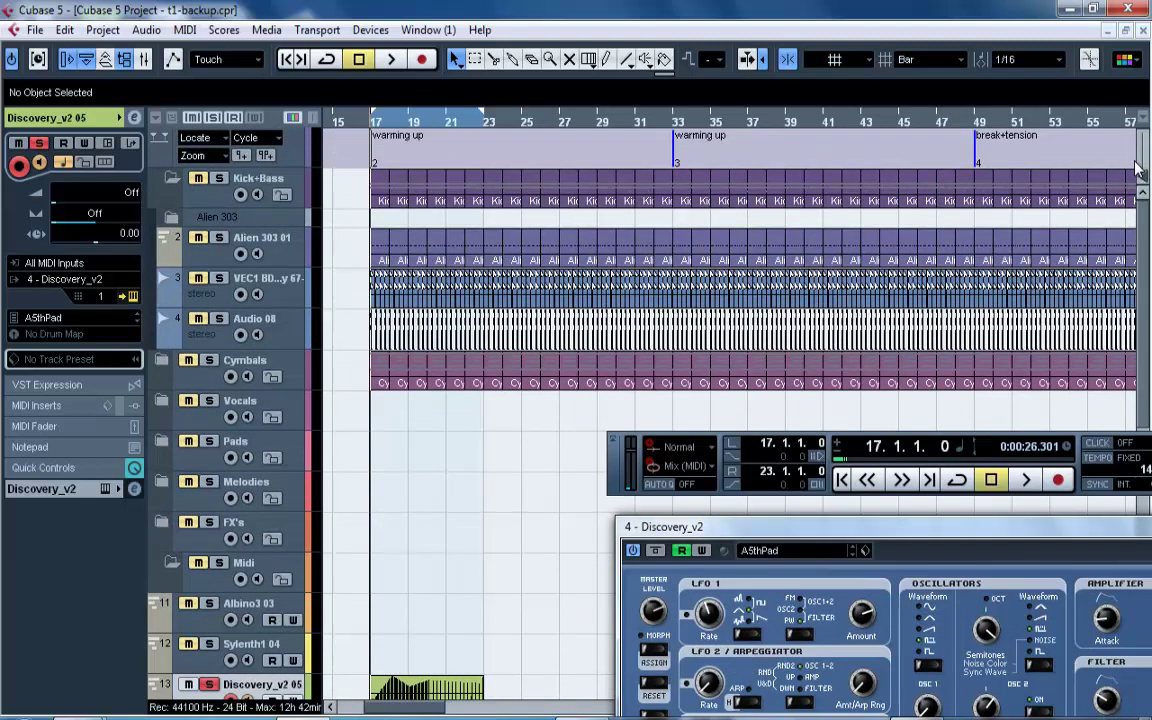
{"action": "scroll", "coordinate": [1138, 170], "scroll_direction": "down", "scroll_amount": 3}
{"action": "key", "text": "space"}
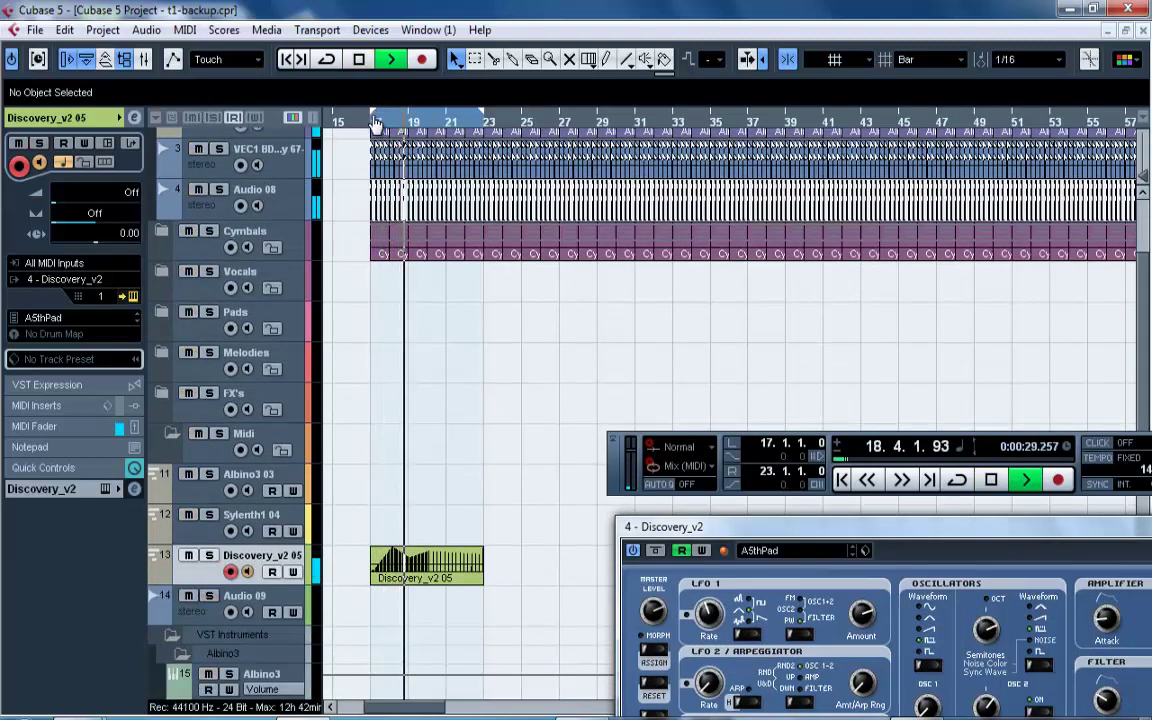
{"action": "key", "text": "space"}
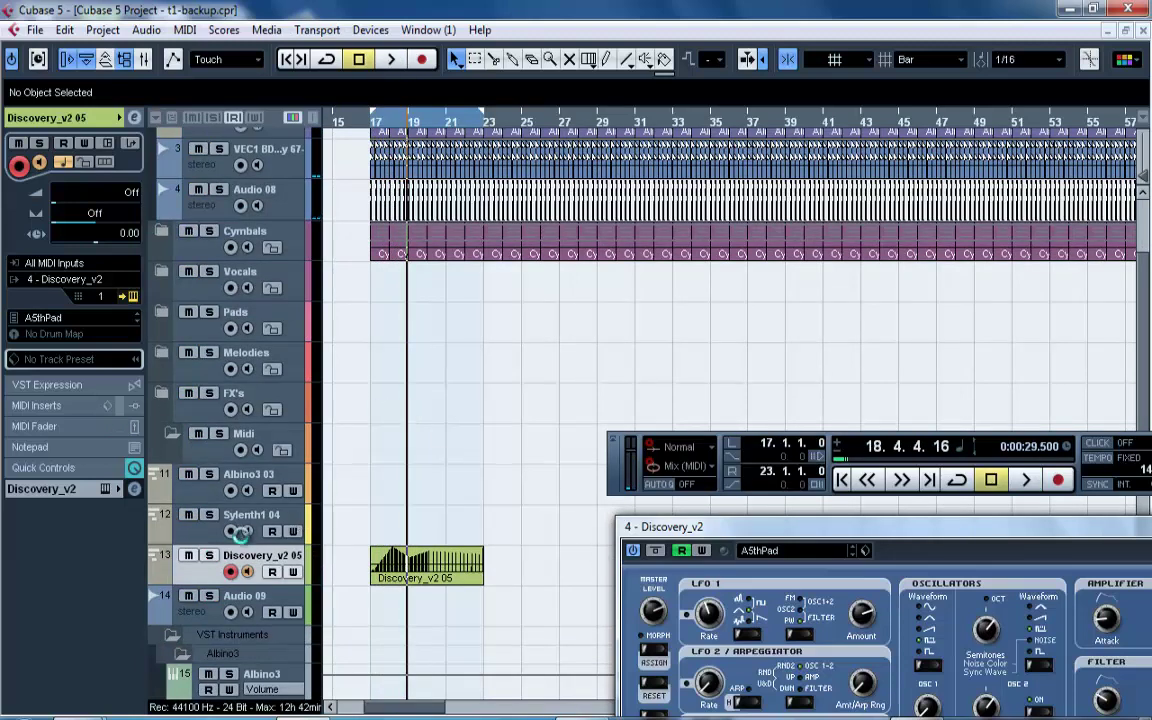
{"action": "left_click", "coordinate": [212, 555]}
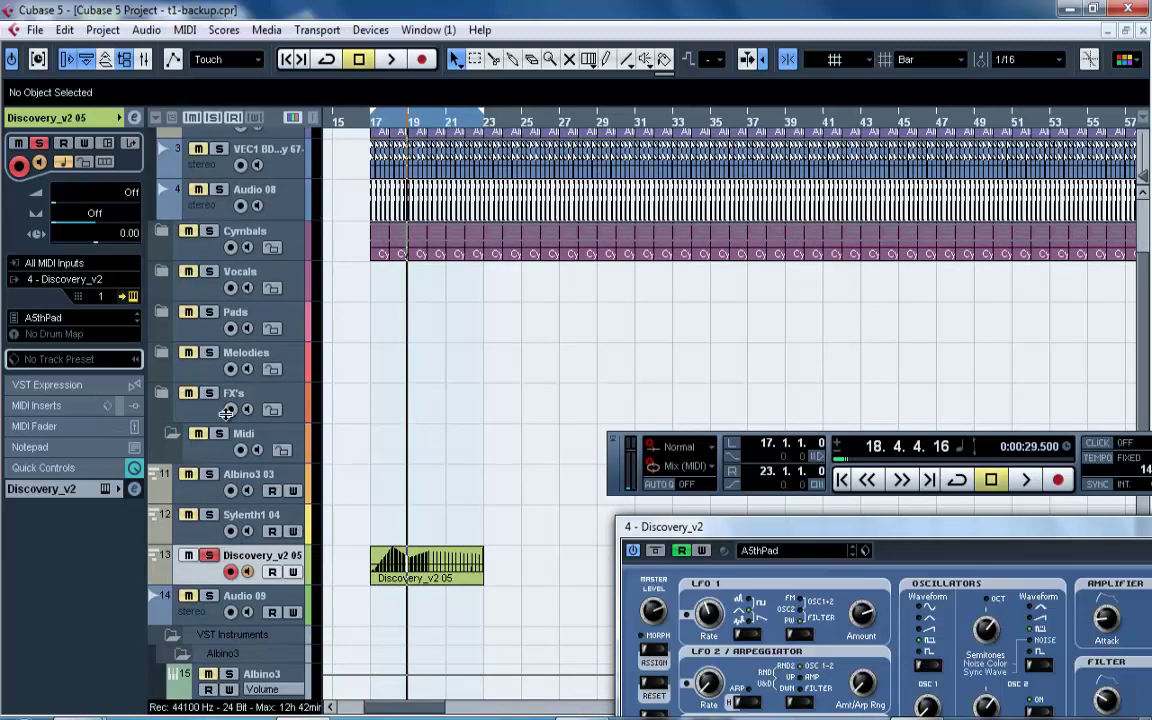
{"action": "left_click", "coordinate": [373, 122]}
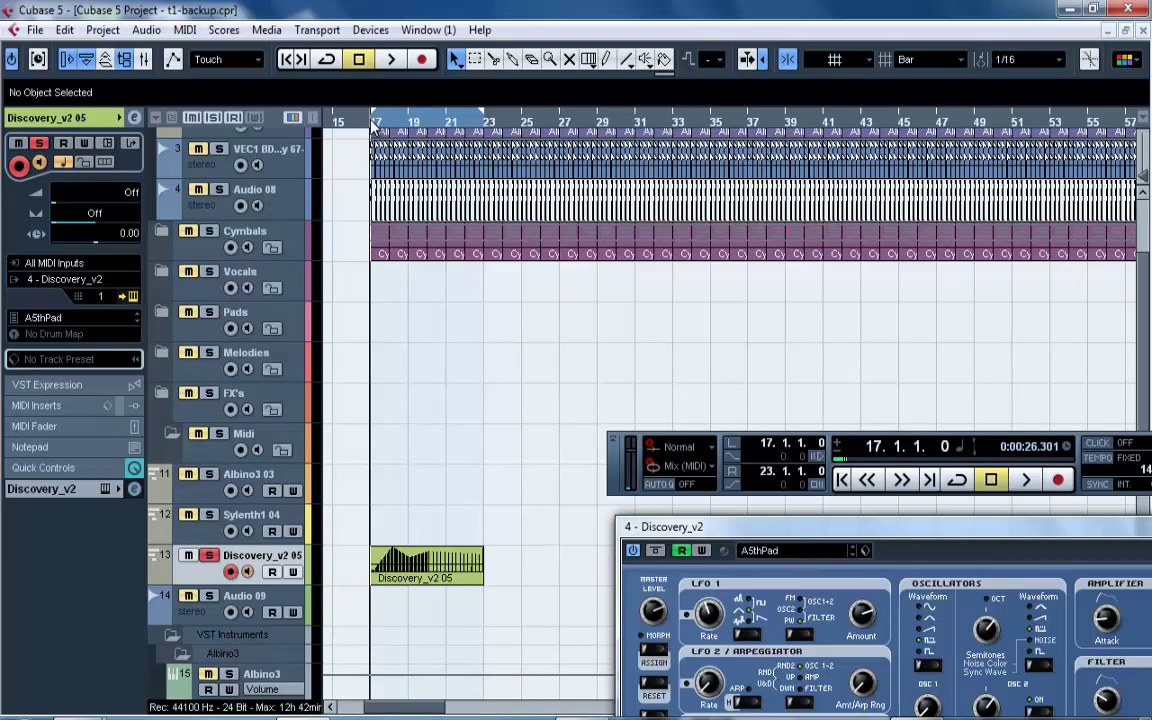
Reopen the Audio Mixdown export and name the file t1-17-discovery.
{"action": "left_click", "coordinate": [35, 30]}
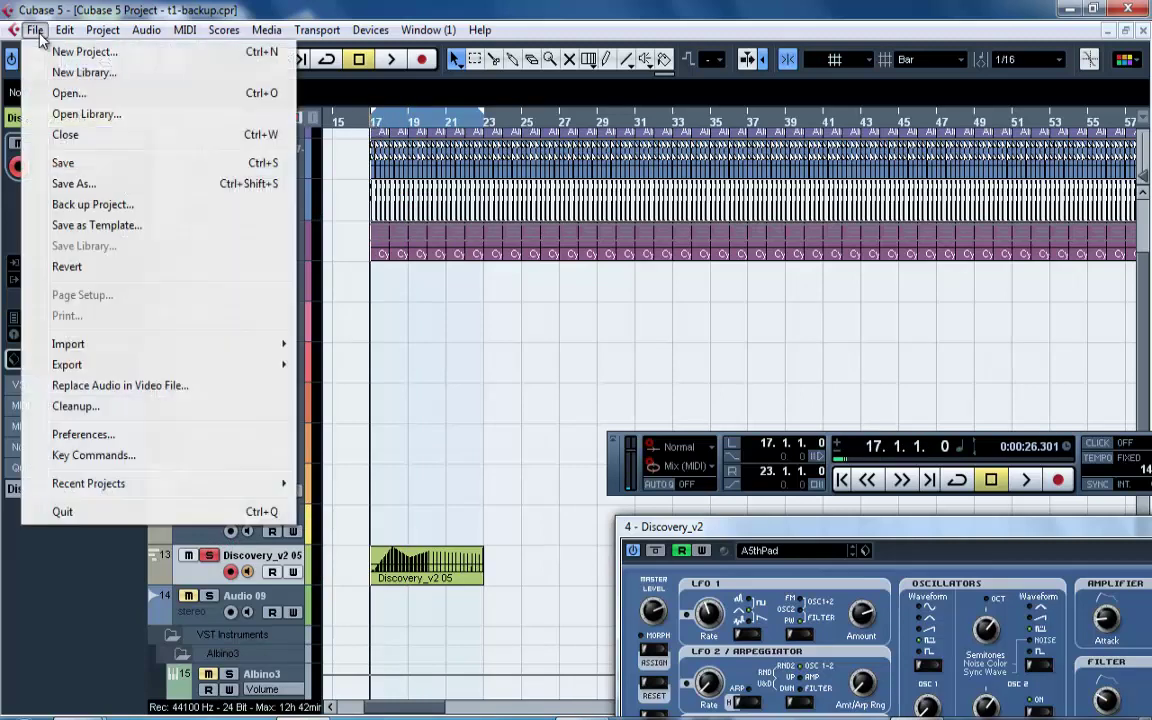
{"action": "mouse_move", "coordinate": [231, 363]}
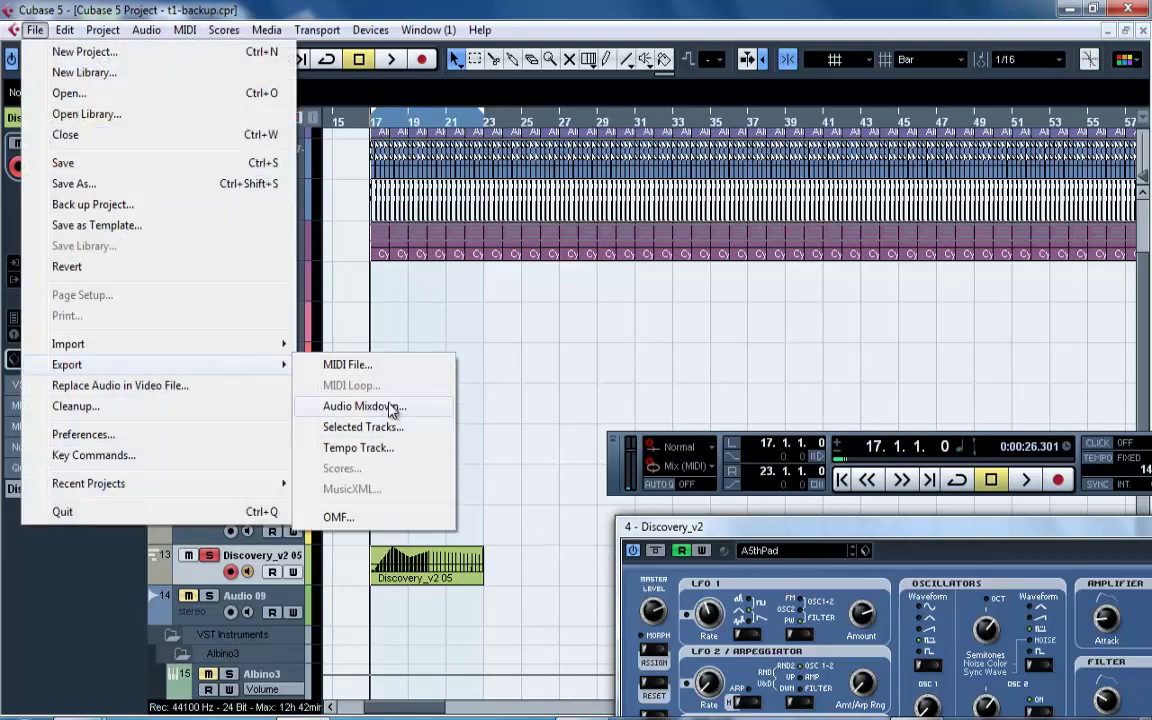
{"action": "left_click", "coordinate": [389, 406]}
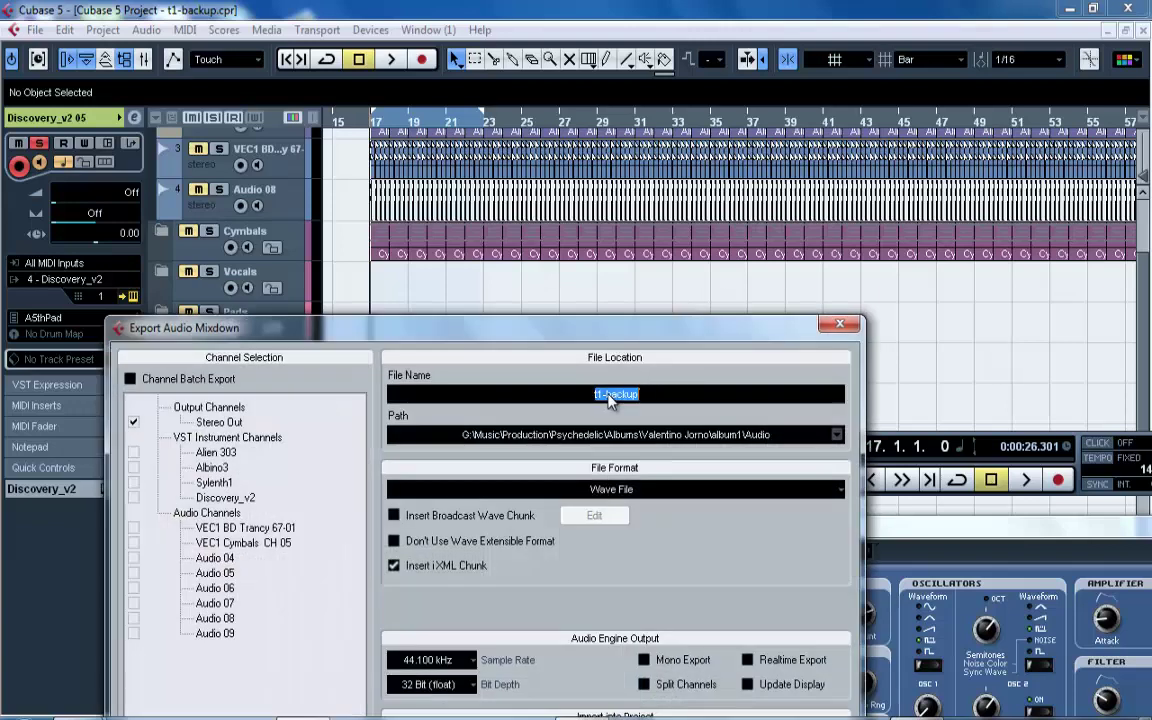
{"action": "double_click", "coordinate": [612, 395]}
{"action": "type", "text": "17"}
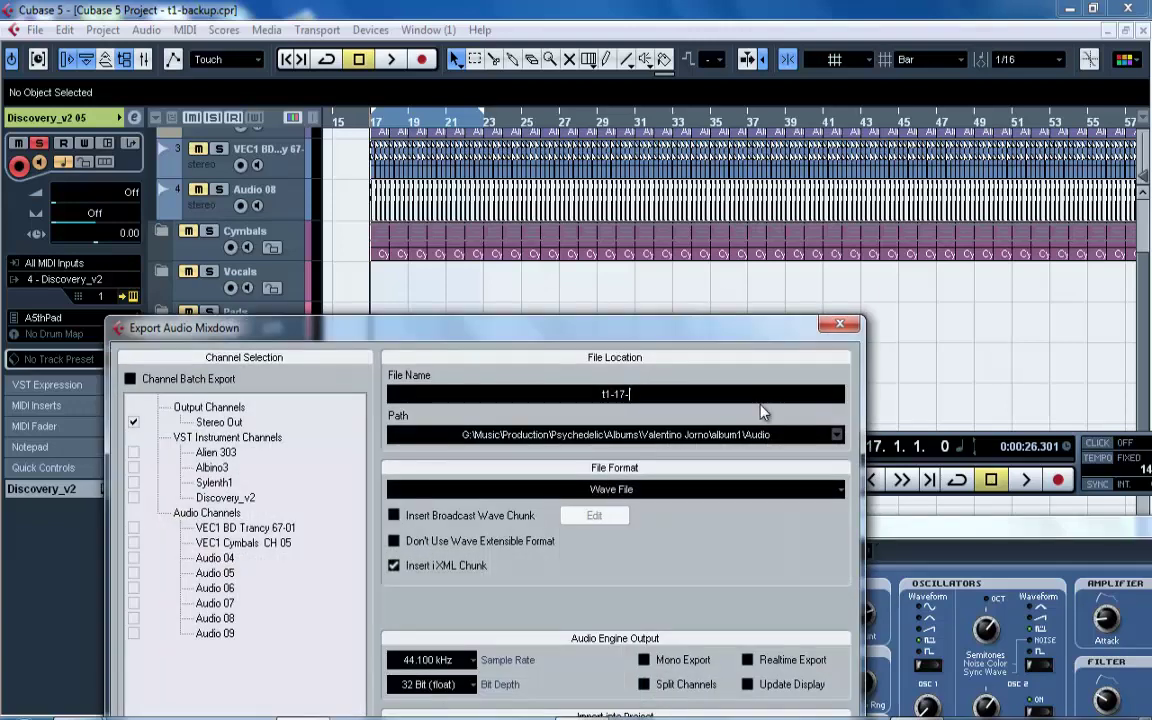
{"action": "type", "text": "-ds"}
{"action": "key", "text": "BackSpace"}
{"action": "type", "text": "l"}
{"action": "key", "text": "BackSpace"}
{"action": "type", "text": "iscovery"}
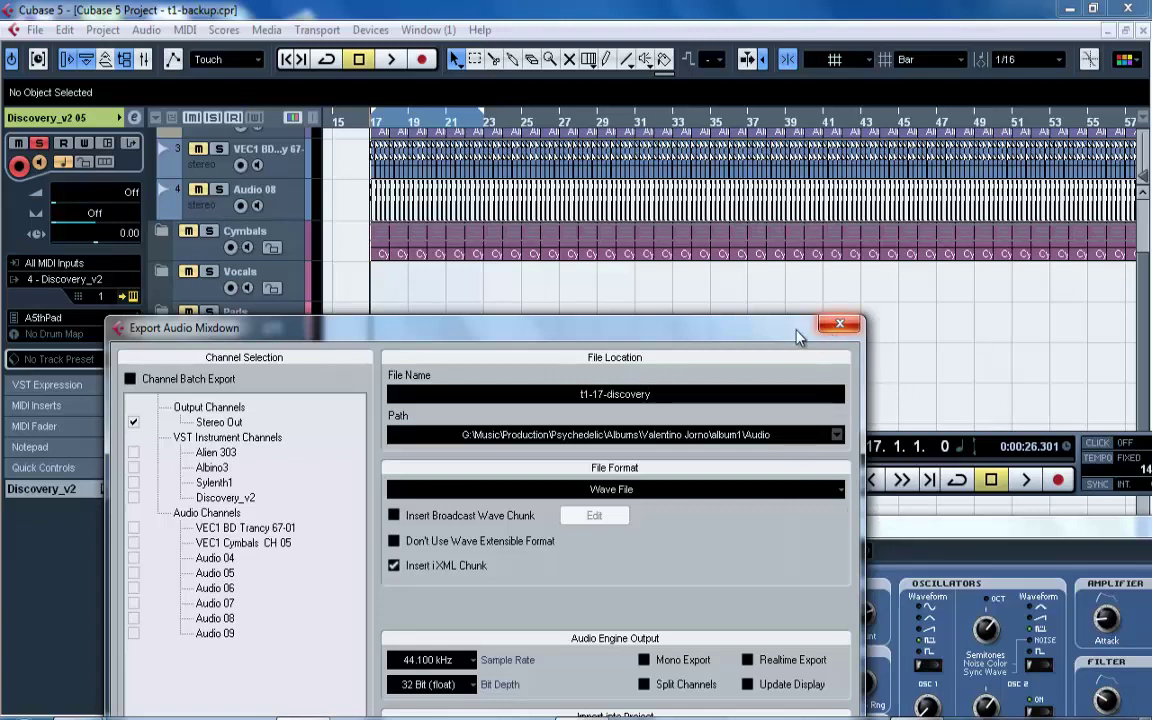
Enable import into the pool and an audio track plus closing the dialog after export, and set the sample rate to 48.000 kHz.
{"action": "left_click_drag", "start_coordinate": [797, 337], "coordinate": [768, 191]}
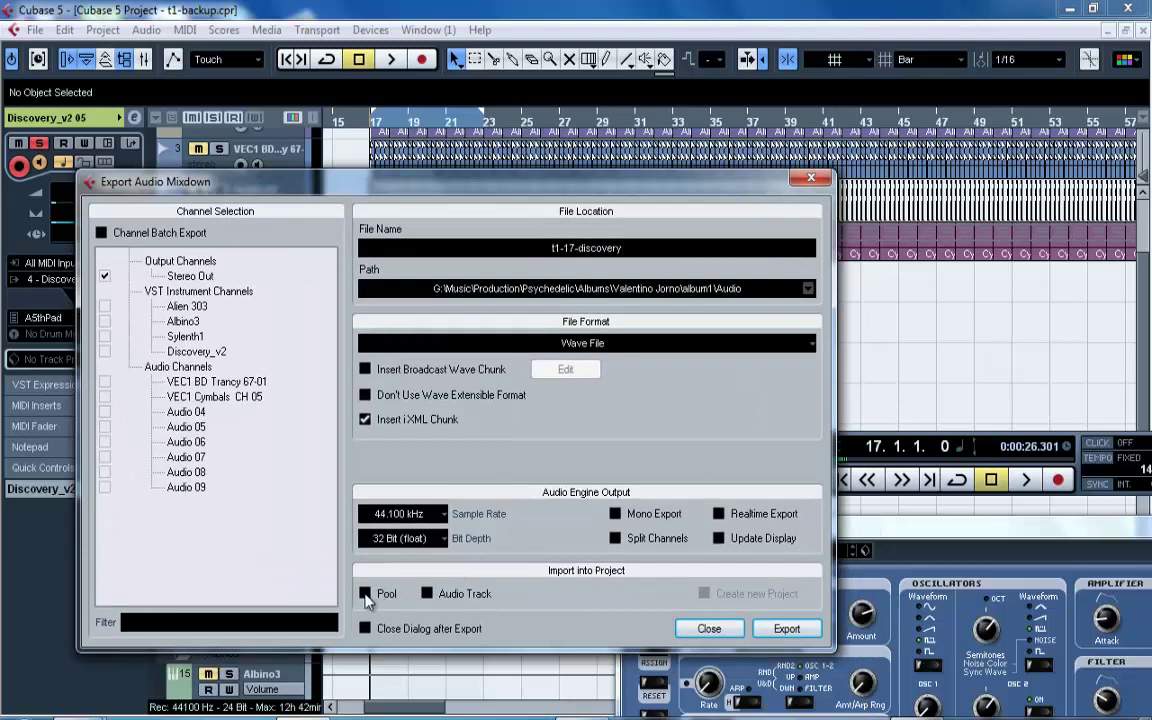
{"action": "left_click", "coordinate": [385, 630]}
{"action": "left_click", "coordinate": [412, 541]}
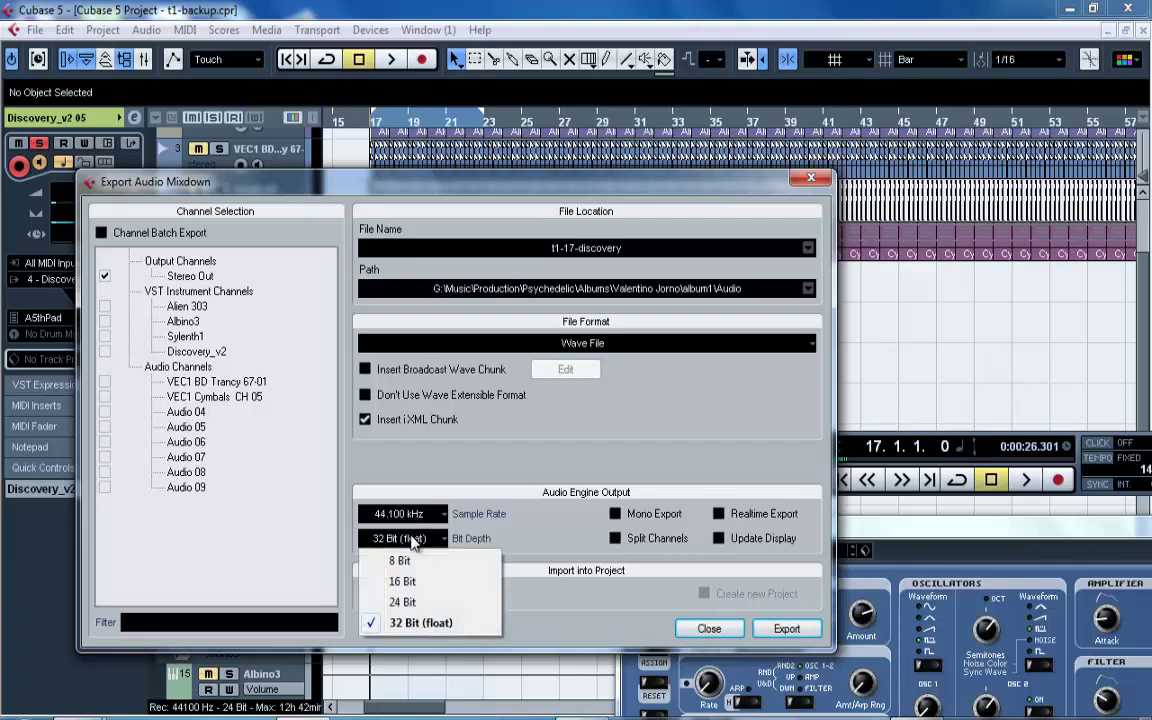
{"action": "left_click", "coordinate": [404, 527]}
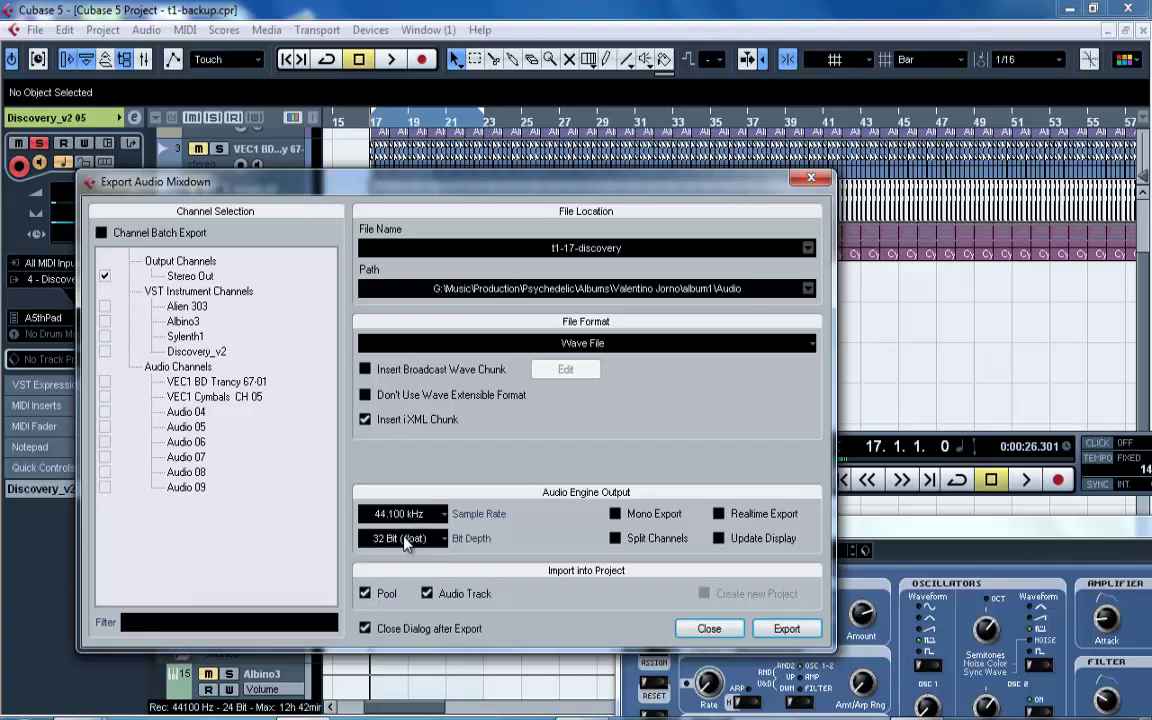
{"action": "left_click", "coordinate": [420, 516]}
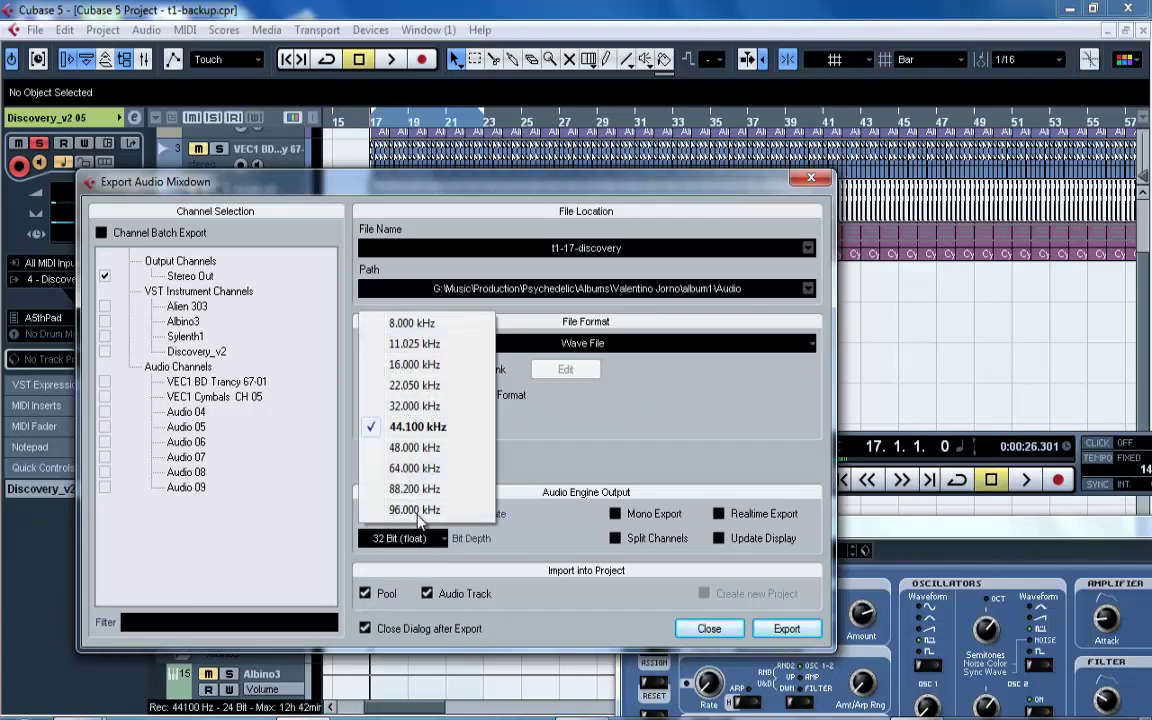
{"action": "left_click", "coordinate": [430, 458]}
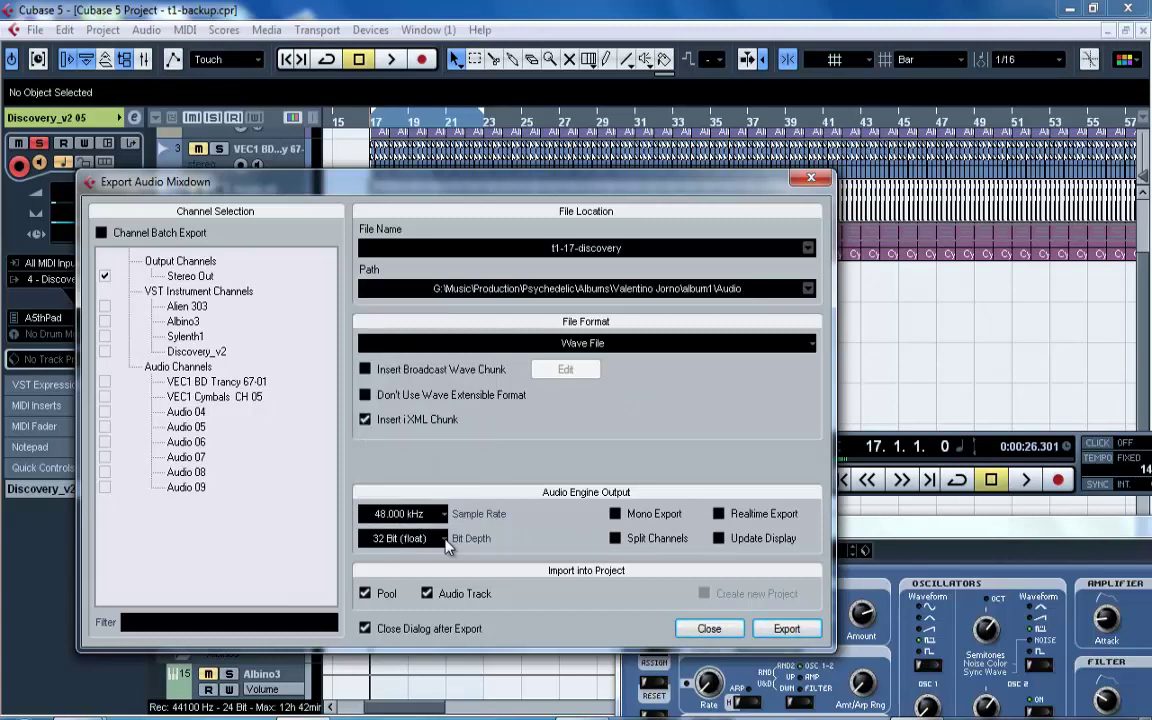
Export the t1-17-discovery mixdown and accept its import options.
{"action": "left_click", "coordinate": [786, 630]}
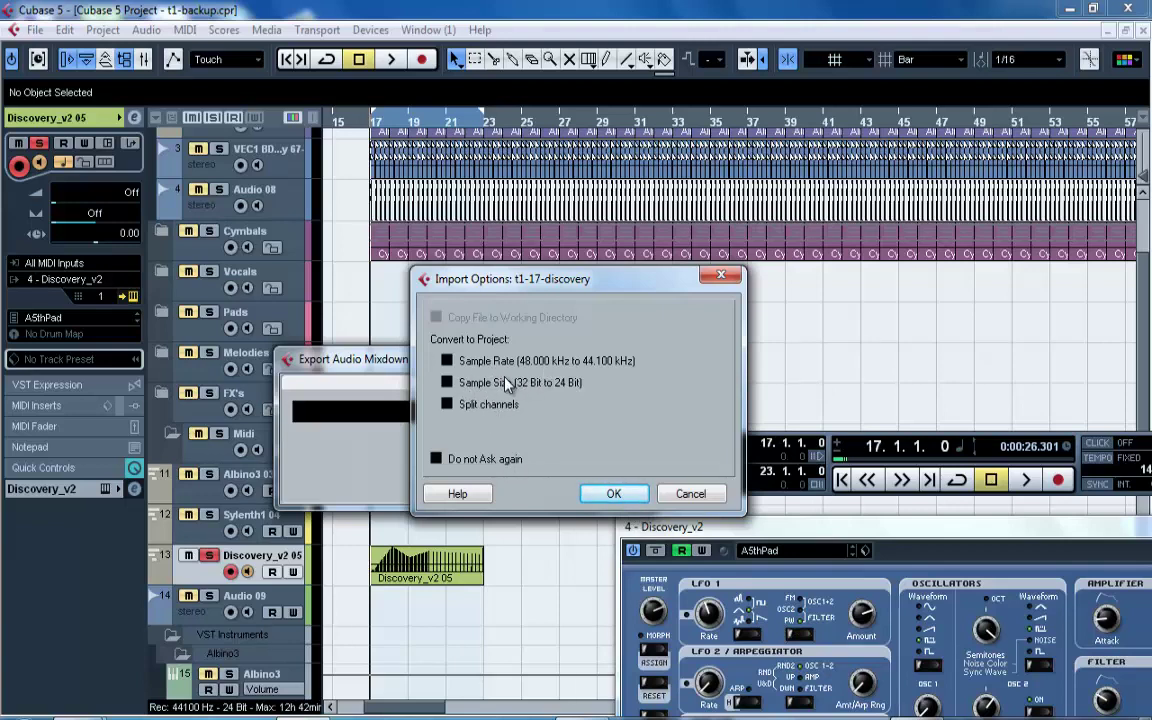
{"action": "left_click", "coordinate": [614, 494]}
Check the project's sample rate and record format in Project Setup, leaving the settings as they are.
{"action": "left_click", "coordinate": [102, 30]}
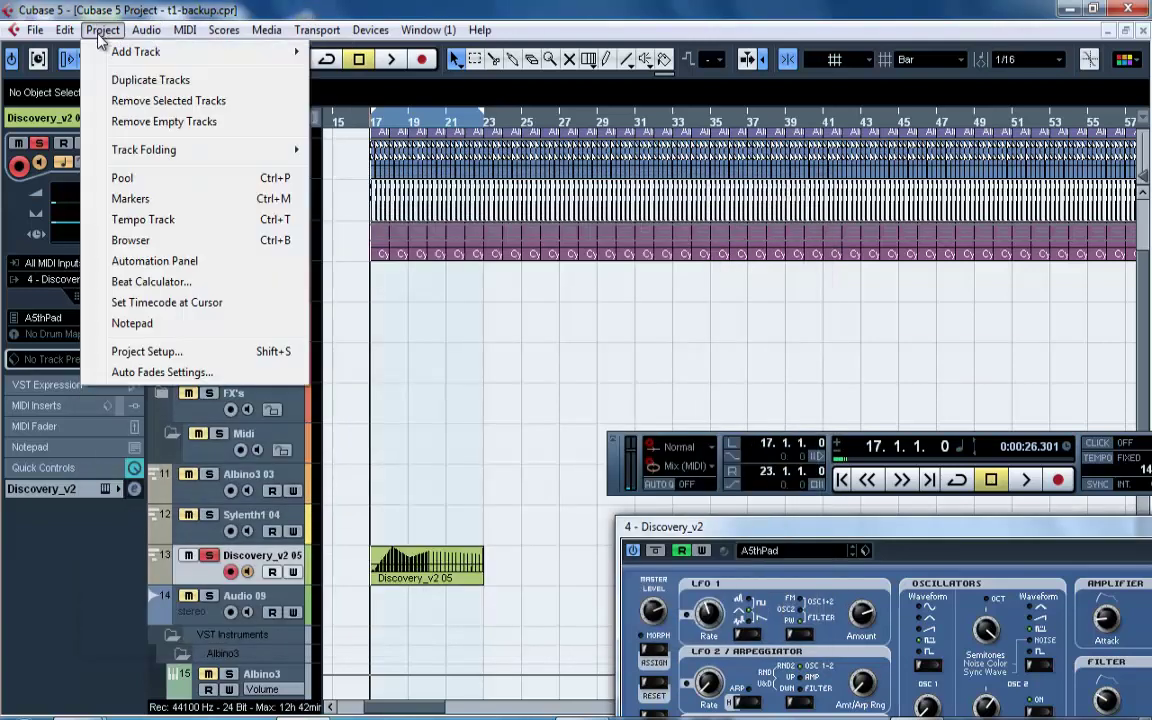
{"action": "left_click", "coordinate": [151, 281]}
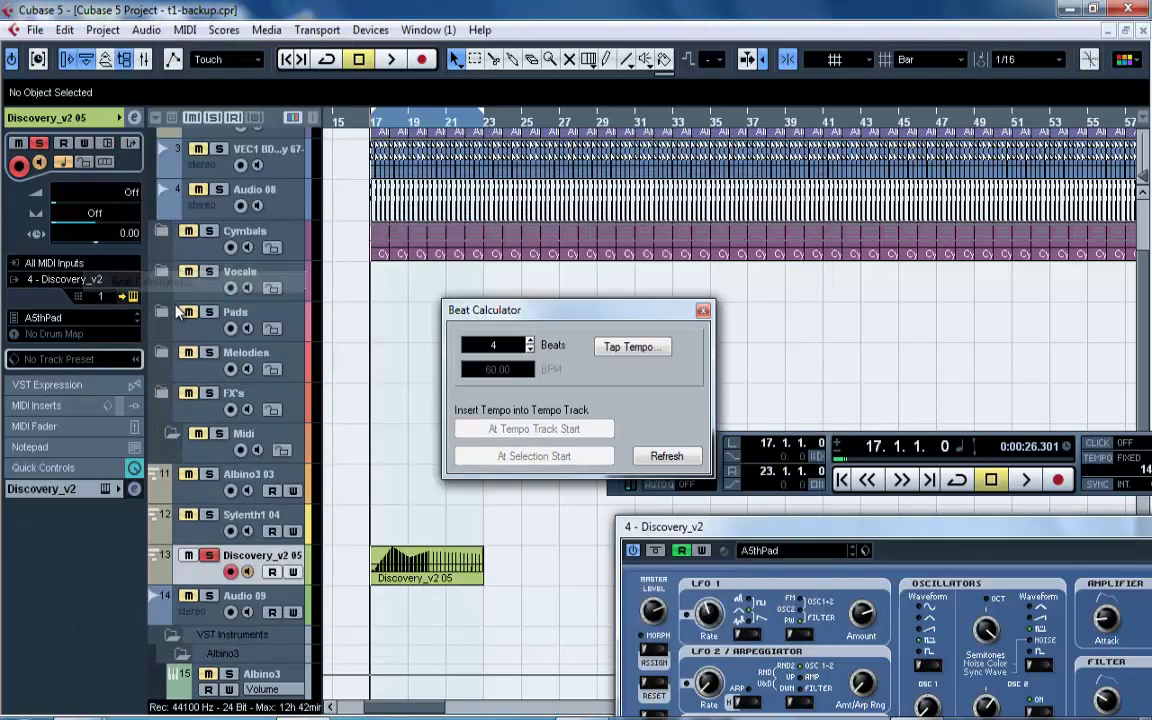
{"action": "left_click", "coordinate": [703, 311]}
{"action": "left_click", "coordinate": [102, 30]}
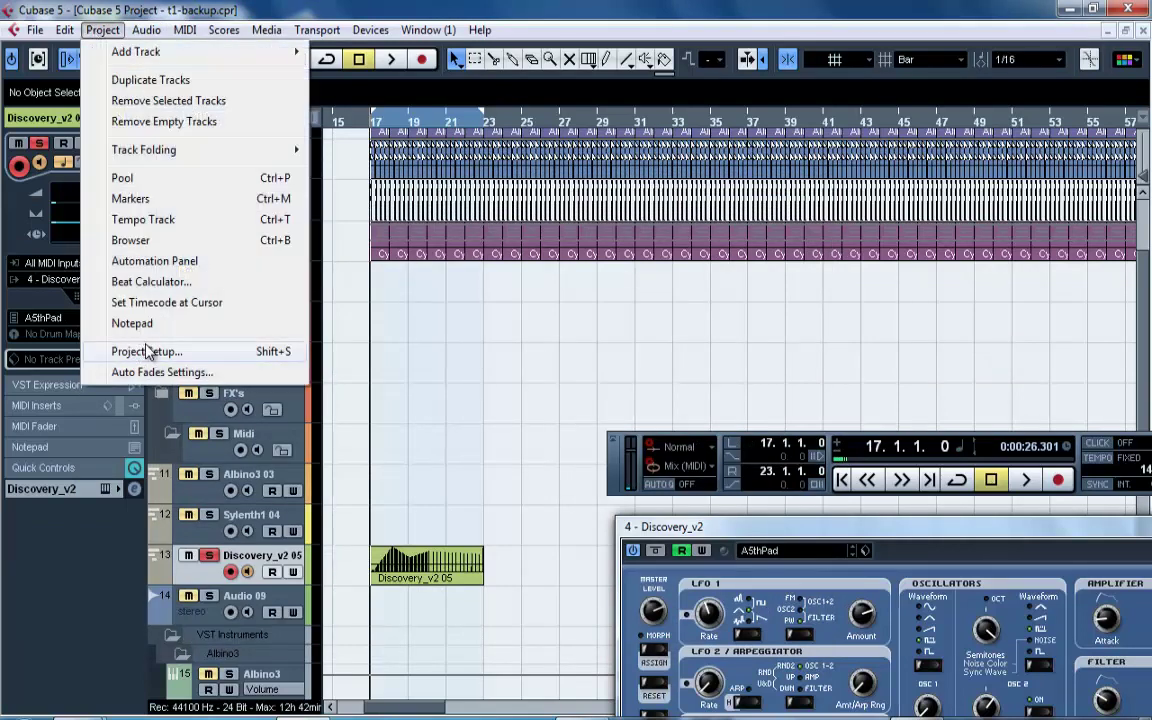
{"action": "left_click", "coordinate": [147, 351]}
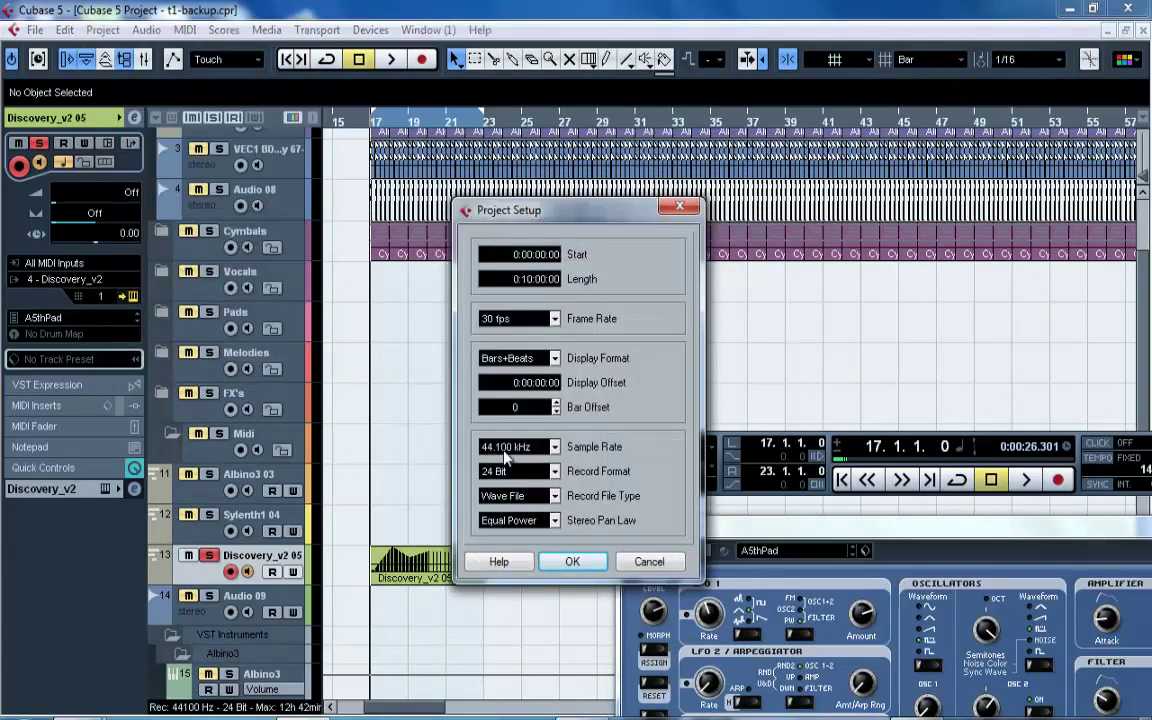
{"action": "left_click", "coordinate": [649, 561]}
Mute the Discovery_v2 05 part, return to the Object Selection tool, and select the imported t1-17-discovery clip.
{"action": "right_click", "coordinate": [459, 507]}
{"action": "left_click", "coordinate": [459, 527]}
{"action": "left_click", "coordinate": [447, 552]}
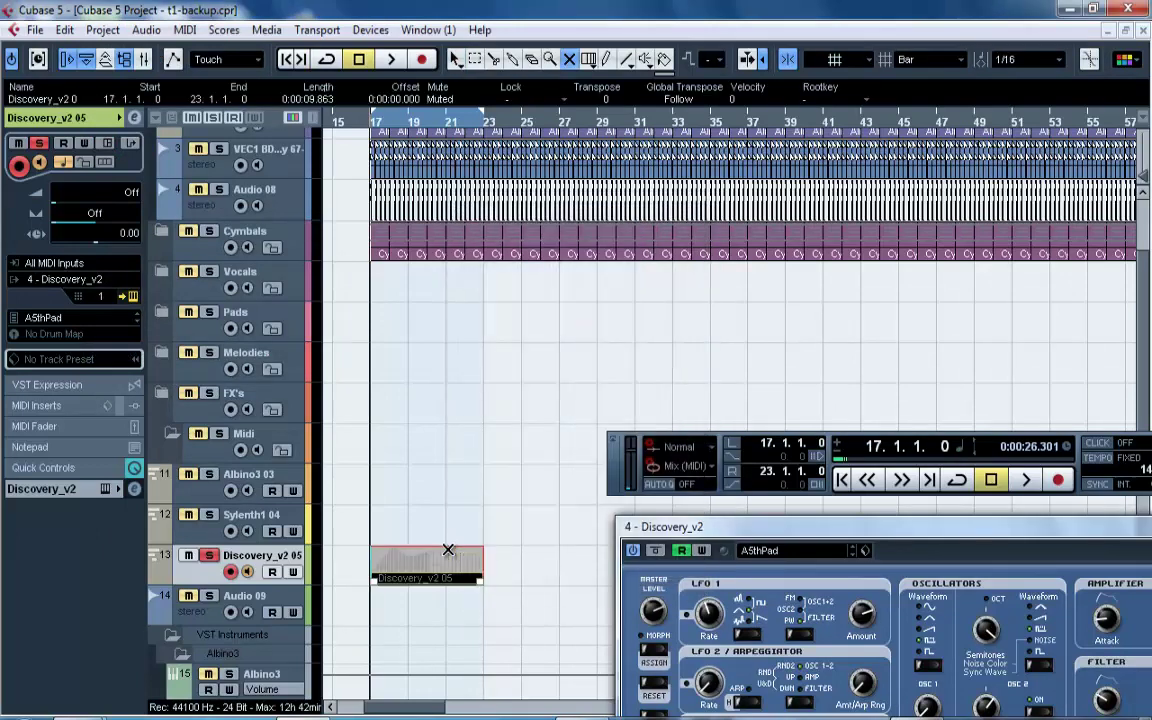
{"action": "scroll", "coordinate": [520, 650], "scroll_direction": "down", "scroll_amount": 1}
{"action": "scroll", "coordinate": [535, 342], "scroll_direction": "down", "scroll_amount": 5}
{"action": "right_click", "coordinate": [537, 338]}
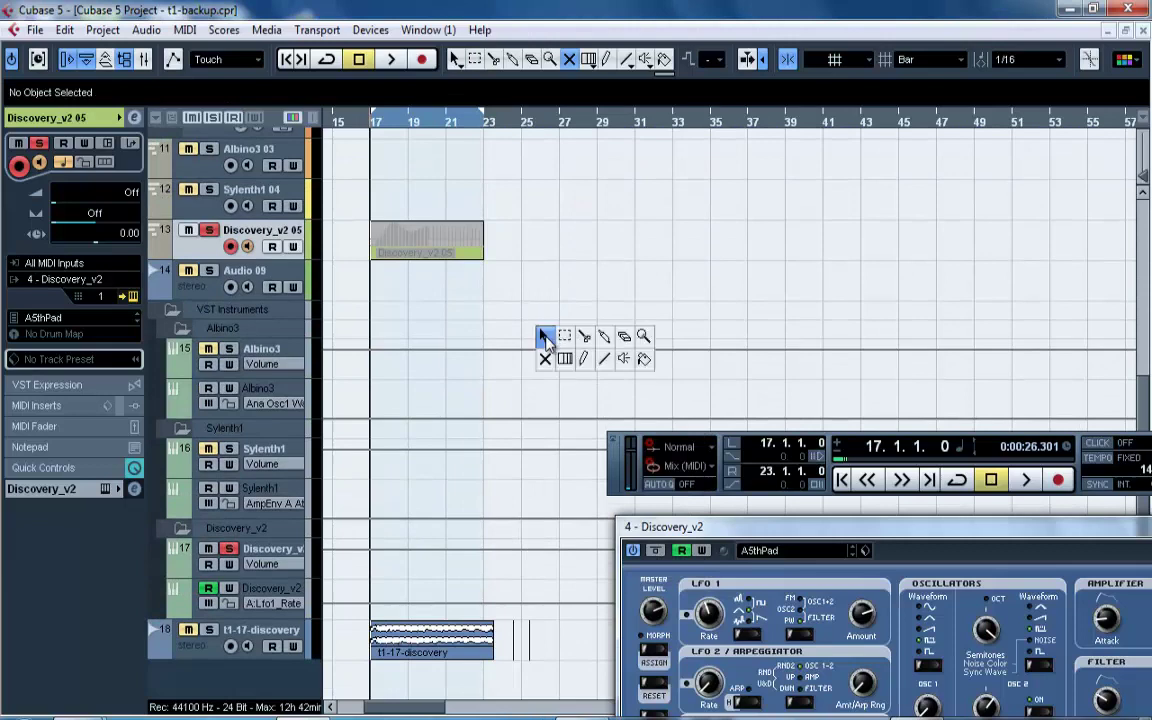
{"action": "left_click", "coordinate": [540, 338]}
{"action": "left_click", "coordinate": [407, 628]}
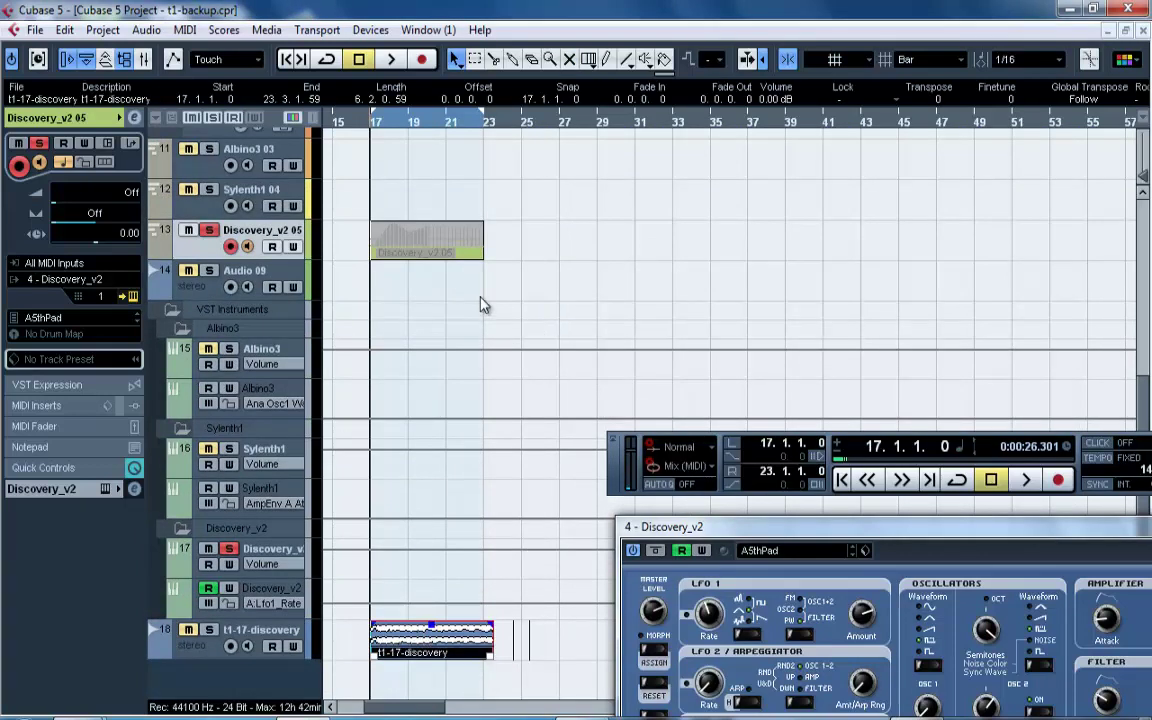
View the project files in the album1 folder through Save As and cancel without saving.
{"action": "key", "text": "ctrl+shift+s"}
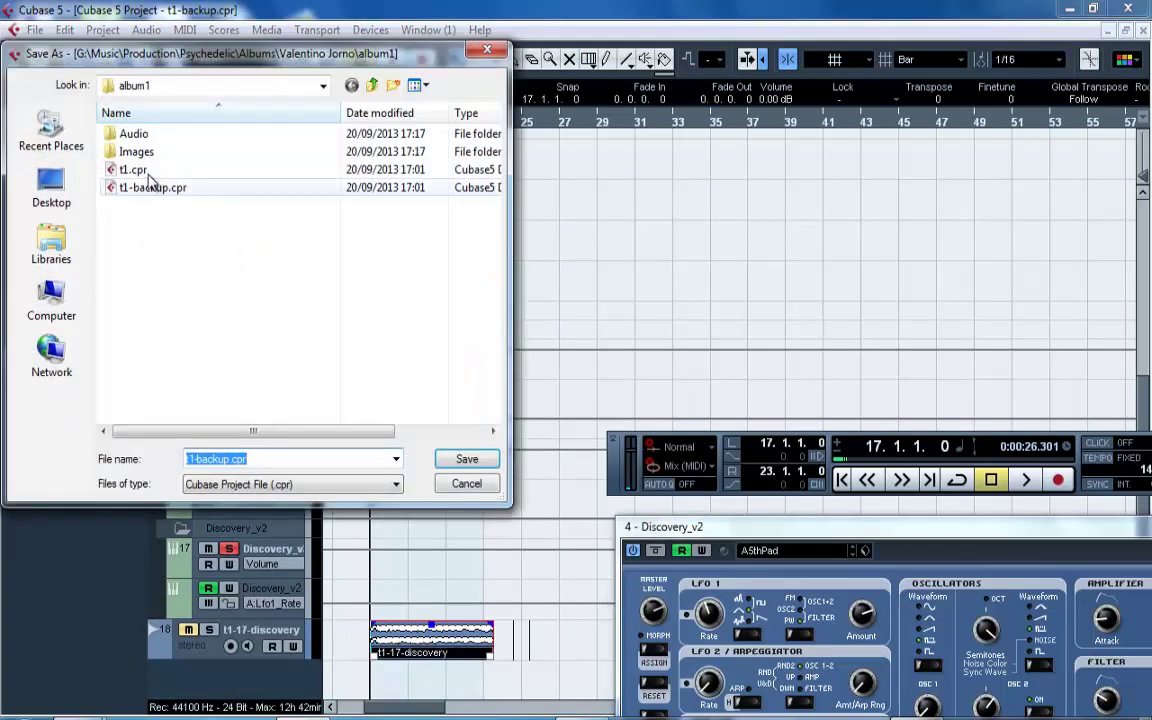
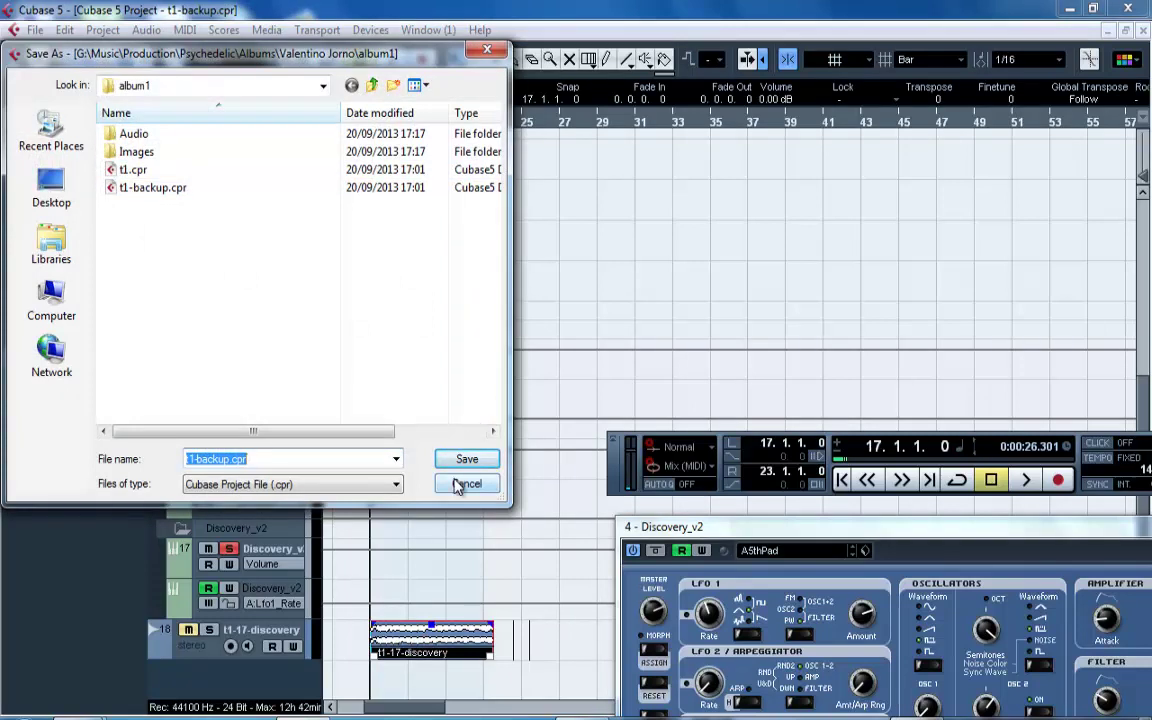
{"action": "left_click", "coordinate": [465, 486]}
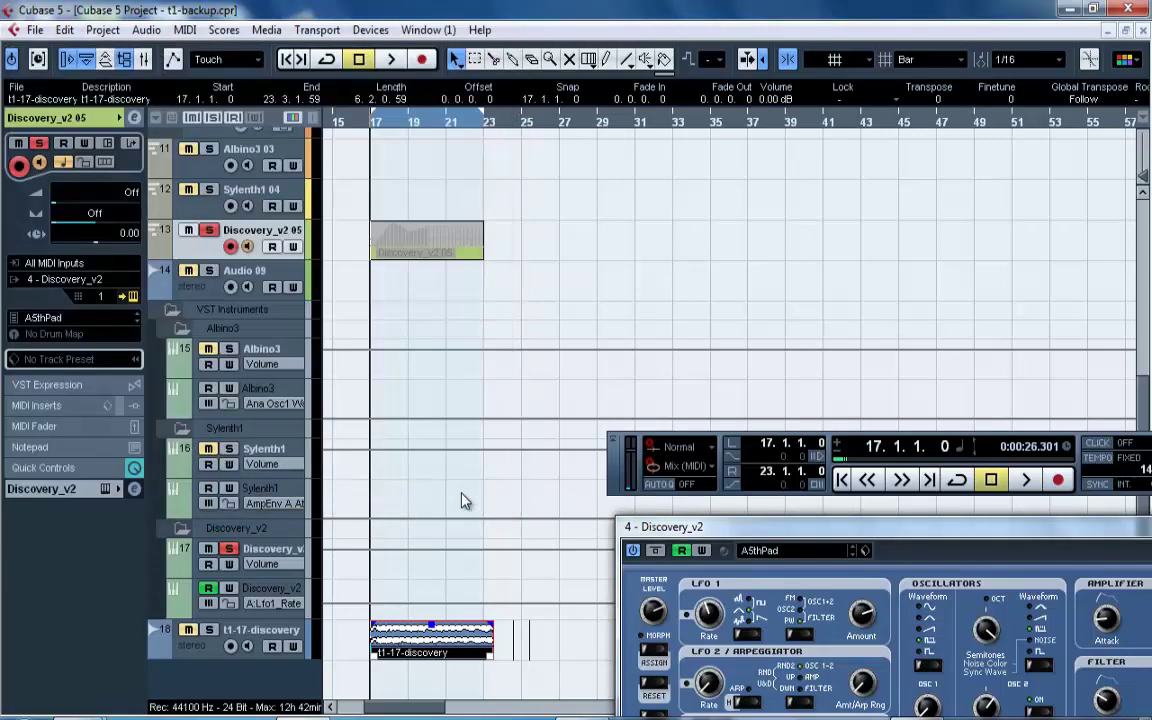
Get the Discovery_v2 instrument window out of the way and examine the t1-17-discovery waveform up close.
{"action": "left_click_drag", "start_coordinate": [389, 130], "coordinate": [355, 170]}
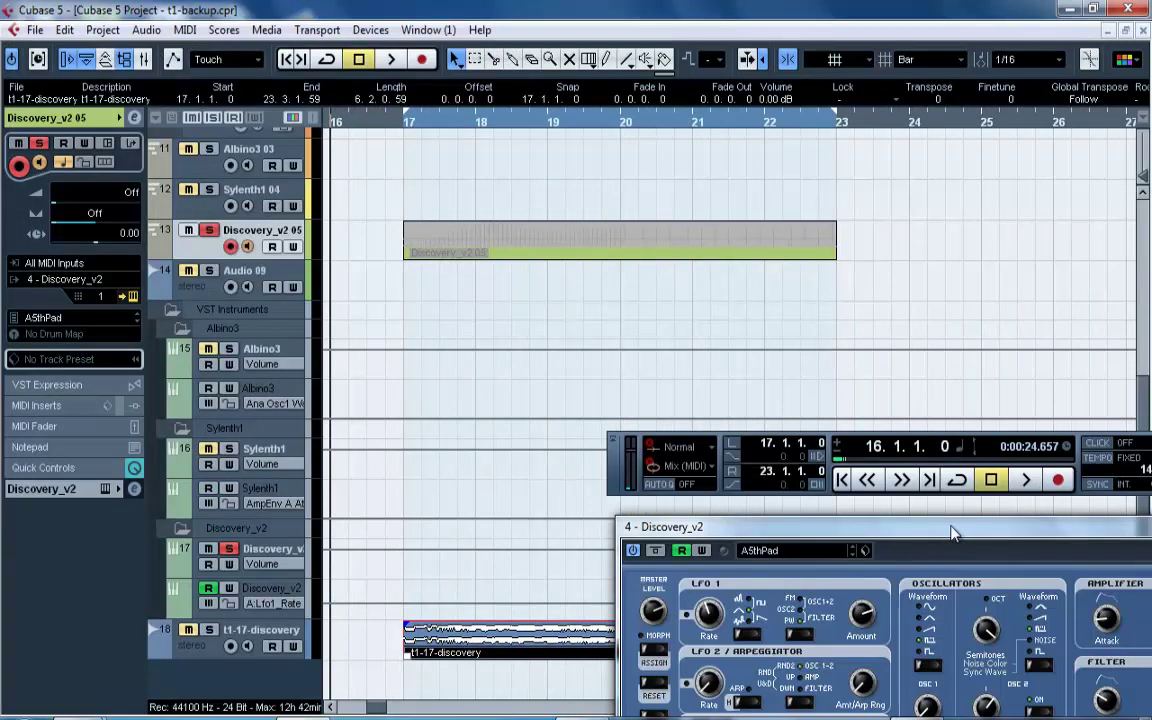
{"action": "left_click_drag", "start_coordinate": [951, 527], "coordinate": [1150, 718]}
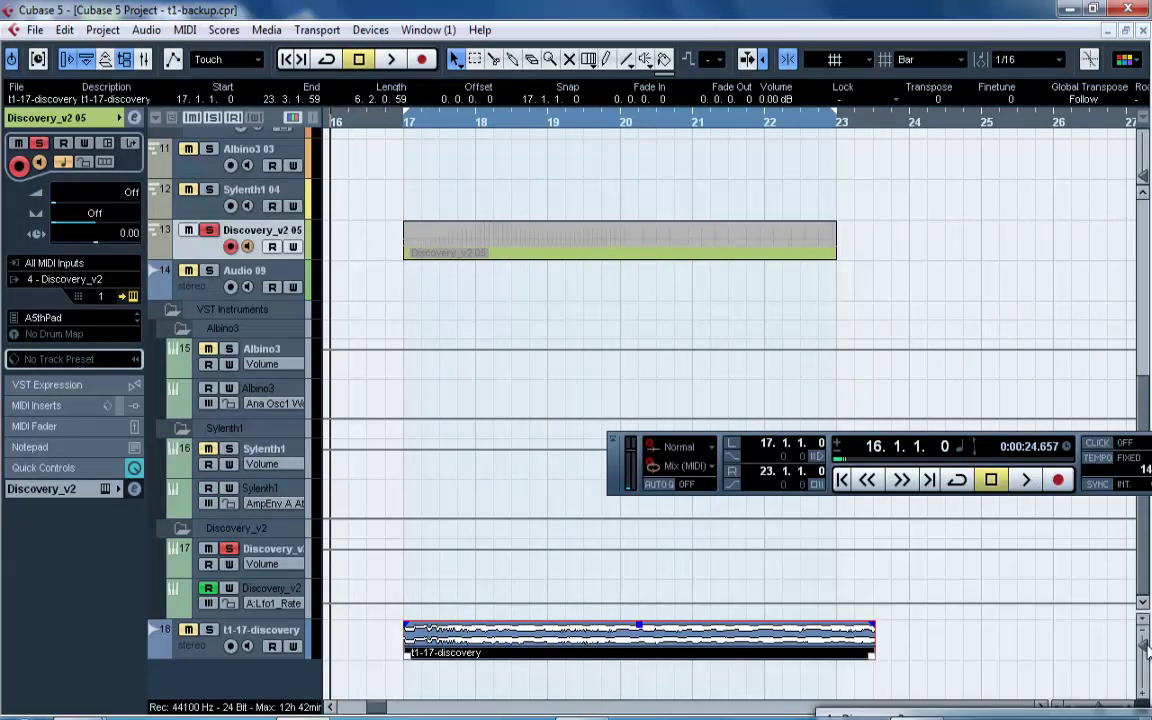
{"action": "left_click_drag", "start_coordinate": [1146, 647], "coordinate": [1146, 653]}
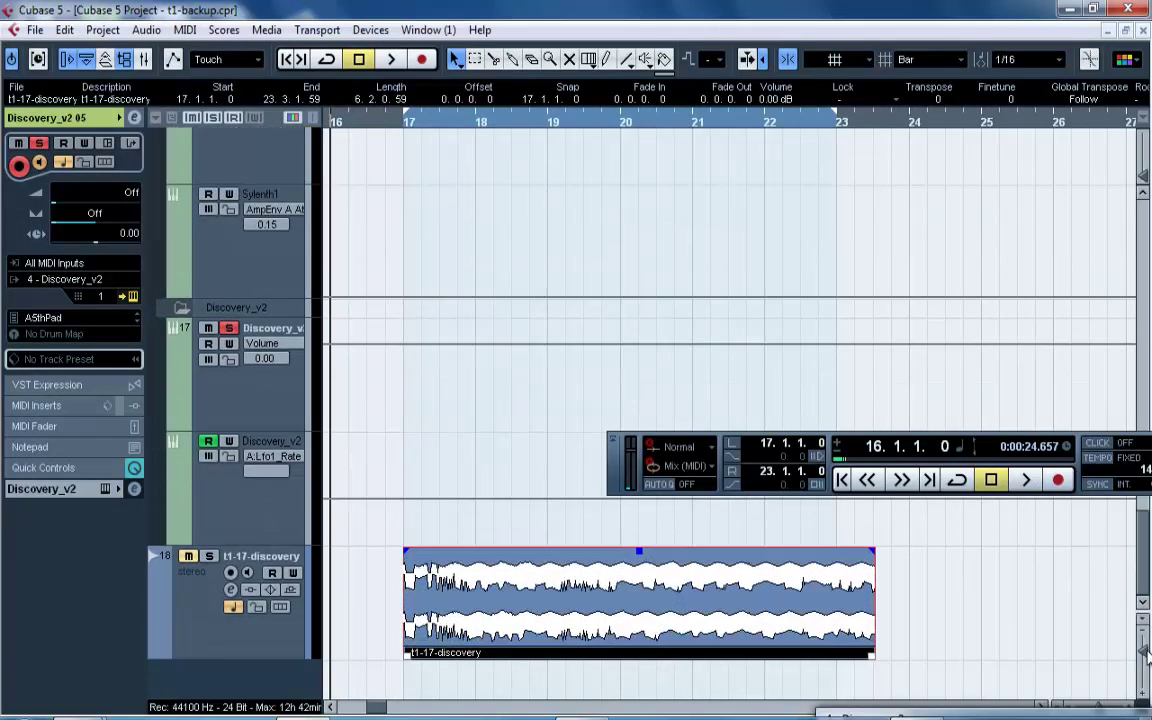
{"action": "left_click_drag", "start_coordinate": [1098, 705], "coordinate": [1100, 705]}
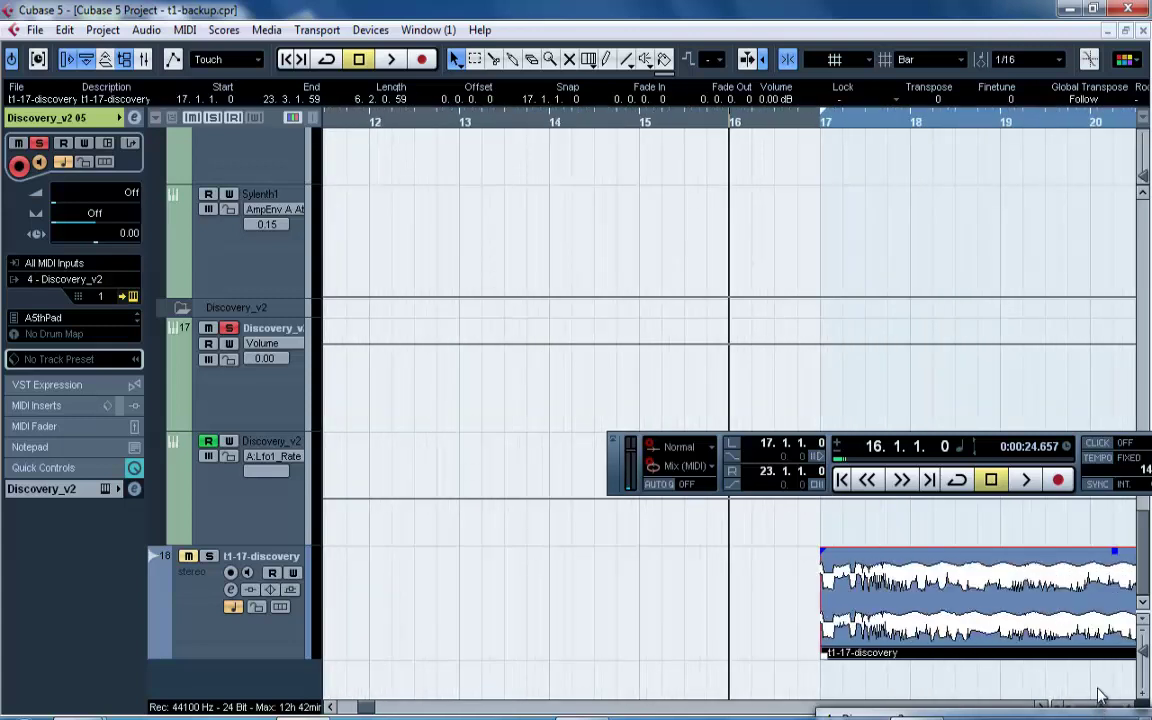
{"action": "left_click_drag", "start_coordinate": [1100, 695], "coordinate": [897, 718]}
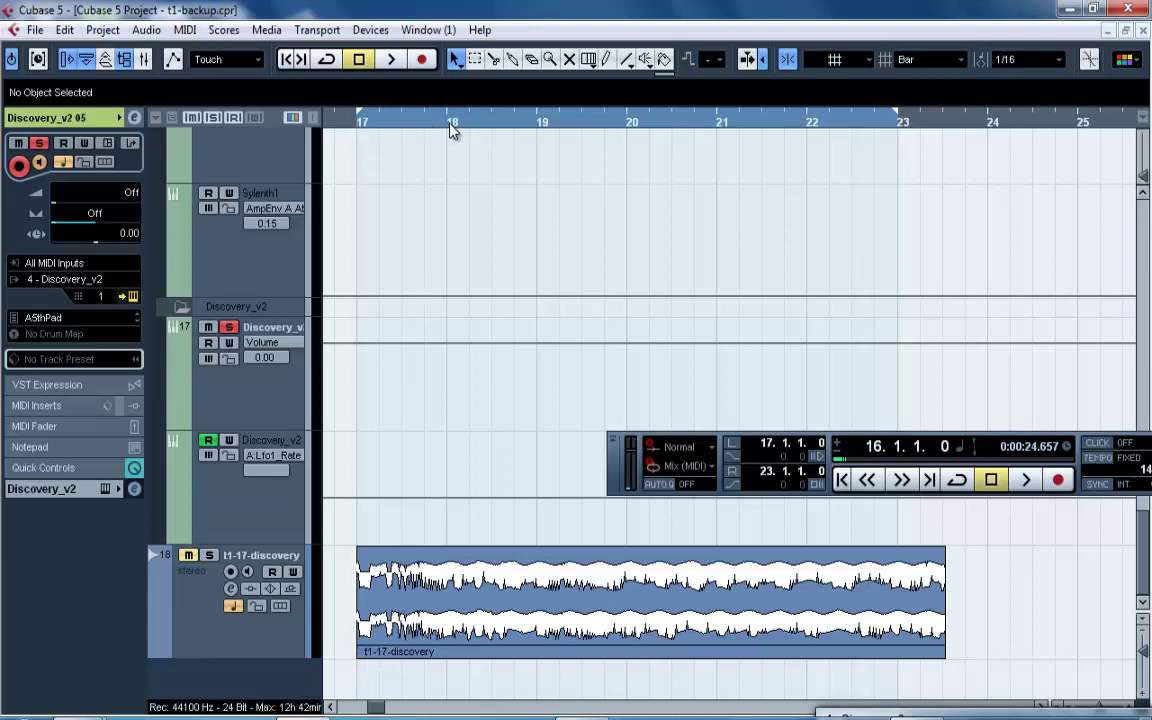
{"action": "left_click_drag", "start_coordinate": [451, 130], "coordinate": [513, 116]}
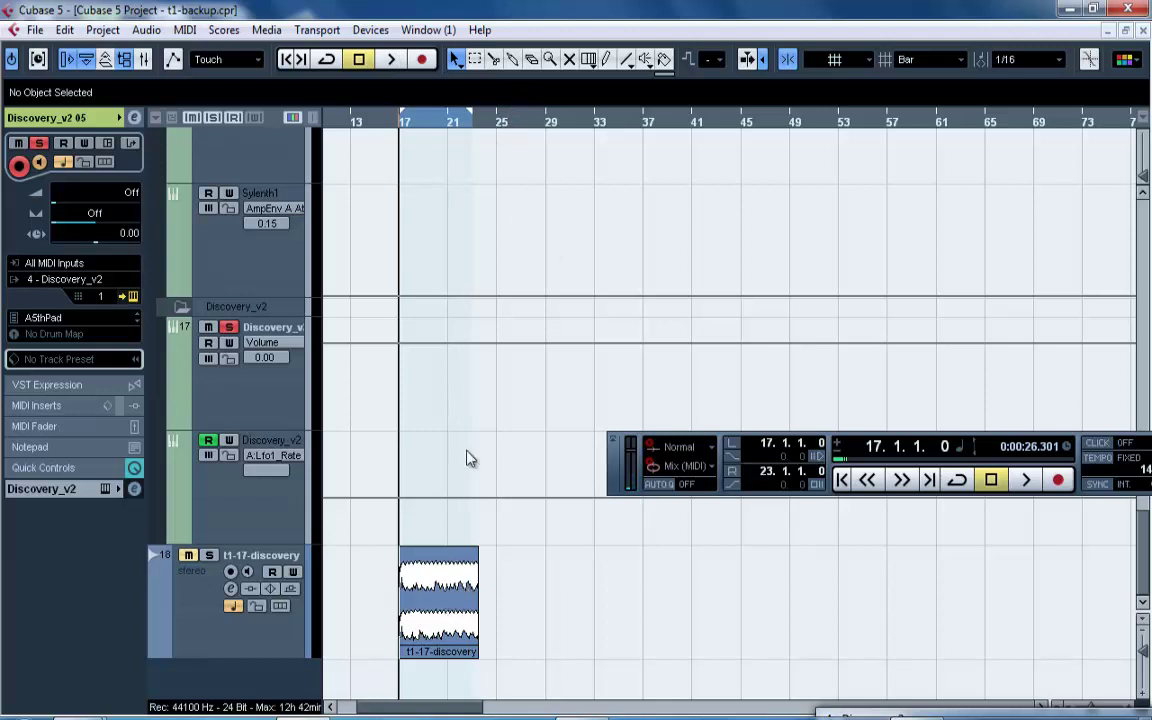
{"action": "left_click", "coordinate": [449, 563]}
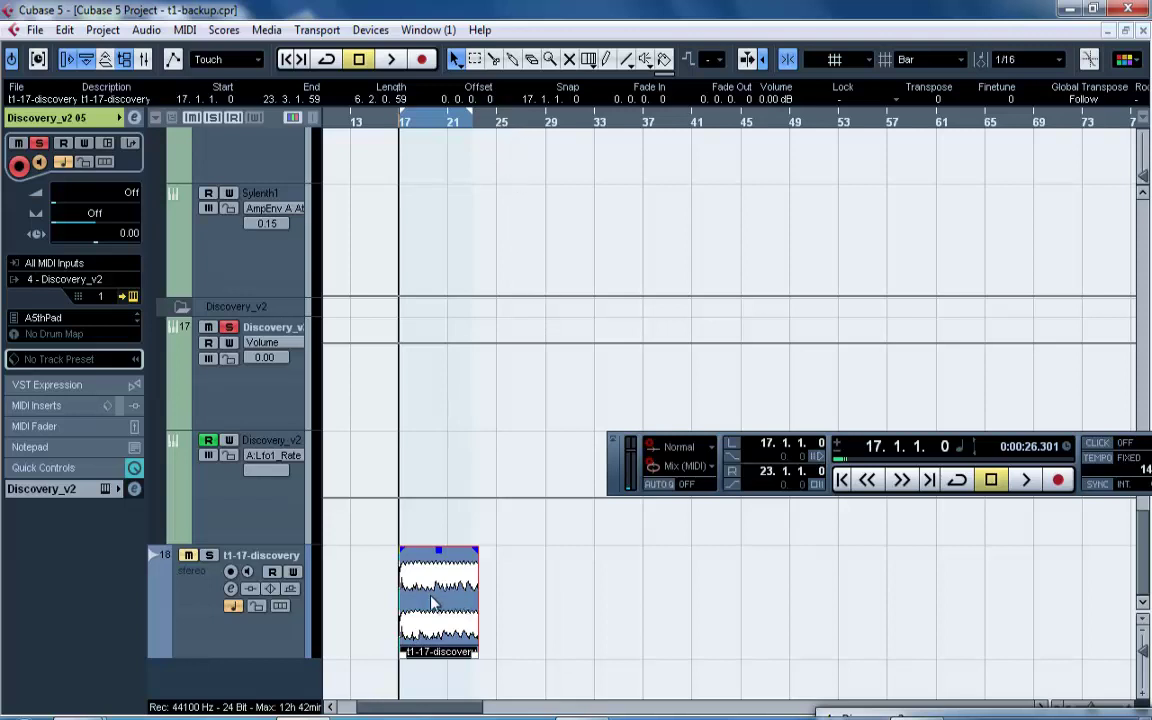
Examine the drum and cymbal tracks across the whole arrangement, ending at the t1-17-discovery track.
{"action": "left_click_drag", "start_coordinate": [558, 120], "coordinate": [560, 68]}
{"action": "left_click_drag", "start_coordinate": [354, 123], "coordinate": [346, 92]}
{"action": "left_click", "coordinate": [382, 158]}
{"action": "scroll", "coordinate": [386, 90], "scroll_direction": "up", "scroll_amount": 10}
{"action": "scroll", "coordinate": [407, 303], "scroll_direction": "up", "scroll_amount": 3}
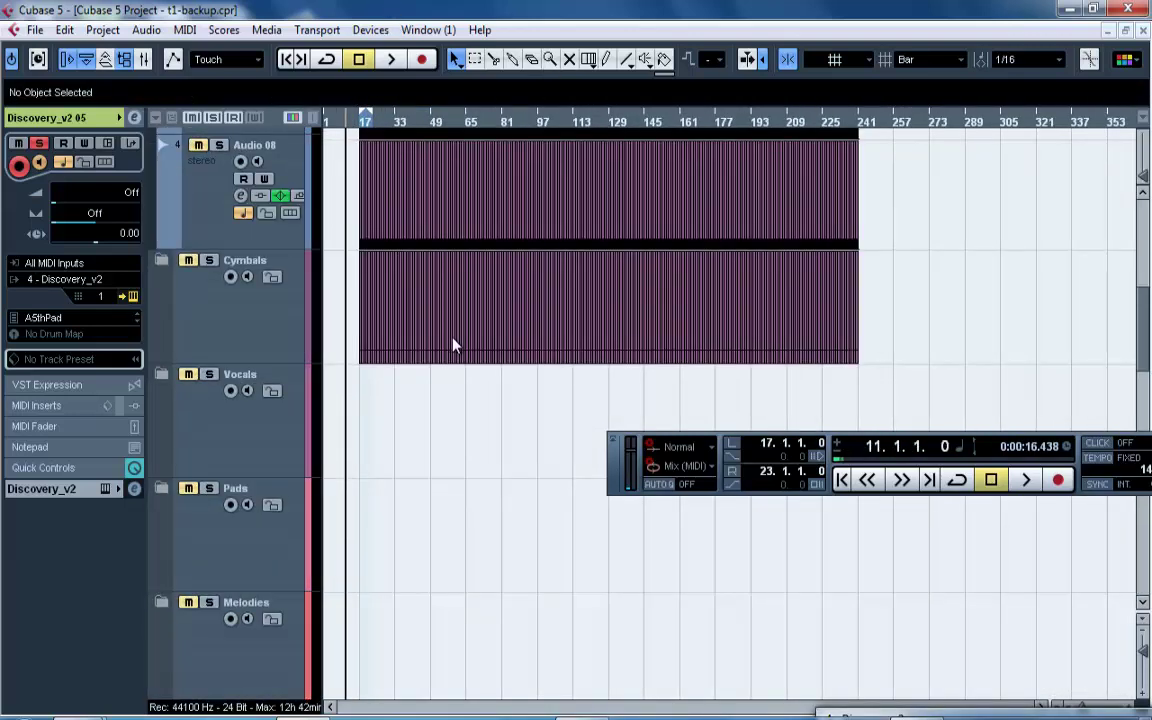
{"action": "left_click", "coordinate": [376, 242]}
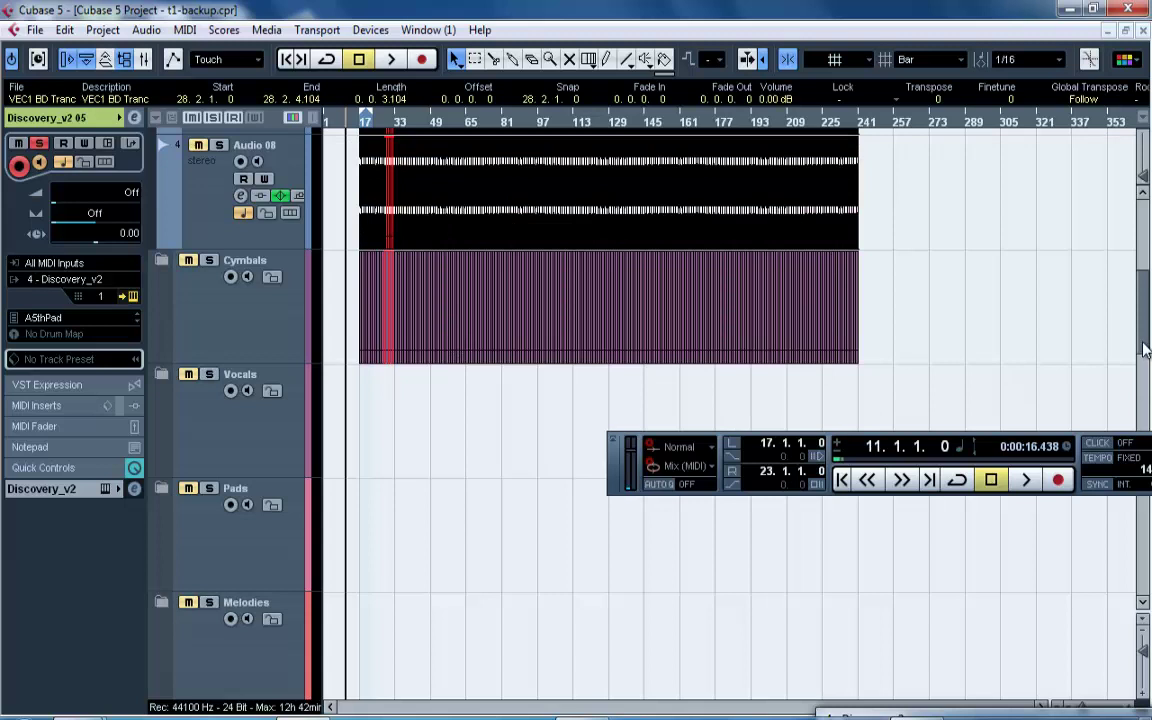
{"action": "left_click_drag", "start_coordinate": [1145, 348], "coordinate": [1146, 604]}
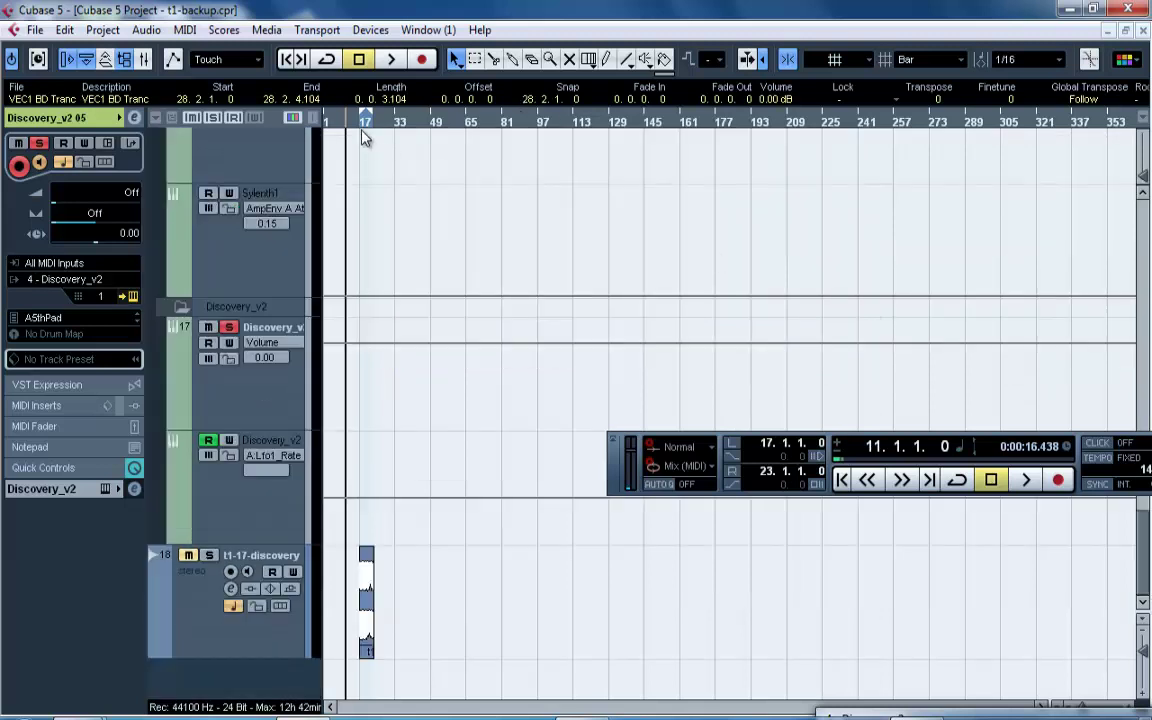
Play the soloed t1-17-discovery track from bar 17, cycling between bars 17 and 23, with the project window maximized.
{"action": "left_click_drag", "start_coordinate": [363, 137], "coordinate": [363, 198]}
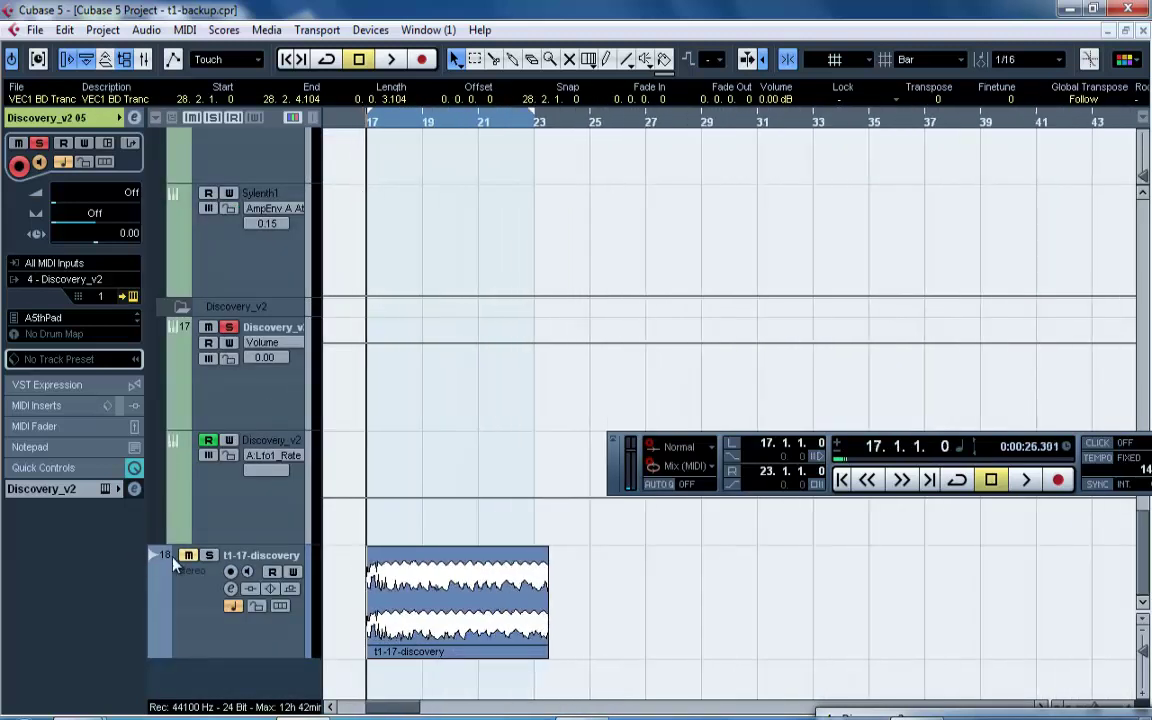
{"action": "key", "text": "space"}
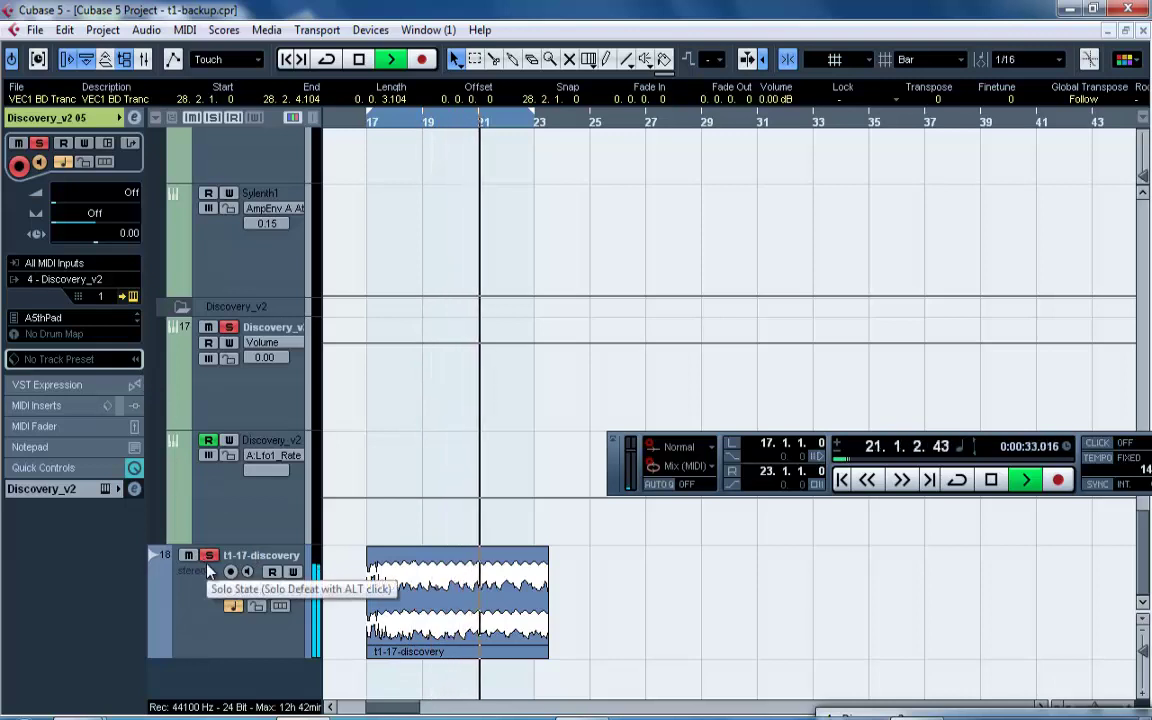
{"action": "key", "text": "F3"}
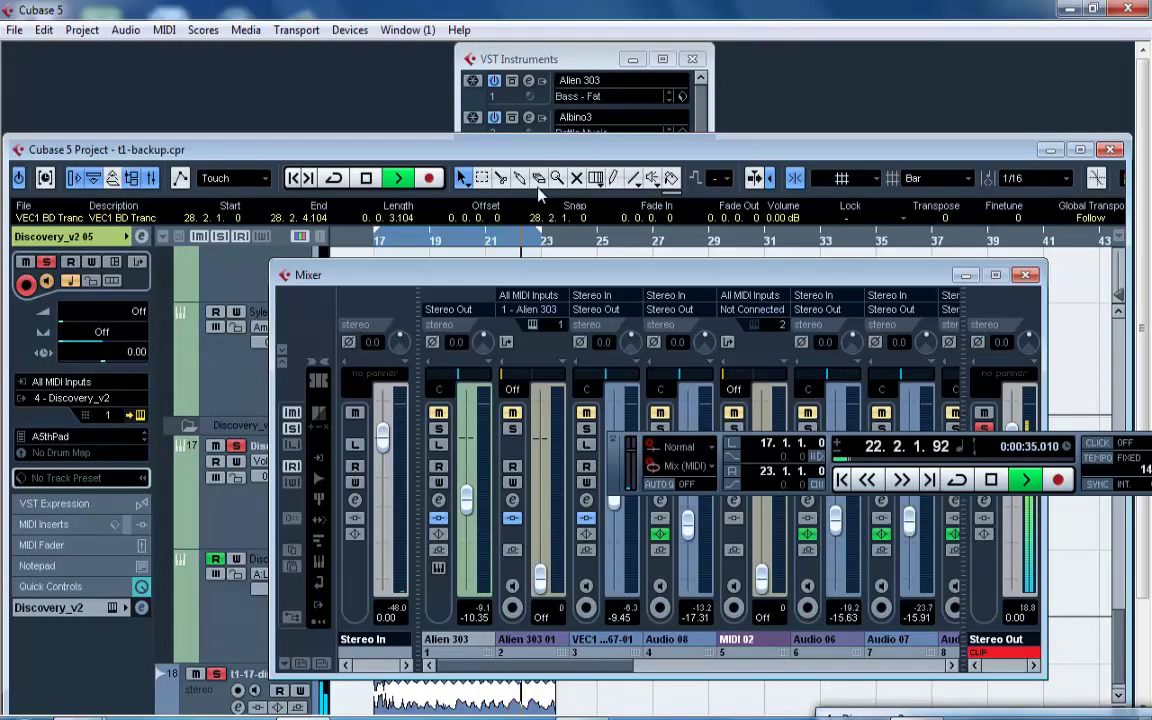
{"action": "left_click", "coordinate": [334, 179]}
{"action": "double_click", "coordinate": [339, 143]}
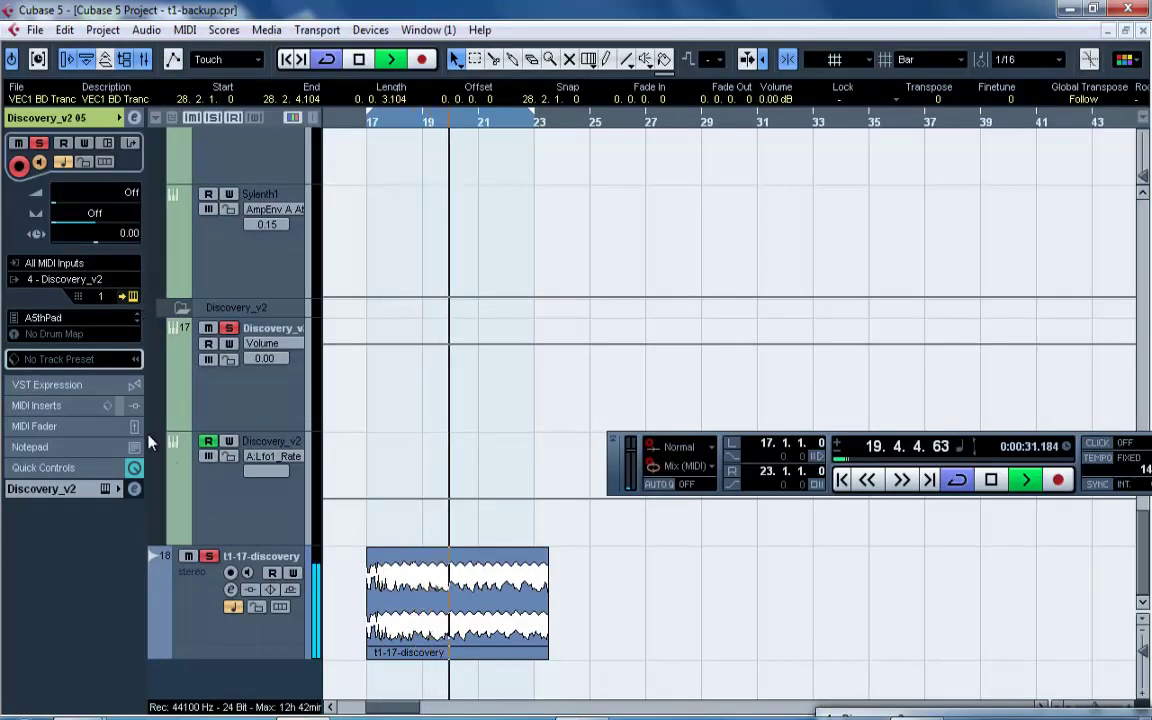
Close the Discovery_v2 05 MIDI channel settings and open the channel settings of the t1-17-discovery audio track.
{"action": "left_click", "coordinate": [134, 117]}
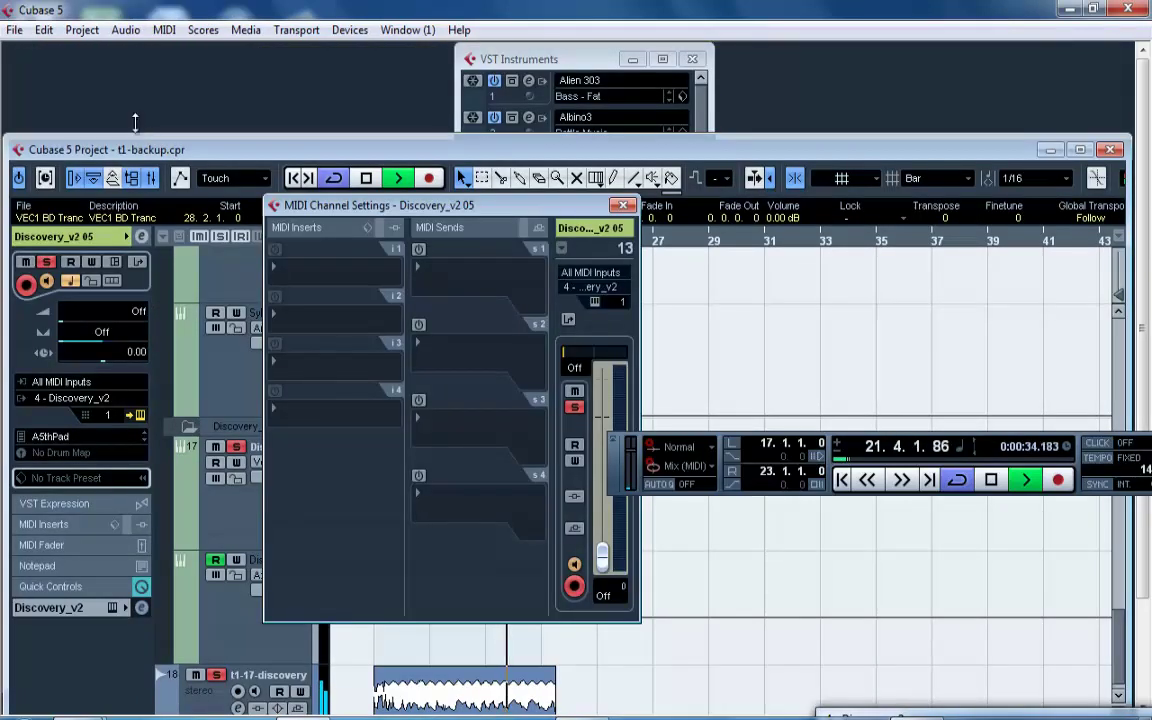
{"action": "left_click", "coordinate": [621, 206]}
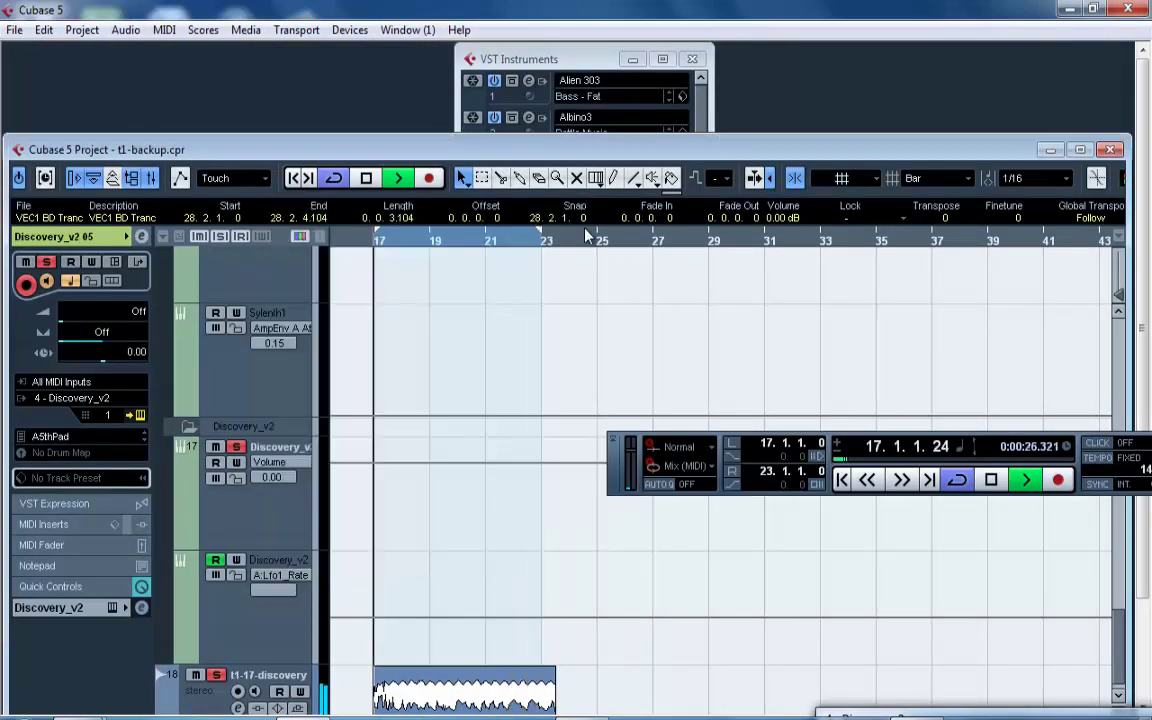
{"action": "left_click", "coordinate": [290, 688]}
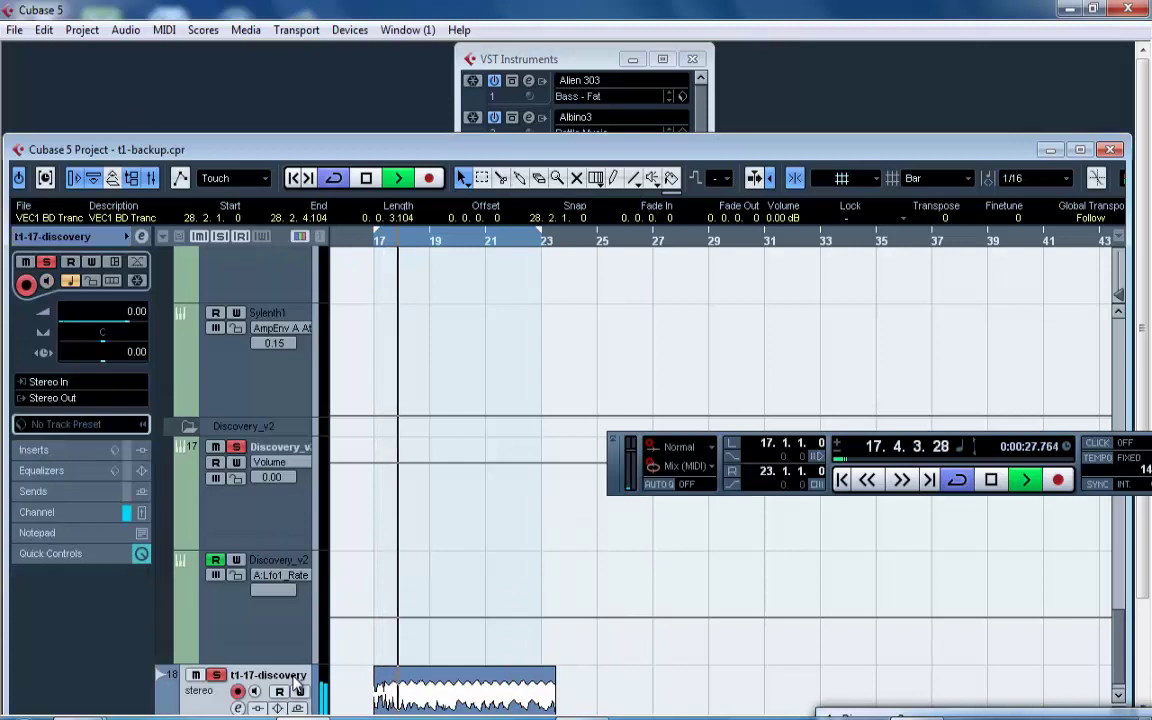
{"action": "left_click", "coordinate": [141, 236]}
Set EQ band 1 to High Pass II at about 621 Hz, gain 2.6, add band 2 at about 161 Hz, gain -1.4, and stop playback.
{"action": "left_click", "coordinate": [419, 532]}
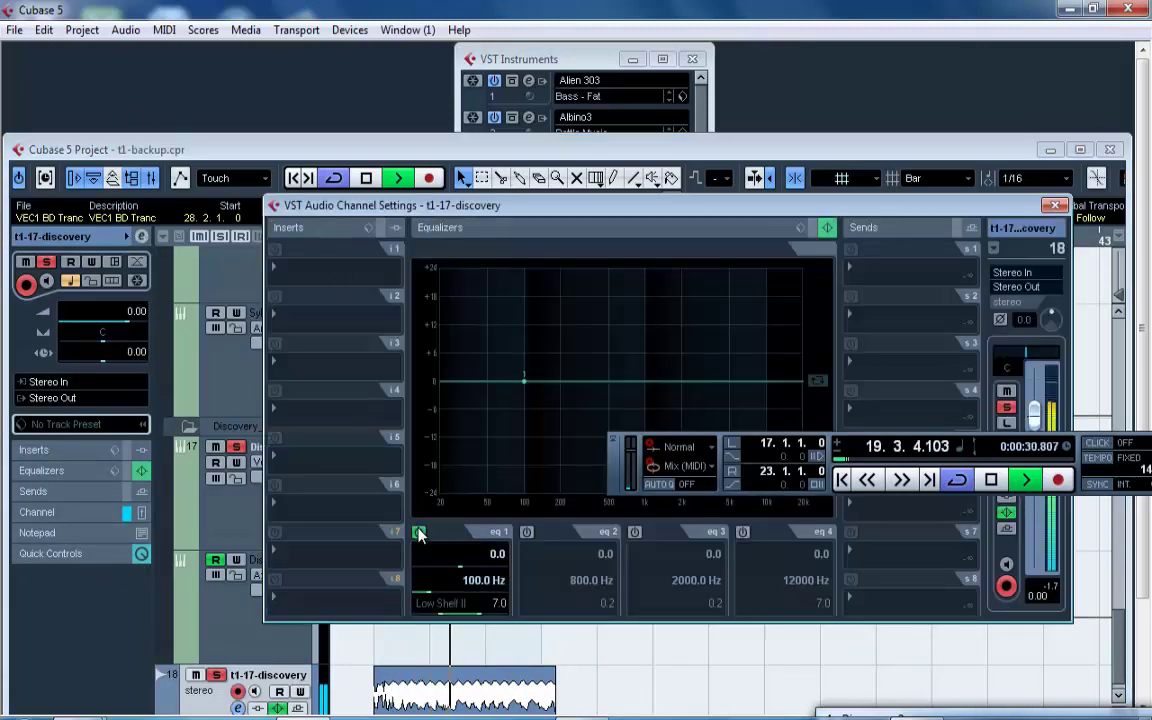
{"action": "left_click", "coordinate": [443, 601]}
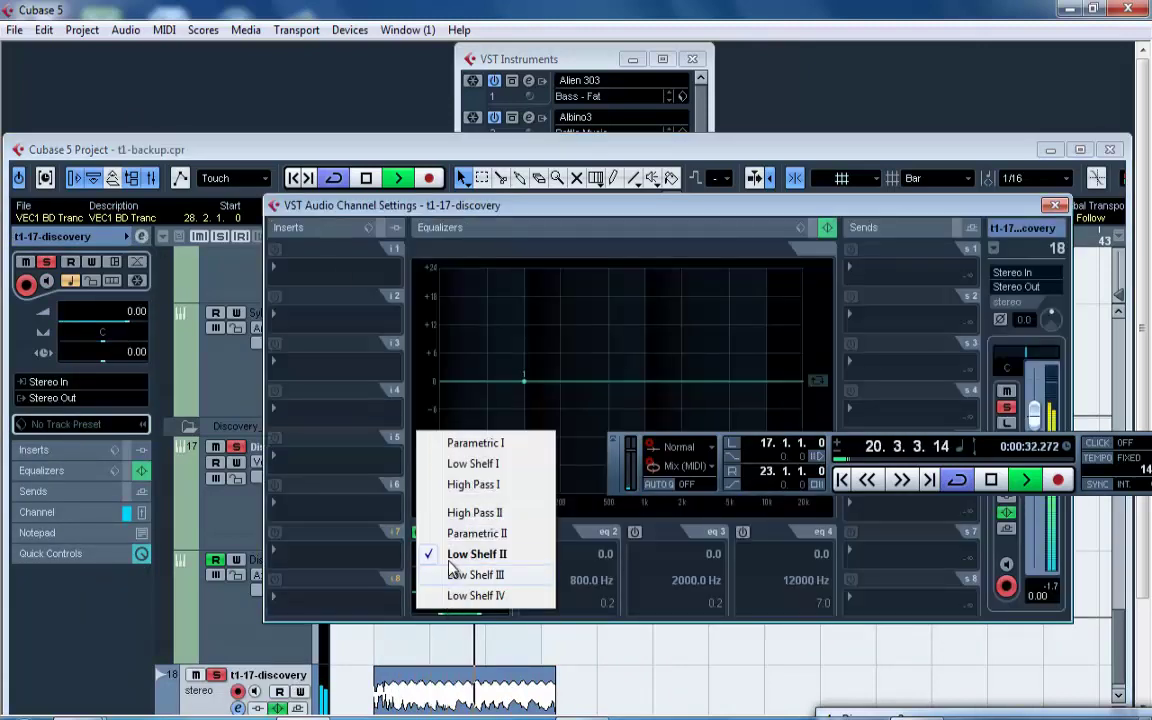
{"action": "left_click", "coordinate": [474, 512]}
{"action": "left_click_drag", "start_coordinate": [527, 396], "coordinate": [657, 378]}
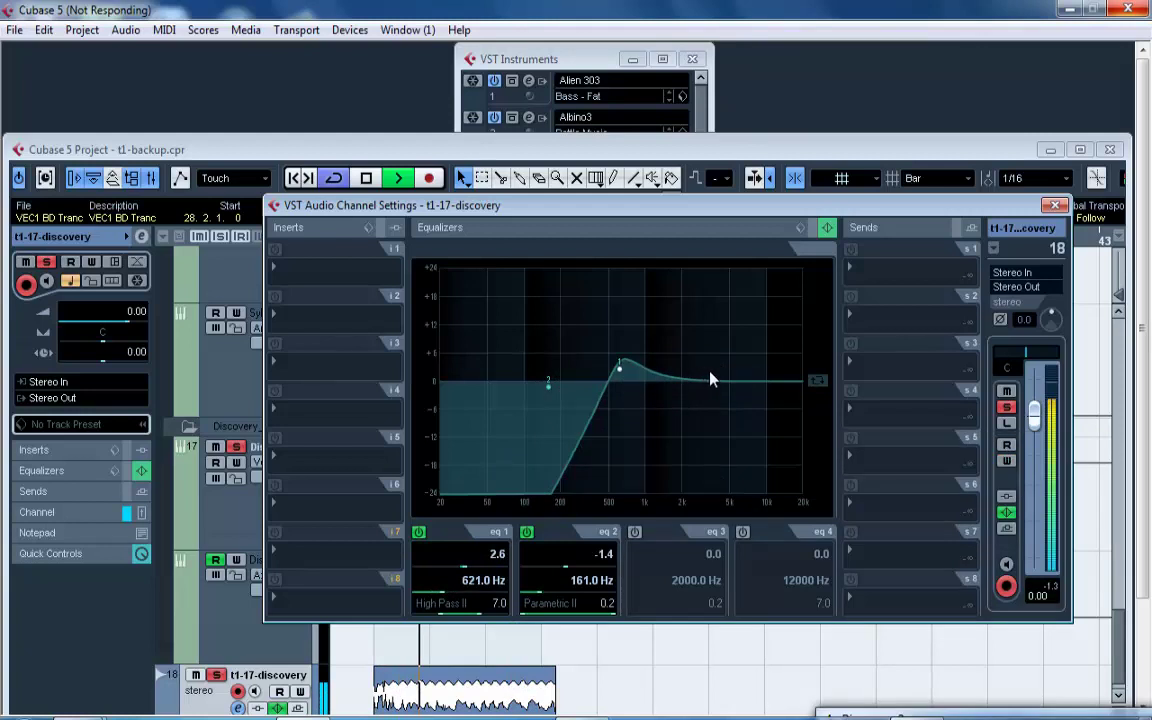
{"action": "key", "text": "space"}
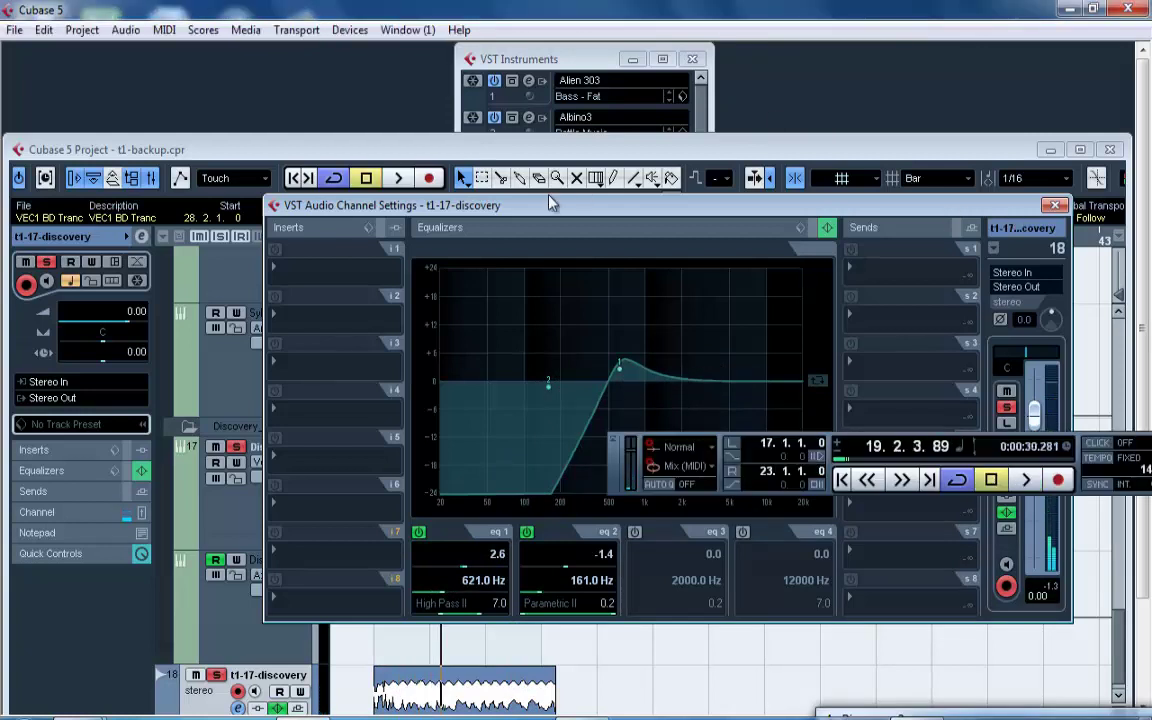
Move the transport panel and the t1-17-discovery channel settings window aside, and bring the channel settings back over the project window.
{"action": "left_click_drag", "start_coordinate": [619, 477], "coordinate": [835, 556]}
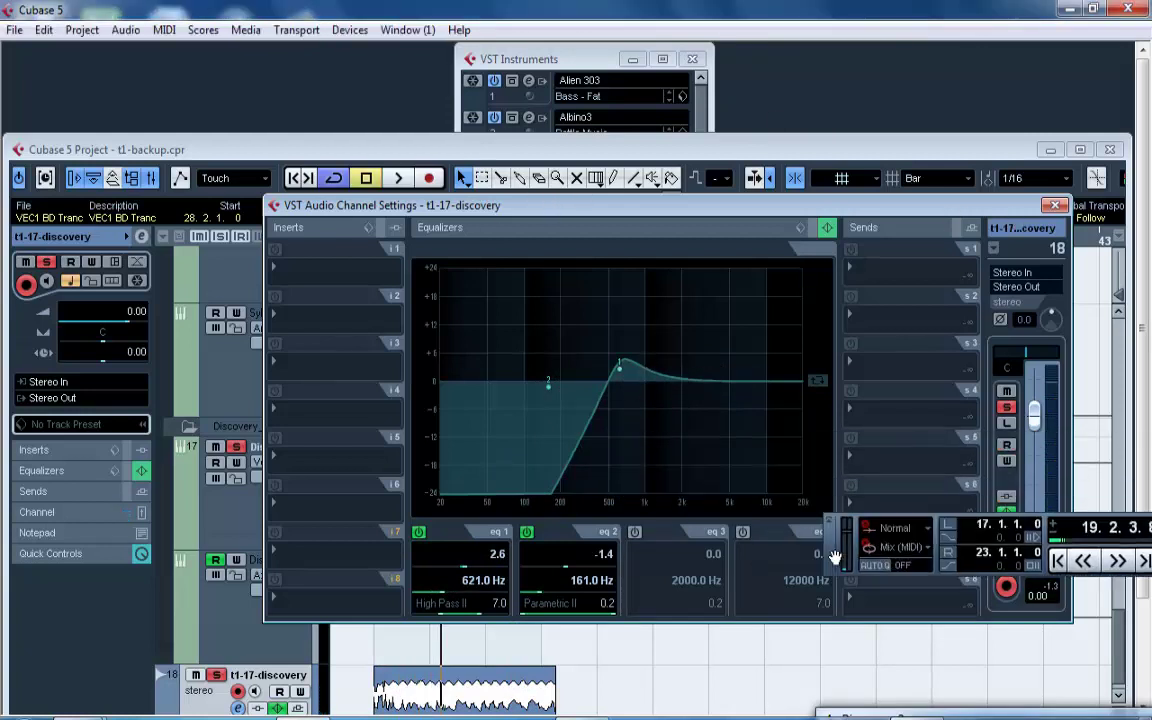
{"action": "left_click_drag", "start_coordinate": [341, 207], "coordinate": [517, 124]}
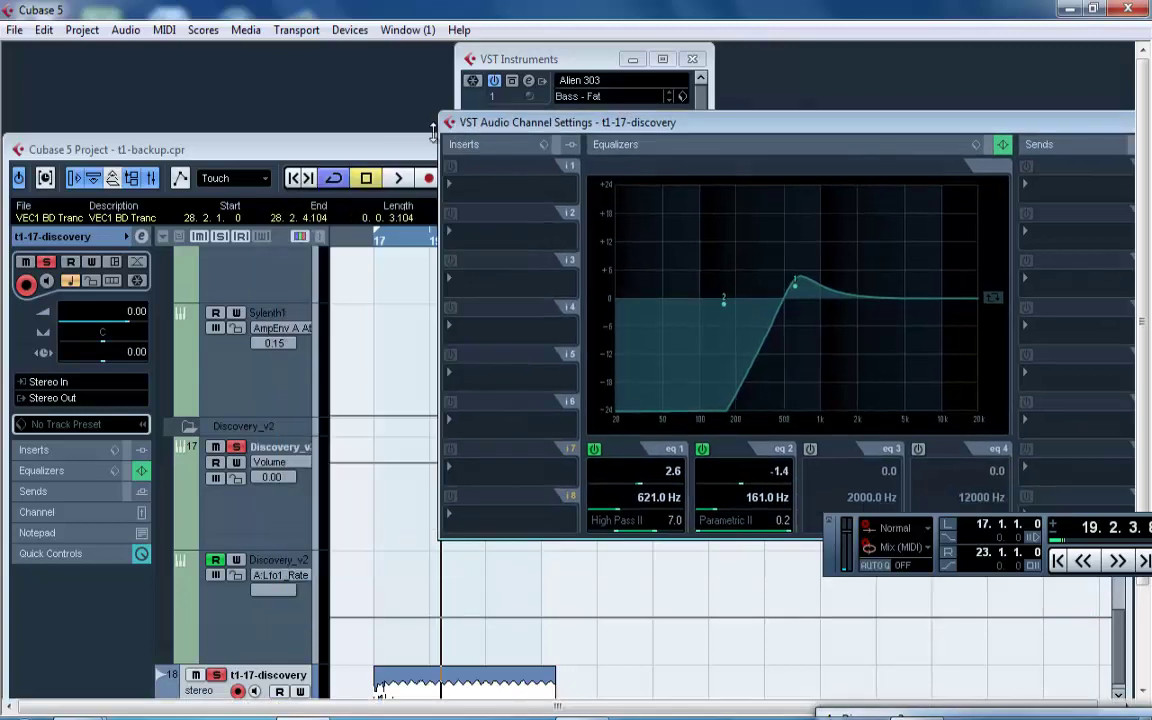
{"action": "double_click", "coordinate": [400, 150]}
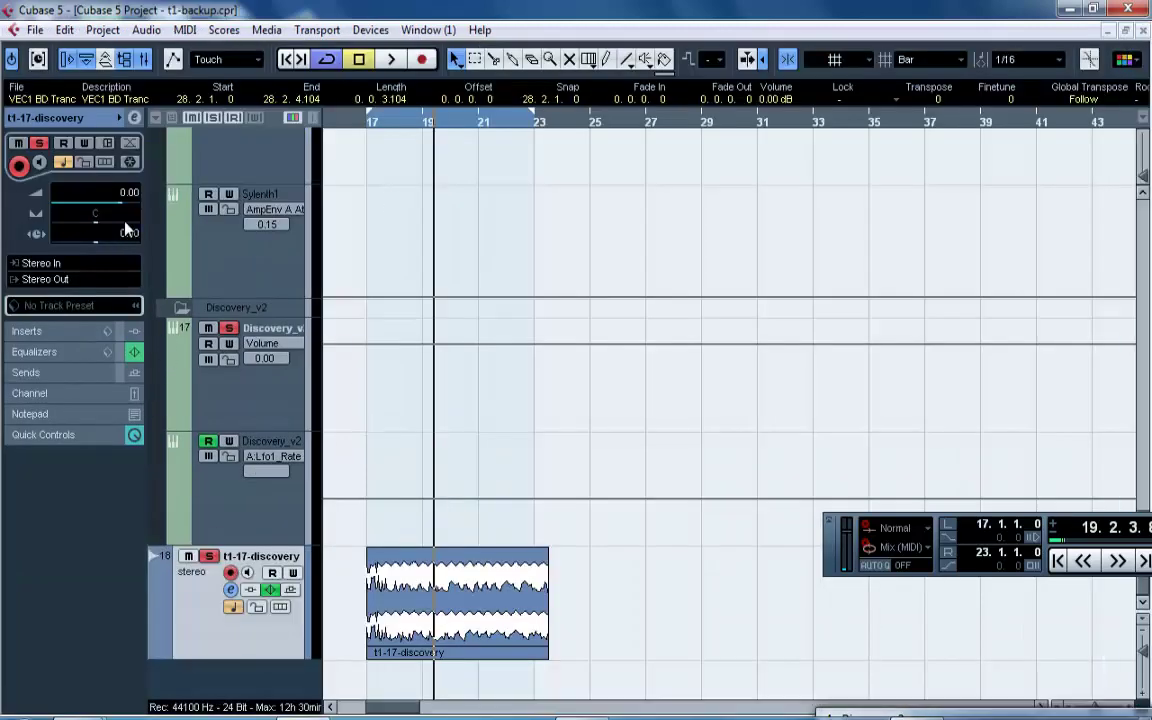
{"action": "left_click", "coordinate": [134, 120]}
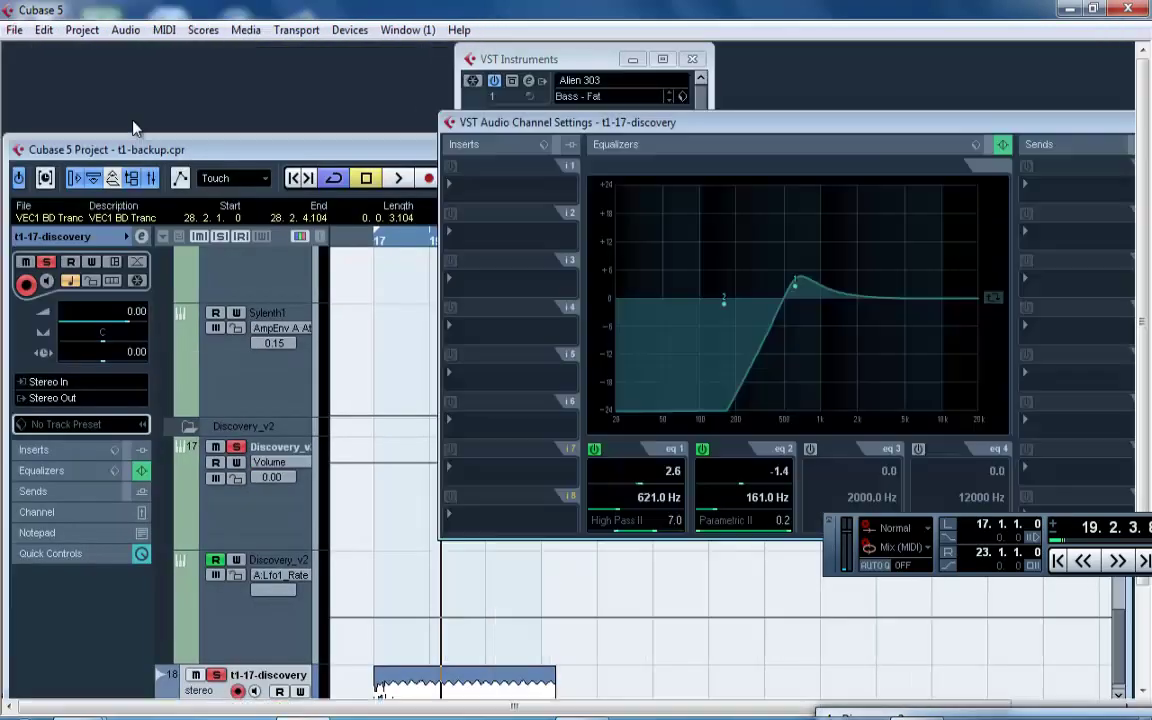
Keep the t1-17-discovery channel settings window always on top and maximize the project window behind it.
{"action": "right_click", "coordinate": [697, 158]}
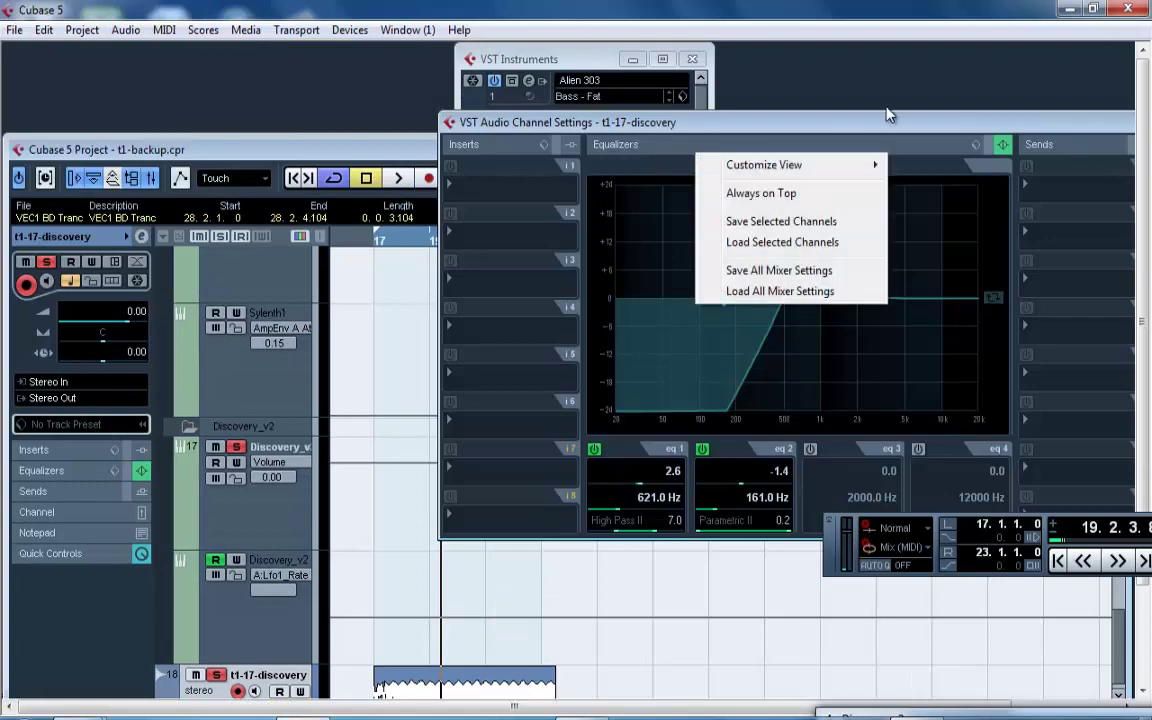
{"action": "left_click", "coordinate": [833, 193]}
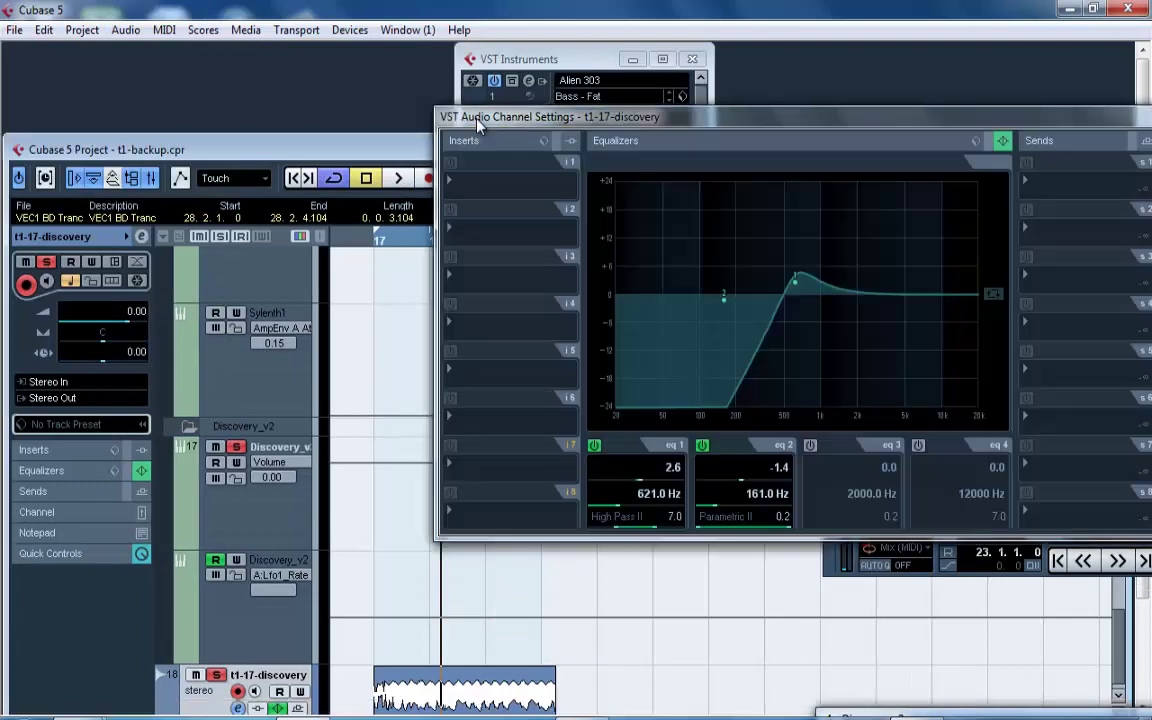
{"action": "double_click", "coordinate": [414, 147]}
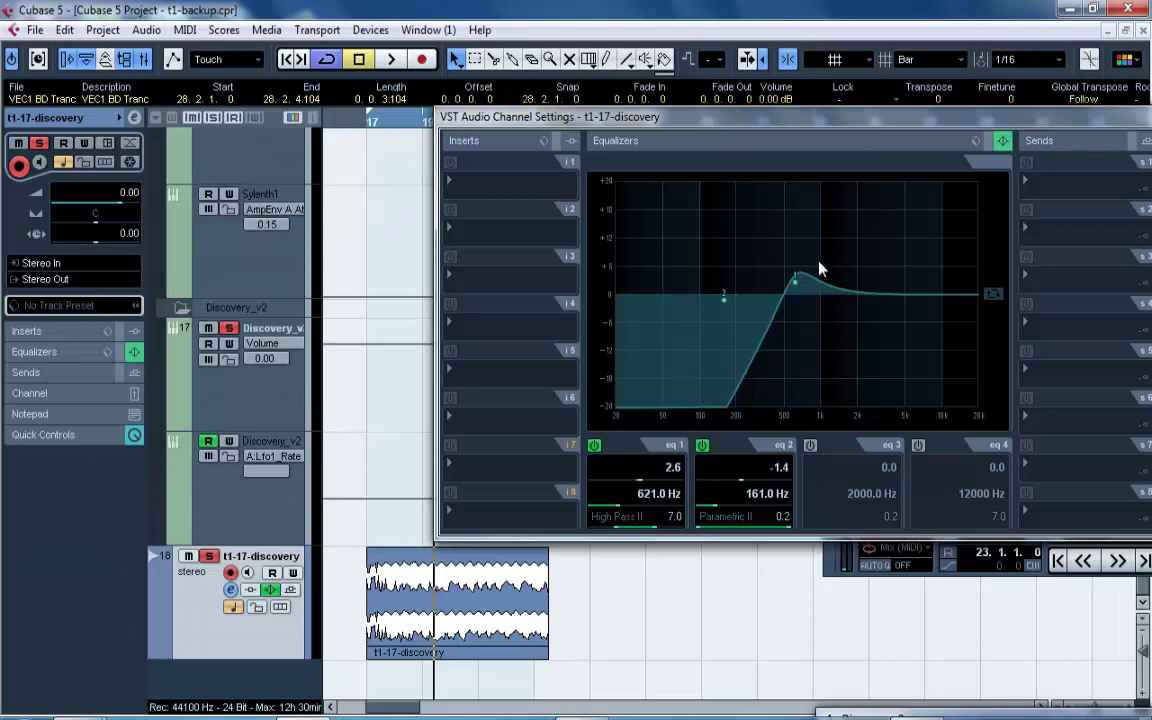
Lower EQ band 1 to about 172 Hz with gain 3.4, return to bar 17, and move the channel settings window clear of the track.
{"action": "left_click_drag", "start_coordinate": [795, 288], "coordinate": [728, 286]}
{"action": "left_click_drag", "start_coordinate": [753, 120], "coordinate": [680, 59]}
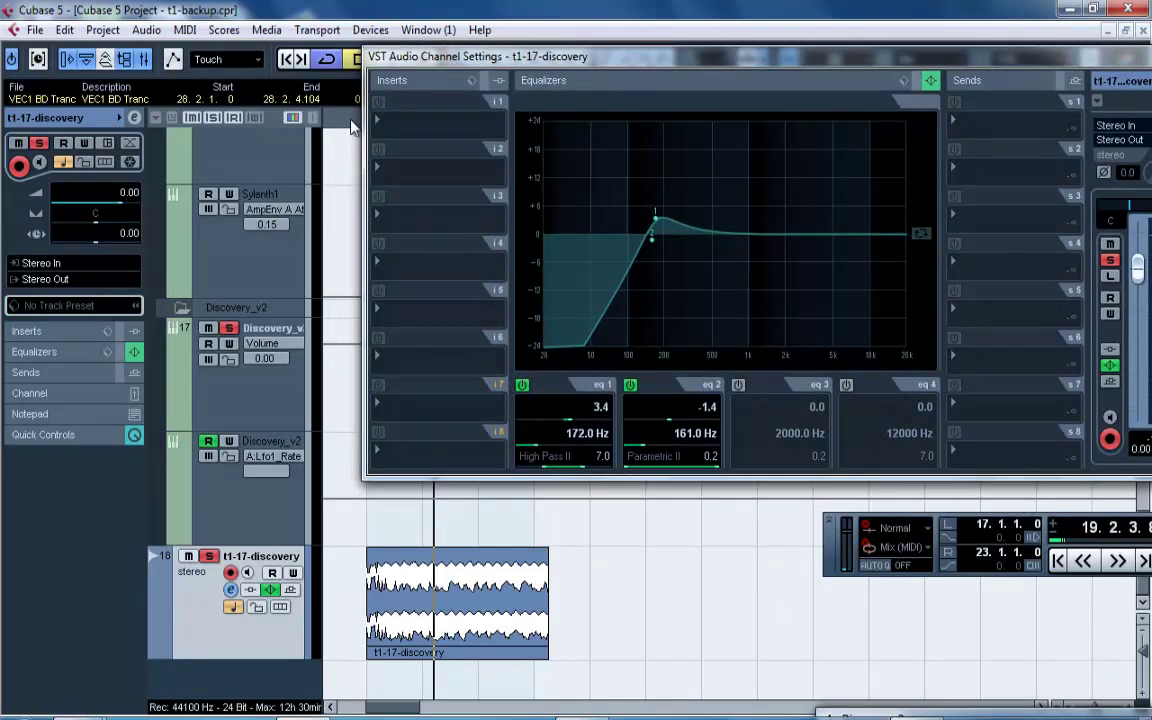
{"action": "key", "text": "space"}
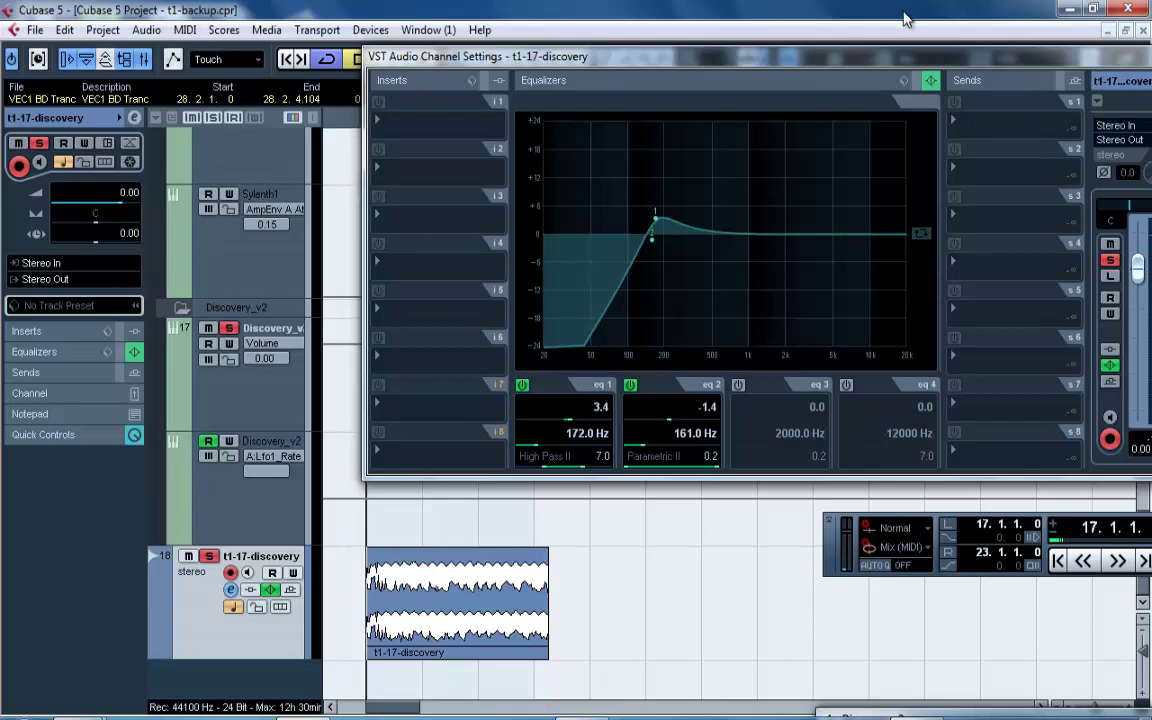
{"action": "left_click_drag", "start_coordinate": [931, 62], "coordinate": [731, 34]}
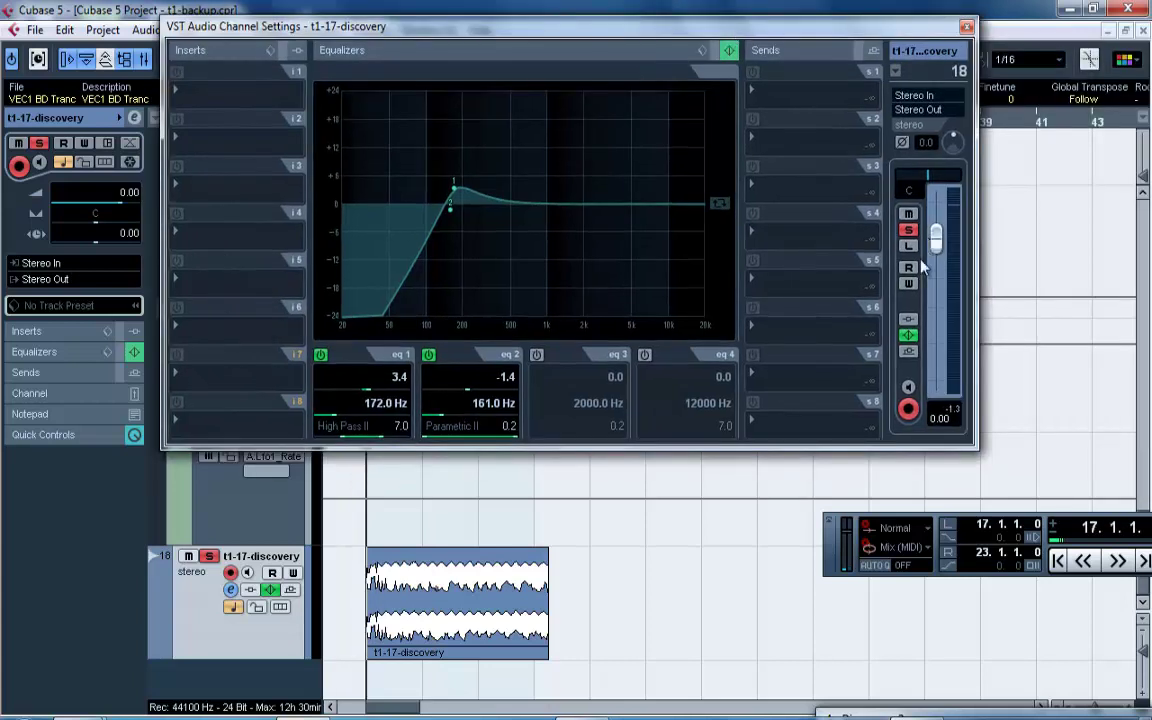
Enable automation writing on t1-17-discovery and record an EQ band 1 frequency sweep during playback, ending at about 419 Hz, gain 3.2.
{"action": "left_click", "coordinate": [909, 284]}
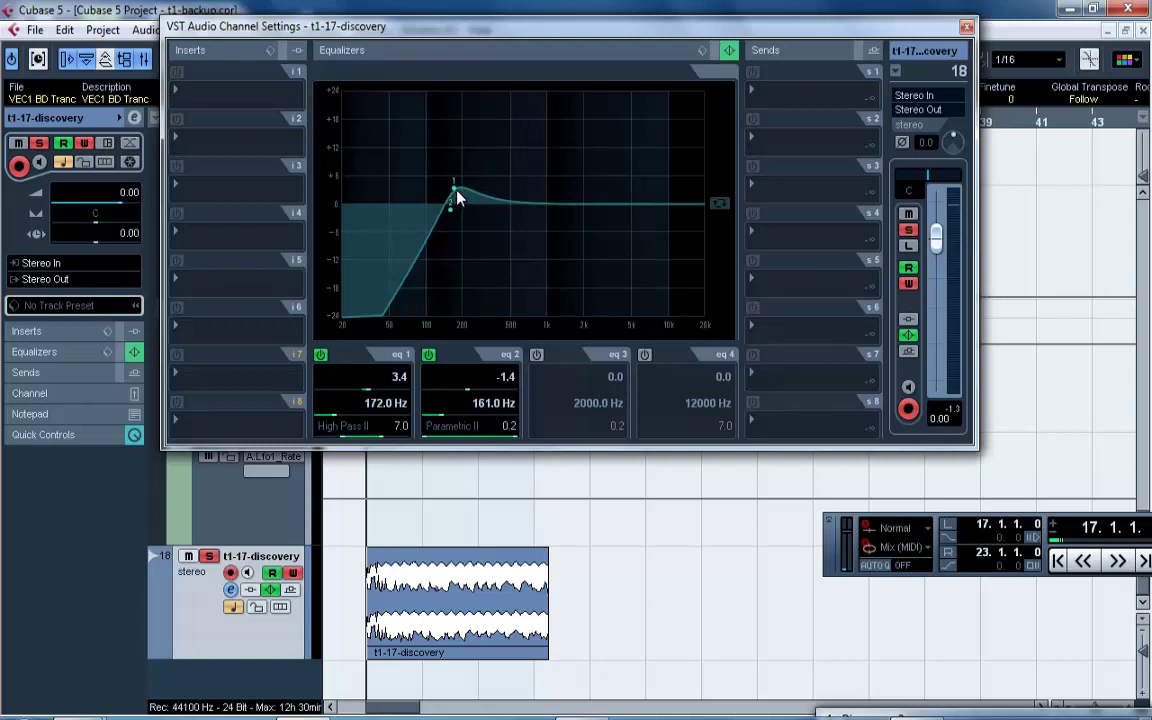
{"action": "key", "text": "space"}
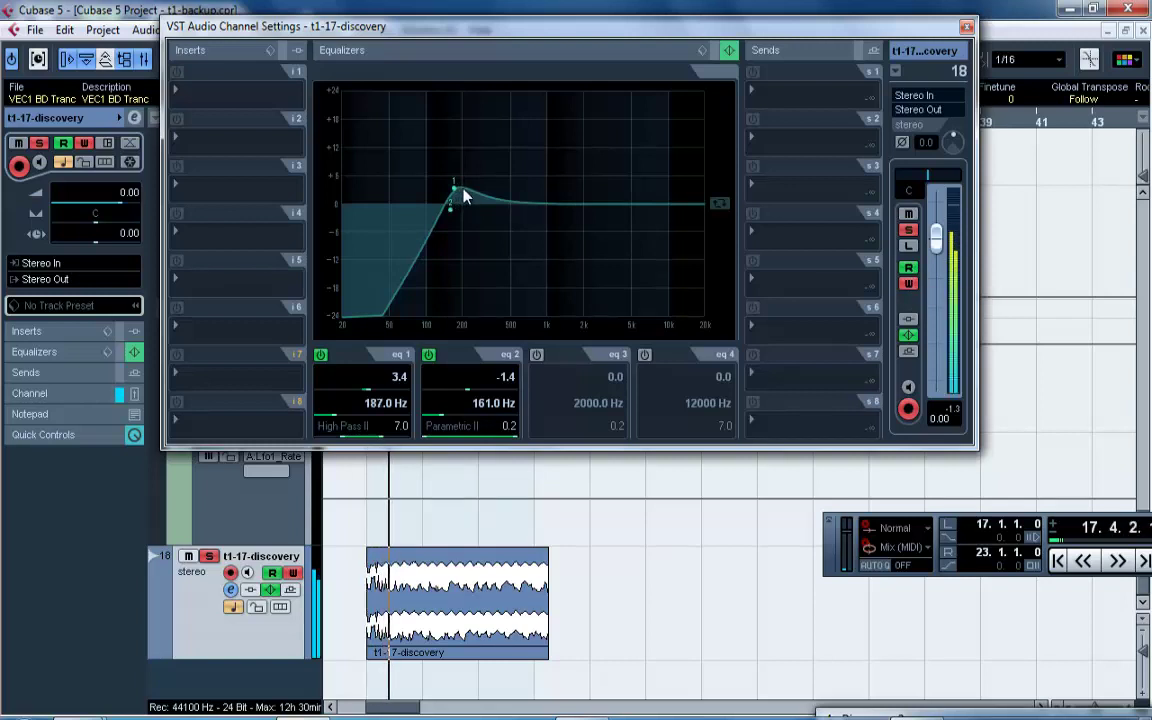
{"action": "left_click_drag", "start_coordinate": [463, 194], "coordinate": [502, 194]}
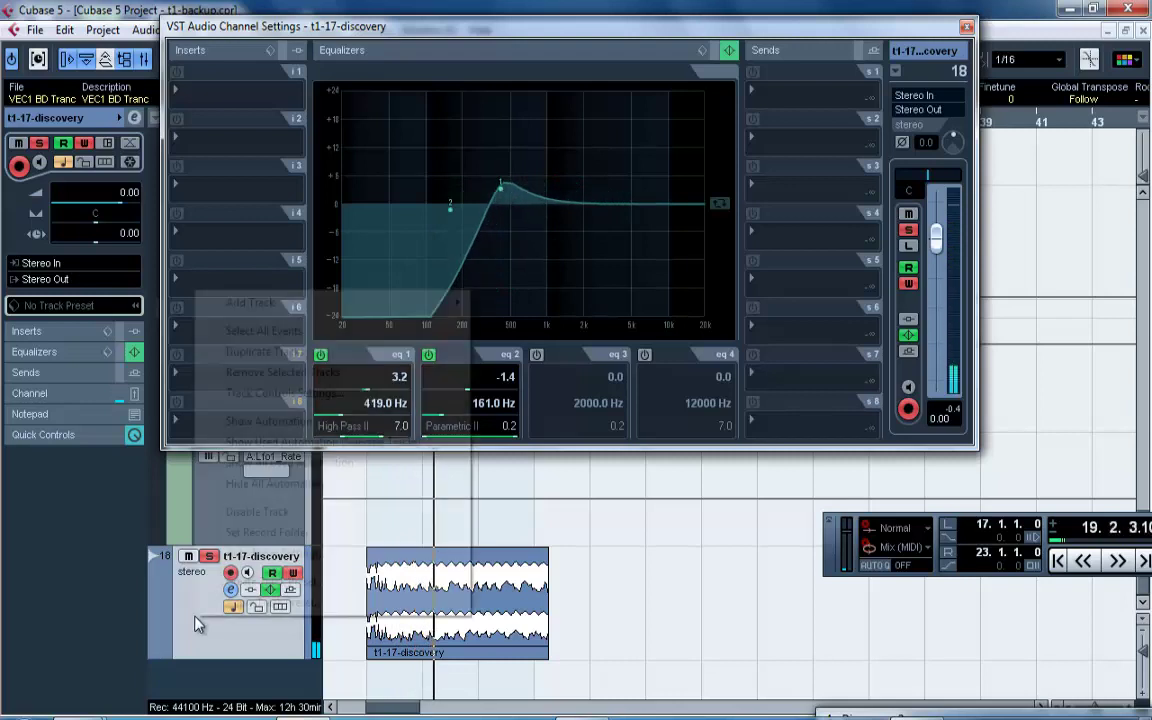
Show all used automation and close the t1-17-discovery channel settings to reveal the EQ 1 frequency and gain lanes.
{"action": "right_click", "coordinate": [175, 554]}
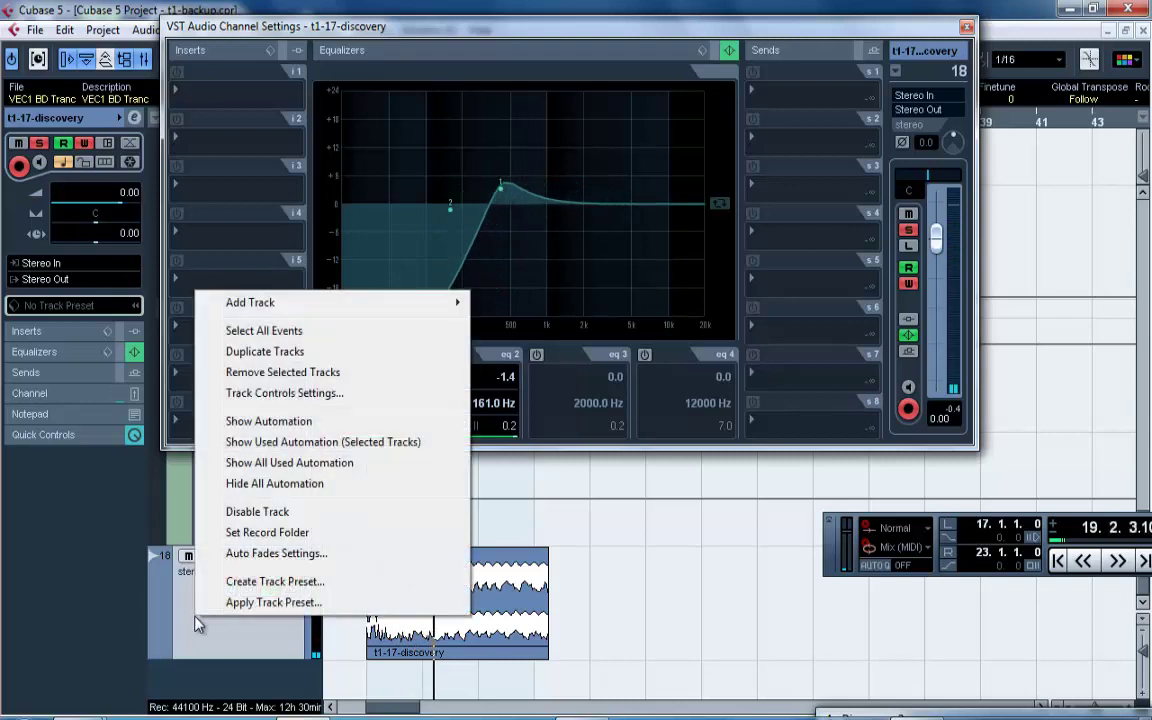
{"action": "left_click", "coordinate": [261, 464]}
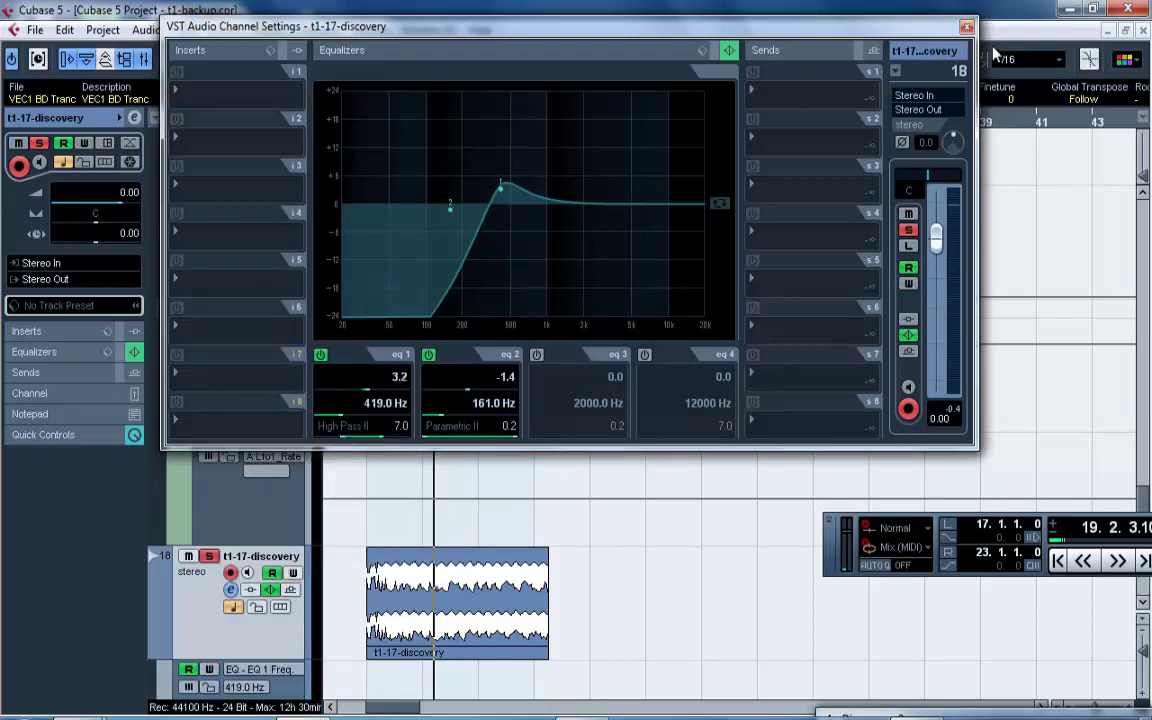
{"action": "left_click", "coordinate": [966, 27]}
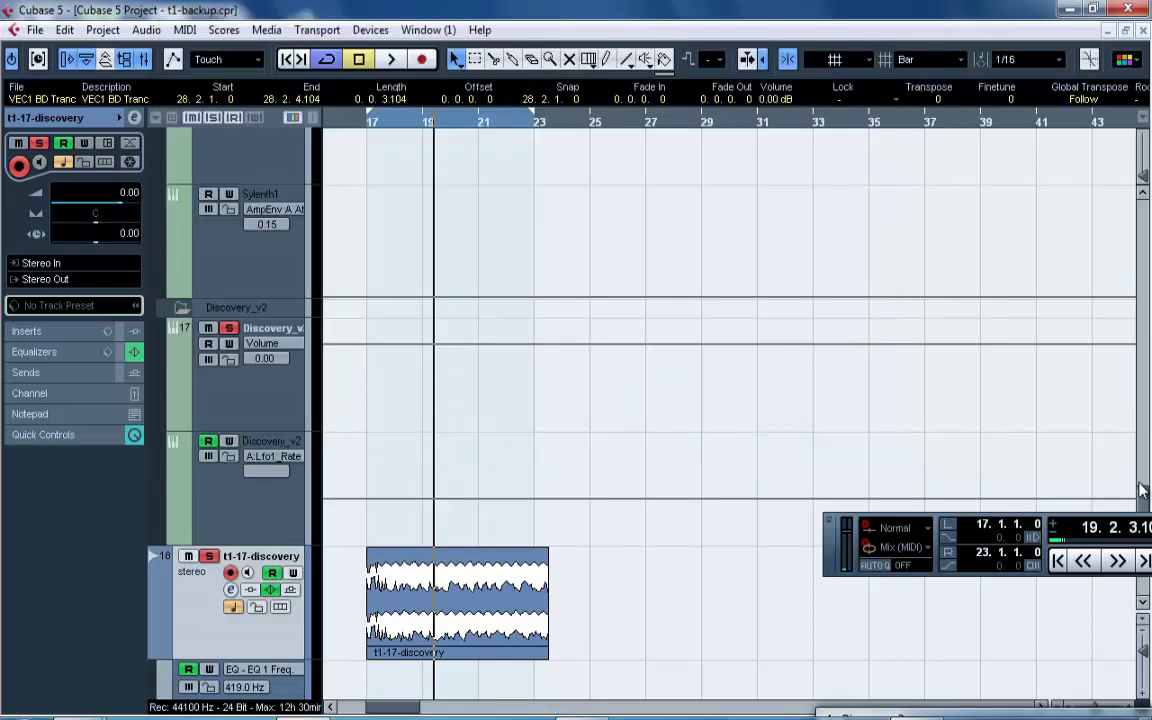
{"action": "scroll", "coordinate": [378, 414], "scroll_direction": "down", "scroll_amount": 4}
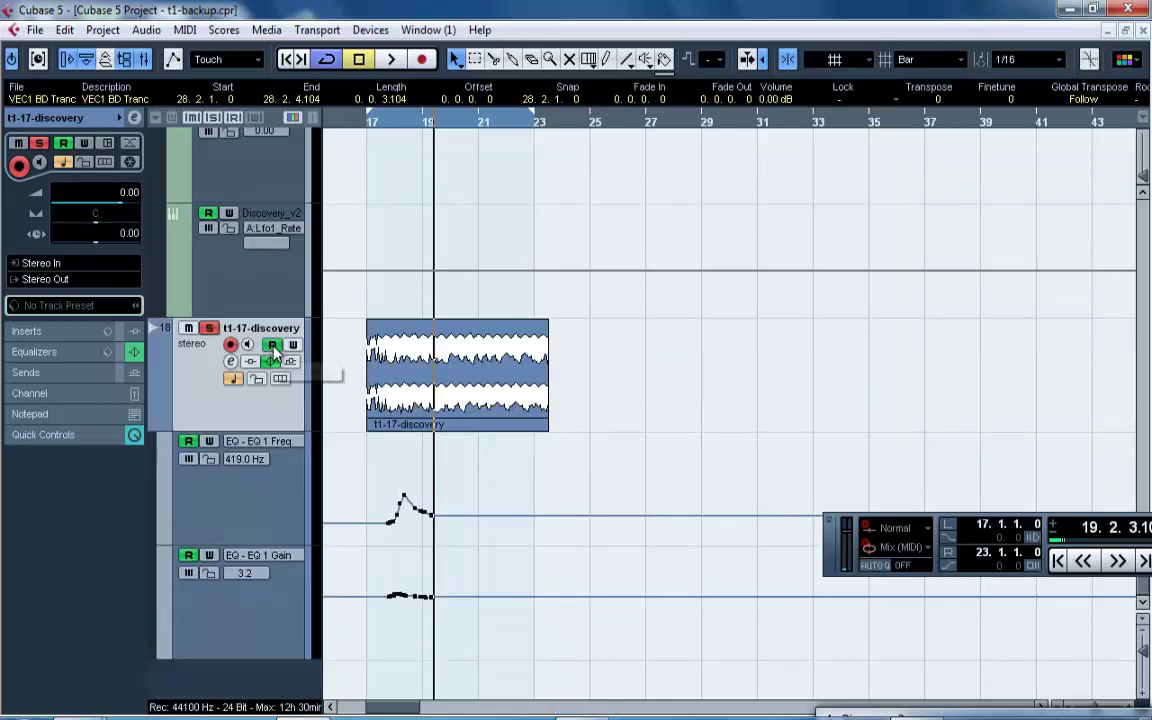
Add an EQ 1 frequency point at bar 17 and draw a straight rising automation line from there to bar 19.
{"action": "left_click", "coordinate": [366, 523]}
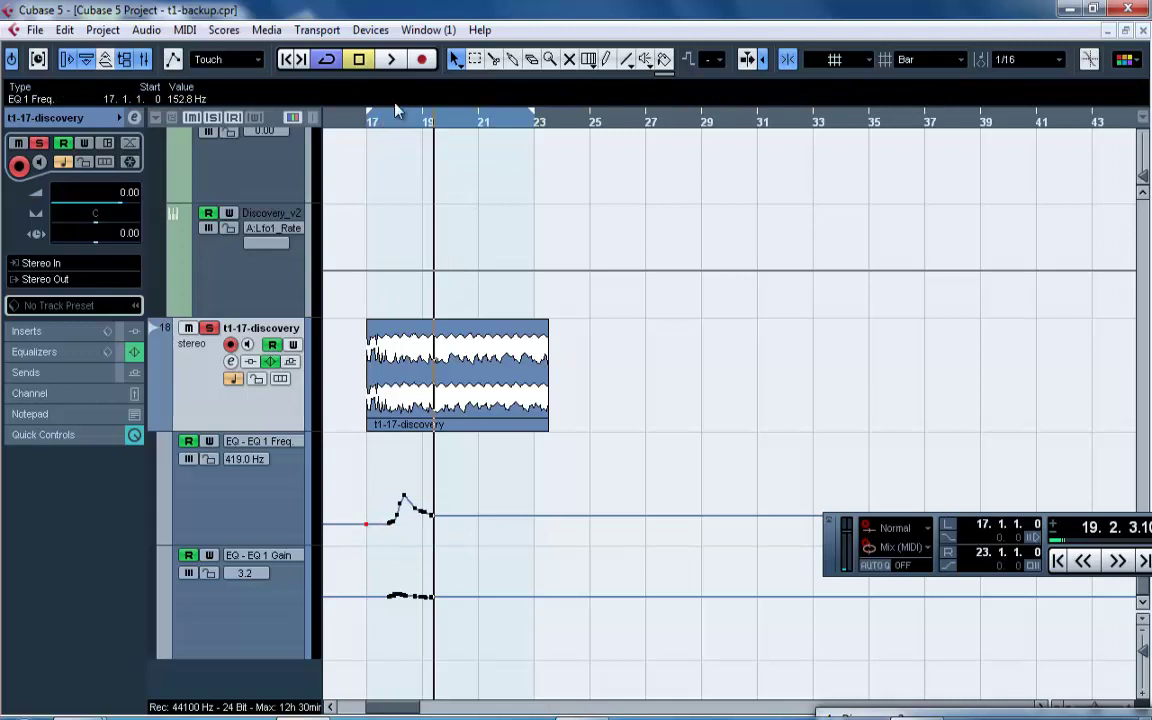
{"action": "left_click", "coordinate": [627, 60]}
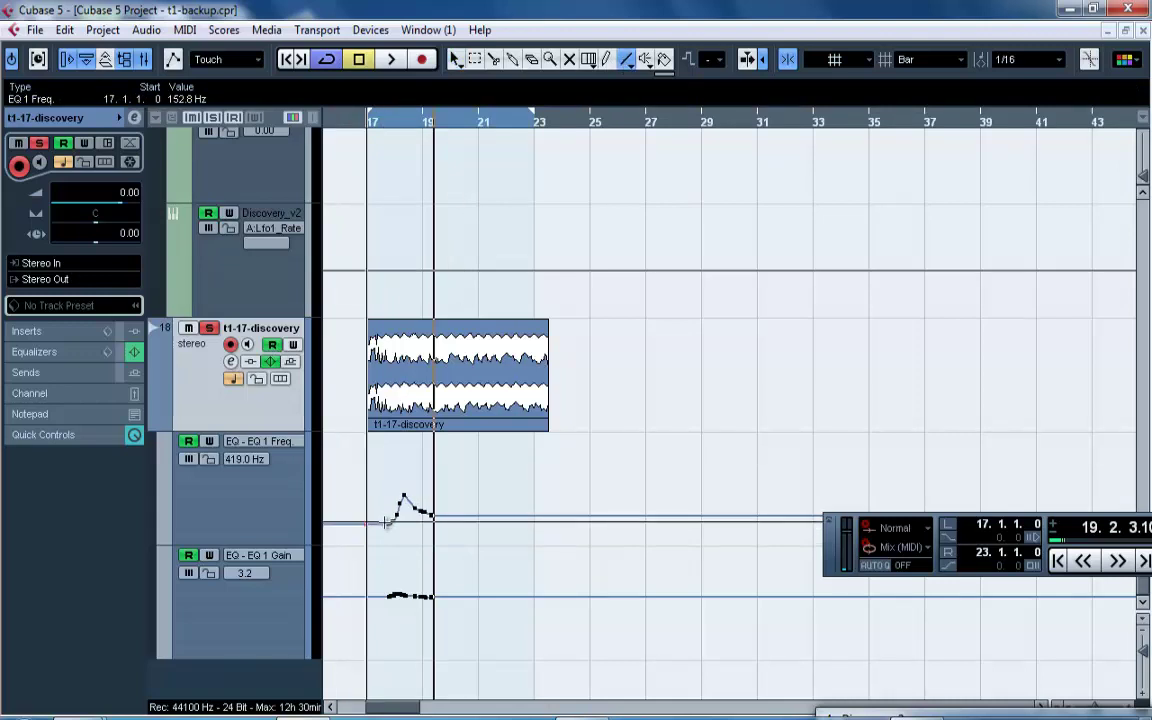
{"action": "left_click_drag", "start_coordinate": [371, 525], "coordinate": [421, 486]}
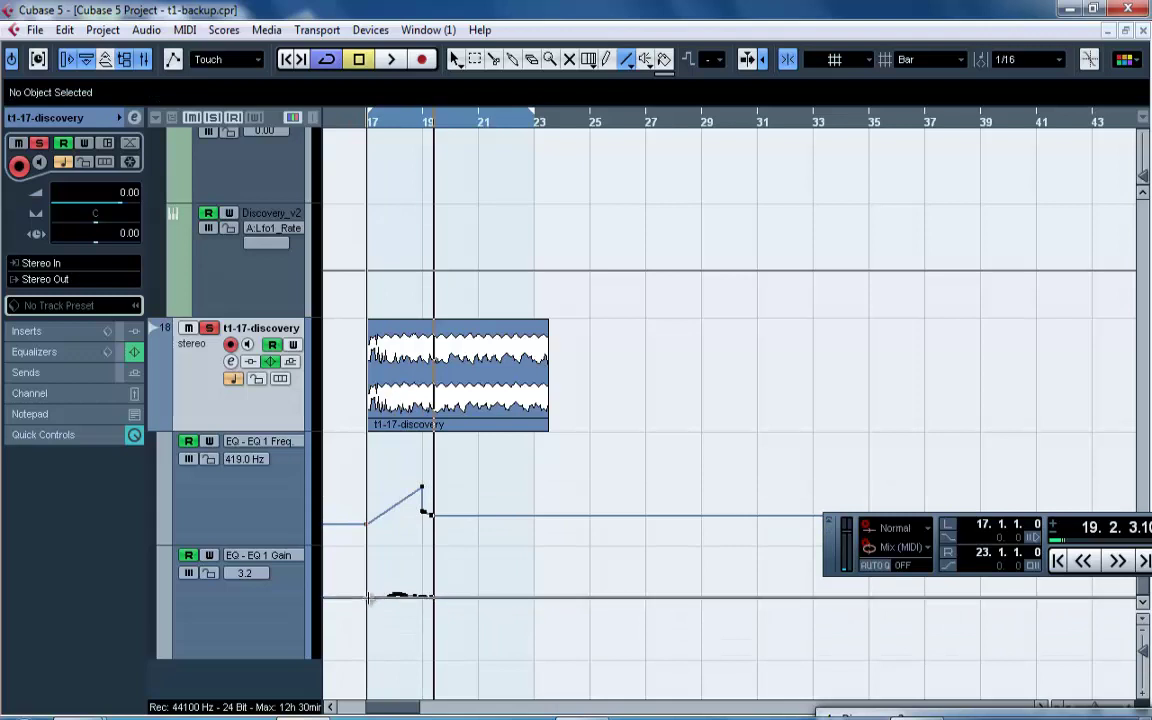
Draw a line over the recorded EQ 1 gain automation up to about bar 20, and delete all points in that lane.
{"action": "left_click_drag", "start_coordinate": [369, 597], "coordinate": [448, 594]}
{"action": "right_click", "coordinate": [453, 576]}
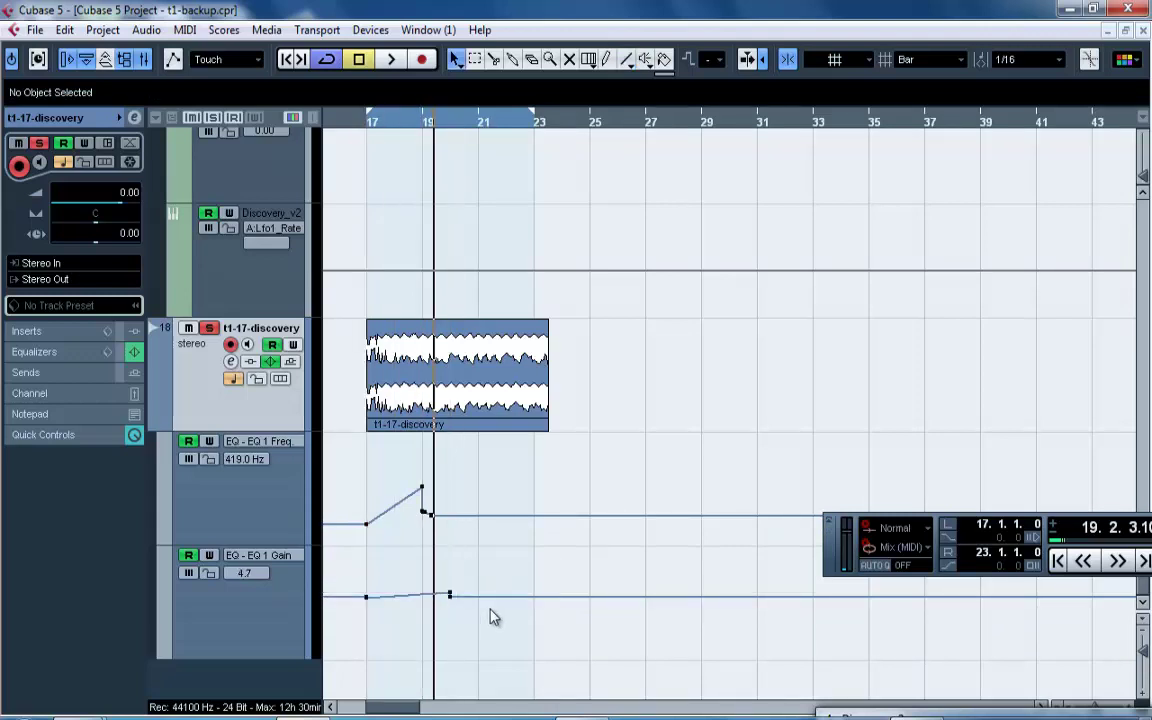
{"action": "left_click_drag", "start_coordinate": [348, 571], "coordinate": [346, 571]}
{"action": "key", "text": "Delete"}
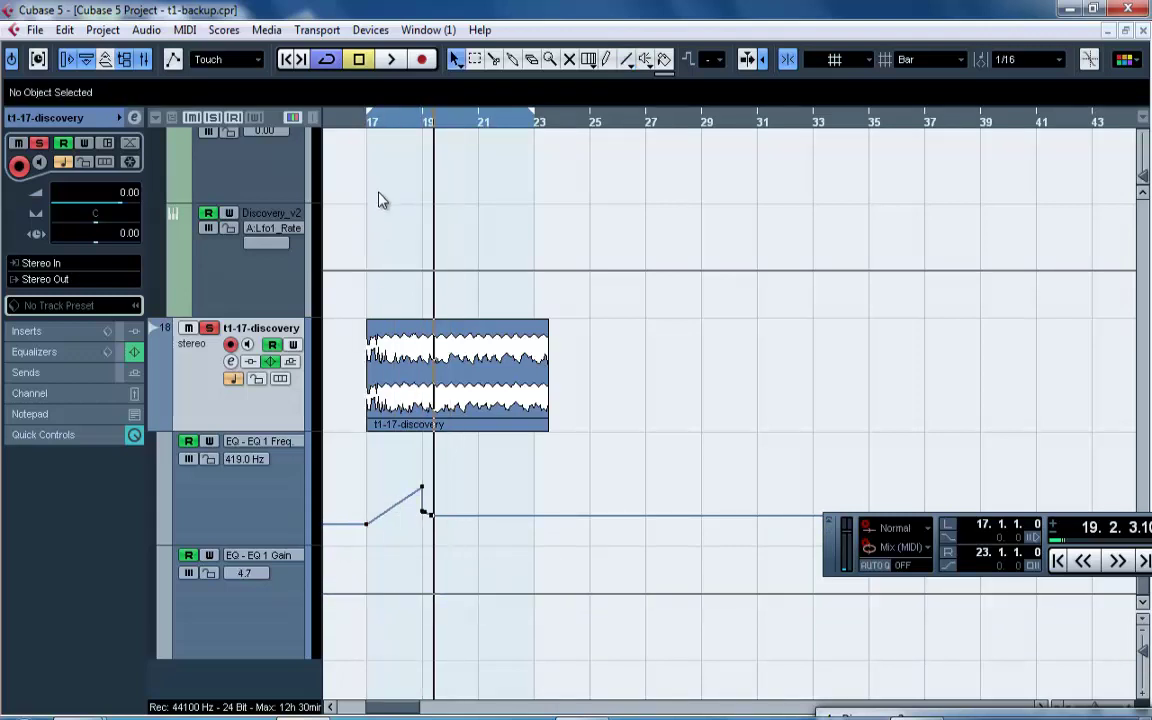
Play from bar 17, delete the leftover EQ 1 frequency points after the ramp, and raise the bar 19 point to about 4118 Hz.
{"action": "left_click_drag", "start_coordinate": [370, 124], "coordinate": [368, 147]}
{"action": "key", "text": "space"}
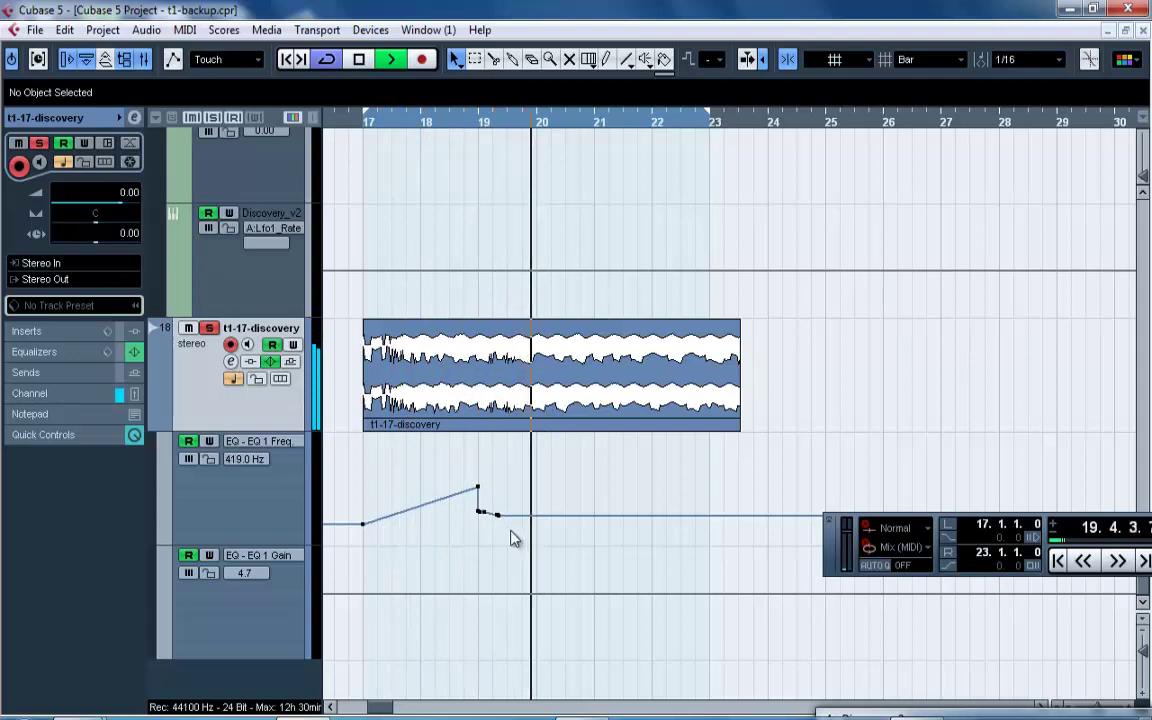
{"action": "left_click_drag", "start_coordinate": [509, 529], "coordinate": [478, 481]}
{"action": "key", "text": "Delete"}
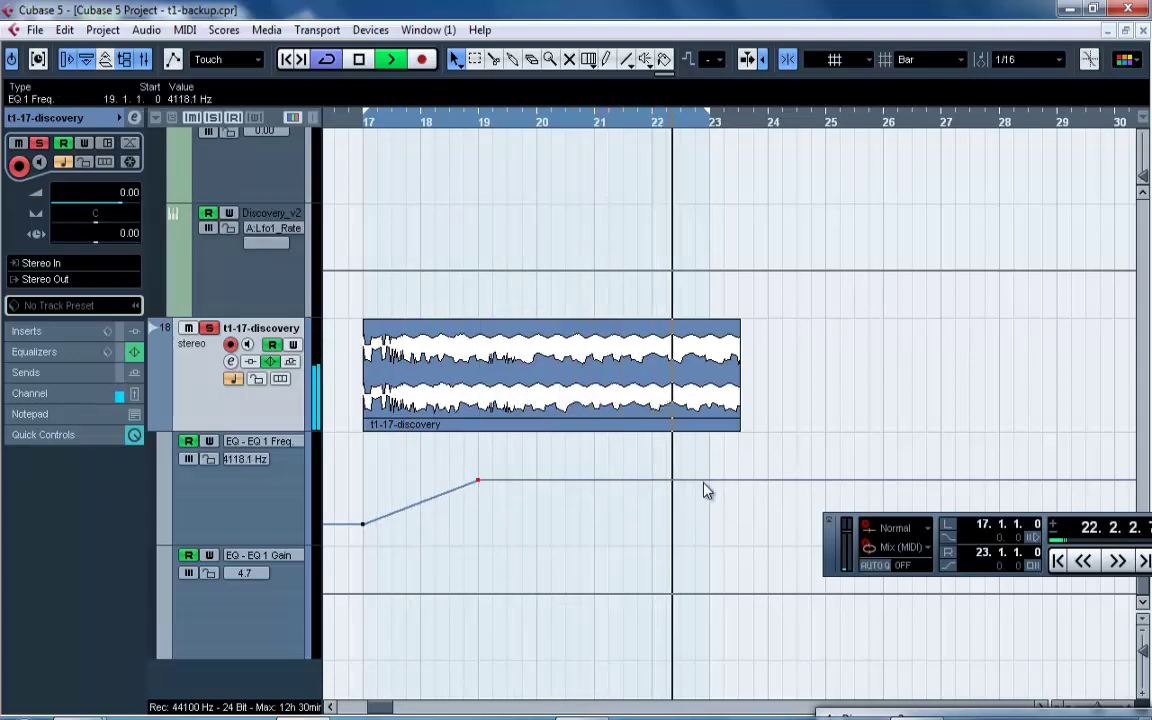
Add EQ 1 frequency points at bar 23 (about 1488 Hz) and midway through bar 18, and lower the bar 19 point to about 880 Hz.
{"action": "mouse_move", "coordinate": [704, 481]}
{"action": "left_mouse_down"}
{"action": "mouse_move", "coordinate": [710, 514]}
{"action": "mouse_move", "coordinate": [710, 497]}
{"action": "left_mouse_up"}
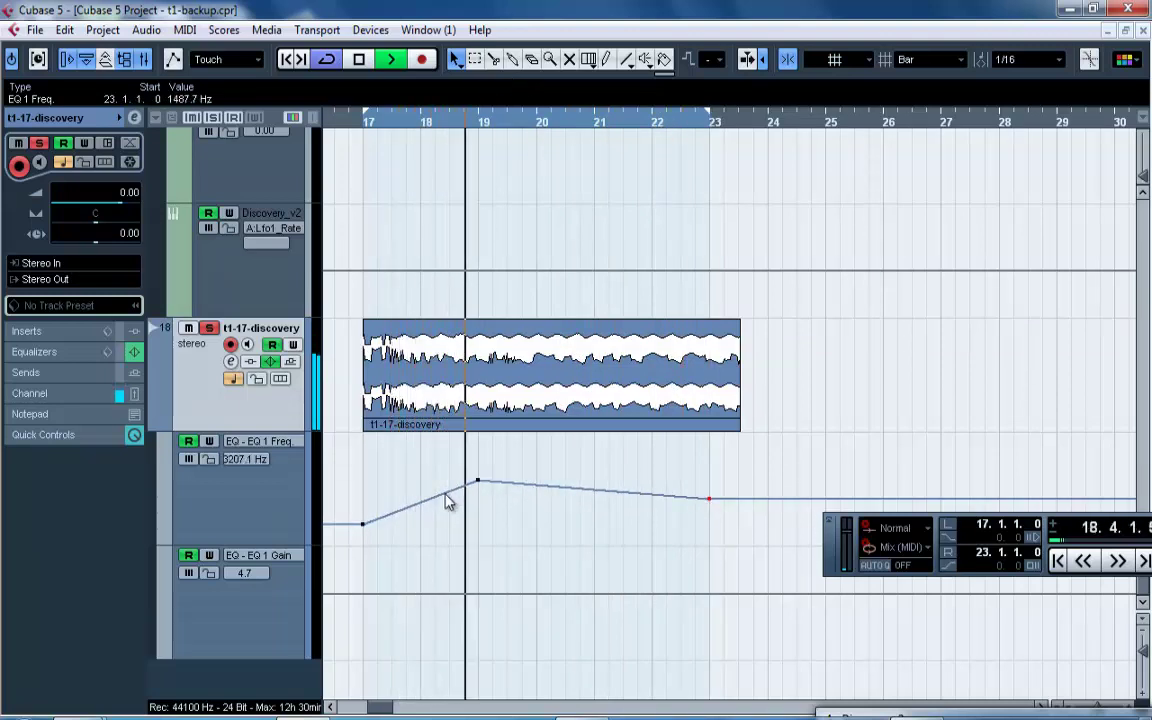
{"action": "left_click_drag", "start_coordinate": [446, 491], "coordinate": [477, 506]}
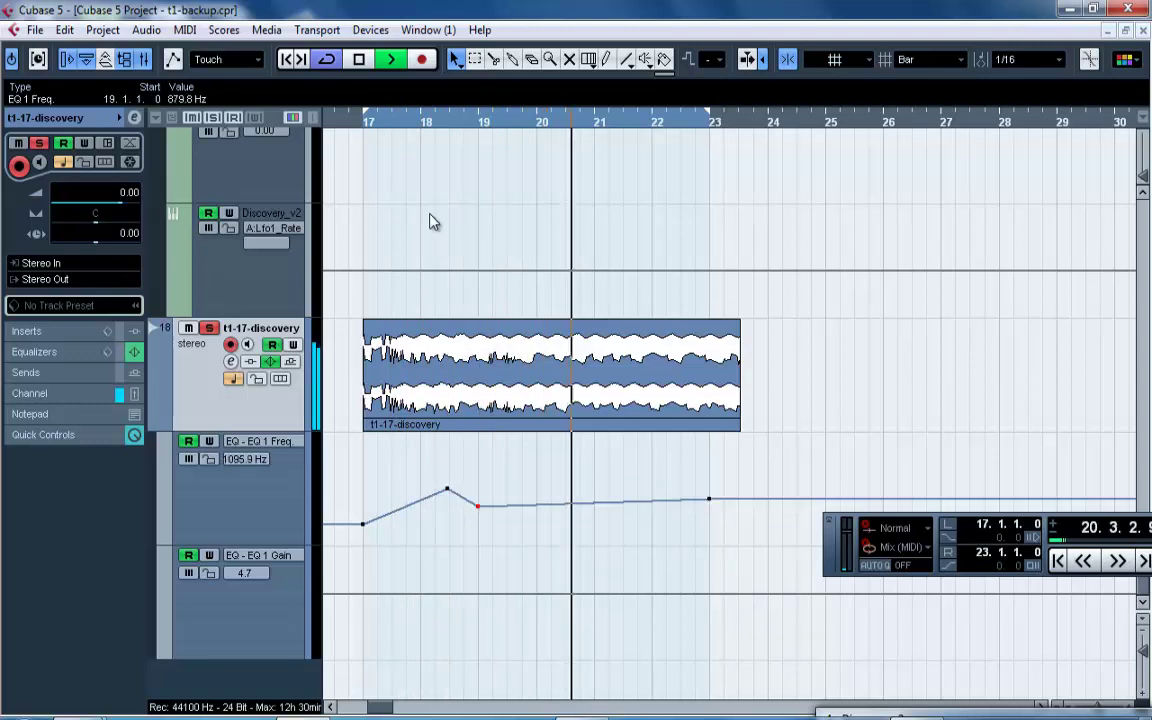
{"action": "left_click", "coordinate": [422, 120]}
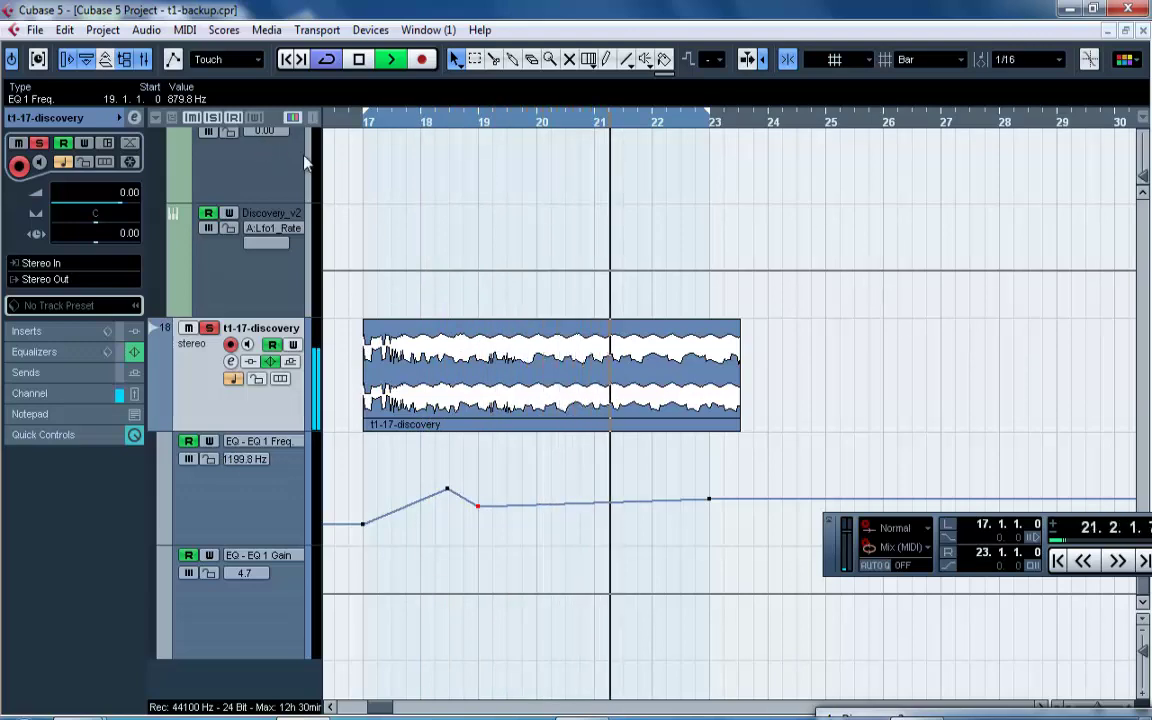
Lower the t1-17-discovery fader to -6.81 in the mixer, turn off all solos, and close the mixer.
{"action": "key", "text": "F3"}
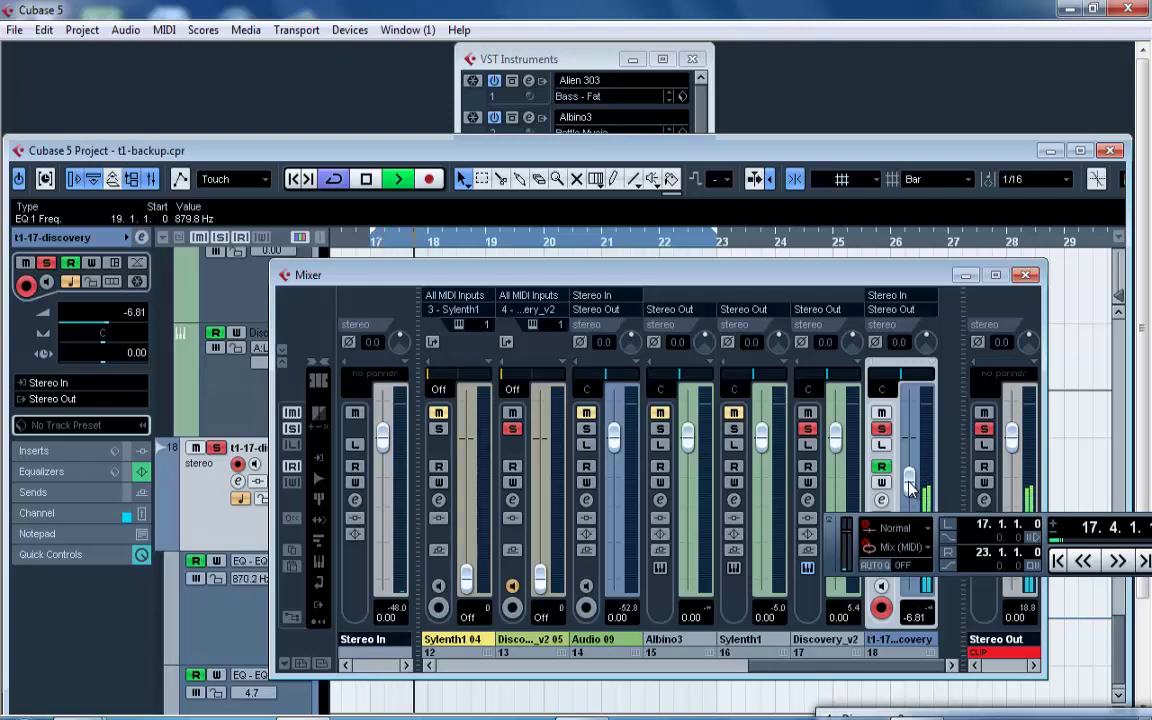
{"action": "left_click", "coordinate": [986, 436]}
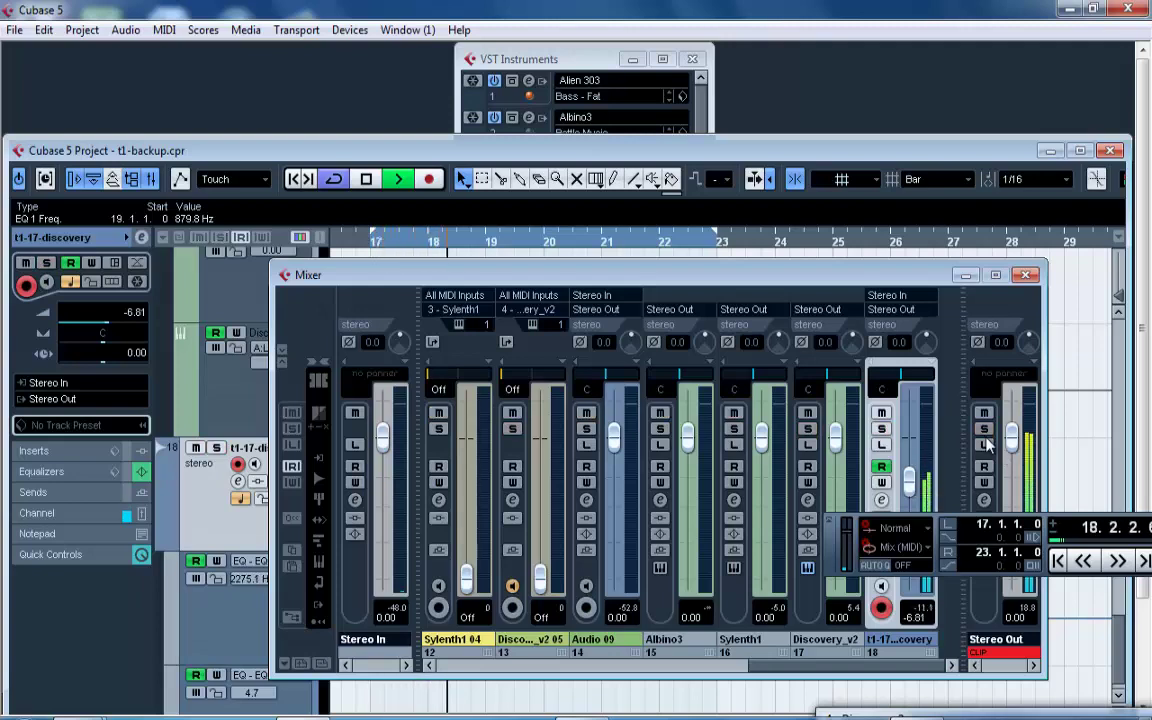
{"action": "left_click", "coordinate": [1024, 282]}
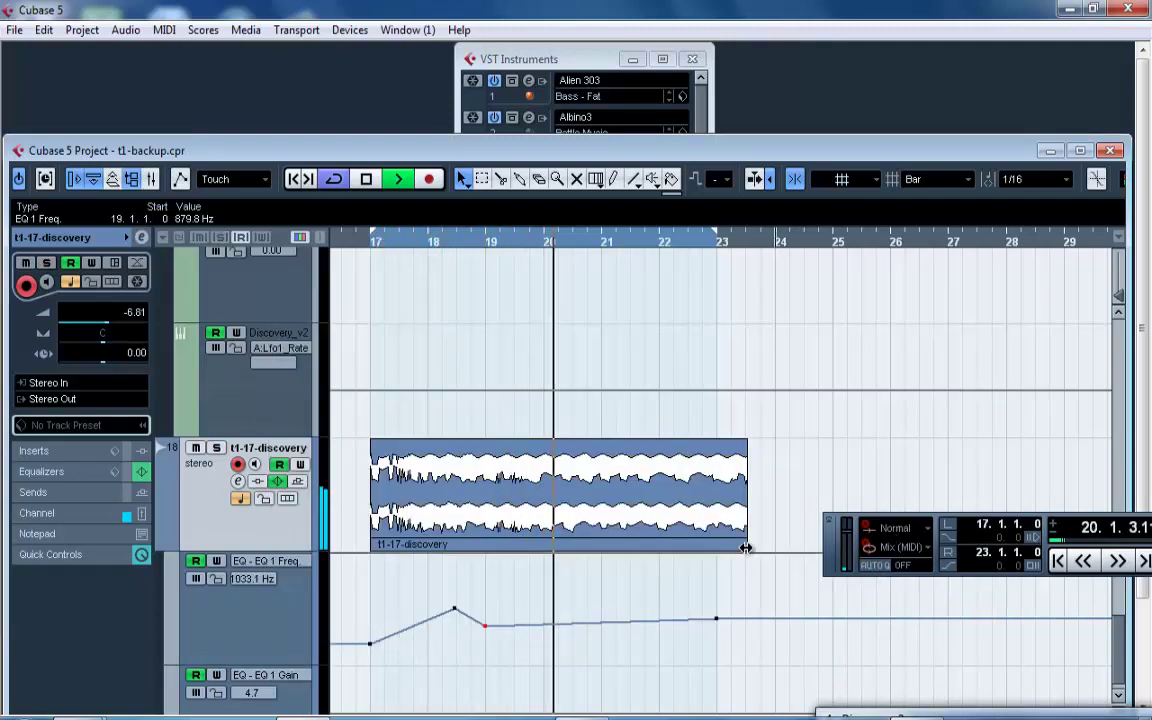
Trim the end of the t1-17-discovery clip to bar 23 and raise the bar 17 EQ 1 frequency point to about 1984 Hz.
{"action": "left_click_drag", "start_coordinate": [745, 548], "coordinate": [710, 547]}
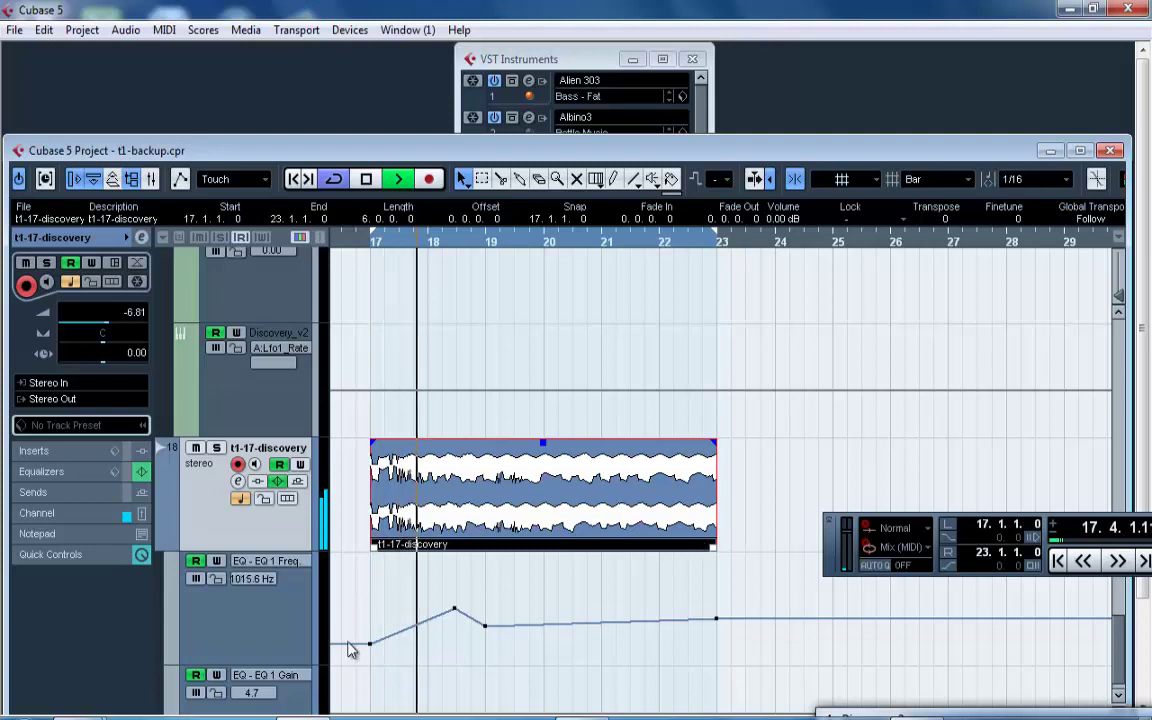
{"action": "left_click_drag", "start_coordinate": [370, 643], "coordinate": [380, 620]}
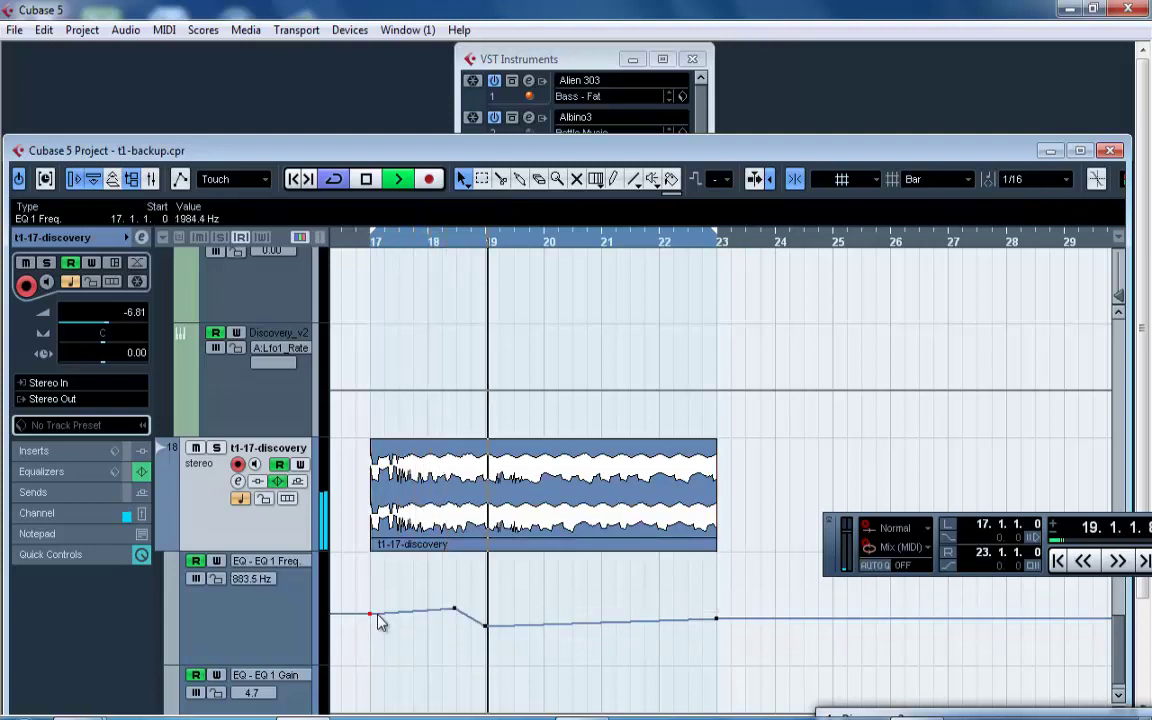
{"action": "left_click", "coordinate": [373, 250]}
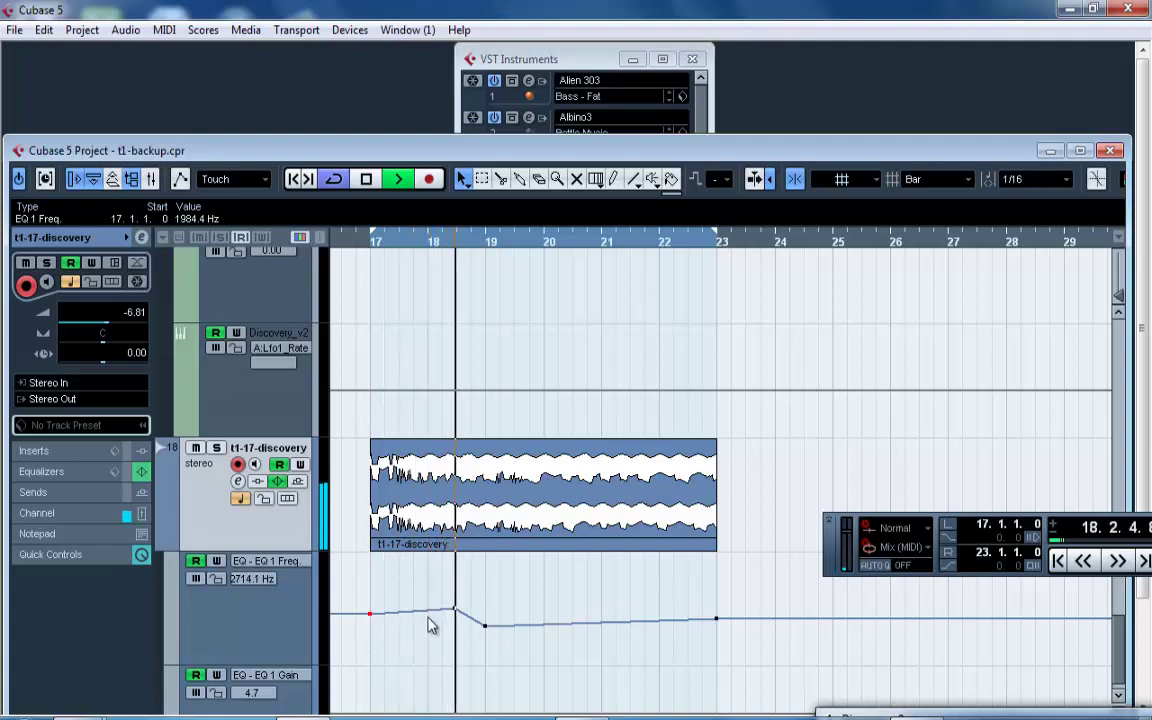
Try moving the t1-17-discovery clip and its EQ 1 frequency points one bar earlier to bar 16, and play from bar 17.
{"action": "left_click", "coordinate": [391, 497]}
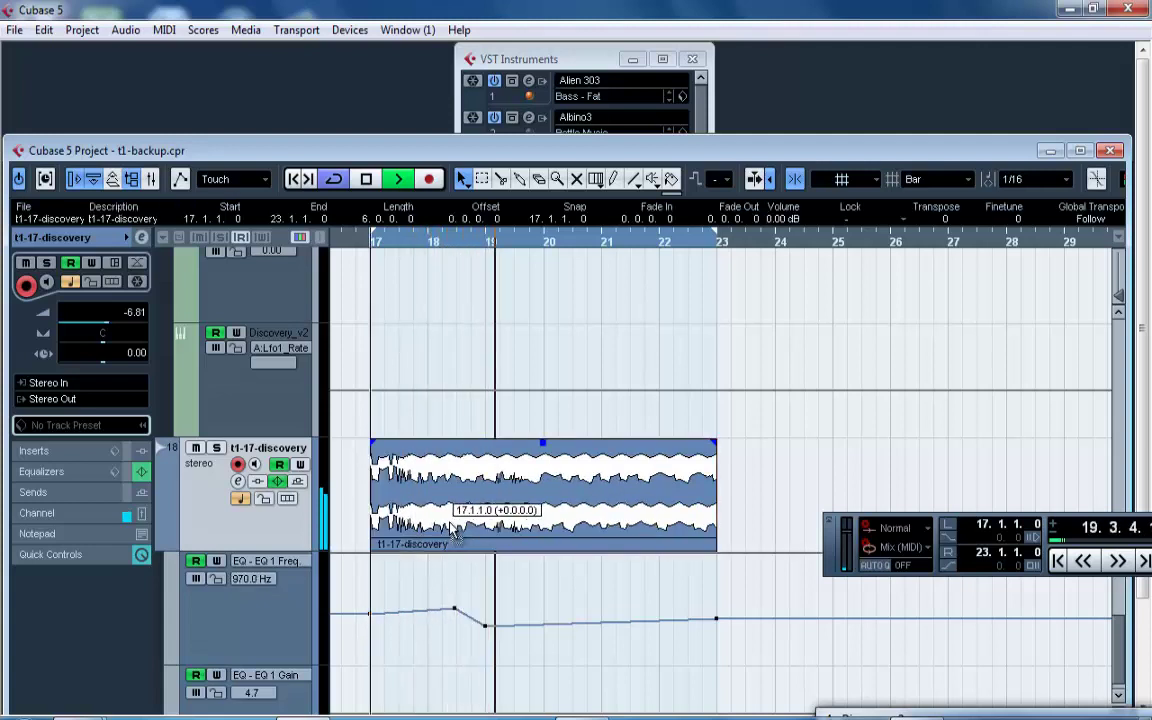
{"action": "left_click_drag", "start_coordinate": [773, 647], "coordinate": [366, 430]}
{"action": "left_click_drag", "start_coordinate": [473, 476], "coordinate": [415, 475]}
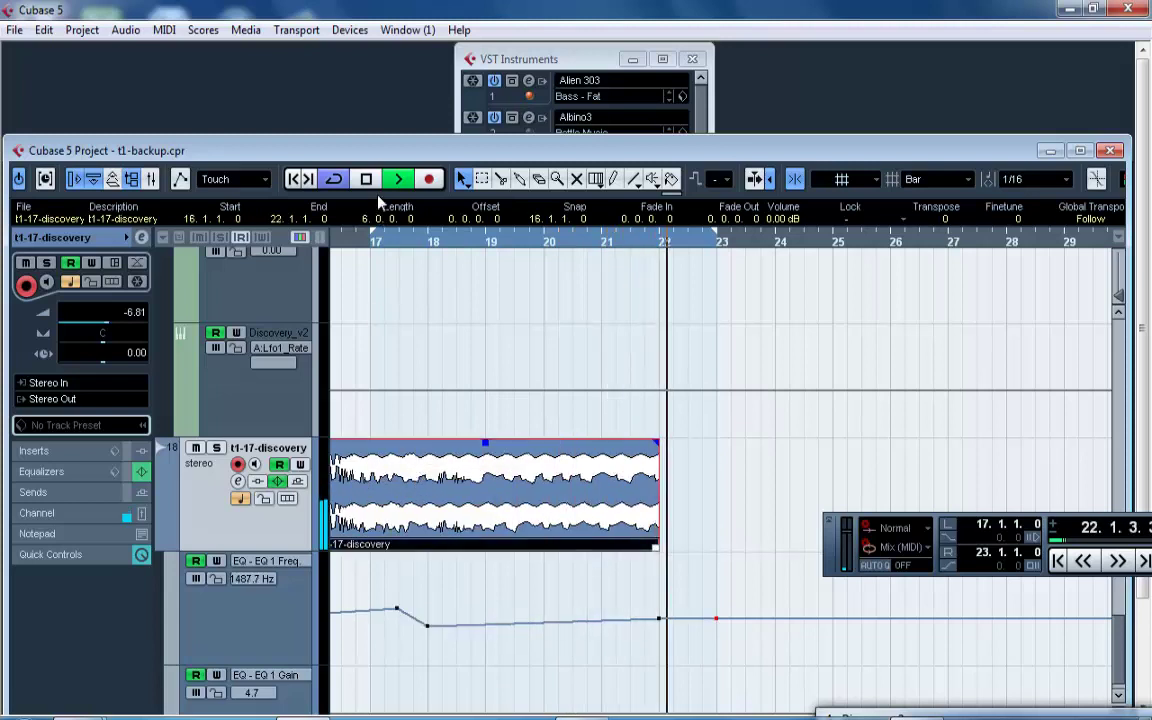
{"action": "left_click", "coordinate": [376, 237]}
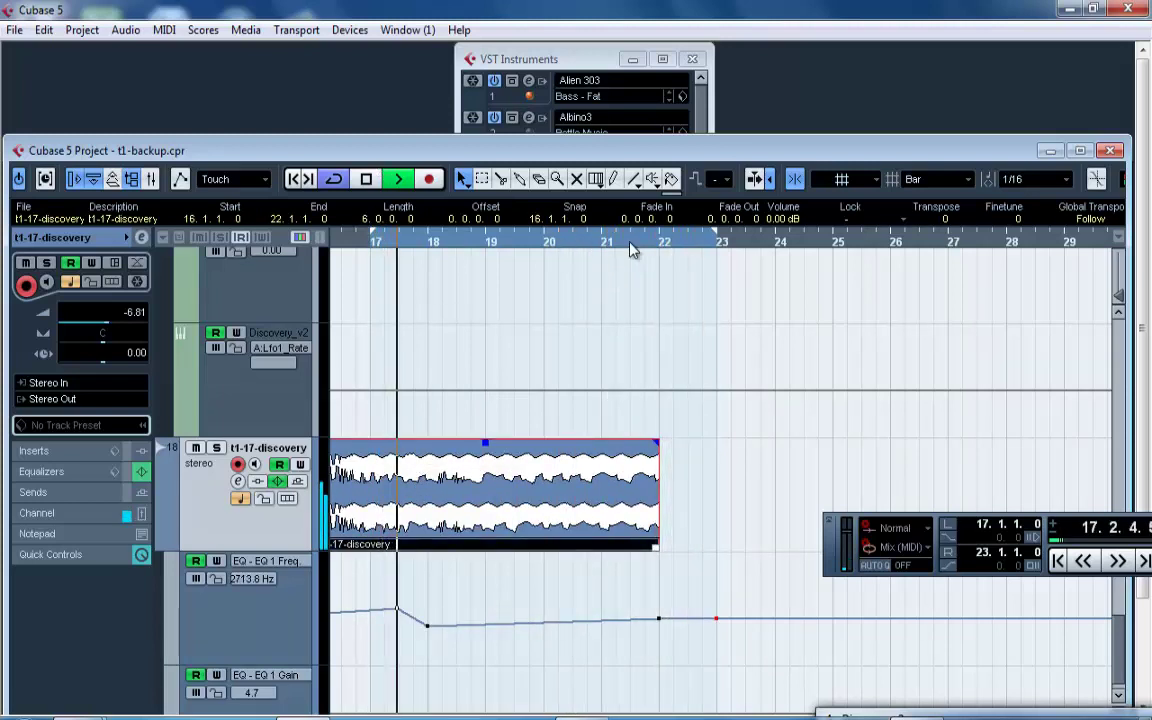
Set the cycle end to bar 22, undo the one-bar move of the clip and its automation, and resume playback midway through bar 17.
{"action": "left_click", "coordinate": [660, 248], "text": "alt"}
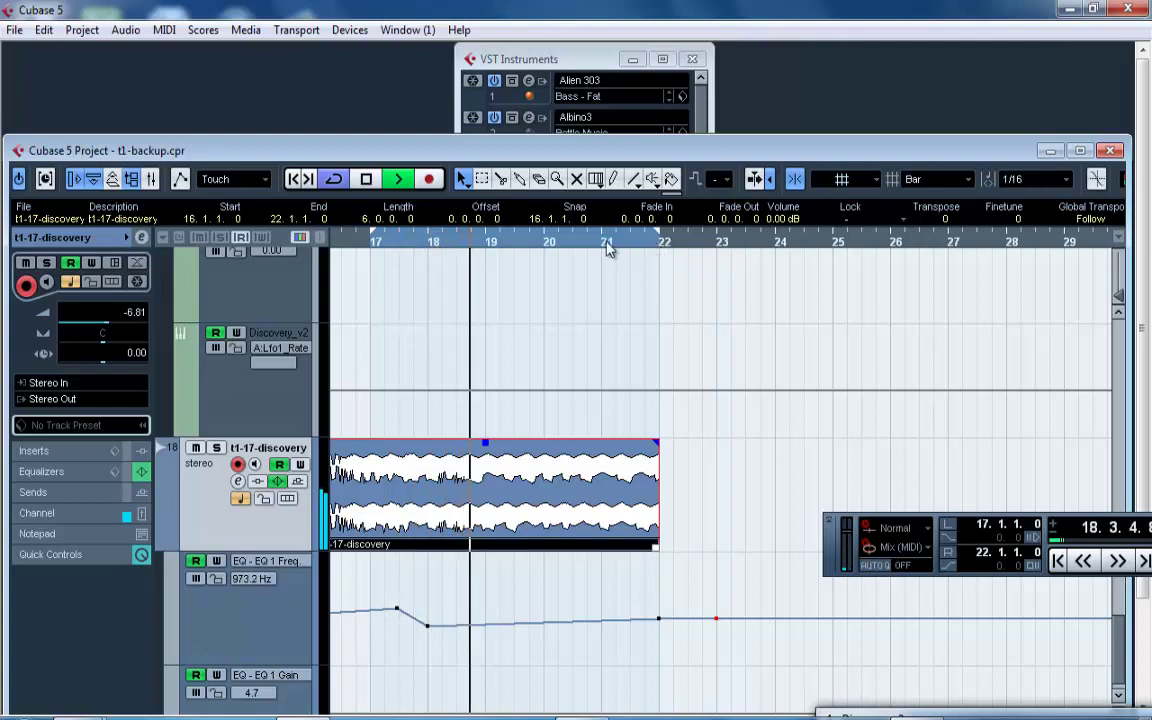
{"action": "key", "text": "ctrl+z"}
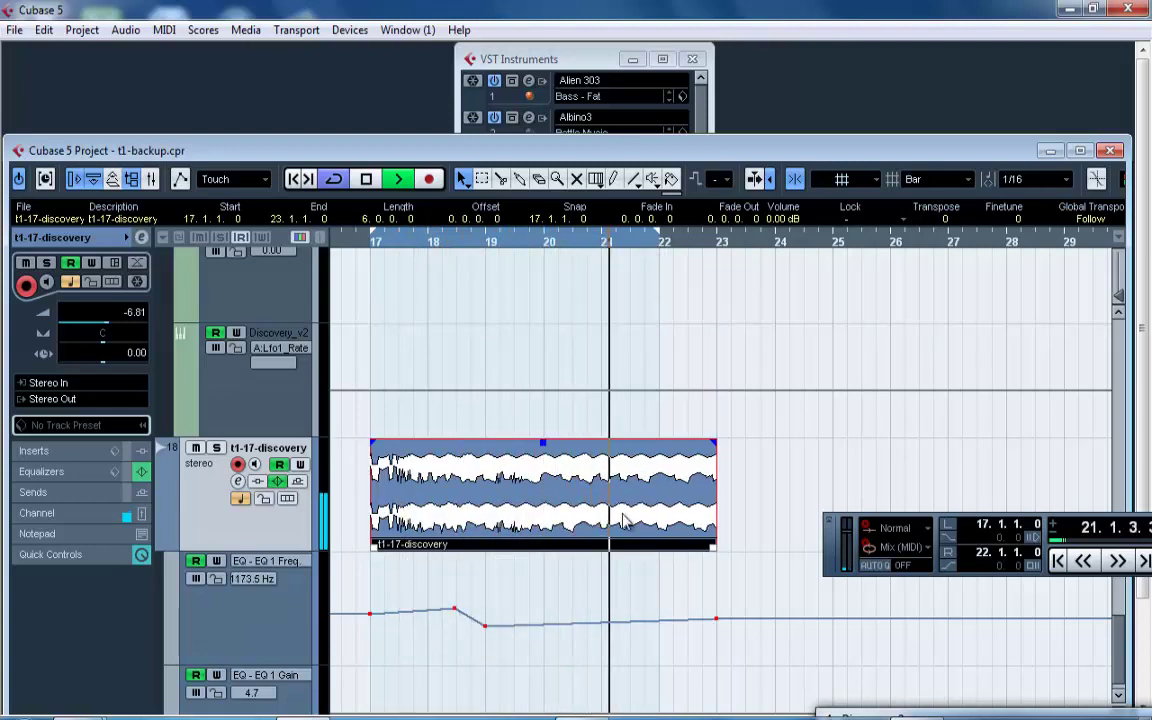
{"action": "left_click", "coordinate": [405, 240]}
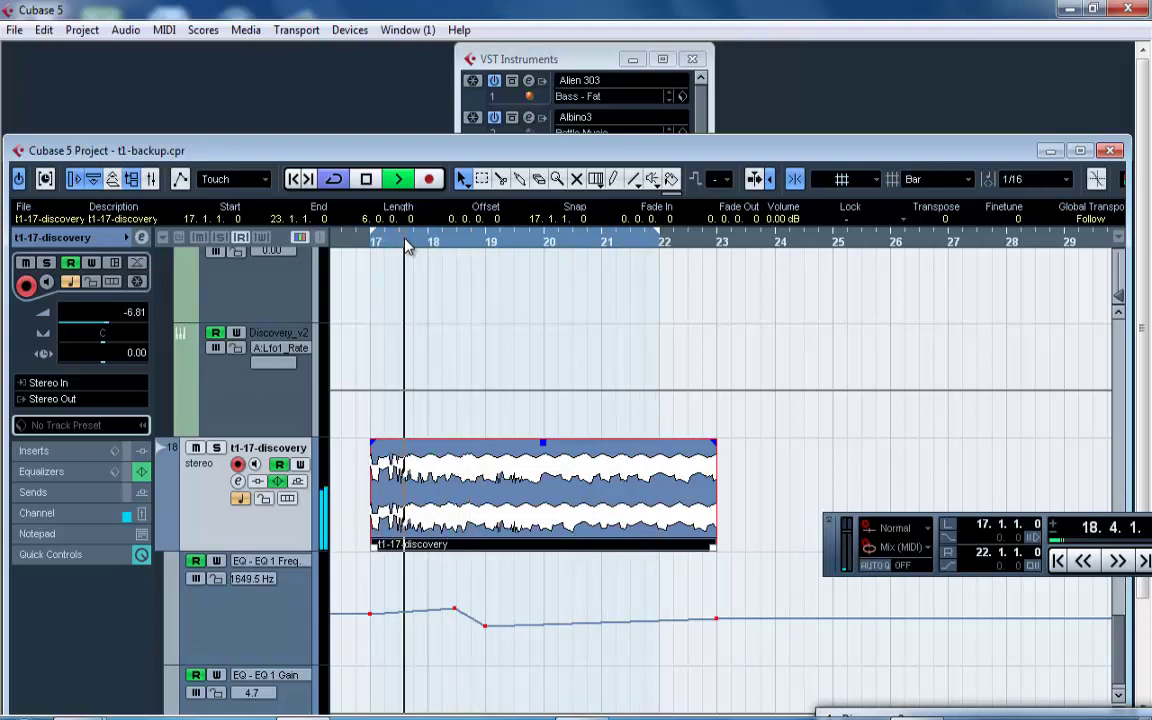
Set the snap grid type to Use Quantize and replay the t1-17-discovery clip from several positions within bars 17 and 18.
{"action": "left_click_drag", "start_coordinate": [386, 238], "coordinate": [371, 234]}
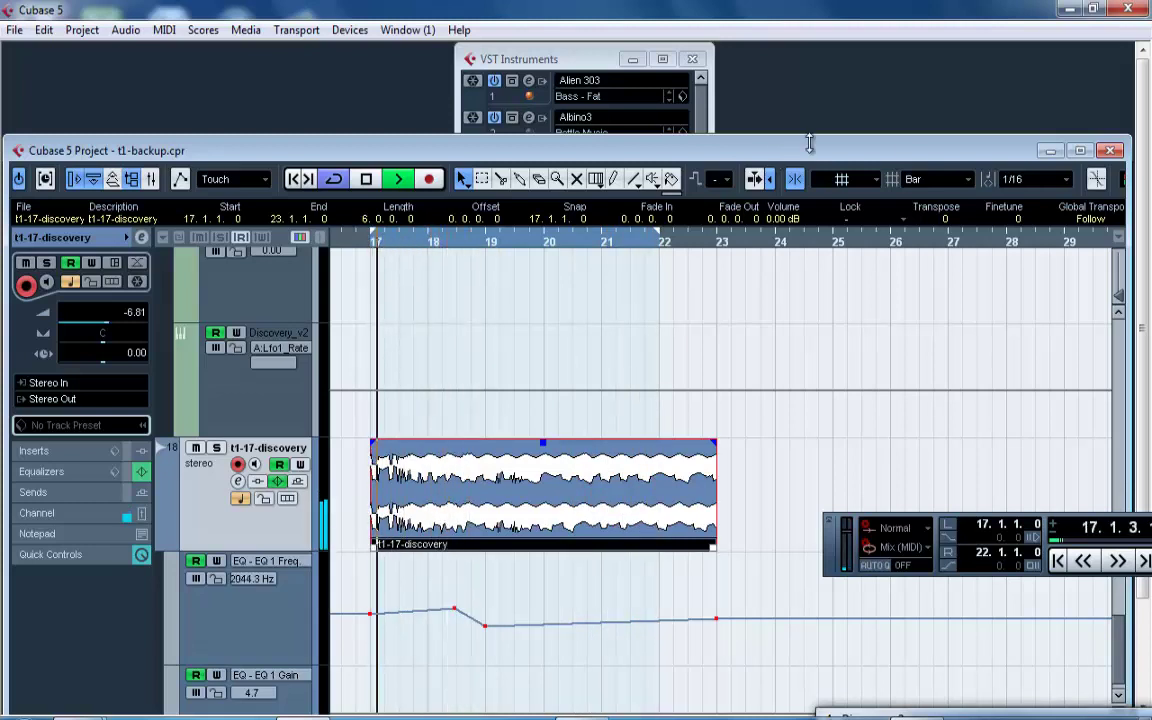
{"action": "left_click", "coordinate": [935, 179]}
{"action": "left_click", "coordinate": [950, 243]}
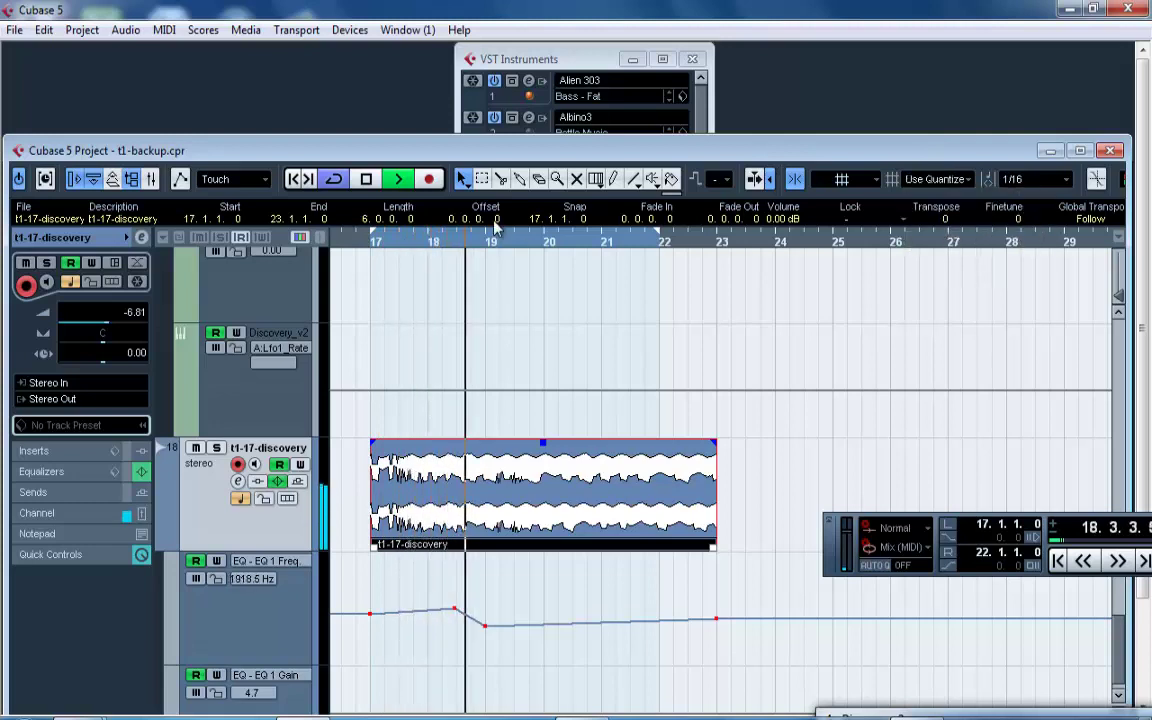
{"action": "left_click", "coordinate": [402, 243]}
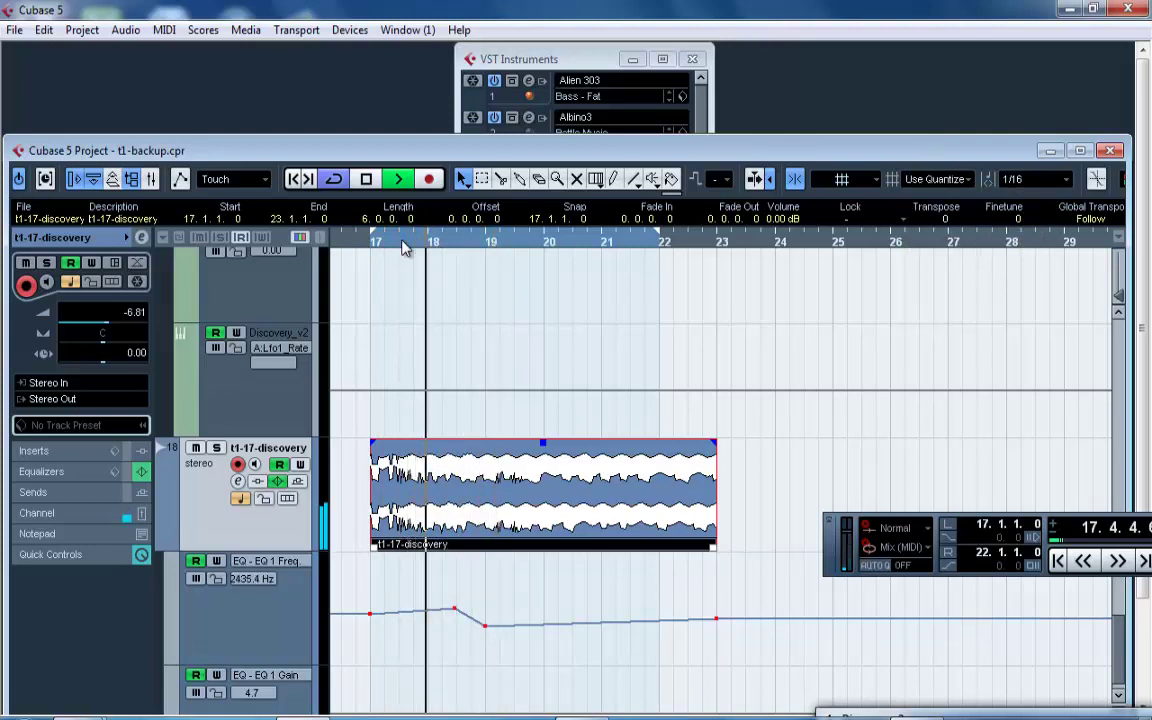
{"action": "left_click", "coordinate": [418, 246]}
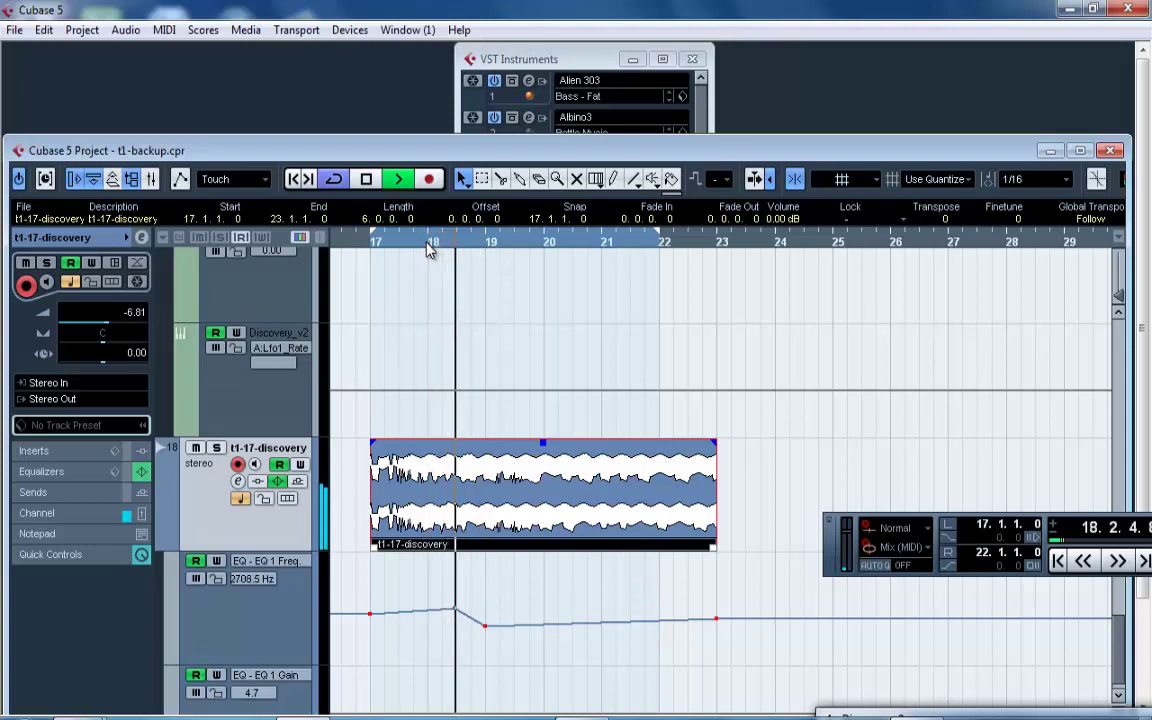
{"action": "left_click", "coordinate": [427, 243]}
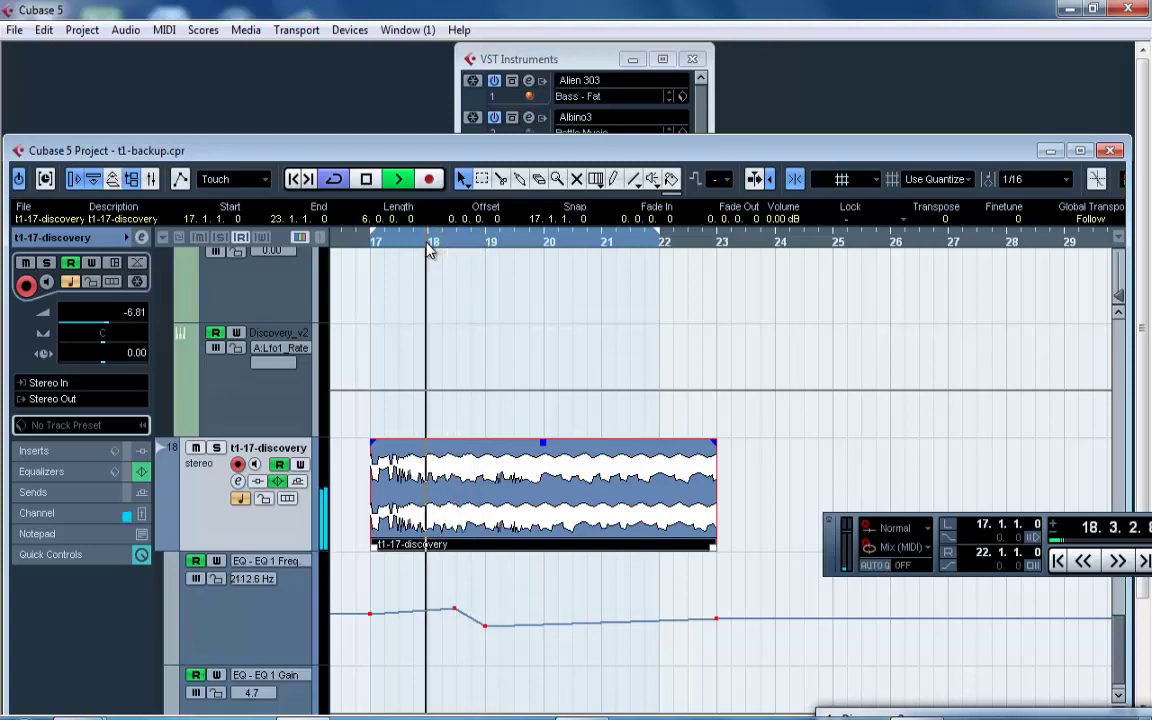
Split the t1-17-discovery clip at bar 18, delete the one-bar part before it, and play from bar 18.
{"action": "left_click", "coordinate": [430, 521], "text": "alt"}
{"action": "key", "text": "Delete"}
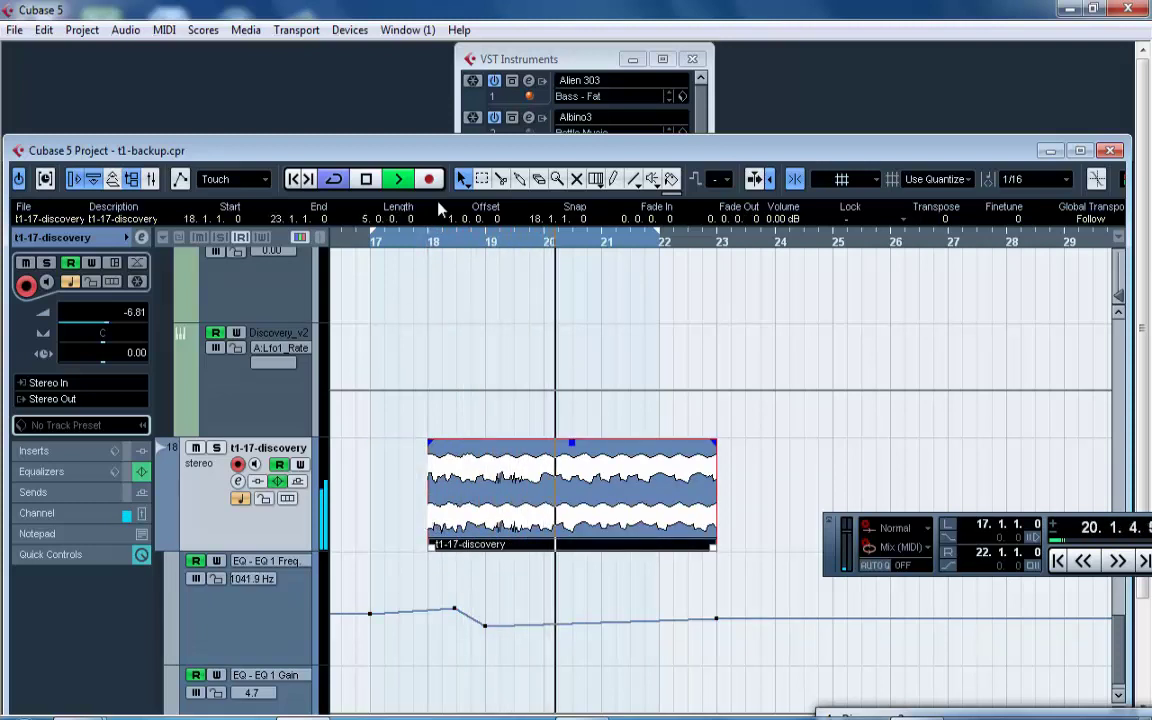
{"action": "left_click", "coordinate": [431, 243]}
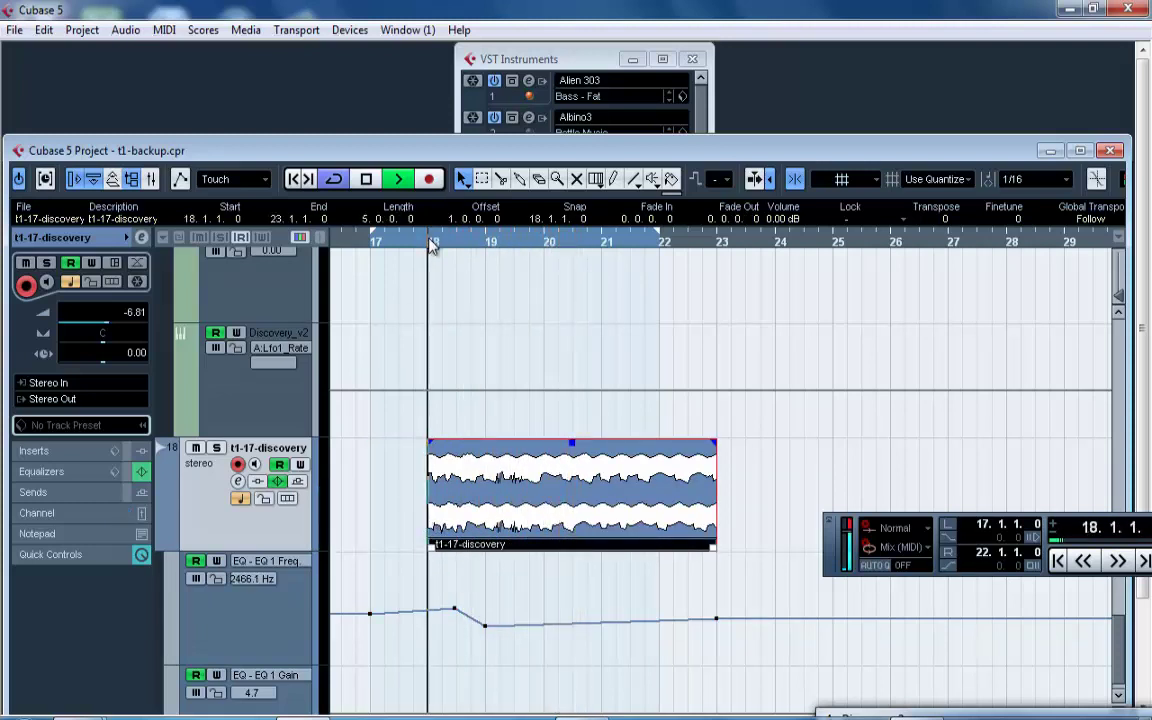
Split the t1-17-discovery clip at bar 19 and move everything after the split out of the way to 22.2.4.
{"action": "left_click", "coordinate": [488, 470], "text": "alt"}
{"action": "mouse_move", "coordinate": [468, 475]}
{"action": "left_mouse_down"}
{"action": "mouse_move", "coordinate": [406, 476]}
{"action": "mouse_move", "coordinate": [467, 465]}
{"action": "left_mouse_up"}
{"action": "mouse_move", "coordinate": [488, 635]}
{"action": "left_mouse_down"}
{"action": "mouse_move", "coordinate": [427, 540]}
{"action": "mouse_move", "coordinate": [430, 560]}
{"action": "left_mouse_up"}
{"action": "left_click_drag", "start_coordinate": [532, 529], "coordinate": [733, 514]}
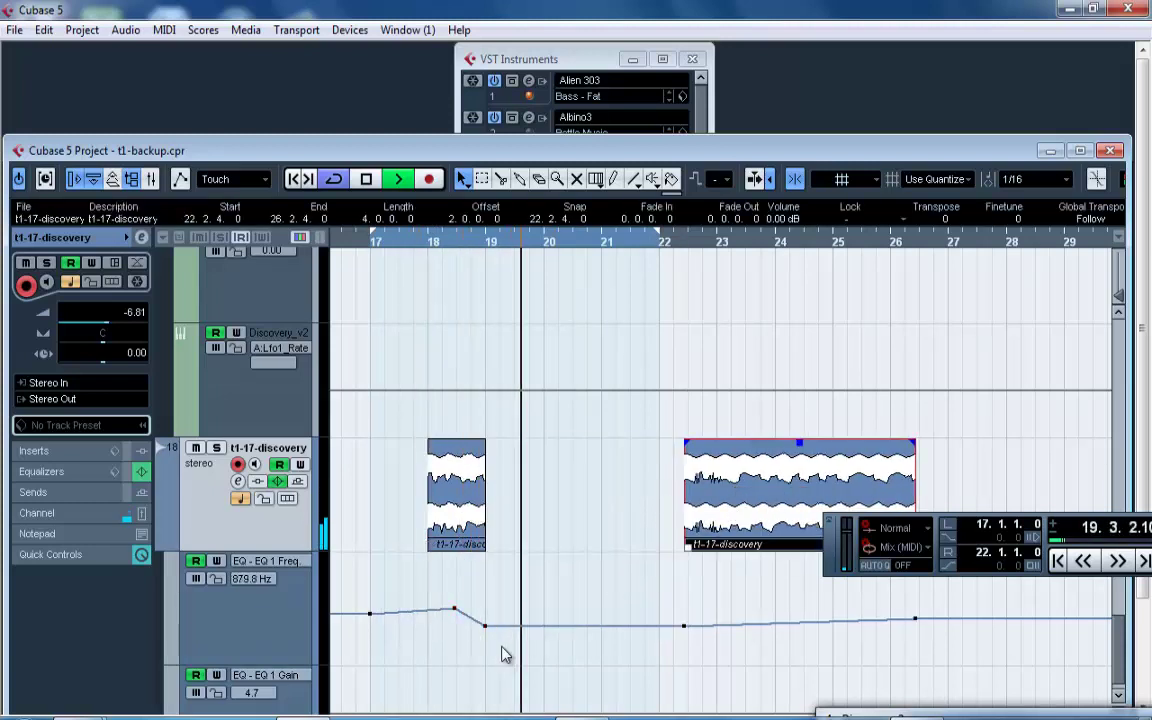
Move the one-bar t1-17-discovery piece with its EQ 1 frequency points from bar 18 to bar 17 and play it.
{"action": "left_click_drag", "start_coordinate": [501, 645], "coordinate": [451, 514]}
{"action": "left_click_drag", "start_coordinate": [451, 512], "coordinate": [395, 512]}
{"action": "left_click", "coordinate": [380, 247]}
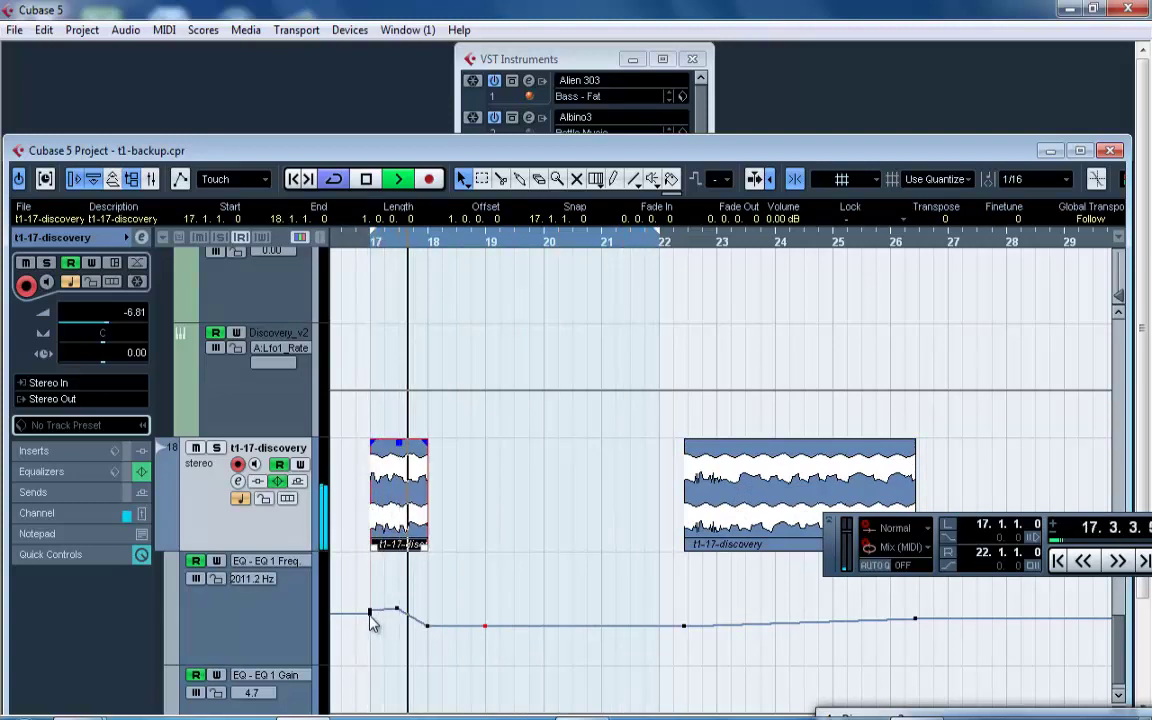
Lower the starting EQ 1 frequency point just before bar 17, removing the extra point there, and cycle bars 17 to 18.
{"action": "mouse_move", "coordinate": [377, 613]}
{"action": "left_mouse_down"}
{"action": "mouse_move", "coordinate": [378, 628]}
{"action": "mouse_move", "coordinate": [361, 602]}
{"action": "left_mouse_up"}
{"action": "key", "text": "Delete"}
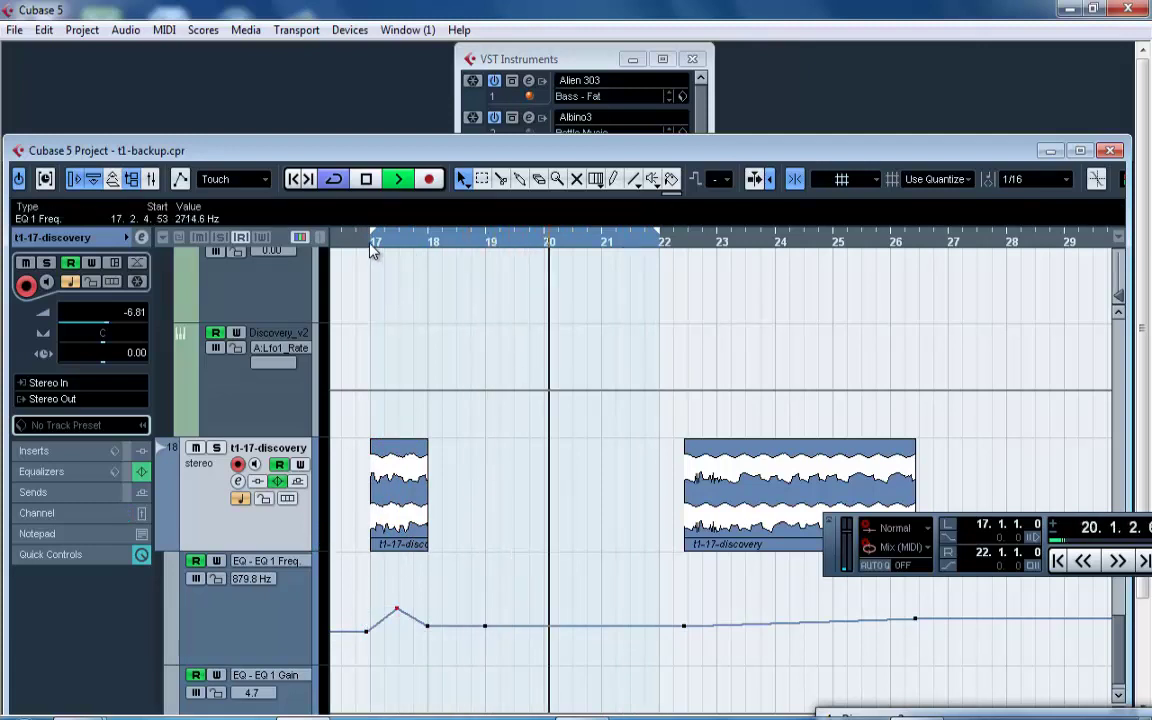
{"action": "left_click_drag", "start_coordinate": [372, 245], "coordinate": [429, 248]}
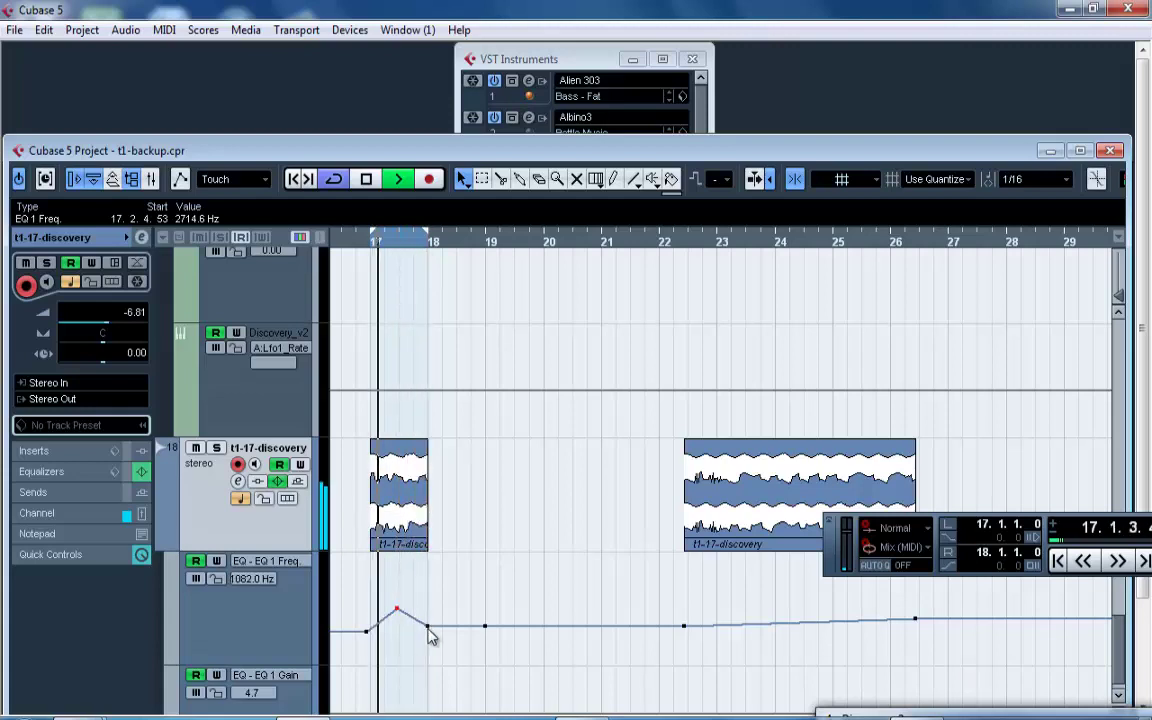
Reshape the bar 17 EQ 1 frequency sweep with a 12495 Hz peak at 17.2.2, a 5075.1 Hz point at 17.3.3, and a lower endpoint.
{"action": "left_click_drag", "start_coordinate": [428, 629], "coordinate": [391, 578]}
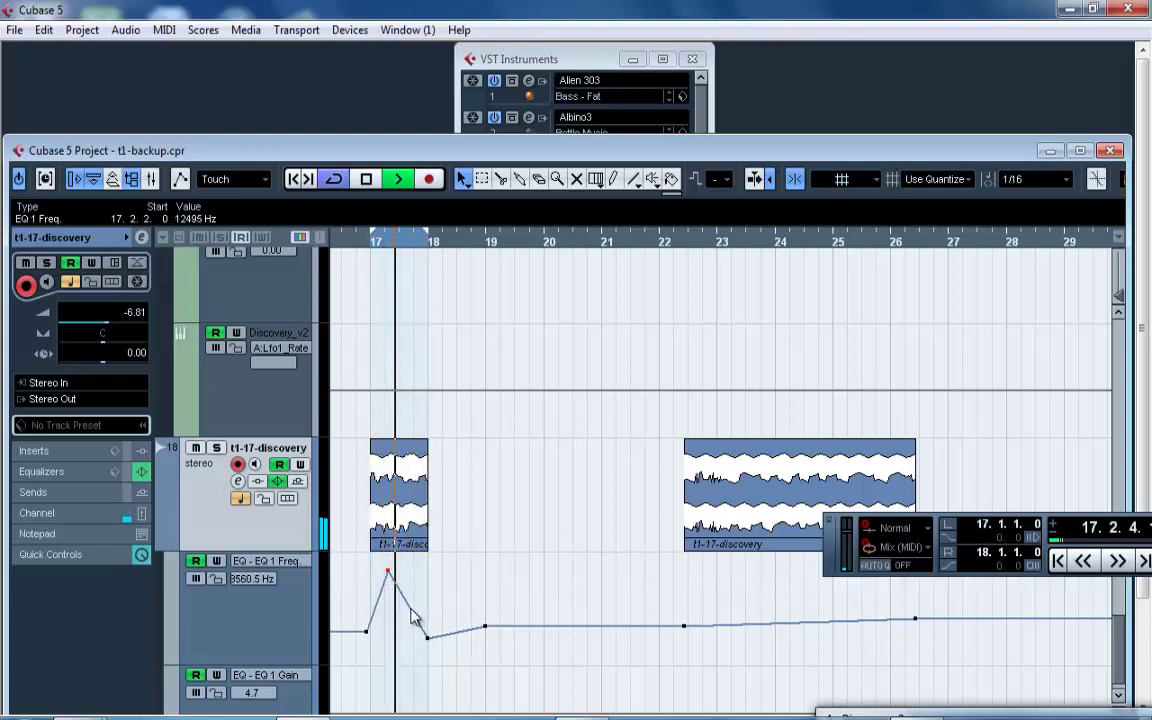
{"action": "mouse_move", "coordinate": [413, 617]}
{"action": "left_mouse_down"}
{"action": "mouse_move", "coordinate": [413, 586]}
{"action": "mouse_move", "coordinate": [397, 625]}
{"action": "mouse_move", "coordinate": [416, 600]}
{"action": "mouse_move", "coordinate": [433, 617]}
{"action": "mouse_move", "coordinate": [421, 568]}
{"action": "mouse_move", "coordinate": [427, 650]}
{"action": "mouse_move", "coordinate": [426, 638]}
{"action": "left_mouse_up"}
{"action": "left_click_drag", "start_coordinate": [413, 592], "coordinate": [406, 596]}
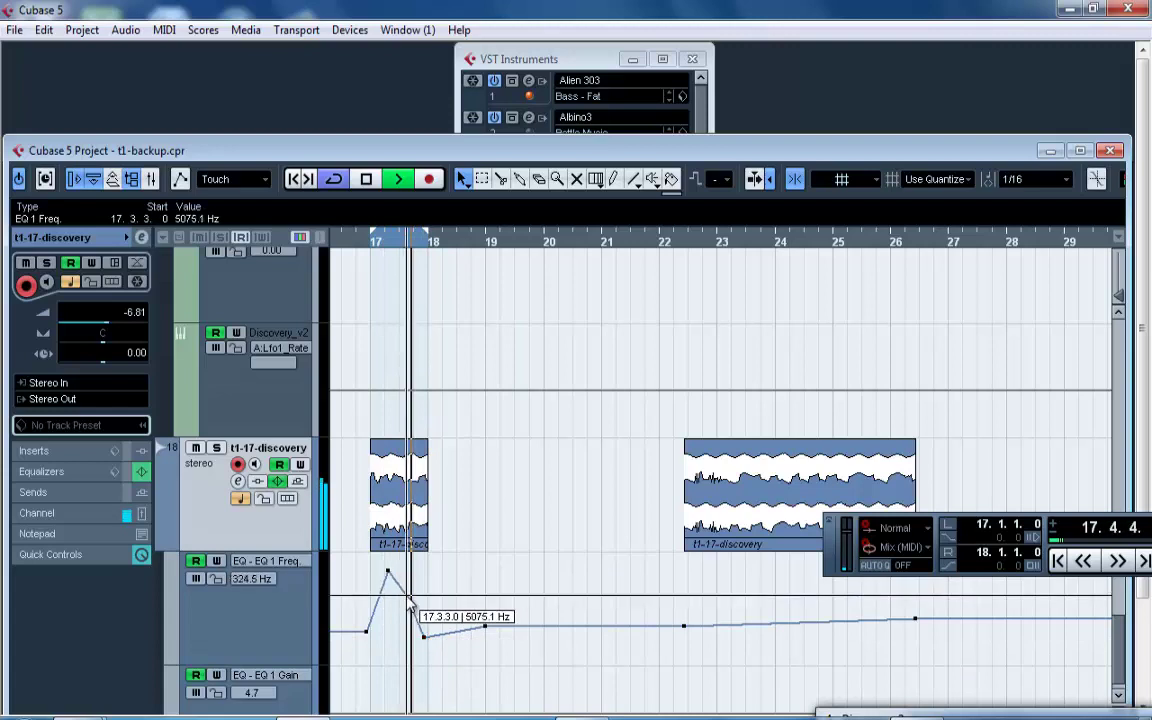
Extend the bar 17 clip and the cycle end to 18.3.1, and add a raised EQ 1 frequency point near the clip's end.
{"action": "left_click_drag", "start_coordinate": [425, 547], "coordinate": [455, 544]}
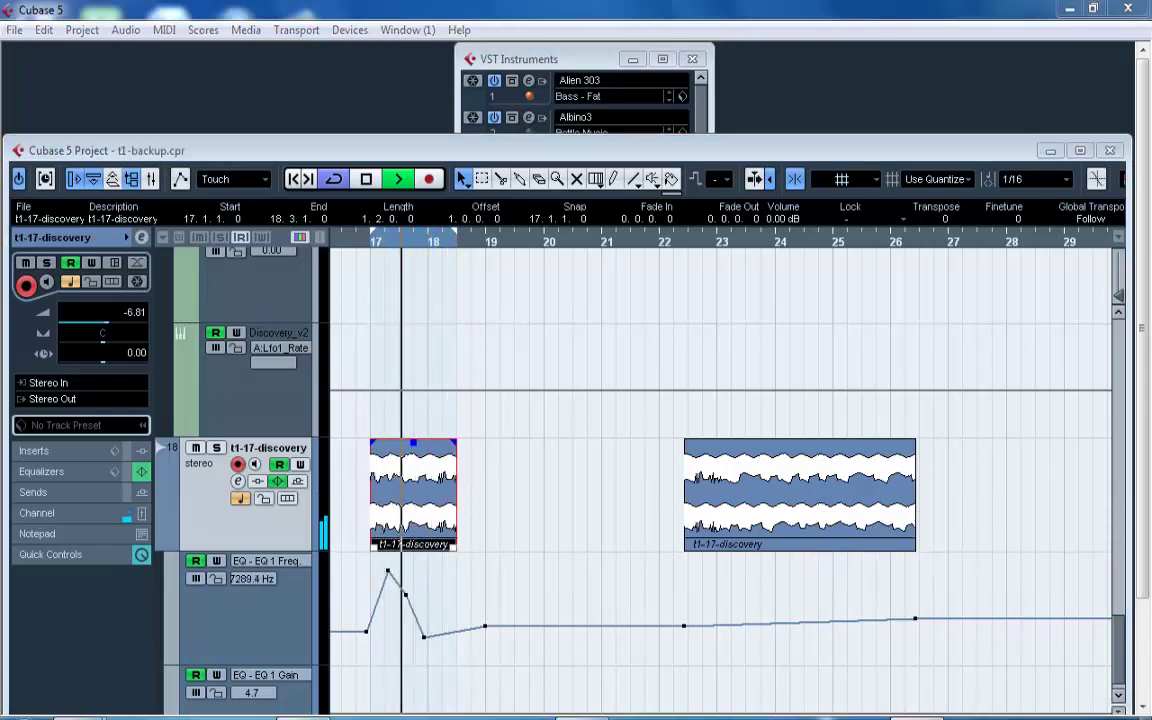
{"action": "left_click", "coordinate": [917, 718]}
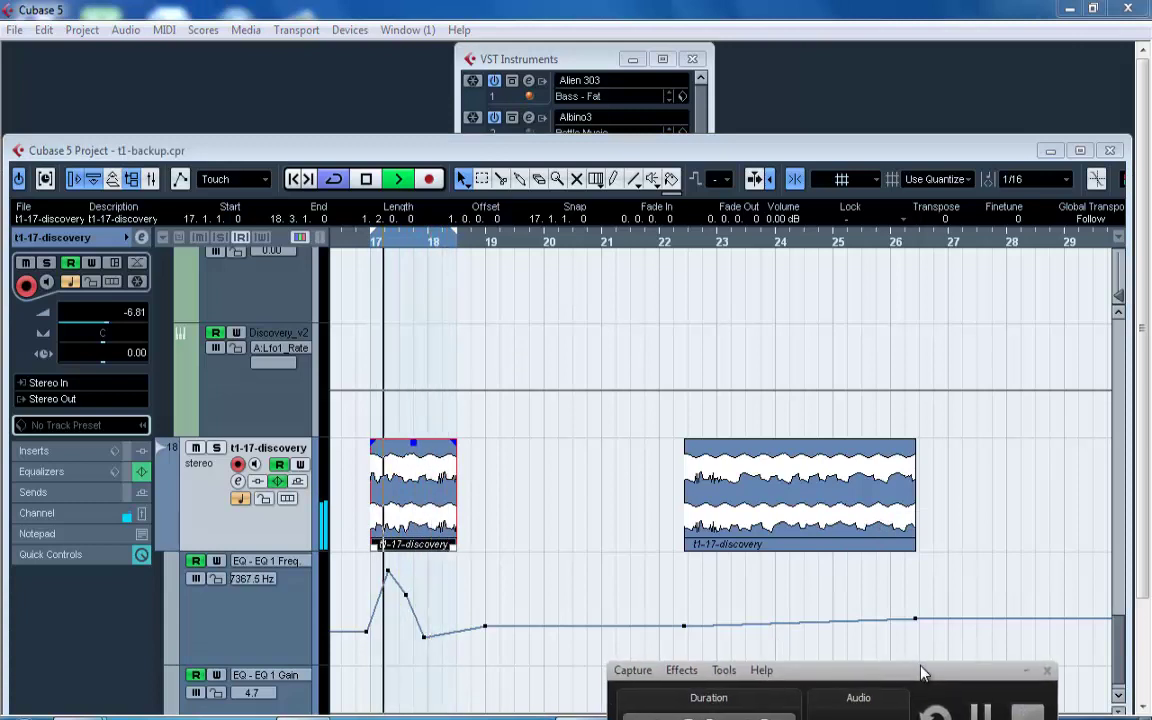
{"action": "left_click", "coordinate": [576, 515]}
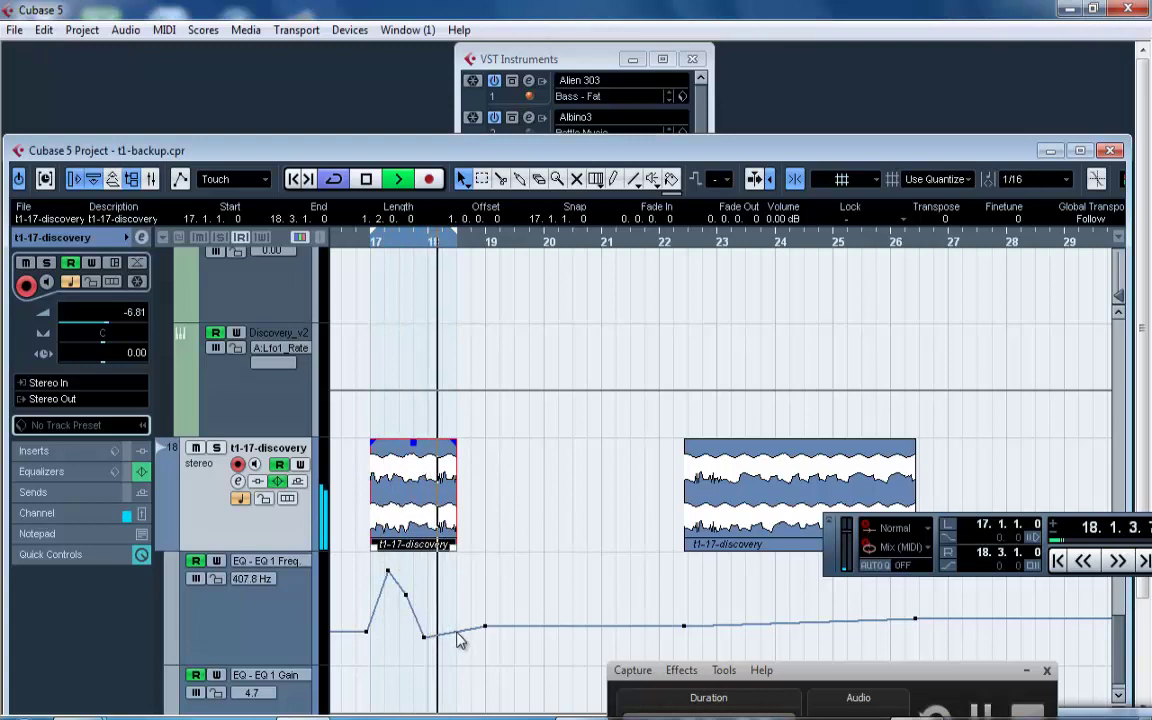
{"action": "mouse_move", "coordinate": [457, 631]}
{"action": "left_mouse_down"}
{"action": "mouse_move", "coordinate": [456, 586]}
{"action": "mouse_move", "coordinate": [453, 607]}
{"action": "left_mouse_up"}
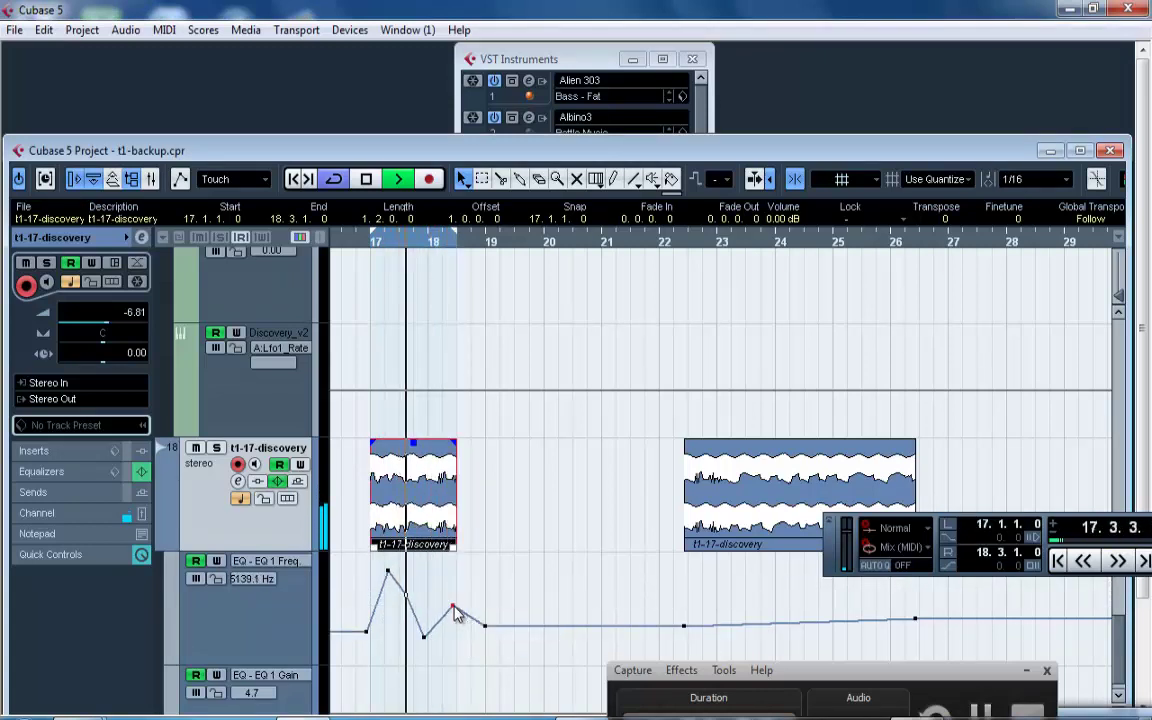
Split the t1-17-discovery clip at bar 18, move its half-bar remainder to bar 20, and set the cycle end to bar 21.
{"action": "left_click", "coordinate": [436, 542], "text": "alt"}
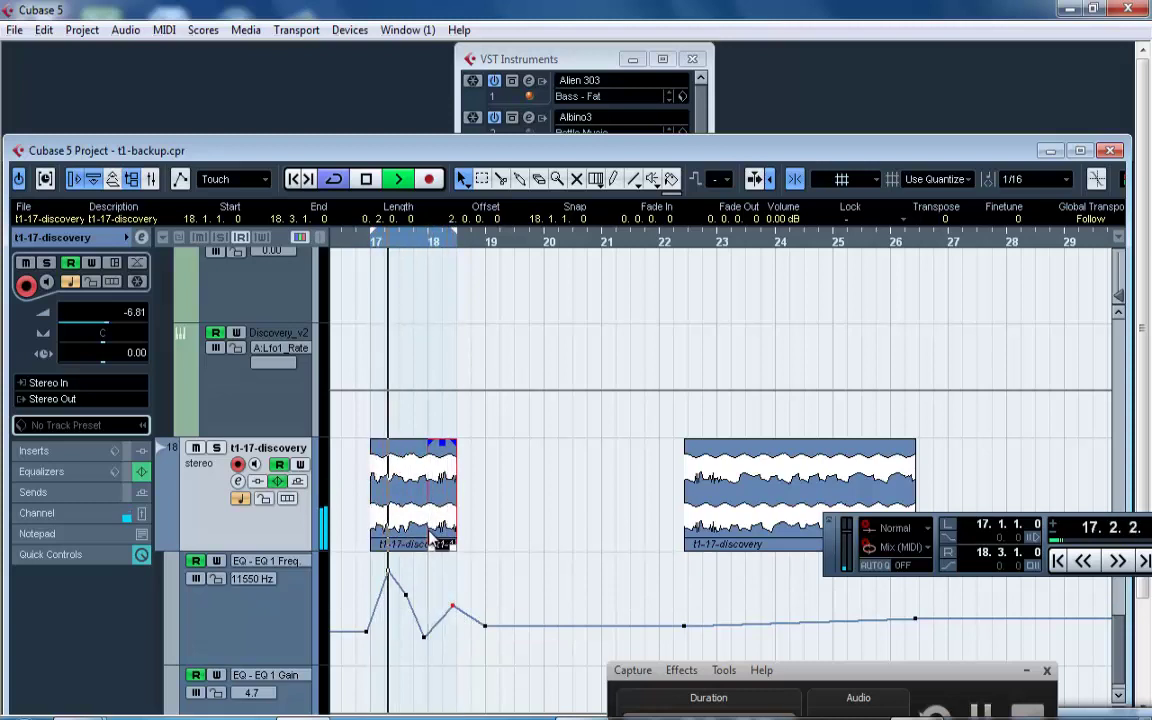
{"action": "left_click", "coordinate": [473, 641]}
{"action": "left_click_drag", "start_coordinate": [473, 641], "coordinate": [490, 484]}
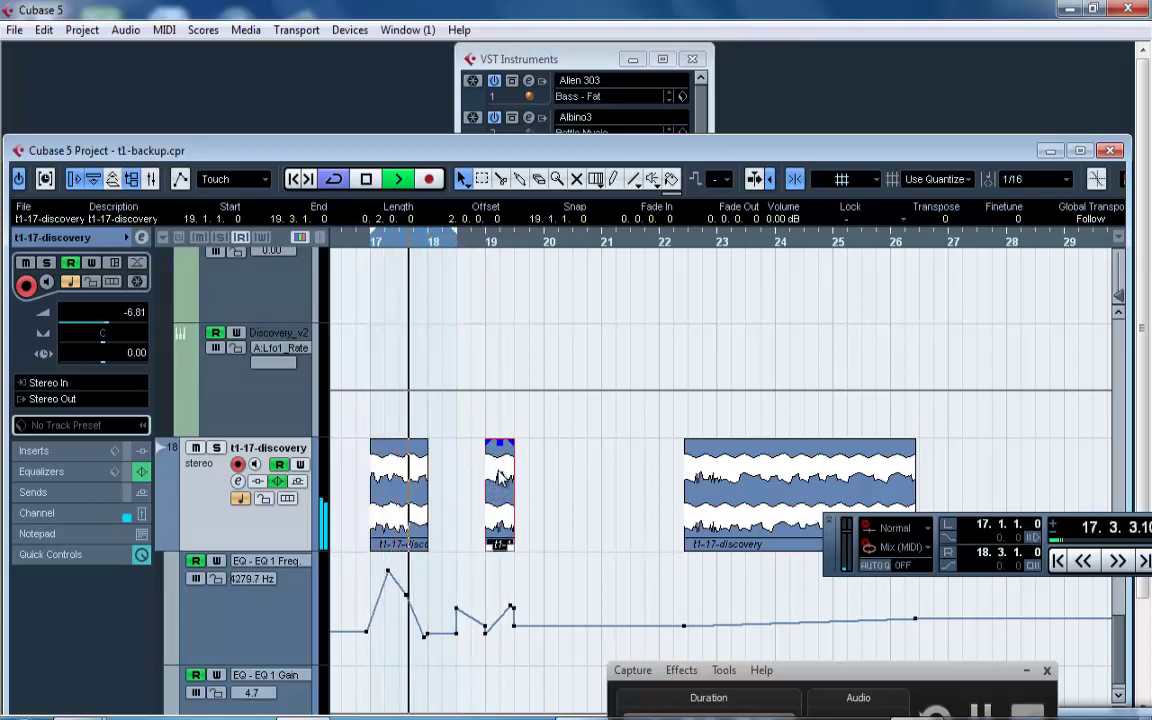
{"action": "left_click_drag", "start_coordinate": [499, 480], "coordinate": [558, 478]}
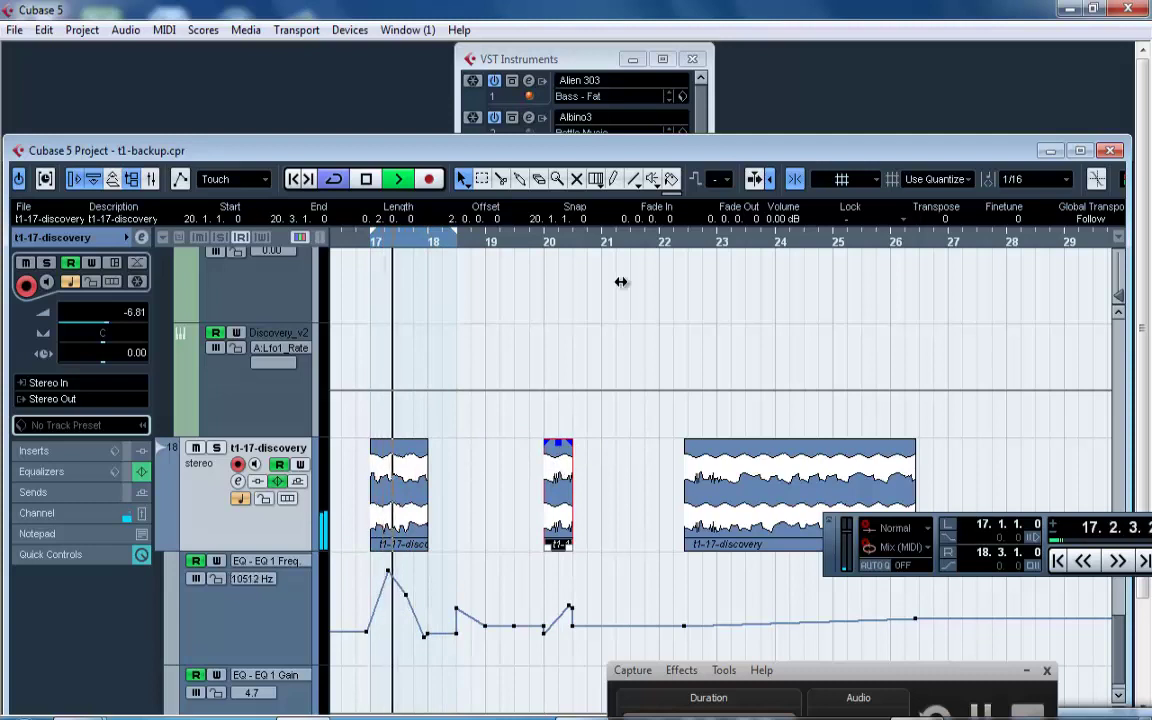
{"action": "left_click", "coordinate": [605, 247], "text": "alt"}
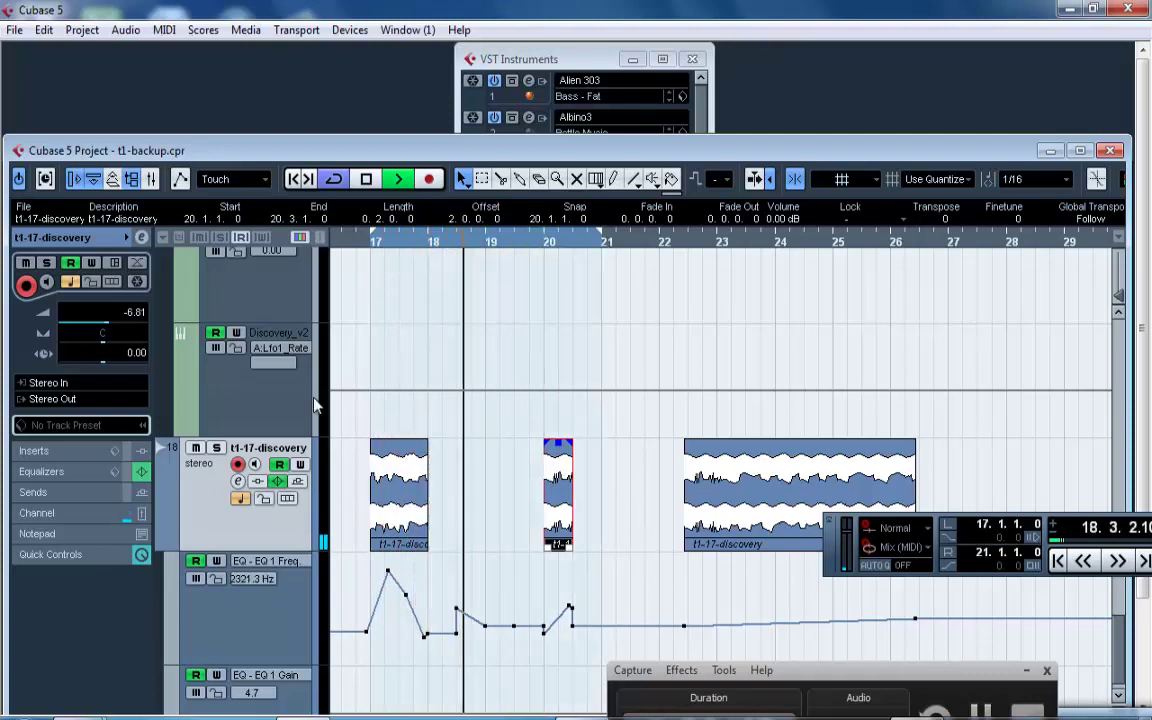
Load ModDelay as the first insert on t1-17-discovery, solo the track, and move the effect window off the clips.
{"action": "left_click", "coordinate": [40, 451]}
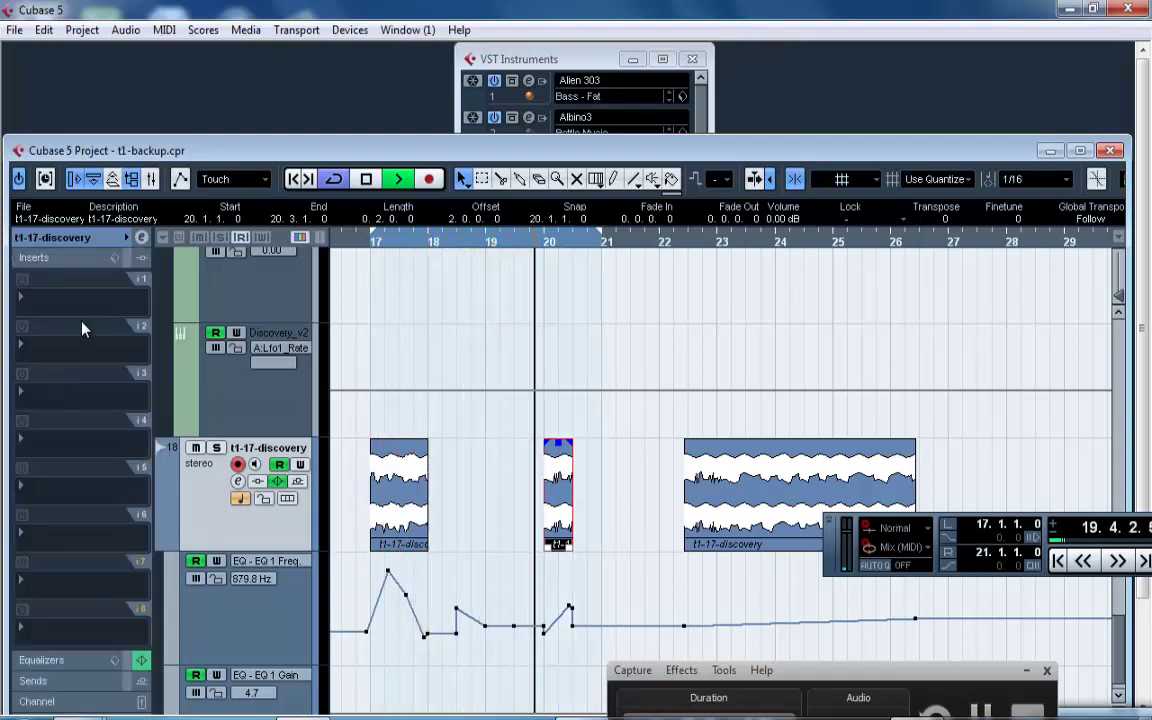
{"action": "left_click", "coordinate": [70, 307]}
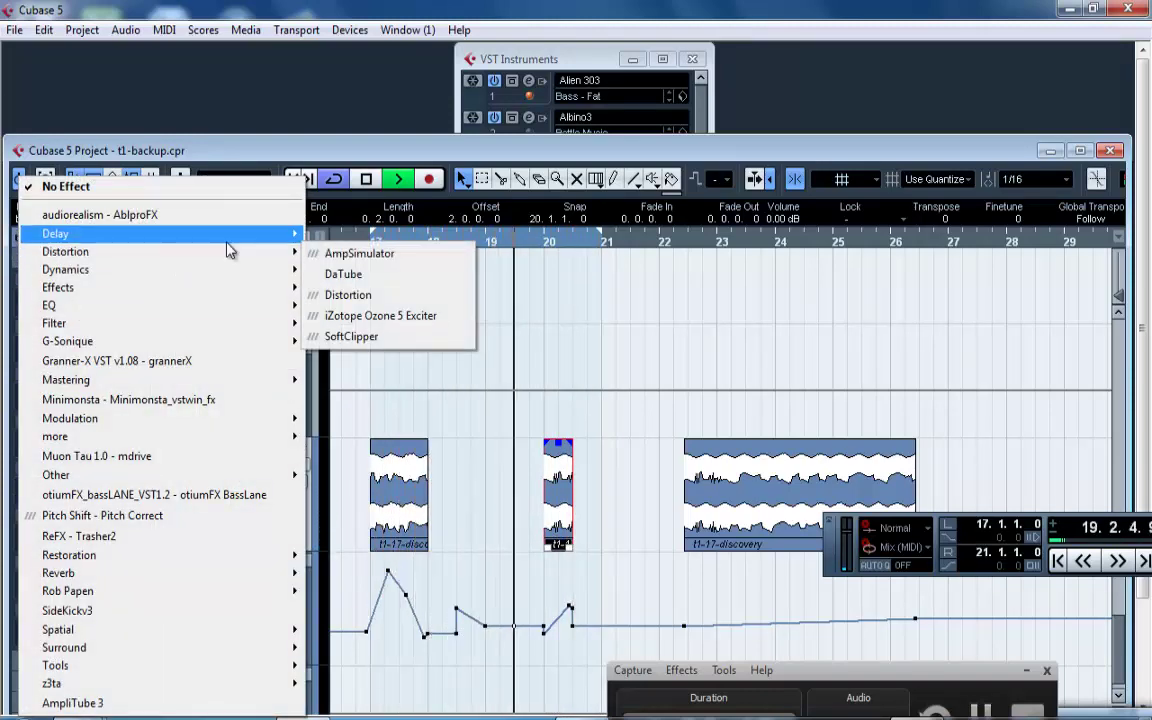
{"action": "mouse_move", "coordinate": [241, 244]}
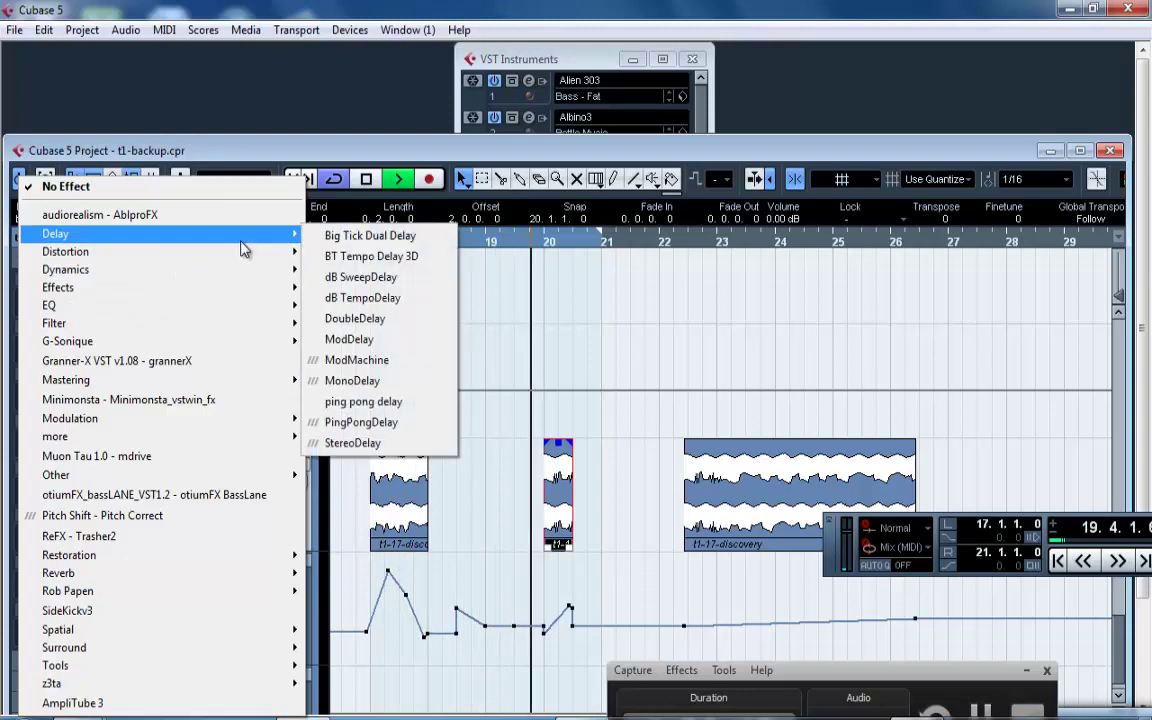
{"action": "left_click", "coordinate": [366, 341]}
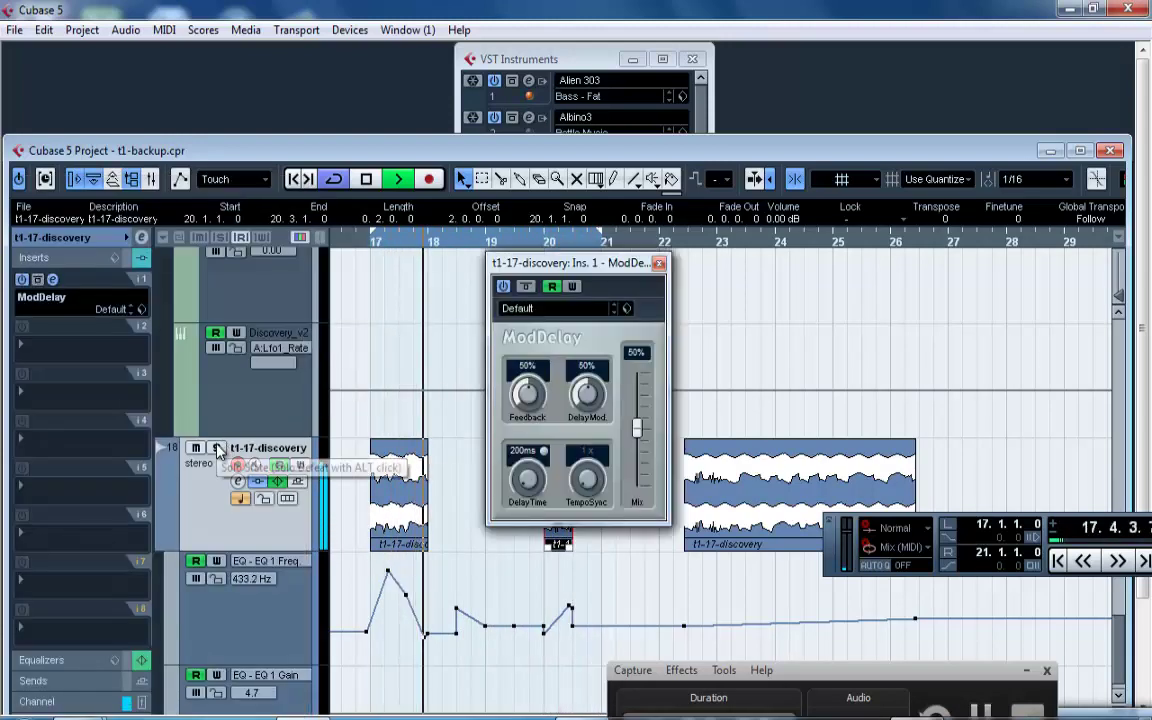
{"action": "left_click", "coordinate": [218, 449]}
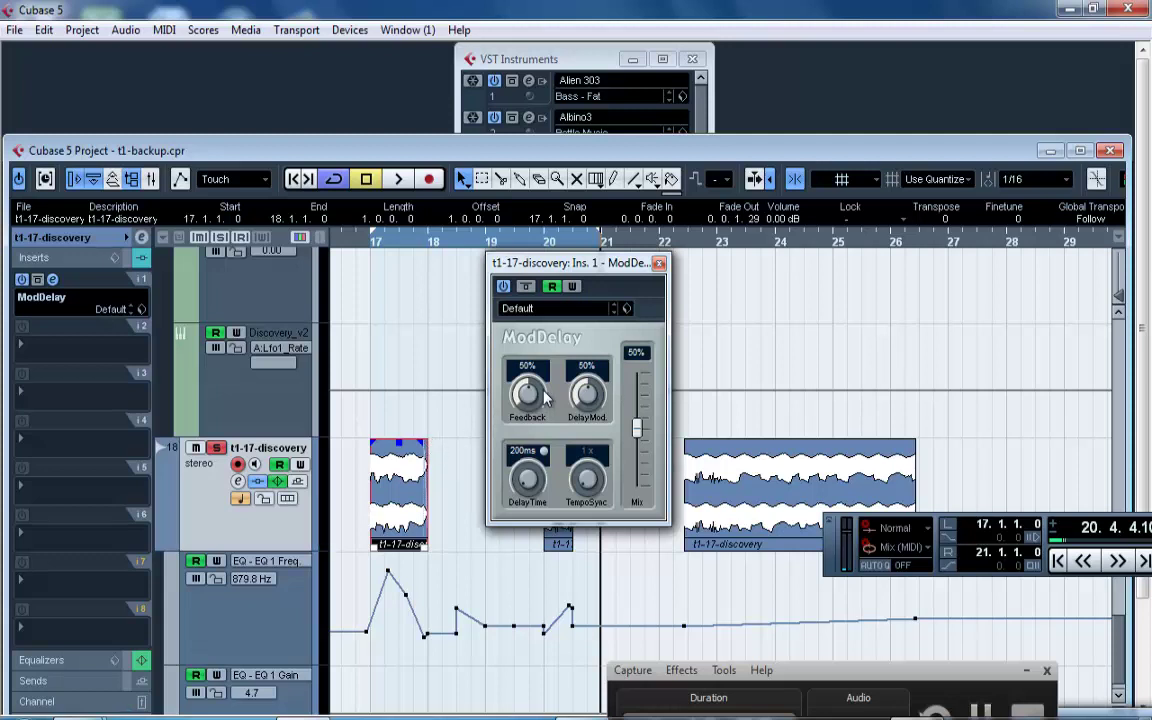
{"action": "left_click_drag", "start_coordinate": [570, 265], "coordinate": [695, 262]}
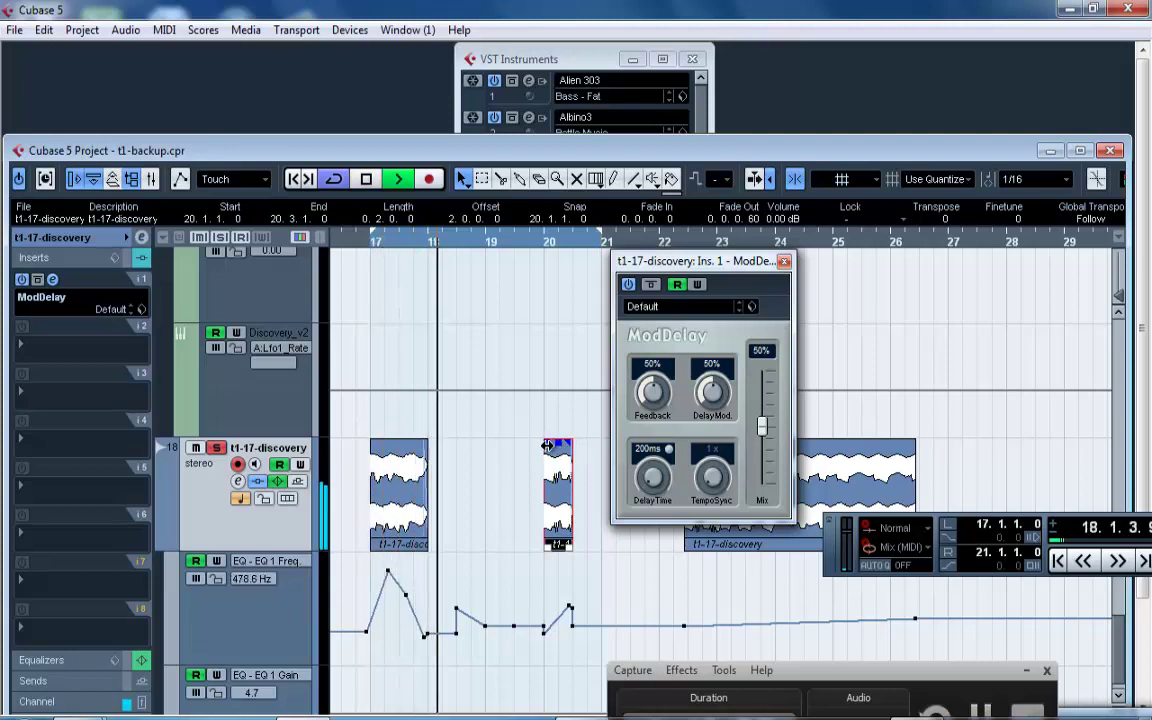
Tempo-sync ModDelay with a 1/8 delay time and a 3x tempo sync multiplier, and check the fade-in on the bar 17 clip.
{"action": "left_click", "coordinate": [669, 450]}
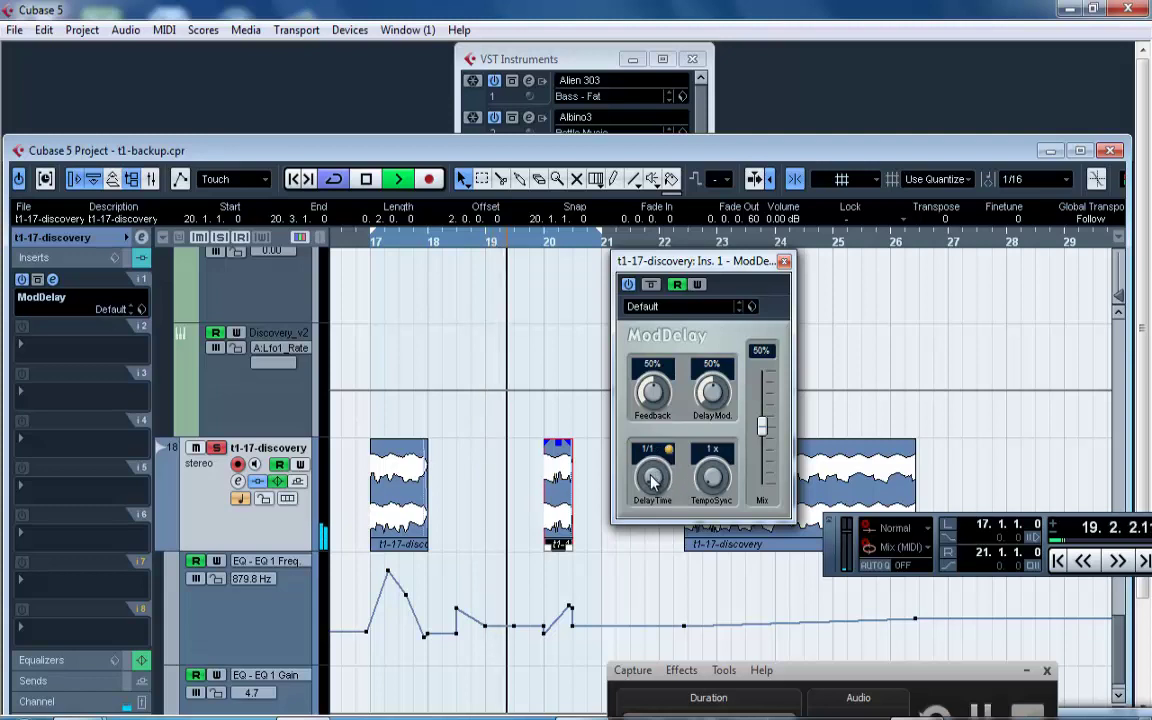
{"action": "left_click_drag", "start_coordinate": [651, 475], "coordinate": [665, 459]}
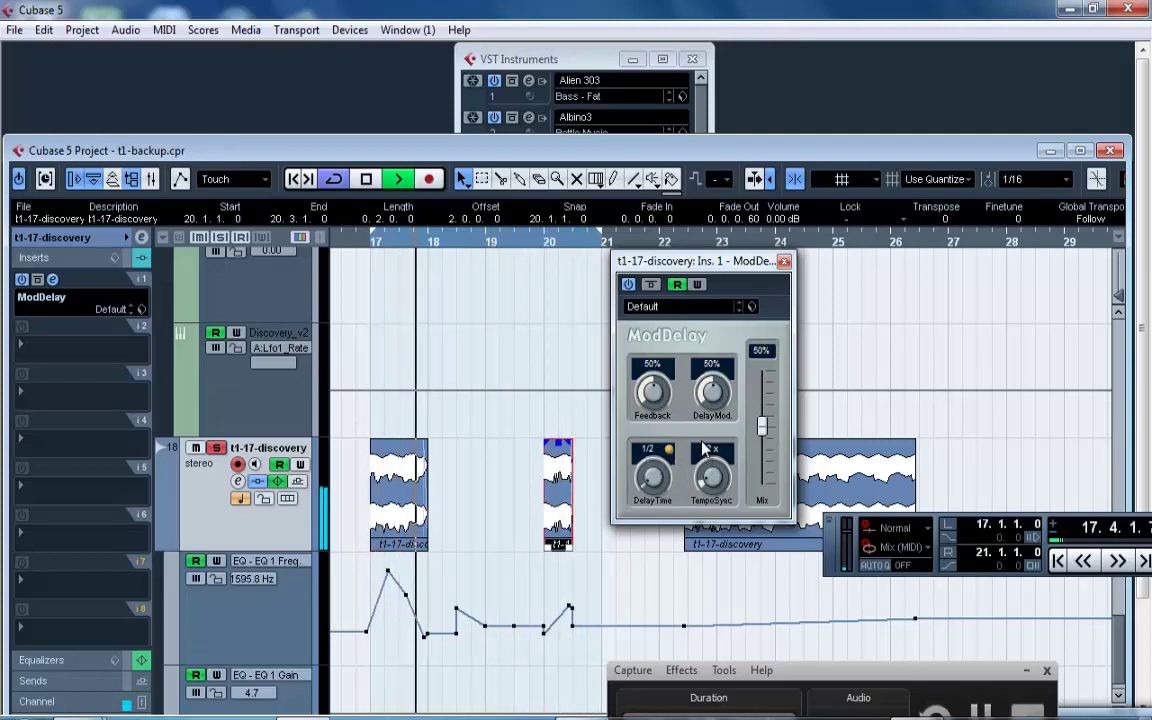
{"action": "left_click_drag", "start_coordinate": [653, 480], "coordinate": [641, 455]}
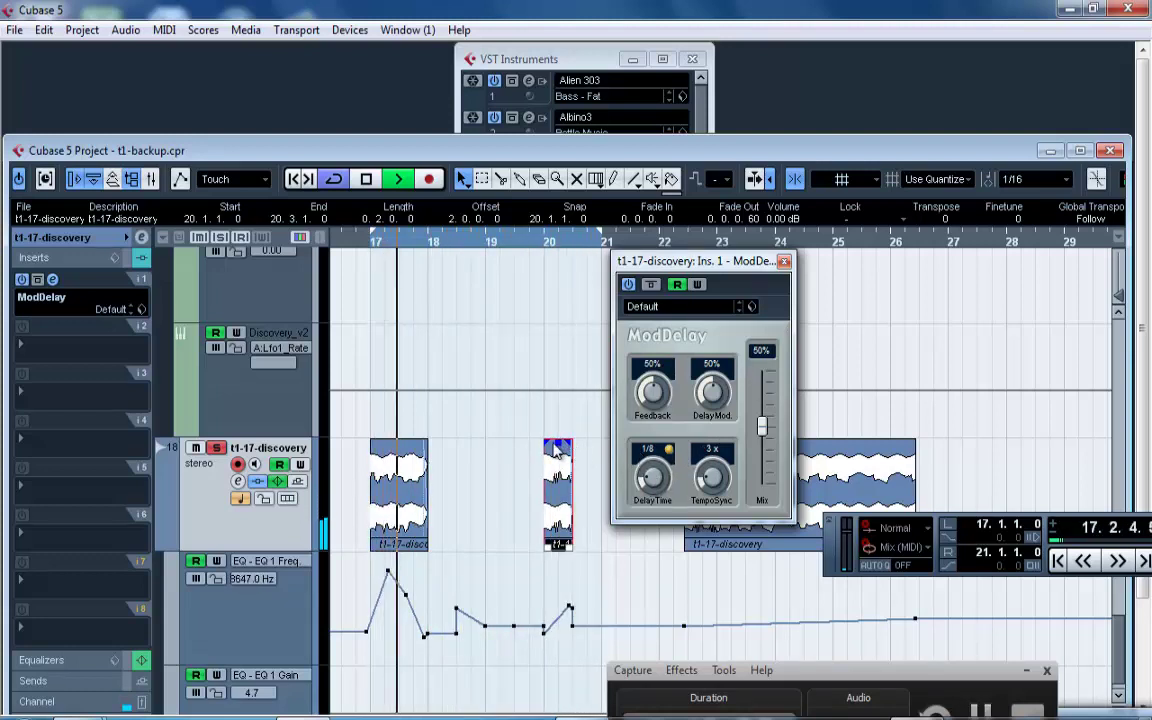
{"action": "left_click", "coordinate": [373, 443]}
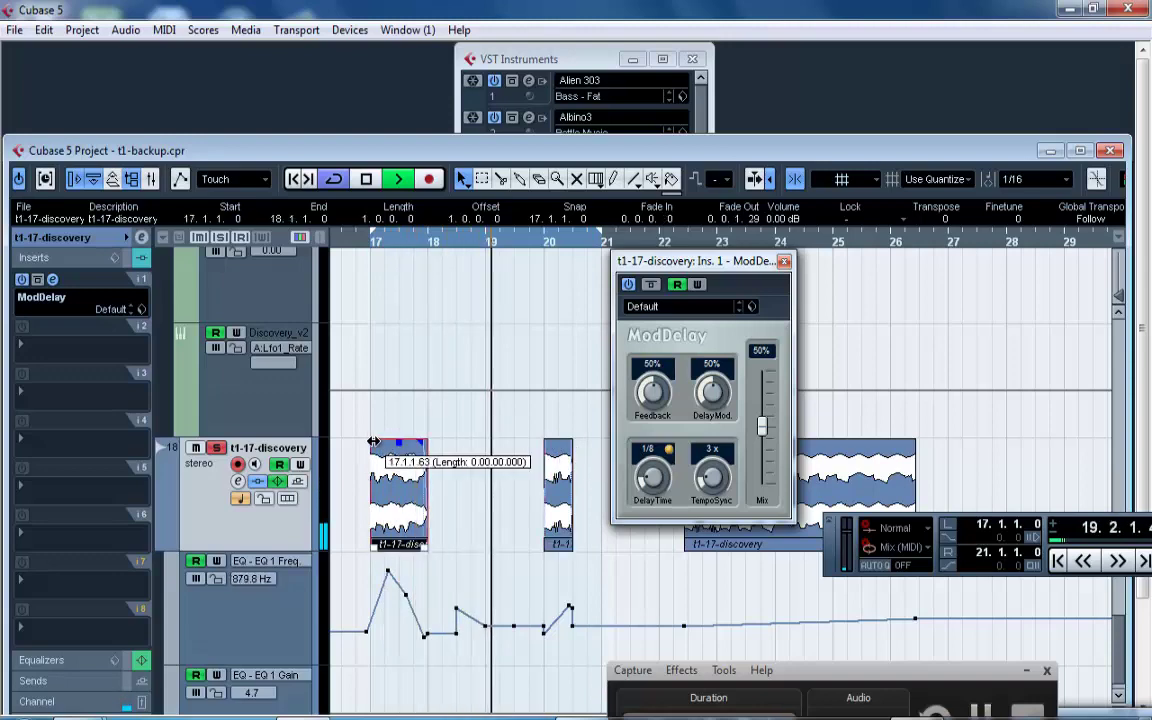
Load the Chorus modulation effect as the second insert on the t1-17-discovery track.
{"action": "left_click", "coordinate": [67, 345]}
{"action": "mouse_move", "coordinate": [180, 276]}
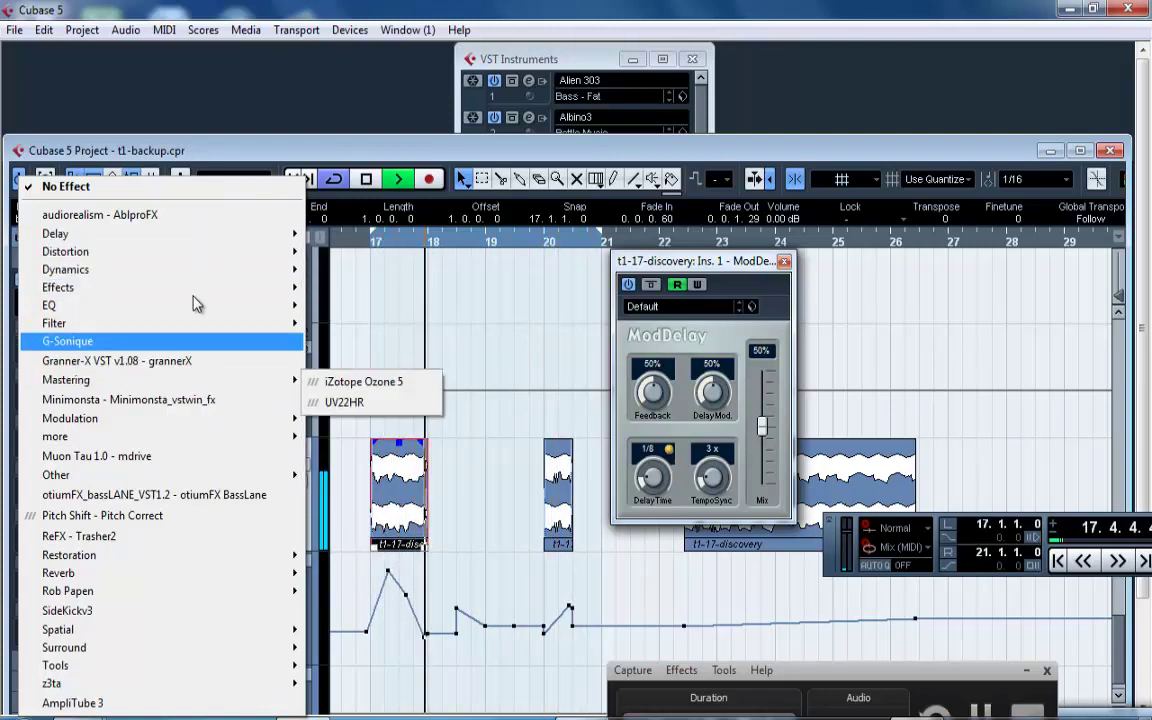
{"action": "mouse_move", "coordinate": [232, 276]}
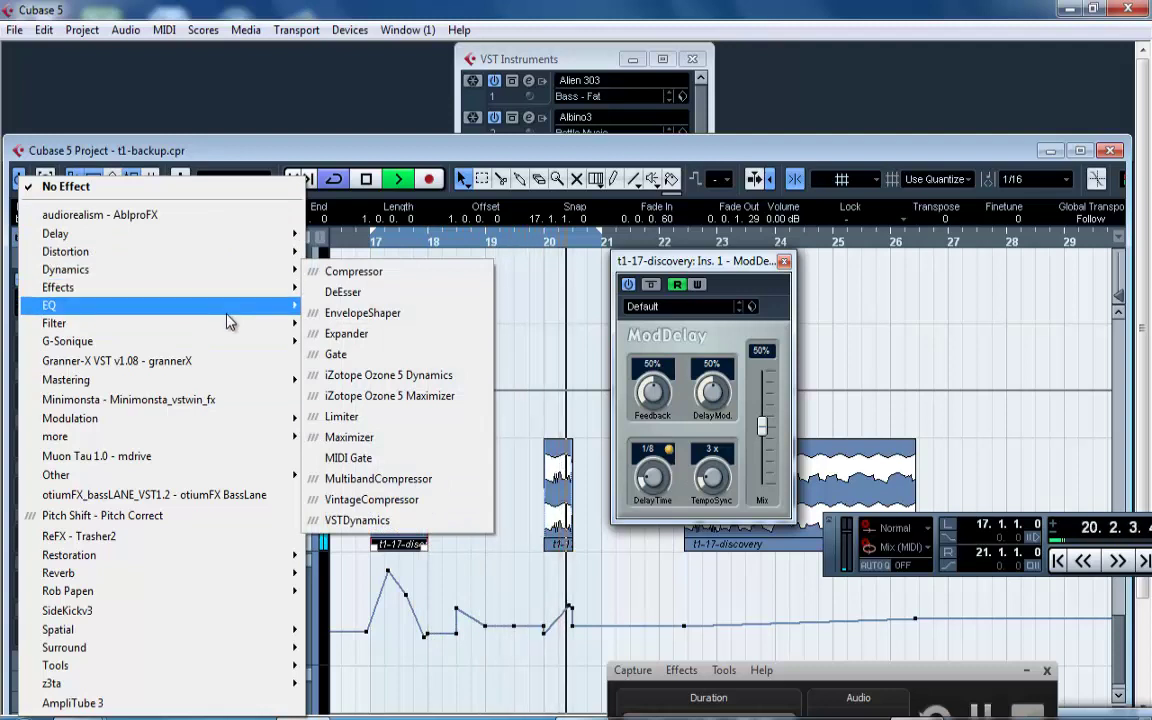
{"action": "mouse_move", "coordinate": [232, 418]}
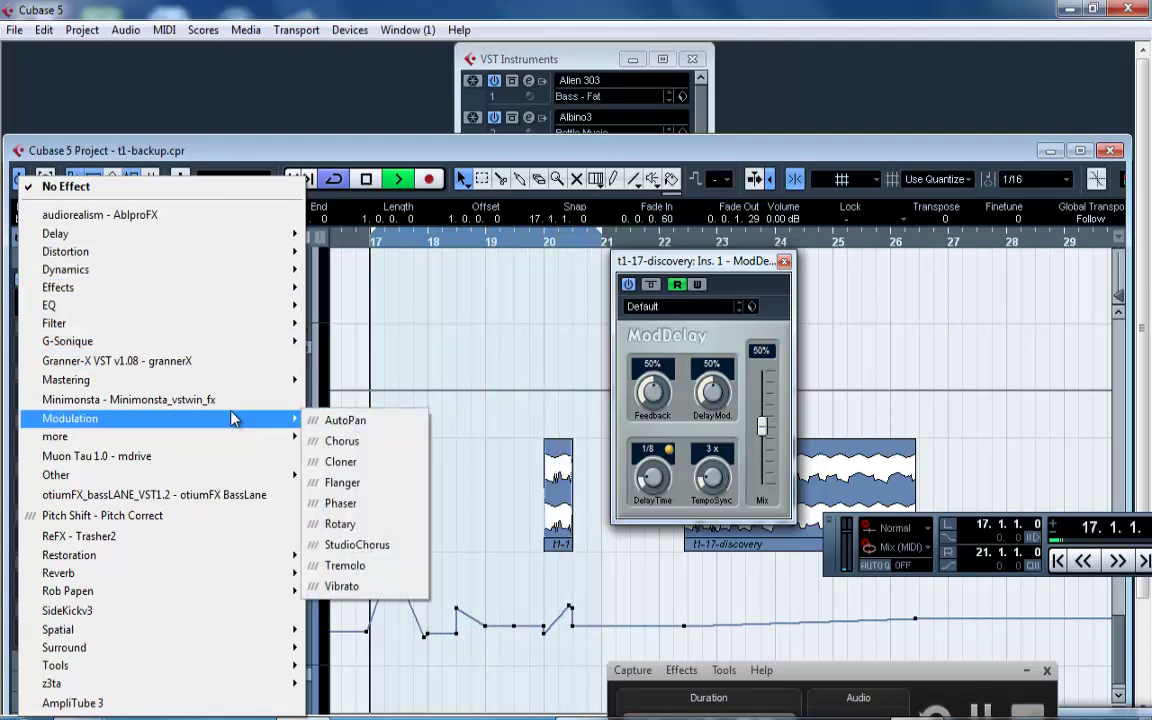
{"action": "left_click", "coordinate": [375, 450]}
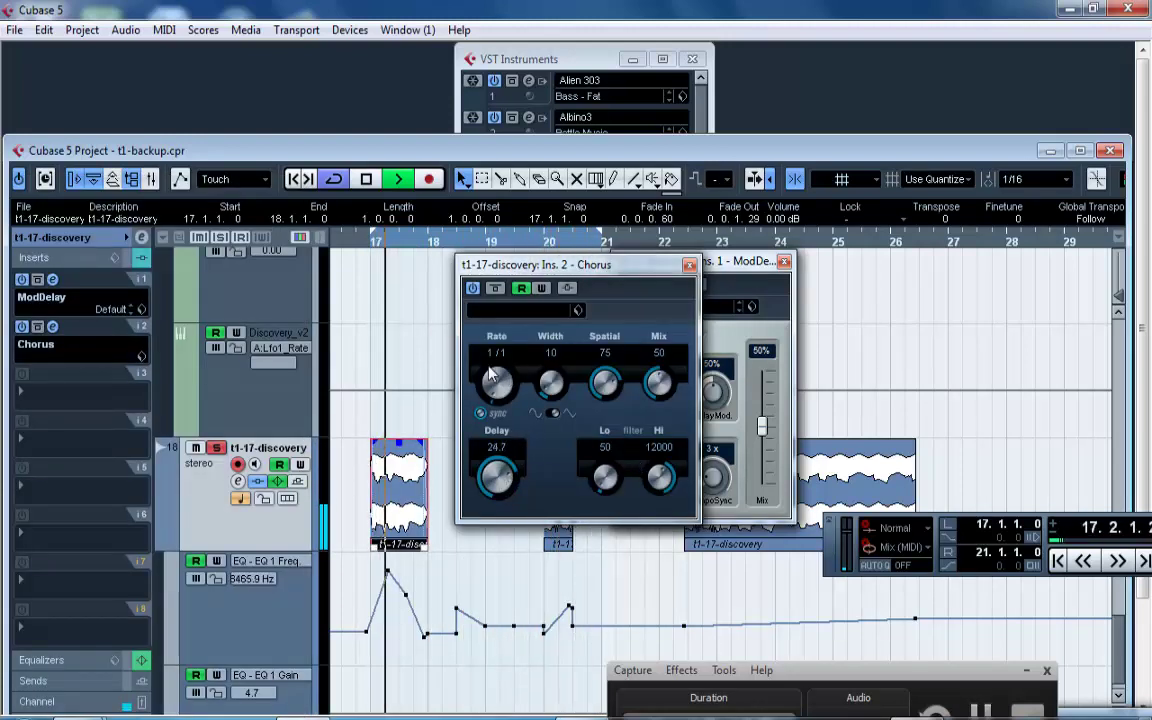
Set the Chorus rate to 1/8, then record an automation pass of rate changes on it and turn automation writing off again.
{"action": "left_click_drag", "start_coordinate": [492, 373], "coordinate": [489, 340]}
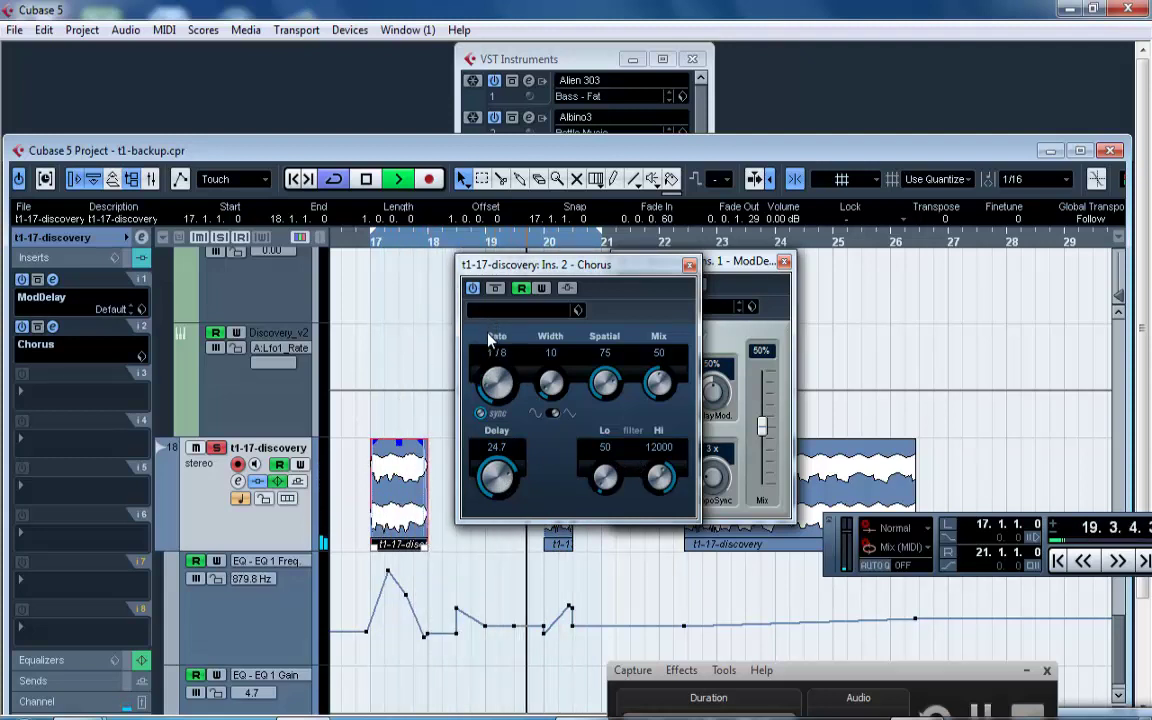
{"action": "left_click", "coordinate": [541, 287]}
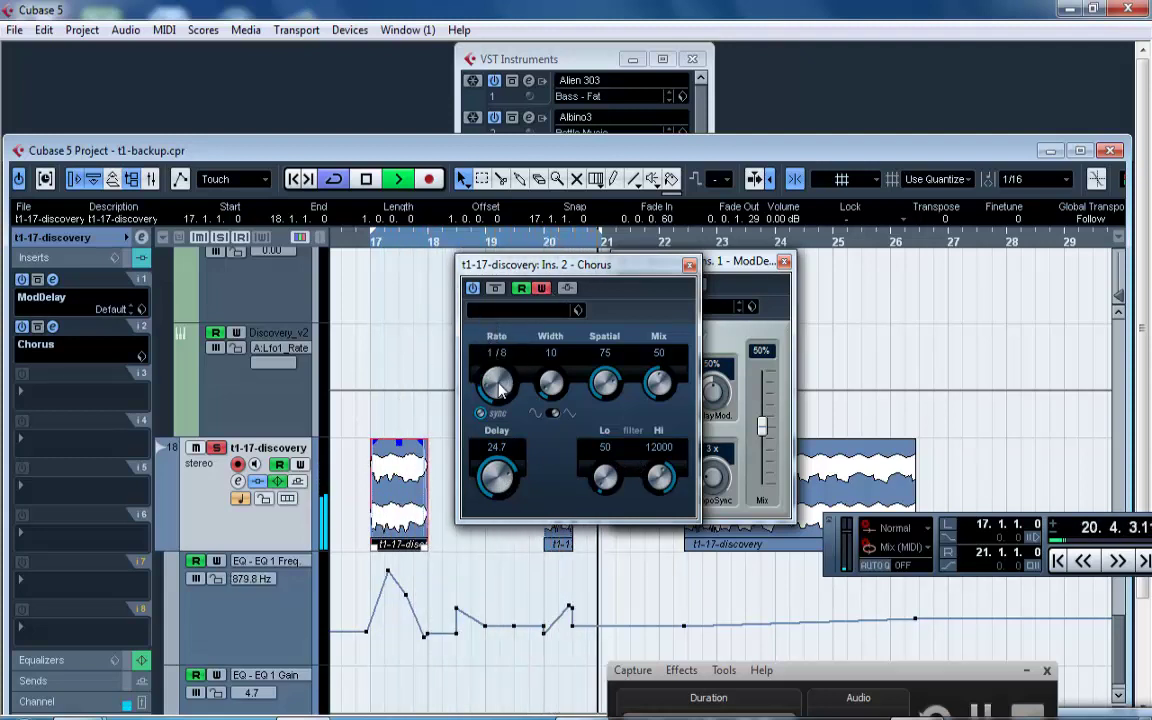
{"action": "mouse_move", "coordinate": [498, 365]}
{"action": "left_mouse_down"}
{"action": "mouse_move", "coordinate": [495, 355]}
{"action": "mouse_move", "coordinate": [498, 375]}
{"action": "left_mouse_up"}
{"action": "left_click", "coordinate": [540, 288]}
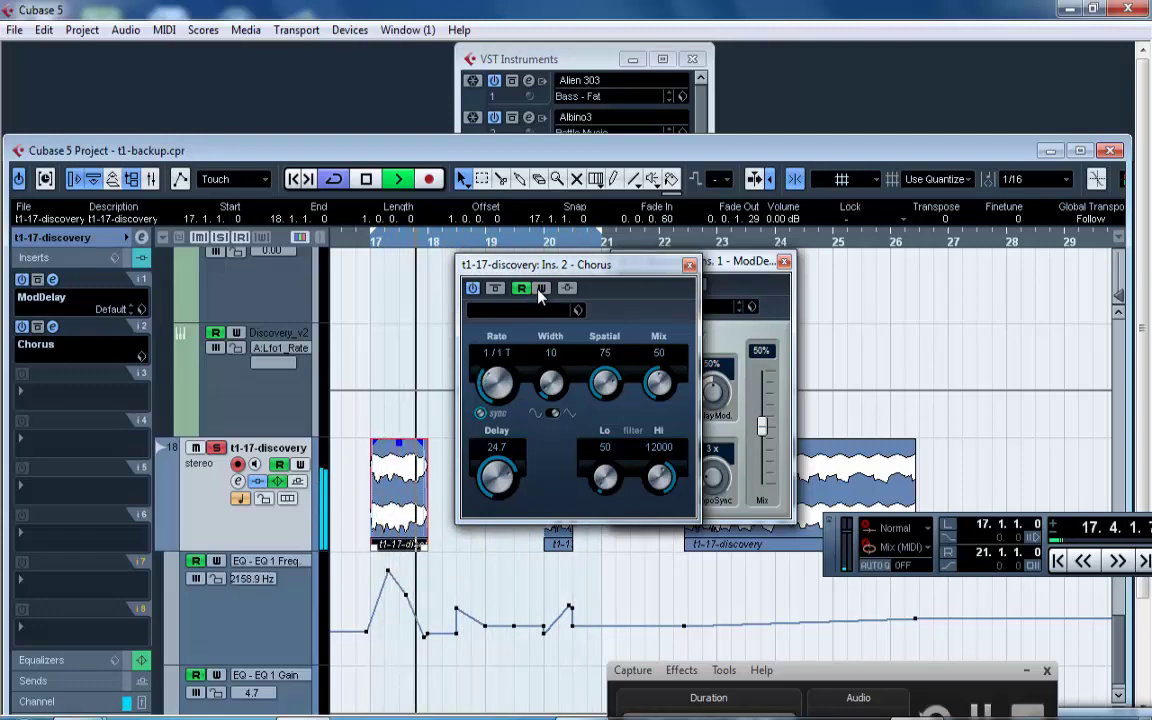
Duplicate the t1-17-discovery track, then close the Chorus and ModDelay windows and maximize the project window.
{"action": "right_click", "coordinate": [204, 470]}
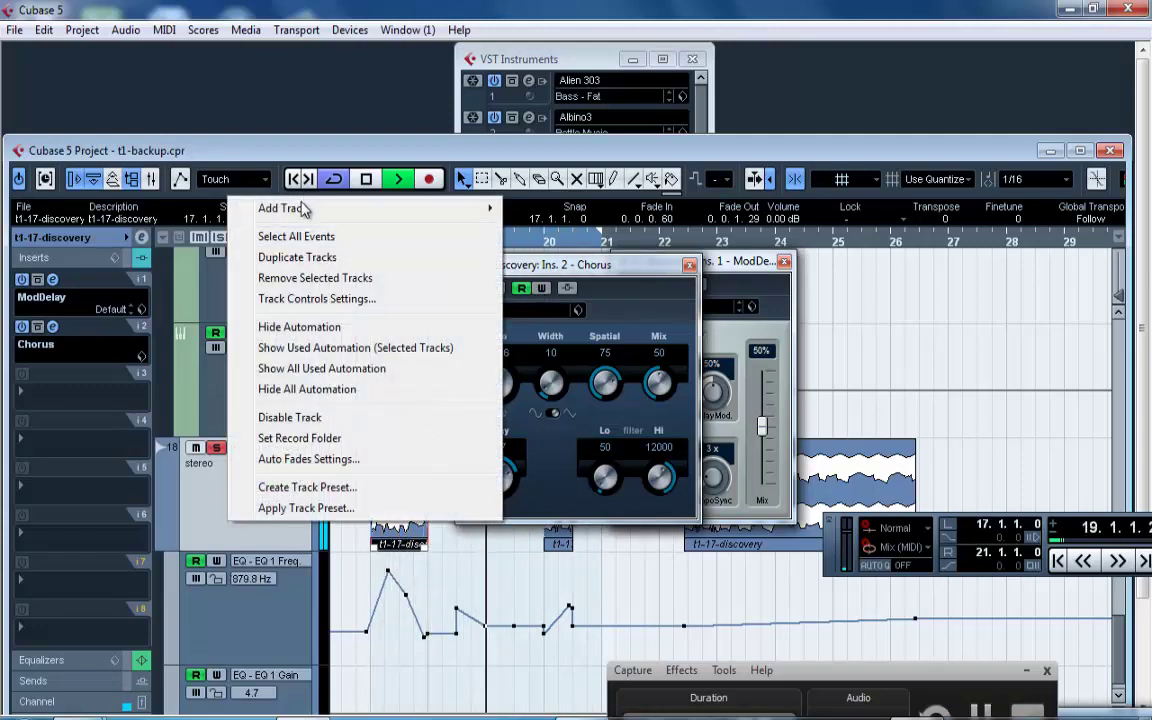
{"action": "left_click", "coordinate": [300, 257]}
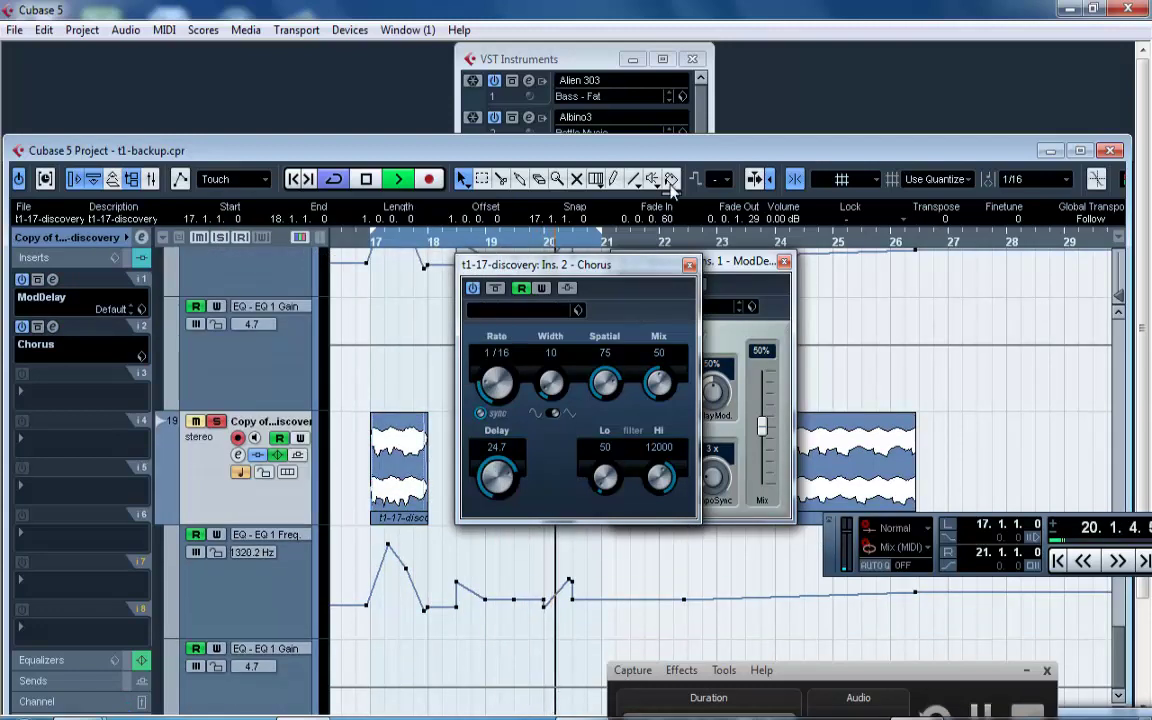
{"action": "left_click", "coordinate": [689, 265]}
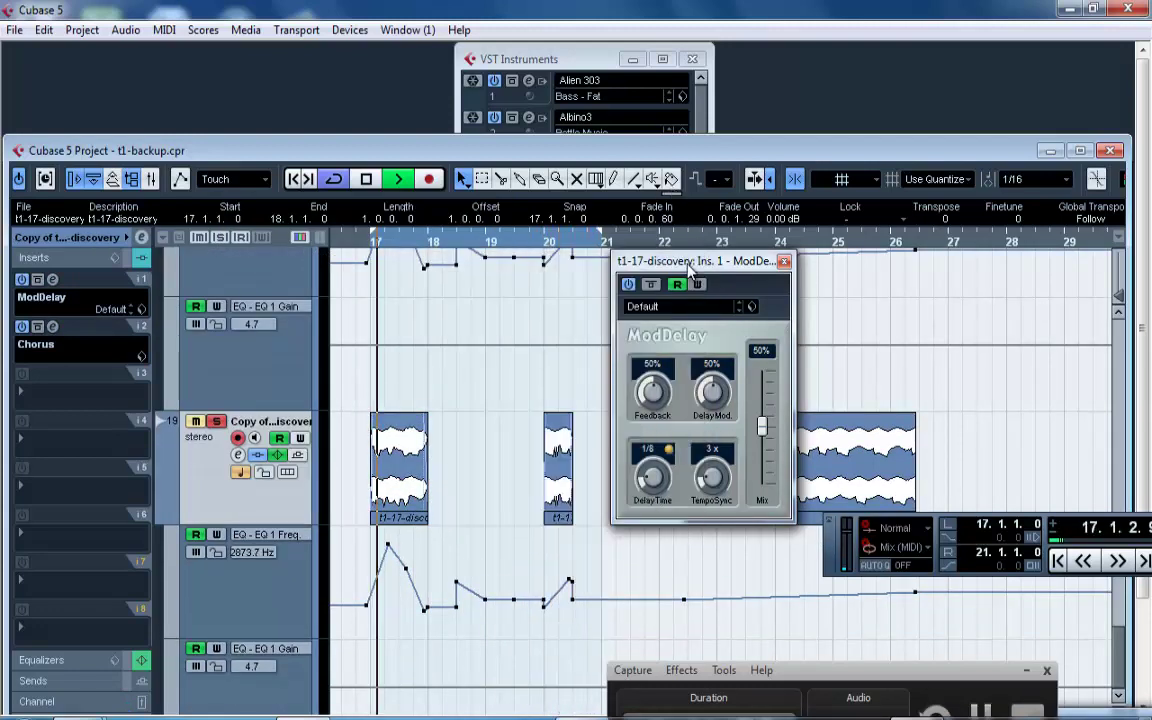
{"action": "left_click", "coordinate": [784, 262]}
{"action": "double_click", "coordinate": [583, 148]}
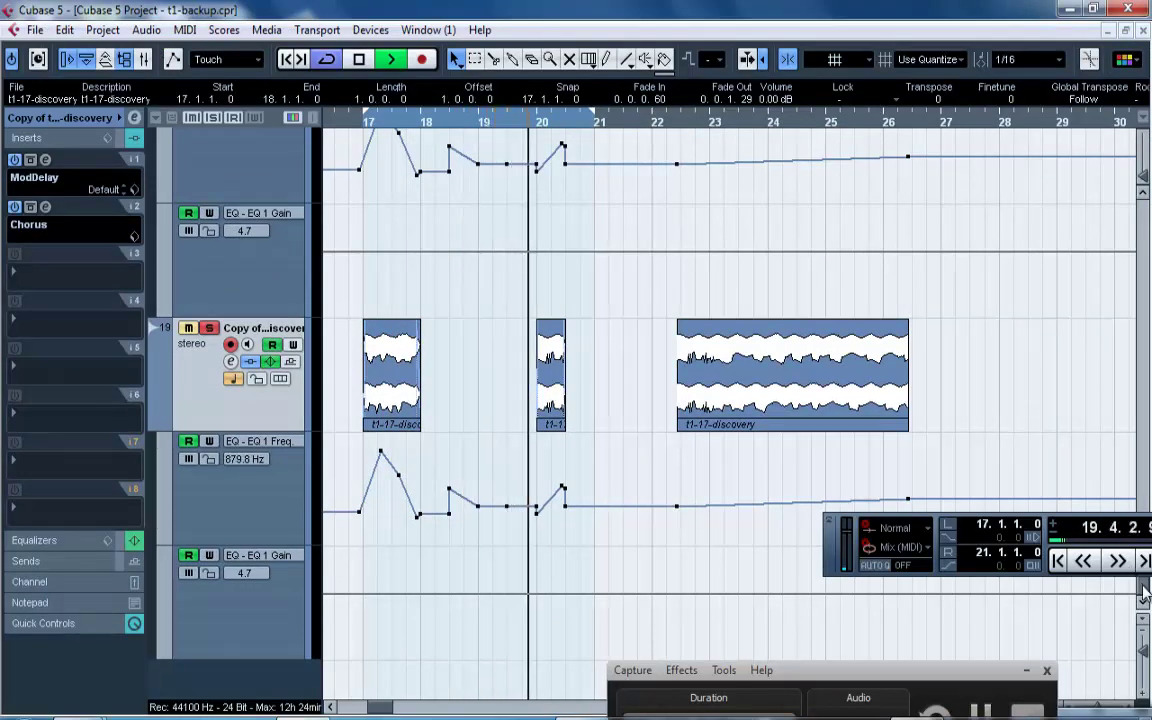
Remove the Chorus insert from the duplicated t1-17-discovery track.
{"action": "left_click_drag", "start_coordinate": [1145, 590], "coordinate": [1146, 480]}
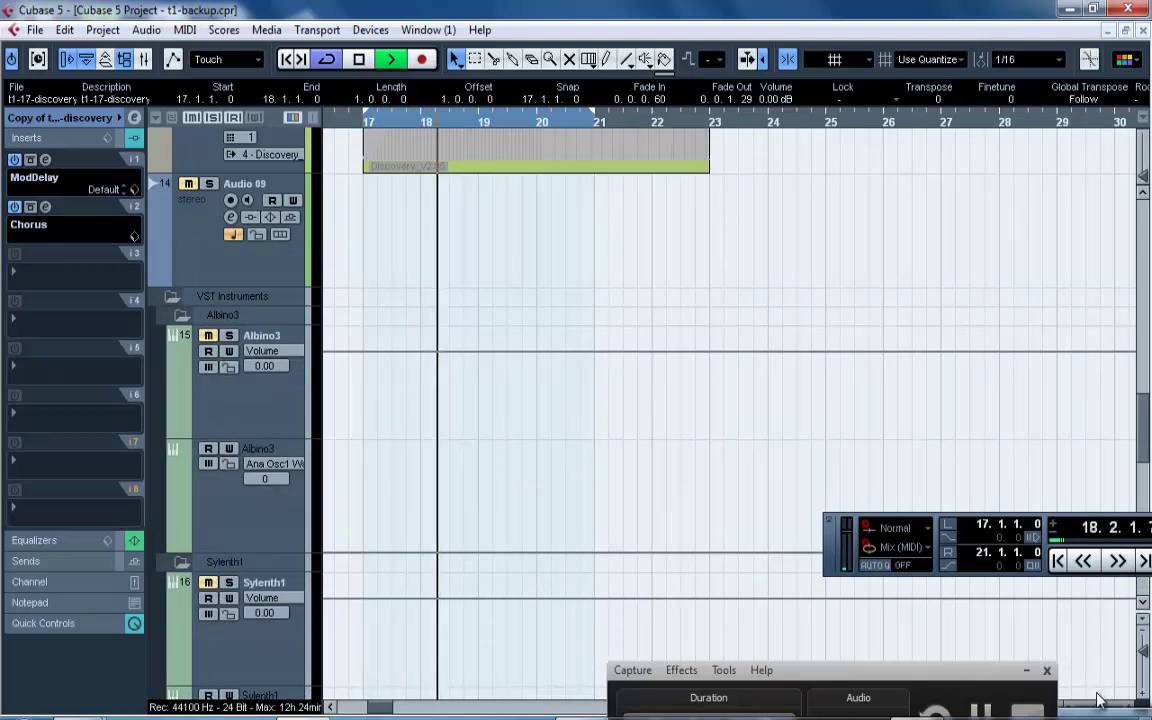
{"action": "left_click_drag", "start_coordinate": [1098, 697], "coordinate": [1078, 705]}
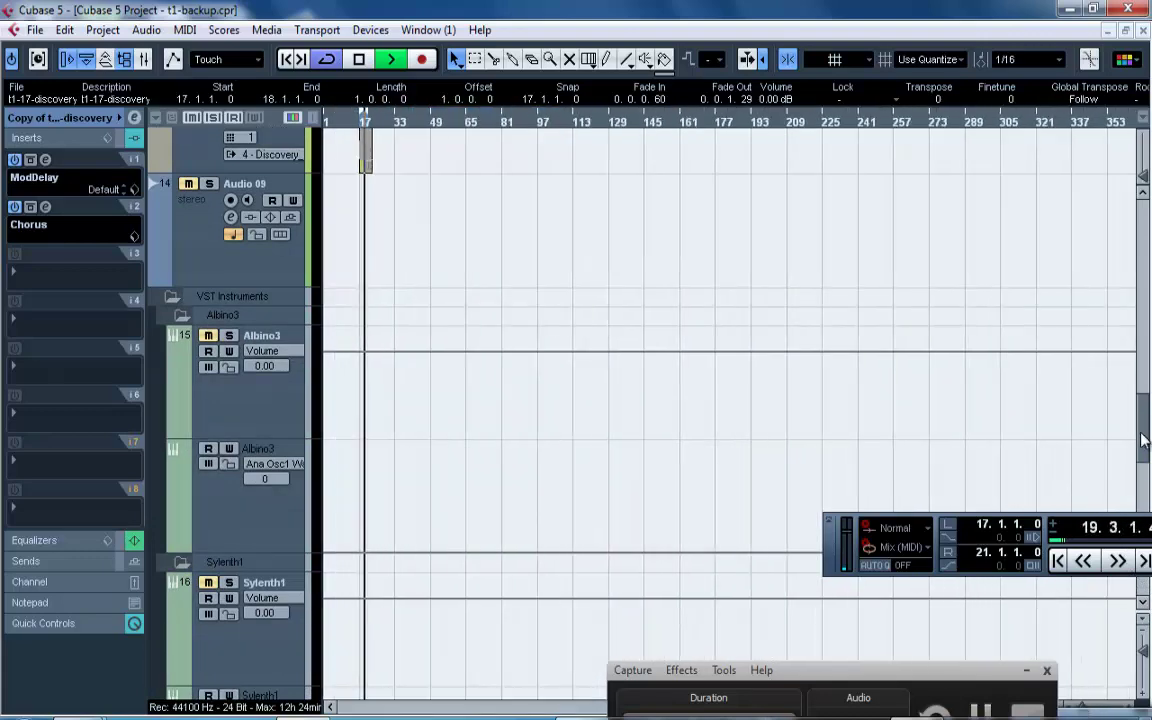
{"action": "left_click_drag", "start_coordinate": [1144, 438], "coordinate": [1144, 558]}
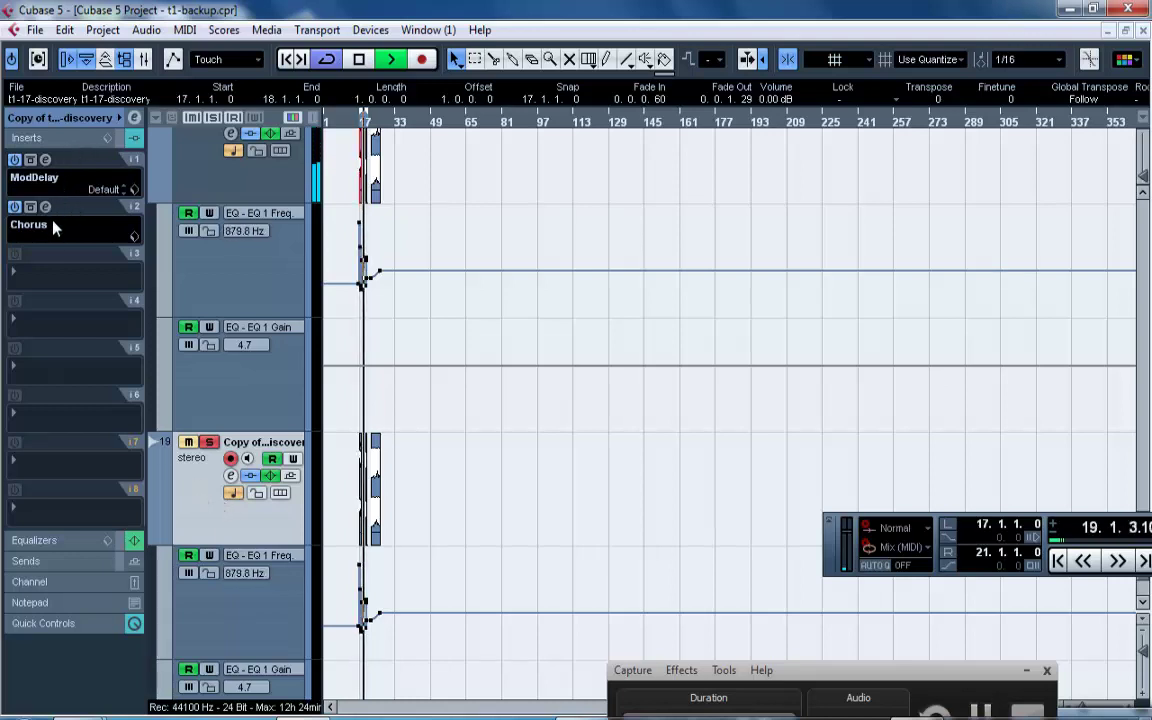
{"action": "left_click", "coordinate": [54, 228]}
{"action": "left_click", "coordinate": [48, 174]}
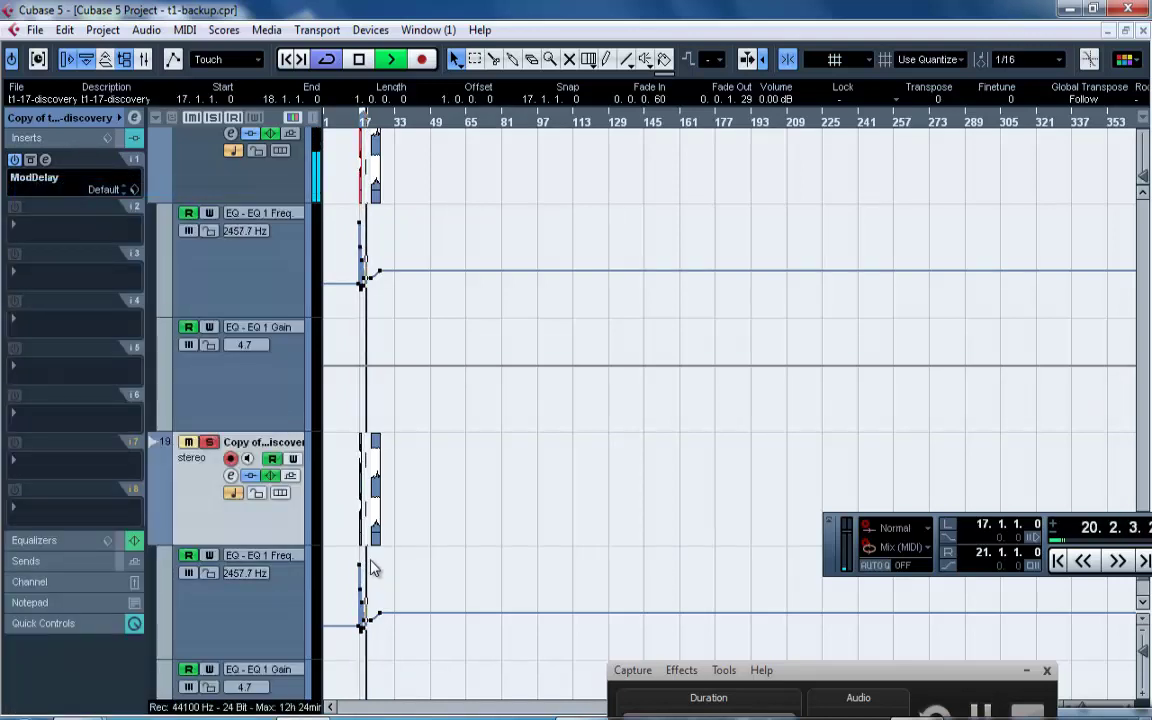
Delete the bar 17 clip and the highest EQ 1 frequency point from the duplicate track, and unmute that track.
{"action": "left_click_drag", "start_coordinate": [348, 133], "coordinate": [392, 472]}
{"action": "left_click_drag", "start_coordinate": [397, 576], "coordinate": [437, 501]}
{"action": "key", "text": "Delete"}
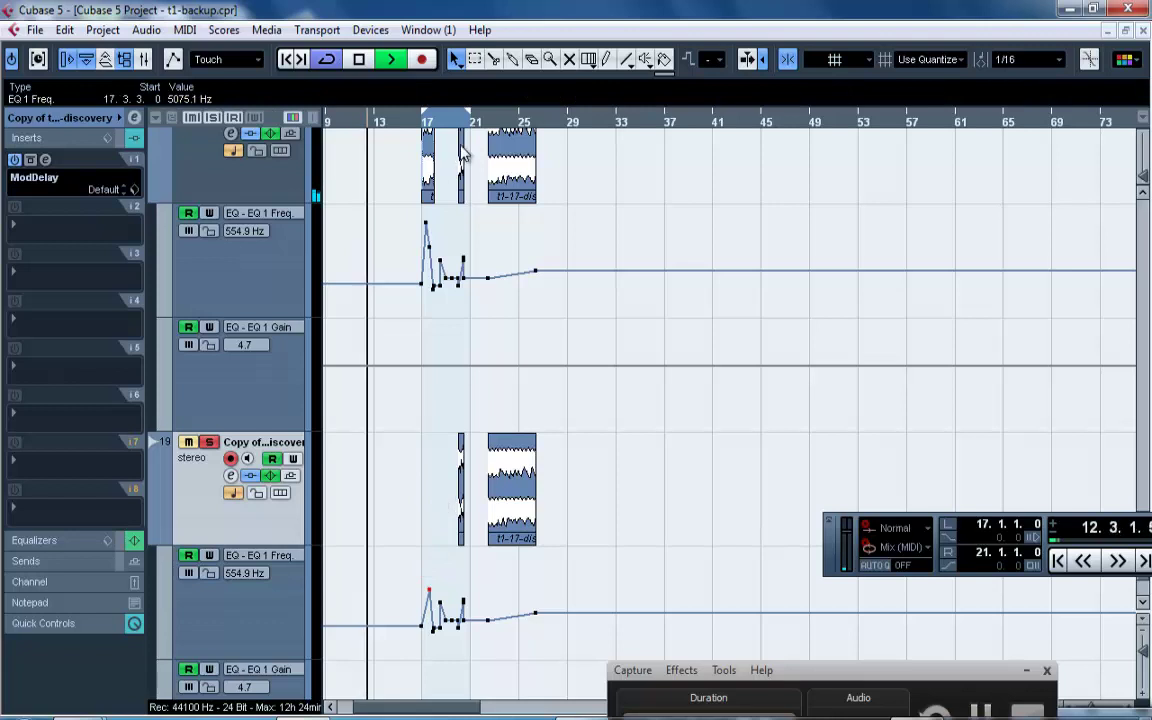
{"action": "left_click_drag", "start_coordinate": [414, 127], "coordinate": [424, 160]}
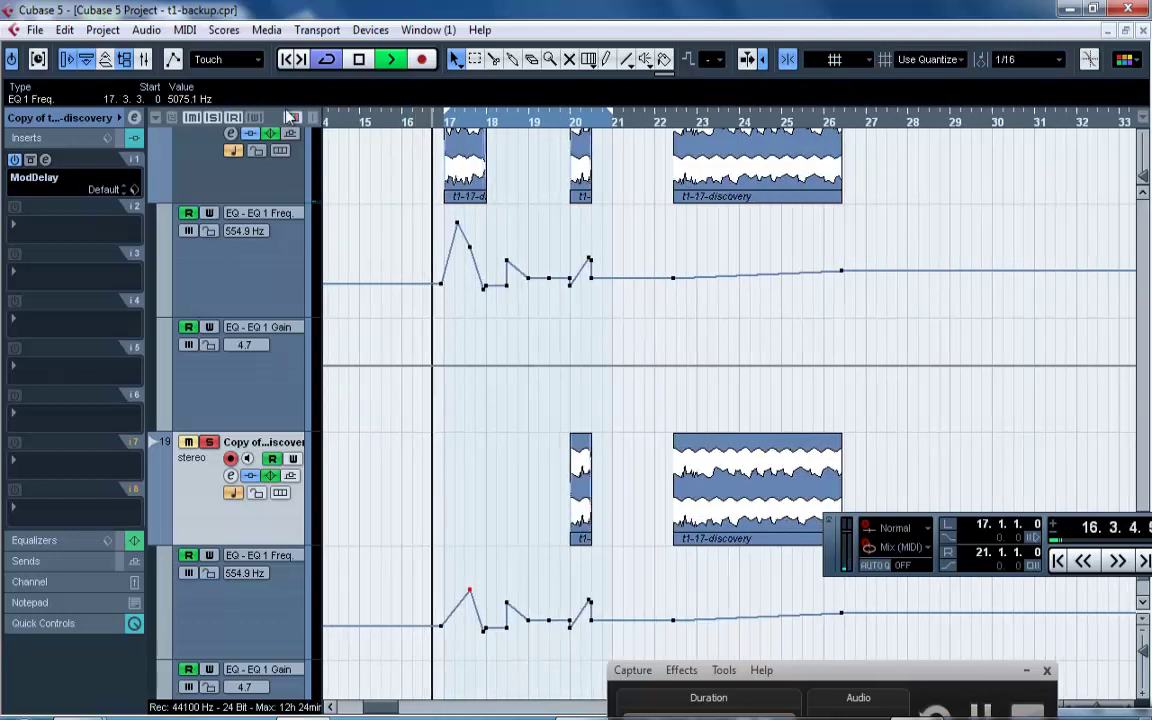
{"action": "left_click", "coordinate": [370, 187]}
{"action": "scroll", "coordinate": [368, 200], "scroll_direction": "up", "scroll_amount": 5}
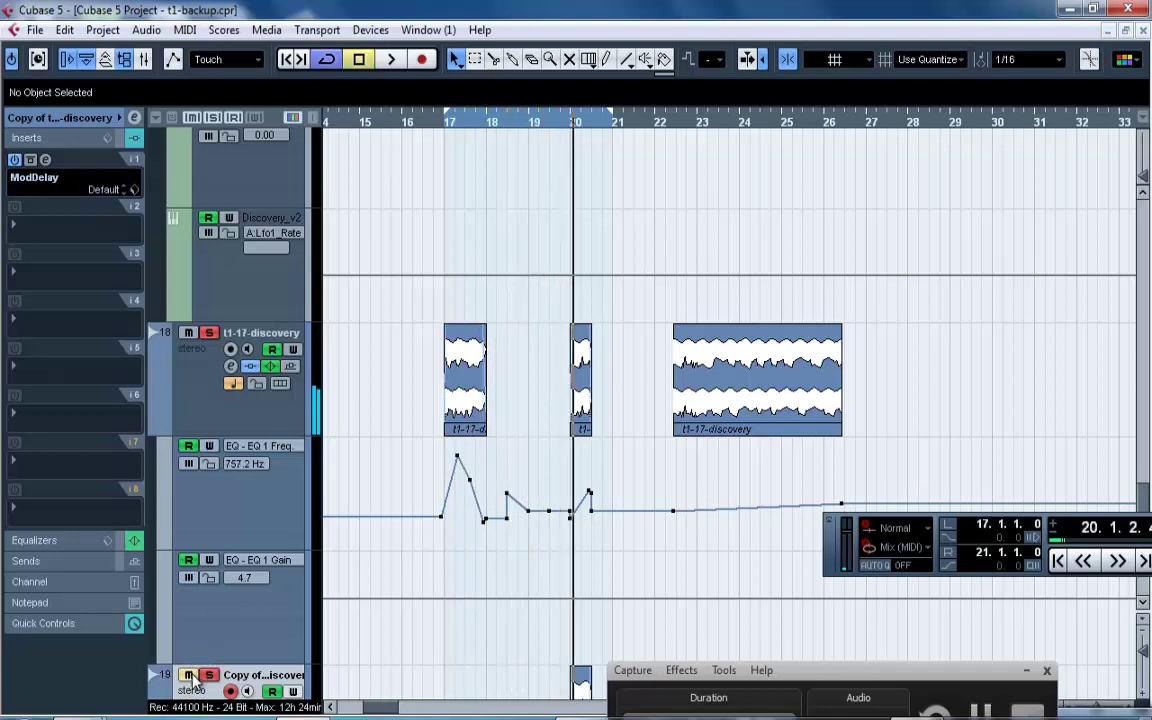
{"action": "scroll", "coordinate": [389, 577], "scroll_direction": "down", "scroll_amount": 3}
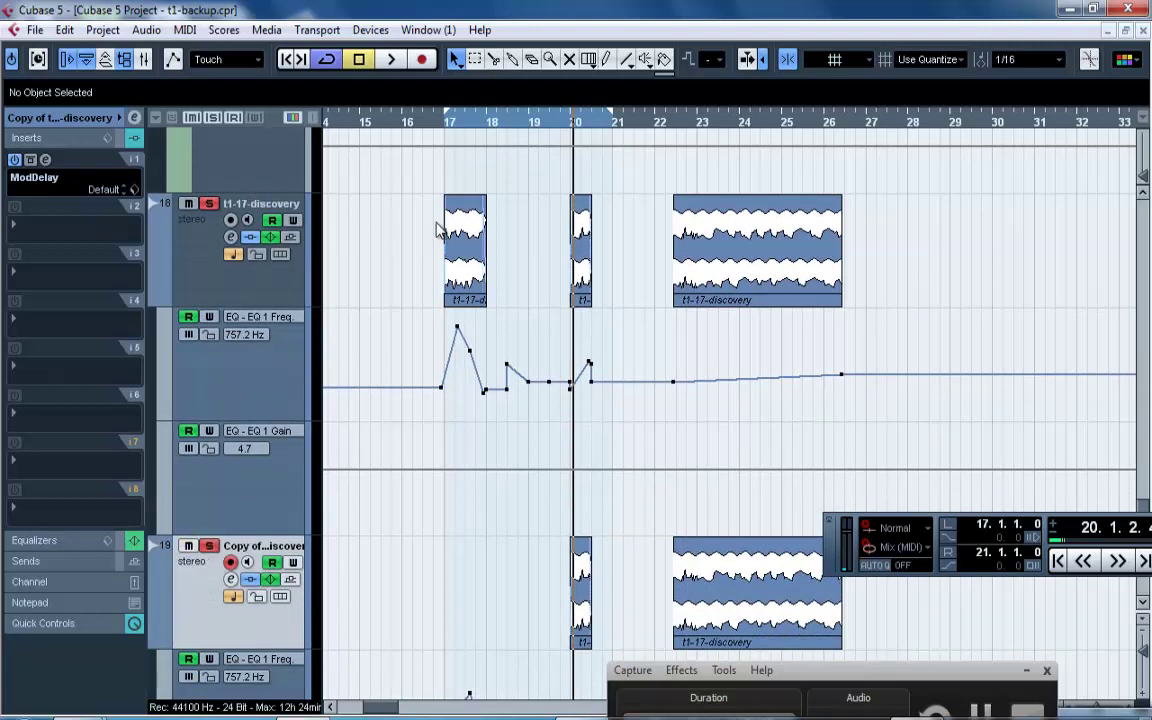
Delete the bar 20 clip from the original t1-17-discovery track and move its first EQ 1 frequency point to 17.1.1.0 at 760 Hz.
{"action": "left_click", "coordinate": [576, 252]}
{"action": "key", "text": "Delete"}
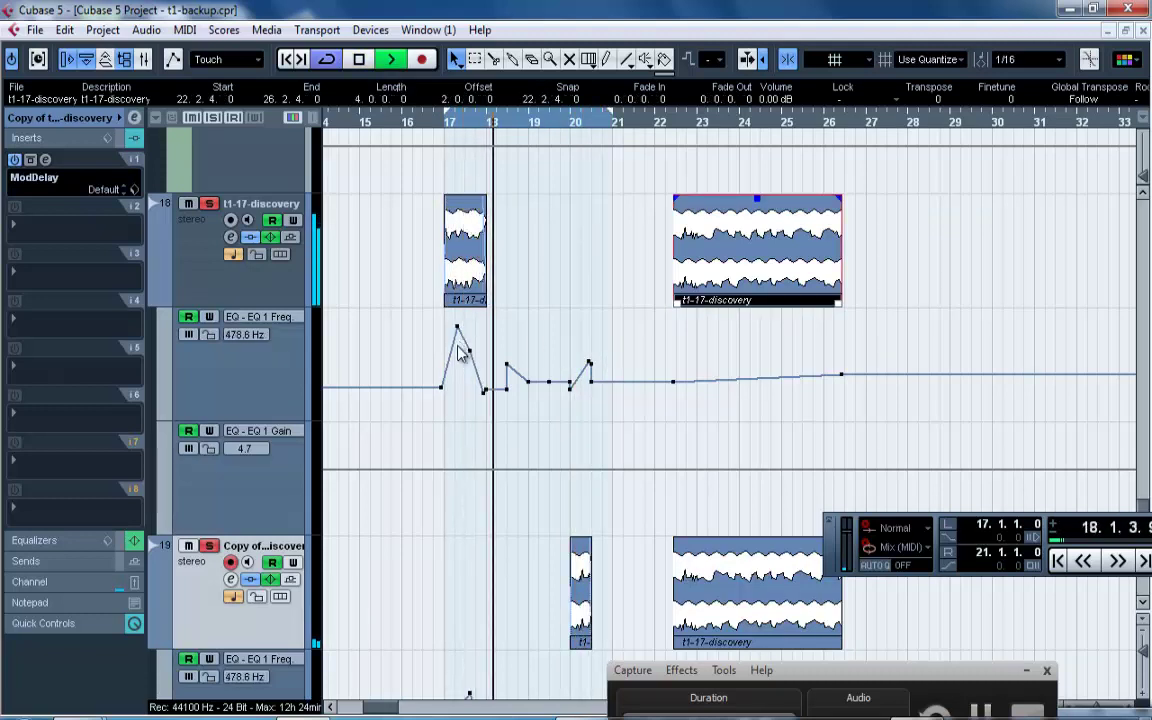
{"action": "left_click", "coordinate": [444, 387]}
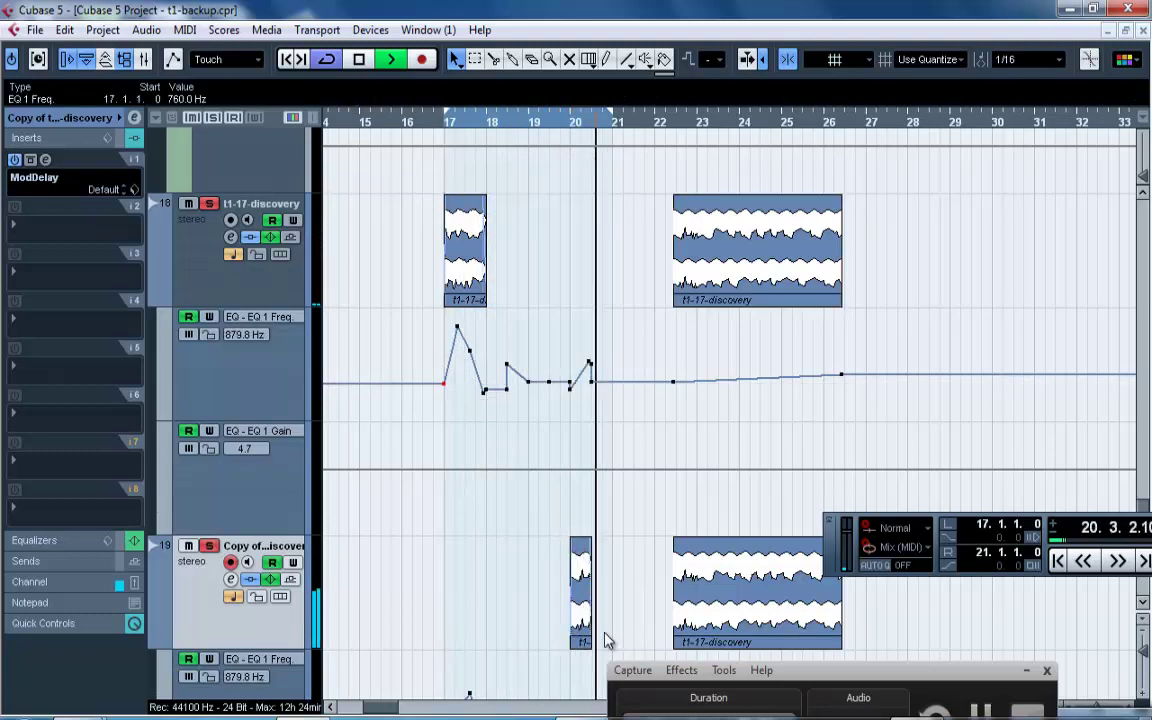
Lengthen the duplicate's bar 20 clip fade-out to 0.0.2.107 and extend the clip's end to 21.1.2.0.
{"action": "left_click", "coordinate": [580, 555]}
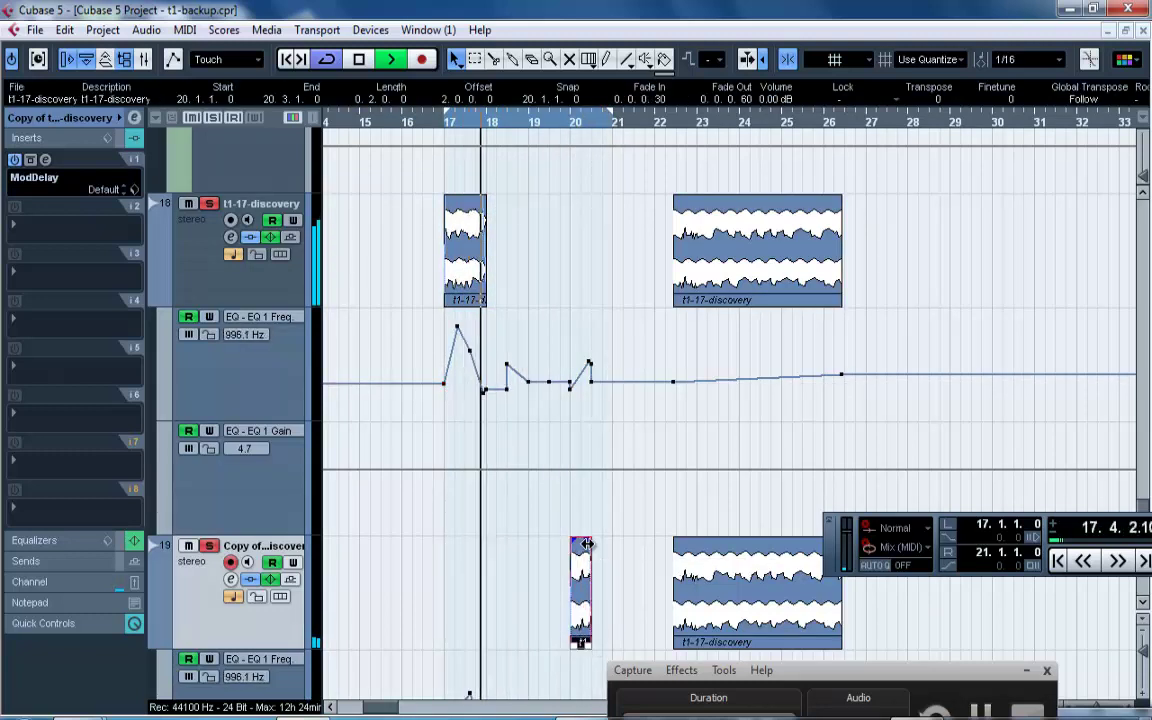
{"action": "left_click_drag", "start_coordinate": [582, 544], "coordinate": [583, 552]}
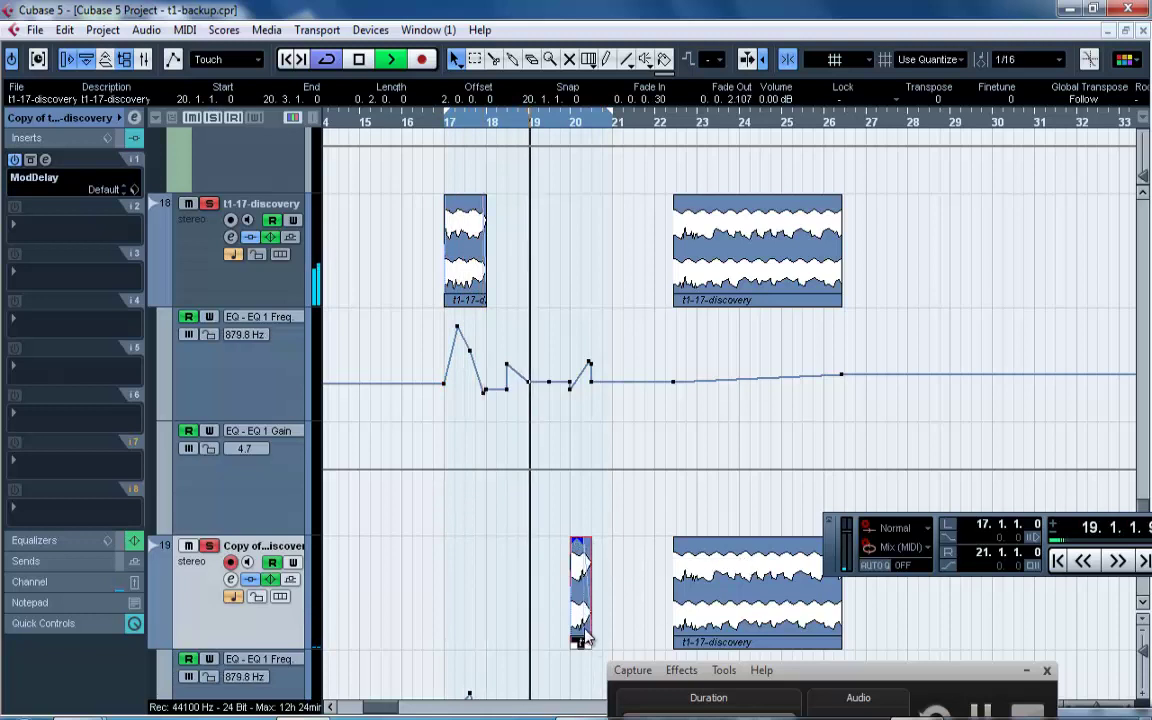
{"action": "left_click_drag", "start_coordinate": [590, 646], "coordinate": [613, 646]}
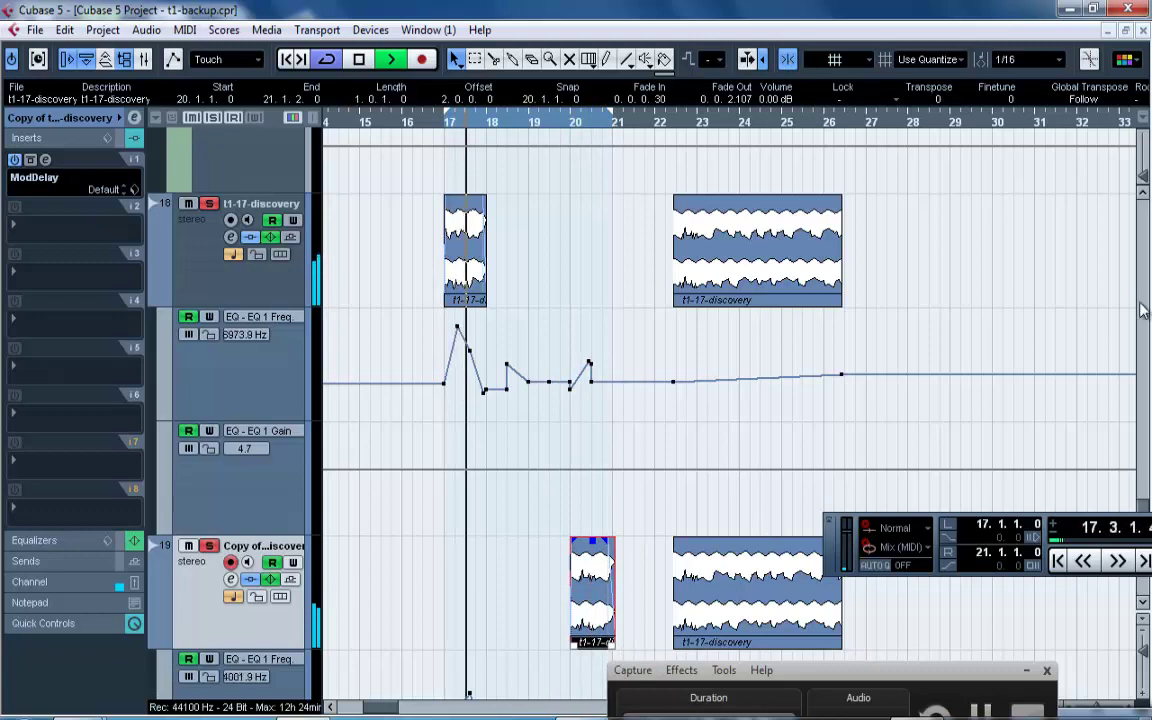
Delete the surplus EQ 1 frequency points around bar 20 on the duplicate track and move the peak to 20.4.4.0 at 3139.3 Hz.
{"action": "left_click_drag", "start_coordinate": [1143, 508], "coordinate": [1145, 537]}
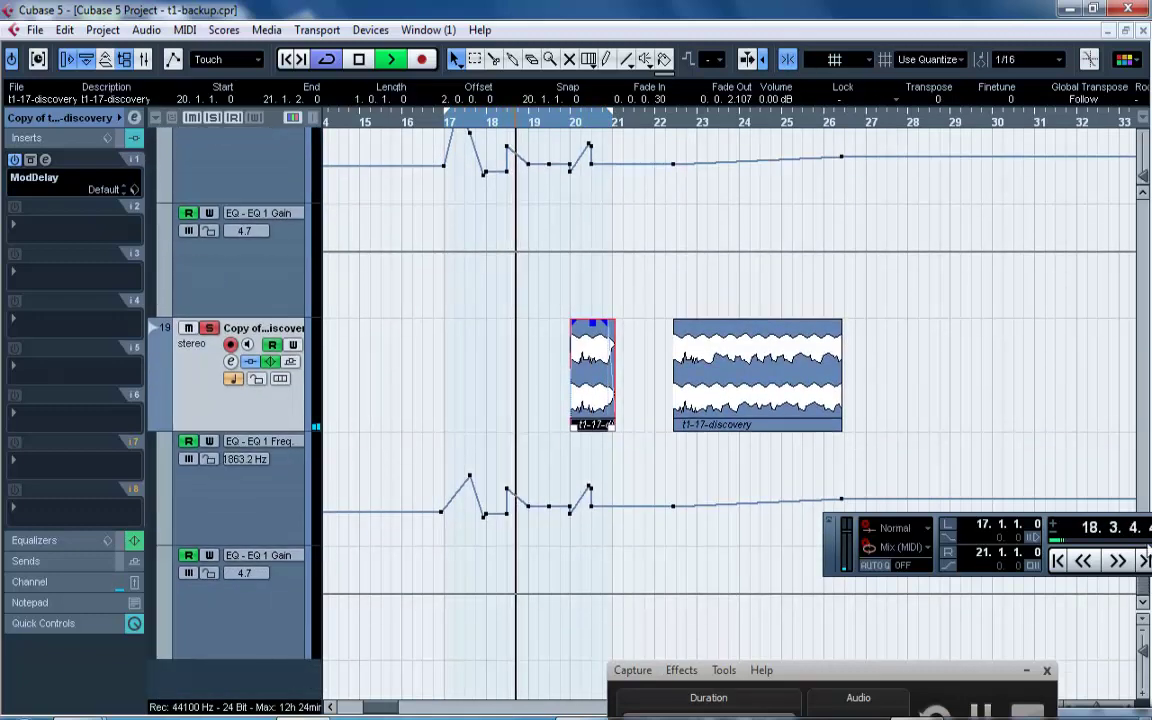
{"action": "left_click_drag", "start_coordinate": [604, 526], "coordinate": [550, 509]}
{"action": "key", "text": "Delete"}
{"action": "left_click", "coordinate": [565, 497]}
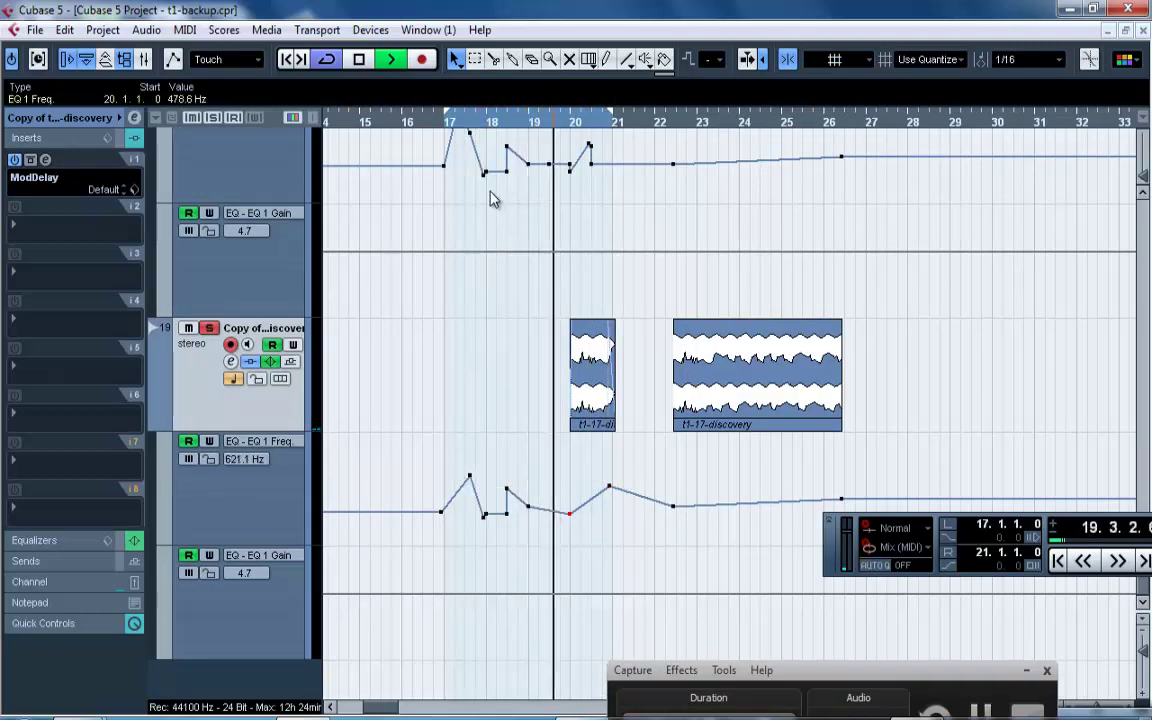
Clear the EQ 1 frequency points from 18.3 to 20.3 on the original and before bar 20 on the duplicate, nudging the duplicate's peak to bar 21.
{"action": "left_click_drag", "start_coordinate": [487, 185], "coordinate": [603, 162]}
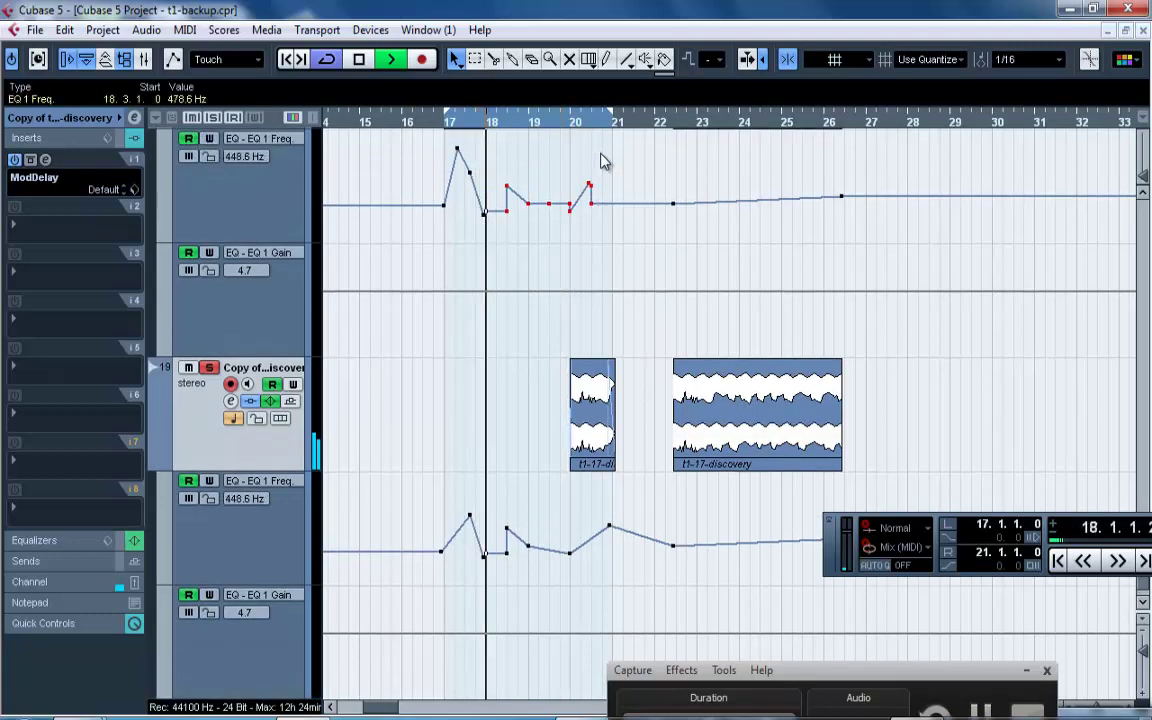
{"action": "key", "text": "Delete"}
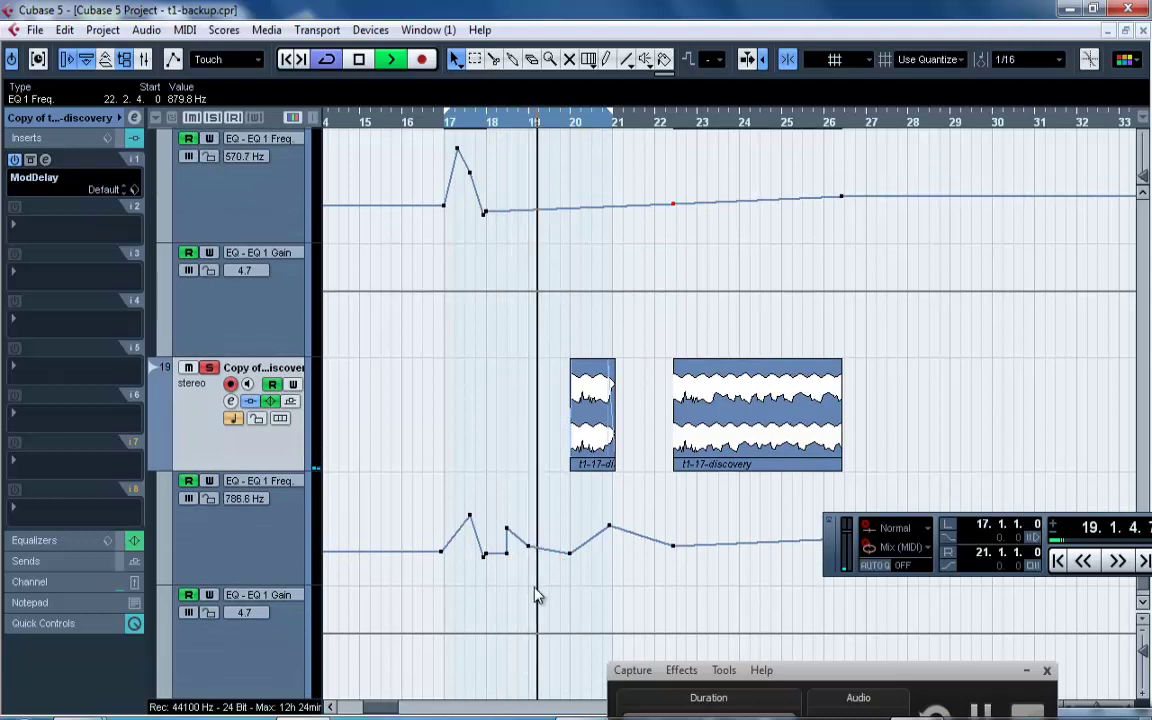
{"action": "left_click_drag", "start_coordinate": [533, 585], "coordinate": [483, 517]}
{"action": "left_click_drag", "start_coordinate": [408, 494], "coordinate": [406, 494]}
{"action": "key", "text": "Delete"}
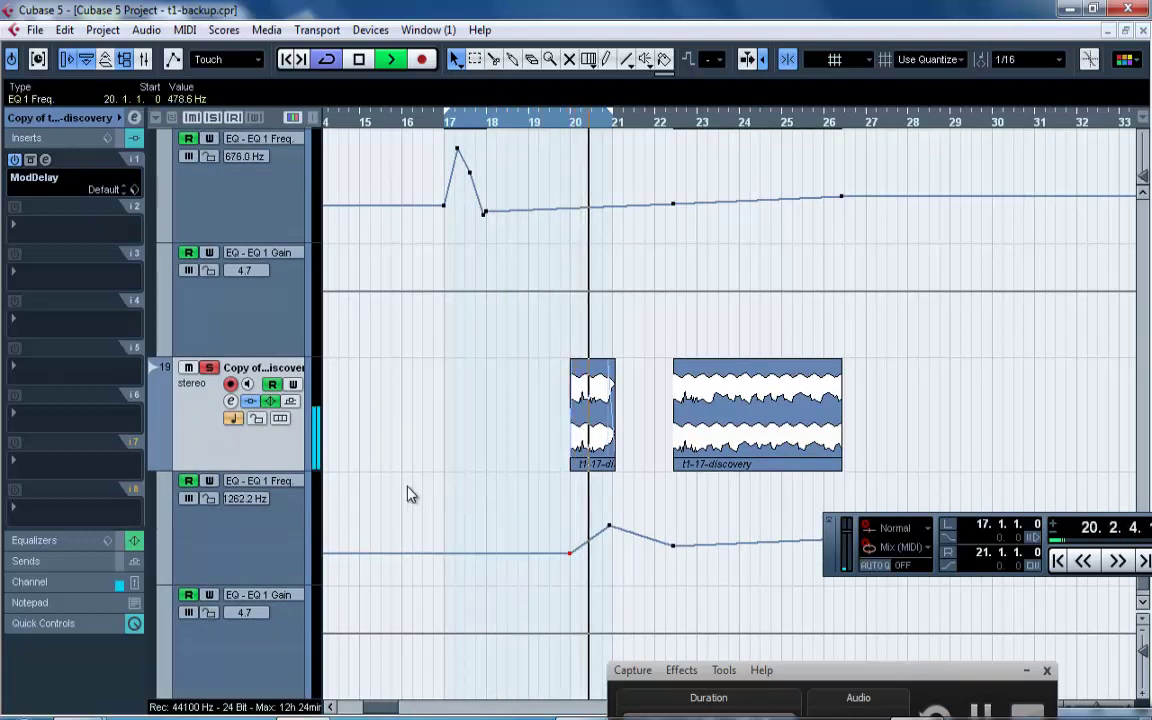
{"action": "left_click", "coordinate": [611, 527]}
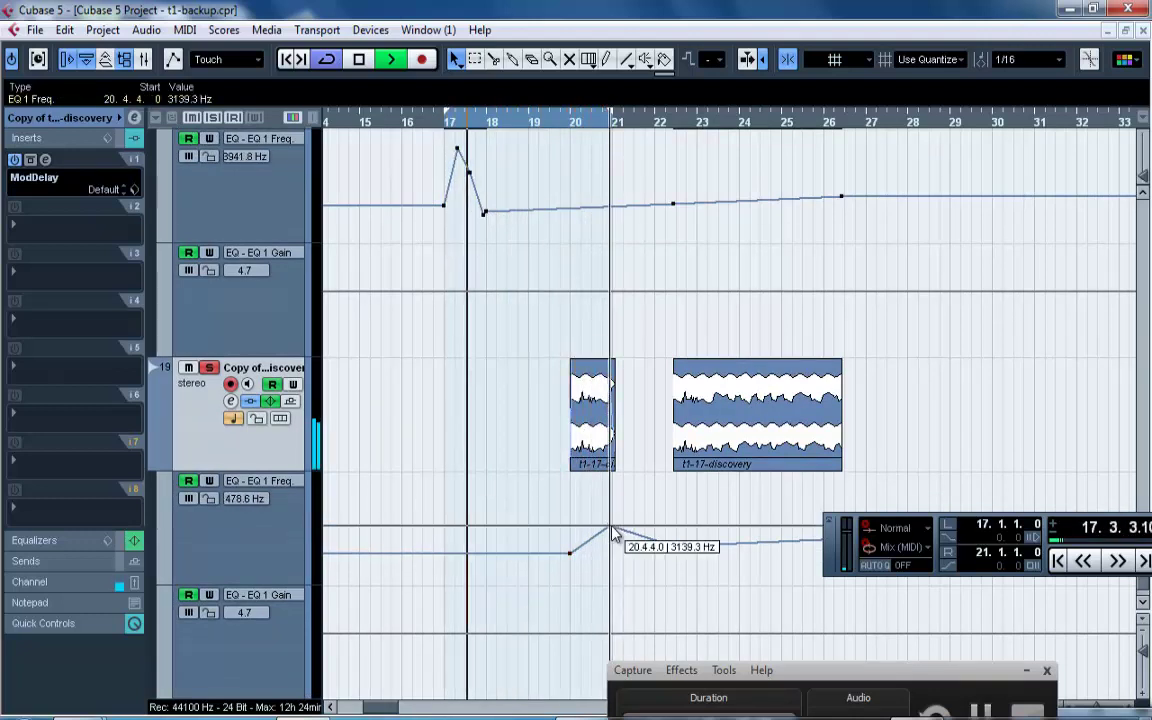
{"action": "left_click", "coordinate": [374, 142]}
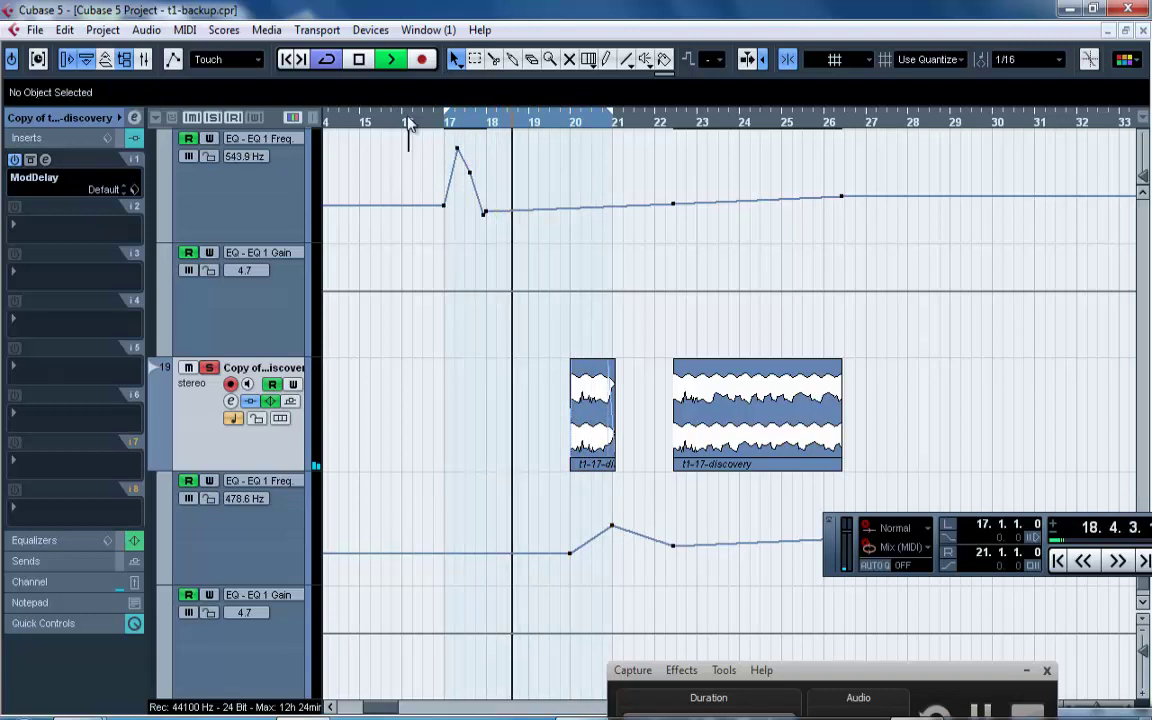
Set the bar 17 clip's fade-in to 0.0.1.22 and move the original track's first EQ 1 frequency point to 17.1.2.0 at 1487.7 Hz.
{"action": "scroll", "coordinate": [420, 260], "scroll_direction": "up", "scroll_amount": 3}
{"action": "left_click", "coordinate": [448, 260]}
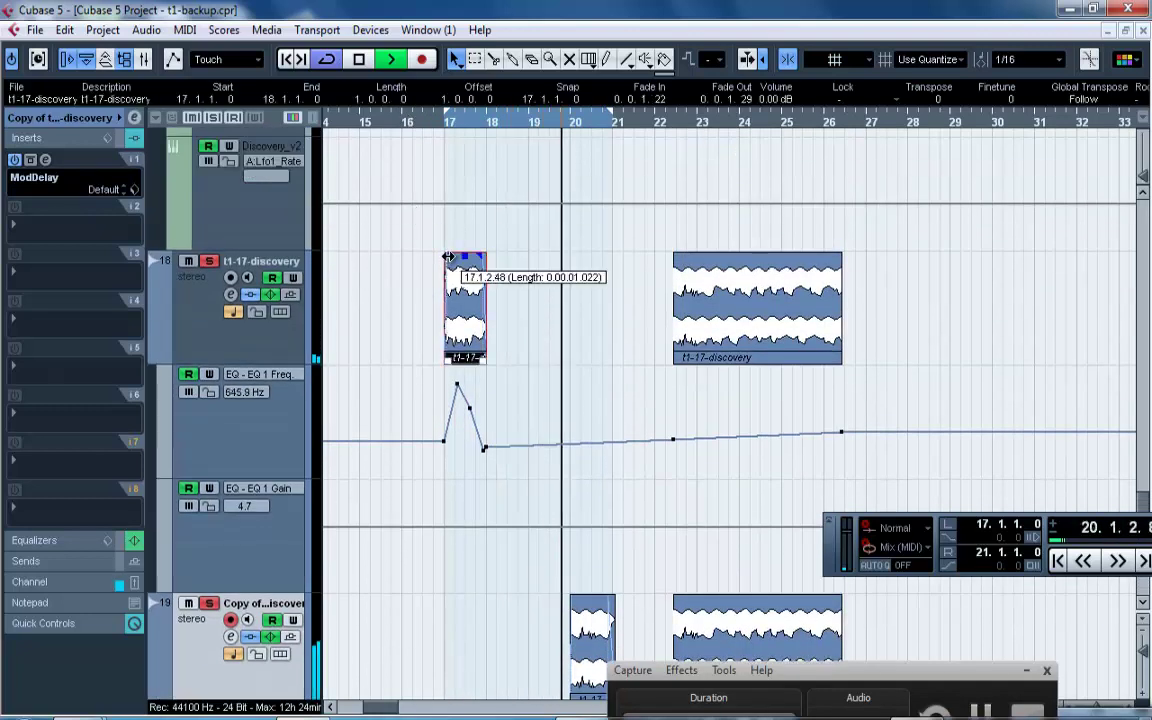
{"action": "left_click_drag", "start_coordinate": [444, 443], "coordinate": [447, 431]}
{"action": "left_click", "coordinate": [442, 122]}
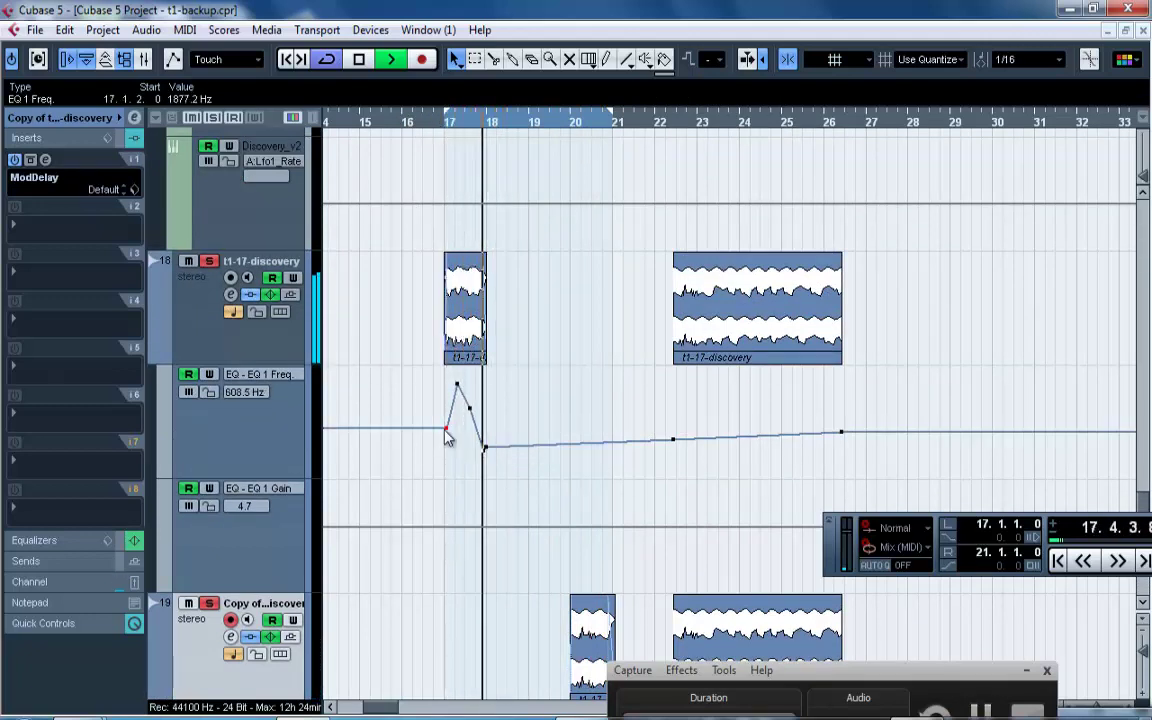
{"action": "left_click_drag", "start_coordinate": [447, 437], "coordinate": [449, 441]}
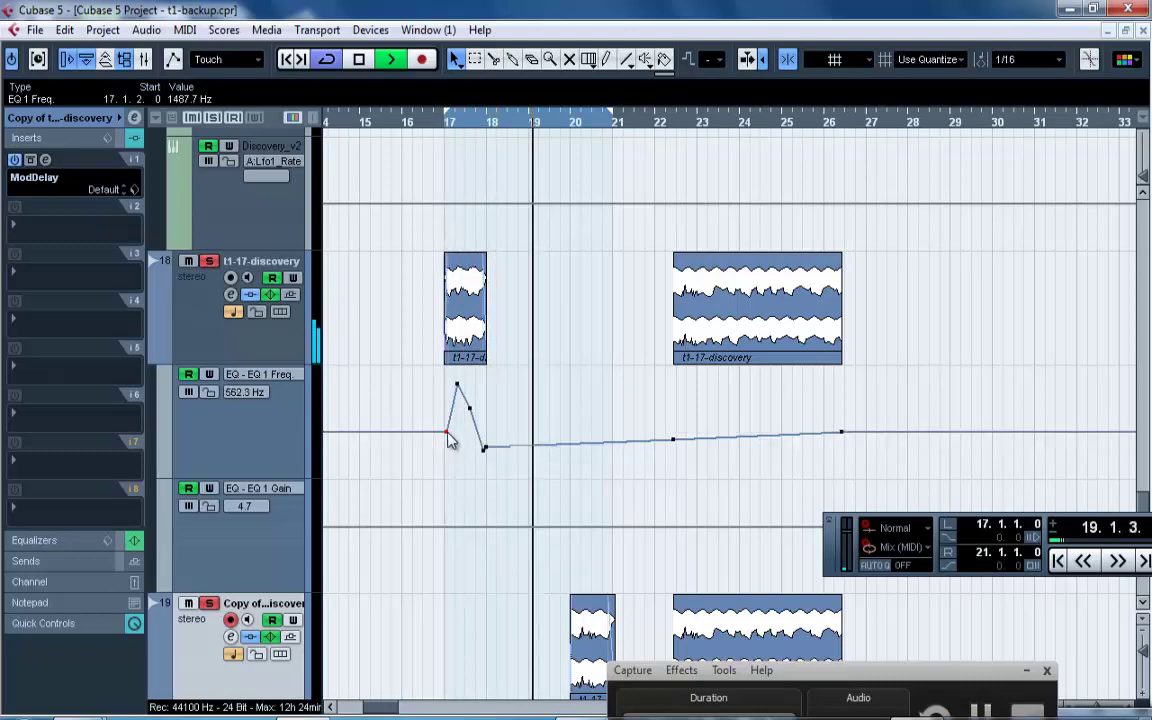
Delete the long clips starting in bar 22 from both tracks, along with the original's EQ 1 frequency point at bar 26.
{"action": "left_click", "coordinate": [1047, 671]}
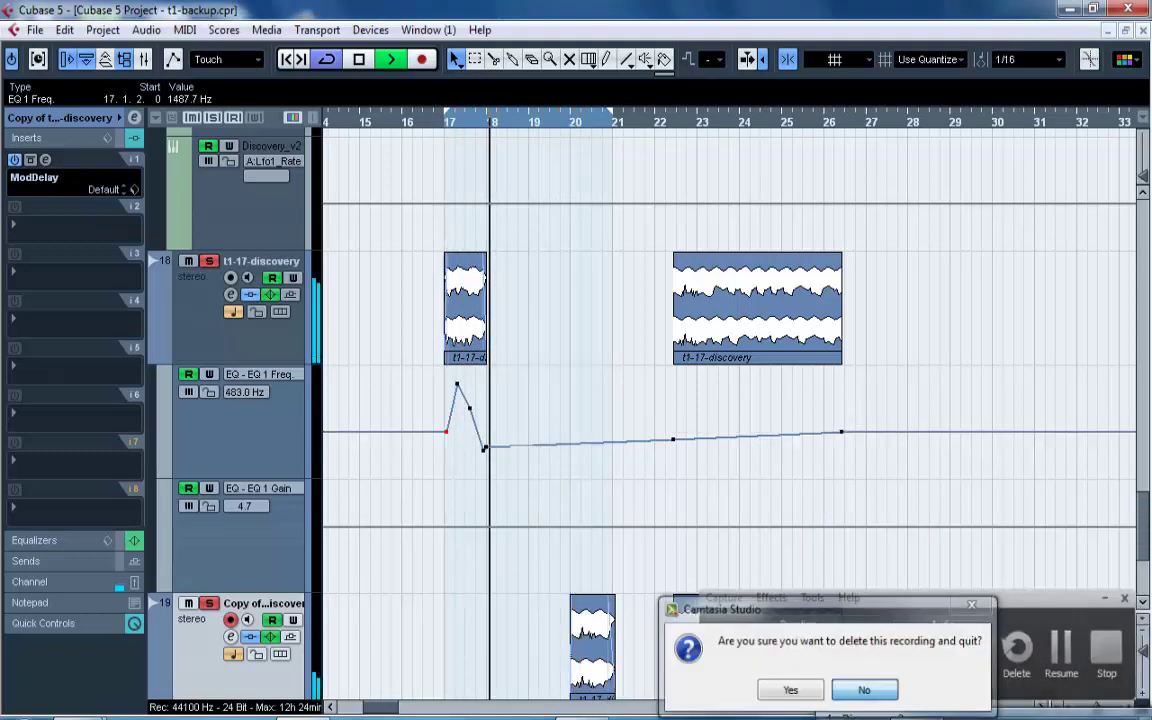
{"action": "left_click", "coordinate": [865, 689]}
{"action": "scroll", "coordinate": [1145, 505], "scroll_direction": "down", "scroll_amount": 3}
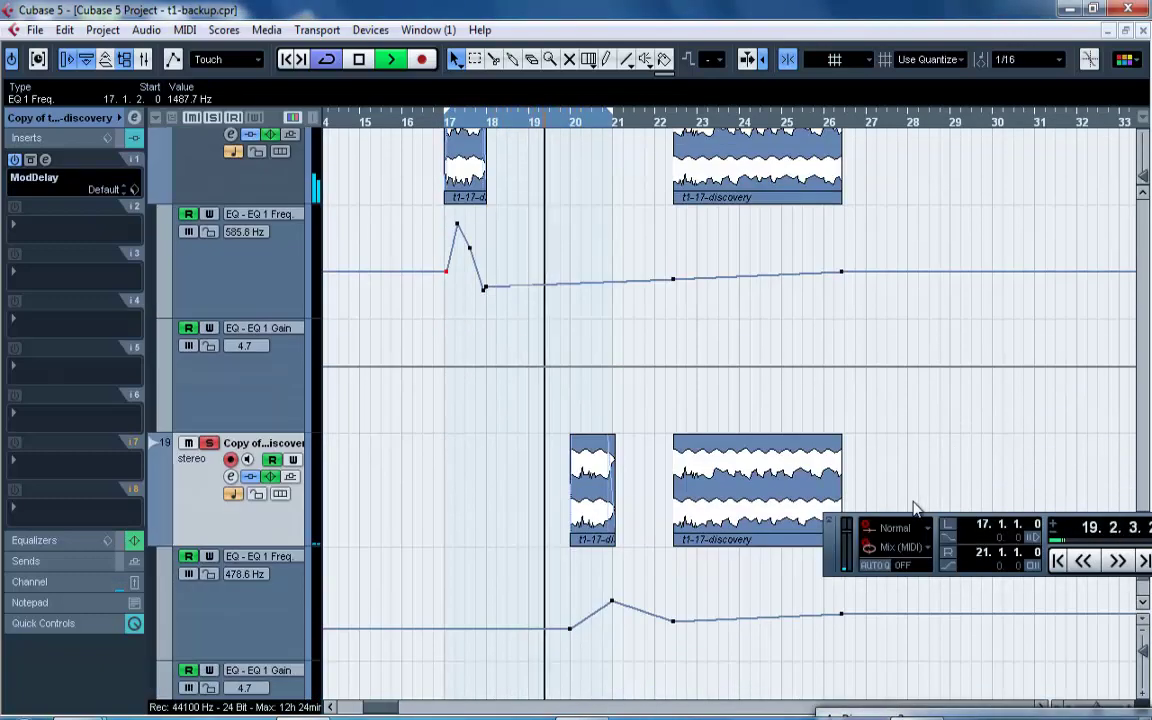
{"action": "left_click_drag", "start_coordinate": [913, 507], "coordinate": [700, 193]}
{"action": "key", "text": "Delete"}
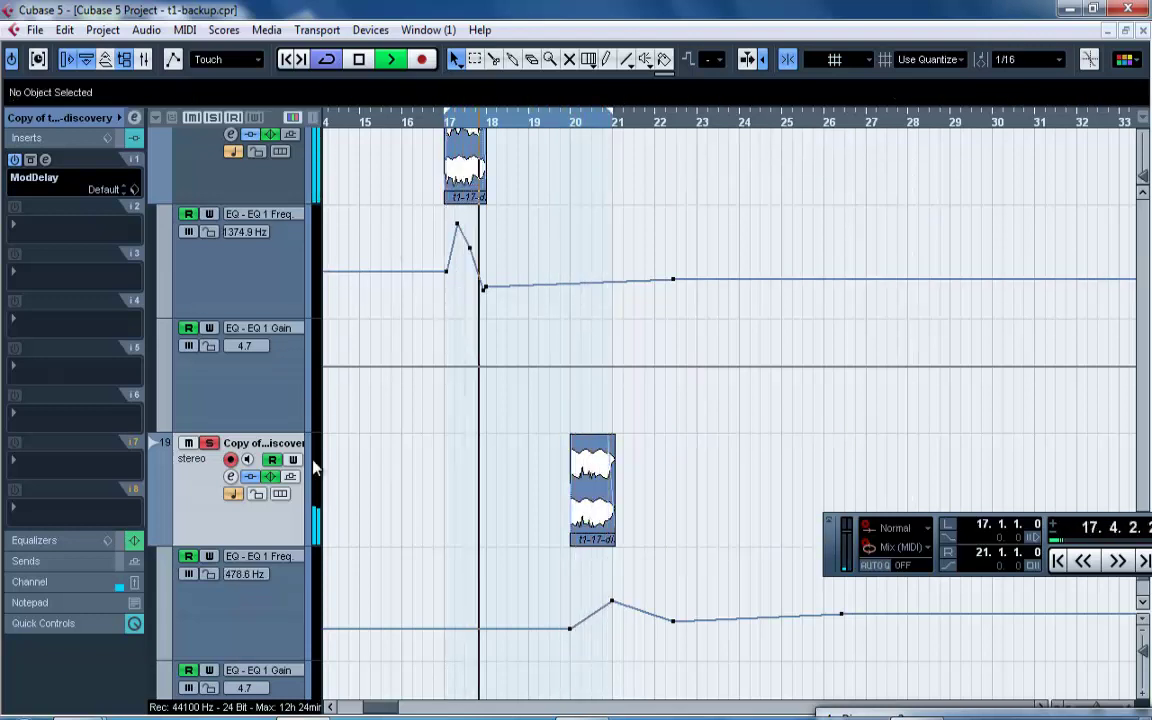
Move the t1-17-discovery track and its duplicate together into the FX's folder.
{"action": "left_click_drag", "start_coordinate": [383, 139], "coordinate": [377, 192]}
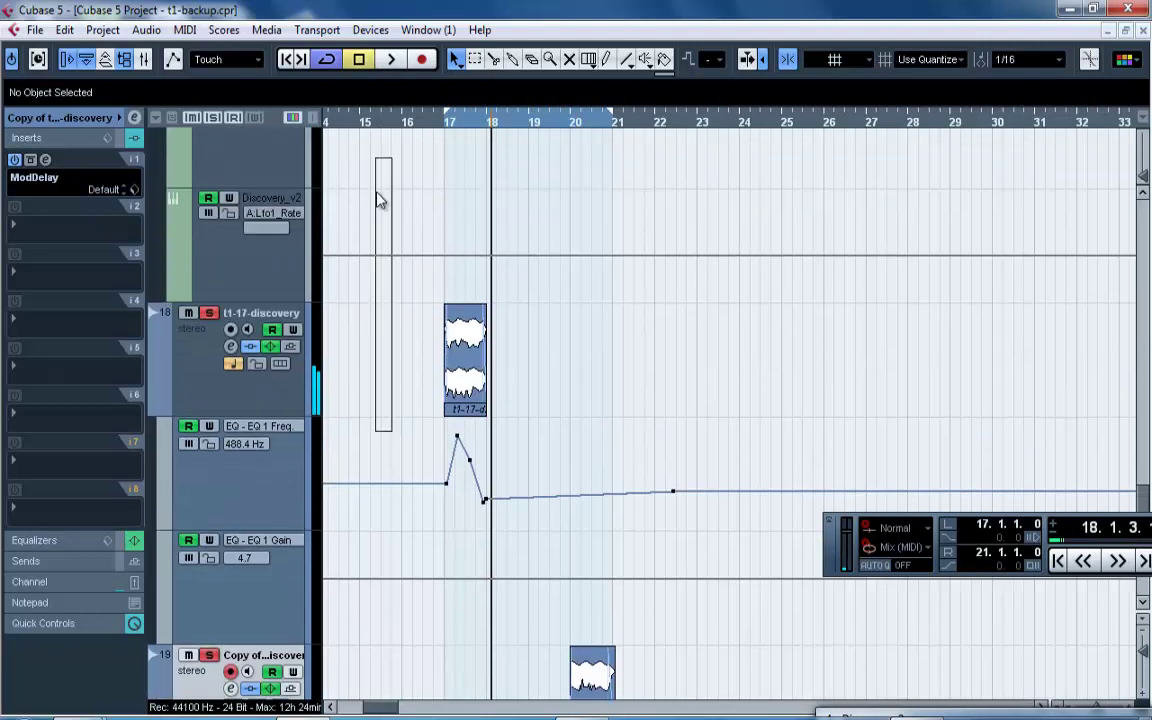
{"action": "left_click", "coordinate": [166, 318]}
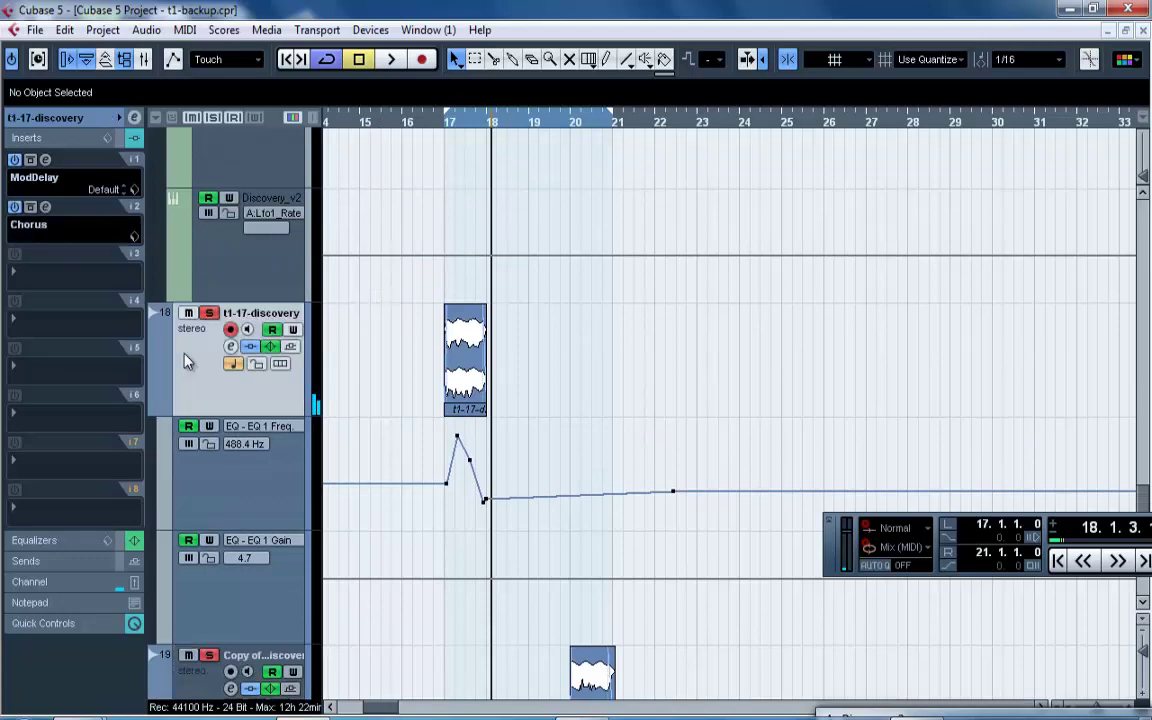
{"action": "left_click", "coordinate": [260, 655], "text": "shift"}
{"action": "left_click_drag", "start_coordinate": [246, 315], "coordinate": [250, 210]}
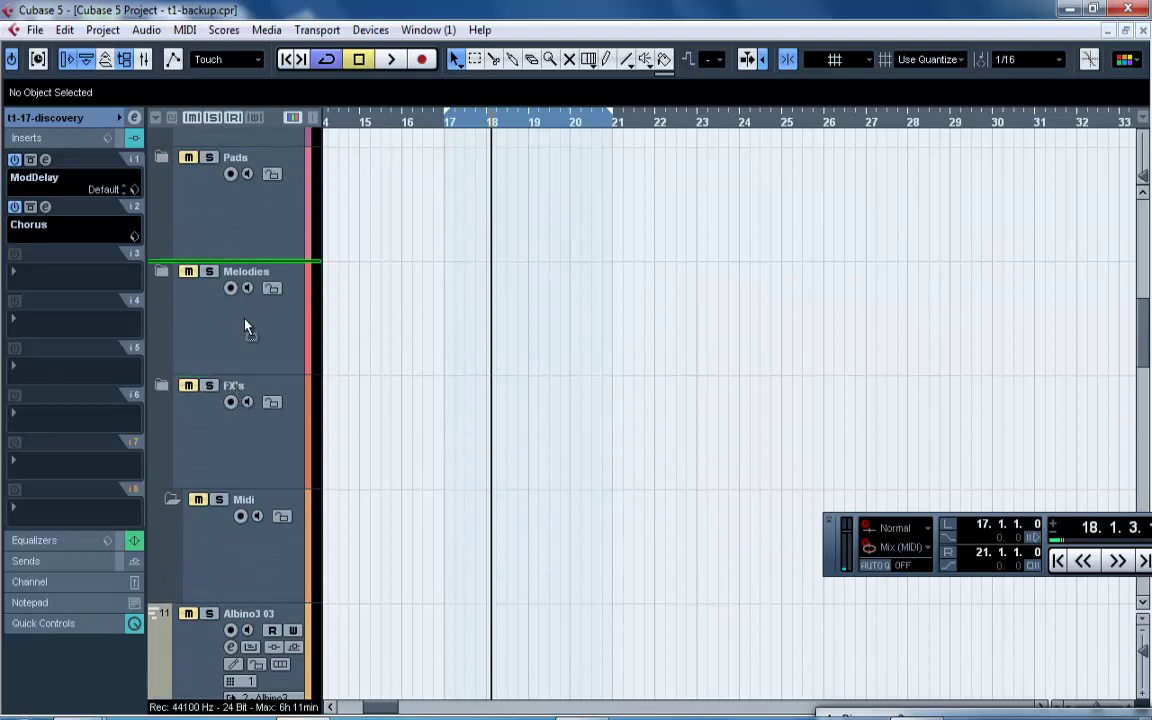
{"action": "left_click_drag", "start_coordinate": [246, 327], "coordinate": [207, 410]}
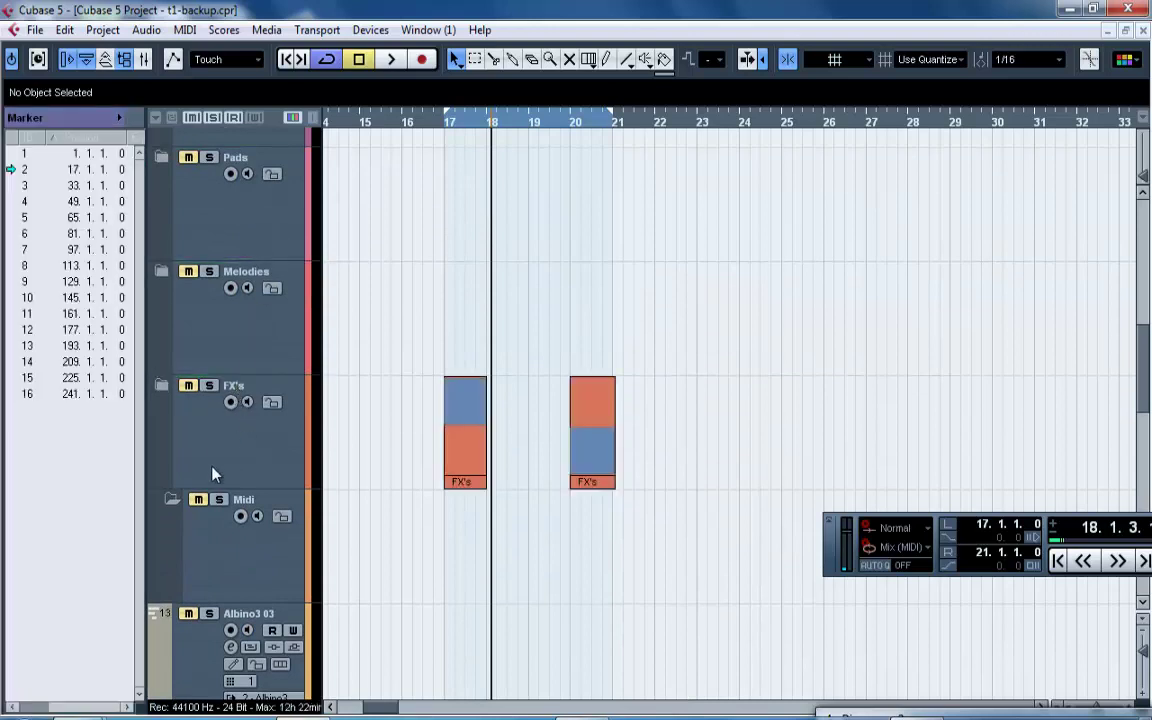
Move the Albino3 03, Sylenth1 04 and Discovery_v2 05 tracks into the Midi folder and collapse it.
{"action": "left_click", "coordinate": [178, 502]}
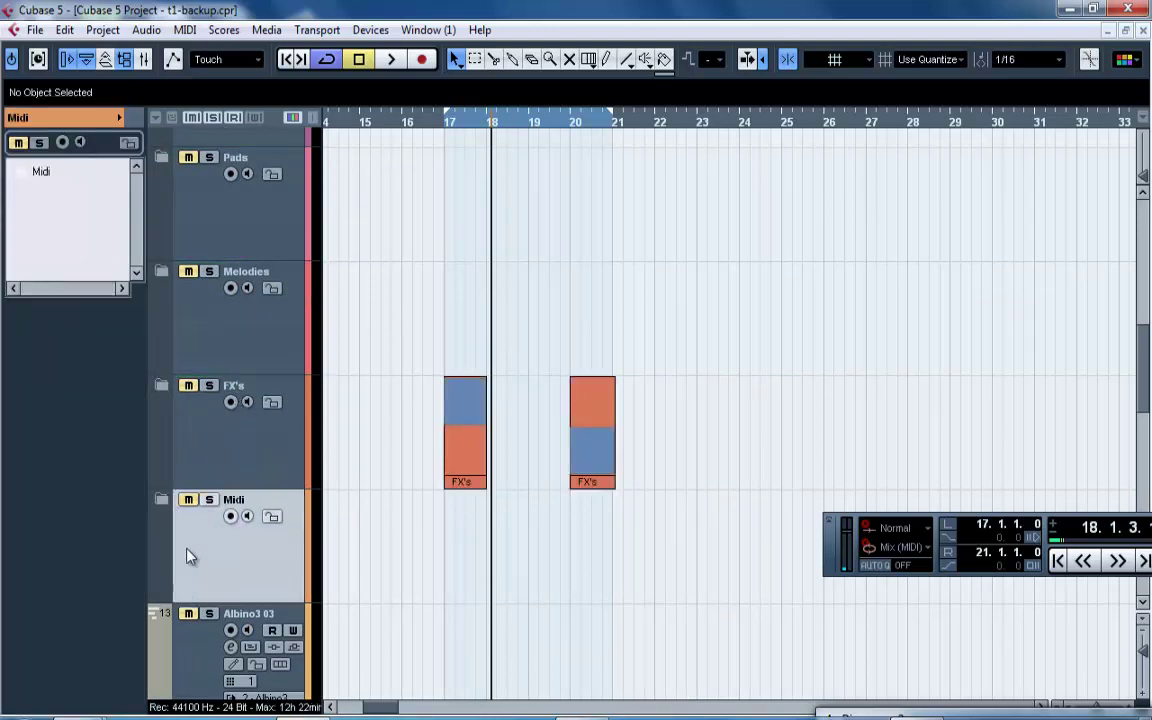
{"action": "left_click_drag", "start_coordinate": [187, 626], "coordinate": [190, 583]}
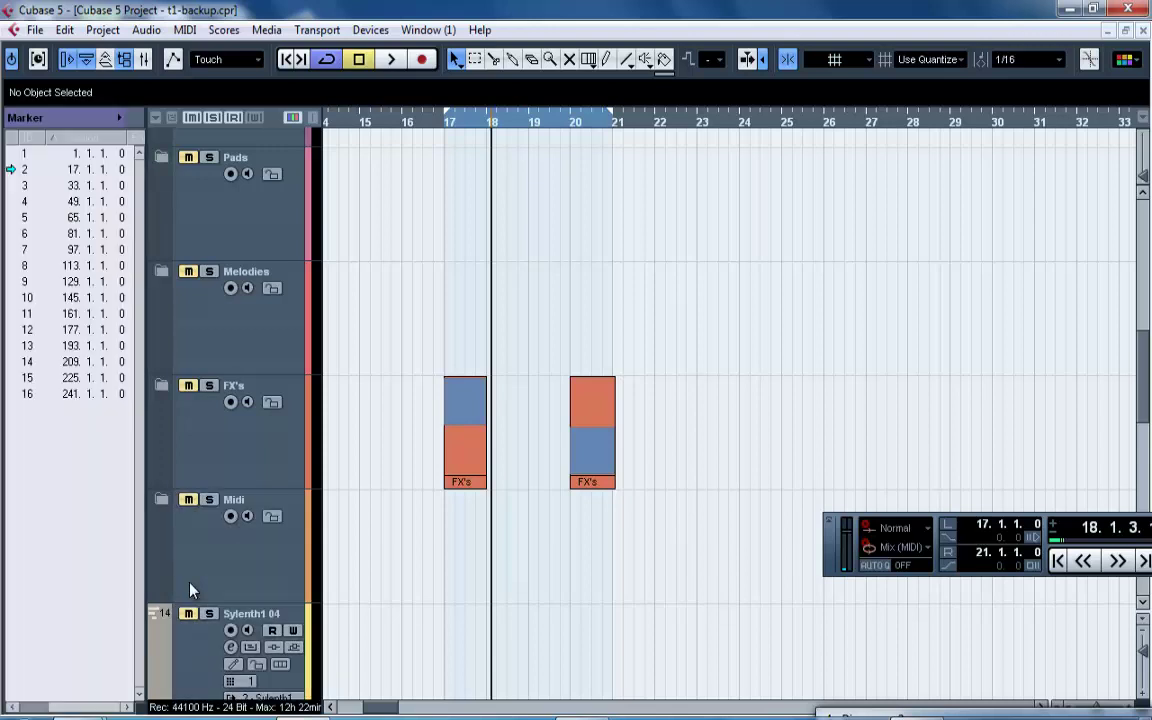
{"action": "left_click", "coordinate": [166, 513]}
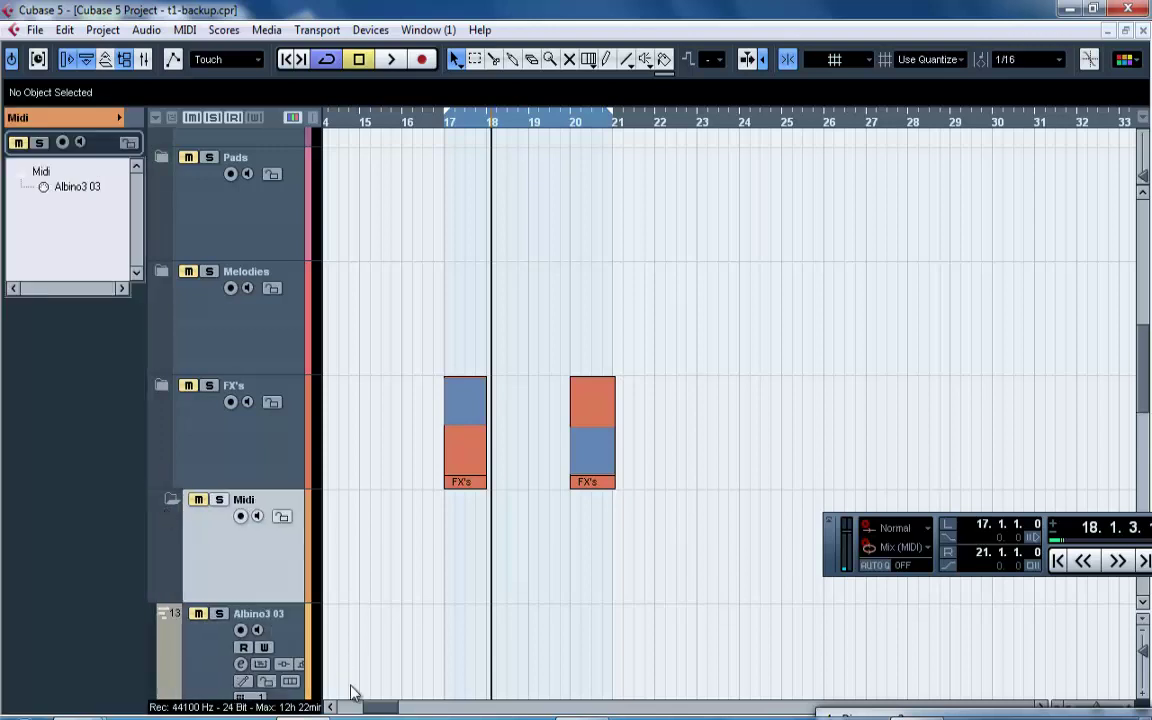
{"action": "scroll", "coordinate": [388, 472], "scroll_direction": "down", "scroll_amount": 2}
{"action": "left_click_drag", "start_coordinate": [186, 545], "coordinate": [208, 432]}
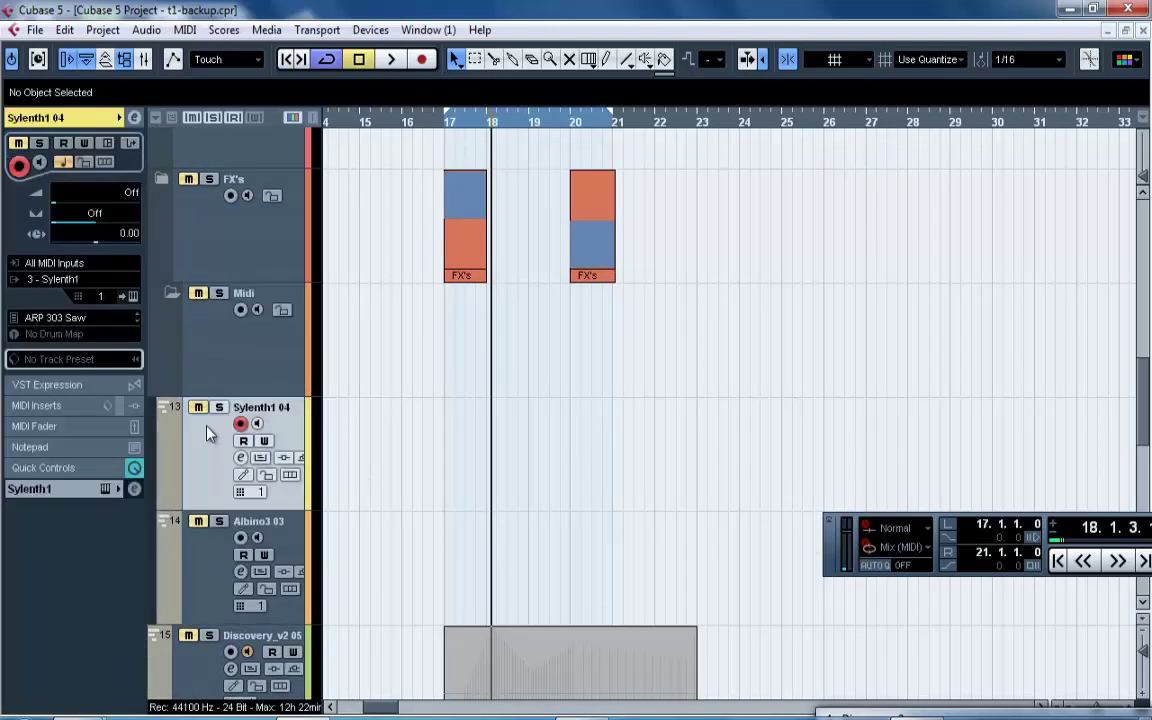
{"action": "left_click_drag", "start_coordinate": [200, 627], "coordinate": [196, 350]}
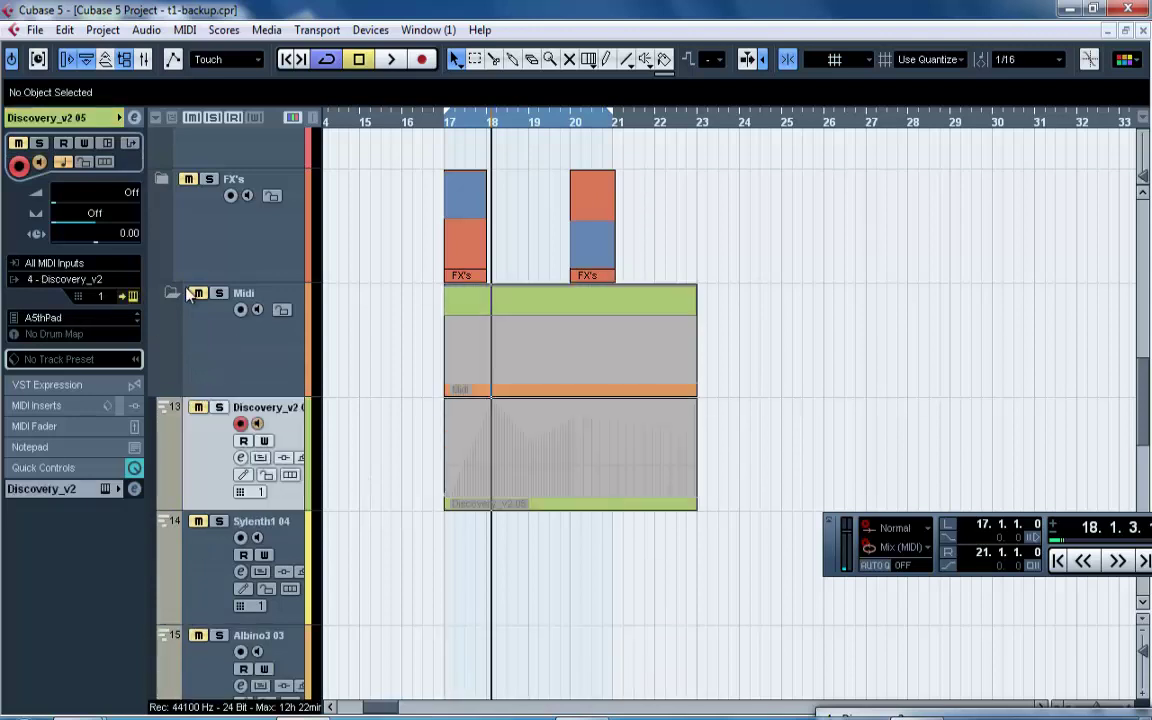
{"action": "left_click", "coordinate": [181, 297]}
{"action": "left_click", "coordinate": [172, 293]}
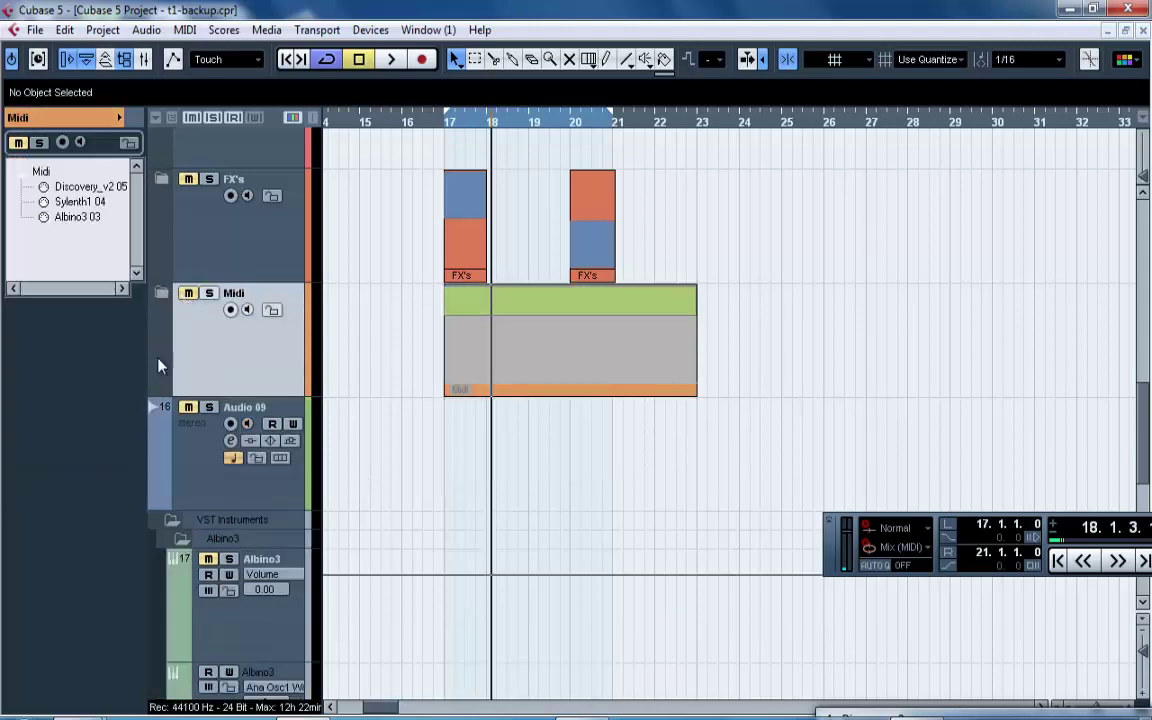
Remove the empty Audio 09 track and collapse the VST Instruments folder.
{"action": "left_click", "coordinate": [186, 450]}
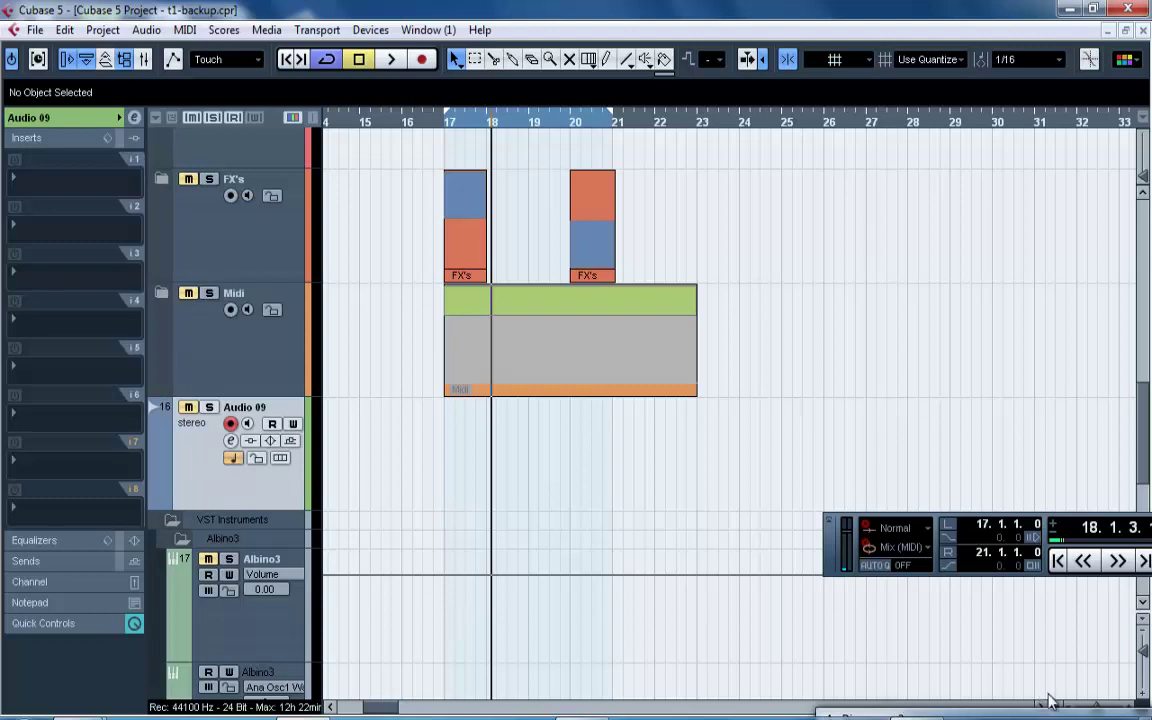
{"action": "left_click_drag", "start_coordinate": [1090, 708], "coordinate": [1075, 708]}
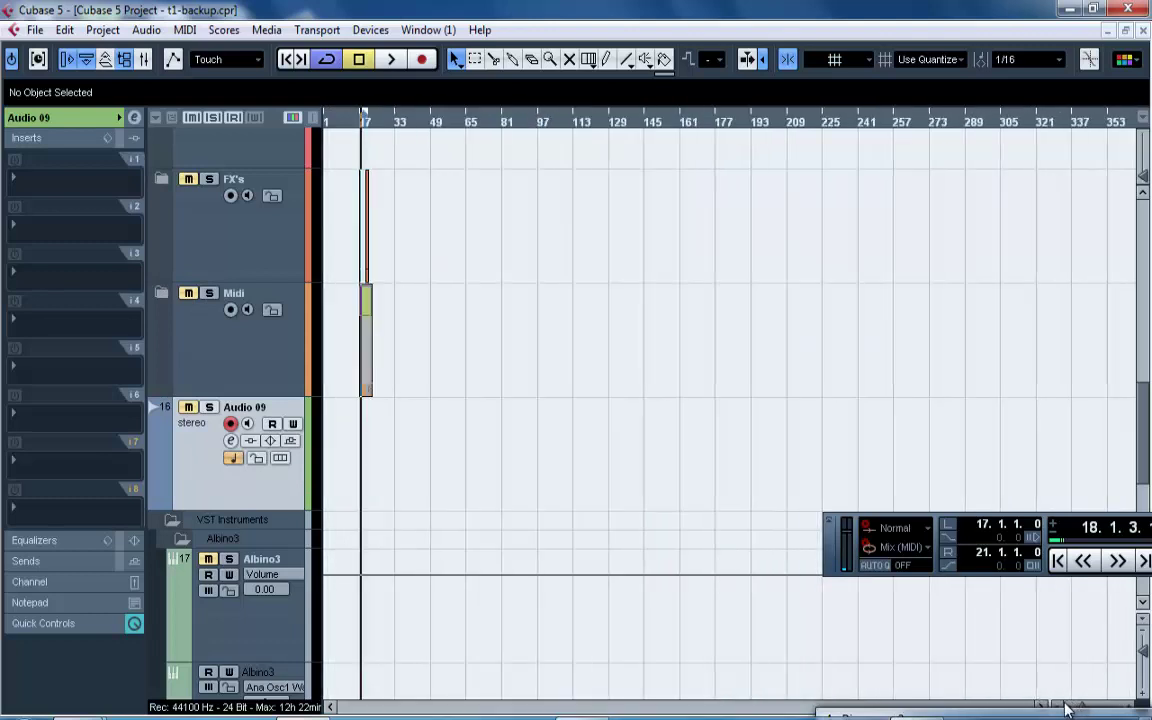
{"action": "left_click_drag", "start_coordinate": [1143, 649], "coordinate": [1143, 641]}
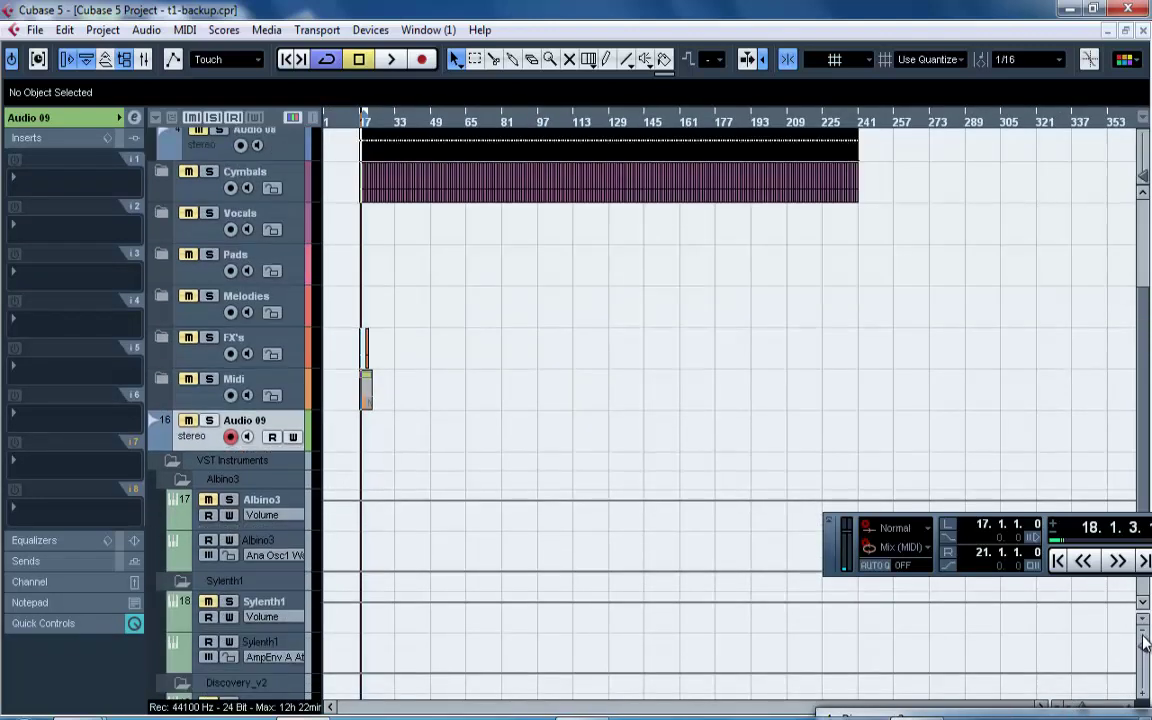
{"action": "right_click", "coordinate": [301, 417]}
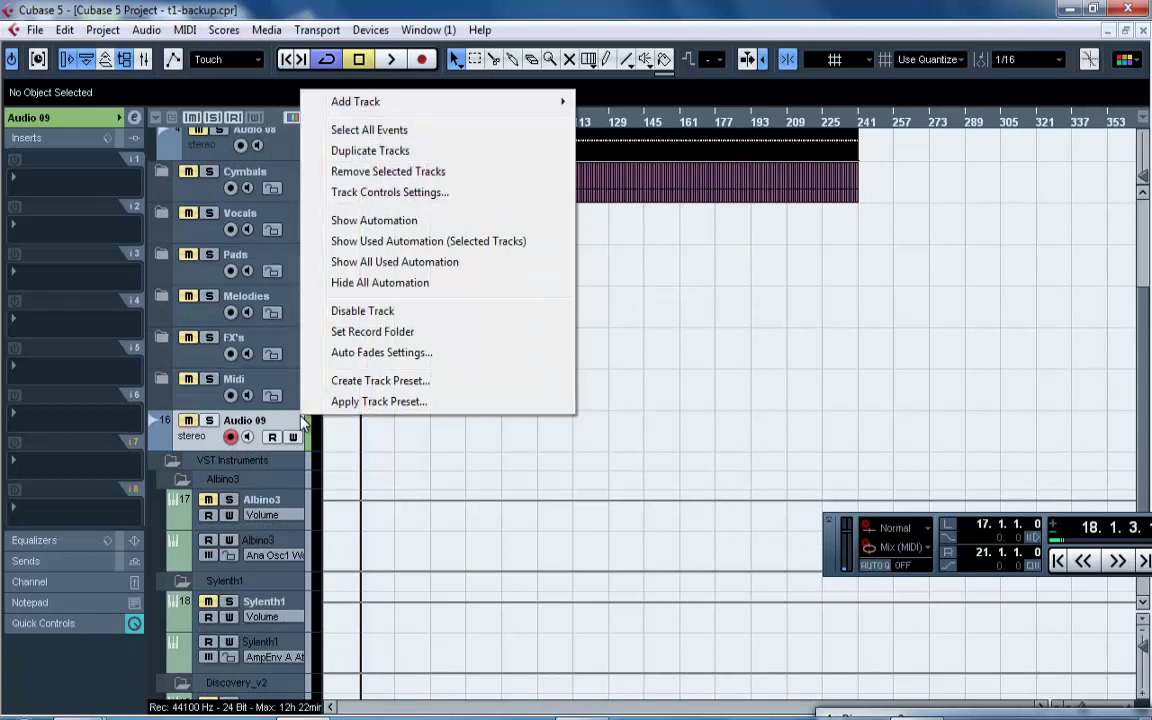
{"action": "left_click", "coordinate": [388, 172]}
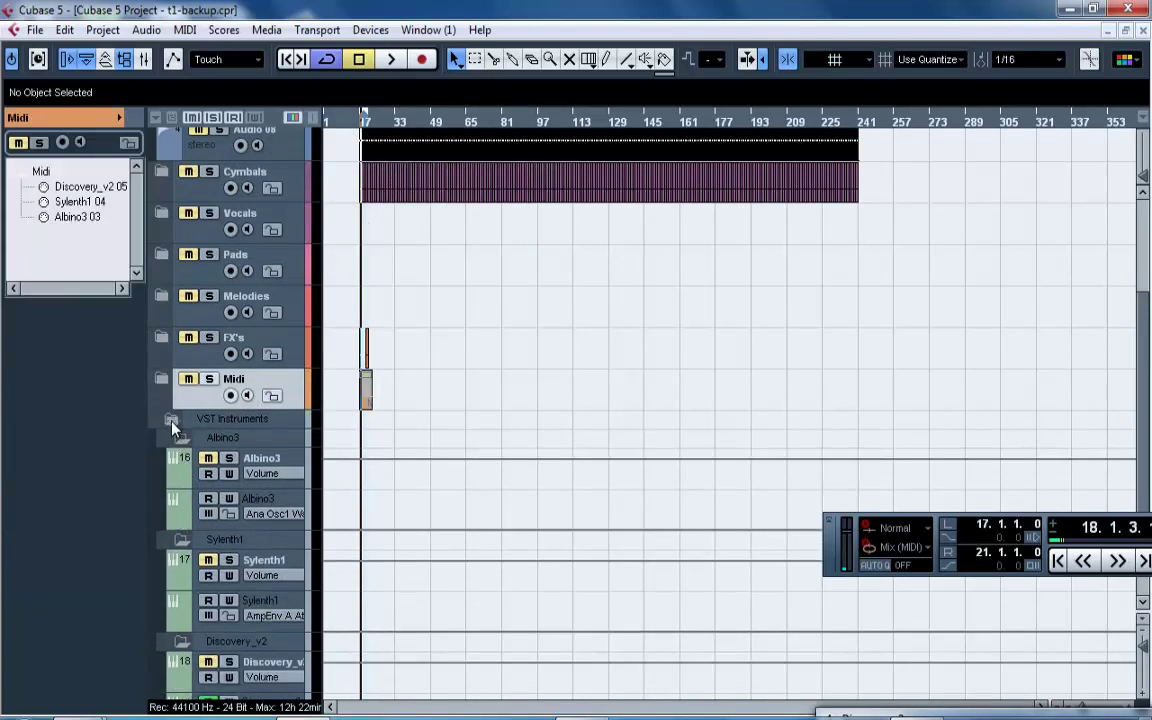
{"action": "left_click", "coordinate": [172, 422]}
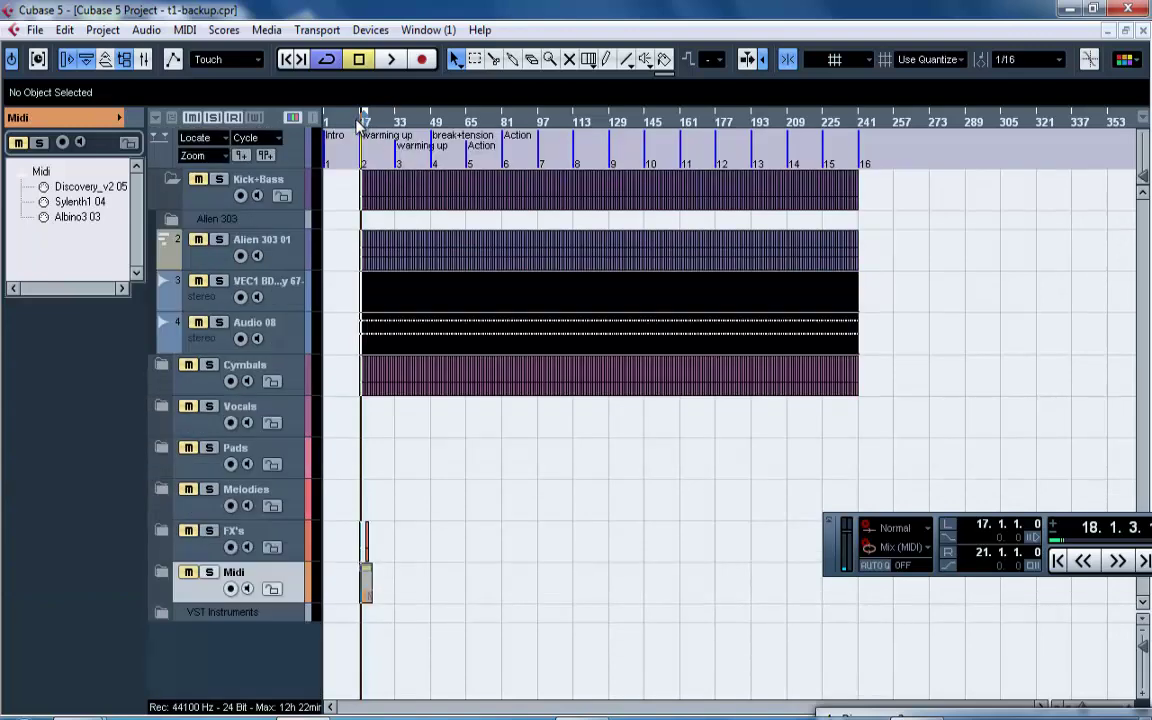
Expand the FX's folder and play the arrangement from just before bar 17.
{"action": "left_click_drag", "start_coordinate": [359, 120], "coordinate": [376, 162]}
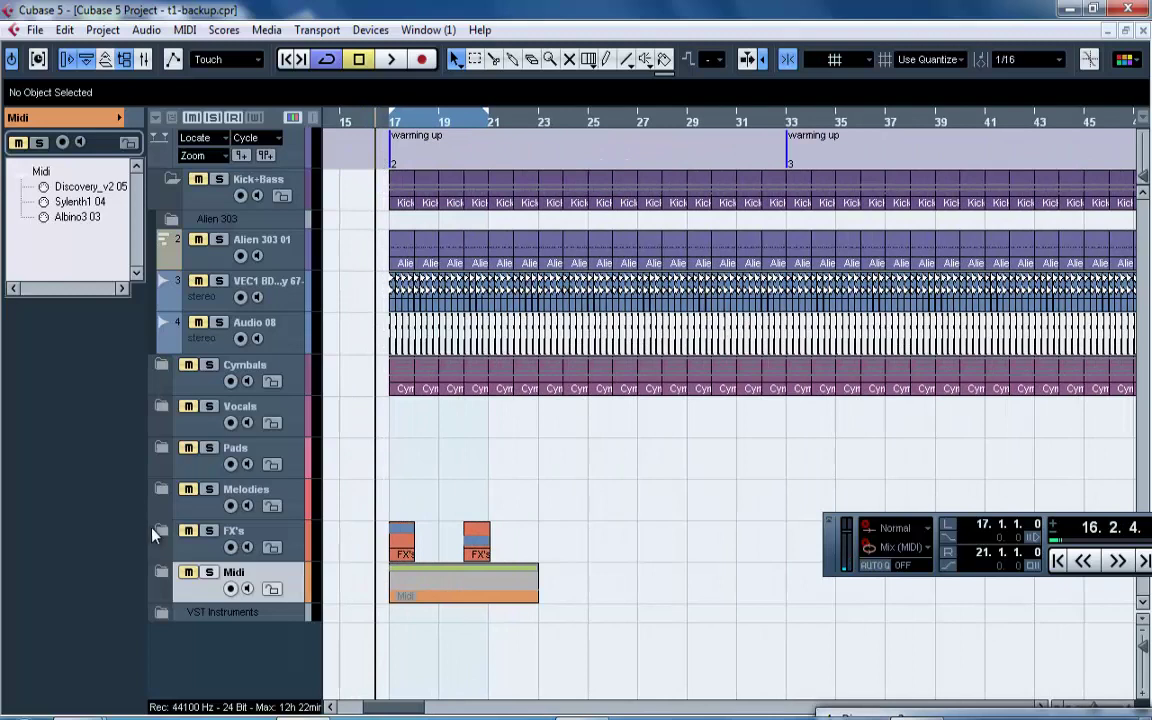
{"action": "left_click", "coordinate": [161, 531]}
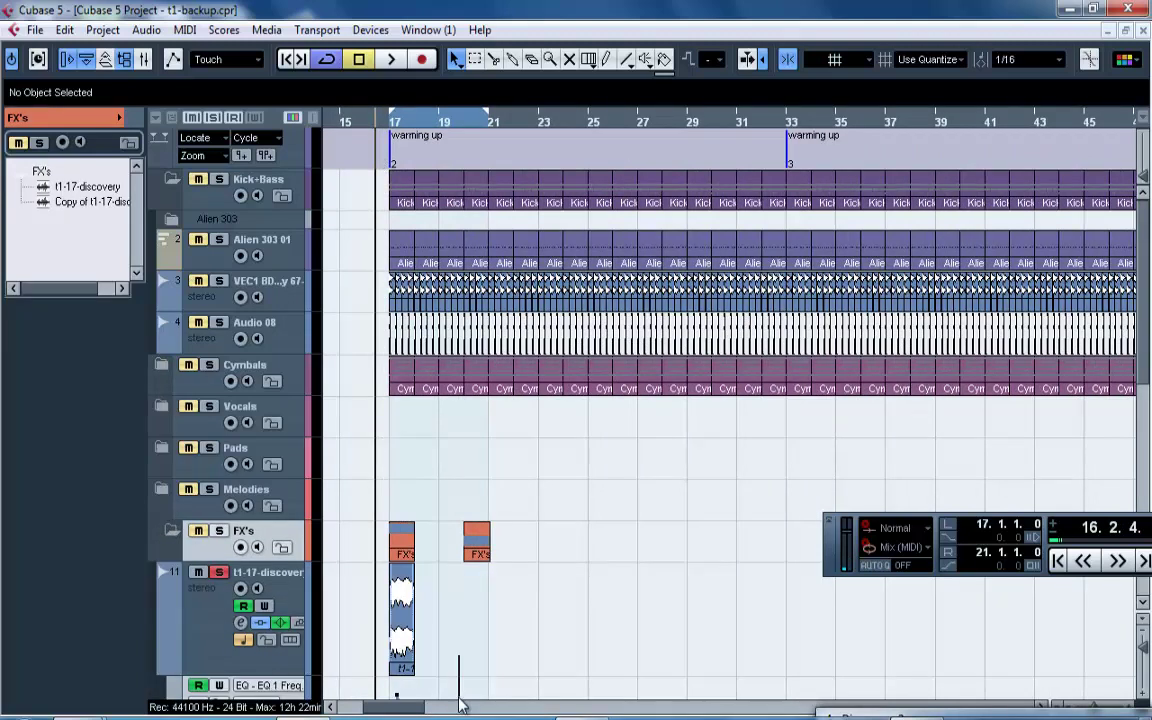
{"action": "scroll", "coordinate": [444, 400], "scroll_direction": "down", "scroll_amount": 4}
{"action": "key", "text": "space"}
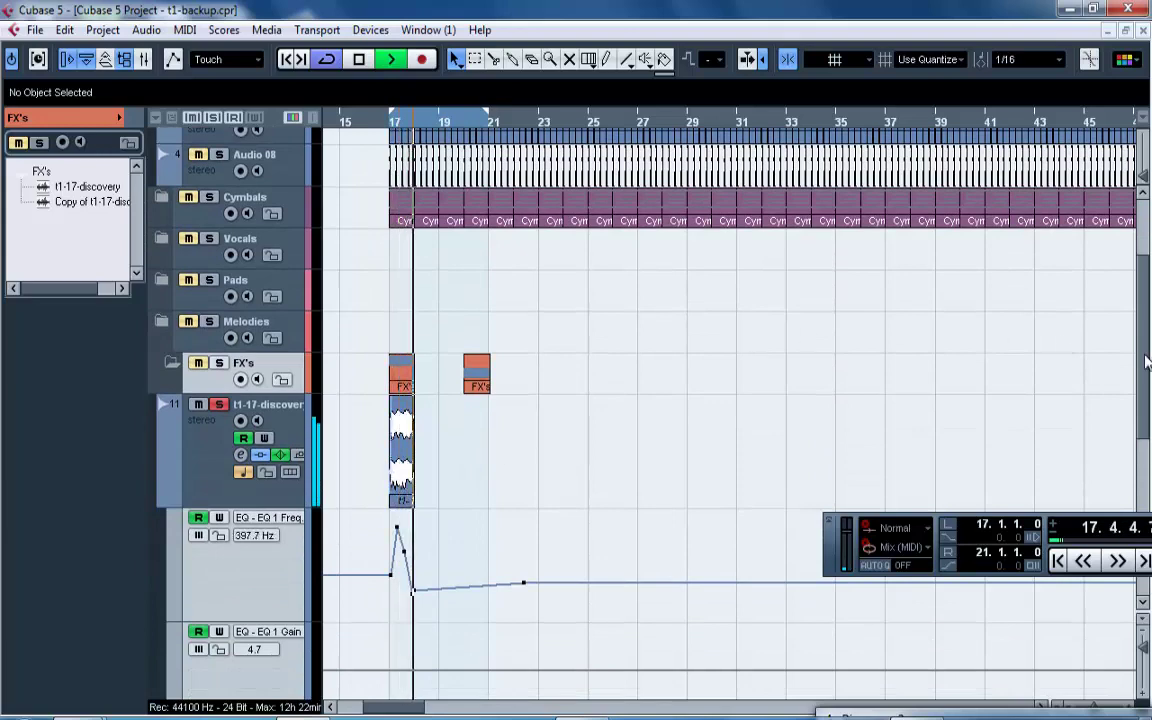
Copy the two discovery hits with their automation to bars 23 and 26, and extend the cycle's right locator to bar 27.
{"action": "mouse_move", "coordinate": [1146, 362]}
{"action": "left_mouse_down"}
{"action": "mouse_move", "coordinate": [1142, 447]}
{"action": "mouse_move", "coordinate": [1137, 255]}
{"action": "left_mouse_up"}
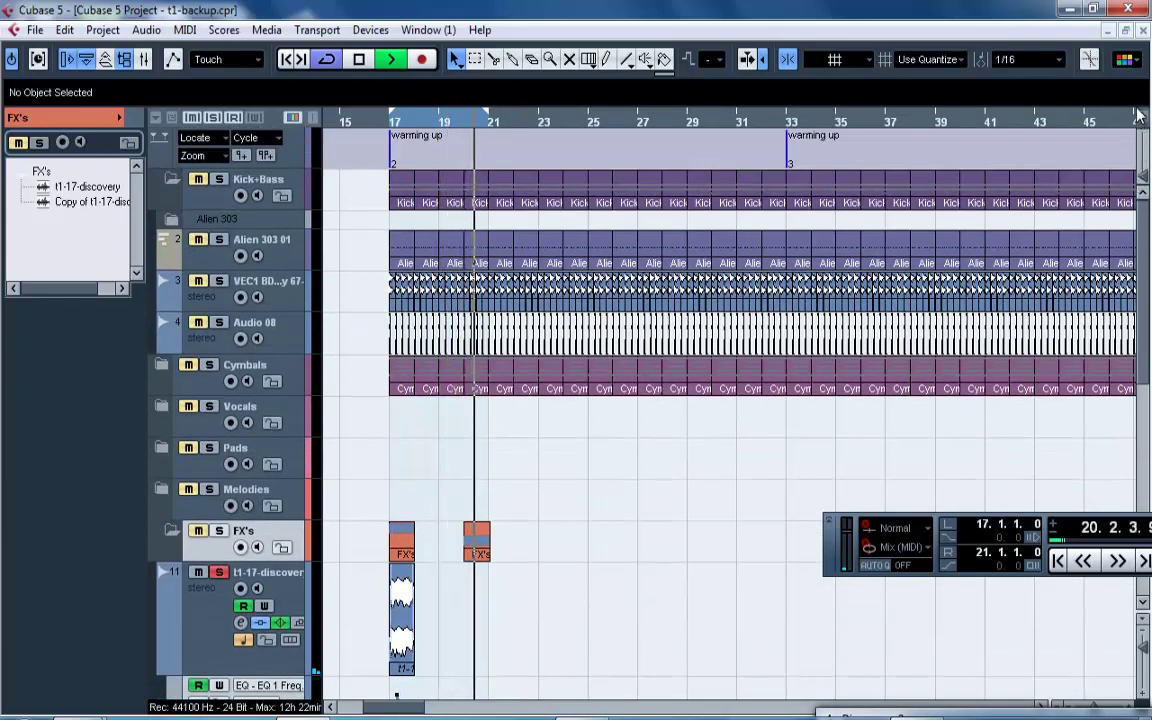
{"action": "left_click_drag", "start_coordinate": [1143, 315], "coordinate": [1148, 430]}
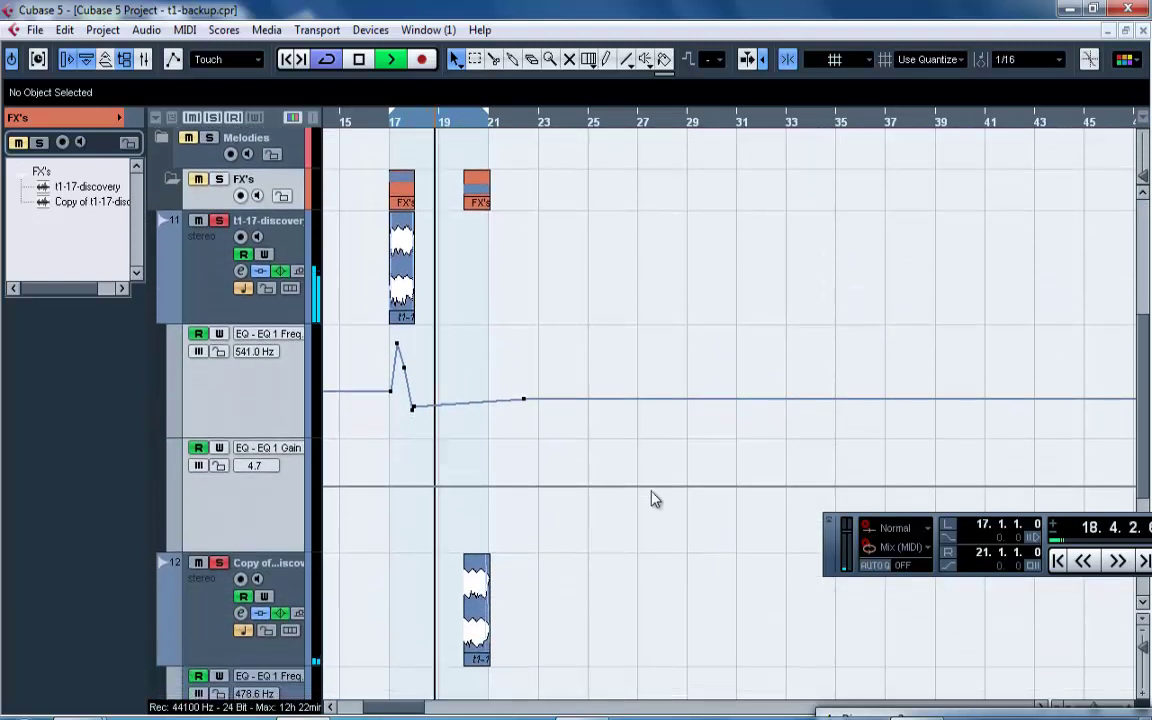
{"action": "left_click_drag", "start_coordinate": [556, 630], "coordinate": [548, 250]}
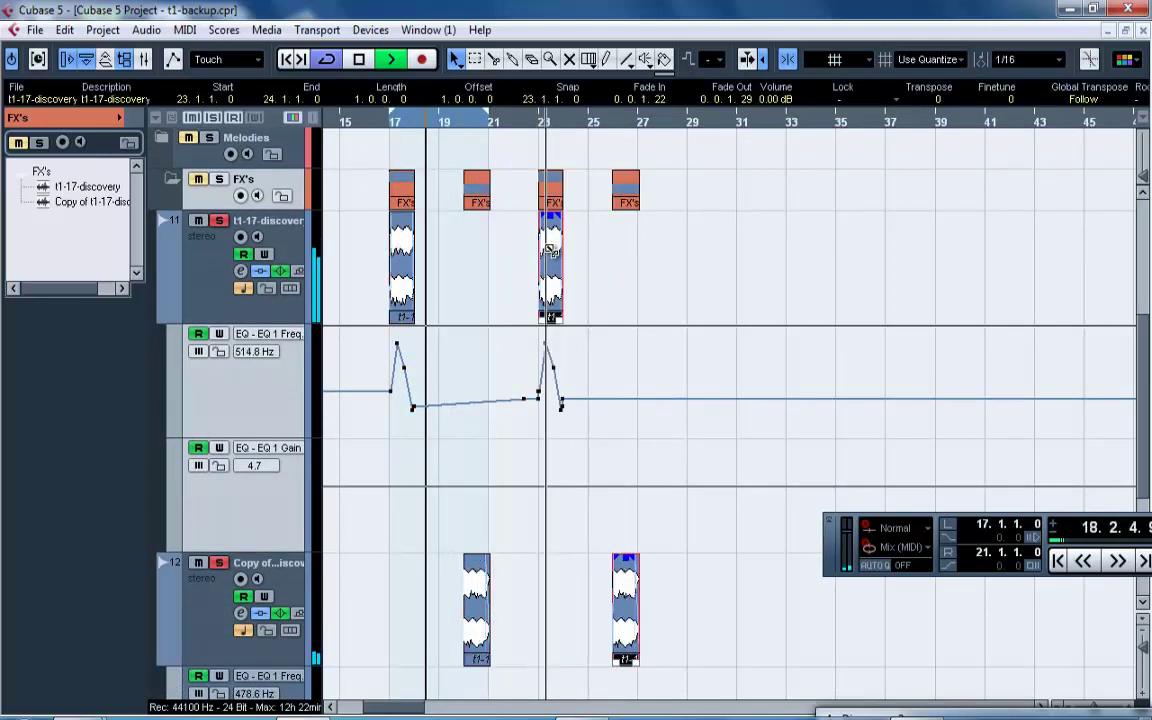
{"action": "left_click", "coordinate": [642, 120], "text": "alt"}
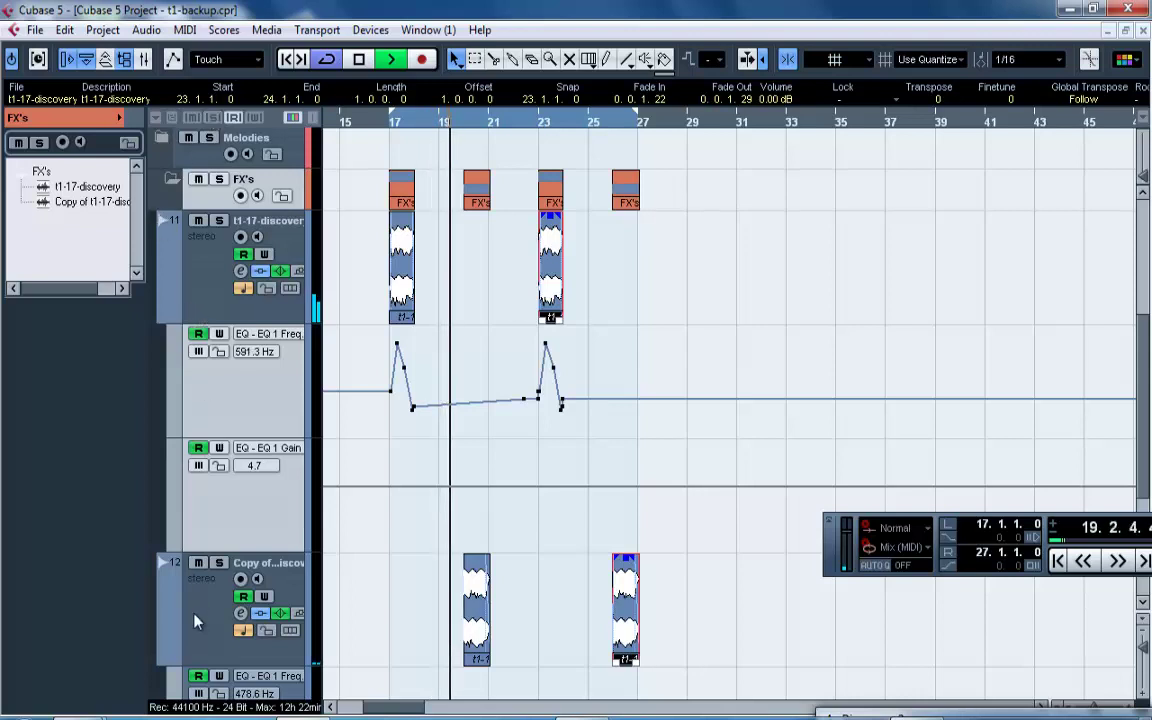
Set the volume of the t1-17-discovery track to -14.99 and of its duplicate to -3.67.
{"action": "left_click", "coordinate": [174, 552]}
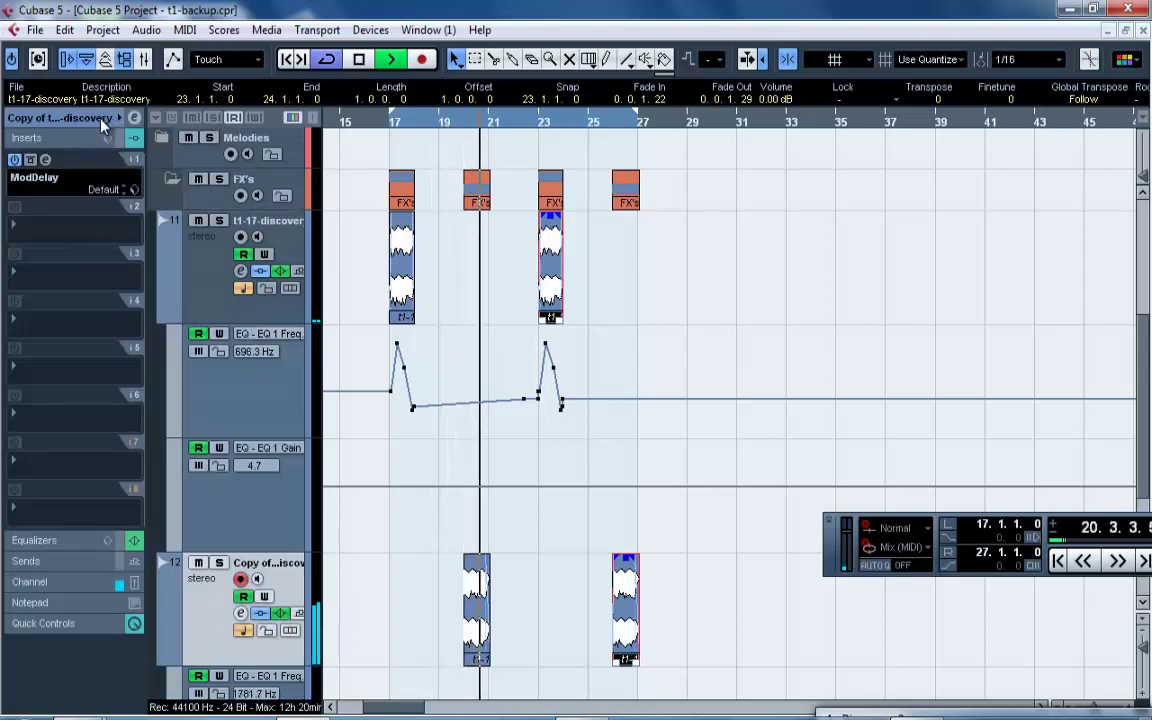
{"action": "left_click", "coordinate": [100, 120]}
{"action": "mouse_move", "coordinate": [105, 210]}
{"action": "left_mouse_down"}
{"action": "mouse_move", "coordinate": [117, 209]}
{"action": "mouse_move", "coordinate": [91, 201]}
{"action": "left_mouse_up"}
{"action": "left_click", "coordinate": [191, 270]}
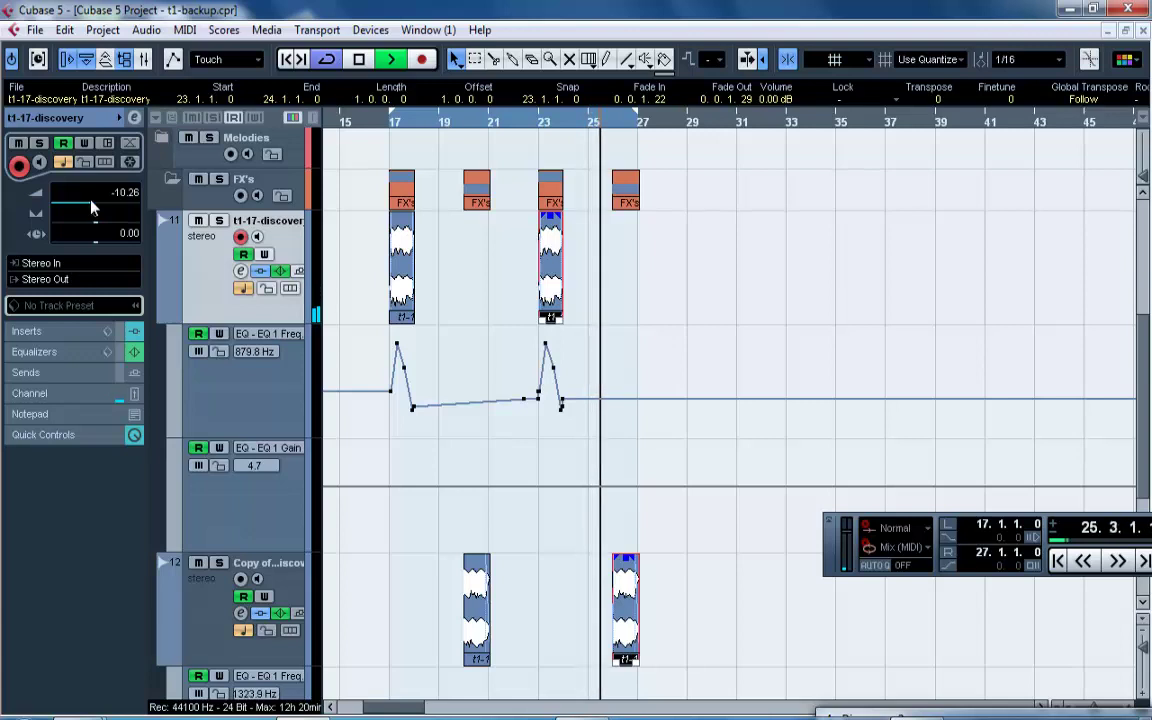
{"action": "left_click_drag", "start_coordinate": [91, 208], "coordinate": [82, 208]}
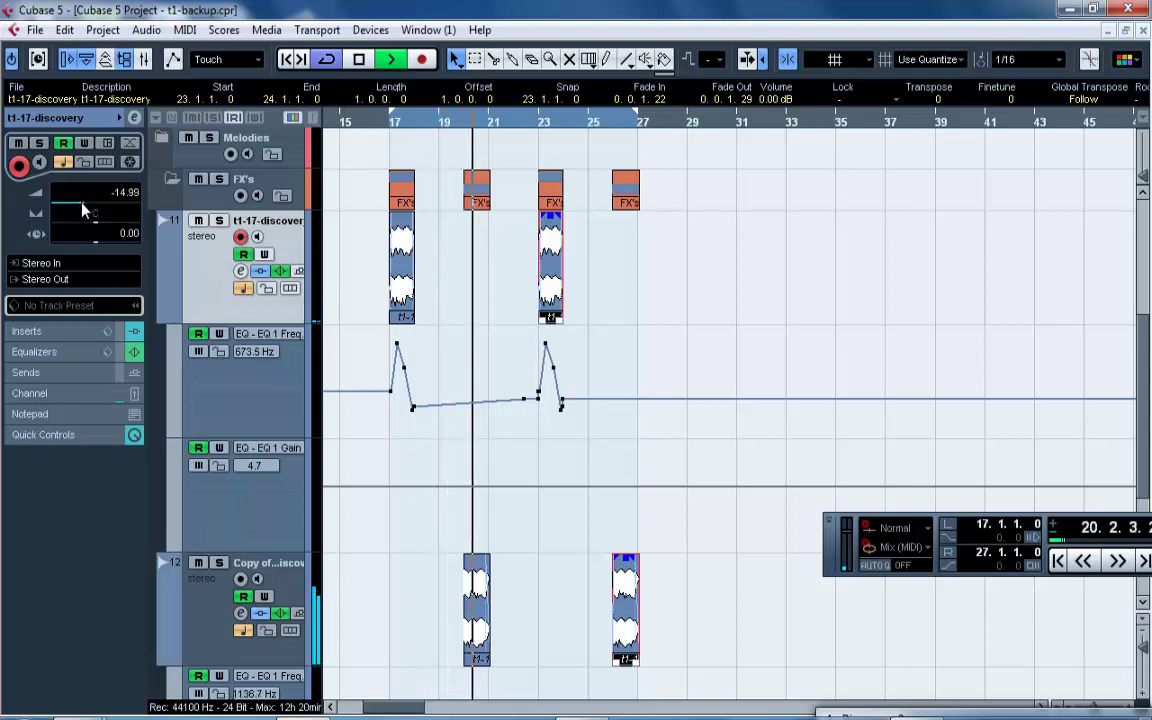
{"action": "left_click", "coordinate": [188, 544]}
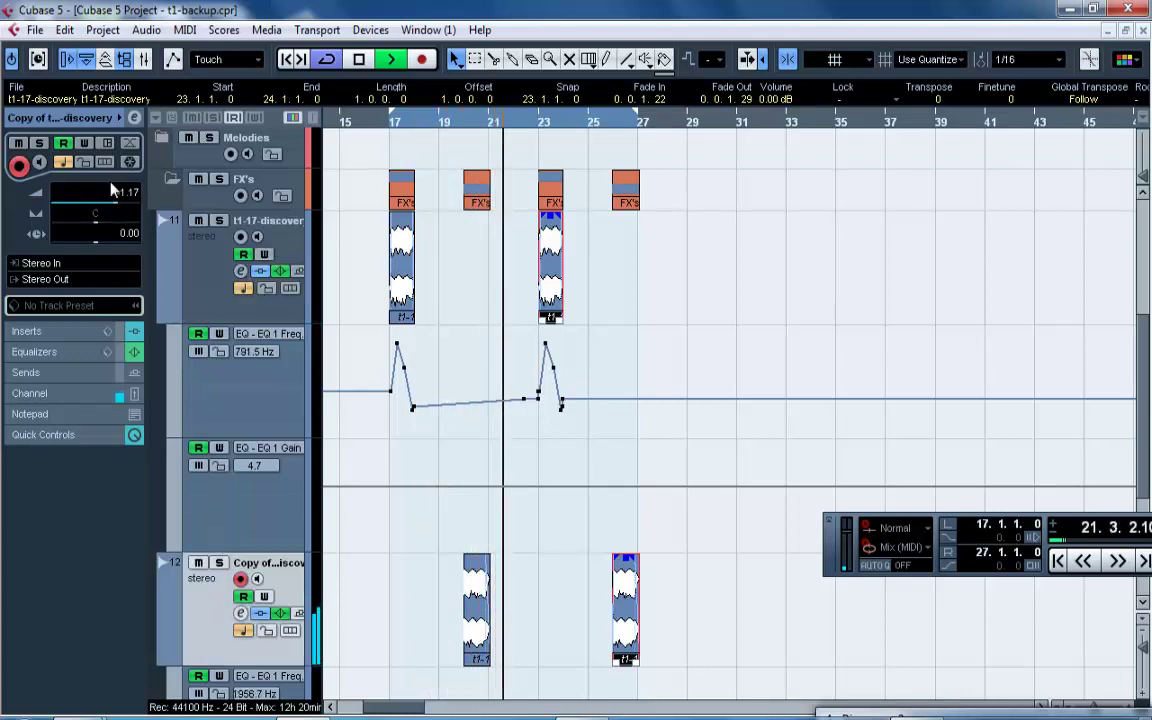
{"action": "left_click_drag", "start_coordinate": [113, 208], "coordinate": [107, 208]}
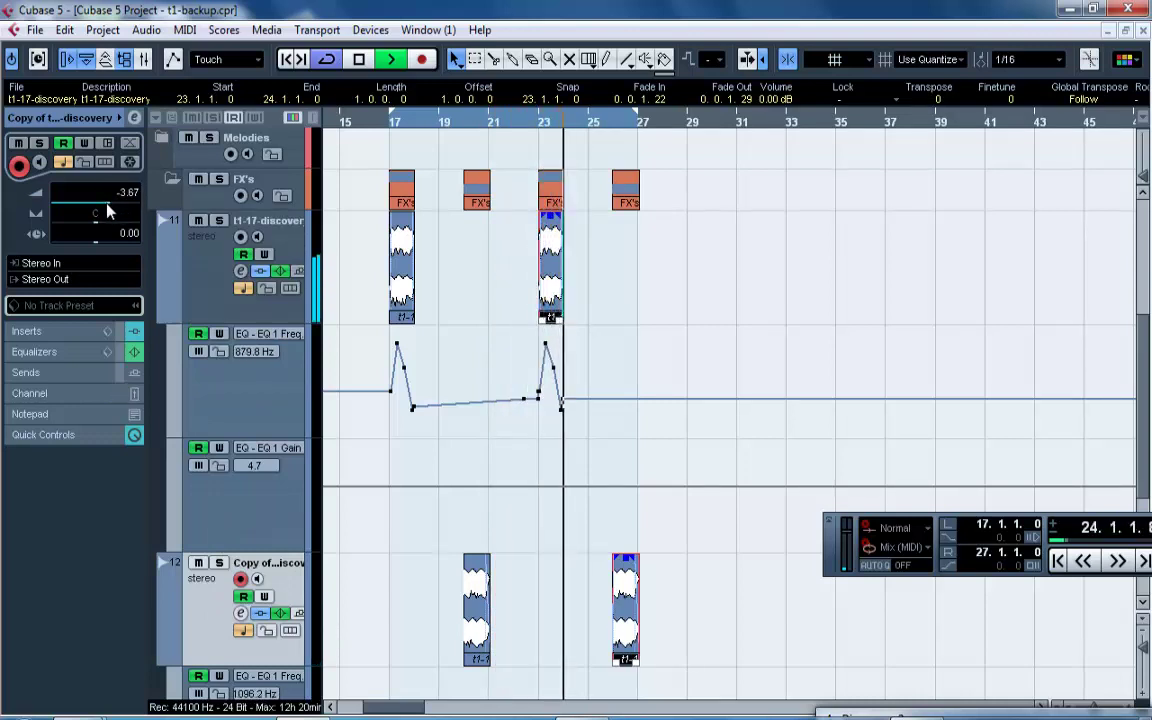
Copy the bar 23 and 26 hits to 27.3.3.0 and 30.3.3.0, deleting the new clip on the original track.
{"action": "left_click_drag", "start_coordinate": [620, 605], "coordinate": [739, 600]}
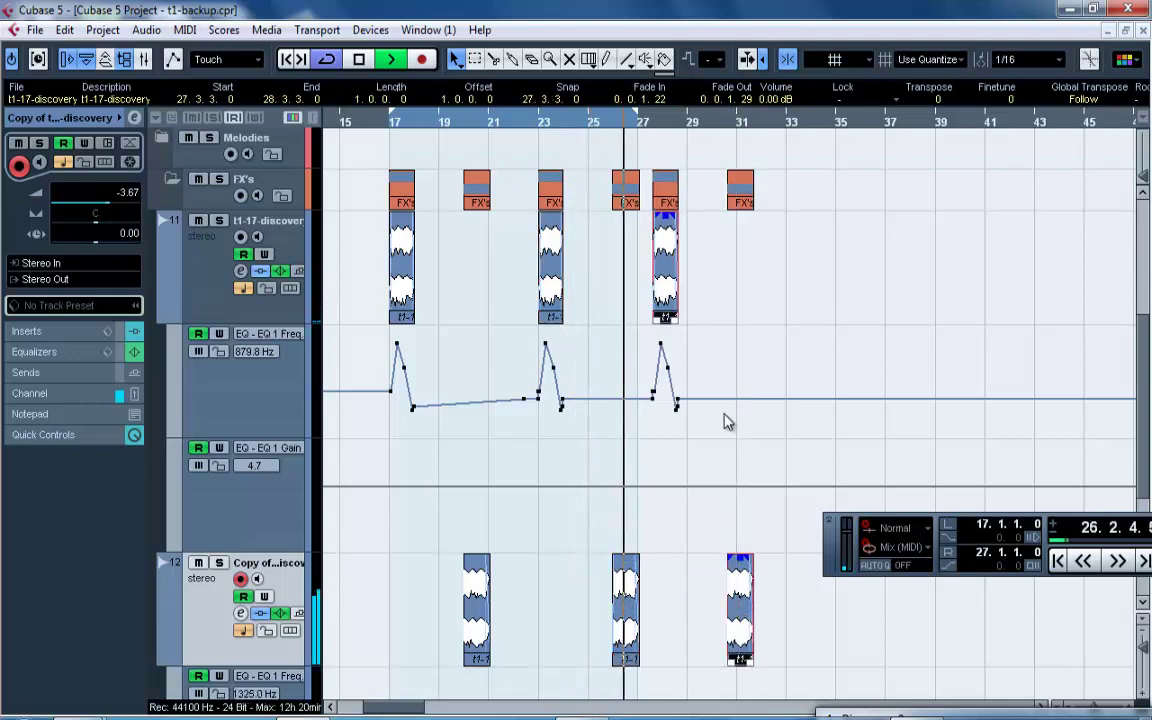
{"action": "left_click_drag", "start_coordinate": [712, 330], "coordinate": [660, 278]}
{"action": "key", "text": "Delete"}
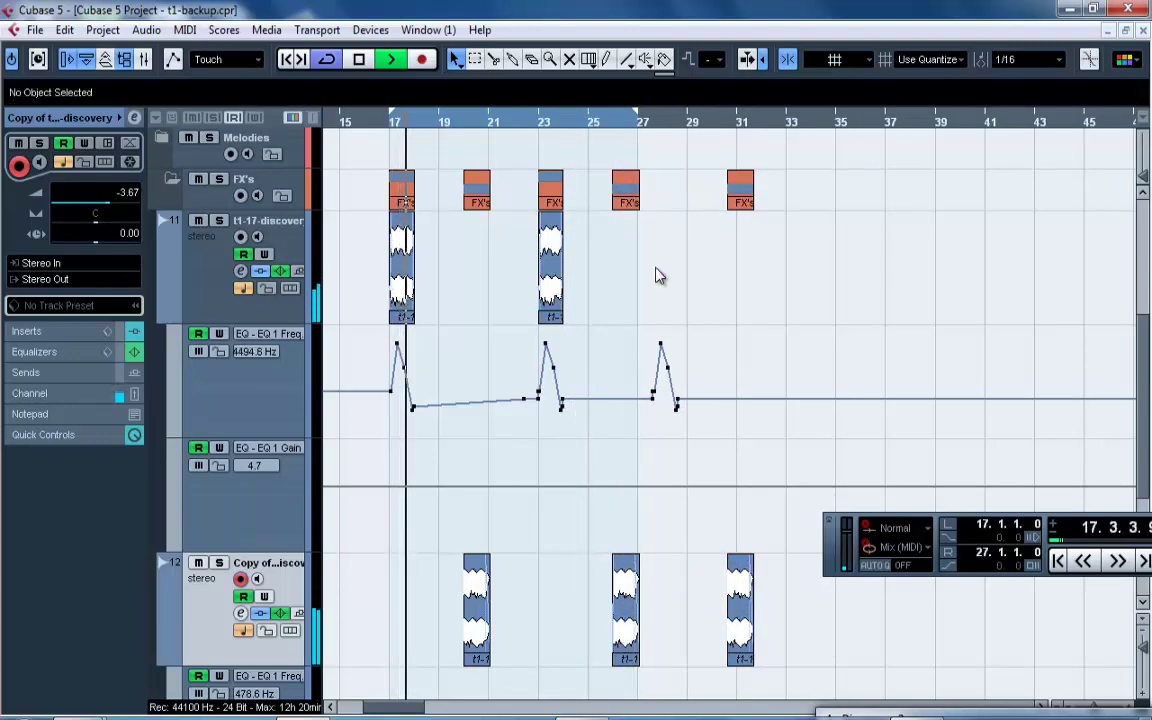
Trim the remaining copy on the duplicate track to a 0.2.1.0 piece with offset 4.3.0.0, placed at 22.1.2.0 with a 0.0.1.119 fade-in.
{"action": "left_click_drag", "start_coordinate": [750, 665], "coordinate": [810, 662]}
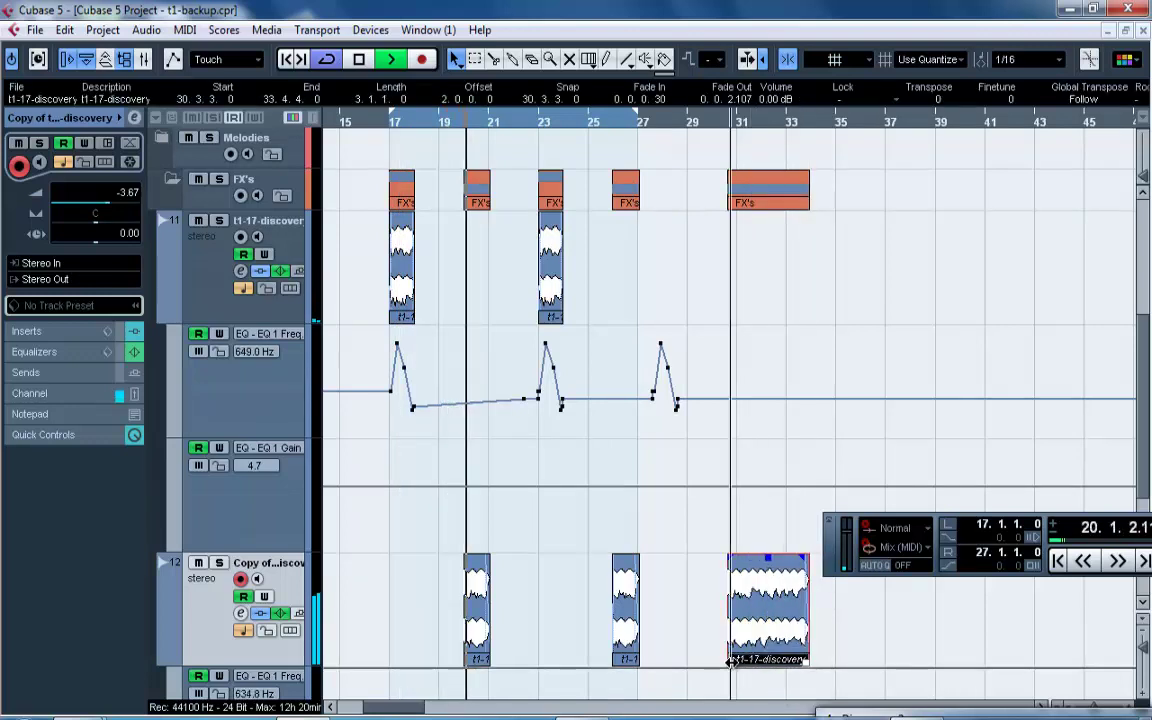
{"action": "left_click_drag", "start_coordinate": [733, 667], "coordinate": [545, 640]}
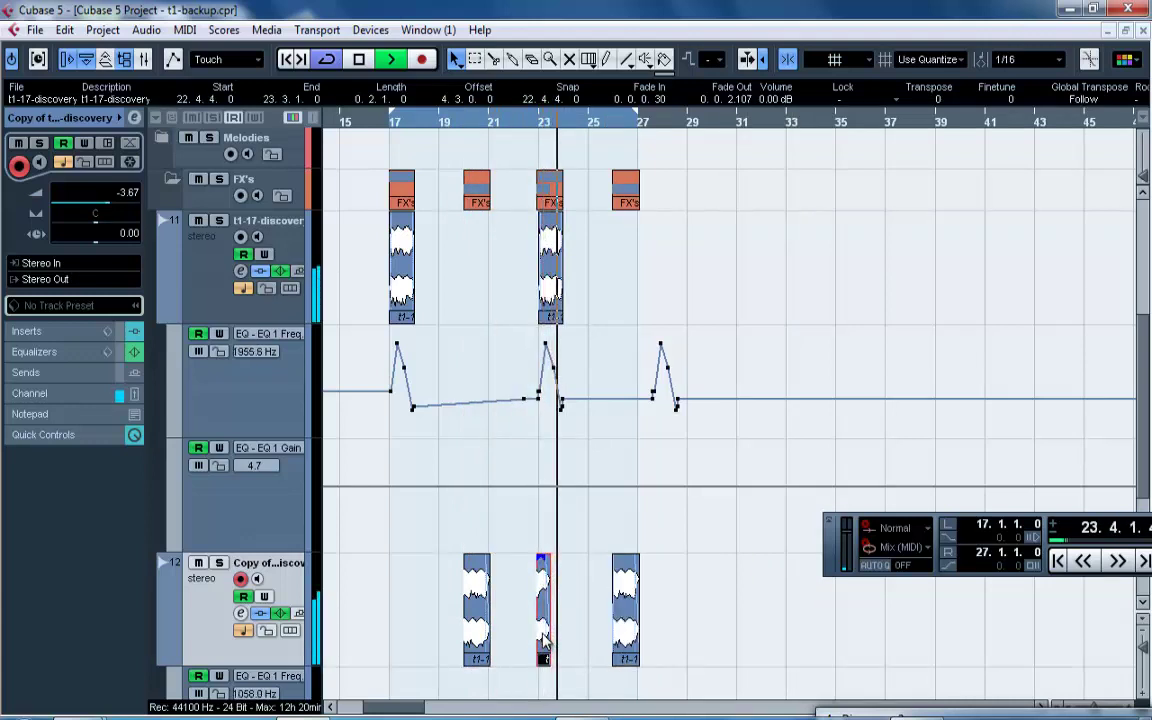
{"action": "left_click_drag", "start_coordinate": [543, 640], "coordinate": [517, 634]}
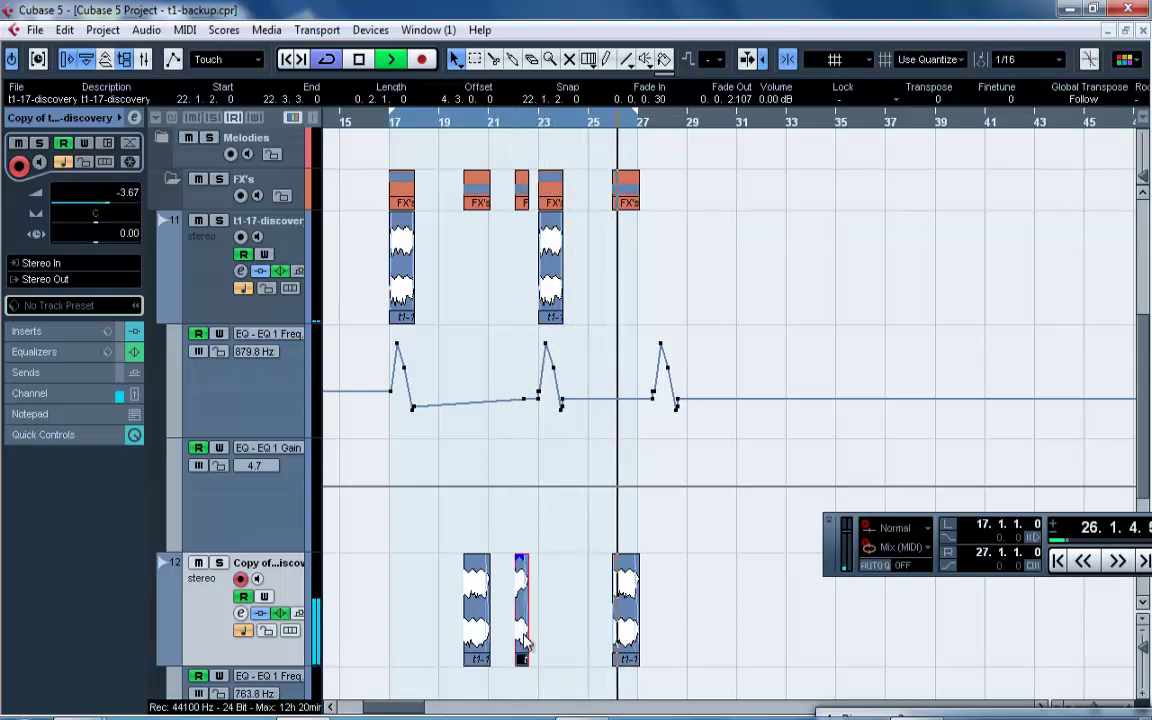
{"action": "left_click_drag", "start_coordinate": [516, 560], "coordinate": [521, 560]}
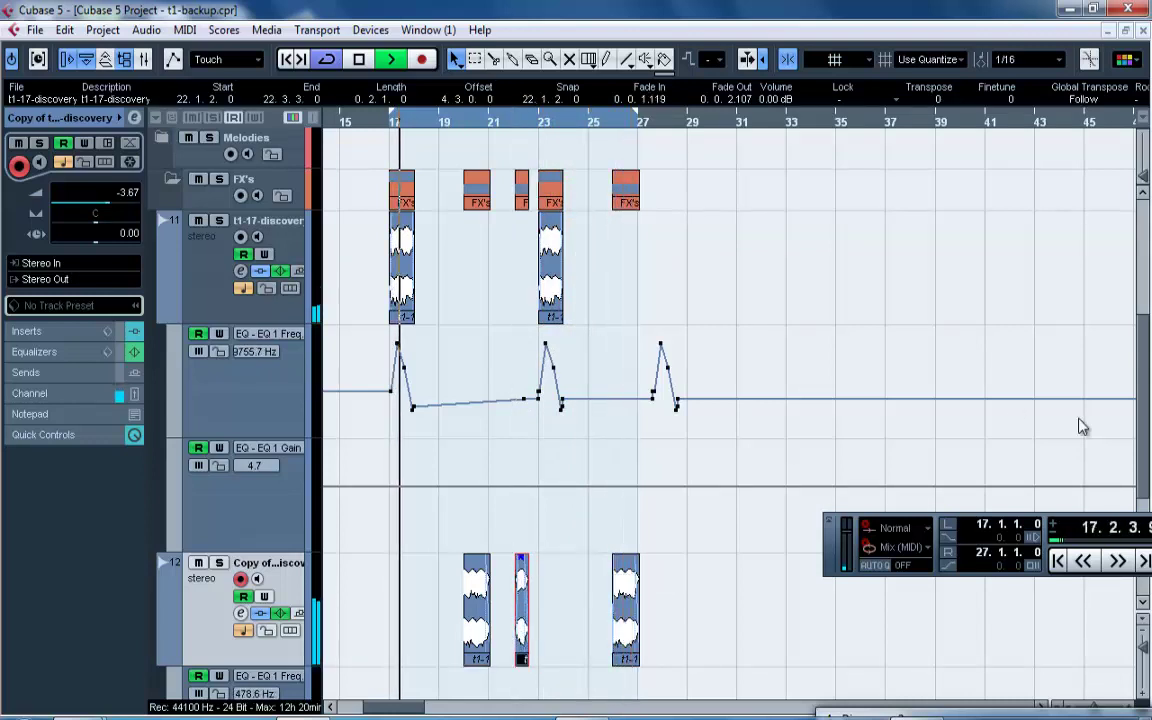
{"action": "left_click_drag", "start_coordinate": [1145, 448], "coordinate": [1145, 505]}
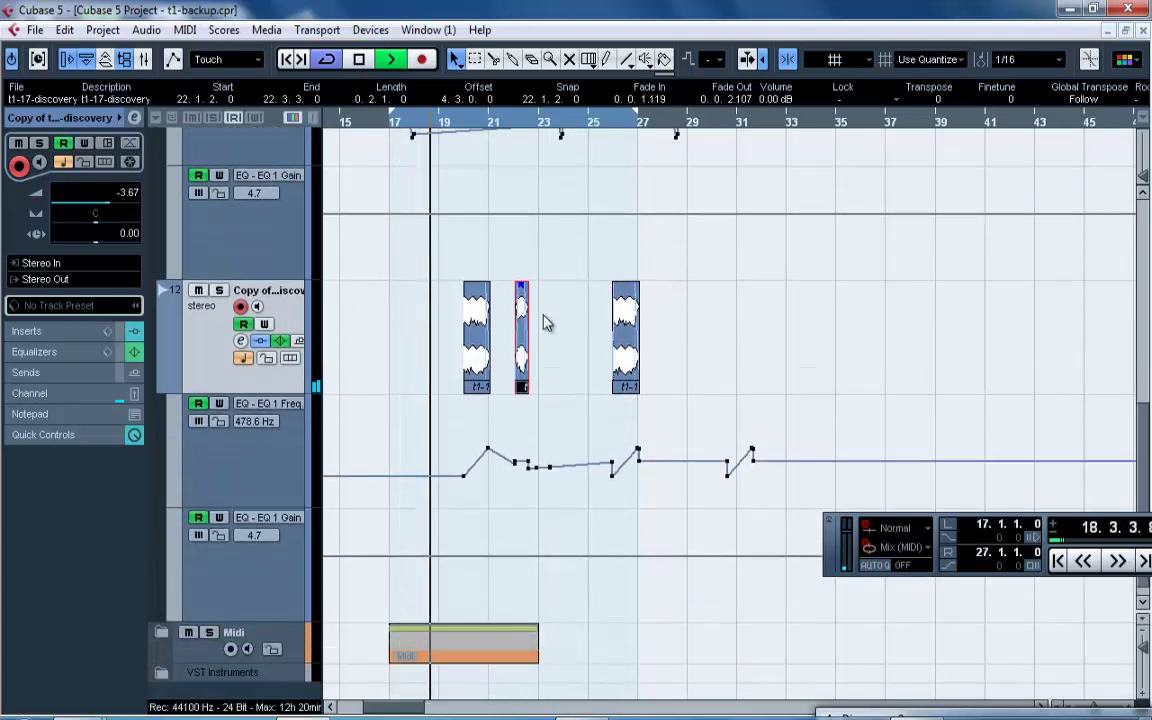
Move the short hit on the duplicate track to 21.3.1.0 and reshape its EQ 1 Freq. automation into a smooth peak with a falling slope.
{"action": "mouse_move", "coordinate": [522, 330]}
{"action": "left_mouse_down"}
{"action": "mouse_move", "coordinate": [510, 310]}
{"action": "mouse_move", "coordinate": [507, 321]}
{"action": "left_mouse_up"}
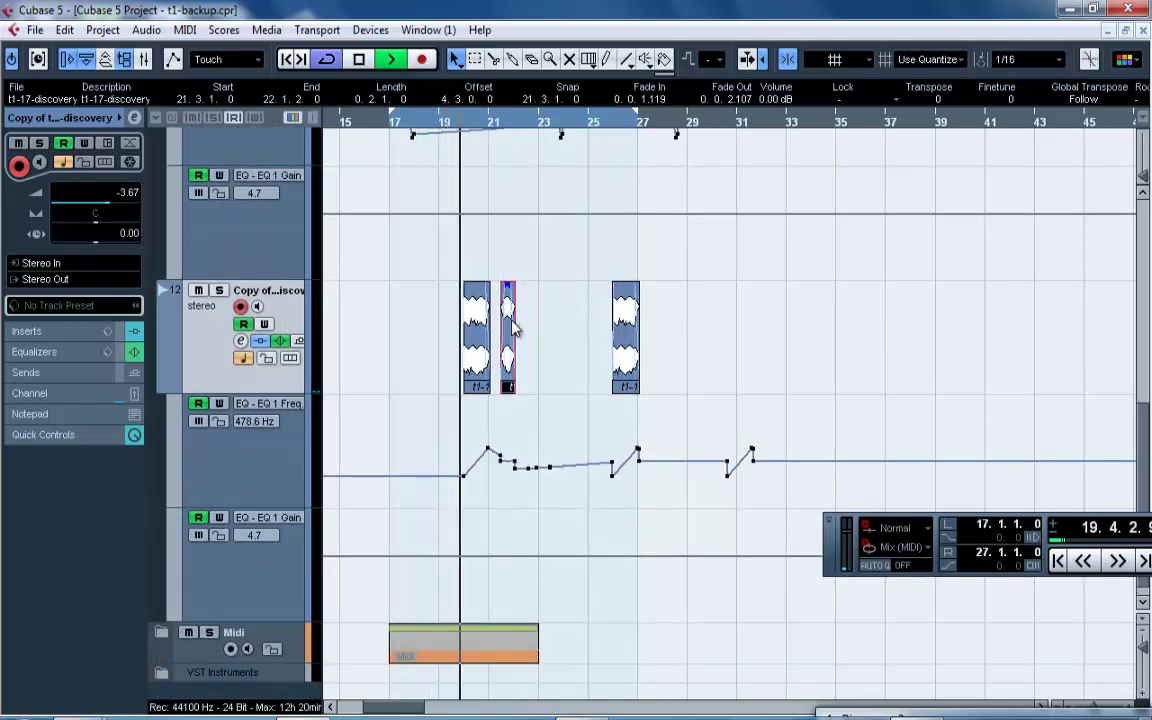
{"action": "left_click_drag", "start_coordinate": [503, 460], "coordinate": [516, 430]}
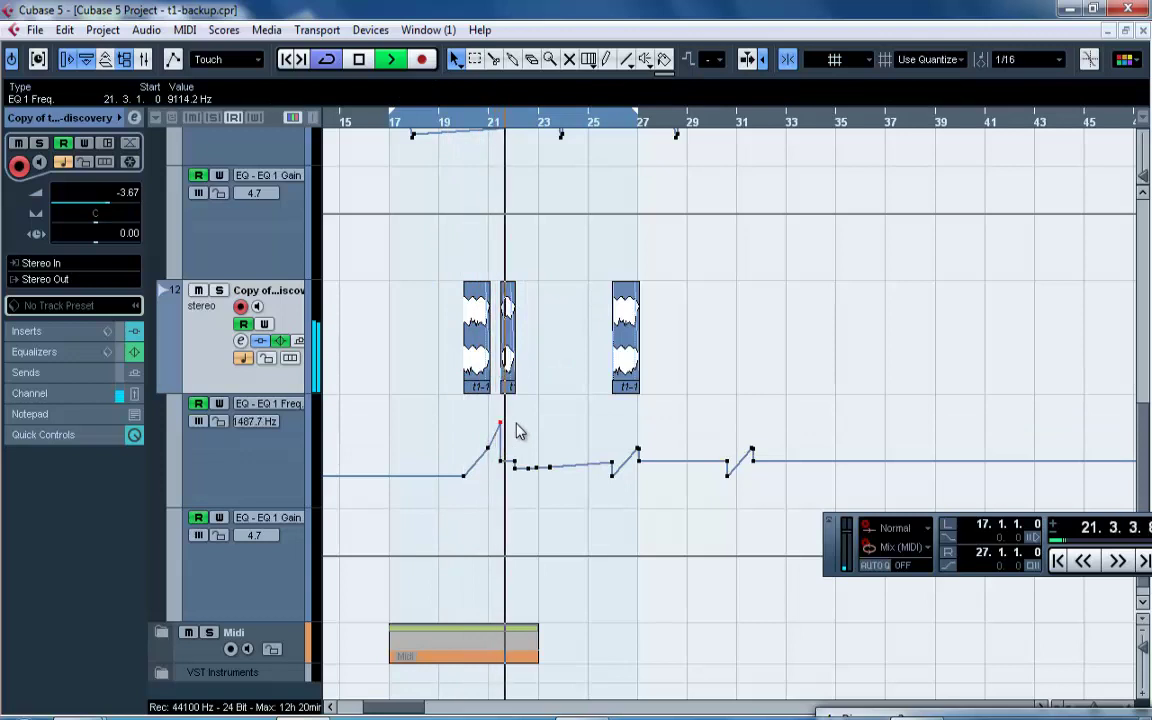
{"action": "left_click", "coordinate": [504, 482]}
{"action": "mouse_move", "coordinate": [514, 454]}
{"action": "left_mouse_down"}
{"action": "mouse_move", "coordinate": [533, 451]}
{"action": "mouse_move", "coordinate": [519, 463]}
{"action": "mouse_move", "coordinate": [549, 482]}
{"action": "mouse_move", "coordinate": [500, 437]}
{"action": "left_mouse_up"}
{"action": "key", "text": "Delete"}
Trim the start of the short hit to a length of 0.1.2.92 with offset 4.3.2.28, and move the hit to 22.1.1.0.
{"action": "left_click", "coordinate": [507, 388]}
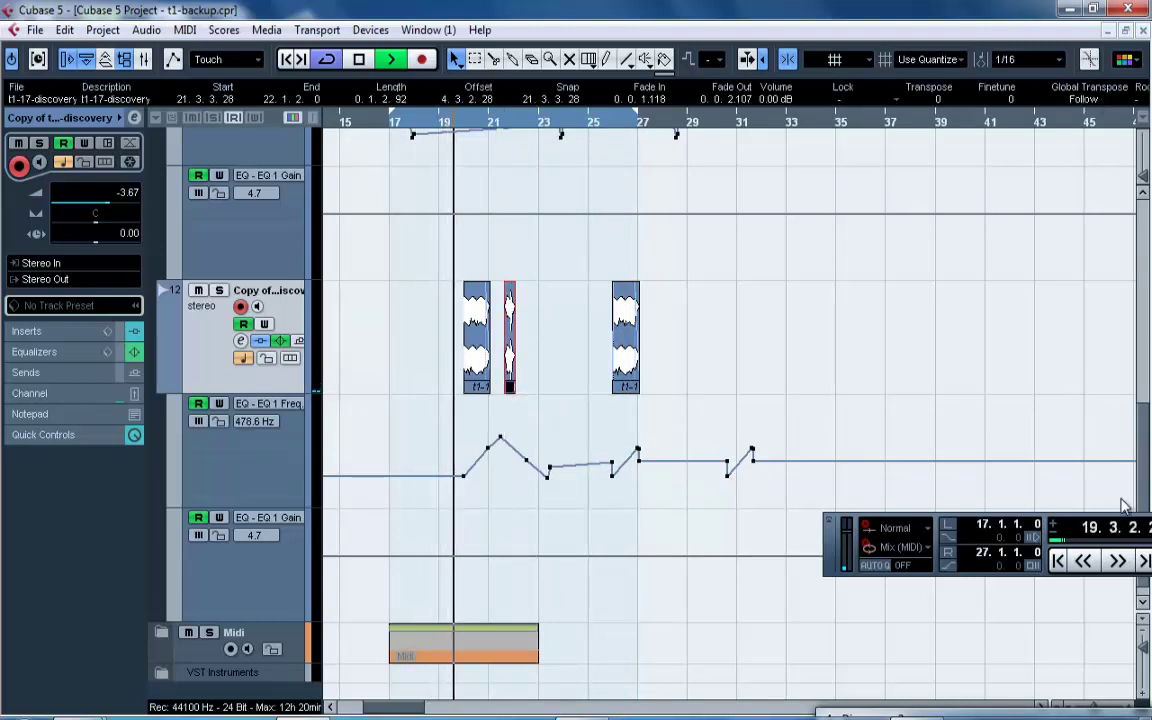
{"action": "left_click_drag", "start_coordinate": [1142, 456], "coordinate": [1142, 472]}
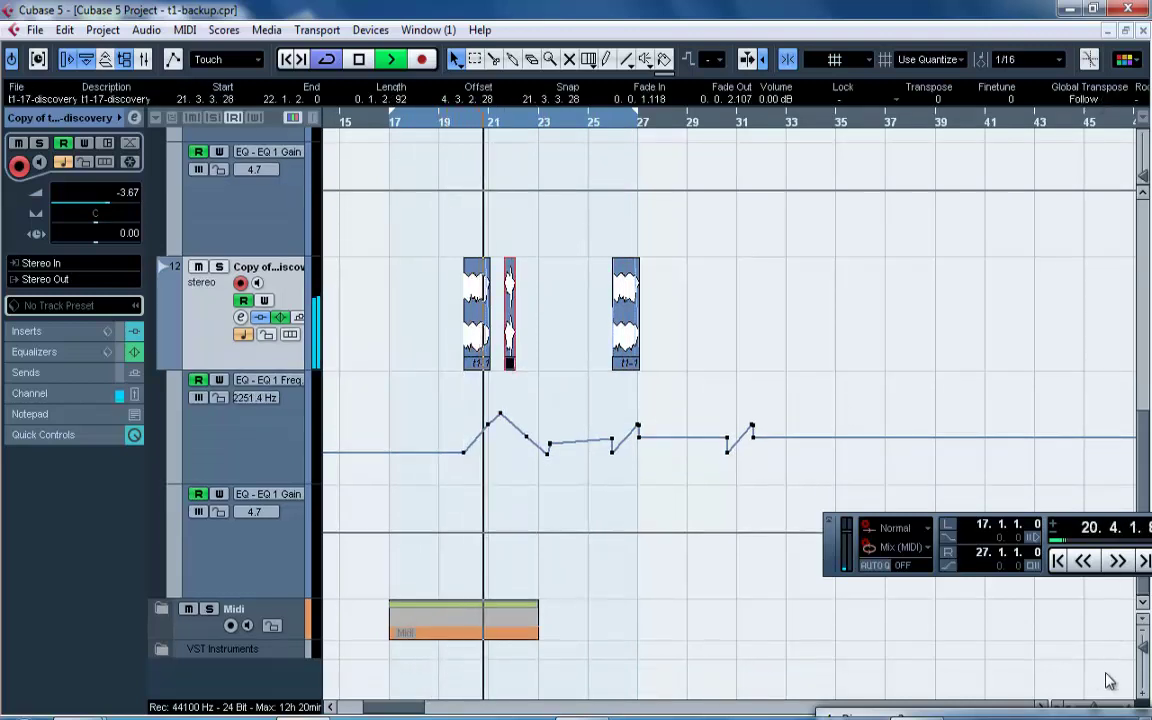
{"action": "left_click_drag", "start_coordinate": [1095, 710], "coordinate": [1100, 710]}
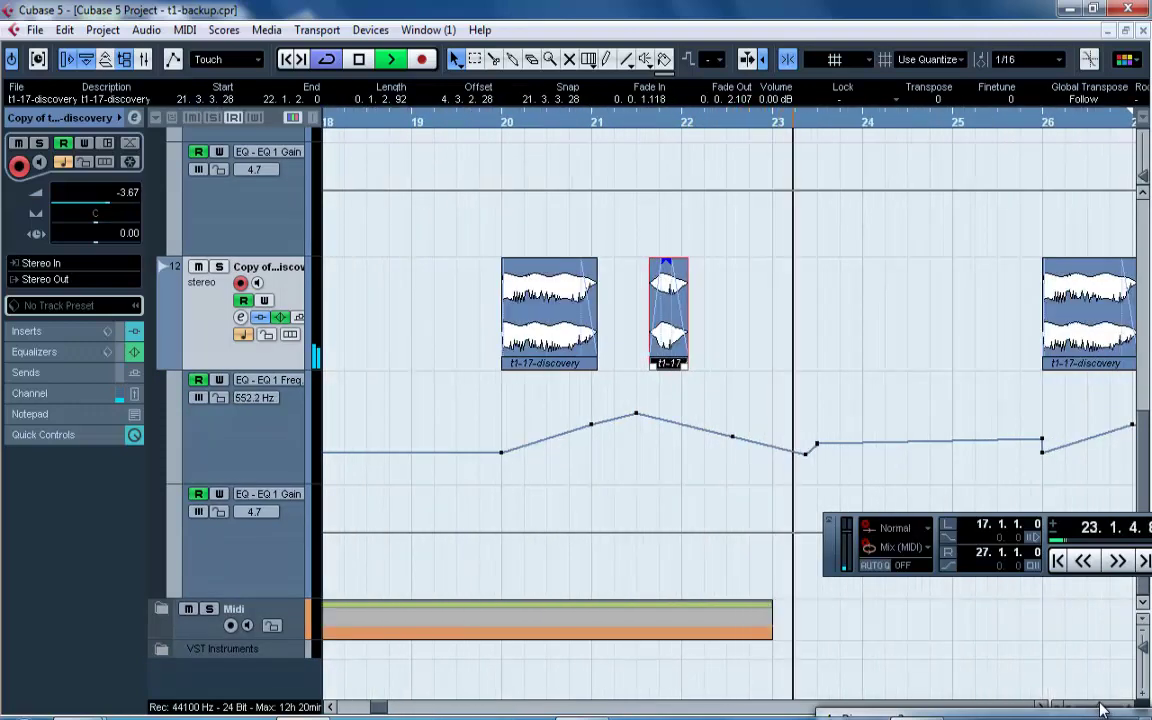
{"action": "left_click_drag", "start_coordinate": [665, 318], "coordinate": [695, 312]}
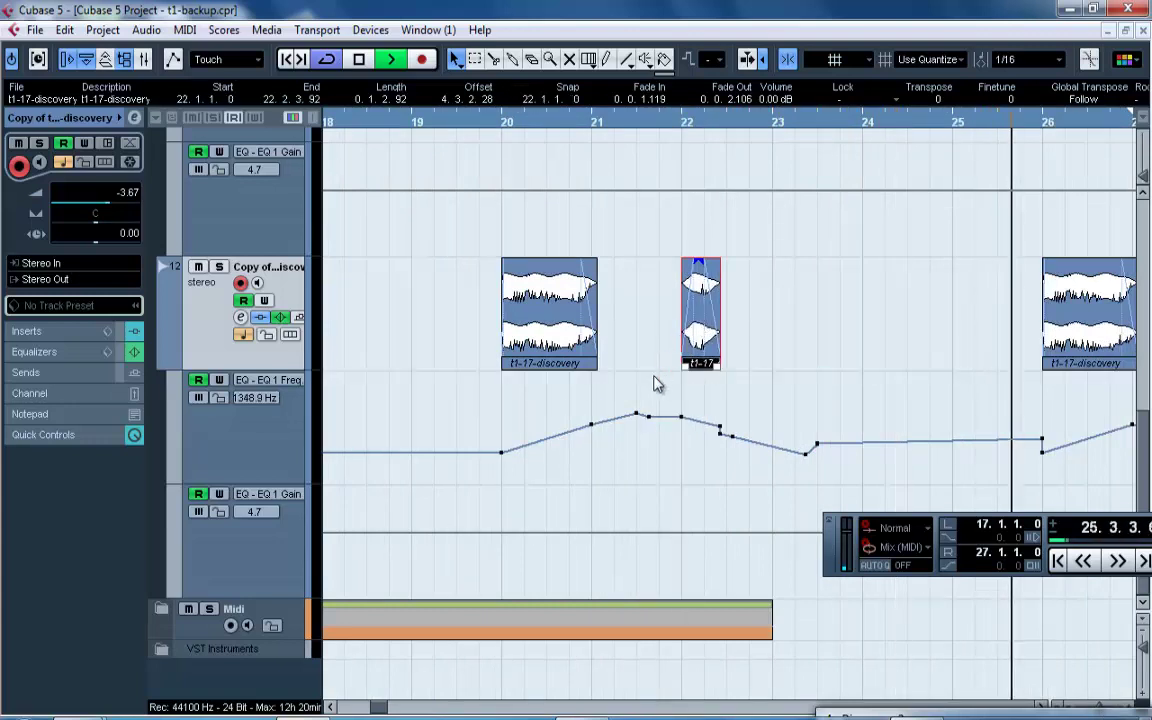
Trim the bar 20 hit to 1.0.0.0 and clear surplus EQ 1 Freq. points around the bar 22 hit, with 1315.2 Hz at 22.3.3.0.
{"action": "left_click_drag", "start_coordinate": [667, 450], "coordinate": [591, 367]}
{"action": "key", "text": "Delete"}
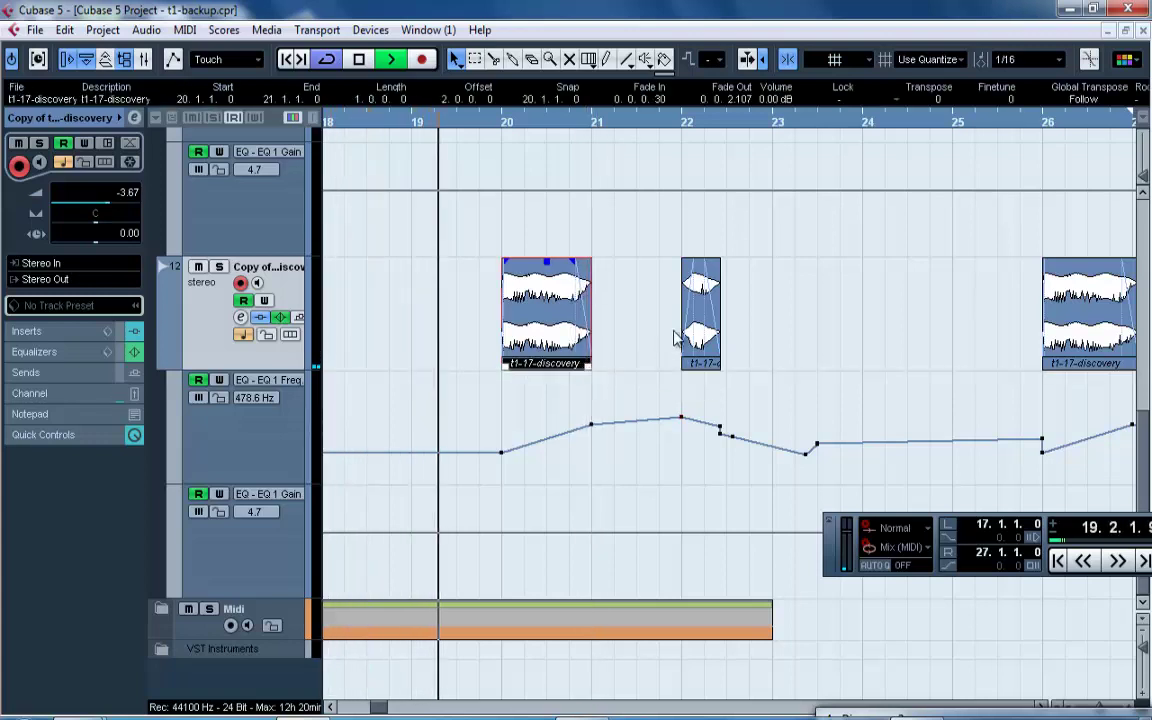
{"action": "left_click", "coordinate": [697, 280]}
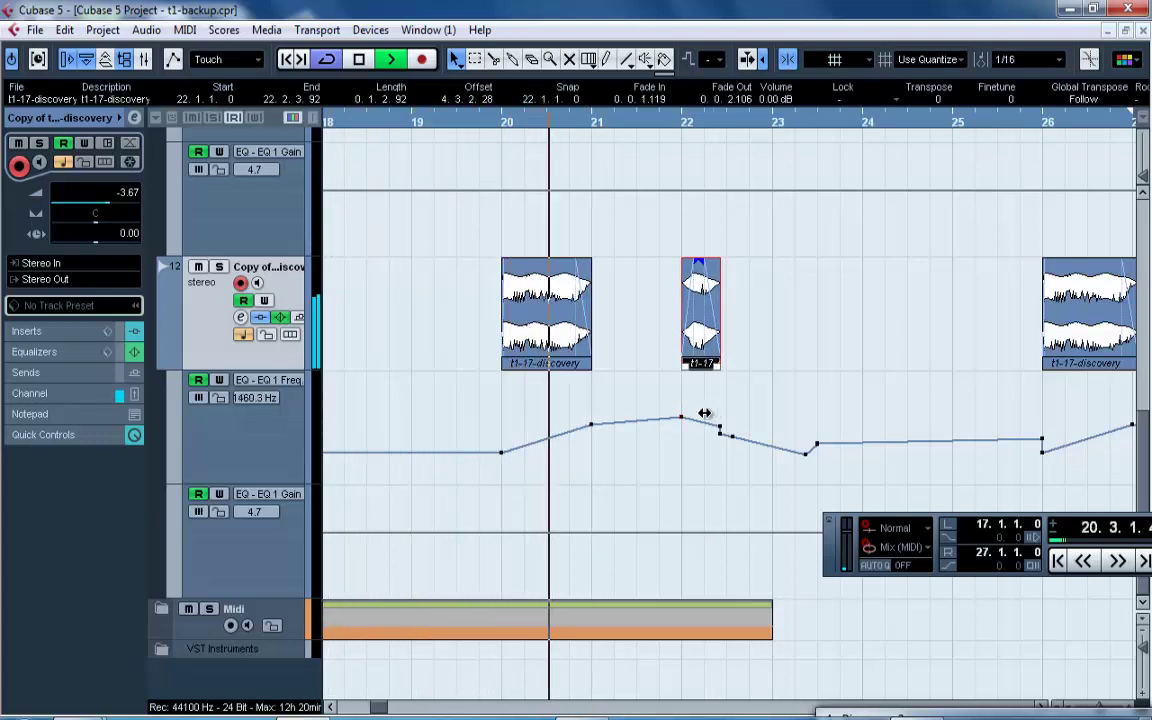
{"action": "left_click_drag", "start_coordinate": [714, 441], "coordinate": [737, 438]}
{"action": "key", "text": "Delete"}
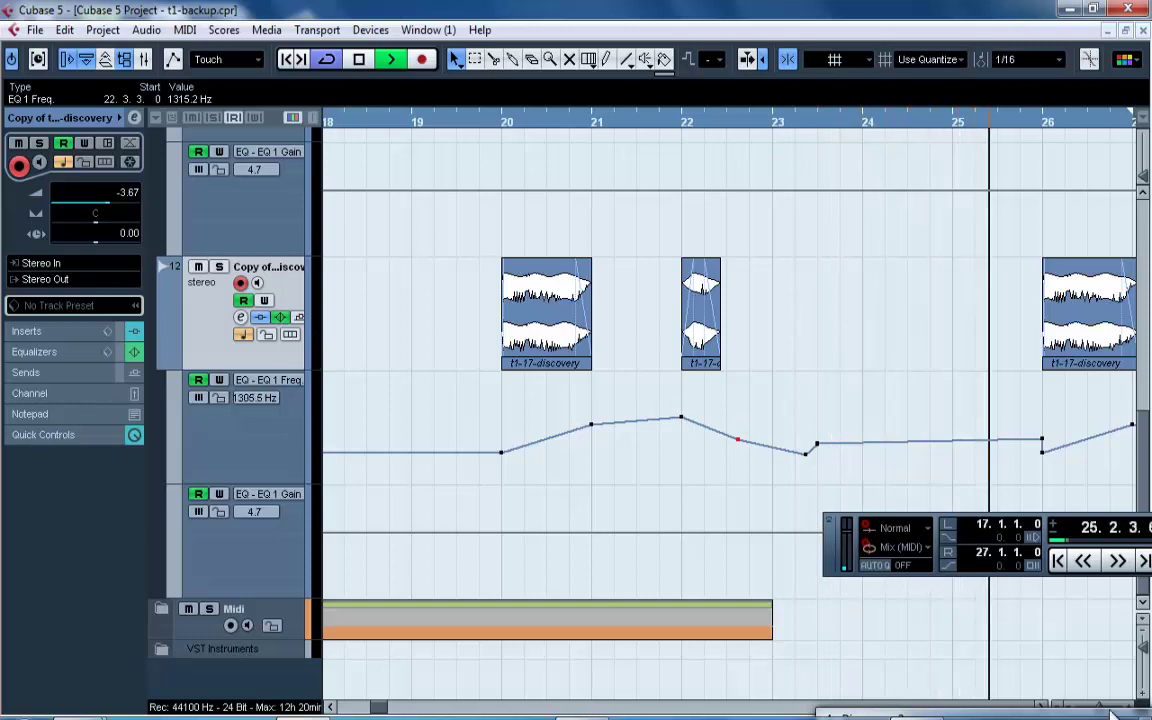
Hide the transport panel, extend the duplicate track's bar 26 hit to a length of 4.2.0.59, and play it with the track soloed.
{"action": "mouse_move", "coordinate": [1113, 712]}
{"action": "left_mouse_down"}
{"action": "mouse_move", "coordinate": [1085, 707]}
{"action": "mouse_move", "coordinate": [1097, 707]}
{"action": "left_mouse_up"}
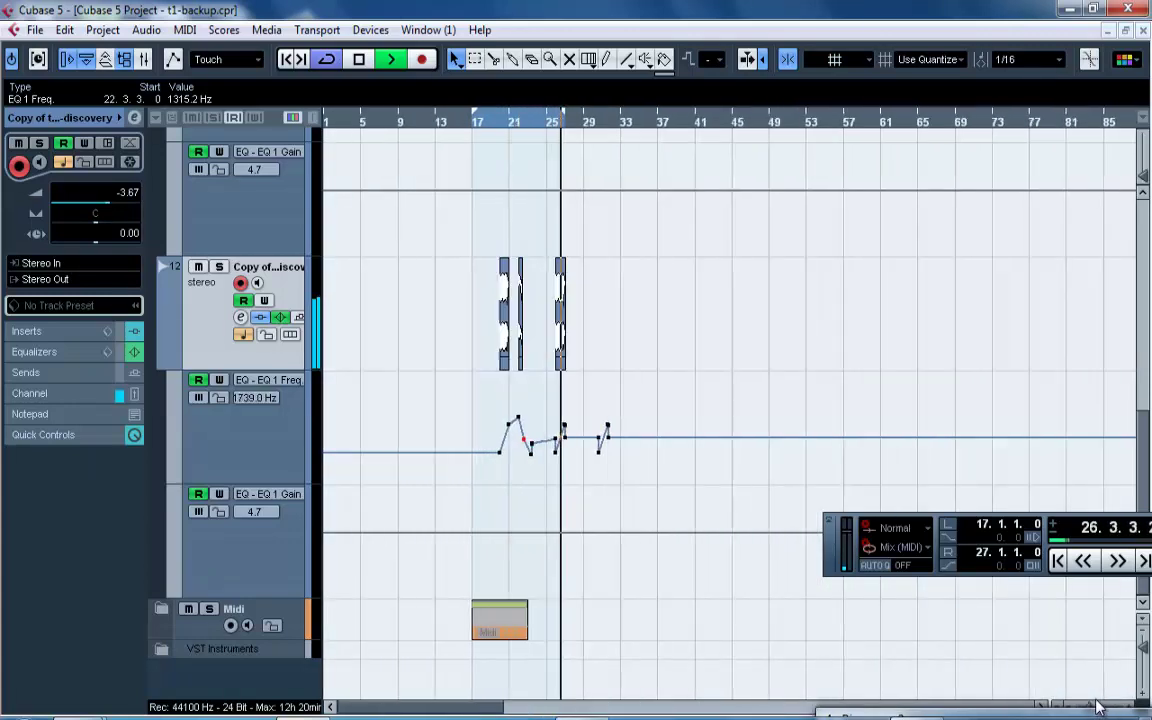
{"action": "left_click", "coordinate": [1143, 629]}
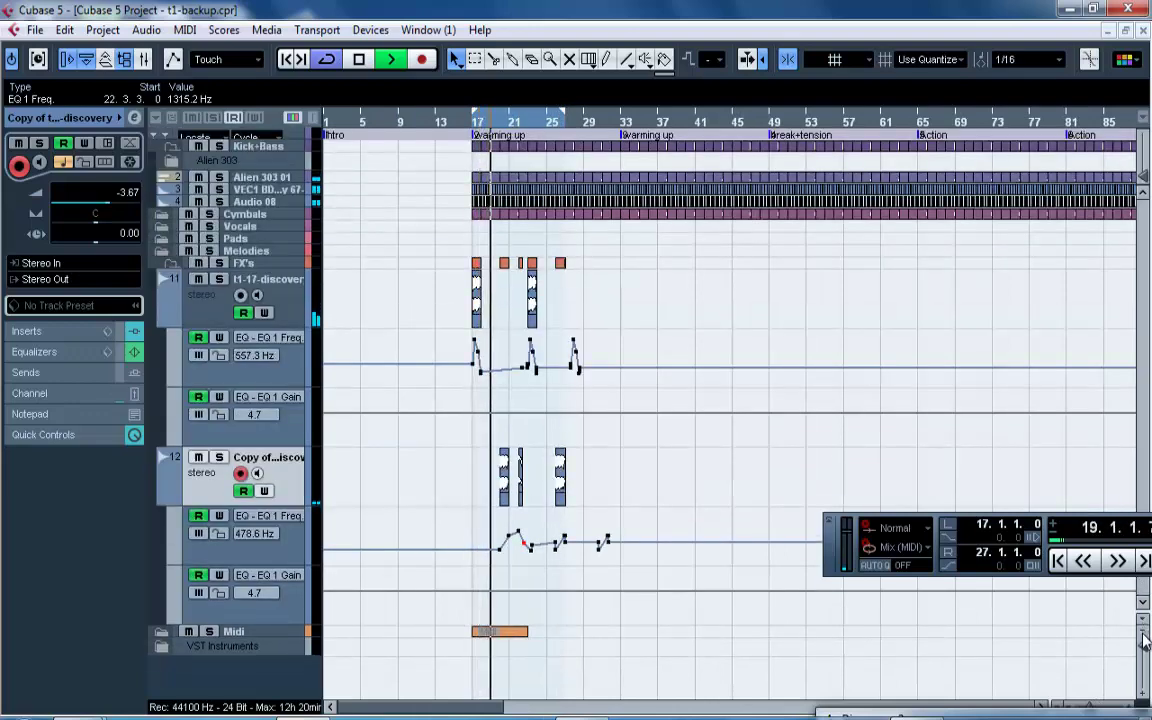
{"action": "mouse_move", "coordinate": [1143, 642]}
{"action": "left_mouse_down"}
{"action": "mouse_move", "coordinate": [1143, 660]}
{"action": "mouse_move", "coordinate": [1143, 624]}
{"action": "left_mouse_up"}
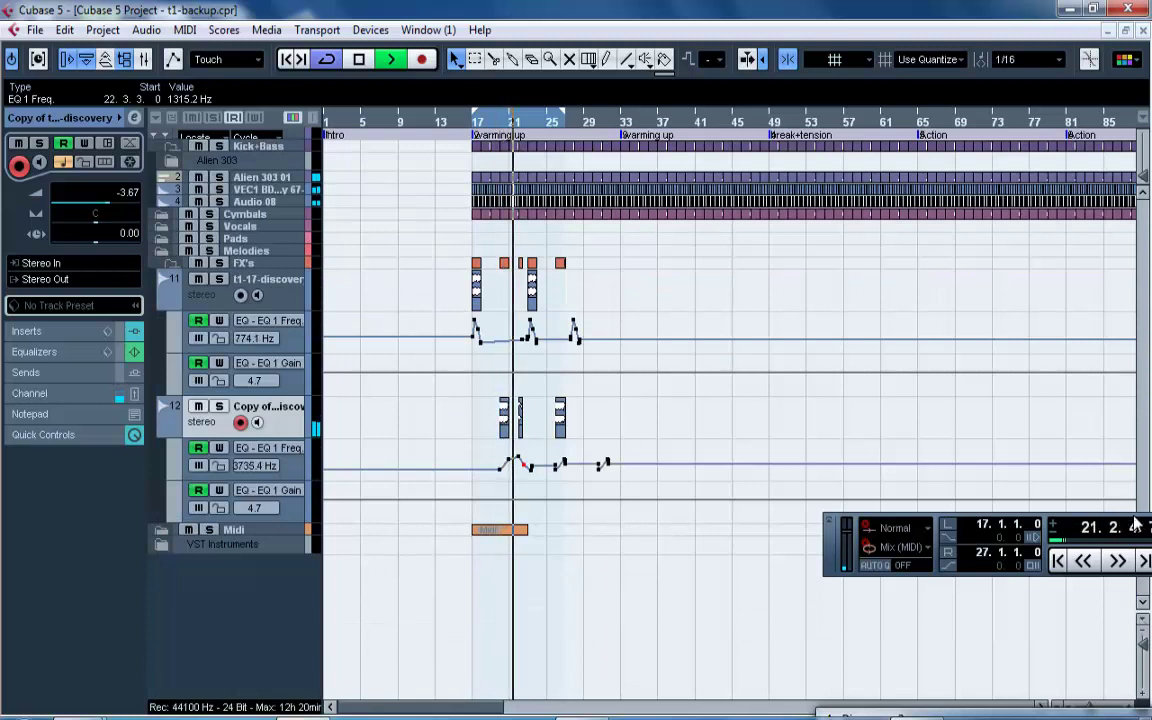
{"action": "key", "text": "F2"}
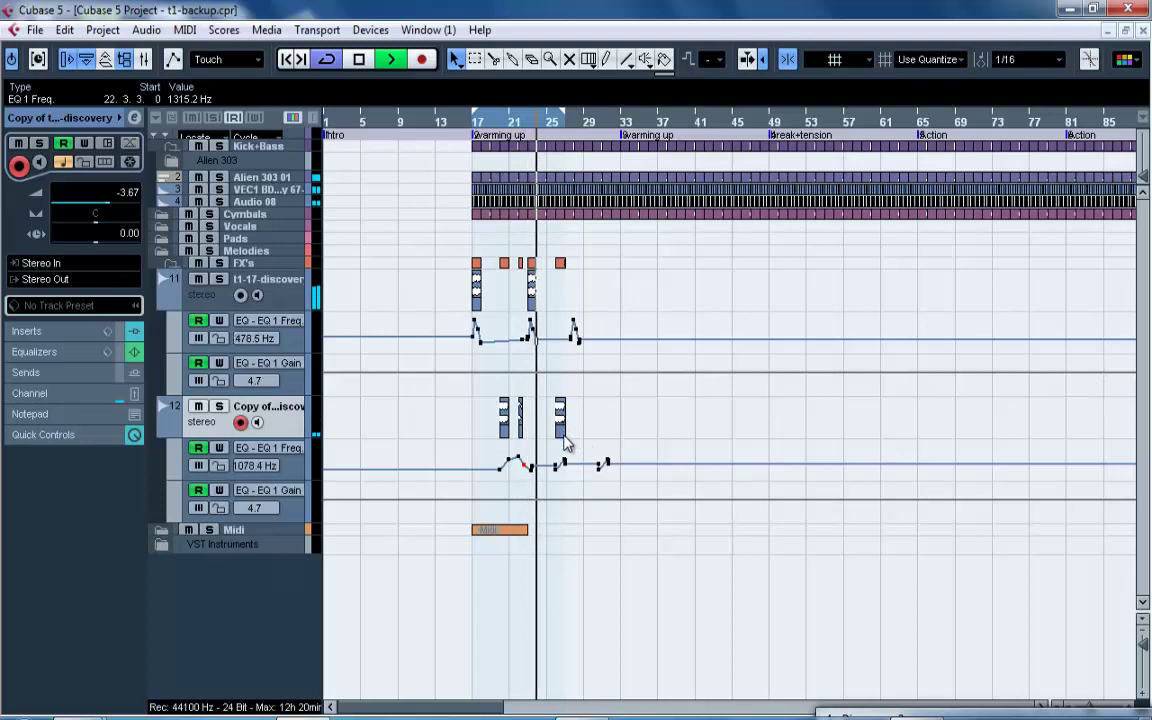
{"action": "left_click_drag", "start_coordinate": [565, 437], "coordinate": [662, 430]}
{"action": "key", "text": "space"}
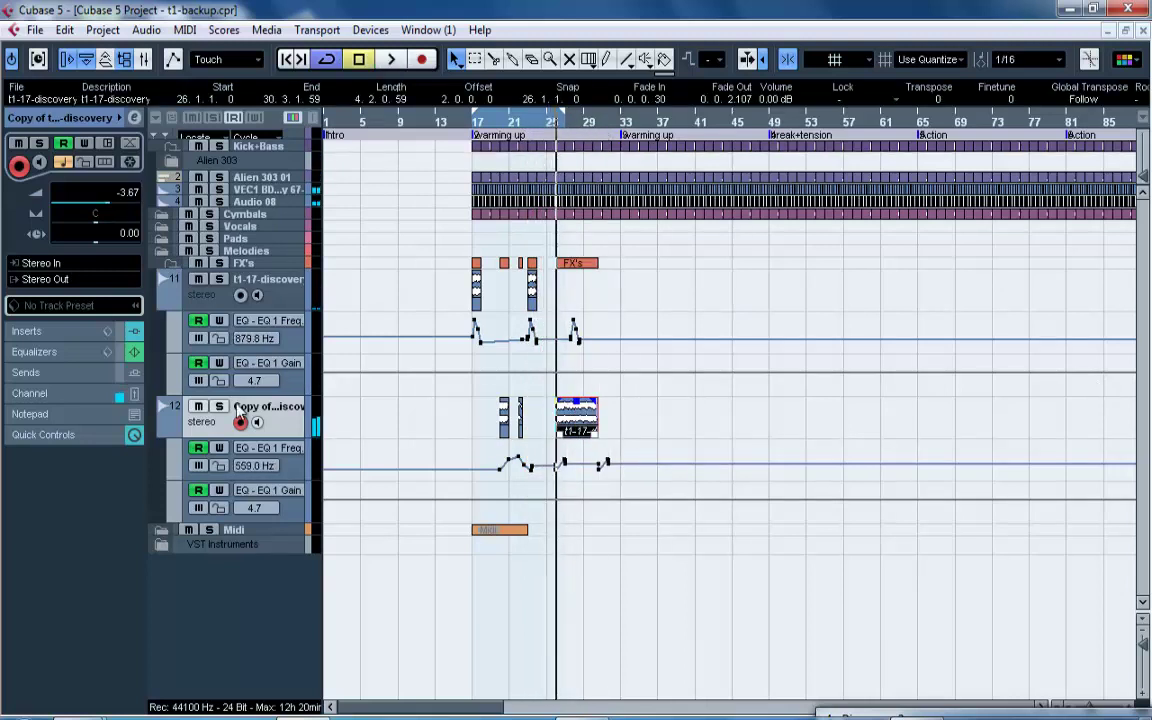
{"action": "left_click_drag", "start_coordinate": [590, 122], "coordinate": [592, 175]}
{"action": "key", "text": "space"}
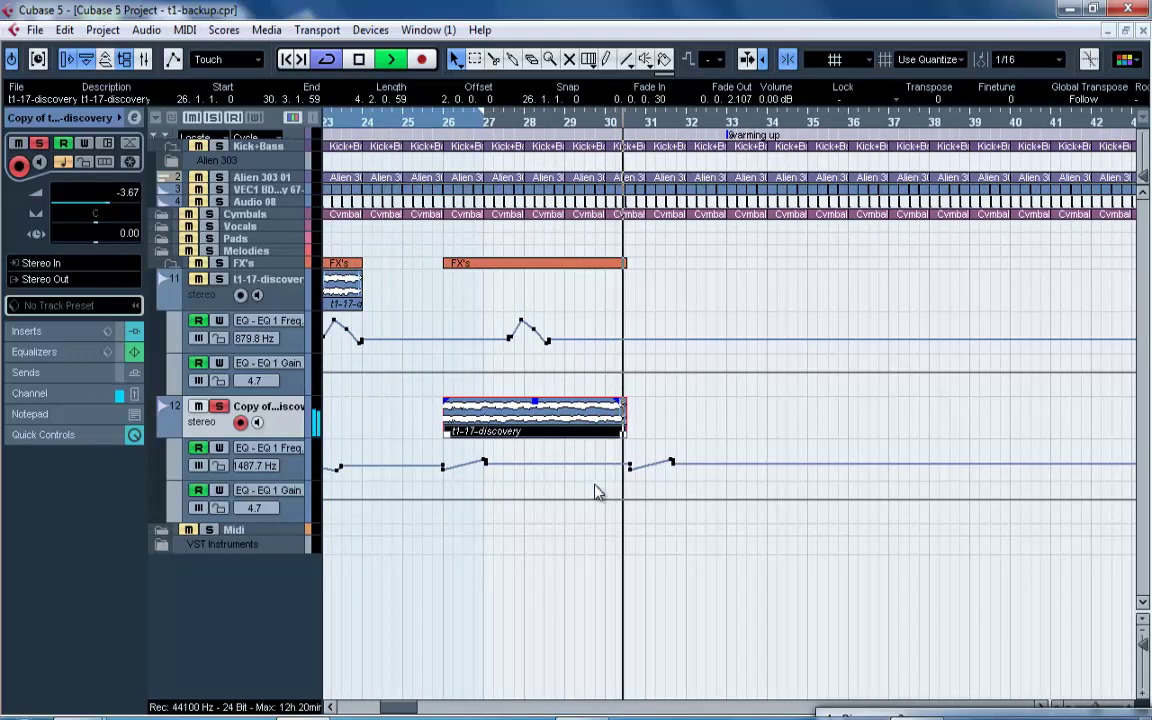
Split off a 0.1.2.59 piece of the extended clip onto the t1-17-discovery track at bar 25, and move the remainder to 28.3.4.0.
{"action": "left_click", "coordinate": [612, 428], "text": "alt"}
{"action": "mouse_move", "coordinate": [612, 421]}
{"action": "left_mouse_down"}
{"action": "mouse_move", "coordinate": [328, 422]}
{"action": "mouse_move", "coordinate": [689, 419]}
{"action": "mouse_move", "coordinate": [606, 432]}
{"action": "left_mouse_up"}
{"action": "left_click_drag", "start_coordinate": [795, 308], "coordinate": [826, 312]}
{"action": "left_click_drag", "start_coordinate": [882, 413], "coordinate": [990, 405]}
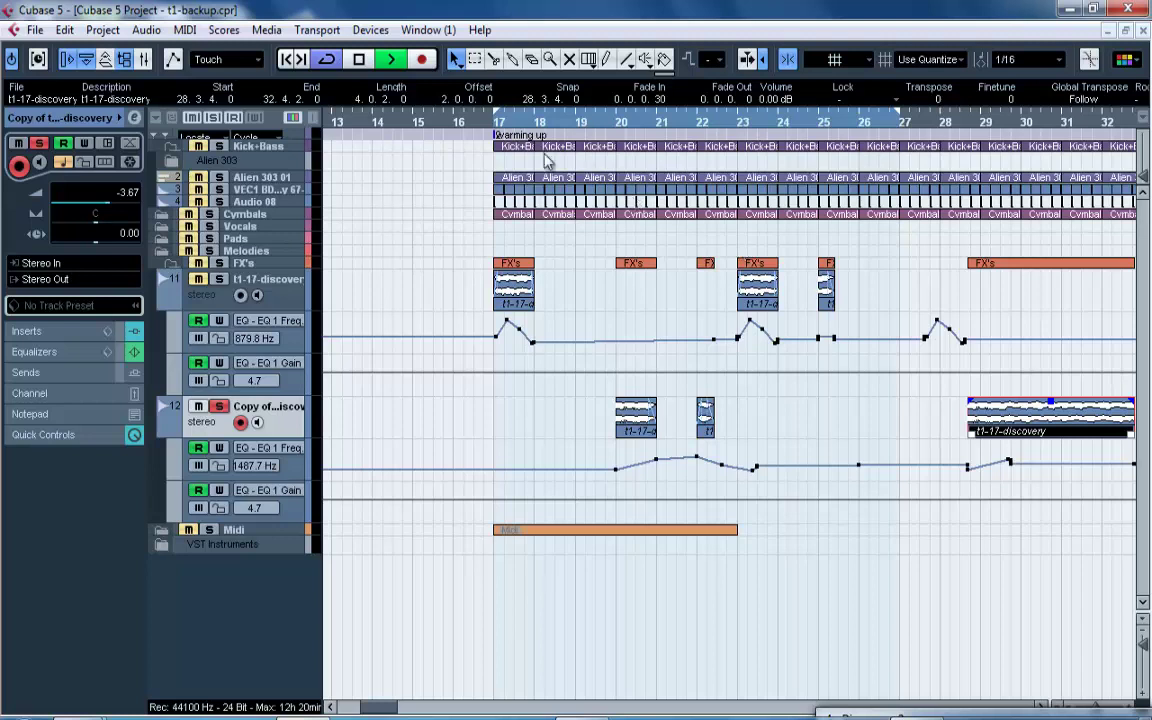
Audition both discovery tracks soloed and then with the full mix, giving the bar 25 piece a 0.0.0.109 fade-in.
{"action": "left_click_drag", "start_coordinate": [497, 119], "coordinate": [487, 98]}
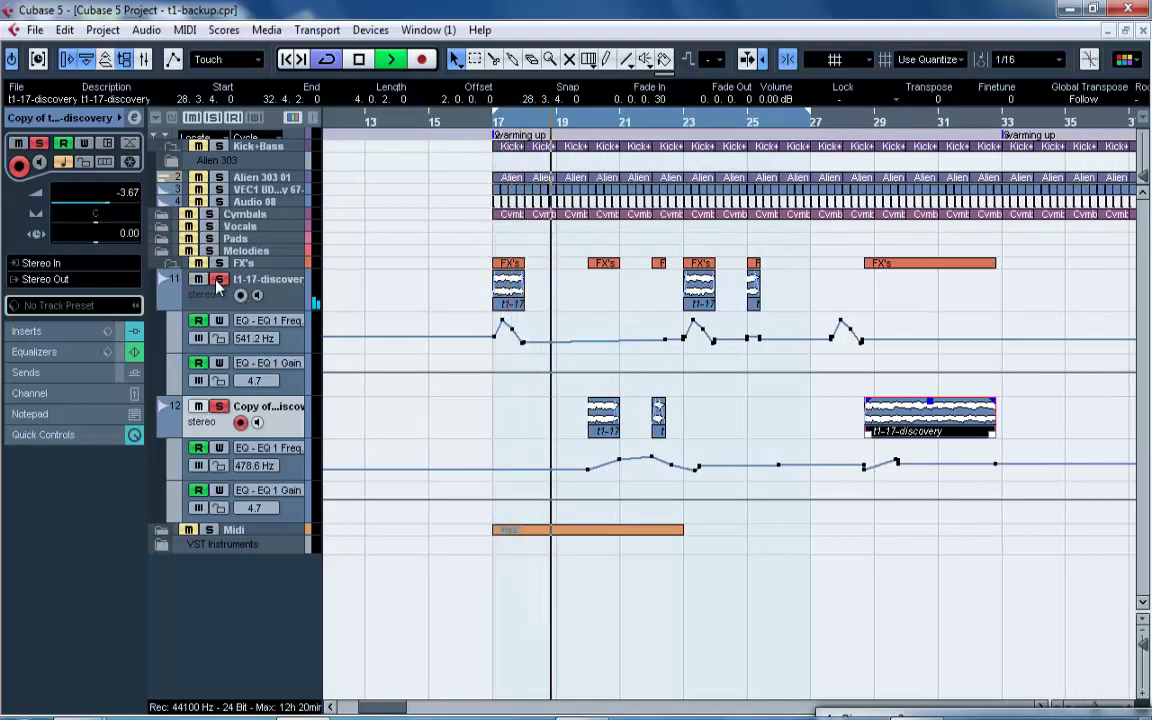
{"action": "left_click", "coordinate": [728, 126]}
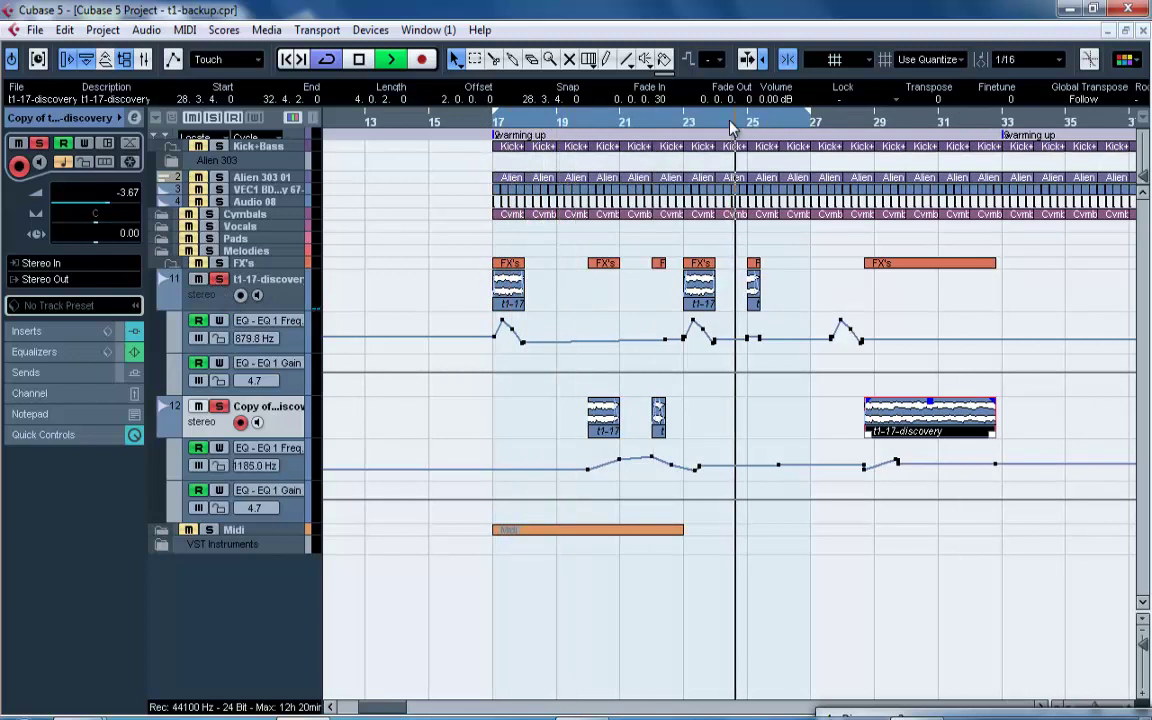
{"action": "left_click", "coordinate": [750, 272]}
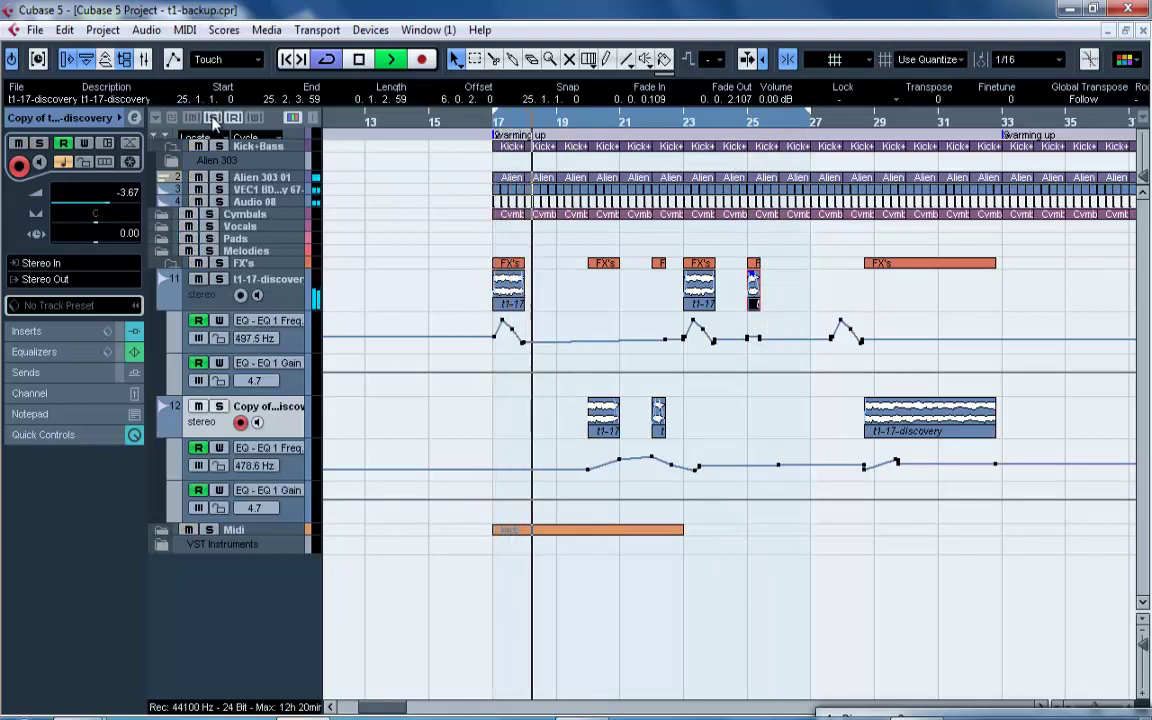
{"action": "key", "text": "space"}
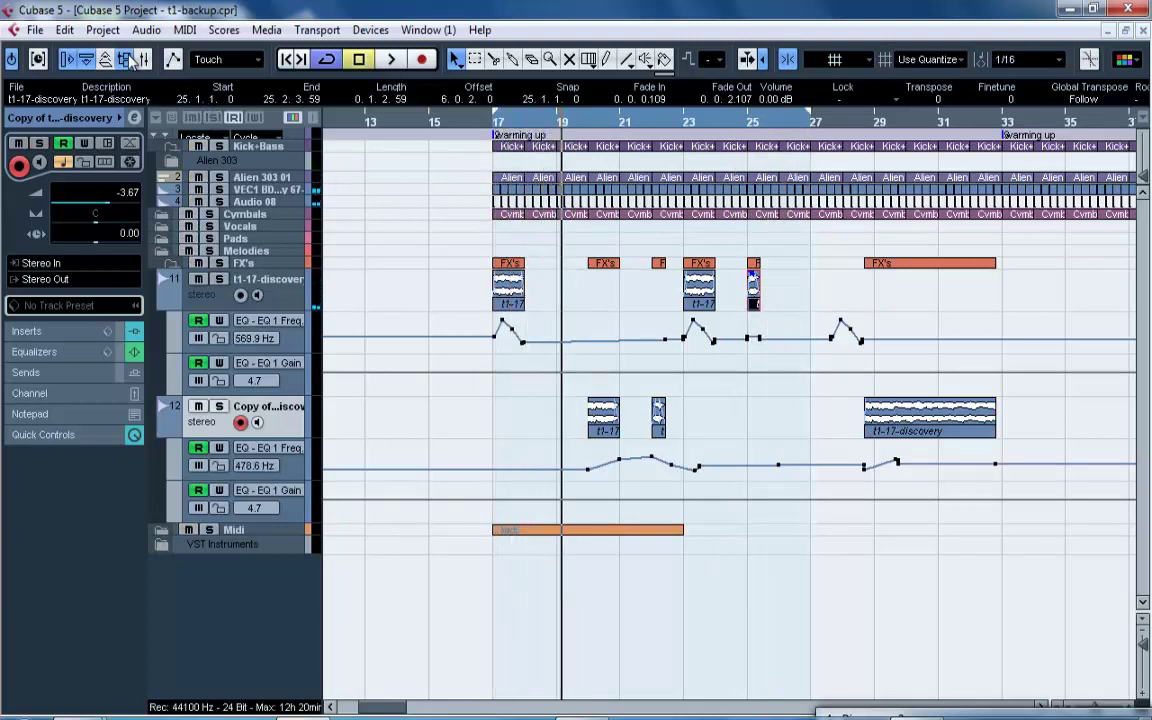
Audition samples in the VEC1 Crash folder and import VEC1 Cymbals CR 004 into the Pool, copying the file to the working directory.
{"action": "left_click", "coordinate": [125, 60]}
{"action": "left_click", "coordinate": [288, 50]}
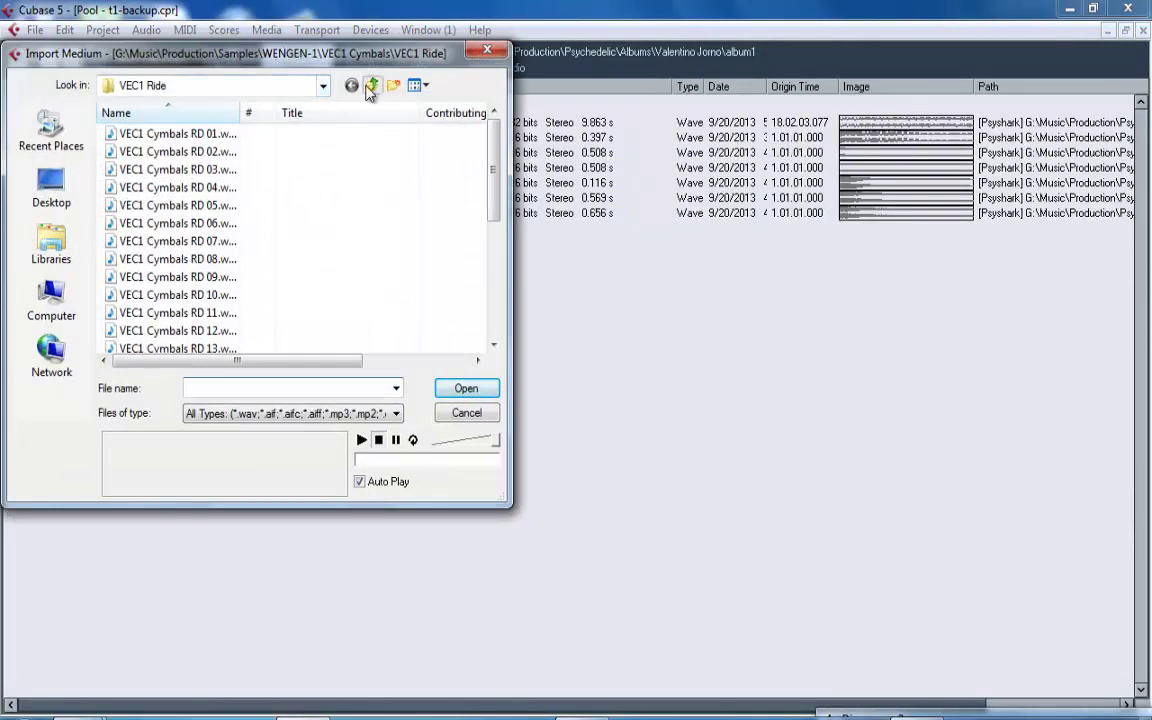
{"action": "left_click", "coordinate": [370, 88]}
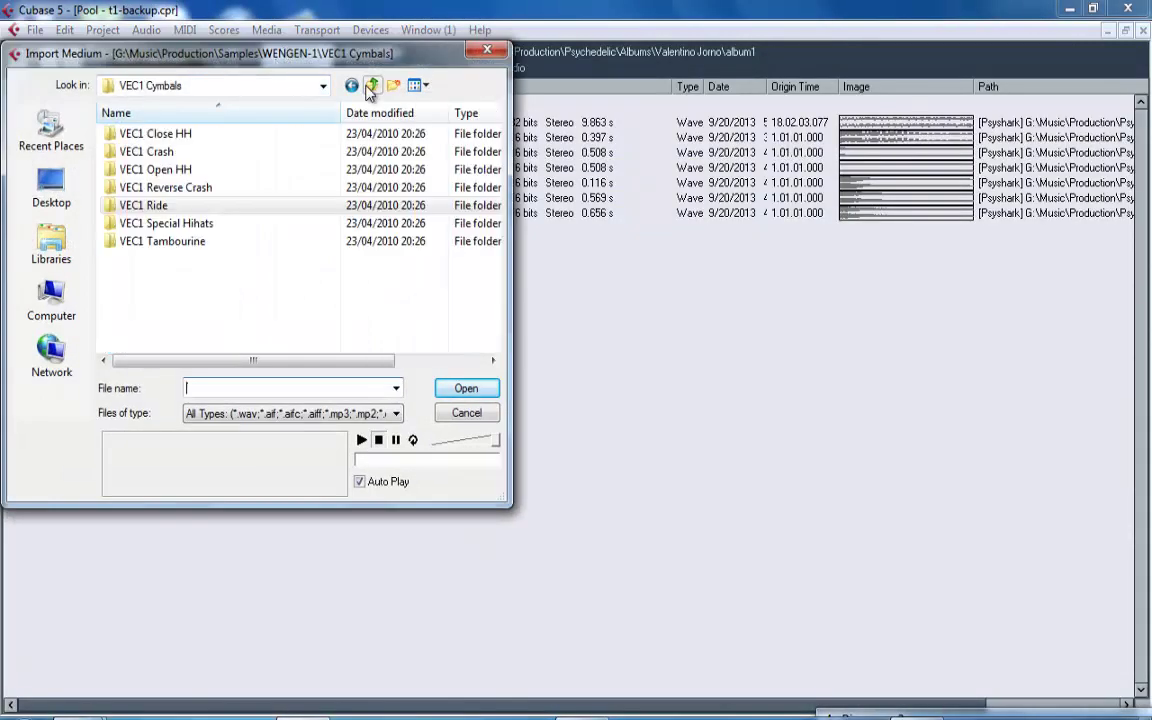
{"action": "double_click", "coordinate": [198, 150]}
{"action": "left_click", "coordinate": [175, 188]}
{"action": "left_click", "coordinate": [177, 241]}
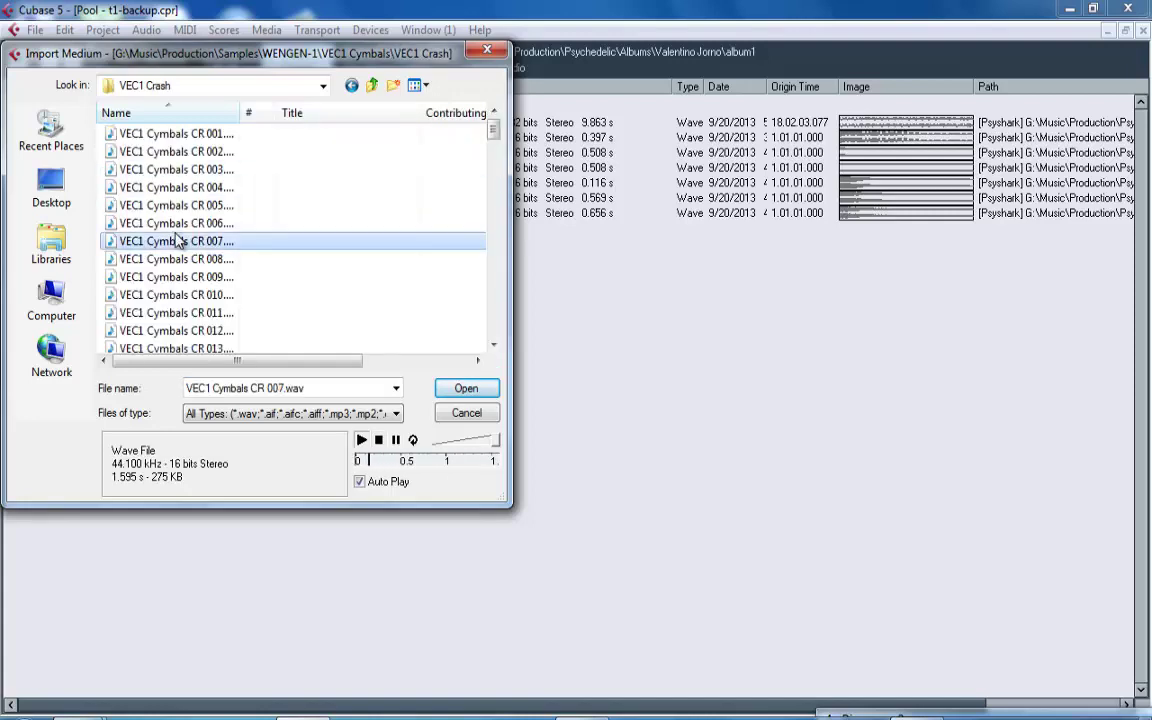
{"action": "left_click", "coordinate": [178, 259]}
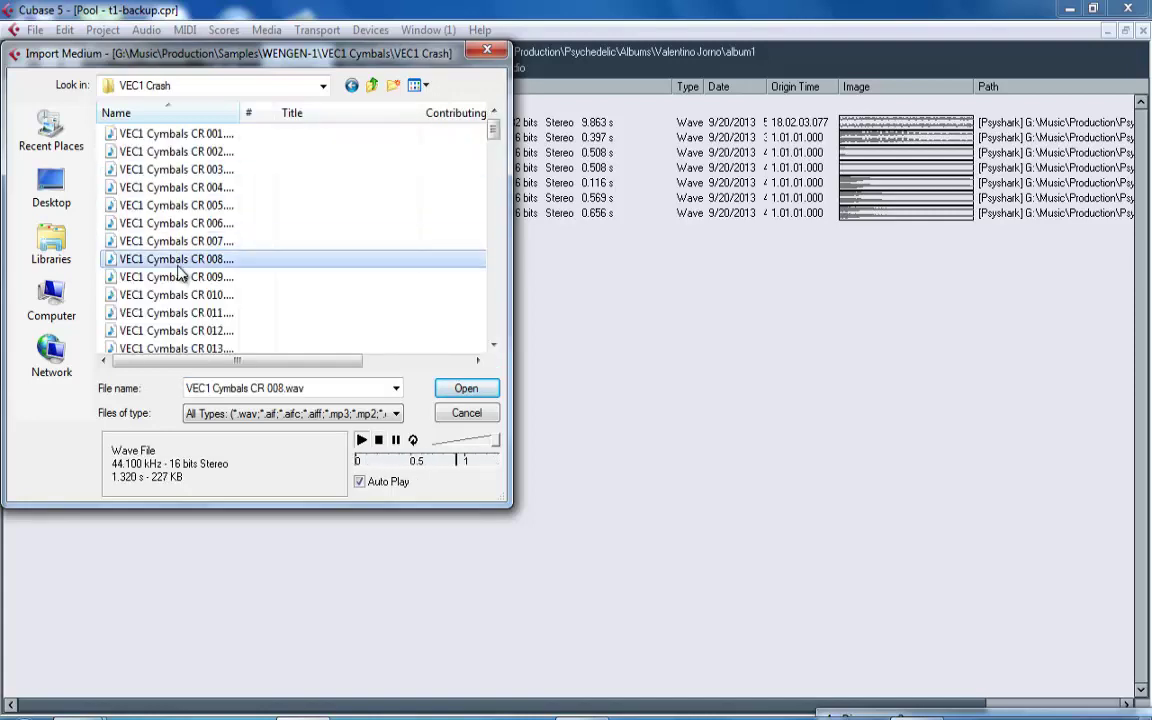
{"action": "left_click", "coordinate": [186, 187]}
{"action": "double_click", "coordinate": [188, 188]}
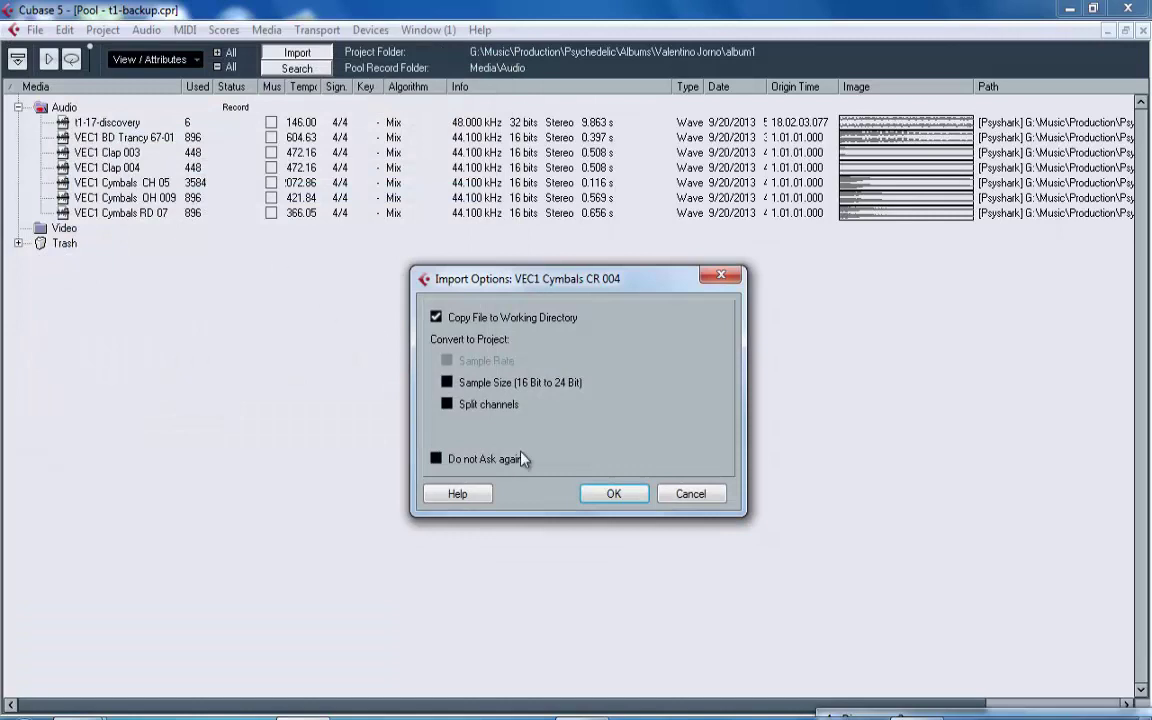
{"action": "left_click", "coordinate": [605, 493]}
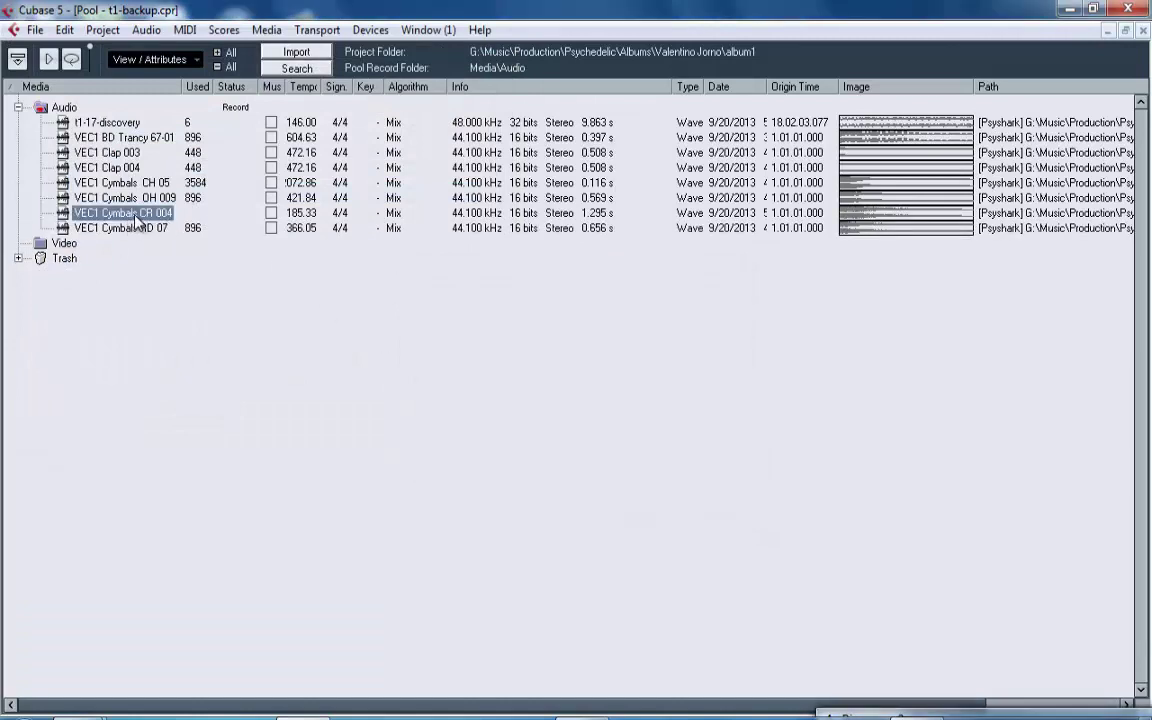
Insert VEC1 Cymbals CR 004 into the project at the cursor, then close the Pool and maximize the project window.
{"action": "right_click", "coordinate": [137, 222]}
{"action": "mouse_move", "coordinate": [341, 592]}
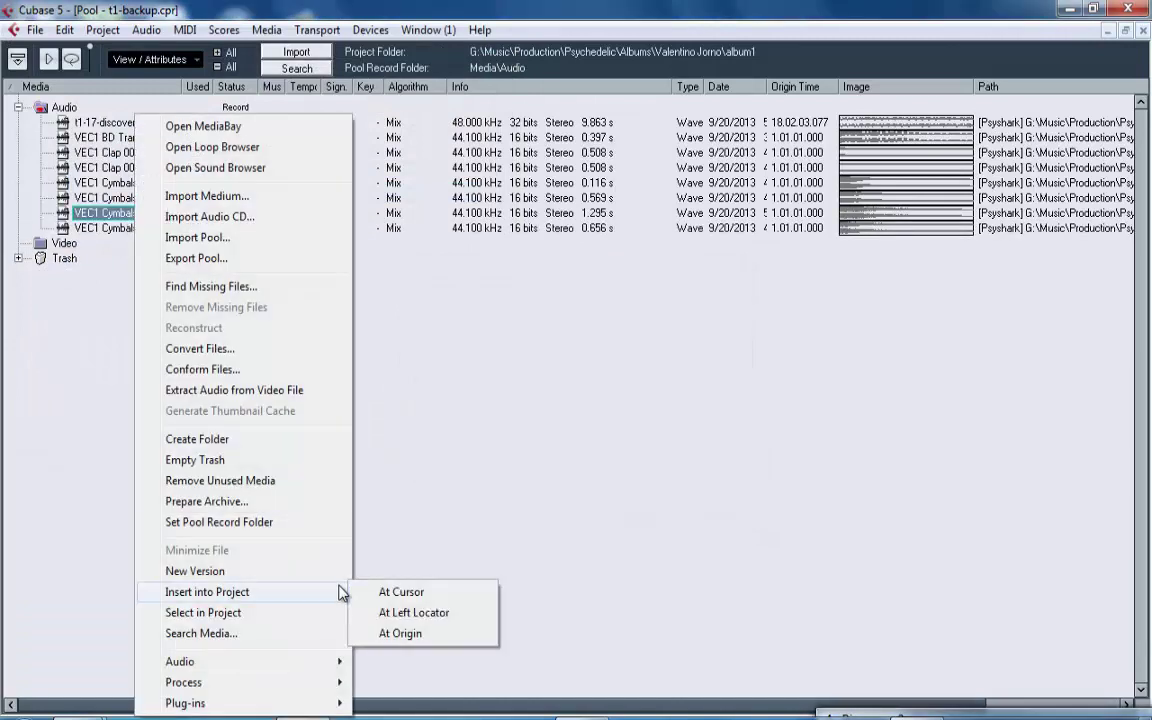
{"action": "left_click", "coordinate": [401, 592]}
{"action": "left_click", "coordinate": [1109, 32]}
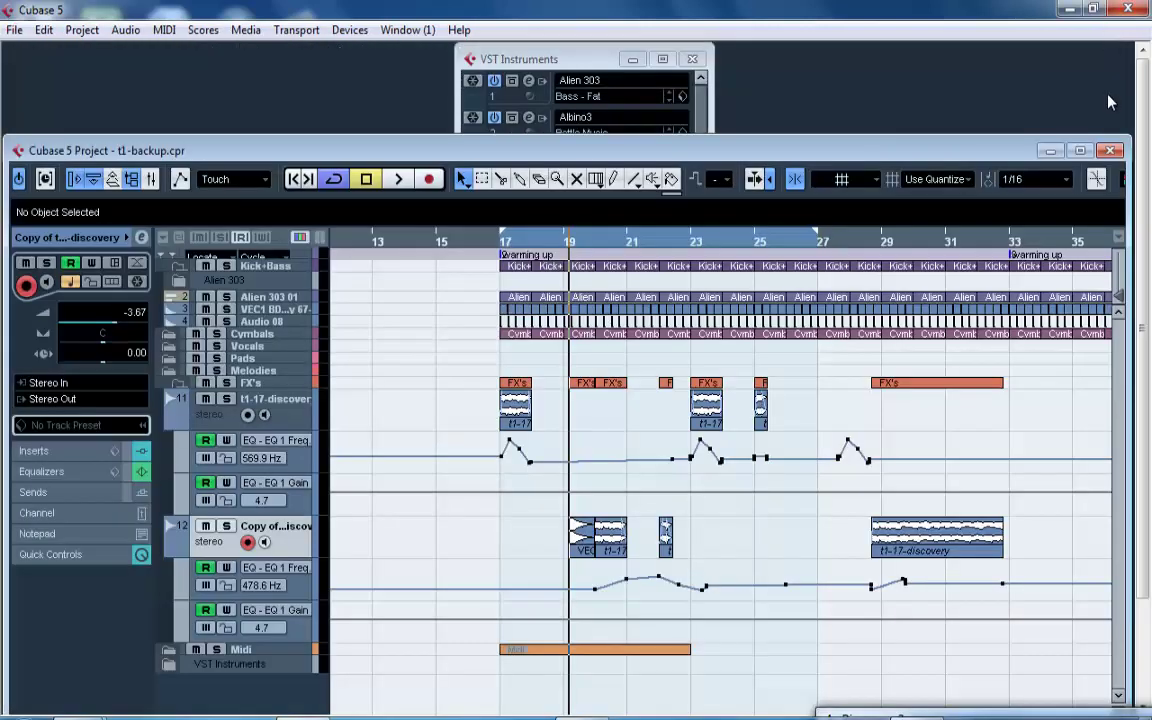
{"action": "left_click", "coordinate": [1087, 151]}
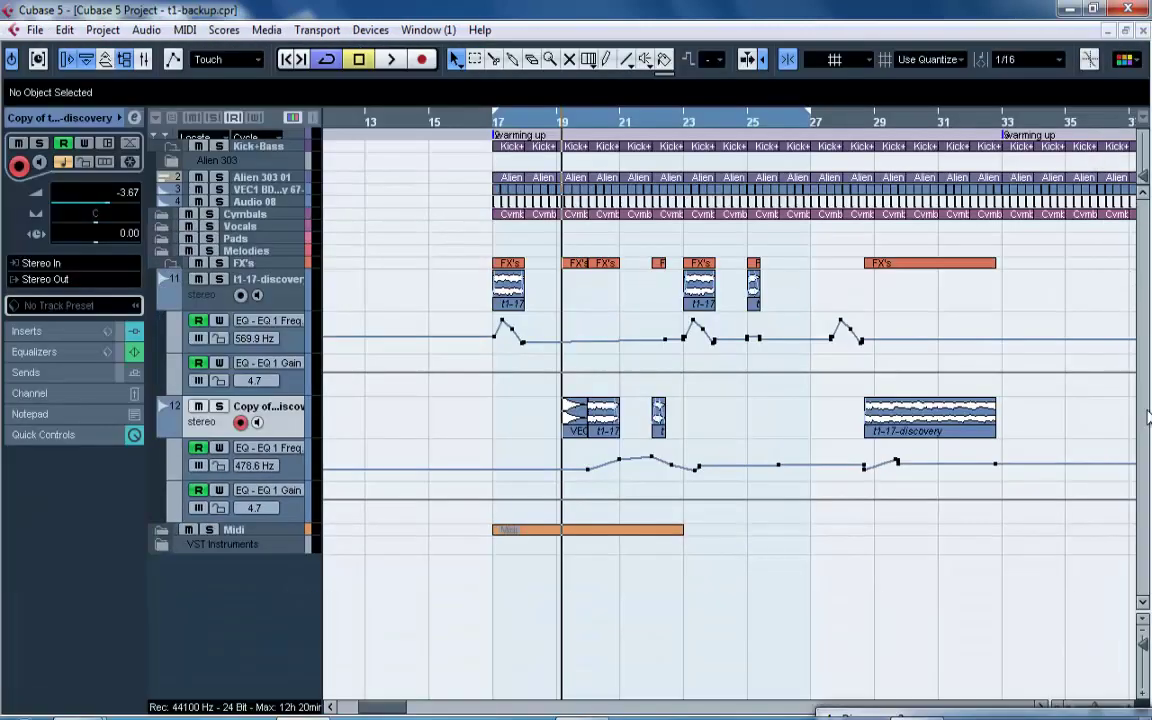
{"action": "left_click", "coordinate": [916, 717]}
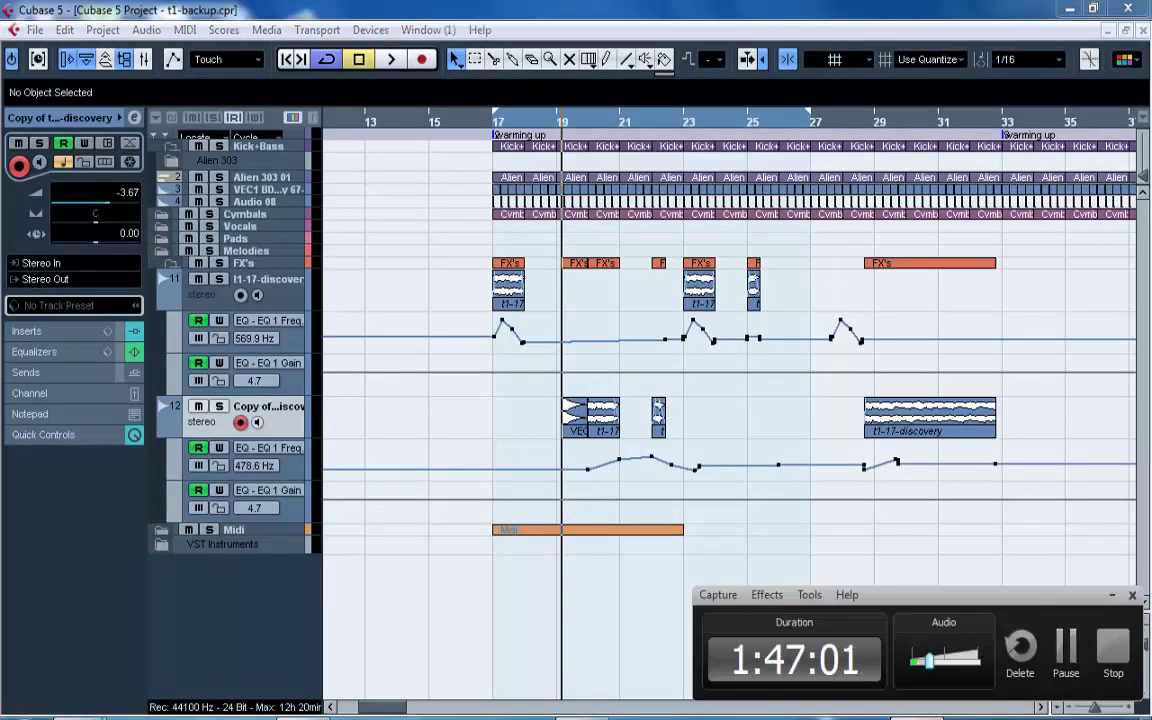
{"action": "left_click", "coordinate": [1112, 595]}
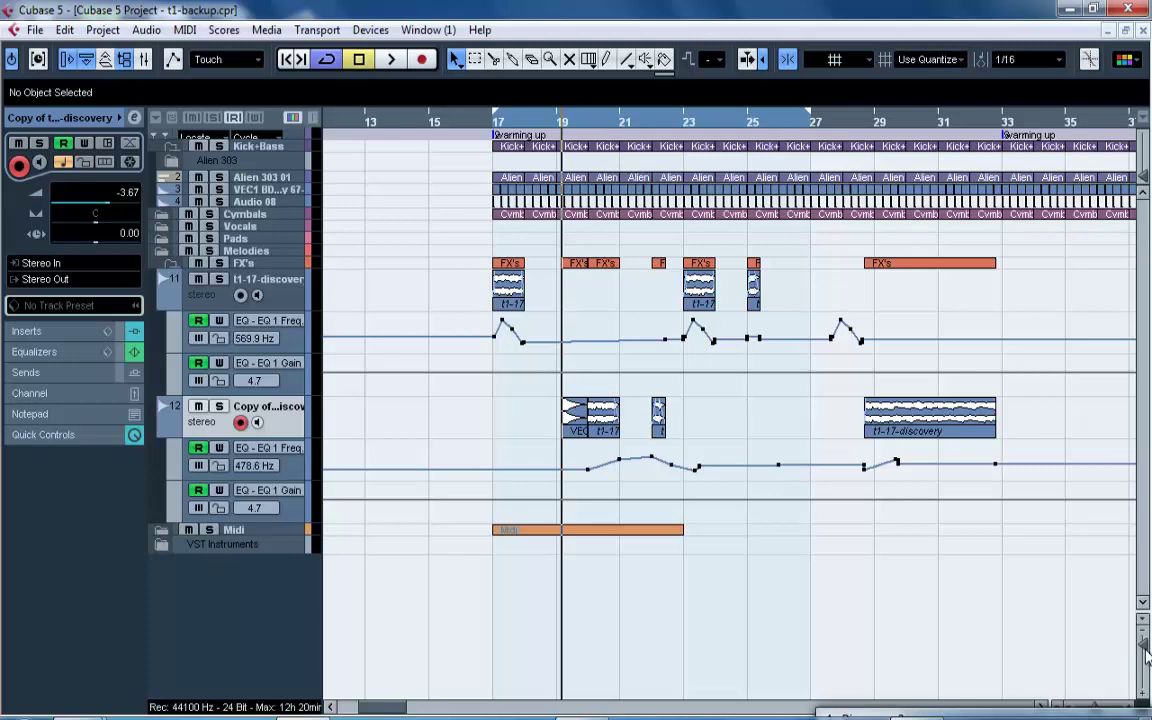
Enlarge the track heights and timeline, and expand the Midi, Melodies, Pads, Vocals and Alien 303 folders in the track list.
{"action": "left_click", "coordinate": [1146, 655]}
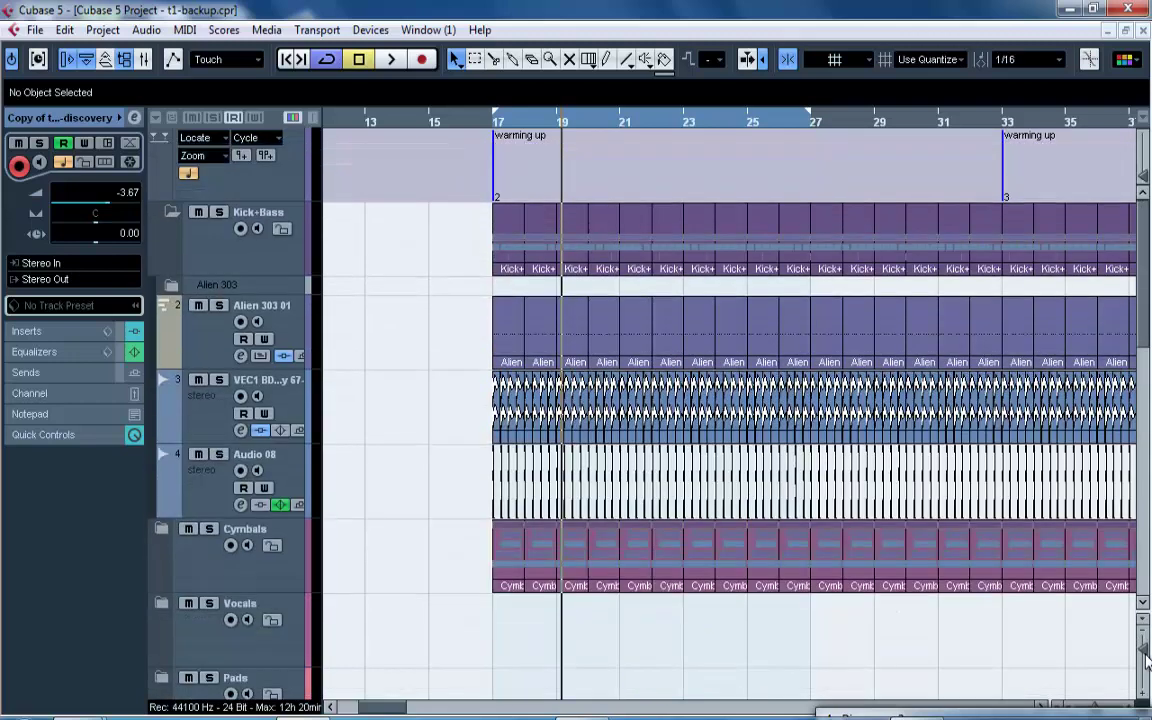
{"action": "left_click_drag", "start_coordinate": [565, 122], "coordinate": [553, 165]}
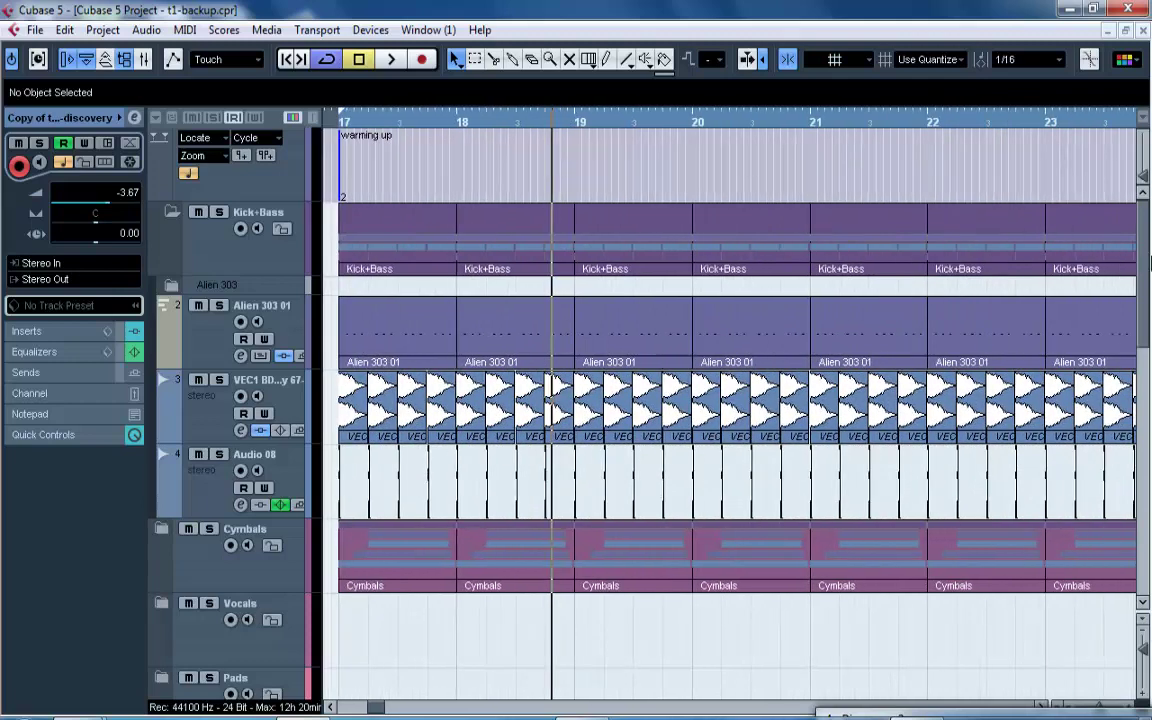
{"action": "left_click_drag", "start_coordinate": [1148, 255], "coordinate": [1150, 615]}
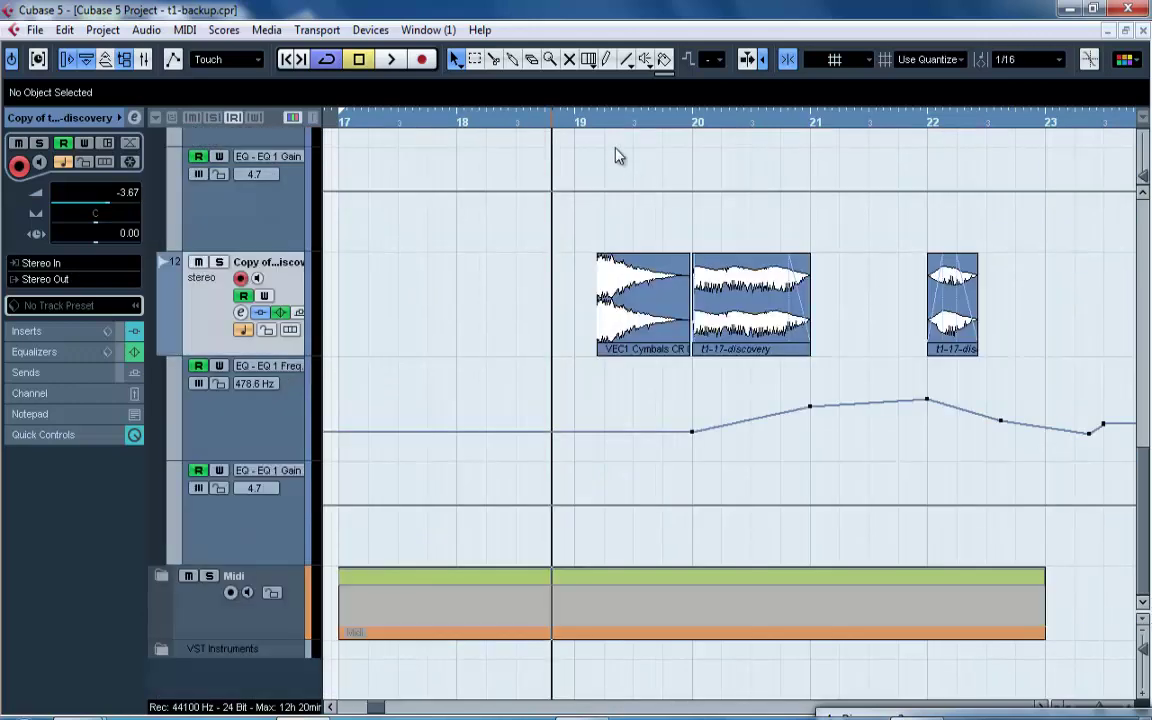
{"action": "left_click", "coordinate": [160, 577]}
{"action": "left_click", "coordinate": [1145, 357]}
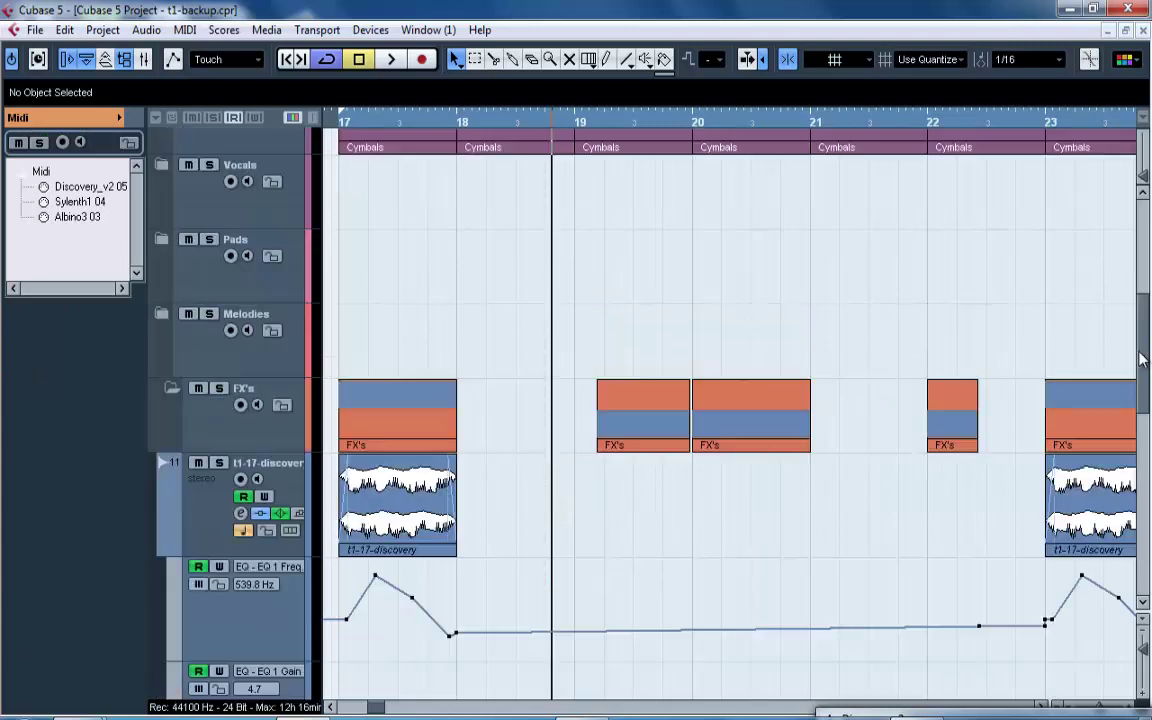
{"action": "left_click", "coordinate": [165, 315]}
{"action": "left_click", "coordinate": [160, 262]}
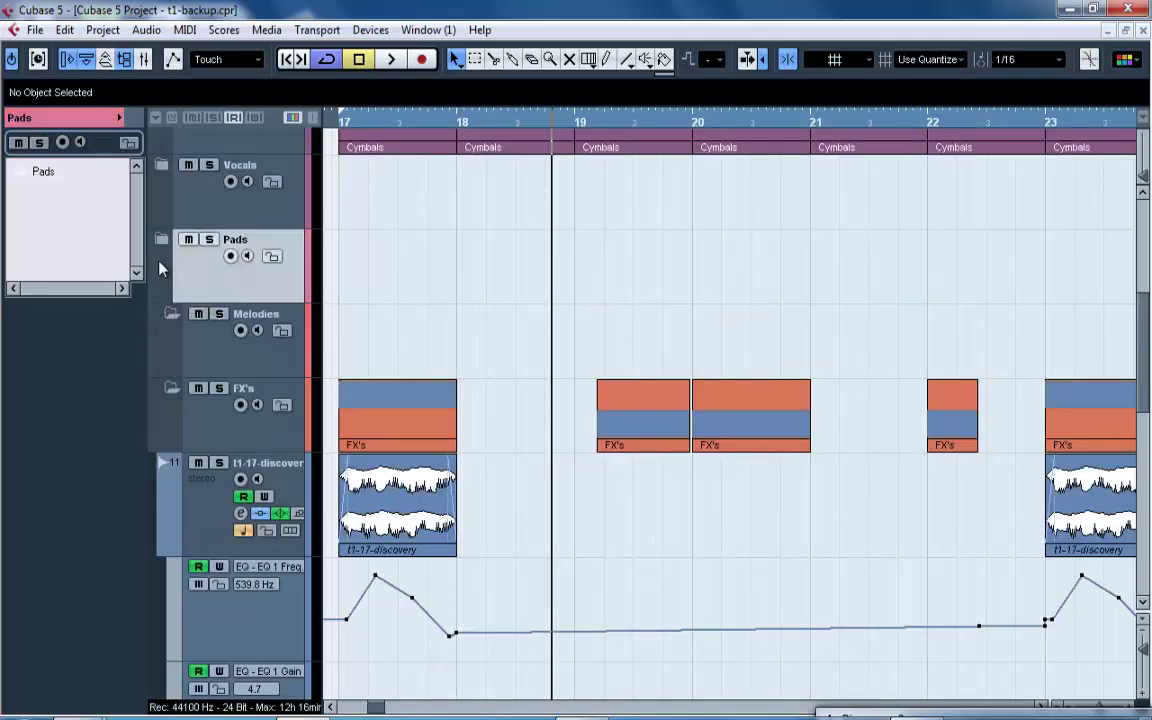
{"action": "left_click", "coordinate": [167, 178]}
{"action": "left_click", "coordinate": [1145, 280]}
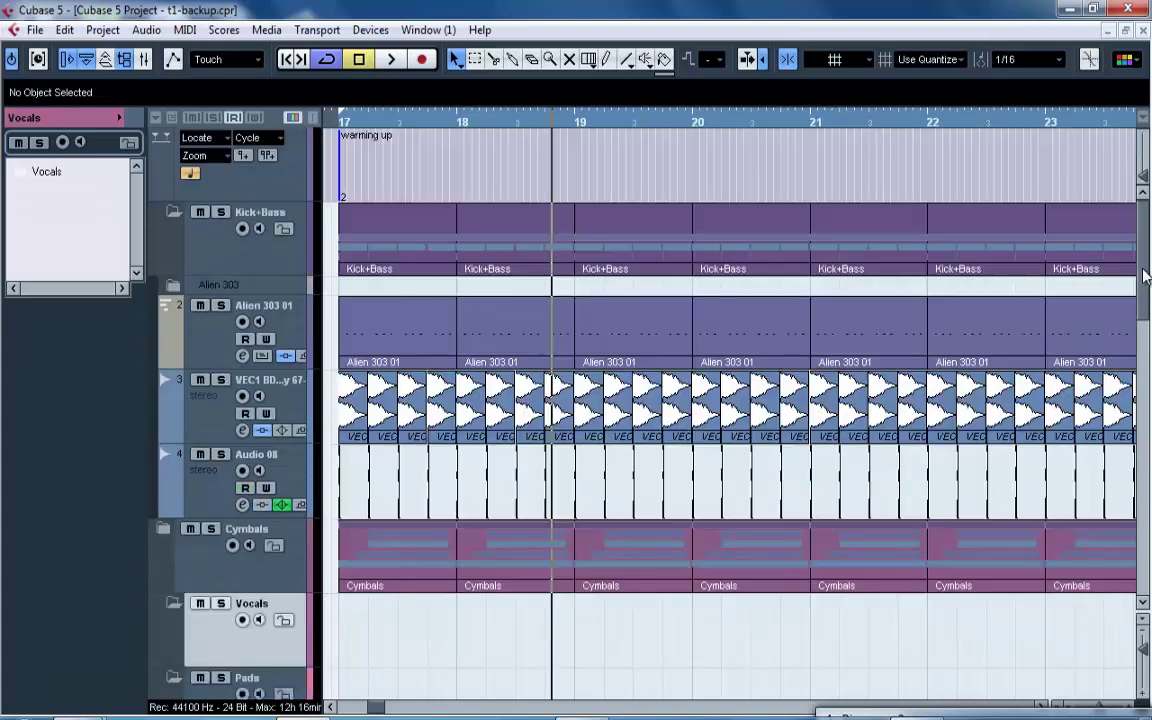
{"action": "left_click", "coordinate": [179, 287]}
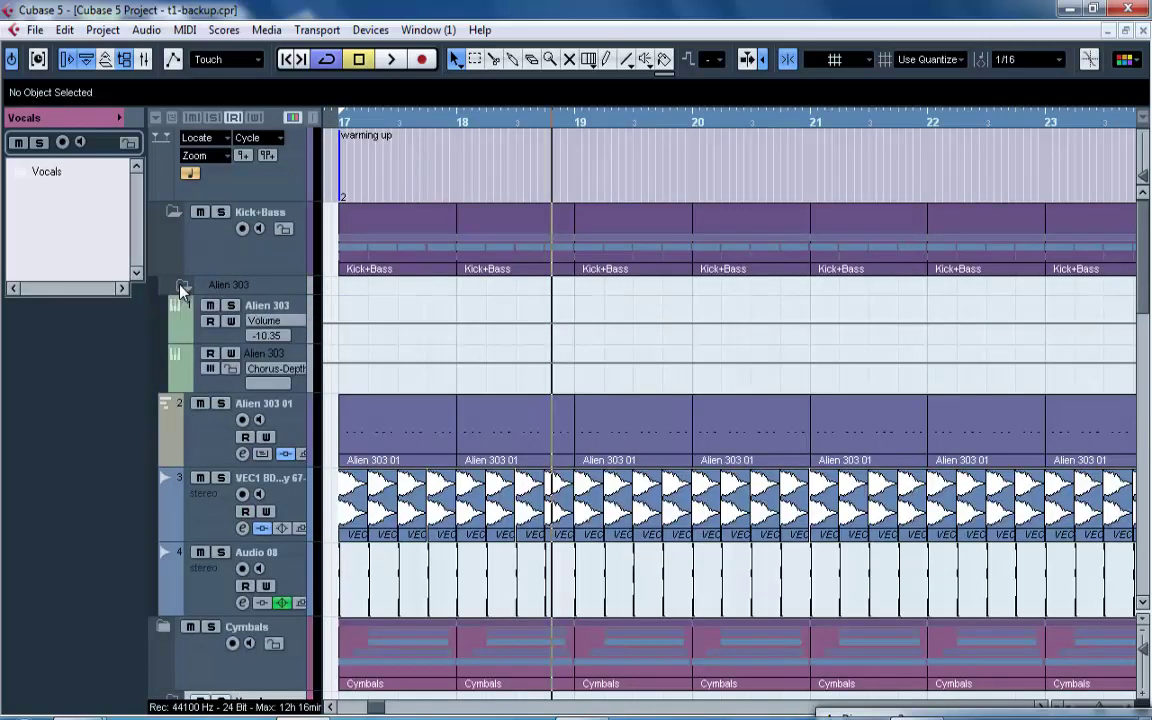
Open the project's audio Pool.
{"action": "left_click", "coordinate": [128, 59]}
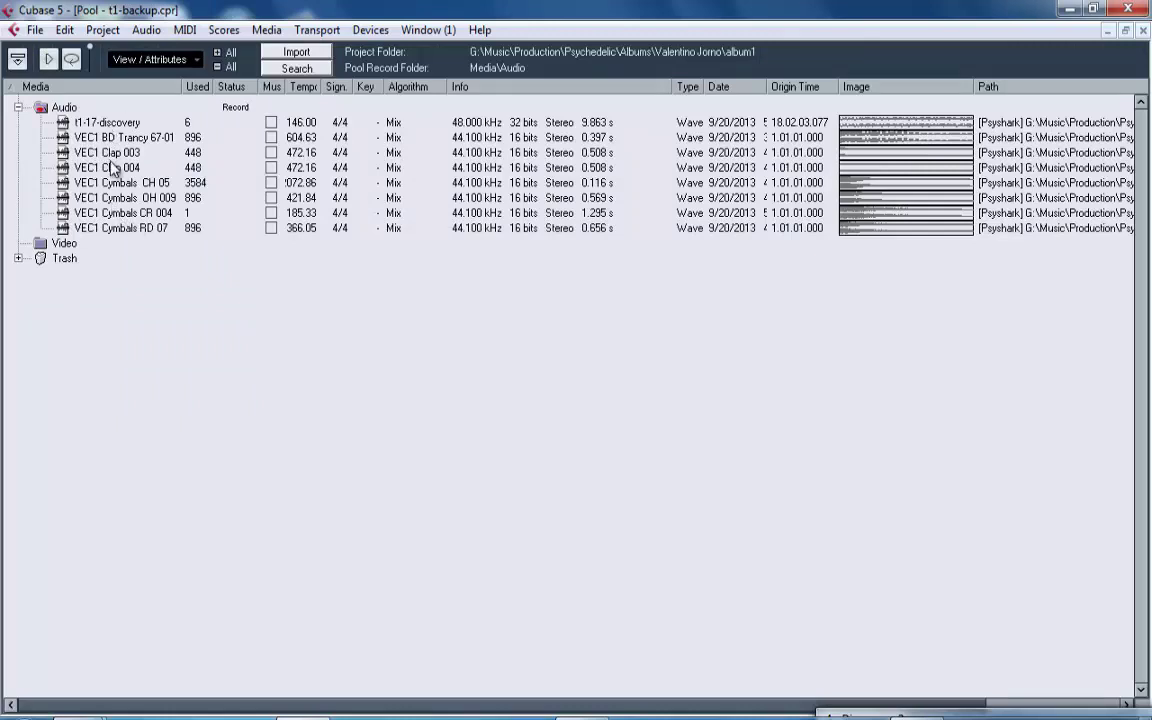
{"action": "right_click", "coordinate": [130, 216]}
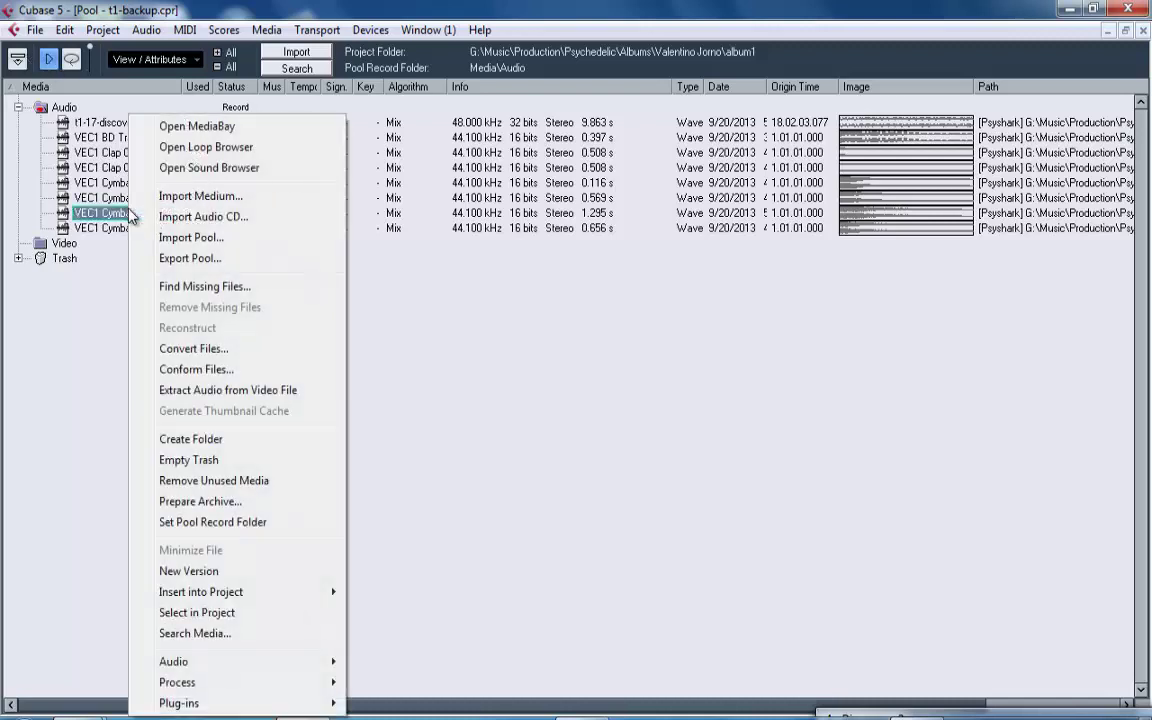
{"action": "mouse_move", "coordinate": [322, 598]}
{"action": "left_click", "coordinate": [306, 580]}
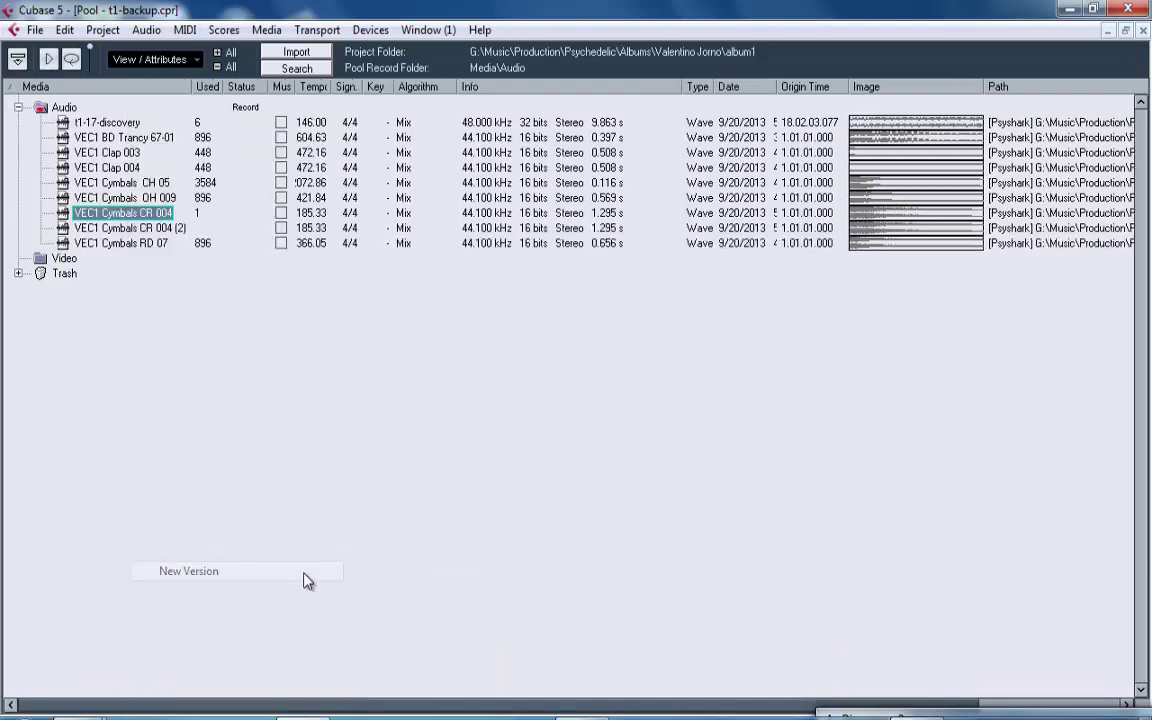
{"action": "left_click", "coordinate": [165, 229]}
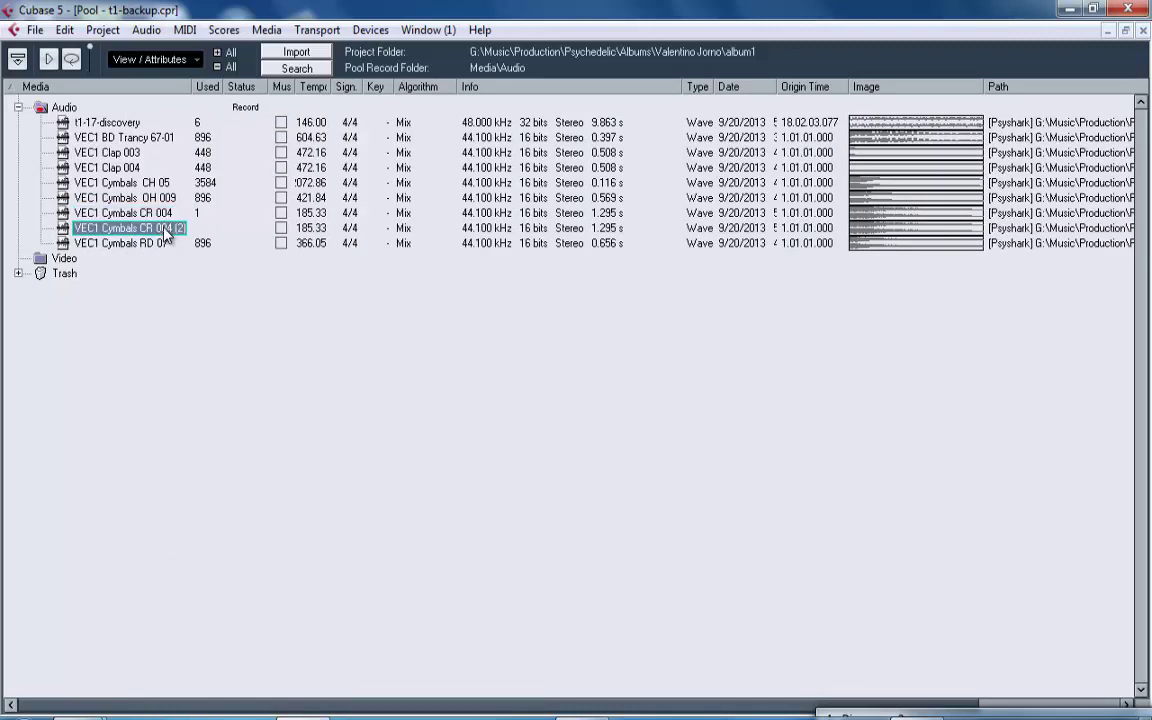
{"action": "key", "text": "Delete"}
{"action": "left_click", "coordinate": [505, 430]}
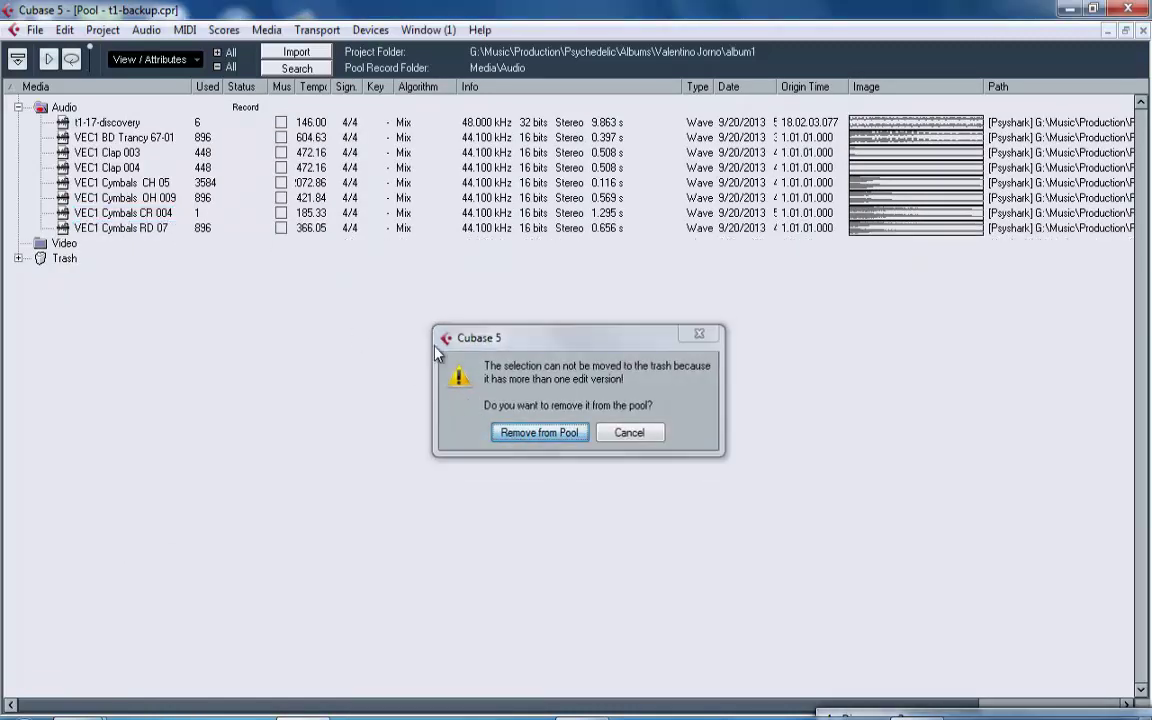
Insert VEC1 Cymbals CR 004 from the Pool into the project at its origin and return to the maximized project window.
{"action": "right_click", "coordinate": [152, 217]}
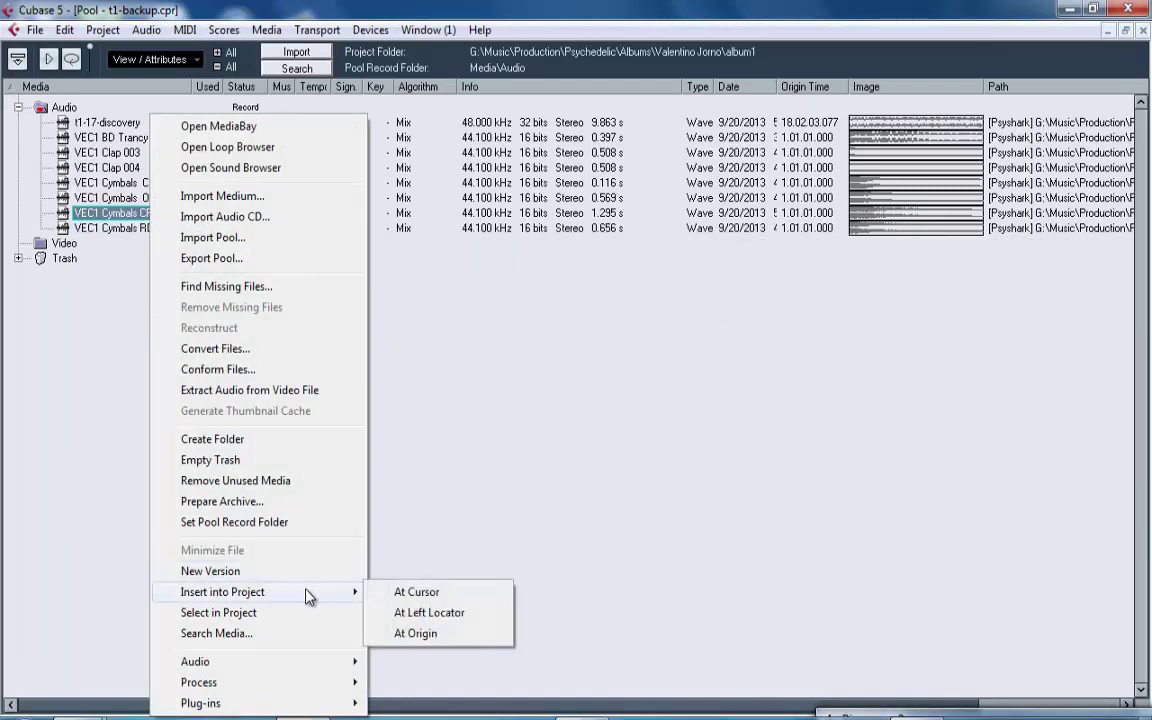
{"action": "left_click", "coordinate": [435, 636]}
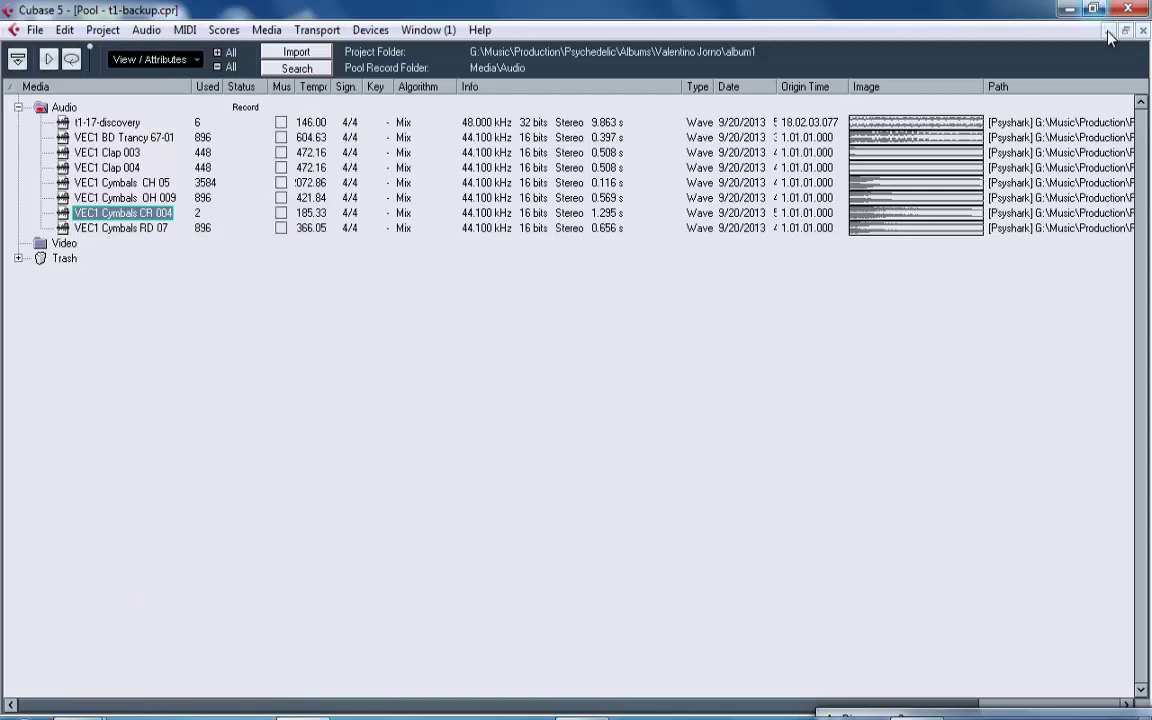
{"action": "left_click", "coordinate": [1108, 32]}
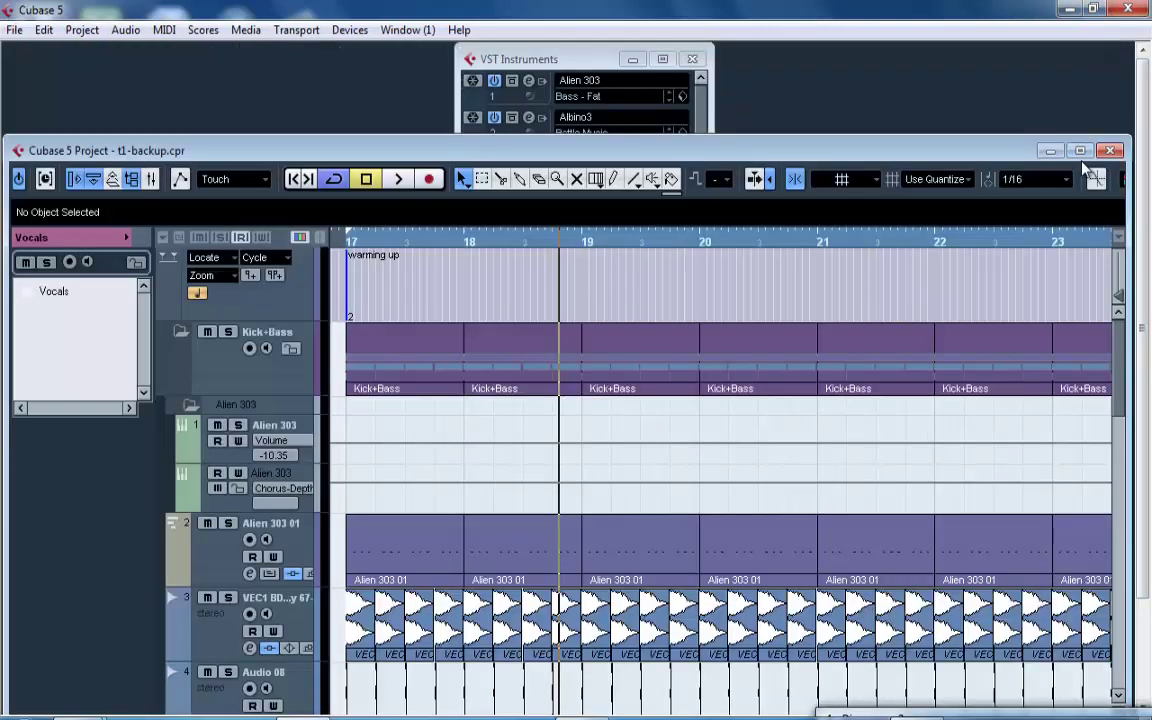
{"action": "left_click", "coordinate": [1080, 150]}
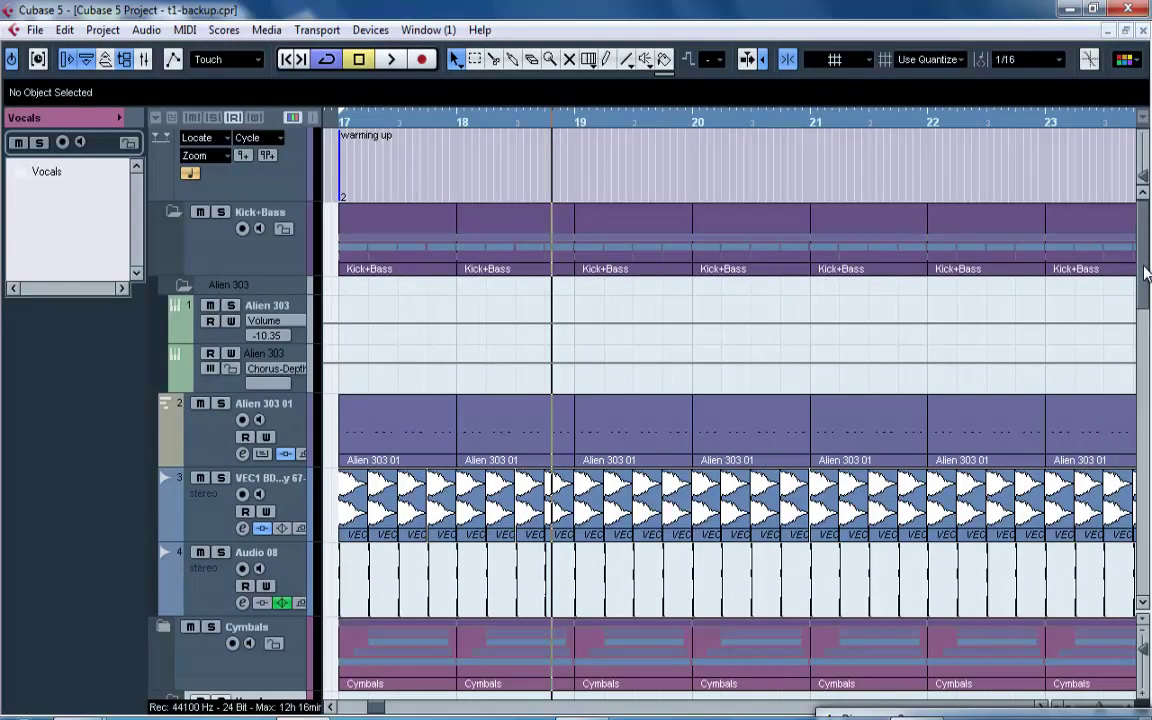
Move the newly inserted VEC1 Cymbals CR 004 clip from the start of the project to 17.3.2.0 on its track.
{"action": "mouse_move", "coordinate": [1144, 267]}
{"action": "left_mouse_down"}
{"action": "mouse_move", "coordinate": [1141, 548]}
{"action": "mouse_move", "coordinate": [1128, 240]}
{"action": "mouse_move", "coordinate": [1142, 609]}
{"action": "mouse_move", "coordinate": [1127, 307]}
{"action": "mouse_move", "coordinate": [1148, 253]}
{"action": "left_mouse_up"}
{"action": "left_click_drag", "start_coordinate": [376, 710], "coordinate": [316, 710]}
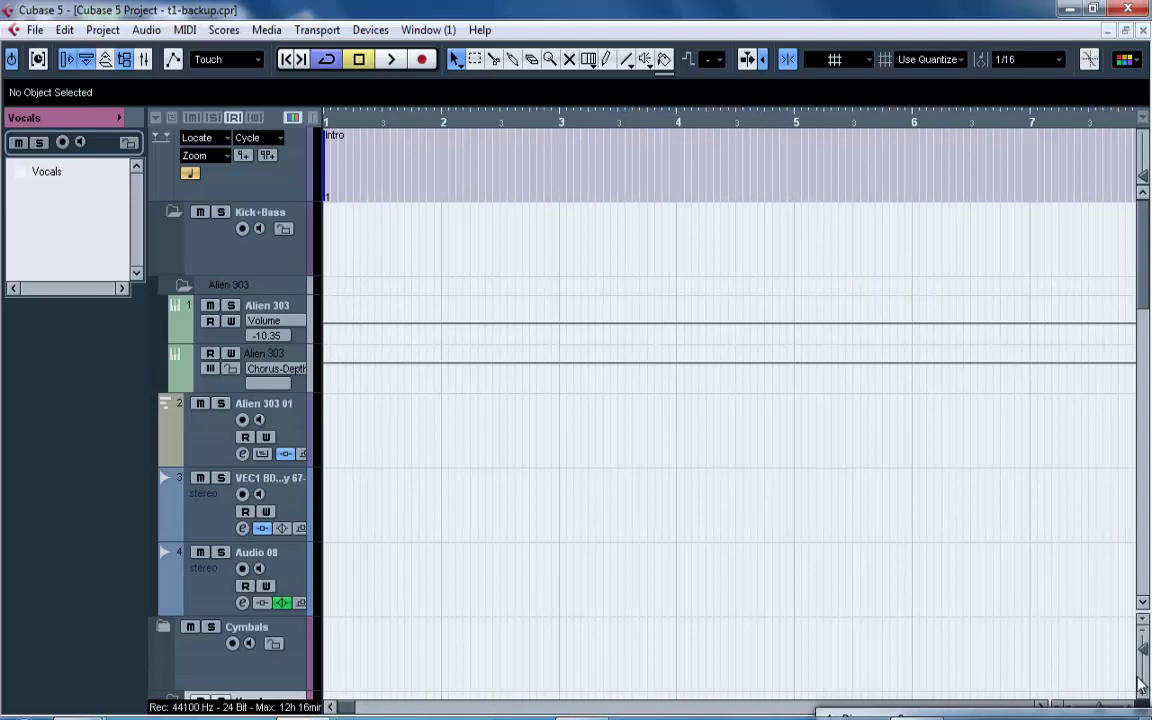
{"action": "left_click_drag", "start_coordinate": [1103, 708], "coordinate": [1086, 708]}
{"action": "left_click_drag", "start_coordinate": [1146, 286], "coordinate": [1148, 598]}
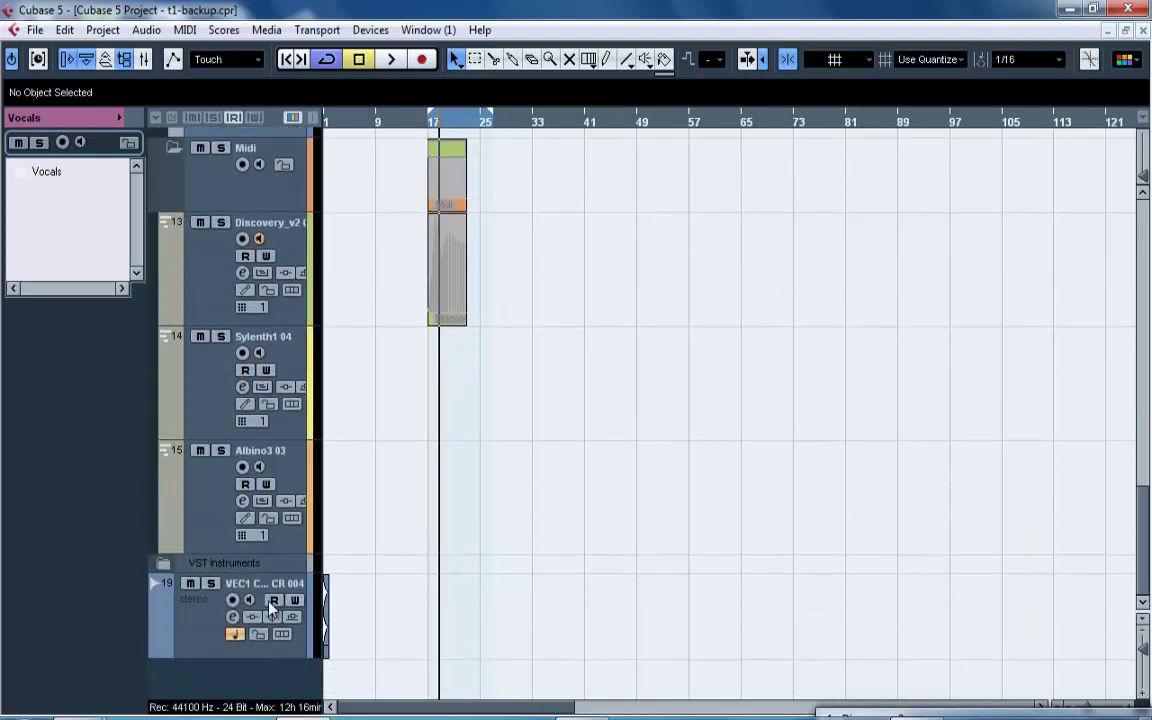
{"action": "left_click_drag", "start_coordinate": [326, 617], "coordinate": [436, 612]}
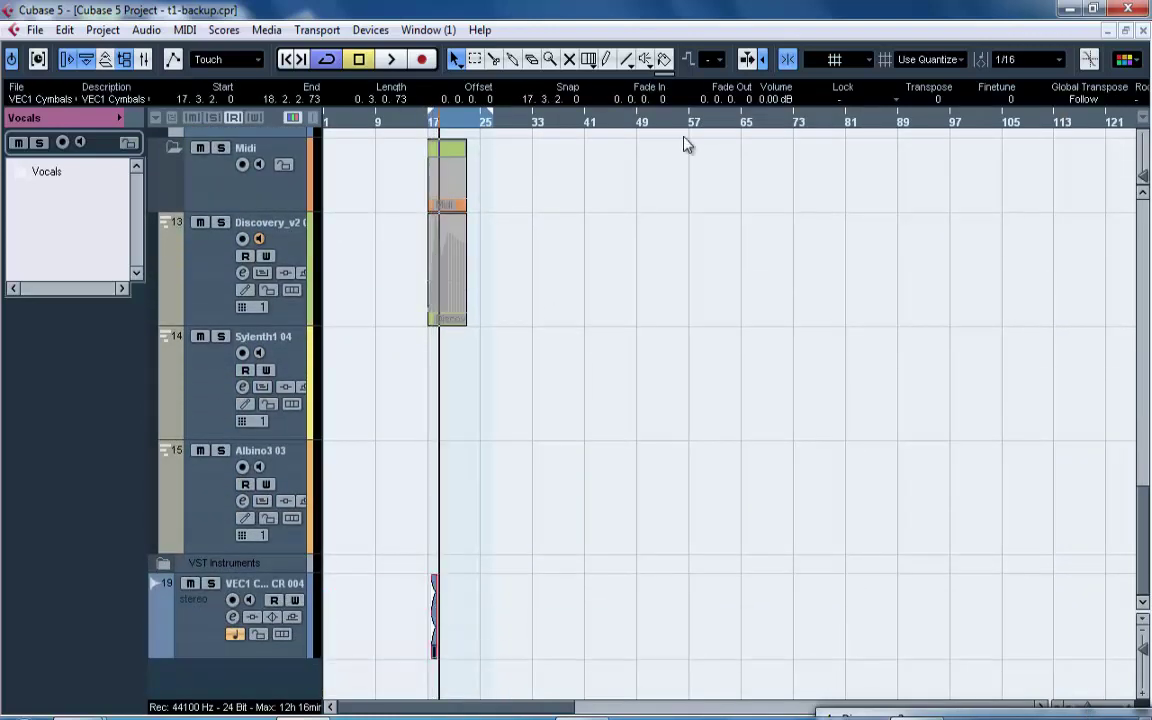
Set the grid type to Bar and move the VEC1 Cymbals CR 004 clip so it starts at 17.1.1.0.
{"action": "left_click", "coordinate": [928, 59]}
{"action": "left_click", "coordinate": [940, 81]}
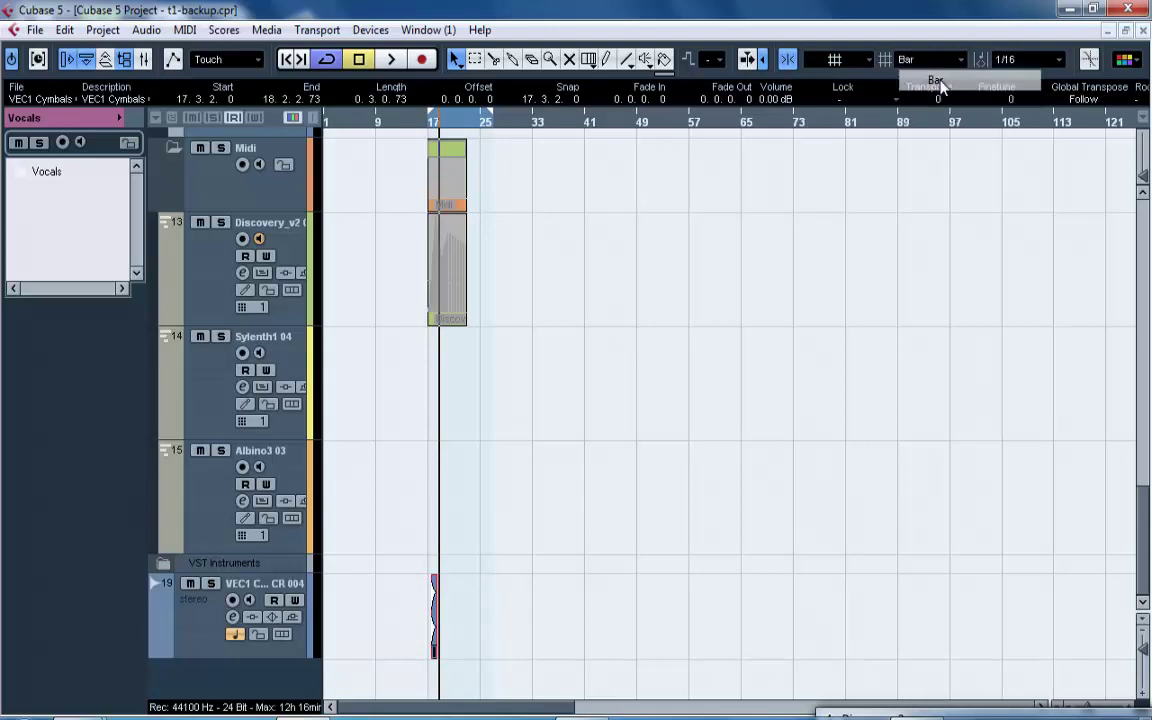
{"action": "left_click_drag", "start_coordinate": [426, 128], "coordinate": [424, 200]}
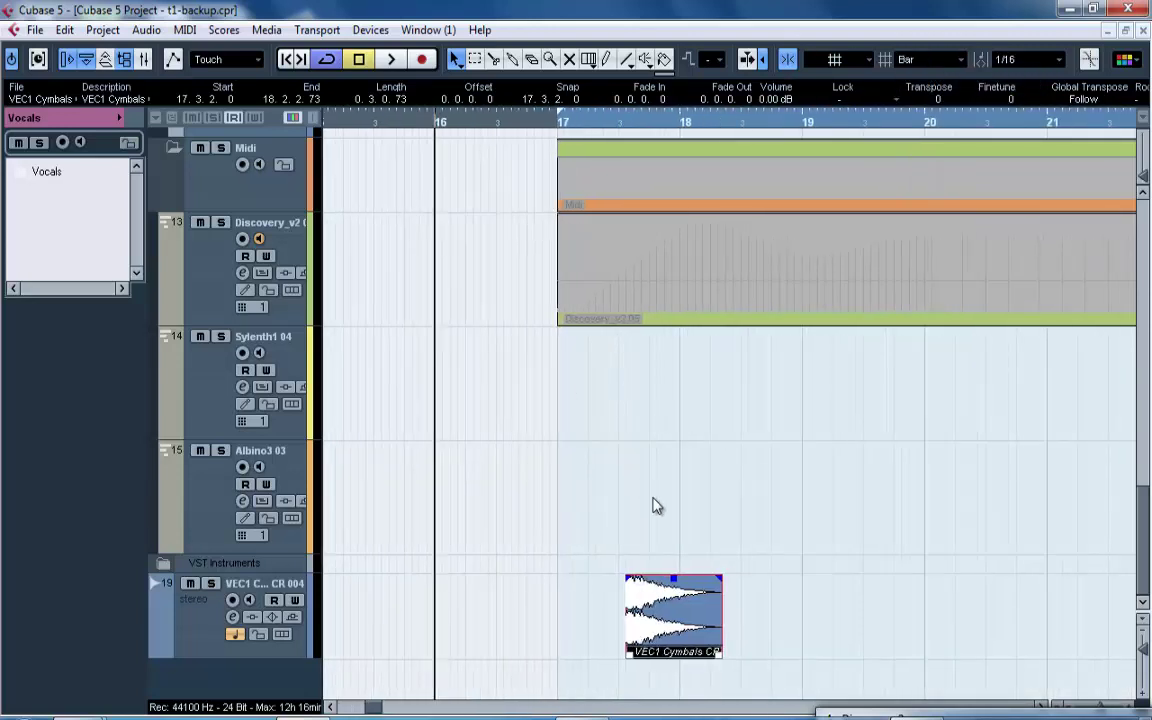
{"action": "left_click_drag", "start_coordinate": [625, 610], "coordinate": [582, 610]}
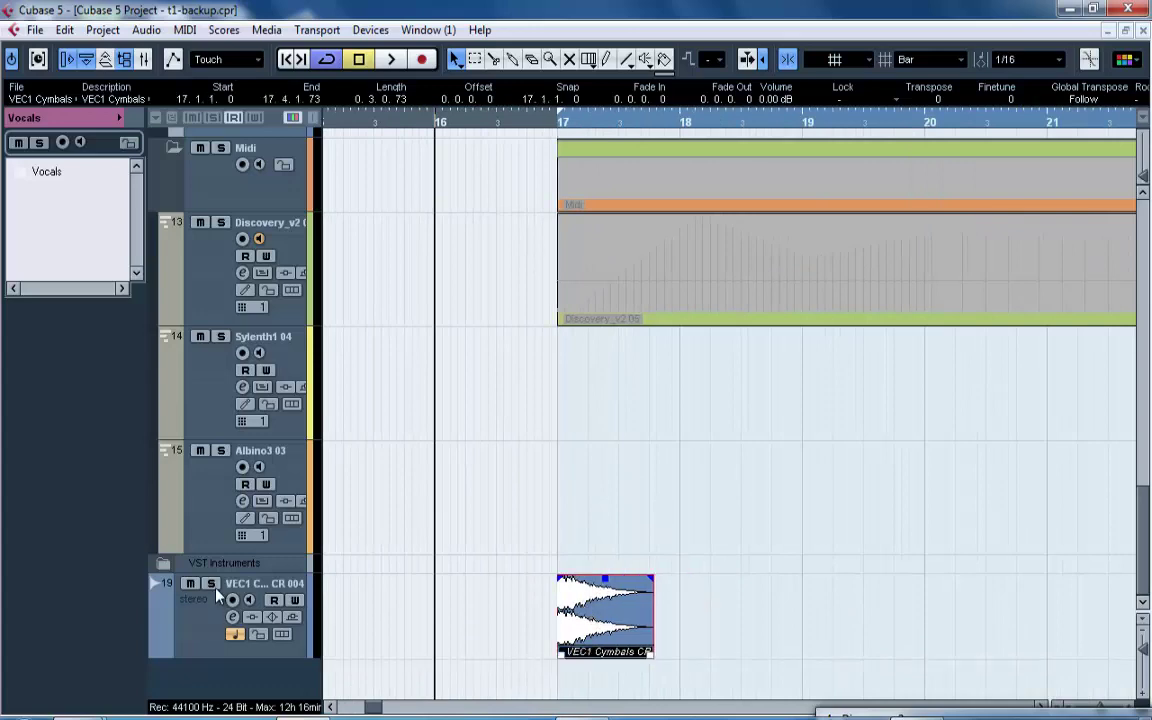
Solo the VEC1 Cymbals CR 004 track and play it from bar 17, briefly bringing up the Mixer.
{"action": "left_click", "coordinate": [556, 121]}
{"action": "key", "text": "space"}
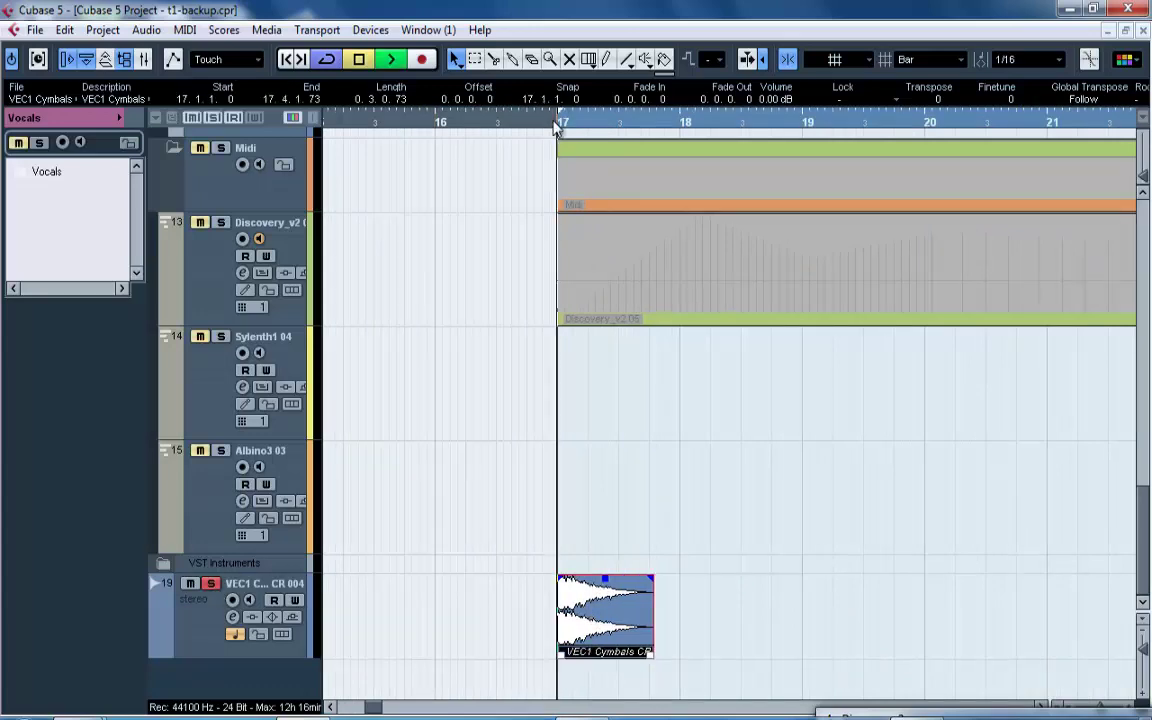
{"action": "key", "text": "F3"}
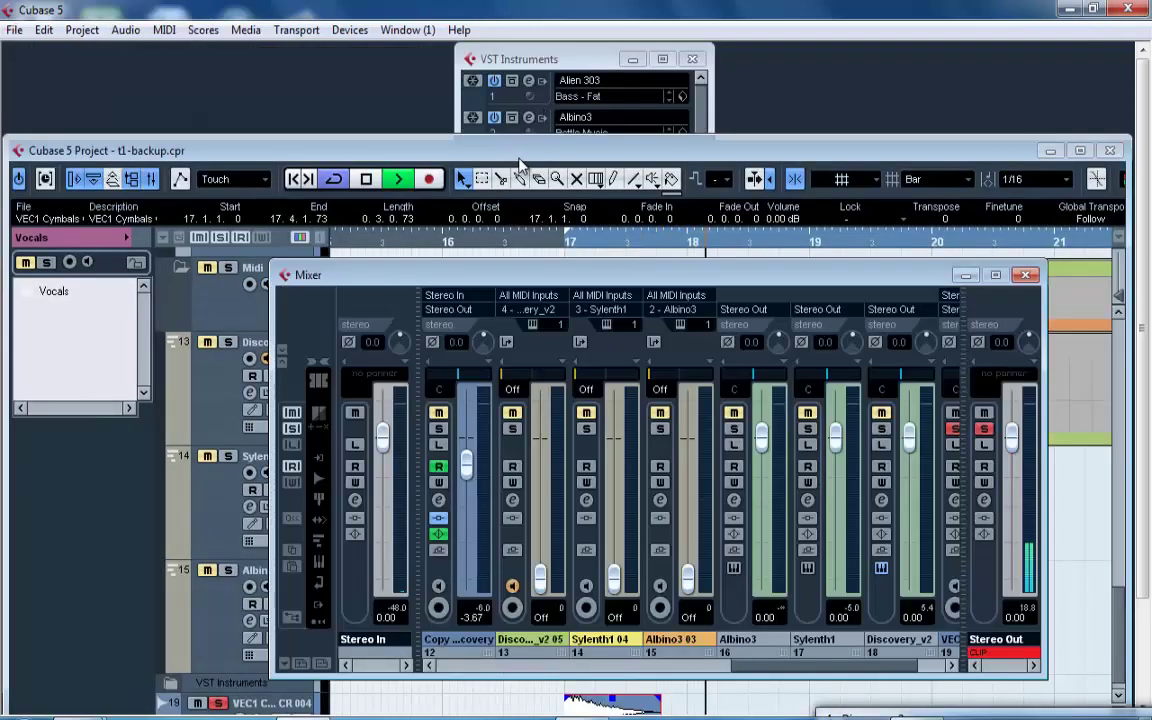
{"action": "left_click_drag", "start_coordinate": [516, 270], "coordinate": [946, 222]}
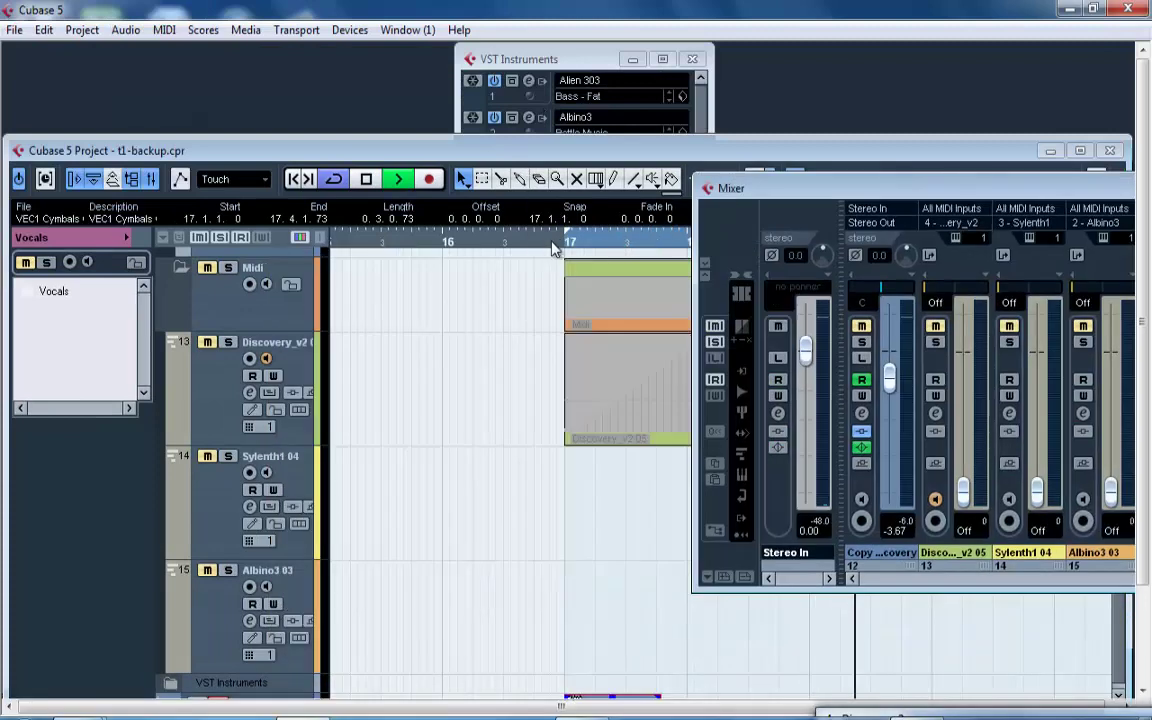
{"action": "left_click", "coordinate": [553, 248]}
{"action": "double_click", "coordinate": [556, 150]}
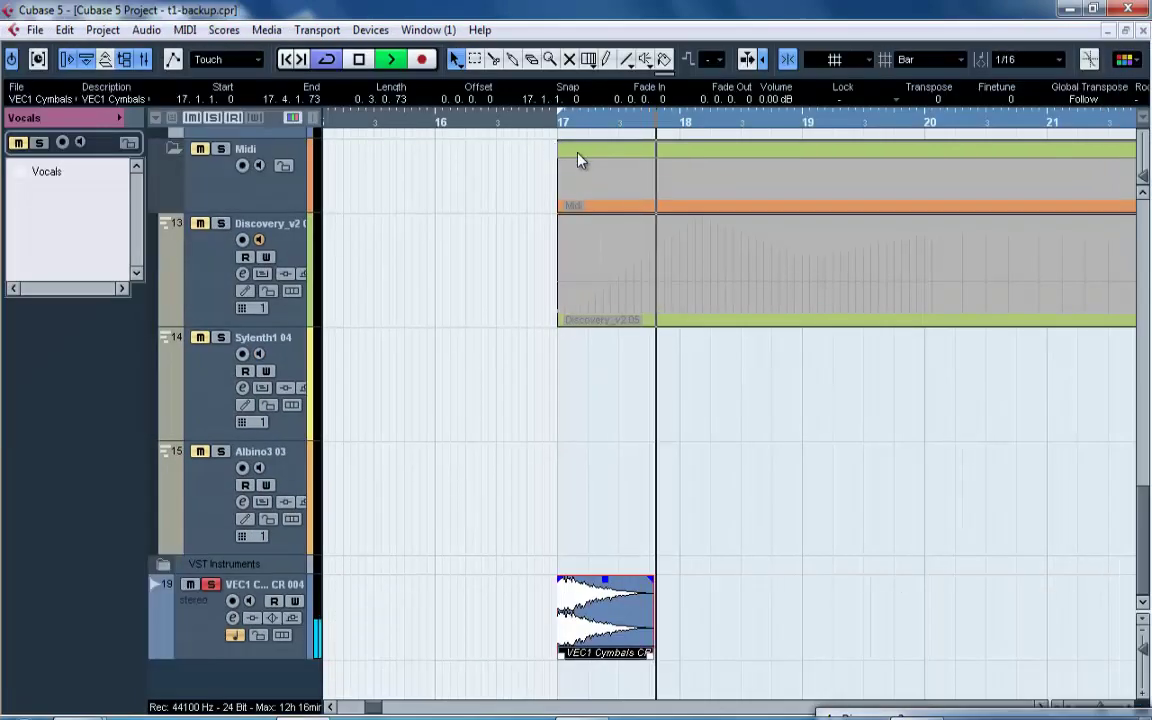
Show the Mixer again, keep it floating above the project window, and move it clear of the clip area.
{"action": "key", "text": "F3"}
{"action": "left_click_drag", "start_coordinate": [738, 190], "coordinate": [206, 69]}
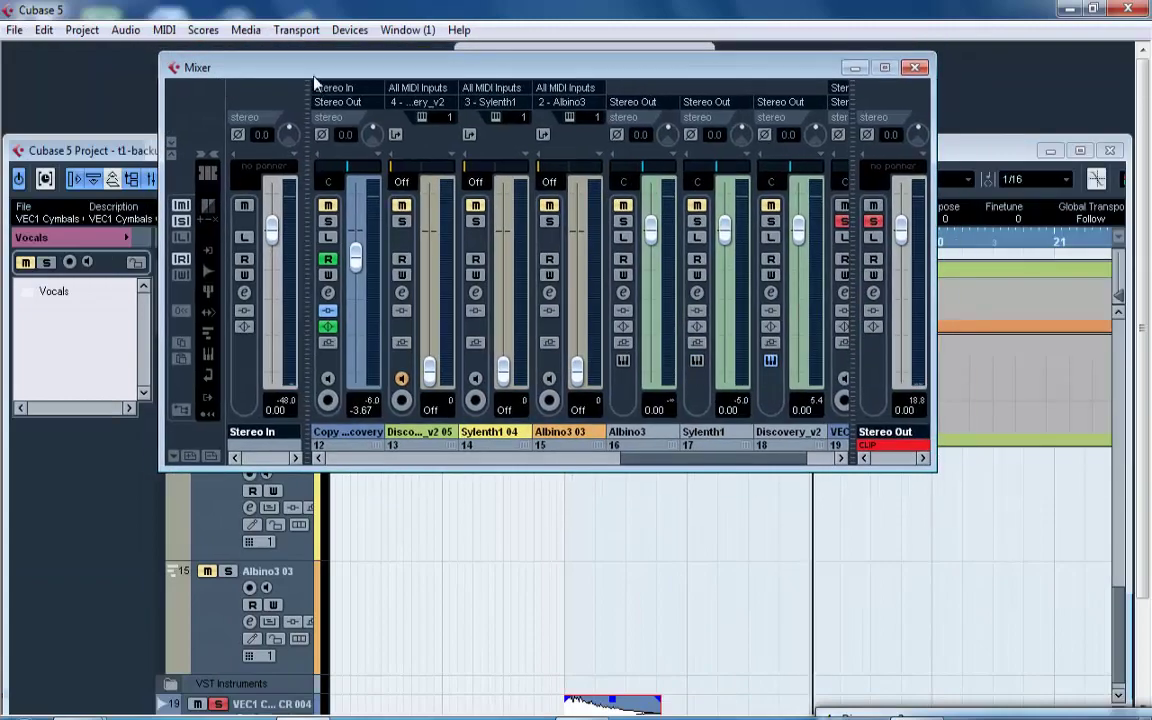
{"action": "right_click", "coordinate": [240, 91]}
{"action": "left_click", "coordinate": [250, 95]}
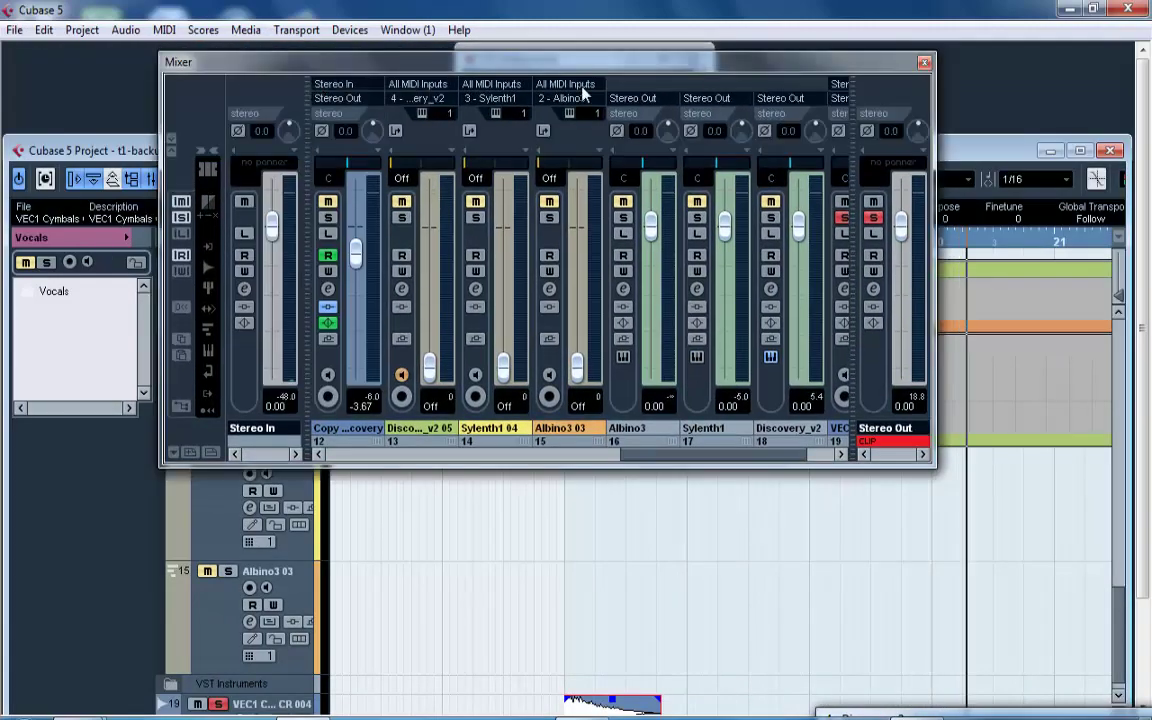
{"action": "left_click_drag", "start_coordinate": [636, 78], "coordinate": [157, 158]}
Replay the soloed cymbal from bar 17 and bring the VEC1 Cymbals CR 004 channel fully into view in the Mixer.
{"action": "left_click", "coordinate": [561, 243]}
{"action": "key", "text": "space"}
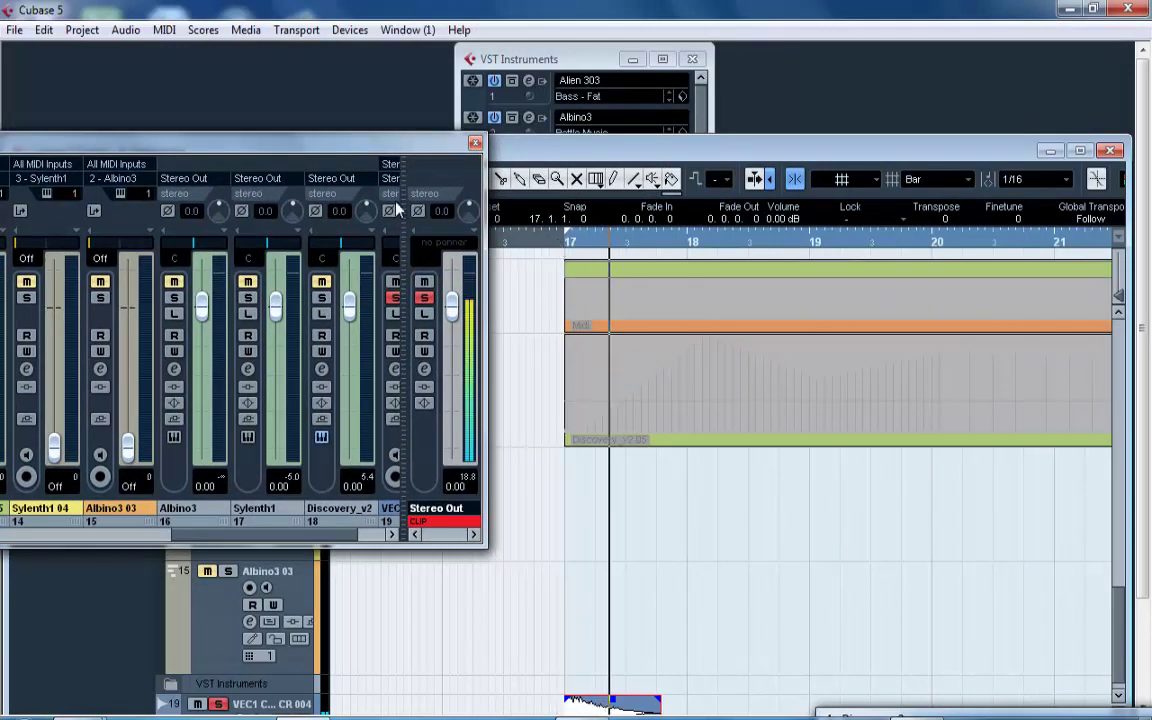
{"action": "left_click_drag", "start_coordinate": [348, 163], "coordinate": [439, 128]}
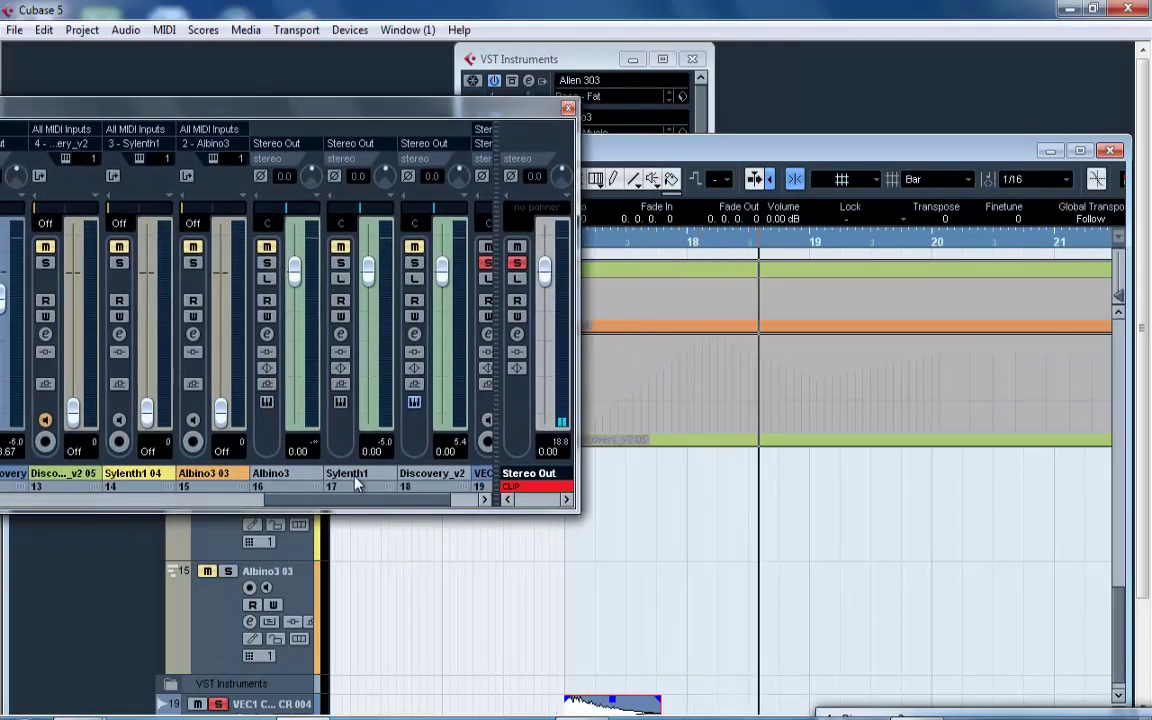
{"action": "left_click_drag", "start_coordinate": [383, 507], "coordinate": [110, 505]}
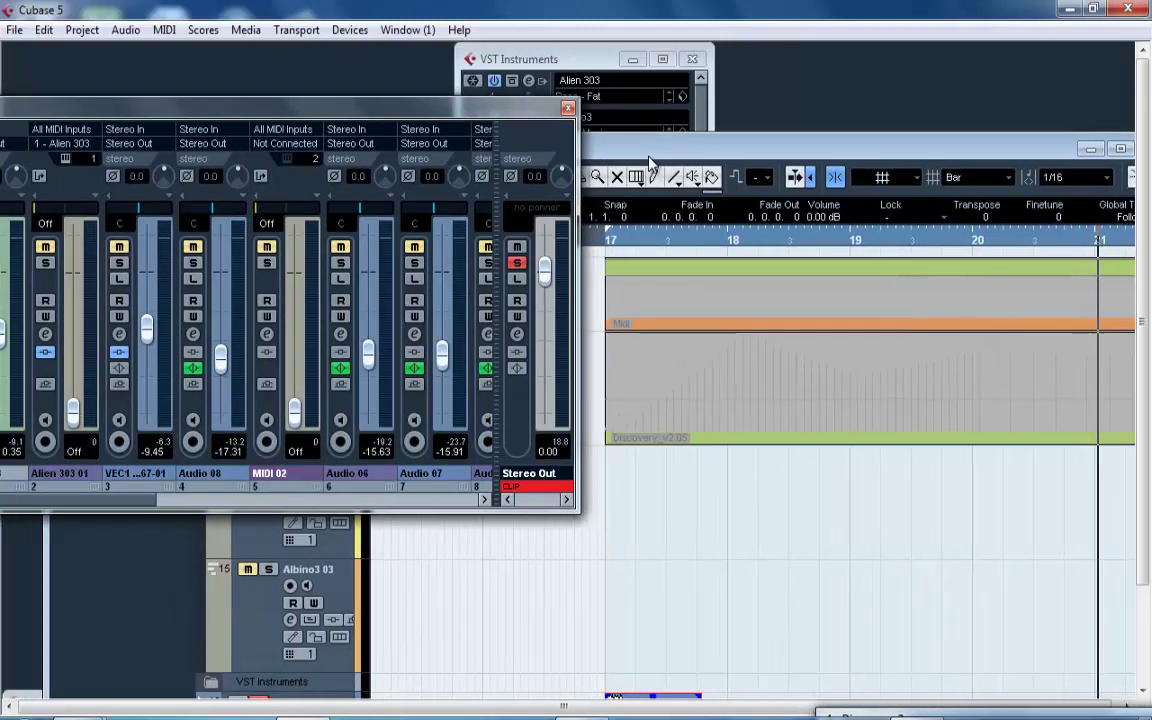
{"action": "left_click_drag", "start_coordinate": [581, 161], "coordinate": [622, 160]}
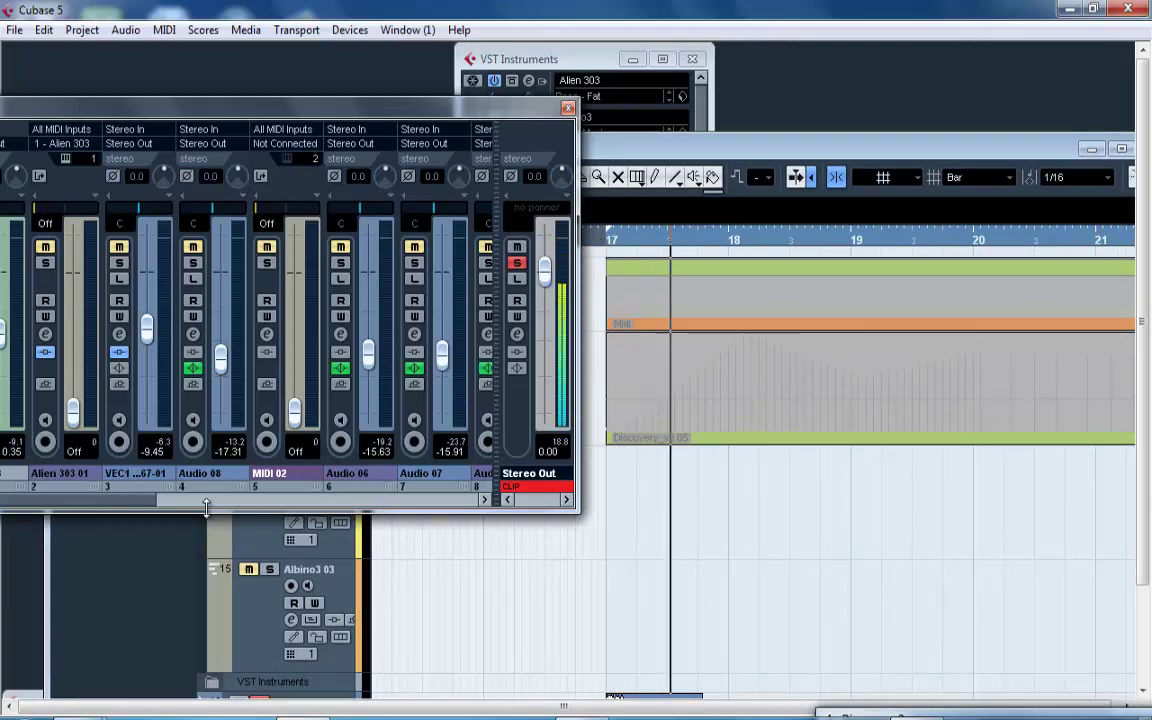
{"action": "left_click_drag", "start_coordinate": [113, 510], "coordinate": [458, 500]}
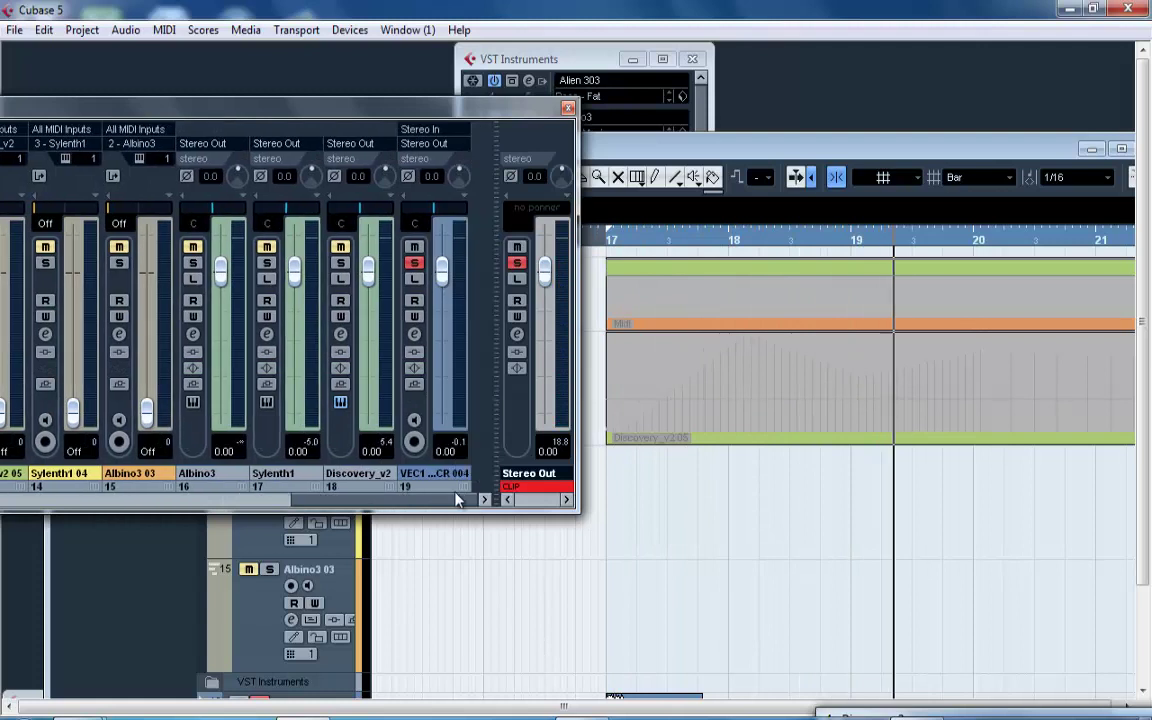
Replay the crash from bar 17, switch off the active solos, and lower the VEC1 Cymbals CR 004 fader to -12.79.
{"action": "left_click", "coordinate": [606, 242]}
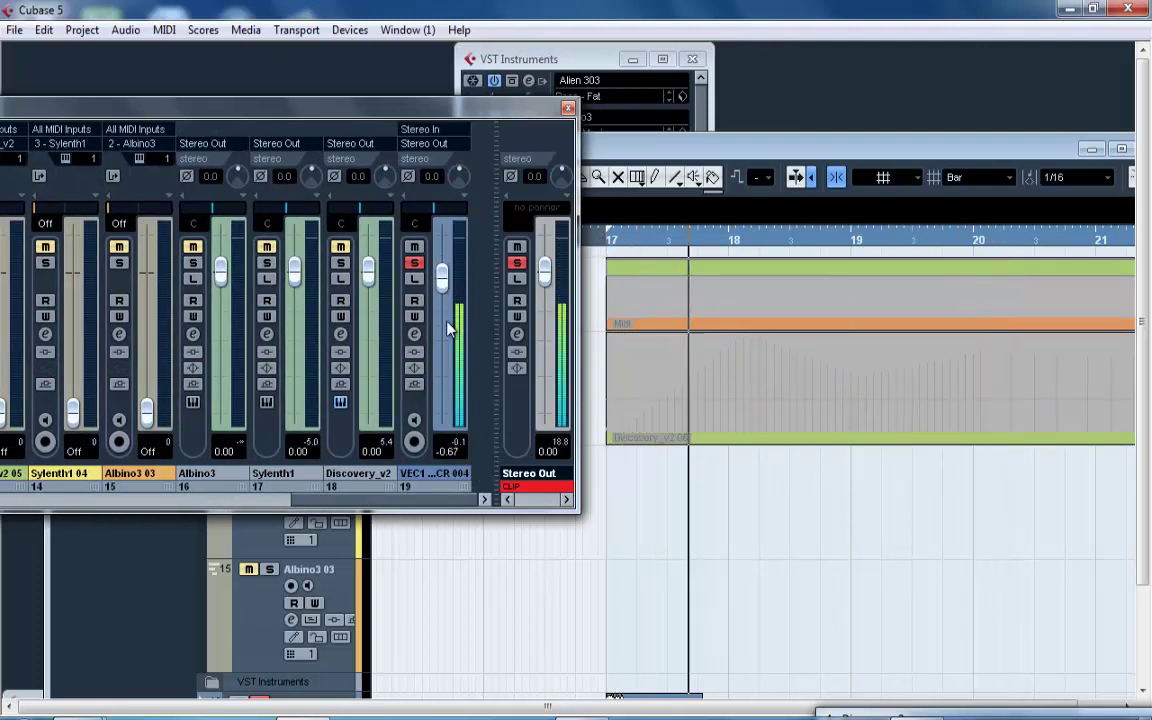
{"action": "left_click", "coordinate": [604, 243]}
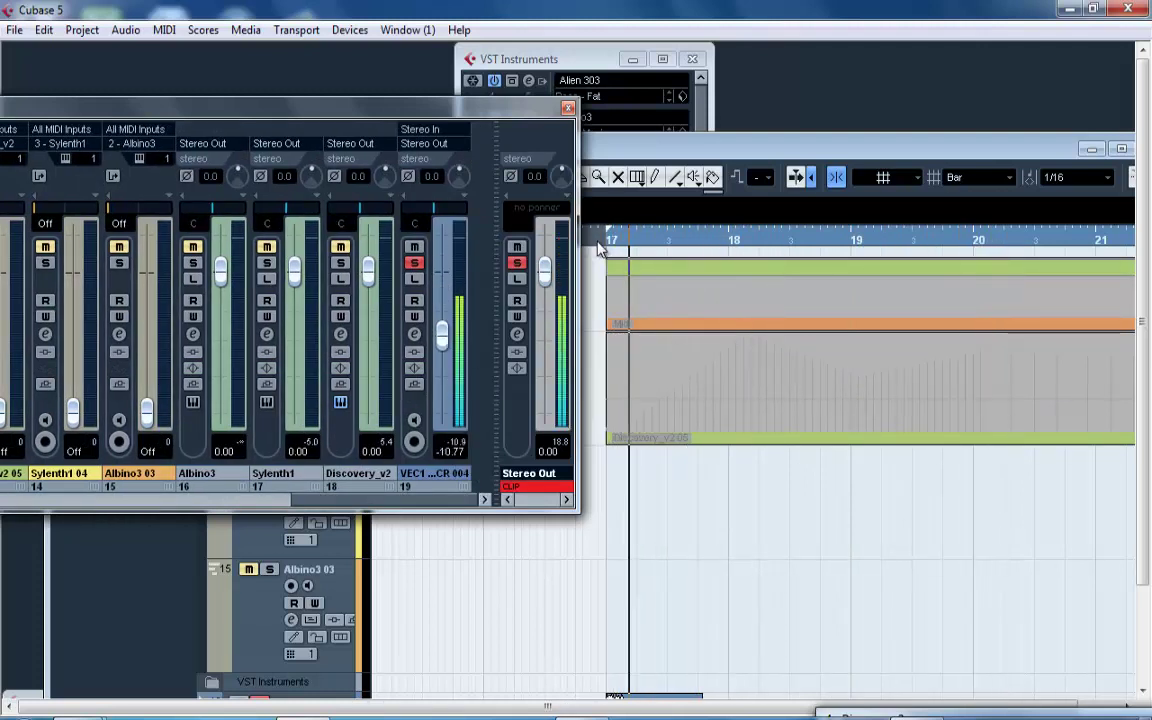
{"action": "left_click", "coordinate": [516, 264]}
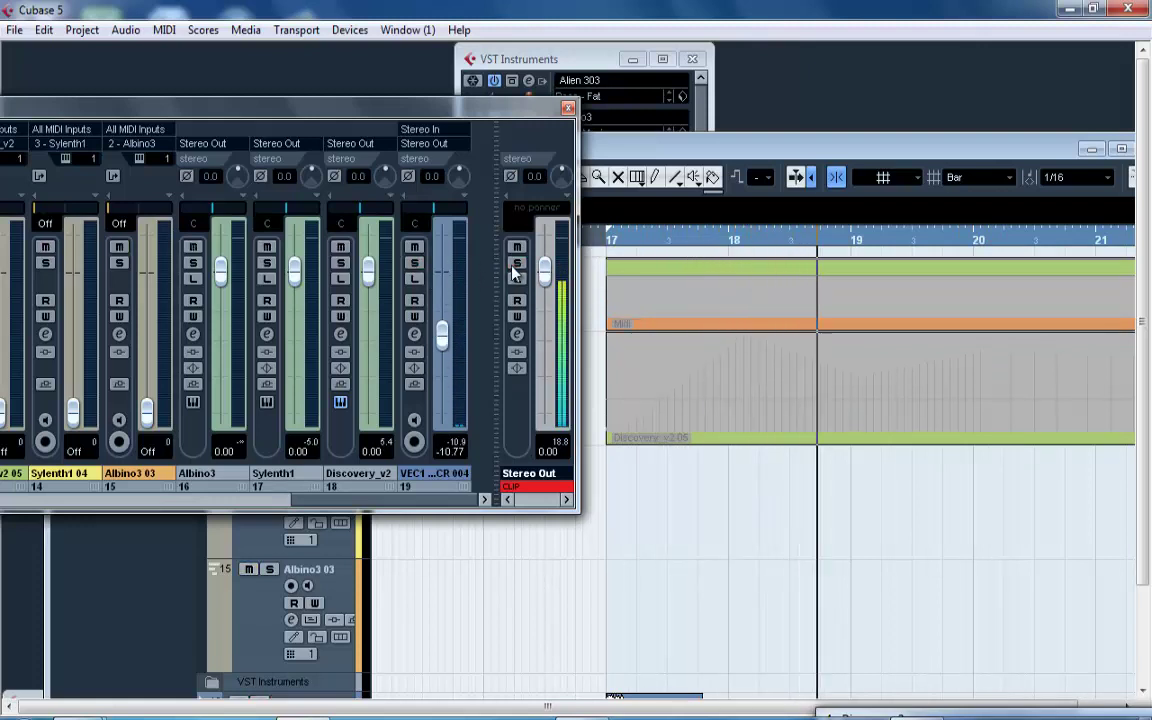
{"action": "left_click", "coordinate": [596, 240]}
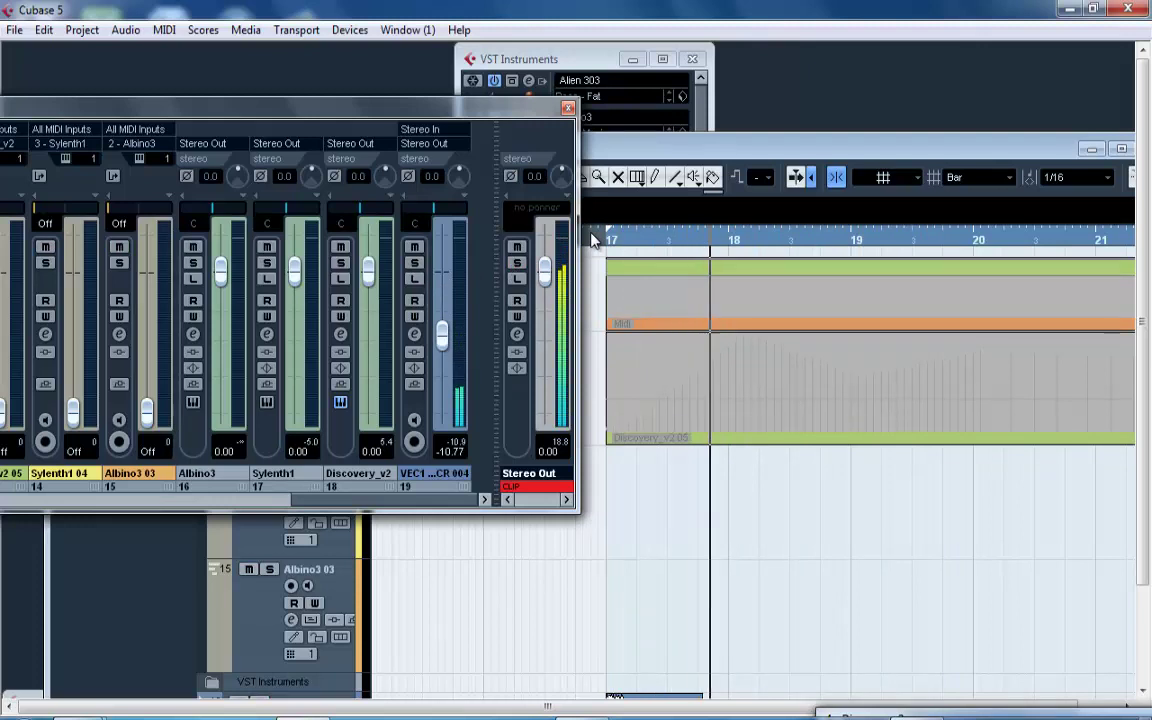
{"action": "left_click", "coordinate": [604, 239]}
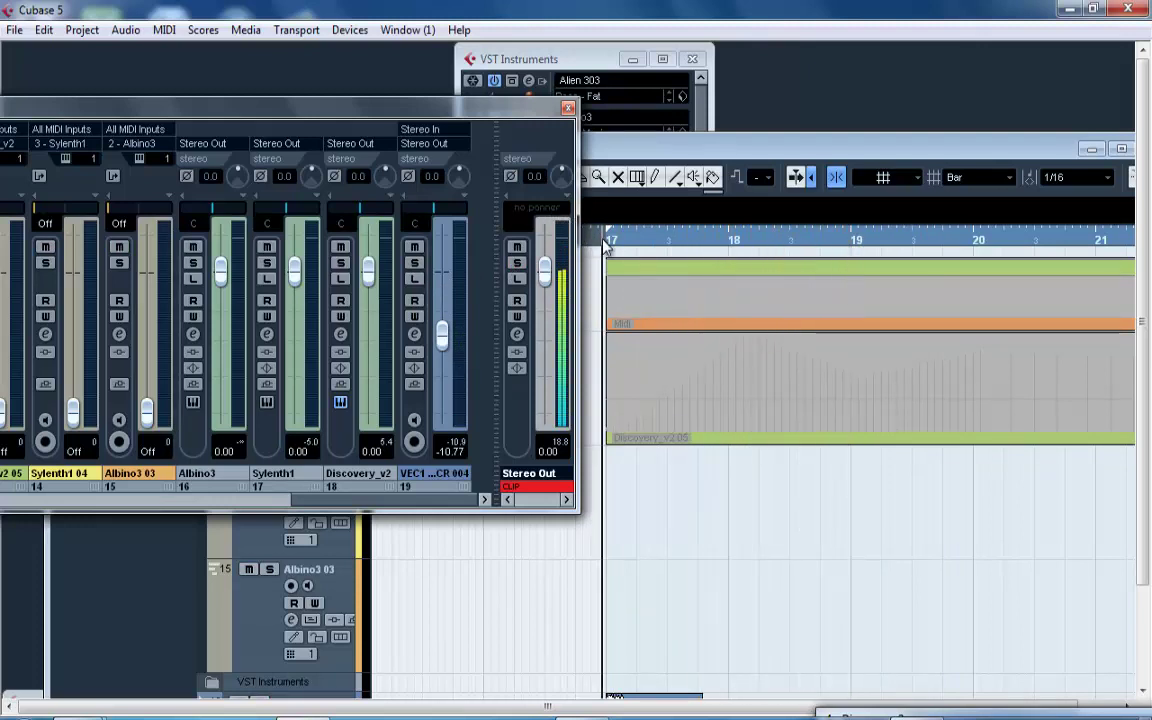
{"action": "left_click_drag", "start_coordinate": [440, 331], "coordinate": [440, 341]}
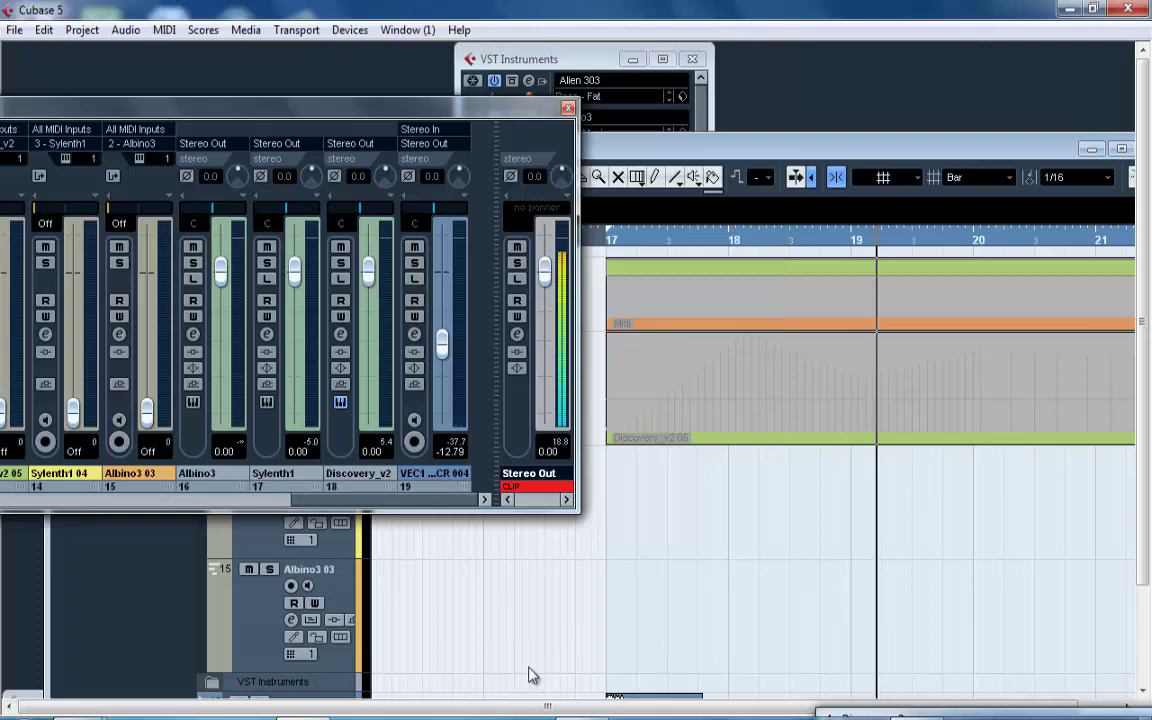
Close the Mixer, maximize the project window, and show the Inserts section of the VEC1 Cymbals CR 004 track.
{"action": "left_click", "coordinate": [568, 107]}
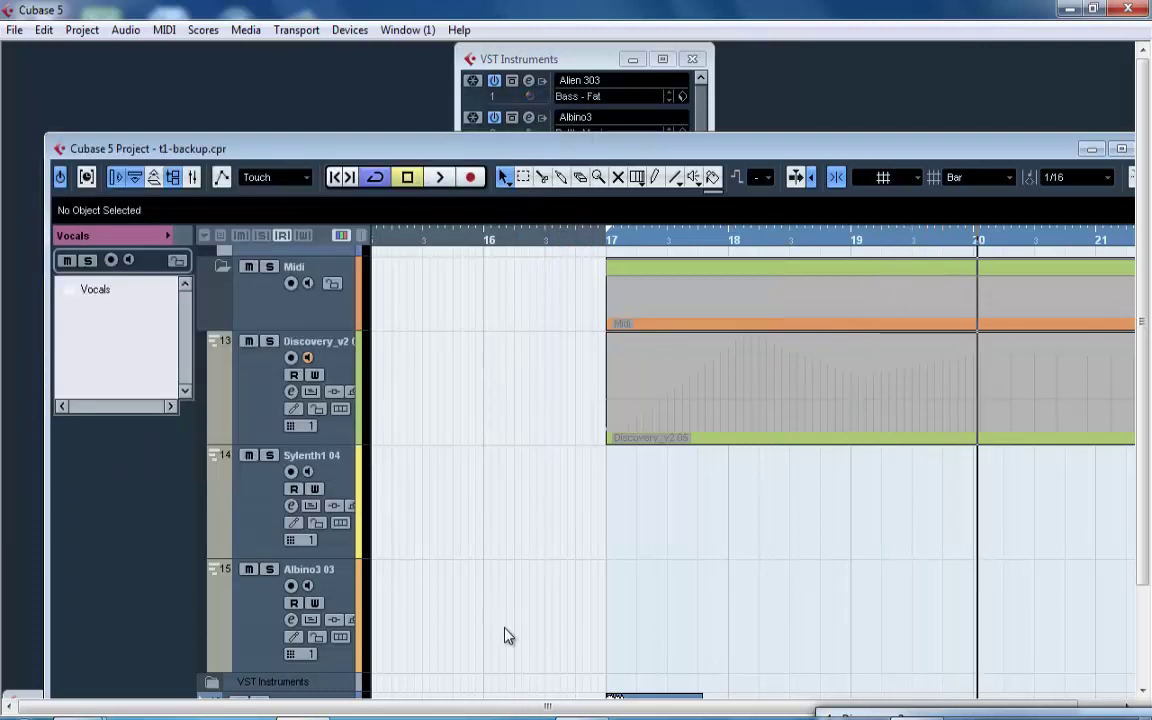
{"action": "double_click", "coordinate": [604, 152]}
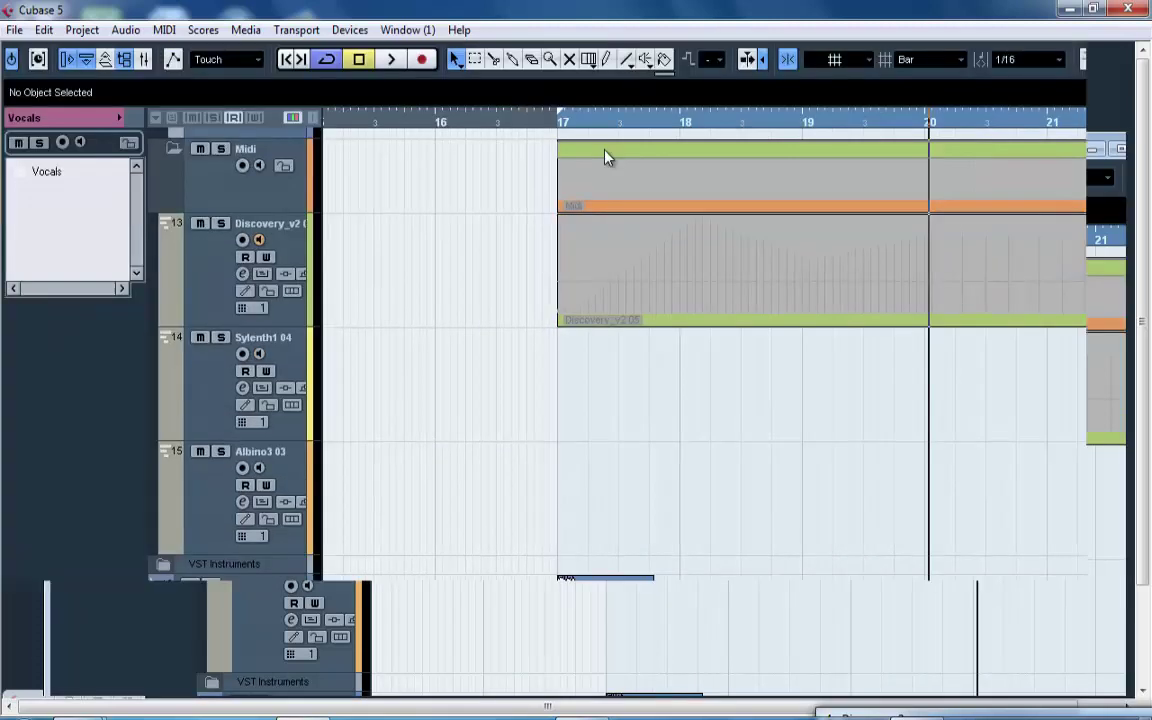
{"action": "left_click", "coordinate": [203, 616]}
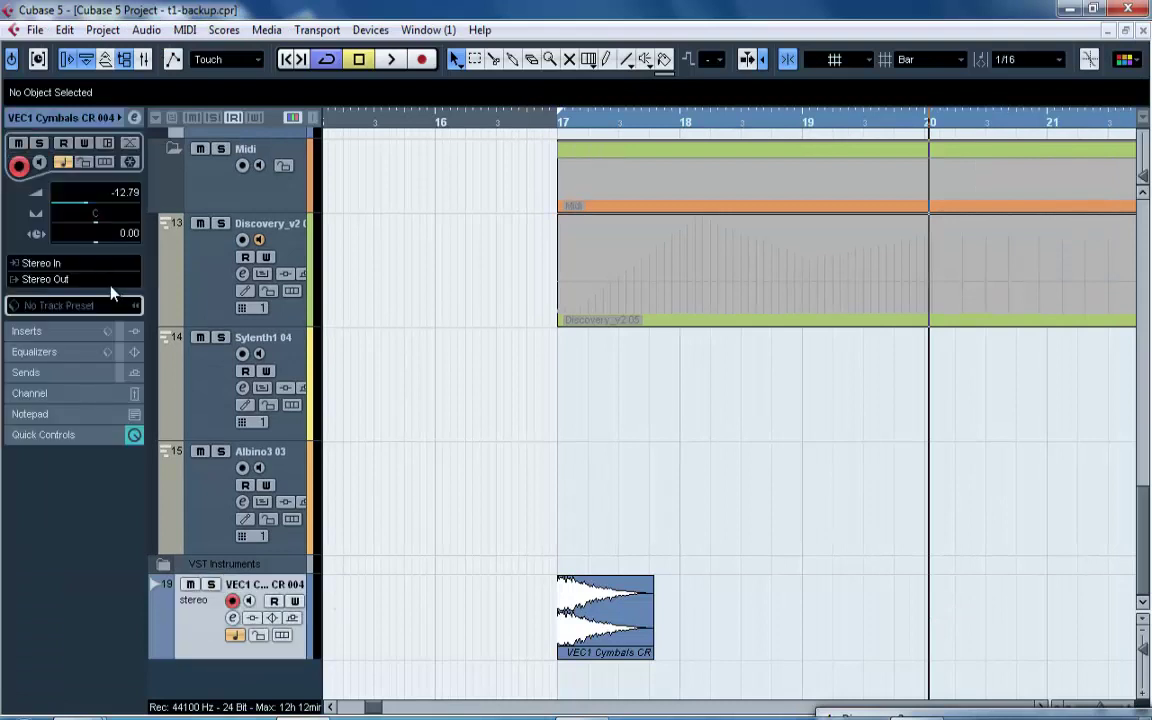
{"action": "left_click", "coordinate": [60, 331]}
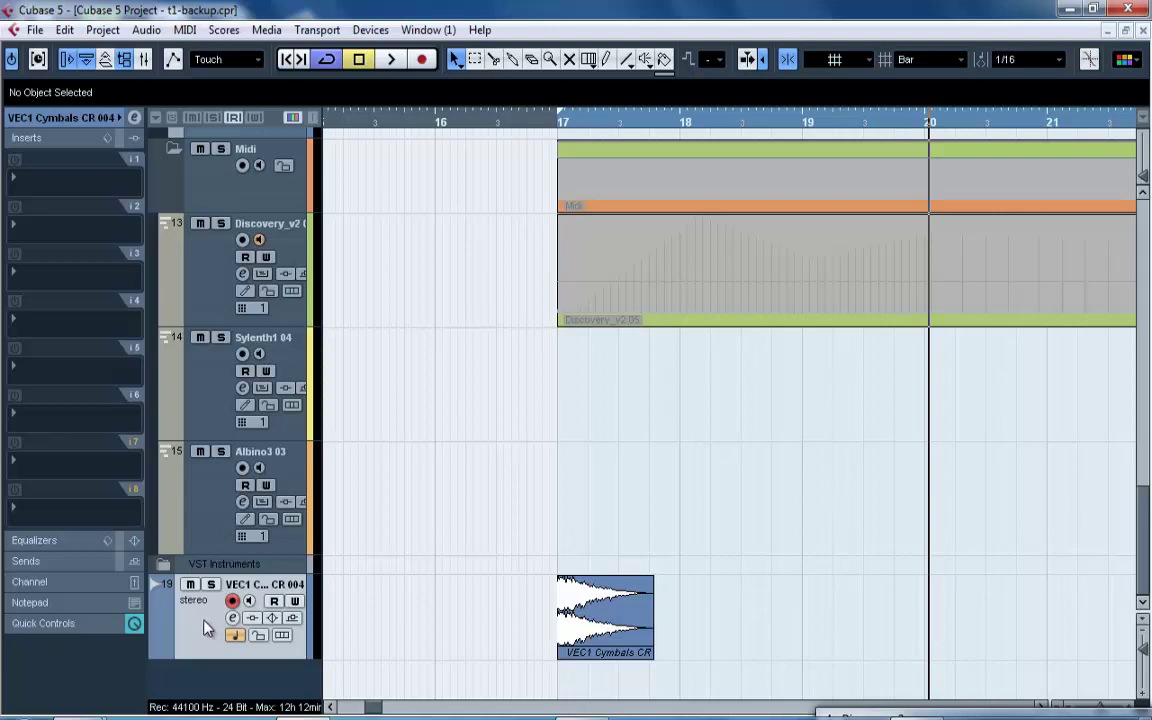
Play the VEC1 Cymbals CR 004 crash from bar 17, first soloed and again together with the other tracks.
{"action": "left_click", "coordinate": [558, 120]}
{"action": "key", "text": "space"}
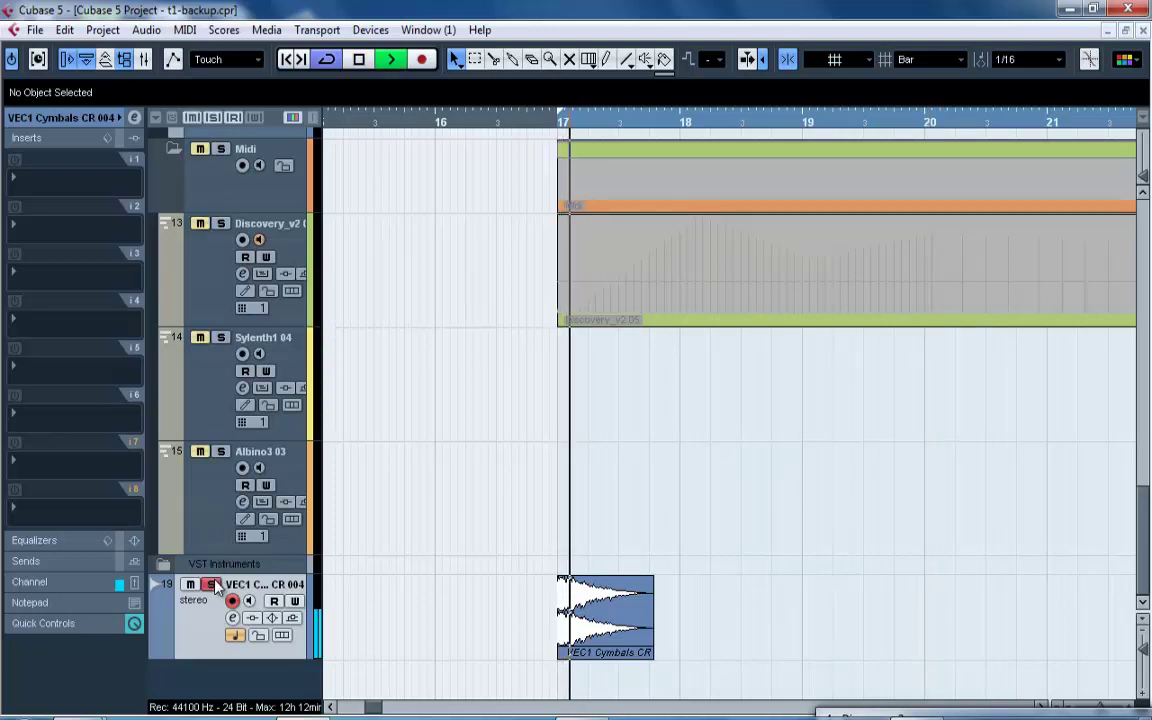
{"action": "key", "text": "space"}
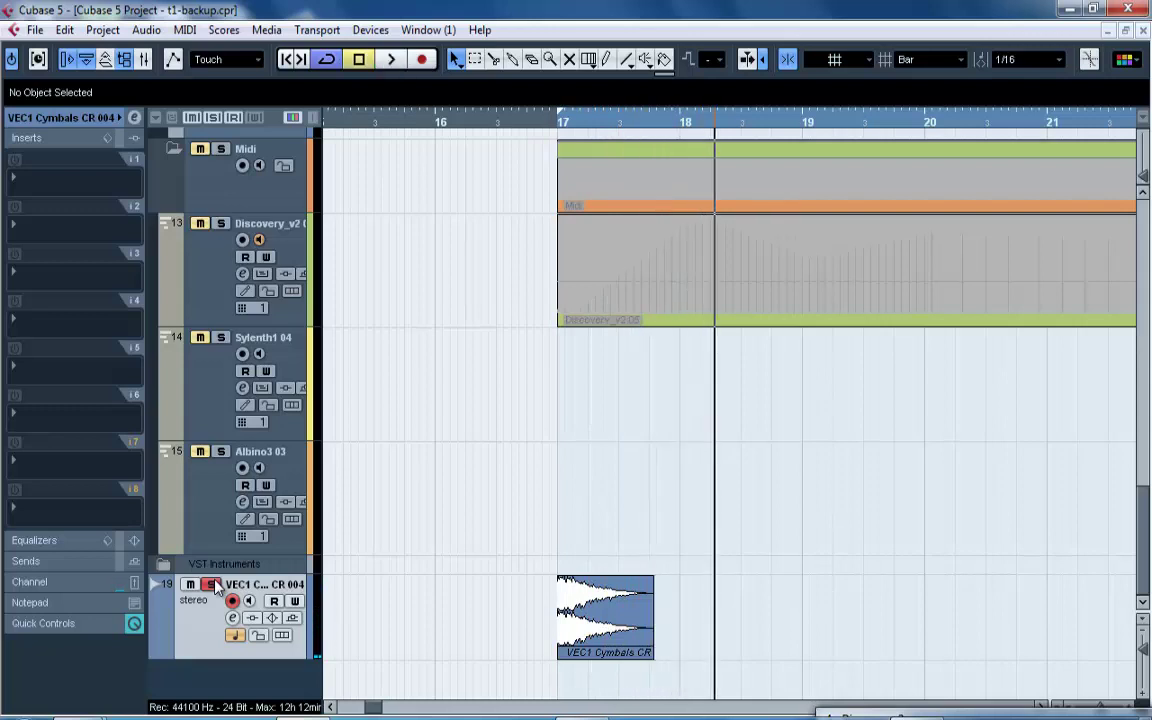
{"action": "left_click", "coordinate": [548, 128]}
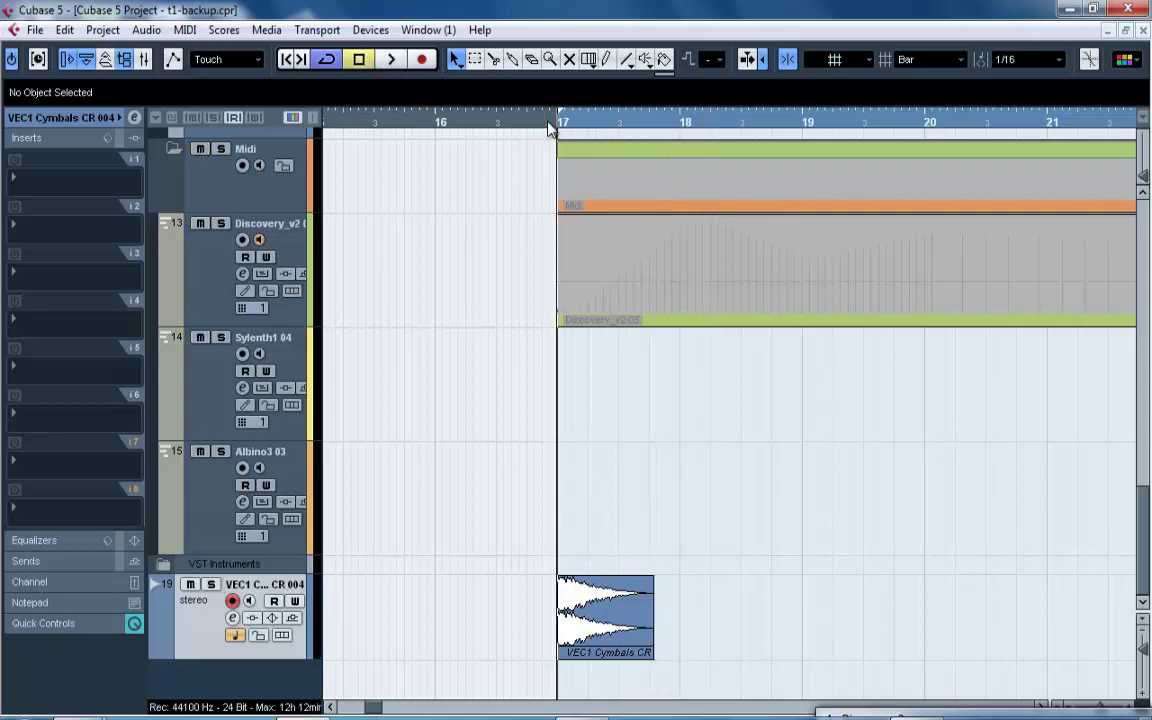
{"action": "key", "text": "space"}
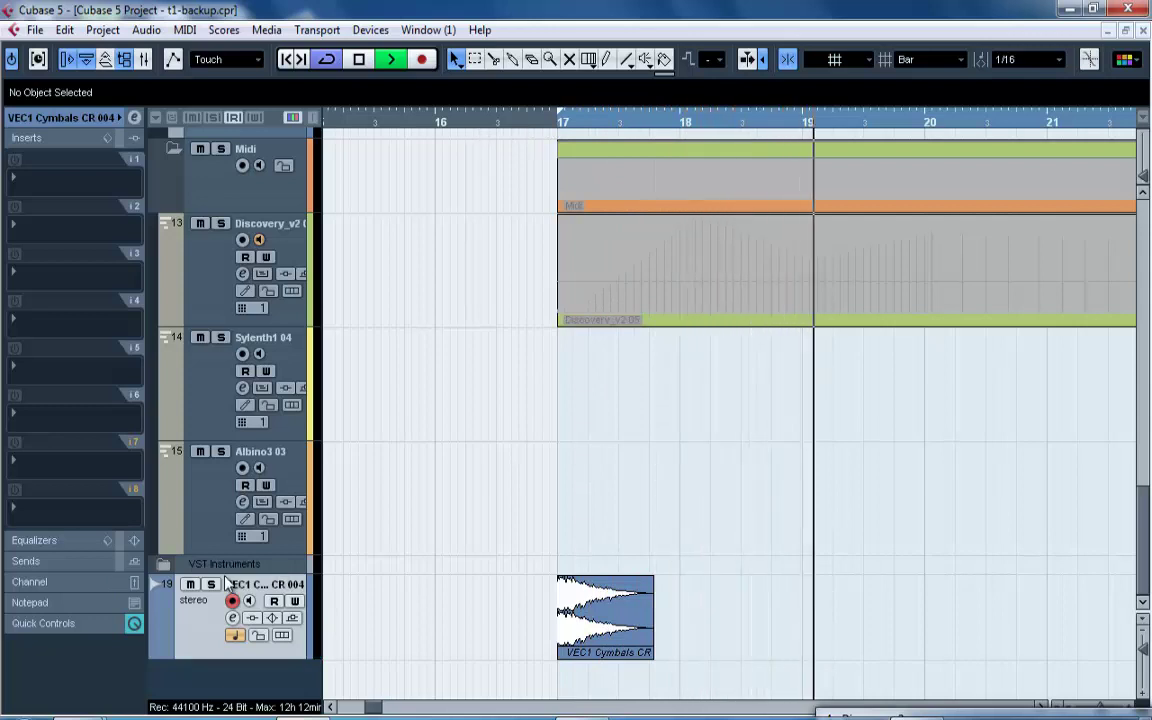
{"action": "key", "text": "space"}
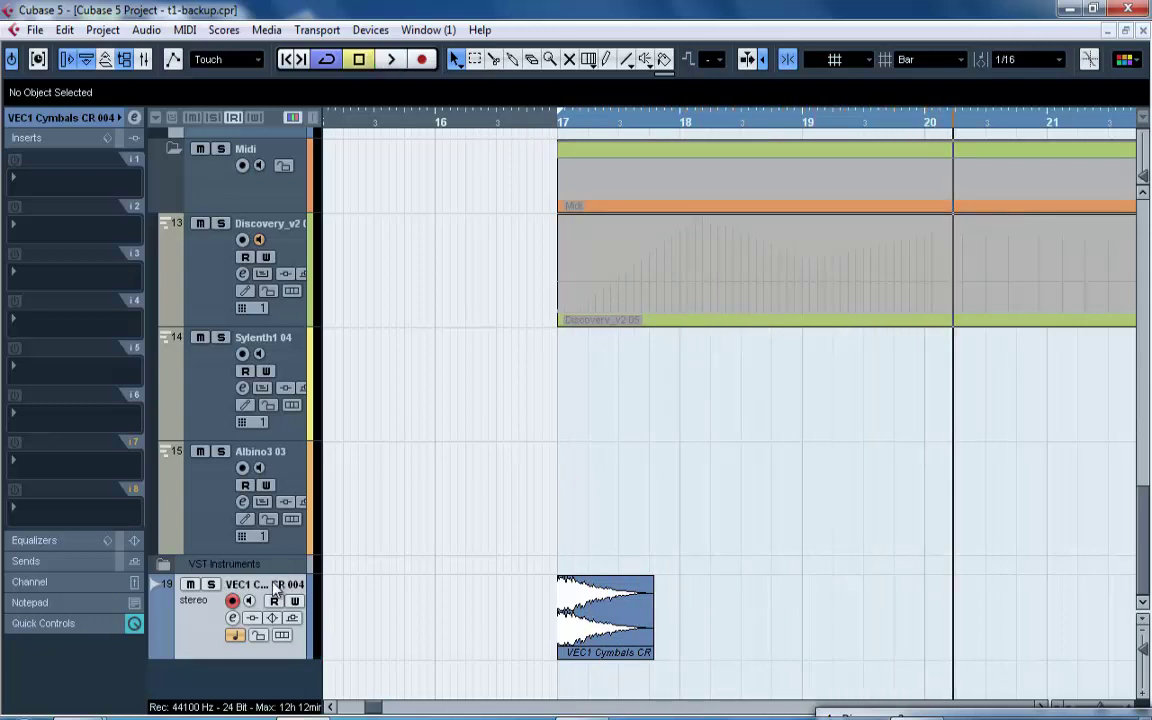
Delete the stray VEC1 Cymbals CR 004 clip at bar 19 on track 12.
{"action": "left_click_drag", "start_coordinate": [1148, 565], "coordinate": [1149, 615]}
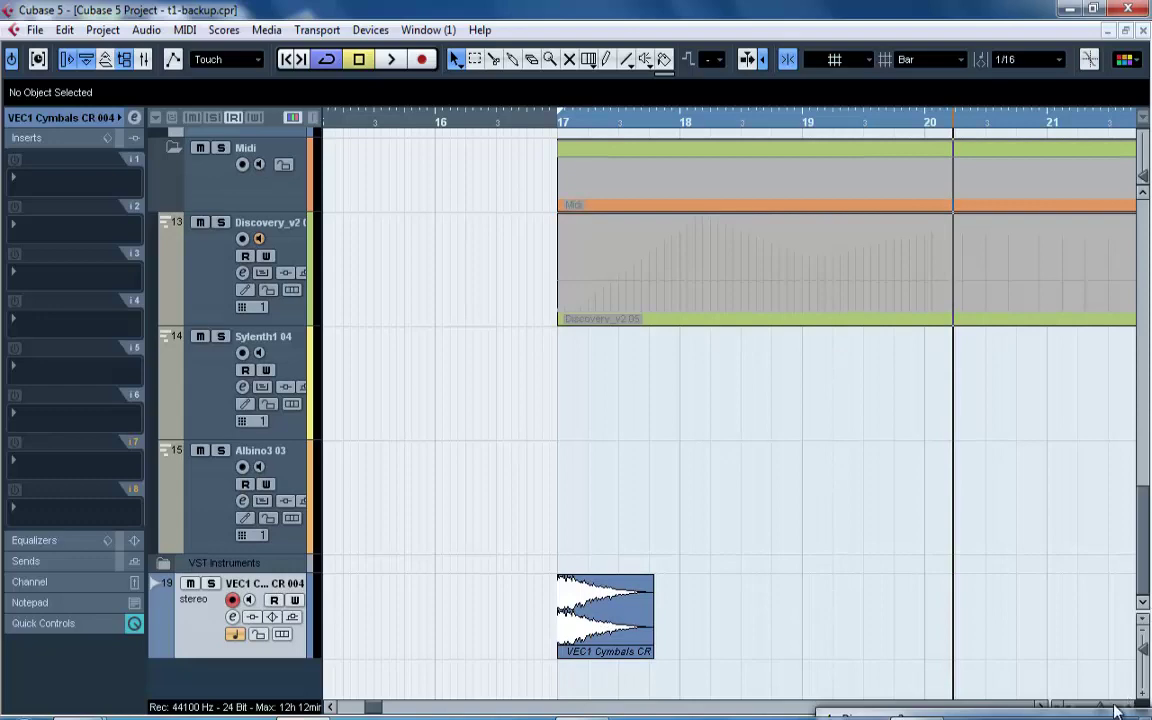
{"action": "left_click_drag", "start_coordinate": [1105, 710], "coordinate": [1100, 710]}
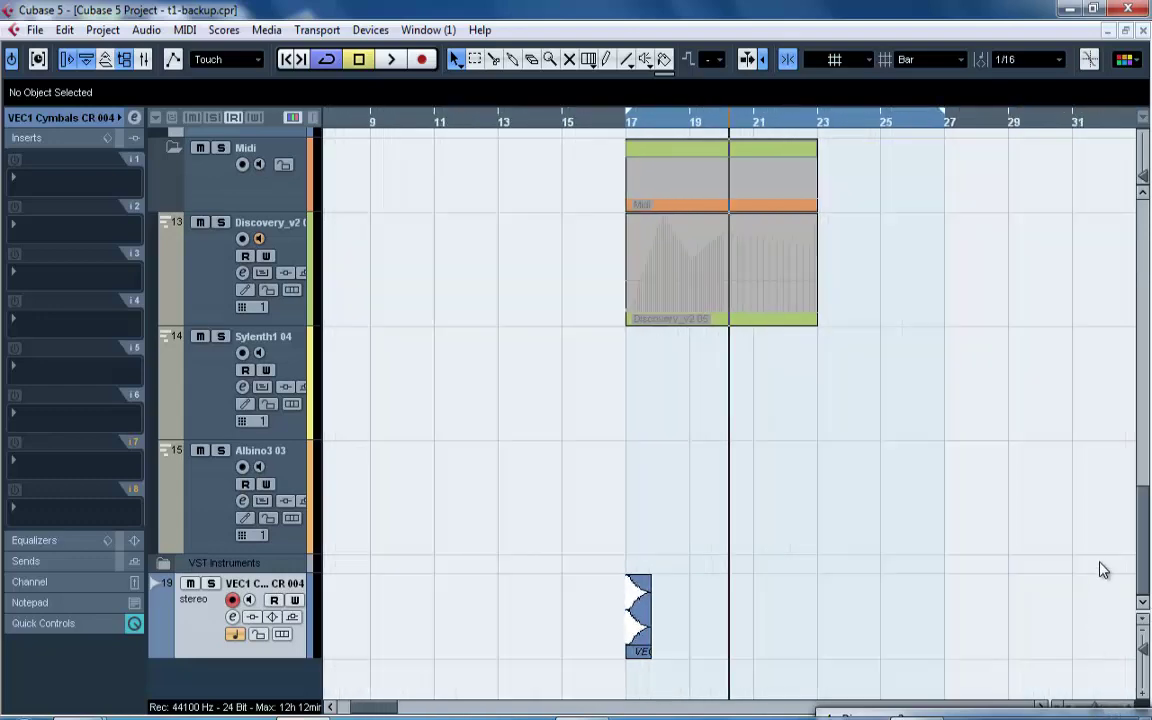
{"action": "left_click_drag", "start_coordinate": [1146, 387], "coordinate": [1146, 438]}
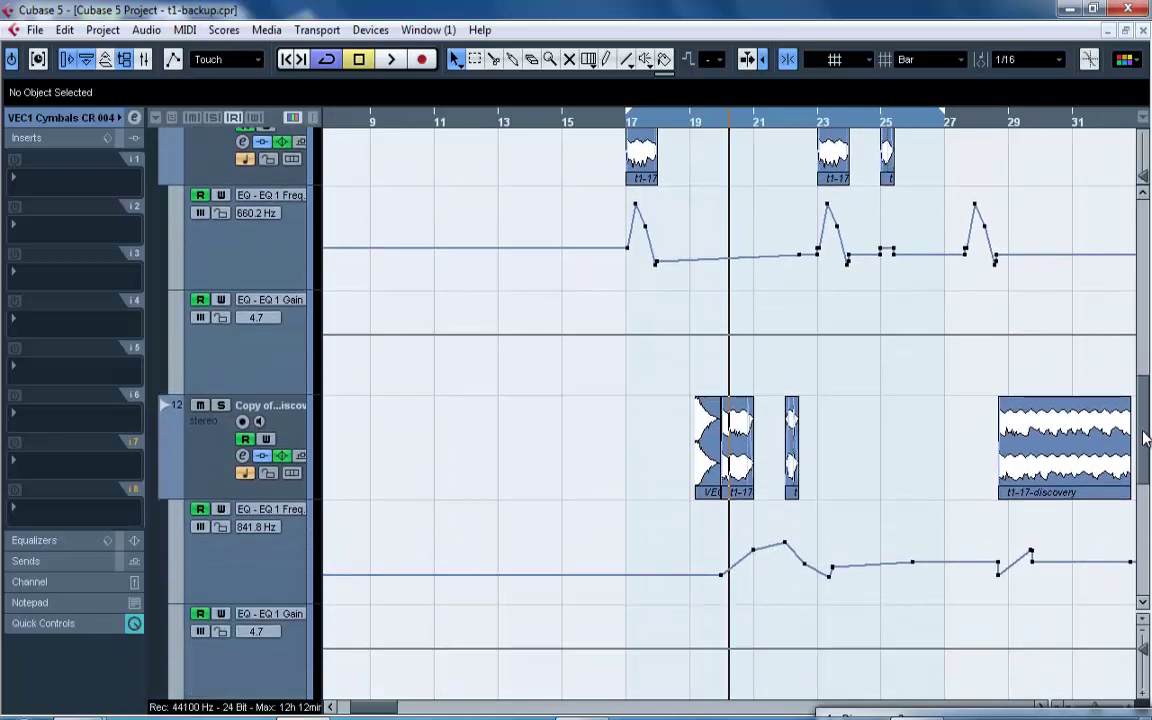
{"action": "left_click_drag", "start_coordinate": [715, 124], "coordinate": [698, 177]}
{"action": "left_click", "coordinate": [711, 480]}
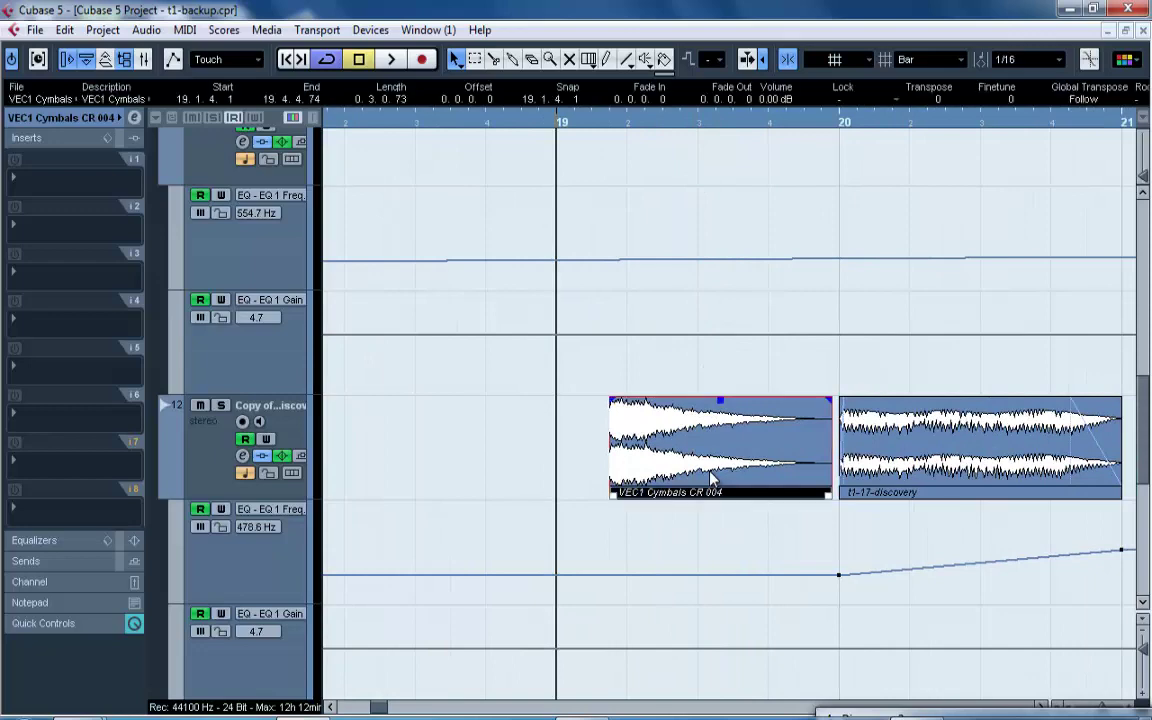
{"action": "key", "text": "Delete"}
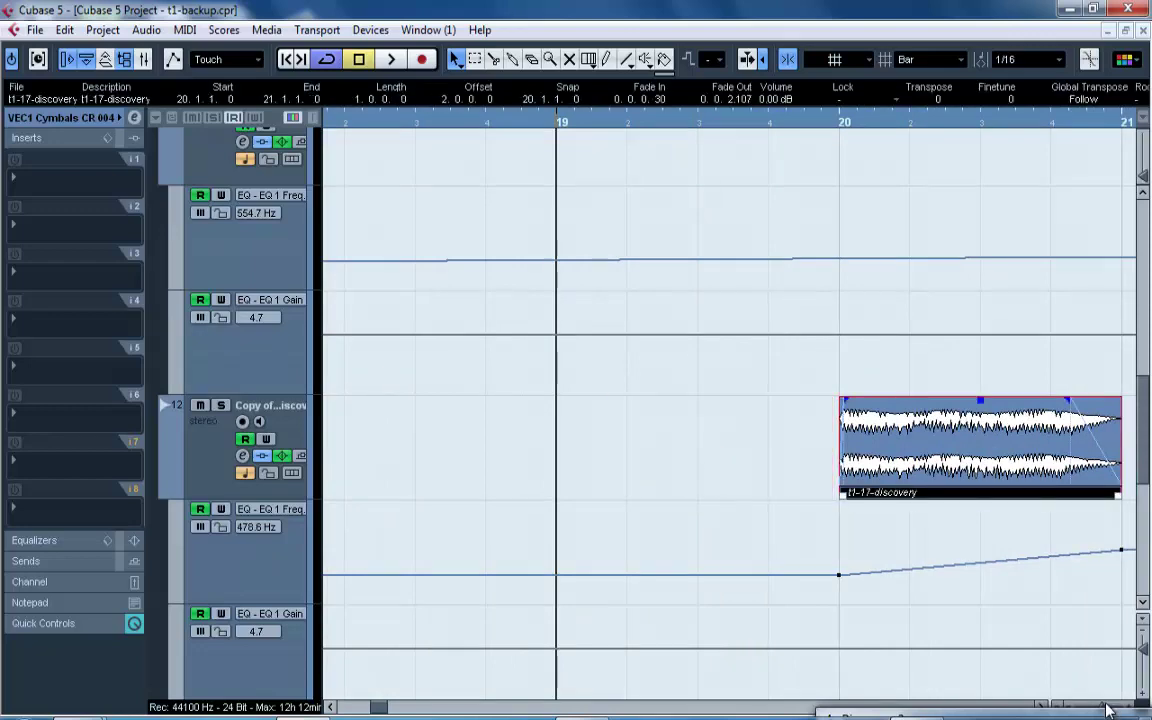
Set the VEC1 Cymbals CR 004 track's volume to -11.55 while replaying the crash from bar 17.
{"action": "left_click_drag", "start_coordinate": [1099, 705], "coordinate": [1087, 703]}
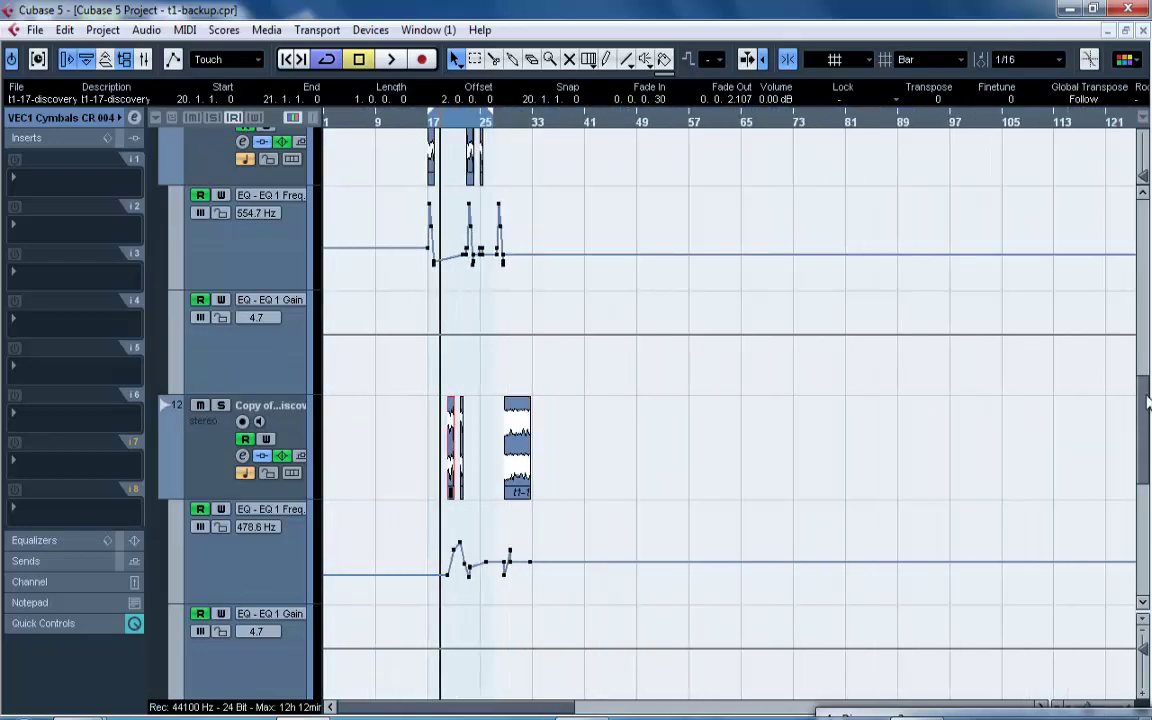
{"action": "left_click_drag", "start_coordinate": [1148, 400], "coordinate": [1148, 533]}
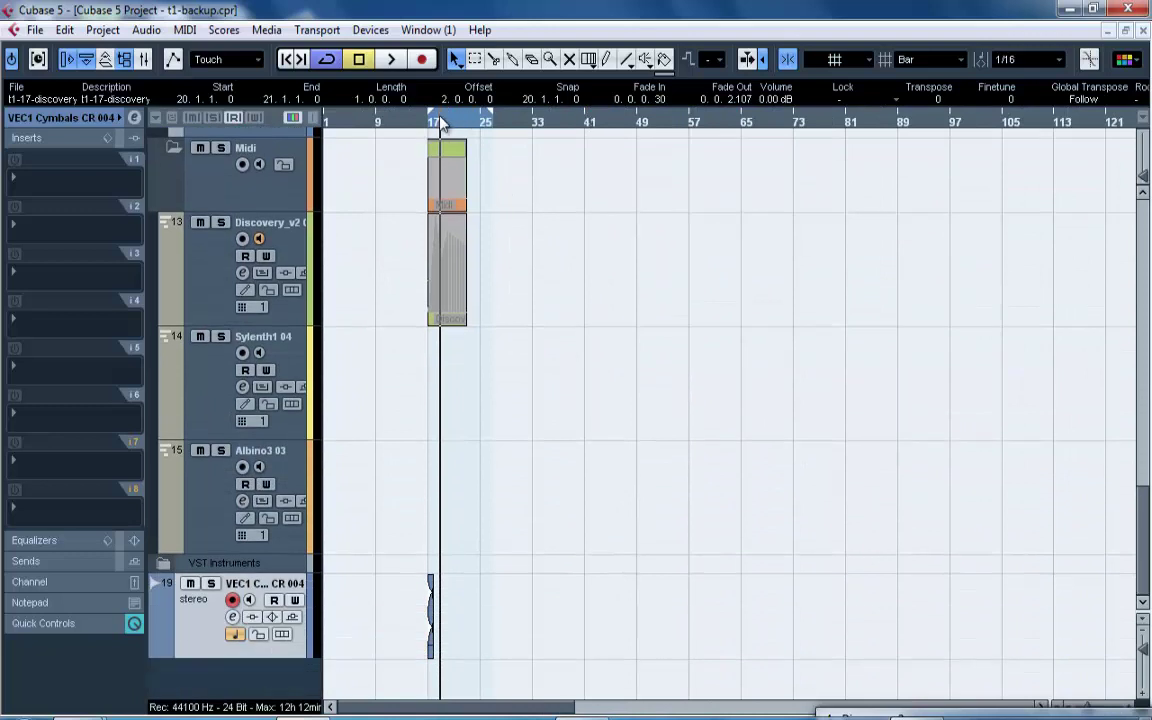
{"action": "left_click_drag", "start_coordinate": [428, 125], "coordinate": [432, 157]}
{"action": "key", "text": "space"}
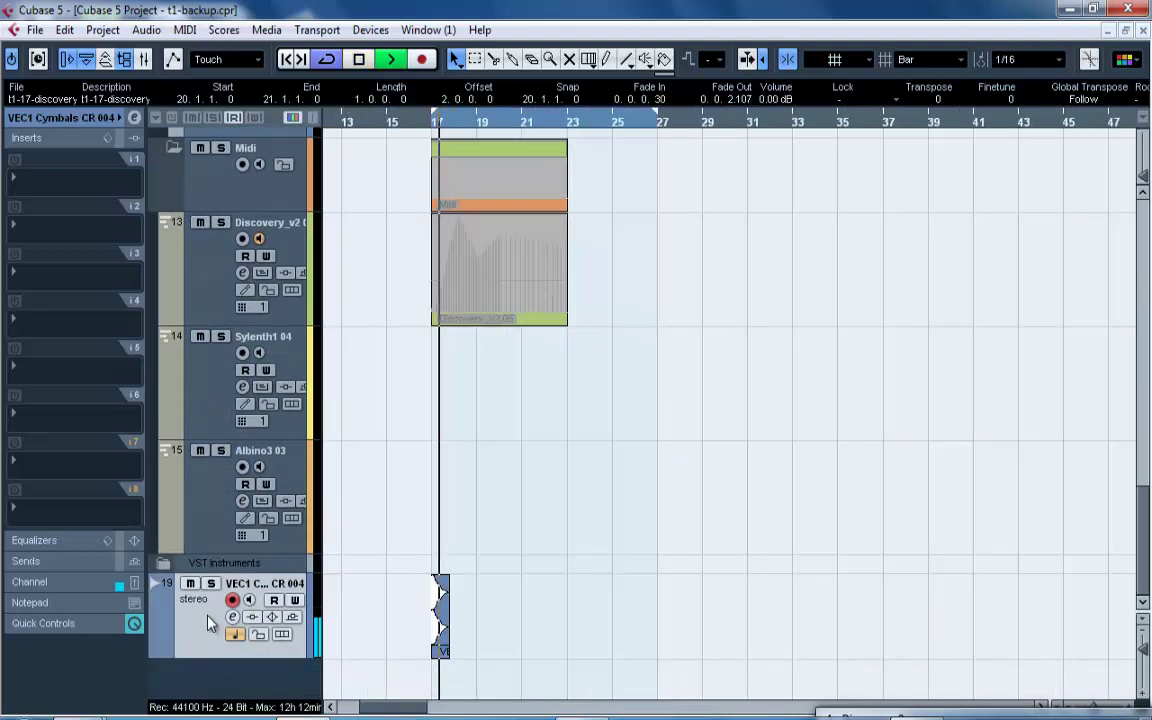
{"action": "left_click", "coordinate": [100, 127]}
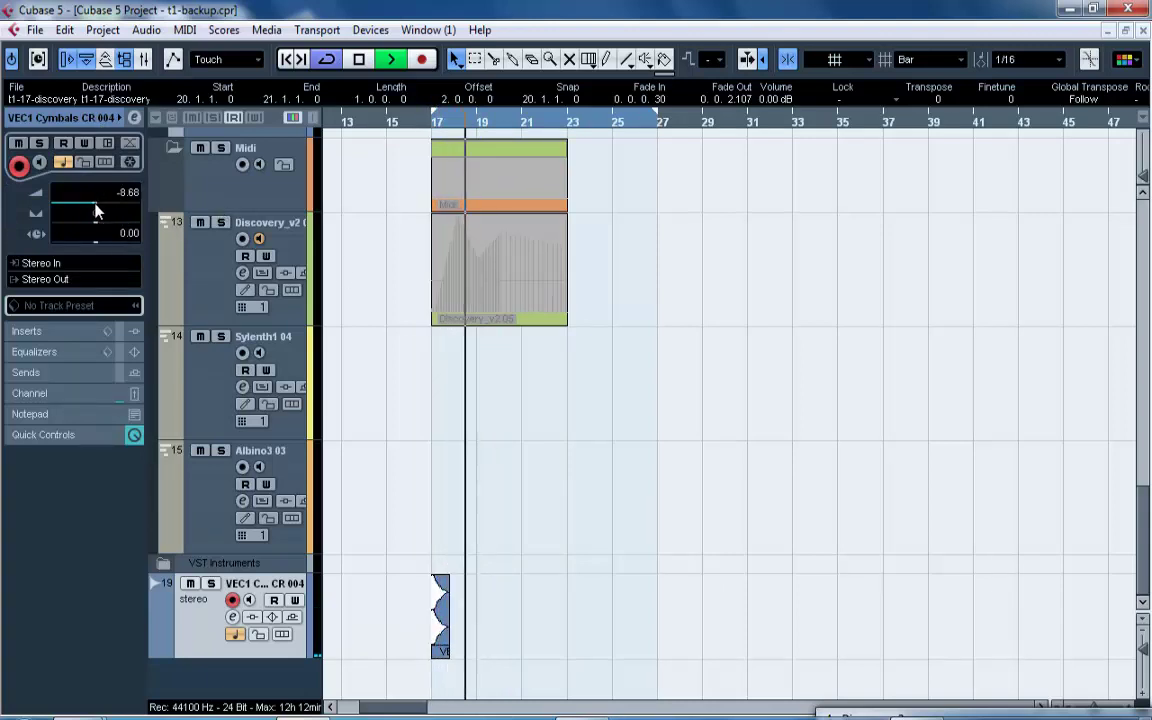
{"action": "left_click_drag", "start_coordinate": [96, 203], "coordinate": [92, 203]}
{"action": "left_click", "coordinate": [425, 128]}
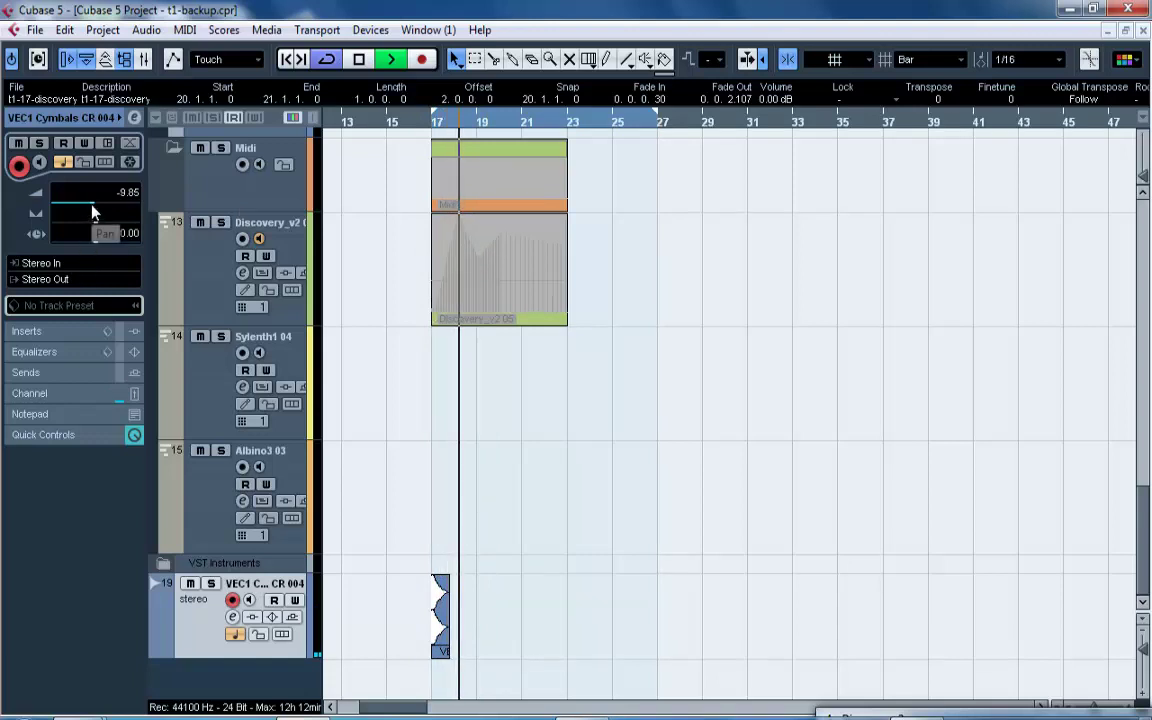
{"action": "left_click_drag", "start_coordinate": [91, 205], "coordinate": [87, 208]}
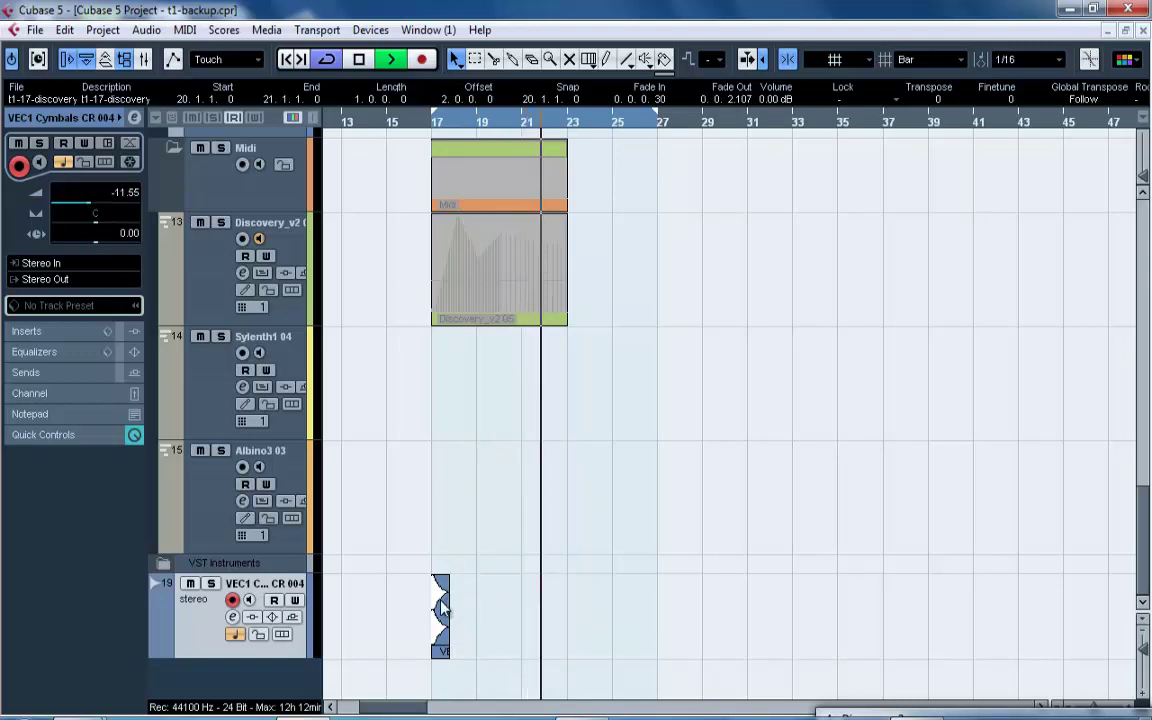
Try a copy of the VEC1 Cymbals CR 004 clip at bar 23 and delete it again.
{"action": "left_click_drag", "start_coordinate": [441, 610], "coordinate": [578, 607]}
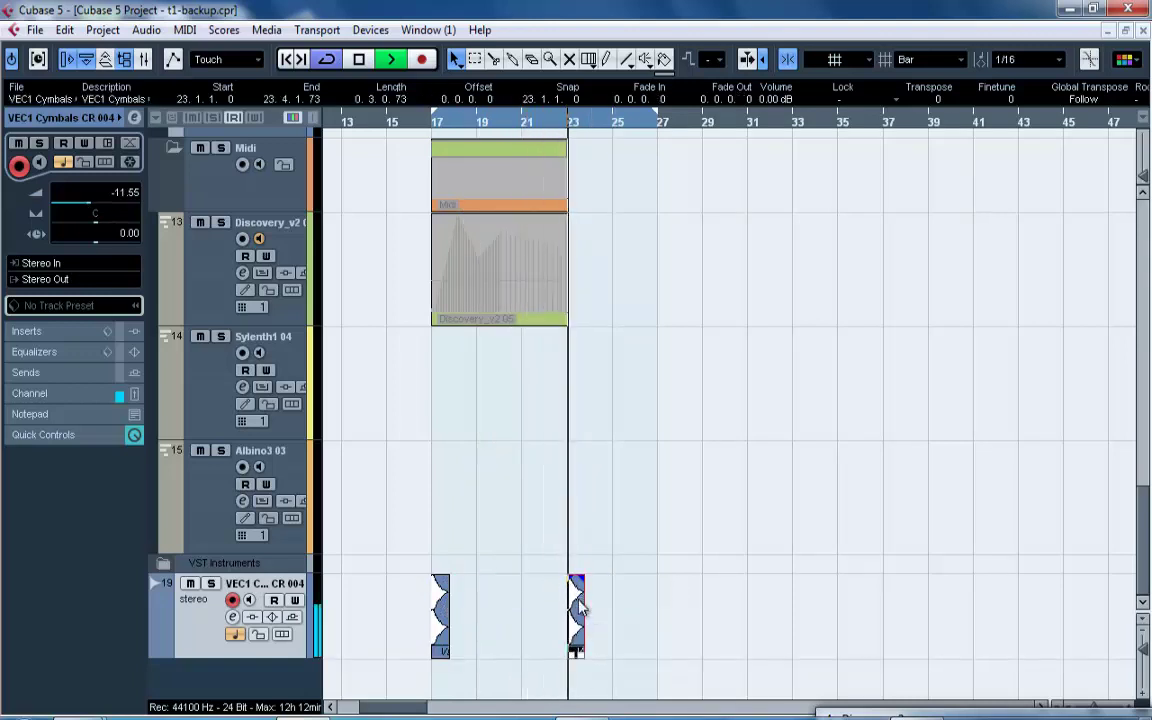
{"action": "key", "text": "Delete"}
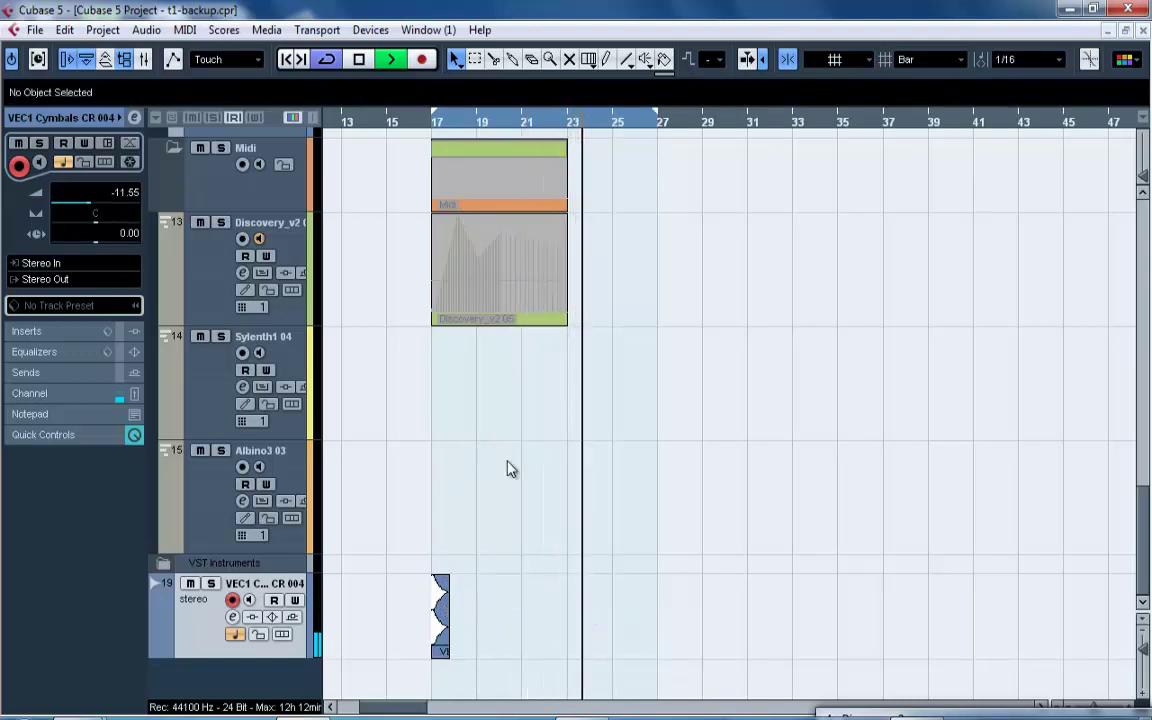
Play from ahead of bar 17 and examine the upper tracks across the arrangement, keeping the Discovery_v2 window out of the way.
{"action": "left_click", "coordinate": [378, 125]}
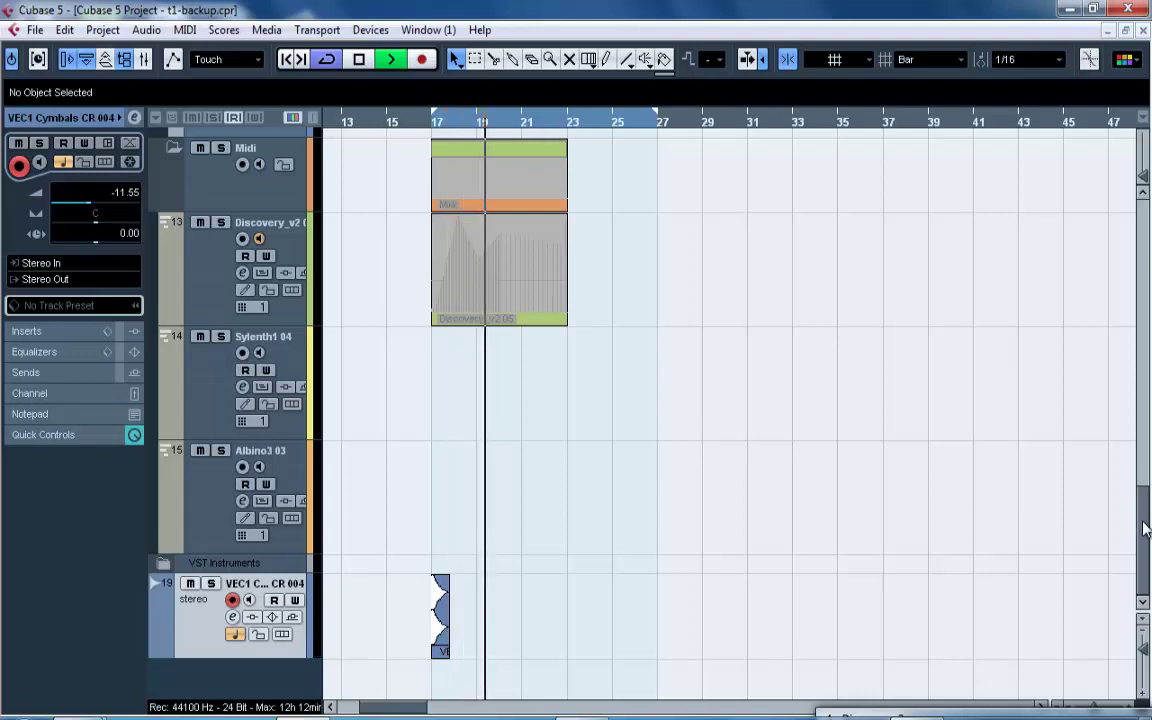
{"action": "left_click_drag", "start_coordinate": [1145, 530], "coordinate": [1147, 296]}
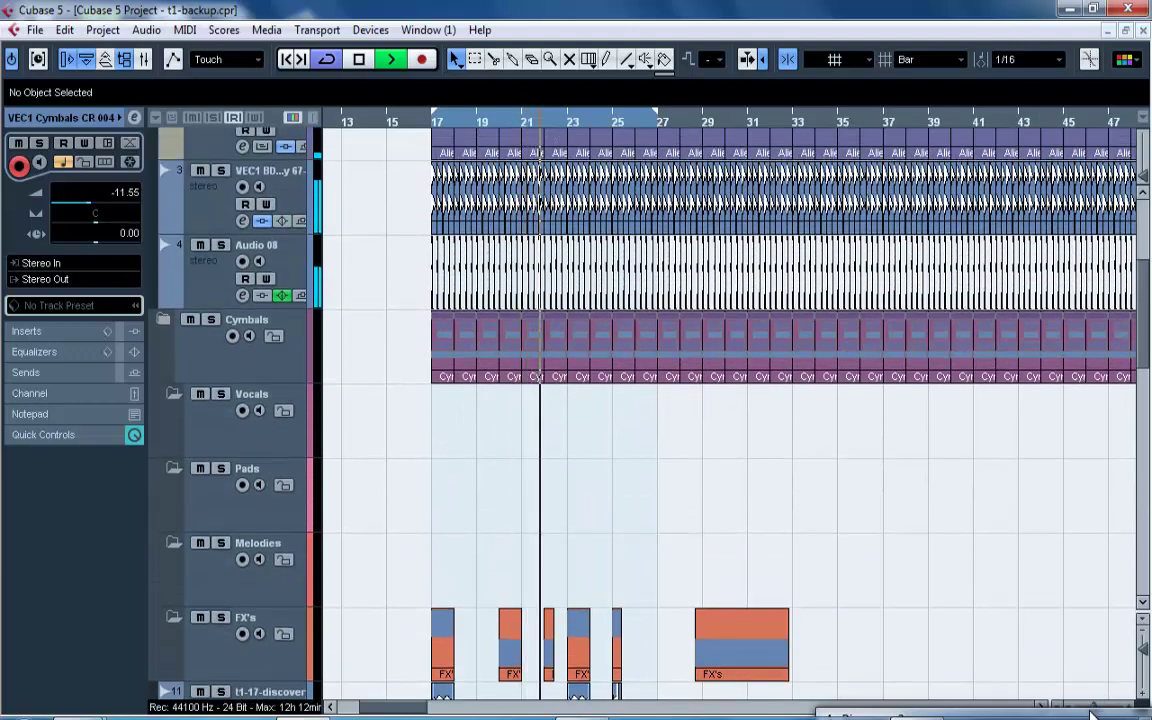
{"action": "left_click_drag", "start_coordinate": [1093, 706], "coordinate": [1085, 705]}
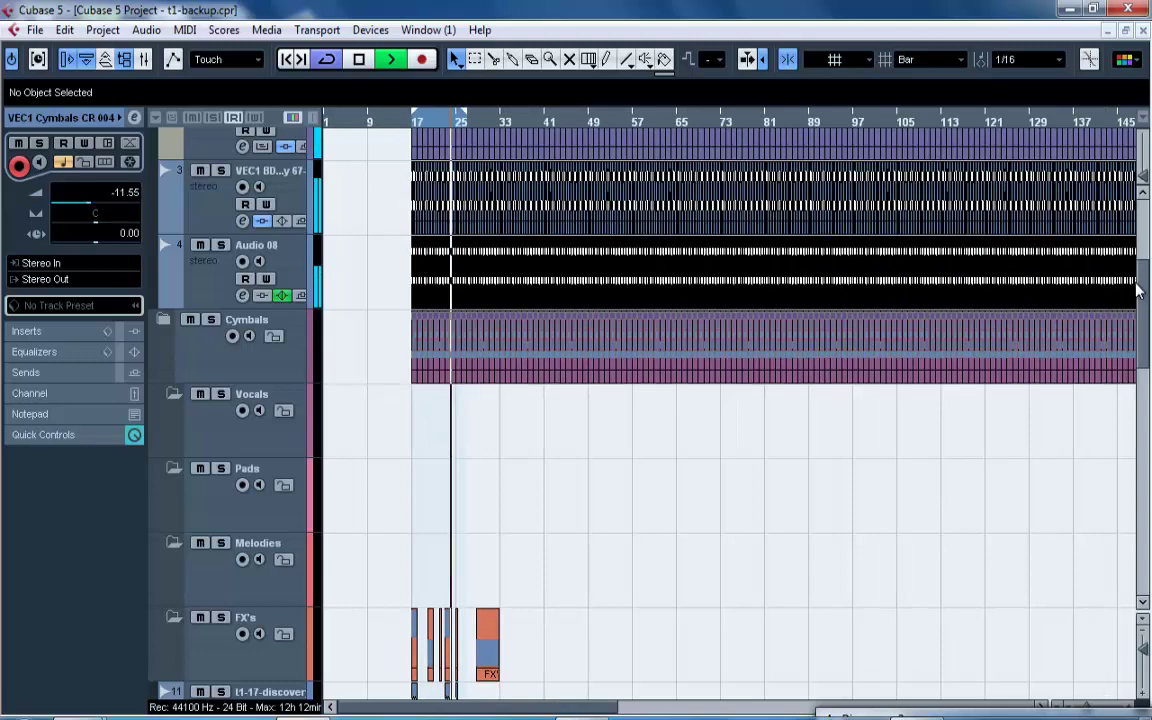
{"action": "mouse_move", "coordinate": [1142, 281]}
{"action": "left_mouse_down"}
{"action": "mouse_move", "coordinate": [1143, 219]}
{"action": "mouse_move", "coordinate": [1143, 291]}
{"action": "left_mouse_up"}
{"action": "left_click_drag", "start_coordinate": [1084, 714], "coordinate": [706, 634]}
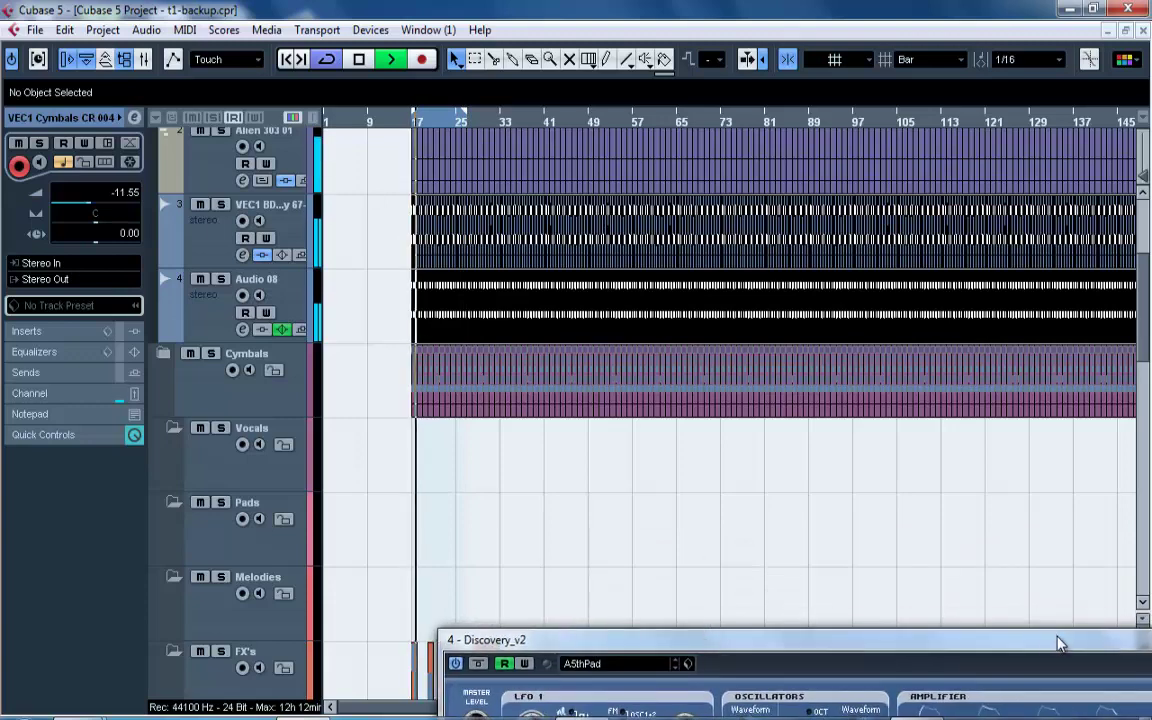
{"action": "left_click_drag", "start_coordinate": [1060, 643], "coordinate": [619, 703]}
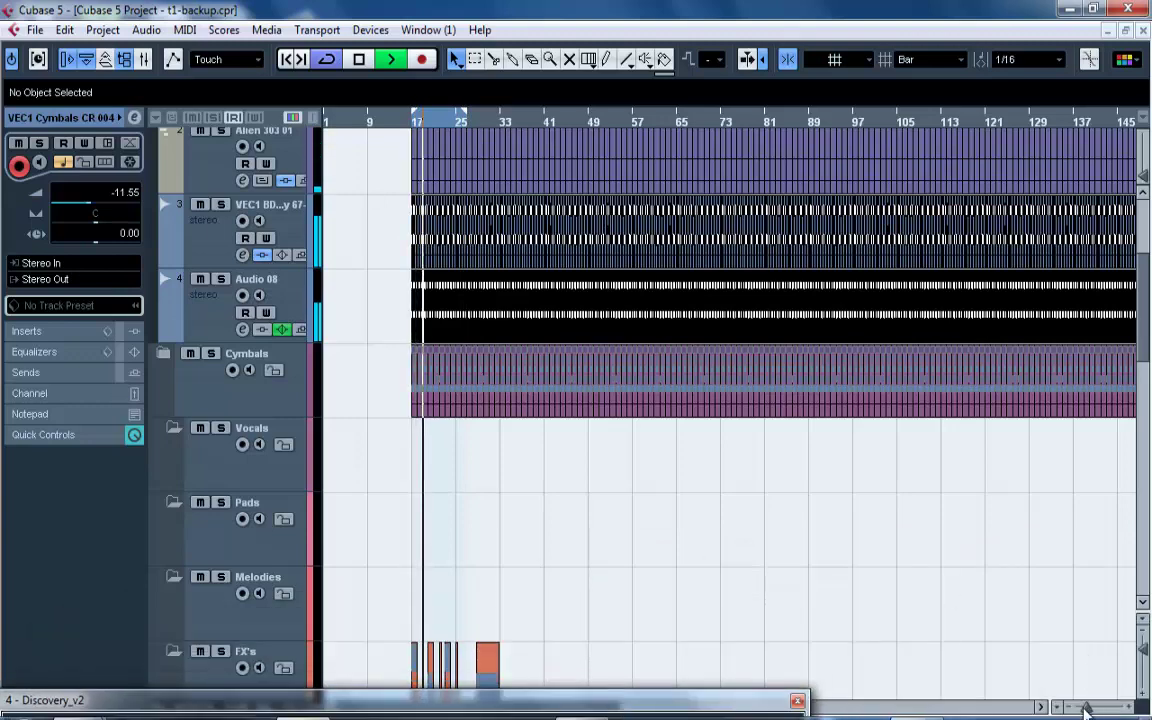
{"action": "left_click_drag", "start_coordinate": [1083, 710], "coordinate": [1081, 710]}
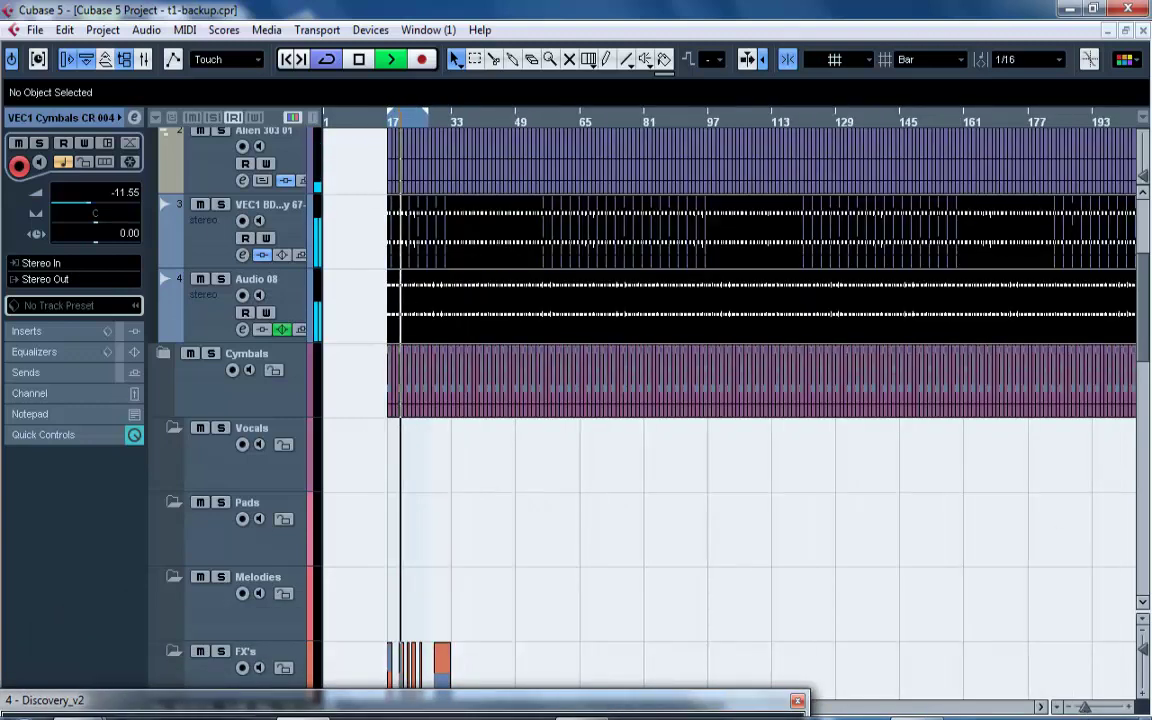
{"action": "left_click_drag", "start_coordinate": [1146, 362], "coordinate": [1141, 318]}
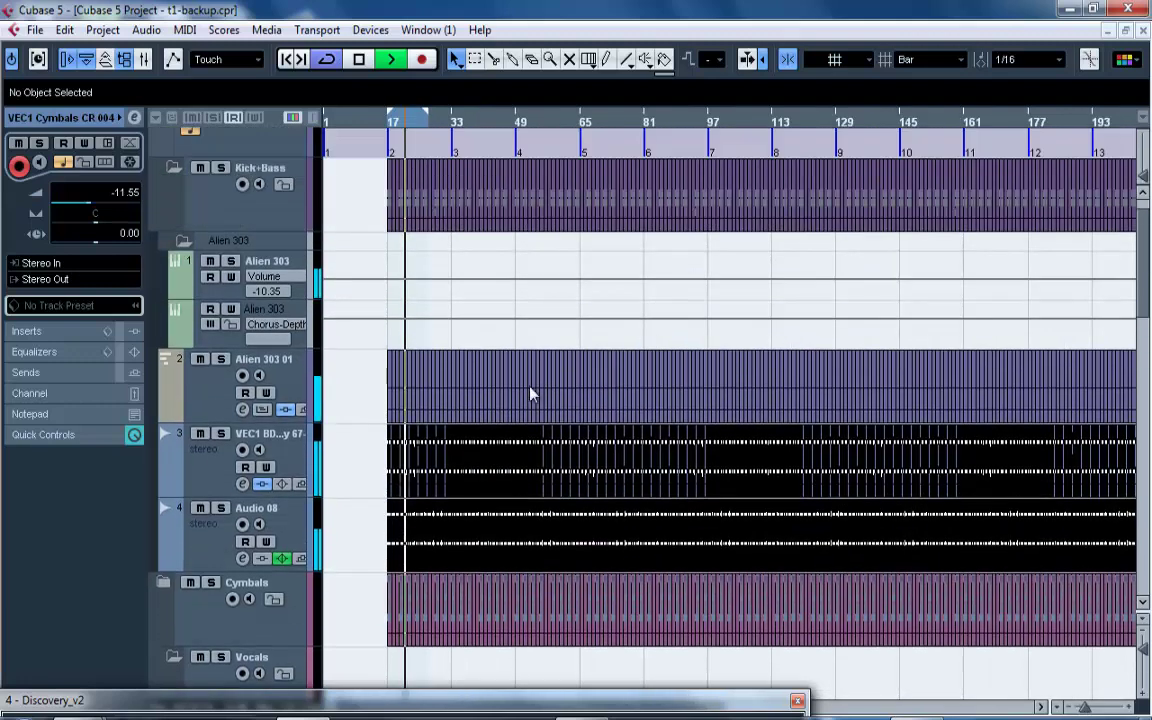
{"action": "left_click", "coordinate": [196, 470]}
{"action": "left_click", "coordinate": [195, 522]}
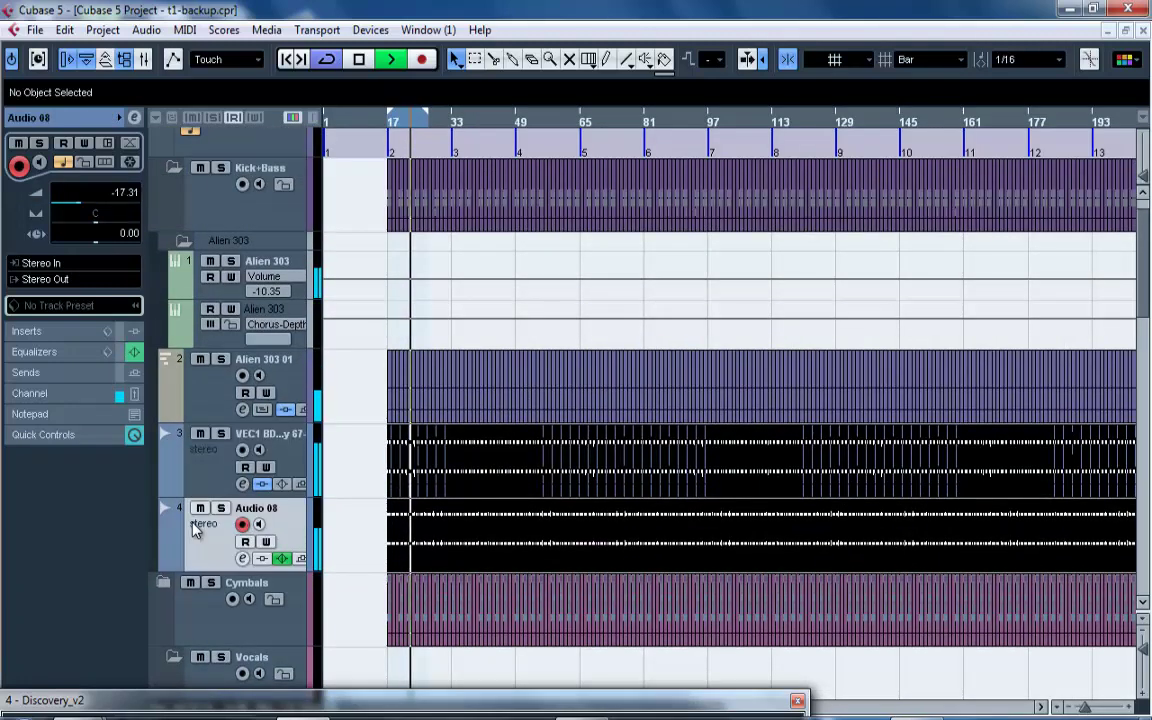
{"action": "left_click", "coordinate": [221, 509]}
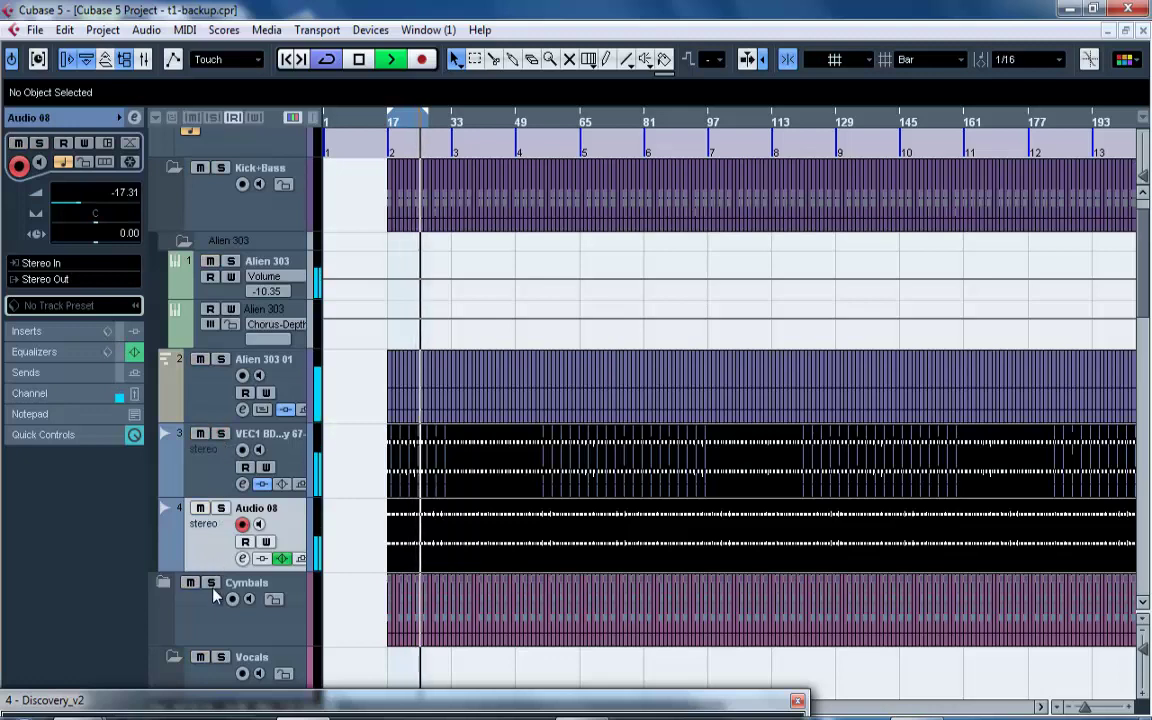
Move the VEC1 Cymbals CR 004 track into the Cymbals folder, directly above MIDI 02.
{"action": "left_click", "coordinate": [166, 586]}
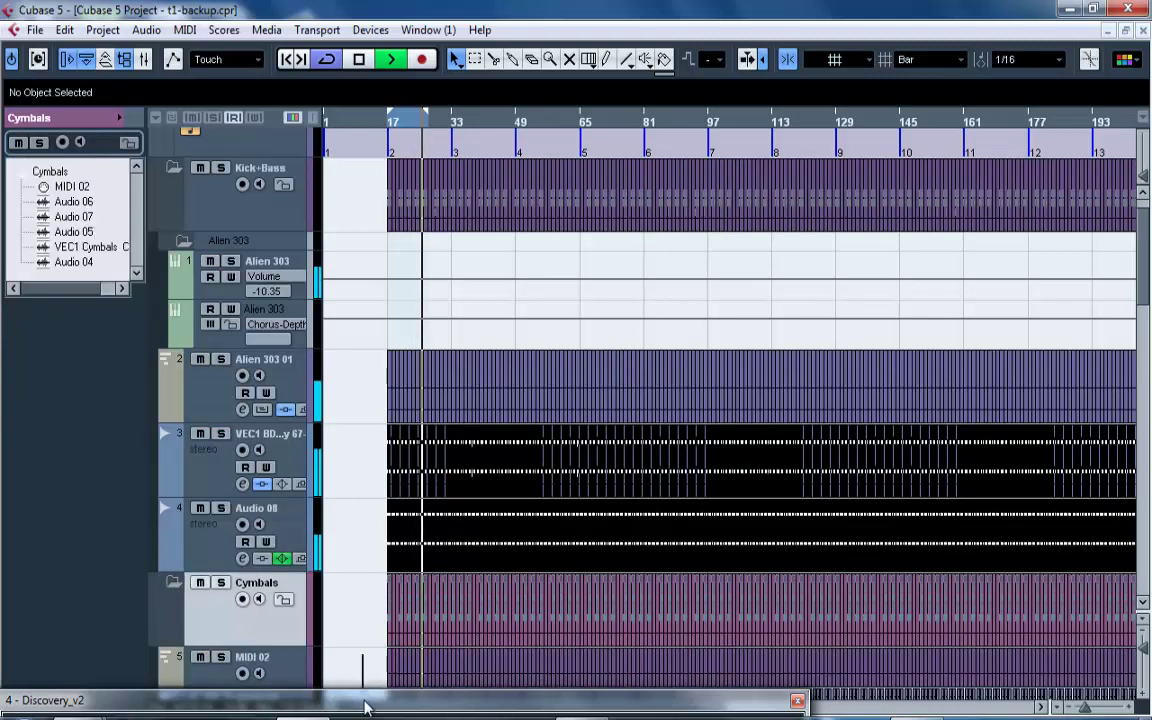
{"action": "scroll", "coordinate": [362, 520], "scroll_direction": "down", "scroll_amount": 10}
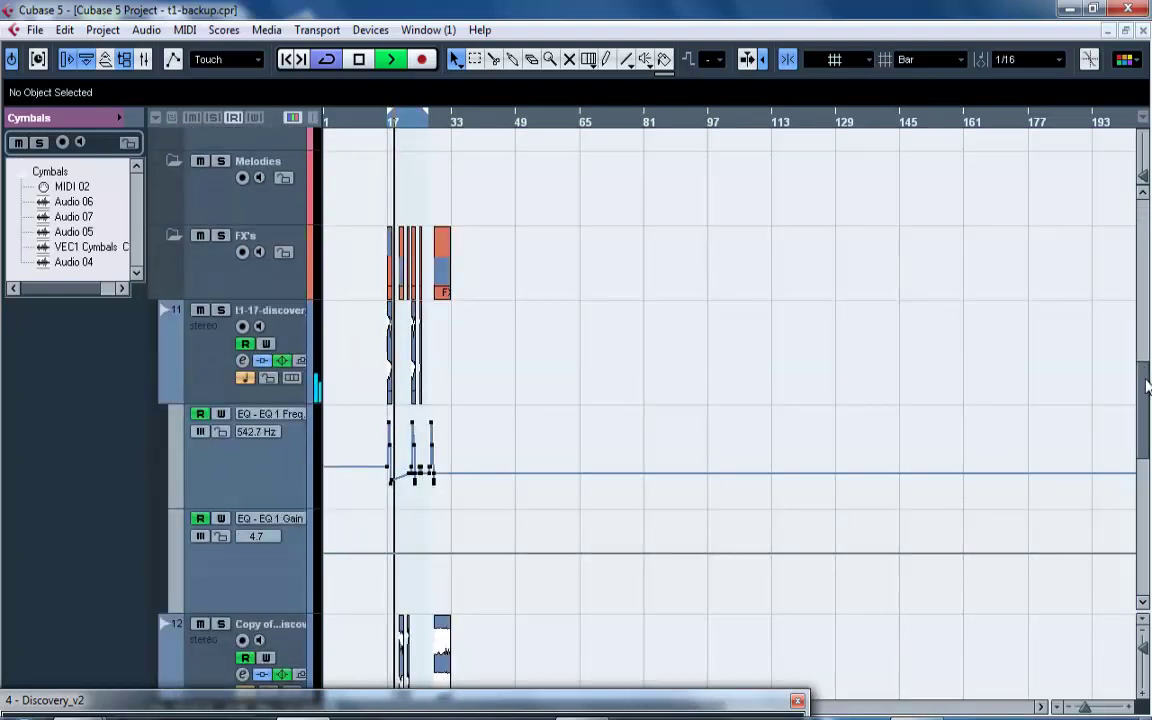
{"action": "left_click_drag", "start_coordinate": [1147, 385], "coordinate": [1150, 531]}
{"action": "left_click", "coordinate": [254, 570]}
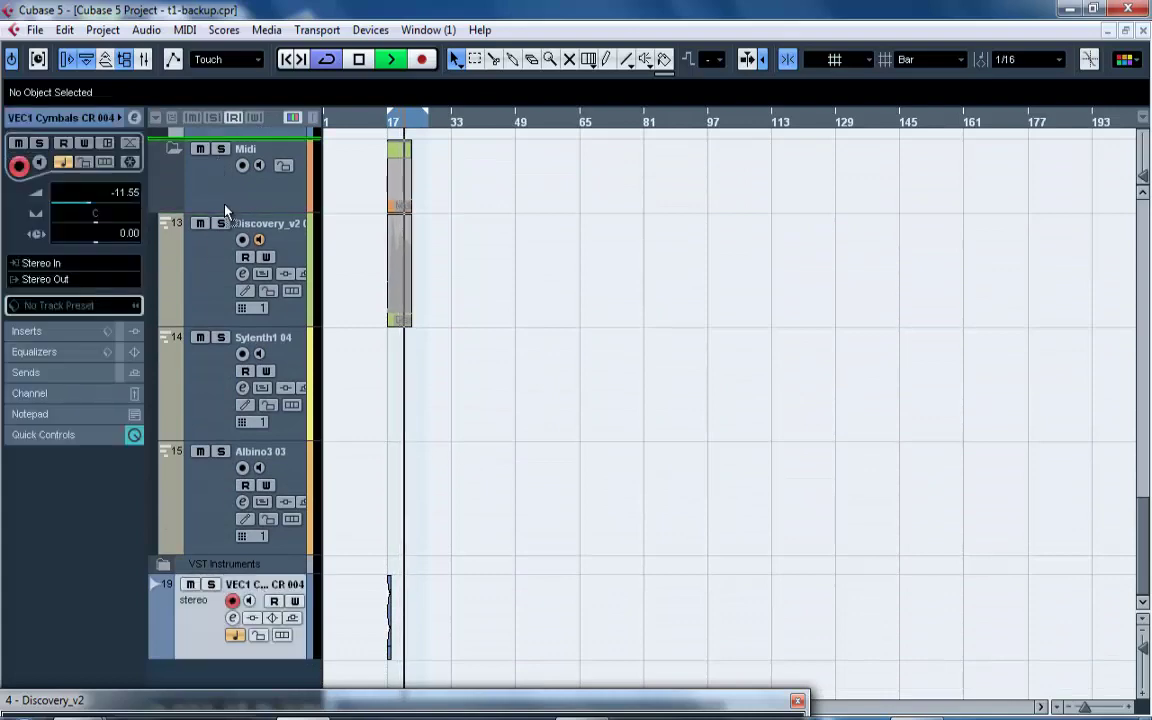
{"action": "scroll", "coordinate": [275, 160], "scroll_direction": "up", "scroll_amount": 3}
{"action": "scroll", "coordinate": [277, 155], "scroll_direction": "up", "scroll_amount": 10}
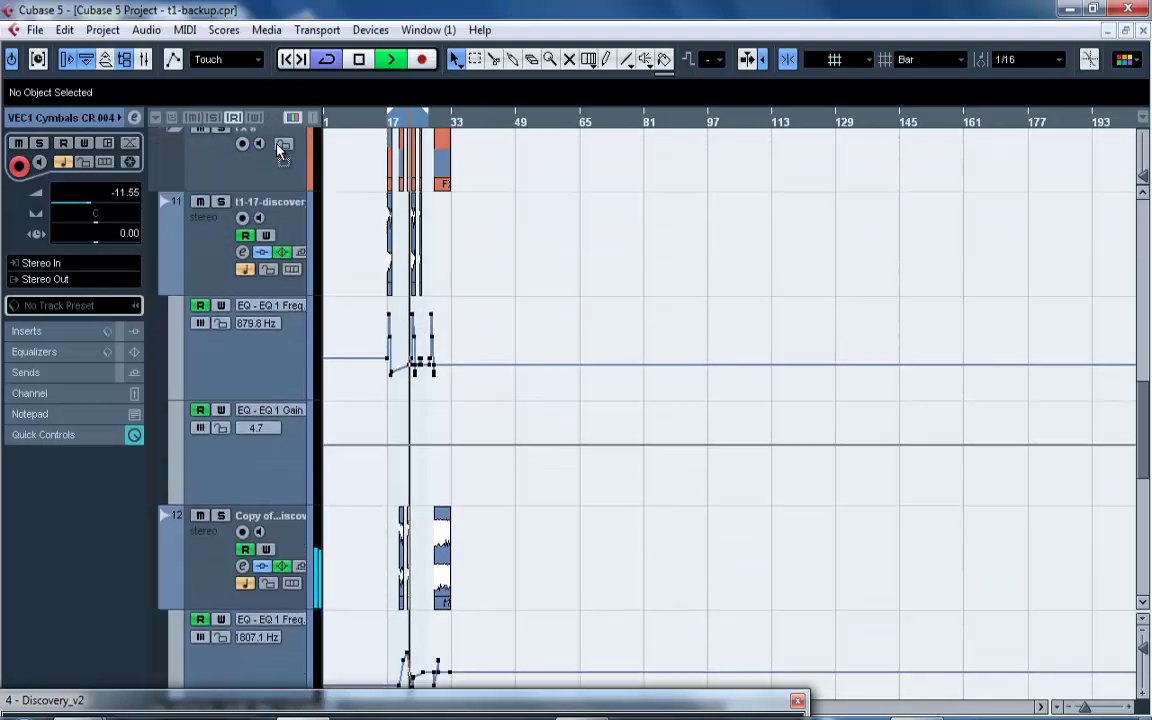
{"action": "scroll", "coordinate": [279, 158], "scroll_direction": "up", "scroll_amount": 6}
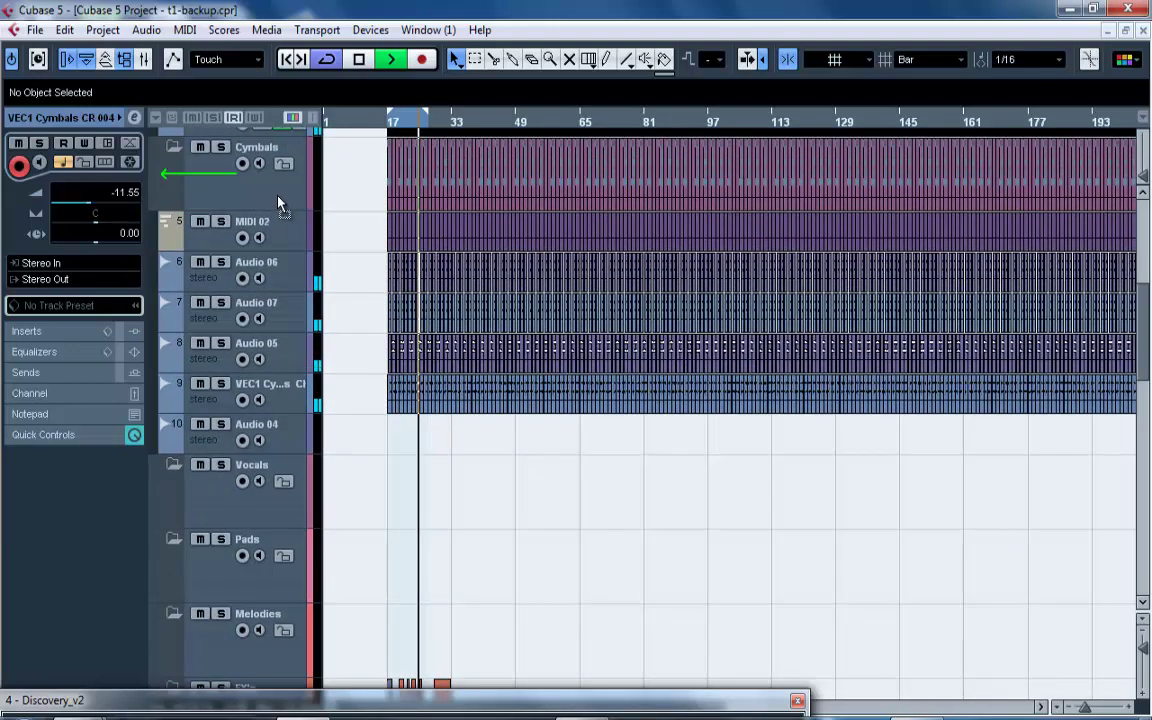
{"action": "left_click_drag", "start_coordinate": [278, 197], "coordinate": [278, 201]}
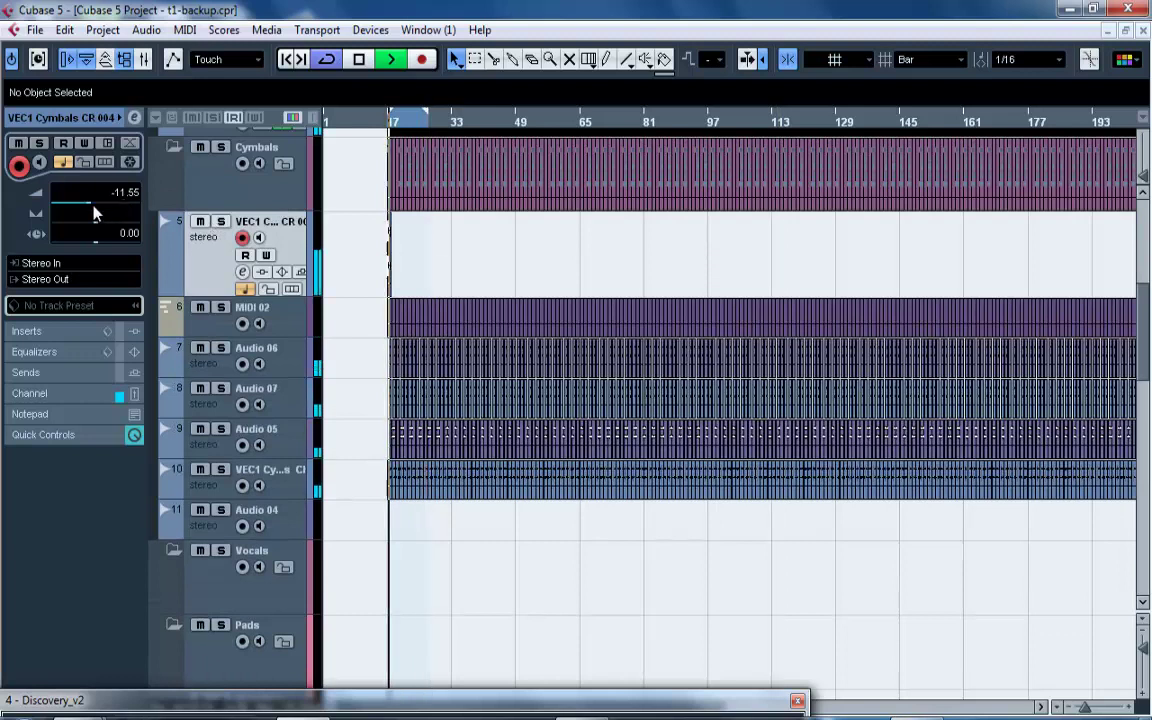
Set the VEC1 Cymbals CR 004 track's volume to -18.59 and replay the crash from just before bar 17.
{"action": "left_click_drag", "start_coordinate": [88, 210], "coordinate": [85, 208]}
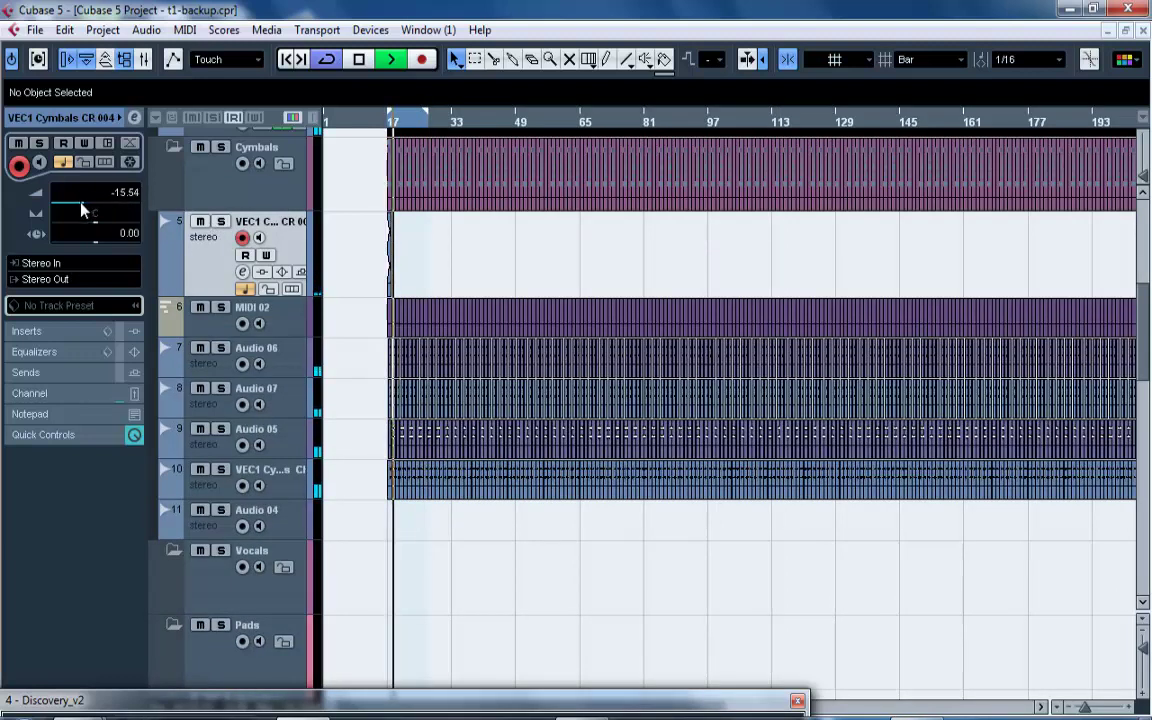
{"action": "left_click_drag", "start_coordinate": [79, 208], "coordinate": [75, 206]}
{"action": "left_click", "coordinate": [388, 127]}
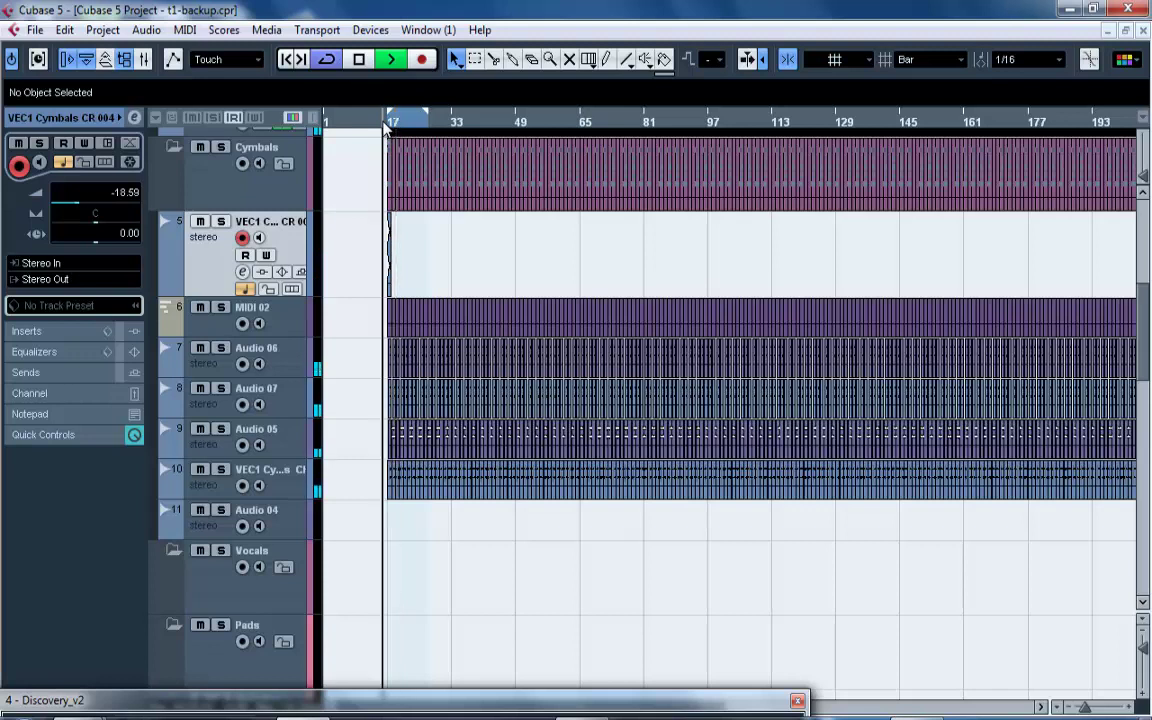
Change the grid type to Use Quantize and restart playback.
{"action": "left_click", "coordinate": [908, 62]}
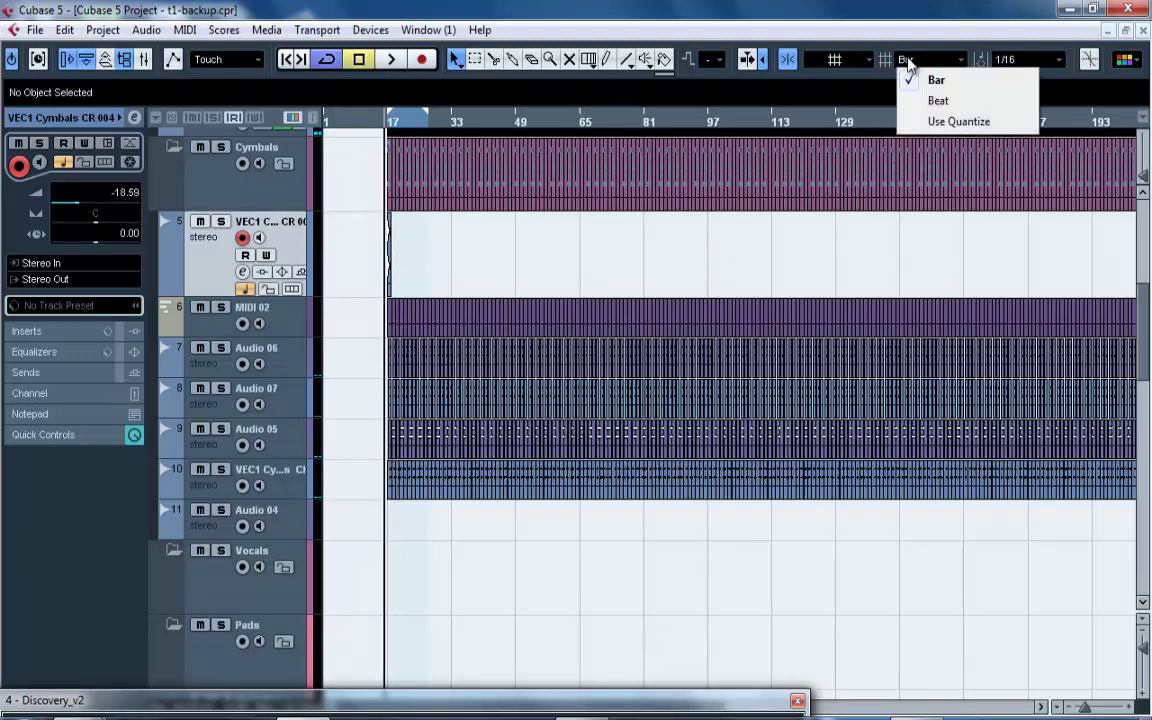
{"action": "left_click", "coordinate": [958, 121]}
{"action": "left_click", "coordinate": [391, 59]}
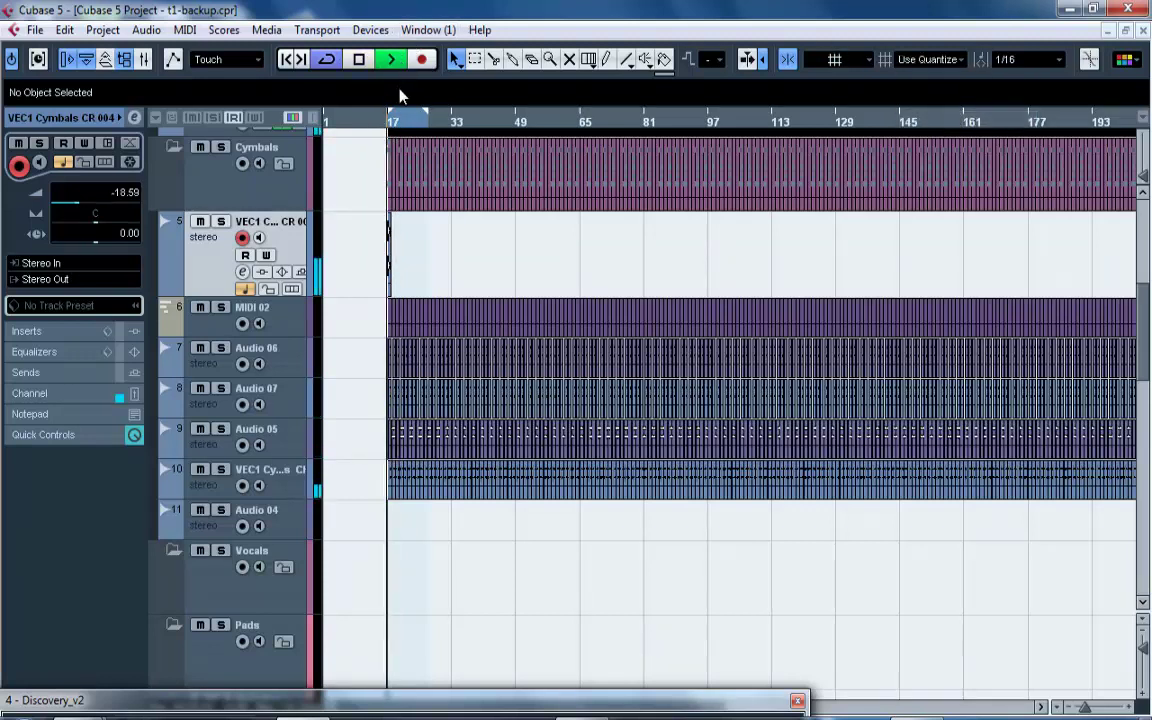
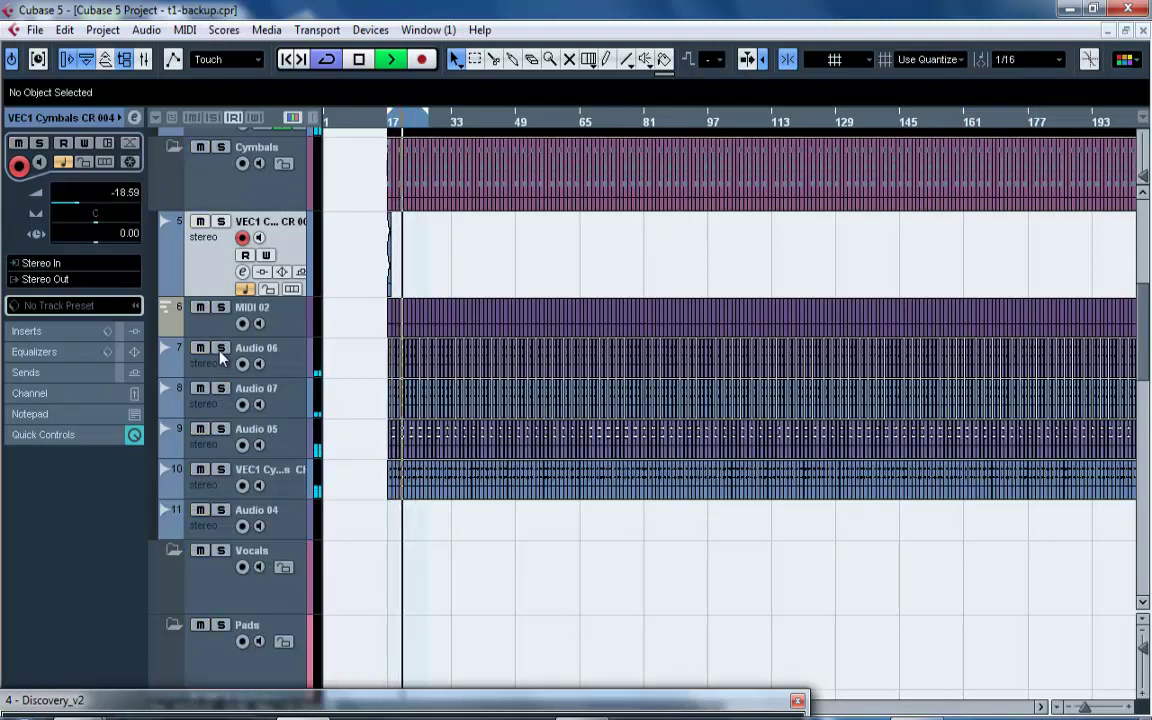
Set the Audio 05 track's volume to -18.59 during playback.
{"action": "left_click", "coordinate": [215, 440]}
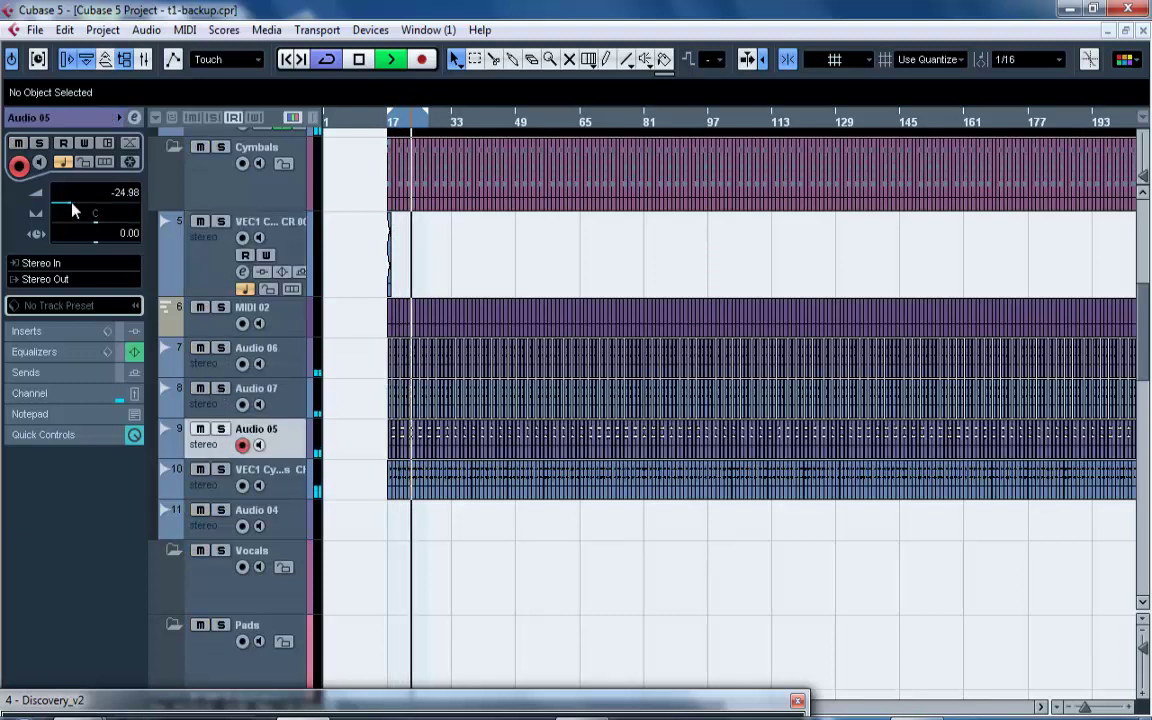
{"action": "left_click_drag", "start_coordinate": [72, 210], "coordinate": [79, 205]}
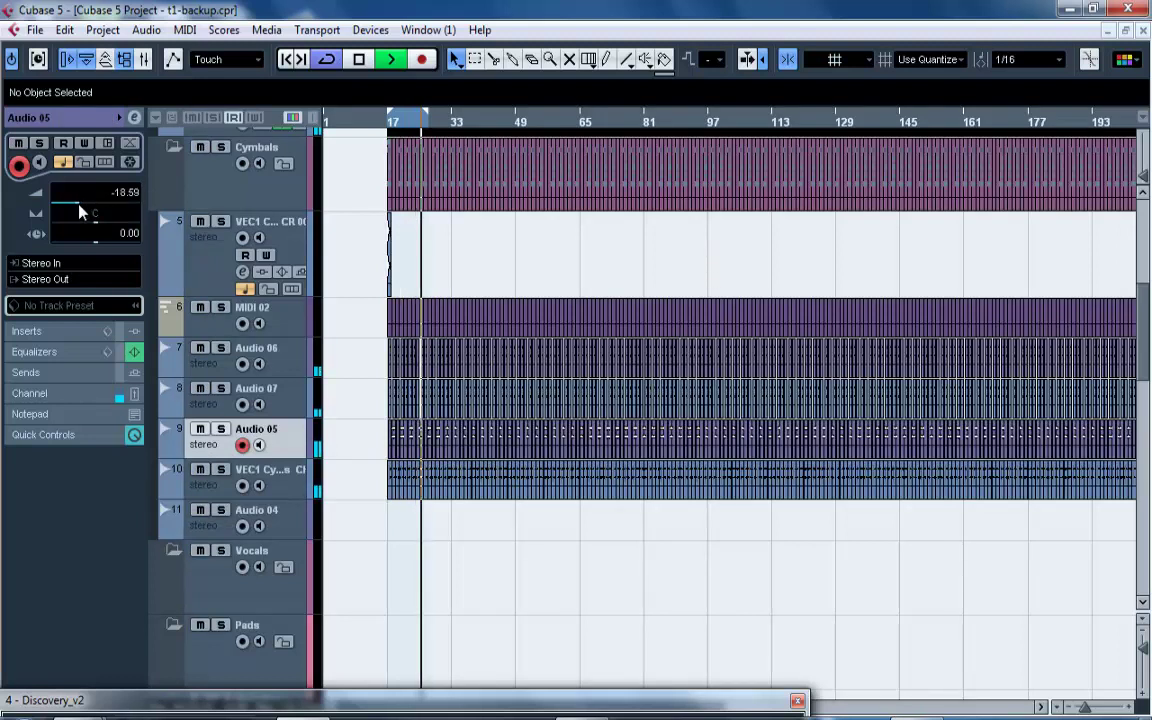
Set Audio 05's equalizer bands 1 and 2 to 1156.8 Hz and 3262.4 Hz, and enable band 3 at 1423.3 Hz.
{"action": "left_click", "coordinate": [118, 352]}
{"action": "mouse_move", "coordinate": [69, 455]}
{"action": "left_mouse_down"}
{"action": "mouse_move", "coordinate": [108, 452]}
{"action": "mouse_move", "coordinate": [46, 457]}
{"action": "mouse_move", "coordinate": [60, 458]}
{"action": "left_mouse_up"}
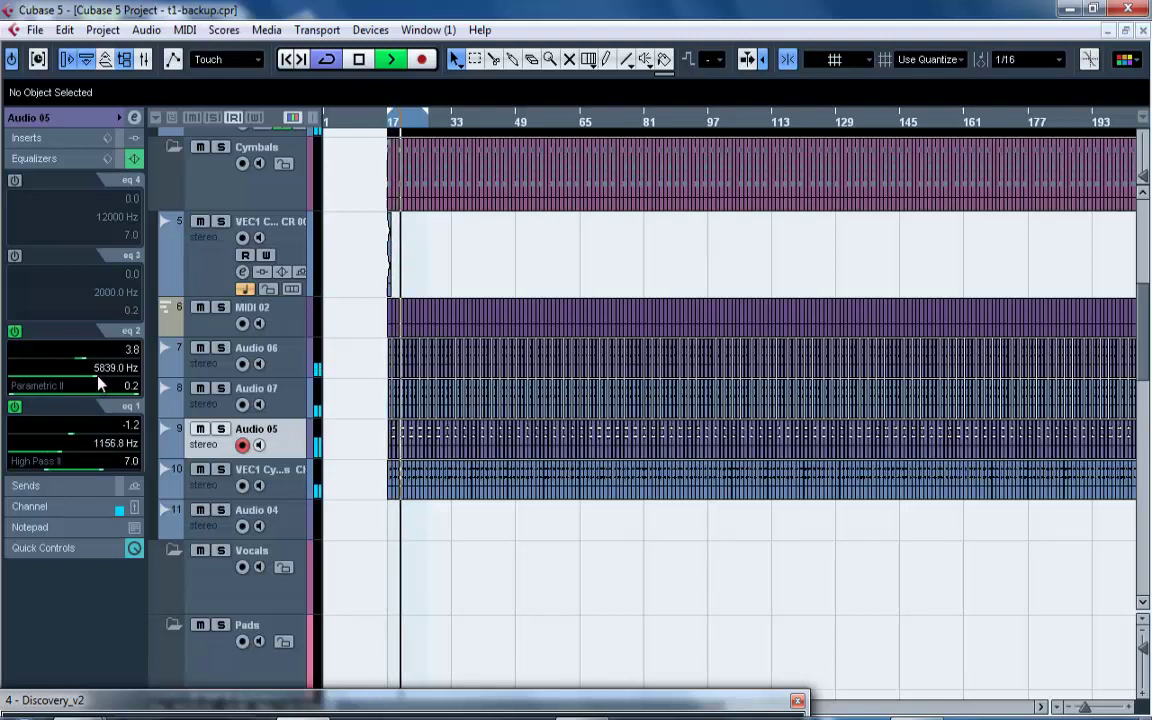
{"action": "left_click_drag", "start_coordinate": [98, 376], "coordinate": [75, 372]}
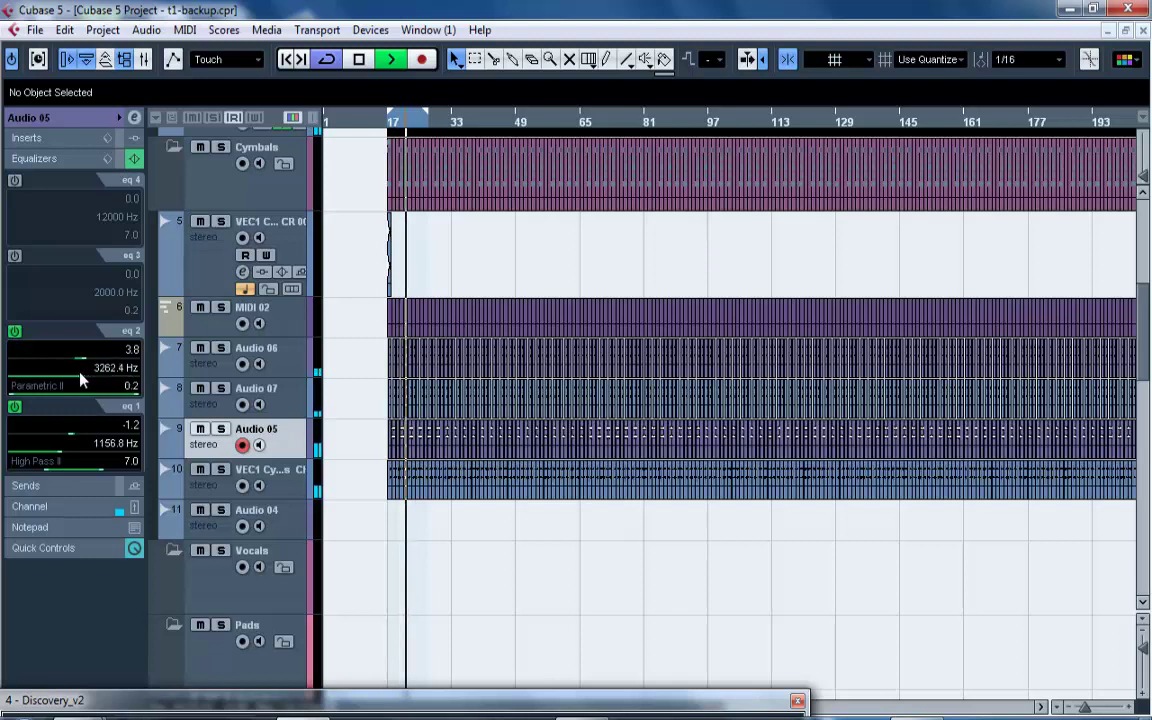
{"action": "left_click", "coordinate": [14, 255]}
{"action": "left_click_drag", "start_coordinate": [68, 284], "coordinate": [77, 329]}
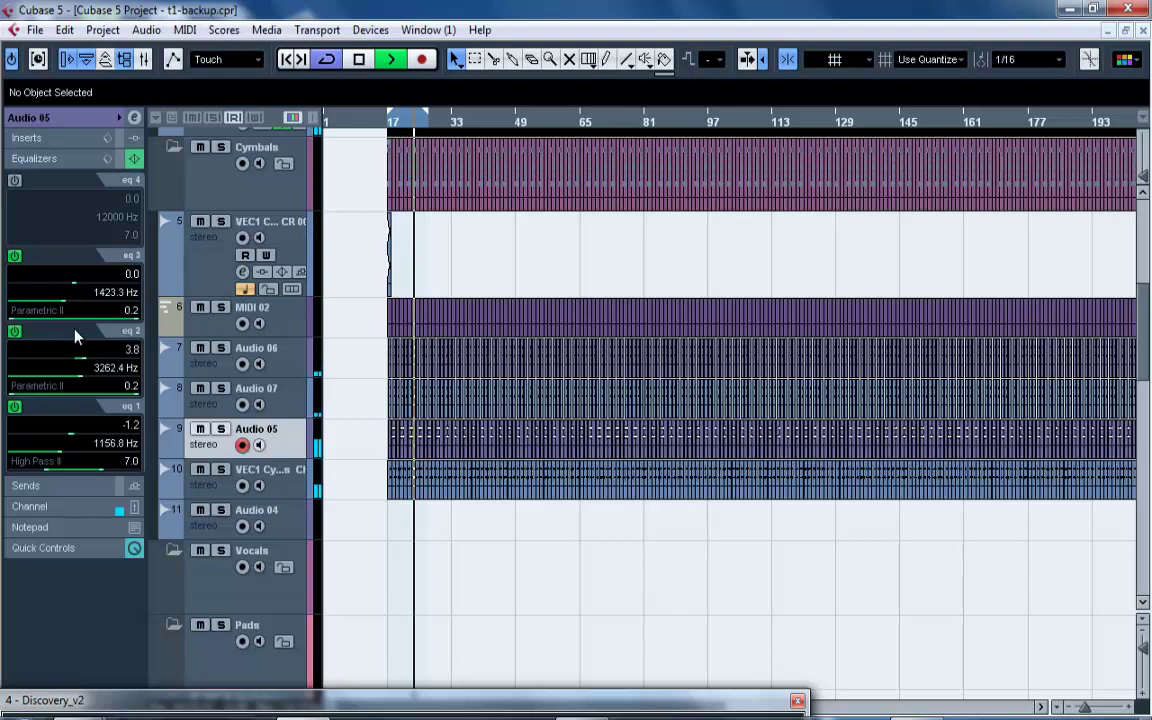
Reshape Audio 05's EQ curve in its channel settings: band 2 at 4596 Hz with 3.2 gain, band 3 at 2847 Hz with 1.4 gain.
{"action": "left_click", "coordinate": [134, 118]}
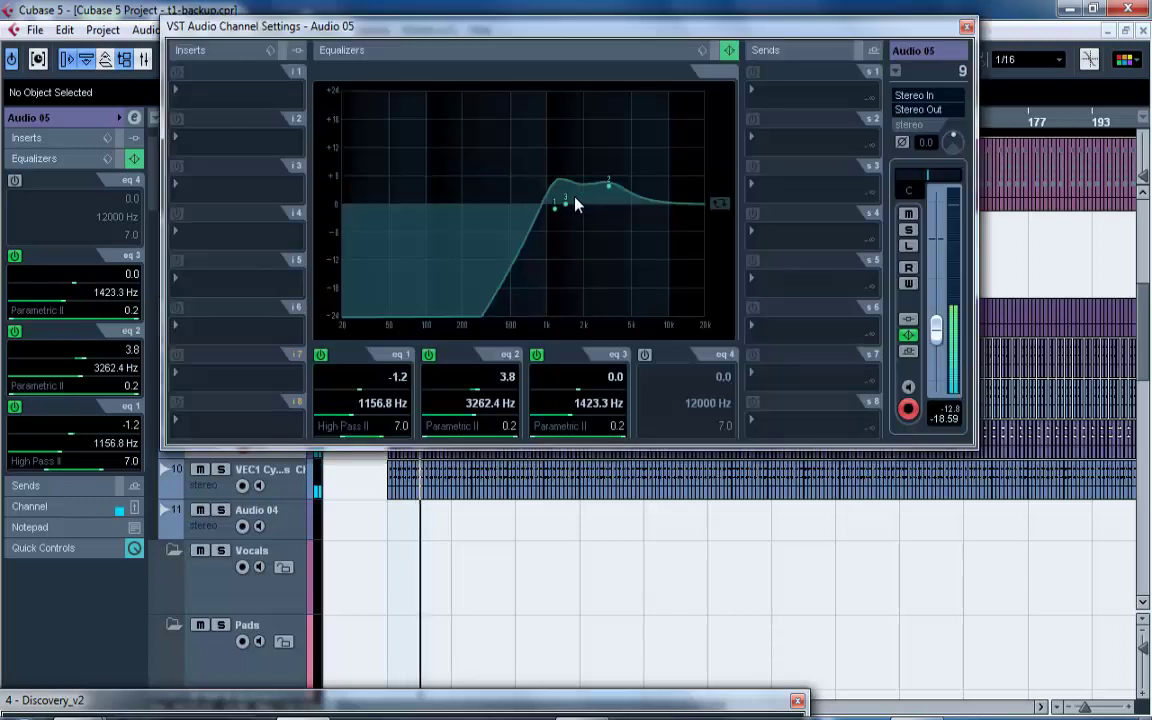
{"action": "left_click_drag", "start_coordinate": [565, 207], "coordinate": [628, 188]}
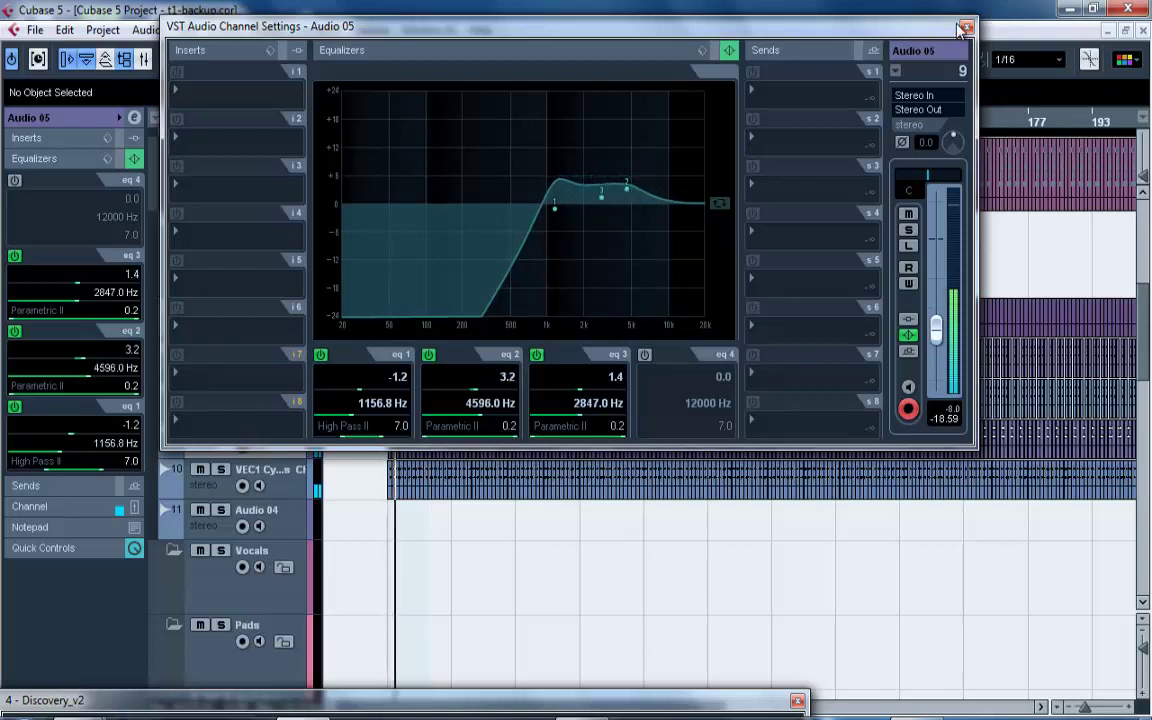
{"action": "left_click", "coordinate": [966, 28]}
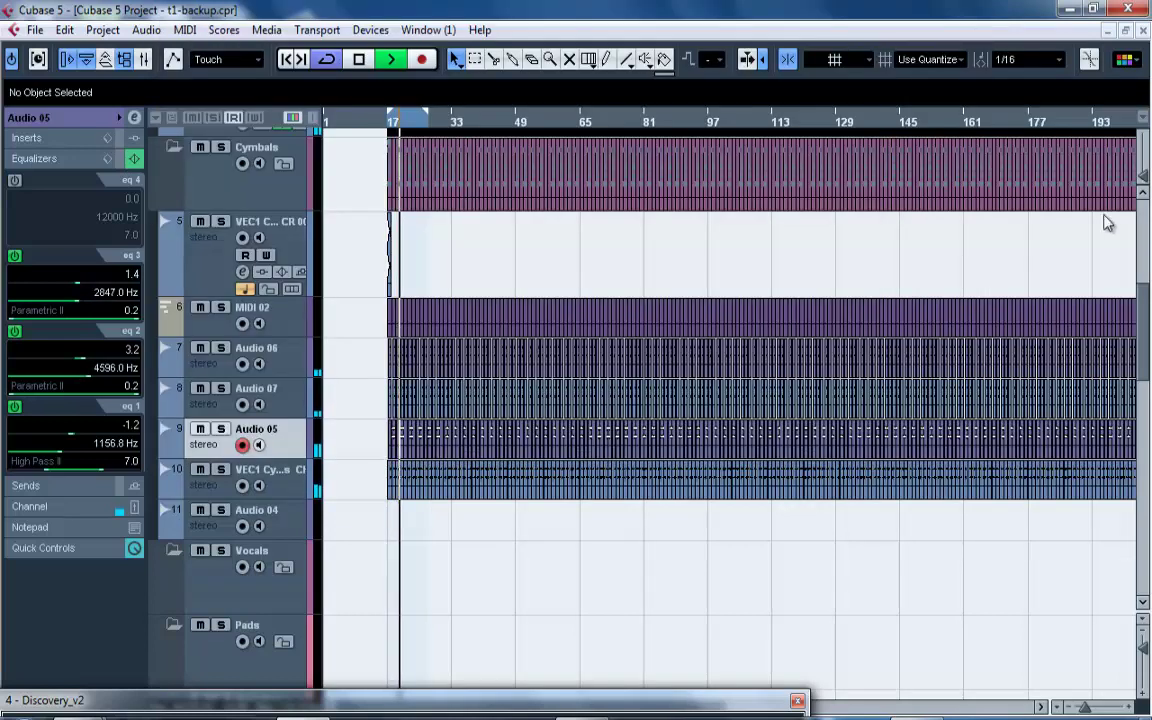
Set the Alien 303 01 Quantizer to note Off, swing 1 % and delay 14 ms, and compare it with the effect bypassed.
{"action": "left_click_drag", "start_coordinate": [1141, 308], "coordinate": [1137, 140]}
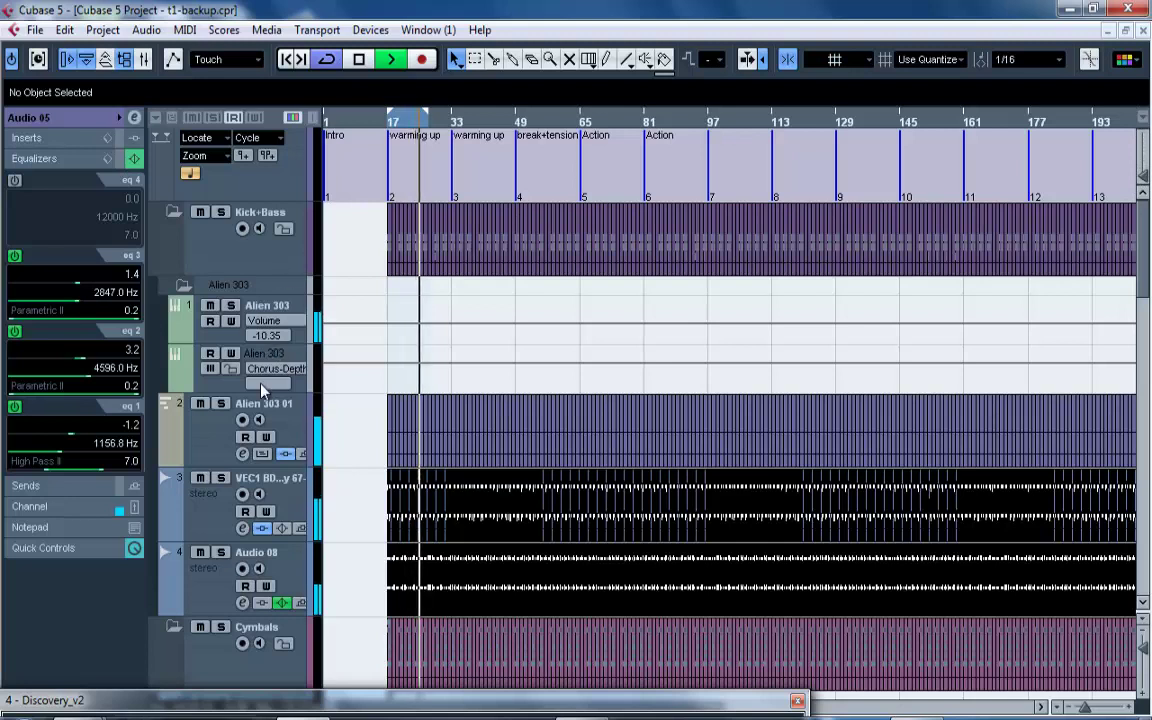
{"action": "left_click", "coordinate": [212, 436]}
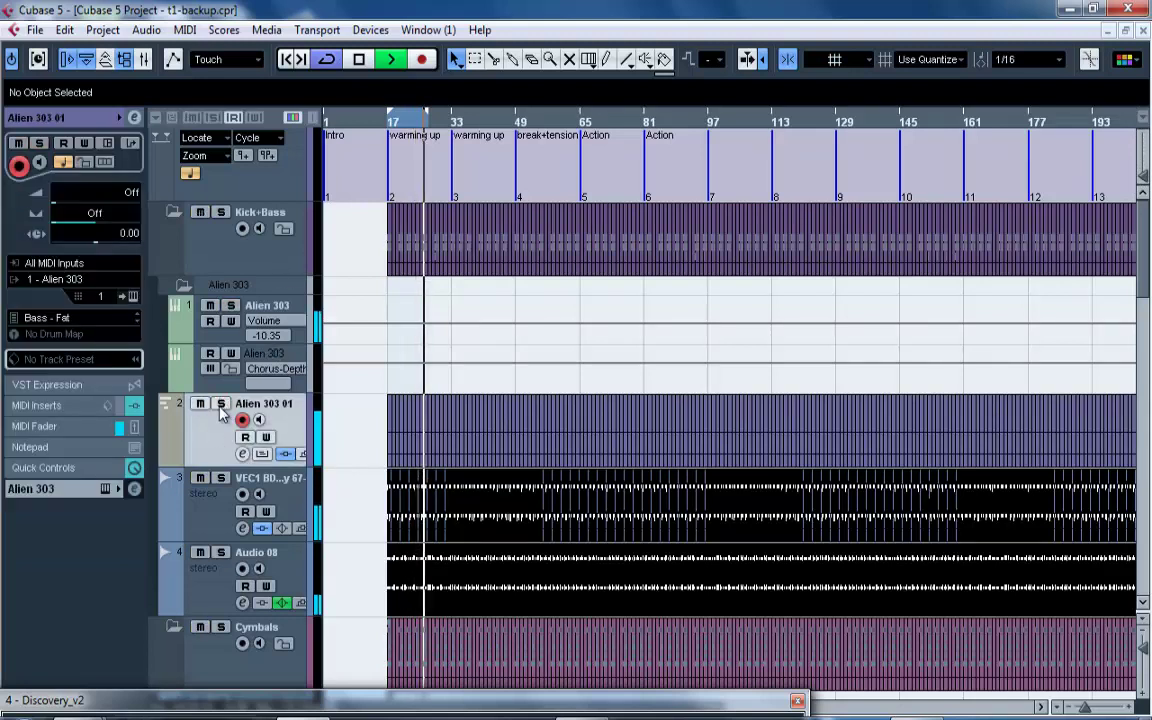
{"action": "left_click", "coordinate": [136, 407]}
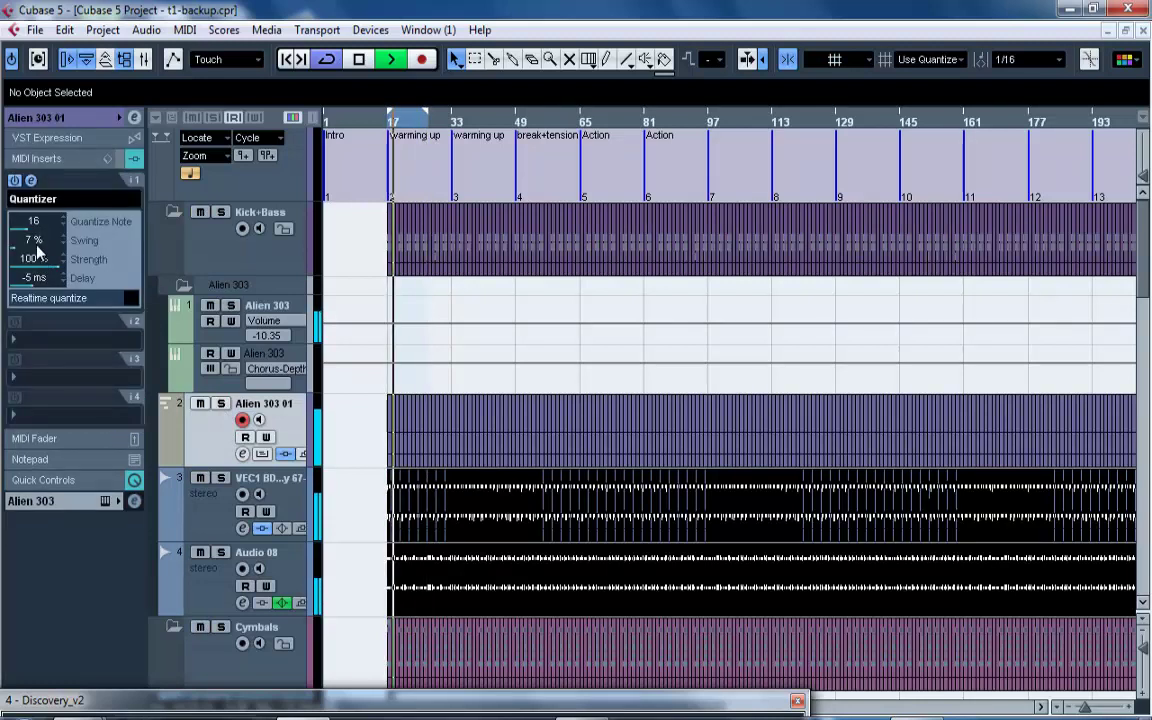
{"action": "left_click_drag", "start_coordinate": [35, 277], "coordinate": [30, 305]}
{"action": "left_click_drag", "start_coordinate": [40, 220], "coordinate": [111, 308]}
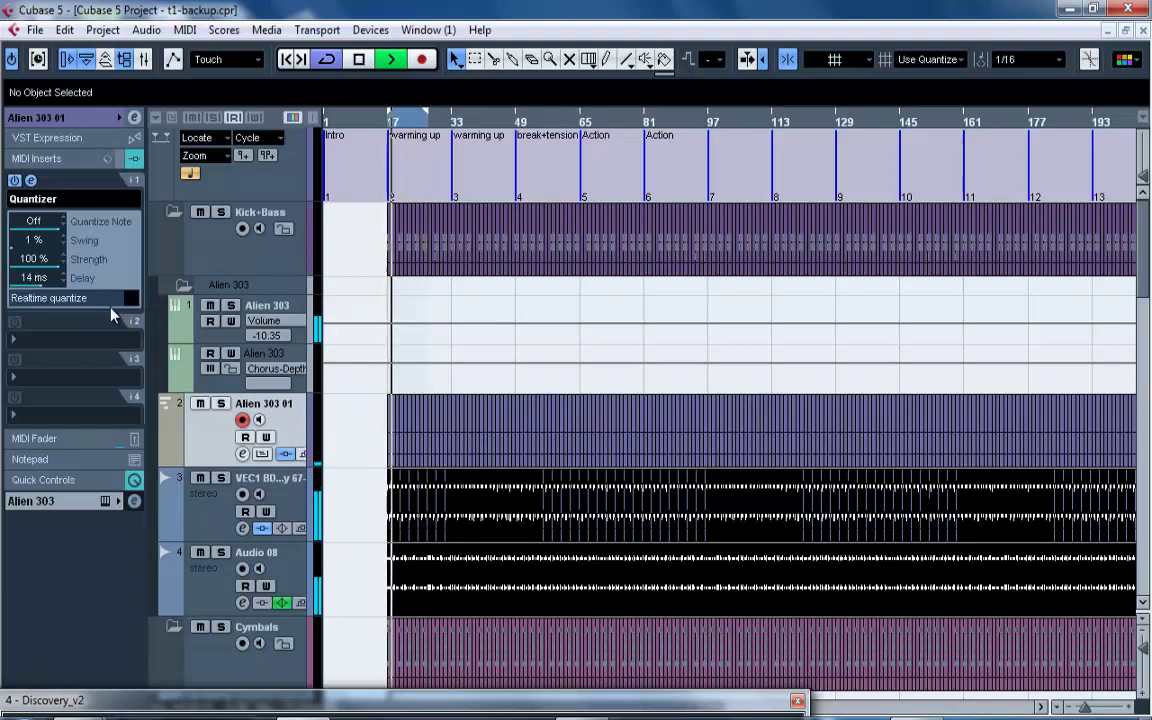
{"action": "left_click", "coordinate": [15, 181]}
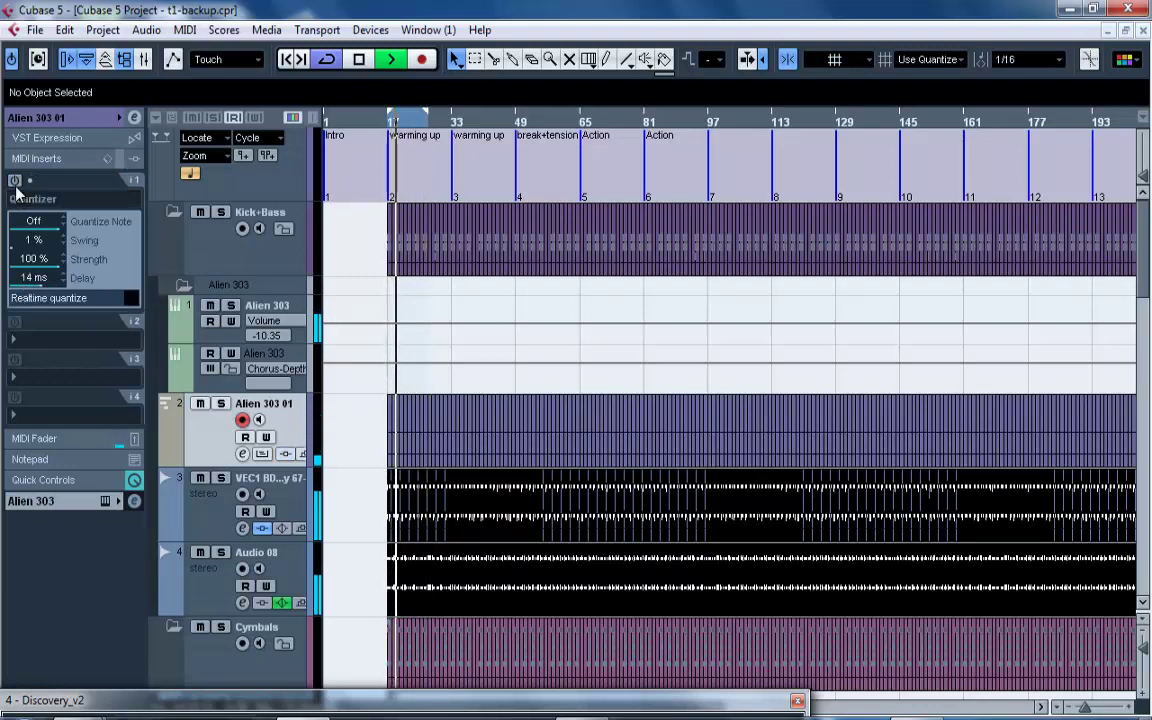
{"action": "left_click", "coordinate": [15, 182]}
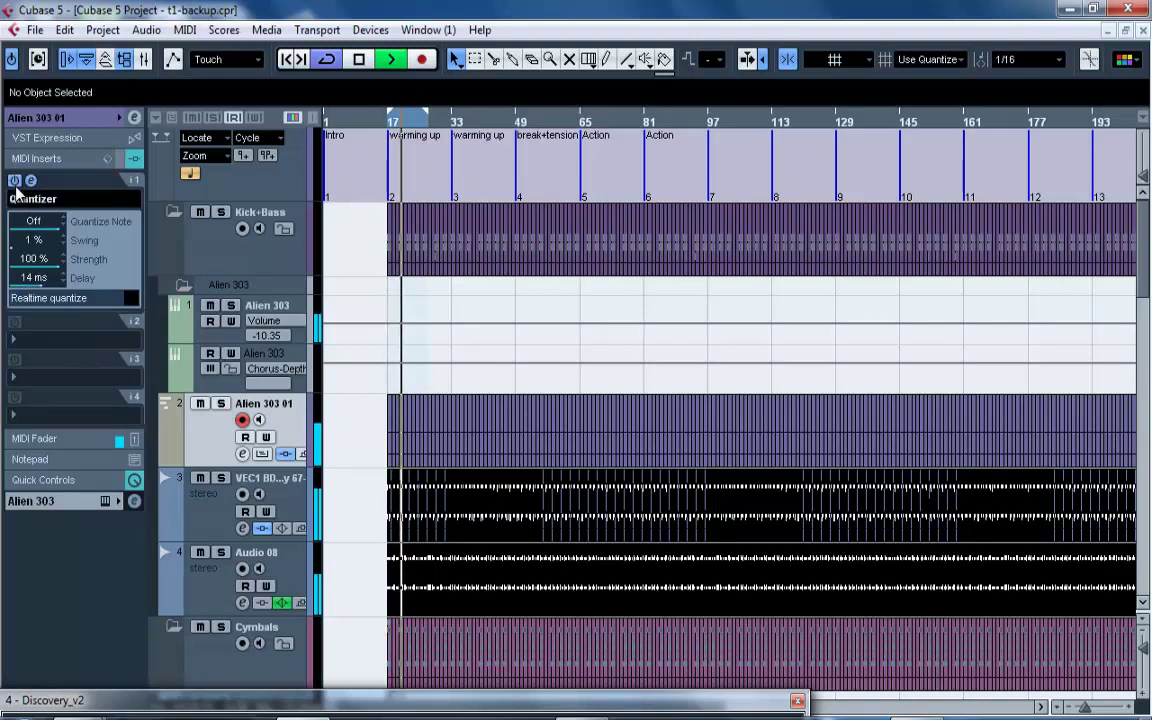
Set the Alien 303 01 Quantizer to note 16T, swing 61 % and strength 39 %, and compare it with the effect bypassed.
{"action": "left_click_drag", "start_coordinate": [58, 260], "coordinate": [75, 290]}
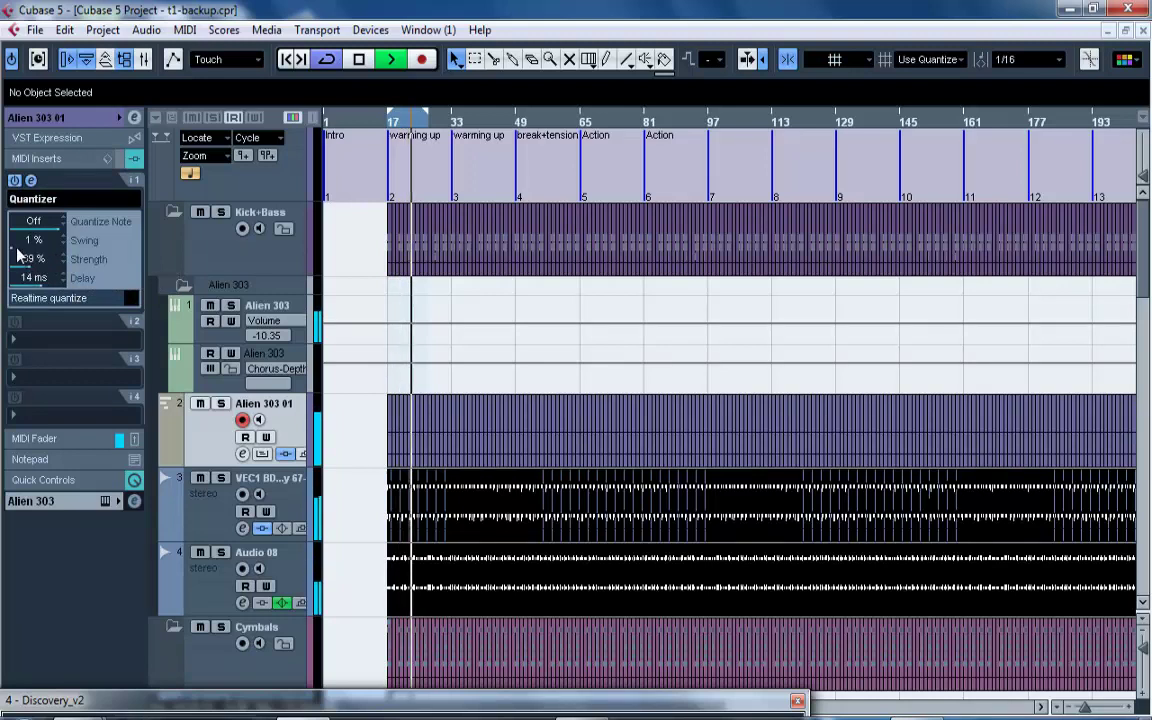
{"action": "left_click_drag", "start_coordinate": [14, 248], "coordinate": [46, 246]}
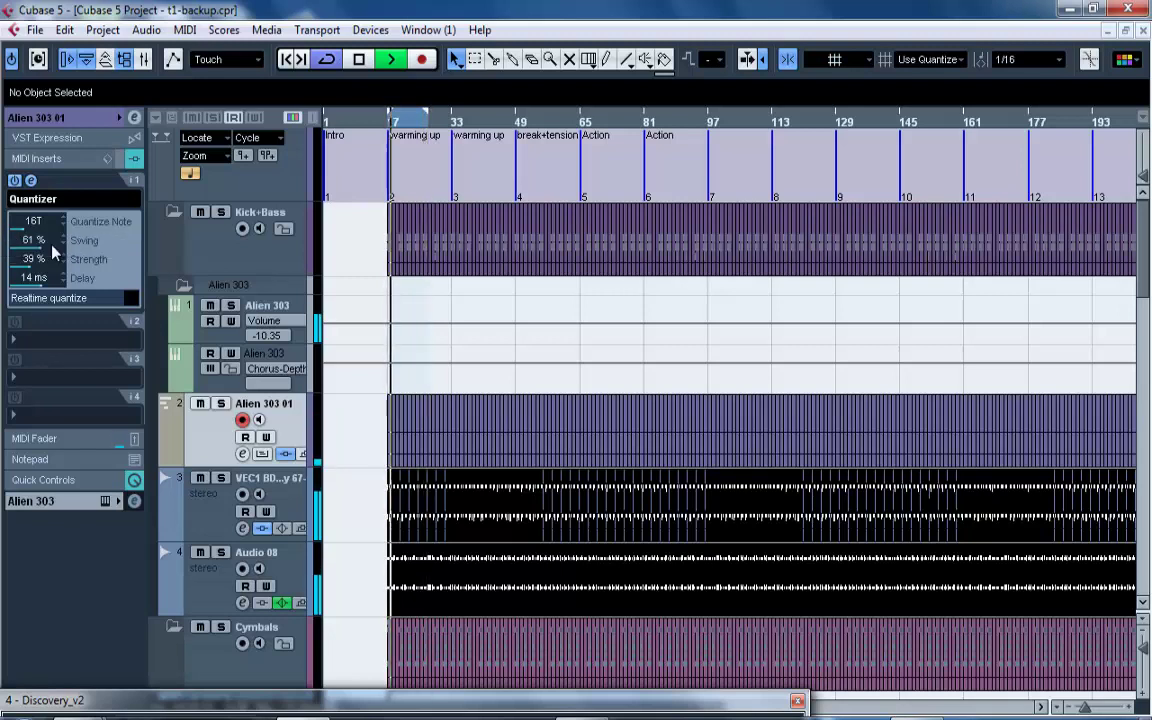
{"action": "left_click", "coordinate": [16, 181]}
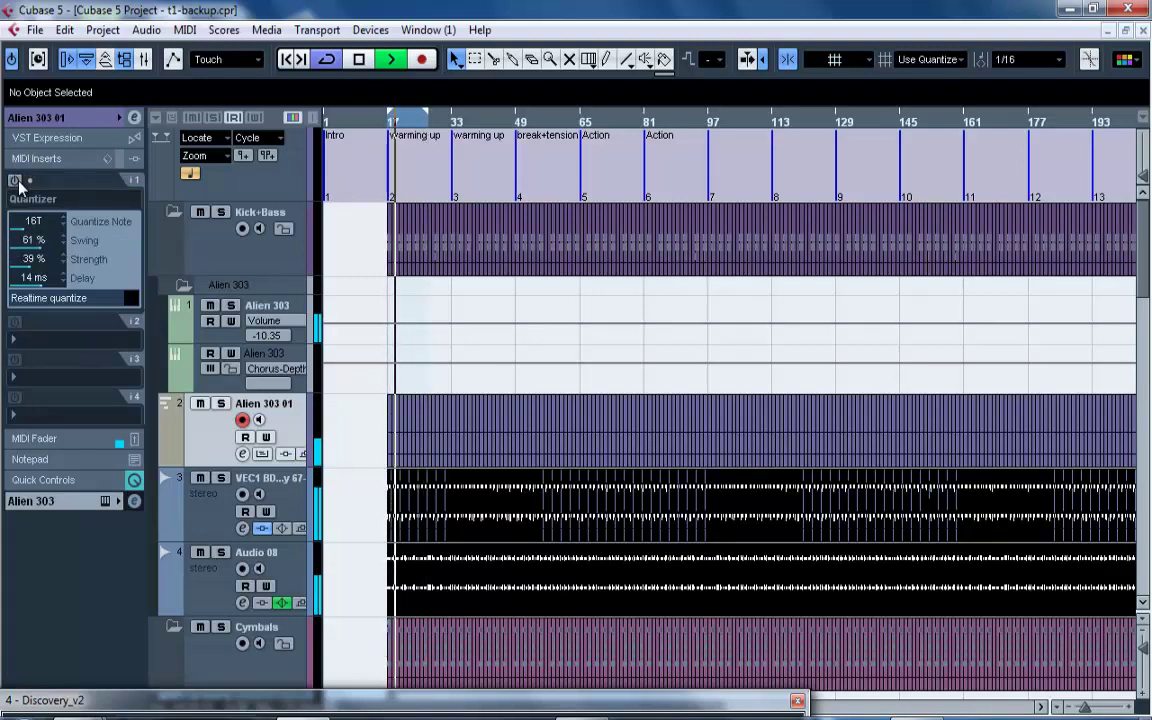
{"action": "left_click", "coordinate": [17, 183]}
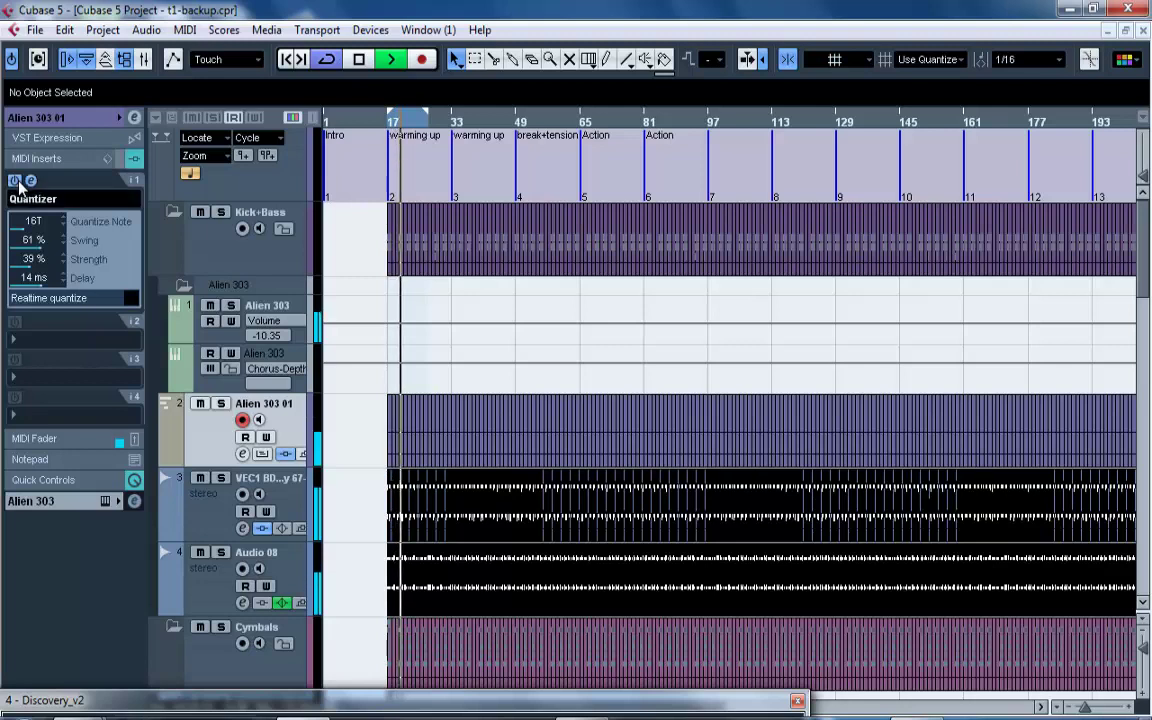
Set the Alien 303 01 Quantizer to note 32T, strength 57 % and delay 2 ms.
{"action": "left_click", "coordinate": [53, 257]}
{"action": "left_click_drag", "start_coordinate": [52, 250], "coordinate": [92, 312]}
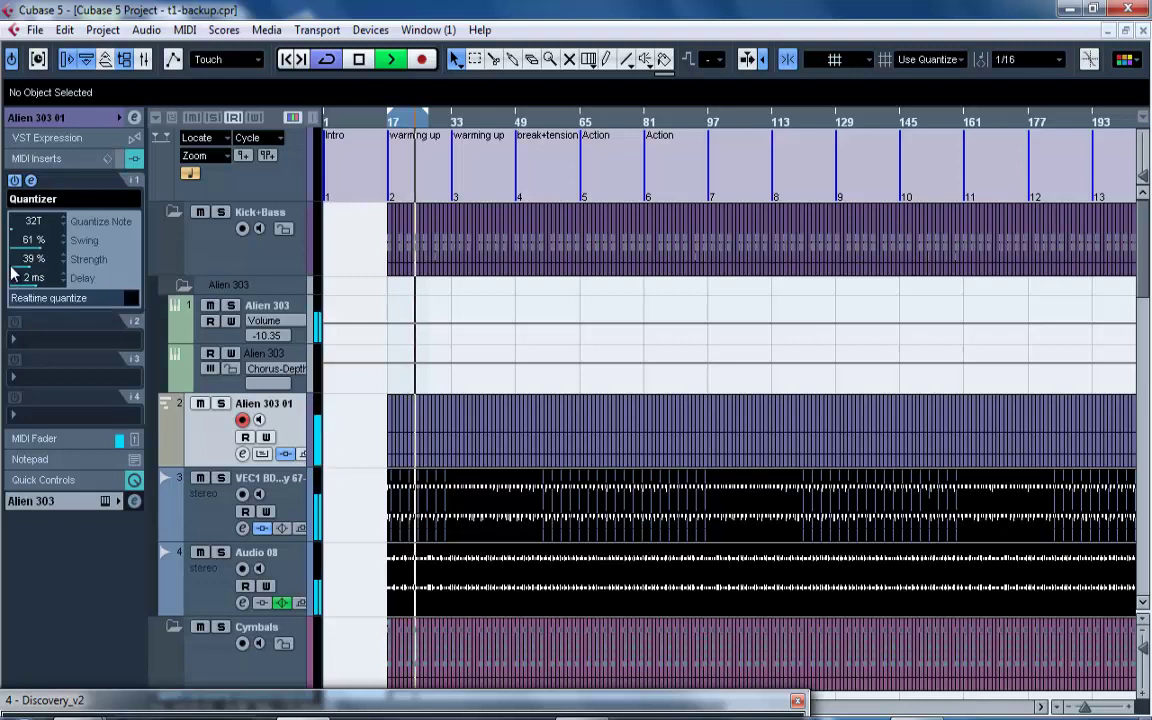
{"action": "left_click_drag", "start_coordinate": [35, 259], "coordinate": [95, 286]}
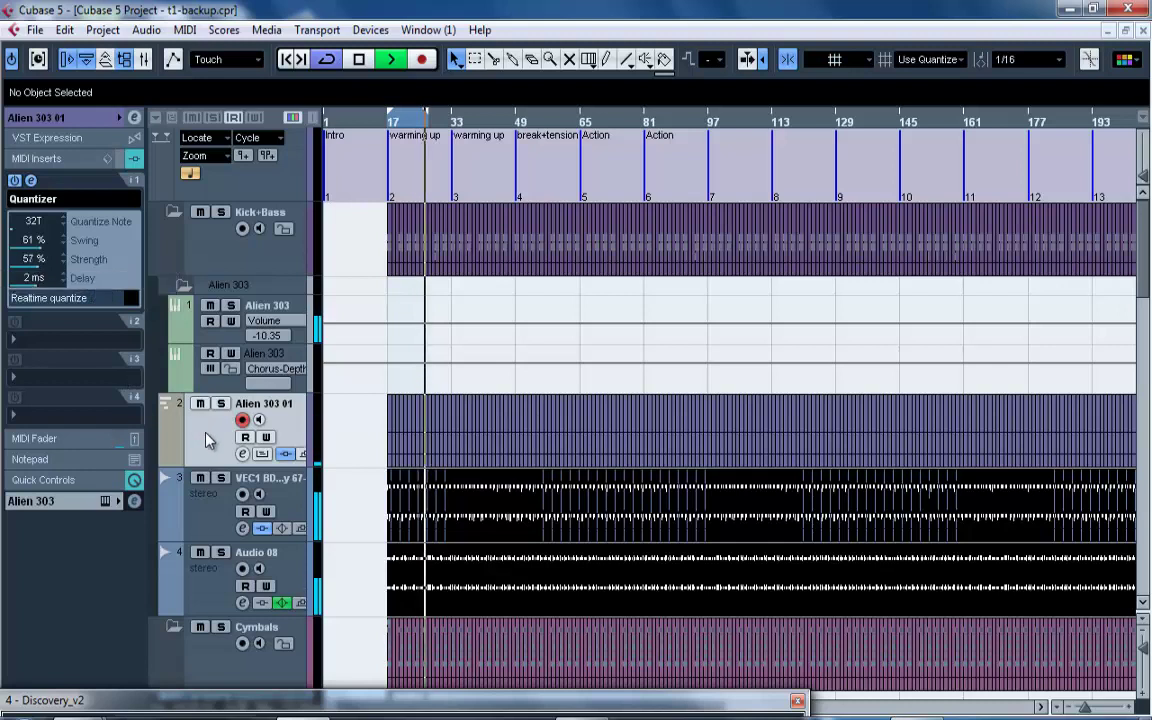
Lower the Attack of the Alien 303 synth to its minimum, then clear the channel settings and synth windows off the track list.
{"action": "left_click", "coordinate": [134, 118]}
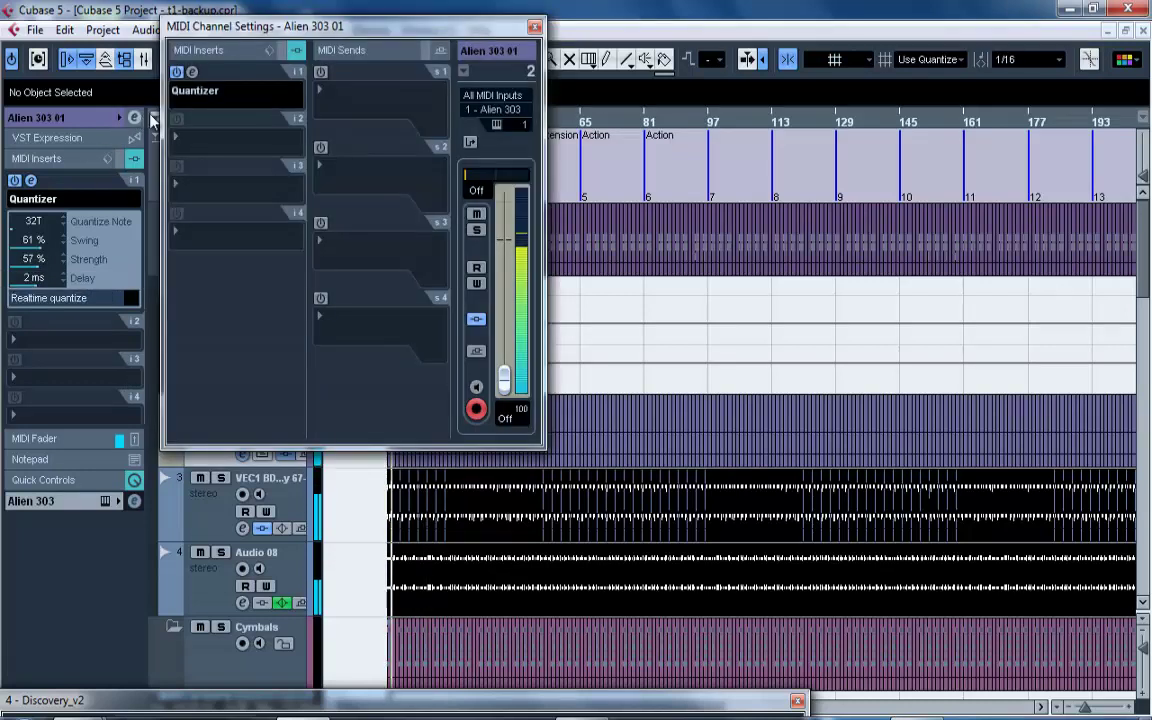
{"action": "left_click", "coordinate": [100, 114]}
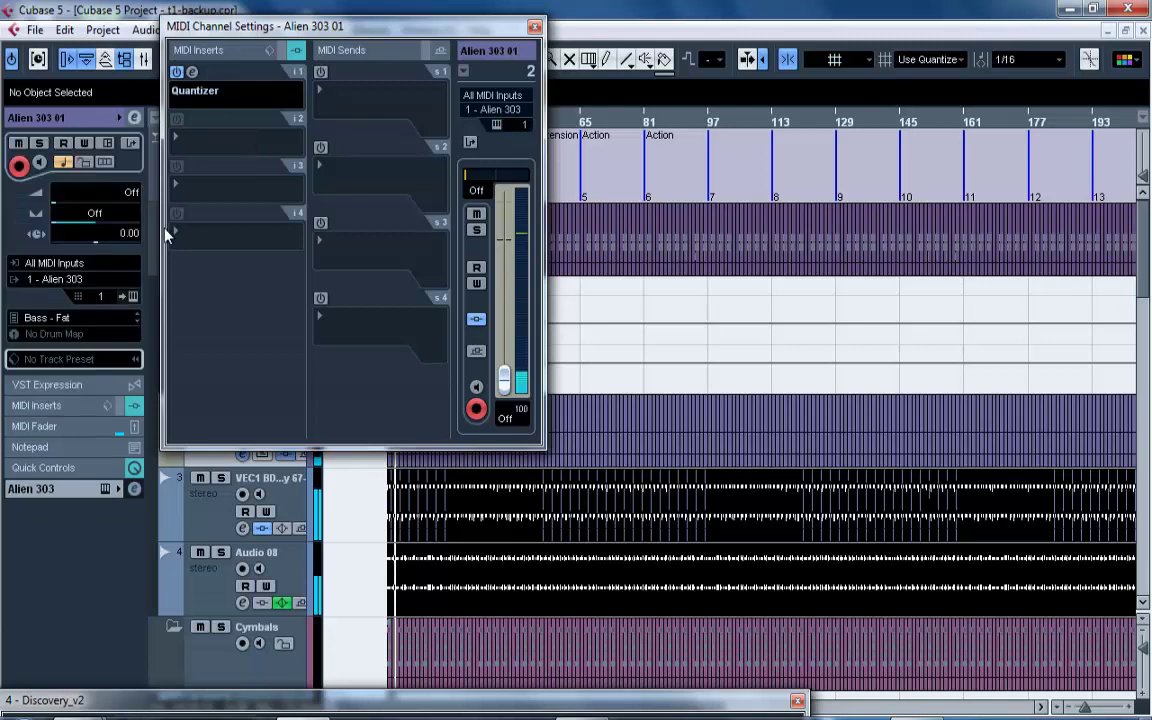
{"action": "left_click", "coordinate": [132, 296]}
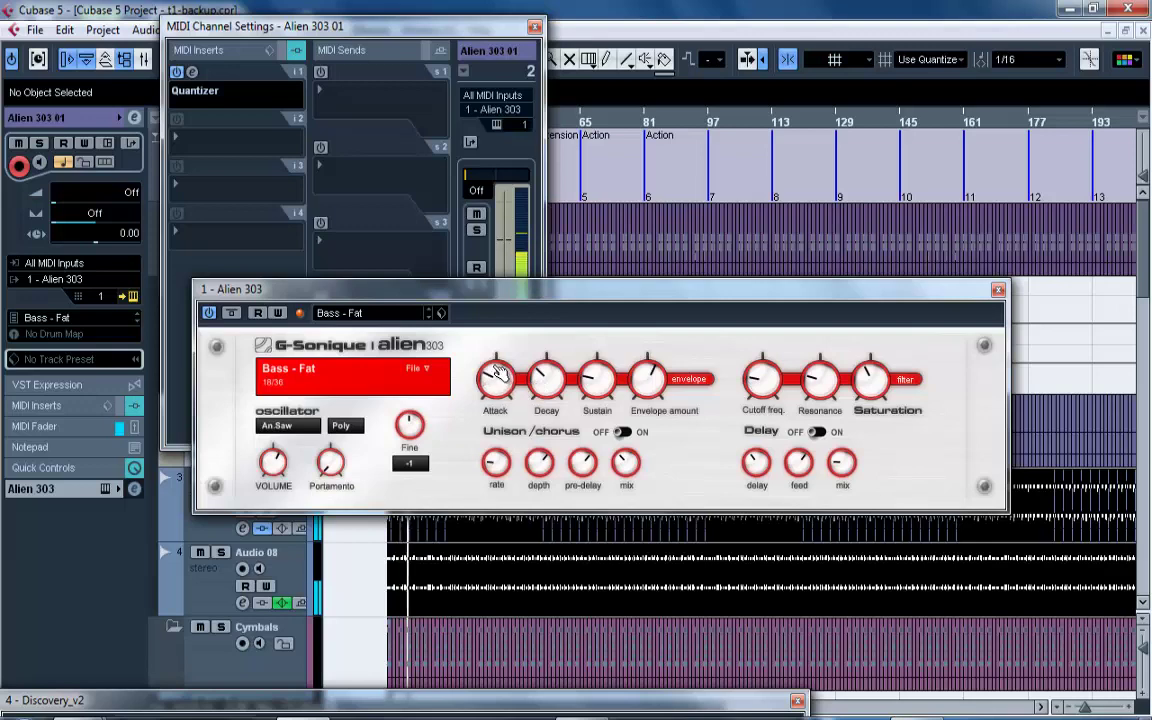
{"action": "left_click_drag", "start_coordinate": [497, 372], "coordinate": [511, 422]}
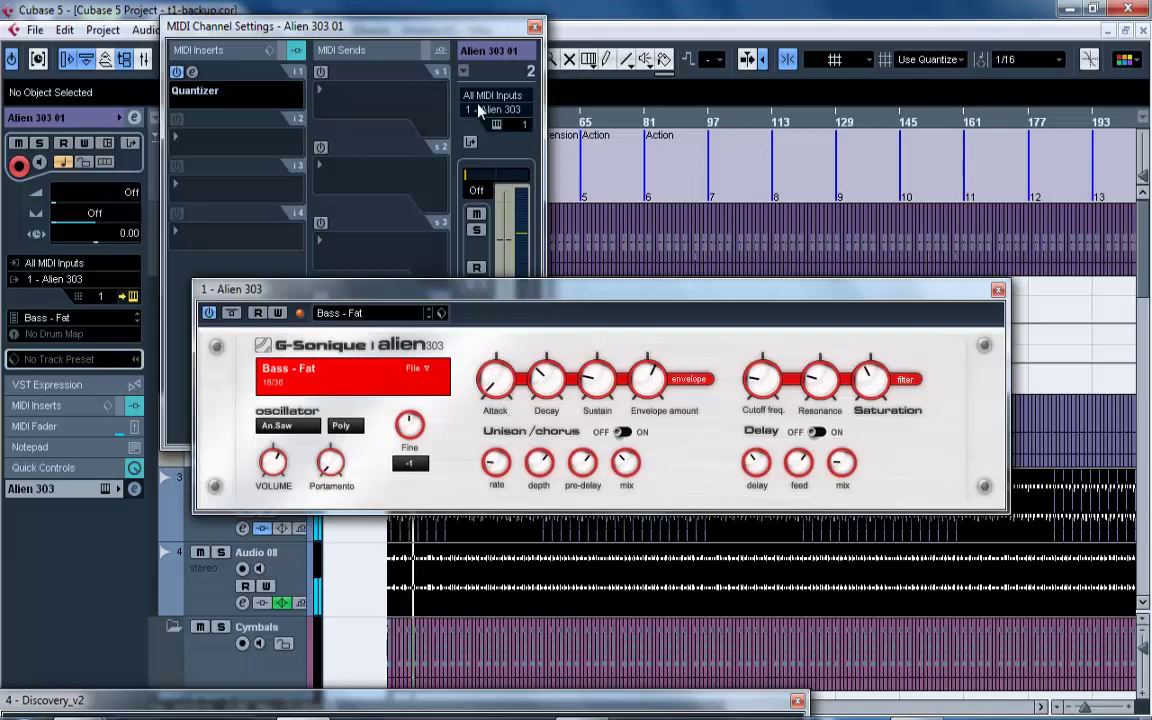
{"action": "left_click", "coordinate": [533, 25]}
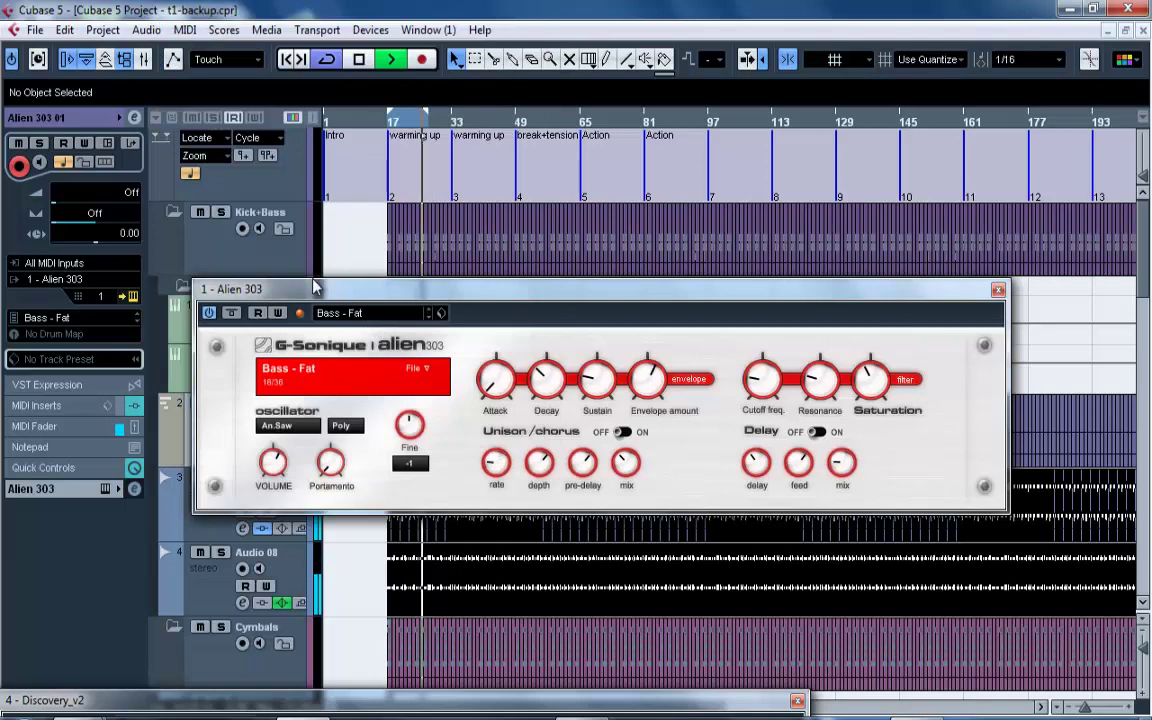
{"action": "left_click_drag", "start_coordinate": [309, 290], "coordinate": [417, 572]}
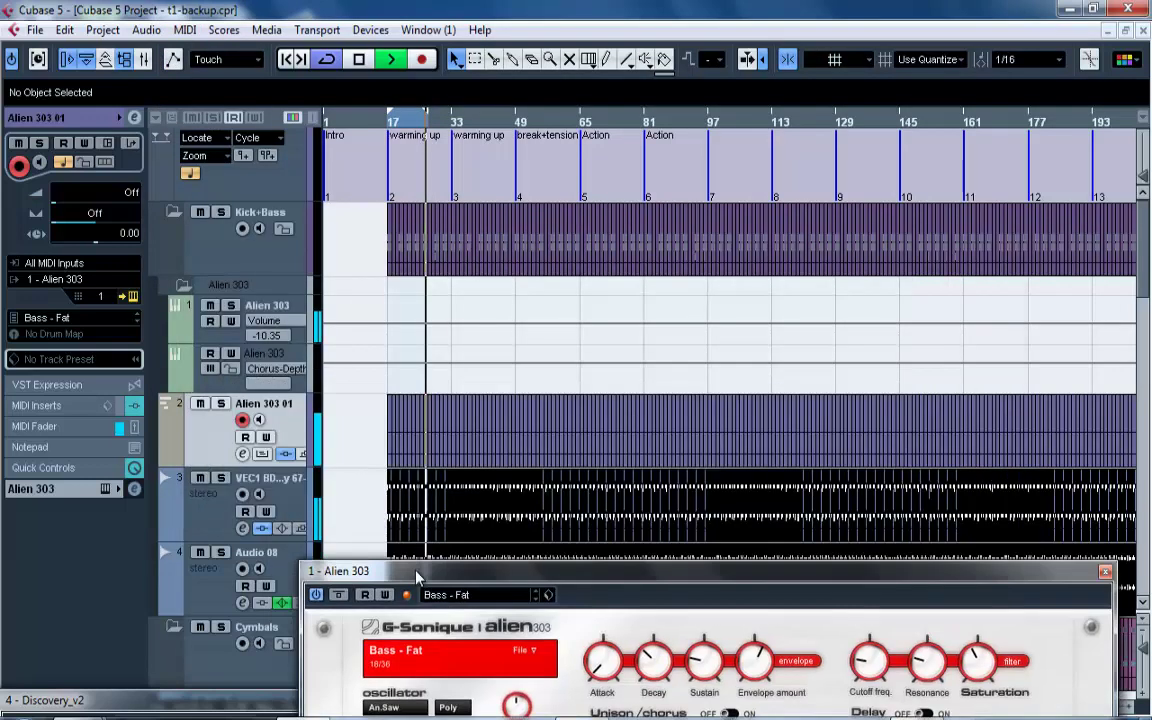
Set the Alien 303 DaTube insert to 61 % drive and -7.72 output, and the BitCrusher mix to 67 %.
{"action": "left_click", "coordinate": [183, 323]}
{"action": "left_click", "coordinate": [45, 160]}
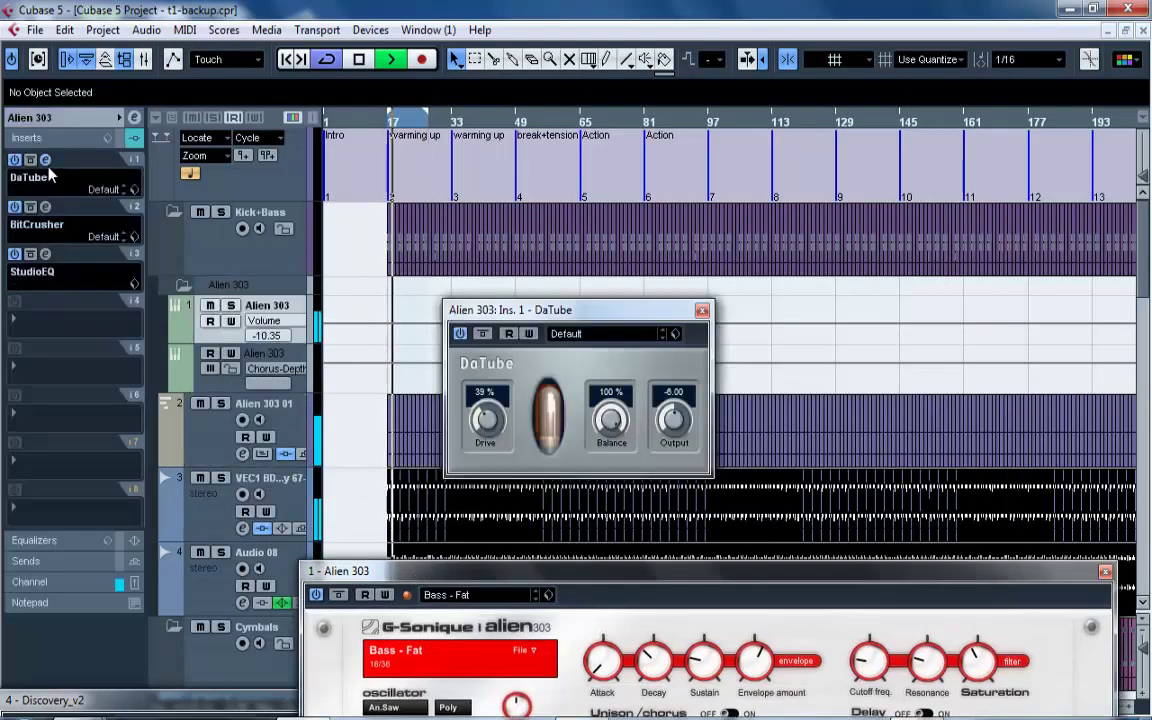
{"action": "left_click_drag", "start_coordinate": [505, 435], "coordinate": [490, 365]}
{"action": "left_click_drag", "start_coordinate": [482, 307], "coordinate": [486, 358]}
{"action": "left_click_drag", "start_coordinate": [670, 425], "coordinate": [673, 442]}
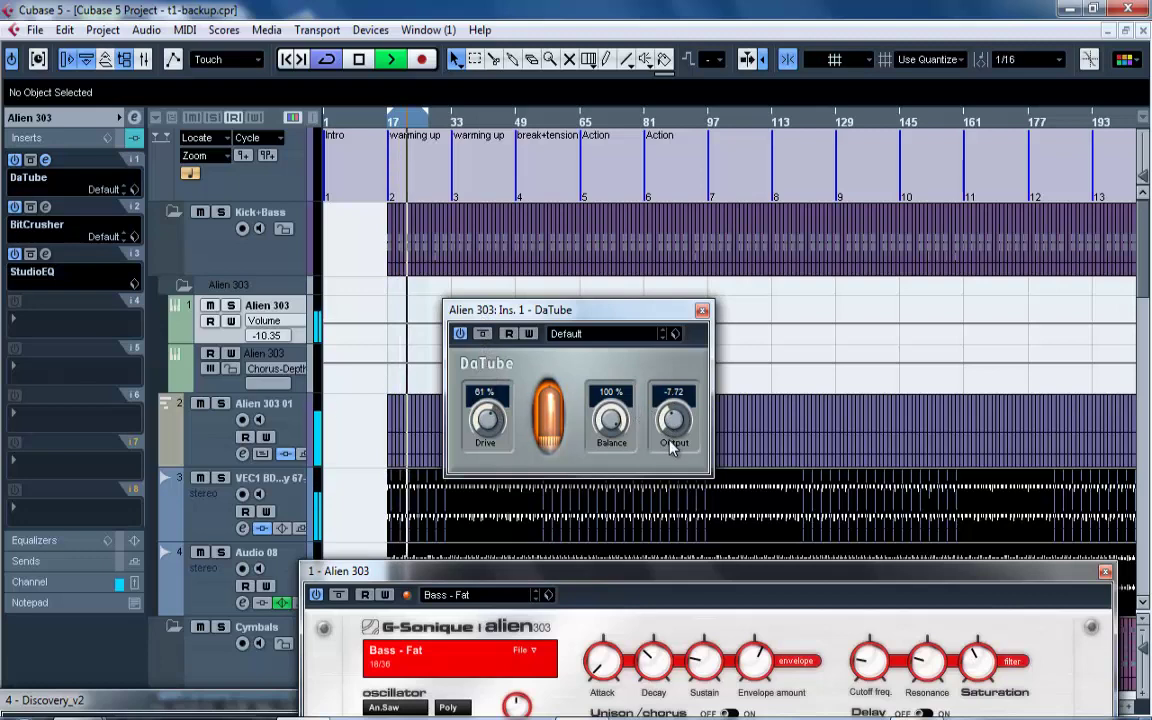
{"action": "left_click", "coordinate": [44, 208]}
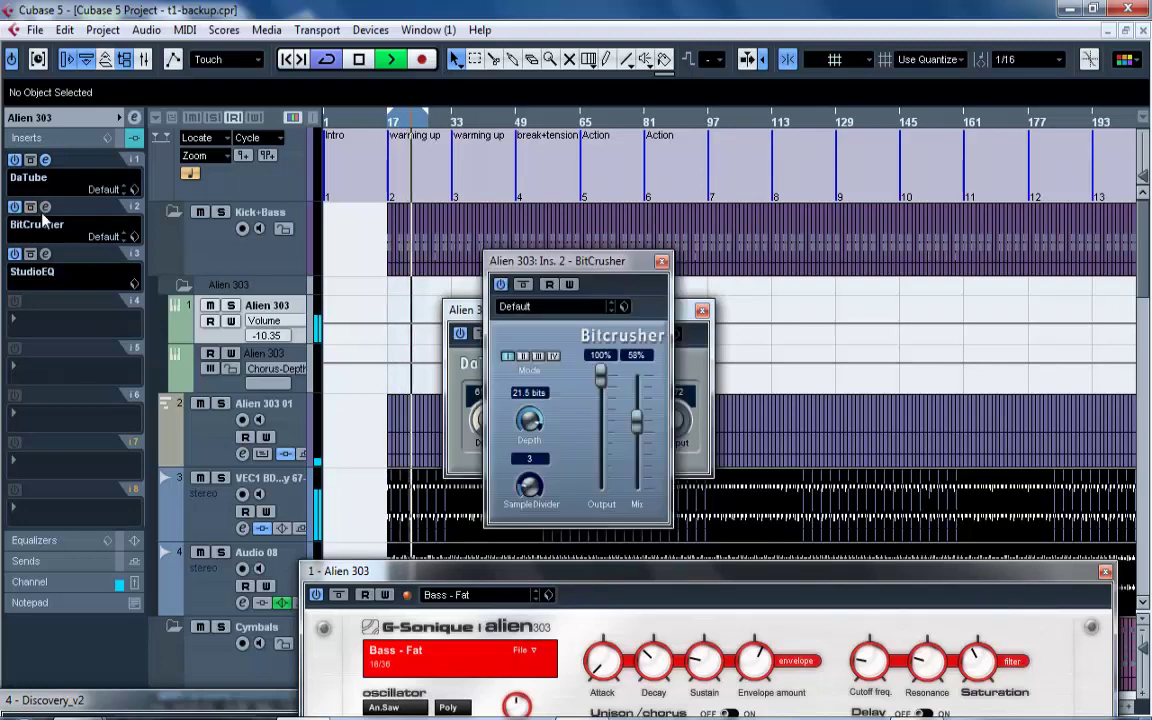
{"action": "mouse_move", "coordinate": [634, 424]}
{"action": "left_mouse_down"}
{"action": "mouse_move", "coordinate": [638, 380]}
{"action": "mouse_move", "coordinate": [640, 420]}
{"action": "left_mouse_up"}
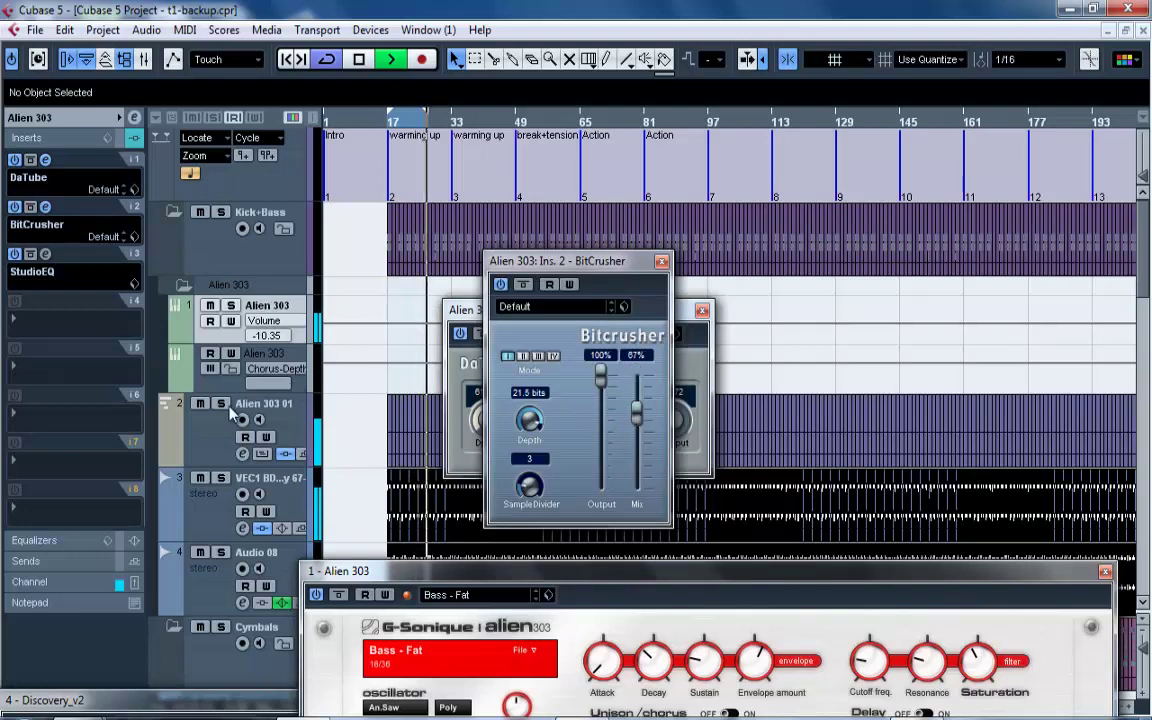
Reset the Stereo Out clip indicator in the mixer and turn off the Stereo Out solo.
{"action": "key", "text": "F3"}
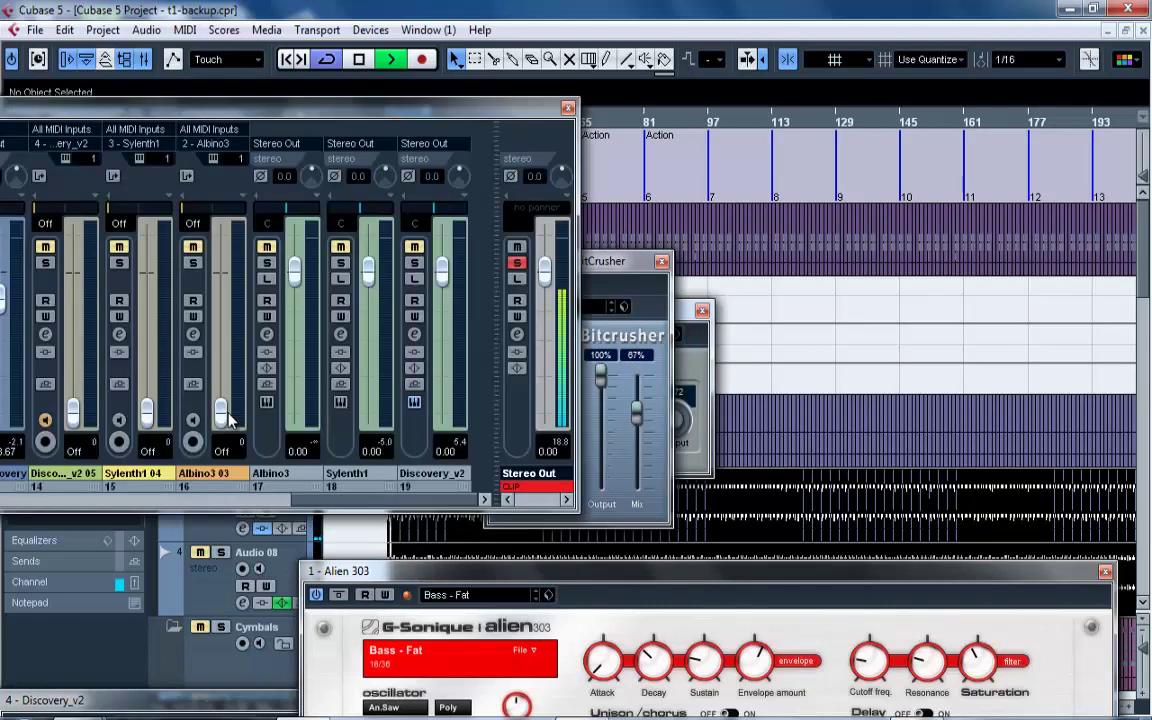
{"action": "left_click", "coordinate": [563, 445]}
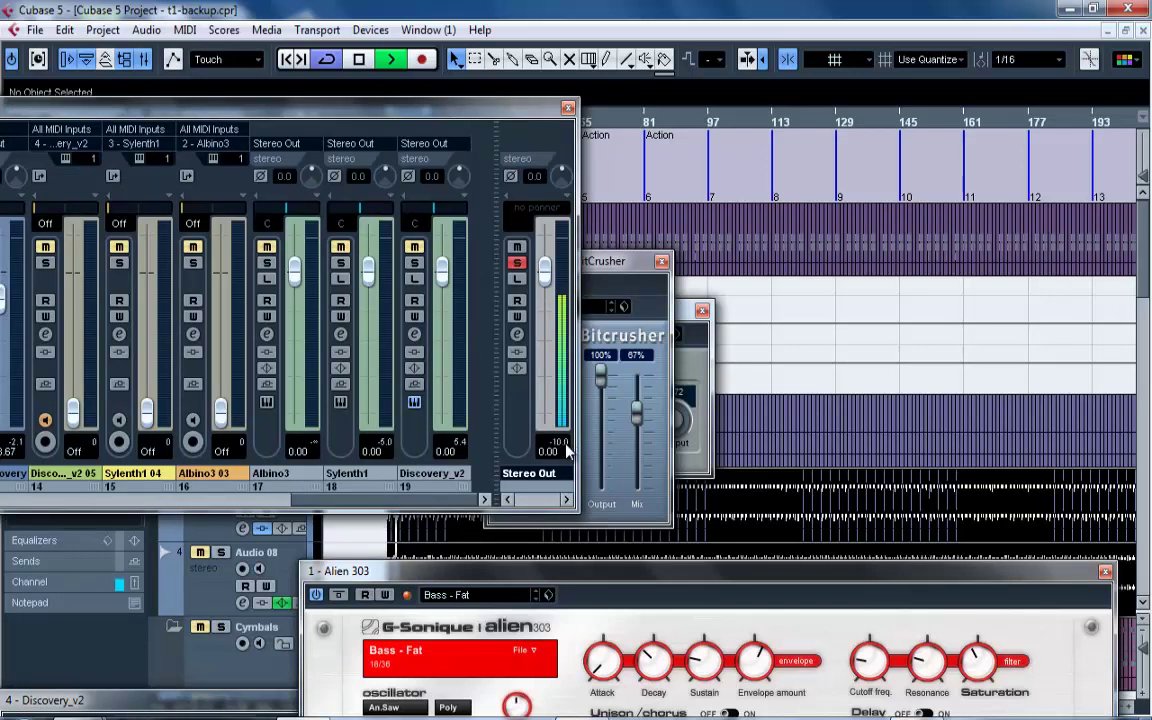
{"action": "left_click", "coordinate": [517, 265]}
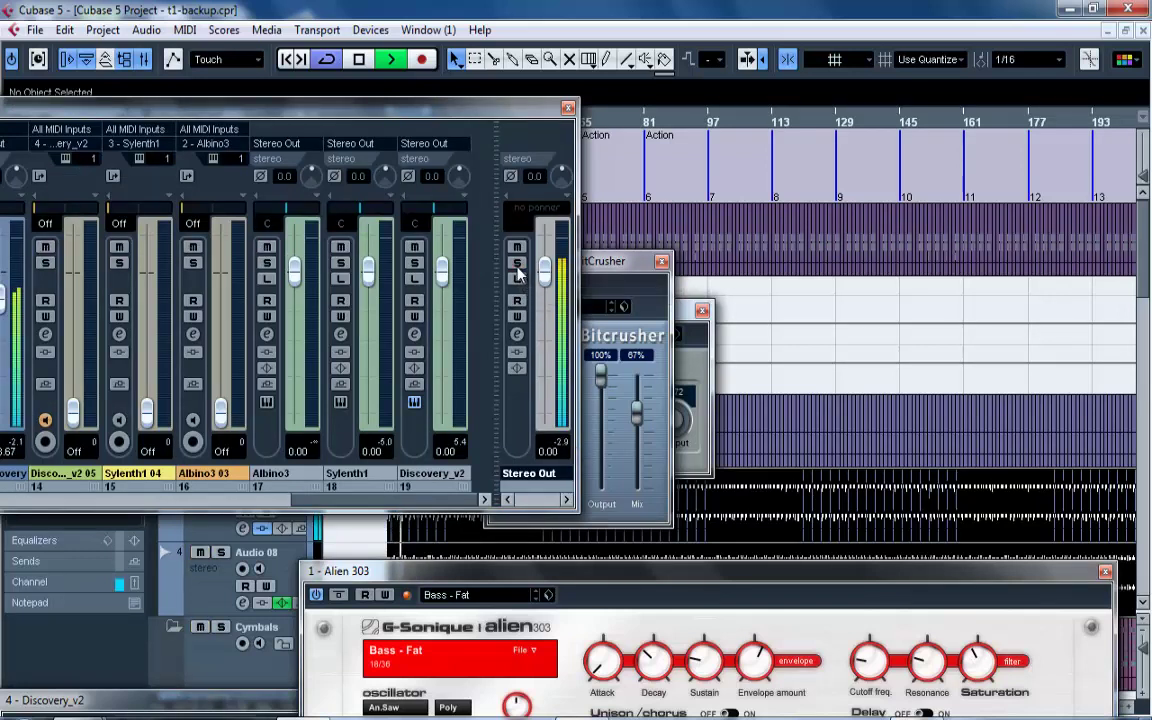
Load the IK Multimedia TRackS3 effect into the first insert slot of the Stereo Out channel.
{"action": "left_click", "coordinate": [518, 337]}
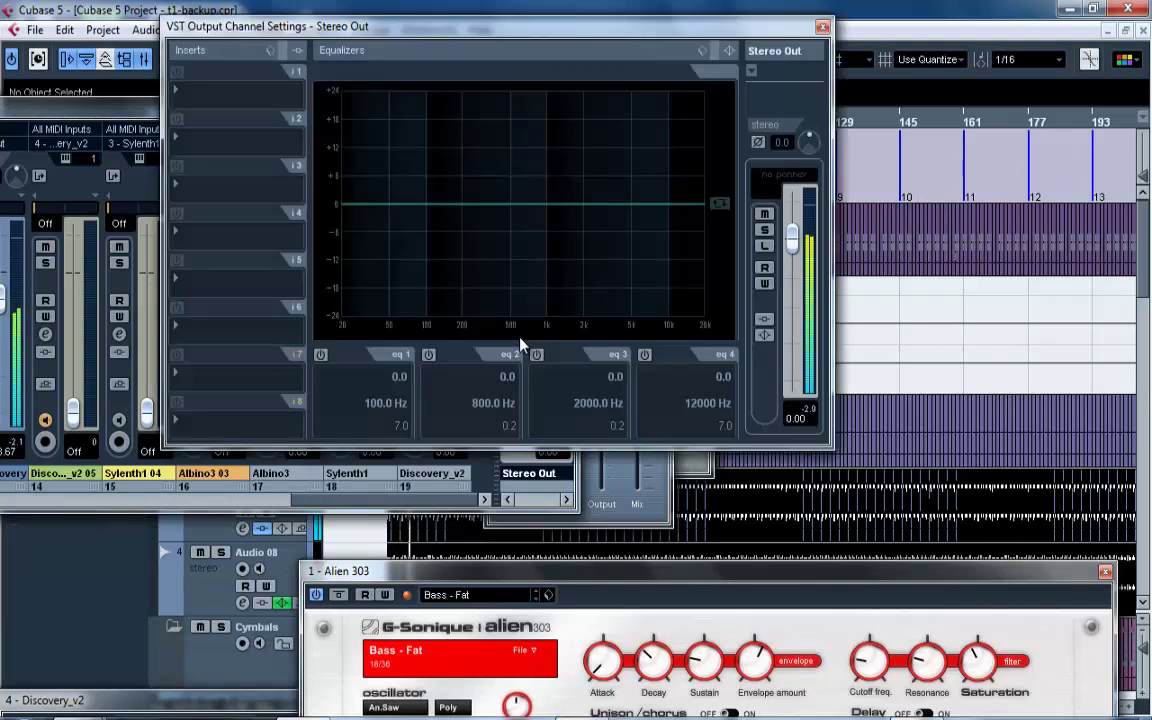
{"action": "left_click", "coordinate": [245, 96]}
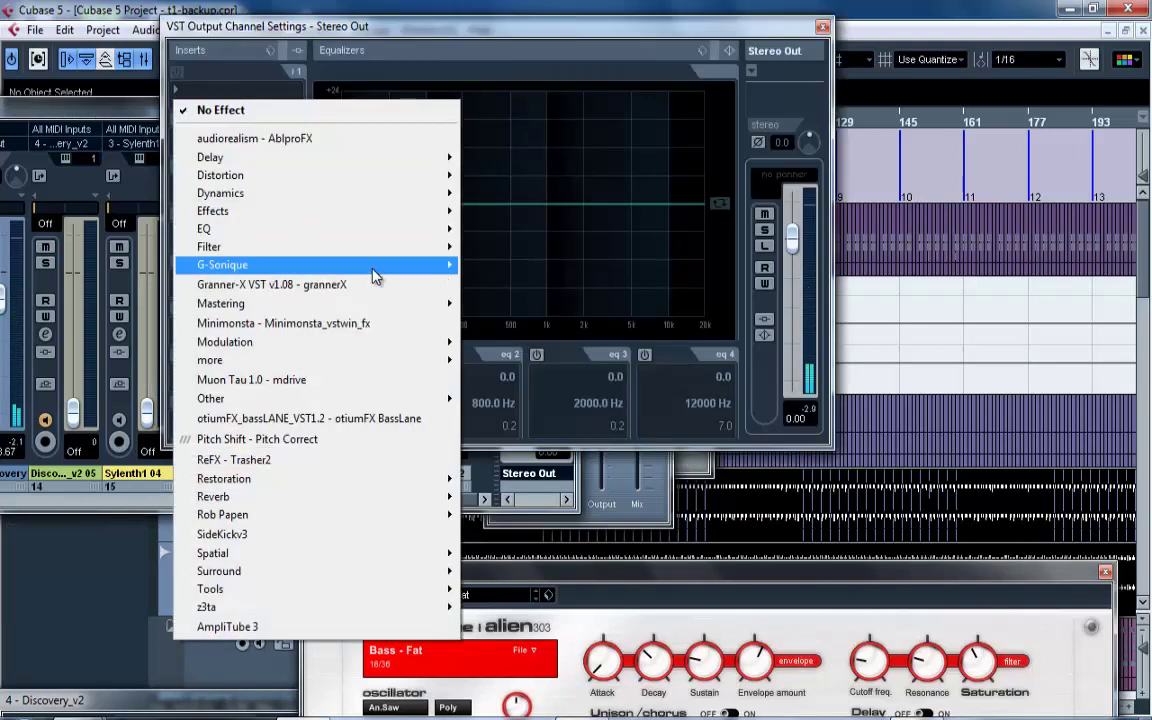
{"action": "mouse_move", "coordinate": [381, 216]}
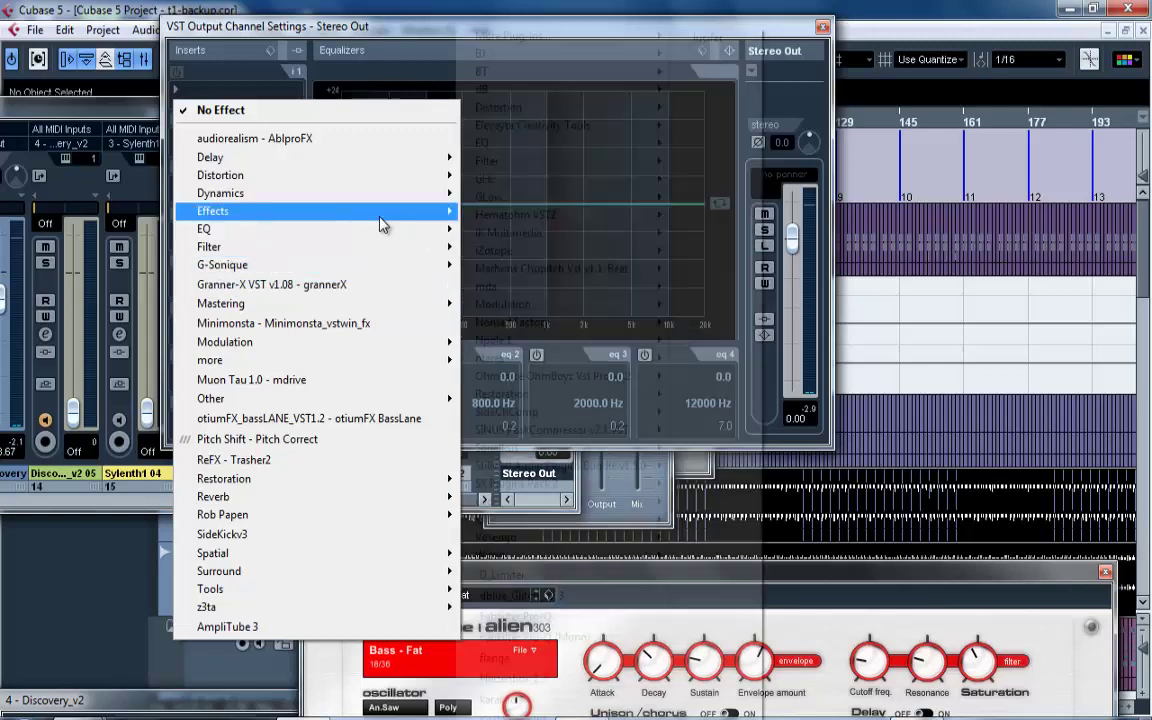
{"action": "mouse_move", "coordinate": [609, 227]}
{"action": "mouse_move", "coordinate": [625, 236]}
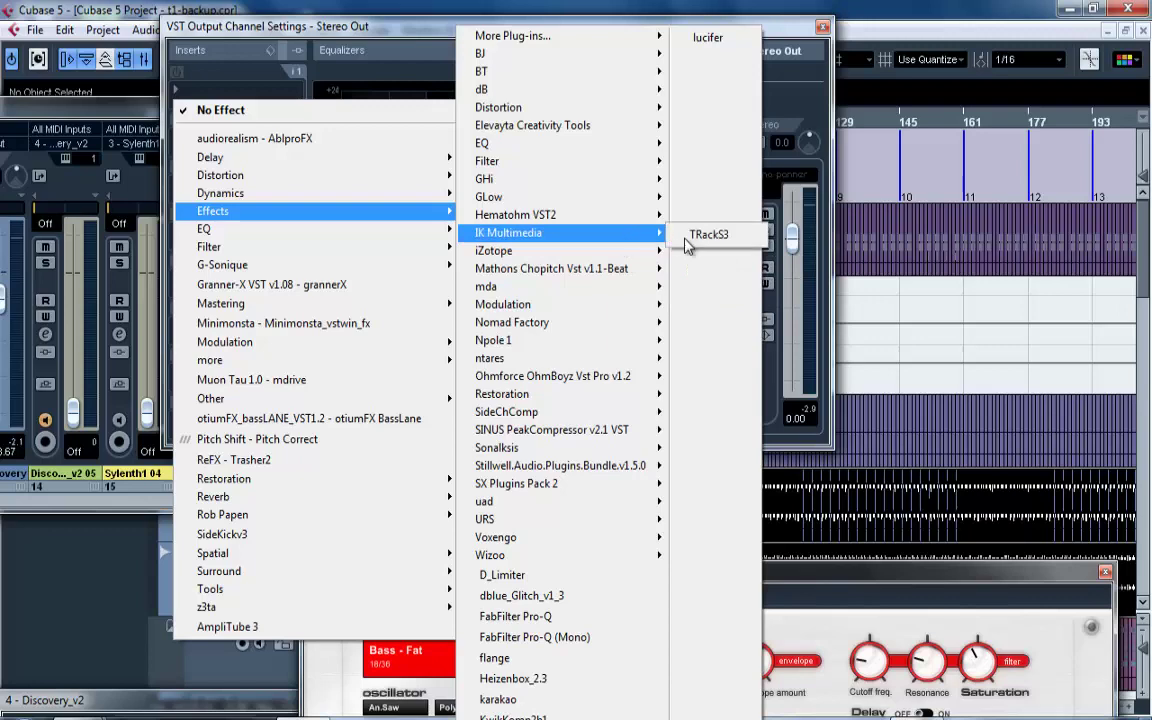
{"action": "left_click", "coordinate": [712, 236]}
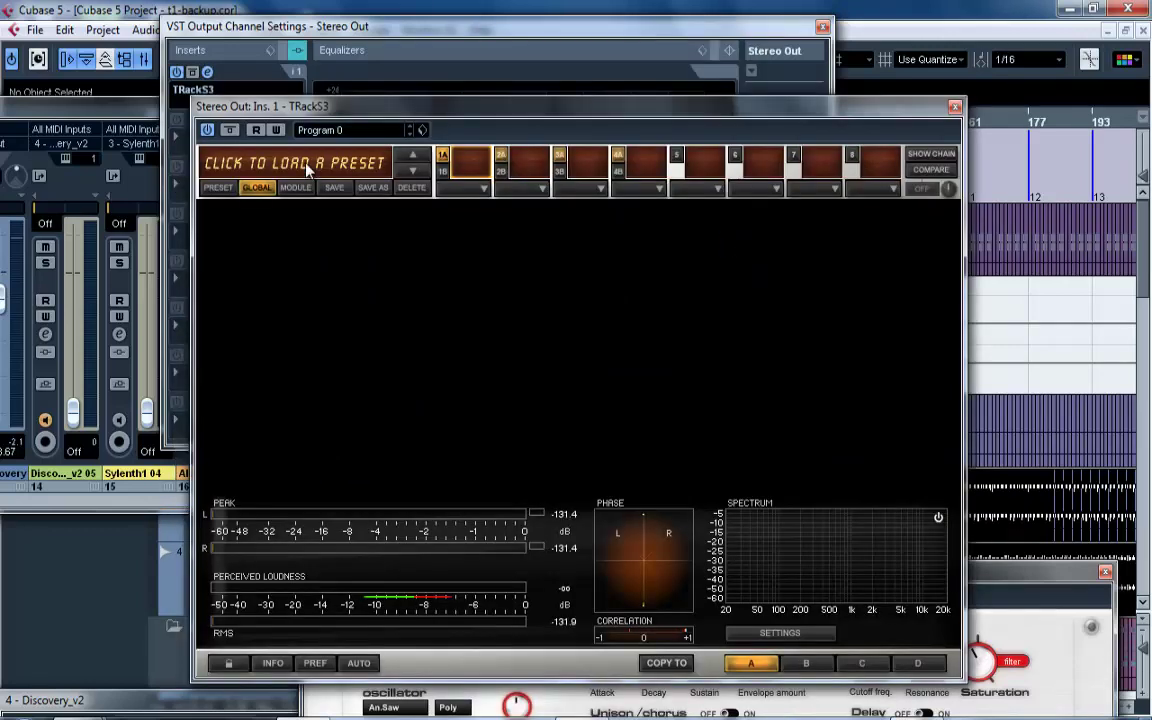
Load the T-RackS 3 Deluxe preset Master #1 and play the project to audition it.
{"action": "left_click", "coordinate": [300, 164]}
{"action": "left_click", "coordinate": [306, 164]}
{"action": "left_click", "coordinate": [268, 170]}
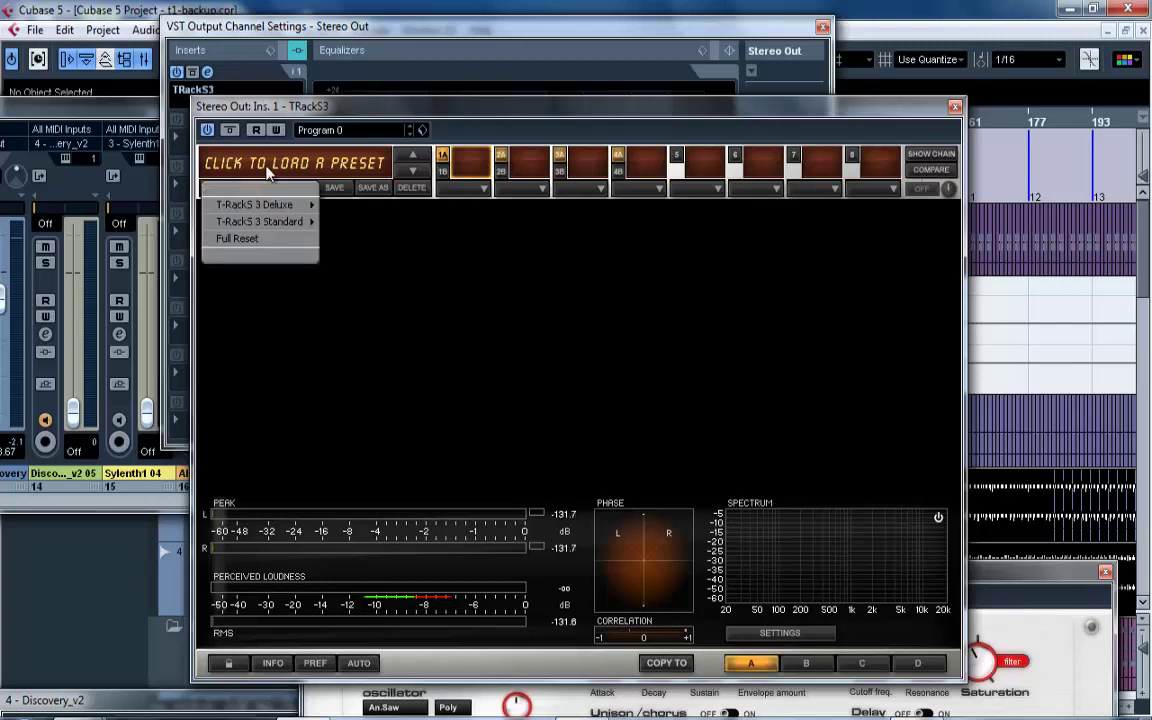
{"action": "mouse_move", "coordinate": [278, 231]}
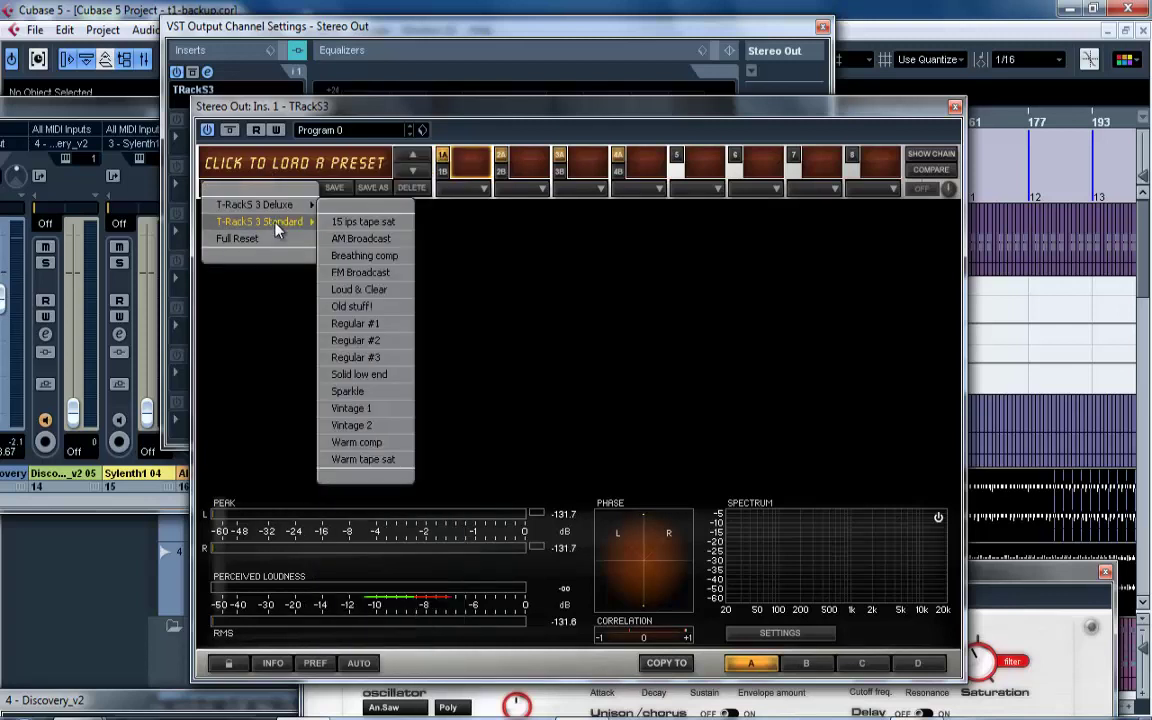
{"action": "mouse_move", "coordinate": [262, 205]}
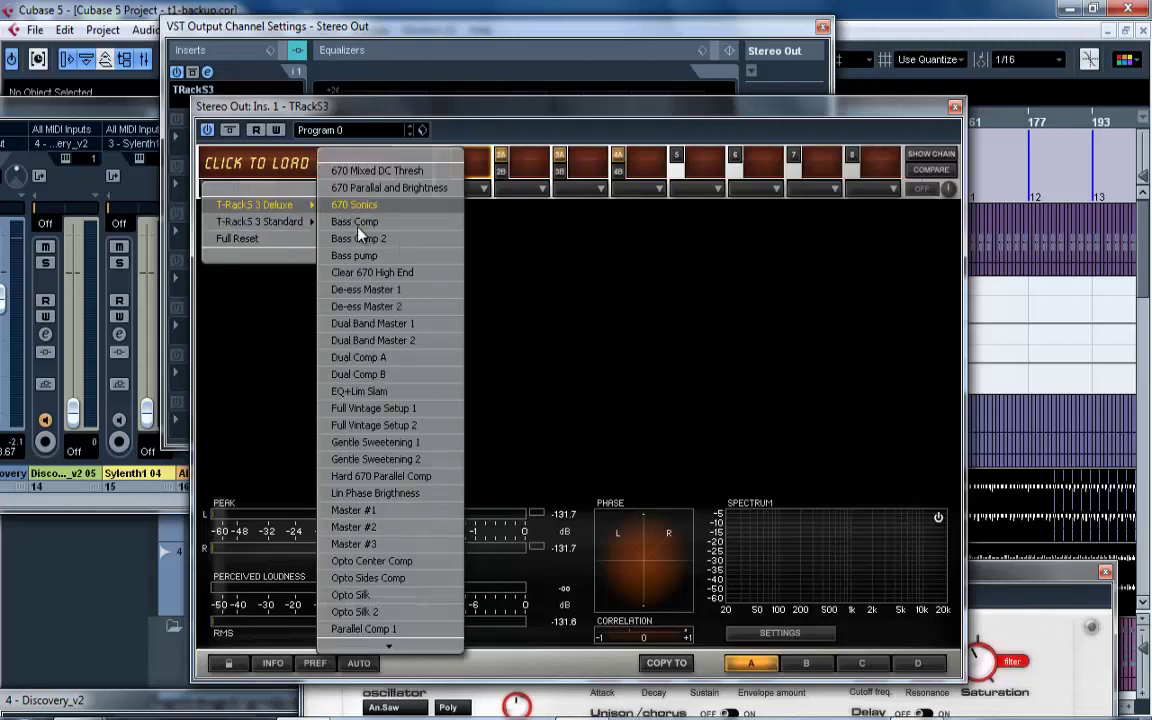
{"action": "left_click", "coordinate": [370, 512]}
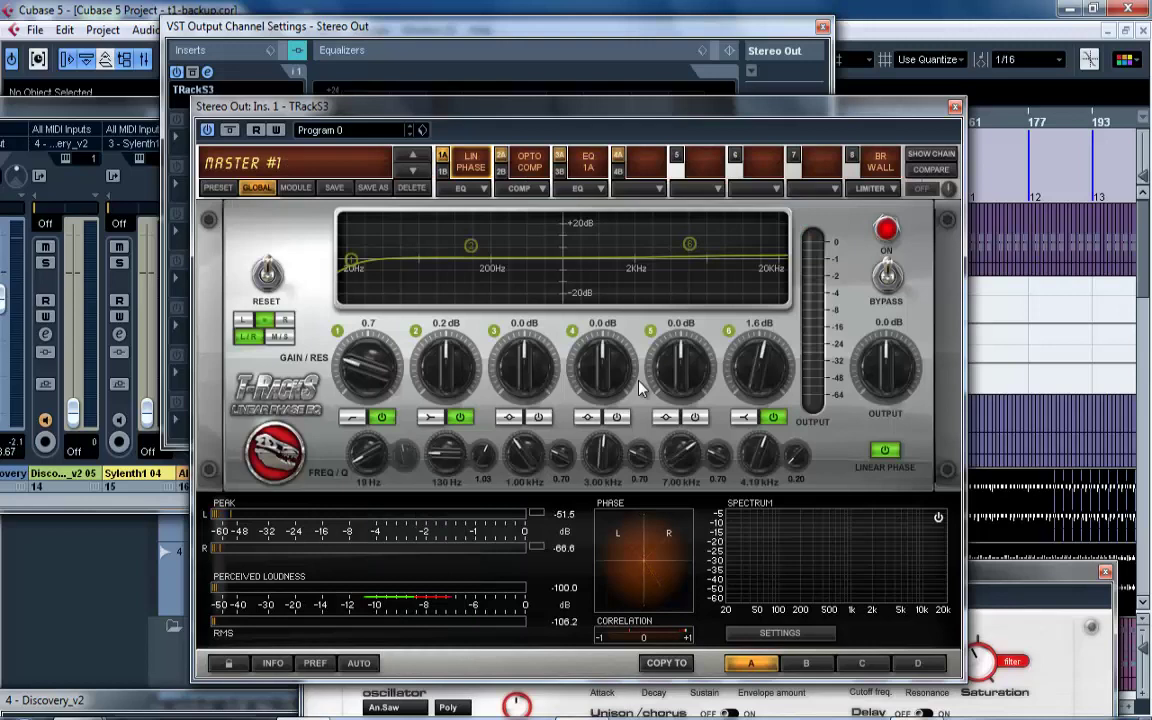
{"action": "key", "text": "space"}
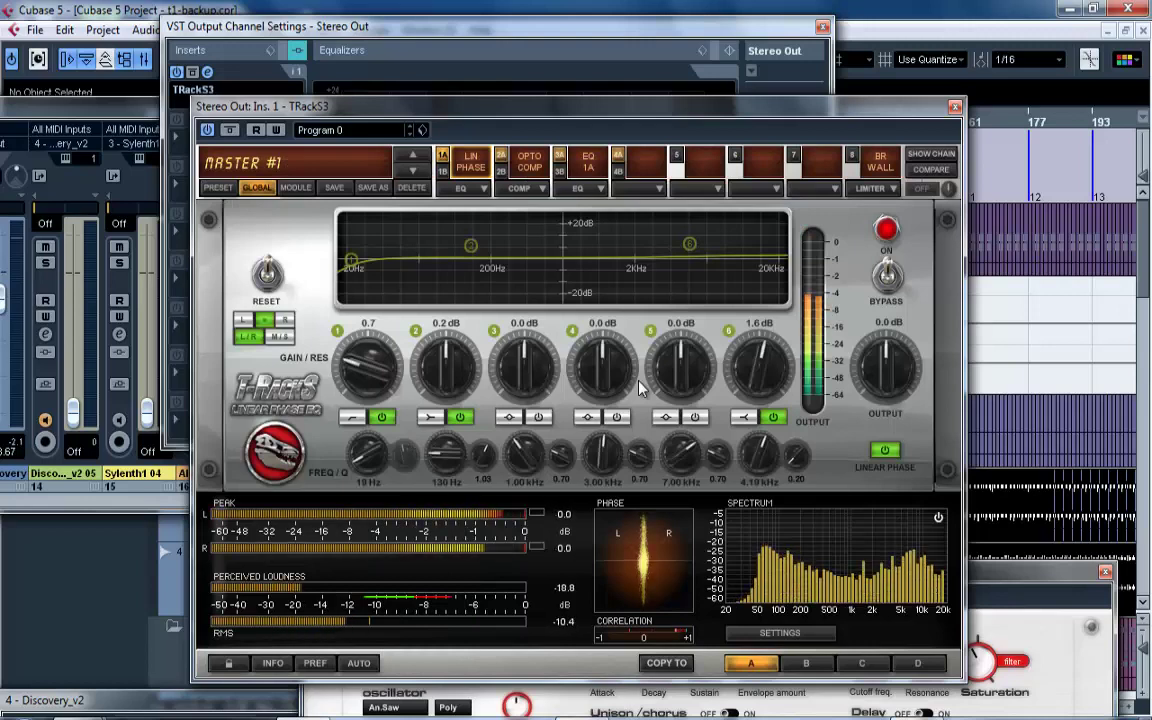
Replace TRackS3 in the first Stereo Out insert slot with iZotope Ozone 5.
{"action": "key", "text": "F3"}
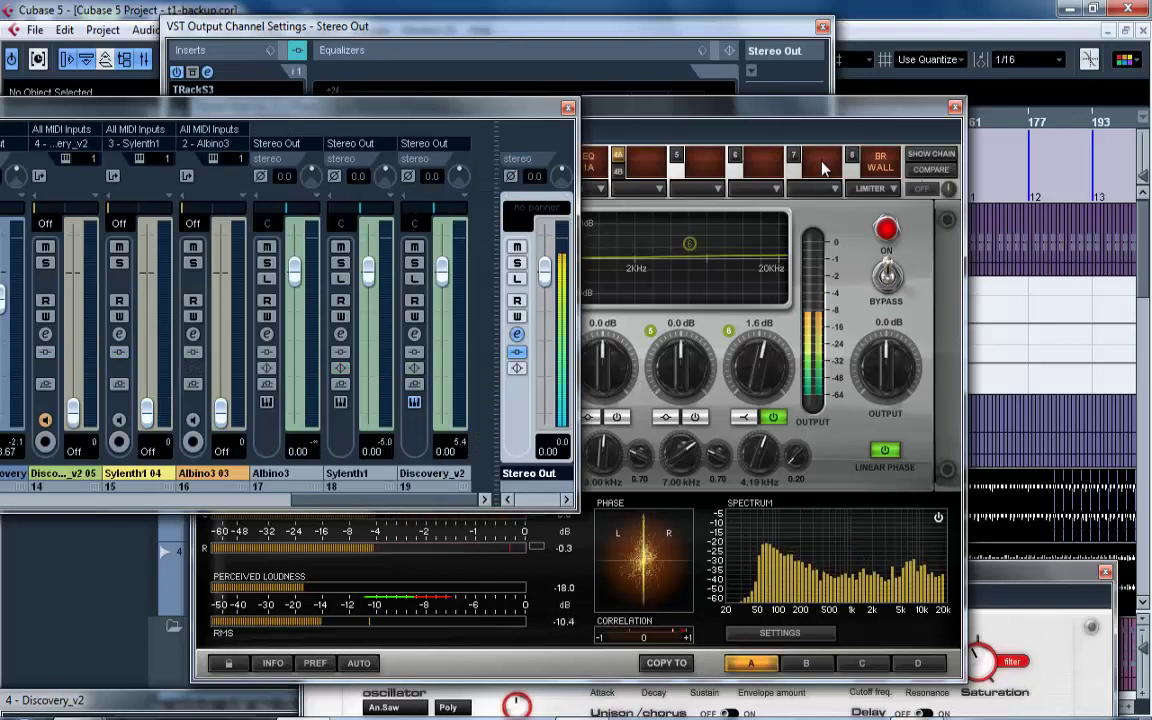
{"action": "left_click", "coordinate": [517, 334]}
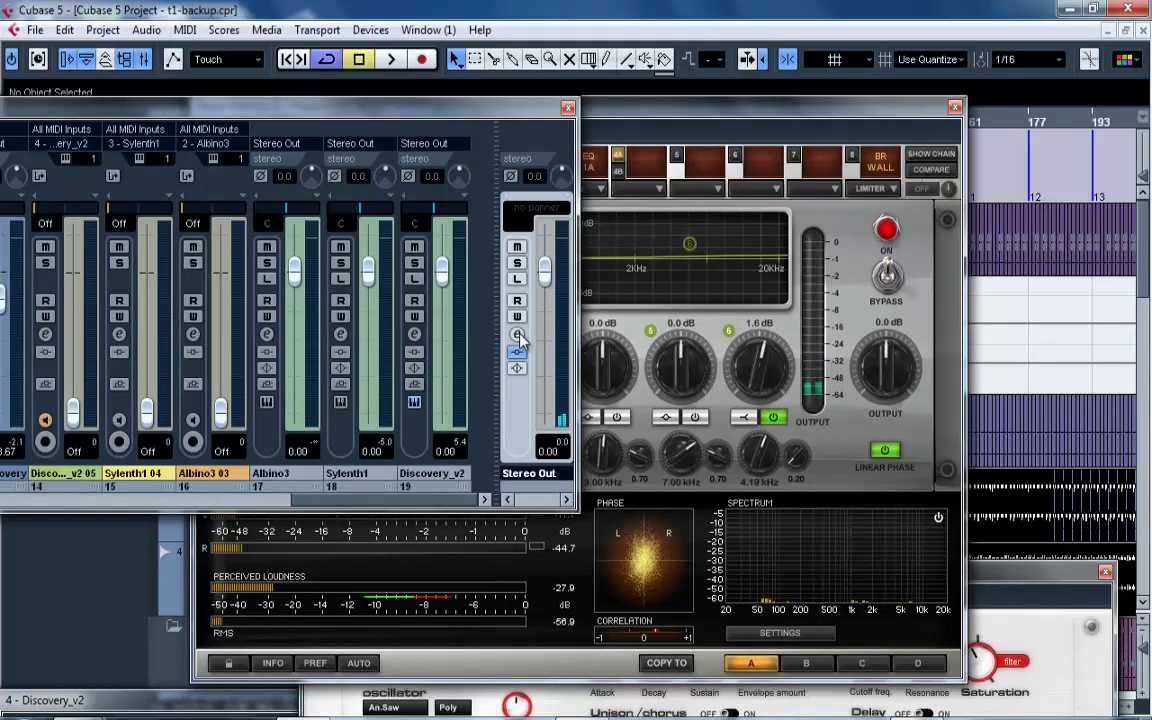
{"action": "left_click", "coordinate": [517, 334]}
{"action": "left_click", "coordinate": [240, 97]}
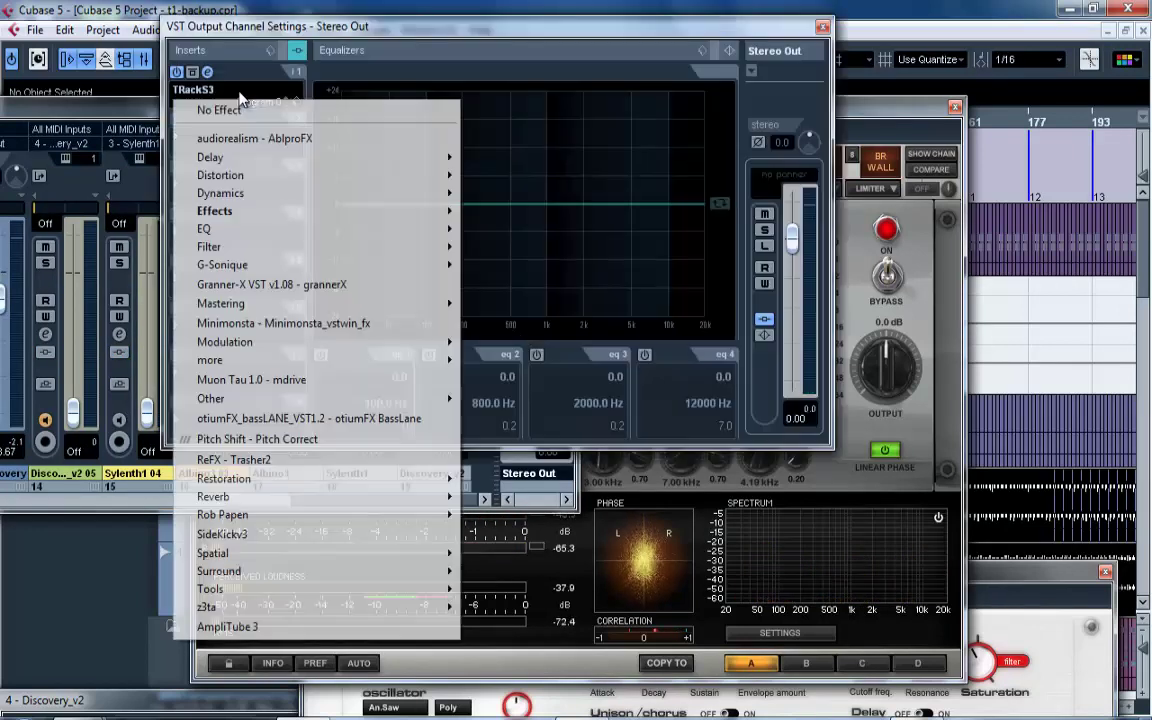
{"action": "mouse_move", "coordinate": [400, 211]}
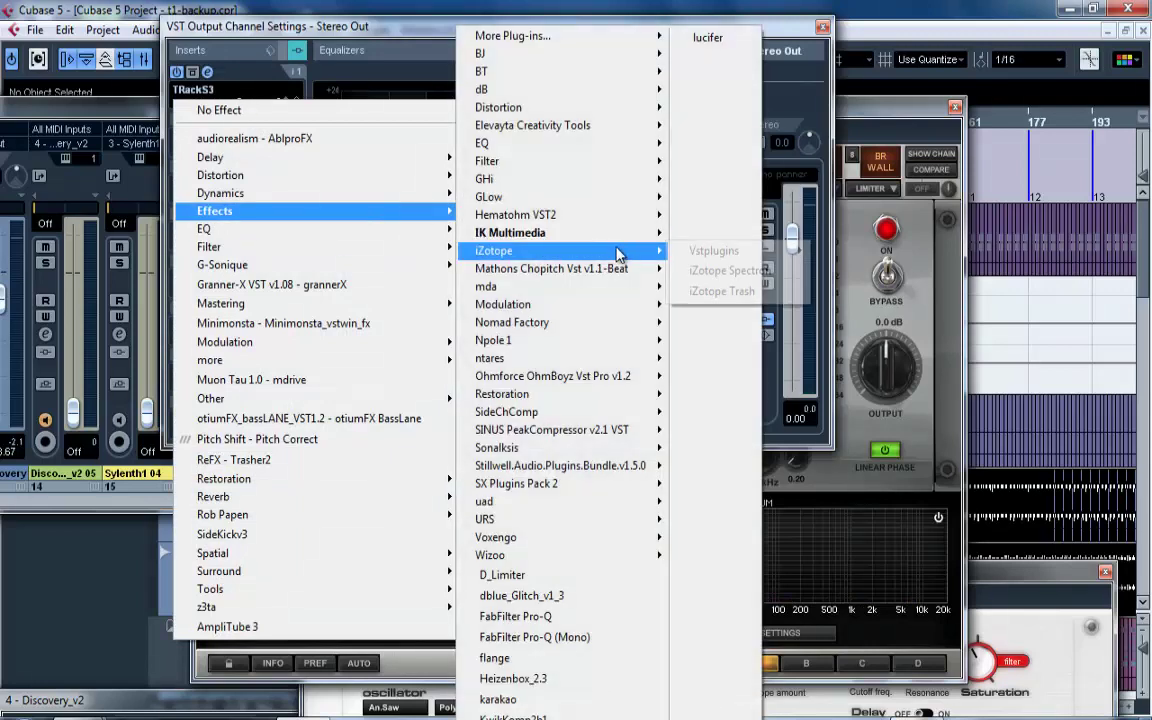
{"action": "mouse_move", "coordinate": [713, 251]}
{"action": "mouse_move", "coordinate": [838, 253]}
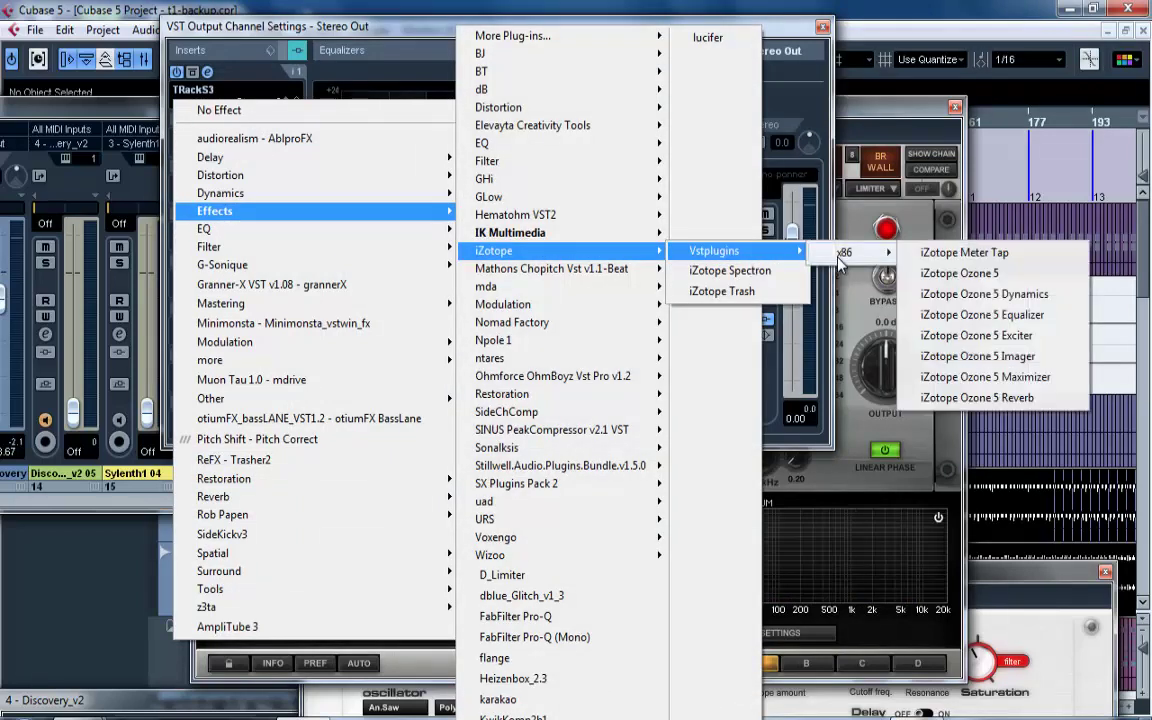
{"action": "left_click", "coordinate": [951, 274]}
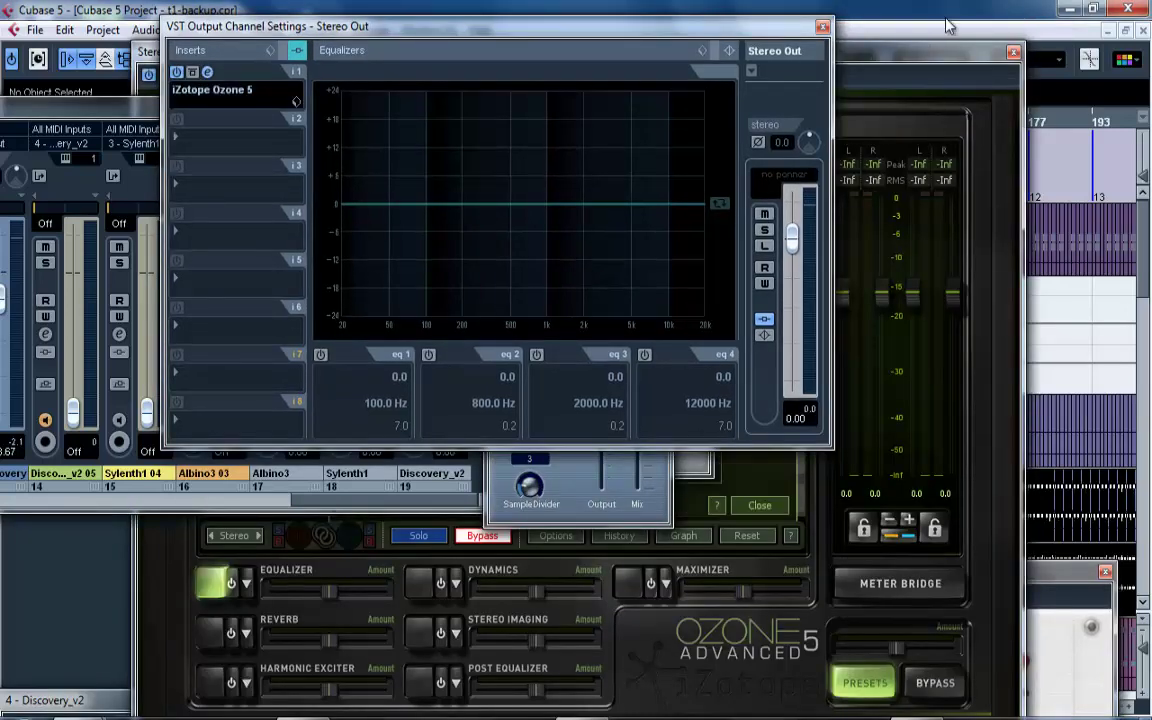
Audition the Ozone 5 presets 3-Band Master - Reduce Lows and Highs and 3-Band Master - Slight Gating during playback, keeping Slight Gating, and close the plug-in.
{"action": "left_click", "coordinate": [930, 57]}
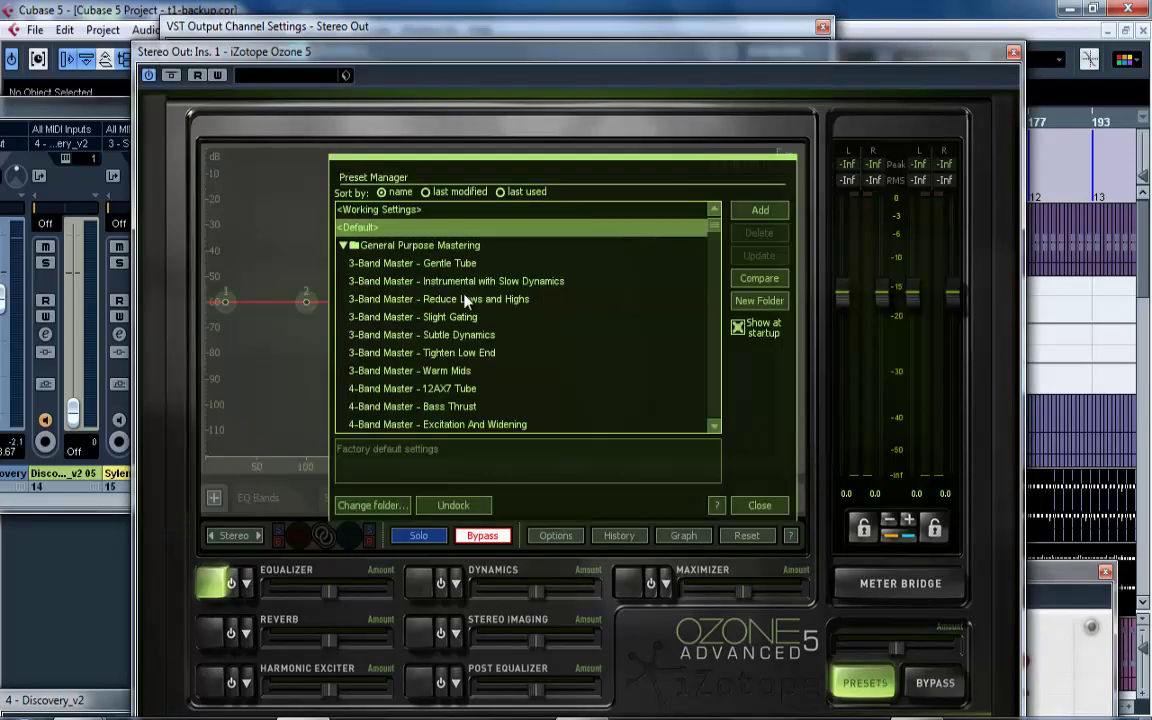
{"action": "key", "text": "space"}
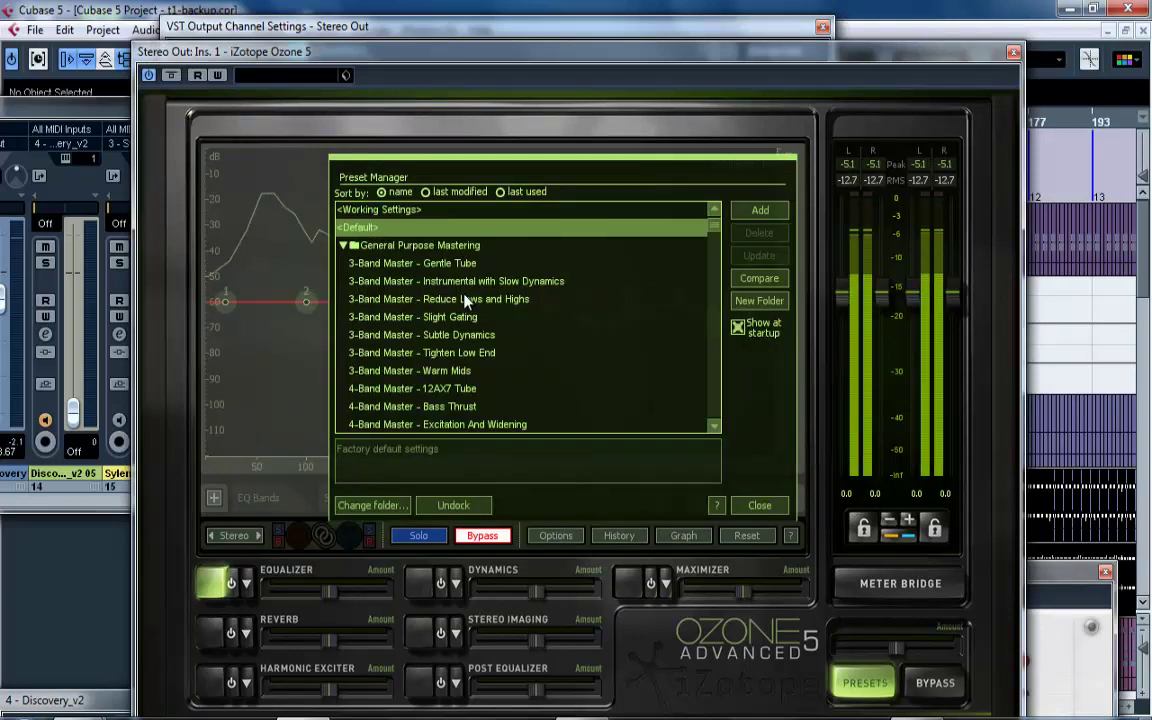
{"action": "left_click", "coordinate": [487, 300]}
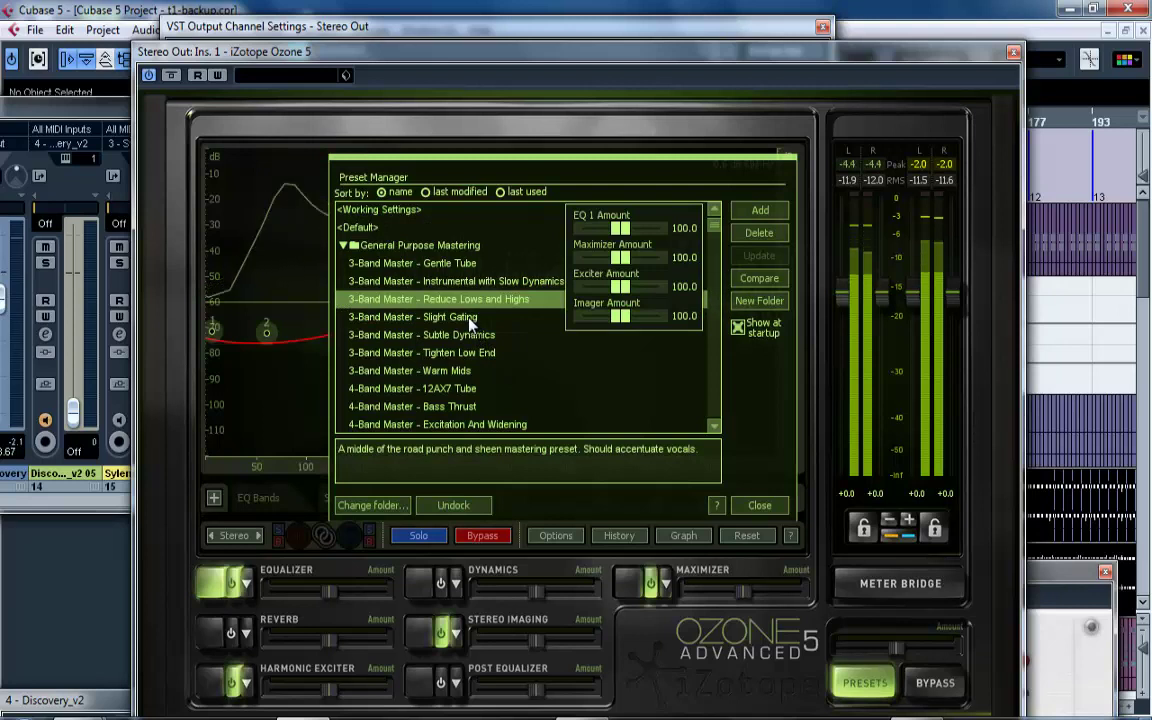
{"action": "left_click", "coordinate": [469, 318]}
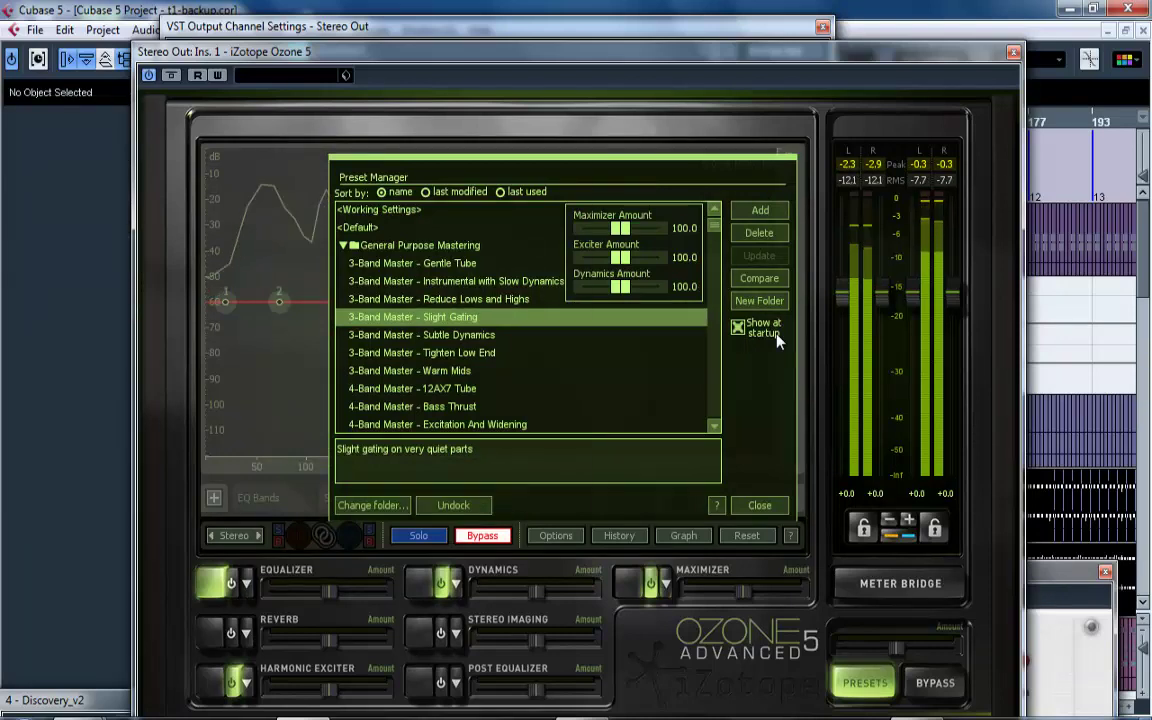
{"action": "key", "text": "F3"}
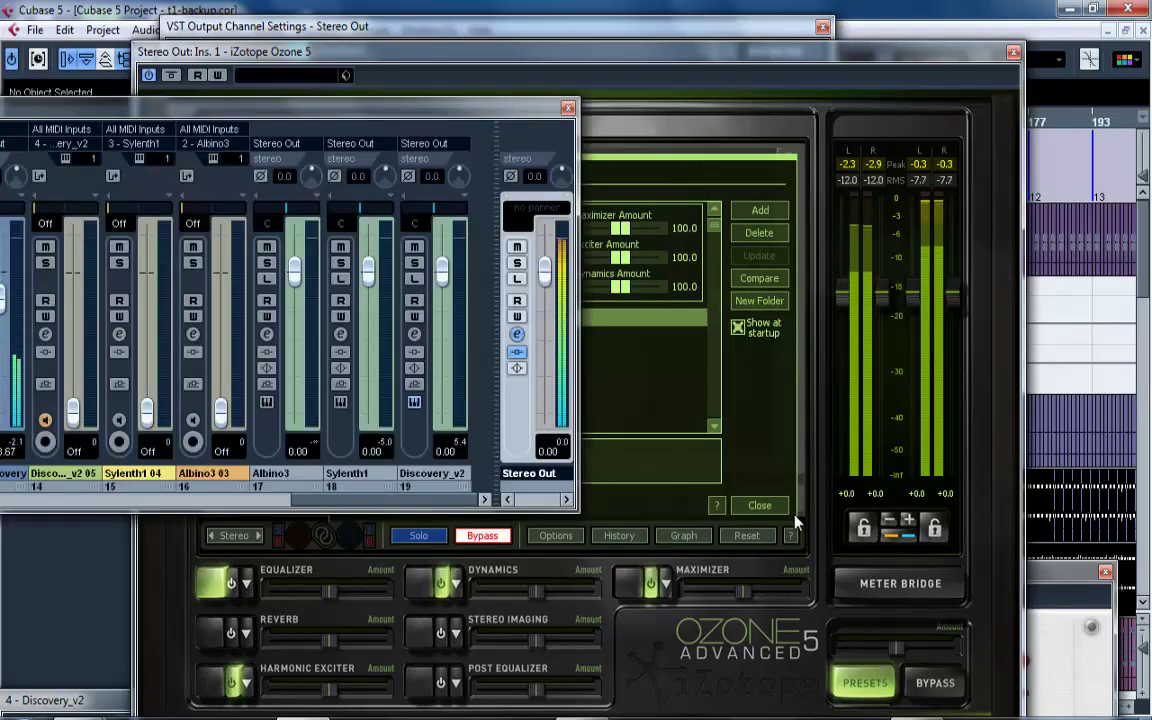
{"action": "left_click", "coordinate": [760, 505]}
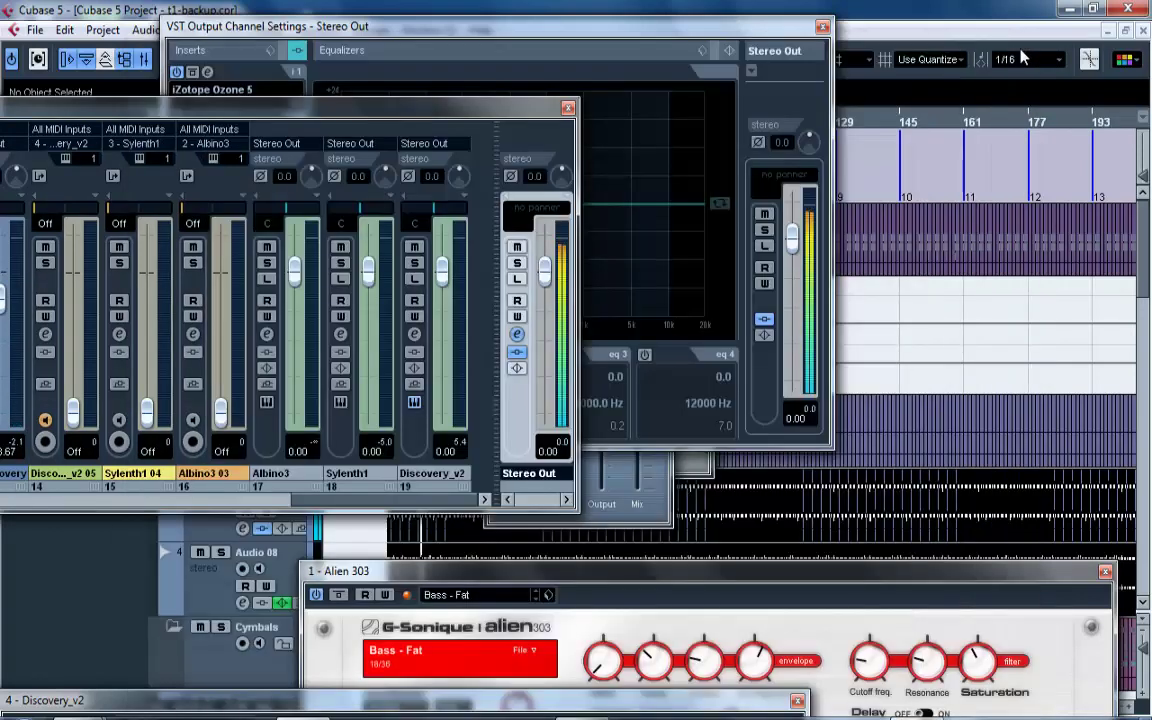
Bypass and re-enable the Stereo Out inserts during playback to compare the mix with and without Ozone 5.
{"action": "left_click", "coordinate": [1013, 52]}
{"action": "left_click", "coordinate": [516, 354]}
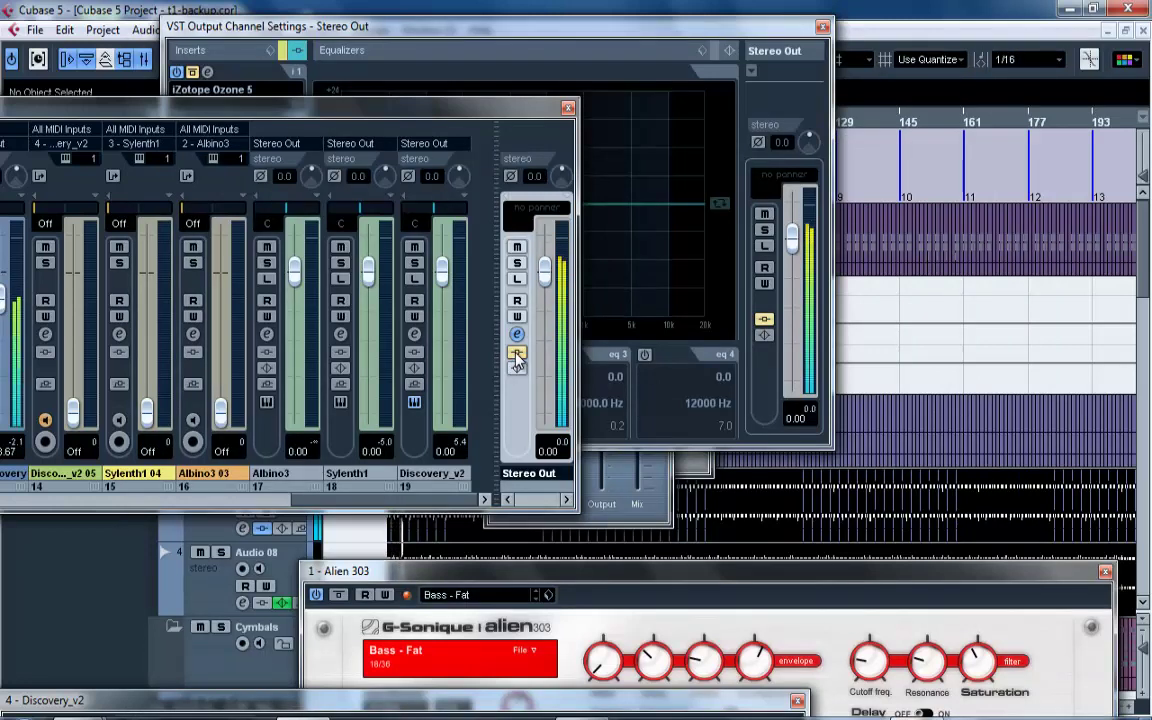
{"action": "left_click", "coordinate": [516, 354]}
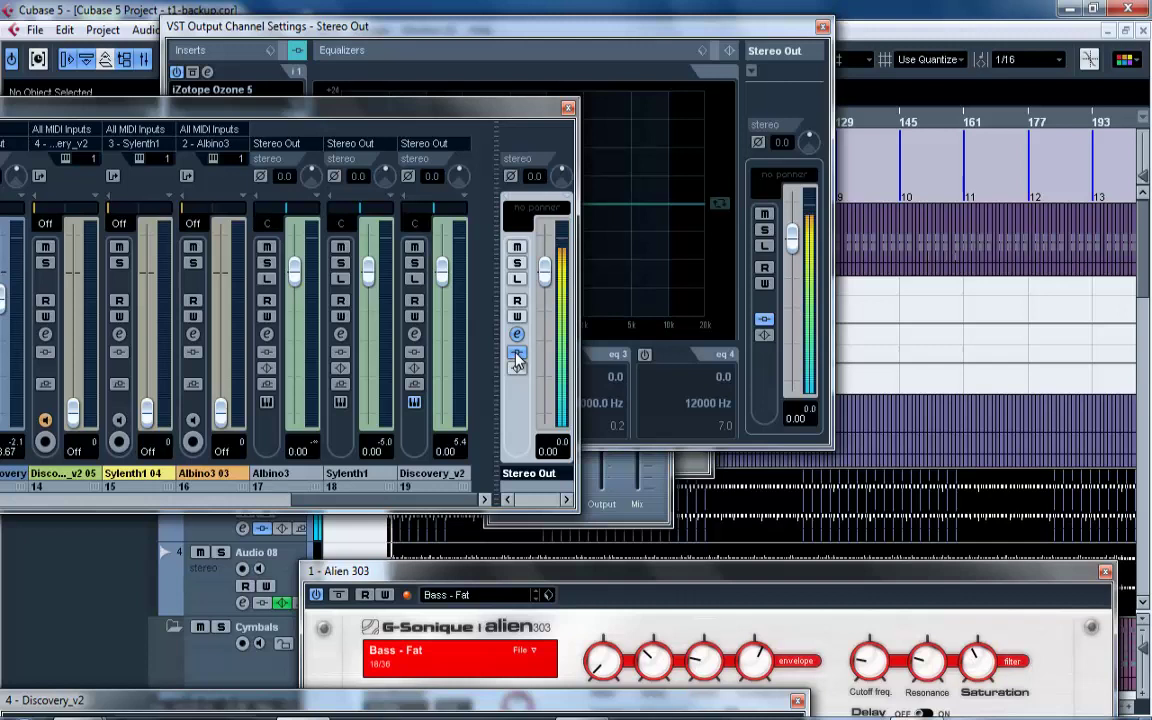
Close the Stereo Out channel settings, the mixer and the Alien 303 instrument and insert windows, and stop playback.
{"action": "left_click", "coordinate": [824, 26]}
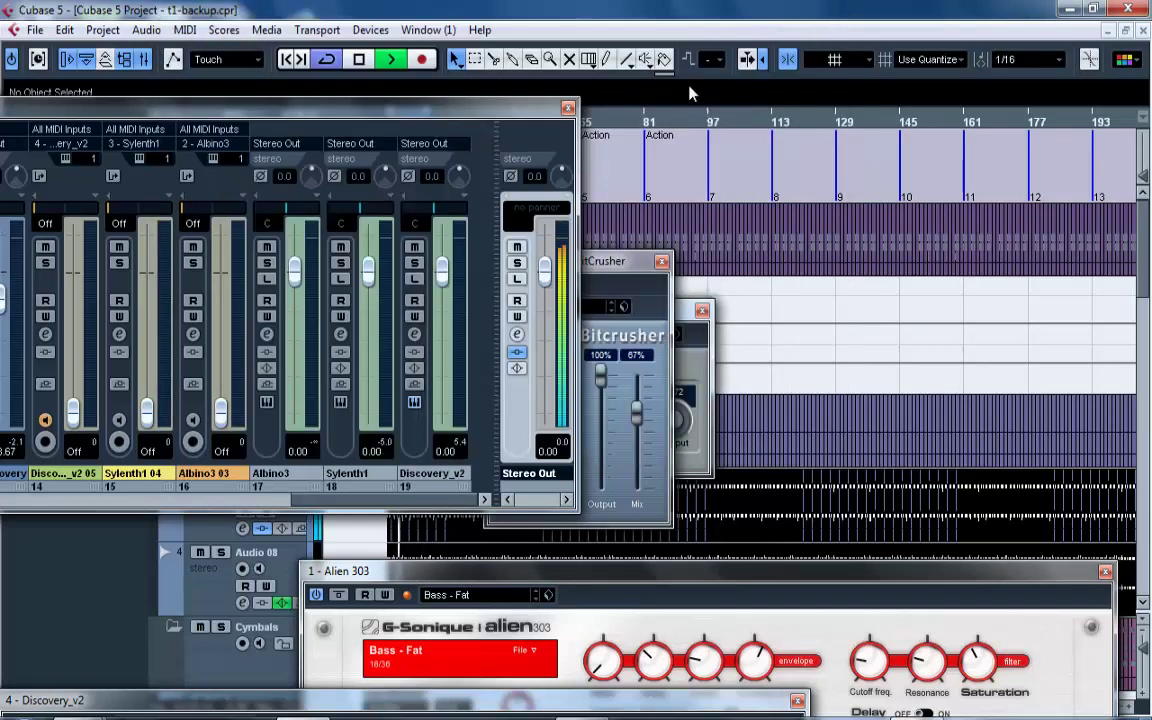
{"action": "left_click", "coordinate": [568, 109]}
{"action": "left_click", "coordinate": [662, 263]}
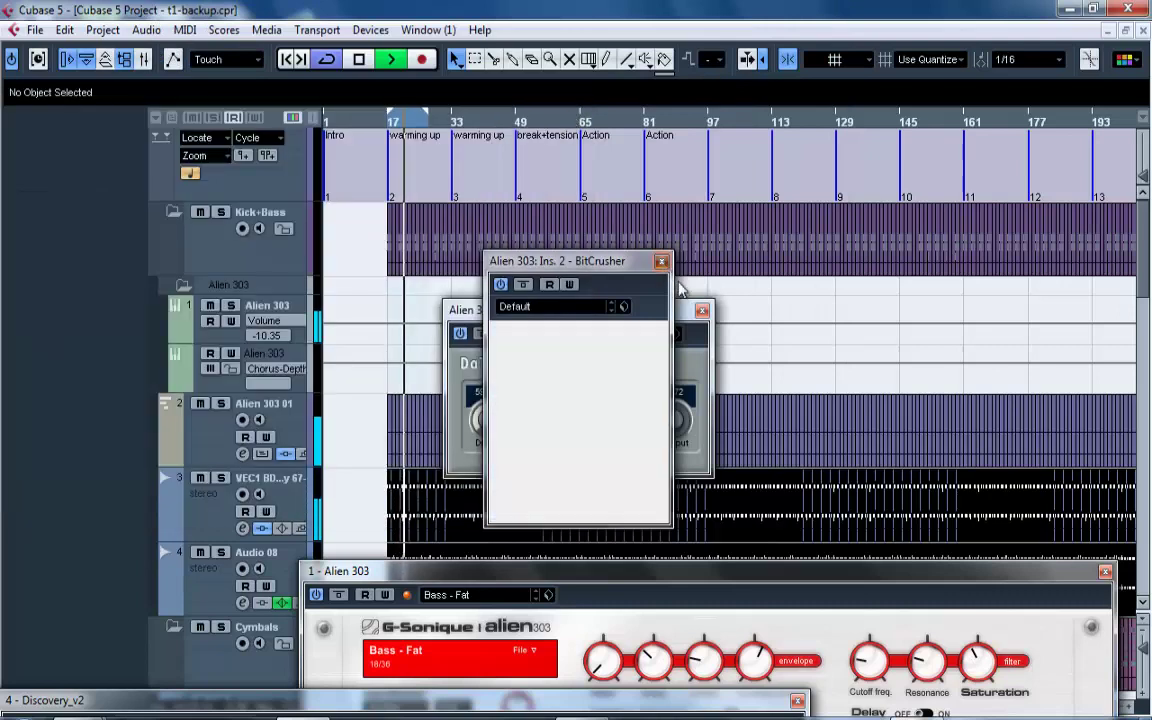
{"action": "left_click", "coordinate": [768, 304]}
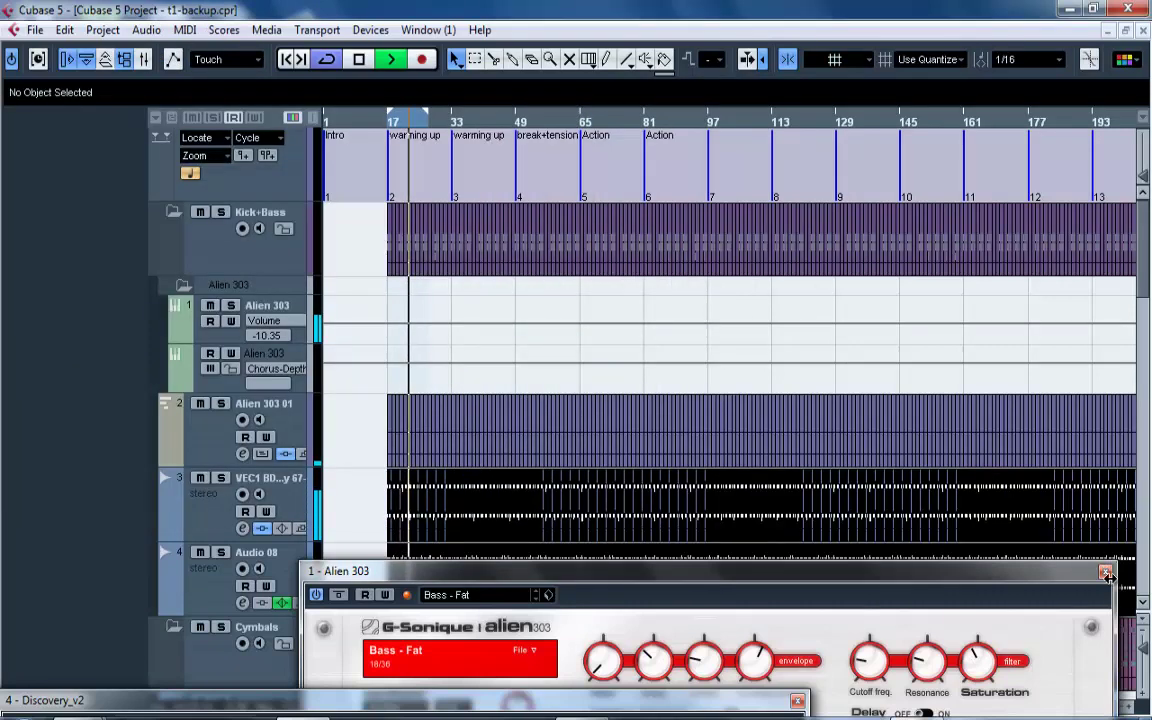
{"action": "left_click", "coordinate": [1106, 573]}
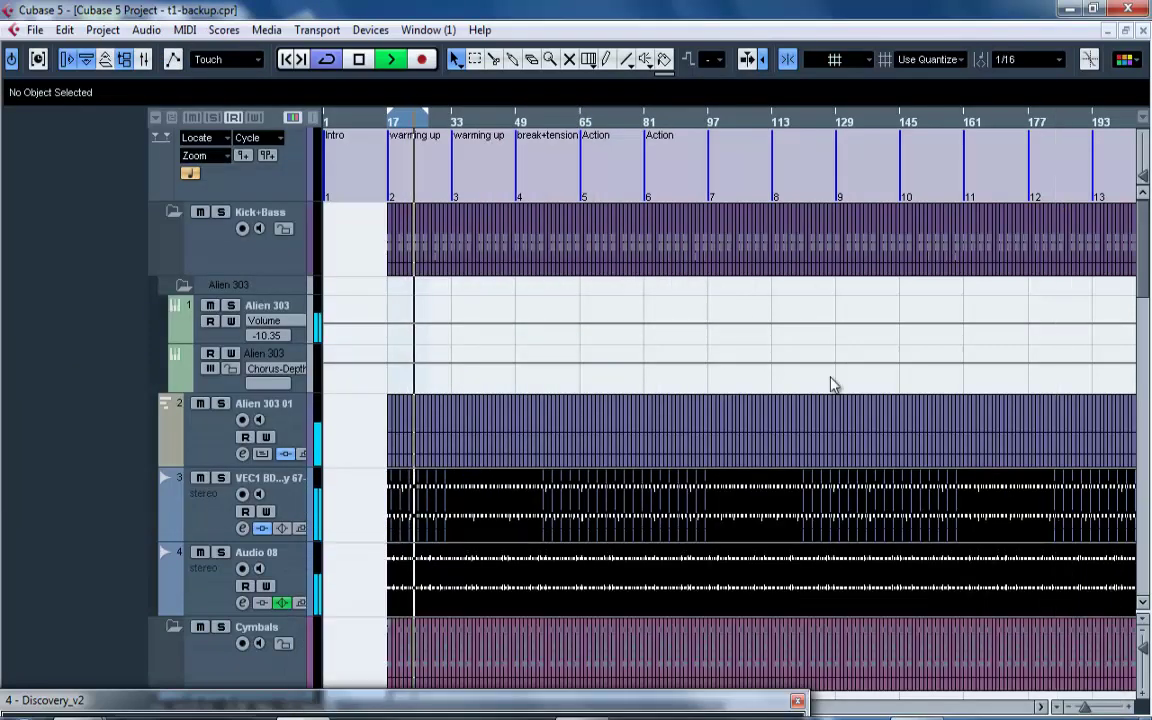
{"action": "key", "text": "space"}
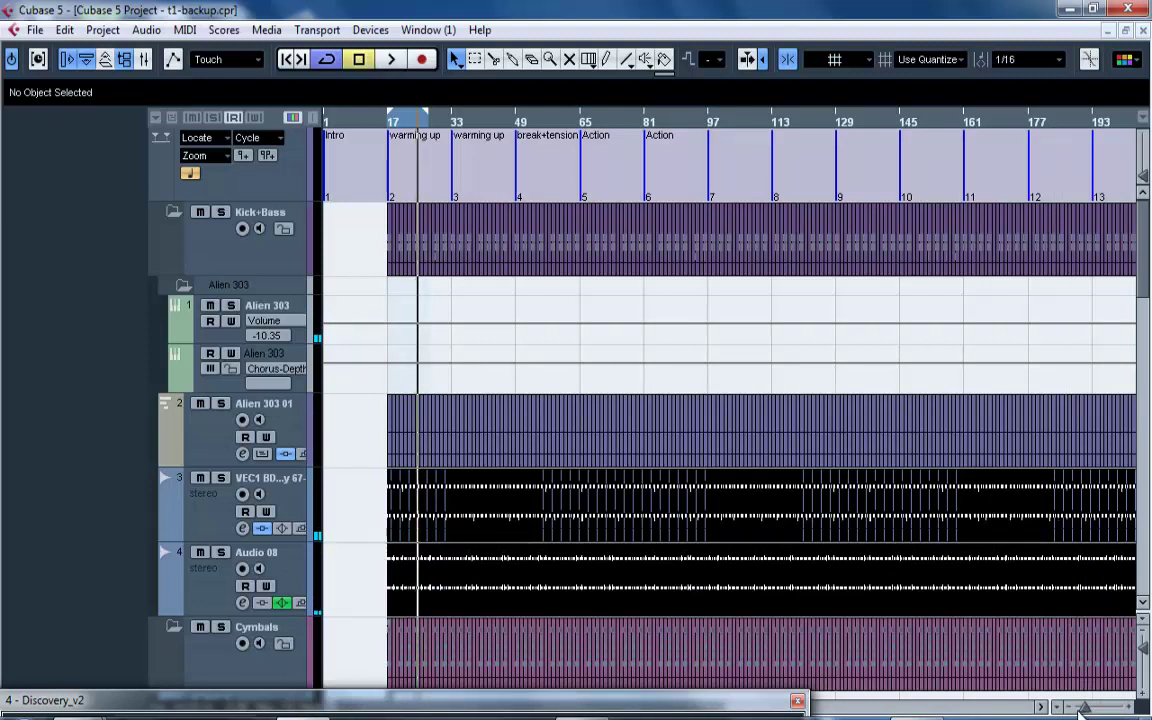
Set the grid type to Bar and place the playback position just before bar 17, where the first warming up section starts.
{"action": "left_click", "coordinate": [1076, 709]}
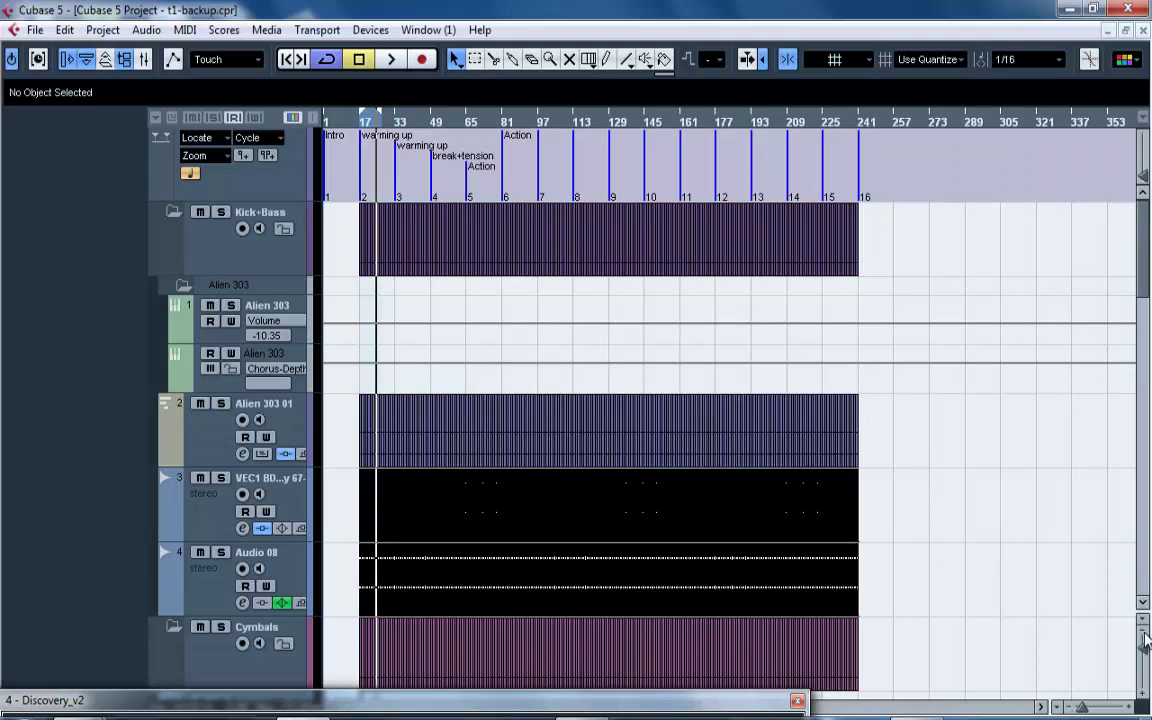
{"action": "left_click_drag", "start_coordinate": [1145, 643], "coordinate": [1145, 588]}
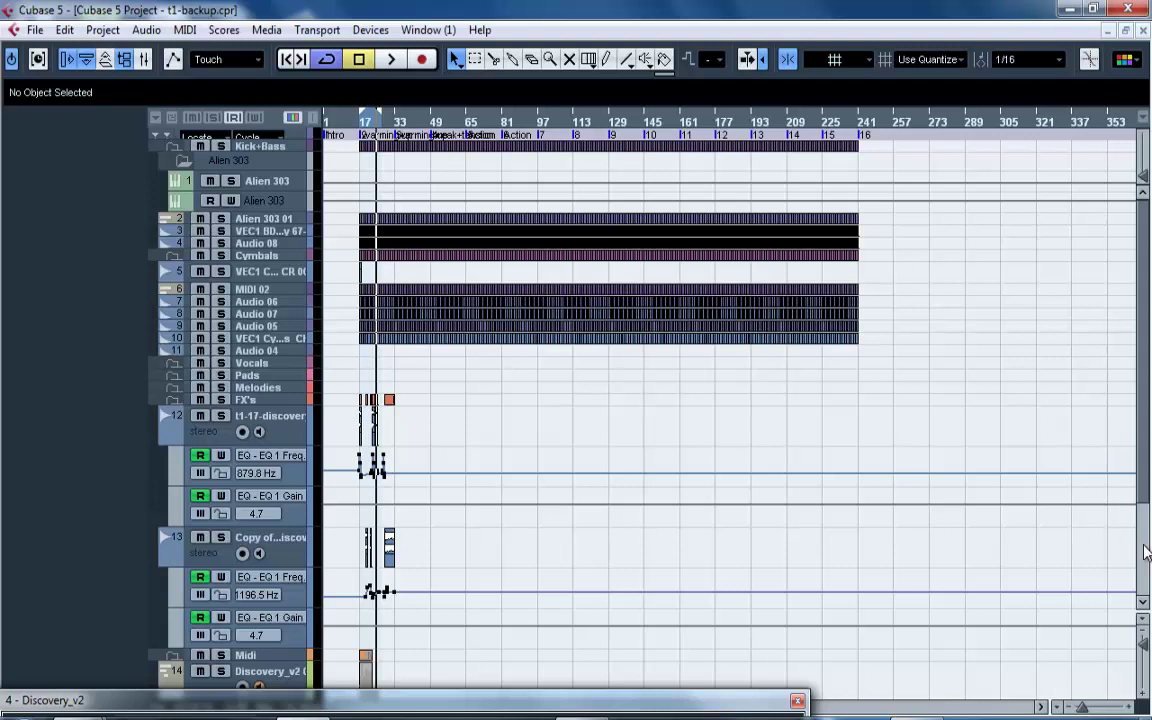
{"action": "left_click", "coordinate": [797, 700]}
{"action": "left_click", "coordinate": [925, 60]}
{"action": "left_click", "coordinate": [932, 97]}
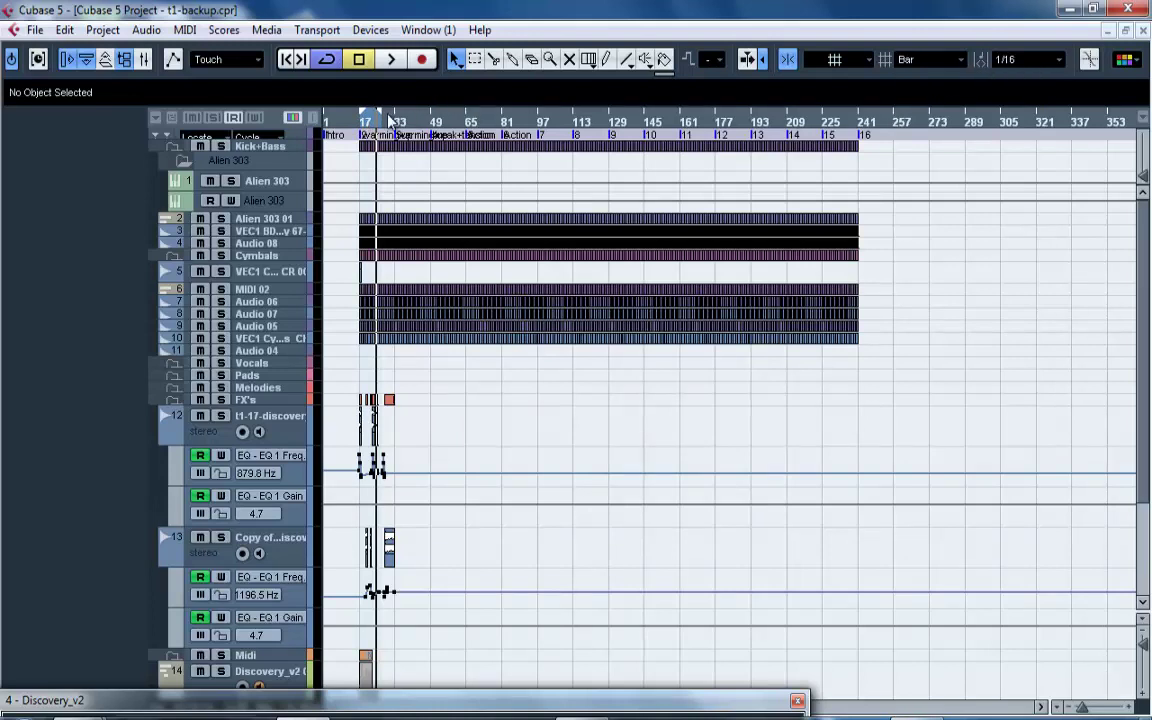
{"action": "left_click_drag", "start_coordinate": [368, 113], "coordinate": [368, 190]}
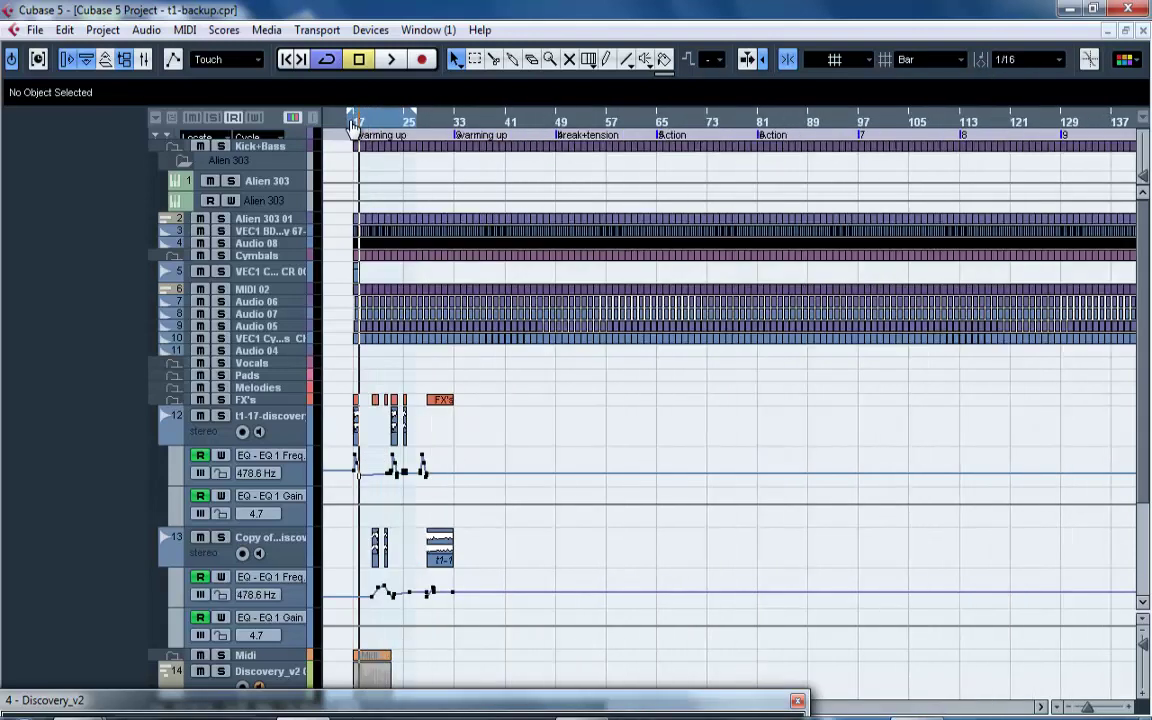
{"action": "left_click_drag", "start_coordinate": [352, 127], "coordinate": [349, 166]}
Add one audio track with the Quadro configuration below the VST Instruments folder and enlarge its height to show its controls.
{"action": "left_click_drag", "start_coordinate": [1143, 356], "coordinate": [1149, 460]}
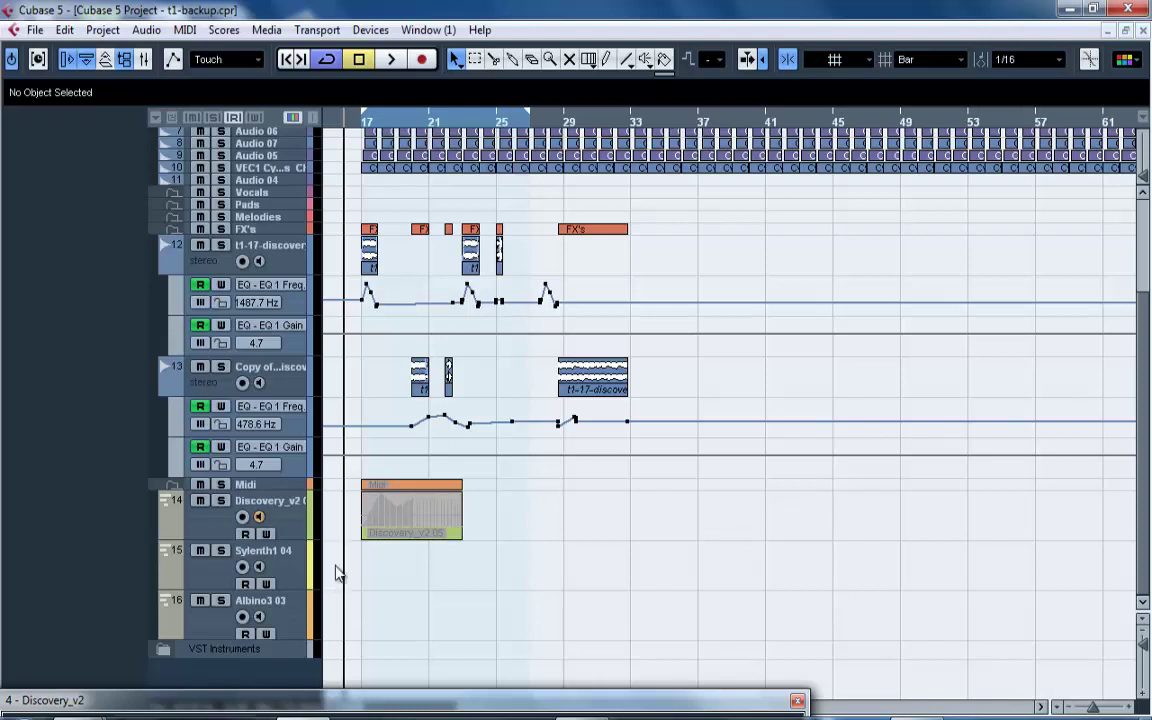
{"action": "right_click", "coordinate": [274, 664]}
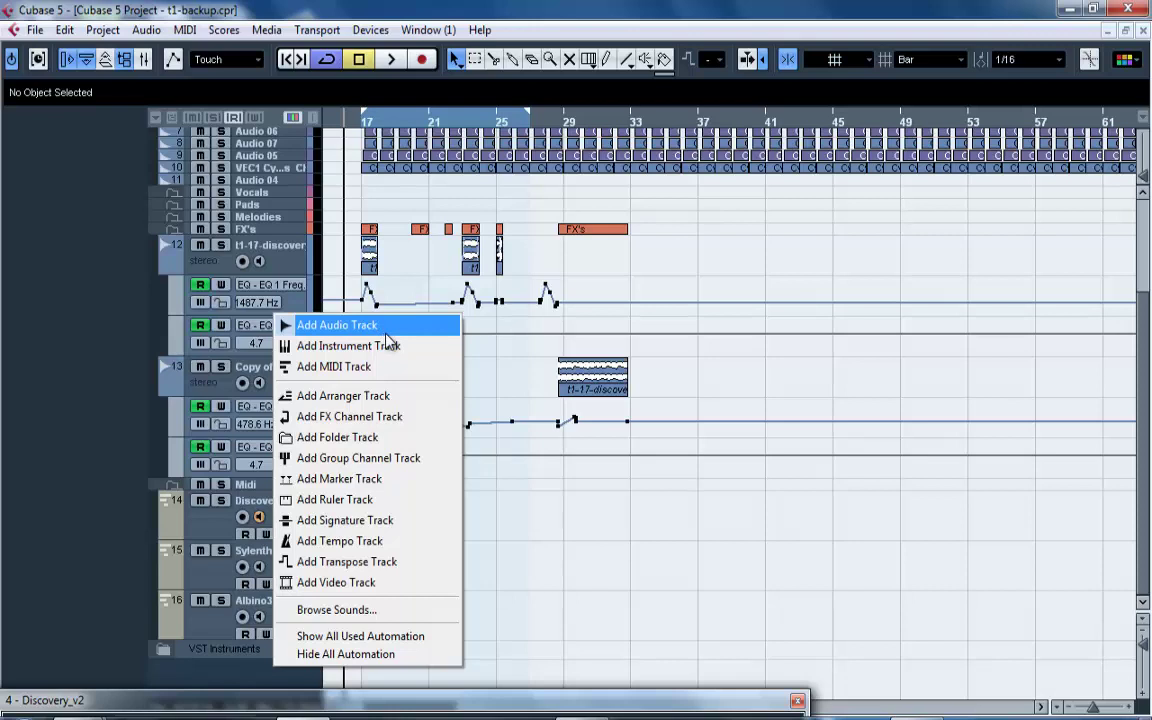
{"action": "left_click", "coordinate": [378, 326]}
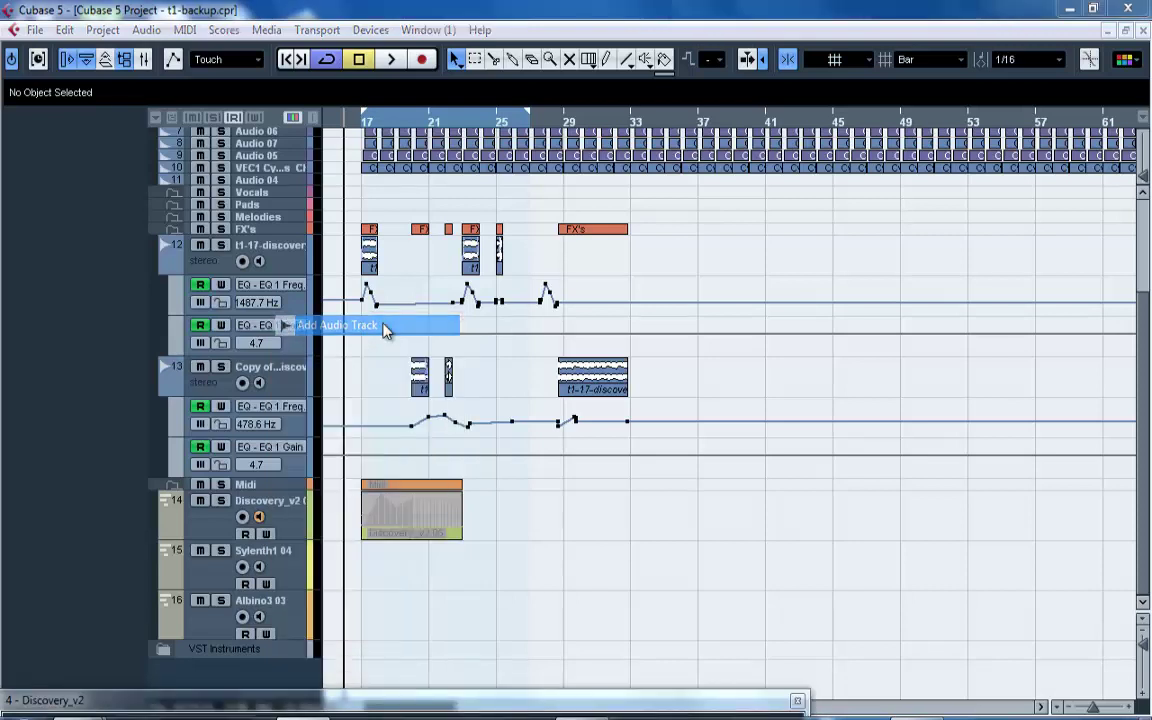
{"action": "left_click", "coordinate": [584, 386]}
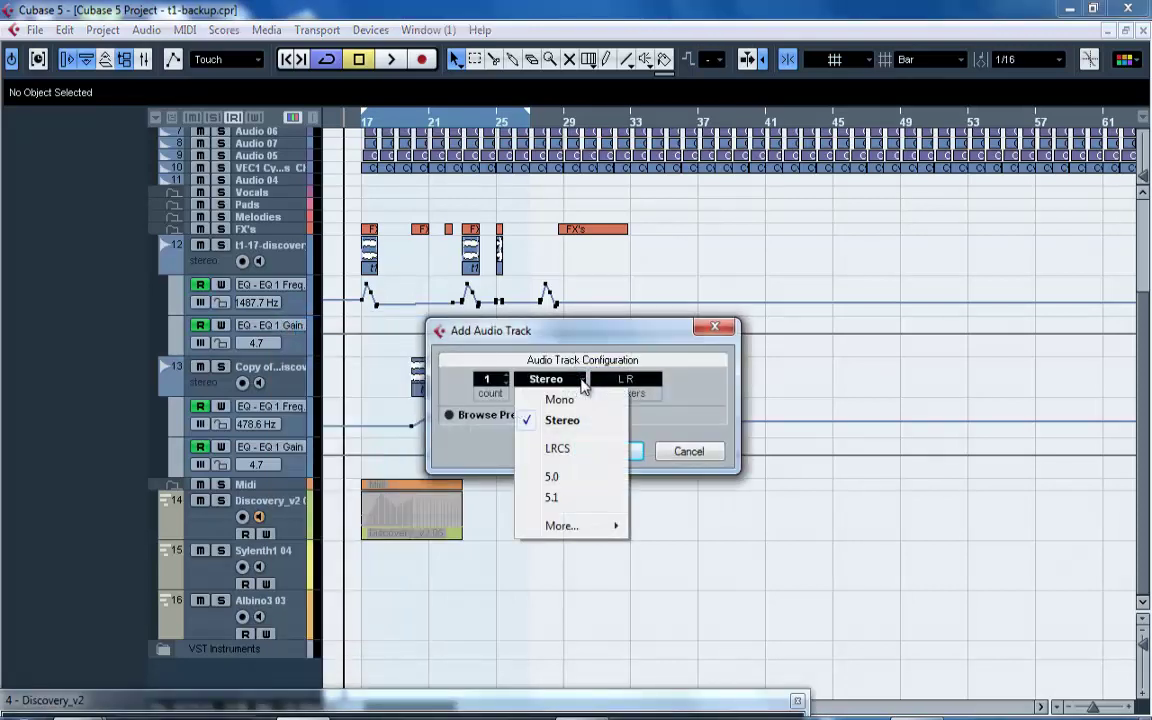
{"action": "left_click", "coordinate": [584, 386]}
{"action": "left_click", "coordinate": [584, 386]}
{"action": "mouse_move", "coordinate": [590, 533]}
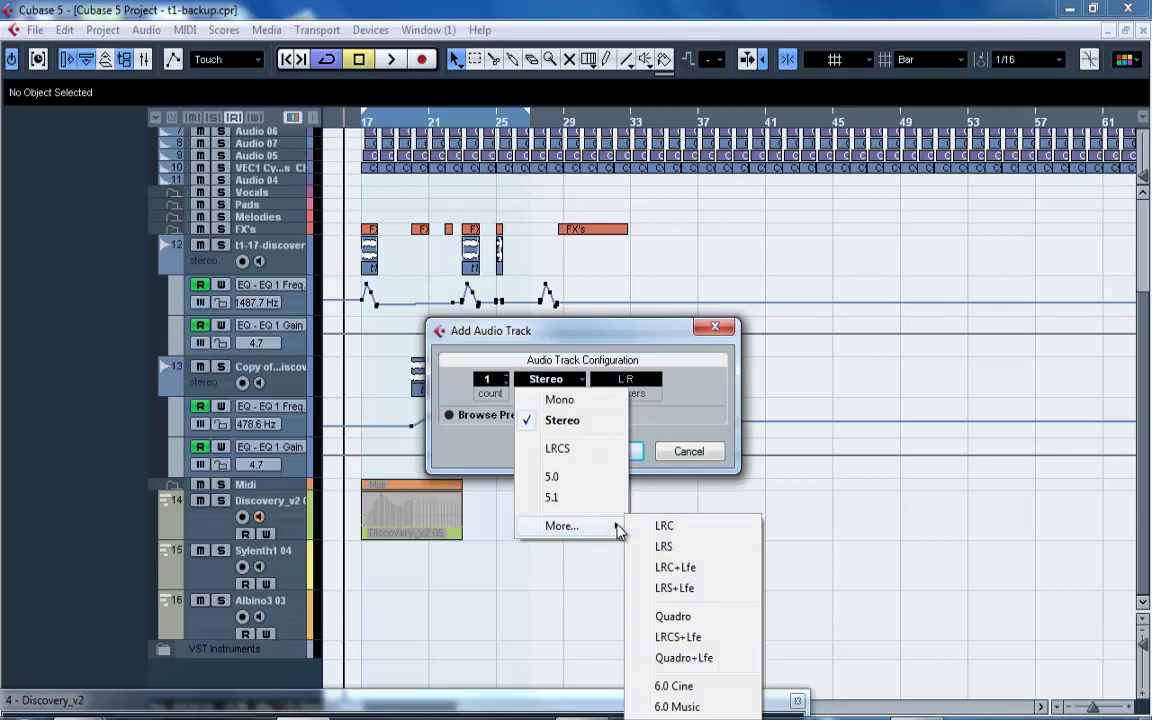
{"action": "left_click", "coordinate": [706, 622]}
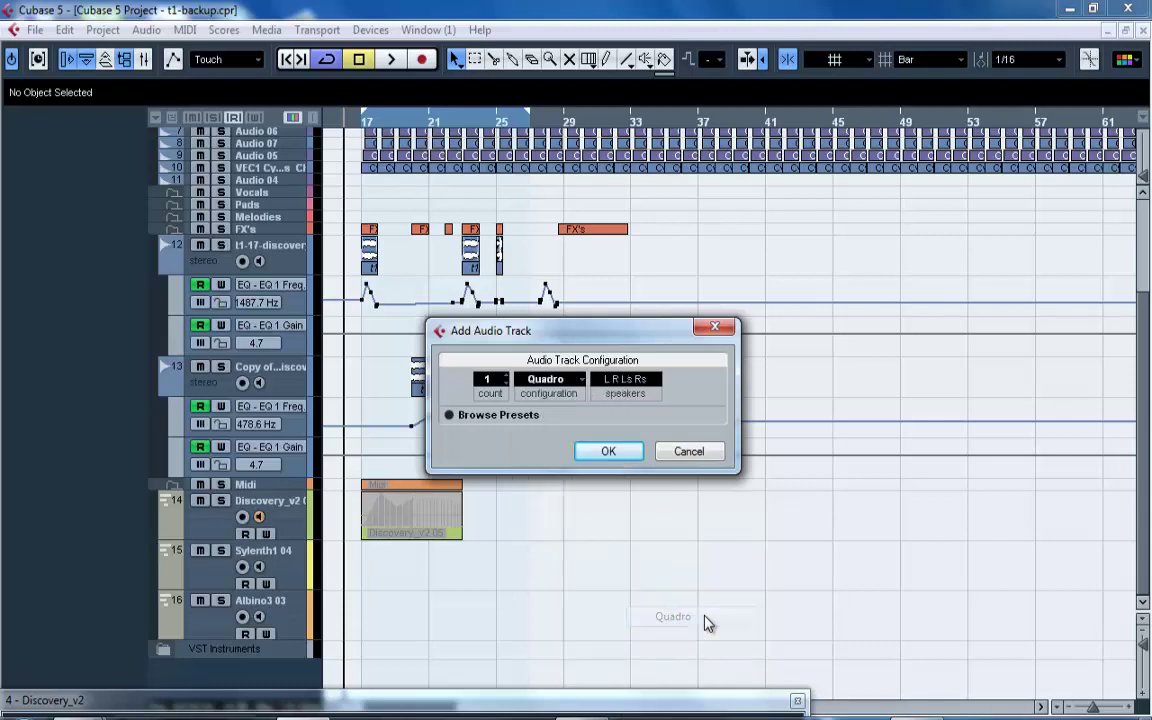
{"action": "left_click", "coordinate": [608, 452]}
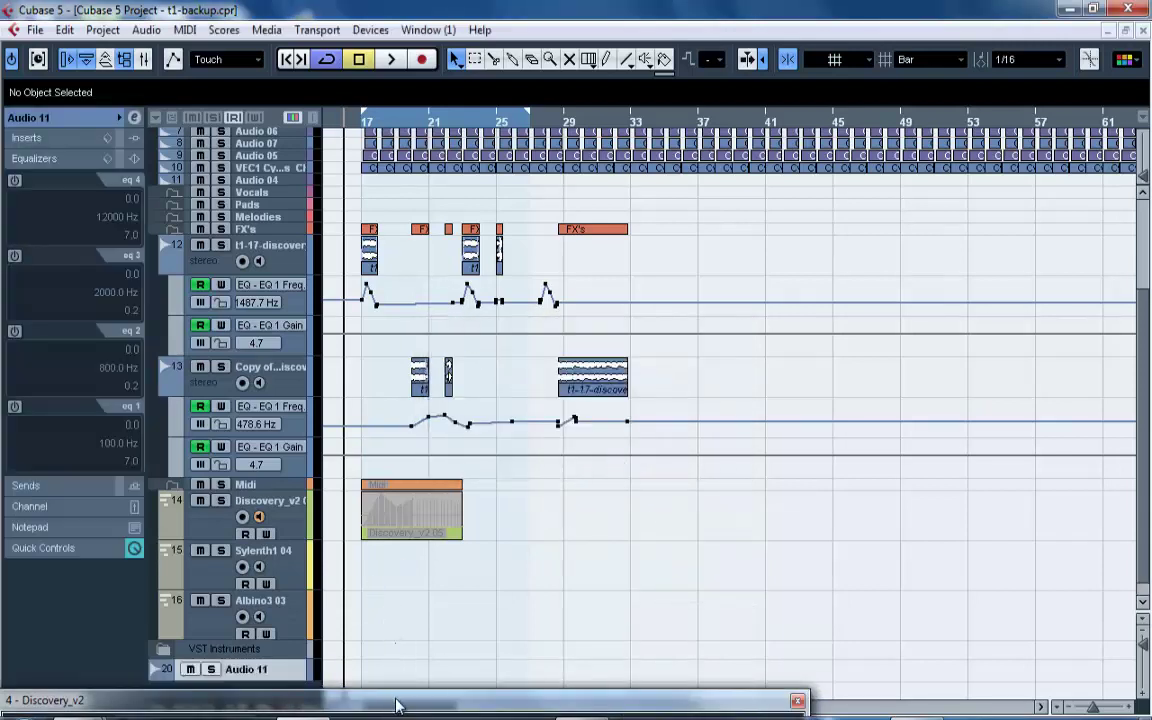
{"action": "left_click_drag", "start_coordinate": [264, 679], "coordinate": [264, 690]}
{"action": "scroll", "coordinate": [375, 683], "scroll_direction": "down", "scroll_amount": 1}
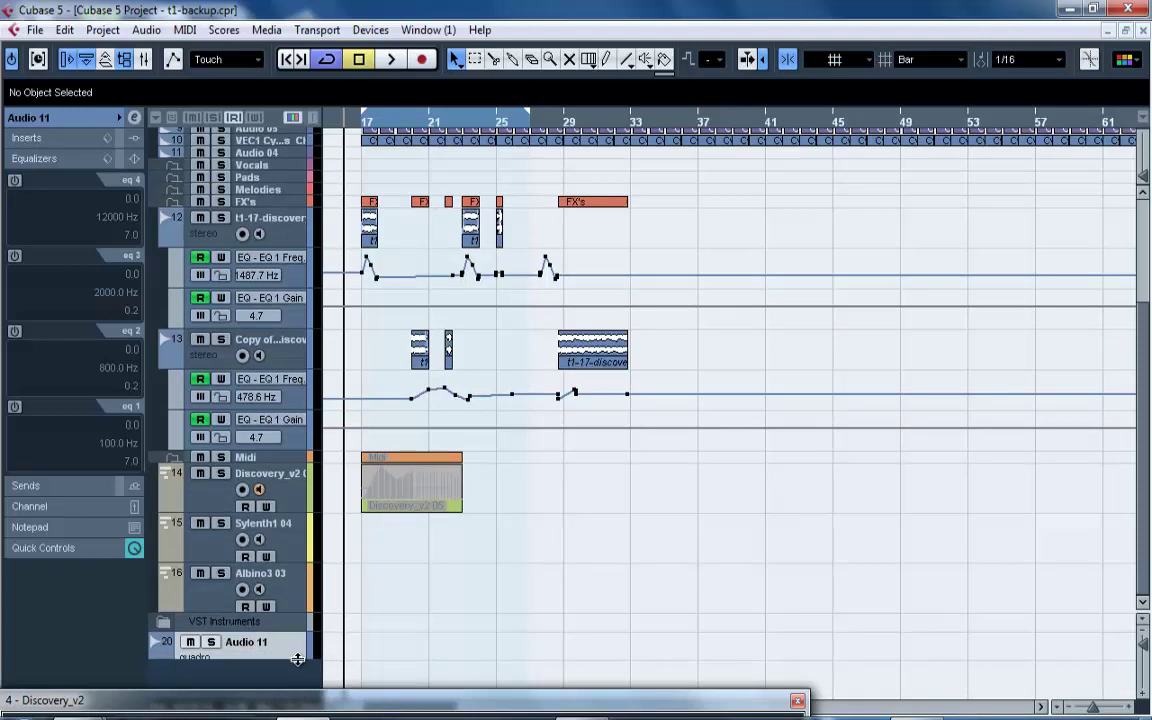
{"action": "left_click_drag", "start_coordinate": [297, 659], "coordinate": [297, 673]}
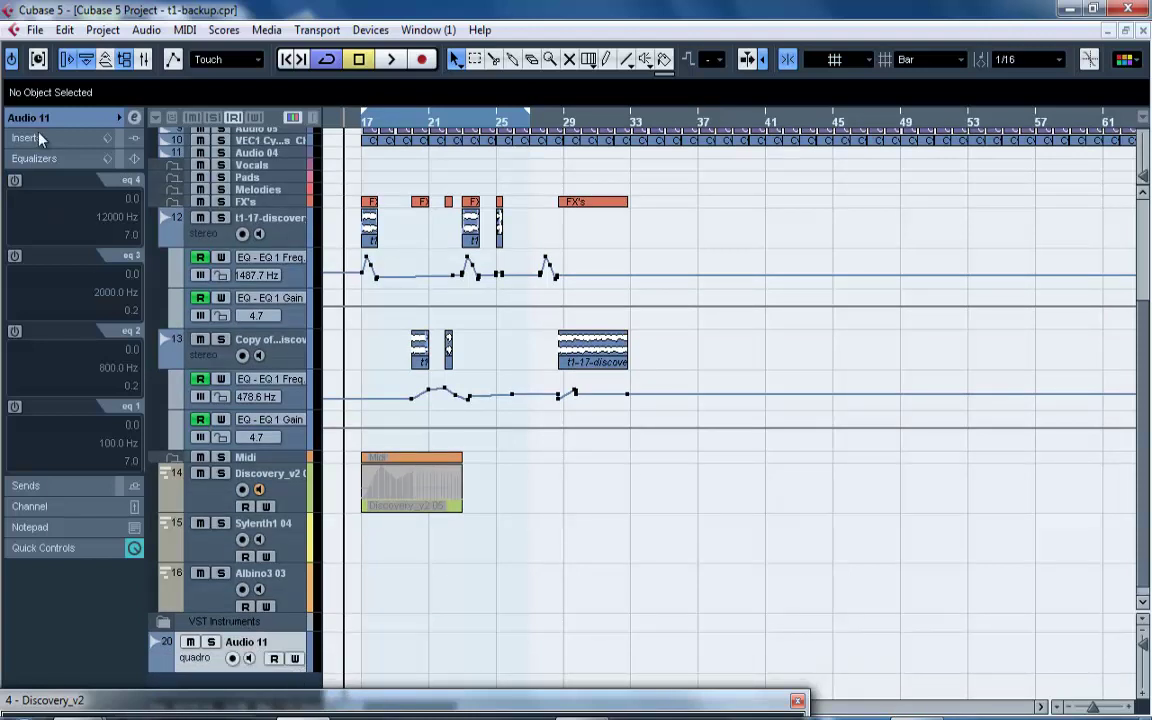
Load Compressor into the first insert slot of the Audio 11 track, activate its side-chain and close the plug-in.
{"action": "left_click", "coordinate": [135, 140]}
{"action": "left_click", "coordinate": [78, 188]}
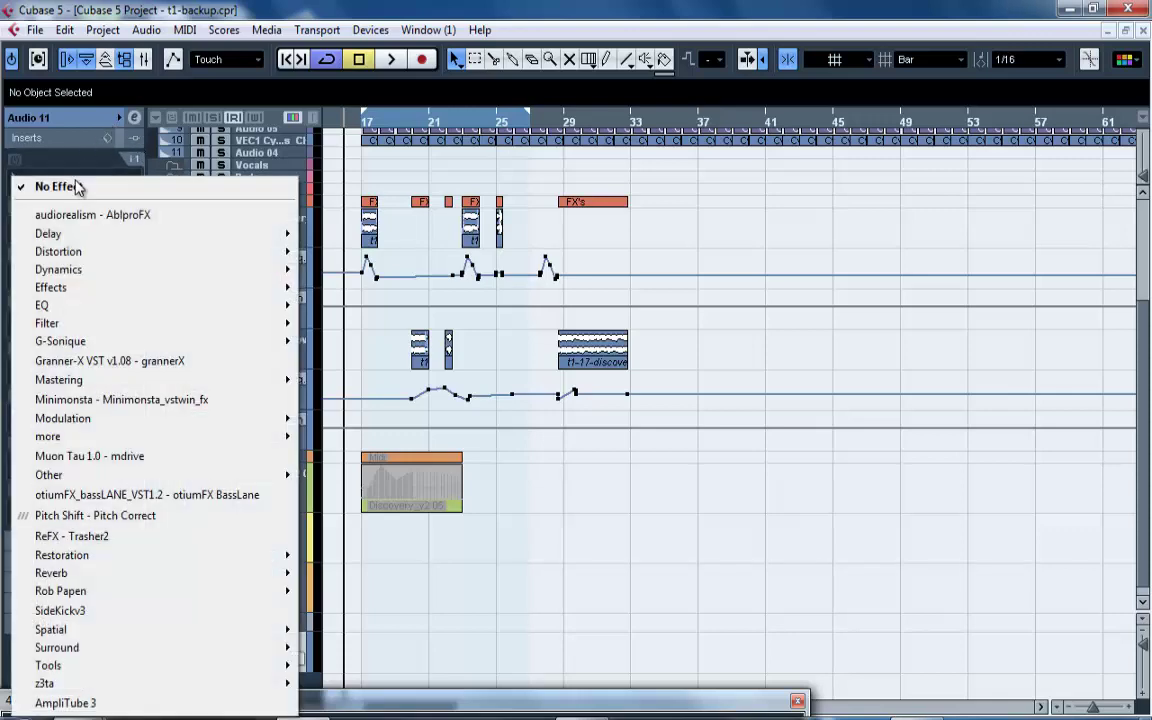
{"action": "mouse_move", "coordinate": [154, 270]}
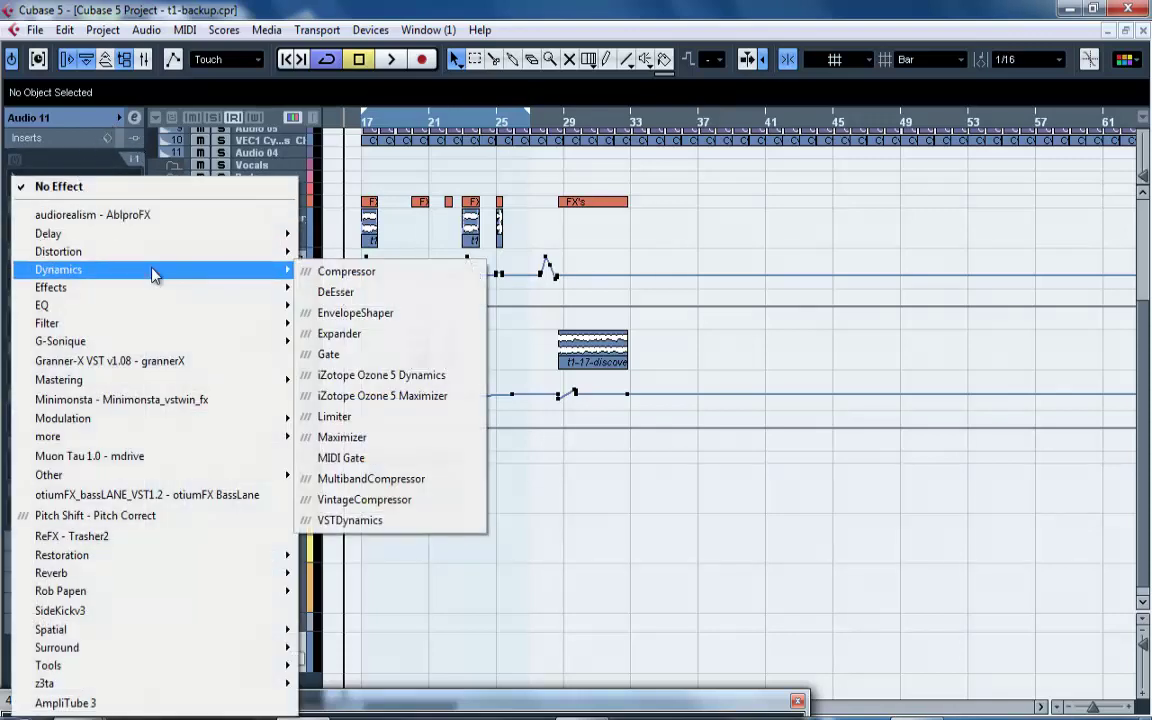
{"action": "left_click", "coordinate": [345, 274]}
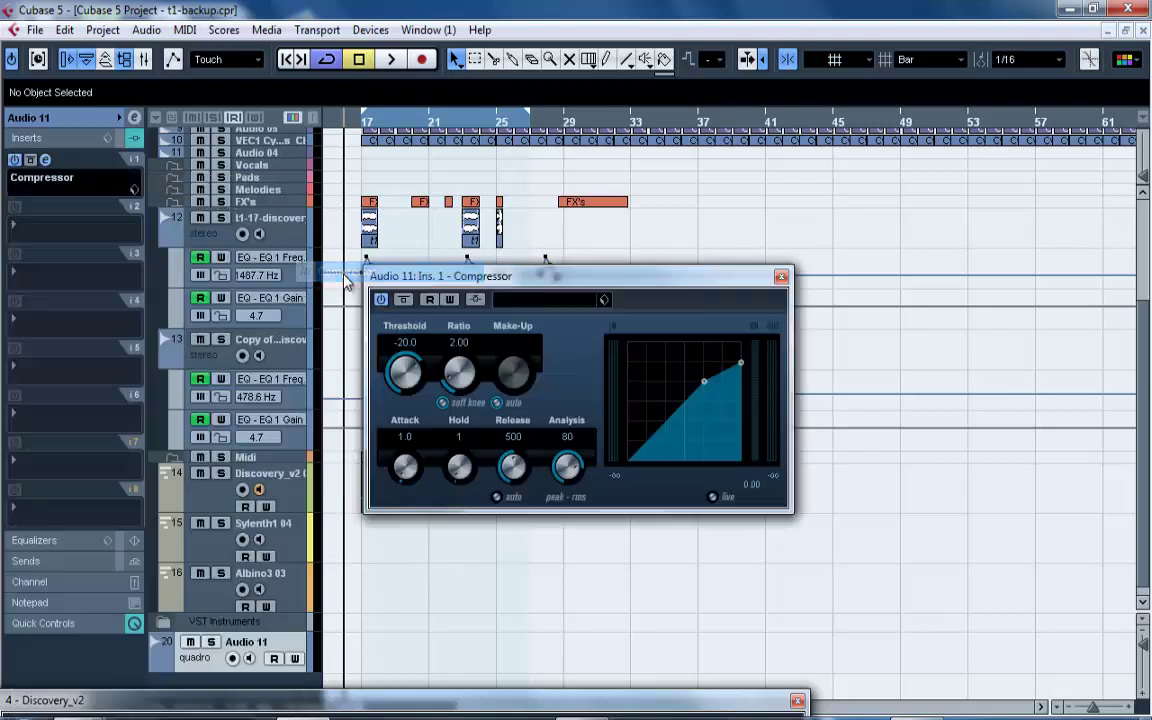
{"action": "left_click", "coordinate": [477, 300]}
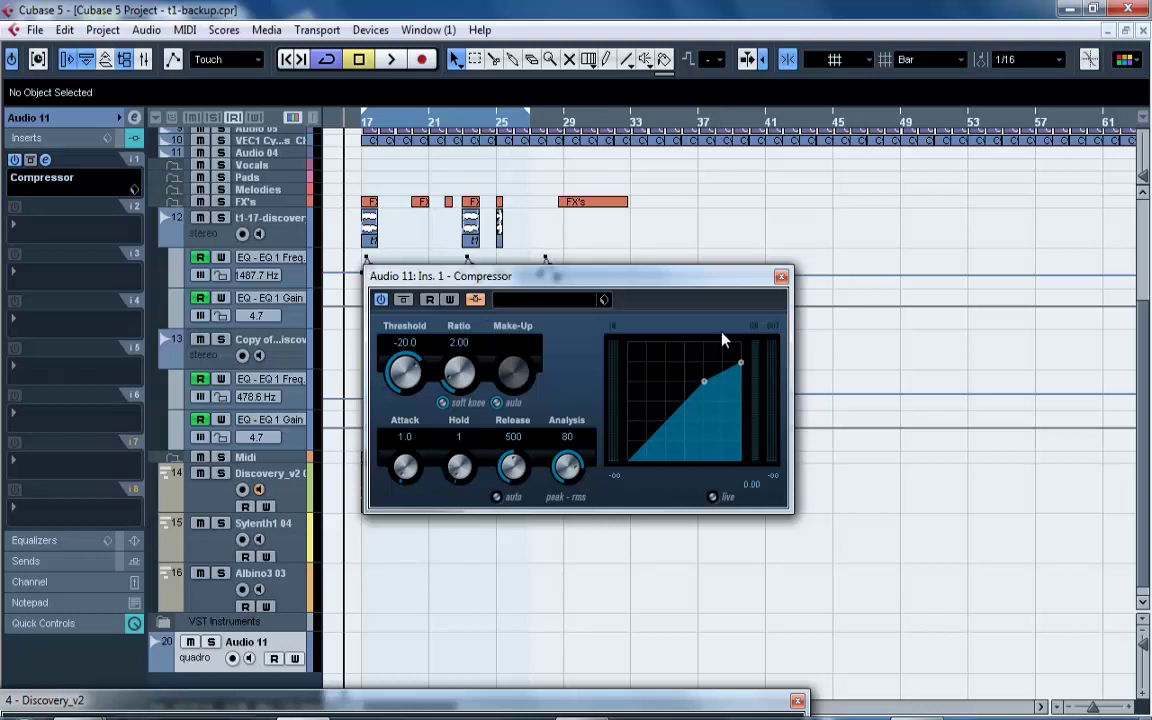
{"action": "left_click", "coordinate": [781, 276]}
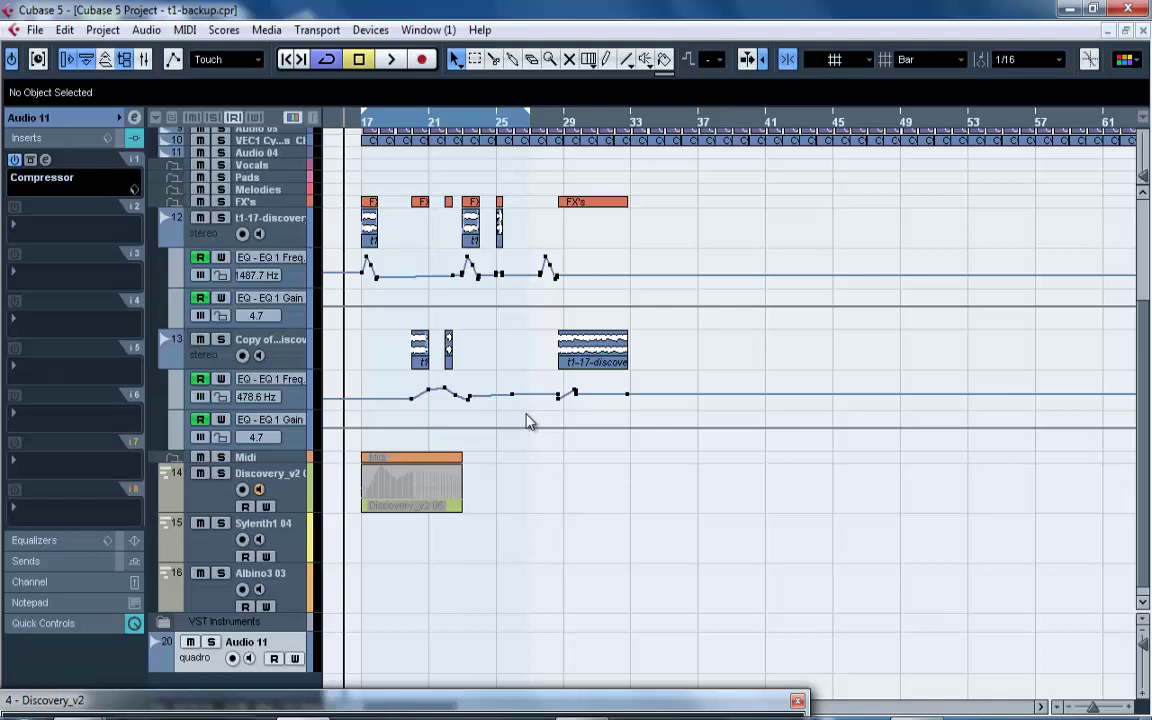
Solo the VEC1 BD Trancy 67-01 kick track and start playback.
{"action": "left_click_drag", "start_coordinate": [1147, 330], "coordinate": [1147, 205]}
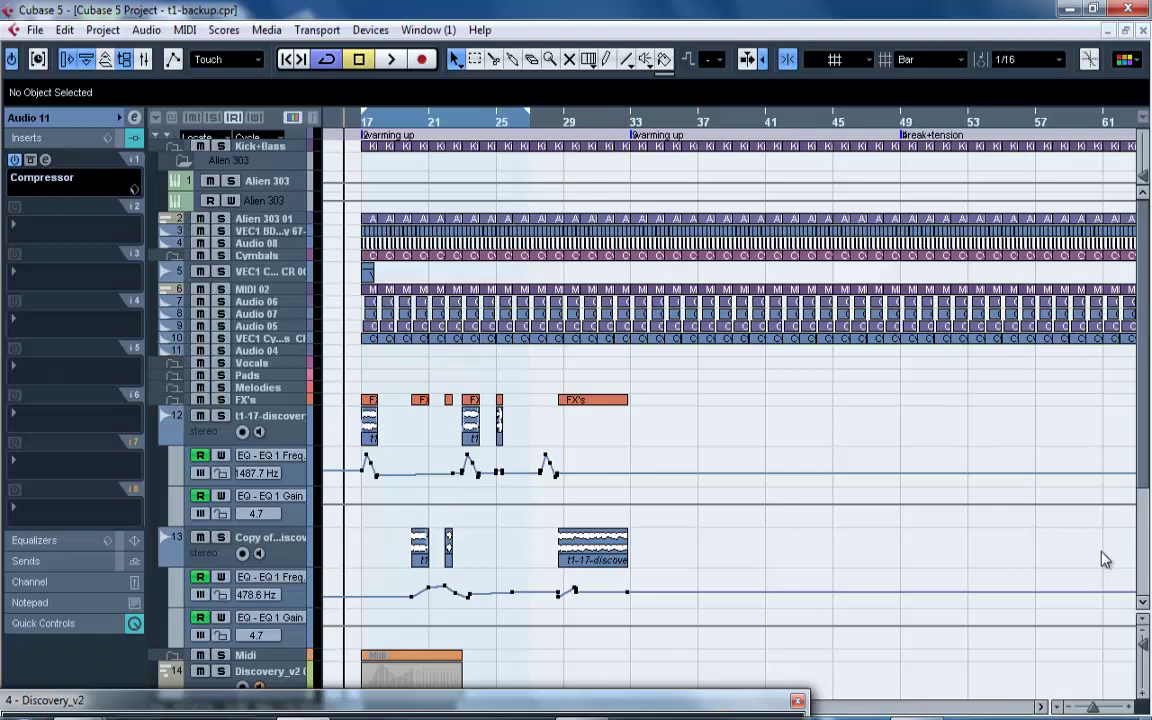
{"action": "mouse_move", "coordinate": [1144, 648]}
{"action": "left_mouse_down"}
{"action": "mouse_move", "coordinate": [1144, 668]}
{"action": "mouse_move", "coordinate": [1146, 653]}
{"action": "left_mouse_up"}
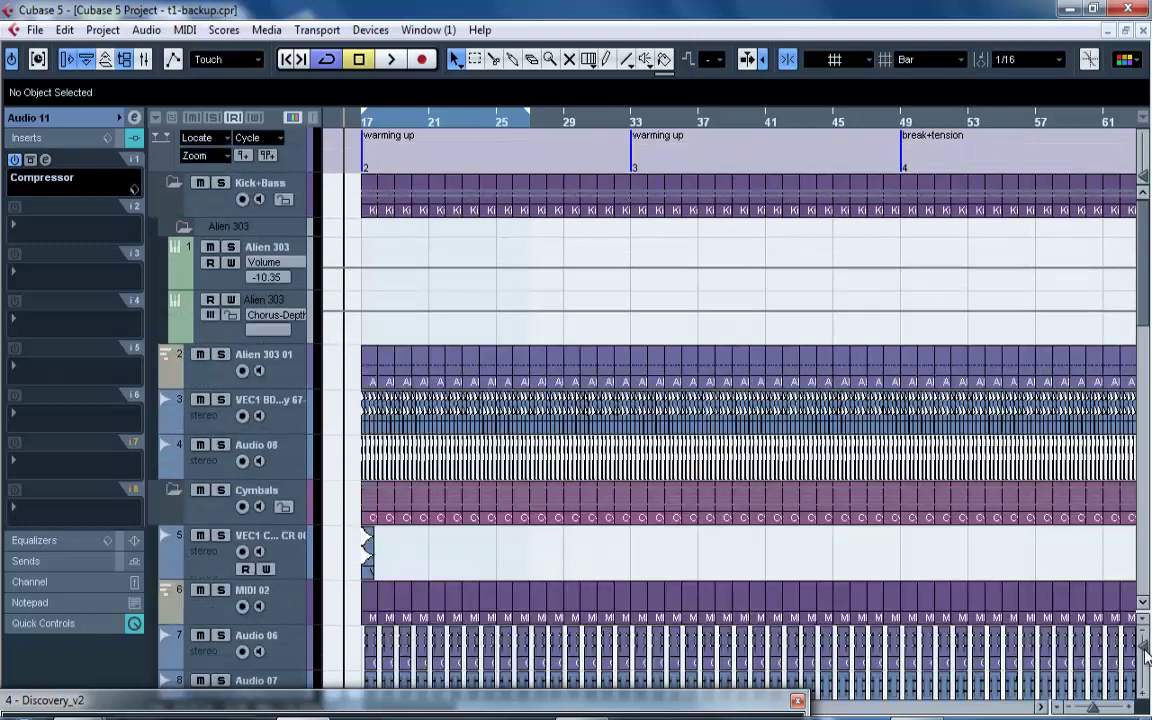
{"action": "left_click", "coordinate": [287, 405]}
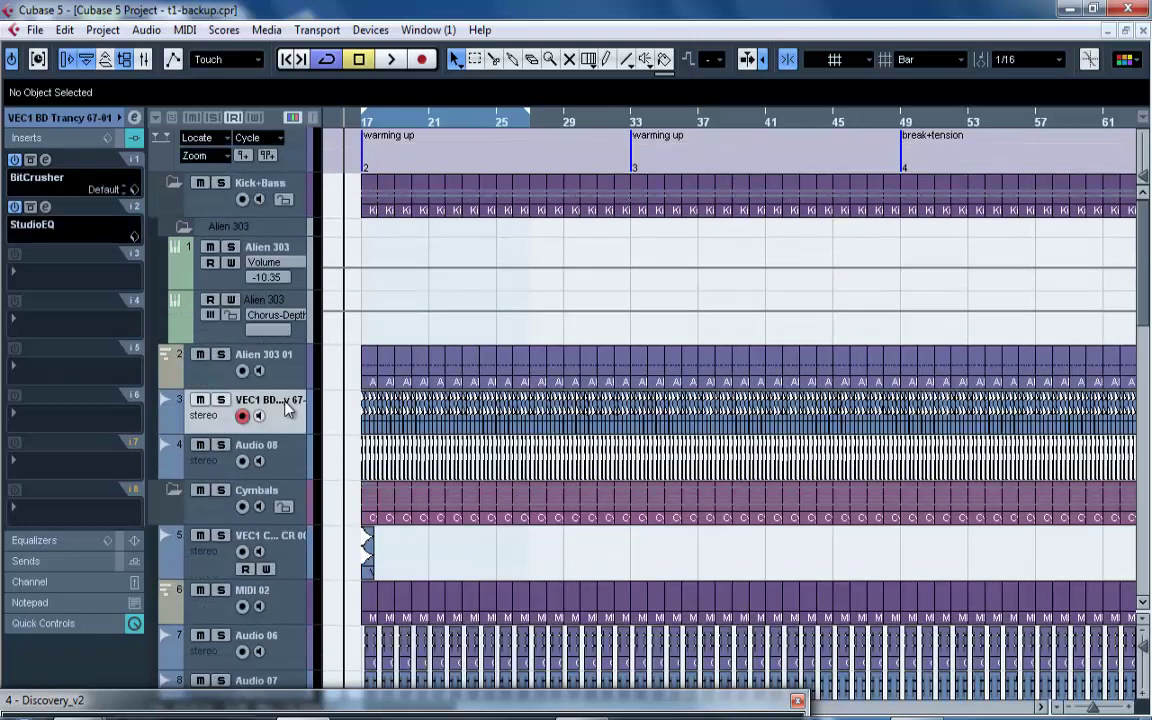
{"action": "left_click", "coordinate": [221, 400]}
{"action": "key", "text": "space"}
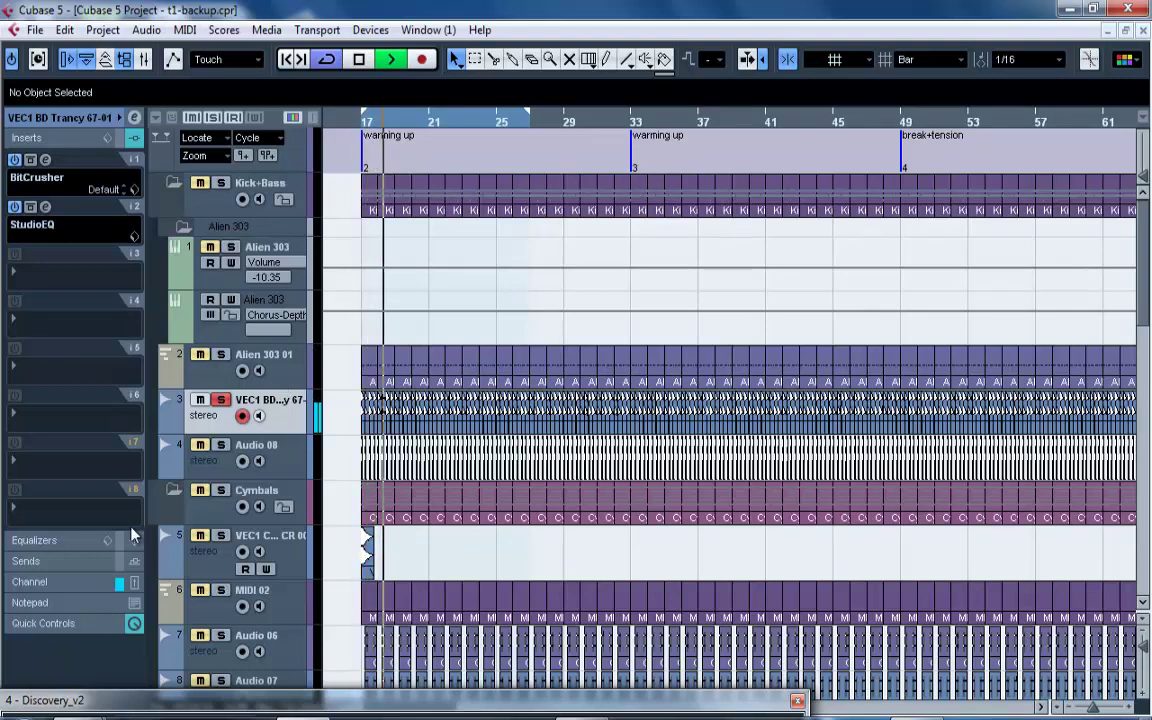
Route the kick track's first send to the side-chain input of the Audio 11 Compressor.
{"action": "left_click", "coordinate": [134, 565]}
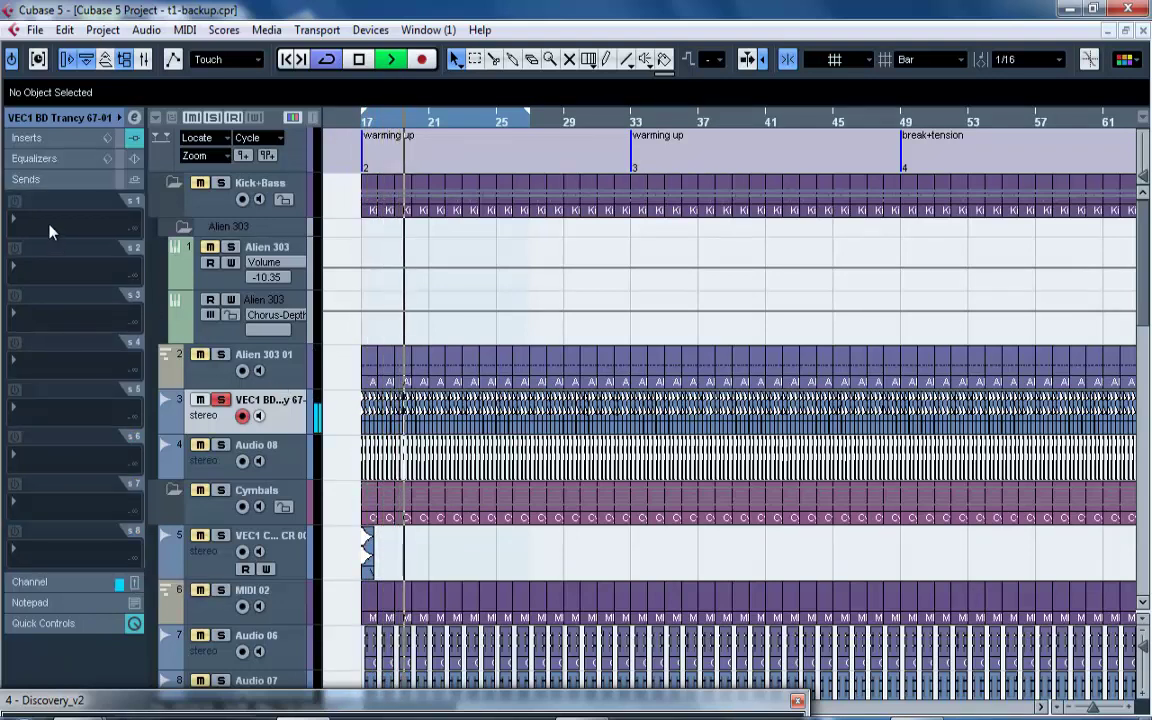
{"action": "left_click", "coordinate": [52, 226]}
{"action": "left_click", "coordinate": [96, 290]}
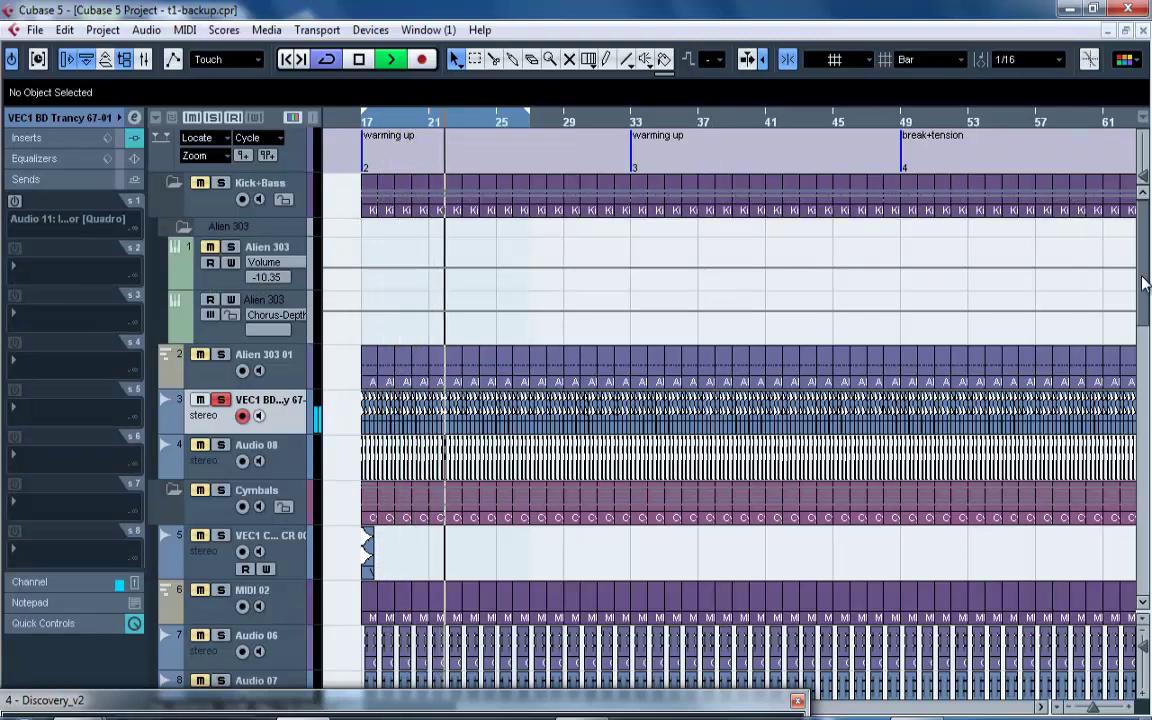
Stop playback and move the muted Discovery_v2 05 part to start at bar 24.
{"action": "scroll", "coordinate": [1146, 450], "scroll_direction": "down", "scroll_amount": 2}
{"action": "scroll", "coordinate": [1148, 505], "scroll_direction": "down", "scroll_amount": 10}
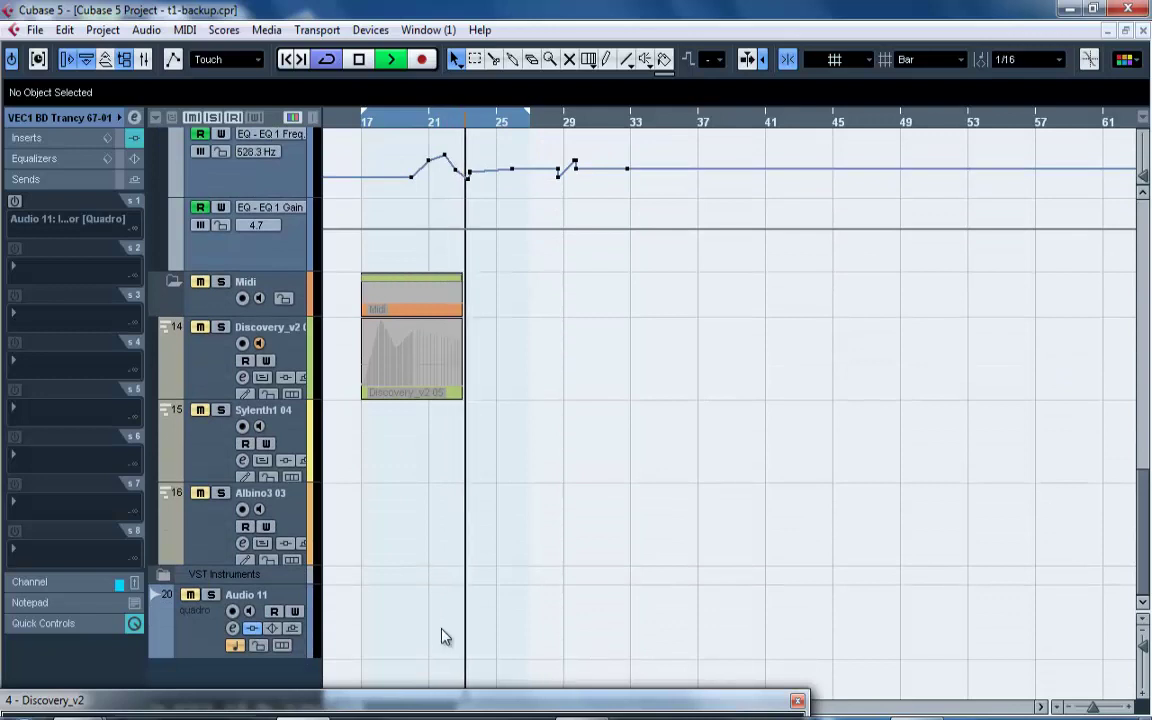
{"action": "key", "text": "space"}
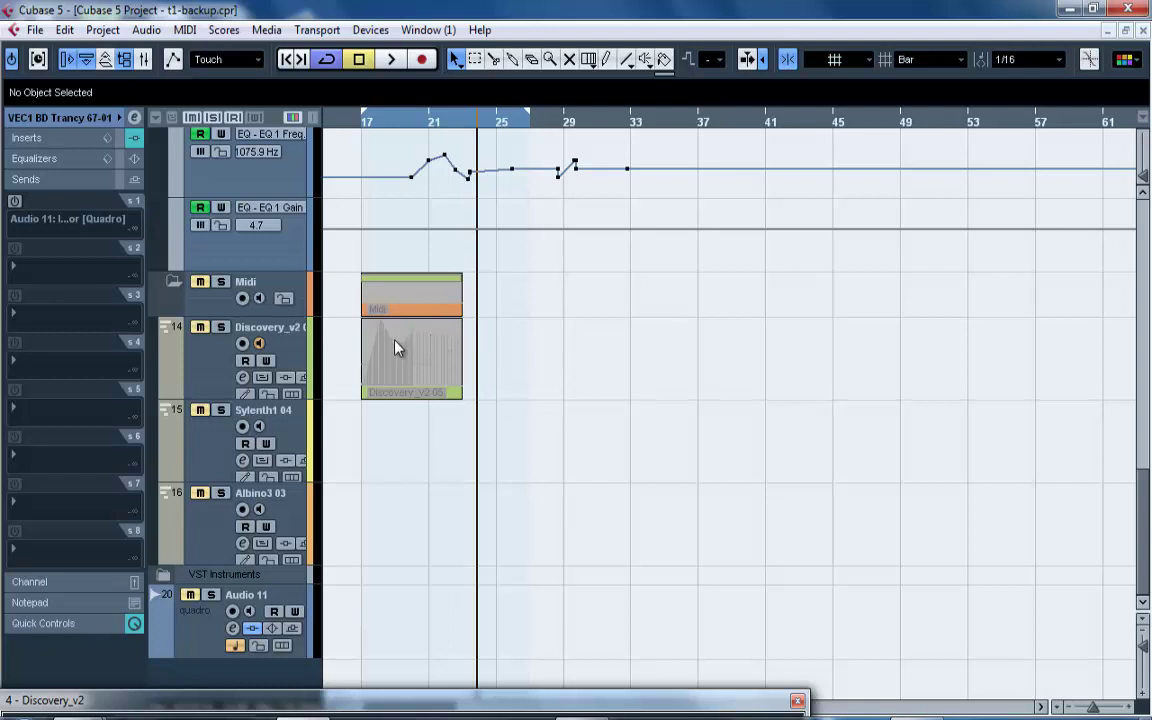
{"action": "left_click_drag", "start_coordinate": [395, 347], "coordinate": [511, 347]}
Create an empty part from bar 17 to bar 27 on the Sylenth1 04 track and select the track.
{"action": "key", "text": "ctrl+z"}
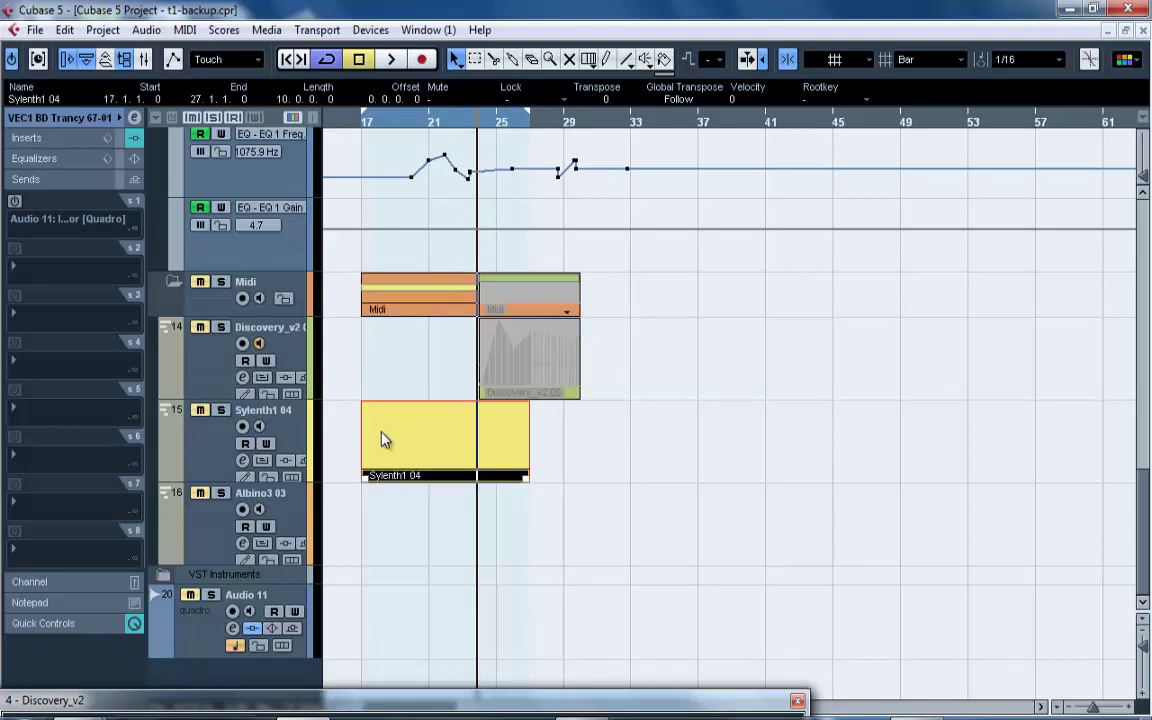
{"action": "left_click", "coordinate": [194, 446]}
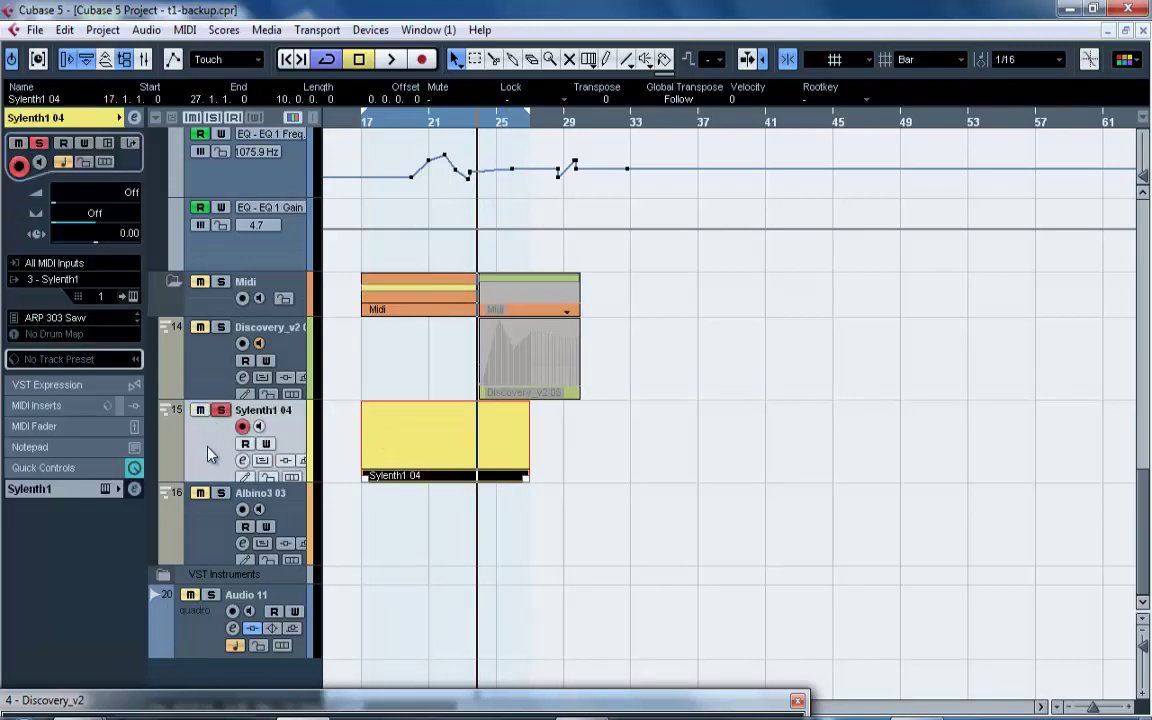
Load the PD AravPad preset in the Sylenth1 instrument and audition a note on its keyboard.
{"action": "left_click", "coordinate": [131, 298]}
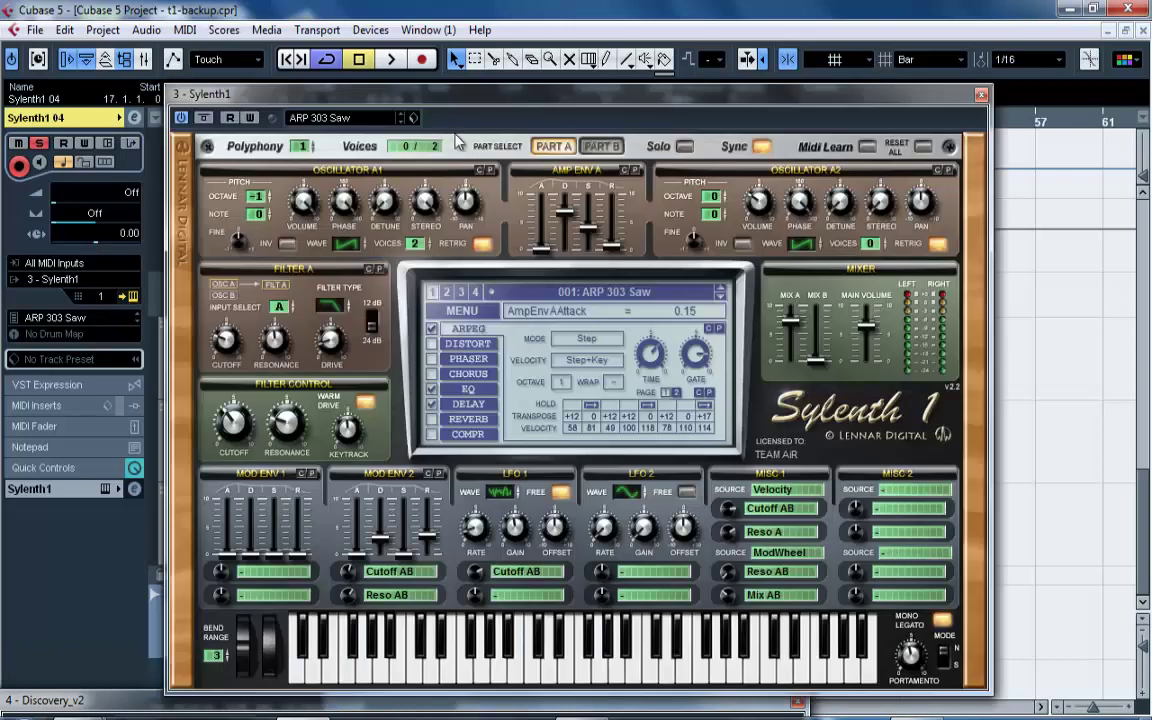
{"action": "left_click", "coordinate": [370, 120]}
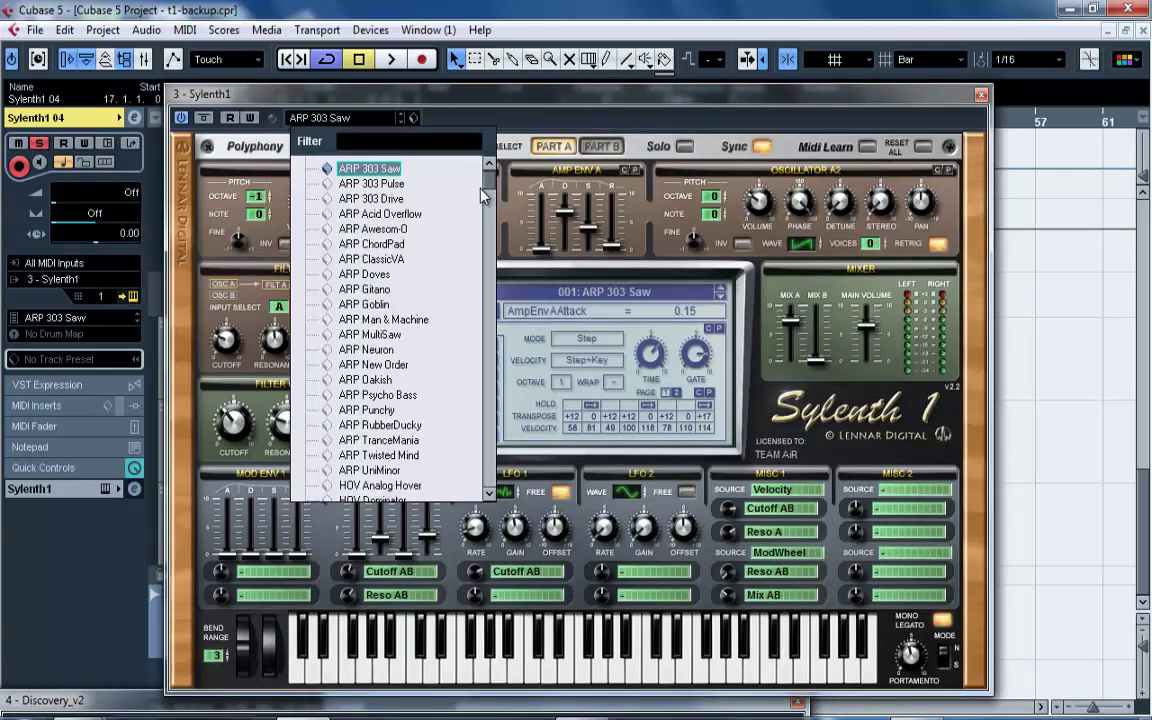
{"action": "left_click_drag", "start_coordinate": [488, 195], "coordinate": [434, 340]}
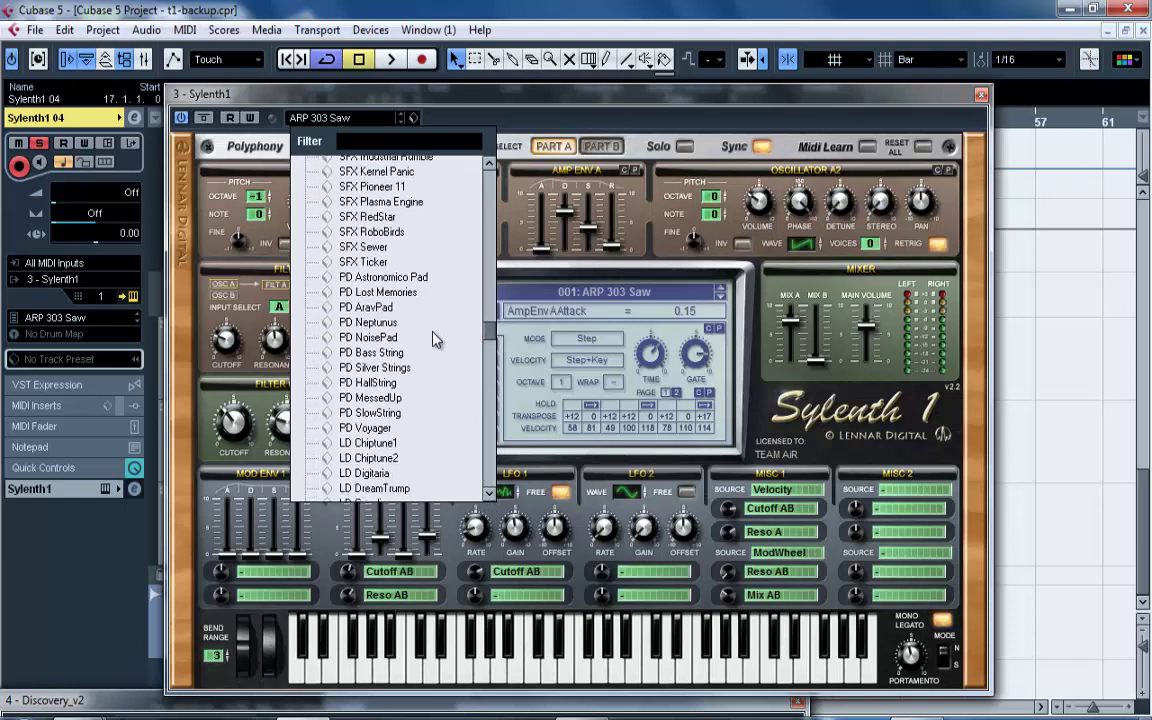
{"action": "left_click", "coordinate": [368, 308]}
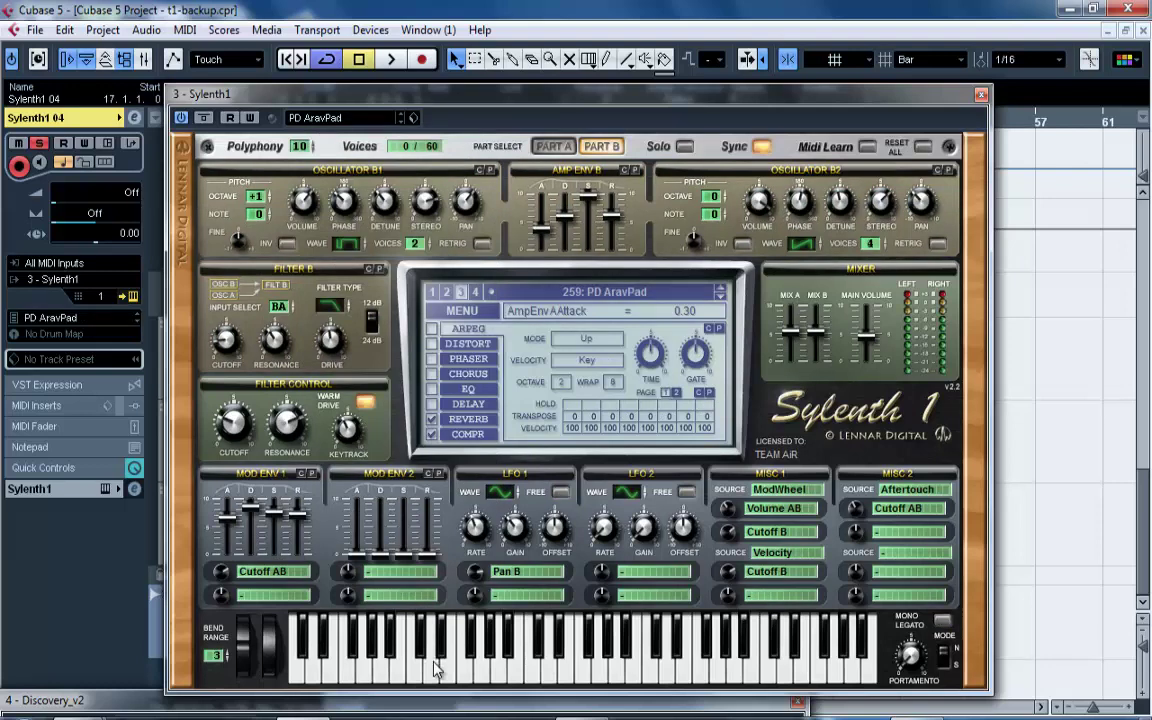
{"action": "left_click", "coordinate": [437, 670]}
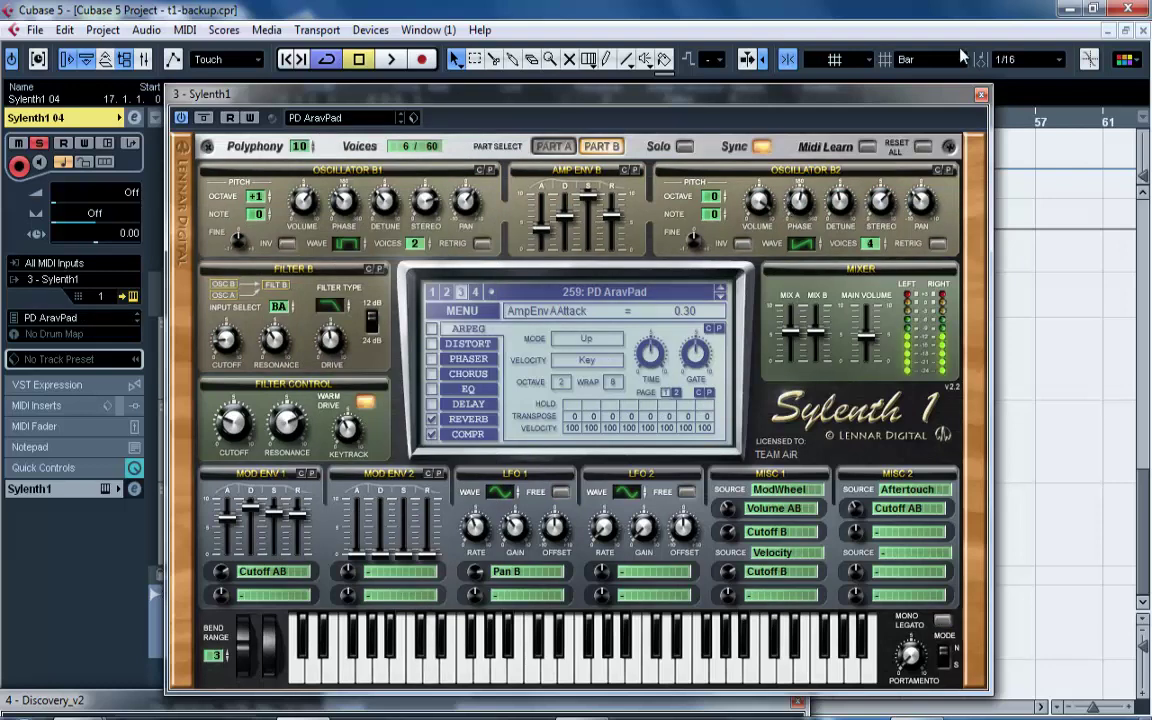
{"action": "left_click", "coordinate": [980, 95]}
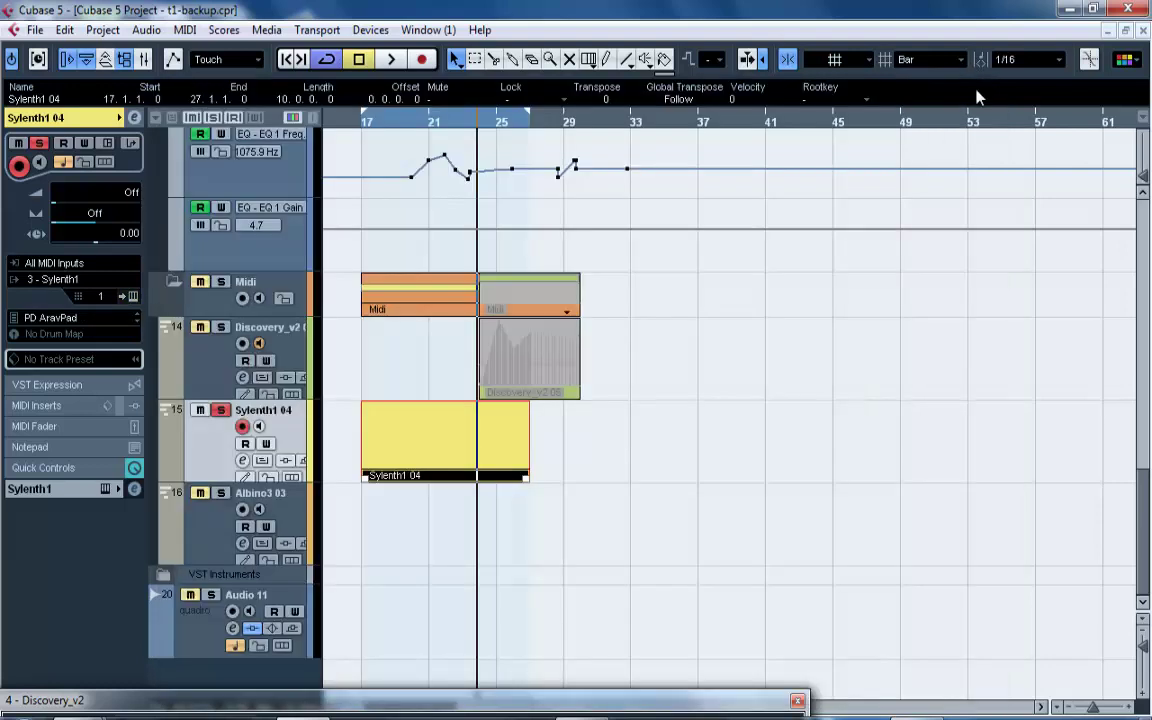
Draw a C2 note spanning bars 17 to 27 in the Sylenth1 04 part with the Key Editor.
{"action": "double_click", "coordinate": [387, 444]}
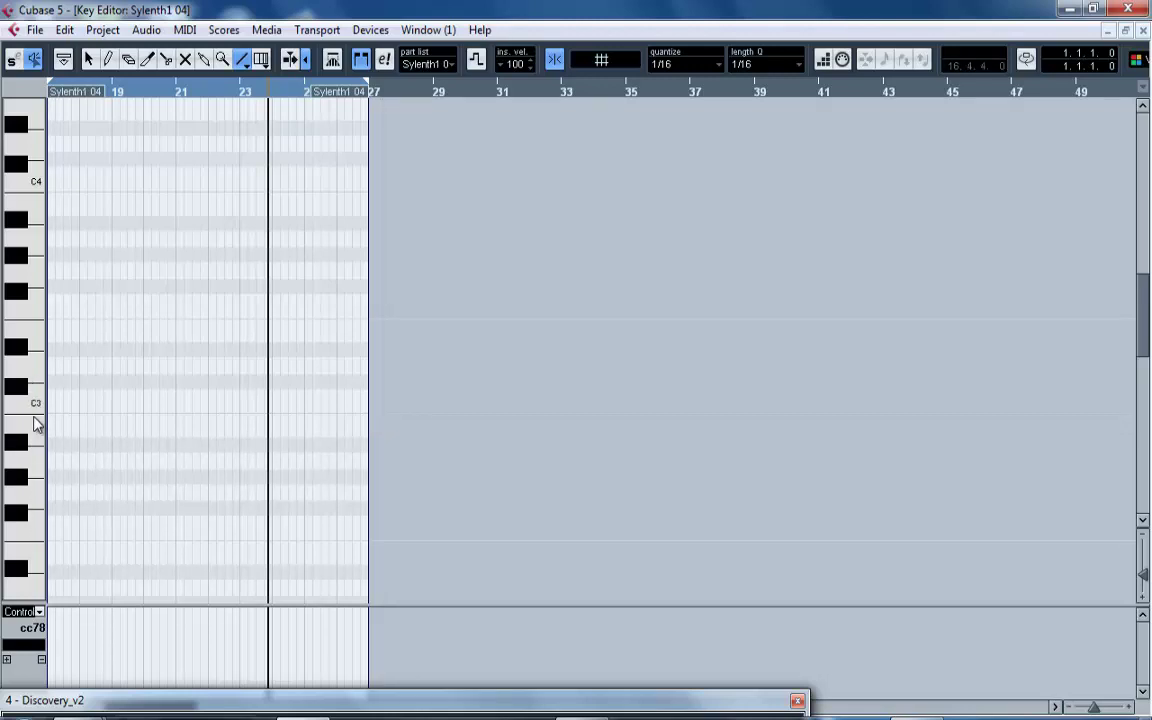
{"action": "right_click", "coordinate": [134, 581]}
{"action": "left_click", "coordinate": [130, 566]}
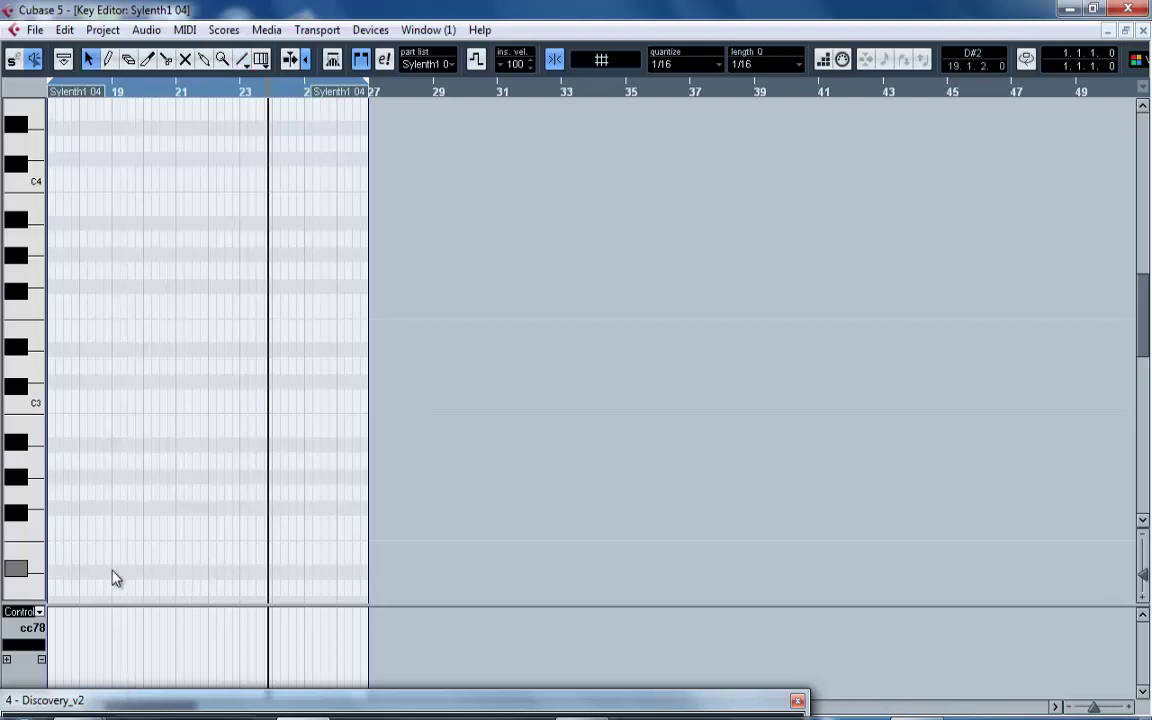
{"action": "scroll", "coordinate": [112, 595], "scroll_direction": "down", "scroll_amount": 5}
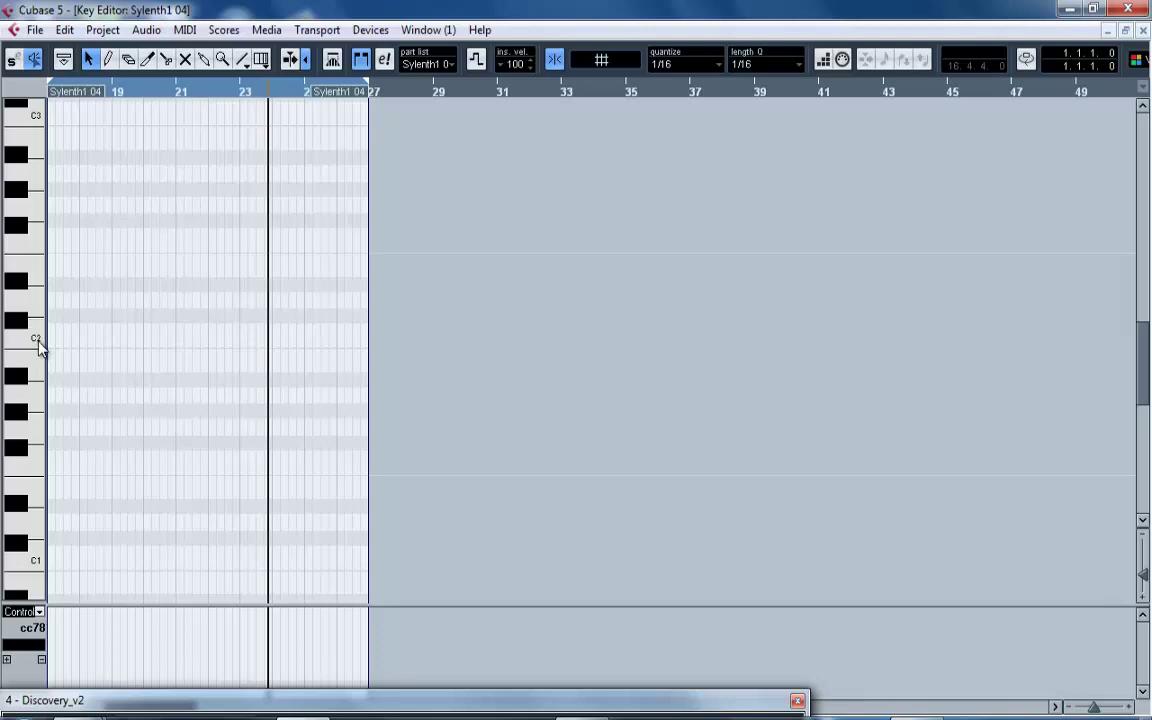
{"action": "left_click", "coordinate": [108, 59]}
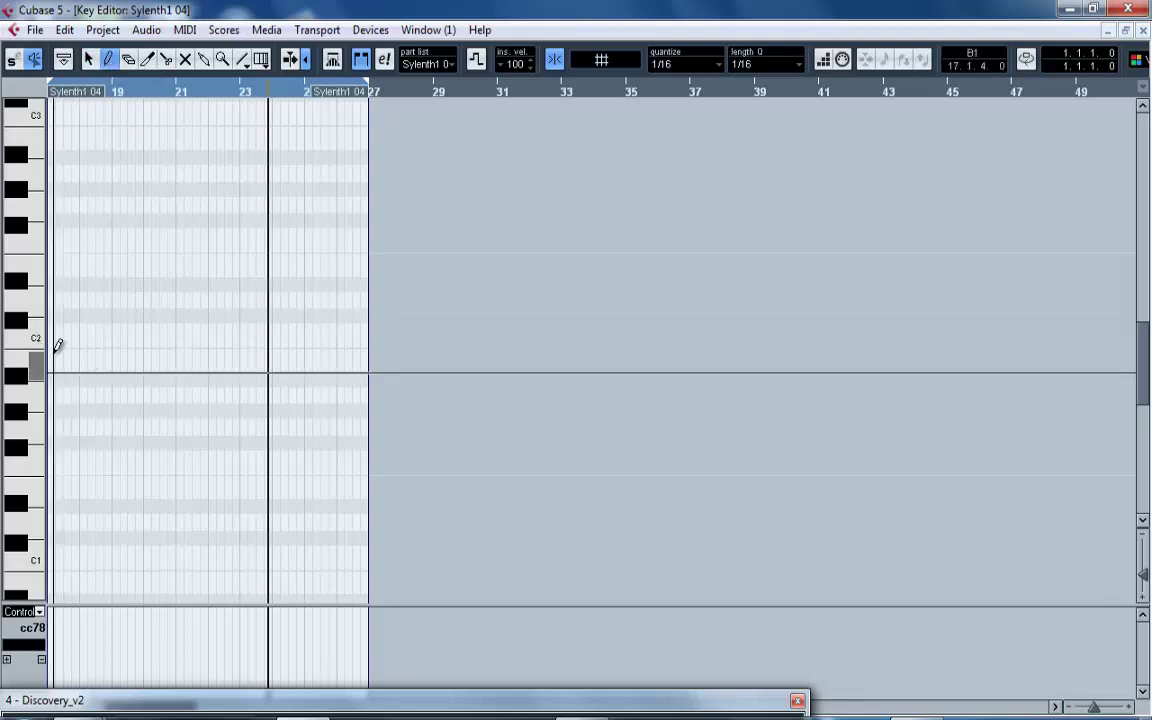
{"action": "mouse_move", "coordinate": [51, 332]}
{"action": "left_mouse_down"}
{"action": "mouse_move", "coordinate": [298, 311]}
{"action": "mouse_move", "coordinate": [381, 325]}
{"action": "mouse_move", "coordinate": [374, 331]}
{"action": "left_mouse_up"}
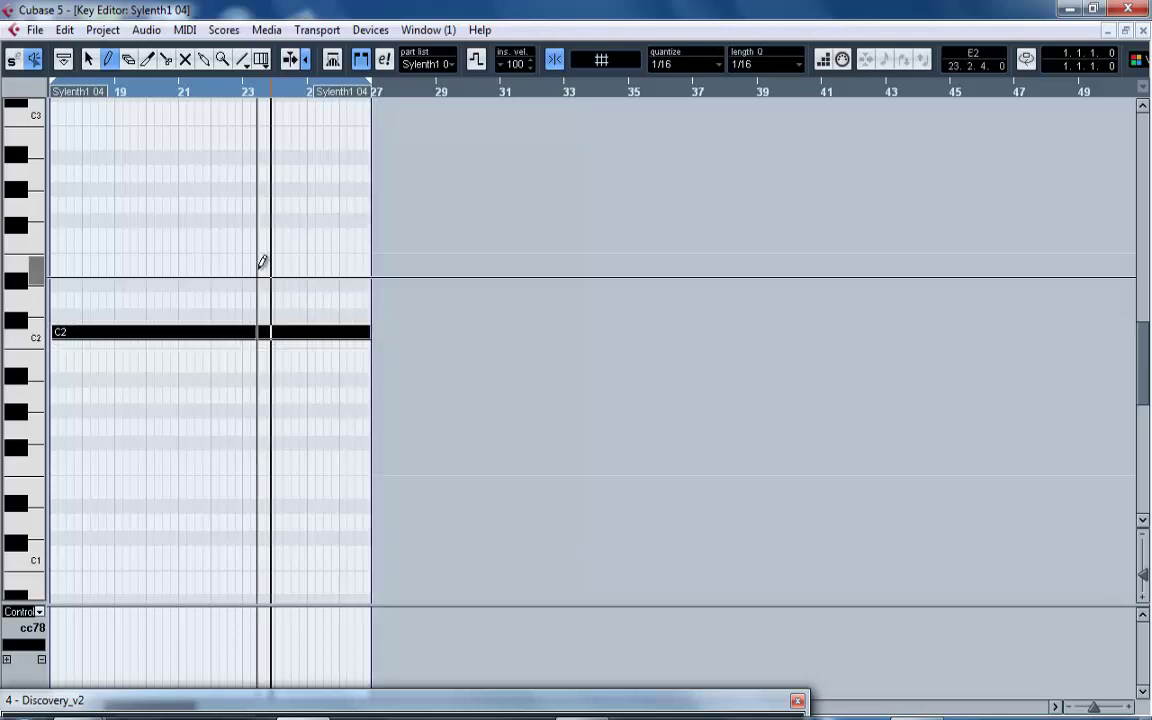
Try moving the full-length C2 note up to D2 and undo the move.
{"action": "key", "text": "1"}
{"action": "left_click_drag", "start_coordinate": [72, 319], "coordinate": [54, 317]}
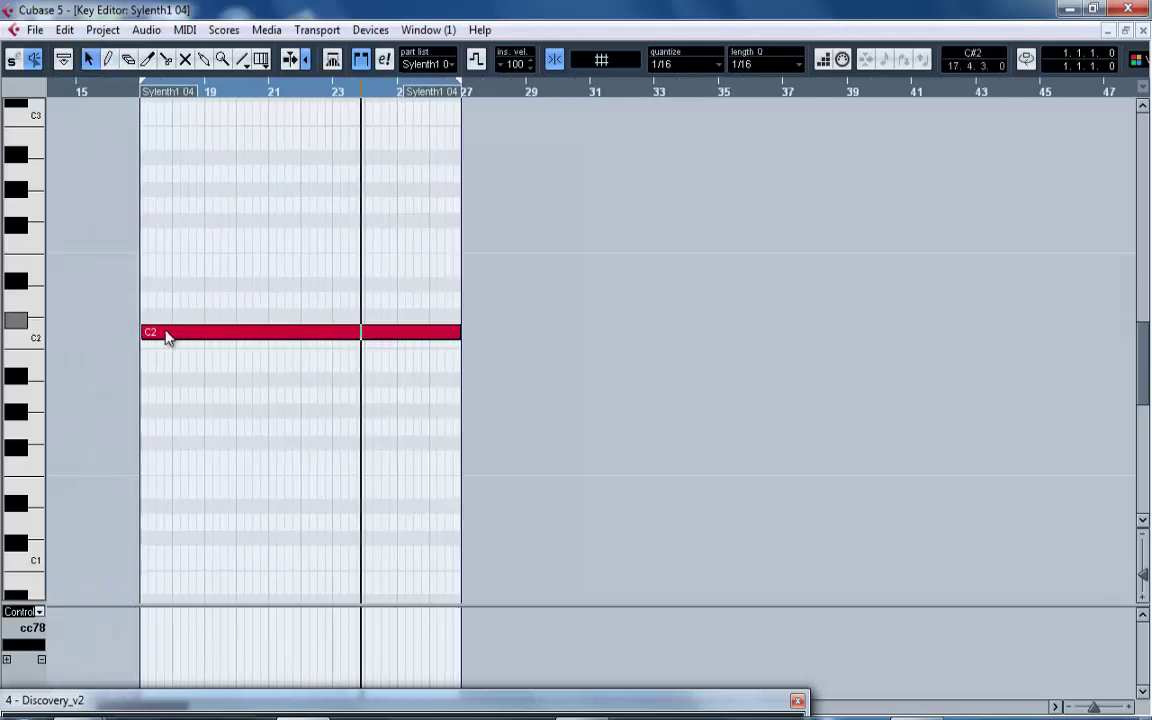
{"action": "left_click_drag", "start_coordinate": [141, 336], "coordinate": [155, 316]}
{"action": "key", "text": "super"}
{"action": "key", "text": "super"}
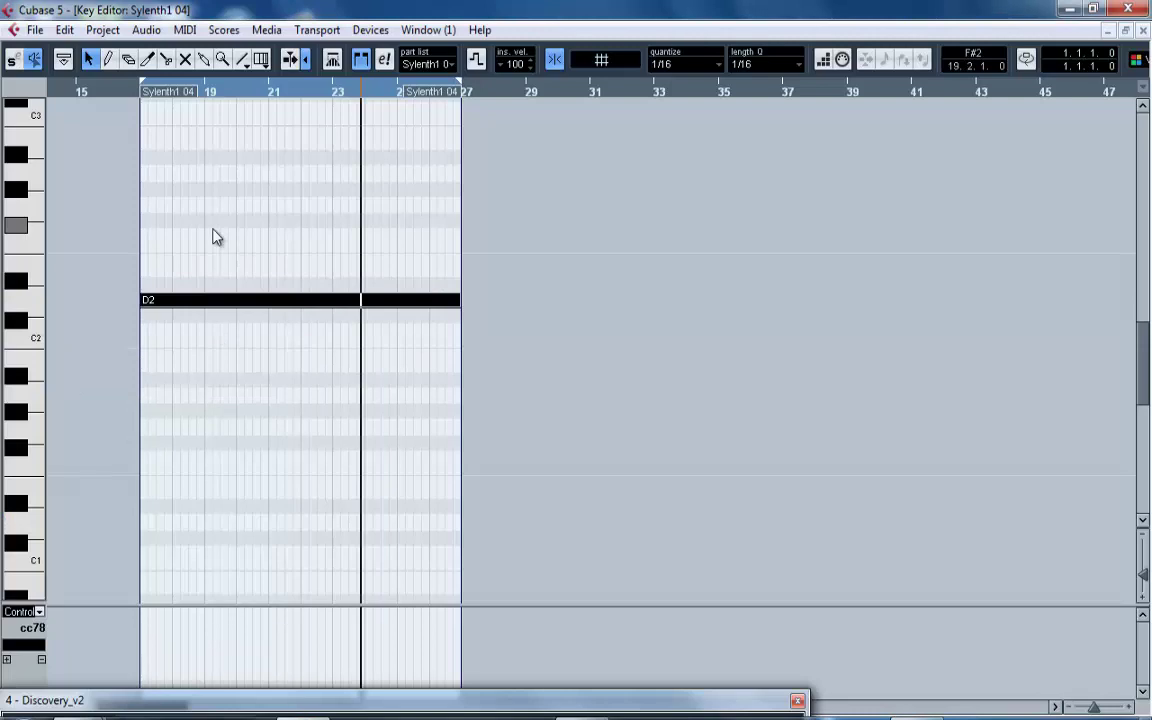
{"action": "key", "text": "ctrl+z"}
Stack full-length copies of the C2 note at C#2 and E2, and start playback from bar 17.
{"action": "left_click_drag", "start_coordinate": [183, 340], "coordinate": [185, 268]}
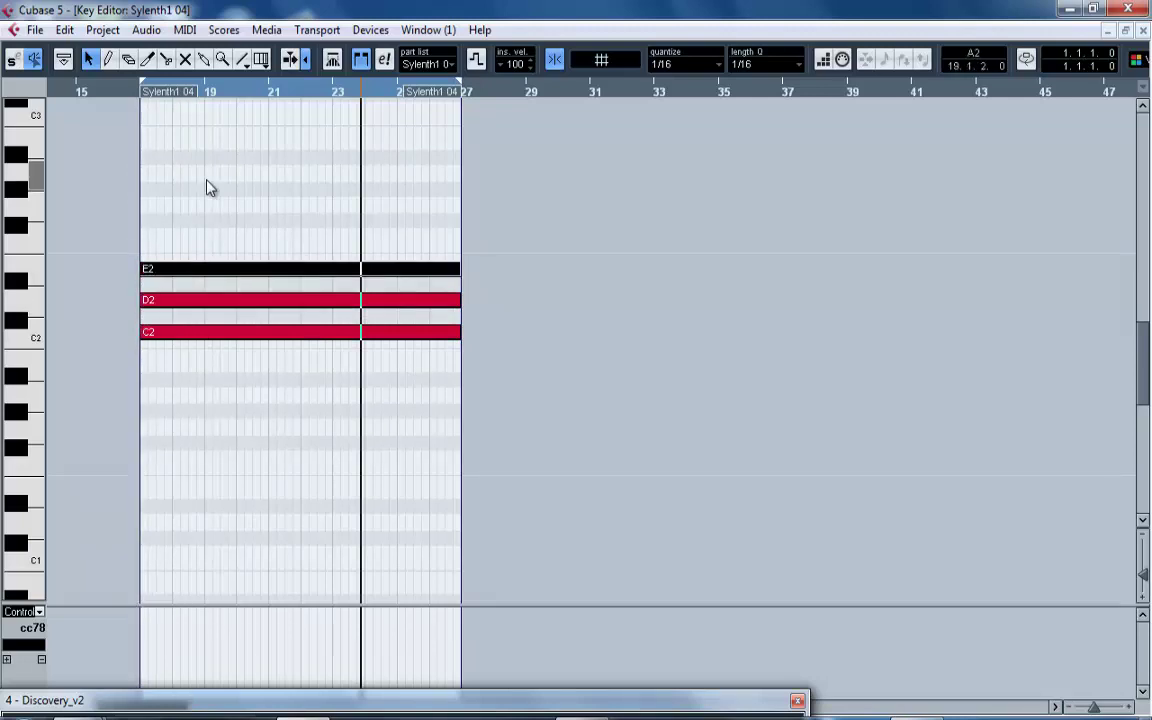
{"action": "left_click", "coordinate": [131, 92]}
{"action": "left_click_drag", "start_coordinate": [131, 105], "coordinate": [136, 147]}
{"action": "left_click_drag", "start_coordinate": [171, 304], "coordinate": [178, 318]}
{"action": "key", "text": "space"}
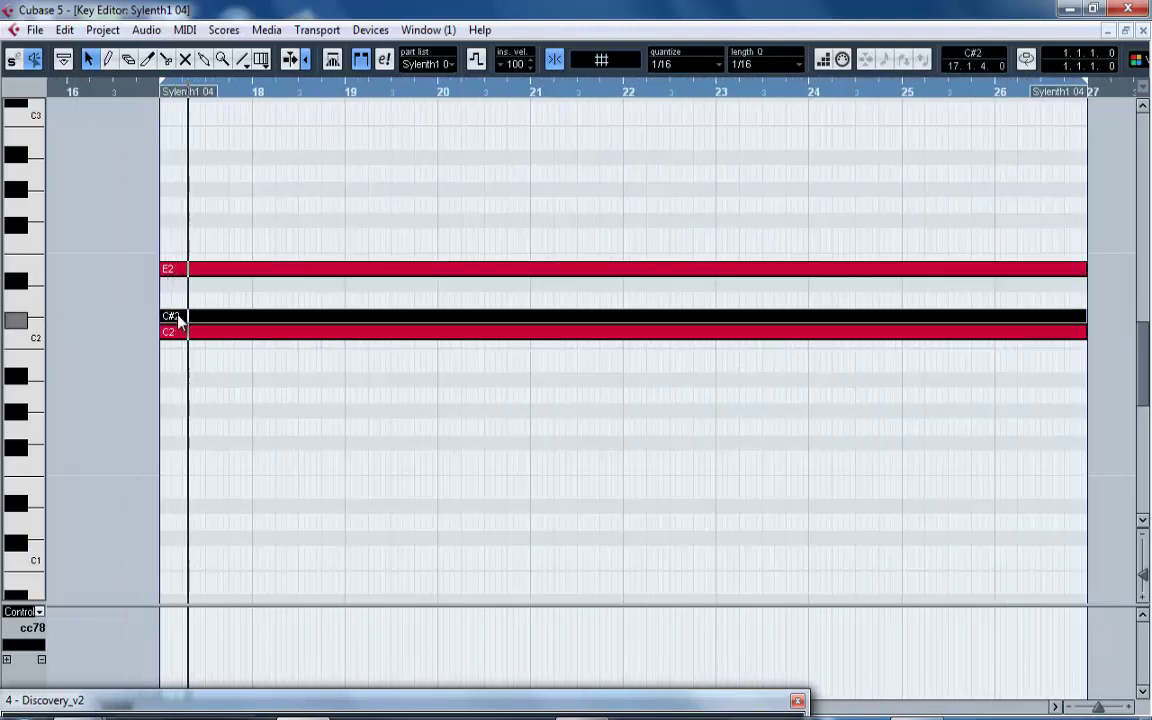
Close the Key Editor, maximize the project window and check the Sylenth1 instrument while the part plays.
{"action": "left_click", "coordinate": [1143, 29]}
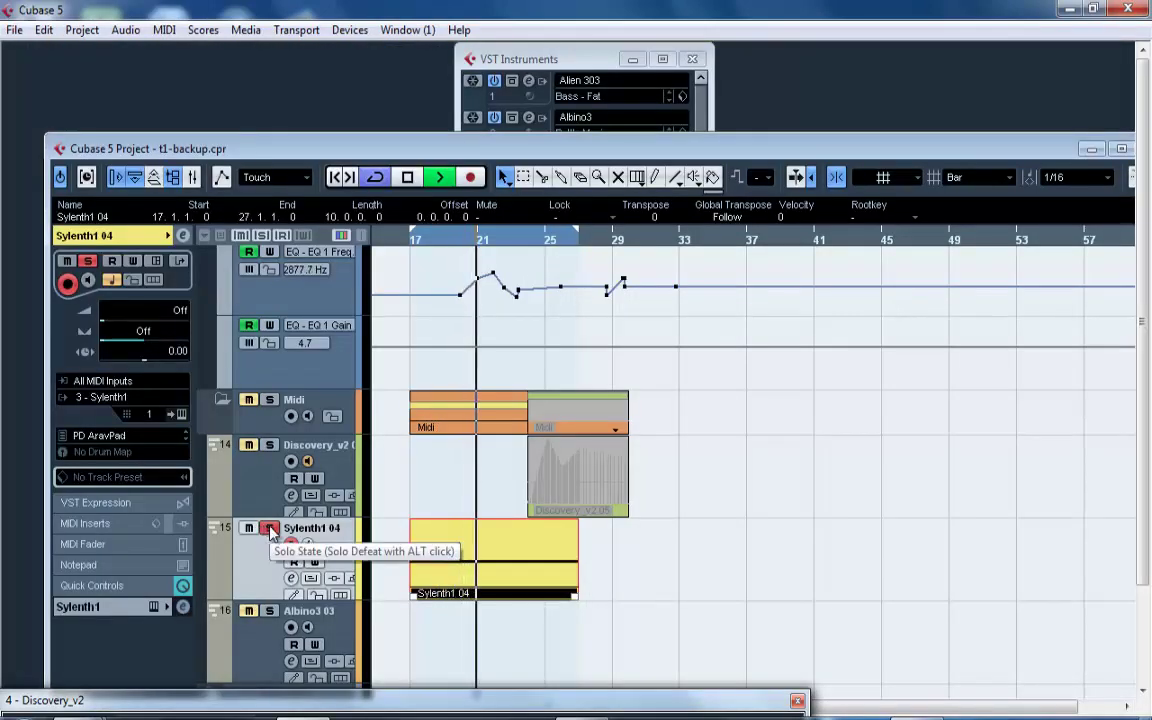
{"action": "left_click", "coordinate": [181, 413]}
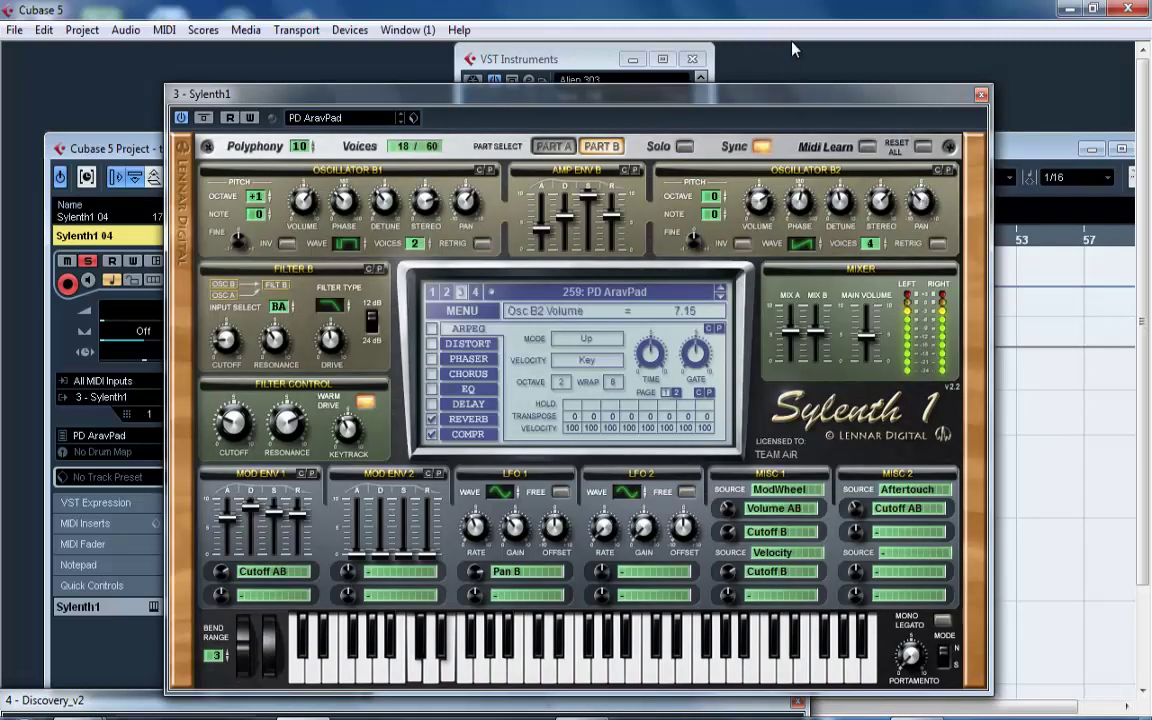
{"action": "left_click", "coordinate": [981, 94]}
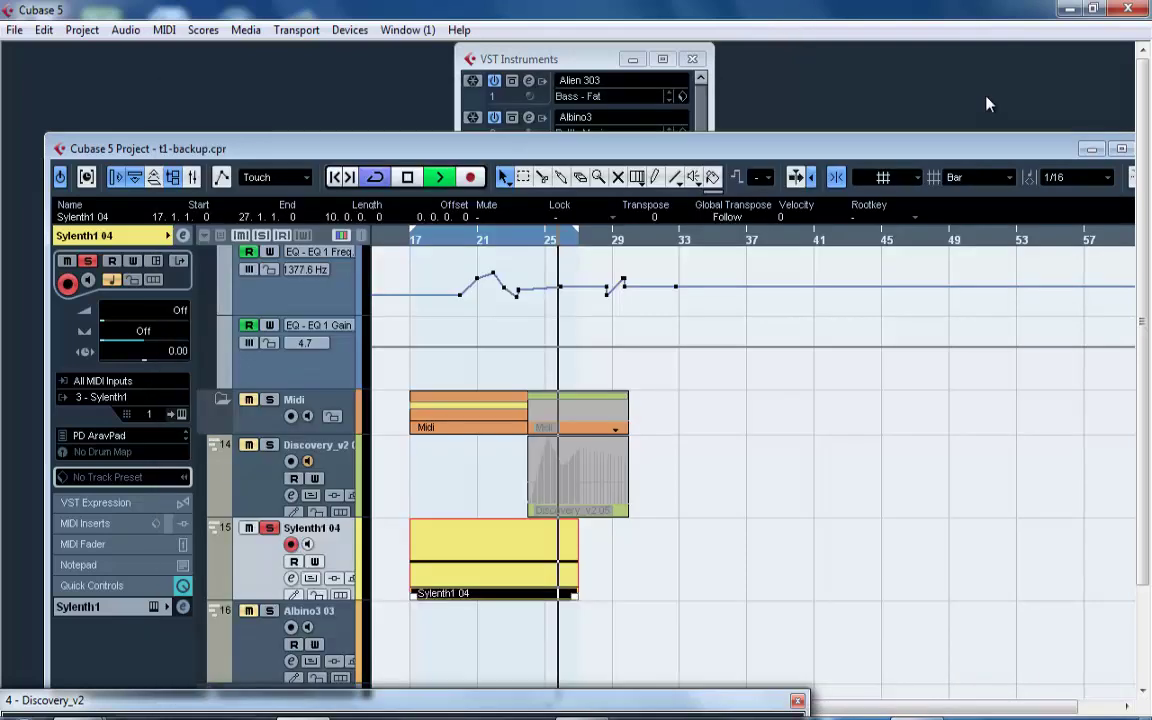
{"action": "double_click", "coordinate": [606, 146]}
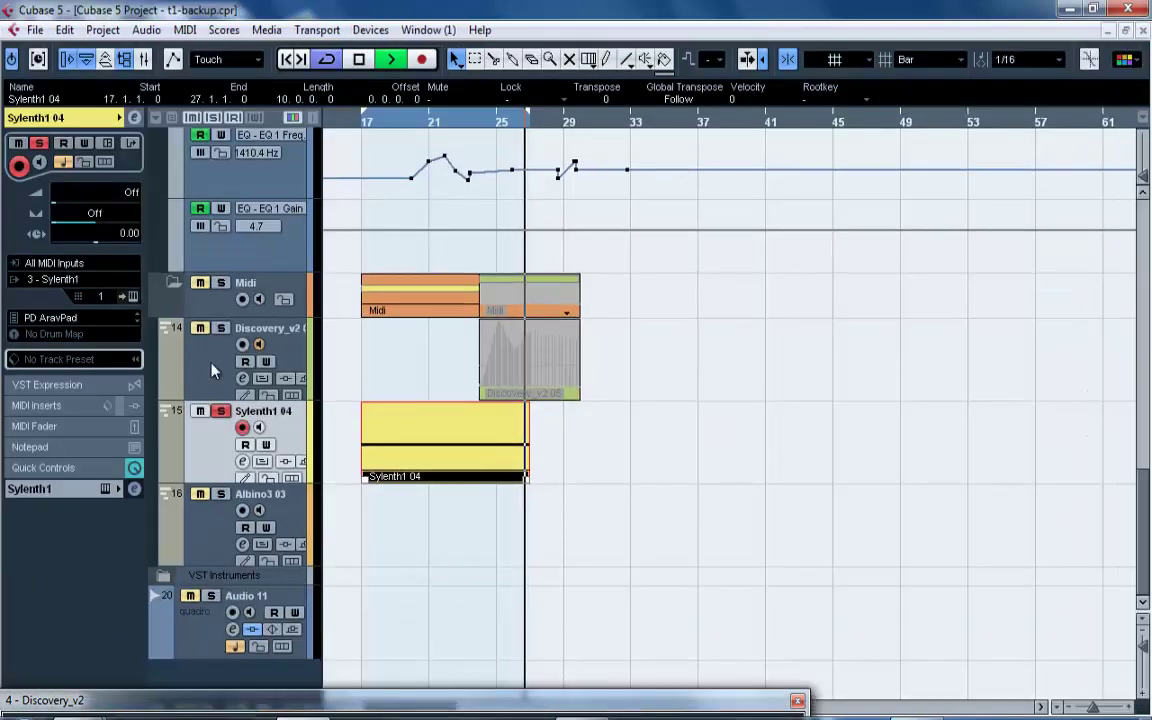
{"action": "left_click", "coordinate": [128, 296]}
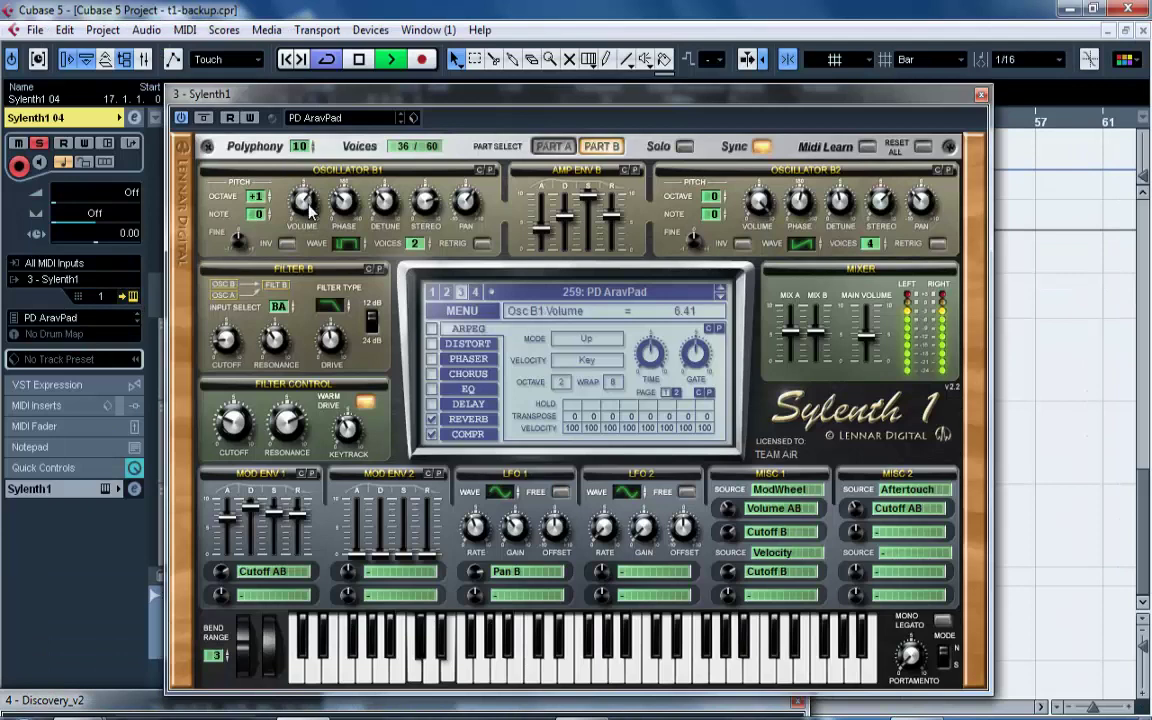
{"action": "left_click", "coordinate": [979, 93]}
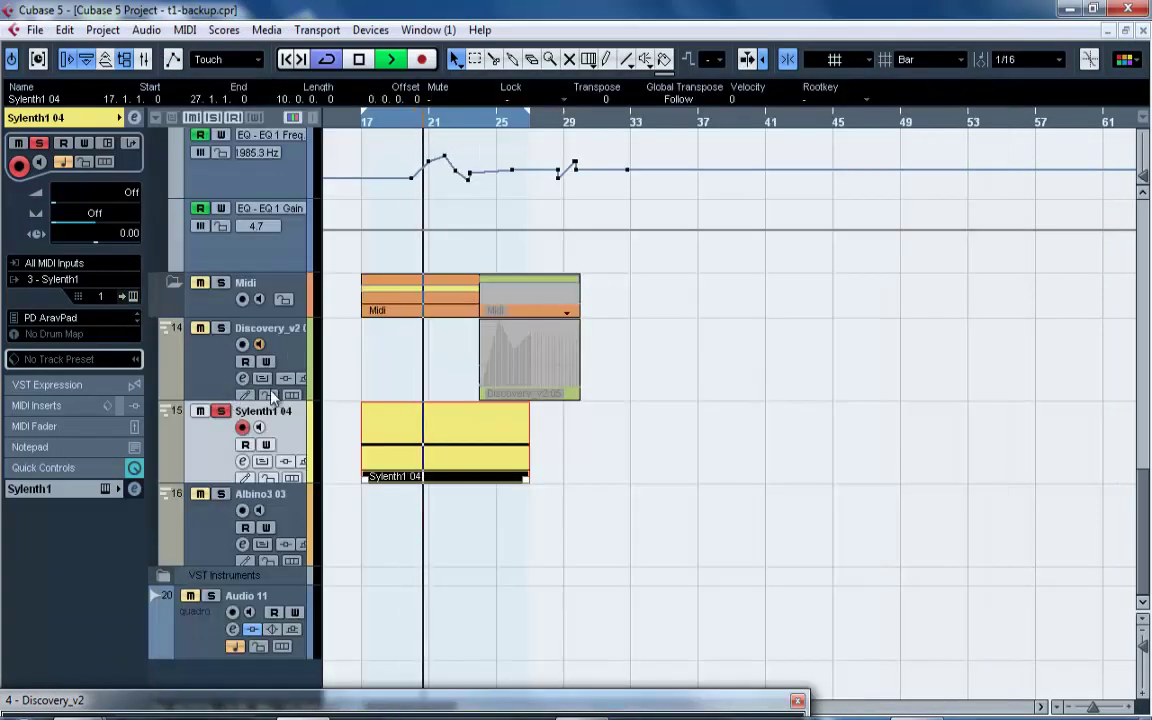
In the mixer, route the Sylenth1 instrument channel's output to the Audio 11 Compressor side-chain and set its volume to -2.02.
{"action": "key", "text": "F3"}
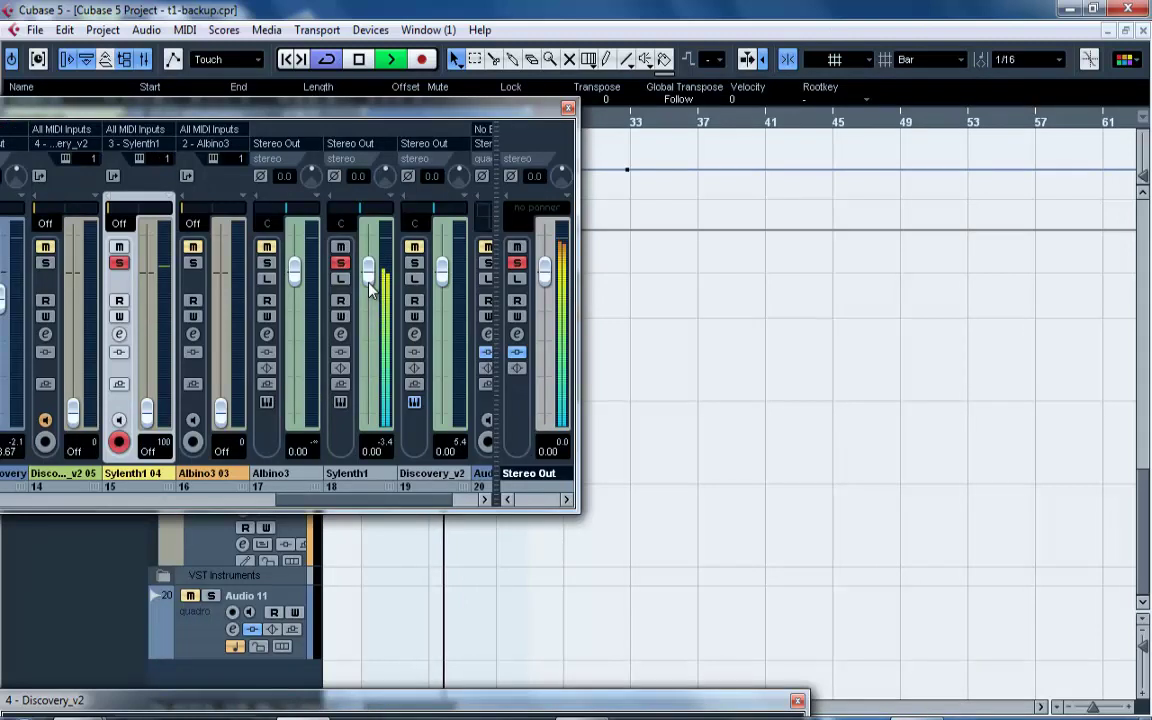
{"action": "left_click_drag", "start_coordinate": [369, 287], "coordinate": [371, 323]}
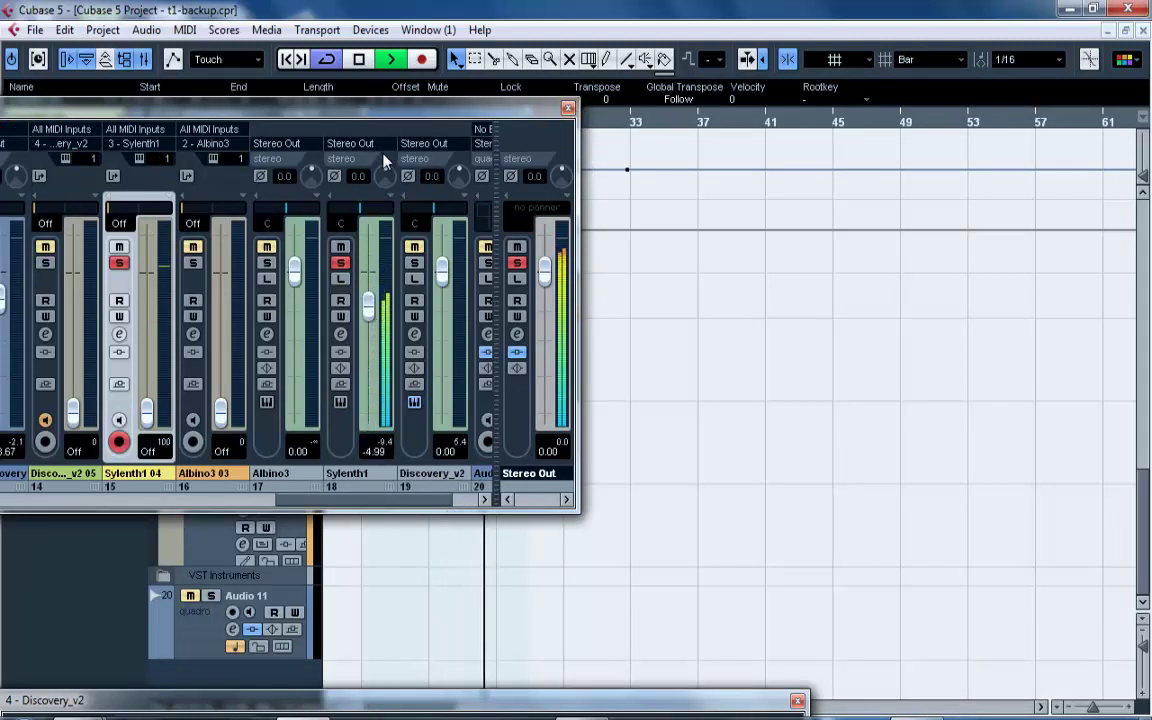
{"action": "left_click_drag", "start_coordinate": [368, 302], "coordinate": [368, 311]}
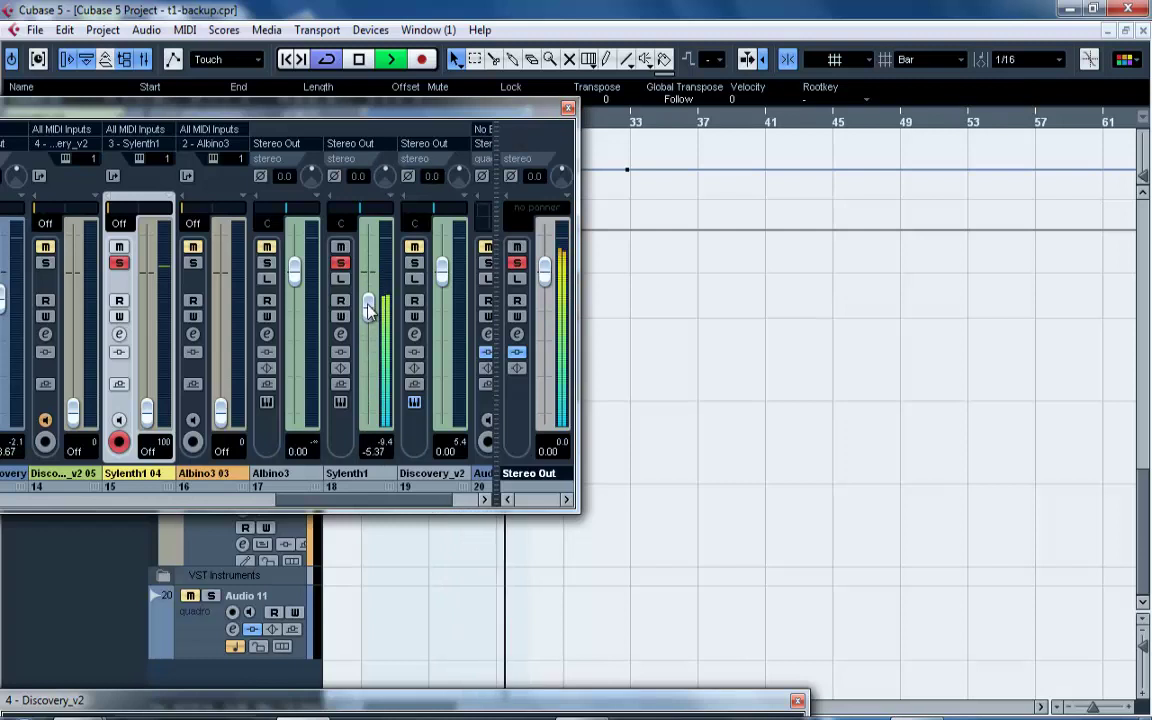
{"action": "left_click", "coordinate": [366, 148]}
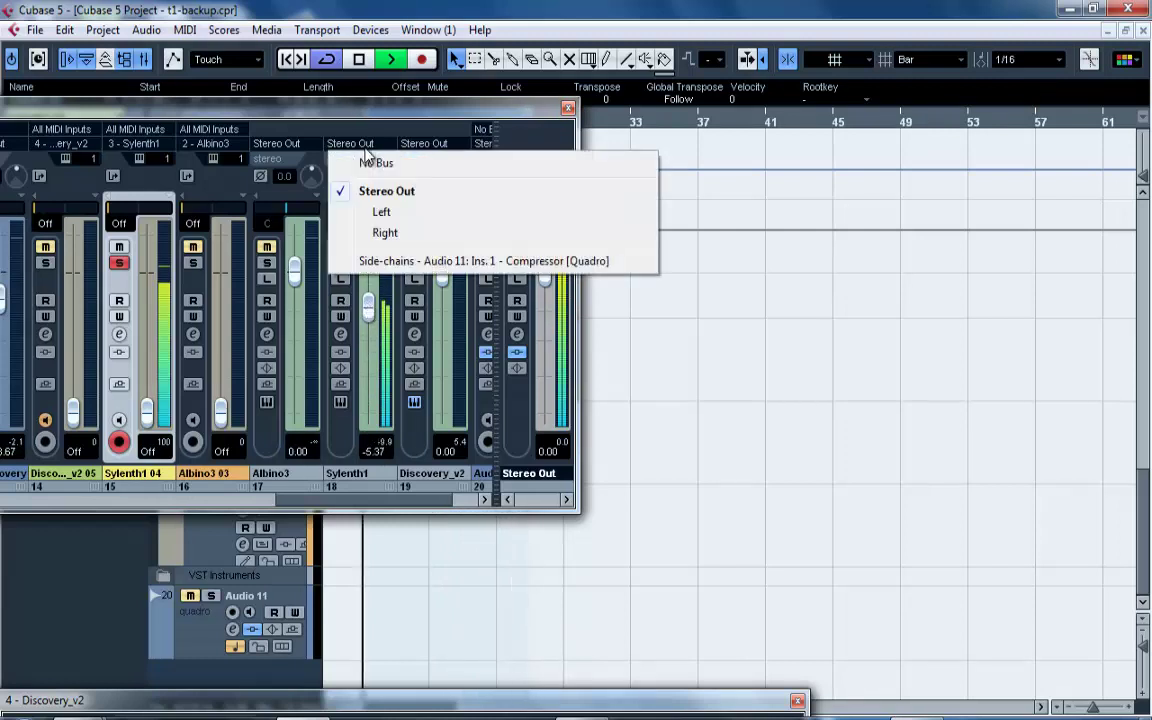
{"action": "left_click", "coordinate": [398, 262]}
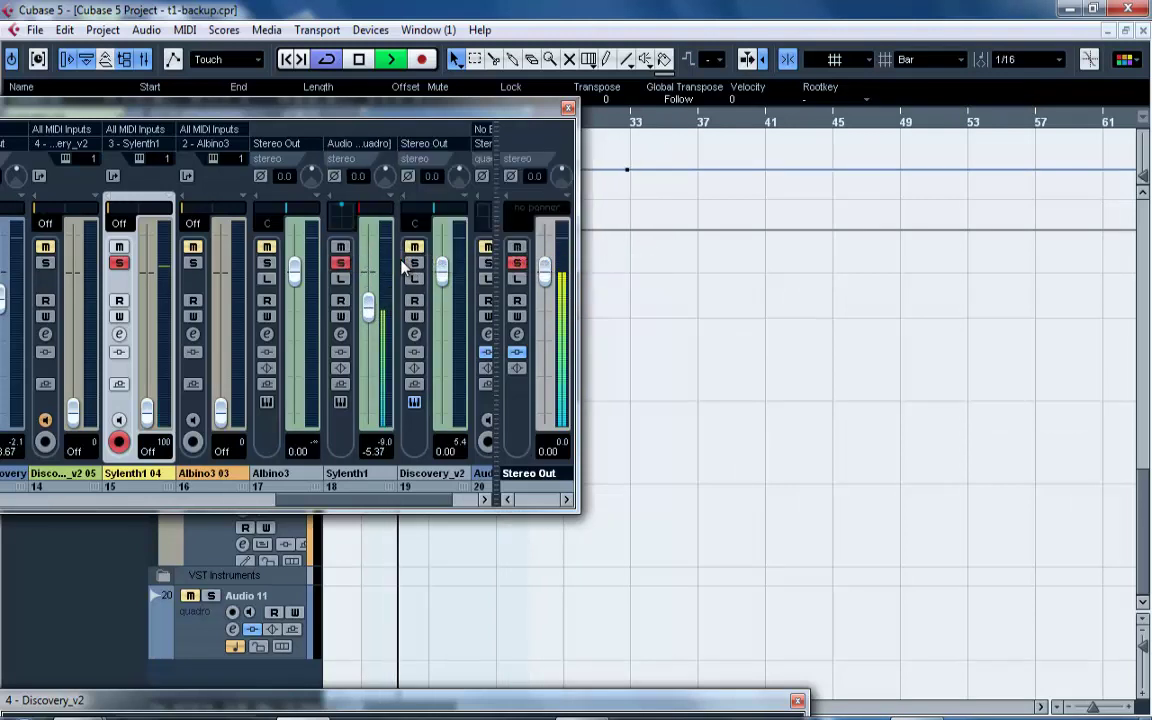
{"action": "left_click_drag", "start_coordinate": [373, 304], "coordinate": [373, 285]}
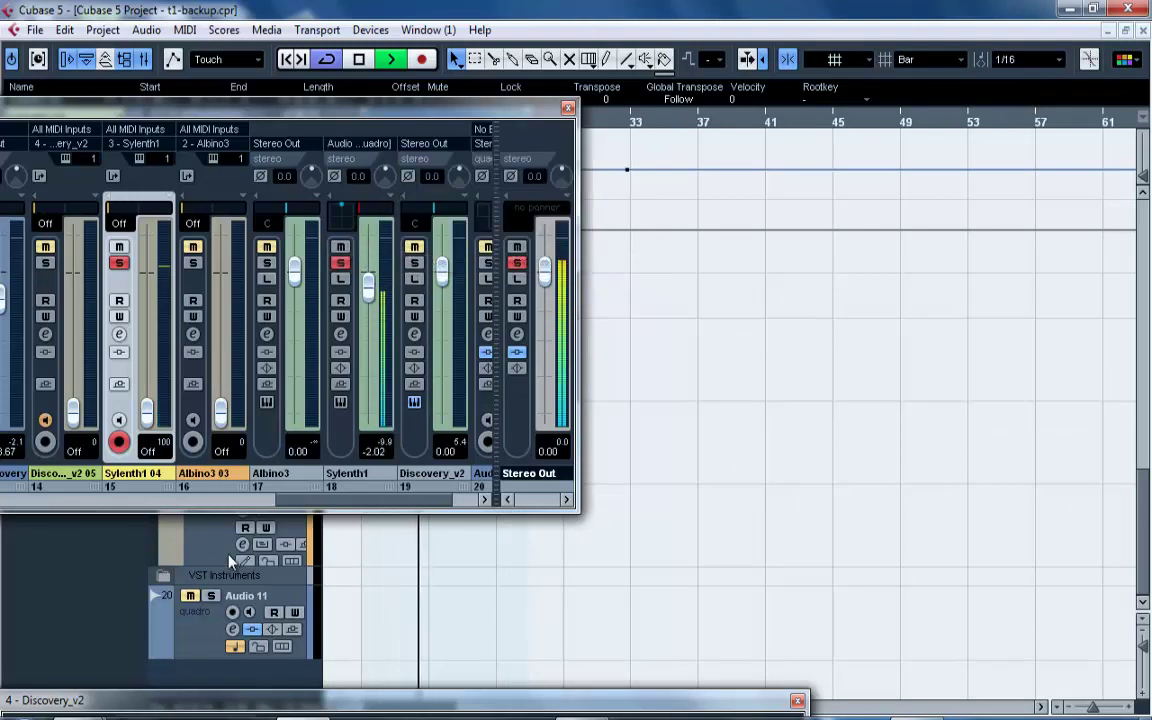
Close the mixer, solo only the Audio 11, Sylenth1 04 and VEC1 BD kick tracks, and select Audio 11.
{"action": "left_click", "coordinate": [210, 596]}
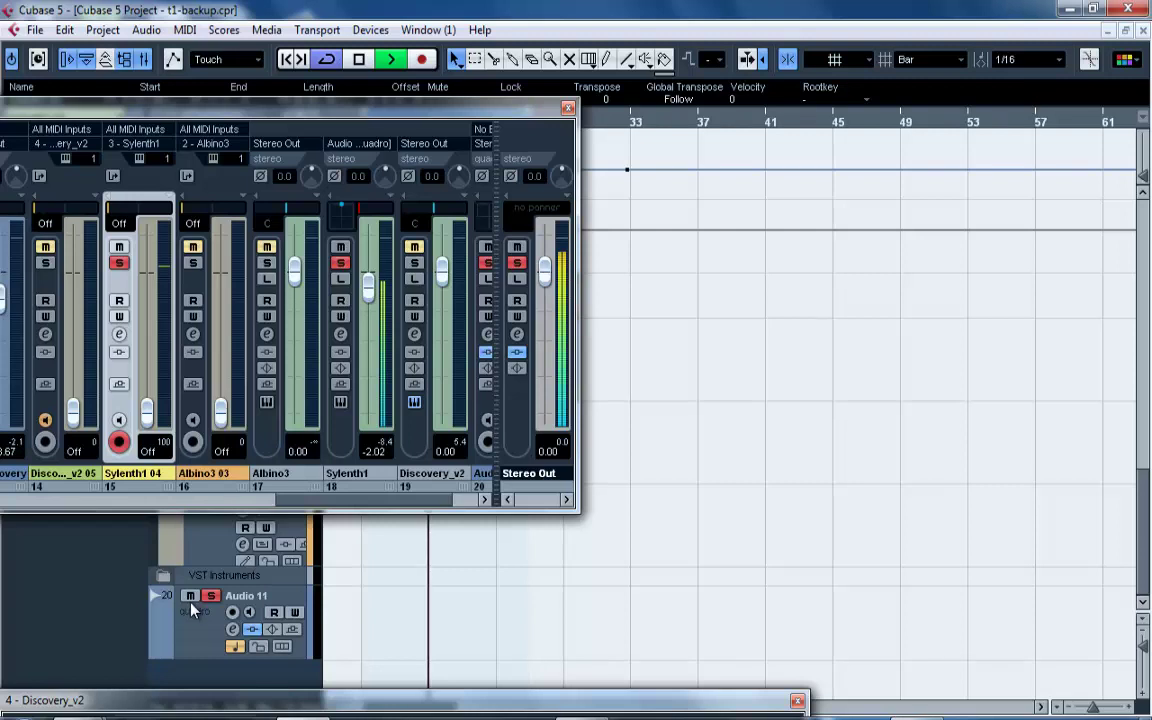
{"action": "left_click", "coordinate": [567, 108]}
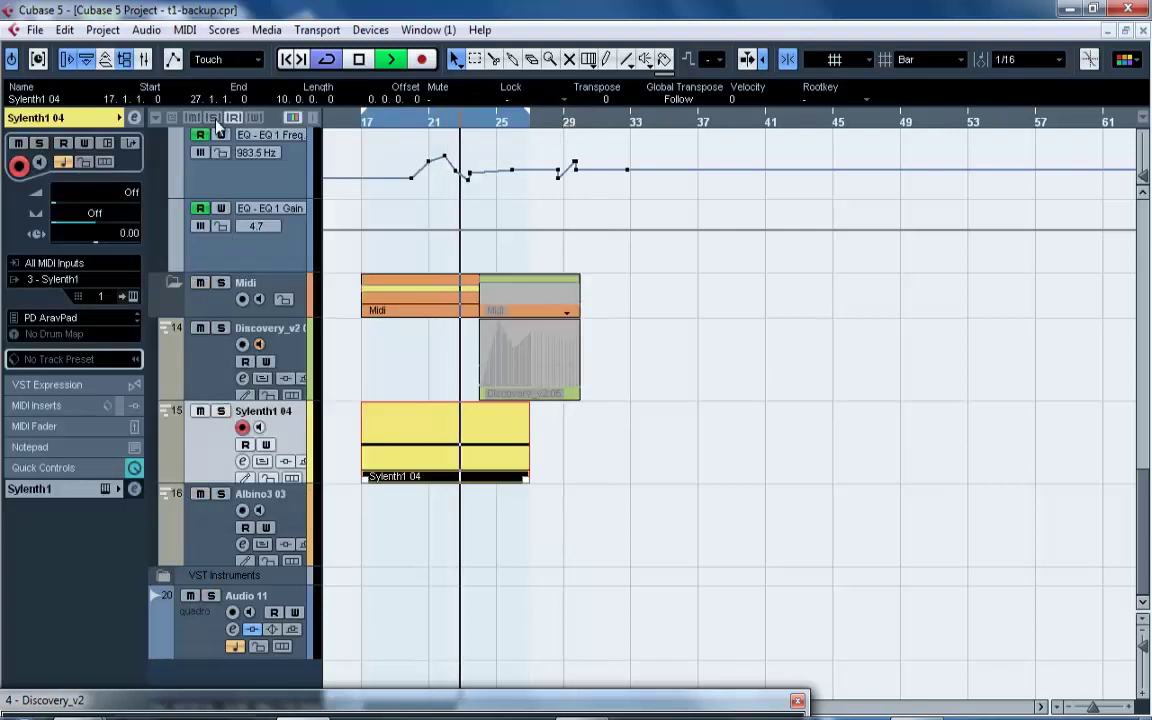
{"action": "left_click", "coordinate": [210, 596]}
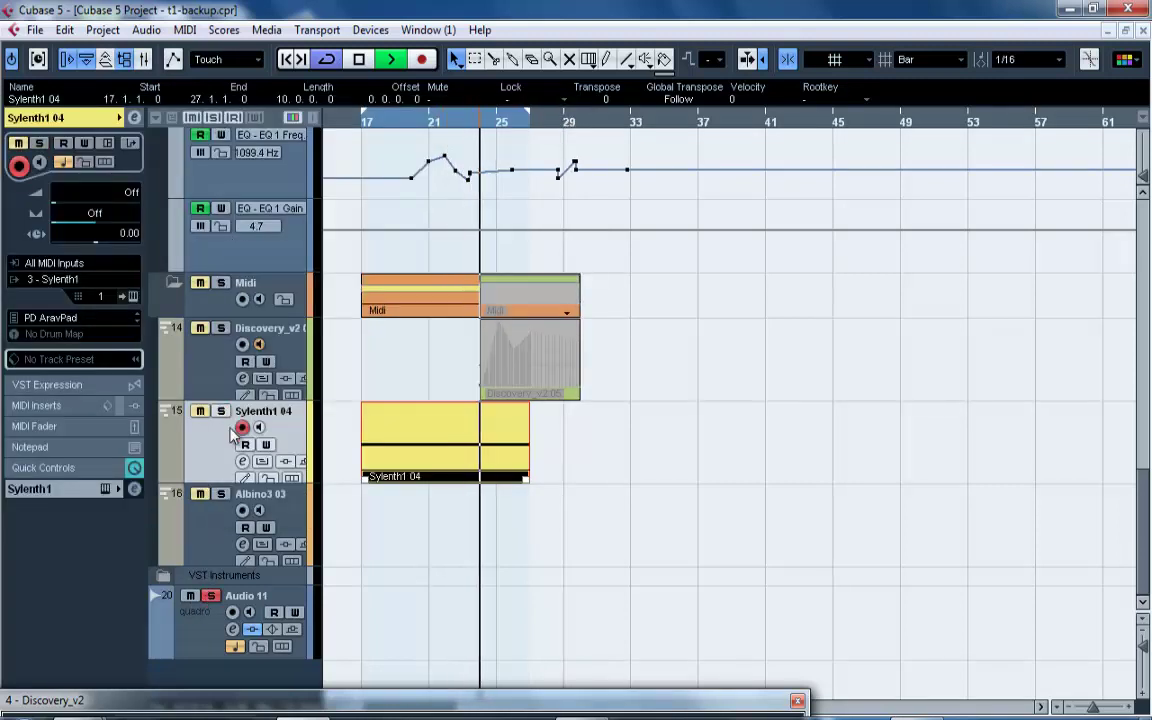
{"action": "left_click", "coordinate": [221, 411]}
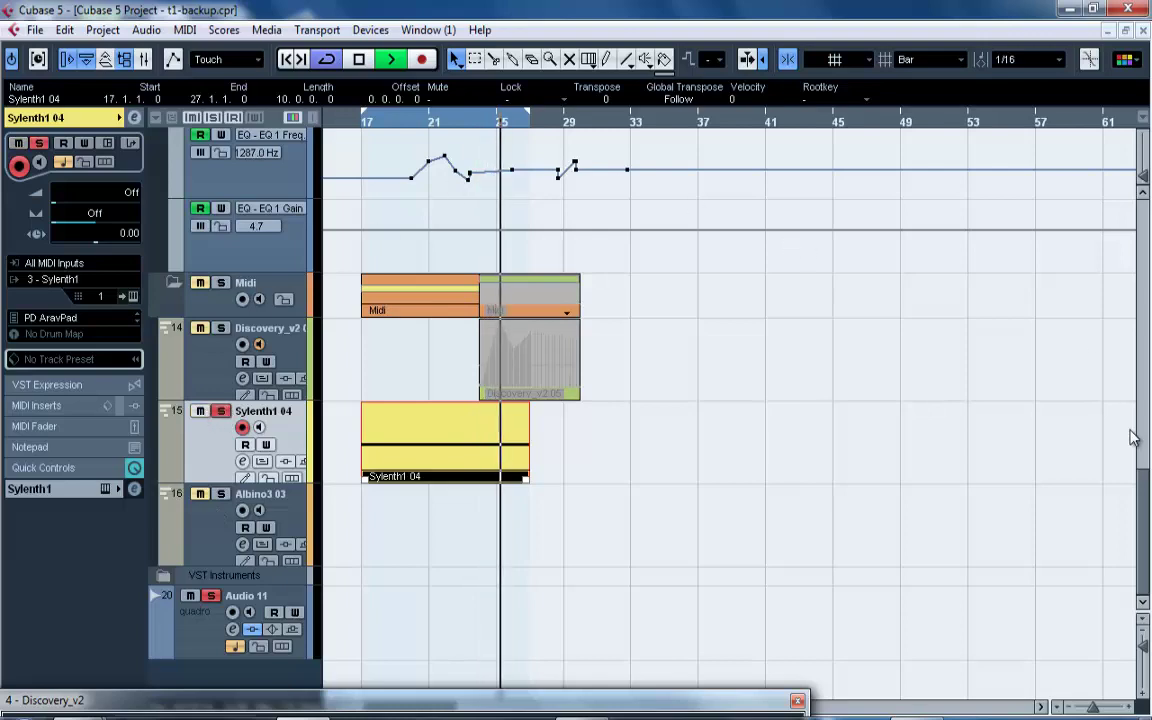
{"action": "left_click_drag", "start_coordinate": [1142, 476], "coordinate": [1146, 234]}
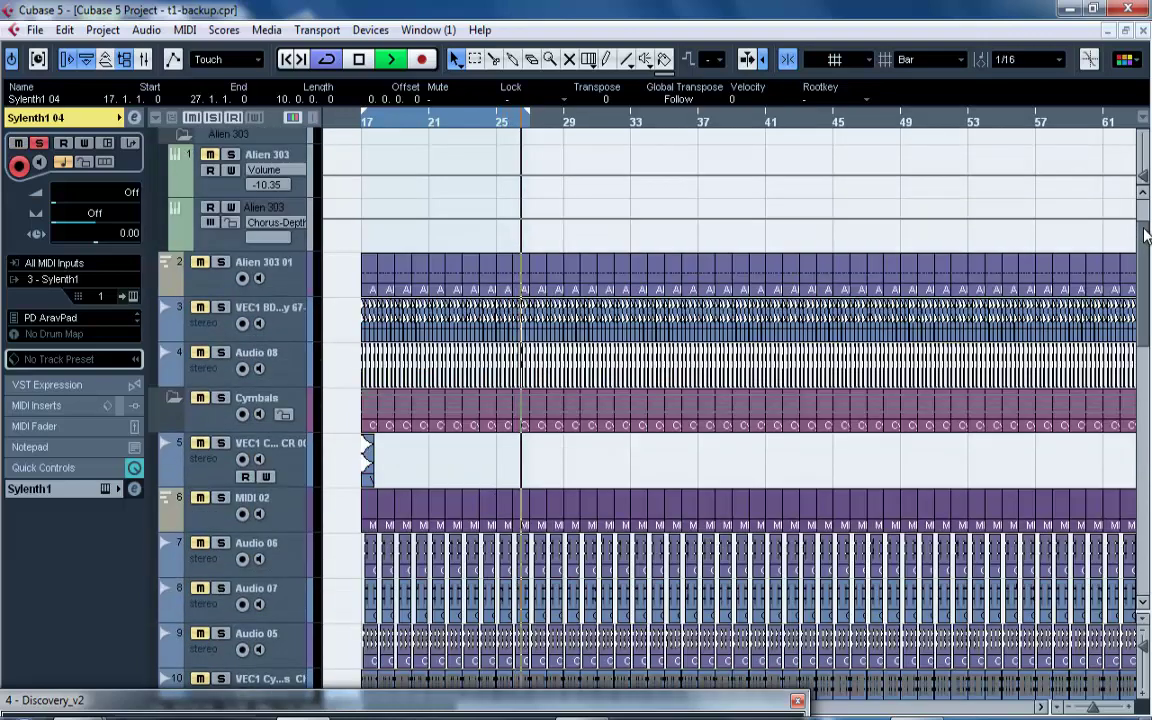
{"action": "left_click", "coordinate": [221, 307]}
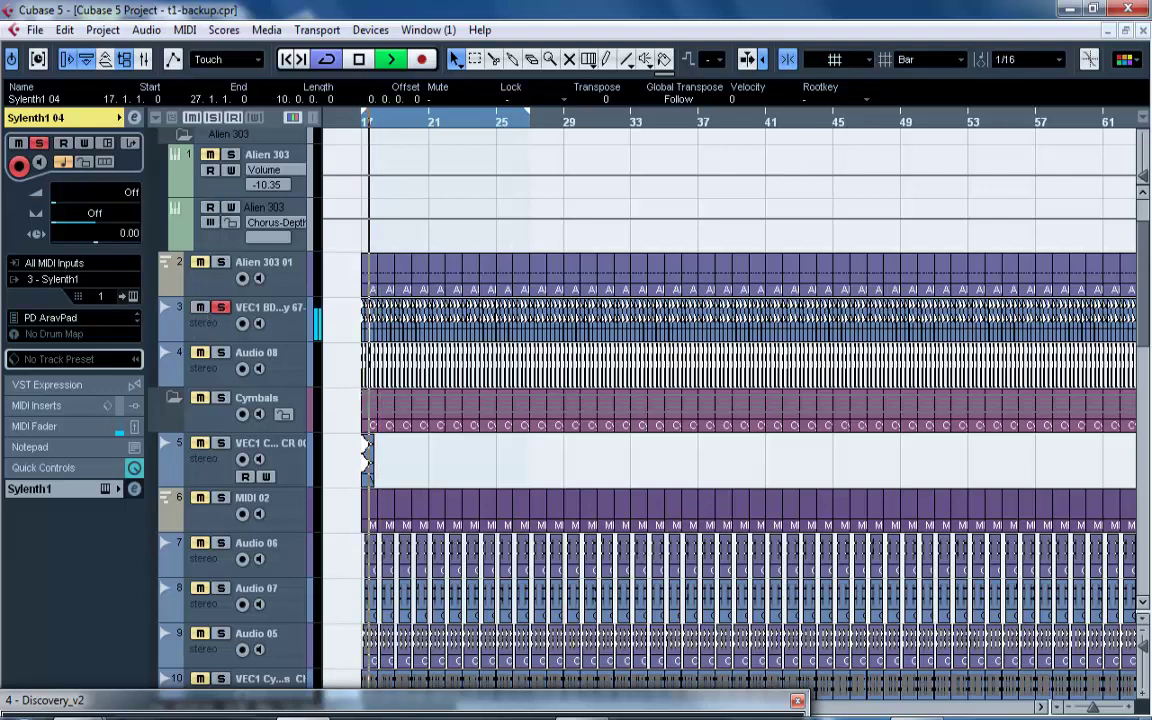
{"action": "left_click_drag", "start_coordinate": [1145, 255], "coordinate": [1145, 378]}
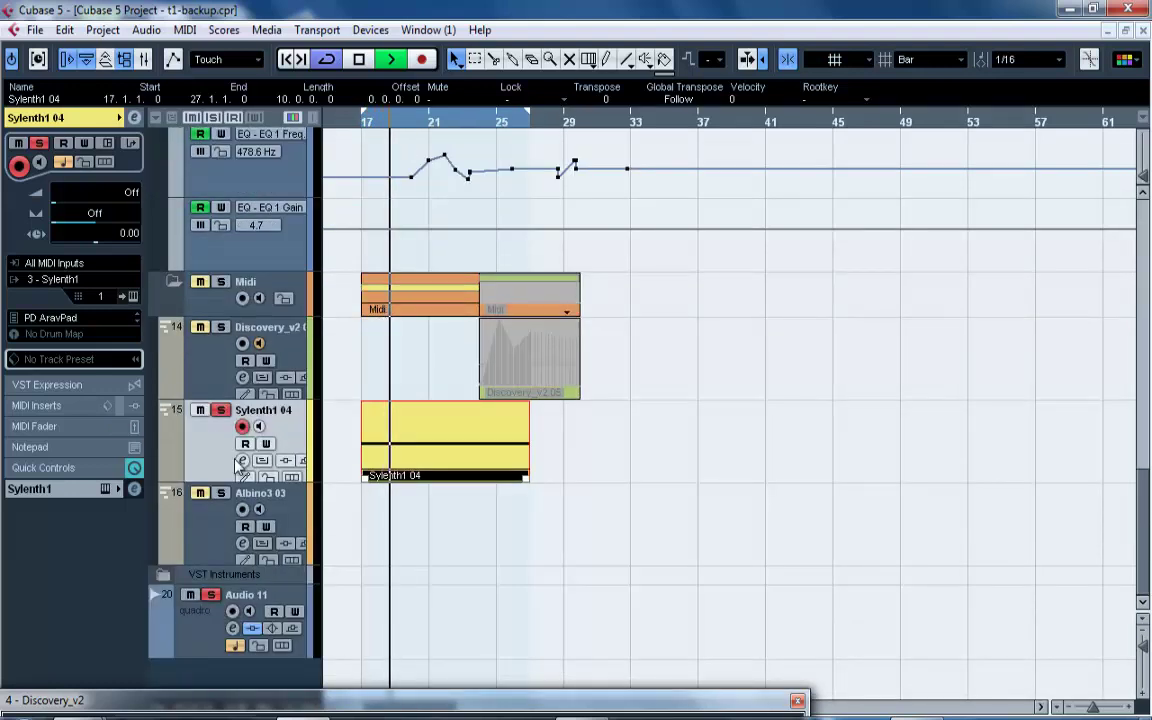
{"action": "left_click", "coordinate": [178, 625]}
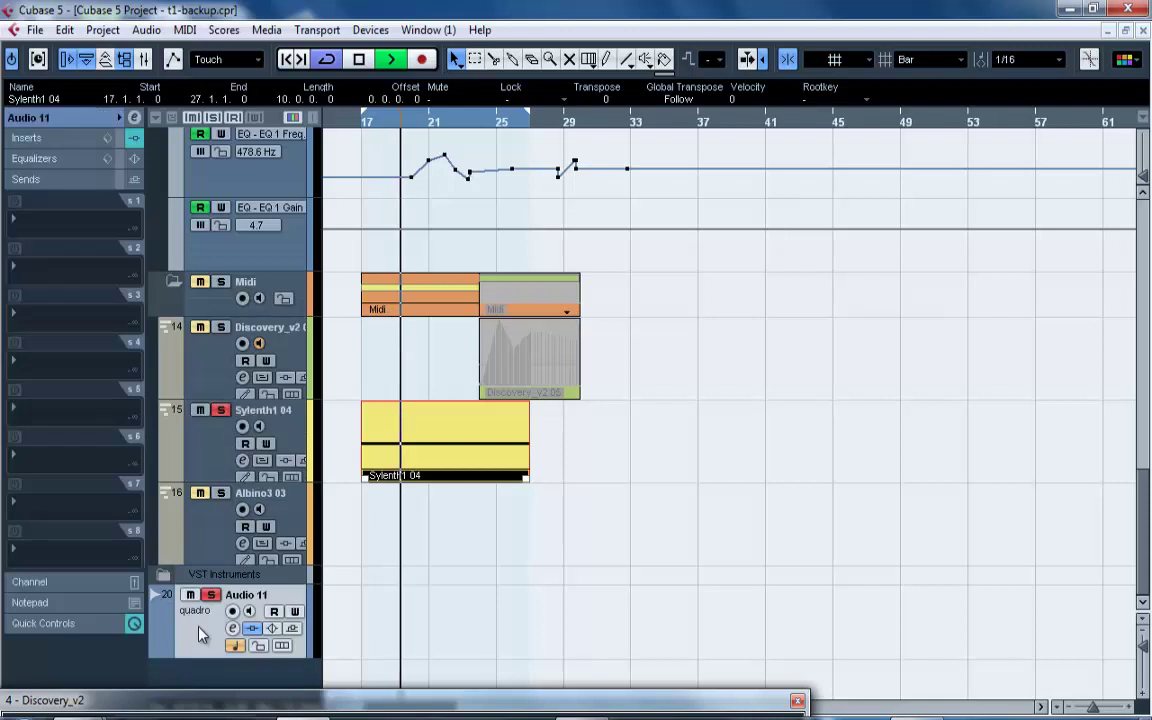
Open the channel settings of Audio 11 and check its Compressor insert and its input and output routing.
{"action": "left_click", "coordinate": [112, 138]}
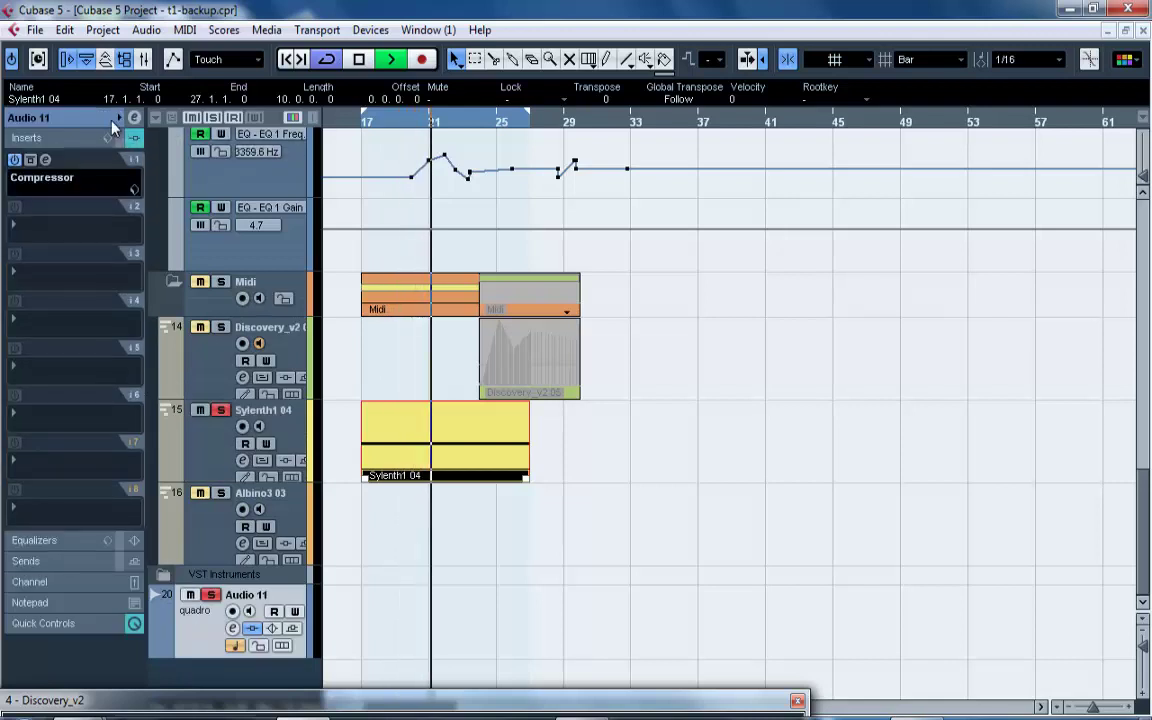
{"action": "left_click", "coordinate": [110, 120]}
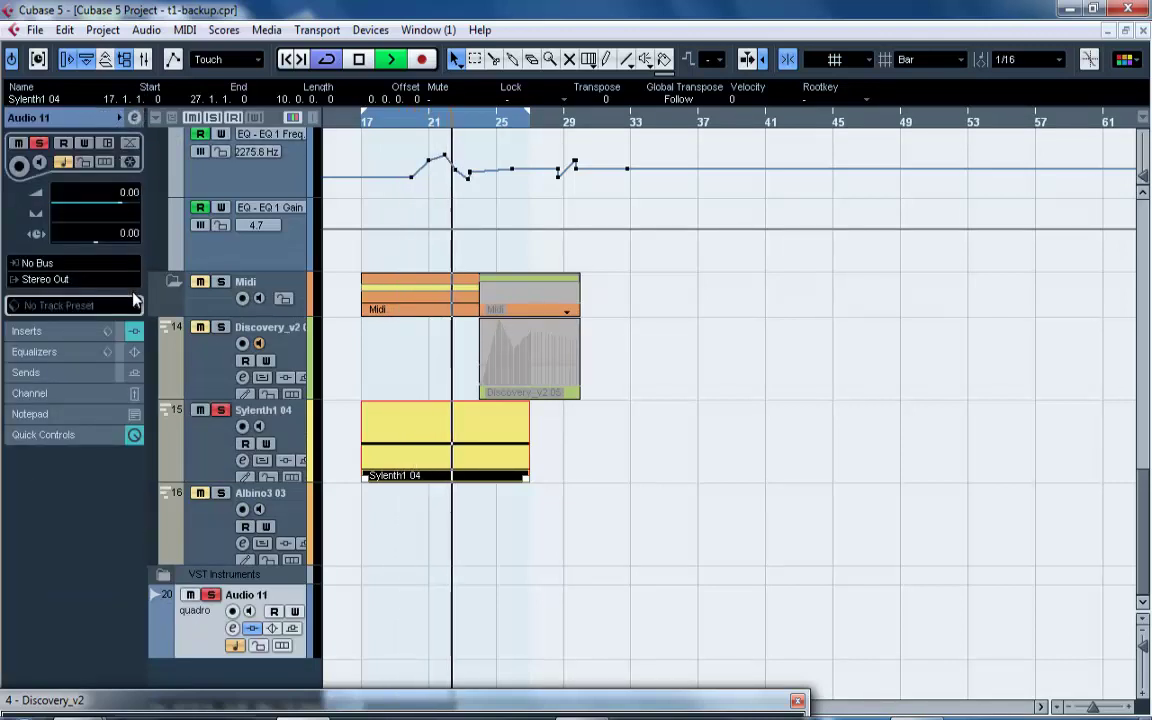
{"action": "left_click", "coordinate": [120, 331]}
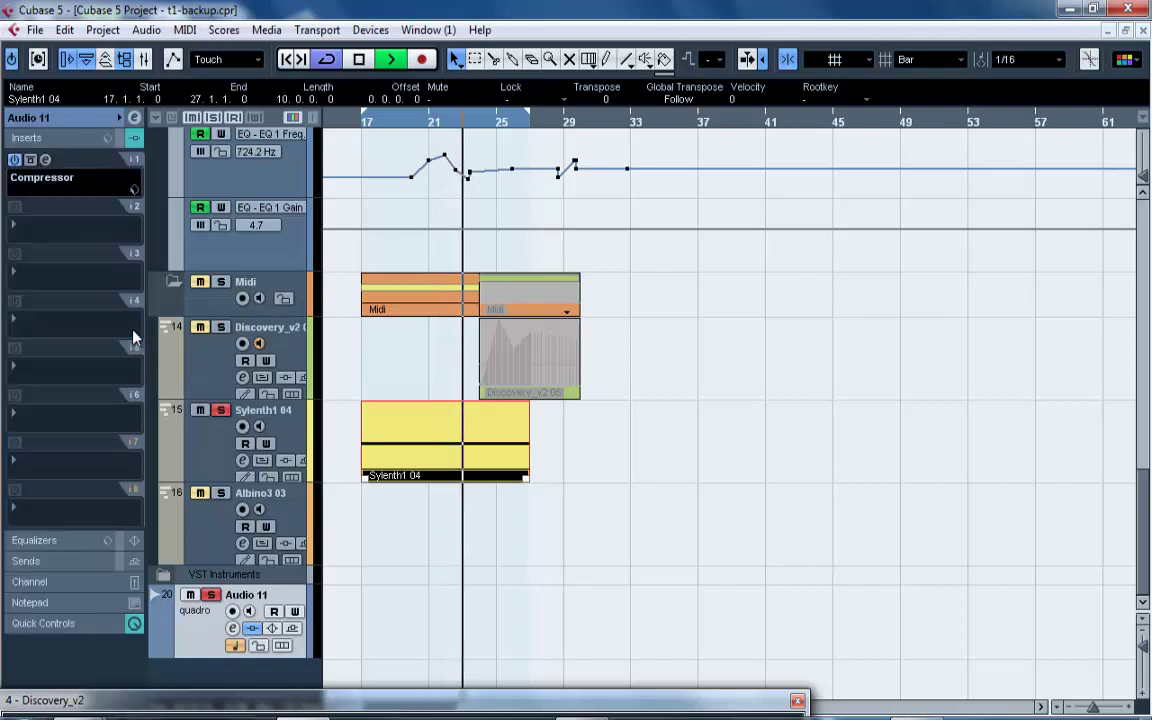
{"action": "left_click", "coordinate": [134, 118]}
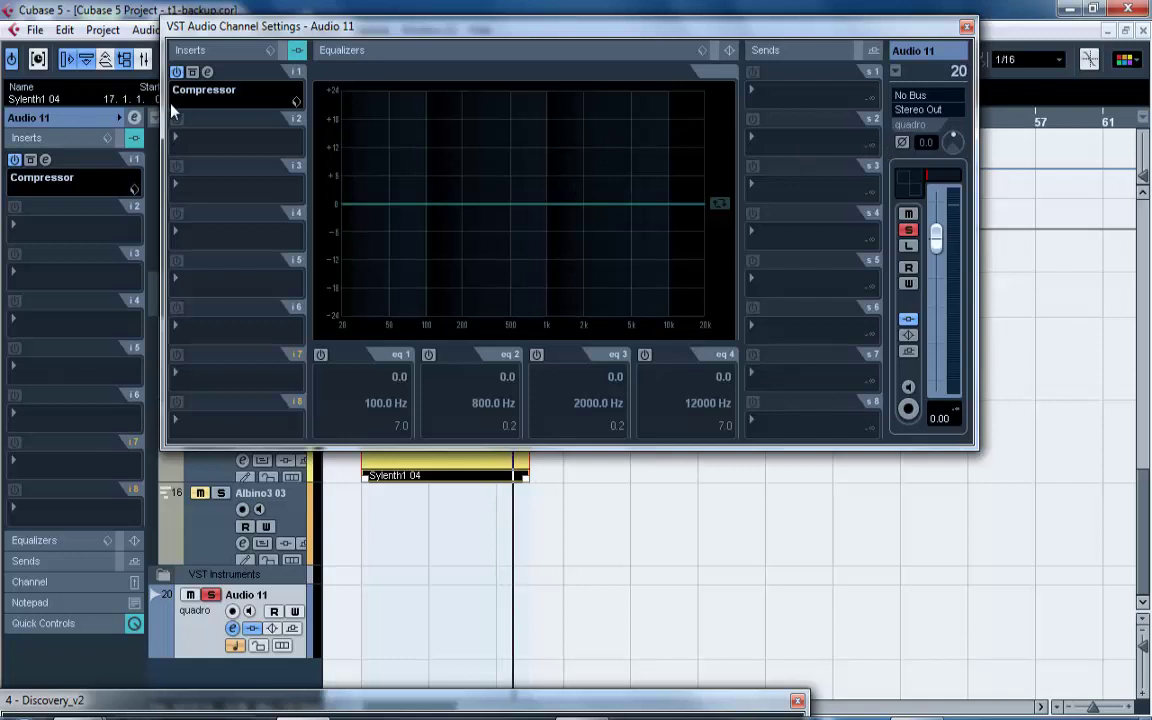
{"action": "left_click", "coordinate": [937, 97]}
{"action": "left_click", "coordinate": [937, 97]}
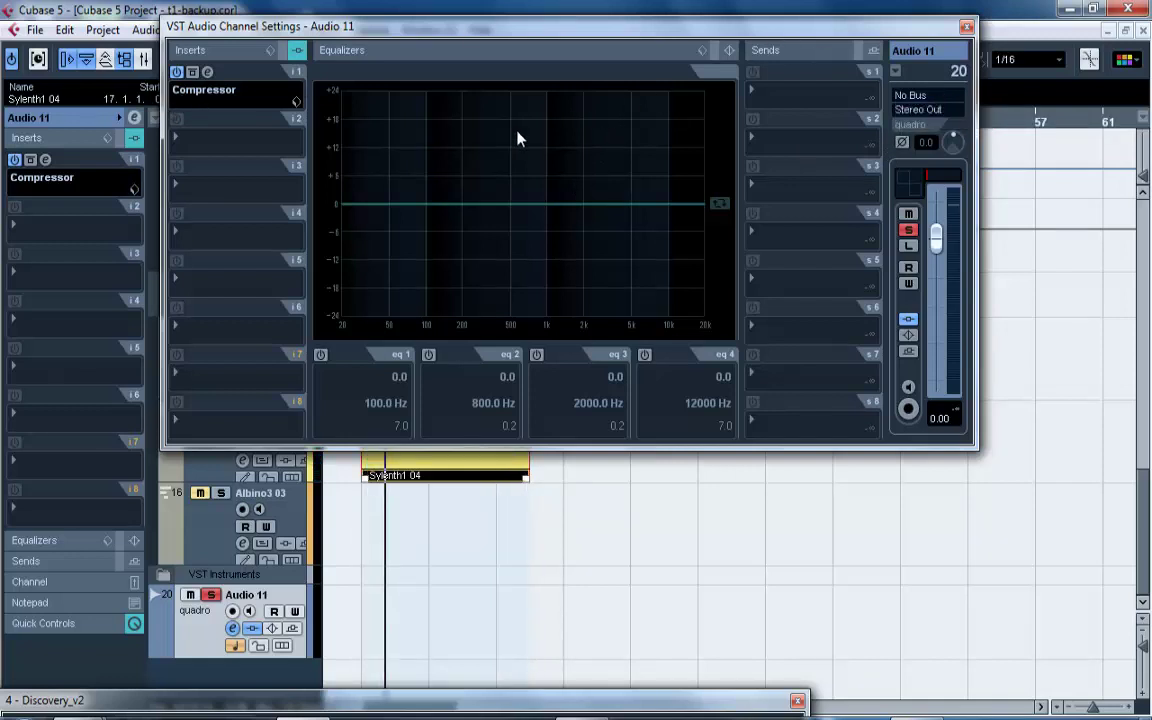
In Audio 11's Compressor, set threshold to -23.9, ratio 2.66, attack 13.0 and release 10, and close the plug-in and channel settings.
{"action": "left_click", "coordinate": [207, 73]}
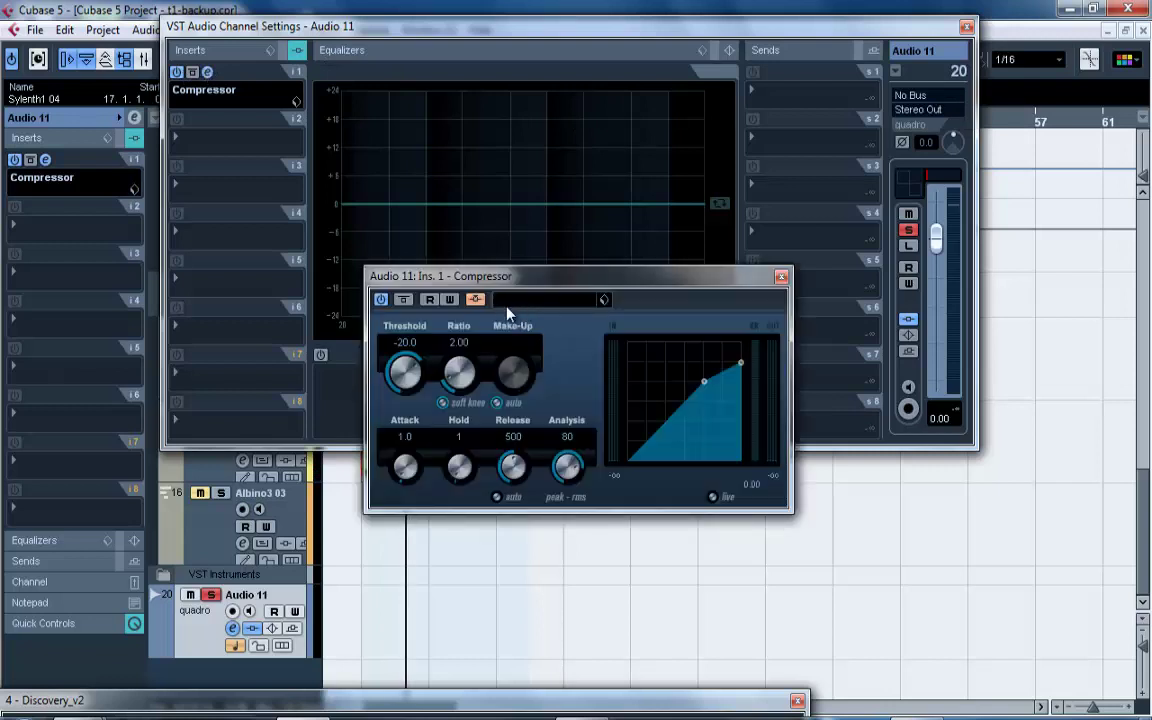
{"action": "left_click", "coordinate": [477, 300]}
{"action": "left_click", "coordinate": [480, 299]}
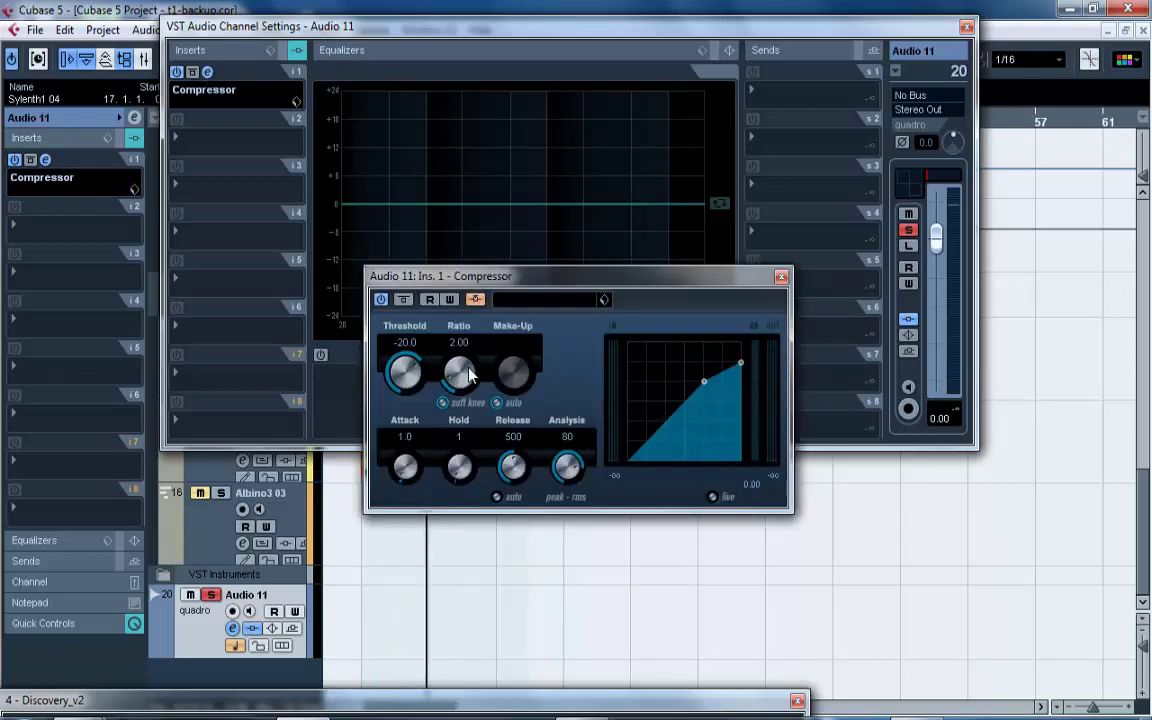
{"action": "left_click_drag", "start_coordinate": [467, 370], "coordinate": [367, 392]}
{"action": "left_click_drag", "start_coordinate": [518, 472], "coordinate": [504, 560]}
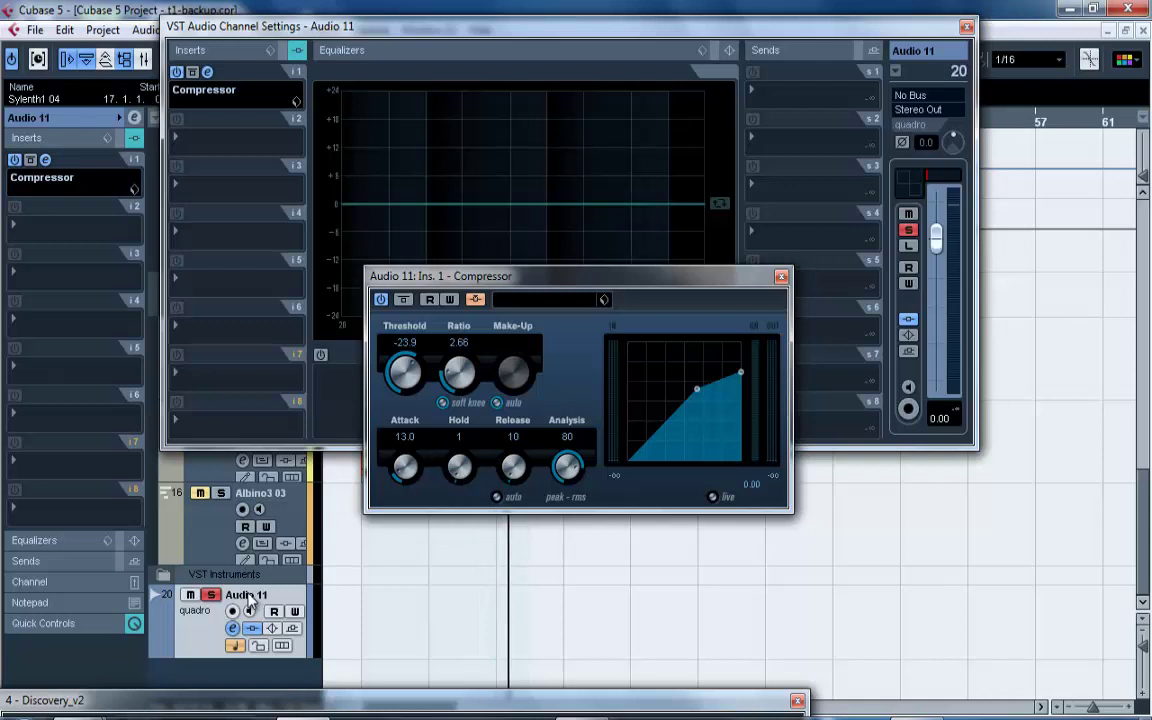
{"action": "left_click", "coordinate": [966, 26]}
{"action": "left_click", "coordinate": [781, 277]}
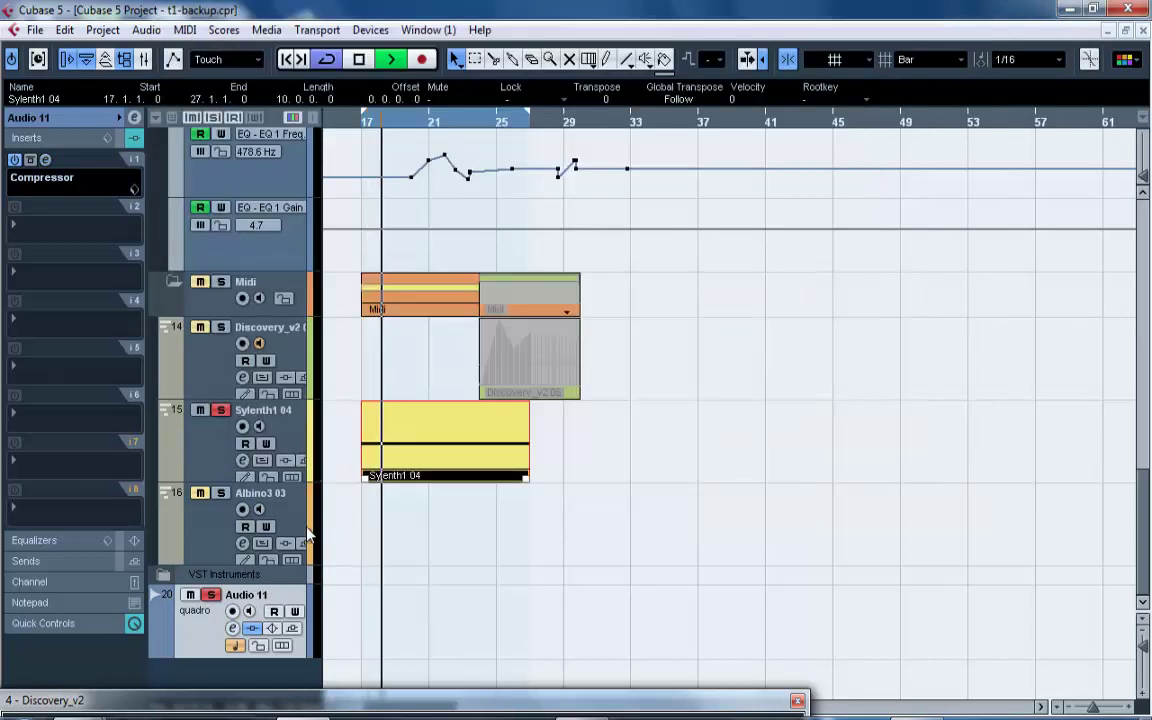
Expand the VST Instruments folder in the track list and select the Sylenth1 instrument channel inside it.
{"action": "left_click", "coordinate": [230, 446]}
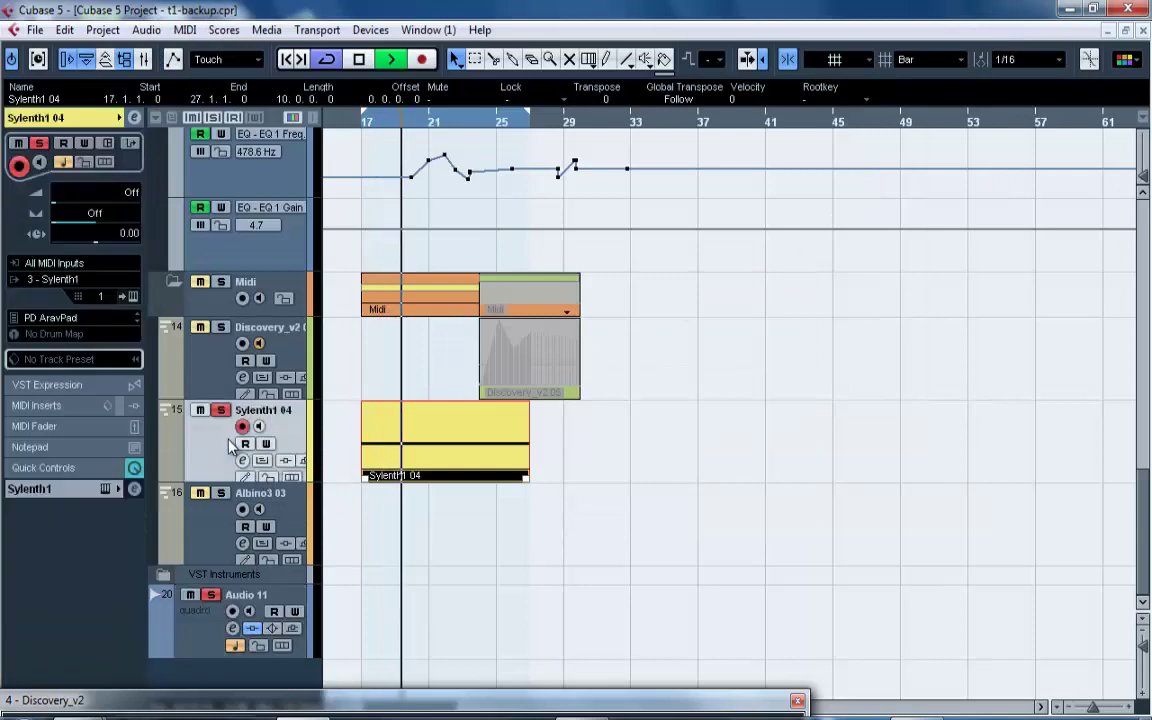
{"action": "scroll", "coordinate": [1145, 515], "scroll_direction": "up", "scroll_amount": 2}
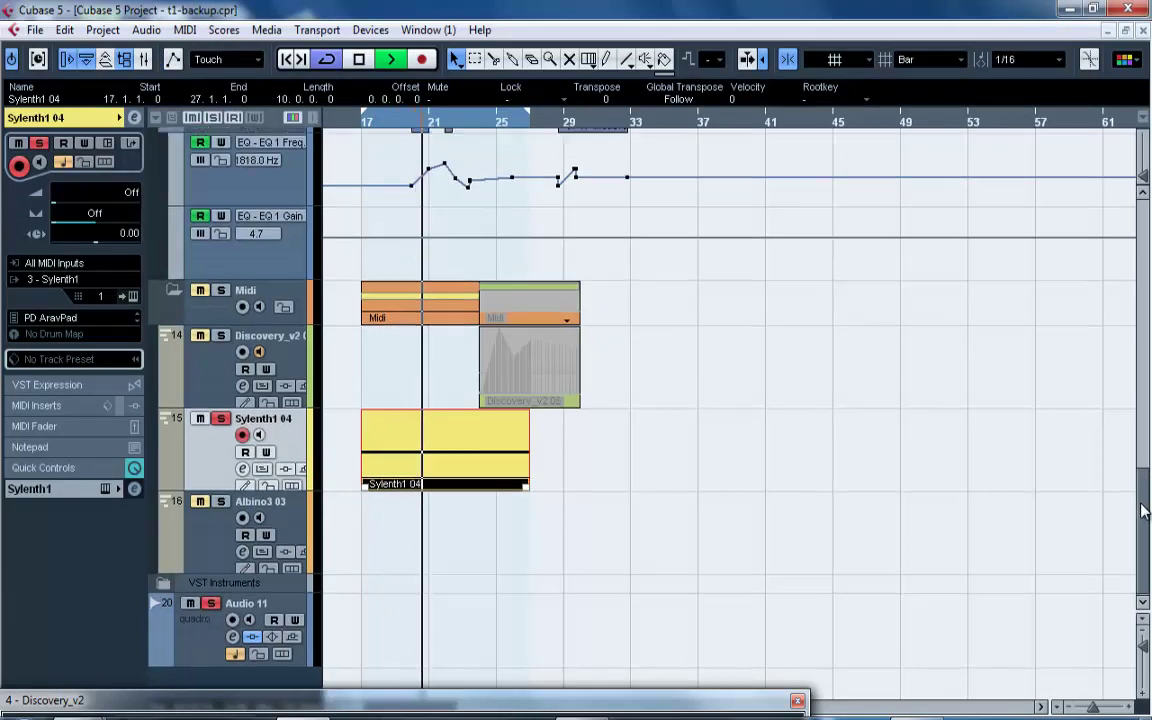
{"action": "left_click_drag", "start_coordinate": [1143, 510], "coordinate": [1150, 612]}
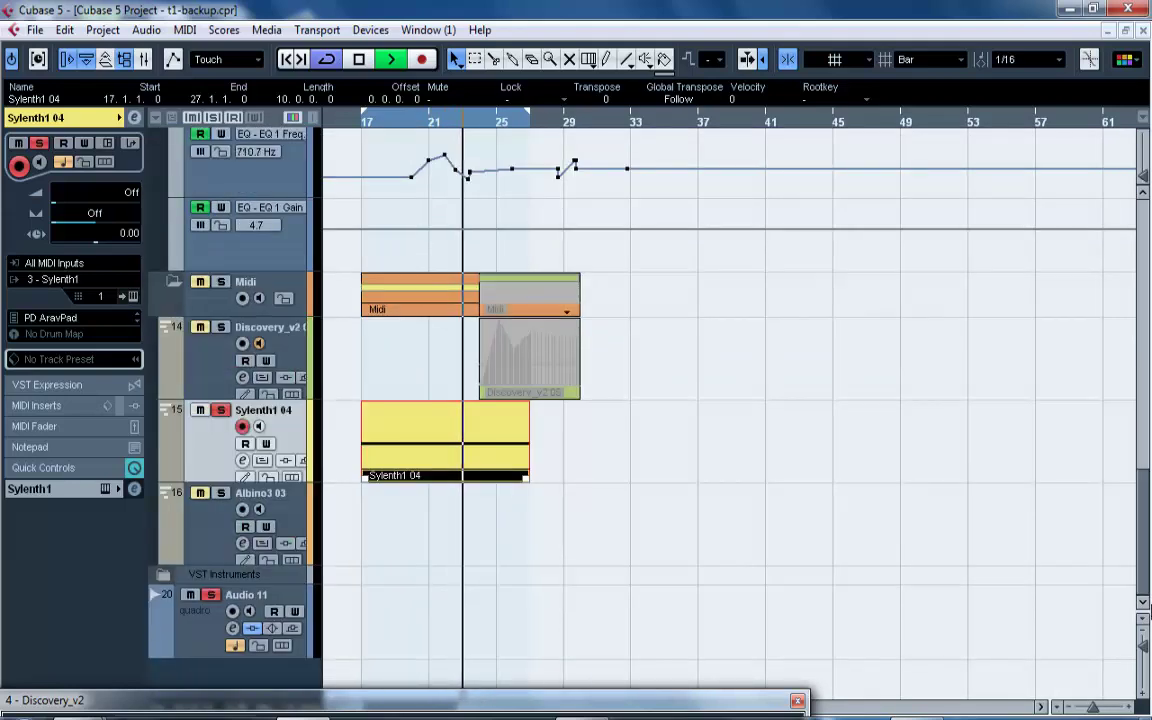
{"action": "left_click", "coordinate": [160, 575]}
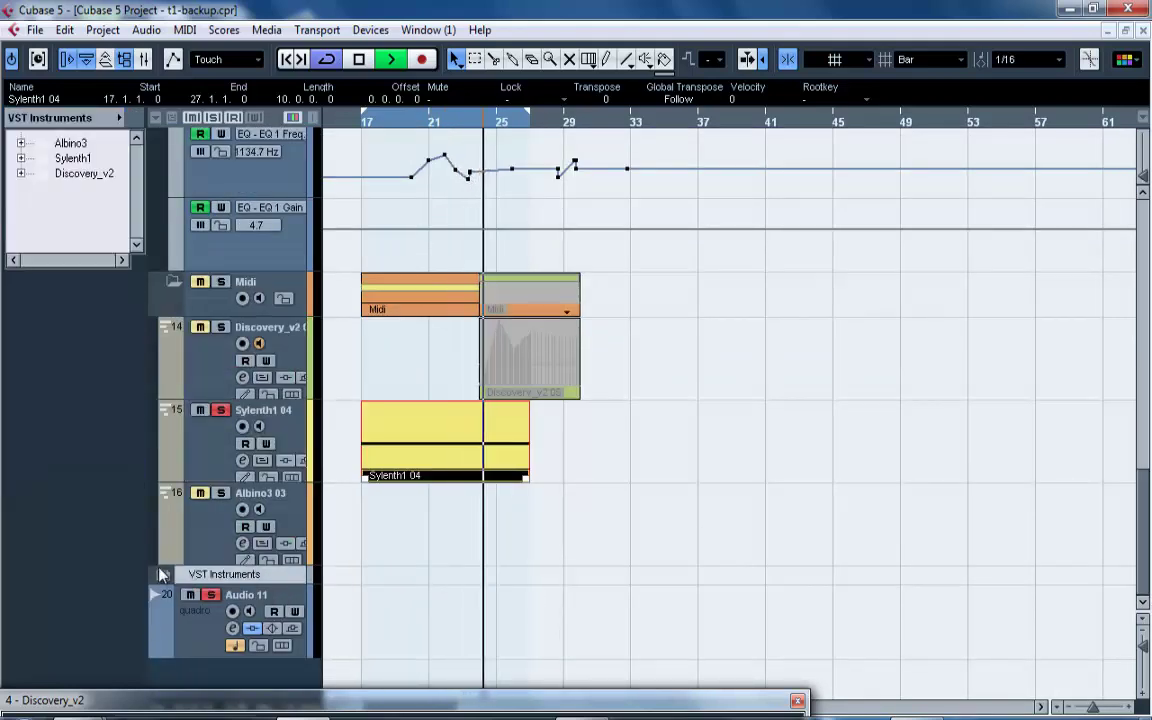
{"action": "left_click", "coordinate": [160, 579]}
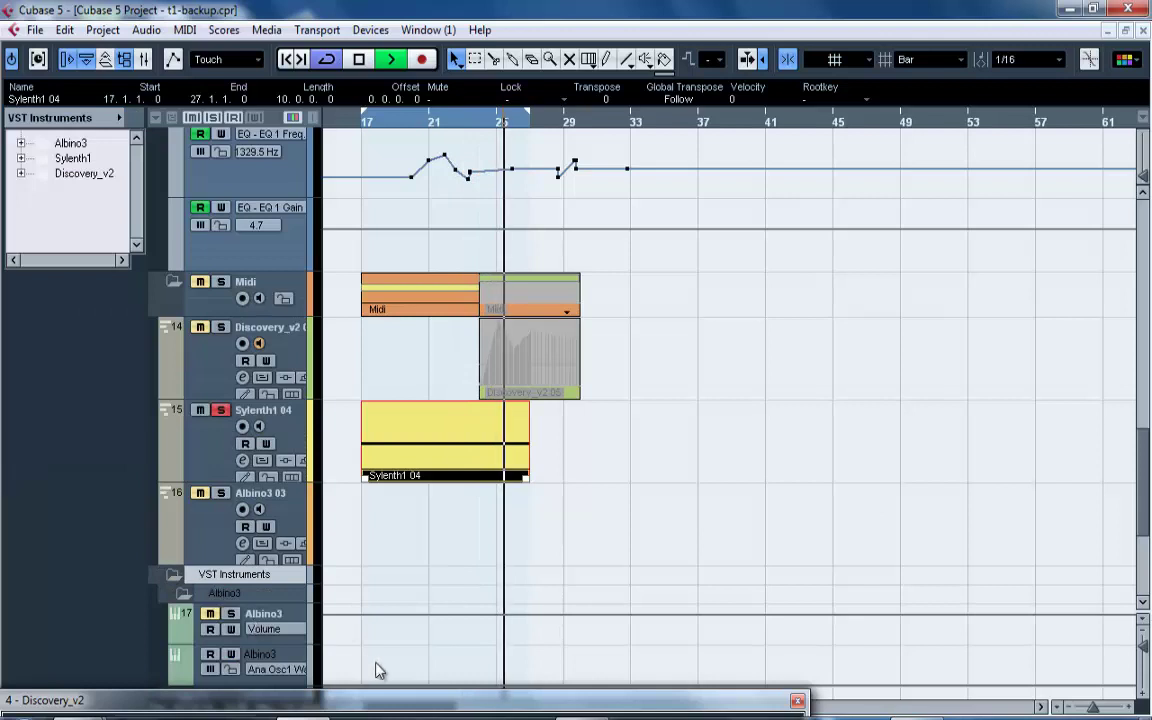
{"action": "left_click_drag", "start_coordinate": [378, 668], "coordinate": [397, 507]}
{"action": "left_click", "coordinate": [190, 412]}
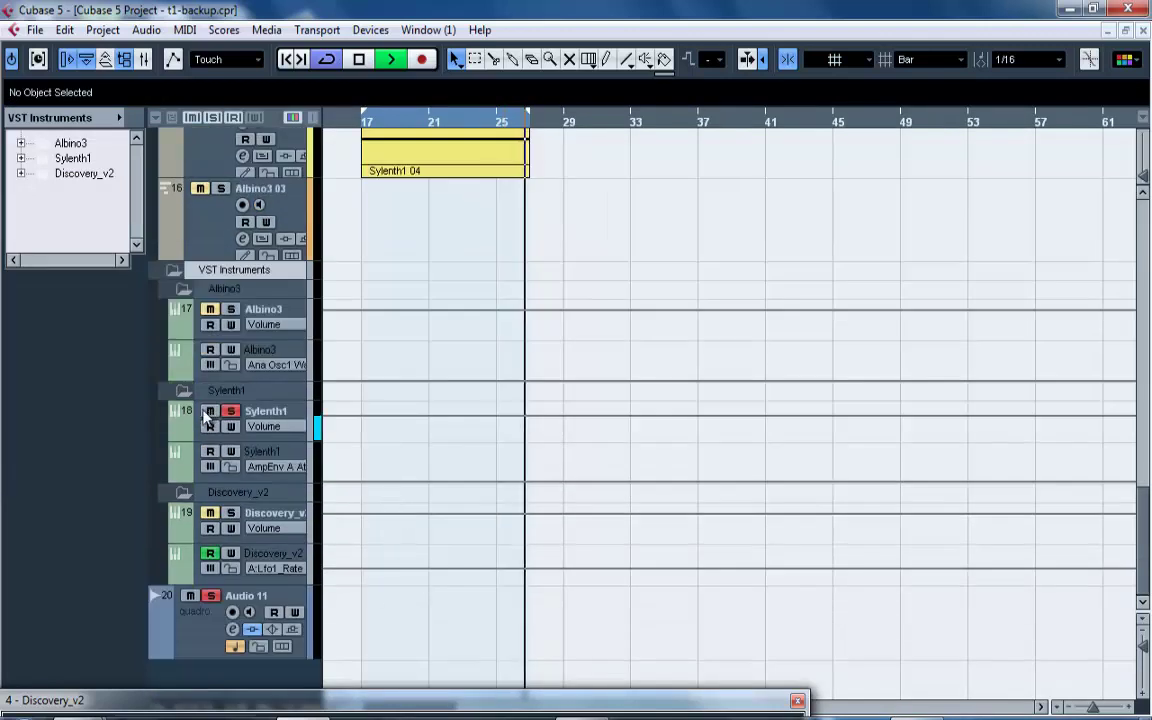
Switch the Sylenth1 instrument channel's output to Stereo Out and back to the Audio 11 Compressor side-chain.
{"action": "left_click", "coordinate": [70, 119]}
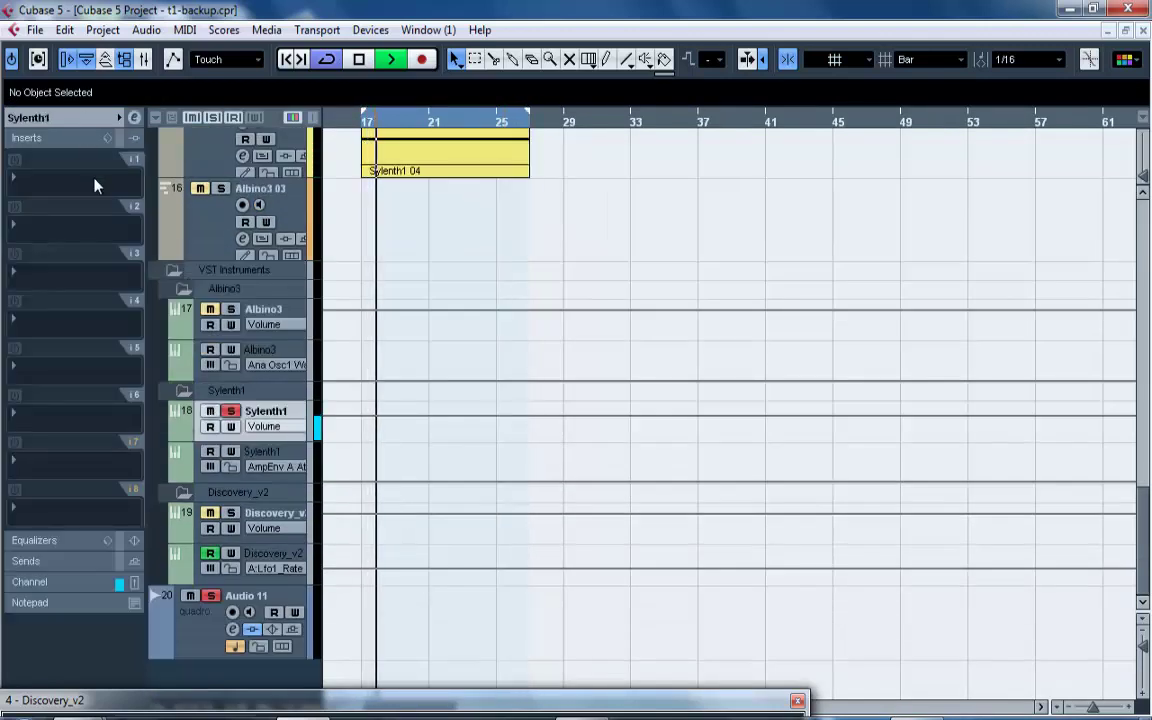
{"action": "left_click", "coordinate": [80, 245]}
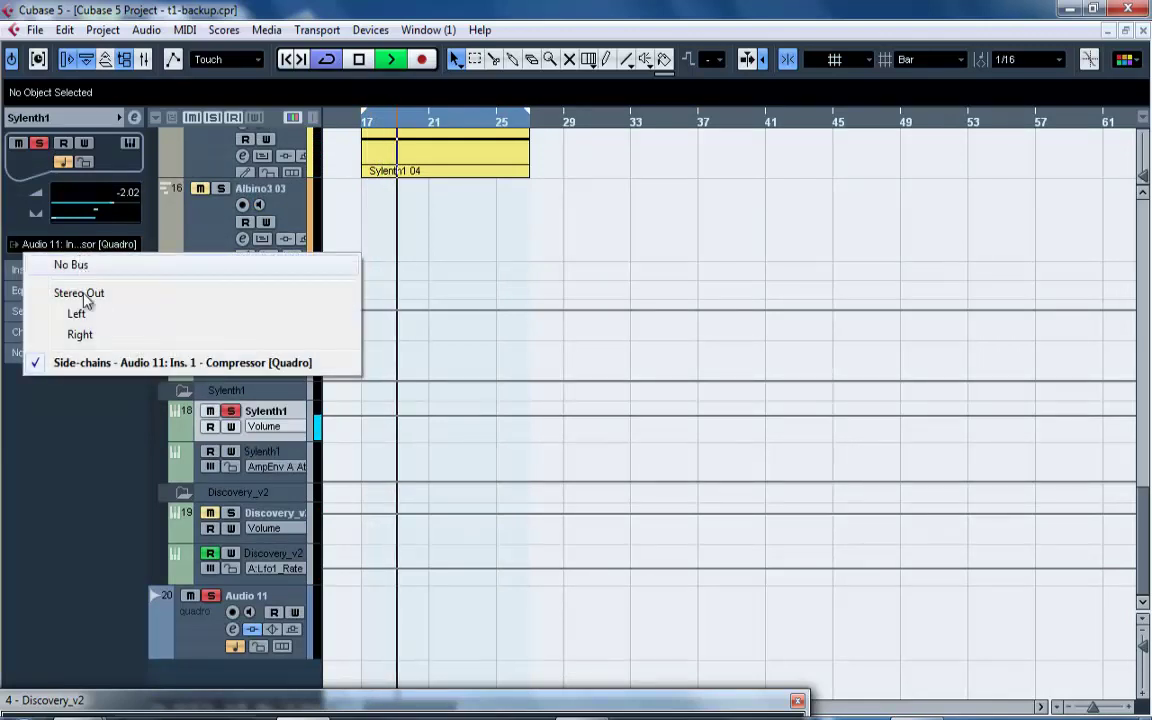
{"action": "left_click", "coordinate": [113, 368]}
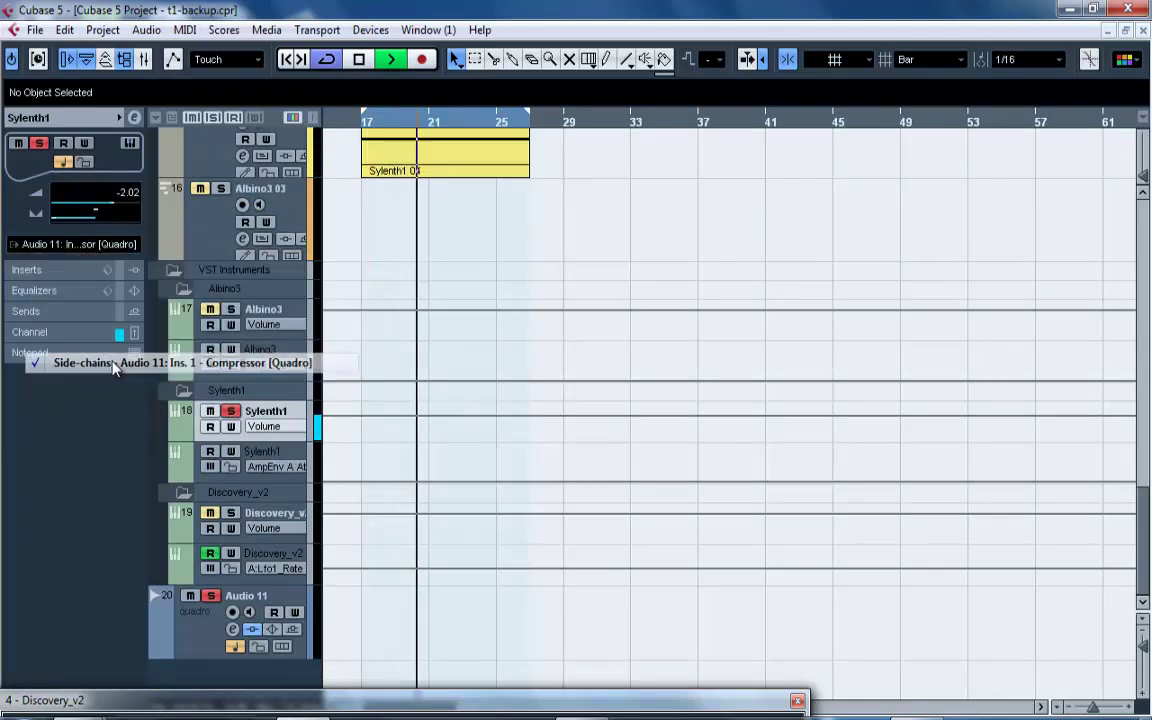
{"action": "left_click", "coordinate": [83, 245]}
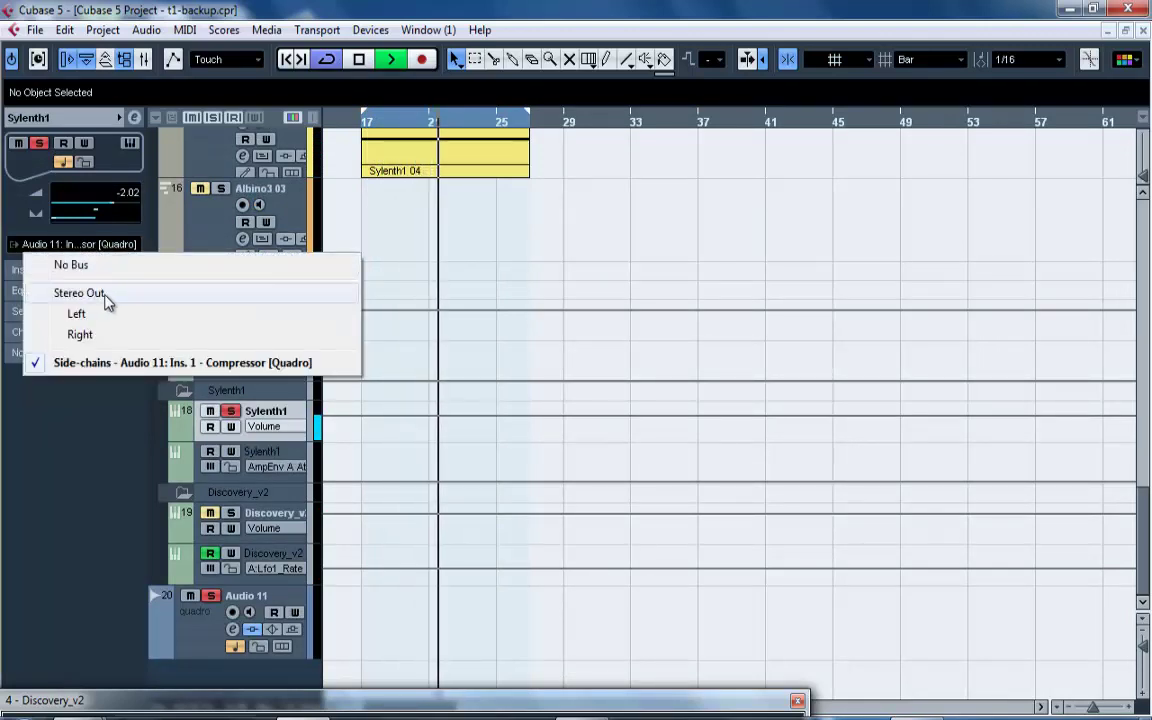
{"action": "left_click", "coordinate": [93, 293]}
{"action": "left_click", "coordinate": [82, 246]}
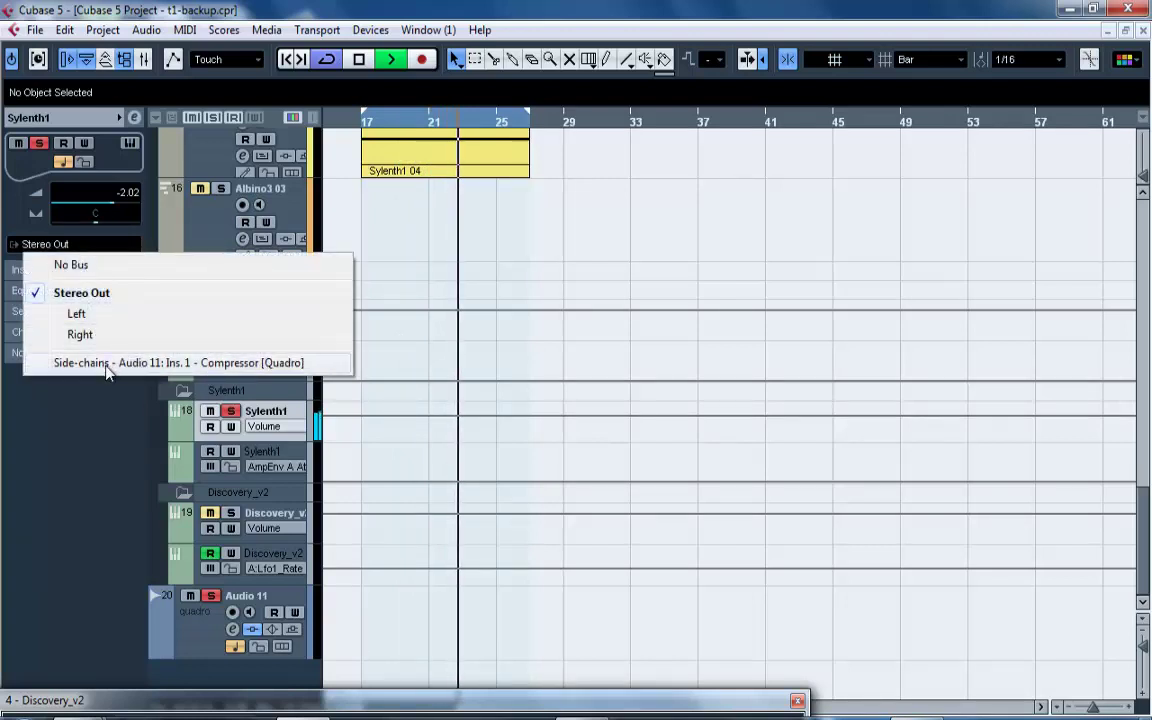
{"action": "left_click", "coordinate": [113, 363]}
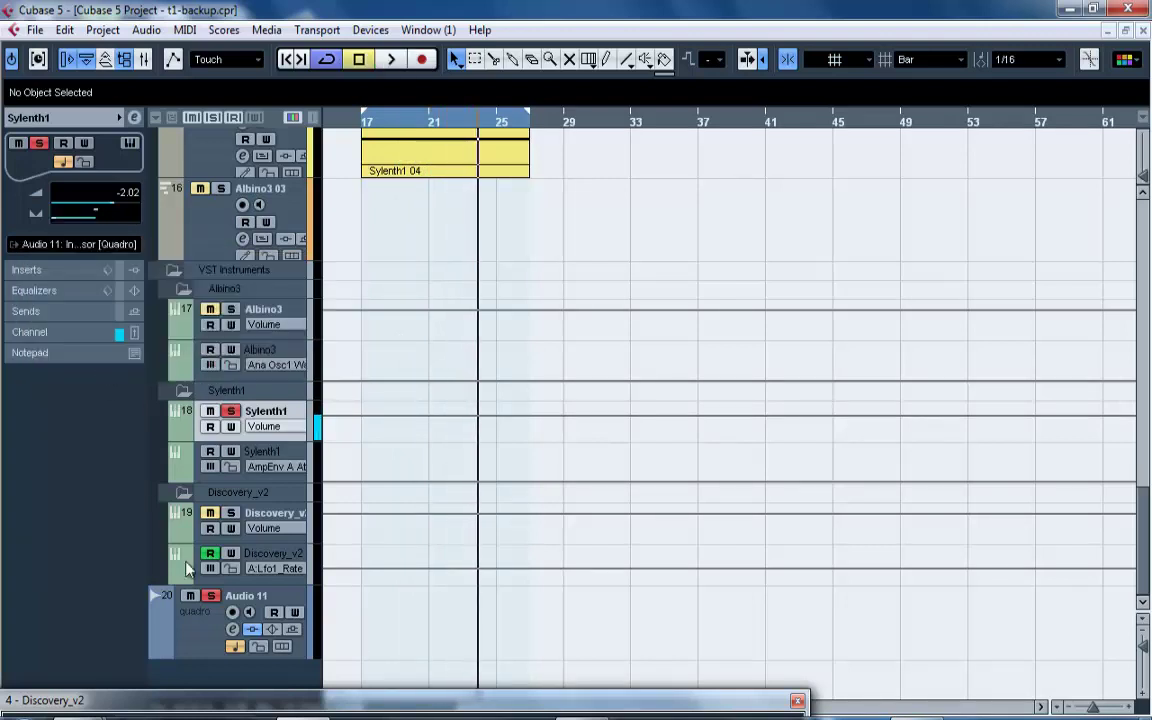
Add one group channel track with the Stereo configuration.
{"action": "right_click", "coordinate": [214, 674]}
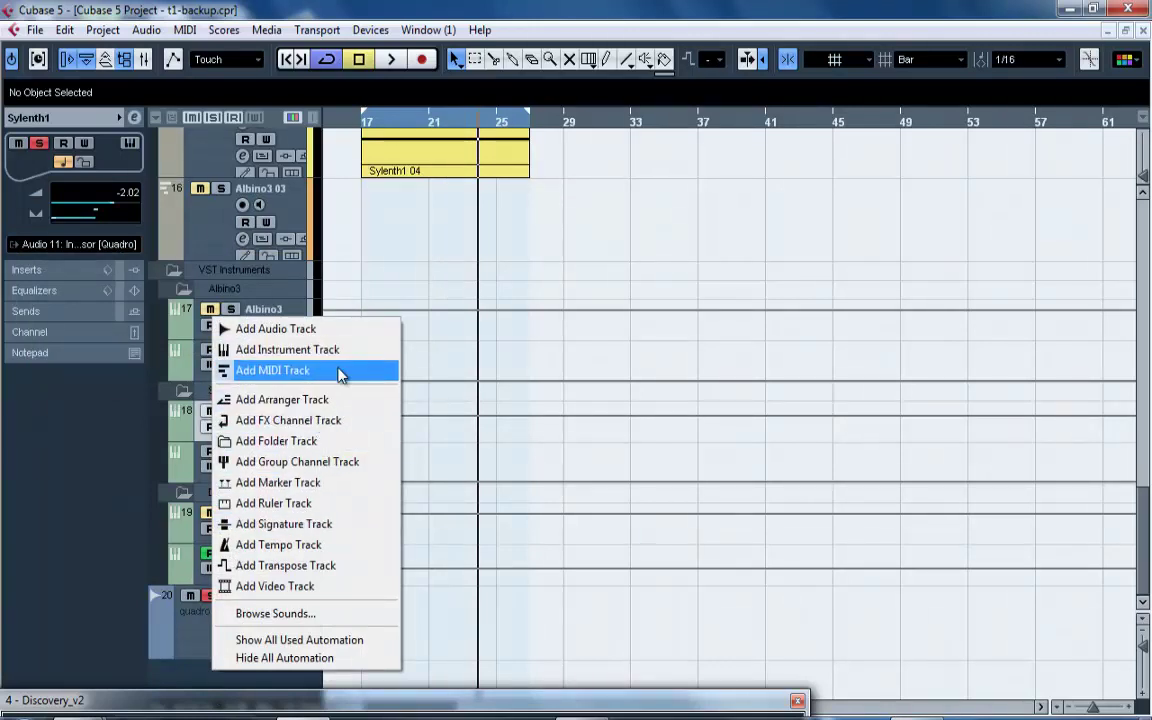
{"action": "left_click", "coordinate": [343, 470]}
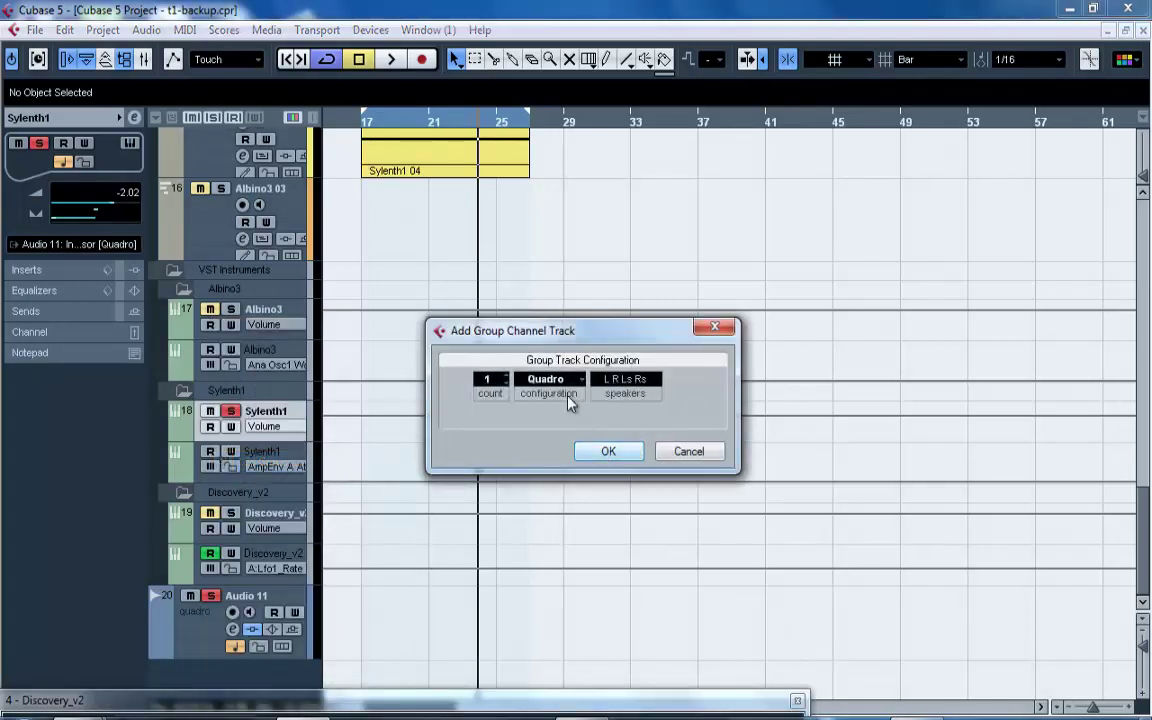
{"action": "left_click", "coordinate": [563, 387]}
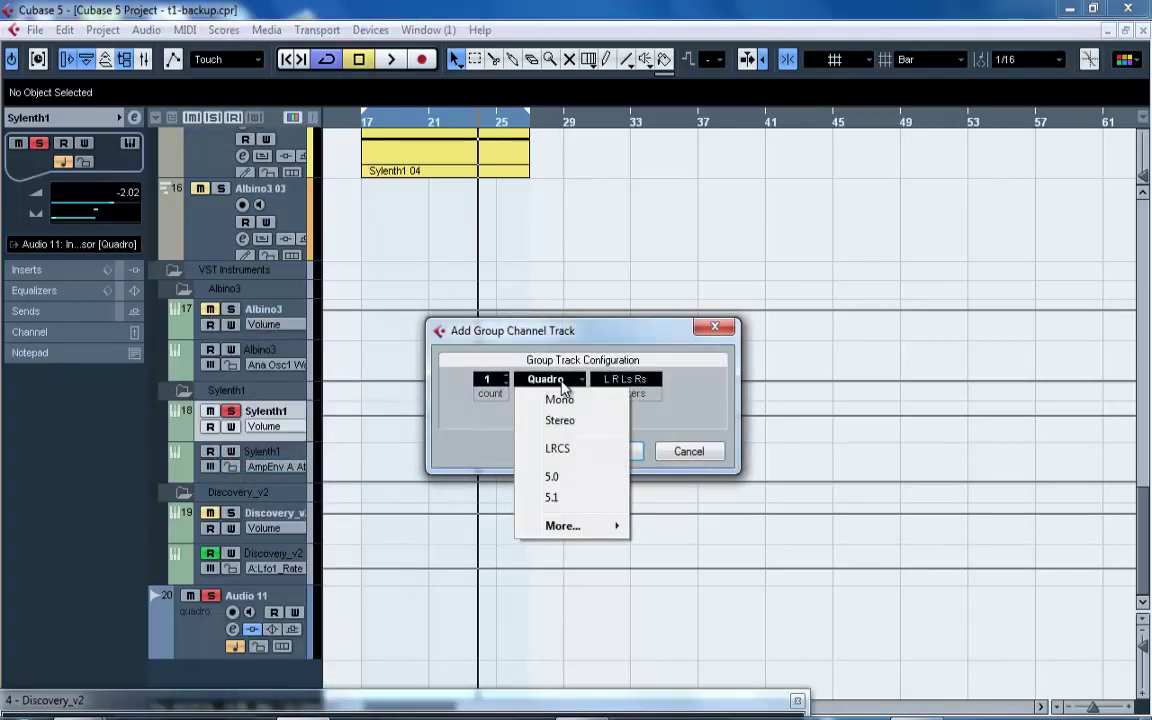
{"action": "left_click", "coordinate": [589, 430]}
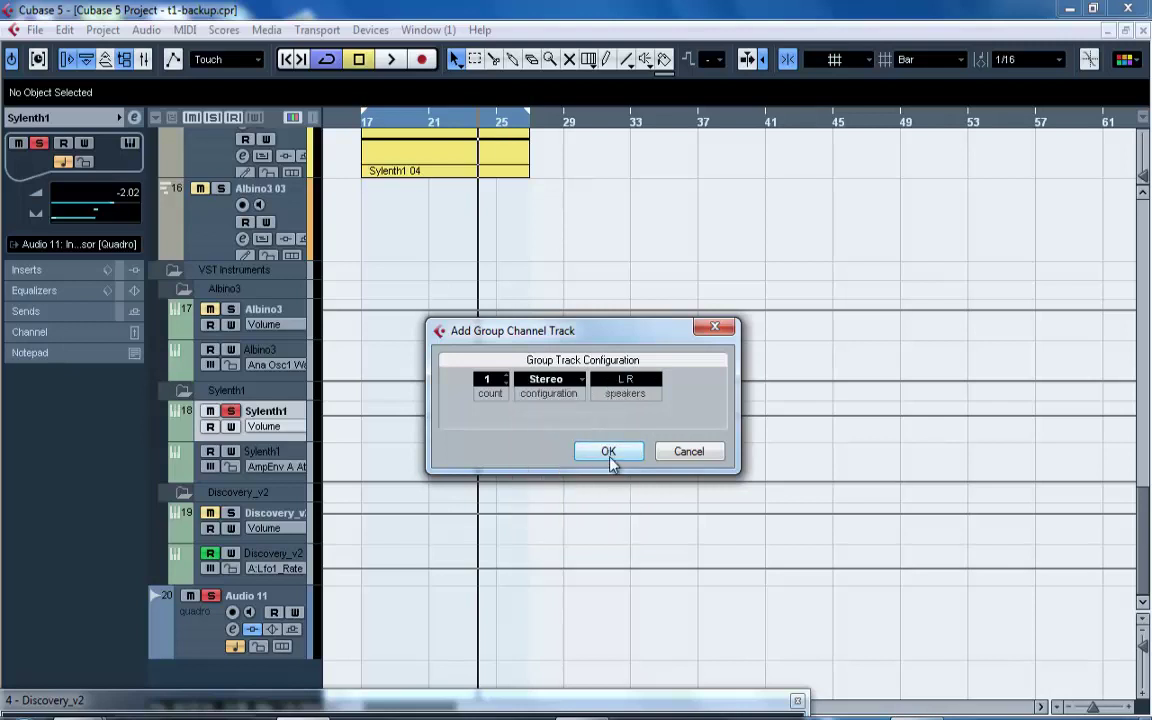
{"action": "left_click", "coordinate": [607, 451]}
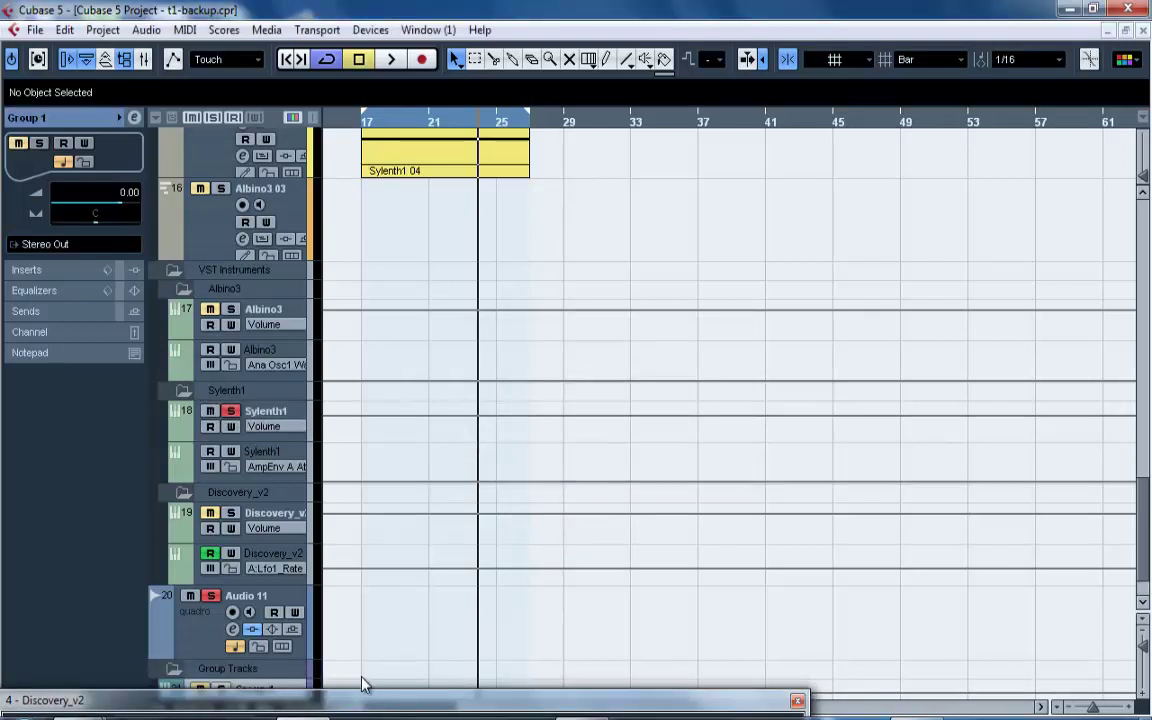
Remove the Quadro track Audio 11 from the project.
{"action": "scroll", "coordinate": [363, 684], "scroll_direction": "down", "scroll_amount": 3}
{"action": "left_click", "coordinate": [190, 552]}
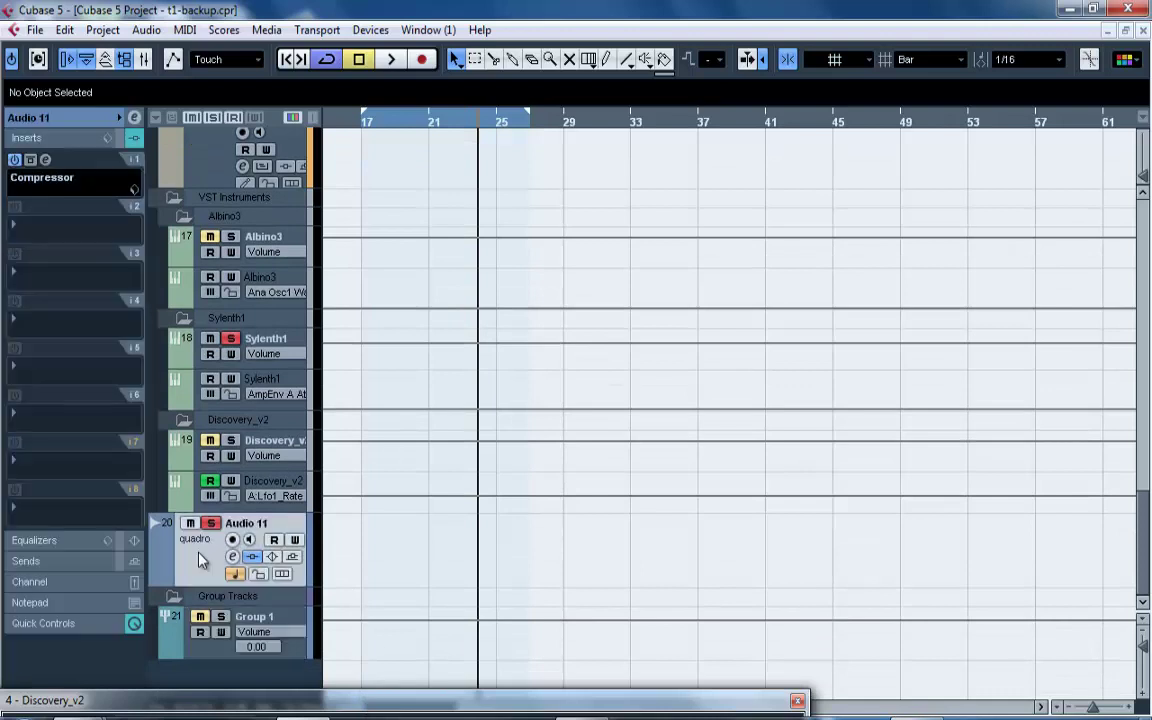
{"action": "right_click", "coordinate": [198, 558]}
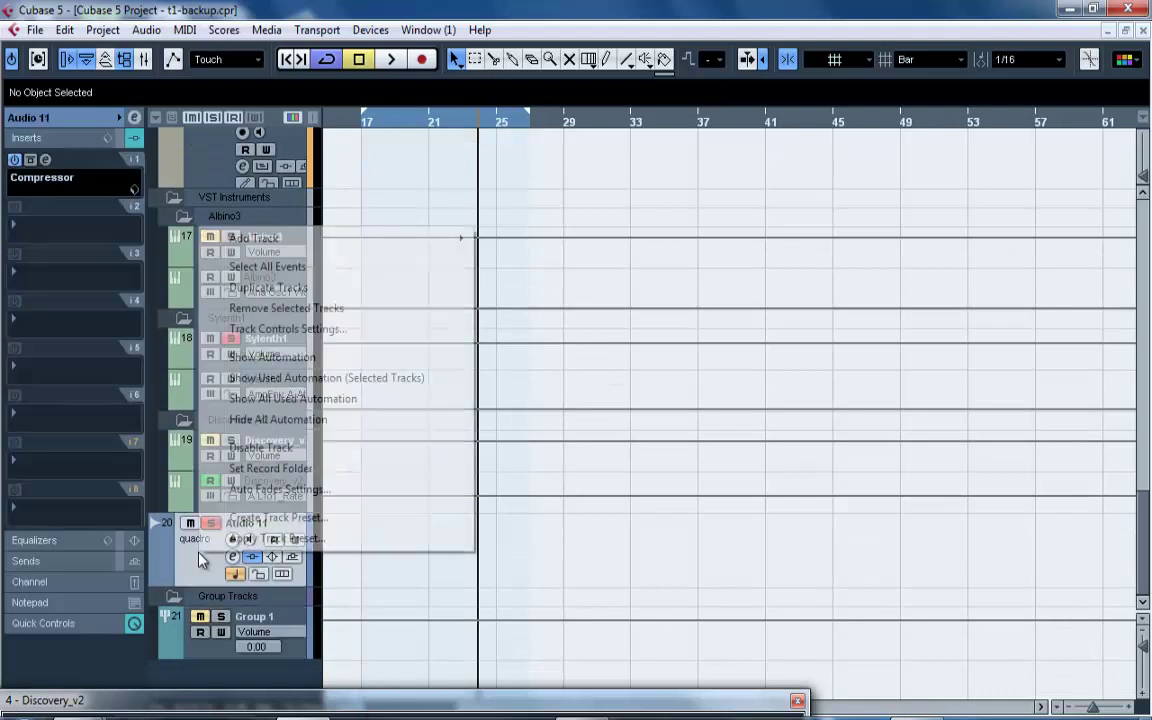
{"action": "left_click", "coordinate": [286, 309]}
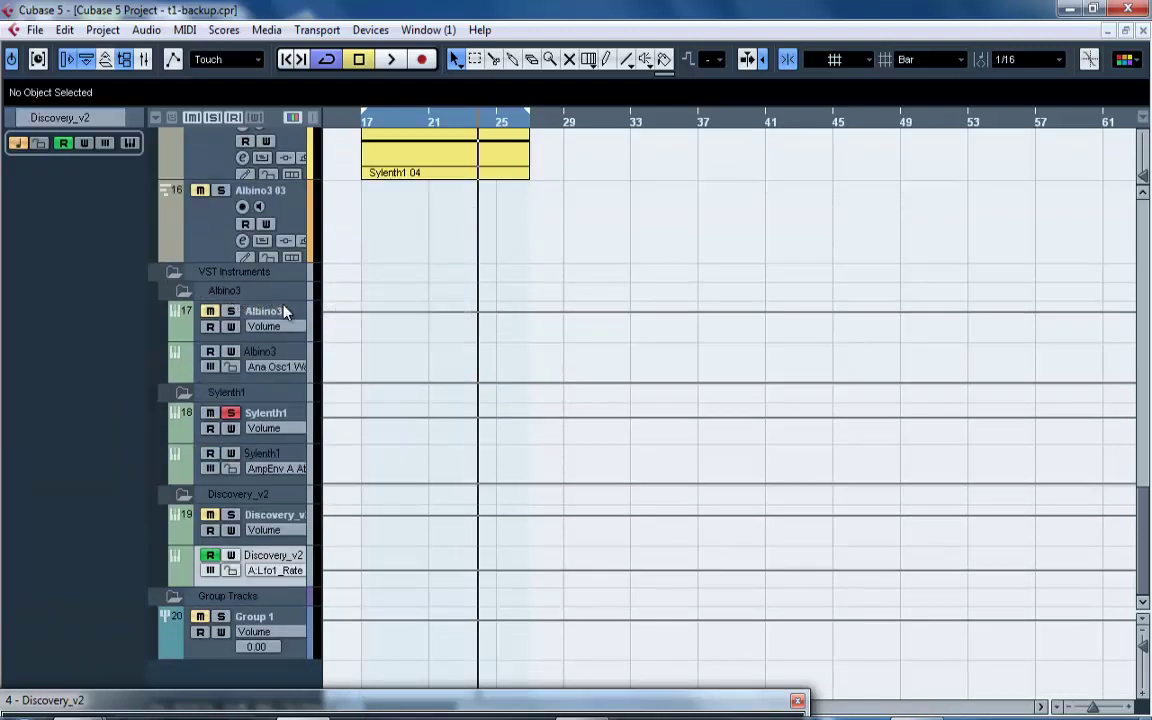
Load the Compressor into the first insert slot of Group 1, close its window and solo the group track.
{"action": "left_click", "coordinate": [200, 651]}
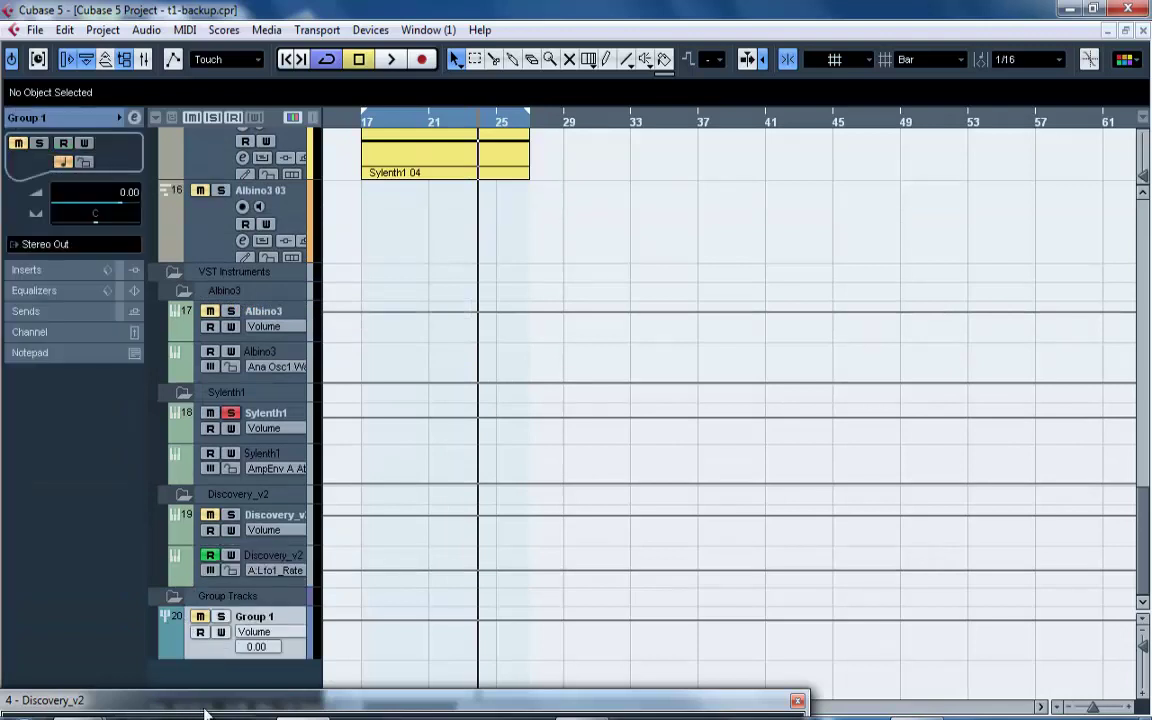
{"action": "right_click", "coordinate": [212, 677]}
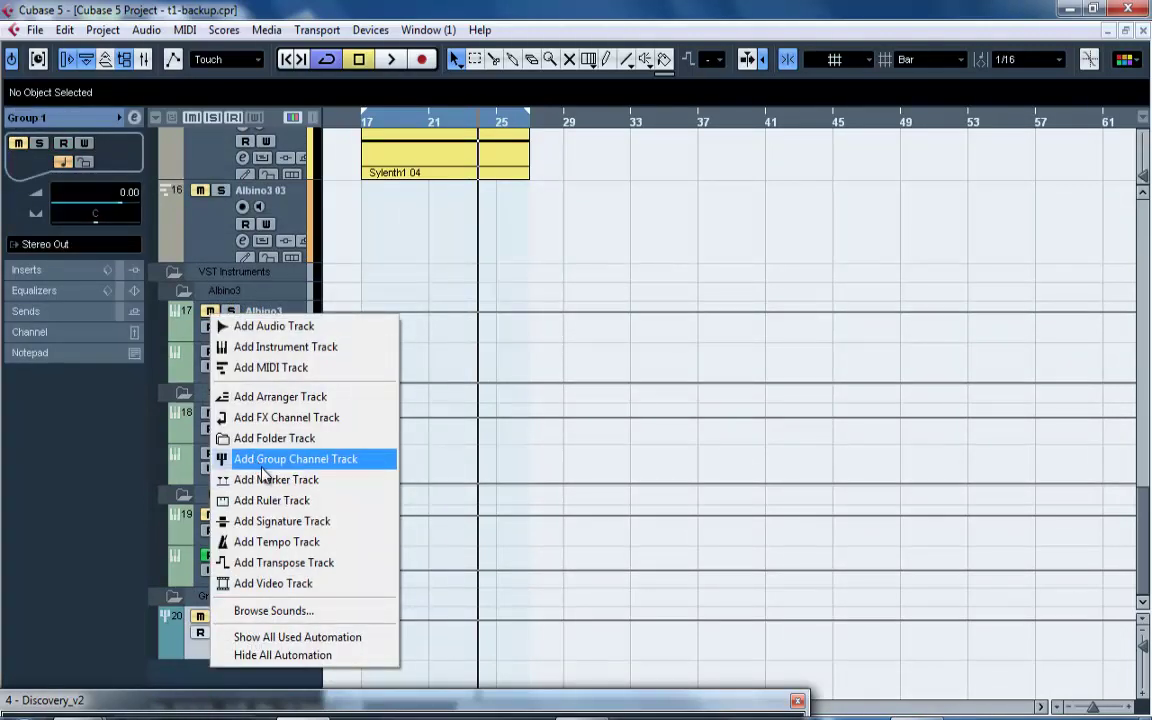
{"action": "left_click", "coordinate": [123, 269]}
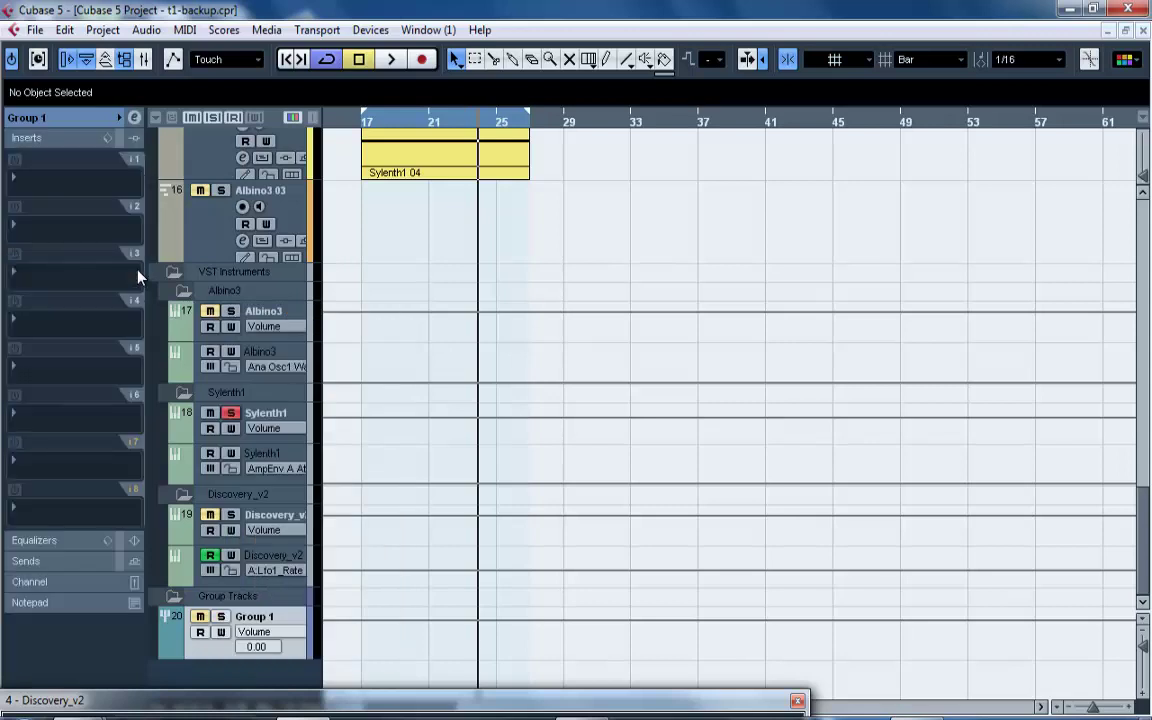
{"action": "left_click", "coordinate": [57, 168]}
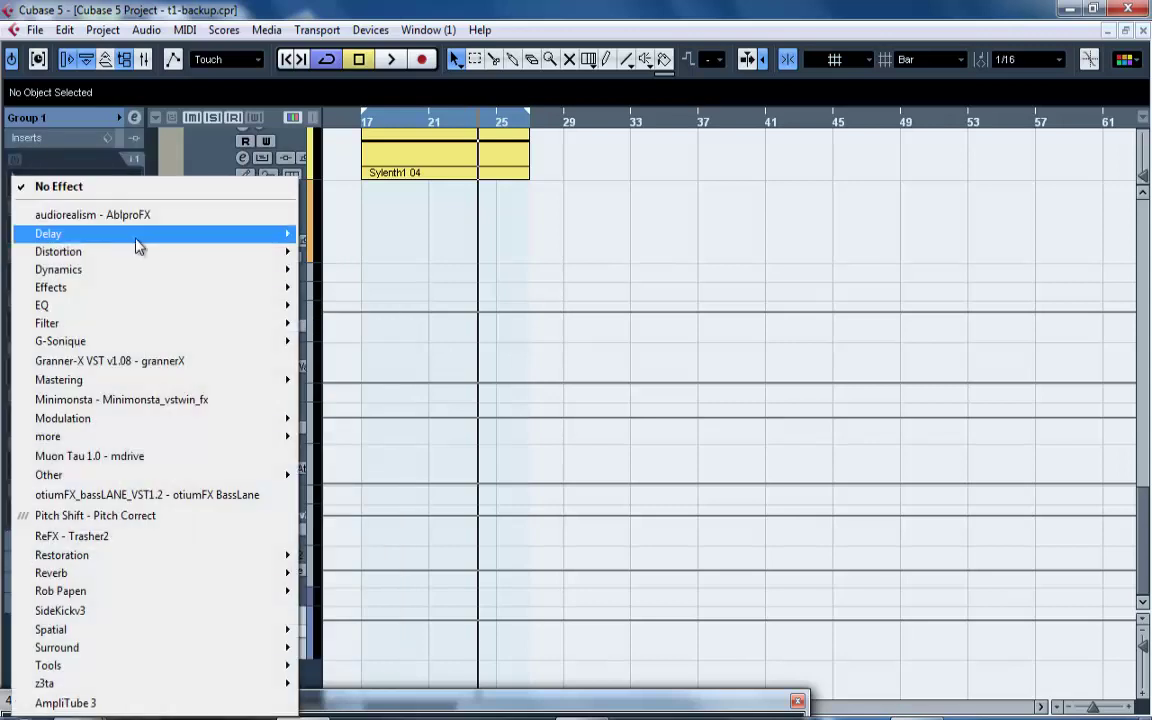
{"action": "mouse_move", "coordinate": [155, 274]}
{"action": "left_click", "coordinate": [328, 270]}
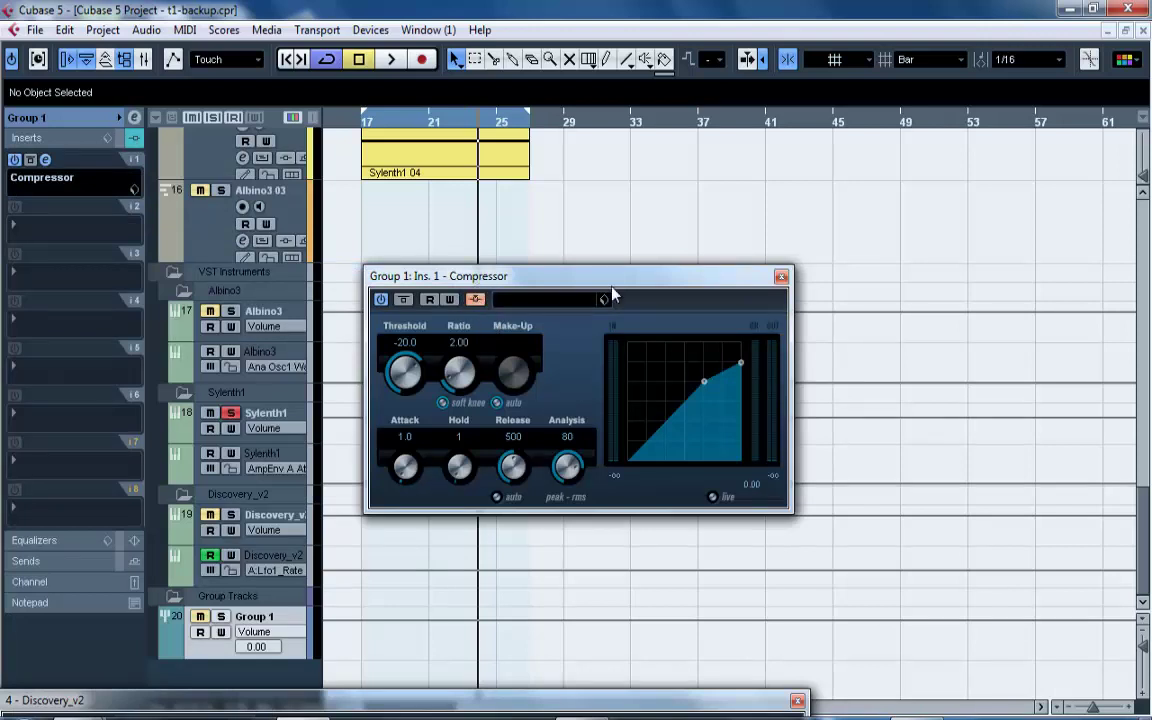
{"action": "left_click", "coordinate": [782, 277]}
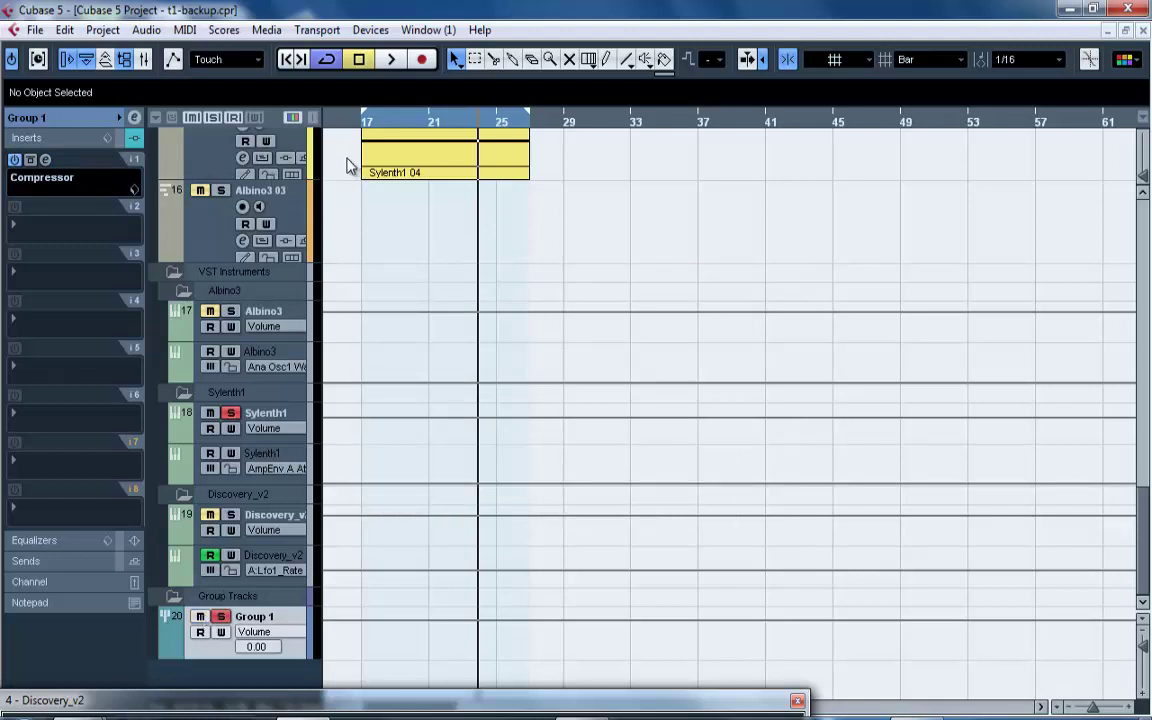
Route the Sylenth1 instrument channel's output to the Group 1 bus.
{"action": "left_click", "coordinate": [192, 425]}
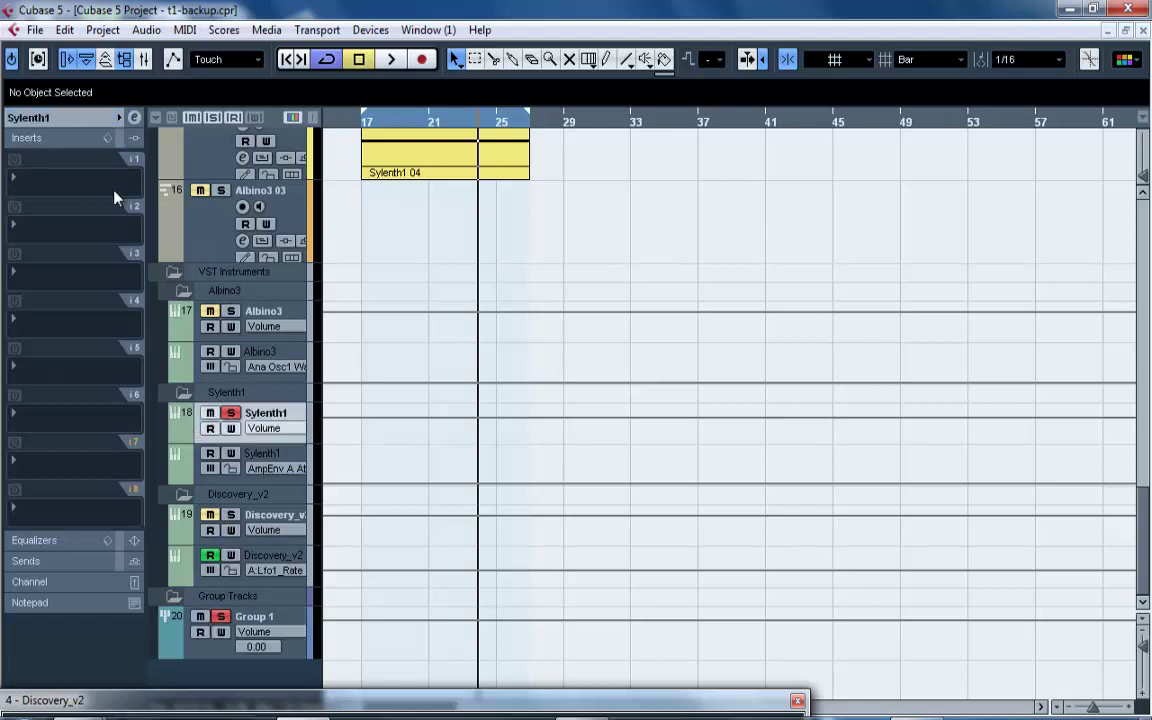
{"action": "left_click", "coordinate": [85, 121]}
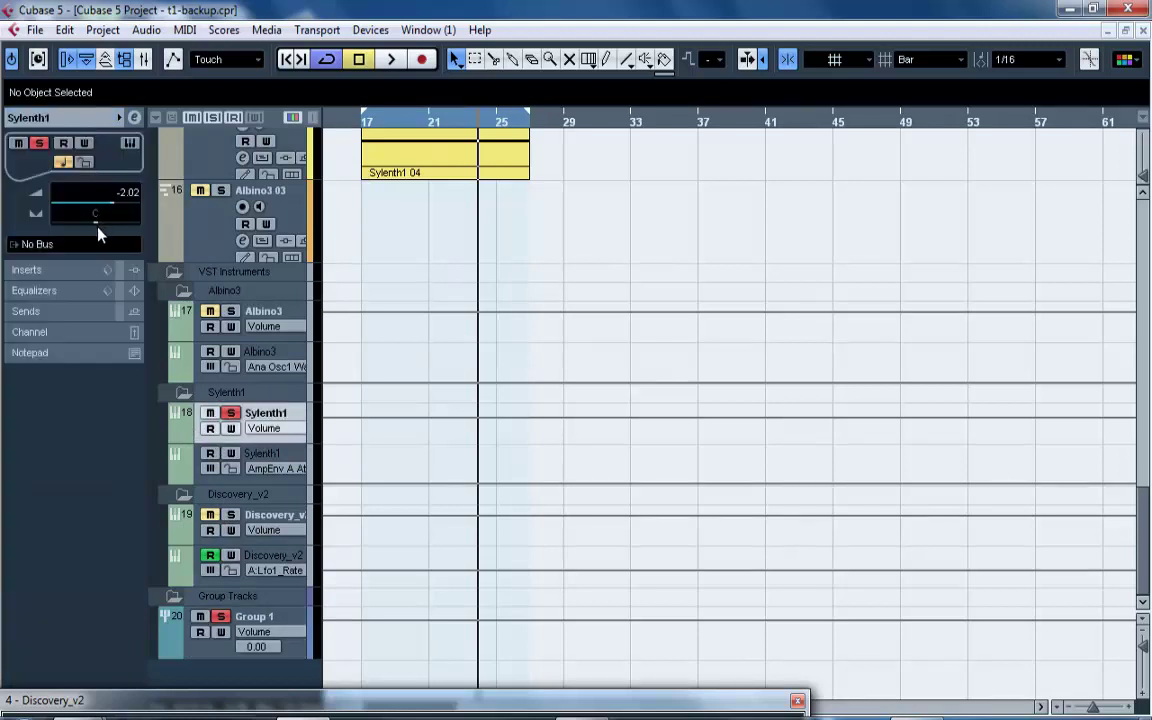
{"action": "left_click", "coordinate": [80, 245]}
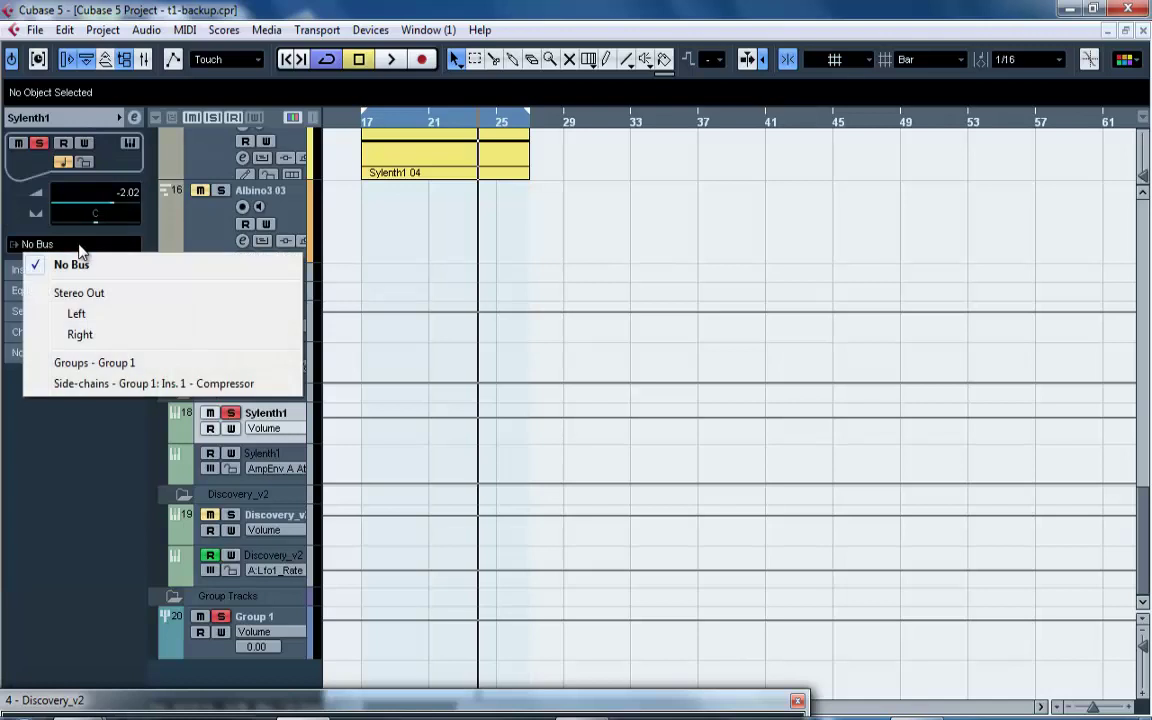
{"action": "left_click", "coordinate": [124, 363]}
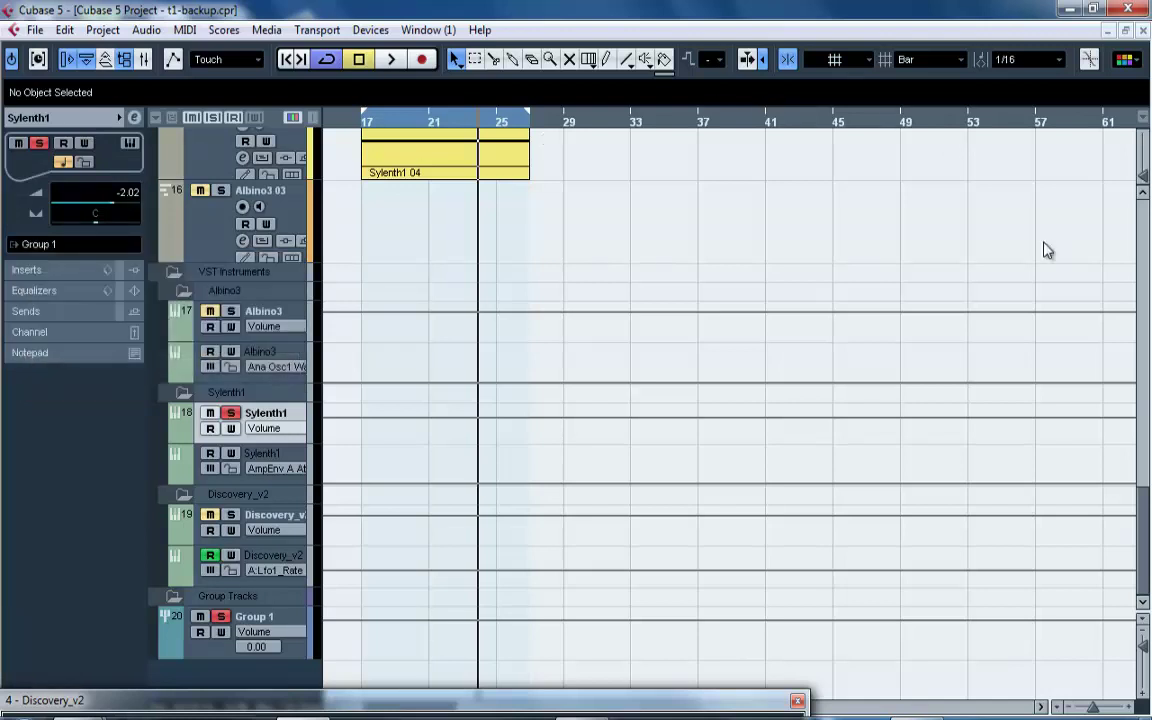
Rename the Group 1 track as Sidechain and bring up the Sylenth1 channel's output routing.
{"action": "left_click", "coordinate": [259, 625]}
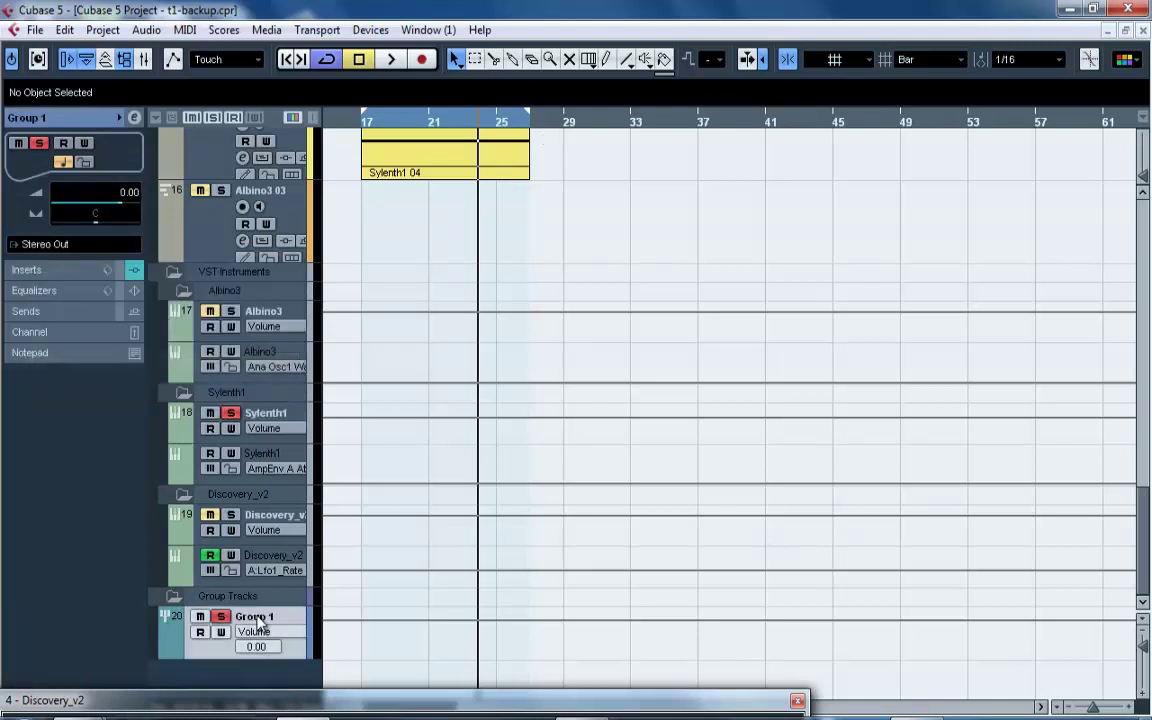
{"action": "double_click", "coordinate": [259, 618]}
{"action": "type", "text": "s"}
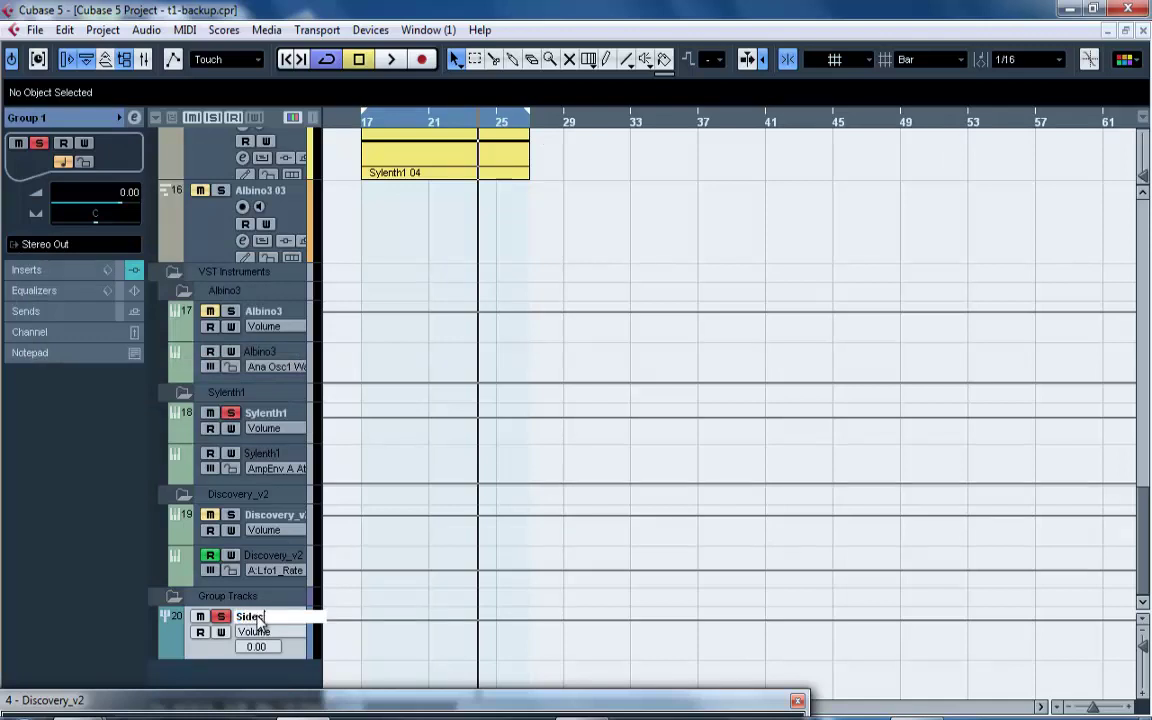
{"action": "type", "text": "idechain"}
{"action": "key", "text": "Return"}
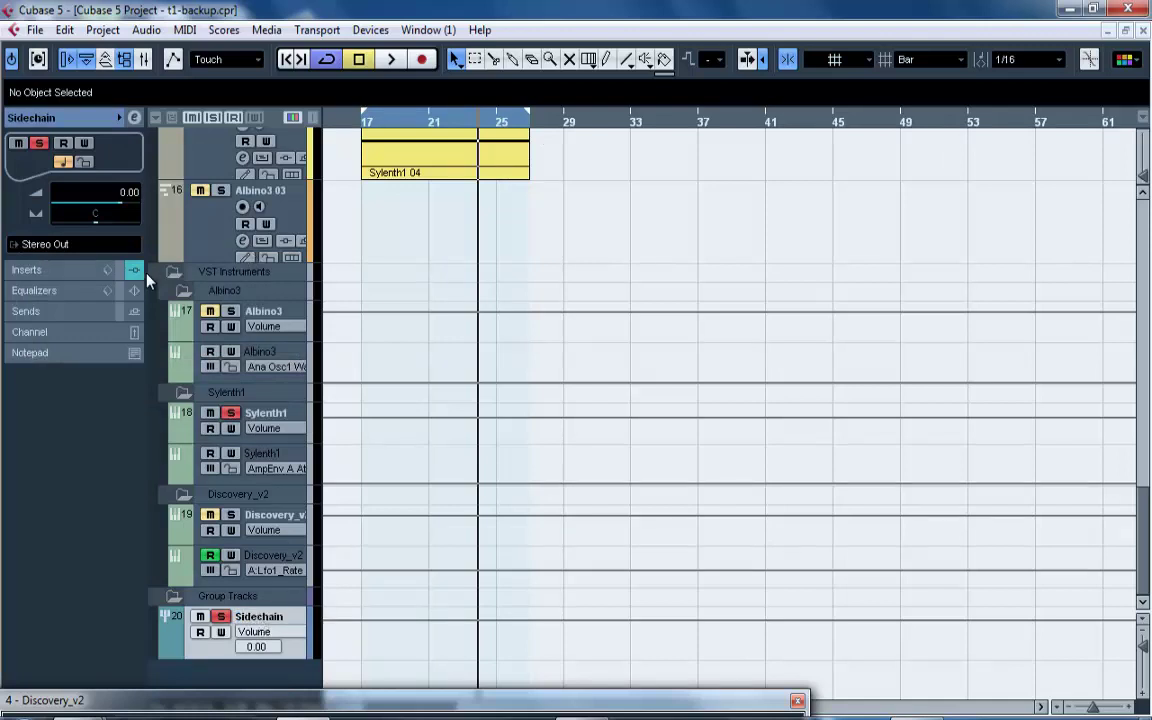
{"action": "left_click", "coordinate": [146, 274]}
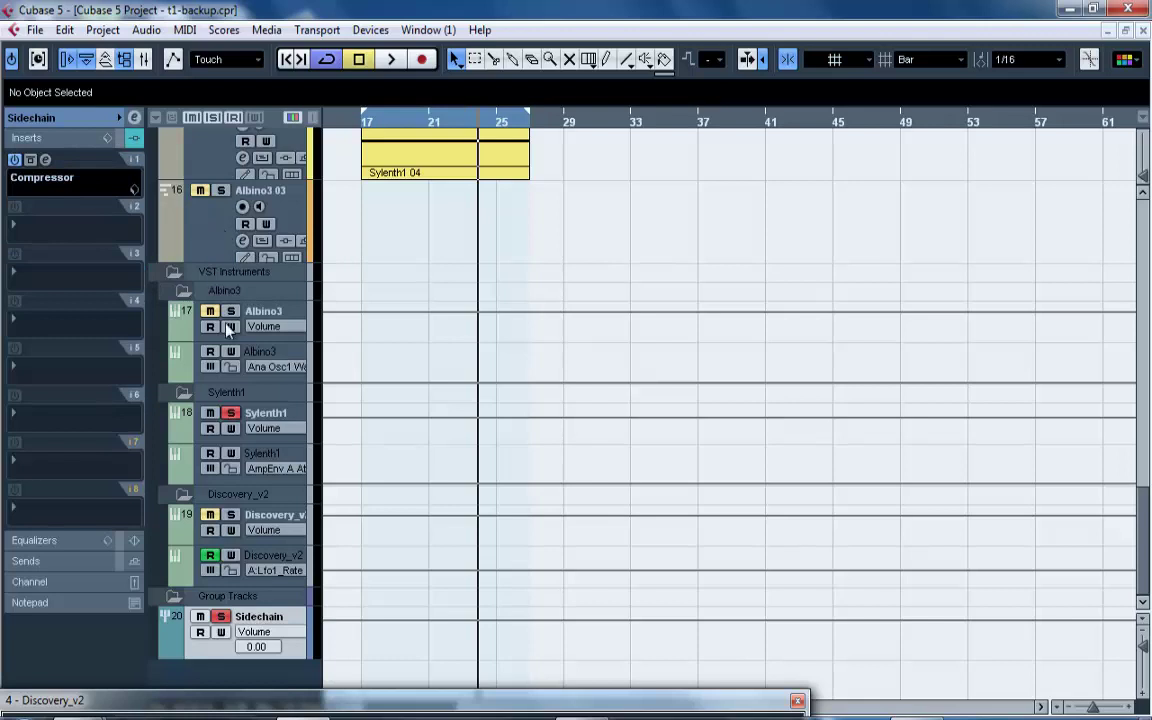
{"action": "left_click", "coordinate": [185, 422]}
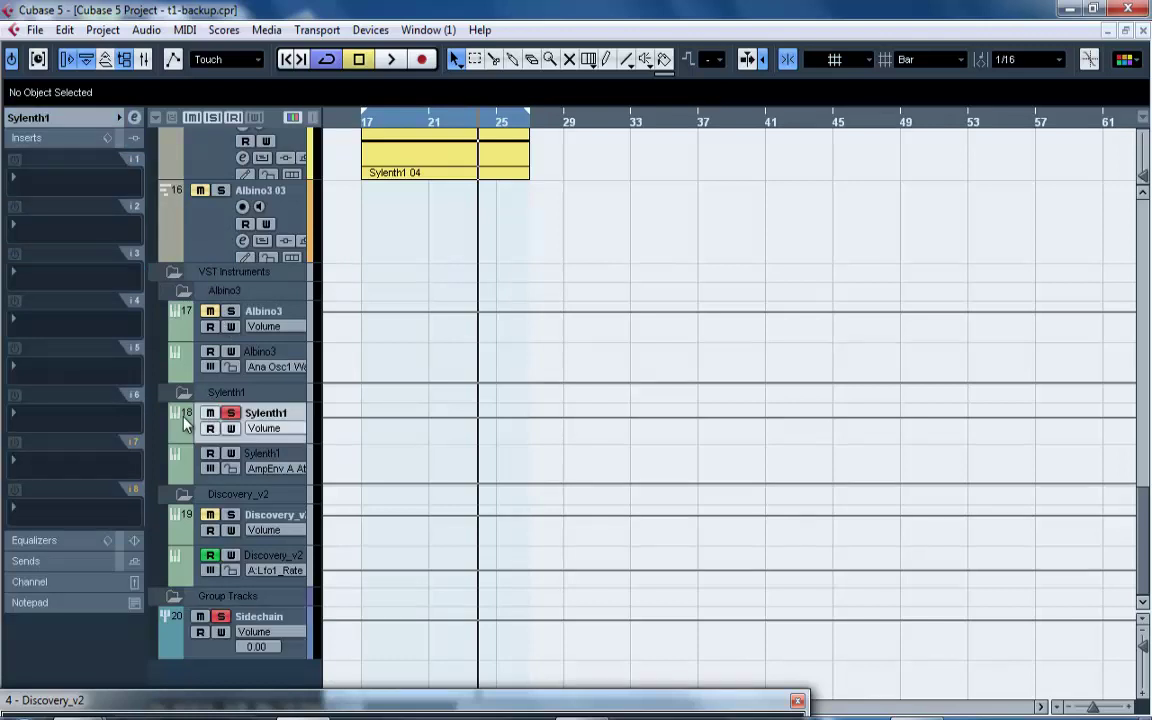
{"action": "left_click", "coordinate": [75, 117]}
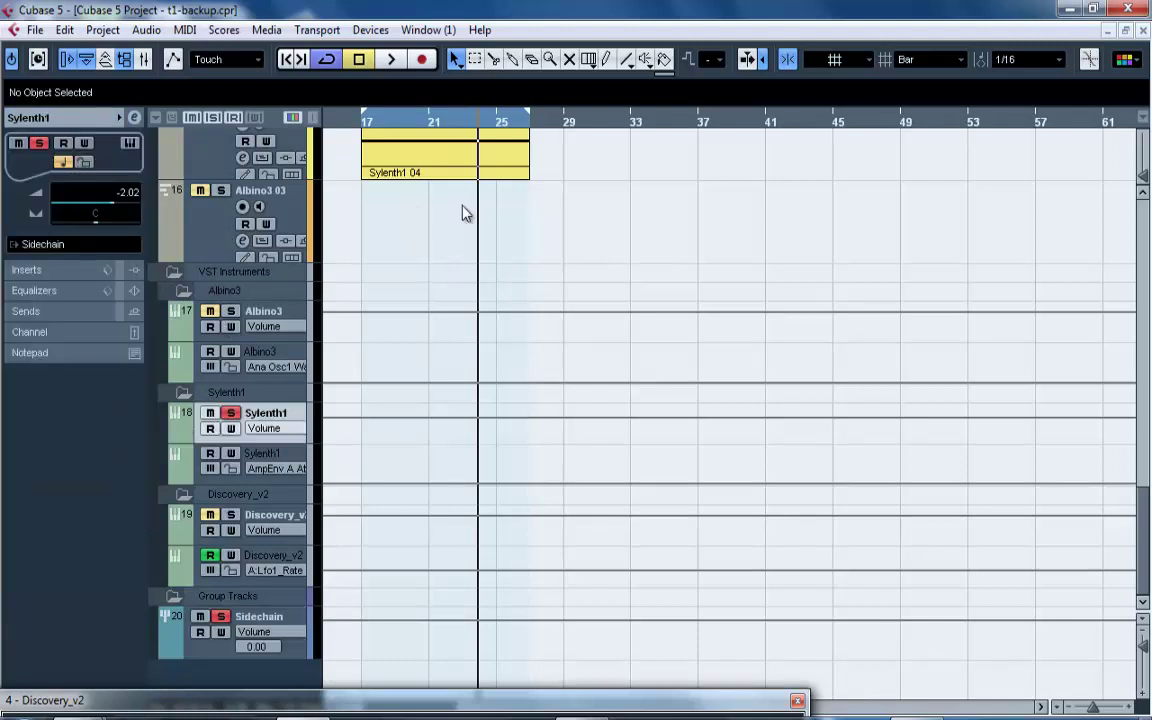
Assign the first send of the kick track VEC1 BD Trancy 67-01 to the side-chain input of the Sidechain group's Compressor.
{"action": "left_click_drag", "start_coordinate": [1146, 507], "coordinate": [1146, 308]}
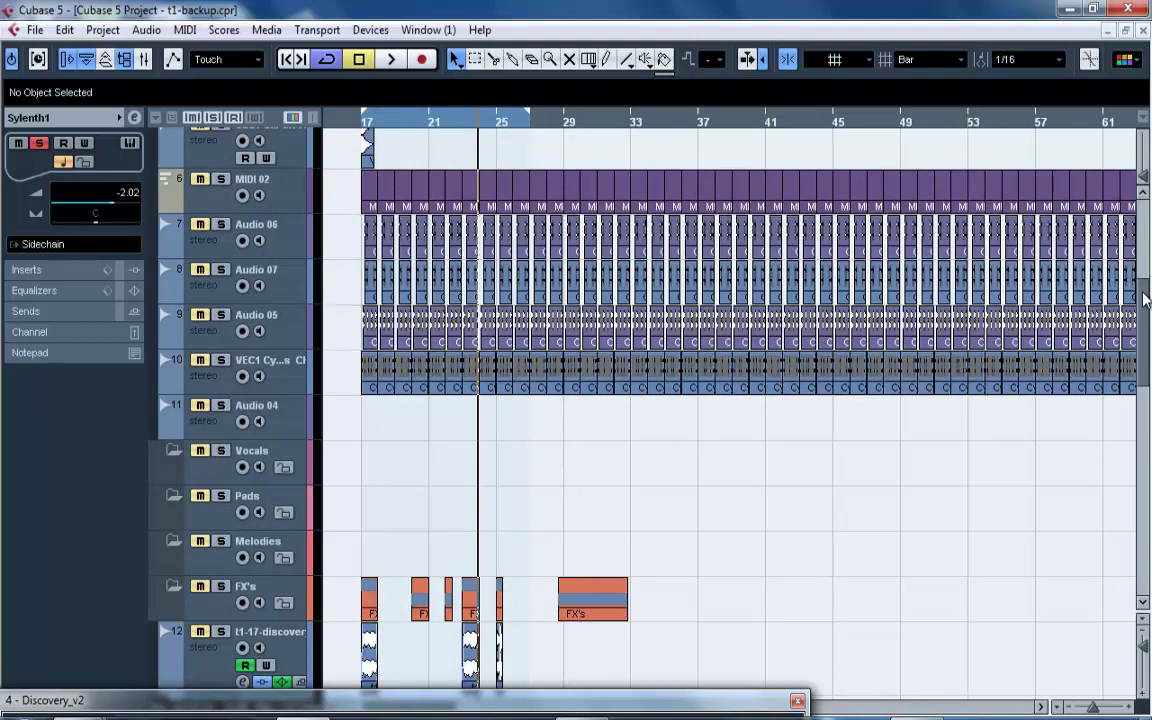
{"action": "scroll", "coordinate": [1145, 300], "scroll_direction": "up", "scroll_amount": 3}
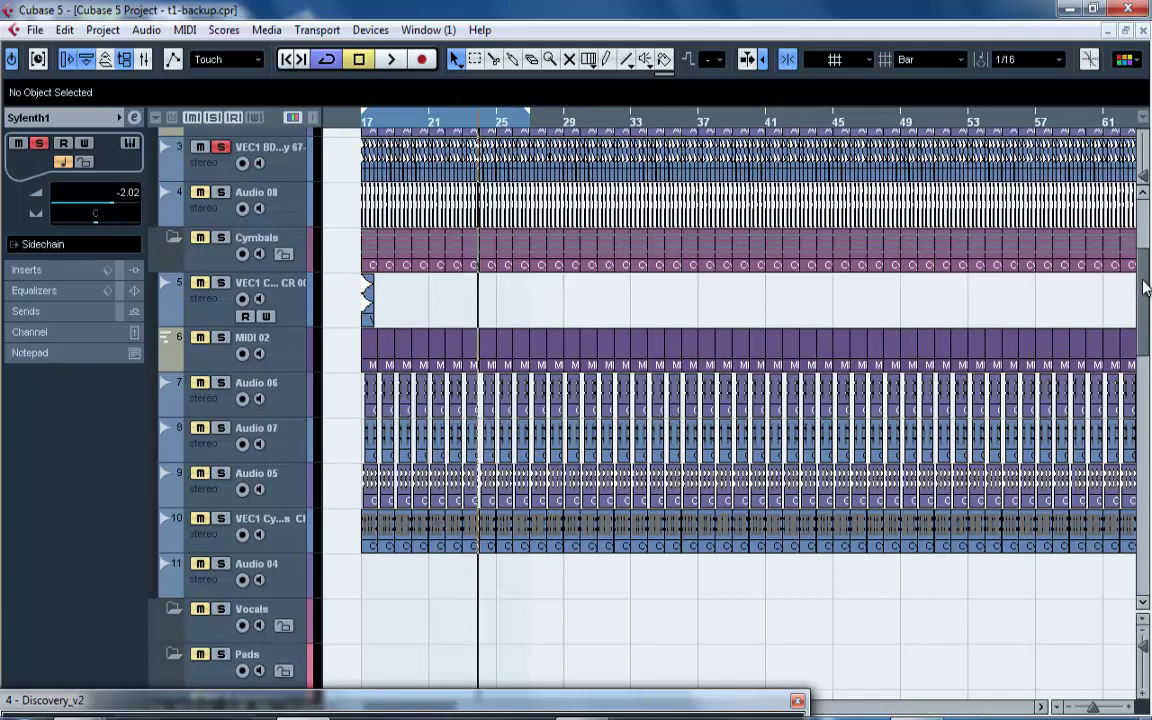
{"action": "mouse_move", "coordinate": [1145, 290]}
{"action": "left_mouse_down"}
{"action": "mouse_move", "coordinate": [1137, 522]}
{"action": "mouse_move", "coordinate": [1148, 276]}
{"action": "mouse_move", "coordinate": [1149, 506]}
{"action": "mouse_move", "coordinate": [1149, 241]}
{"action": "left_mouse_up"}
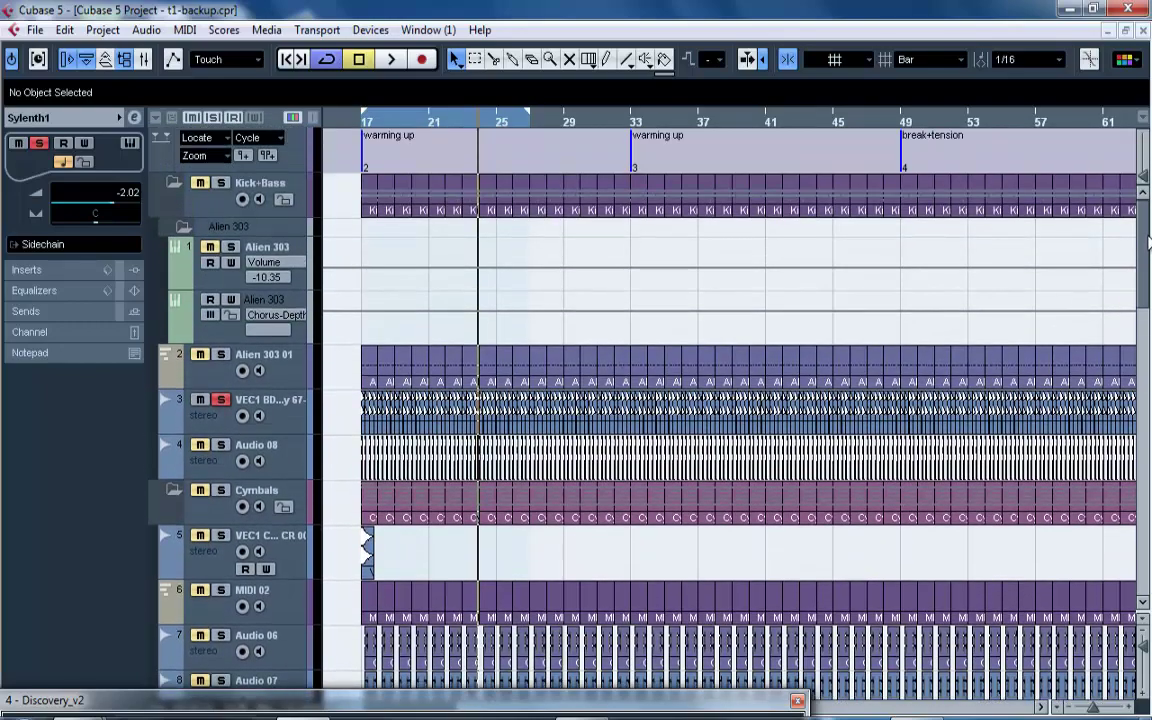
{"action": "left_click", "coordinate": [283, 406]}
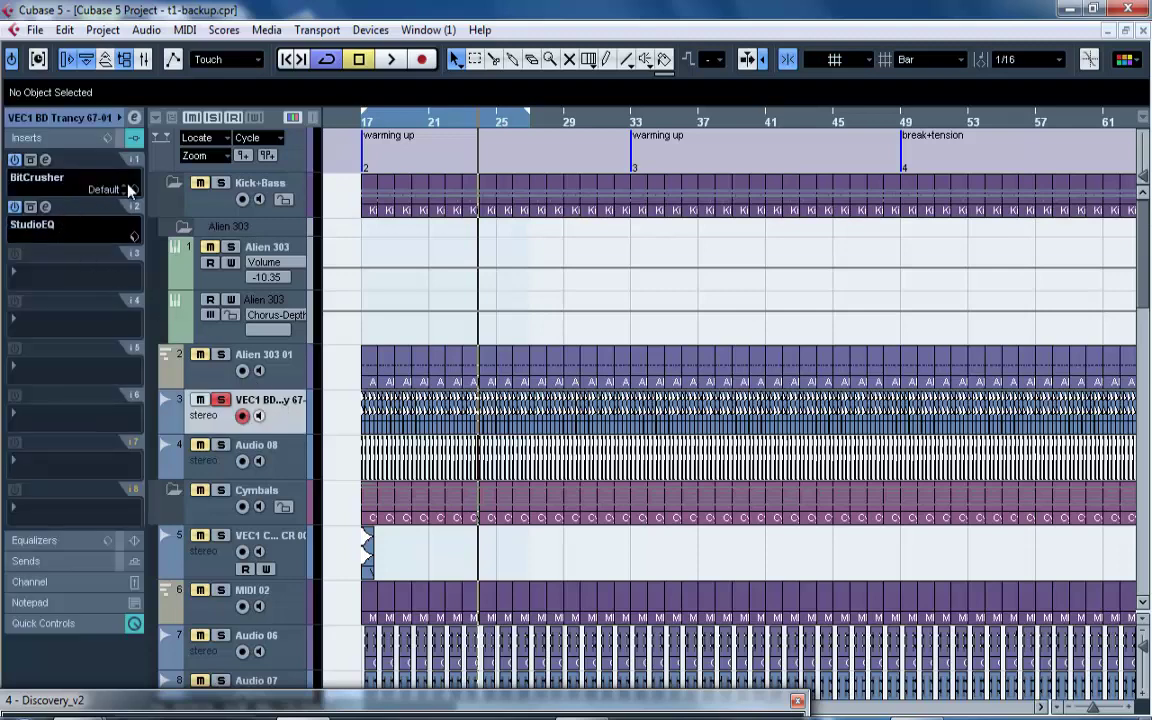
{"action": "left_click", "coordinate": [134, 145]}
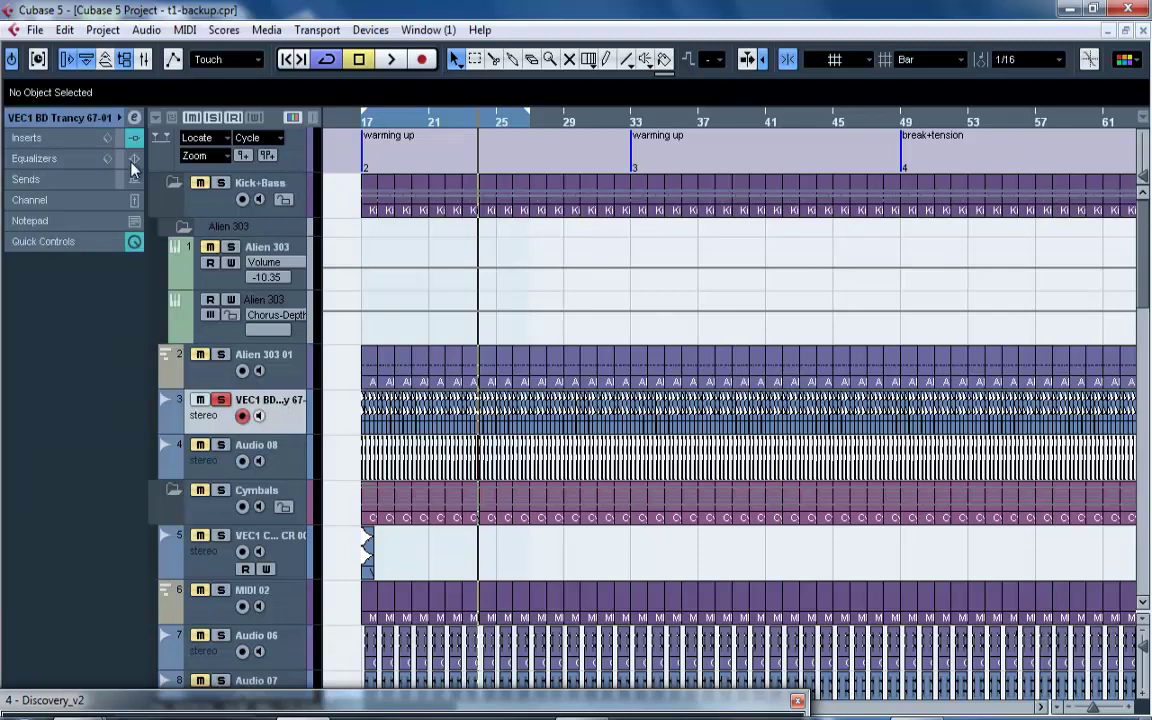
{"action": "left_click", "coordinate": [134, 158]}
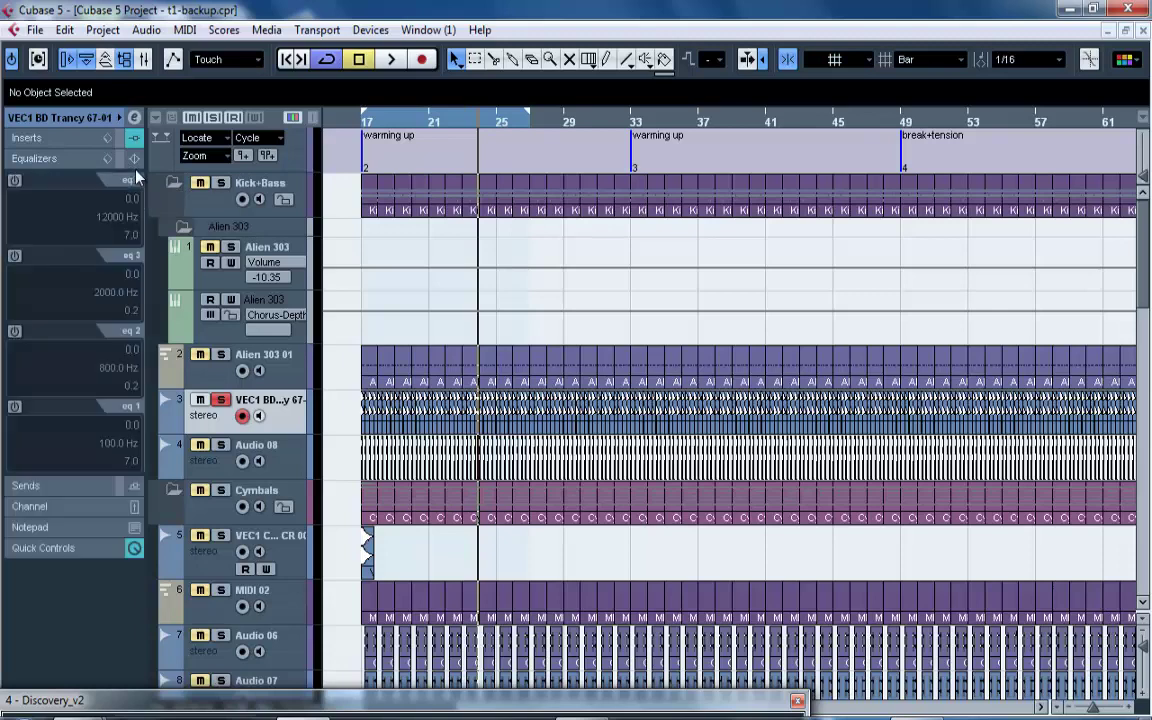
{"action": "left_click", "coordinate": [122, 158]}
{"action": "left_click", "coordinate": [122, 179]}
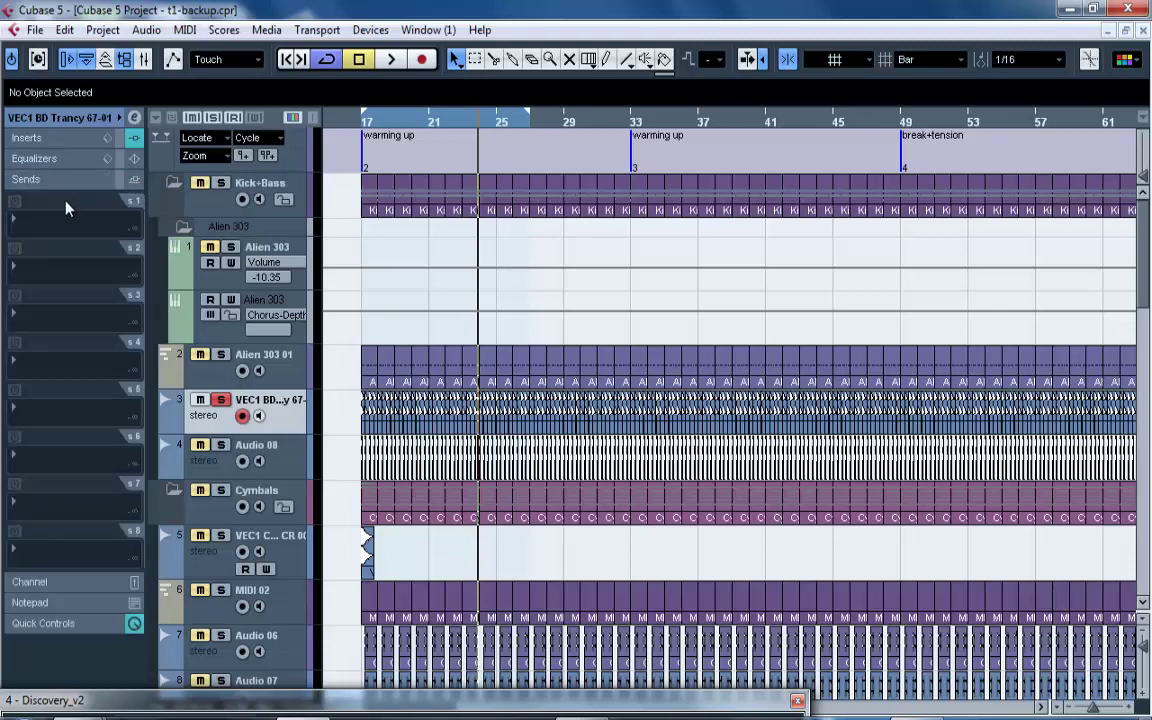
{"action": "left_click", "coordinate": [58, 220]}
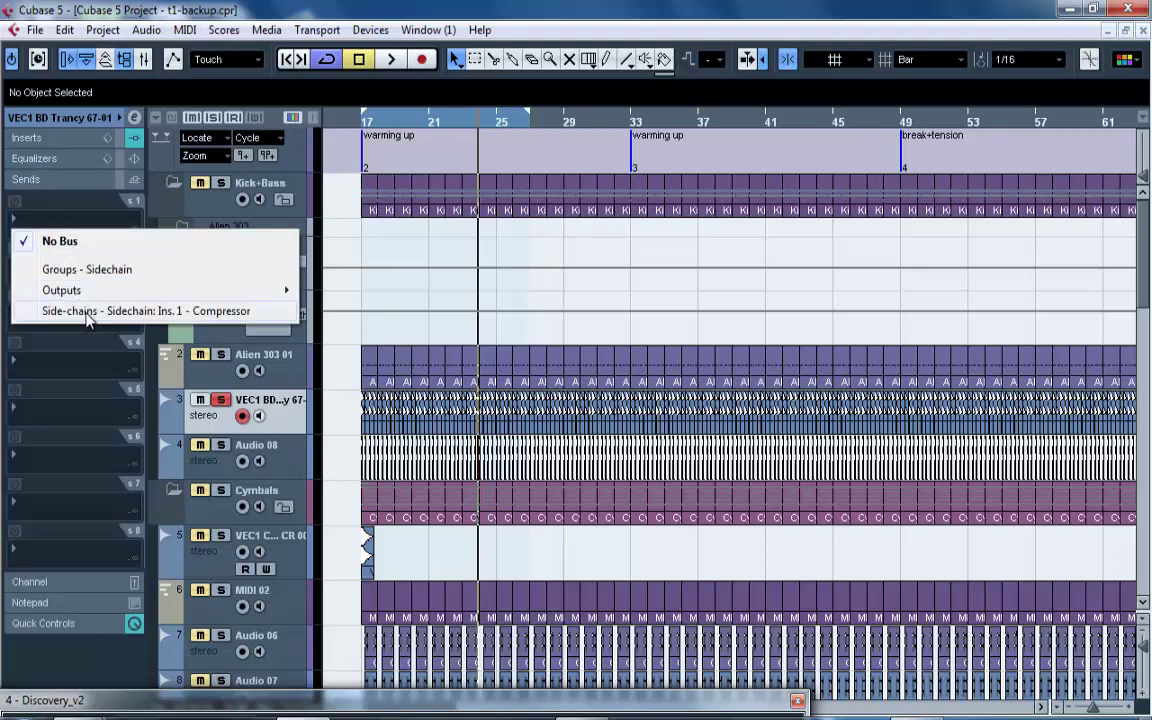
{"action": "left_click", "coordinate": [88, 312]}
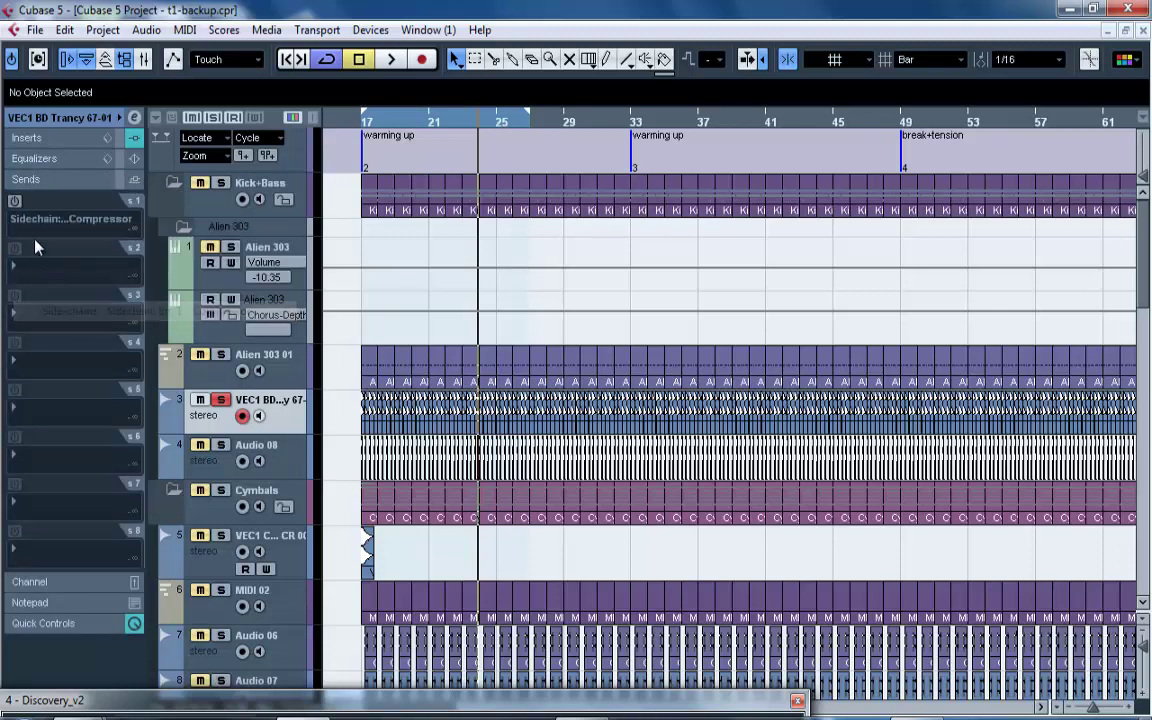
Activate the kick's side-chain send, switch it to pre-fader and raise its level to 6.02 during playback.
{"action": "left_click", "coordinate": [93, 237]}
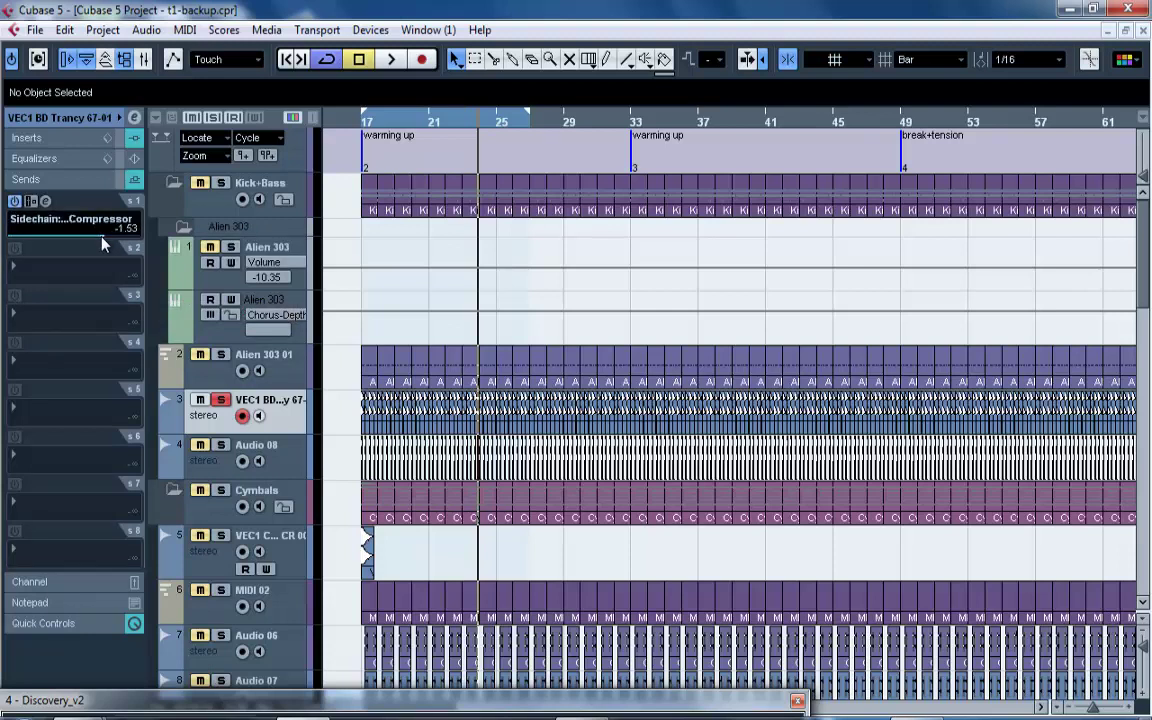
{"action": "left_click_drag", "start_coordinate": [101, 243], "coordinate": [104, 246]}
{"action": "key", "text": "space"}
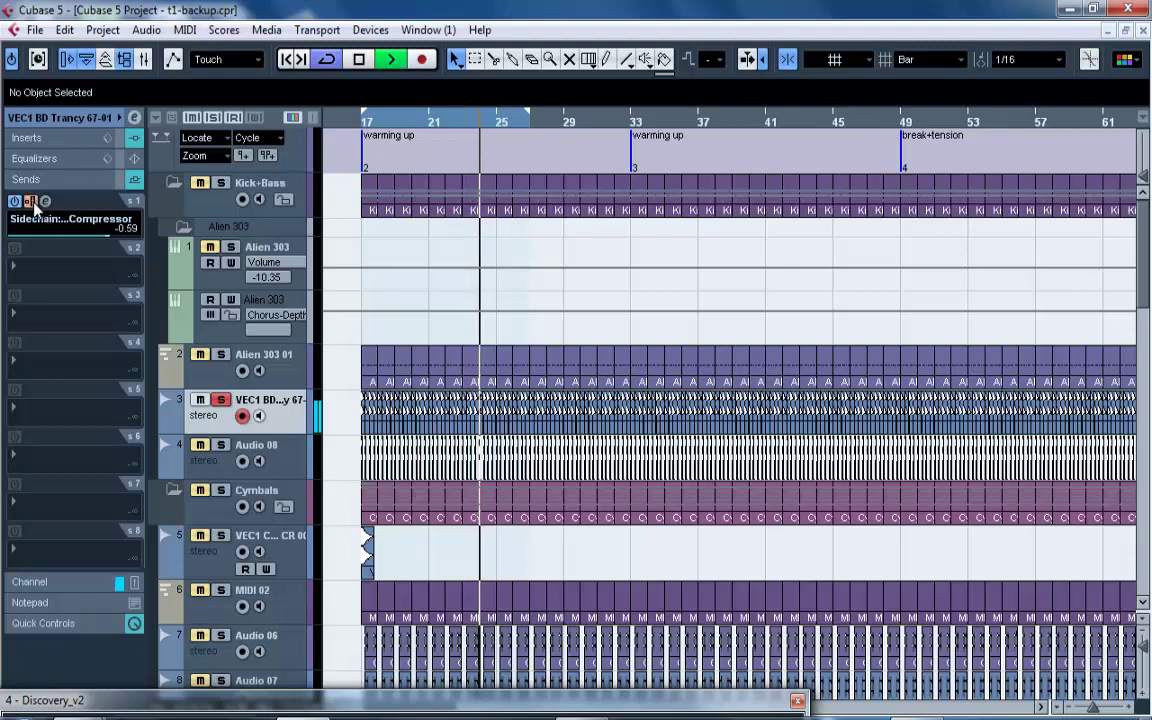
{"action": "mouse_move", "coordinate": [1146, 295]}
{"action": "left_mouse_down"}
{"action": "mouse_move", "coordinate": [1147, 371]}
{"action": "mouse_move", "coordinate": [1147, 312]}
{"action": "left_mouse_up"}
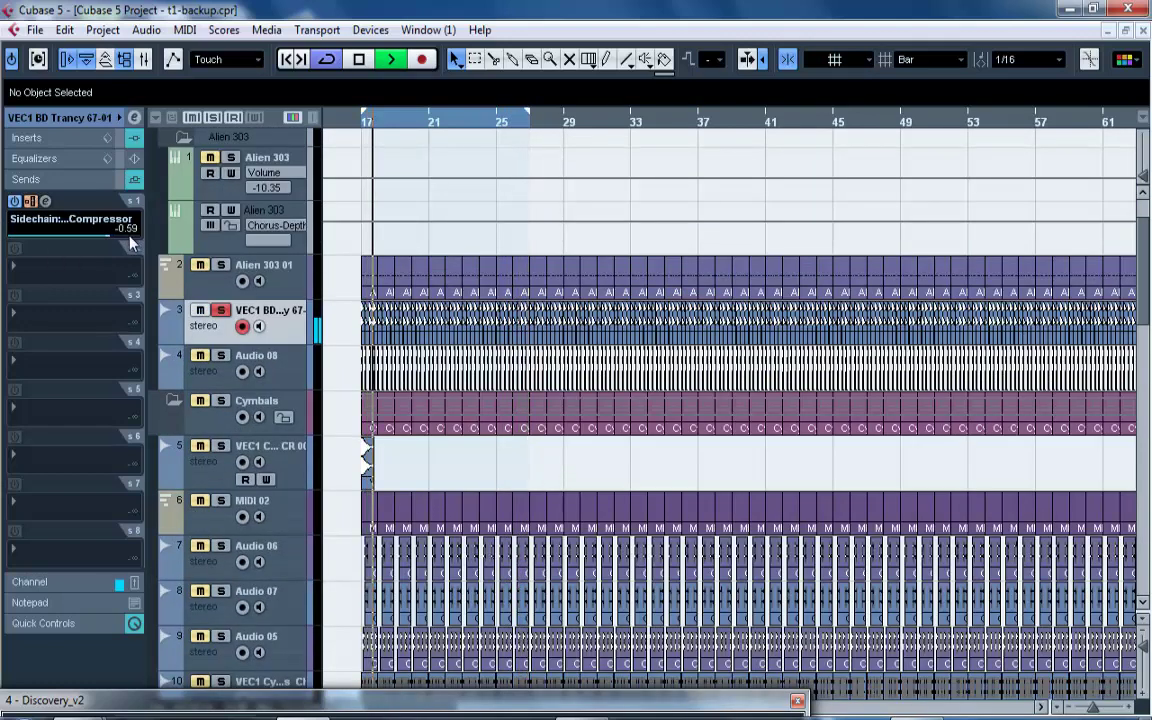
{"action": "left_click_drag", "start_coordinate": [129, 236], "coordinate": [169, 240]}
Open the Compressor on the Sidechain group track and raise its ratio to 5.82.
{"action": "left_click_drag", "start_coordinate": [1146, 280], "coordinate": [1147, 560]}
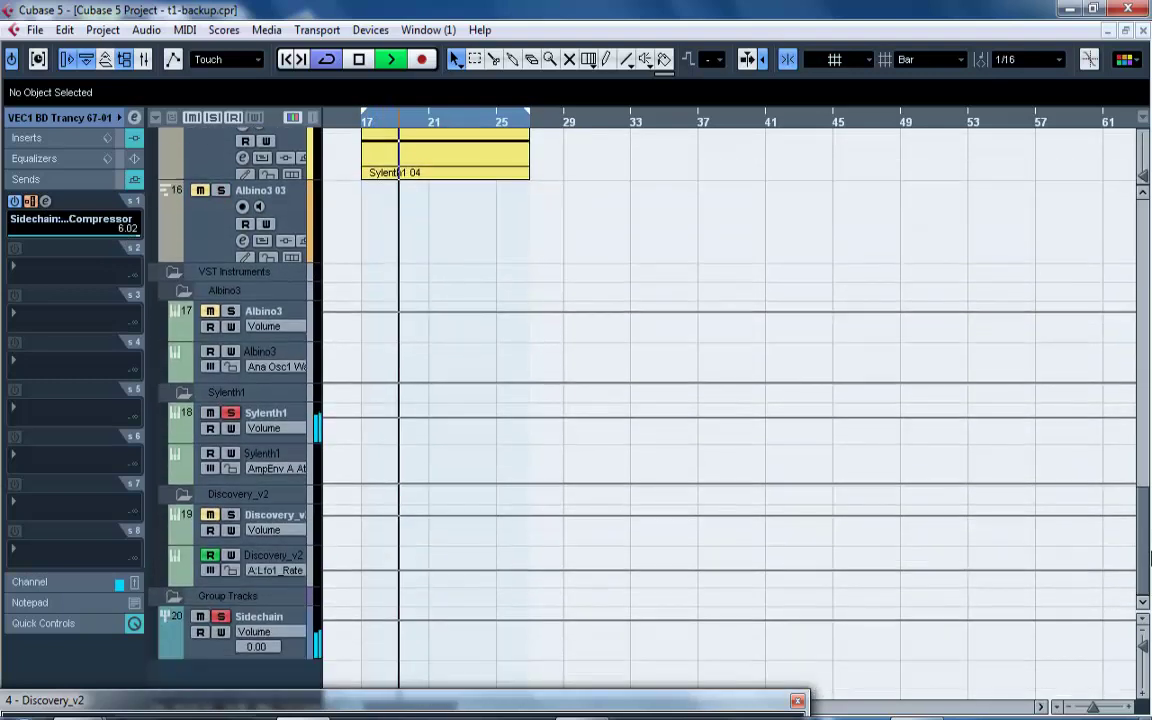
{"action": "left_click", "coordinate": [285, 620]}
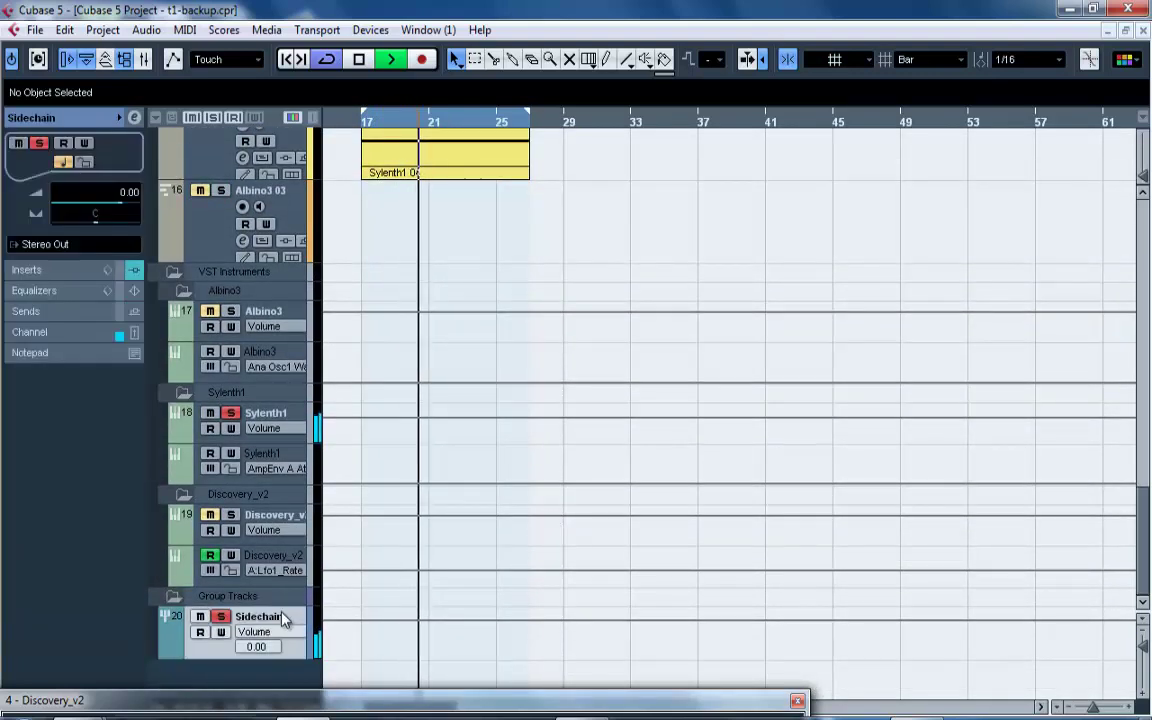
{"action": "left_click", "coordinate": [120, 269]}
{"action": "left_click", "coordinate": [46, 161]}
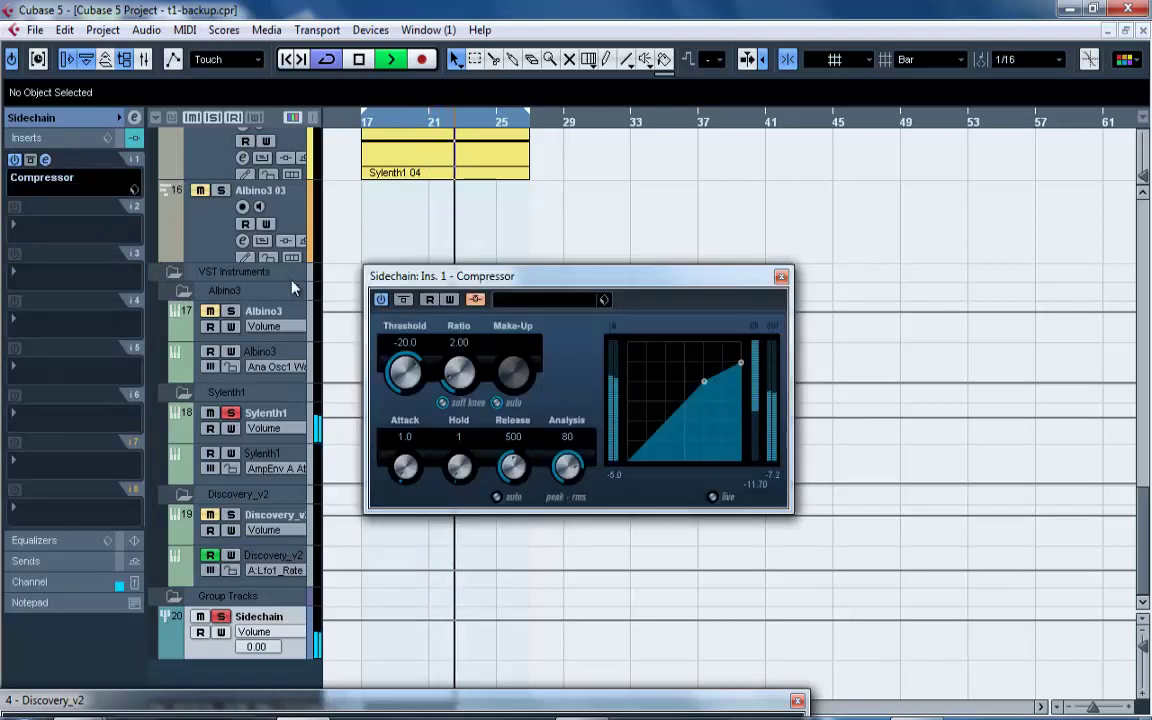
{"action": "left_click_drag", "start_coordinate": [462, 385], "coordinate": [432, 262]}
{"action": "left_click_drag", "start_coordinate": [458, 368], "coordinate": [404, 366]}
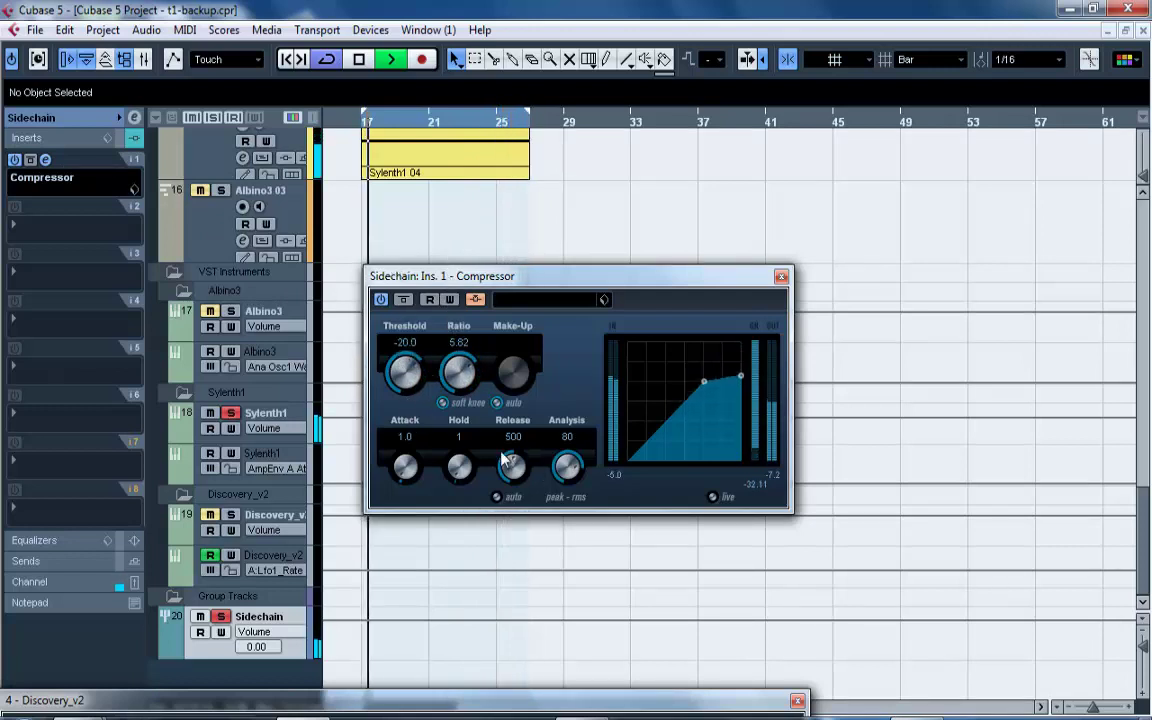
Set the Compressor's release to 10, ratio to 5.89 and threshold to -21.2, and stop playback.
{"action": "left_click_drag", "start_coordinate": [518, 475], "coordinate": [535, 598]}
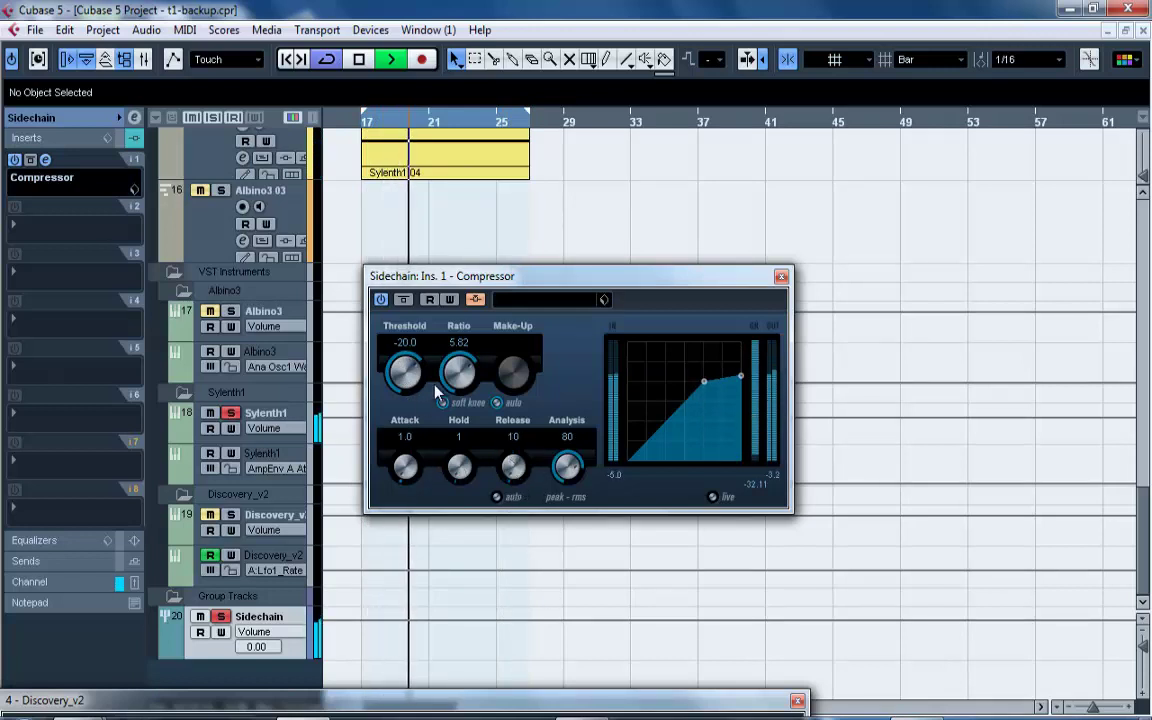
{"action": "left_click_drag", "start_coordinate": [460, 374], "coordinate": [461, 445]}
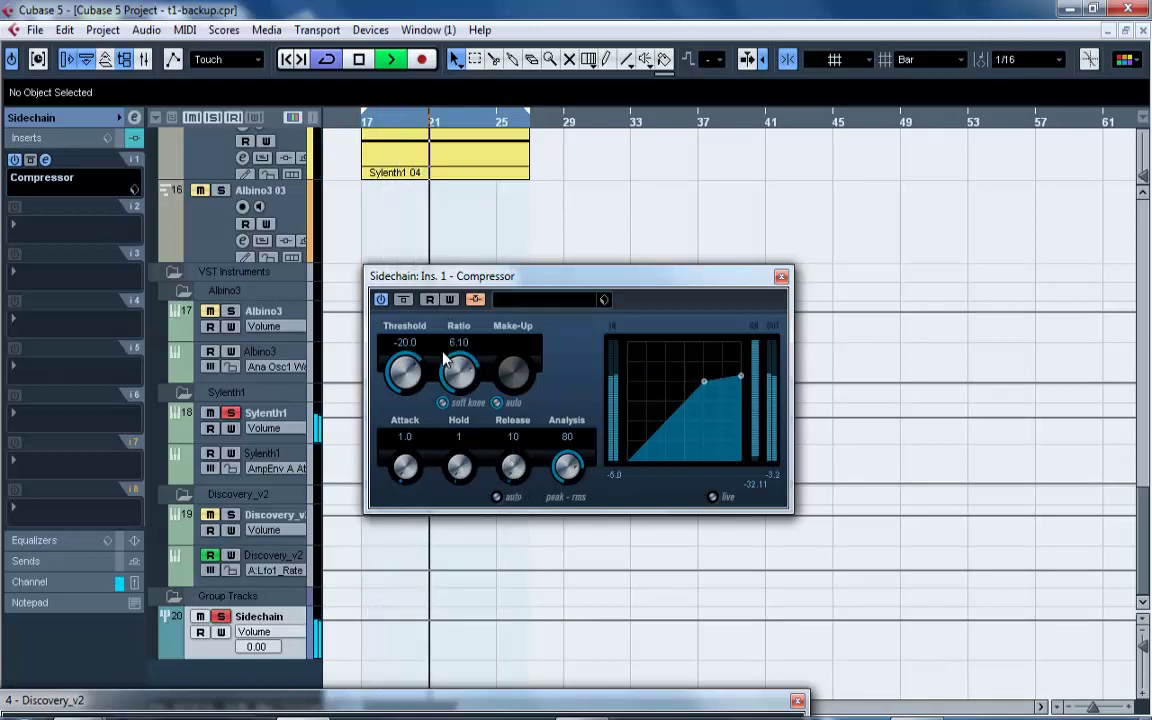
{"action": "left_click_drag", "start_coordinate": [443, 352], "coordinate": [405, 372]}
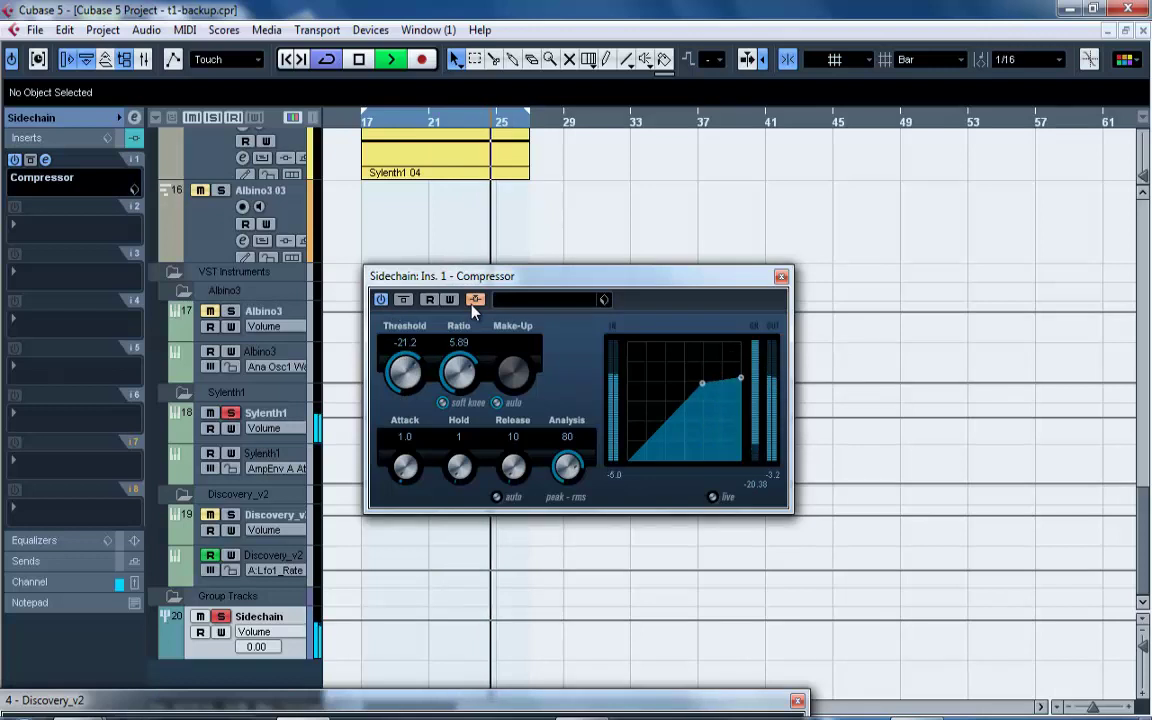
{"action": "key", "text": "space"}
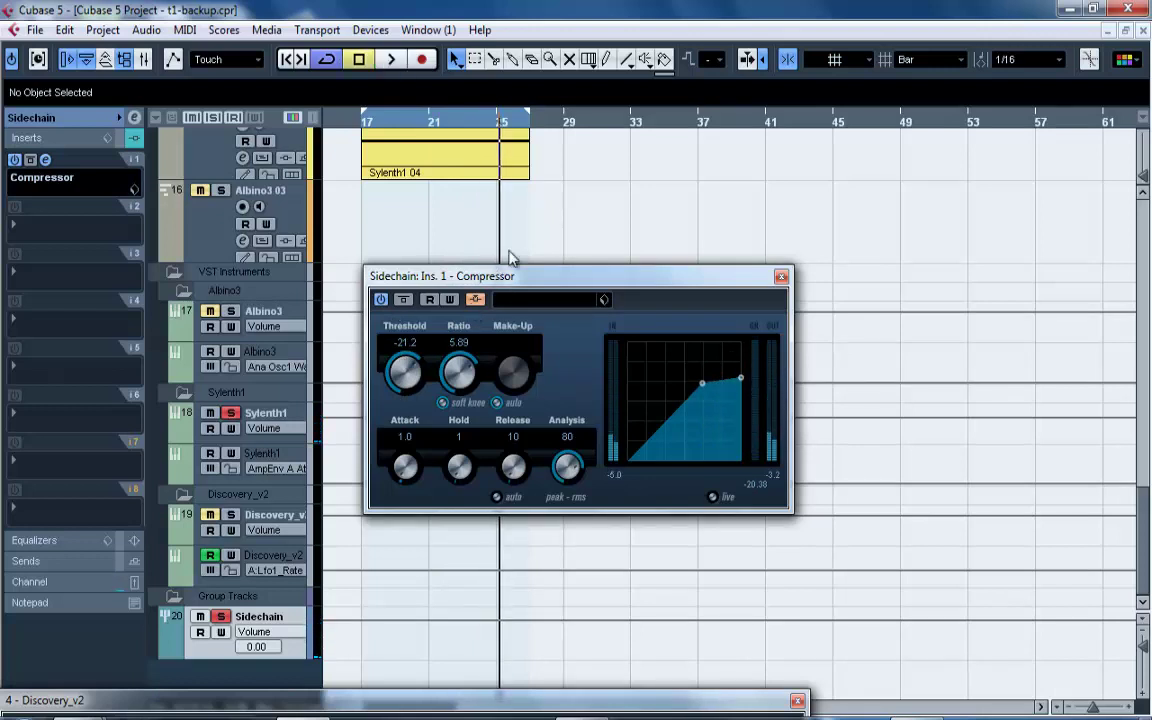
Move the Compressor window aside and compare playback with its side-chain input switched off and back on.
{"action": "left_click_drag", "start_coordinate": [500, 273], "coordinate": [547, 177]}
{"action": "left_click", "coordinate": [517, 199]}
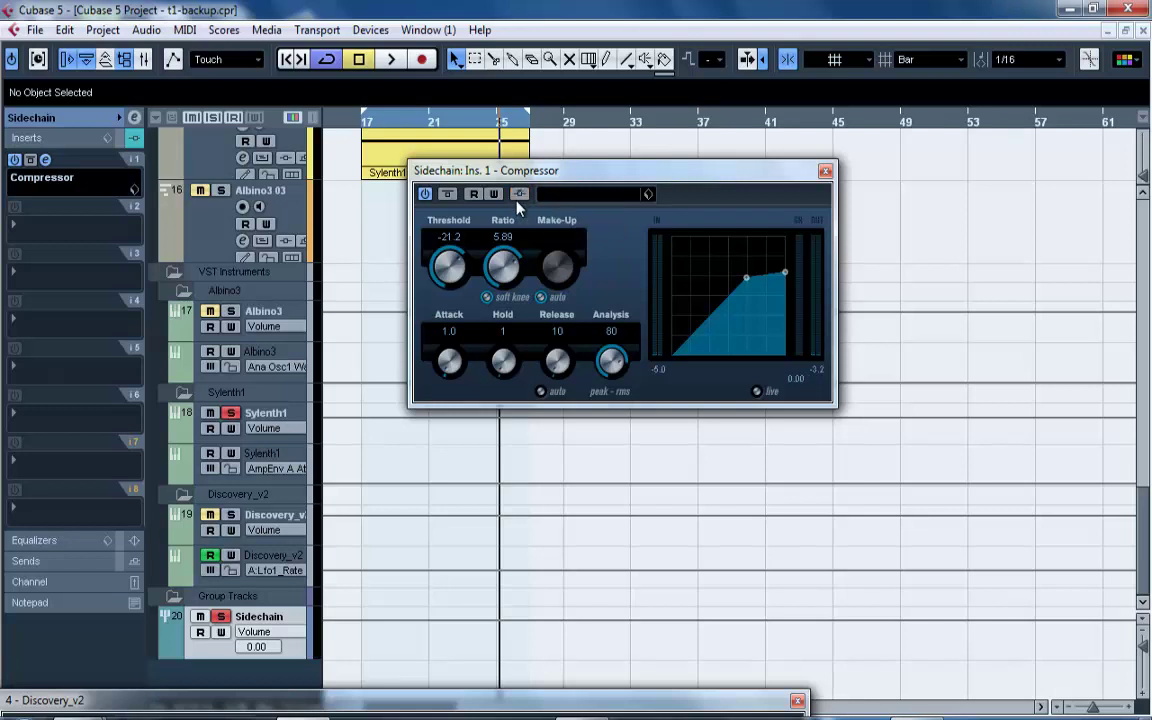
{"action": "key", "text": "space"}
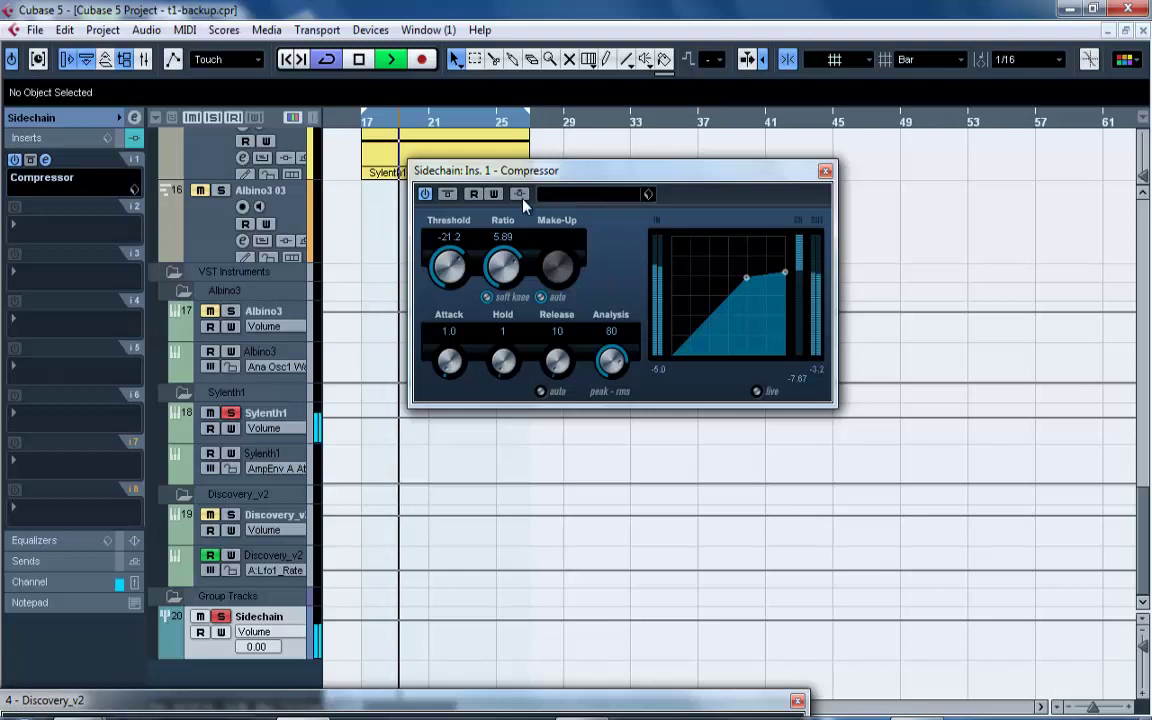
{"action": "left_click", "coordinate": [519, 195]}
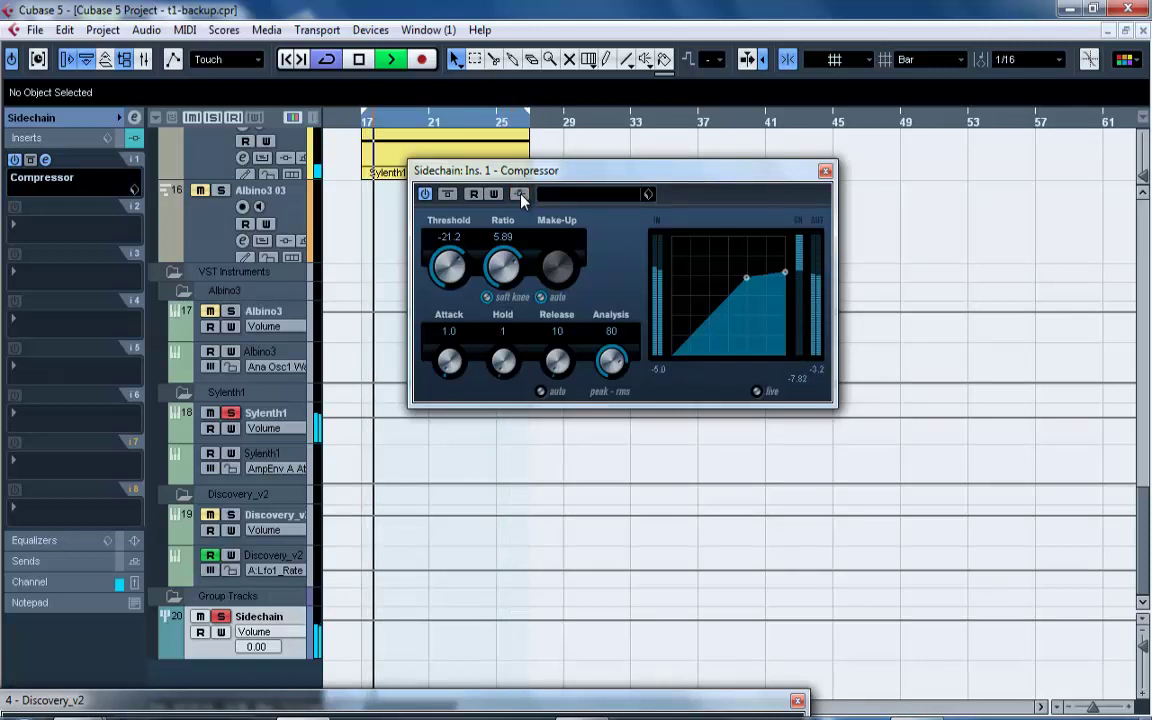
{"action": "left_click", "coordinate": [520, 196]}
{"action": "left_click", "coordinate": [520, 196]}
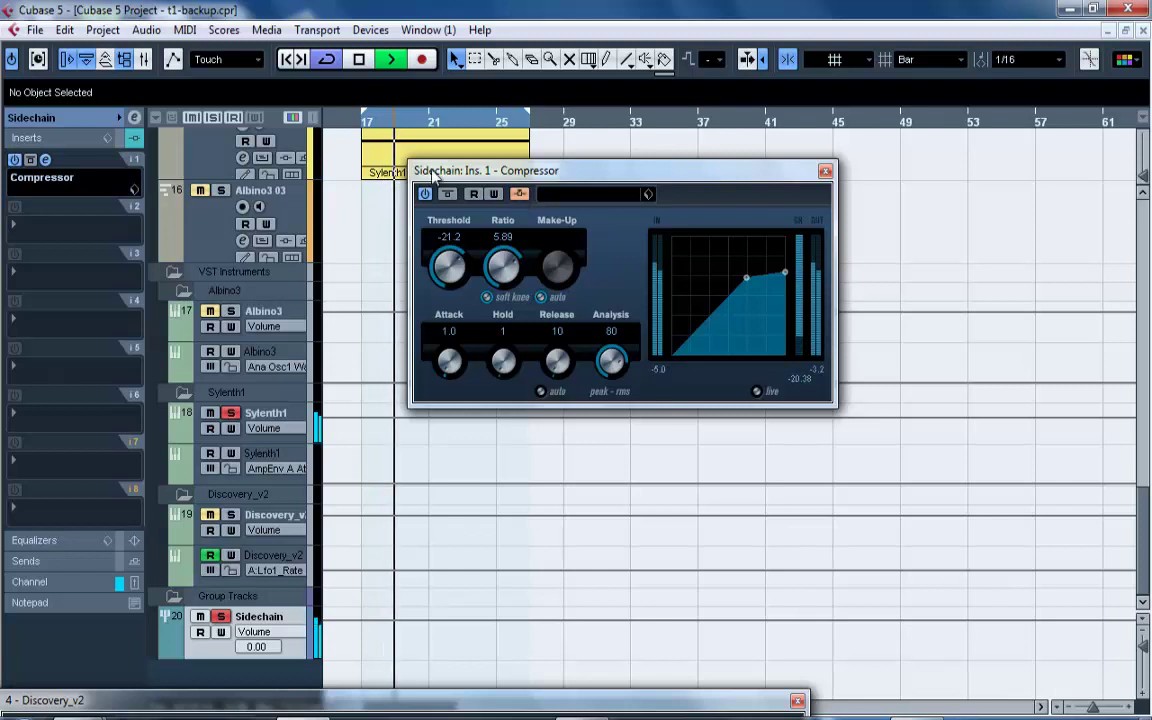
{"action": "left_click", "coordinate": [362, 122]}
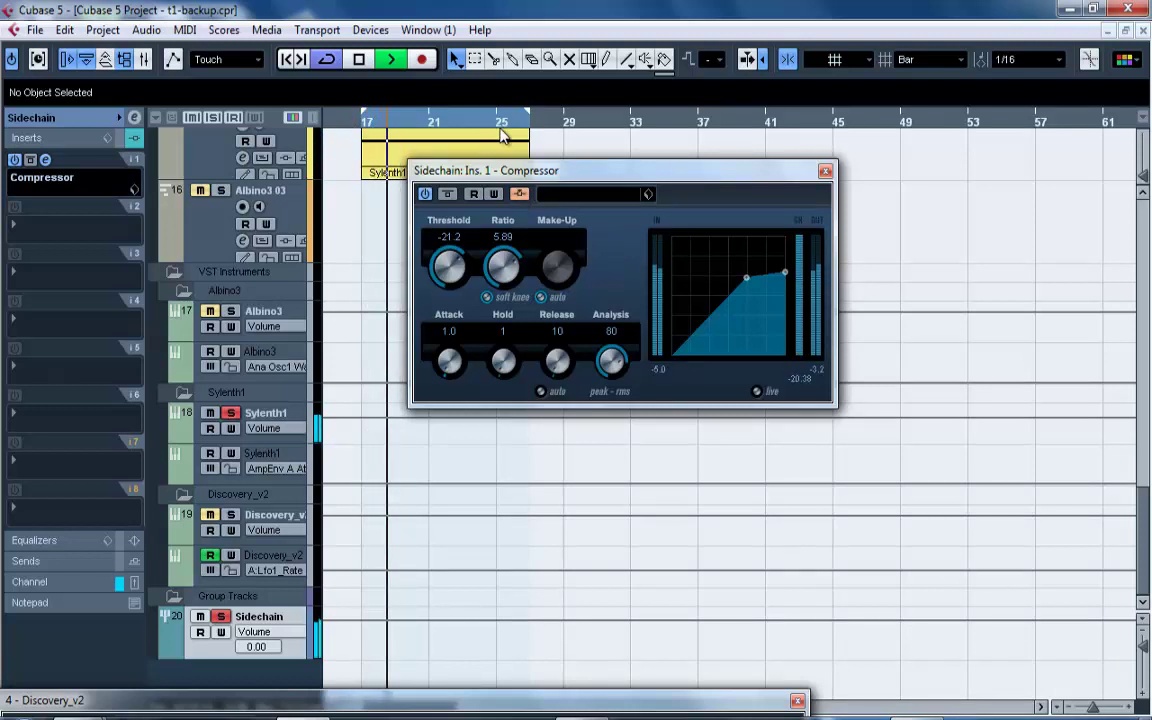
Stop playback and add a single Quadro audio track named quad below the Sidechain group track.
{"action": "left_click", "coordinate": [508, 122]}
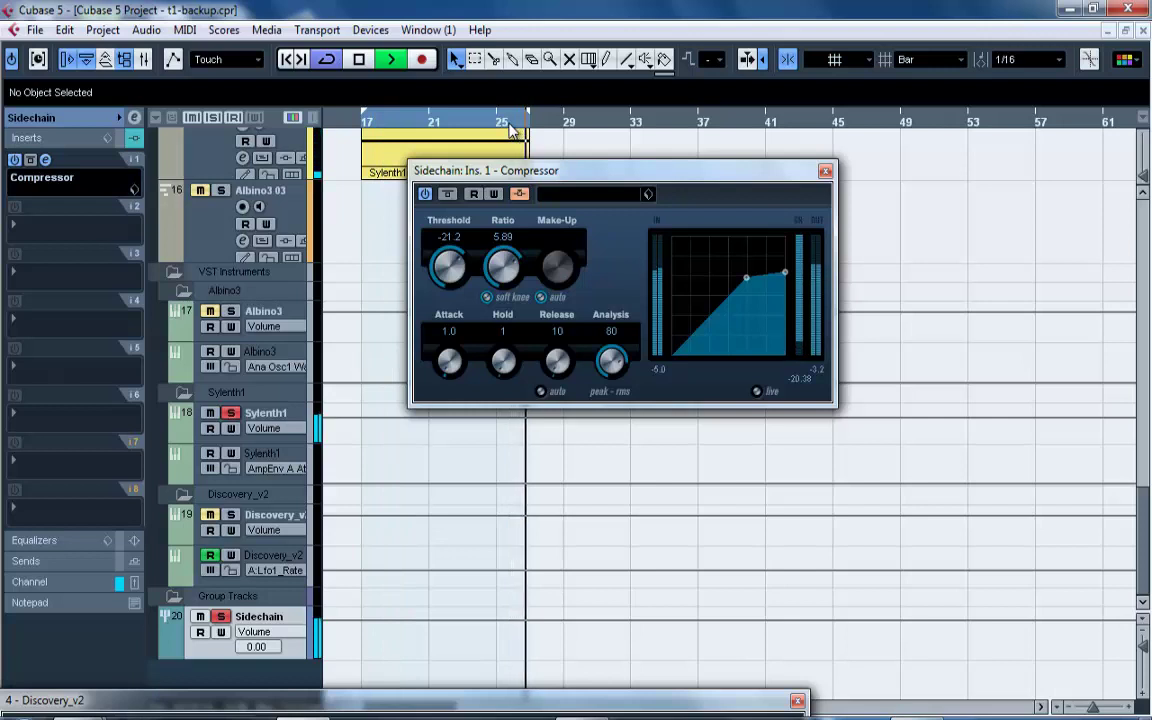
{"action": "key", "text": "space"}
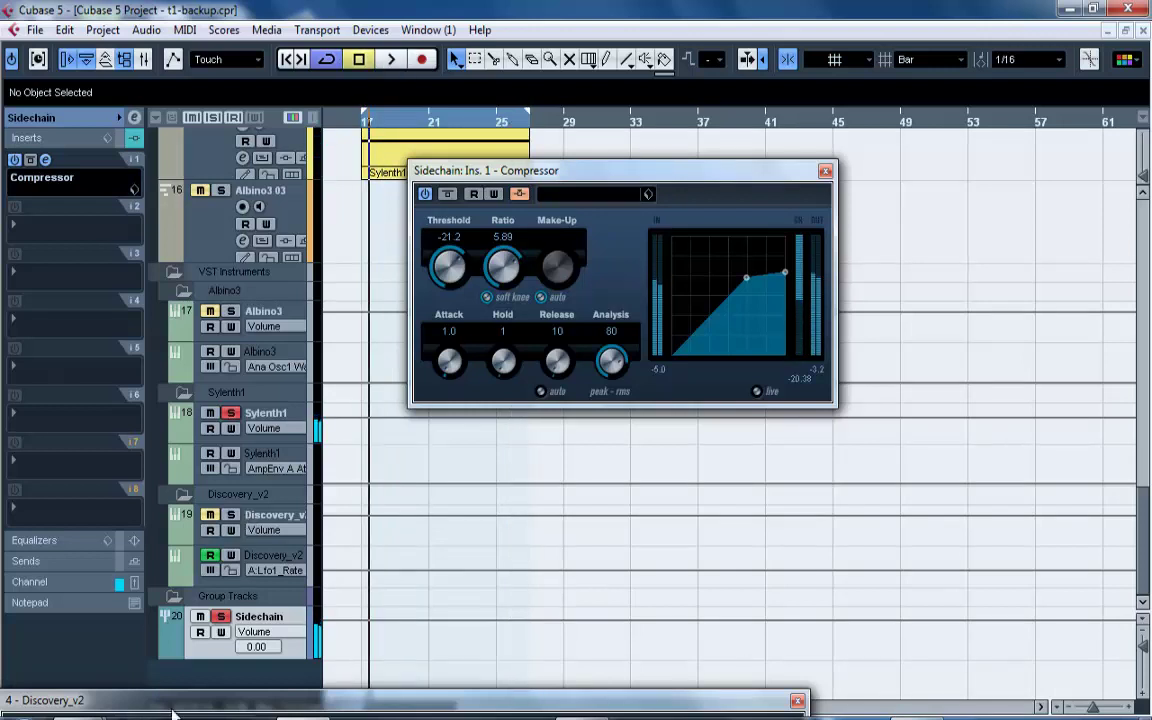
{"action": "right_click", "coordinate": [233, 680]}
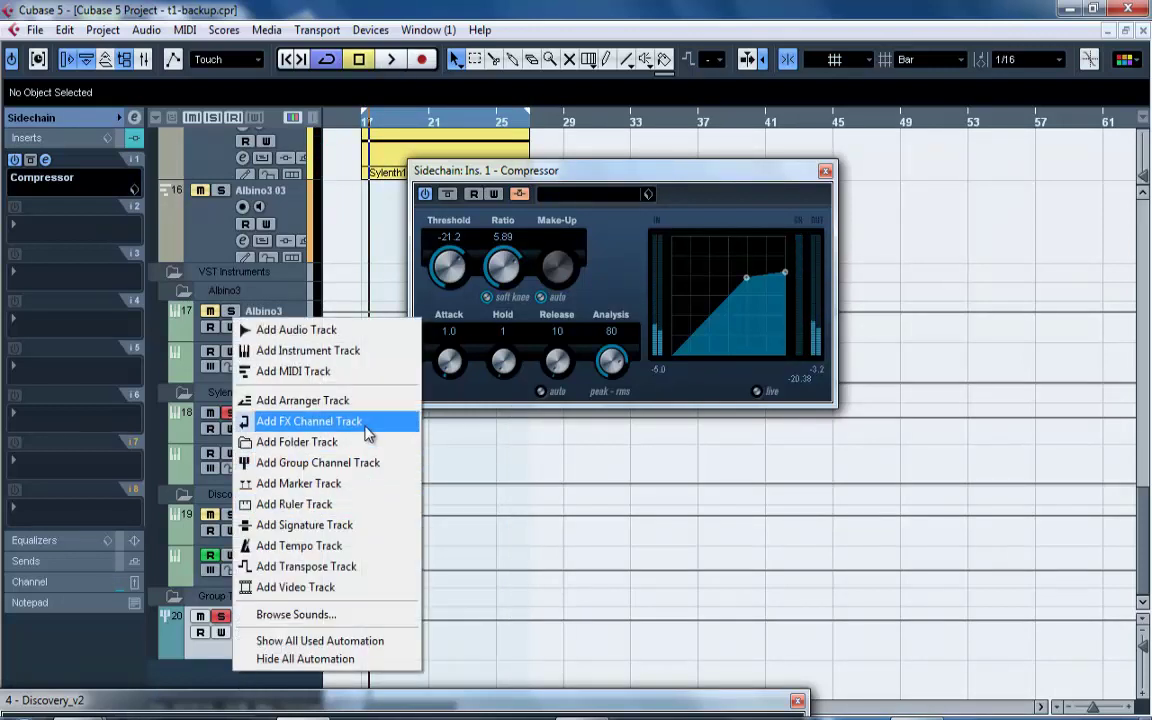
{"action": "left_click", "coordinate": [347, 339]}
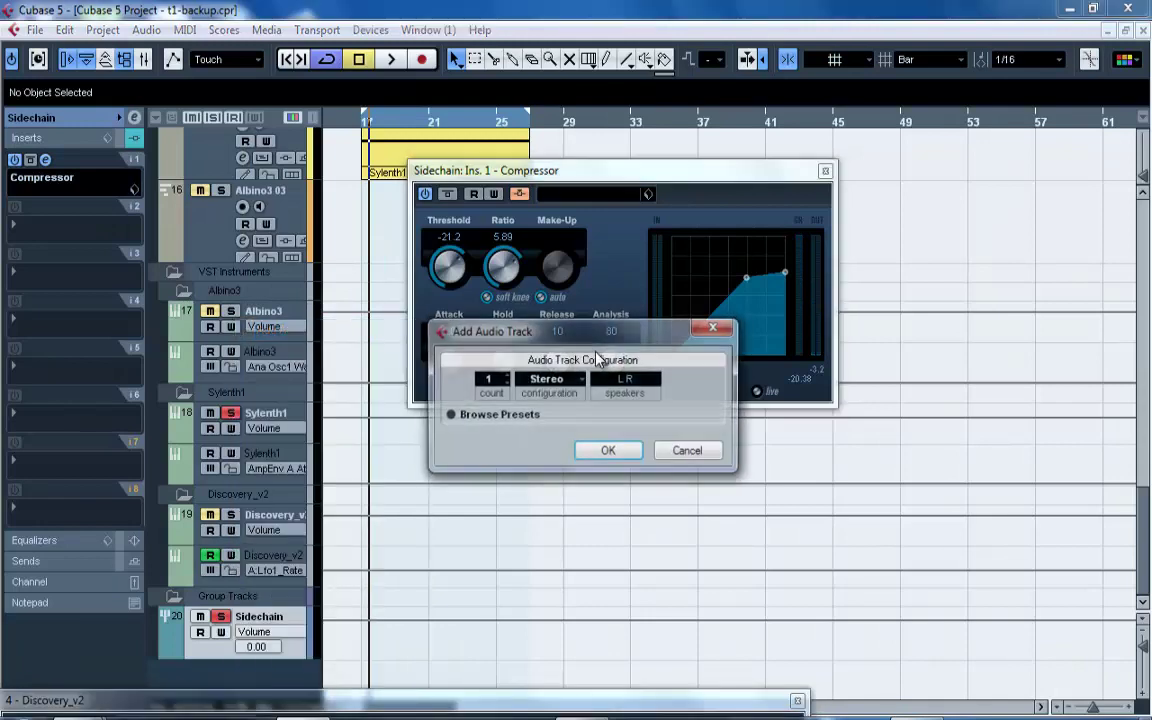
{"action": "left_click", "coordinate": [553, 384]}
{"action": "mouse_move", "coordinate": [600, 539]}
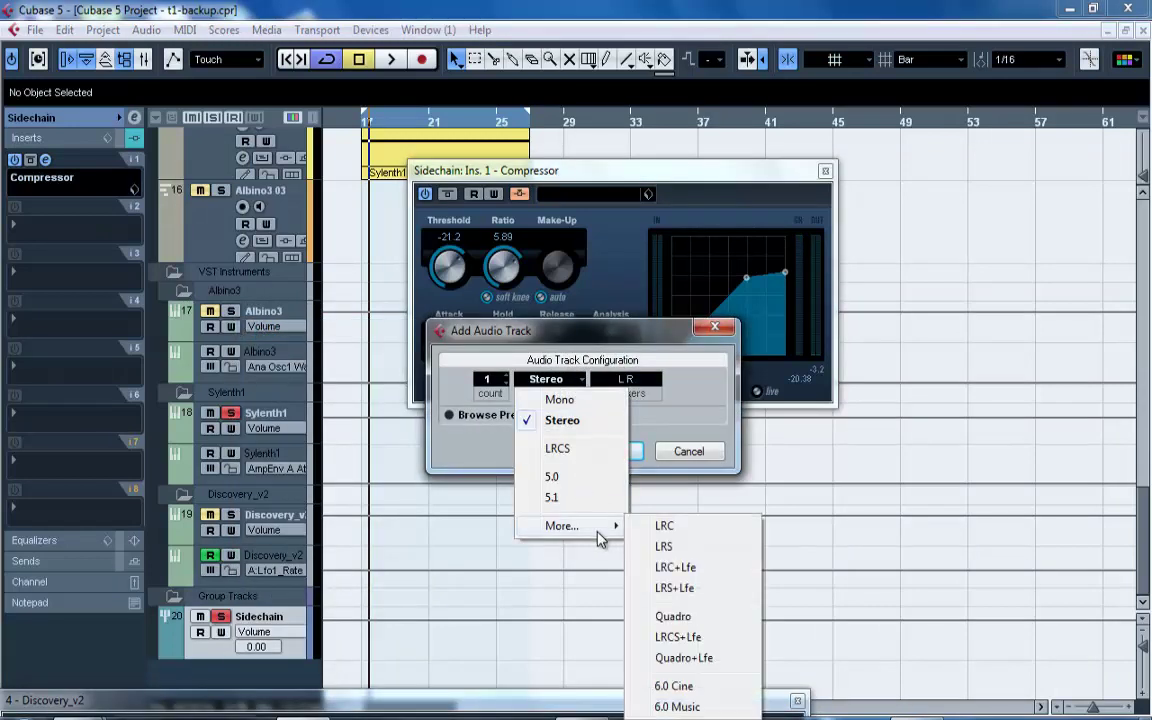
{"action": "left_click", "coordinate": [683, 619]}
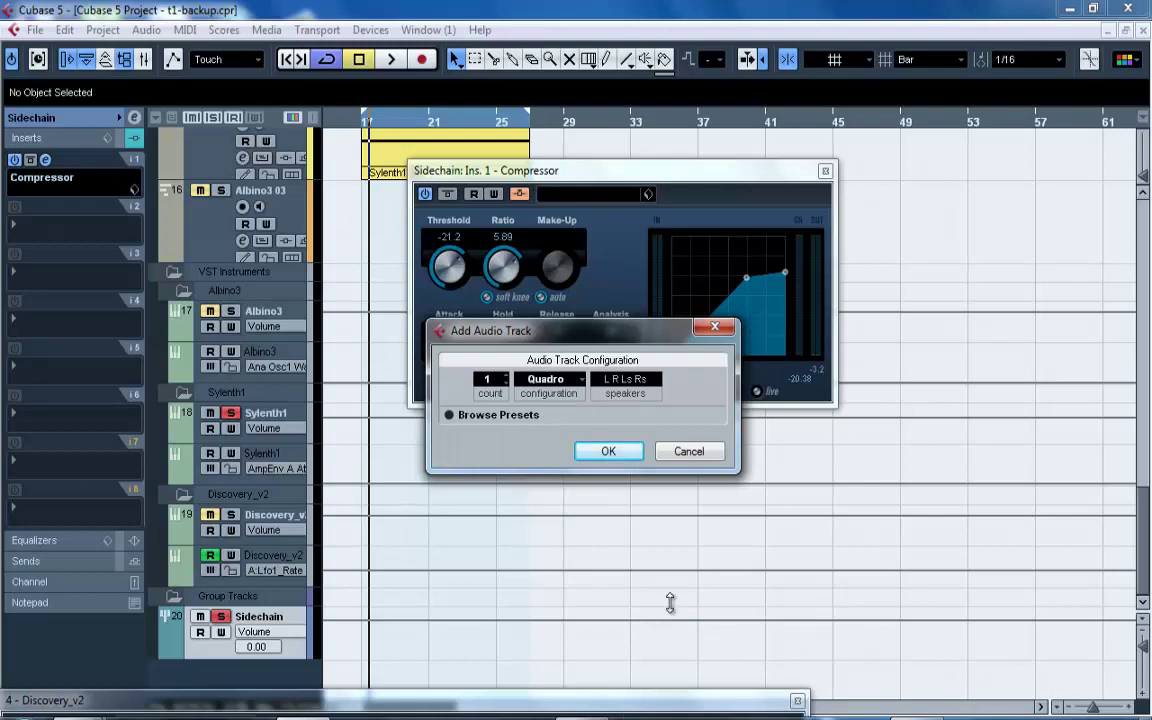
{"action": "left_click", "coordinate": [608, 452]}
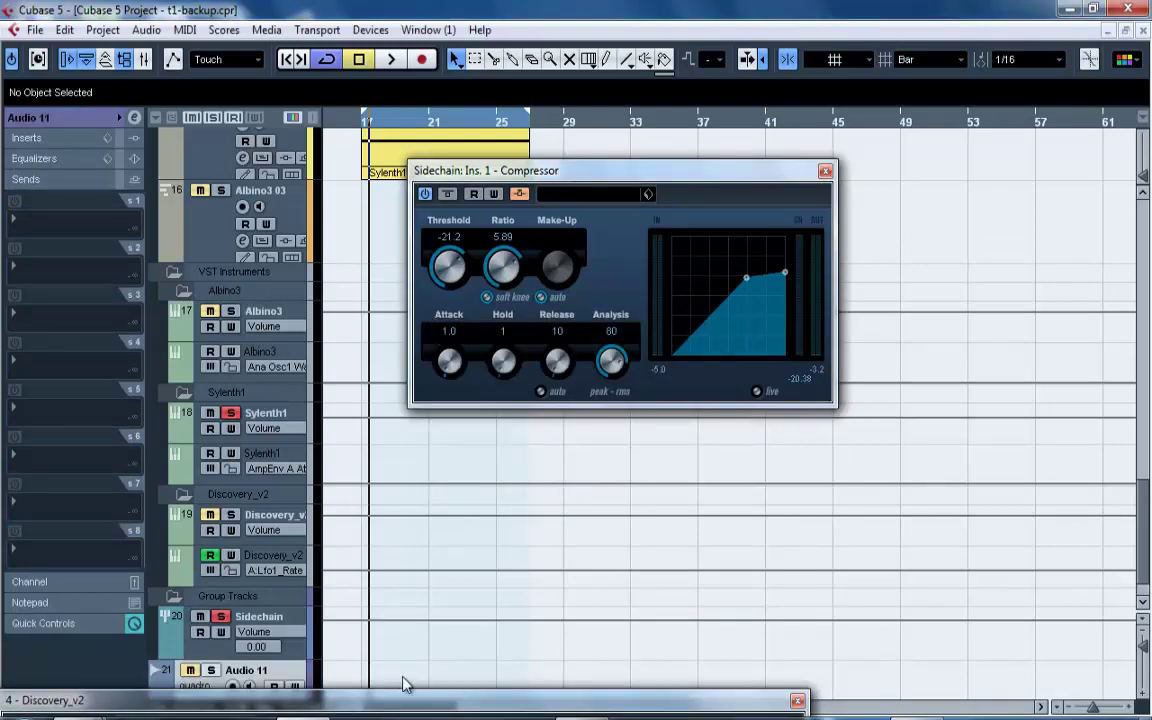
{"action": "left_click_drag", "start_coordinate": [422, 674], "coordinate": [420, 715]}
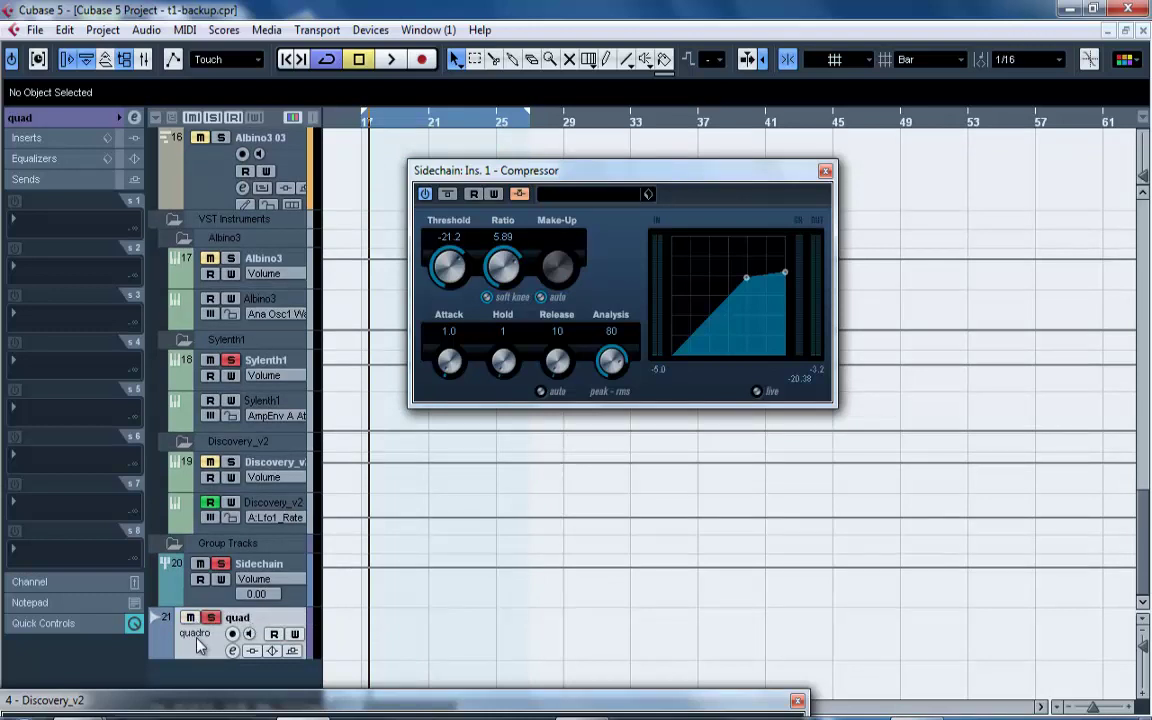
{"action": "left_click", "coordinate": [76, 218]}
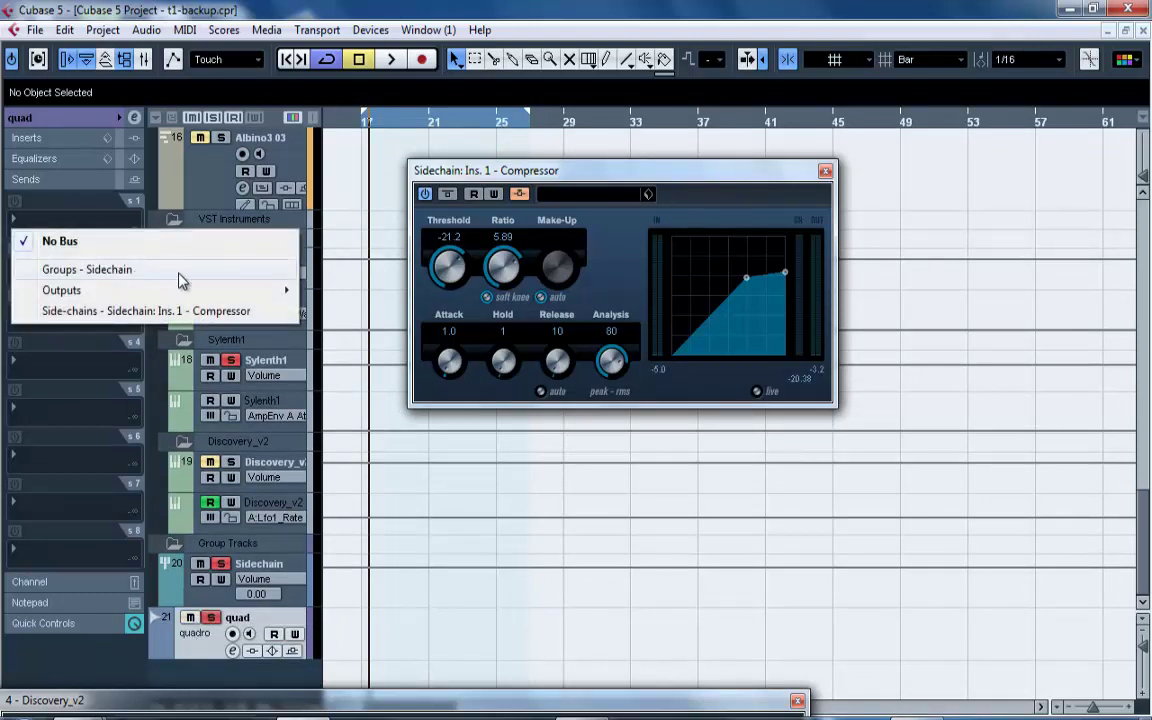
{"action": "left_click", "coordinate": [62, 336]}
{"action": "left_click", "coordinate": [64, 222]}
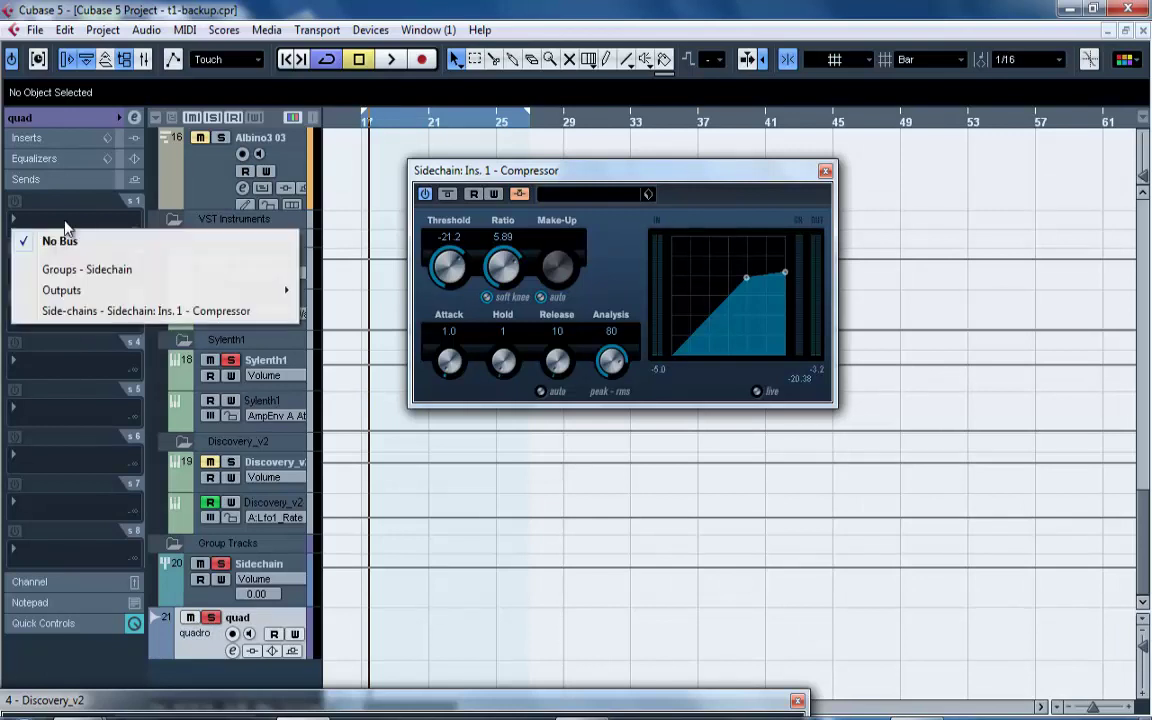
{"action": "left_click", "coordinate": [66, 171]}
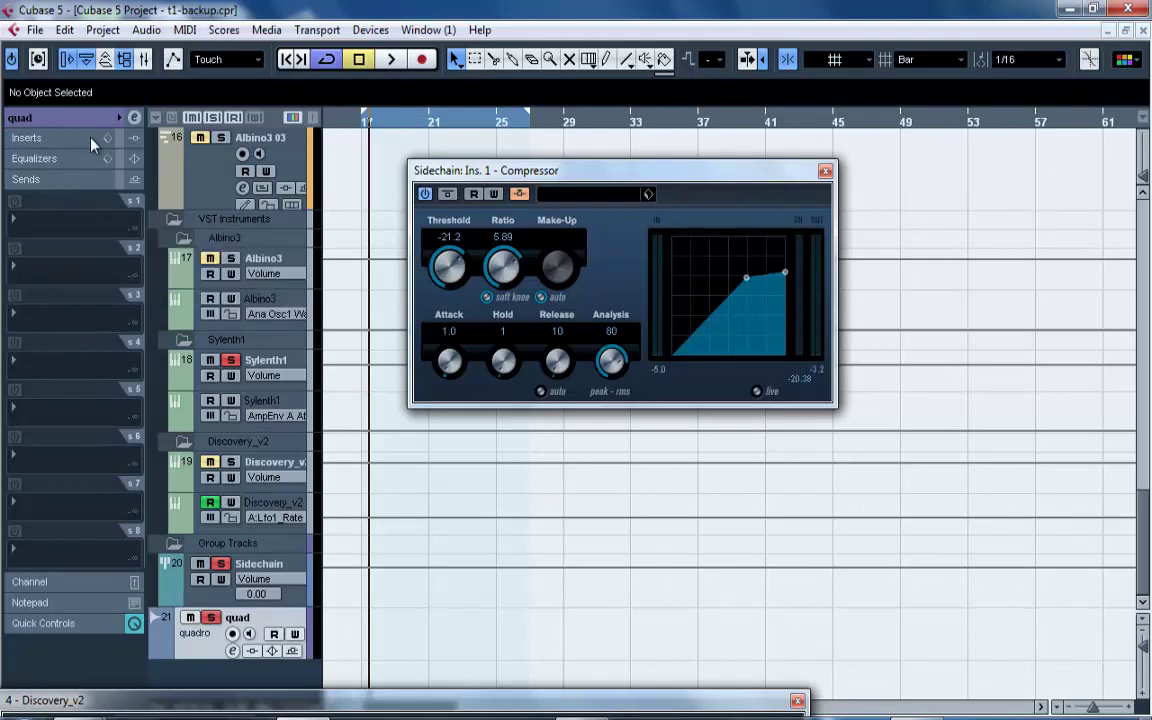
Load a Compressor into the first insert slot of the quad track.
{"action": "left_click", "coordinate": [110, 138]}
{"action": "left_click", "coordinate": [40, 185]}
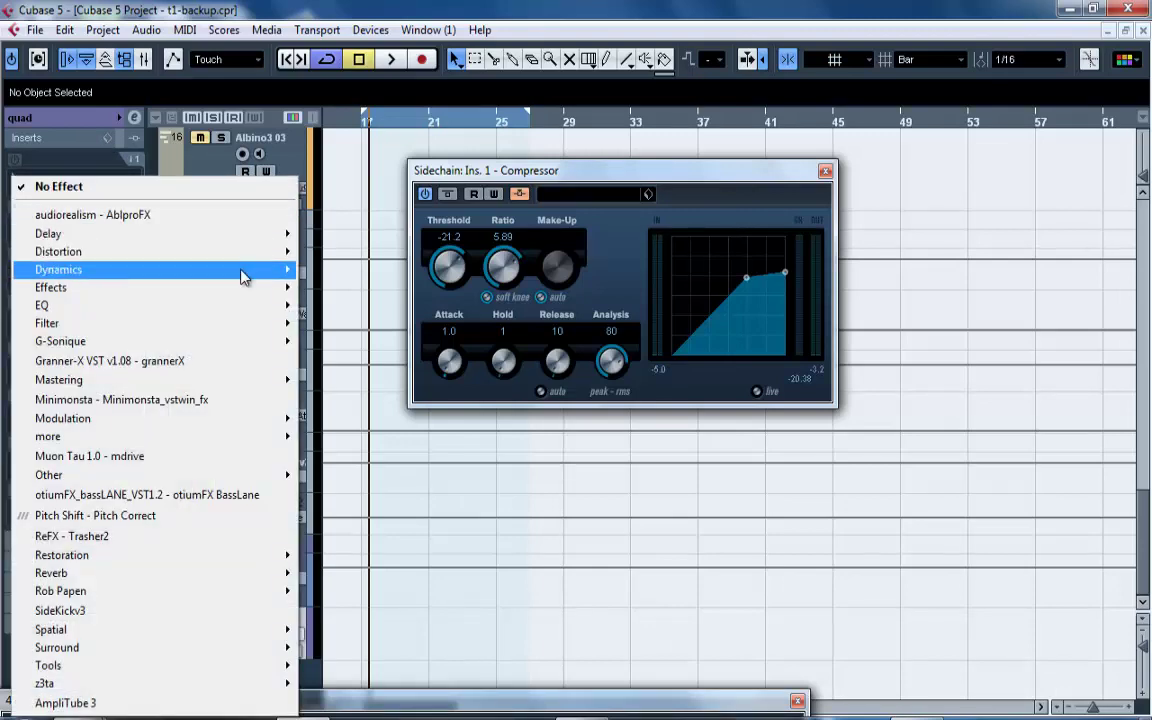
{"action": "mouse_move", "coordinate": [247, 269]}
{"action": "left_click", "coordinate": [312, 267]}
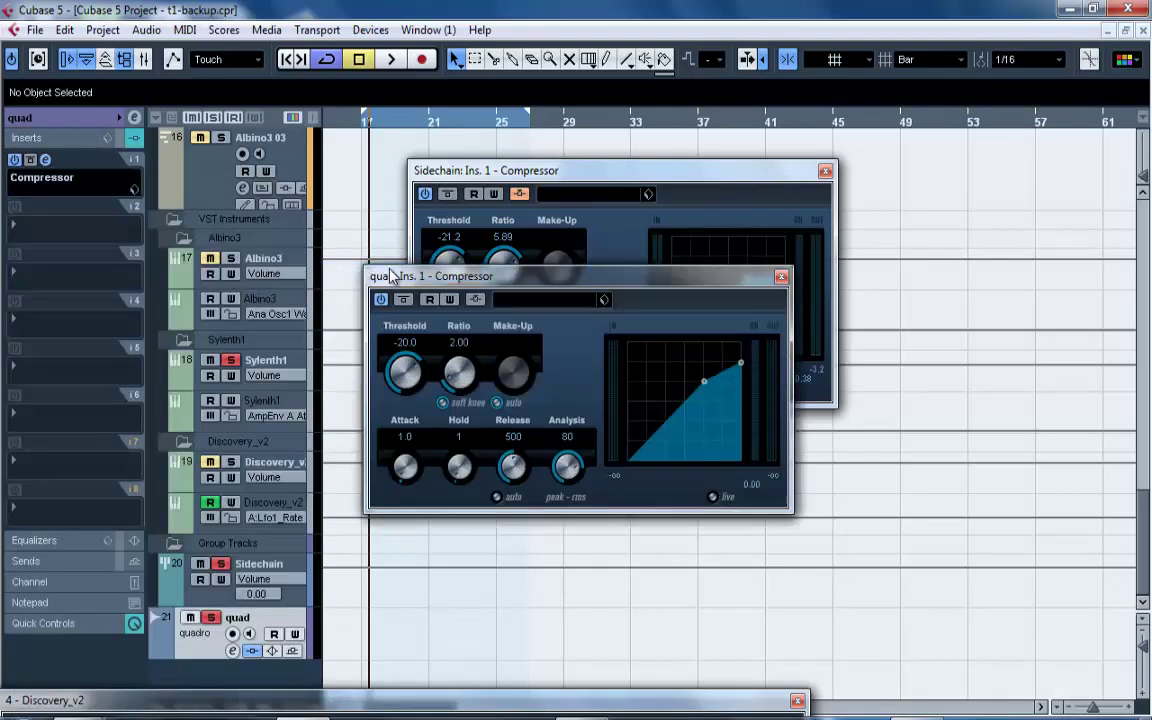
Activate side-chaining on the quad track's Compressor, set its ratio to 6.13 and release to 10, and close both Compressor windows.
{"action": "left_click", "coordinate": [477, 303]}
{"action": "left_click_drag", "start_coordinate": [460, 372], "coordinate": [466, 328]}
{"action": "left_click_drag", "start_coordinate": [460, 272], "coordinate": [463, 240]}
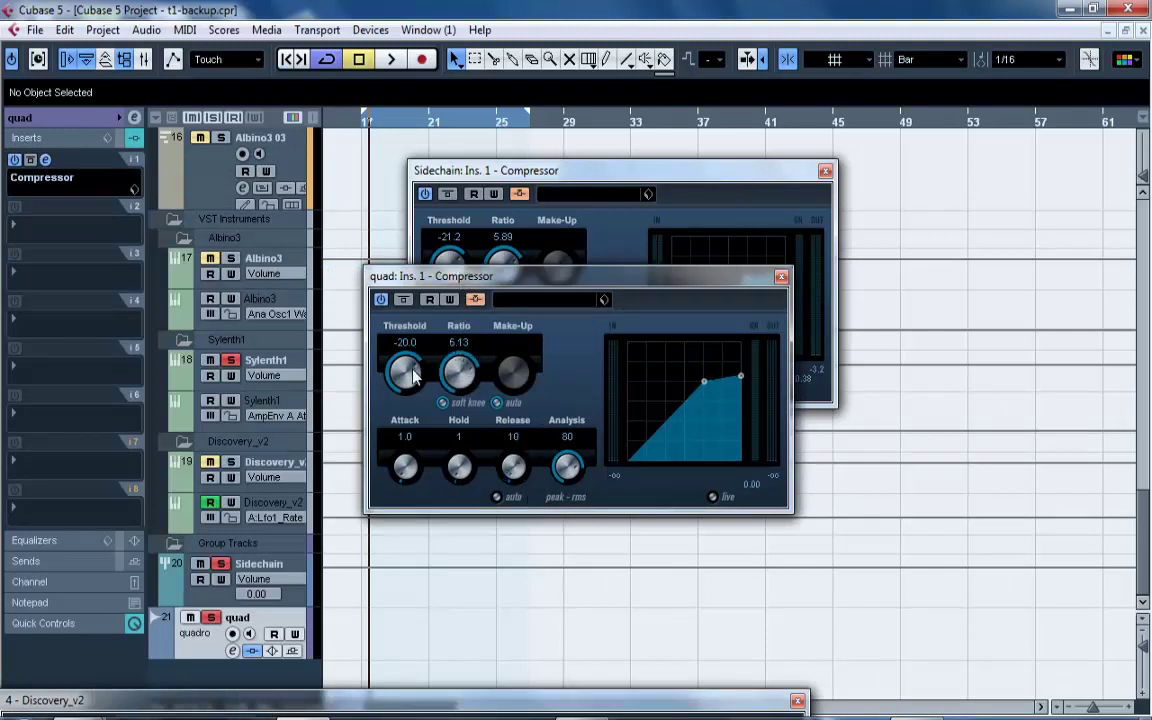
{"action": "left_click_drag", "start_coordinate": [413, 398], "coordinate": [411, 388]}
{"action": "left_click", "coordinate": [781, 277]}
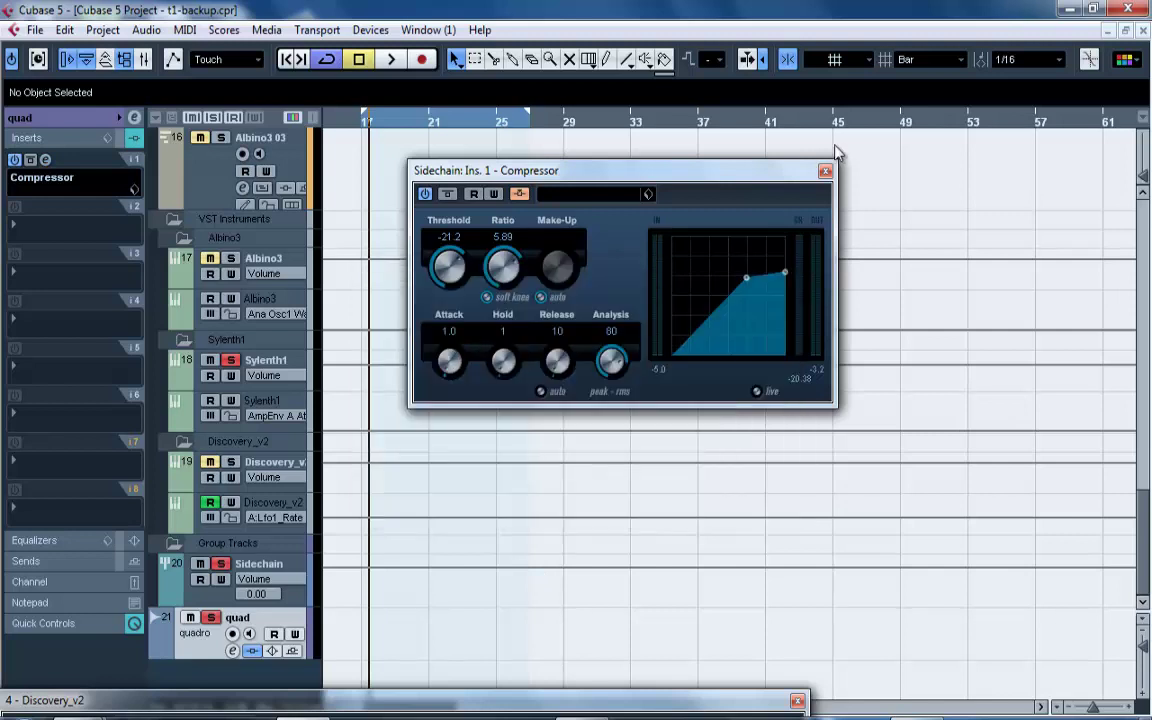
{"action": "left_click", "coordinate": [826, 172]}
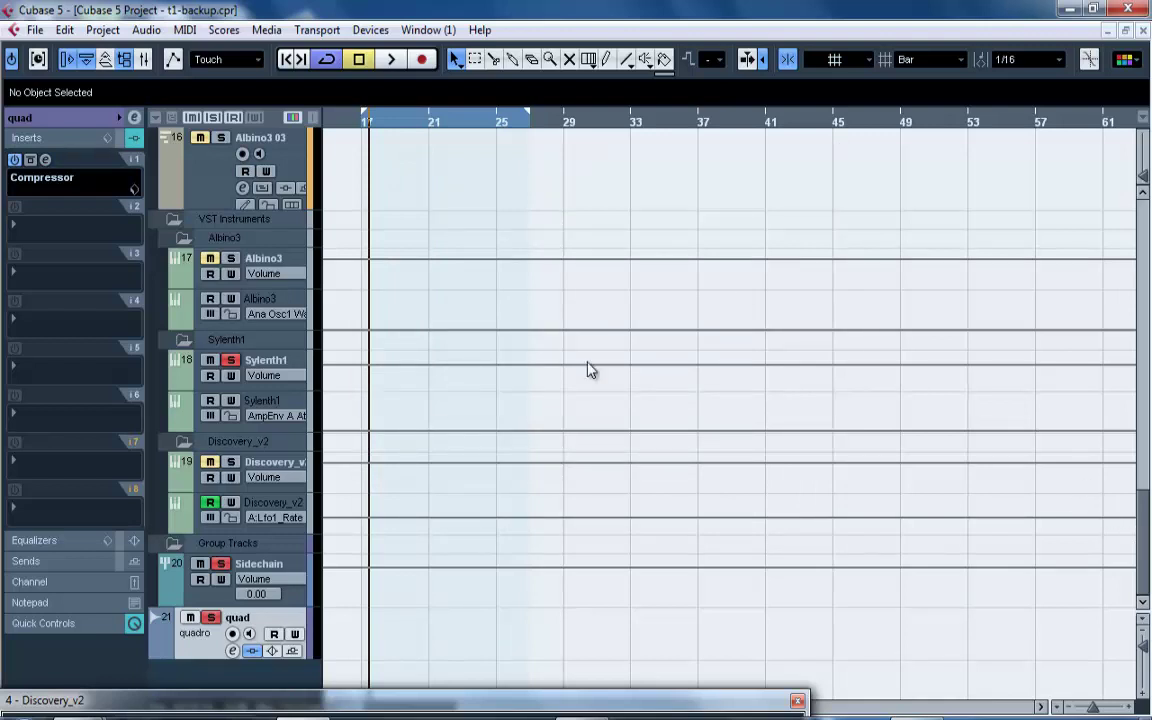
Route the Sylenth1 instrument channel's output to the side-chain input of the quad track's Compressor.
{"action": "left_click", "coordinate": [278, 361]}
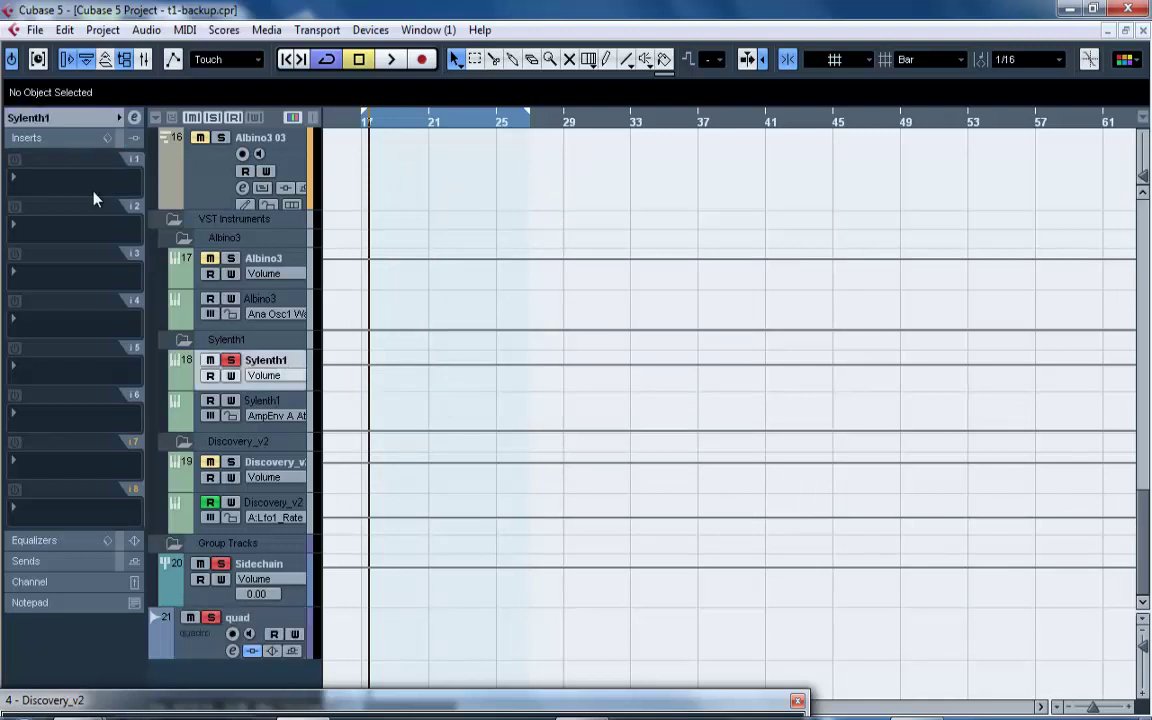
{"action": "left_click", "coordinate": [98, 117]}
{"action": "left_click", "coordinate": [62, 246]}
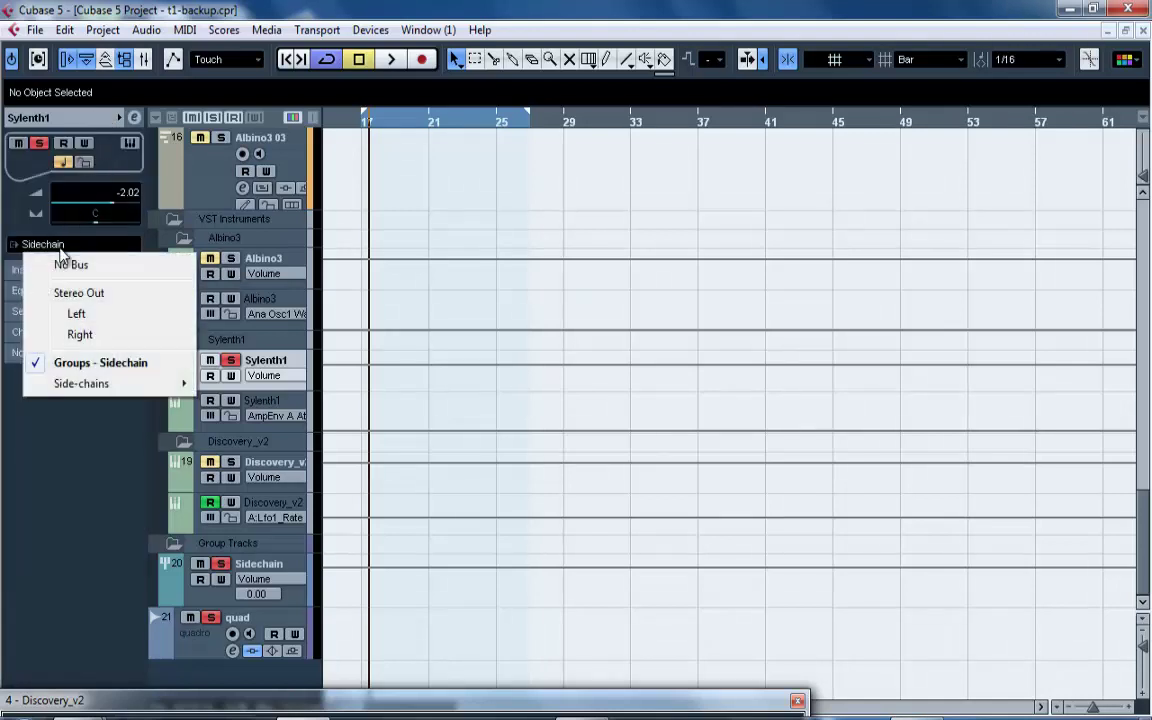
{"action": "mouse_move", "coordinate": [92, 390]}
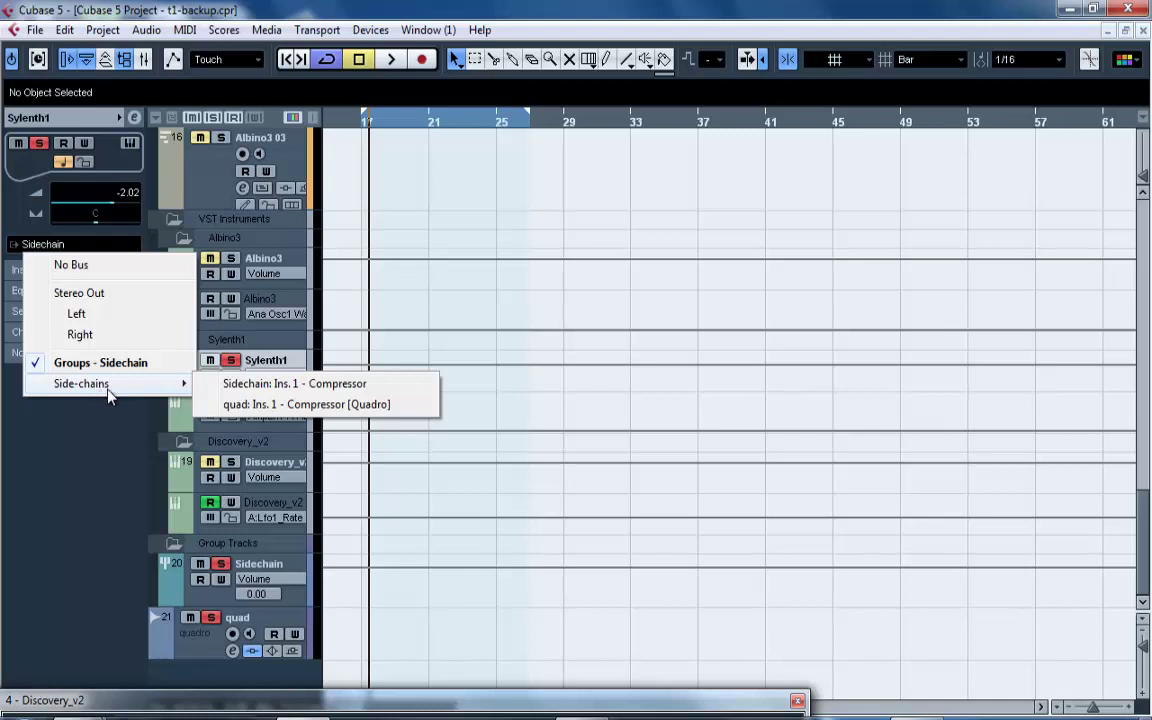
{"action": "left_click", "coordinate": [231, 406]}
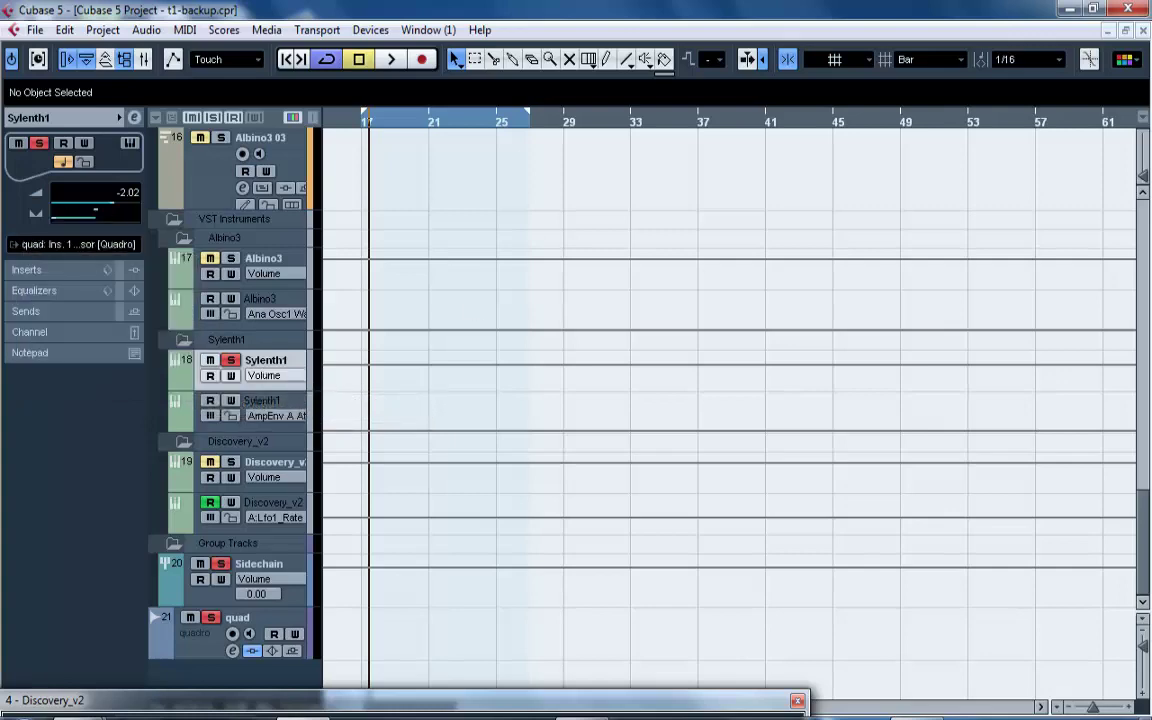
Switch off the VEC1 BD Trancy kick track's first send and start playback.
{"action": "left_click_drag", "start_coordinate": [1146, 481], "coordinate": [1146, 183]}
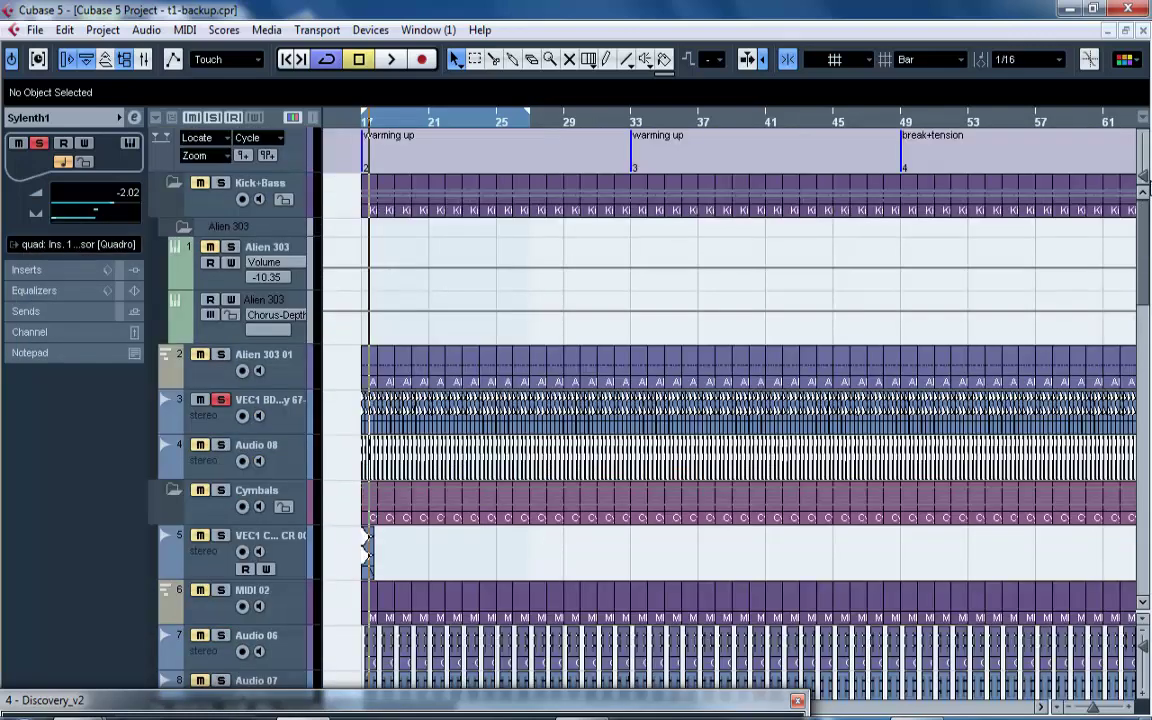
{"action": "left_click", "coordinate": [290, 405]}
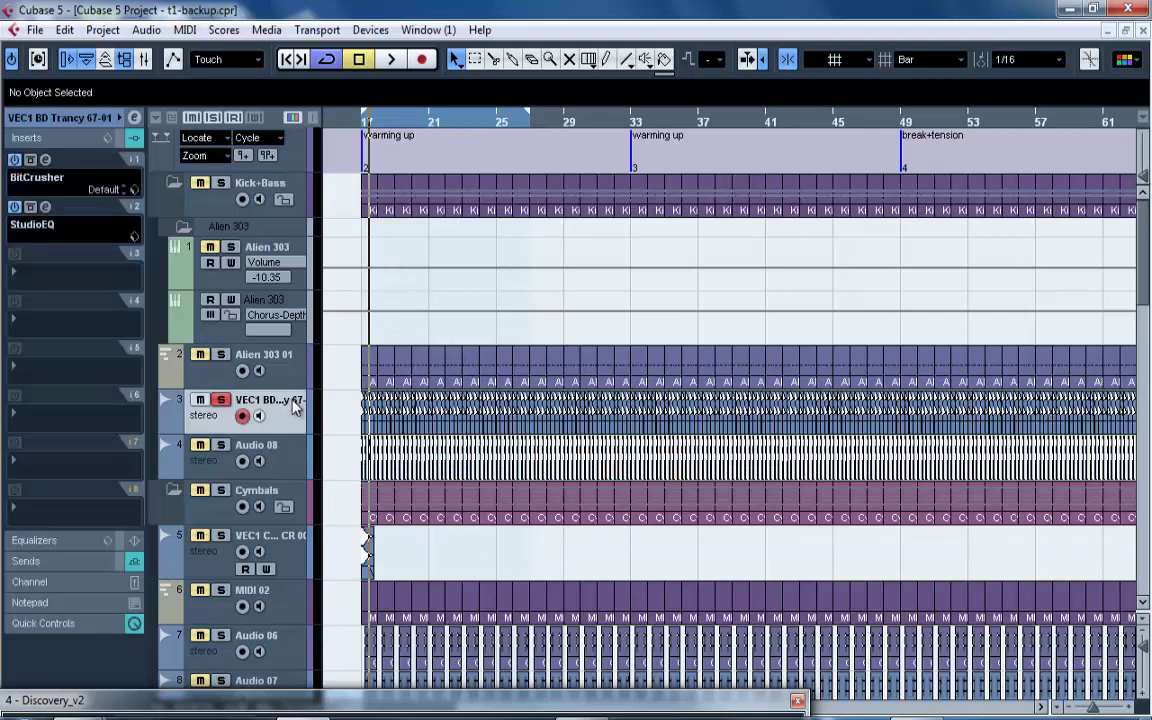
{"action": "left_click", "coordinate": [134, 139]}
{"action": "left_click", "coordinate": [134, 180]}
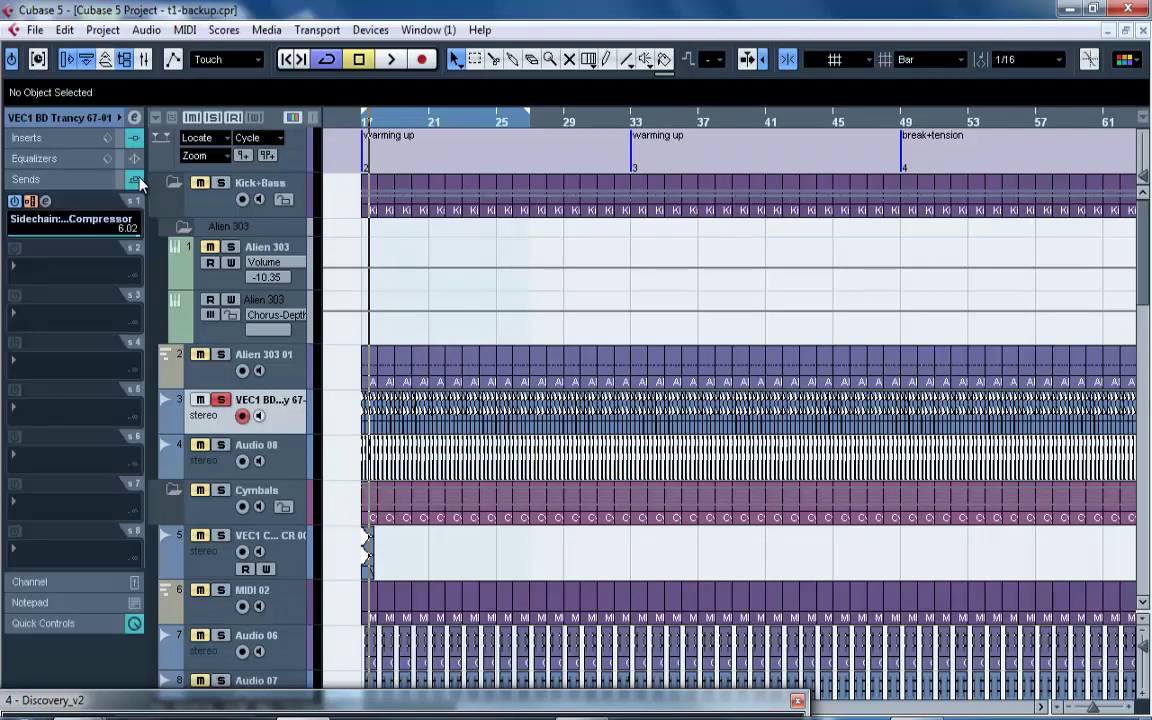
{"action": "left_click", "coordinate": [15, 201]}
{"action": "key", "text": "space"}
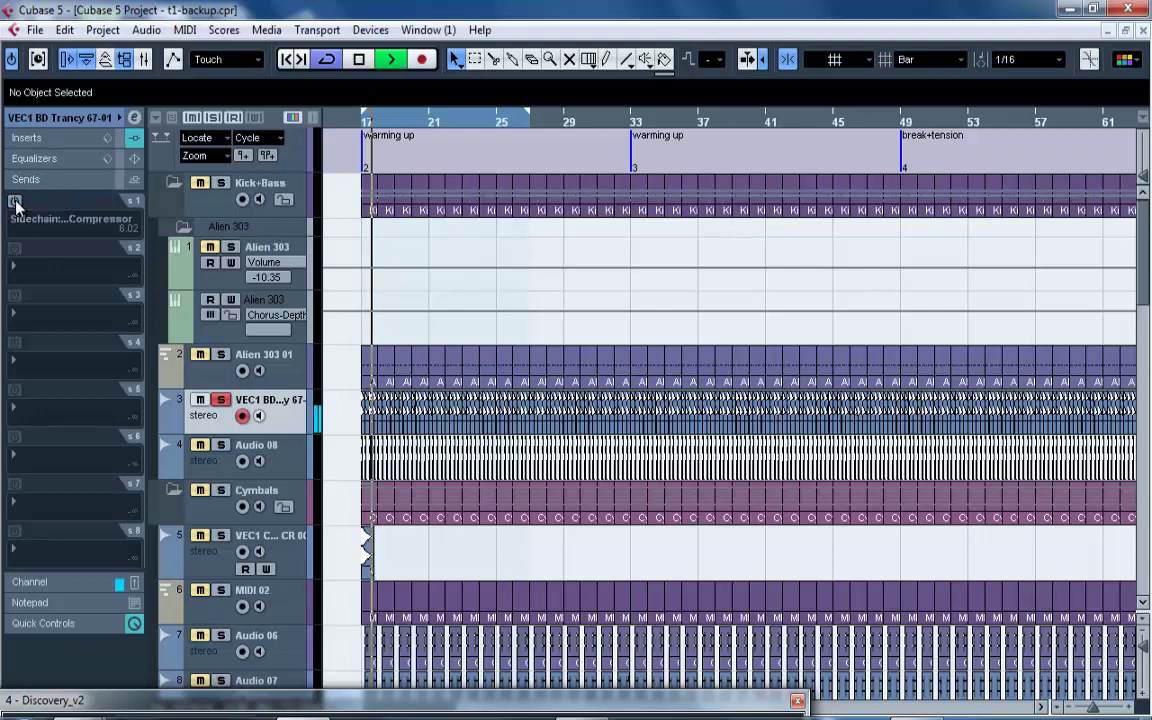
{"action": "left_click", "coordinate": [15, 201]}
Assign the kick track's second send to the Sidechain group and set its level to -5.74.
{"action": "left_click", "coordinate": [46, 266]}
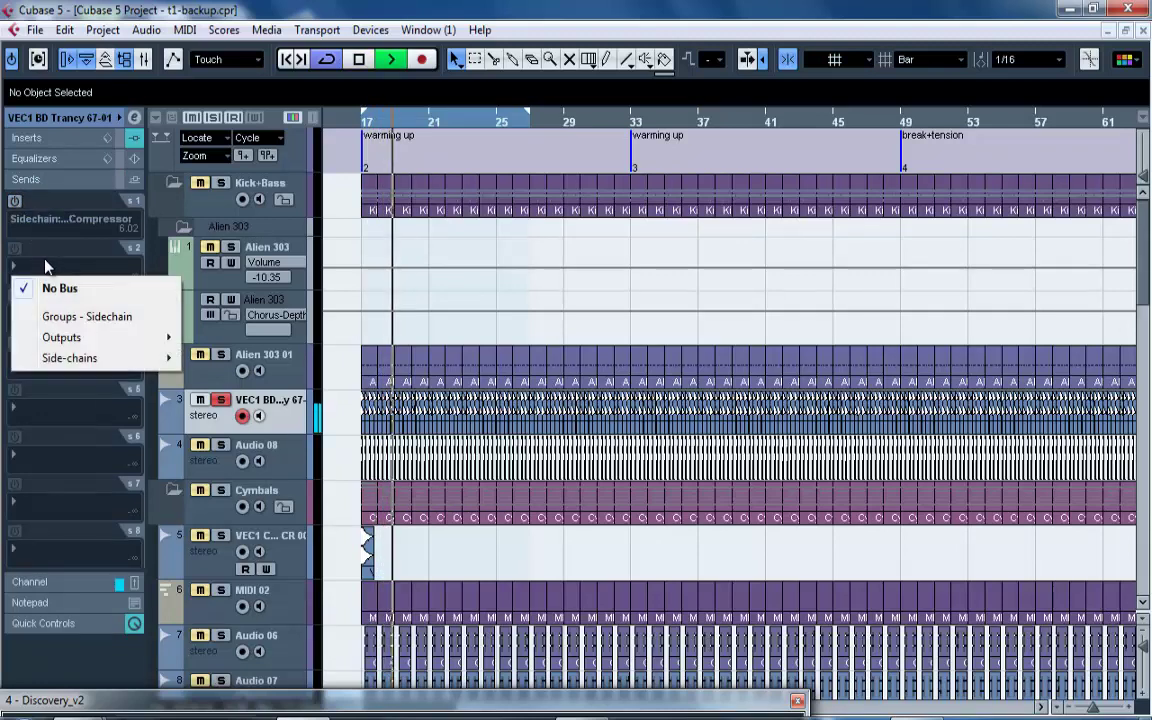
{"action": "left_click", "coordinate": [45, 266]}
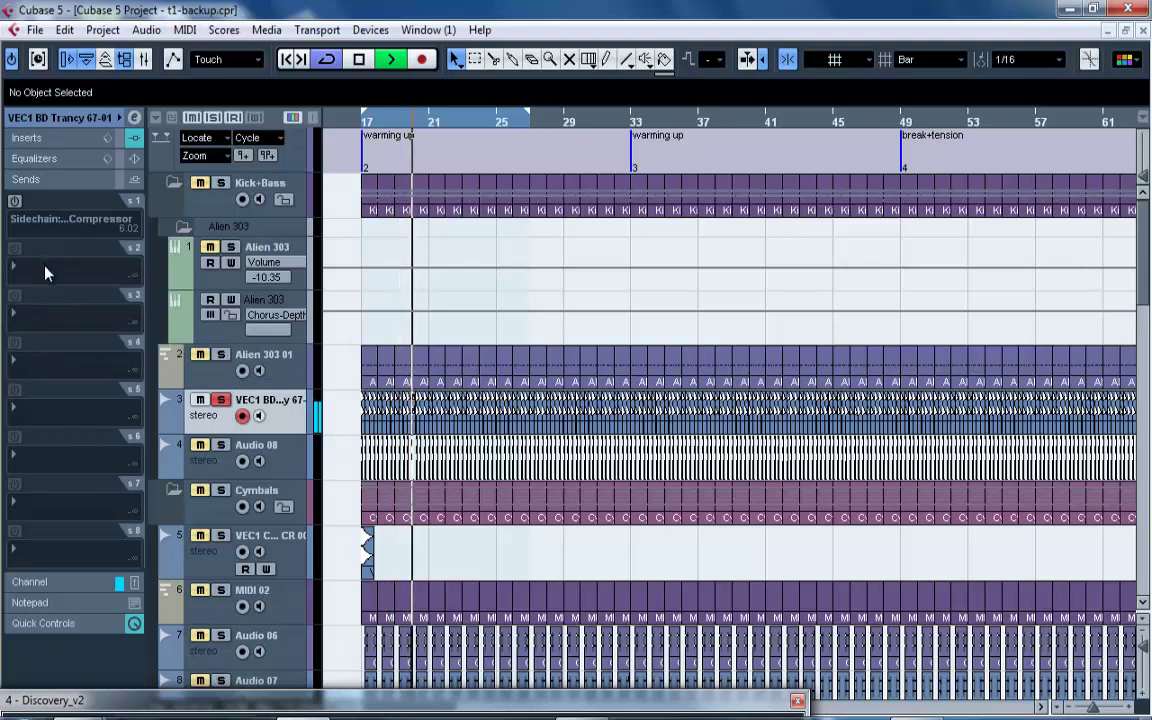
{"action": "left_click", "coordinate": [46, 266]}
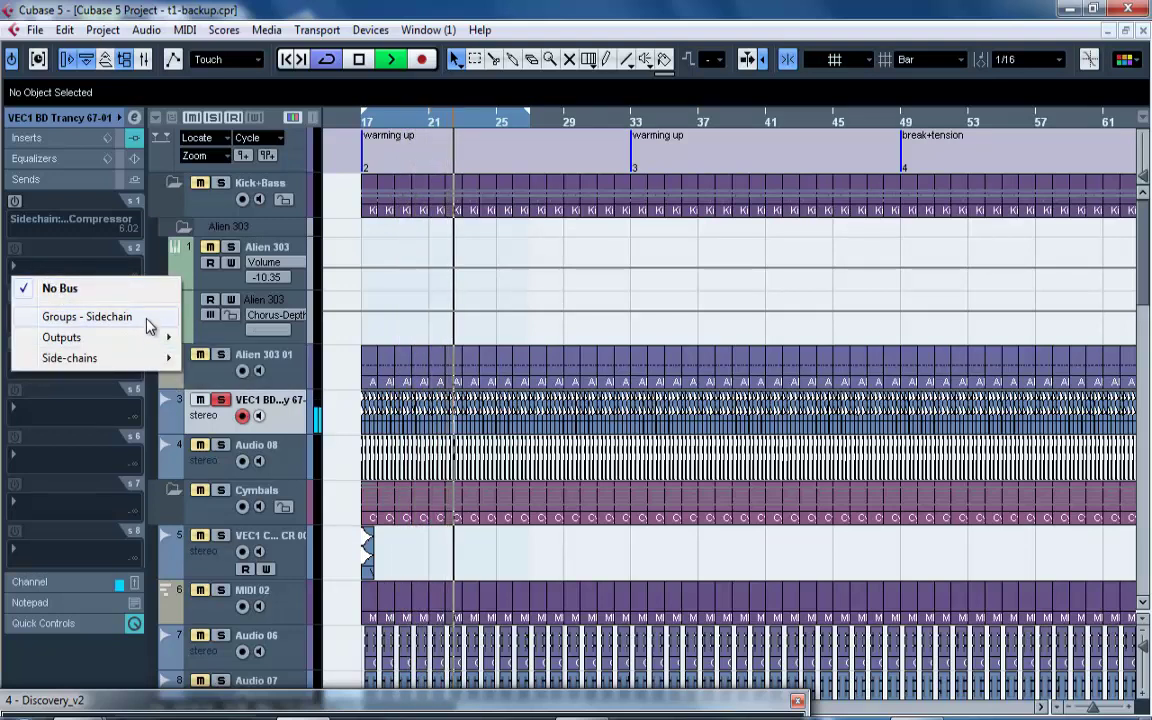
{"action": "mouse_move", "coordinate": [157, 364]}
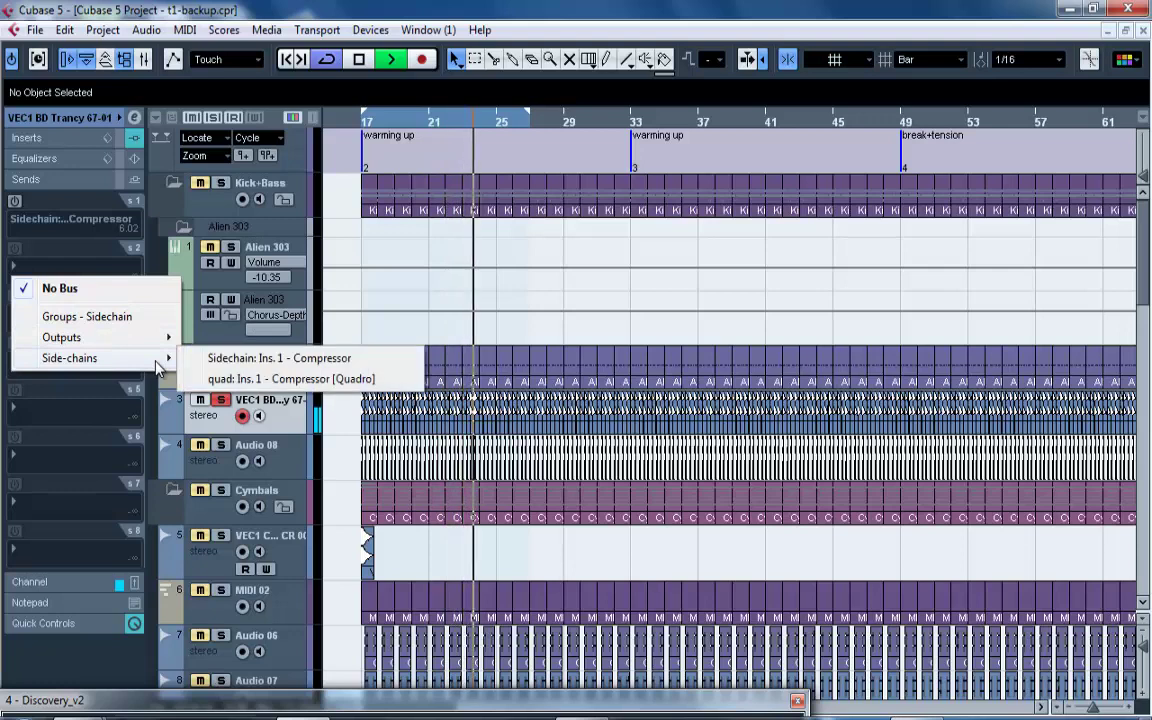
{"action": "left_click", "coordinate": [149, 320]}
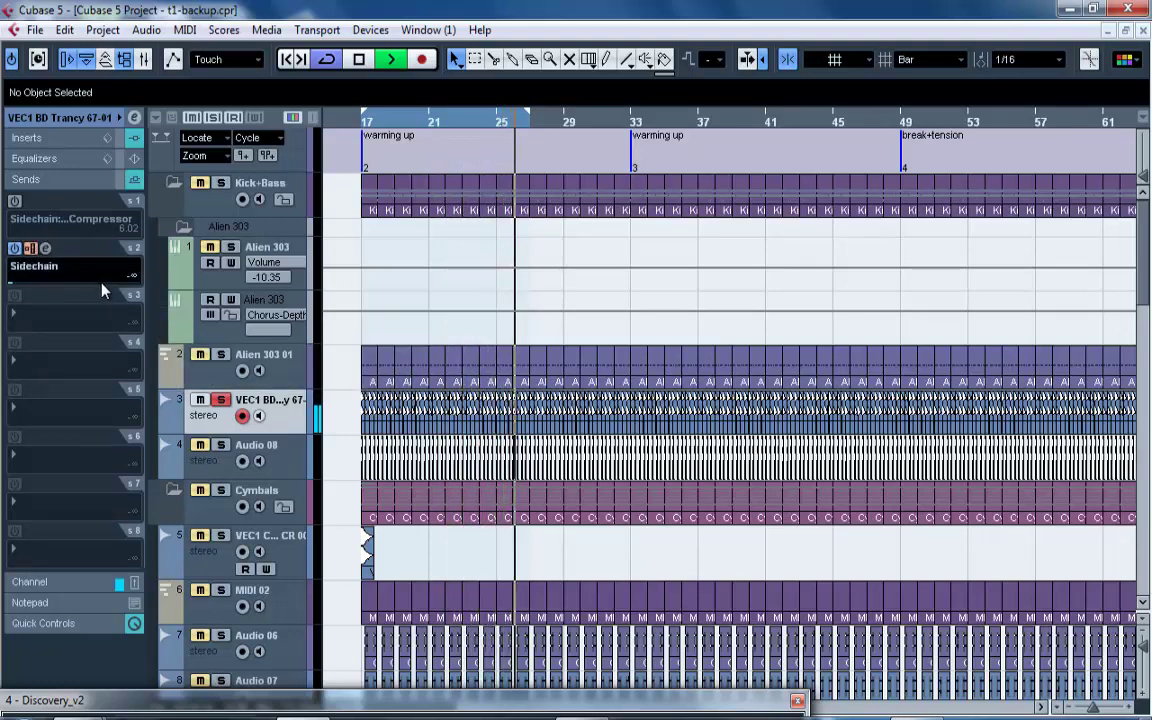
{"action": "mouse_move", "coordinate": [105, 288]}
{"action": "left_mouse_down"}
{"action": "mouse_move", "coordinate": [126, 288]}
{"action": "mouse_move", "coordinate": [37, 298]}
{"action": "mouse_move", "coordinate": [98, 286]}
{"action": "mouse_move", "coordinate": [72, 286]}
{"action": "mouse_move", "coordinate": [84, 286]}
{"action": "left_mouse_up"}
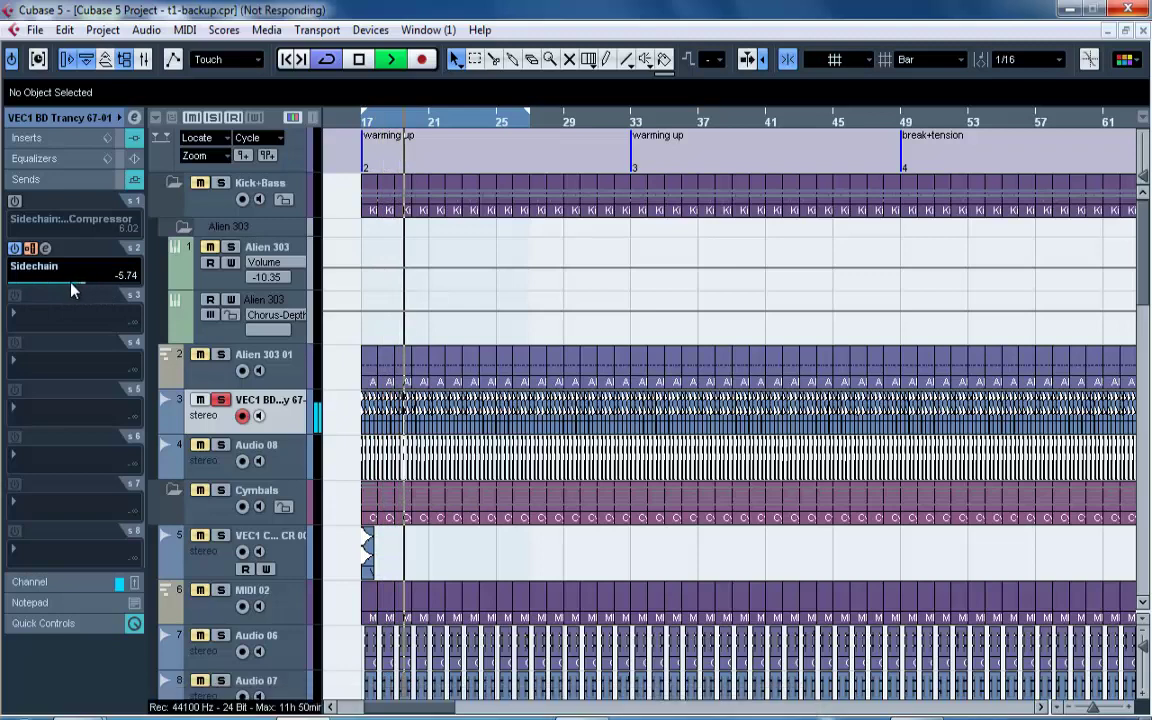
Redirect the kick track's second send to the quad track's Compressor side-chain and raise its level to 0.82.
{"action": "left_click", "coordinate": [57, 271]}
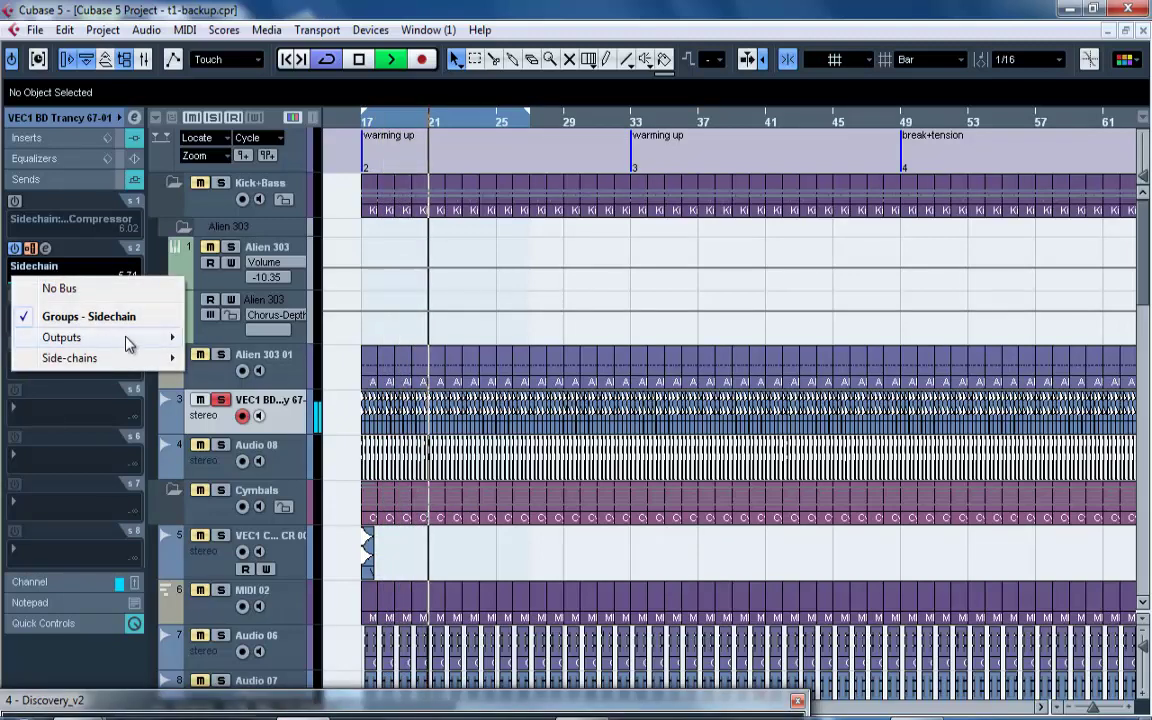
{"action": "mouse_move", "coordinate": [163, 361]}
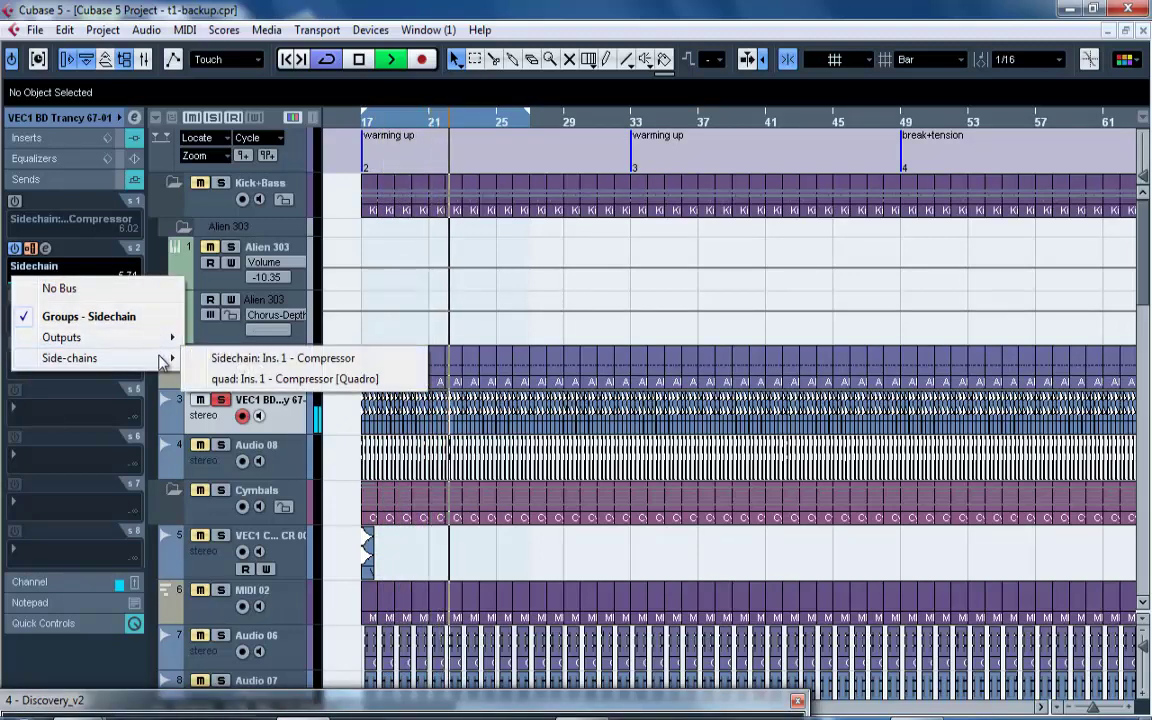
{"action": "left_click", "coordinate": [231, 383]}
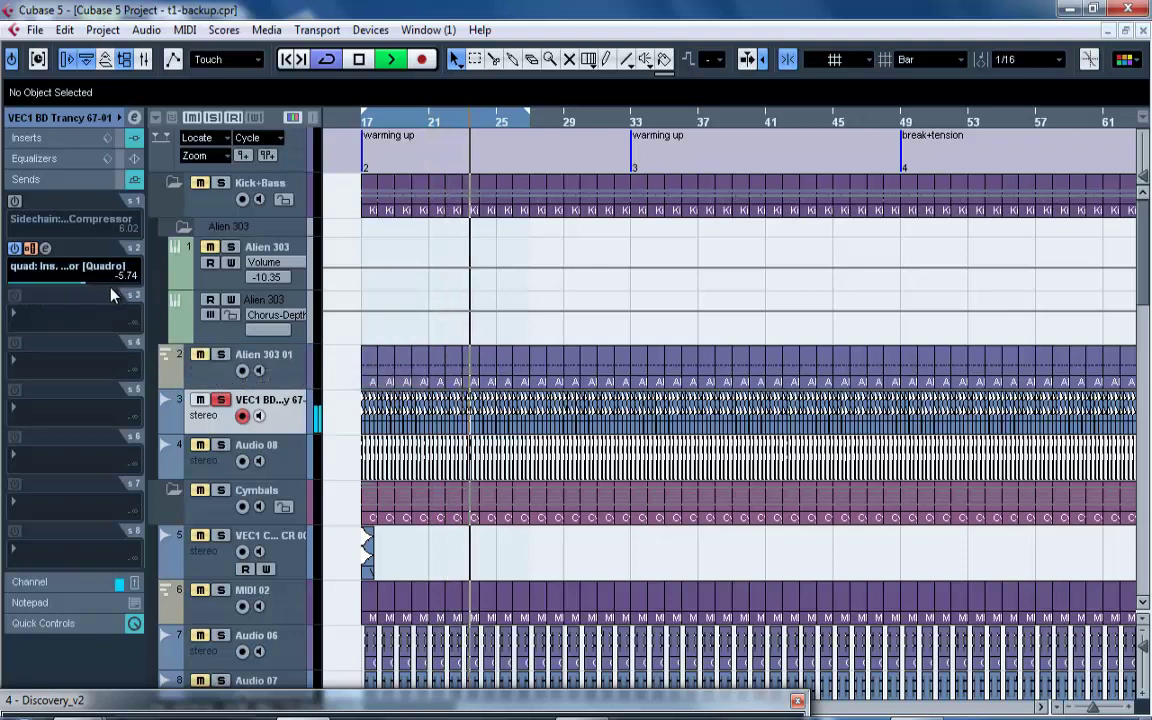
{"action": "left_click_drag", "start_coordinate": [90, 284], "coordinate": [114, 285]}
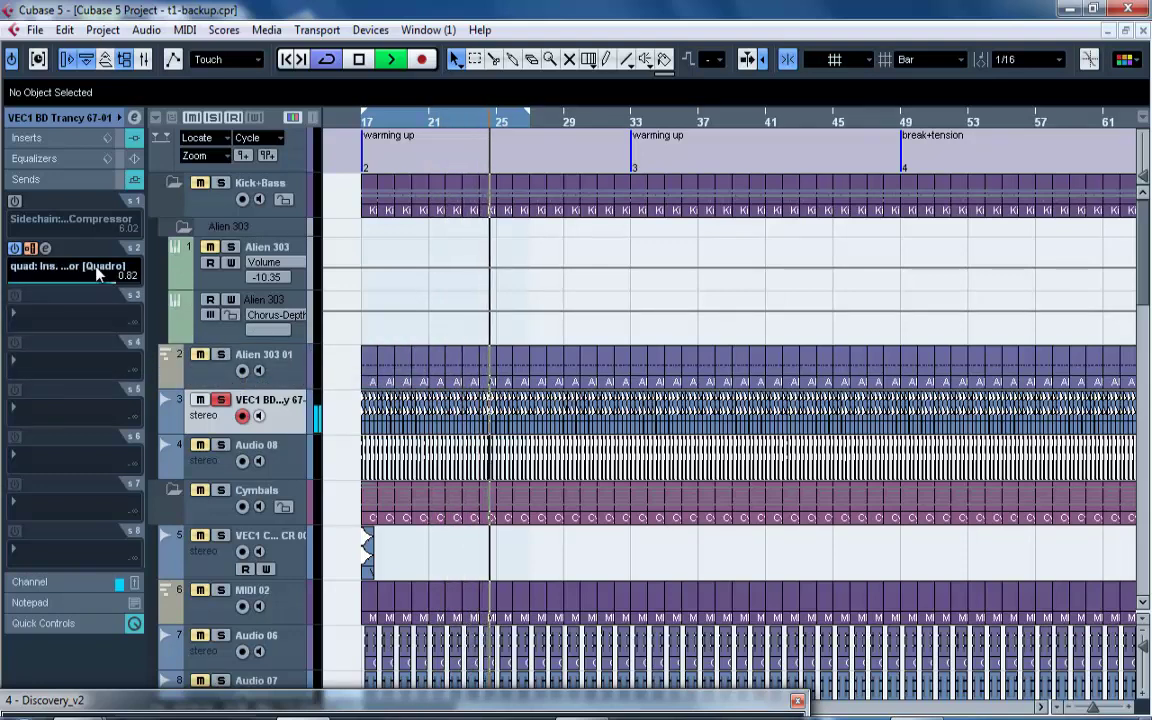
Redirect the kick track's second send to the side-chain input of the Sidechain group's Compressor.
{"action": "left_click", "coordinate": [92, 267]}
{"action": "mouse_move", "coordinate": [134, 358]}
{"action": "left_click", "coordinate": [231, 360]}
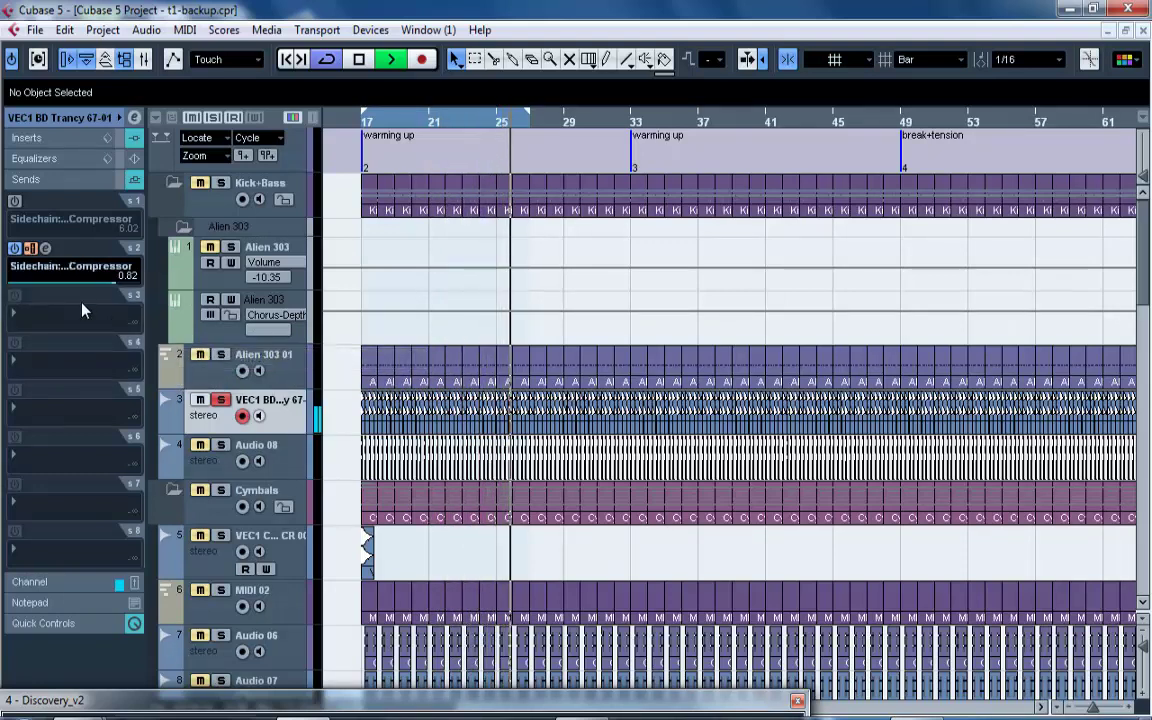
Review the side-chain destinations available to the kick track's second send and the insert loaded on the quad track.
{"action": "left_click", "coordinate": [90, 267]}
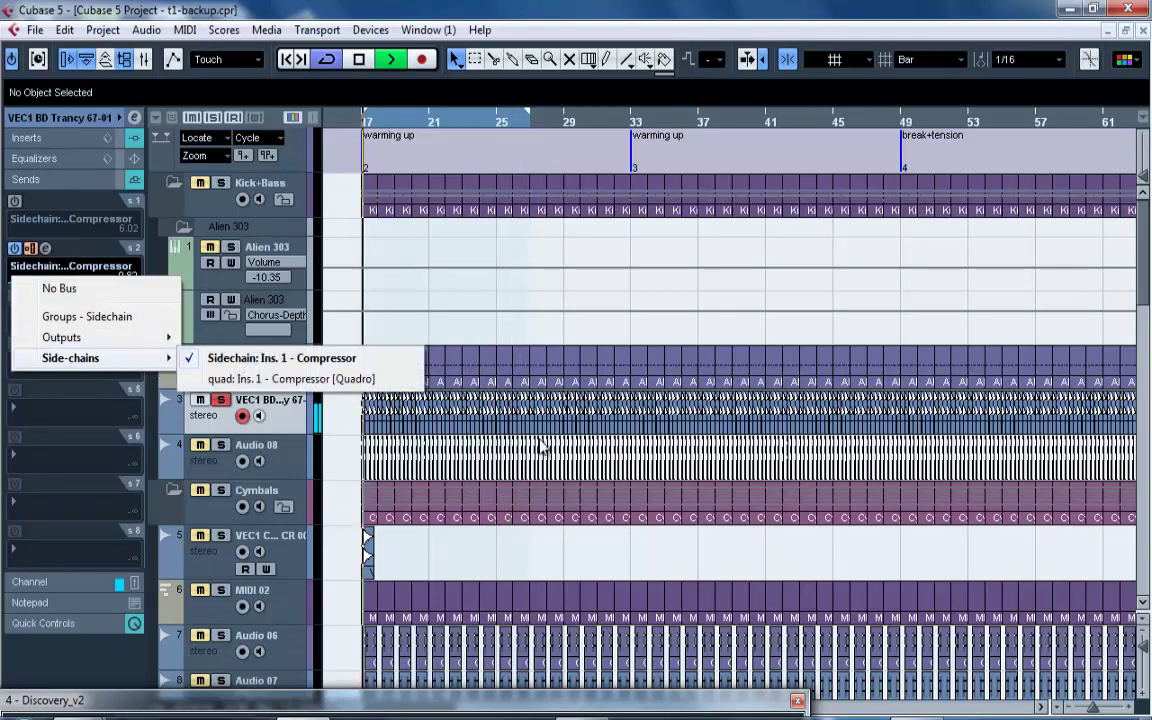
{"action": "left_click", "coordinate": [1143, 305]}
{"action": "left_click_drag", "start_coordinate": [1143, 305], "coordinate": [1148, 590]}
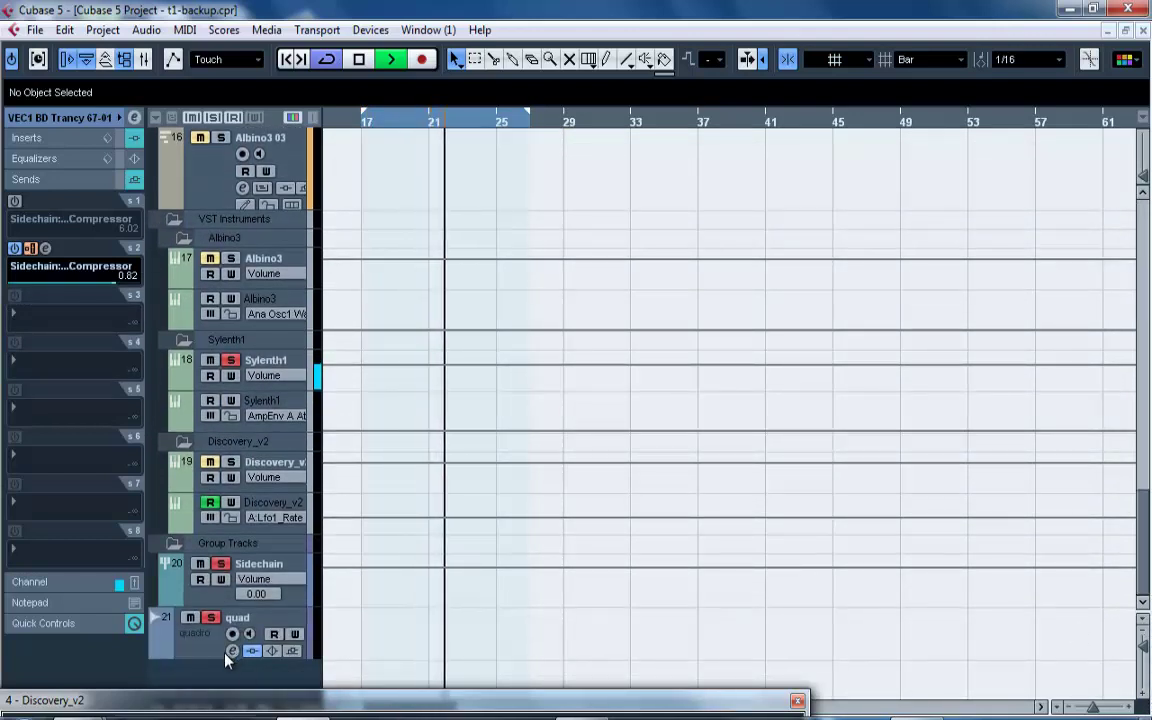
{"action": "left_click", "coordinate": [195, 645]}
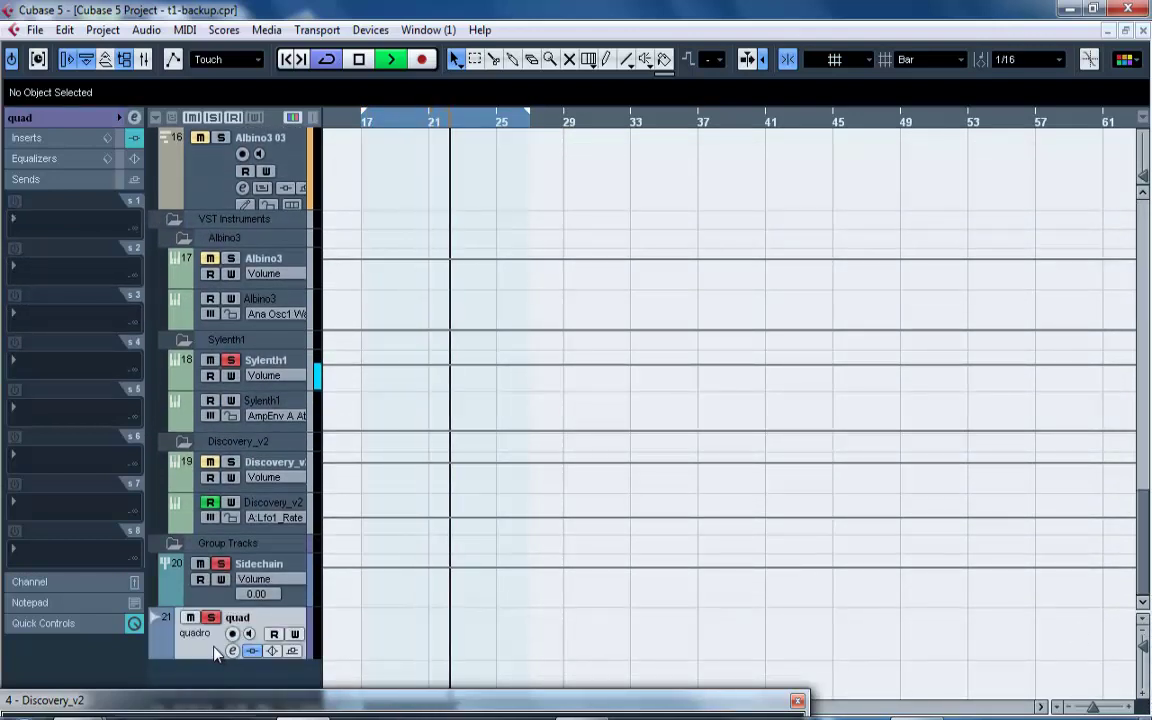
{"action": "left_click", "coordinate": [122, 136]}
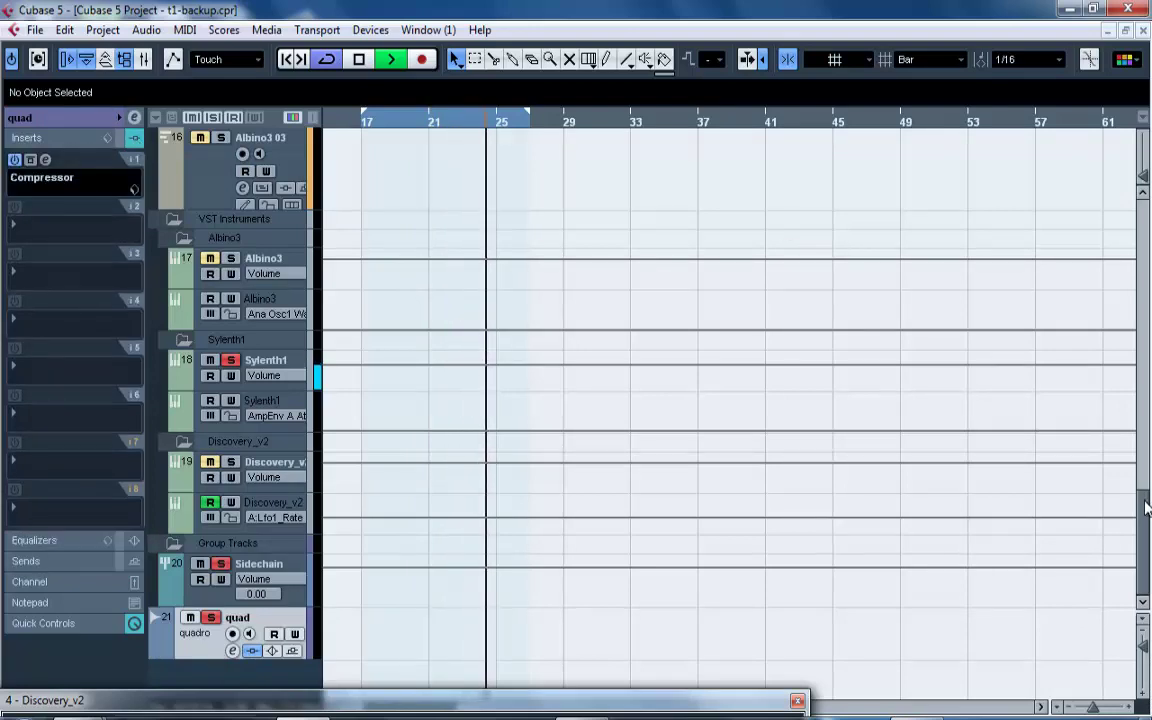
Redirect the VEC1 BD Trancy kick track's second send to the side-chain input of the quad track's Compressor.
{"action": "left_click_drag", "start_coordinate": [1143, 505], "coordinate": [1143, 330]}
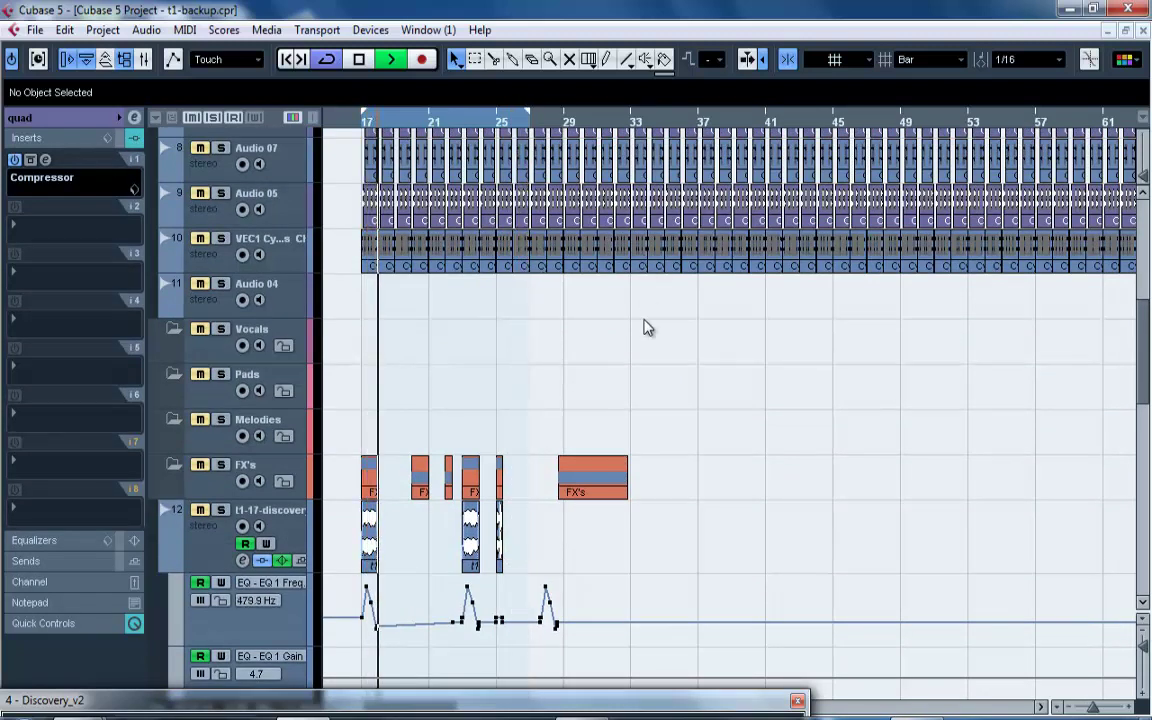
{"action": "left_click_drag", "start_coordinate": [1147, 344], "coordinate": [1146, 260]}
{"action": "left_click", "coordinate": [280, 314]}
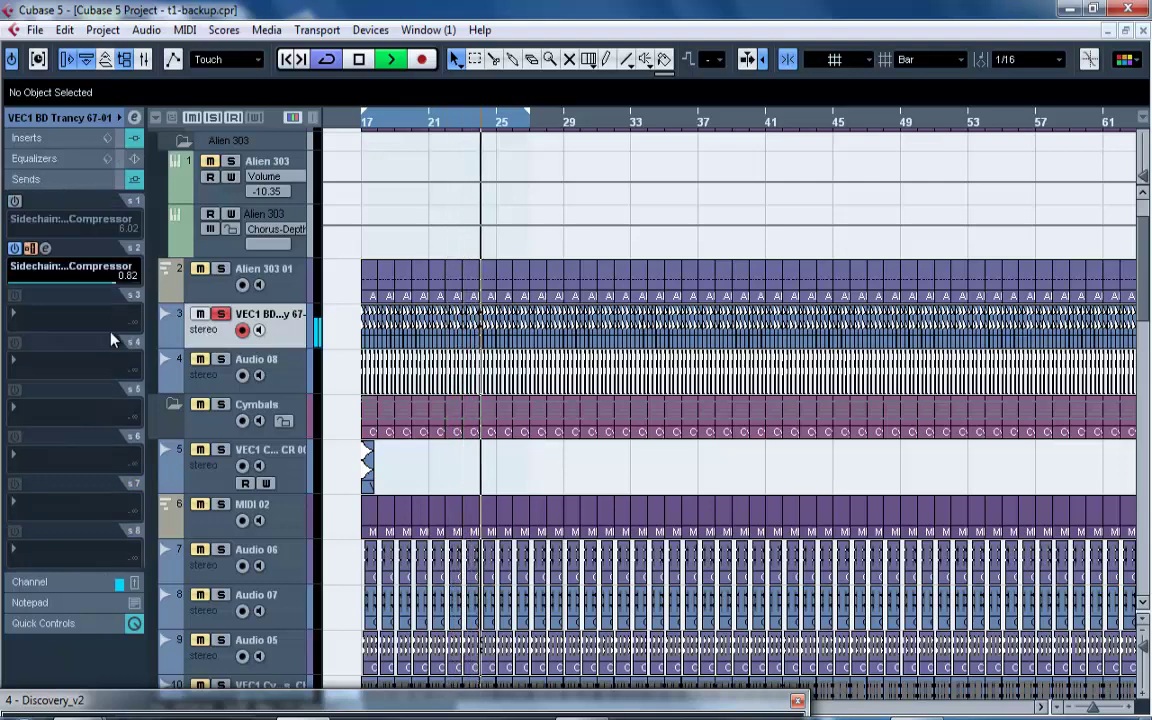
{"action": "left_click", "coordinate": [108, 265]}
{"action": "mouse_move", "coordinate": [143, 365]}
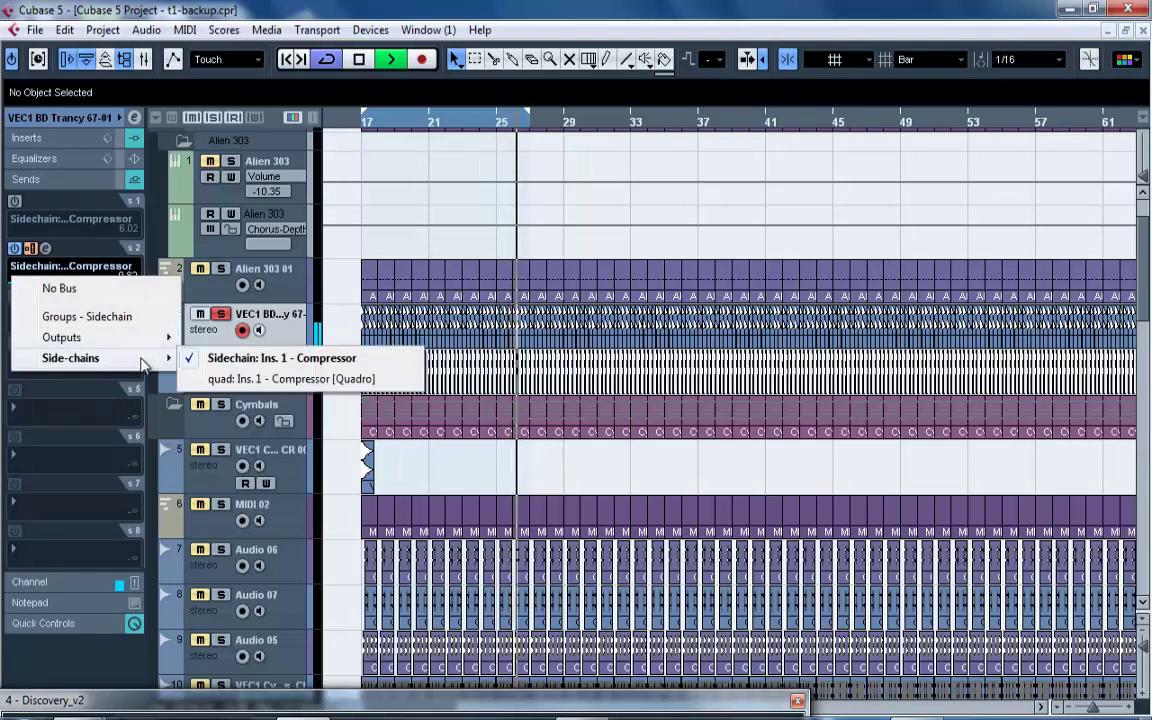
{"action": "left_click", "coordinate": [218, 378]}
With playback stopped, set the kick track's second send to No Bus and switch its first send back on.
{"action": "key", "text": "space"}
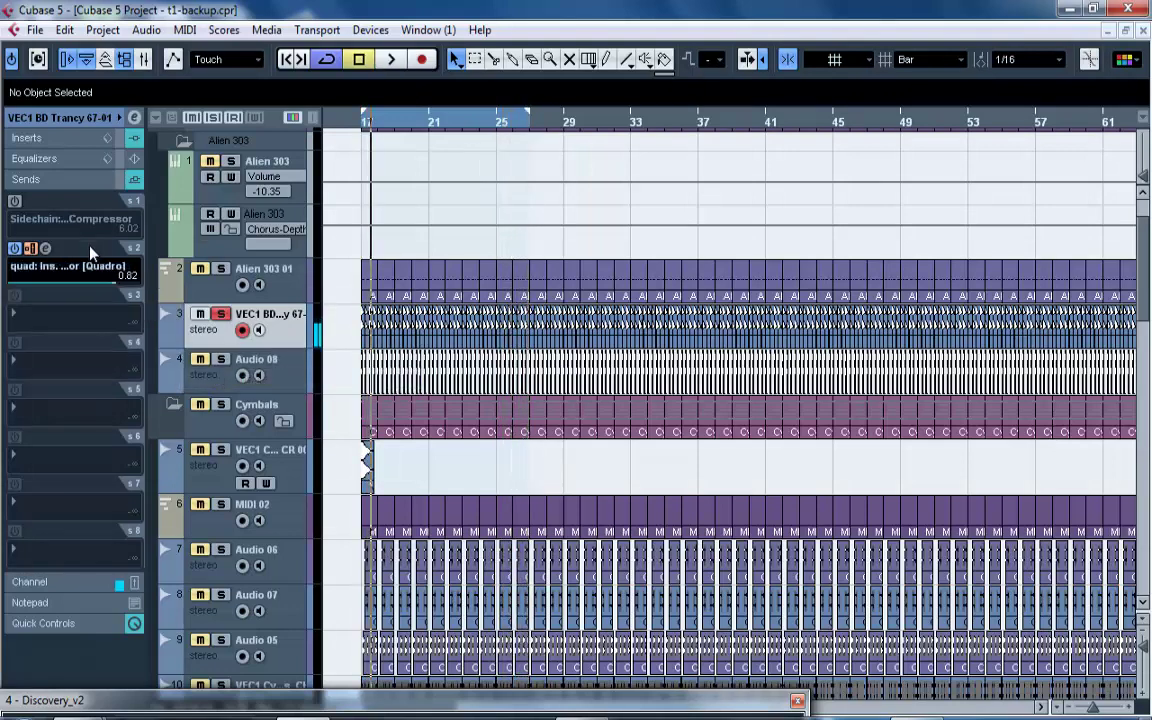
{"action": "left_click", "coordinate": [86, 266]}
{"action": "left_click", "coordinate": [88, 289]}
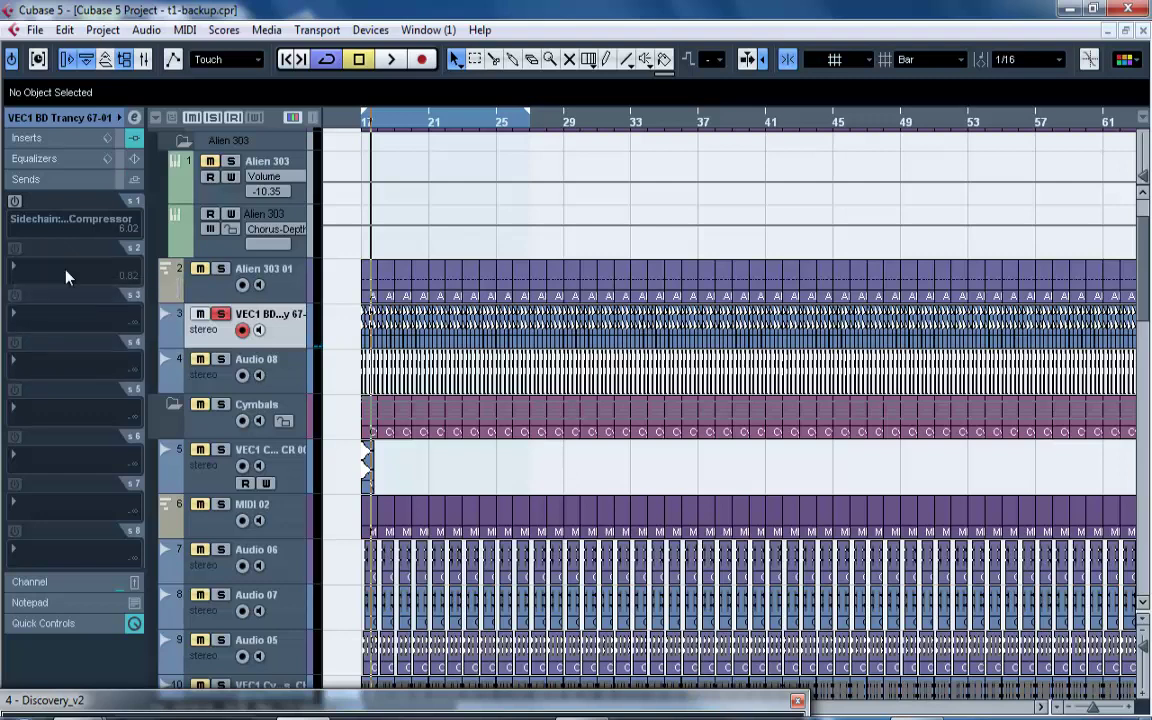
{"action": "mouse_move", "coordinate": [24, 206]}
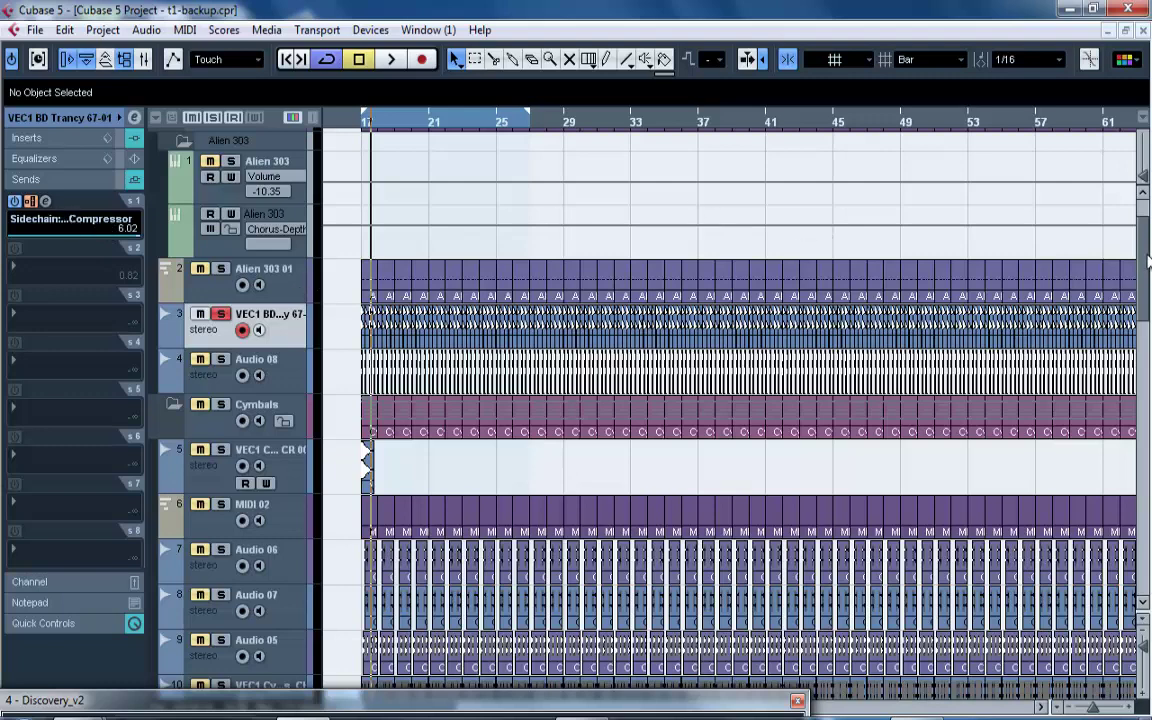
Remove the quad audio track from the project.
{"action": "scroll", "coordinate": [1061, 279], "scroll_direction": "down", "scroll_amount": 10}
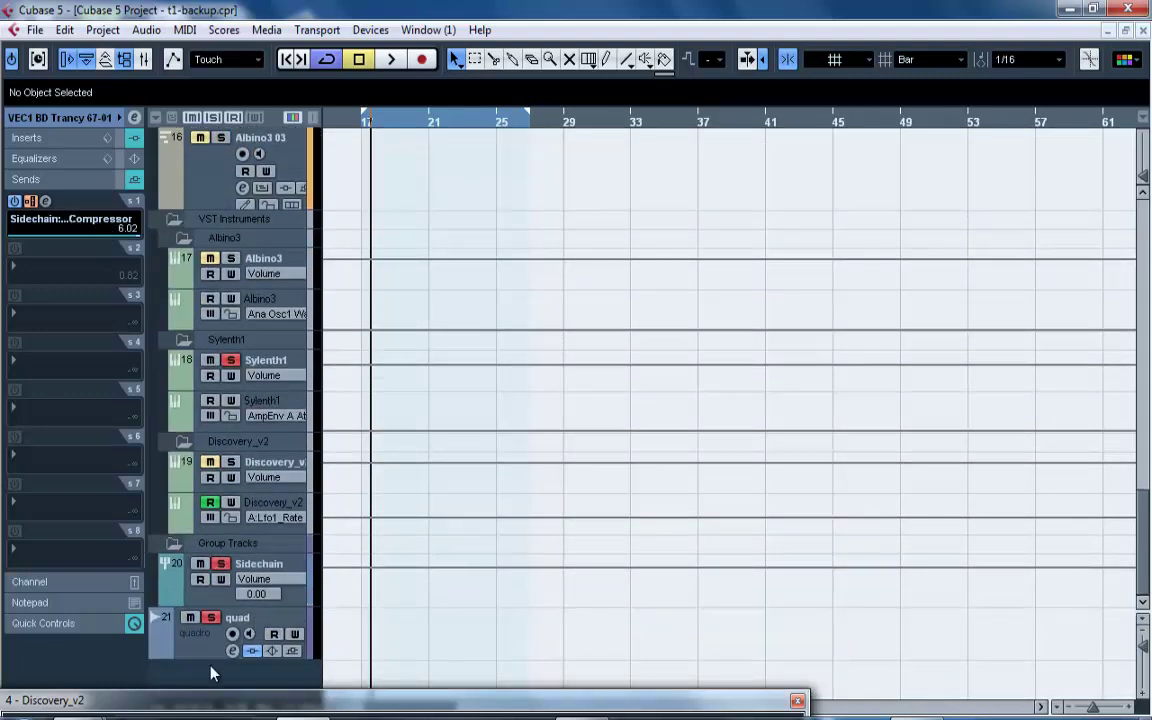
{"action": "right_click", "coordinate": [211, 673]}
{"action": "left_click", "coordinate": [190, 643]}
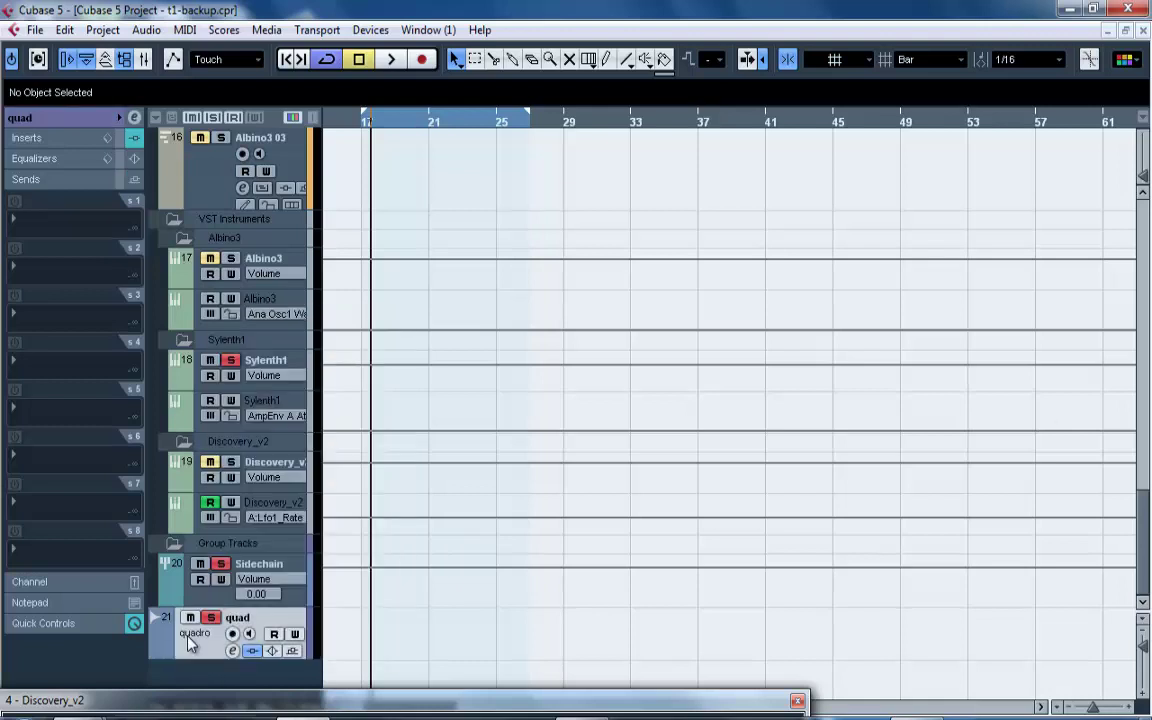
{"action": "right_click", "coordinate": [190, 643]}
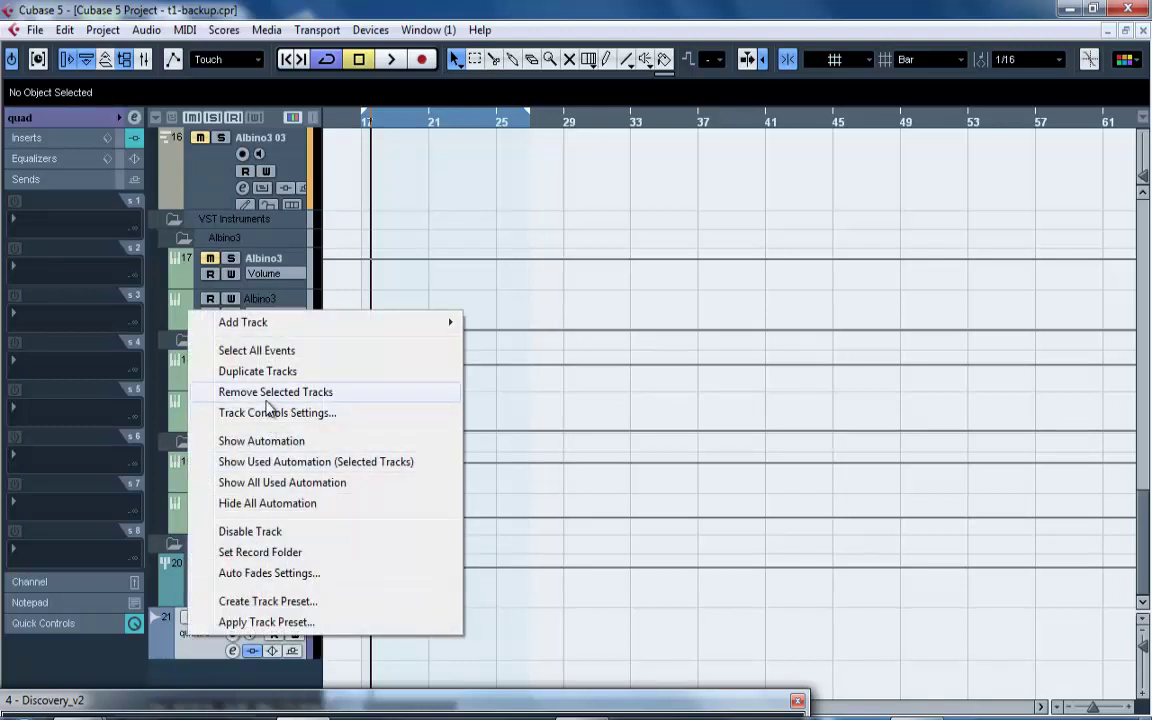
{"action": "left_click", "coordinate": [267, 399]}
Add a second group channel track and remove it again.
{"action": "right_click", "coordinate": [217, 670]}
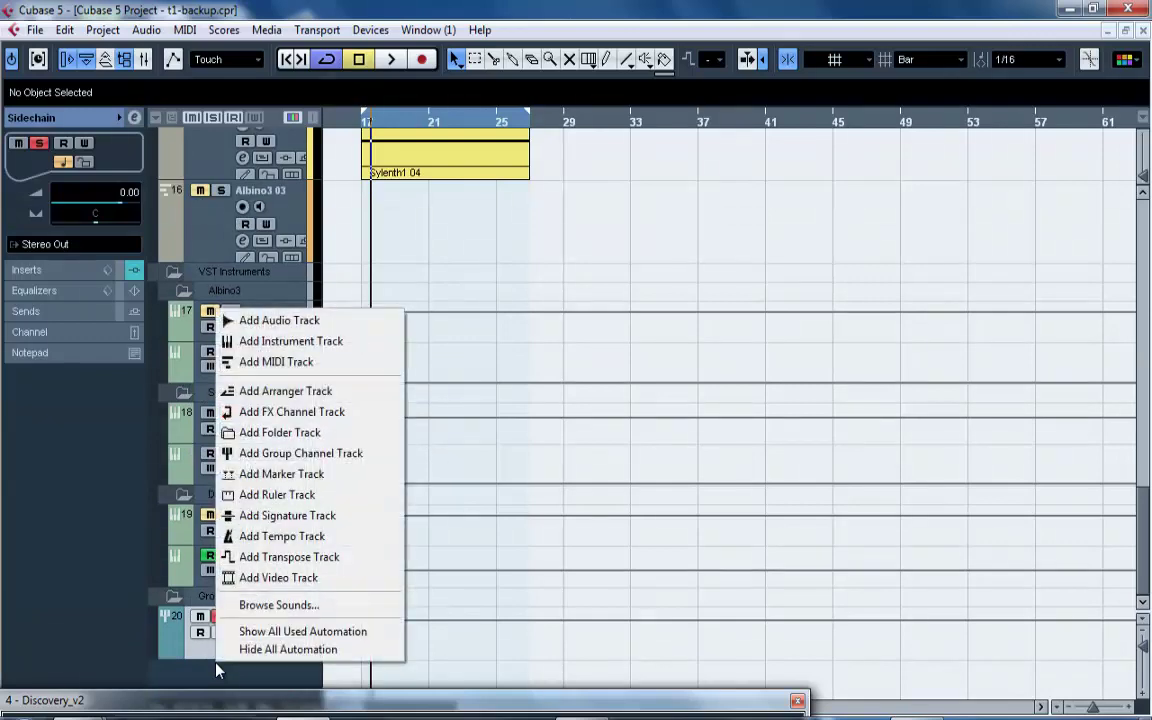
{"action": "left_click", "coordinate": [295, 456]}
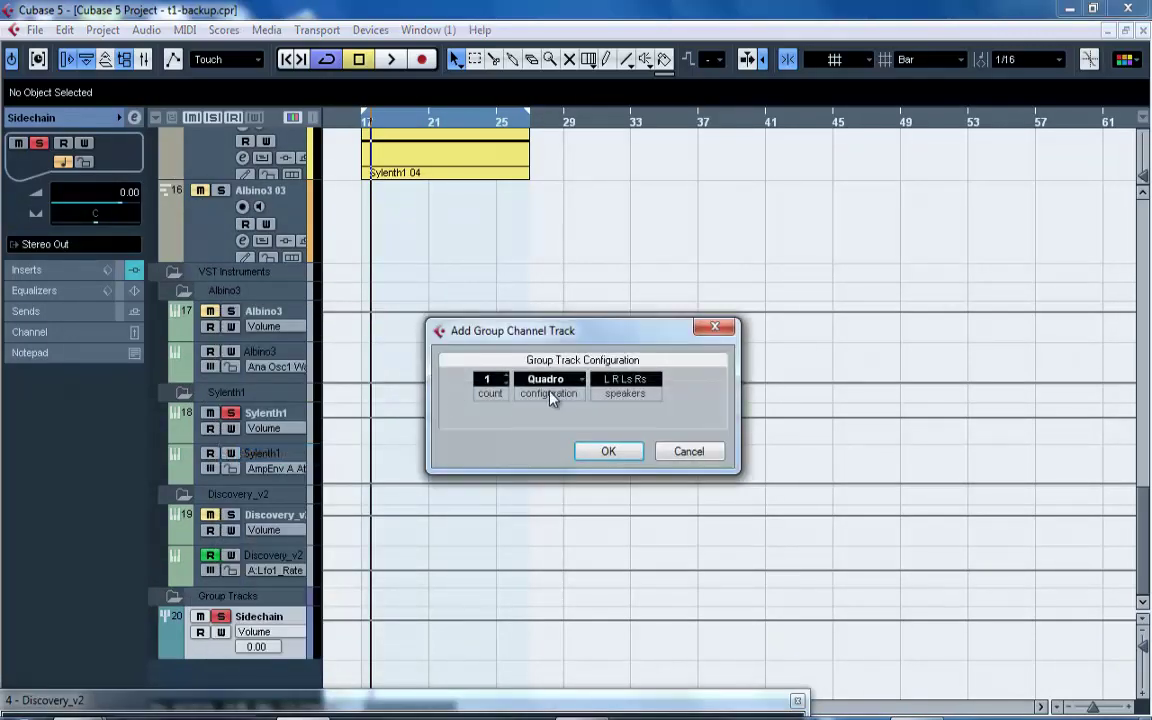
{"action": "left_click", "coordinate": [567, 386]}
{"action": "left_click", "coordinate": [567, 421]}
{"action": "left_click", "coordinate": [606, 451]}
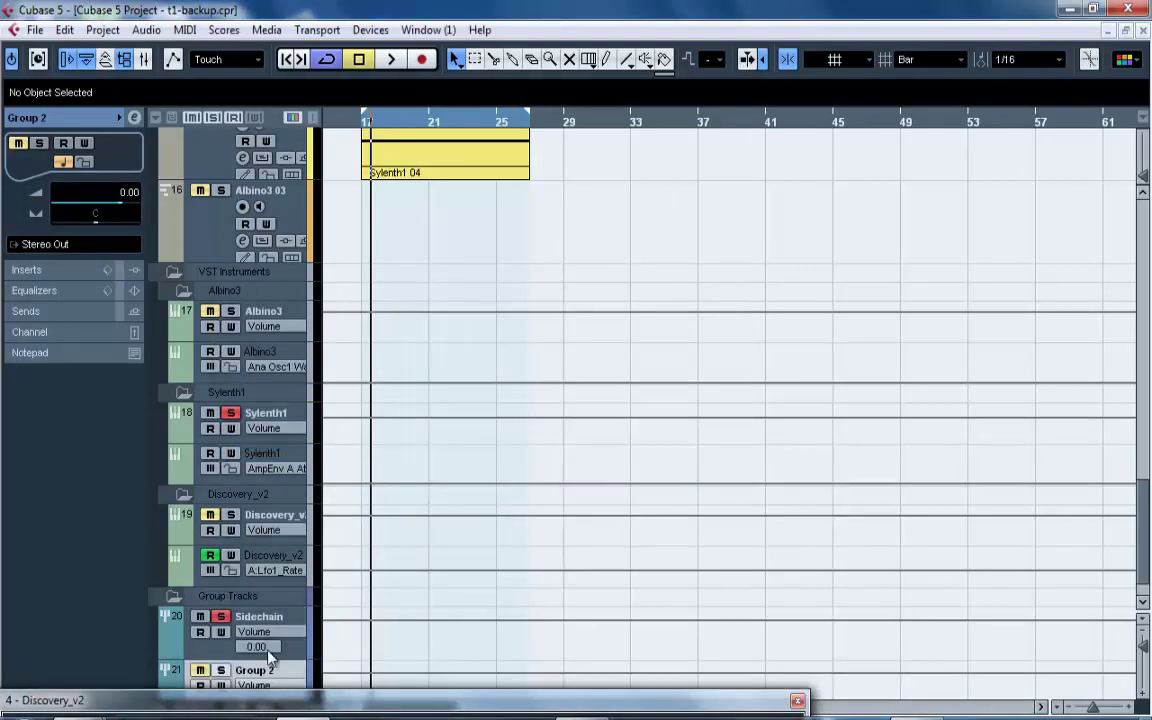
{"action": "right_click", "coordinate": [283, 675]}
{"action": "left_click", "coordinate": [335, 540]}
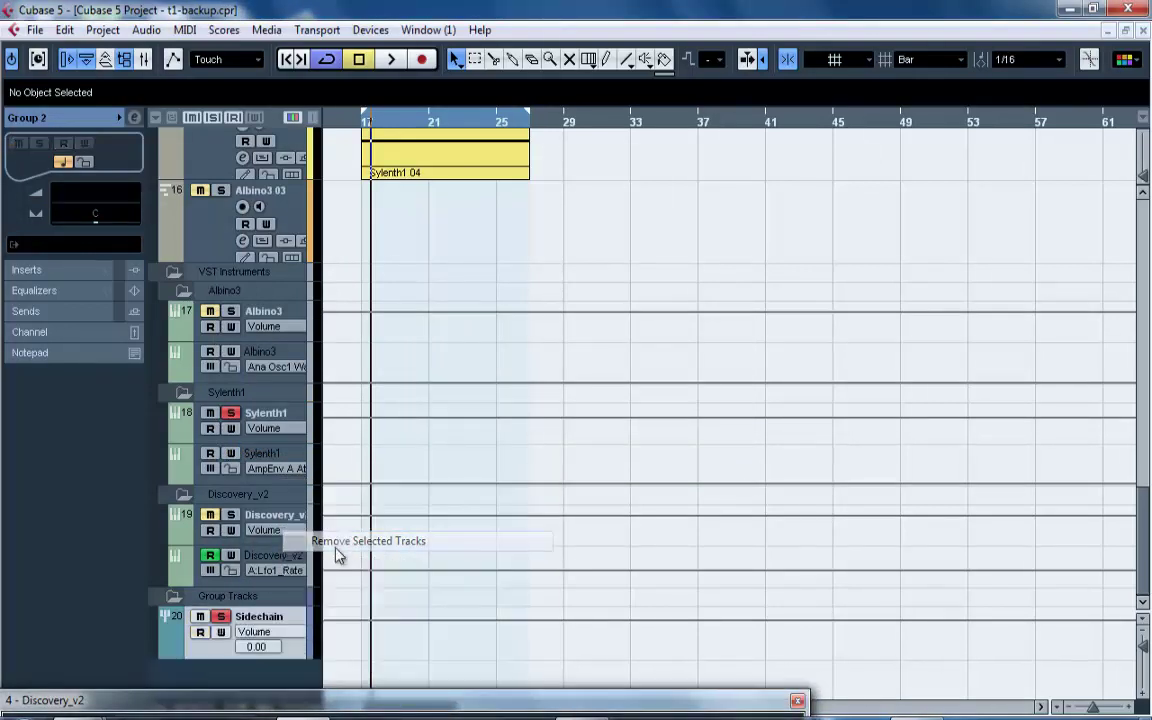
Examine the Sidechain group's first insert, including the Dynamics effect choices and the Compressor's side-chain activation.
{"action": "left_click", "coordinate": [138, 272]}
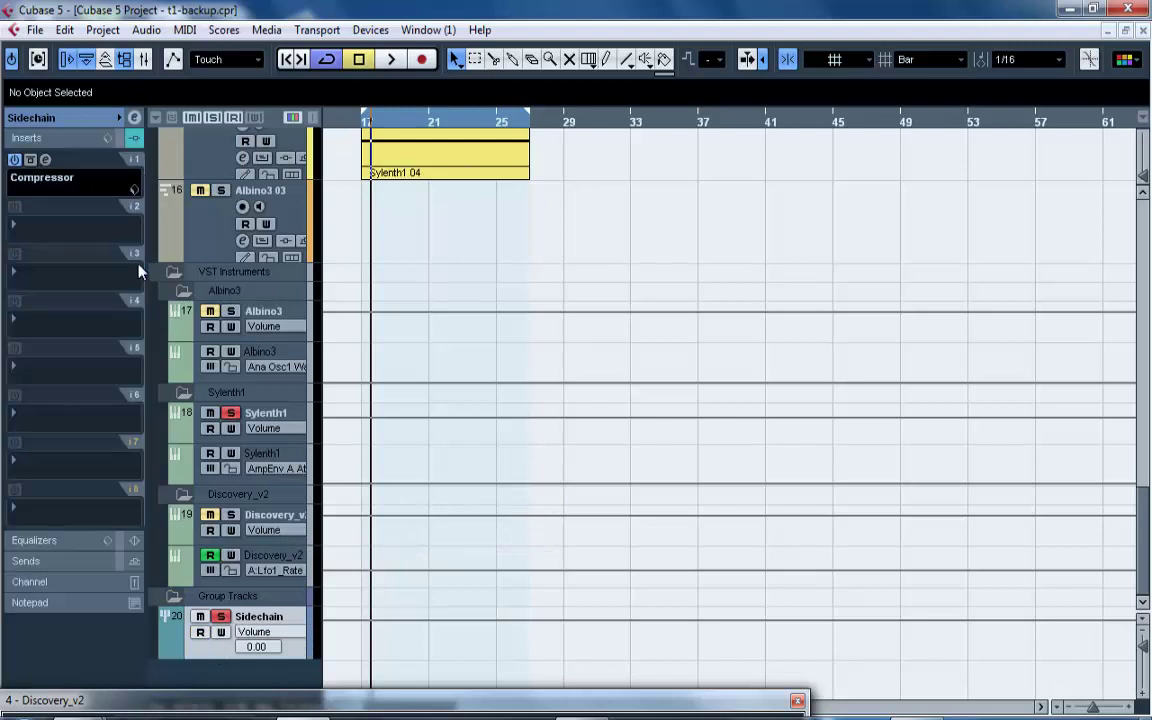
{"action": "left_click", "coordinate": [55, 175]}
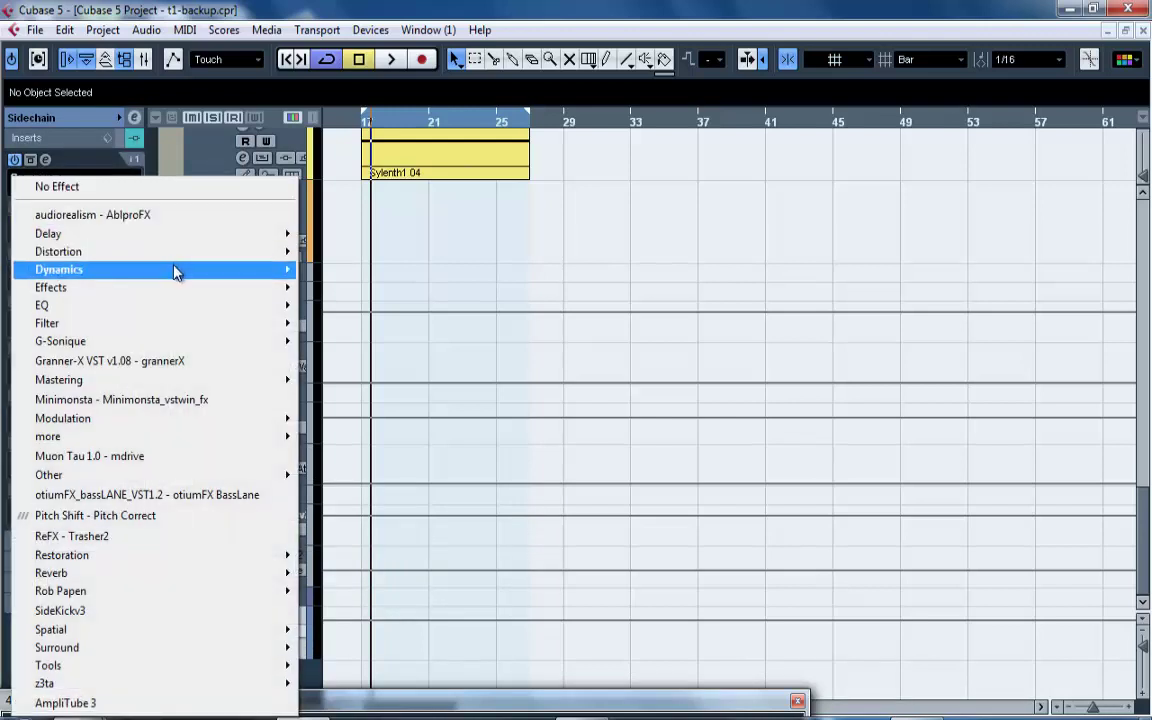
{"action": "mouse_move", "coordinate": [243, 280]}
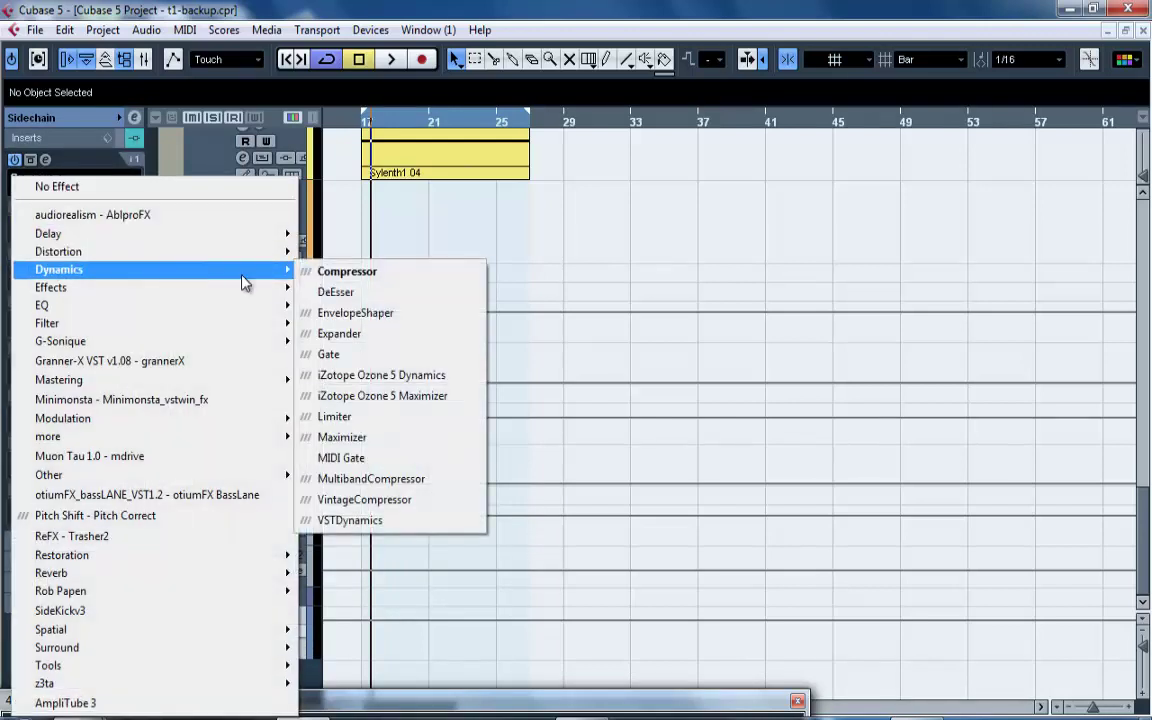
{"action": "left_click", "coordinate": [110, 159]}
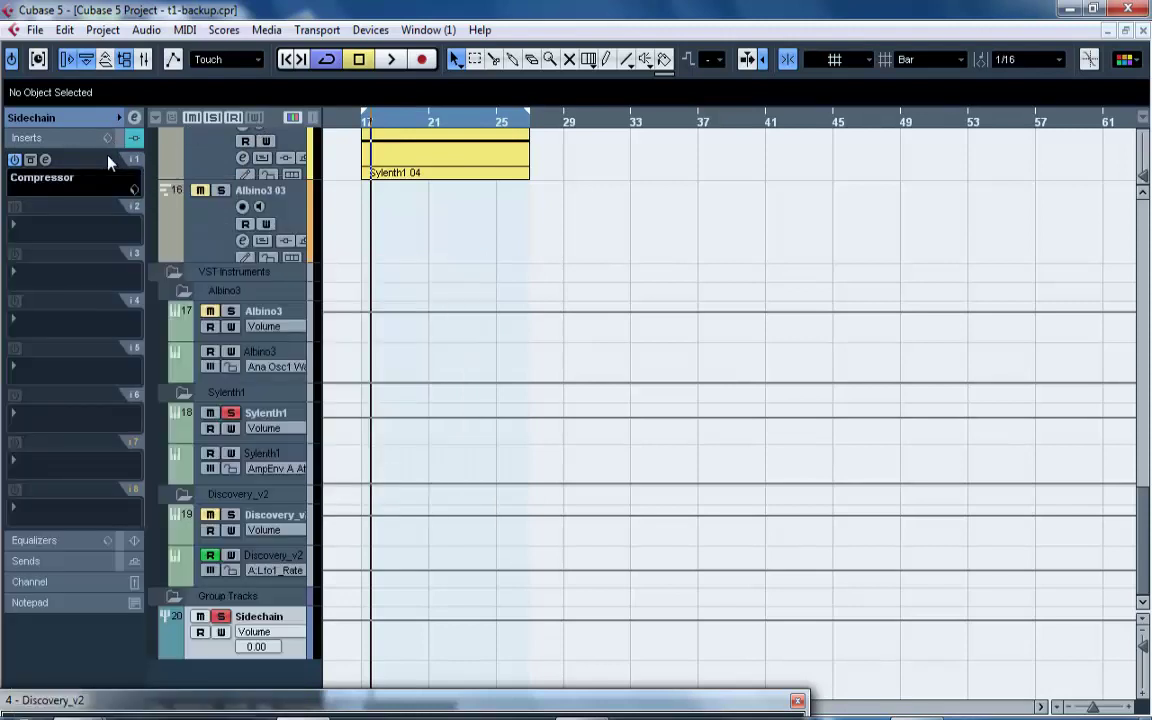
{"action": "left_click", "coordinate": [45, 160]}
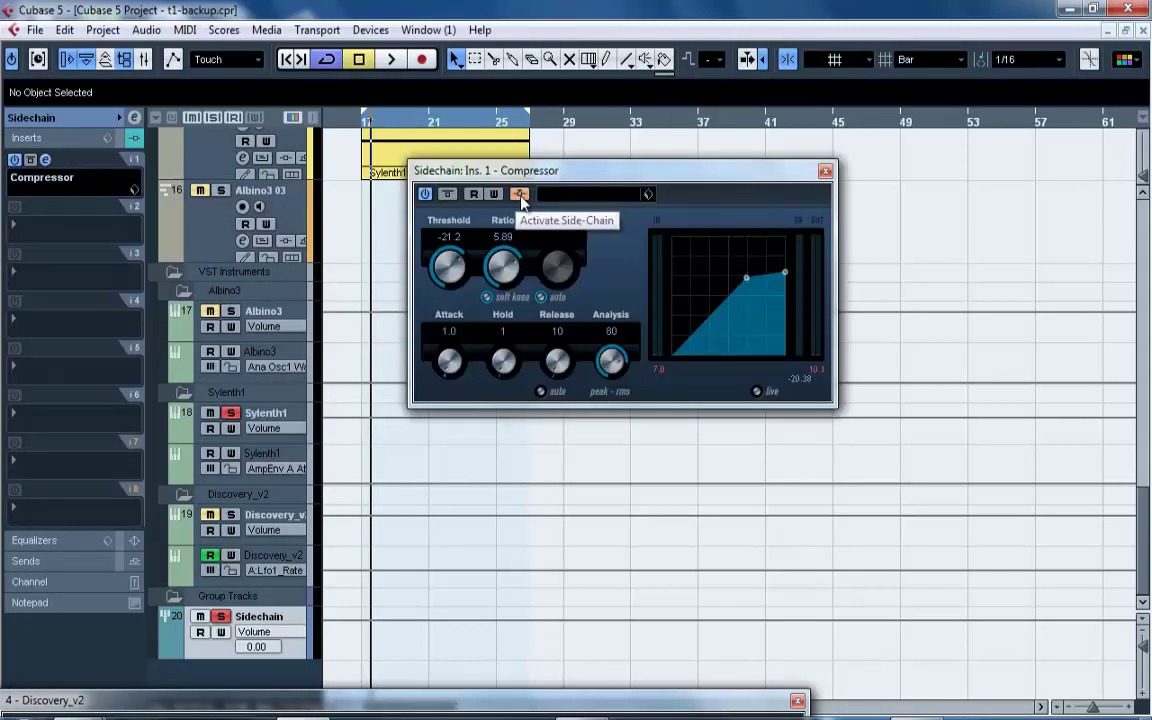
{"action": "left_click", "coordinate": [826, 173]}
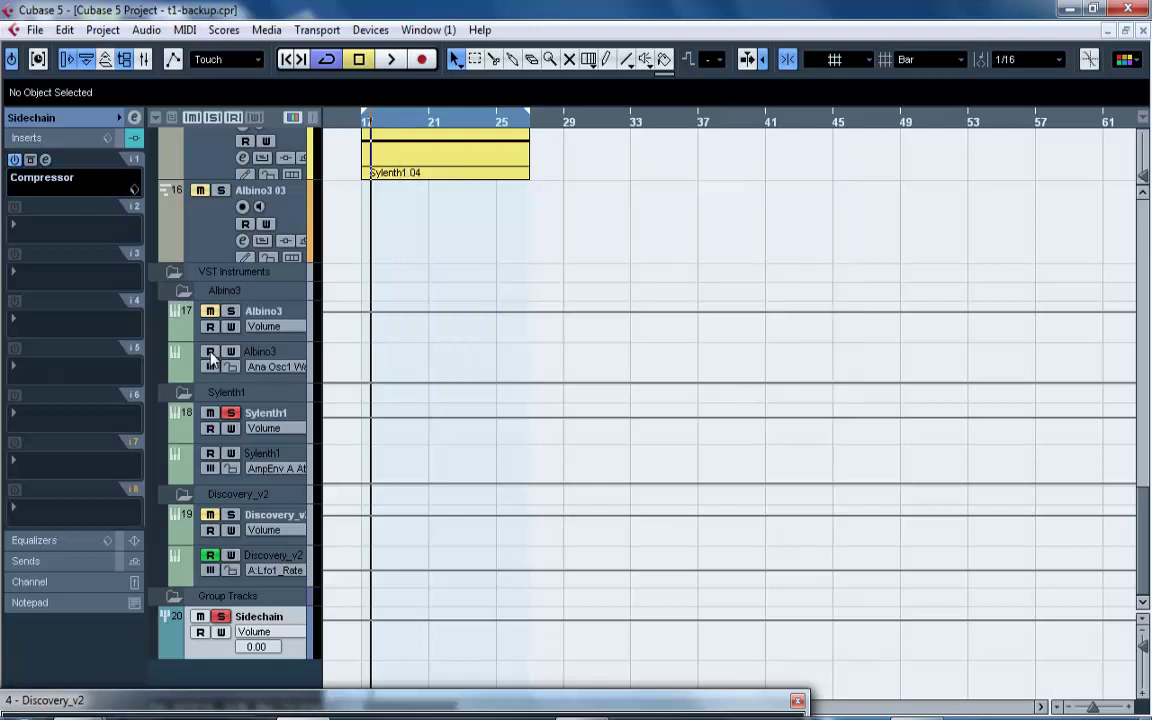
Route the Sylenth1 instrument channel's output to the Sidechain group.
{"action": "left_click", "coordinate": [183, 430]}
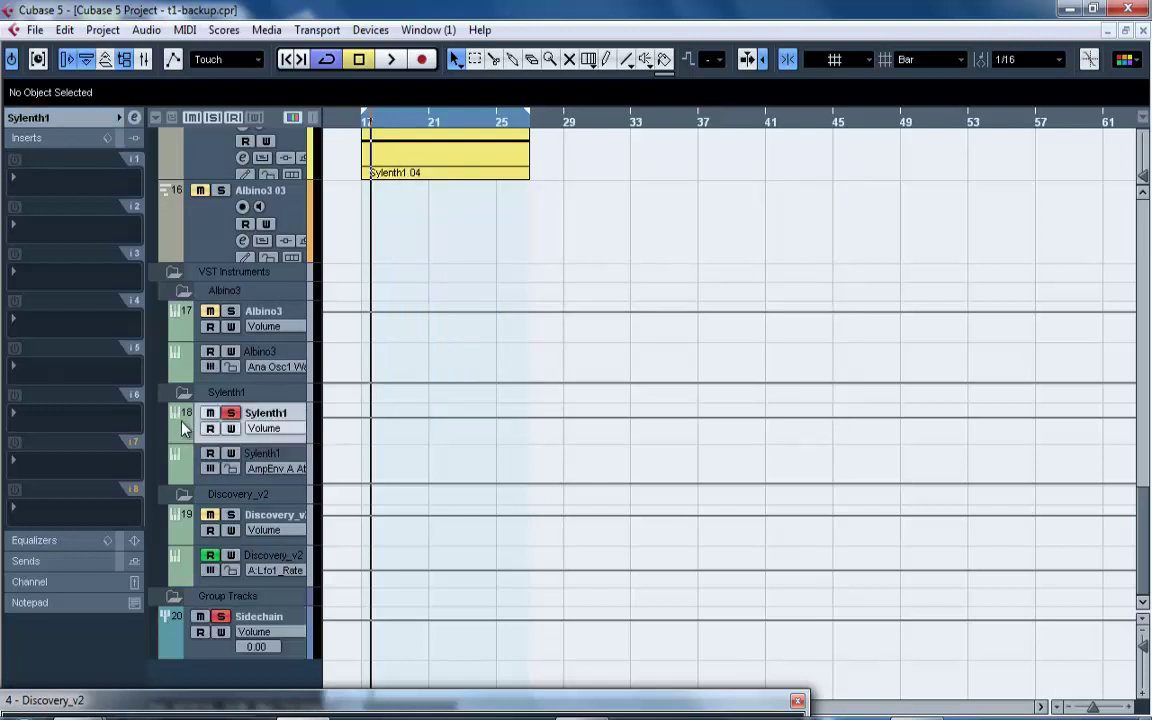
{"action": "left_click", "coordinate": [80, 117]}
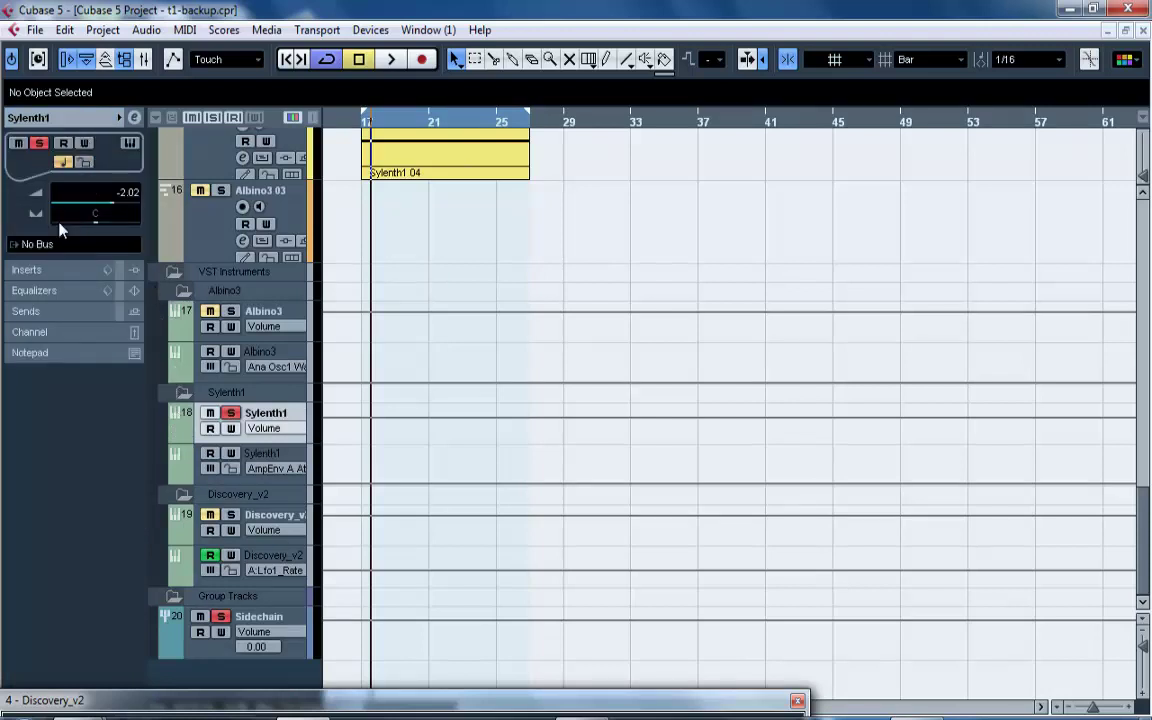
{"action": "left_click", "coordinate": [60, 246]}
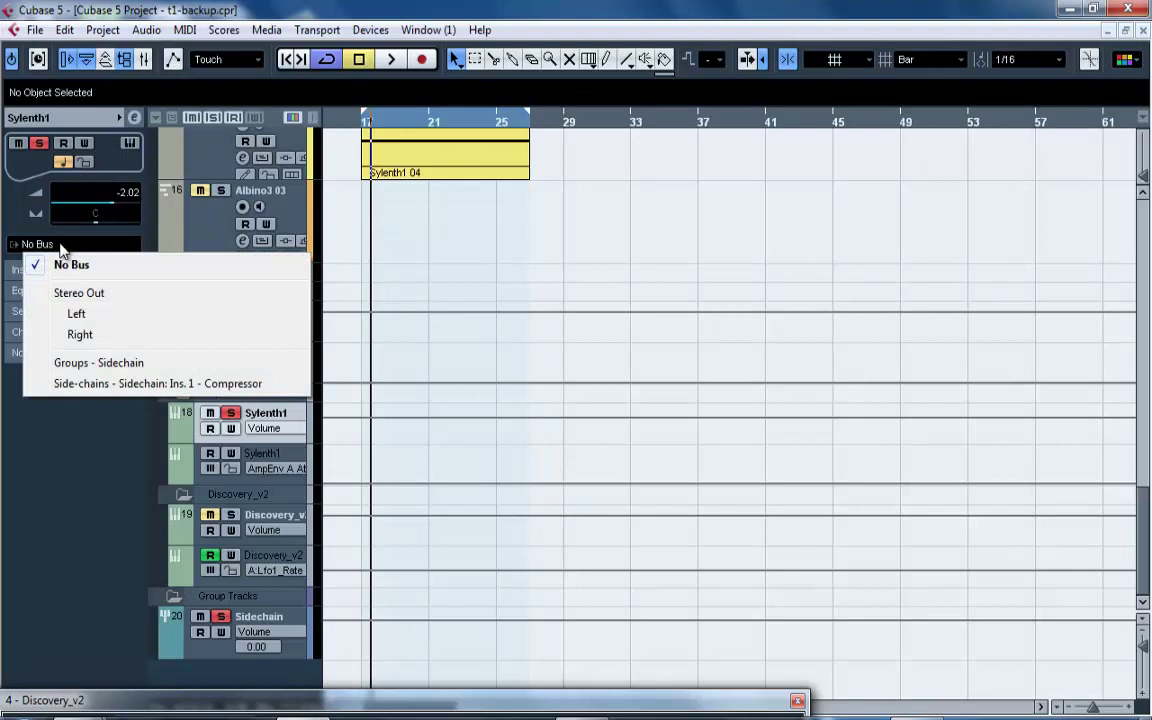
{"action": "left_click", "coordinate": [104, 364]}
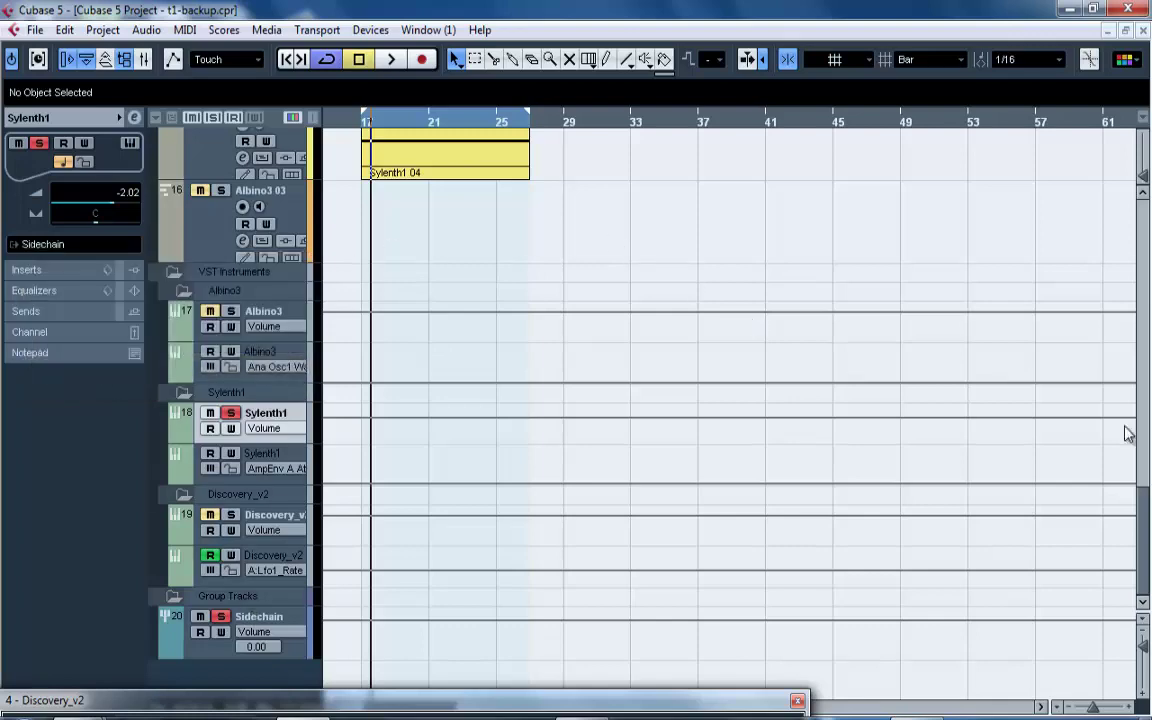
Check the kick track's first send destination and view the Sidechain group's Compressor from that send.
{"action": "left_click_drag", "start_coordinate": [1142, 503], "coordinate": [1139, 223]}
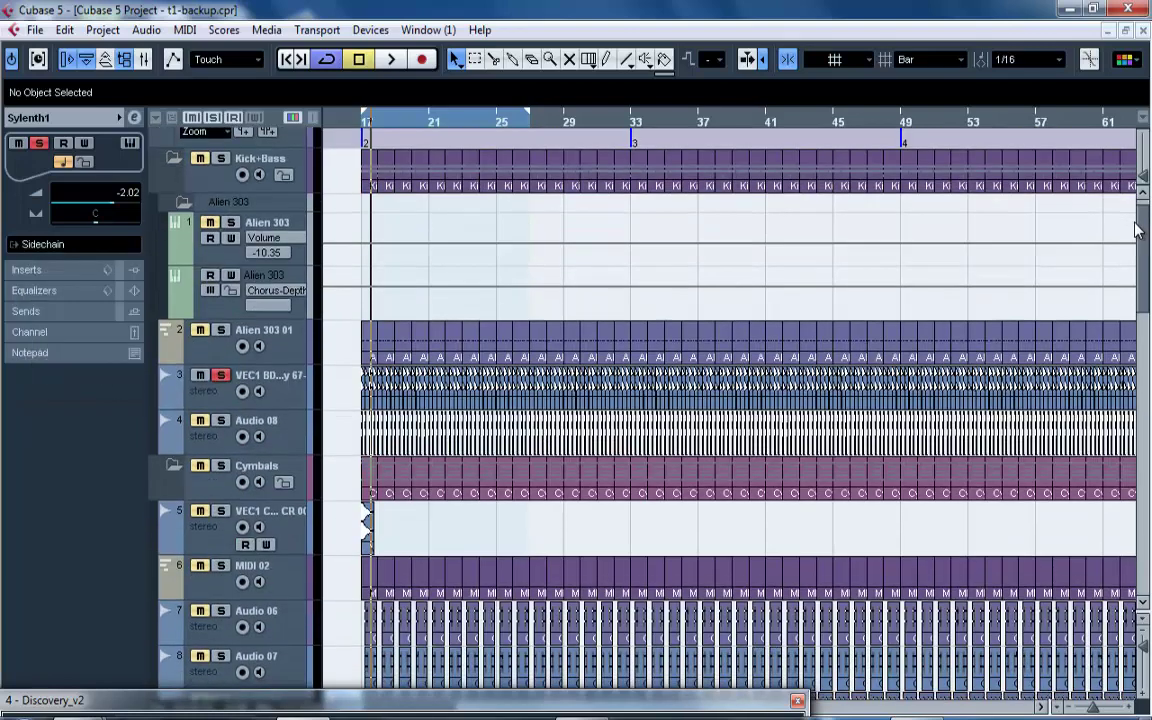
{"action": "left_click", "coordinate": [284, 378]}
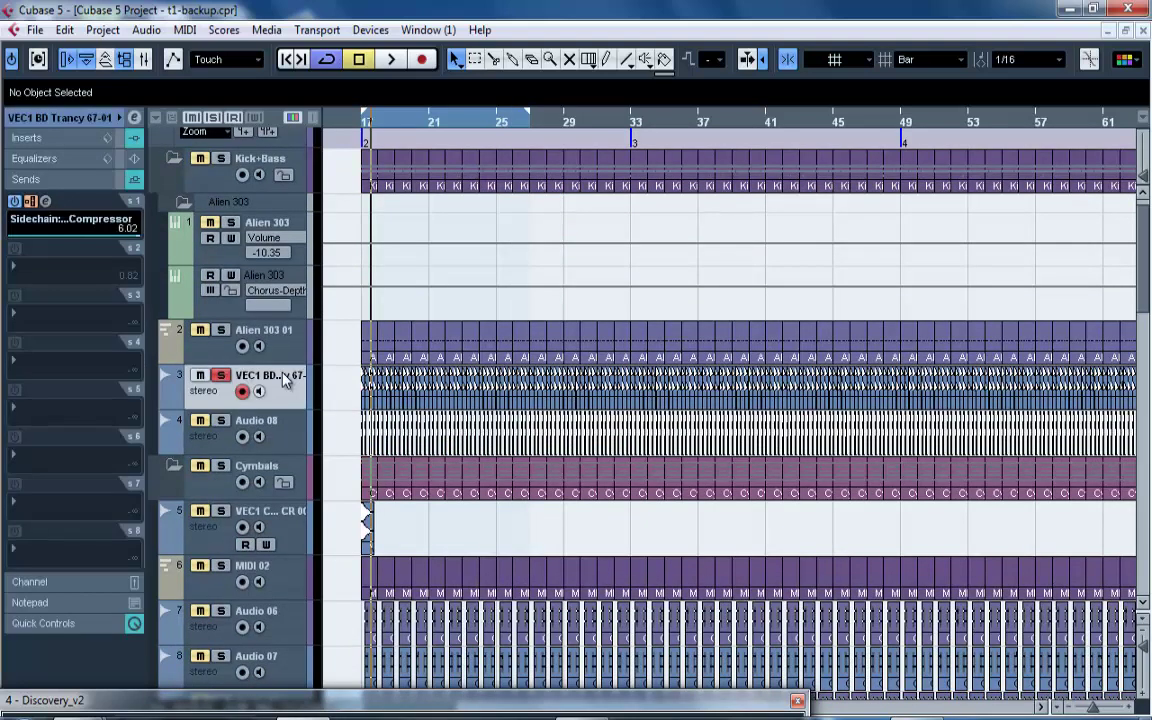
{"action": "left_click", "coordinate": [48, 219]}
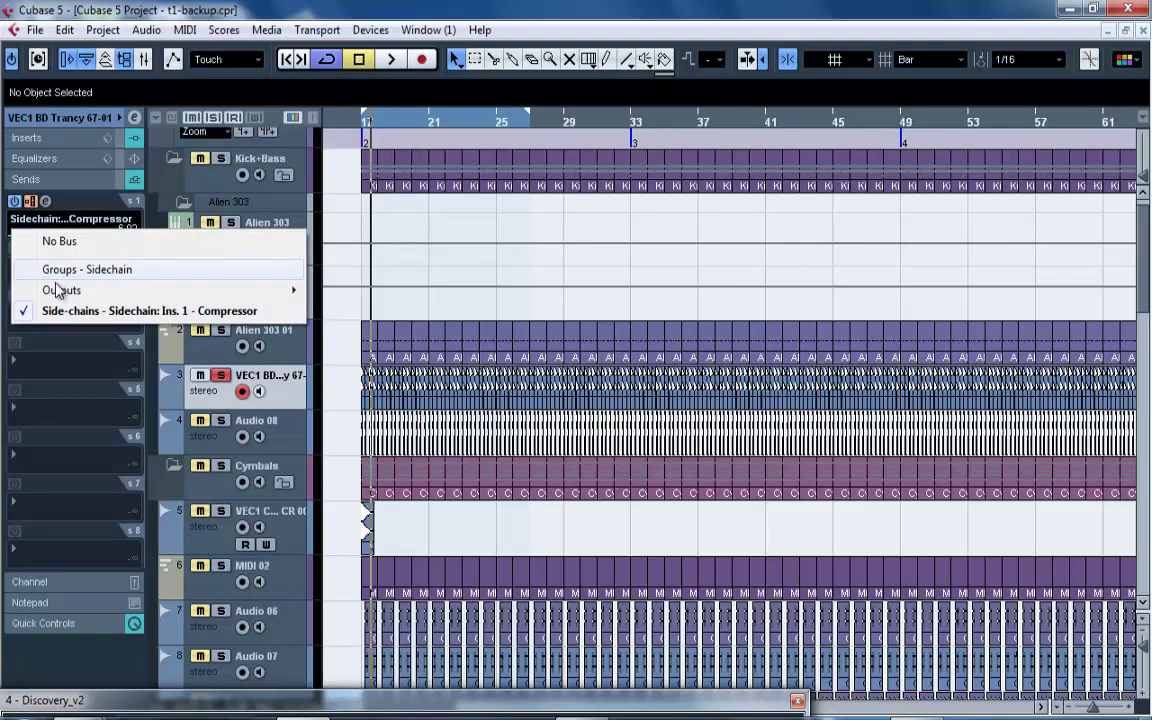
{"action": "left_click", "coordinate": [48, 203]}
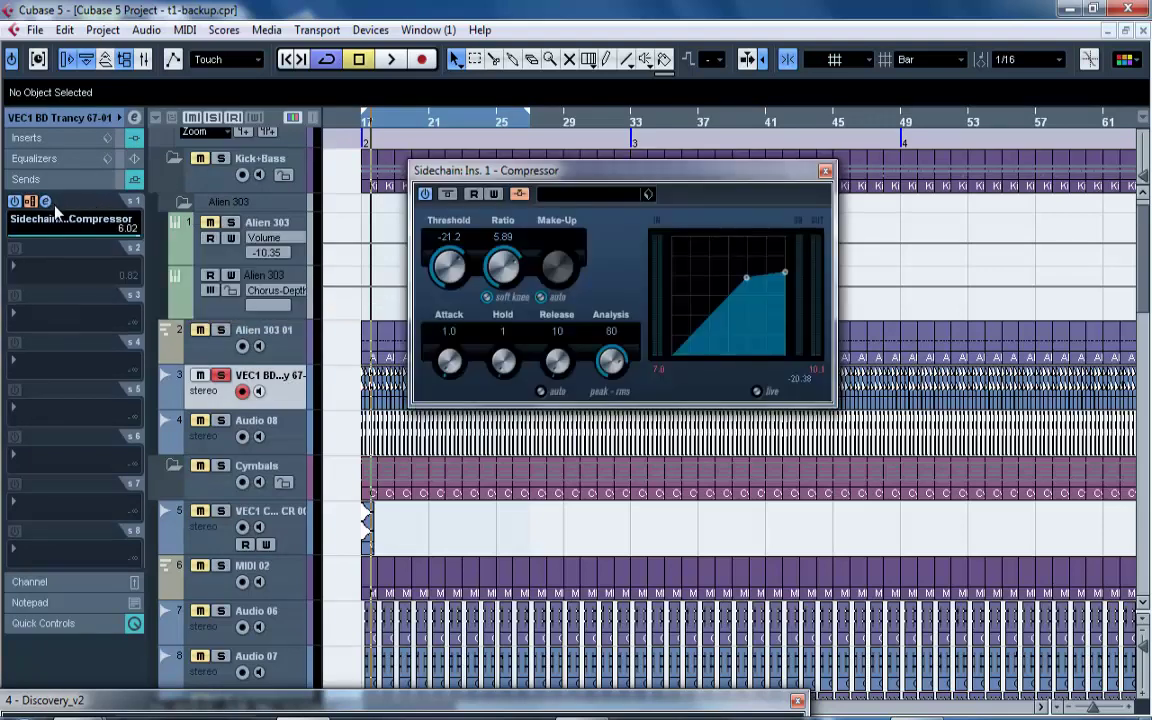
{"action": "left_click", "coordinate": [50, 204]}
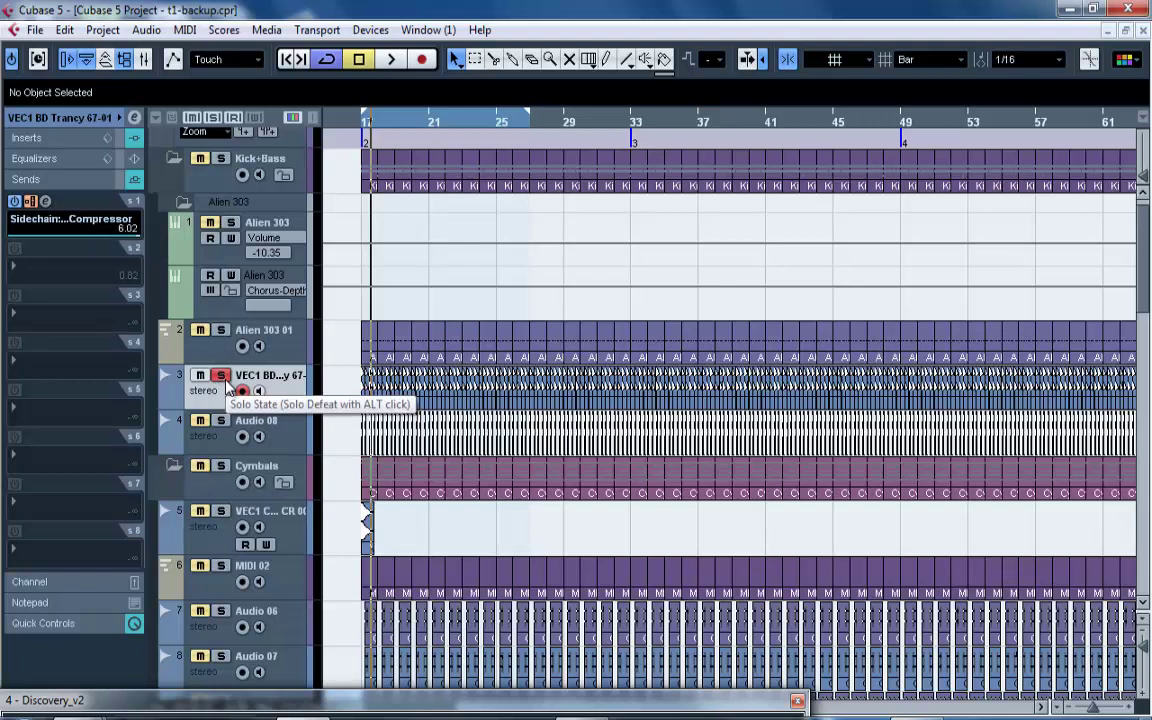
Start playback and toggle the kick track's first send off, on and off again to compare the side-chain effect.
{"action": "key", "text": "space"}
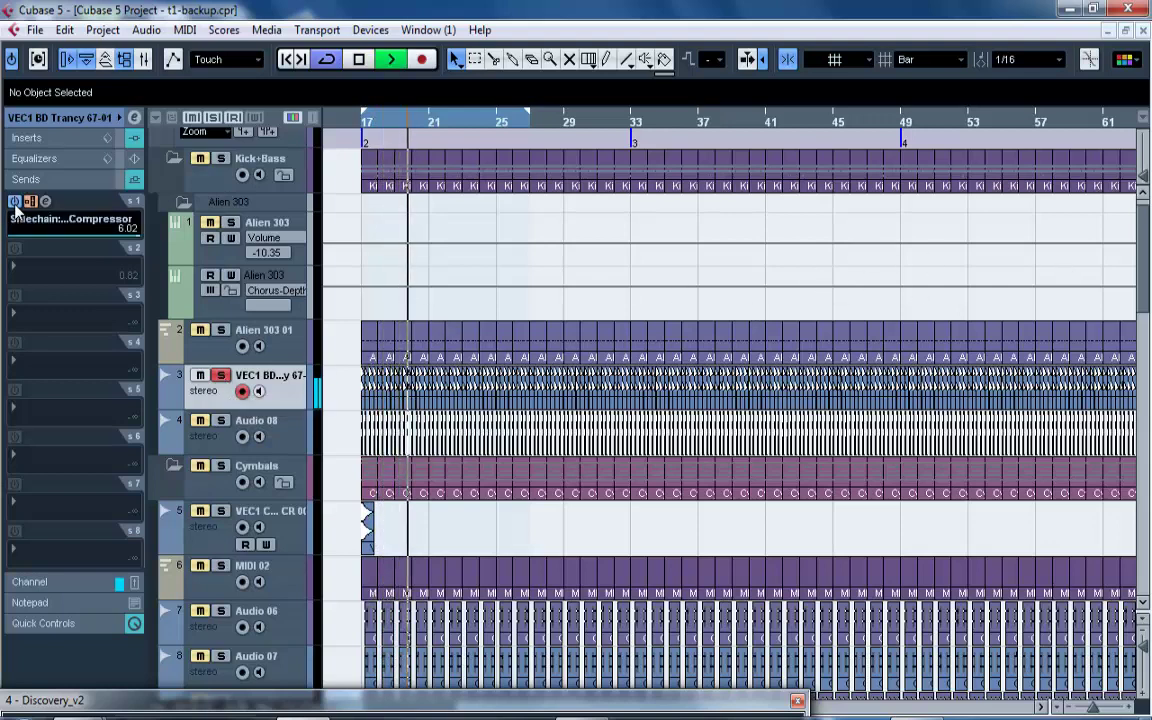
{"action": "left_click", "coordinate": [15, 203]}
{"action": "left_click", "coordinate": [15, 203]}
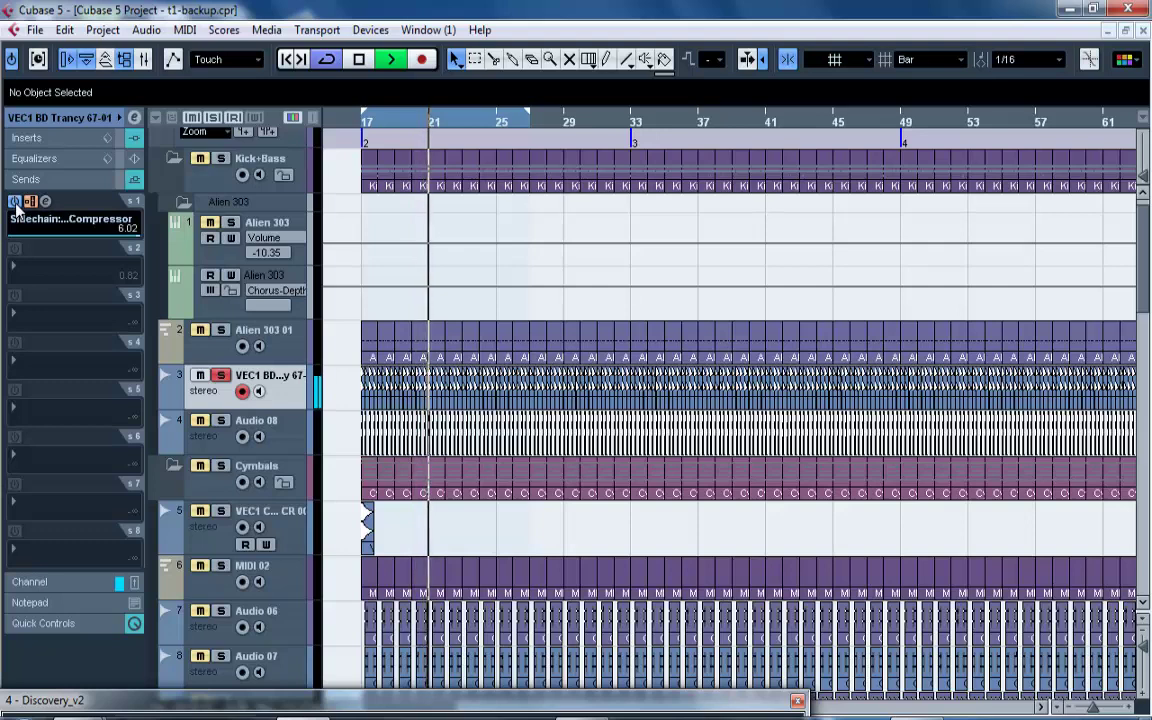
{"action": "left_click", "coordinate": [15, 203]}
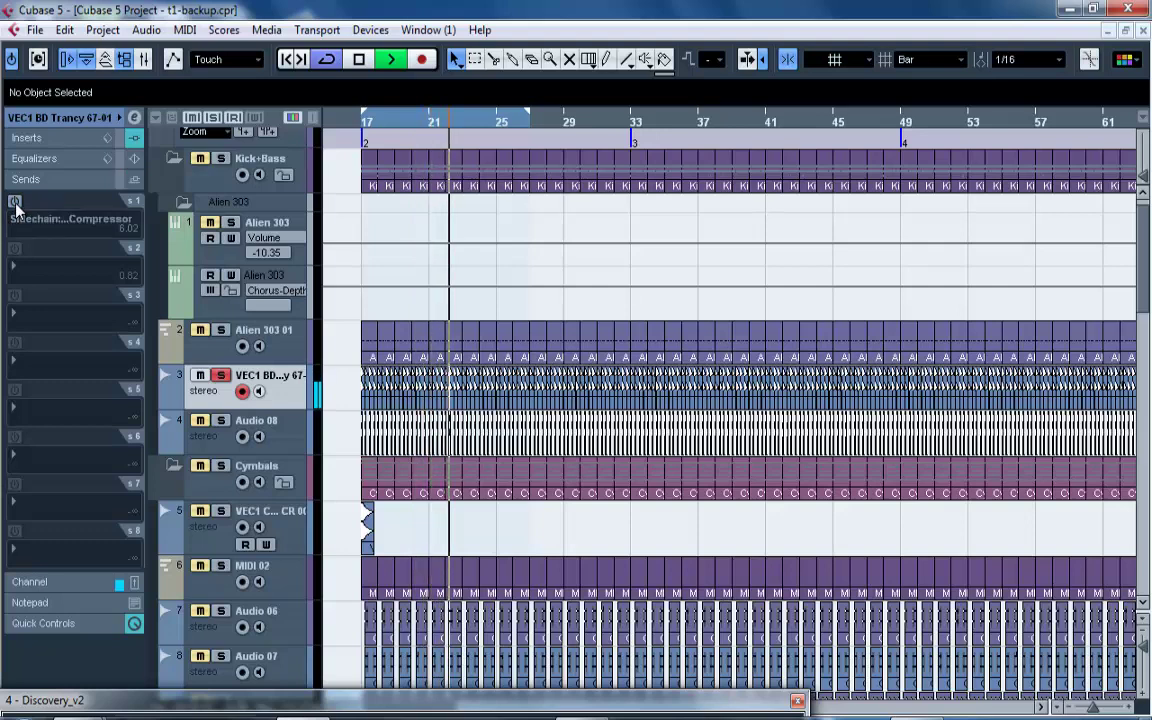
Compare the mix with and without the kick track's first send, leaving the send enabled.
{"action": "left_click", "coordinate": [15, 203]}
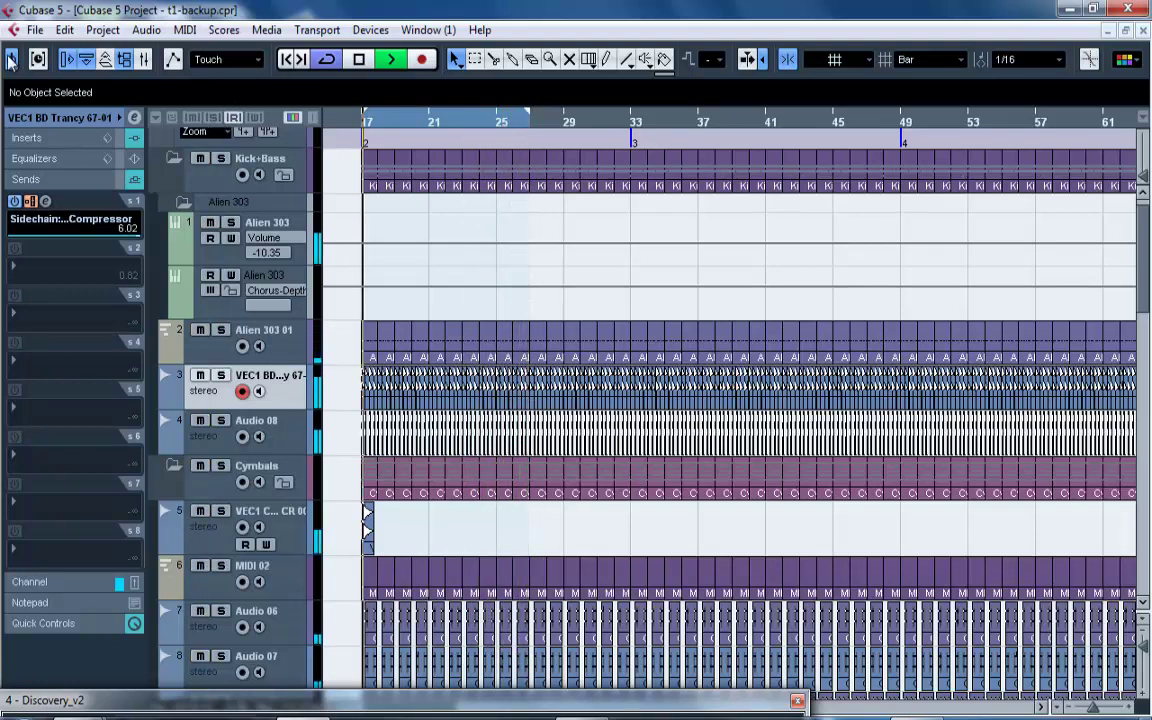
{"action": "left_click", "coordinate": [16, 203]}
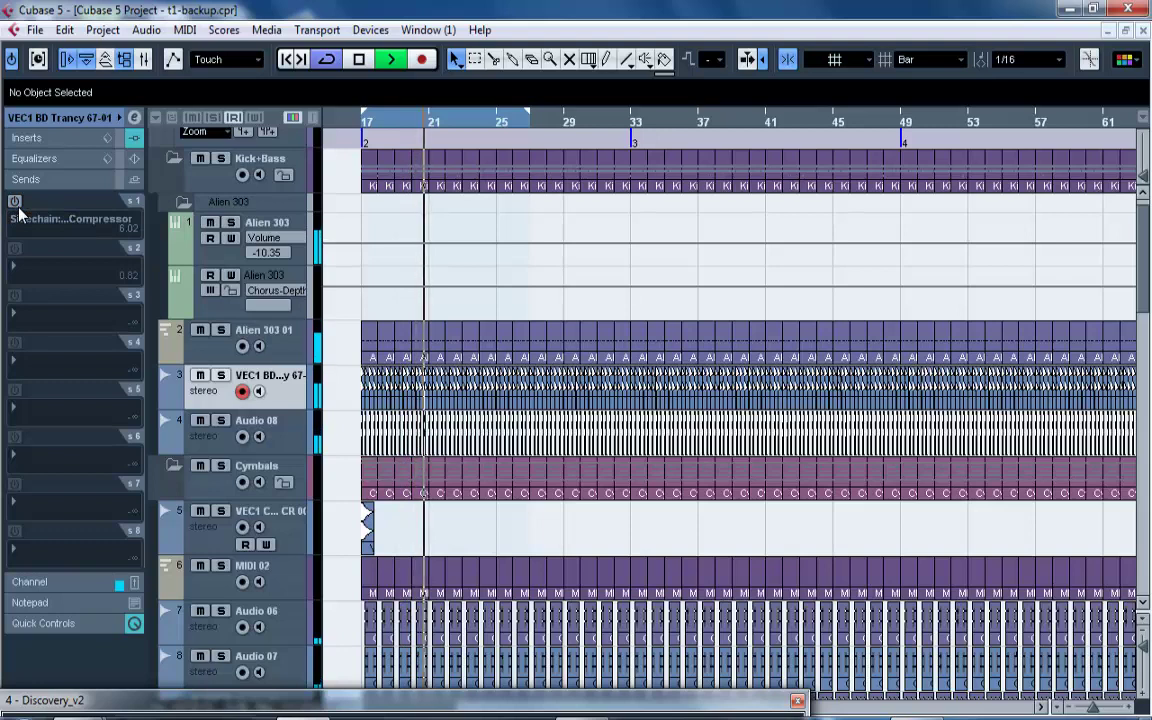
{"action": "left_click", "coordinate": [16, 203]}
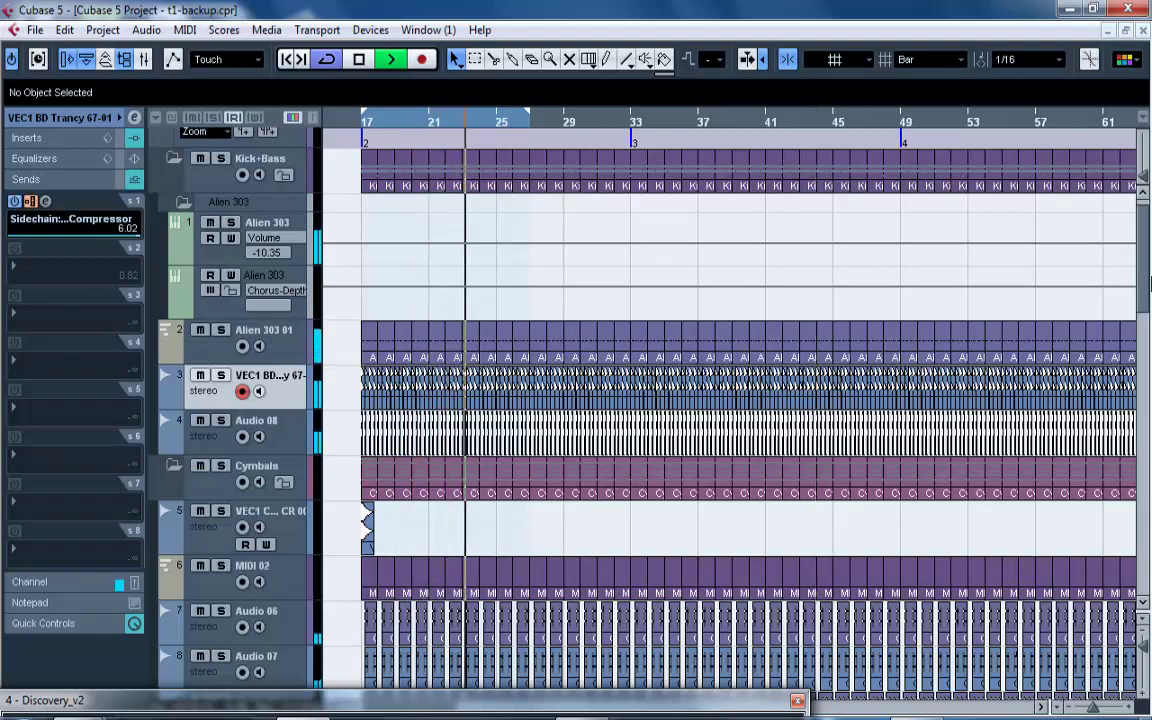
Play the Sylenth1 04 track soloed and lower the Sylenth1 instrument channel's level to -7.50 in the mixer.
{"action": "left_click_drag", "start_coordinate": [1149, 285], "coordinate": [1146, 522]}
{"action": "left_click", "coordinate": [280, 421]}
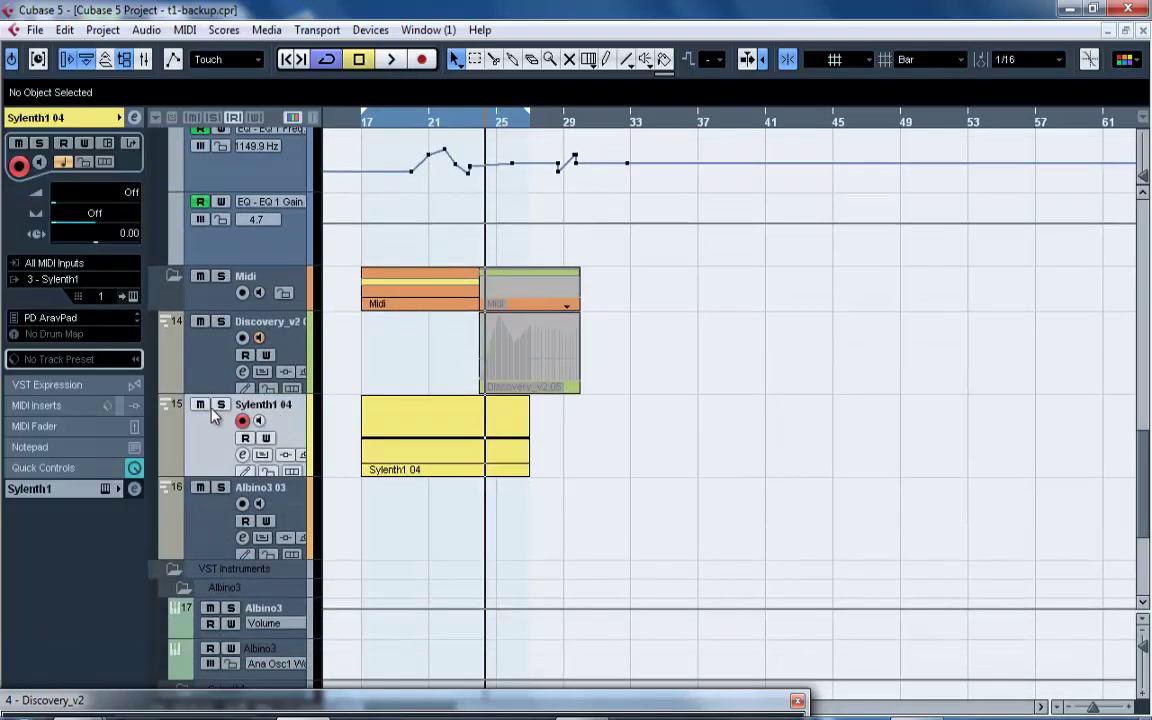
{"action": "left_click", "coordinate": [222, 405]}
{"action": "key", "text": "space"}
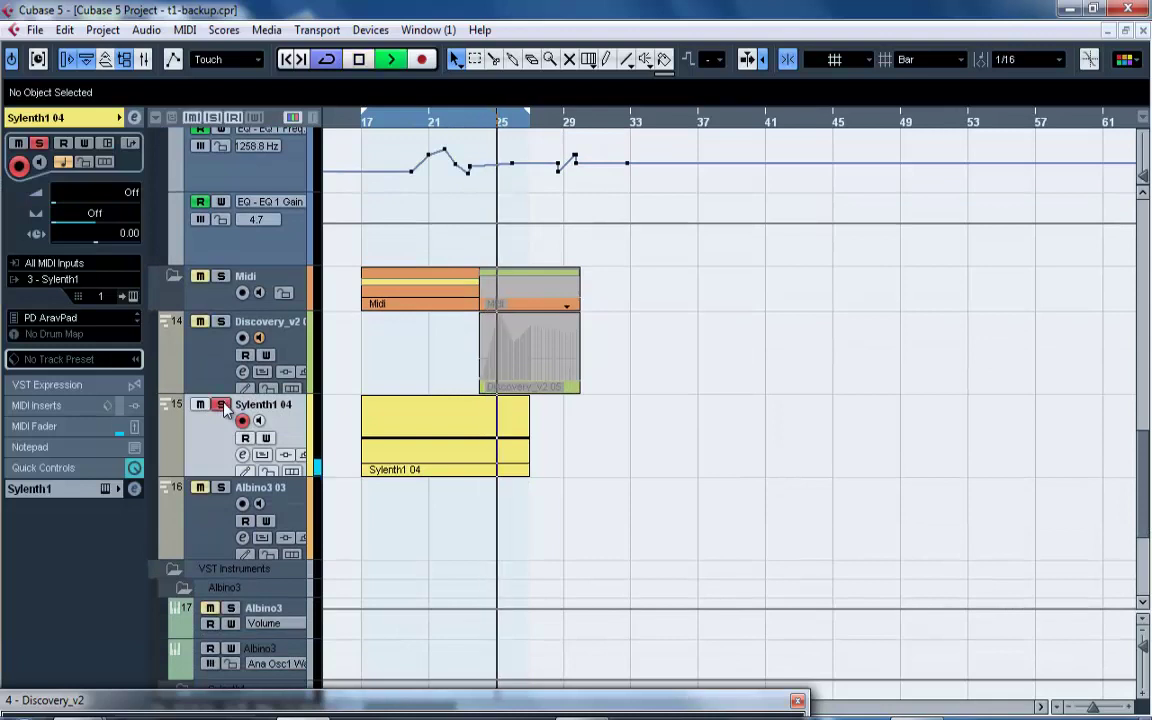
{"action": "key", "text": "F3"}
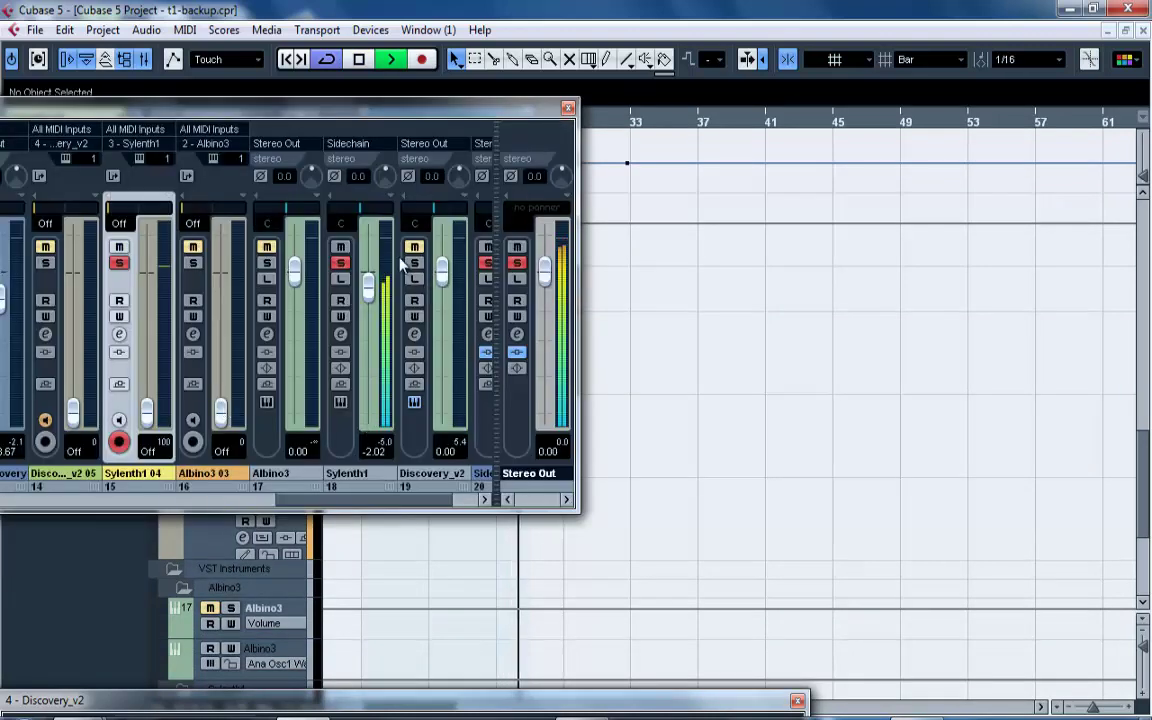
{"action": "left_click_drag", "start_coordinate": [368, 305], "coordinate": [366, 345]}
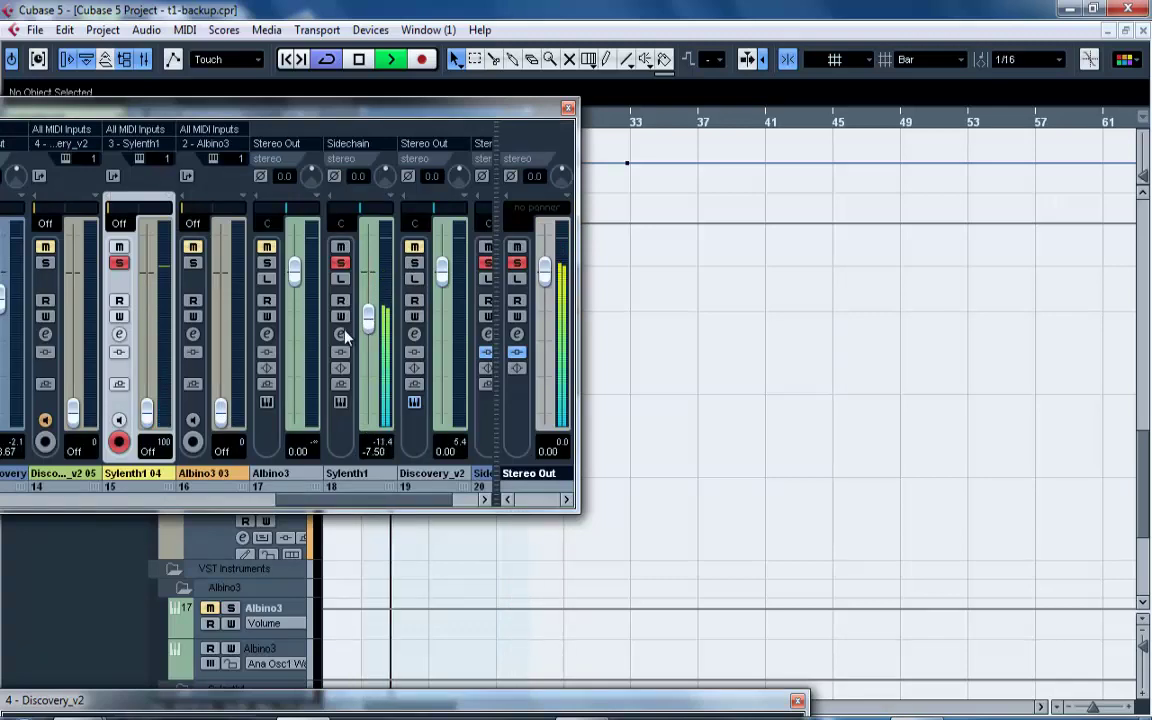
Enable the Sylenth1 channel's EQ 1 as High Pass II at 365 Hz and raise the channel's level to -4.45.
{"action": "left_click", "coordinate": [340, 334]}
{"action": "left_click", "coordinate": [321, 355]}
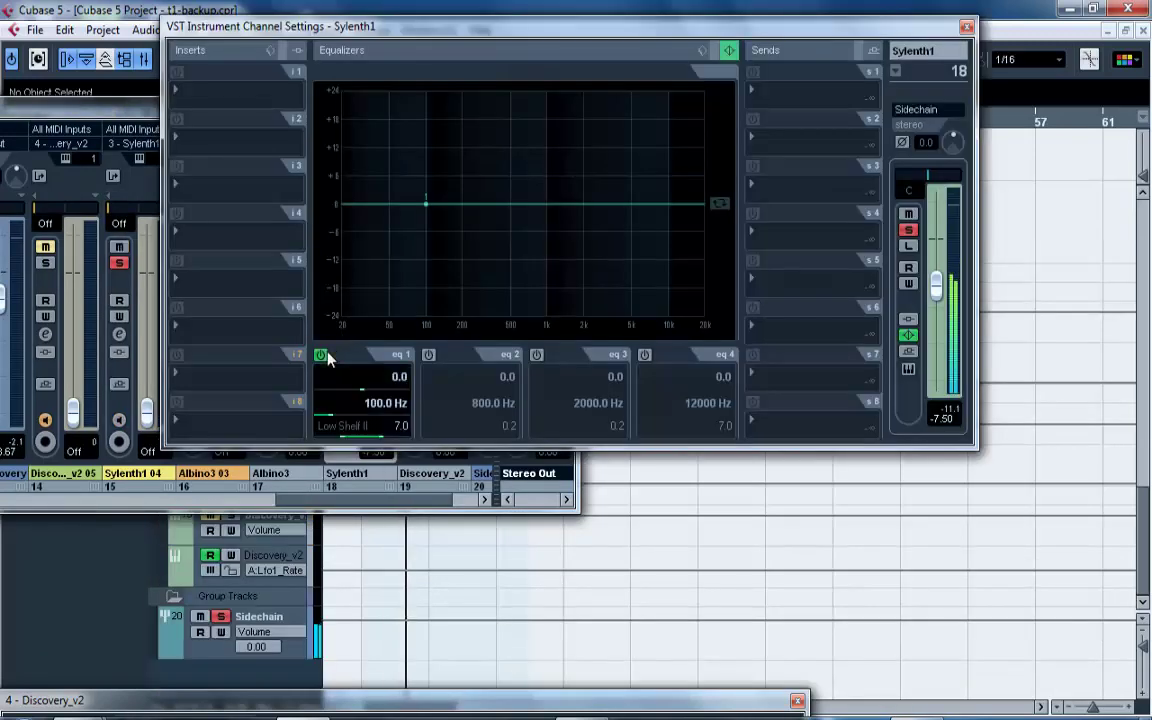
{"action": "left_click", "coordinate": [342, 425]}
{"action": "left_click", "coordinate": [345, 514]}
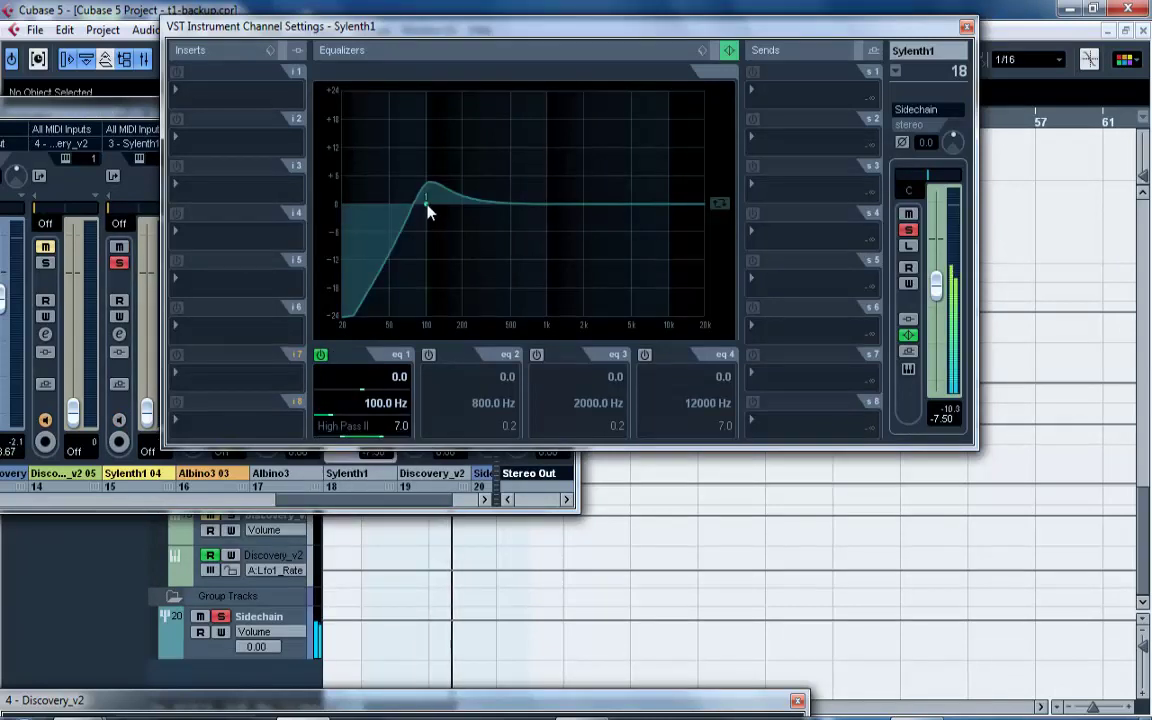
{"action": "left_click_drag", "start_coordinate": [426, 215], "coordinate": [496, 212]}
{"action": "left_click_drag", "start_coordinate": [937, 286], "coordinate": [940, 269]}
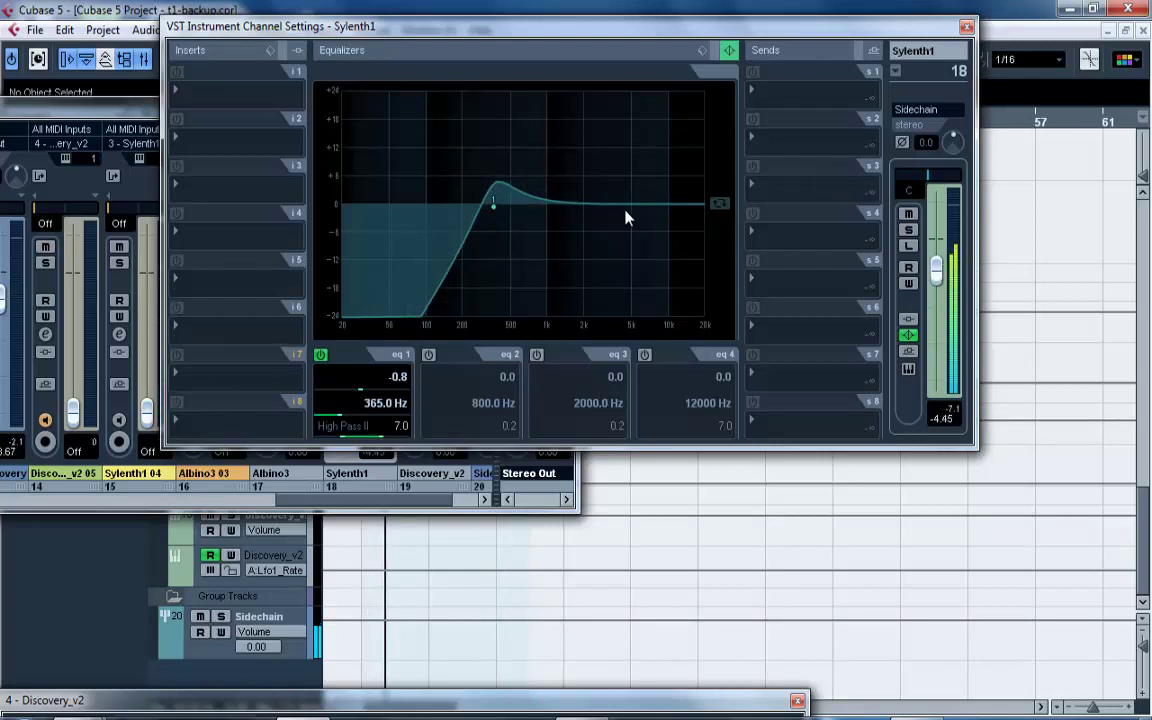
Add a 5.6 dB EQ 2 boost at 3265 Hz and move the EQ 1 high-pass point to 725 Hz and -3.2.
{"action": "left_click_drag", "start_coordinate": [612, 206], "coordinate": [610, 178]}
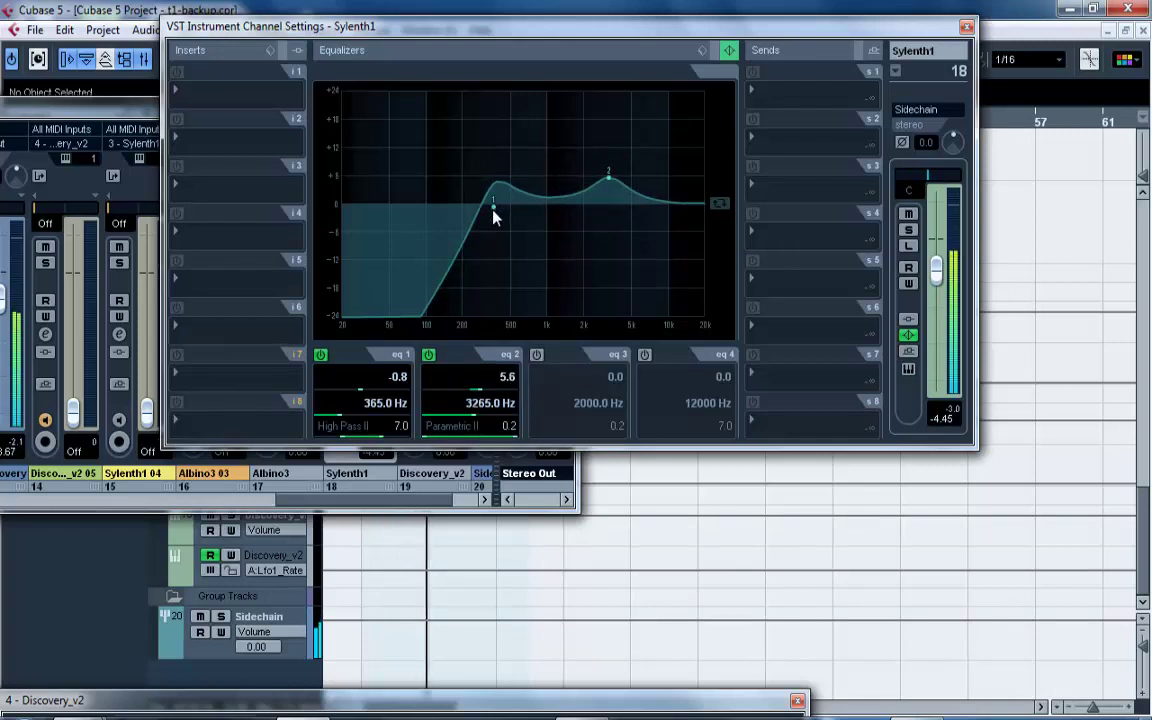
{"action": "left_click_drag", "start_coordinate": [494, 207], "coordinate": [531, 220]}
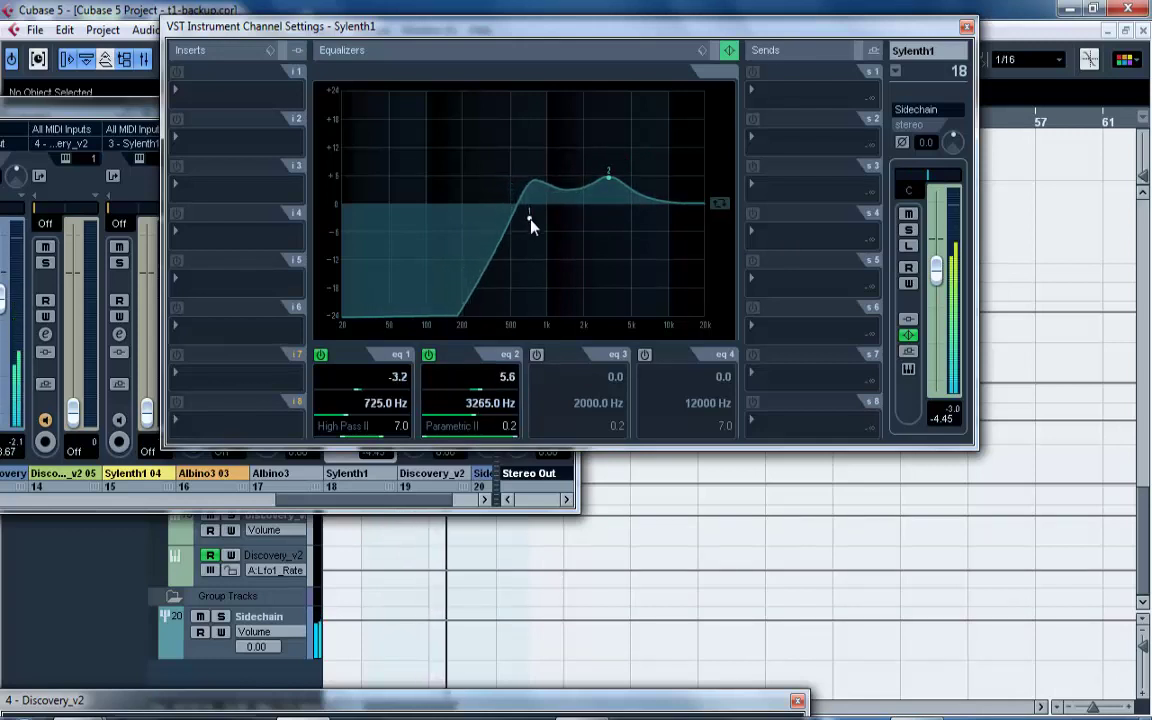
Look through the effect choices for the Sylenth1 channel's first insert, including the Filter category, and close the channel settings and mixer.
{"action": "left_click", "coordinate": [225, 92]}
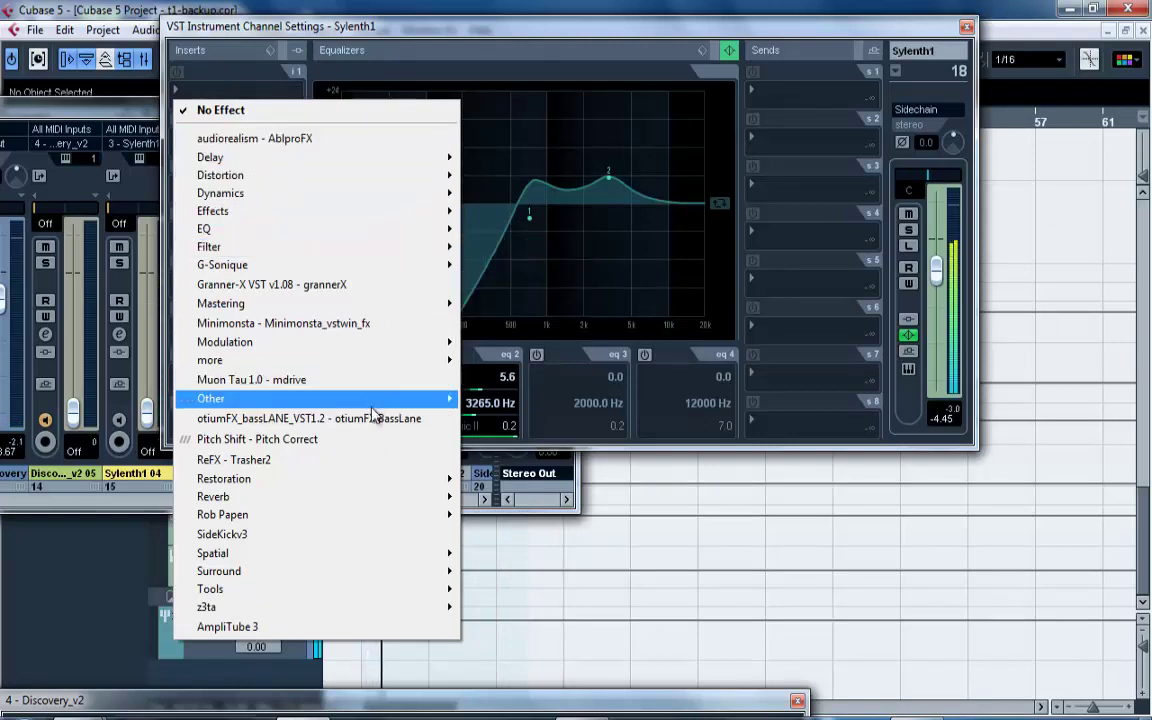
{"action": "mouse_move", "coordinate": [368, 362]}
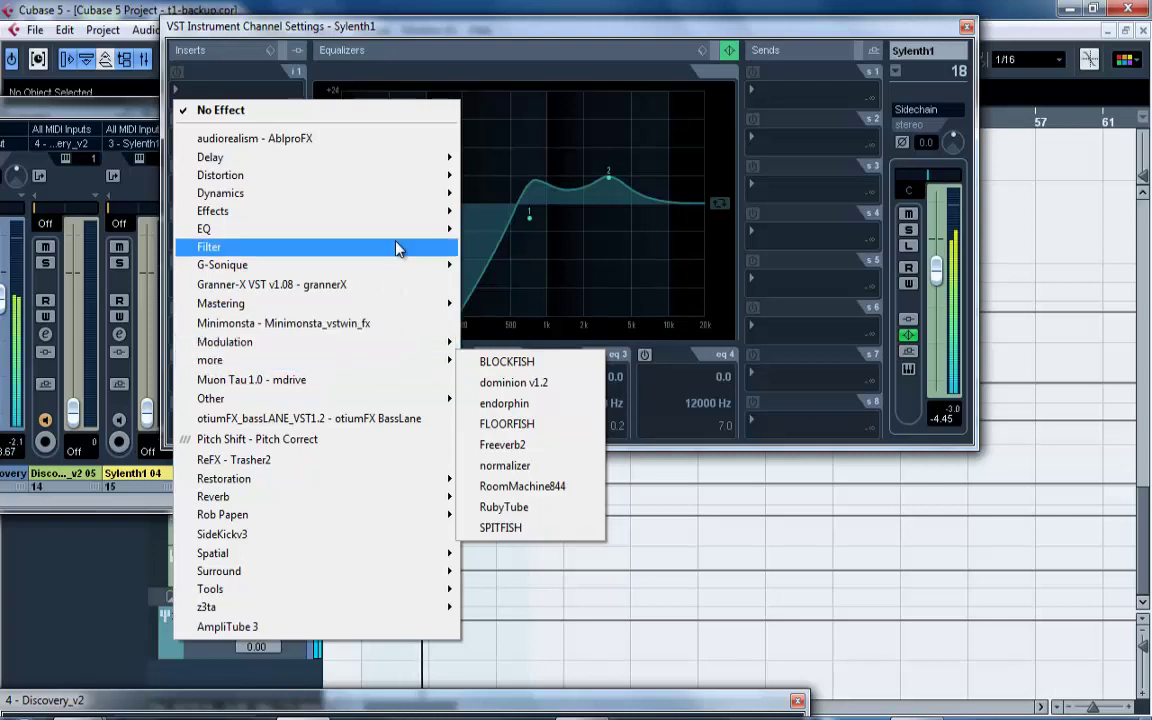
{"action": "mouse_move", "coordinate": [397, 248]}
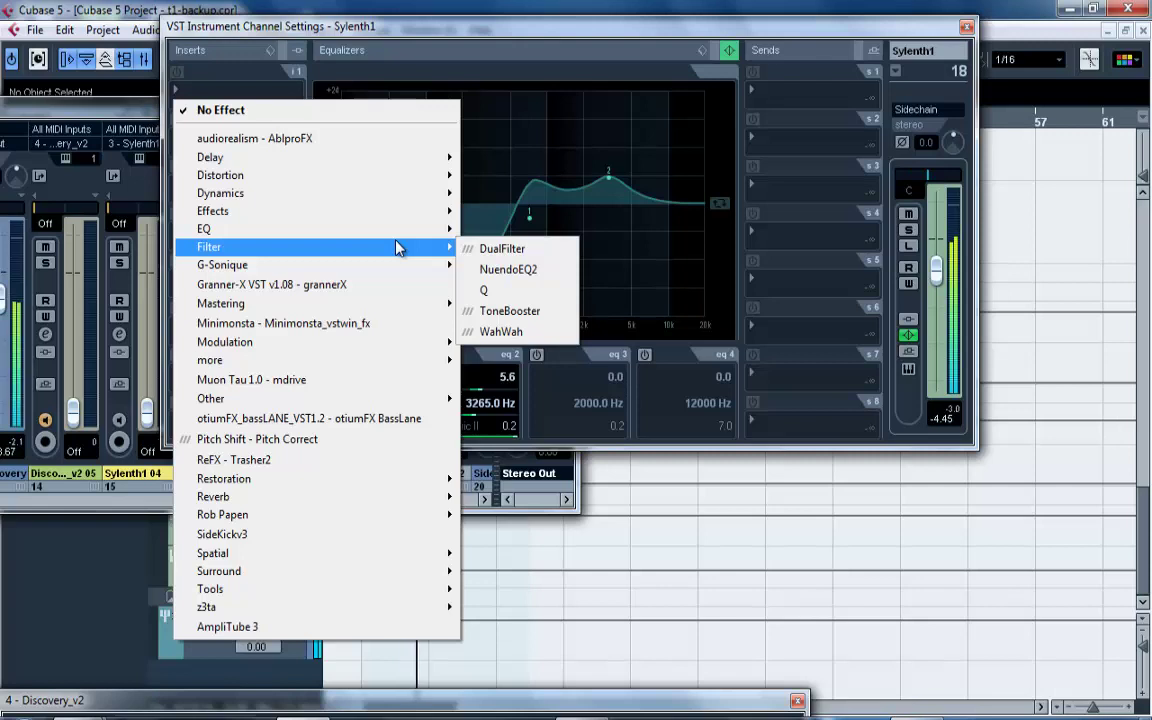
{"action": "left_click", "coordinate": [966, 27]}
{"action": "left_click", "coordinate": [567, 108]}
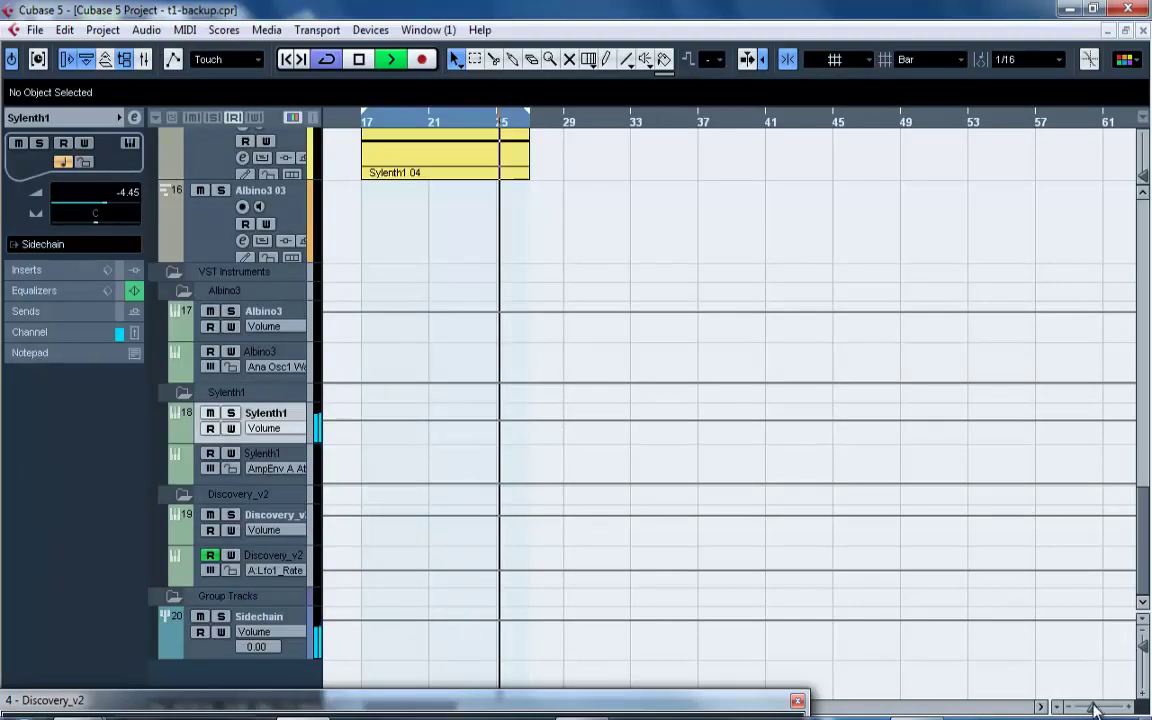
Set the Sylenth1 instrument's main volume to 3.47 from the Sylenth1 04 track, close its editor and stop playback.
{"action": "left_click_drag", "start_coordinate": [1095, 710], "coordinate": [1082, 709]}
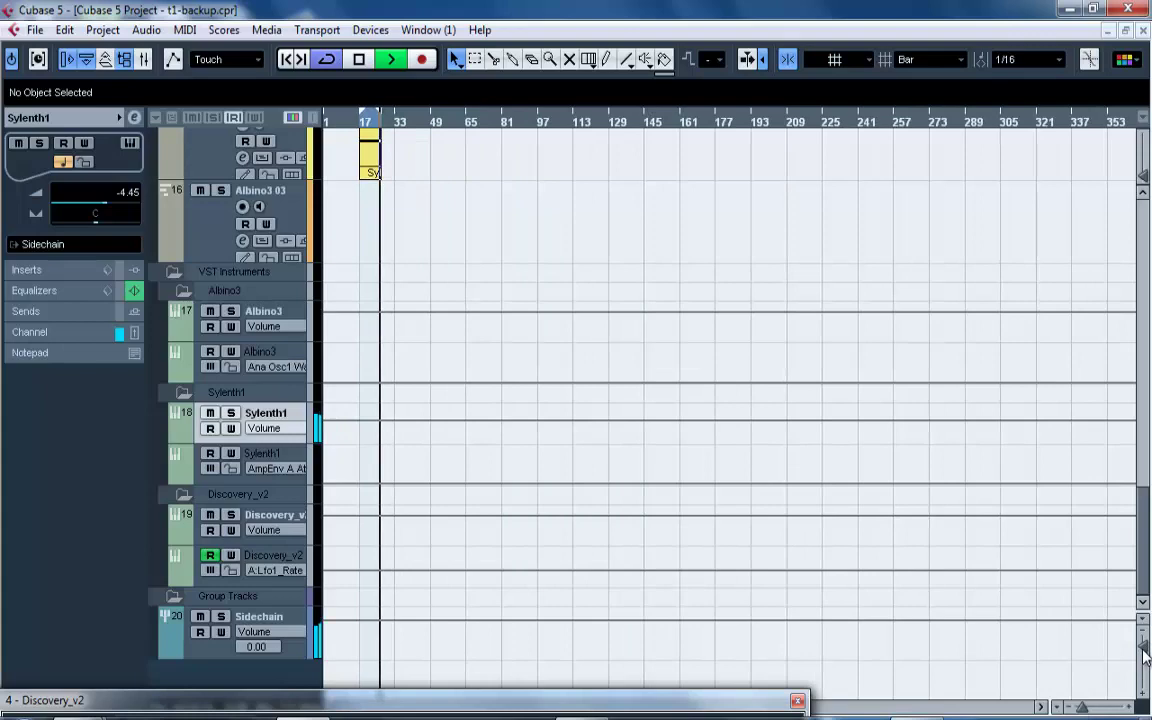
{"action": "left_click_drag", "start_coordinate": [1145, 655], "coordinate": [1146, 620]}
{"action": "left_click_drag", "start_coordinate": [1145, 548], "coordinate": [1135, 388]}
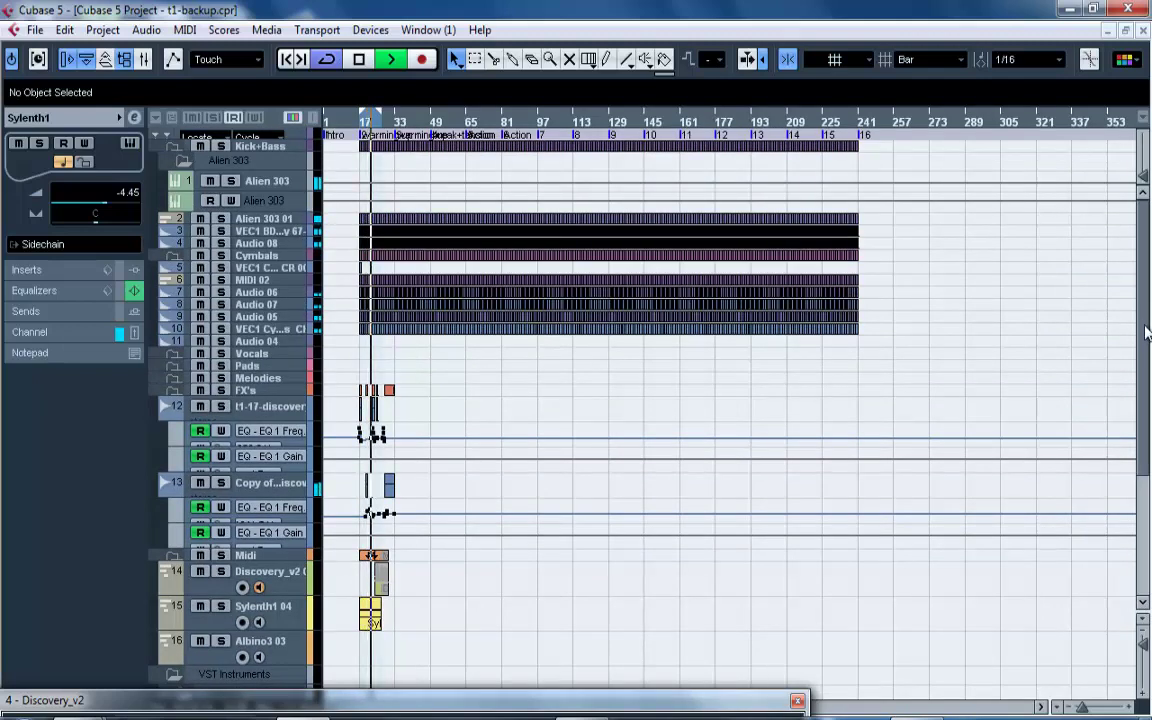
{"action": "scroll", "coordinate": [955, 243], "scroll_direction": "down", "scroll_amount": 5}
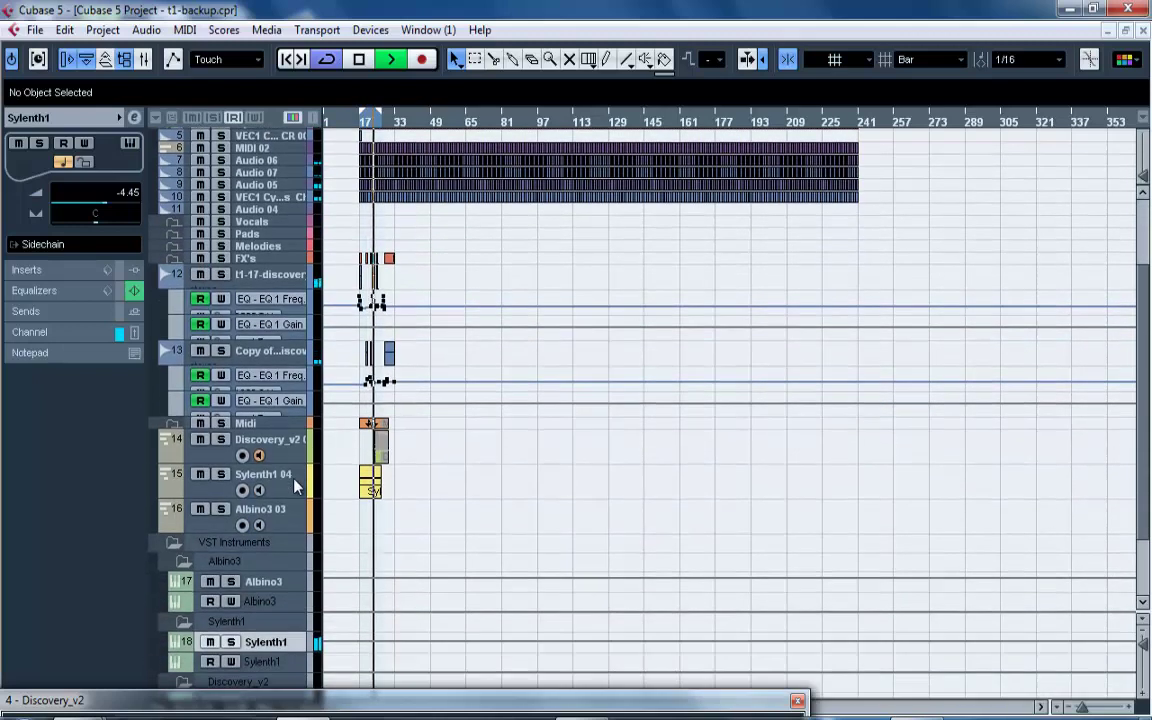
{"action": "left_click", "coordinate": [290, 488]}
{"action": "left_click", "coordinate": [131, 296]}
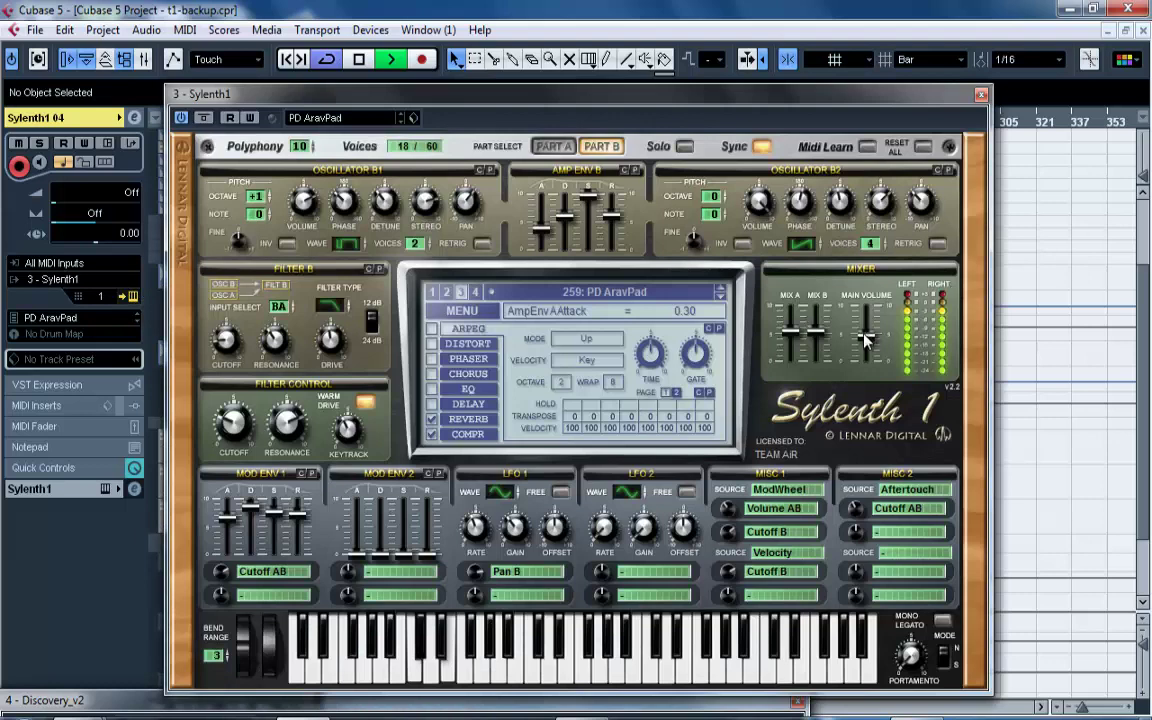
{"action": "mouse_move", "coordinate": [865, 336]}
{"action": "left_mouse_down"}
{"action": "mouse_move", "coordinate": [868, 373]}
{"action": "mouse_move", "coordinate": [866, 317]}
{"action": "mouse_move", "coordinate": [870, 383]}
{"action": "mouse_move", "coordinate": [866, 324]}
{"action": "mouse_move", "coordinate": [869, 347]}
{"action": "left_mouse_up"}
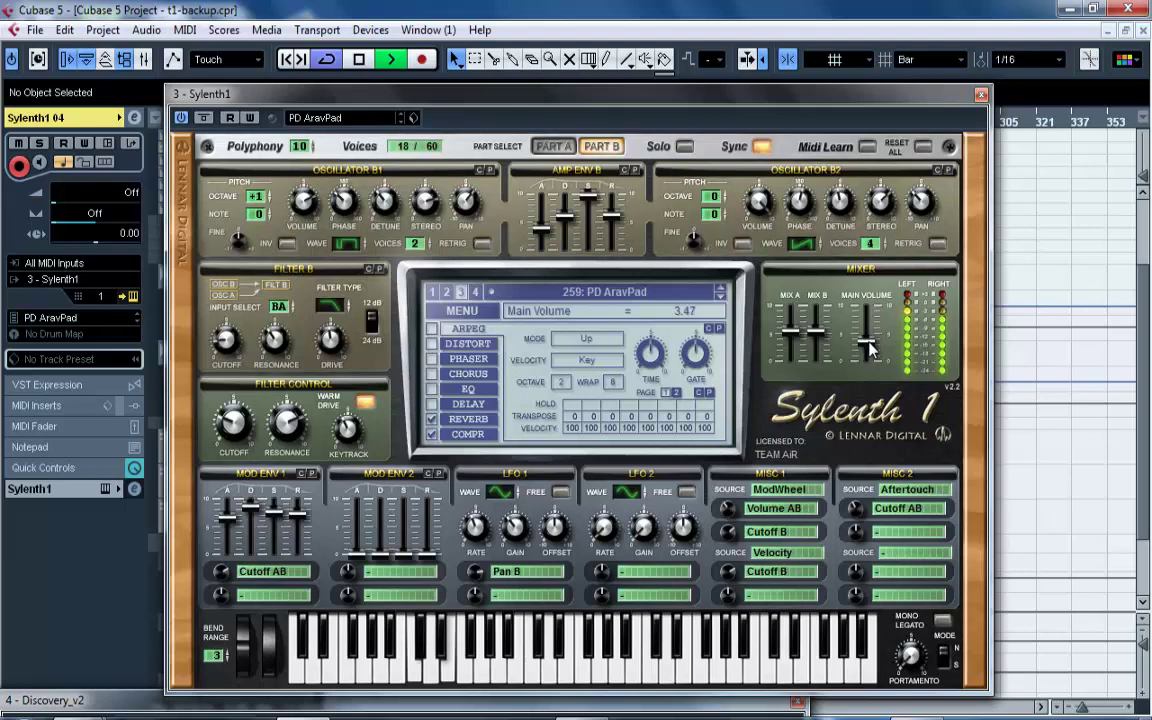
{"action": "left_click", "coordinate": [981, 94]}
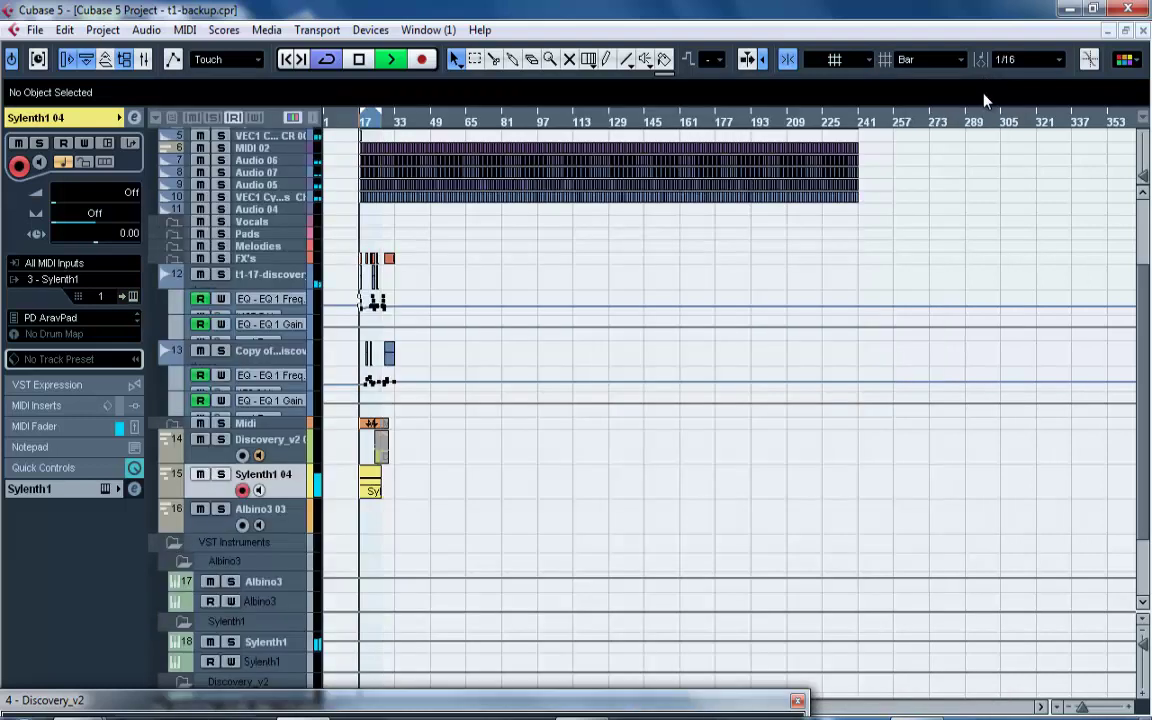
{"action": "key", "text": "space"}
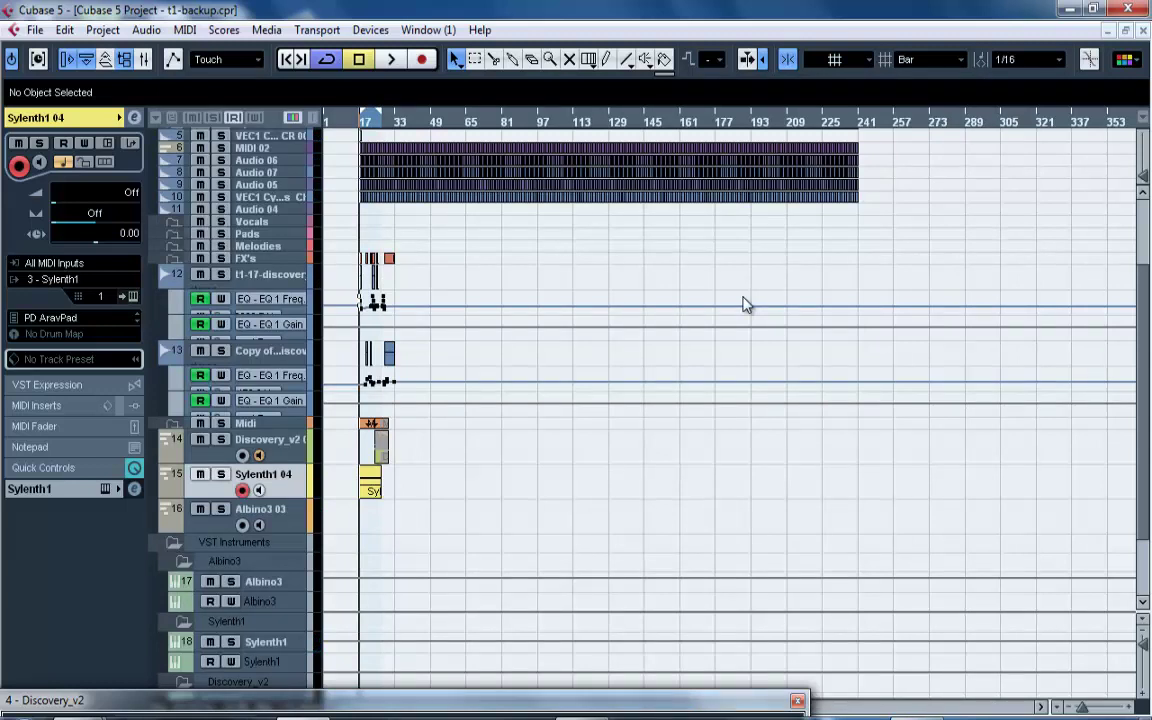
{"action": "left_click", "coordinate": [903, 717]}
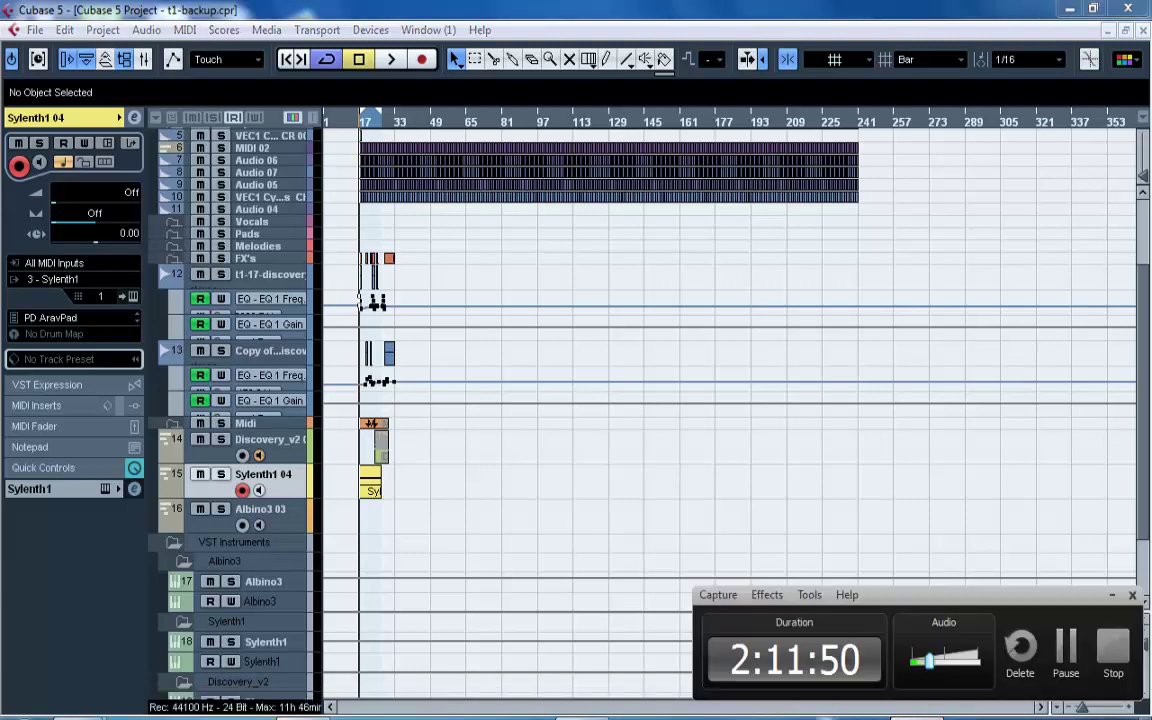